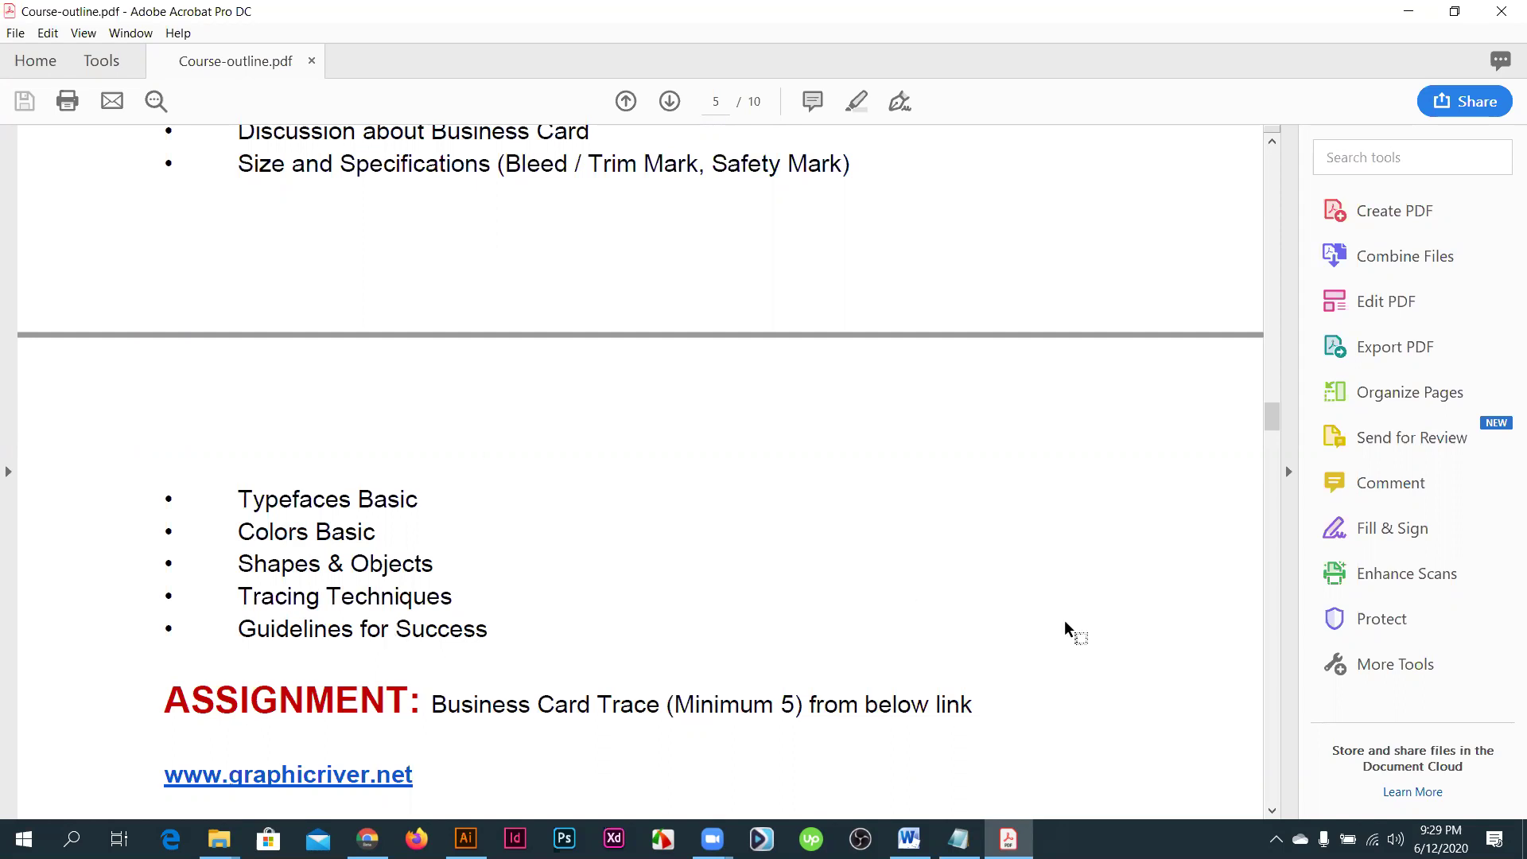
- Scroll Course-outline.pdf back from page 5 to page 4
scroll(313, 728, up, 3)
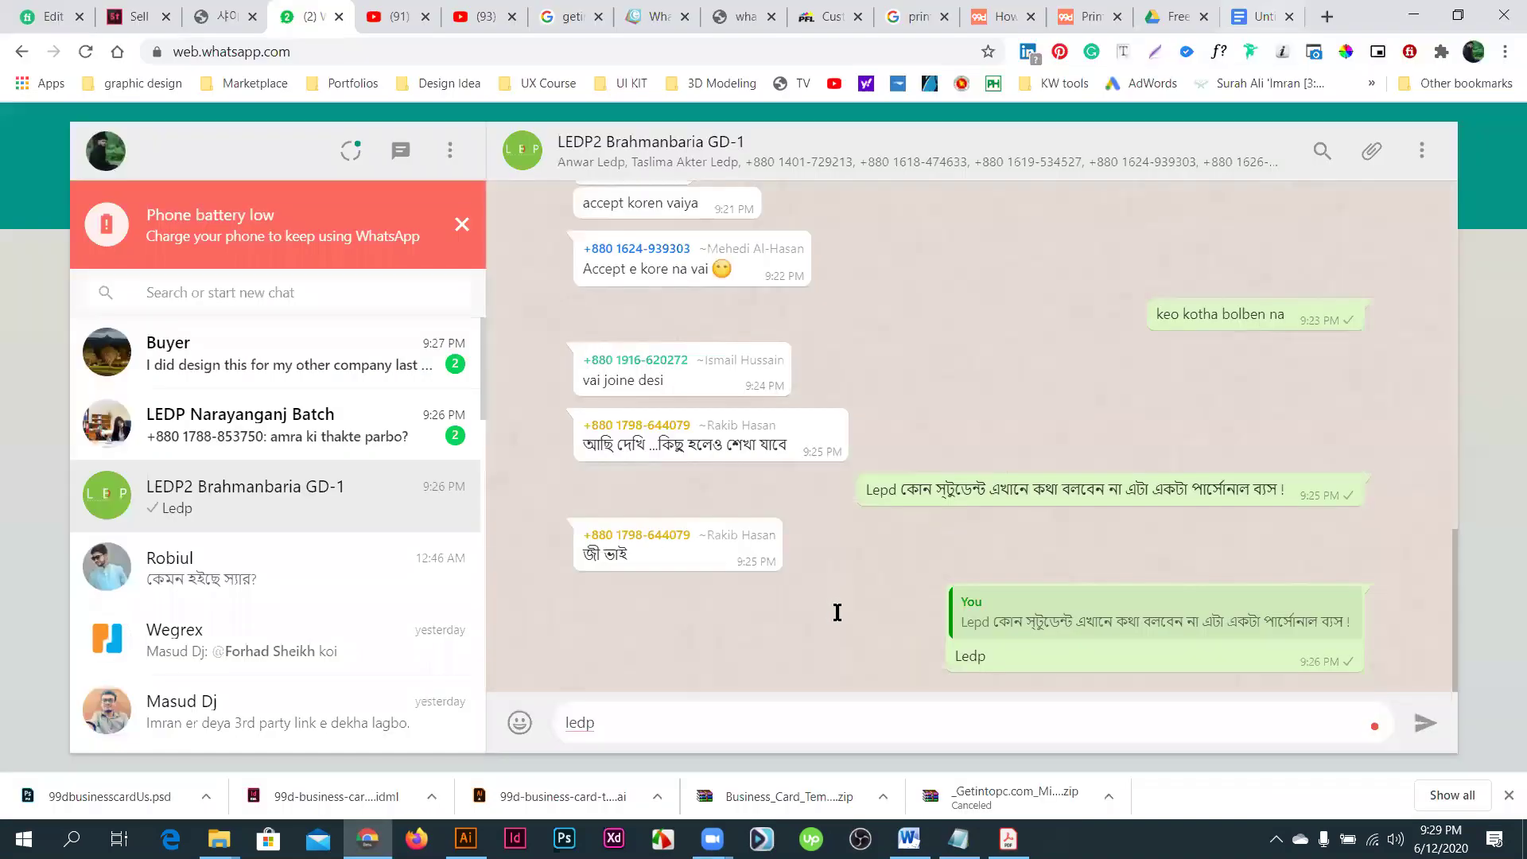
- Switch to the Untitled document tab holding the business card design guide
key(ctrl+9)
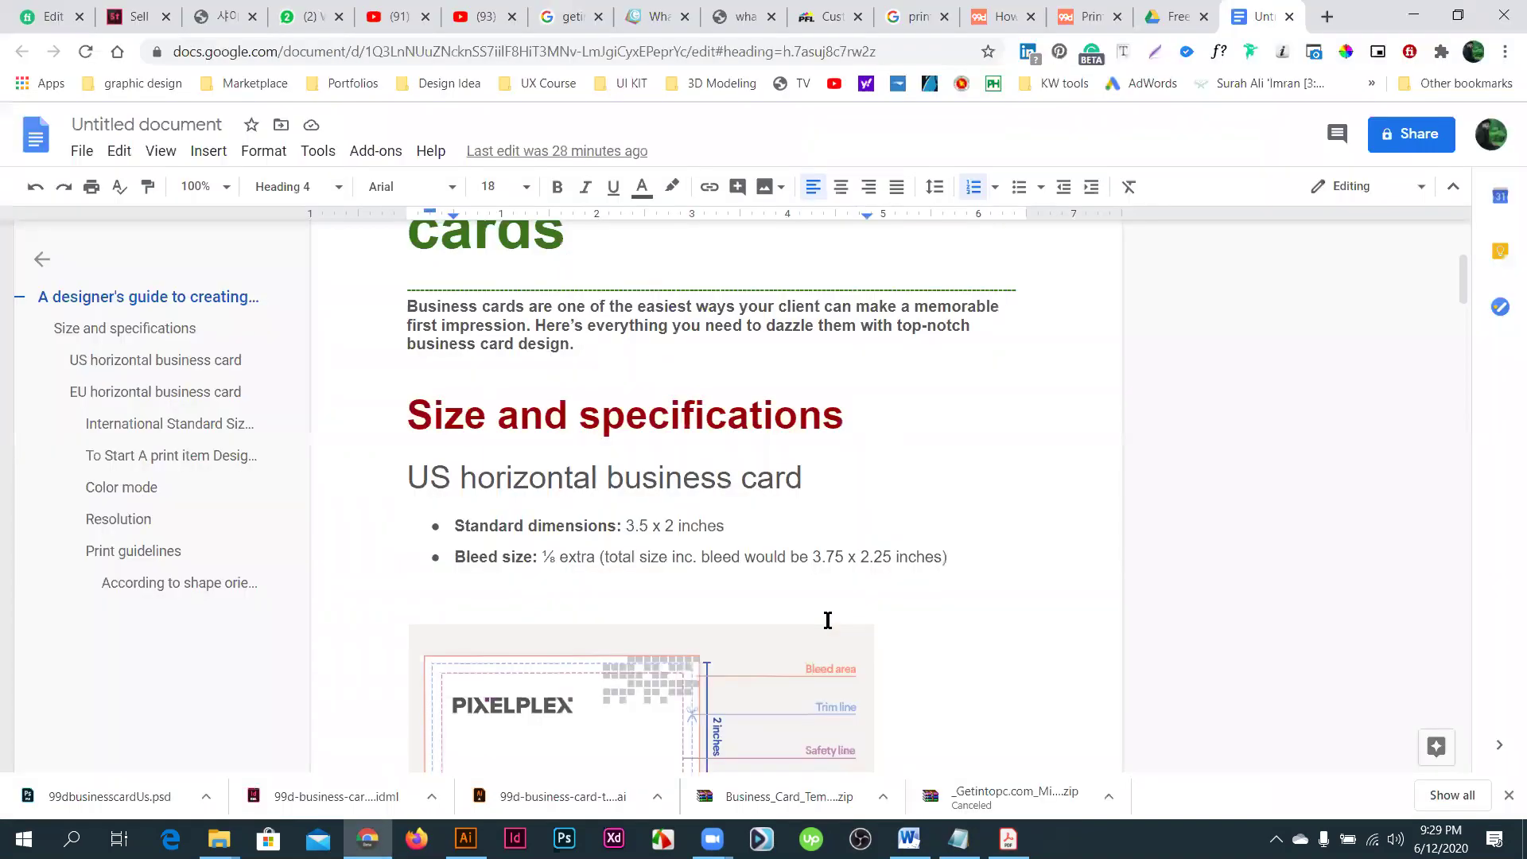
scroll(823, 623, up, 2)
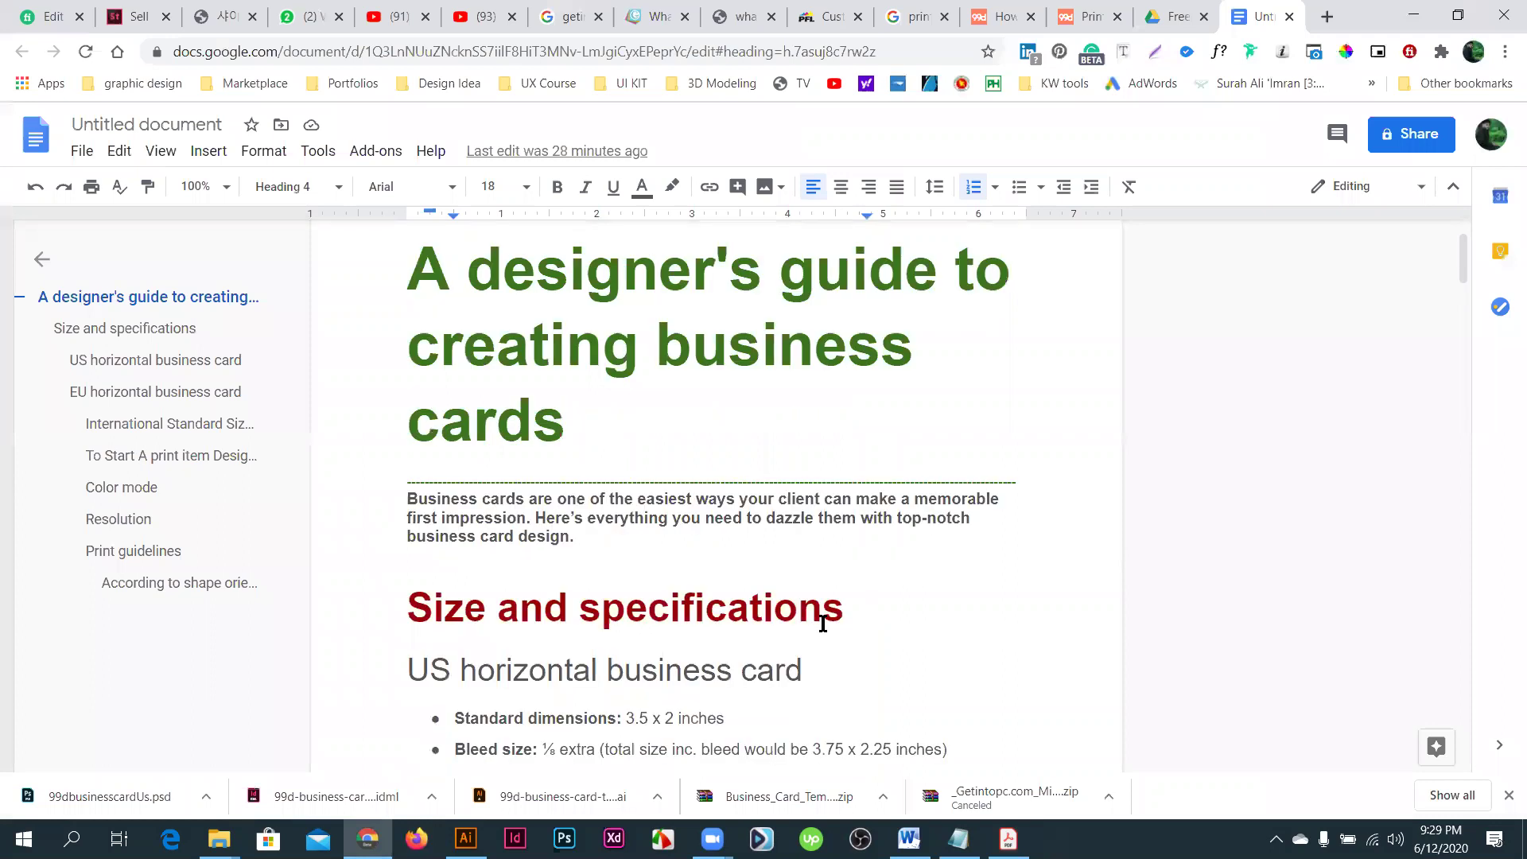
scroll(823, 623, down, 1)
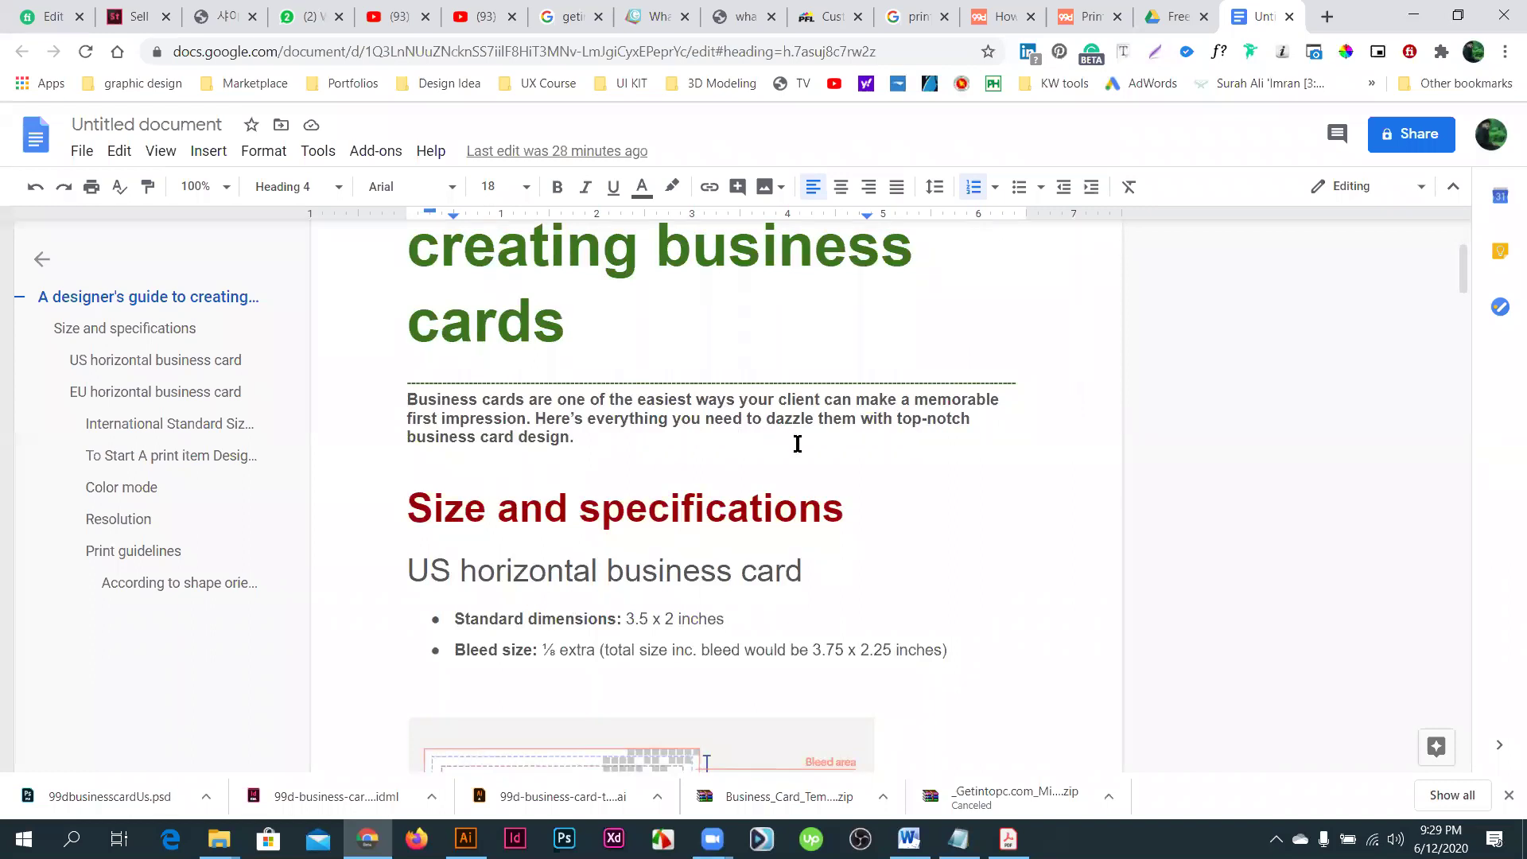
- Select the intro paragraph about memorable first impressions, from its last word to its first letter
click(415, 401)
drag(419, 402, 565, 440)
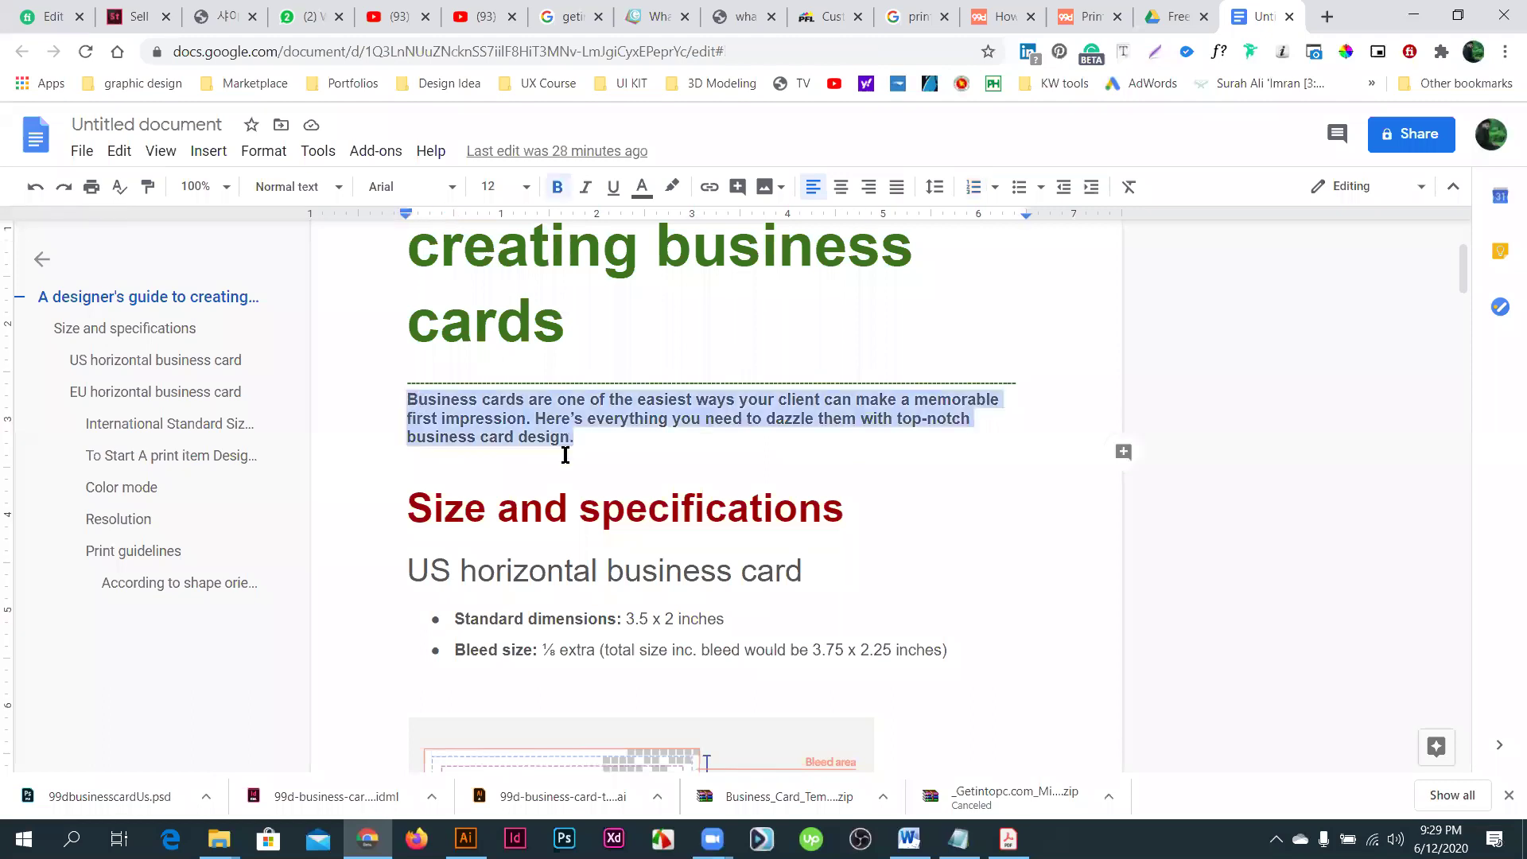
click(567, 511)
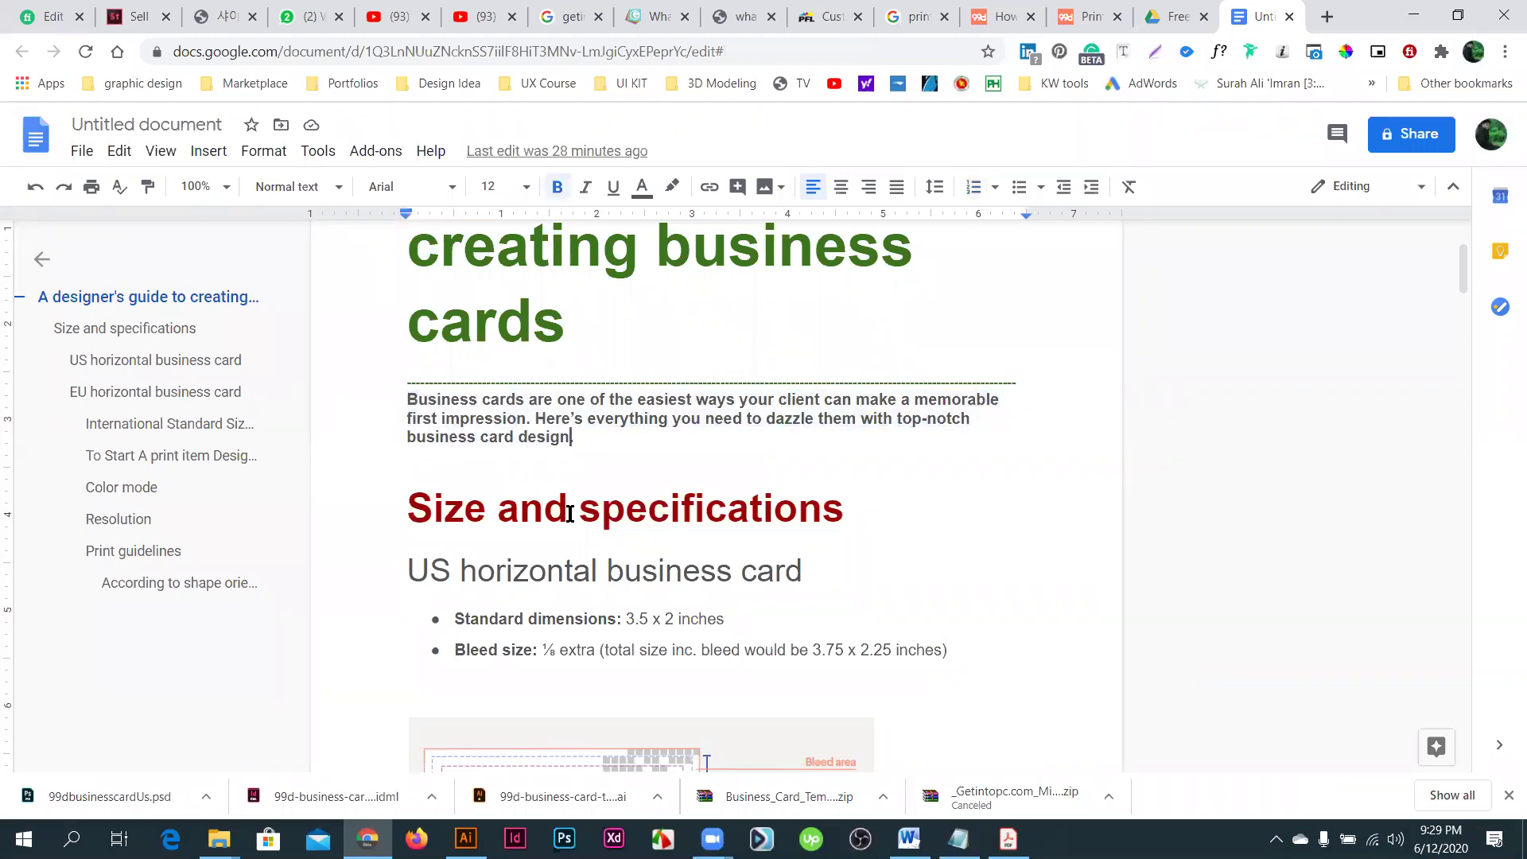
scroll(597, 541, up, 1)
click(598, 539)
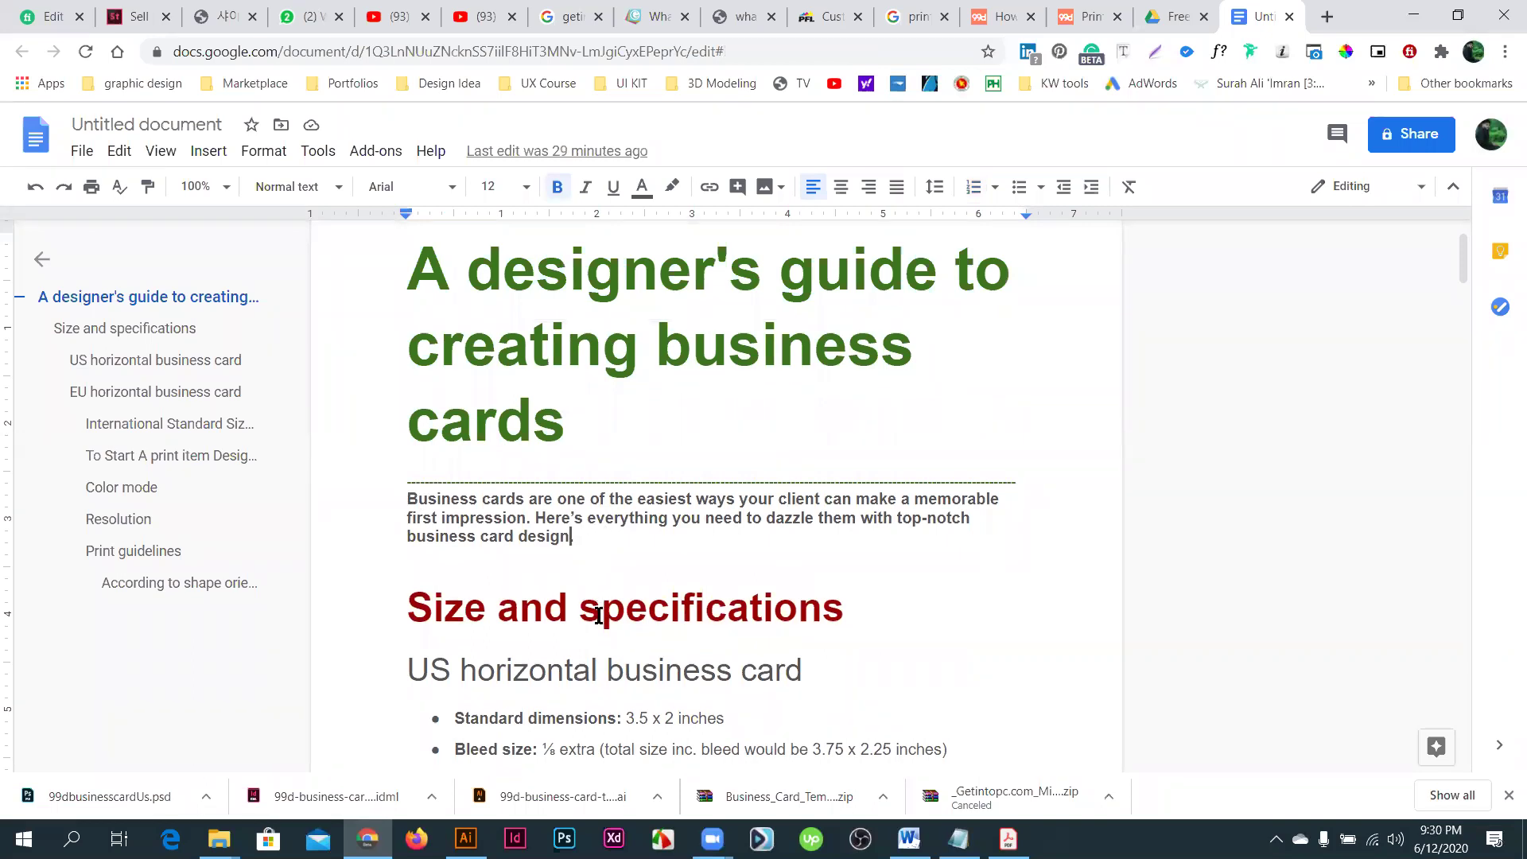
scroll(598, 612, down, 1)
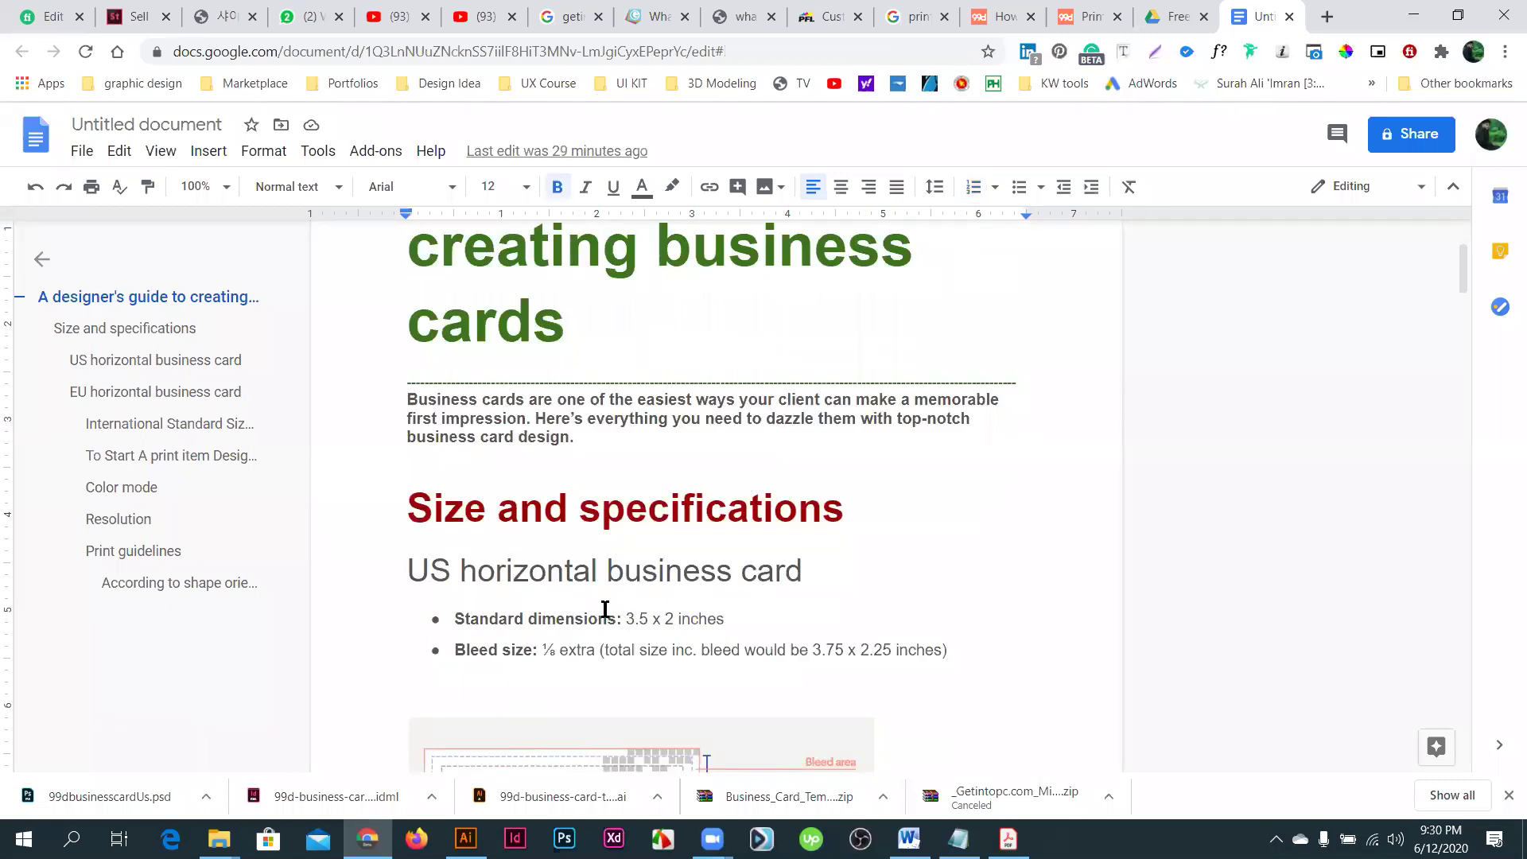
double_click(596, 437)
shift+click(408, 400)
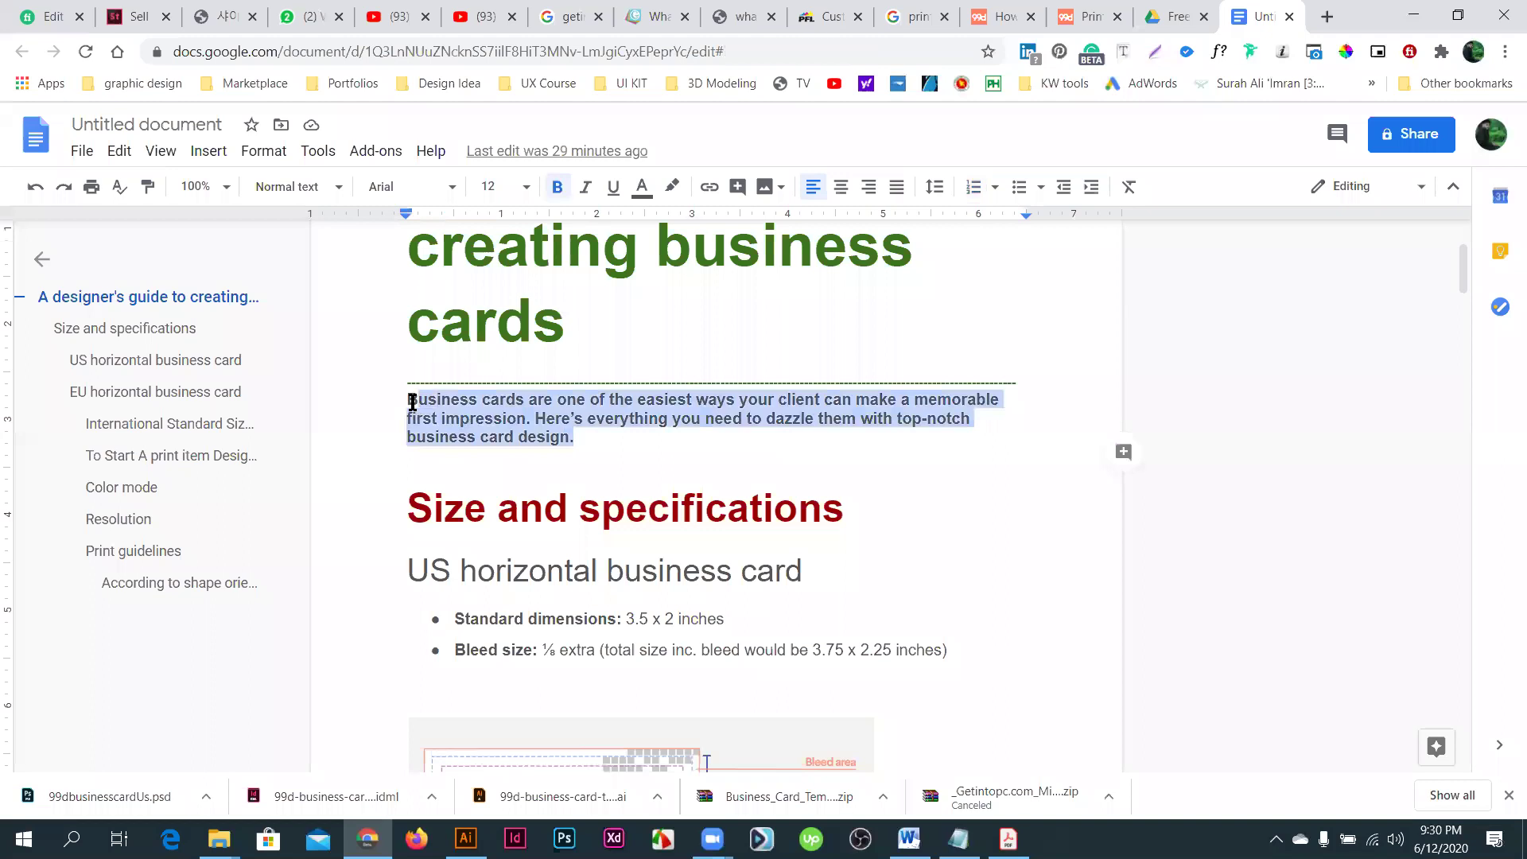
key(shift+Left)
scroll(460, 458, down, 1)
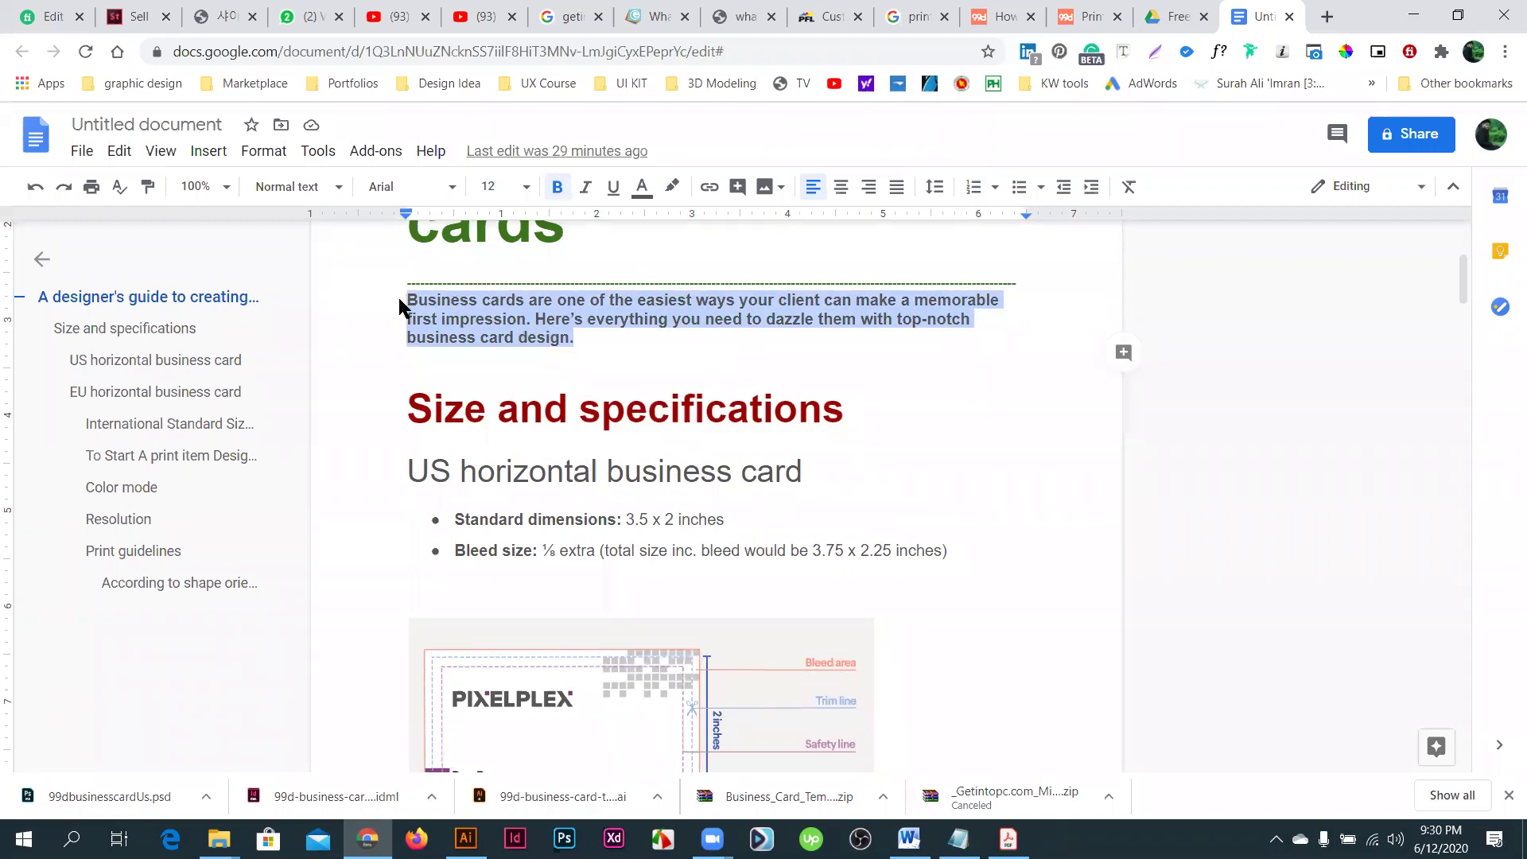
- Google 'what is business card' in a new tab and scroll to the Wikipedia result
click(1324, 17)
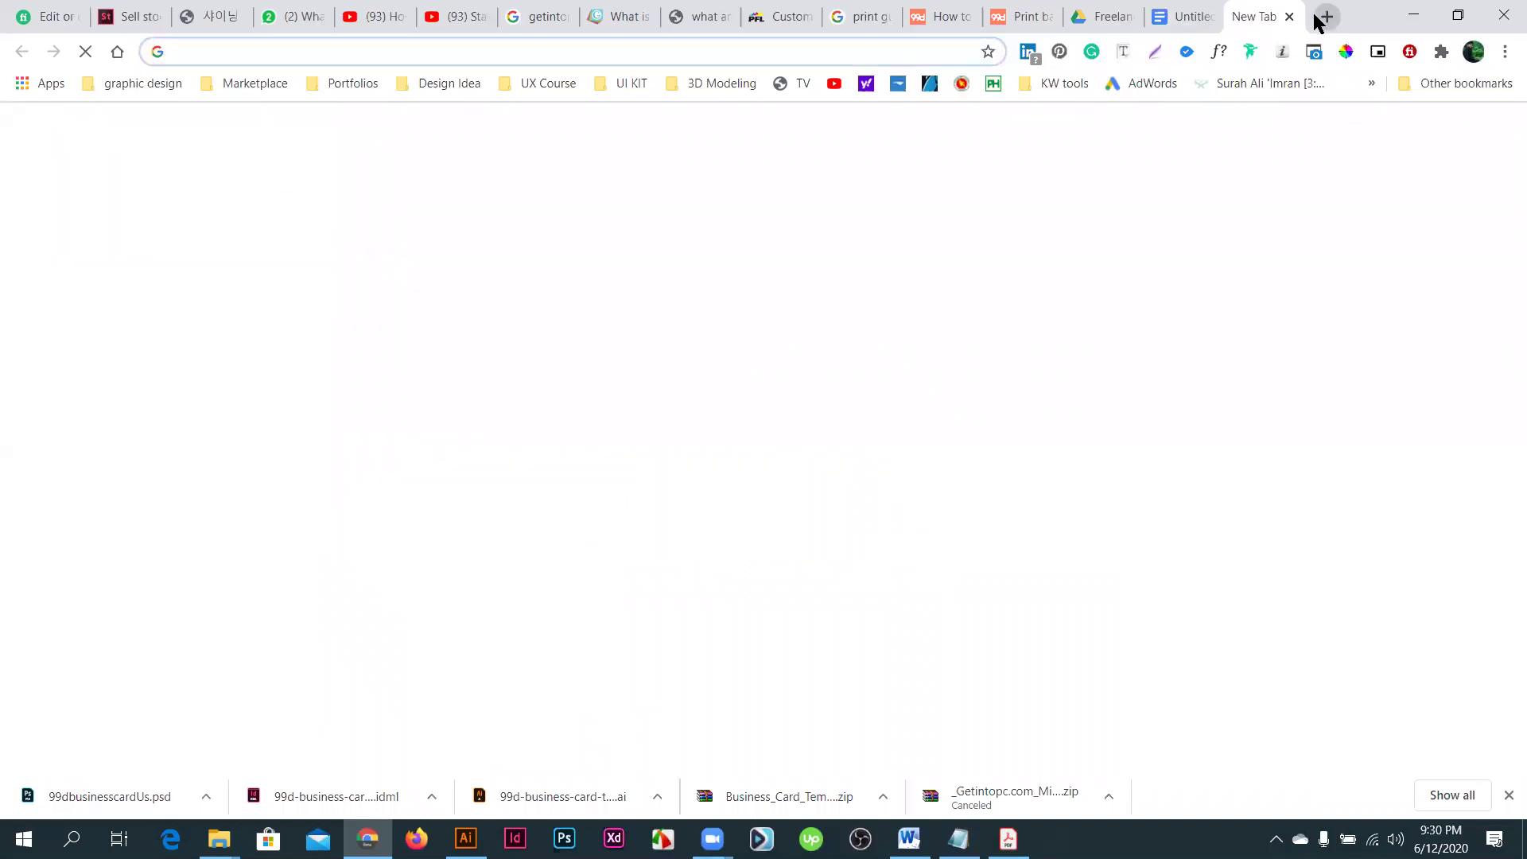
text(what)
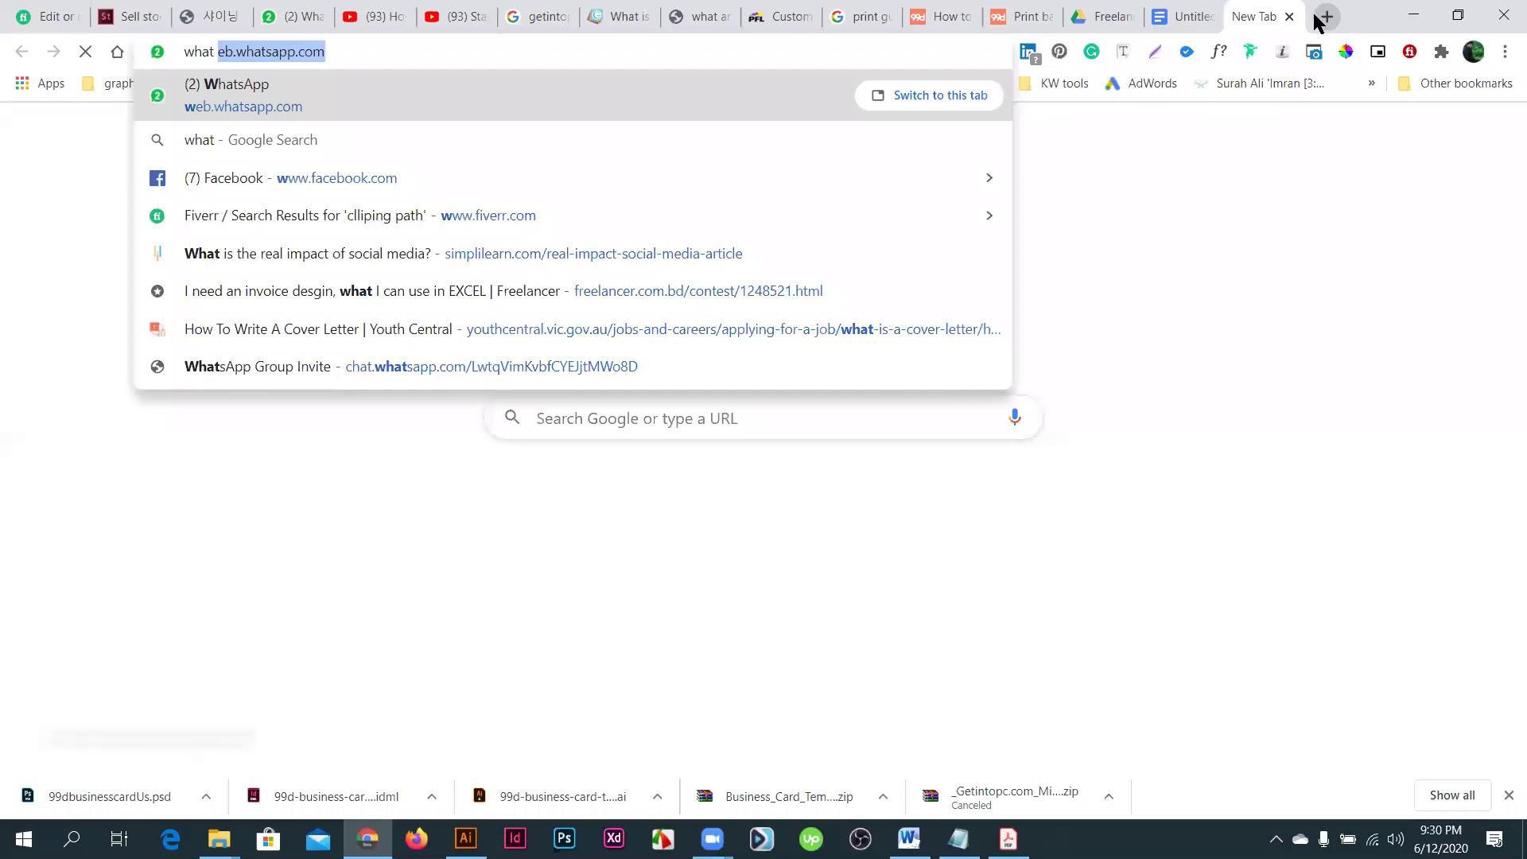
text( is n)
key(BackSpace)
text(business)
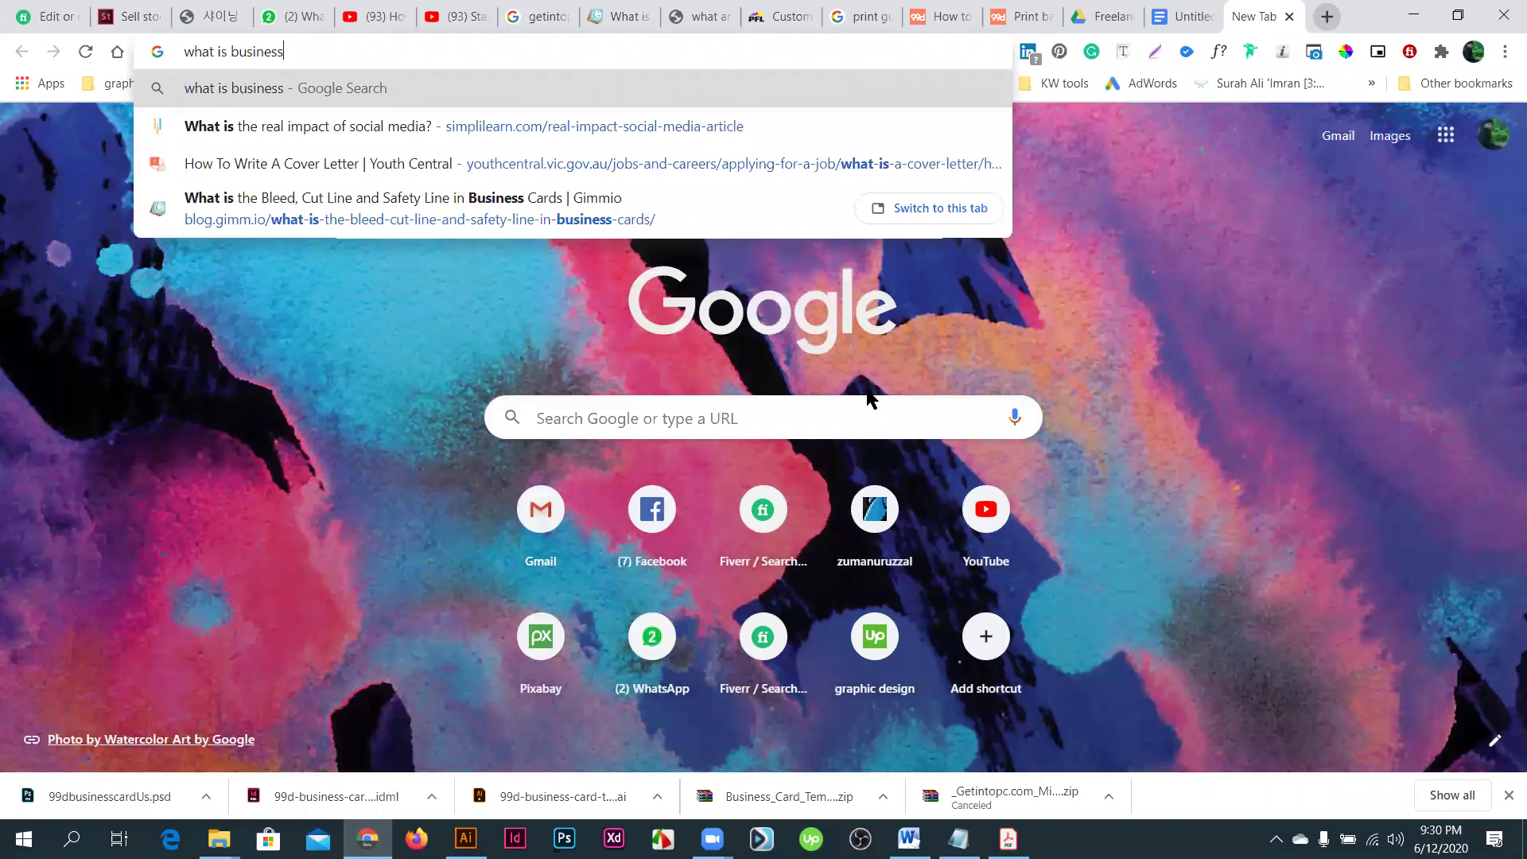
text( card)
key(Return)
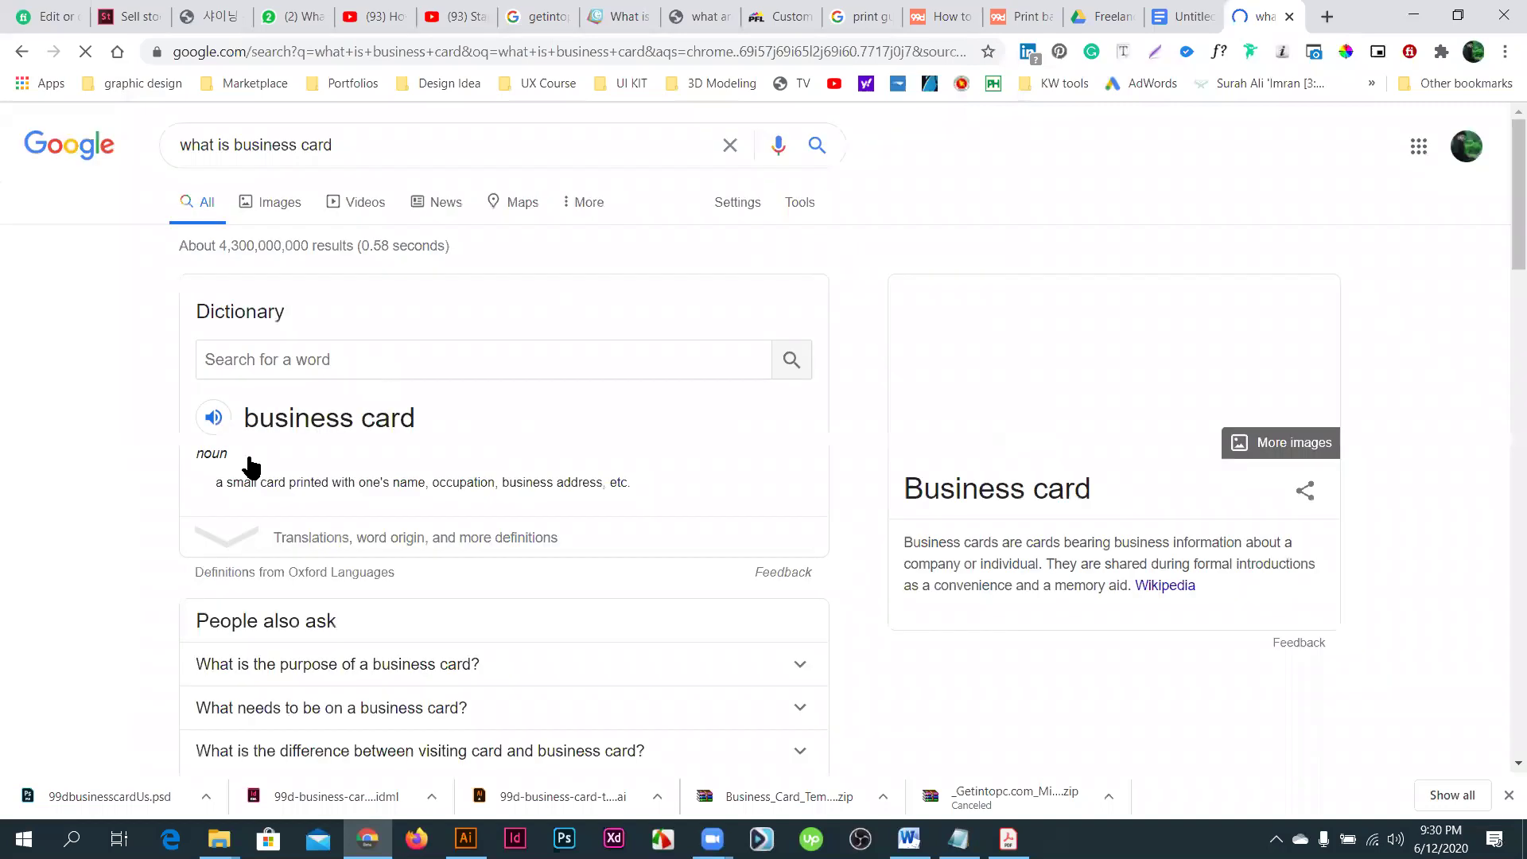
scroll(307, 437, down, 3)
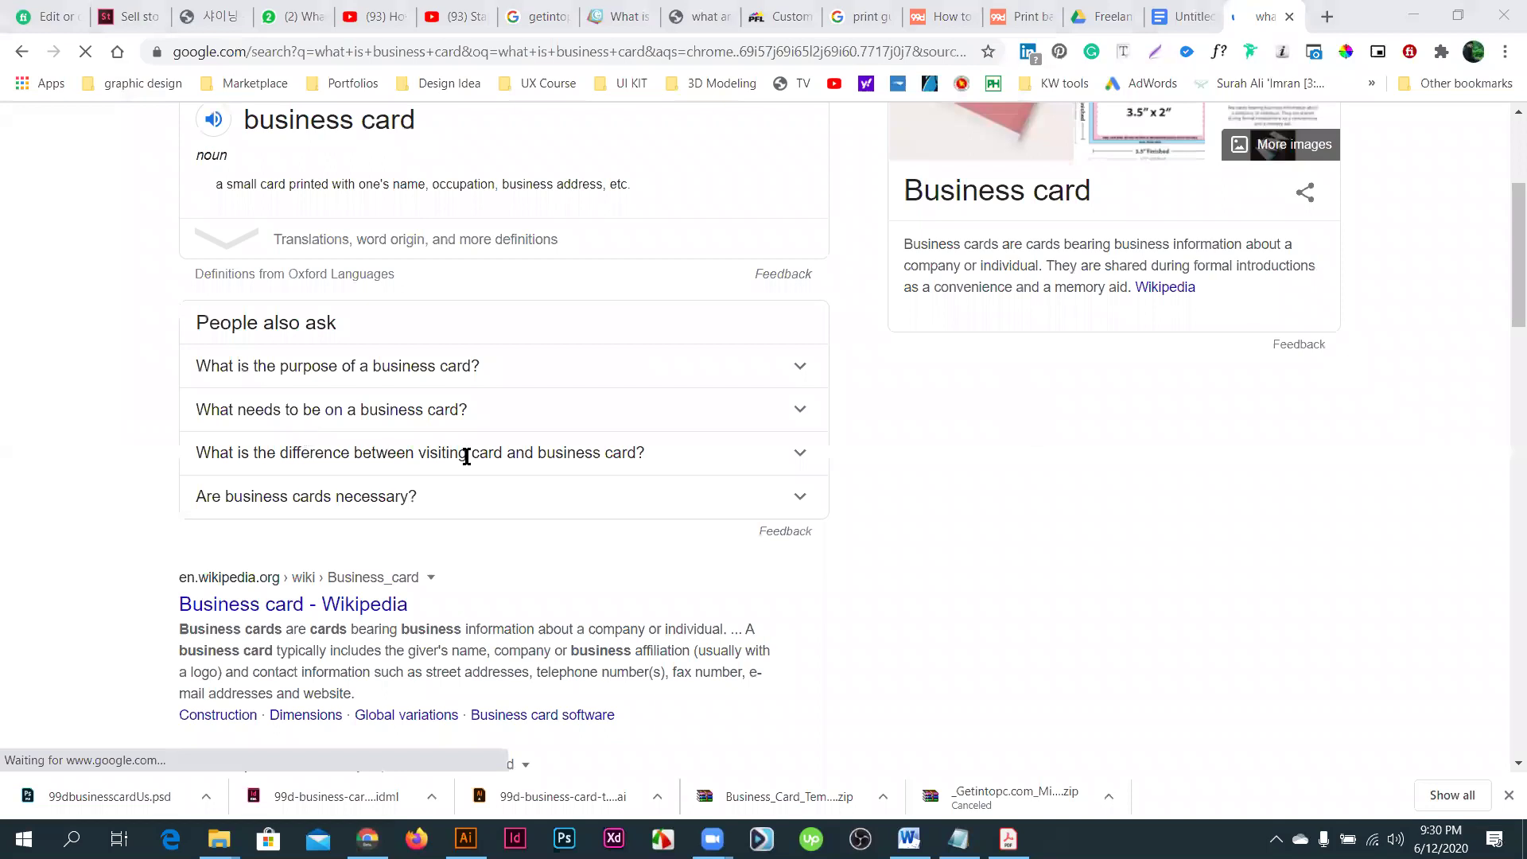
scroll(466, 455, down, 2)
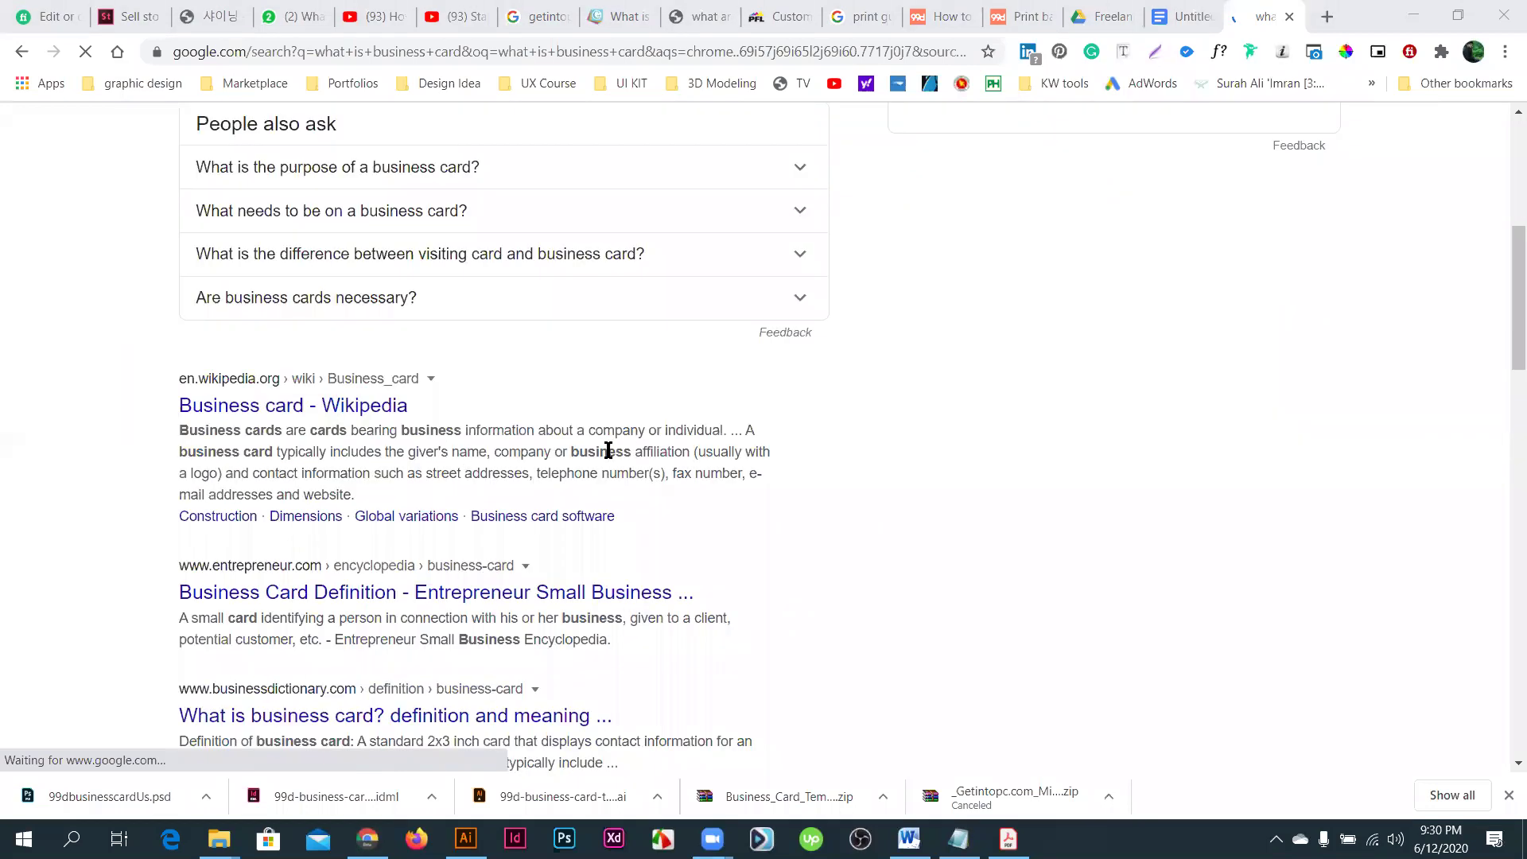
- Highlight 'business information', 'about a company' and 'company or individual' in the Wikipedia snippet
drag(723, 430, 174, 433)
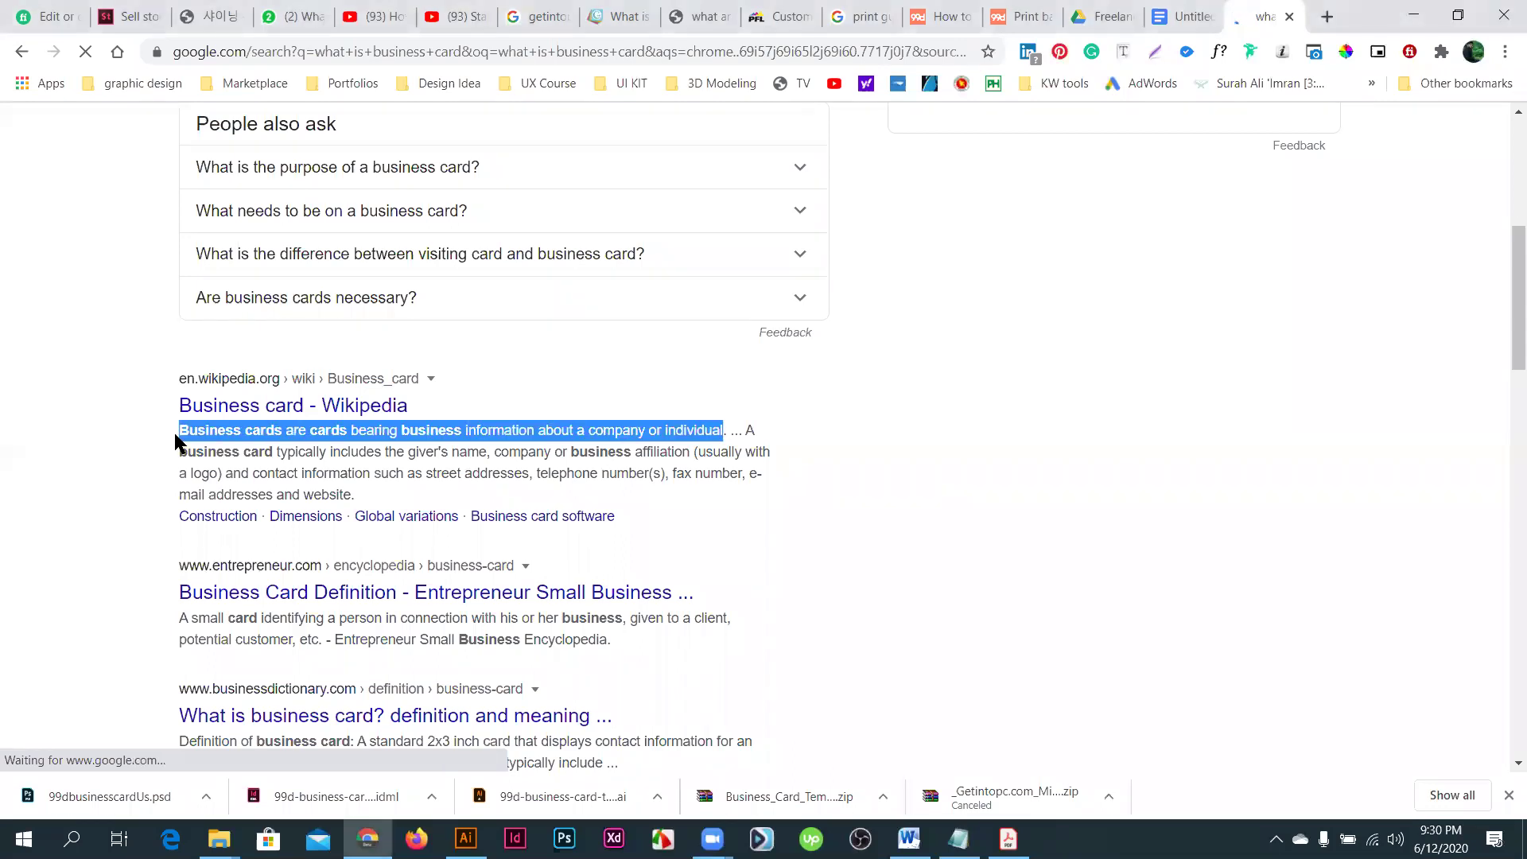
click(430, 421)
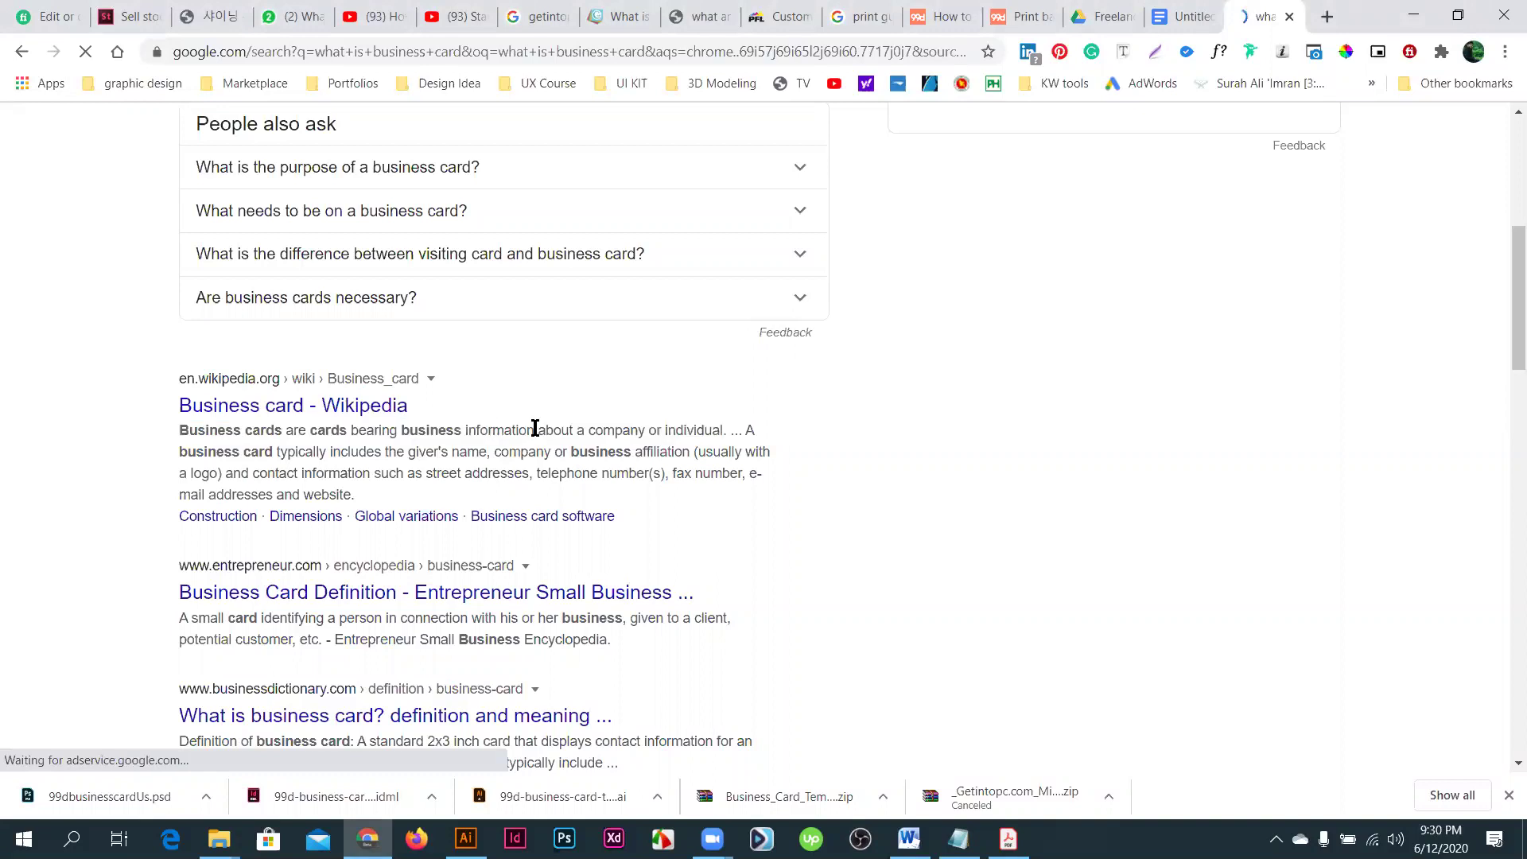
drag(535, 430, 400, 429)
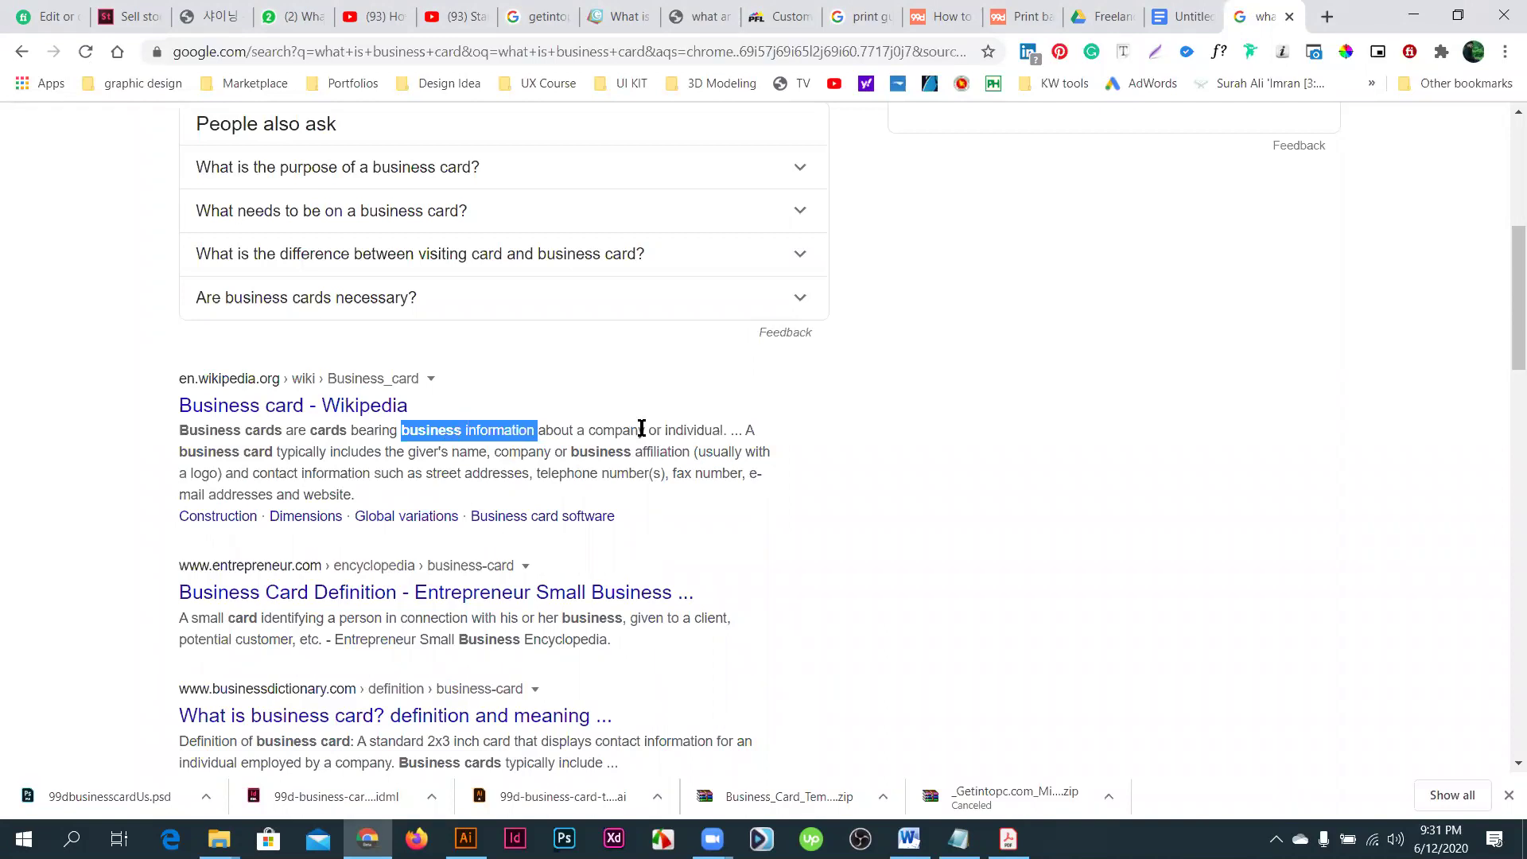
click(565, 430)
drag(446, 429, 649, 430)
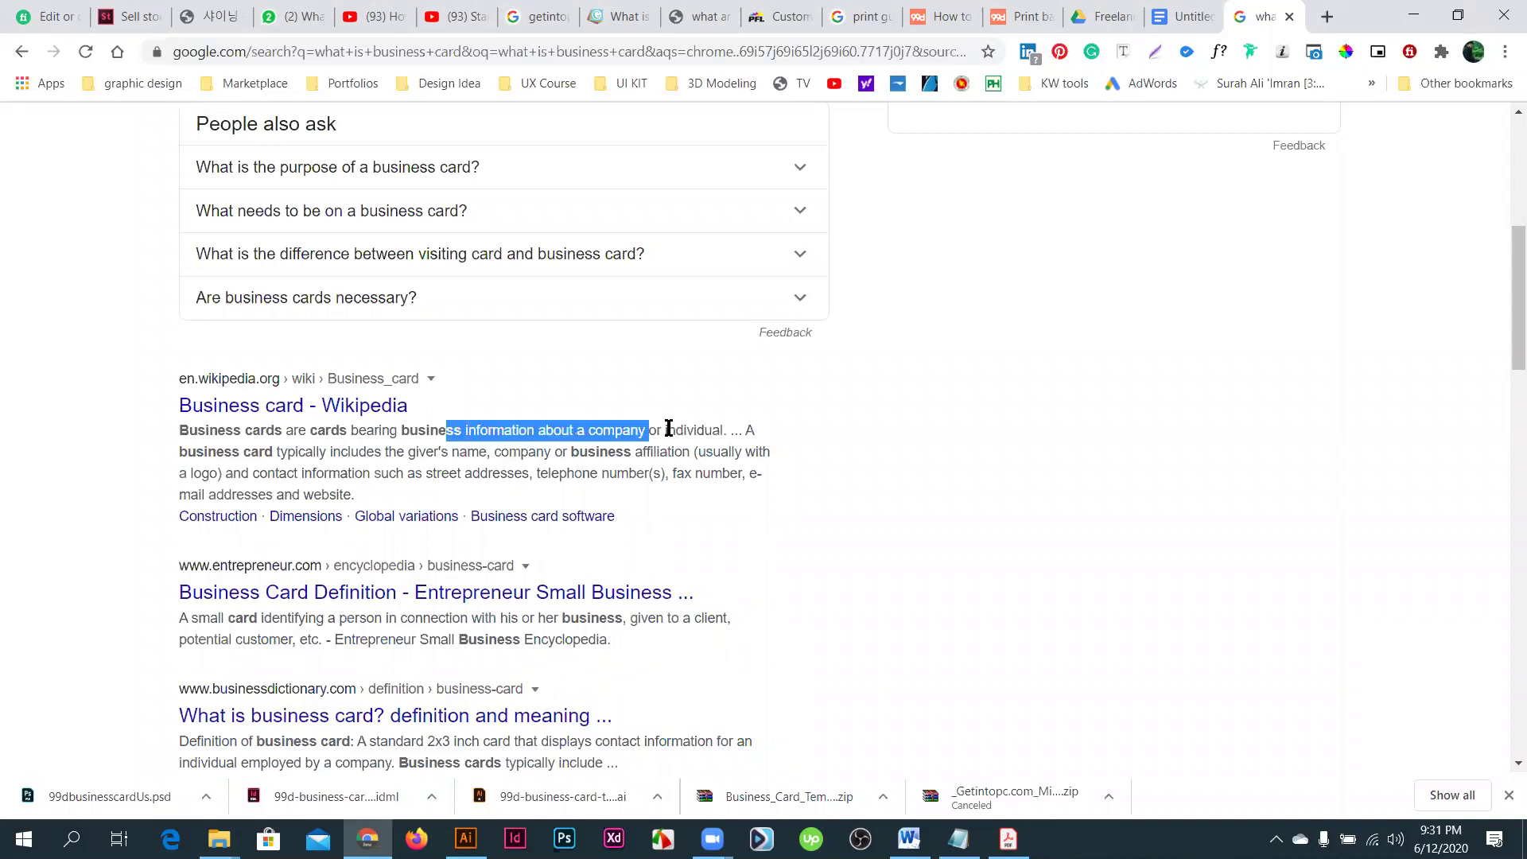
click(669, 430)
double_click(708, 429)
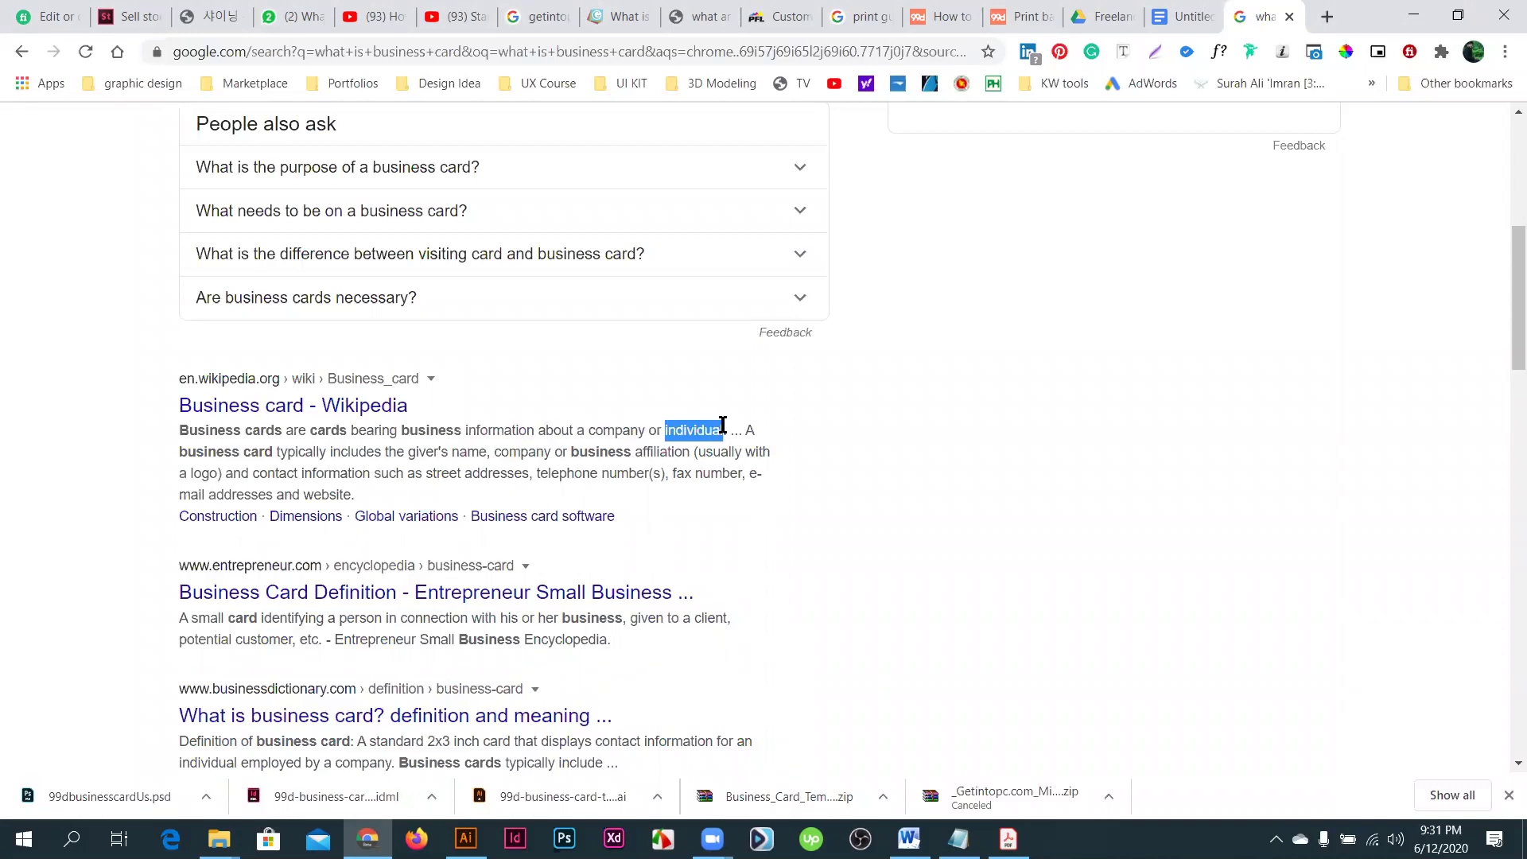
drag(722, 429, 727, 430)
drag(610, 429, 611, 421)
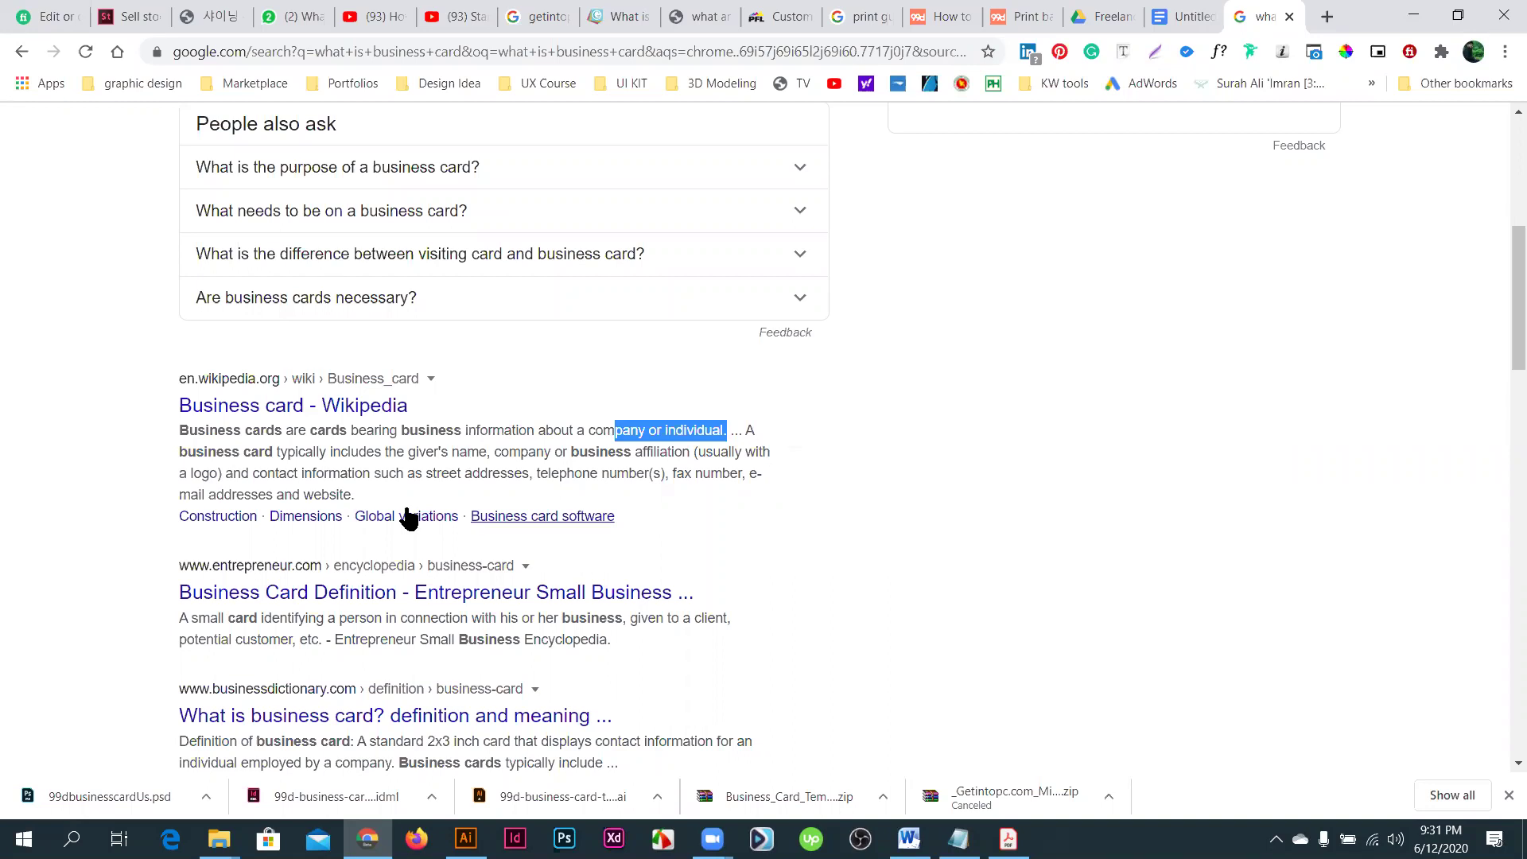
- Highlight the giver's name, company and business affiliation in the Wikipedia snippet
drag(408, 452, 487, 450)
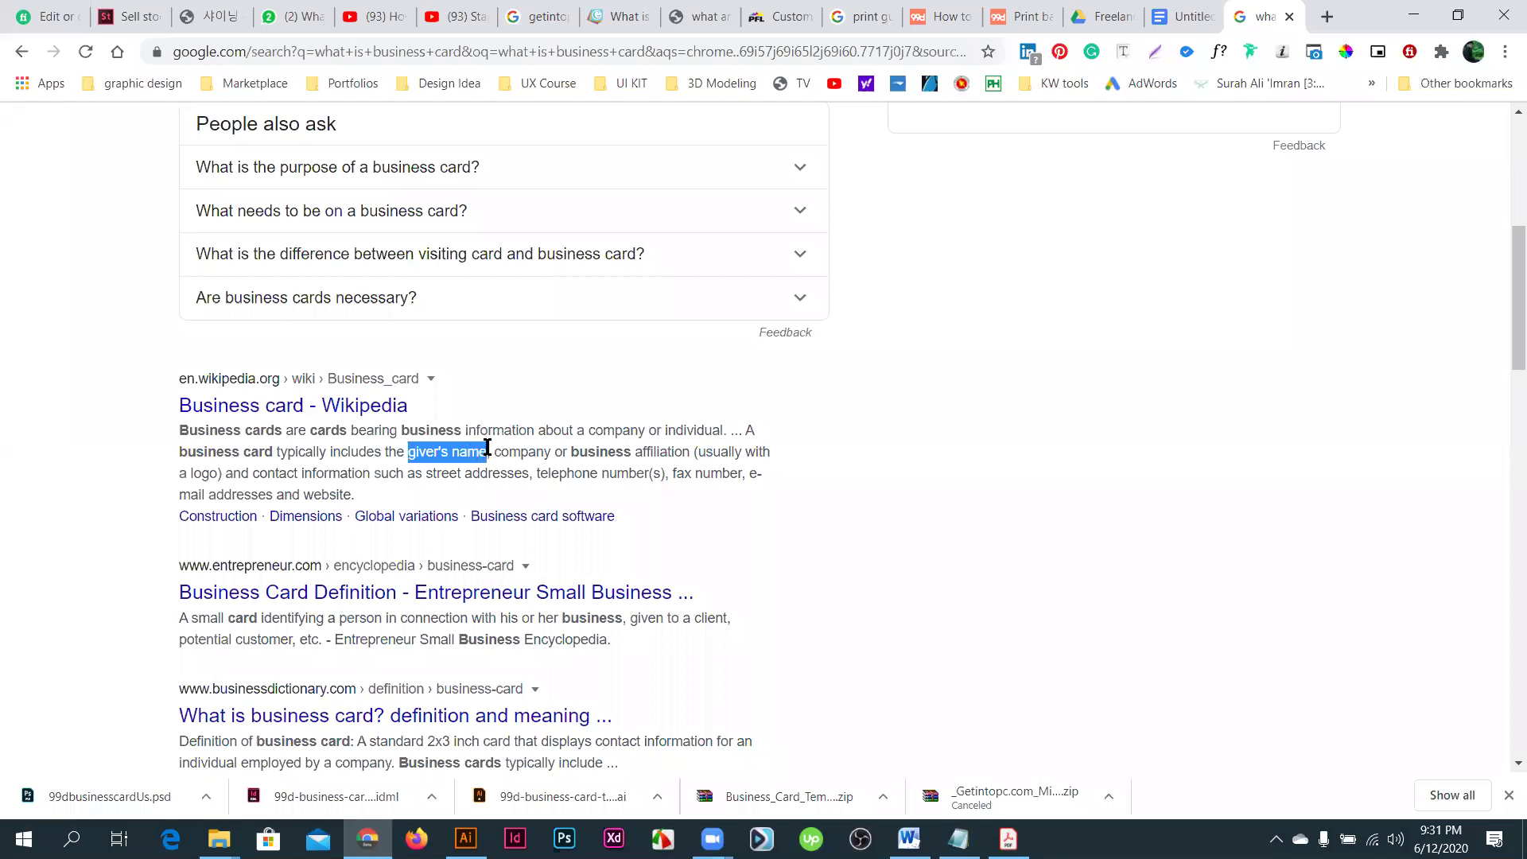
shift+click(521, 451)
shift+click(664, 451)
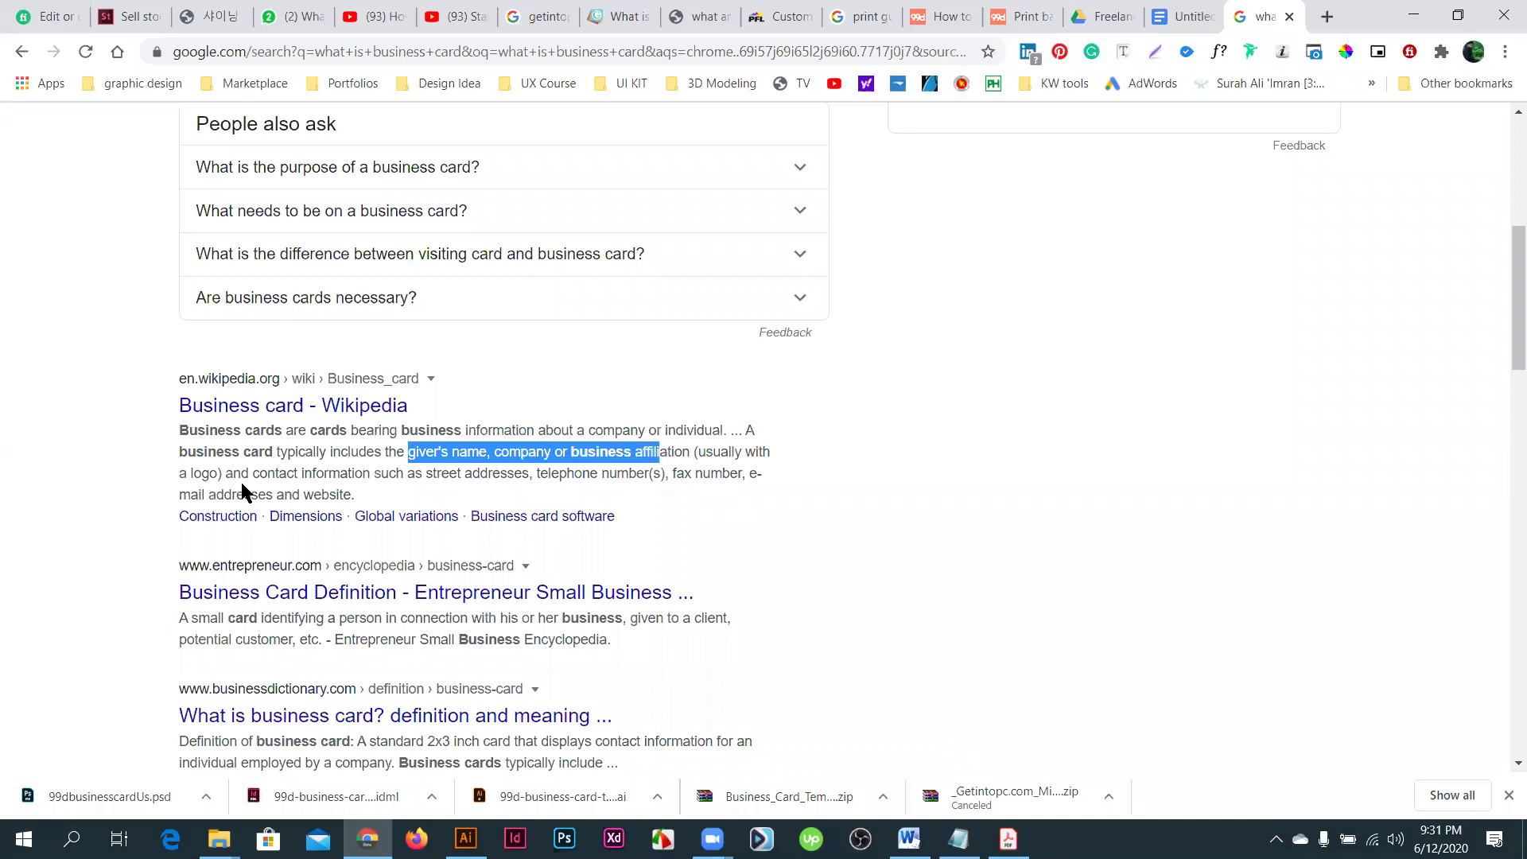
shift+click(280, 473)
click(396, 472)
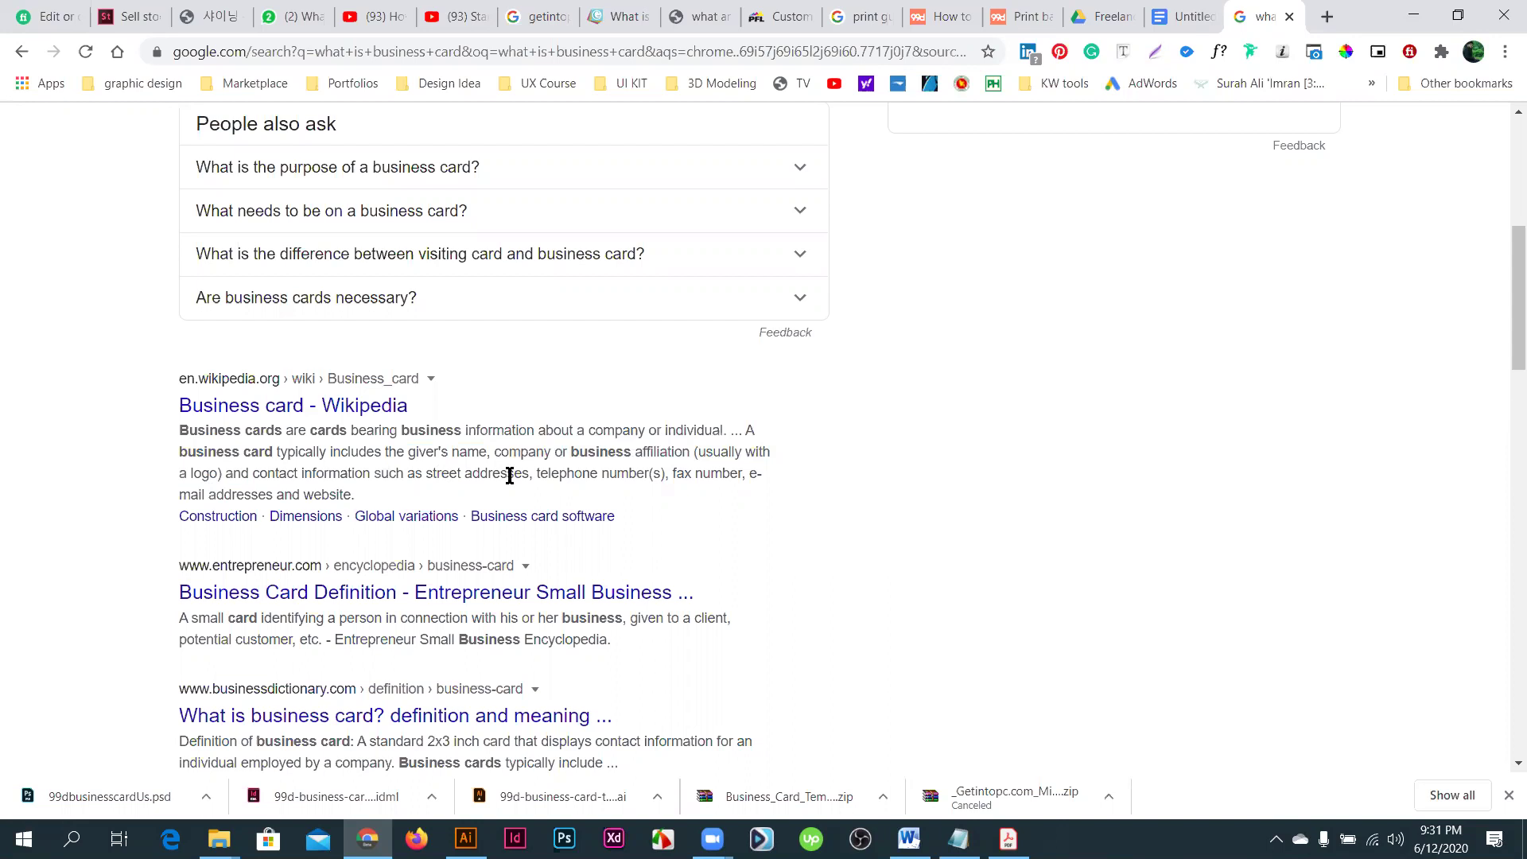
- Highlight the telephone, fax and e-mail mentions and the whole snippet, then return to the Docs guide
drag(553, 474, 568, 474)
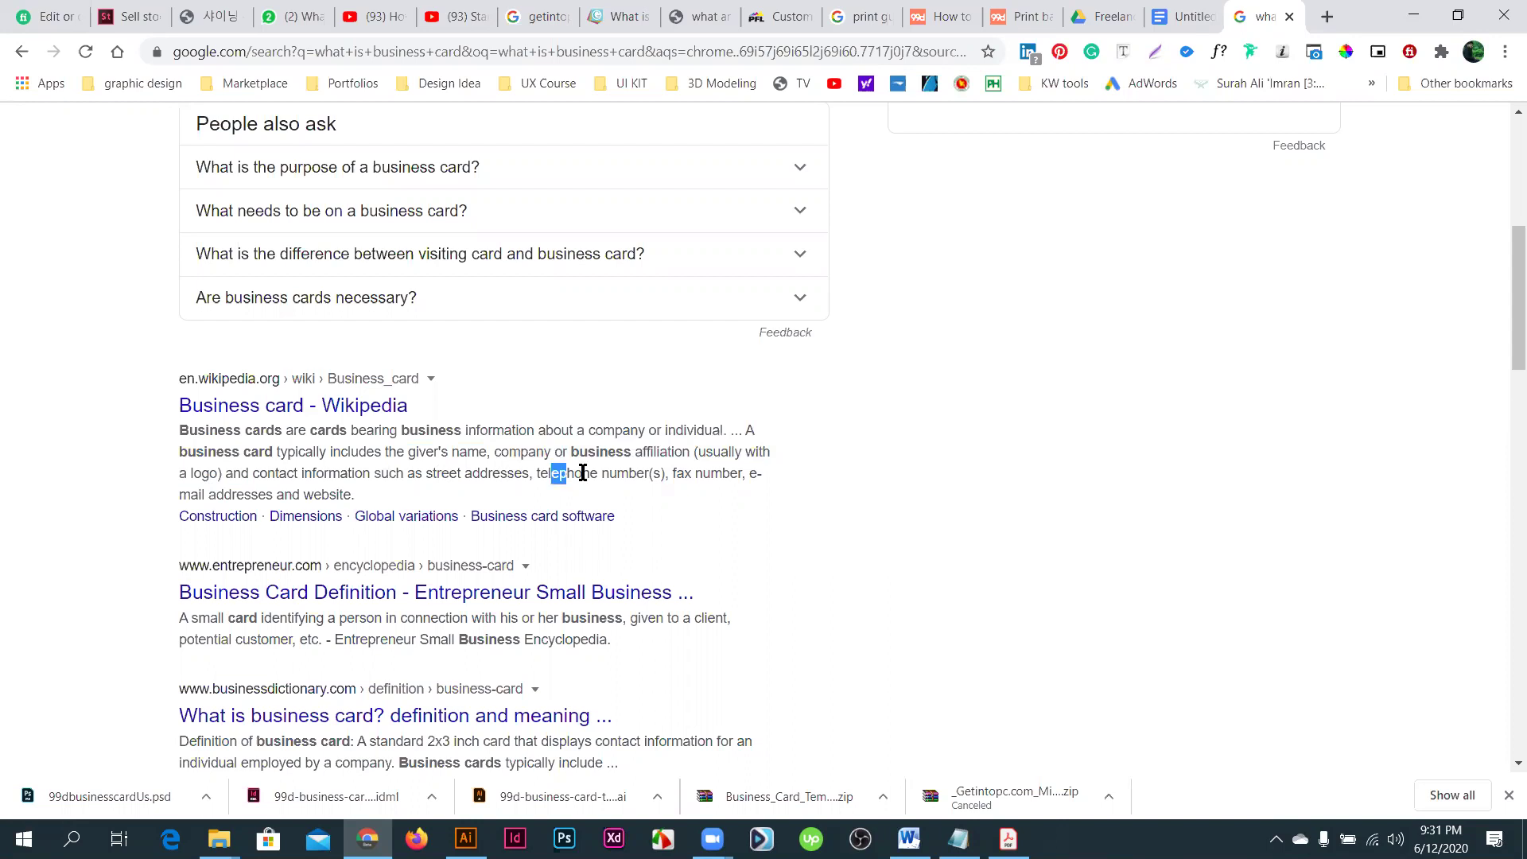
shift+click(656, 474)
click(679, 474)
key(shift+End)
key(shift+Down)
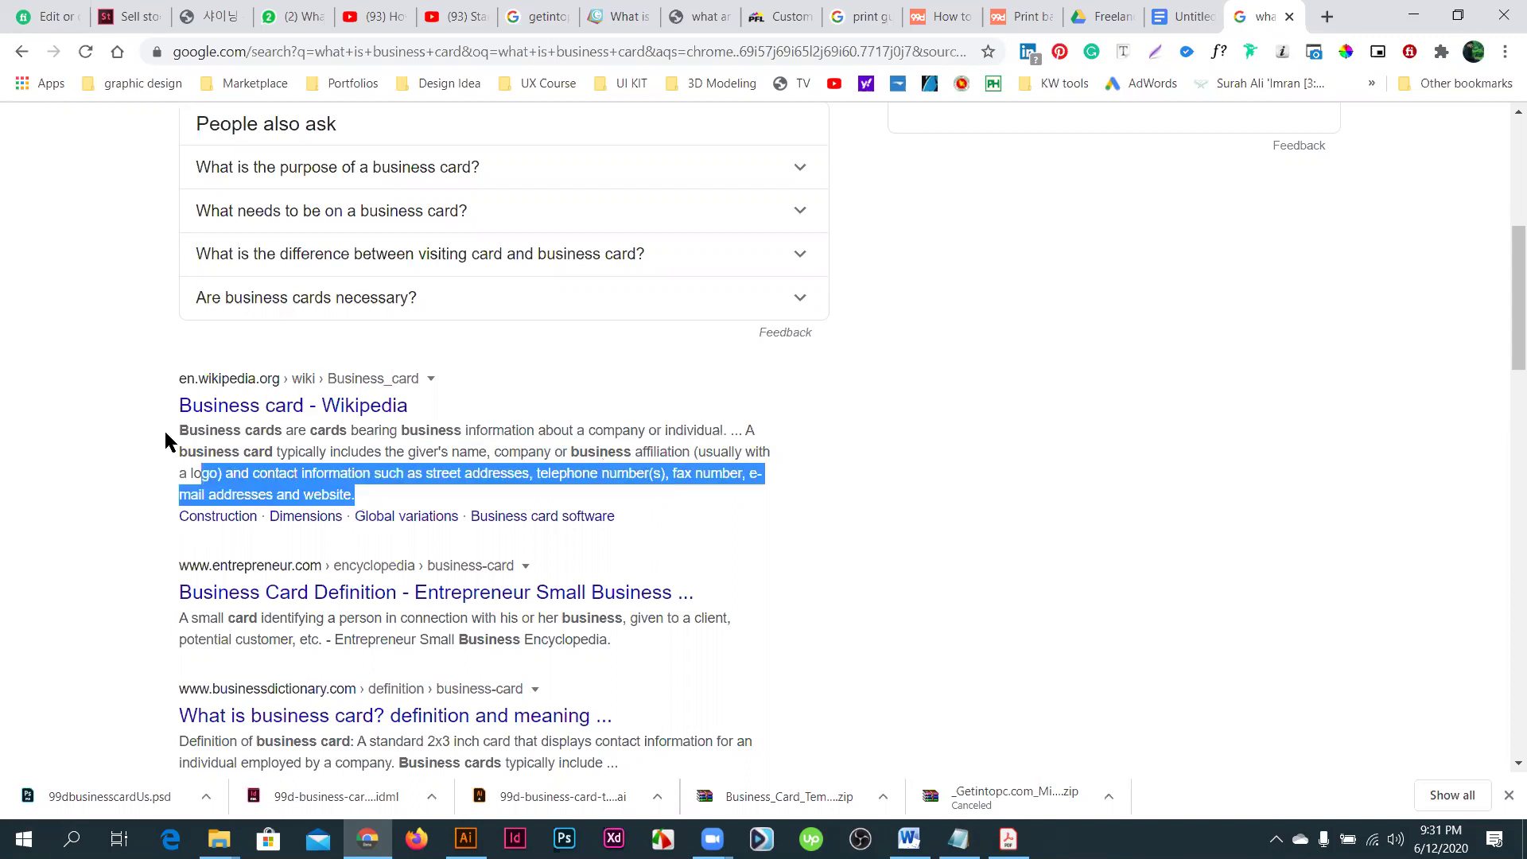
triple_click(164, 423)
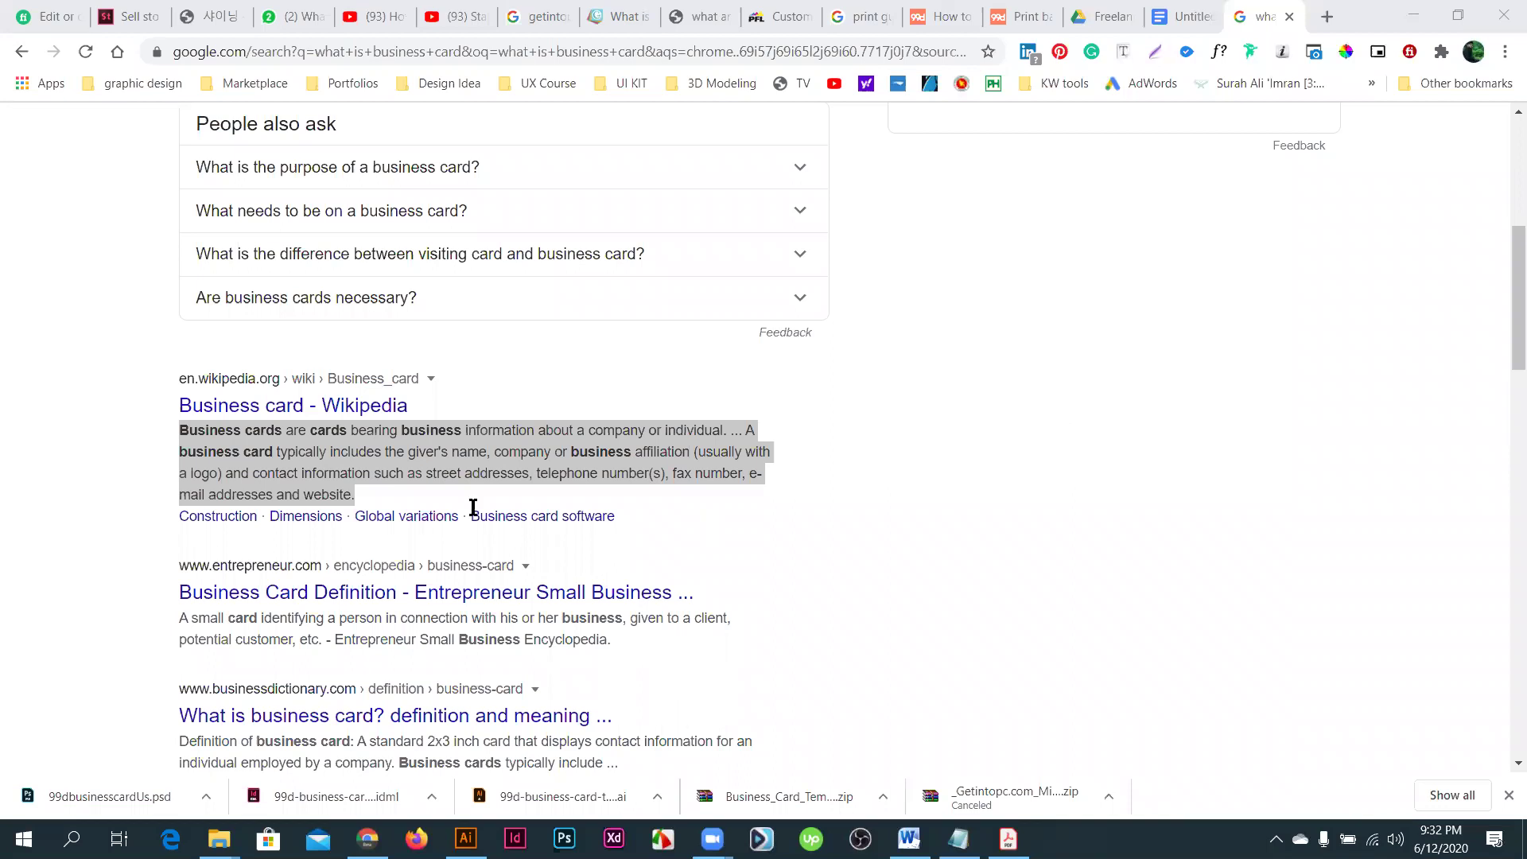
key(ctrl+shift+Tab)
scroll(580, 509, up, 1)
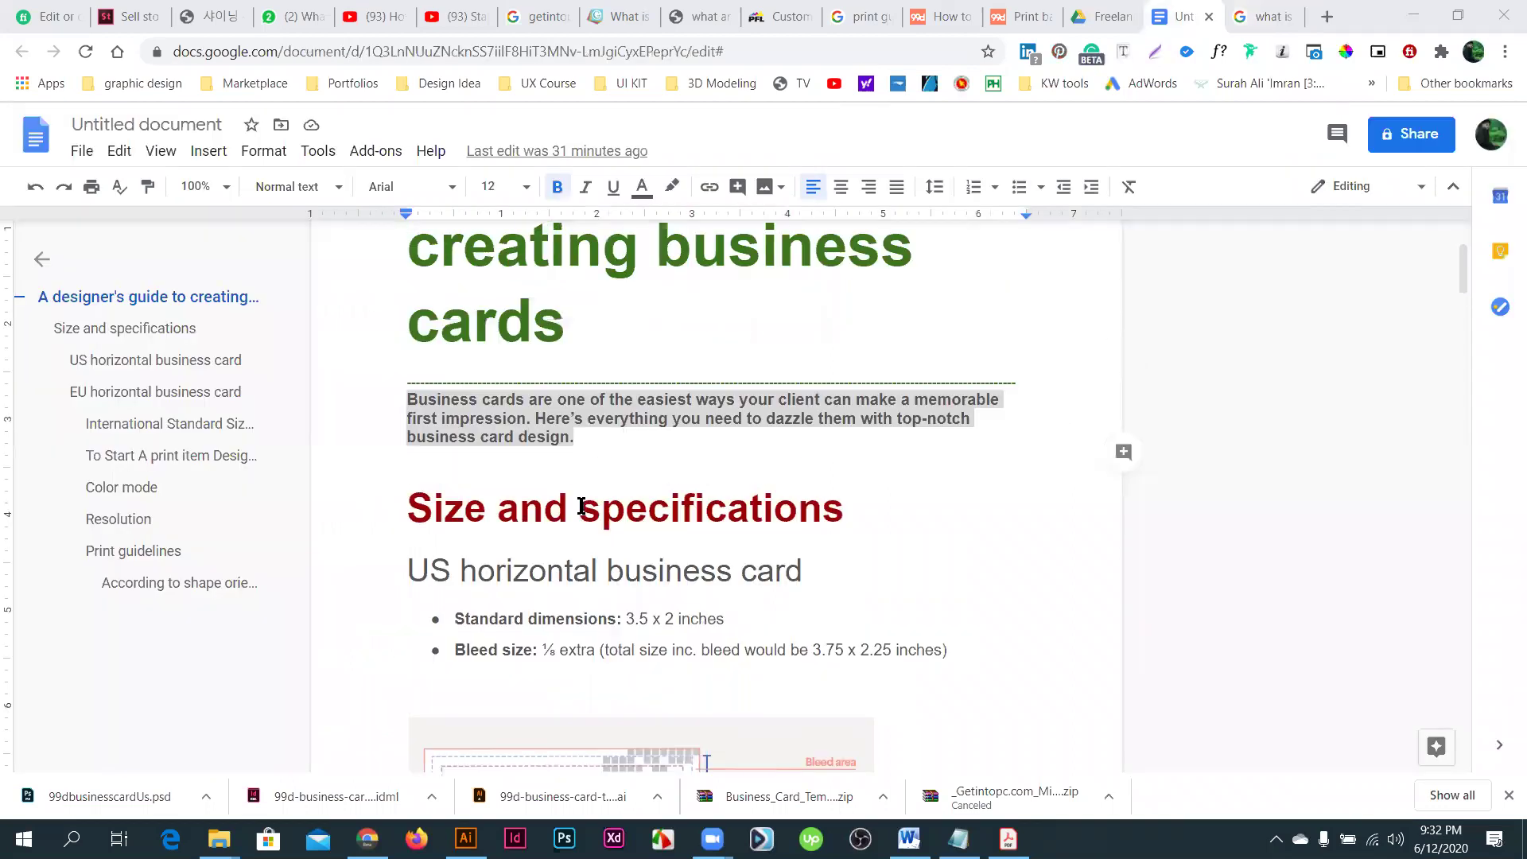
- Scroll down from Size and specifications to the Horizontal, Vertical, Folding and Die-cut shape types section
triple_click(866, 518)
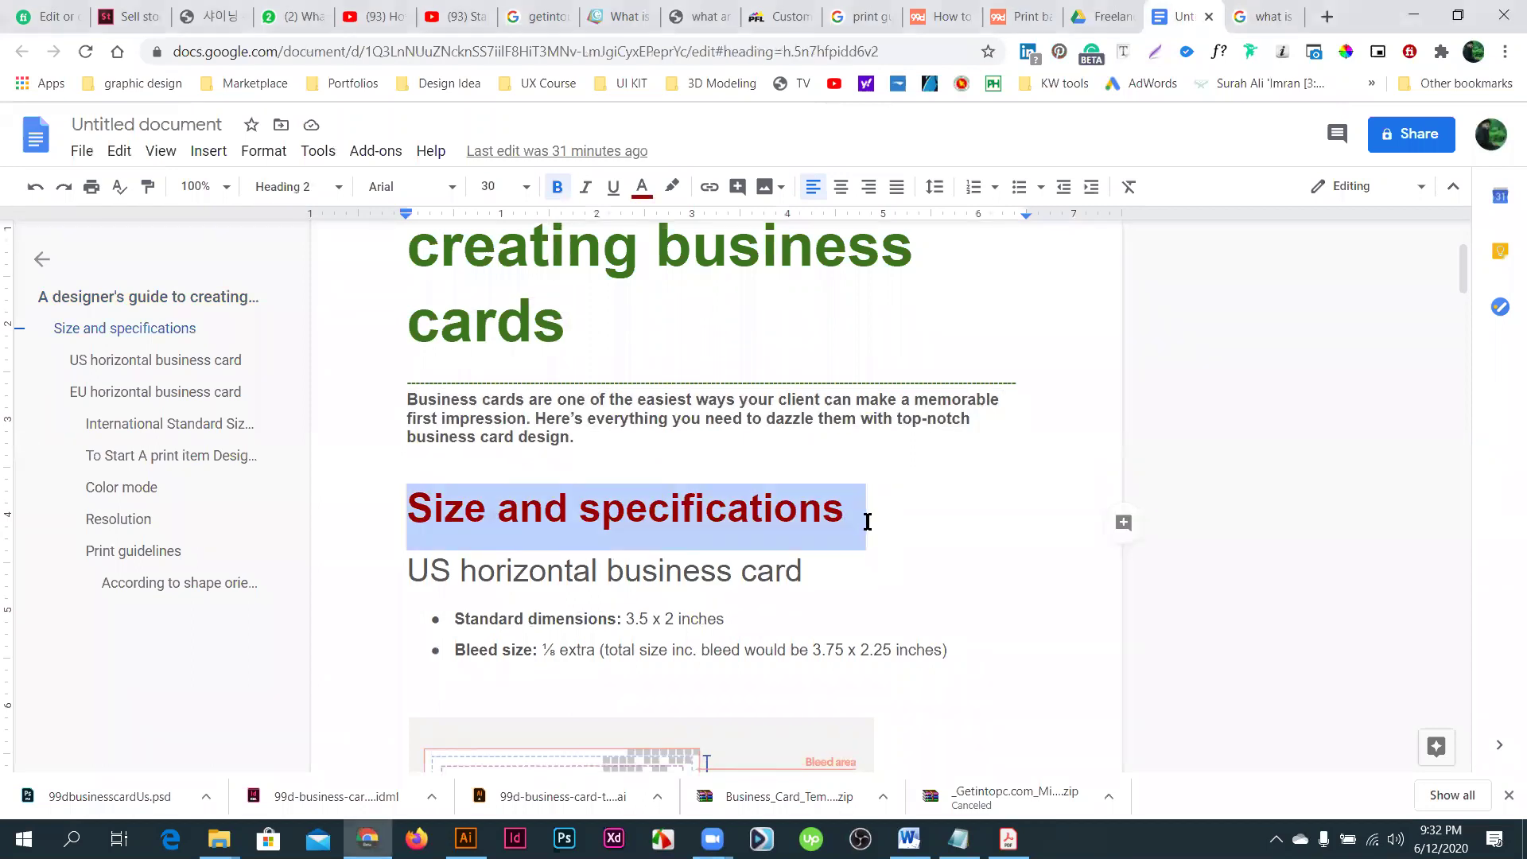
scroll(648, 533, down, 5)
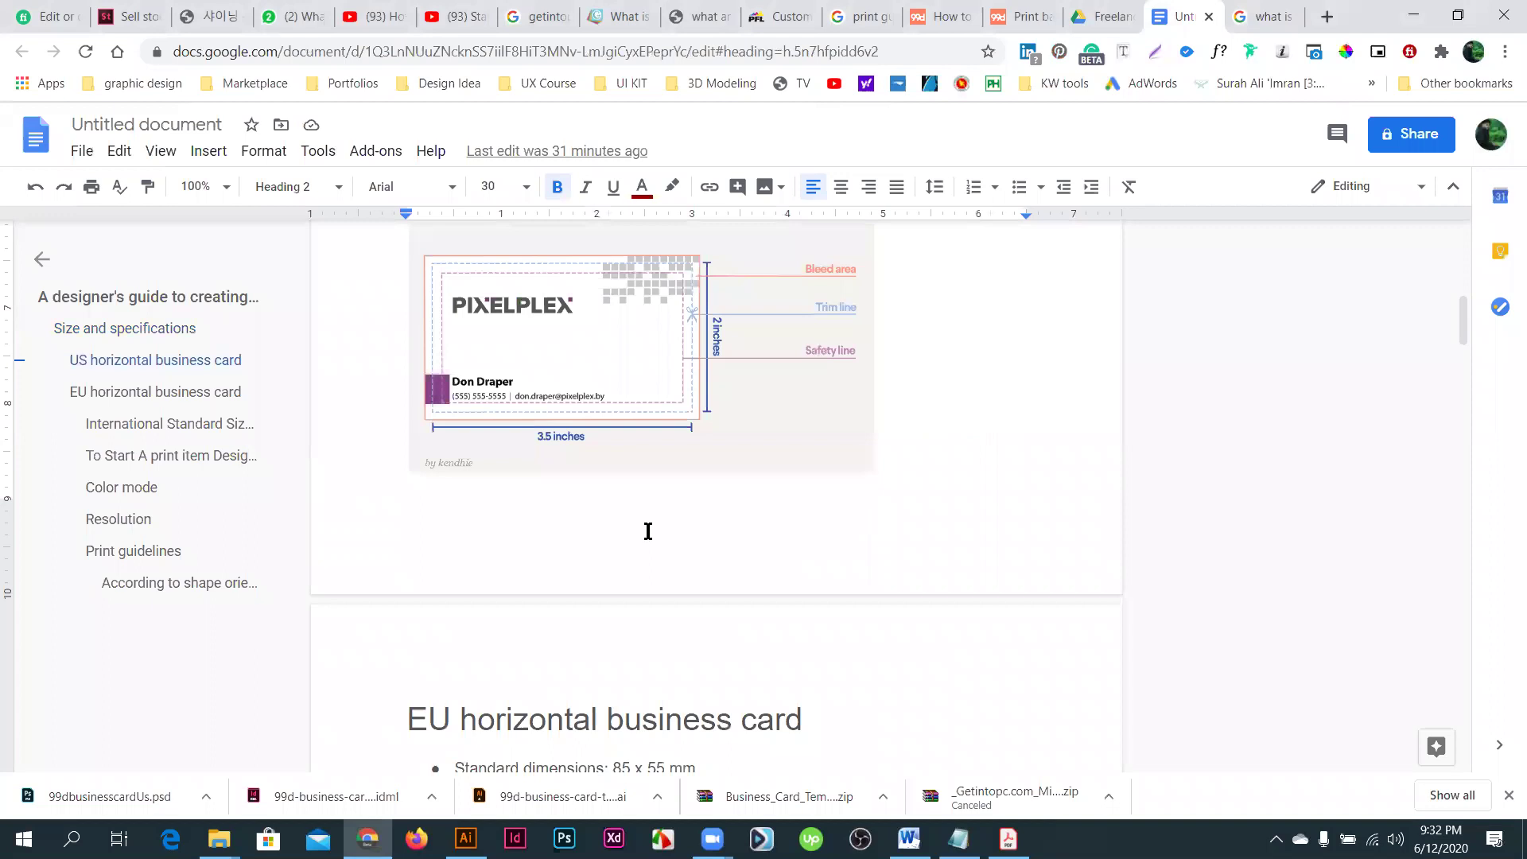
scroll(648, 531, down, 8)
scroll(648, 531, down, 10)
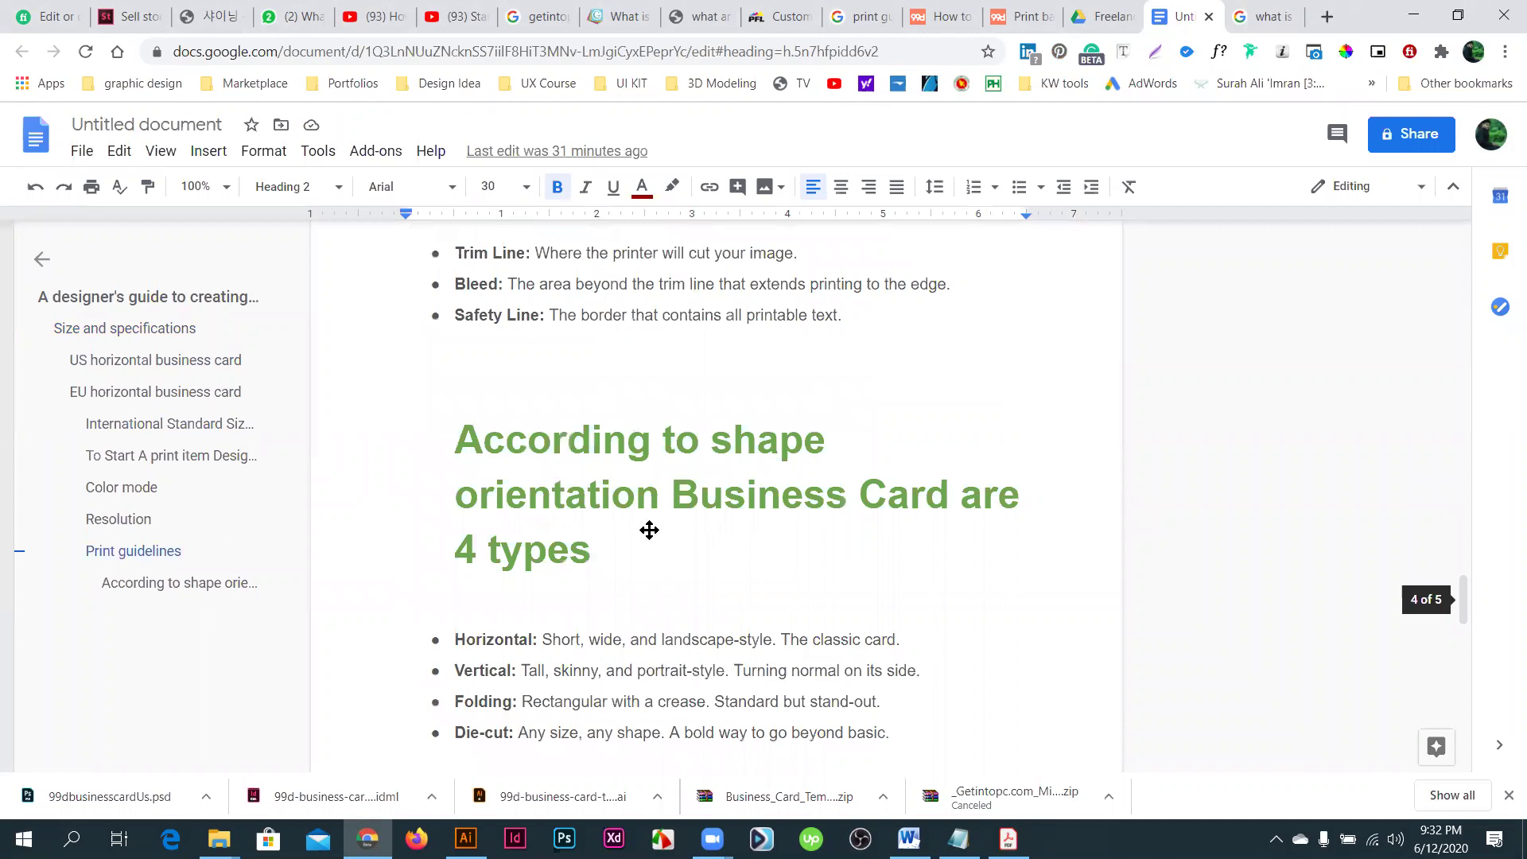
scroll(649, 531, down, 5)
scroll(649, 532, down, 1)
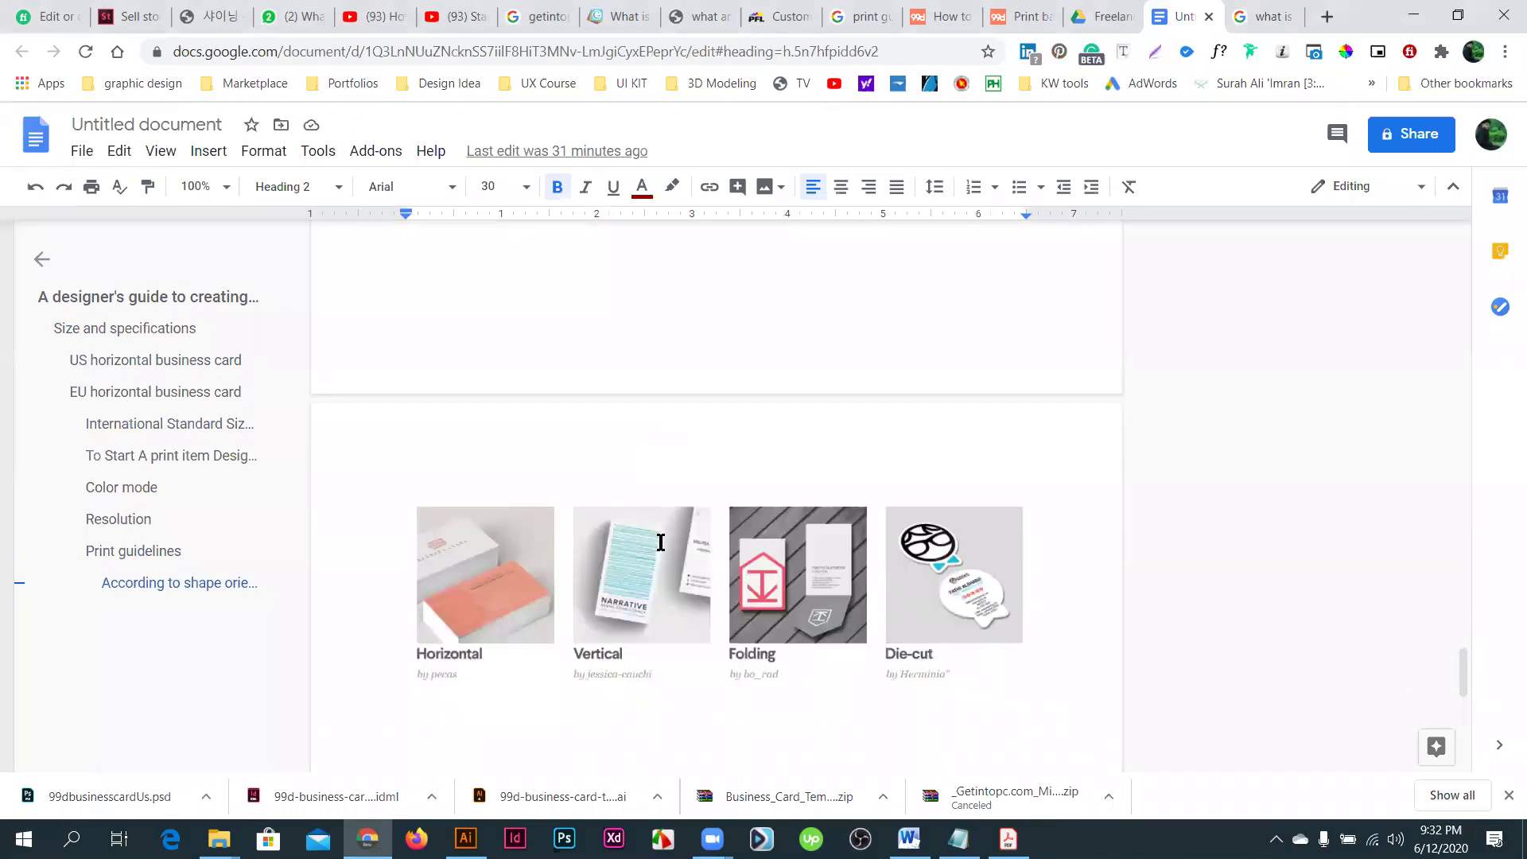
scroll(660, 541, up, 5)
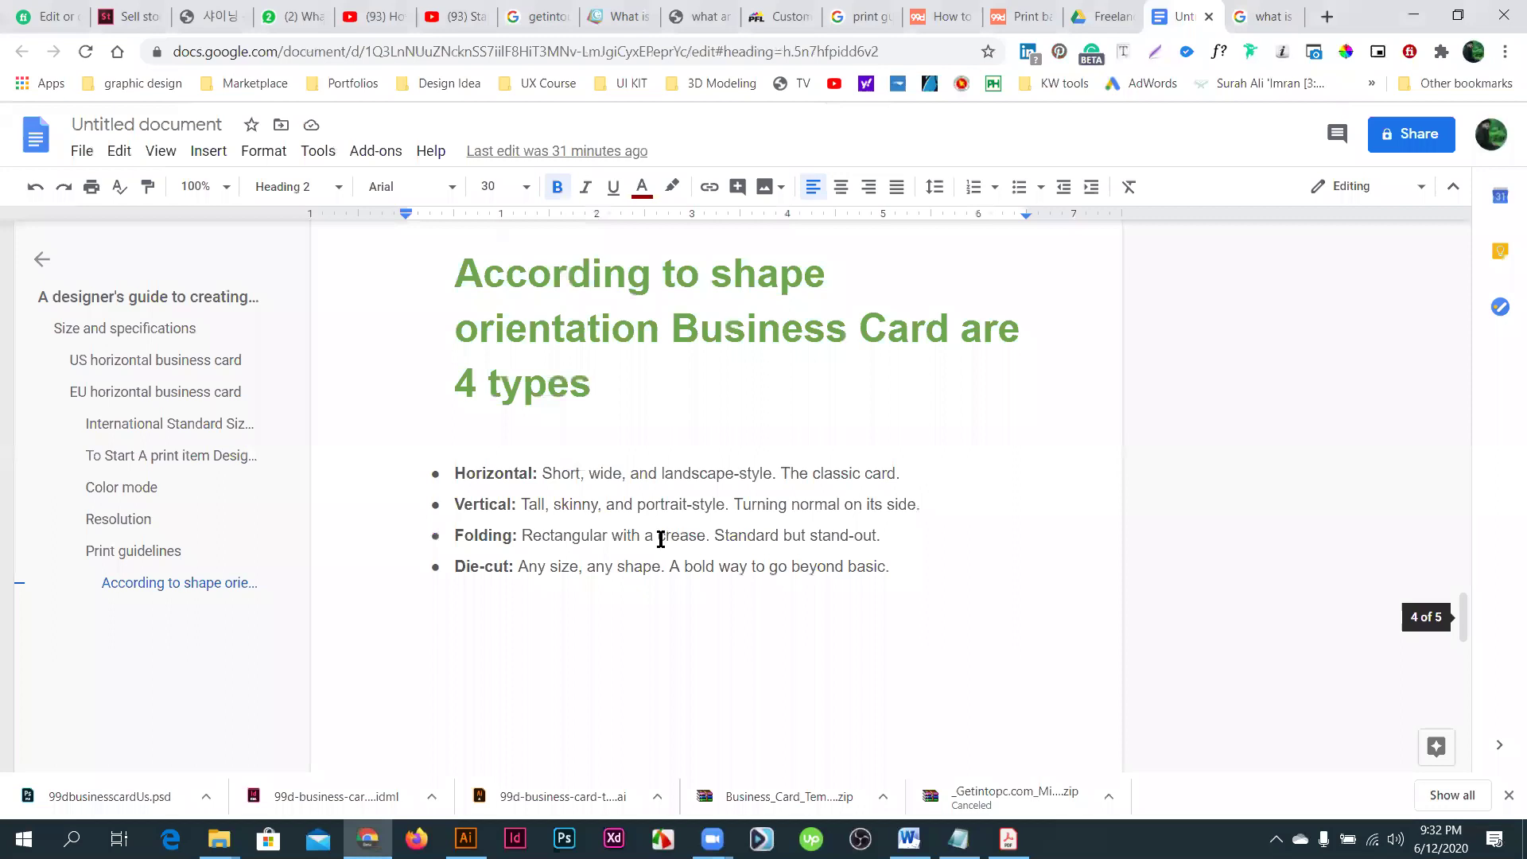
scroll(660, 538, up, 15)
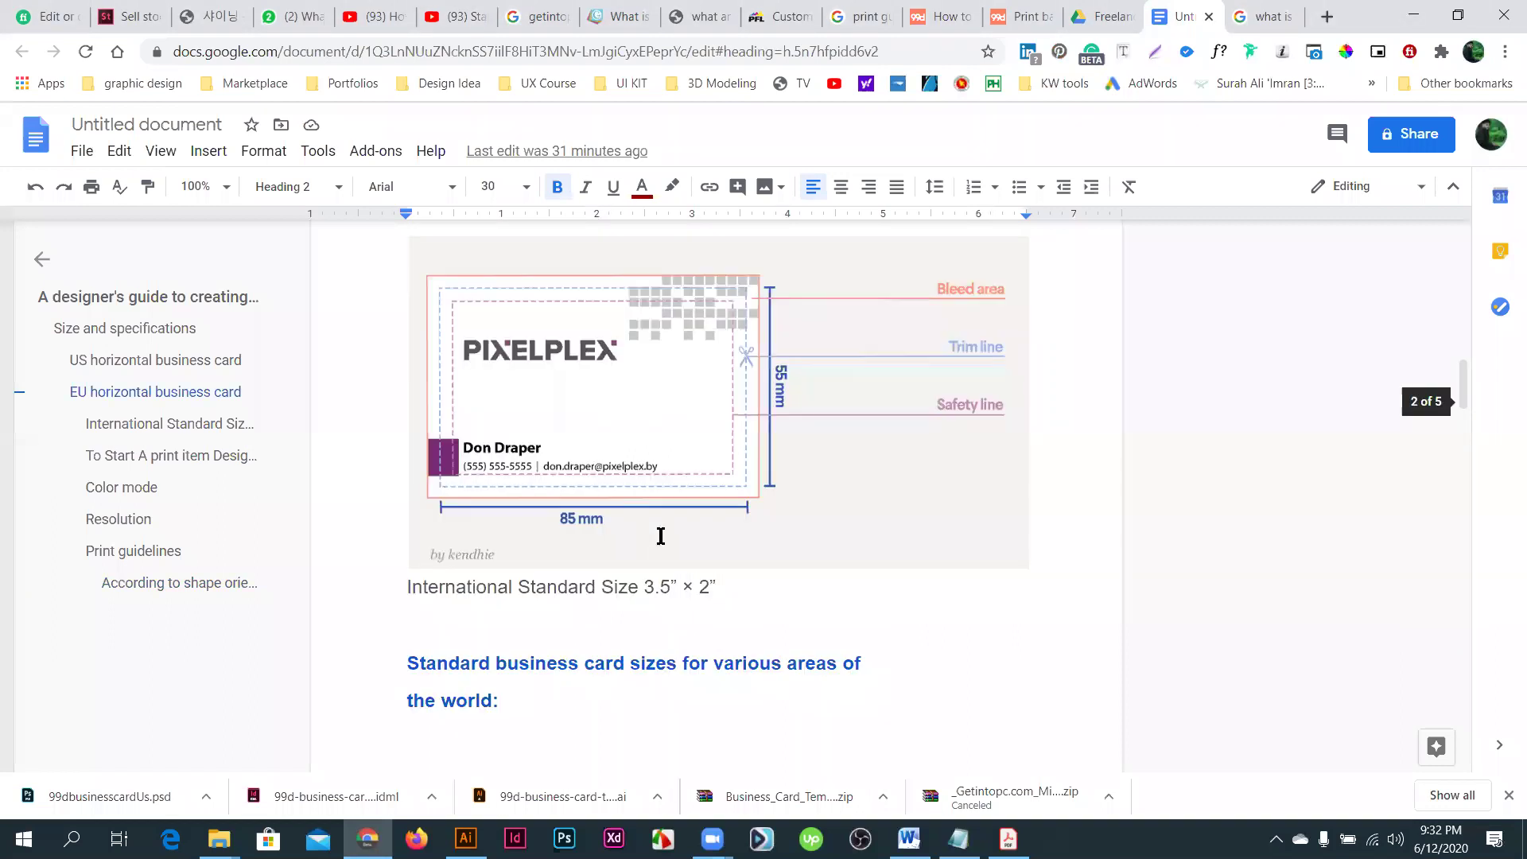
scroll(535, 422, up, 8)
scroll(537, 425, down, 20)
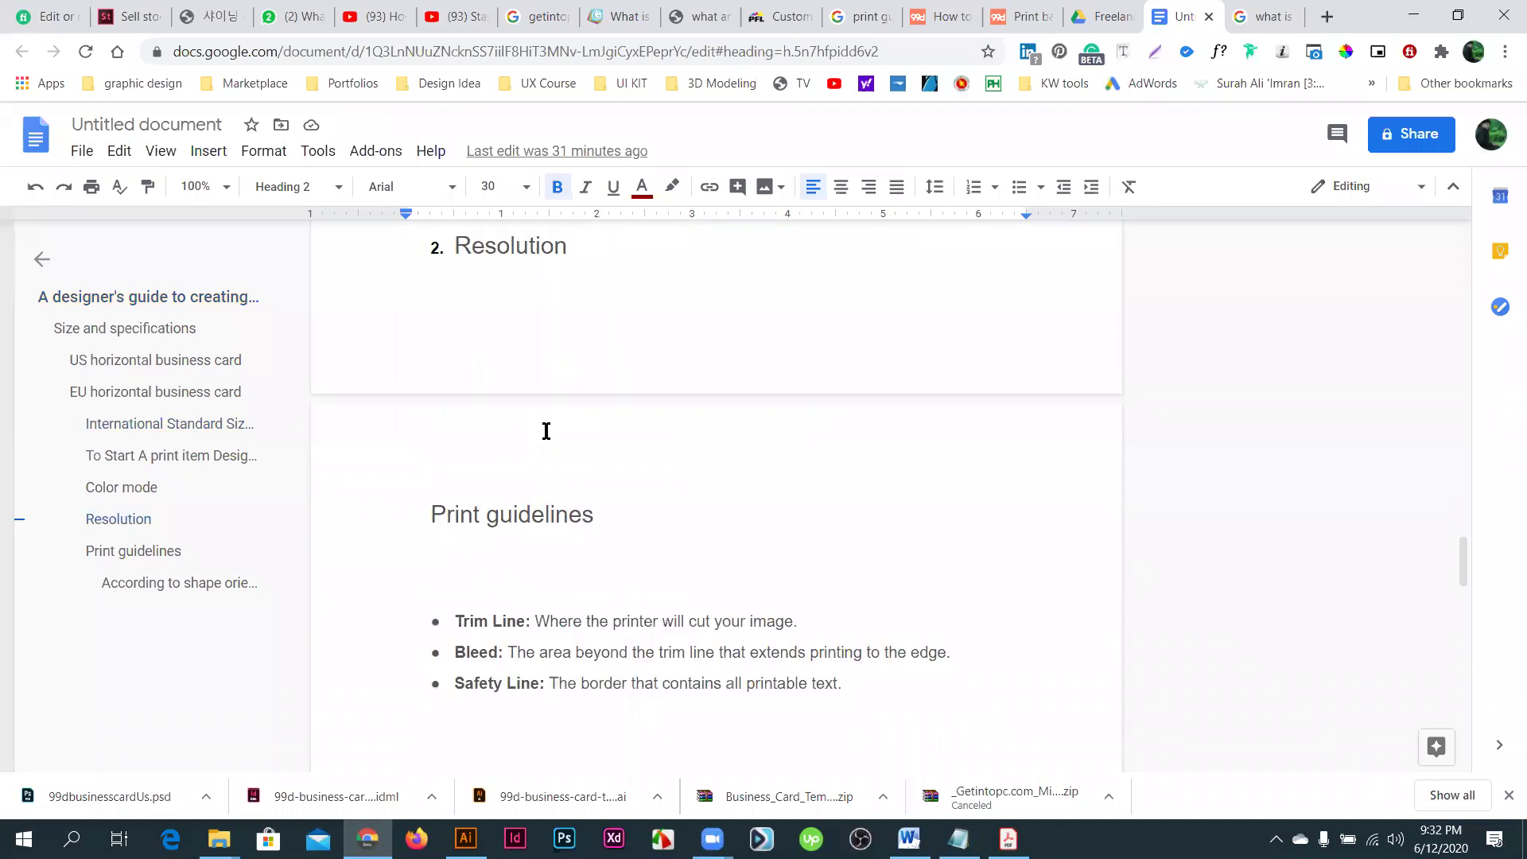
scroll(546, 430, down, 15)
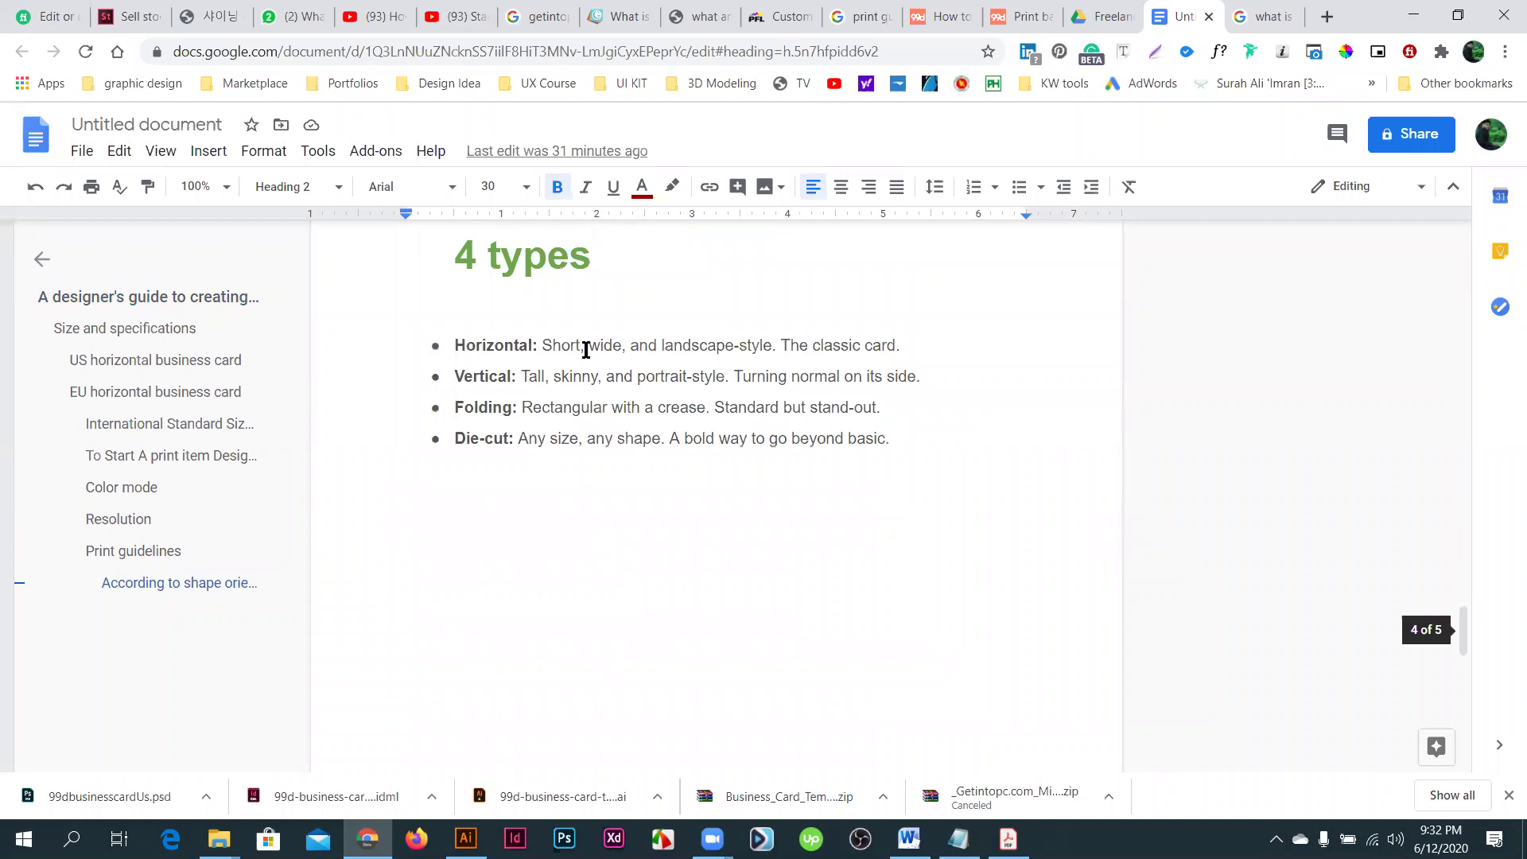
- Select the Vertical and Die-cut labels, then scroll down to the four card-shape images
key(shift+Home)
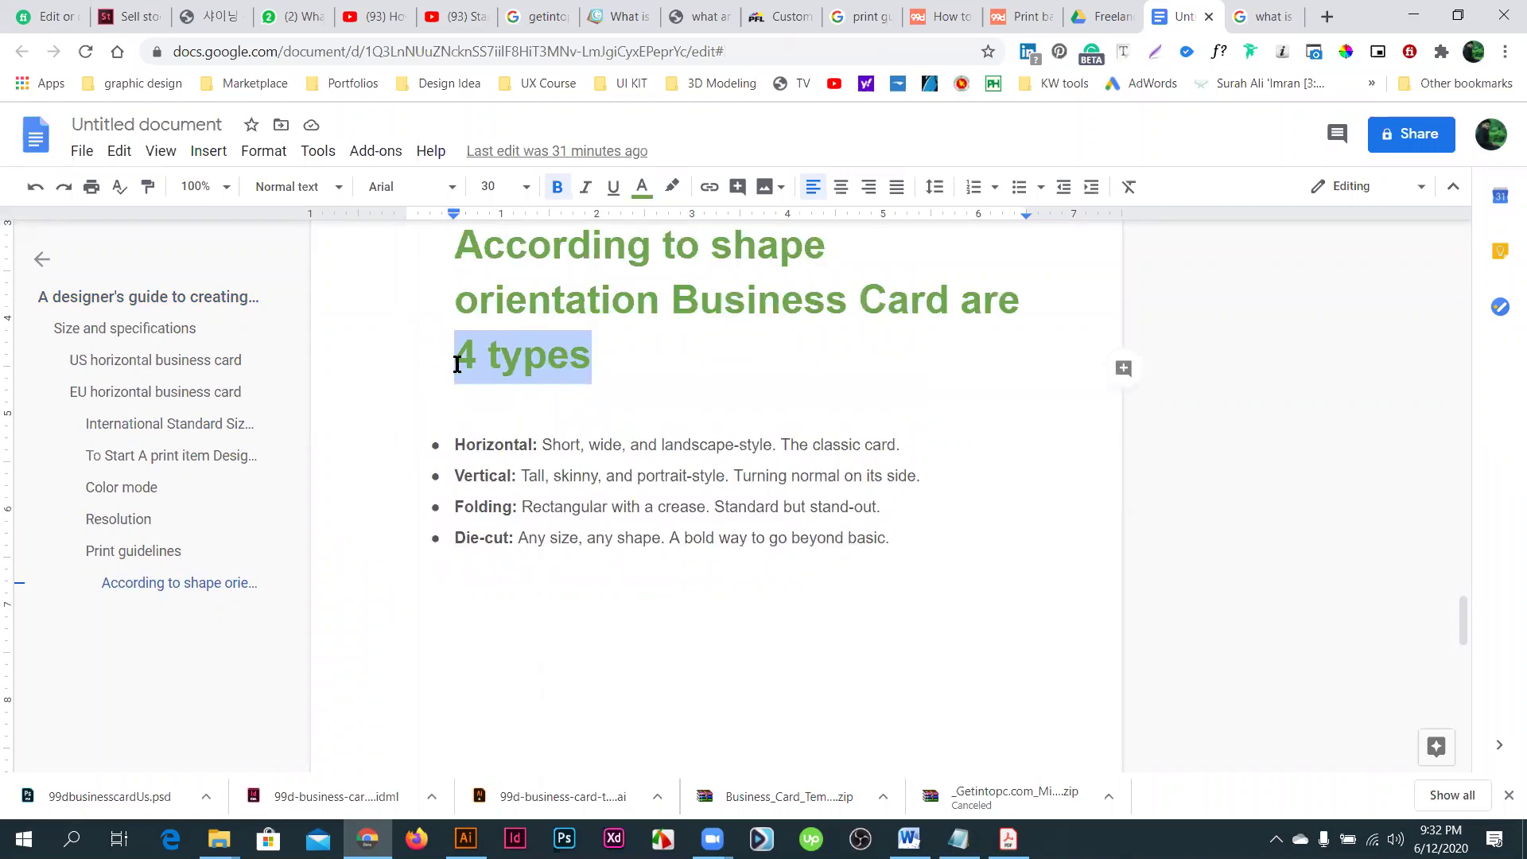
click(451, 446)
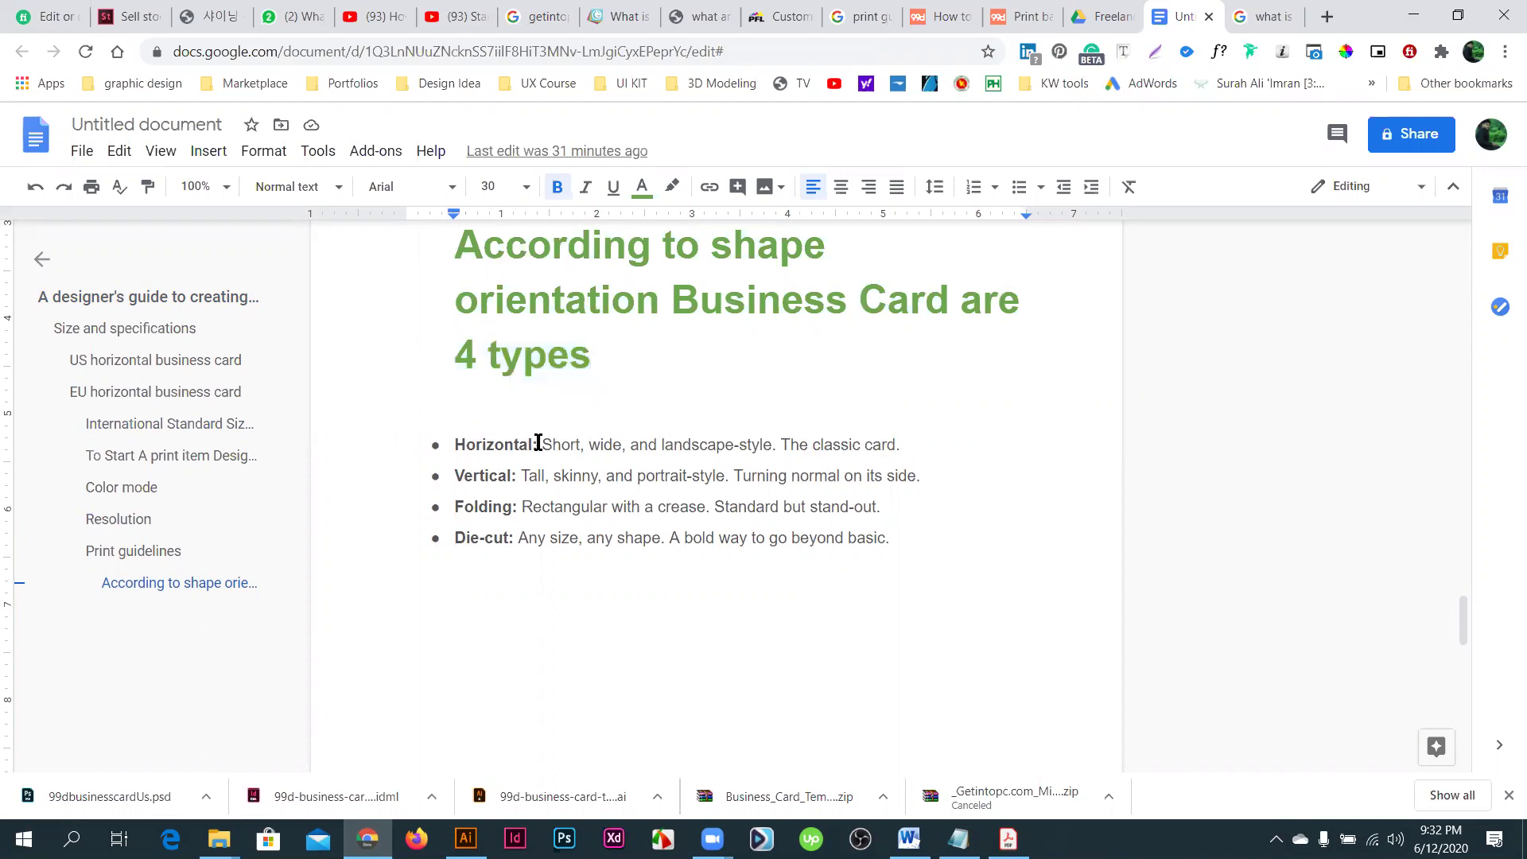
drag(460, 468, 517, 470)
drag(462, 540, 507, 527)
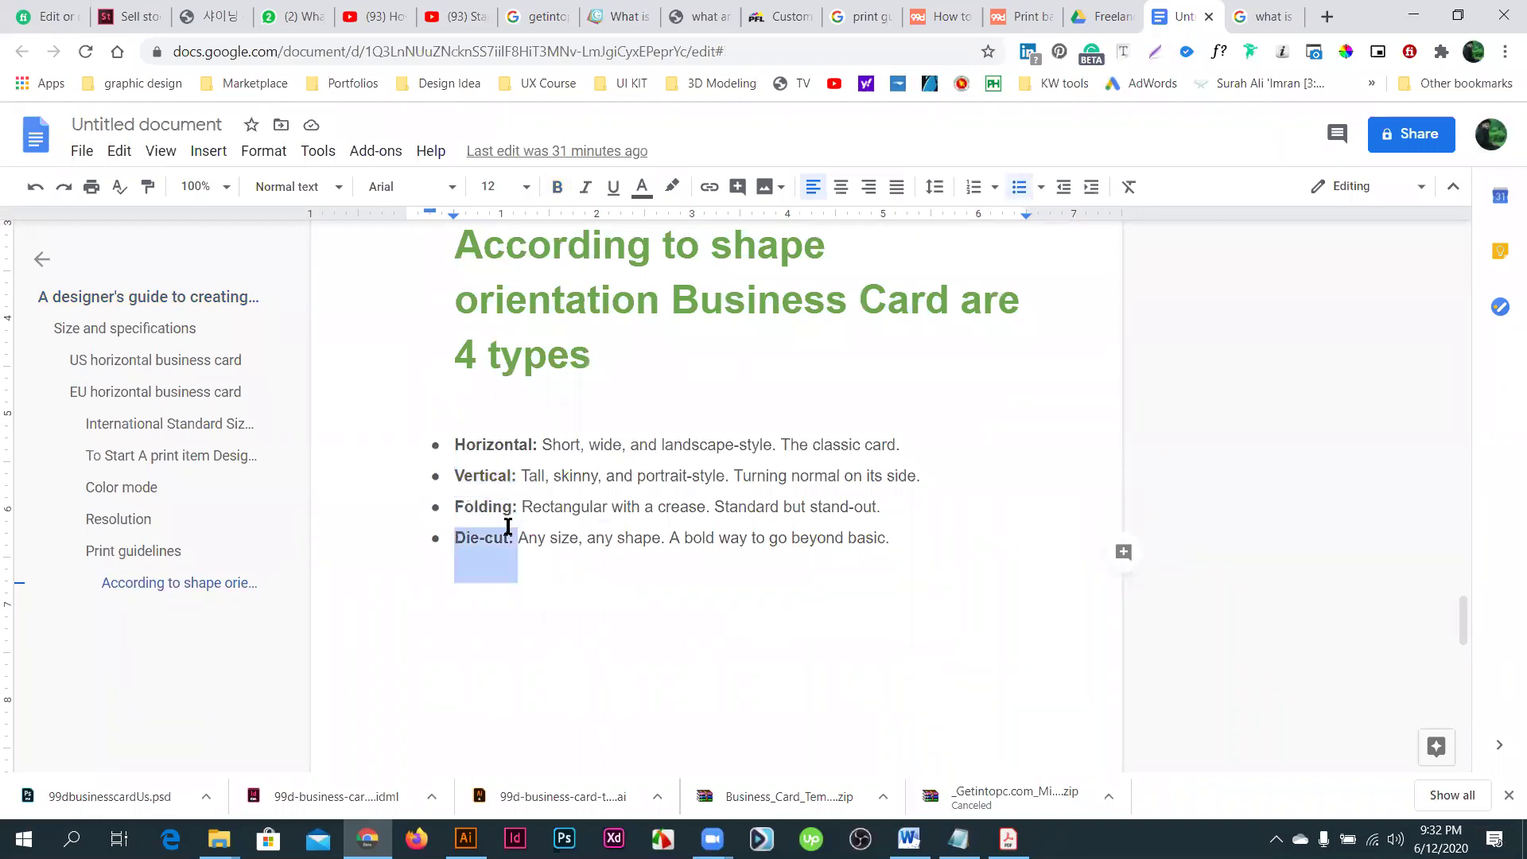
scroll(541, 528, down, 3)
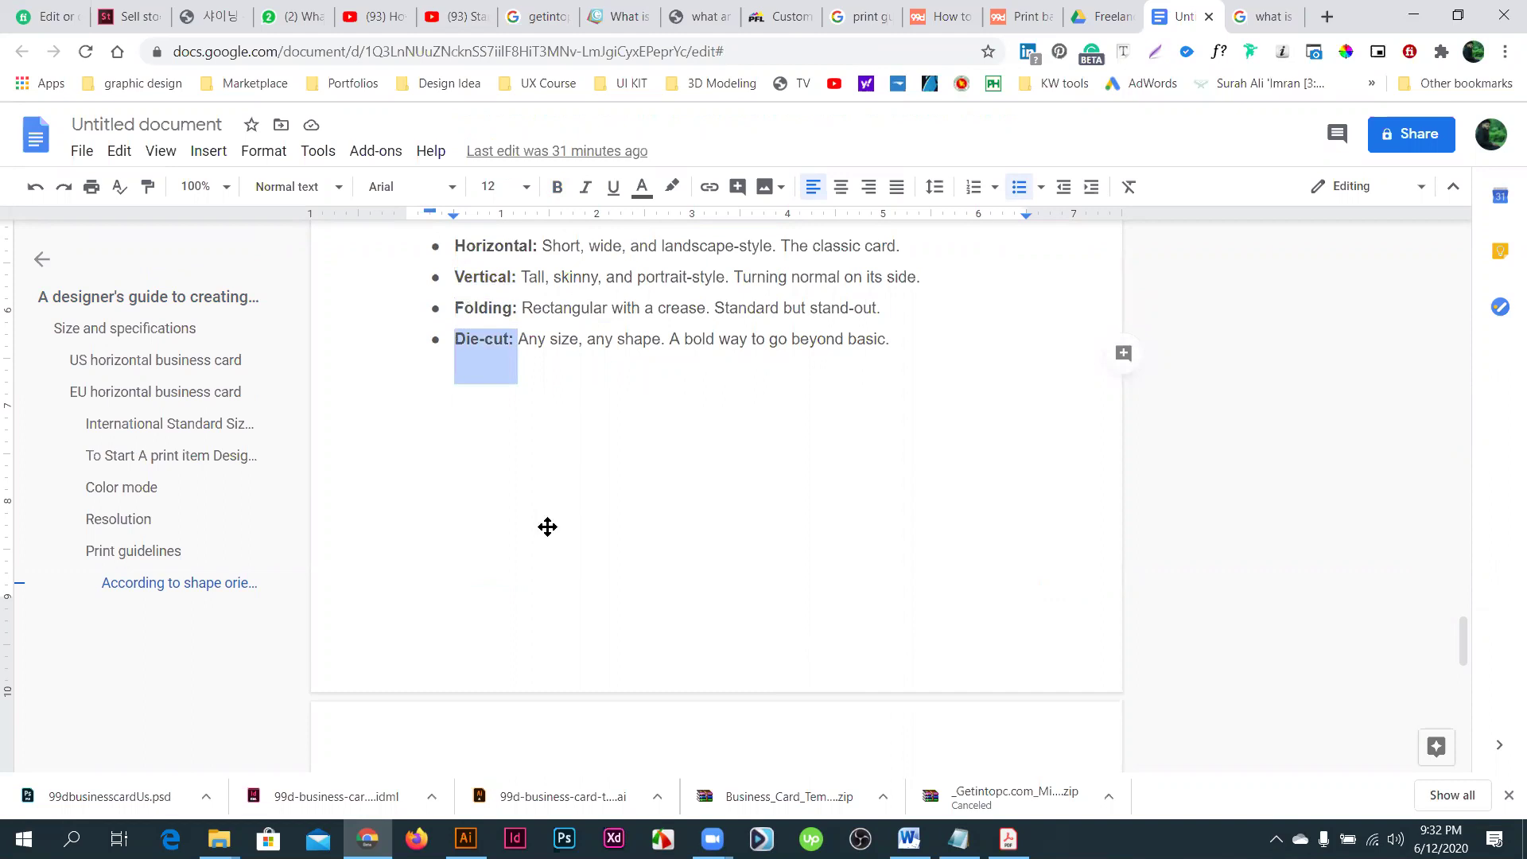
scroll(547, 526, down, 6)
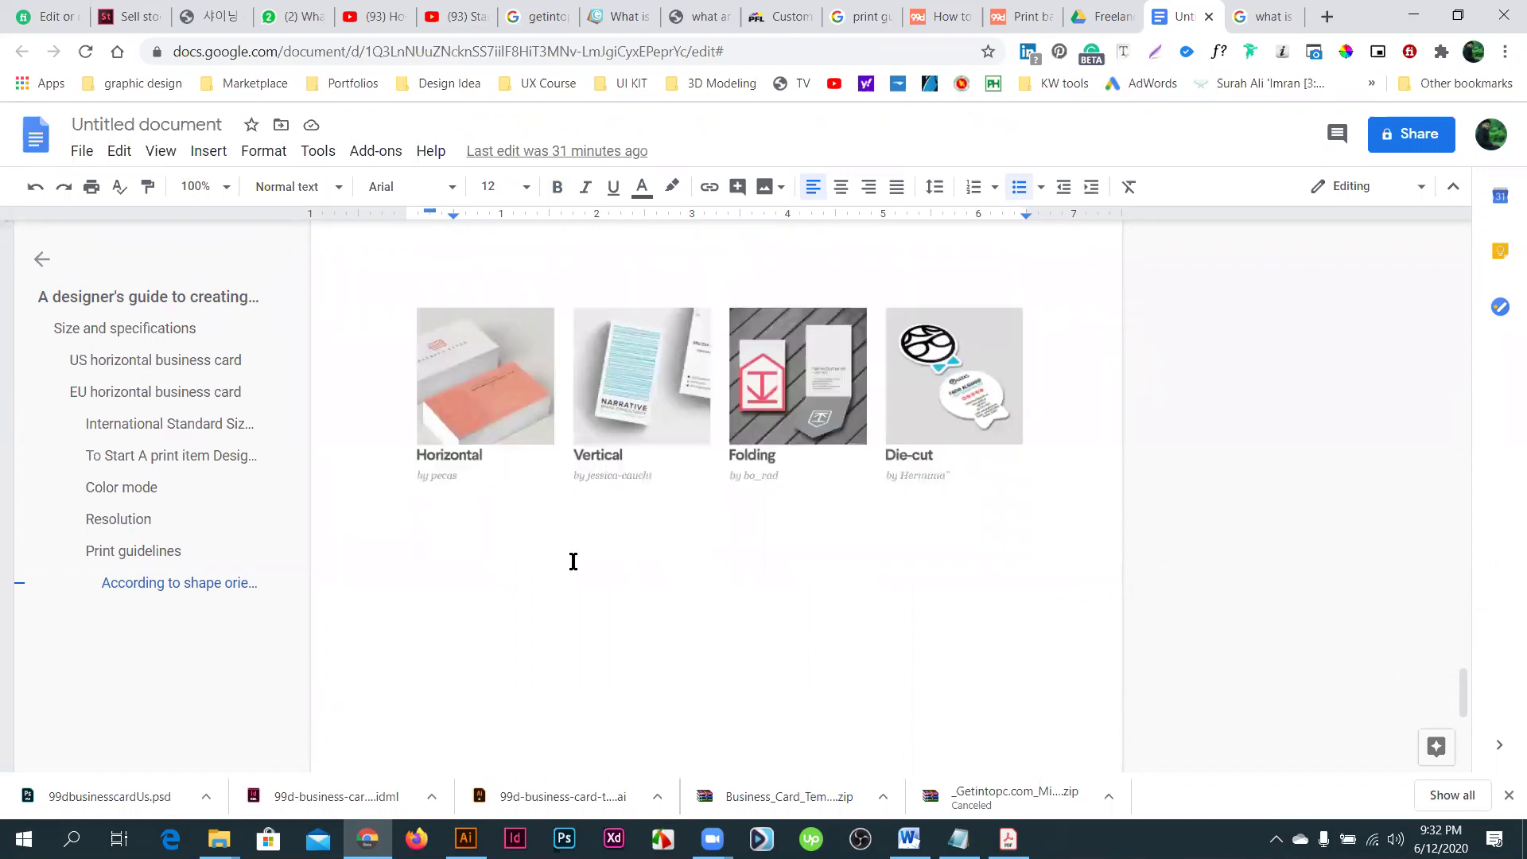
click(466, 380)
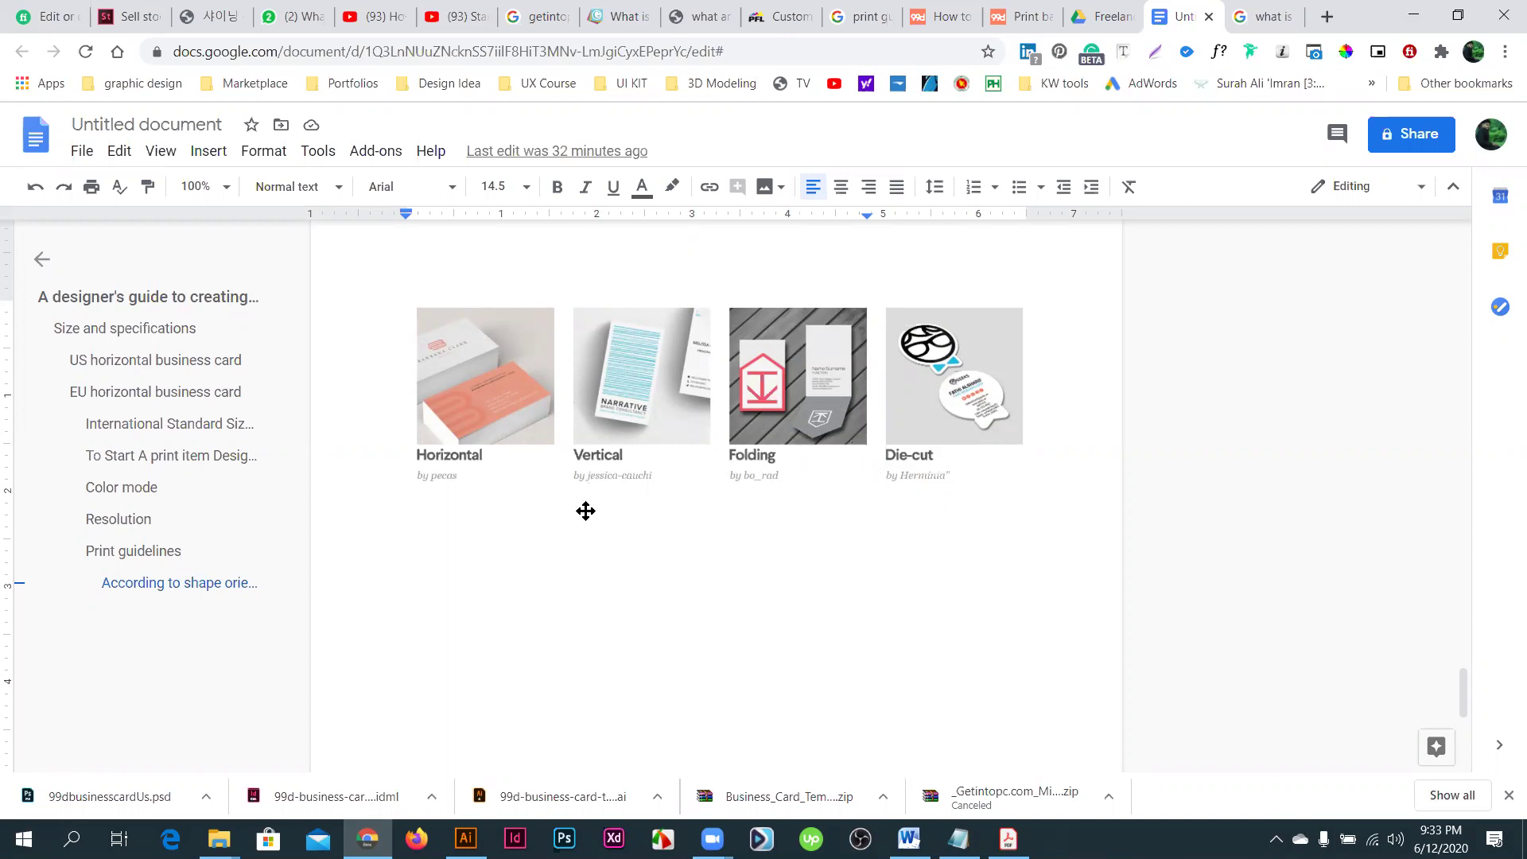
- Scroll back up past the shape-orientation heading to the guide's title and intro
scroll(586, 511, up, 4)
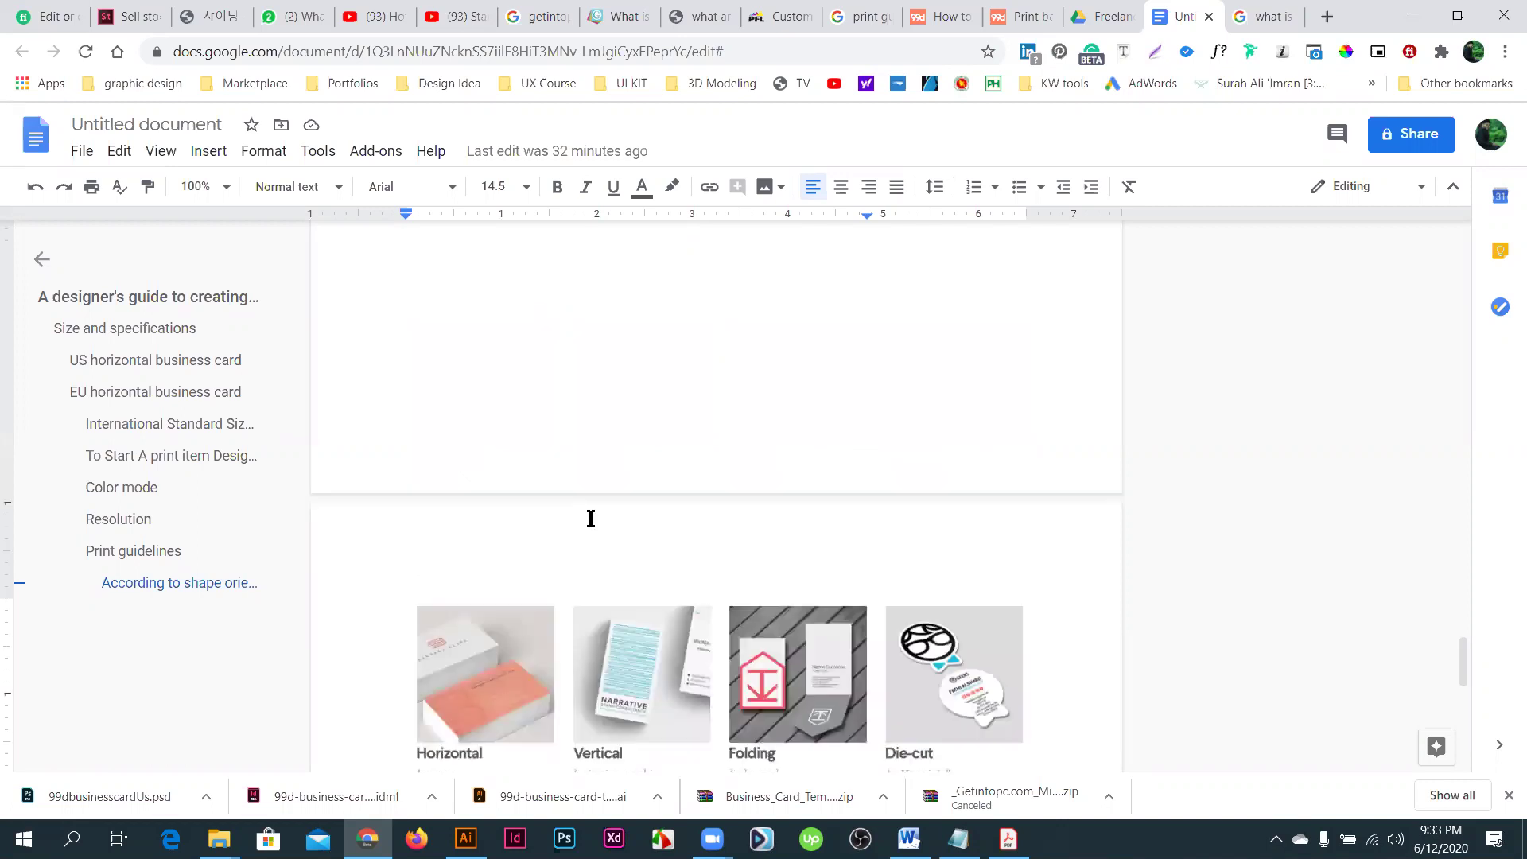
scroll(592, 519, up, 5)
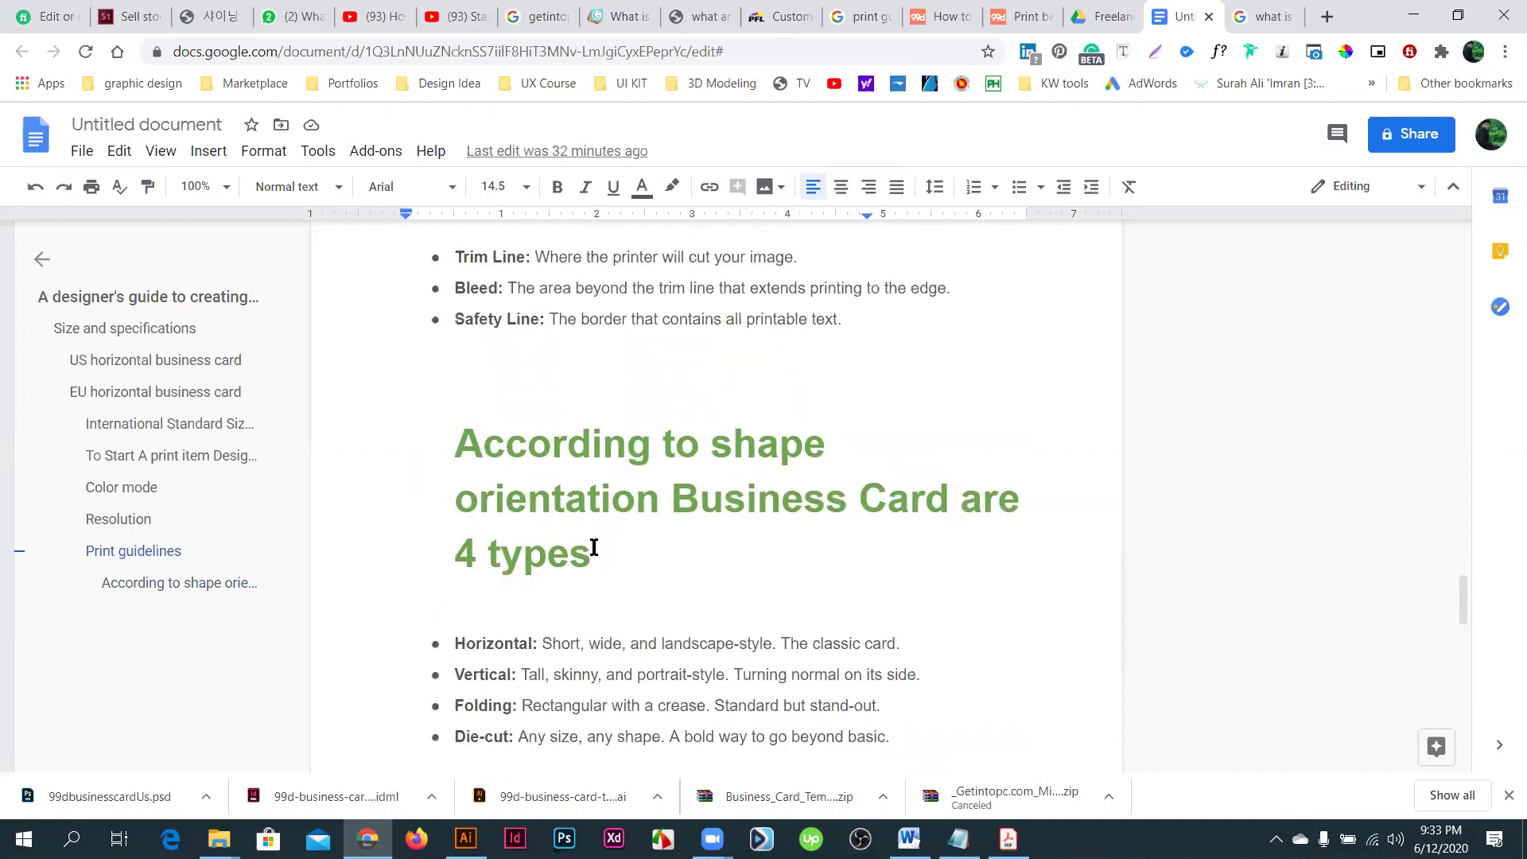
triple_click(460, 446)
scroll(559, 475, up, 3)
scroll(561, 476, up, 15)
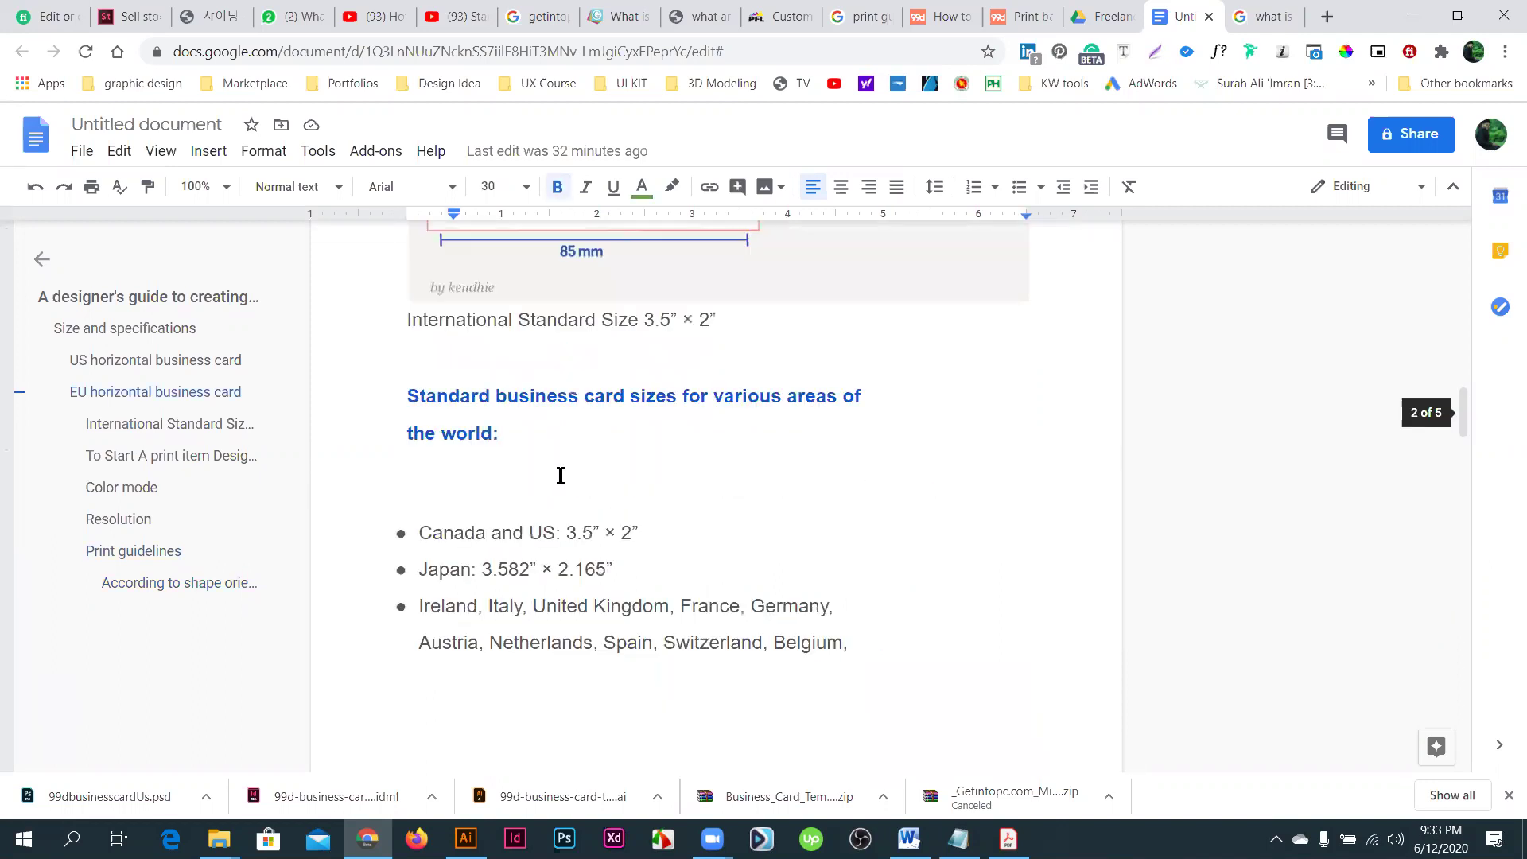
scroll(561, 476, up, 10)
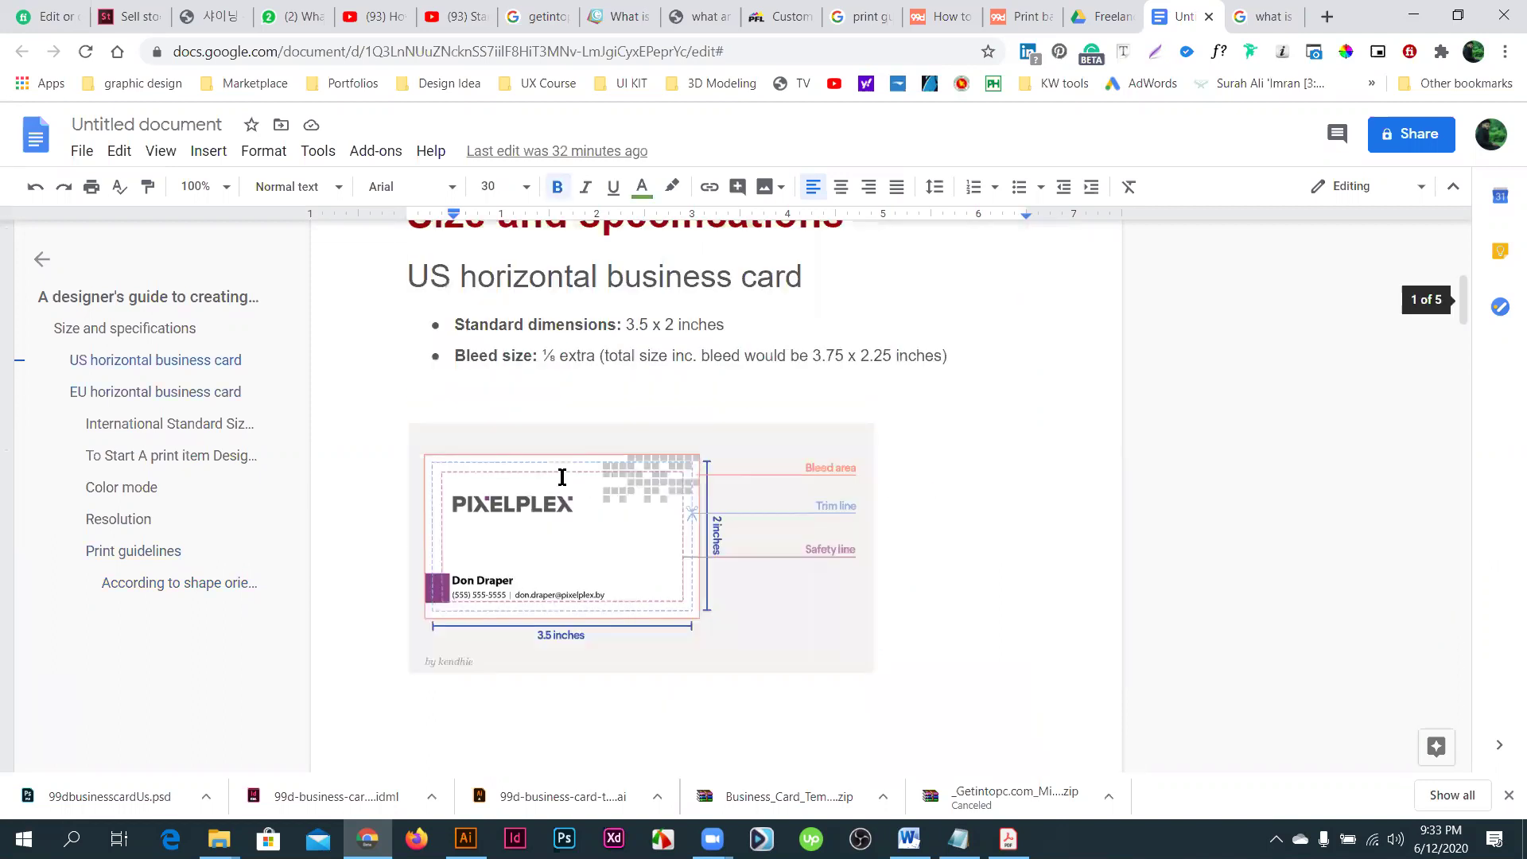
scroll(559, 480, up, 6)
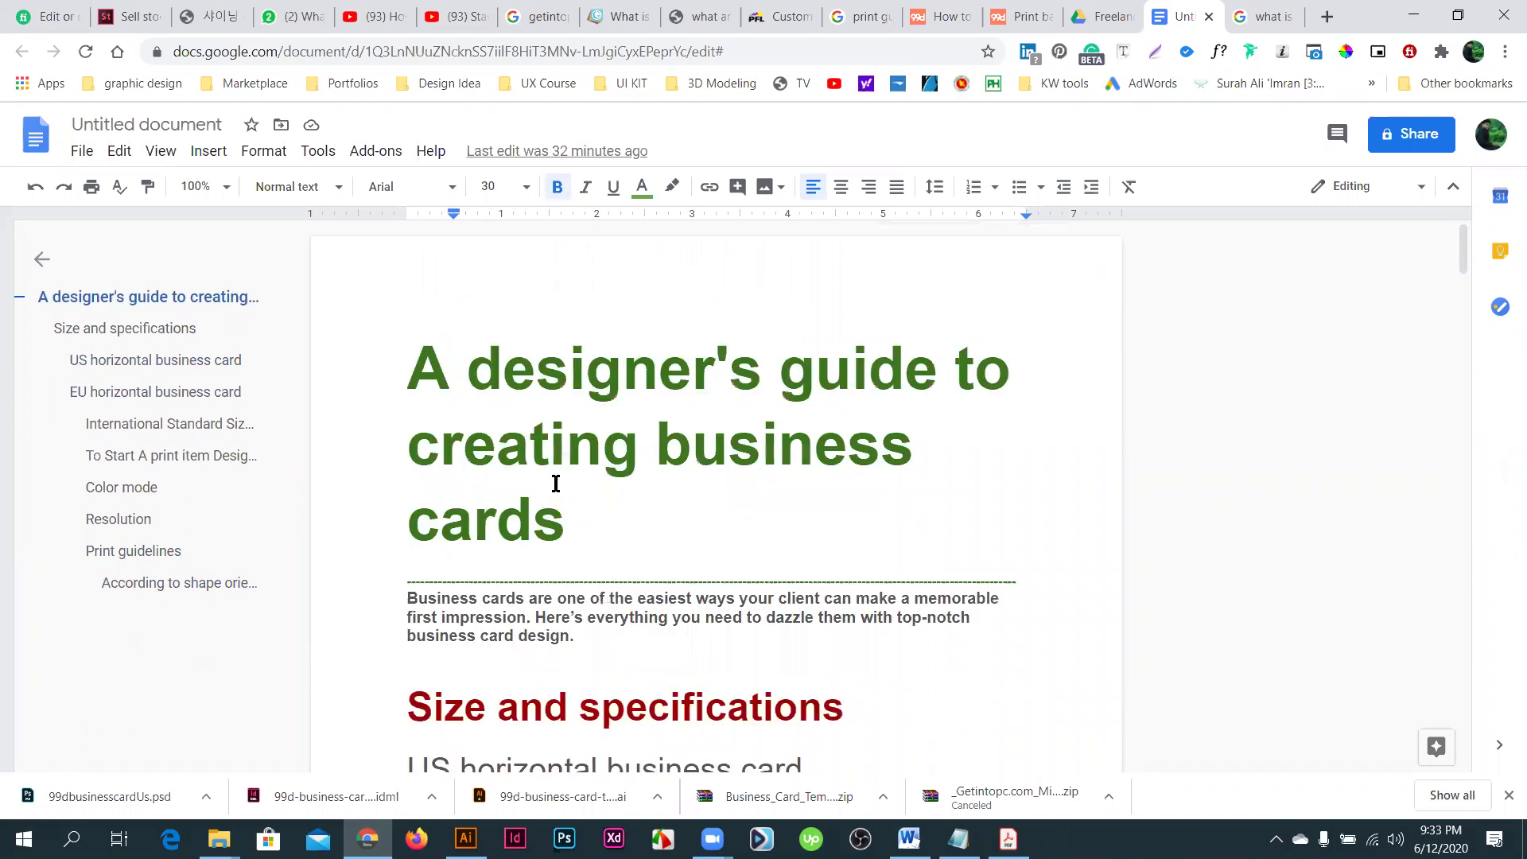
- Highlight the US horizontal heading and its 3.5 x 2 inches standard size
scroll(839, 405, down, 3)
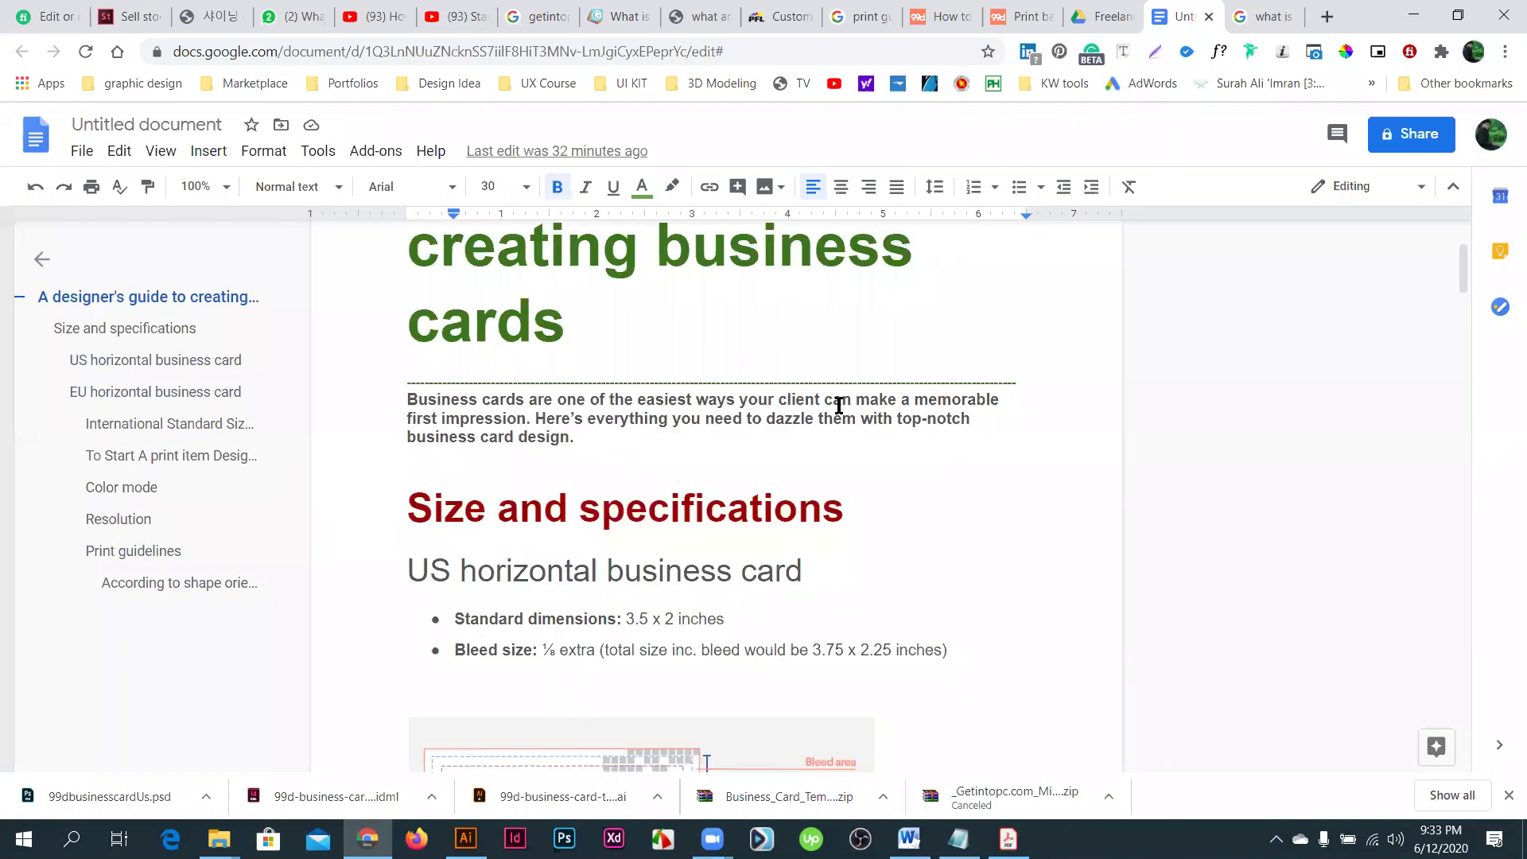
scroll(839, 405, down, 1)
triple_click(848, 406)
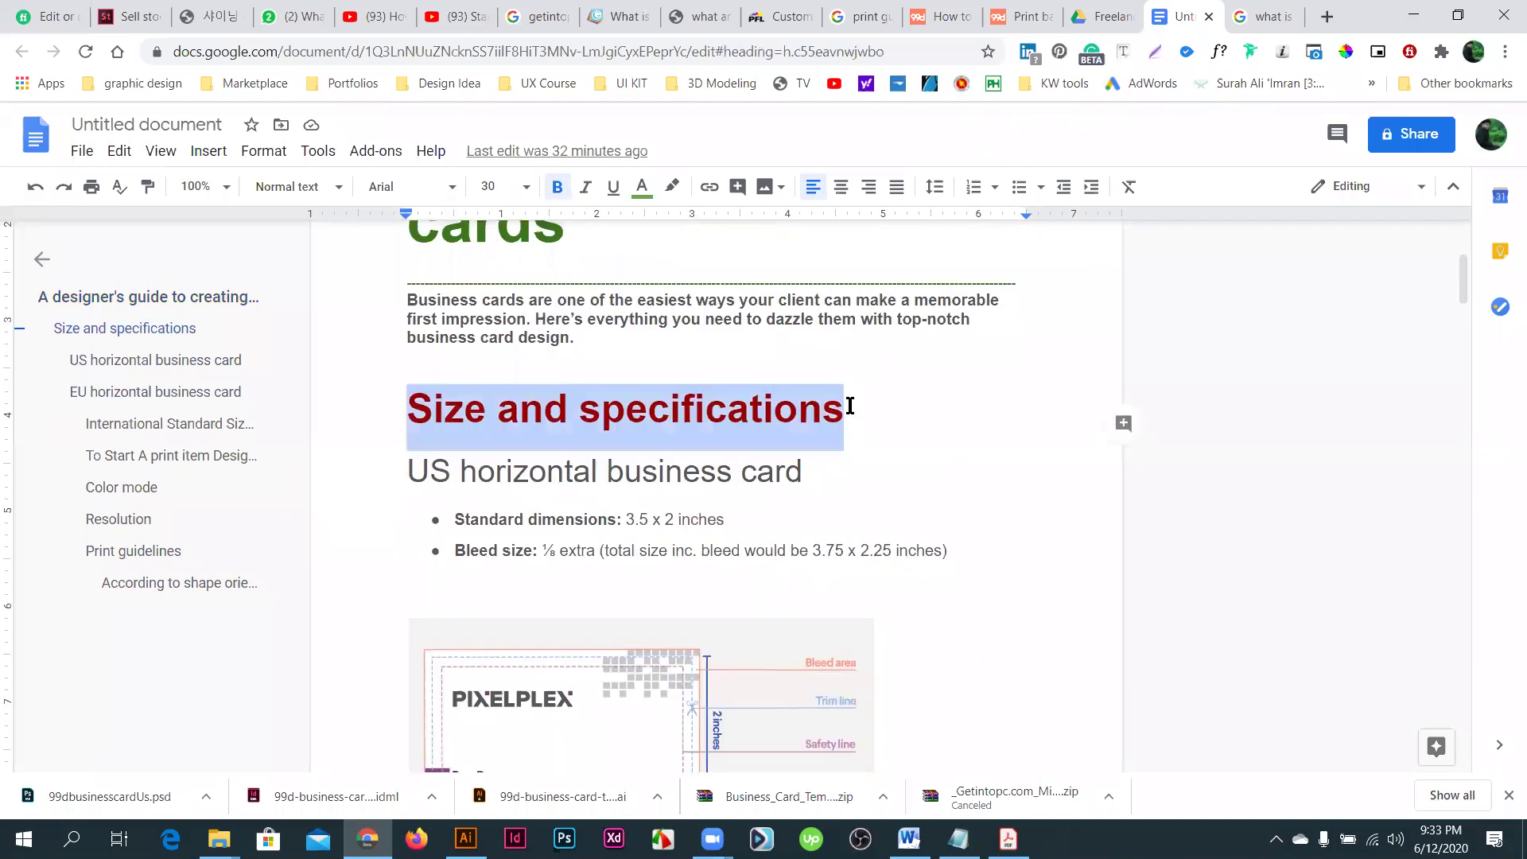
click(522, 480)
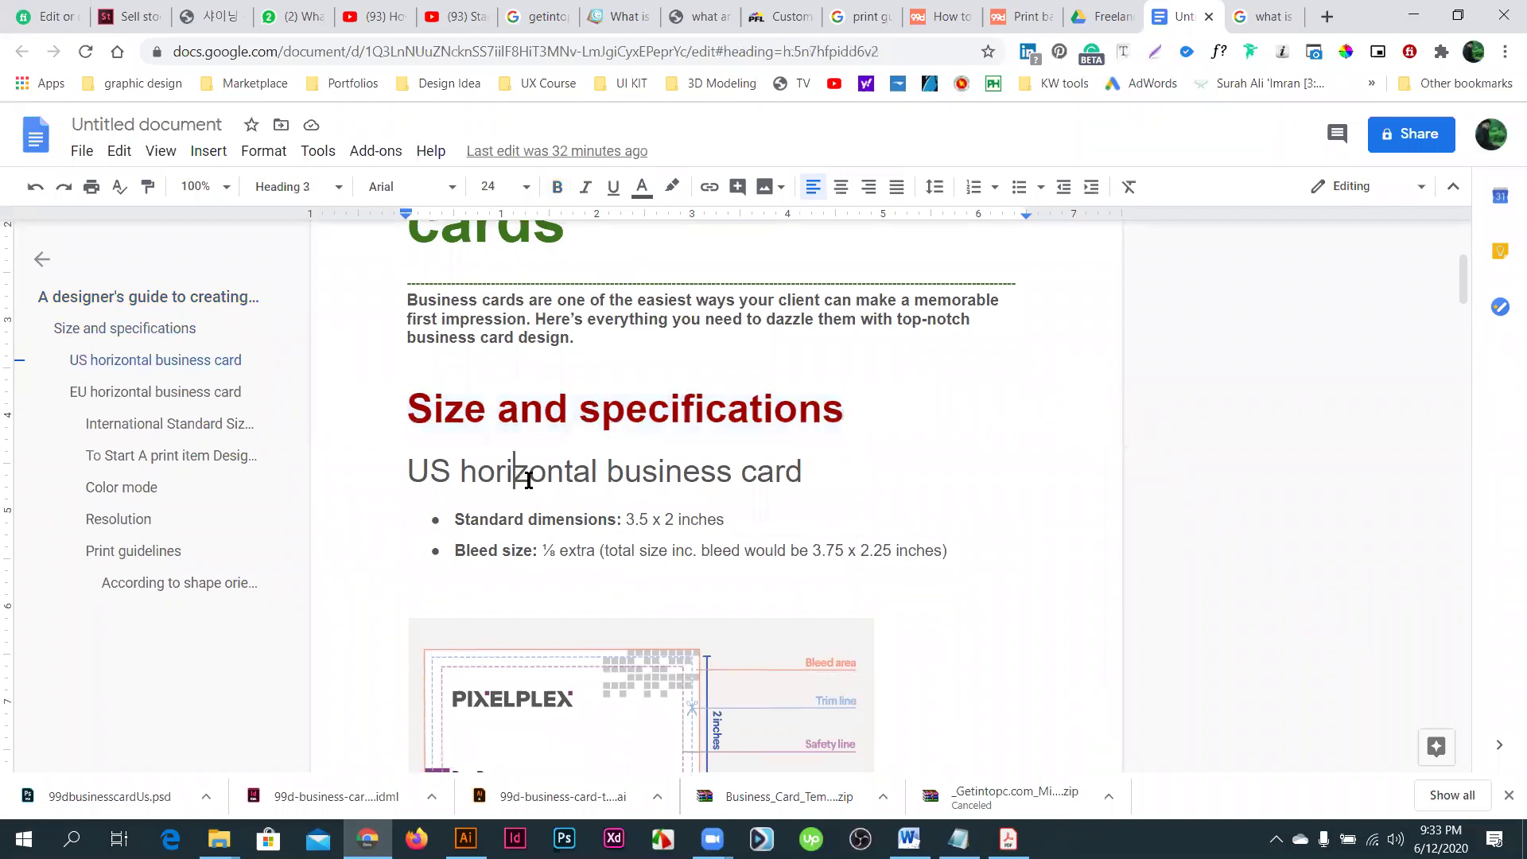
scroll(802, 363, down, 1)
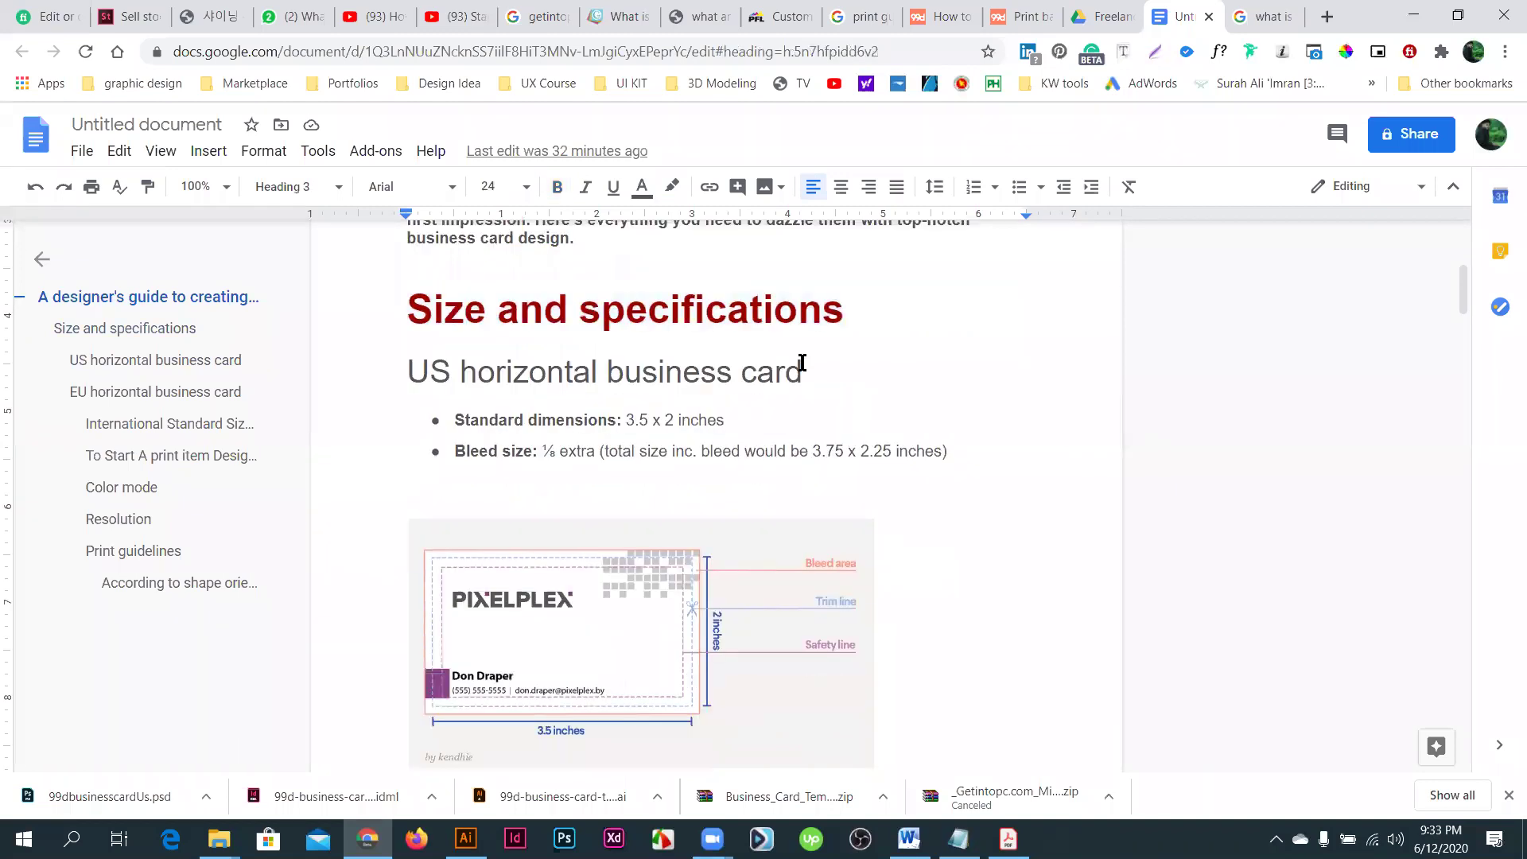
click(802, 363)
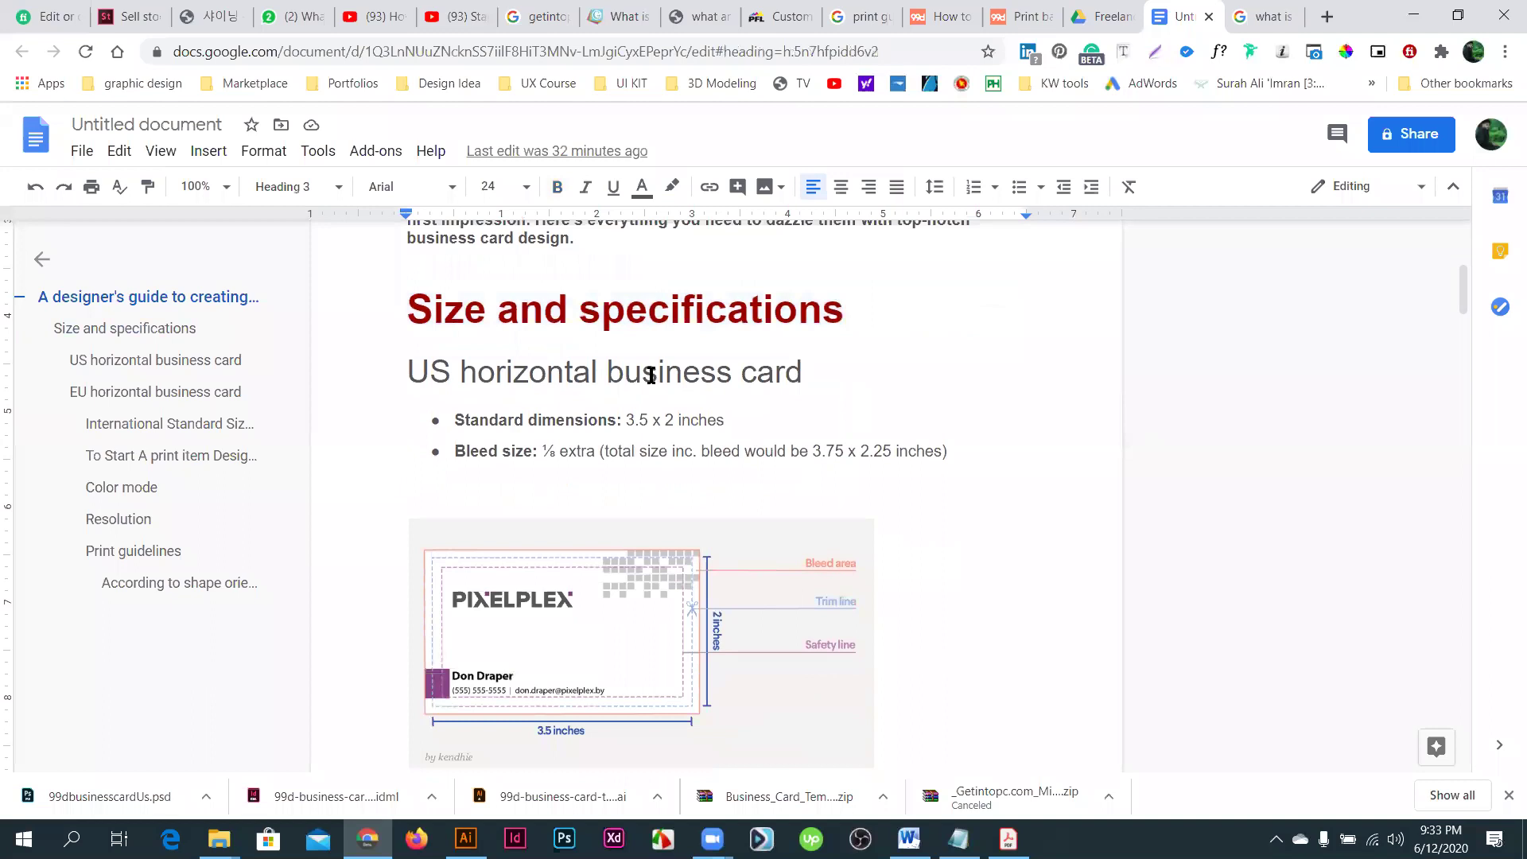
shift+click(425, 365)
key(Left)
drag(627, 423, 729, 419)
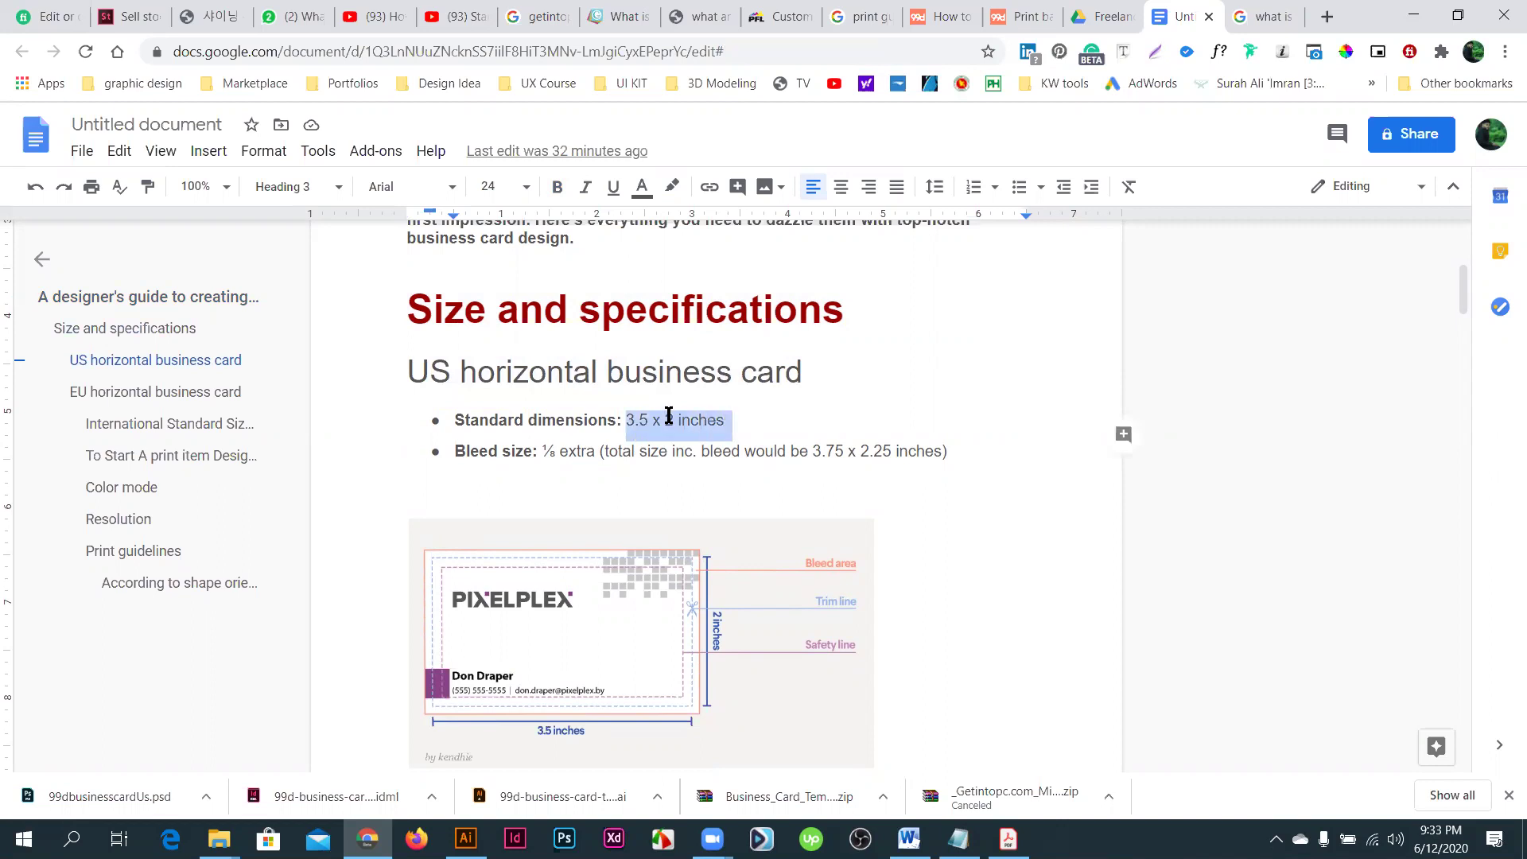
click(668, 415)
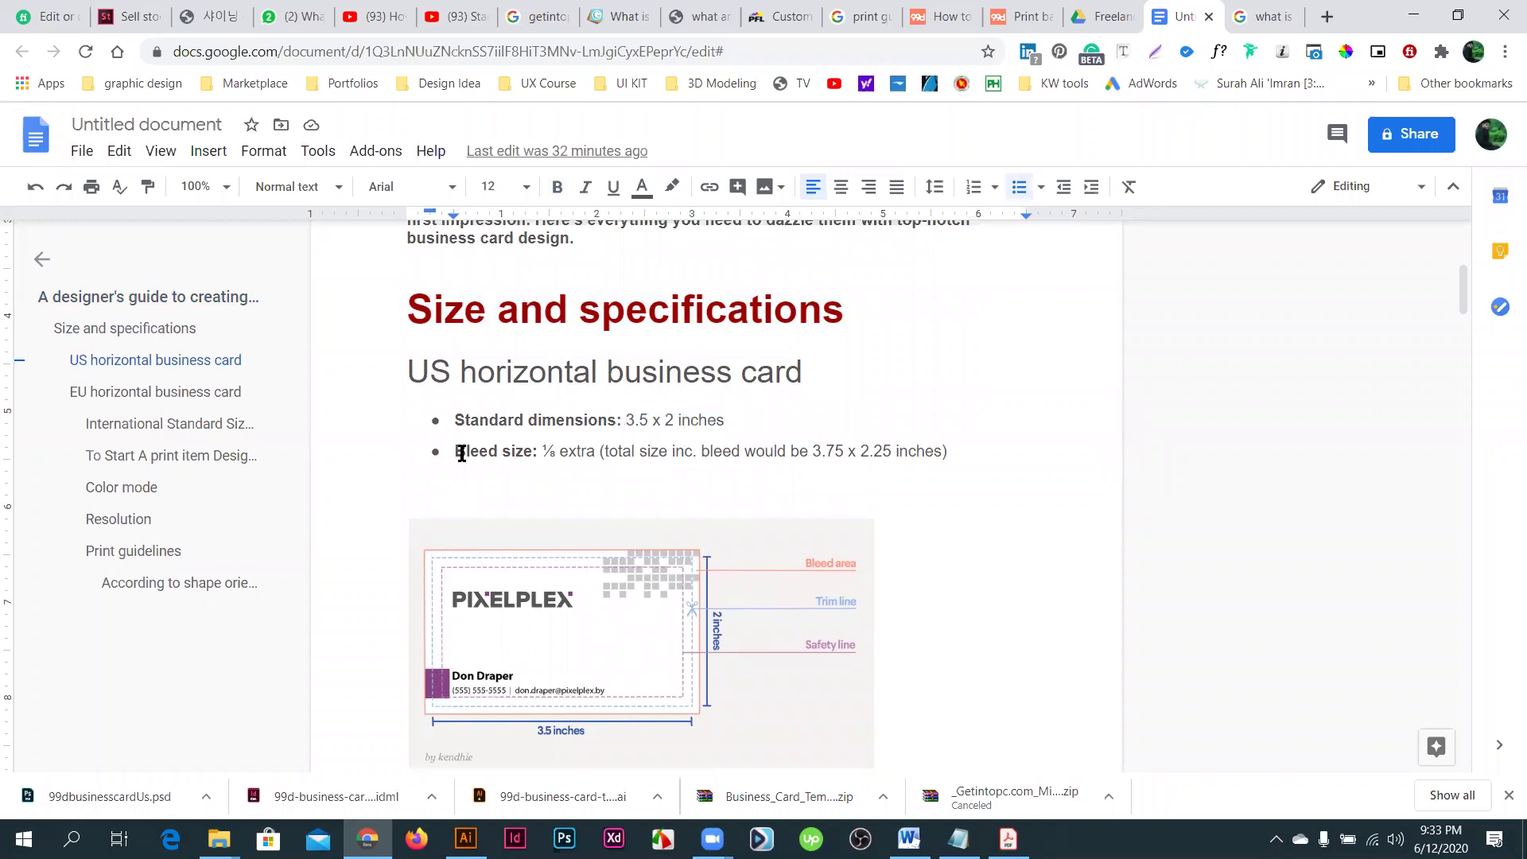
key(shift+End)
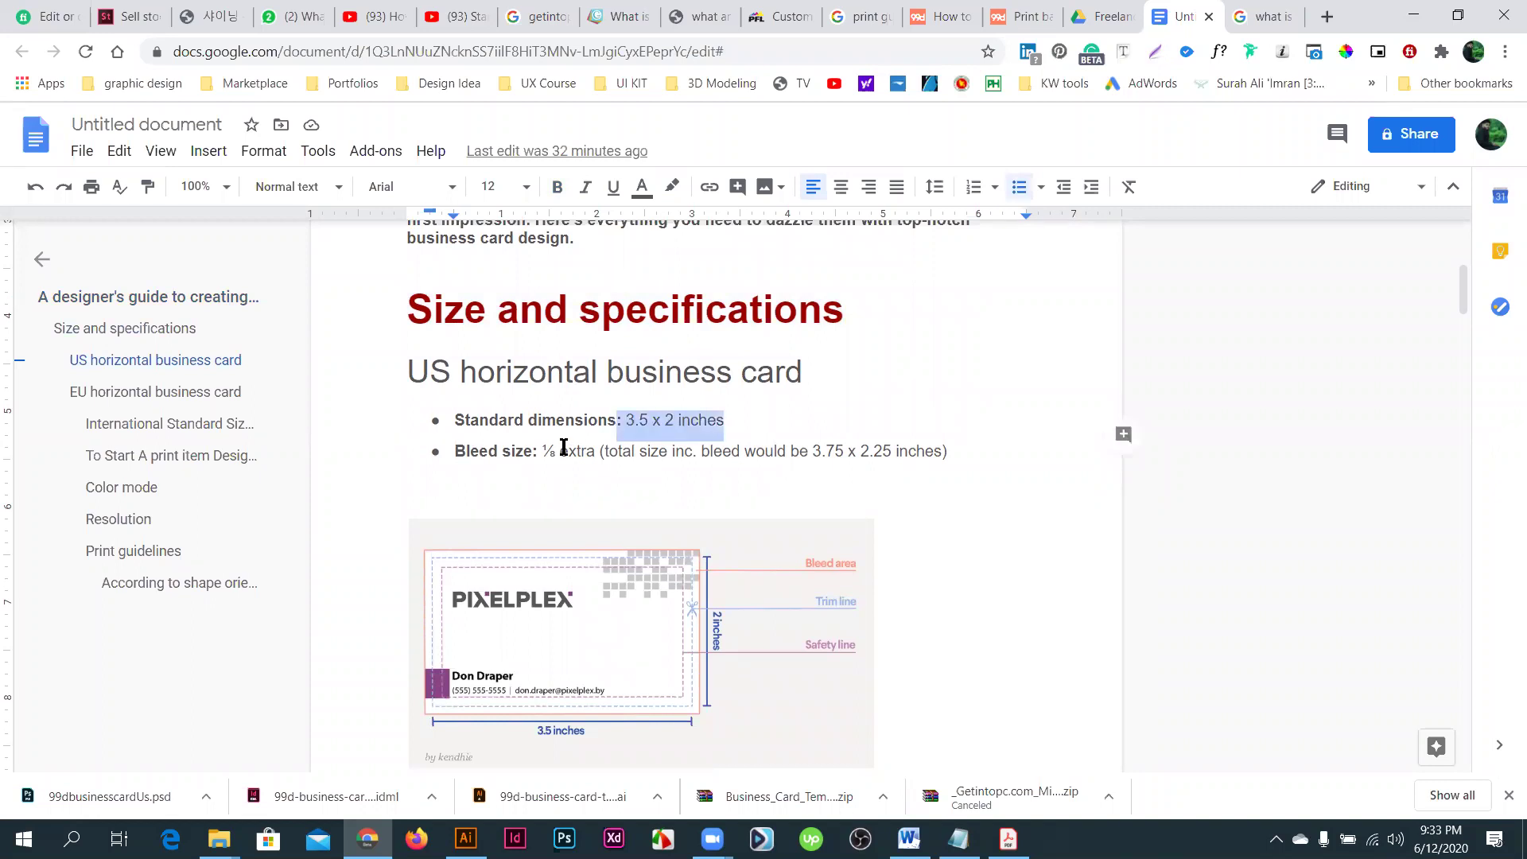
- Highlight the 3.75 x 2.25 inches bleed size, then scroll to the bleed, trim and safety diagram
drag(455, 451, 580, 452)
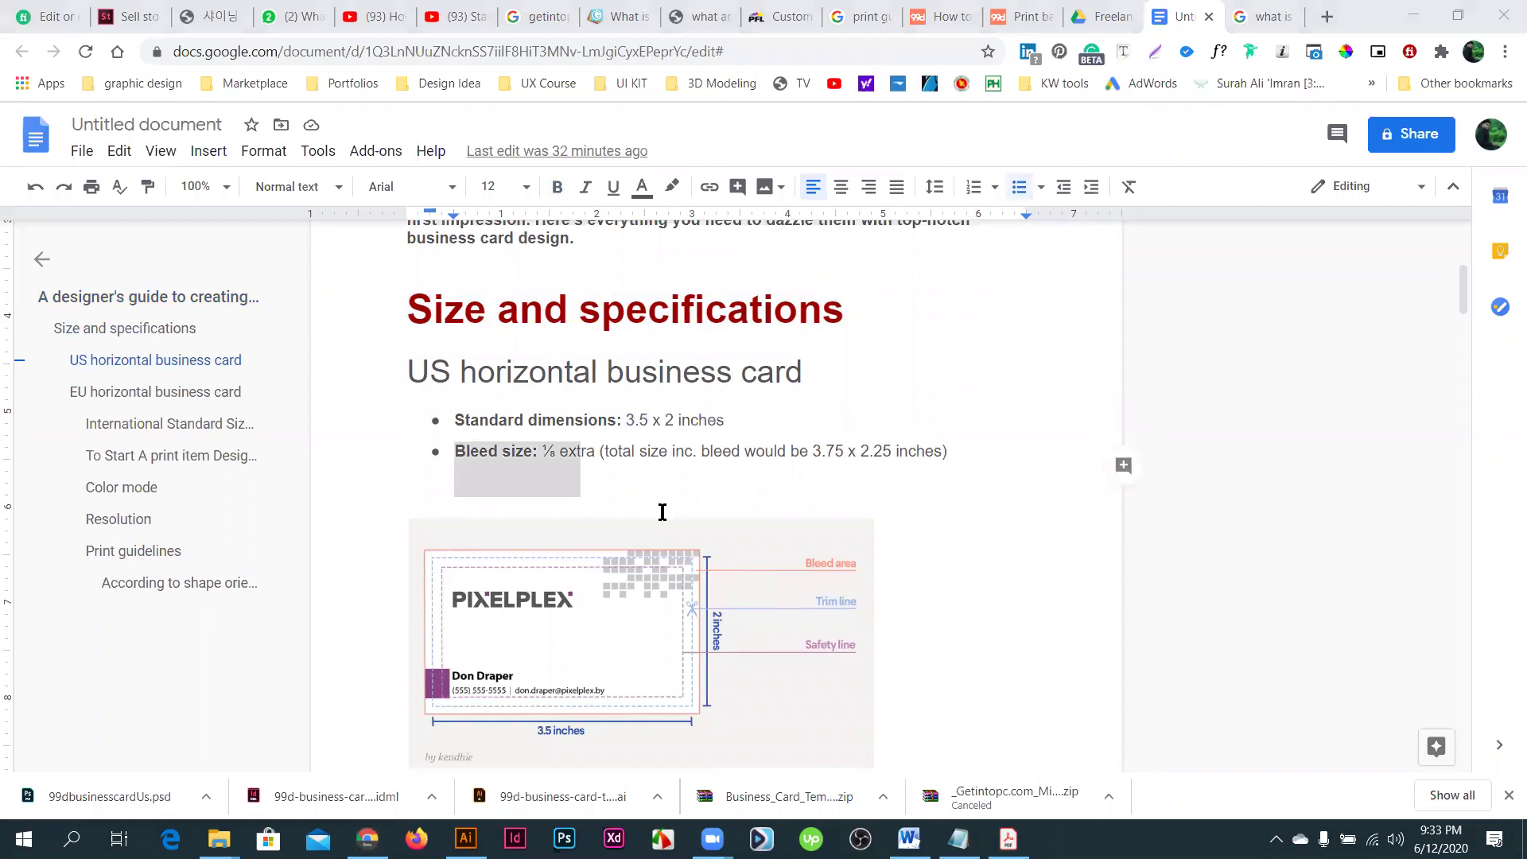
click(609, 456)
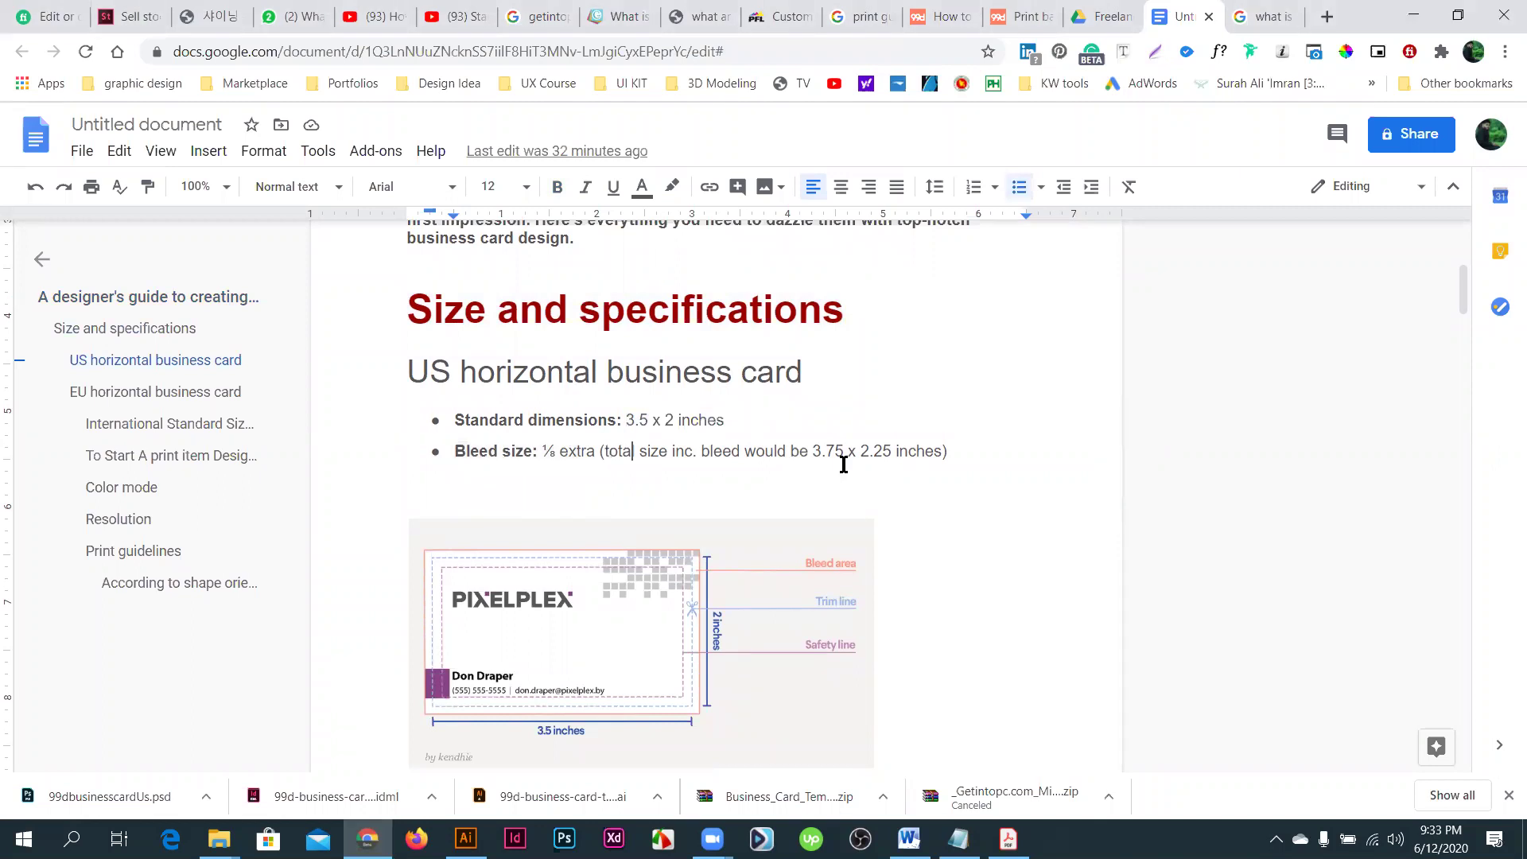
shift+click(844, 465)
click(825, 452)
shift+click(839, 452)
double_click(832, 447)
drag(861, 451, 894, 451)
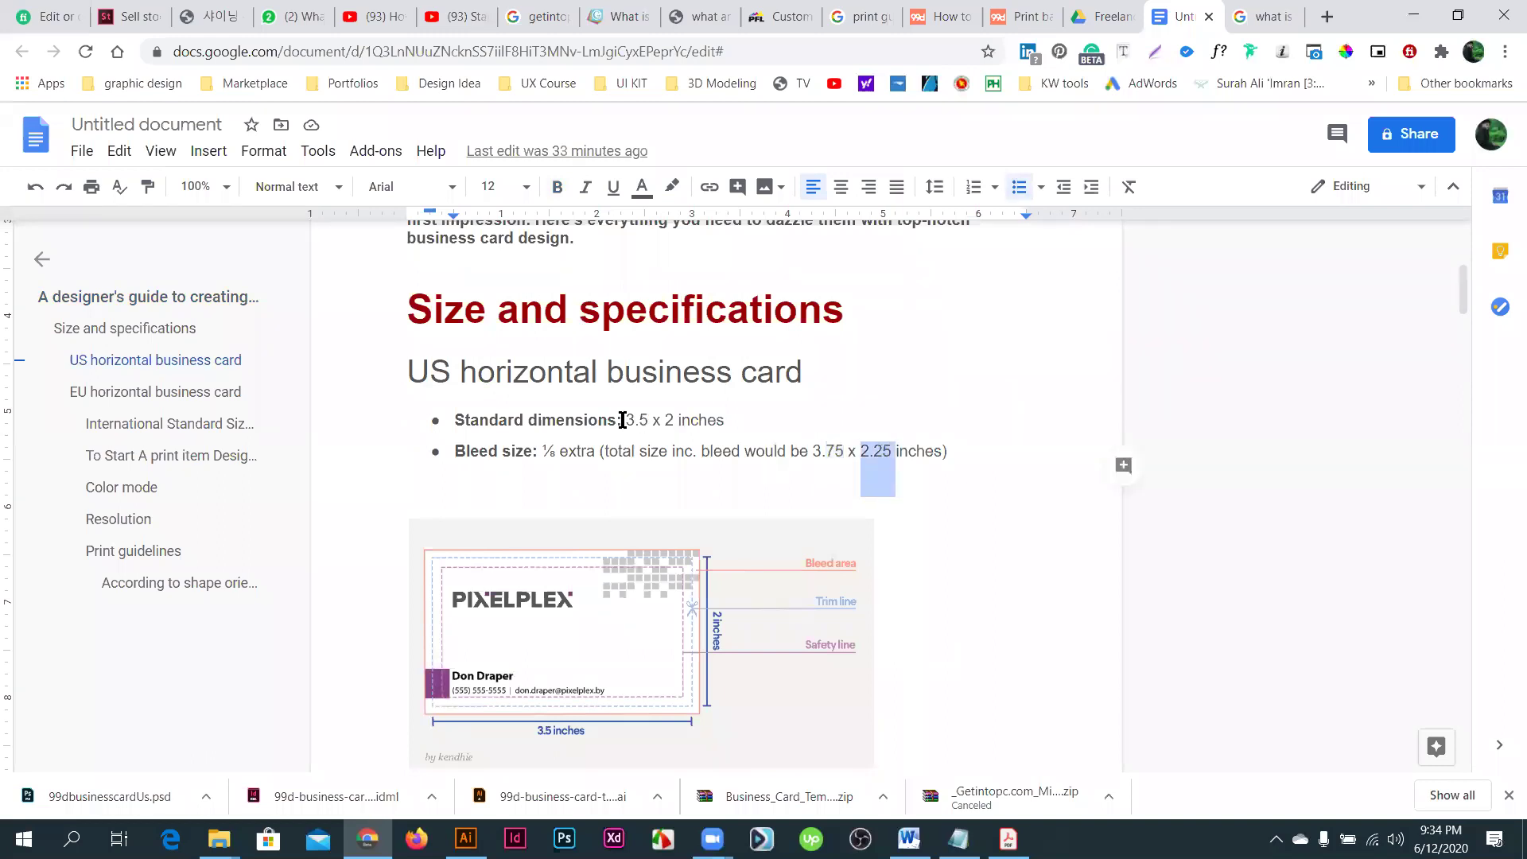
drag(623, 420, 676, 420)
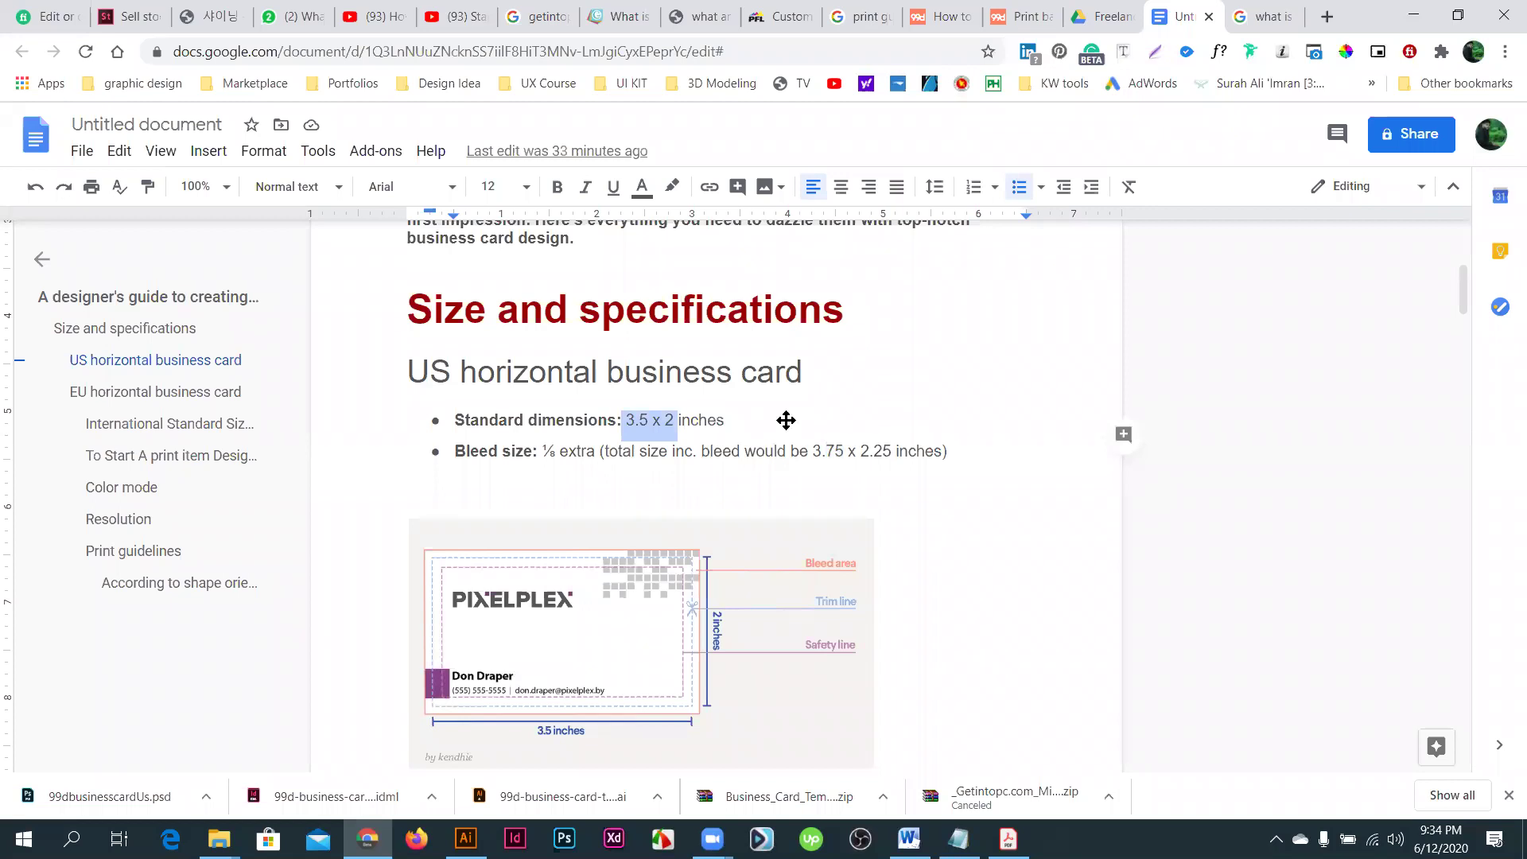
scroll(648, 411, down, 3)
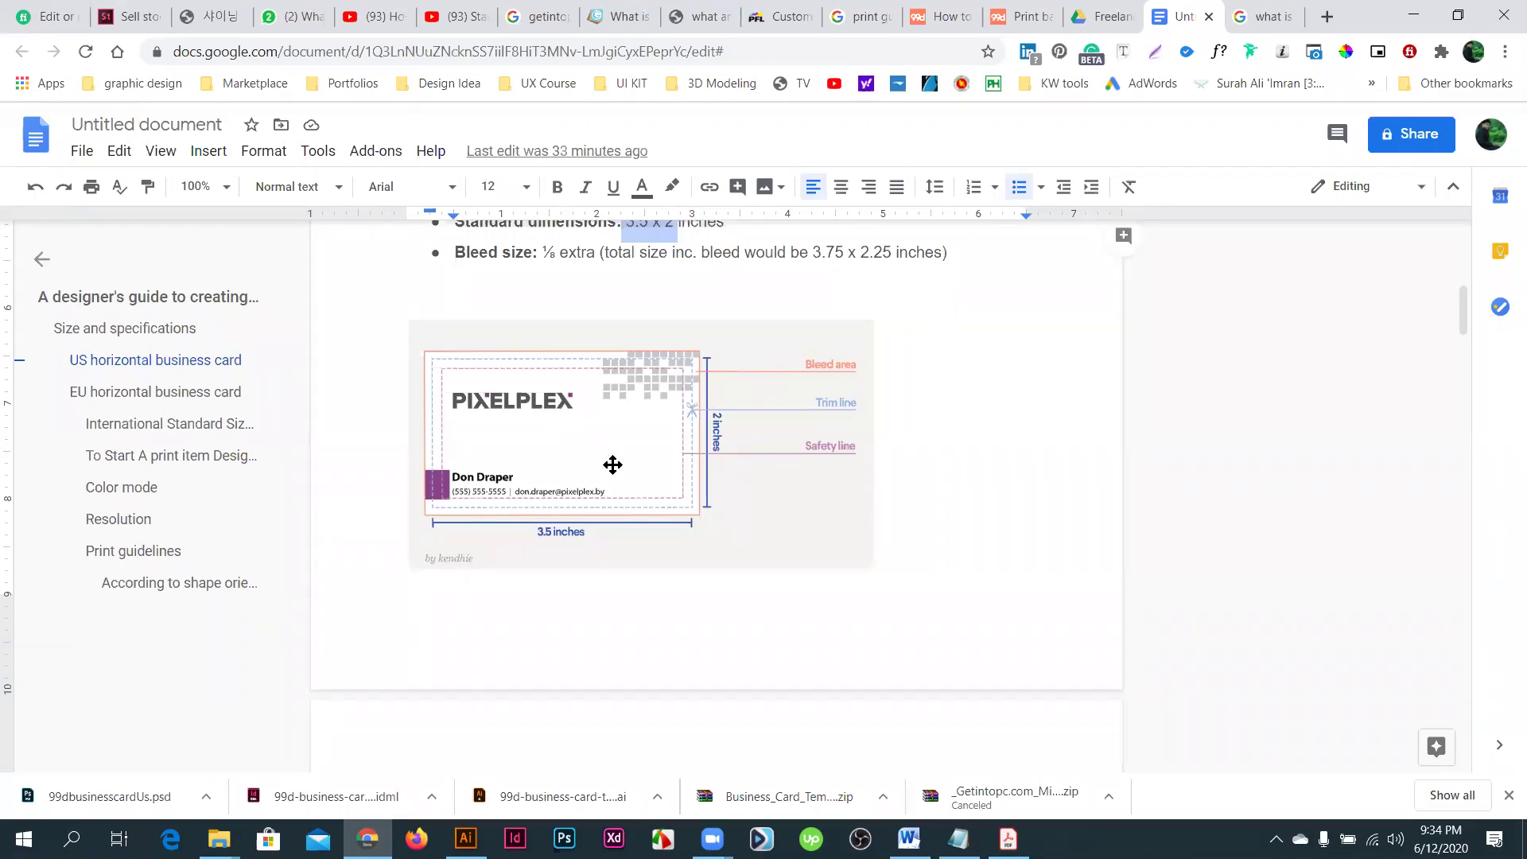
scroll(613, 482, down, 1)
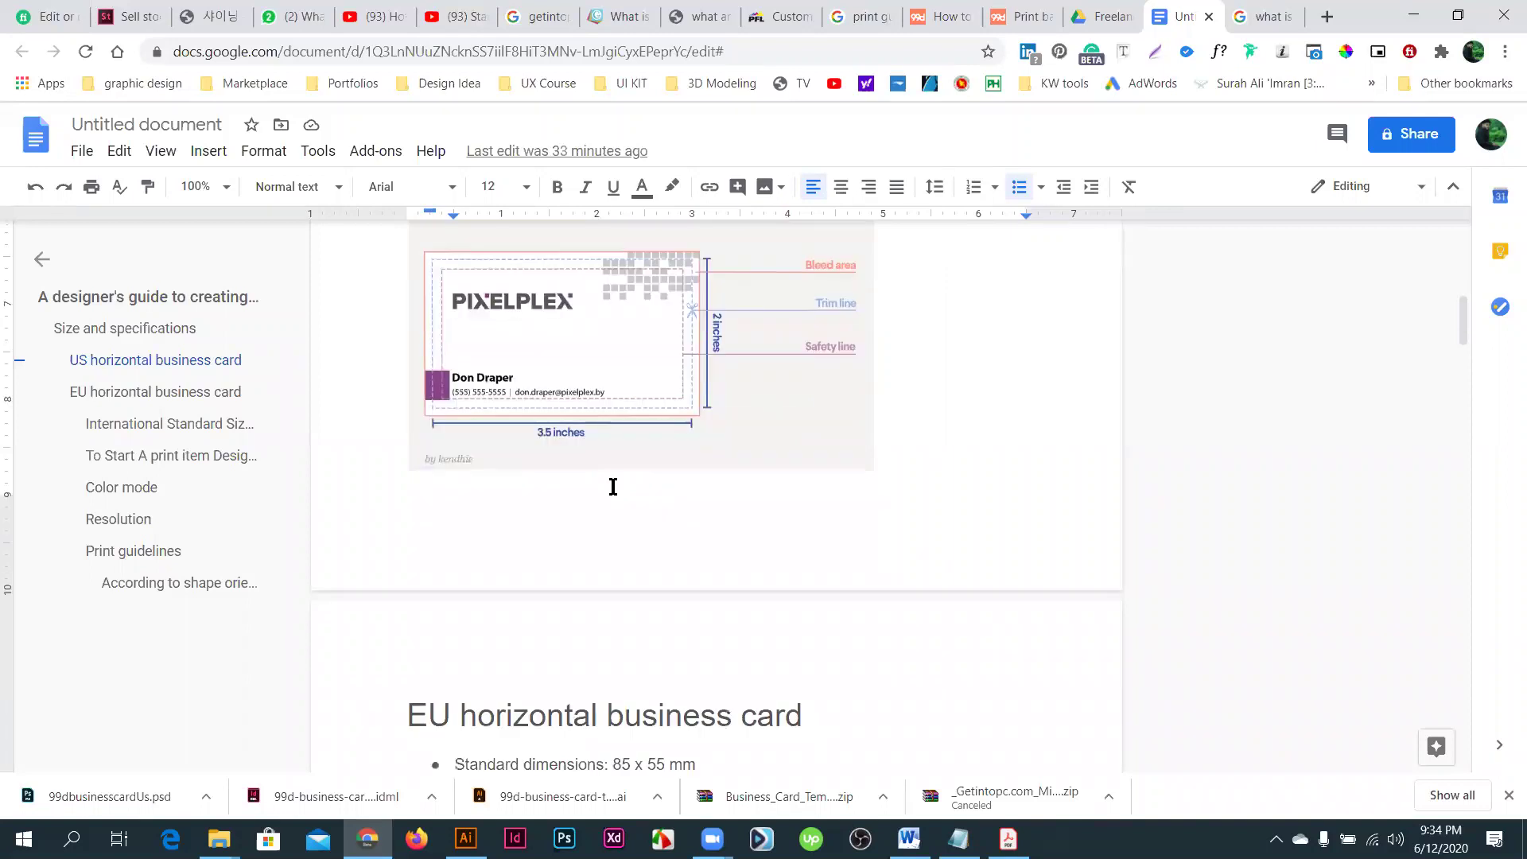
scroll(612, 483, down, 5)
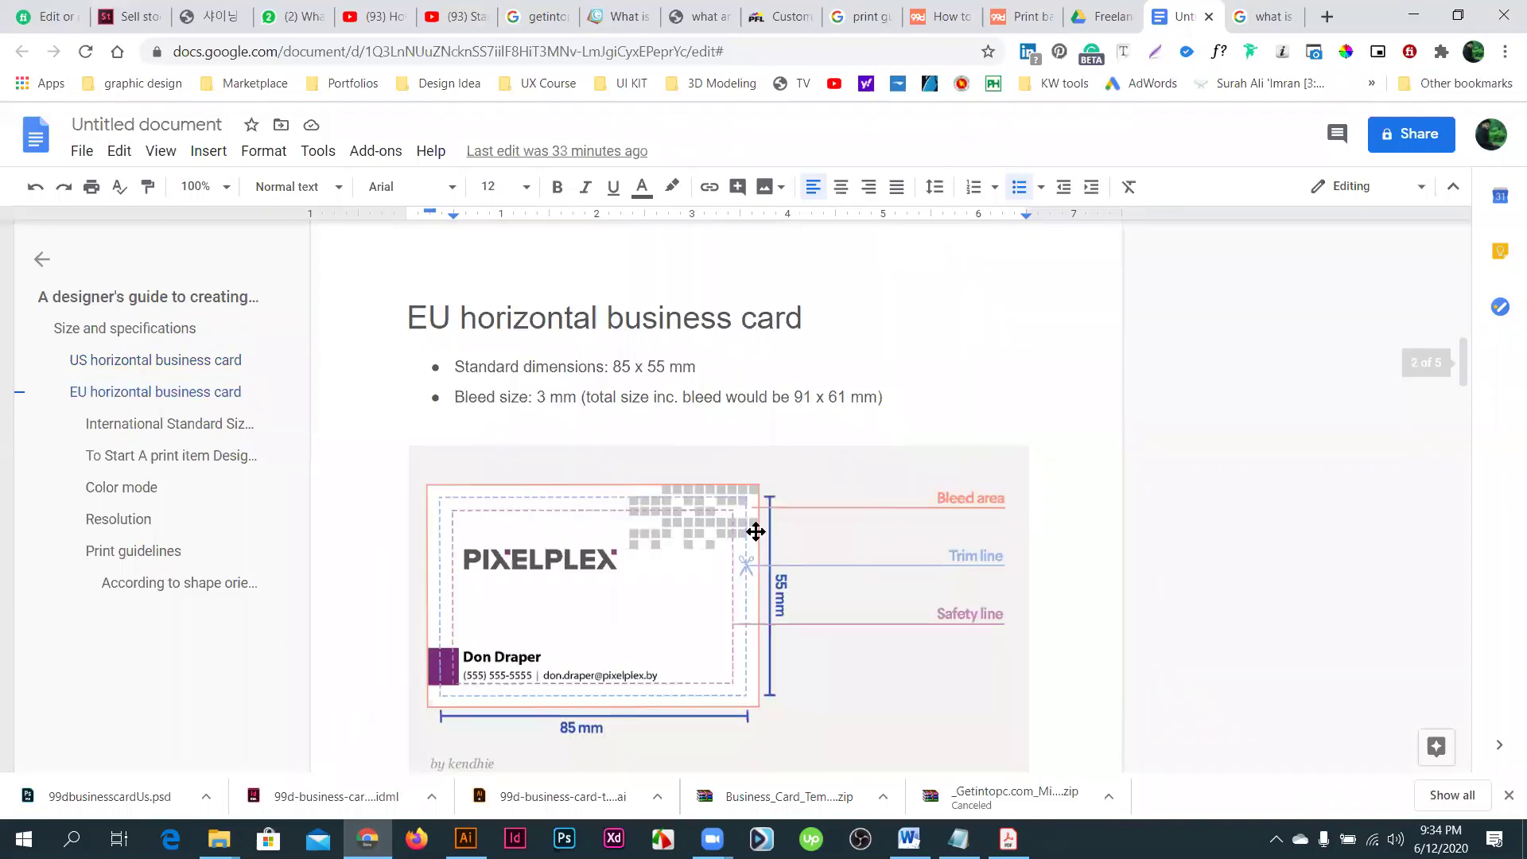
scroll(759, 528, down, 1)
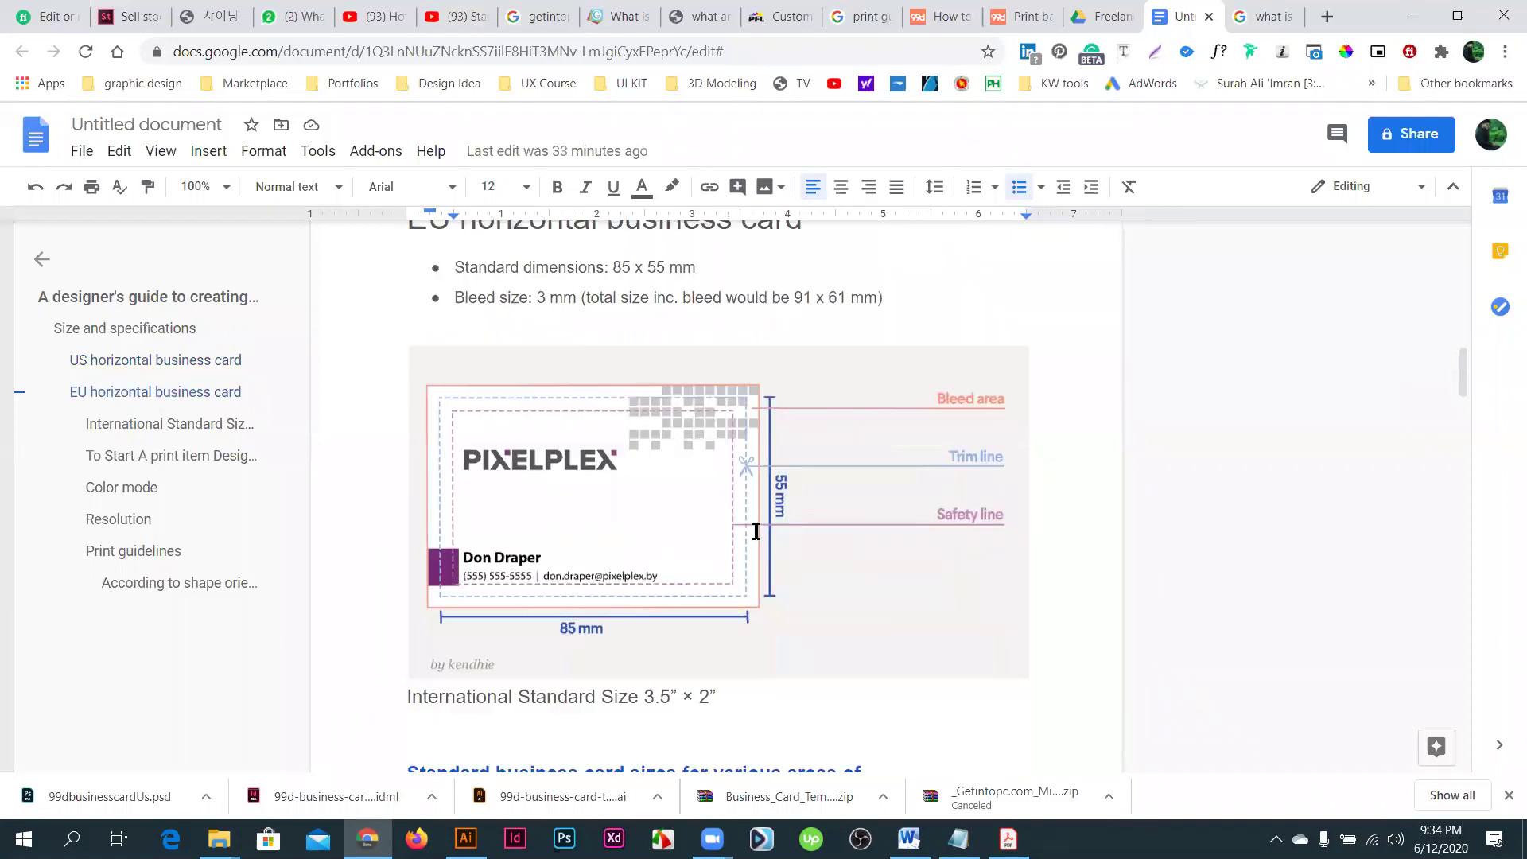
click(577, 630)
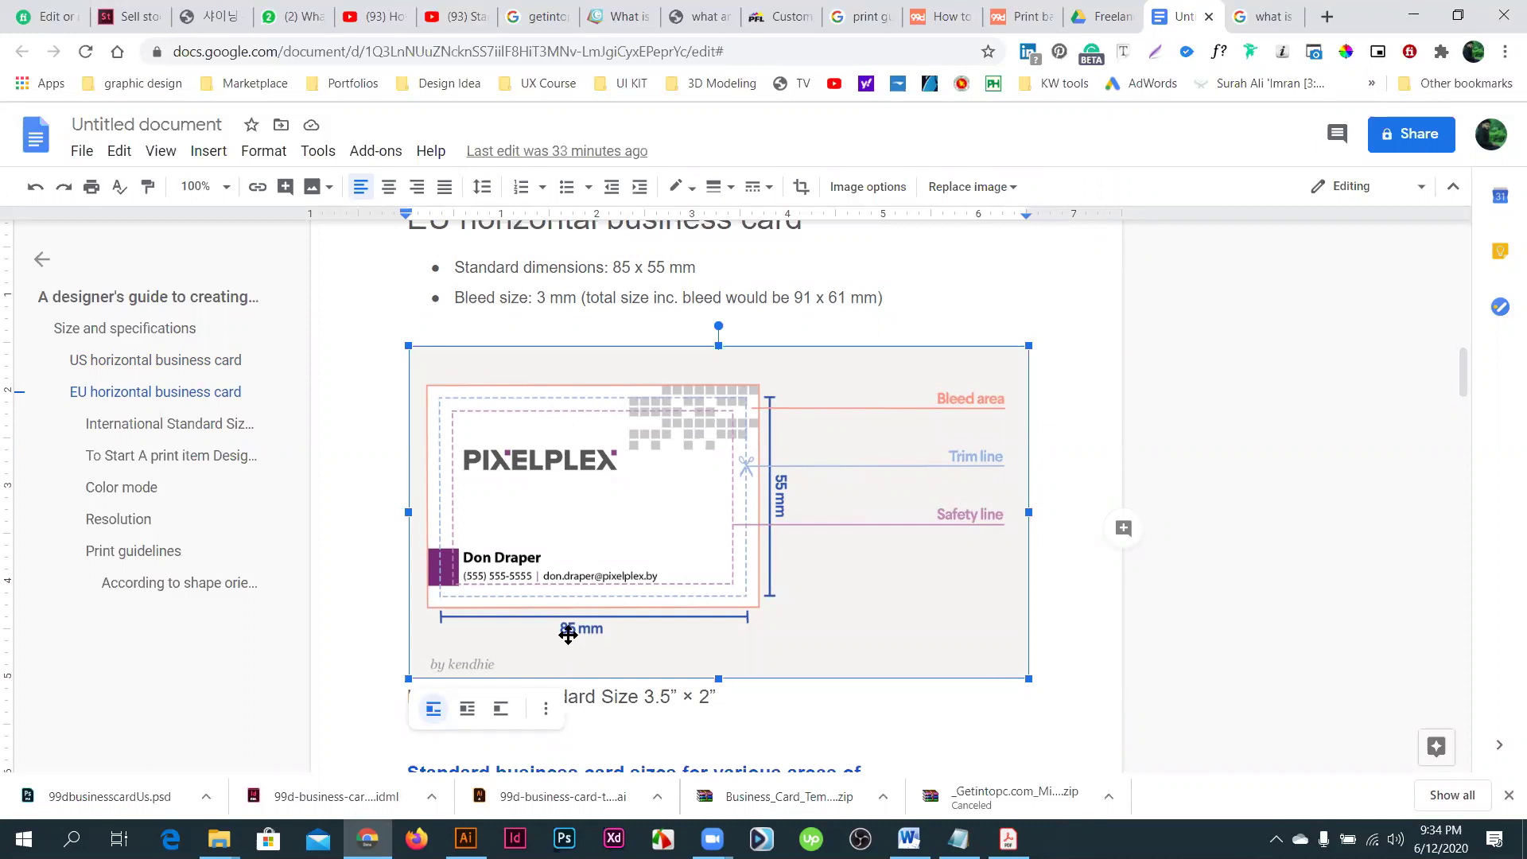
scroll(579, 600, up, 10)
scroll(885, 455, down, 6)
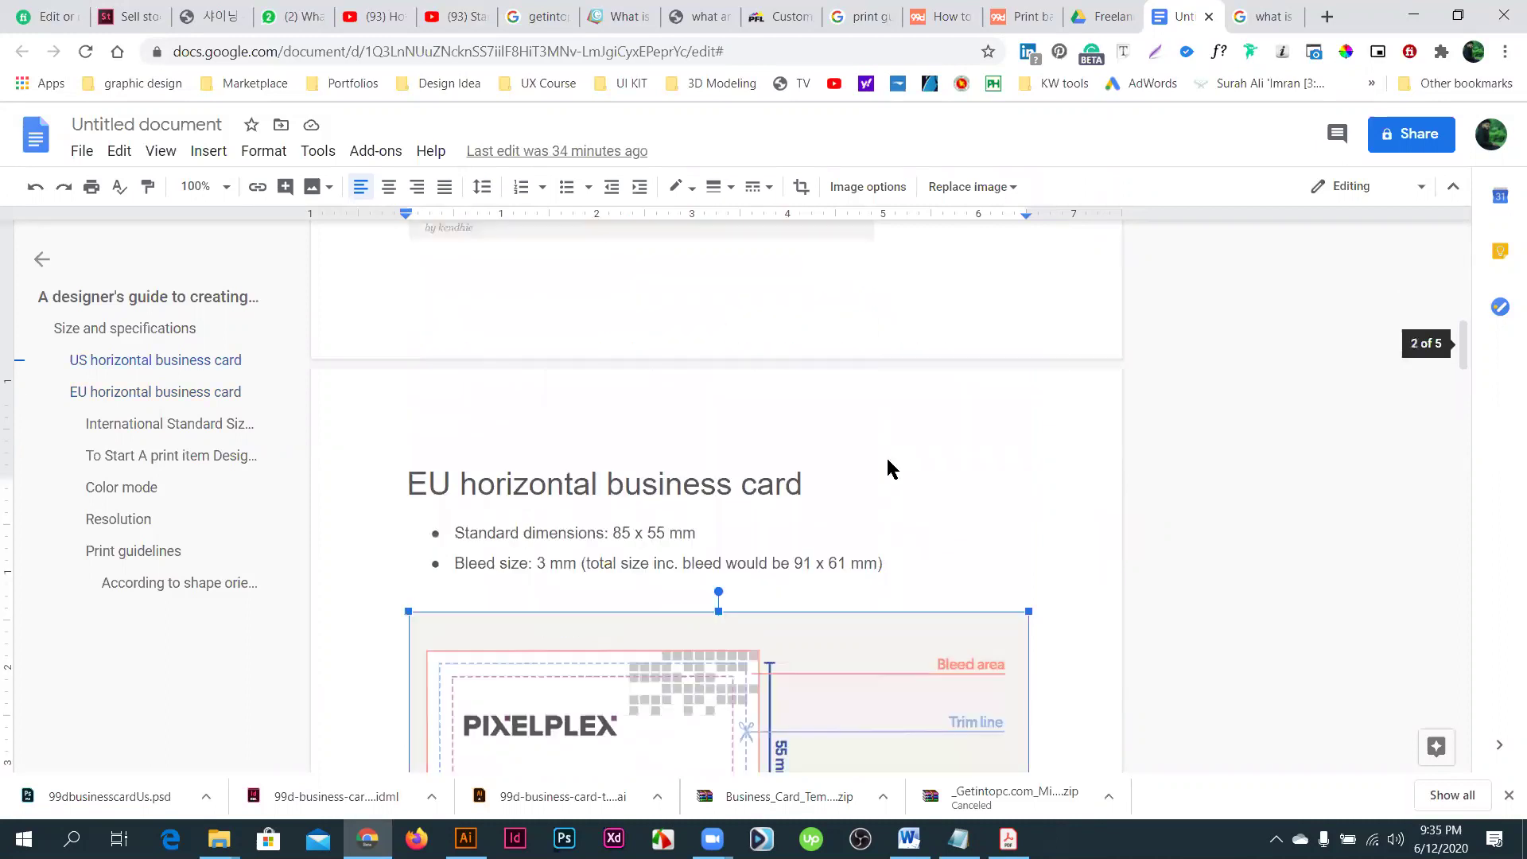
scroll(886, 565, down, 2)
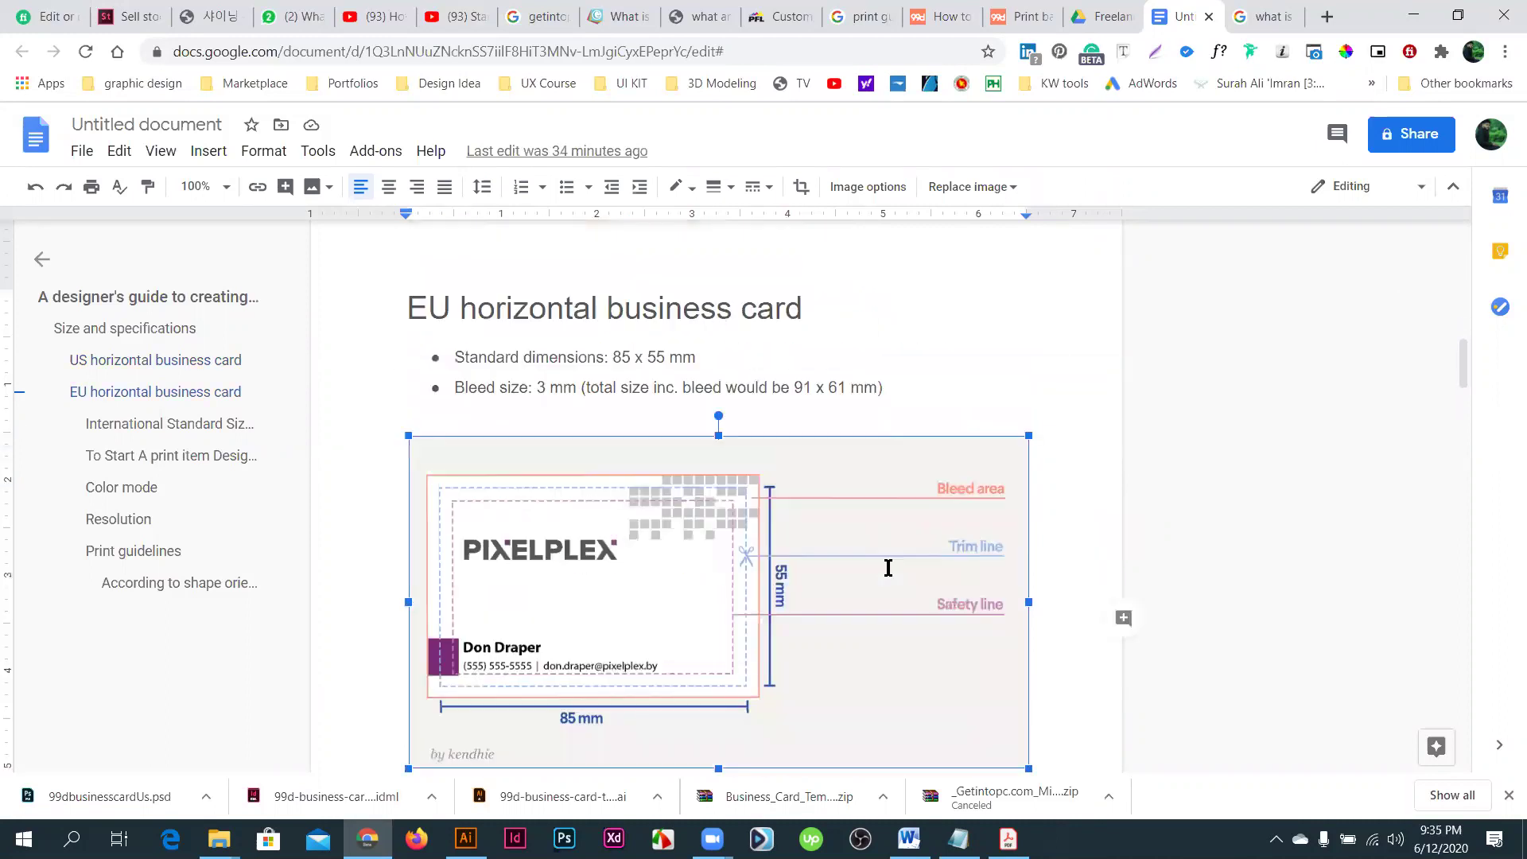
scroll(553, 586, down, 4)
scroll(550, 586, down, 2)
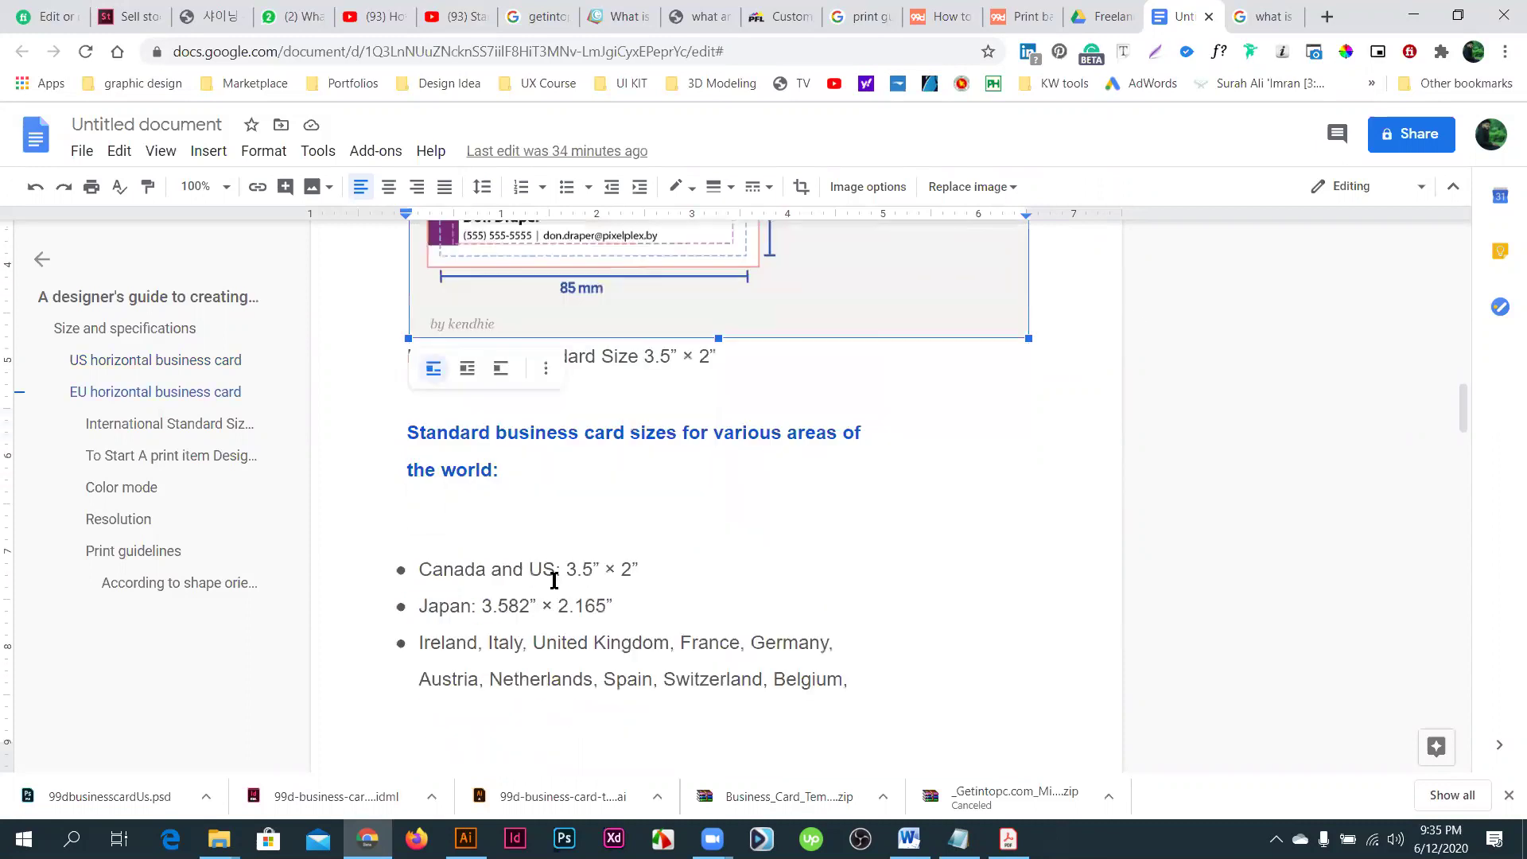
scroll(562, 610, down, 1)
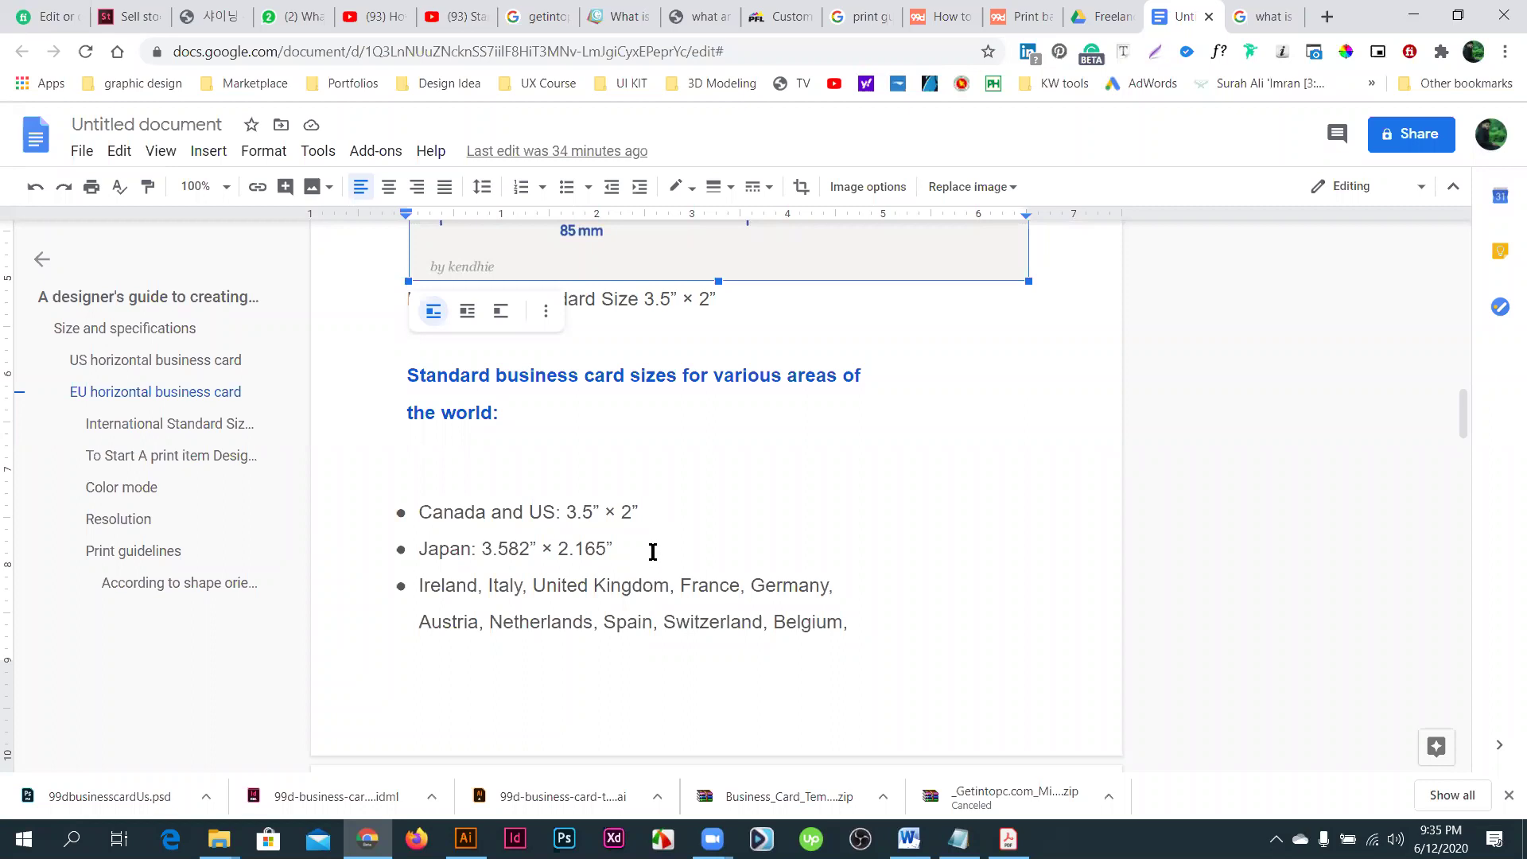
scroll(652, 552, down, 7)
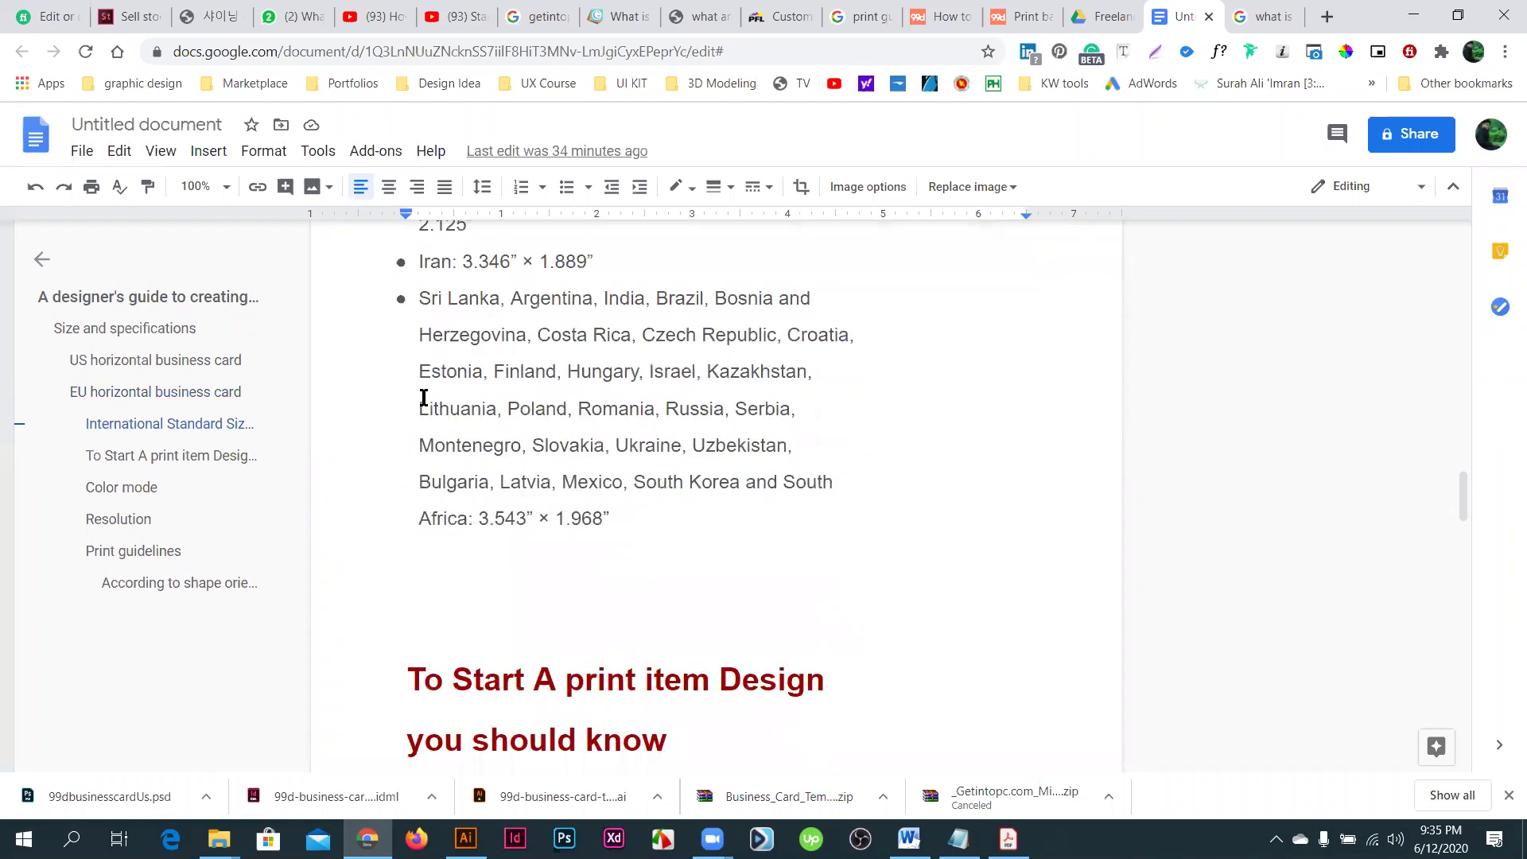
scroll(787, 461, up, 1)
drag(821, 555, 822, 582)
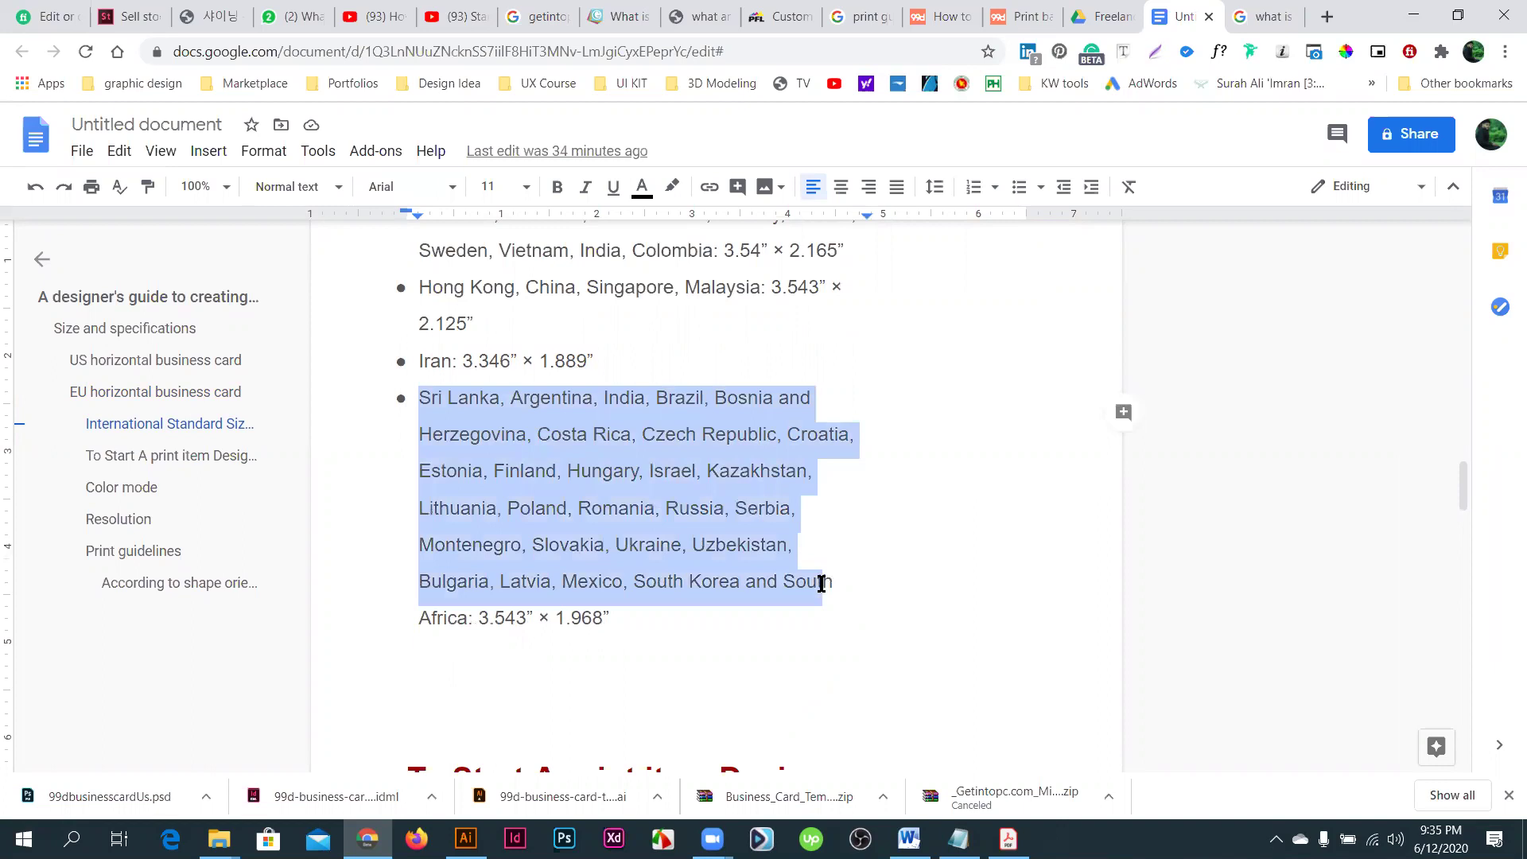
scroll(820, 584, up, 3)
scroll(820, 584, up, 5)
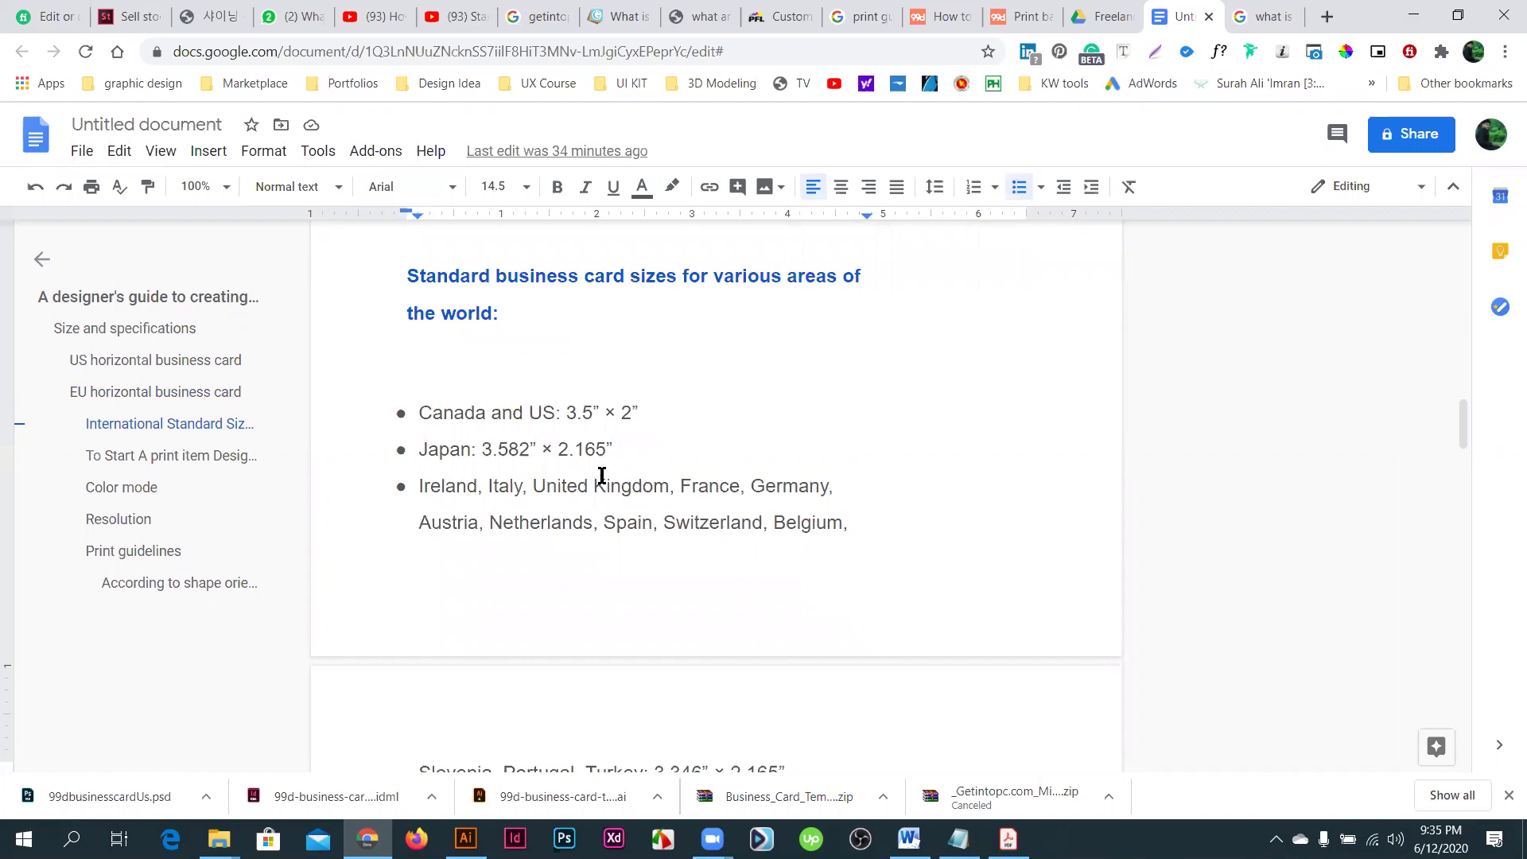
scroll(567, 517, up, 1)
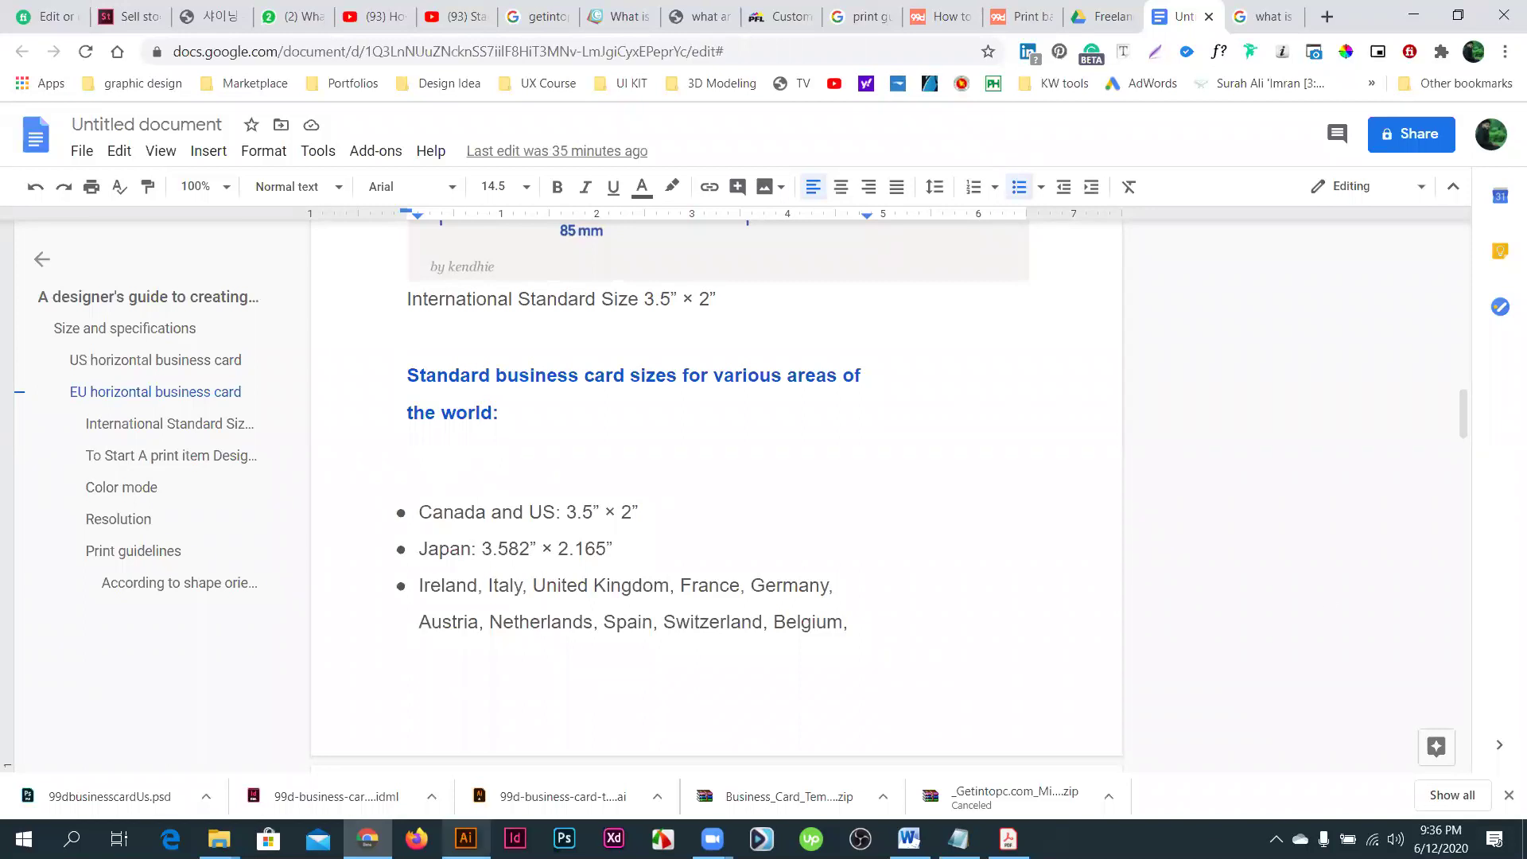
drag(419, 547, 618, 546)
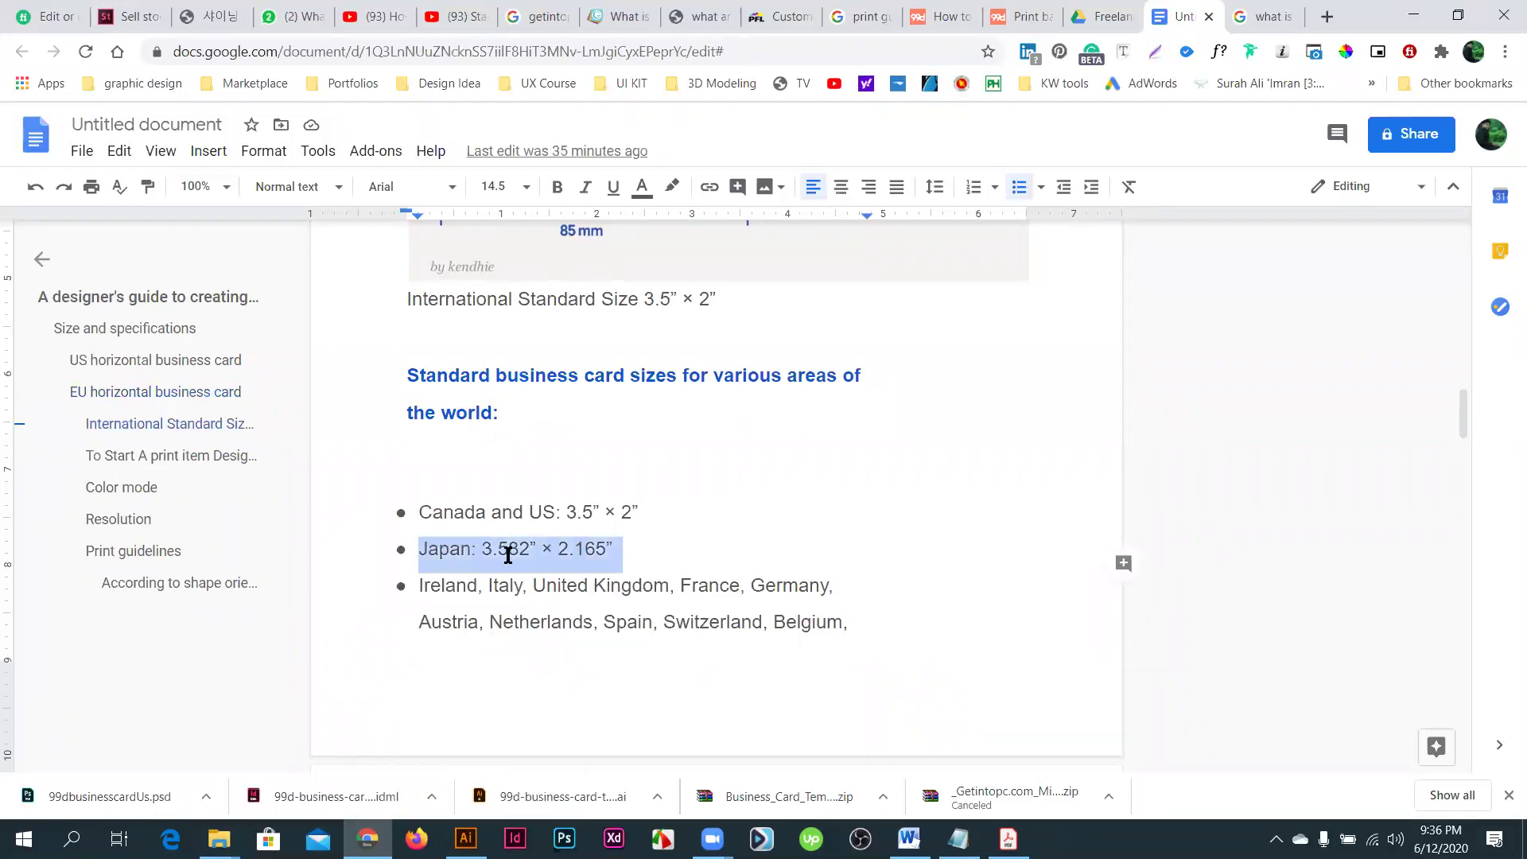
click(509, 551)
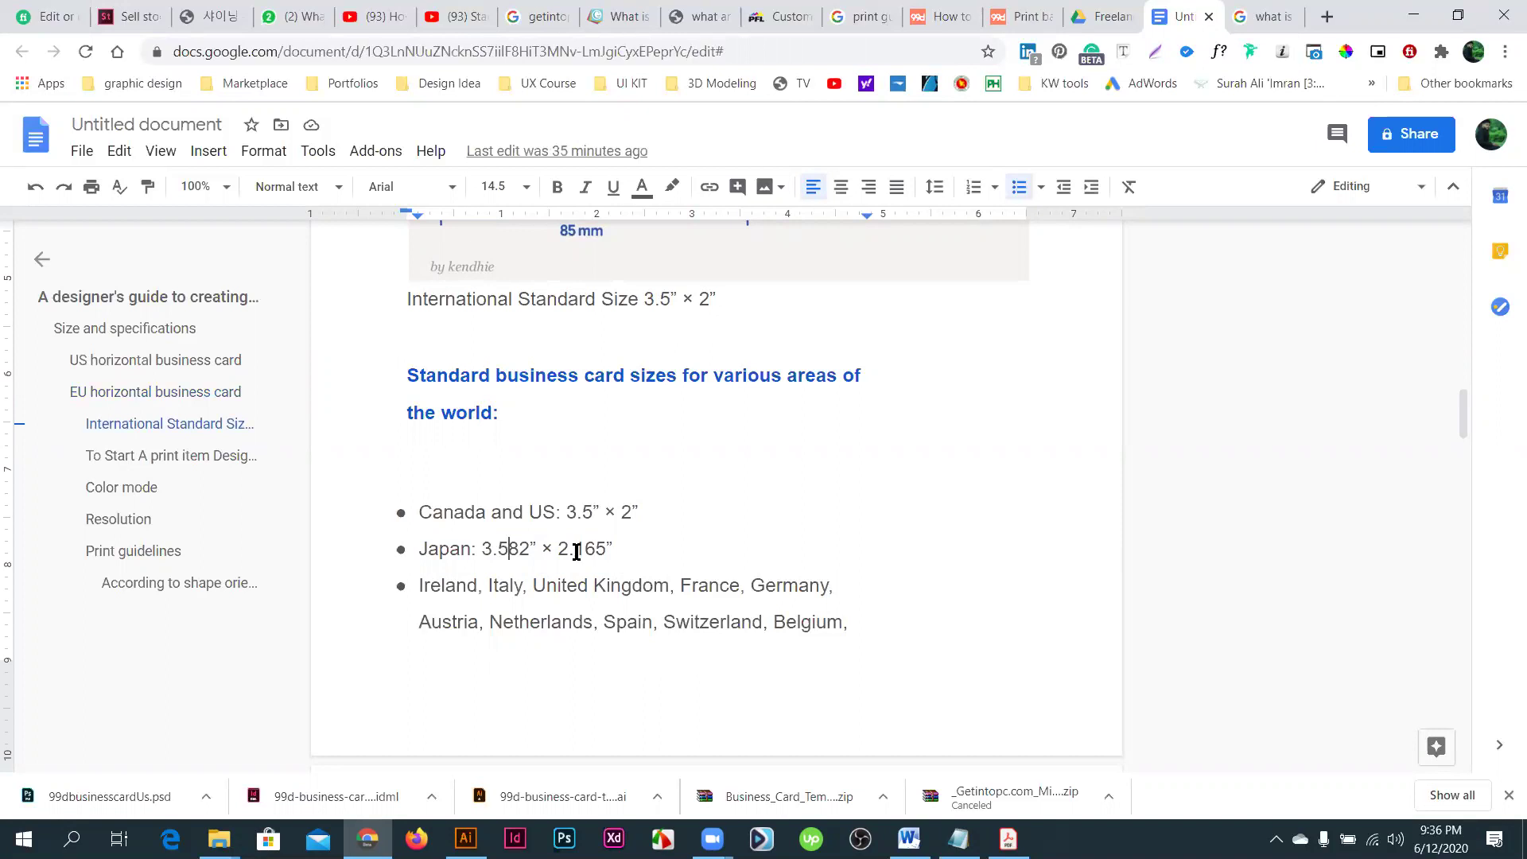
key(shift+ctrl+Right)
double_click(589, 549)
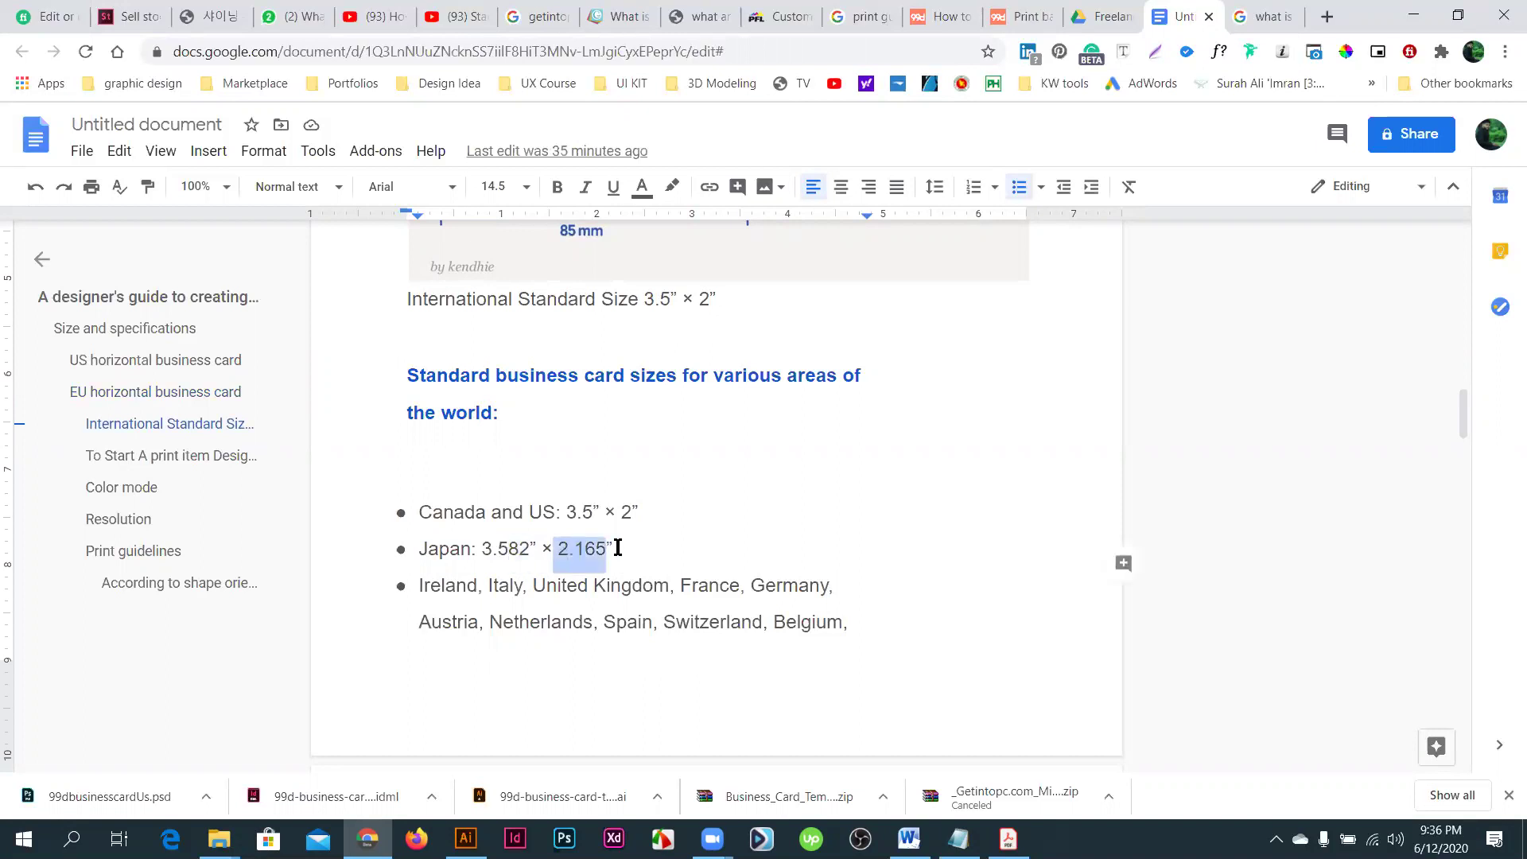
key(shift+End)
click(535, 549)
shift+click(486, 548)
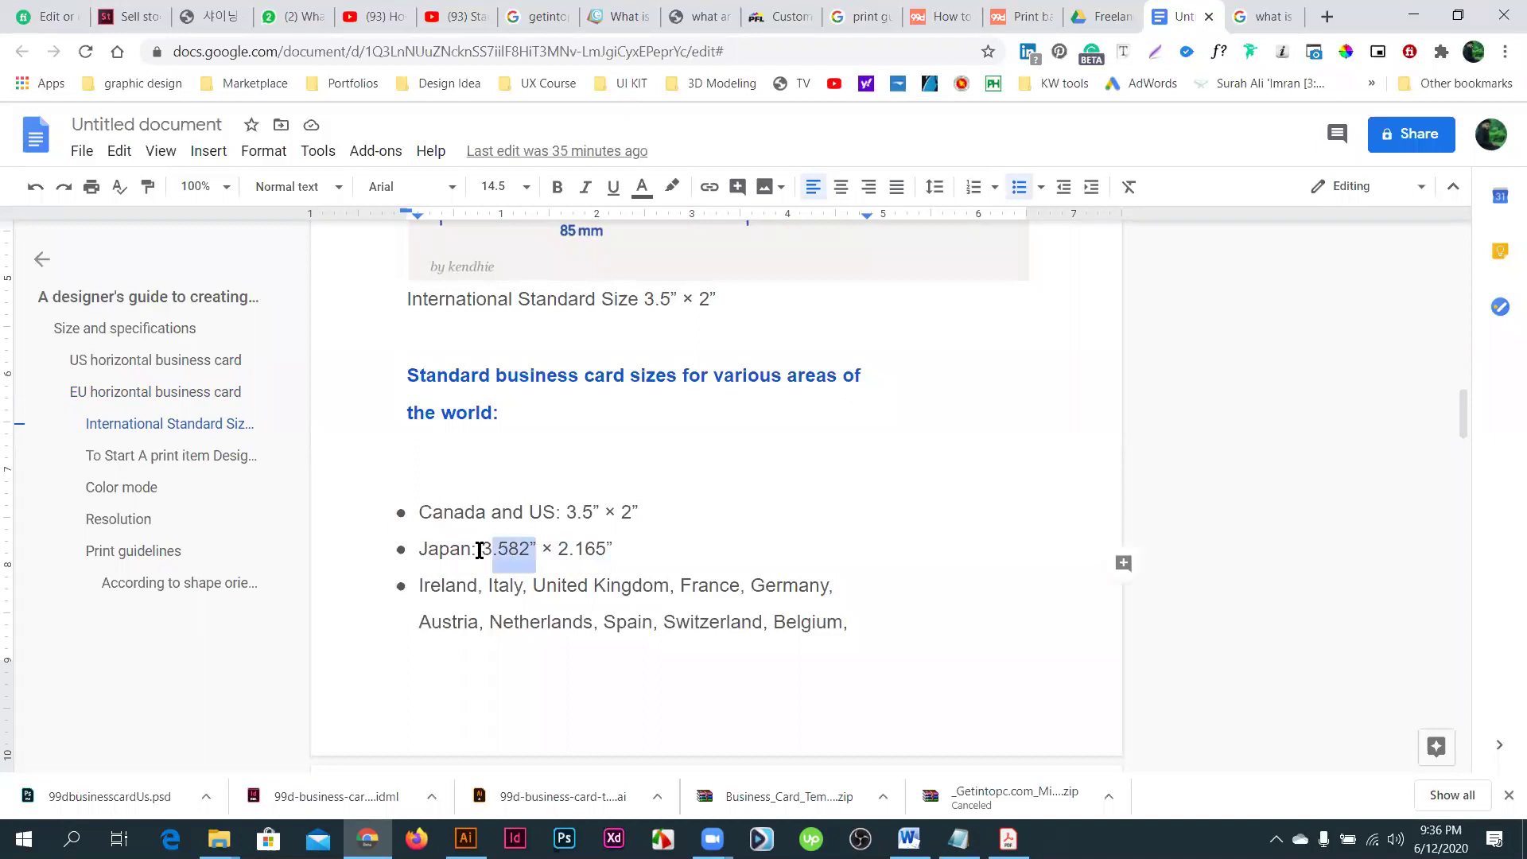
double_click(573, 512)
shift+click(652, 511)
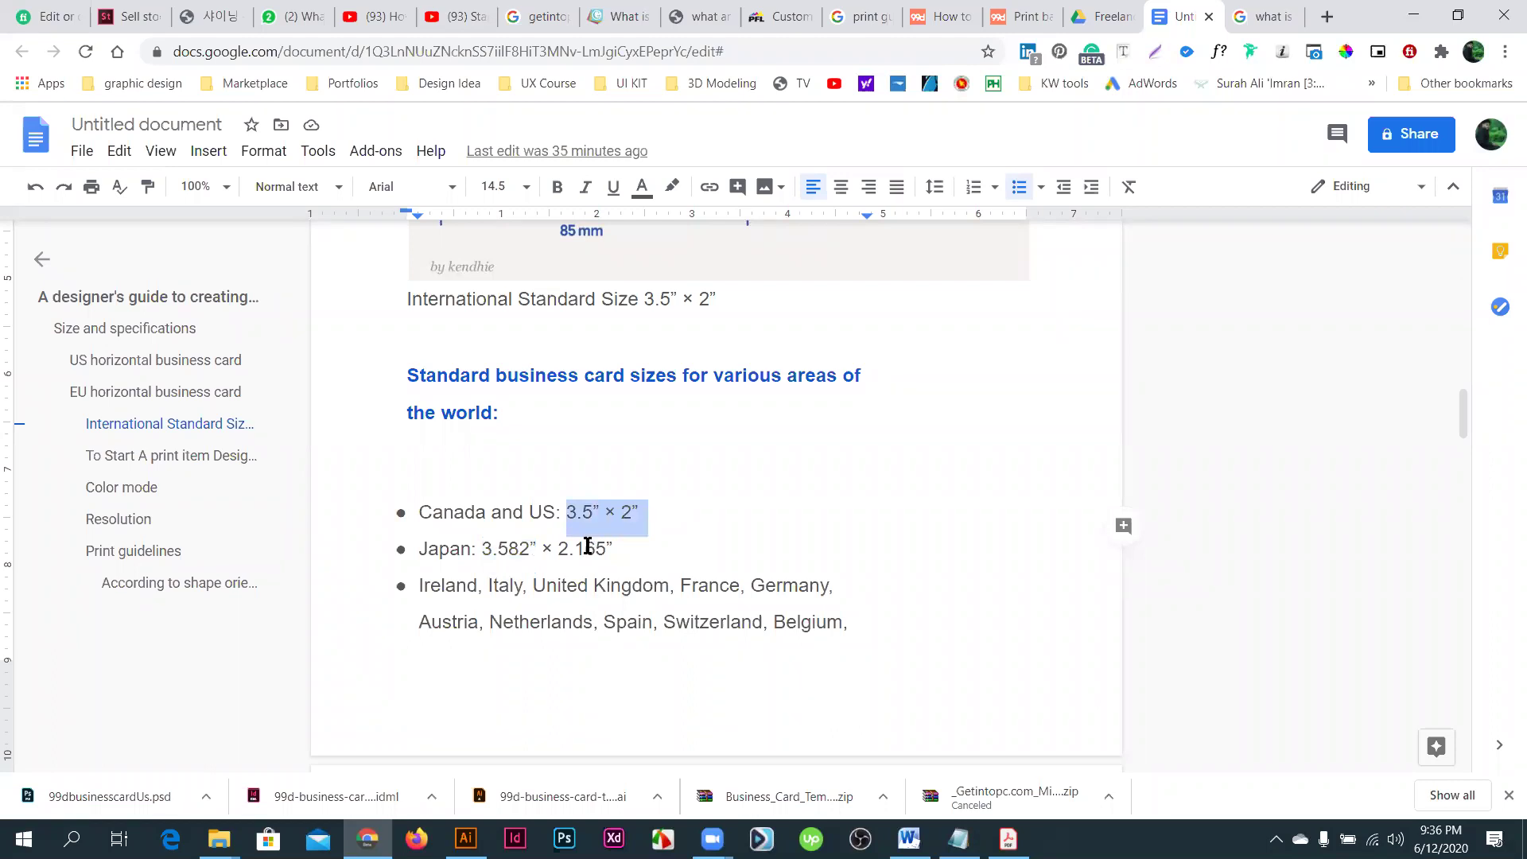
click(588, 547)
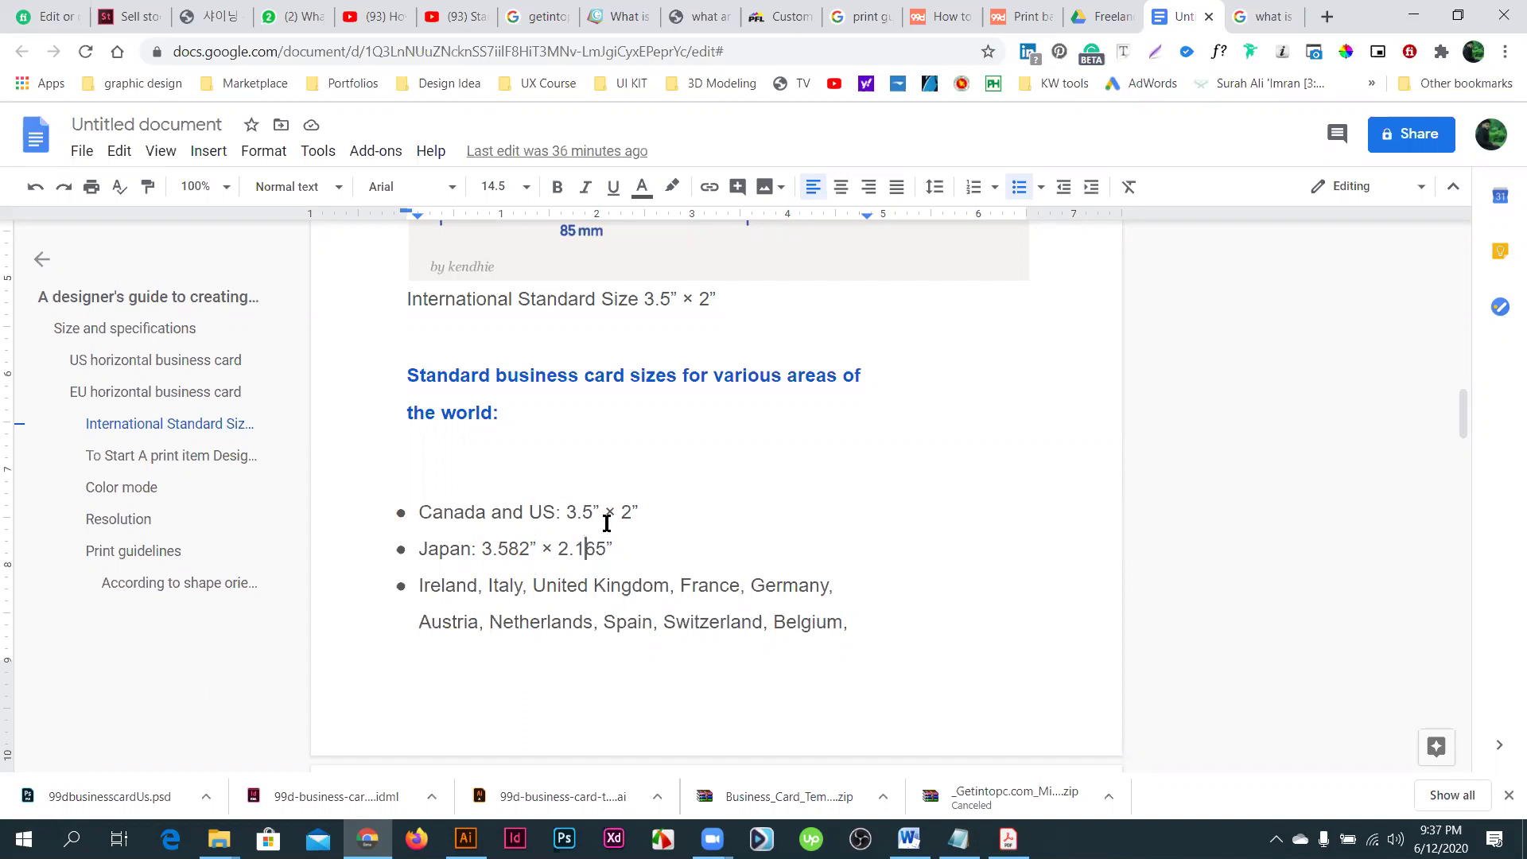
scroll(795, 628, down, 3)
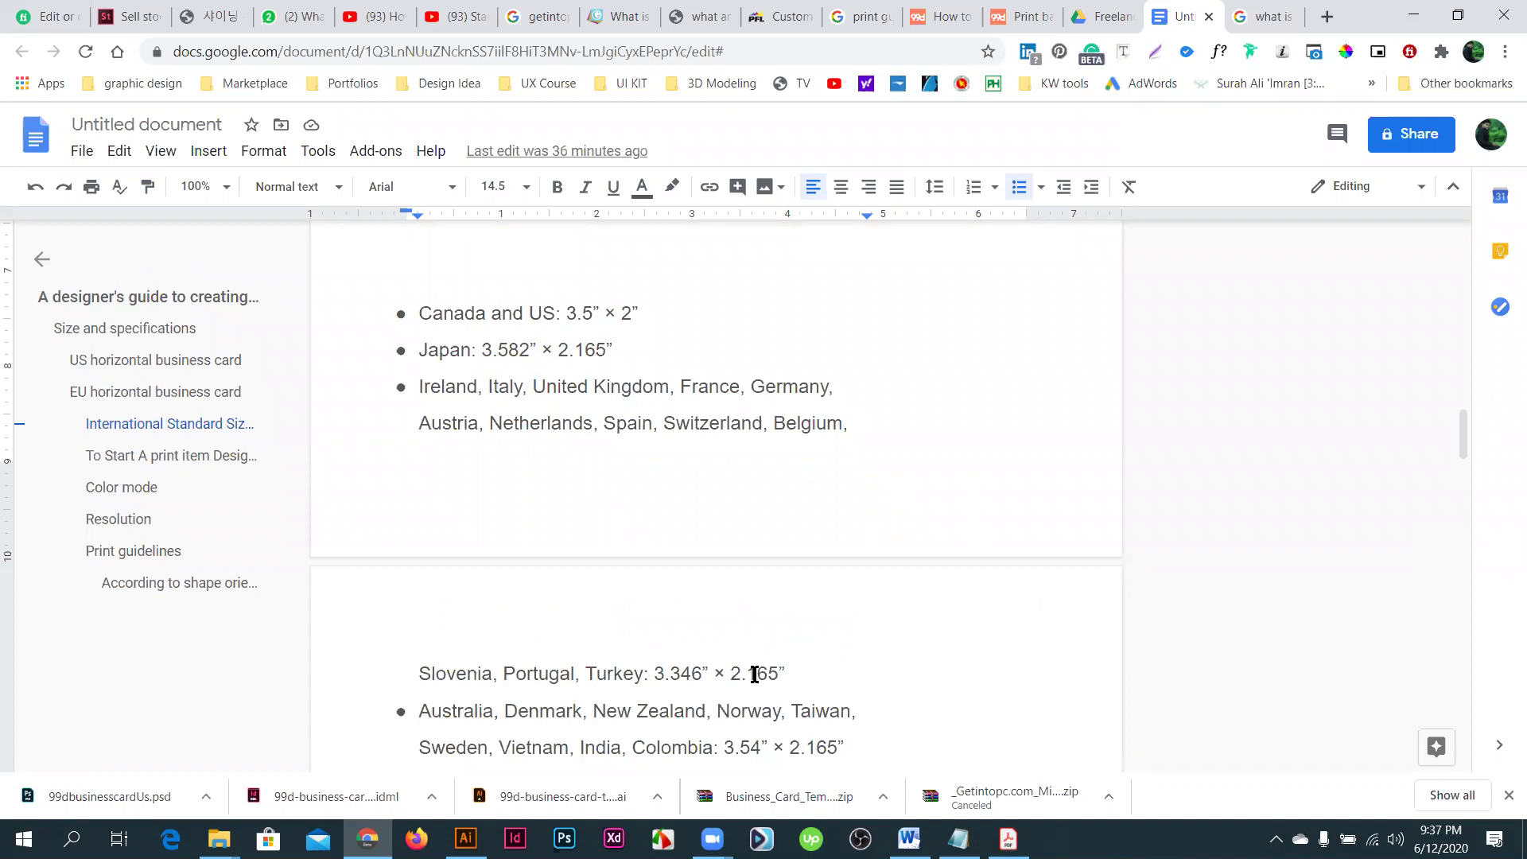
drag(808, 672, 668, 687)
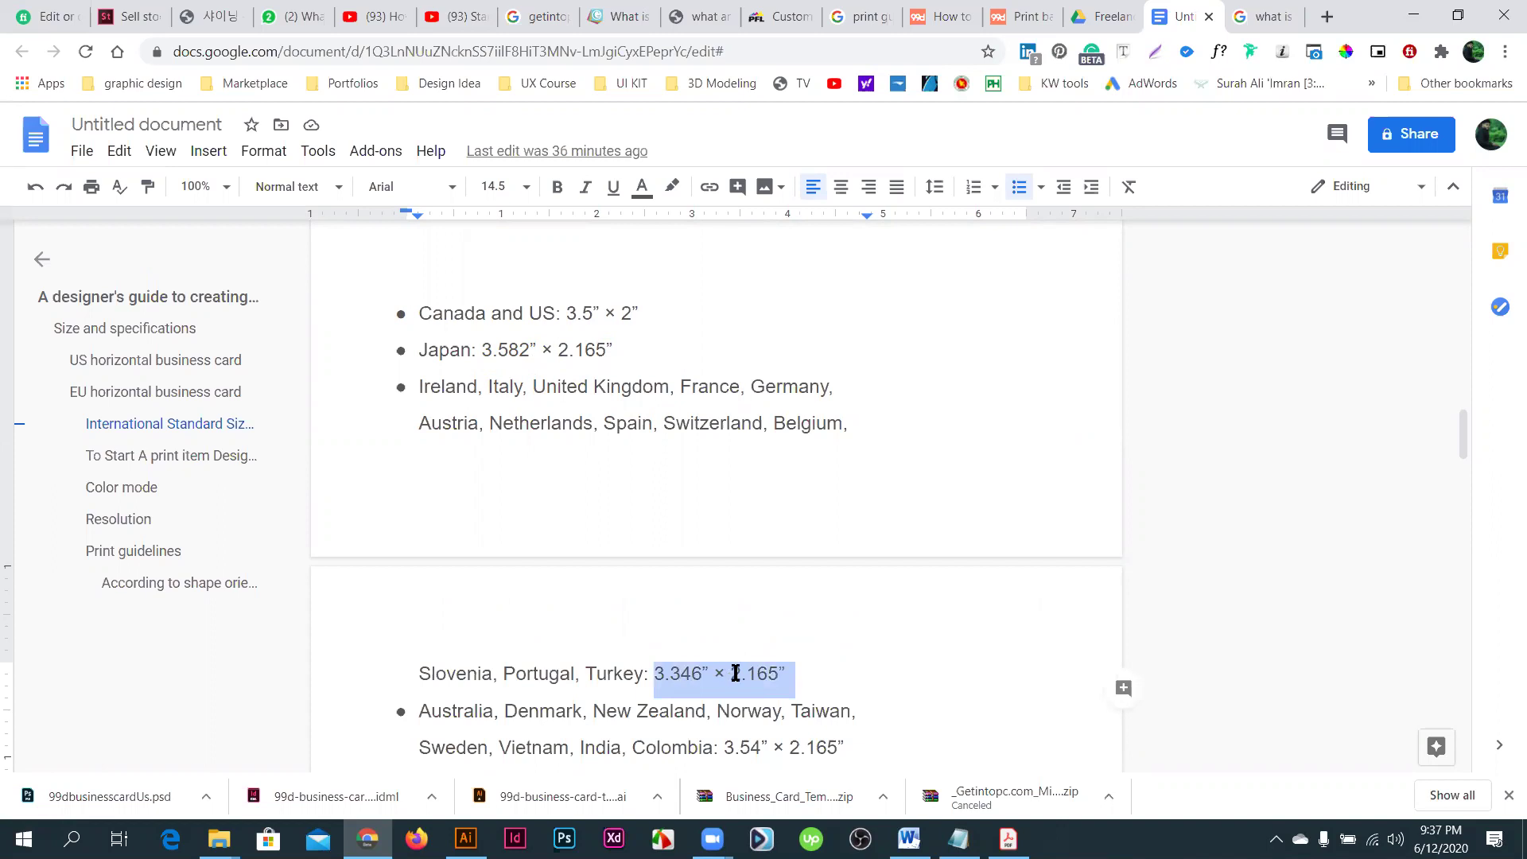
click(778, 672)
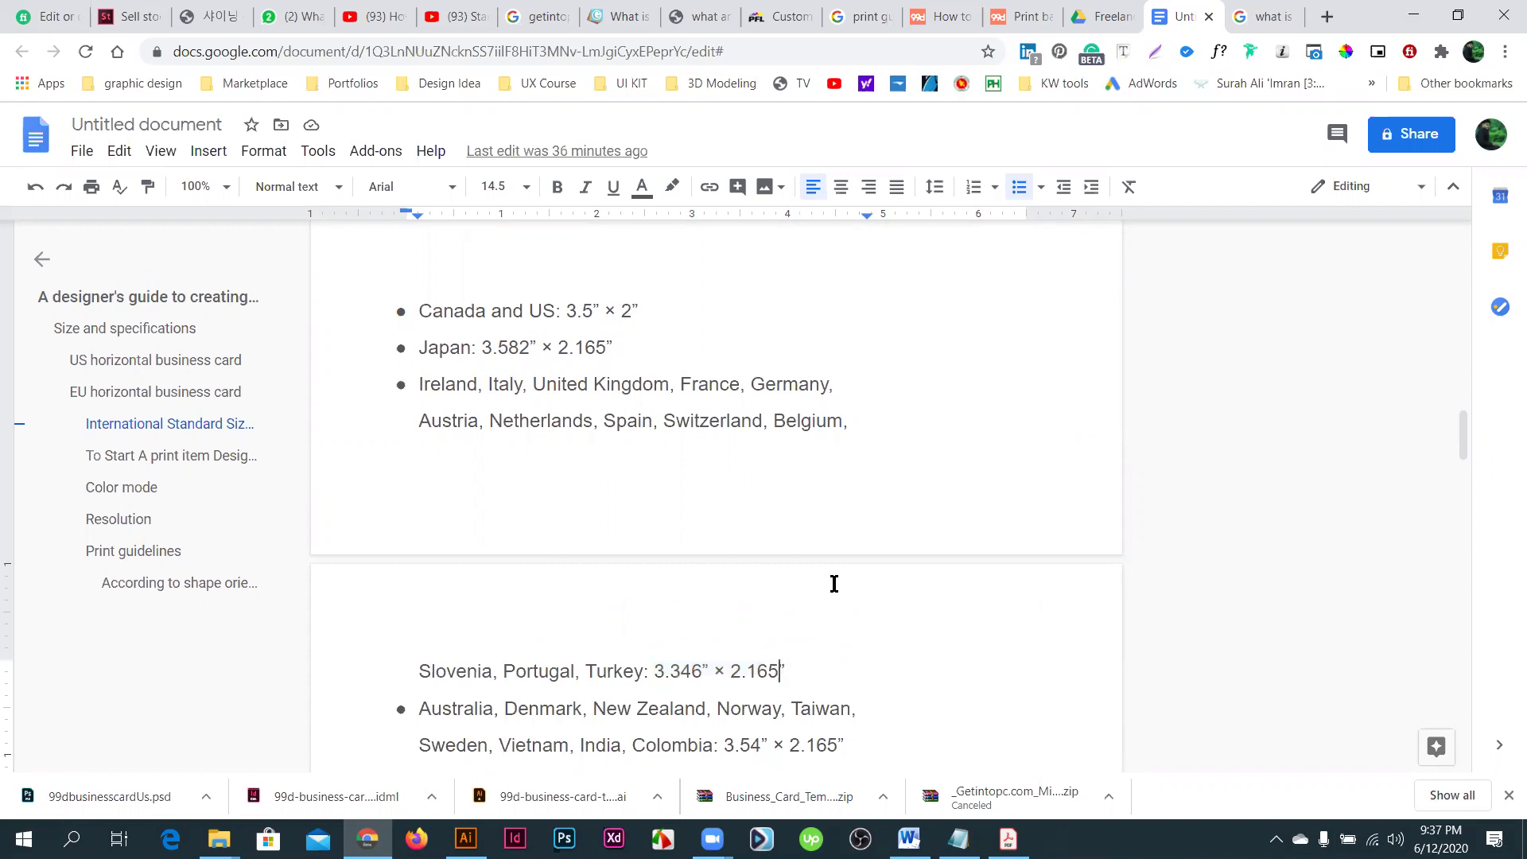
scroll(834, 583, down, 2)
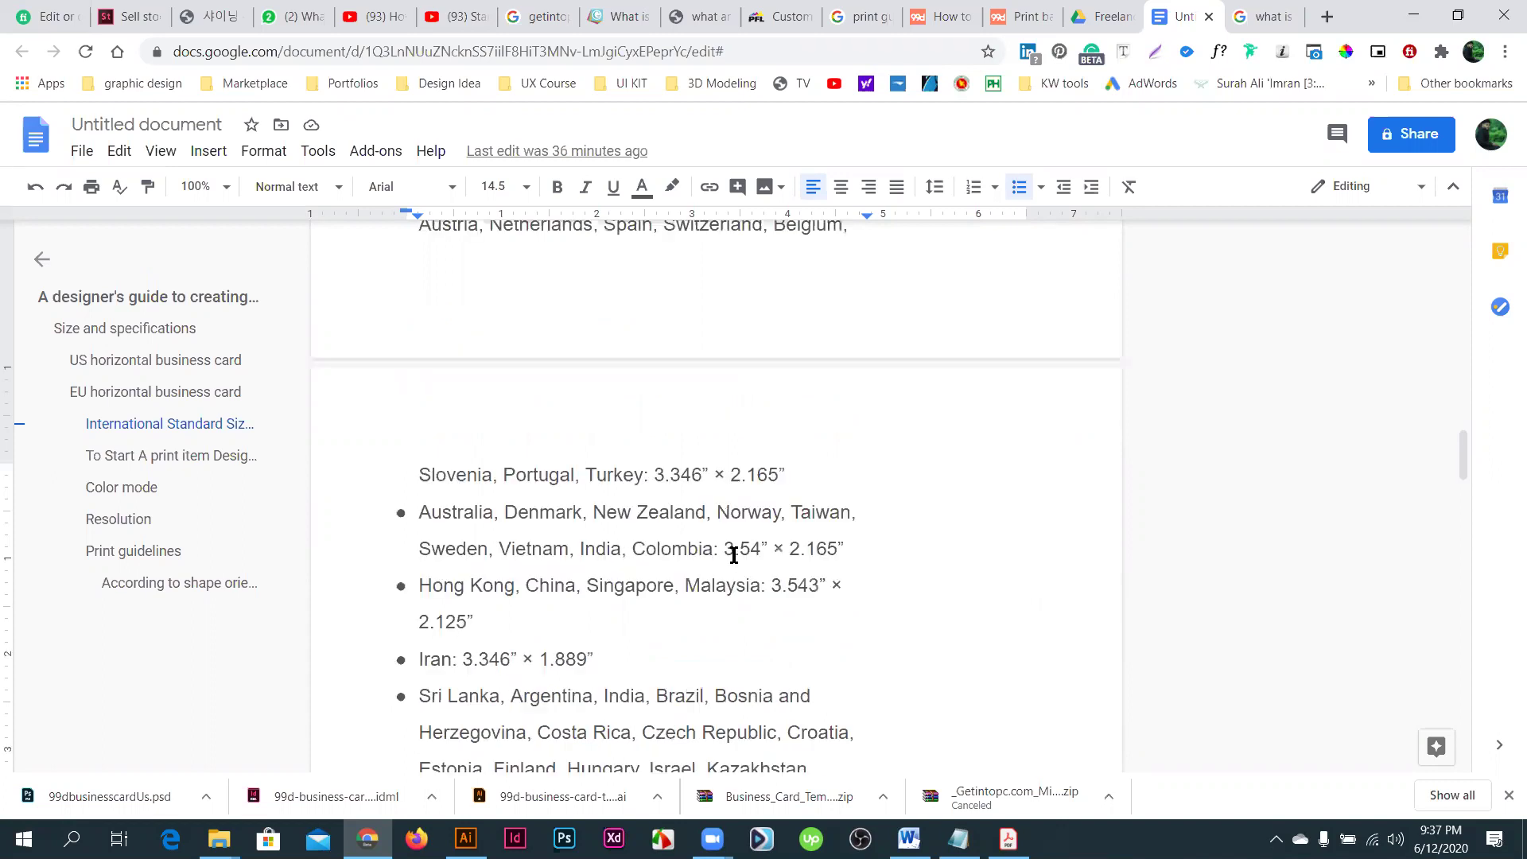
double_click(760, 551)
drag(760, 551, 851, 545)
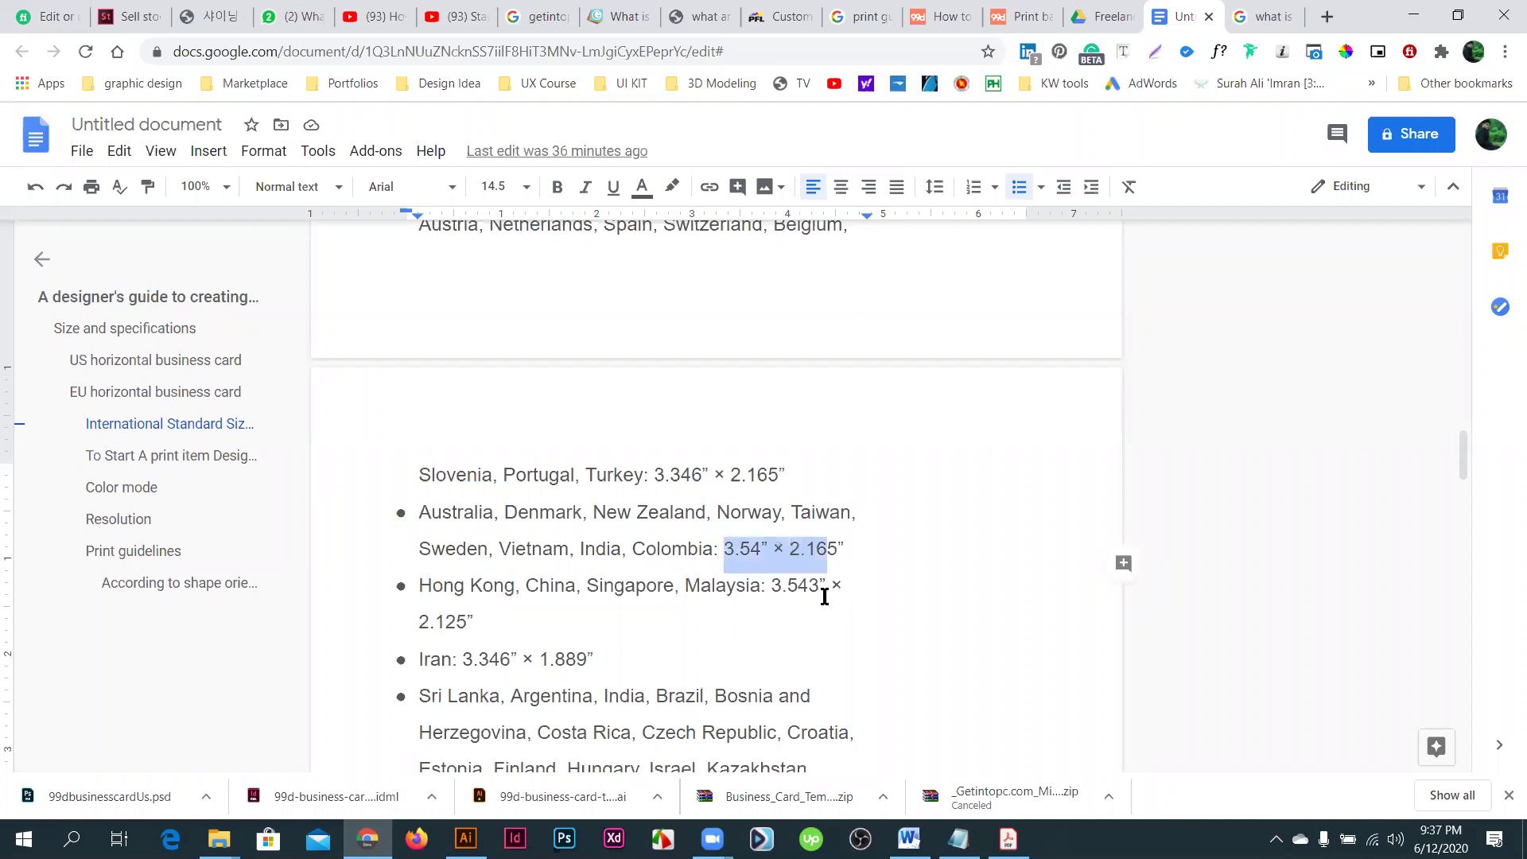
scroll(532, 542, down, 3)
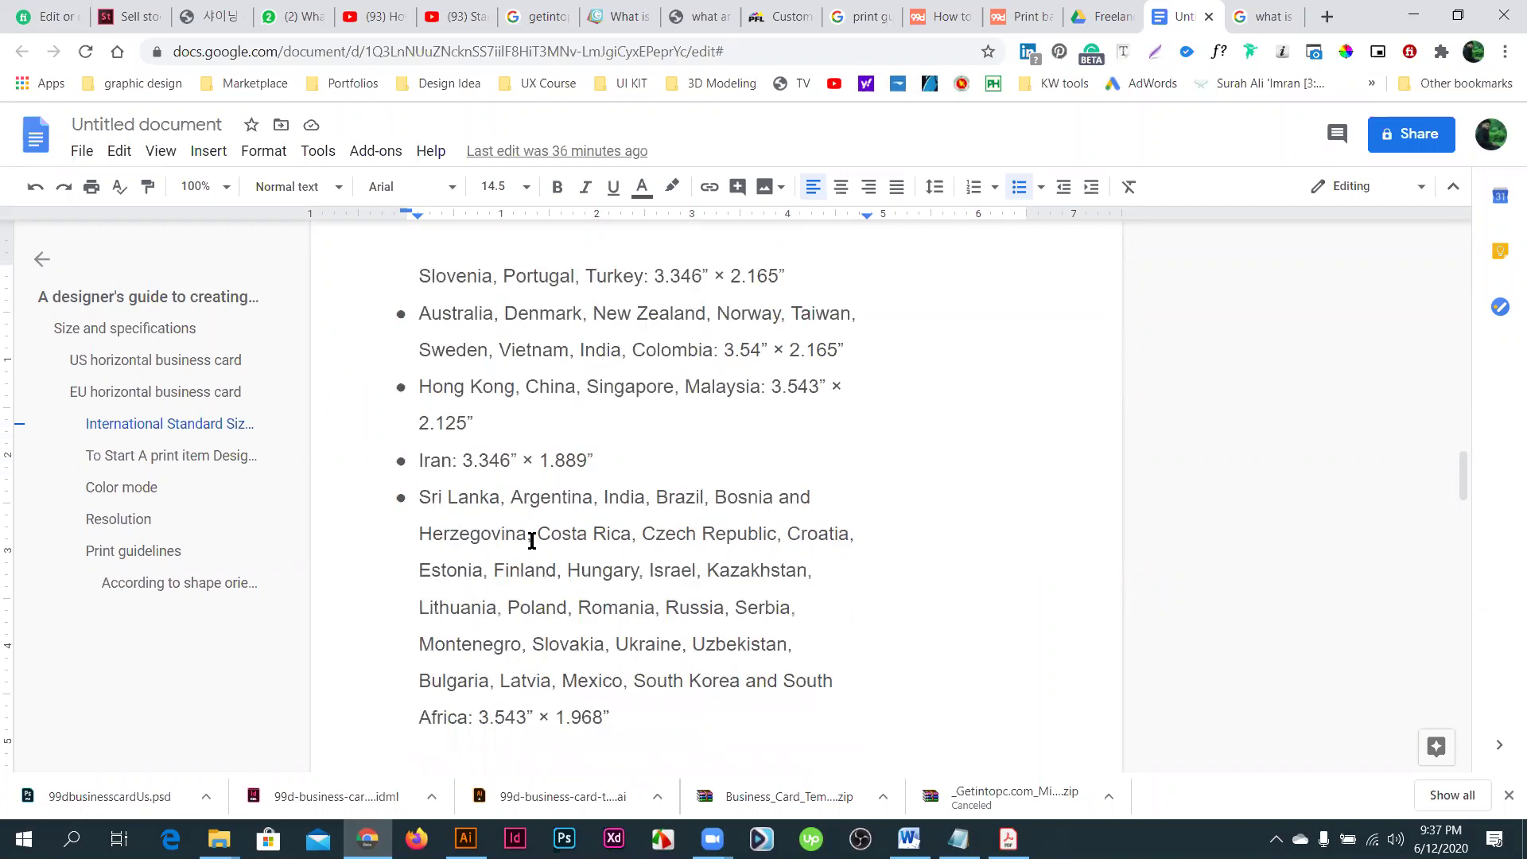
scroll(634, 405, down, 5)
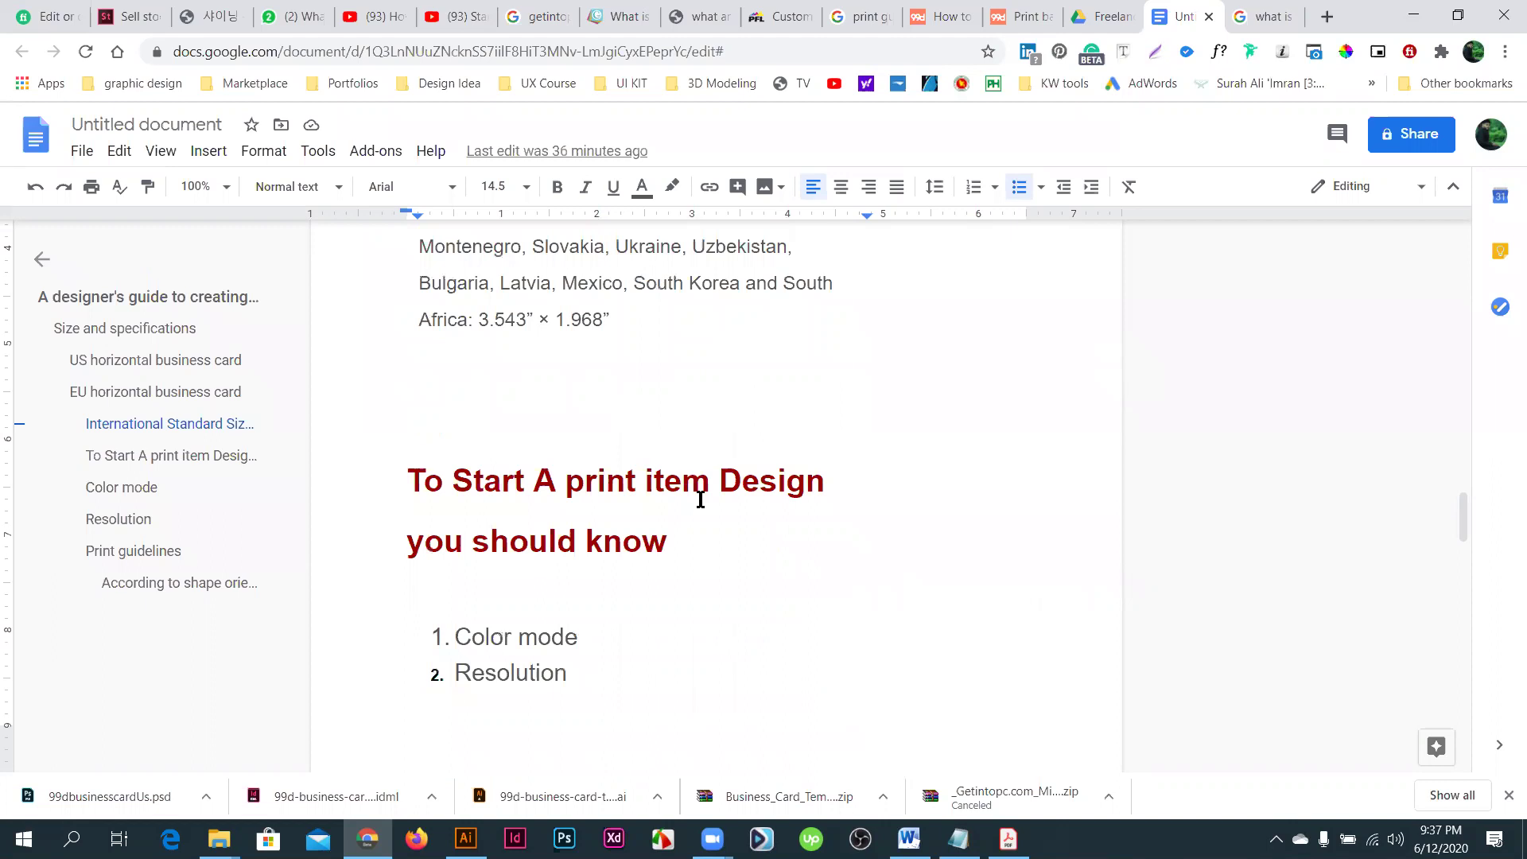
- Append 'CMYK/ web' to the Color mode item and '300dpi/ 72ppi' to Resolution
scroll(698, 496, up, 1)
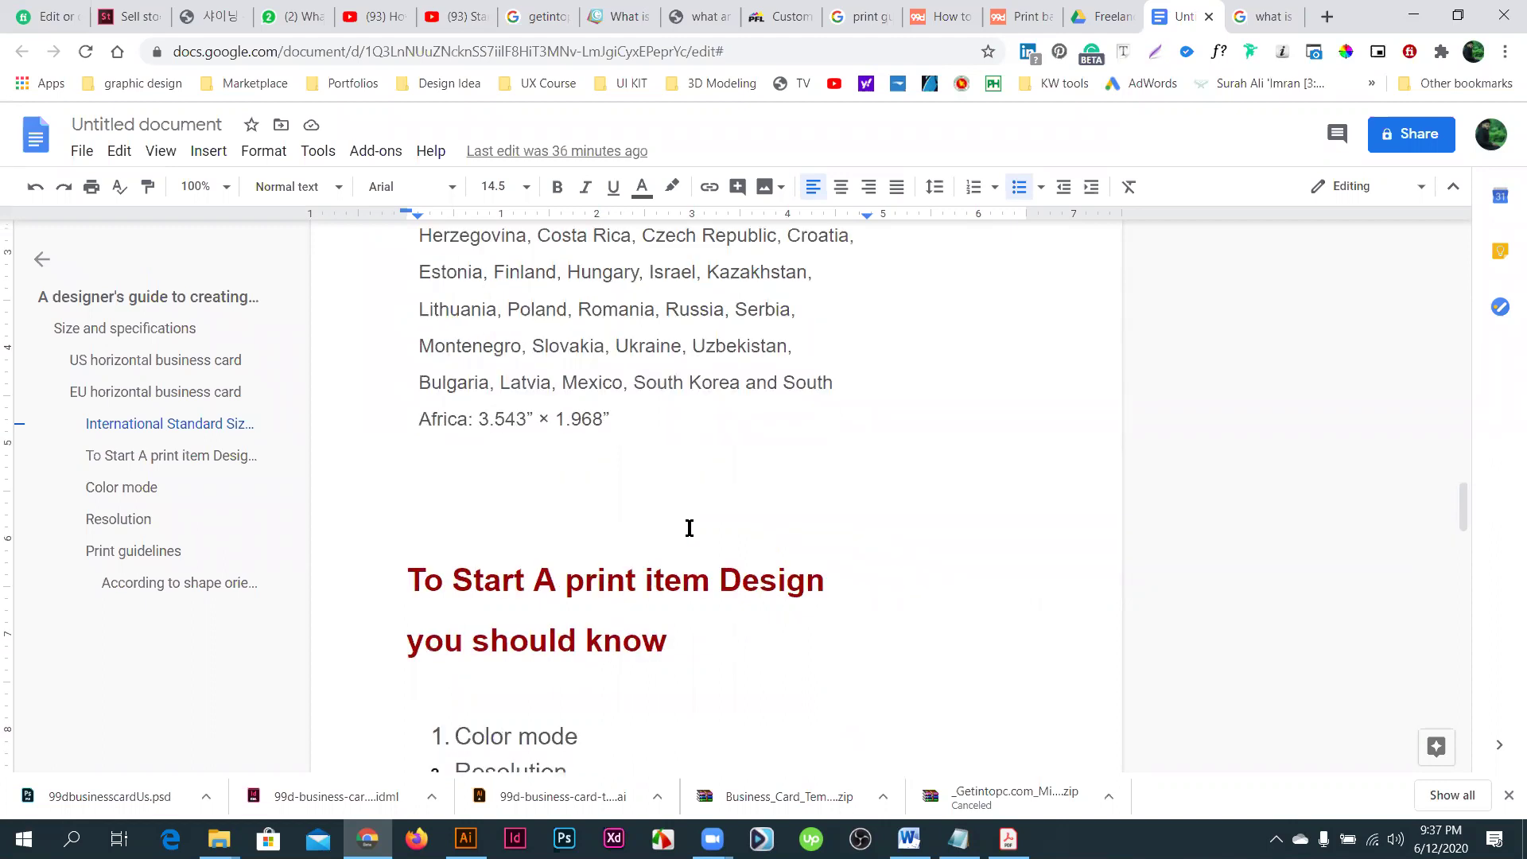
scroll(697, 515, down, 2)
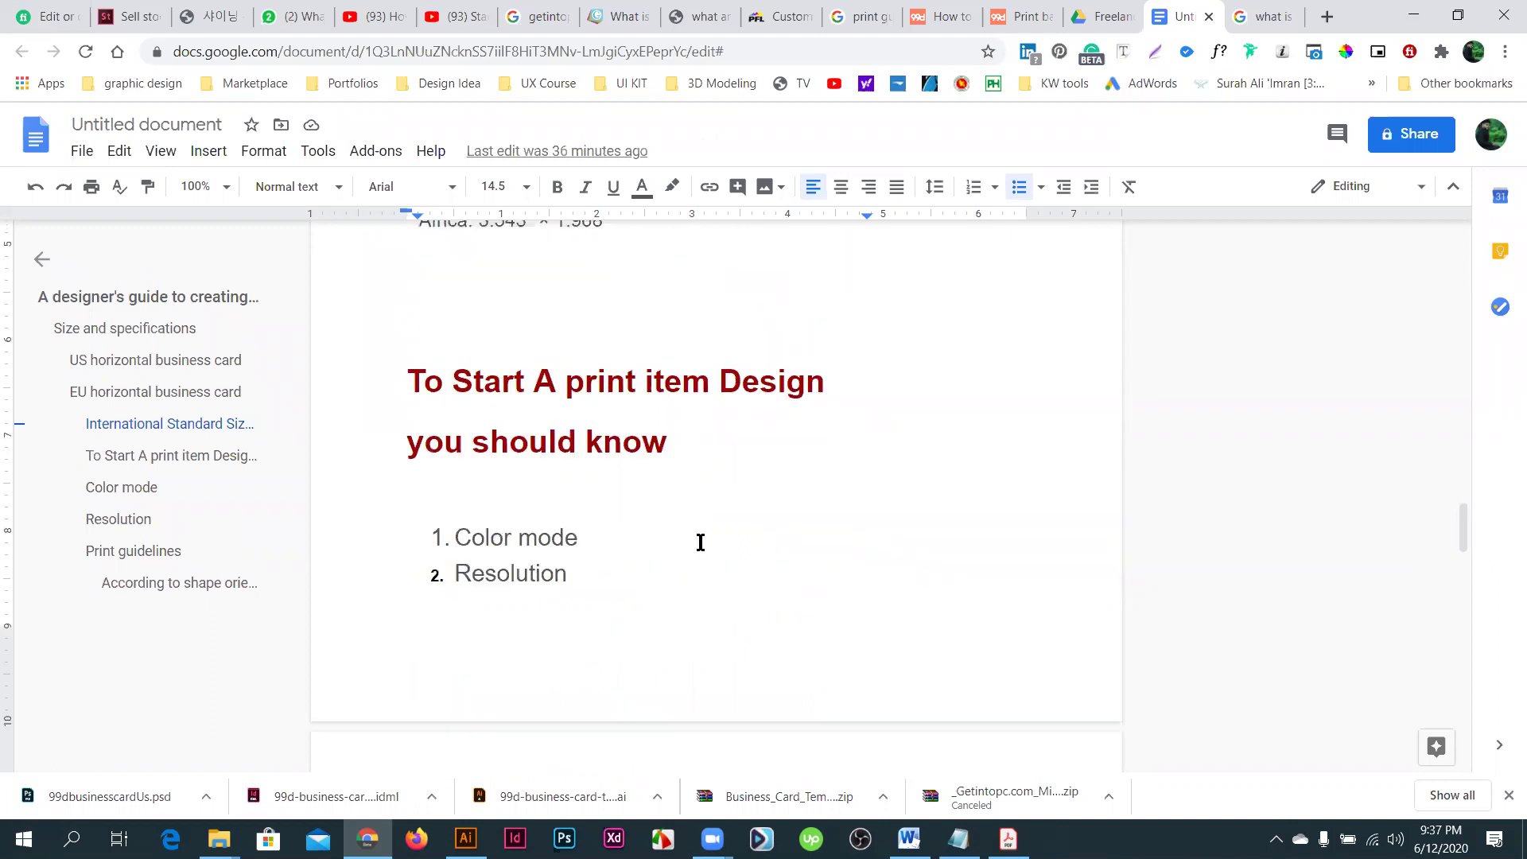
scroll(699, 538, up, 2)
scroll(628, 548, down, 2)
click(457, 534)
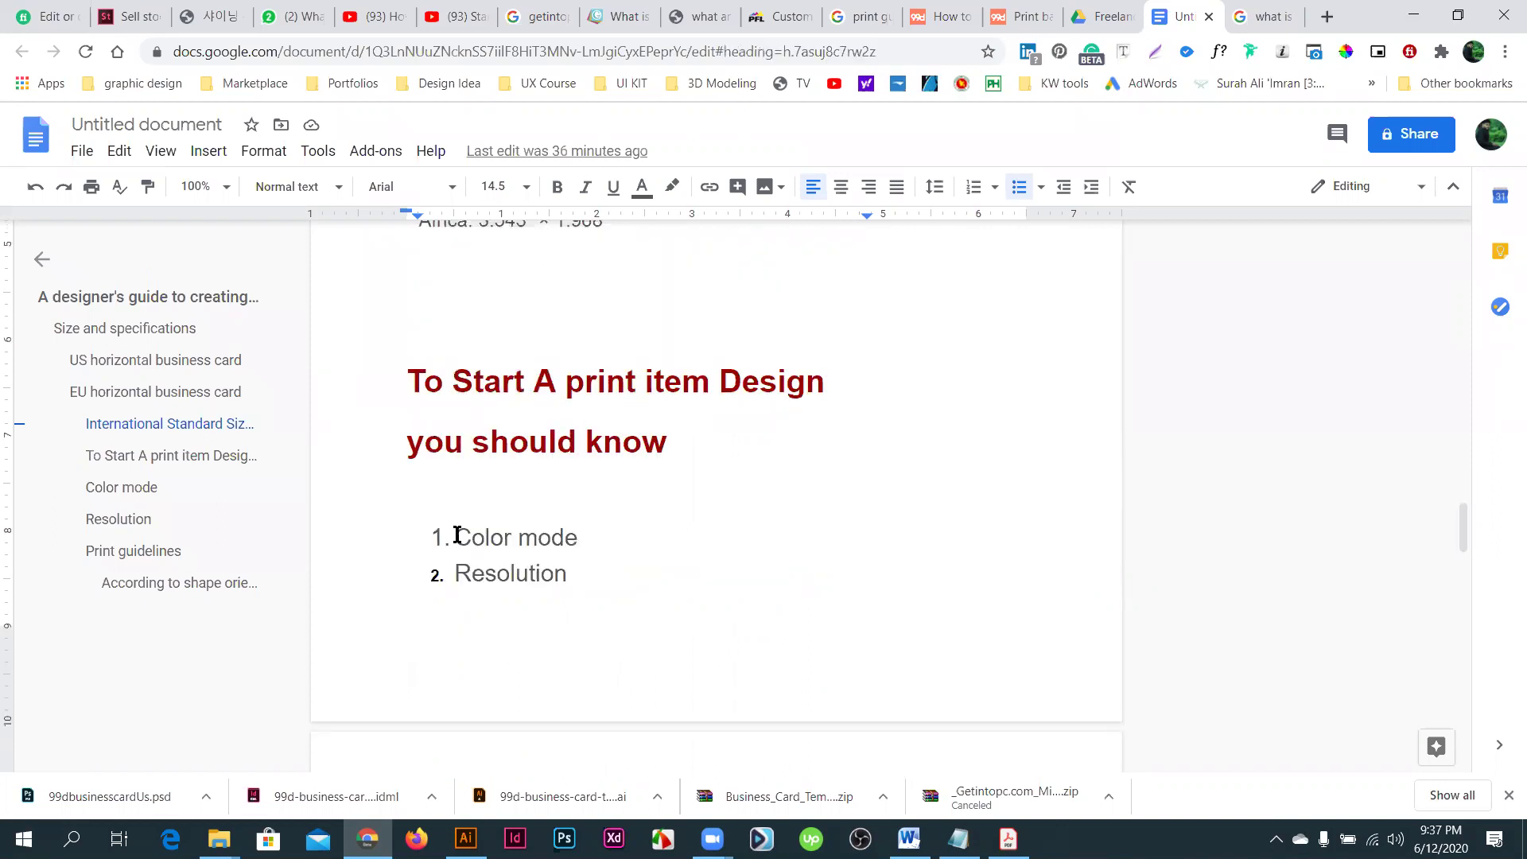
triple_click(513, 535)
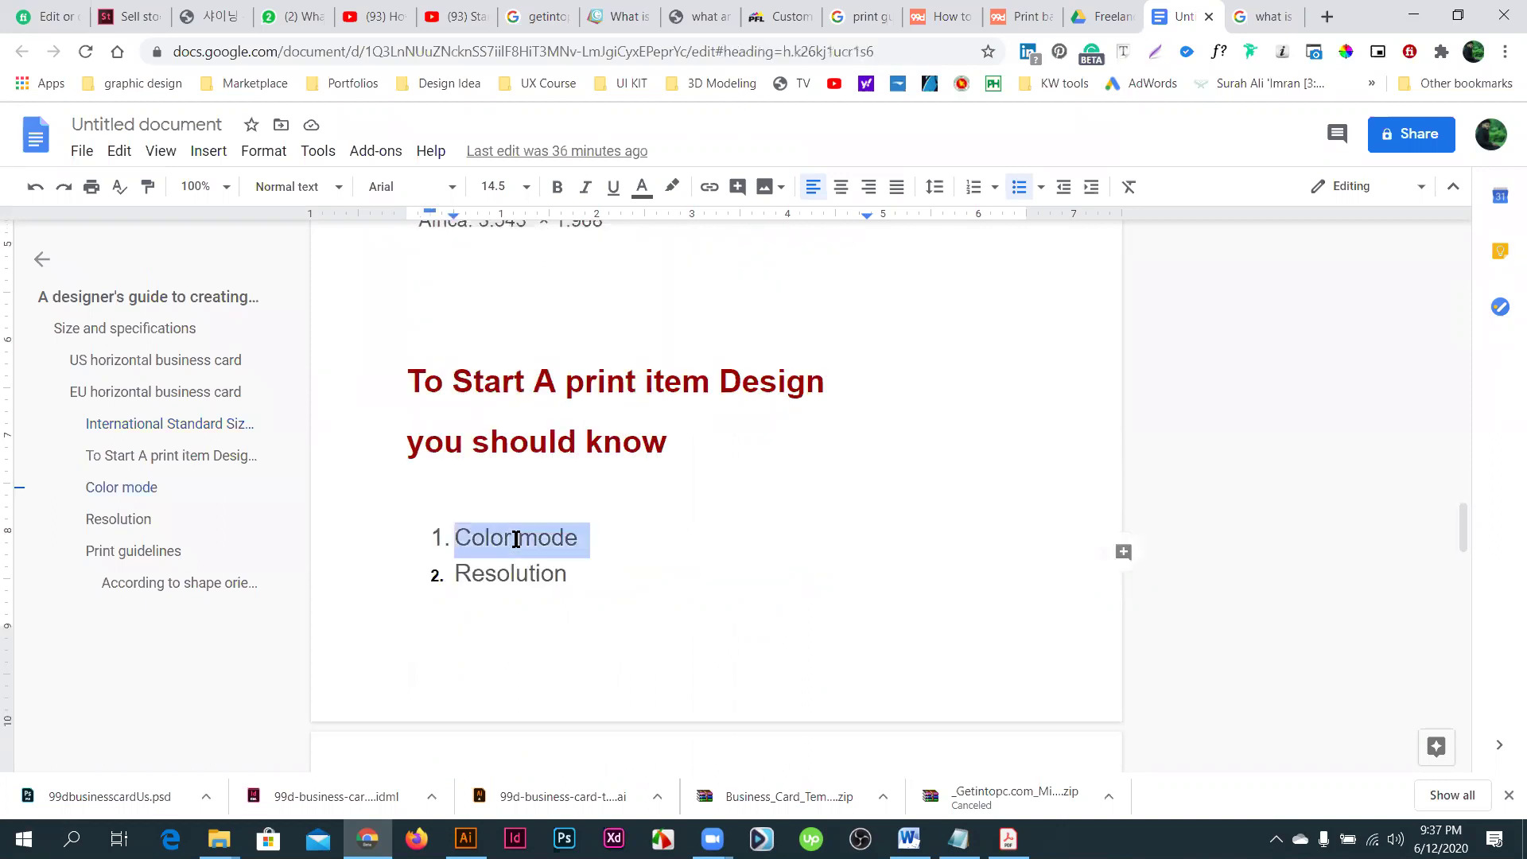
drag(468, 535, 456, 534)
click(456, 535)
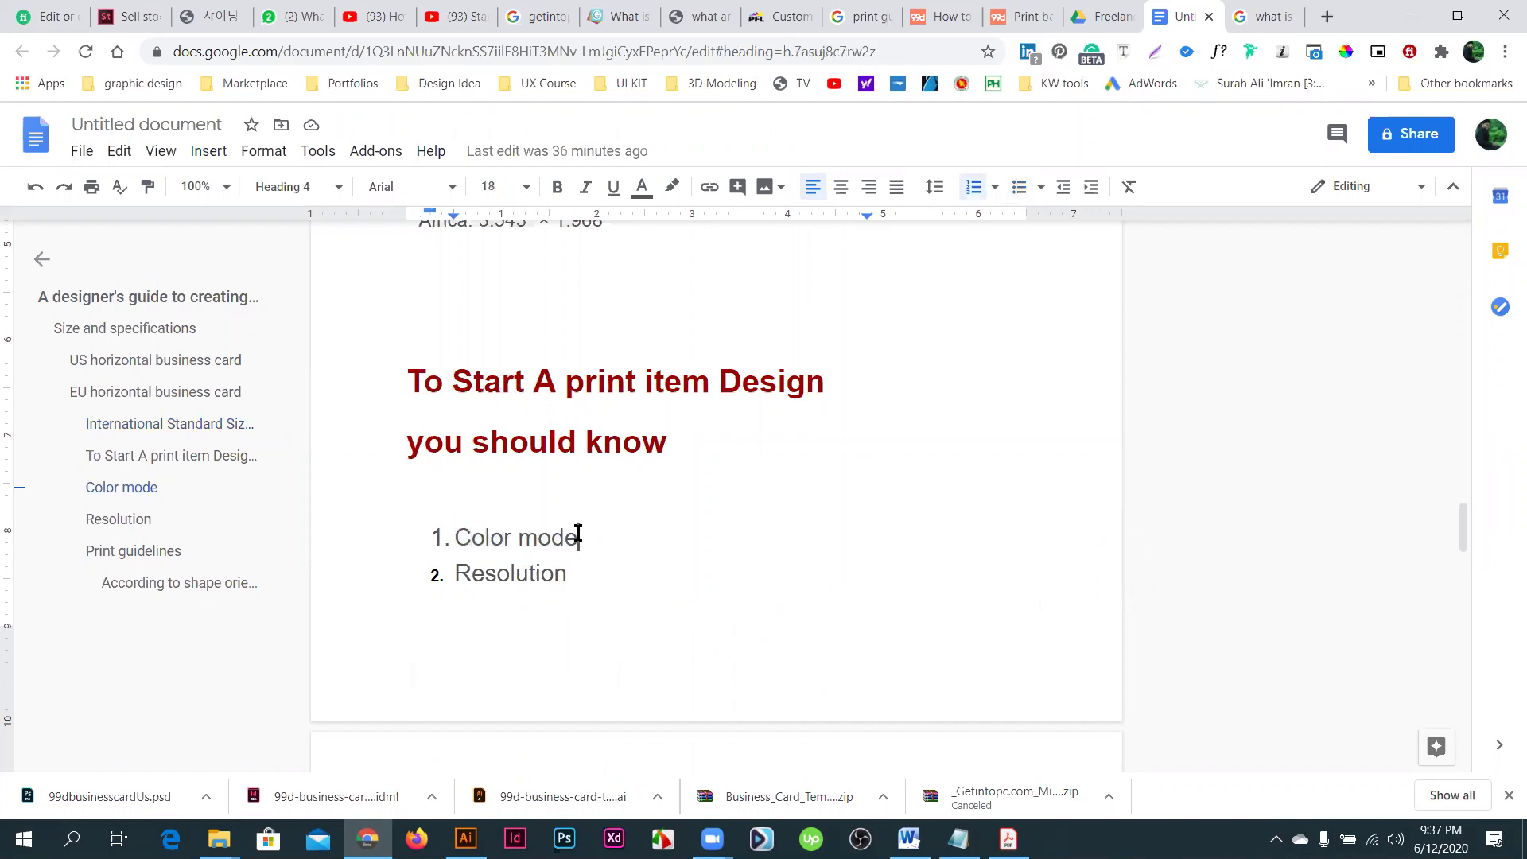
text(CM)
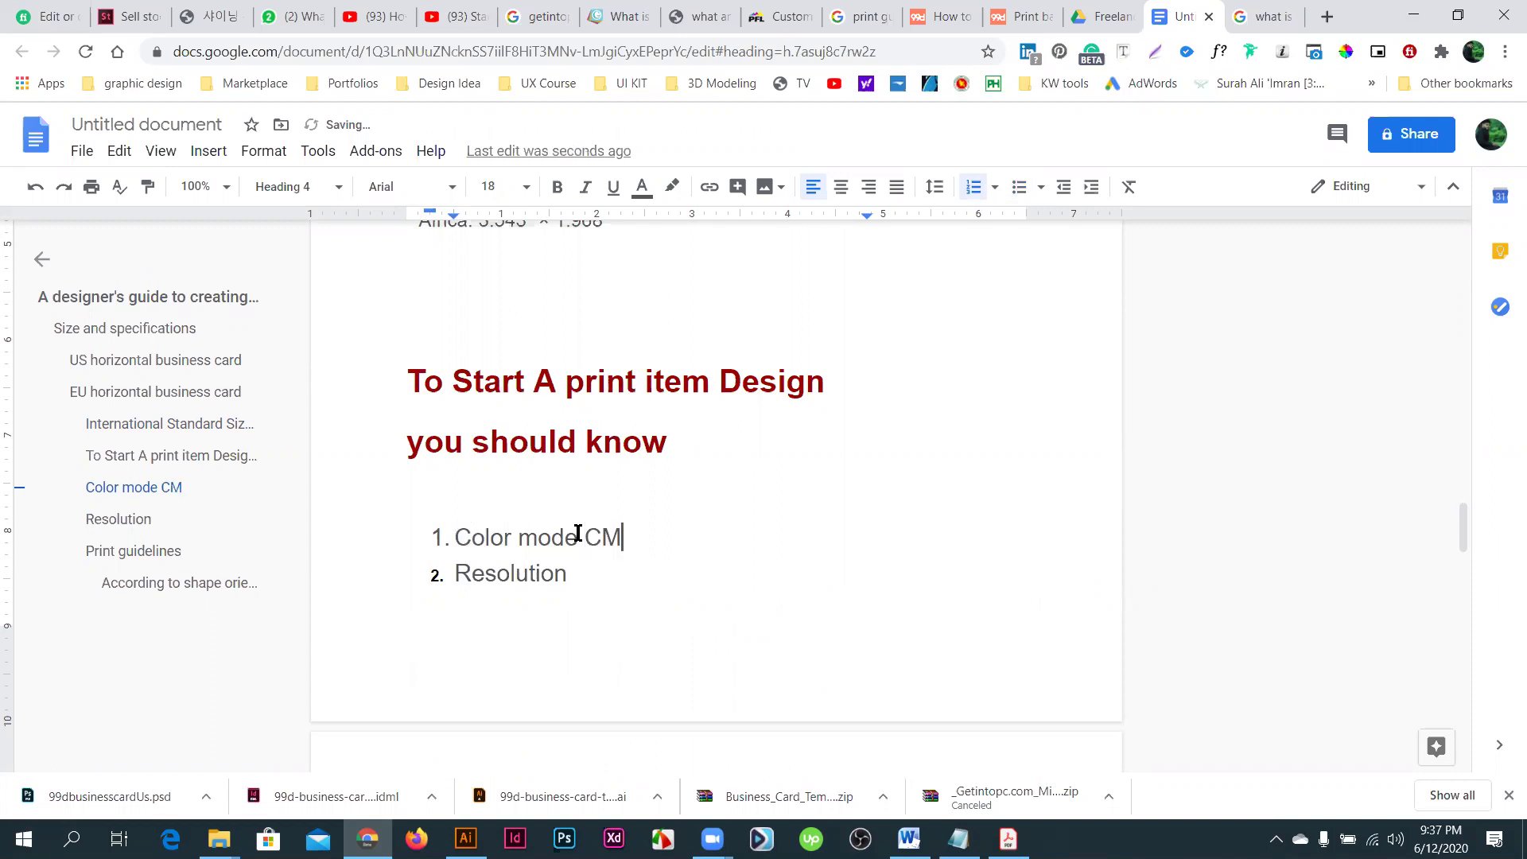
text(YK/ web)
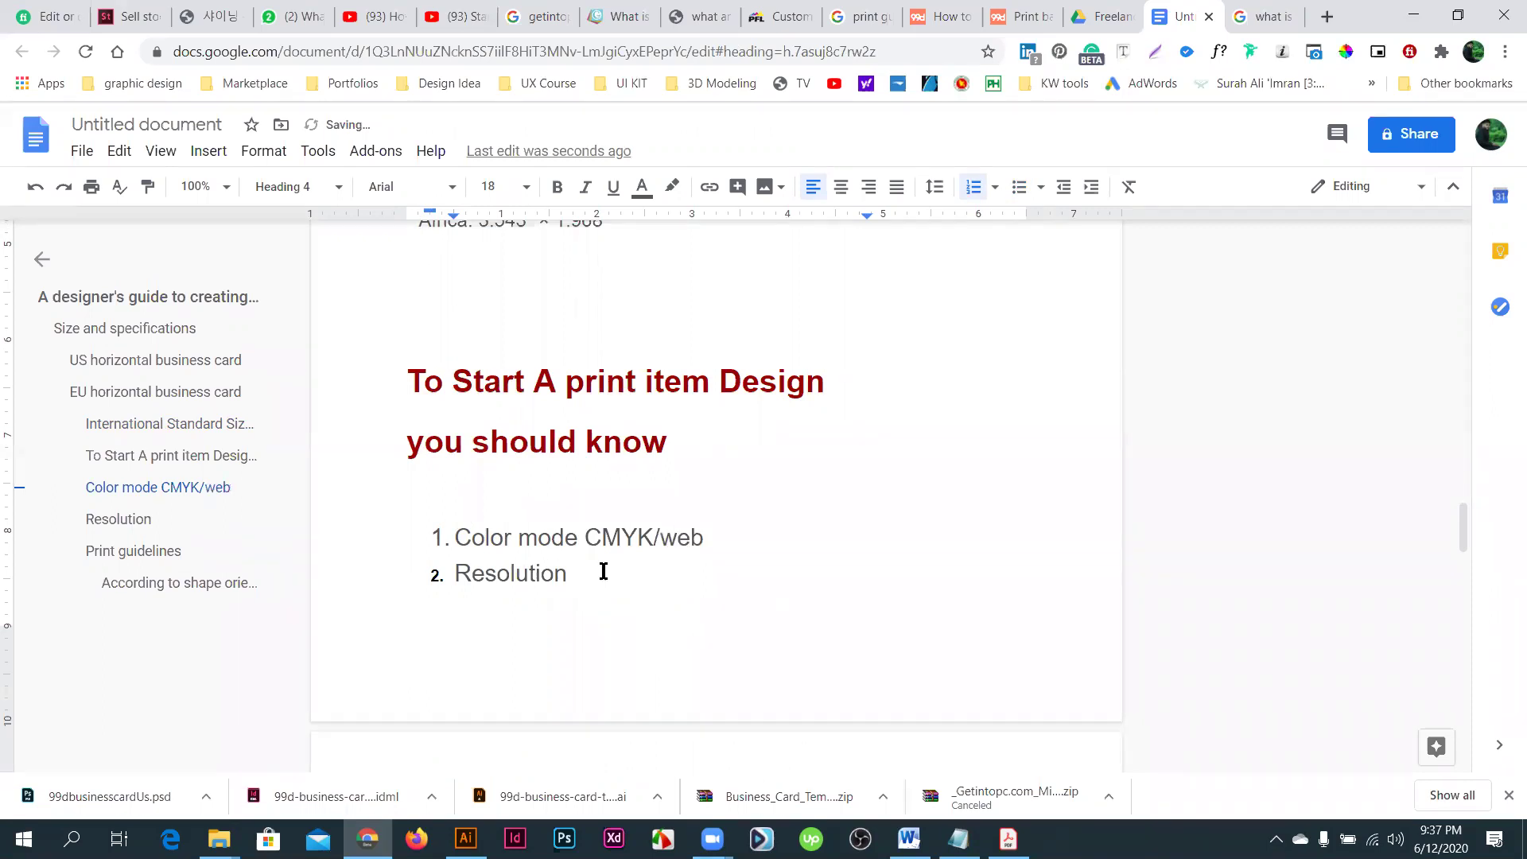
click(603, 571)
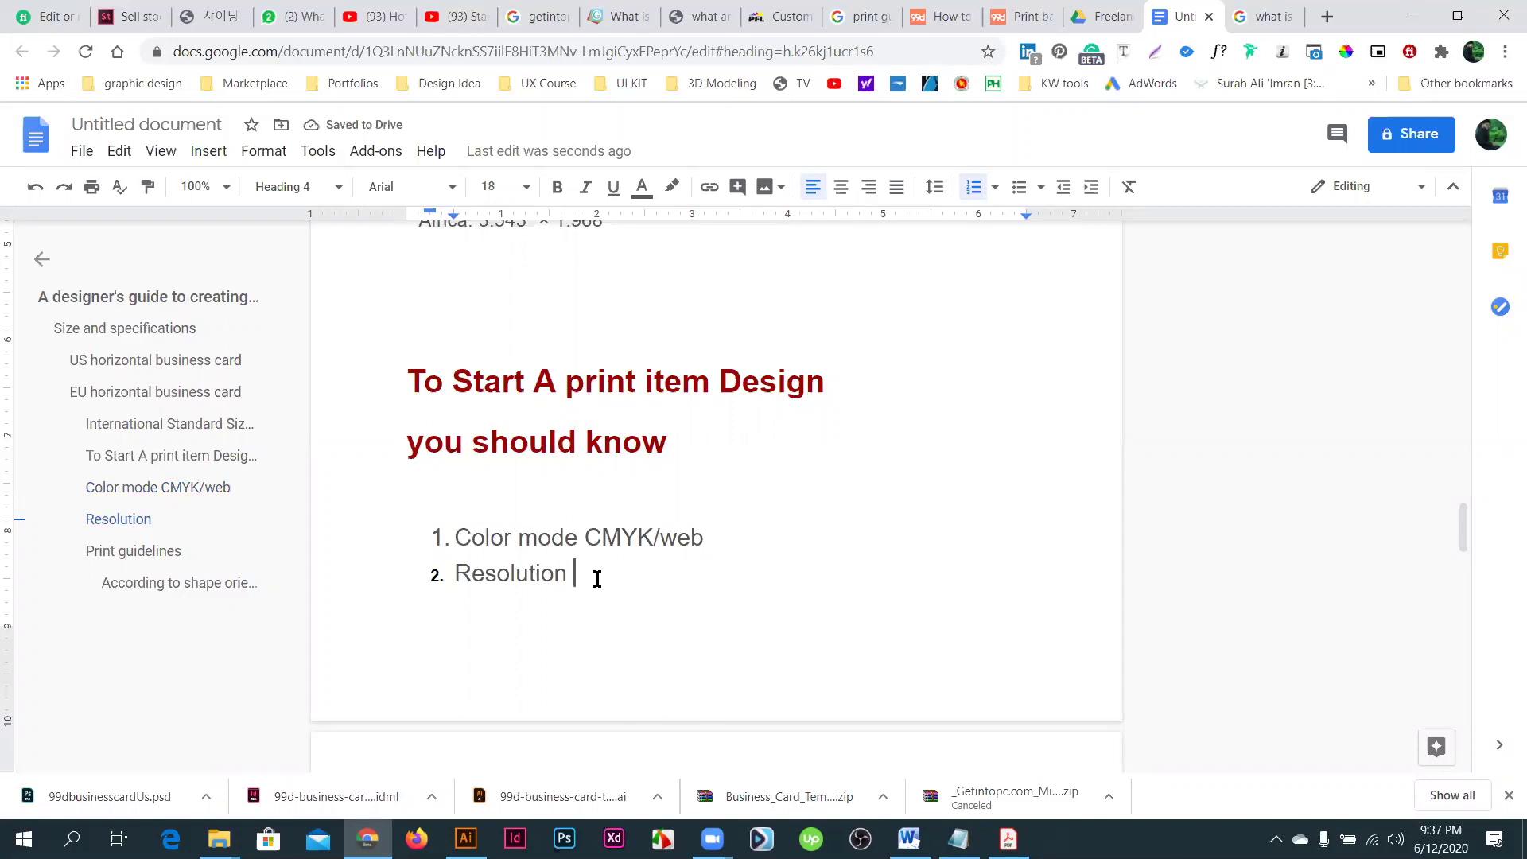
text(300dpi/)
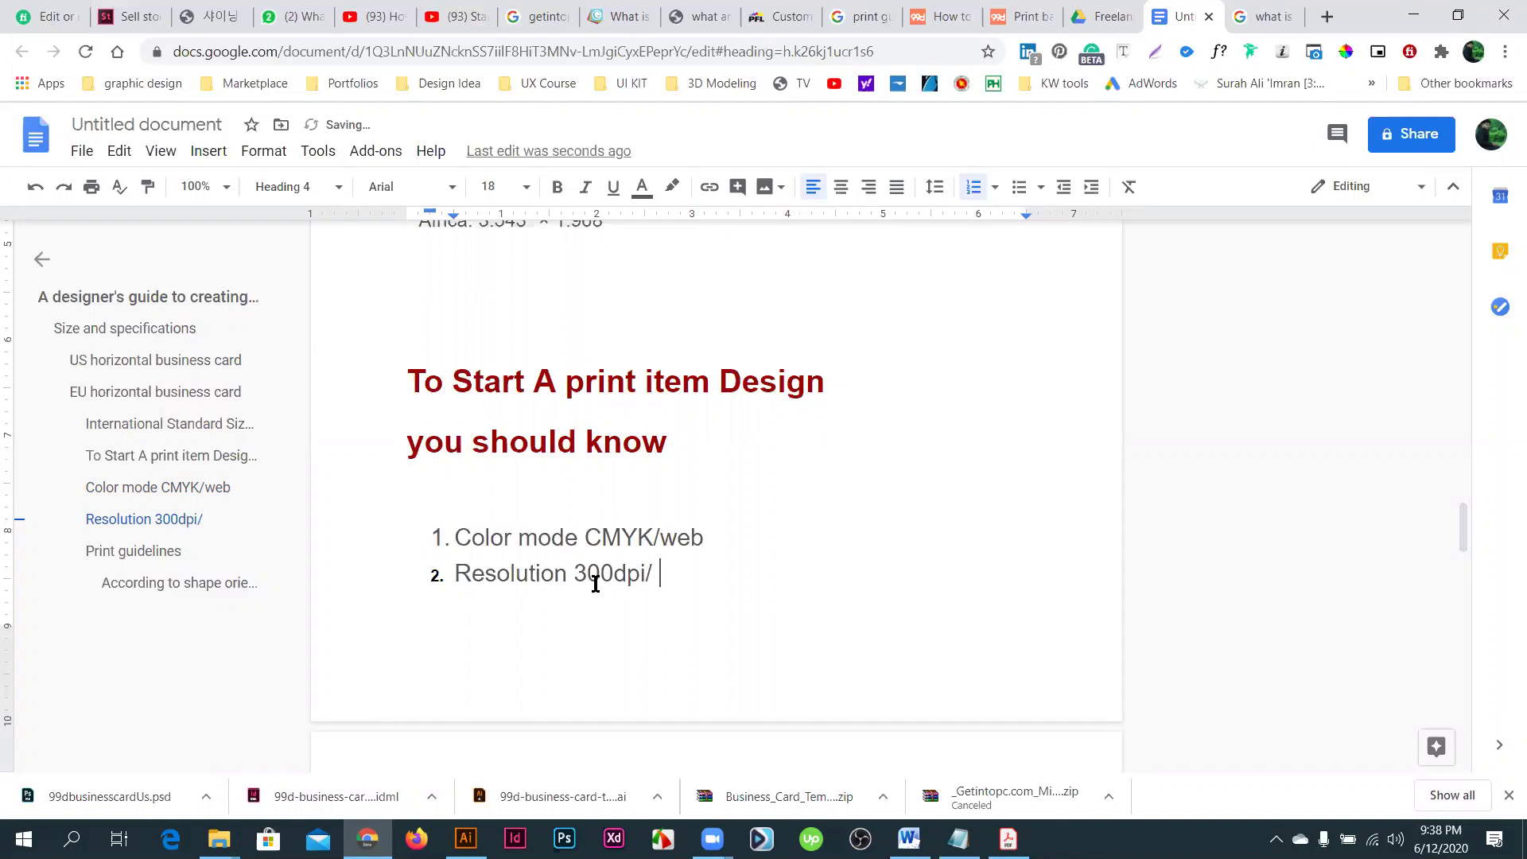
text( 72ppi)
- Scroll to Print guidelines and select the Trim Line, Bleed and Safety Line bullets
scroll(546, 616, down, 3)
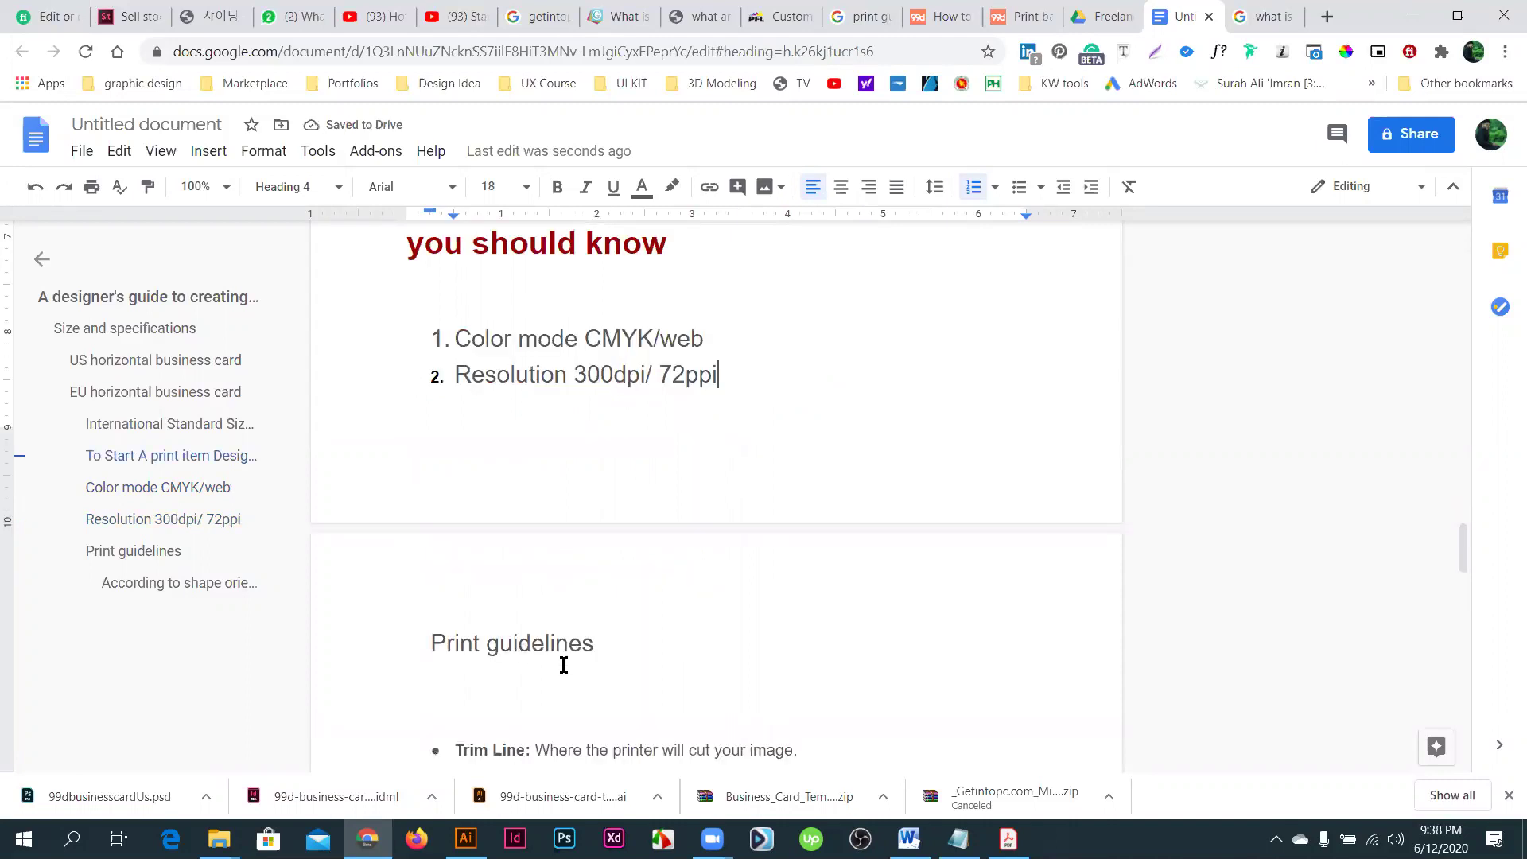
scroll(461, 552, down, 1)
scroll(706, 549, down, 1)
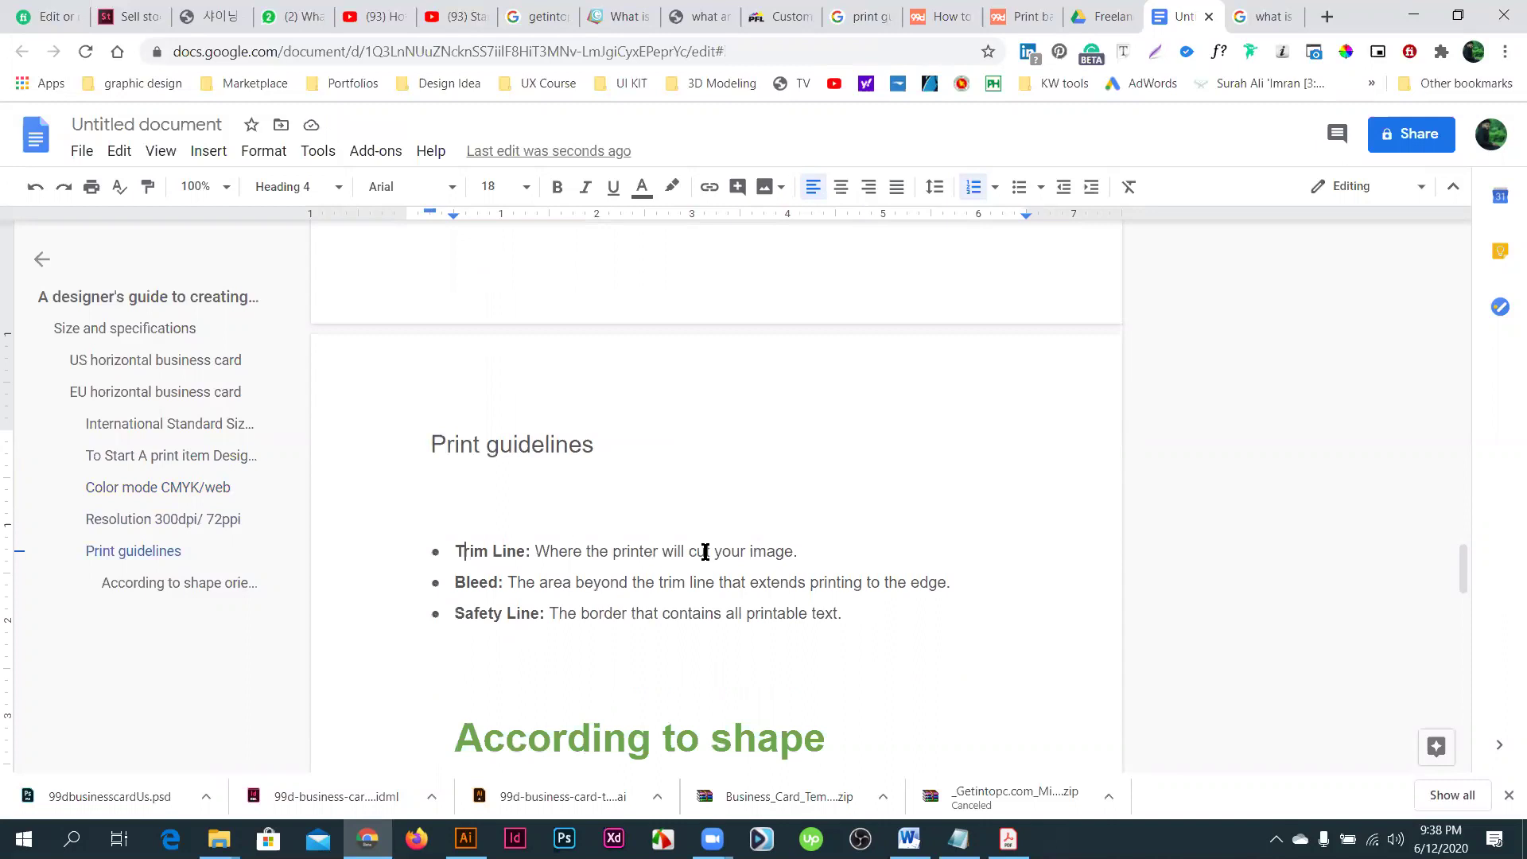
drag(463, 600, 857, 619)
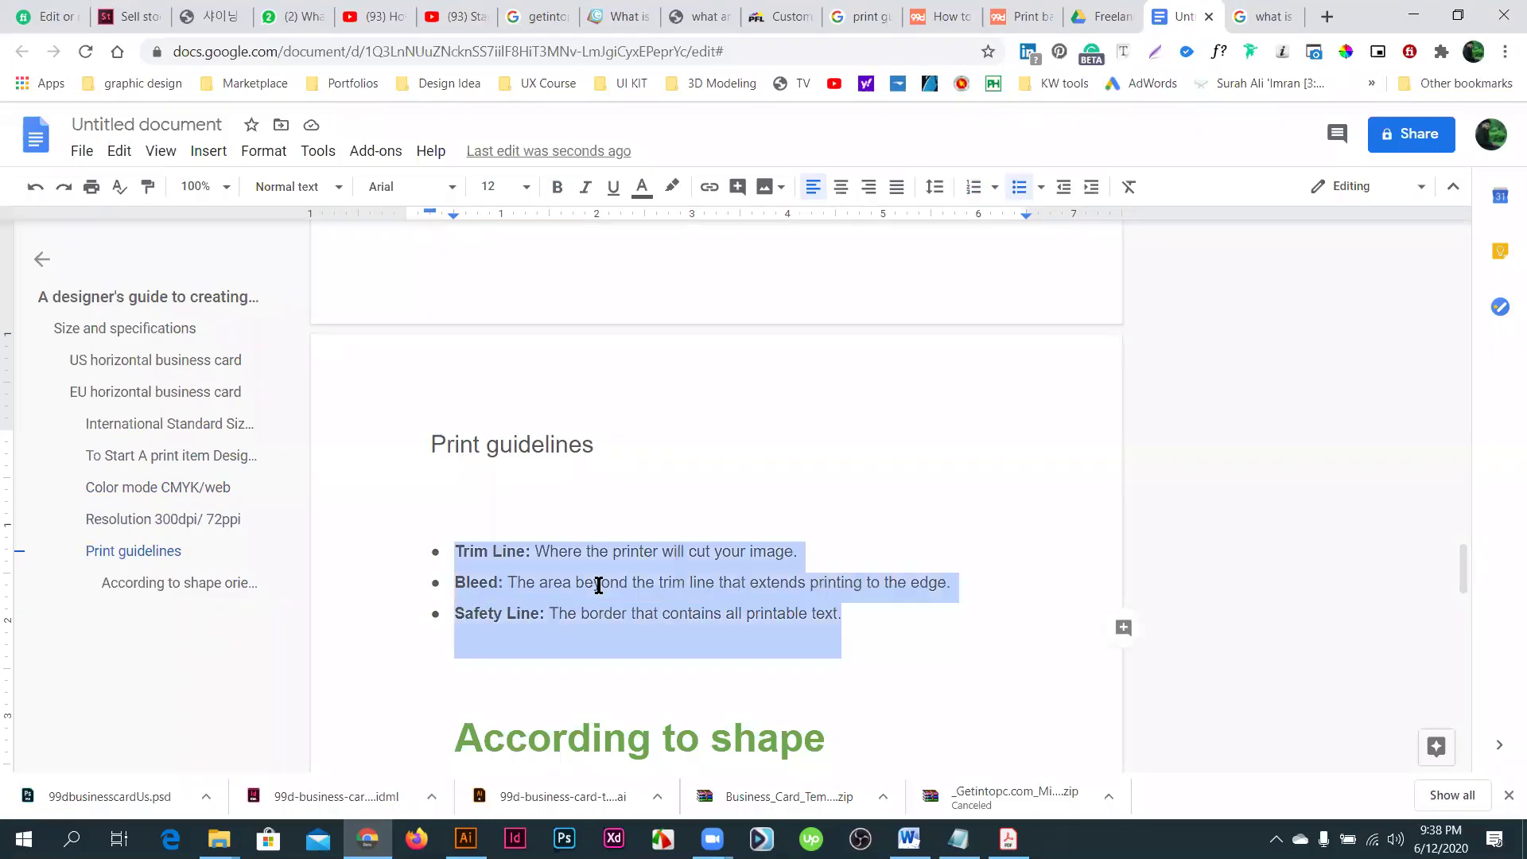
- Scroll down to the card images, then switch to the blank Untitled-1 artboard in Illustrator
scroll(859, 593, down, 1)
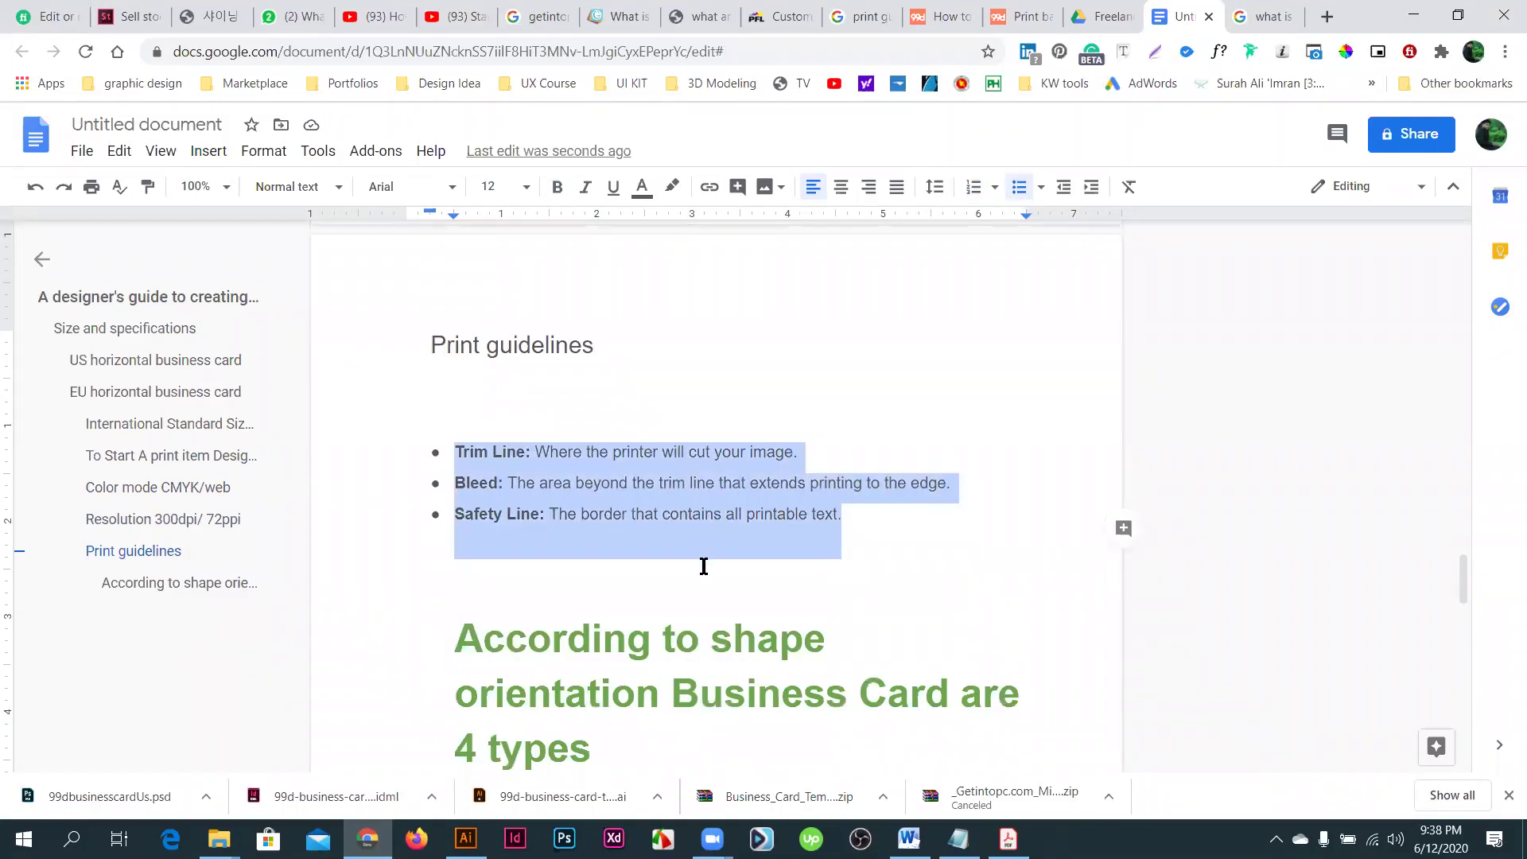
scroll(703, 563, down, 3)
scroll(691, 603, down, 5)
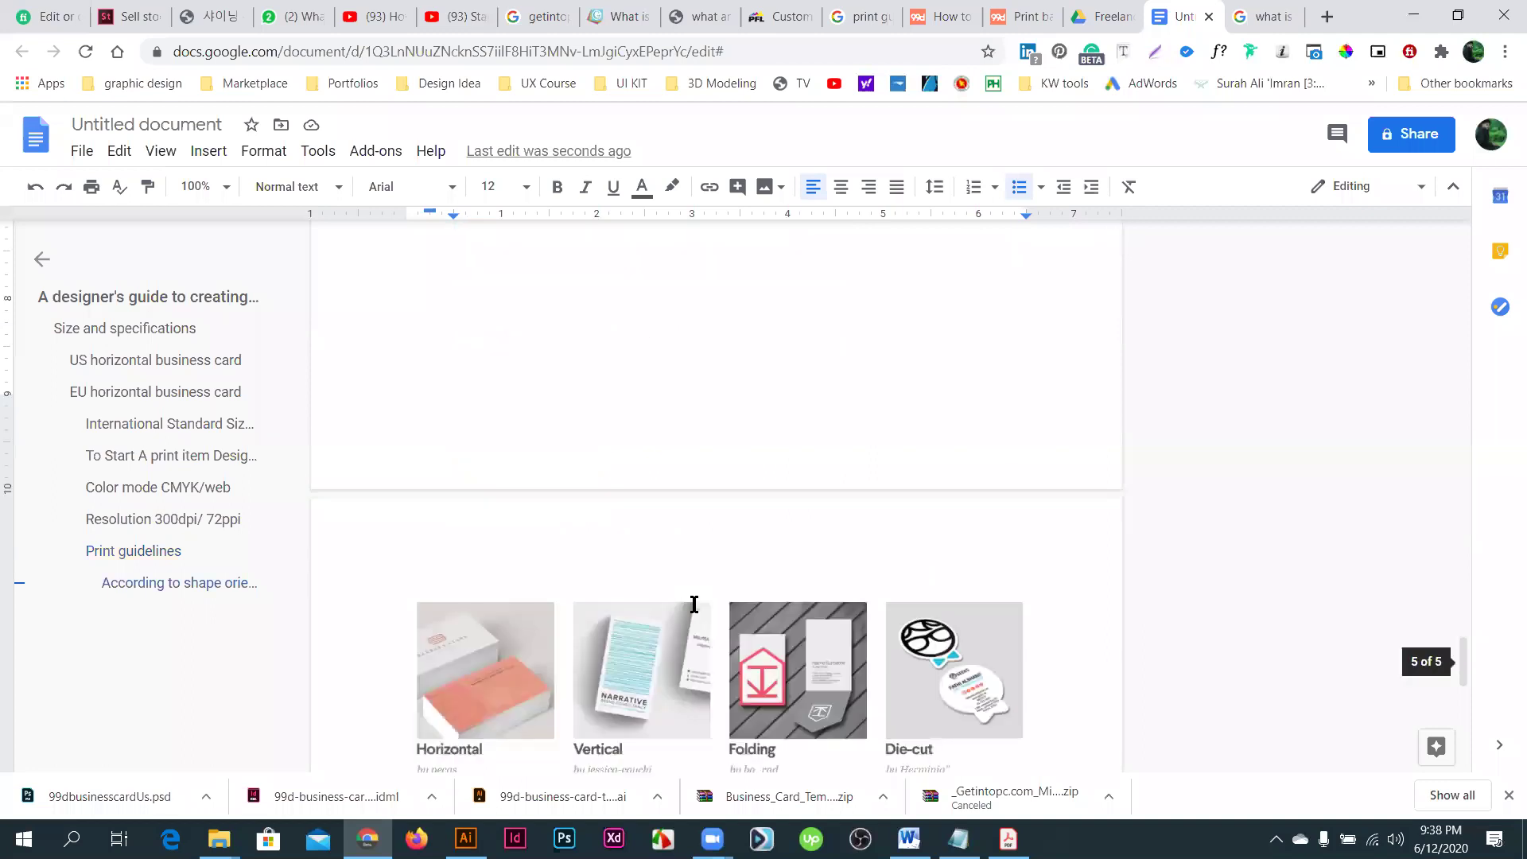
scroll(697, 613, down, 5)
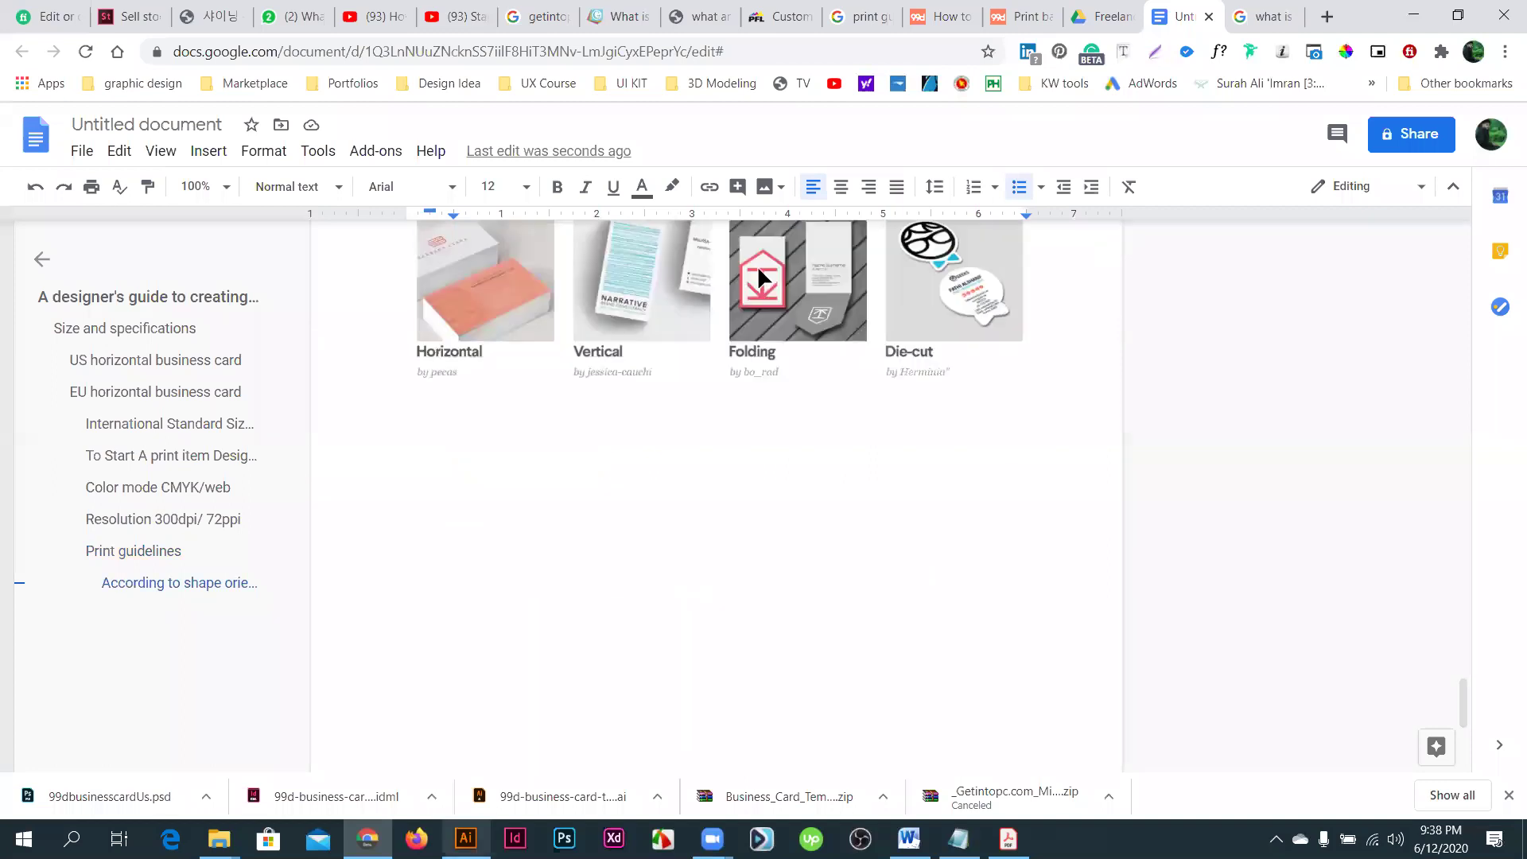
key(alt+Tab)
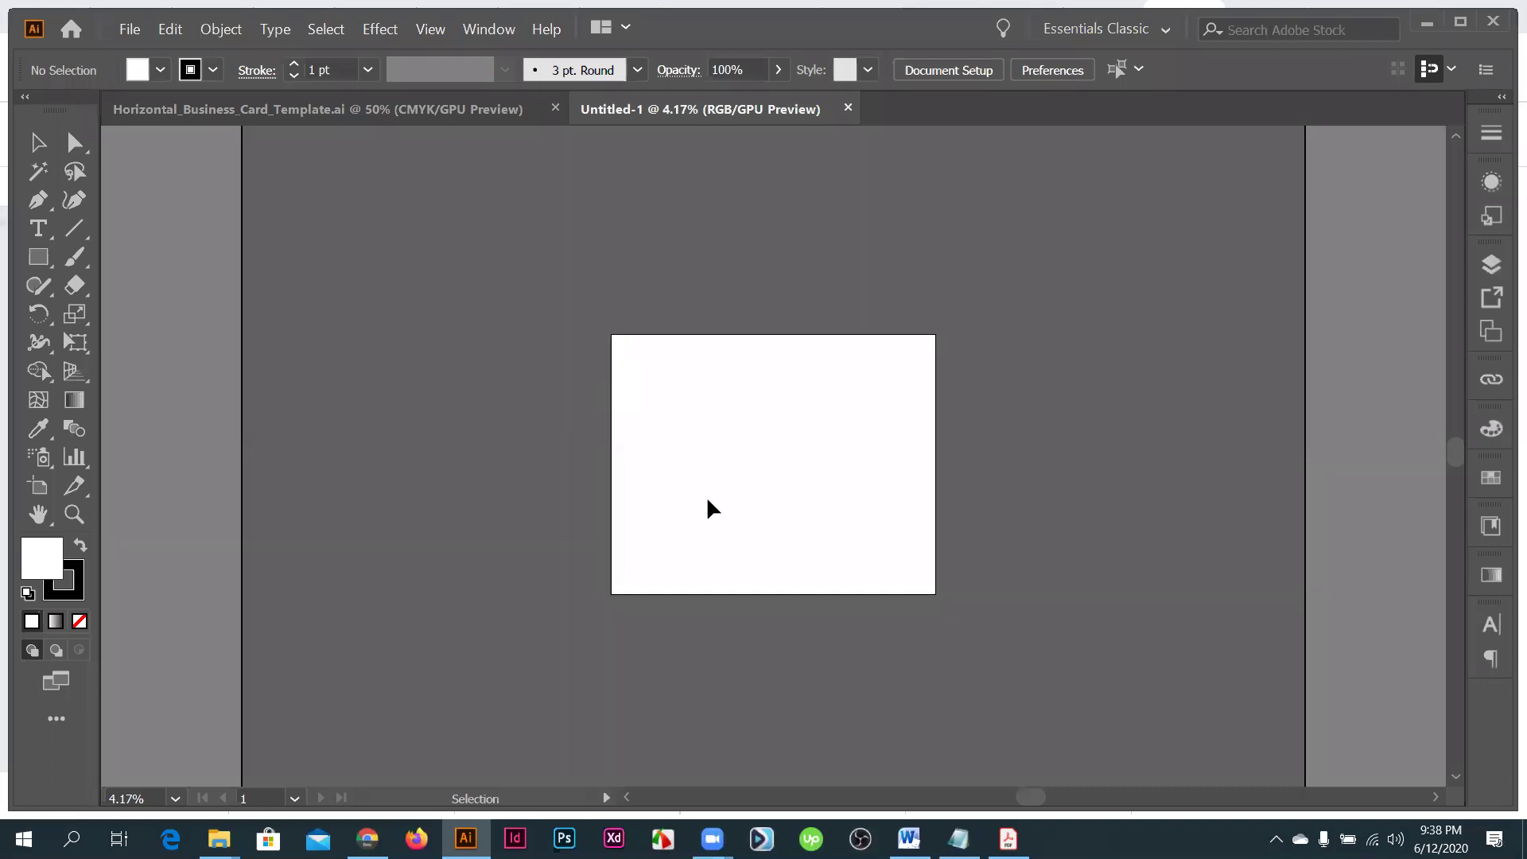
- Pick the Rectangle tool and zoom in on the Untitled-1 artboard
scroll(828, 605, up, 3)
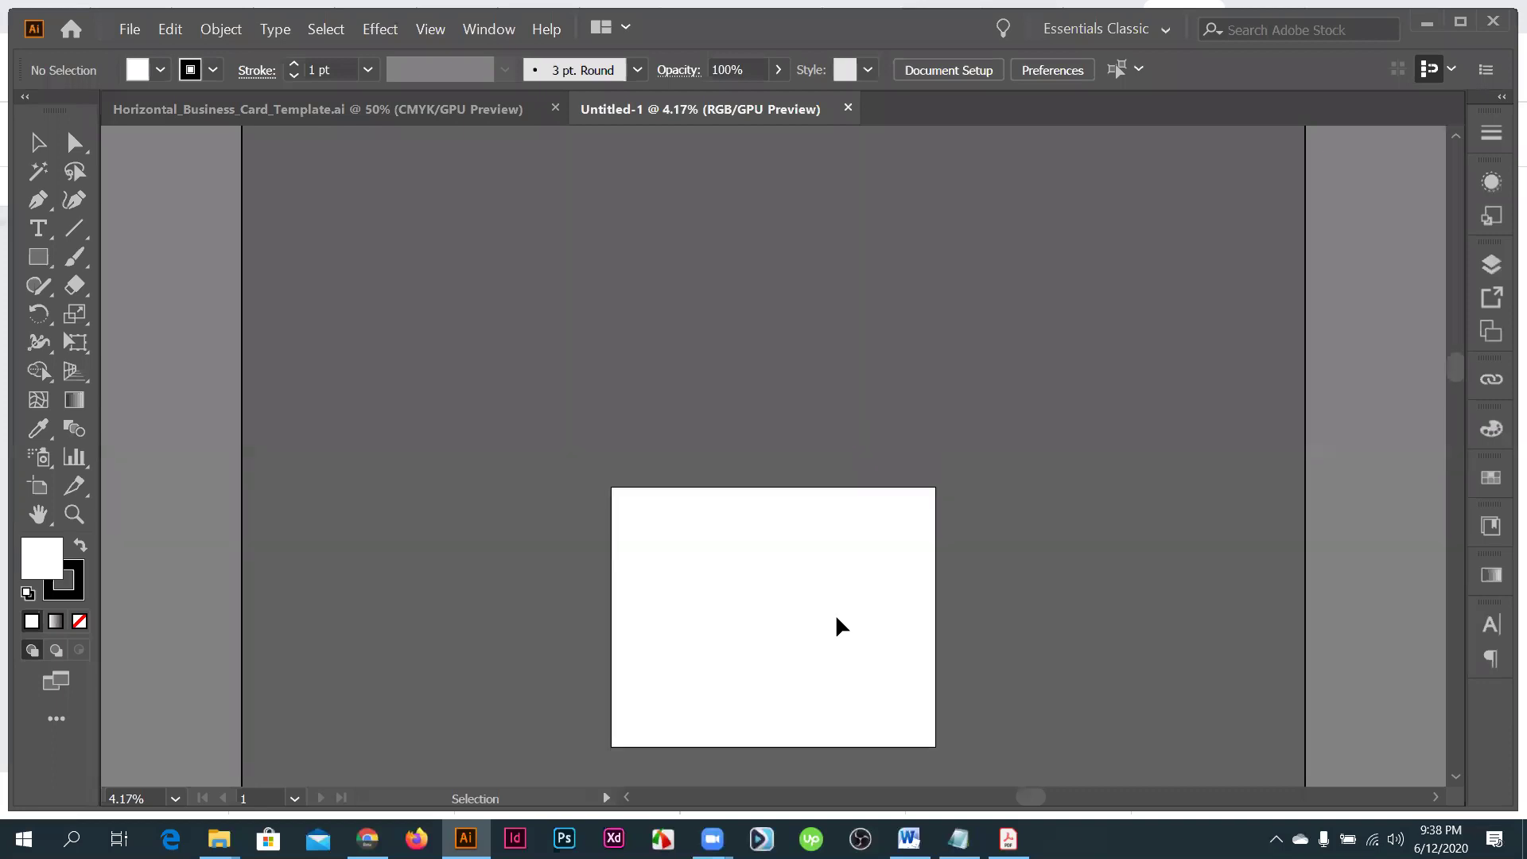
scroll(724, 593, up, 1)
scroll(724, 592, right, 1)
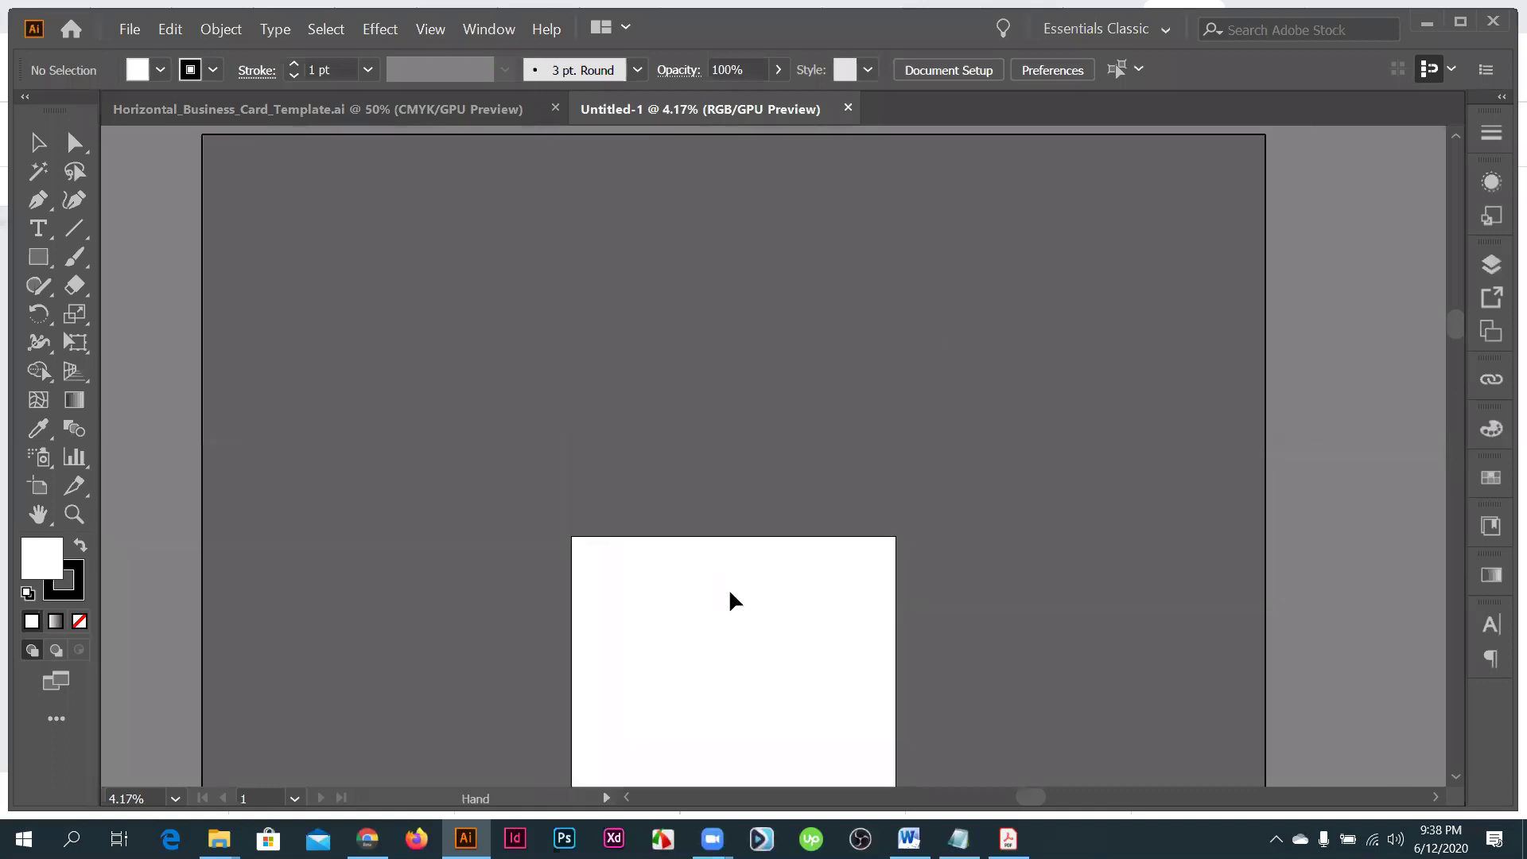
scroll(729, 599, right, 1)
scroll(730, 599, up, 1)
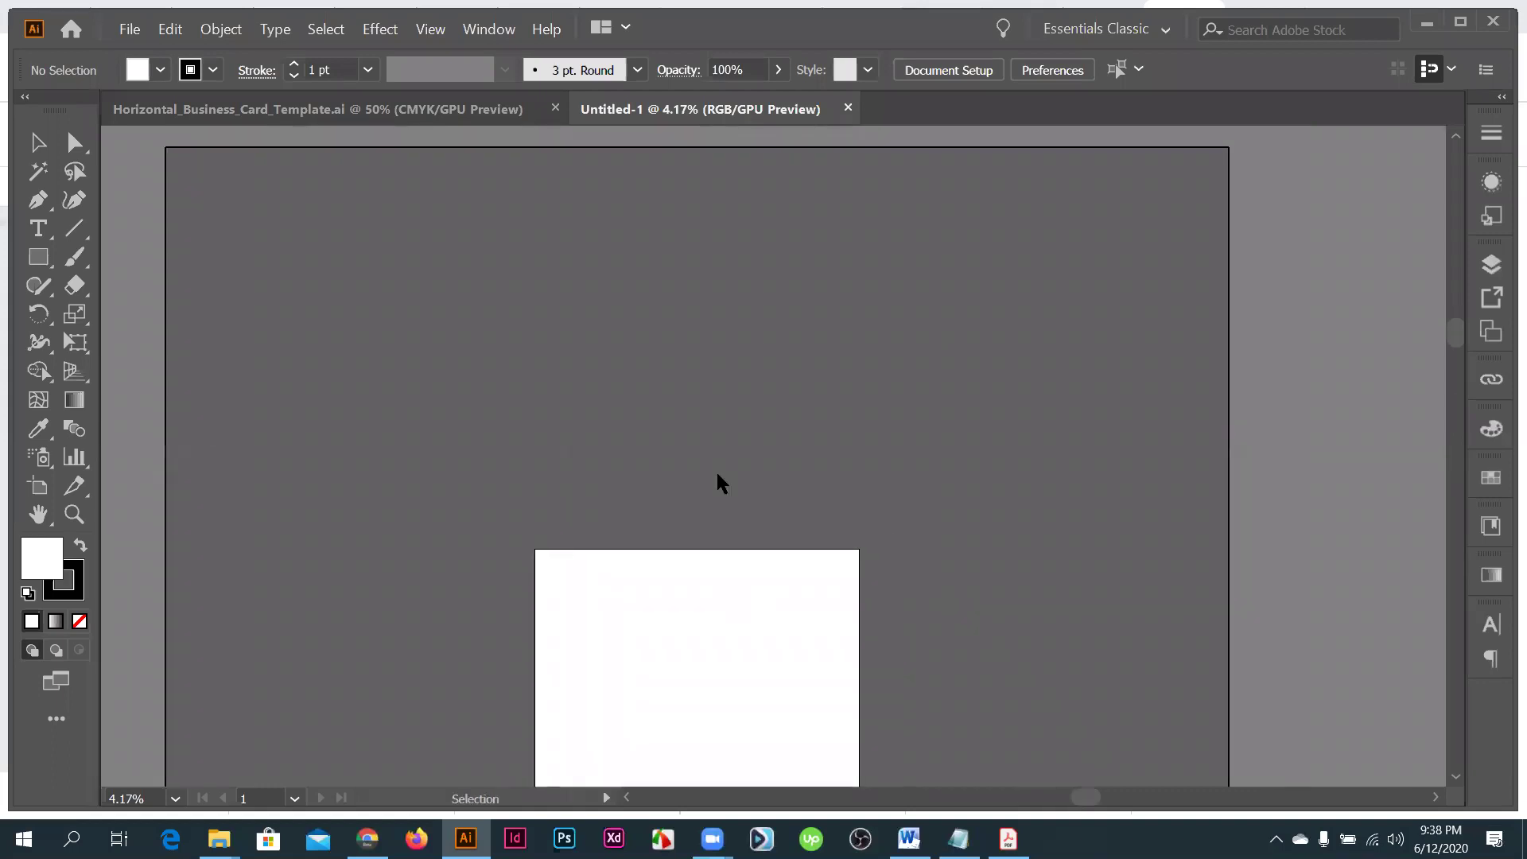
key(m)
key(ctrl+equal)
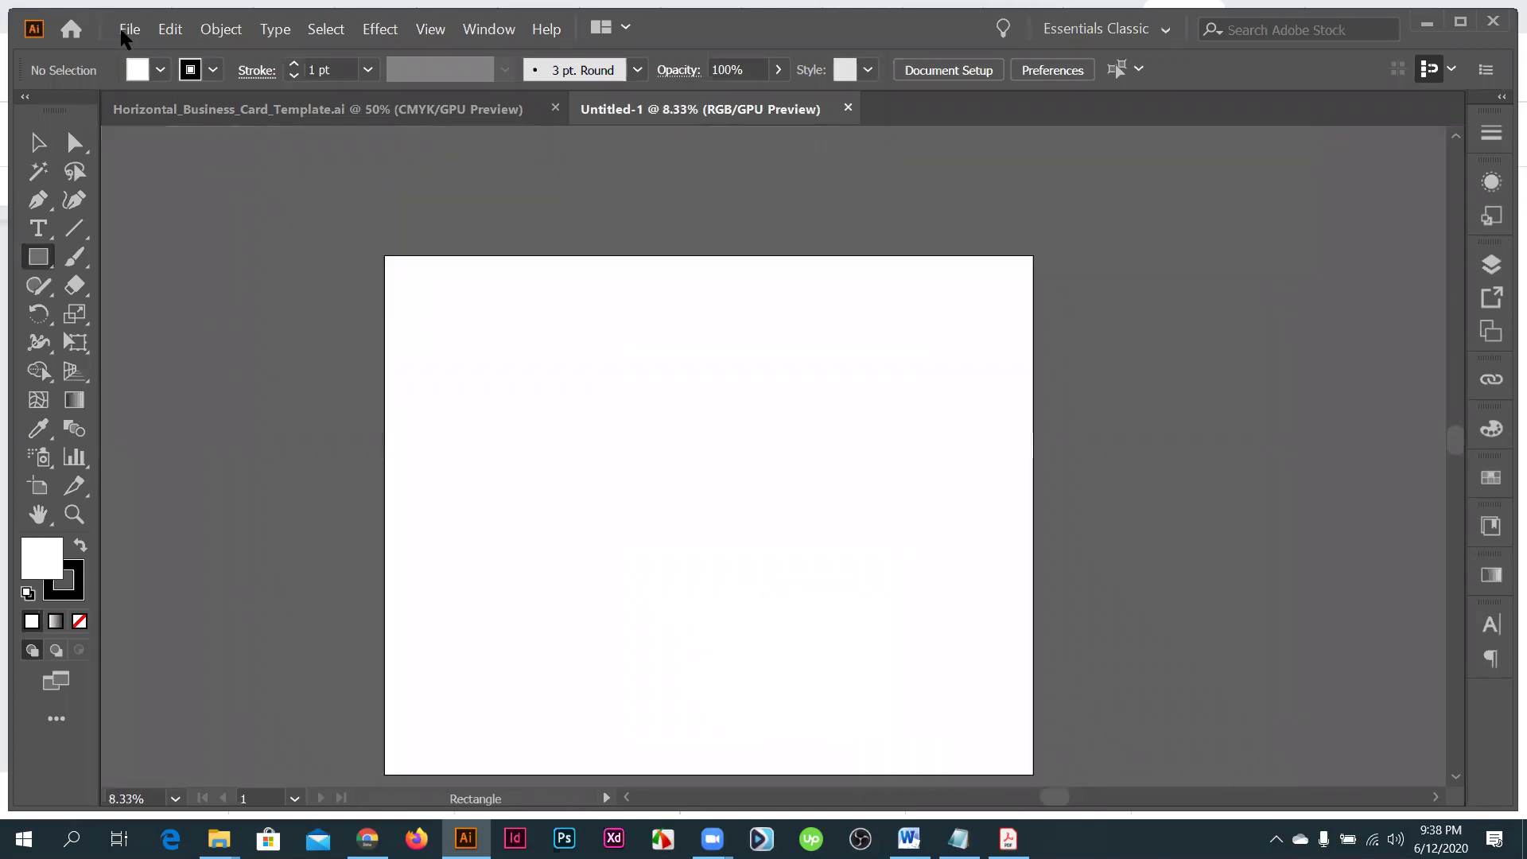
- Open the Rectangle size dialog on the canvas, showing 100 px by 100 px
key(alt+f)
key(Escape)
key(ctrl+n)
key(Escape)
scroll(825, 506, up, 1)
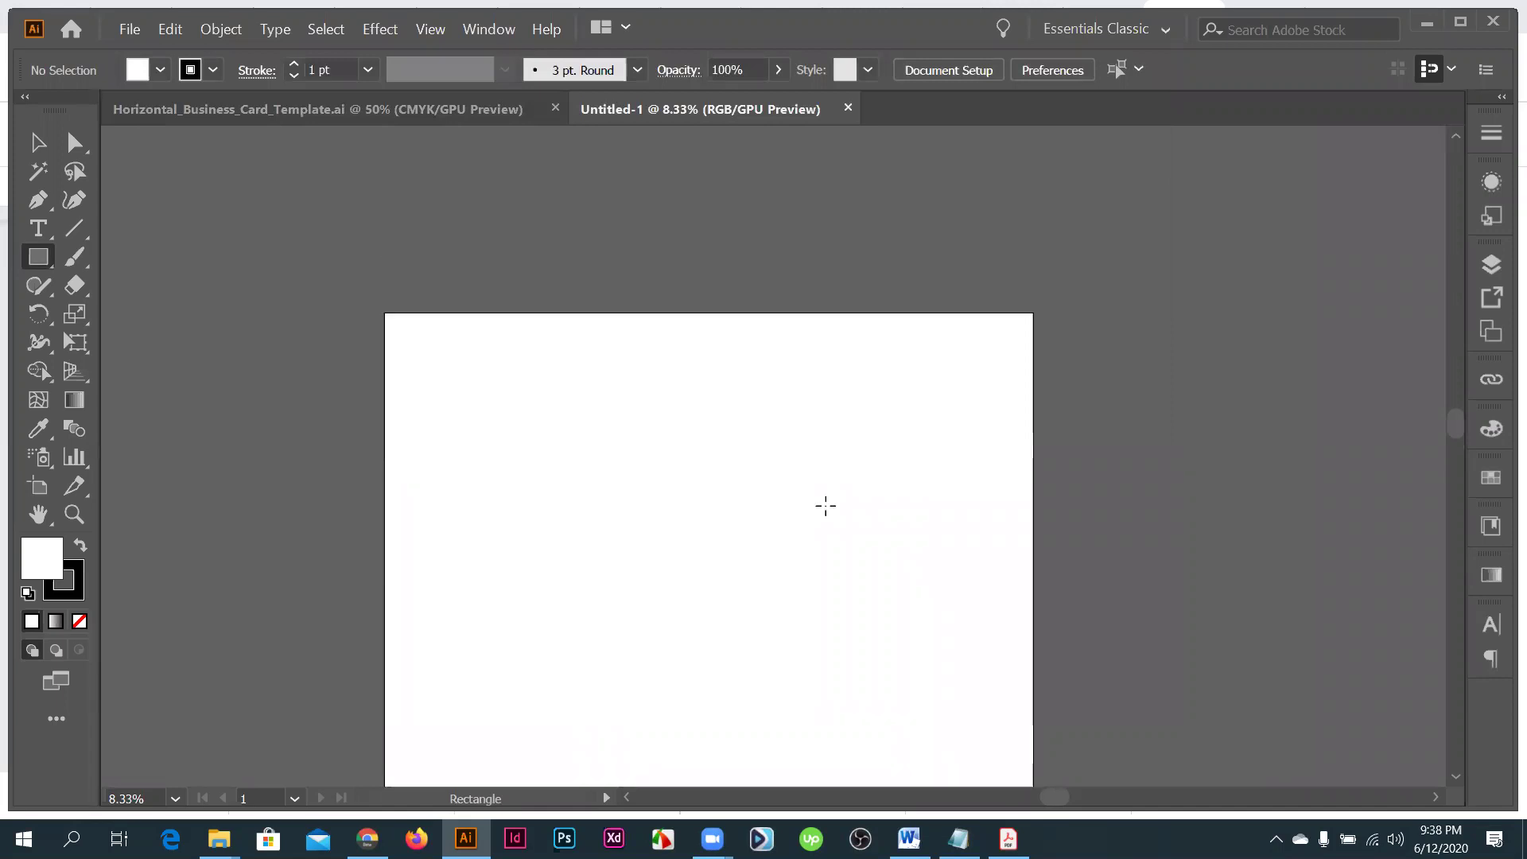
scroll(642, 296, up, 1)
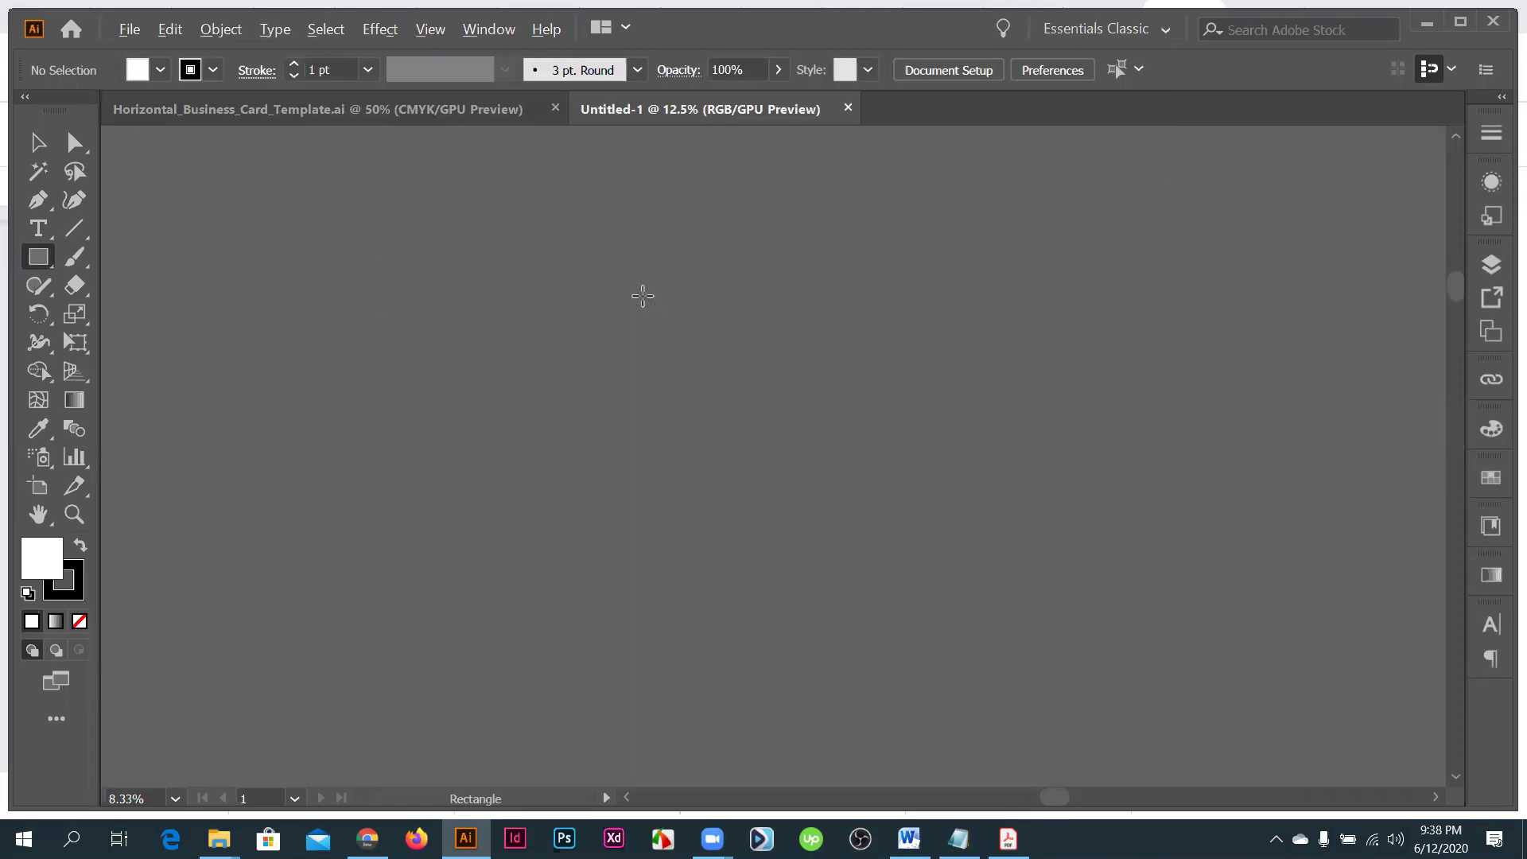
scroll(660, 388, up, 1)
click(660, 389)
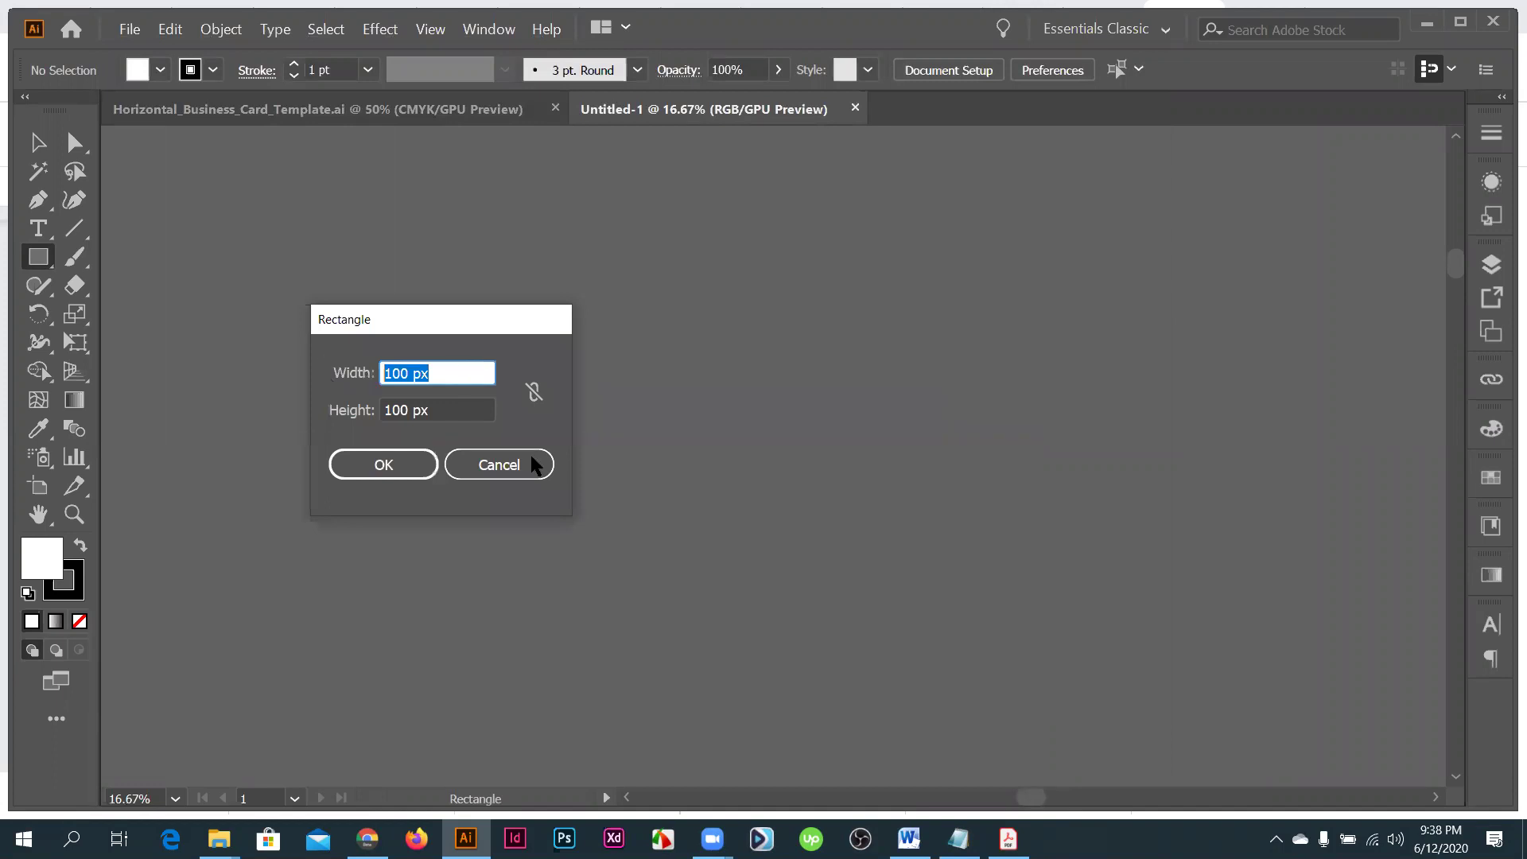
- Dismiss the Rectangle dialog, show the rulers and switch their units to inches
key(Escape)
key(ctrl+r)
right_click(880, 132)
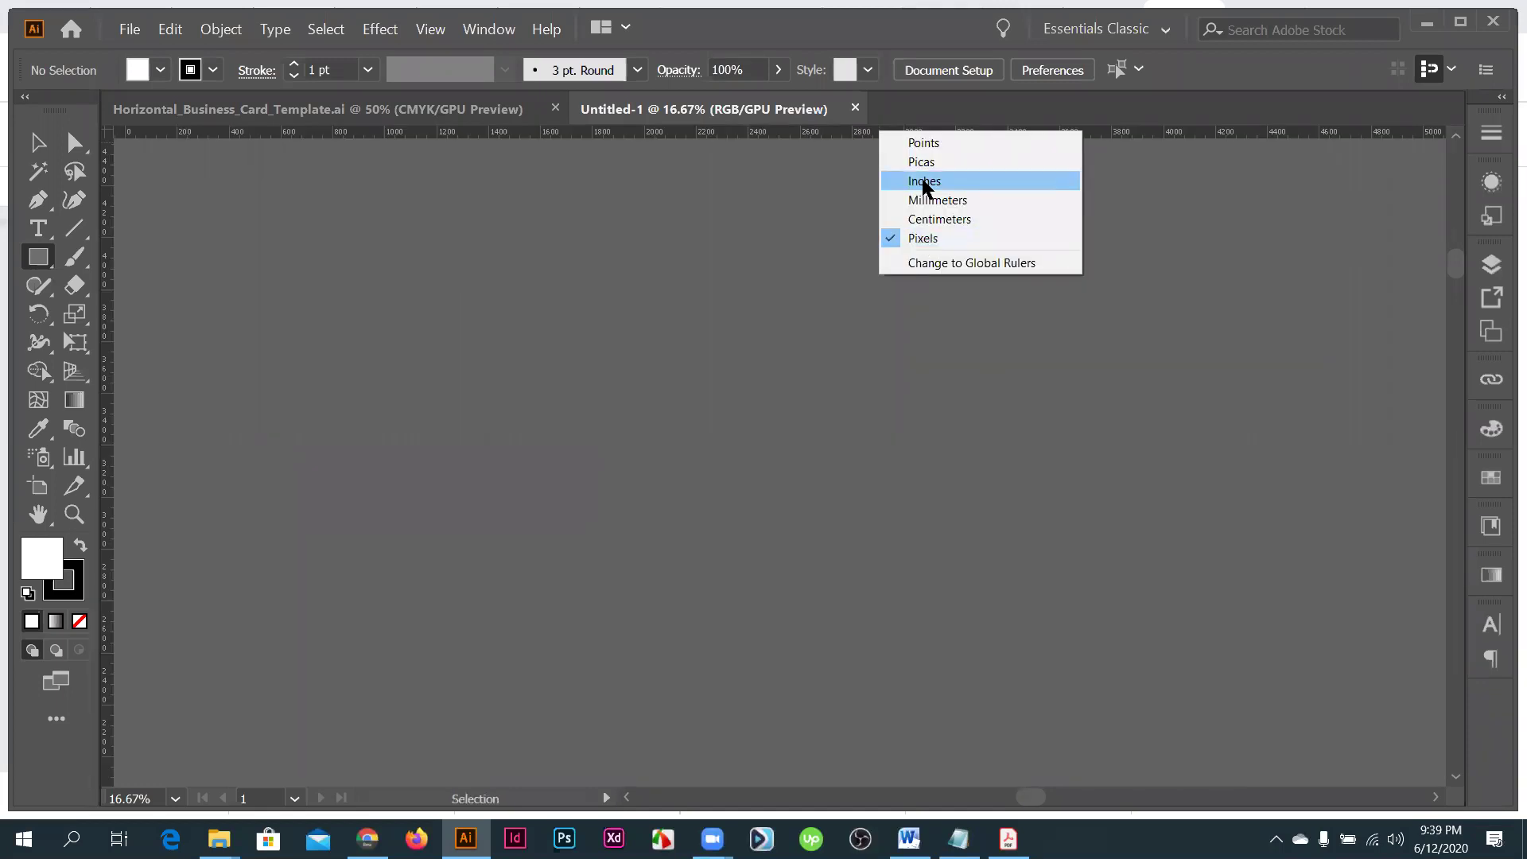
key(Return)
right_click(848, 134)
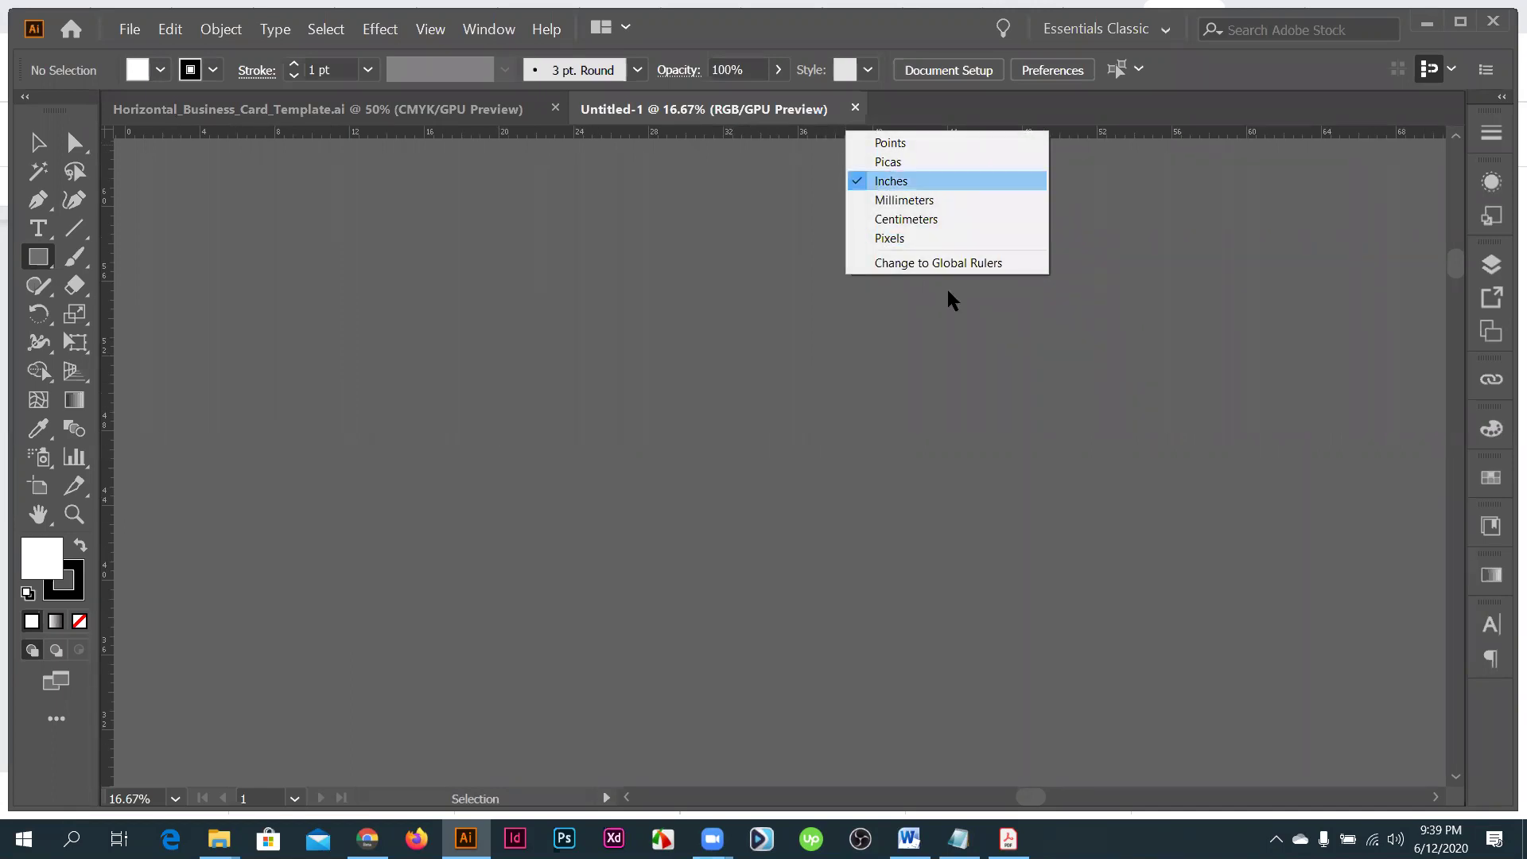
click(827, 142)
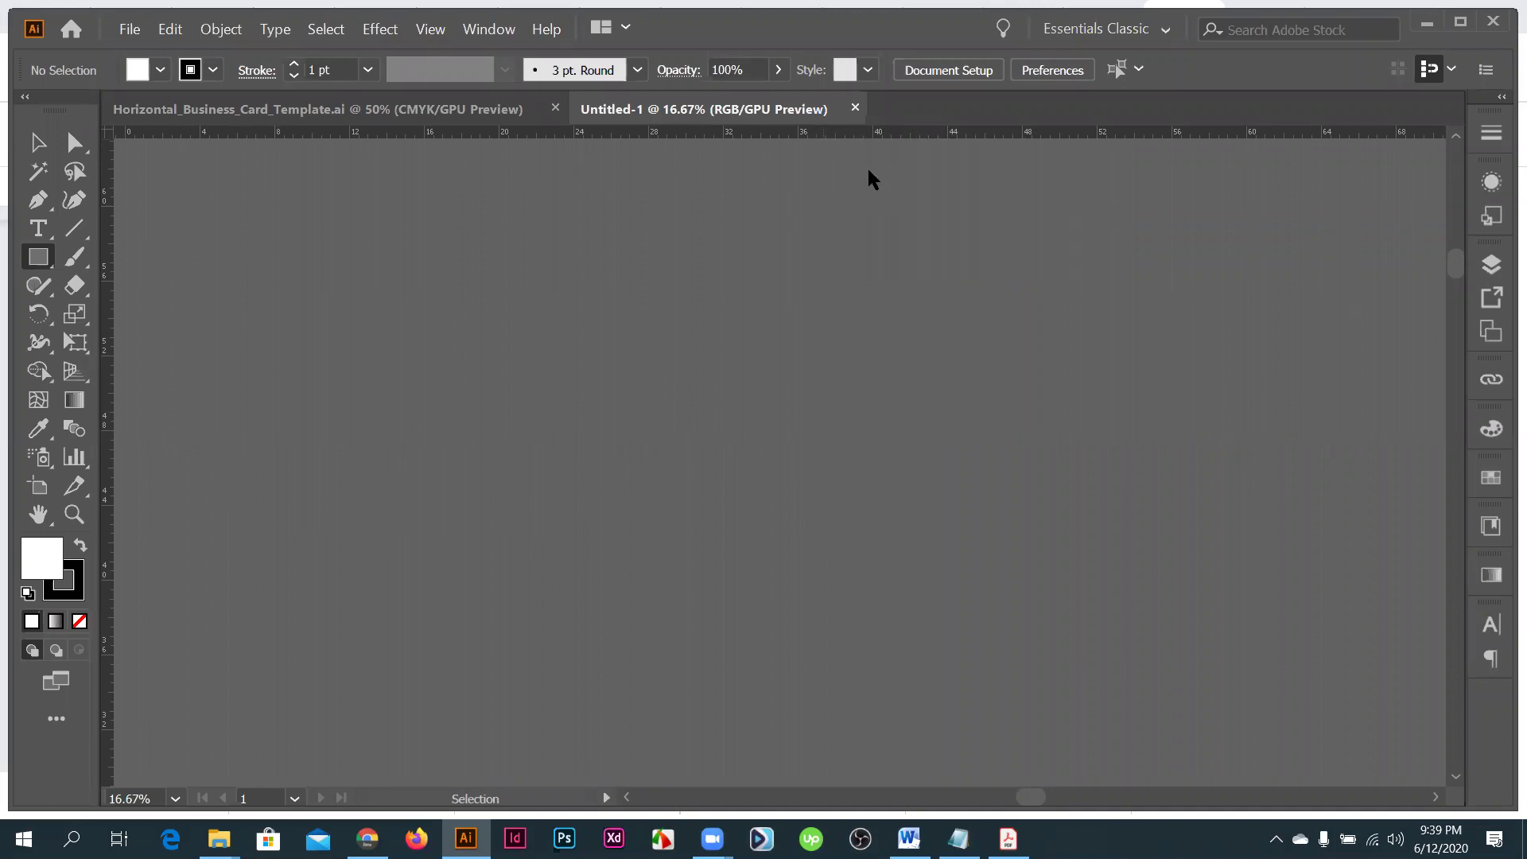
- Change ruler units to points, hide the rulers and close all open documents
key(ctrl+alt+shift+u)
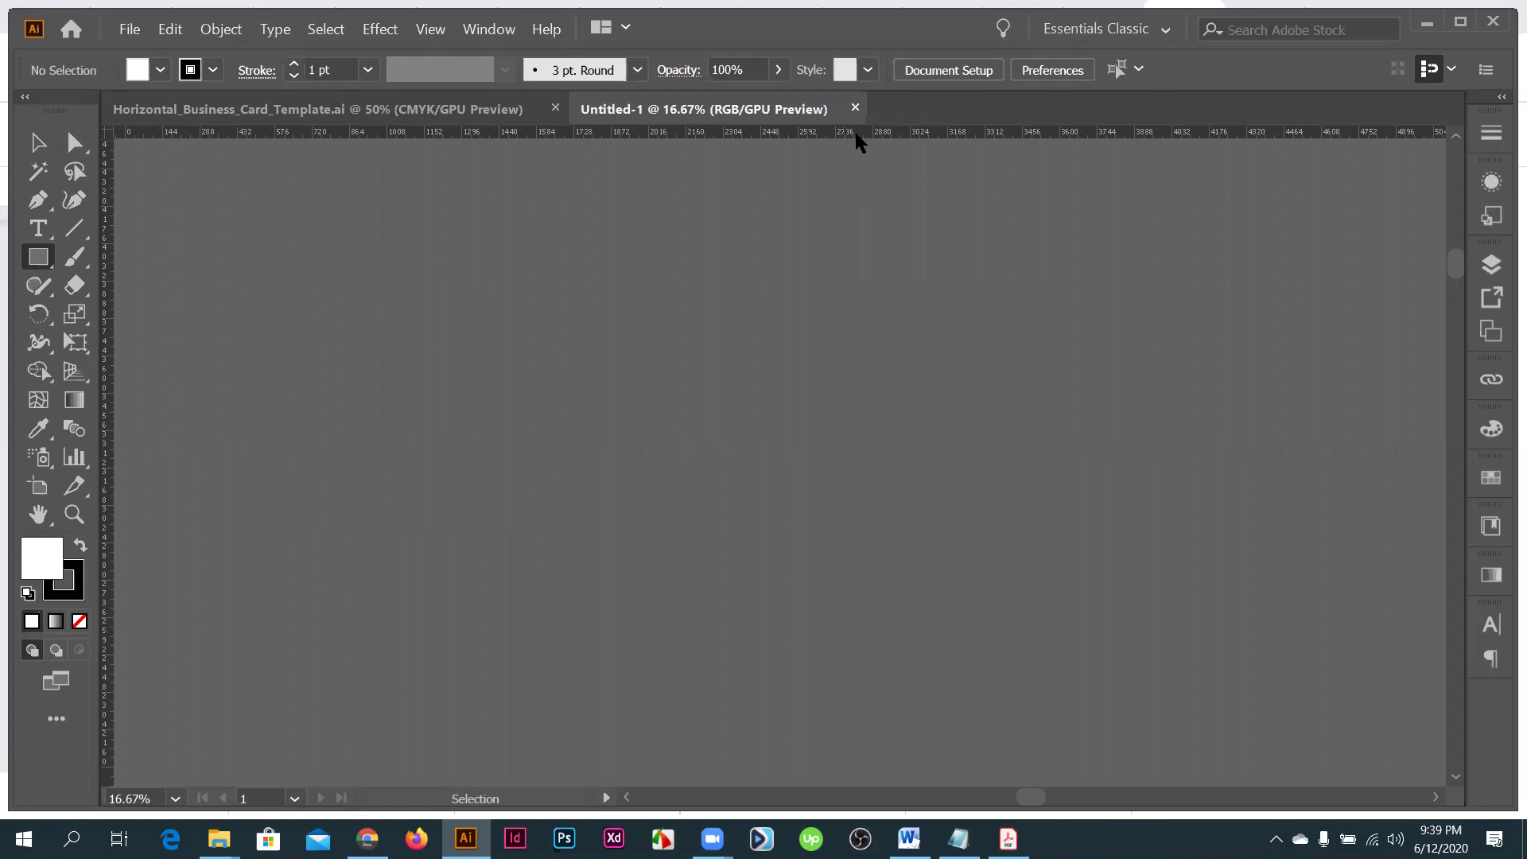
key(ctrl+r)
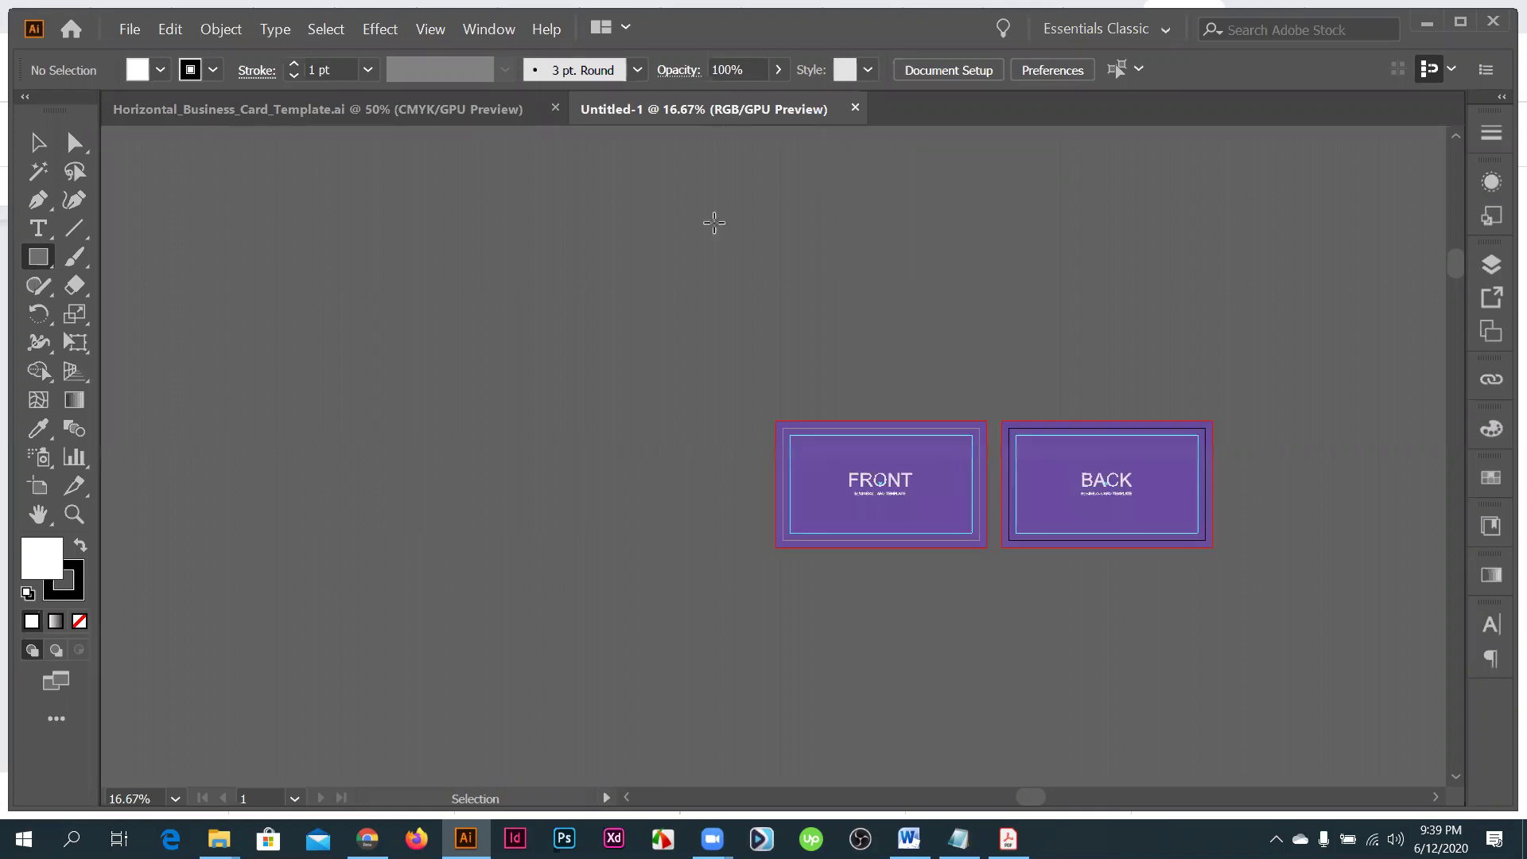
key(ctrl+w)
key(ctrl+w)
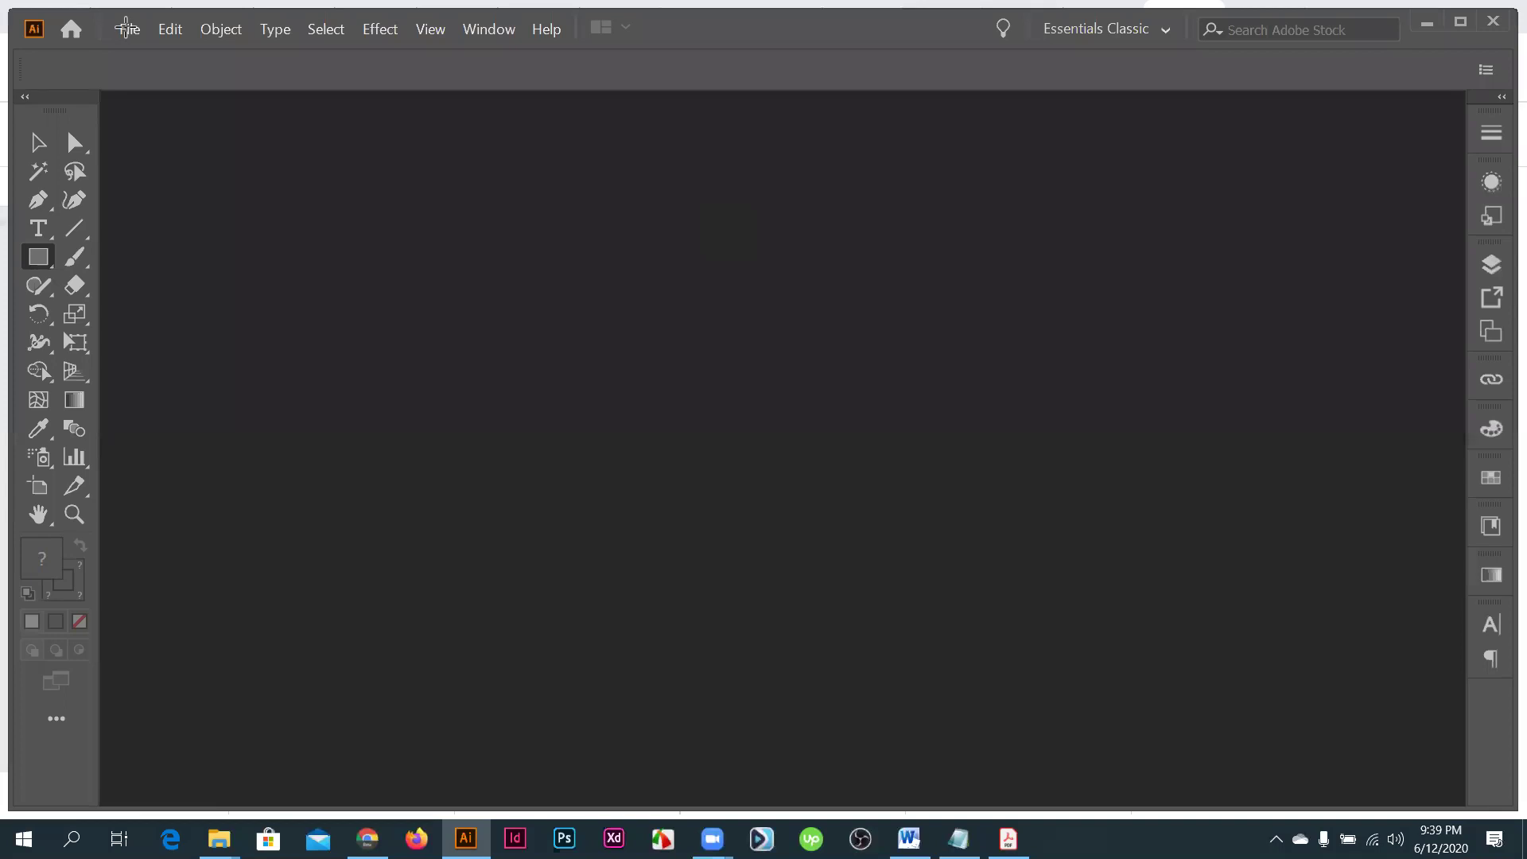
- Hide the panels and create a Custom 5000 x 4000 px RGB document with one artboard
key(Tab)
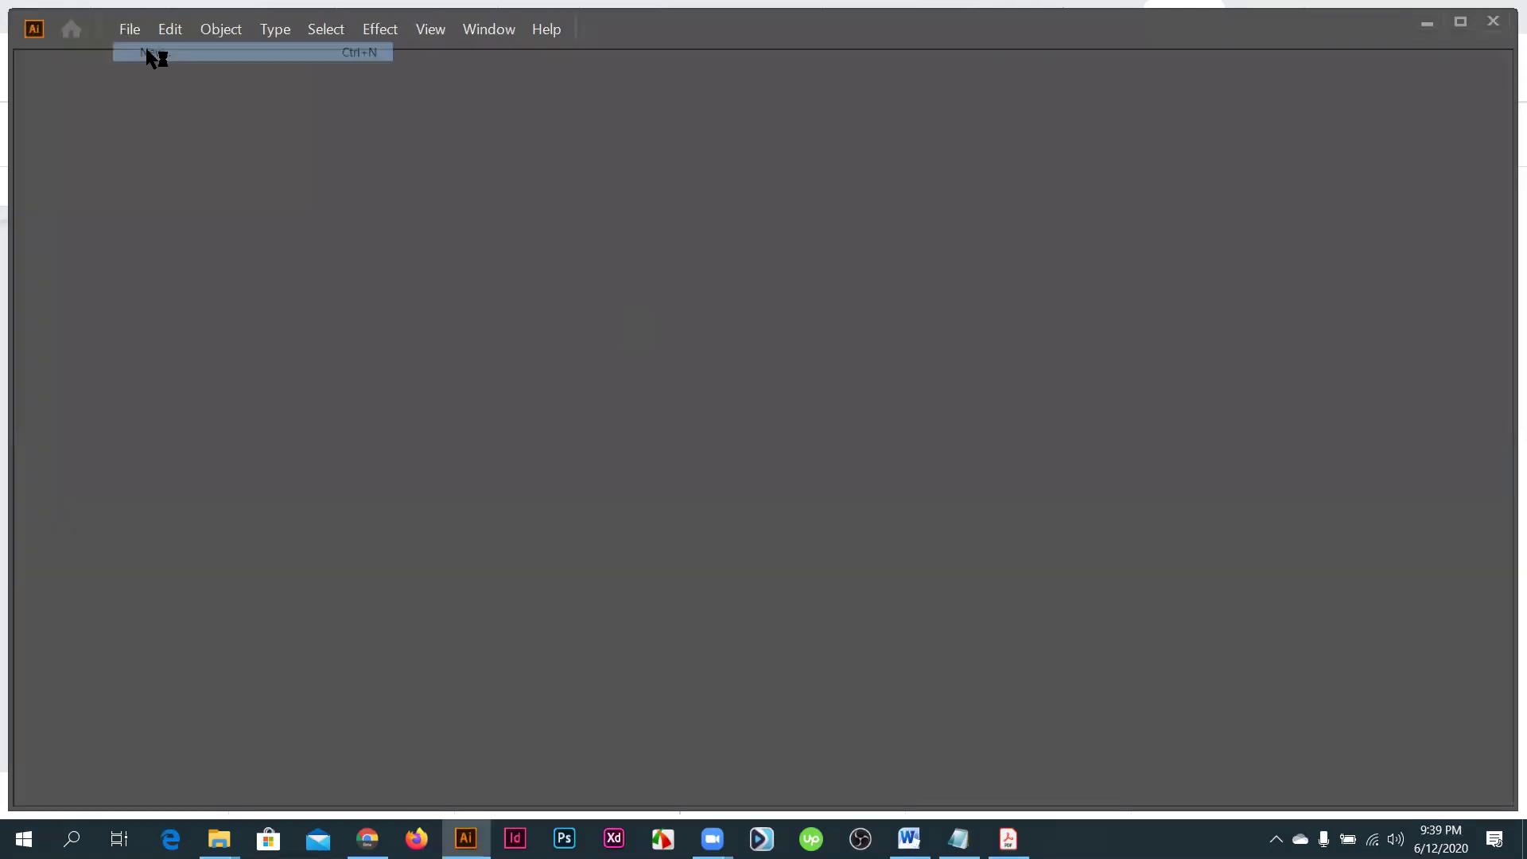
click(148, 54)
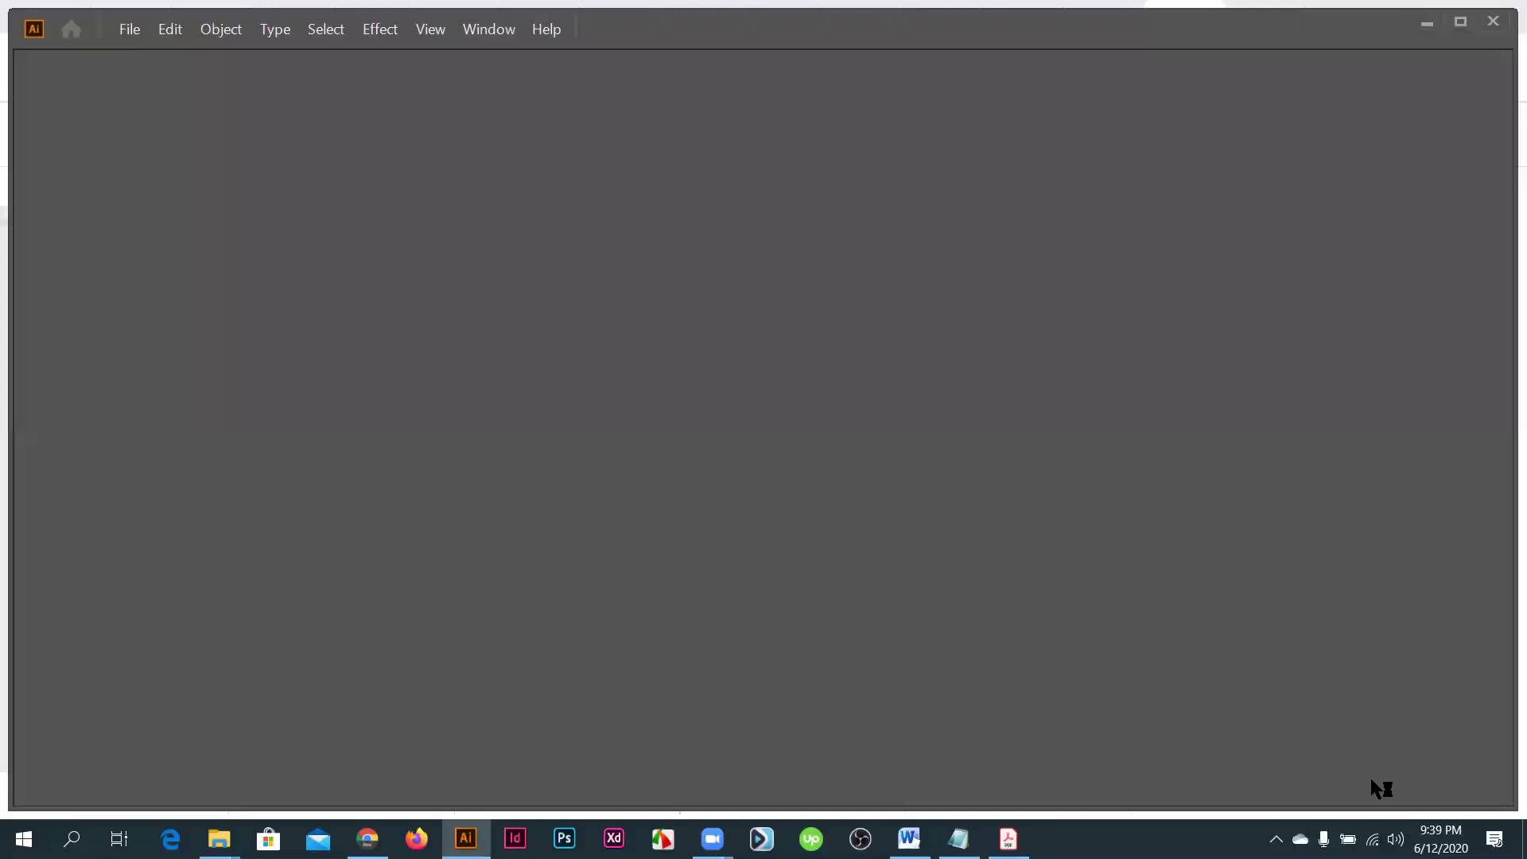
click(1217, 759)
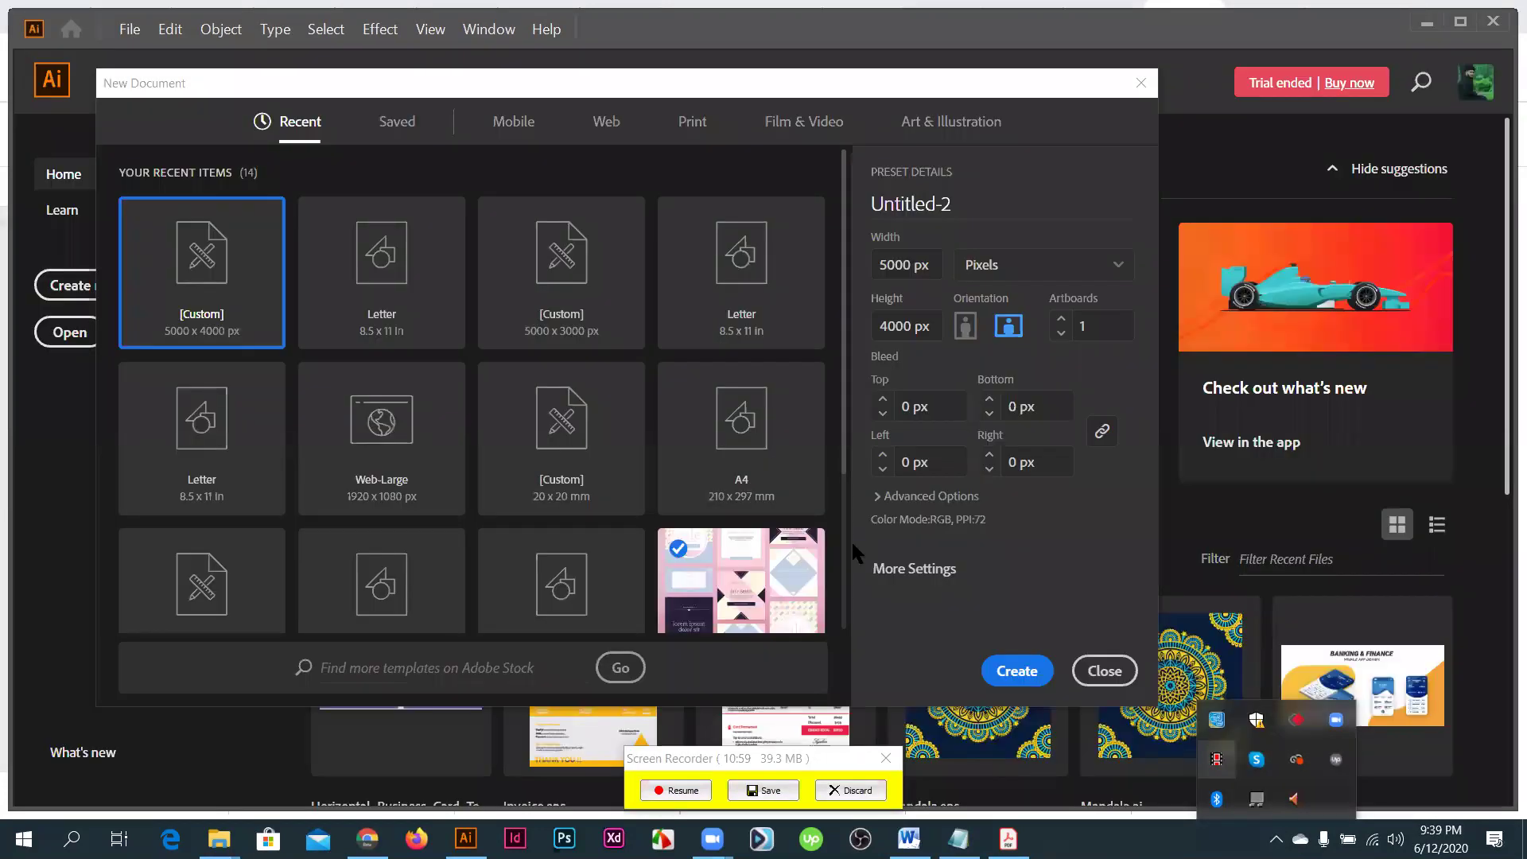
click(1023, 671)
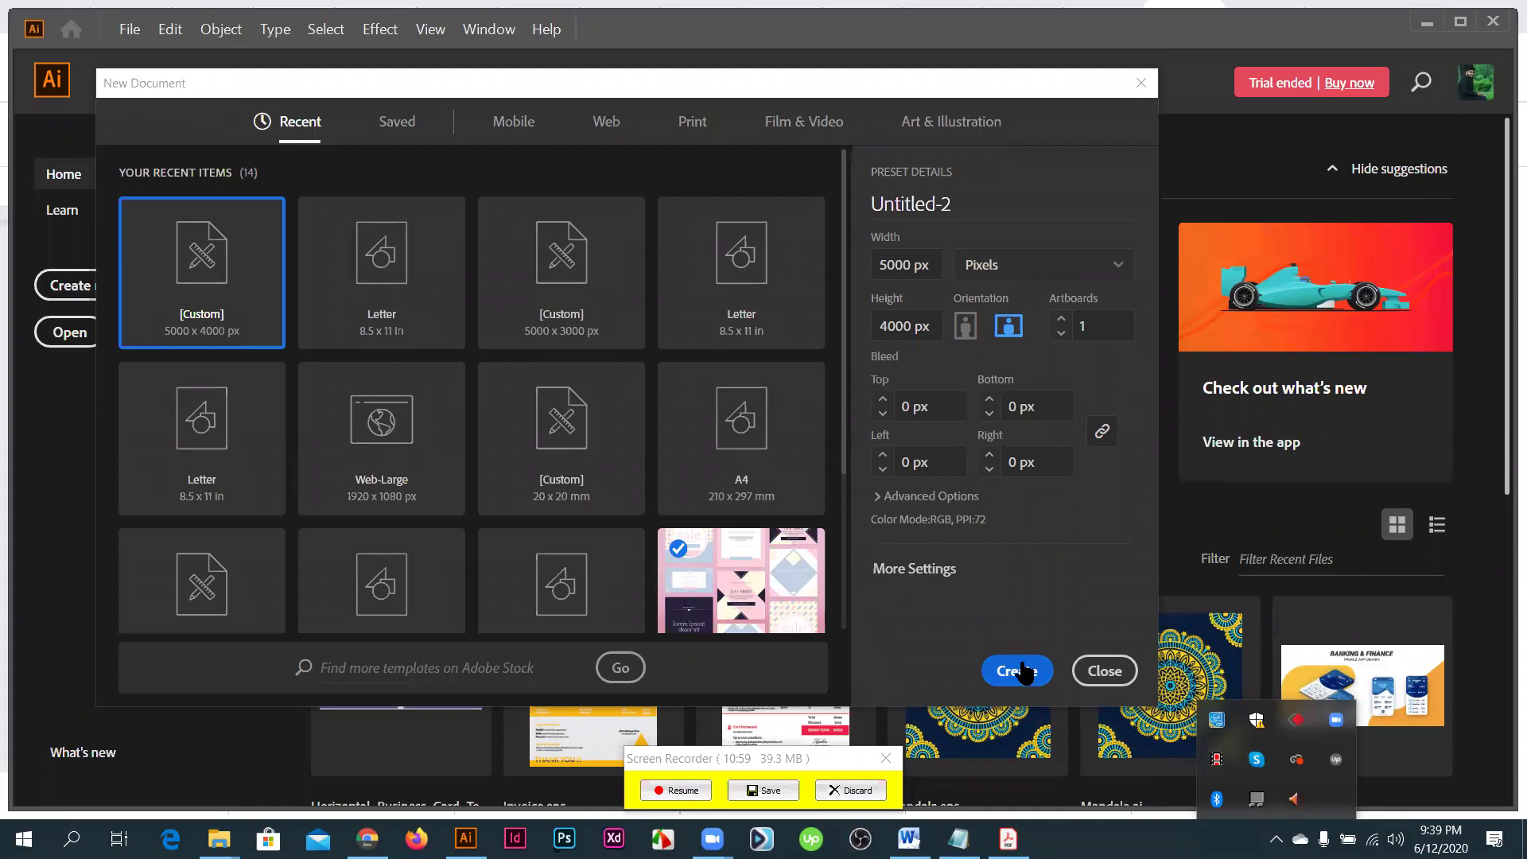
click(1023, 670)
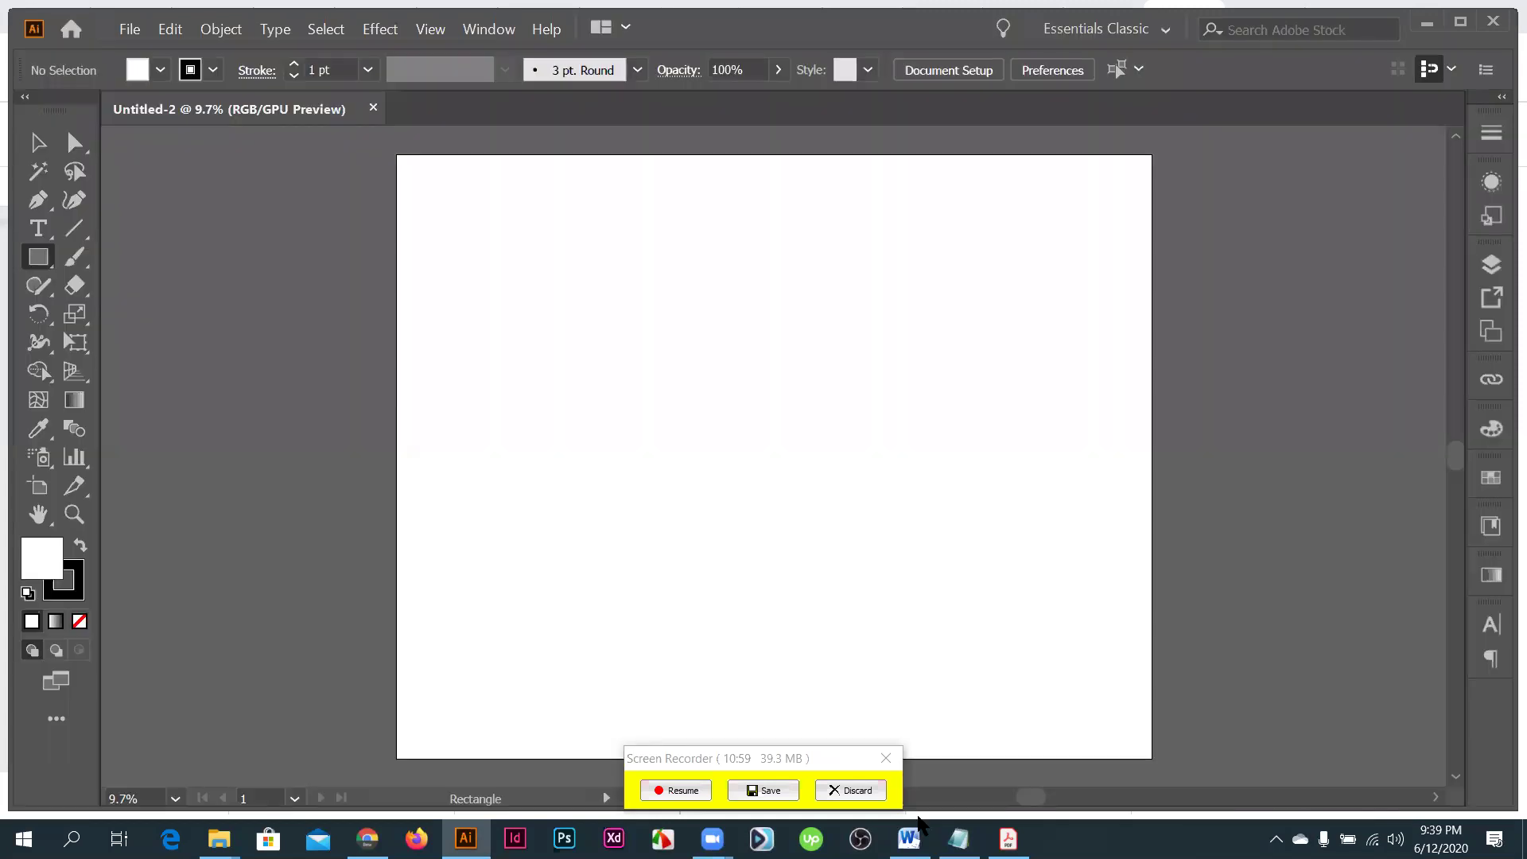
click(715, 789)
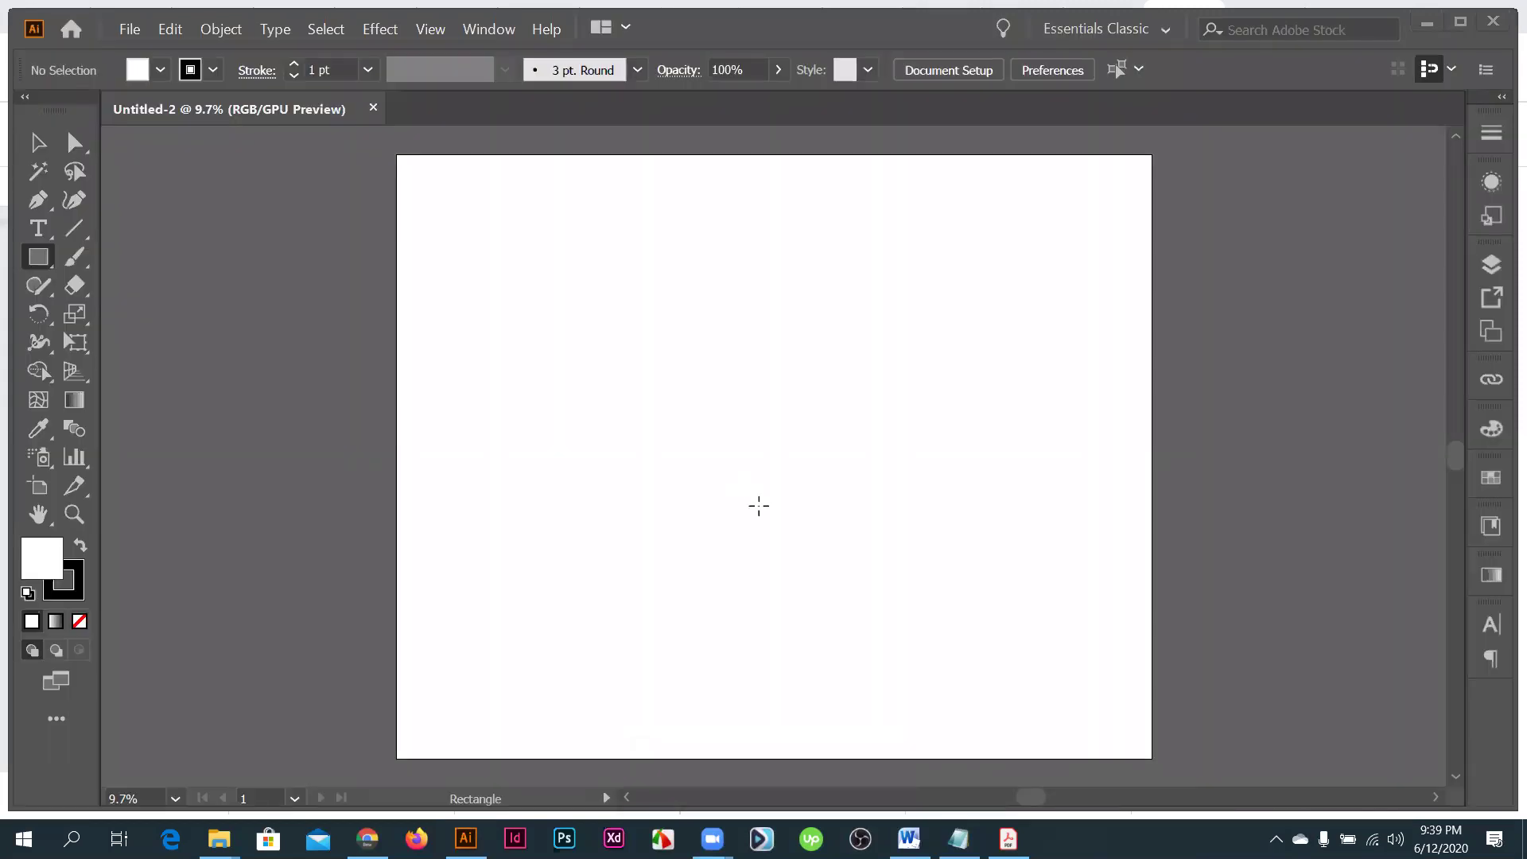
- Show the rulers on Untitled-2 and switch their measurement units from pixels to inches
scroll(758, 506, up, 5)
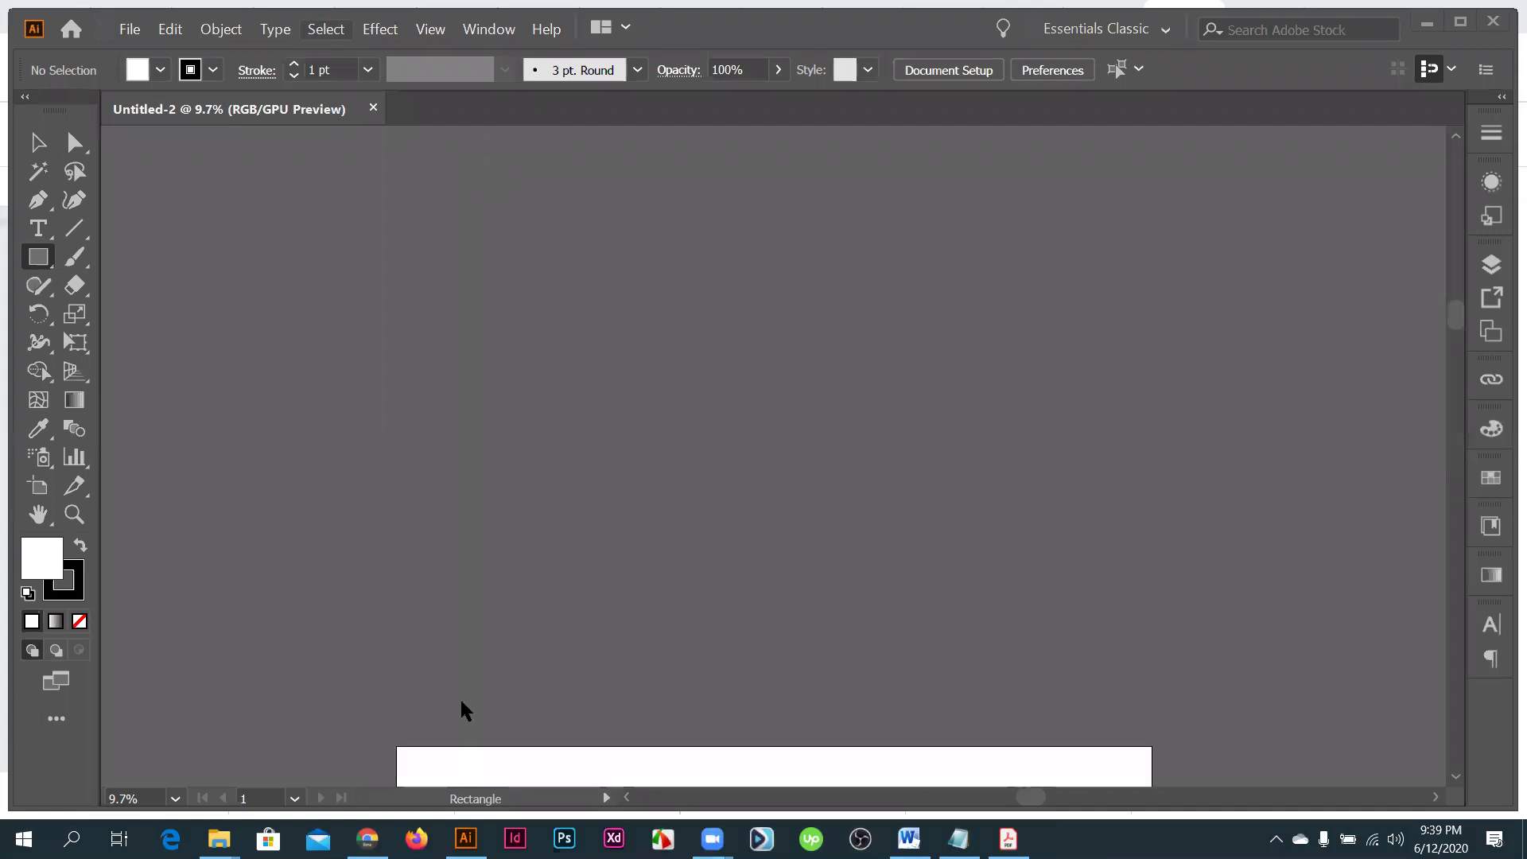
key(alt+v)
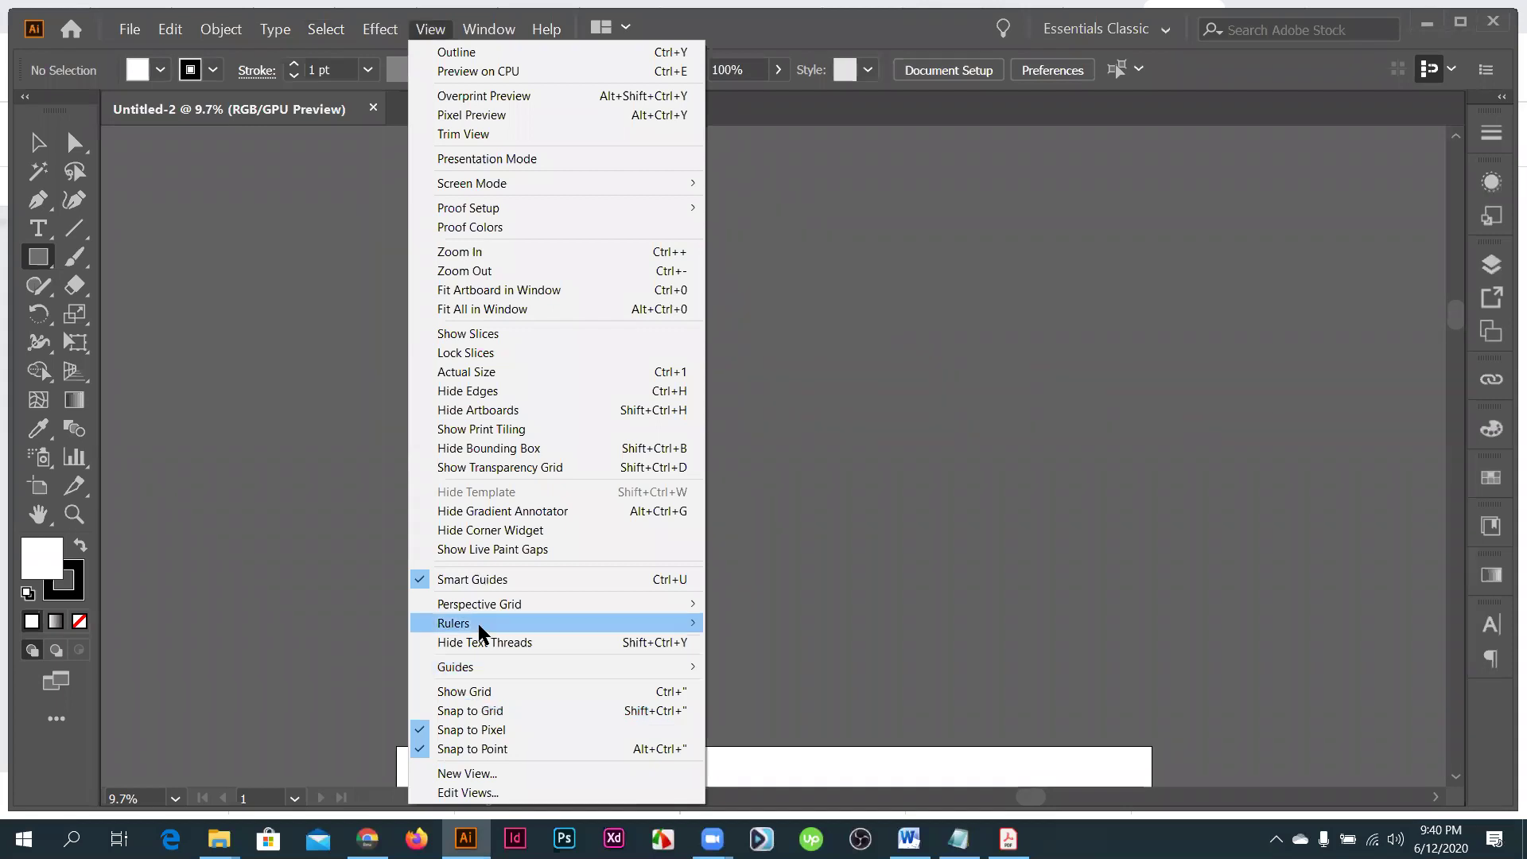
mouse_move(478, 624)
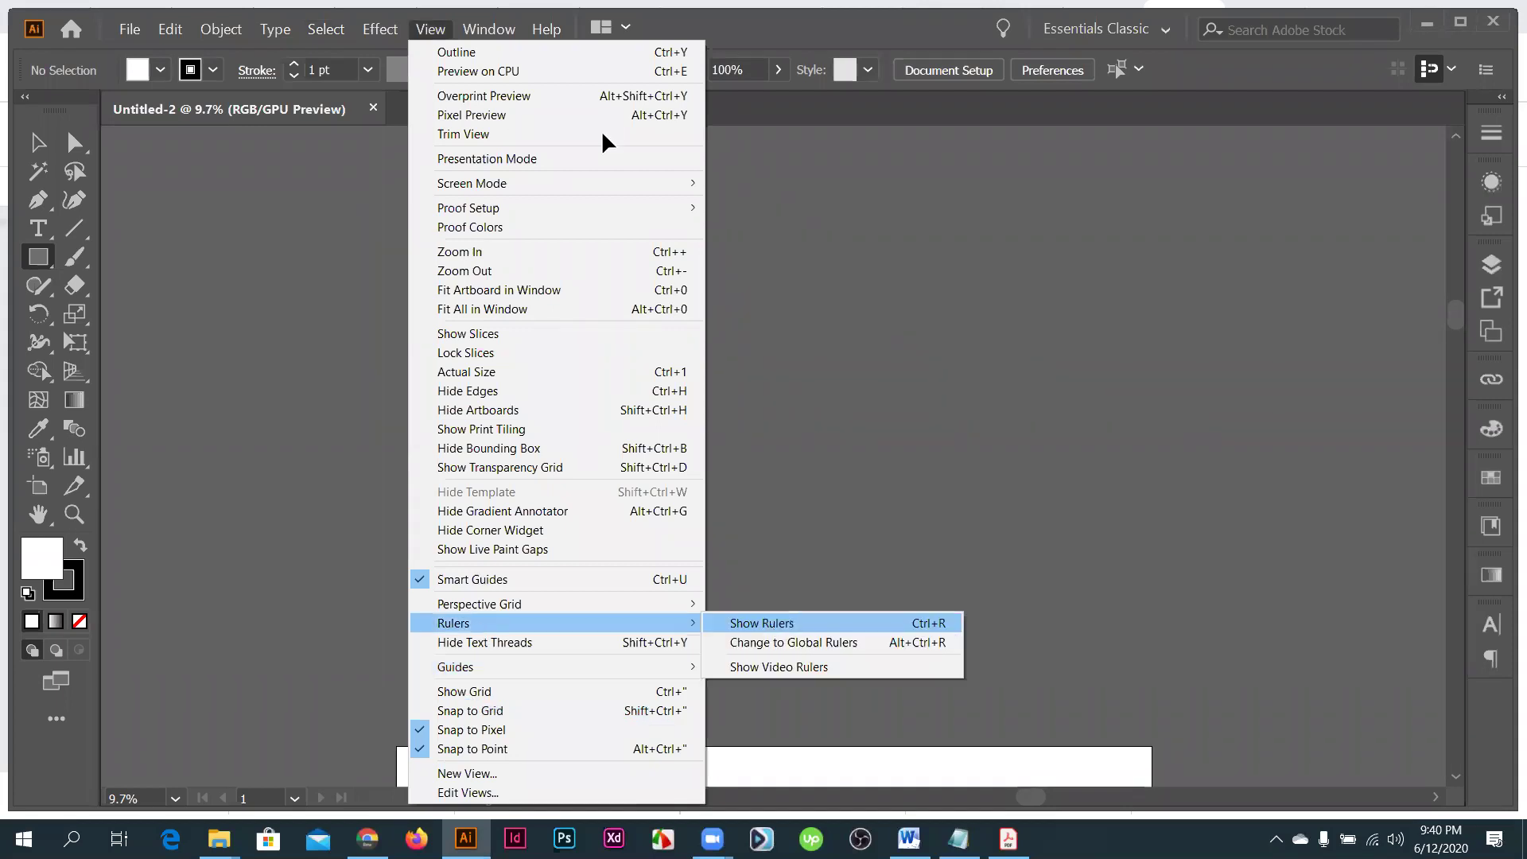
key(ctrl+r)
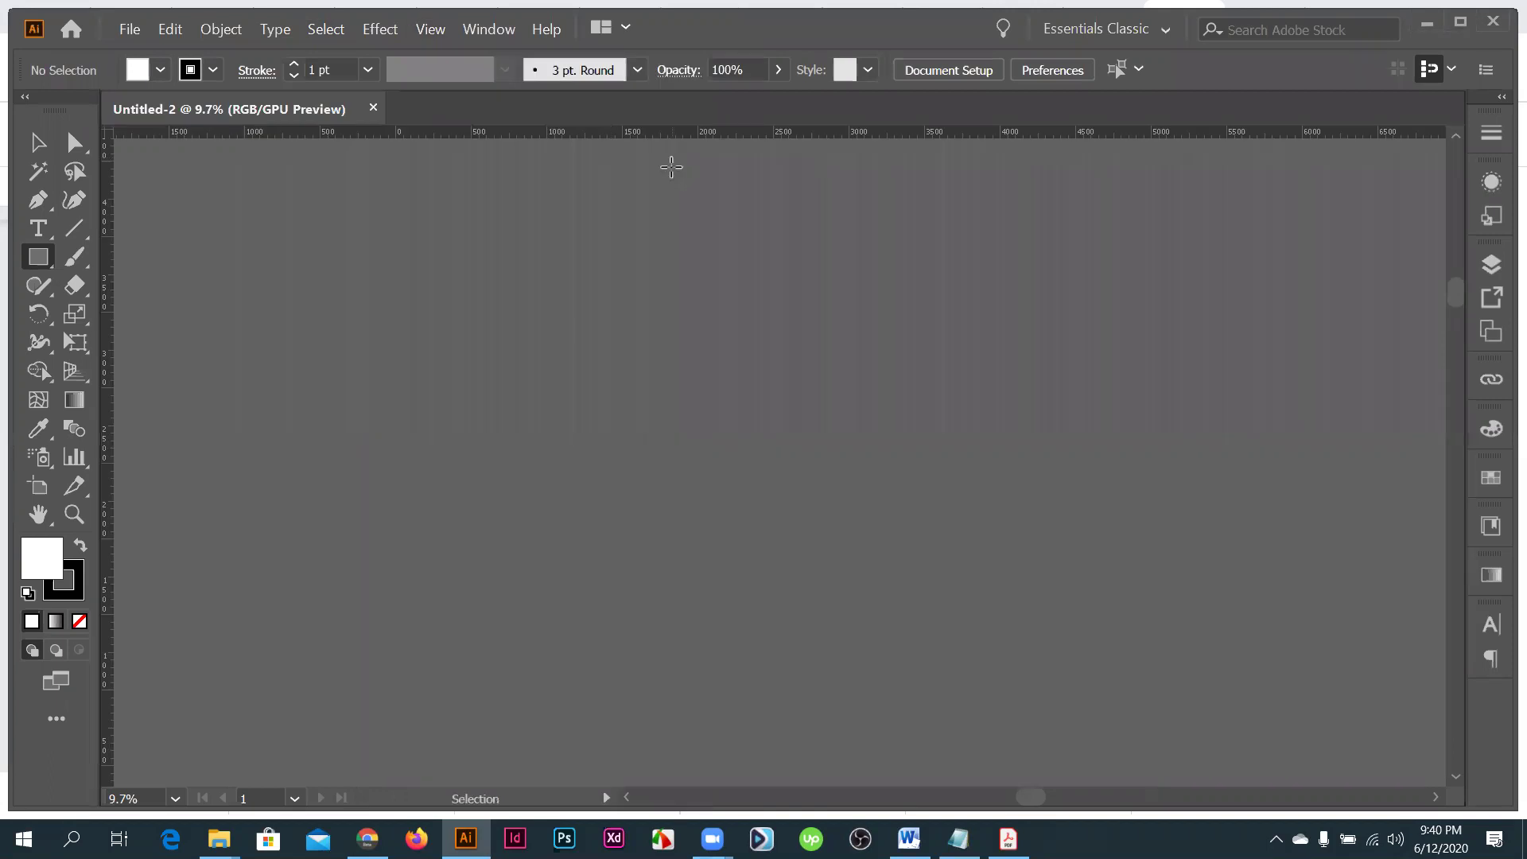
key(ctrl+r)
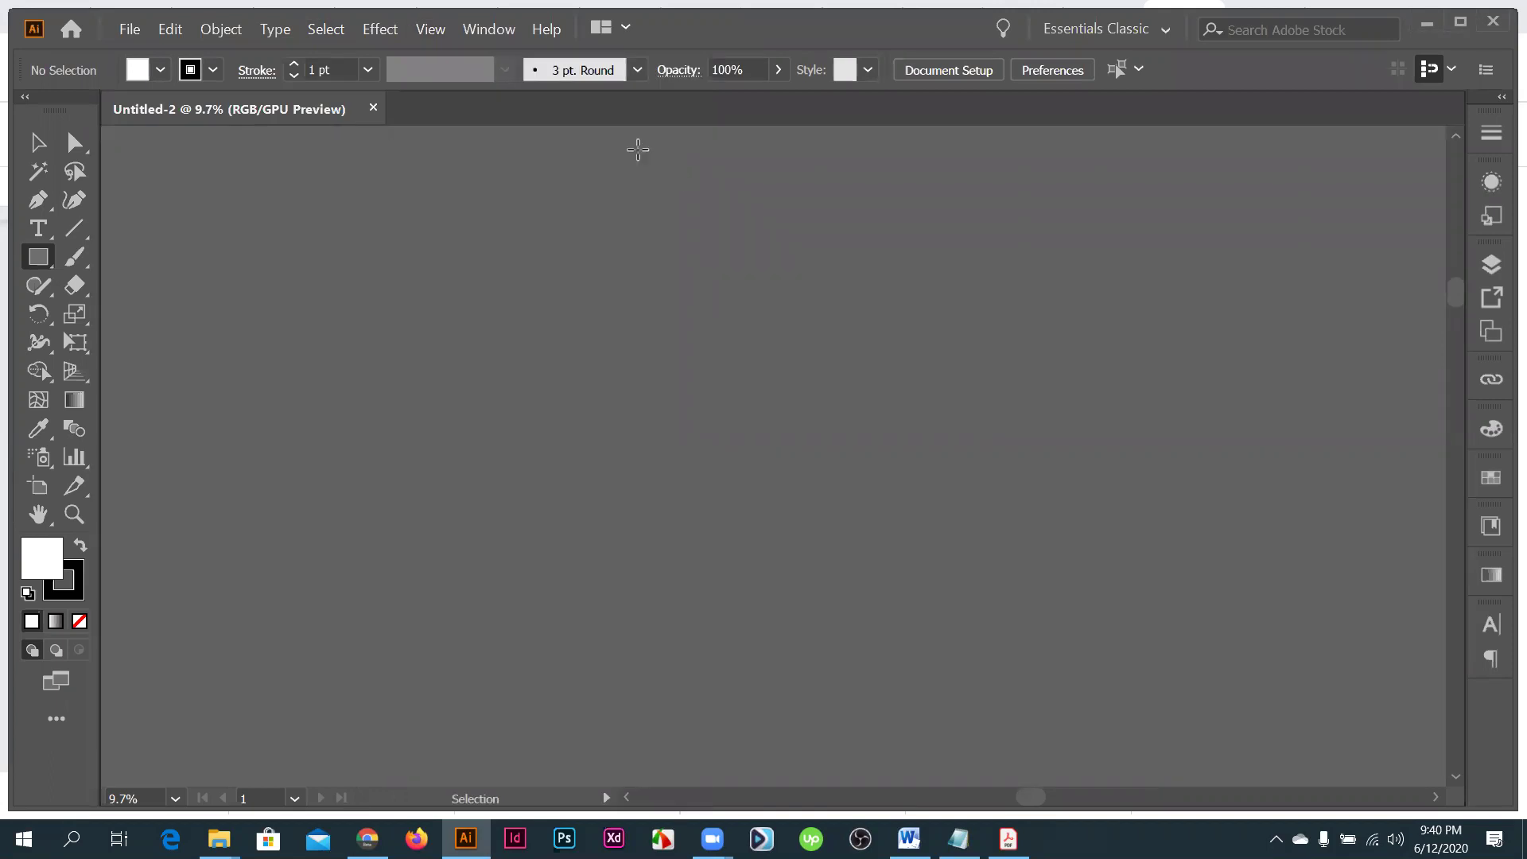
key(ctrl+r)
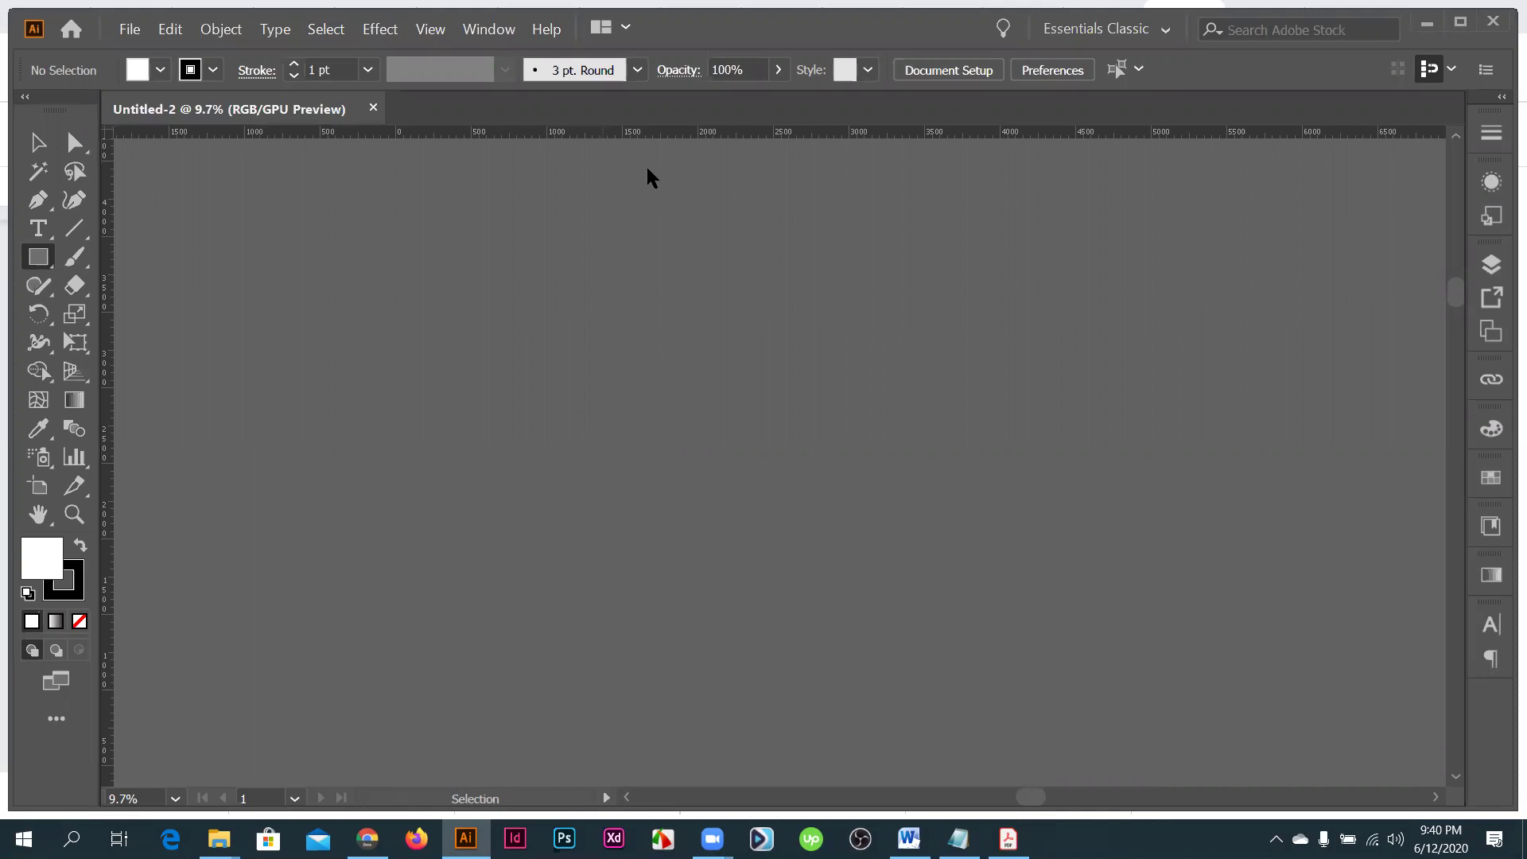
right_click(628, 132)
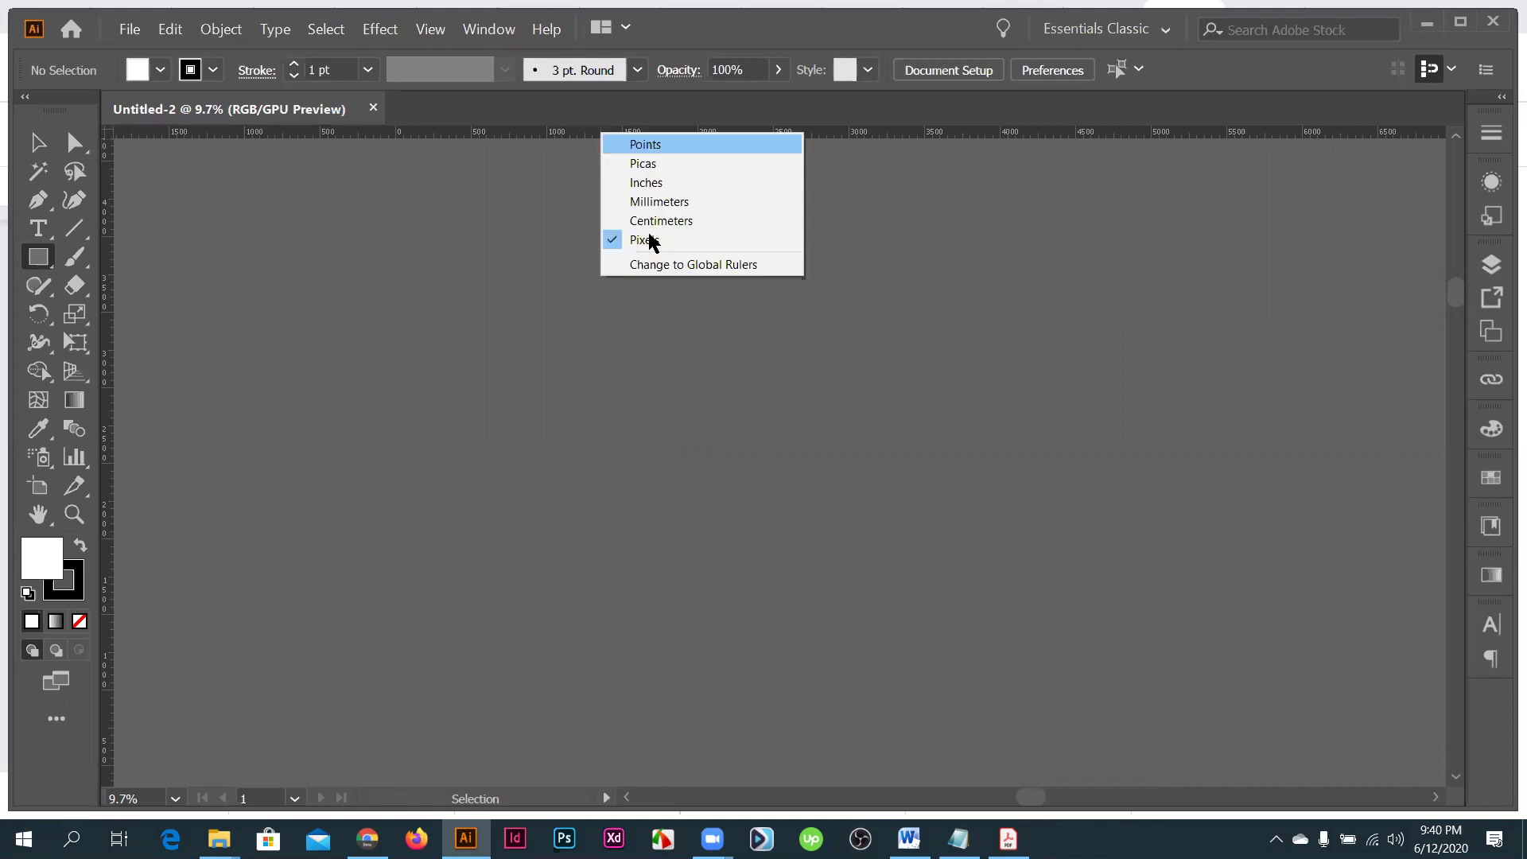
click(657, 188)
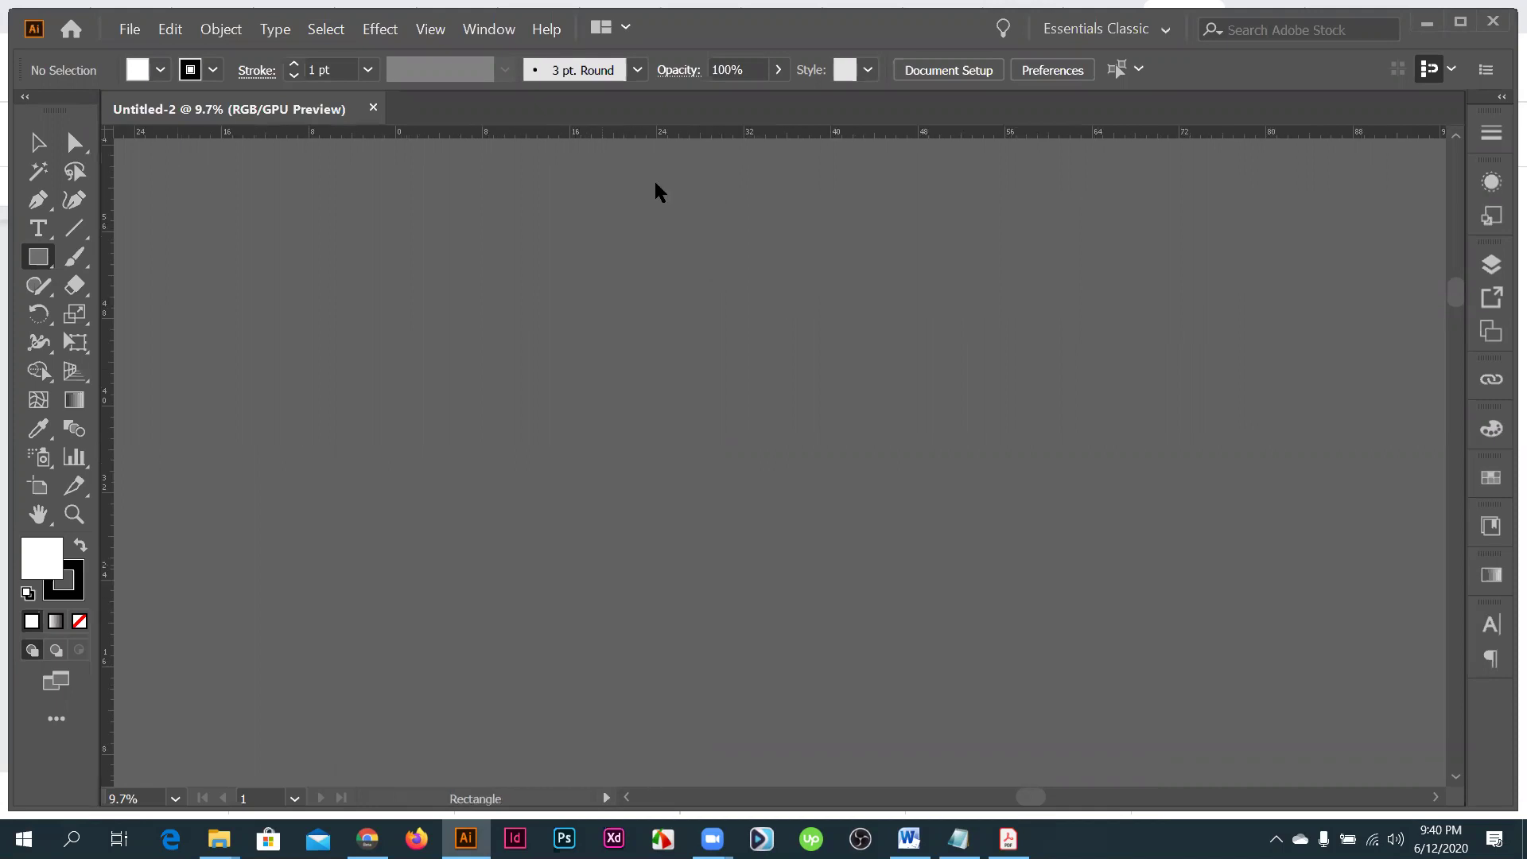
key(v)
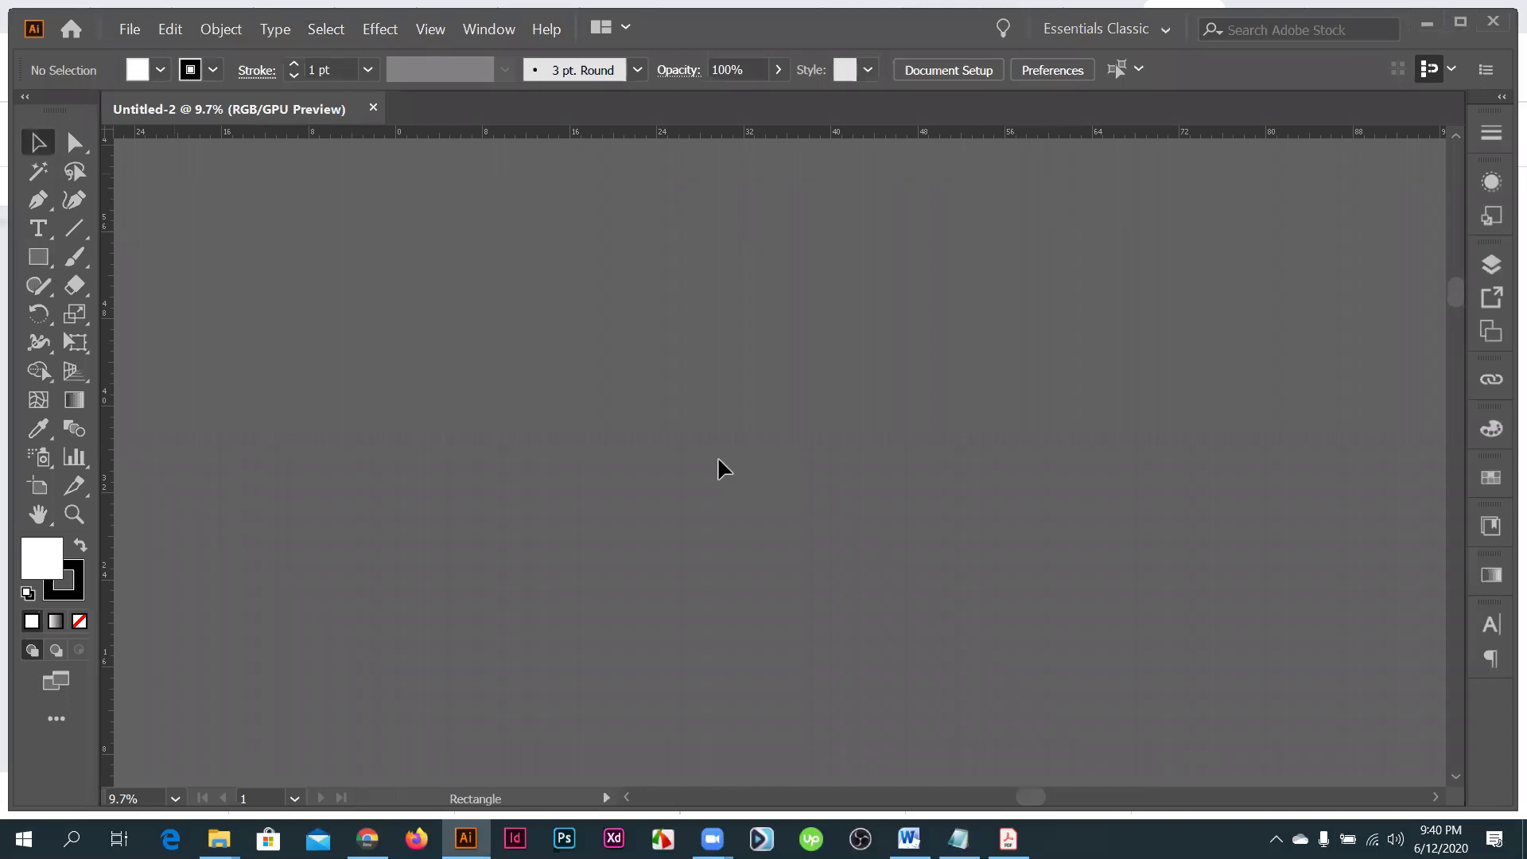
scroll(717, 470, down, 3)
scroll(27, 248, up, 3)
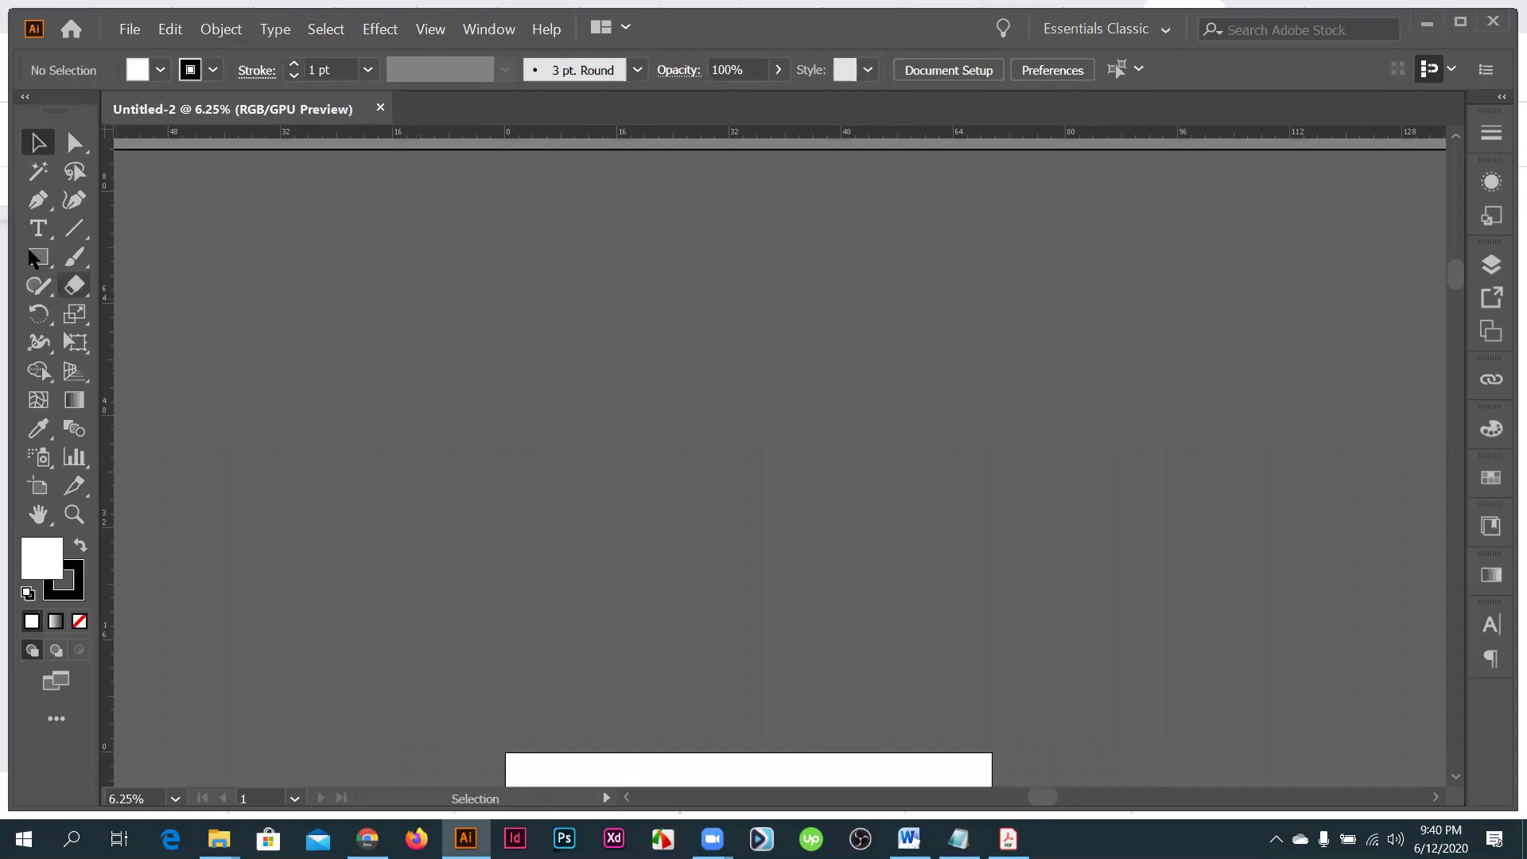
scroll(665, 443, up, 2)
- Draw a rectangle 3.5 in wide by 2 in high
scroll(422, 368, up, 2)
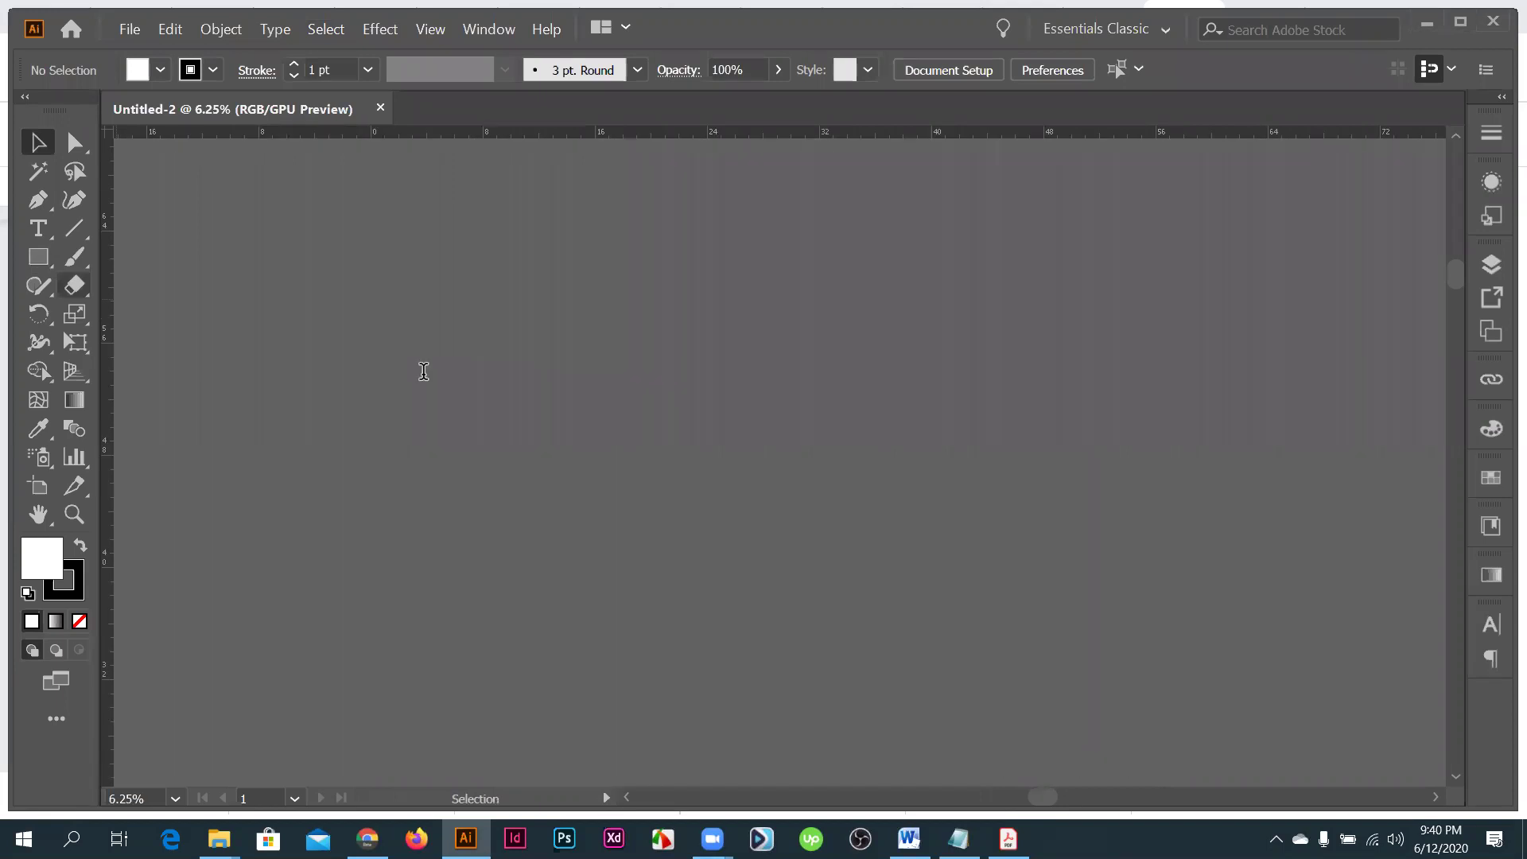
key(m)
click(432, 369)
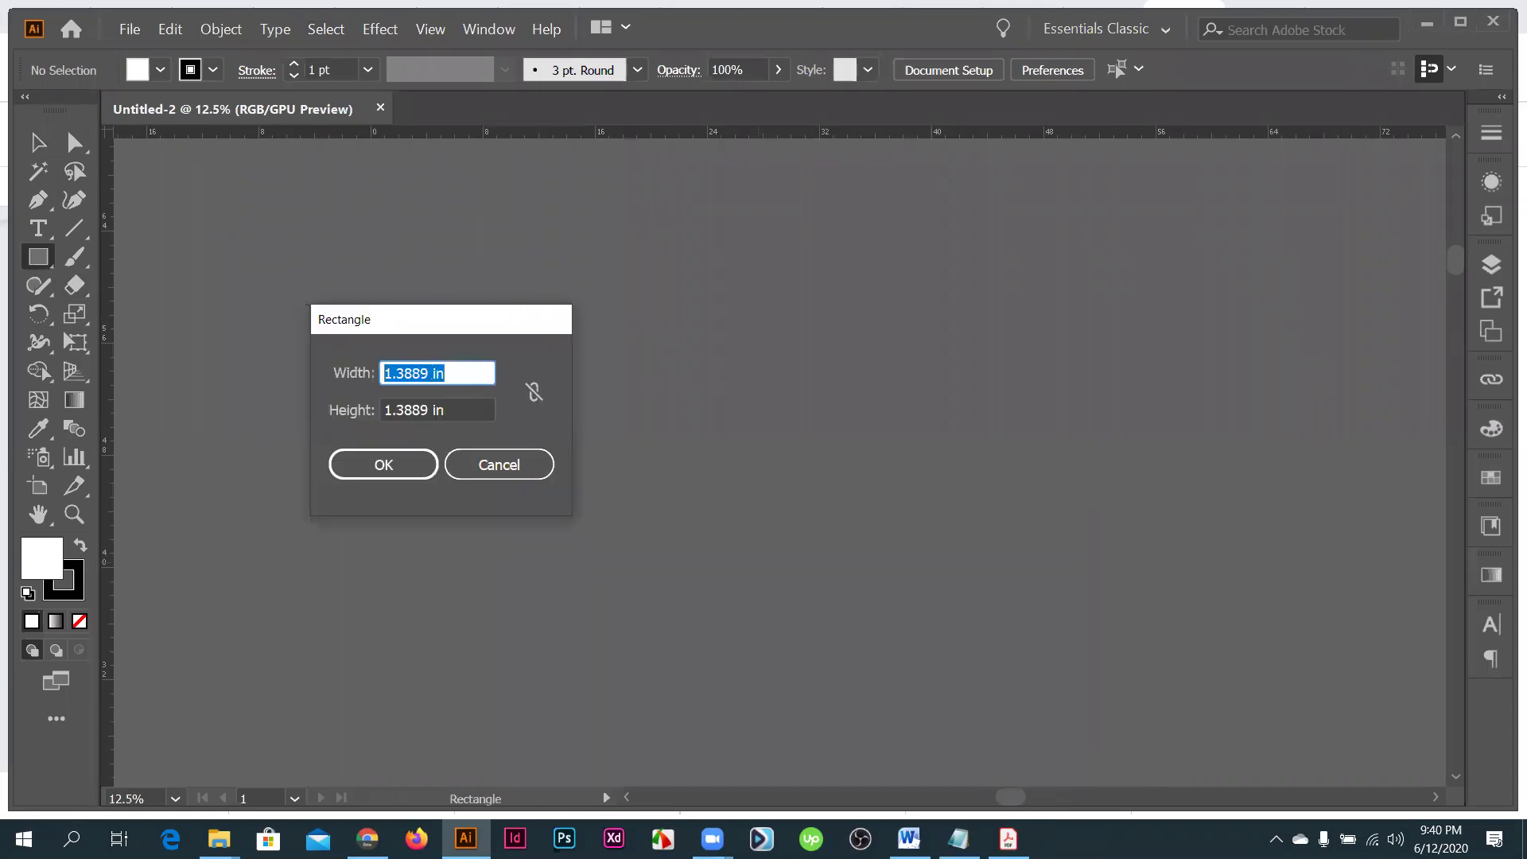
text(2)
key(BackSpace)
text(3.5)
key(Tab)
text(2)
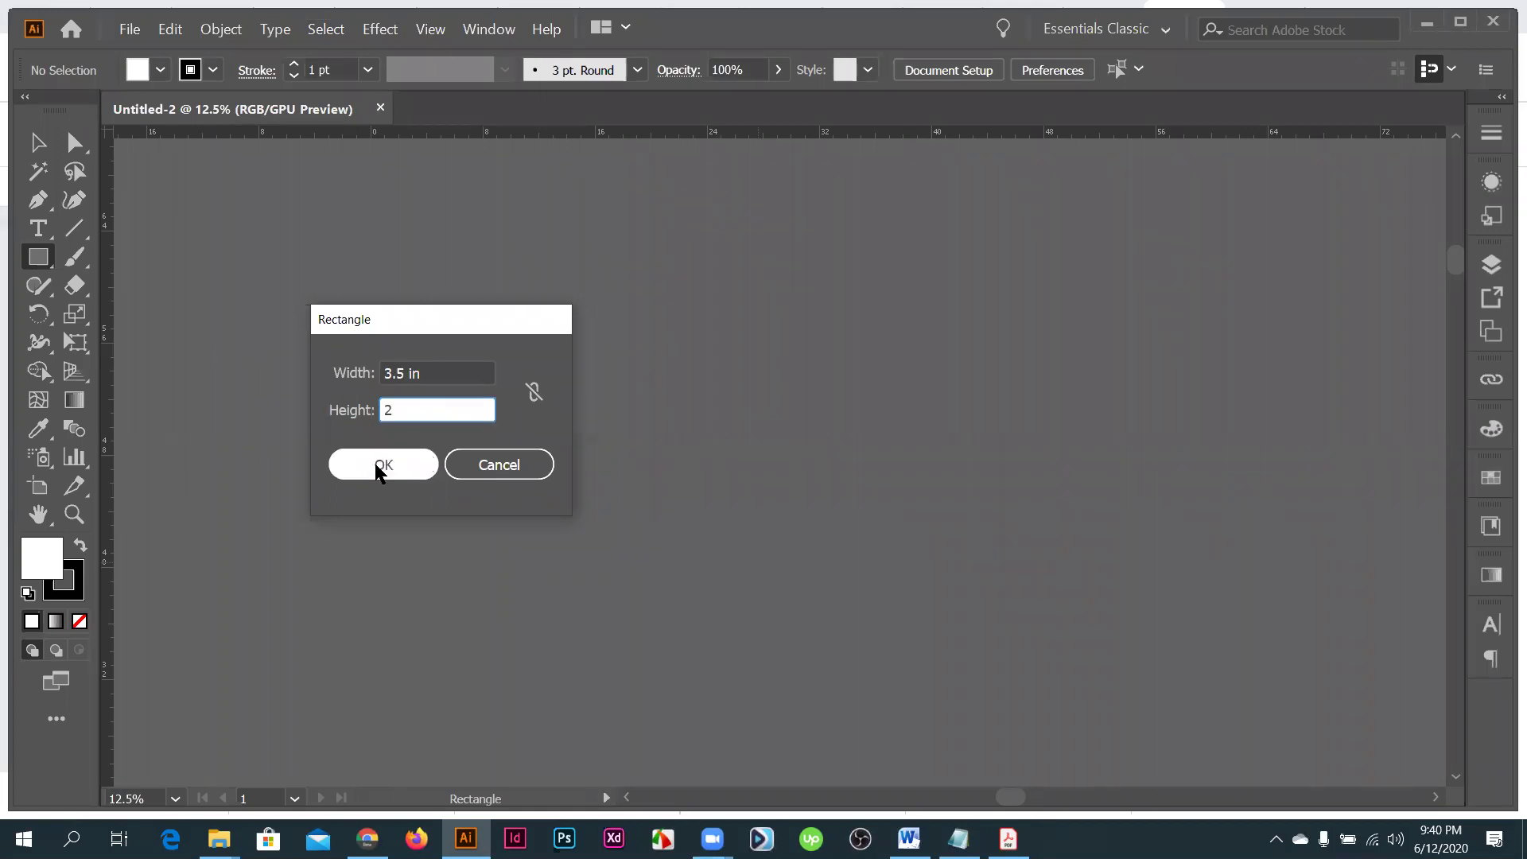
key(Return)
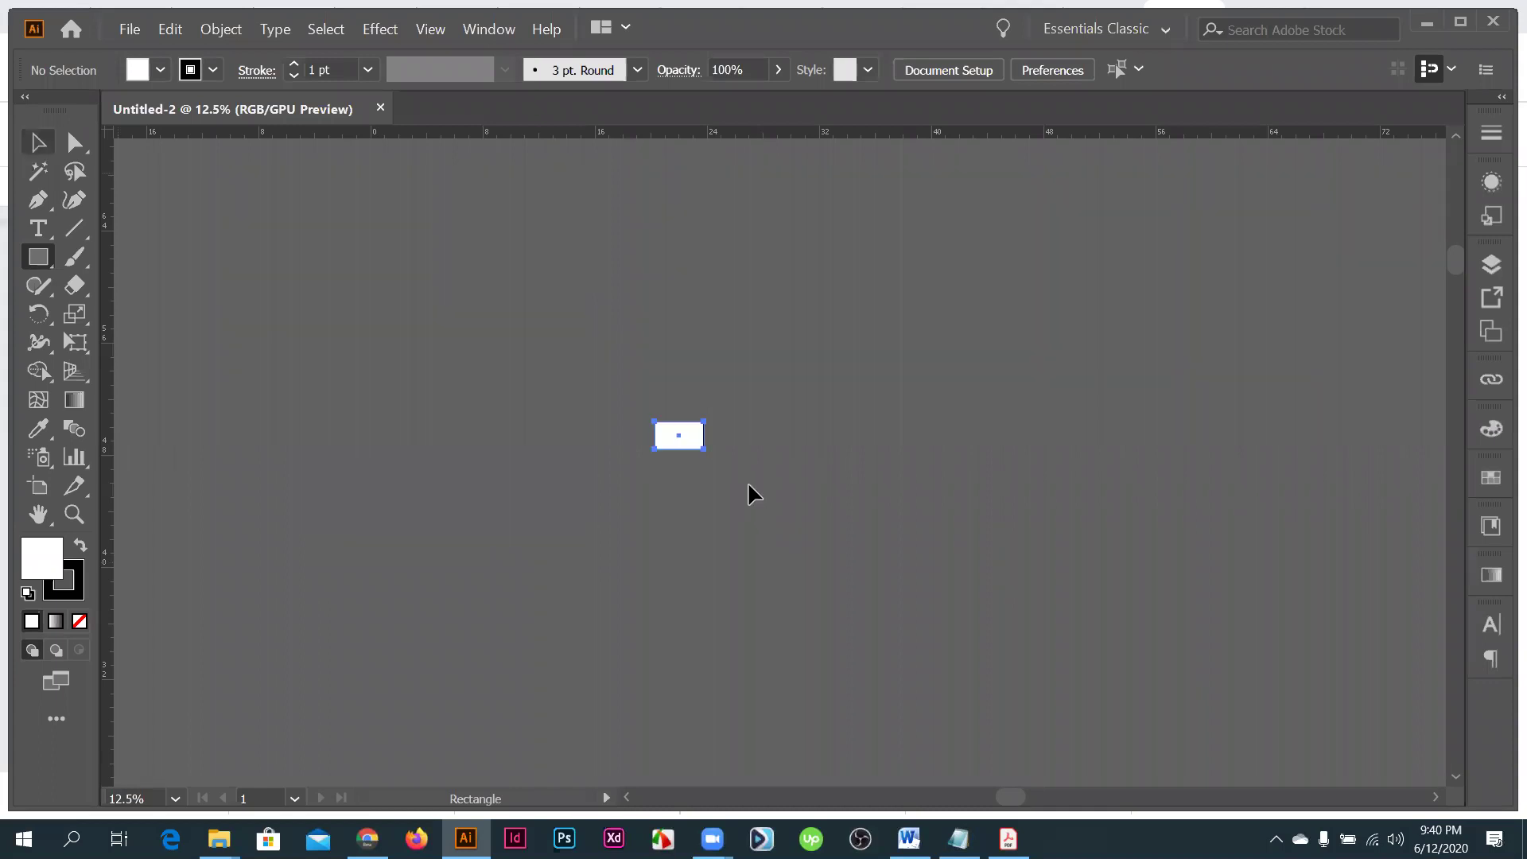
- Set the card rectangle's stroke to None and zoom in to check it
key(v)
key(ctrl+=)
key(ctrl+=)
key(ctrl+=)
key(ctrl+=)
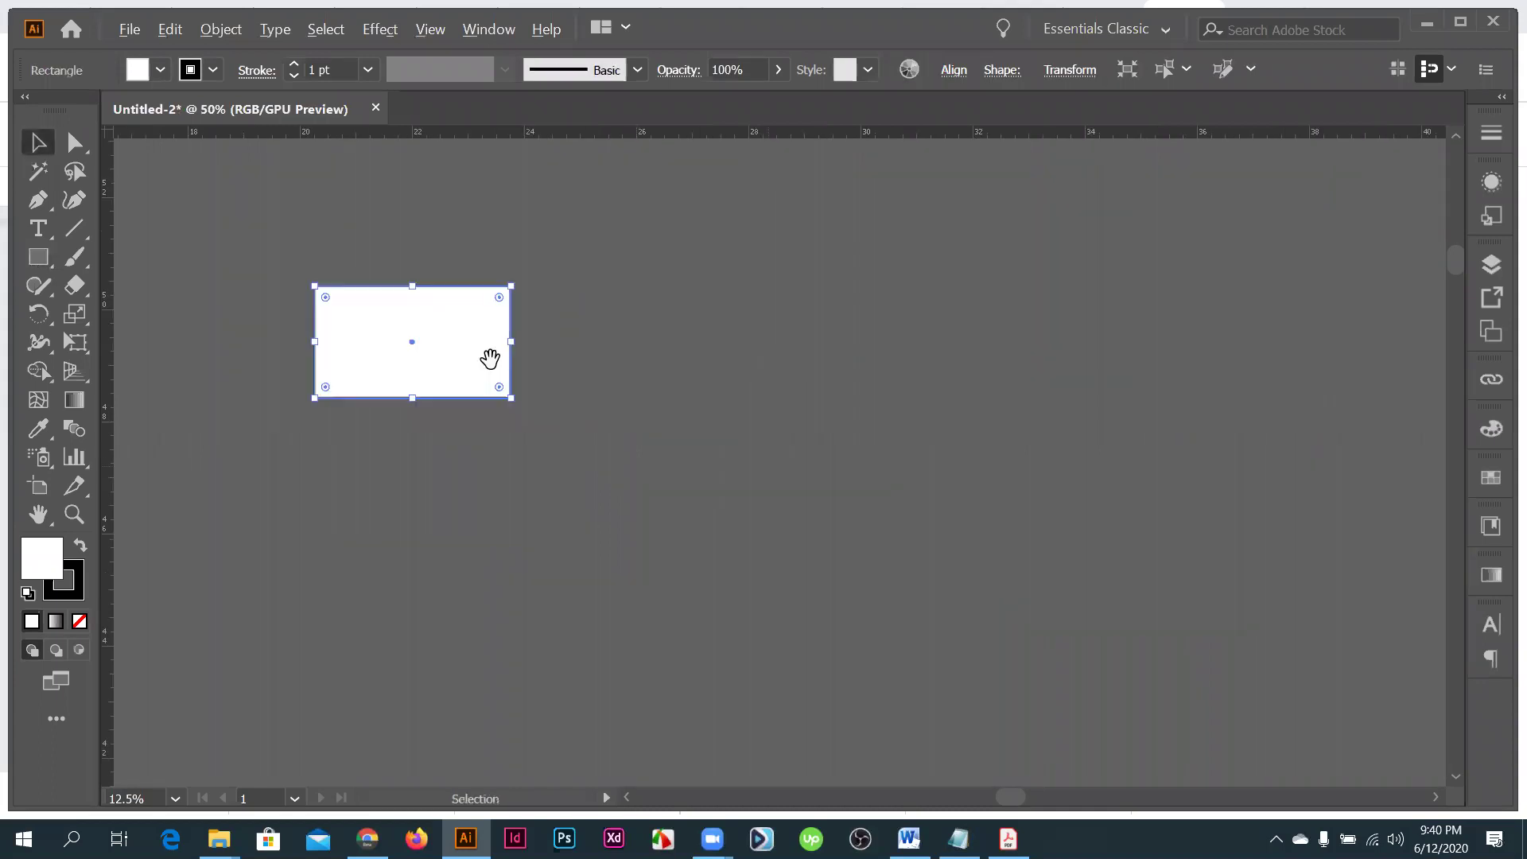
key(ctrl+=)
key(ctrl+=)
click(73, 590)
click(79, 621)
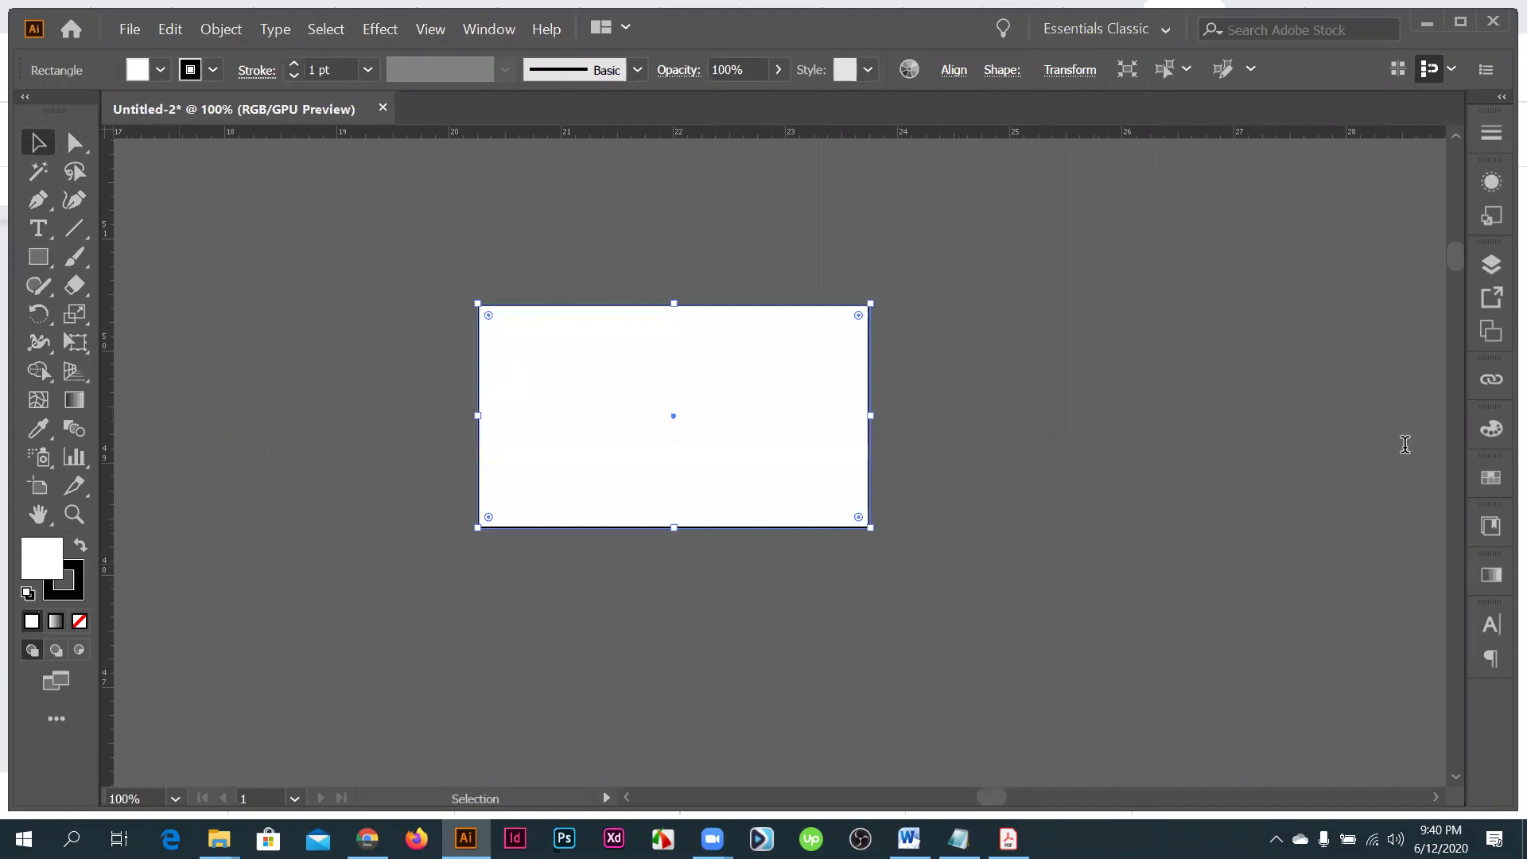
click(671, 322)
key(ctrl+=)
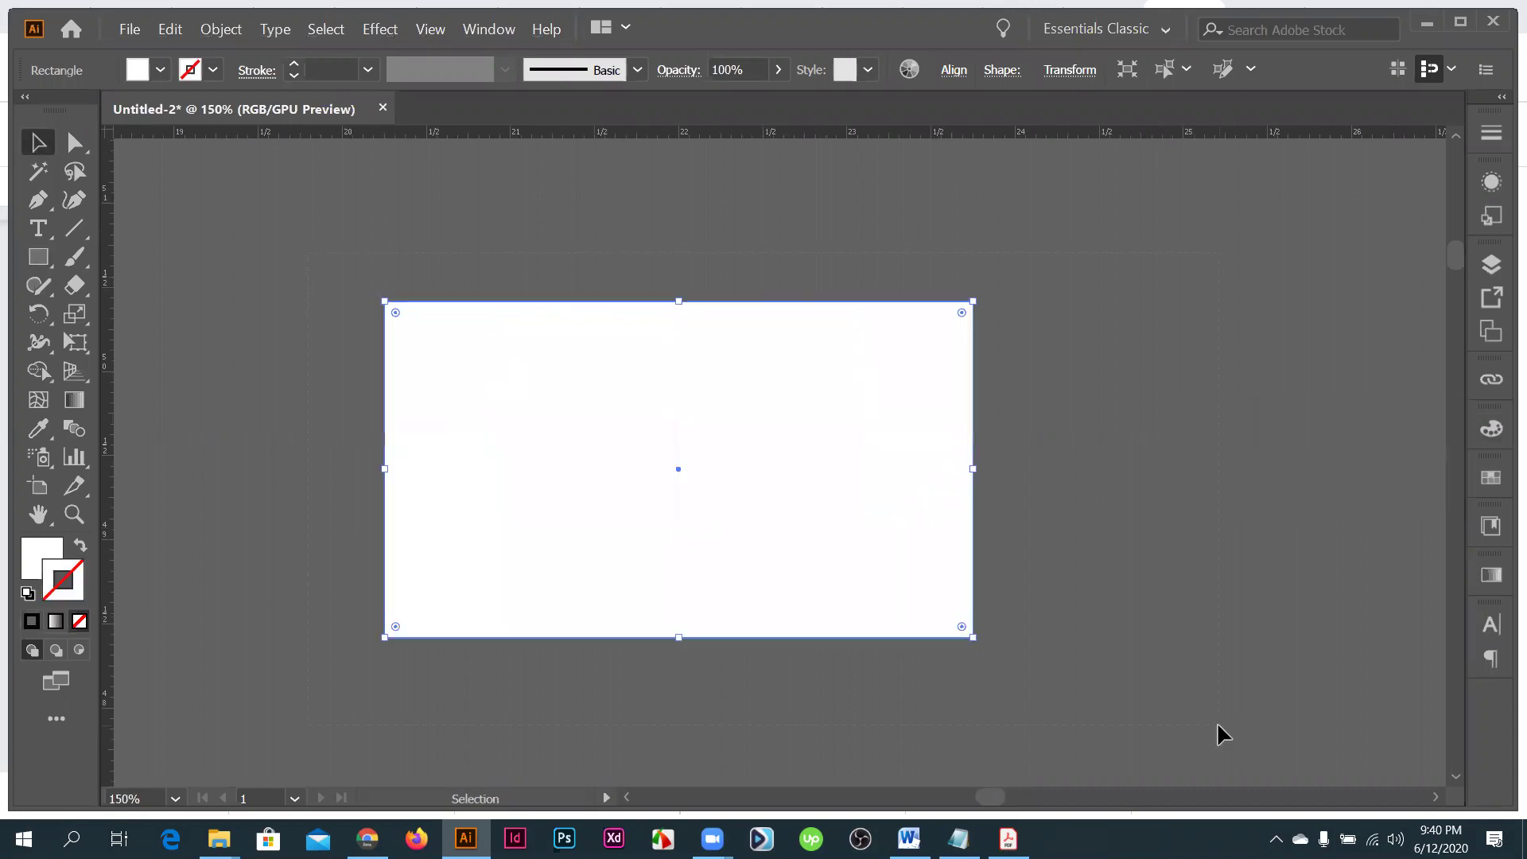
key(ctrl+minus)
key(ctrl+minus)
key(ctrl+shift+a)
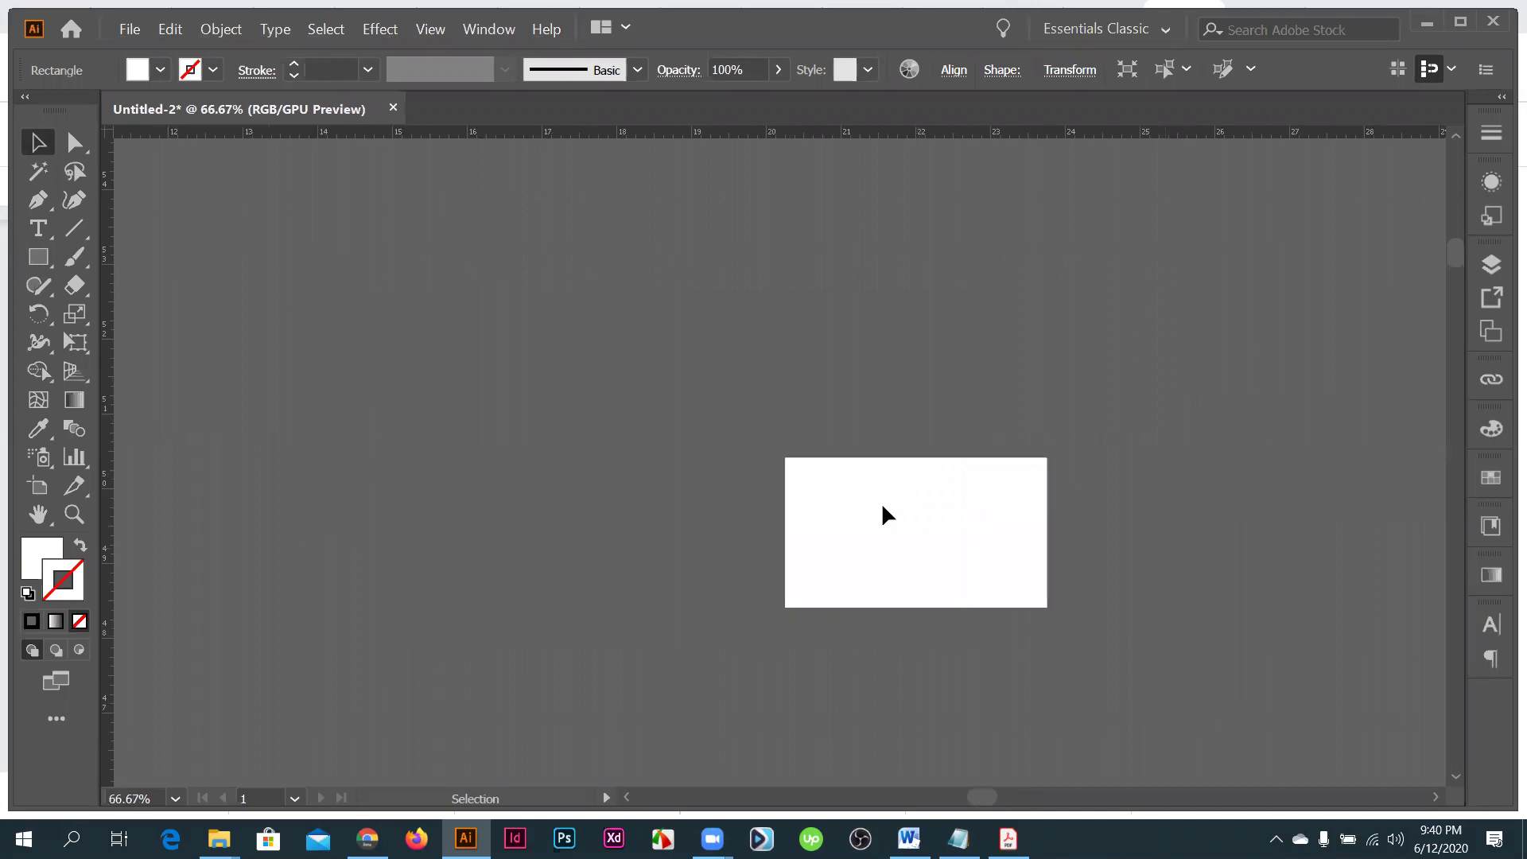
key(ctrl+=)
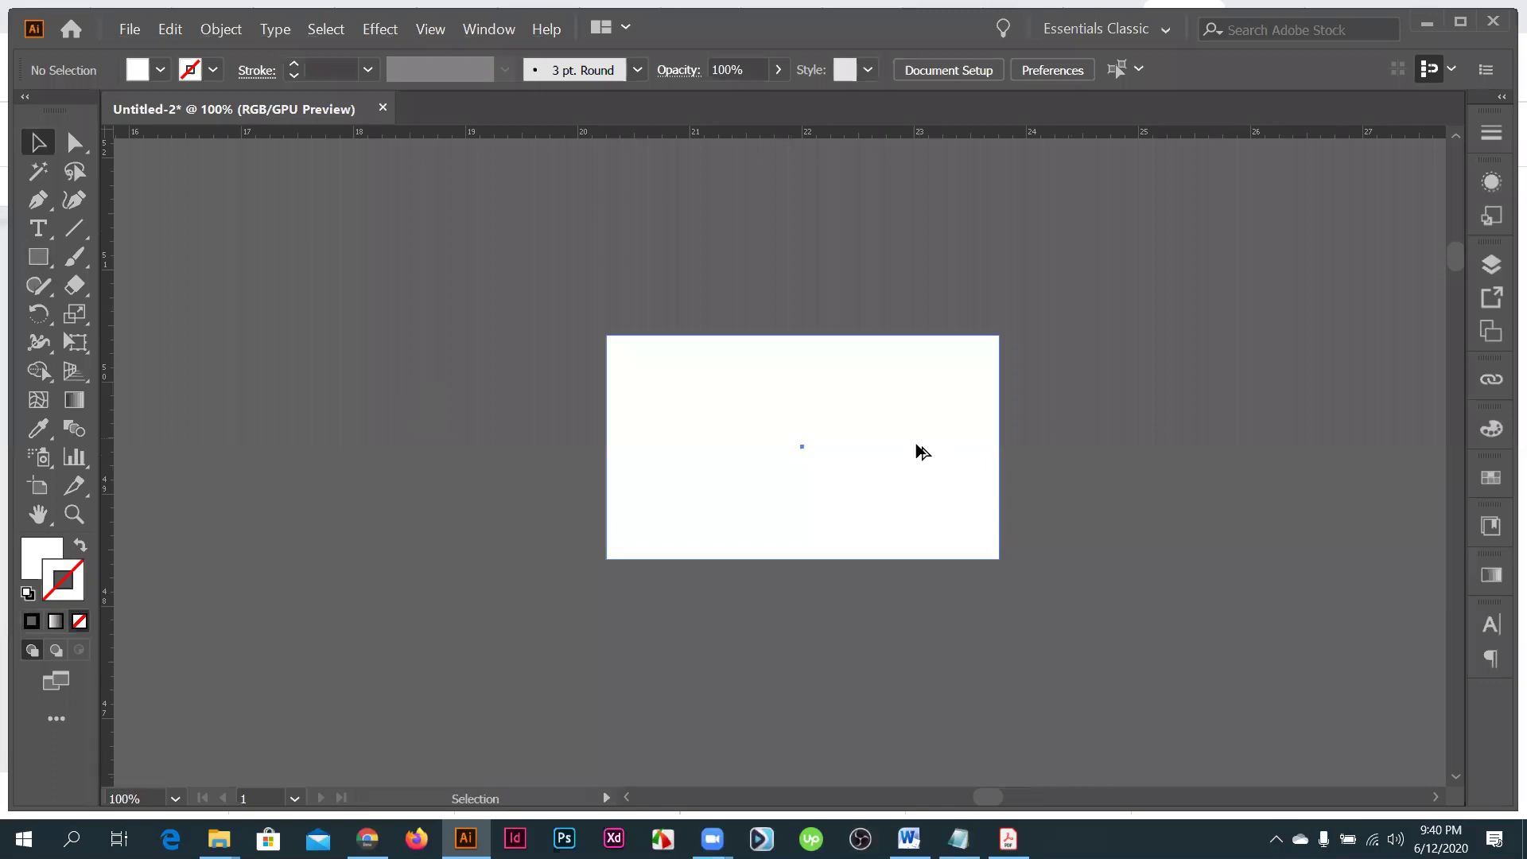
key(ctrl+=)
key(ctrl+a)
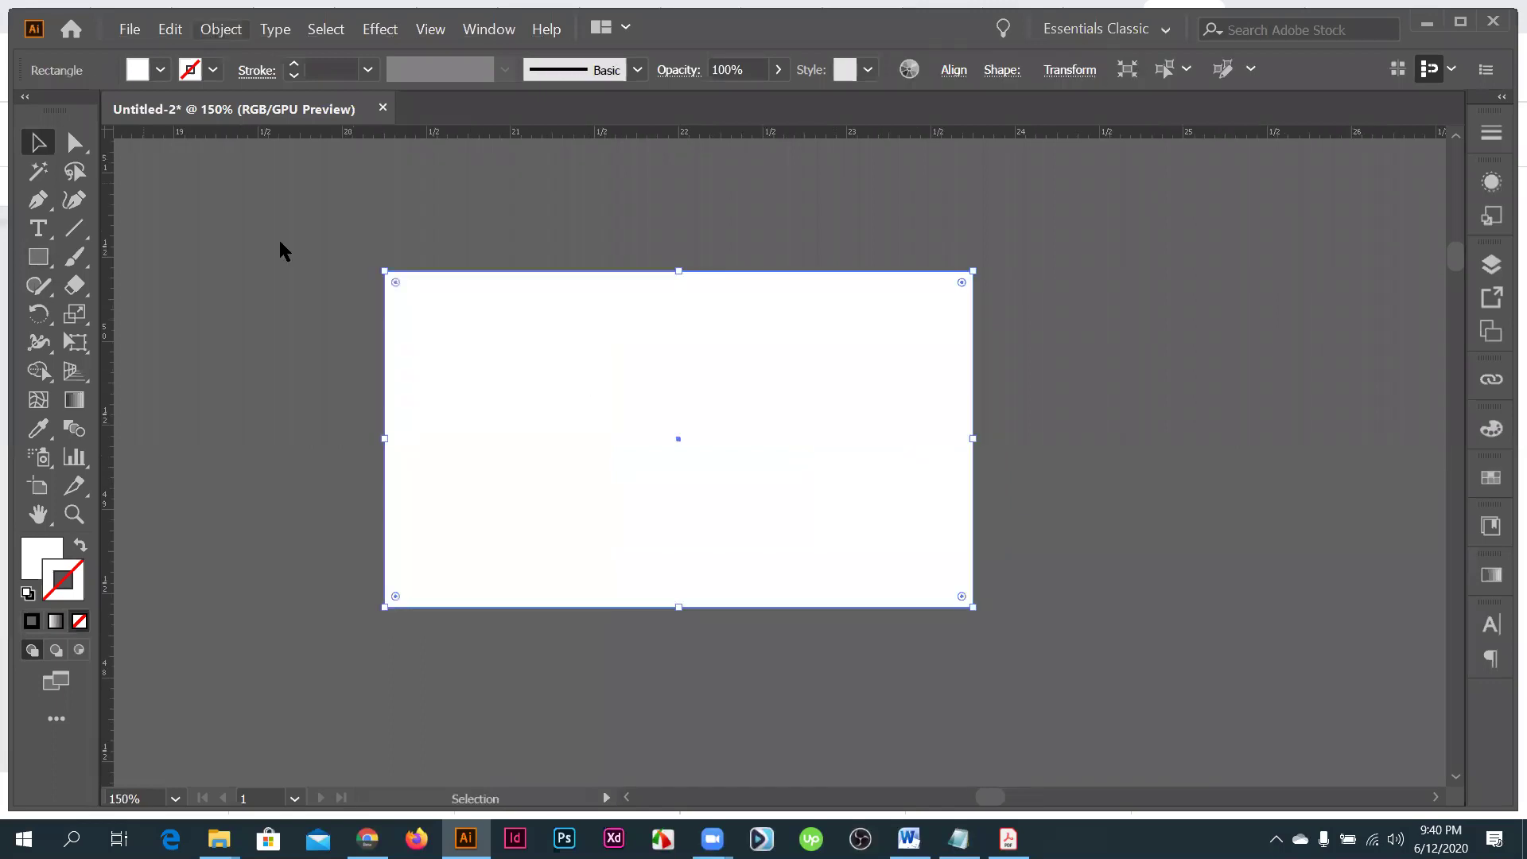
key(alt+o)
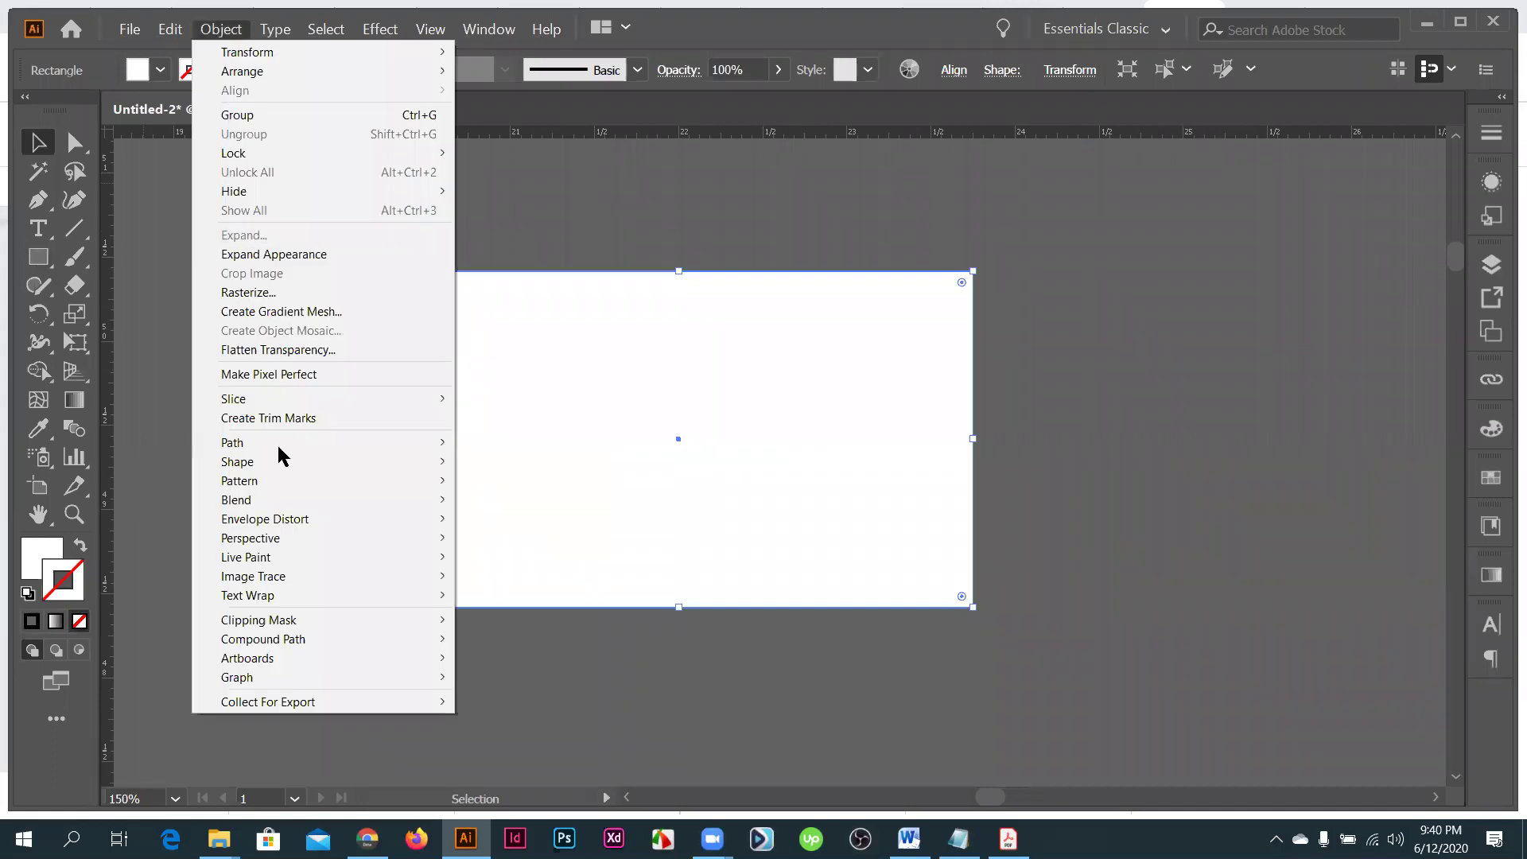
- Offset the card outward by 0.125 in to create the bleed rectangle
key(p)
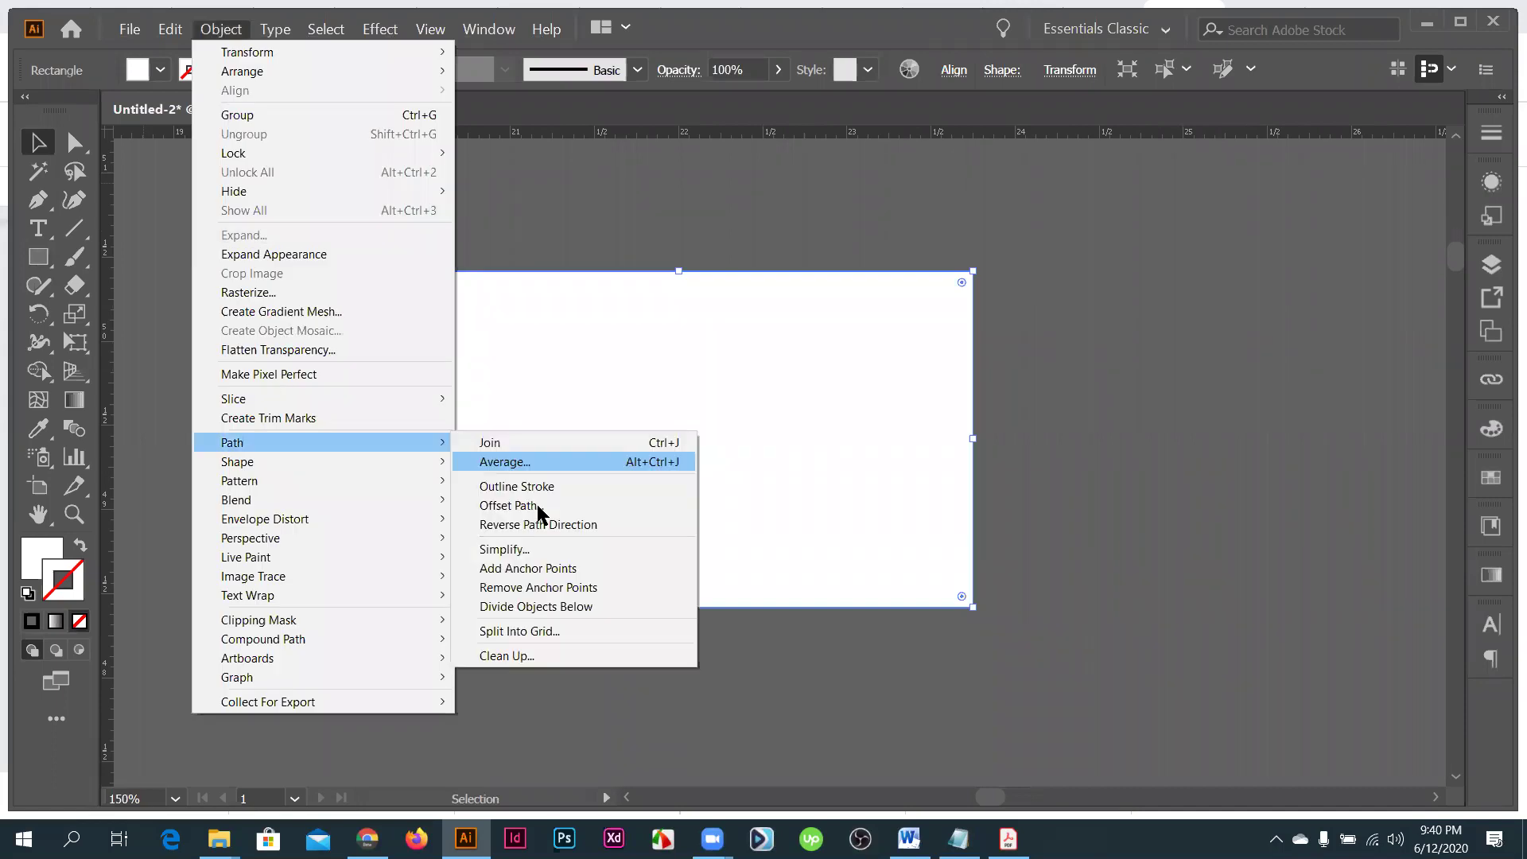
key(o)
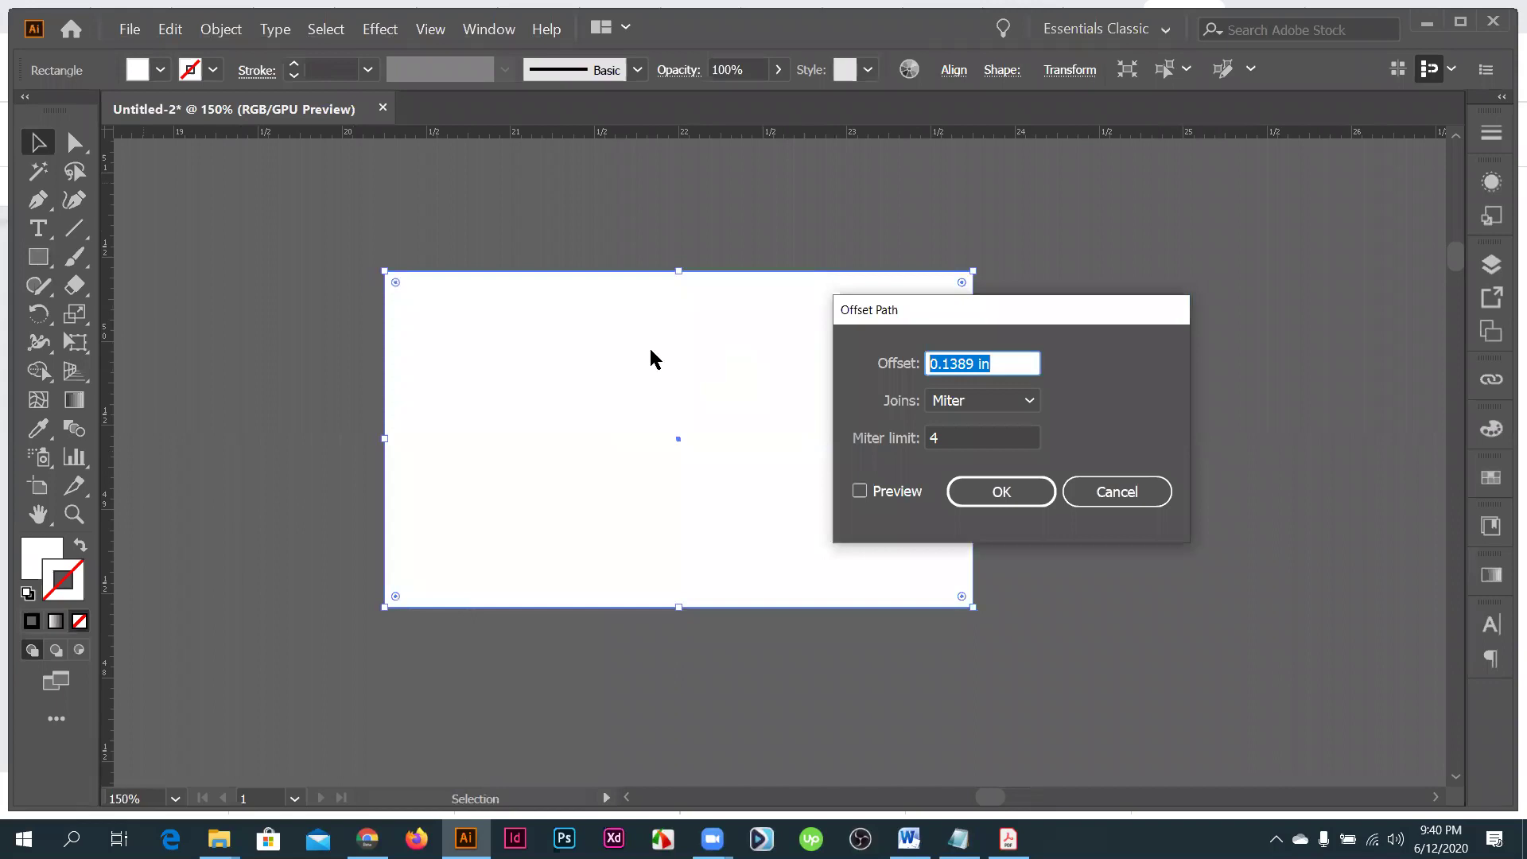
key(BackSpace)
text(.125)
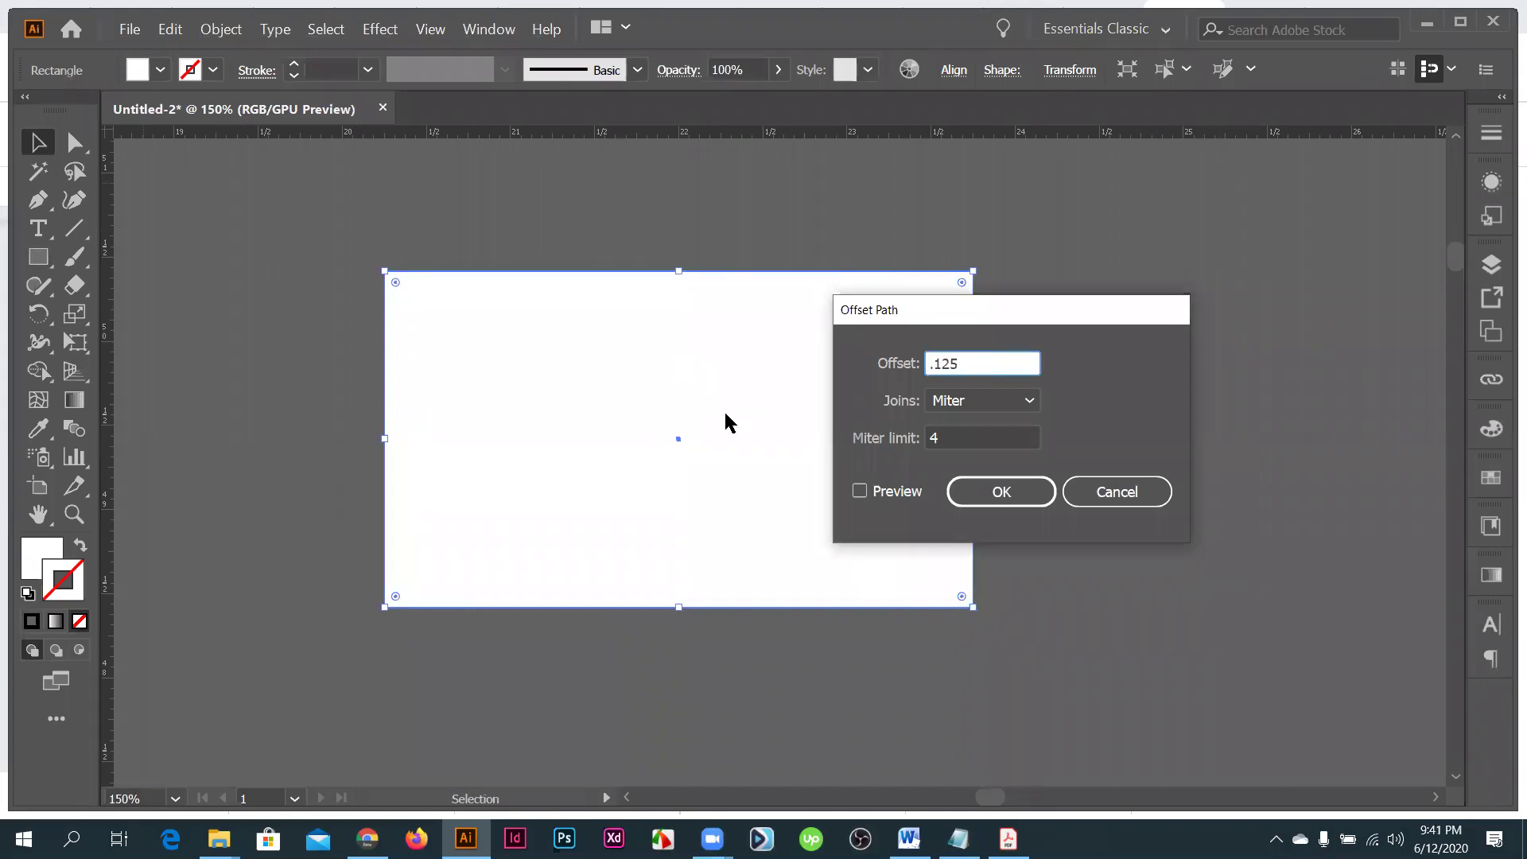
click(859, 491)
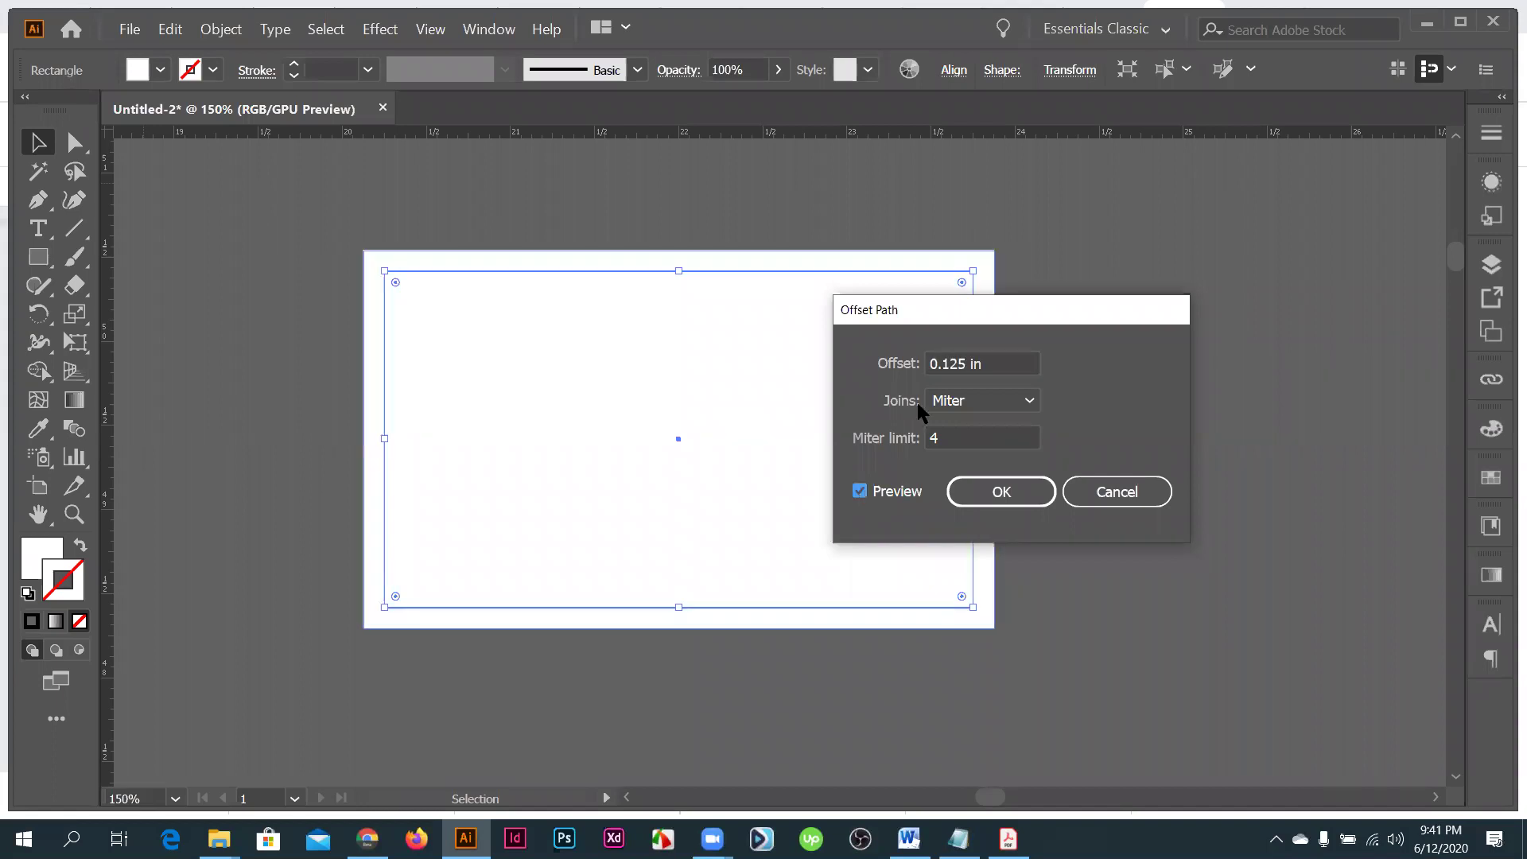
click(1019, 479)
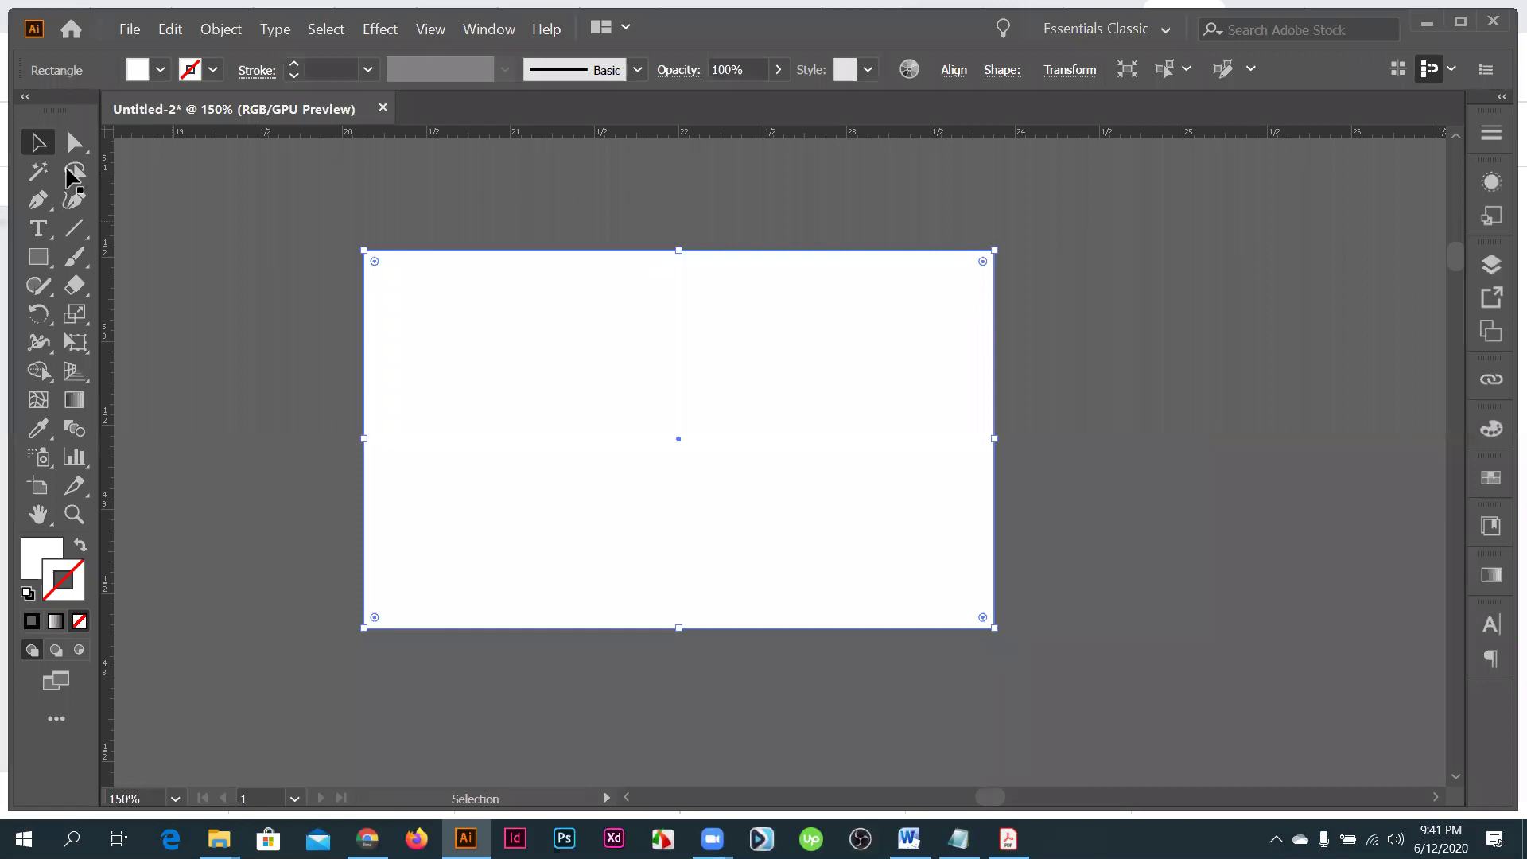
- Offset the original card inward by -0.125 in to create the safe-area rectangle
click(634, 425)
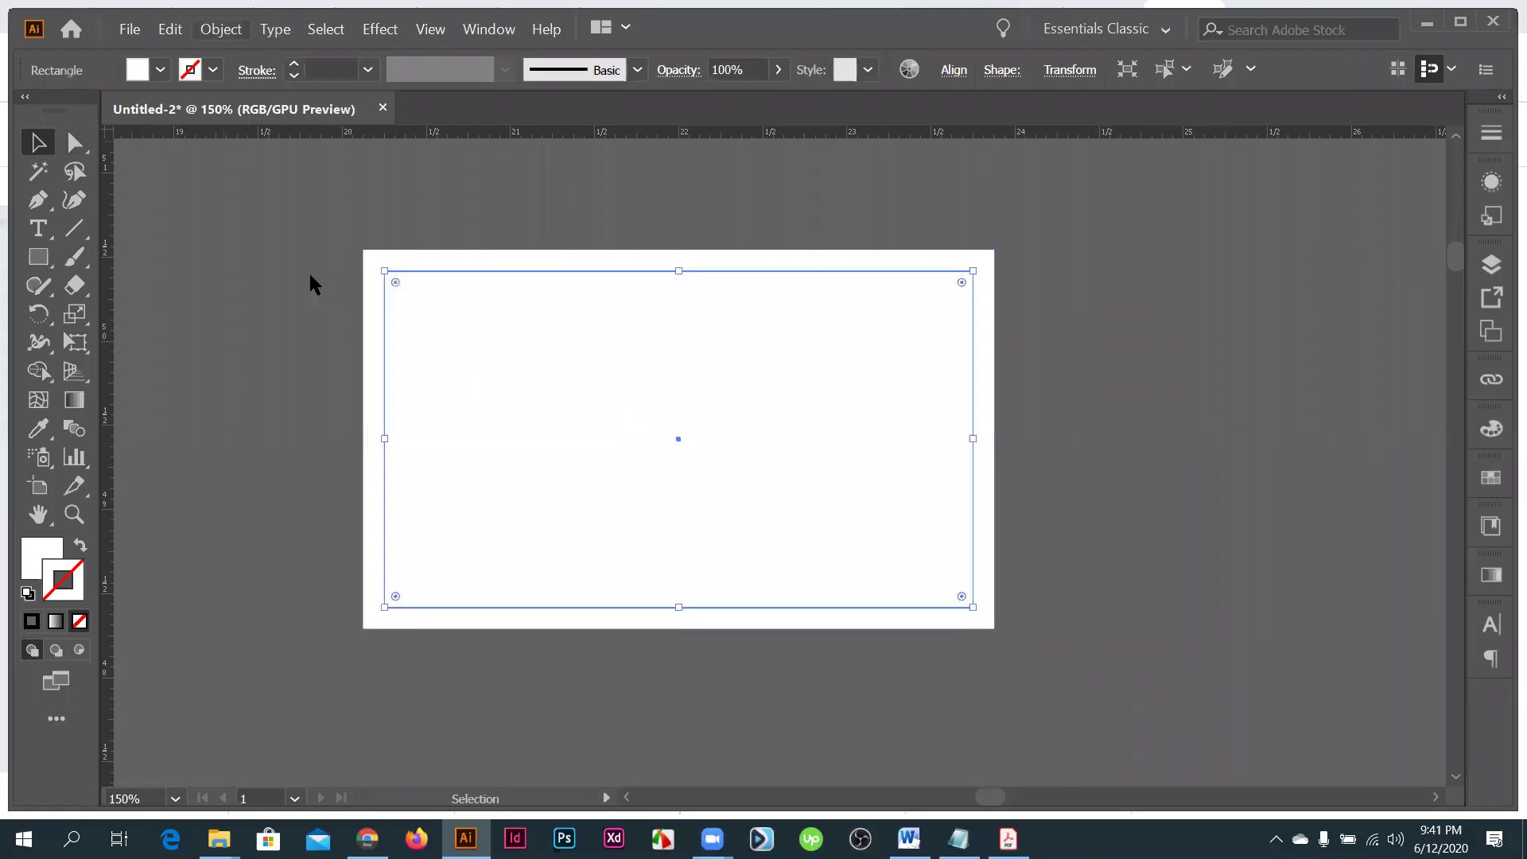
key(alt+o)
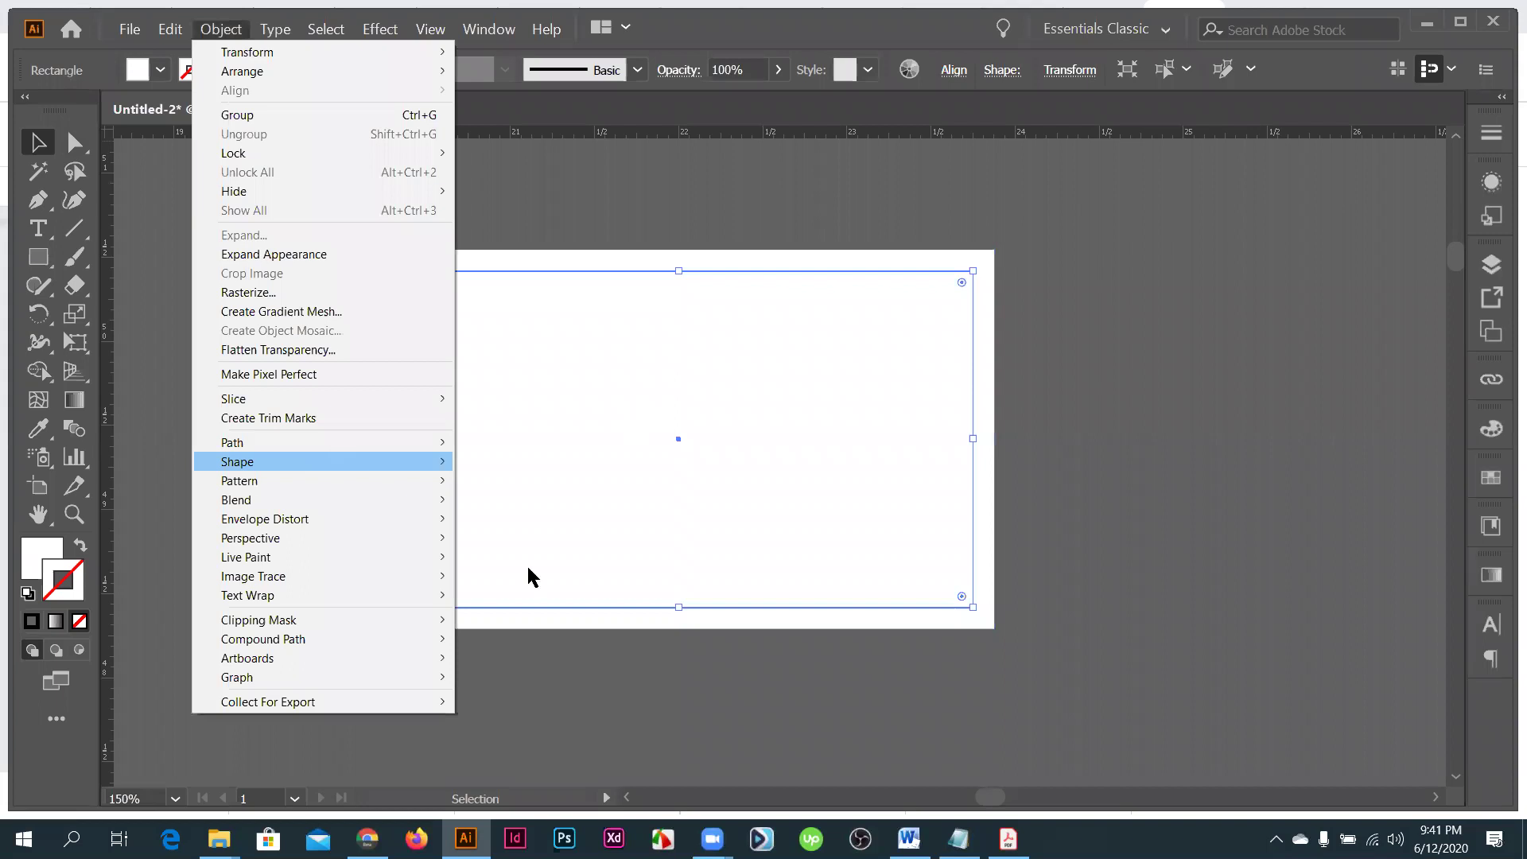
mouse_move(333, 445)
click(573, 503)
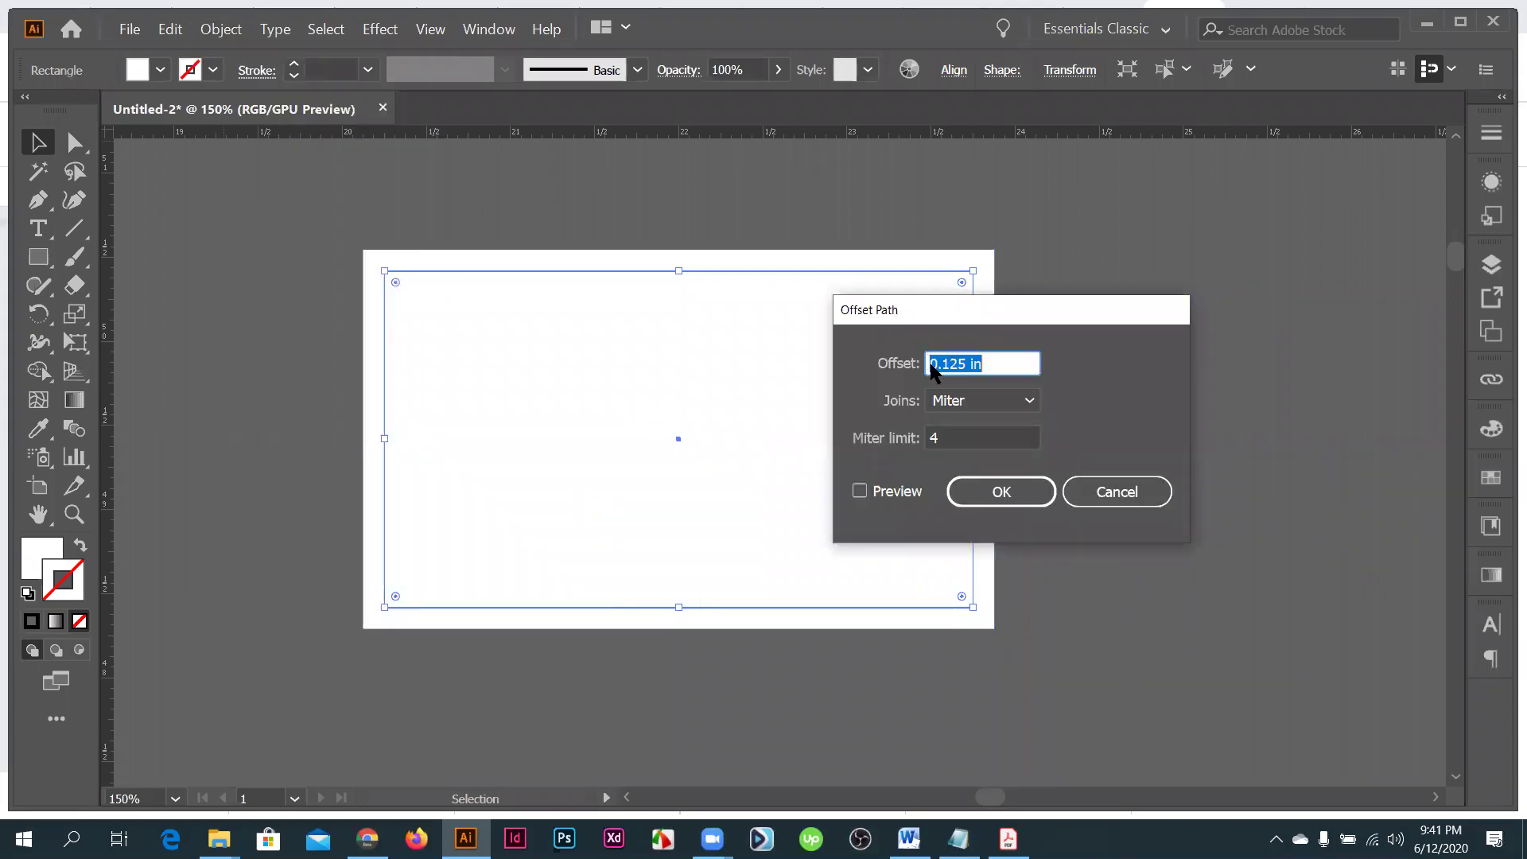
key(Left)
text(-)
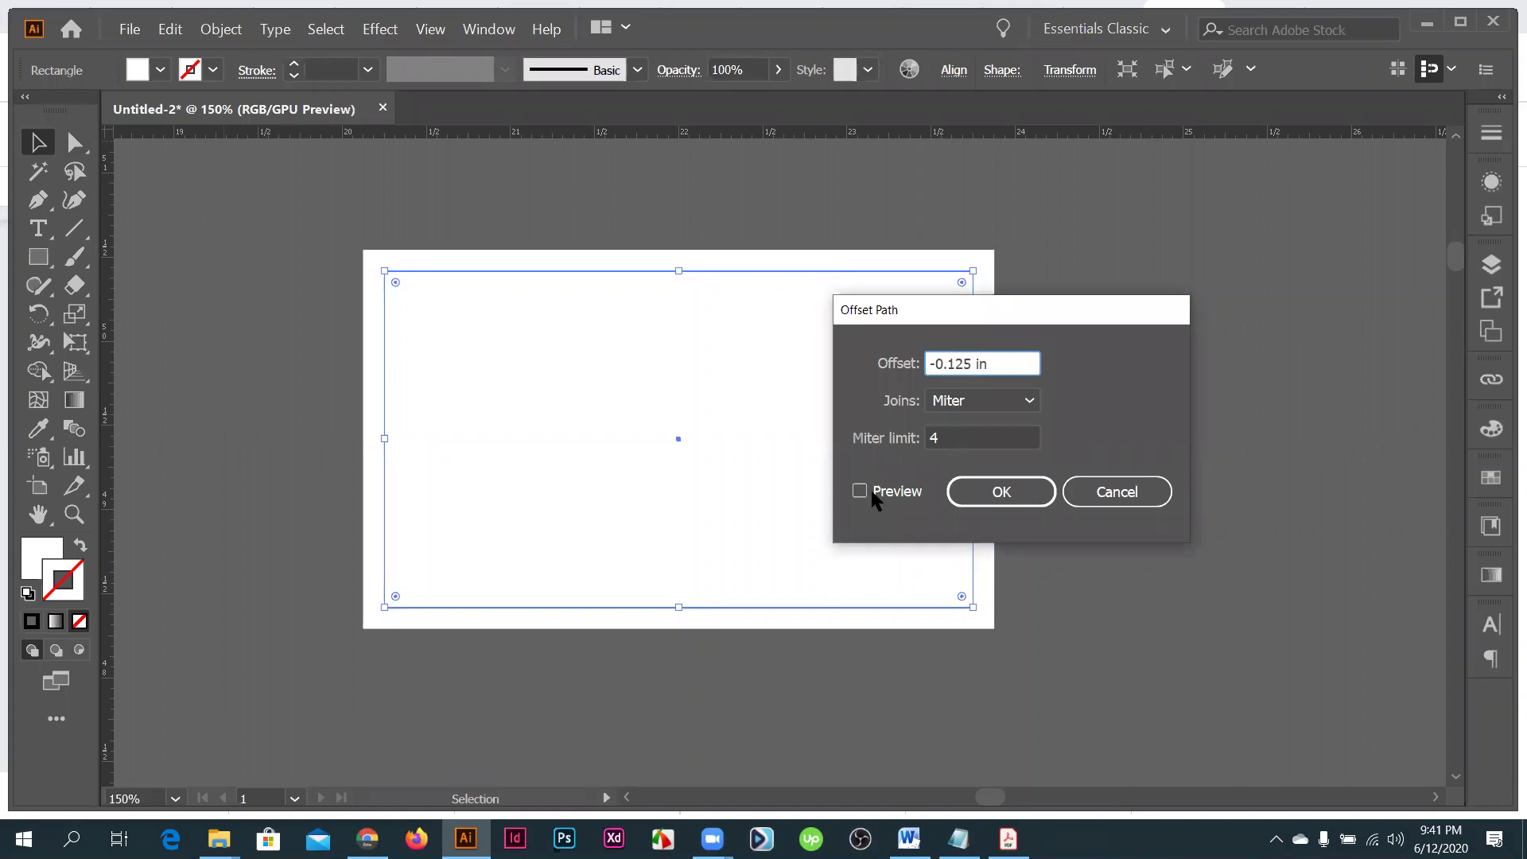
click(866, 489)
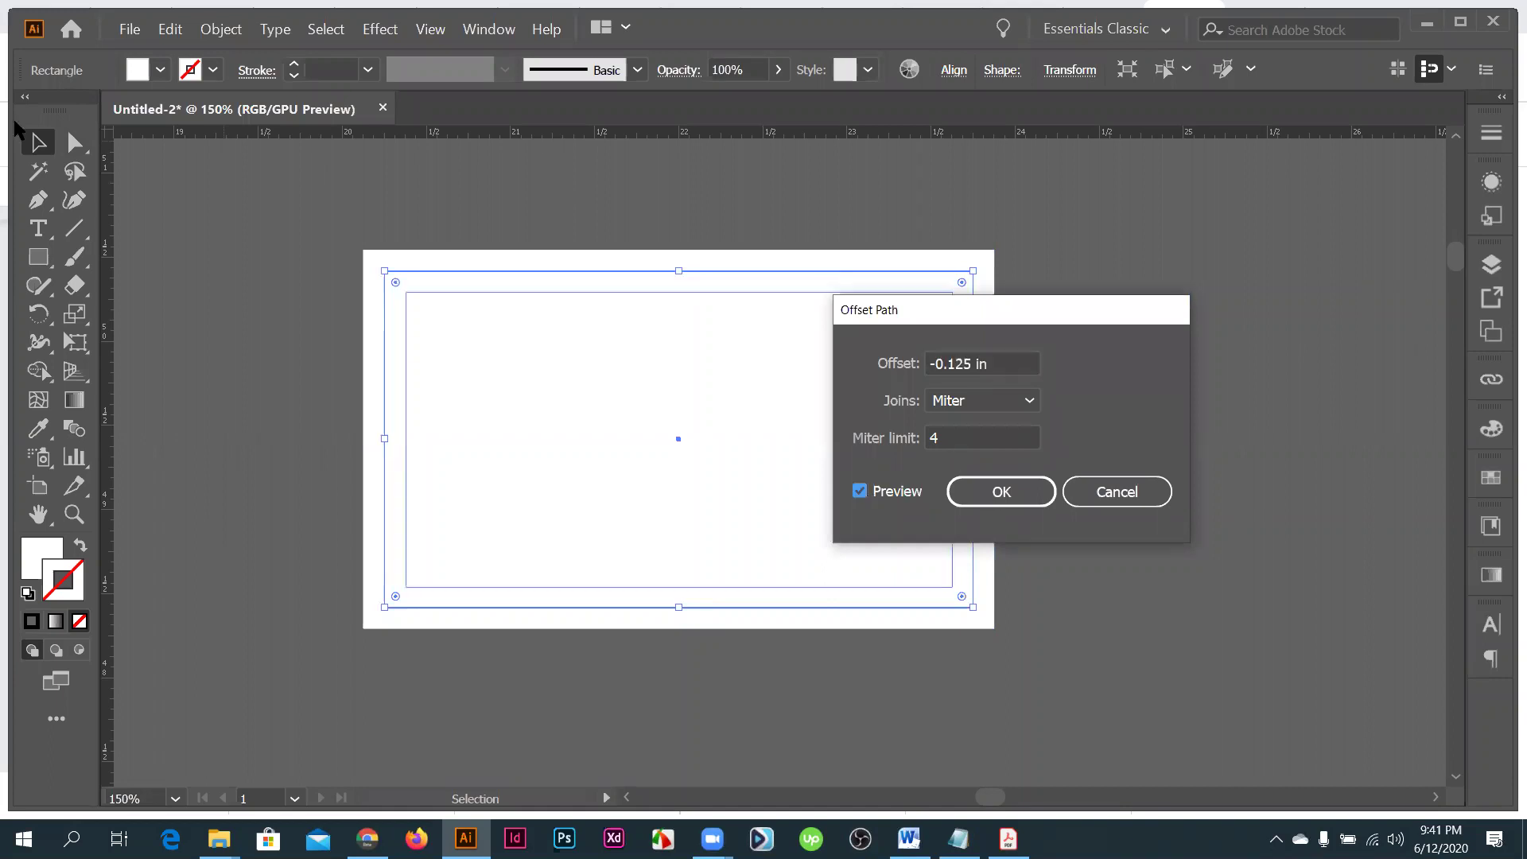
key(Return)
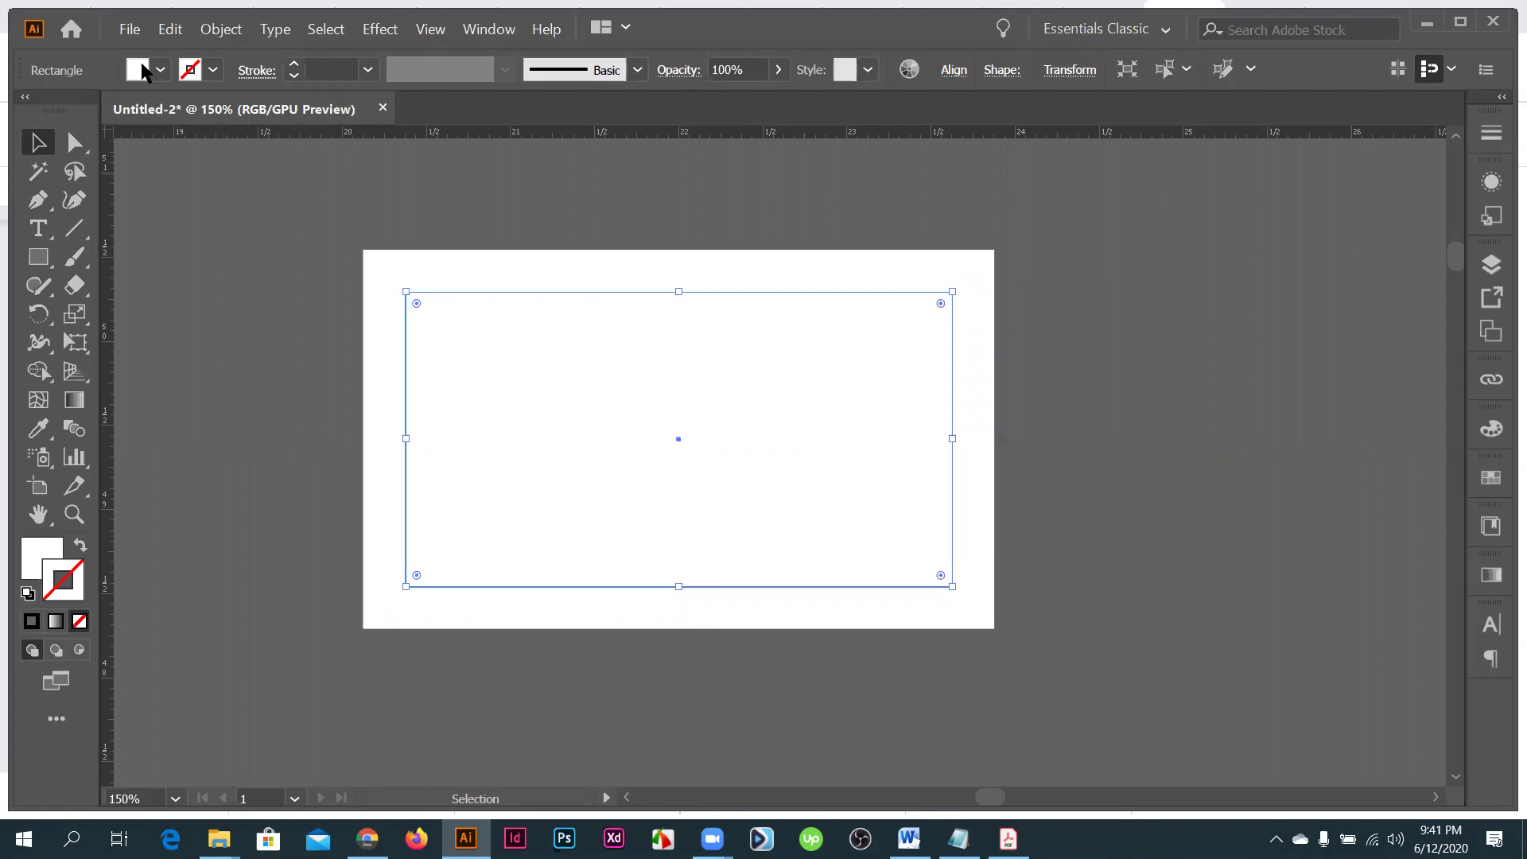
click(159, 70)
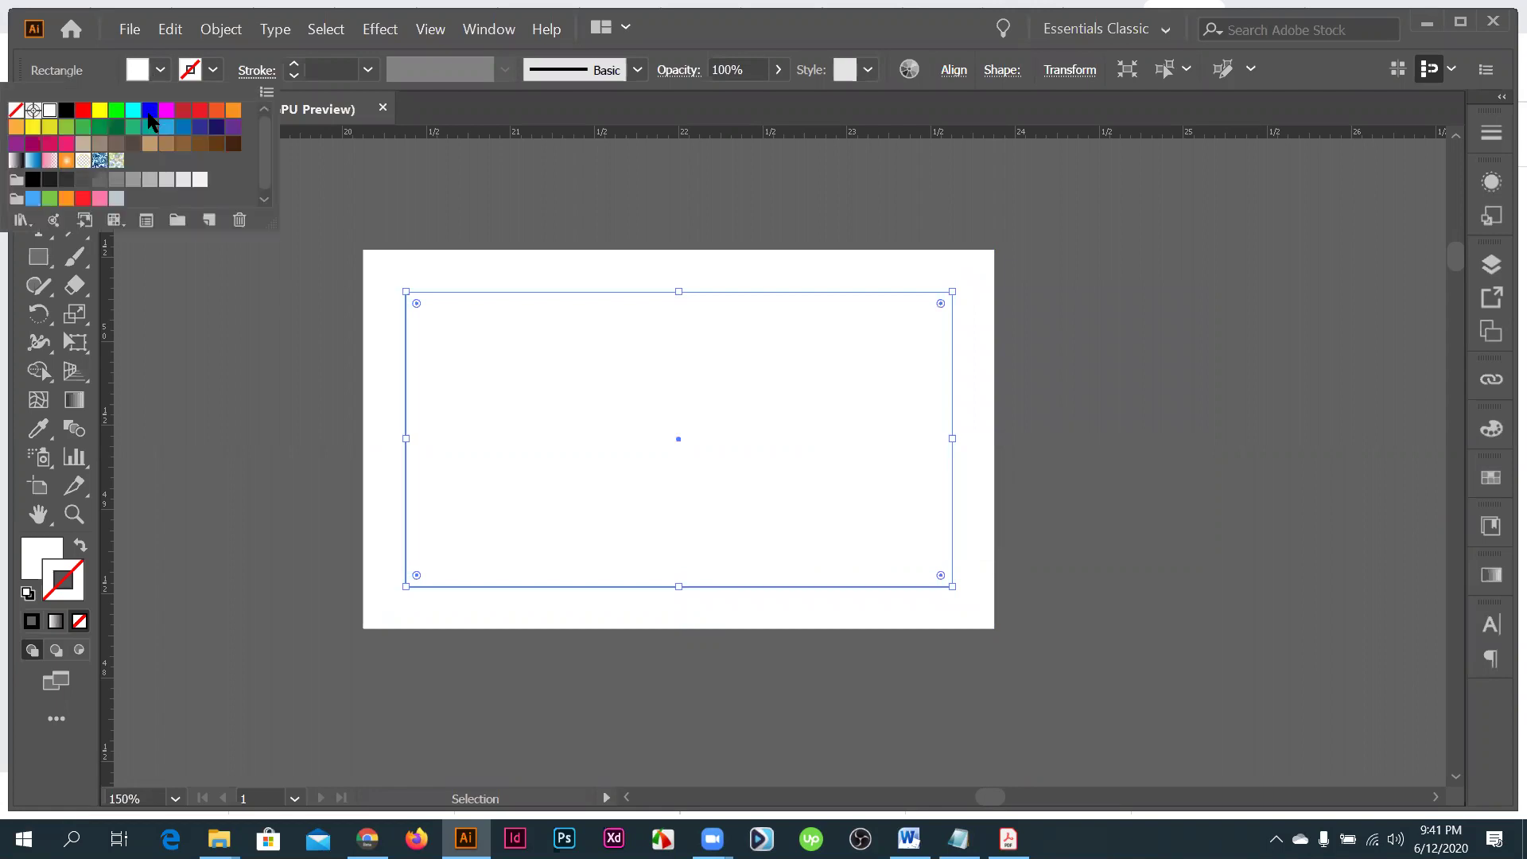
click(149, 109)
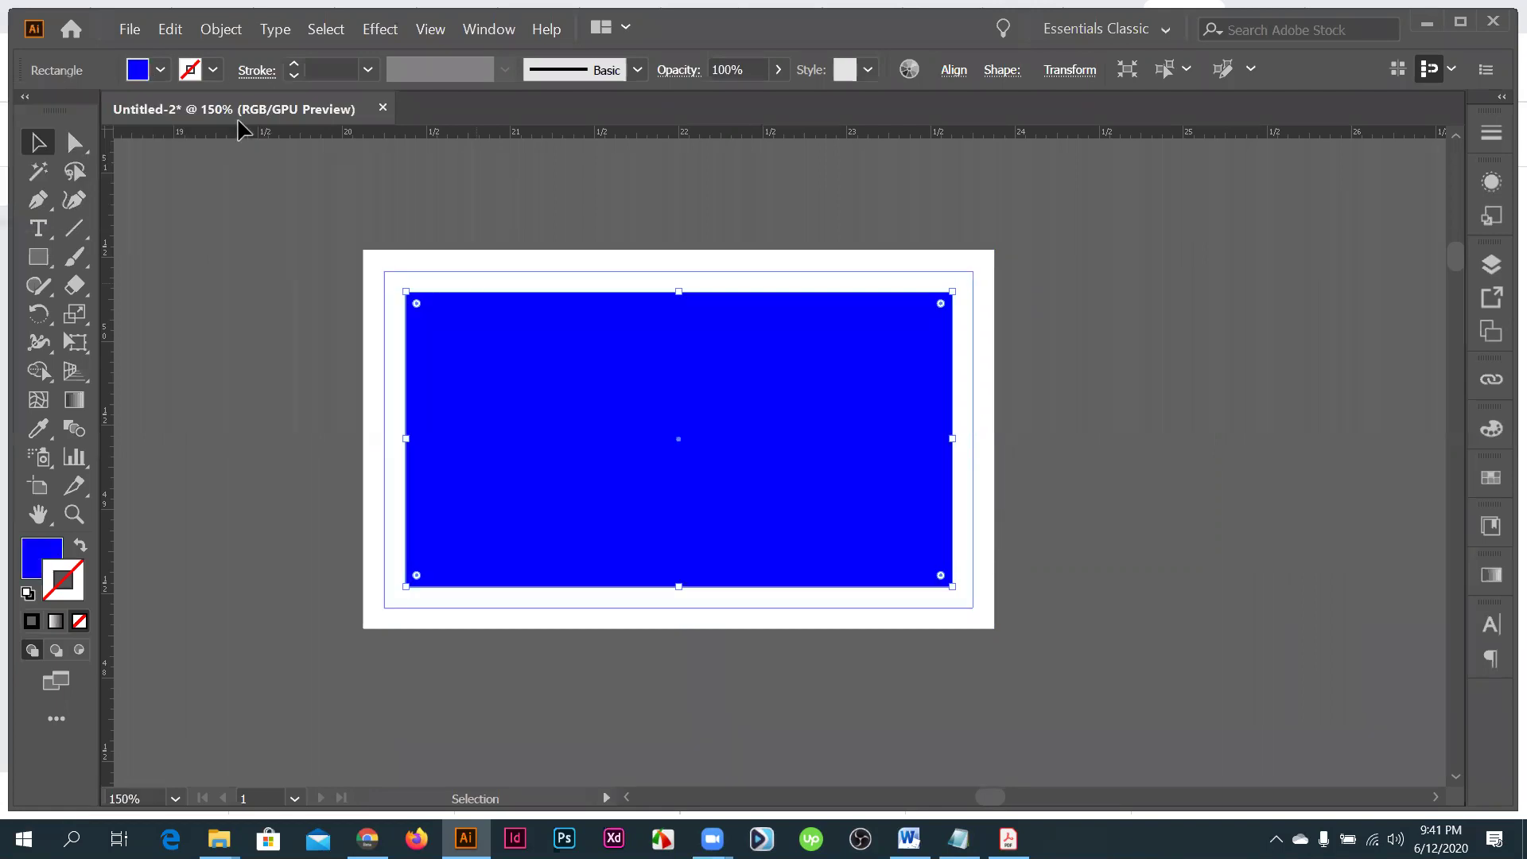
click(406, 279)
click(160, 70)
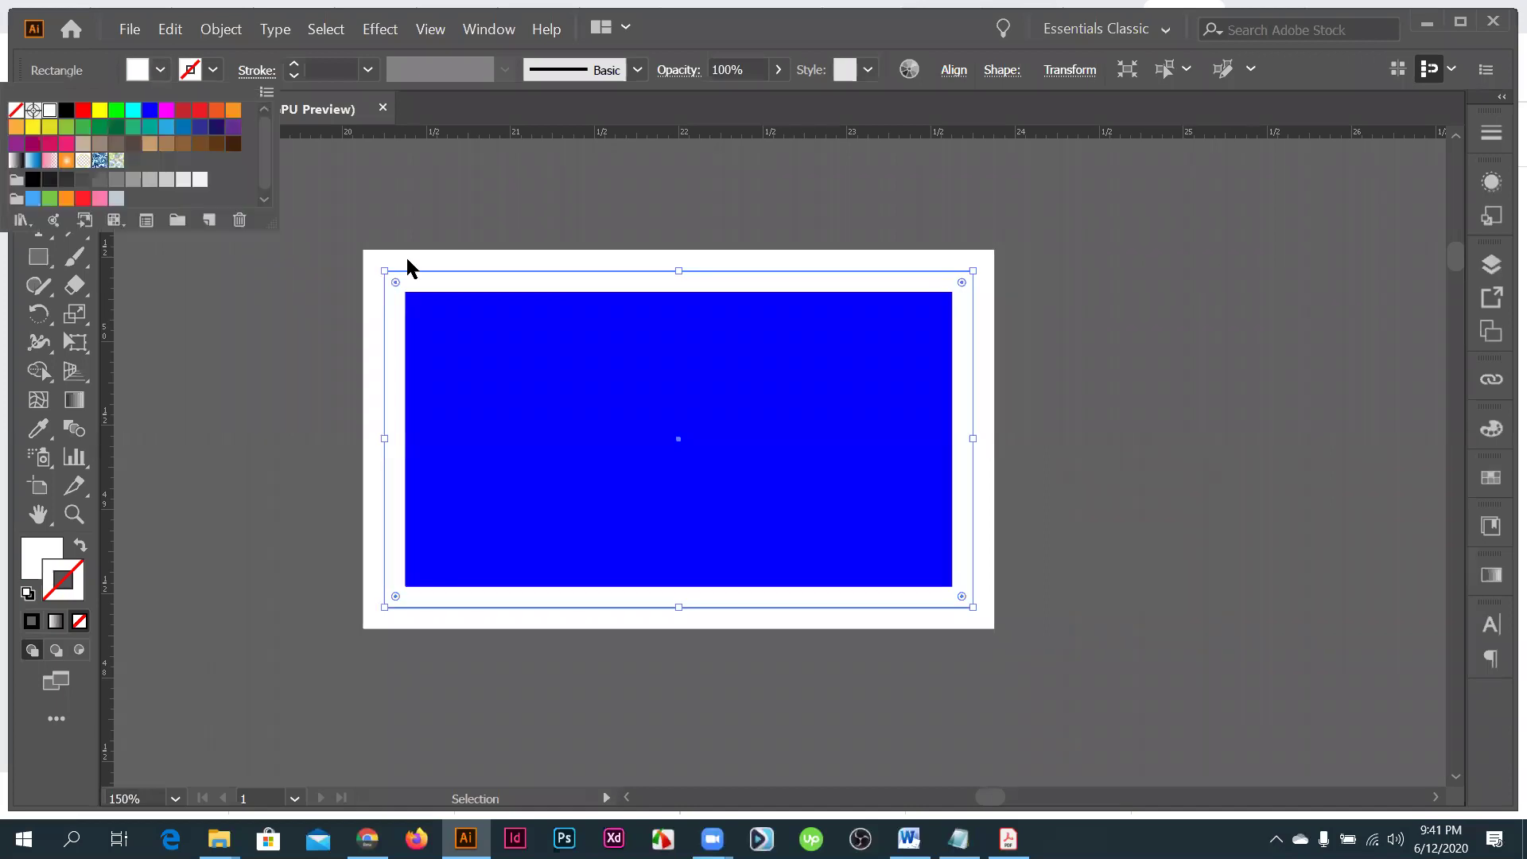
click(408, 260)
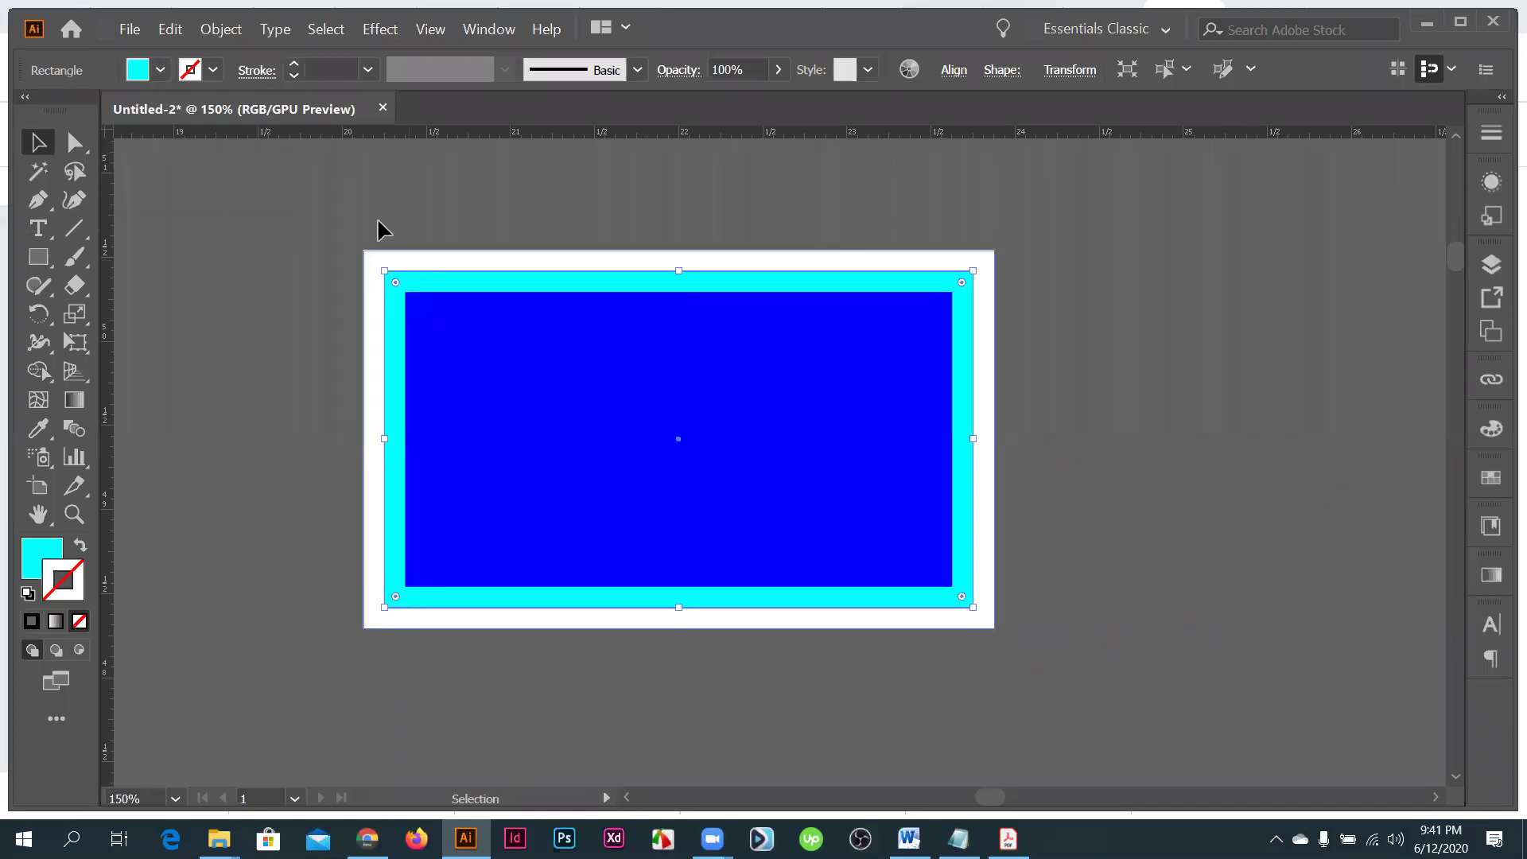
double_click(377, 260)
click(162, 70)
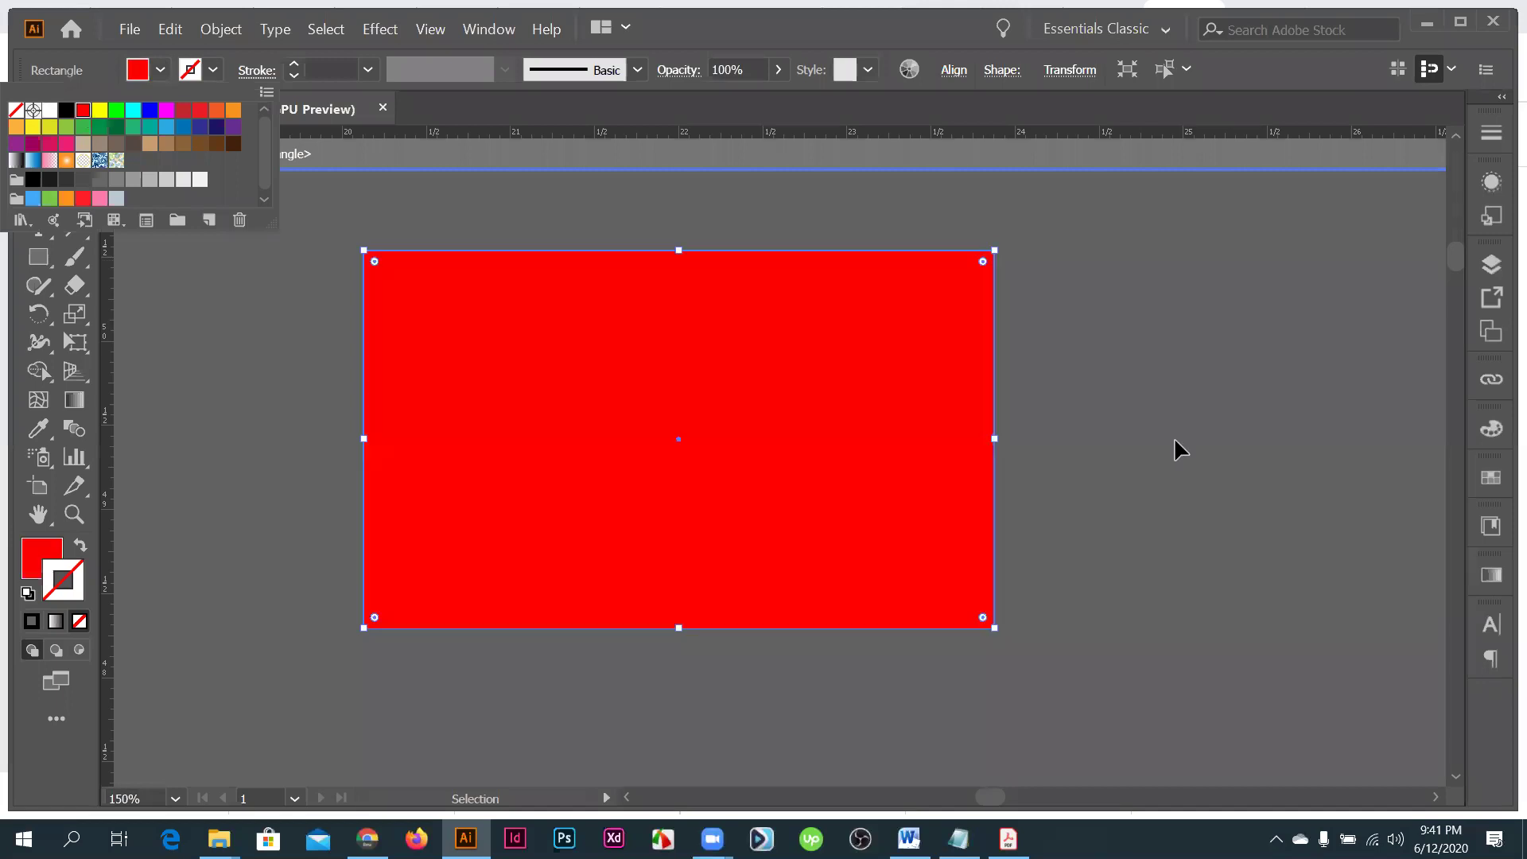
double_click(1139, 423)
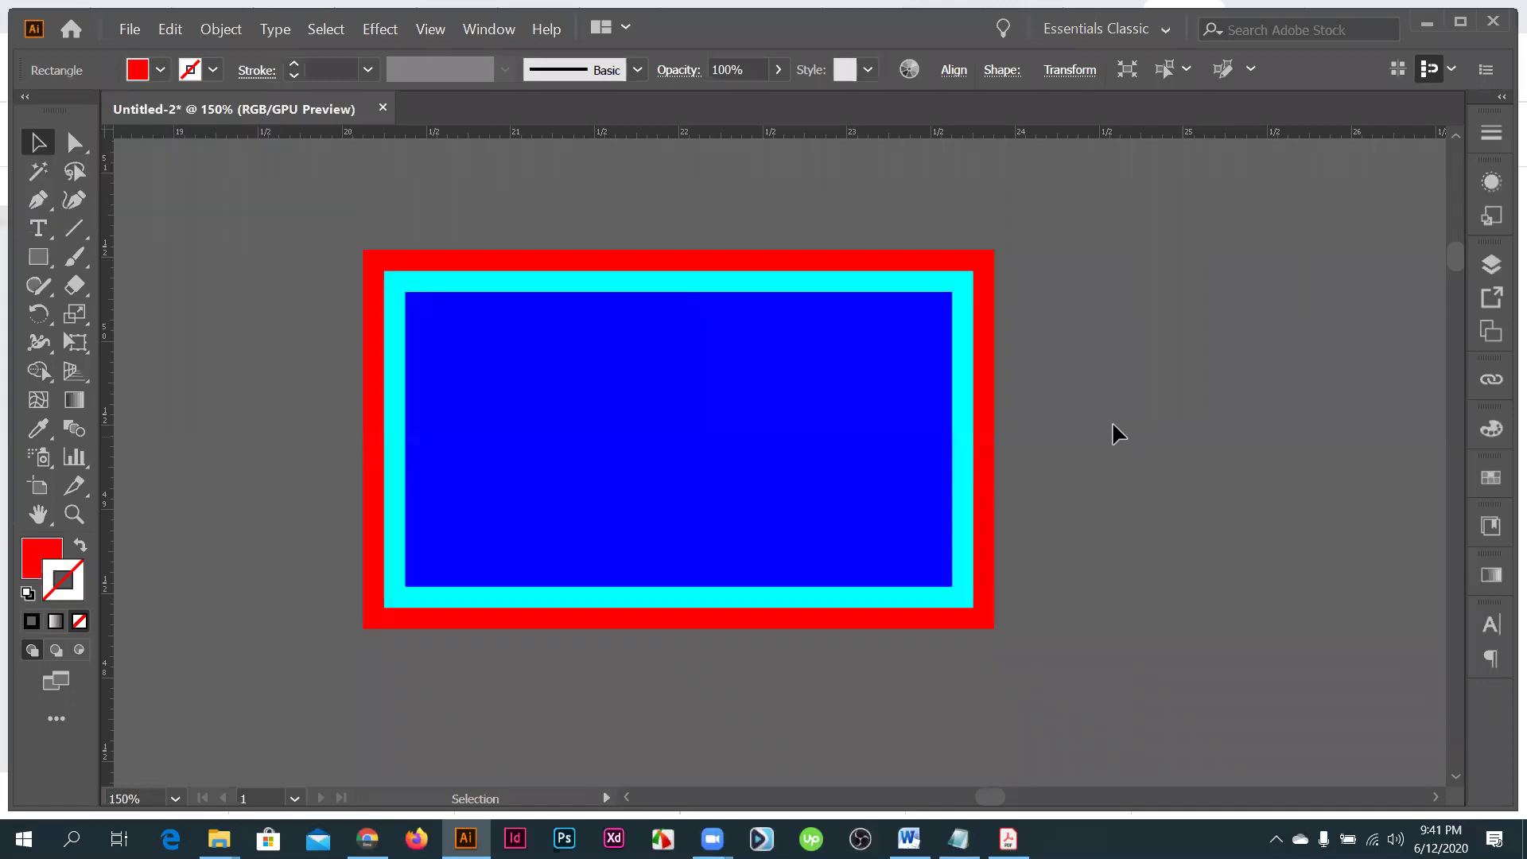
key(ctrl+equal)
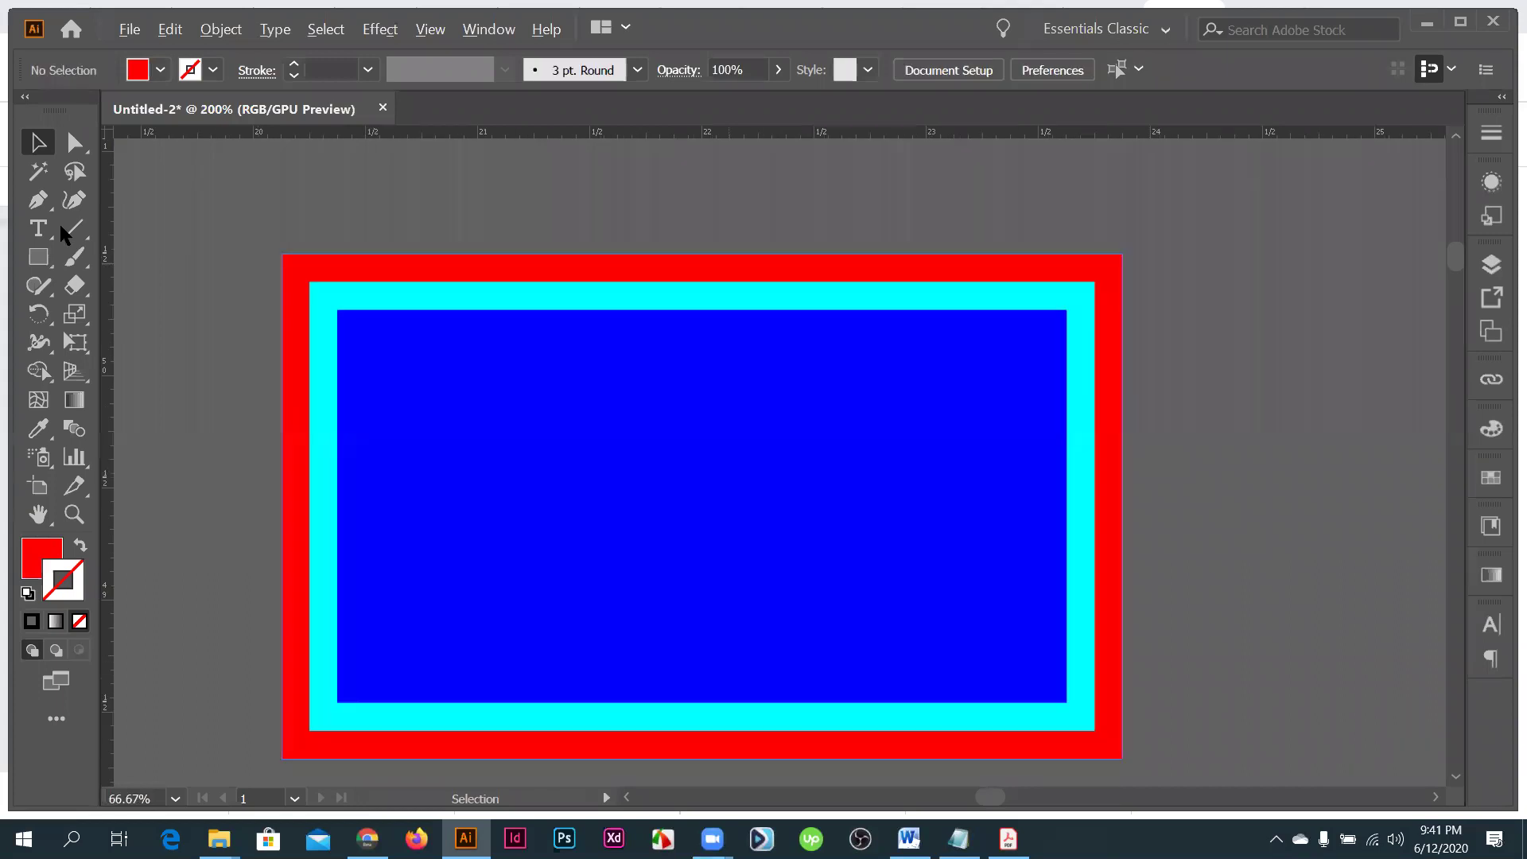
- Draw a red L-shaped callout rising from the bleed rectangle's top edge, stretched to the right
click(38, 201)
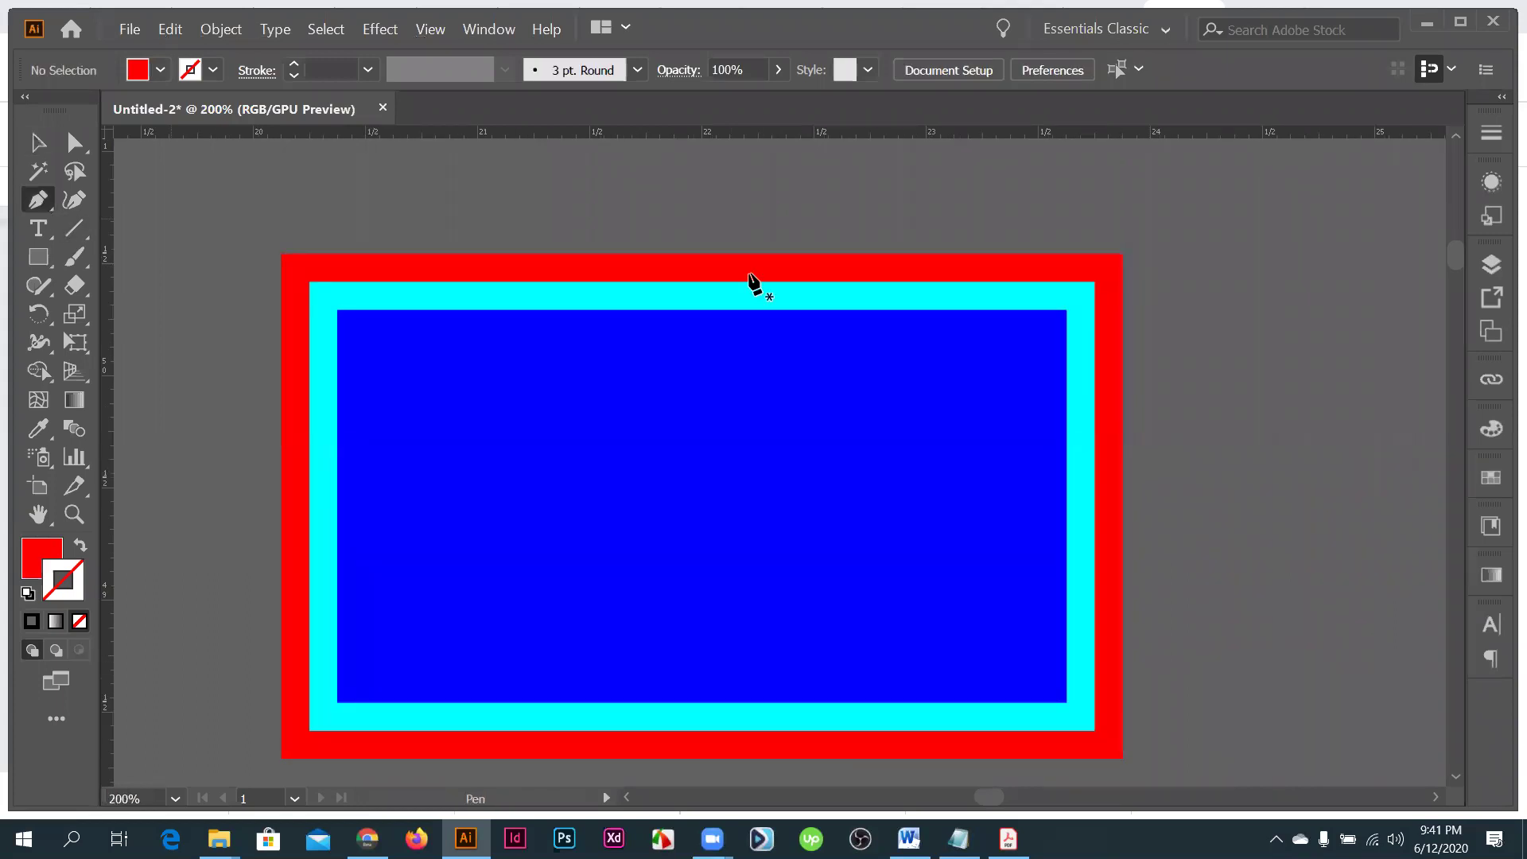
key(ctrl+minus)
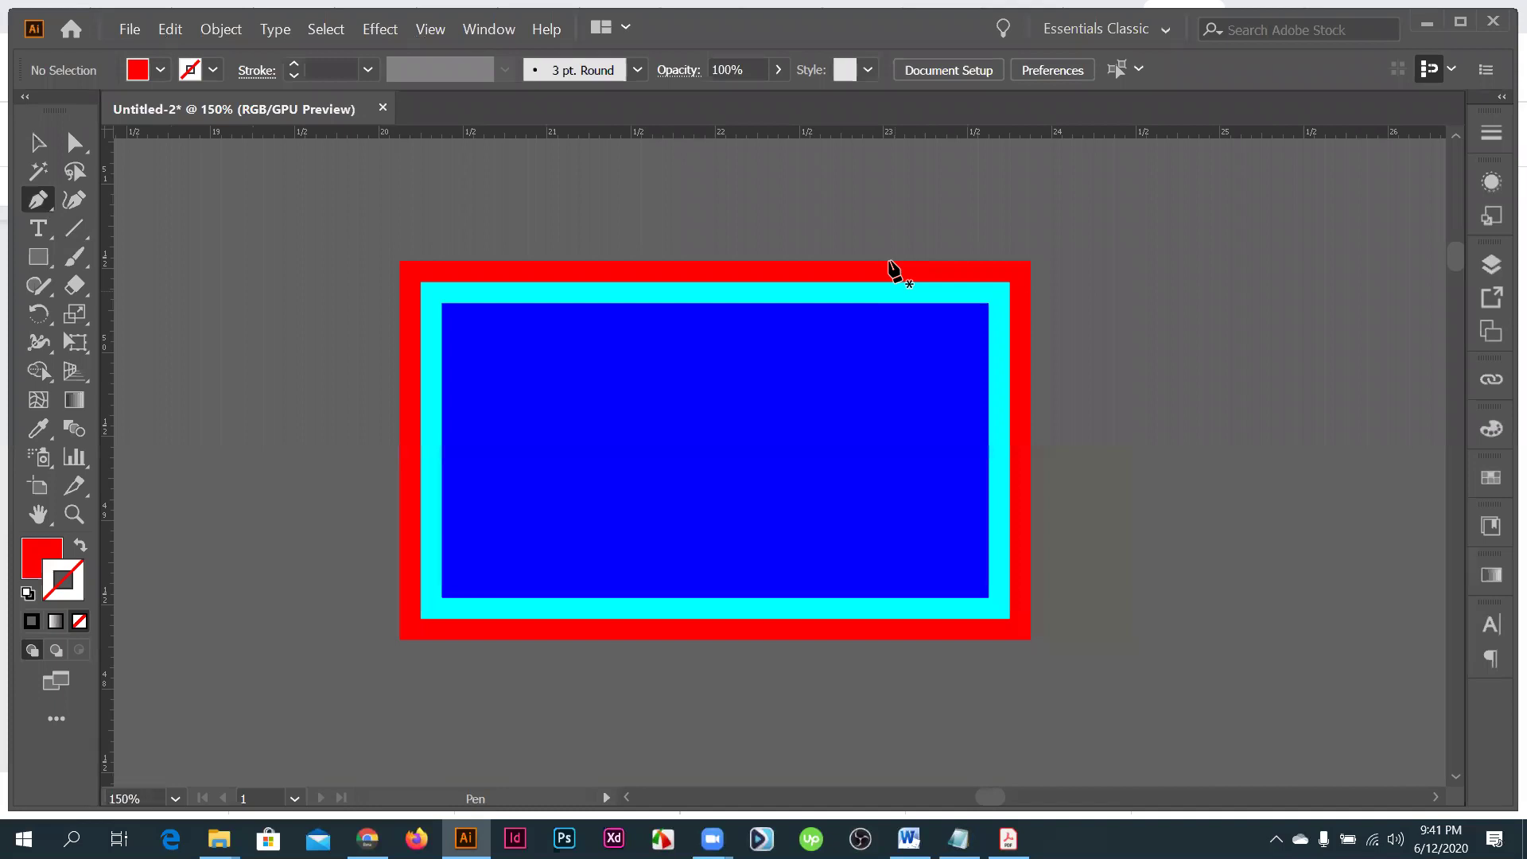
click(890, 267)
scroll(889, 264, up, 1)
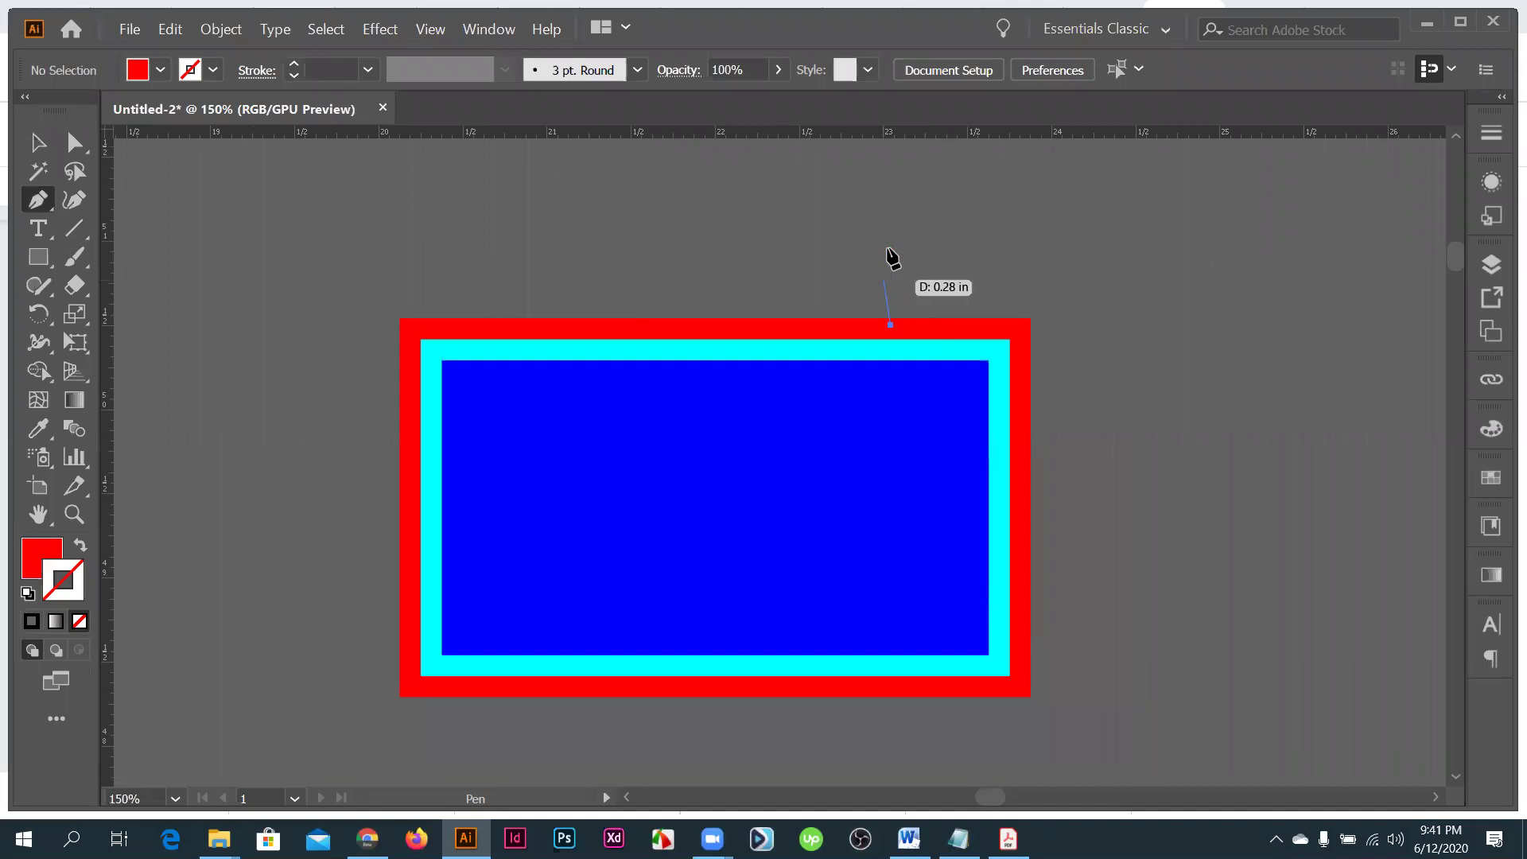
shift+click(991, 246)
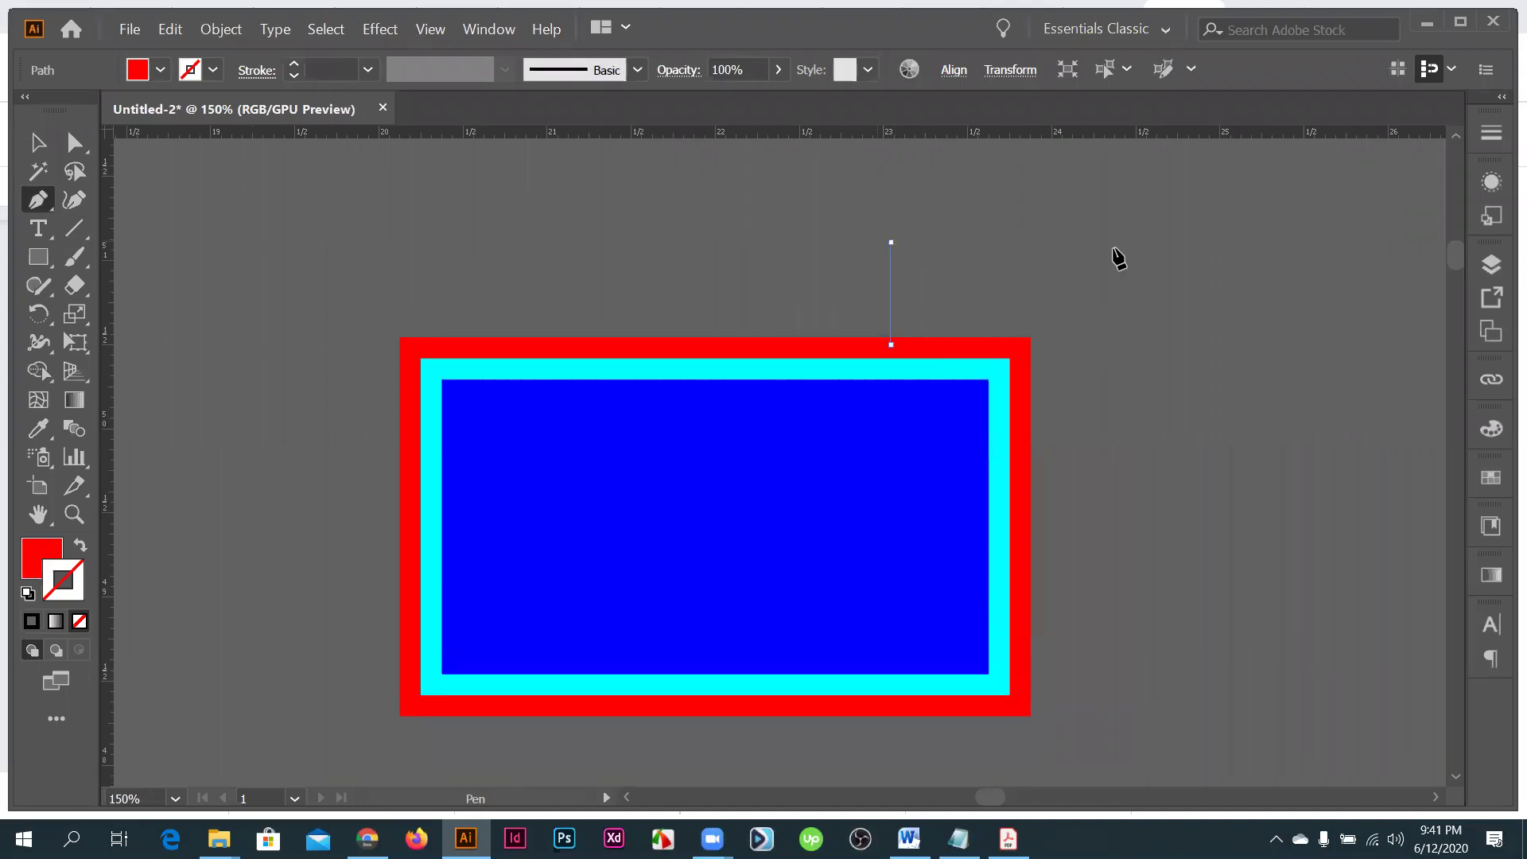
shift+click(1186, 241)
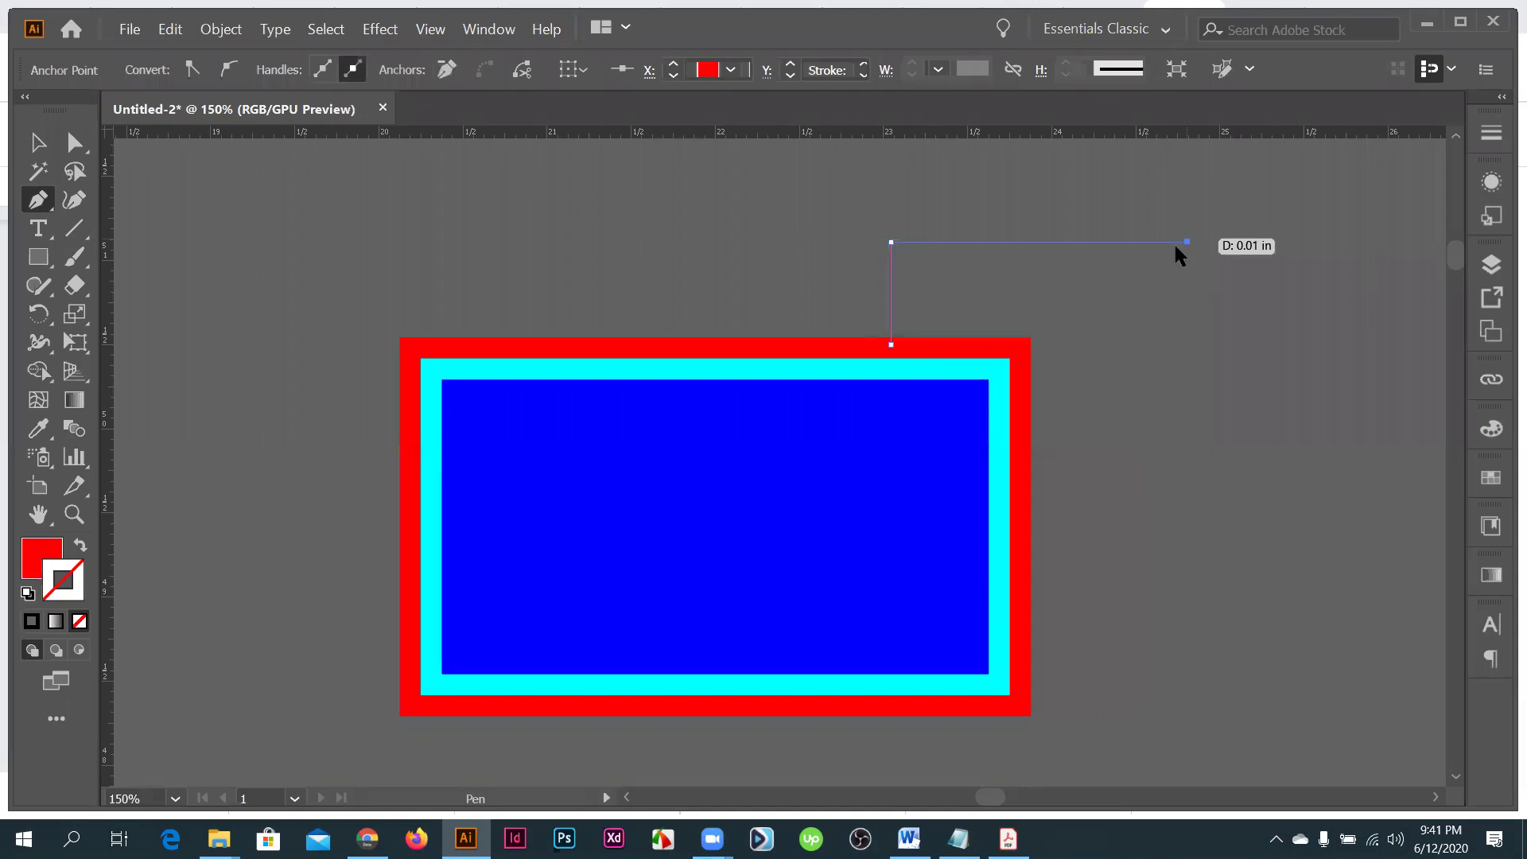
click(80, 544)
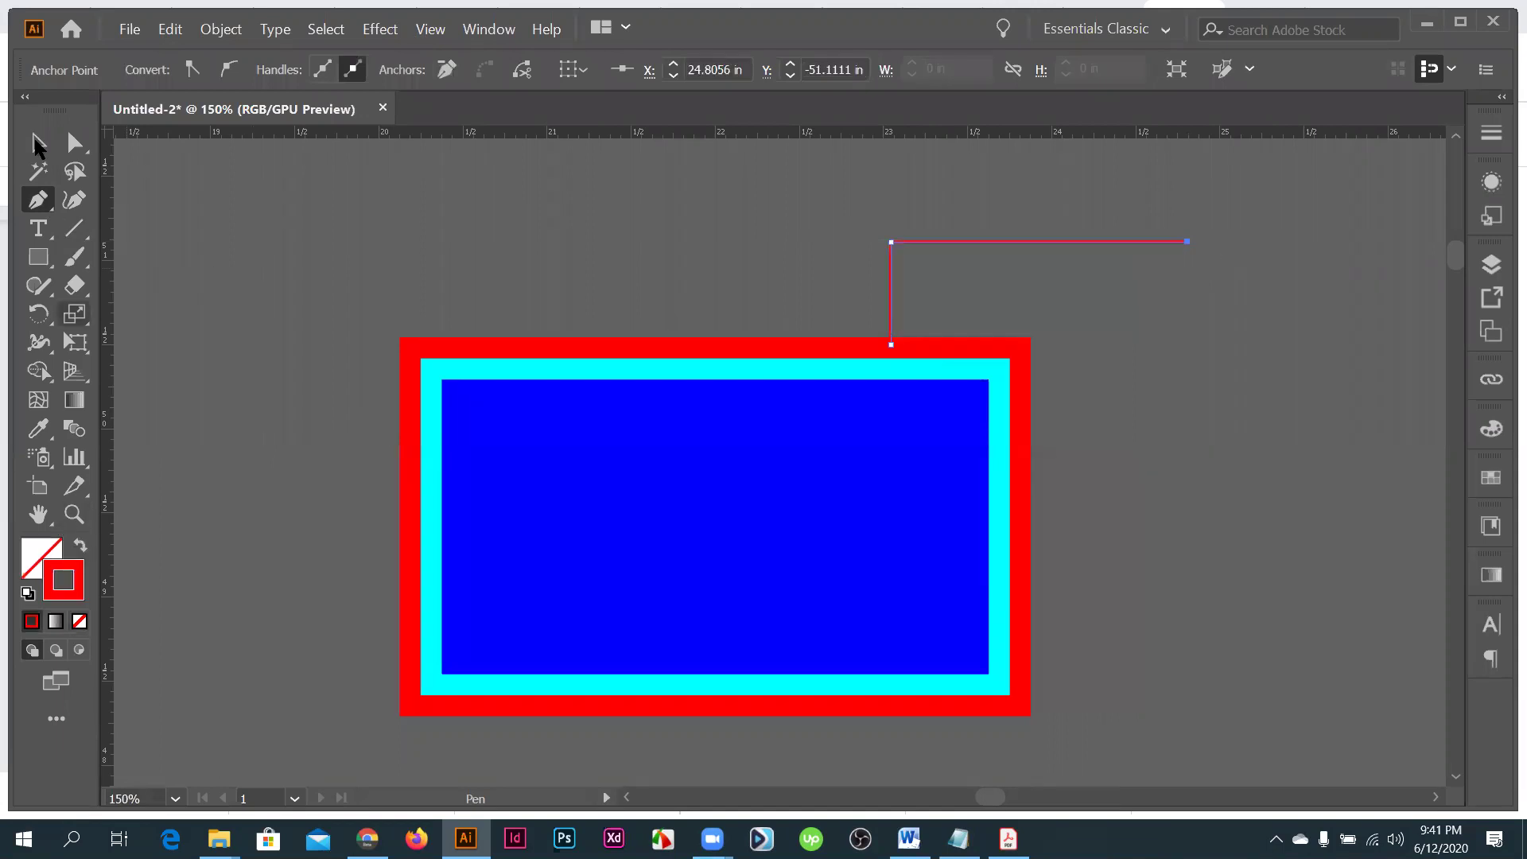
key(v)
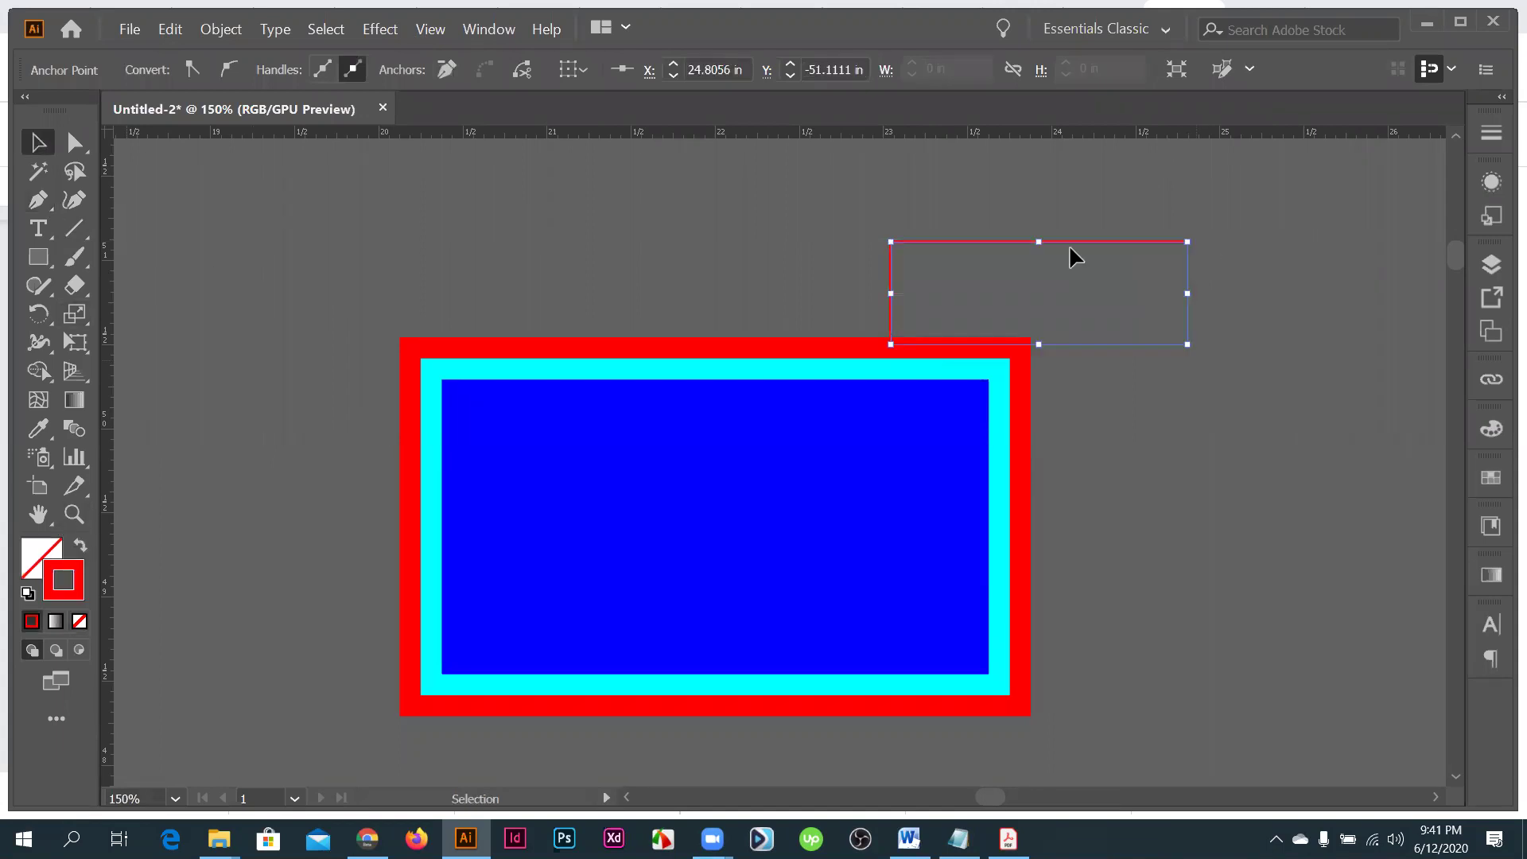
drag(1190, 293, 1310, 294)
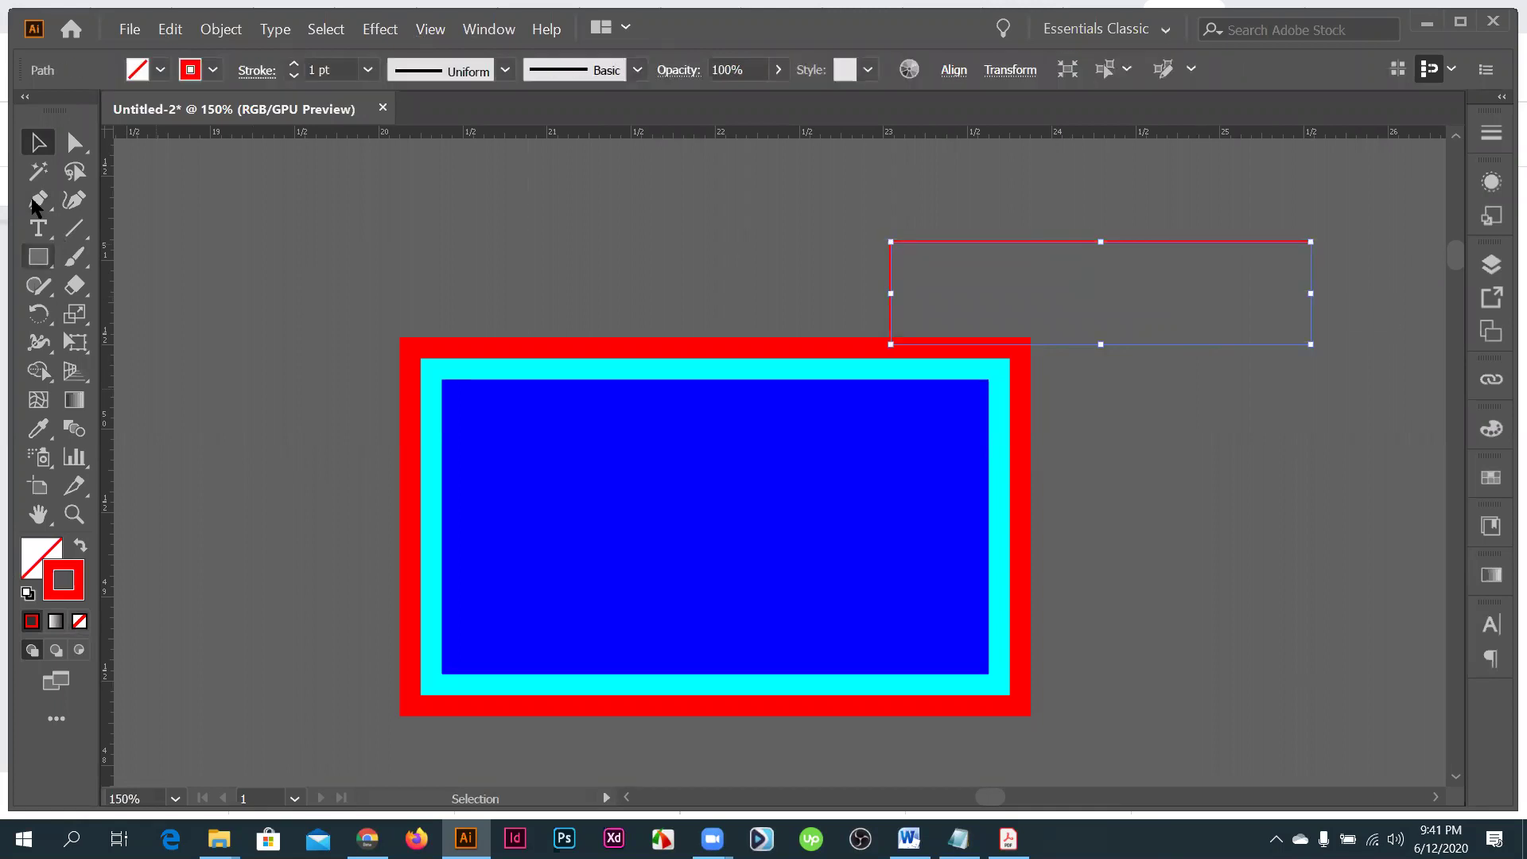
- Draw a second callout from the trim rectangle and color it cyan
key(p)
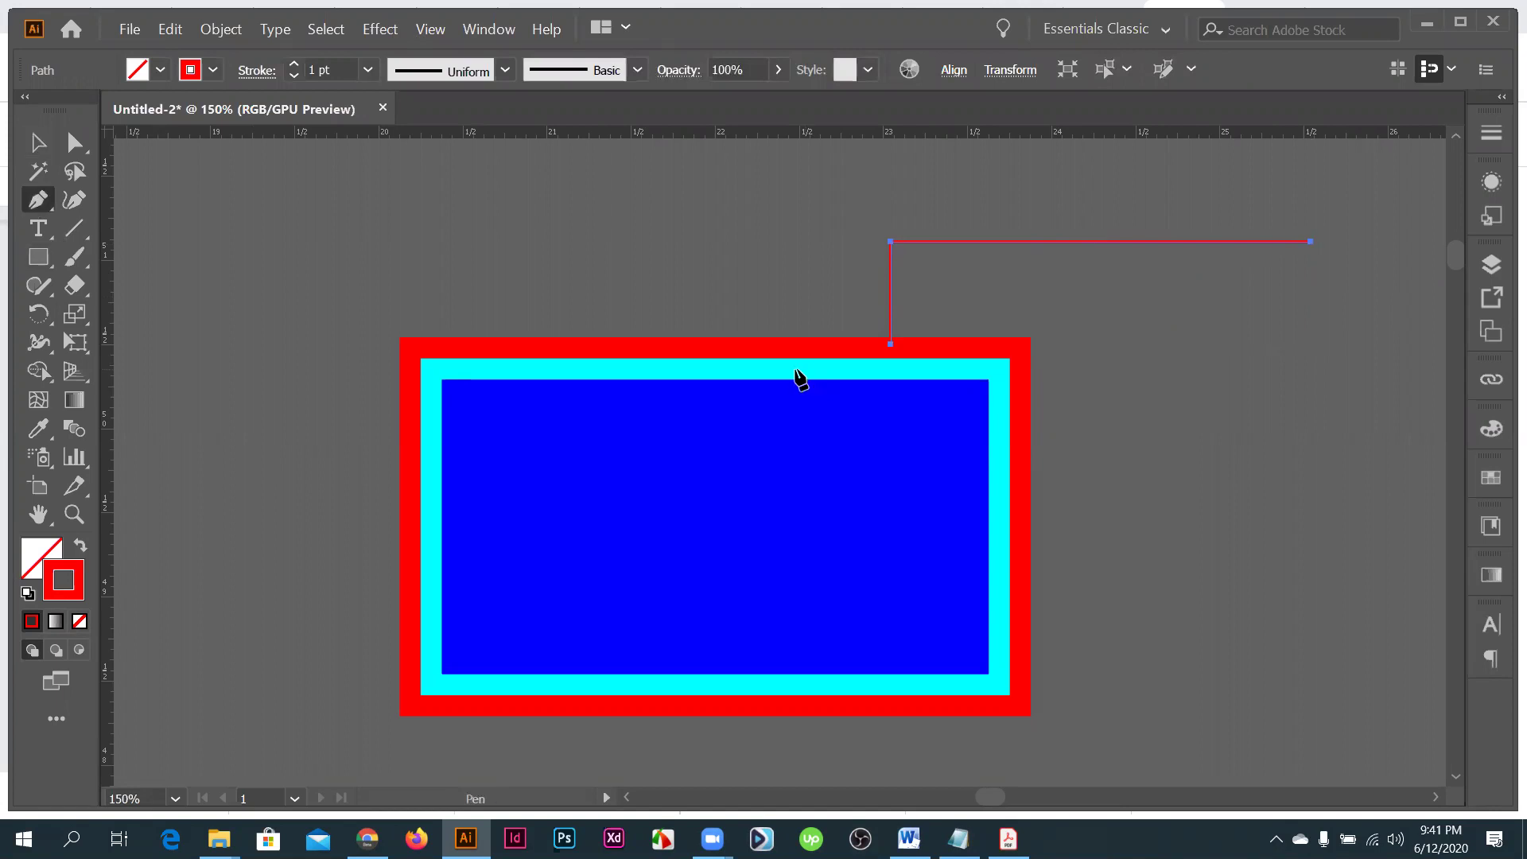
click(801, 364)
scroll(812, 255, up, 2)
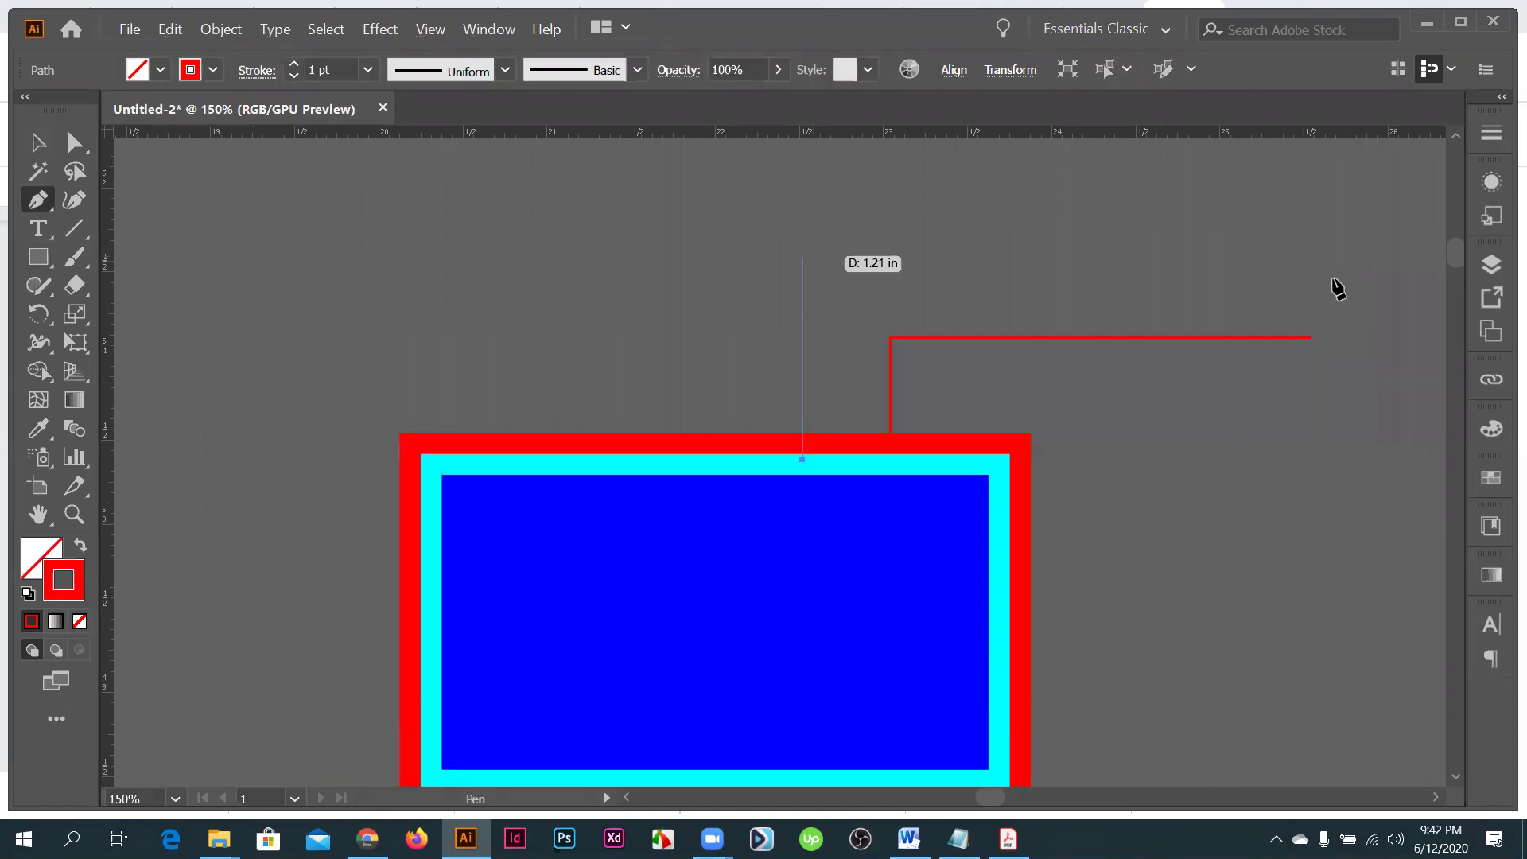
click(1309, 258)
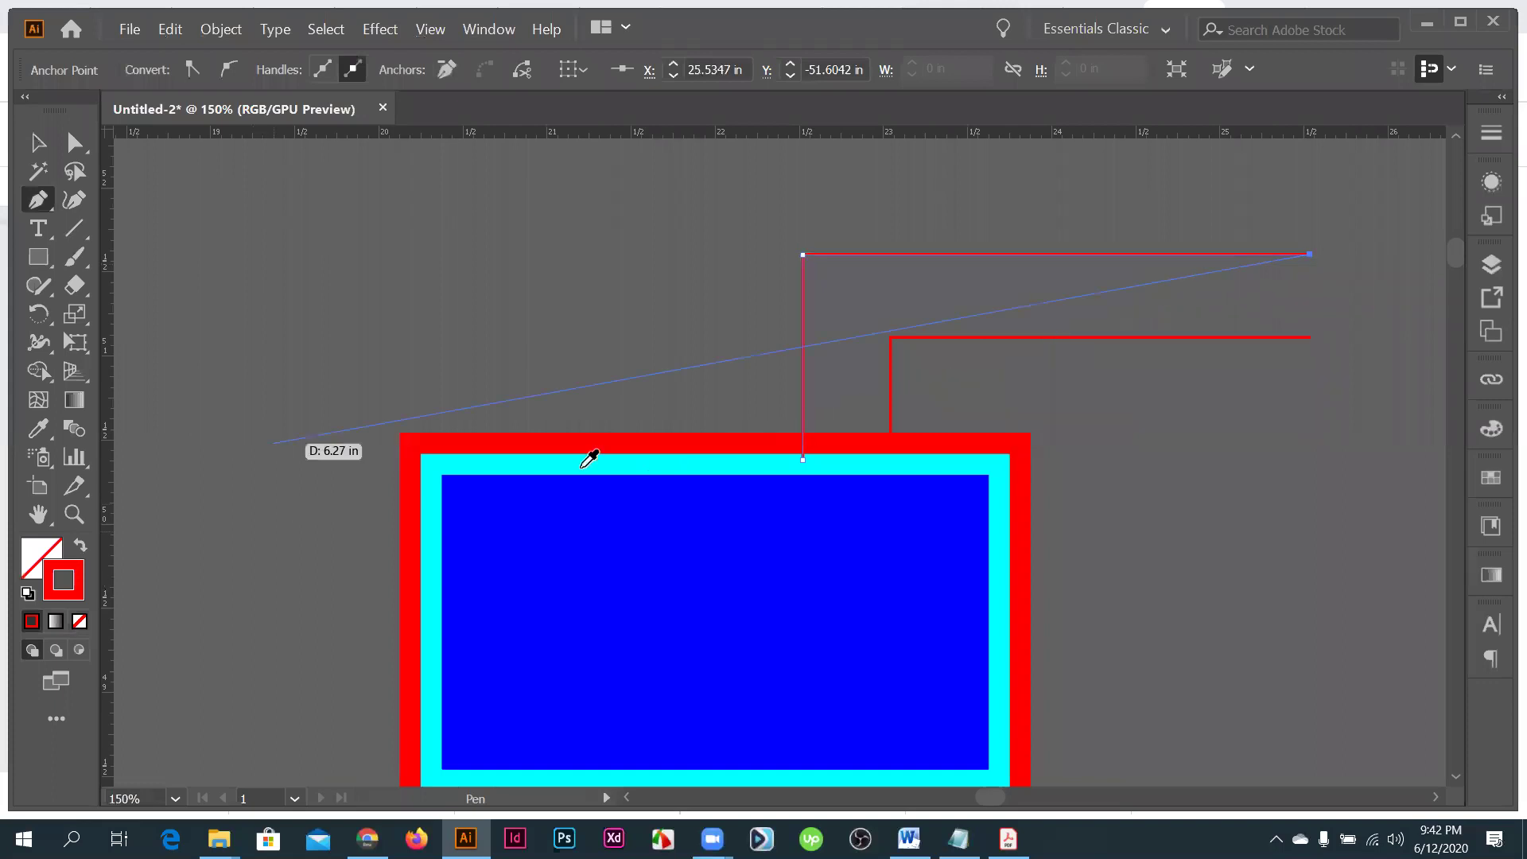
click(581, 468)
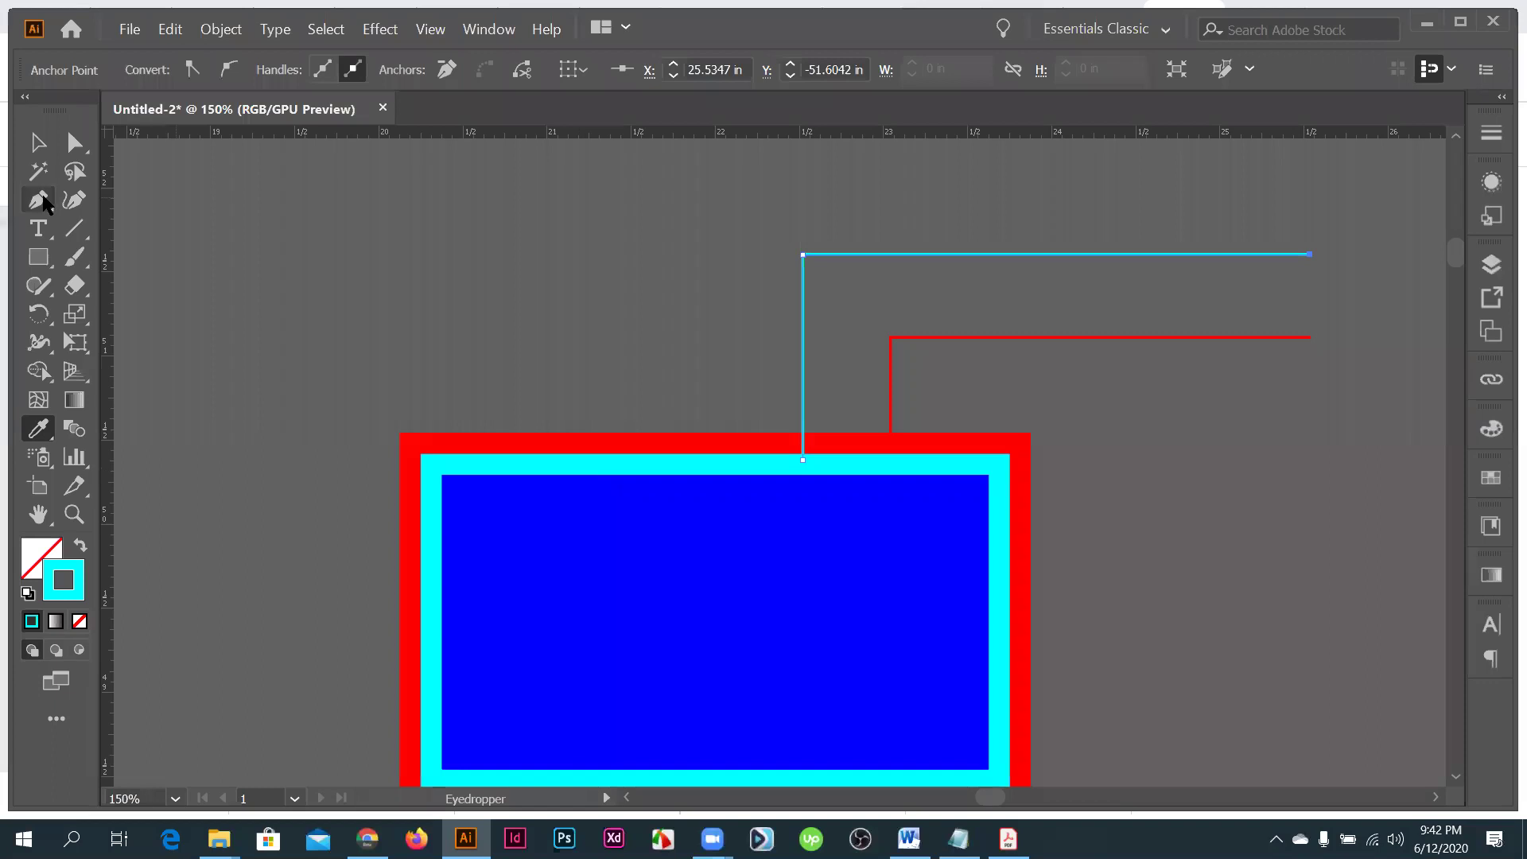
- Draw a blue callout from the safe rectangle, zoom out, and view the business card guide
key(p)
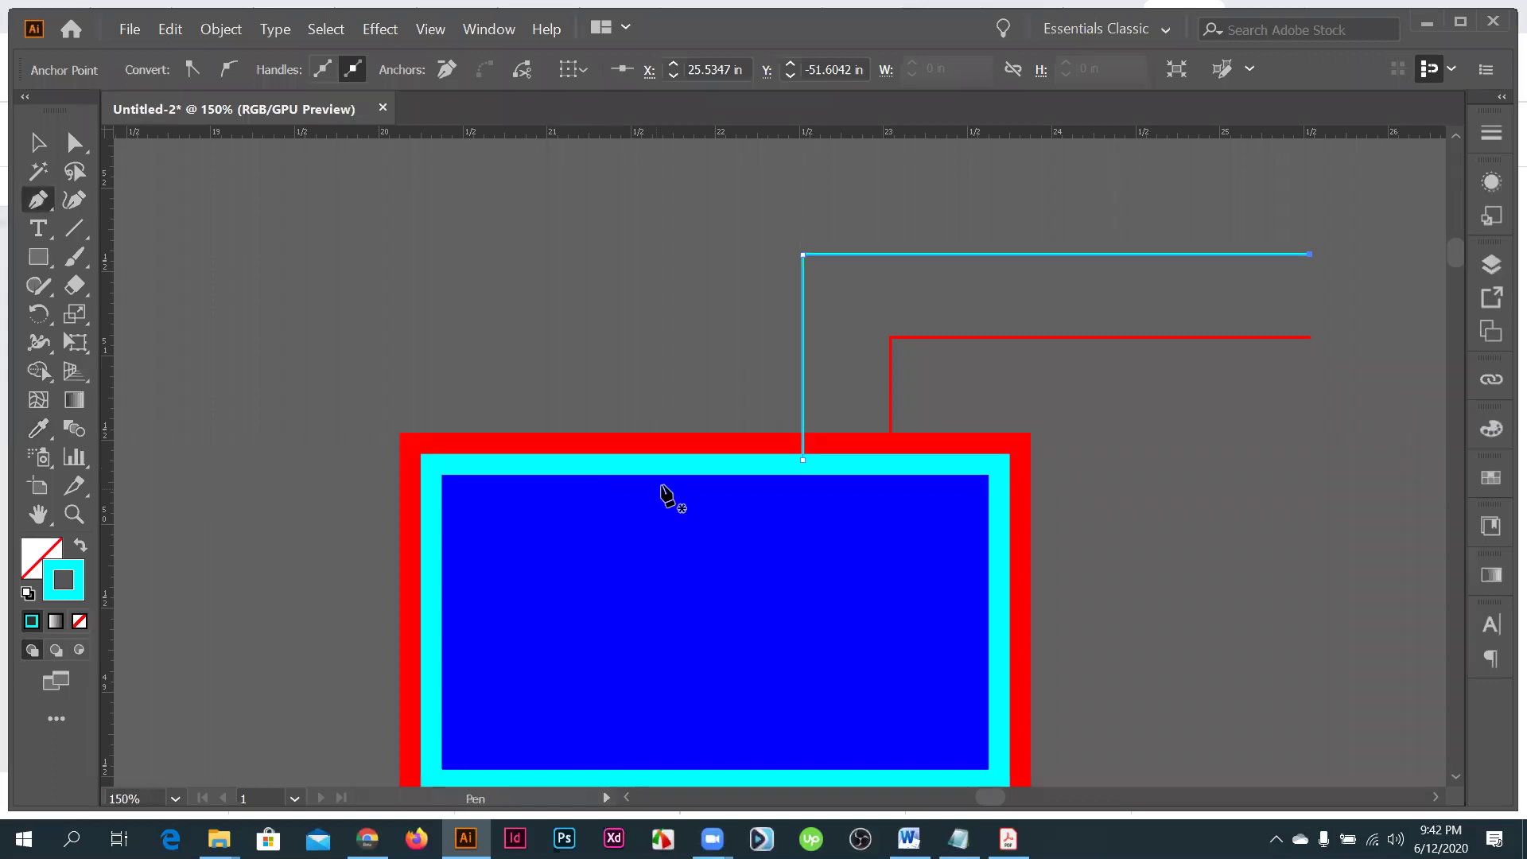
click(654, 482)
scroll(681, 273, up, 2)
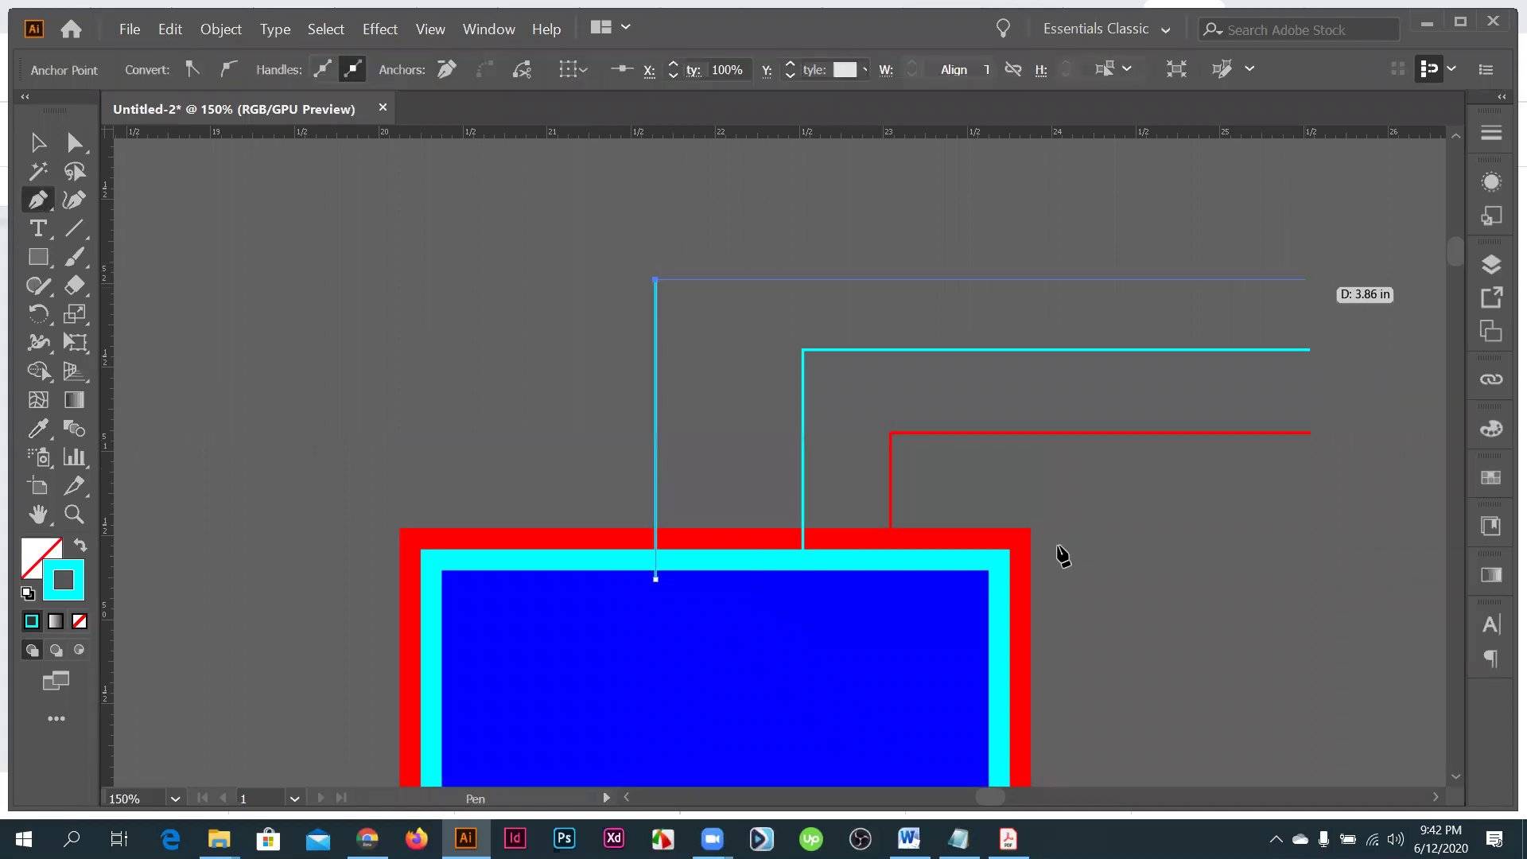
key(i)
click(617, 619)
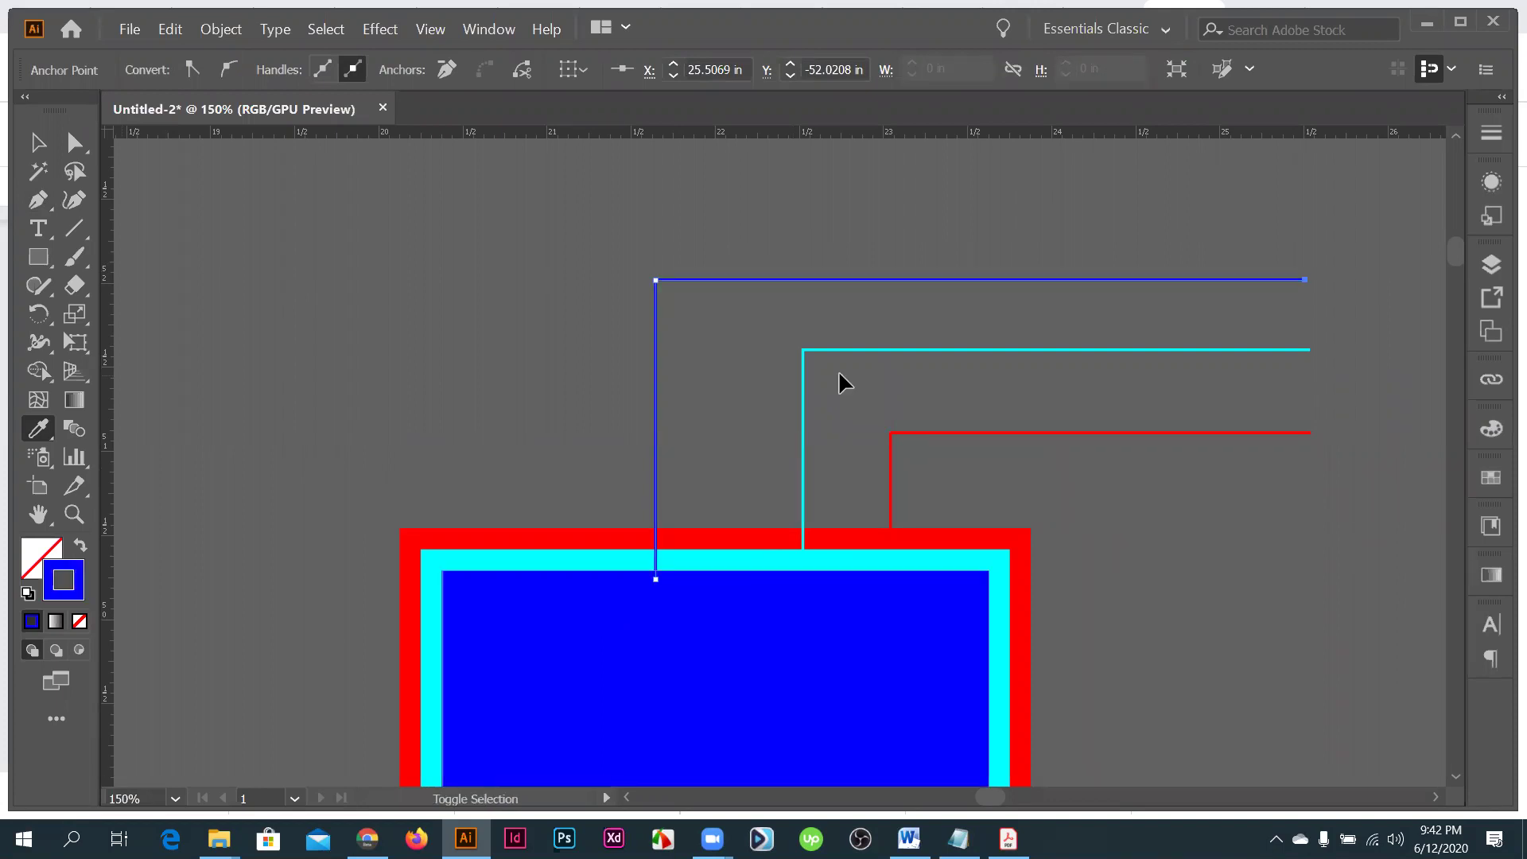
key(ctrl+minus)
key(ctrl+minus)
key(v)
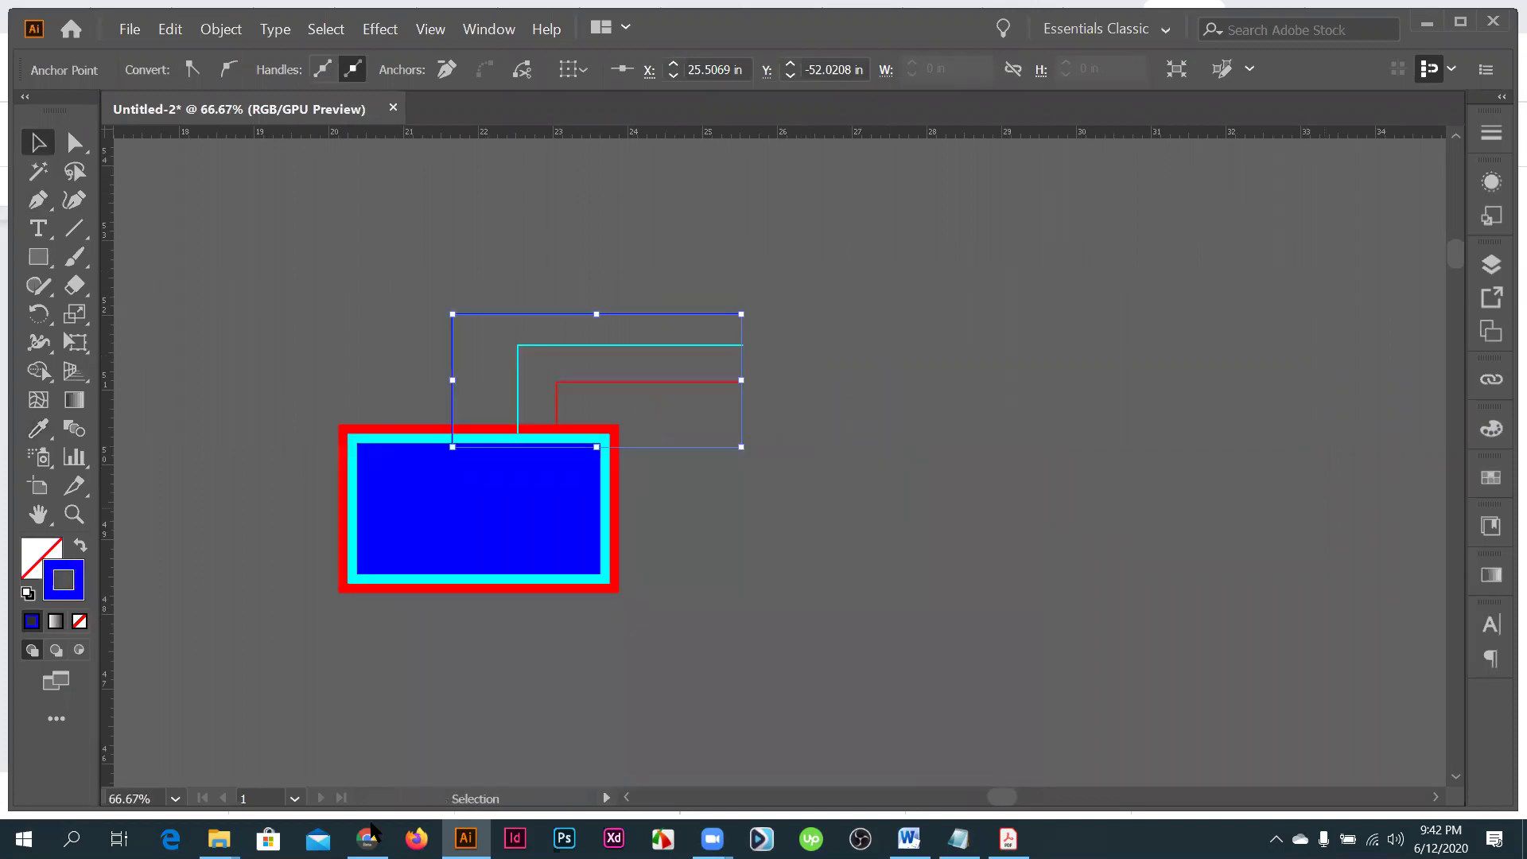
click(869, 403)
scroll(869, 403, up, 1)
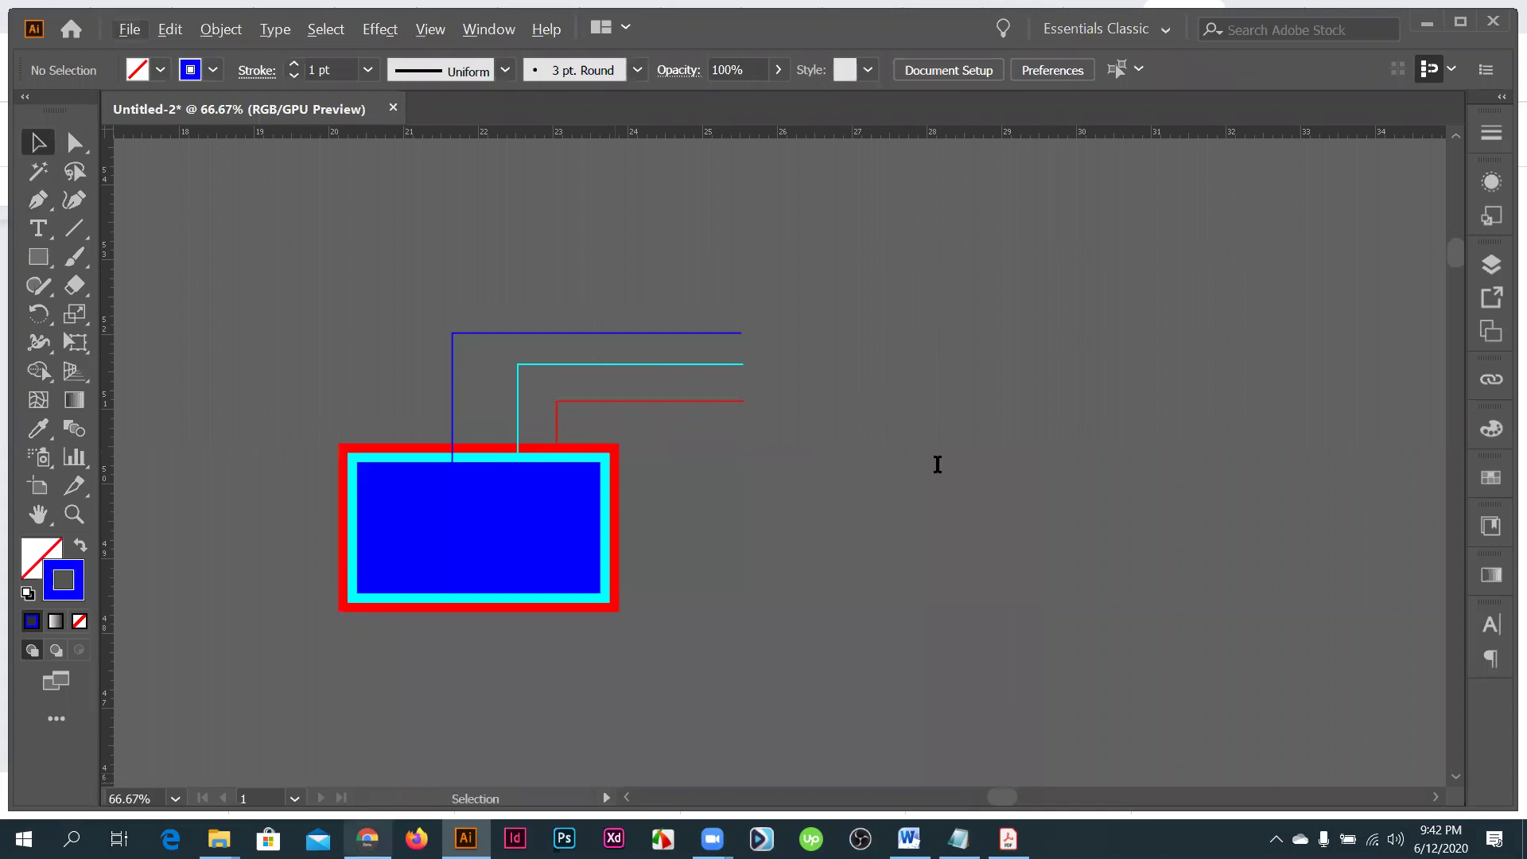
key(alt+Tab)
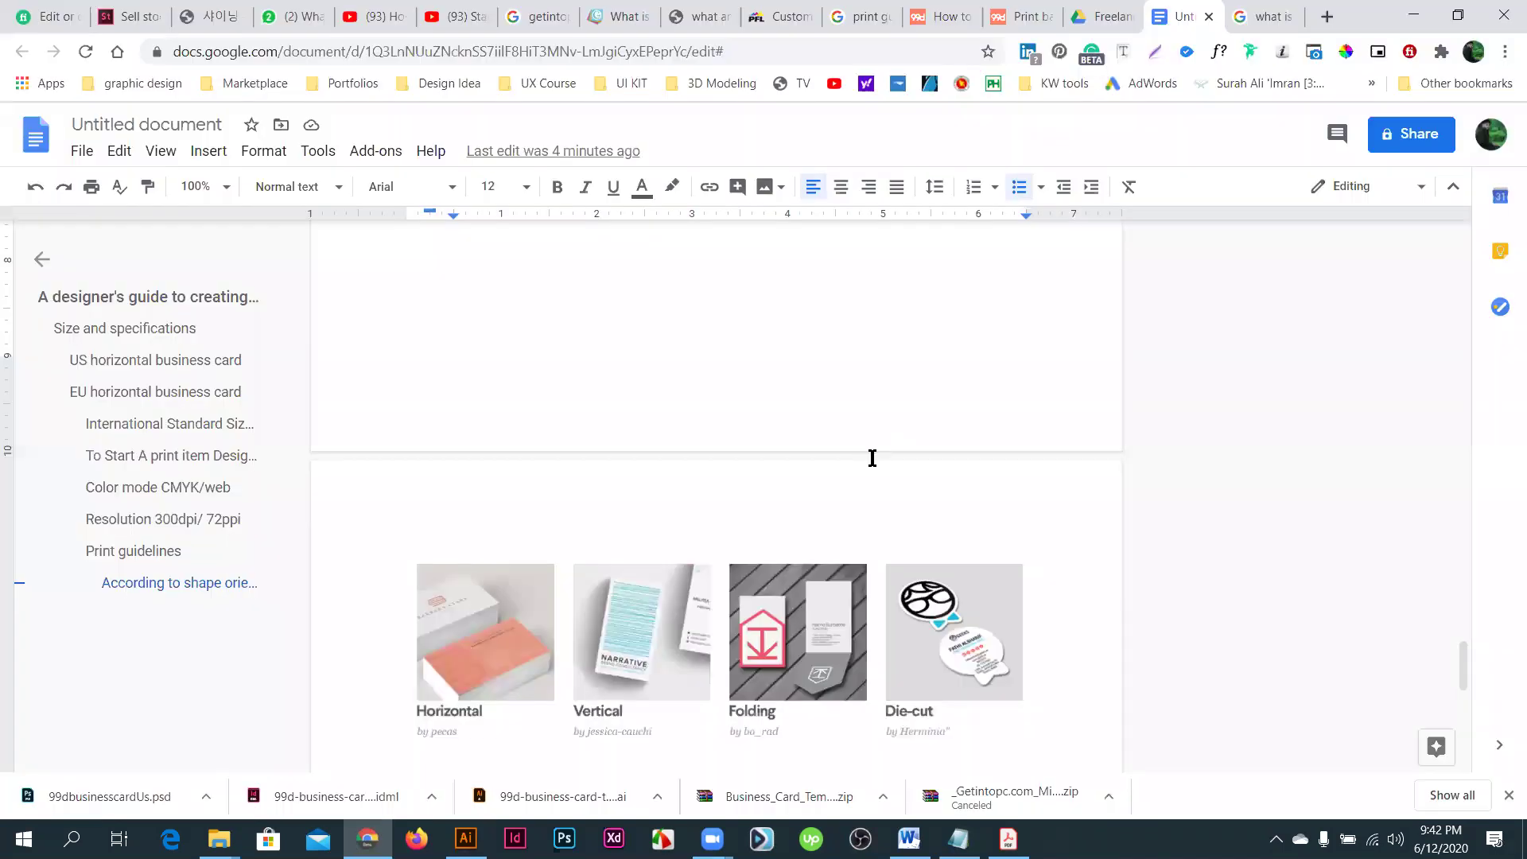
scroll(873, 447, up, 10)
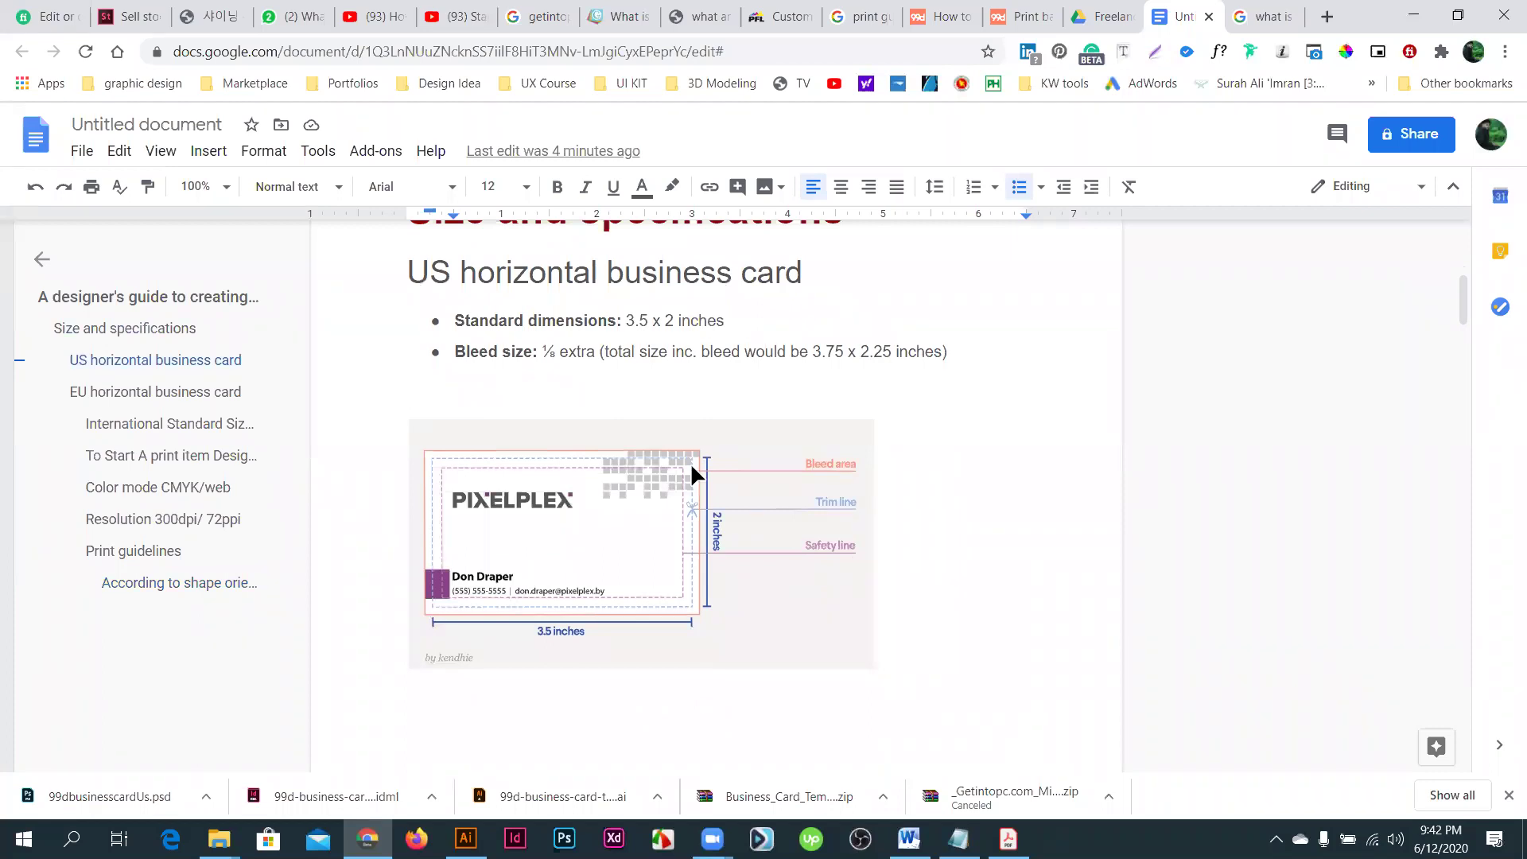
- Place a 'Trip mark' text label beside the callout lines
key(alt+Tab)
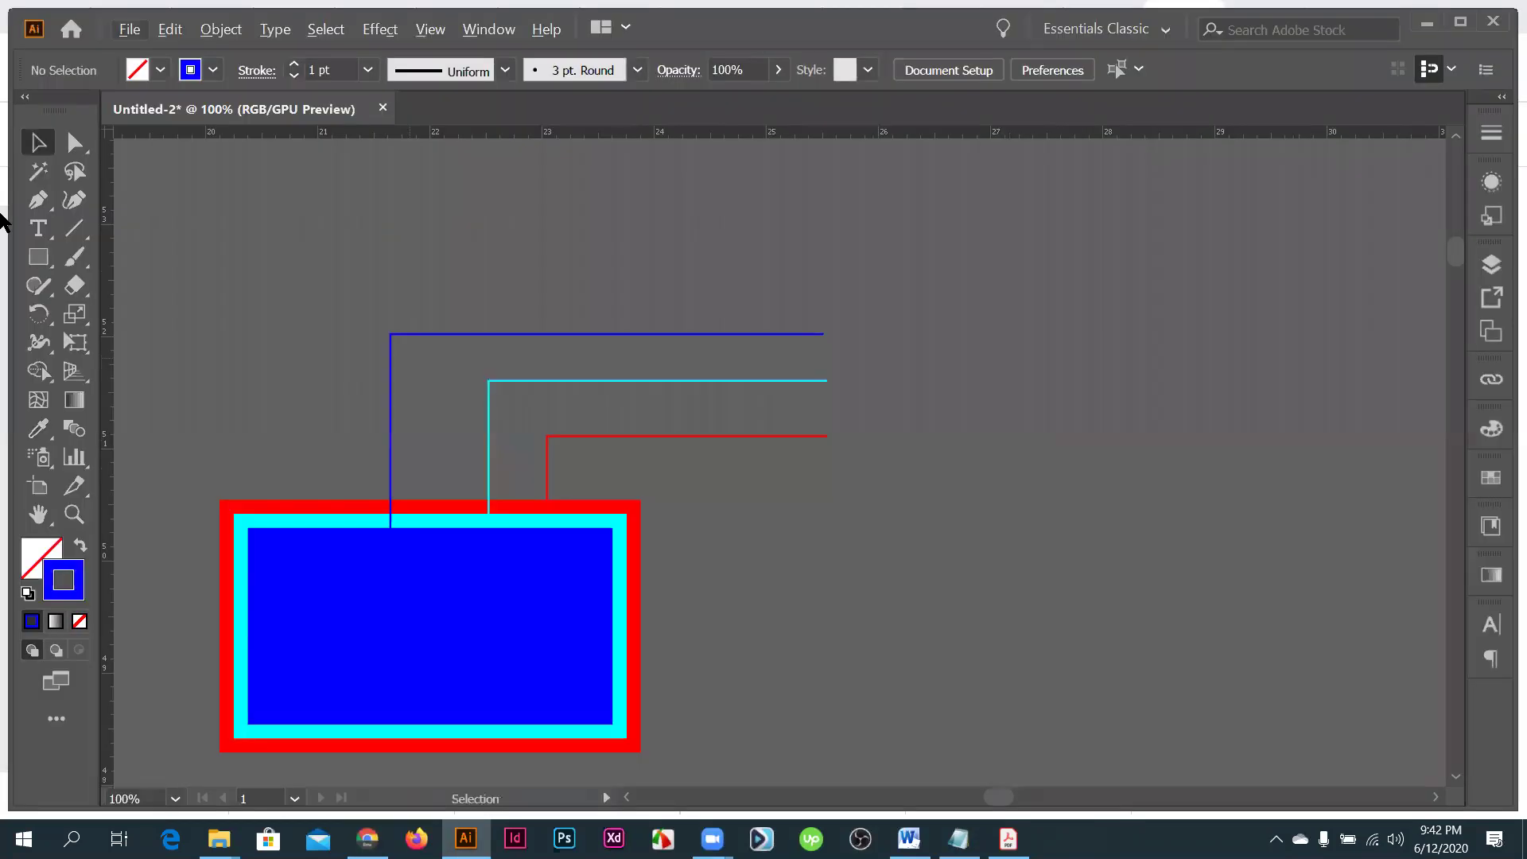
click(43, 236)
scroll(888, 439, up, 2)
drag(888, 442, 888, 443)
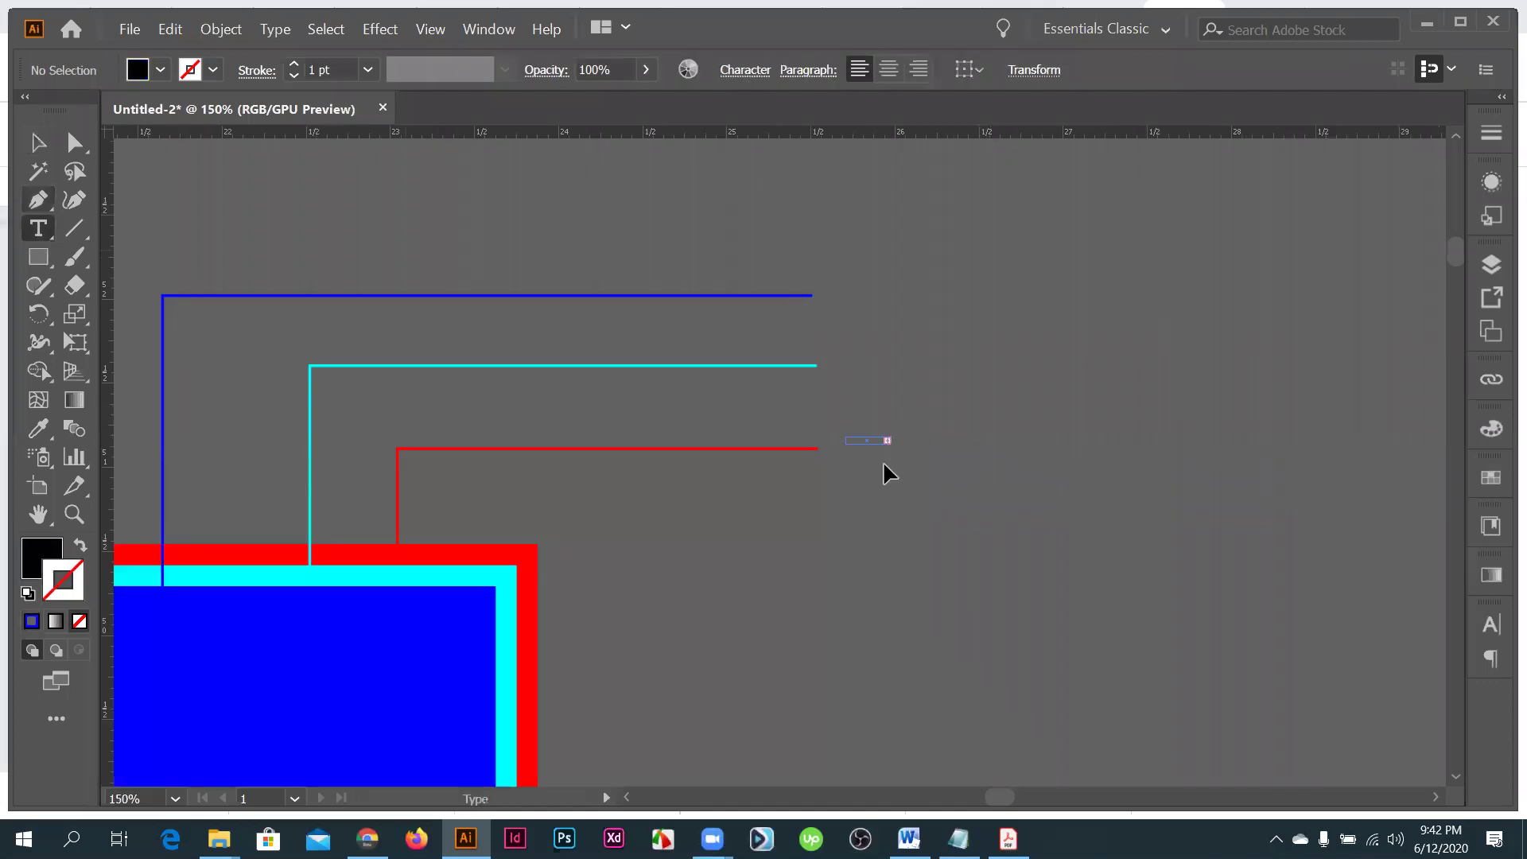
key(Escape)
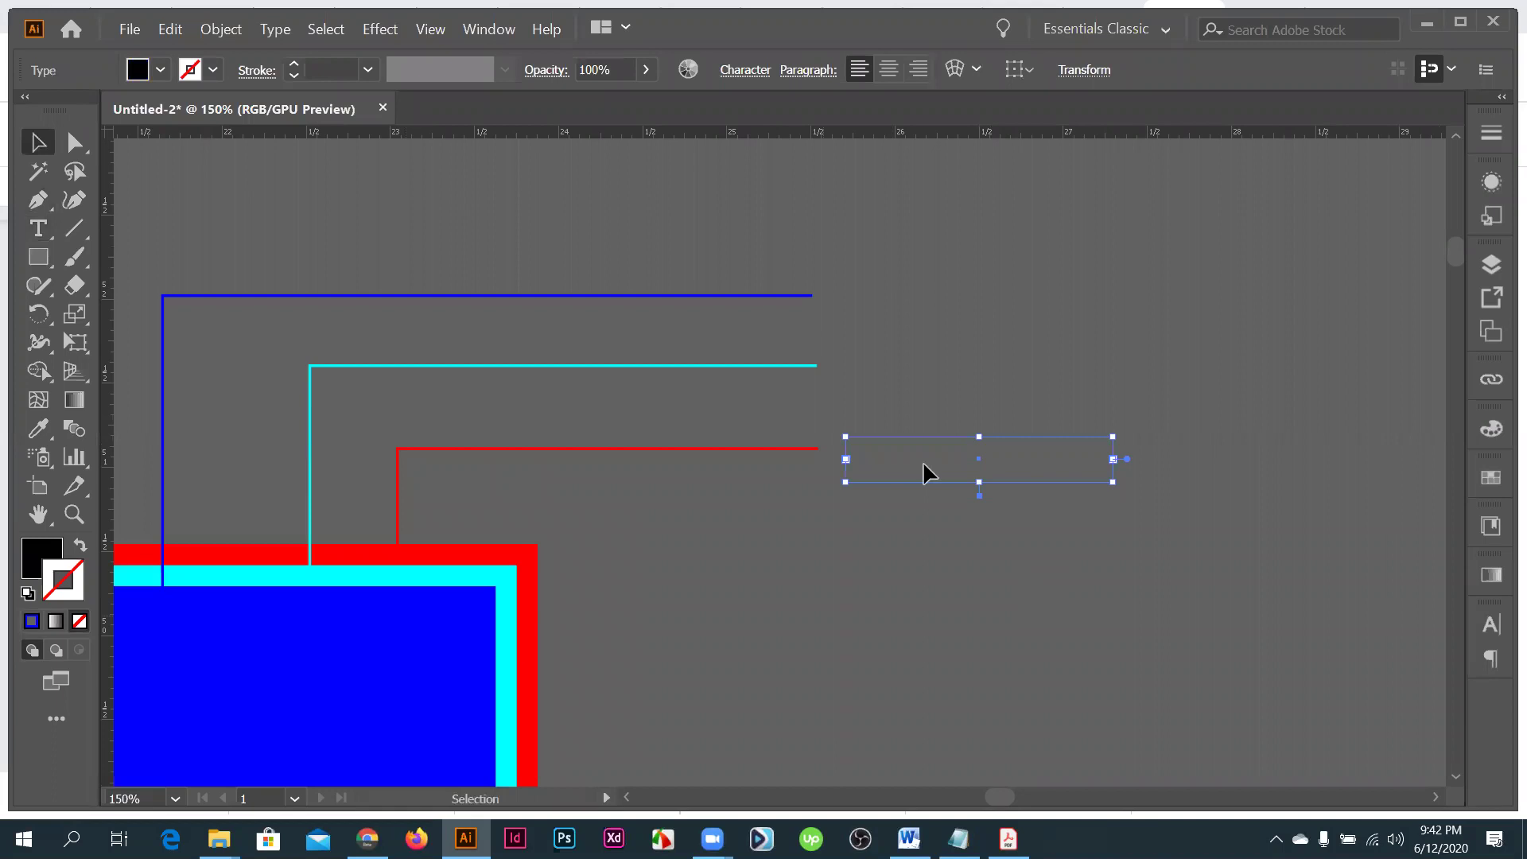
click(922, 458)
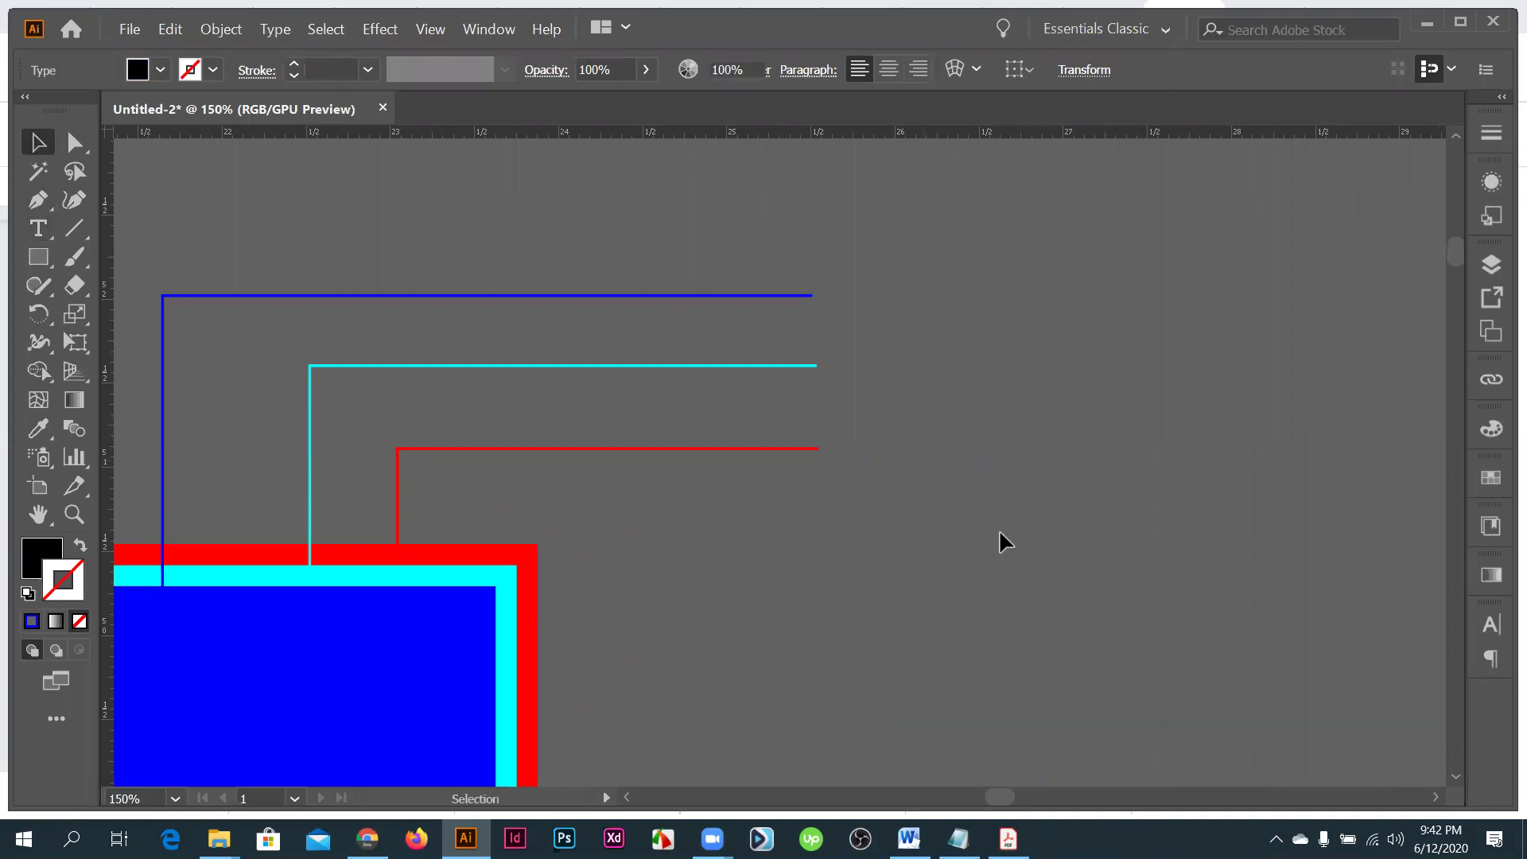
key(ctrl+z)
key(ctrl+z)
click(887, 450)
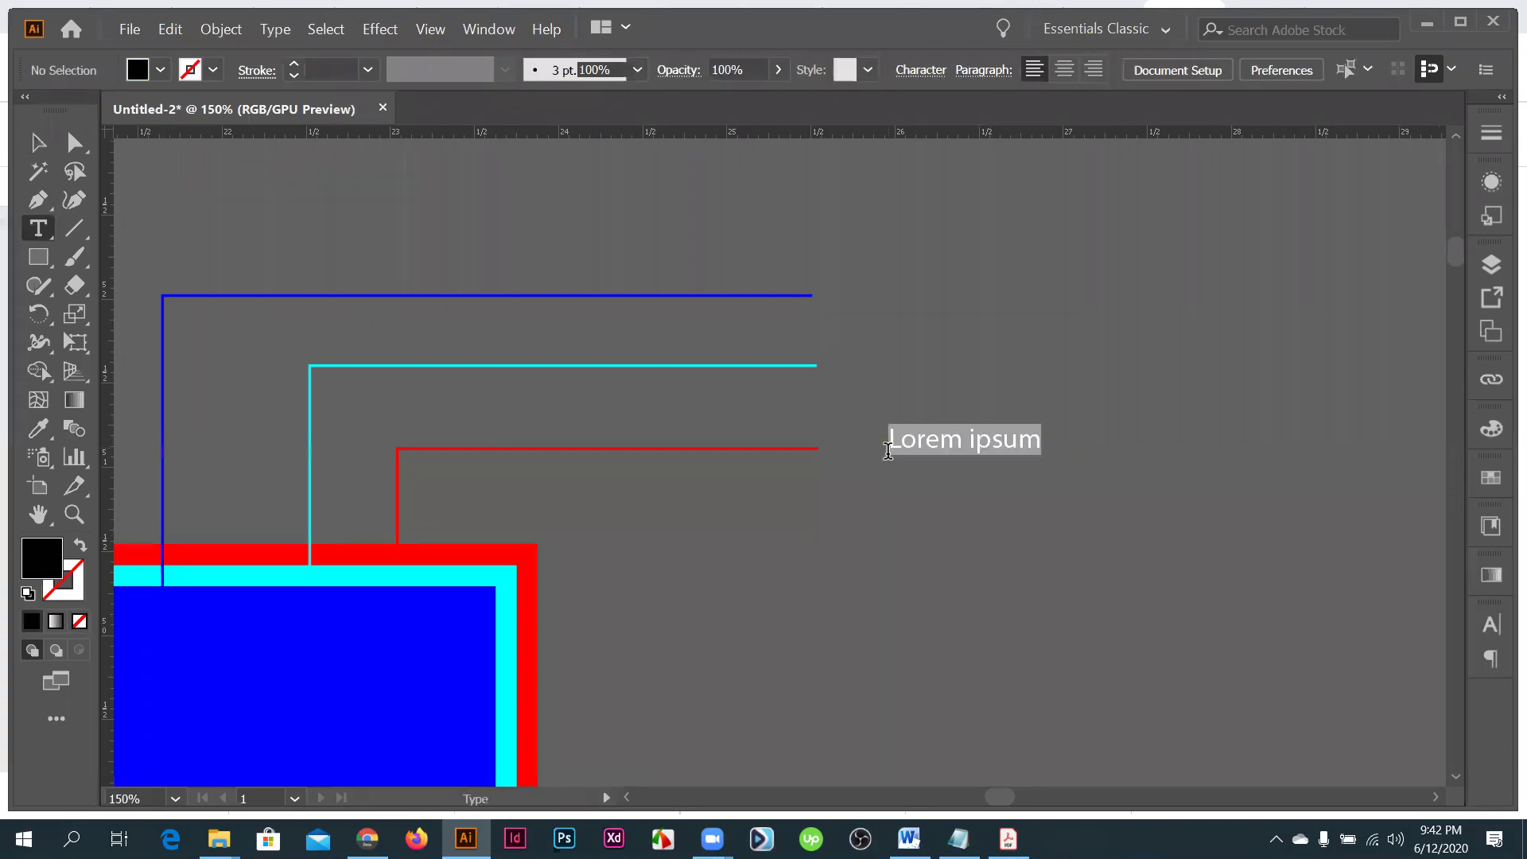
key(BackSpace)
text(Trip)
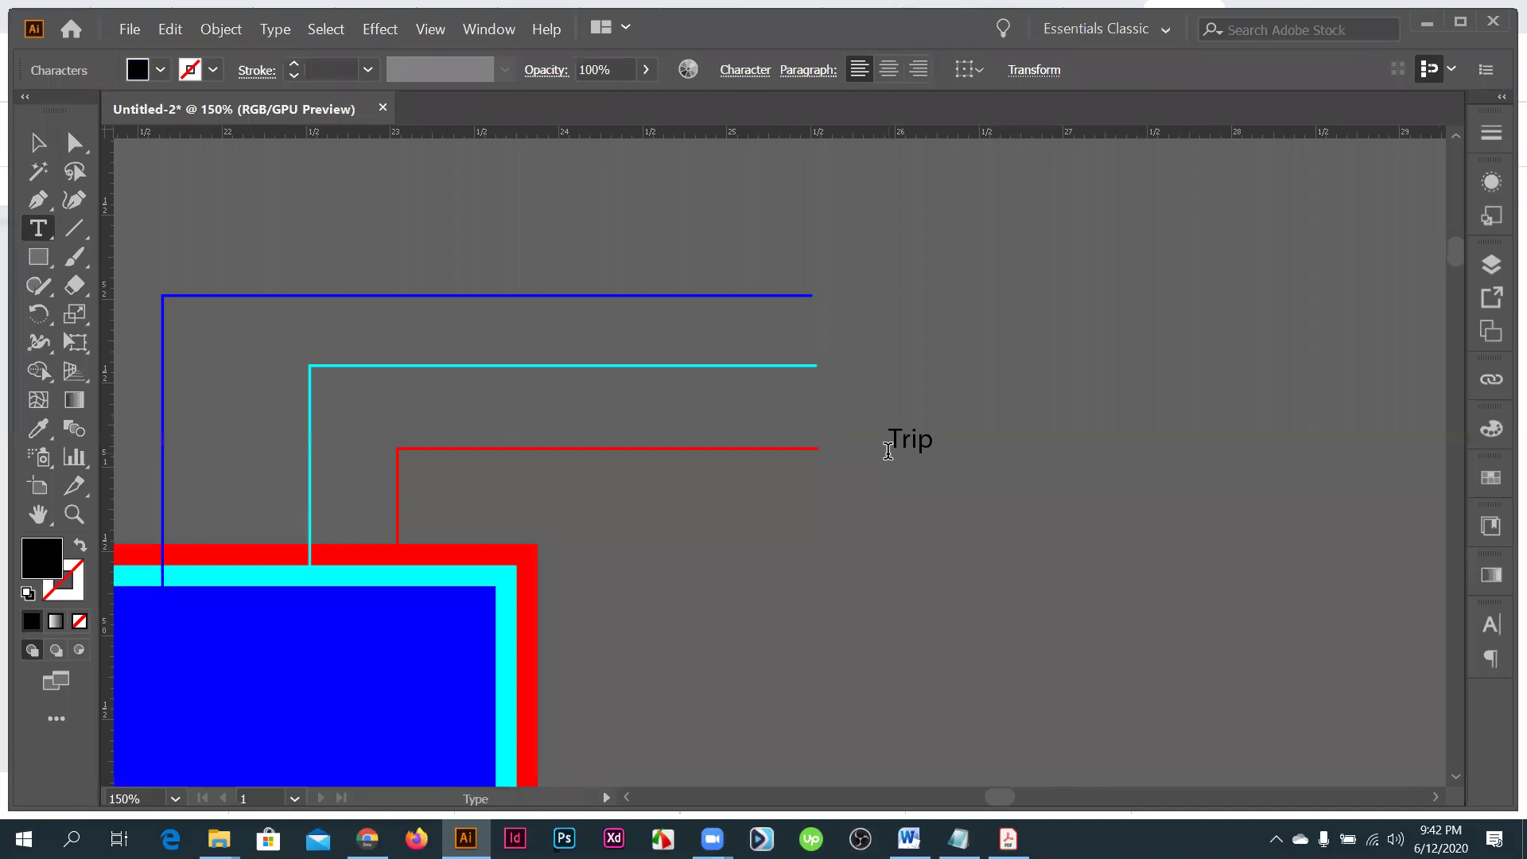
text( mark)
- Copy the label up to the cyan line and retype the lower label as 'Bleed'
drag(956, 447, 943, 363)
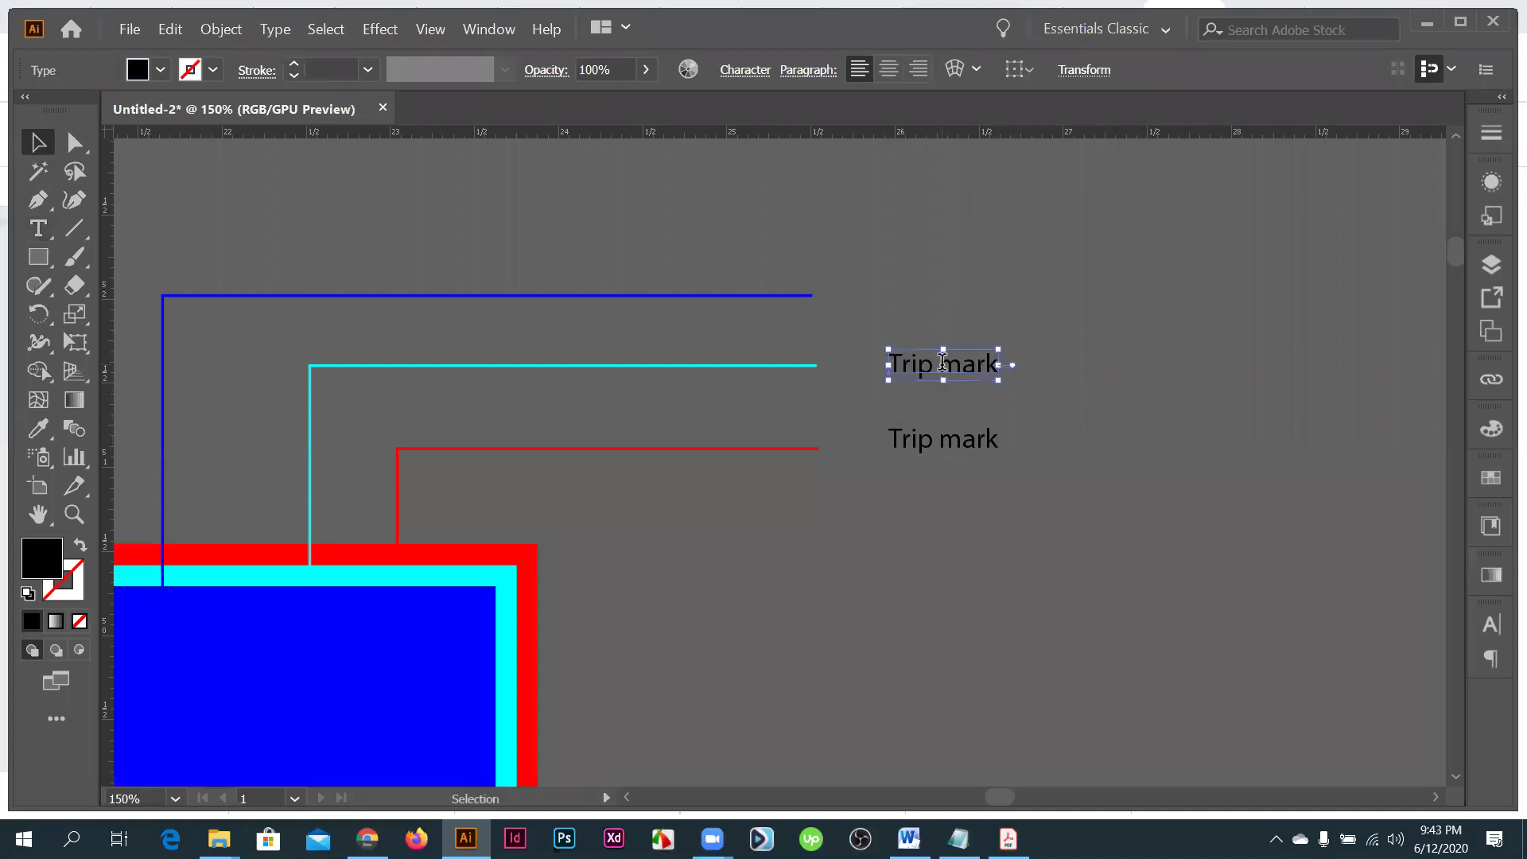
key(Return)
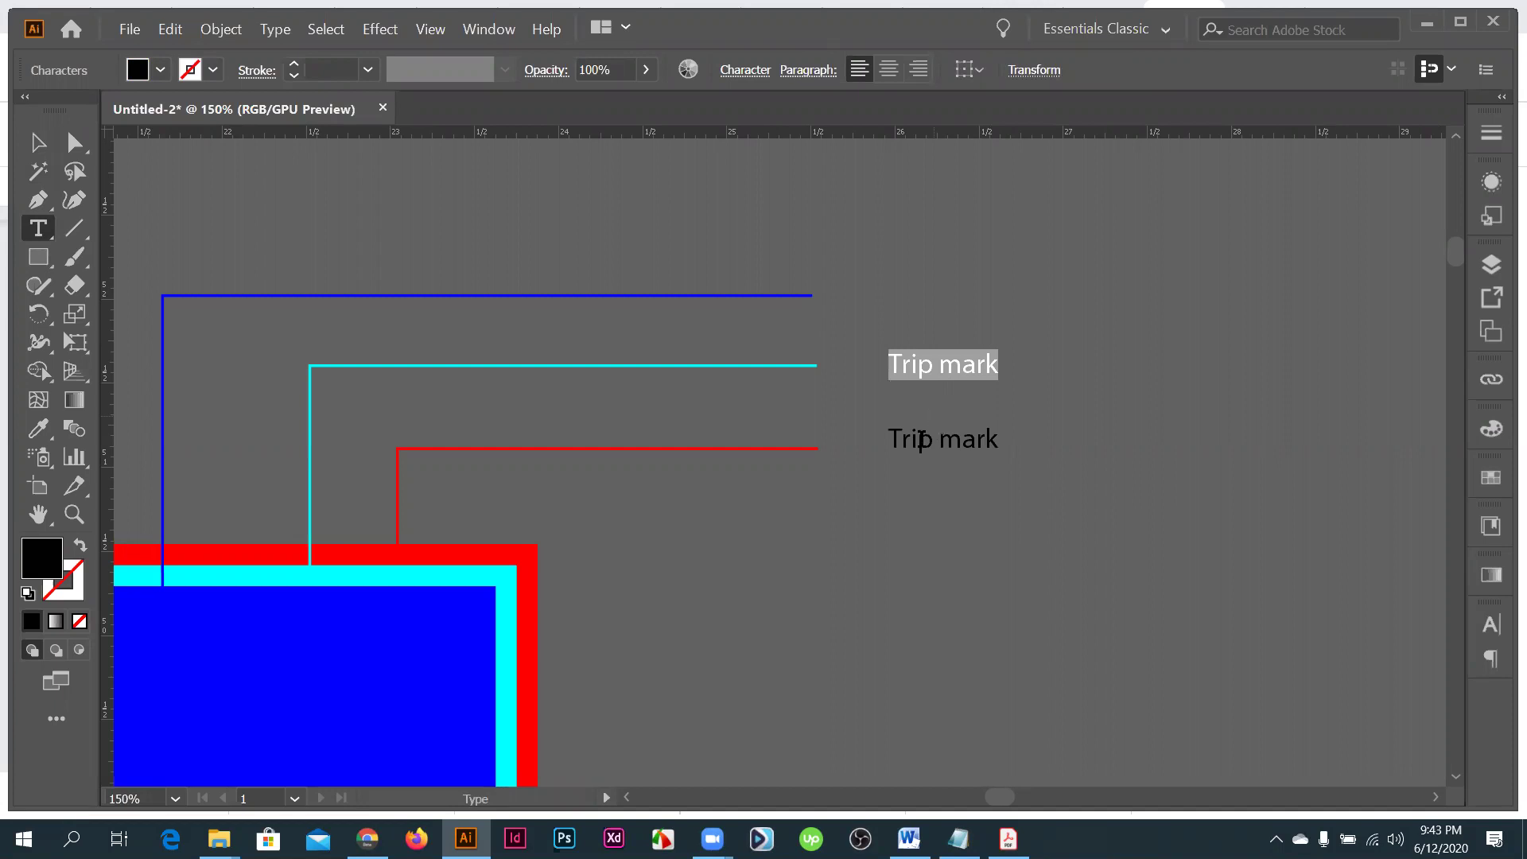
key(alt+Tab)
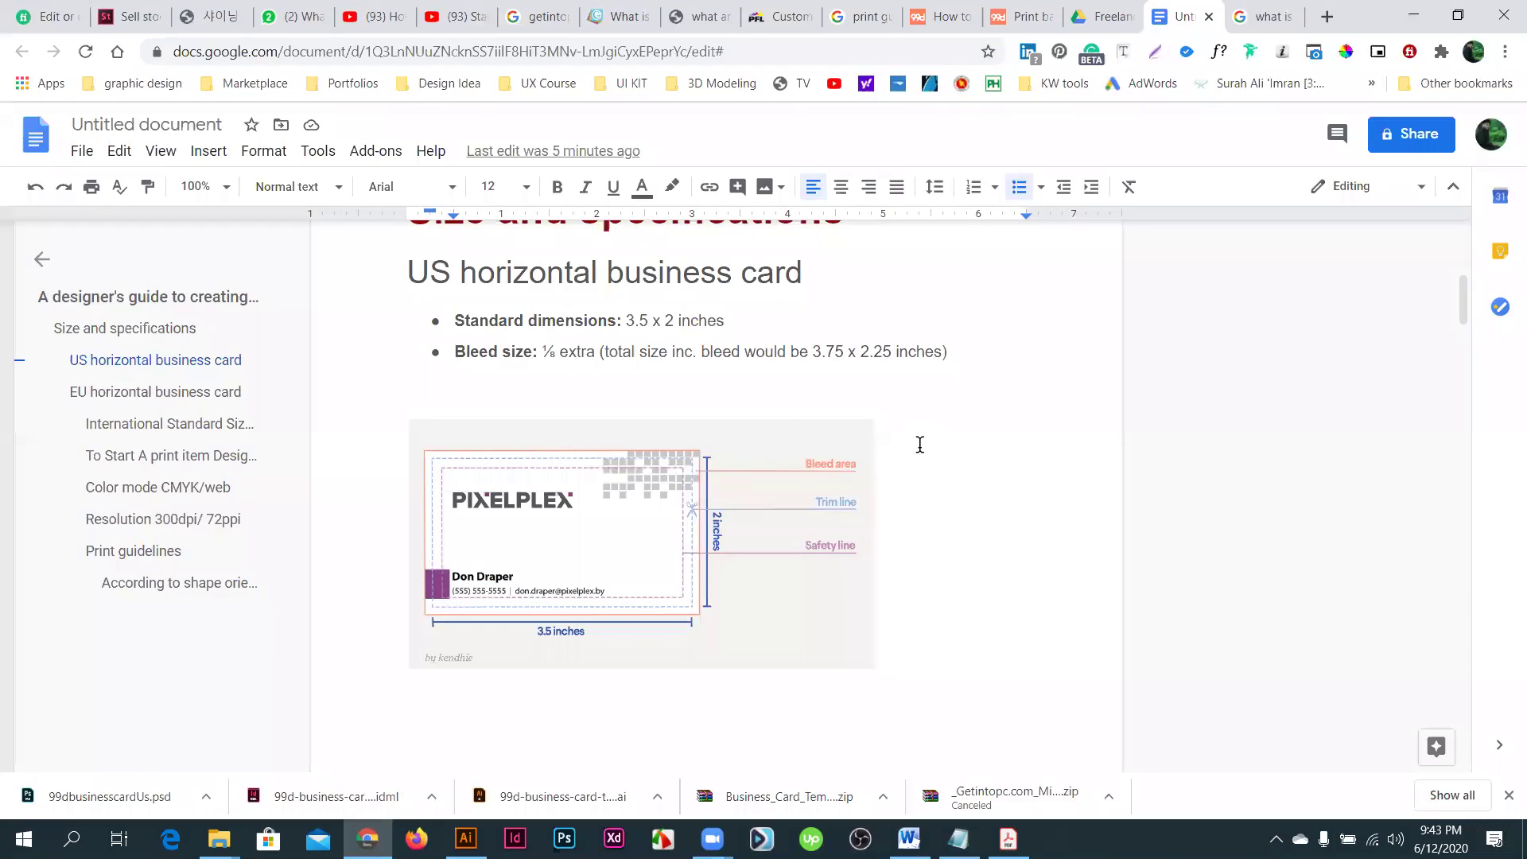
key(alt+Tab)
triple_click(922, 450)
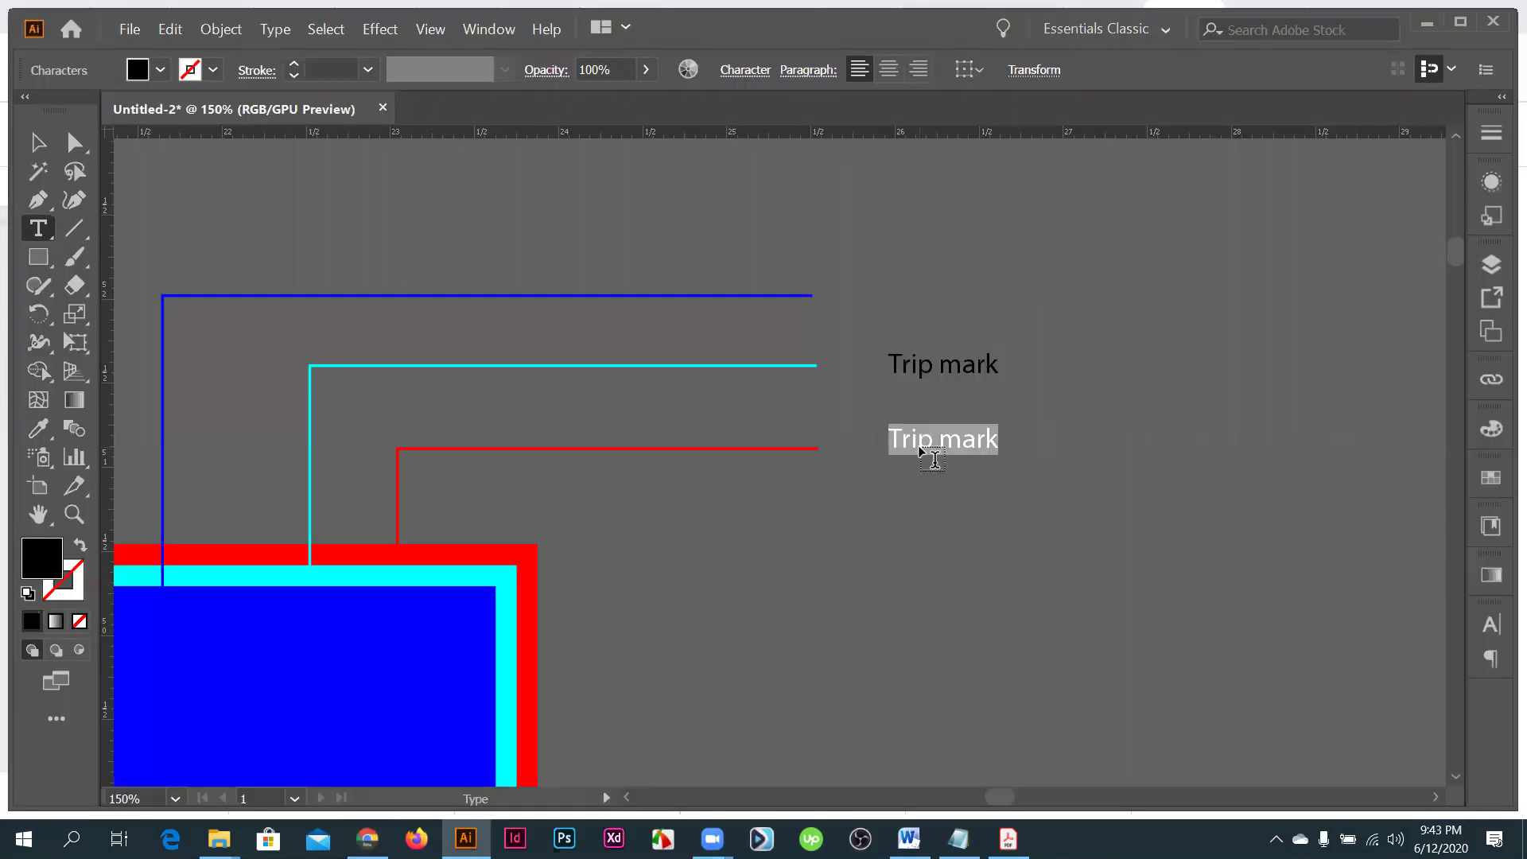
text(Bleed)
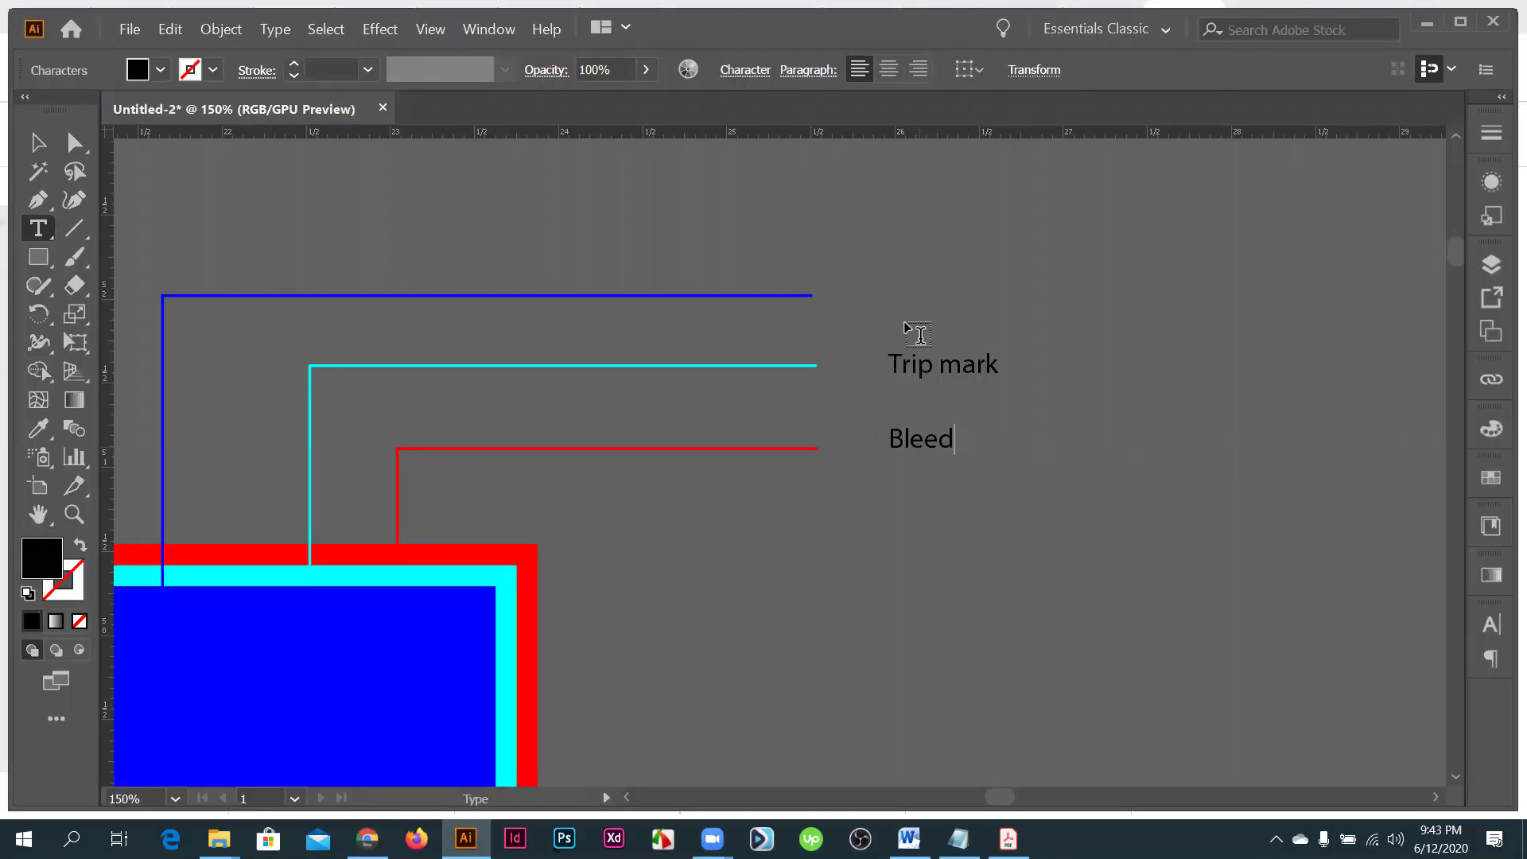
click(37, 143)
- Add a 'Safety' label by the blue line and extend the cyan label to 'Trip mark /Cut out mark'
drag(941, 368, 942, 299)
double_click(941, 300)
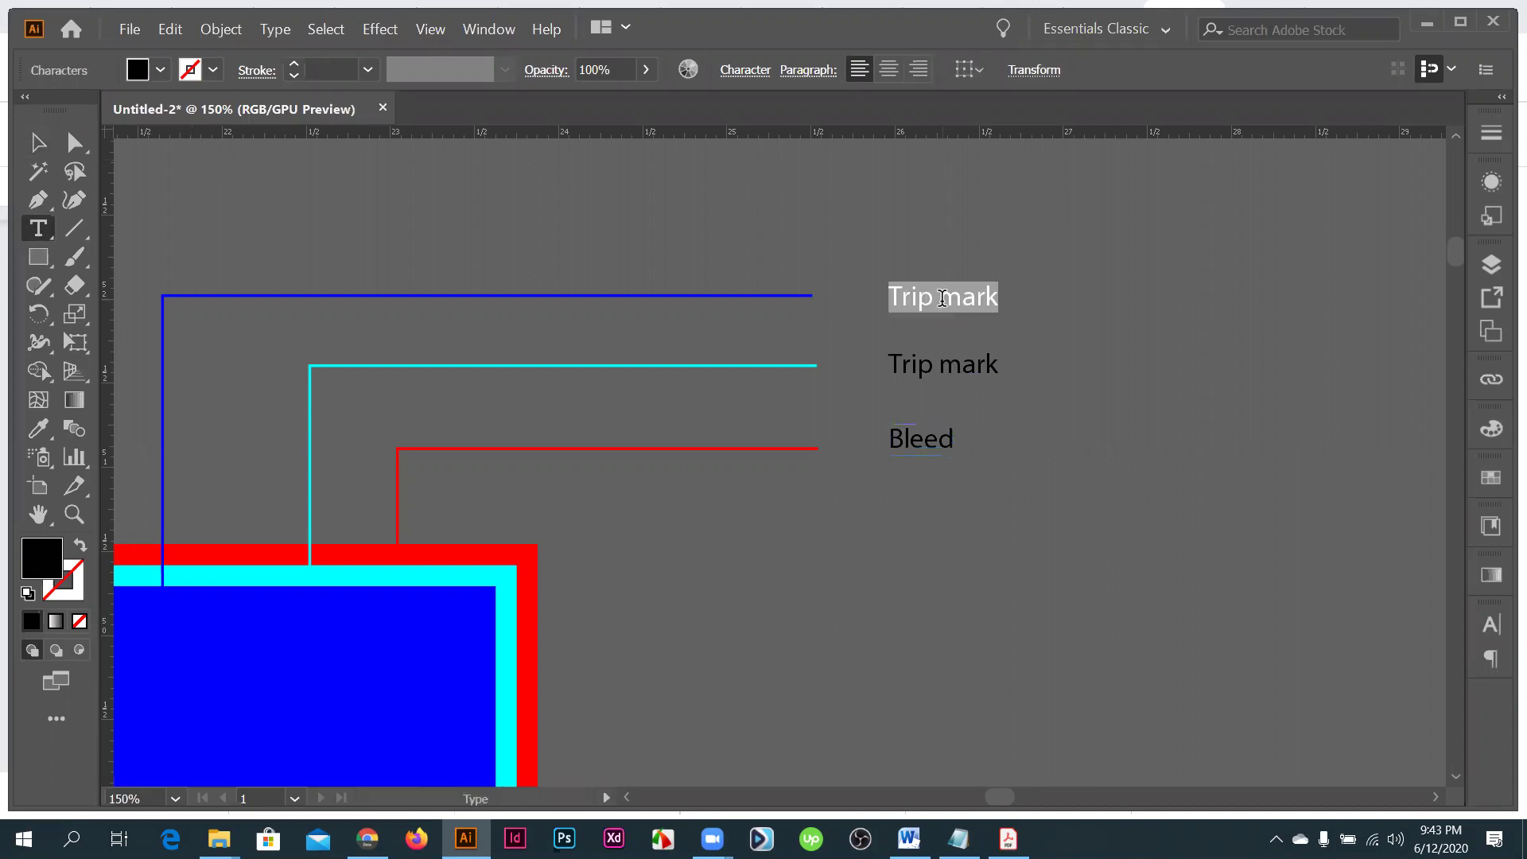
text(S)
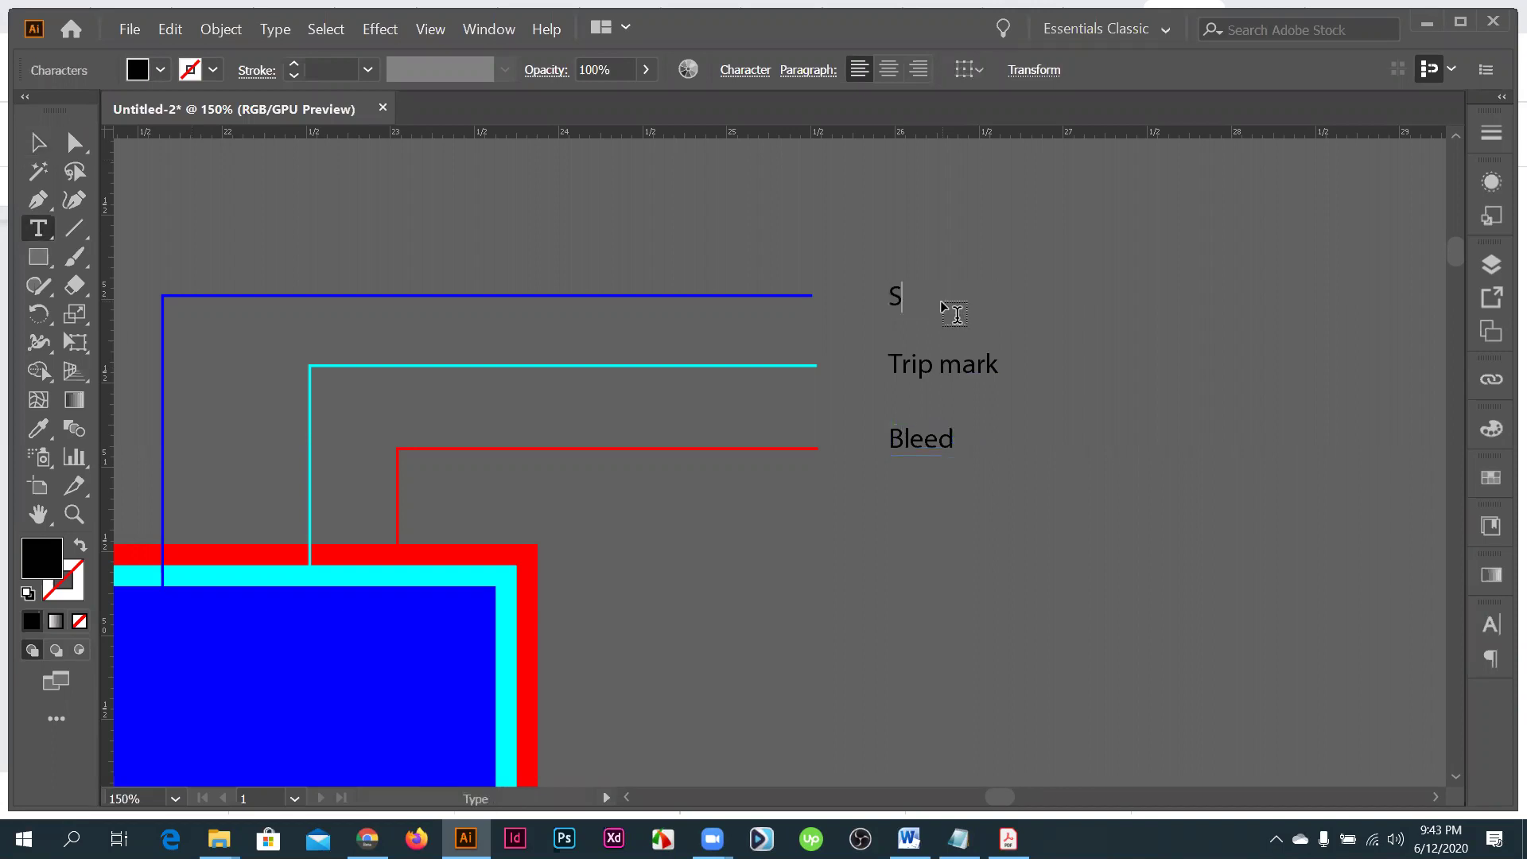
text(afety)
text(ut ou)
text(t marj)
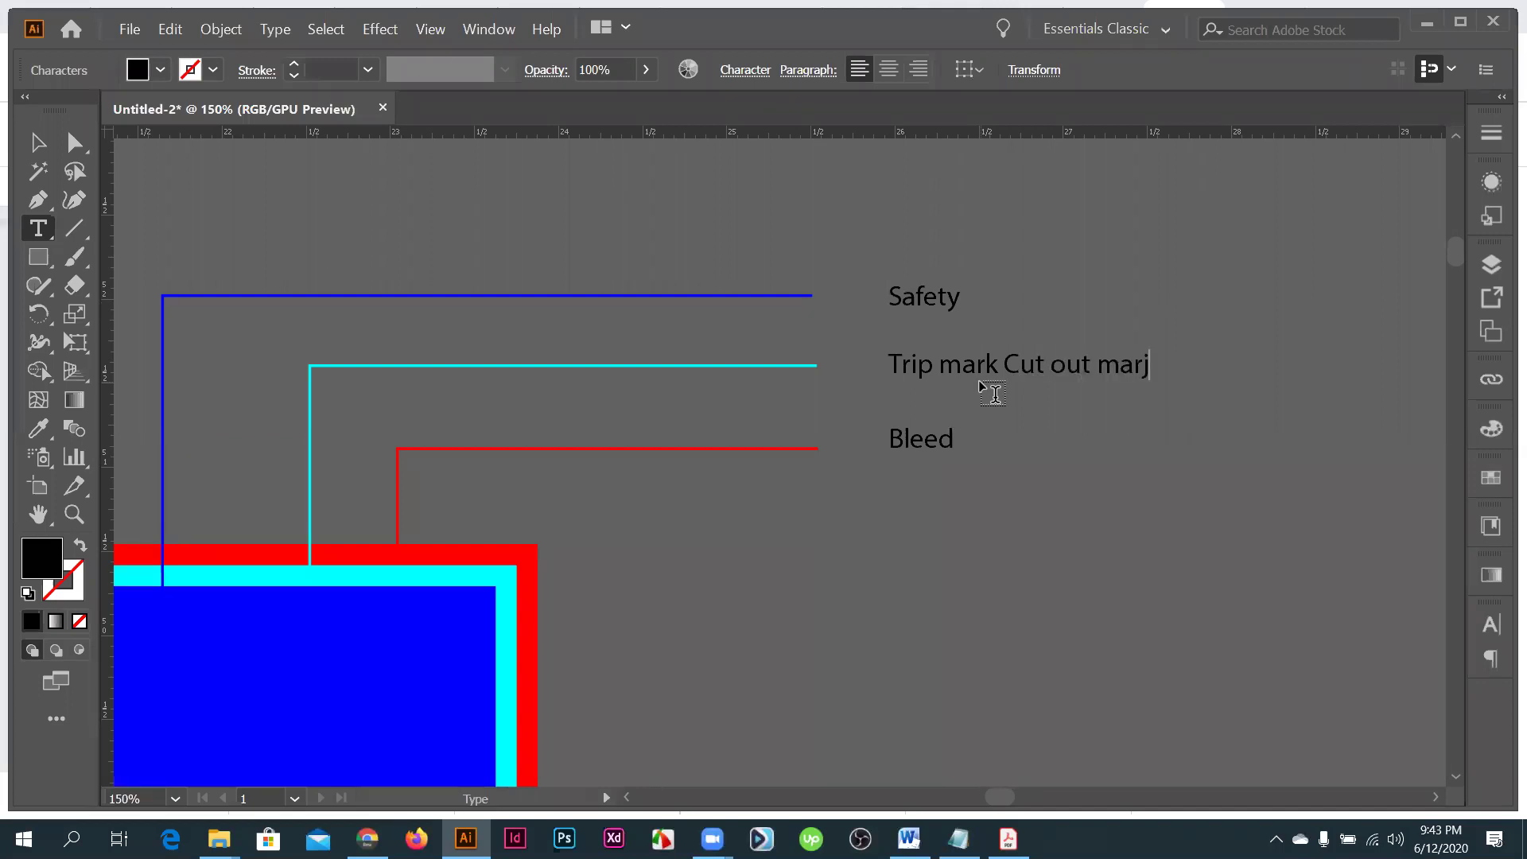
key(BackSpace)
text(k /)
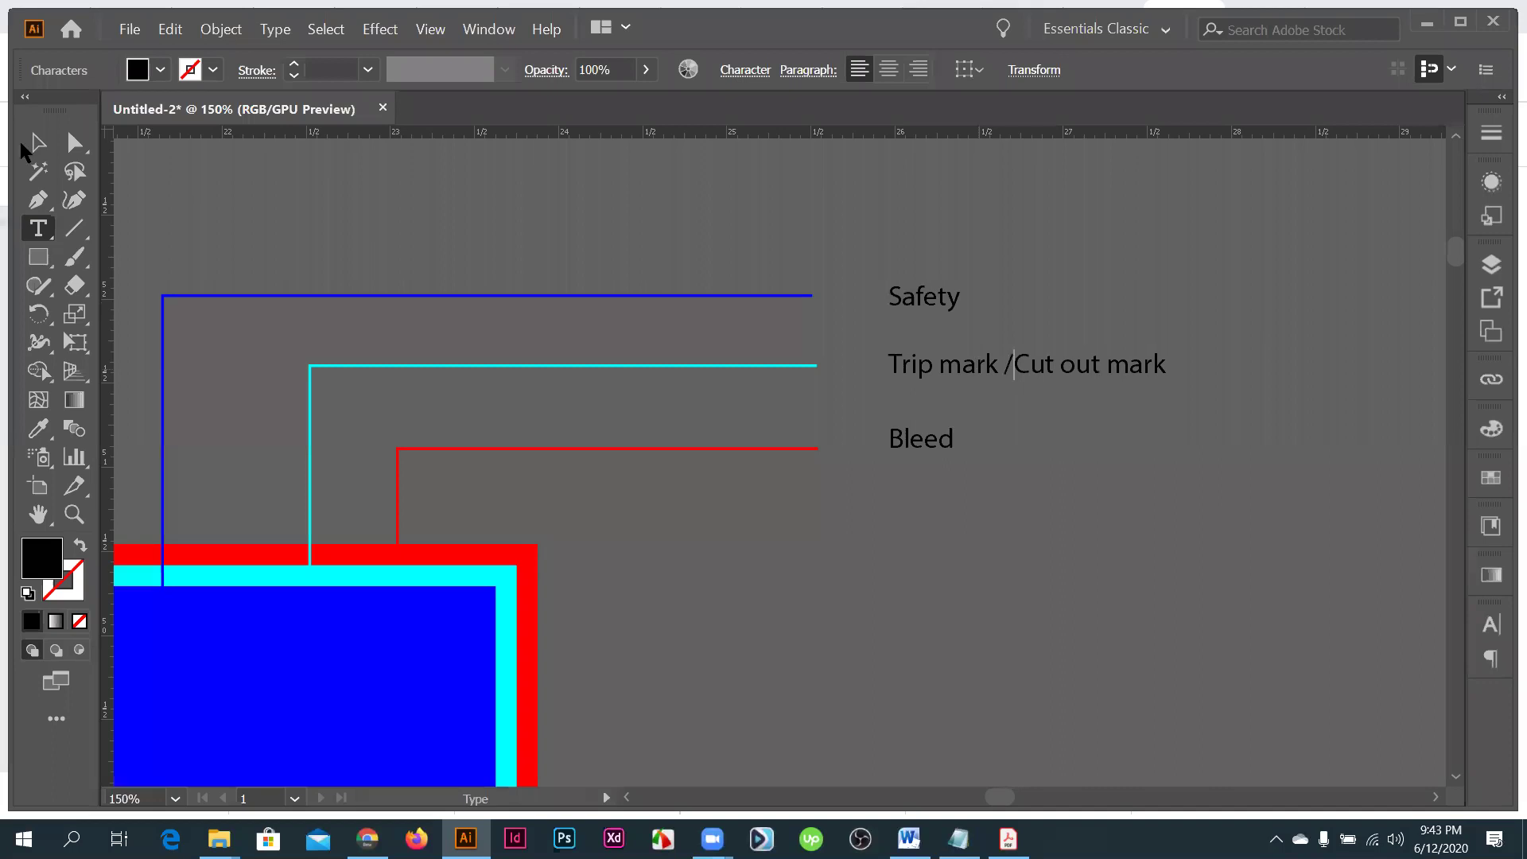
click(35, 144)
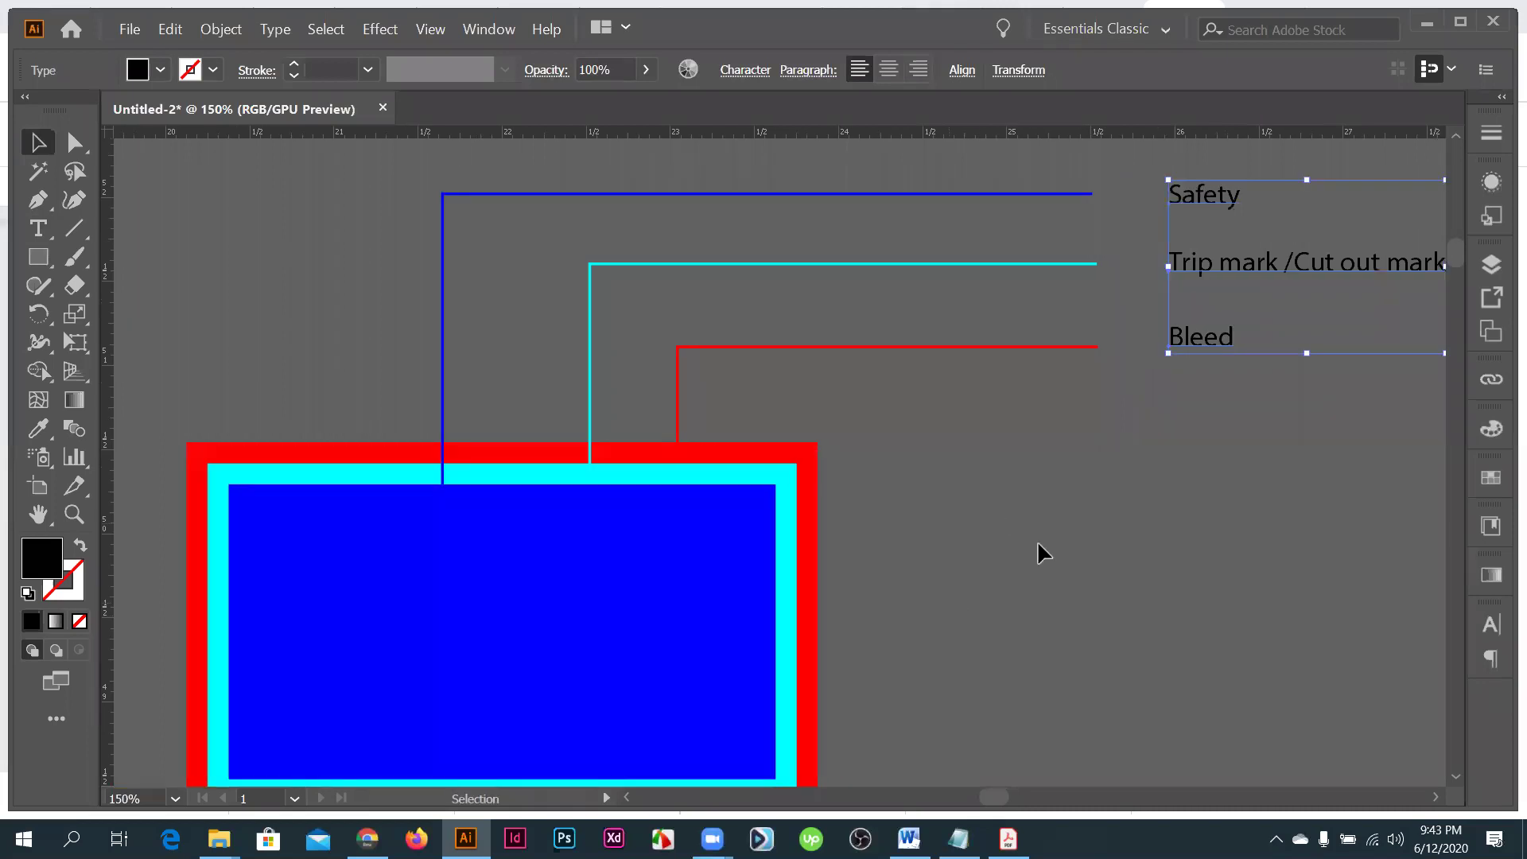
click(747, 521)
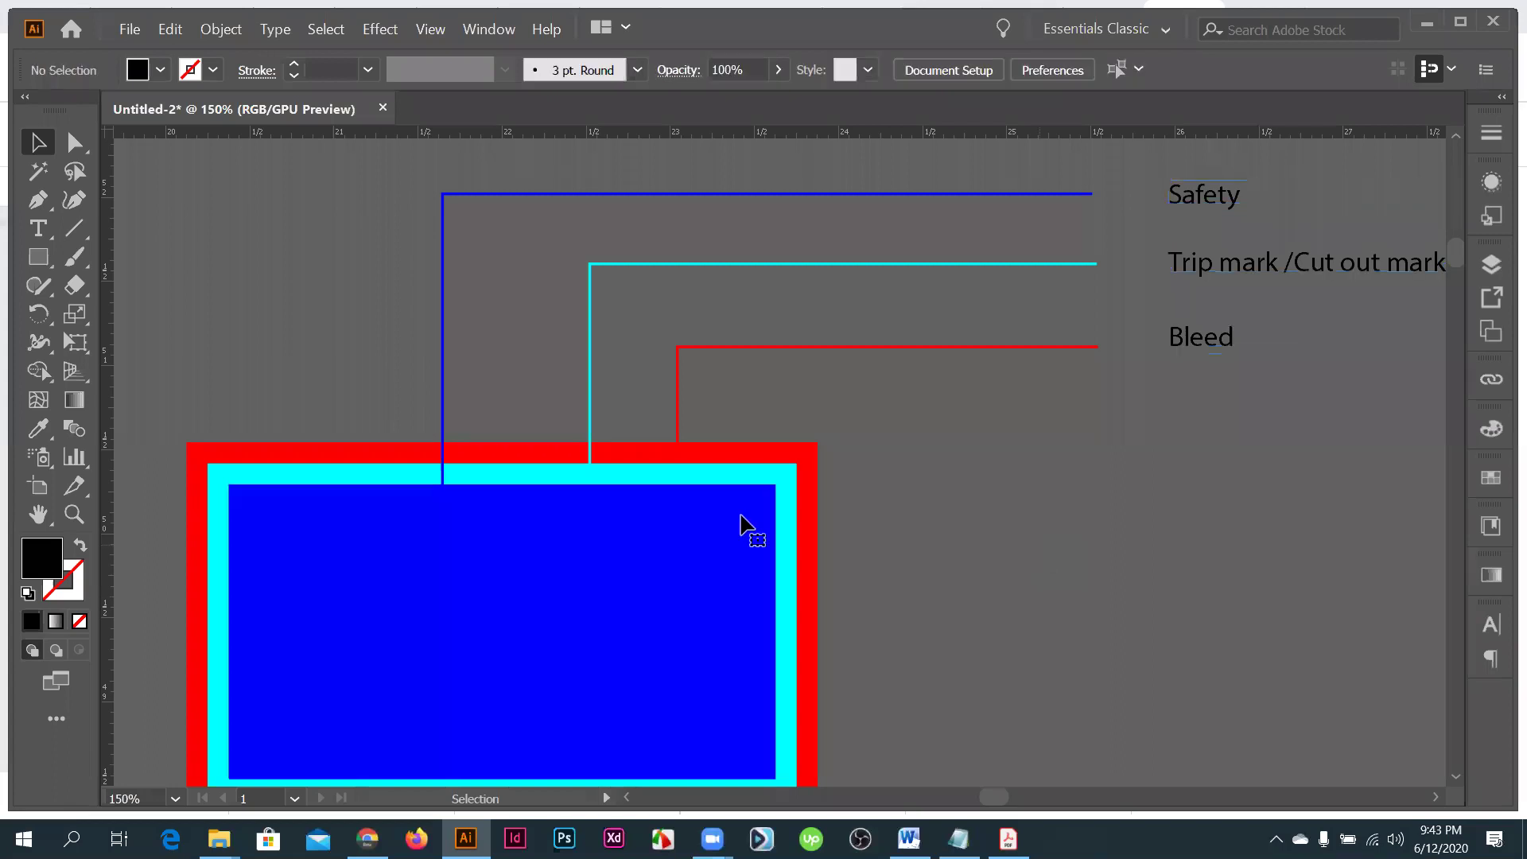
key(ctrl+z)
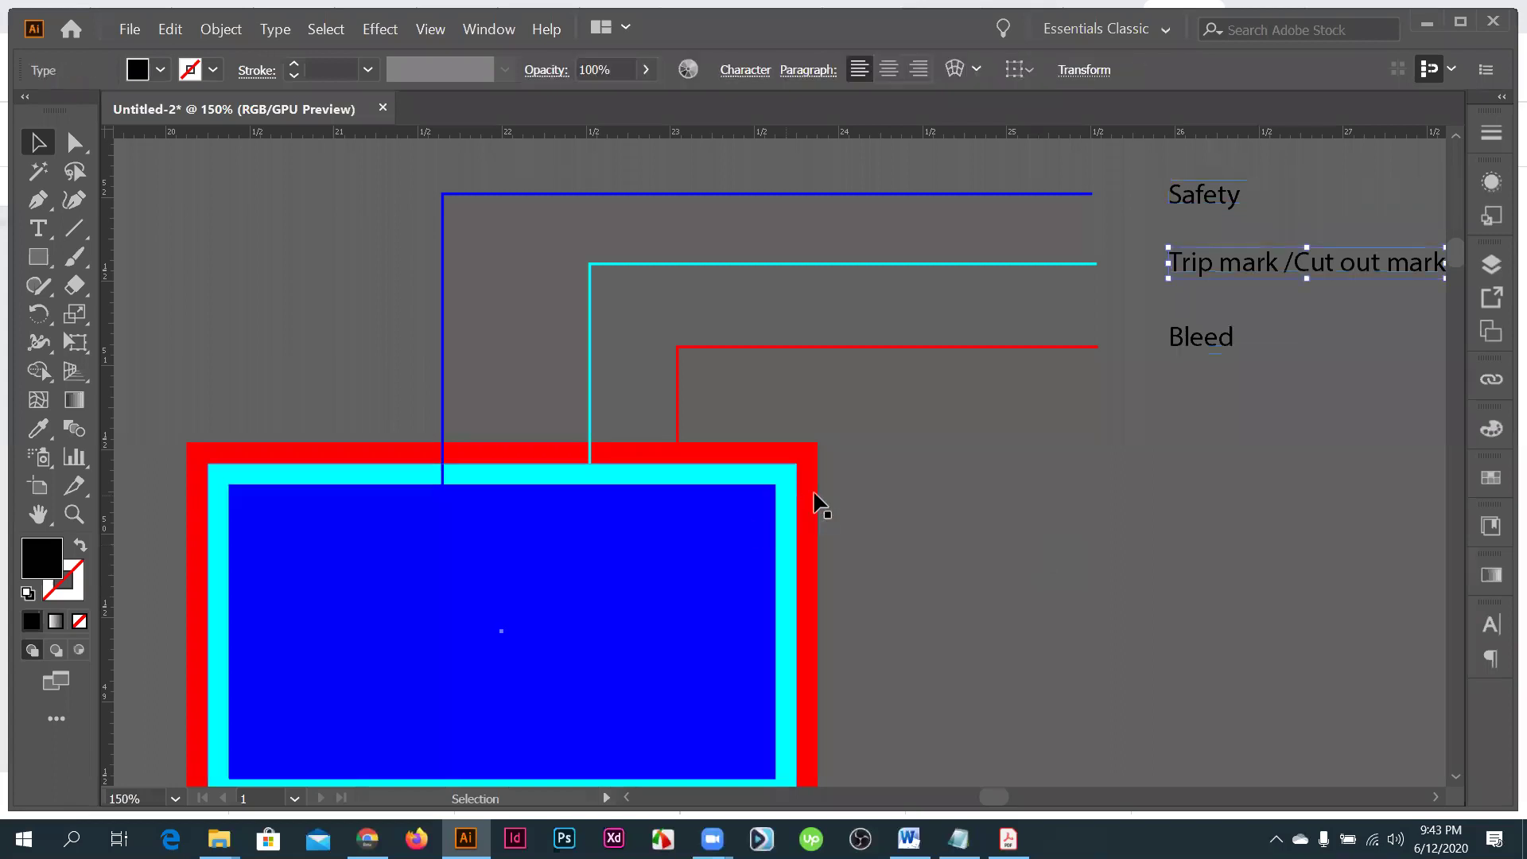
click(809, 487)
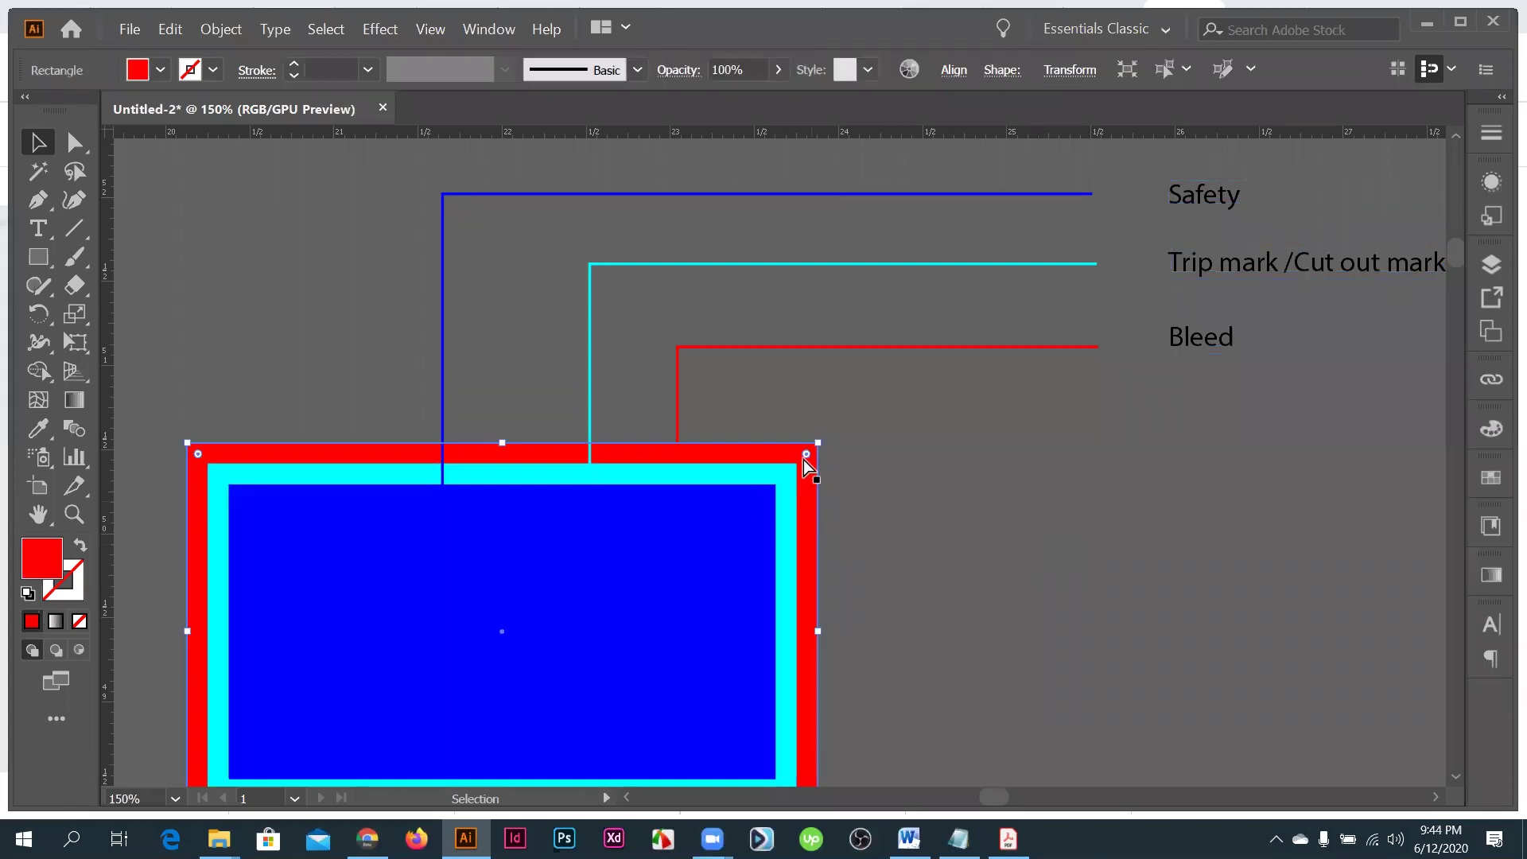
scroll(803, 465, down, 1)
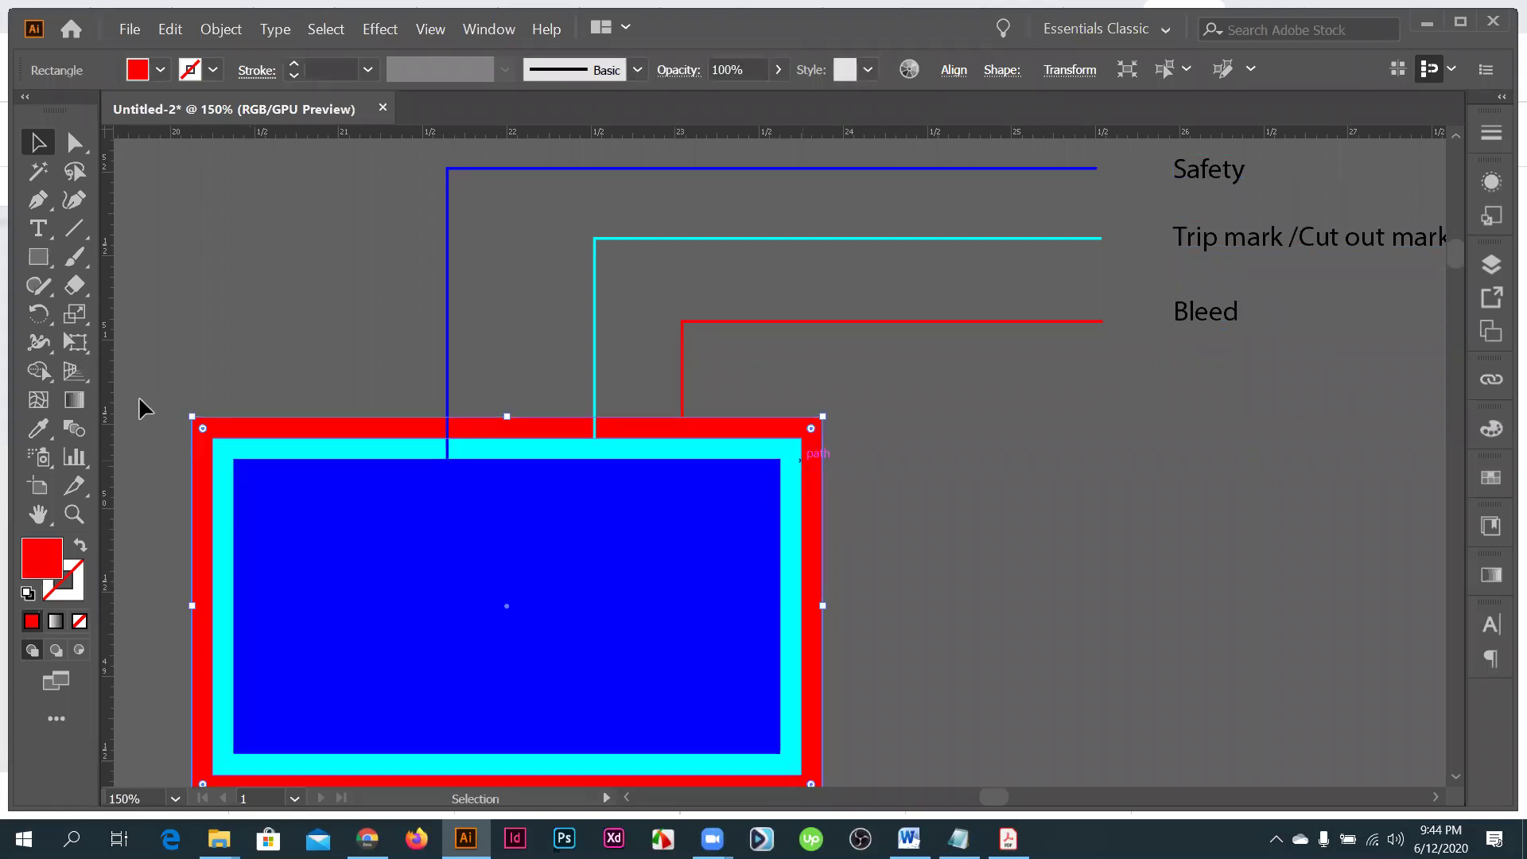
key(Delete)
scroll(889, 668, down, 3)
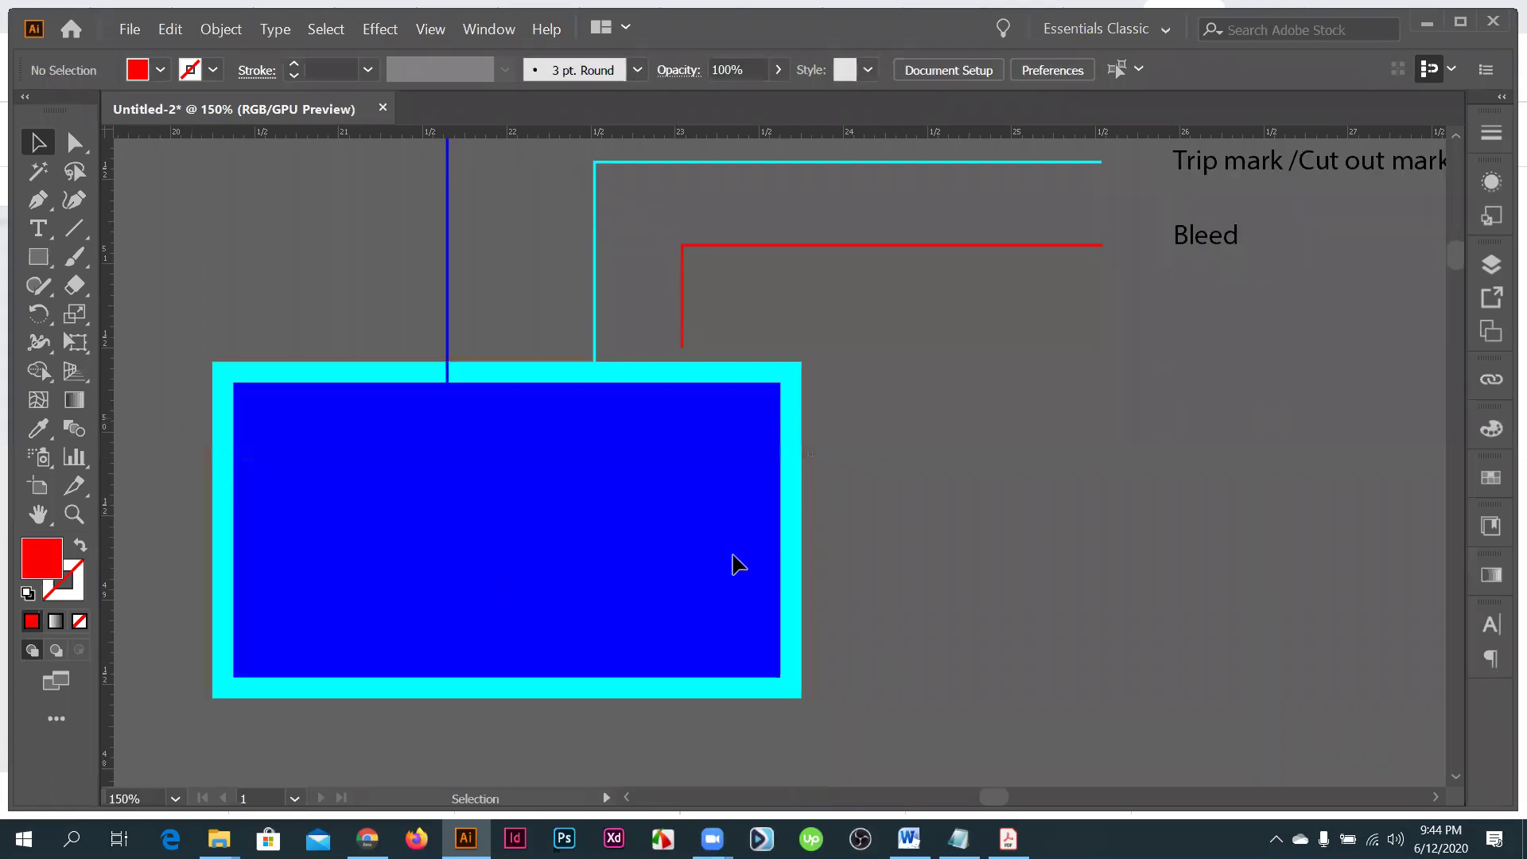
click(739, 564)
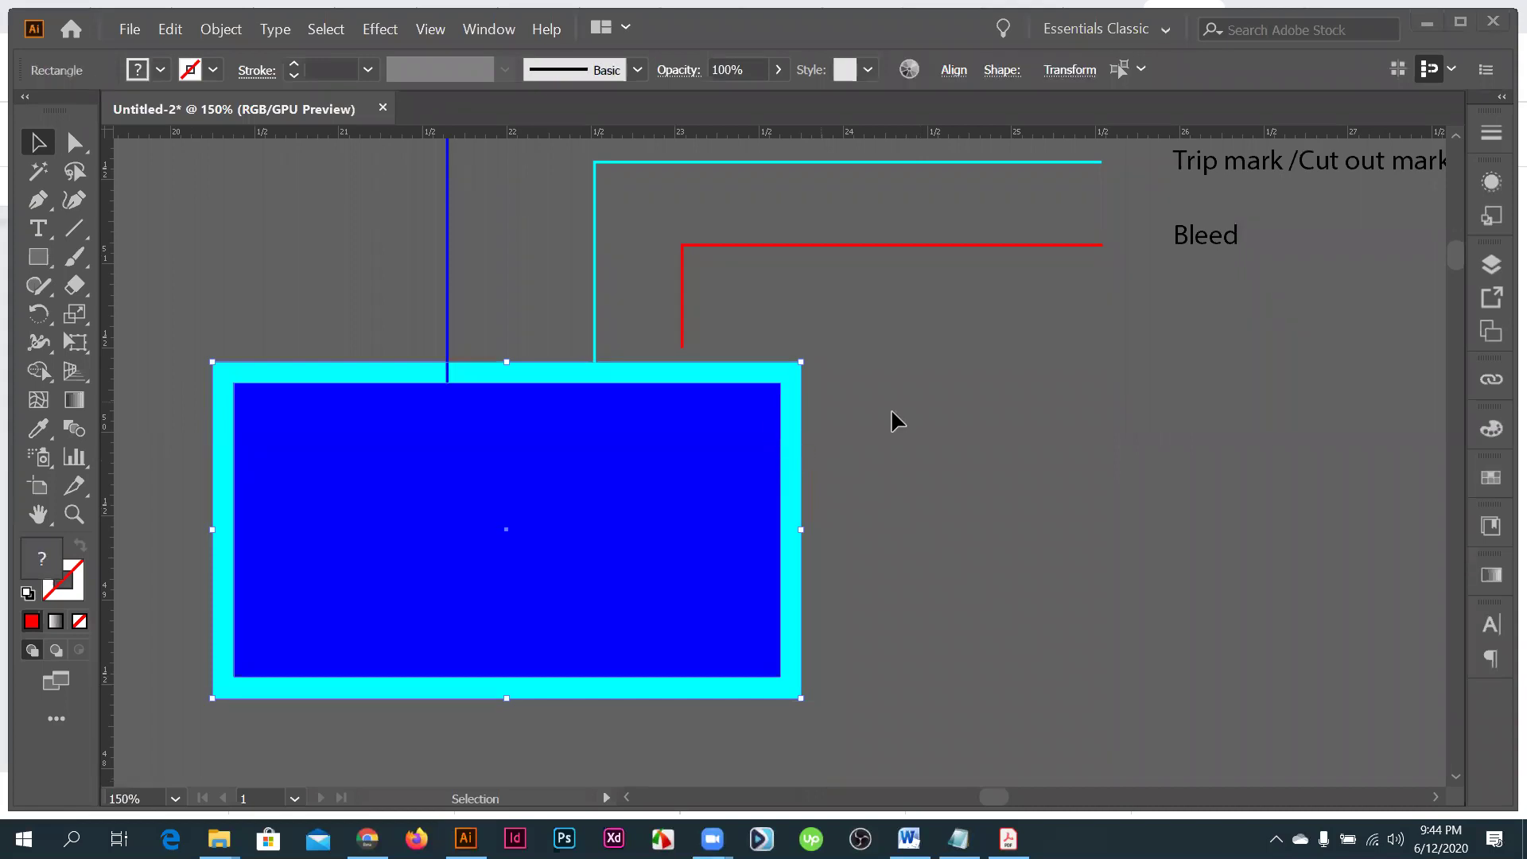
key(a)
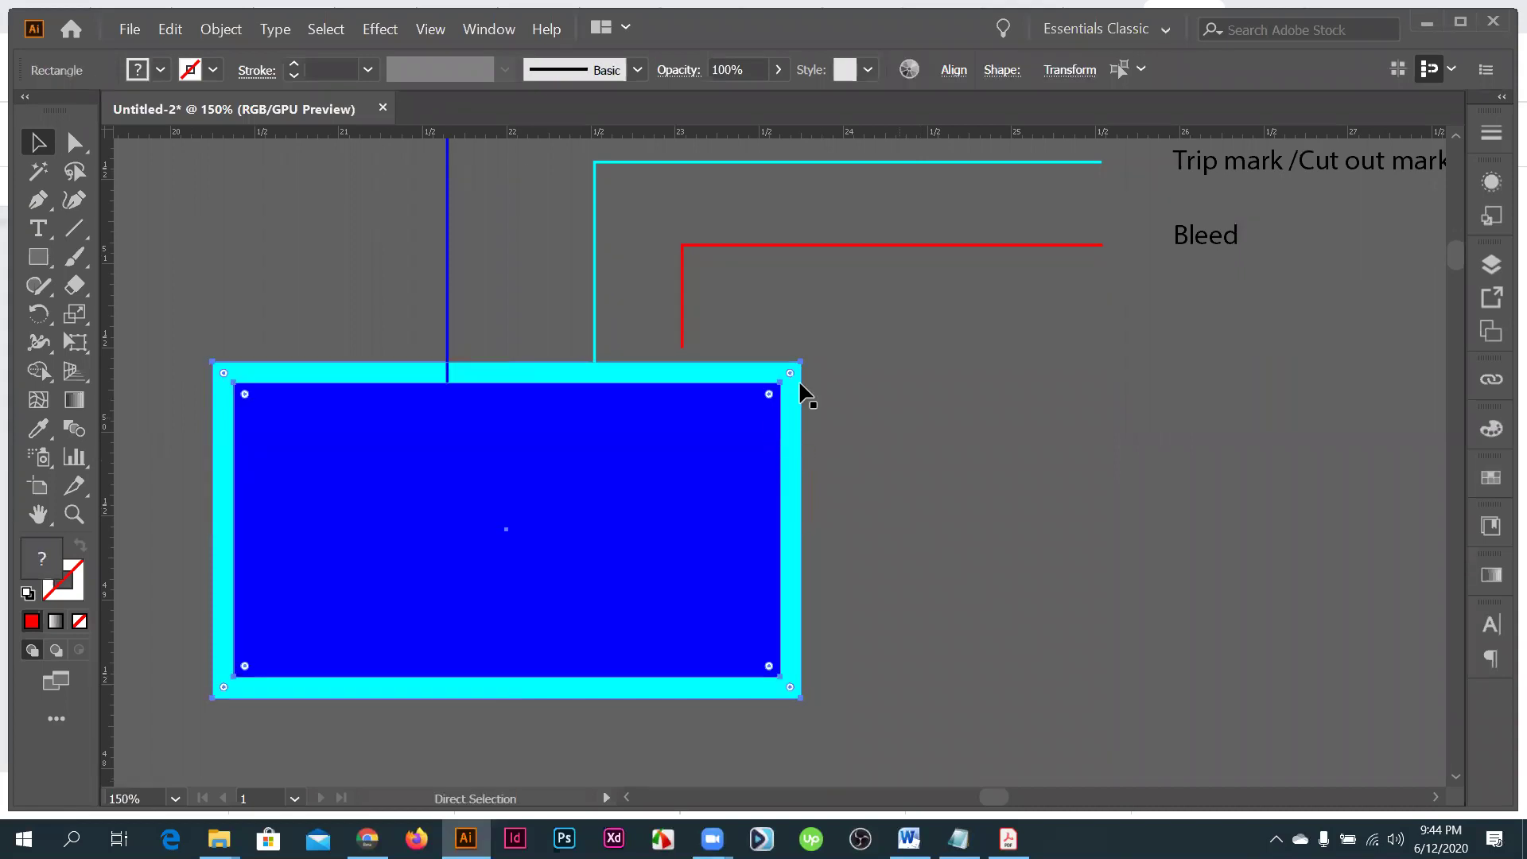
key(ctrl+z)
drag(749, 520, 828, 495)
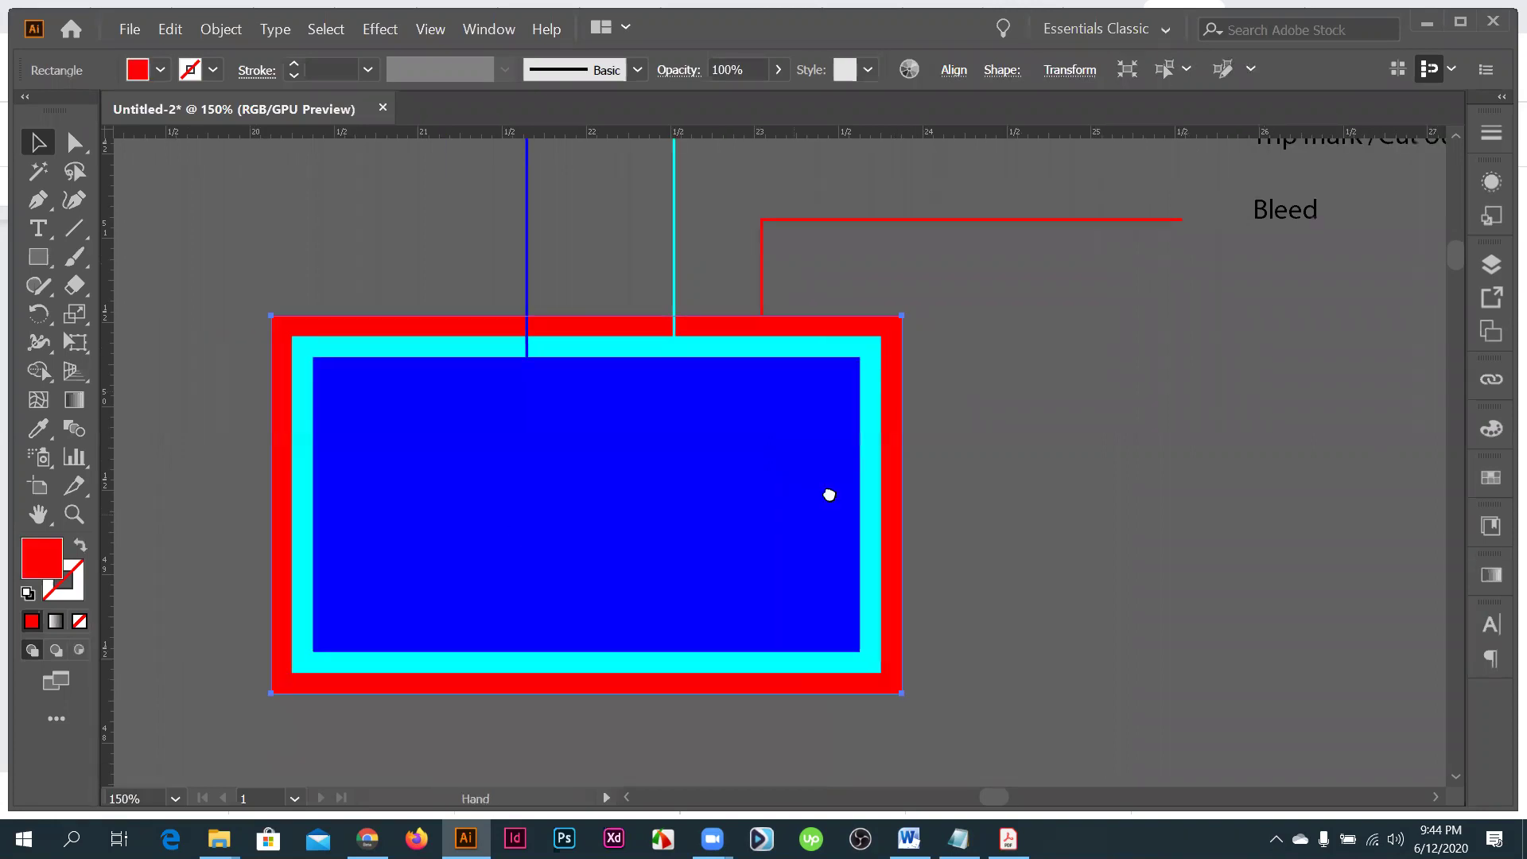
key(v)
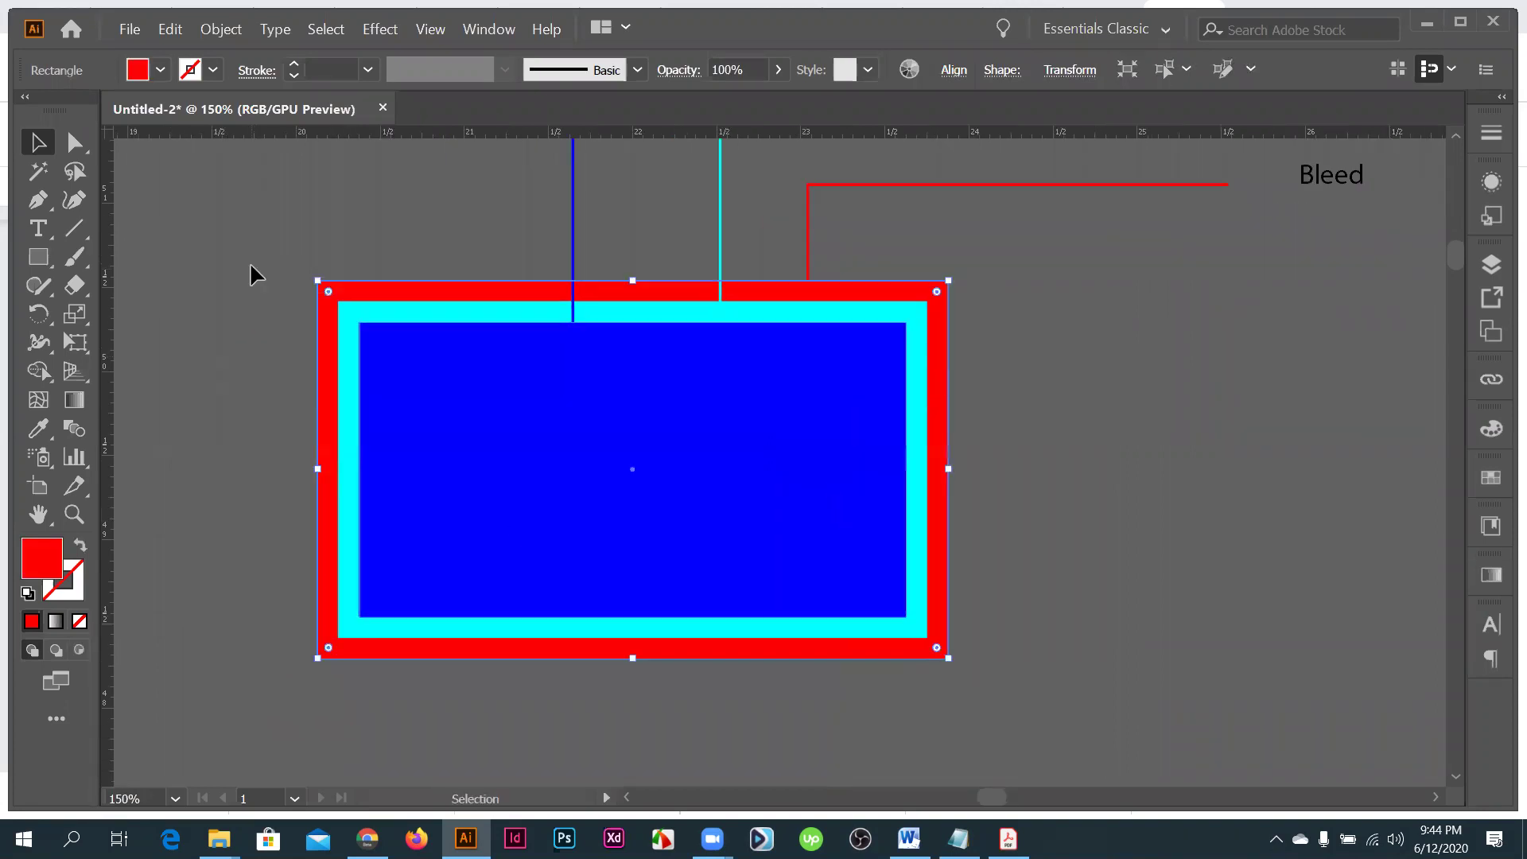
drag(250, 270, 1197, 449)
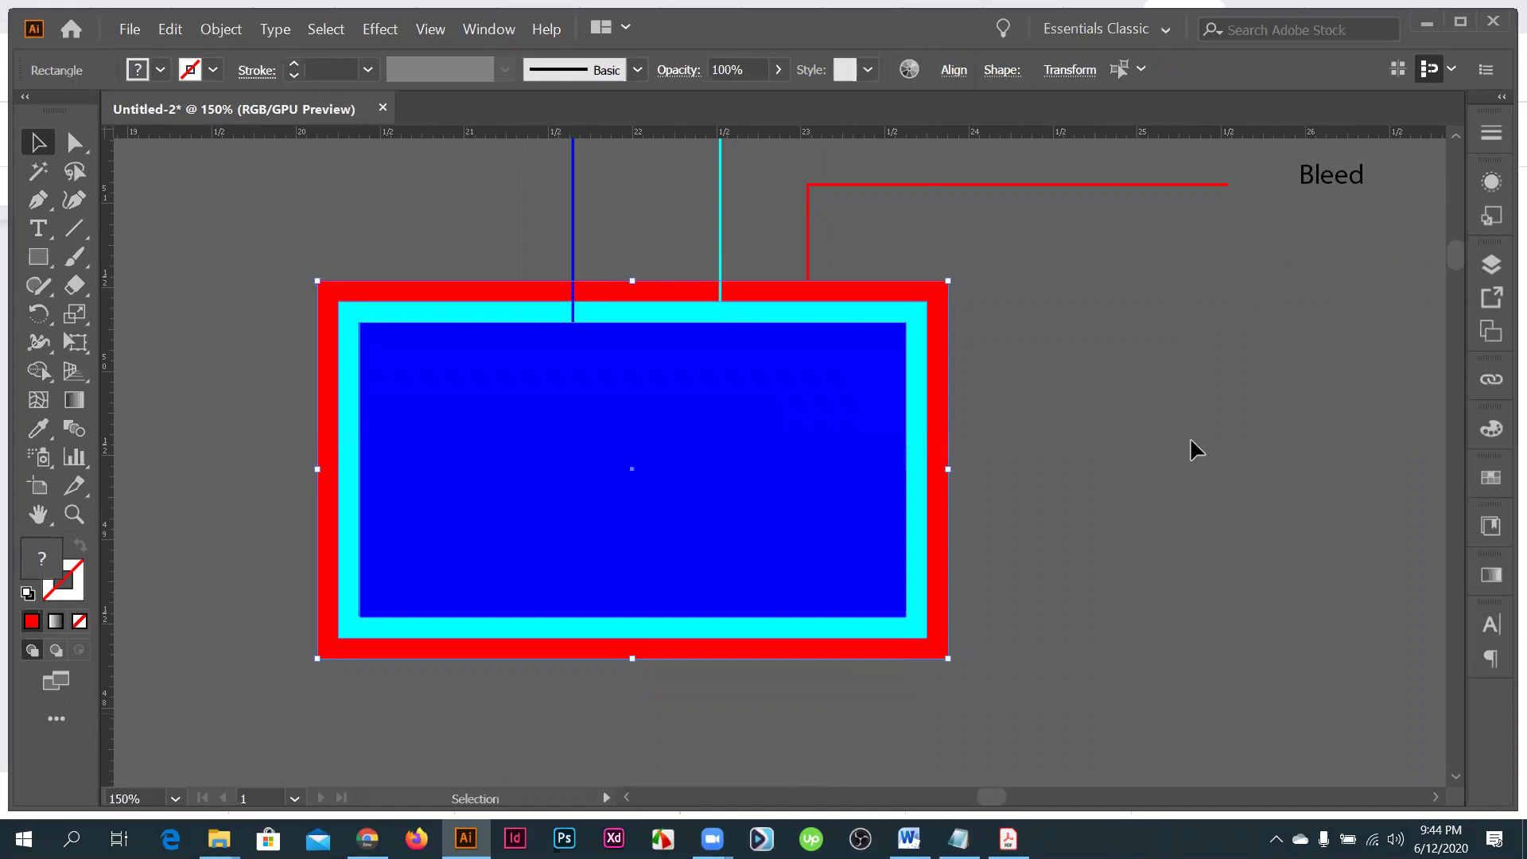
key(ctrl+shift+a)
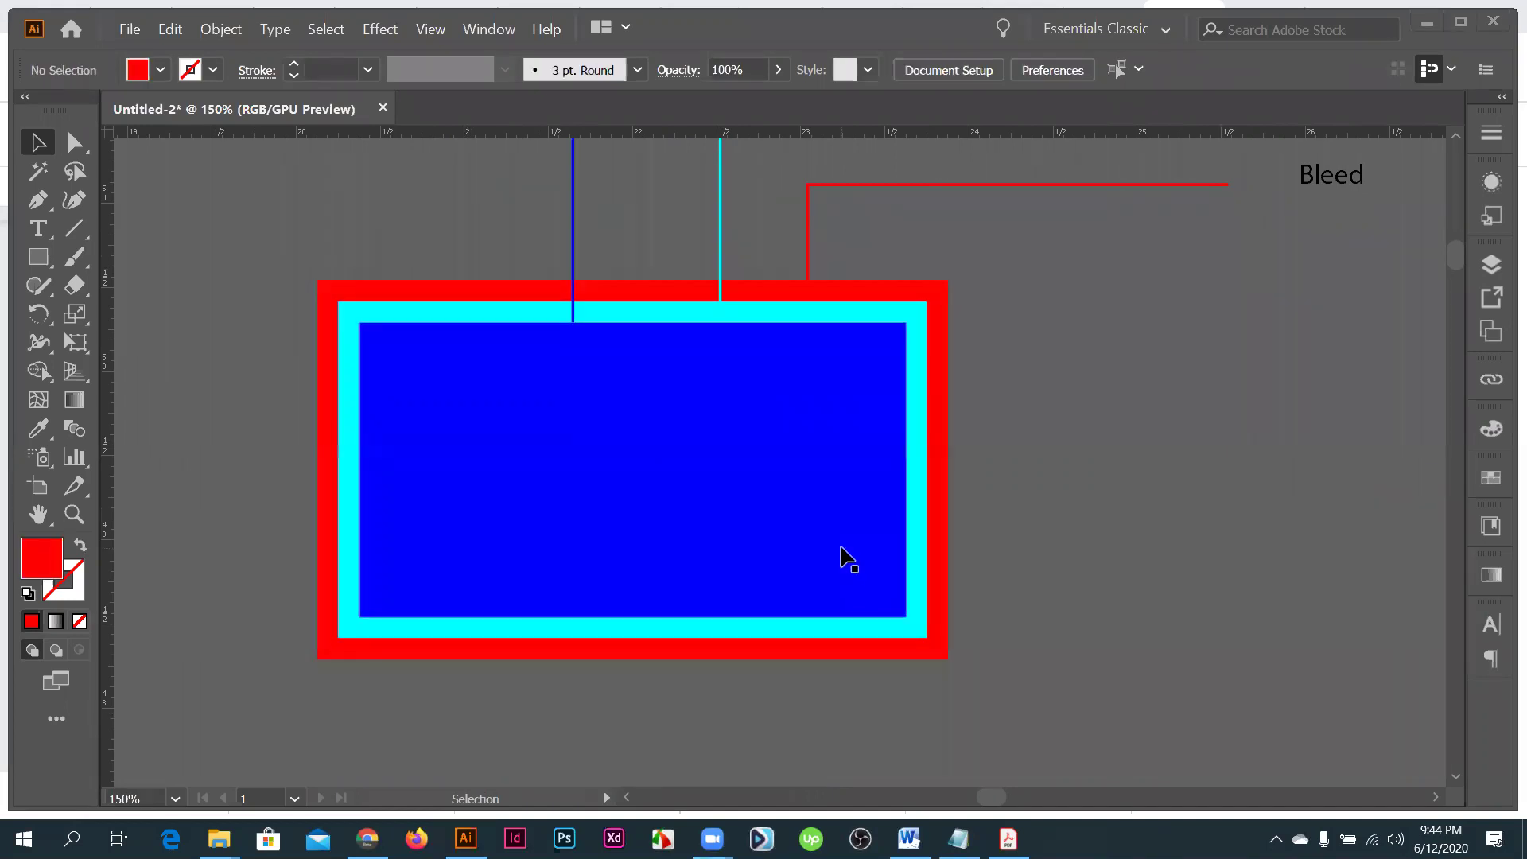
scroll(848, 557, up, 2)
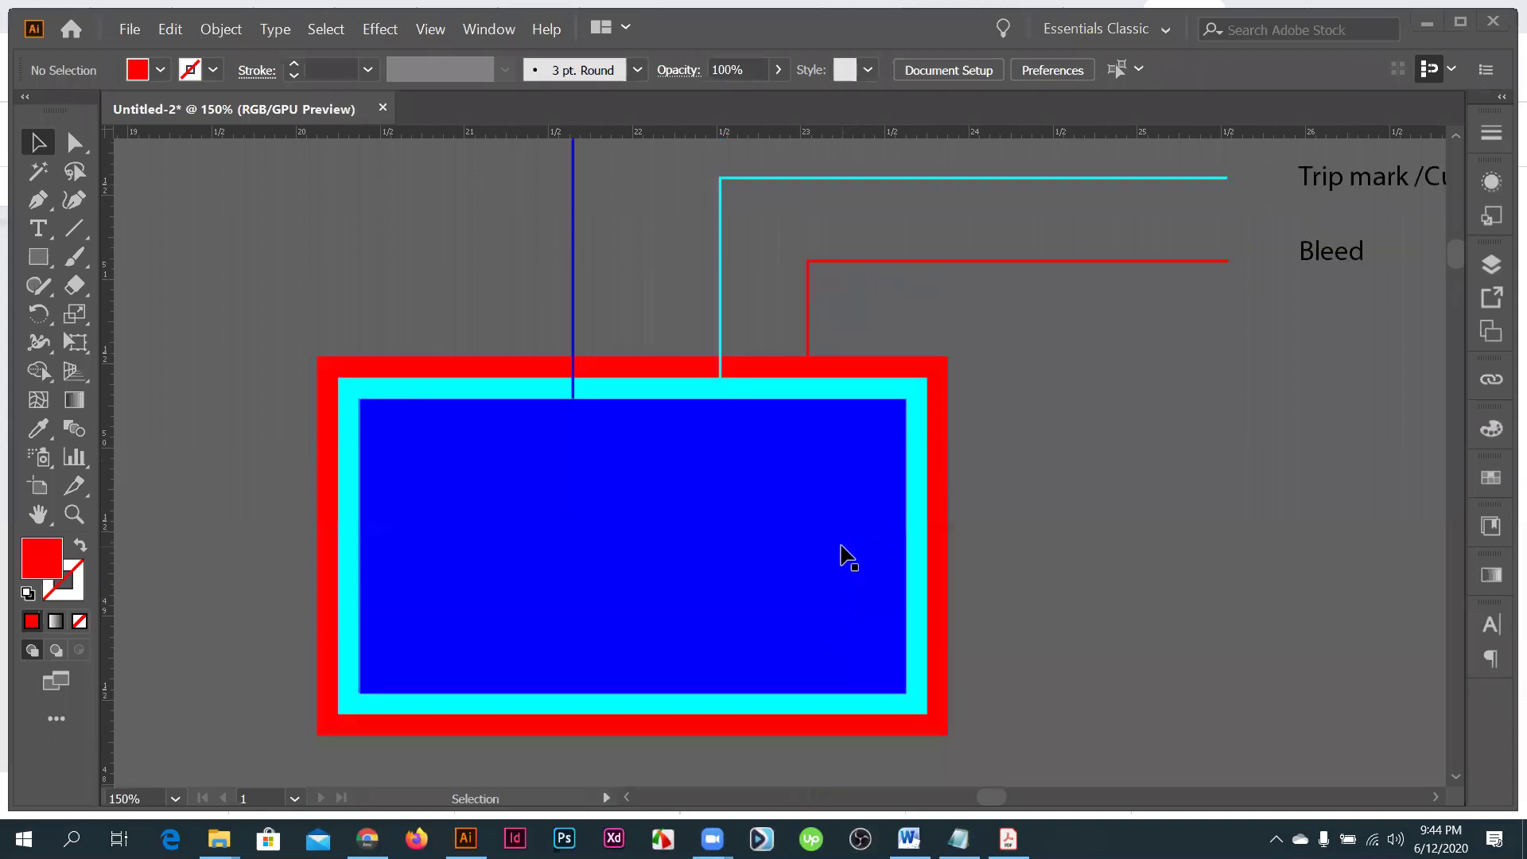
scroll(841, 513, down, 2)
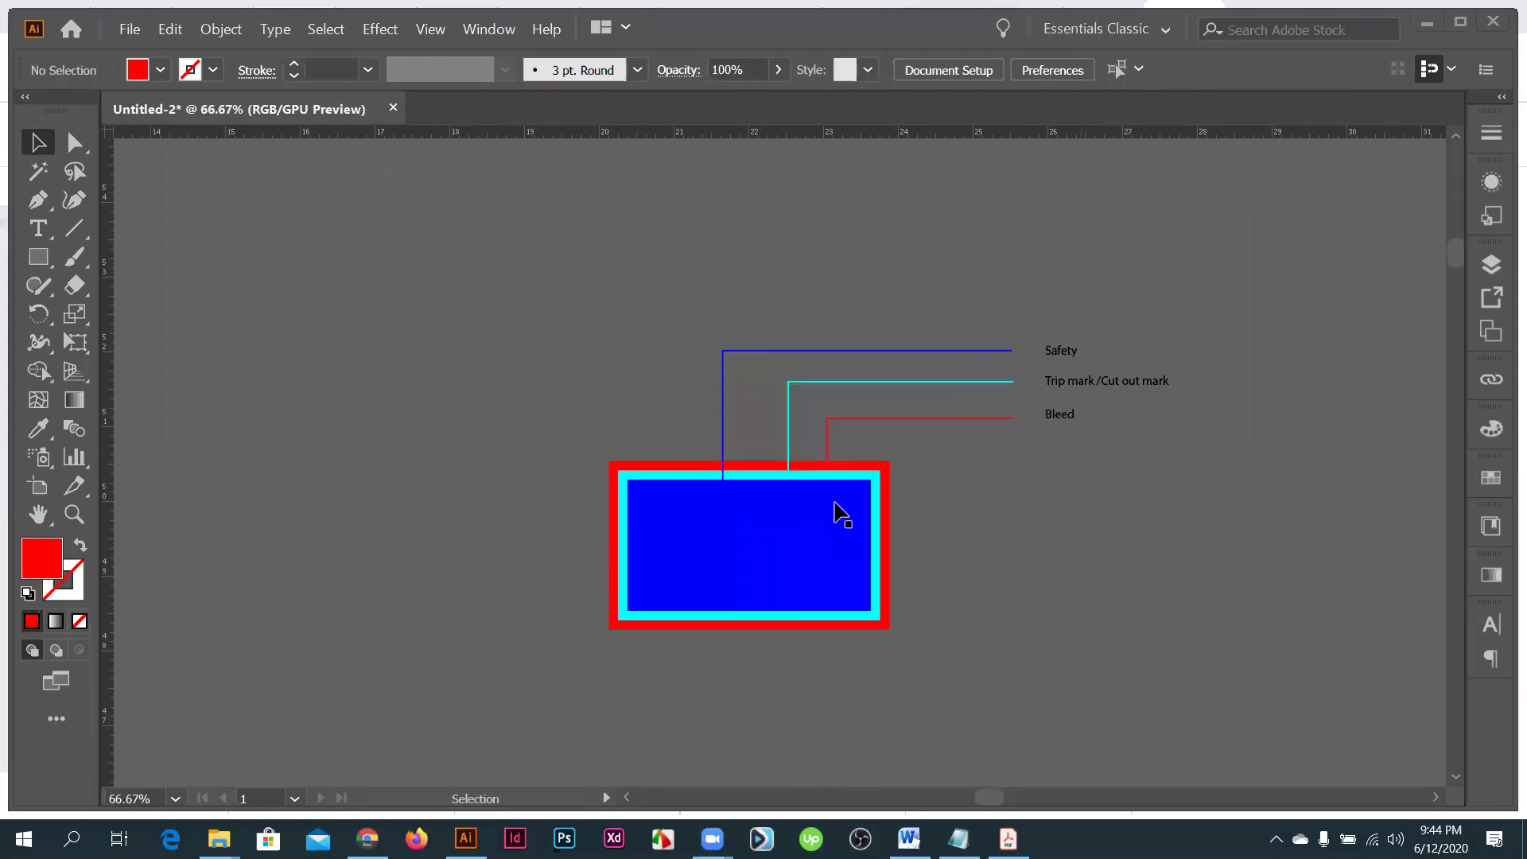
scroll(841, 516, up, 2)
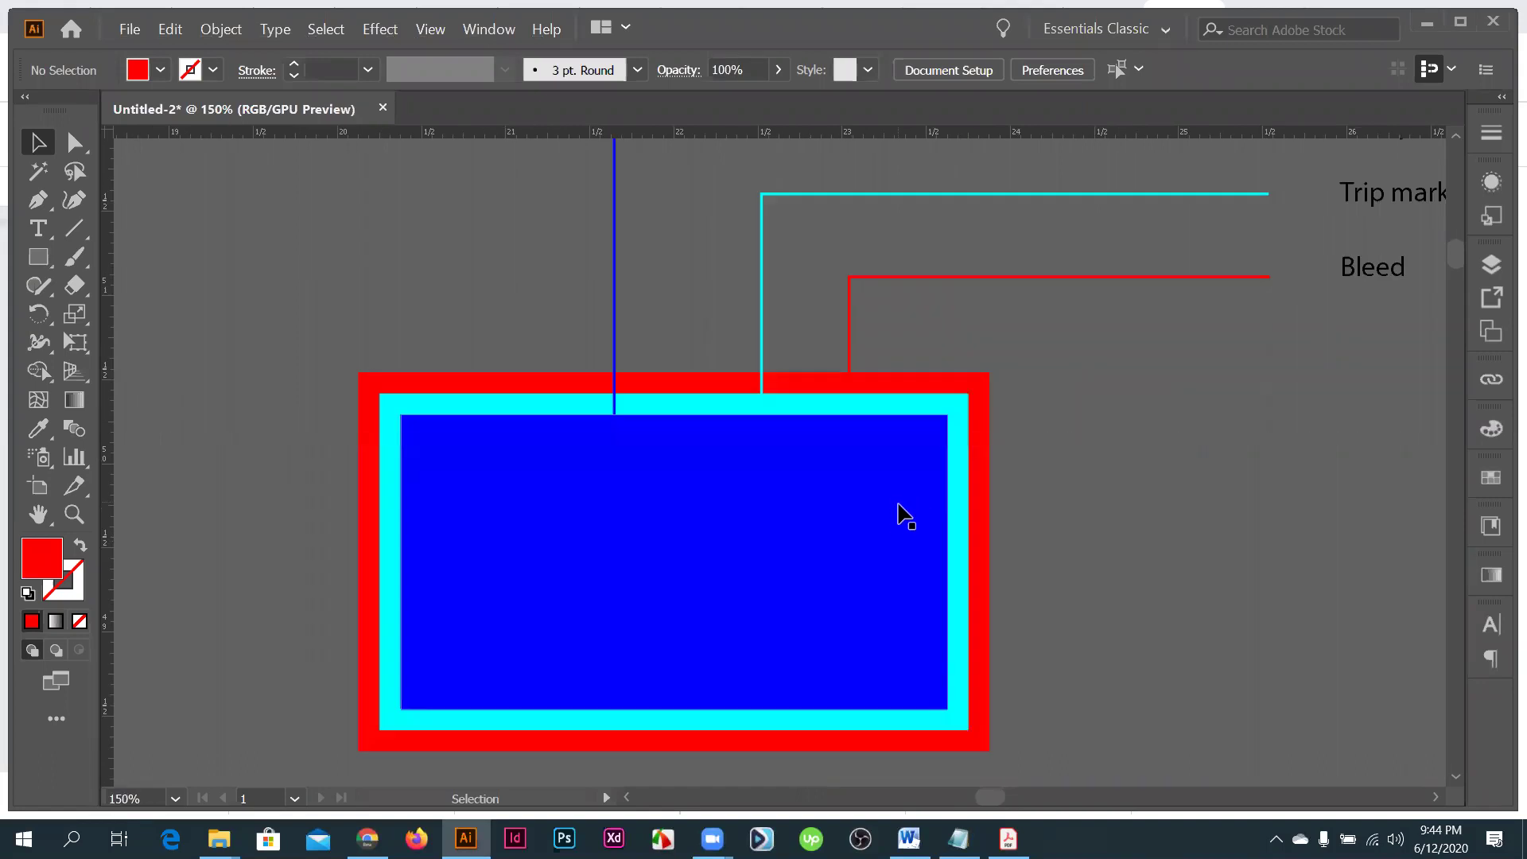
scroll(898, 509, up, 1)
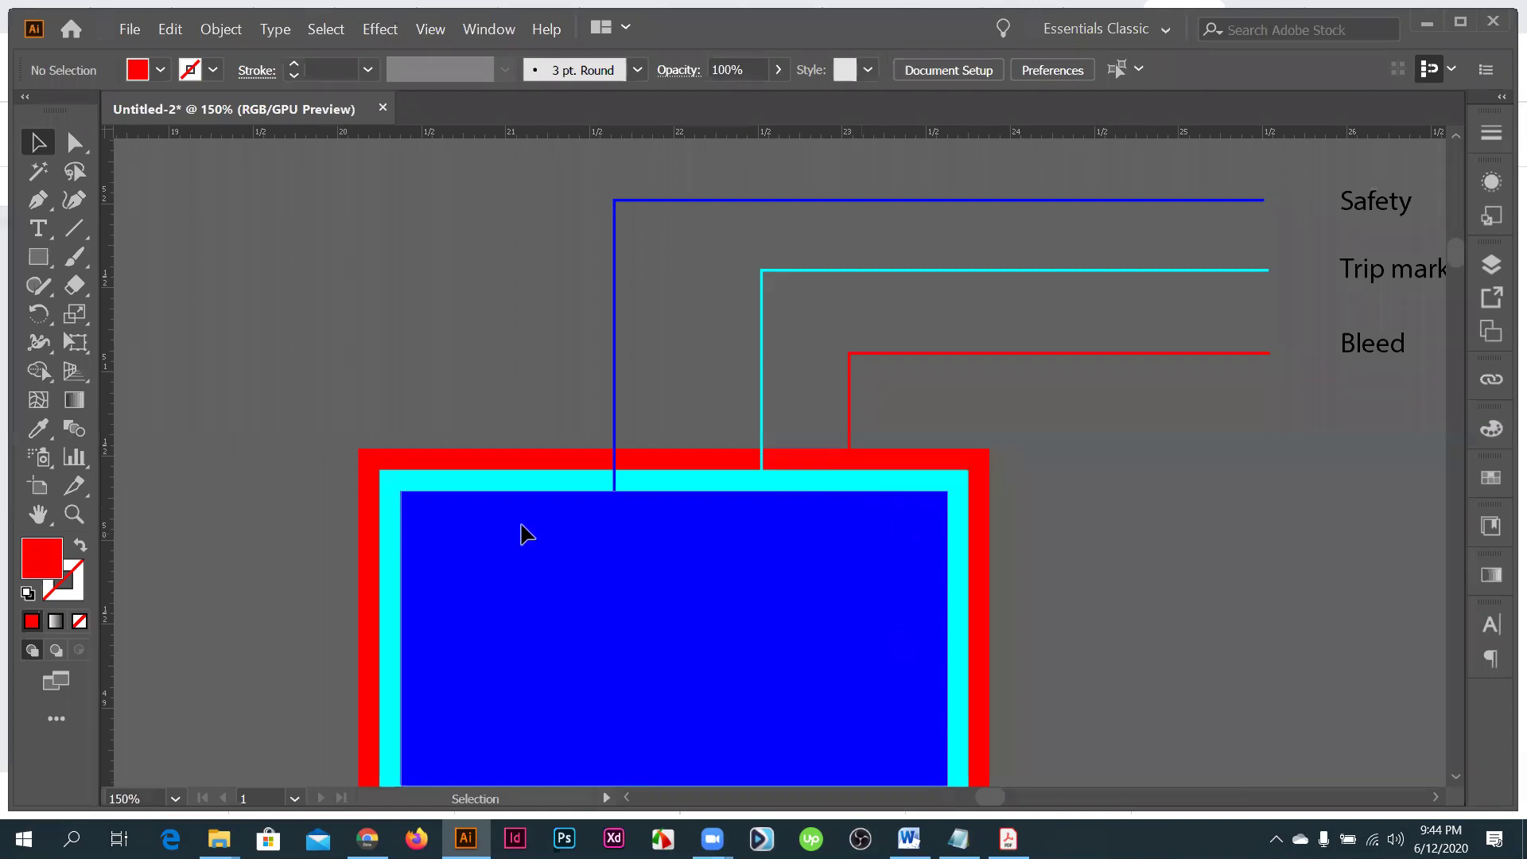
key(ctrl+minus)
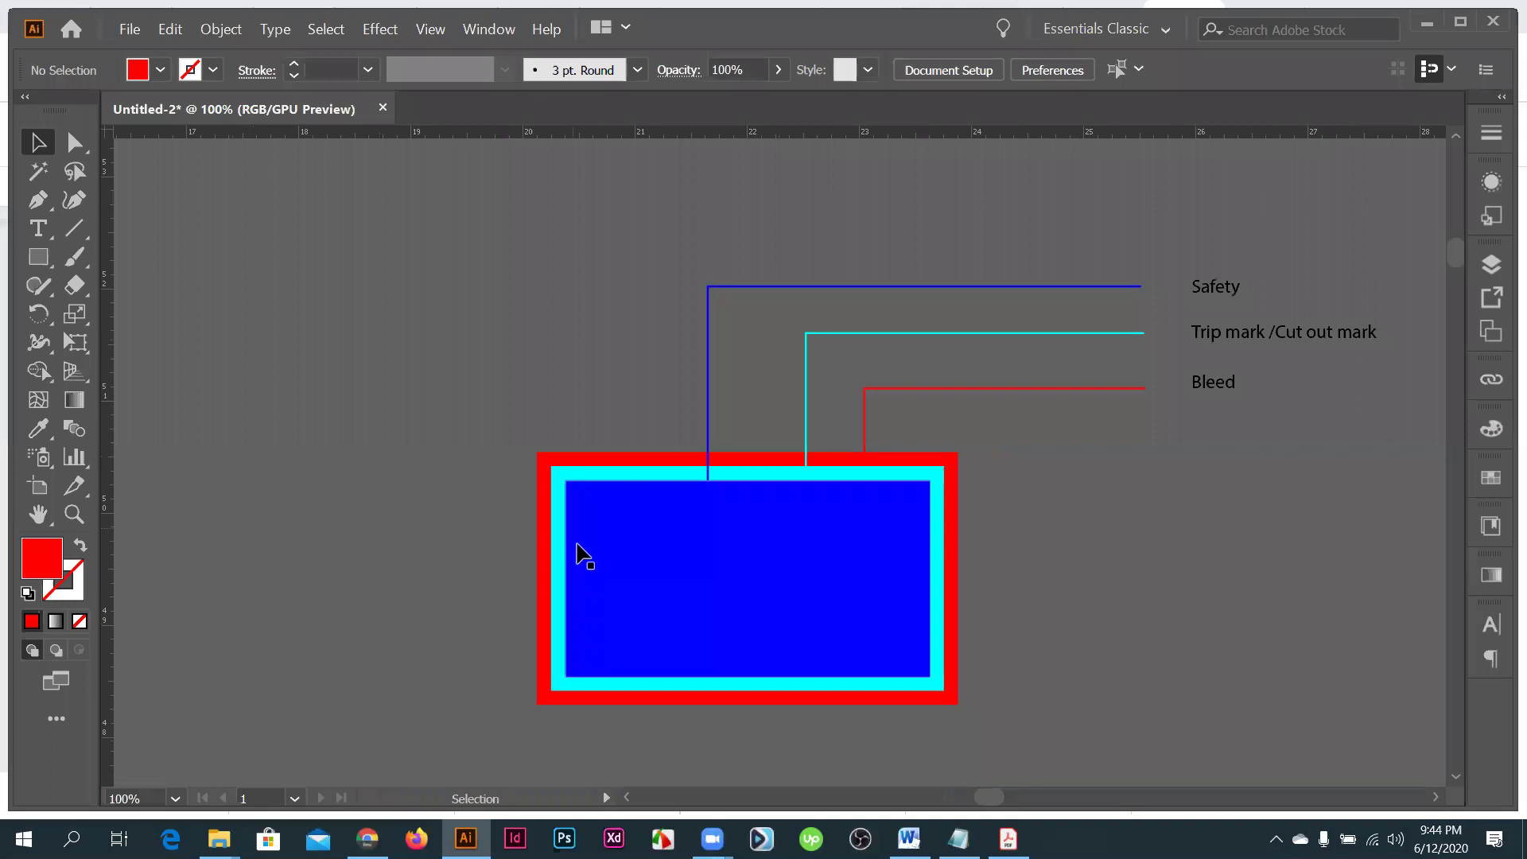
key(ctrl+plus)
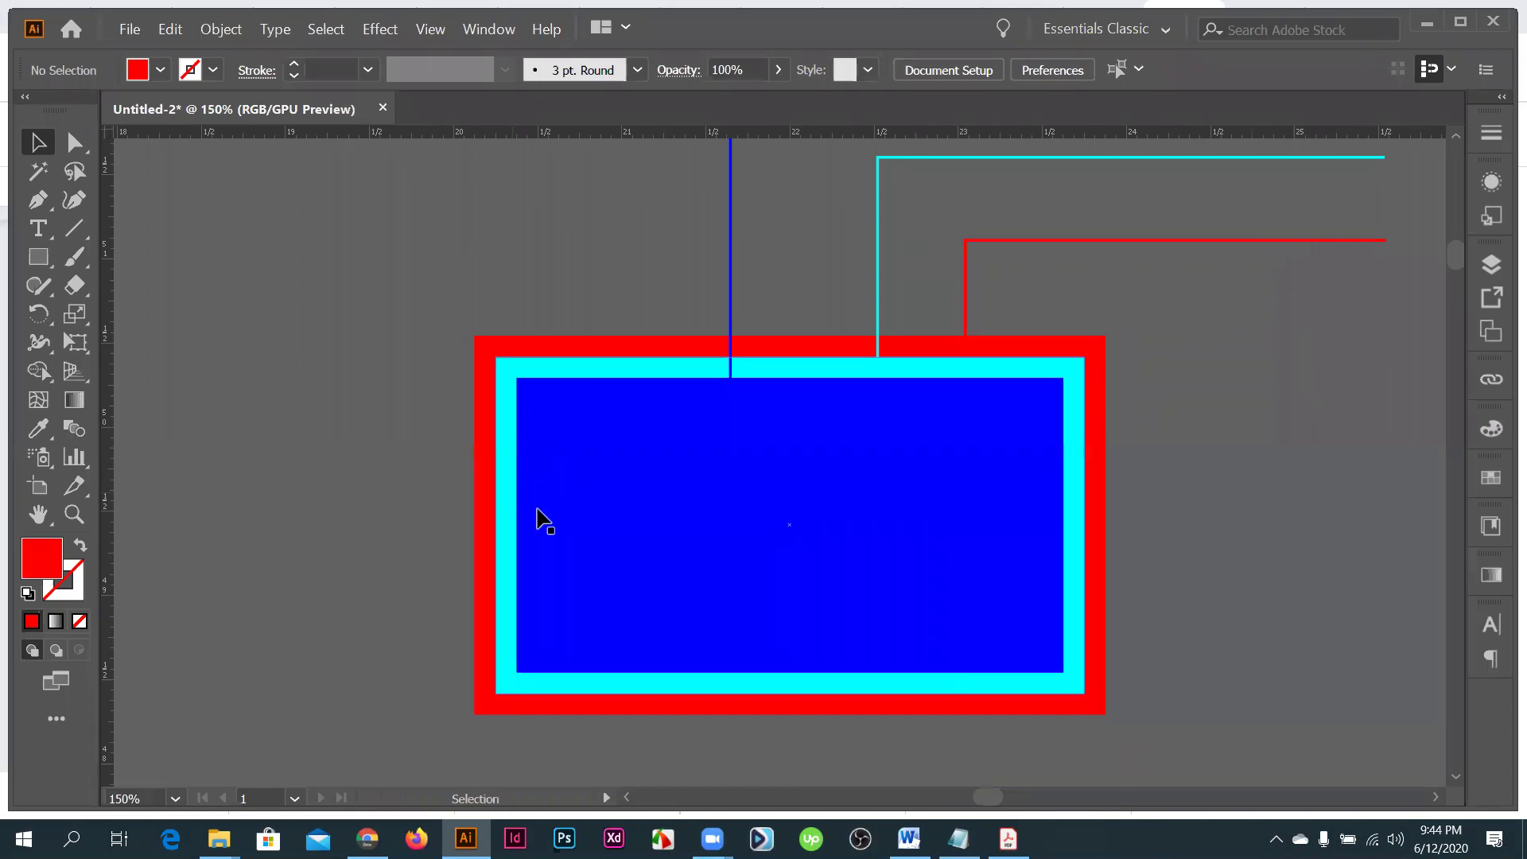
scroll(509, 493, up, 1)
- Scale the callout lines and labels down proportionally and move them lower onto the rectangles
key(ctrl+minus)
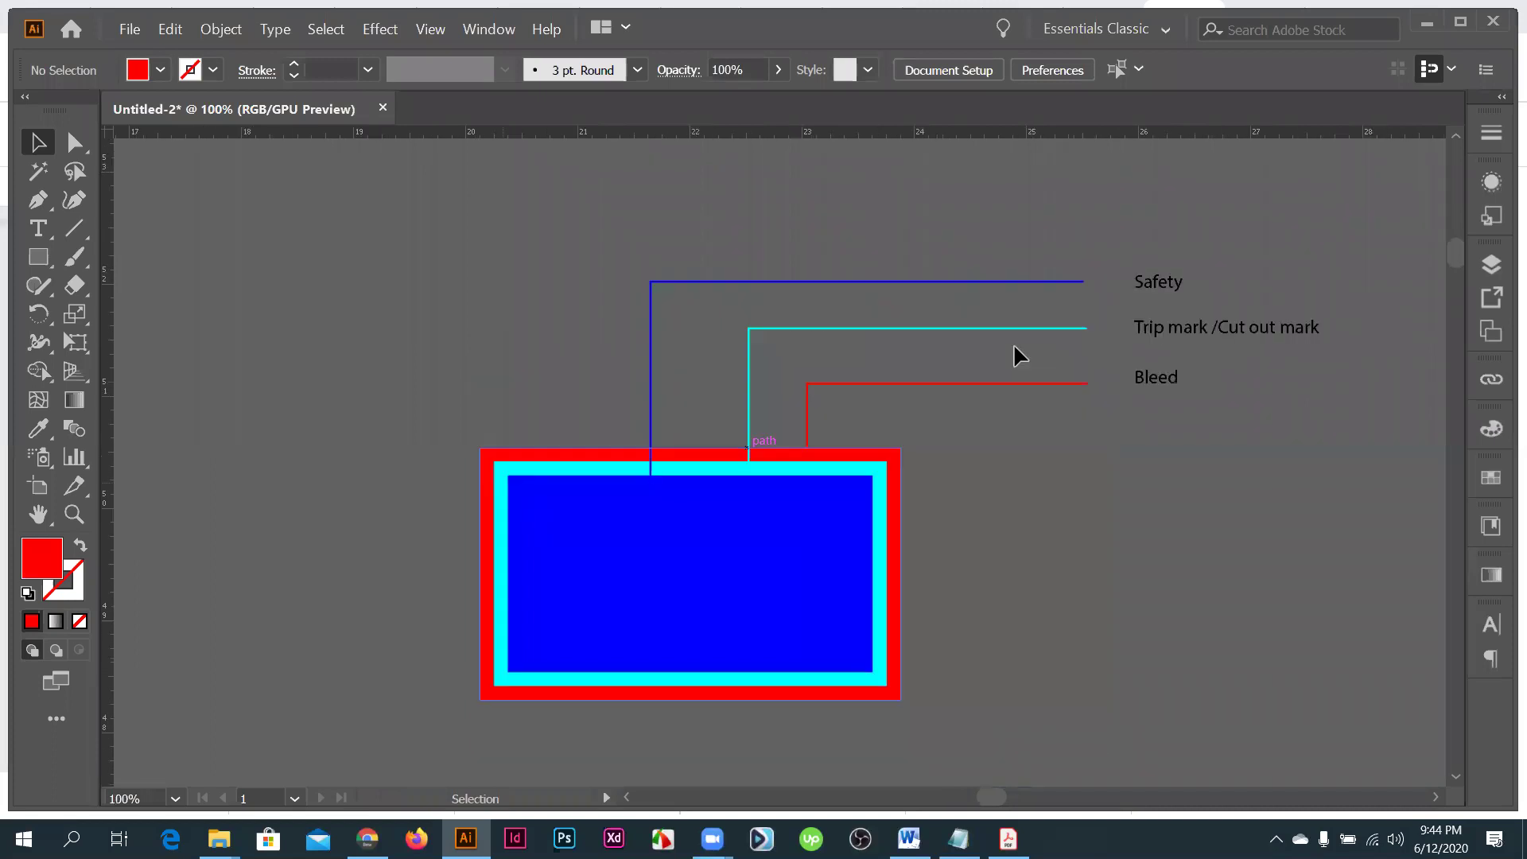
key(ctrl+a)
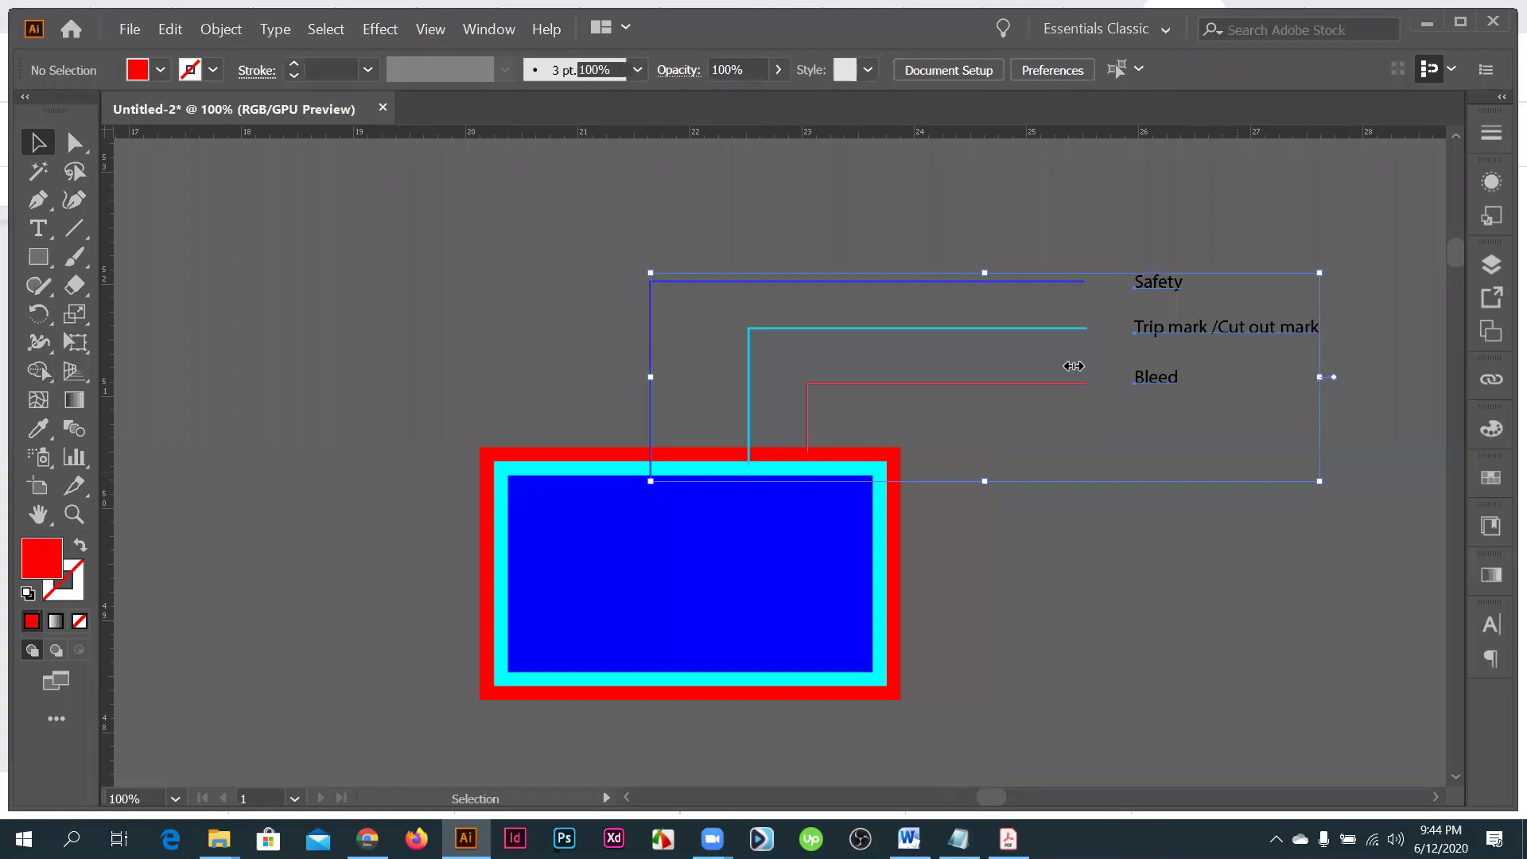
drag(1074, 365, 779, 418)
key(ctrl+plus)
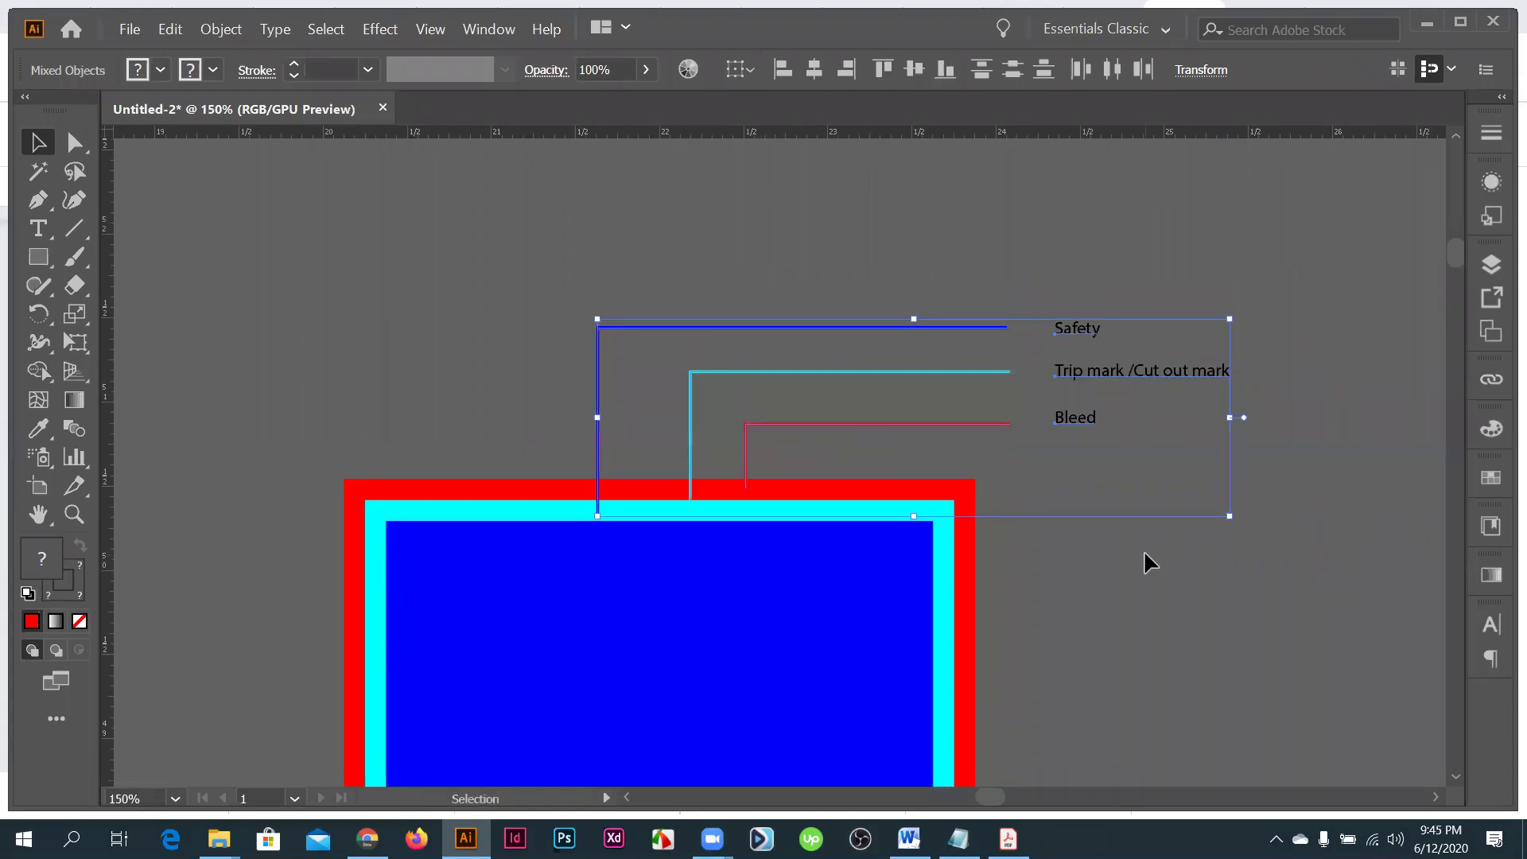
drag(911, 579, 920, 490)
click(976, 378)
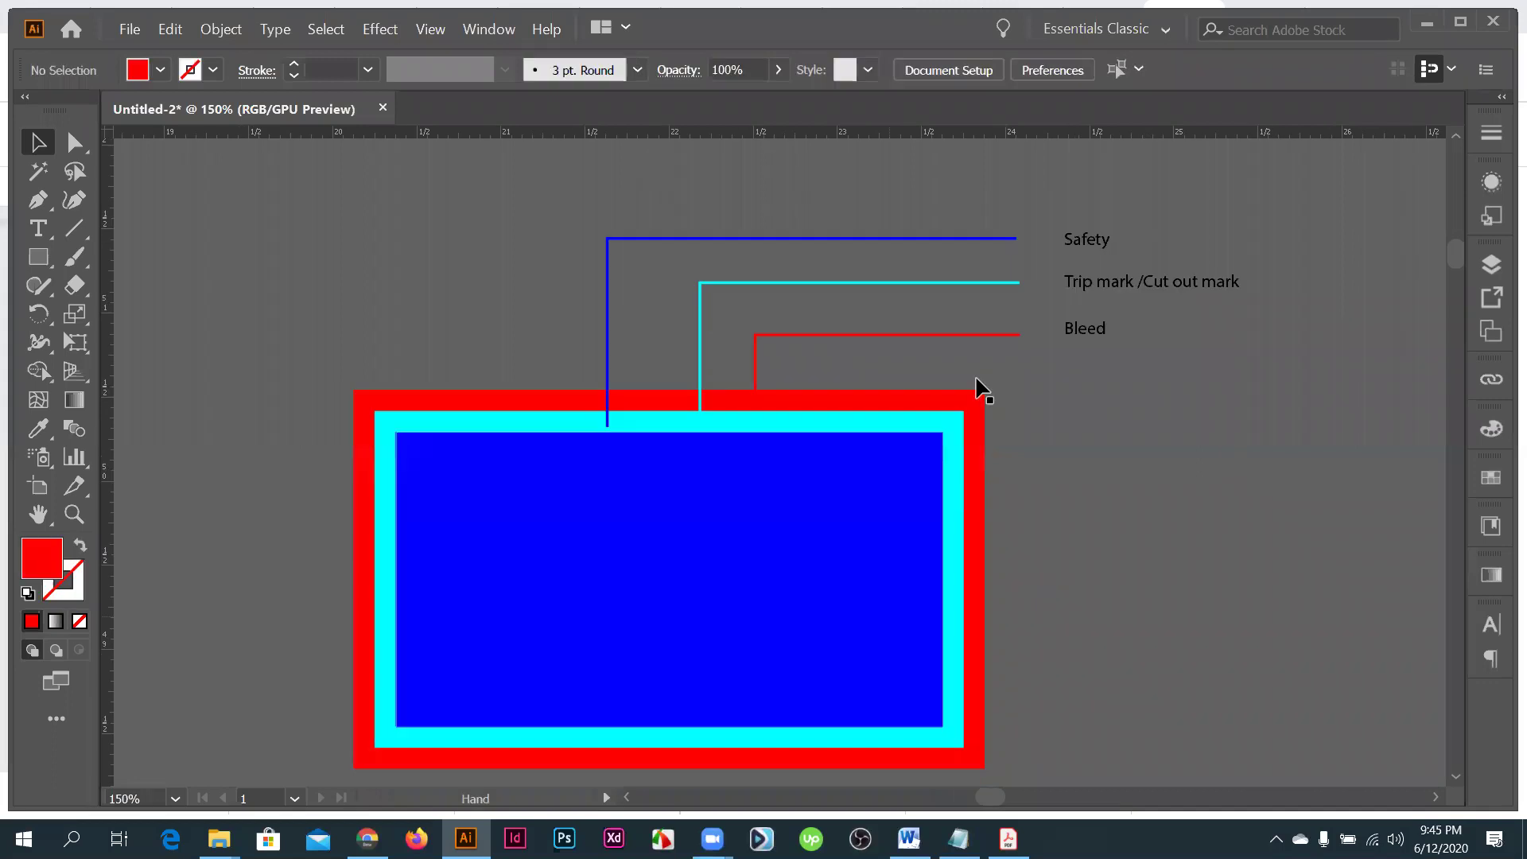
drag(978, 387, 1013, 327)
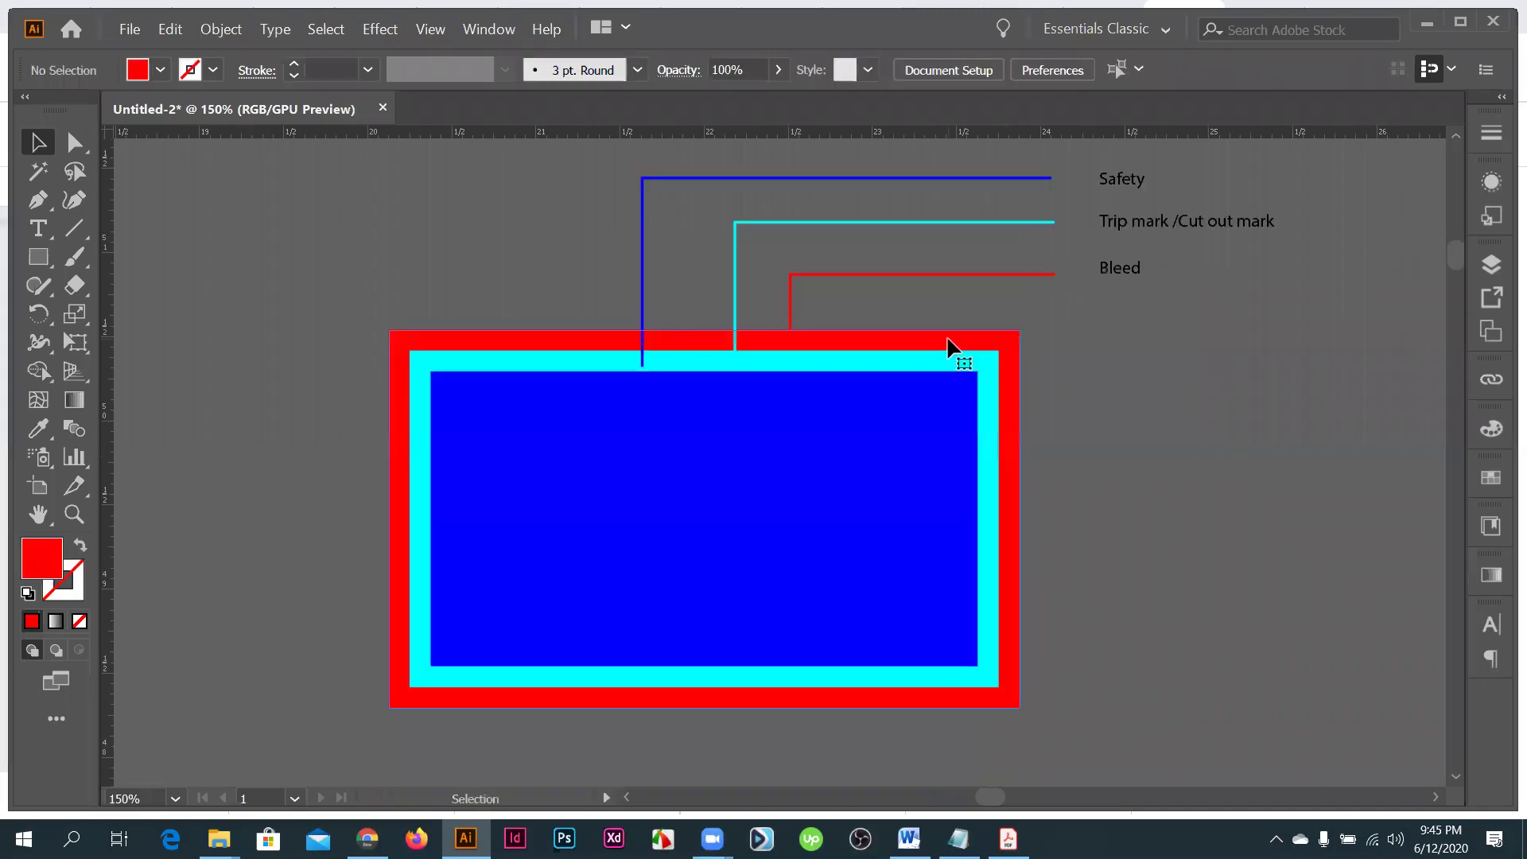
click(948, 342)
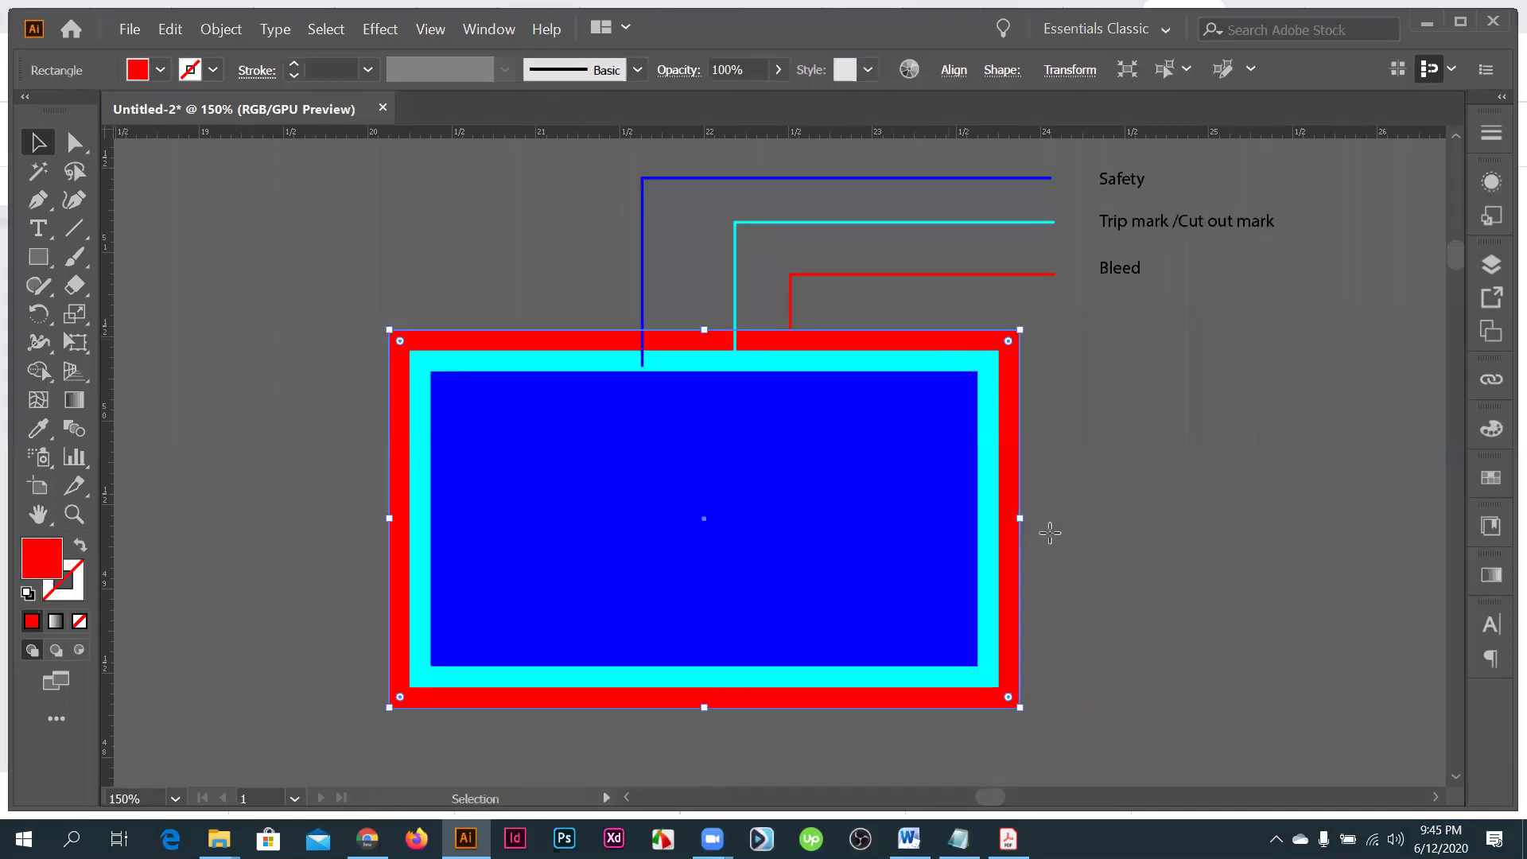
key(backslash)
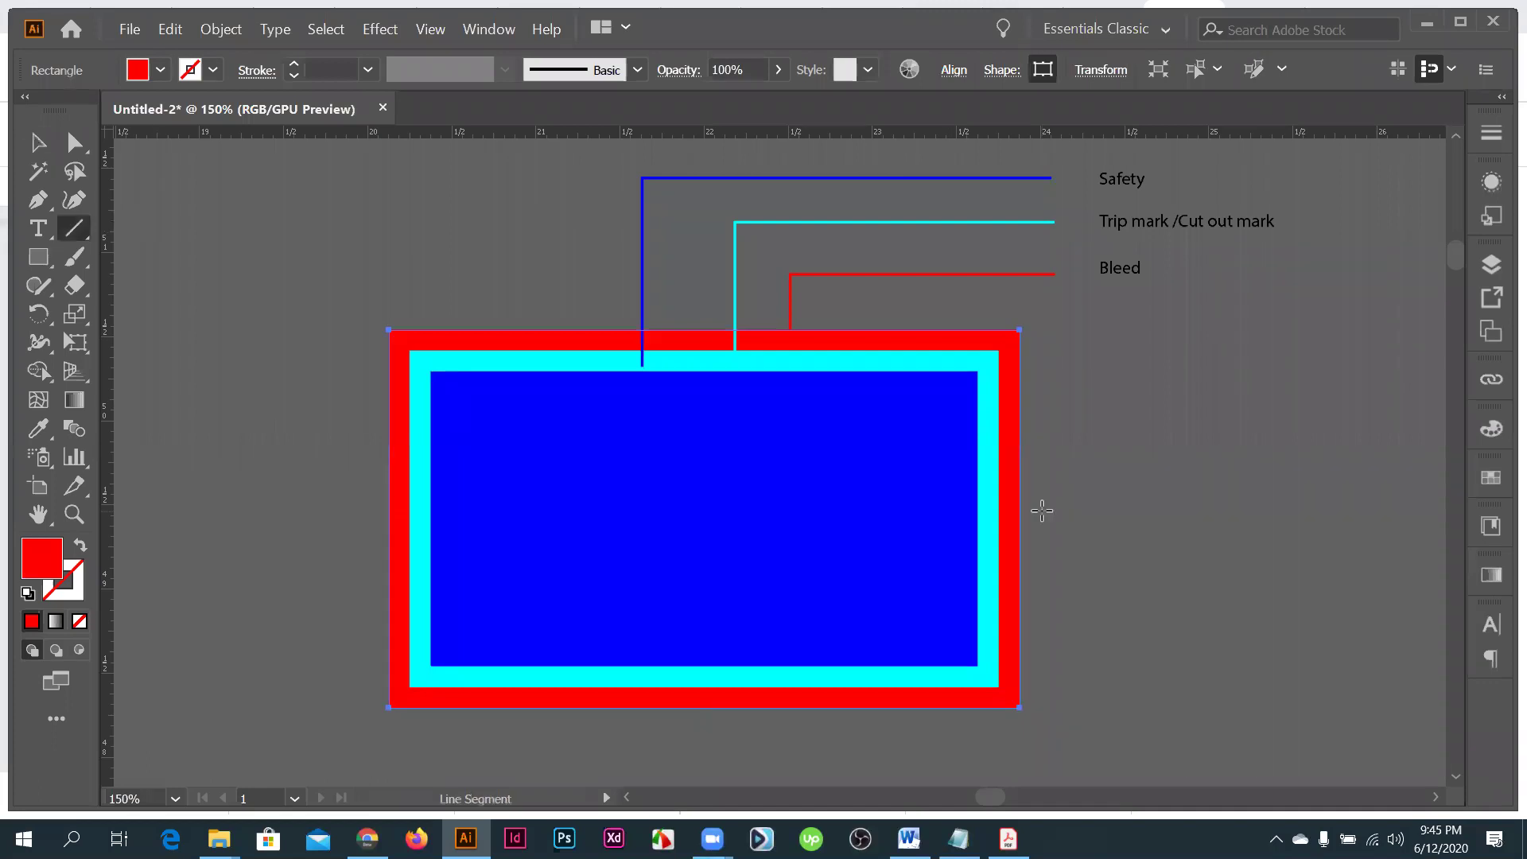
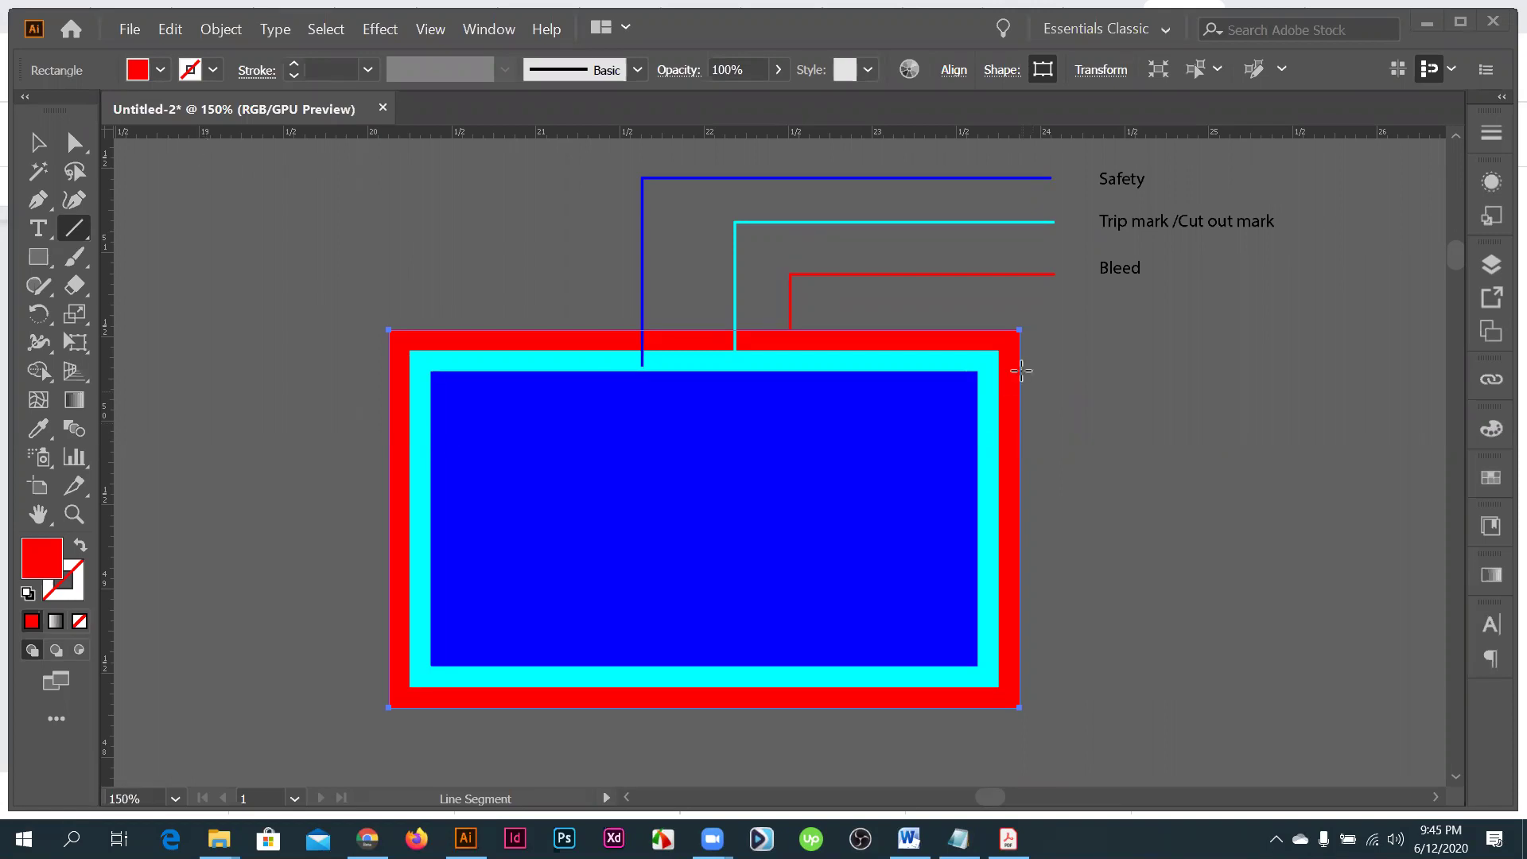
- Zoom in on the bleed corner and switch between Selection and Direct Selection tools to target the red bleed rectangle
scroll(1021, 371, up, 3)
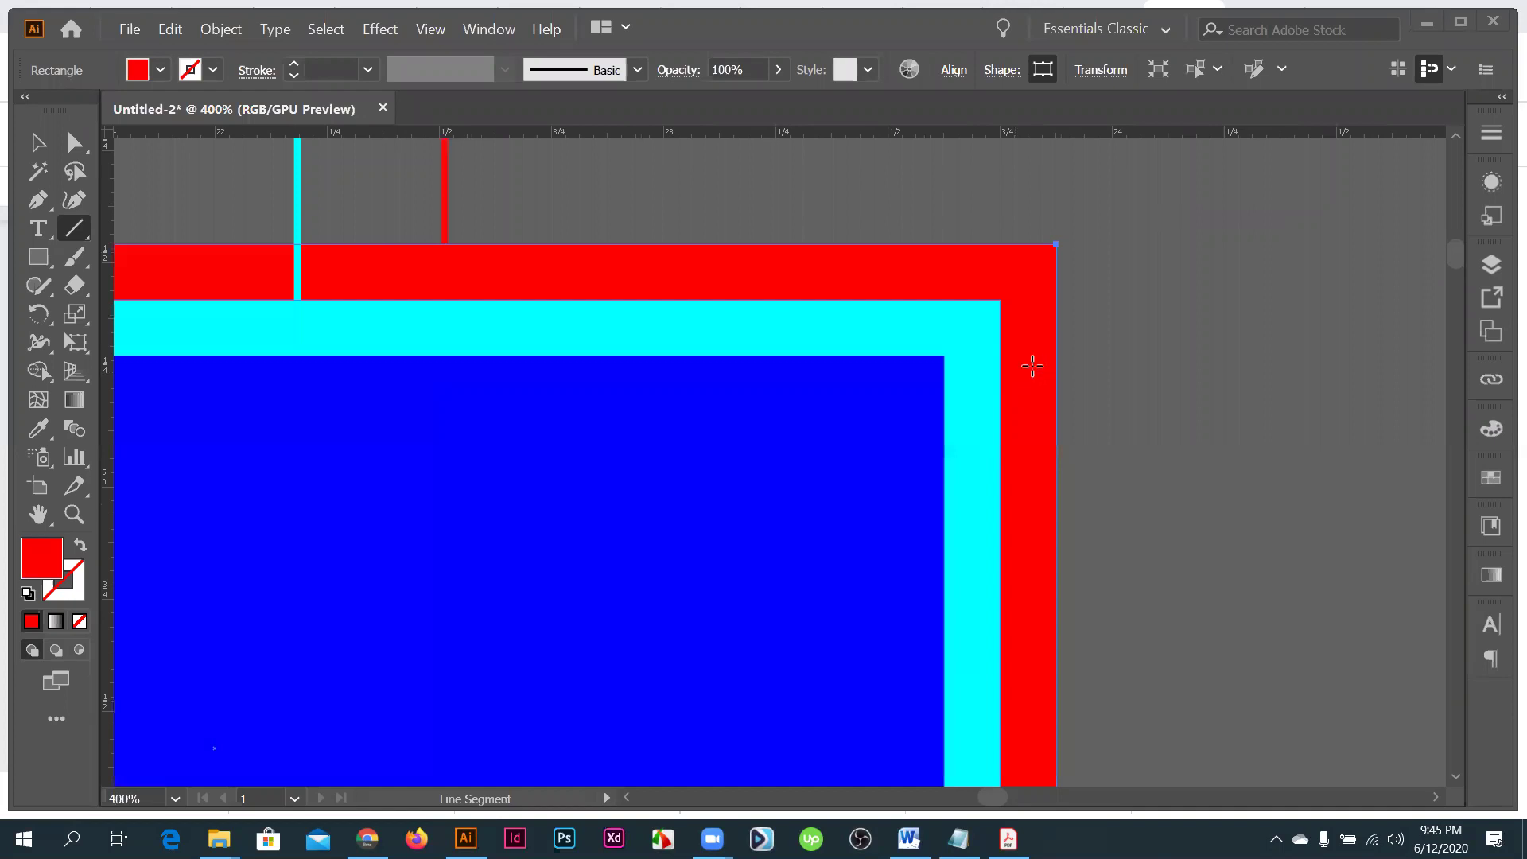
scroll(1036, 364, down, 3)
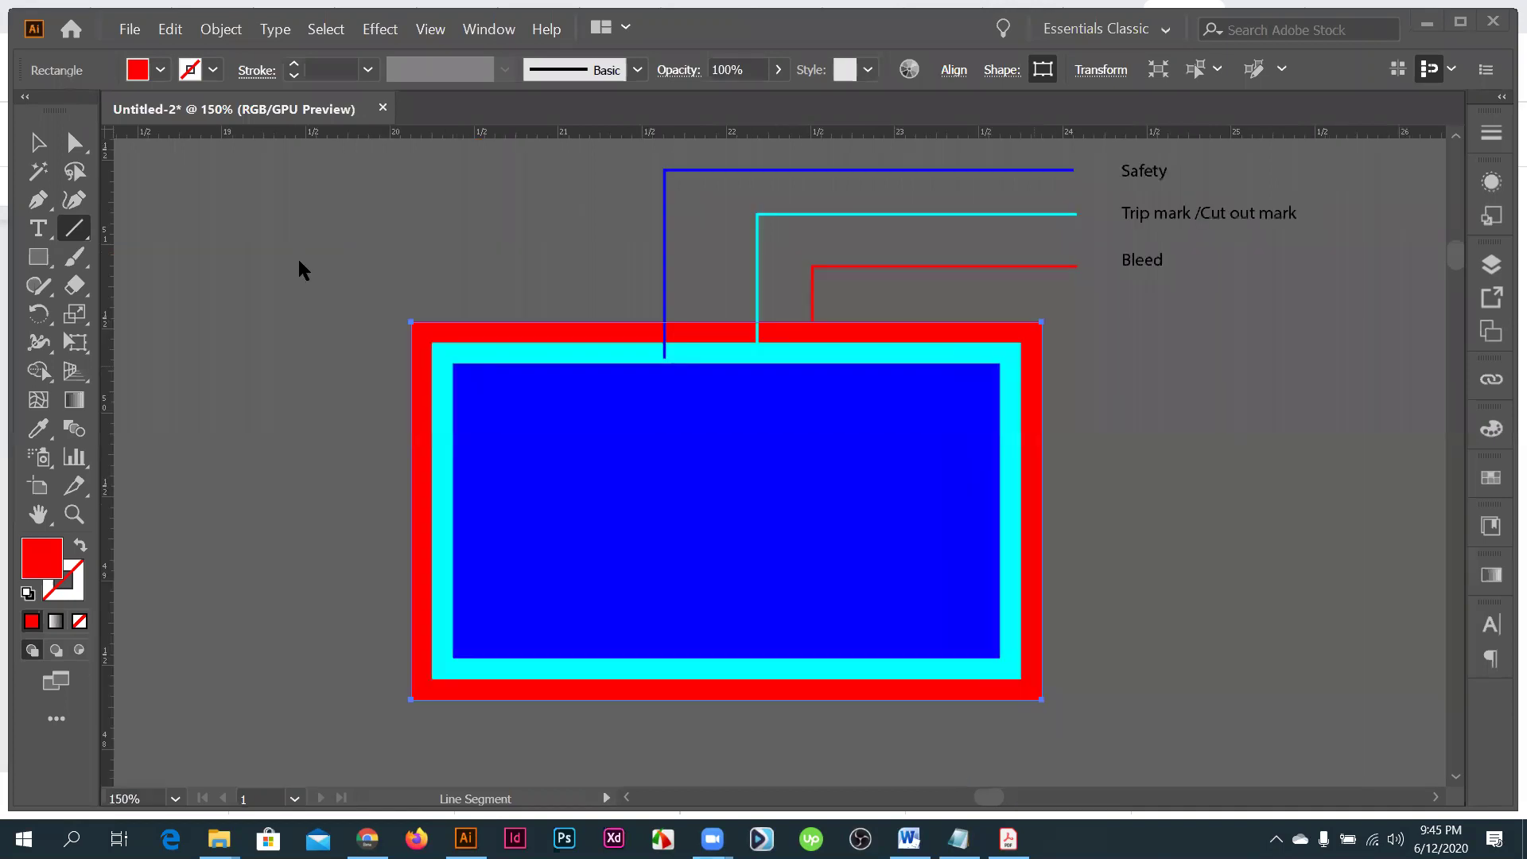
key(v)
scroll(1036, 457, up, 1)
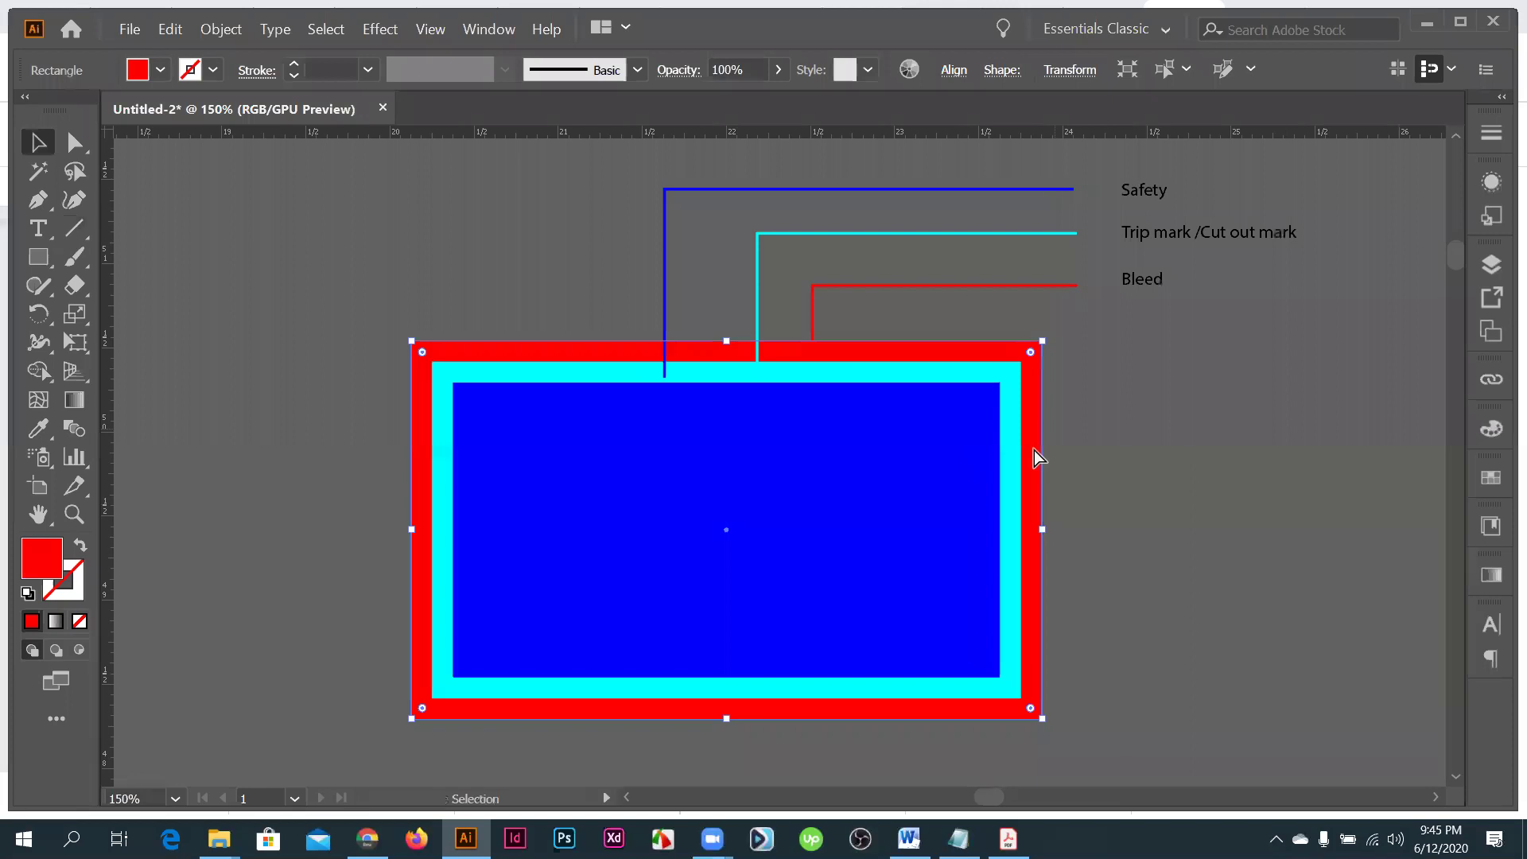
key(a)
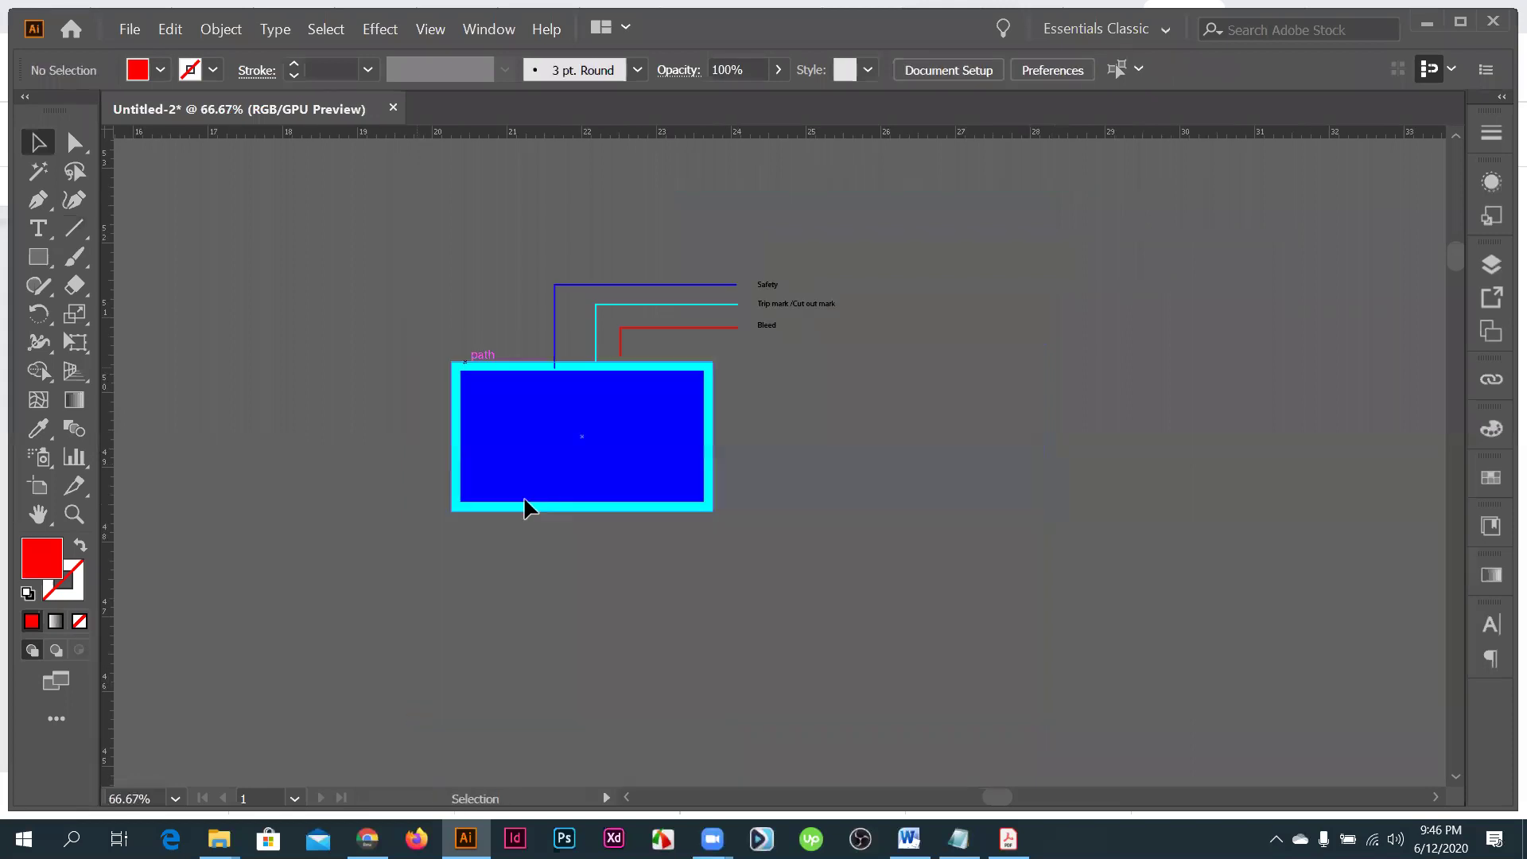
- Duplicate the card to its right and repeat the copy to build a row of cards
click(525, 501)
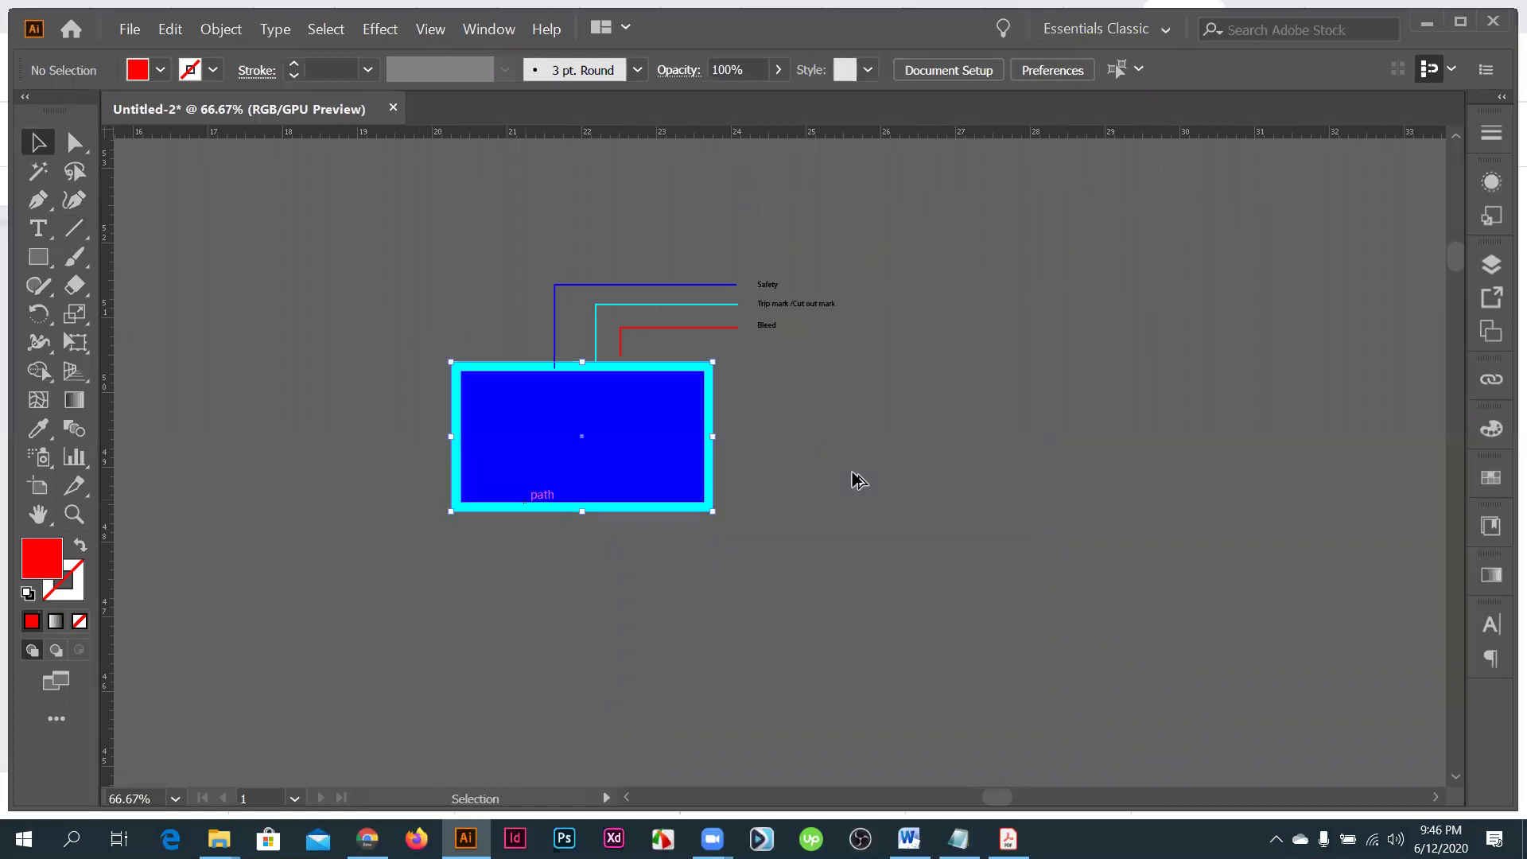
drag(800, 472, 790, 485)
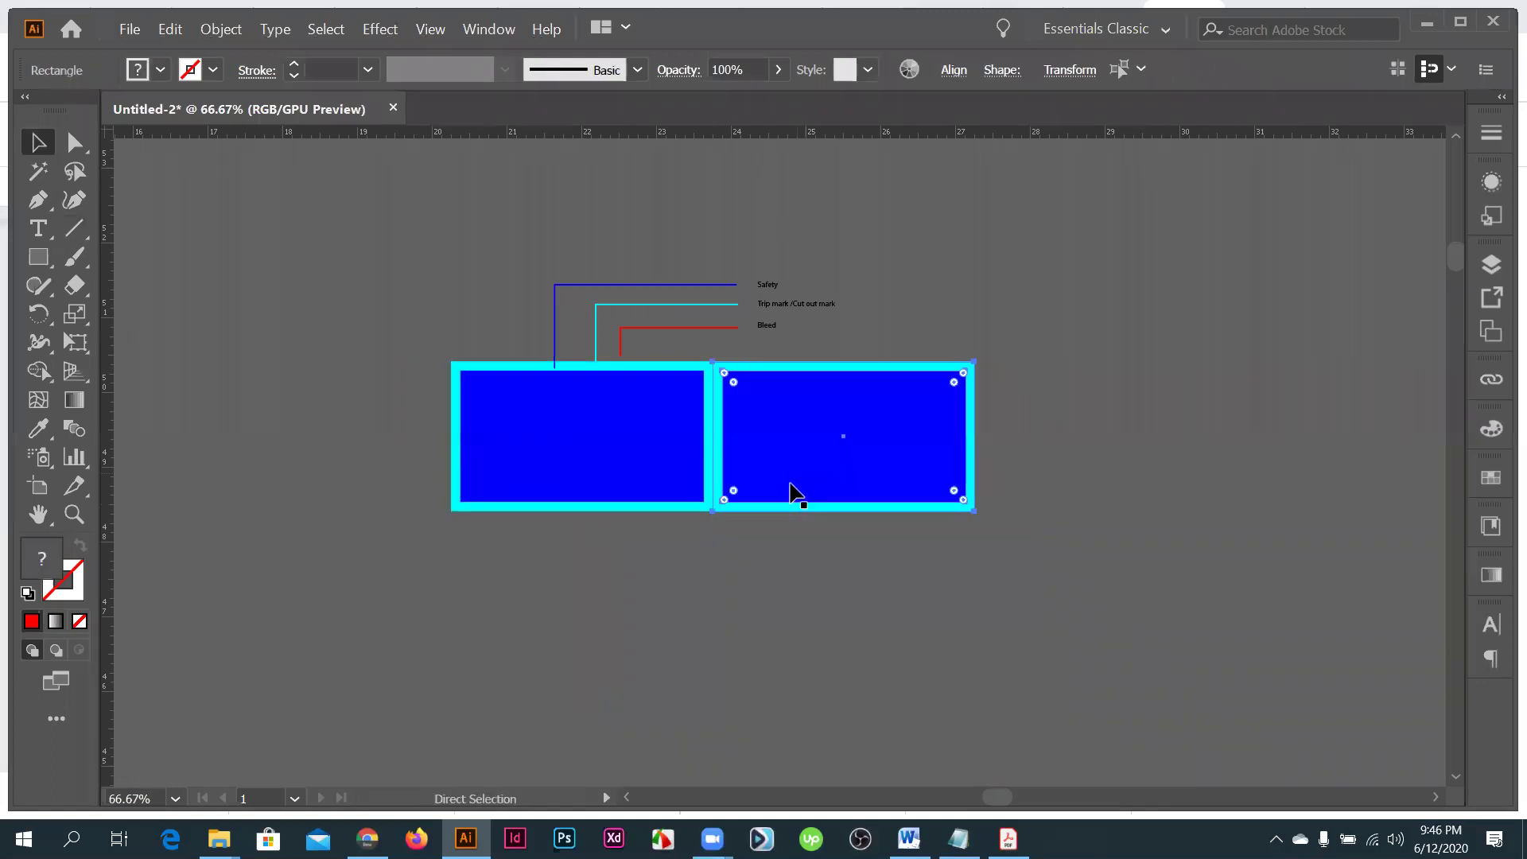
key(ctrl+d)
key(ctrl+d)
key(ctrl+d)
key(ctrl+d)
key(ctrl+minus)
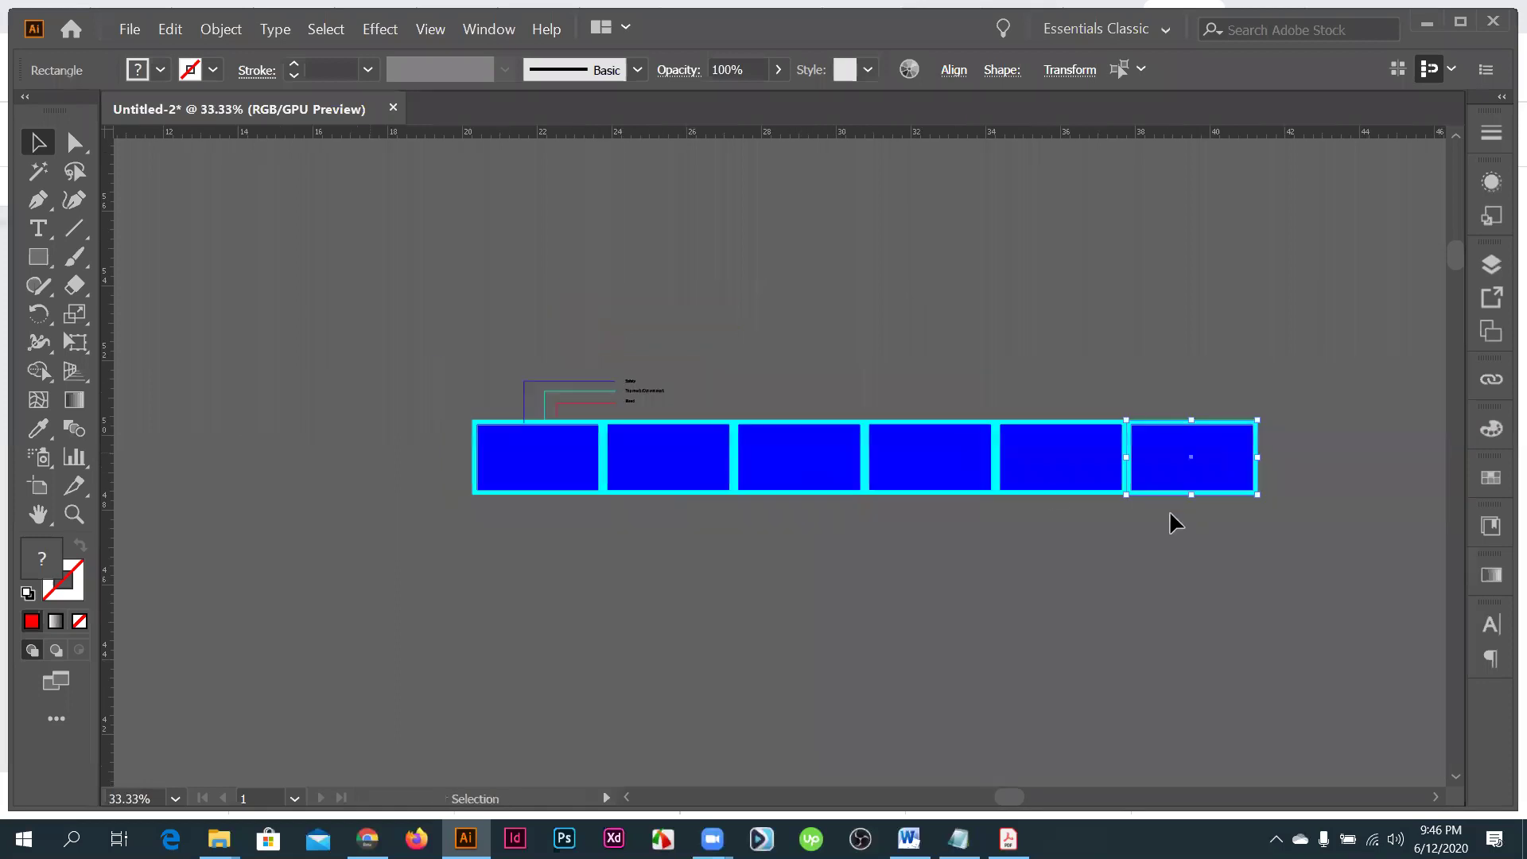
- Copy the whole row downward and repeat to stack more rows of cards
key(ctrl+a)
drag(1053, 493, 1048, 546)
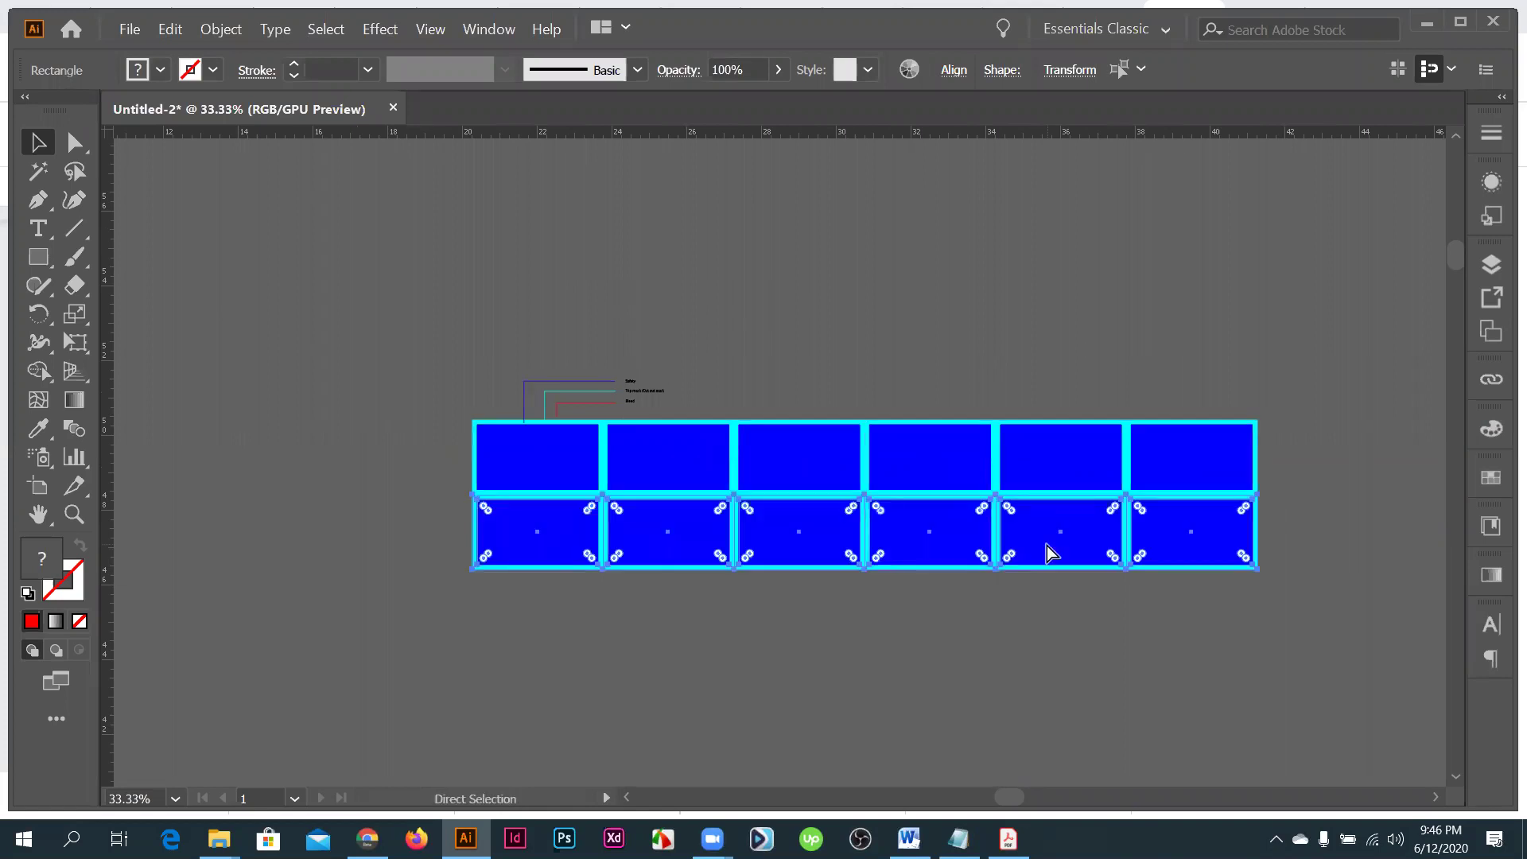
key(ctrl+d)
key(ctrl+d)
key(ctrl+d)
key(ctrl+d)
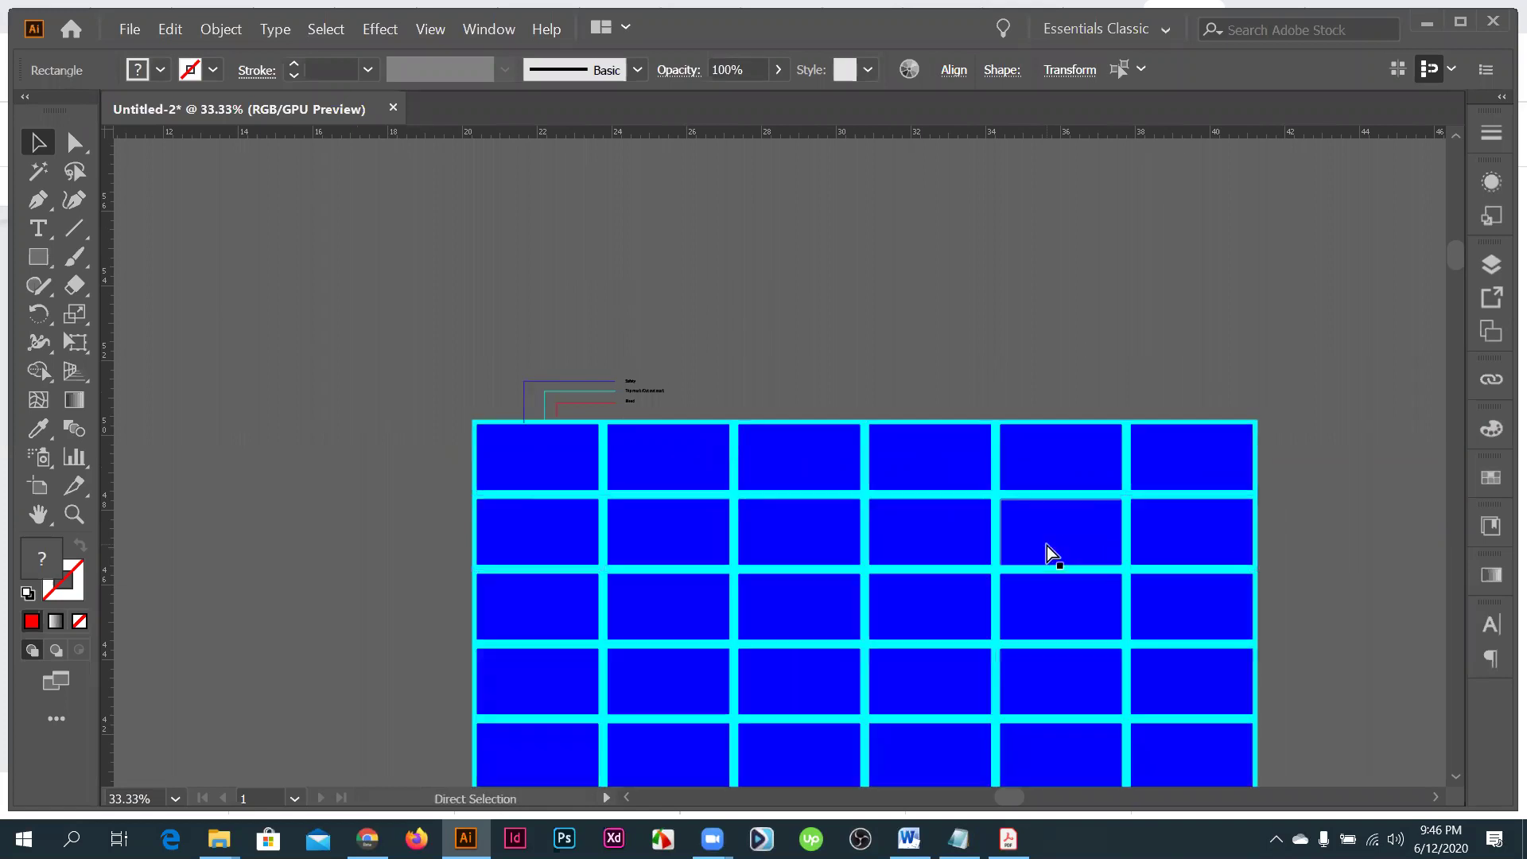
key(ctrl+minus)
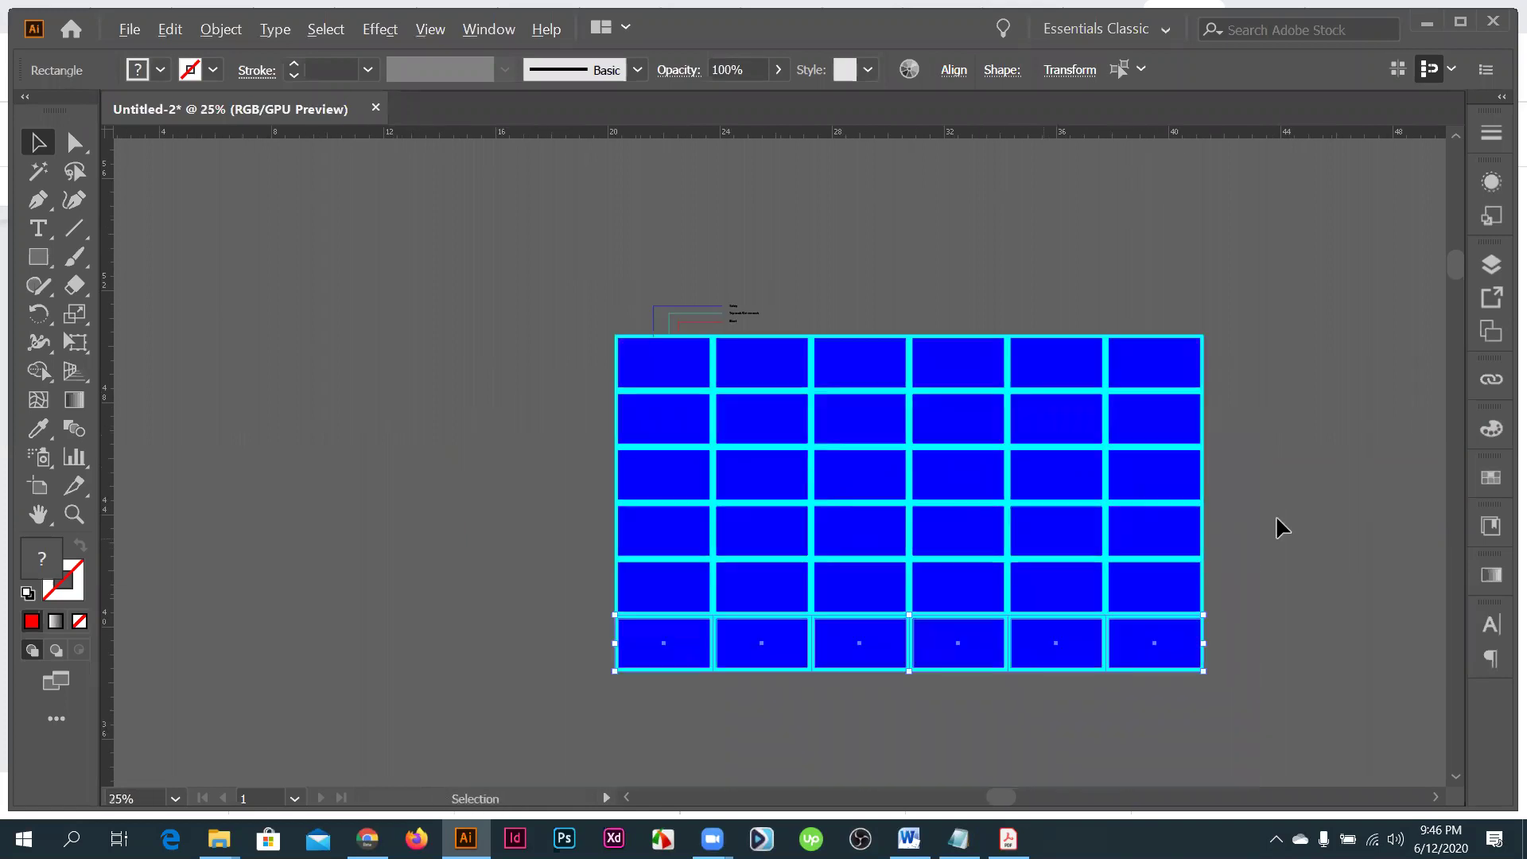
- Delete the two rightmost columns of cards, leaving a four-column grid
key(ctrl+shift+a)
key(ctrl+plus)
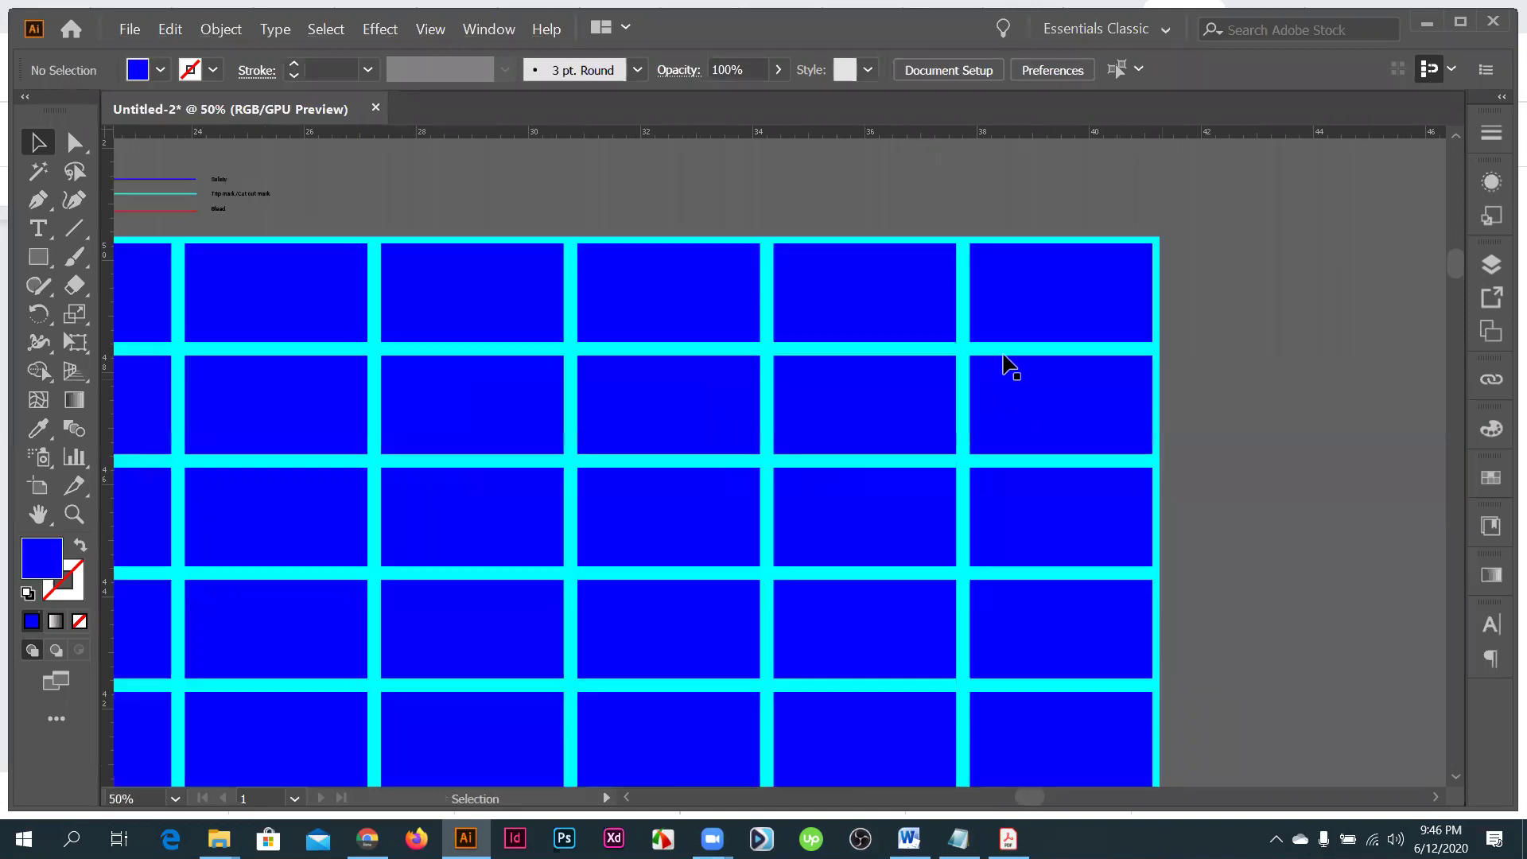
alt+scroll(992, 362, up, 3)
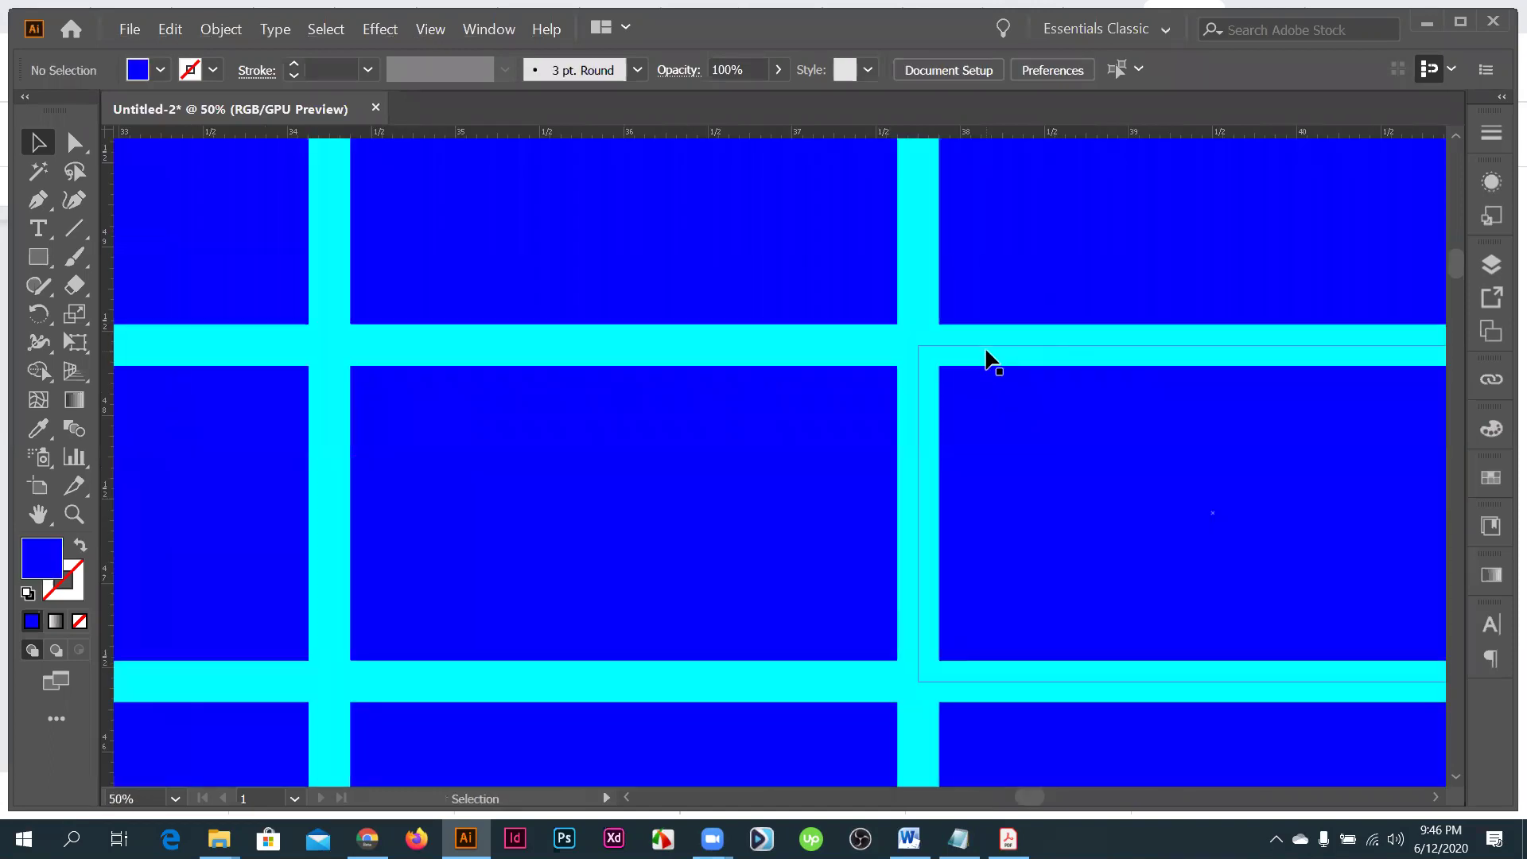
alt+scroll(1192, 413, down, 3)
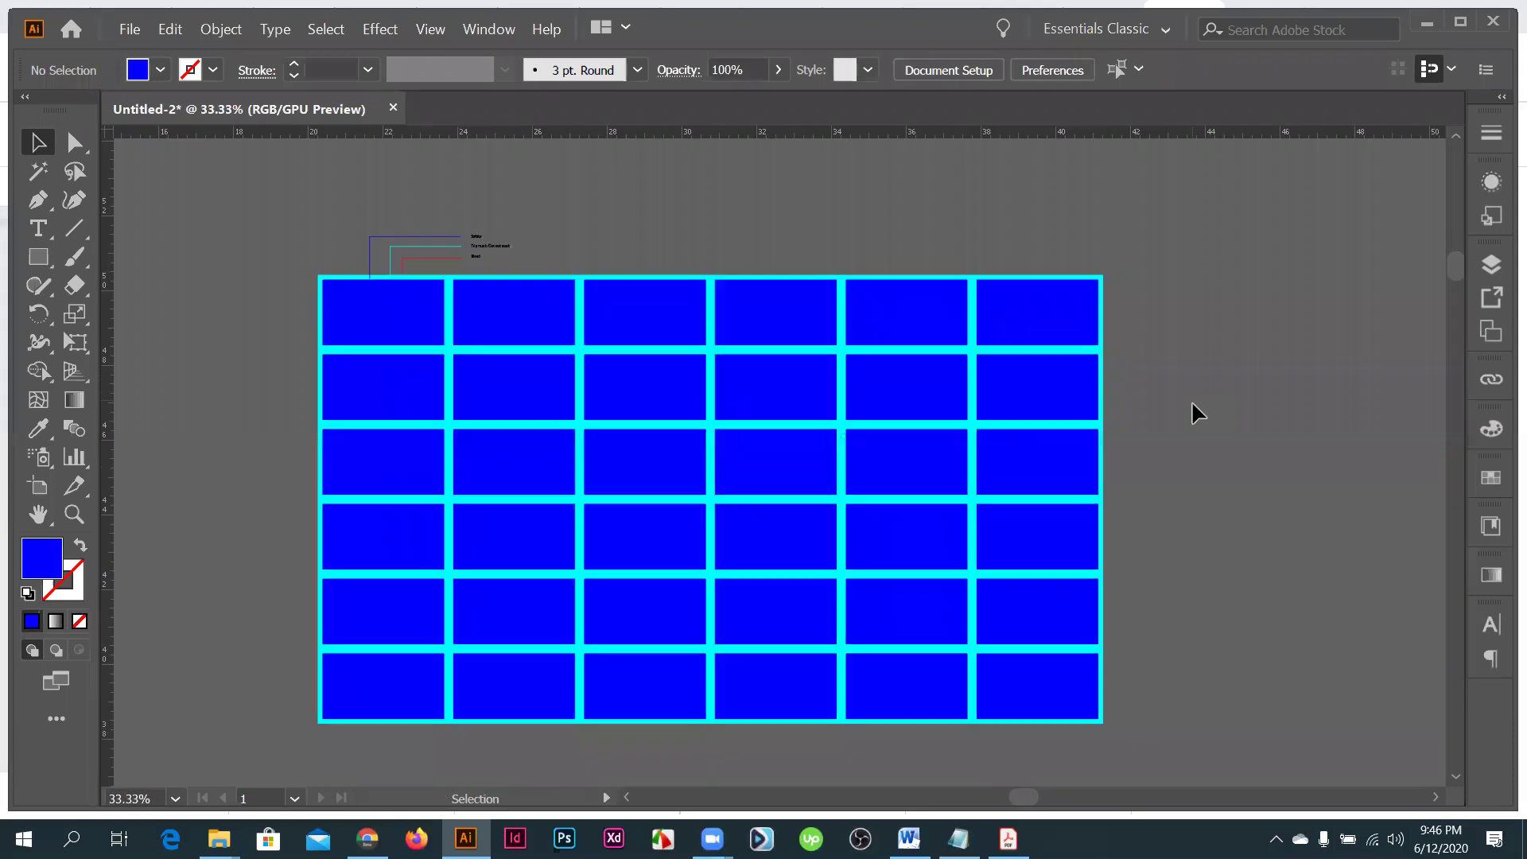
scroll(1197, 413, down, 1)
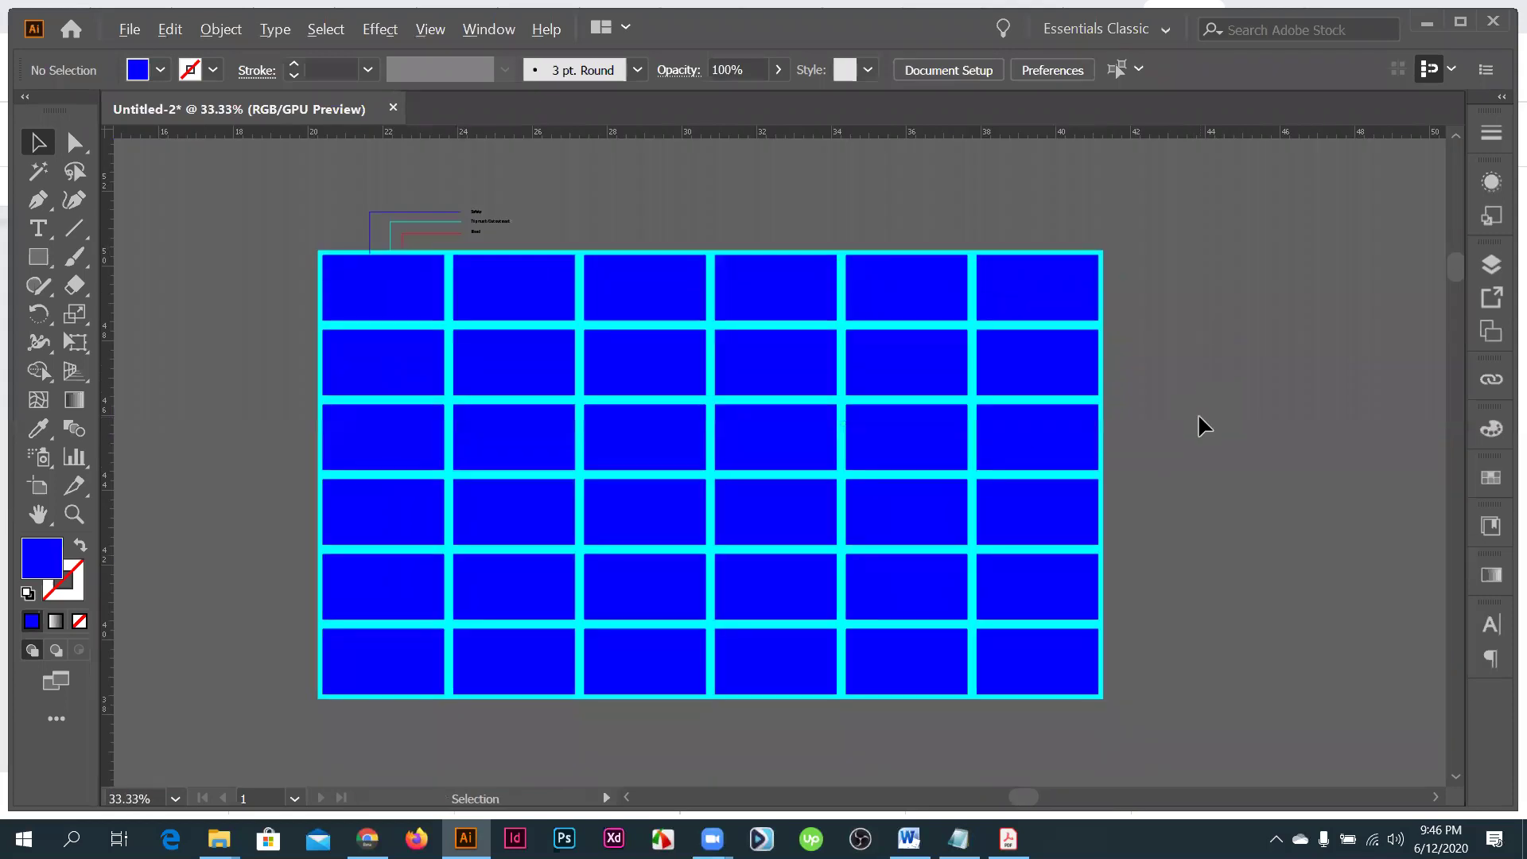
scroll(986, 216, down, 1)
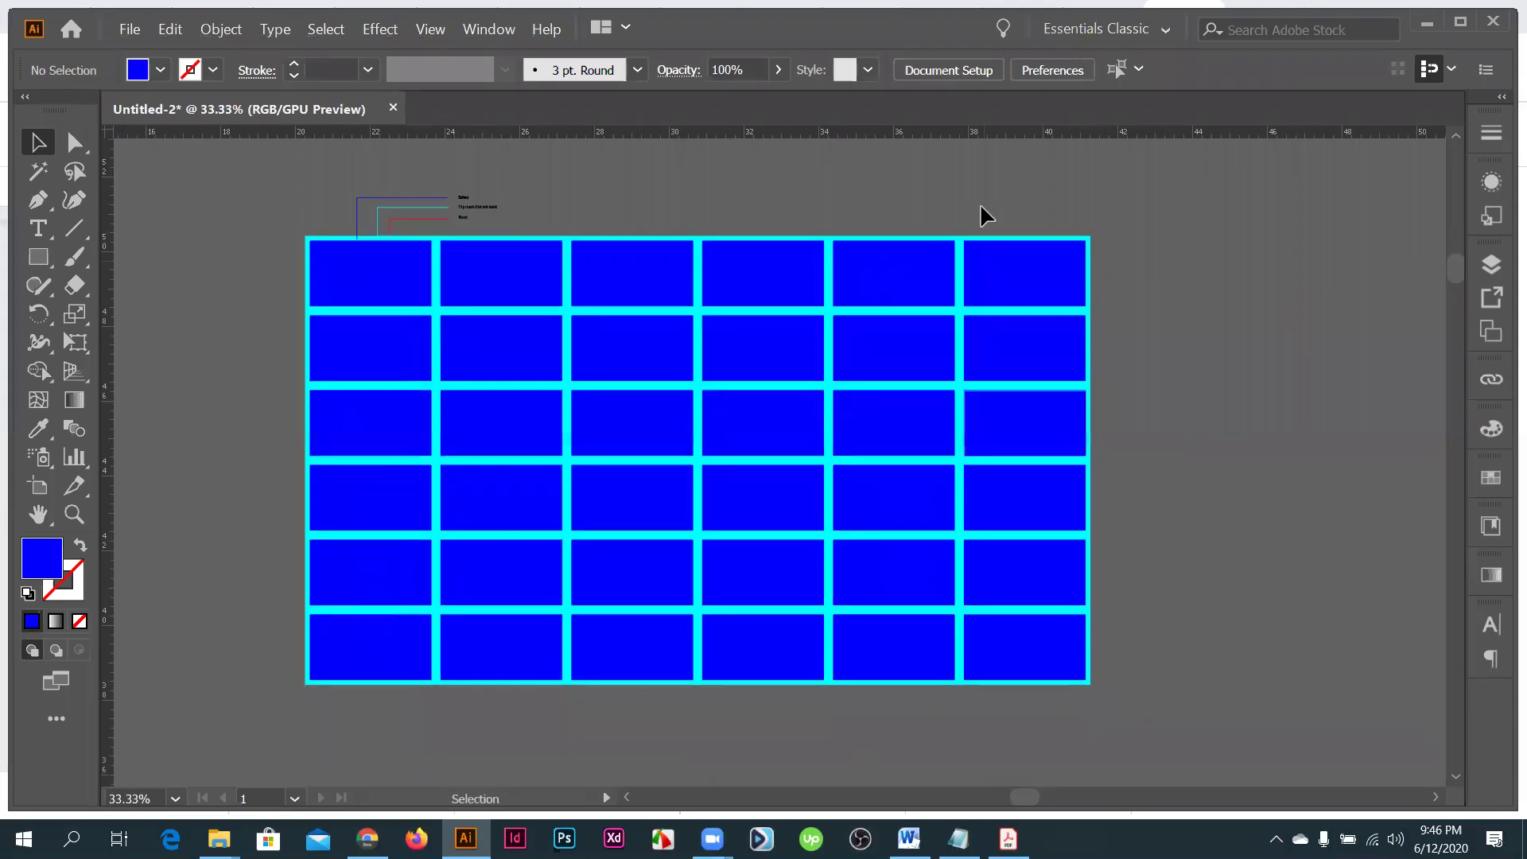
drag(1145, 679, 1026, 227)
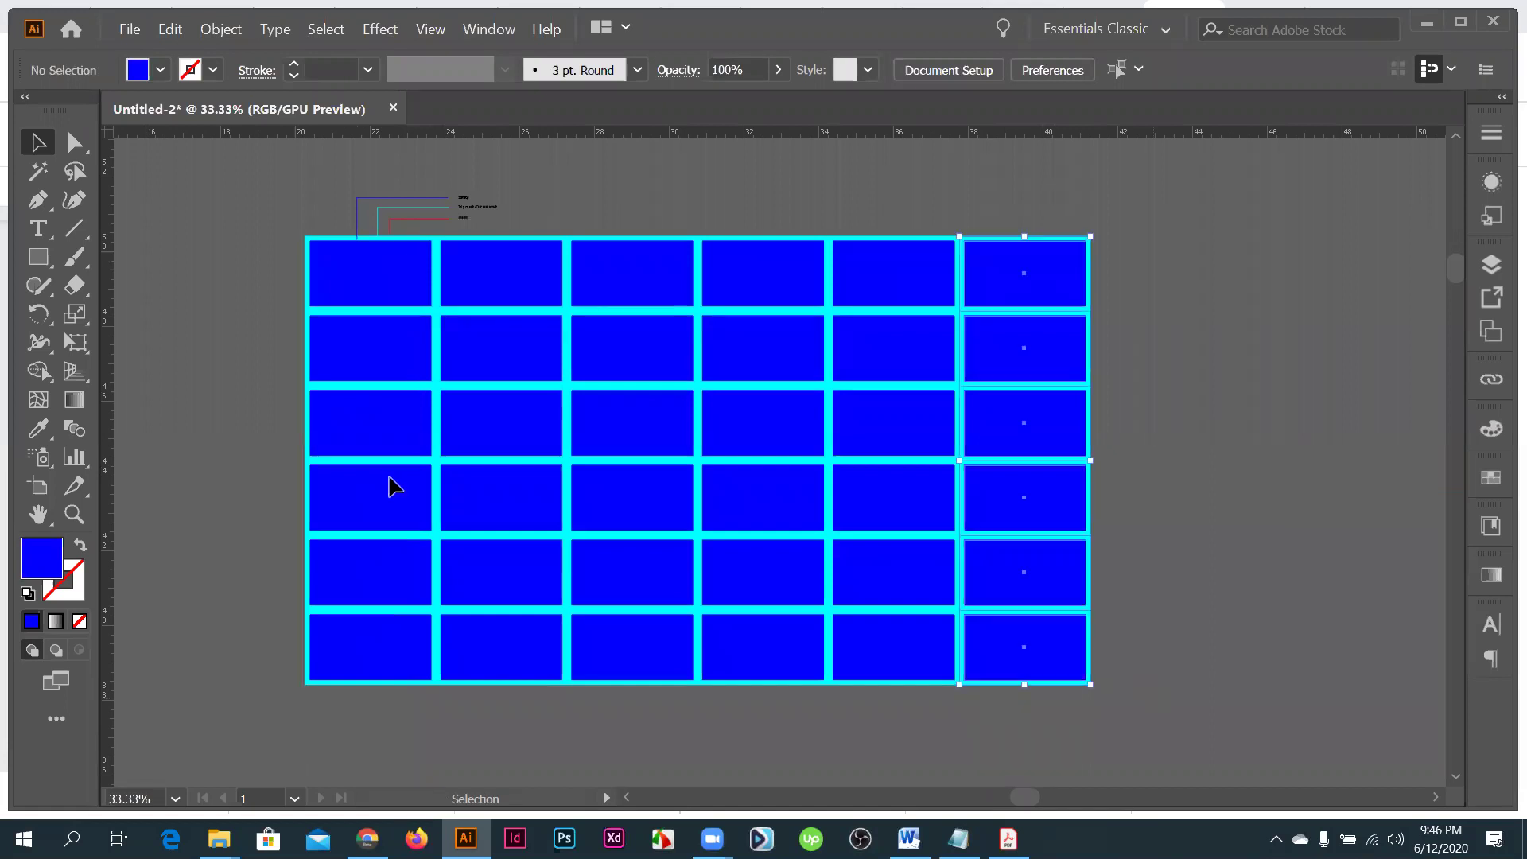
key(Delete)
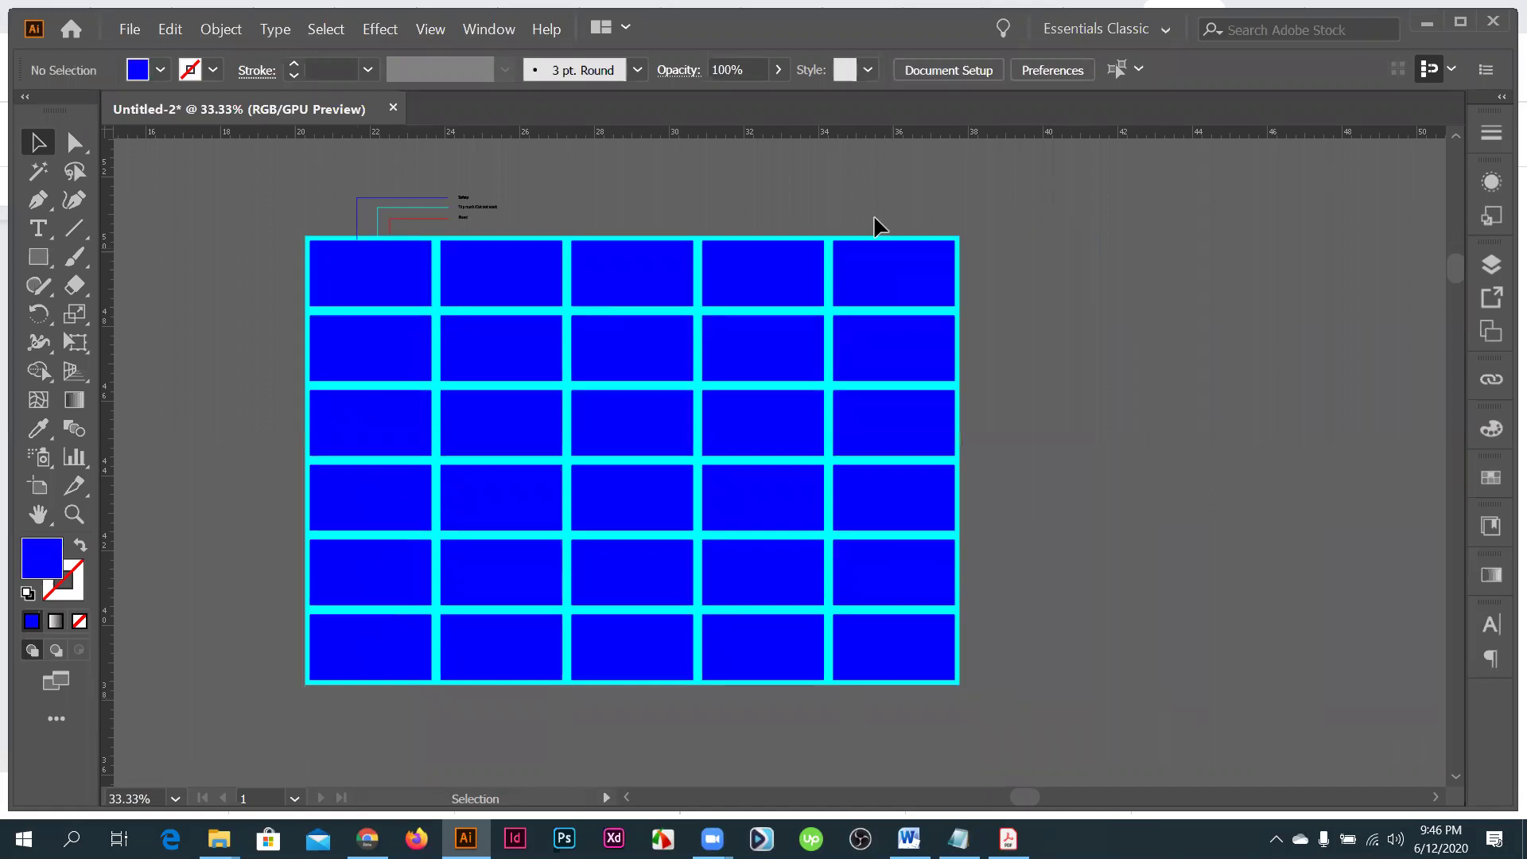
drag(877, 226, 918, 636)
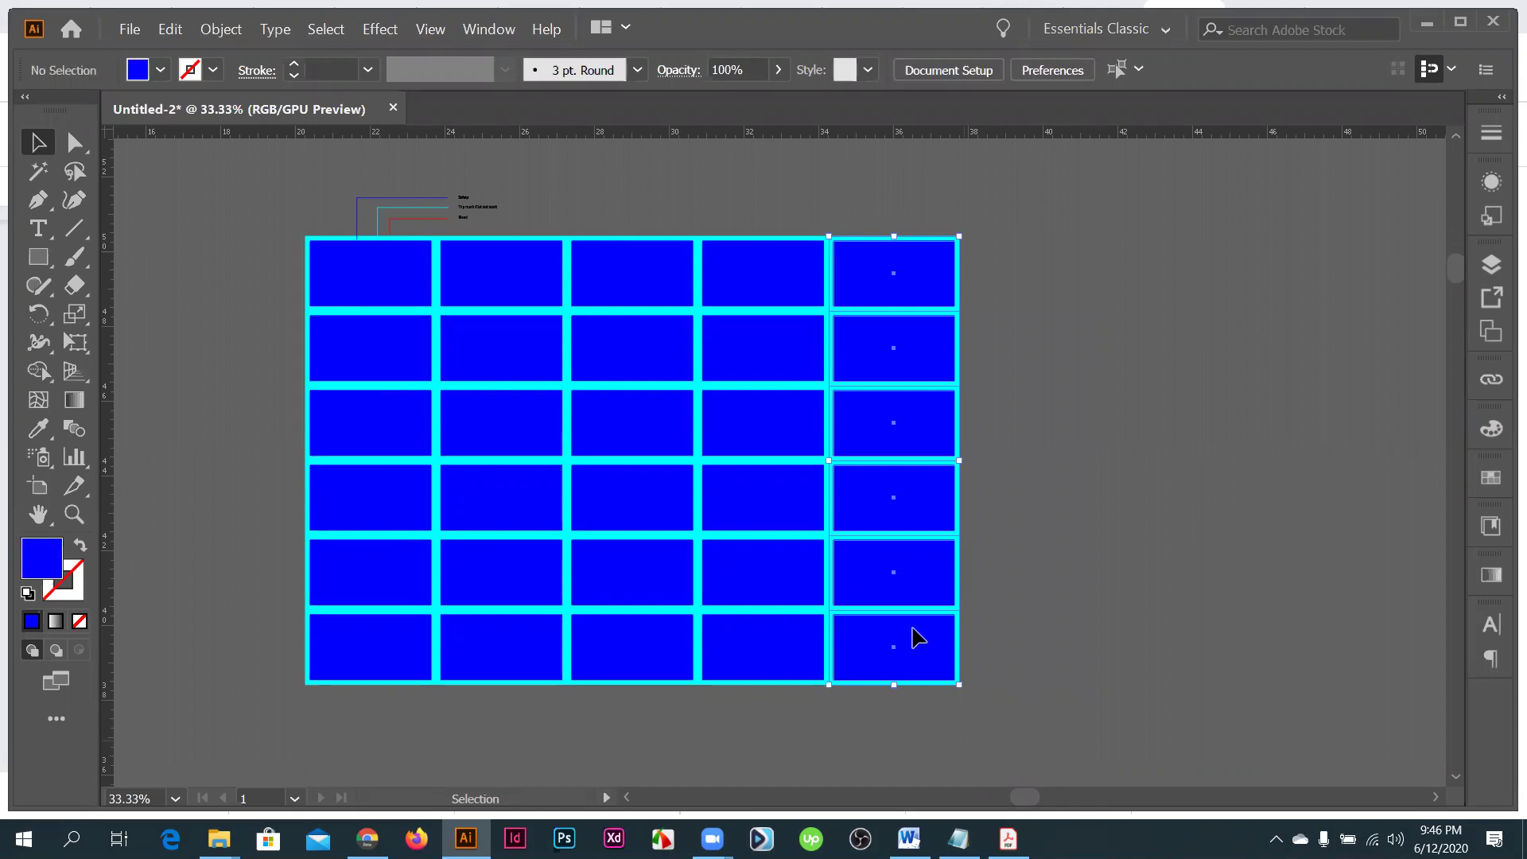
key(Delete)
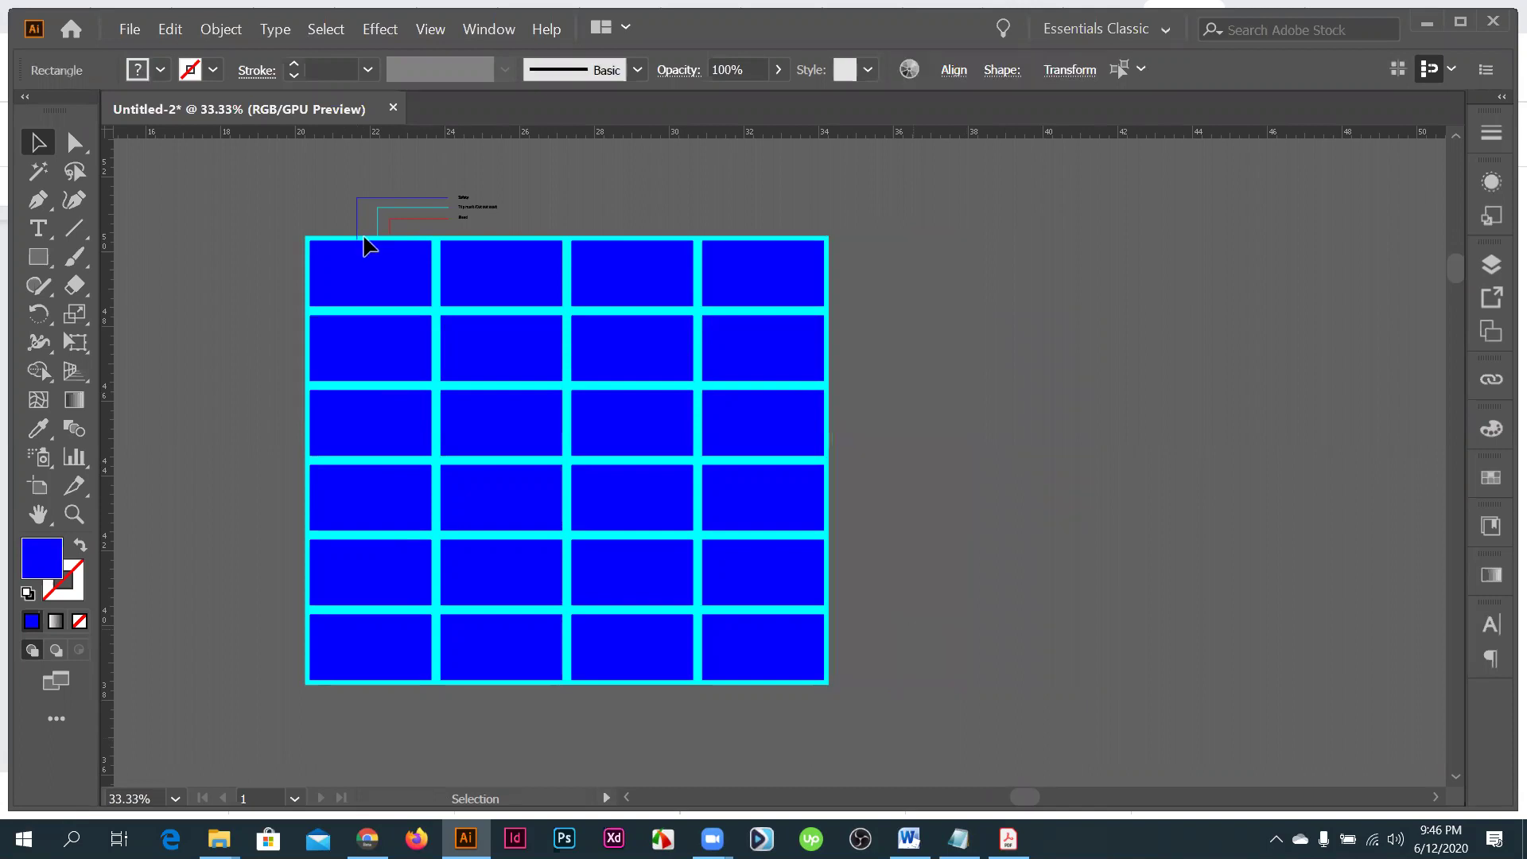
click(898, 554)
scroll(891, 557, left, 2)
scroll(891, 556, down, 1)
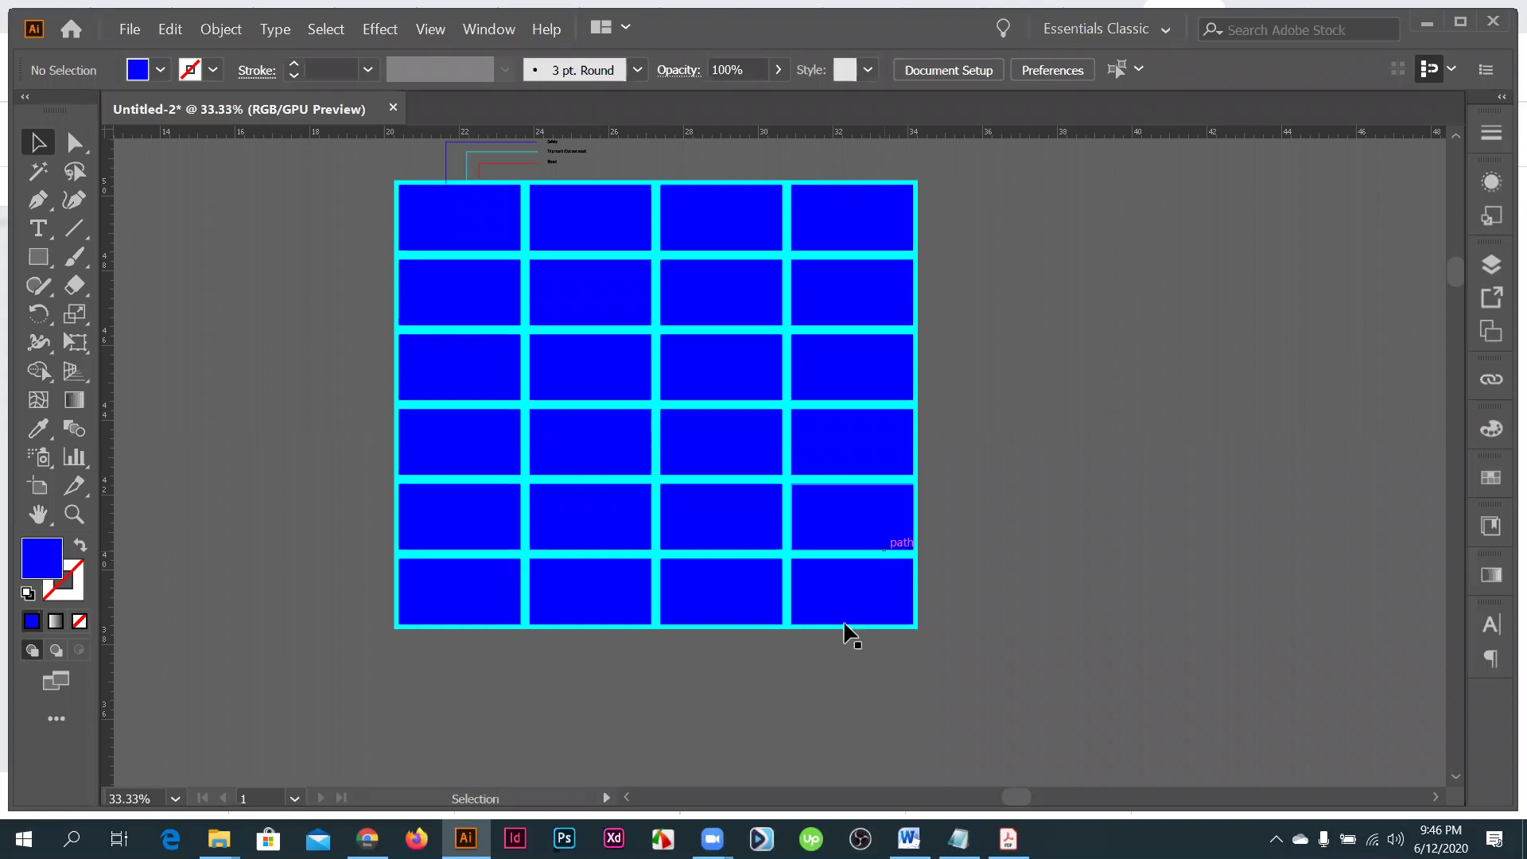
- Center the grid in view and select all 24 card rectangles with Ctrl+A
scroll(832, 623, up, 1)
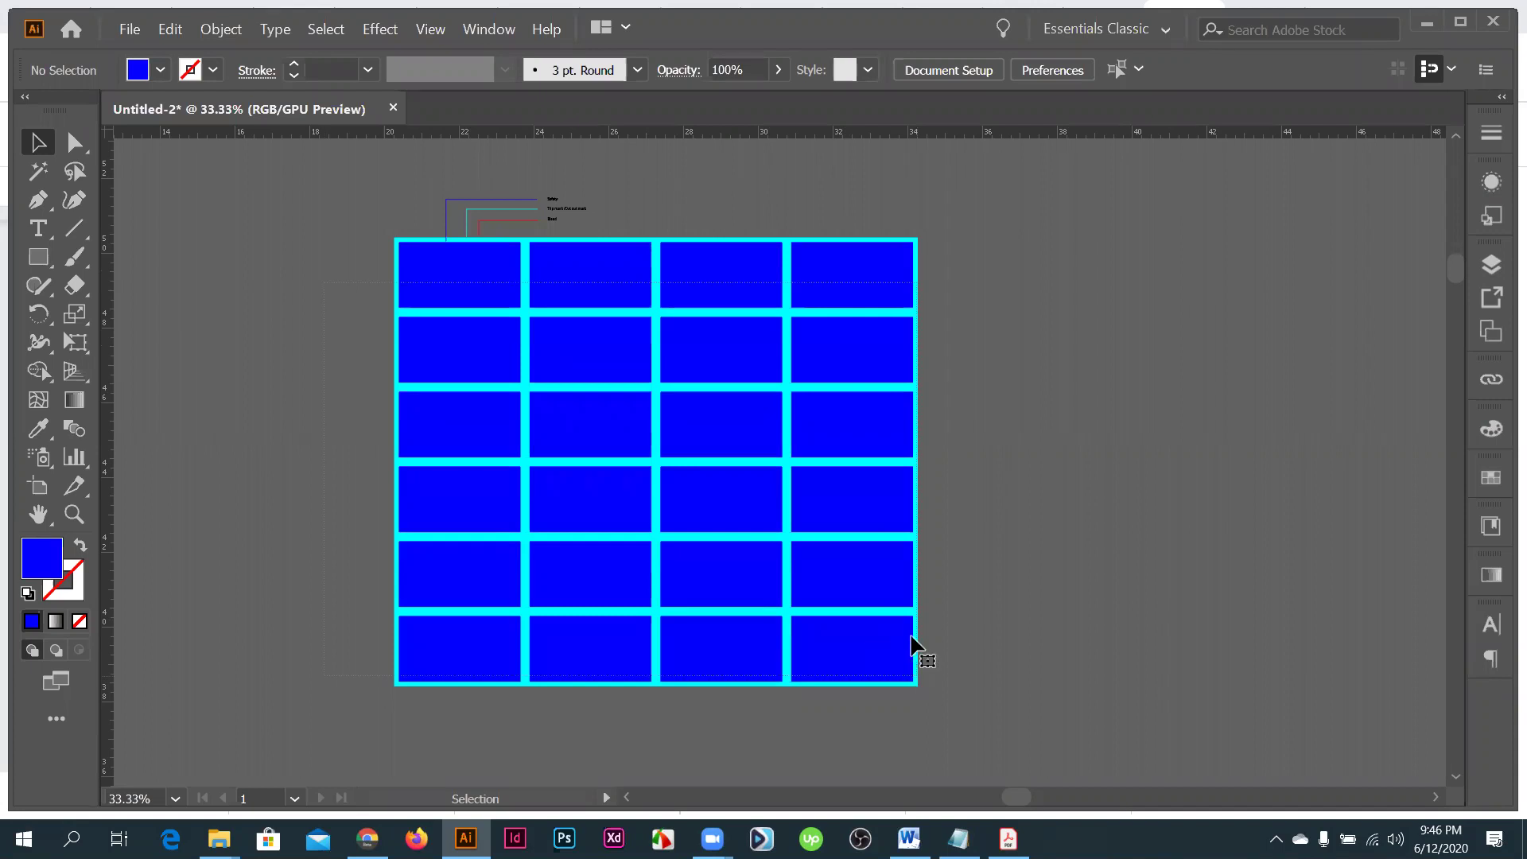
key(ctrl+a)
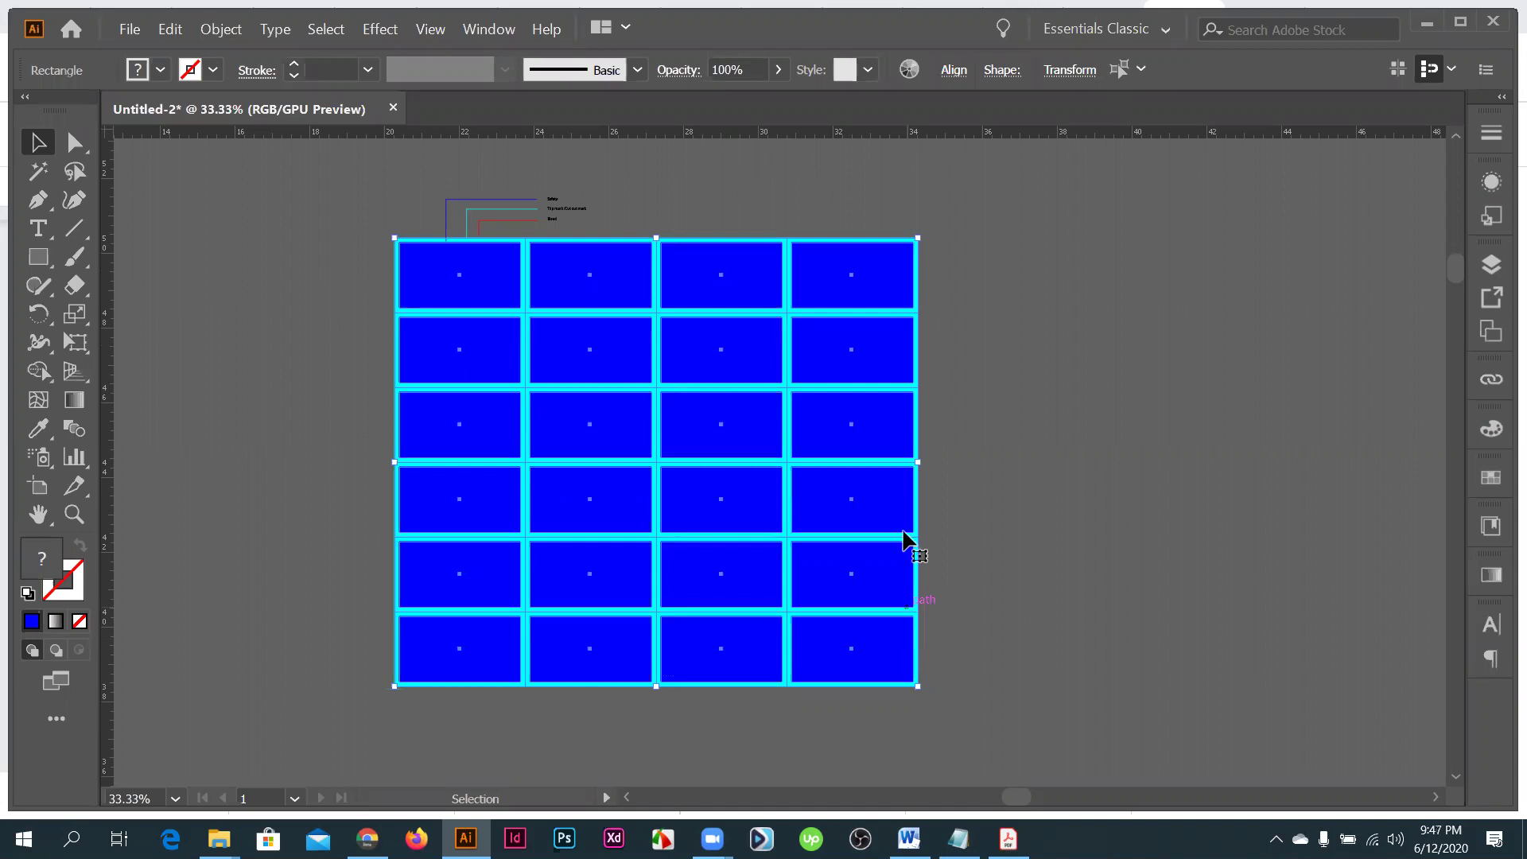
- Draw a blue vertical line down the gutter between the third and fourth card columns
click(76, 222)
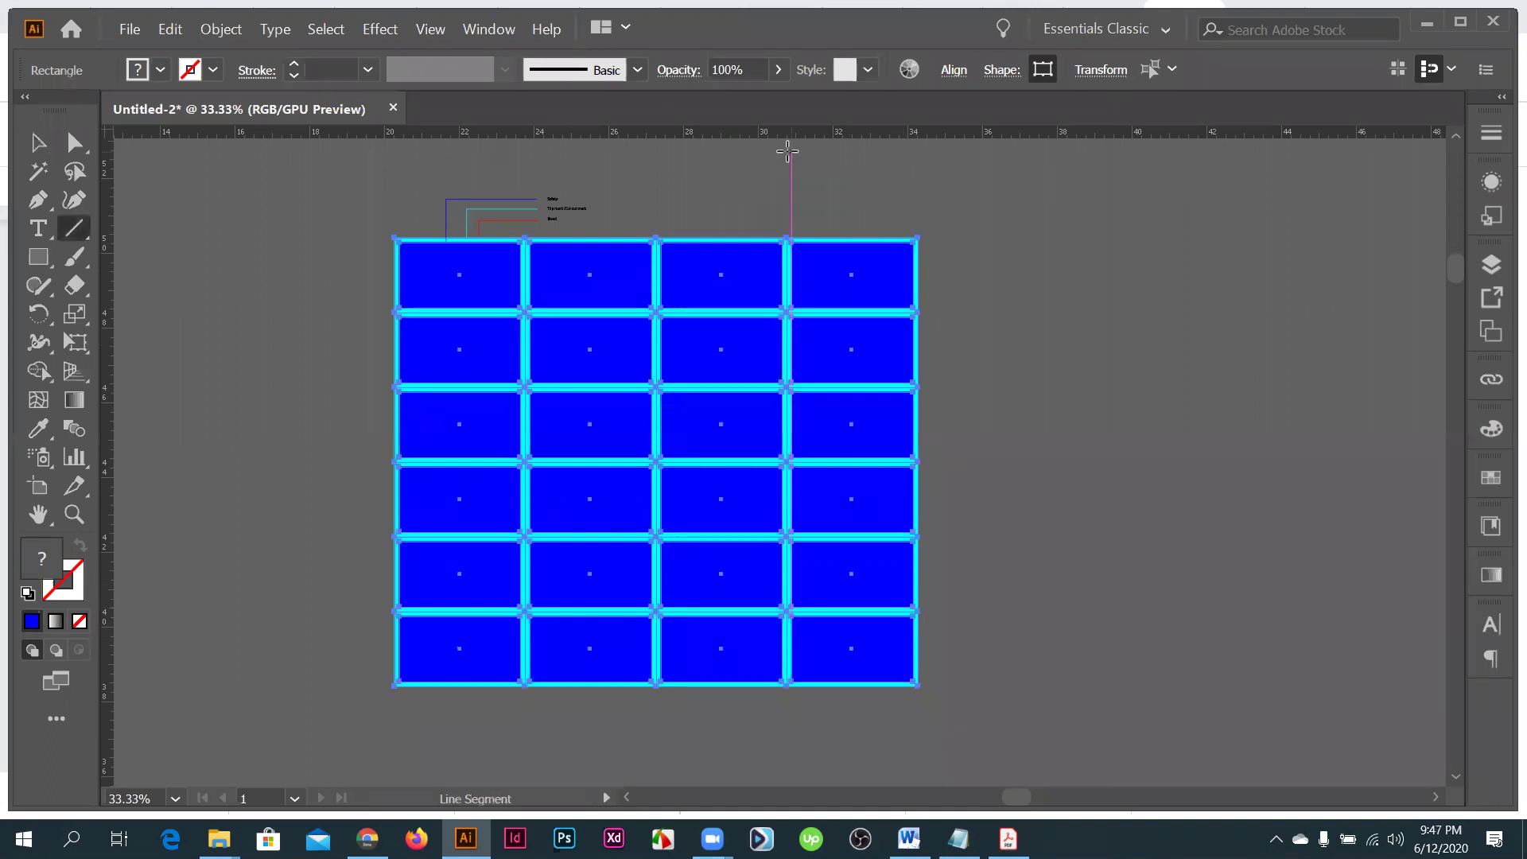
drag(787, 151, 786, 721)
click(31, 623)
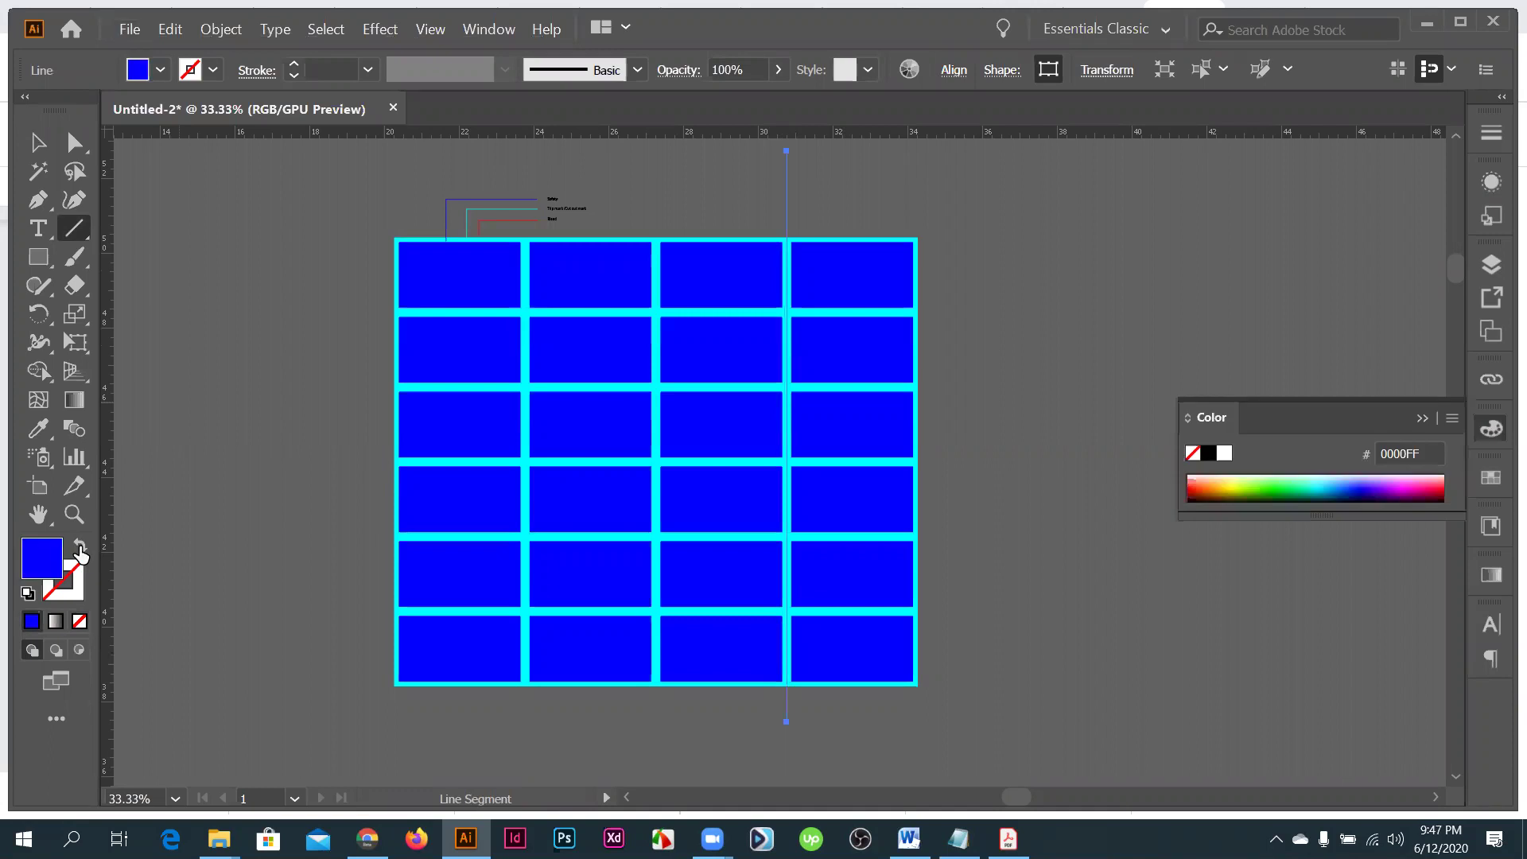
key(ctrl+=)
key(ctrl+=)
key(shift+x)
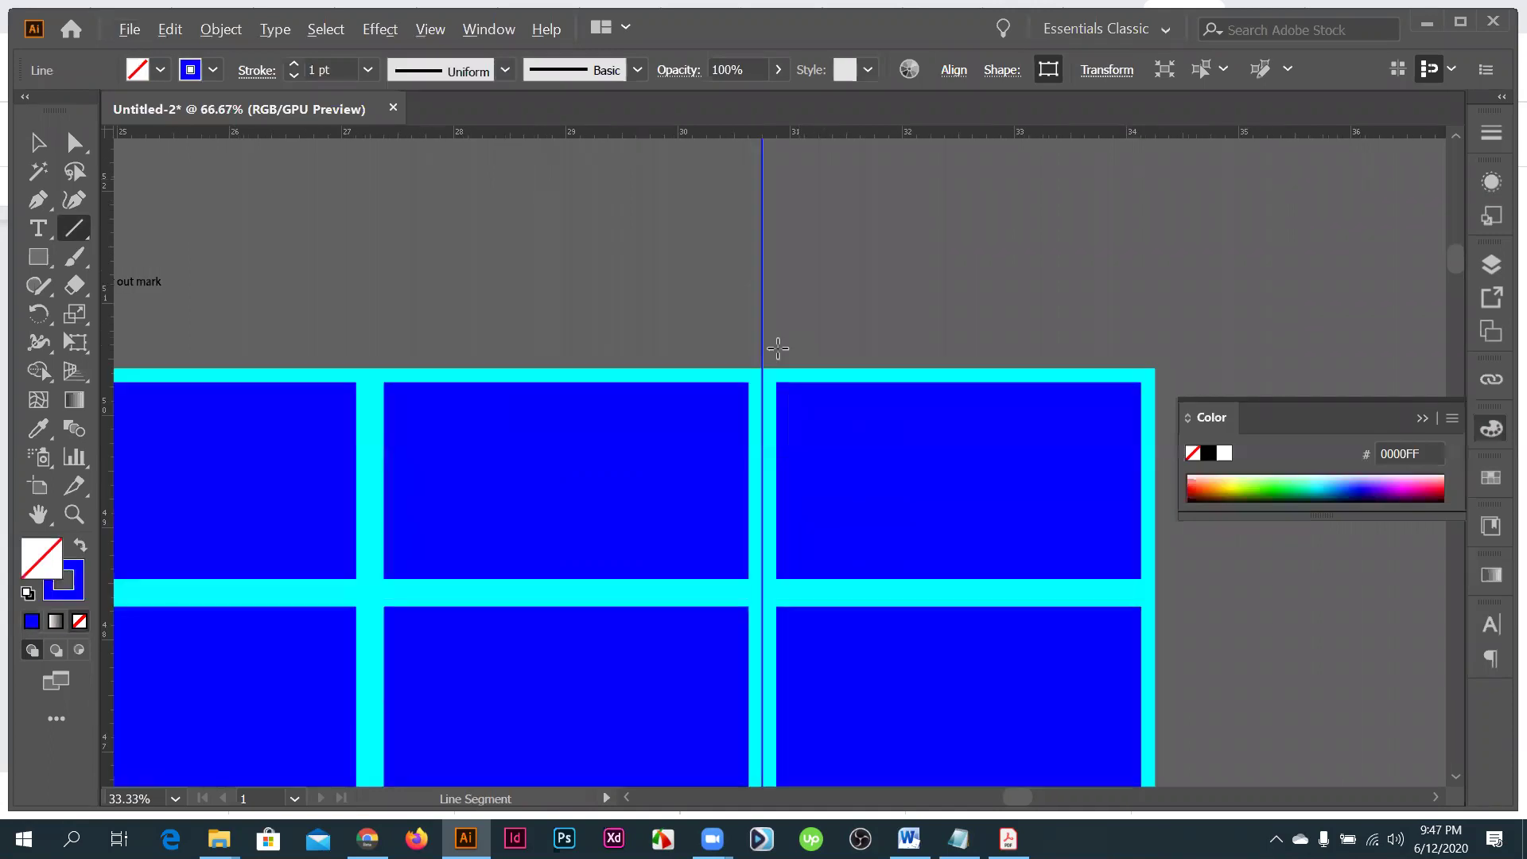
- Zoom in closely on the vertical blue line to check its position
scroll(769, 364, up, 5)
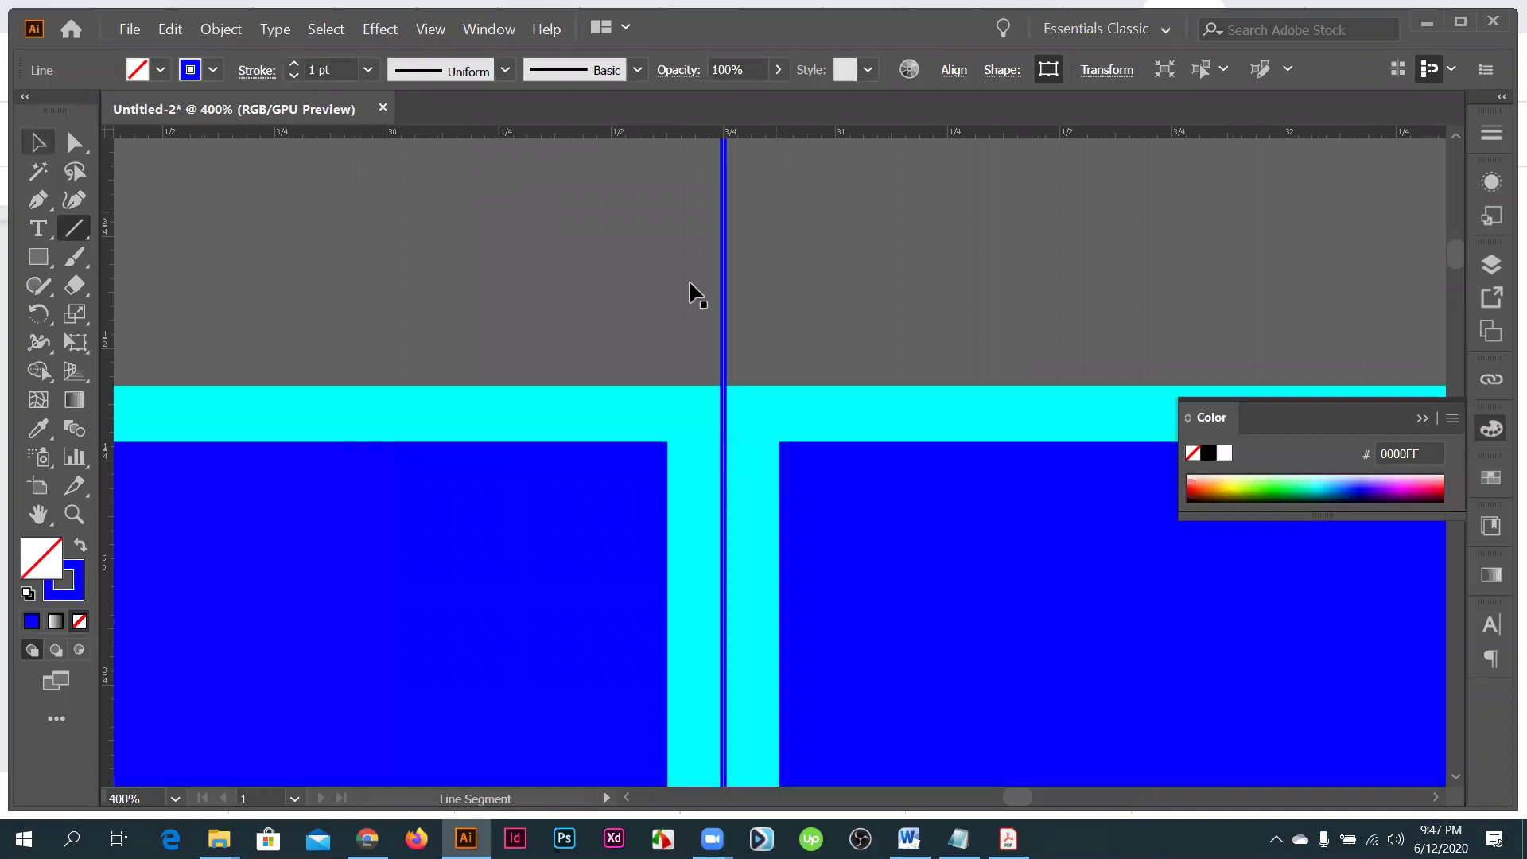
key(ctrl+=)
key(ctrl+=)
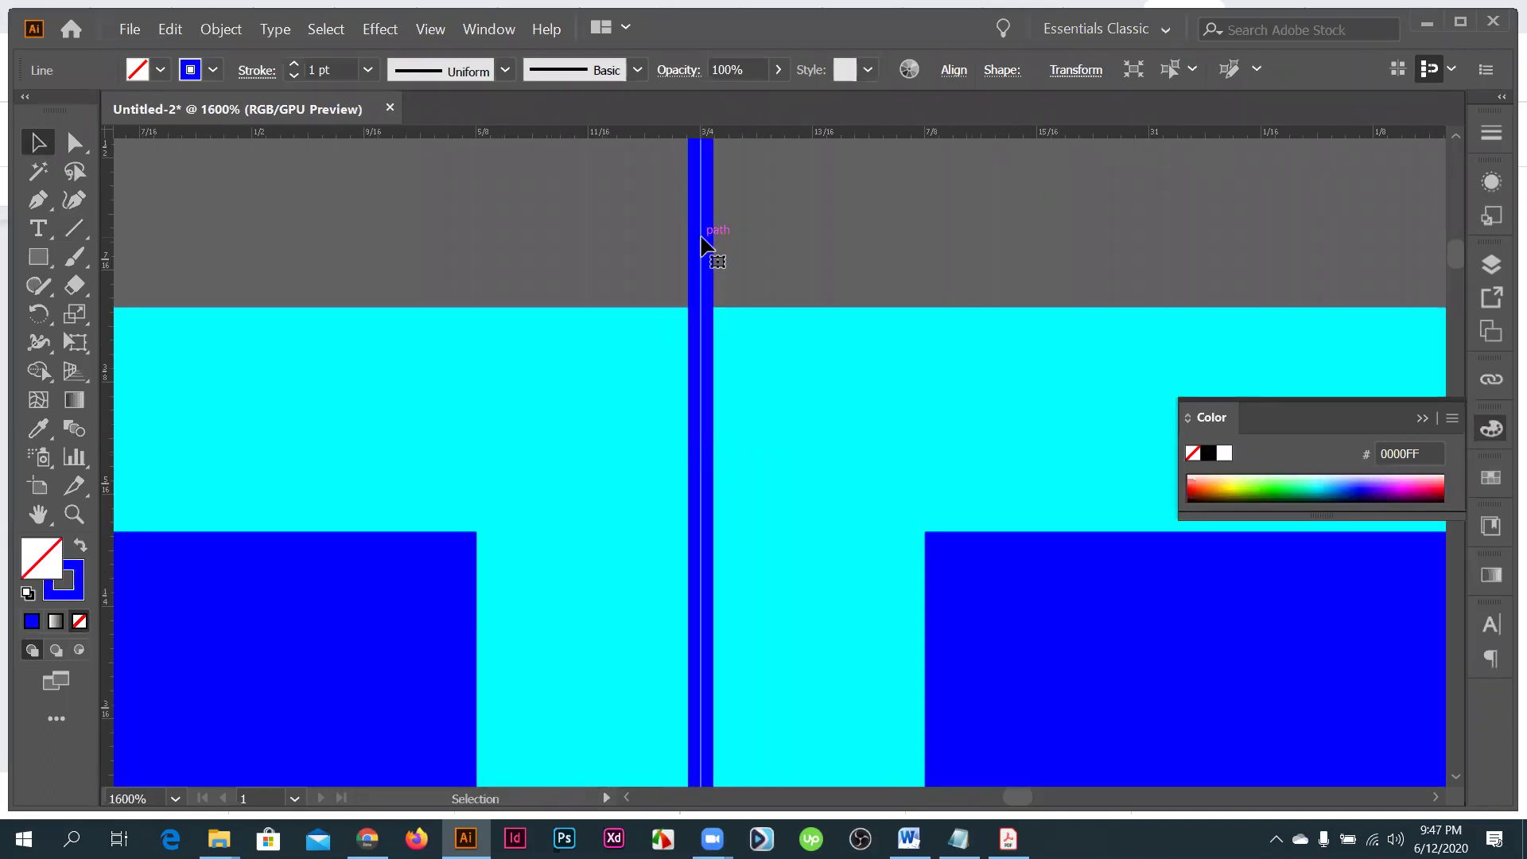
key(ctrl+minus)
key(ctrl+minus)
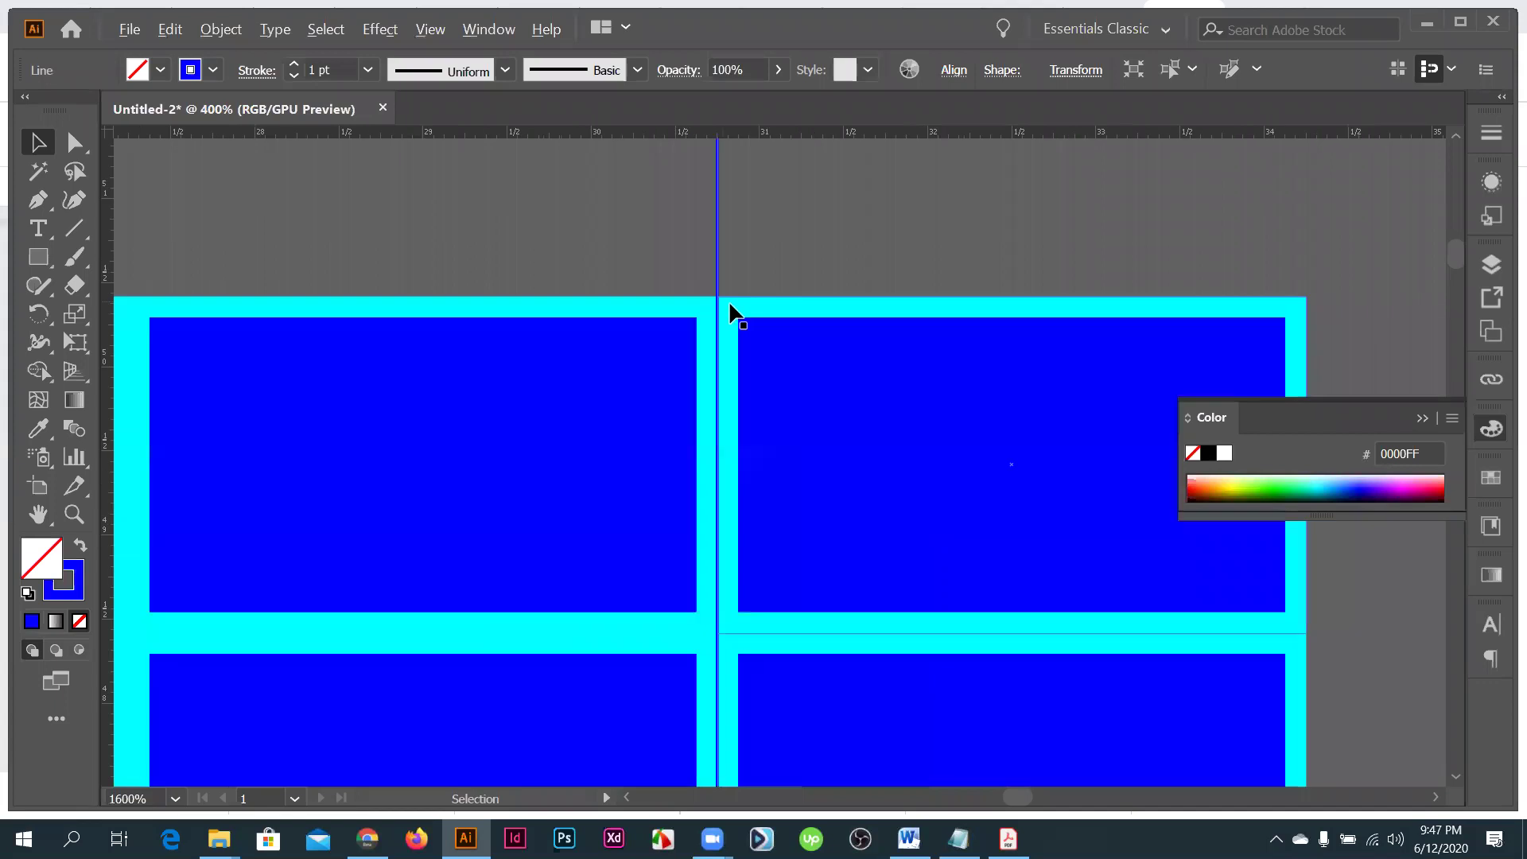
key(ctrl+minus)
key(ctrl+minus)
key(ctrl+minus)
key(ctrl+minus)
key(ctrl+minus)
key(ctrl+minus)
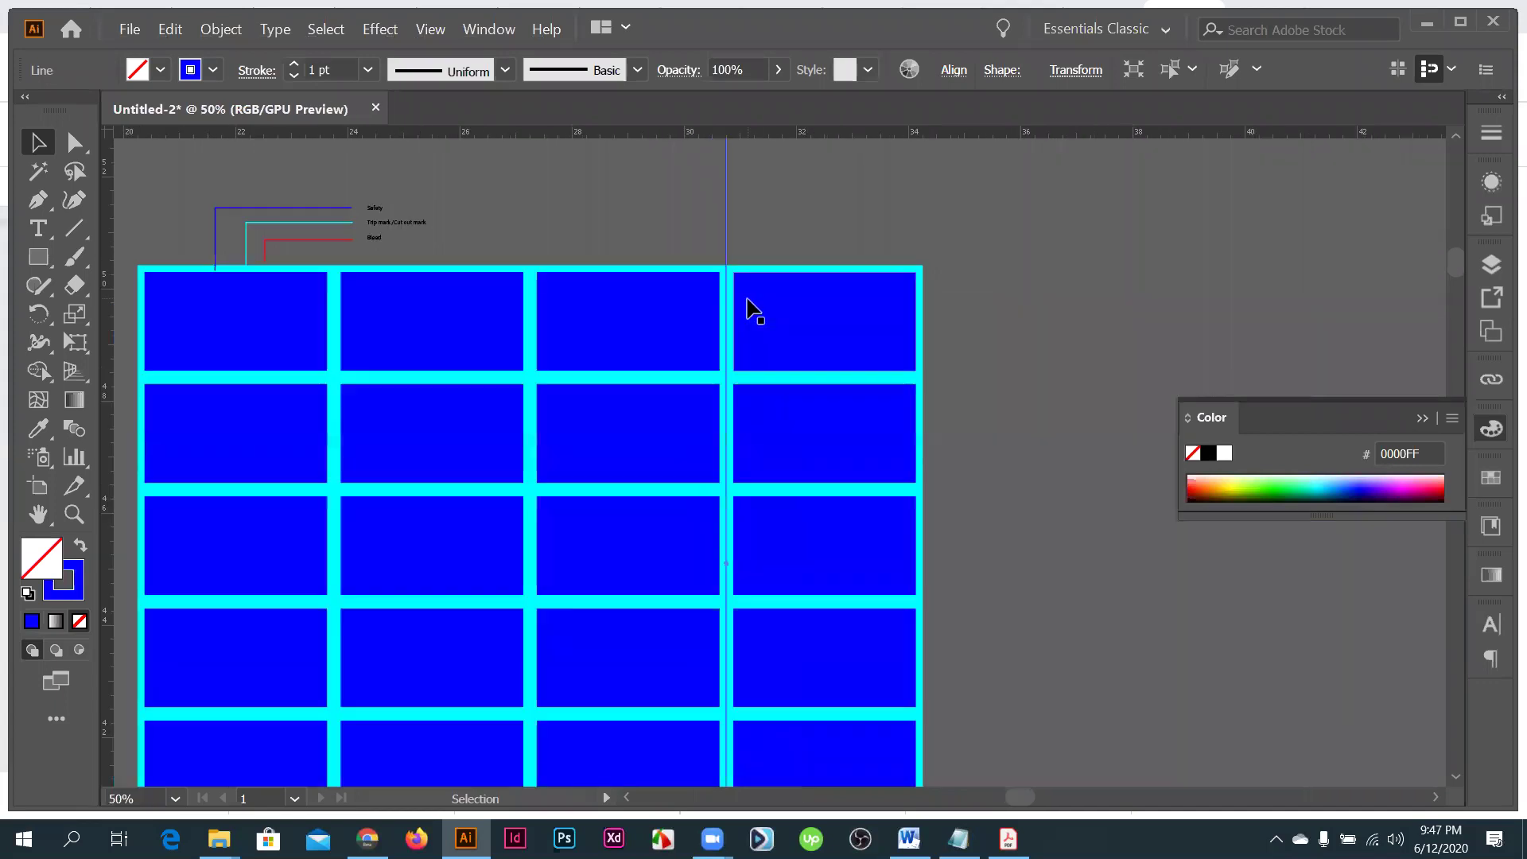
key(ctrl+plus)
key(ctrl+plus)
key(ctrl+plus)
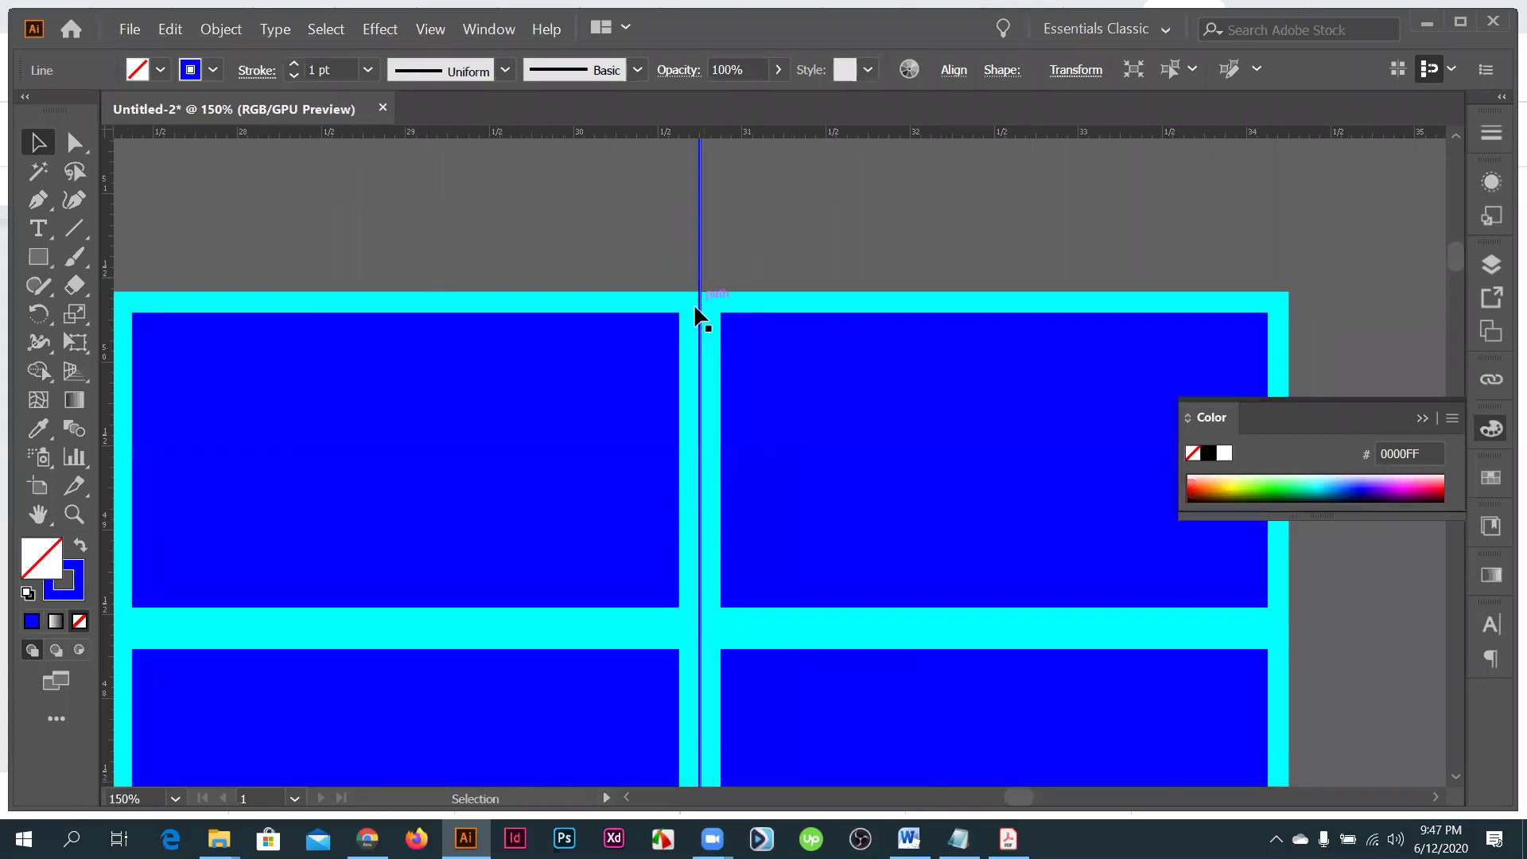
key(ctrl+plus)
key(ctrl+plus)
key(ctrl+plus)
key(ctrl+plus)
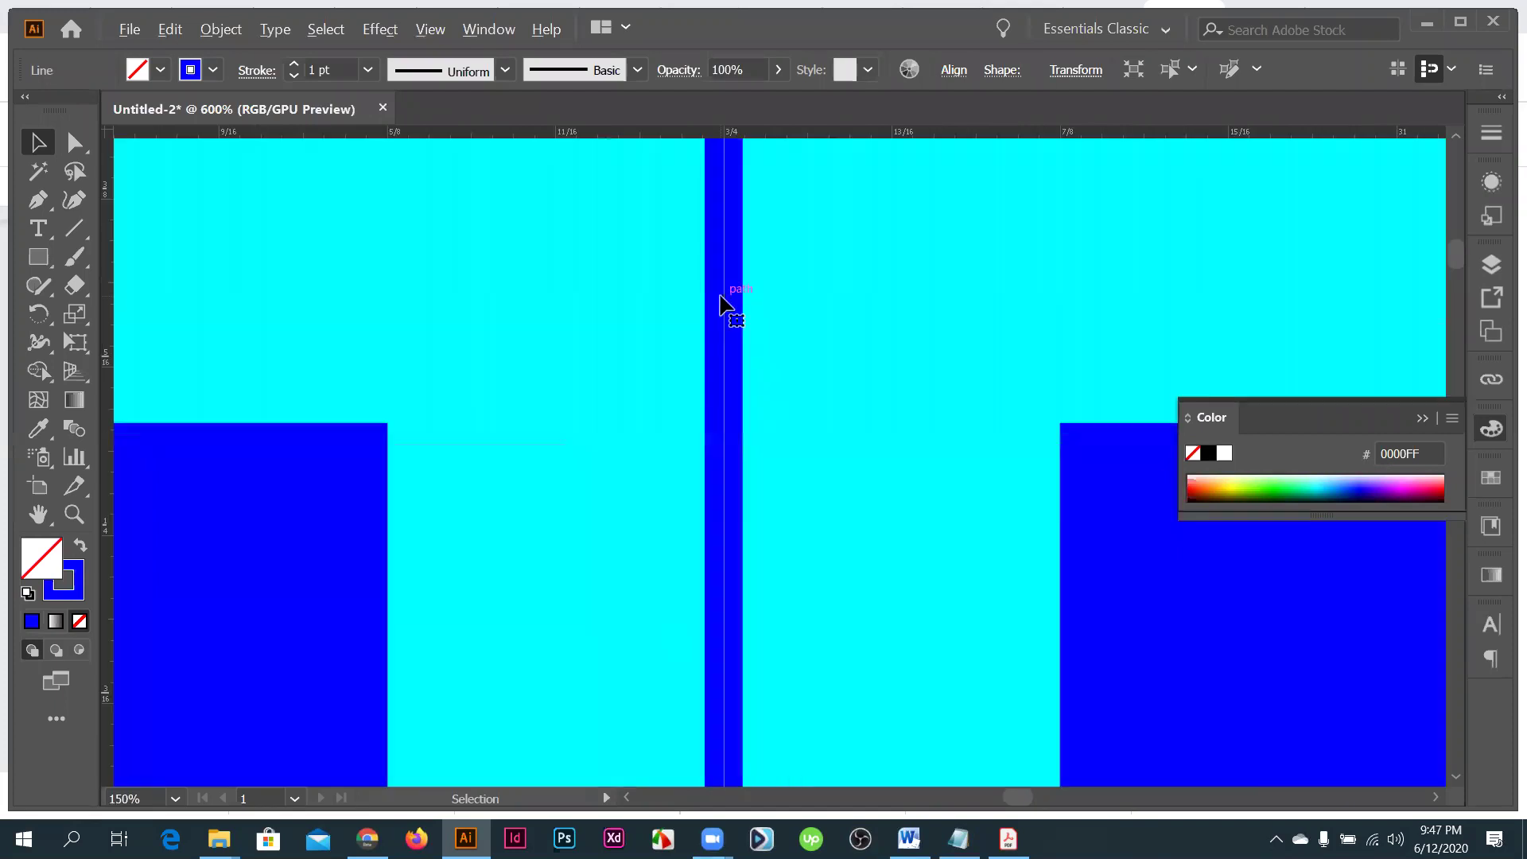
key(ctrl+plus)
key(ctrl+plus)
key(ctrl+plus)
key(ctrl+plus)
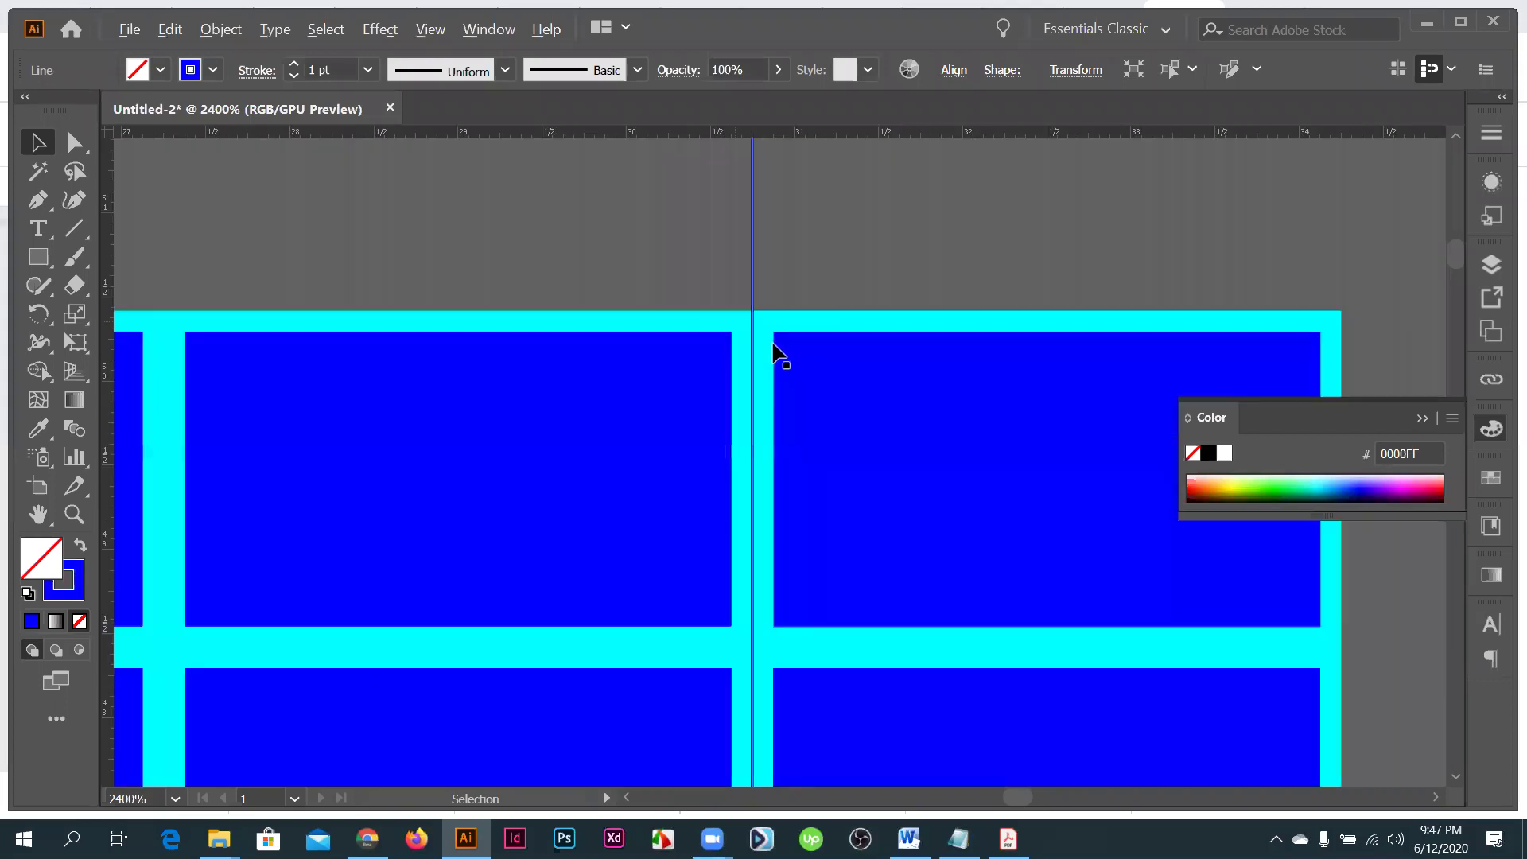
- Draw a pen path with a curved segment reaching the blue line, and make it filled rather than stroked
scroll(744, 351, up, 2)
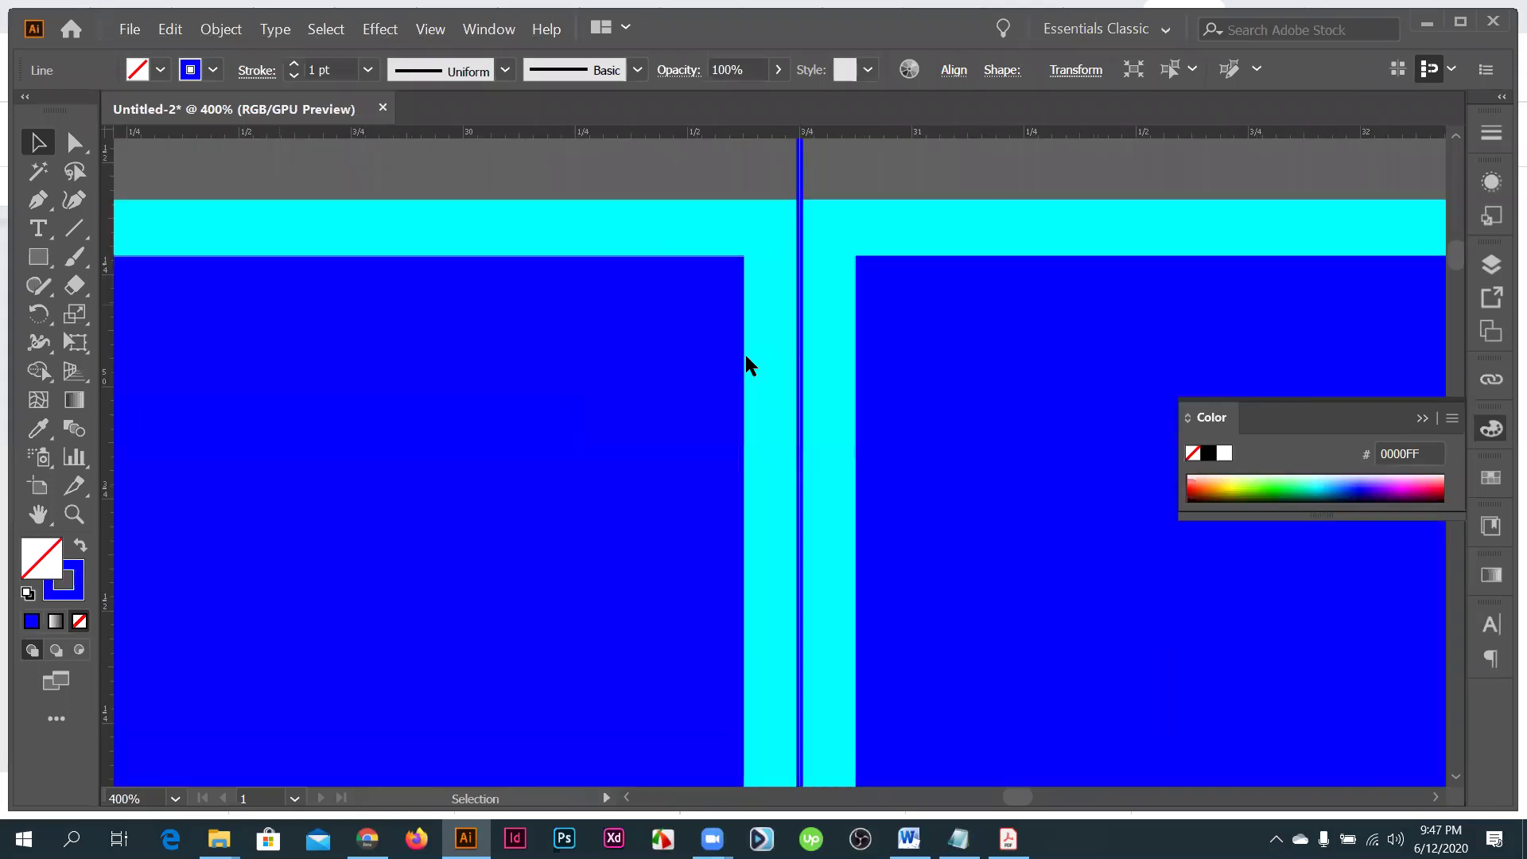
key(p)
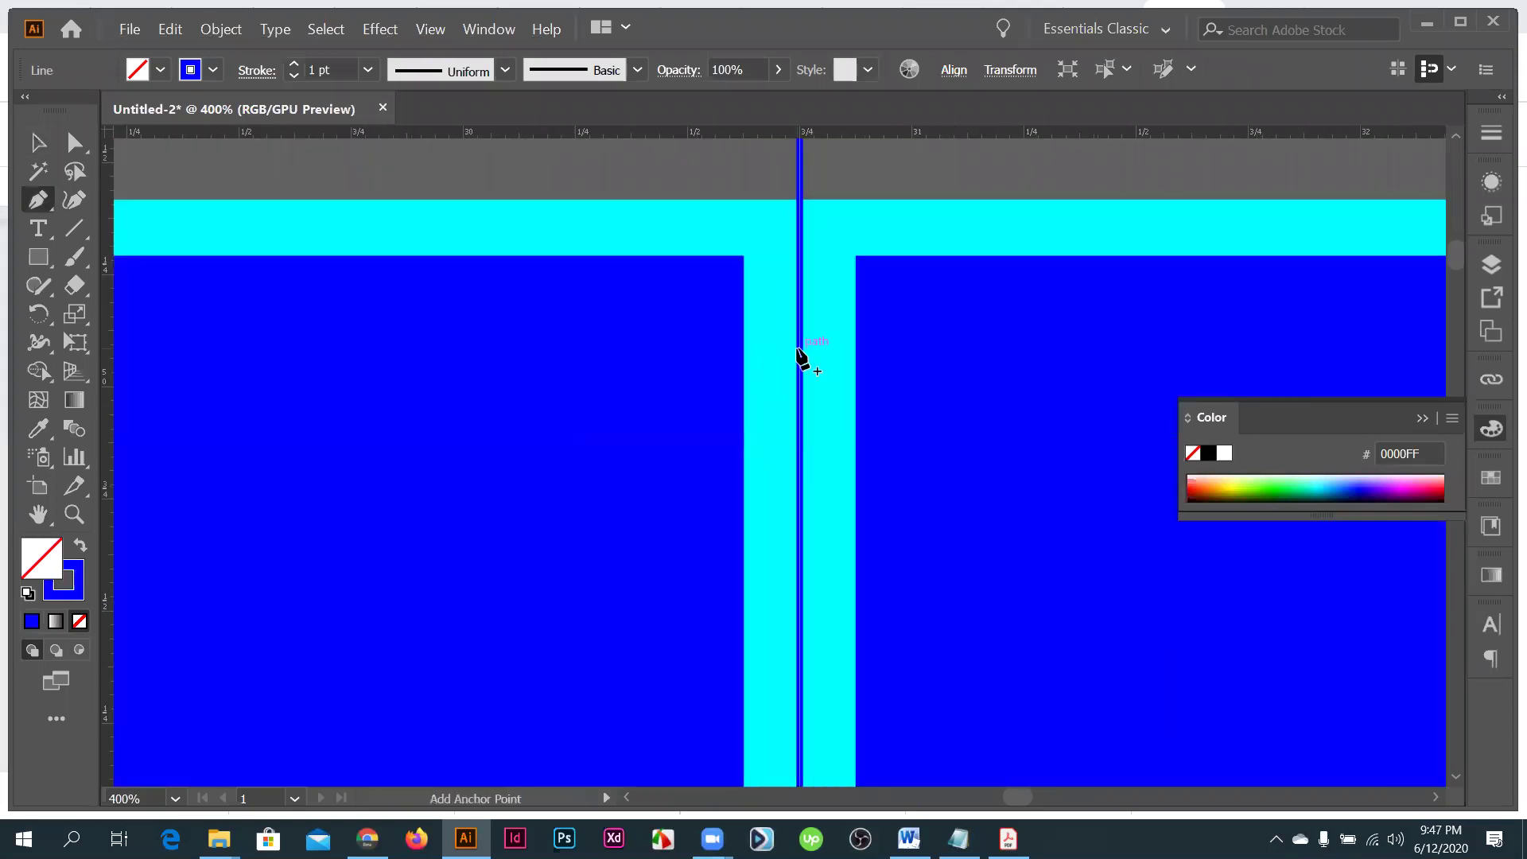
click(156, 384)
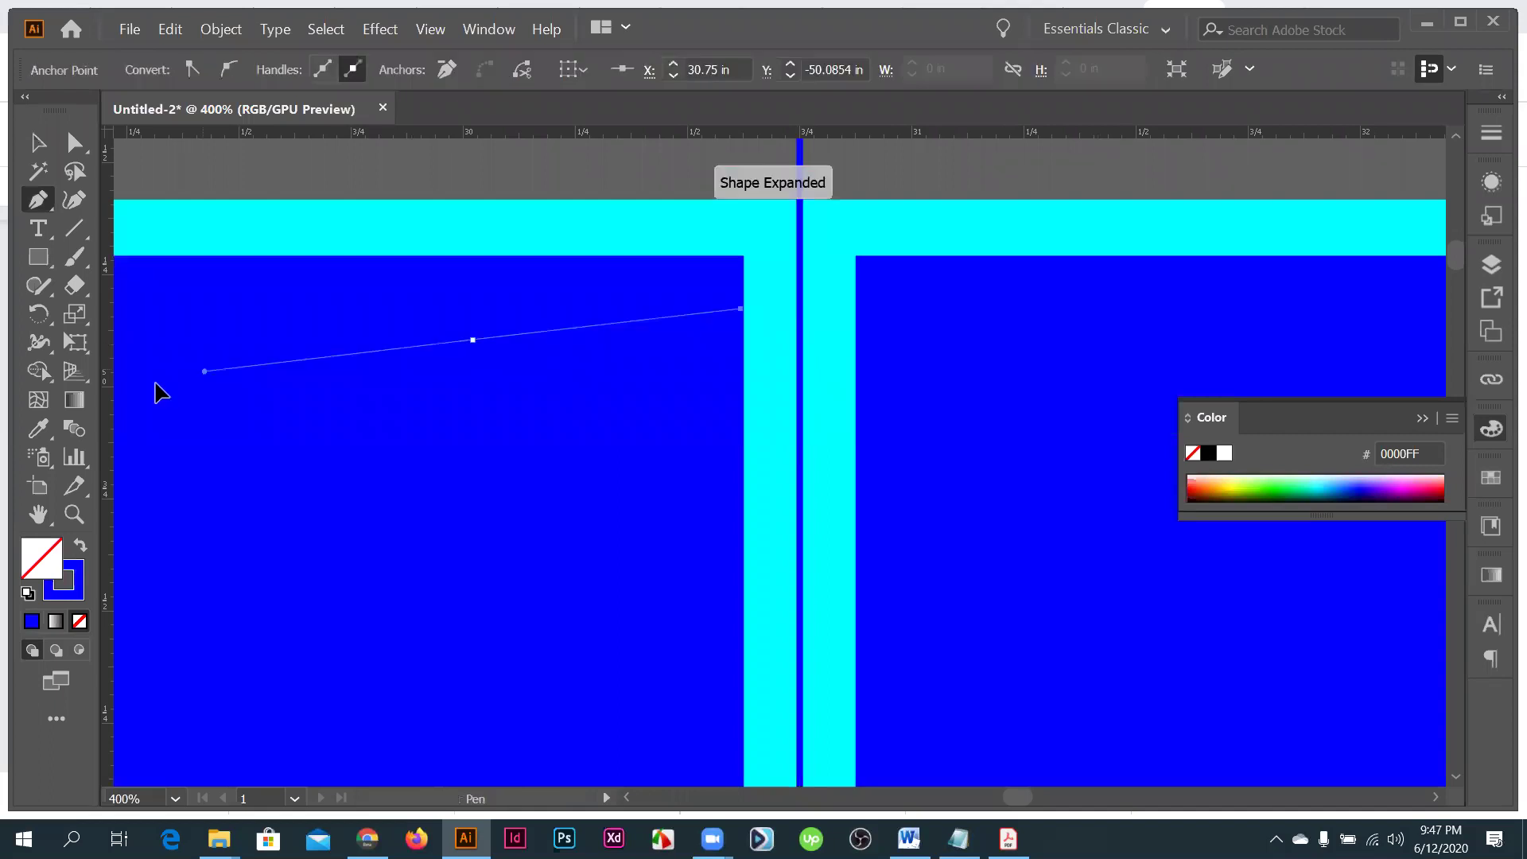
ctrl+click(797, 429)
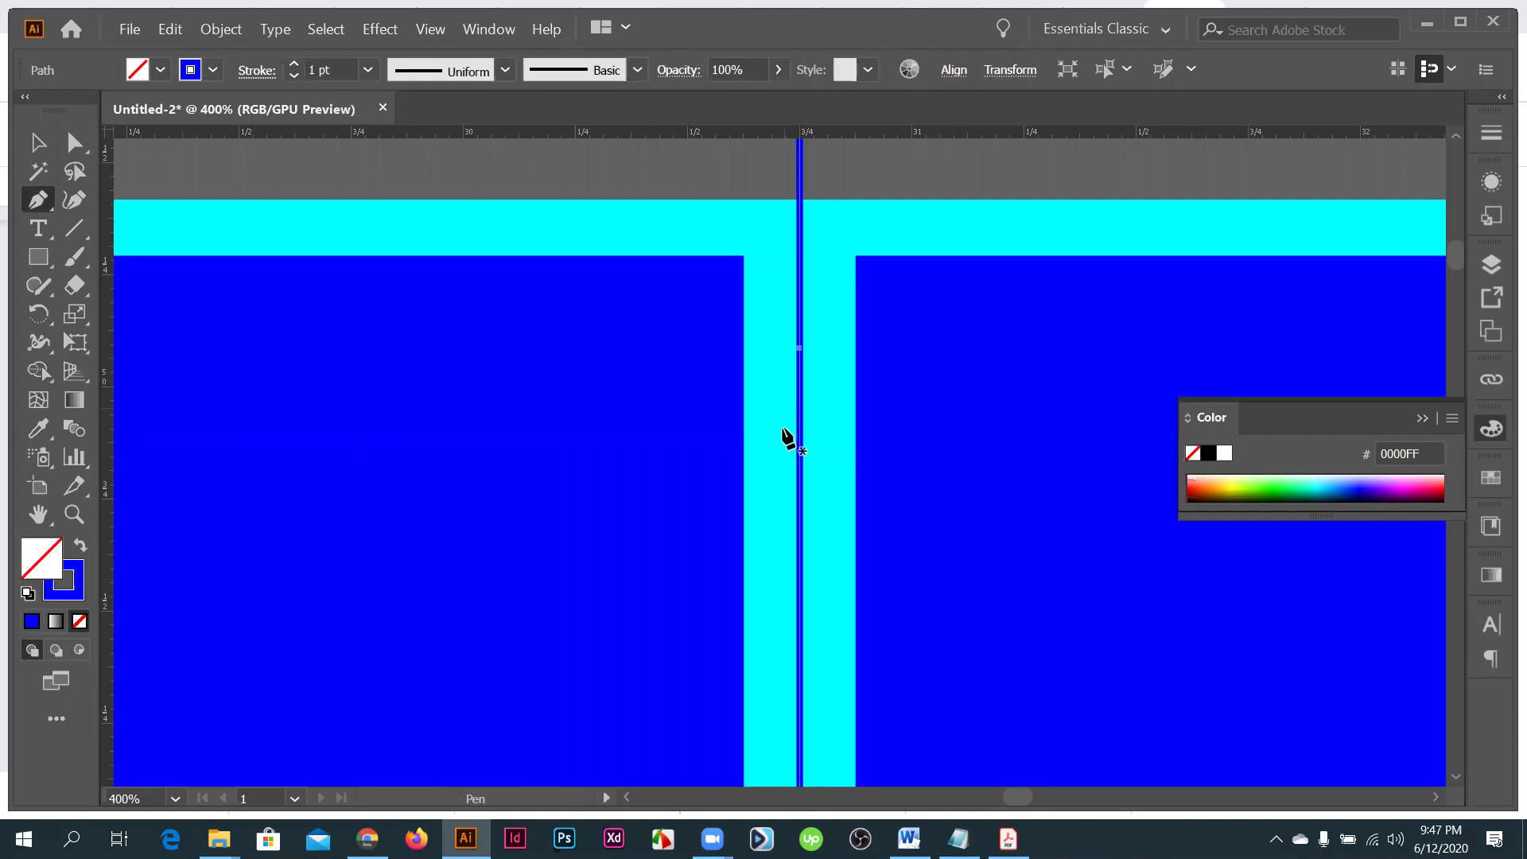
drag(316, 327, 367, 365)
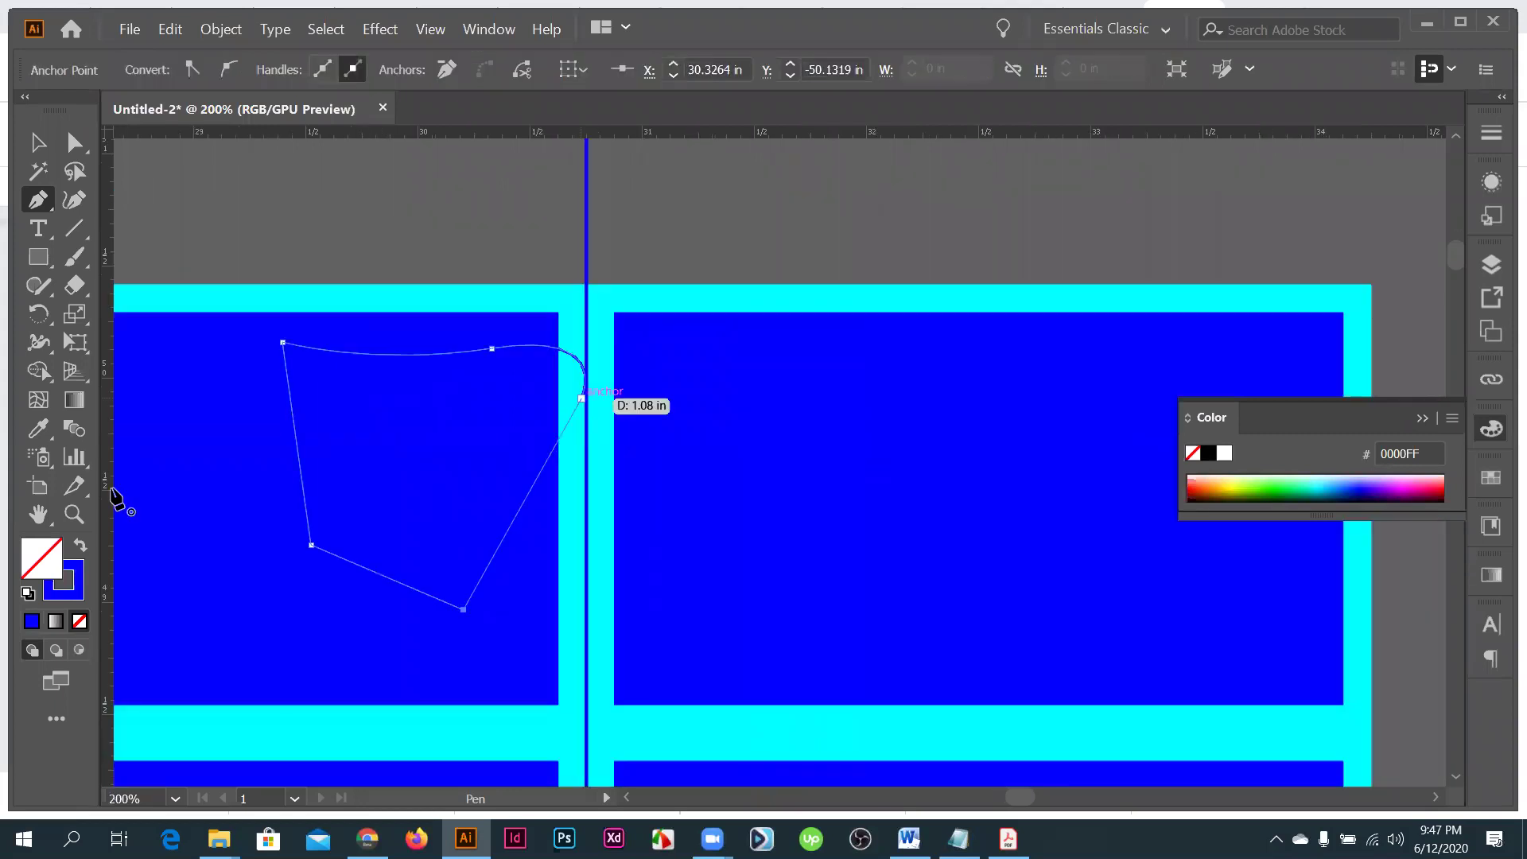
click(81, 546)
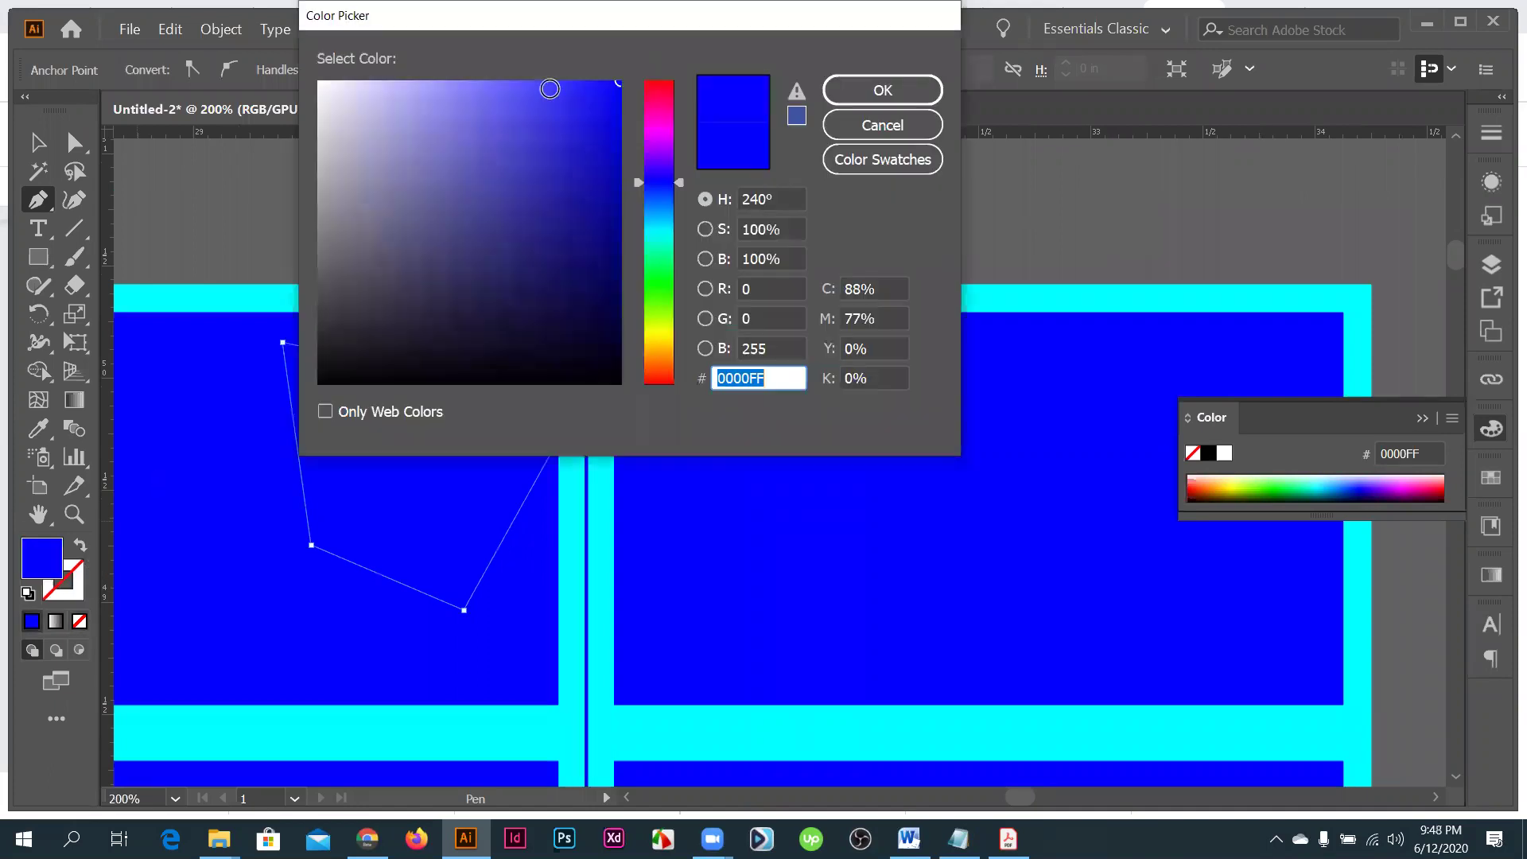
- Fill the pen-drawn shape with pink F43861
click(501, 81)
text(F43861)
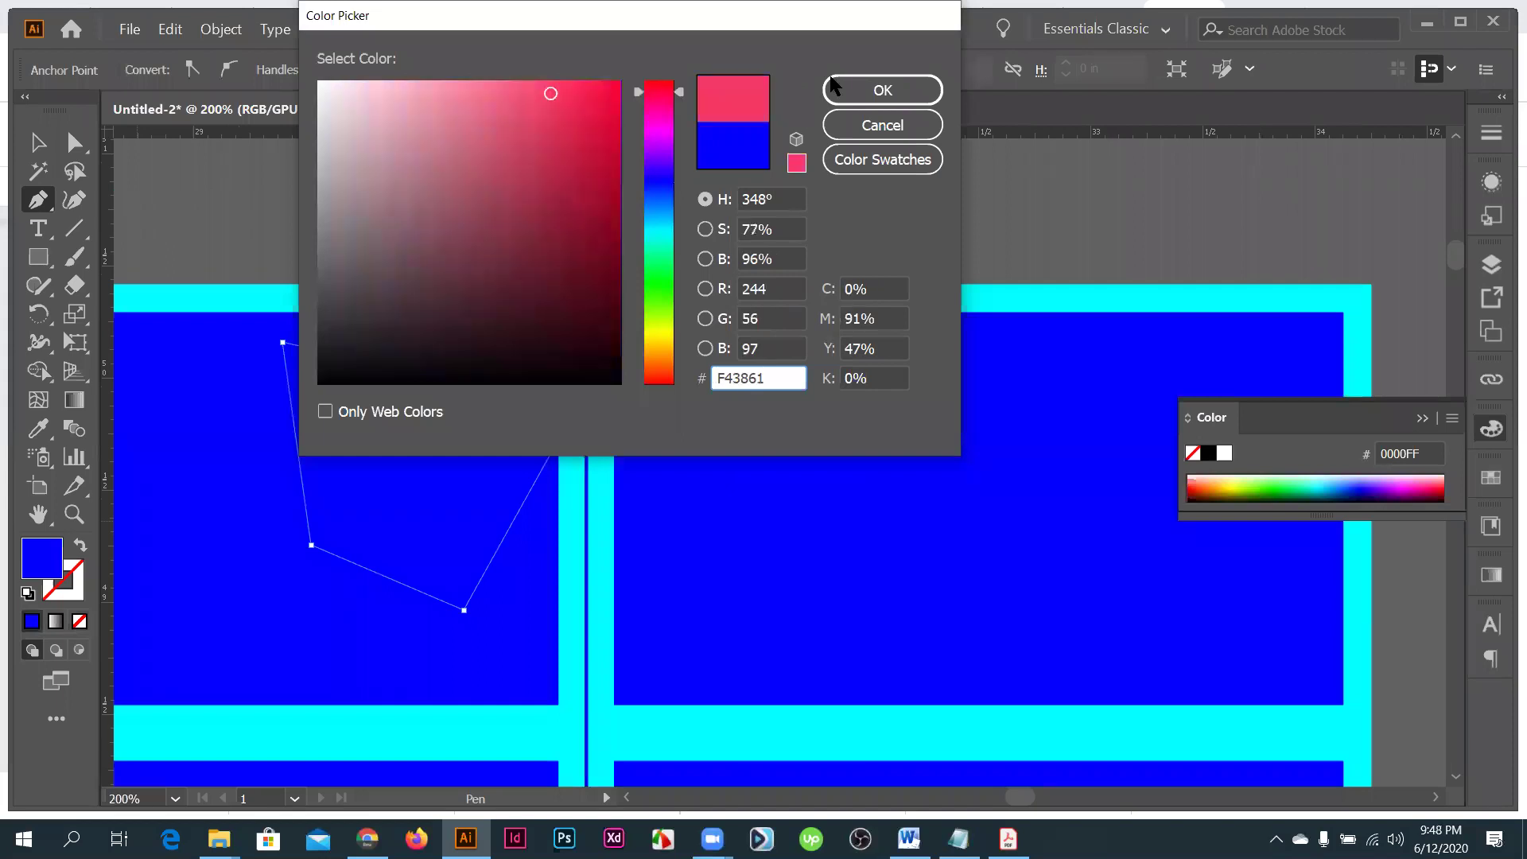
key(Return)
- Zoom in and nudge the pink shape so its curved edge touches the blue line
key(v)
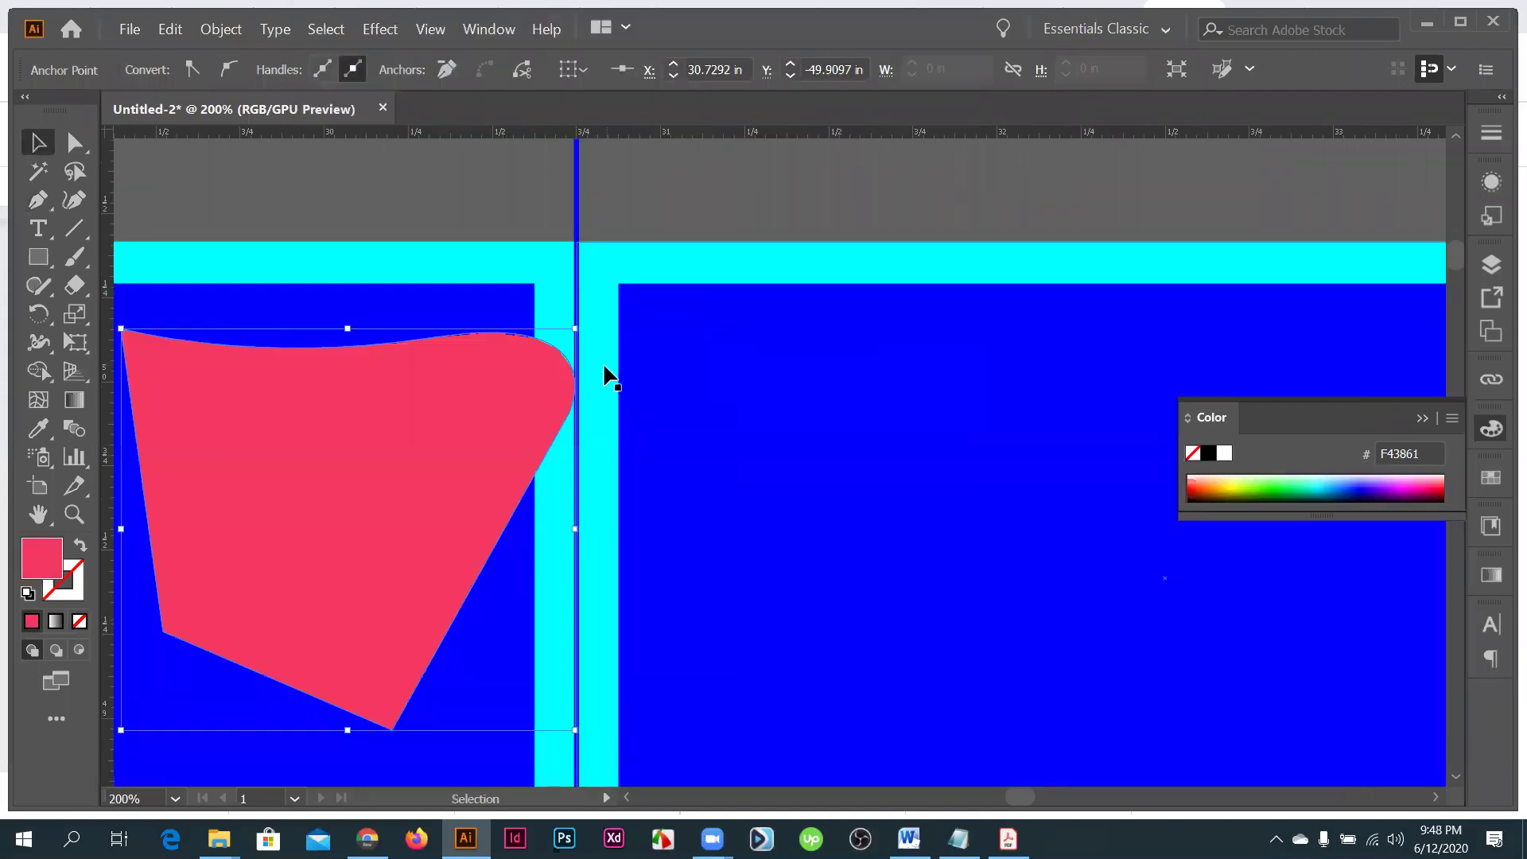
key(a)
key(ctrl+plus)
key(ctrl+plus)
key(ctrl+plus)
key(ctrl+plus)
key(ctrl+plus)
key(ctrl+plus)
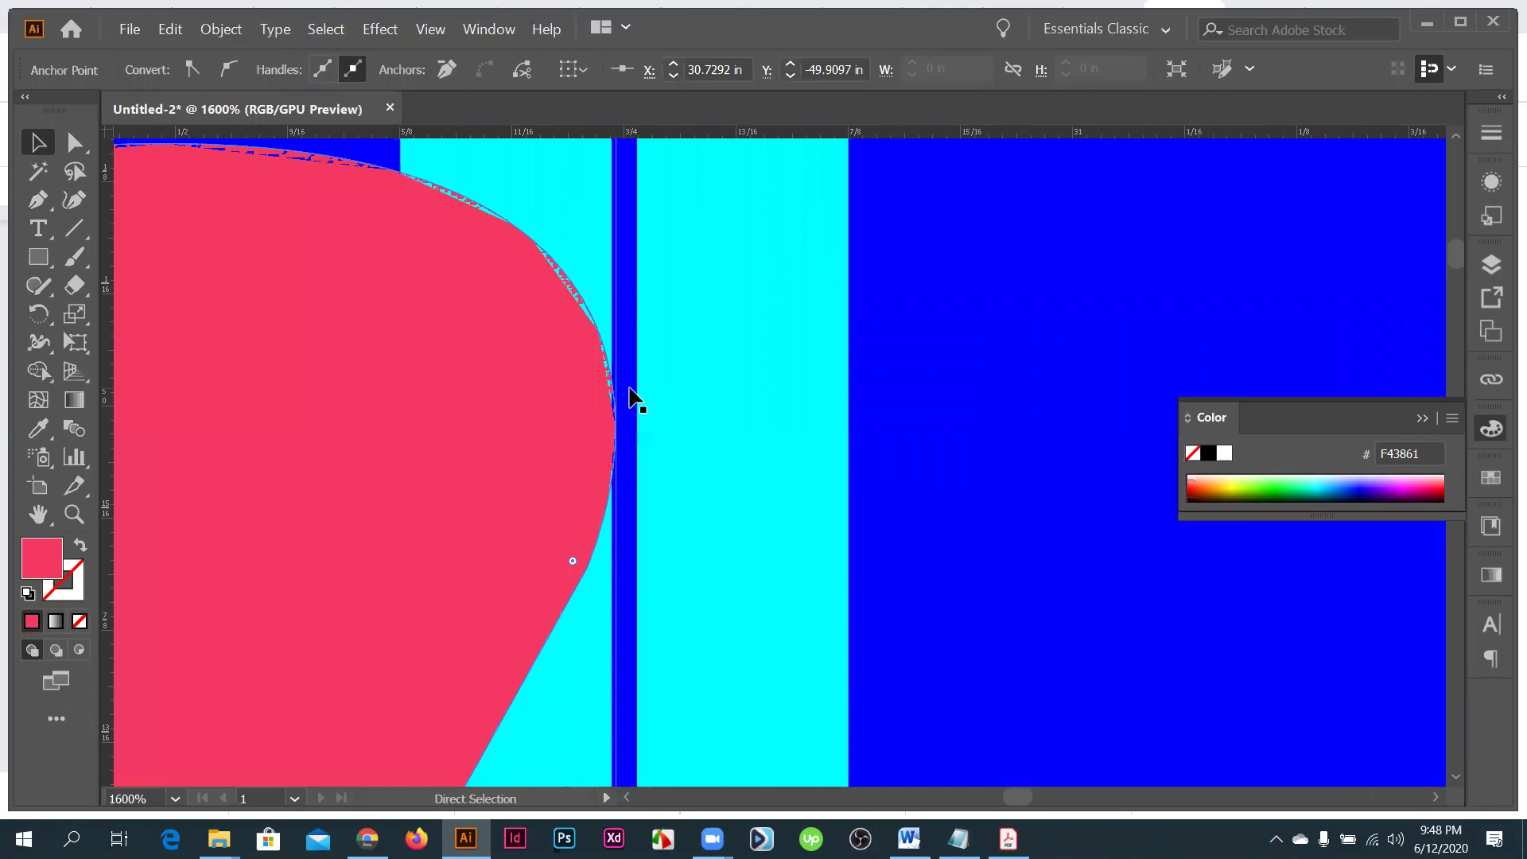
key(ctrl+plus)
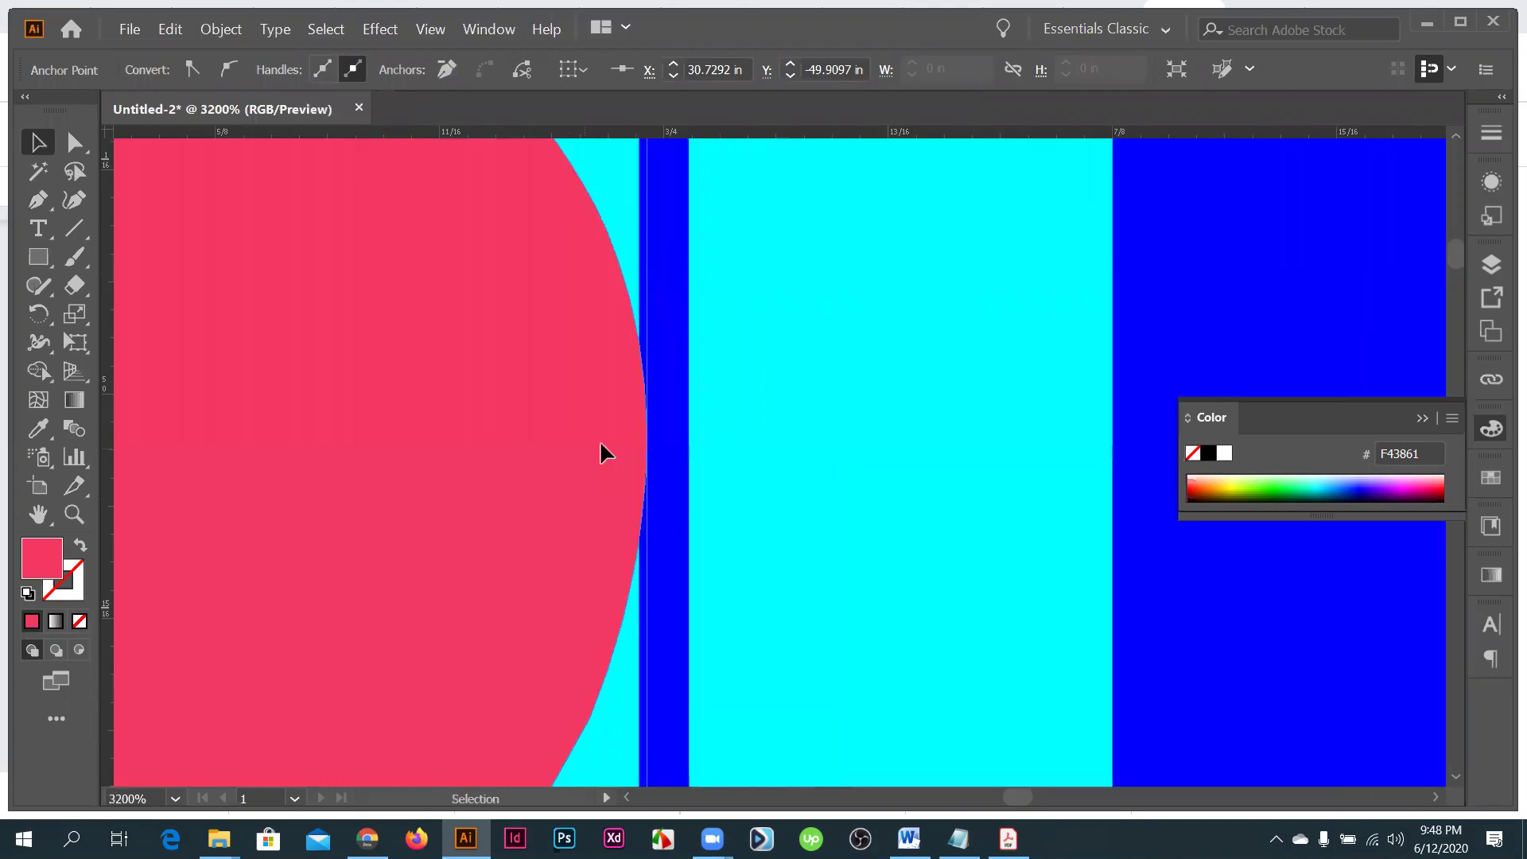
click(435, 443)
drag(454, 444, 436, 441)
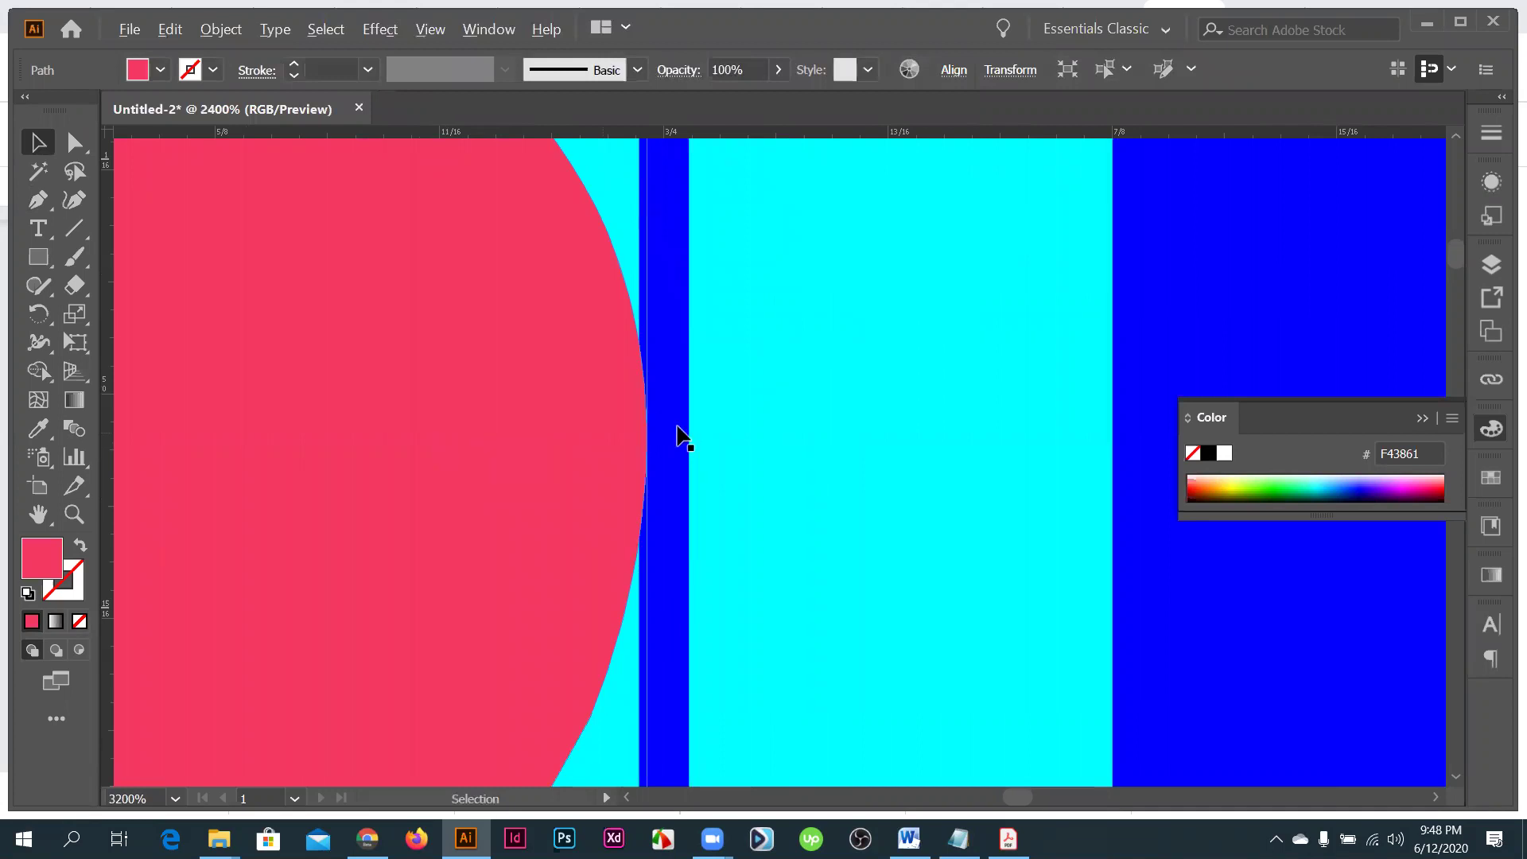
scroll(676, 437, down, 6)
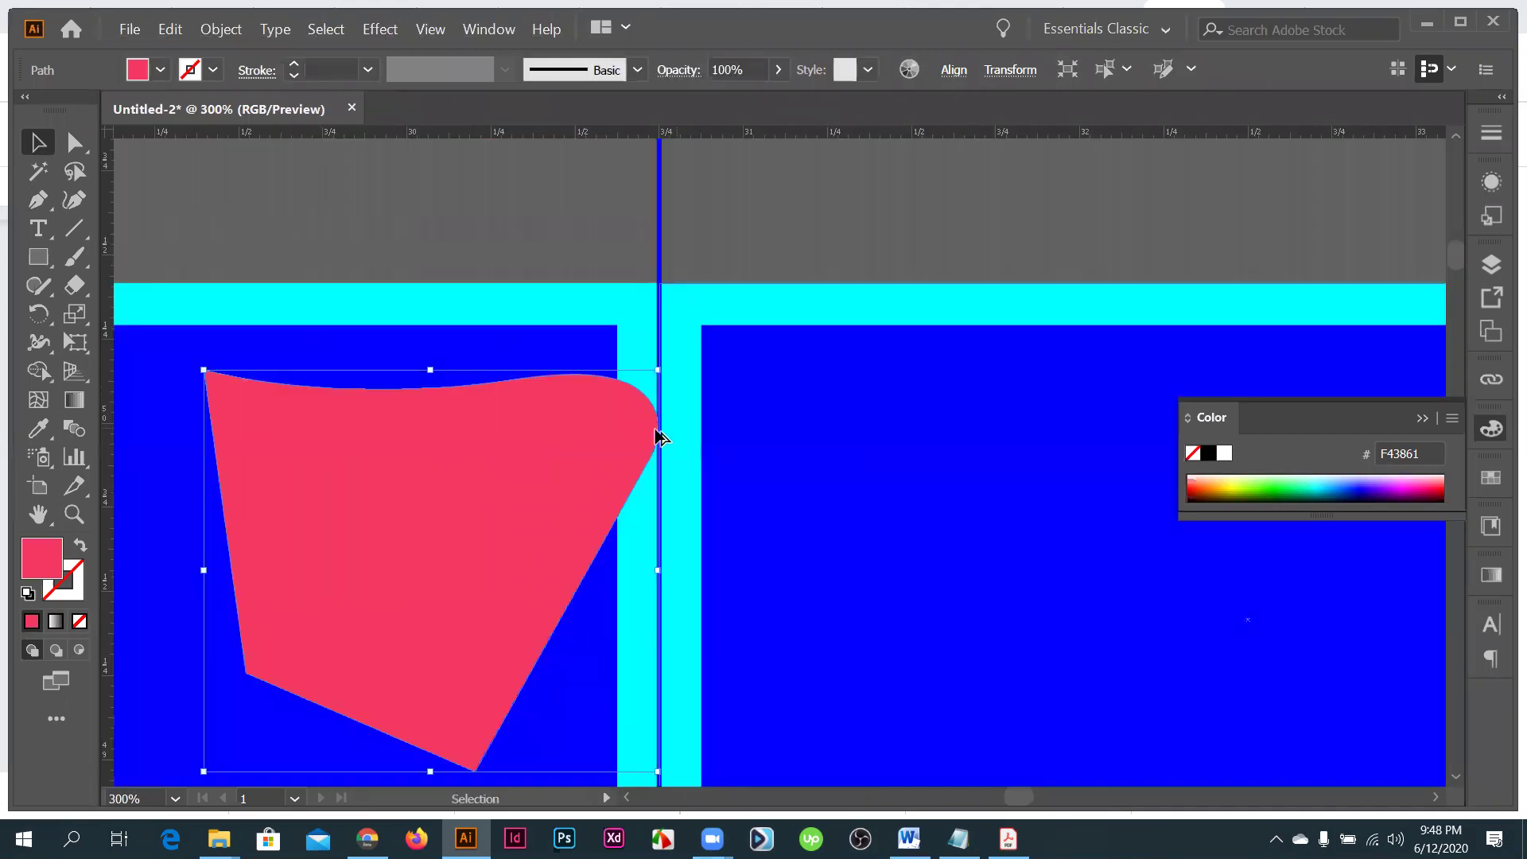
scroll(633, 452, up, 2)
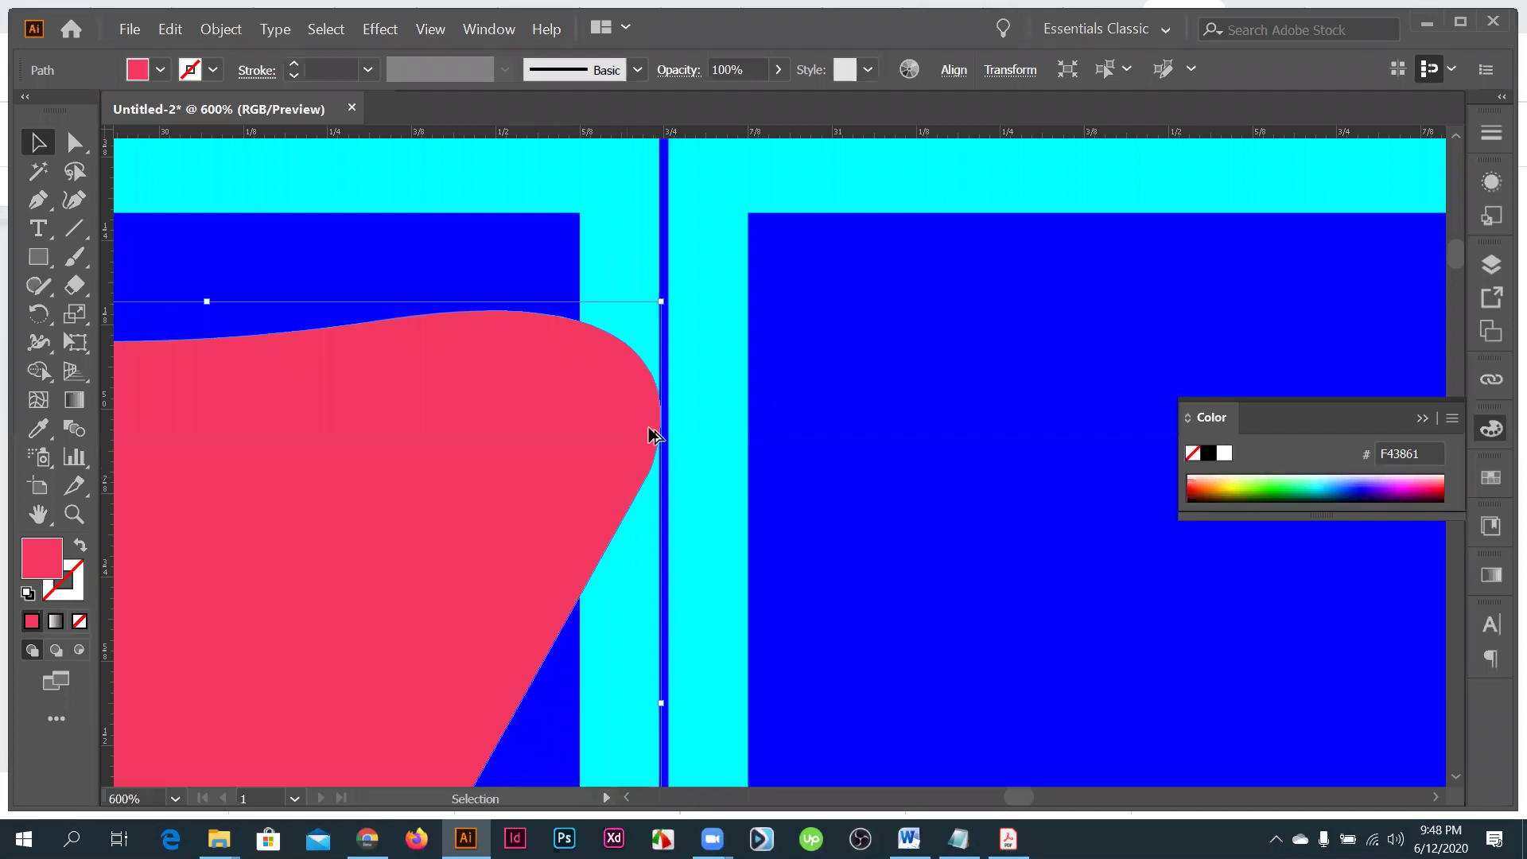
scroll(654, 441, down, 7)
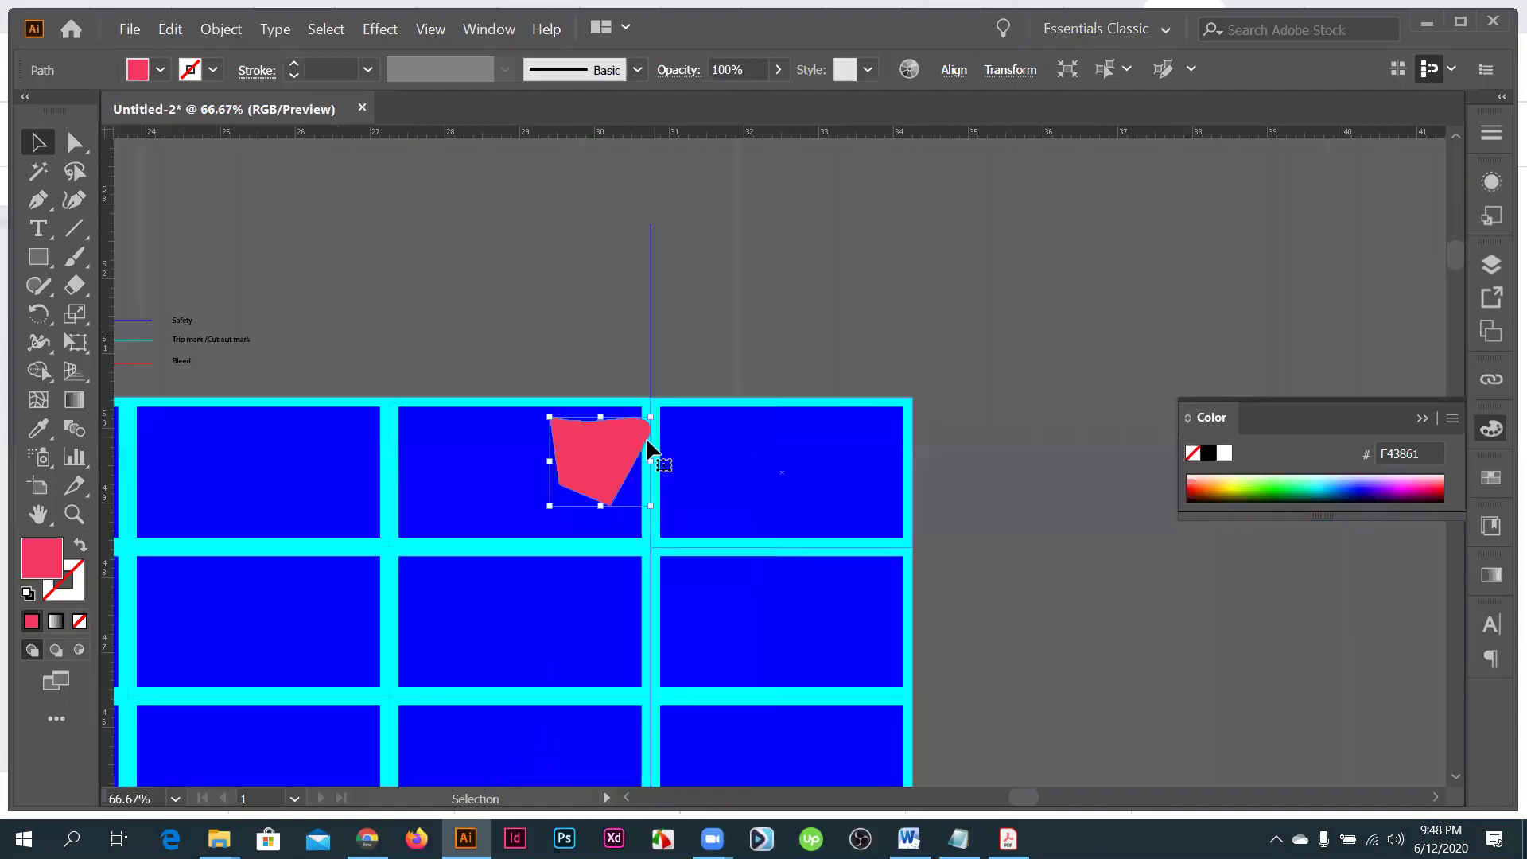
scroll(650, 442, down, 1)
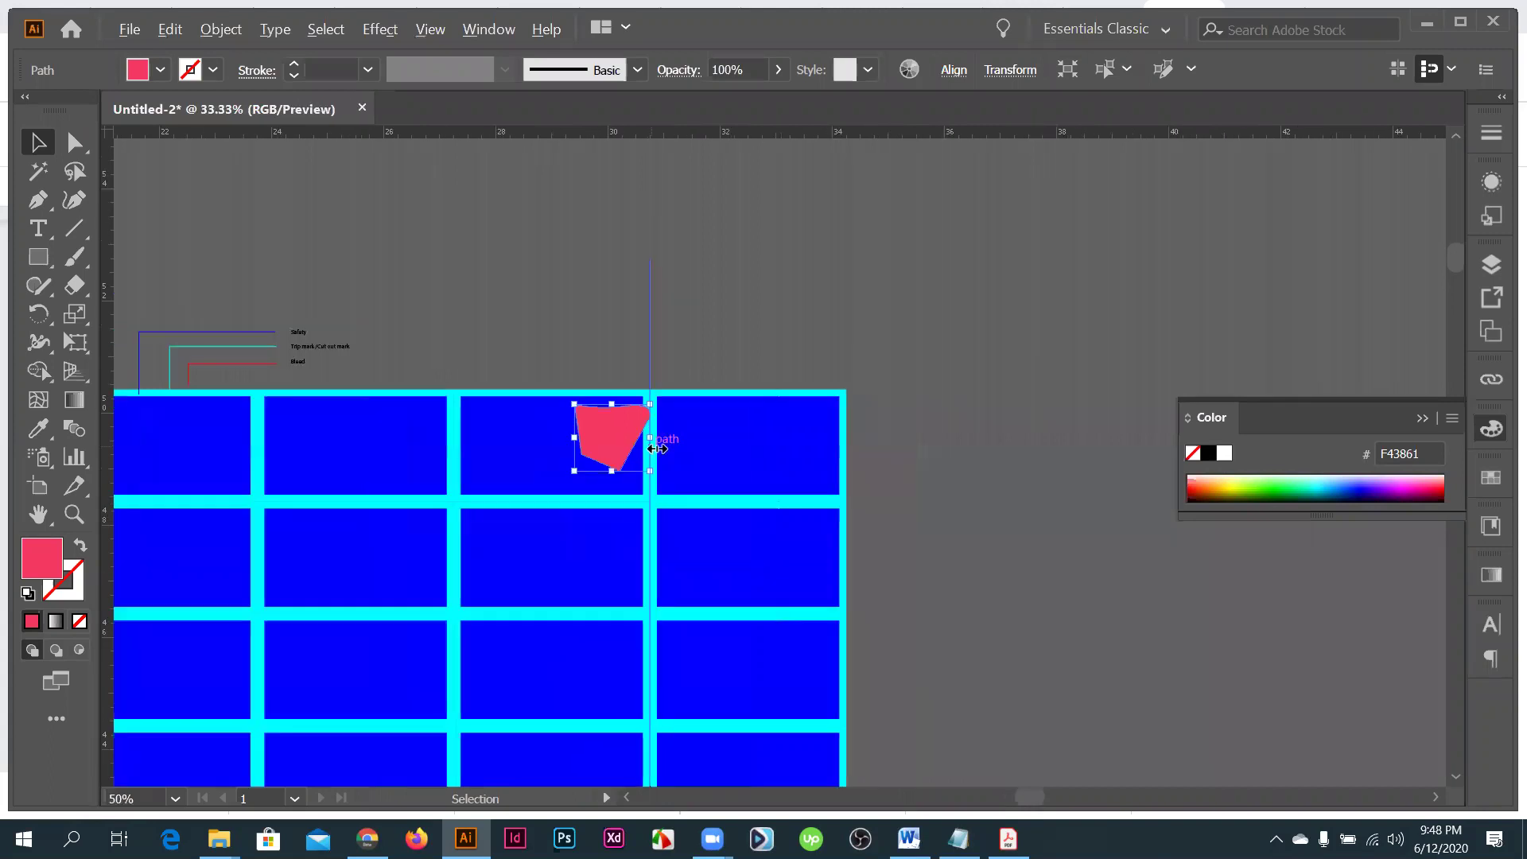
- Delete the lower rows, extra tiles and pink shape, leaving a single card
scroll(392, 532, down, 2)
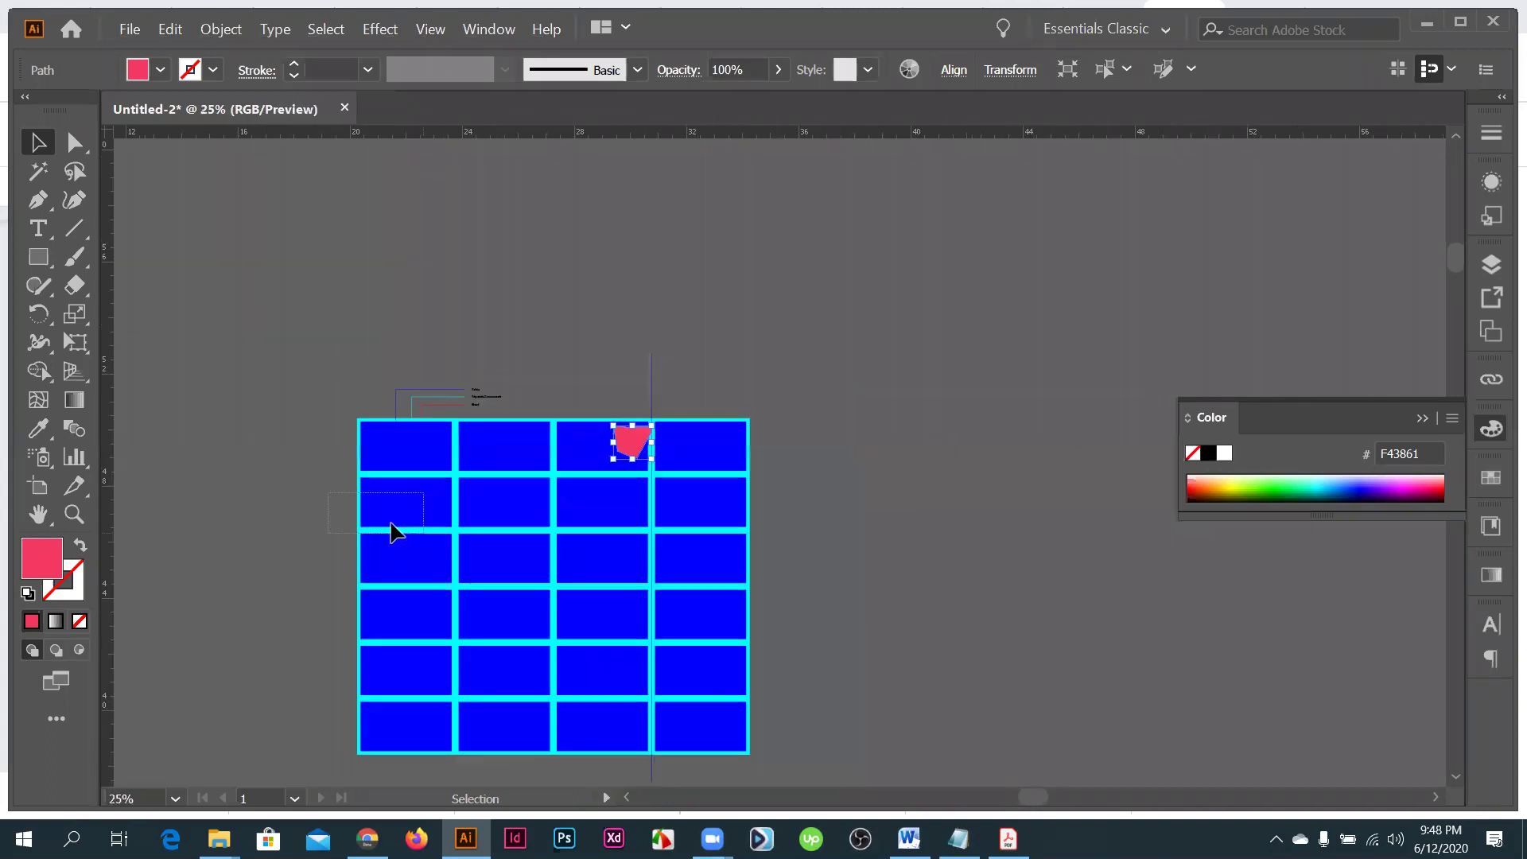
drag(392, 531, 596, 654)
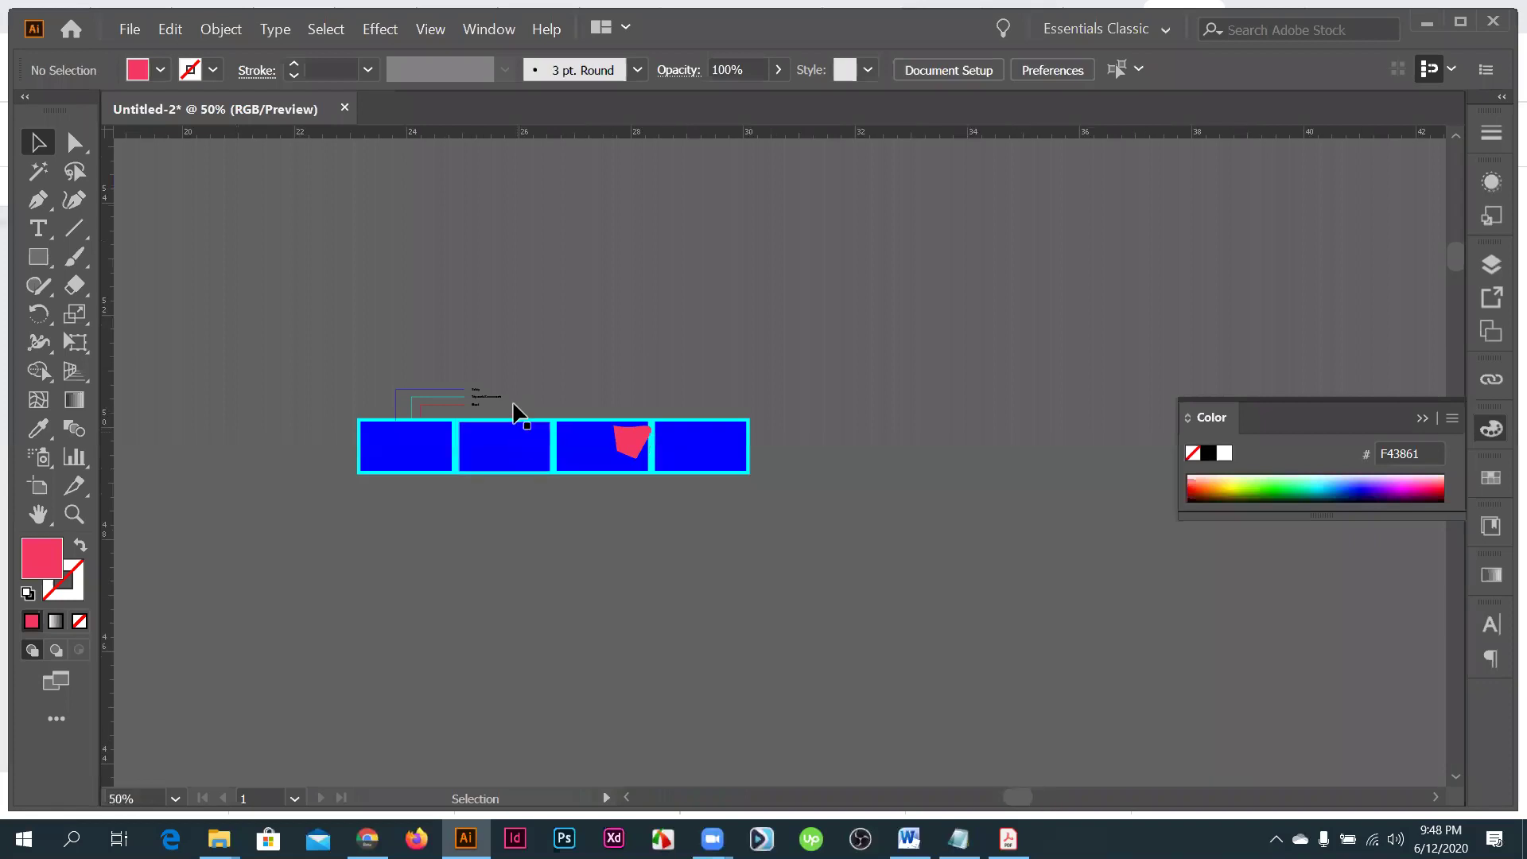
key(ctrl+plus)
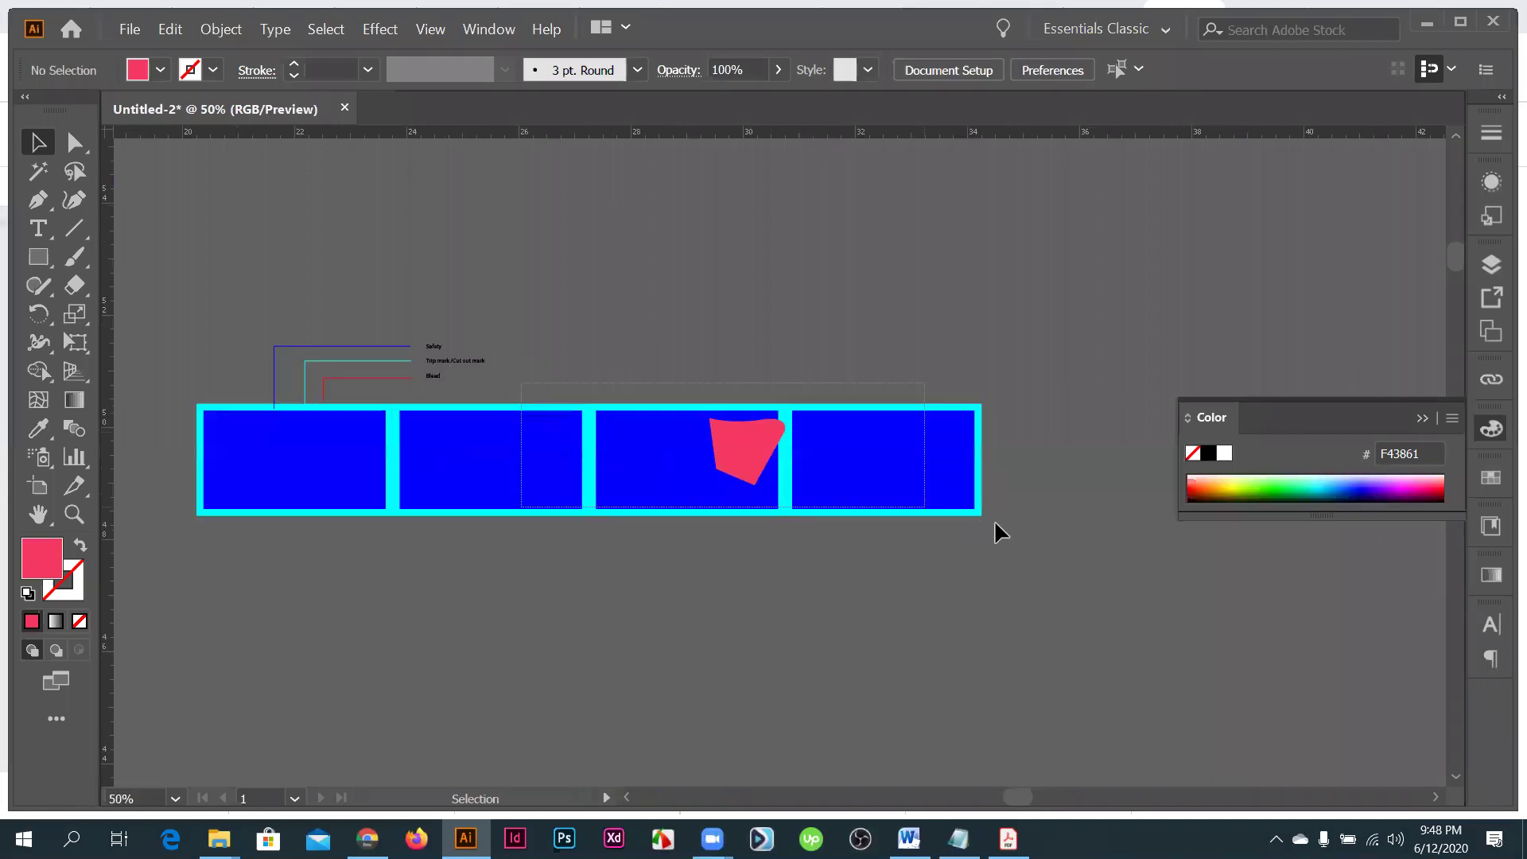
drag(894, 510, 889, 513)
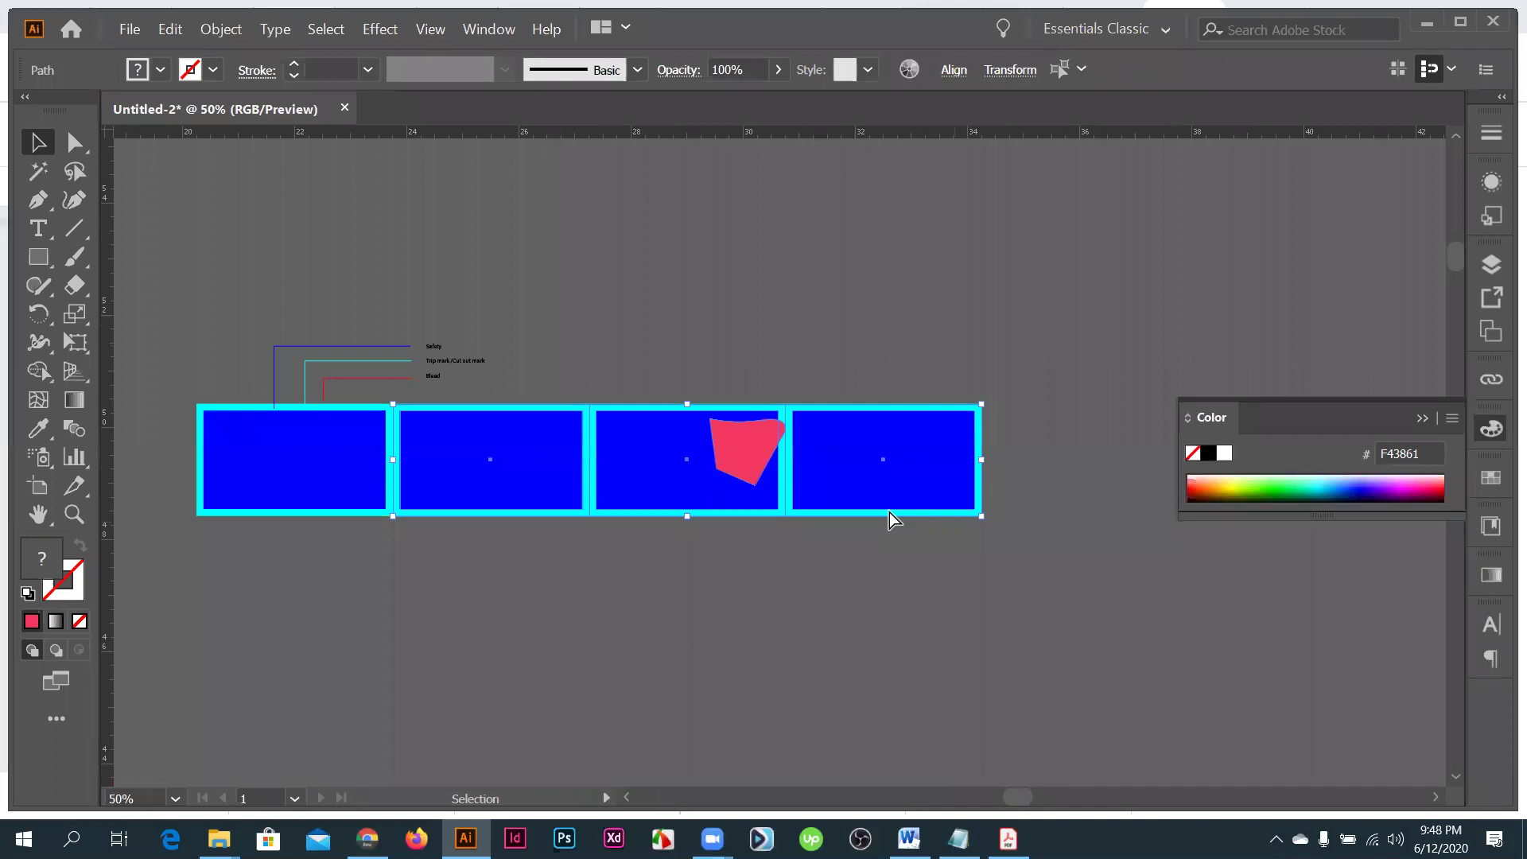
key(Delete)
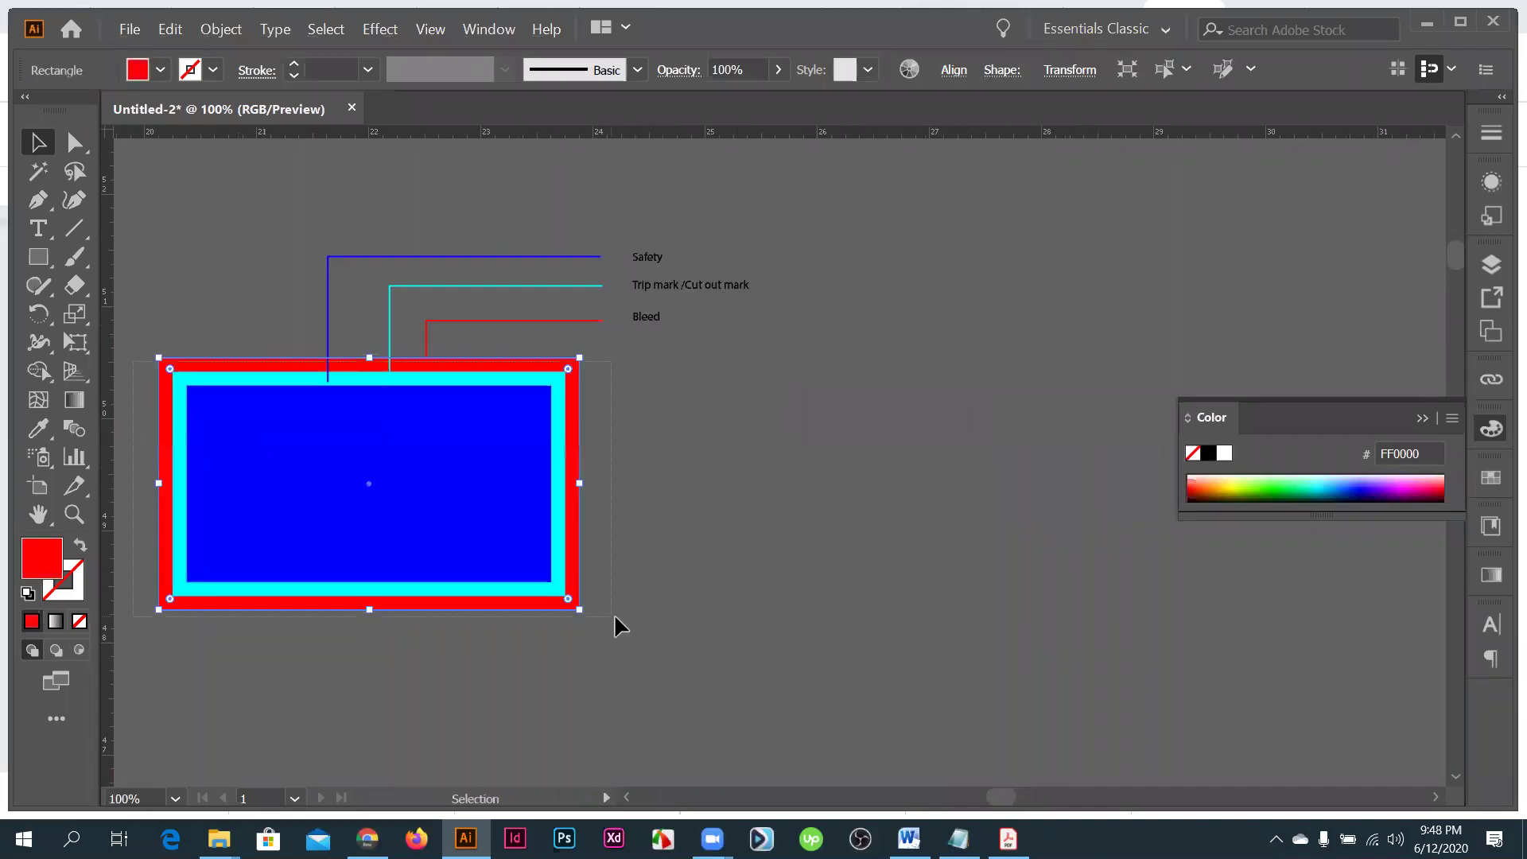
- Draw a vertical line across the card's right edge
key(backslash)
key(ctrl+a)
mouse_move(566, 199)
mouse_down()
mouse_move(547, 668)
mouse_move(566, 692)
mouse_up()
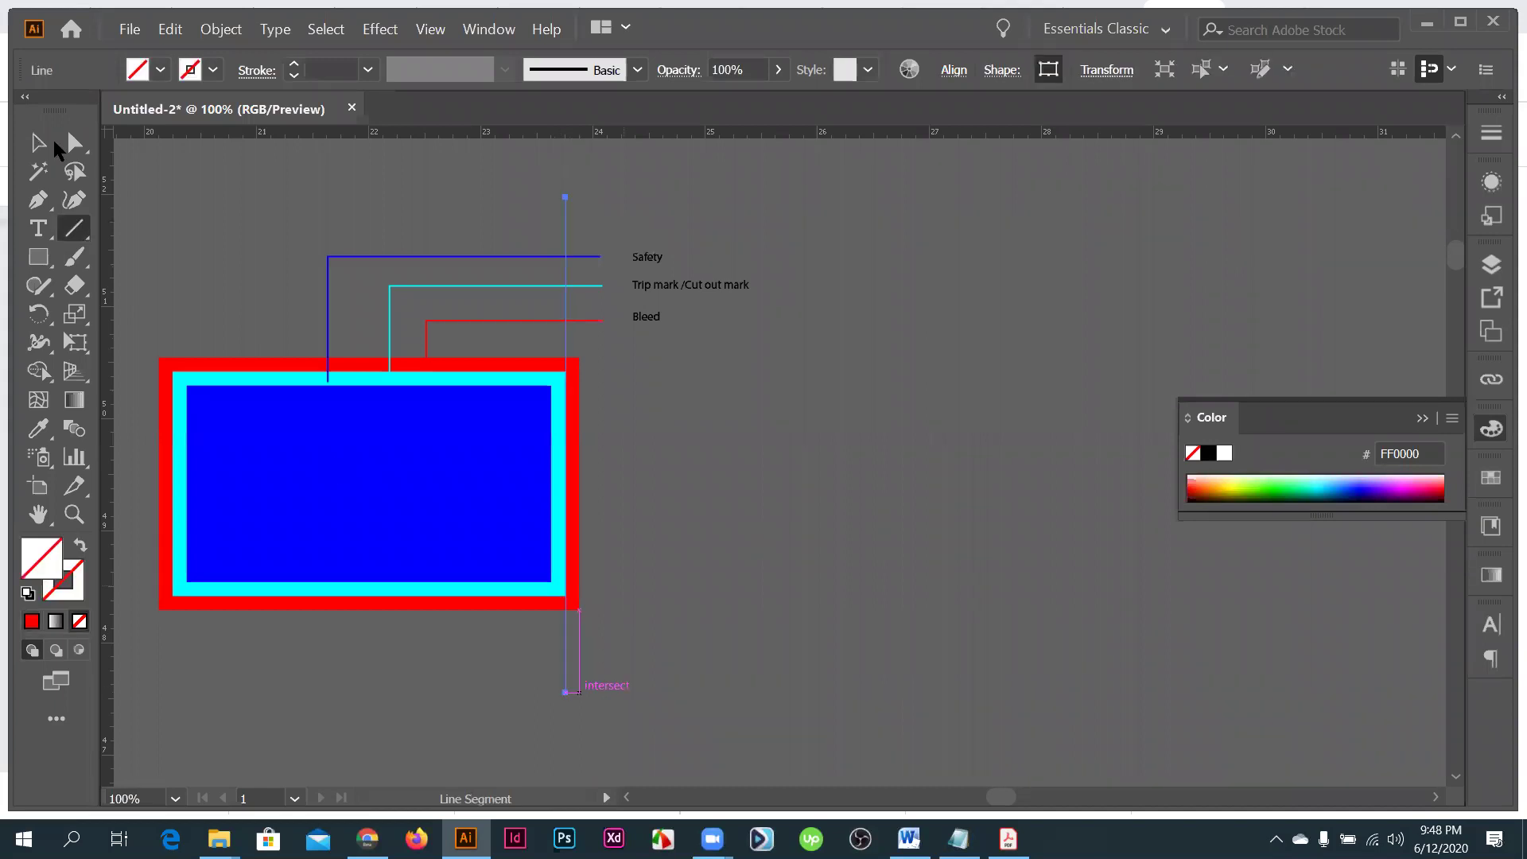
- Reposition the vertical line about 0.06 in rightward so it sits on the card's cyan trim edge
click(52, 145)
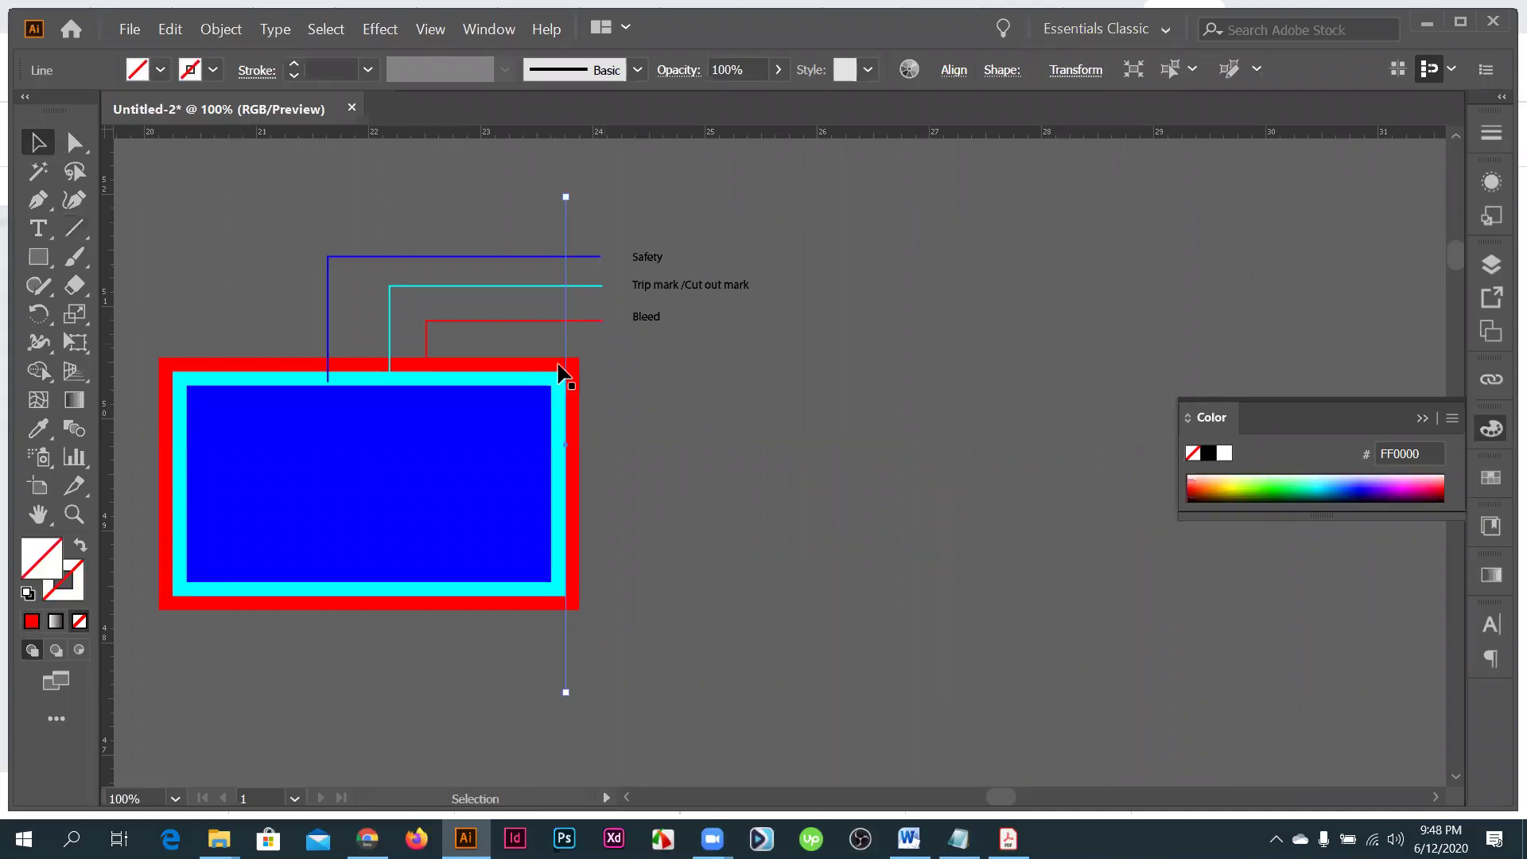
scroll(560, 374, up, 3)
scroll(560, 259, up, 3)
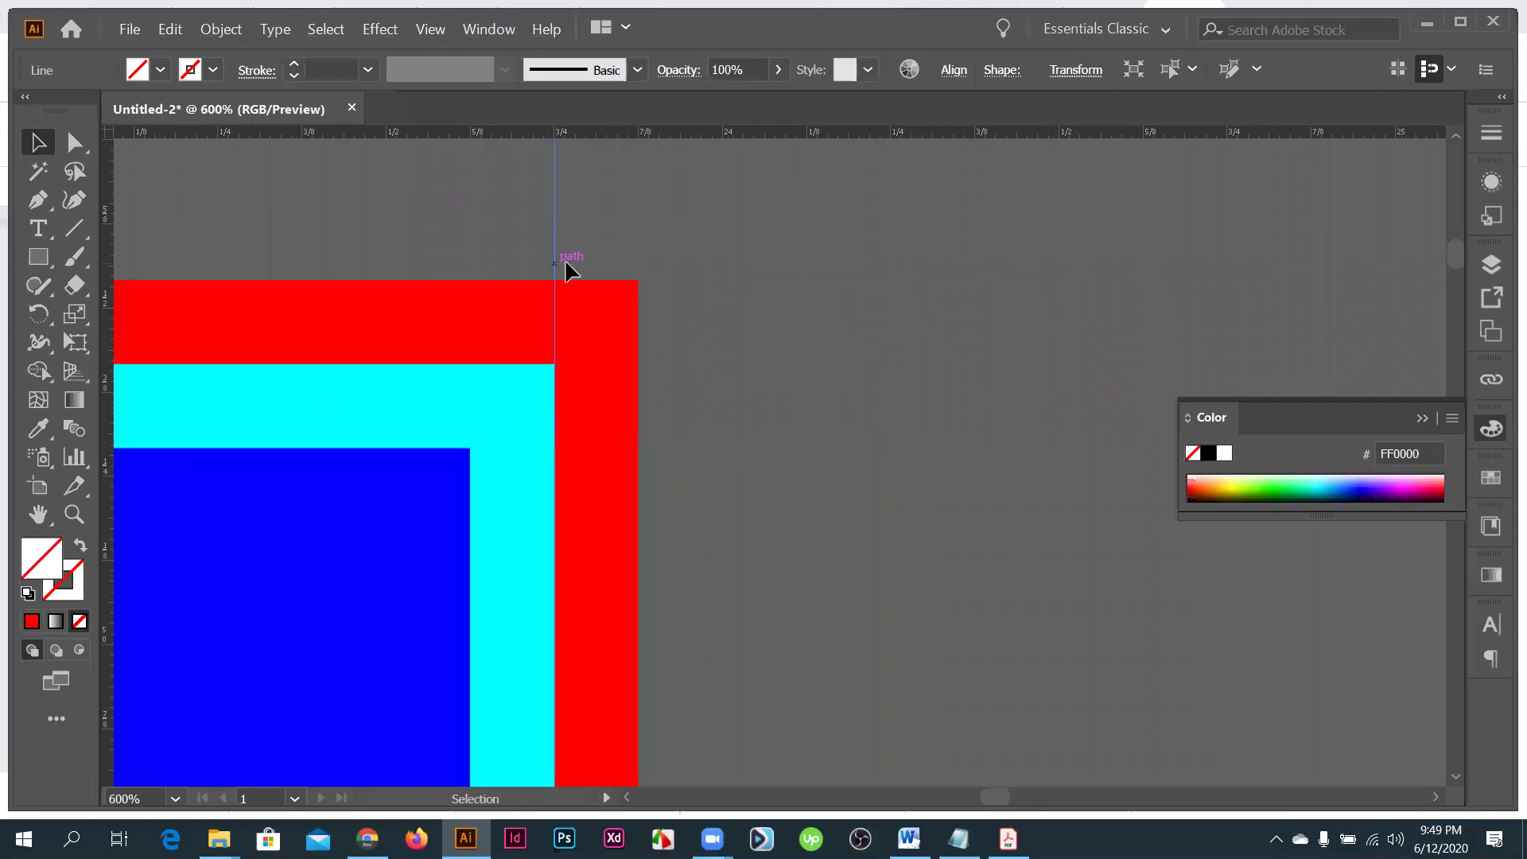
drag(565, 265, 571, 257)
drag(590, 374, 592, 422)
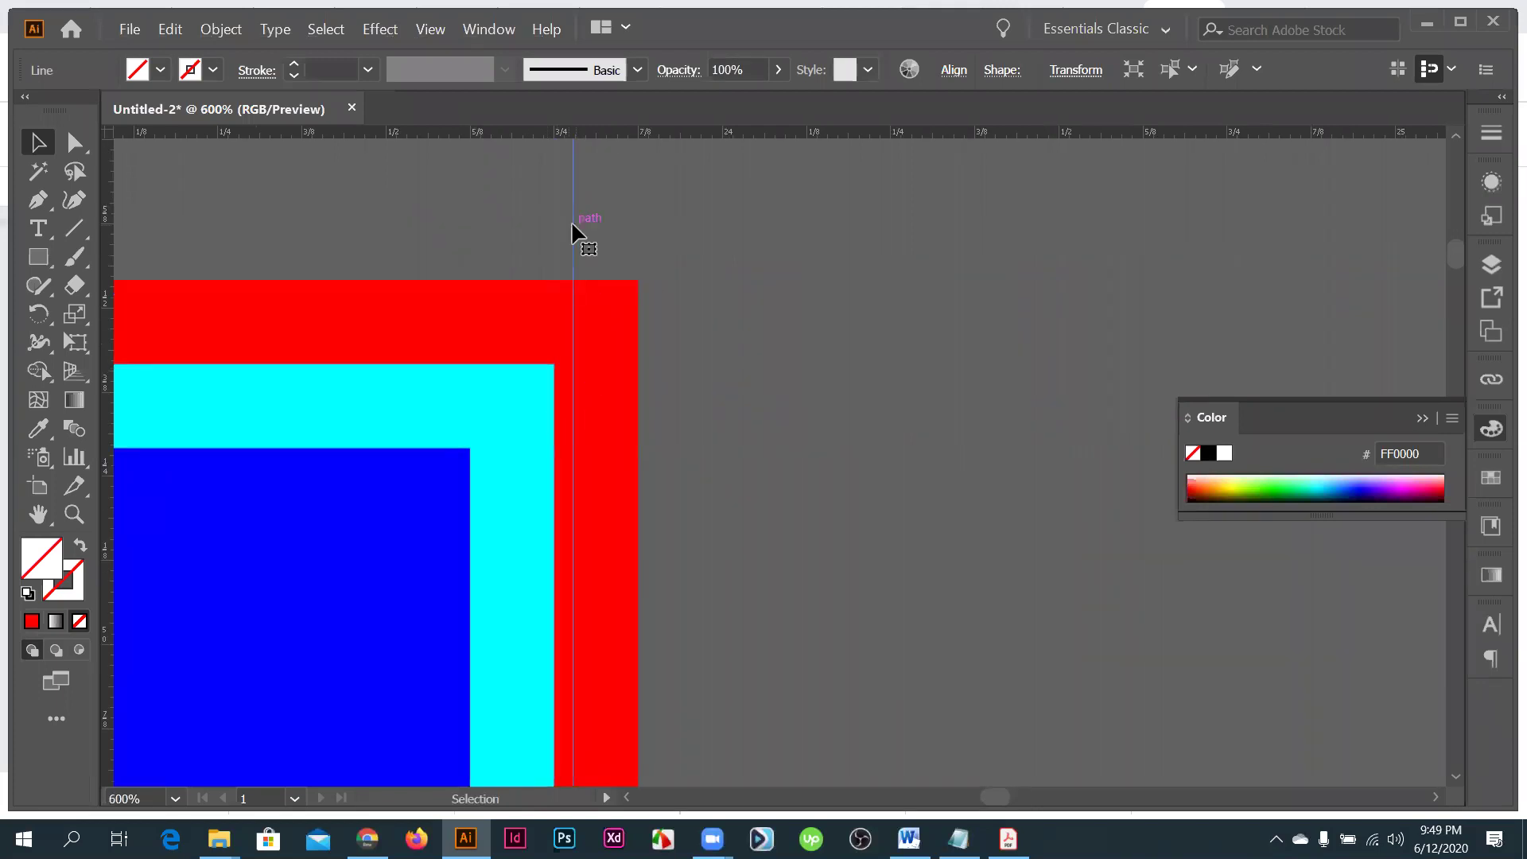
drag(572, 225, 535, 231)
drag(534, 427, 545, 416)
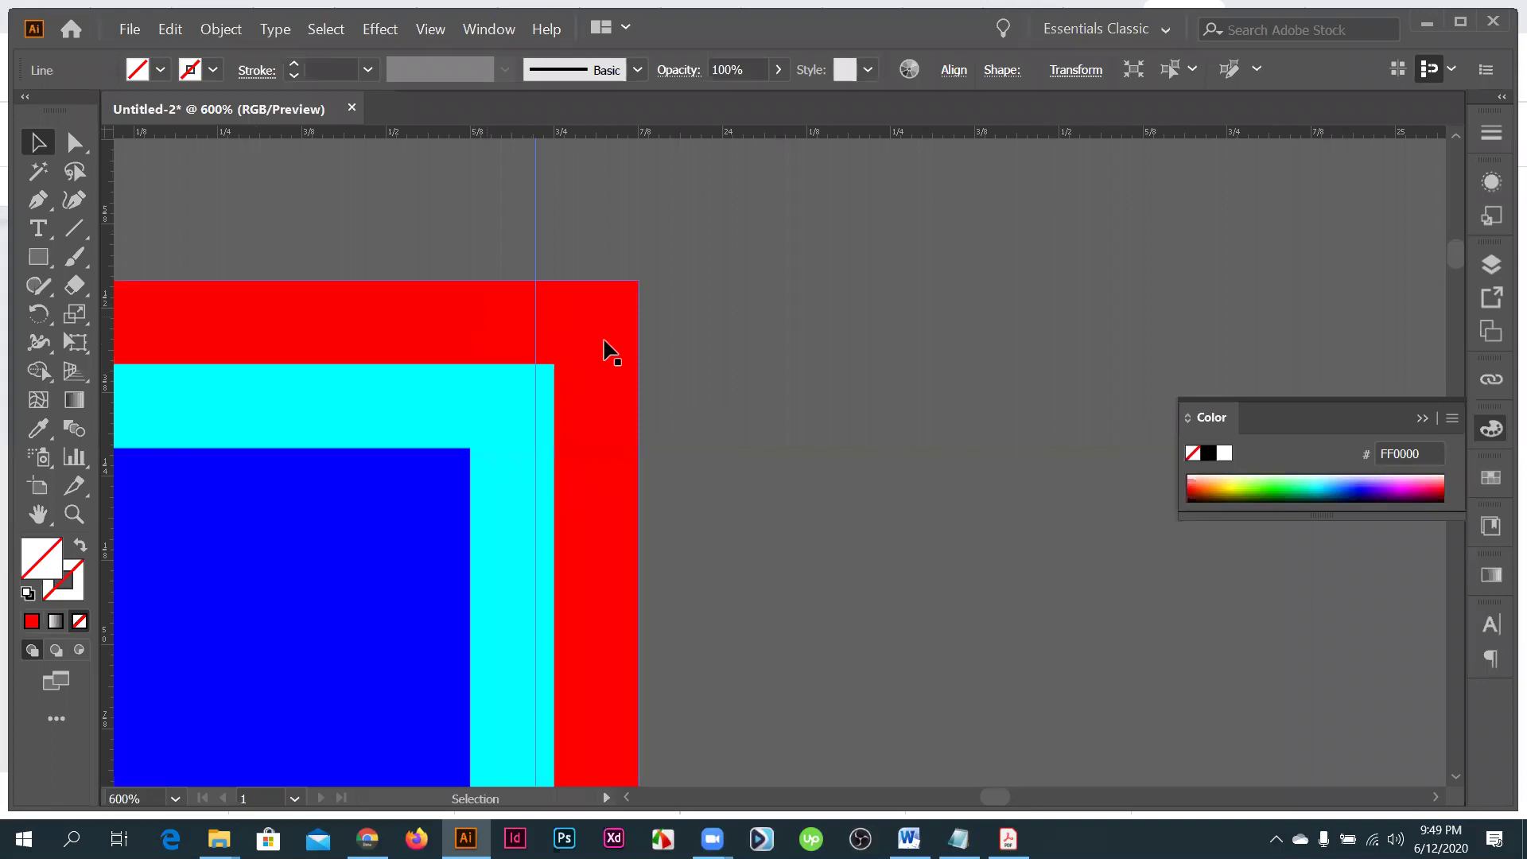
scroll(604, 347, down, 3)
drag(851, 446, 865, 437)
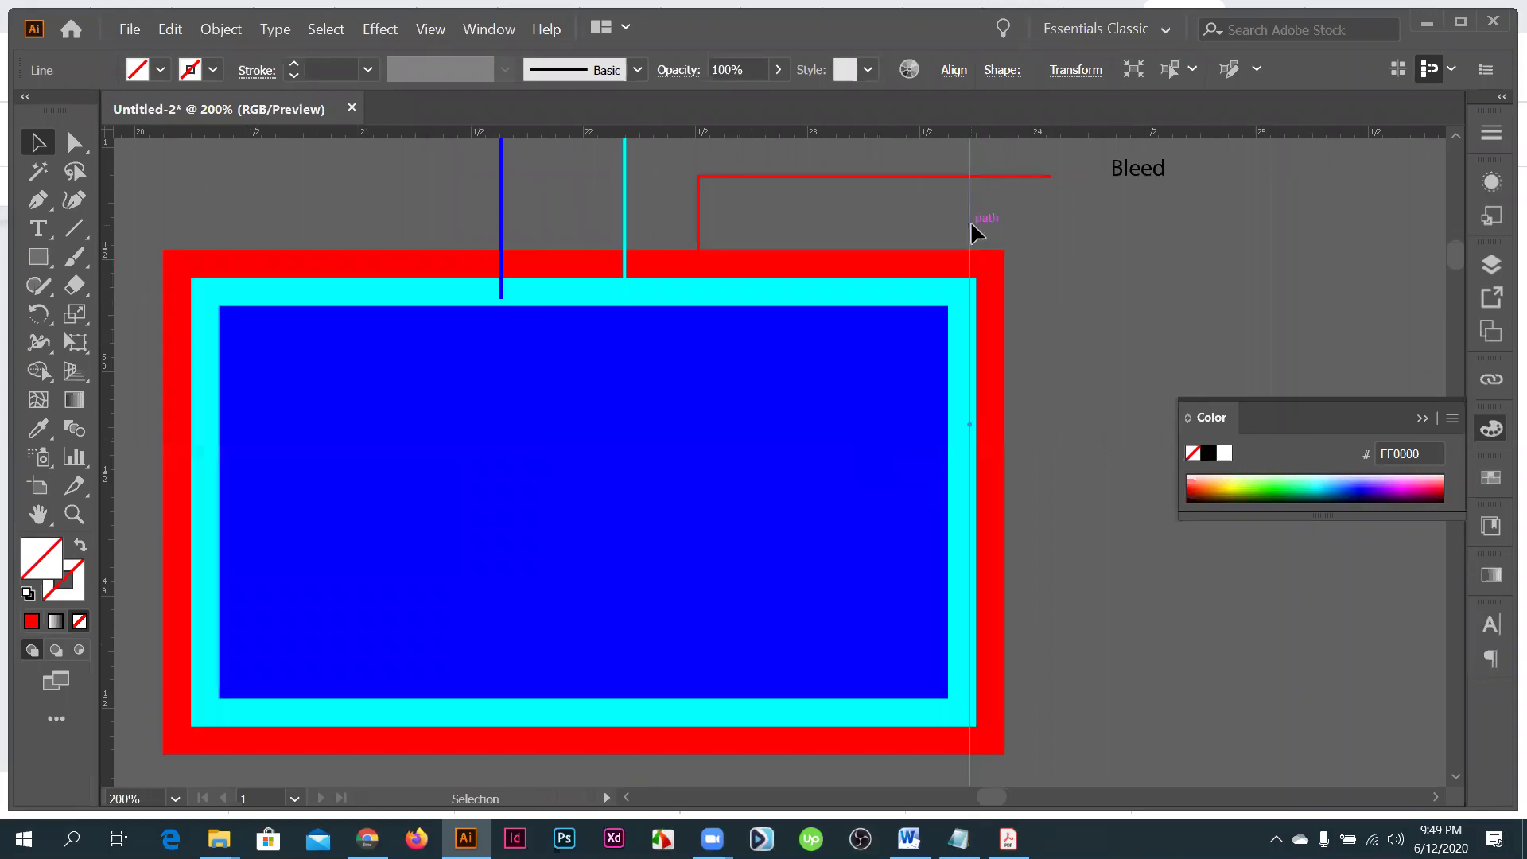
drag(971, 222, 987, 306)
scroll(987, 306, up, 1)
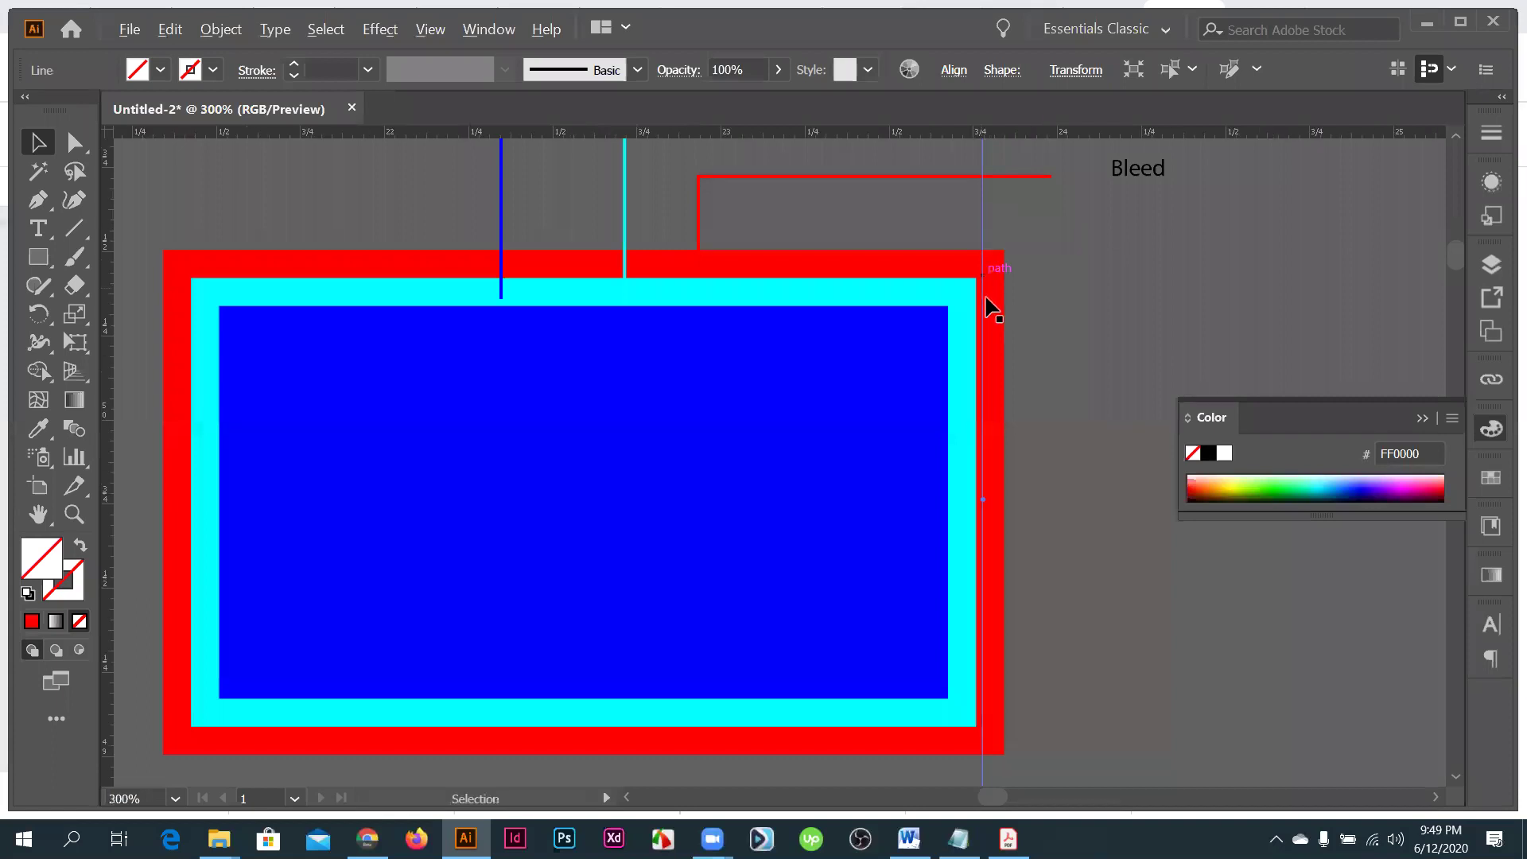
scroll(986, 306, down, 2)
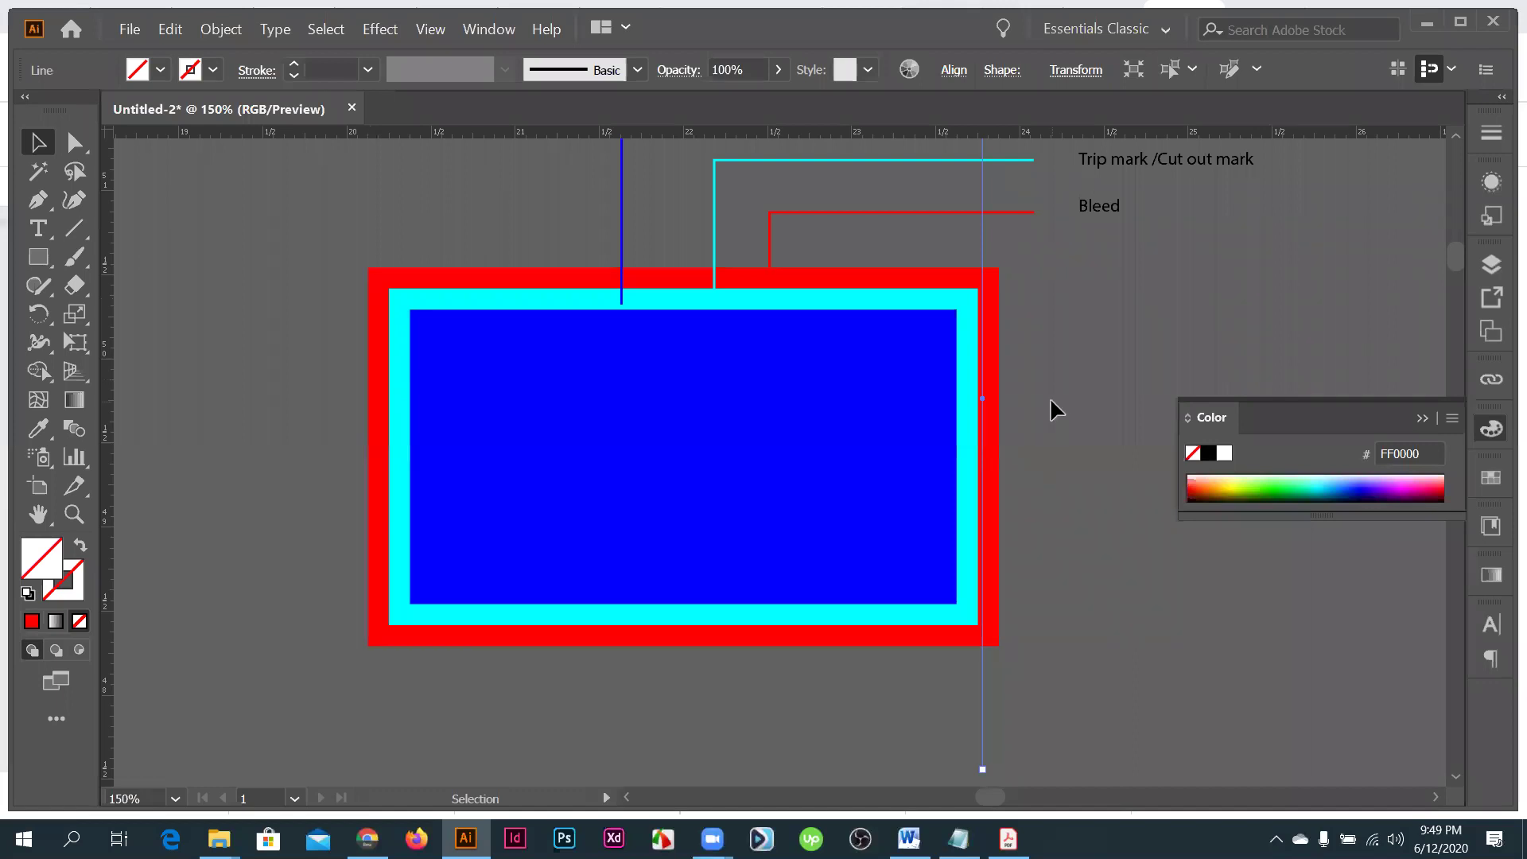
- Resize the red bleed rectangle so it forms an even border around the cyan trim
click(998, 457)
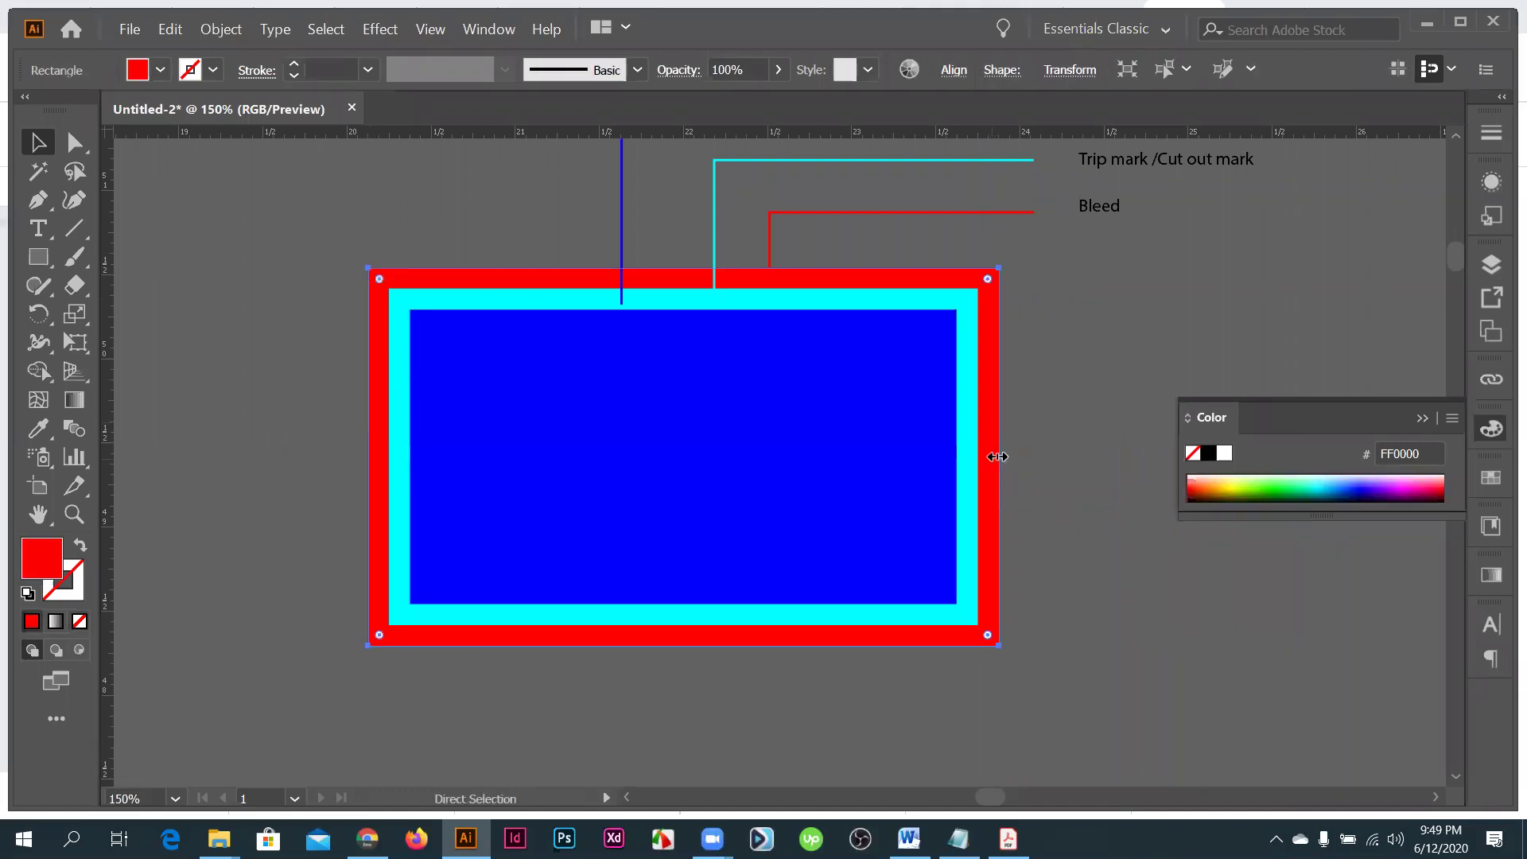
drag(998, 456, 985, 456)
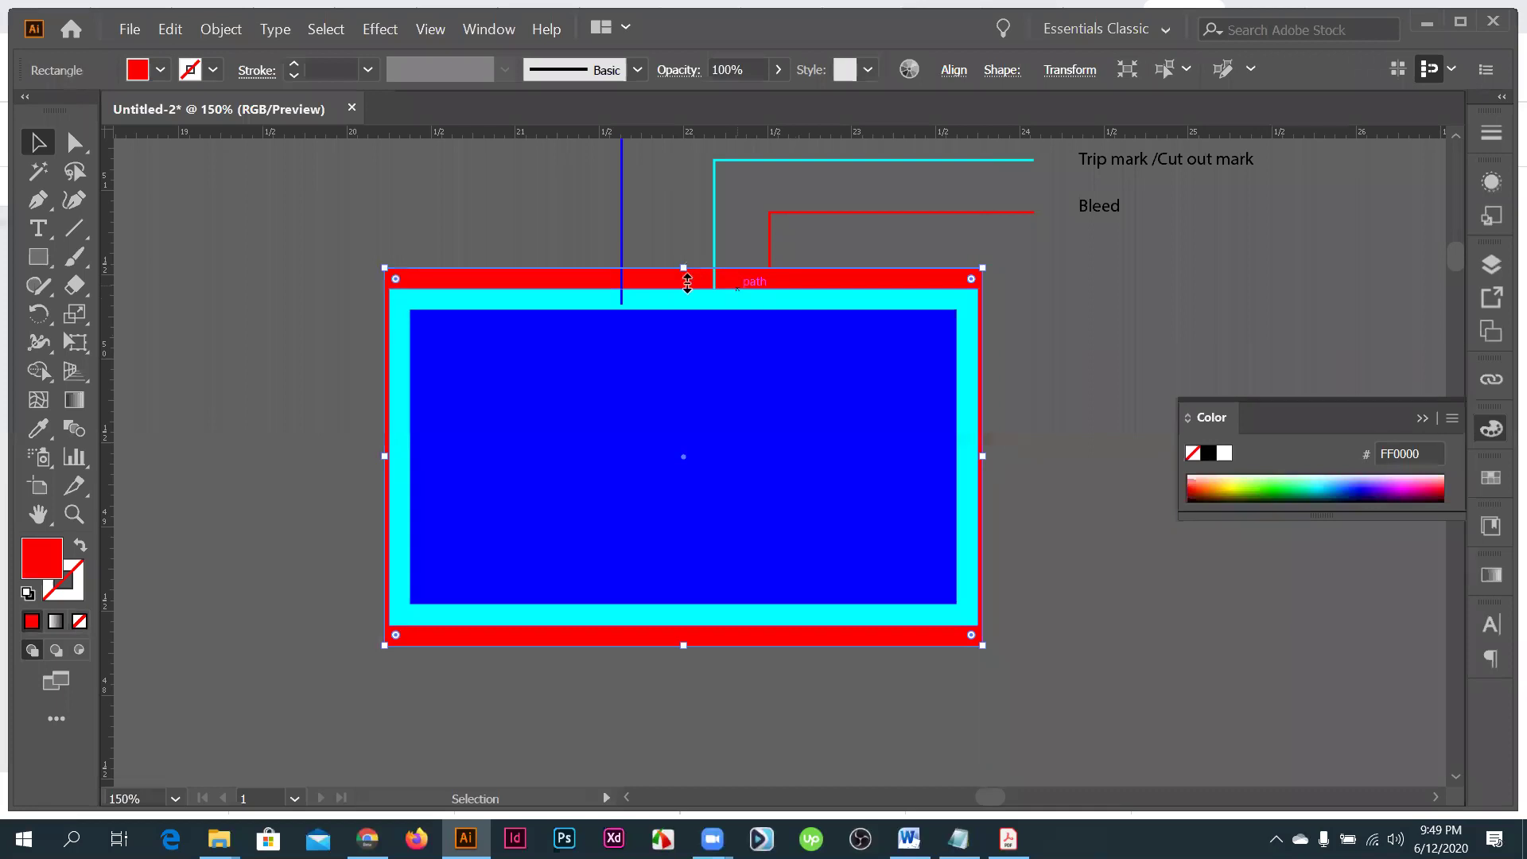
drag(687, 282, 958, 298)
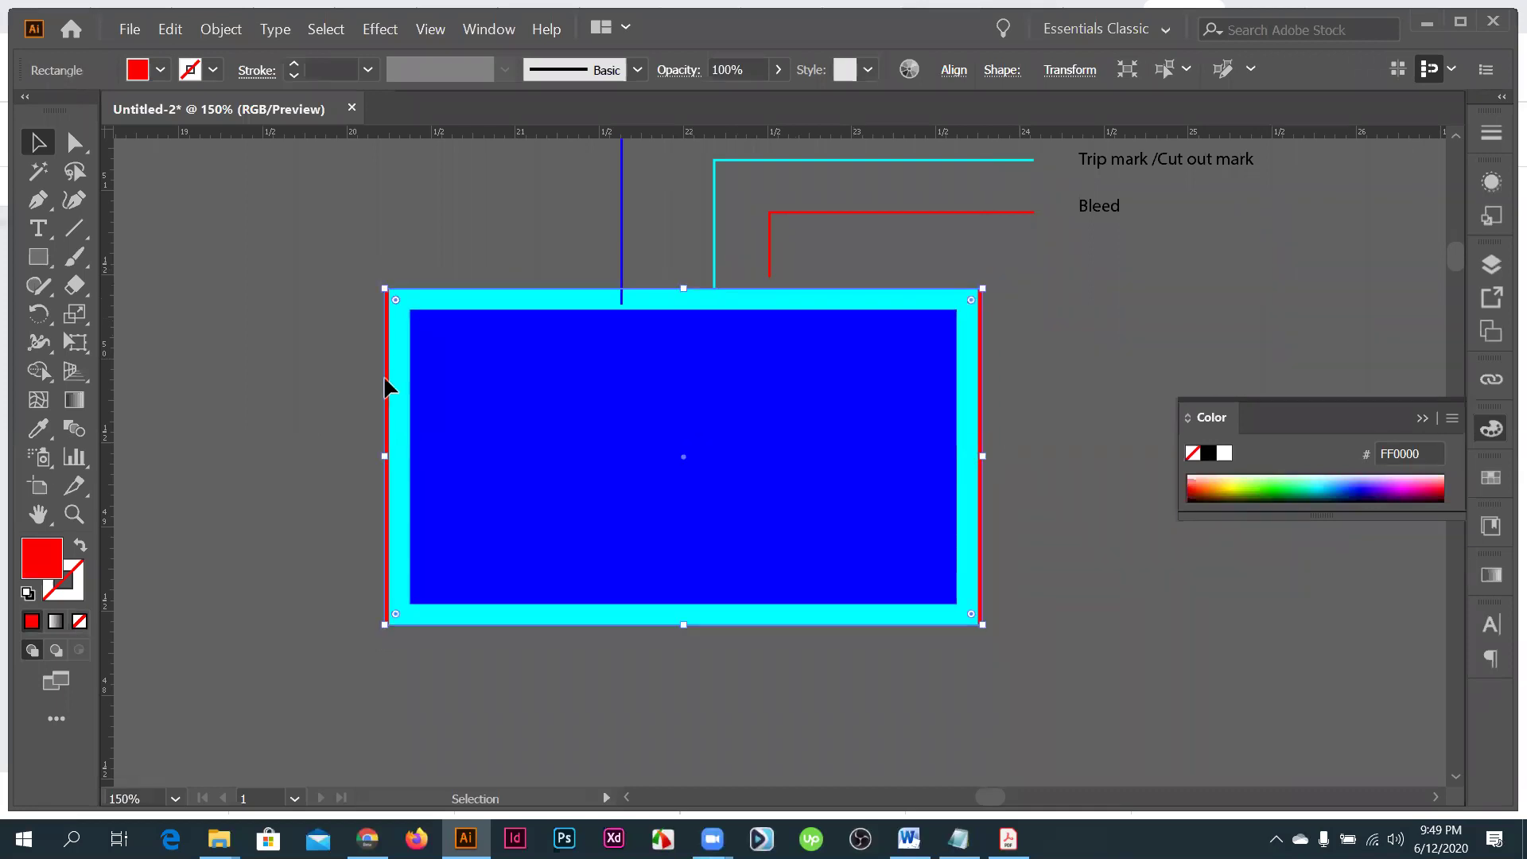
click(427, 207)
key(ctrl+plus)
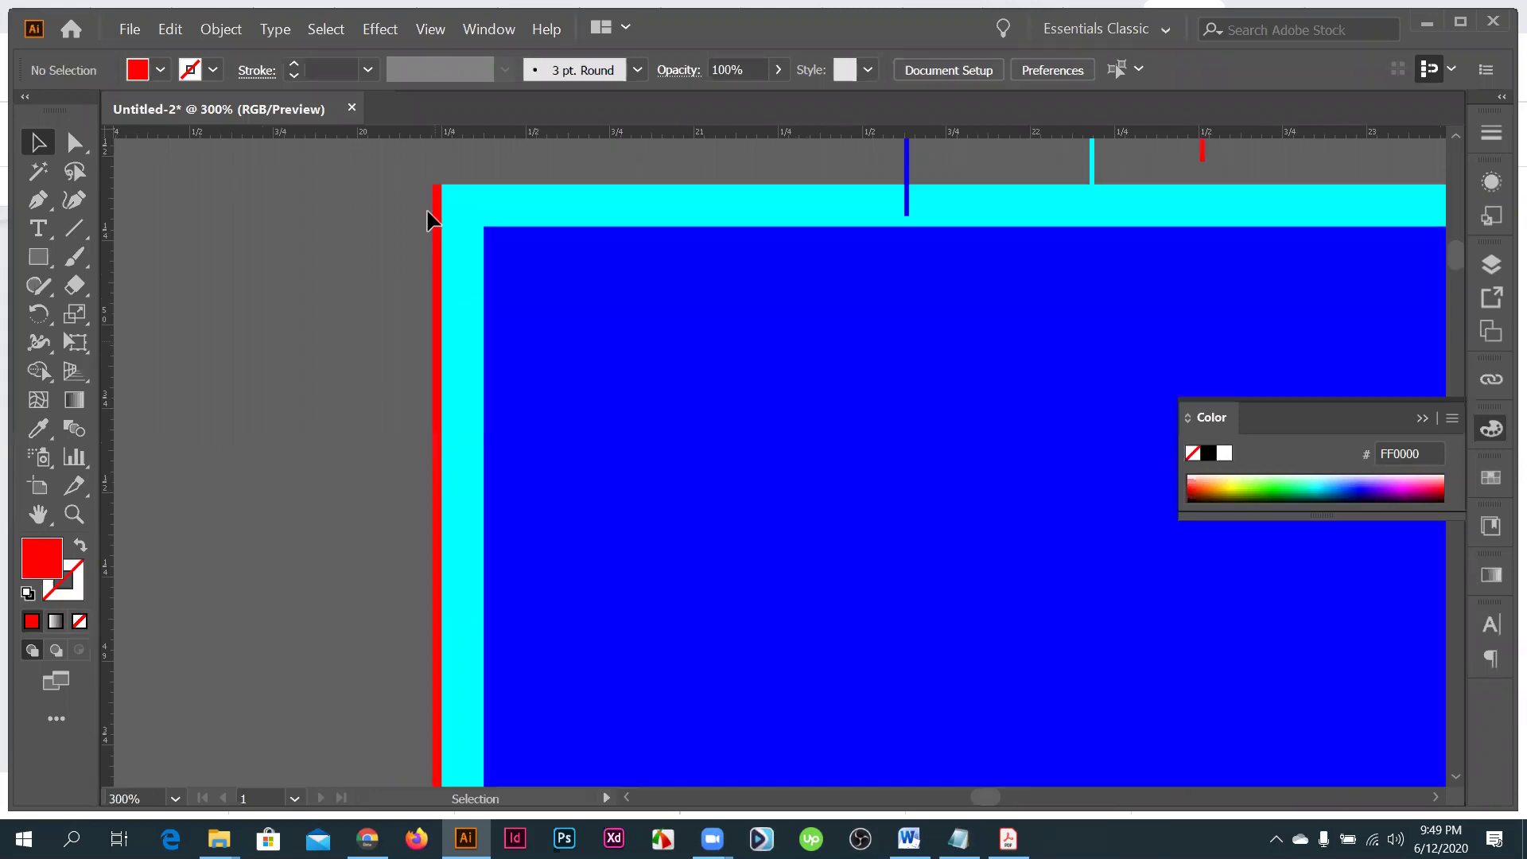
key(ctrl+minus)
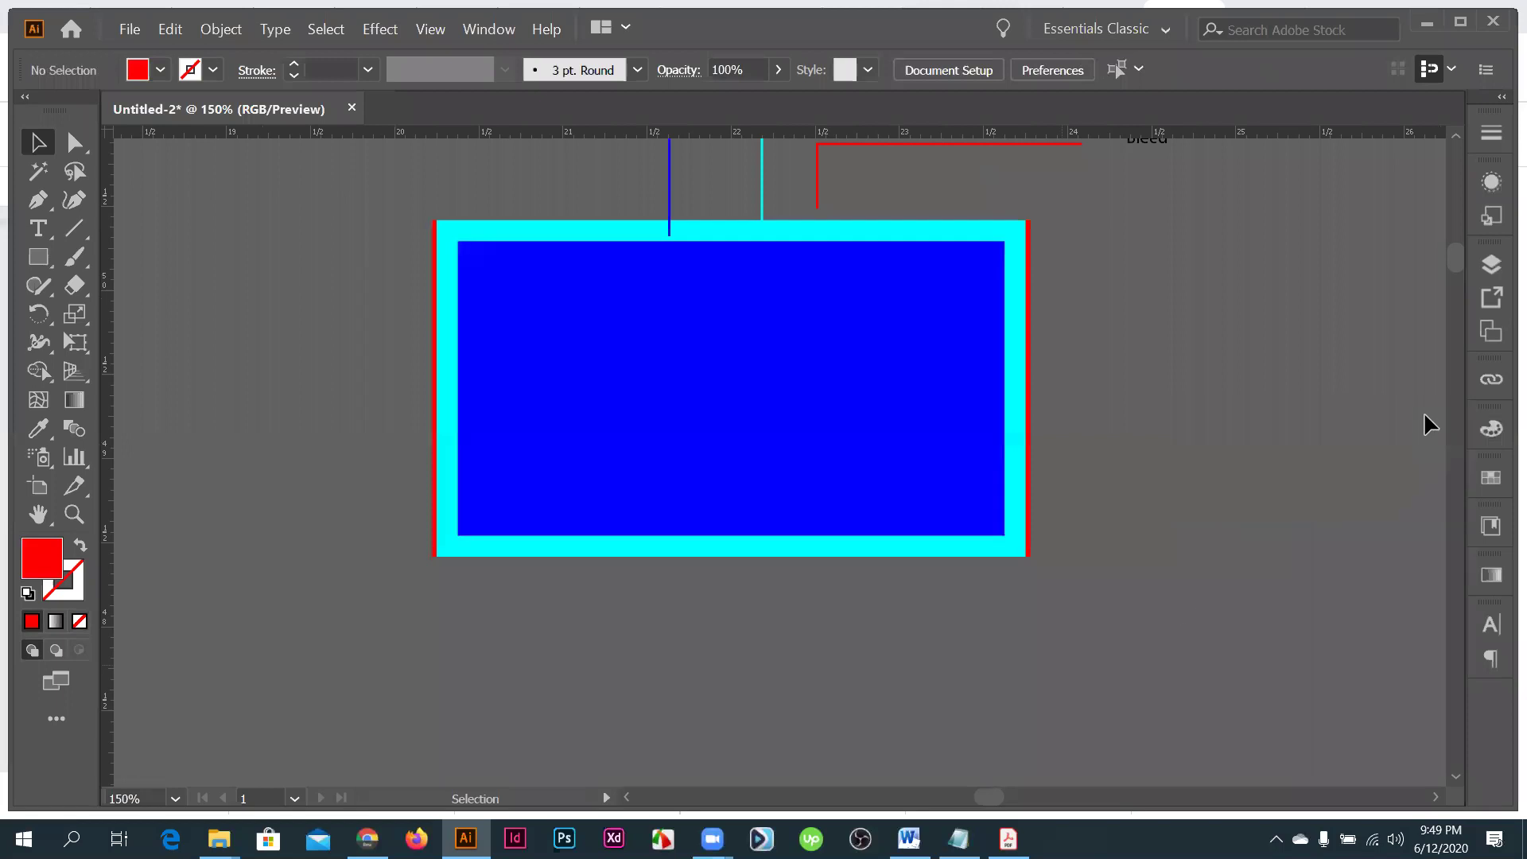
scroll(1193, 595, up, 3)
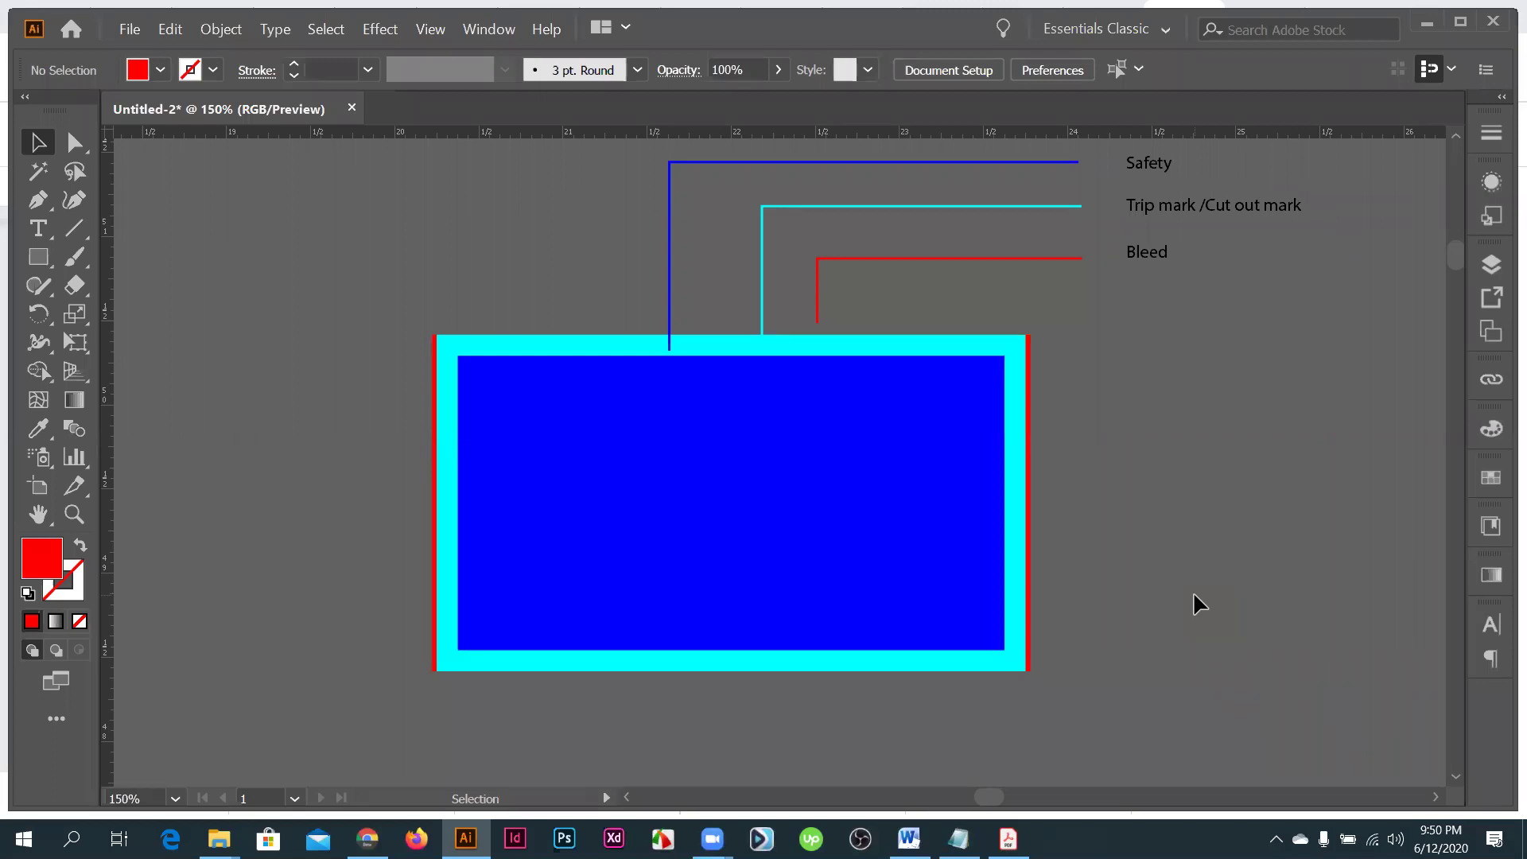
- Send the red bleed rectangle behind the cyan and blue rectangles and check the edges
key(a)
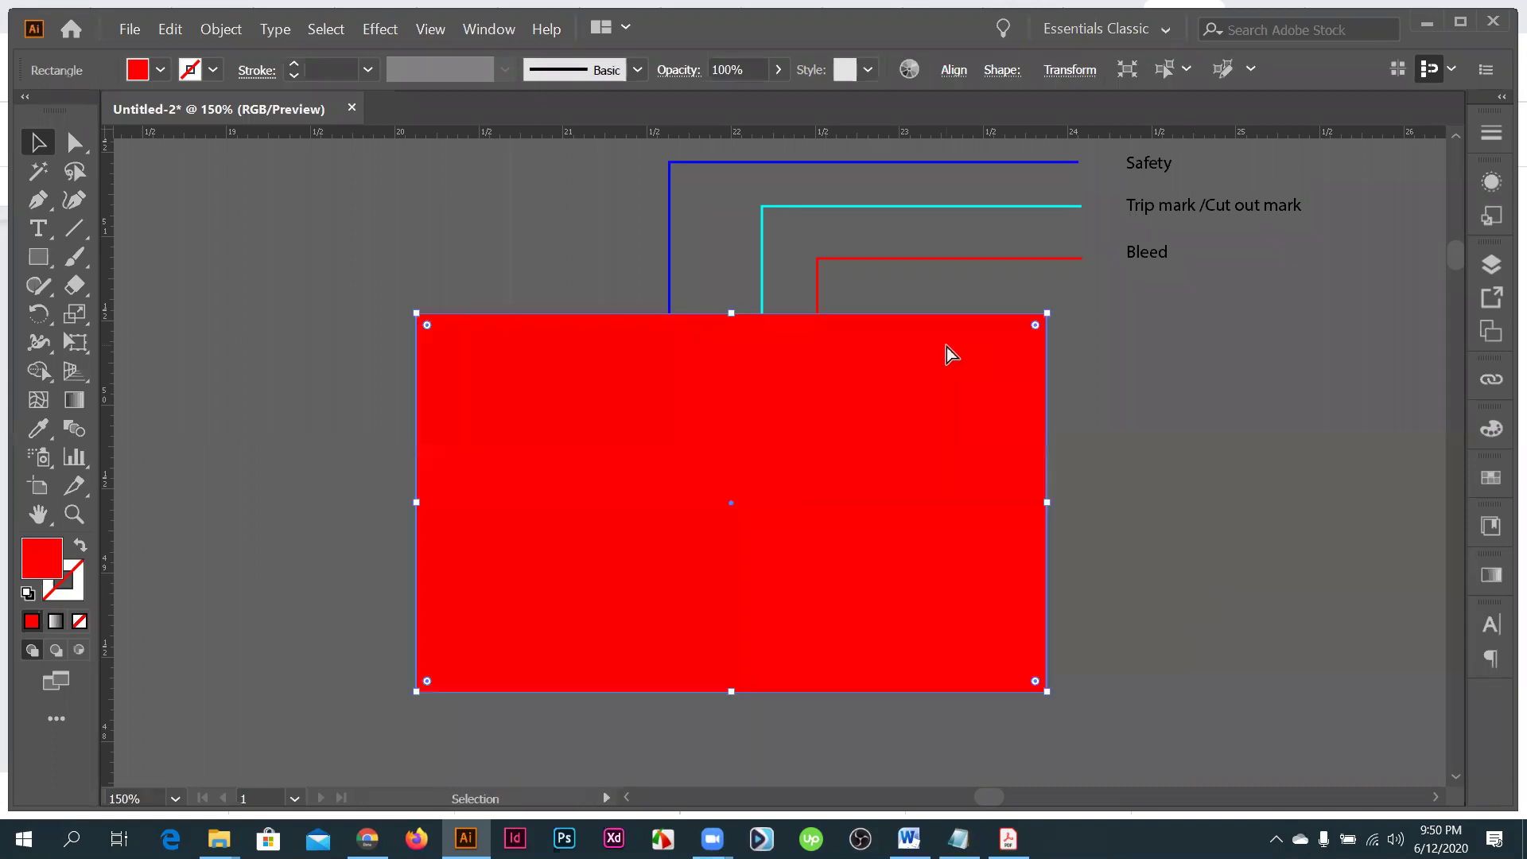
key(ctrl+shift+bracketleft)
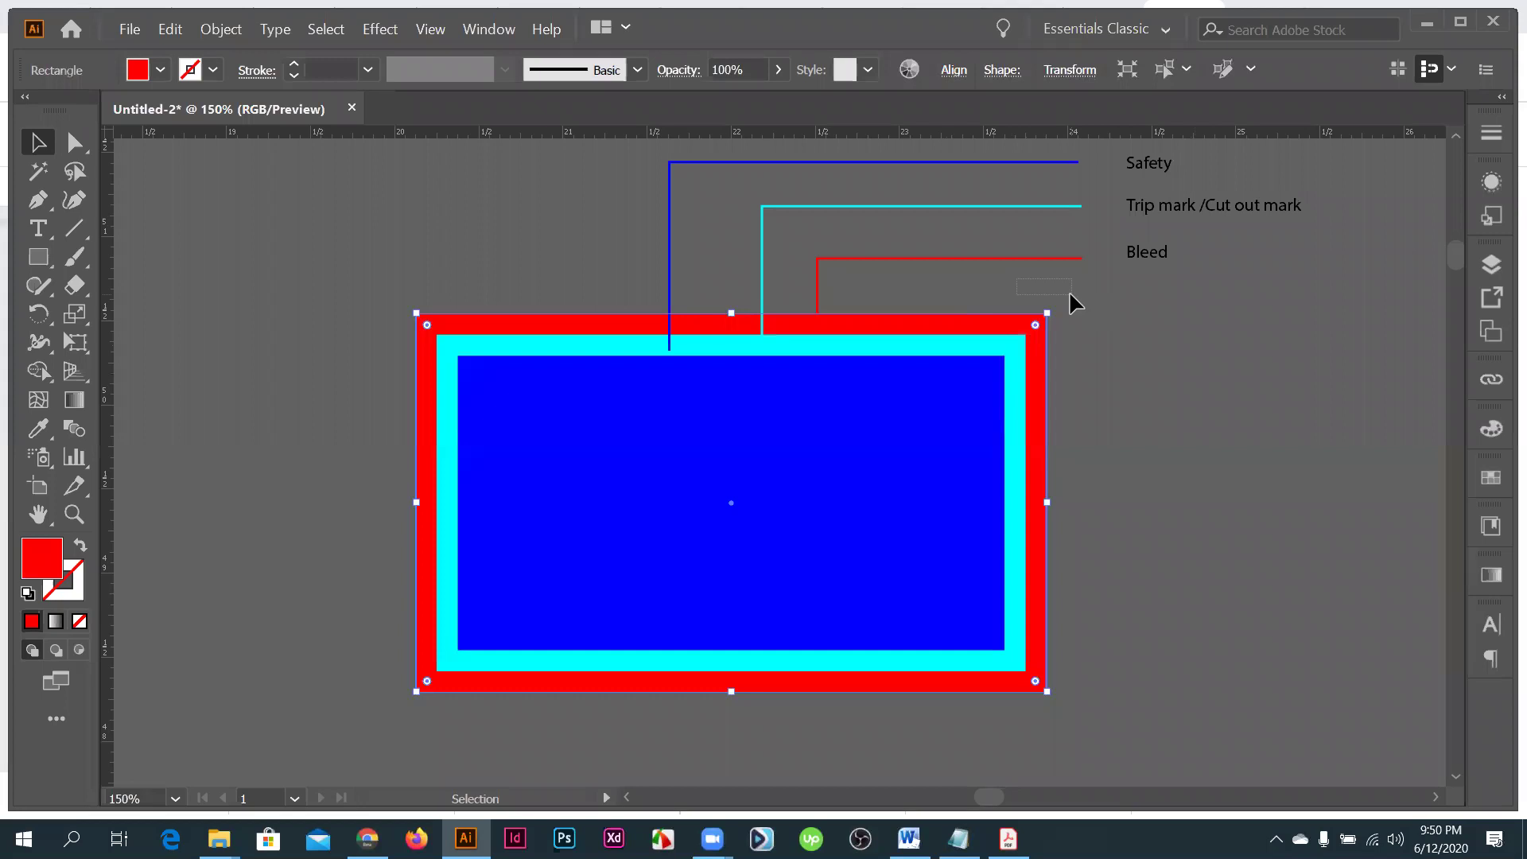
click(1059, 308)
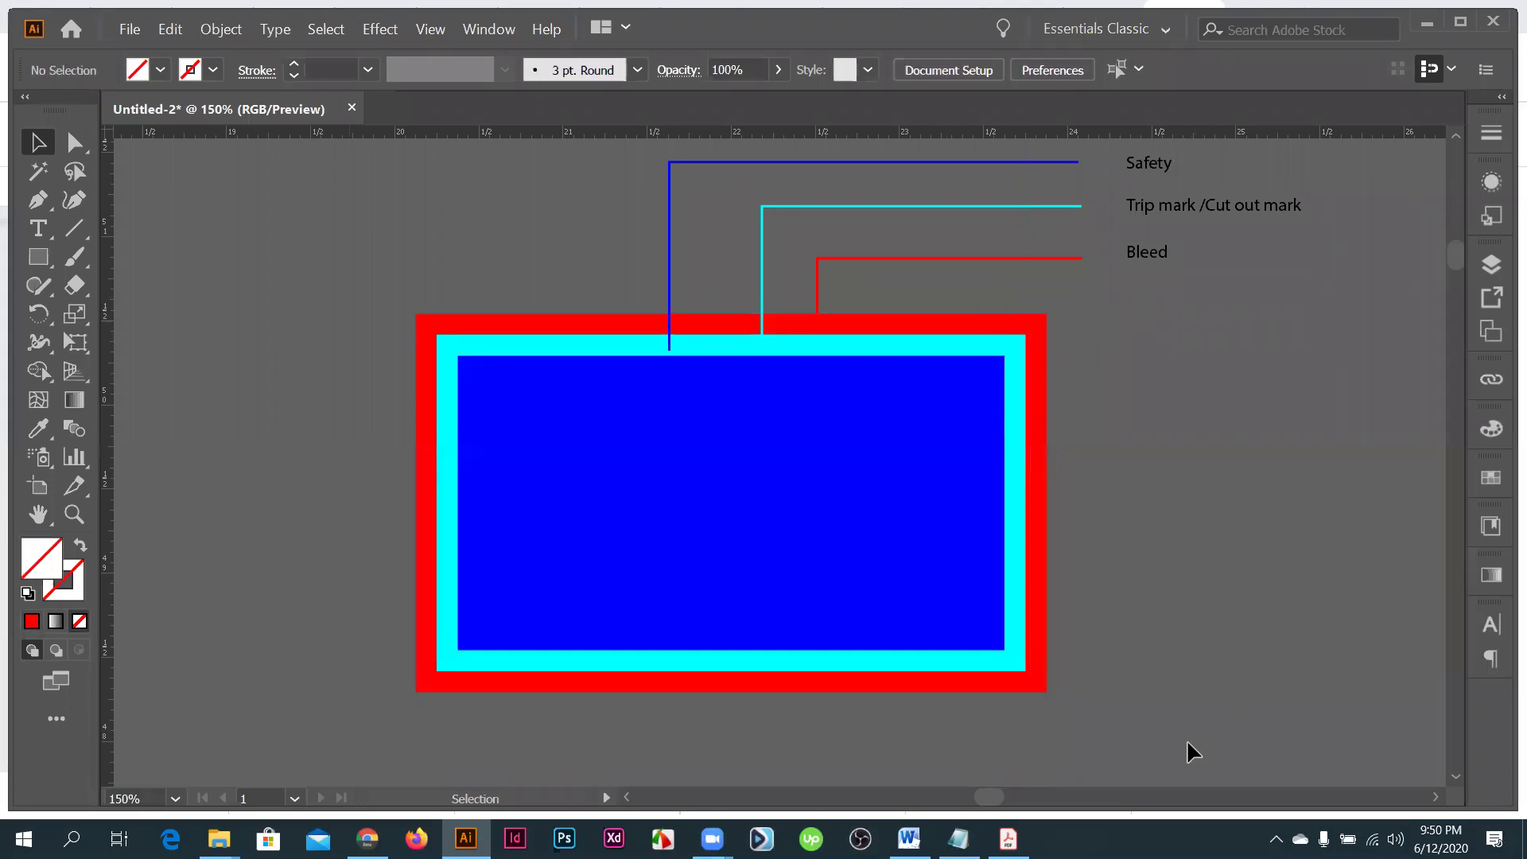
drag(1187, 743, 1045, 314)
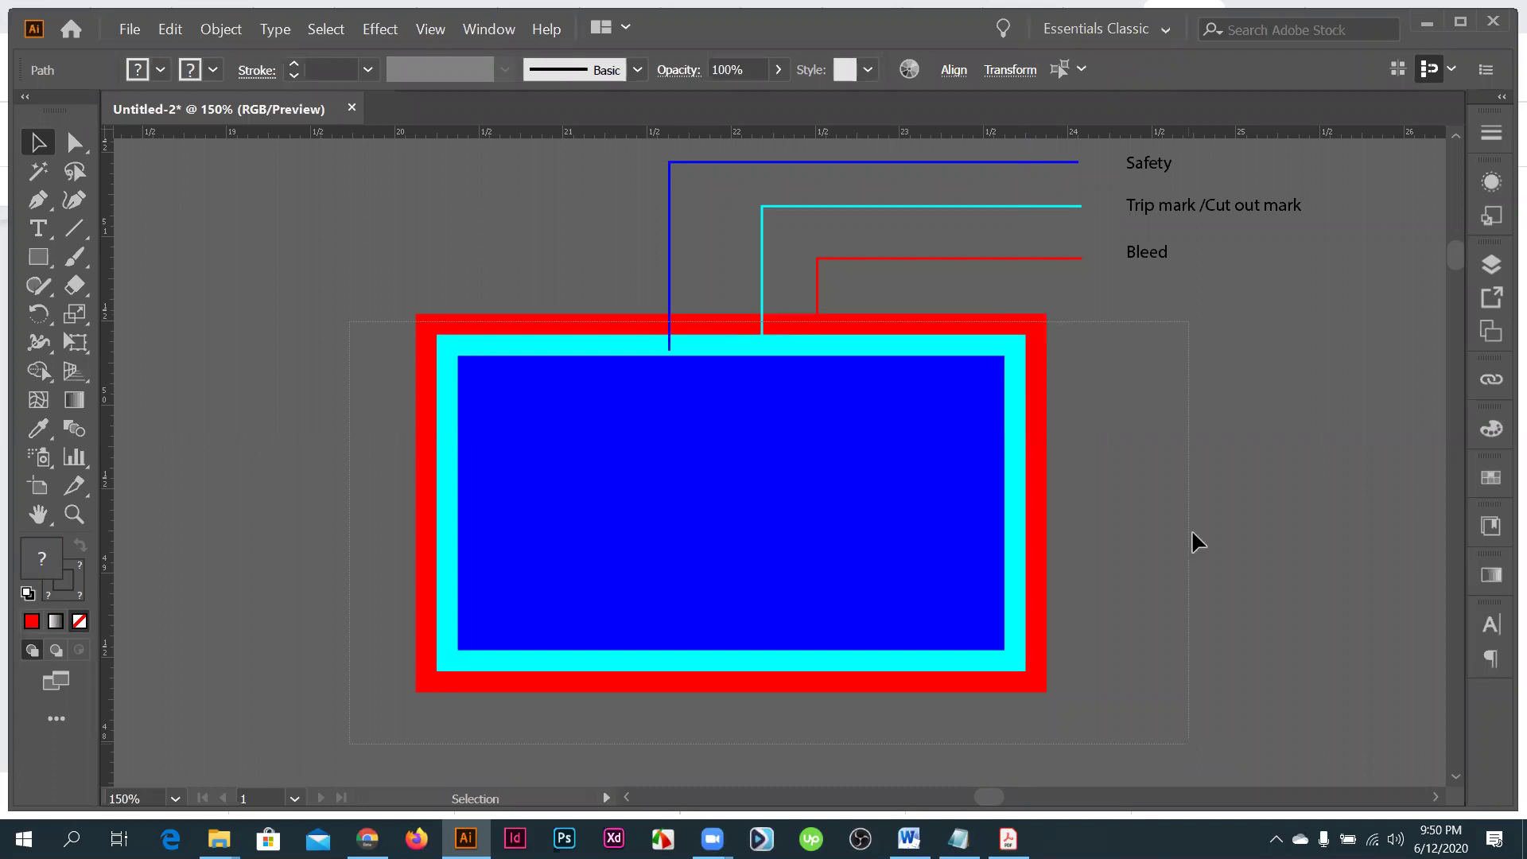
key(ctrl+h)
key(ctrl+shift+a)
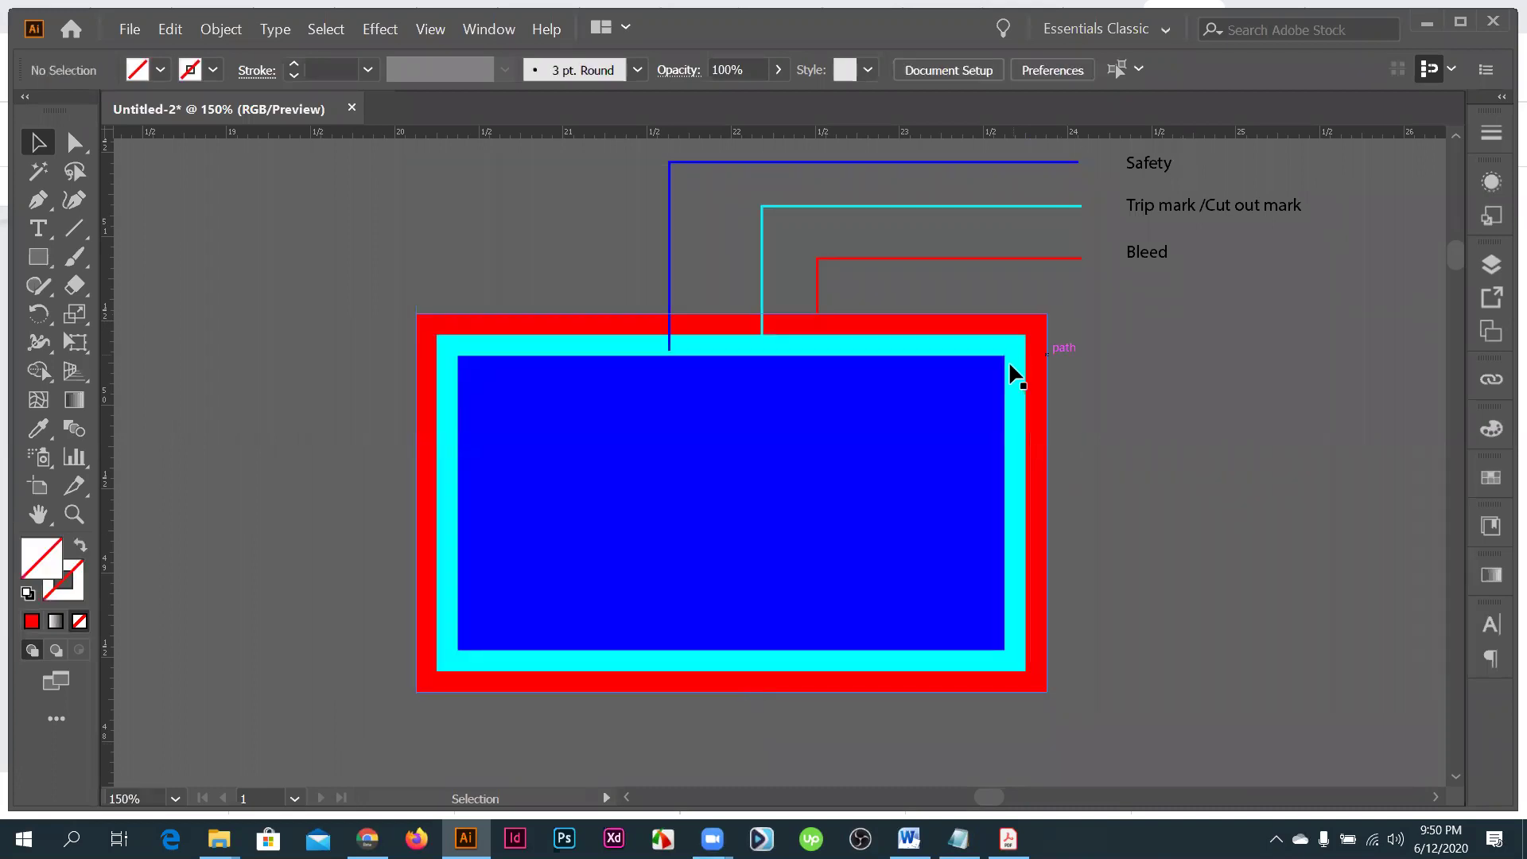
scroll(1010, 358, up, 2)
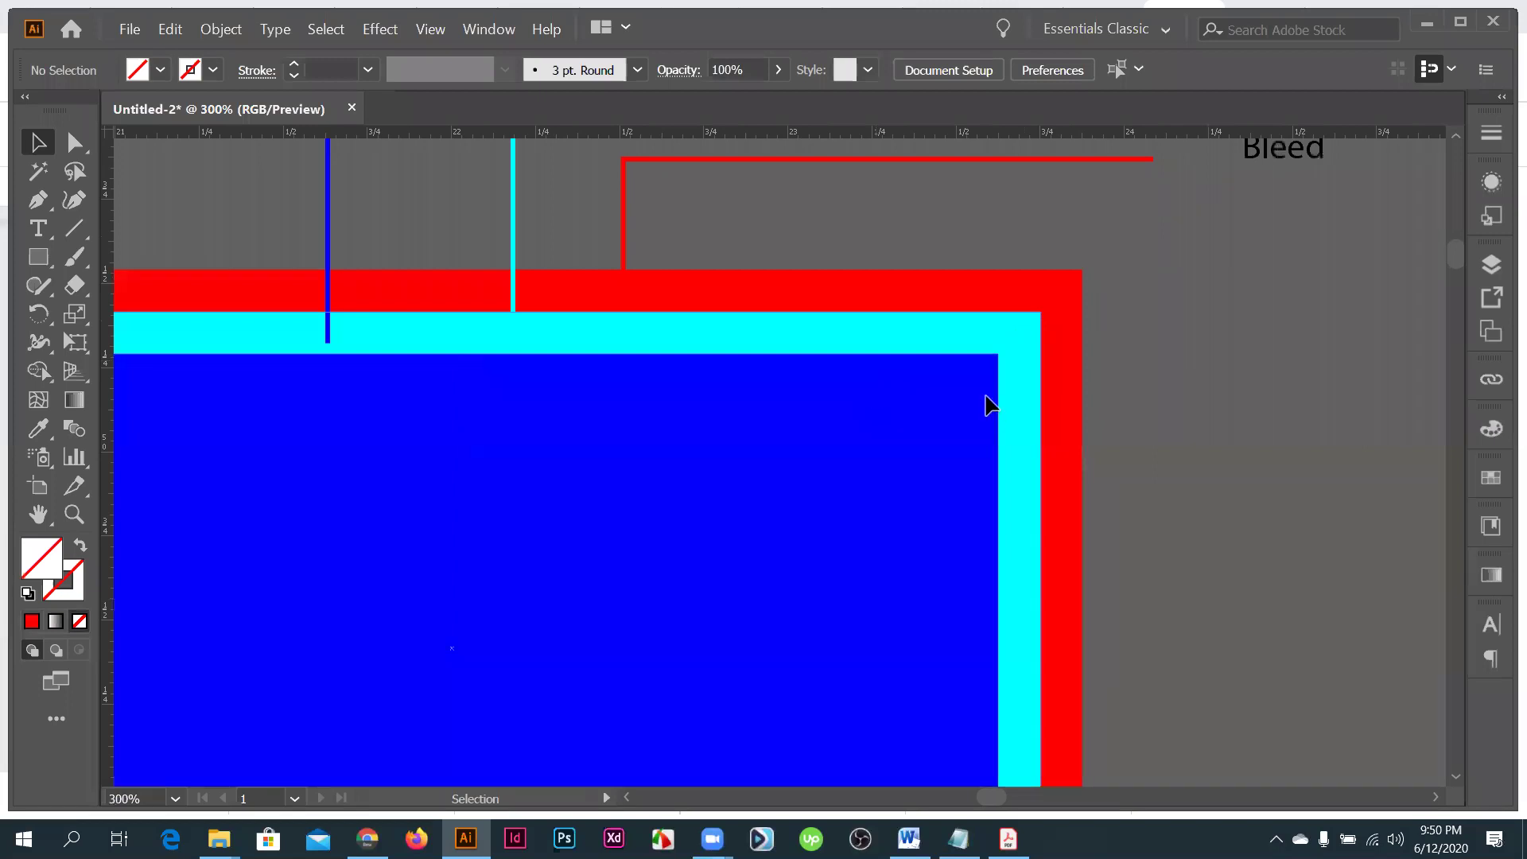
scroll(986, 405, down, 2)
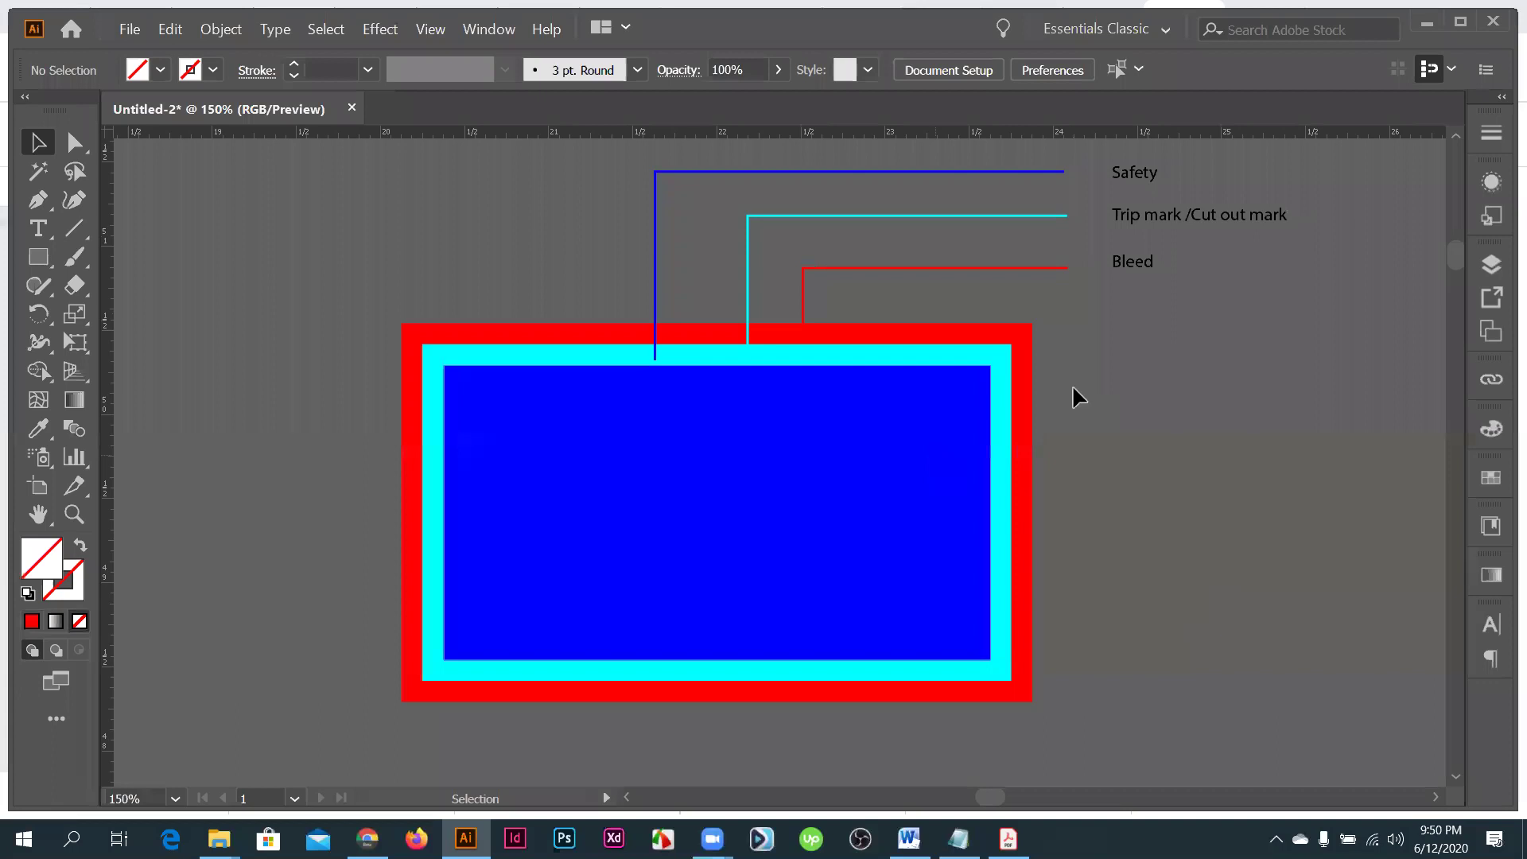
key(ctrl+z)
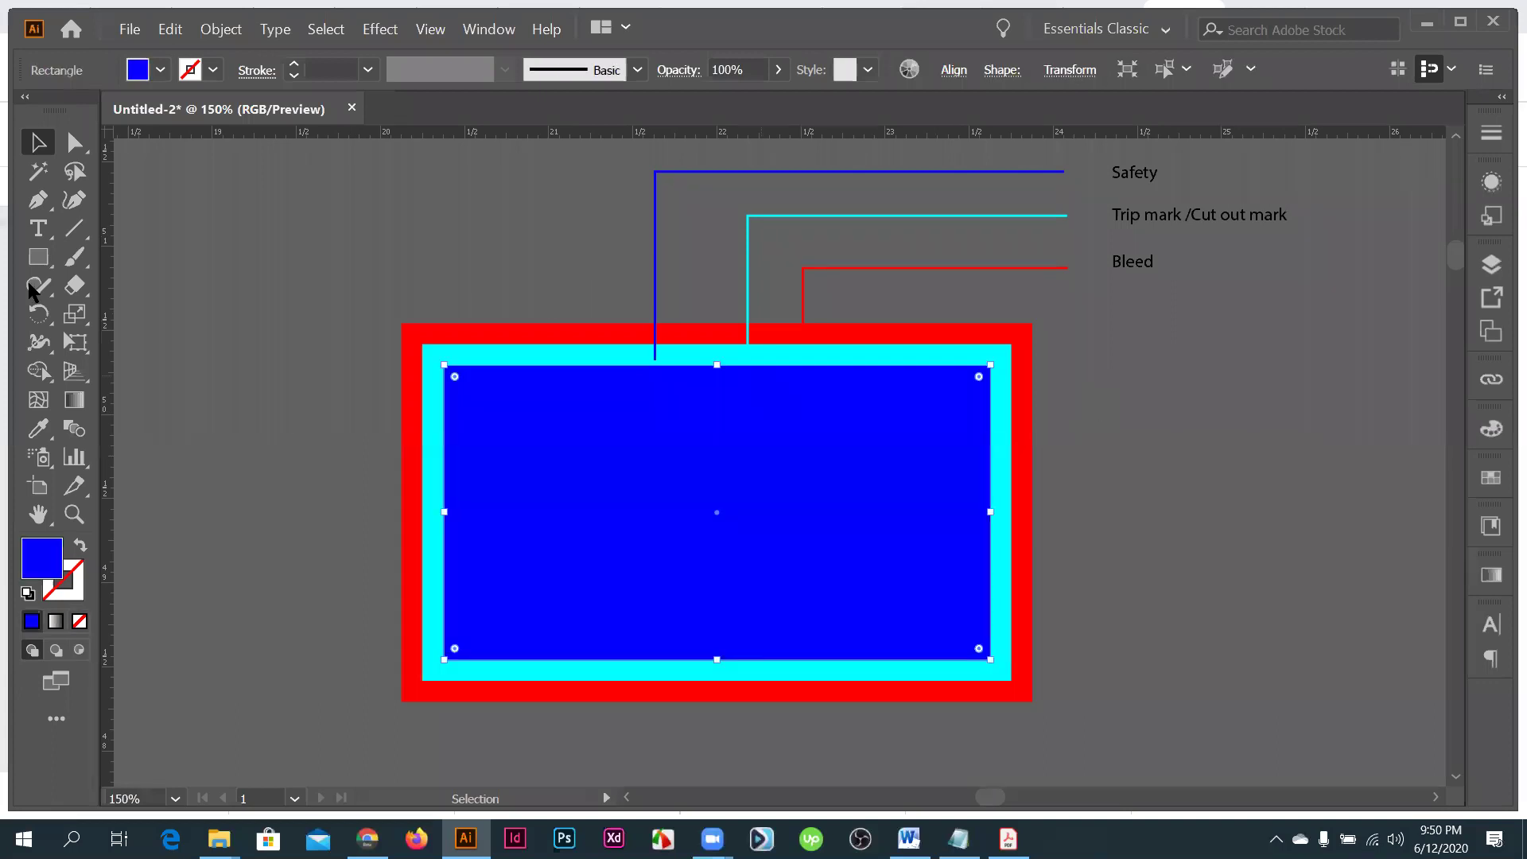
click(75, 229)
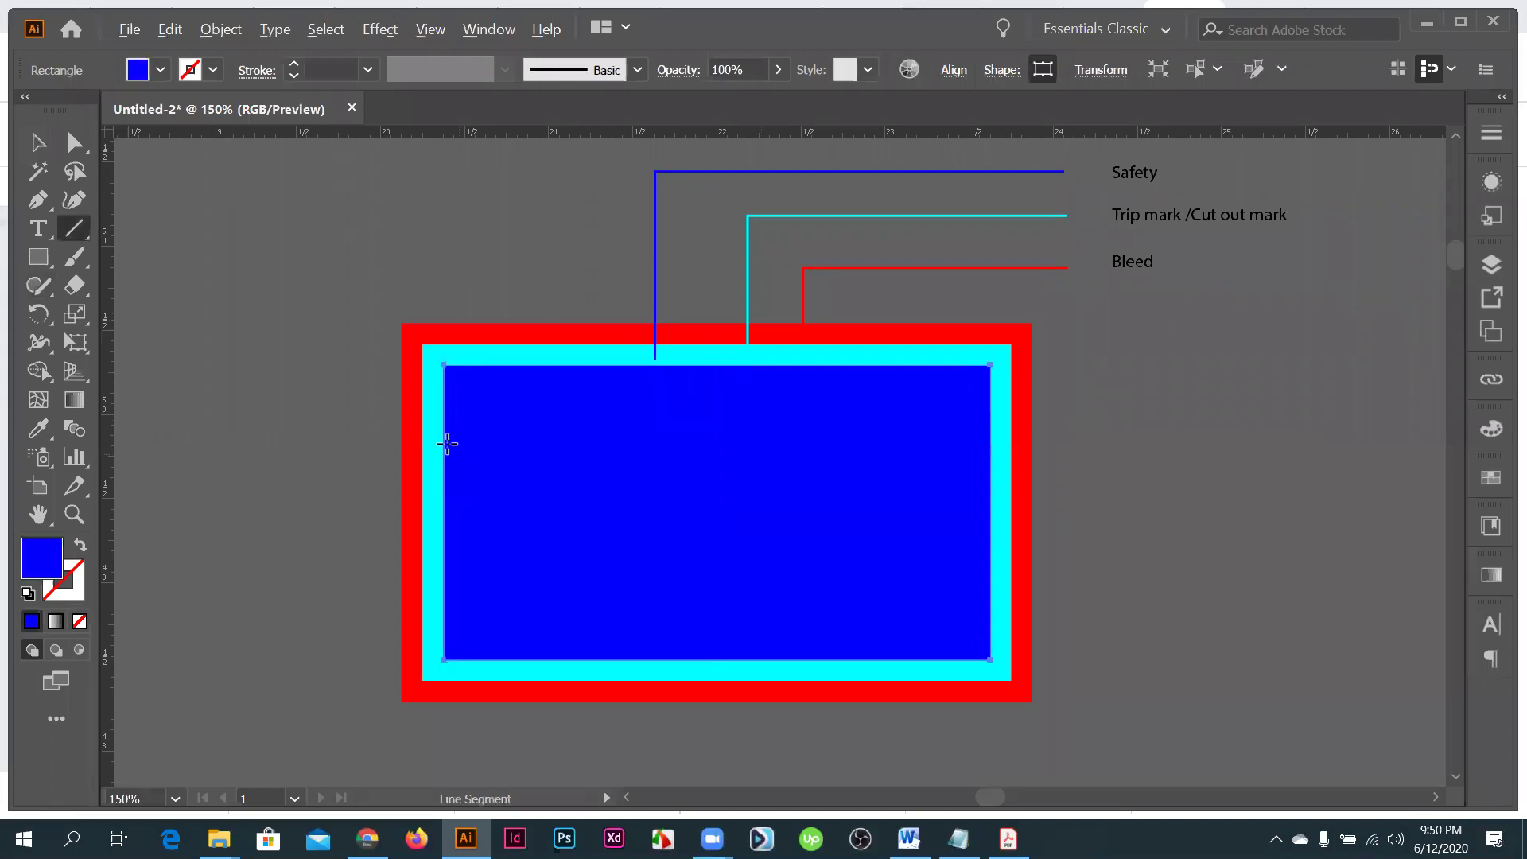
scroll(447, 442, up, 2)
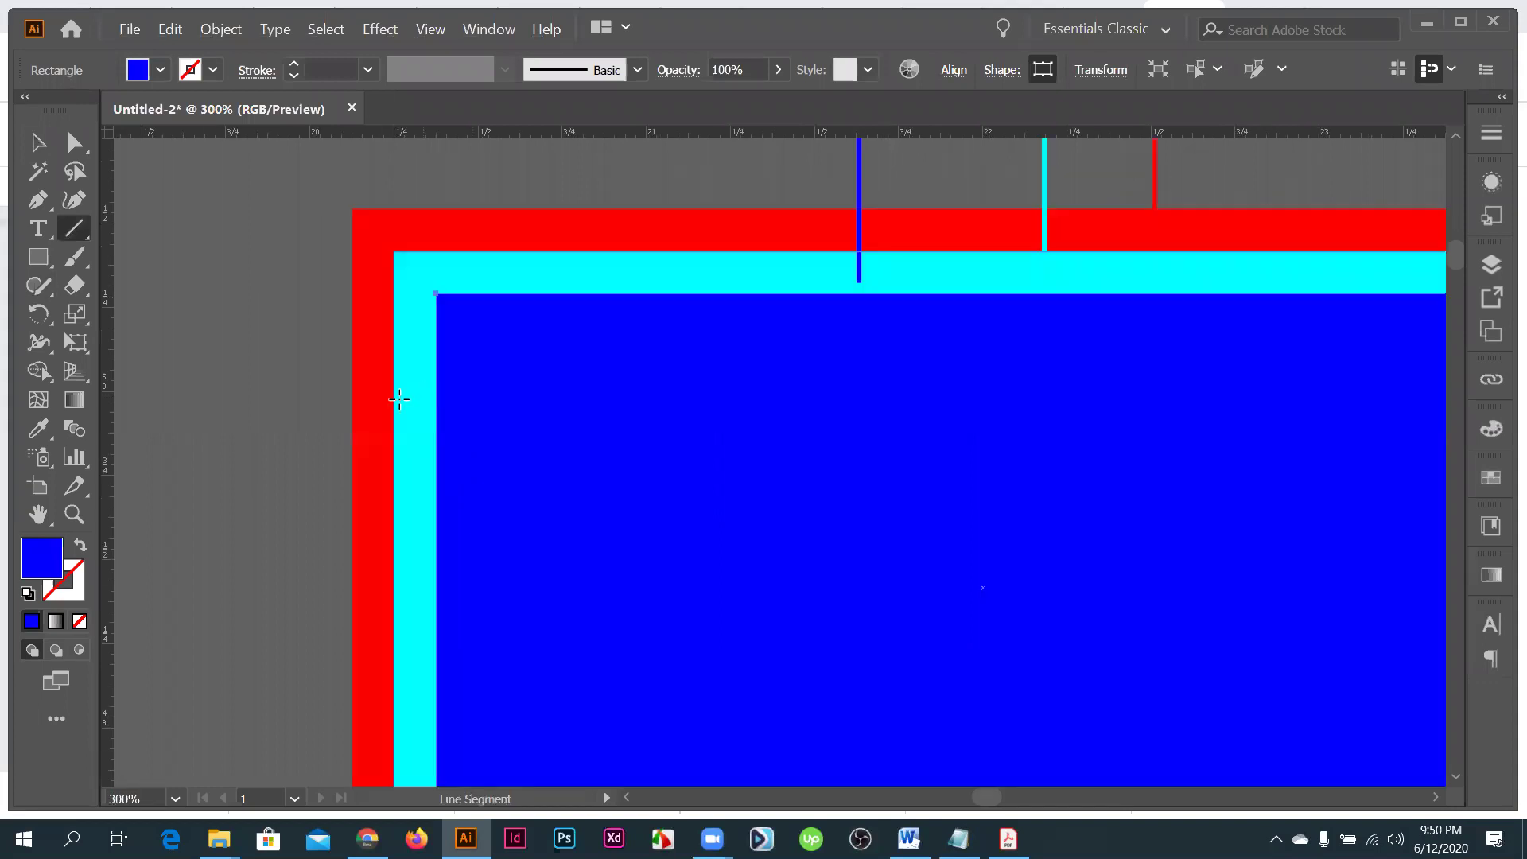
scroll(398, 399, up, 1)
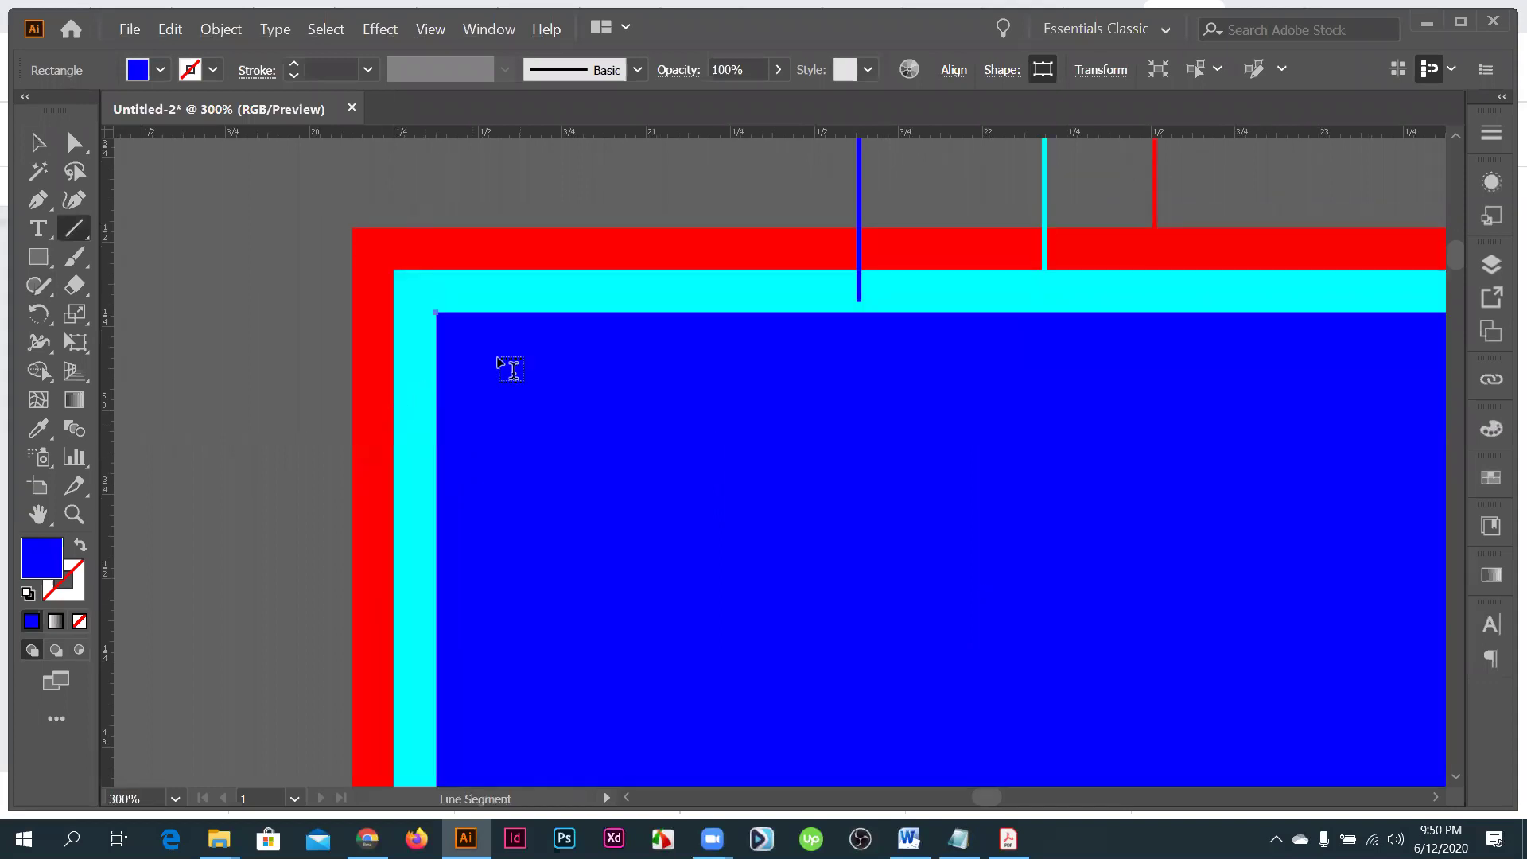
- Type the person's name as a text line near the blue area's top-left
key(t)
click(521, 403)
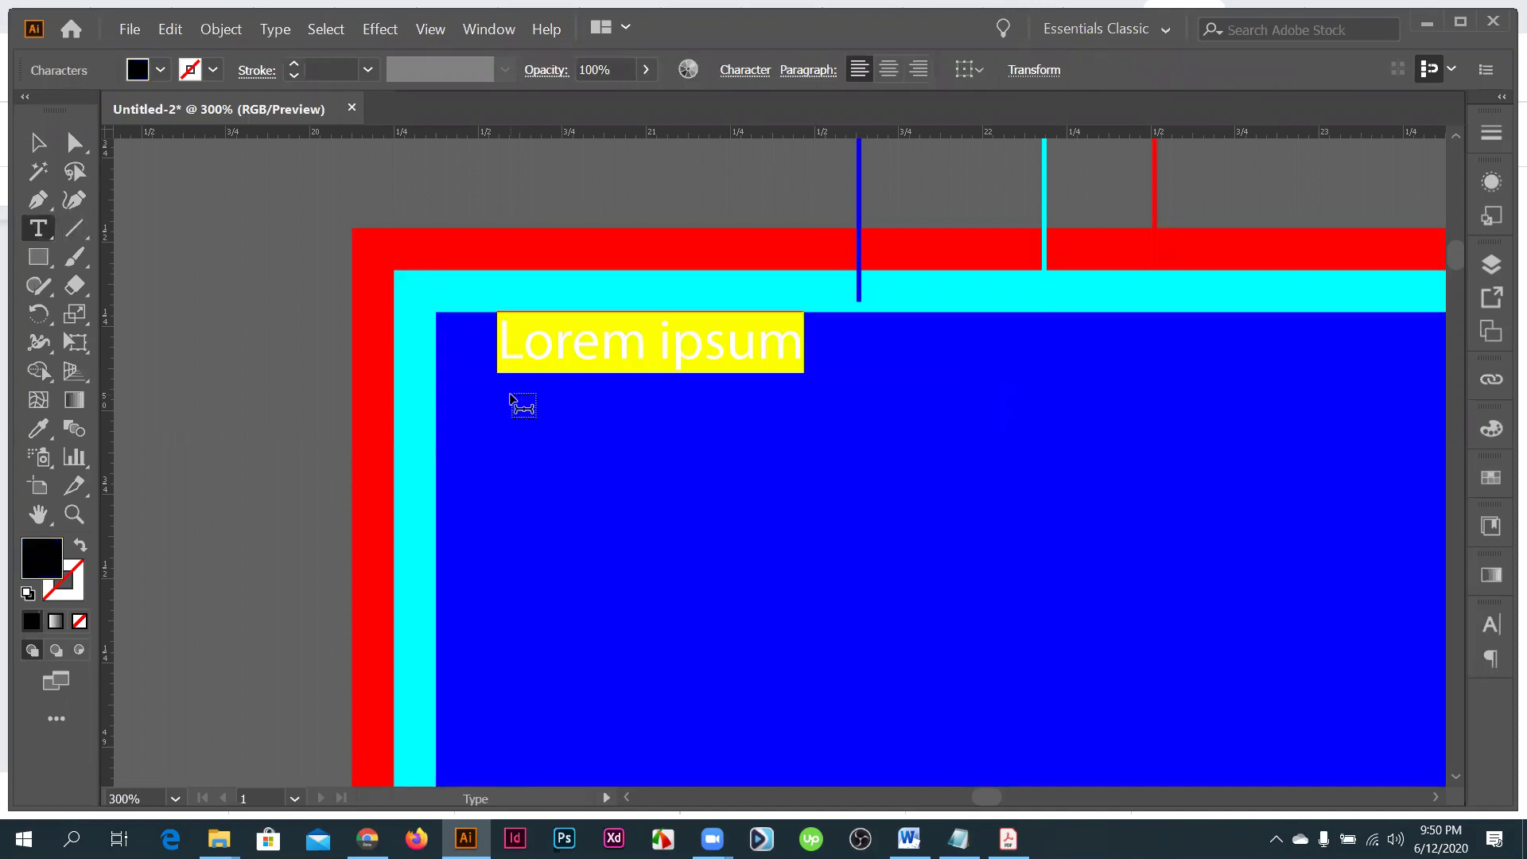
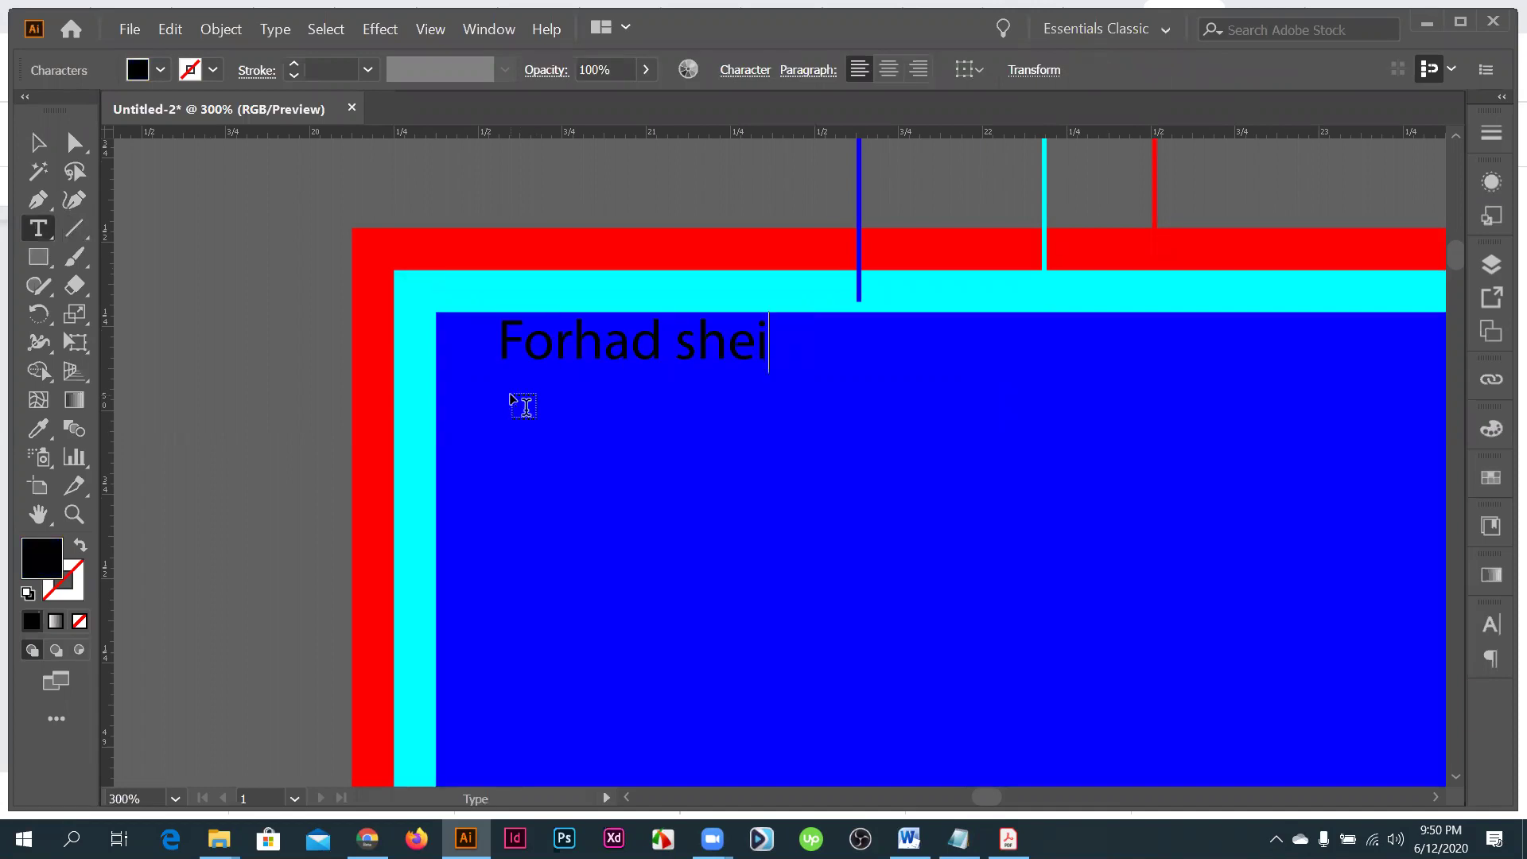
- Add a smaller 'Crative ui and graphic artist' tagline copied beneath the name
key(Escape)
drag(592, 356, 602, 412)
triple_click(602, 412)
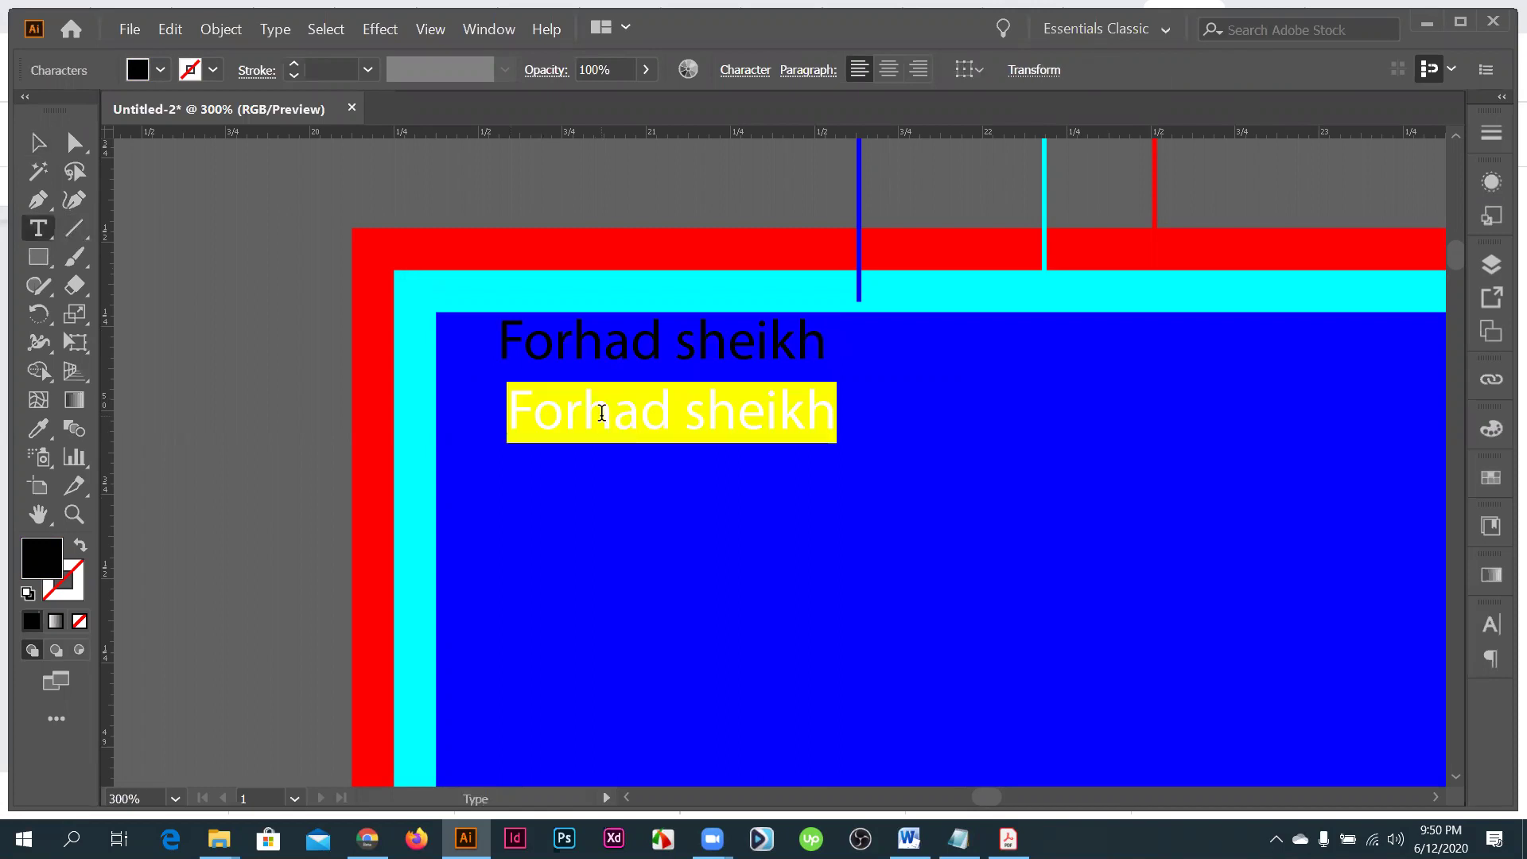
text(Cra)
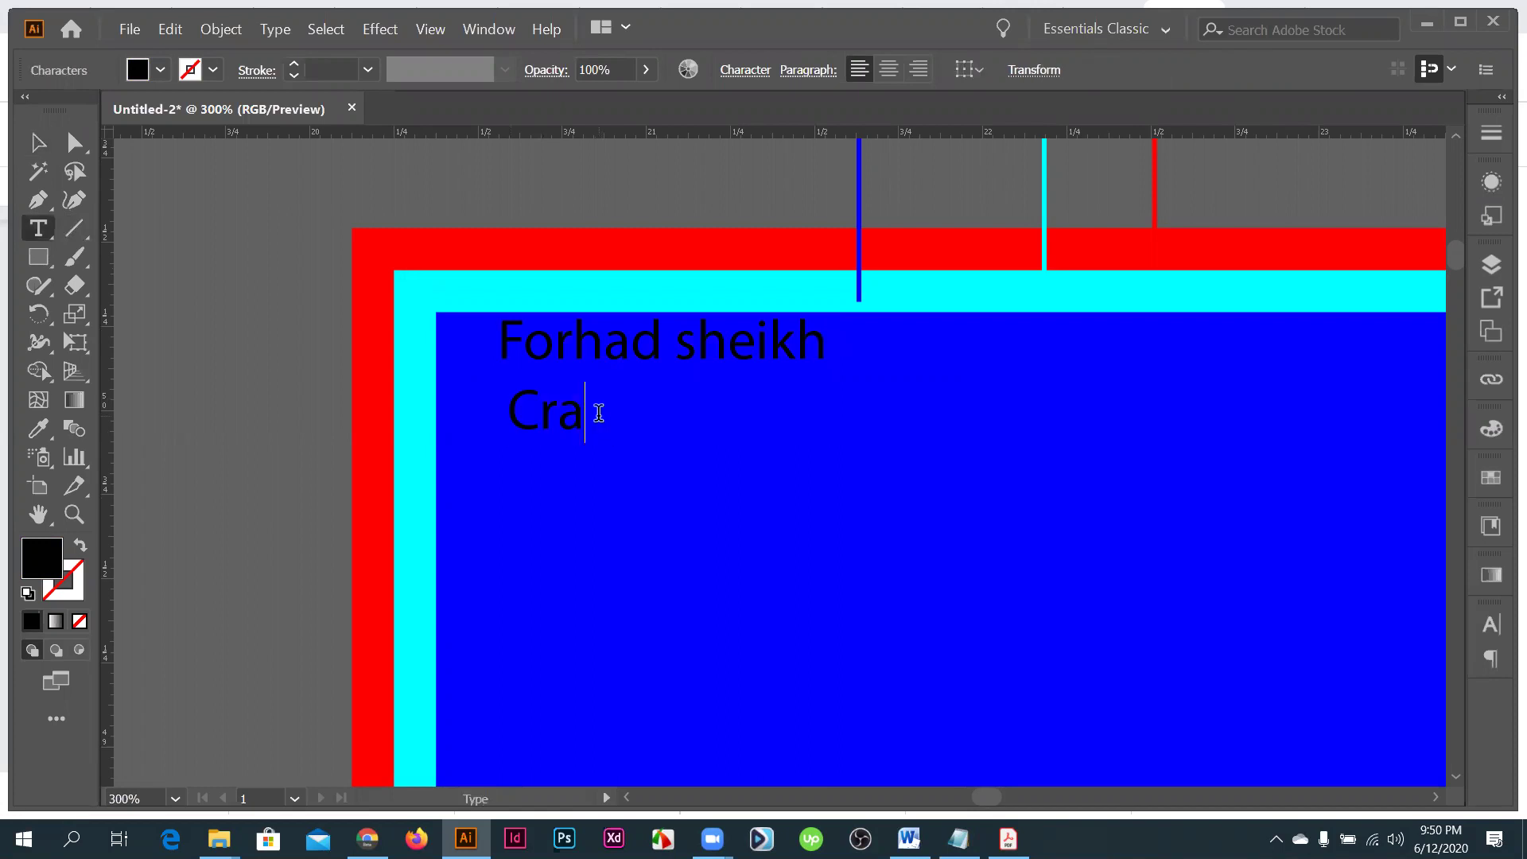
text(tive ui and g)
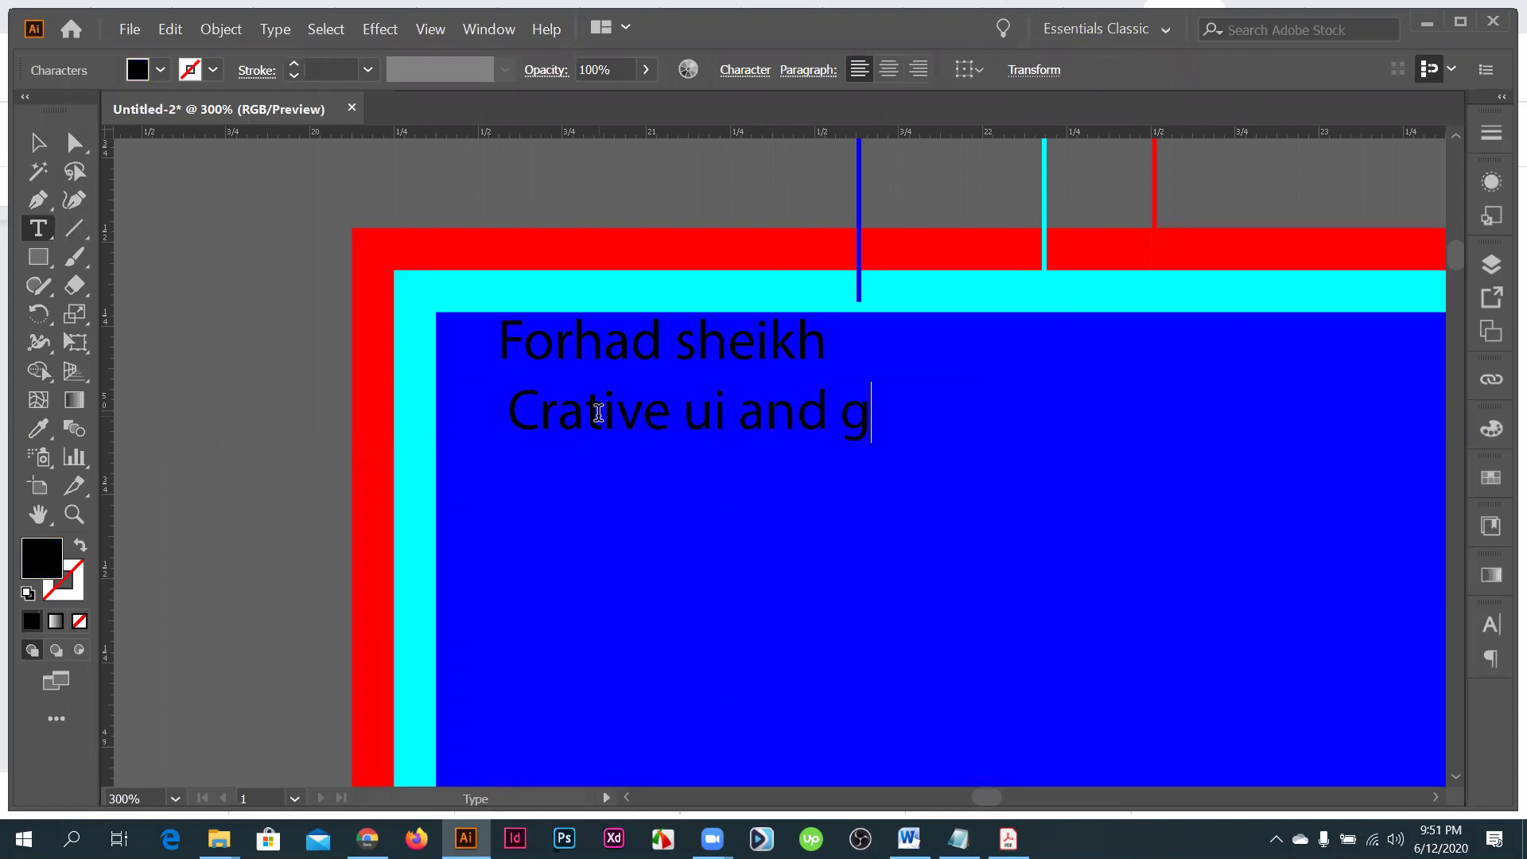
text(raphic)
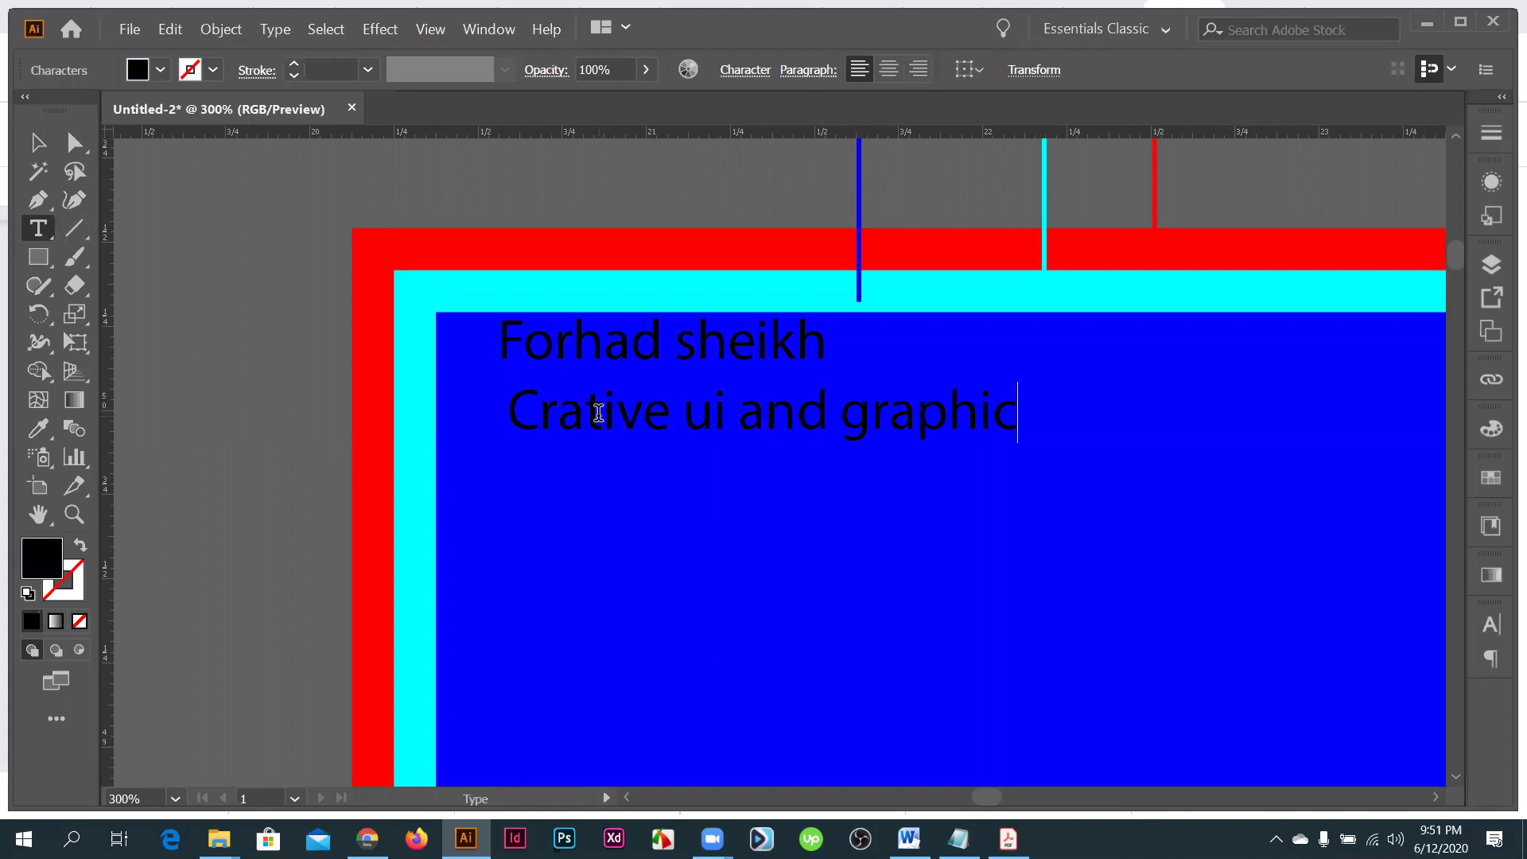
text( artis)
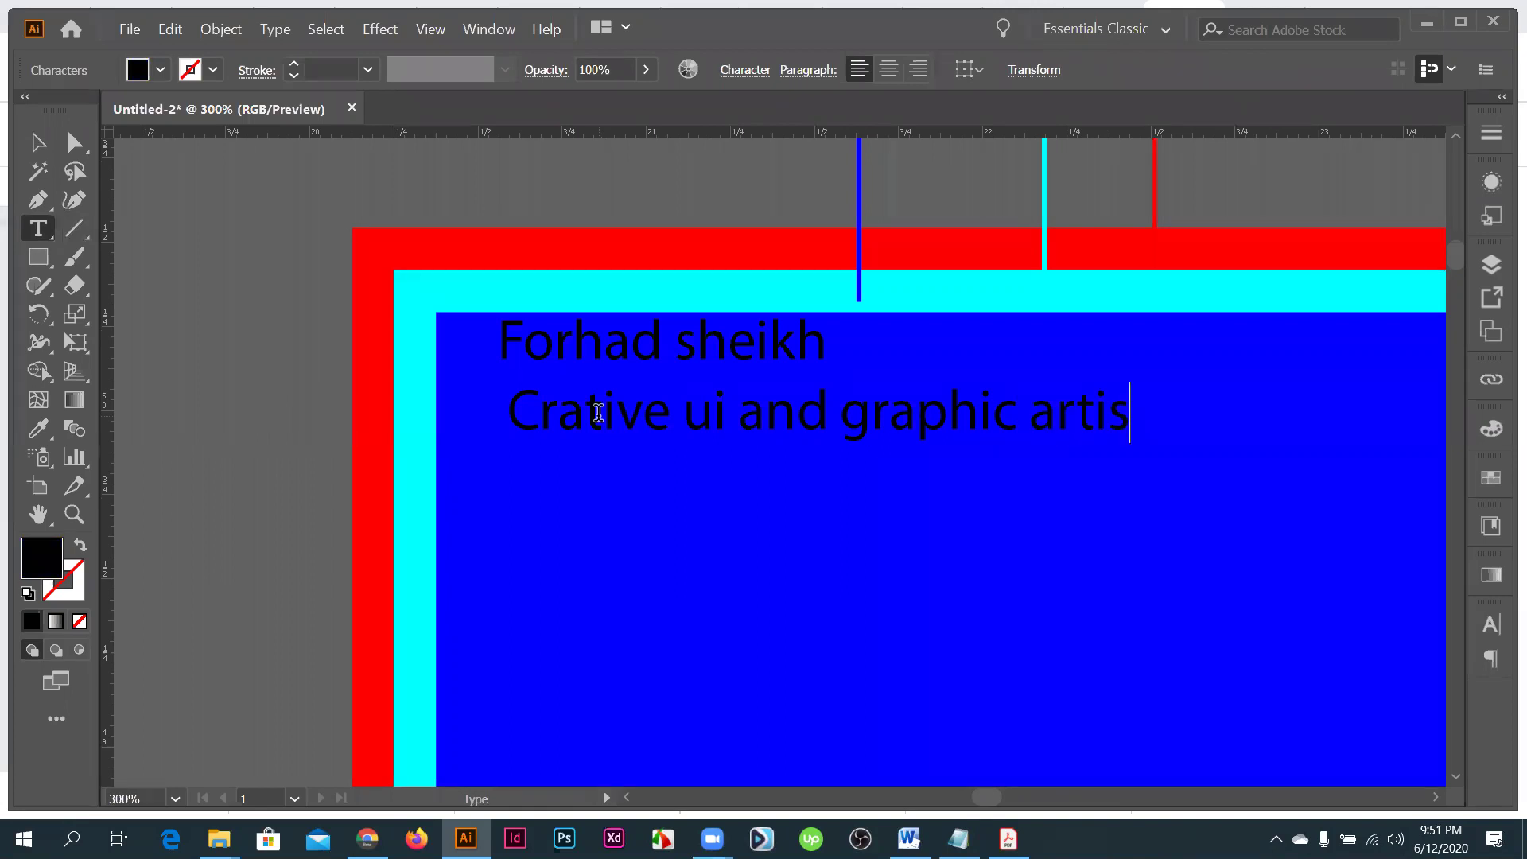
text(t)
key(ctrl+a)
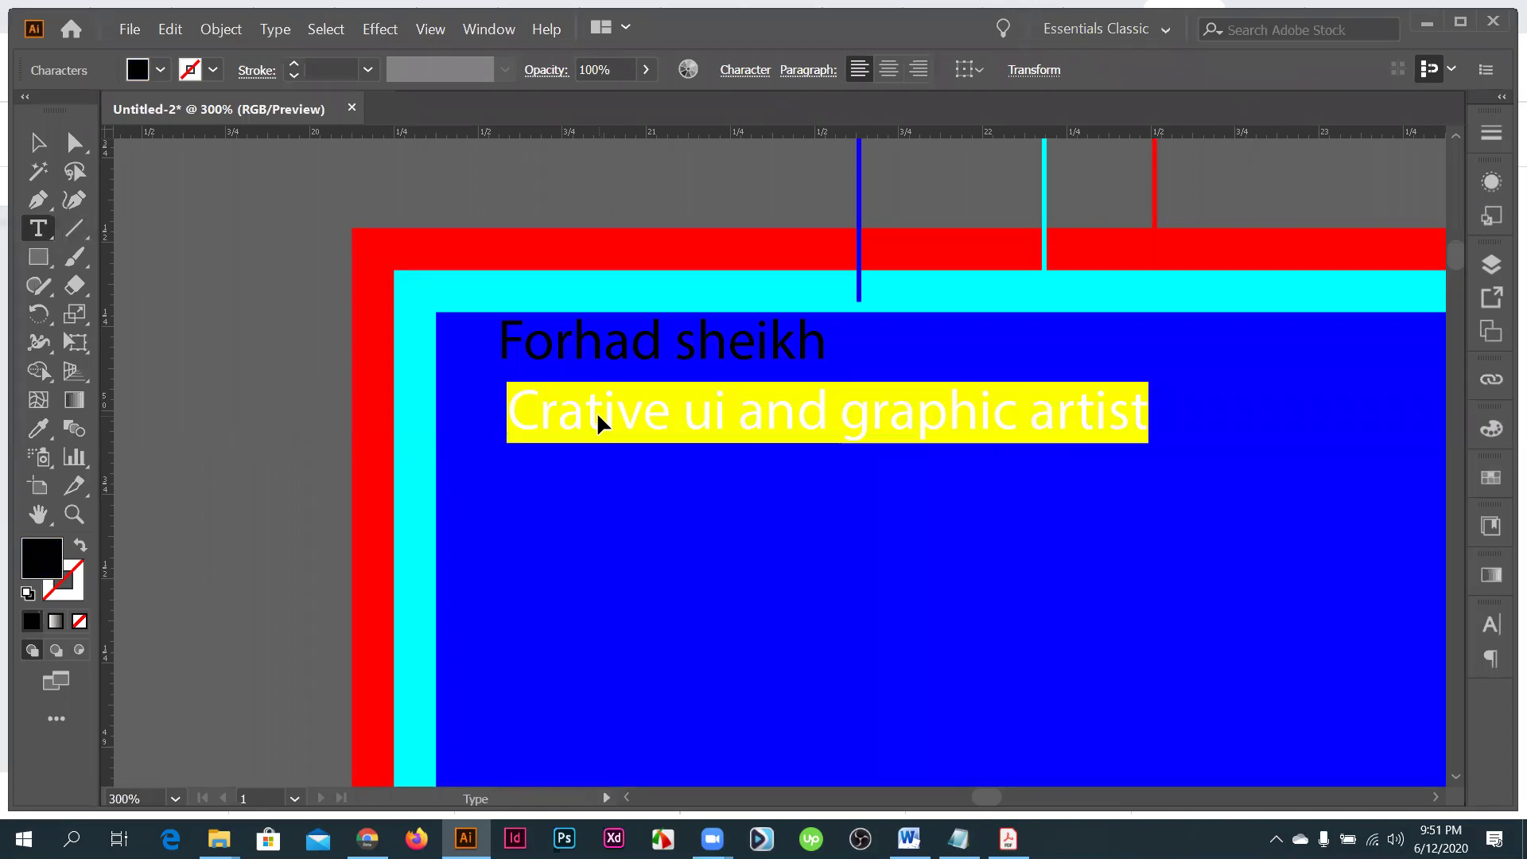
key(ctrl+shift+comma)
key(ctrl+shift+comma)
key(ctrl+shift+comma)
key(ctrl+shift+period)
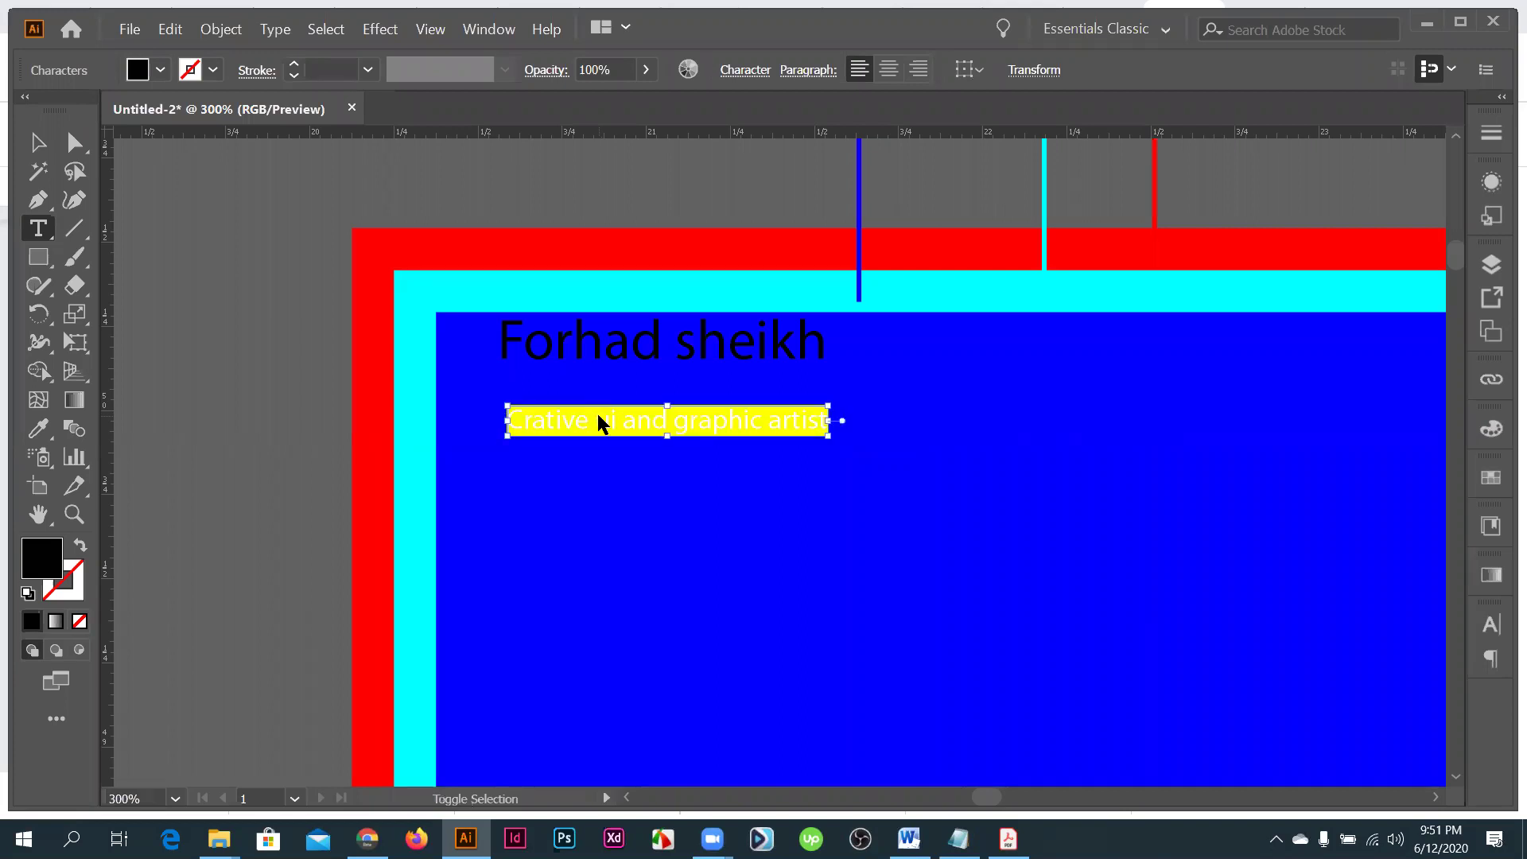
key(Escape)
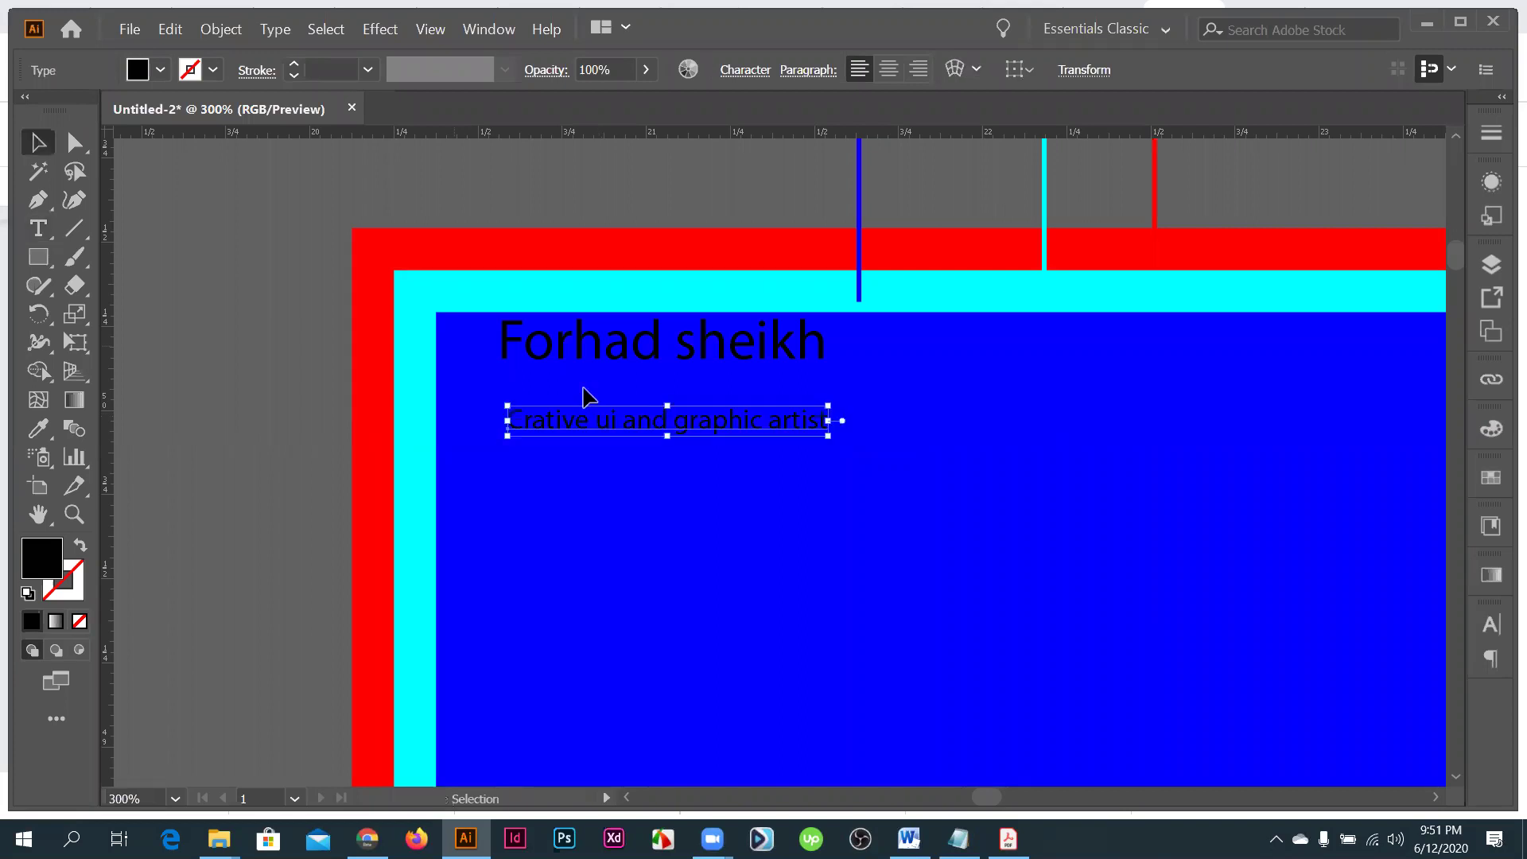
- Move the name and tagline up and left, sampling cyan onto them with the Eyedropper
drag(593, 406, 586, 373)
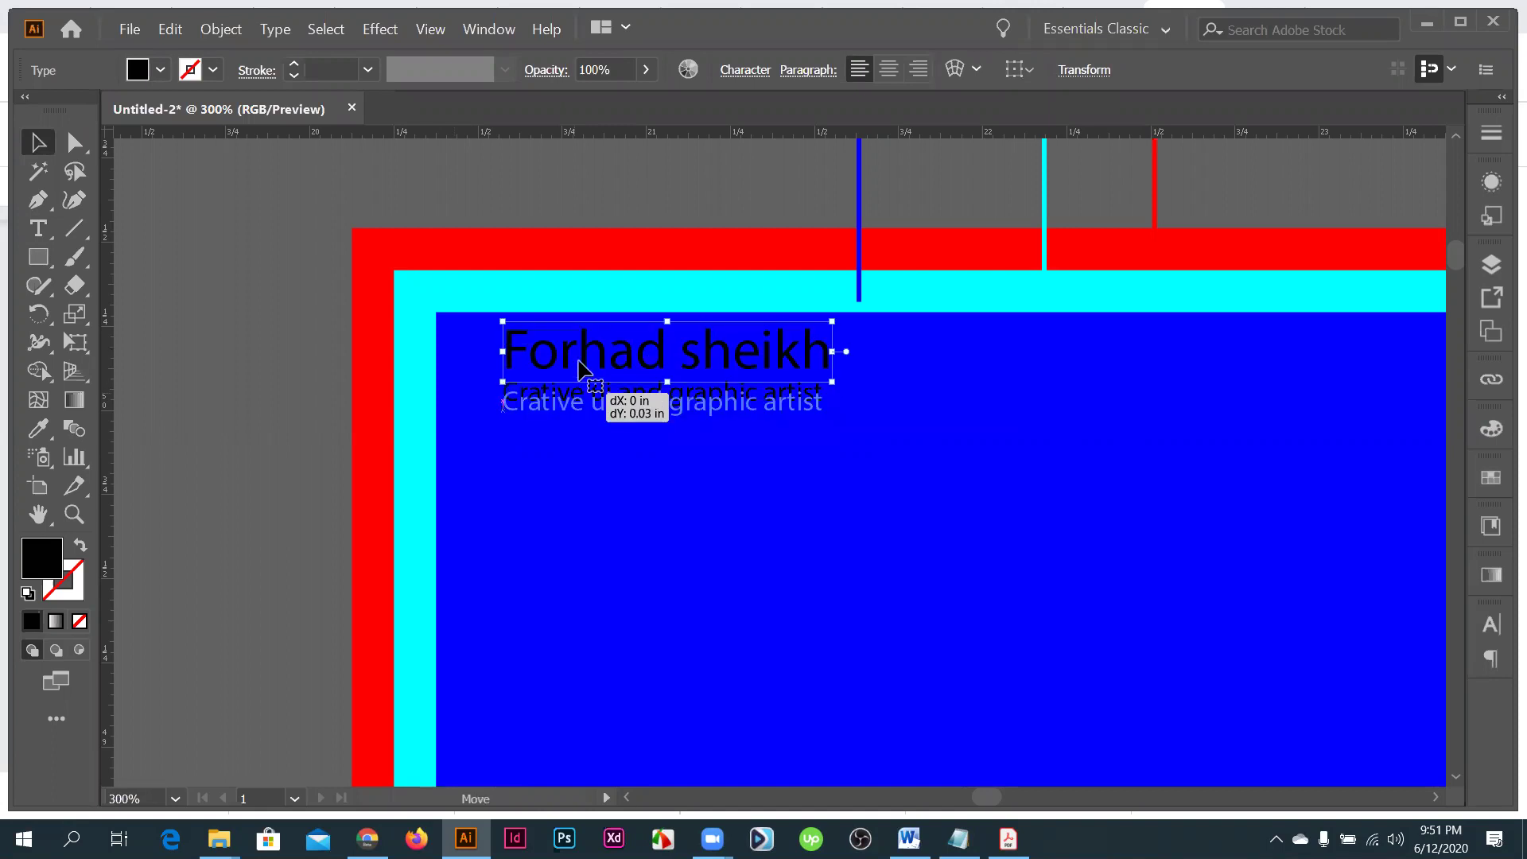
key(i)
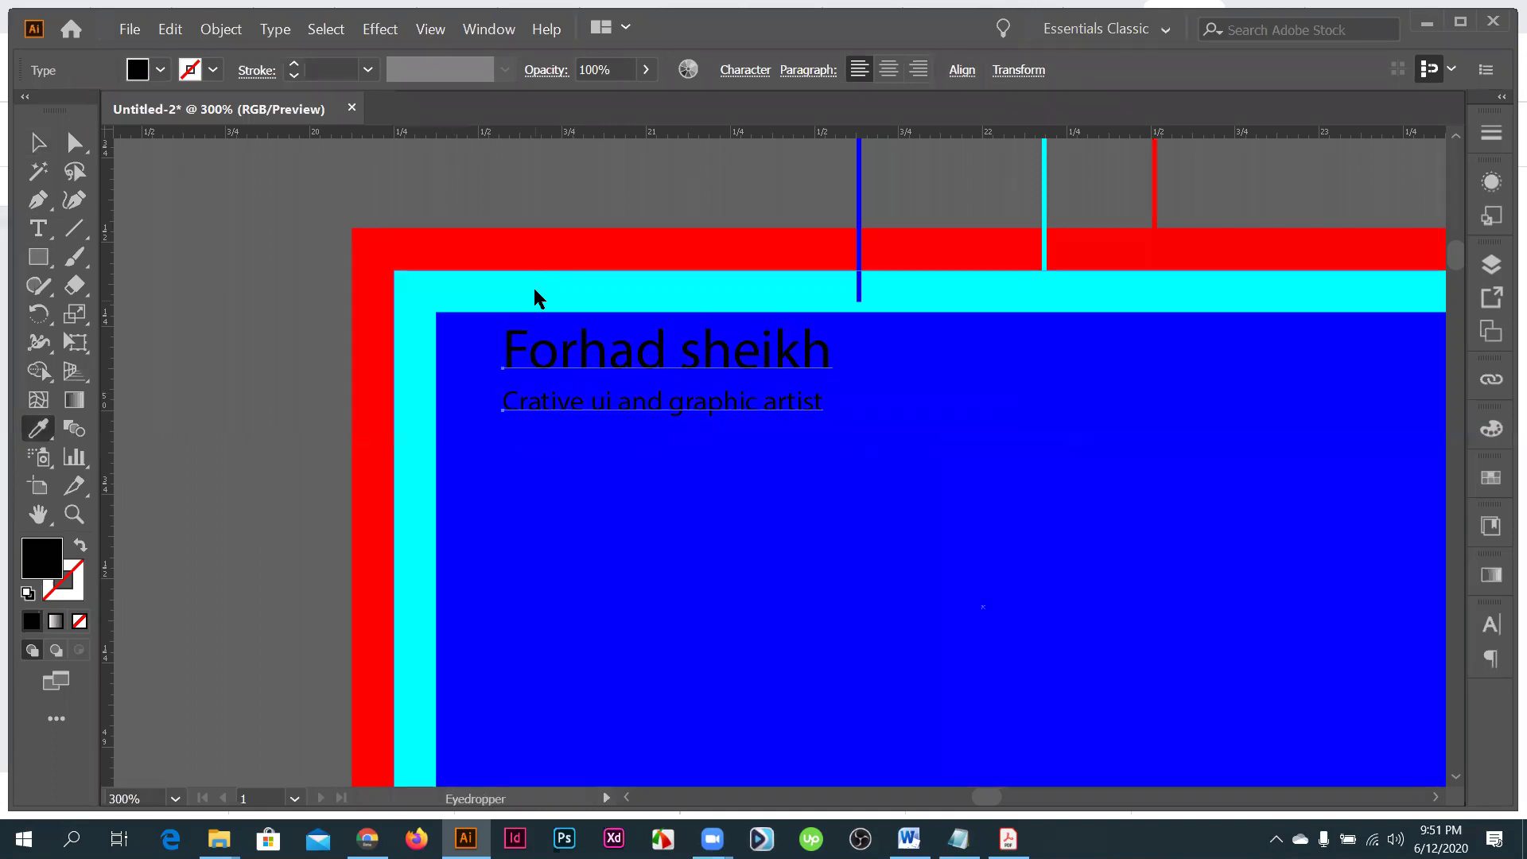
click(415, 366)
key(v)
drag(556, 350, 469, 373)
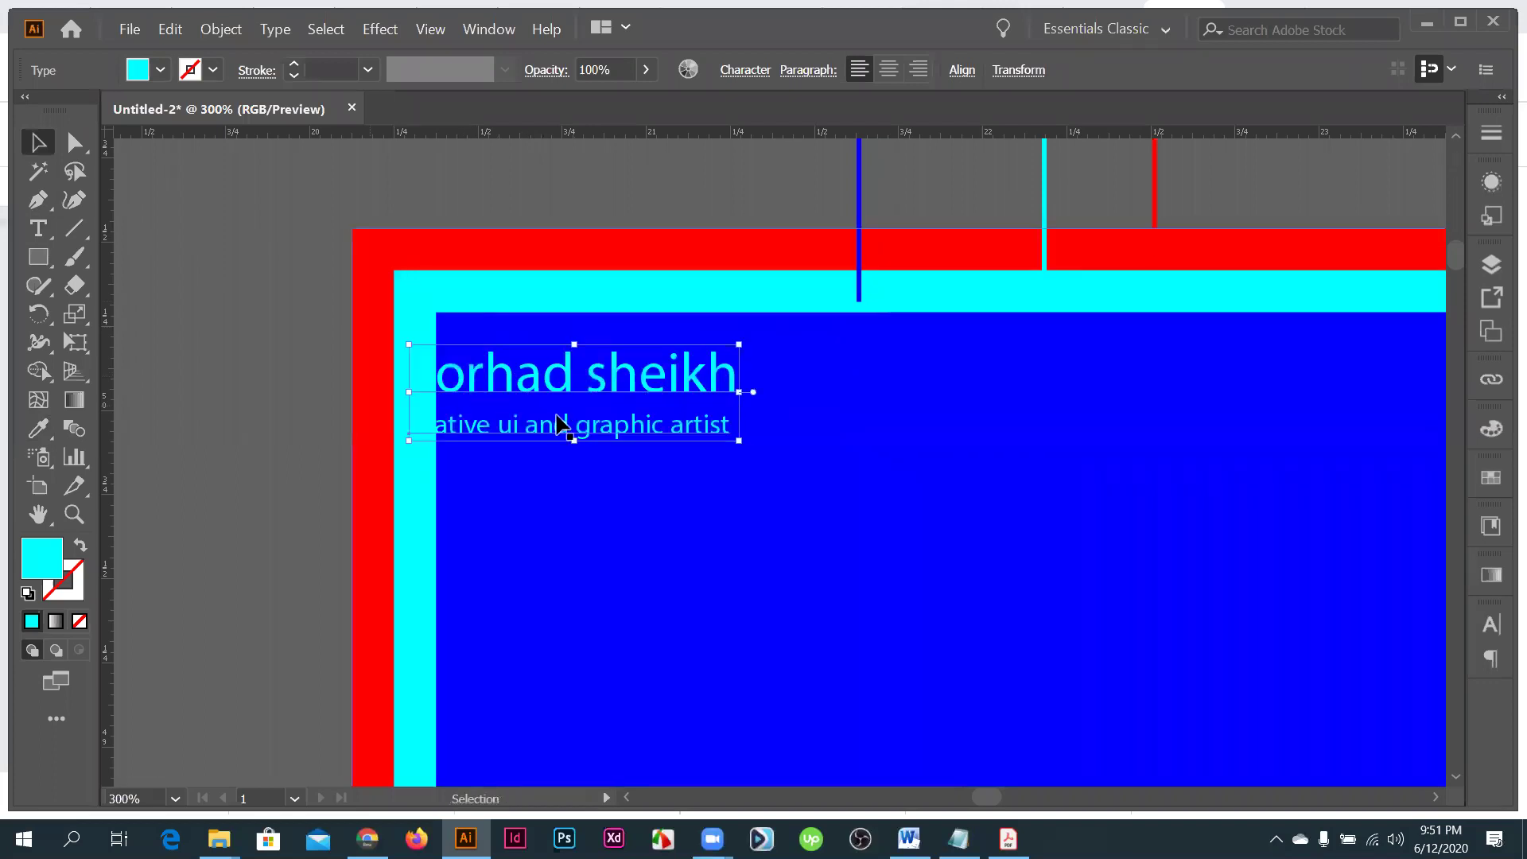
- Select the tagline and try sampled red and pasteboard grey fills on it
click(556, 415)
shift+click(545, 393)
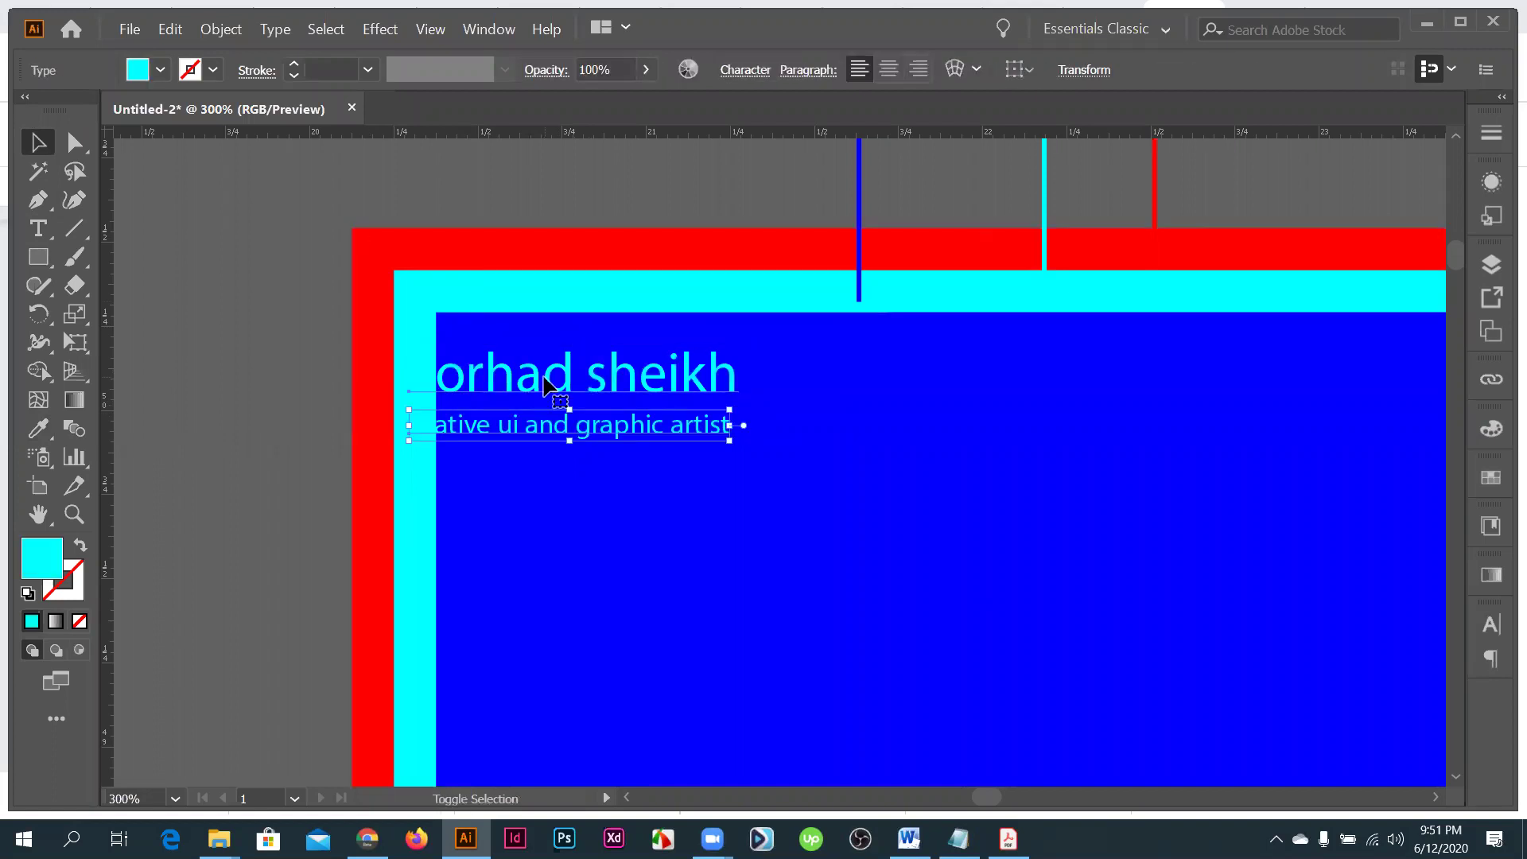
key(ctrl+shift+a)
key(i)
click(771, 578)
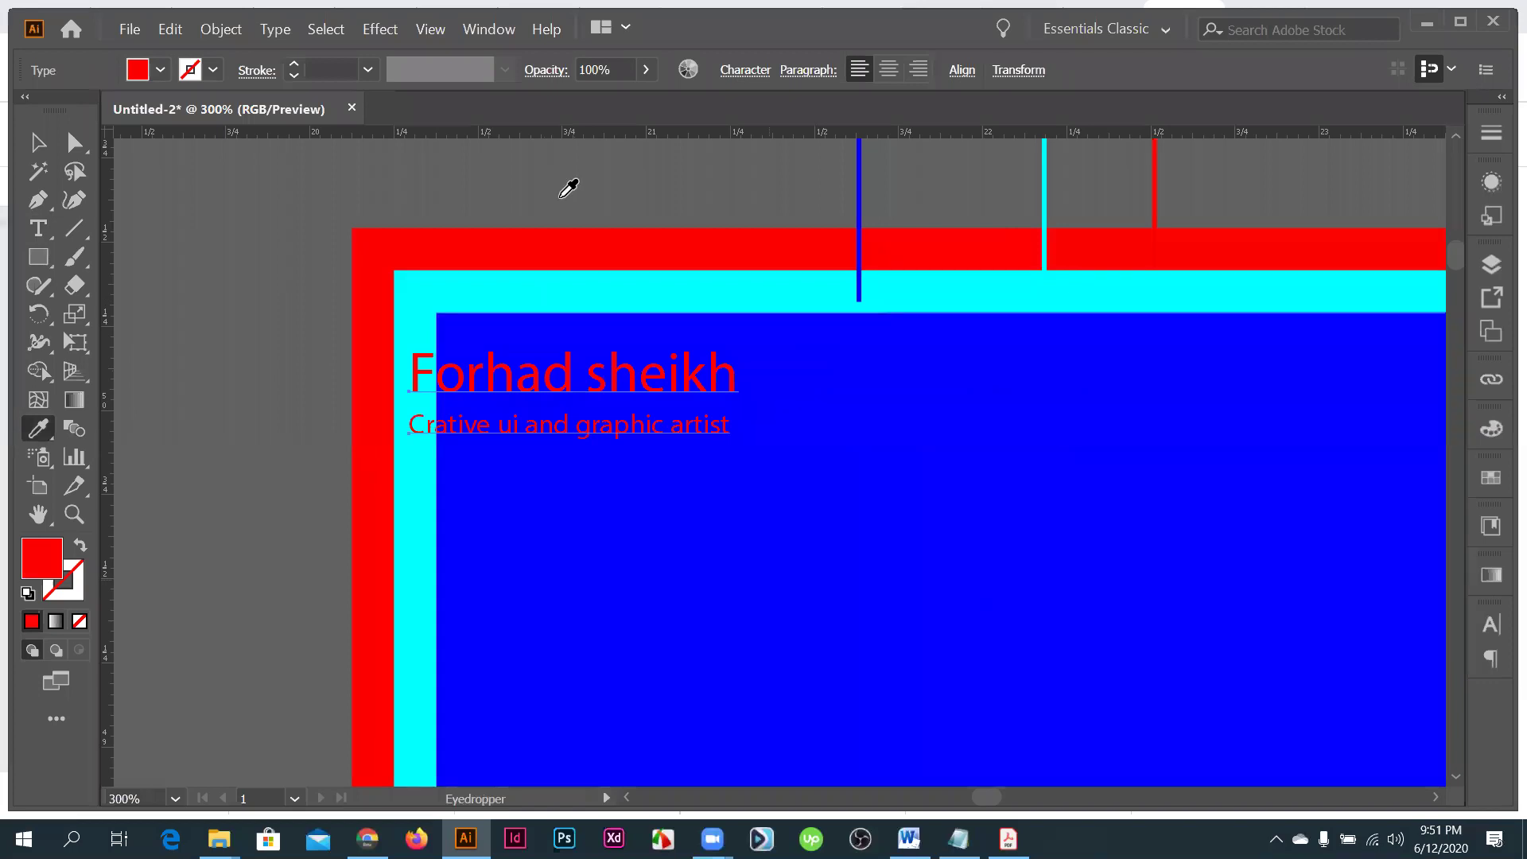
click(562, 205)
- Try yellow and another swatch fill on the text from the Control bar
click(159, 70)
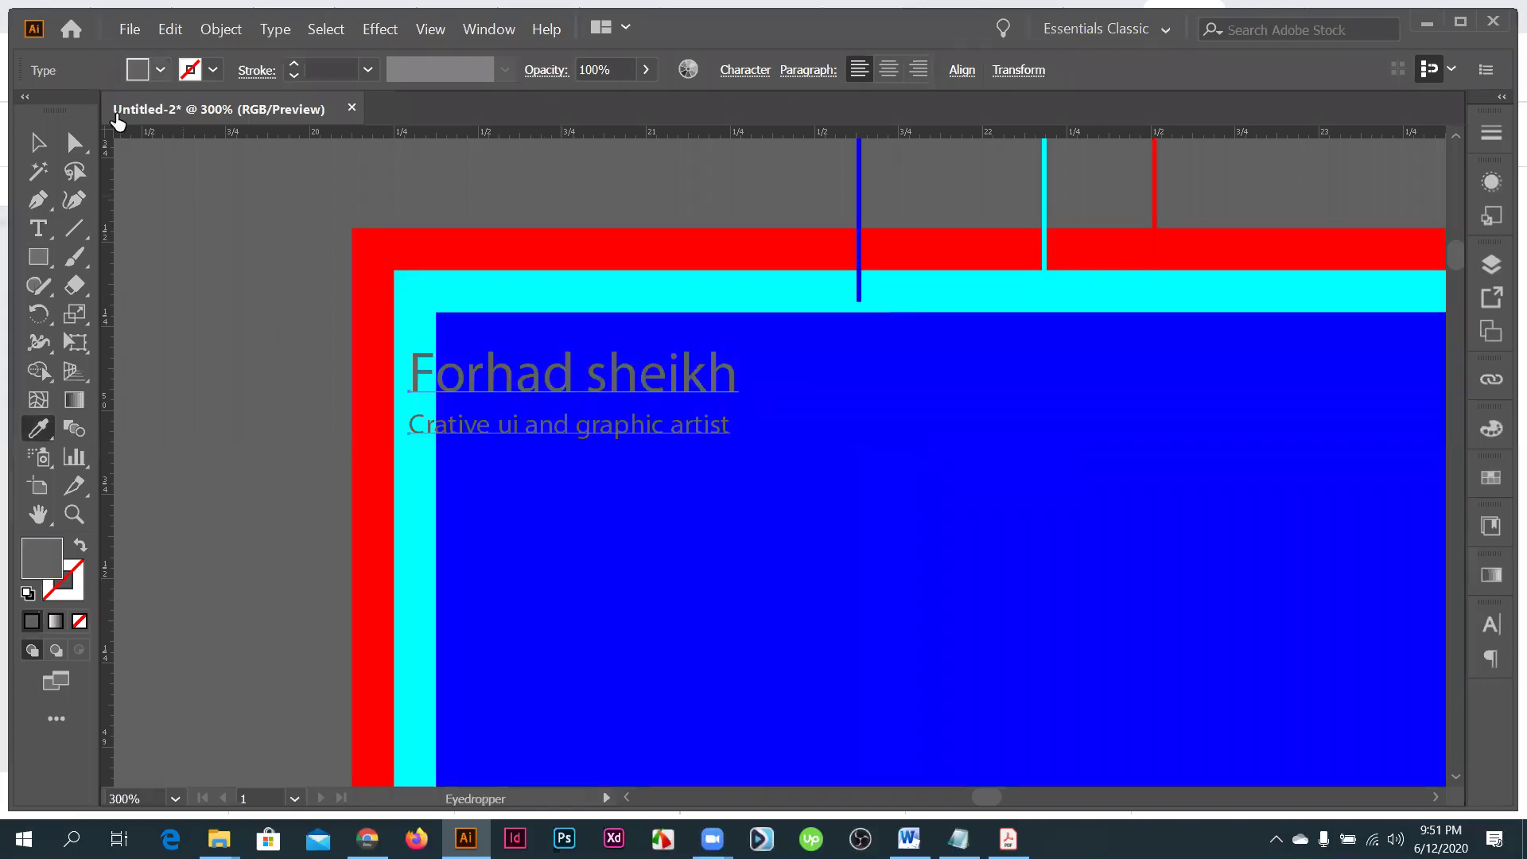
click(100, 111)
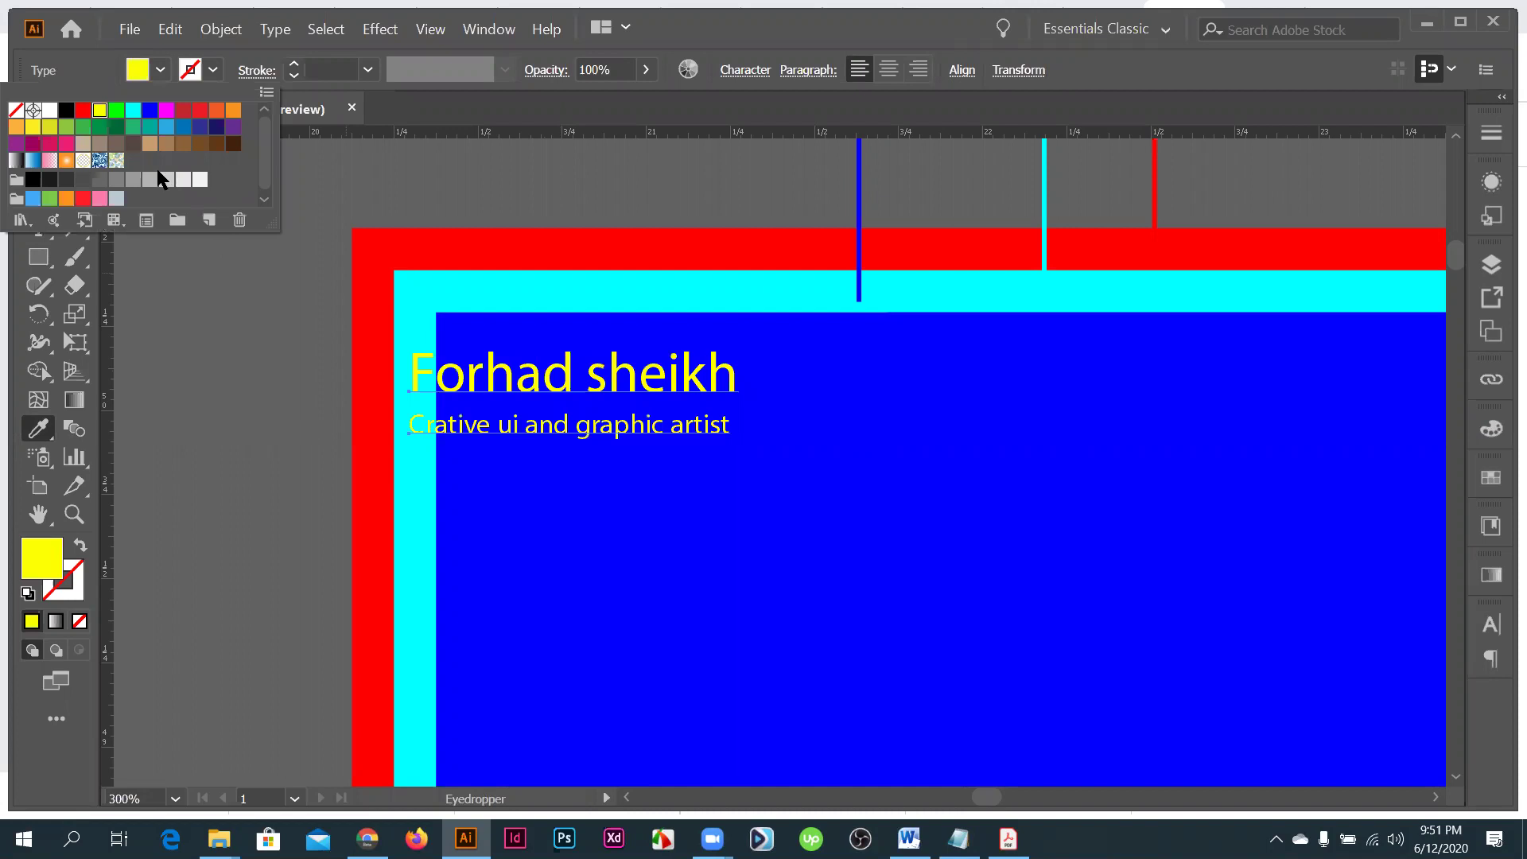
click(199, 179)
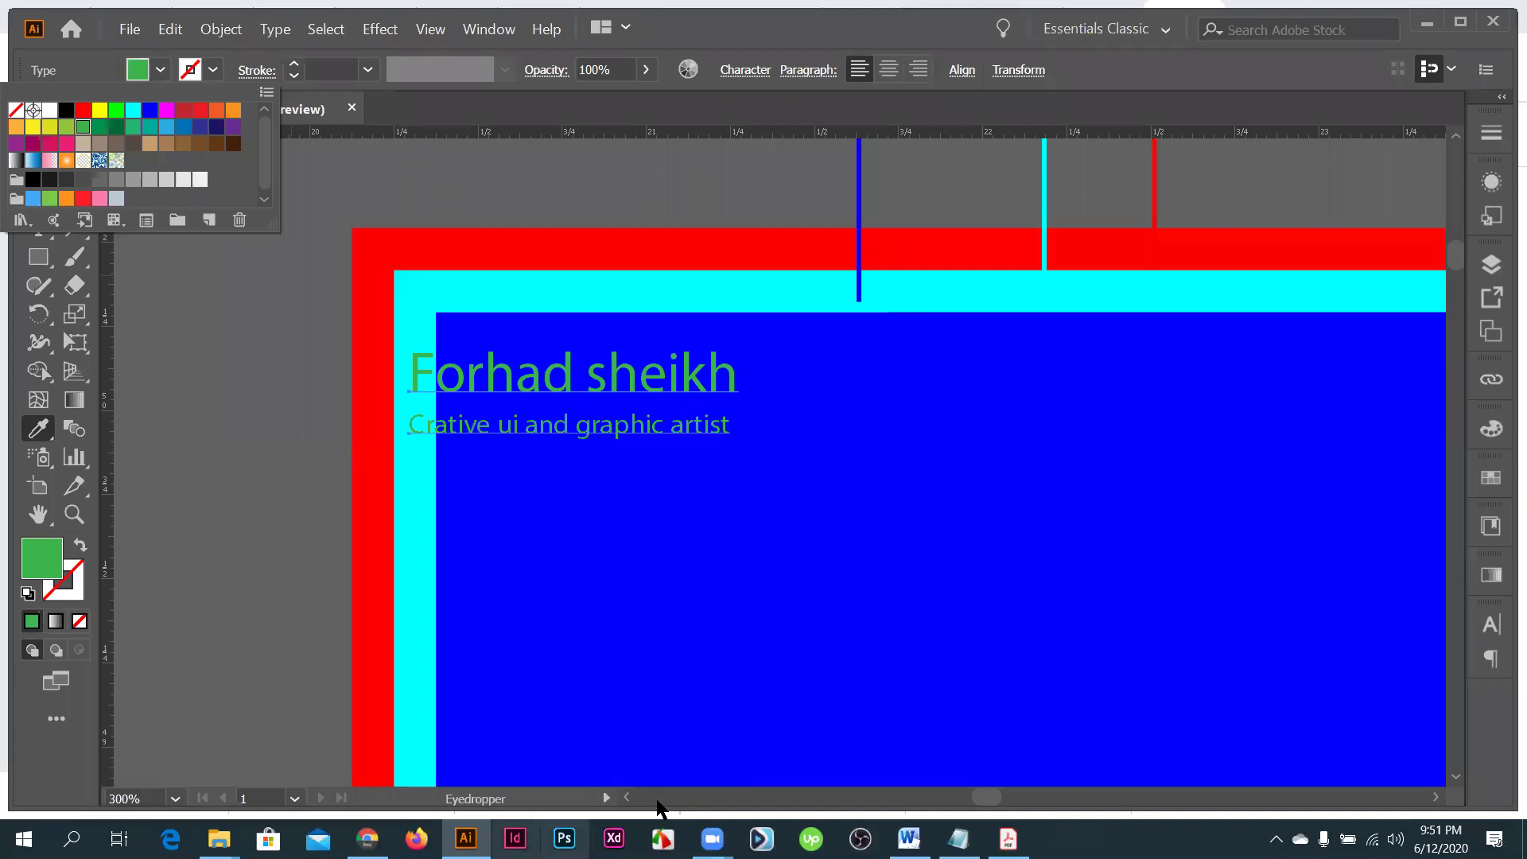
key(Escape)
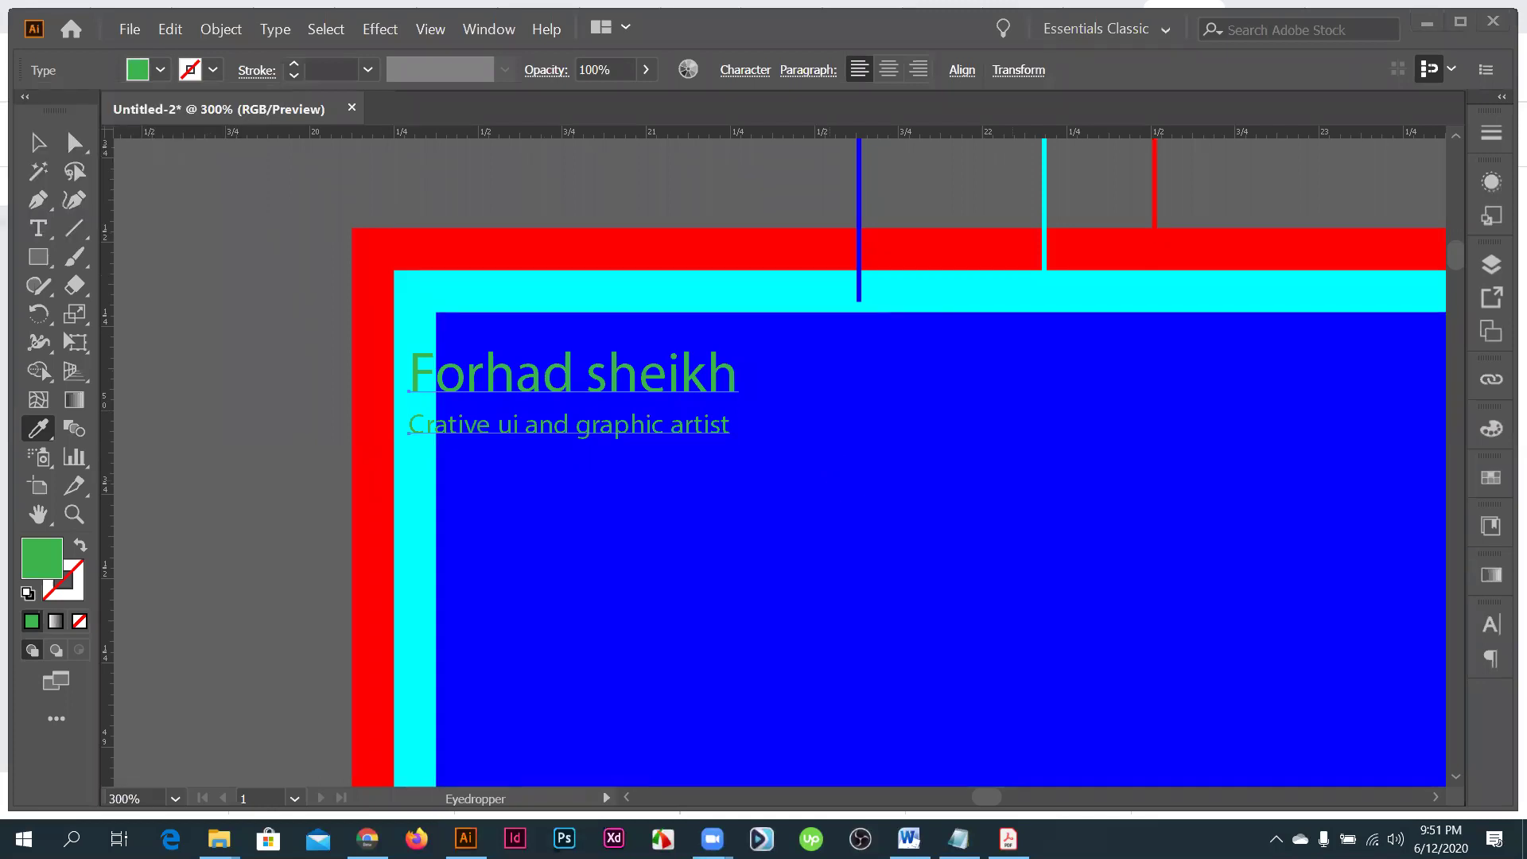
- Try bright green, then settle on an orange fill for the name and tagline
click(160, 70)
click(117, 111)
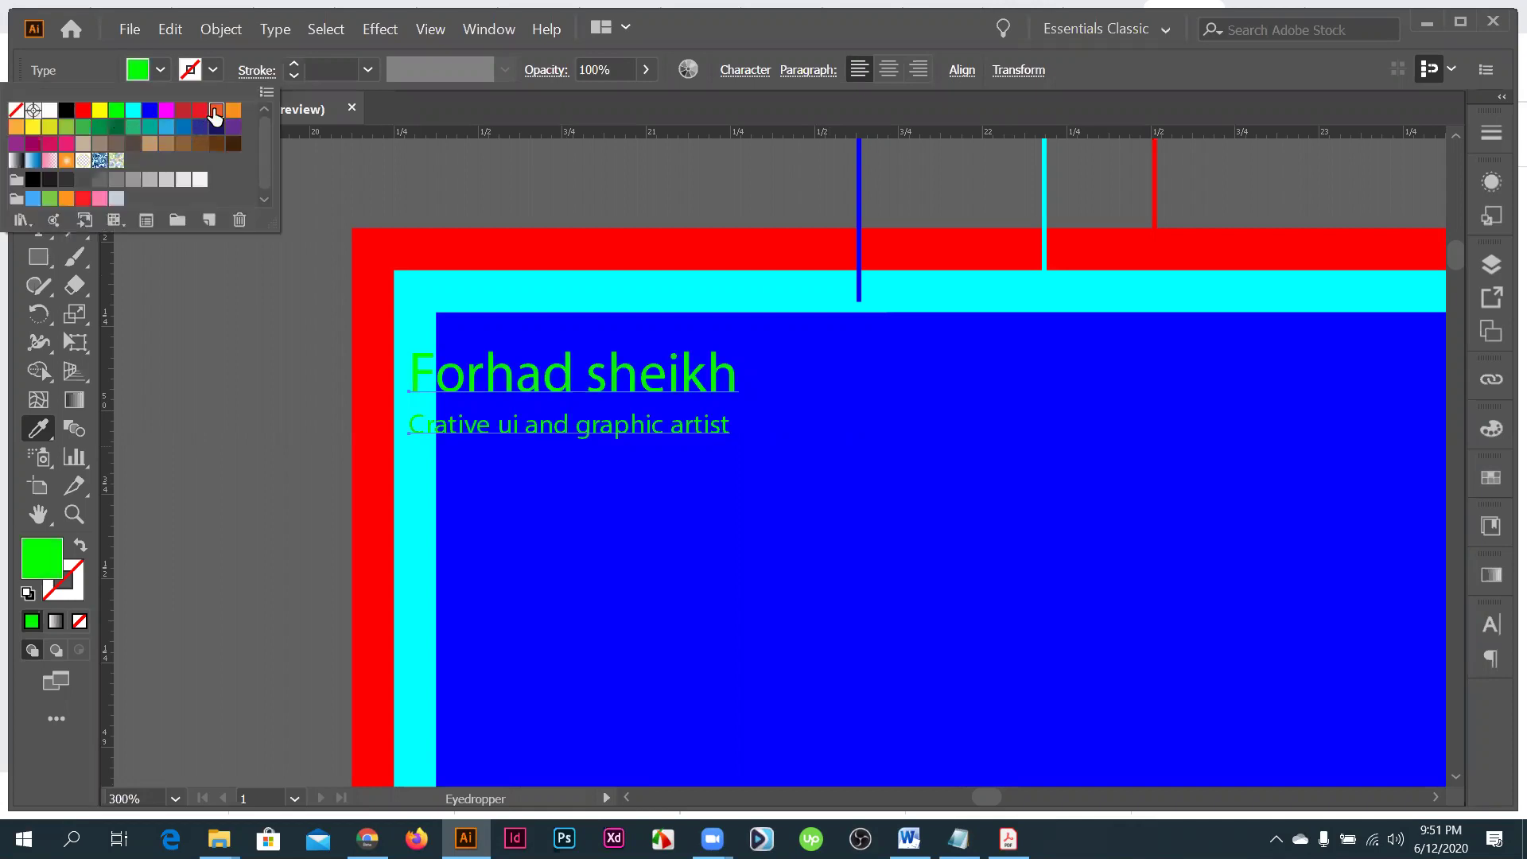
click(215, 112)
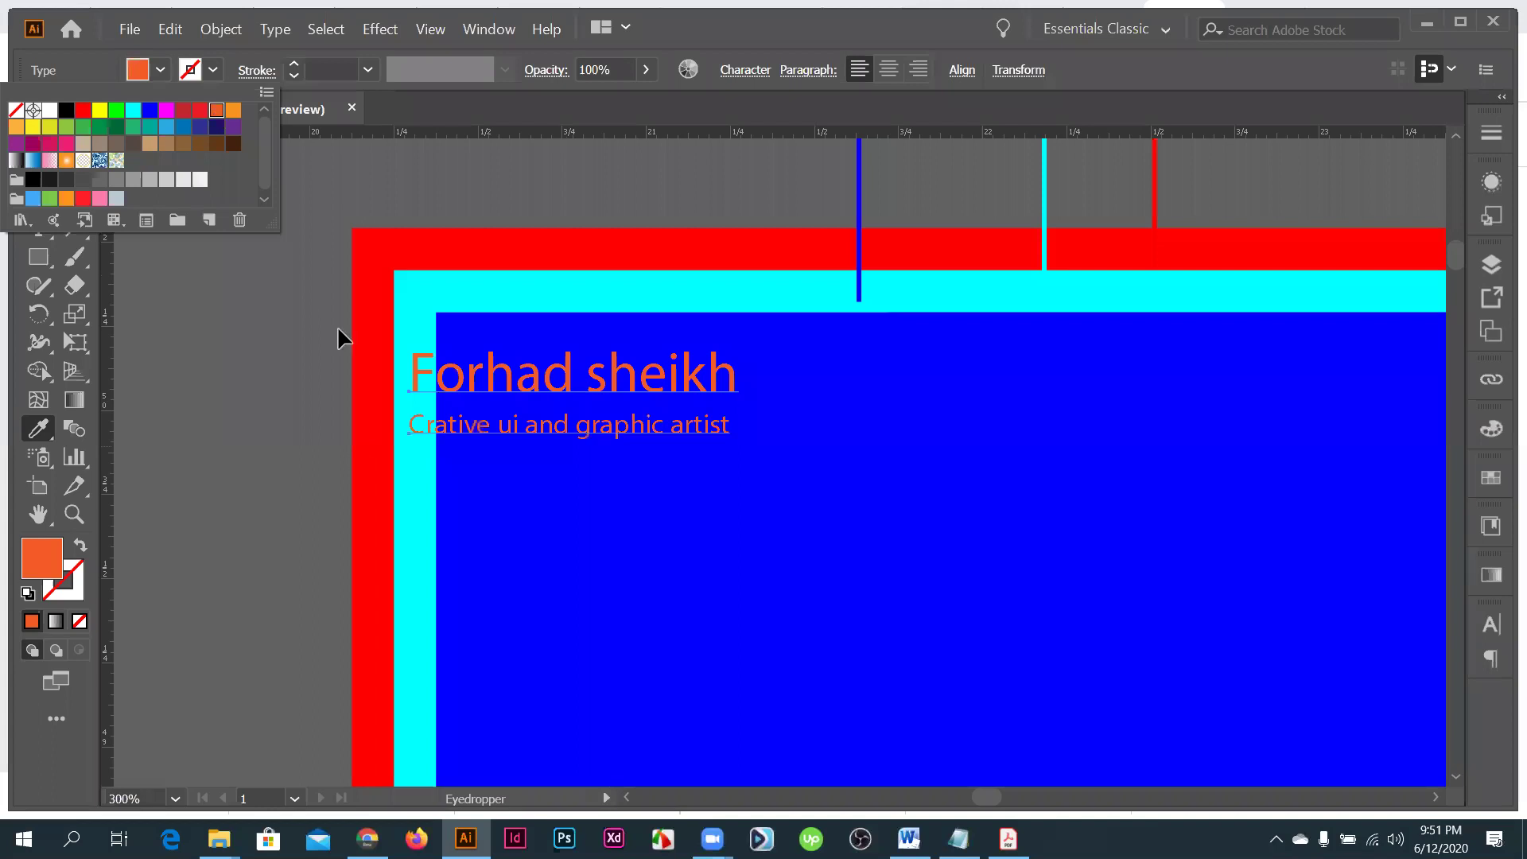
key(v)
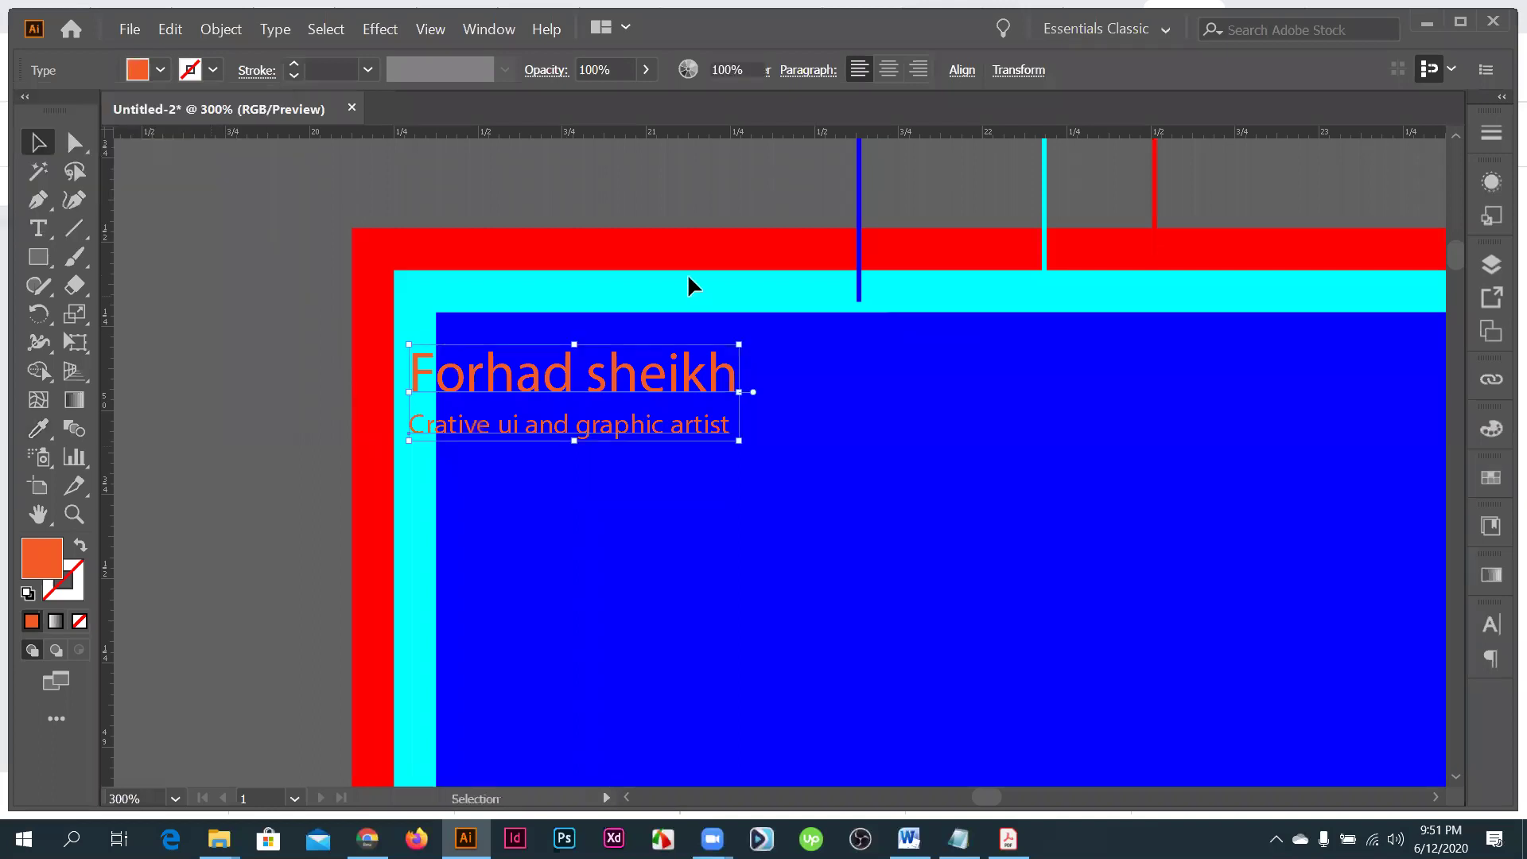
click(688, 277)
key(ctrl+plus)
key(ctrl+plus)
- Zoom in and centre the view on the card's top-left corner and heading text
click(648, 449)
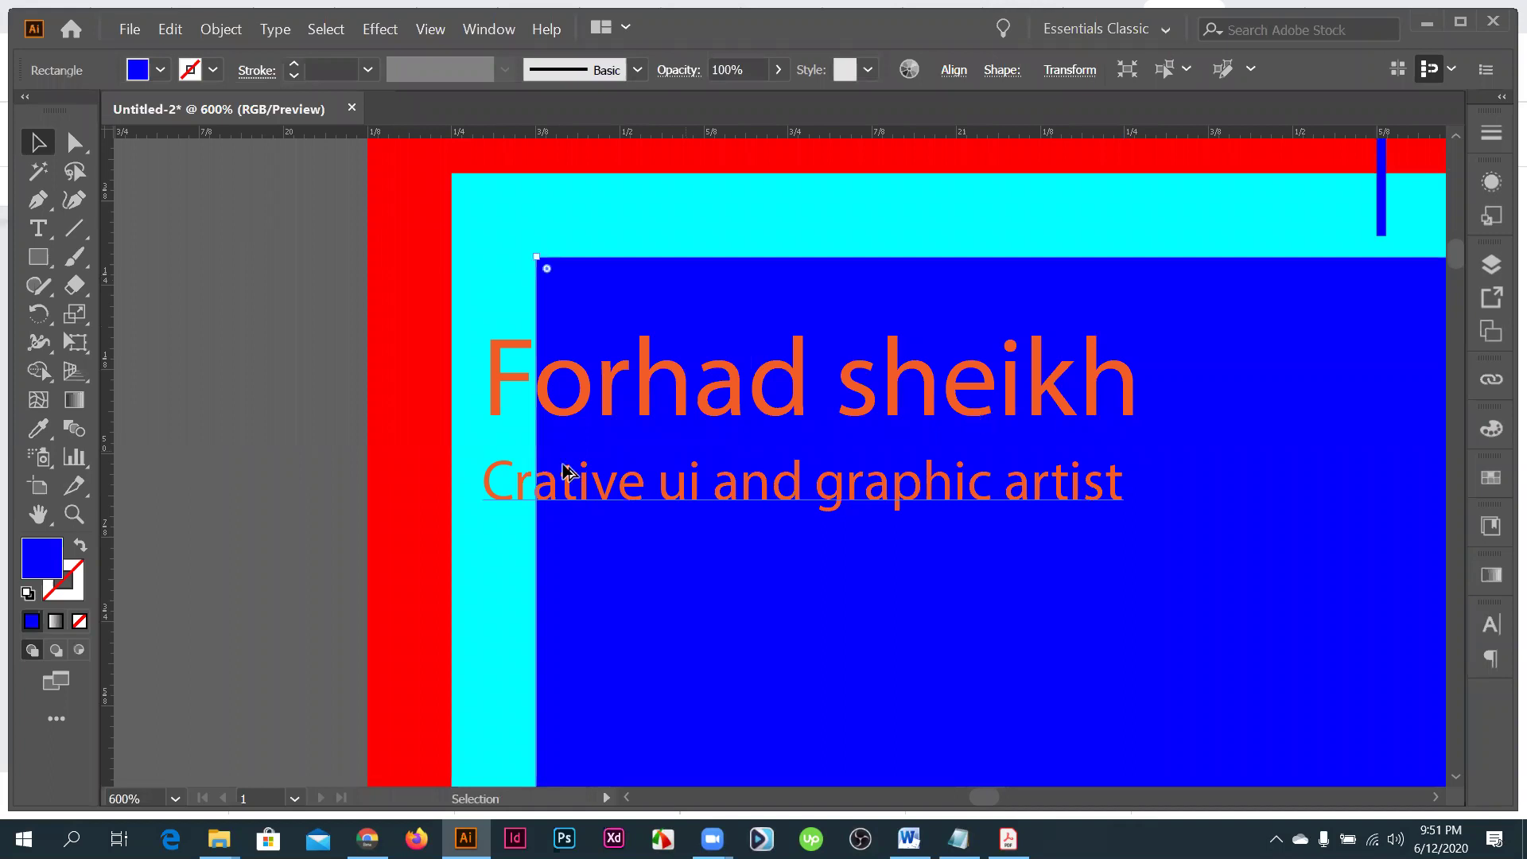
key(ctrl+minus)
key(ctrl+minus)
key(ctrl+minus)
key(ctrl+plus)
key(ctrl+plus)
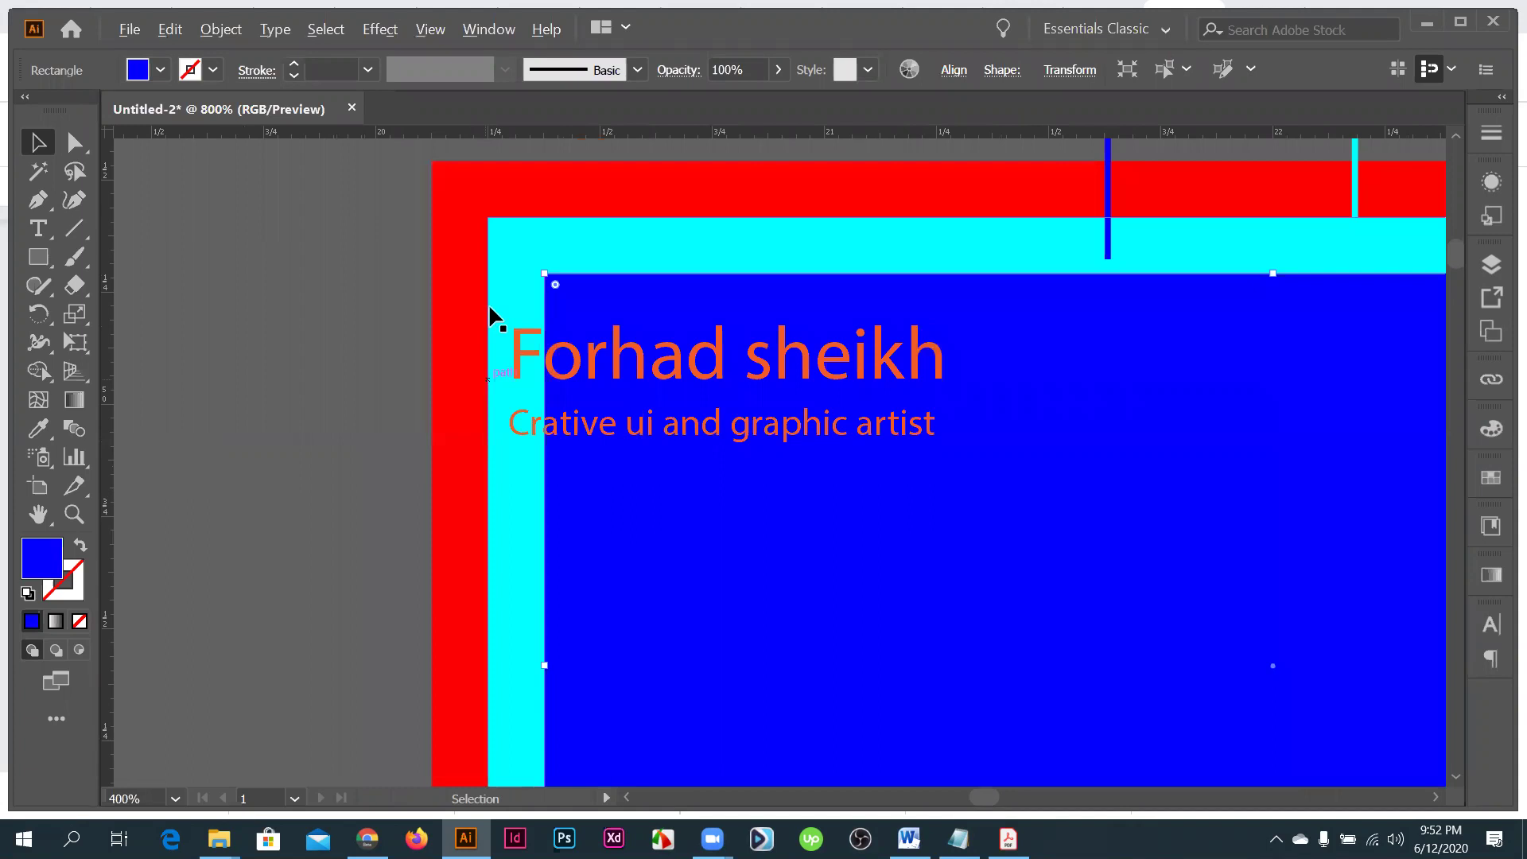
key(ctrl+plus)
key(ctrl+plus)
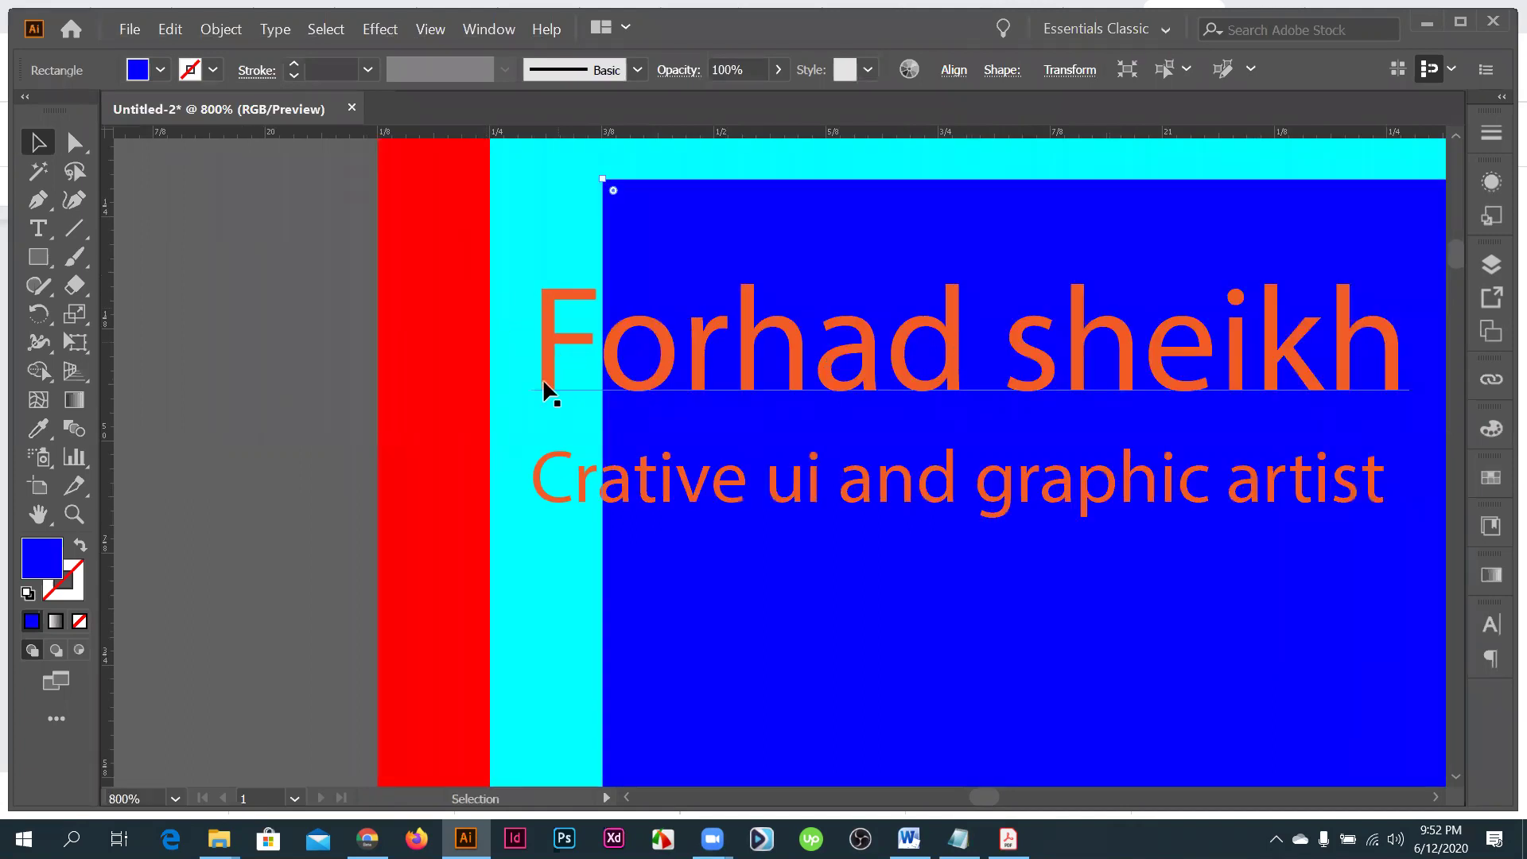
scroll(541, 382, down, 1)
scroll(541, 390, down, 1)
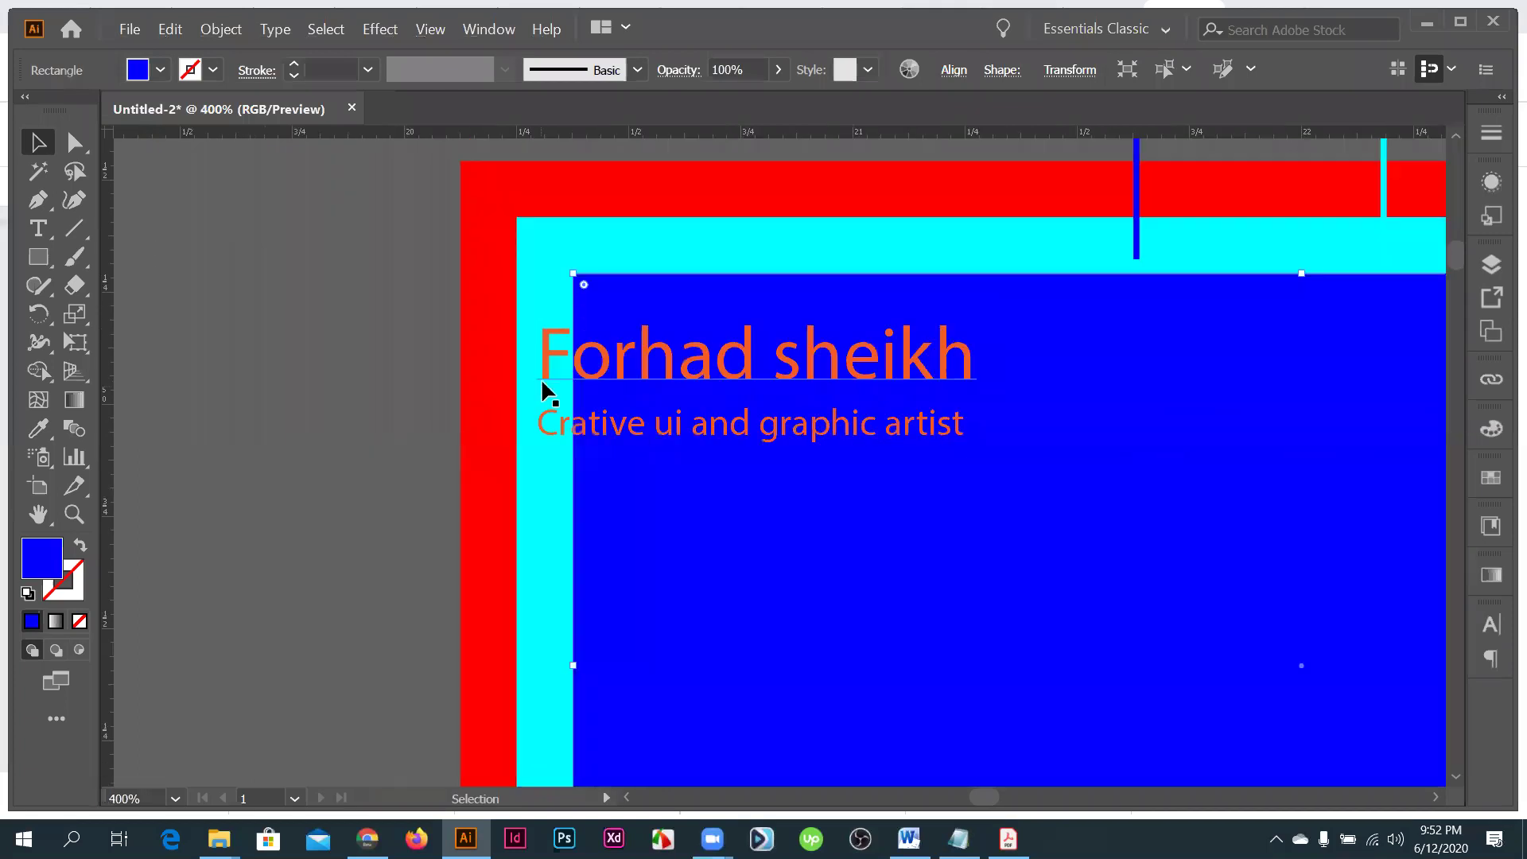
scroll(525, 398, down, 2)
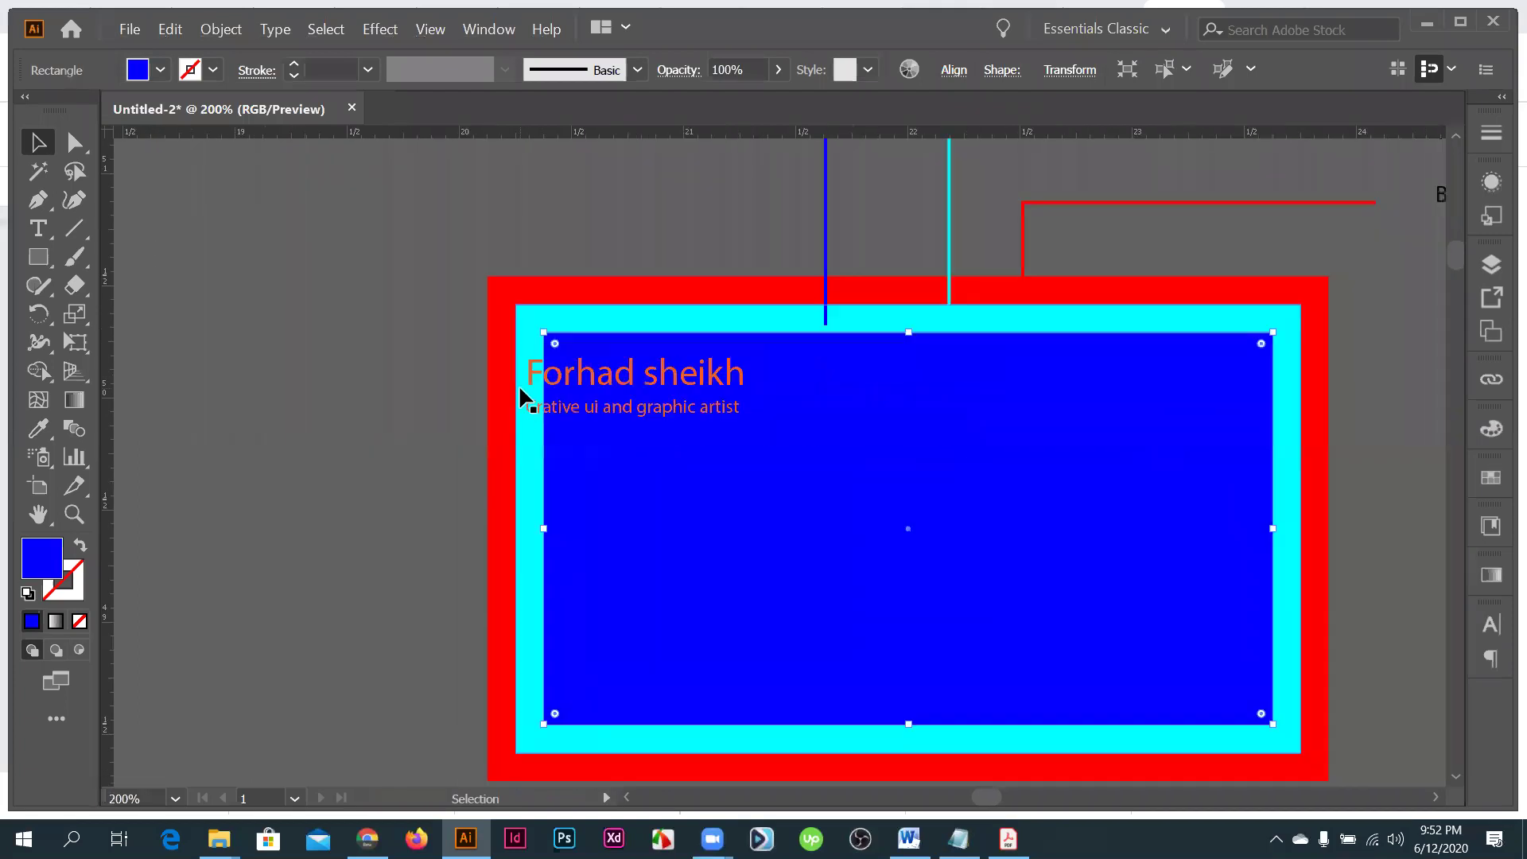
drag(636, 559, 509, 380)
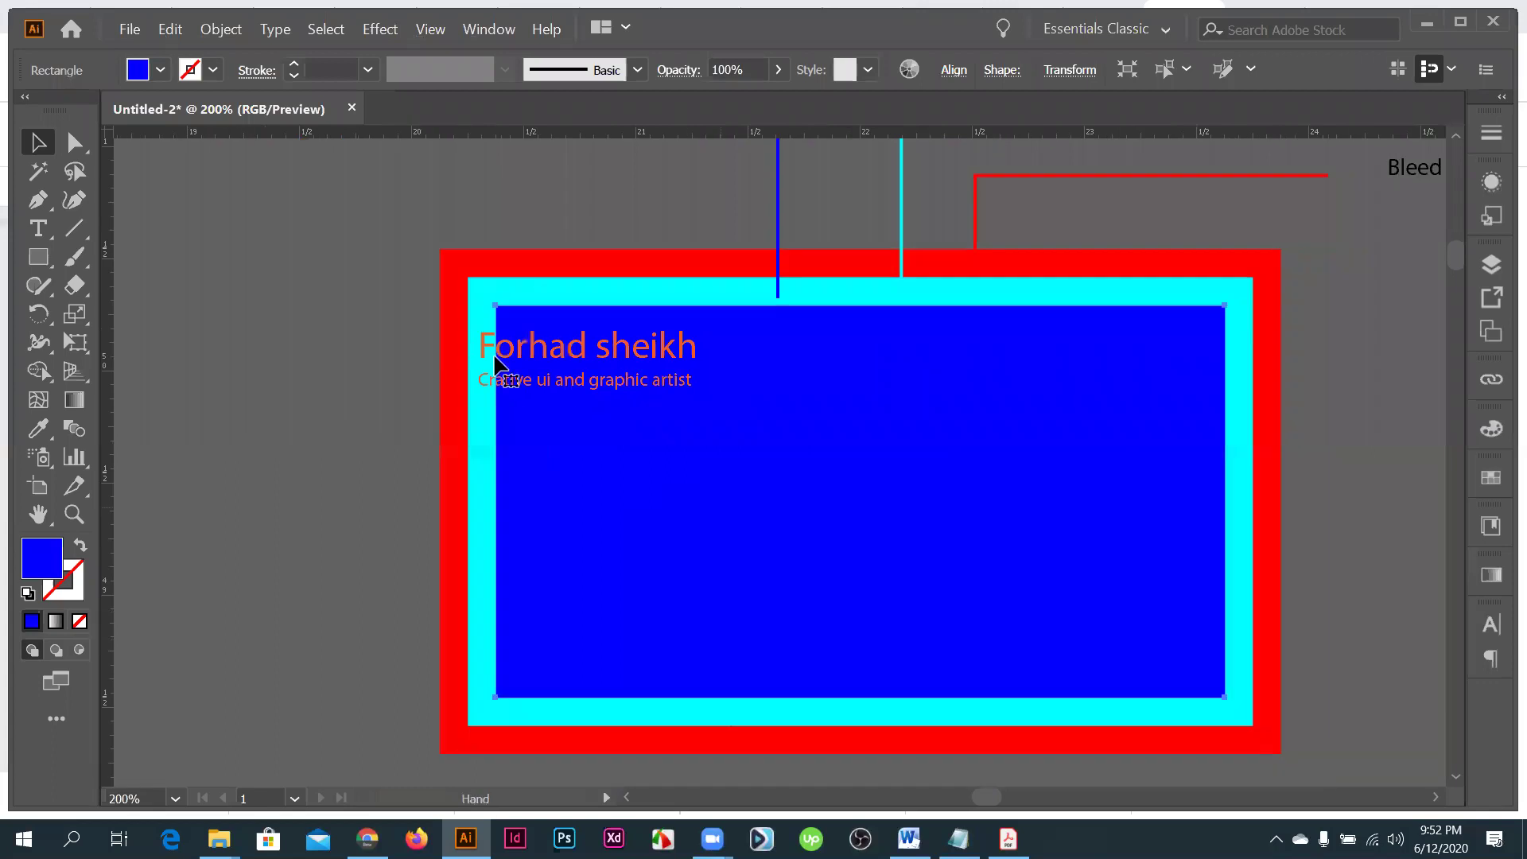
click(531, 396)
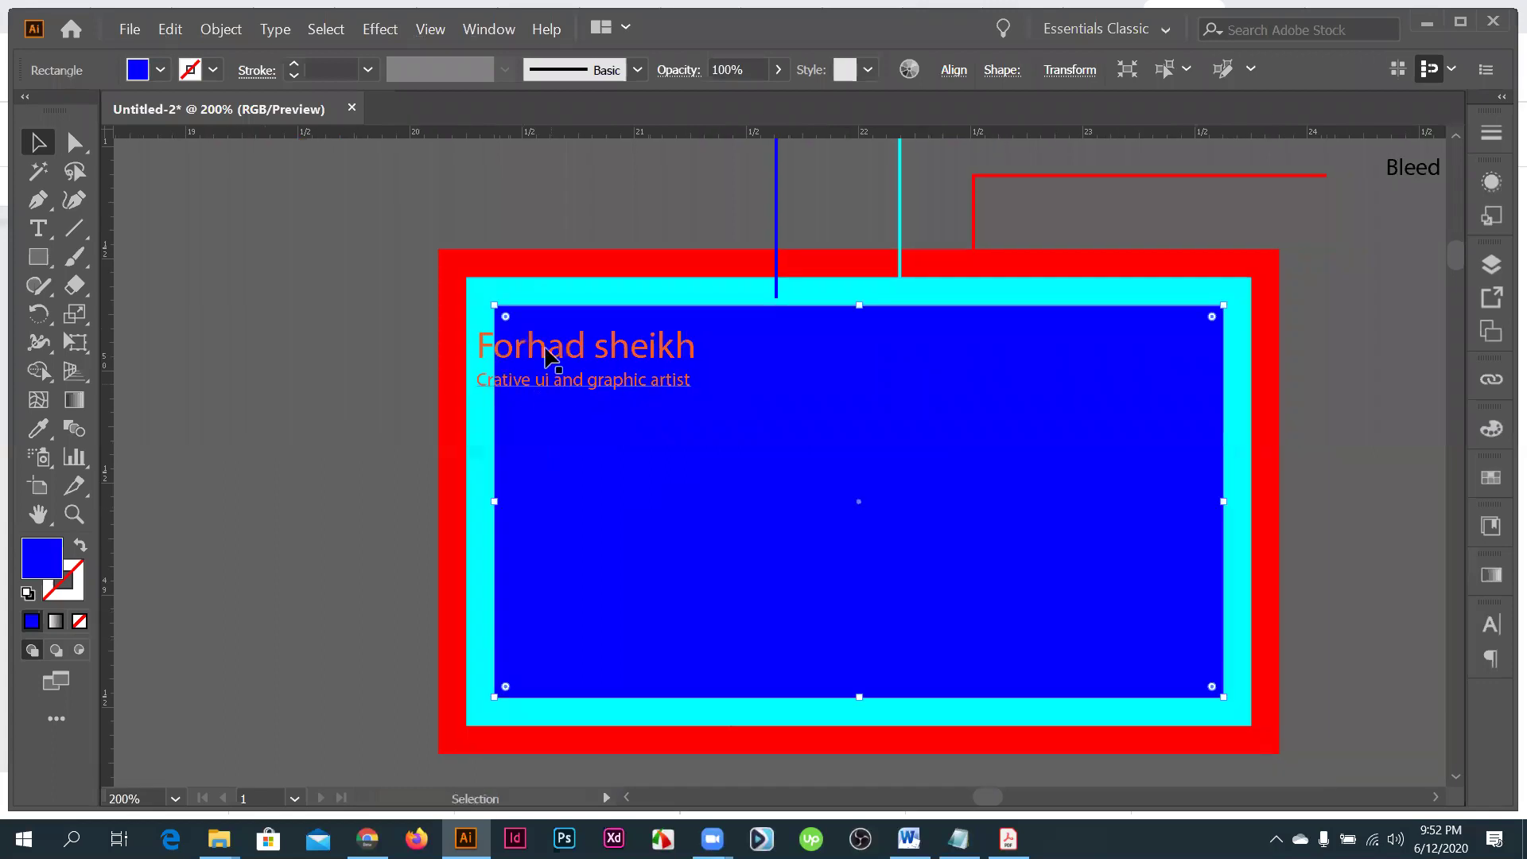
scroll(552, 384, up, 1)
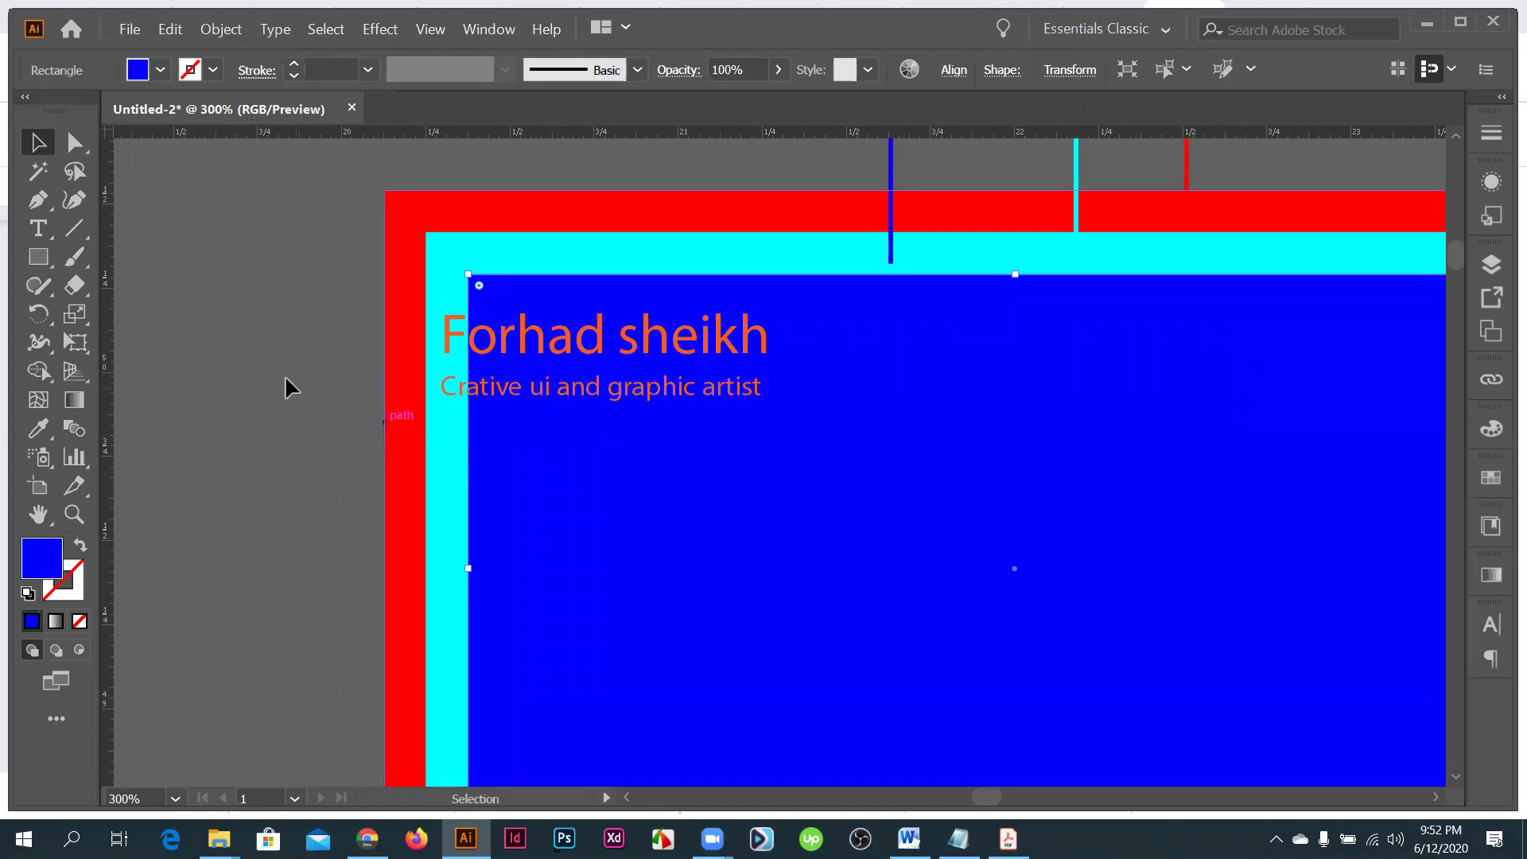
- Drag the orange name and tagline text above the card onto the pasteboard
key(ctrl+shift+a)
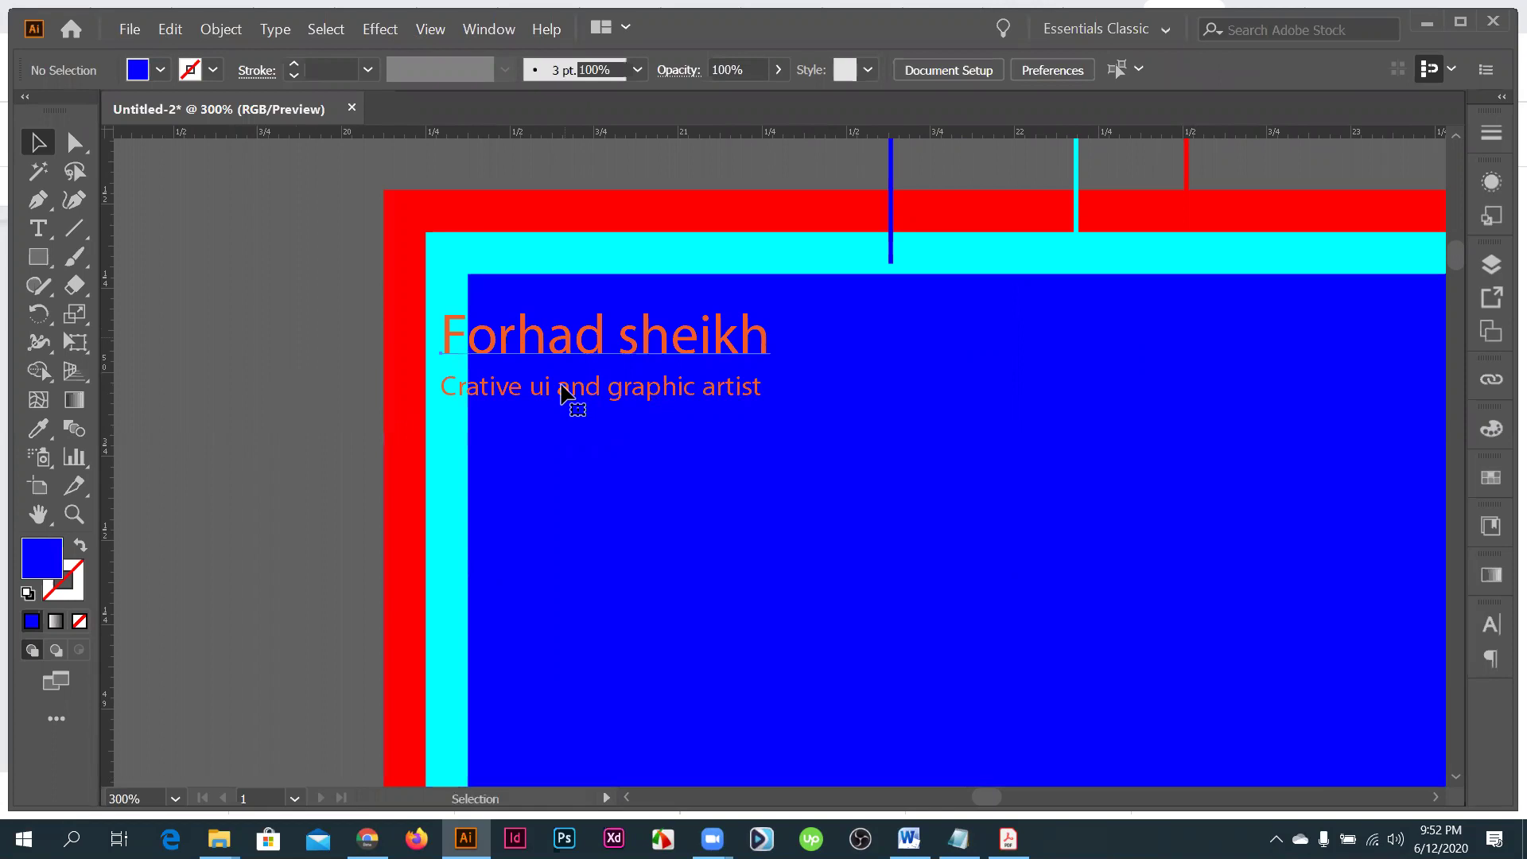
click(562, 390)
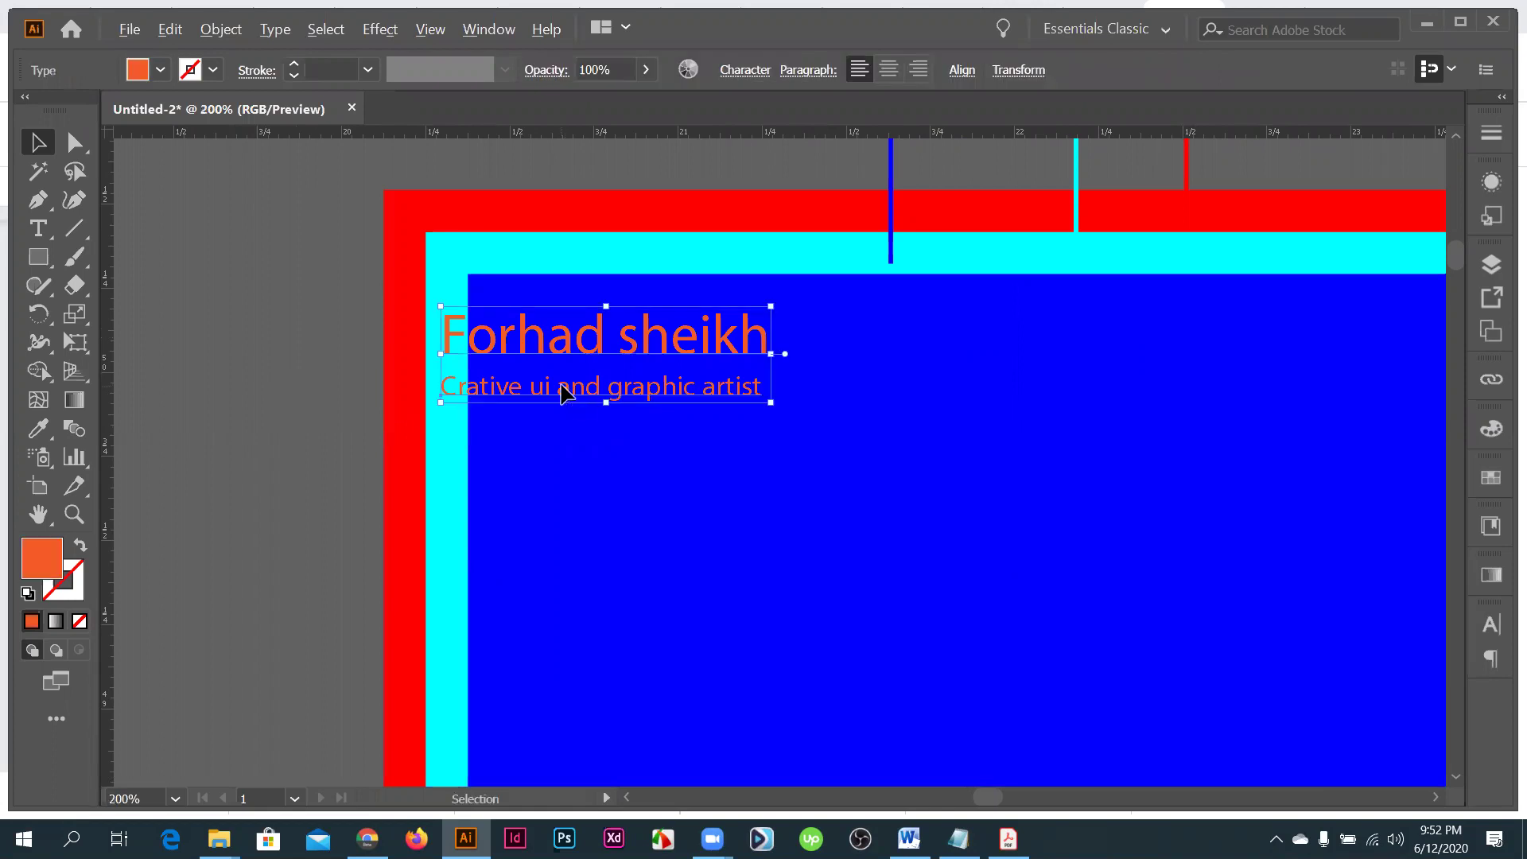
scroll(578, 369, down, 2)
drag(523, 358, 550, 374)
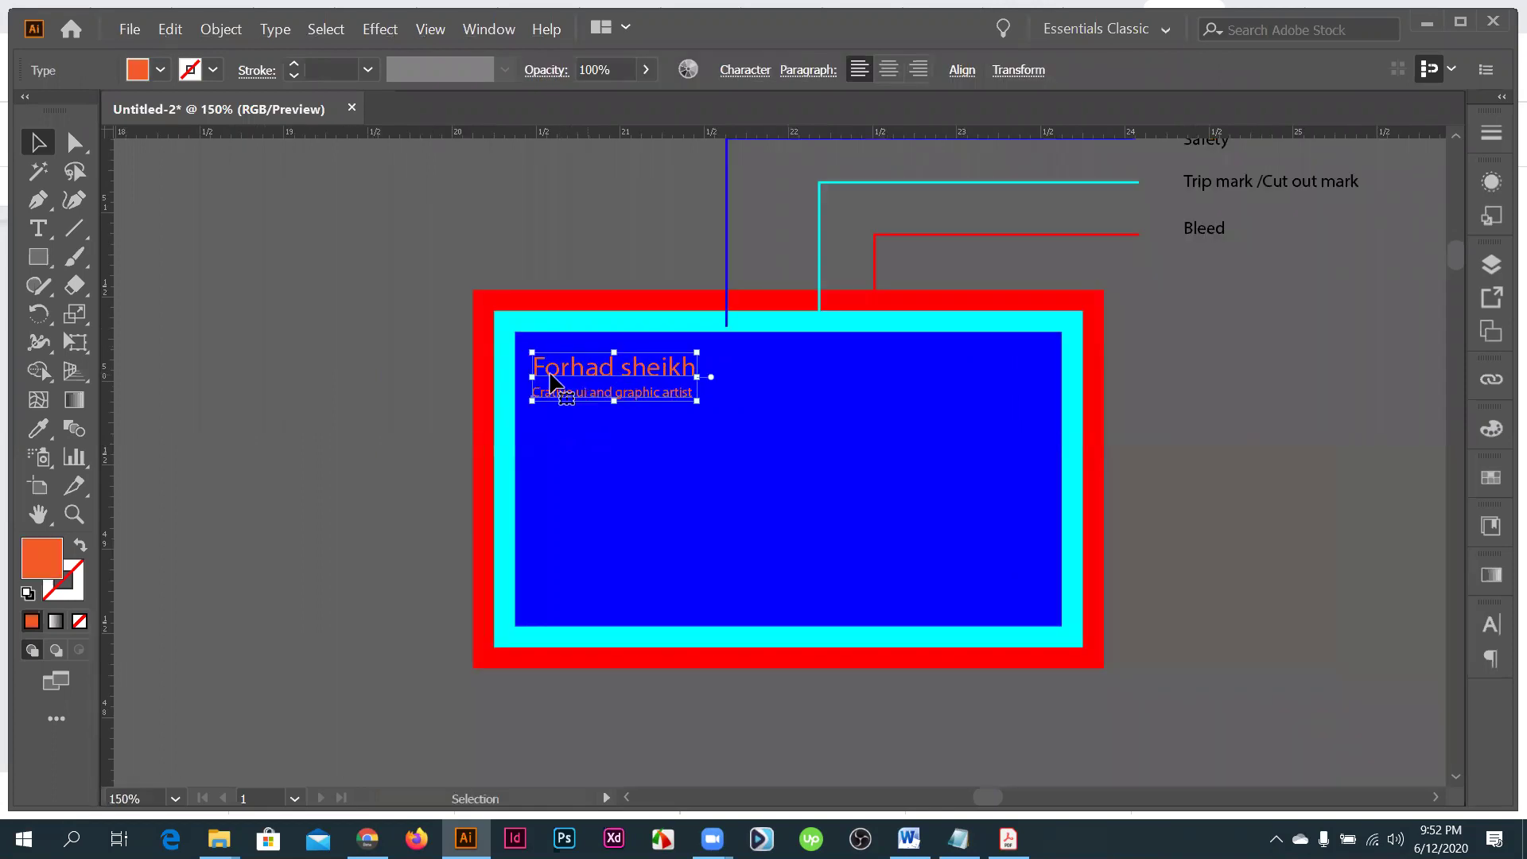
scroll(571, 450, up, 2)
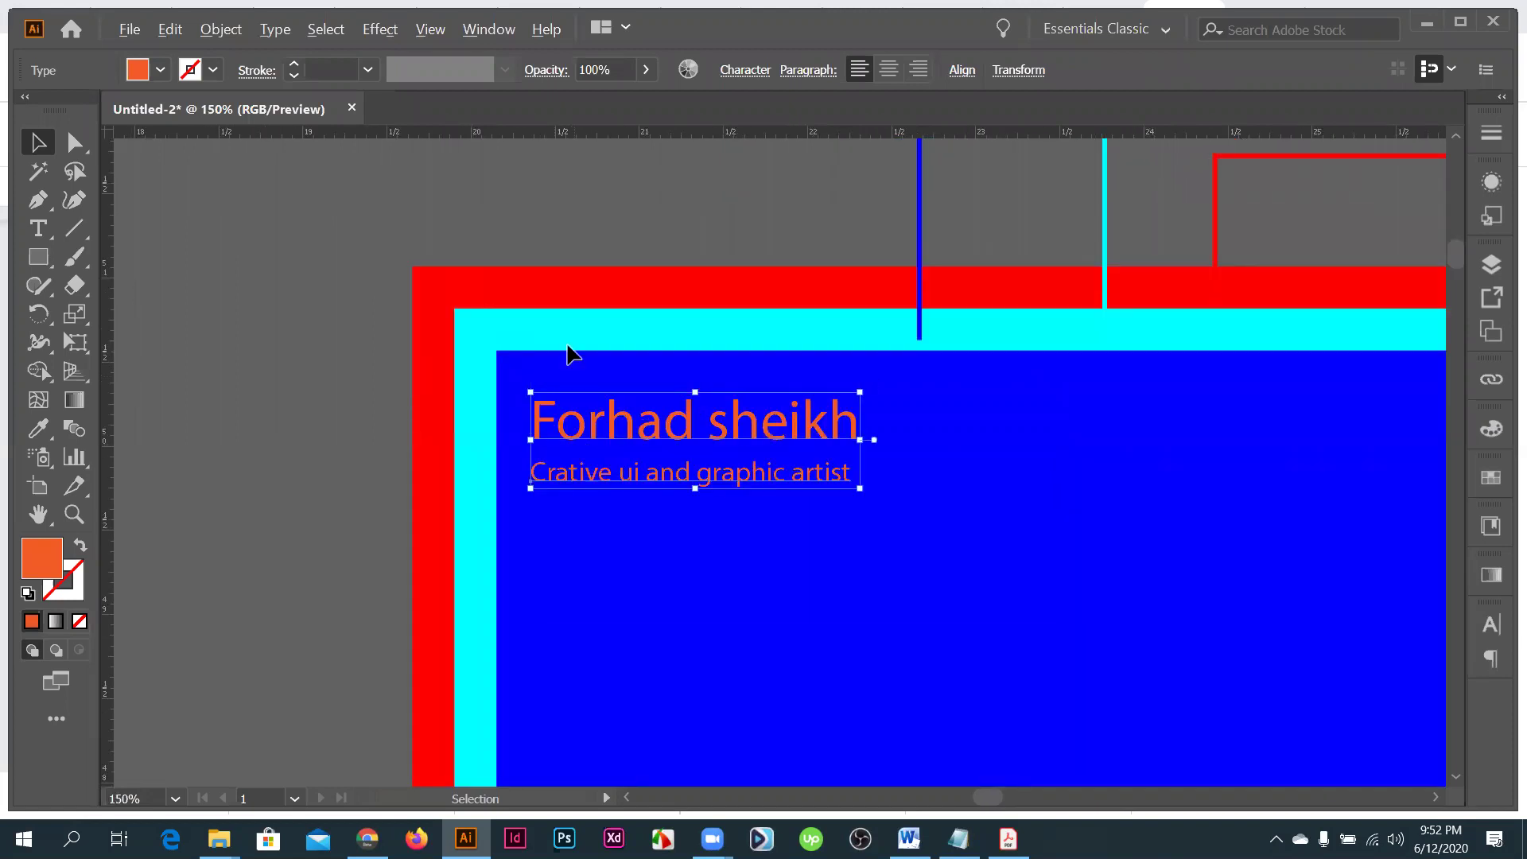
scroll(571, 353, down, 2)
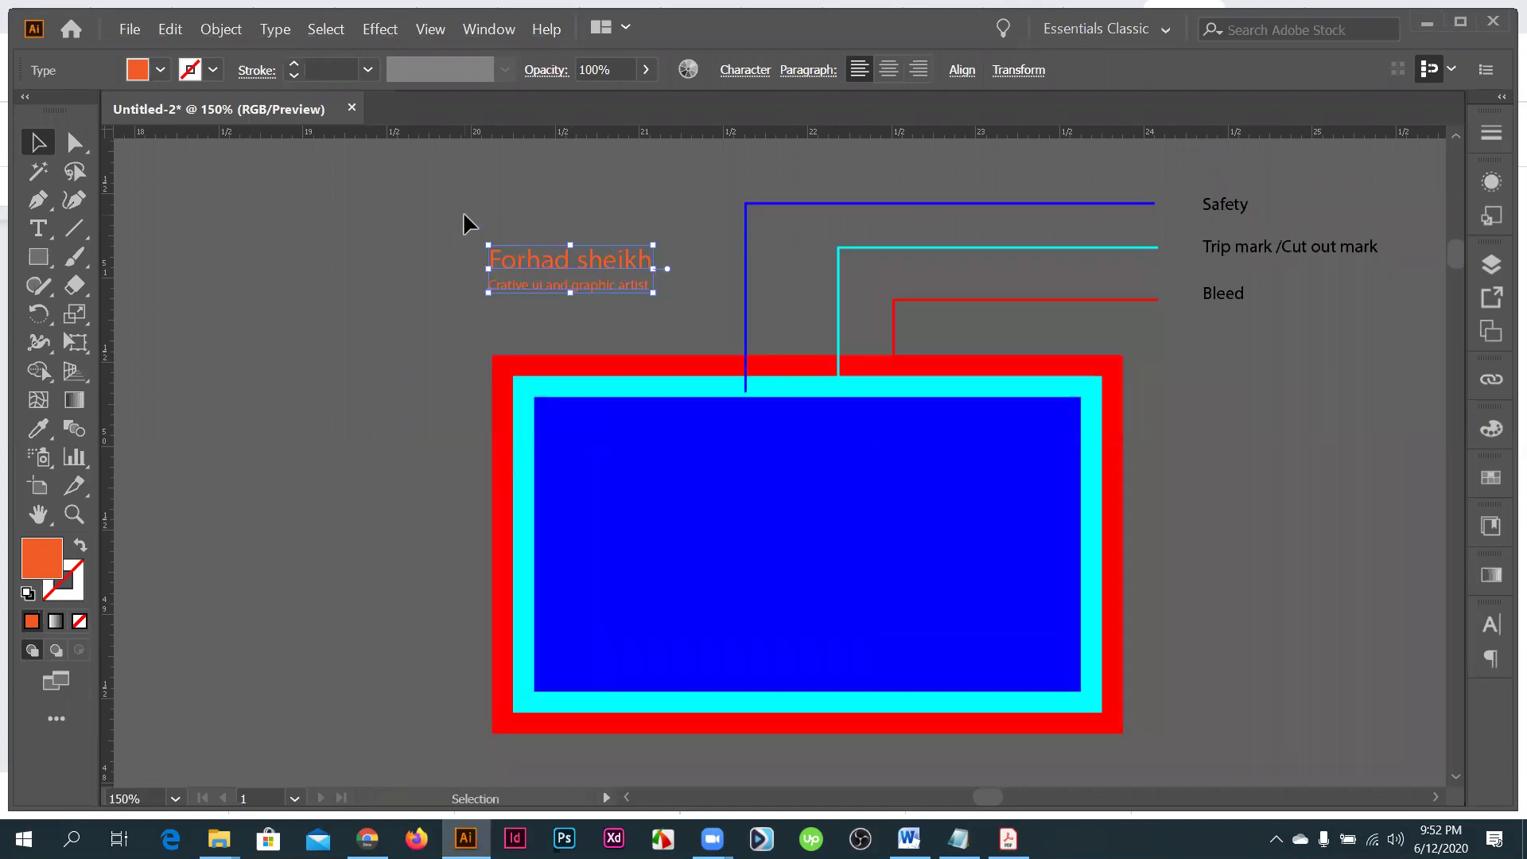
- Replace the name line with 'Text' and delete the tagline
key(ctrl+shift+a)
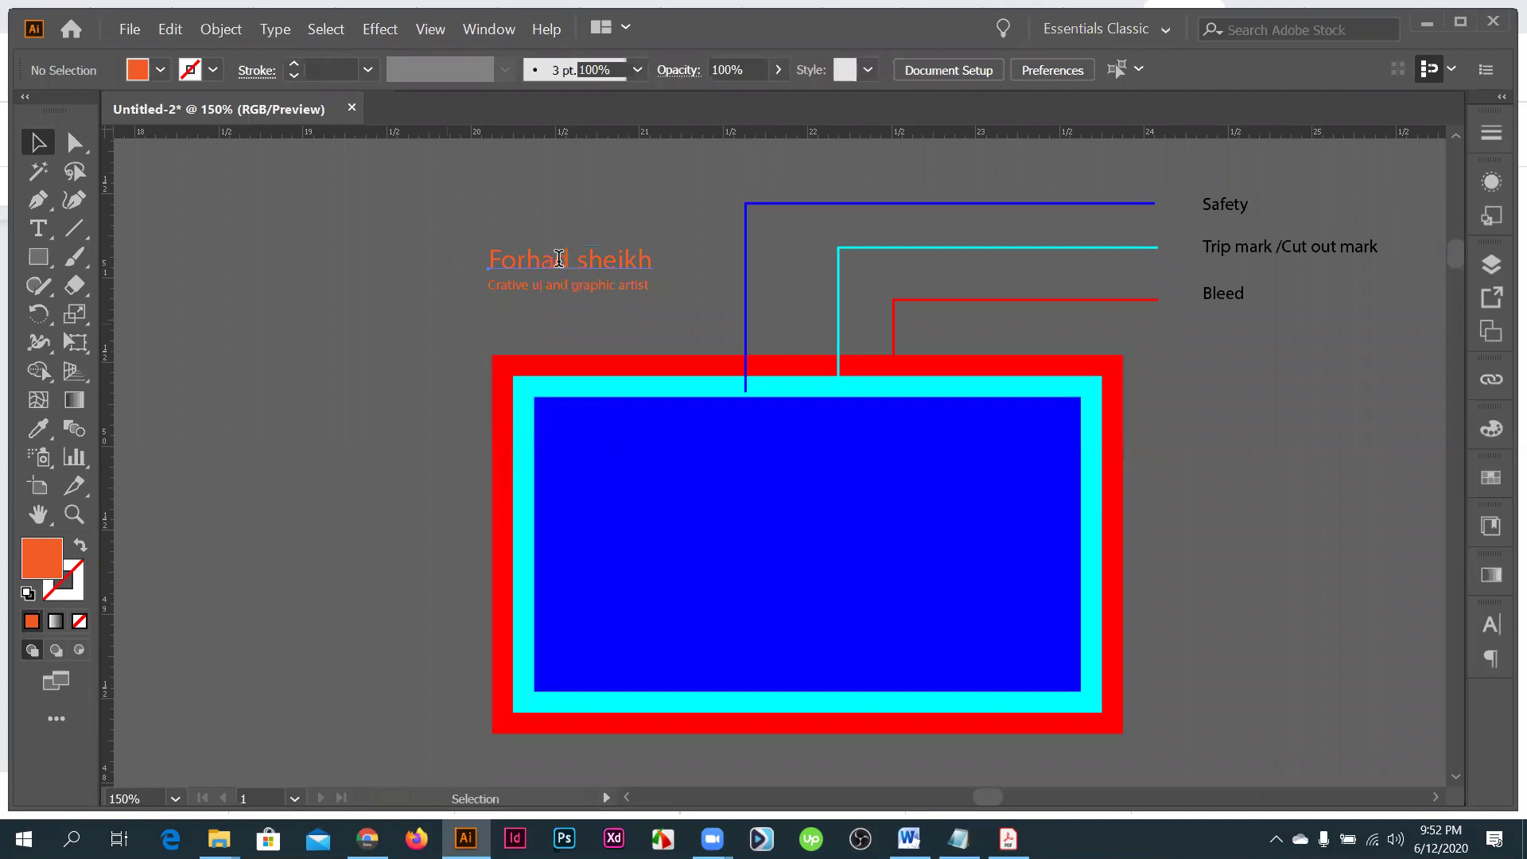
triple_click(559, 258)
text(Te)
text(xt)
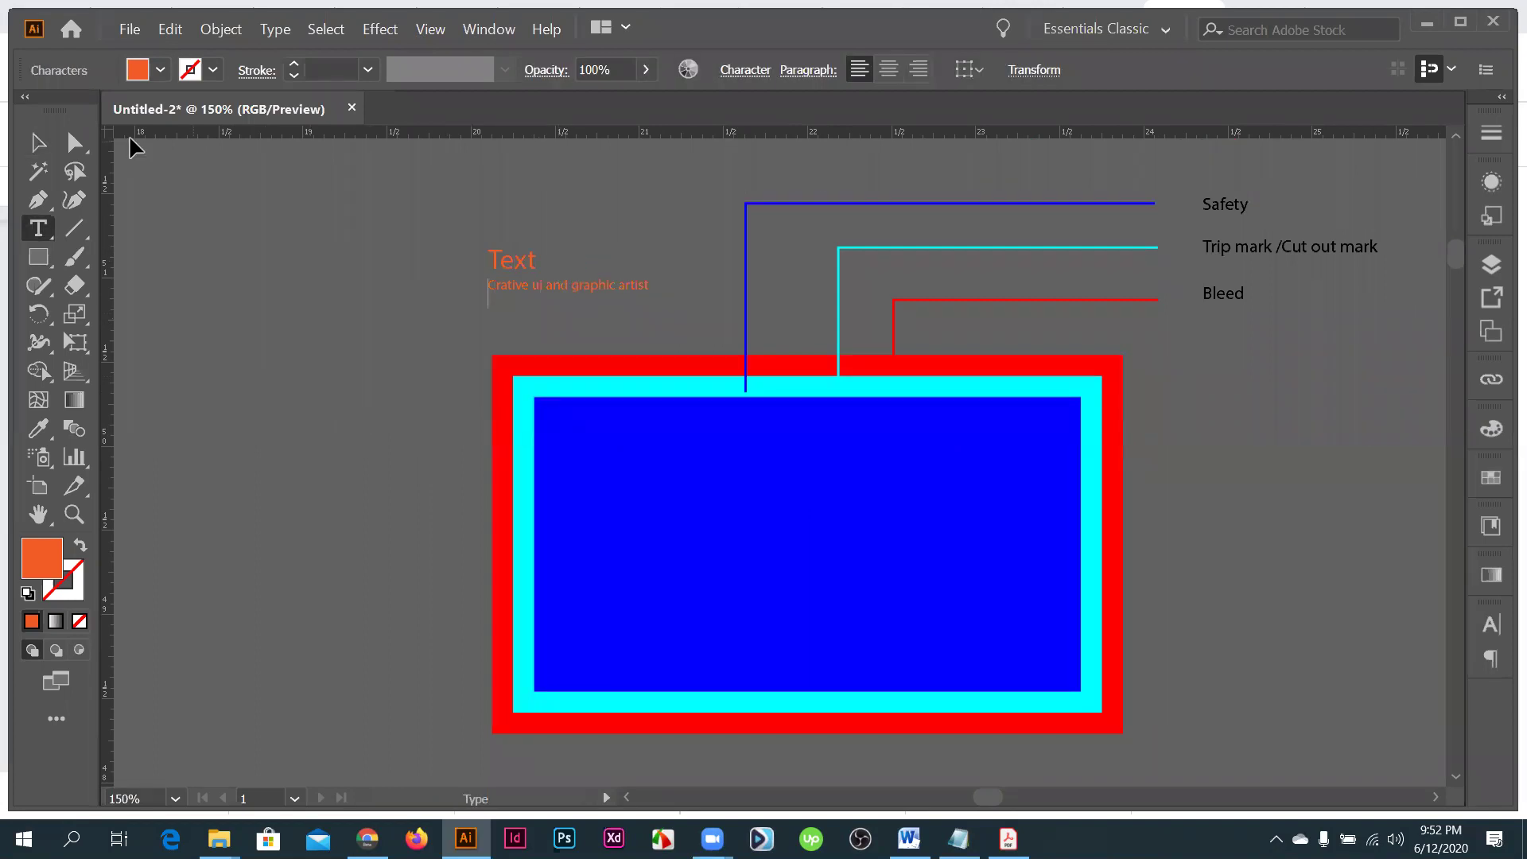
key(Escape)
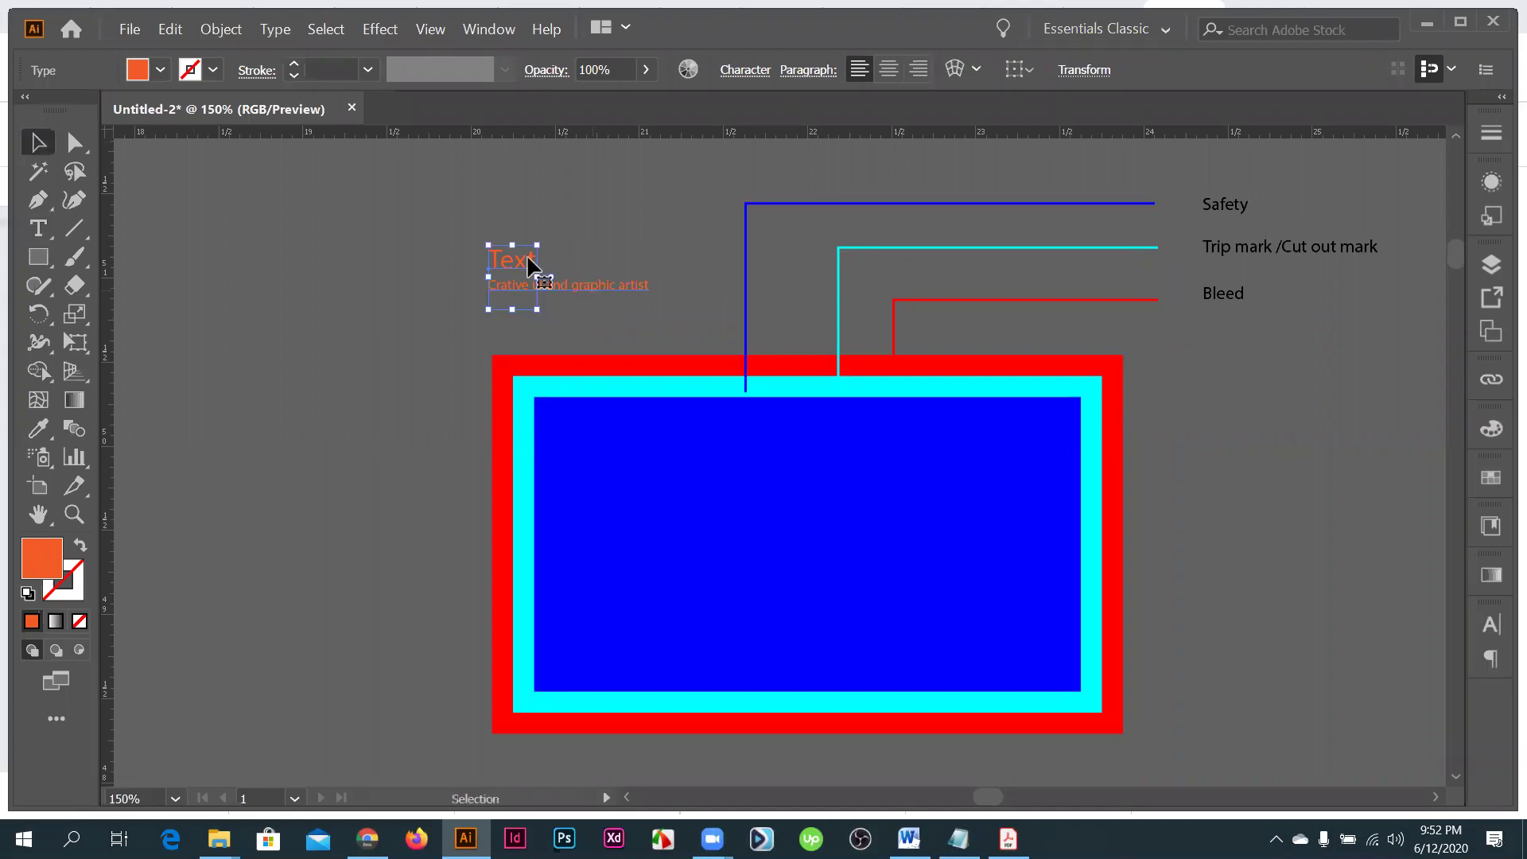
click(528, 260)
key(Delete)
- Add a 'namre' line between 'Text' and 'icon' in the orange note
double_click(527, 259)
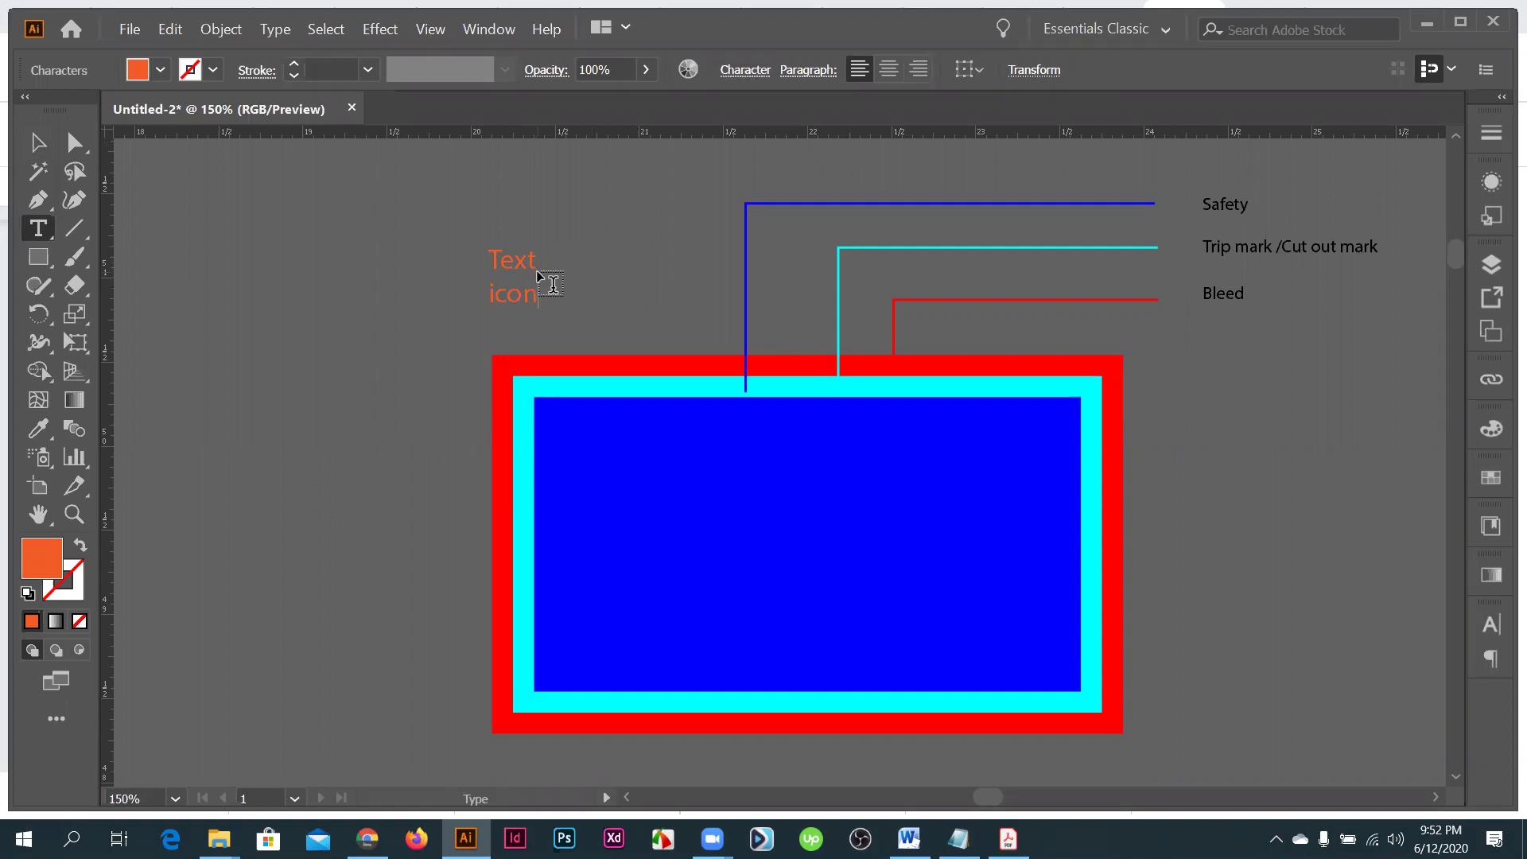
key(ctrl+equal)
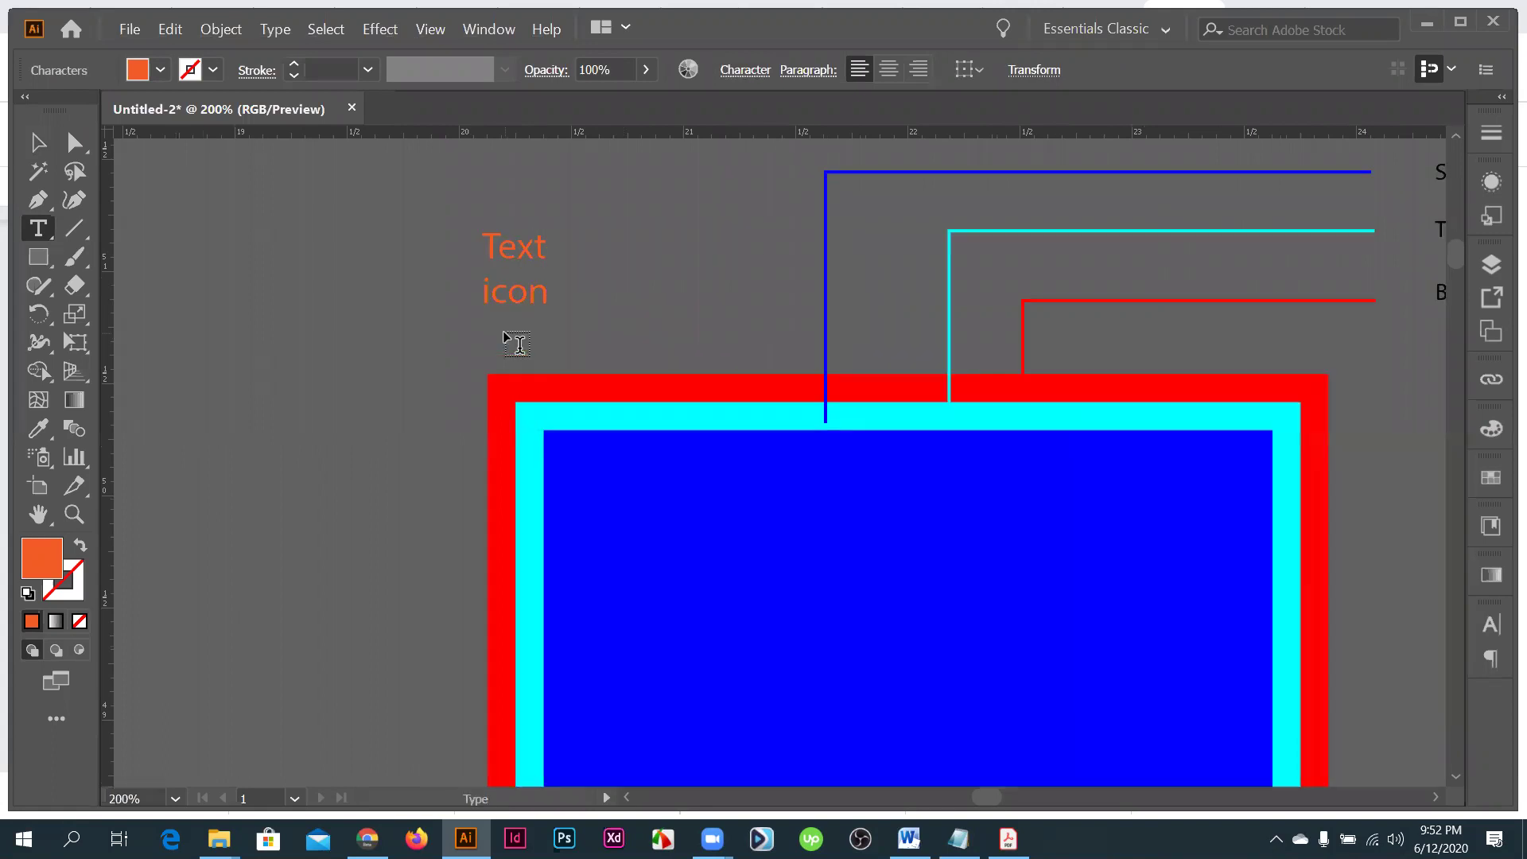
click(517, 346)
key(Return)
text(namre)
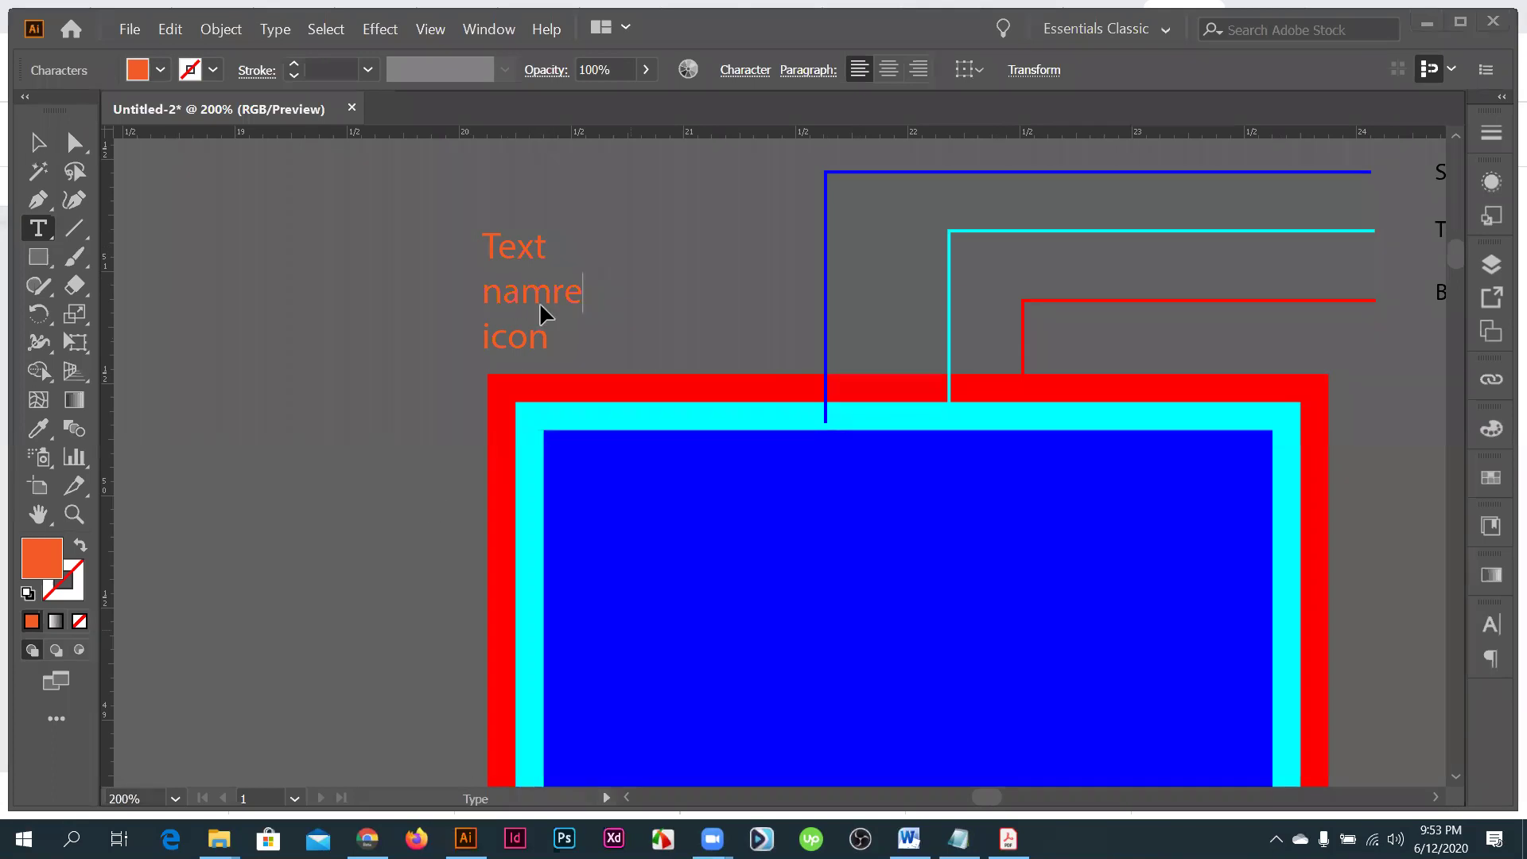
key(Escape)
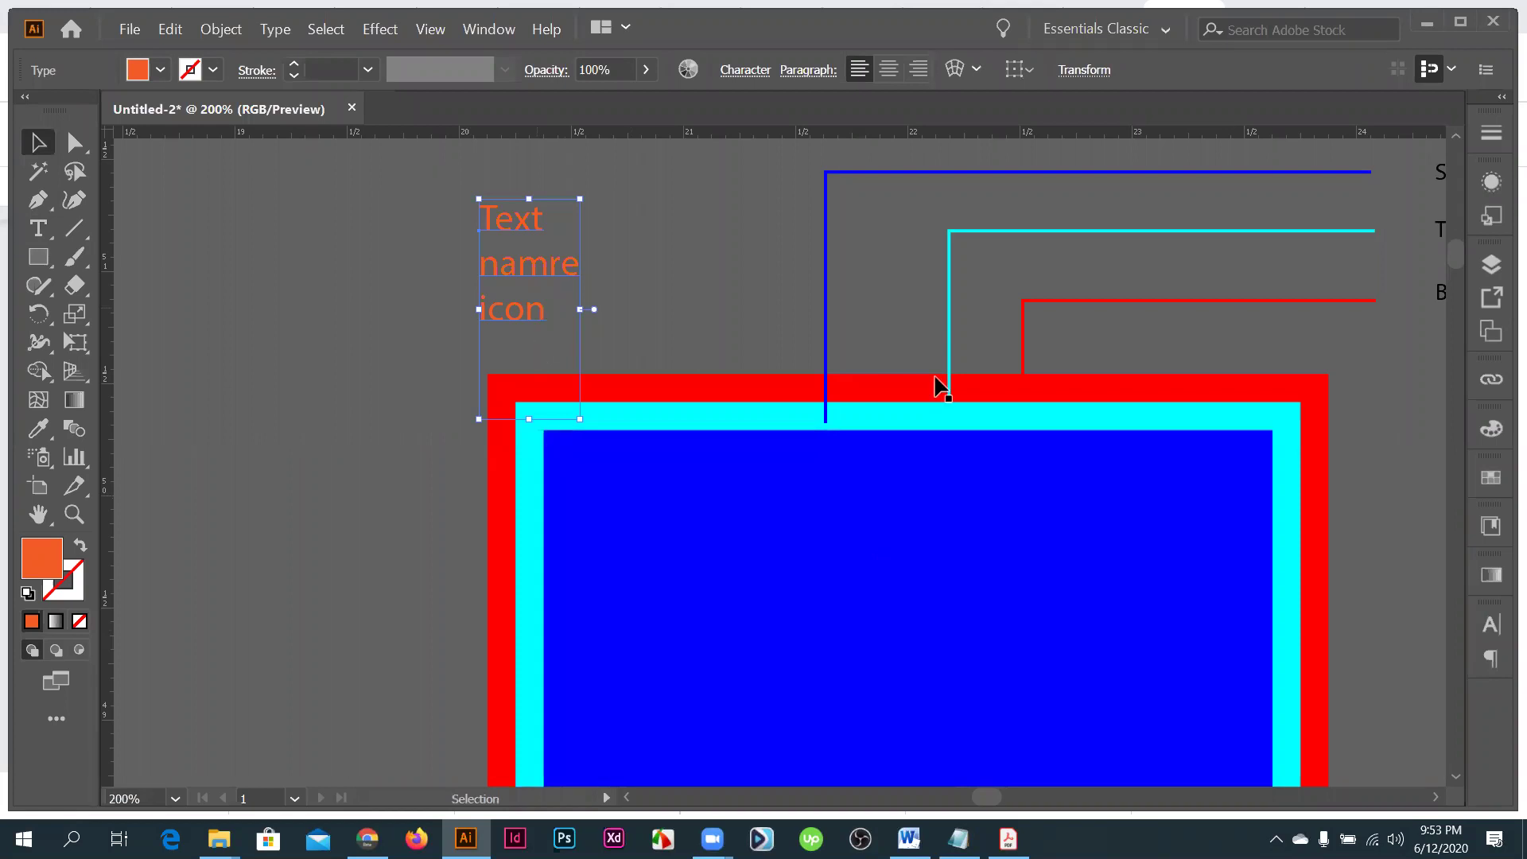
scroll(1185, 565, down, 2)
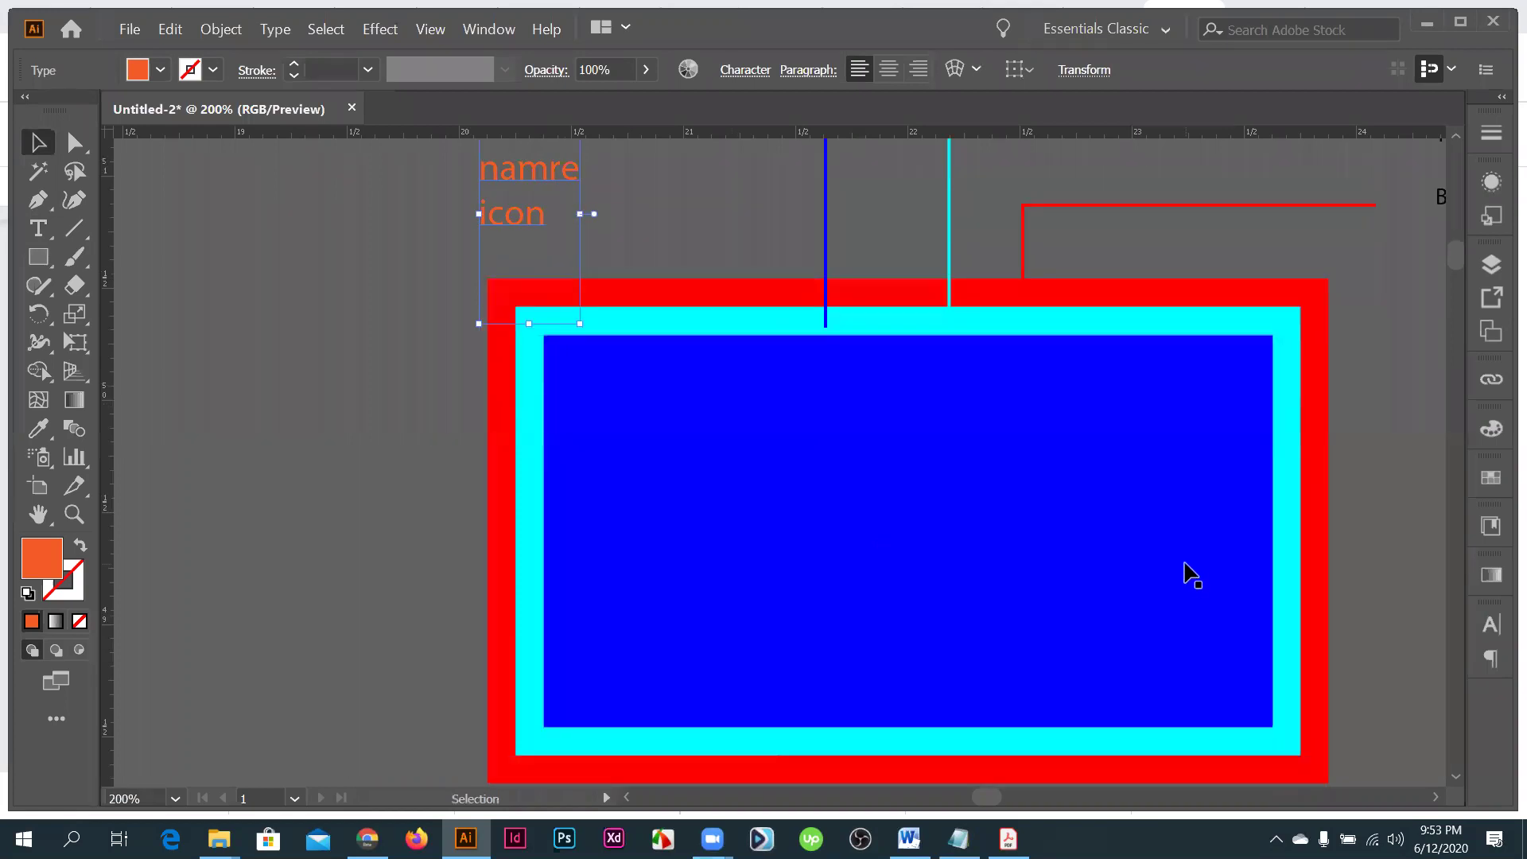
scroll(1124, 577, up, 3)
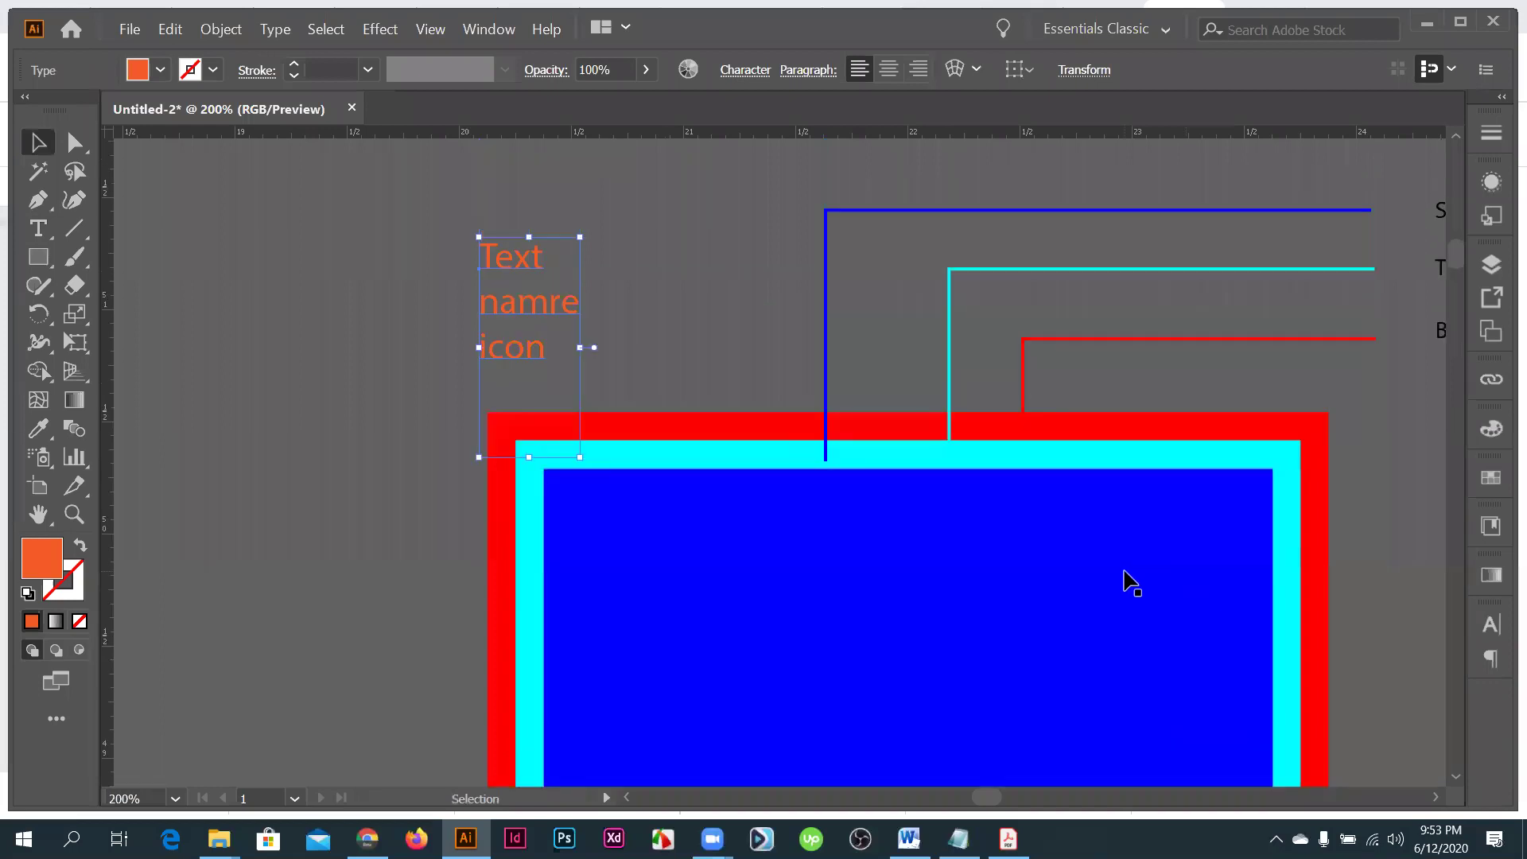
scroll(1130, 581, up, 1)
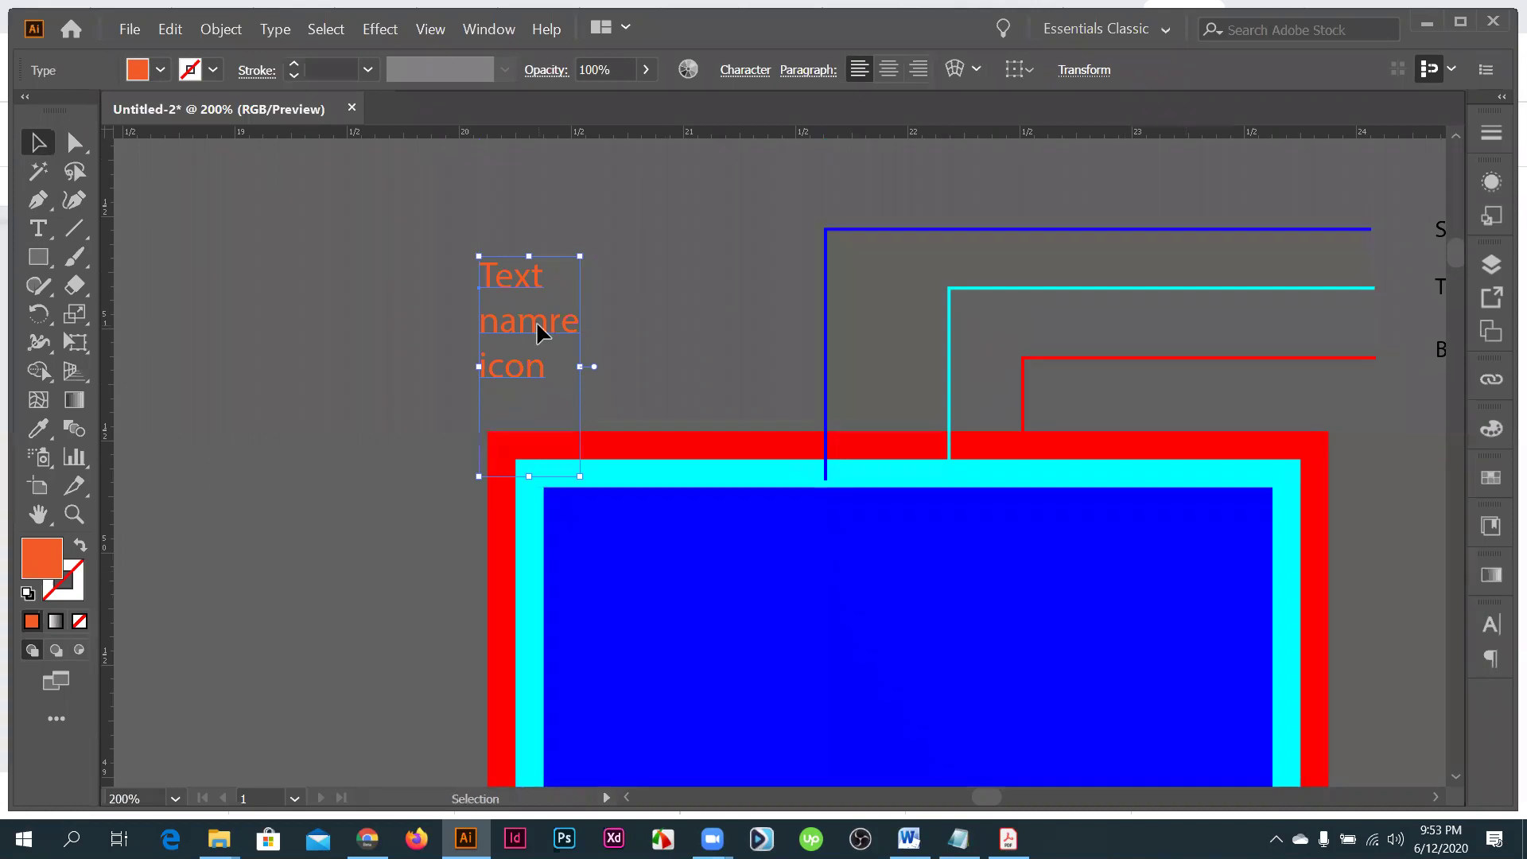
- Draw an orange rectangle over the card's left side with the Rectangle tool (M)
drag(537, 325, 471, 254)
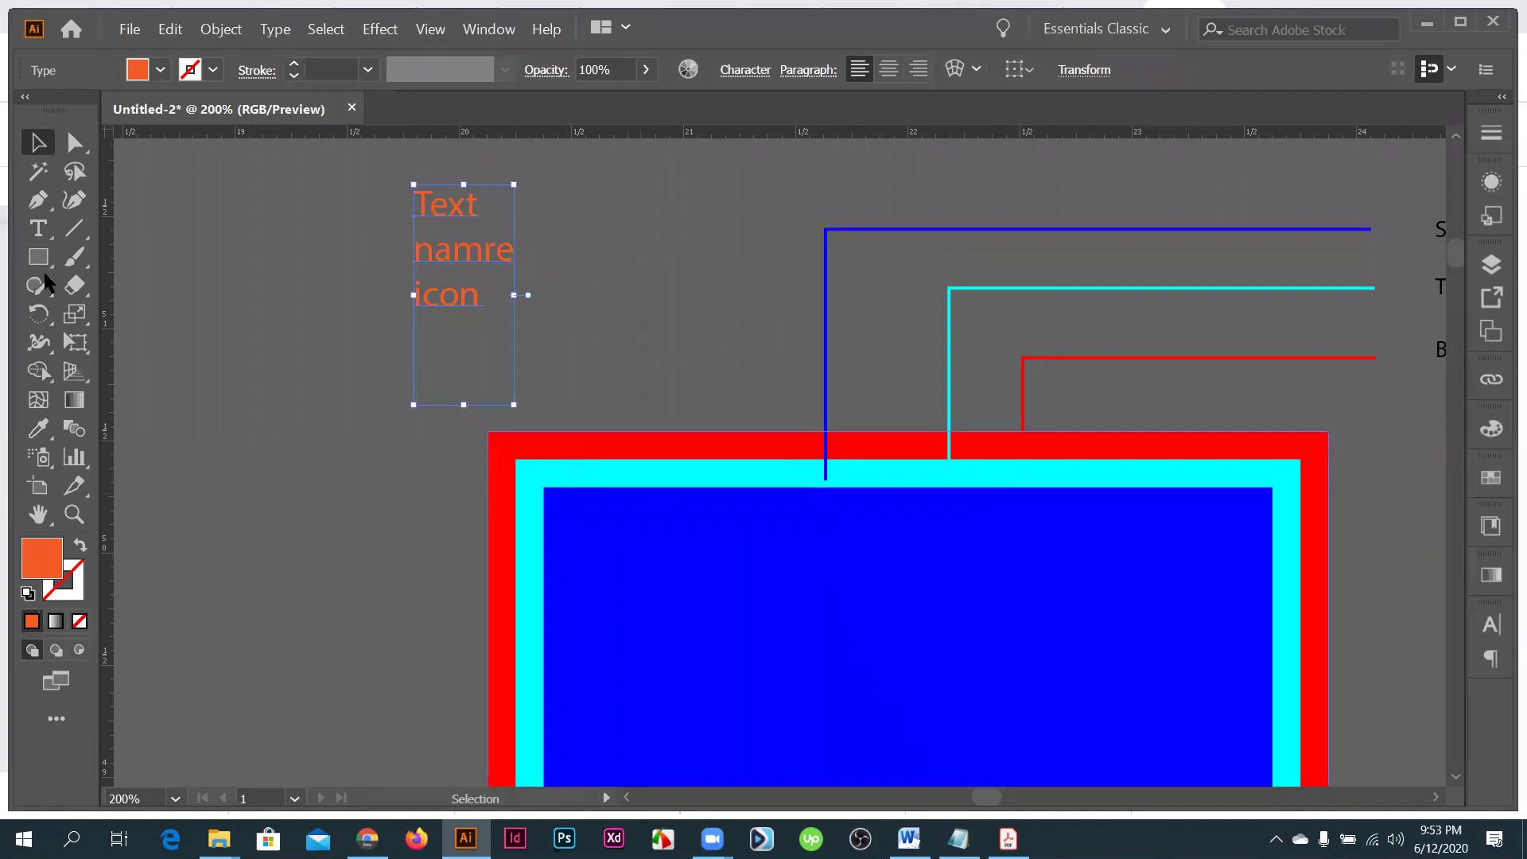
scroll(659, 493, down, 3)
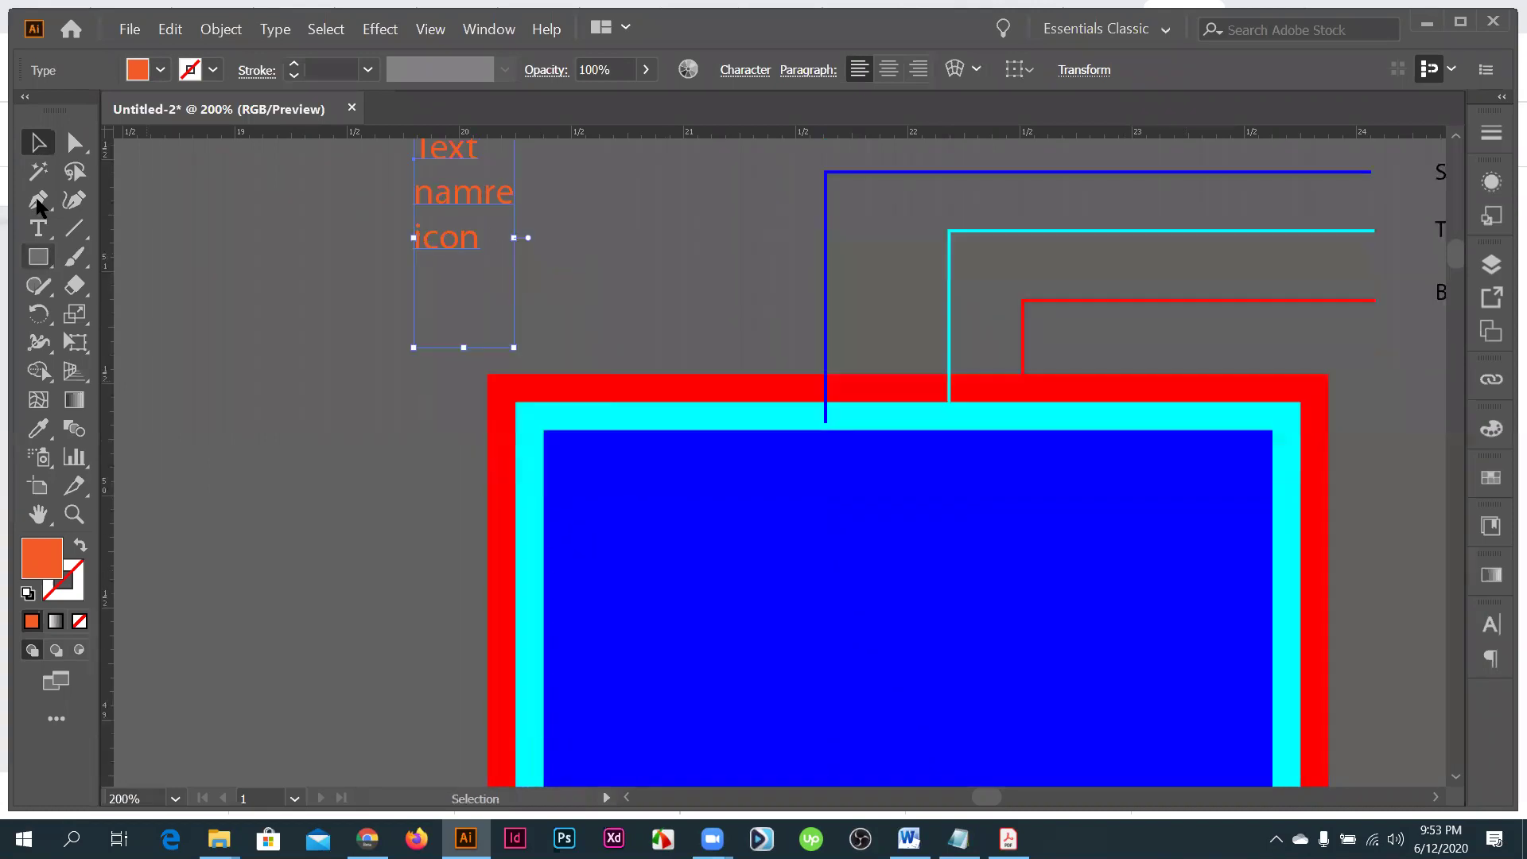
click(38, 202)
key(m)
scroll(497, 470, down, 3)
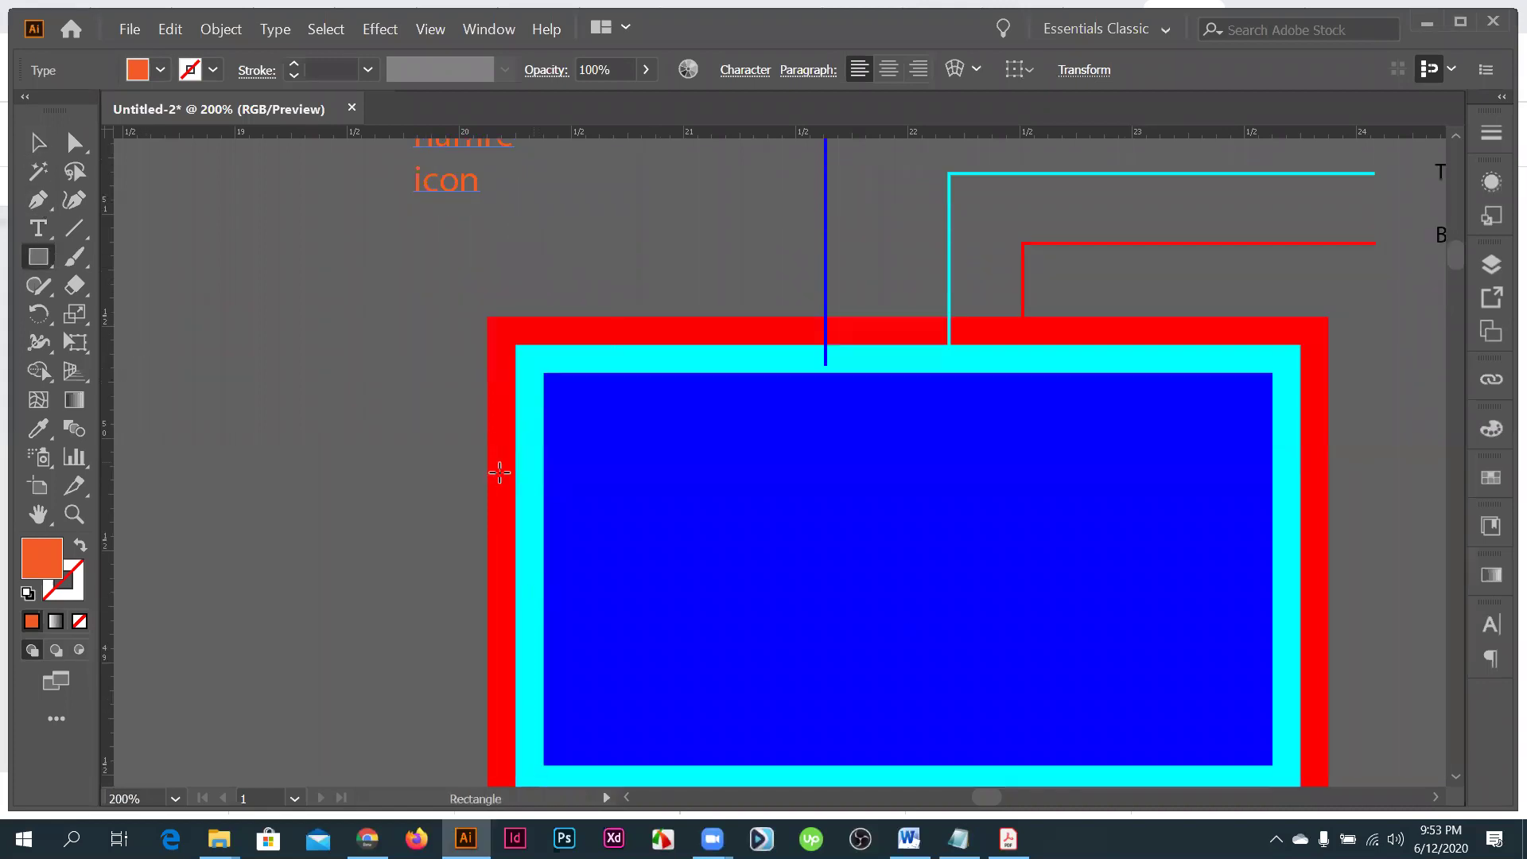
drag(486, 473, 864, 672)
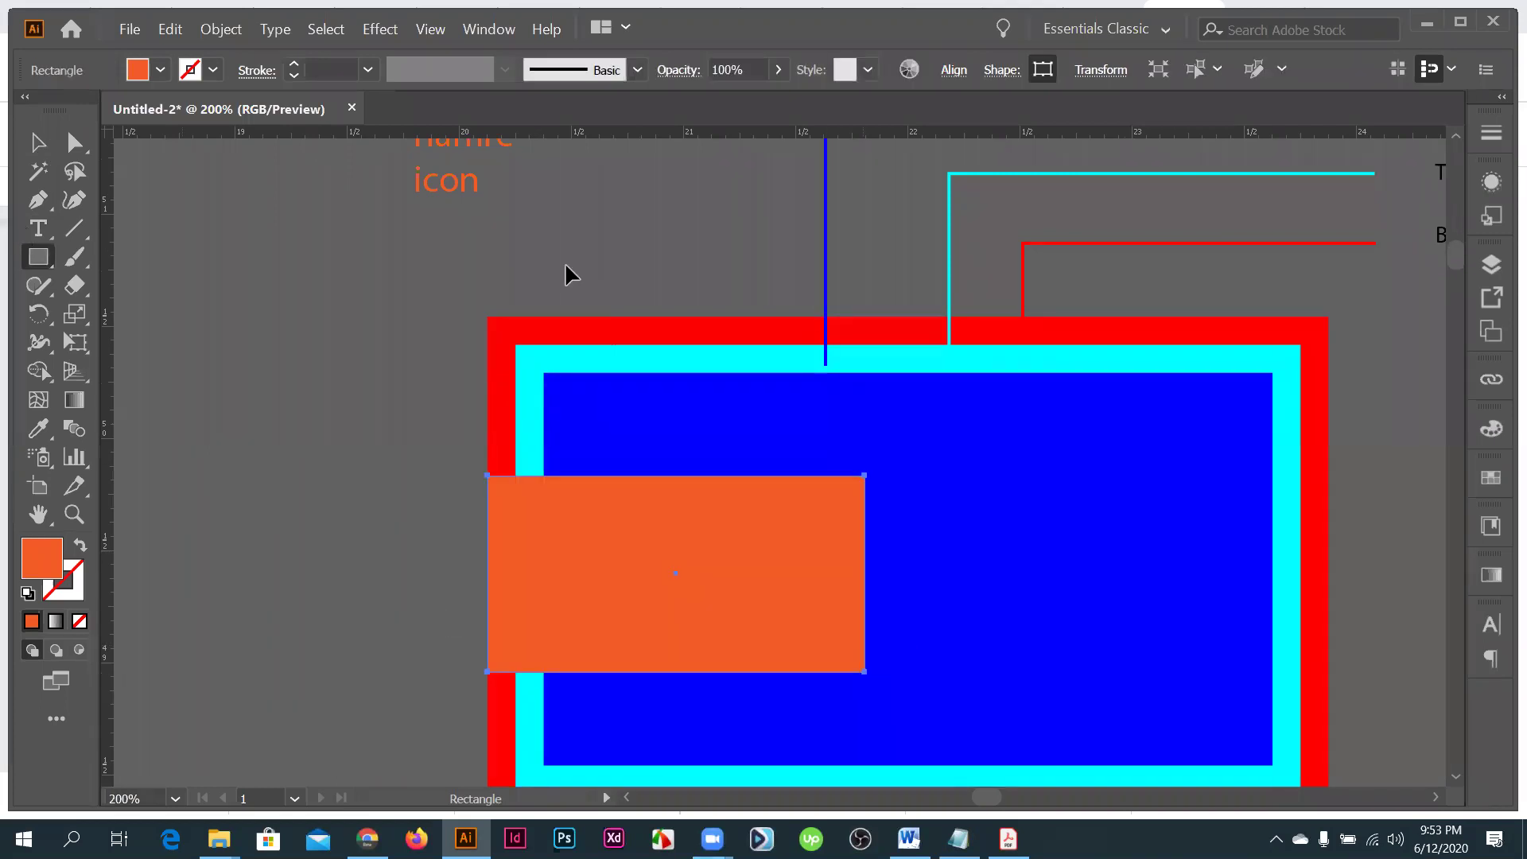
- Zoom in and nudge the orange rectangle until its left edge meets the bleed edge
key(v)
key(alt)
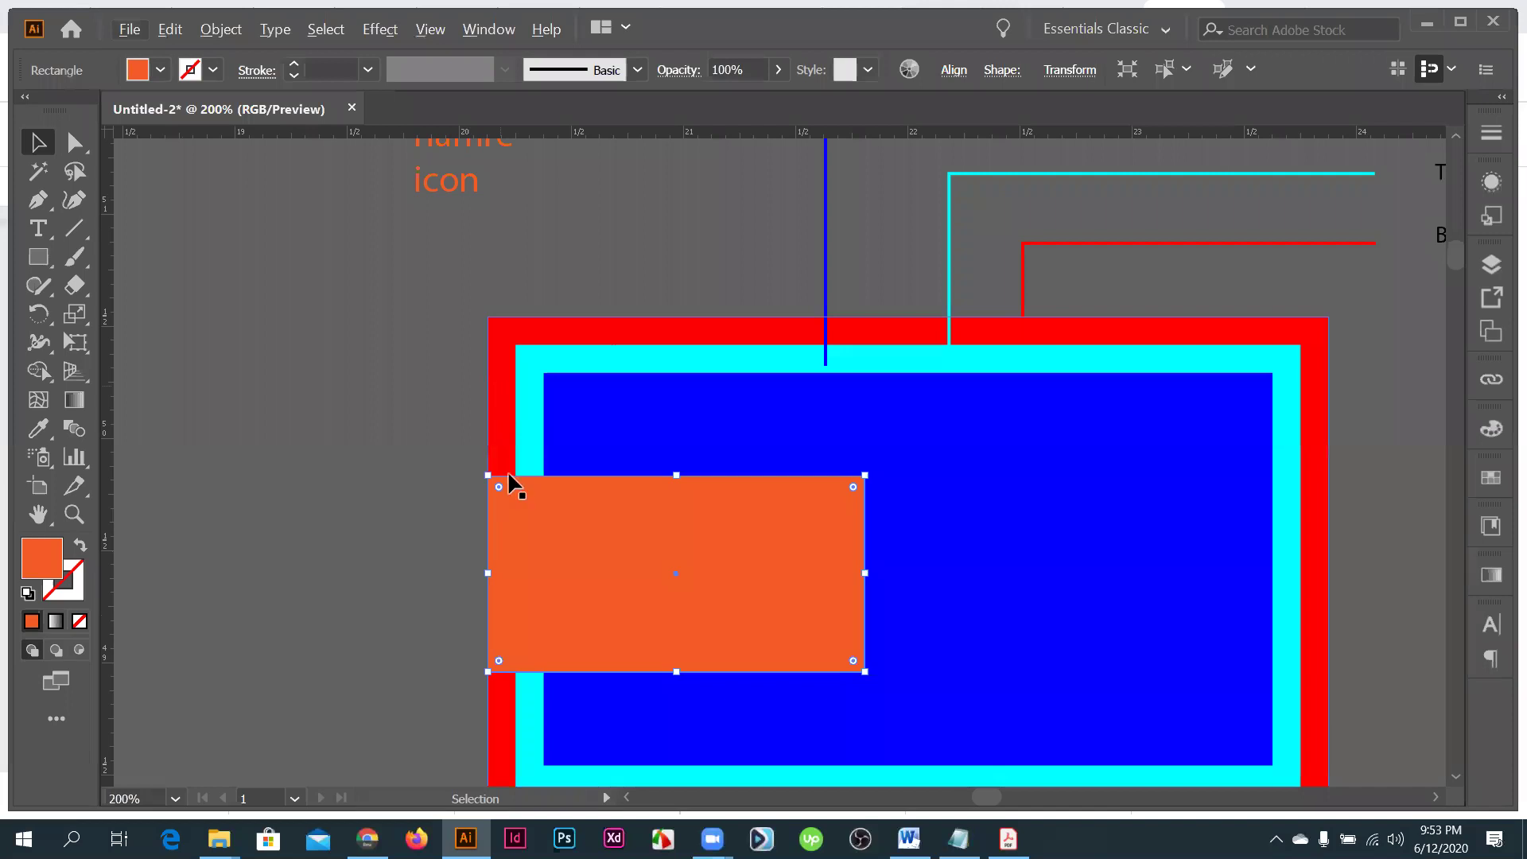
ctrl+click(515, 495)
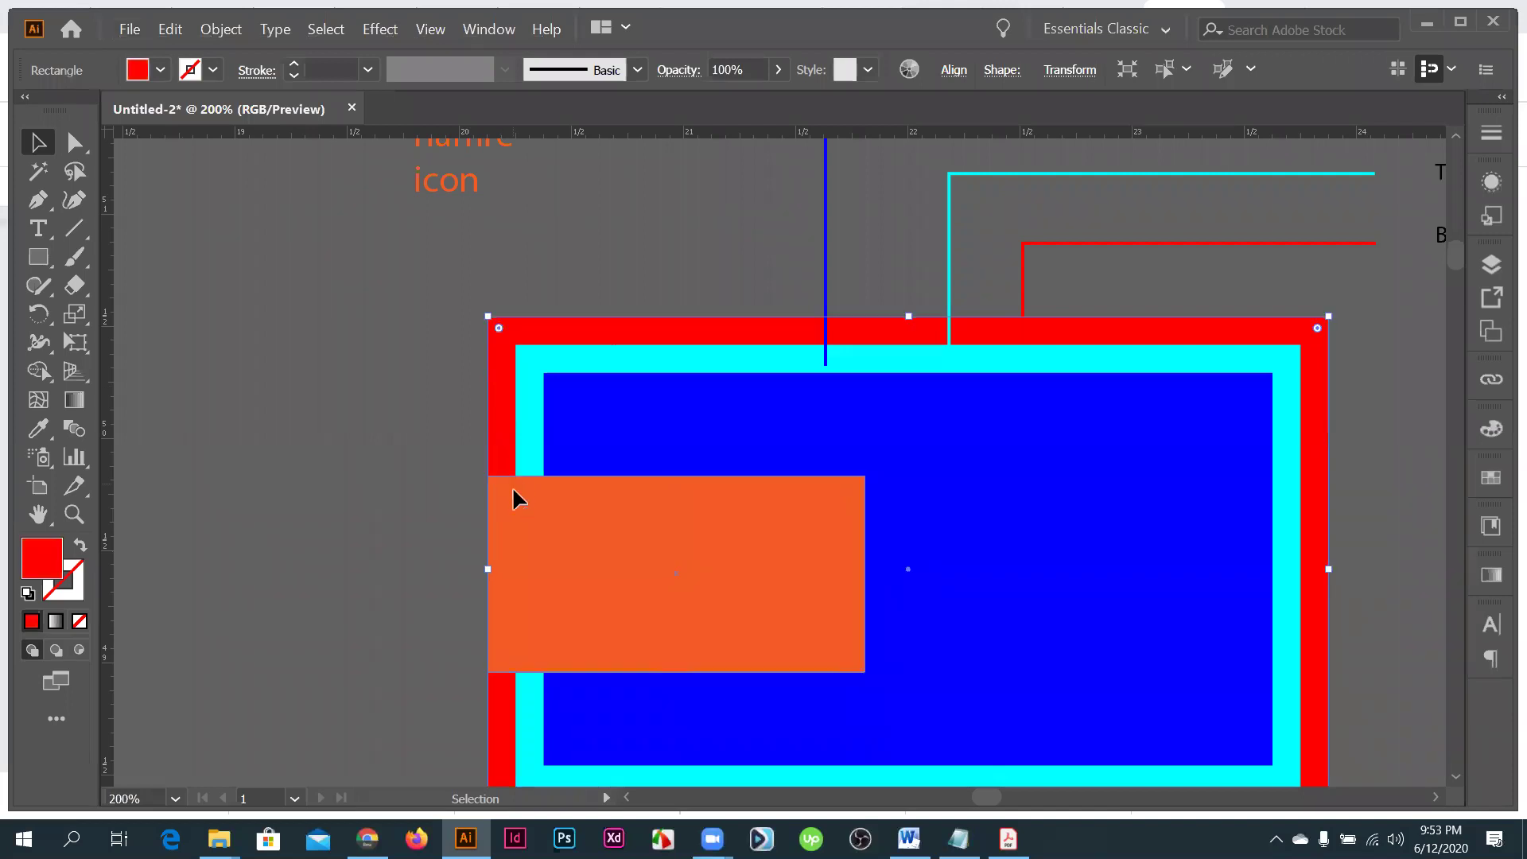
click(336, 509)
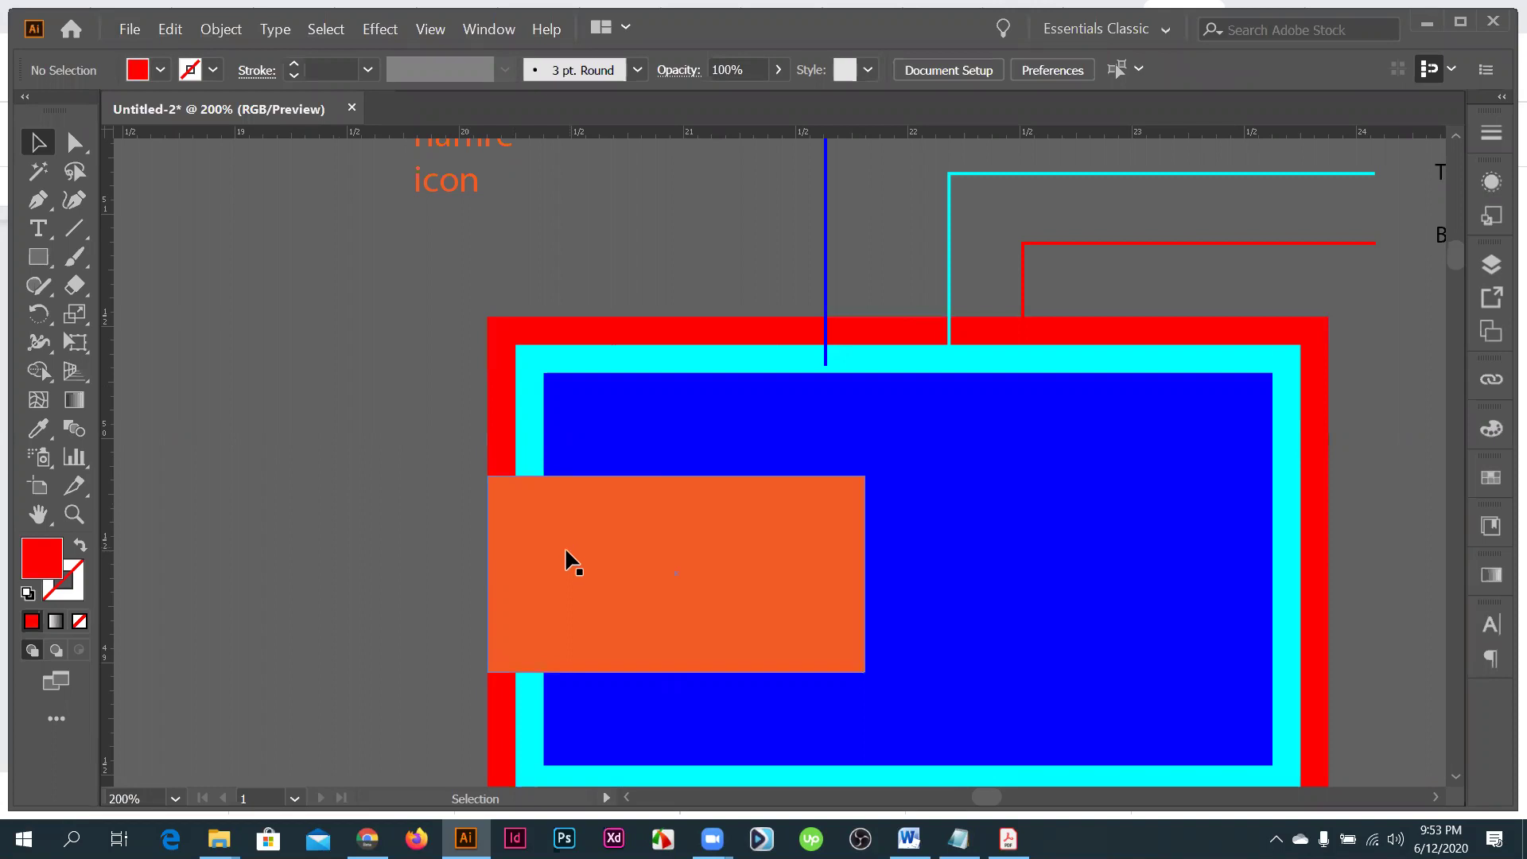
key(ctrl+equal)
drag(590, 550, 657, 560)
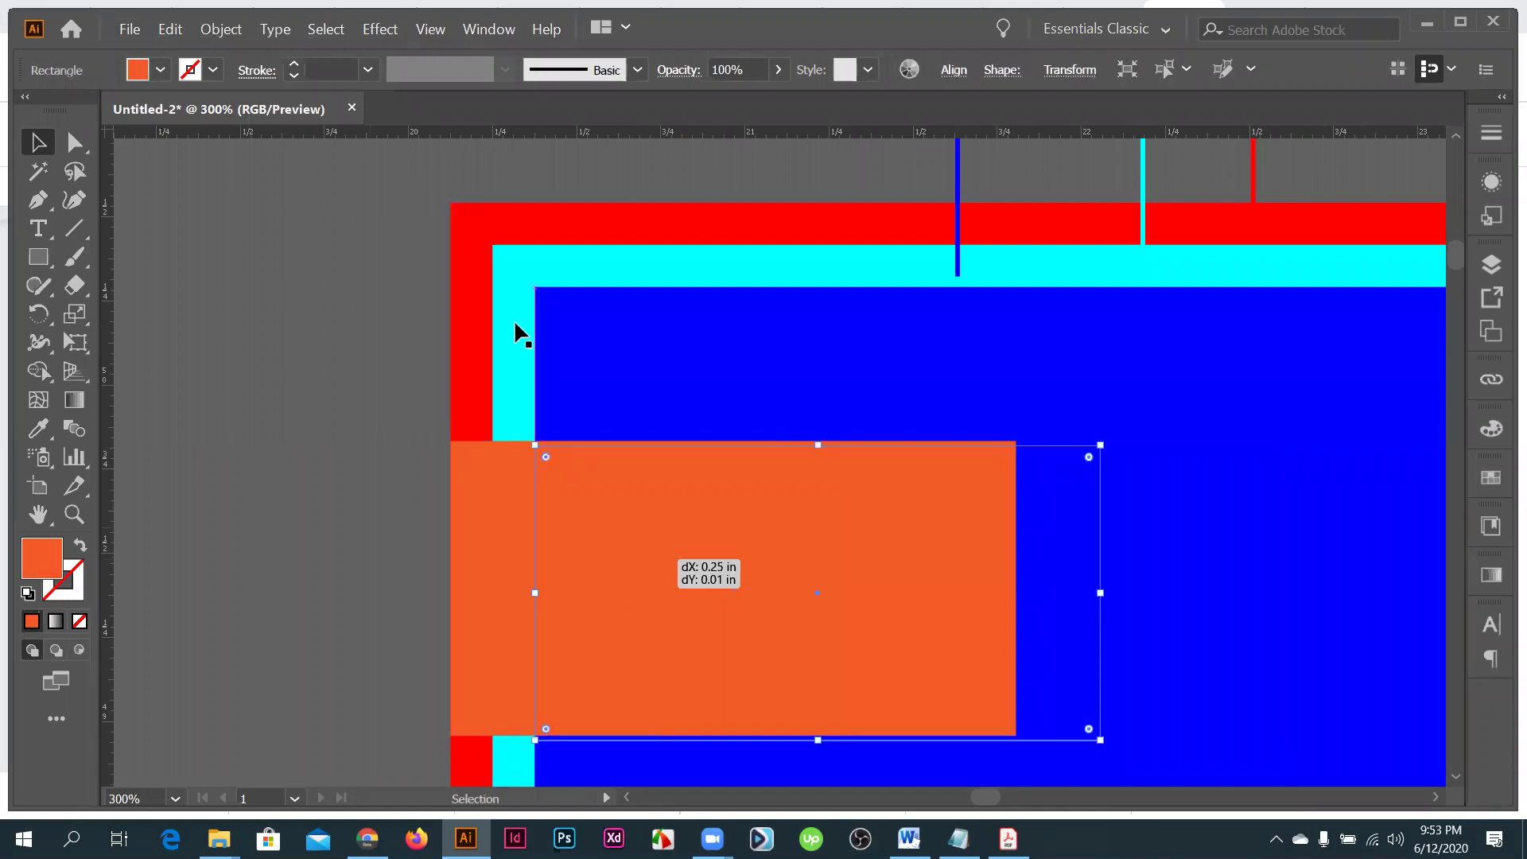
click(510, 628)
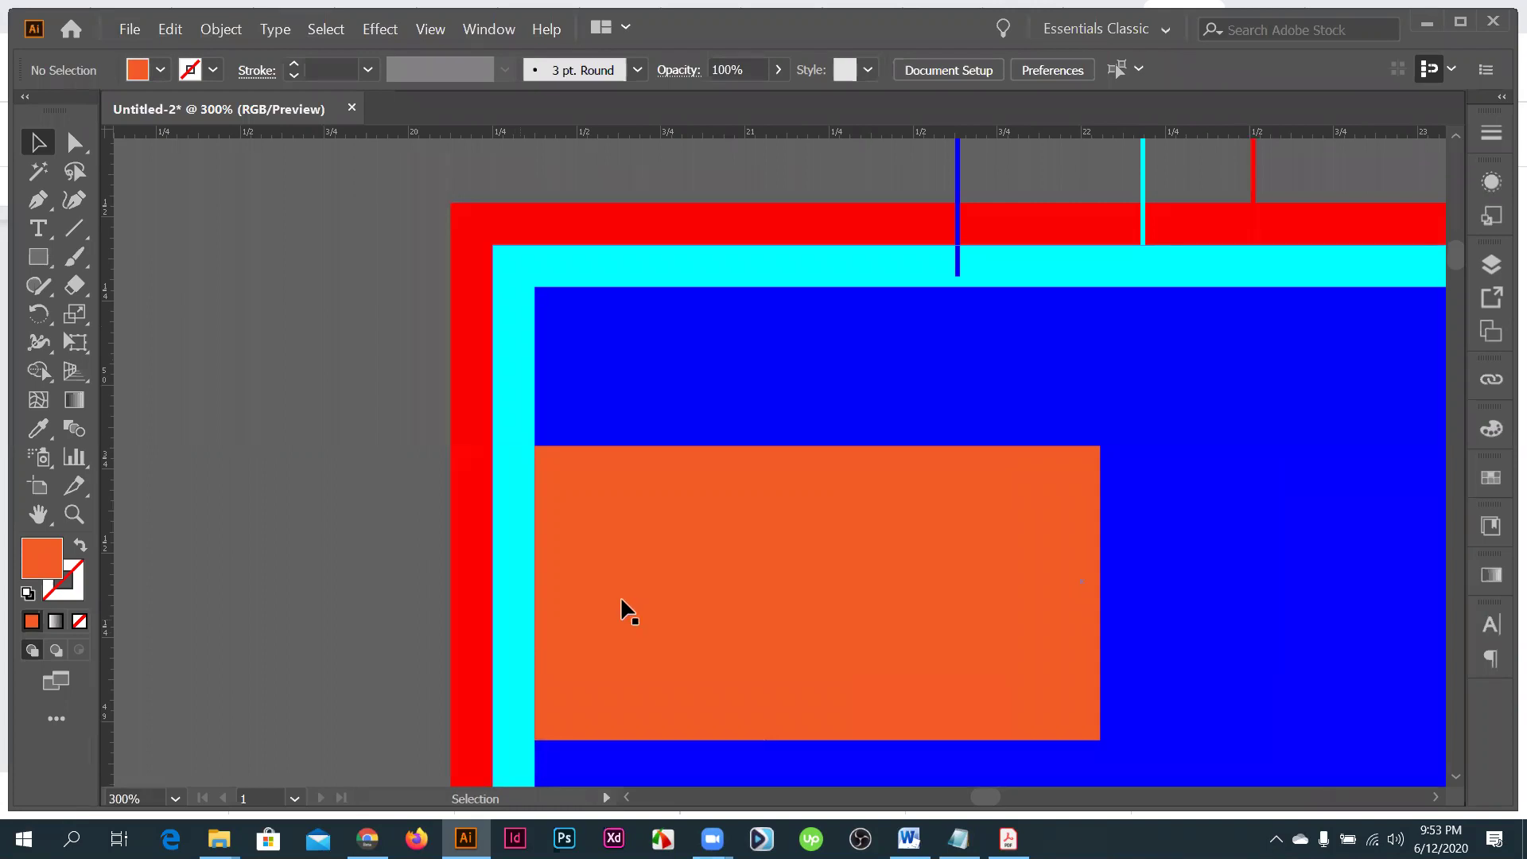
scroll(623, 599, down, 1)
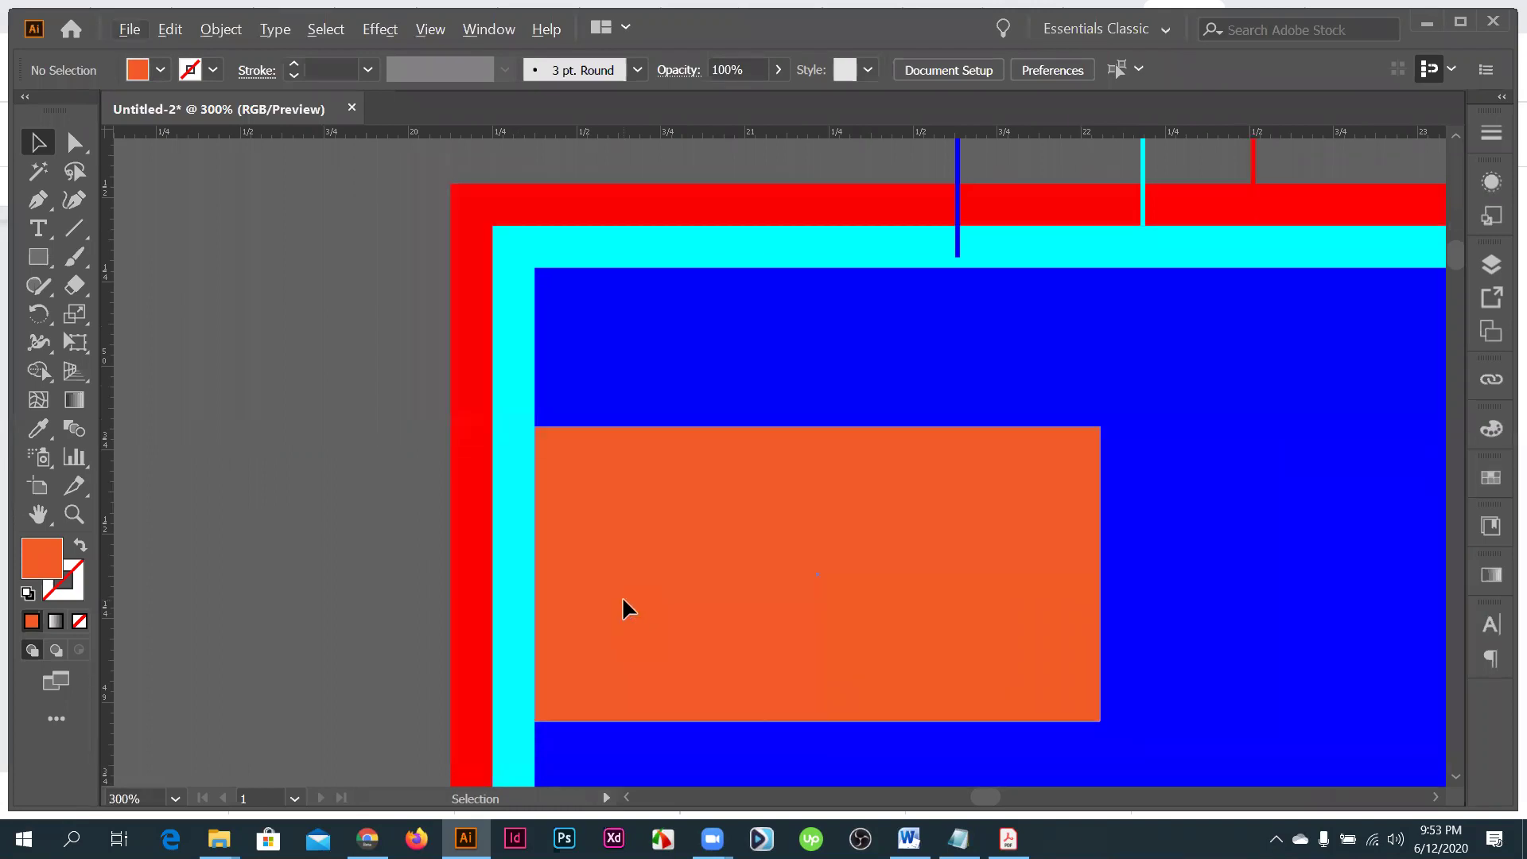
scroll(678, 560, down, 1)
drag(677, 559, 643, 541)
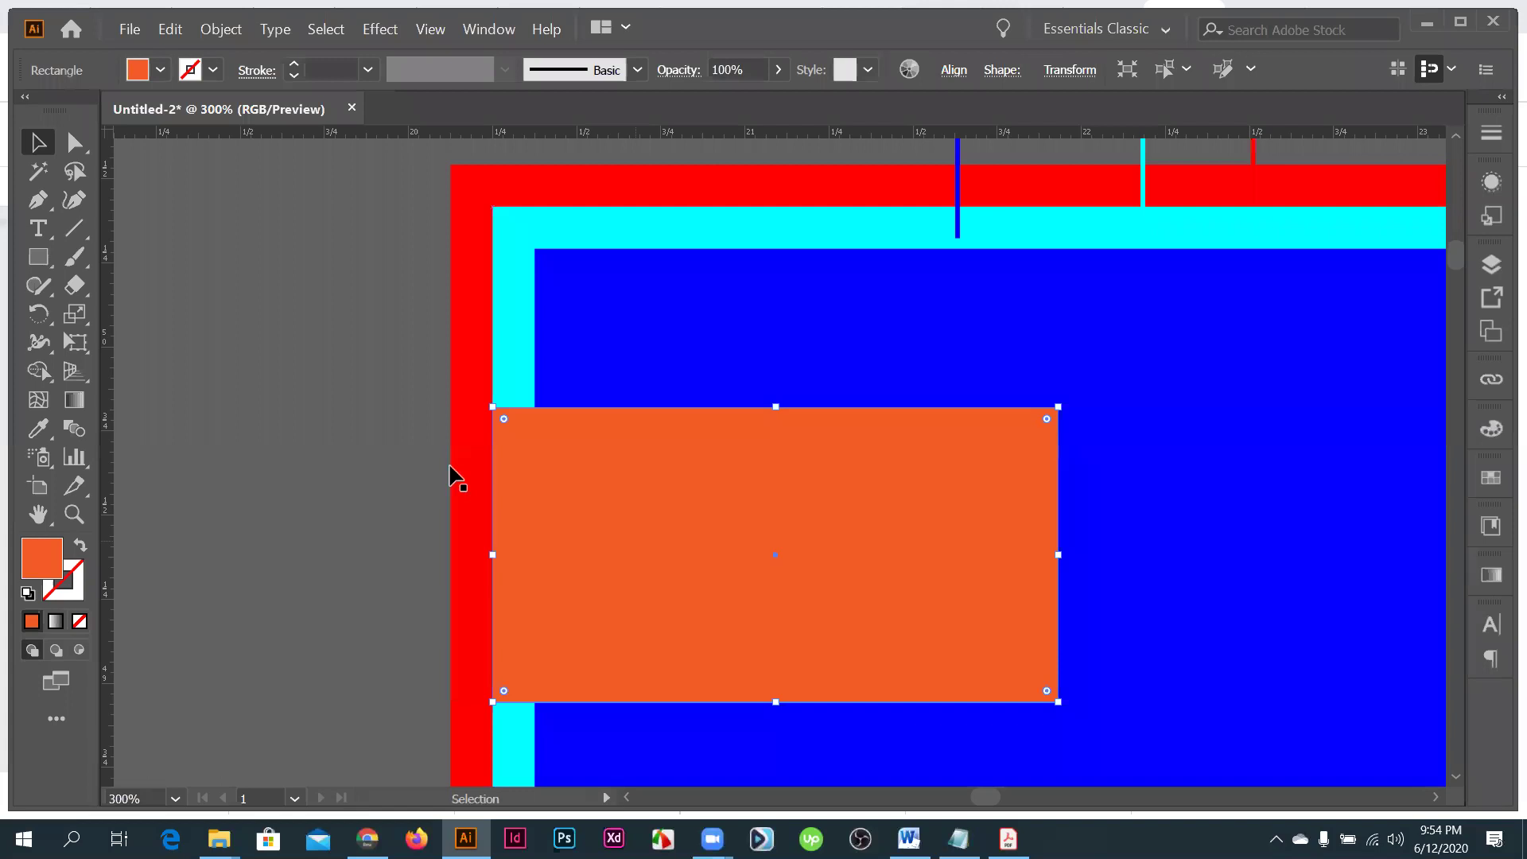
key(ctrl+equal)
key(ctrl+equal)
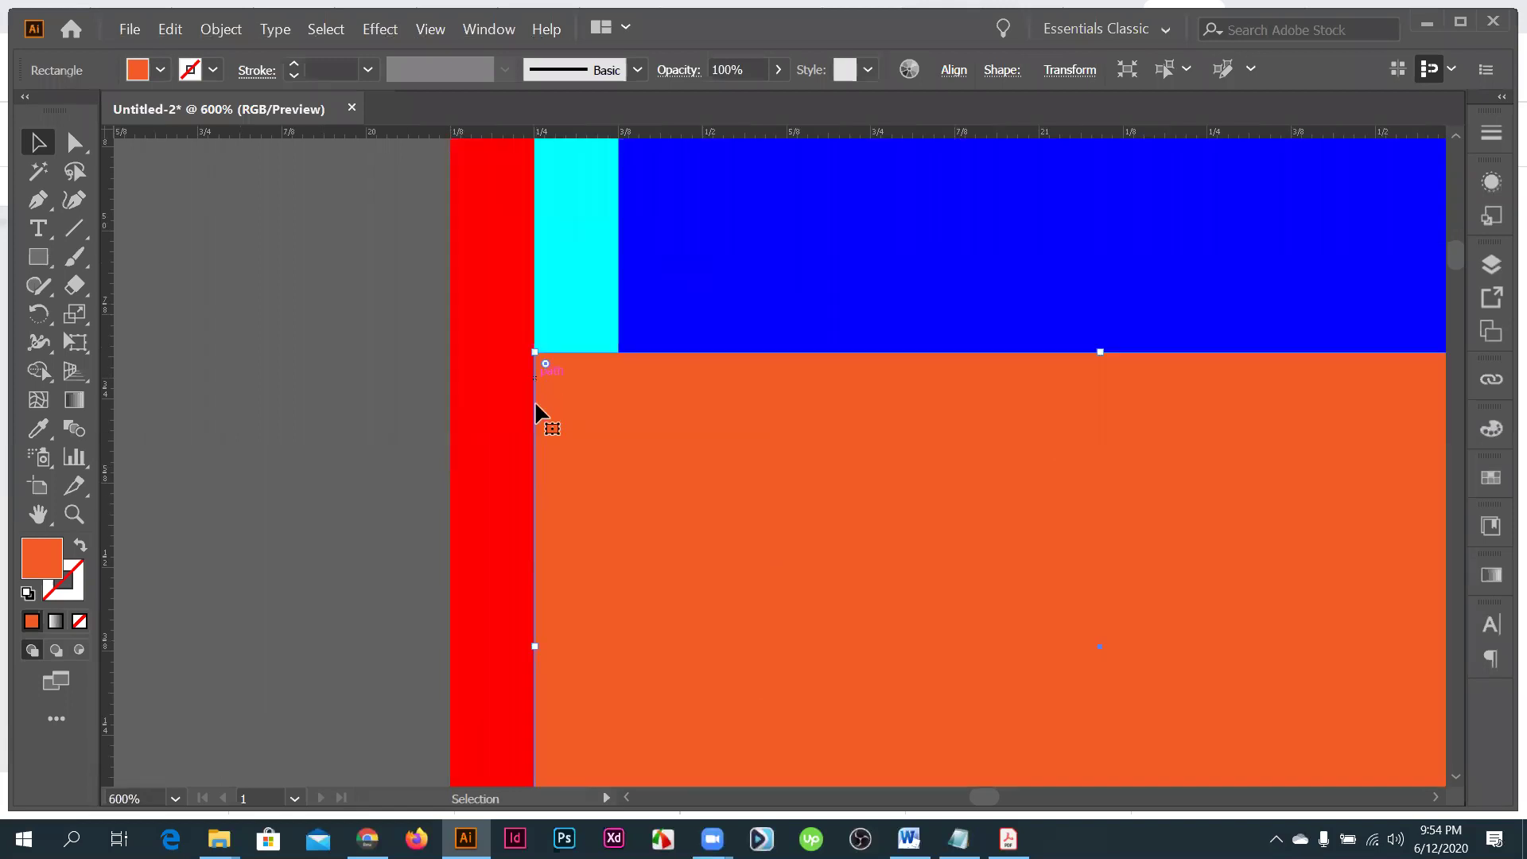
key(ctrl+minus)
key(ctrl+minus)
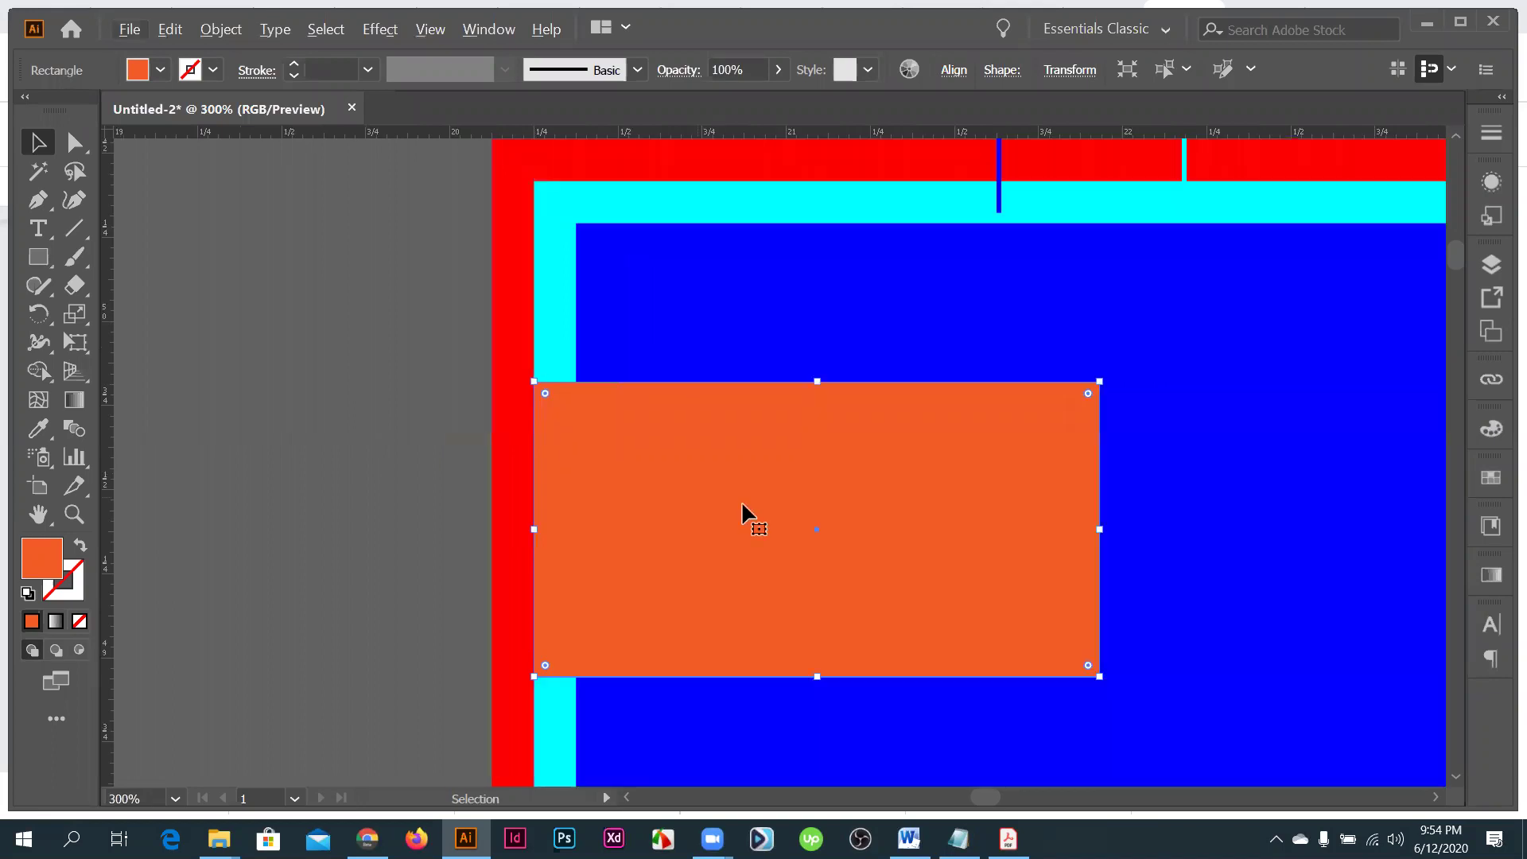
drag(708, 507, 699, 508)
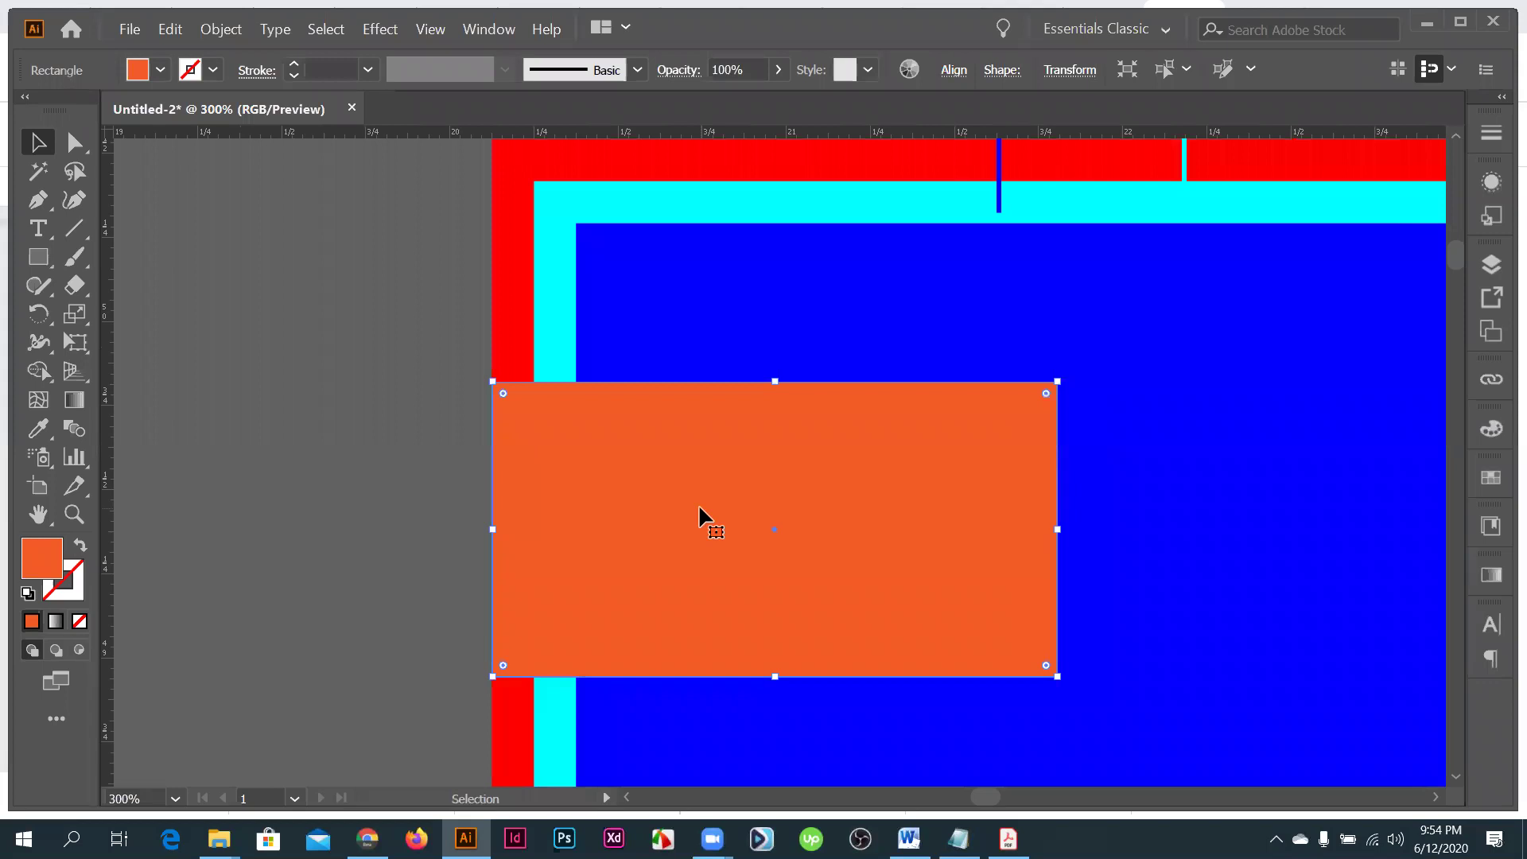
- Move the orange rectangle into the card and squash it into a short thin bar
key(ctrl+minus)
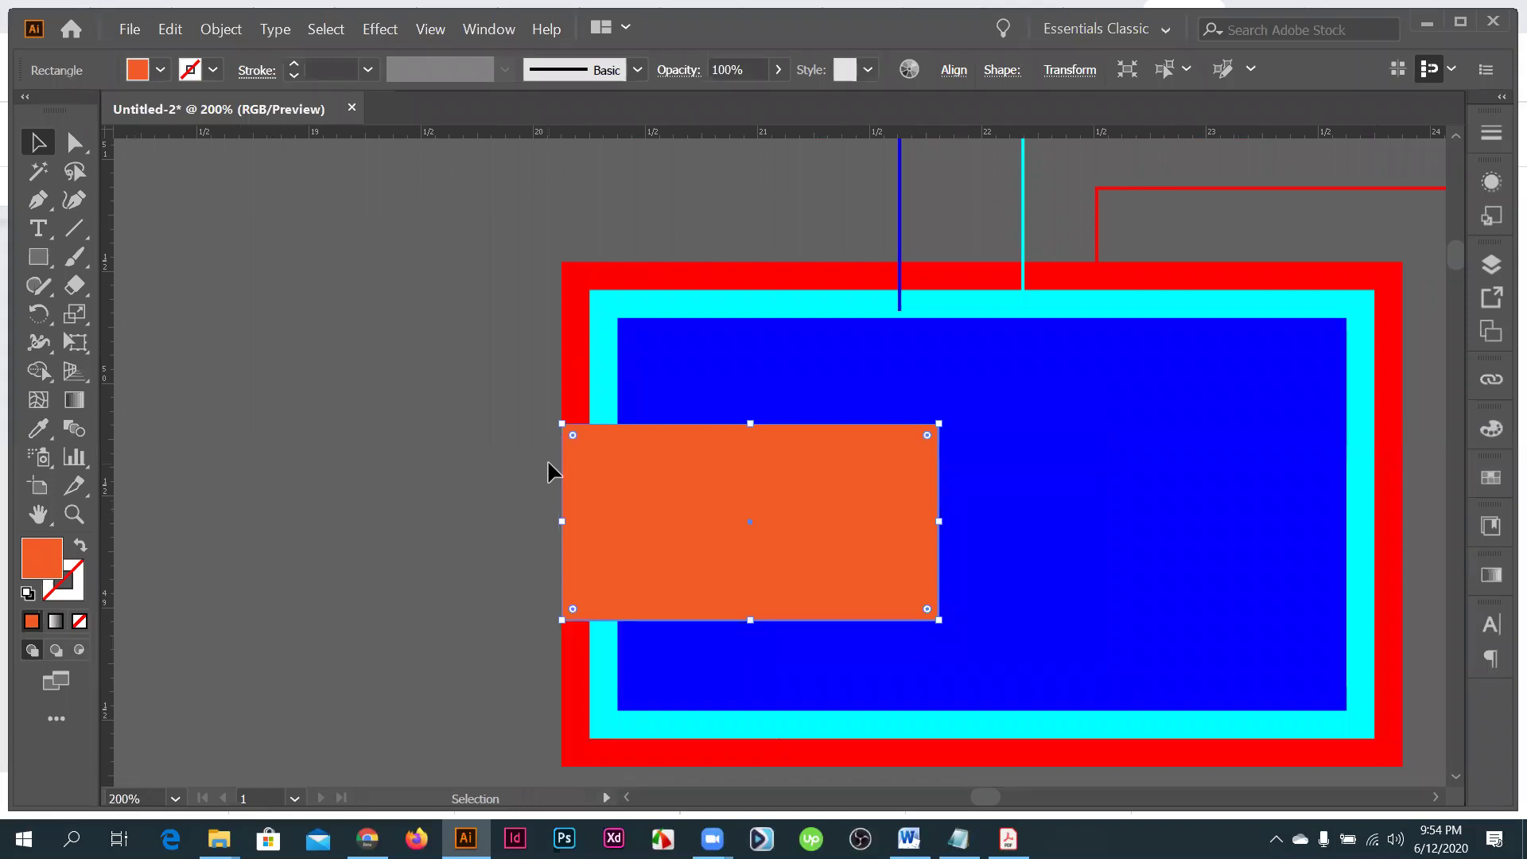
drag(643, 484, 1129, 525)
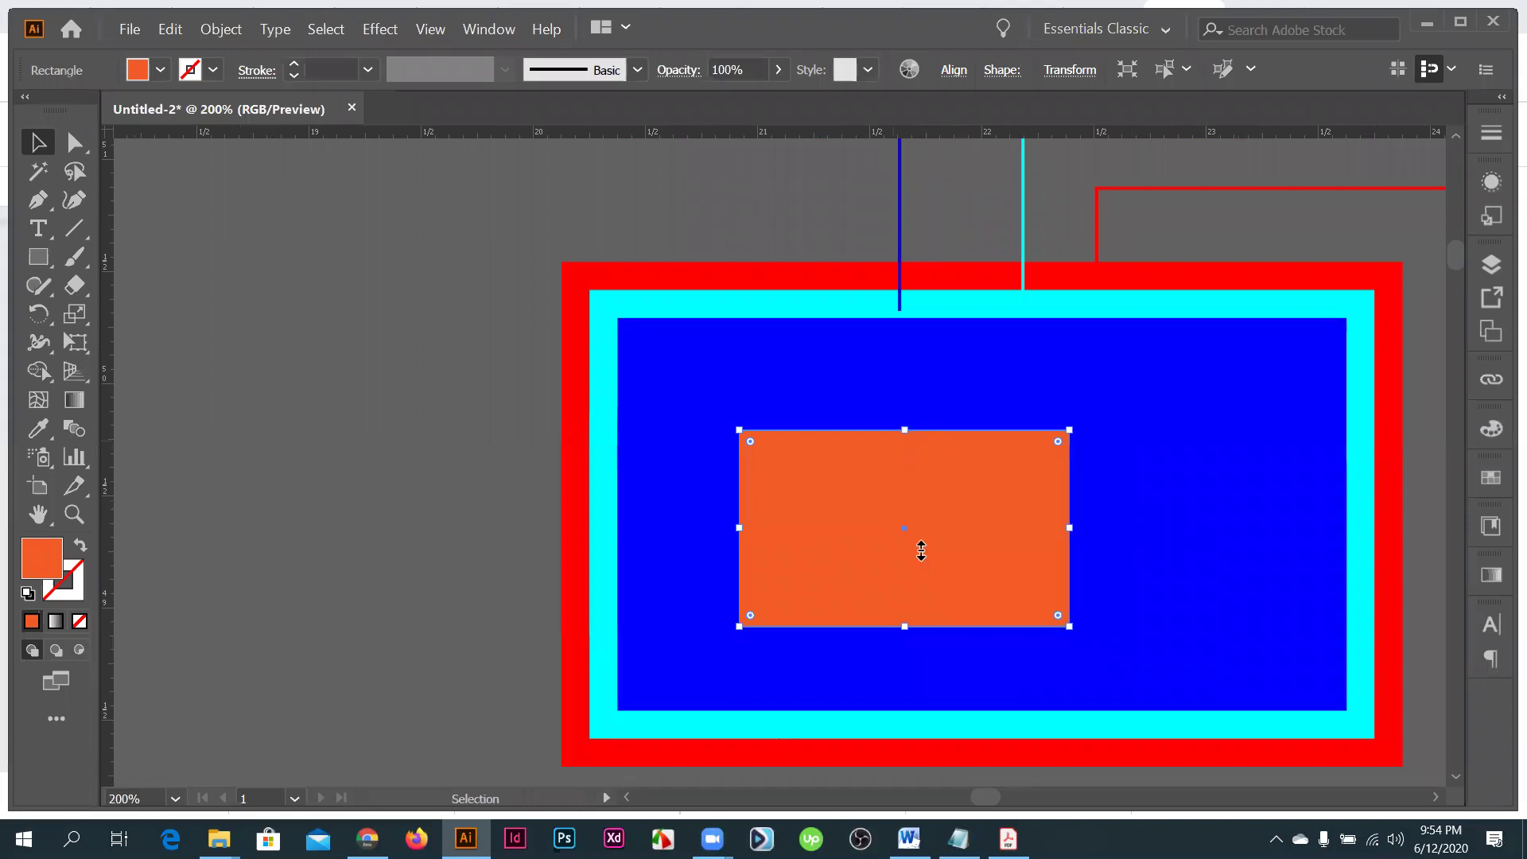
drag(921, 551, 921, 563)
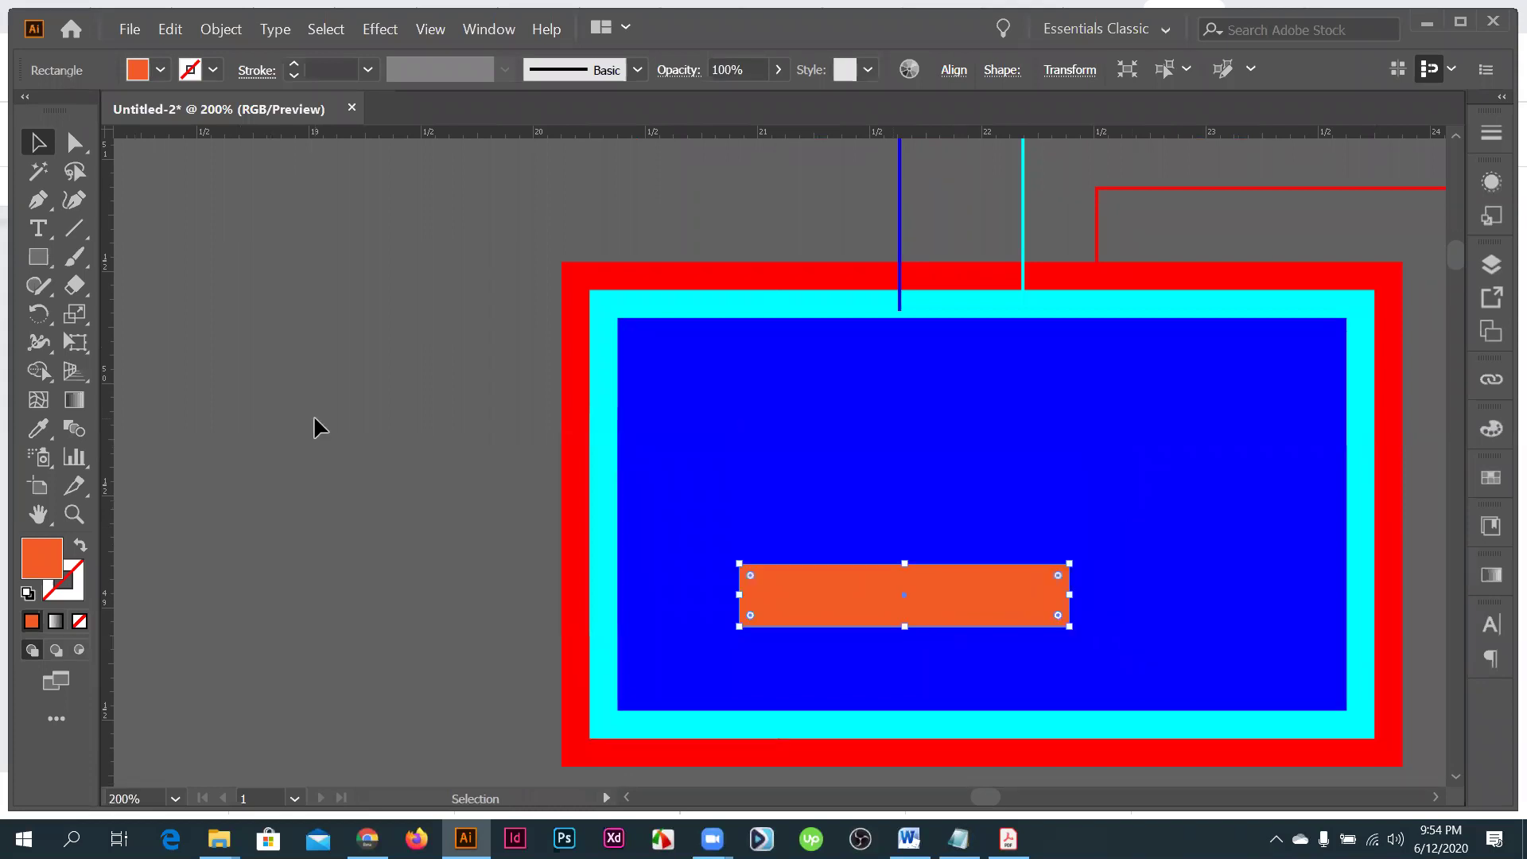
click(896, 405)
- Position the orange bar near the top-left of the blue safe area
scroll(896, 405, down, 1)
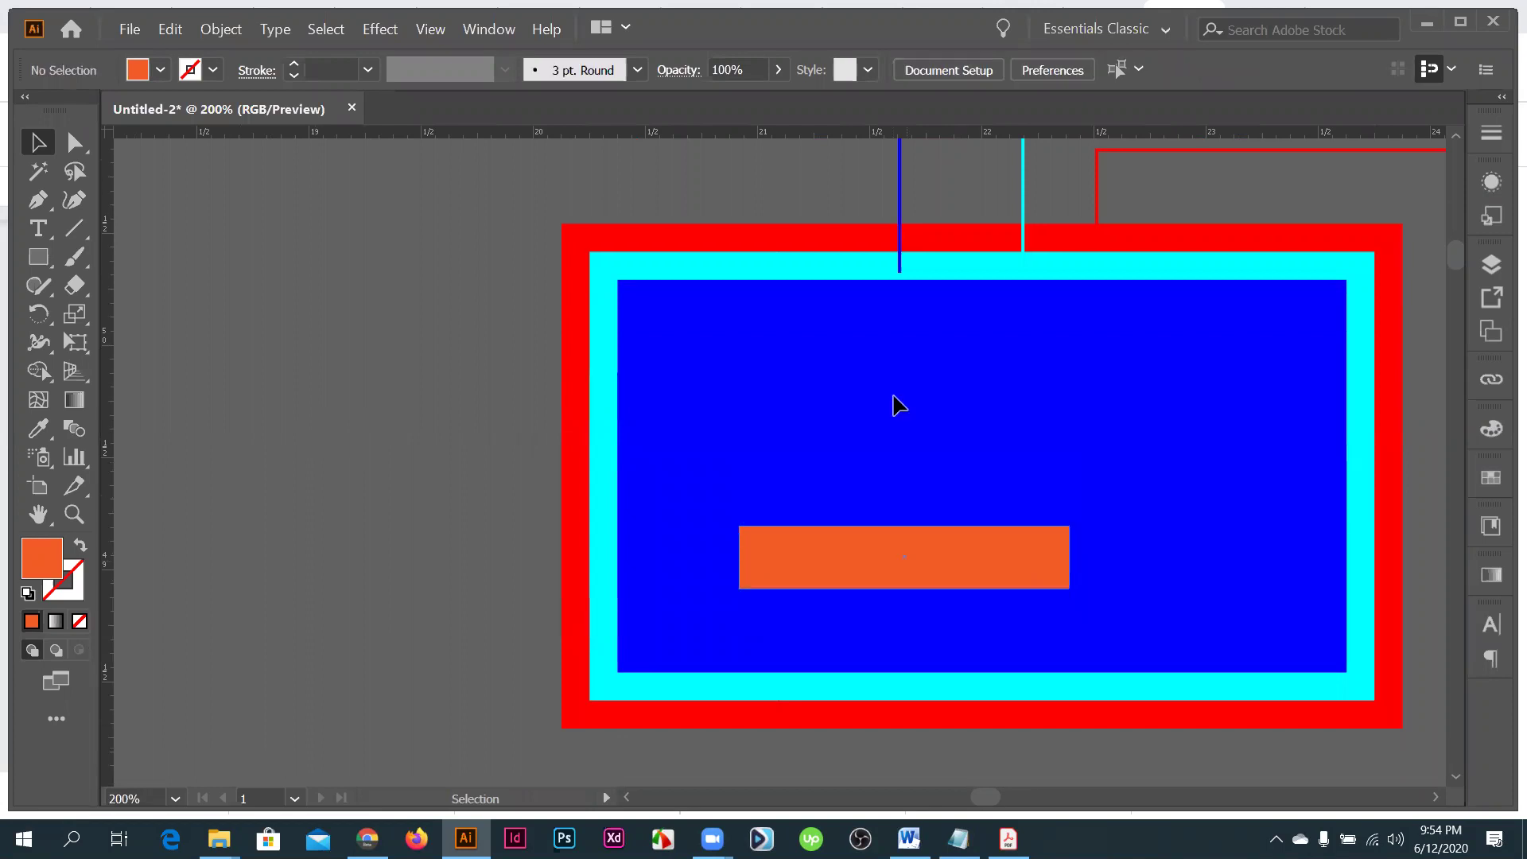
drag(748, 565, 682, 388)
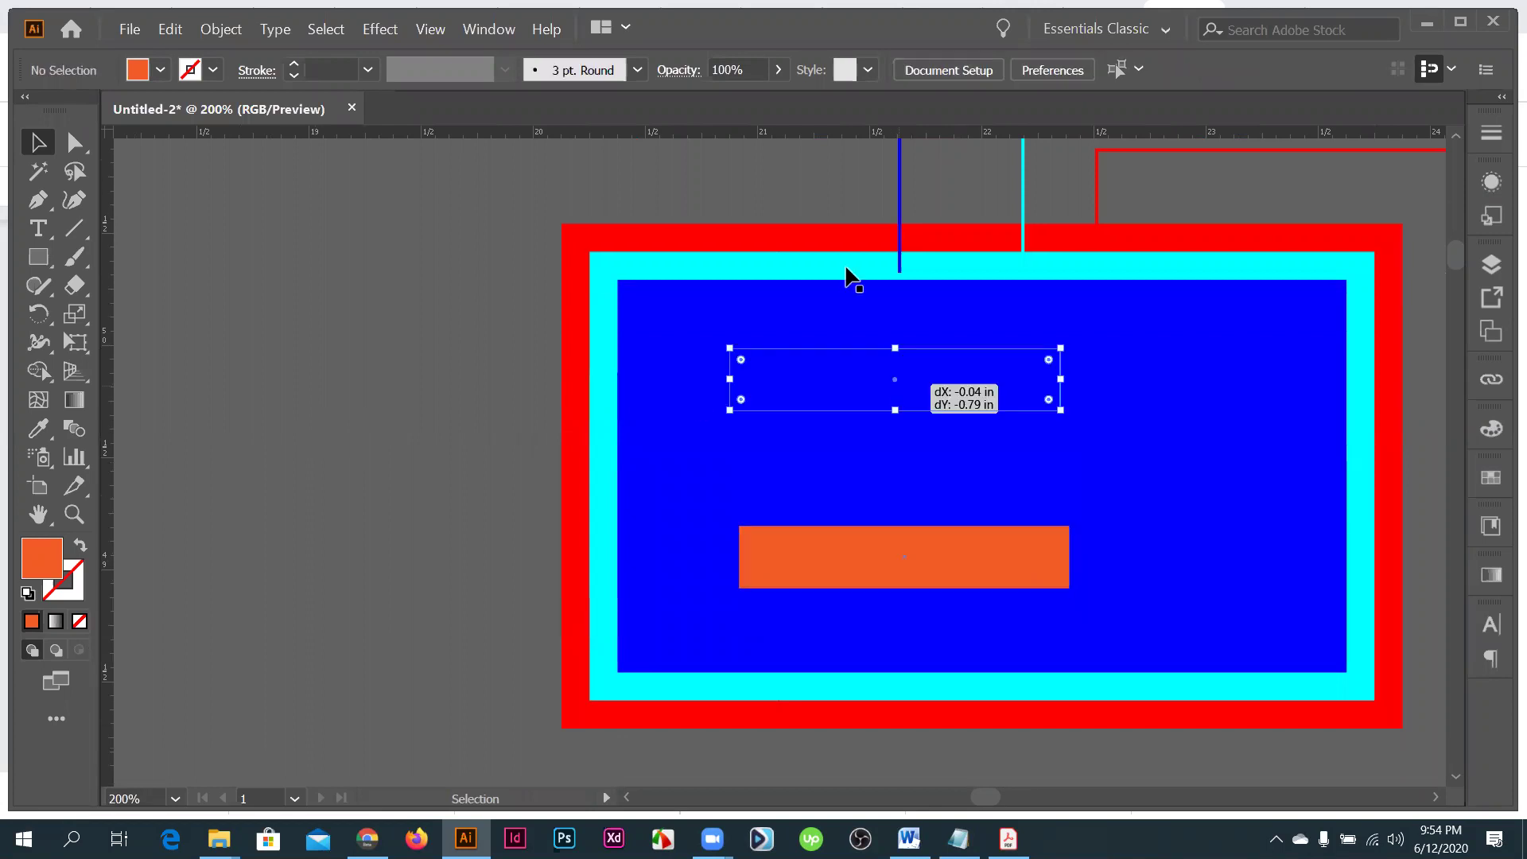
drag(799, 503, 799, 502)
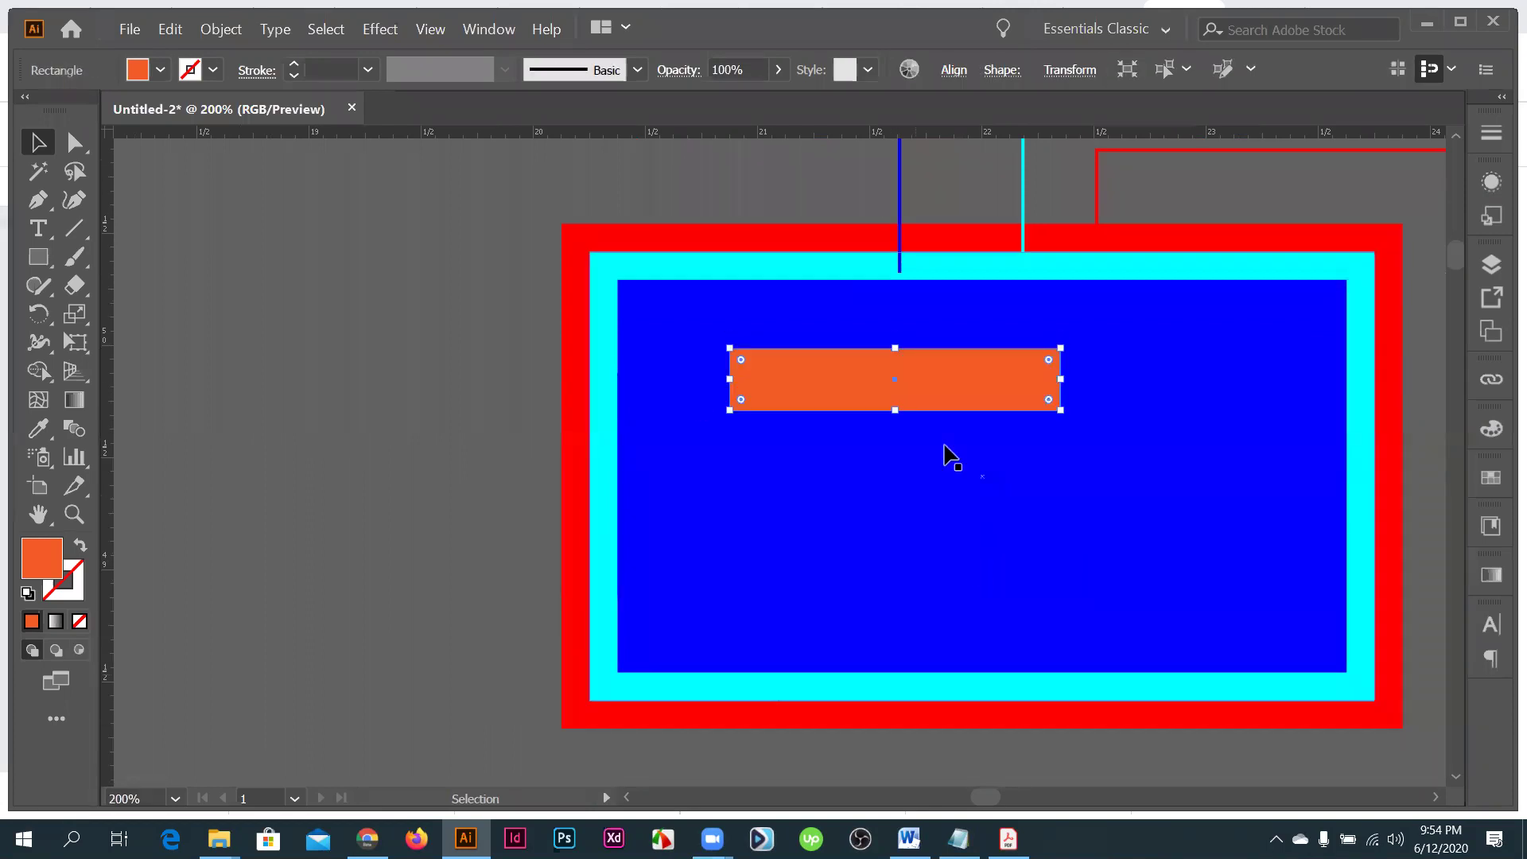
drag(886, 368, 729, 363)
drag(768, 274, 768, 274)
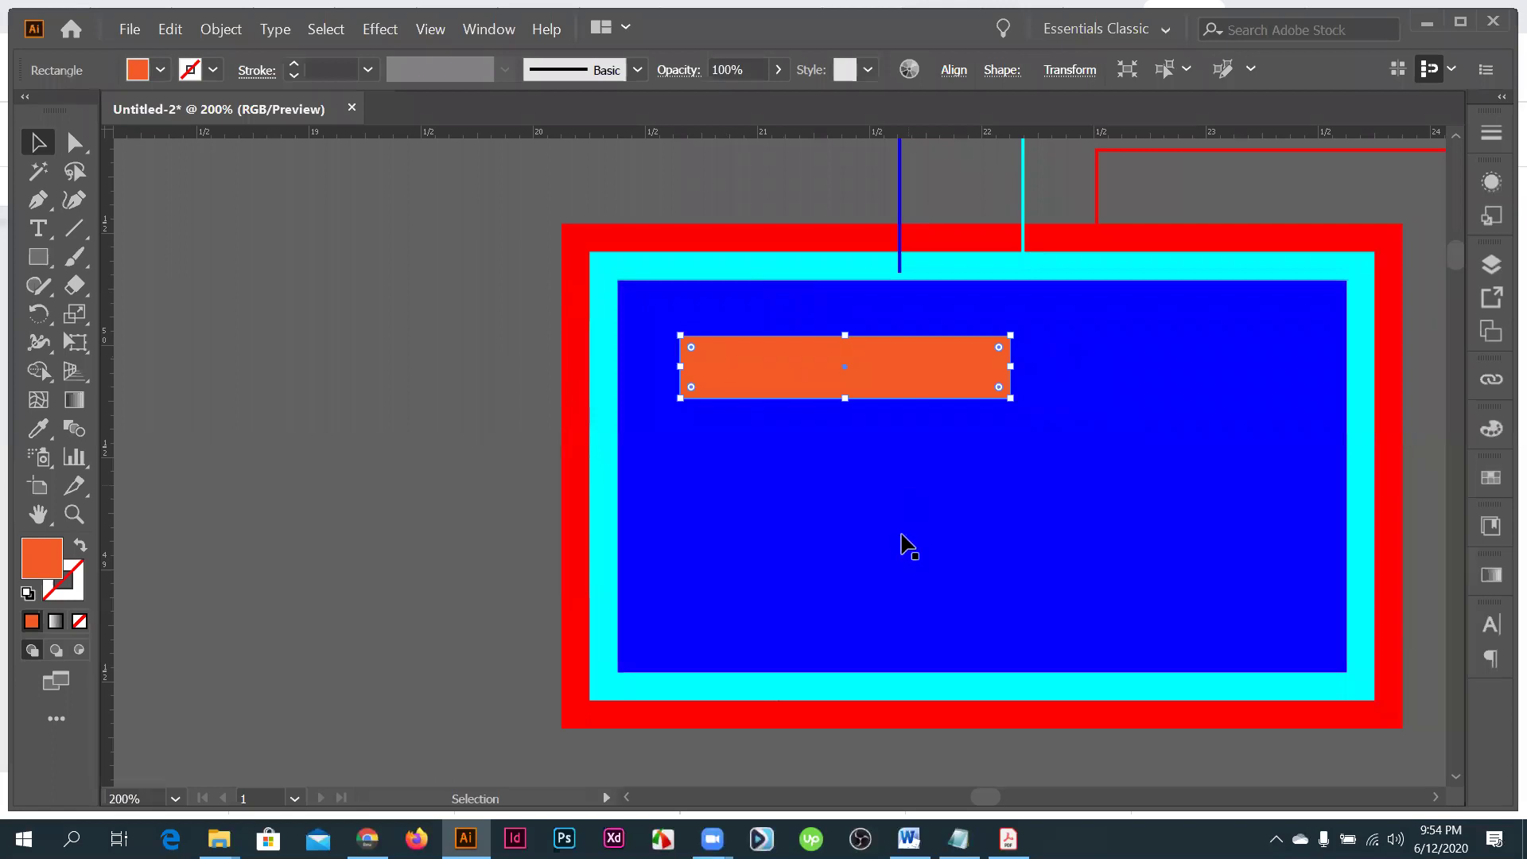
scroll(907, 548, down, 2)
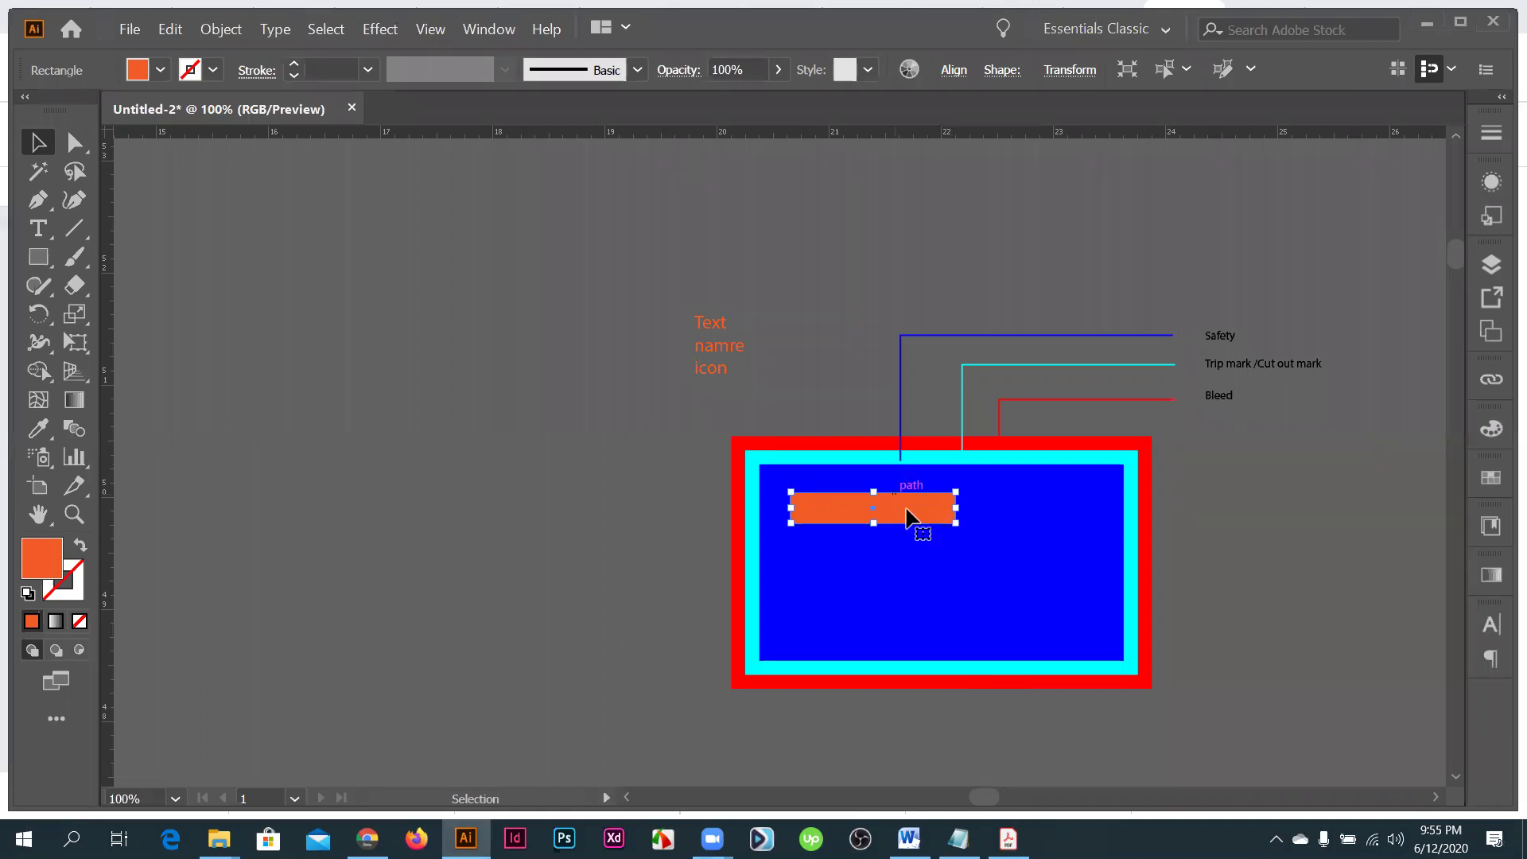
click(851, 531)
scroll(870, 476, down, 1)
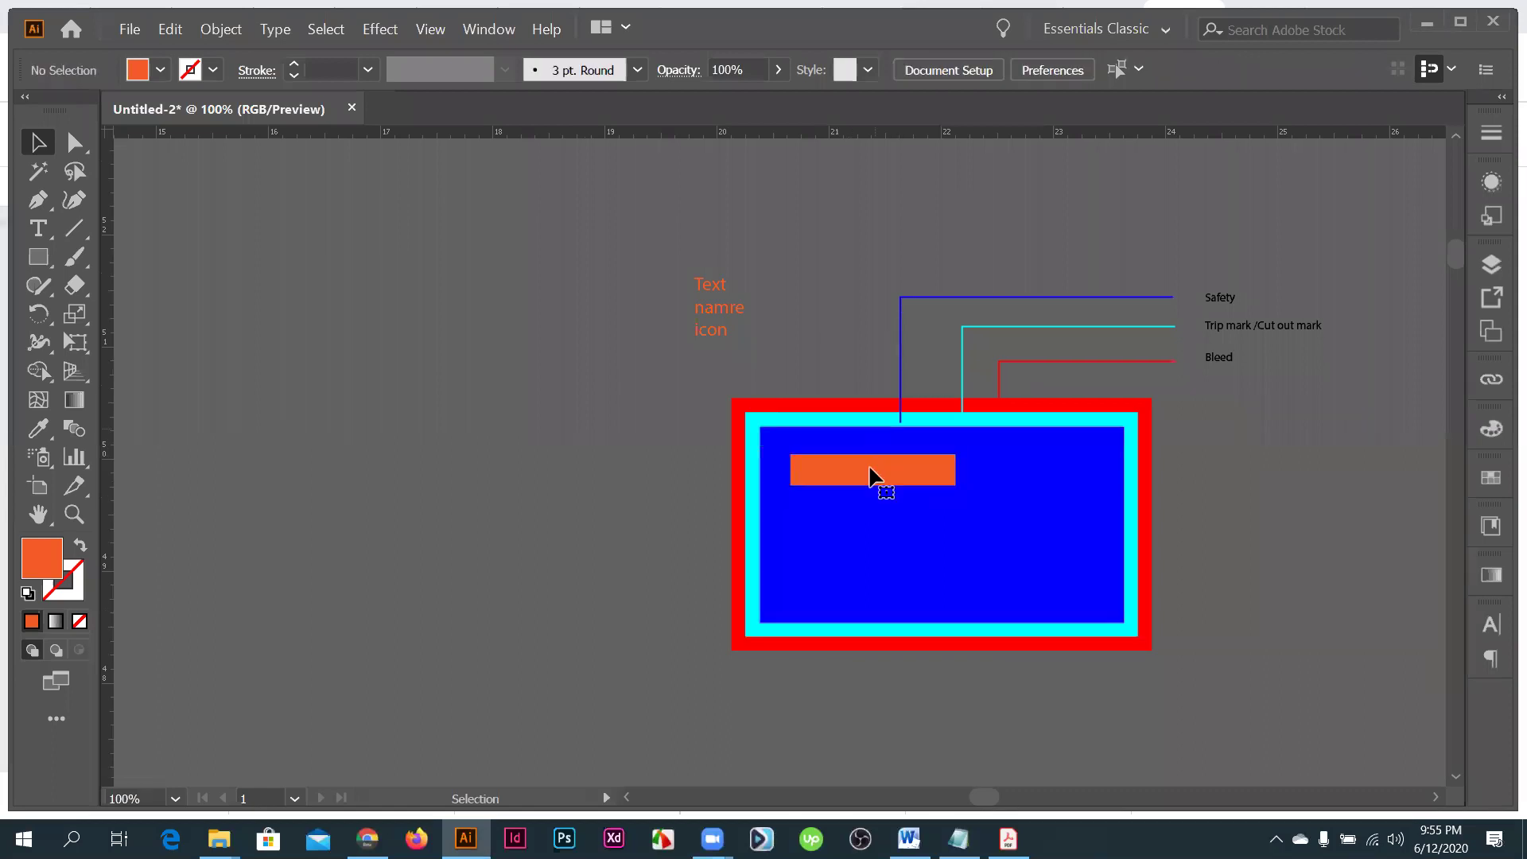
click(873, 475)
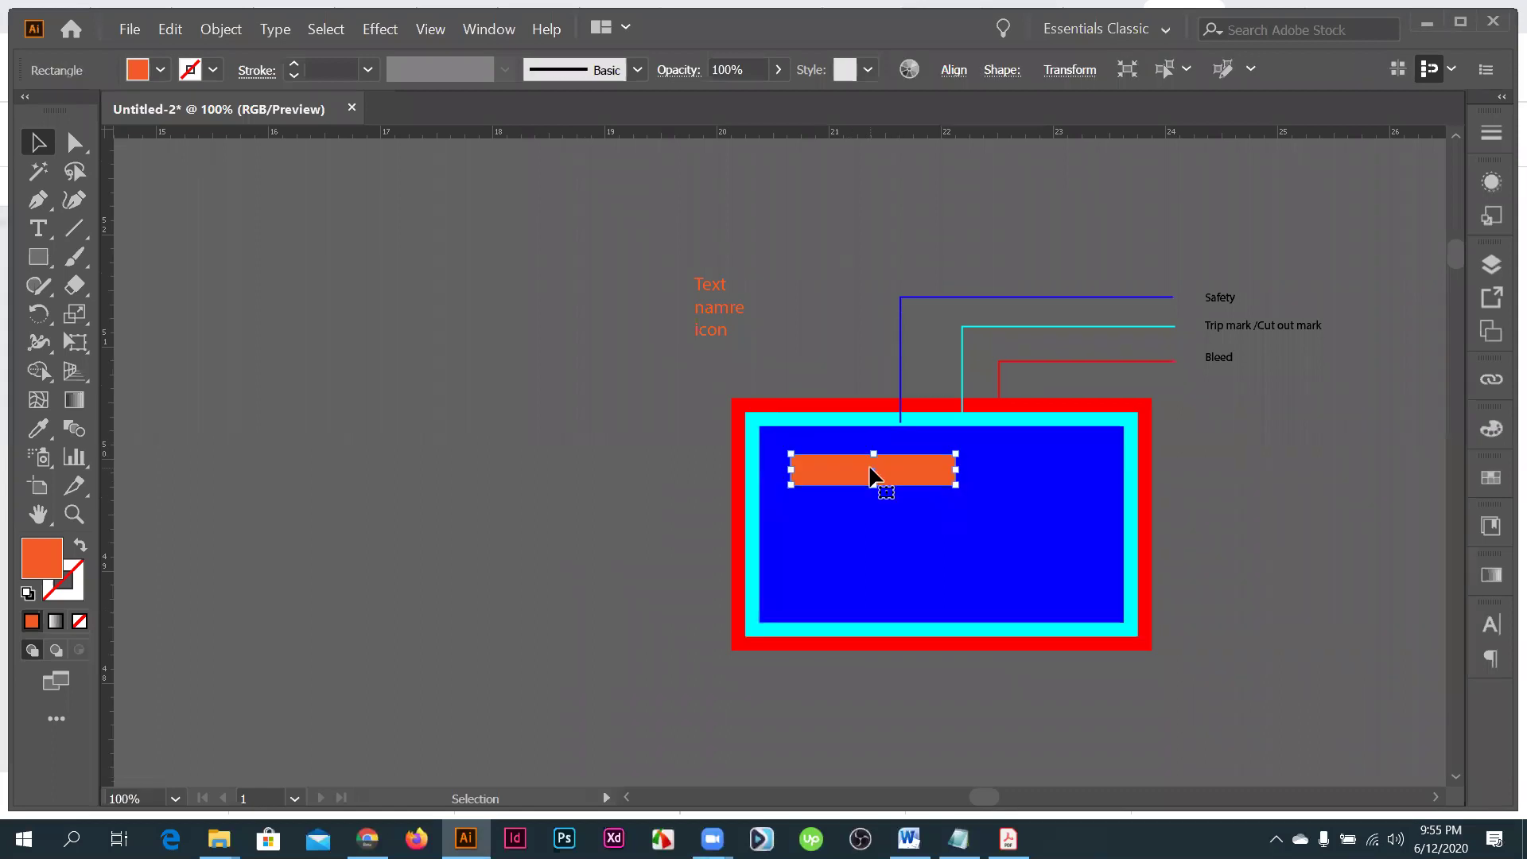
- Delete the orange bar and select all remaining artwork with Ctrl+A
key(Delete)
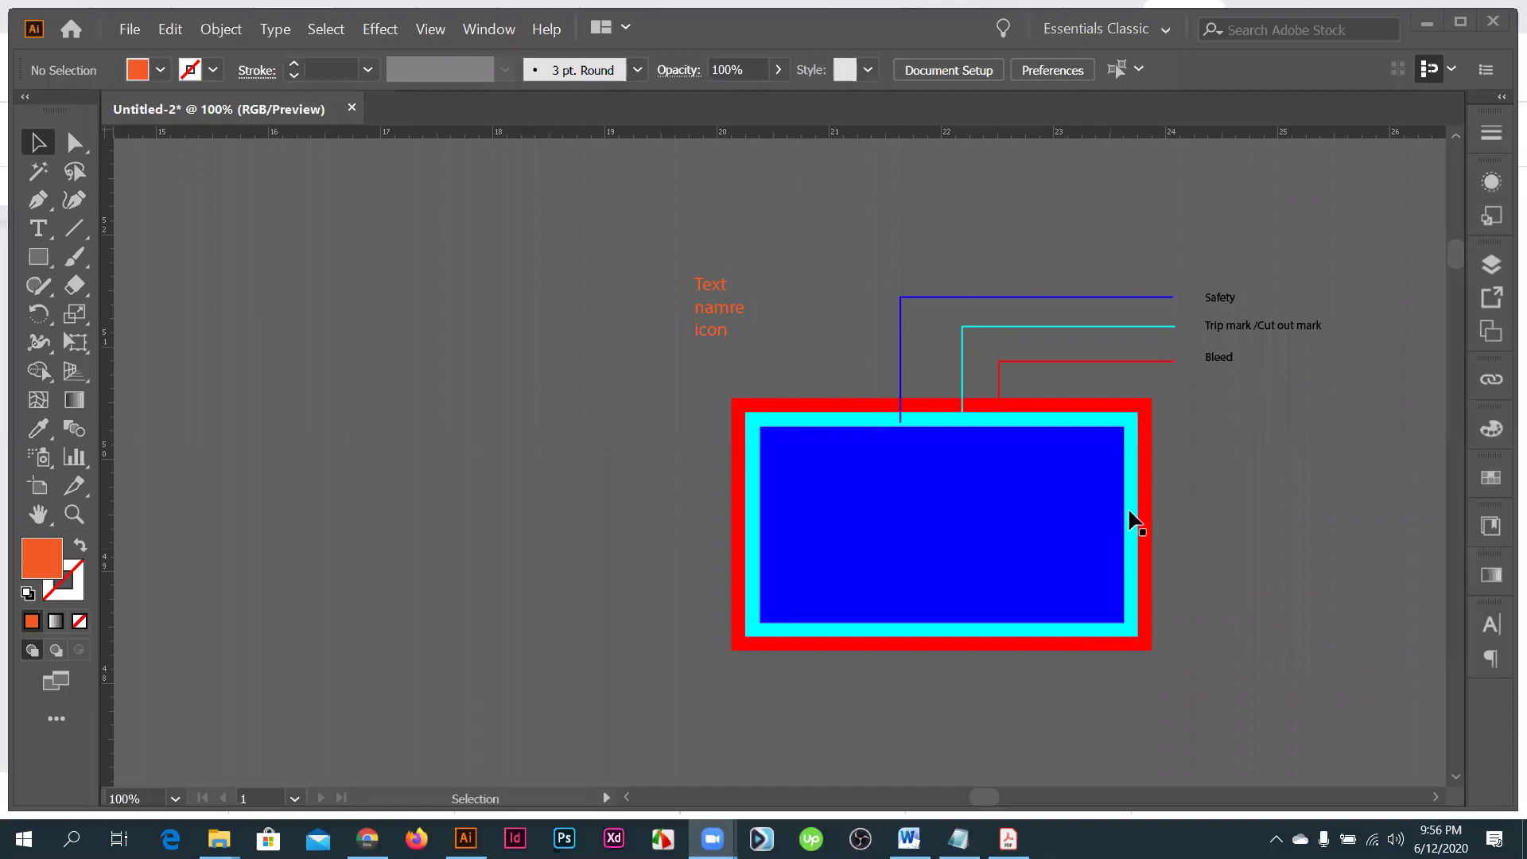
key(ctrl+plus)
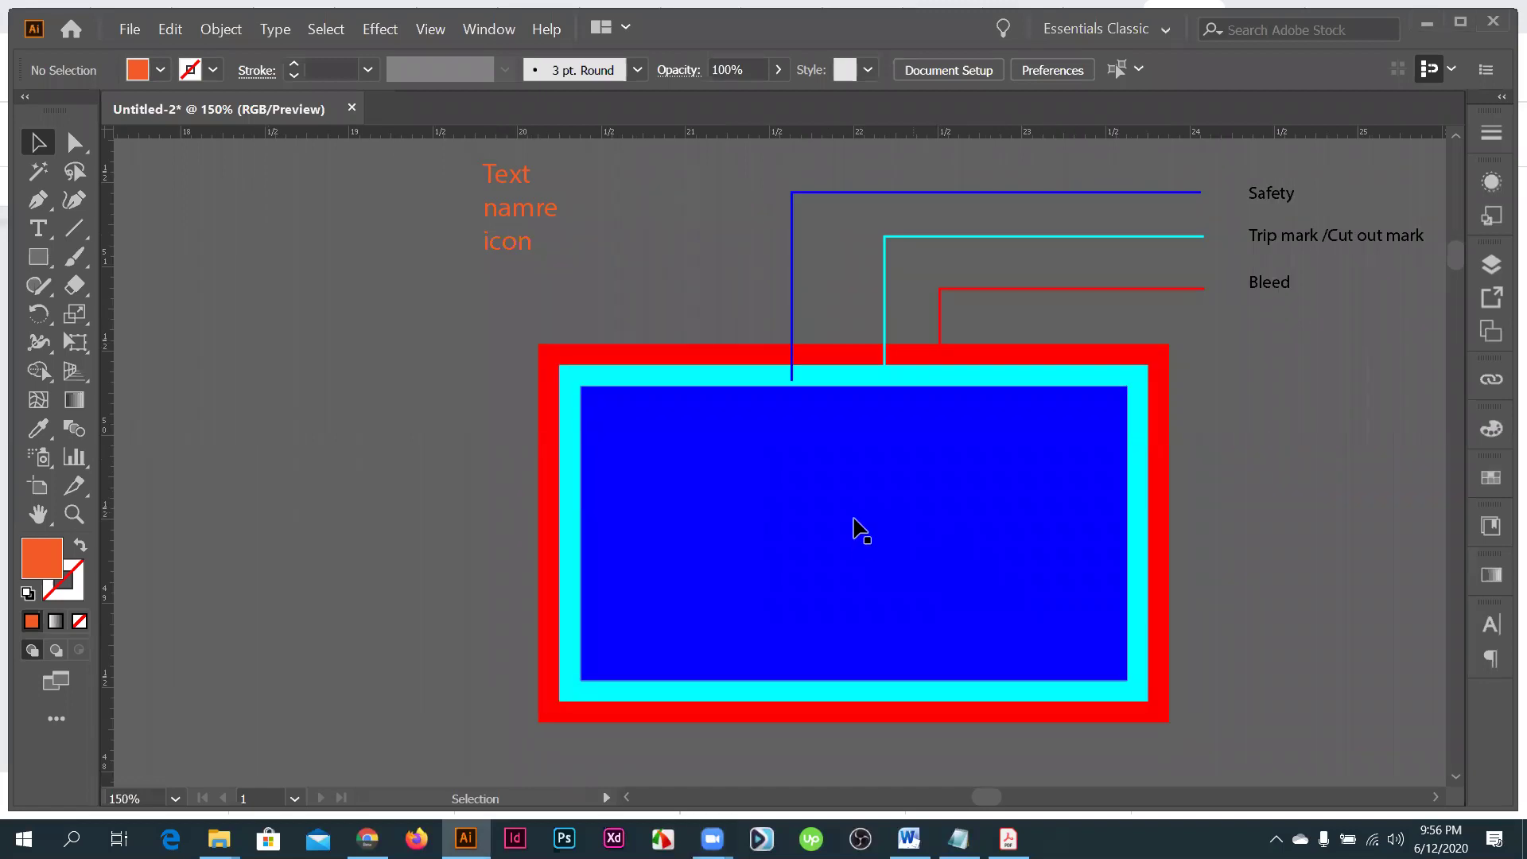
key(ctrl+minus)
key(ctrl+minus)
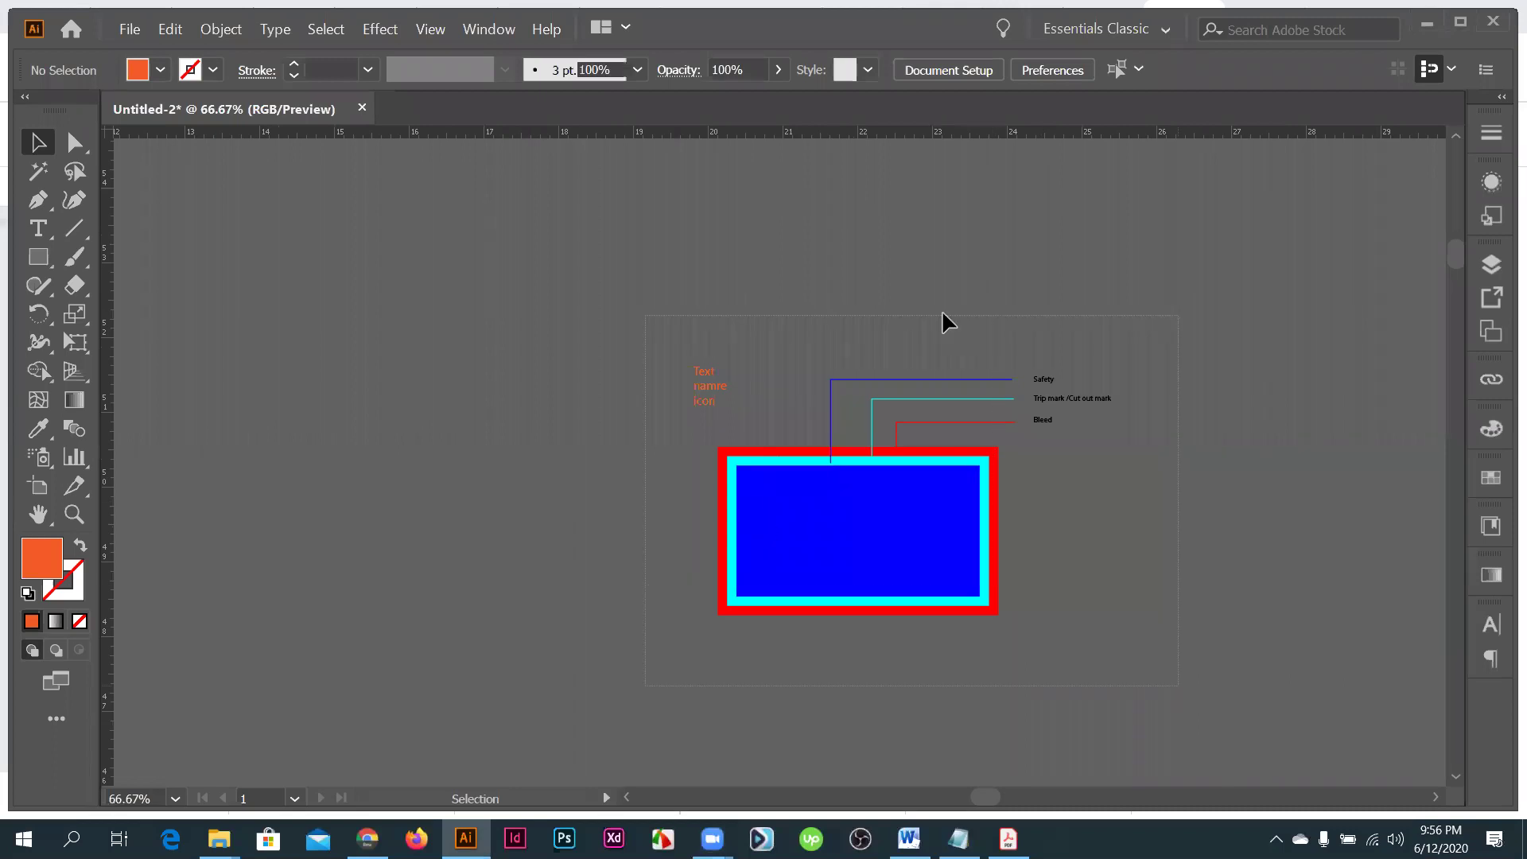
key(ctrl+a)
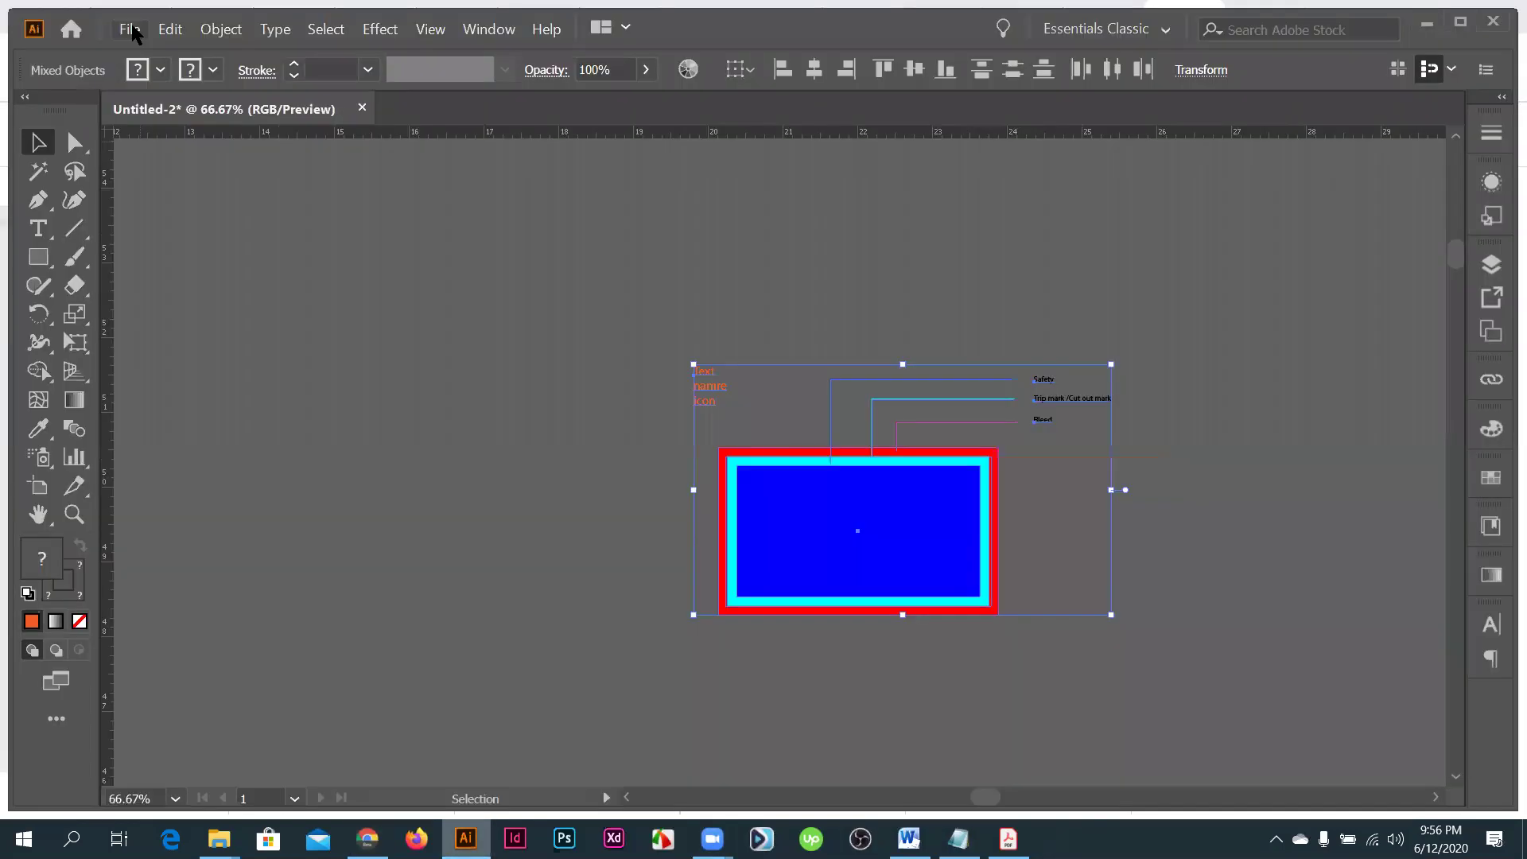
- Check the Open Recent Files list without opening anything, then select all artwork
click(131, 30)
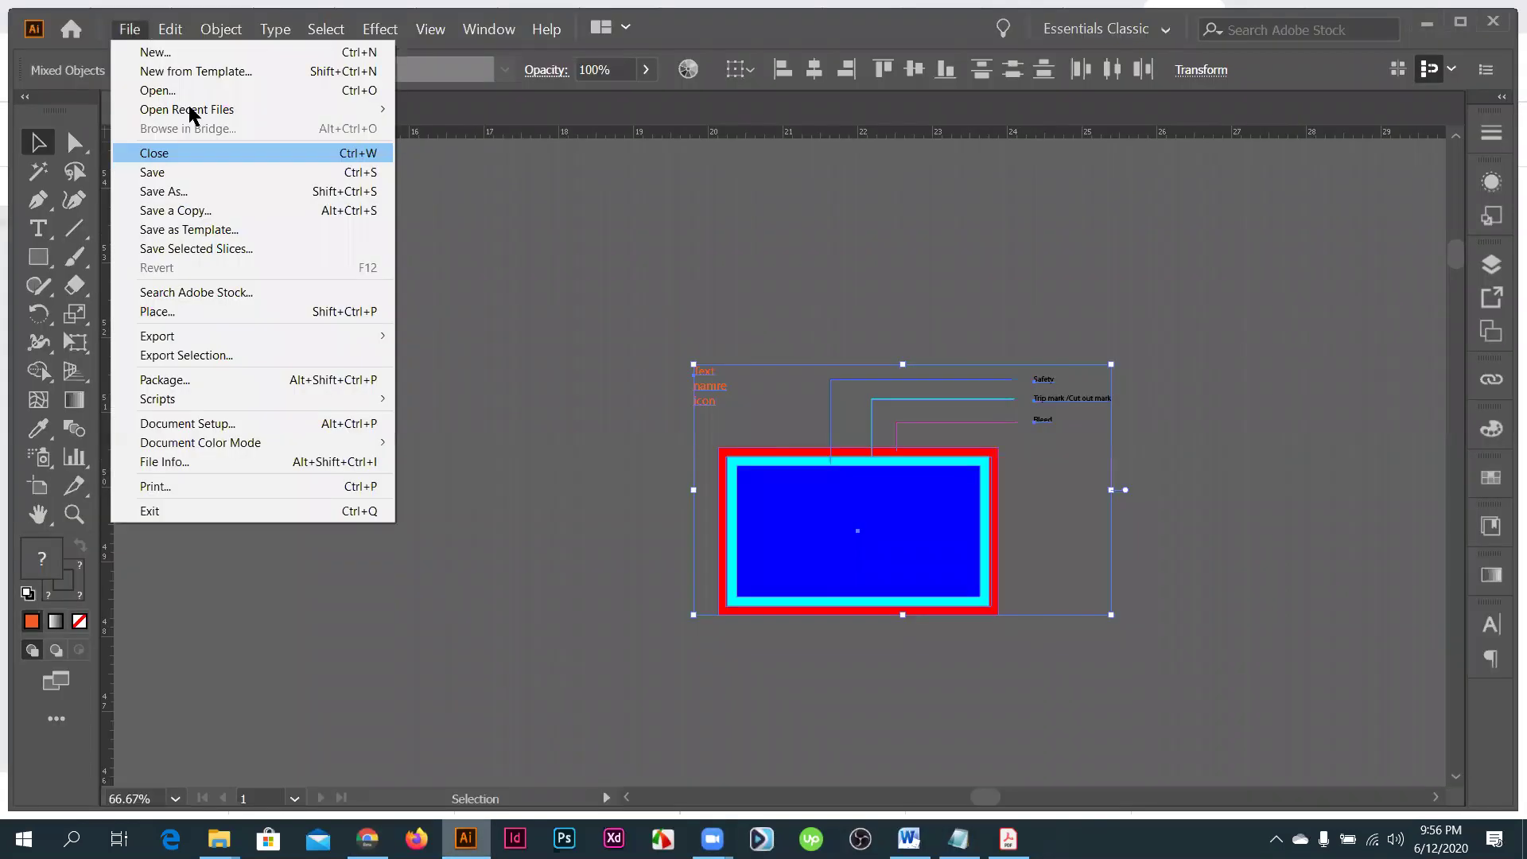
mouse_move(191, 114)
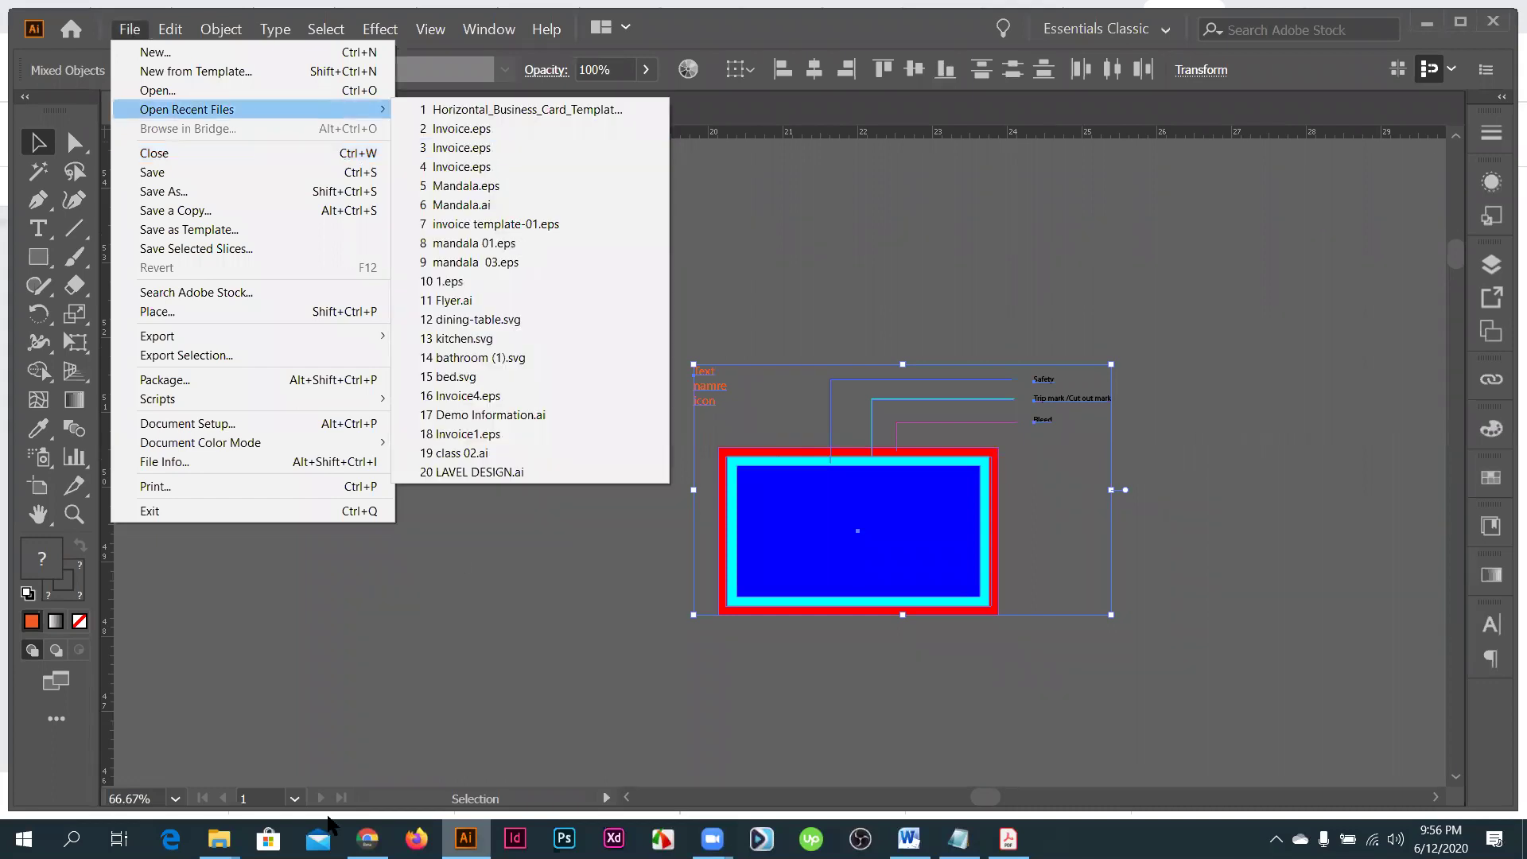
click(1104, 311)
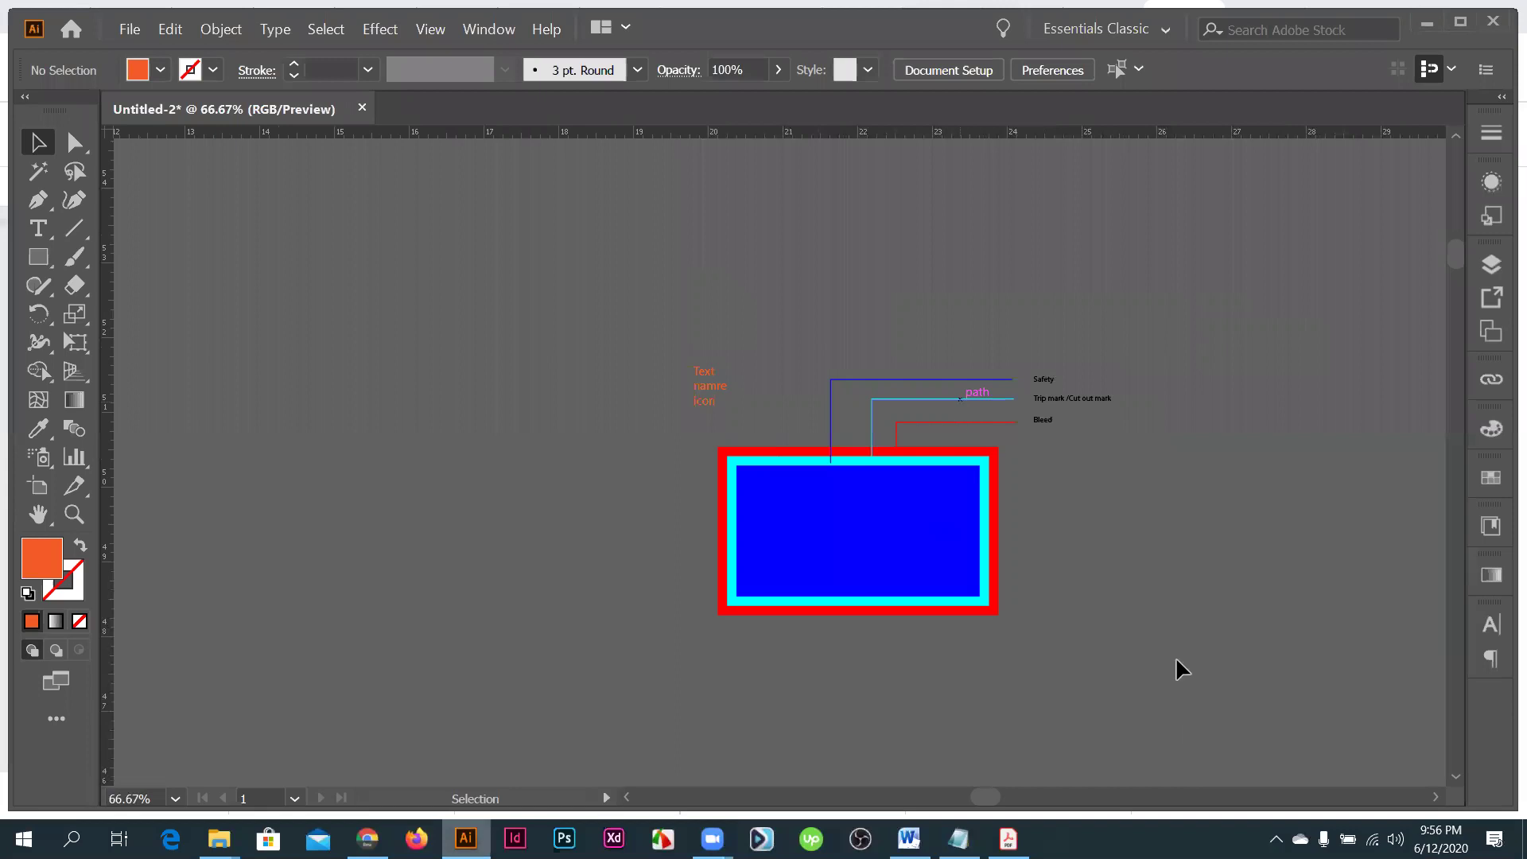
key(ctrl+a)
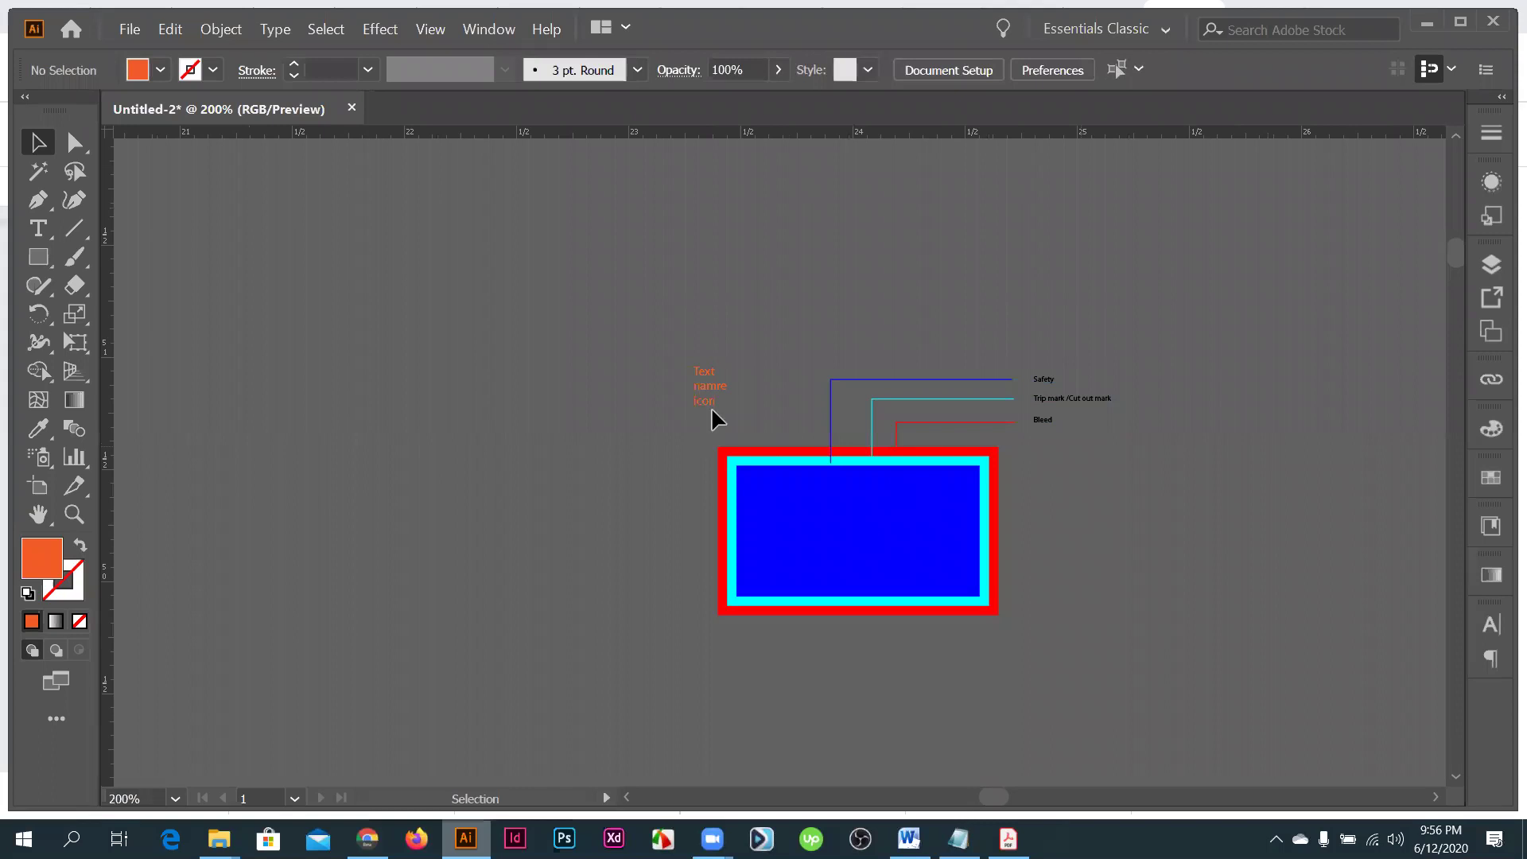
- Zoom in on the Safety, Trim mark and Bleed labels, then show the Windows desktop
key(ctrl+plus)
key(ctrl+plus)
key(ctrl+plus)
drag(978, 423, 970, 441)
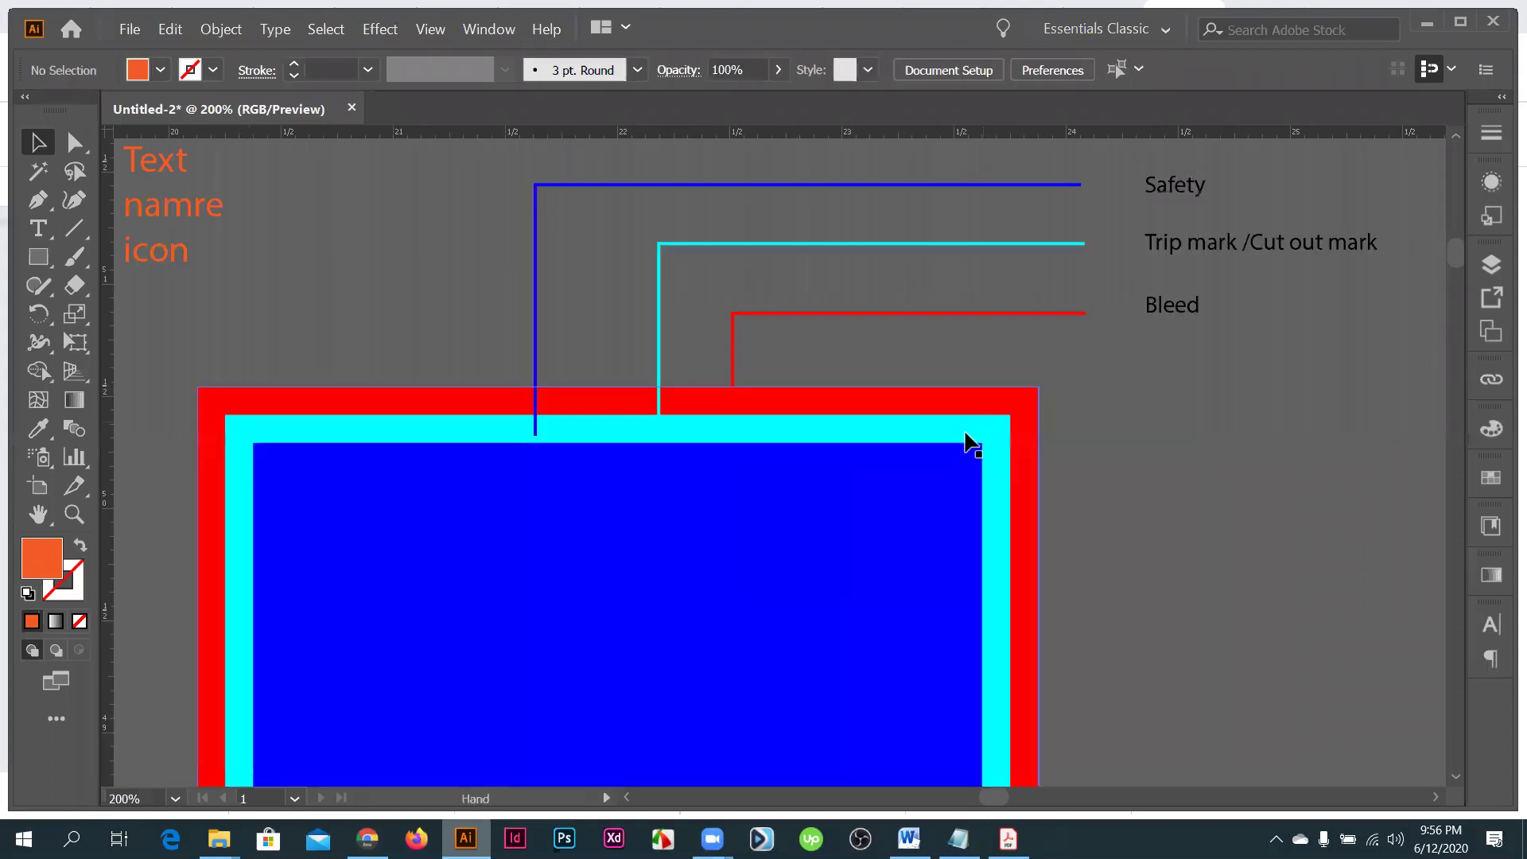
scroll(896, 435, down, 2)
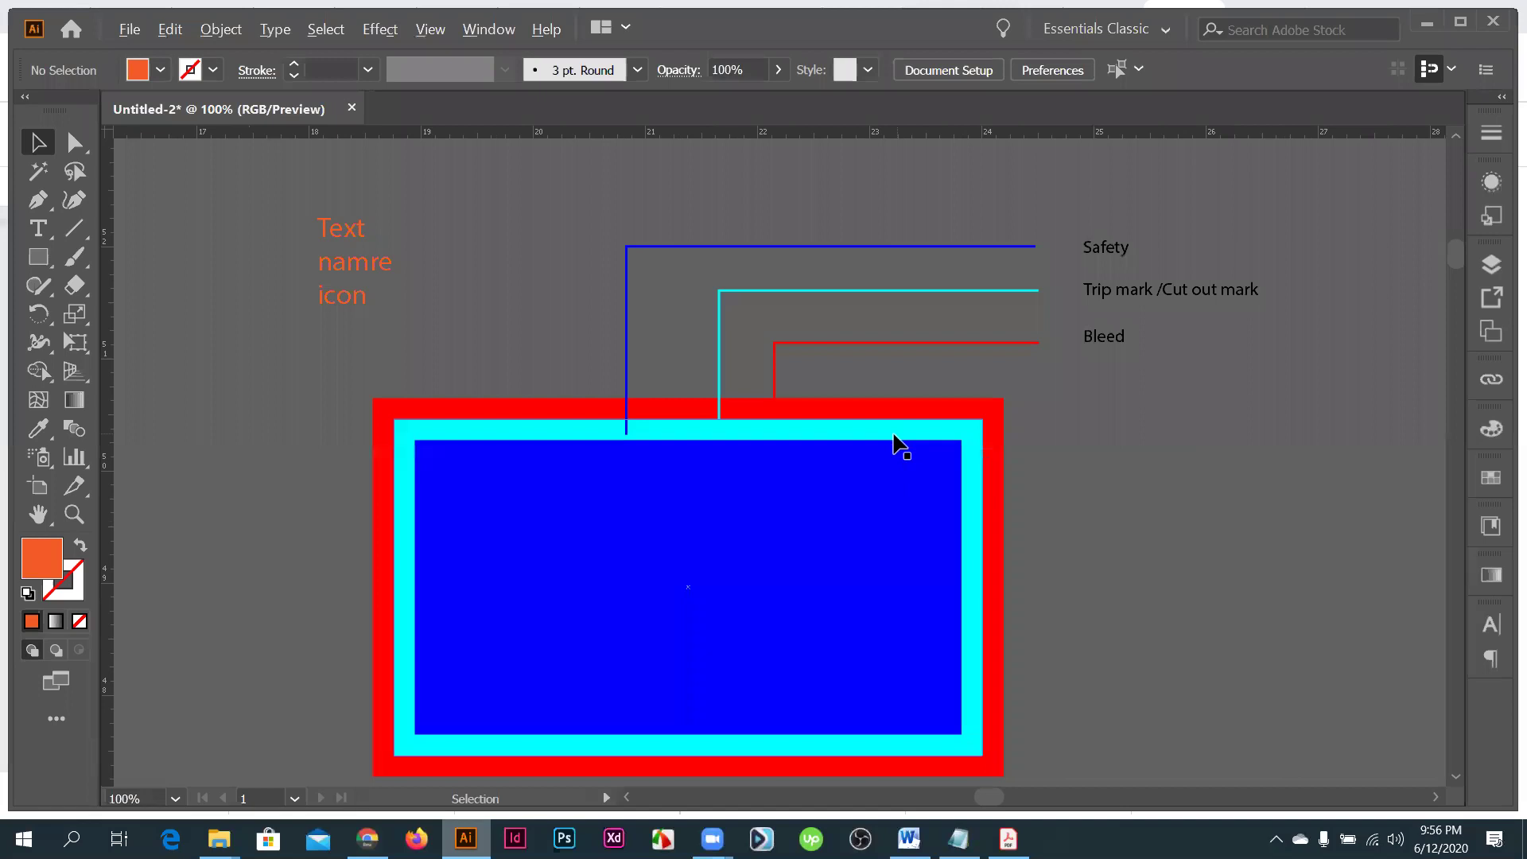
scroll(895, 439, down, 1)
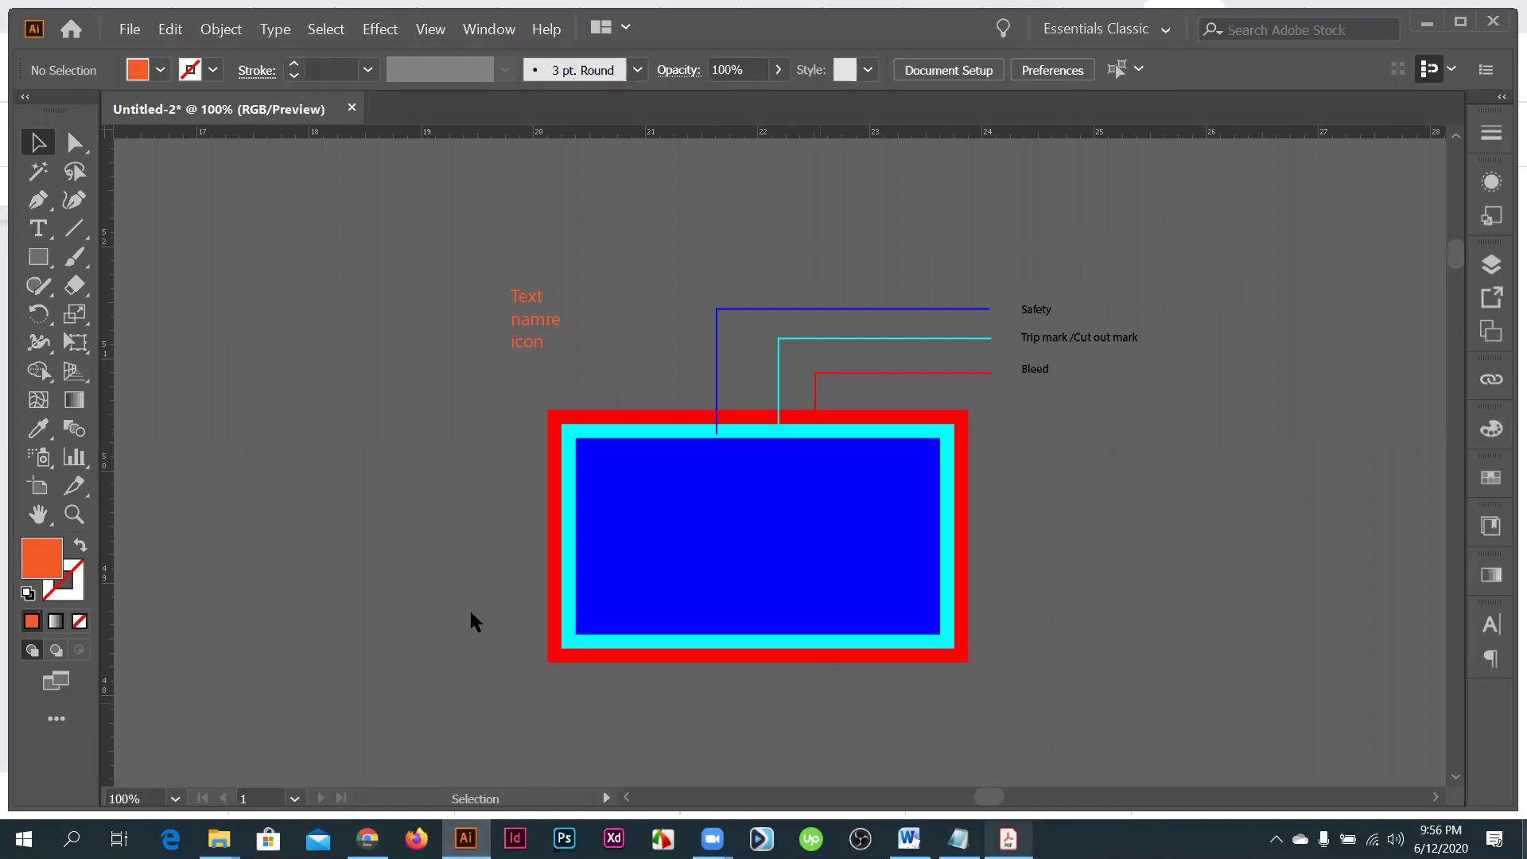
key(super+d)
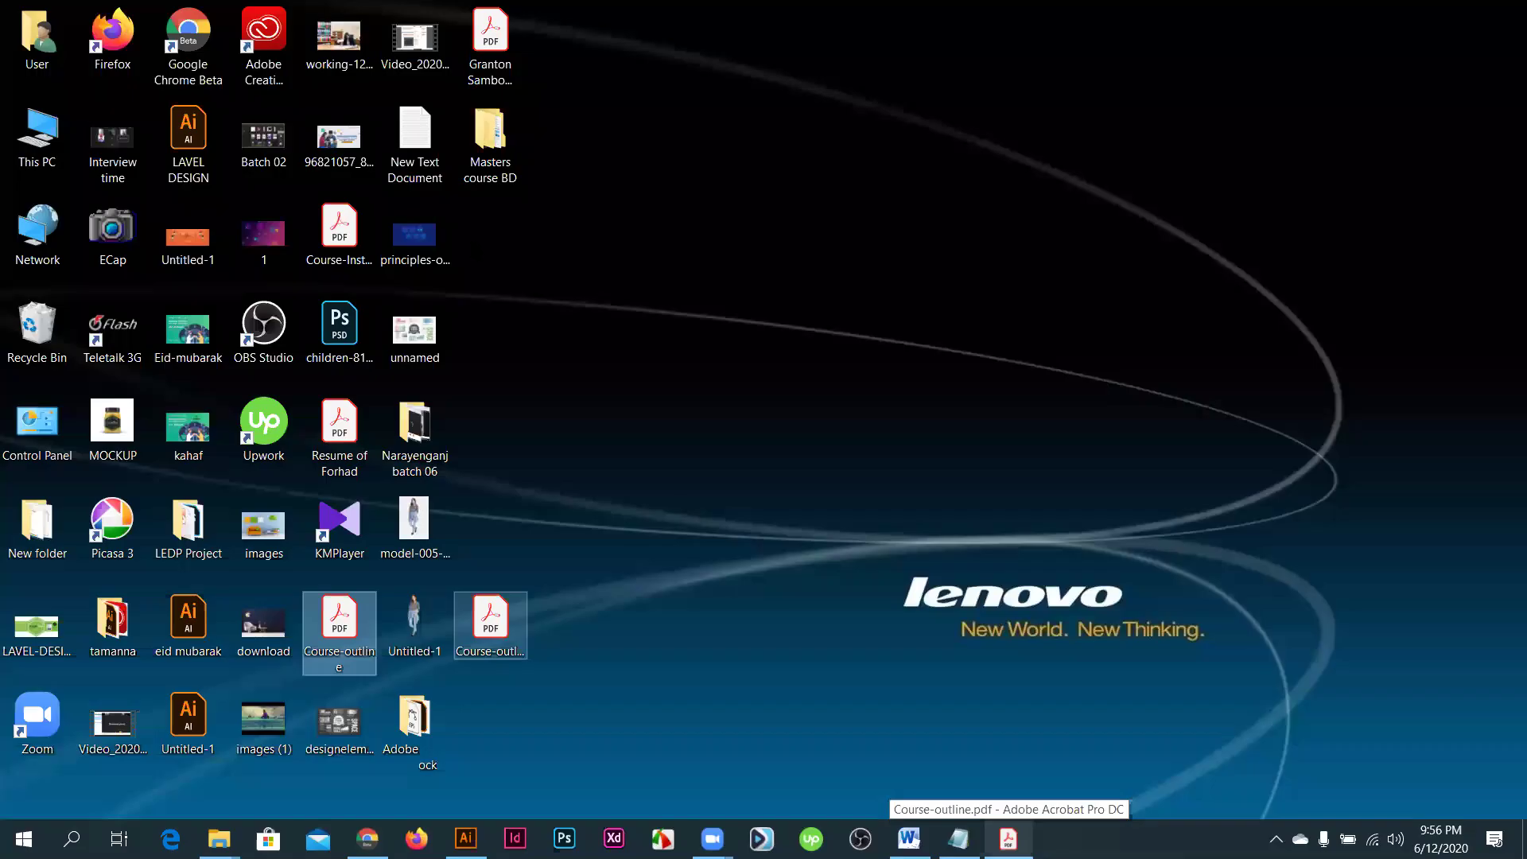
- Go through Masters course BD > Business Card and open 99d-business-card-template-US.ai
double_click(468, 140)
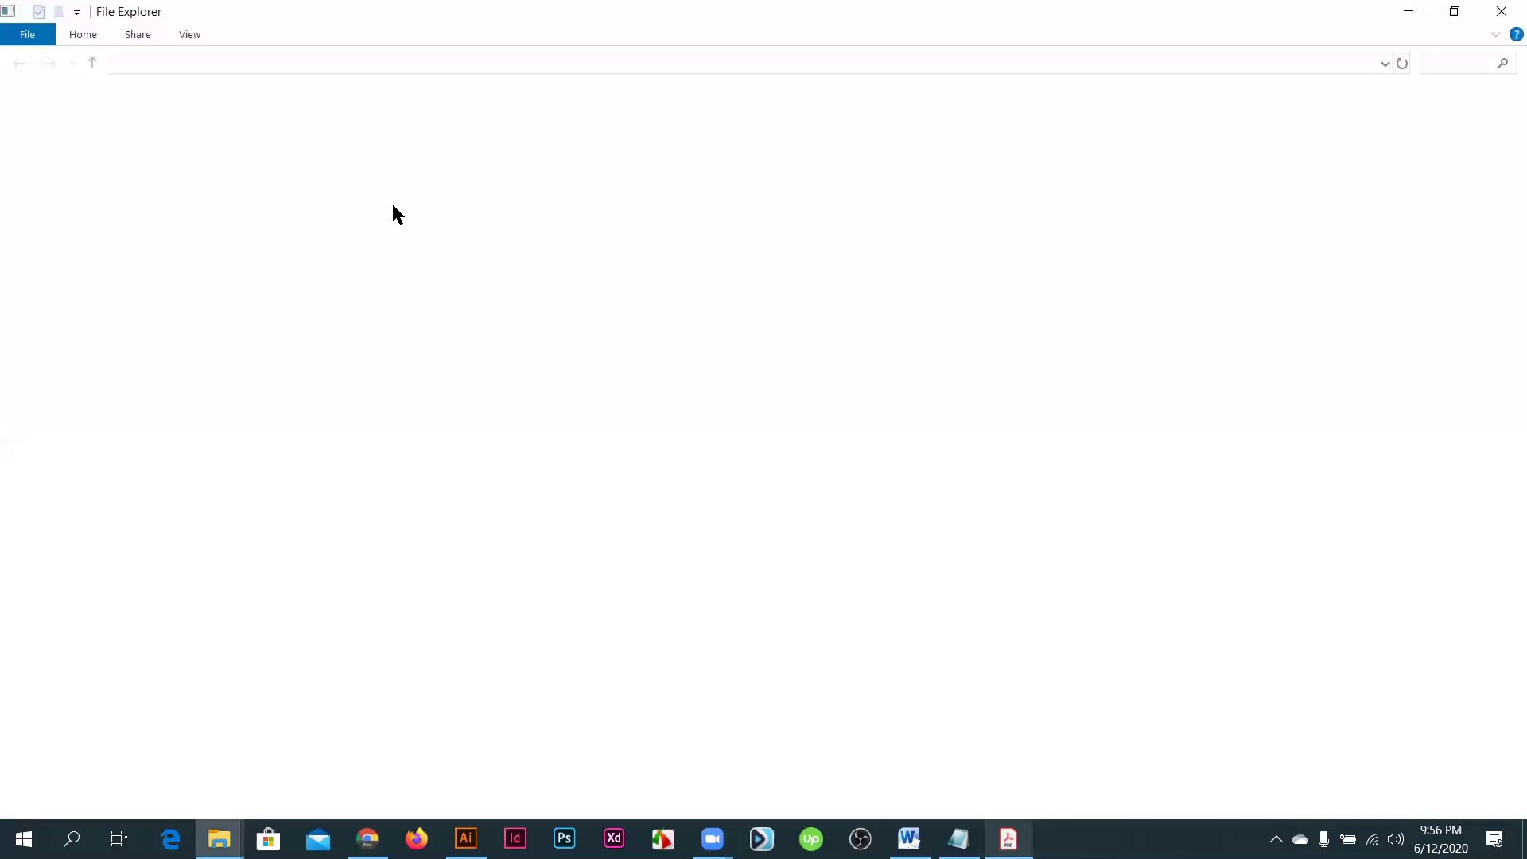
click(273, 124)
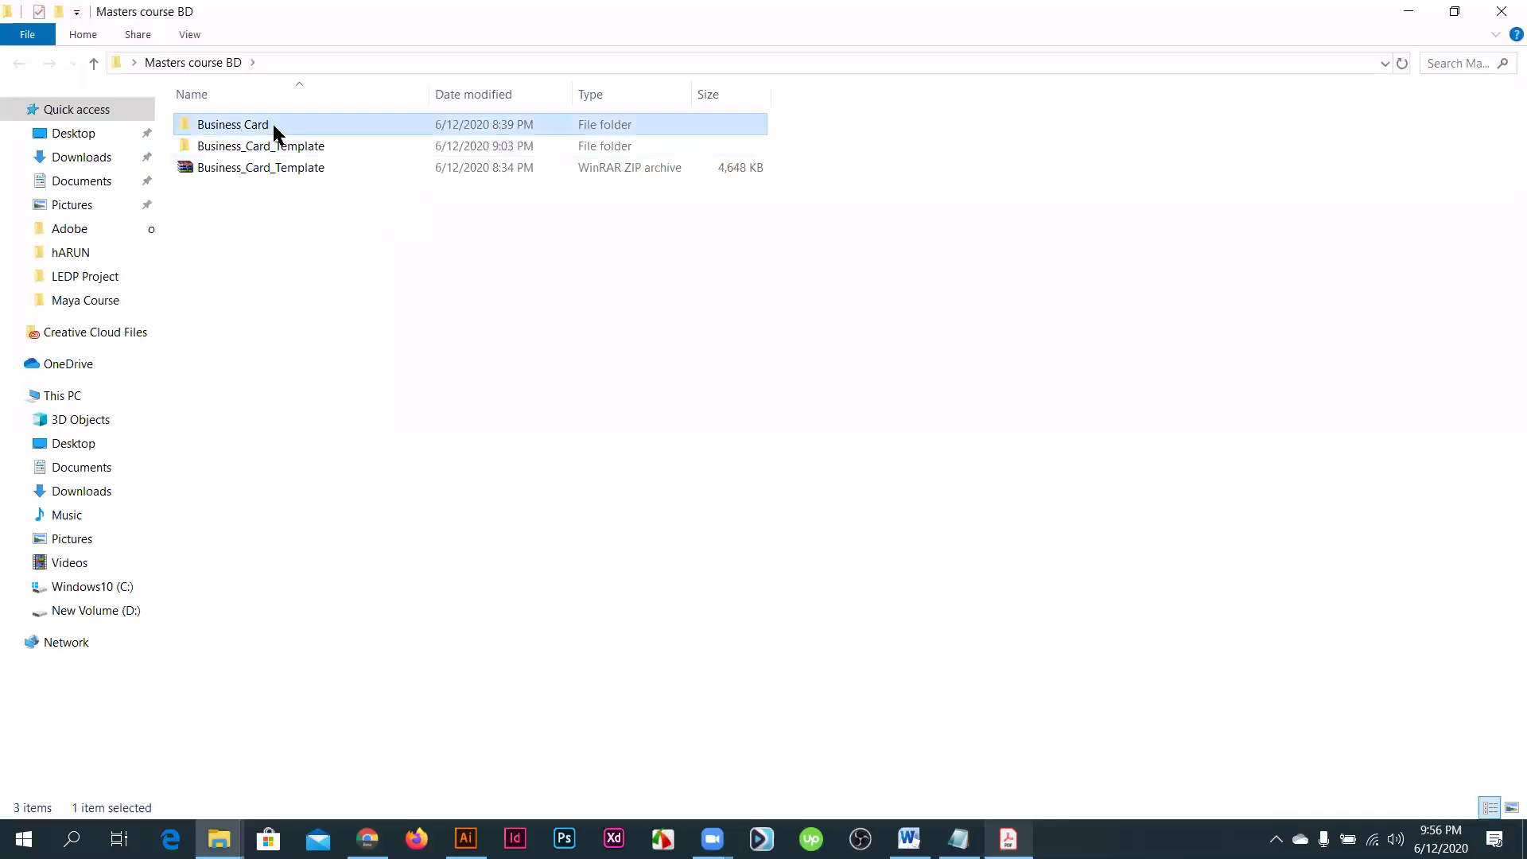
key(Return)
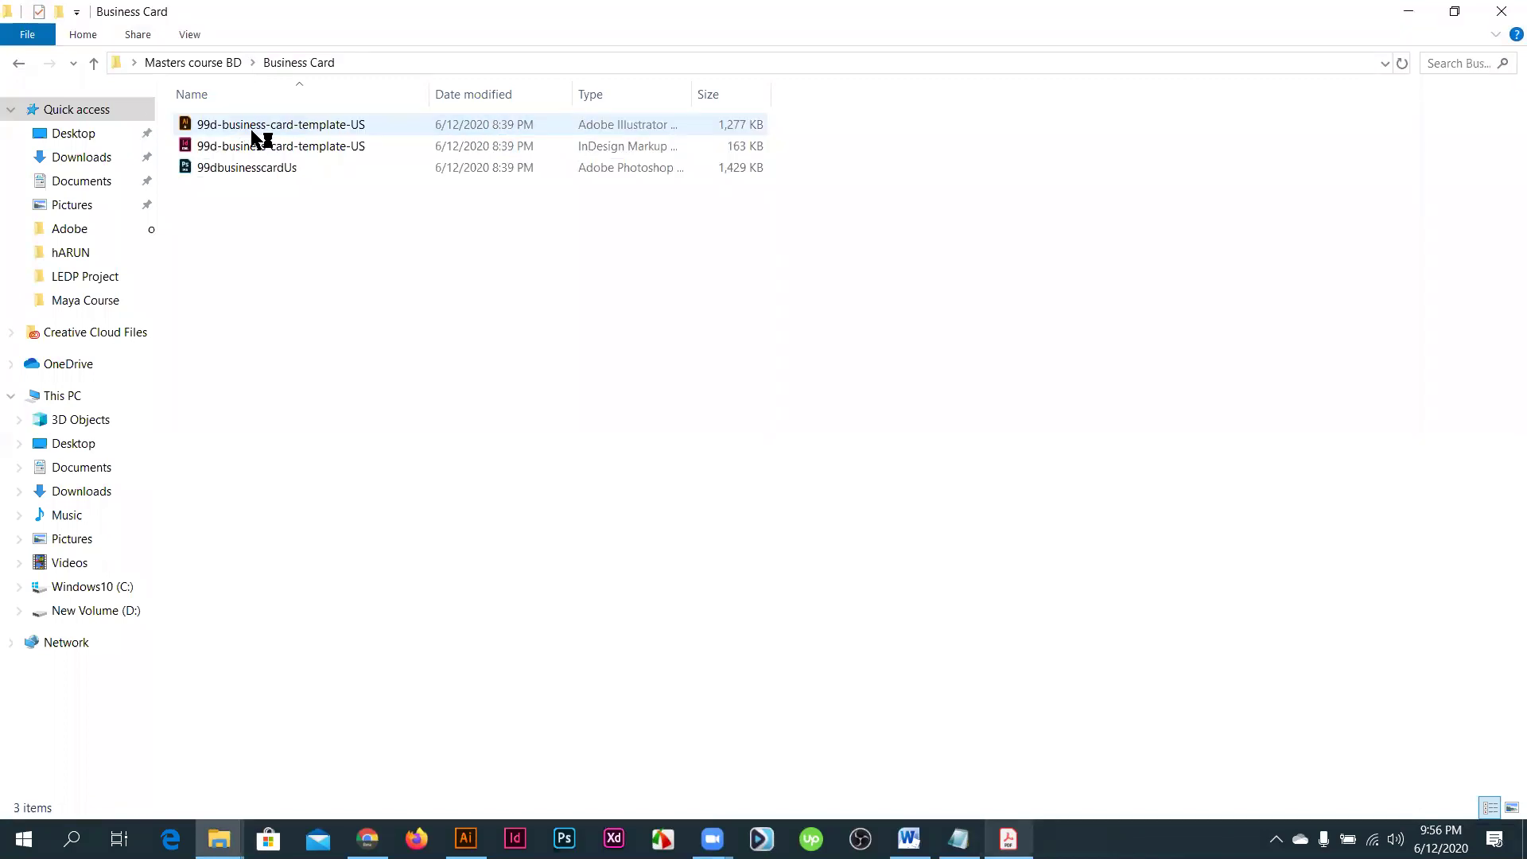
key(alt+Tab)
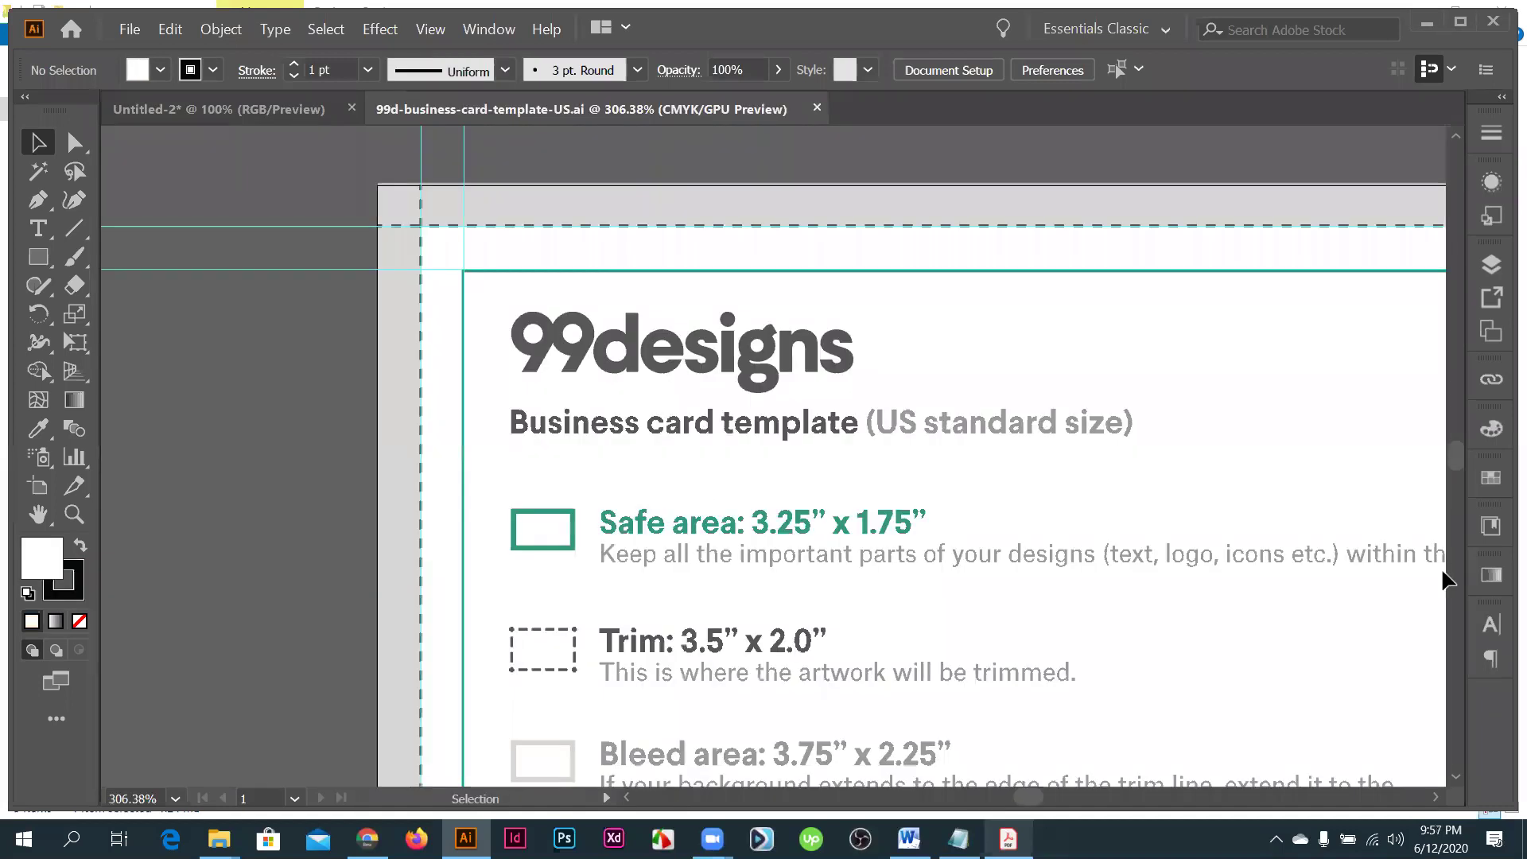
- Fit the template artboard in the window and compare it with the Untitled-2 tab
key(ctrl+0)
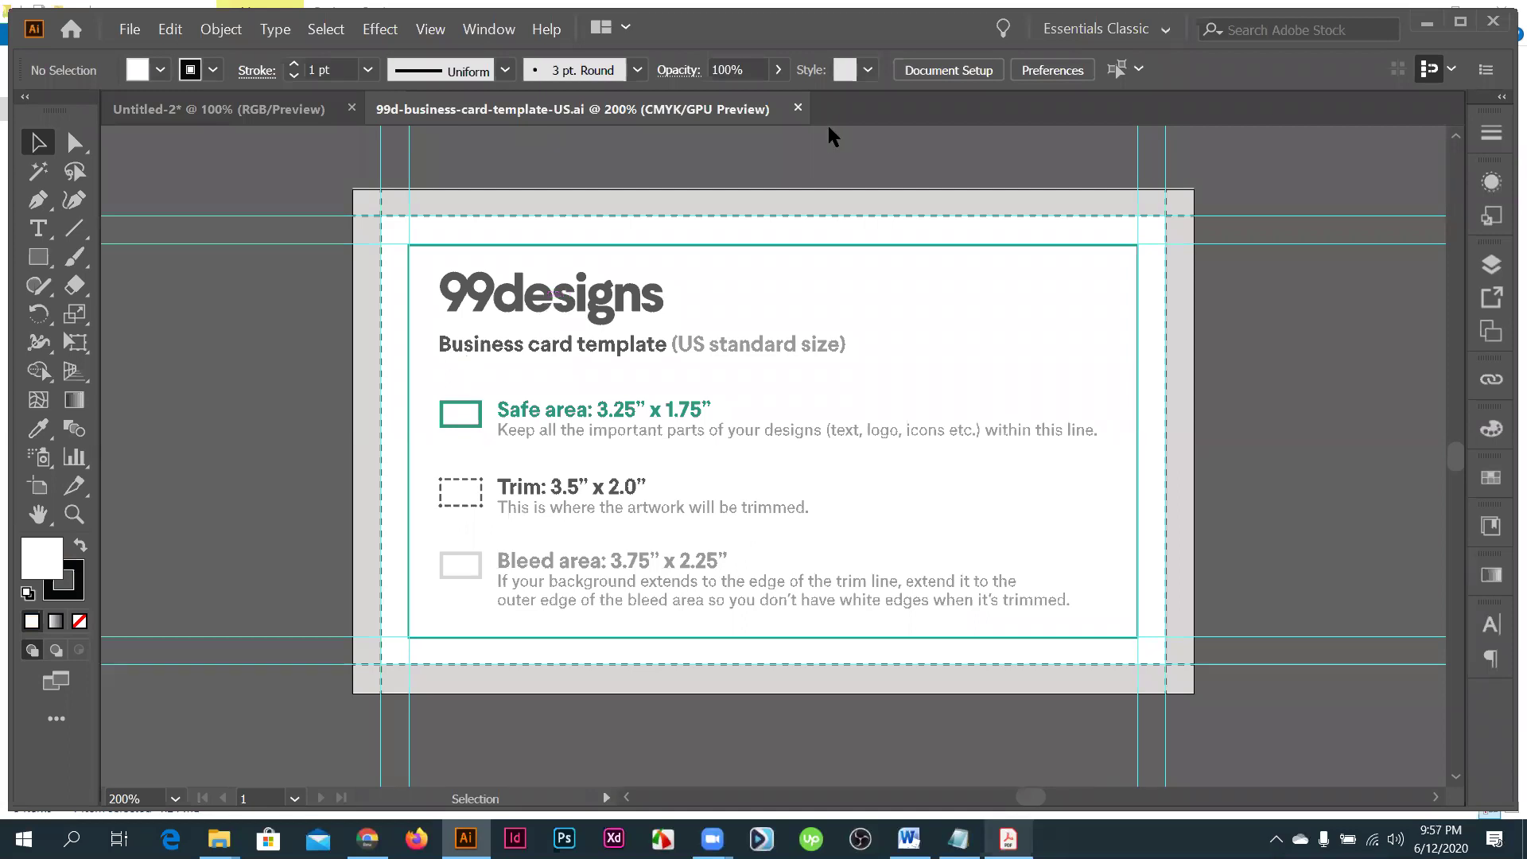
key(ctrl+Tab)
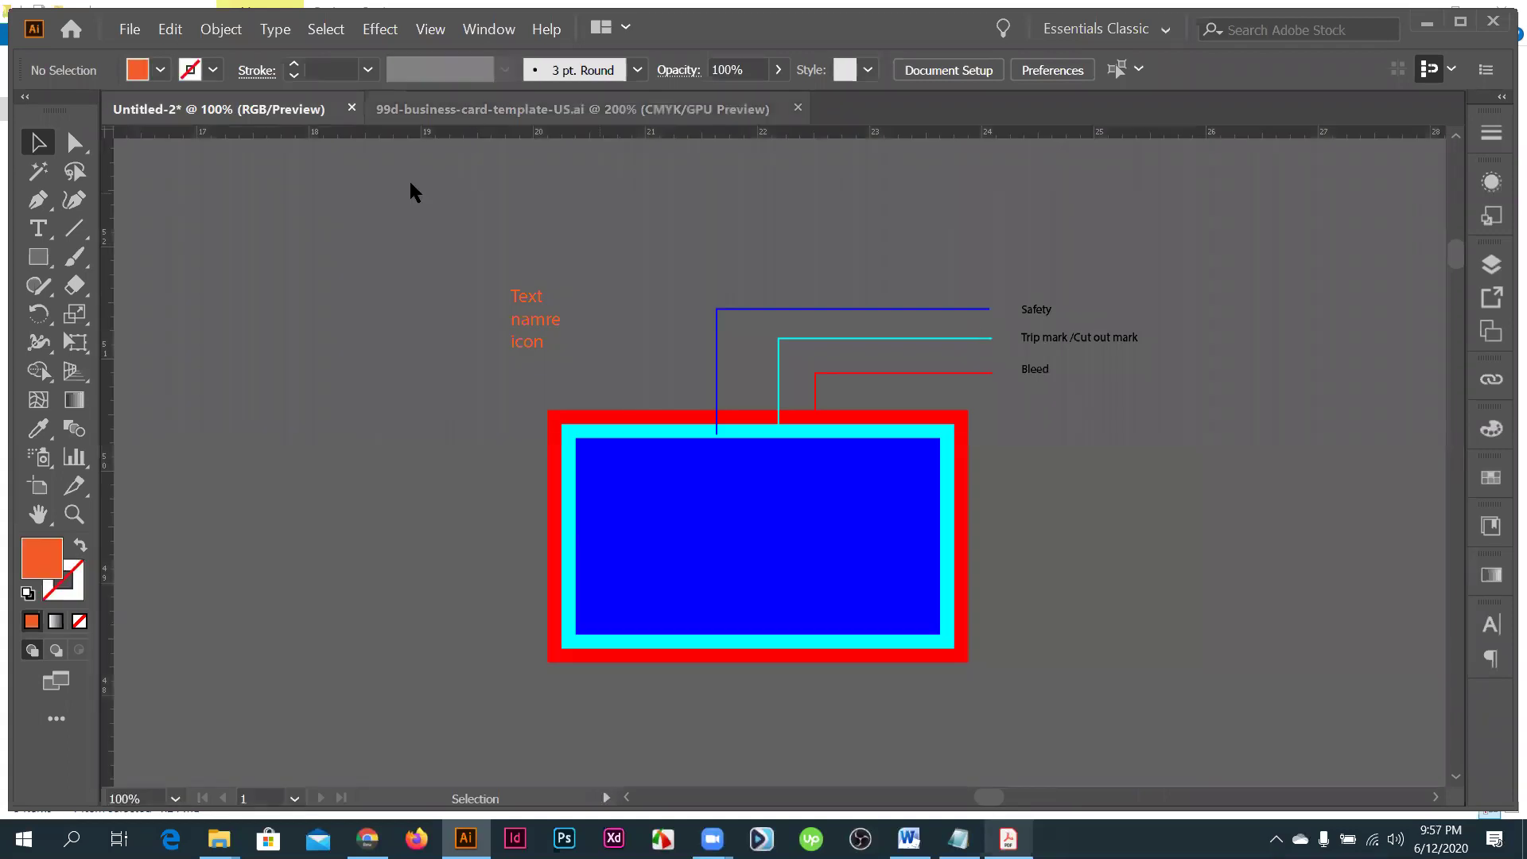
key(ctrl+Tab)
key(ctrl+Tab)
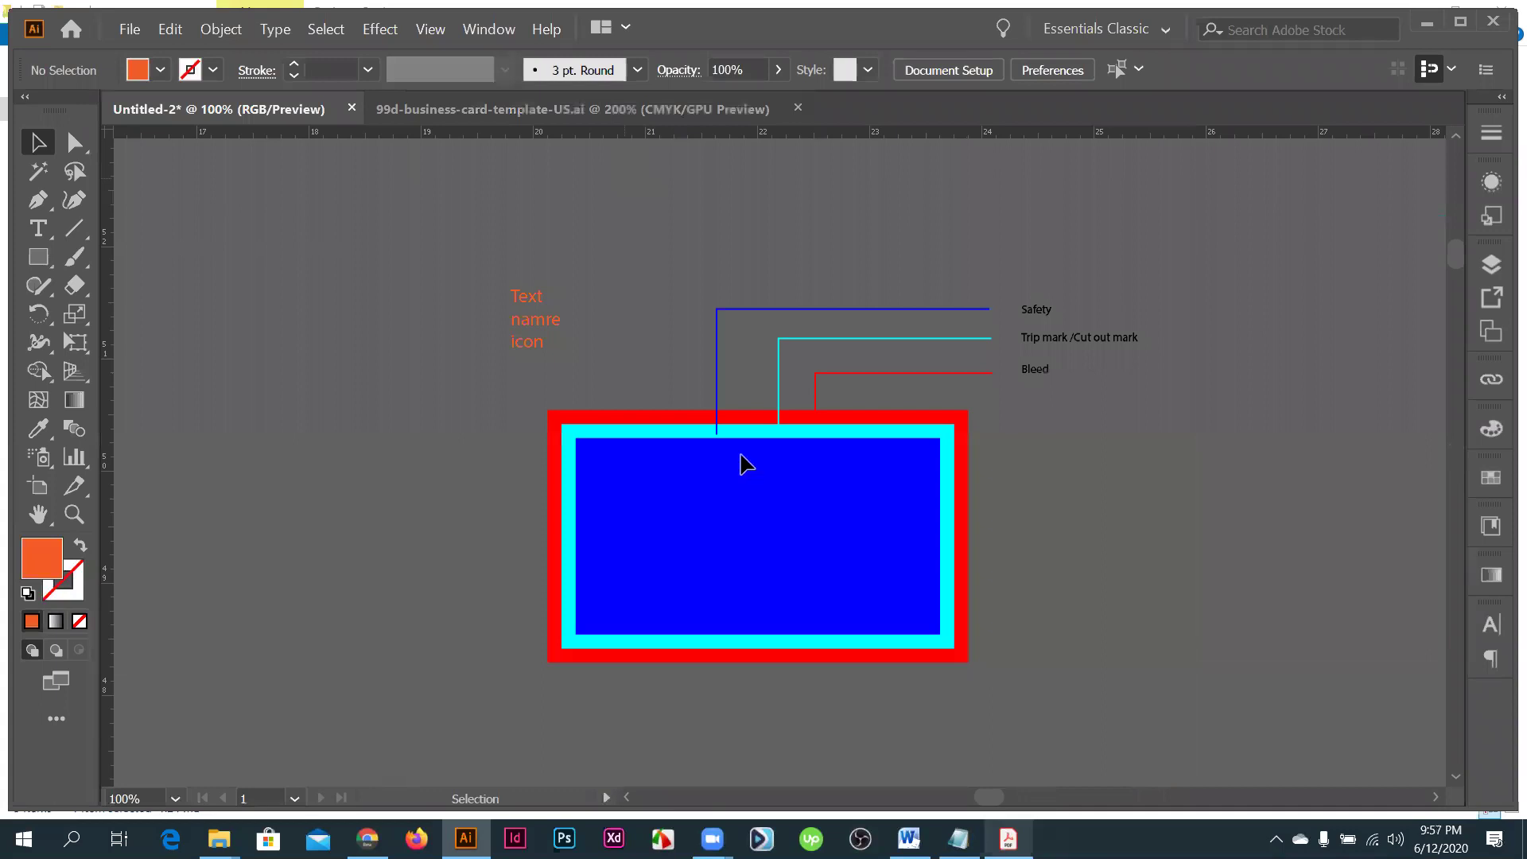
key(ctrl+Tab)
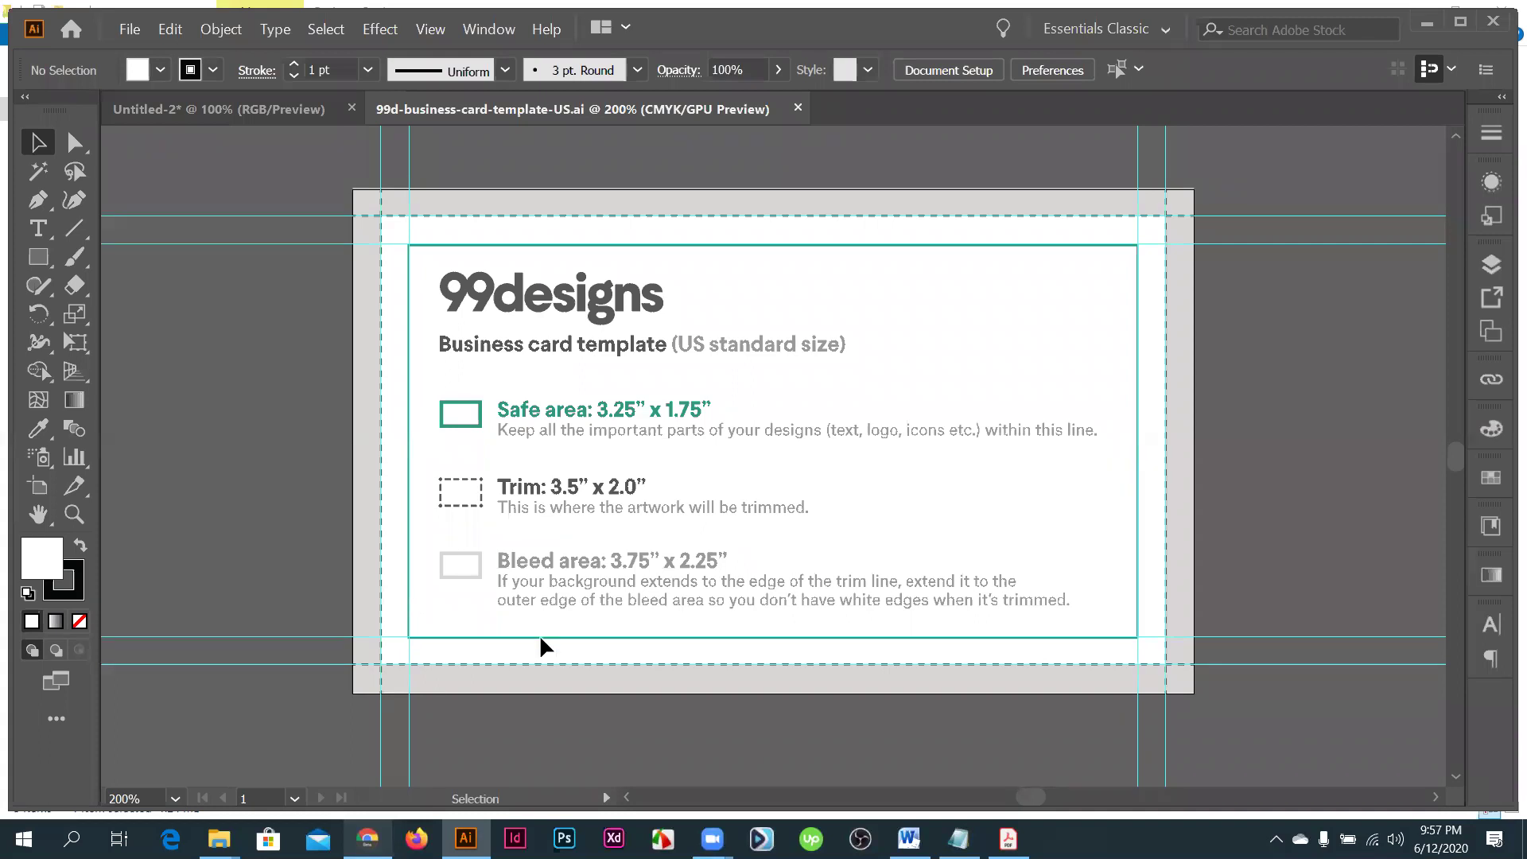
- Zoom around to read the template's safe area, trim and bleed notes, then switch to Chrome
scroll(541, 639, up, 2)
scroll(516, 688, up, 2)
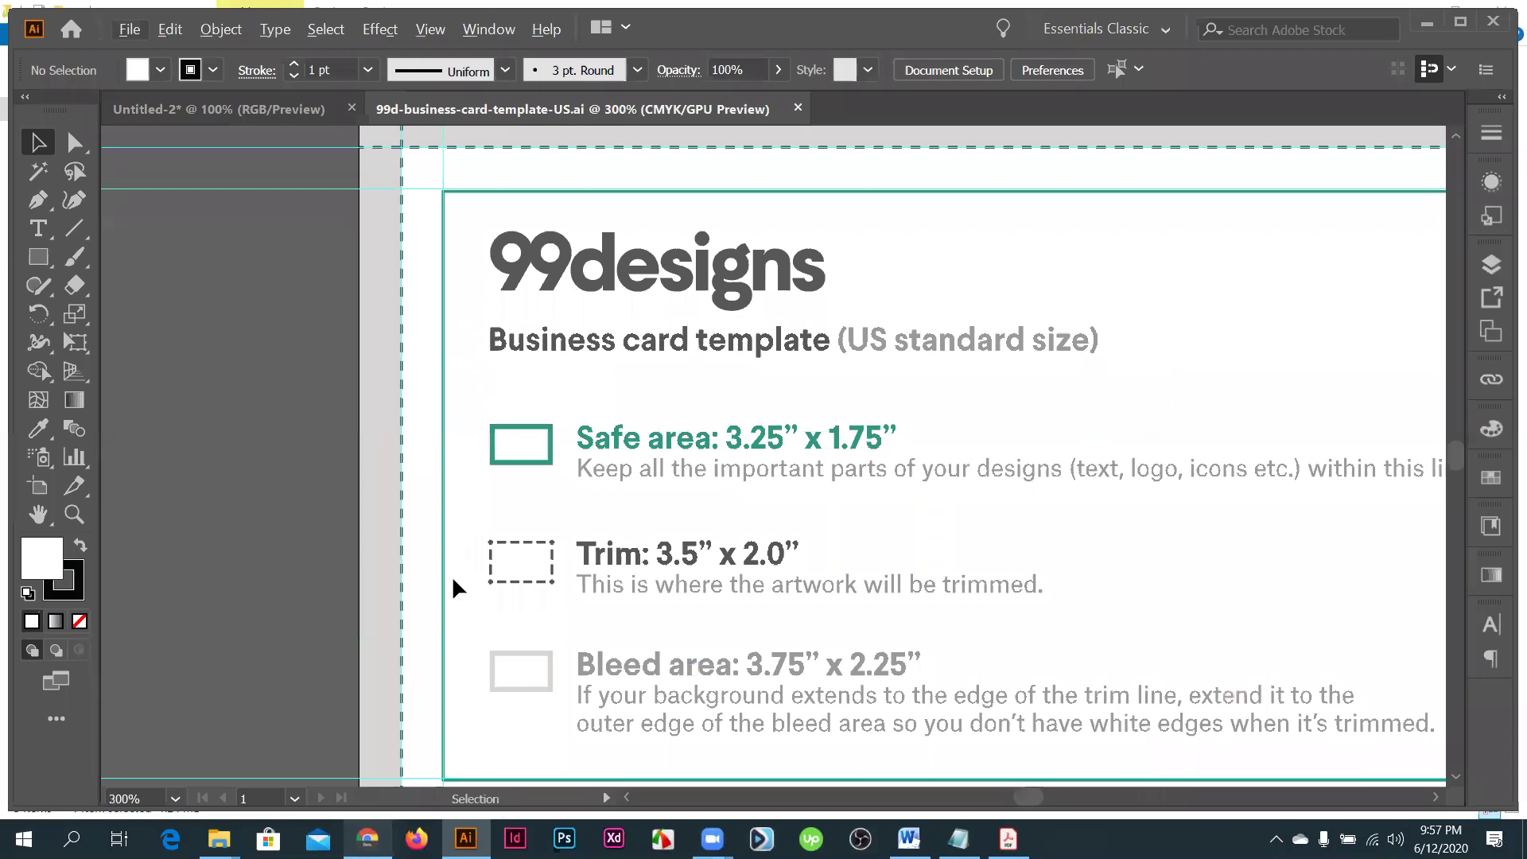
scroll(452, 575, down, 1)
scroll(515, 382, down, 1)
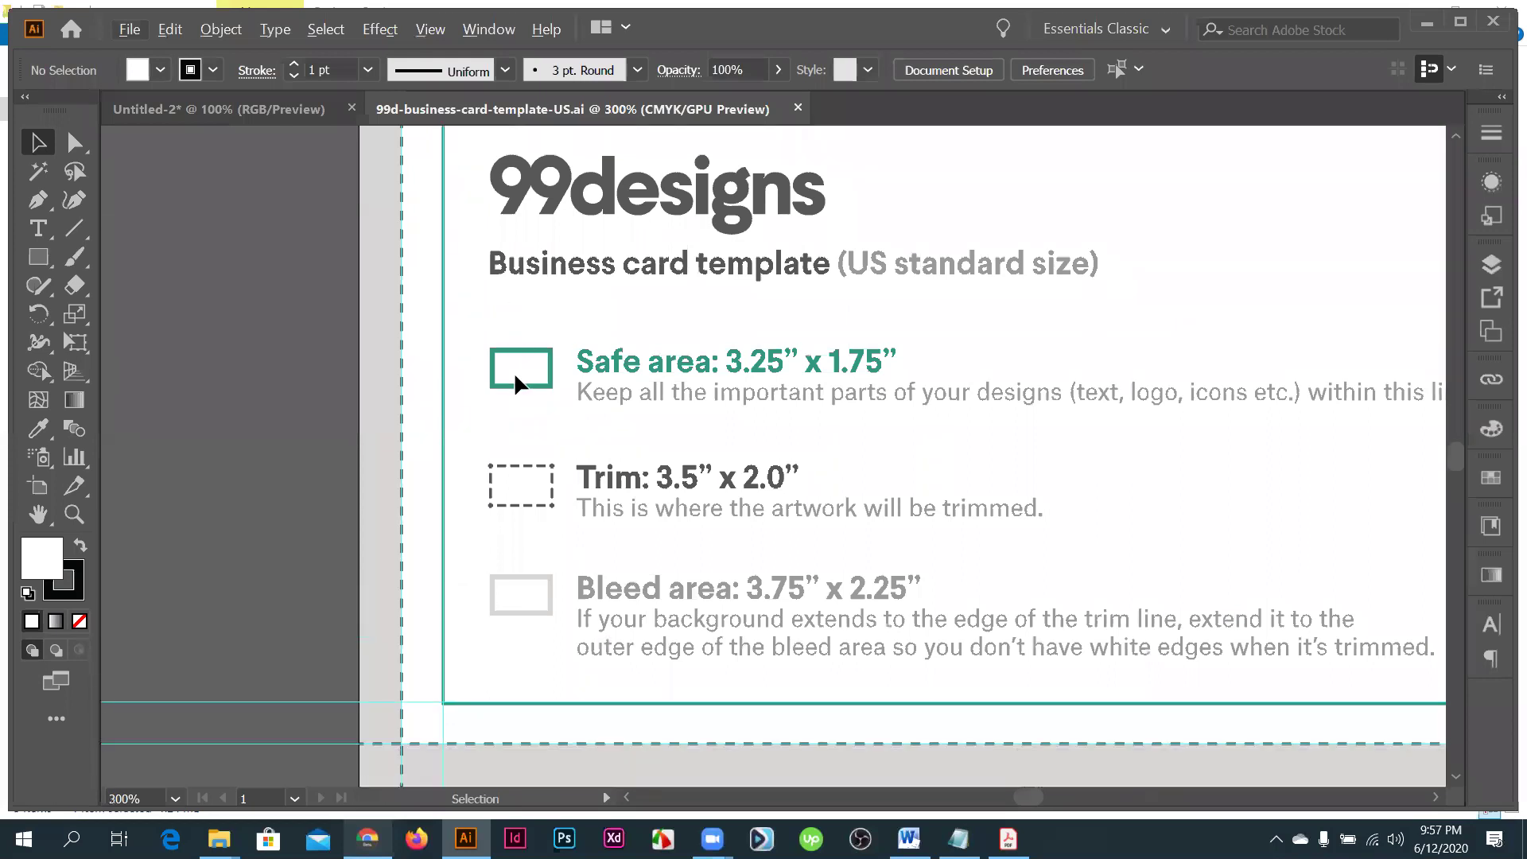
scroll(513, 370, down, 1)
scroll(539, 512, up, 1)
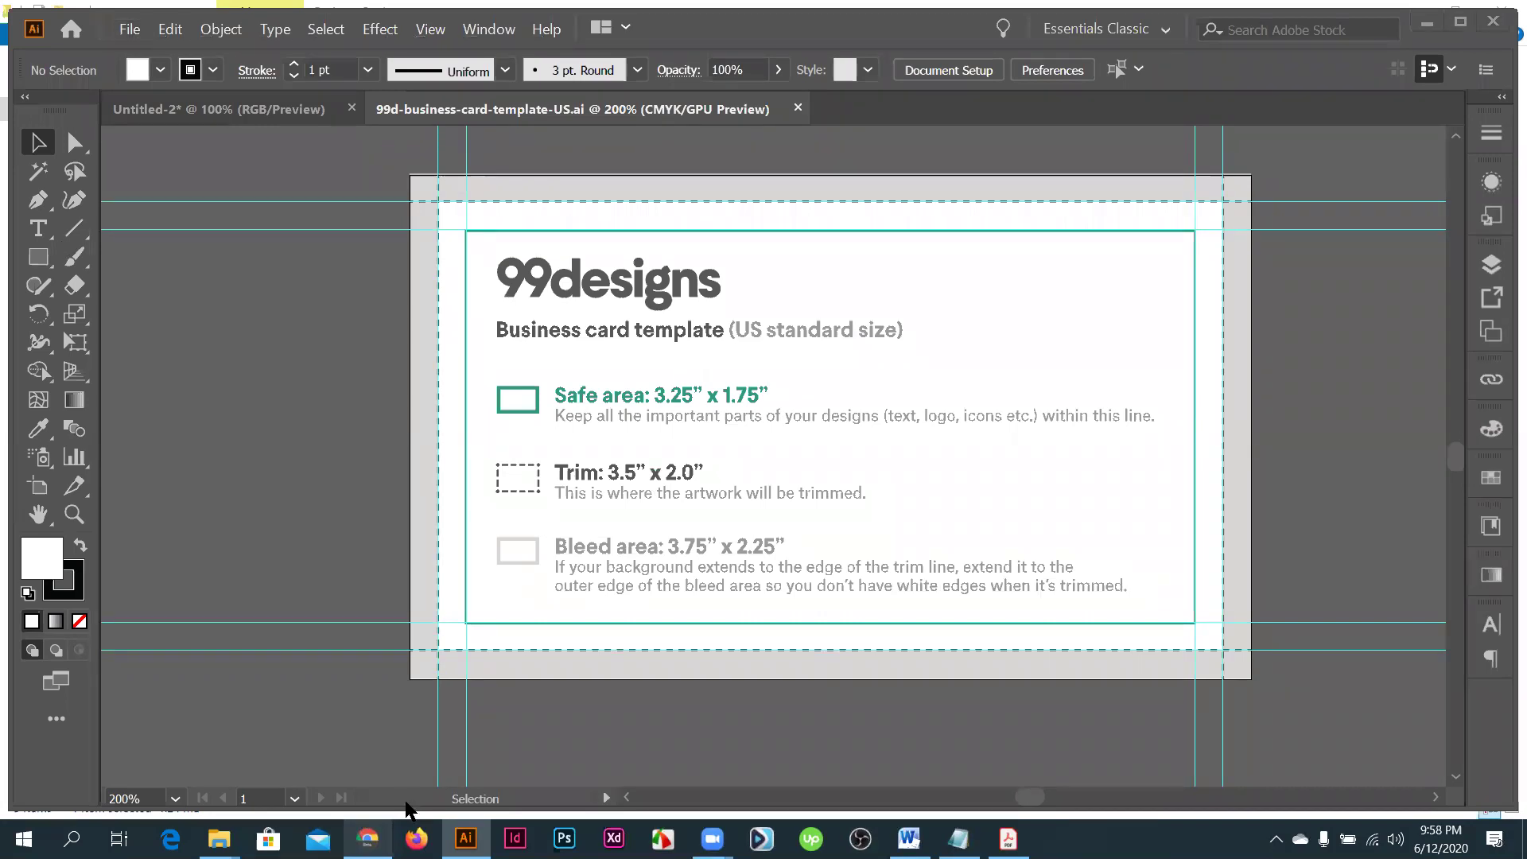
key(alt+Tab)
- Search Google Images for 'corporate' in a new tab and browse the results
key(ctrl+Tab)
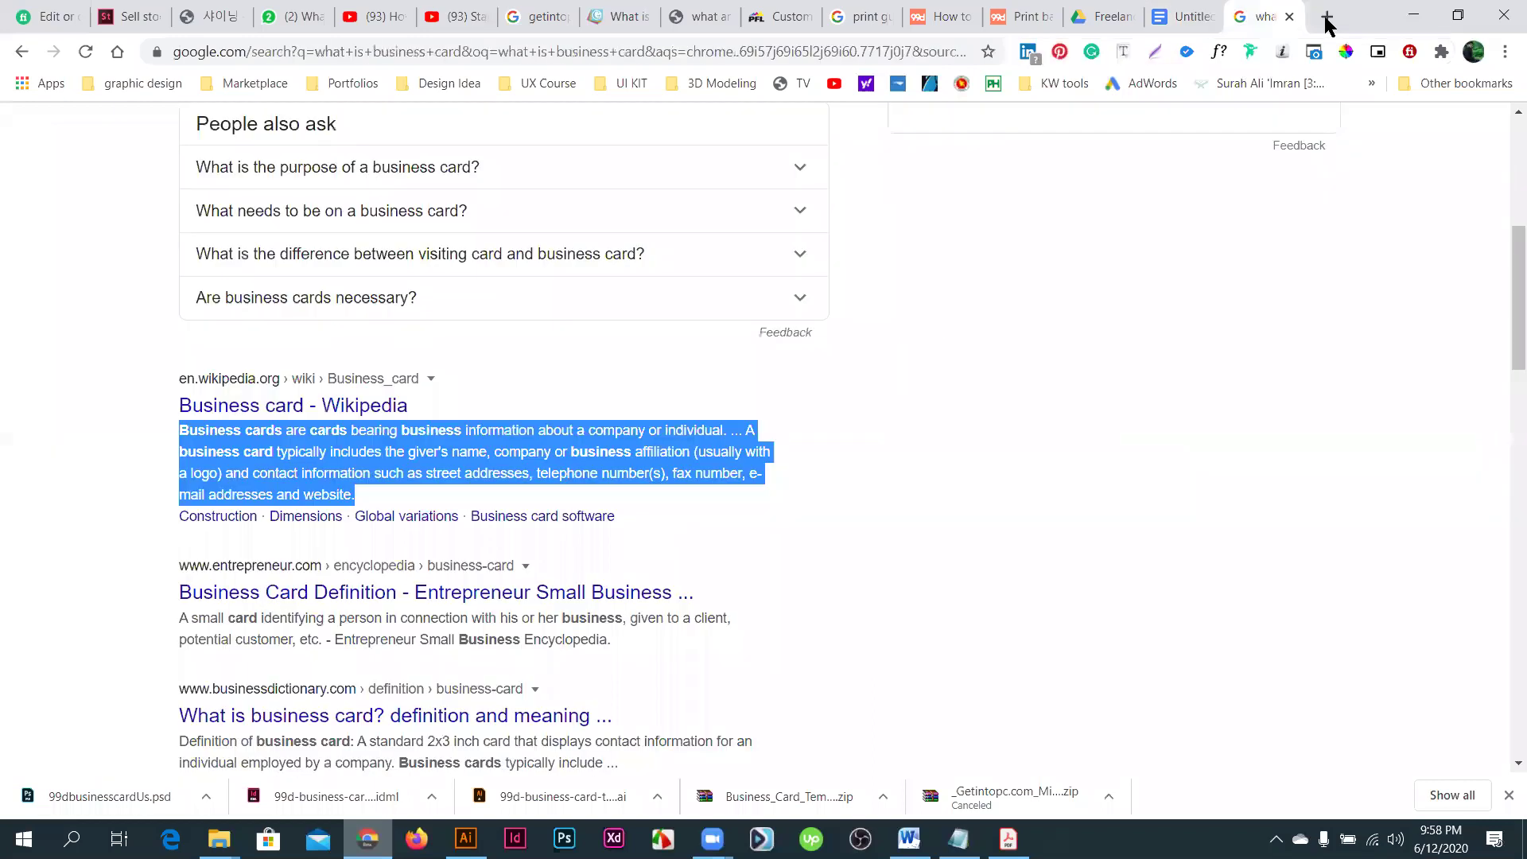
click(1325, 19)
text(c)
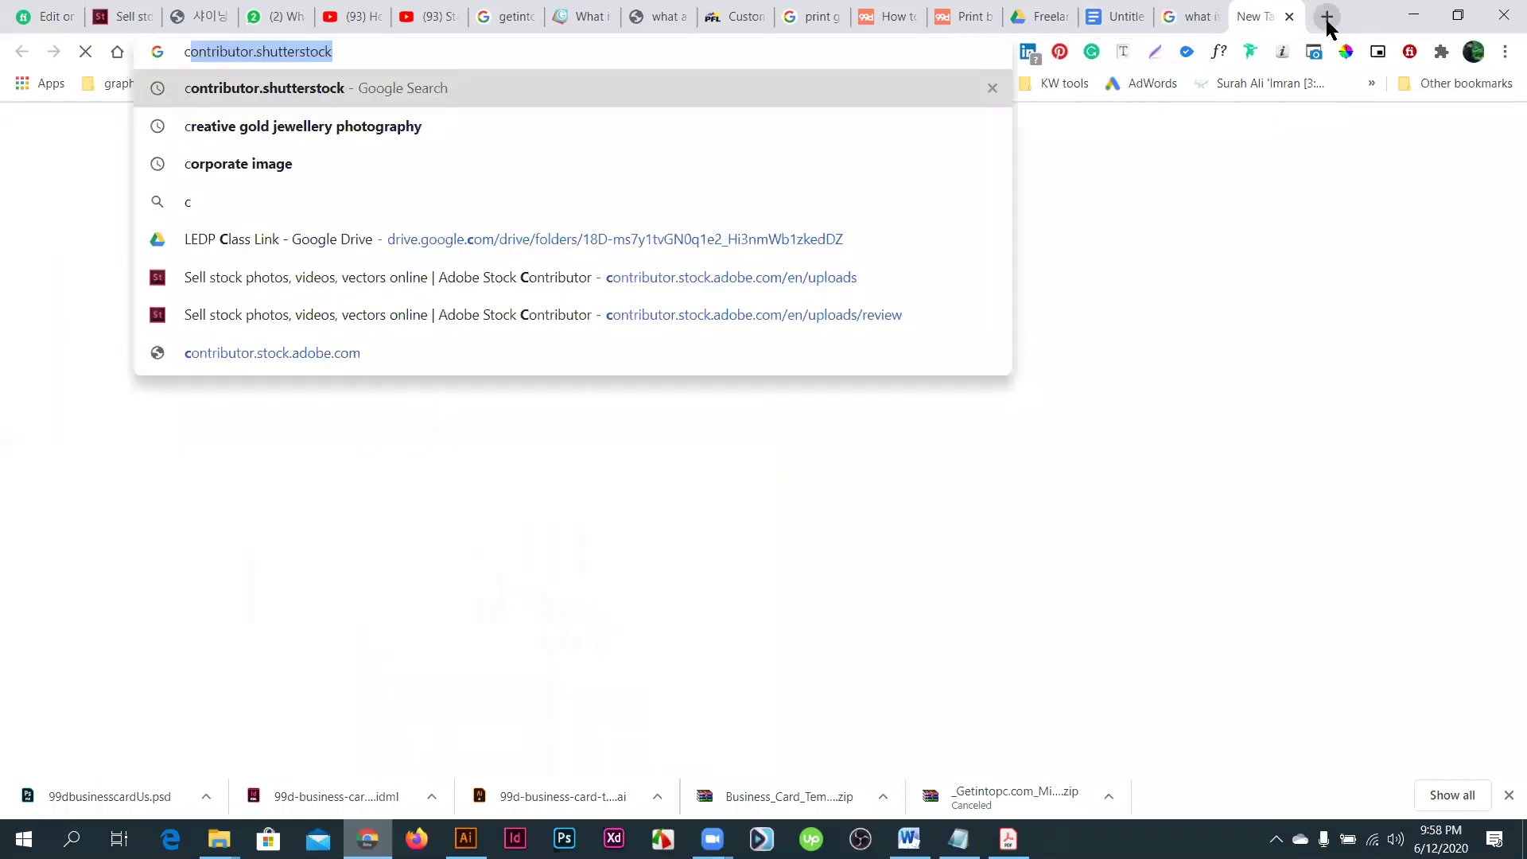
text(o)
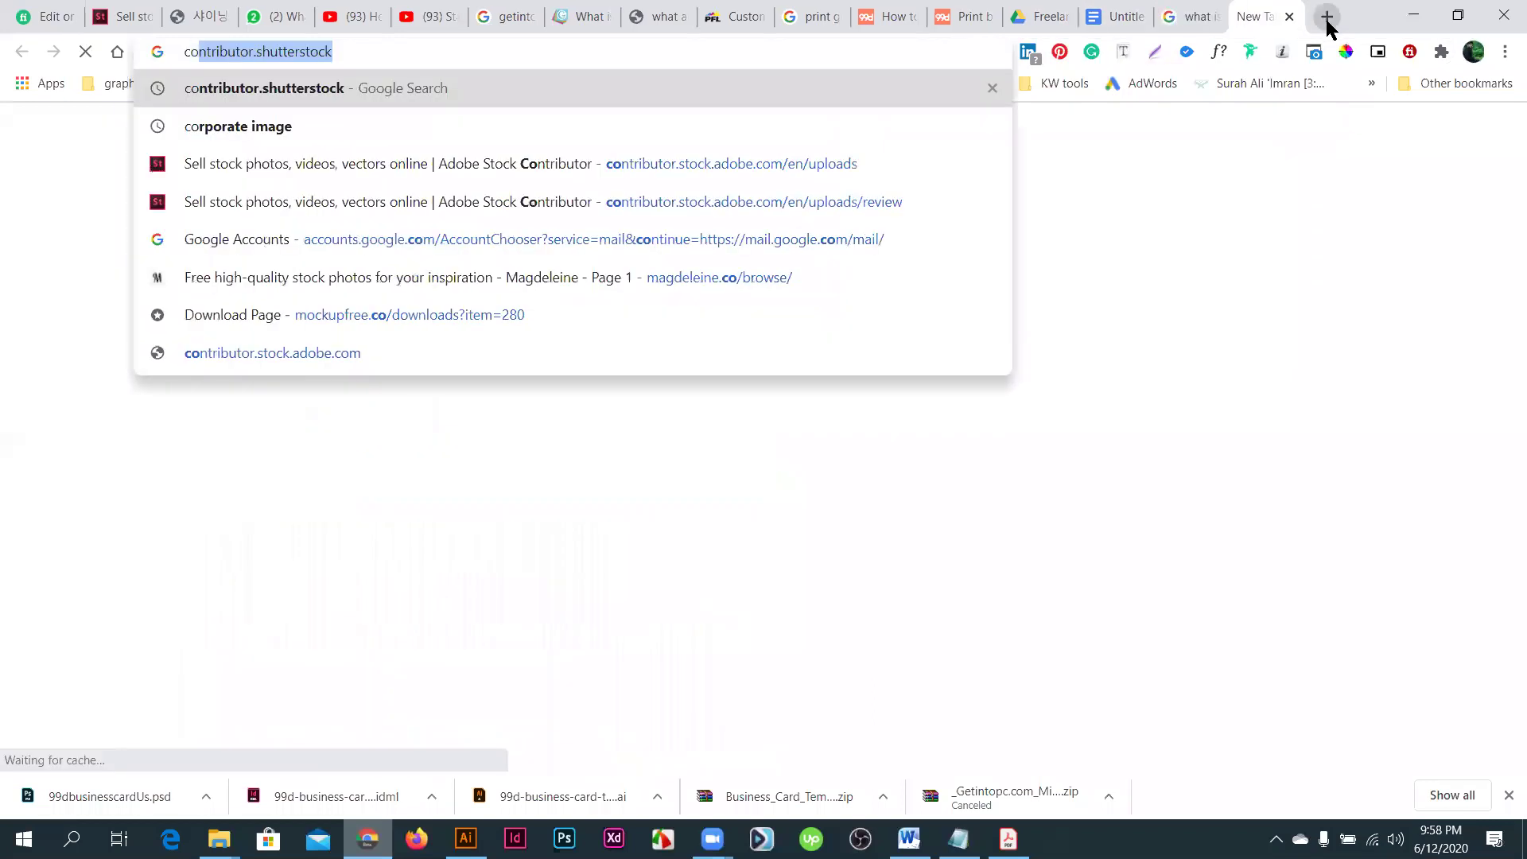
text(rp)
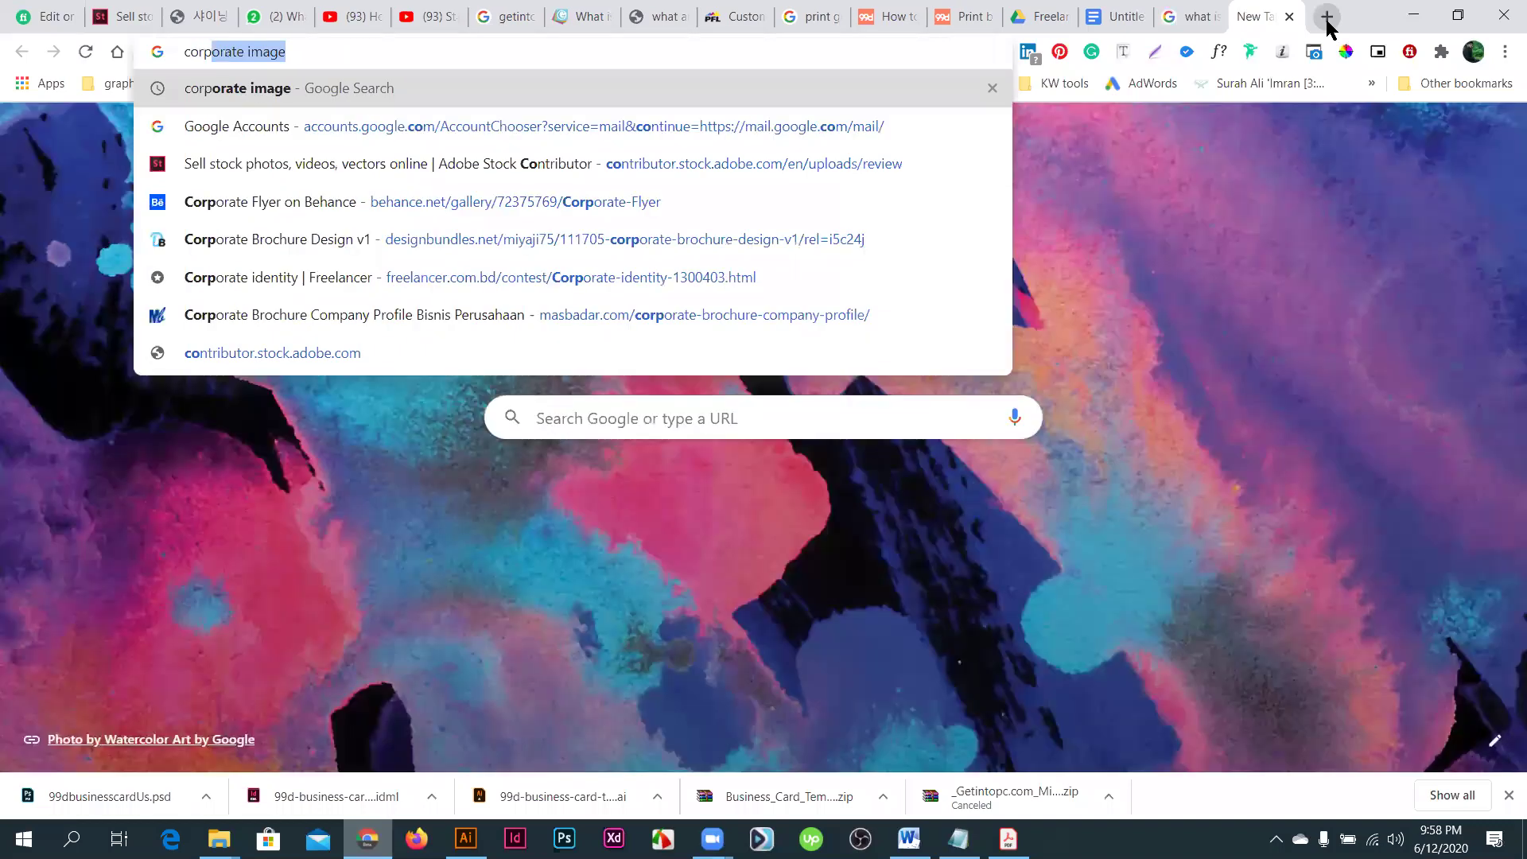
text(orate)
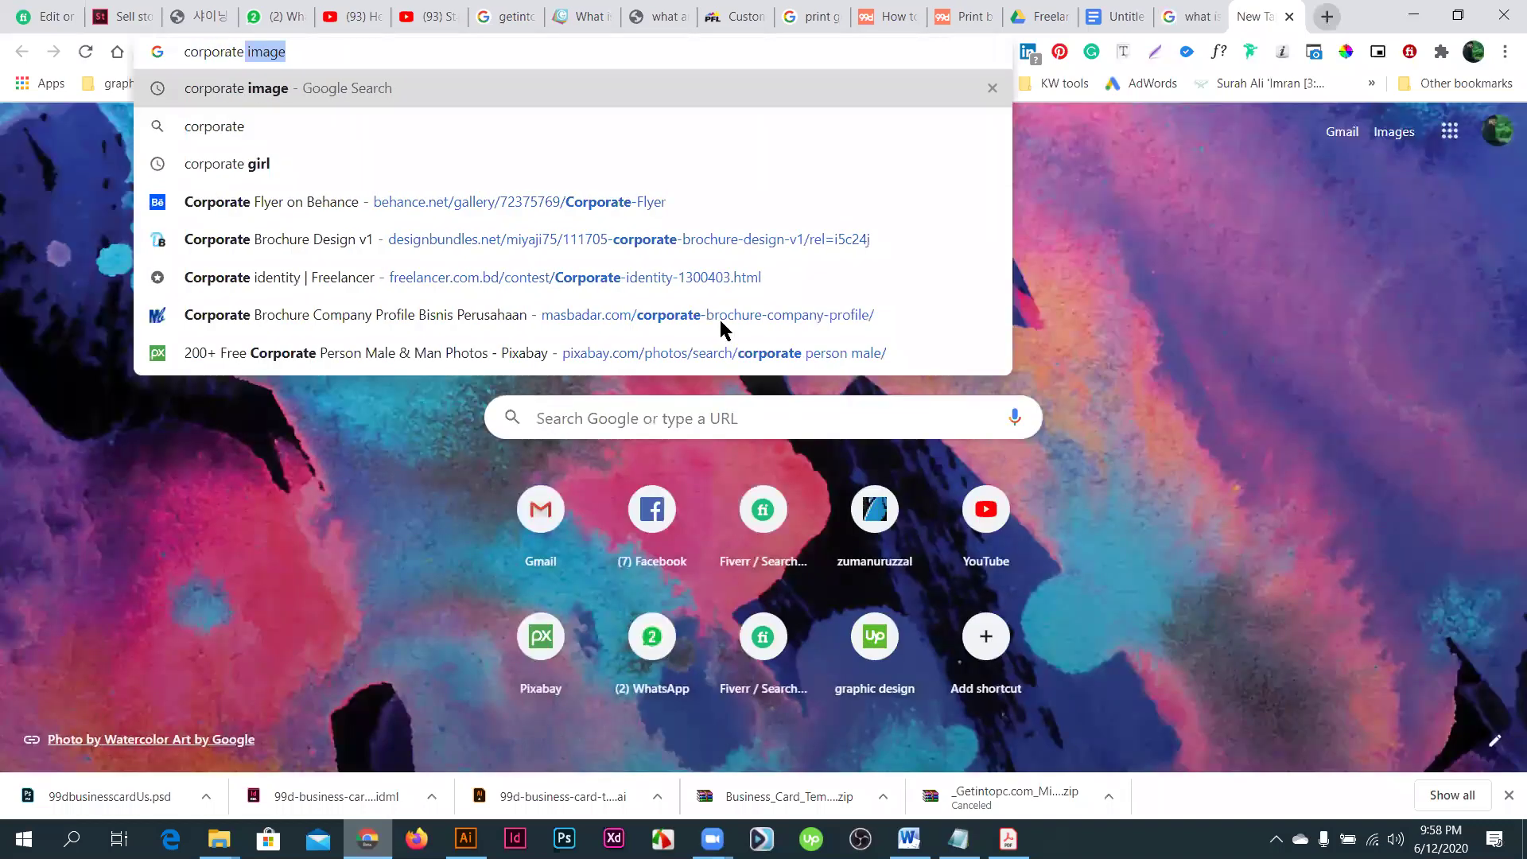
key(Return)
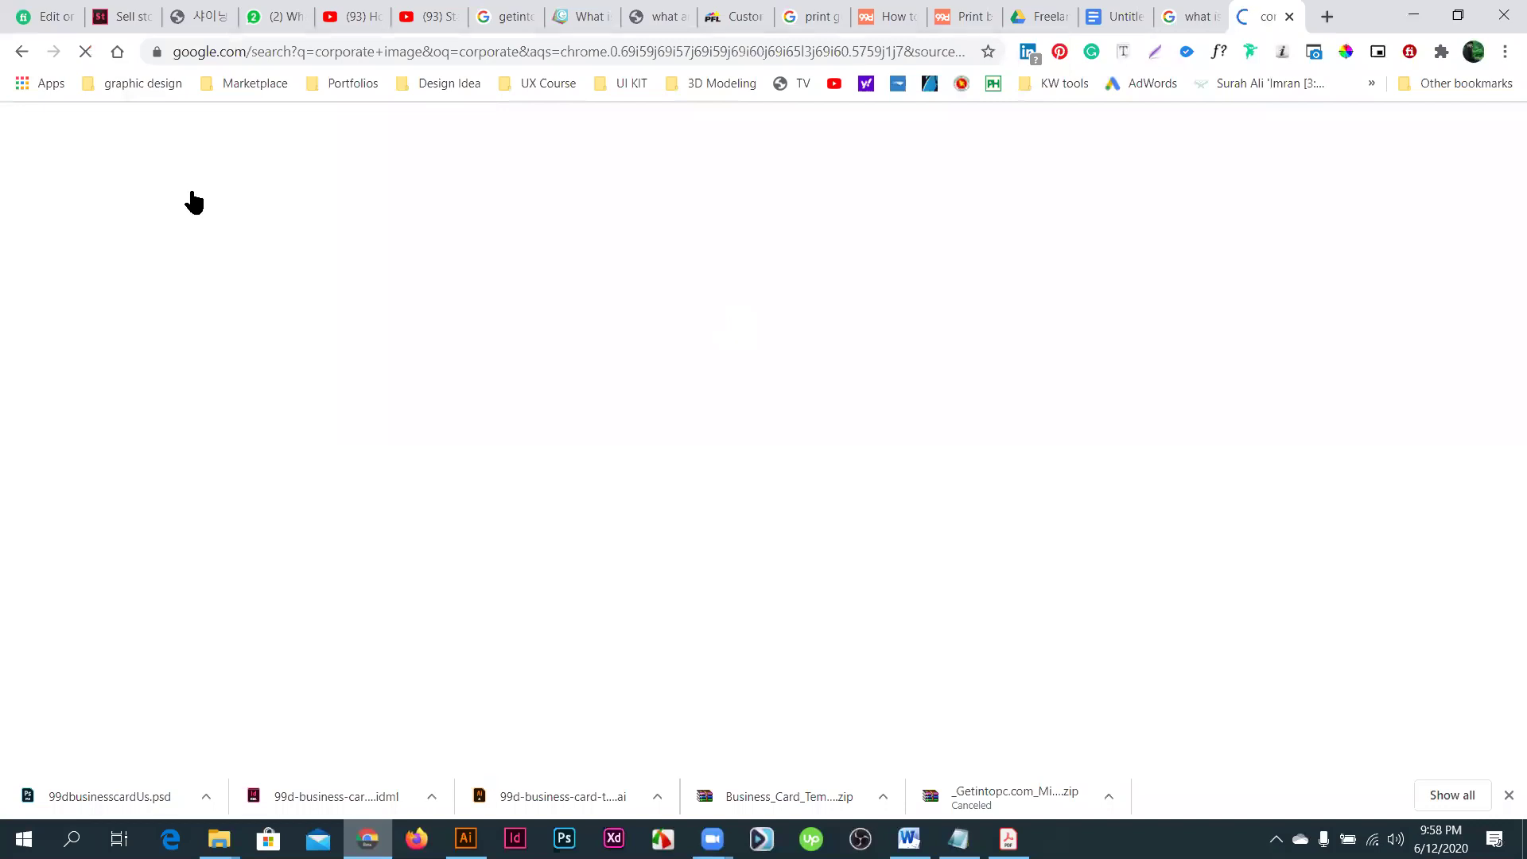
click(279, 201)
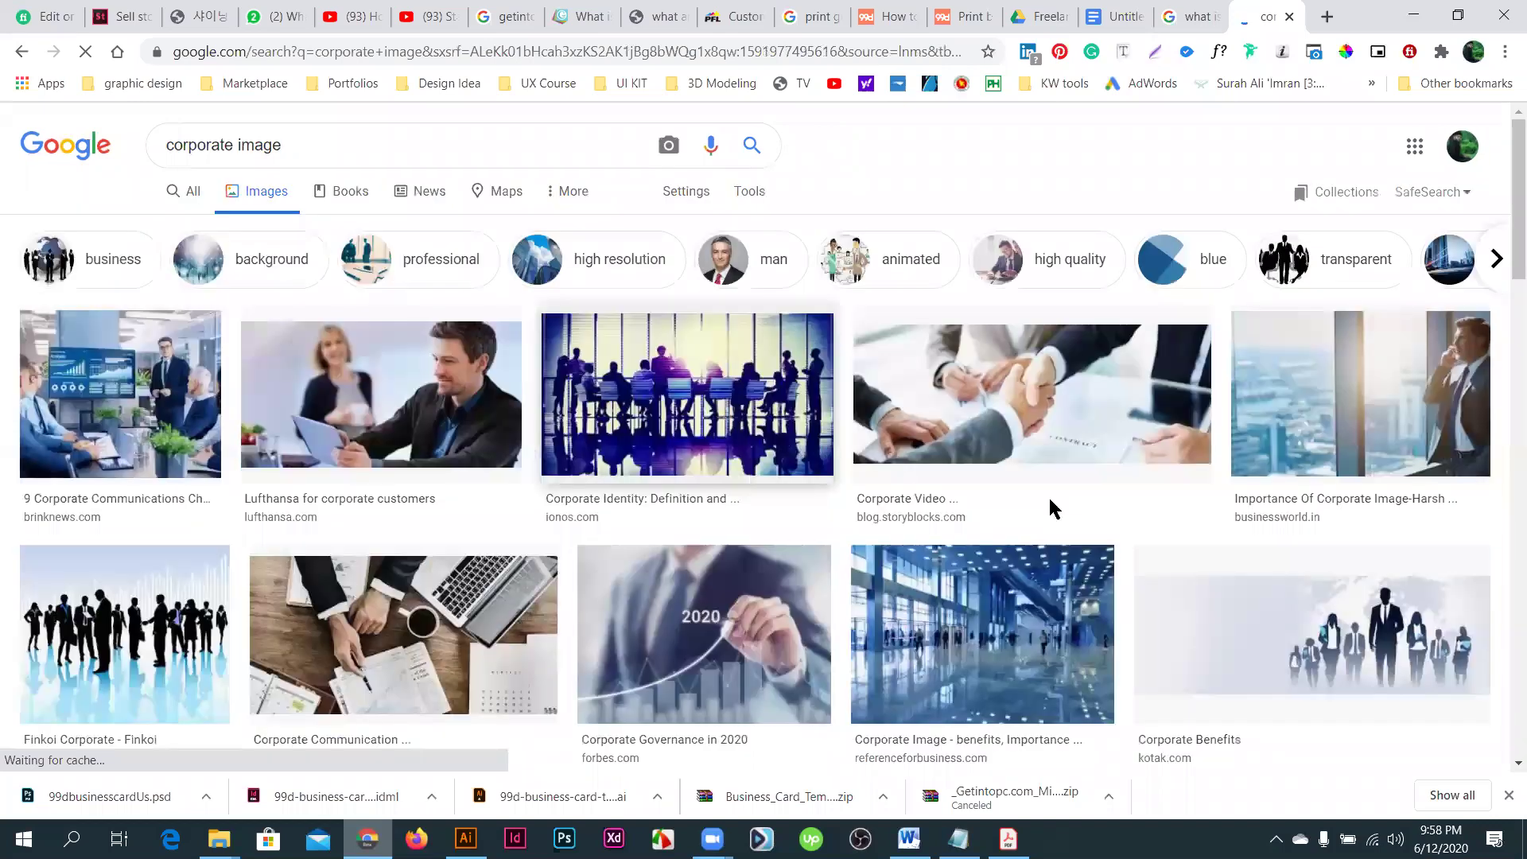
scroll(1049, 502, down, 1)
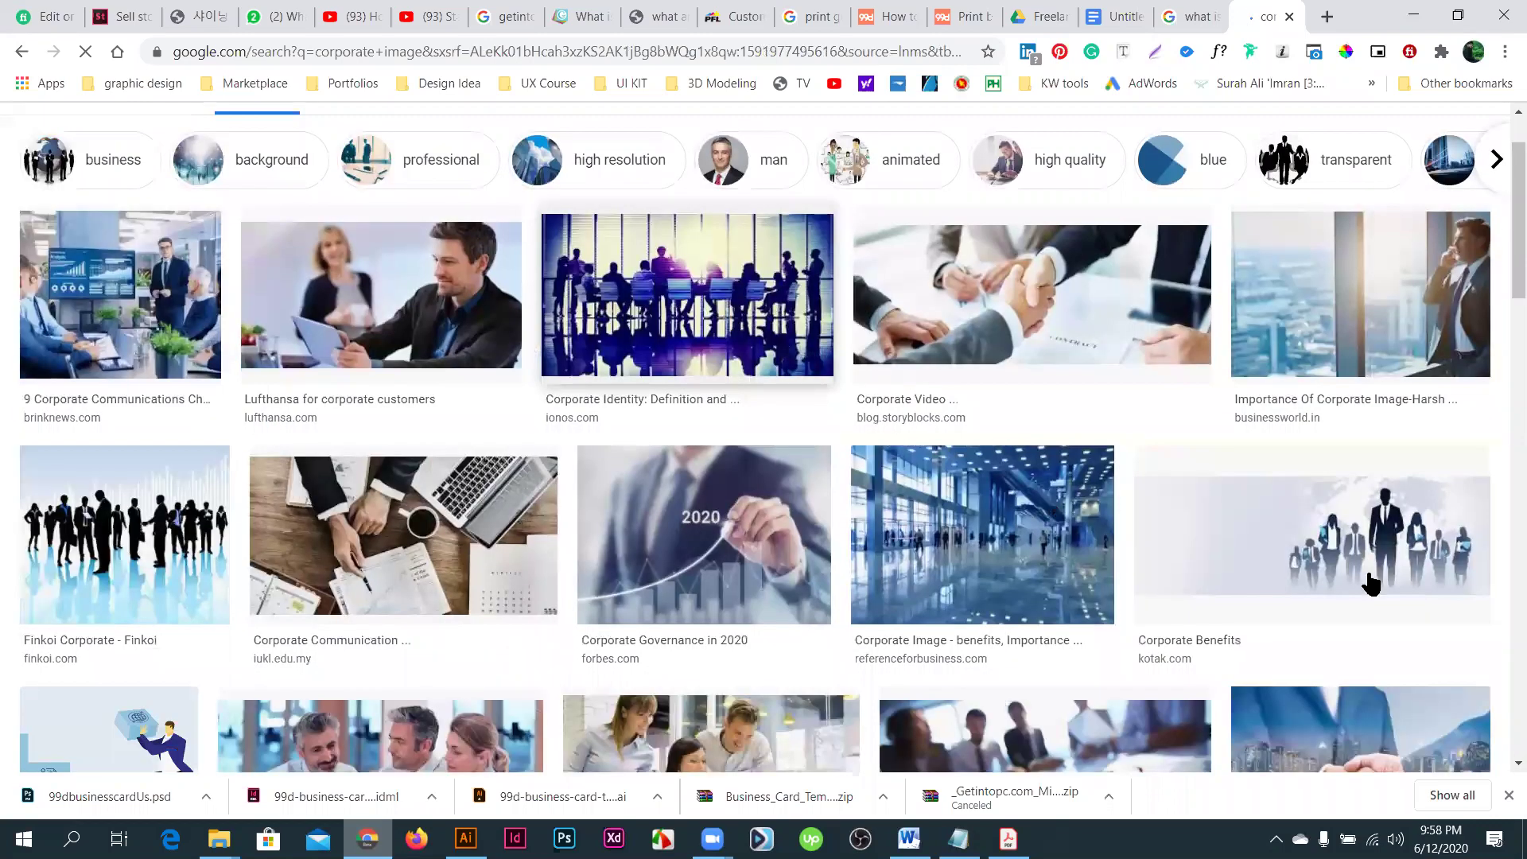
scroll(1370, 580, down, 4)
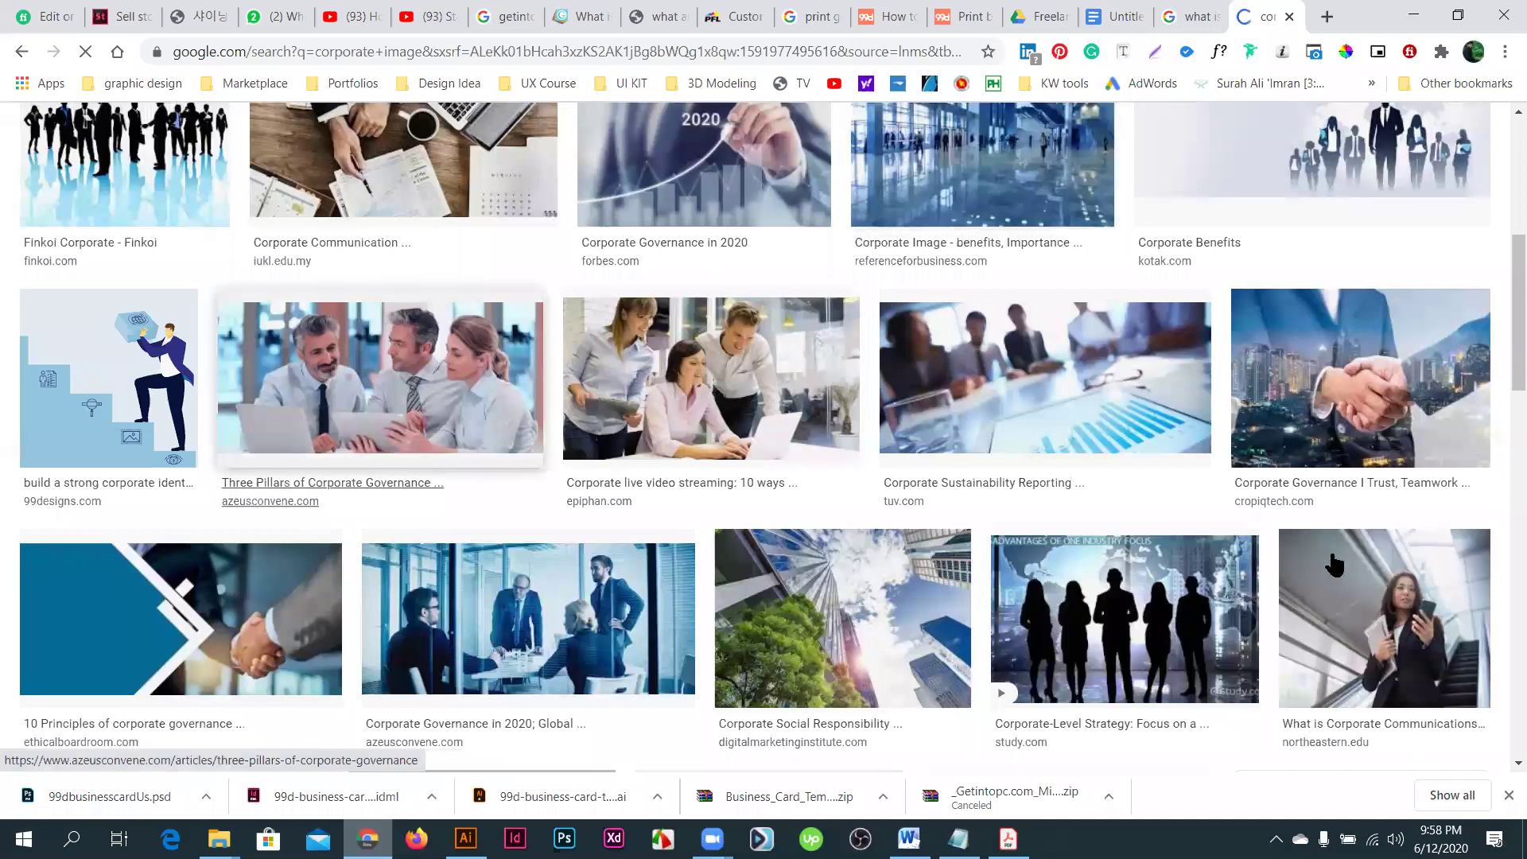
scroll(1335, 565, up, 2)
- Copy the handshake-and-city photo and return to the Illustrator template
right_click(1333, 625)
click(1336, 613)
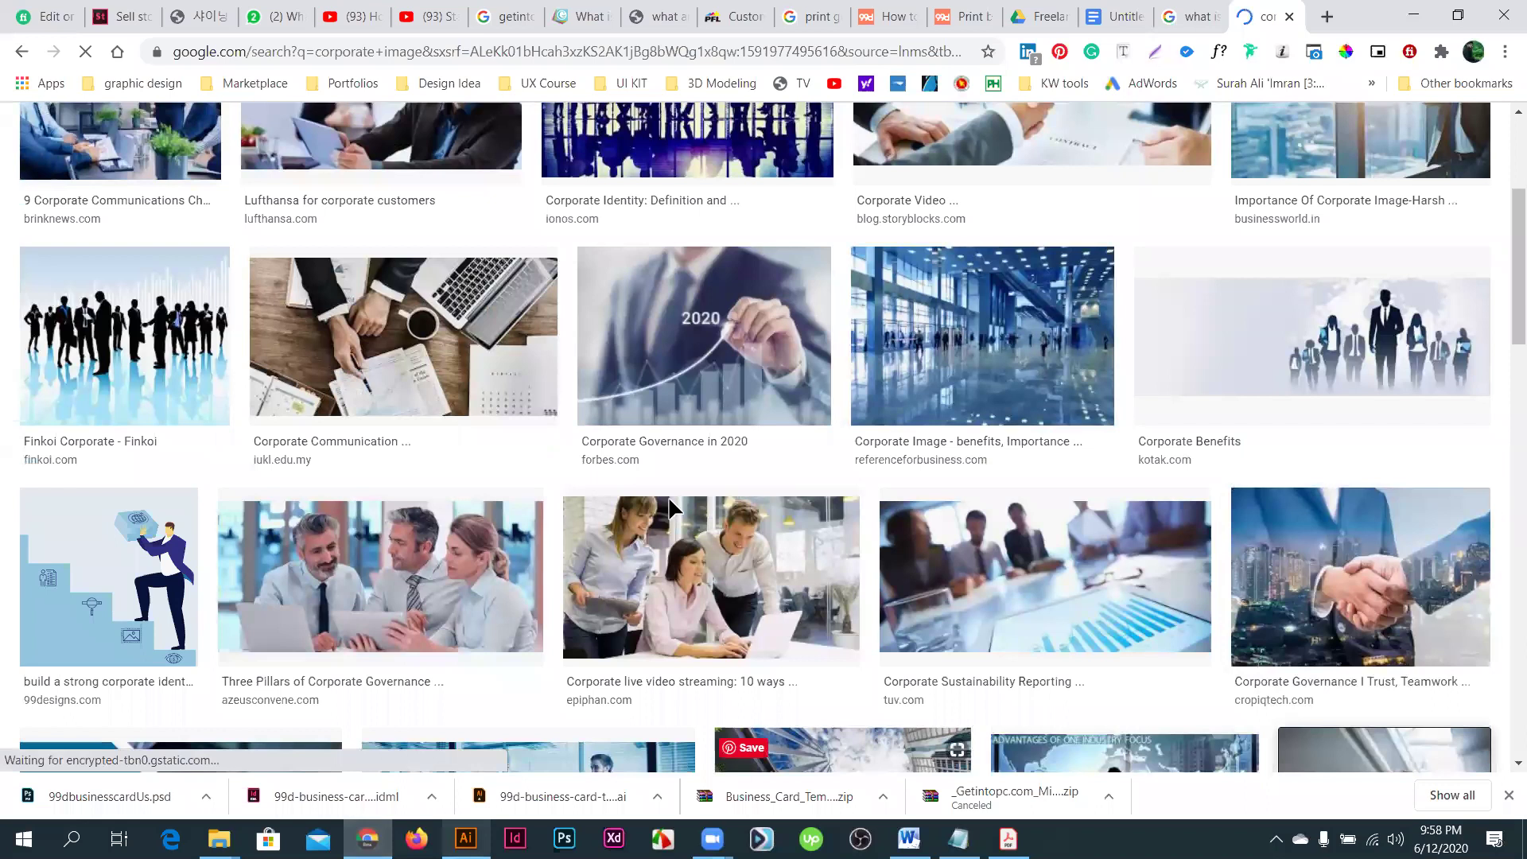
key(alt+Tab)
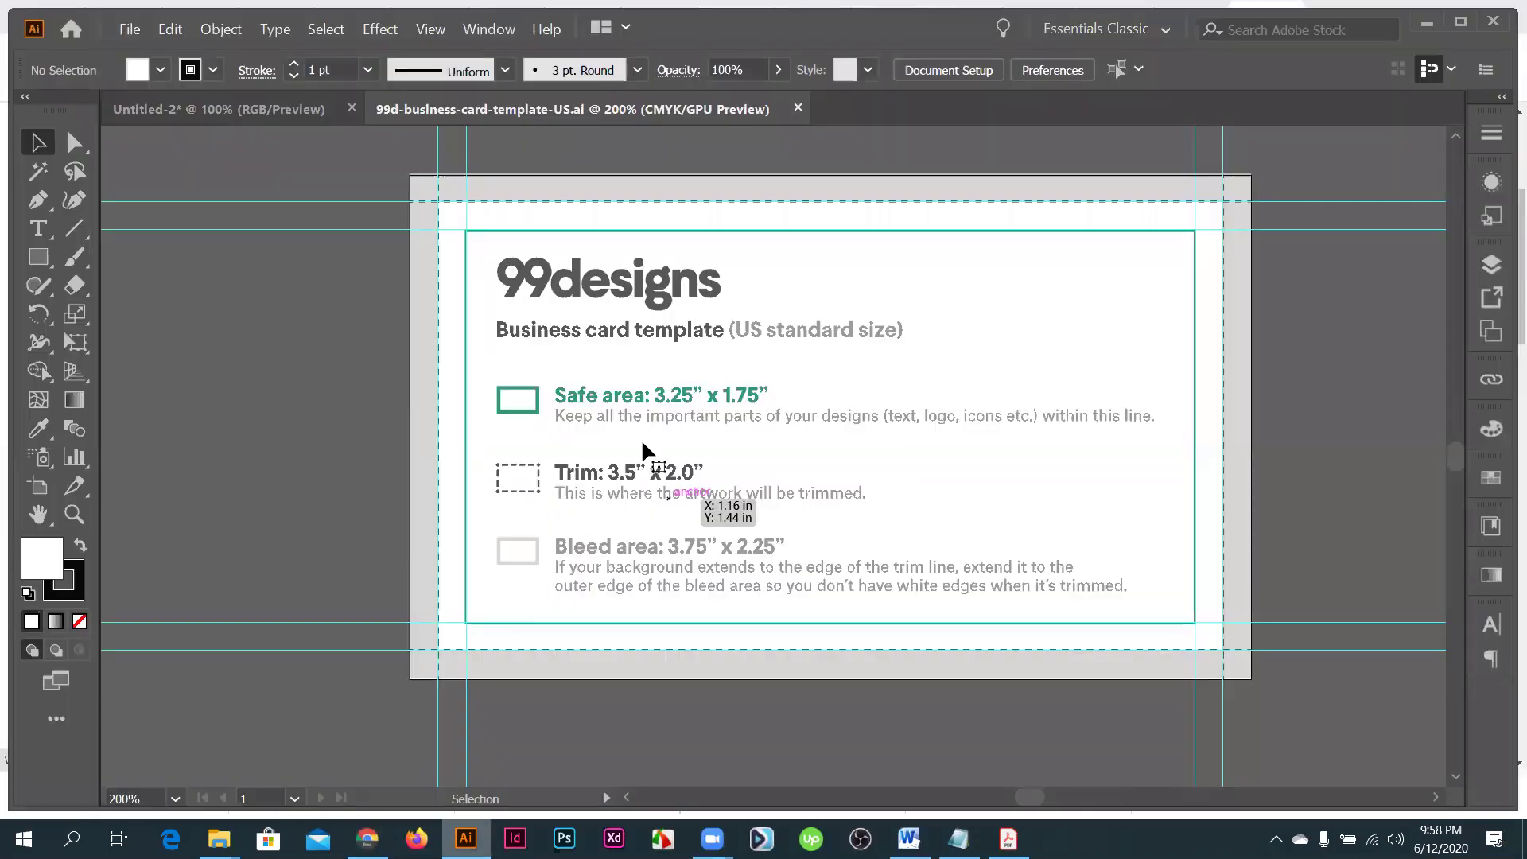
- Paste the handshake-city photo and move it to the artboard's top-left corner
key(ctrl+v)
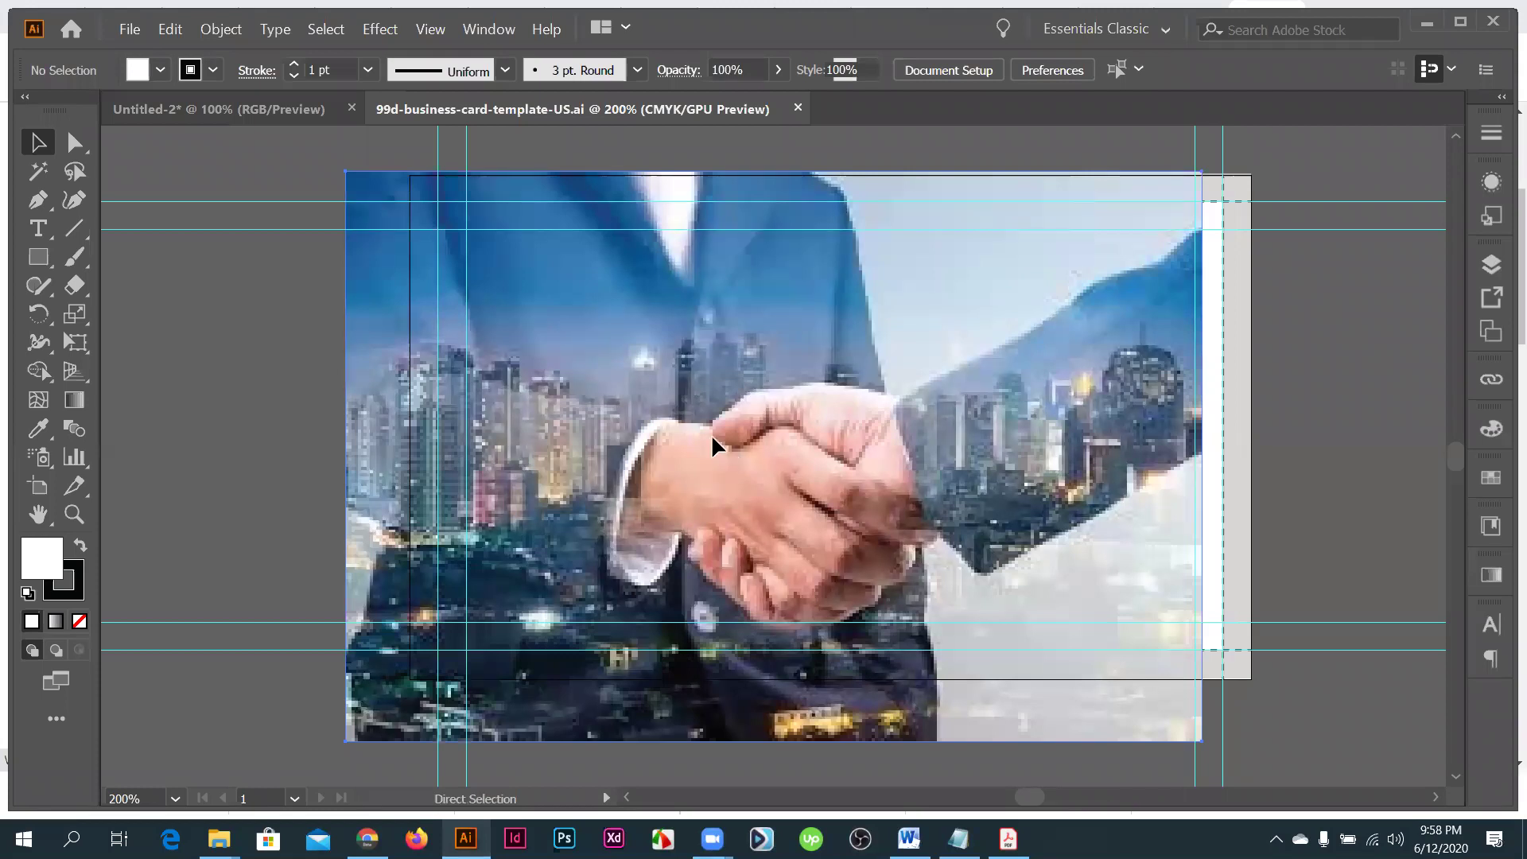
drag(711, 437, 746, 439)
drag(1264, 713, 1265, 713)
- Draw a white rectangle on the card's left, about 1.49 in wide and 2.25 in tall
key(m)
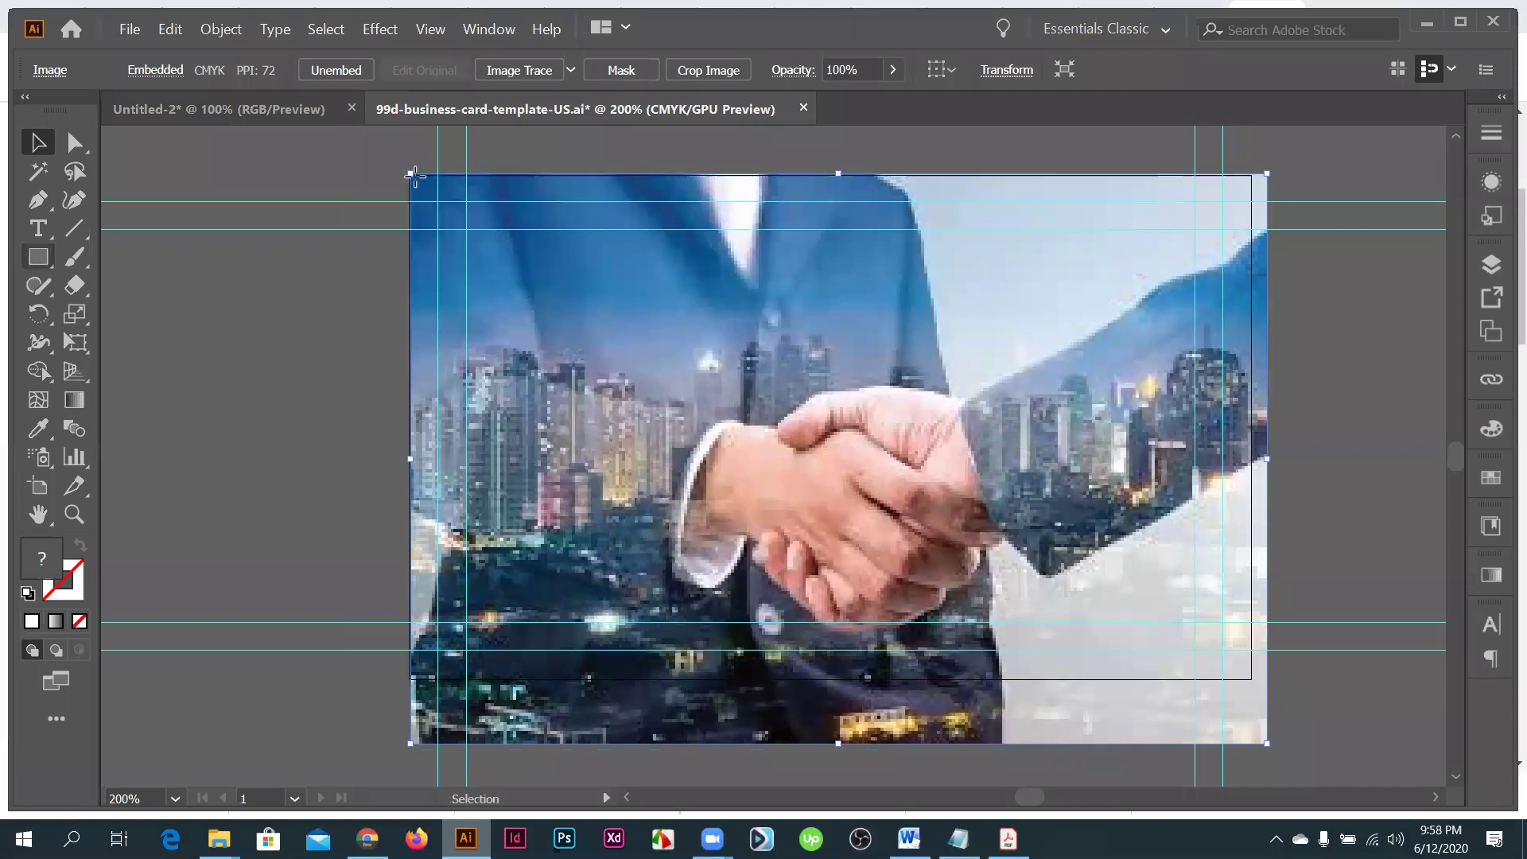
drag(411, 172, 1250, 679)
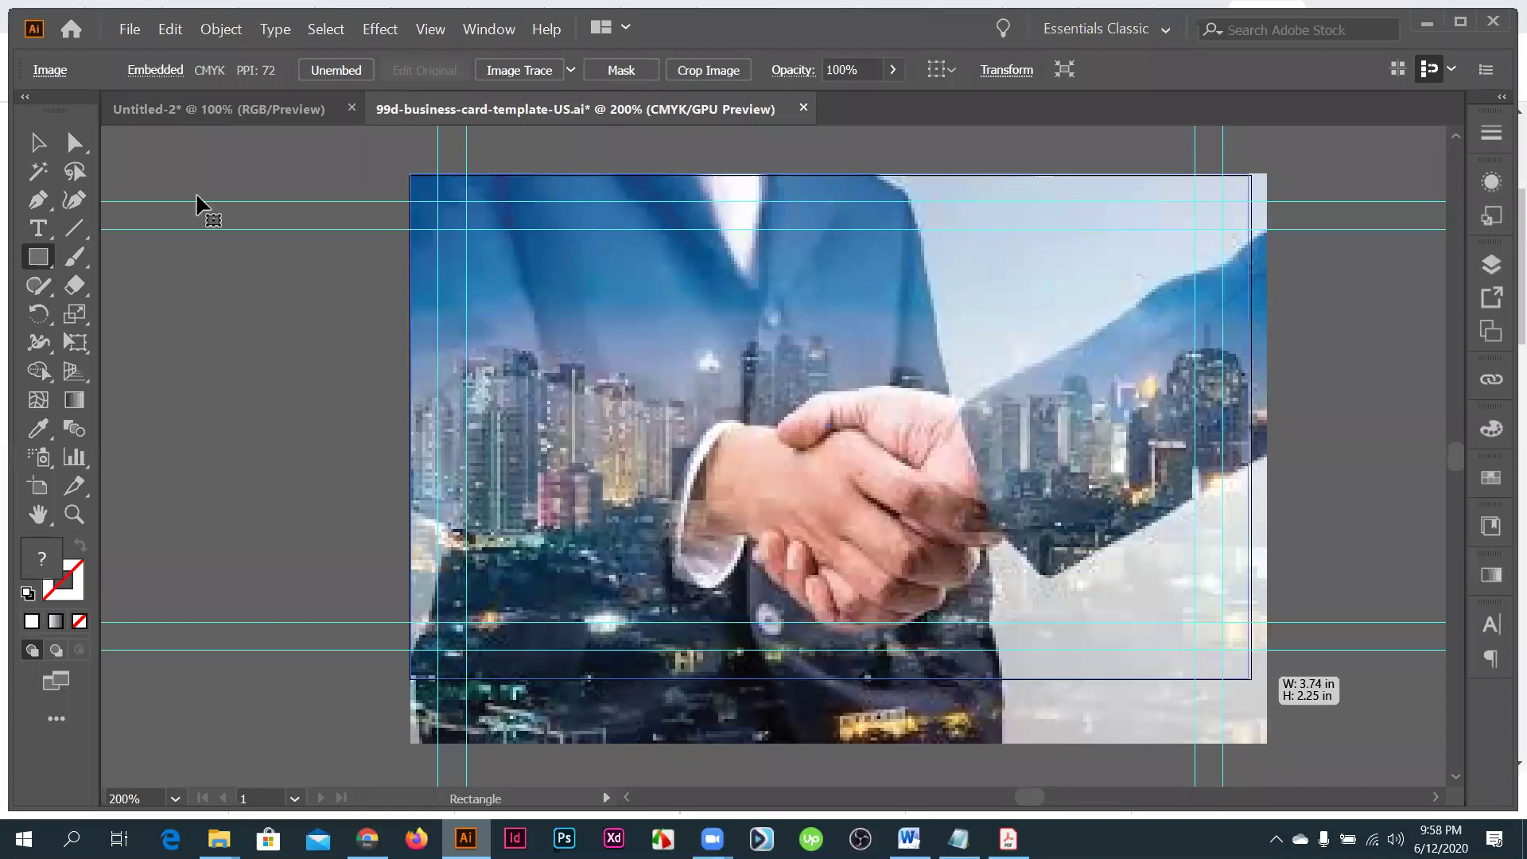
key(v)
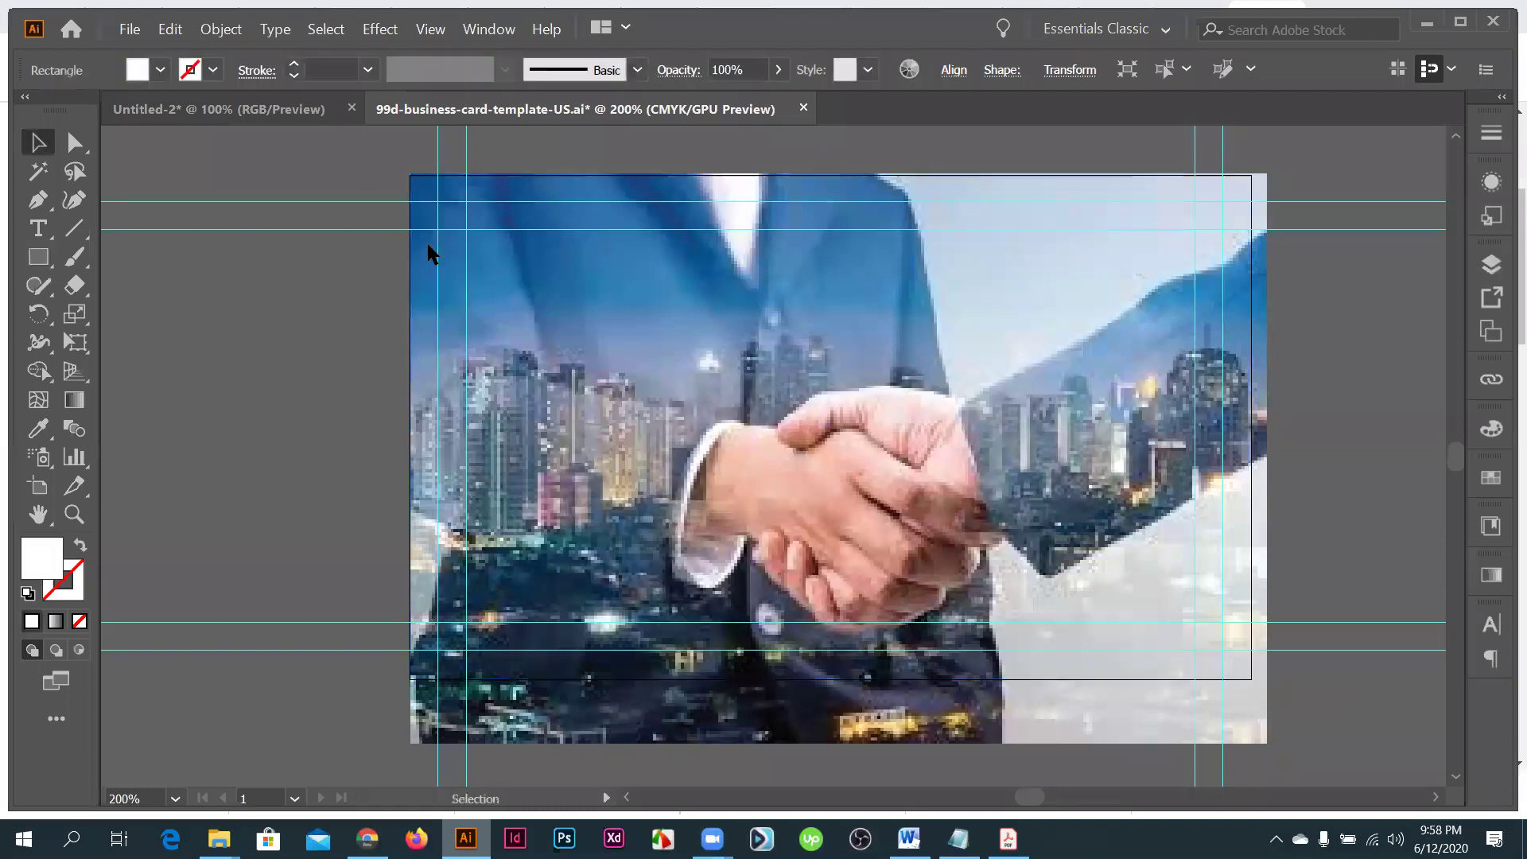
key(m)
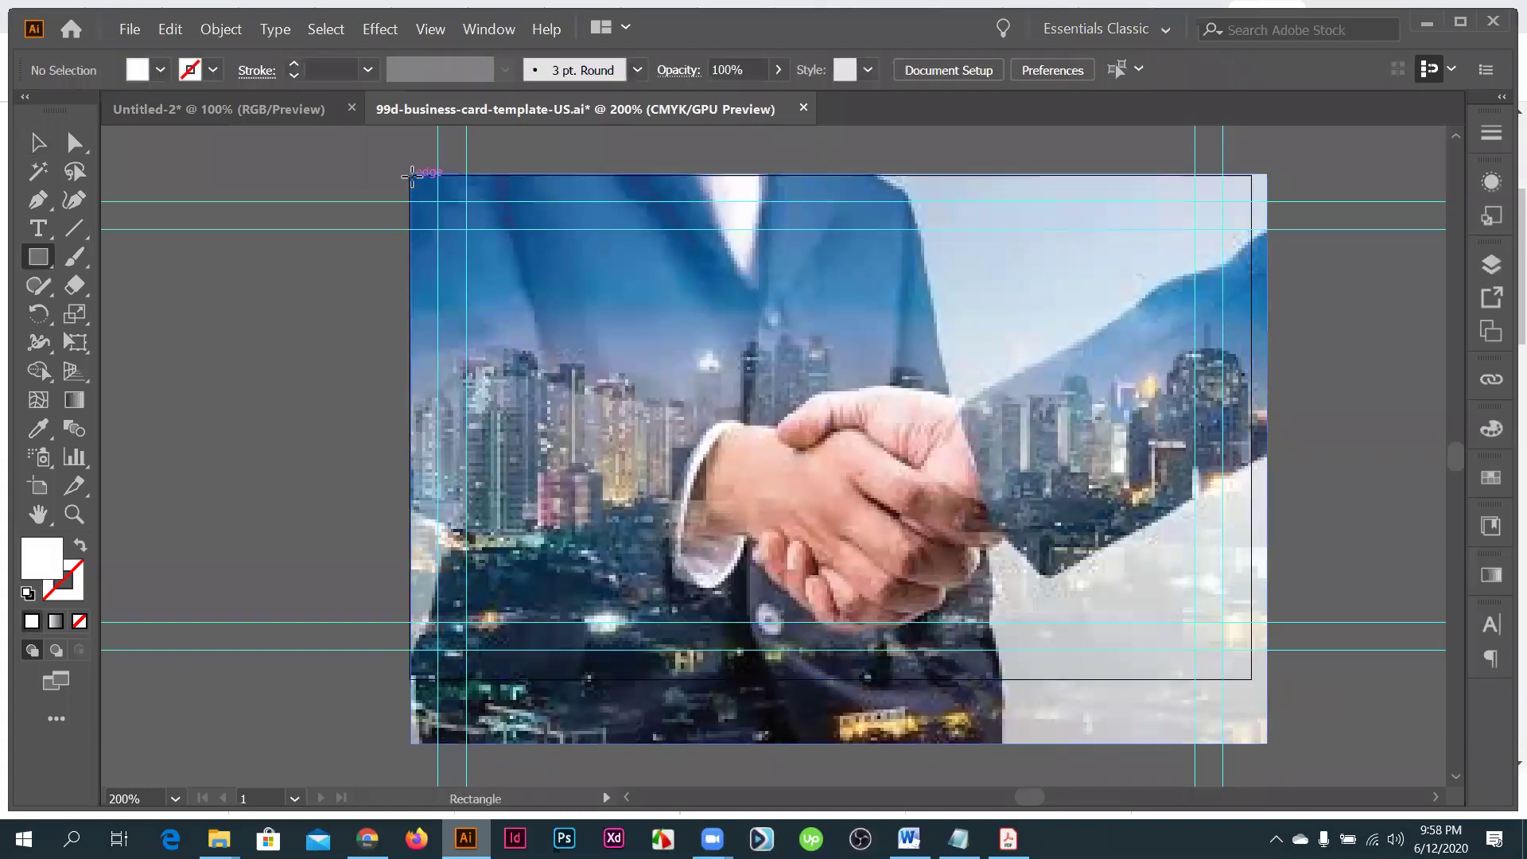
drag(411, 174, 690, 706)
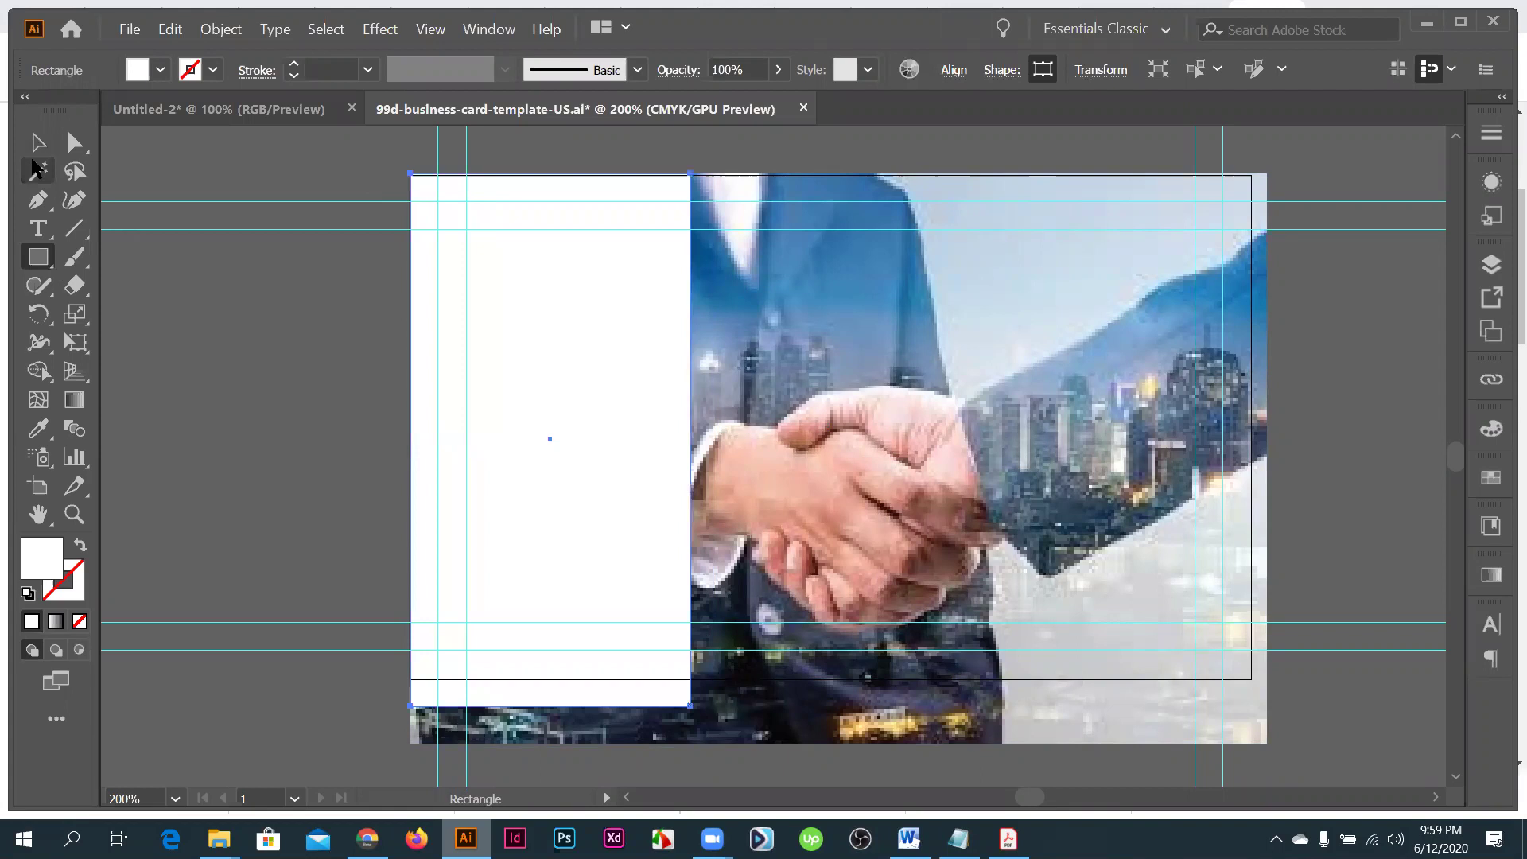
key(v)
drag(548, 705, 548, 683)
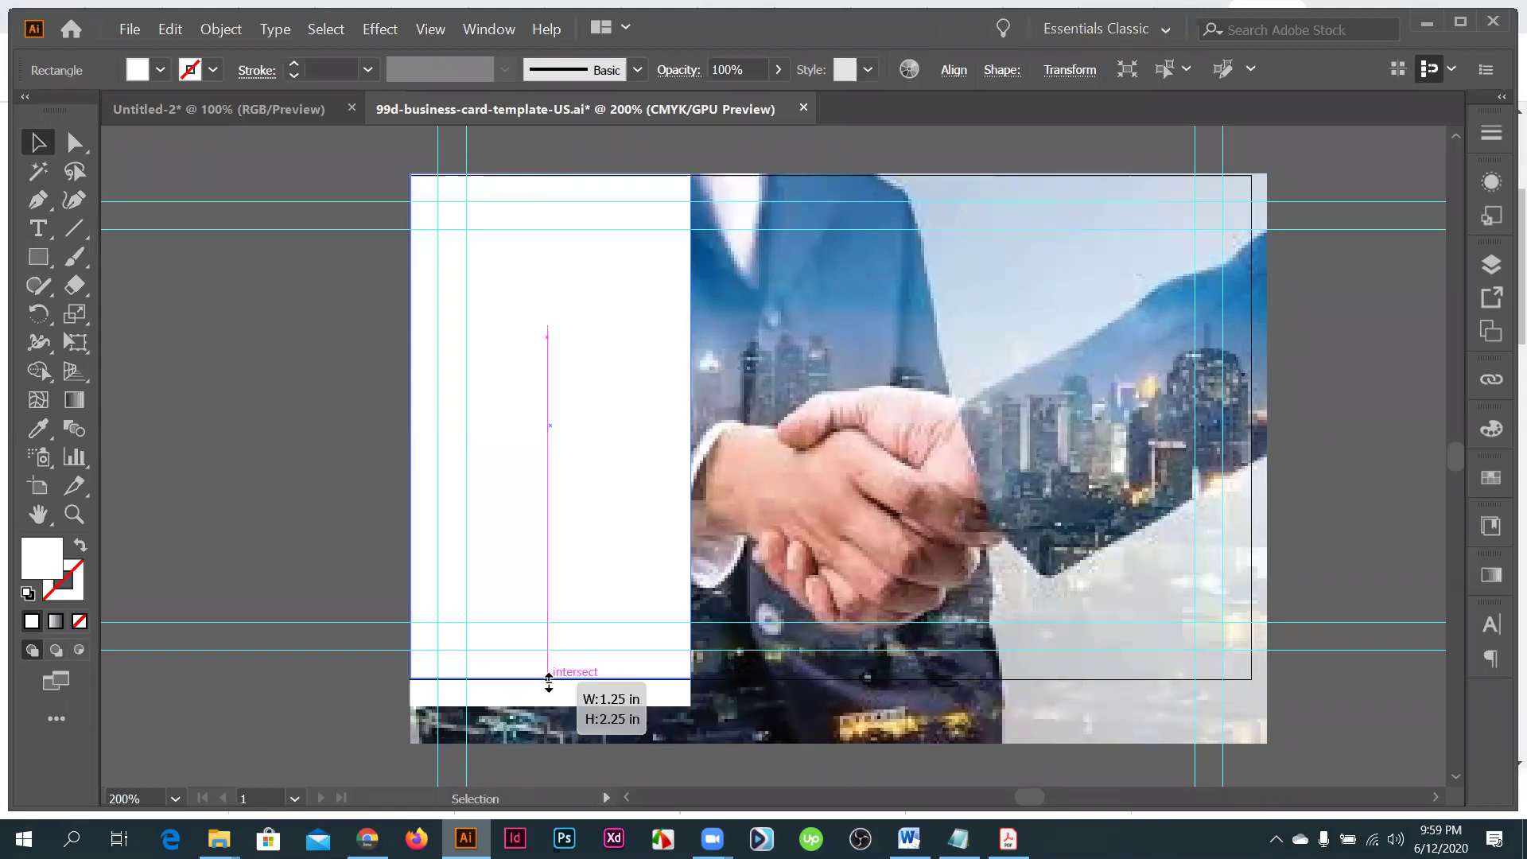
drag(699, 430, 744, 420)
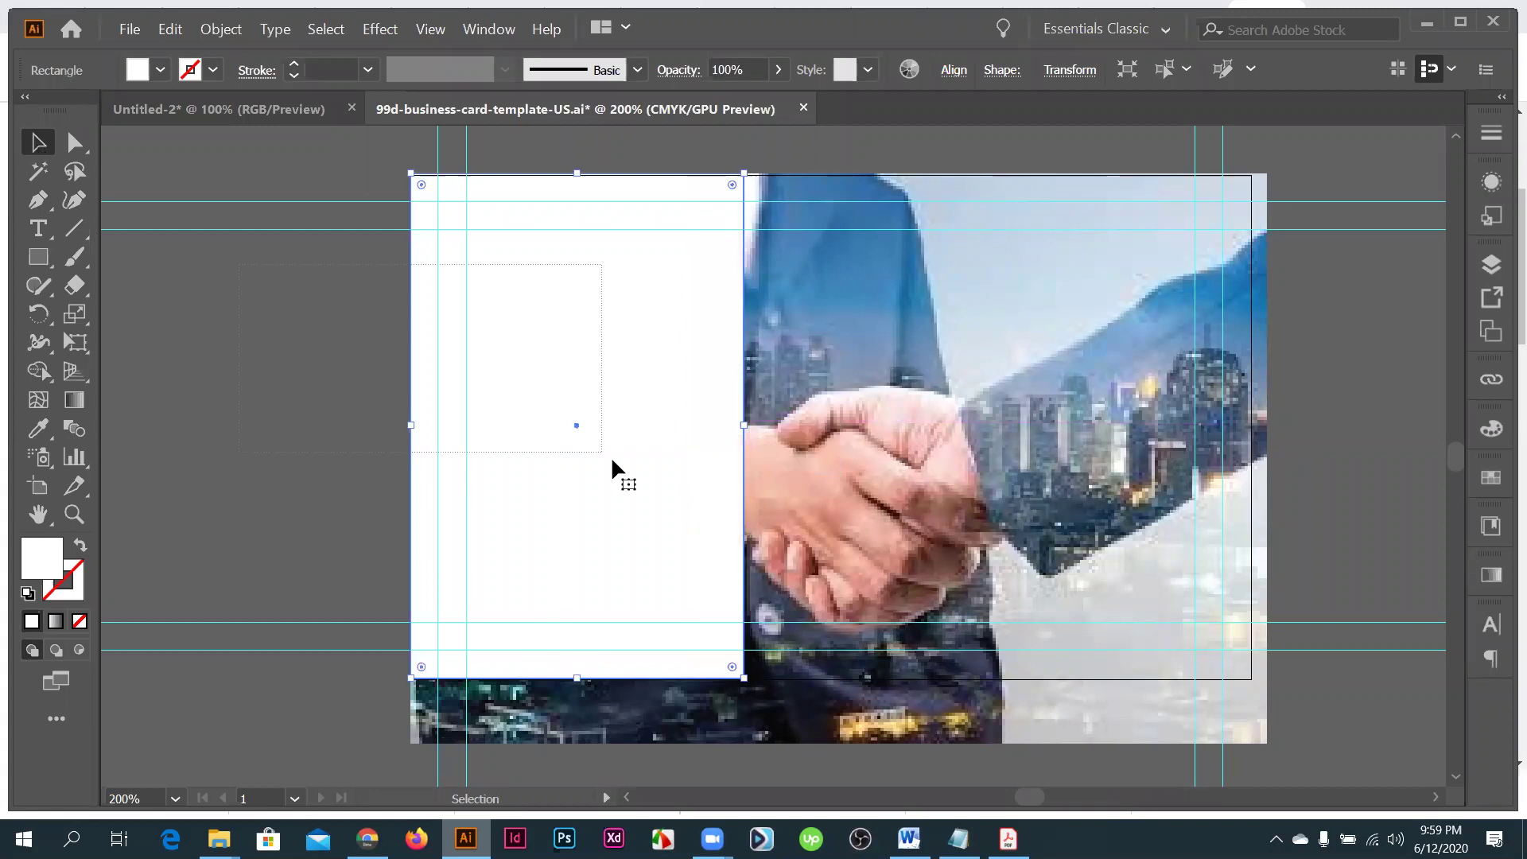
- Clip the photo to the rectangle with Make Clipping Mask (Ctrl+7)
key(ctrl+a)
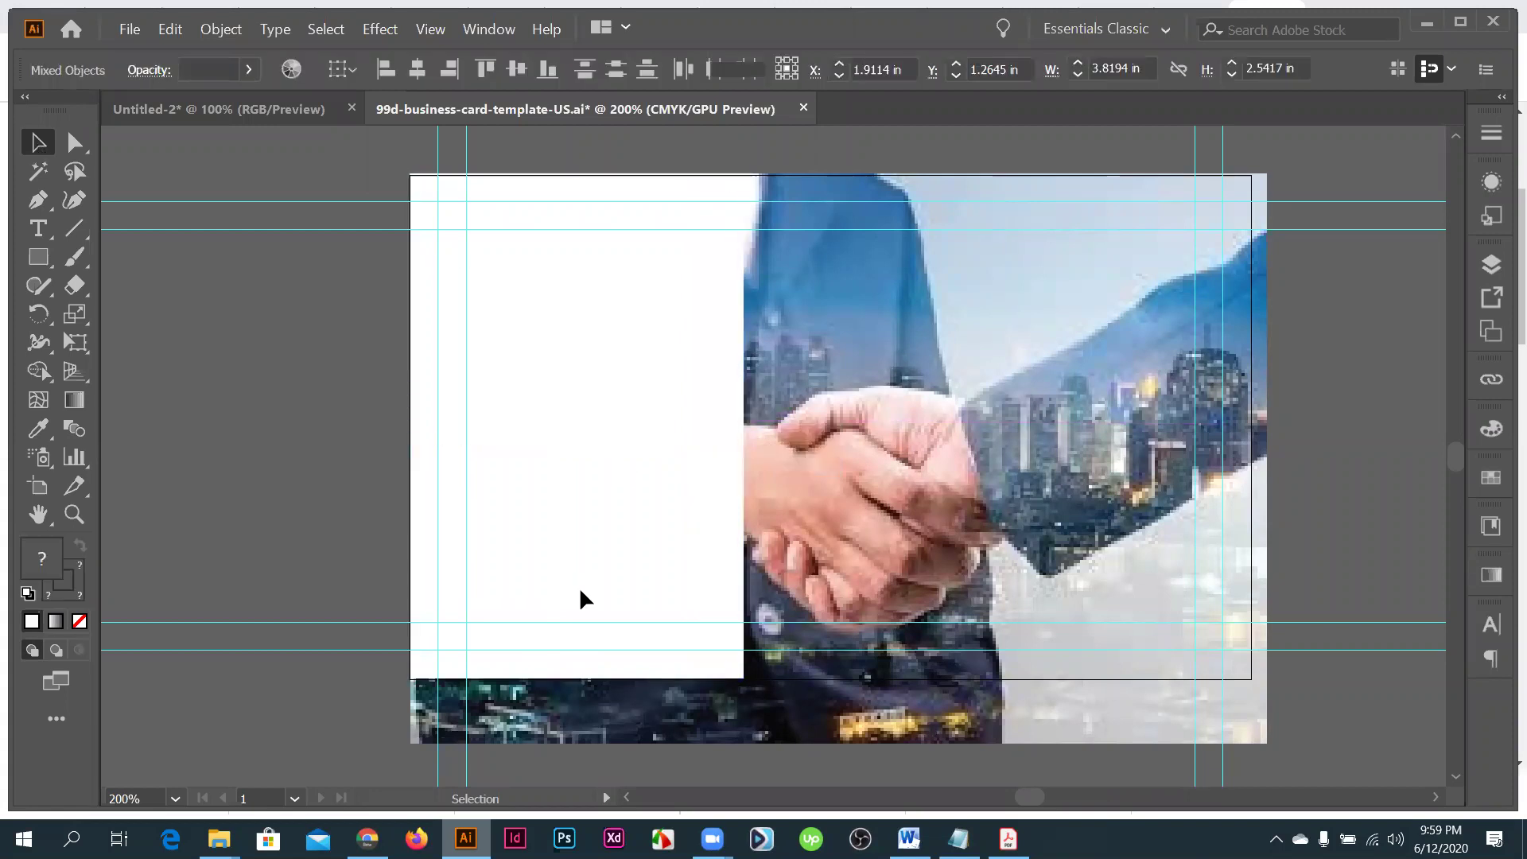
click(579, 591)
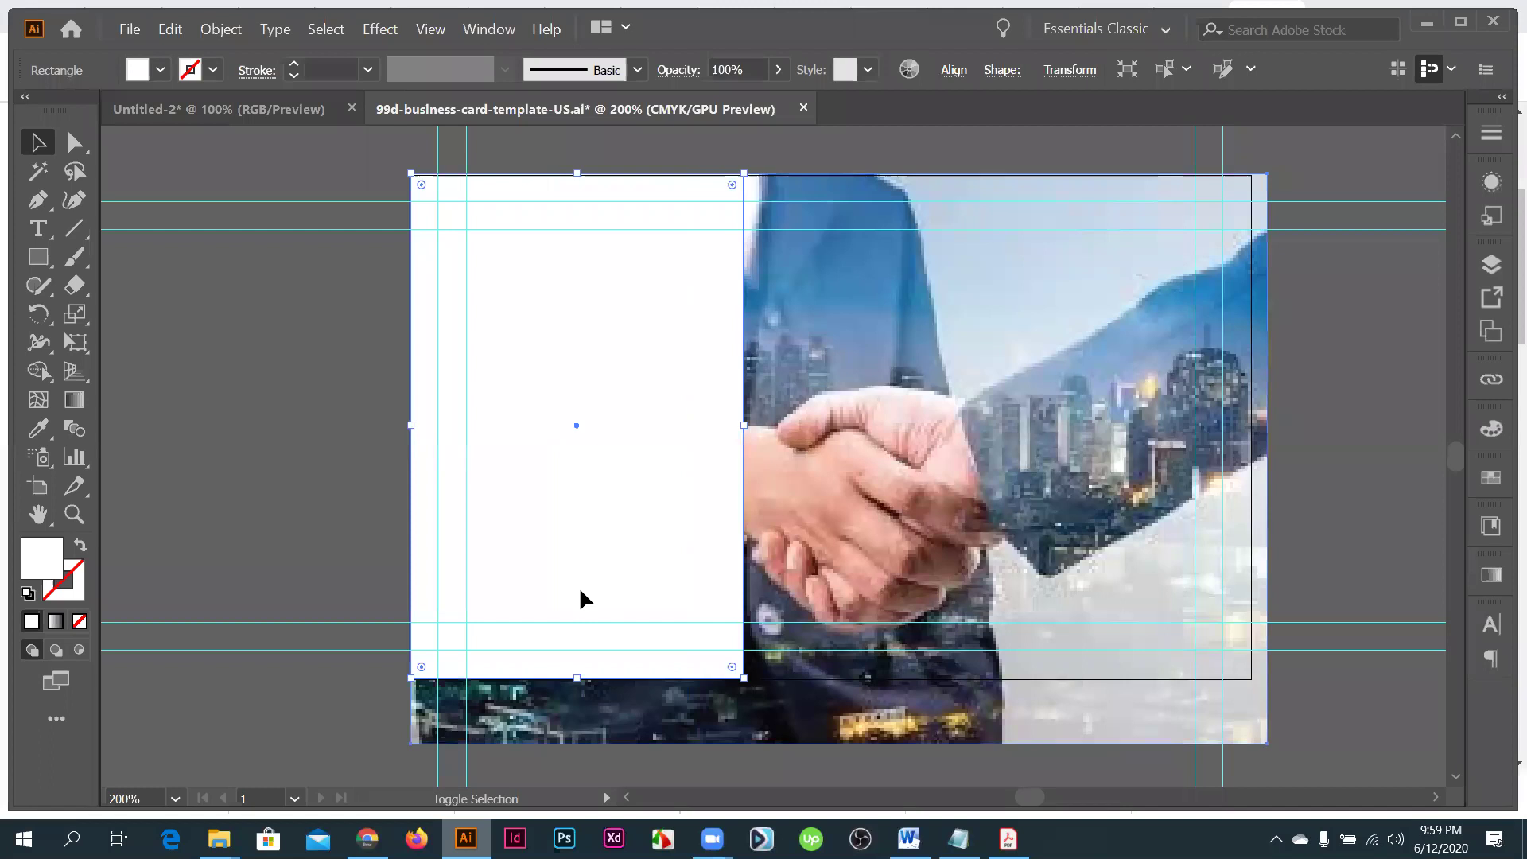
key(ctrl+7)
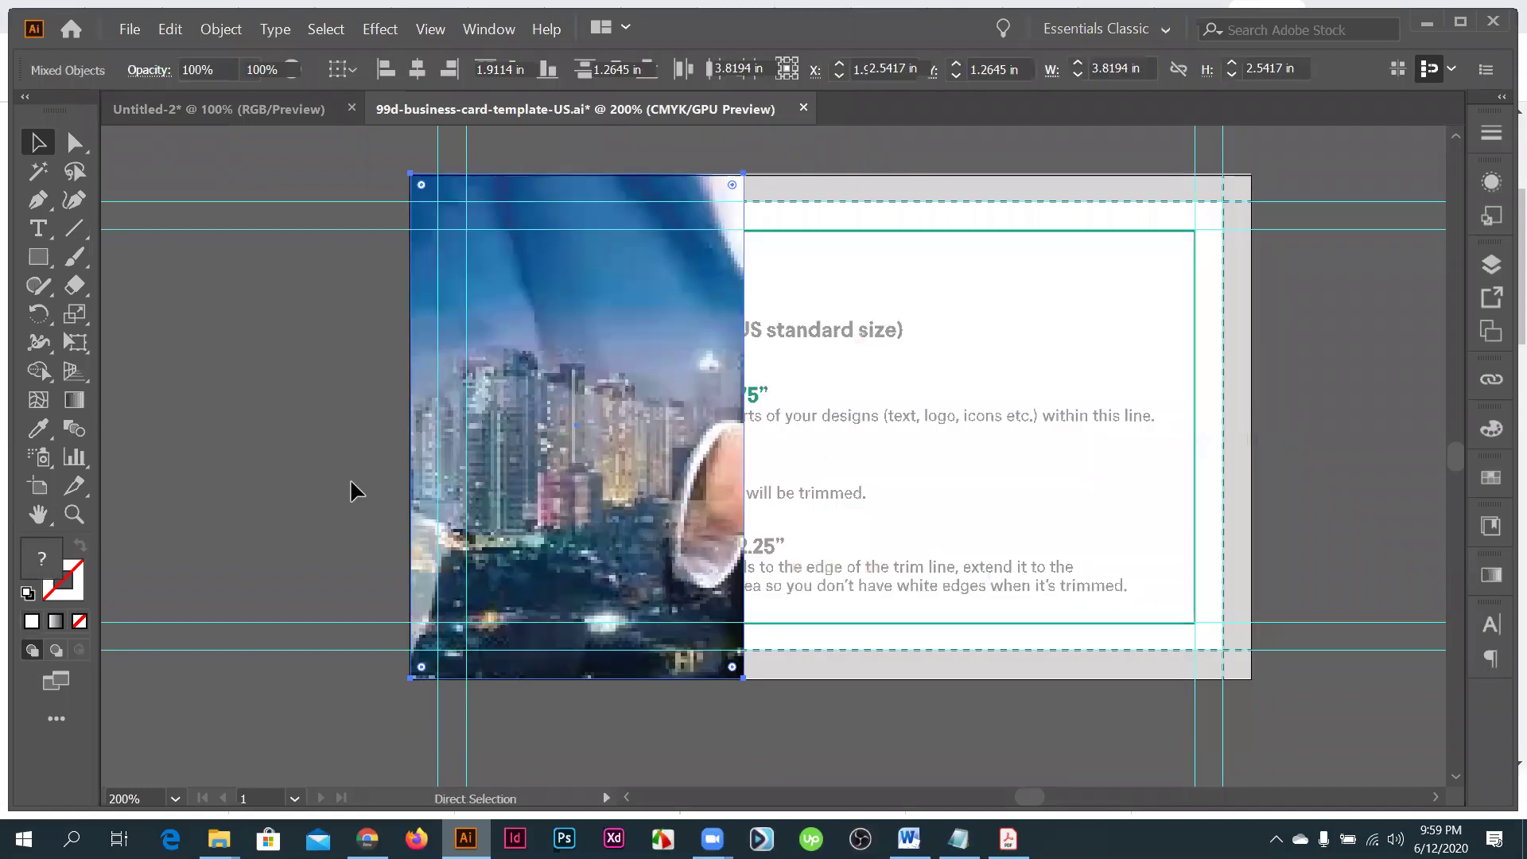
- At high zoom, drag and arrow-nudge the clipped photo onto the card's top-left bleed corner
click(430, 232)
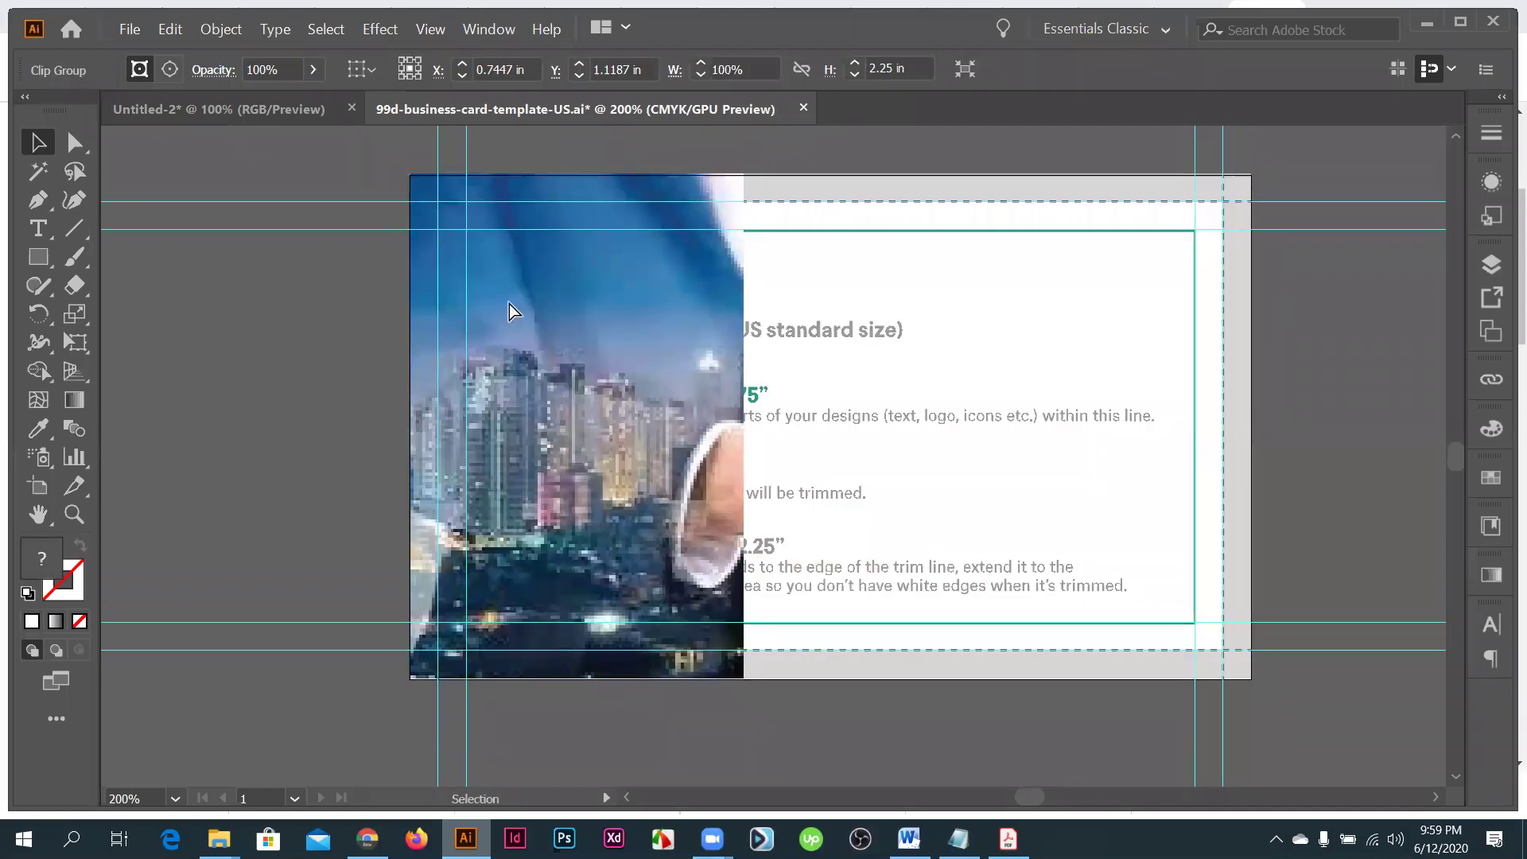
key(ctrl+shift+a)
scroll(519, 311, up, 1)
drag(526, 319, 544, 337)
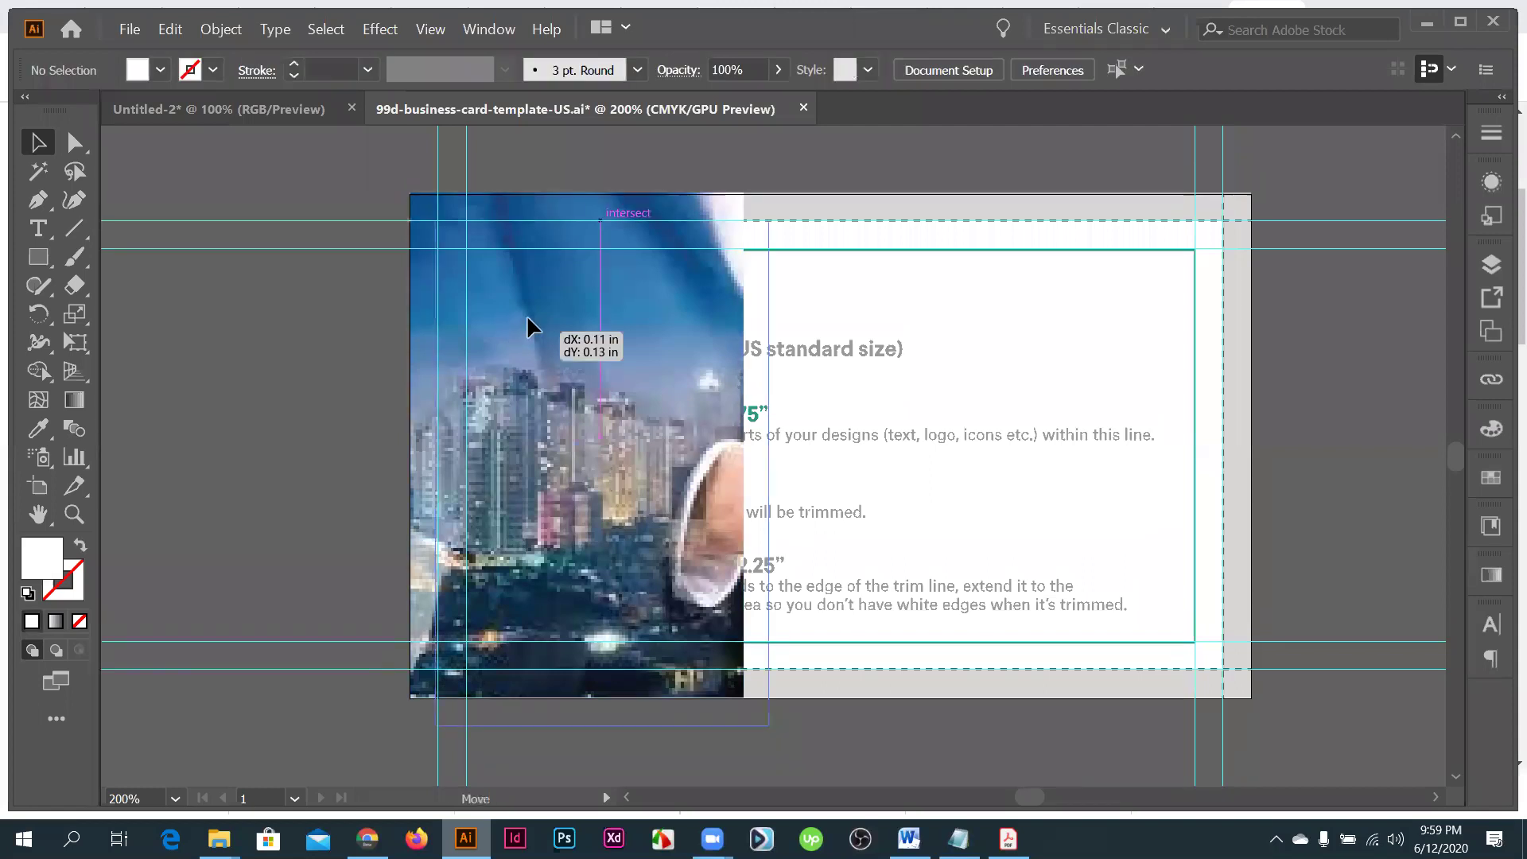
drag(525, 338, 528, 334)
scroll(497, 343, up, 4)
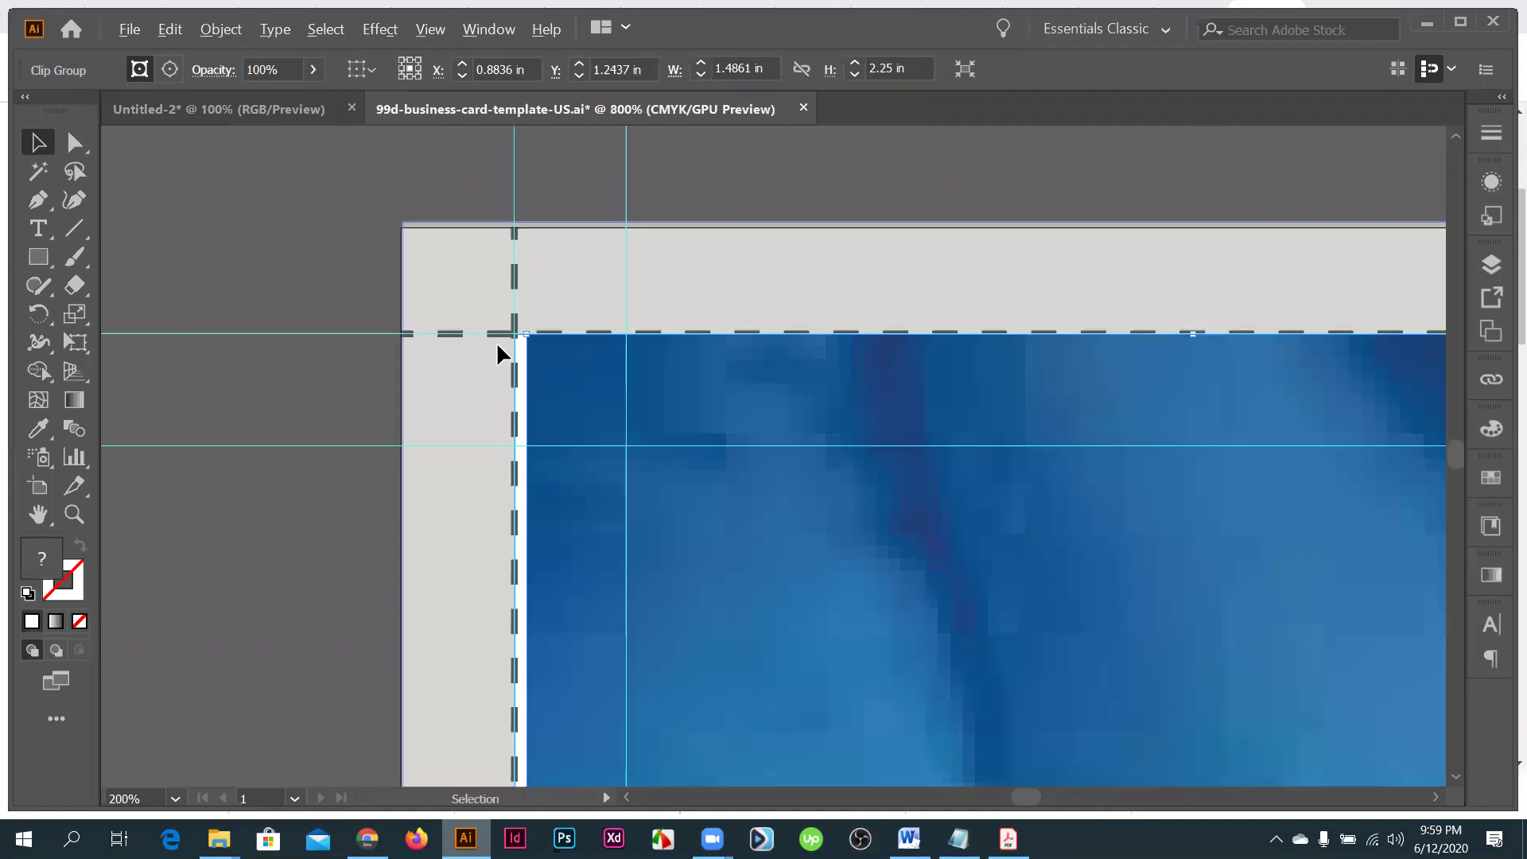
scroll(652, 422, up, 3)
drag(652, 422, 583, 392)
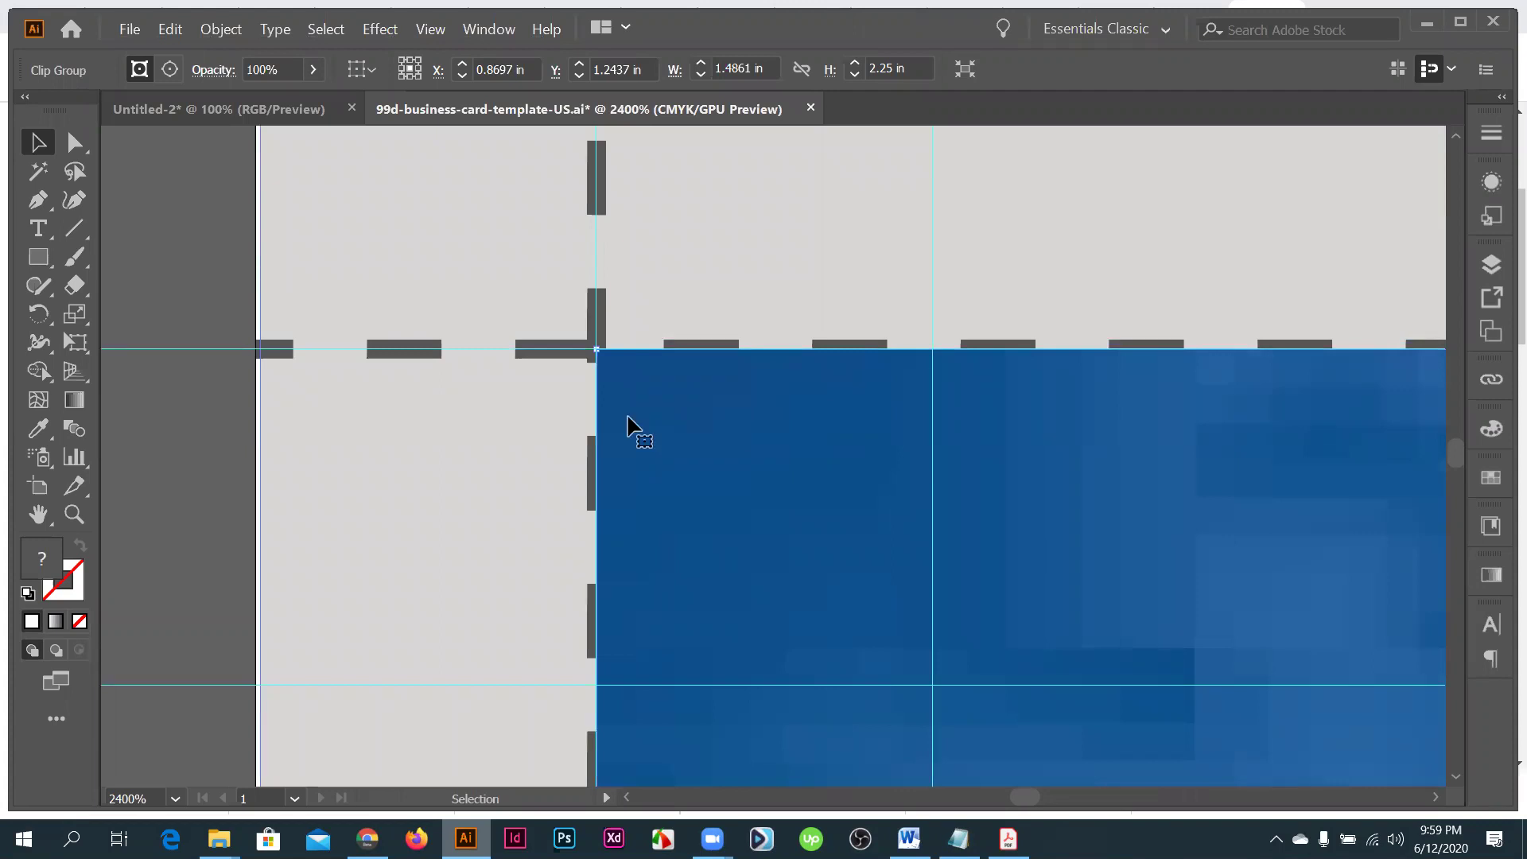
drag(671, 426, 586, 409)
click(648, 404)
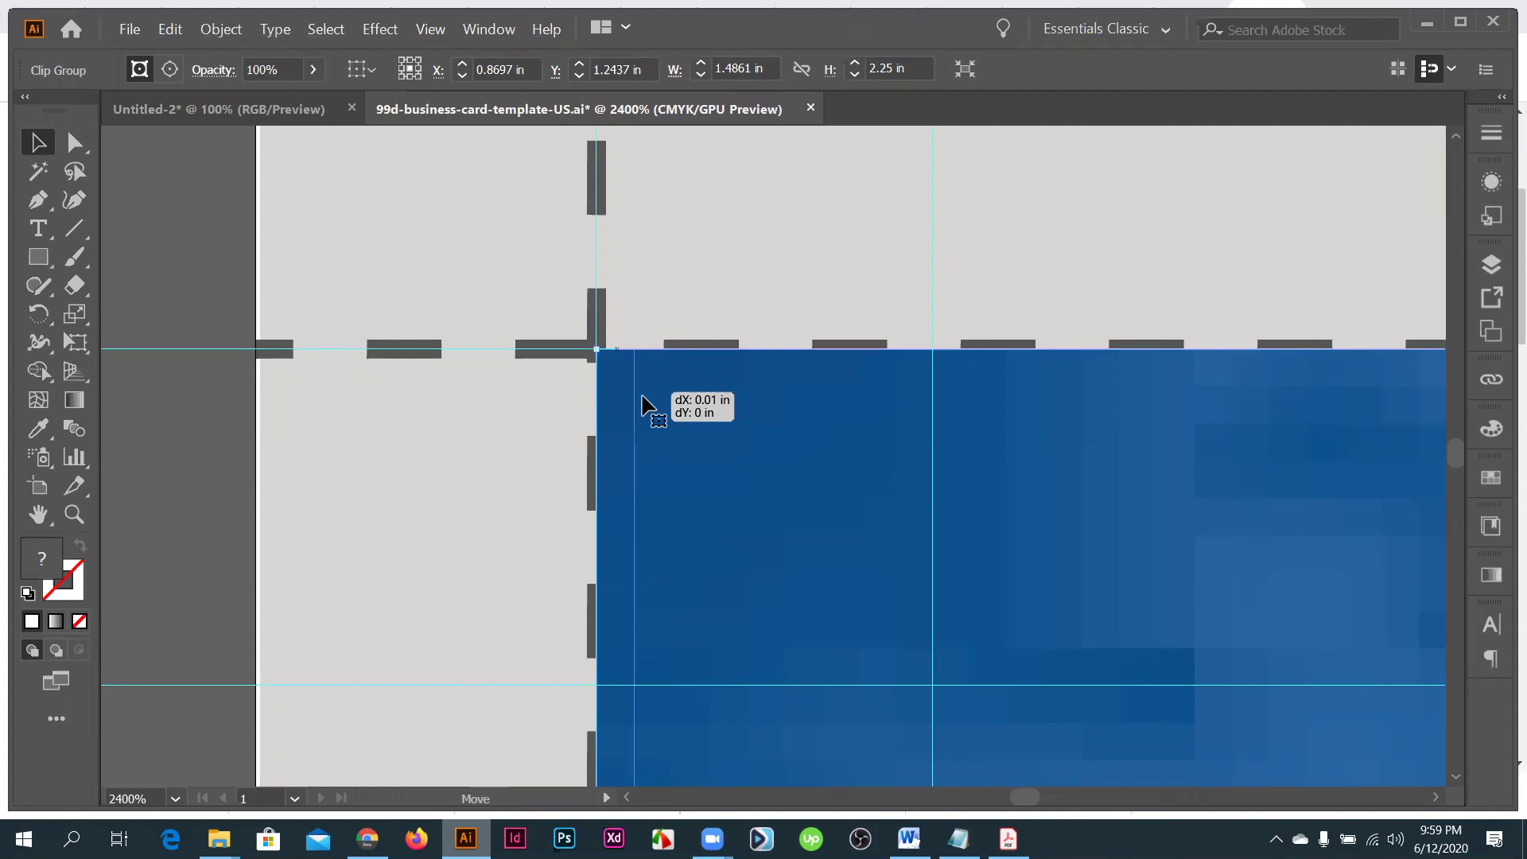
key(Right)
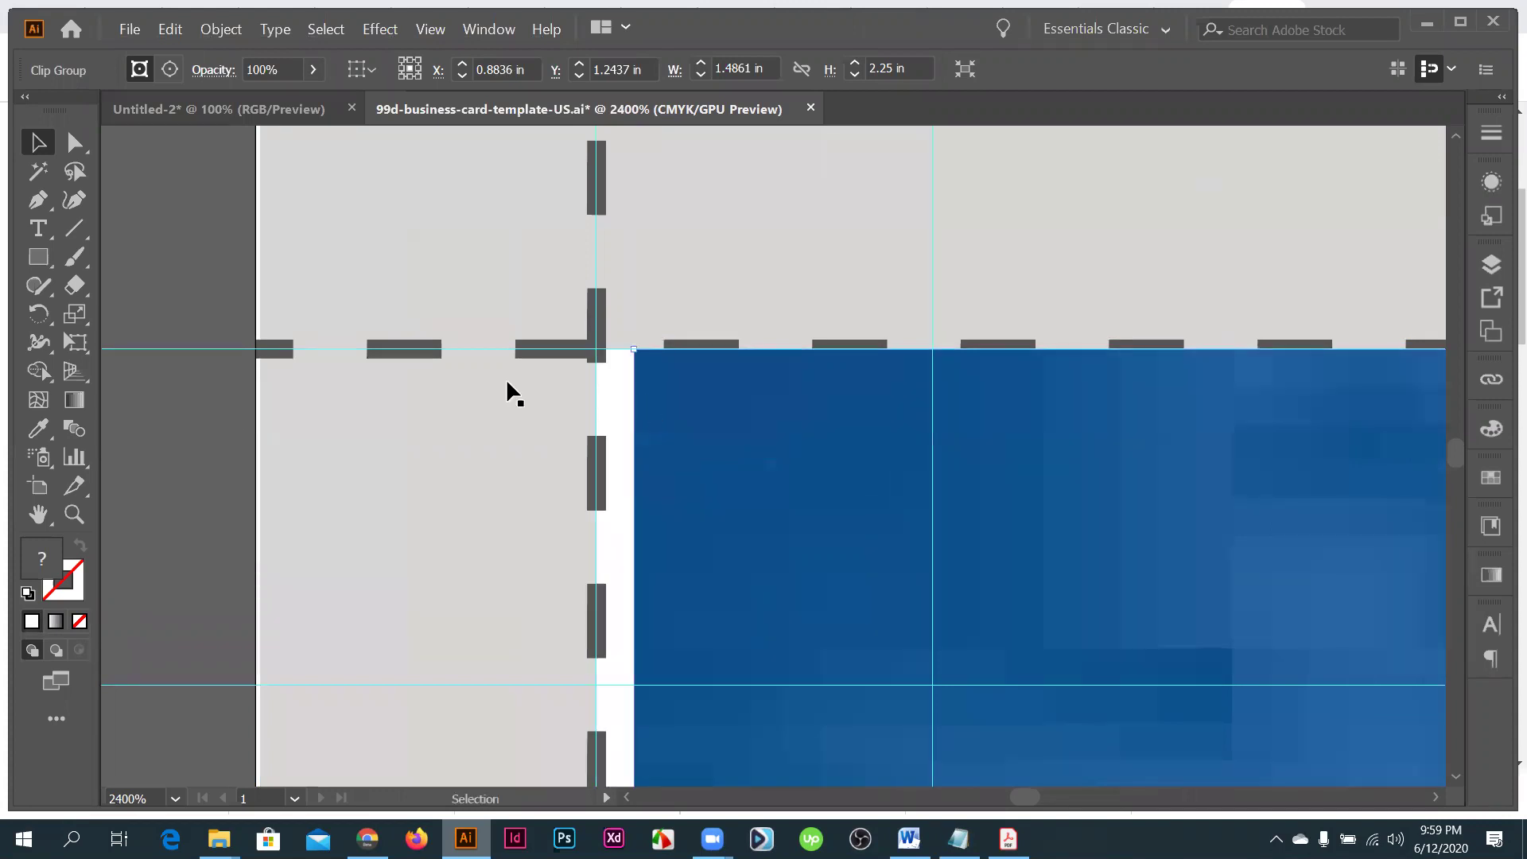
scroll(503, 533, down, 7)
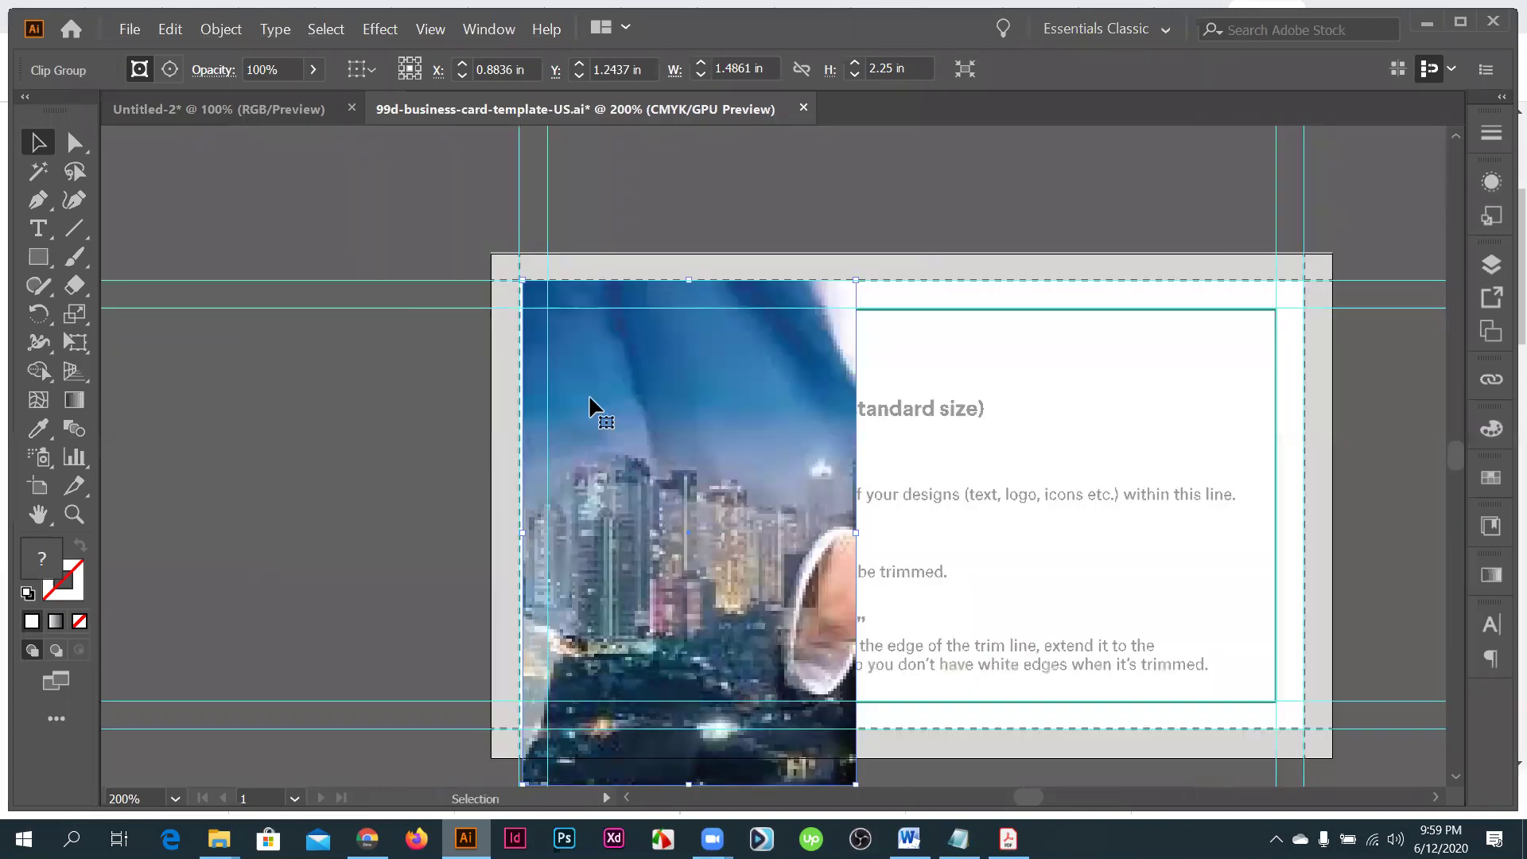
scroll(587, 432, up, 4)
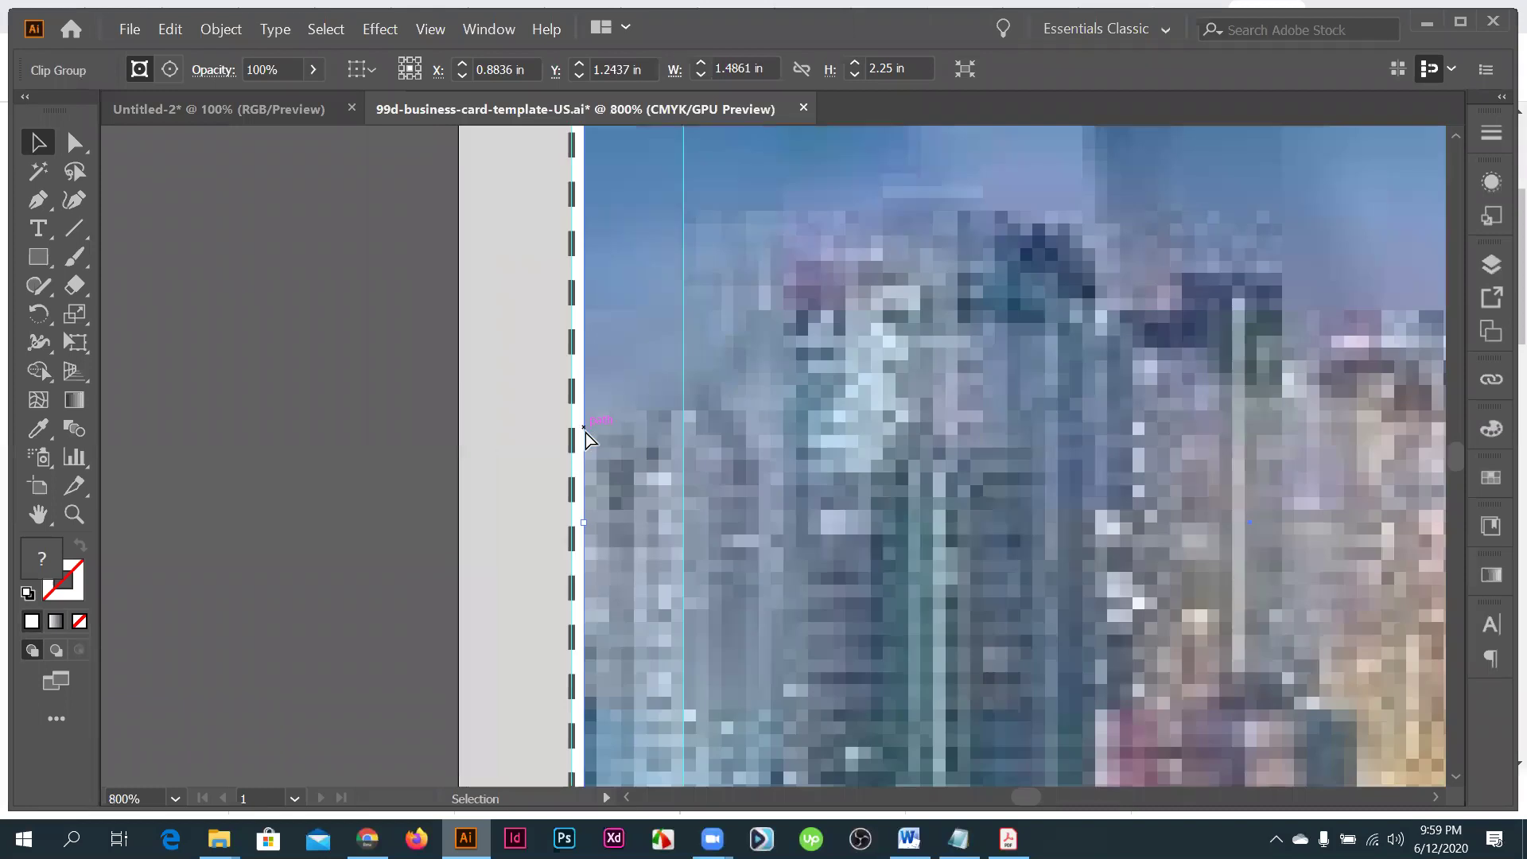
key(Left)
key(Left)
key(Left)
key(Left)
key(Left)
key(Left)
key(Left)
key(Left)
key(Left)
key(Left)
key(Up)
key(Up)
key(Up)
key(Up)
key(Up)
key(Up)
key(Up)
key(Up)
key(Up)
scroll(522, 447, down, 3)
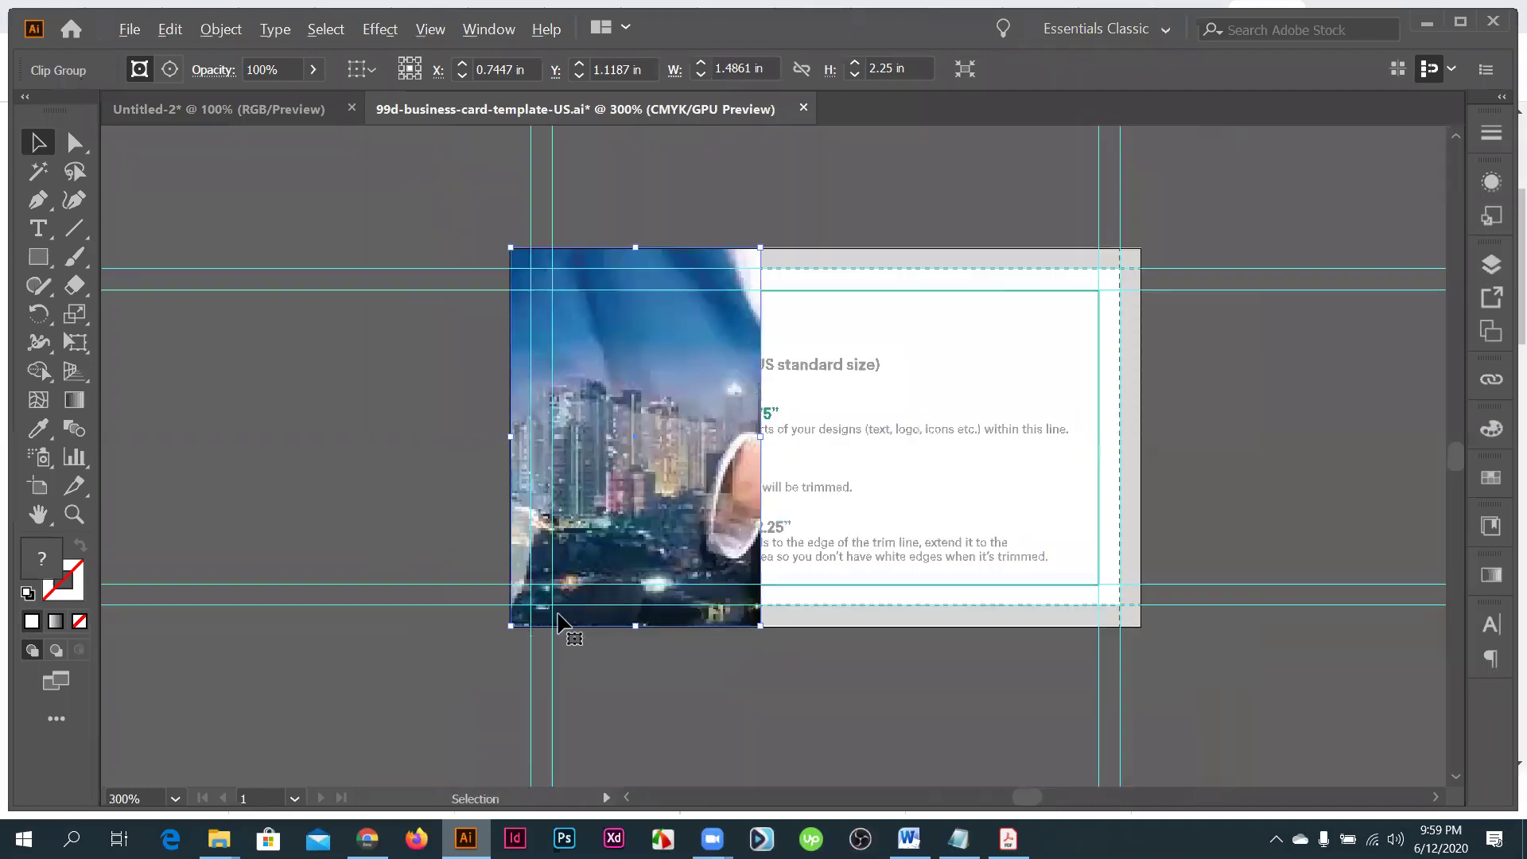
scroll(569, 623, up, 1)
scroll(843, 198, up, 1)
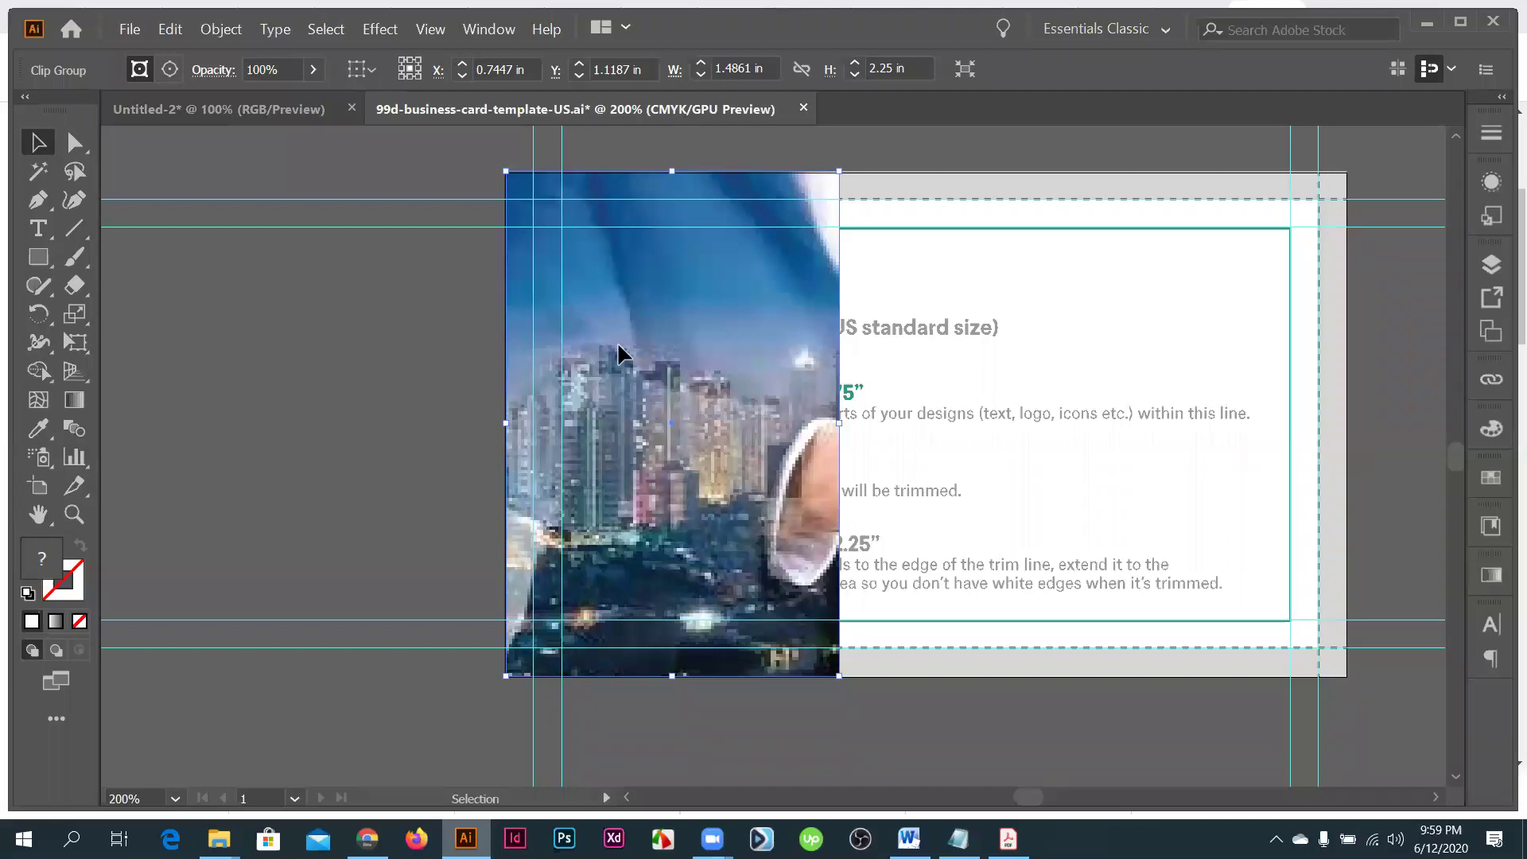
scroll(531, 318, up, 2)
drag(520, 347, 547, 385)
scroll(584, 366, down, 1)
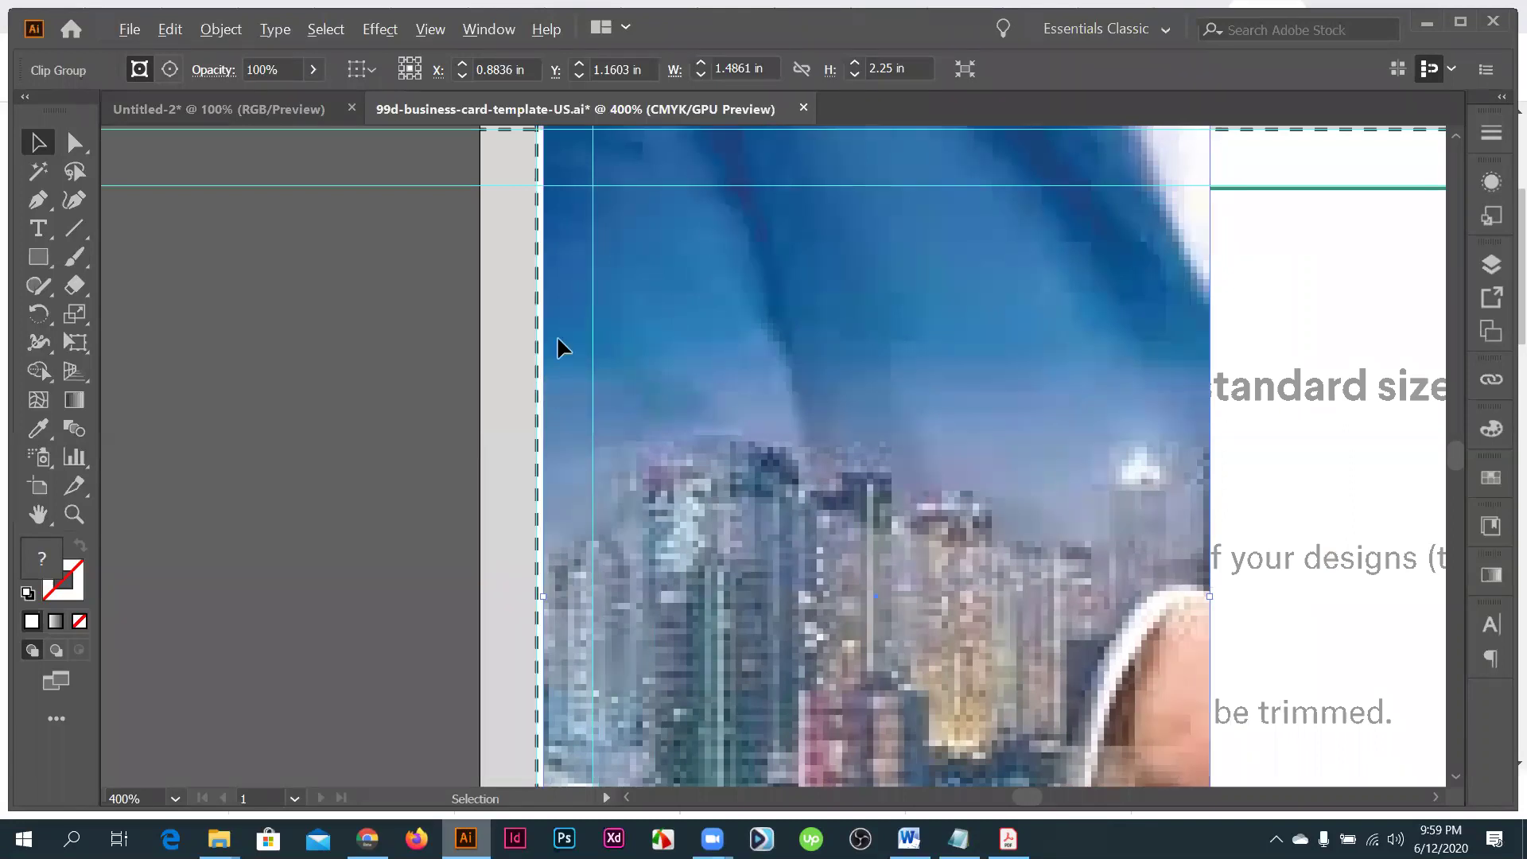
scroll(557, 348, up, 2)
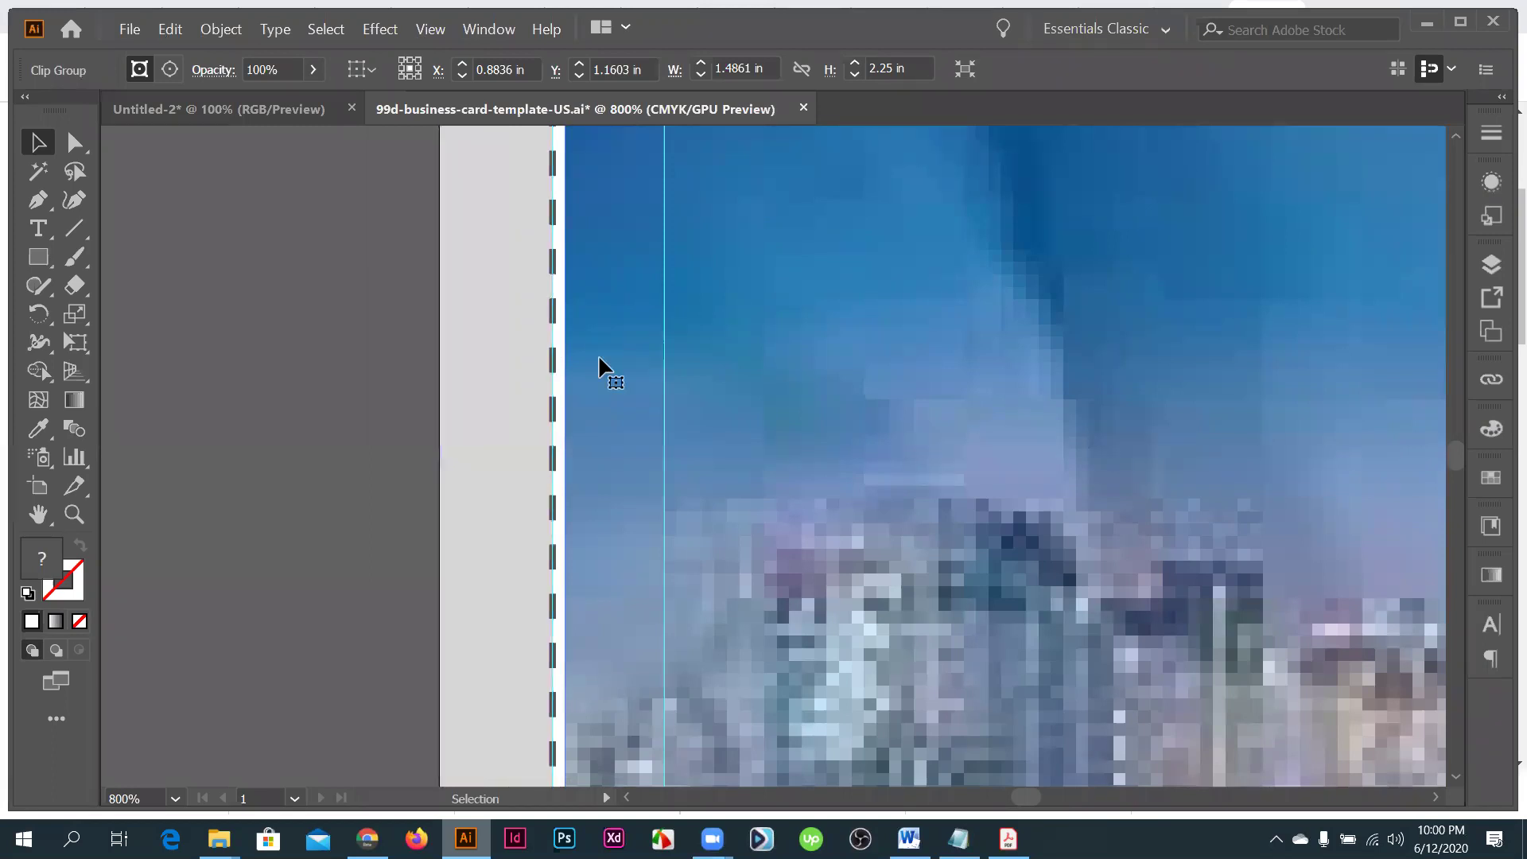
key(Left)
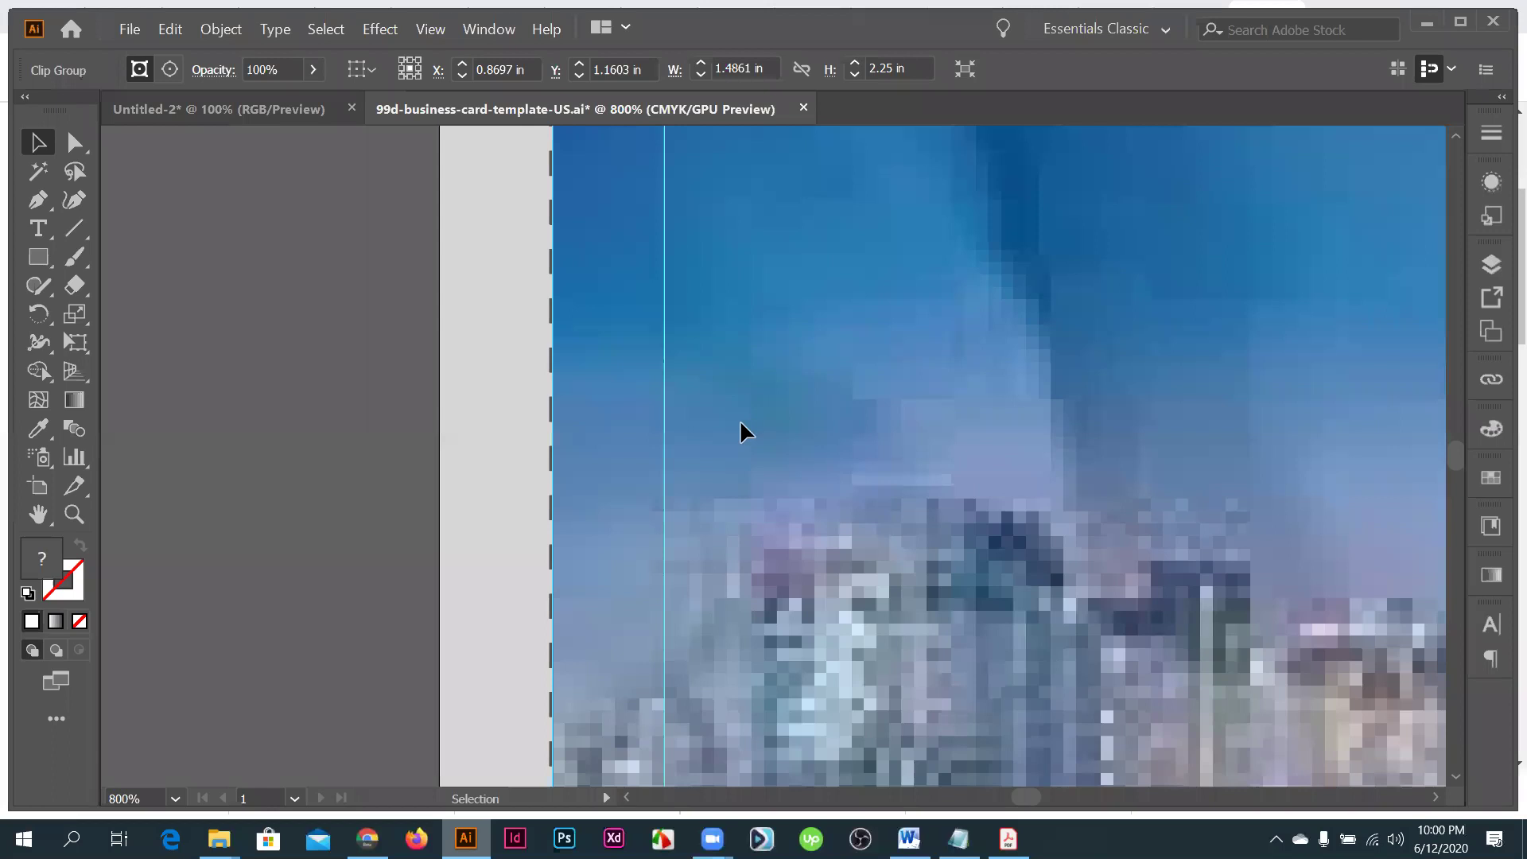
- Fine-tune the photo so it sits flush at X 0.7431 in, Y 1.125 in, then zoom back out
key(ctrl+0)
drag(738, 424, 726, 420)
drag(563, 273, 563, 273)
scroll(563, 273, up, 3)
scroll(641, 374, up, 4)
mouse_move(641, 375)
mouse_down()
mouse_move(637, 390)
mouse_move(665, 387)
mouse_up()
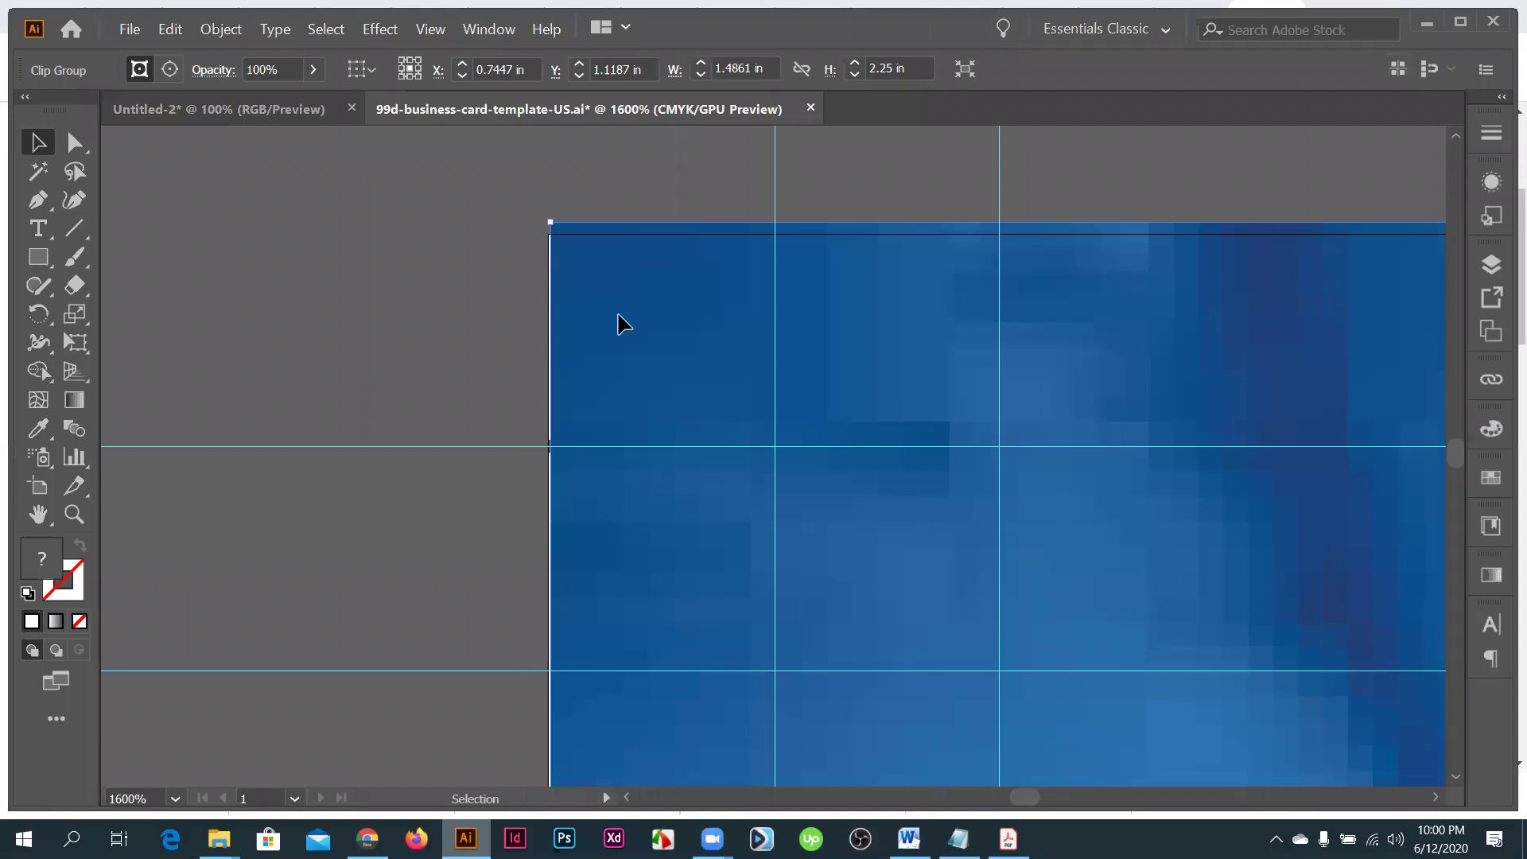
drag(613, 324, 688, 351)
key(ctrl+0)
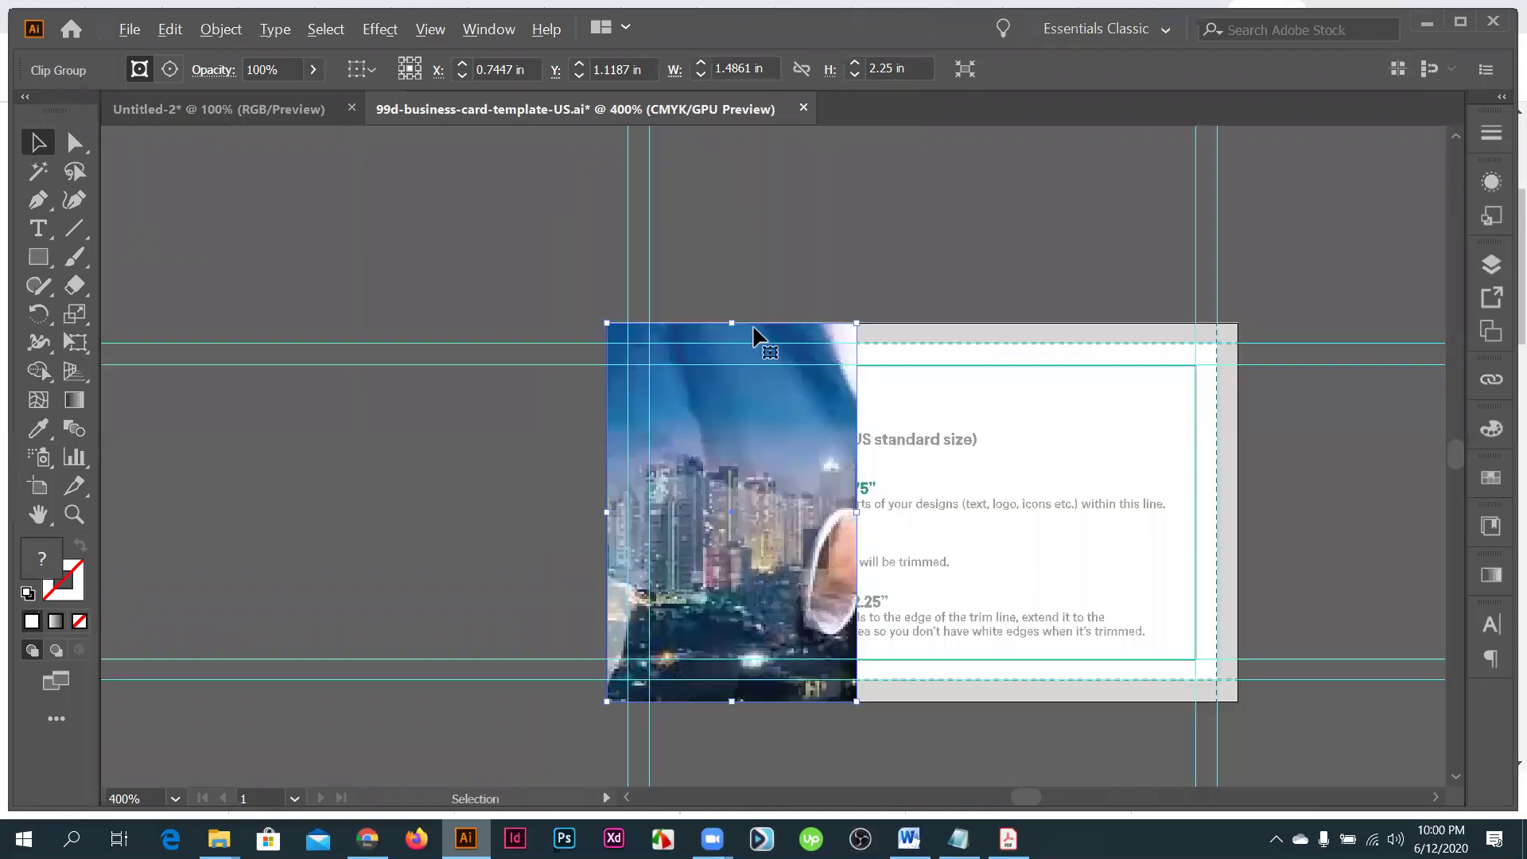
scroll(819, 466, down, 2)
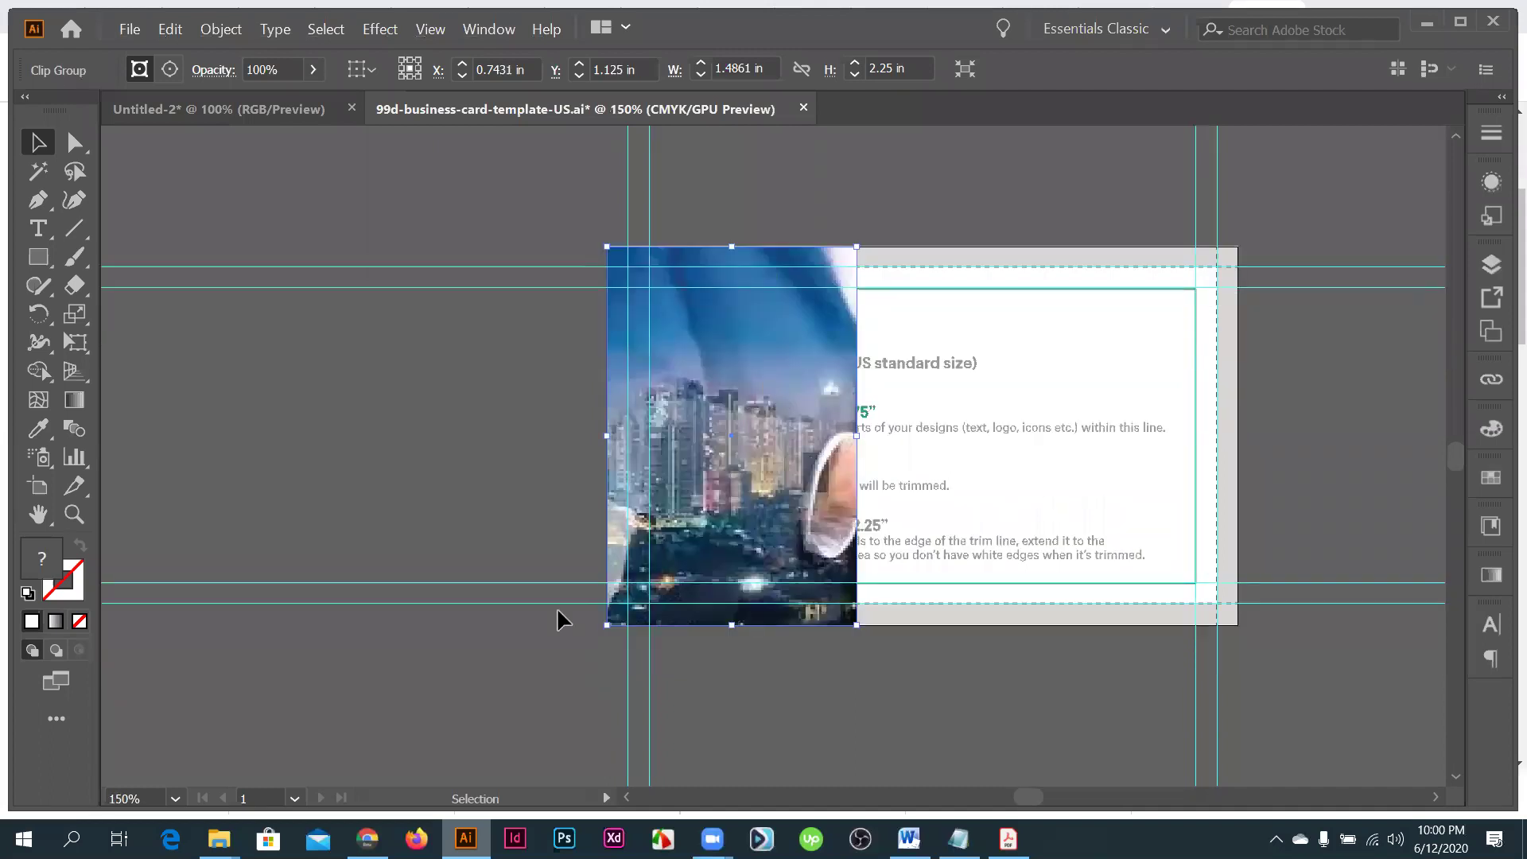
key(ctrl+equal)
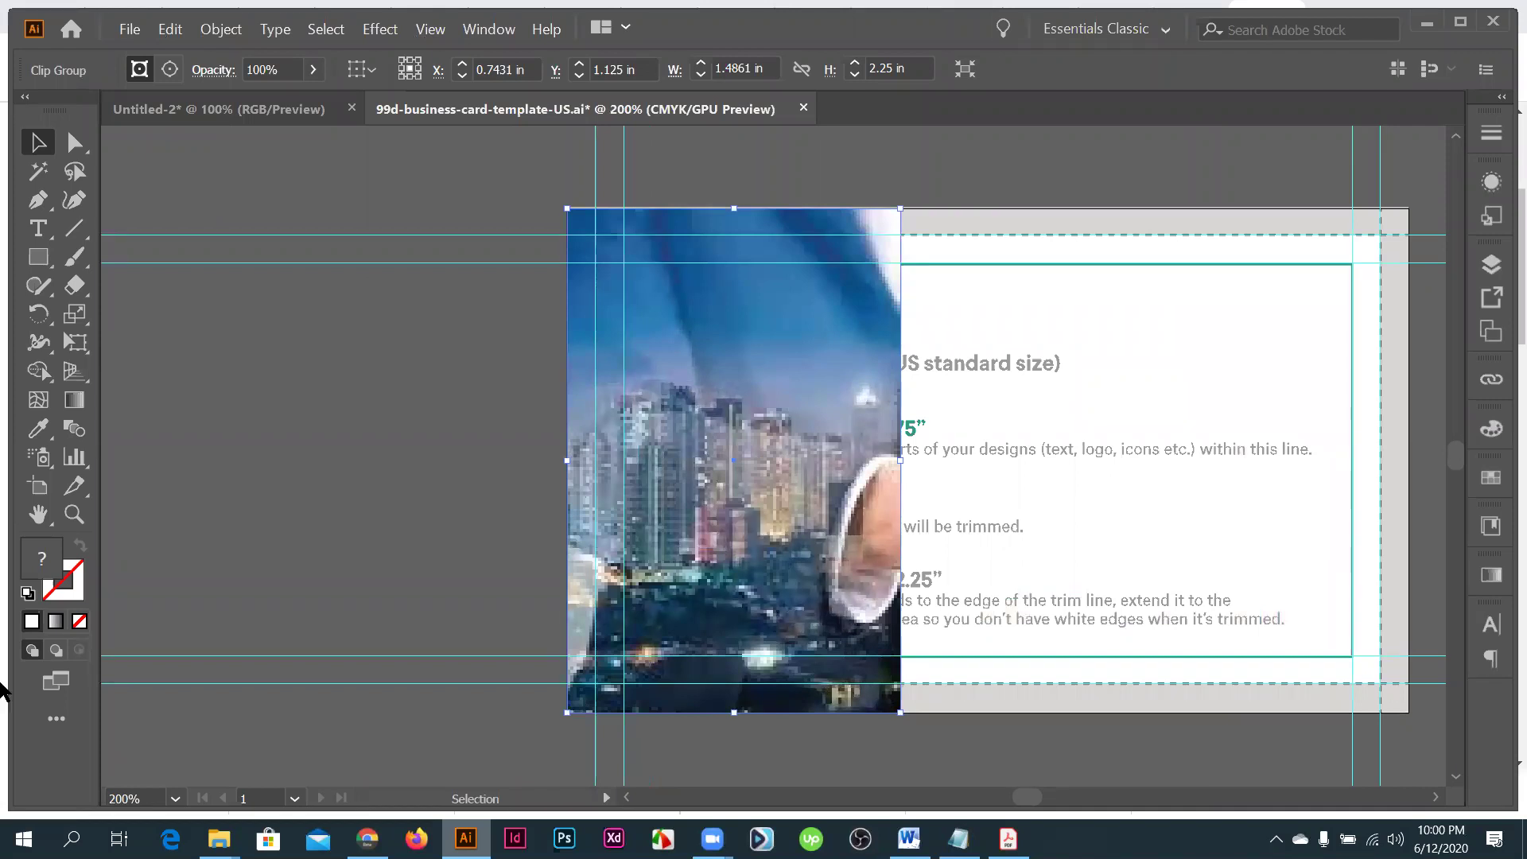
click(54, 682)
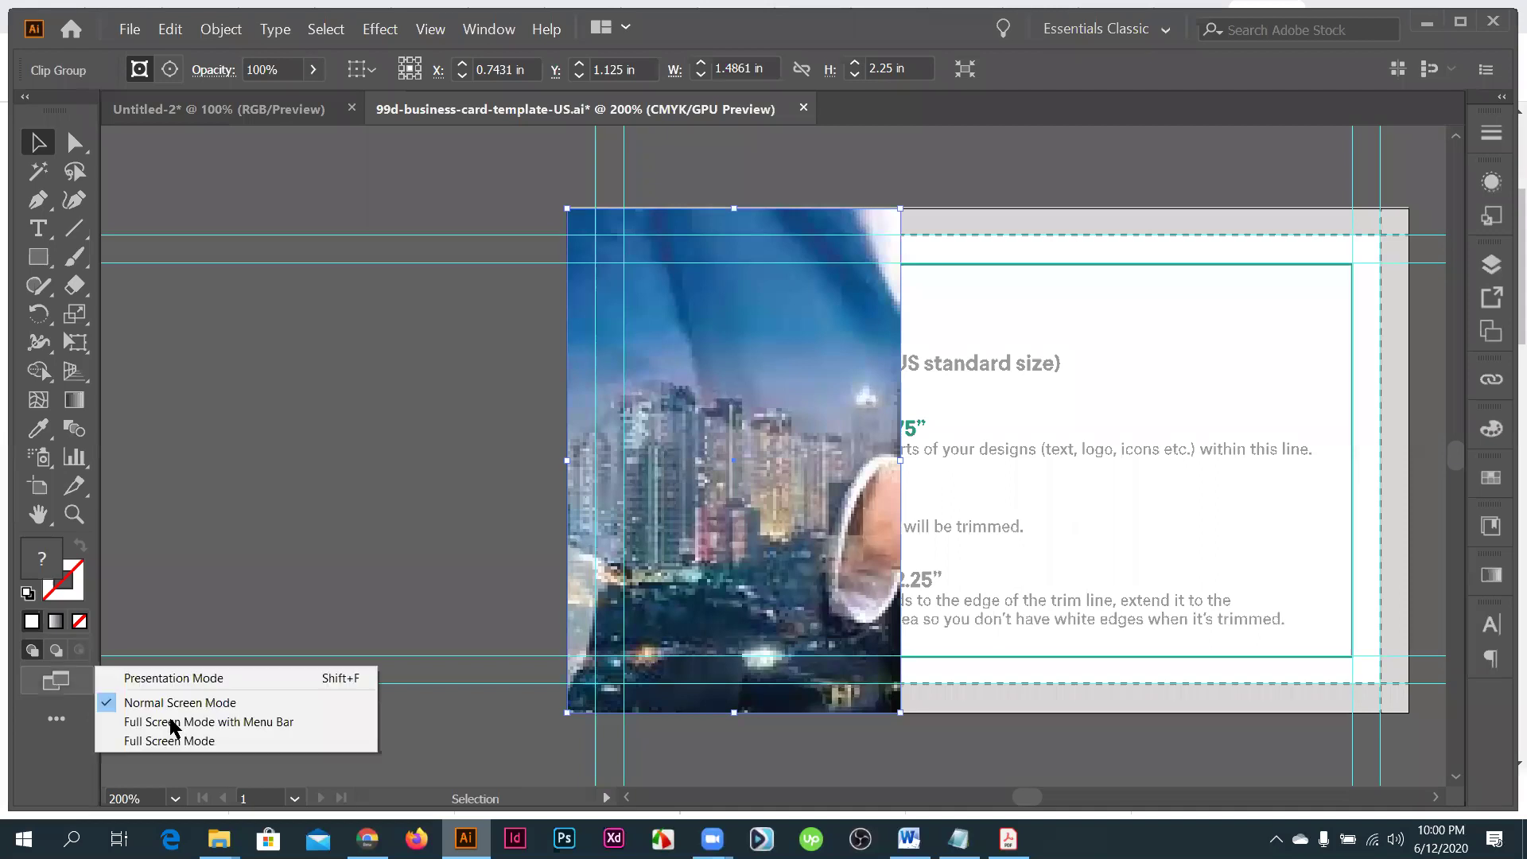
click(183, 682)
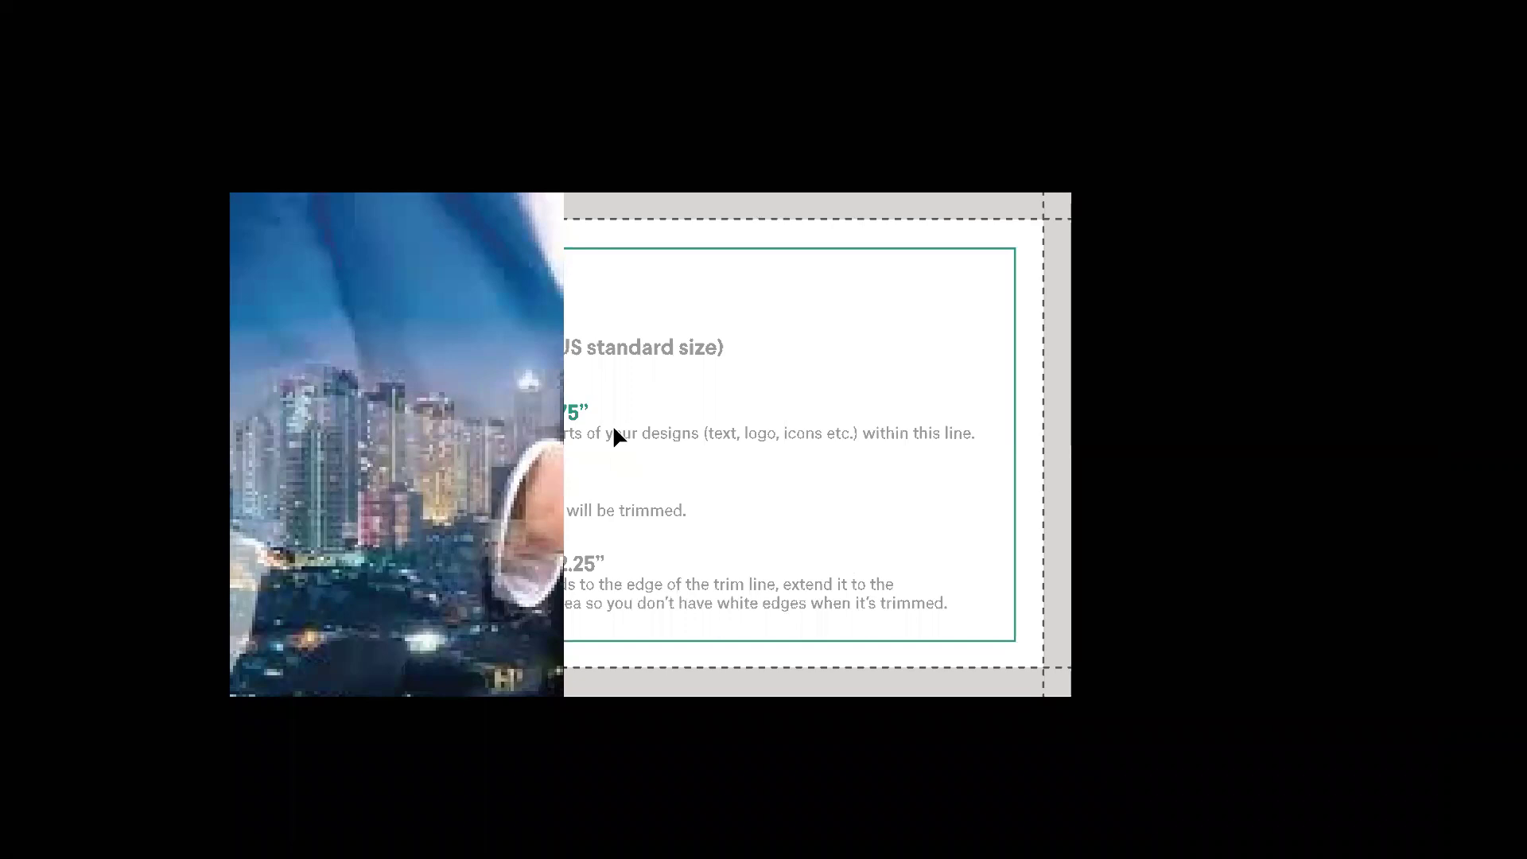
key(Escape)
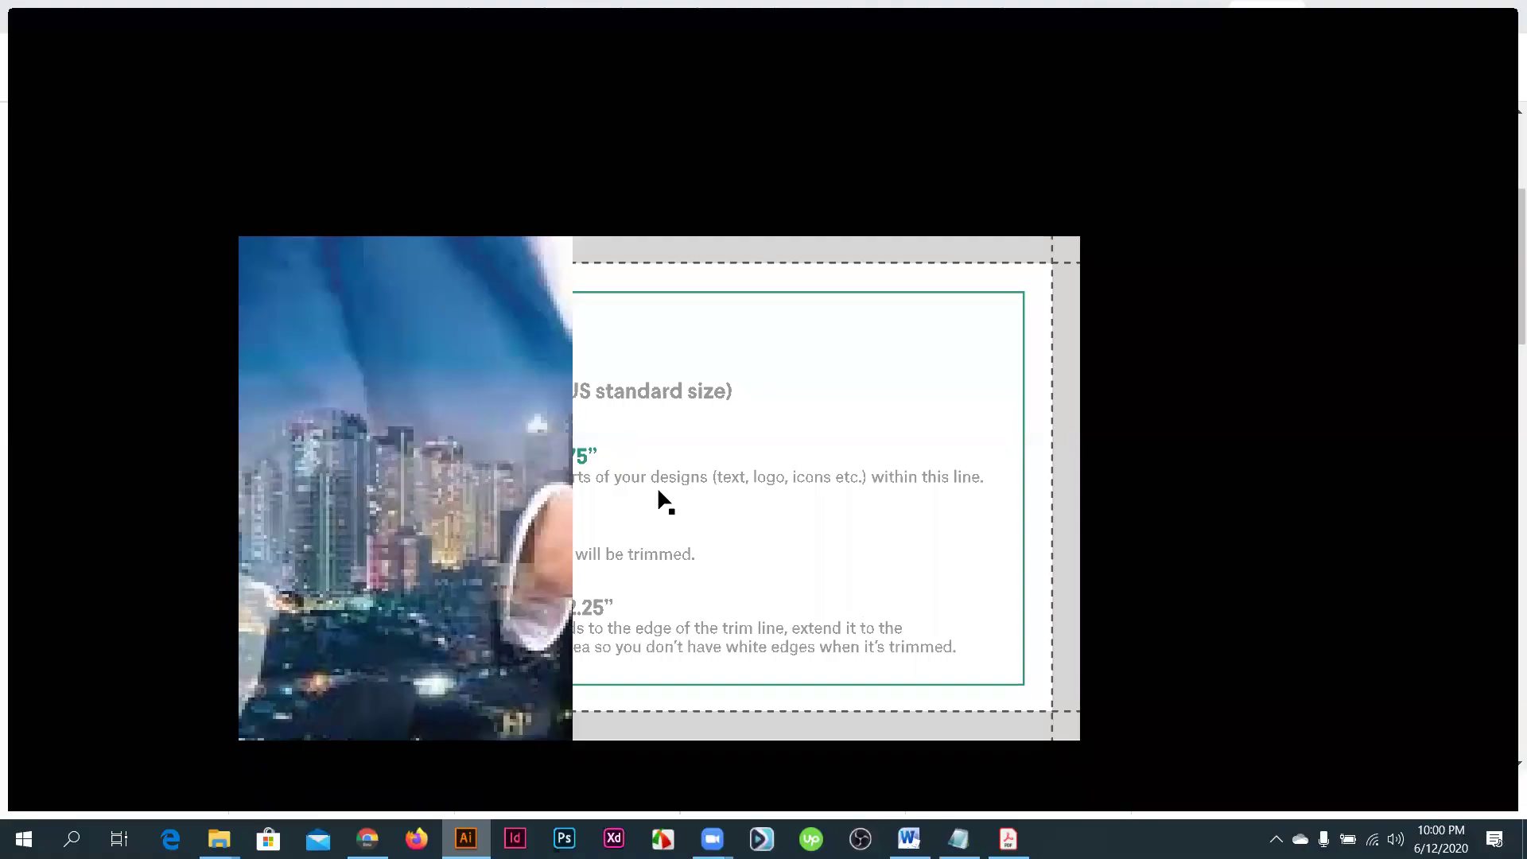
key(Escape)
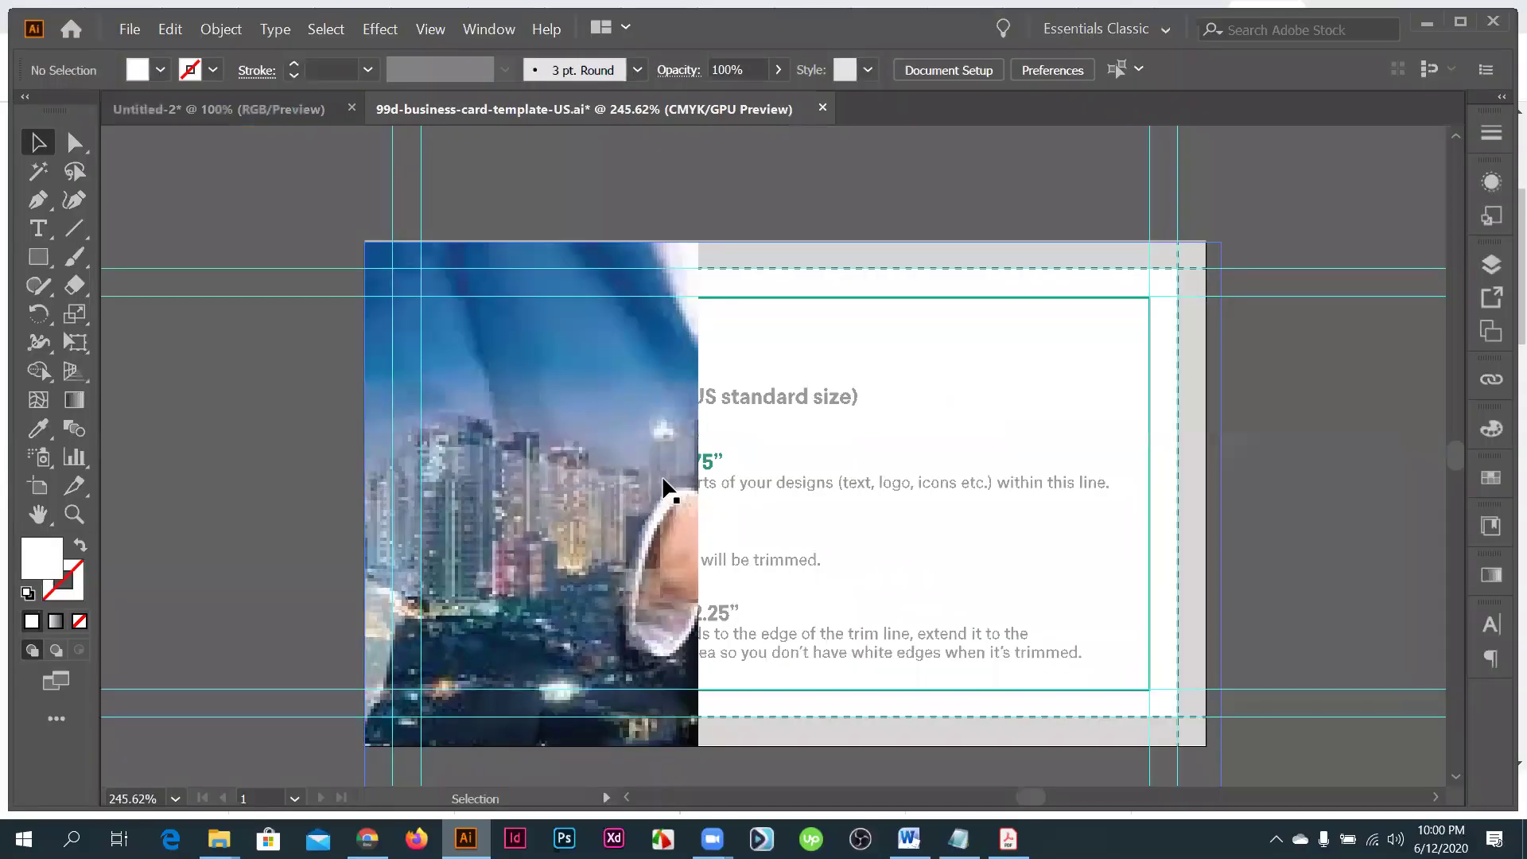
key(ctrl+minus)
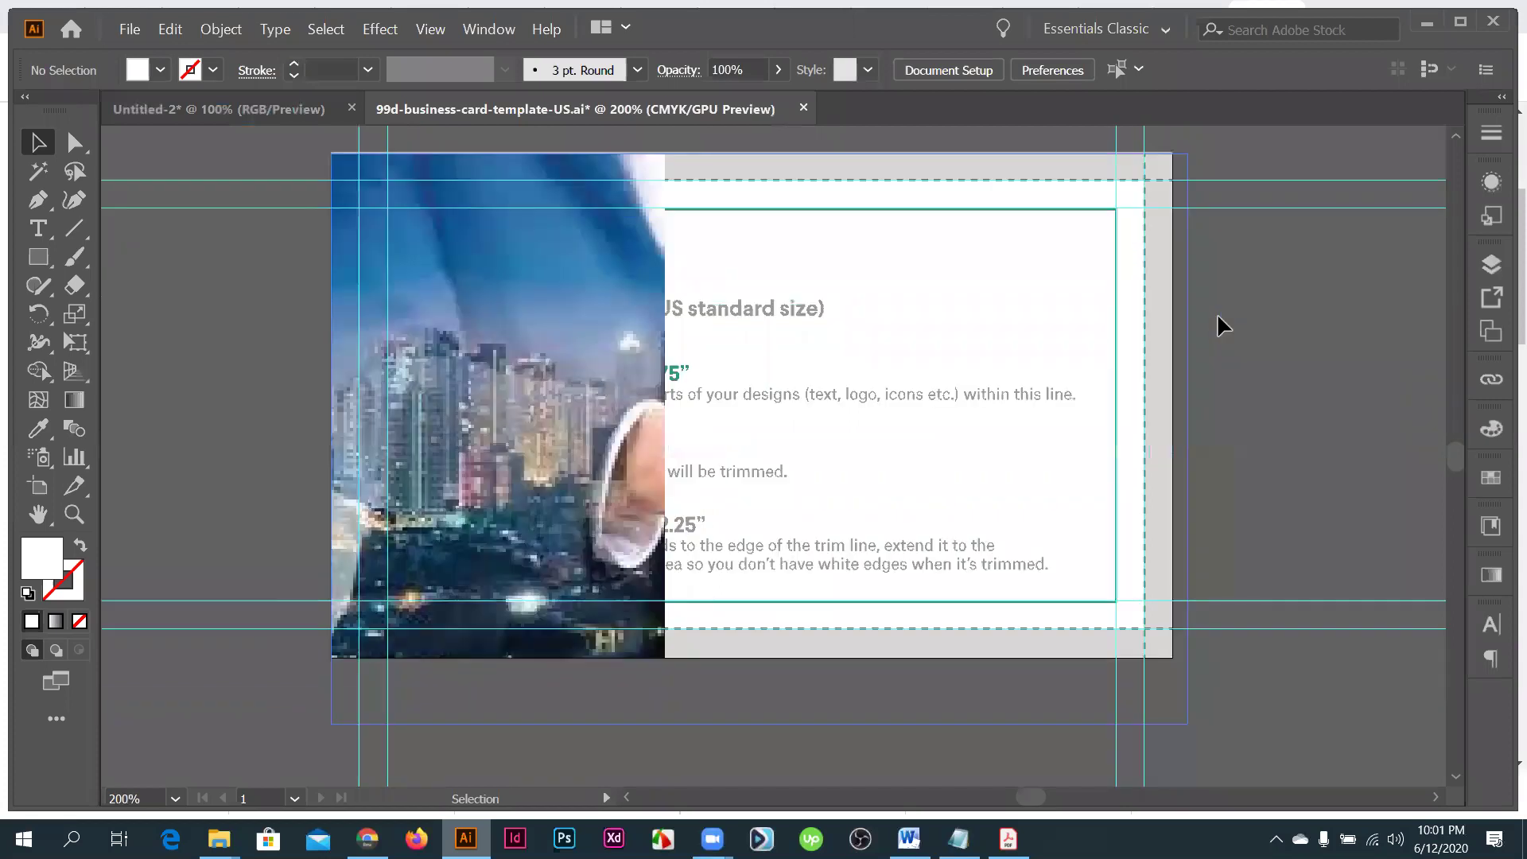
click(24, 254)
scroll(358, 217, up, 1)
drag(358, 217, 1143, 666)
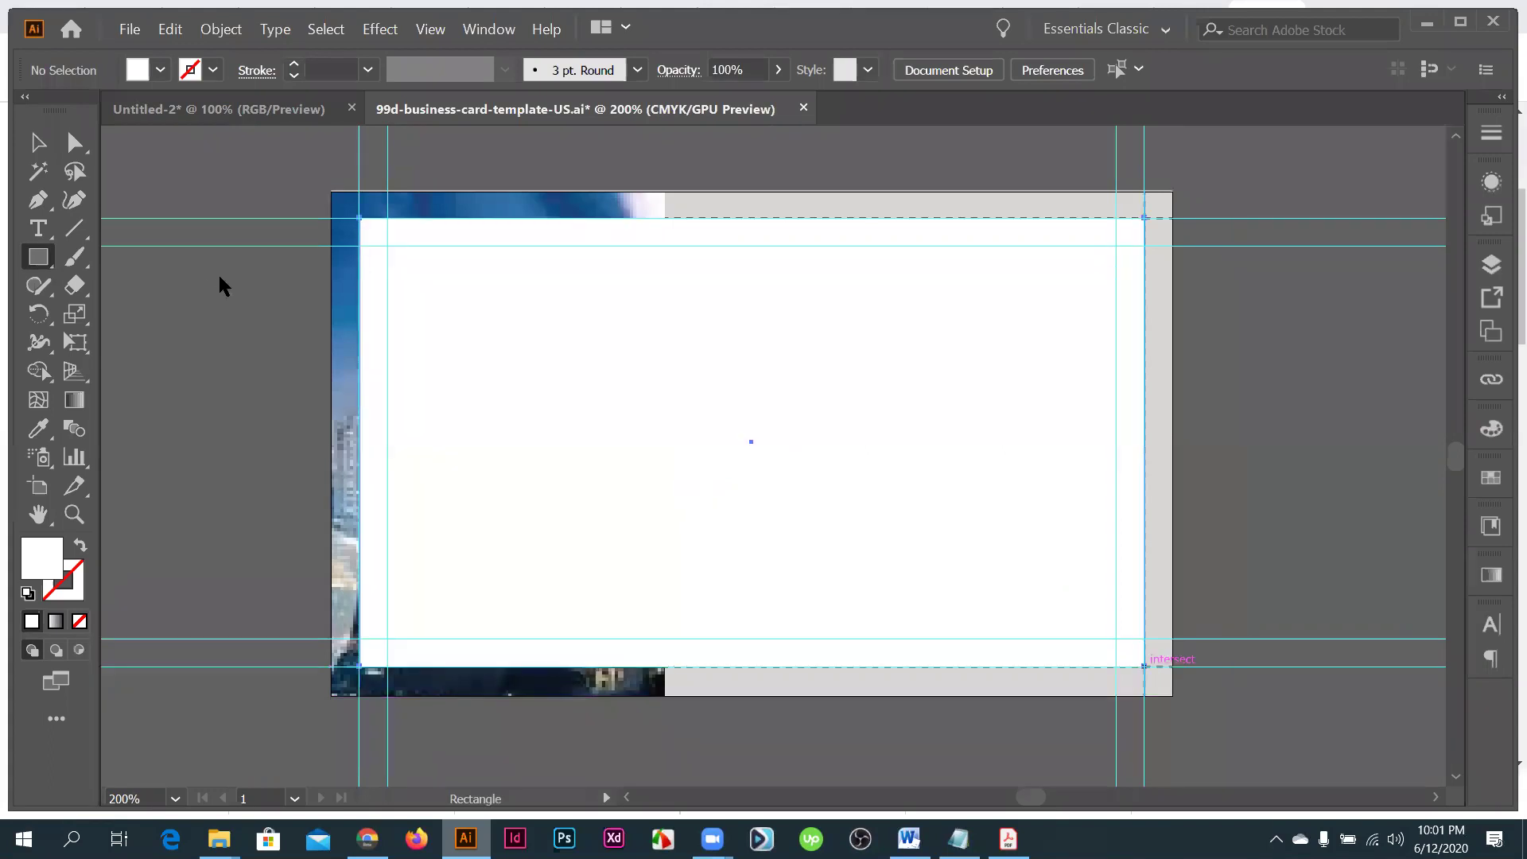
key(v)
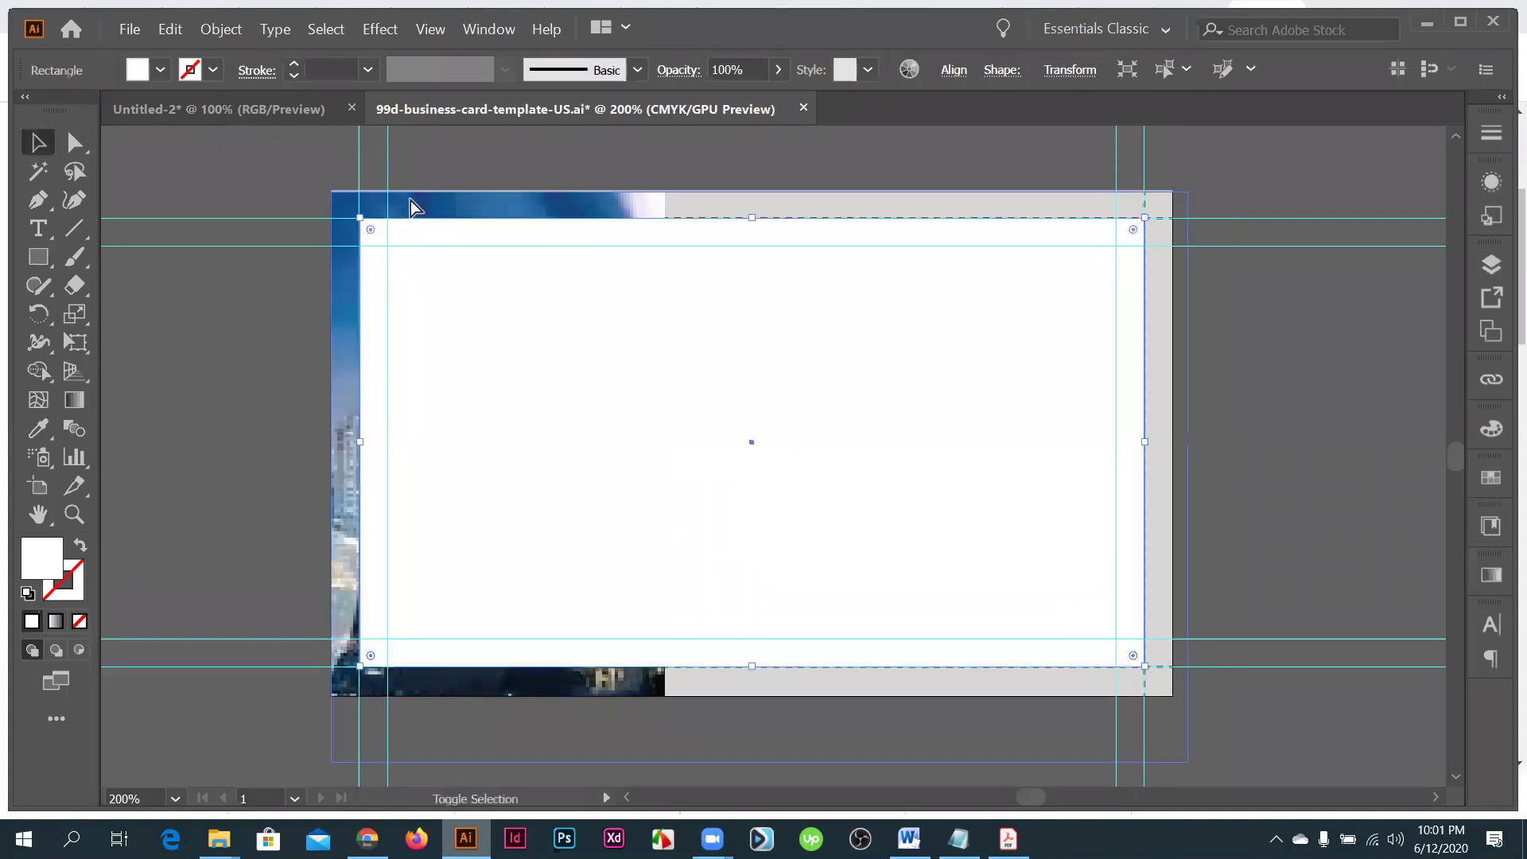
shift+click(418, 218)
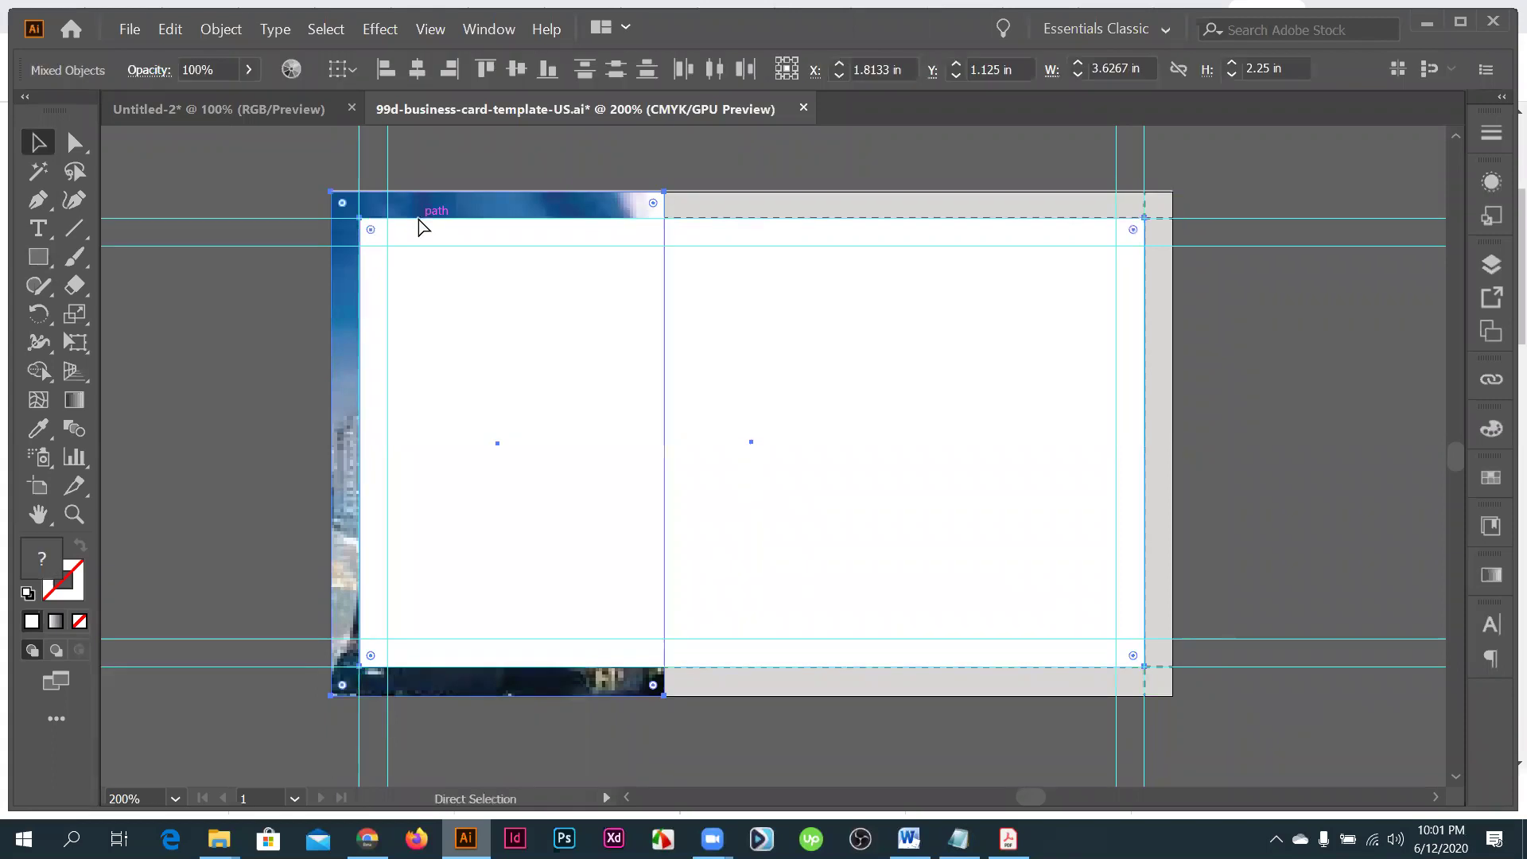
key(ctrl+7)
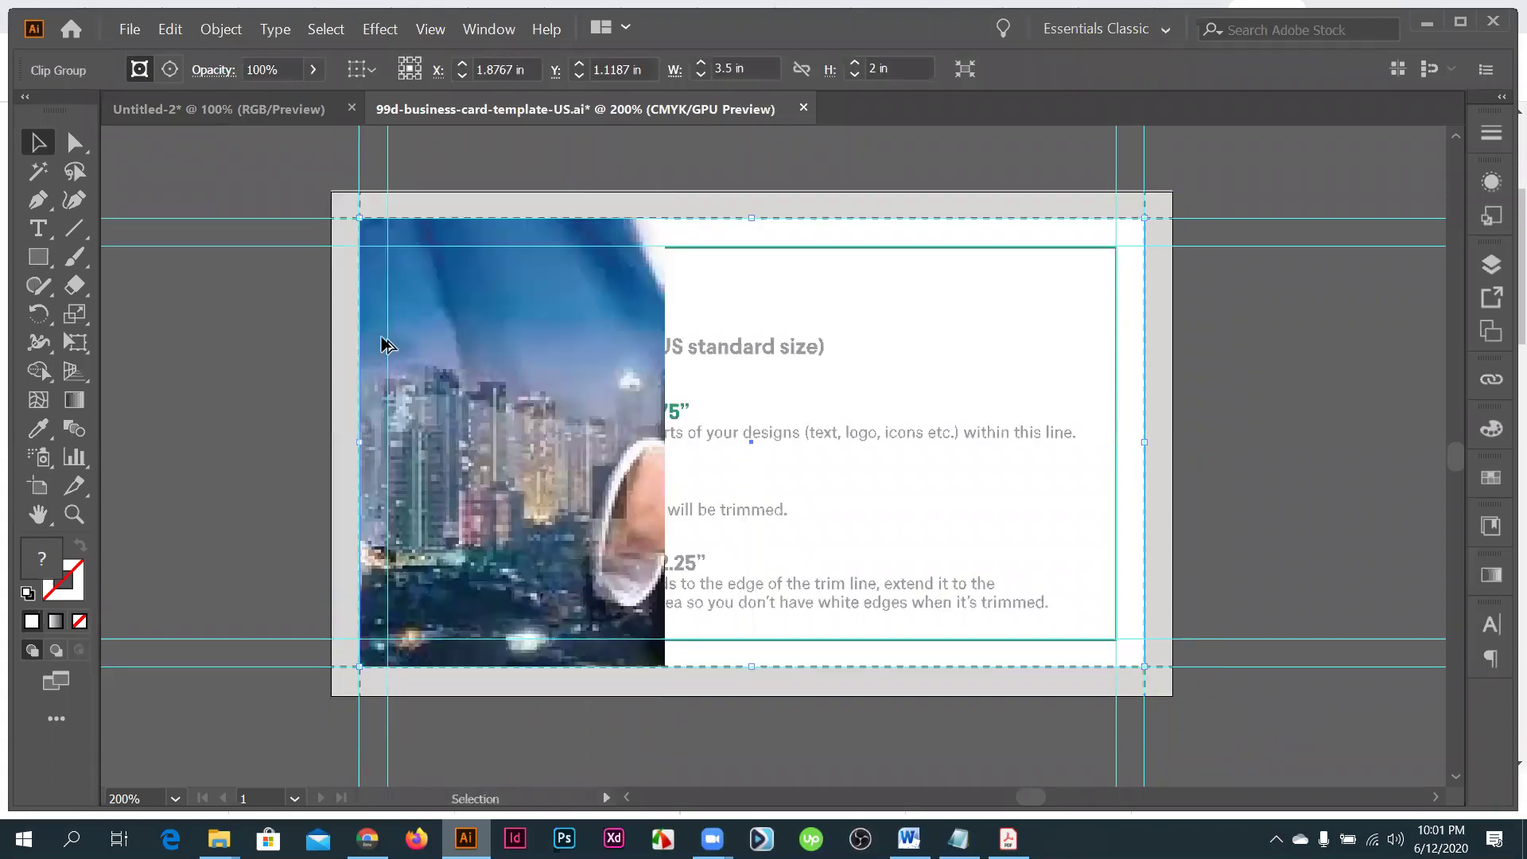
key(alt)
key(ctrl)
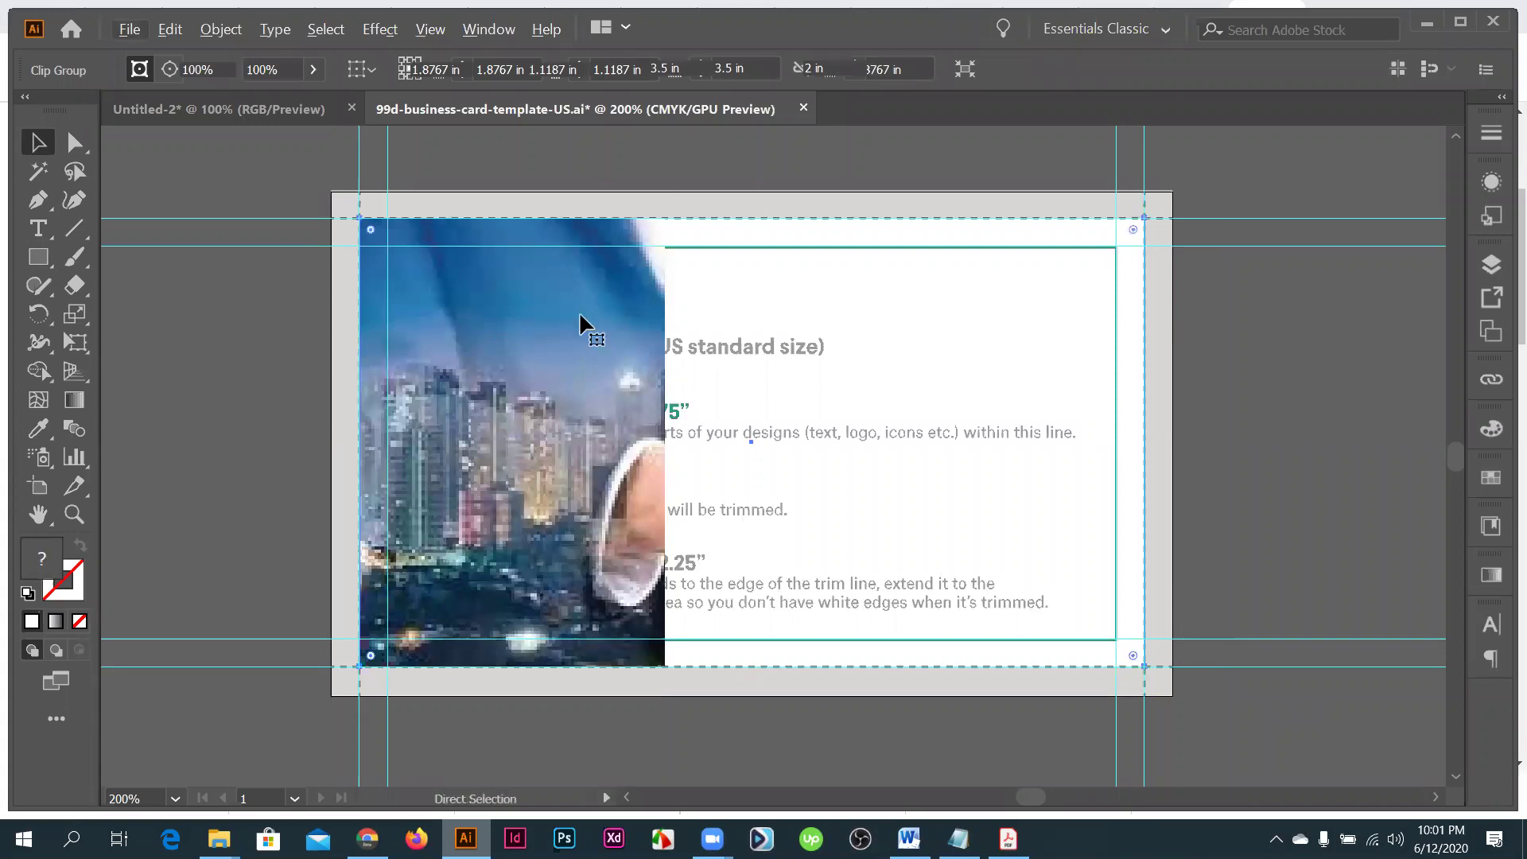
key(ctrl+alt+7)
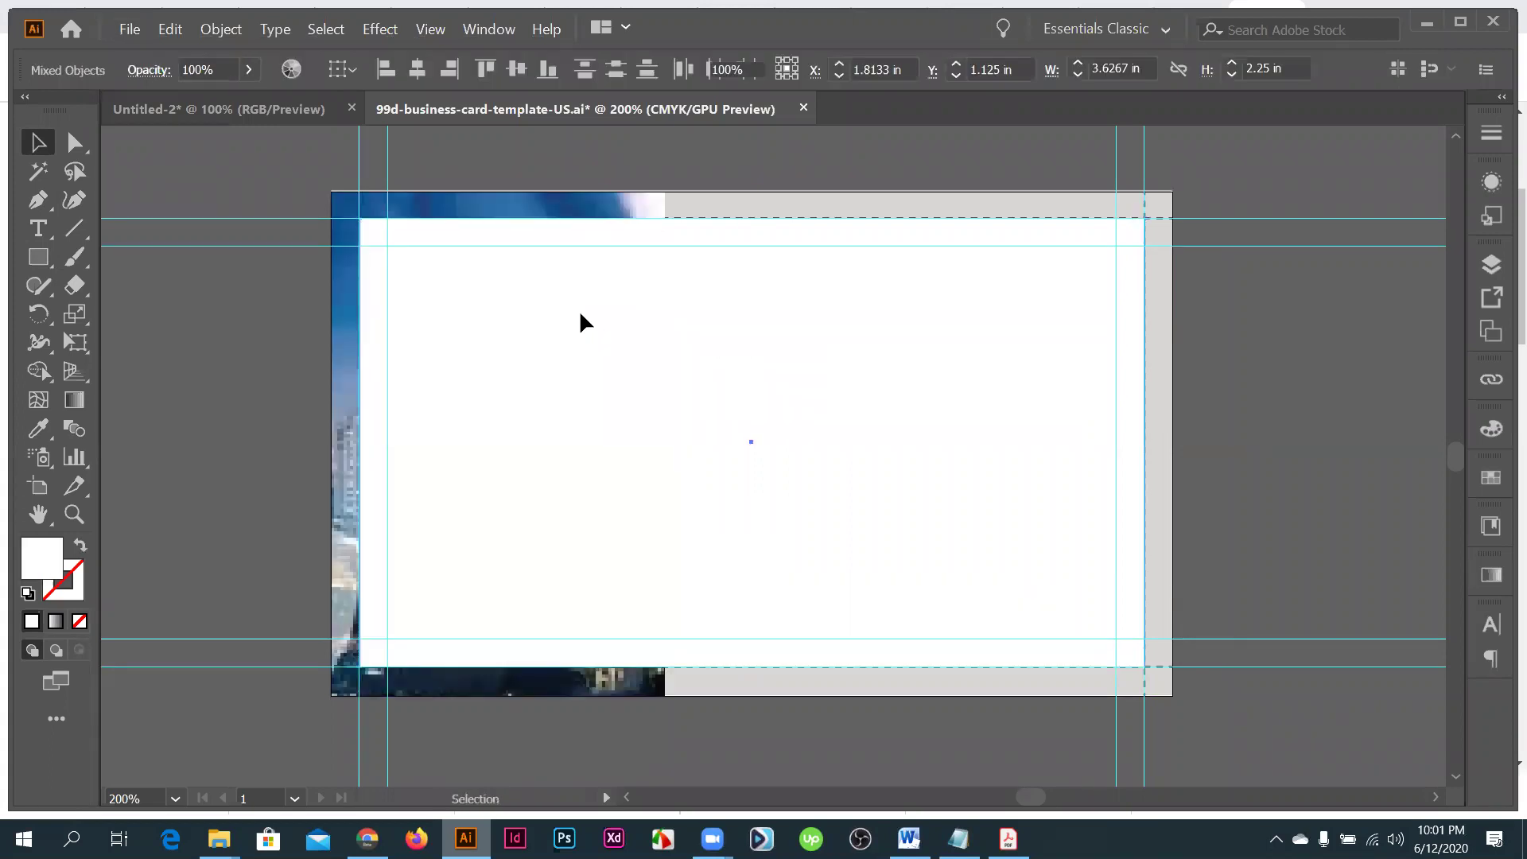
key(Delete)
scroll(268, 111, down, 1)
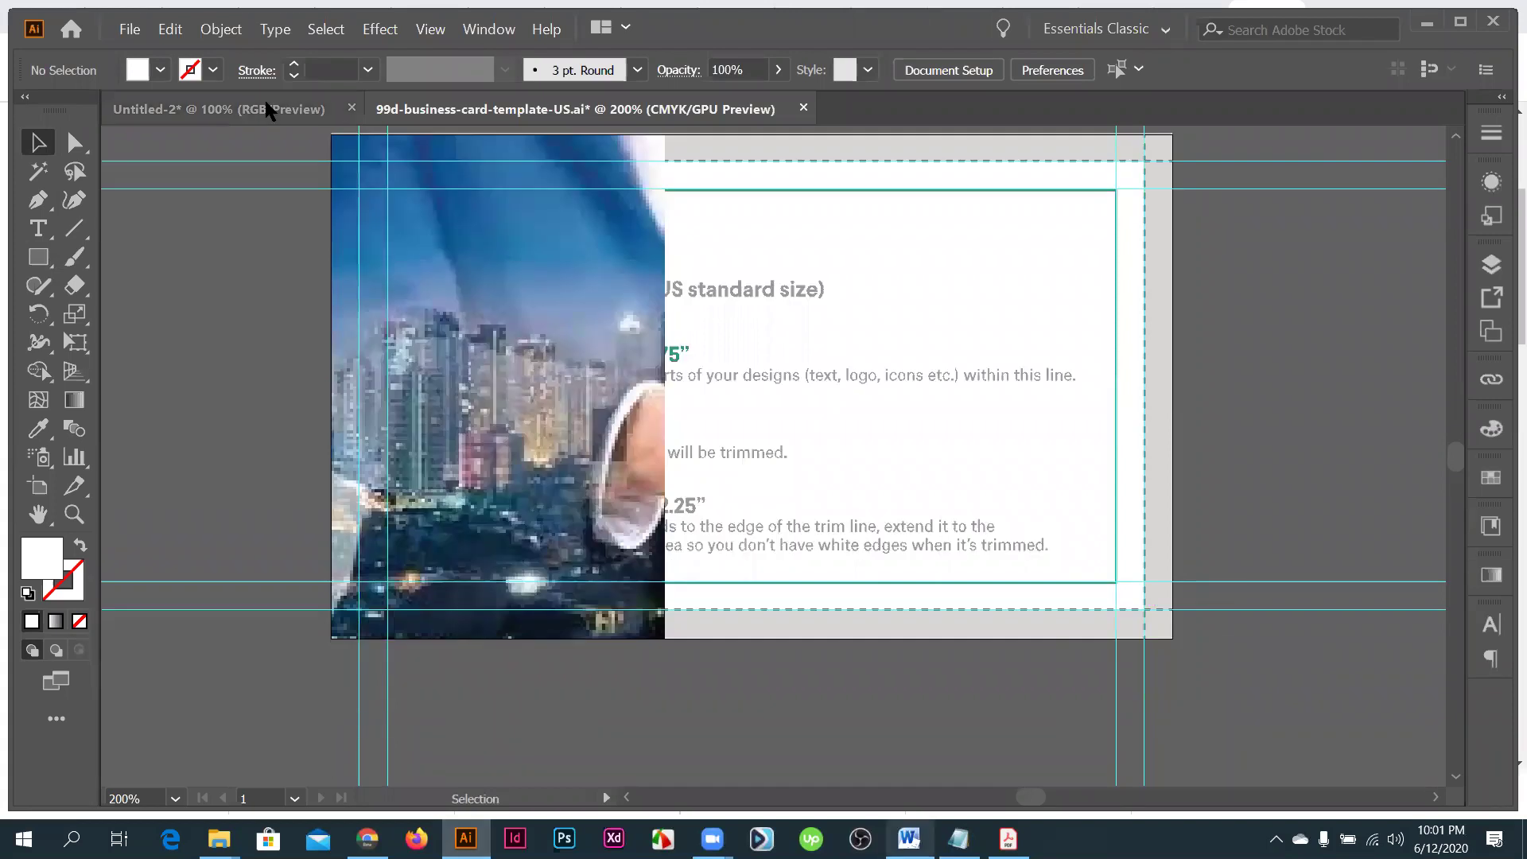
- View the Untitled-2 bleed, trim and safety diagram, then return to the Chrome image results
key(ctrl+Tab)
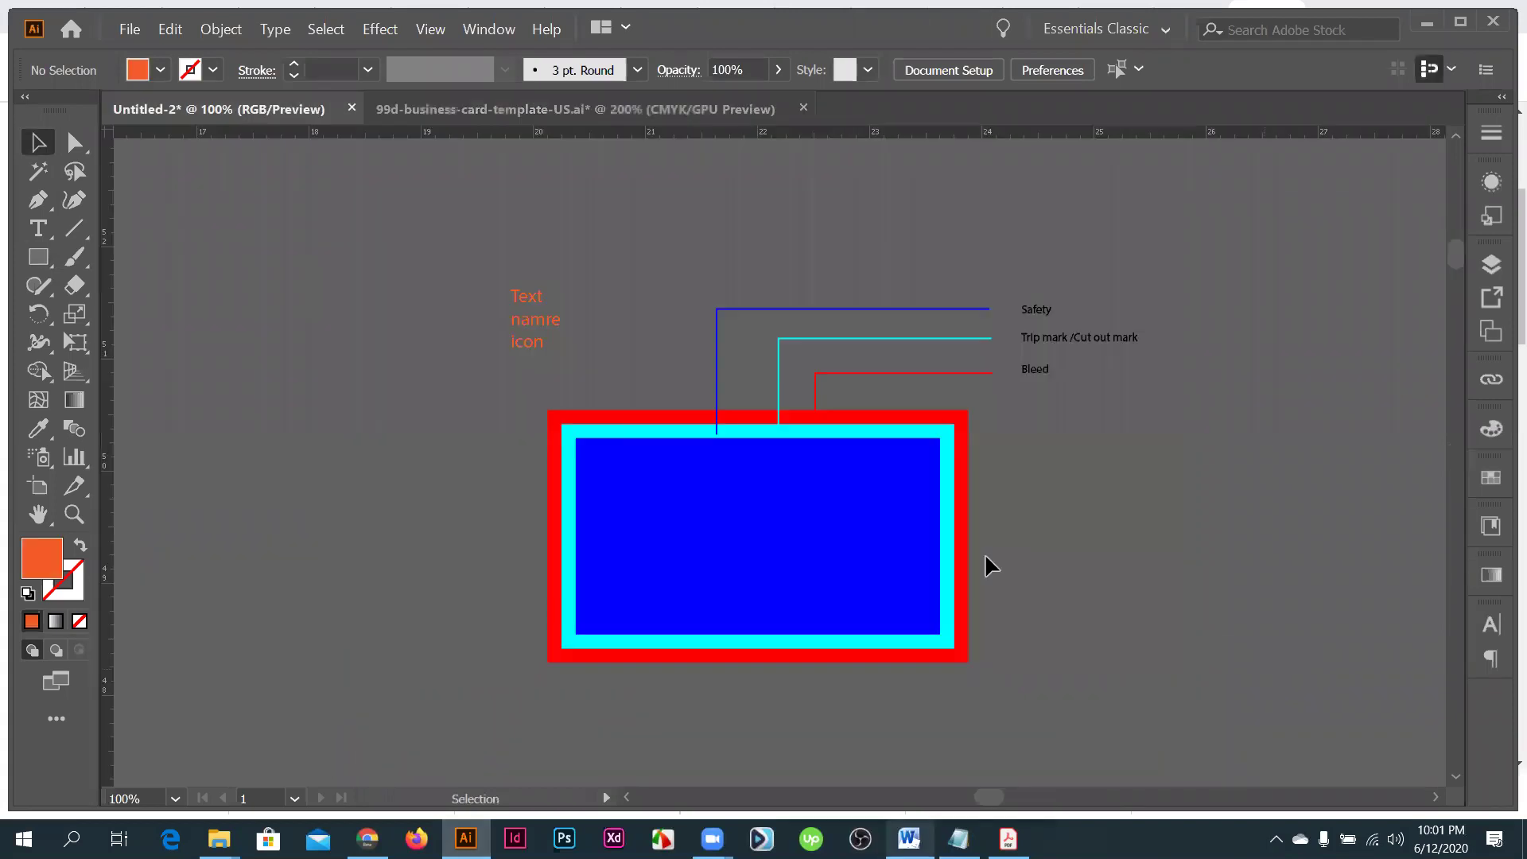
scroll(904, 624, down, 1)
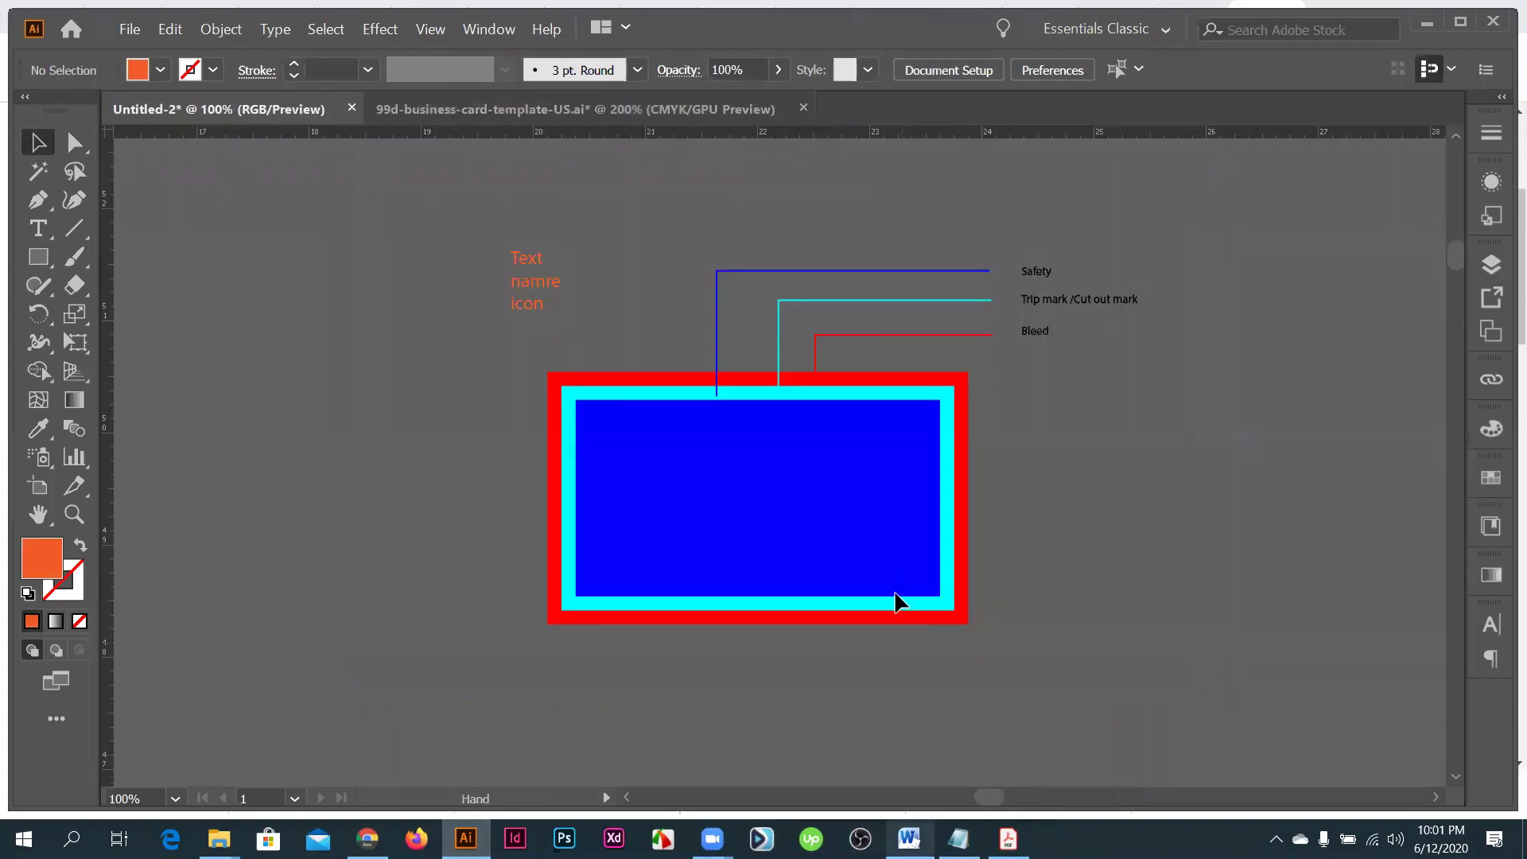
scroll(897, 602, down, 1)
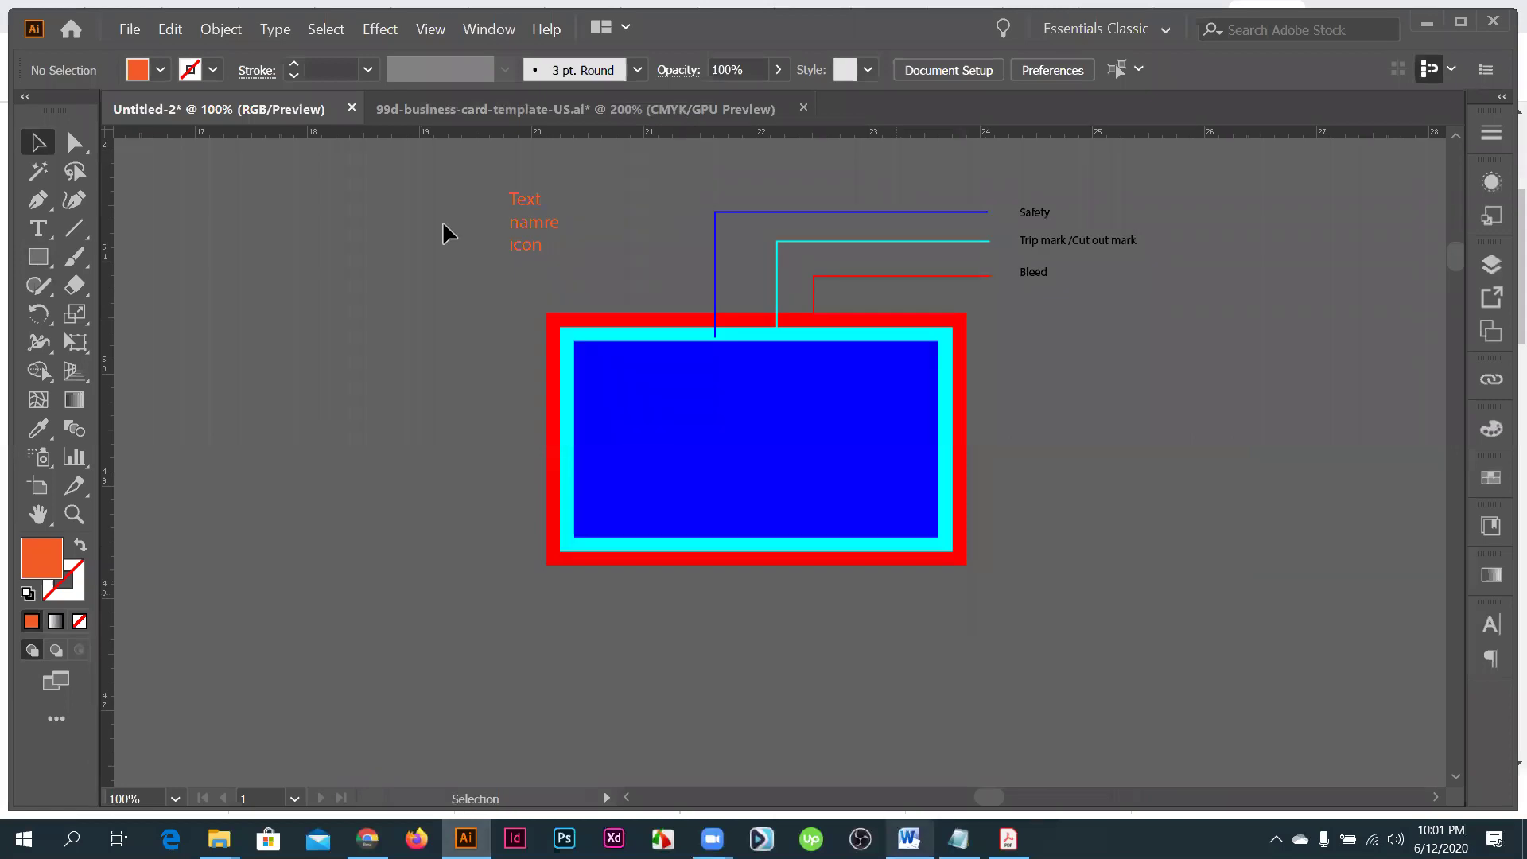
scroll(1075, 452, right, 2)
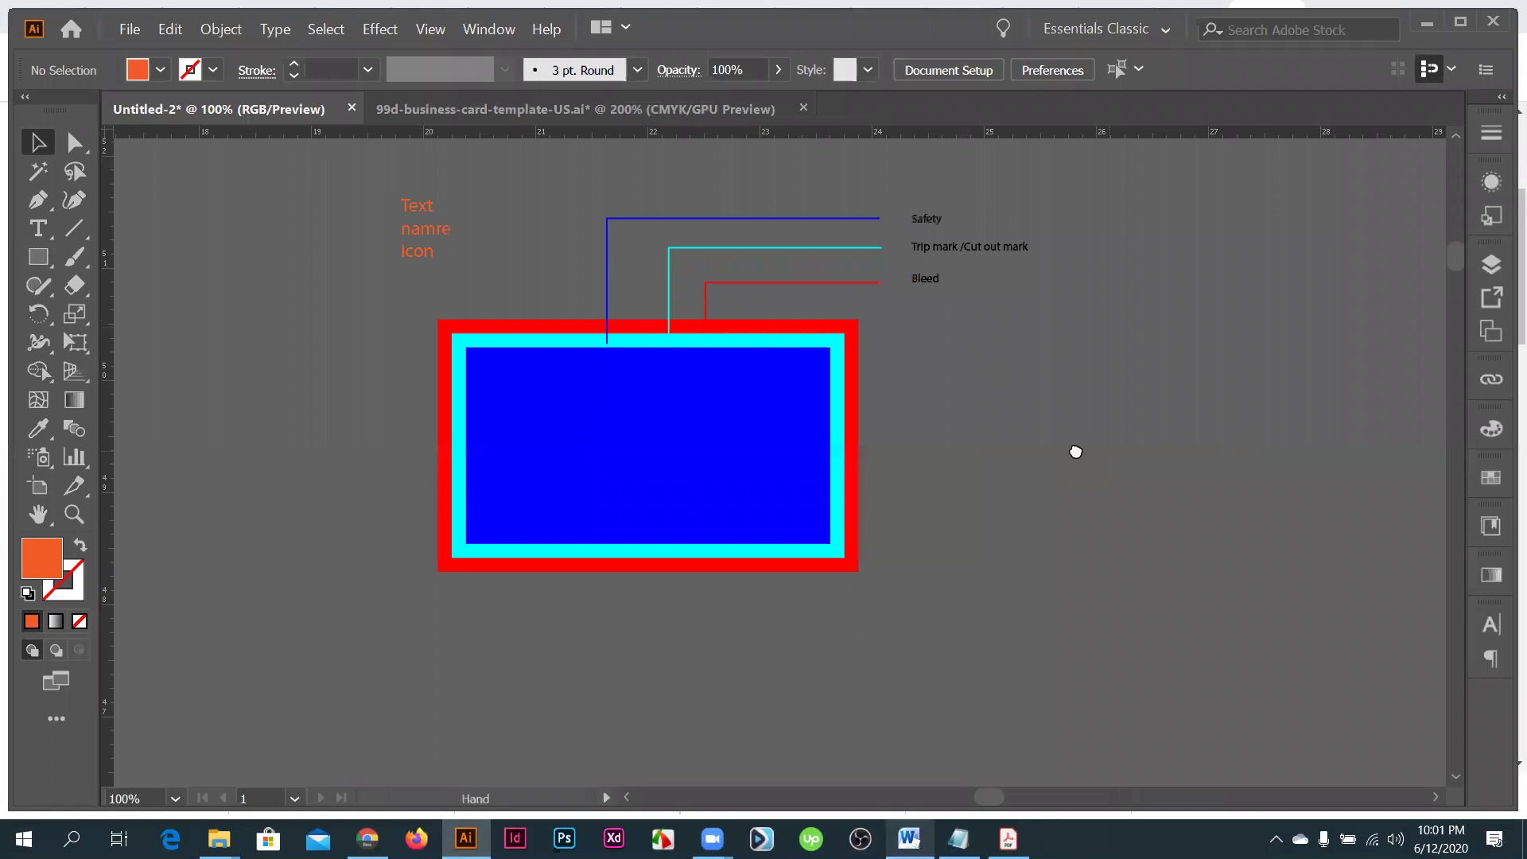
scroll(1077, 453, right, 1)
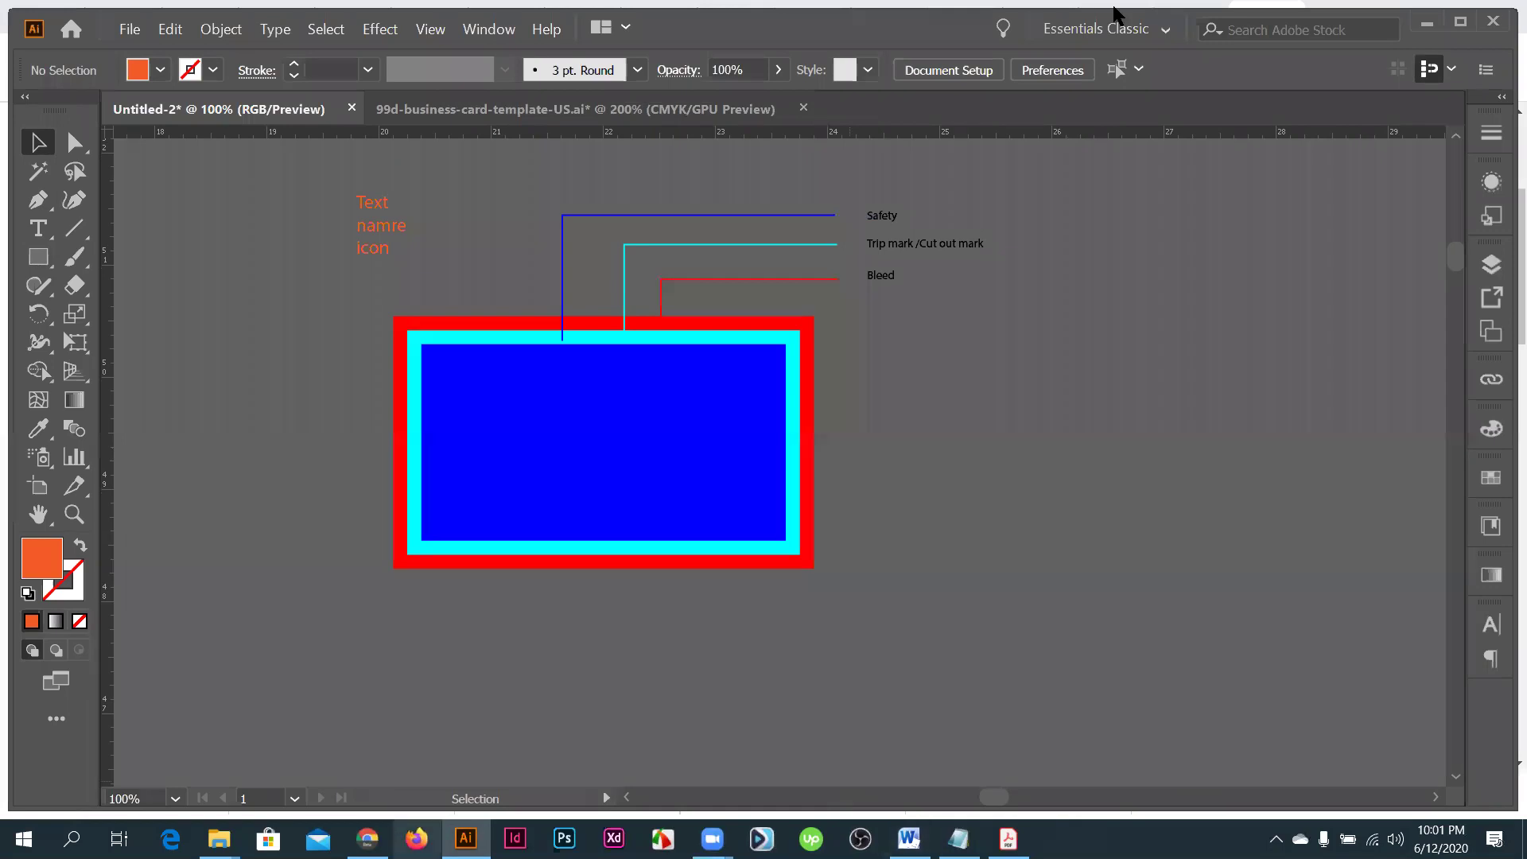
click(1440, 17)
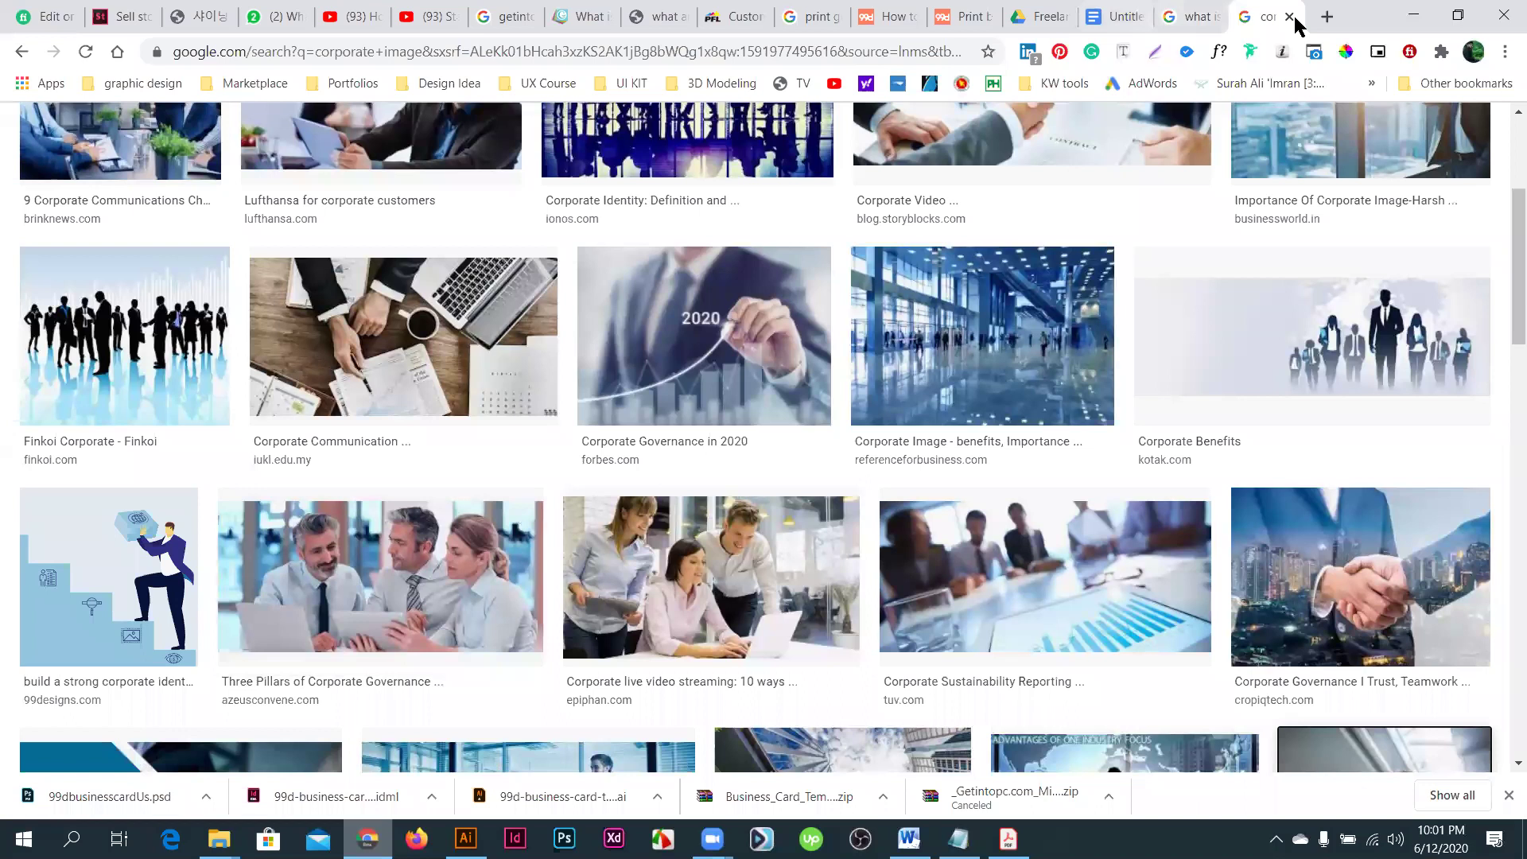
- Close the corporate images and business card search tabs, then look through the remaining tabs
click(1290, 17)
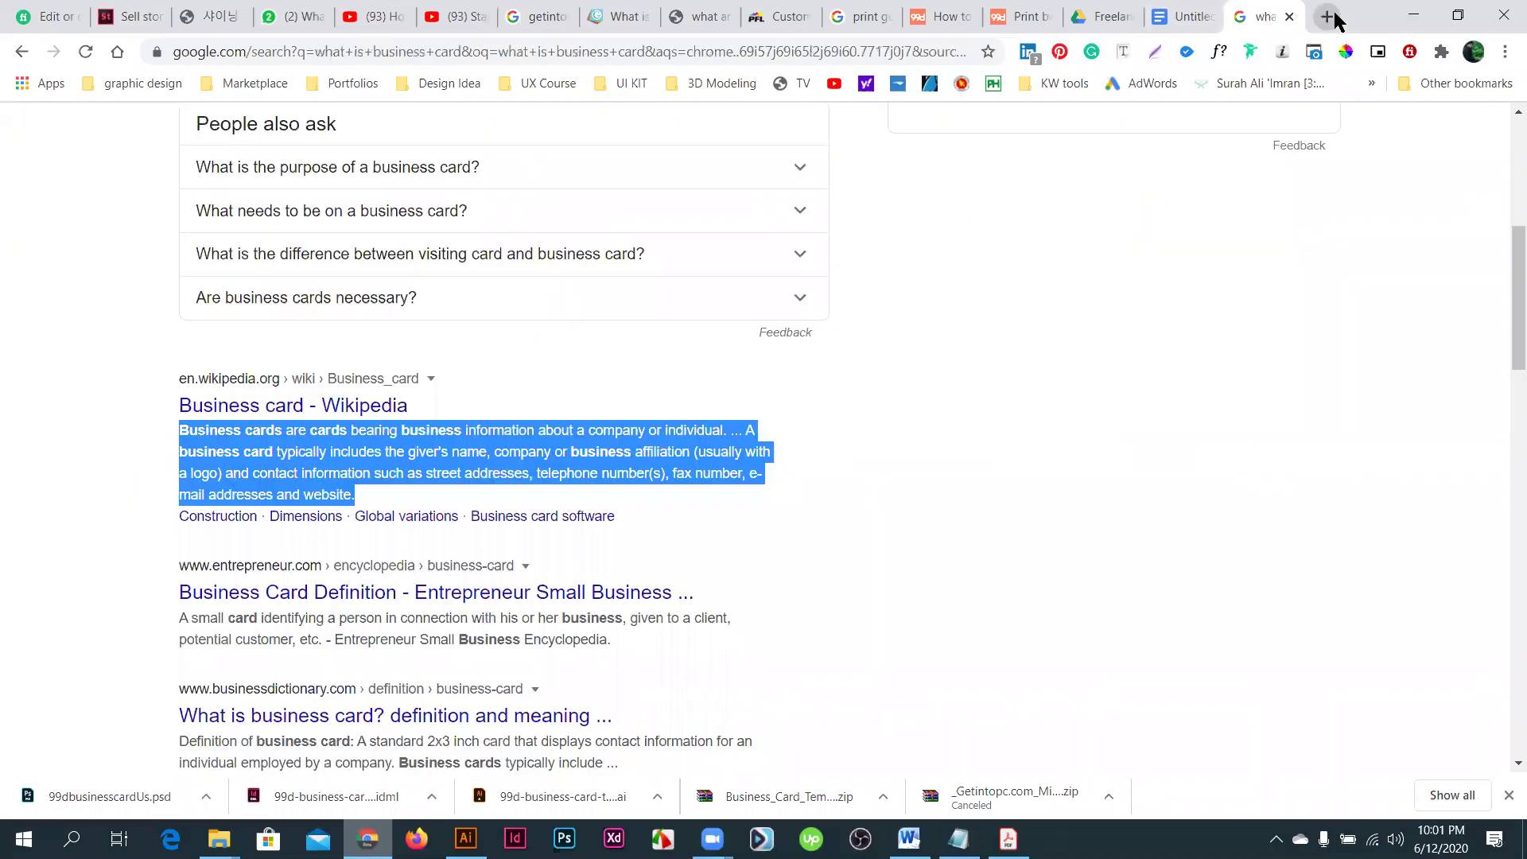
click(1290, 17)
key(ctrl+t)
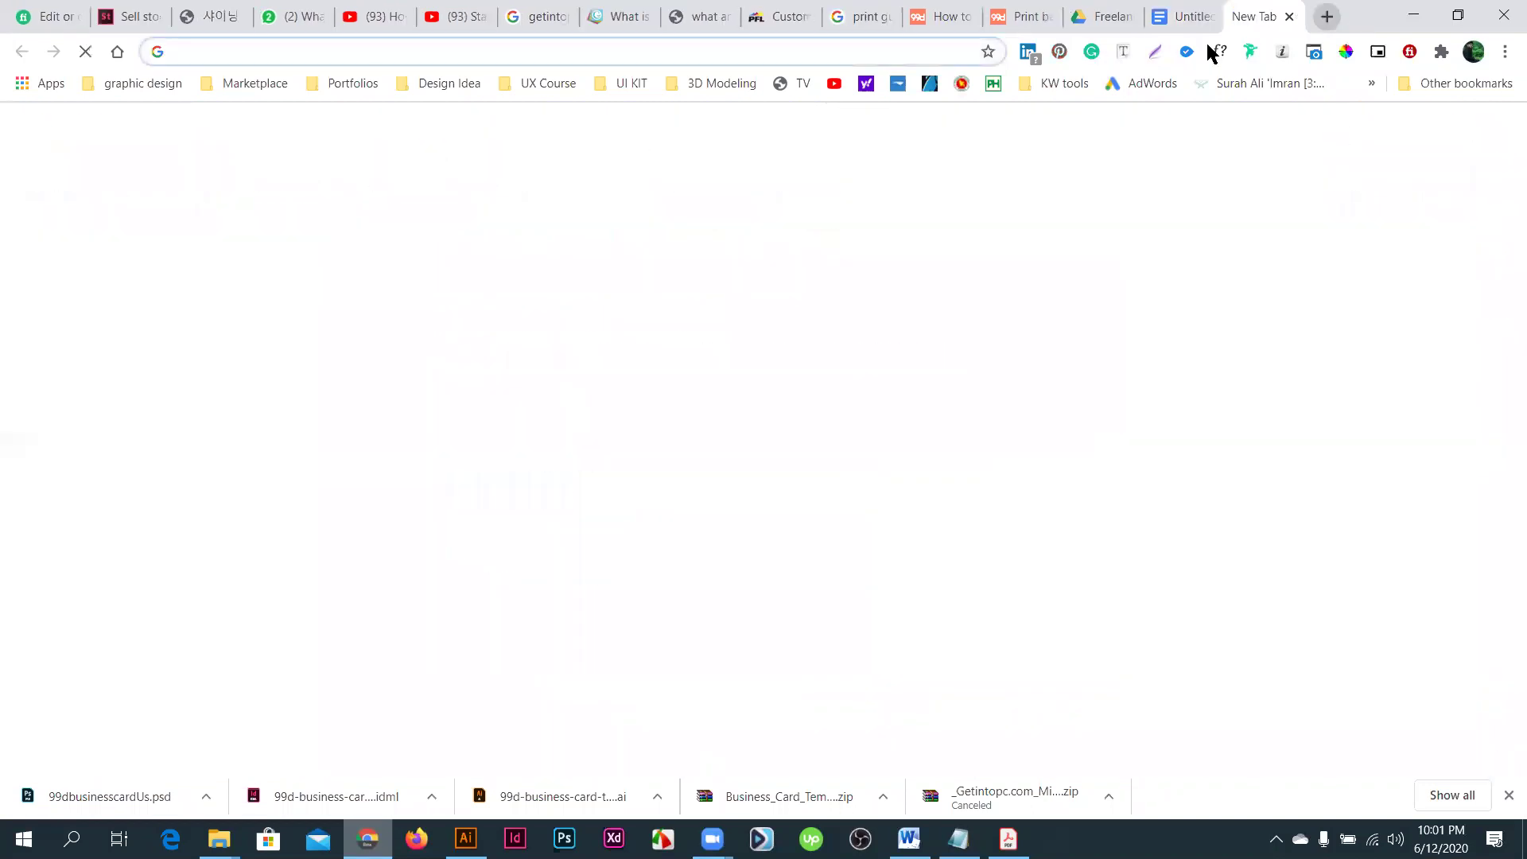
click(1105, 17)
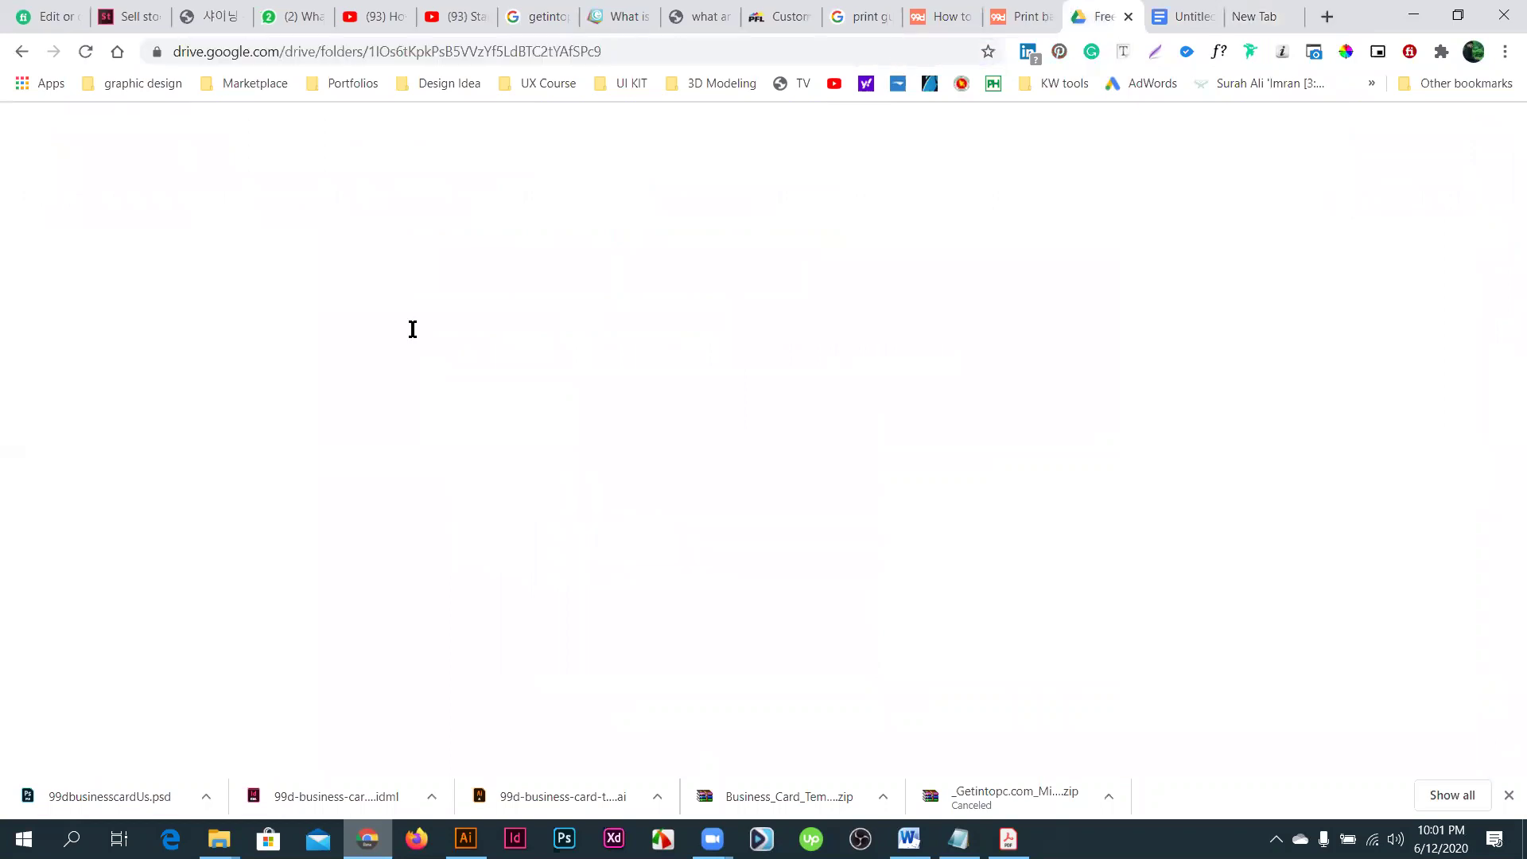
key(ctrl+shift+Tab)
key(ctrl+shift+Tab)
key(ctrl+shift+Tab)
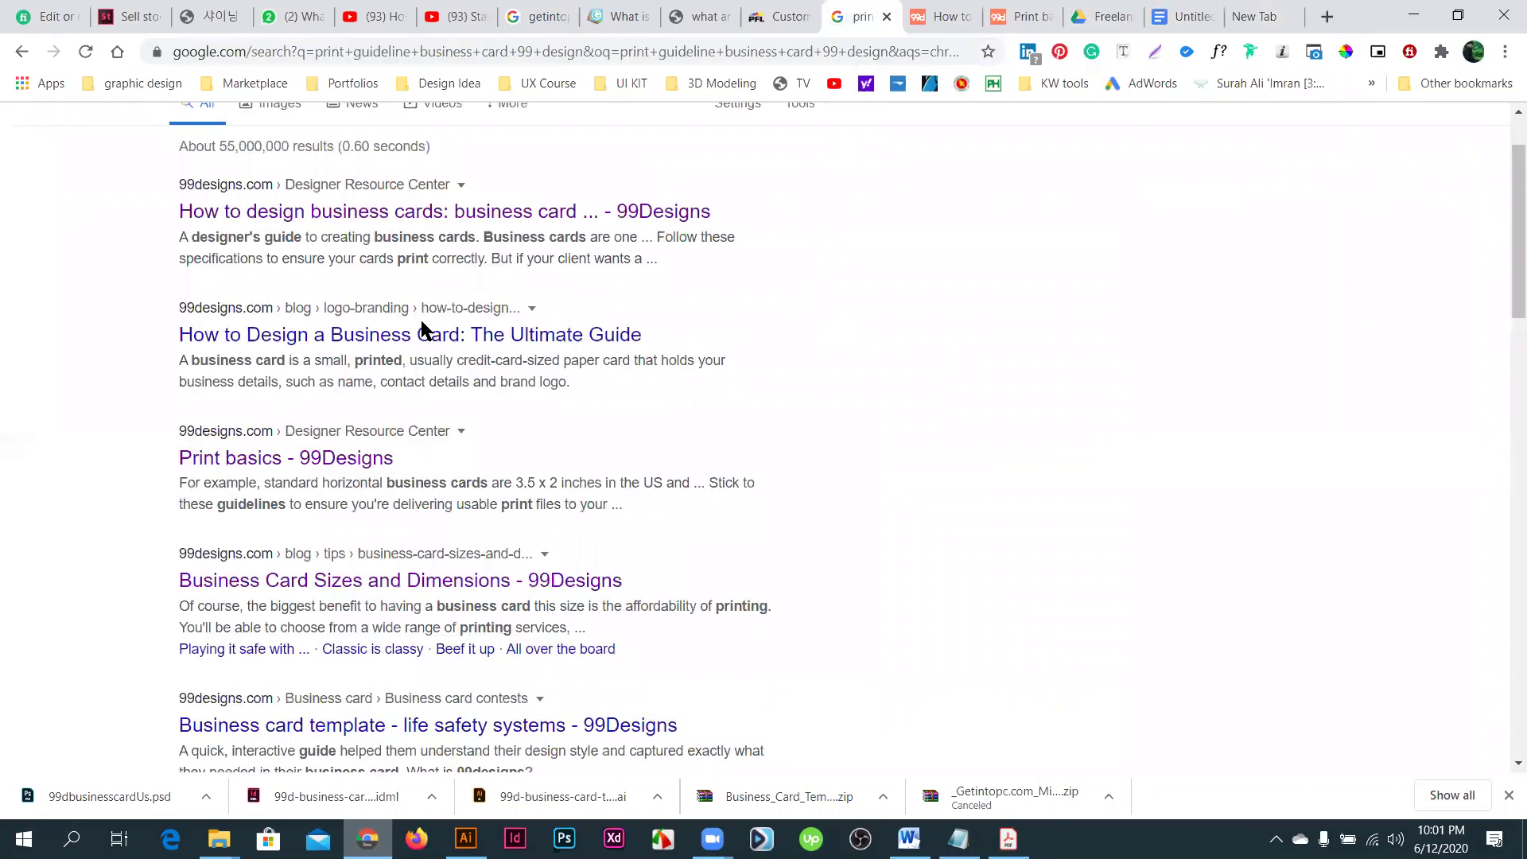
click(539, 17)
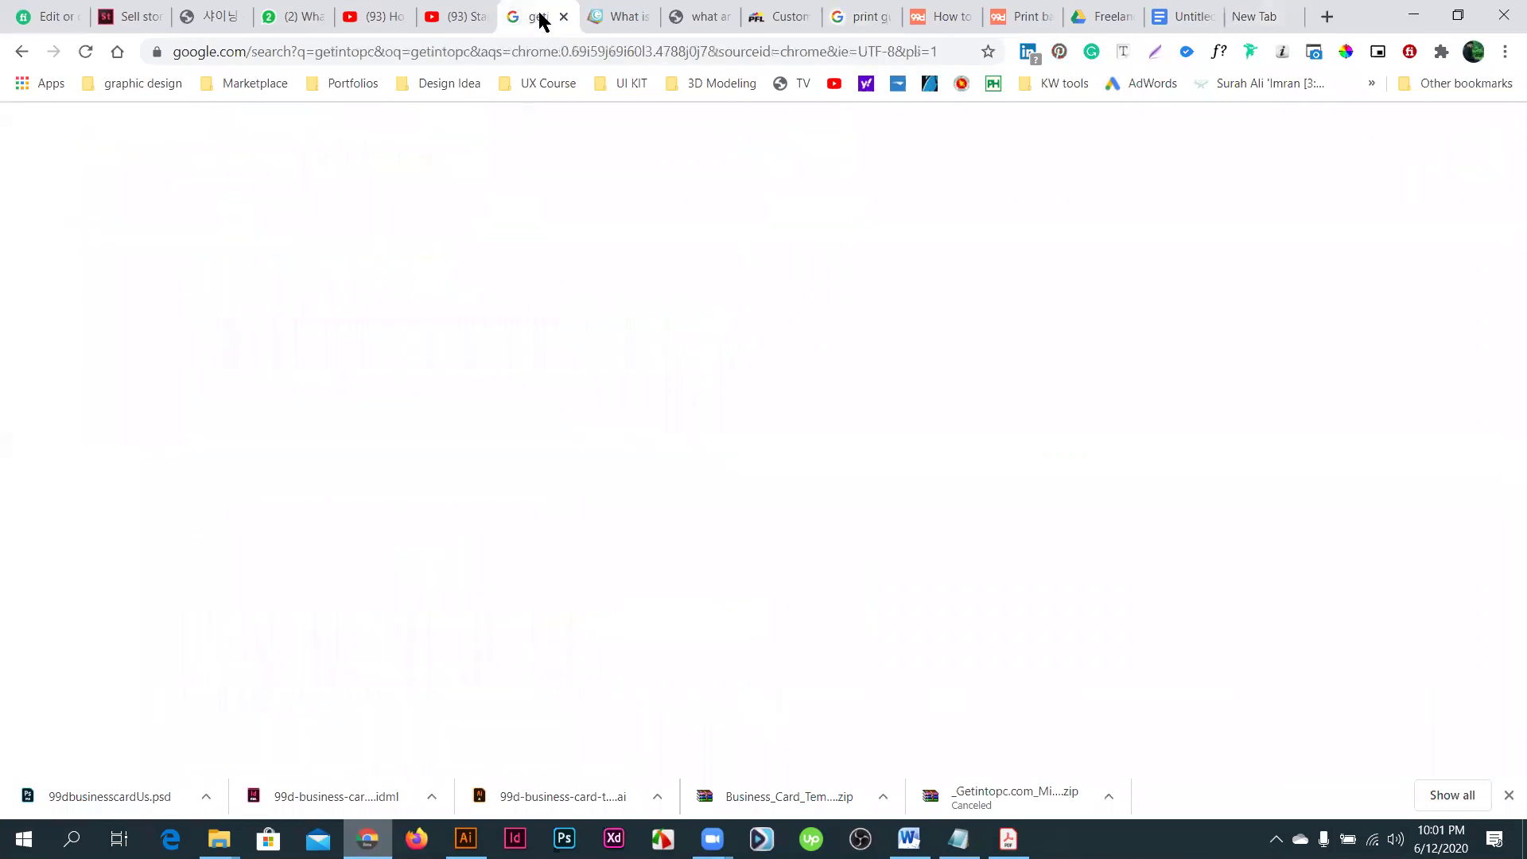
click(1256, 25)
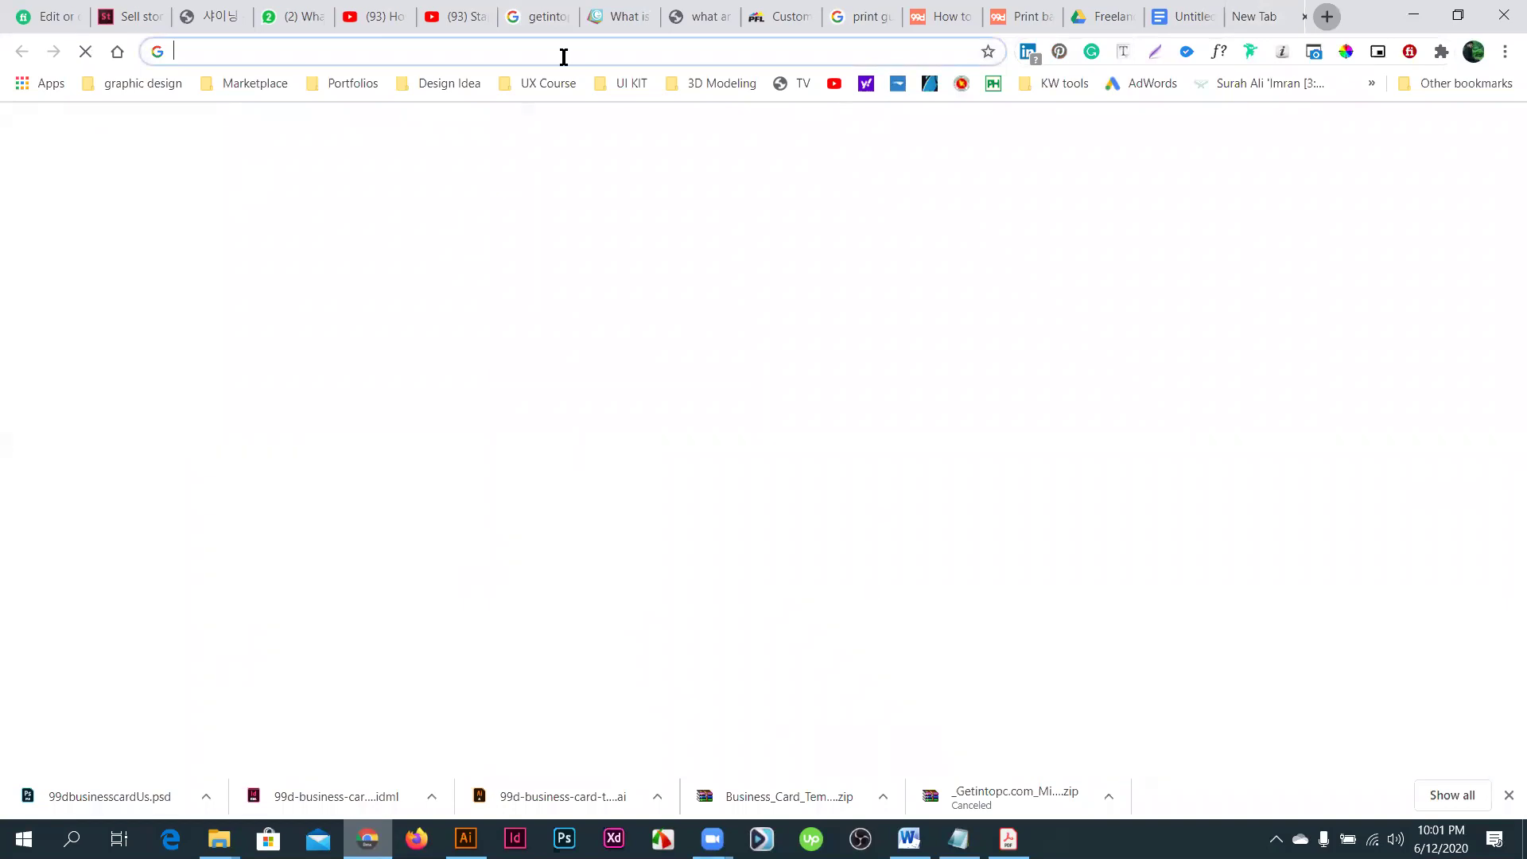
- In a new tab, enter 'gra' and load the autocompleted GraphicRiver portfolio address
key(ctrl+t)
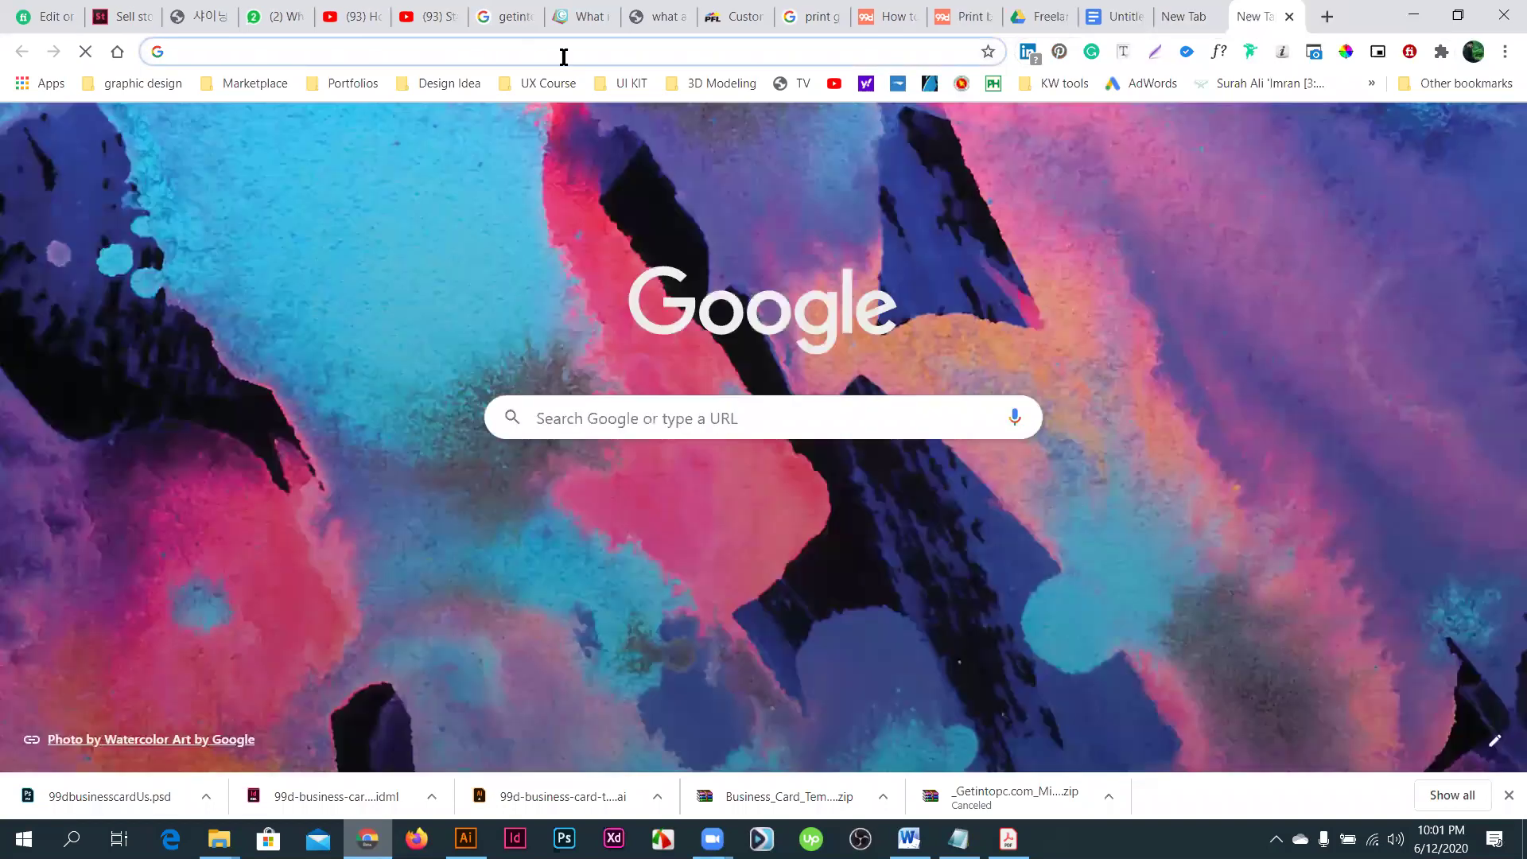
text(gra)
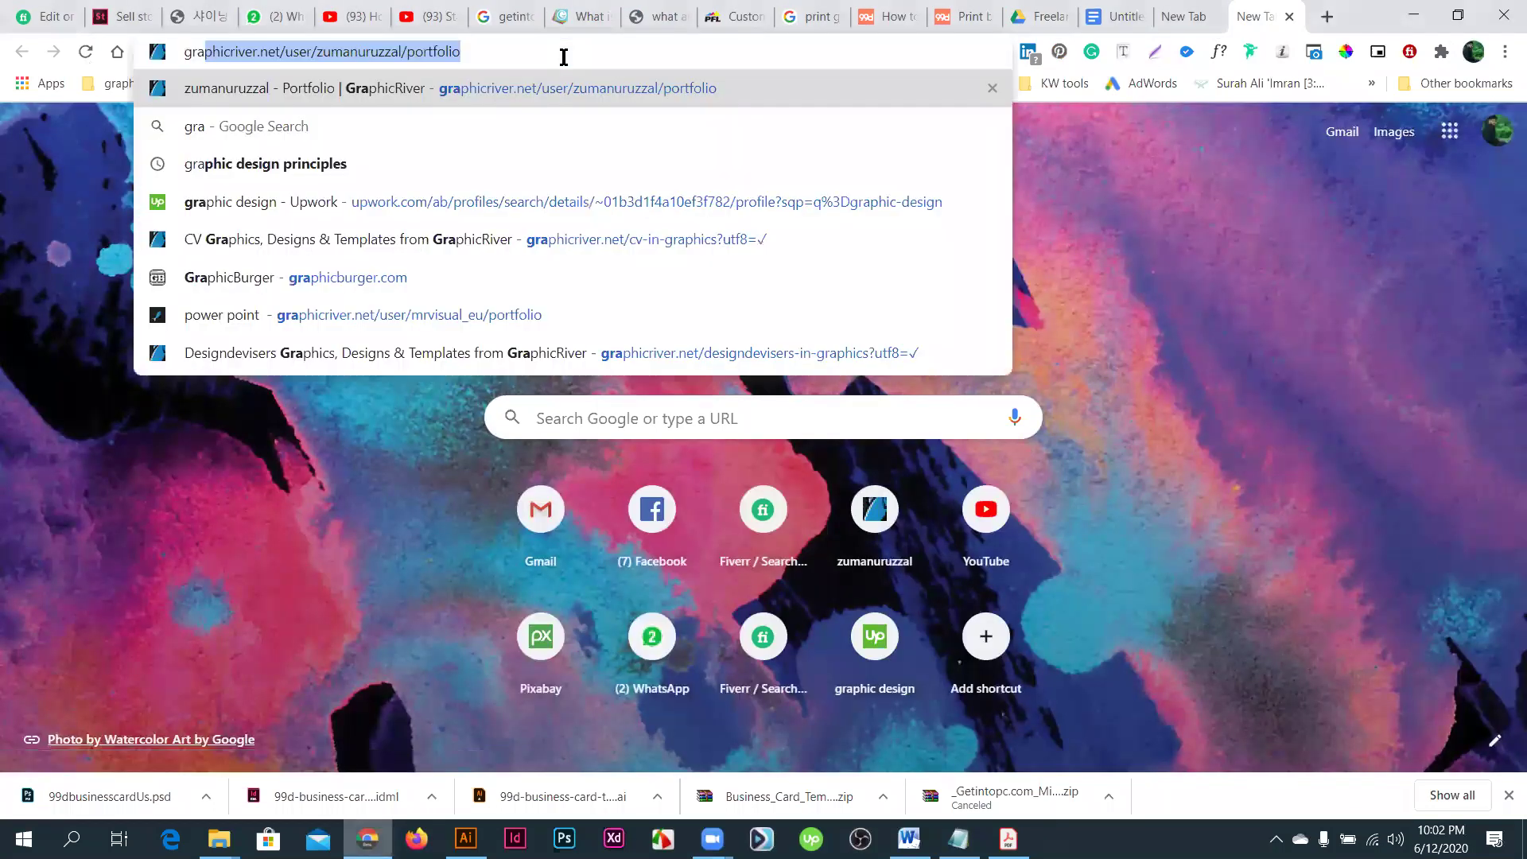
key(Return)
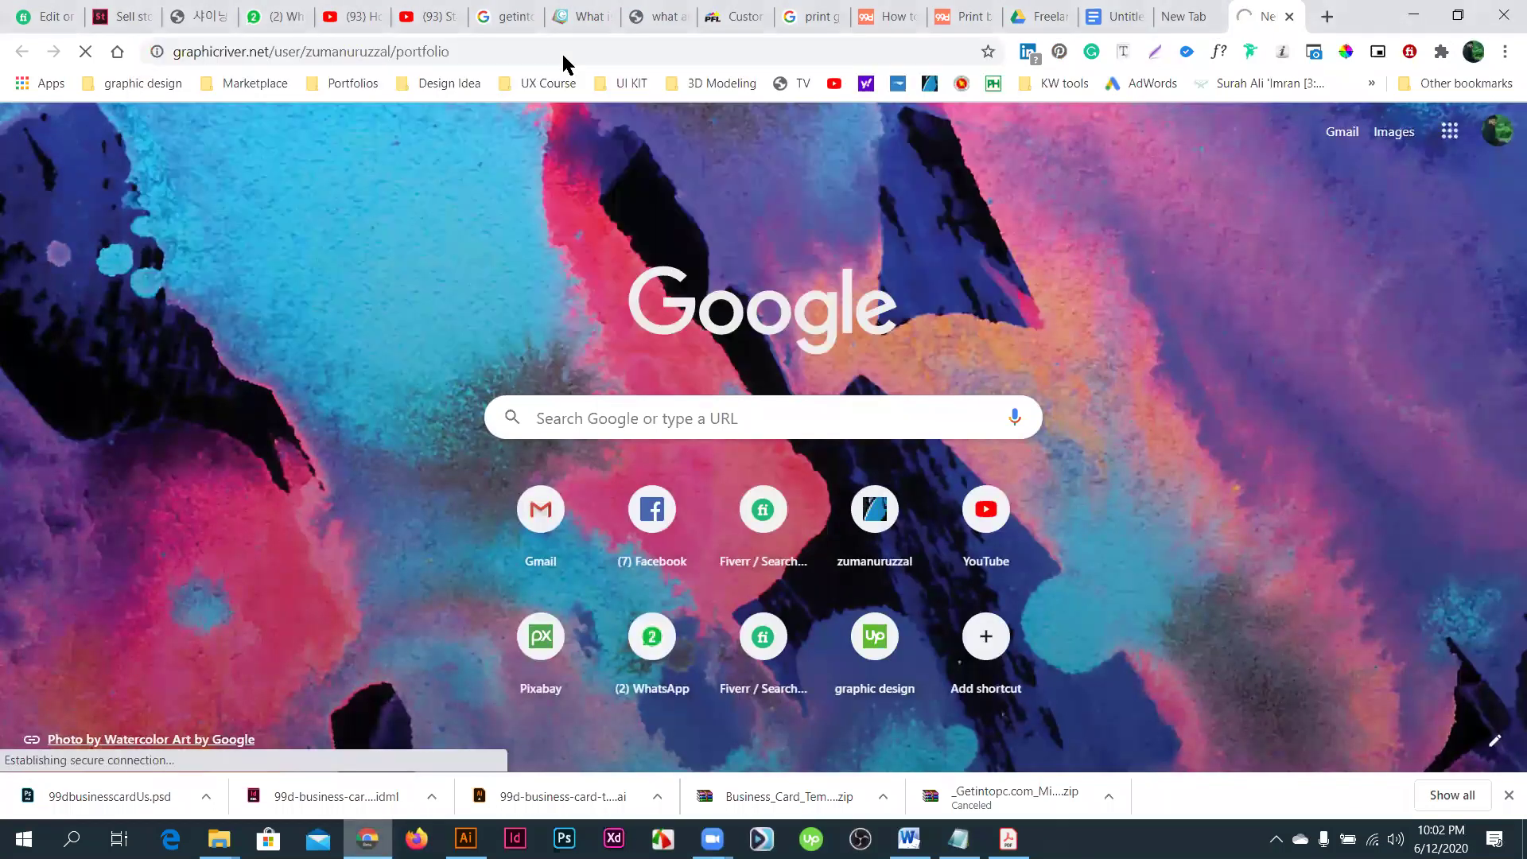
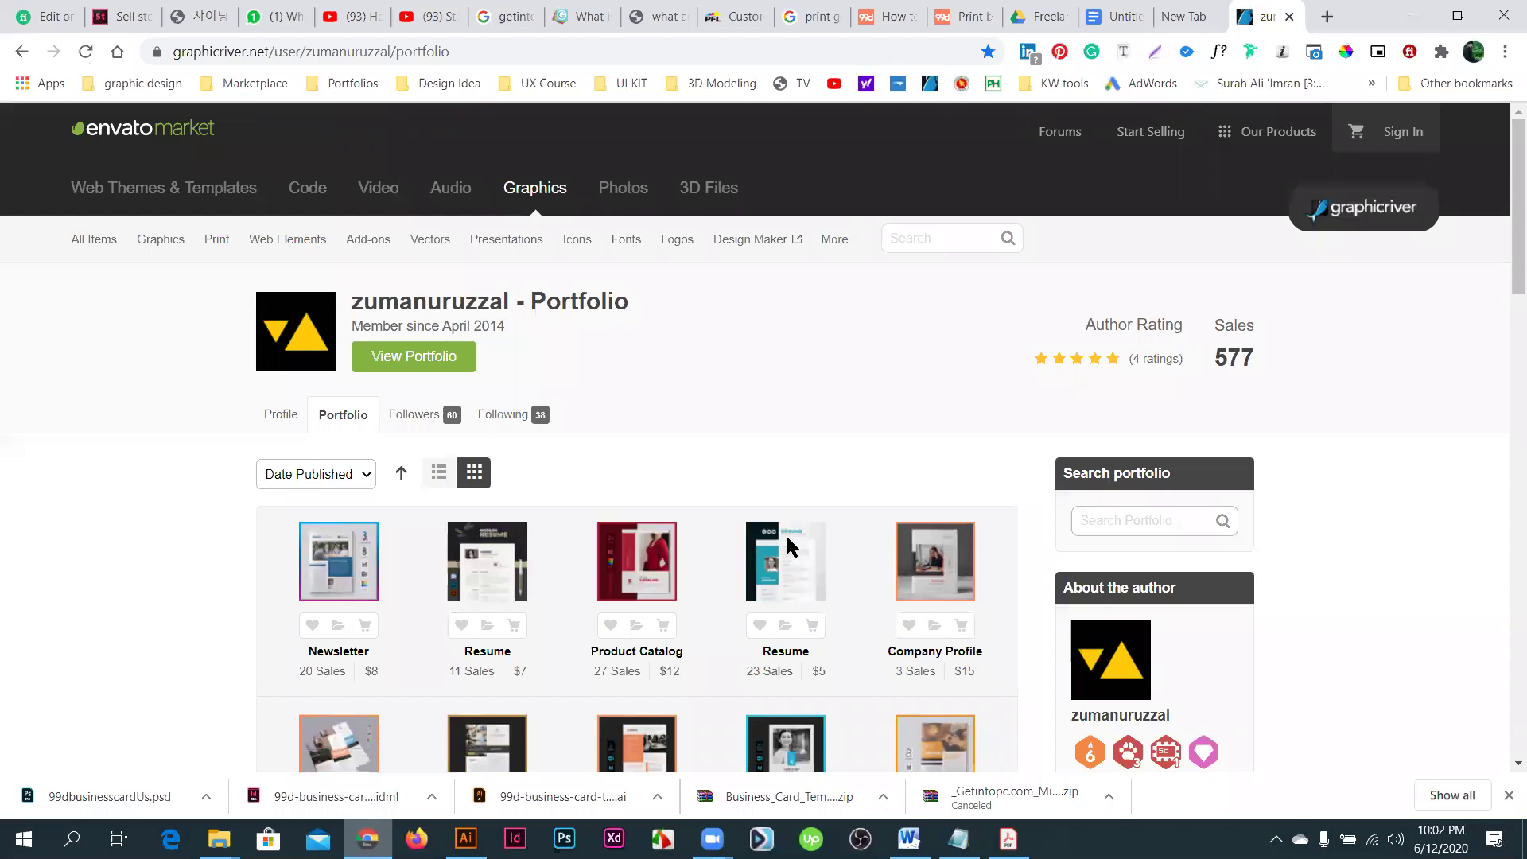
- Search GraphicRiver for 'business card', using the autocomplete suggestion after typing 'business'
click(876, 232)
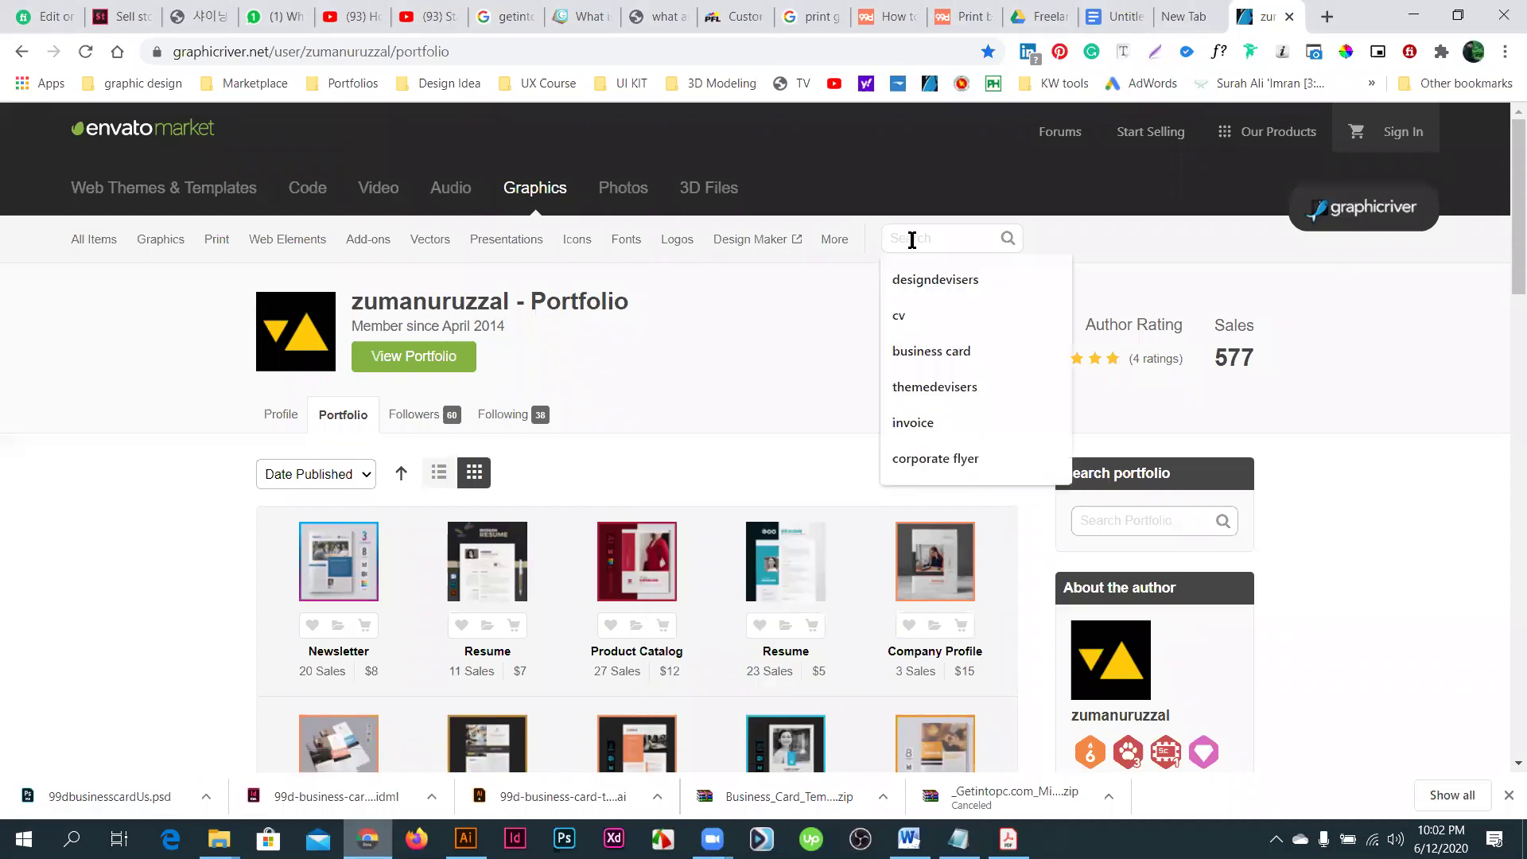
text(business)
key(Down)
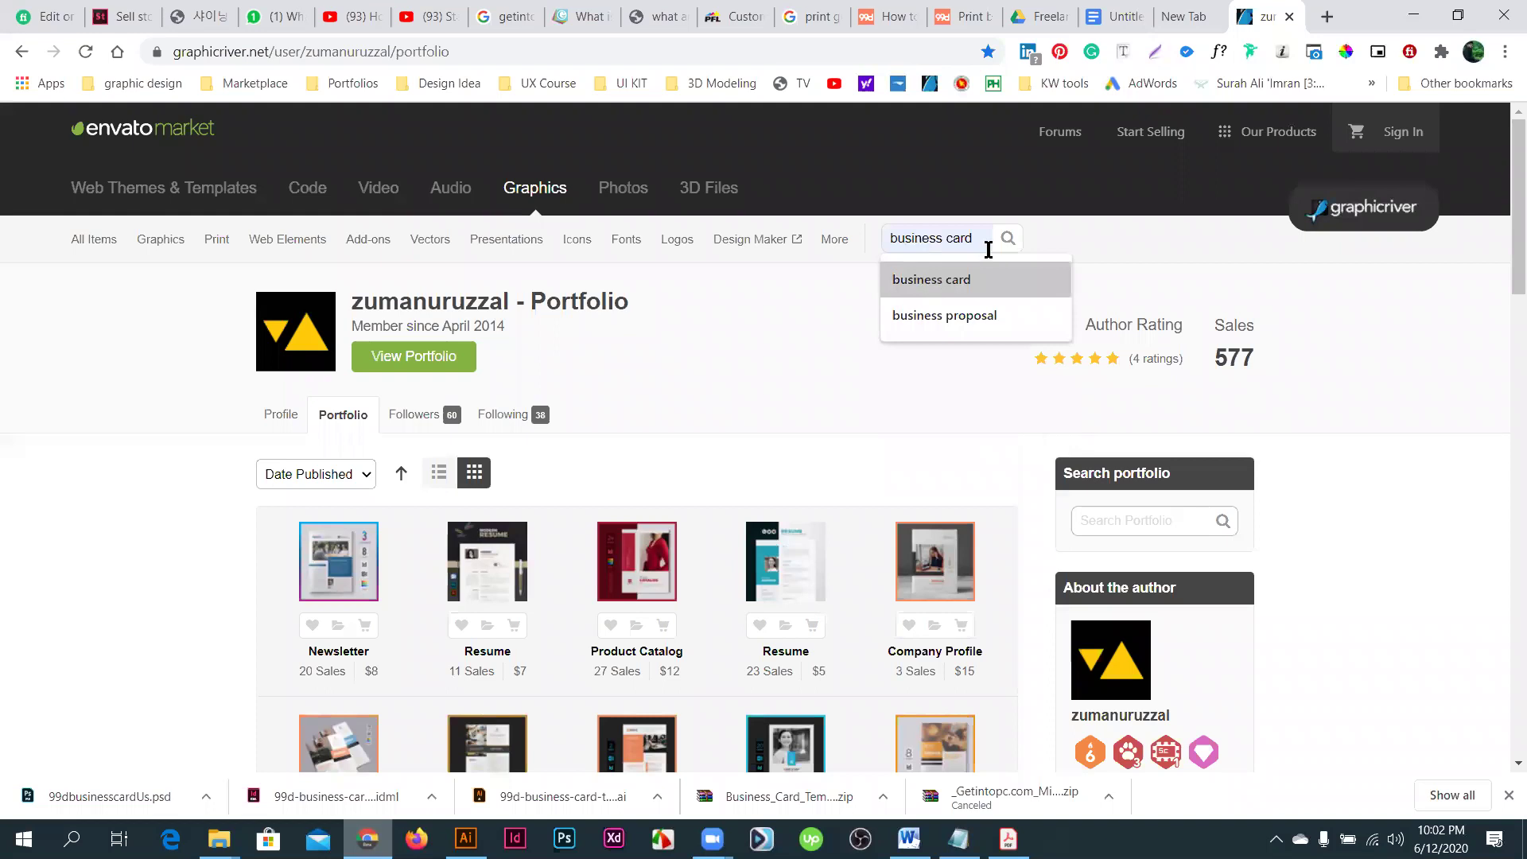
key(Return)
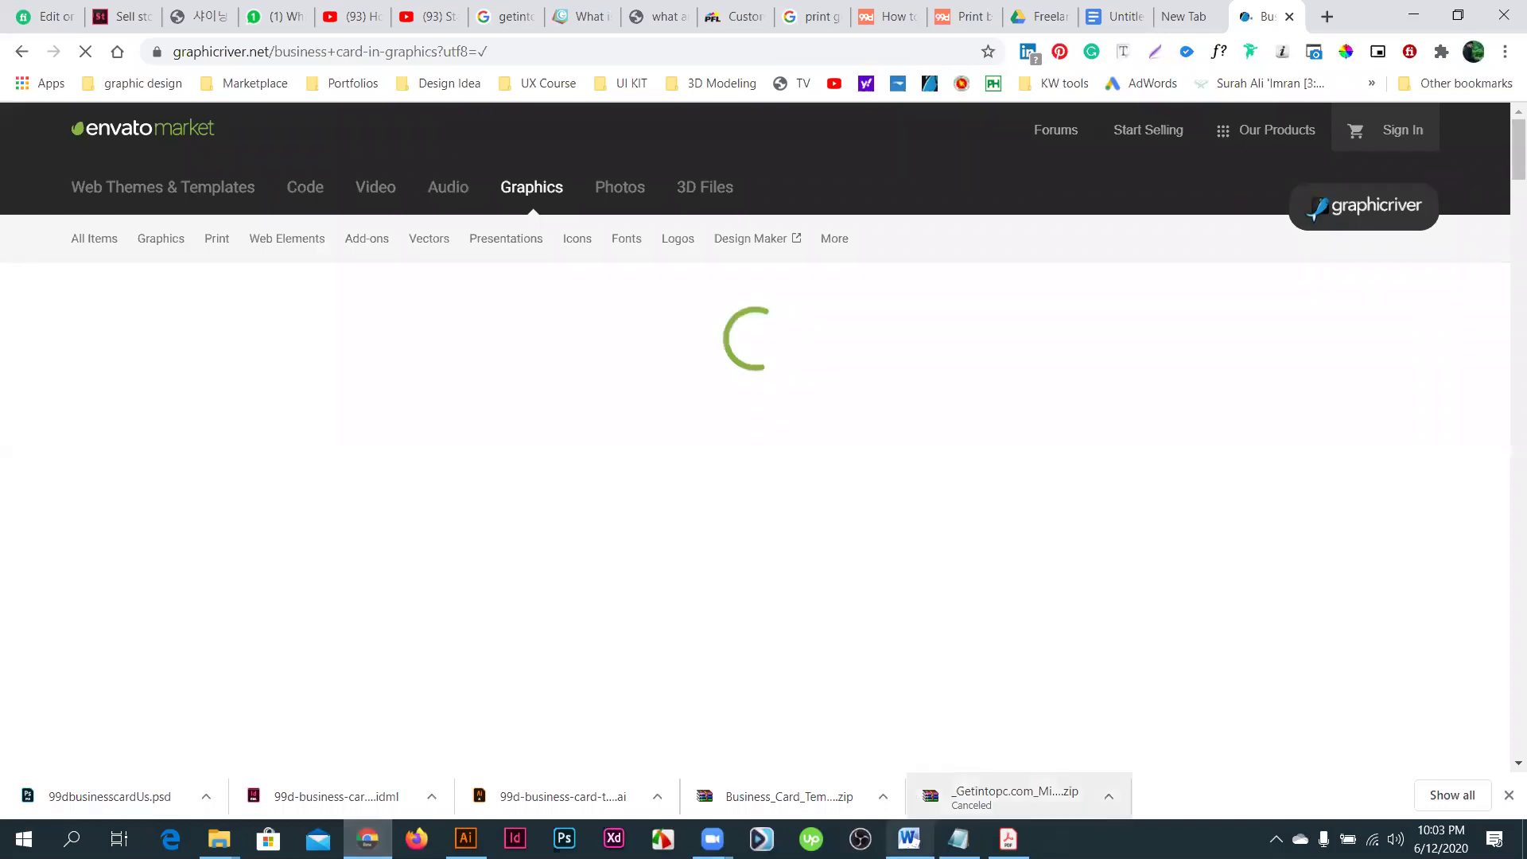
- Bring up the screen recorder controls, then open the first business card listing in a new tab
click(1276, 839)
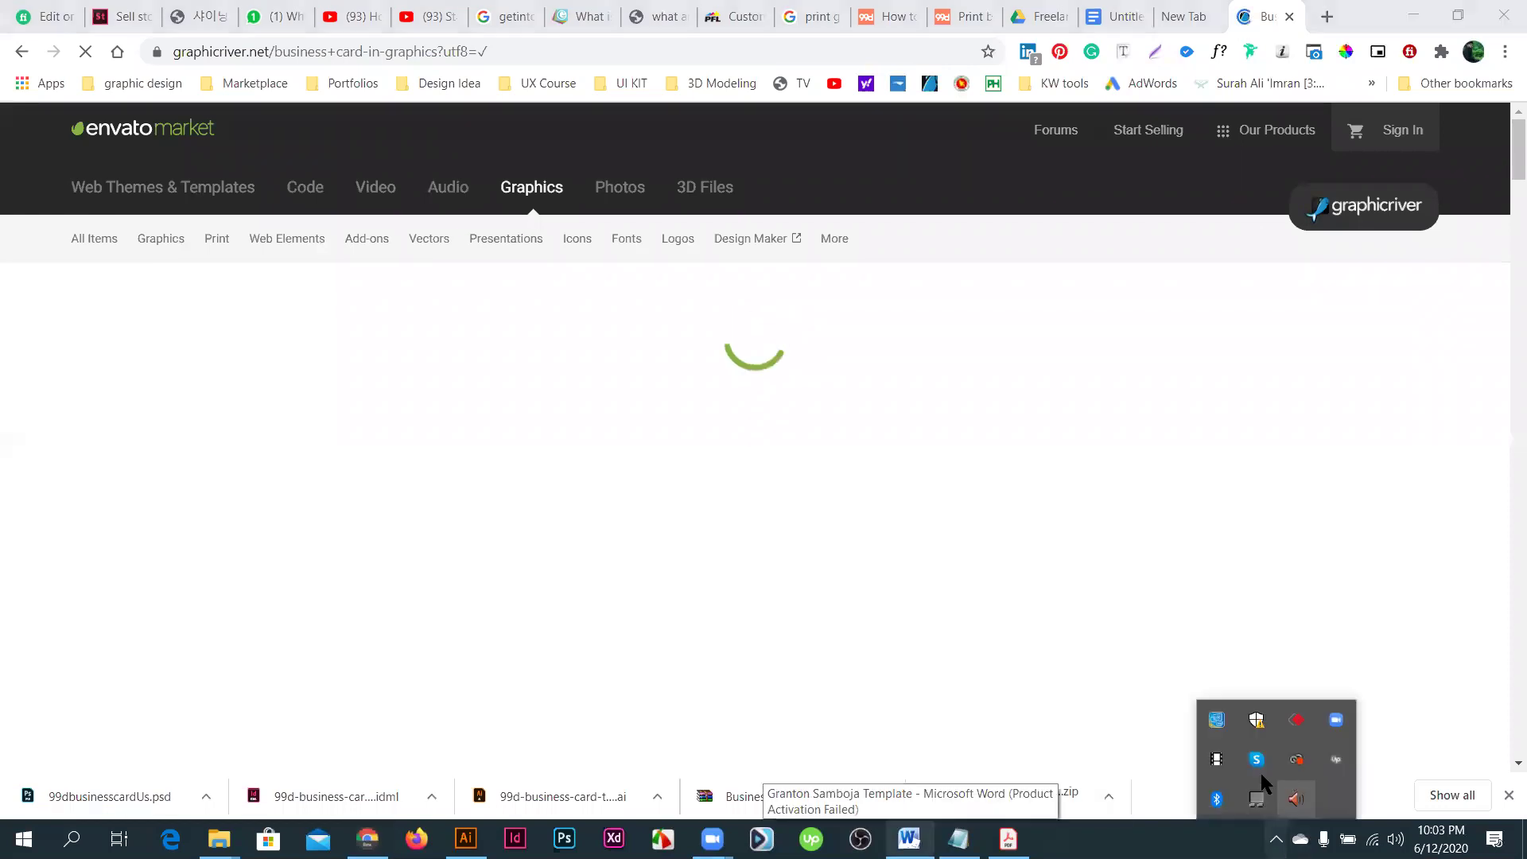
click(1217, 768)
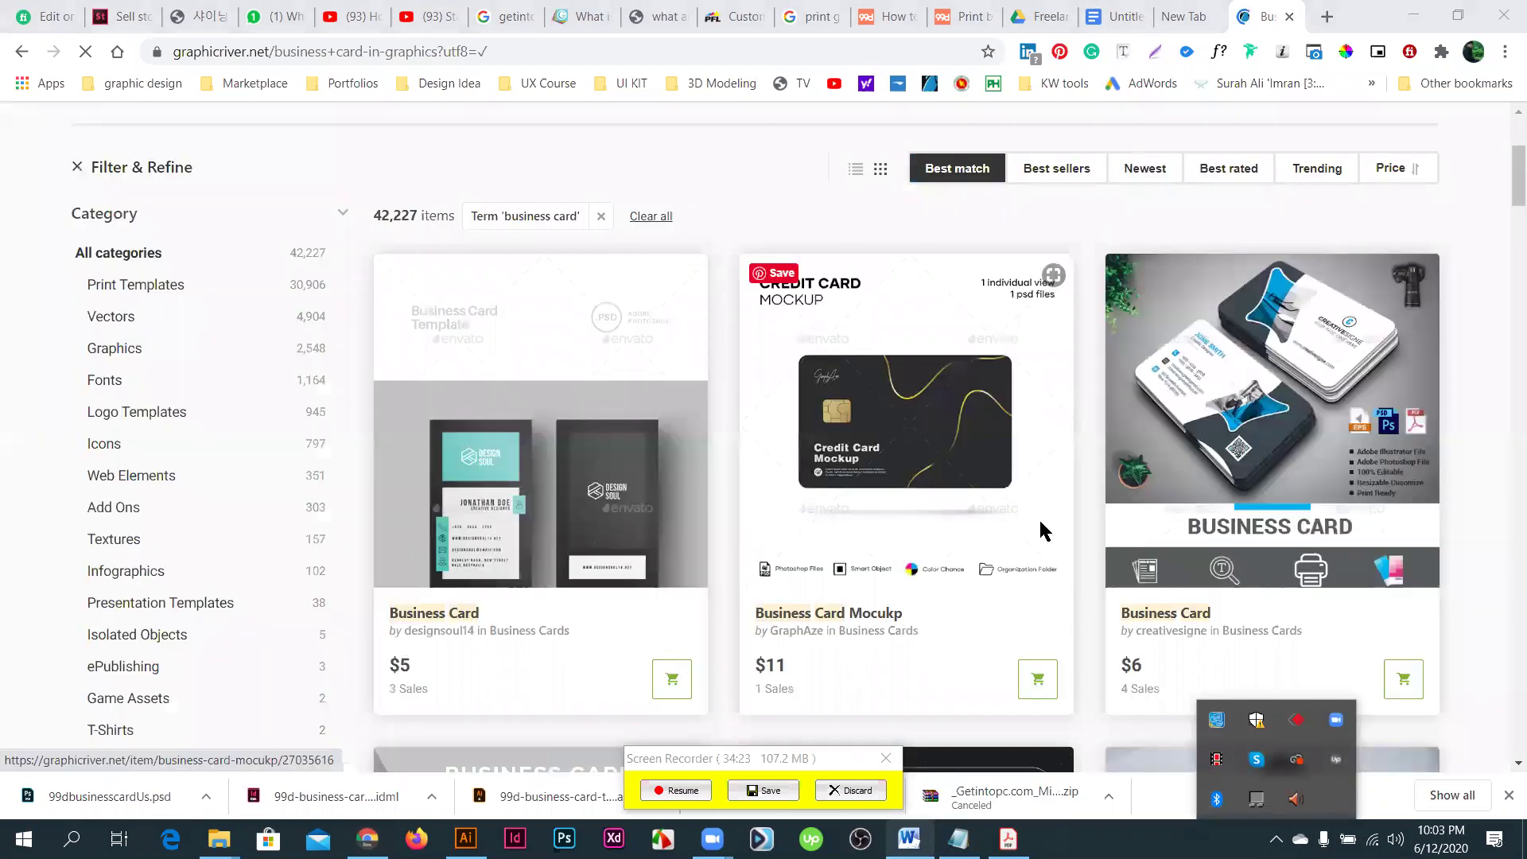
scroll(980, 560, down, 7)
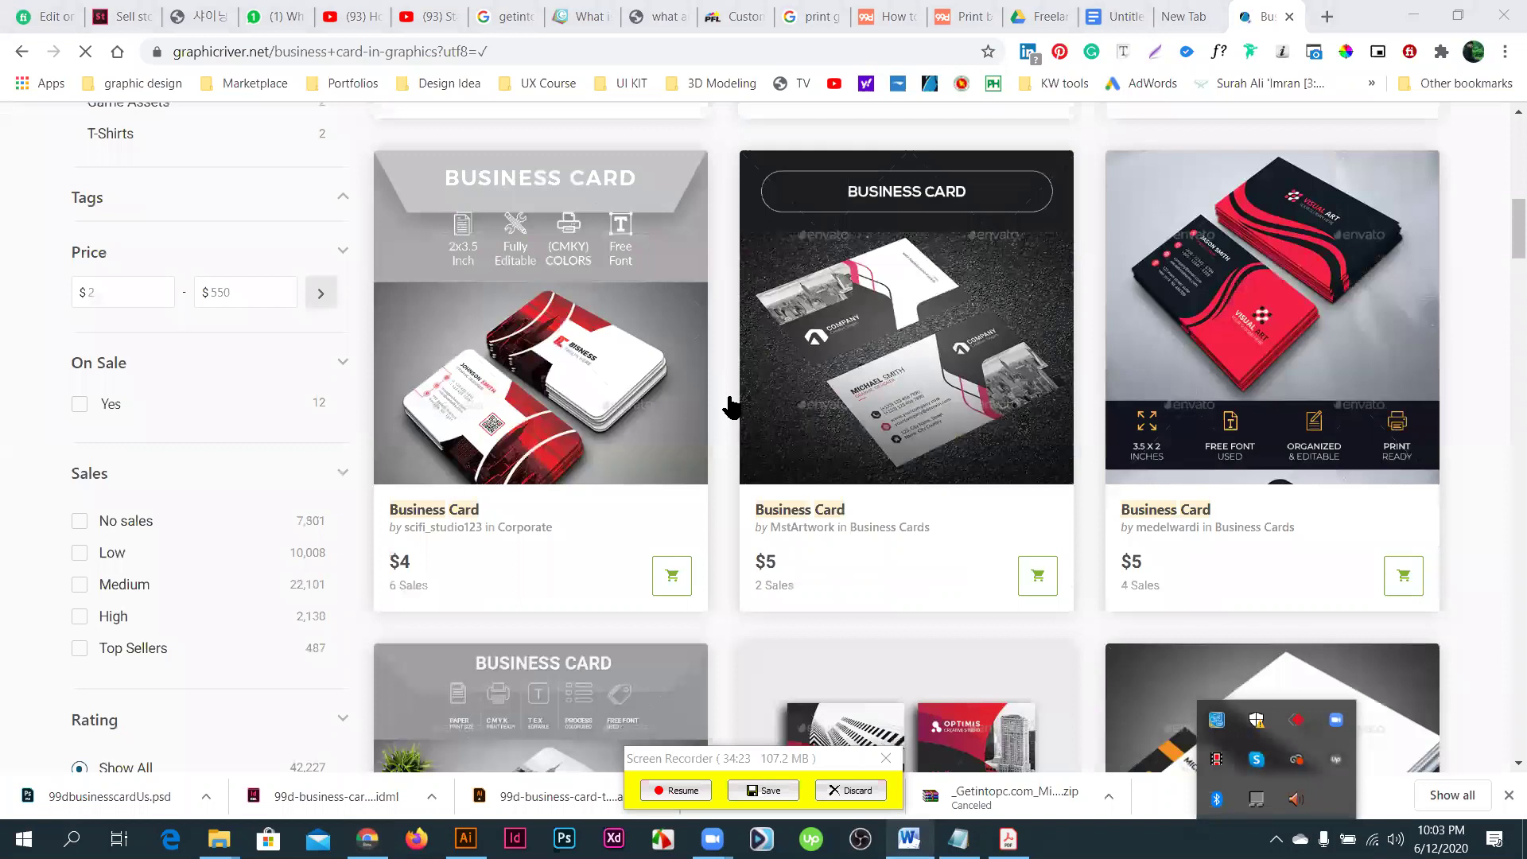
scroll(730, 406, up, 3)
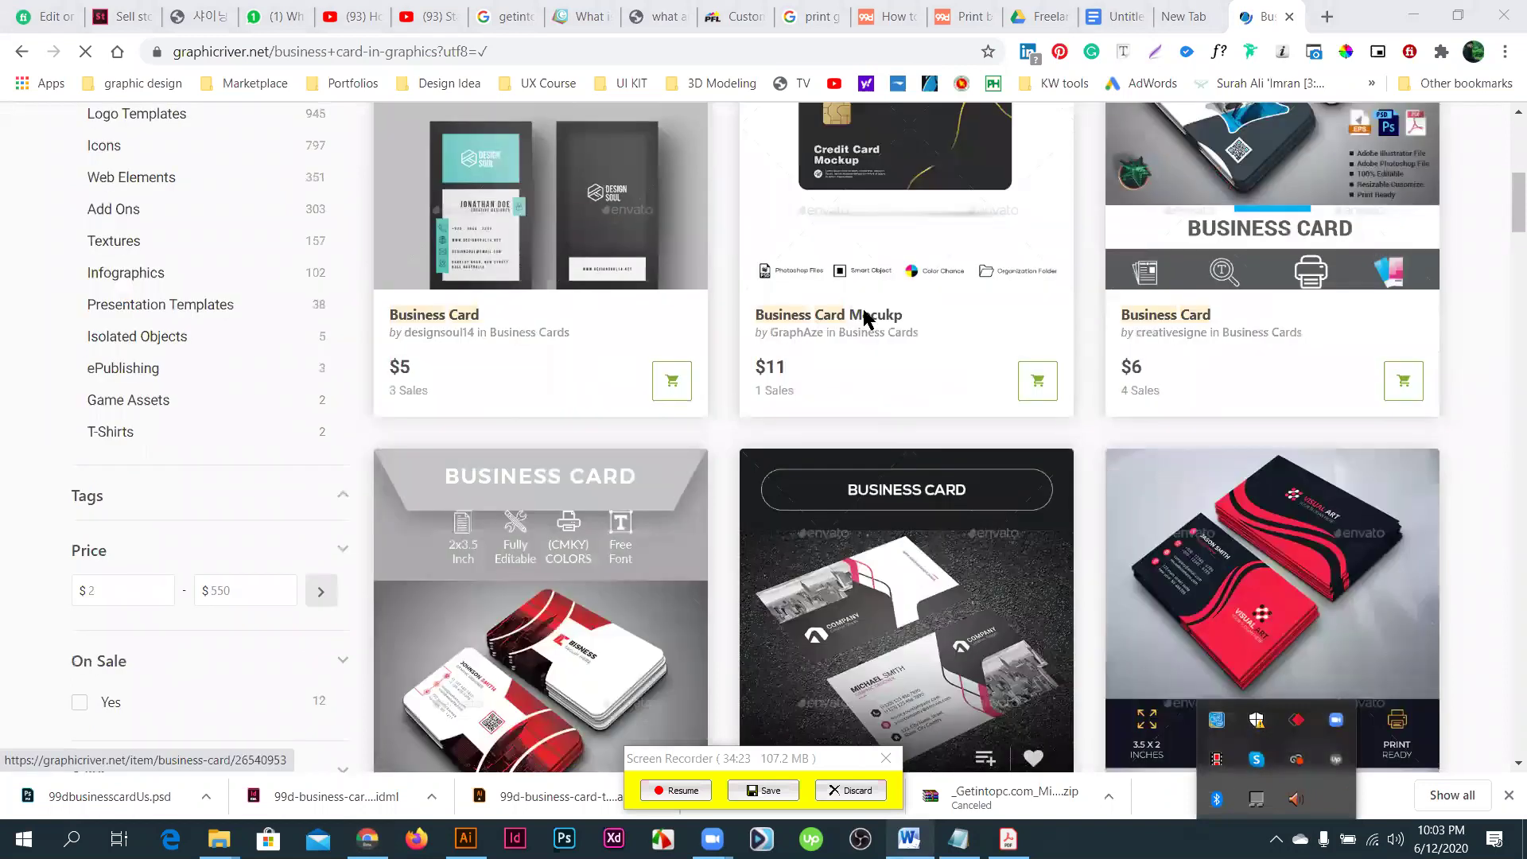
scroll(893, 334, down, 3)
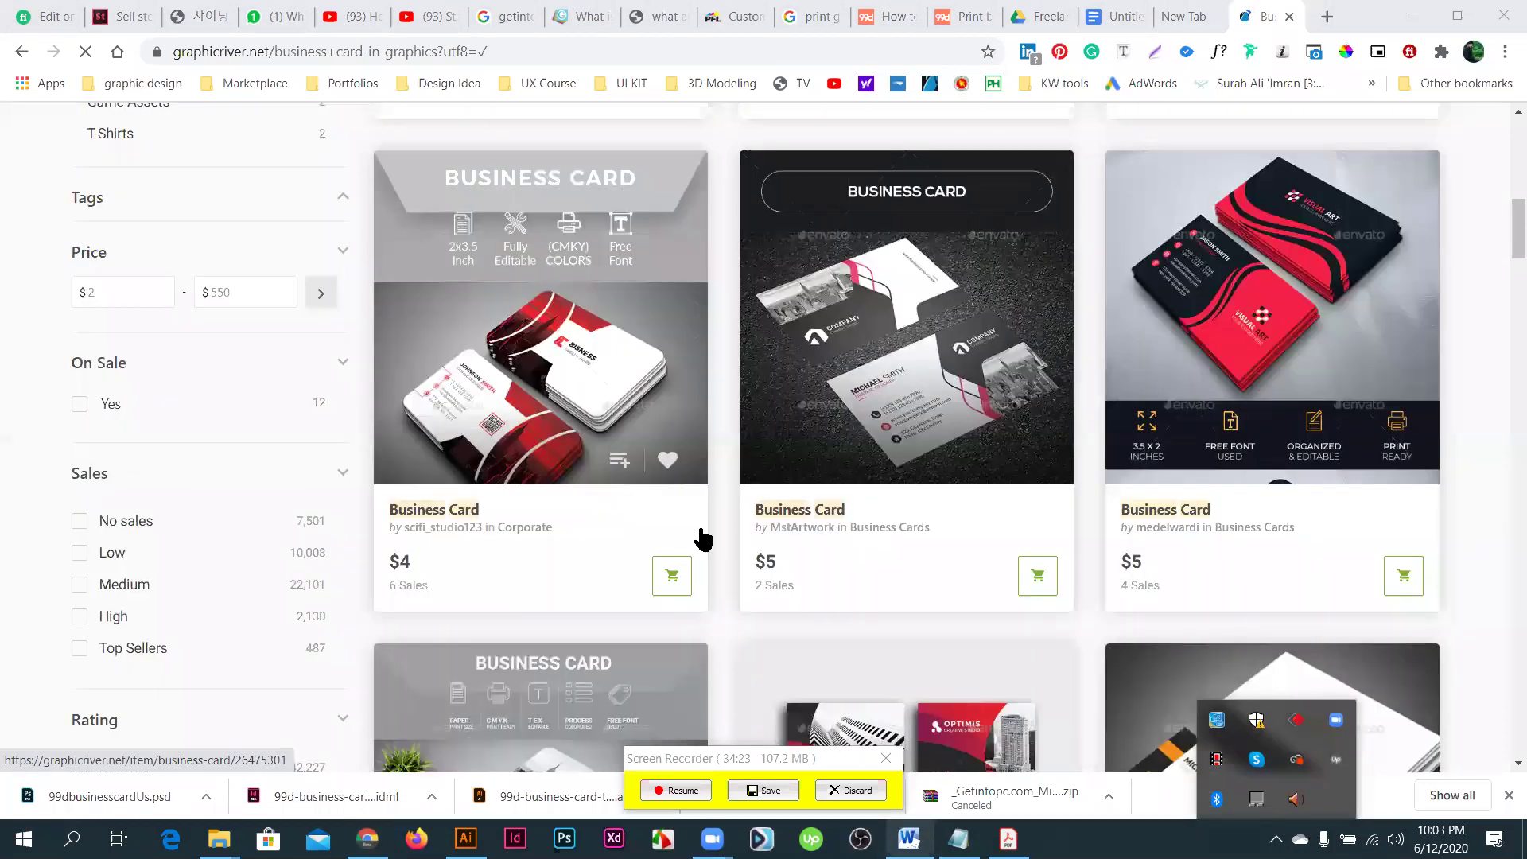
scroll(1056, 504, down, 4)
right_click(1056, 509)
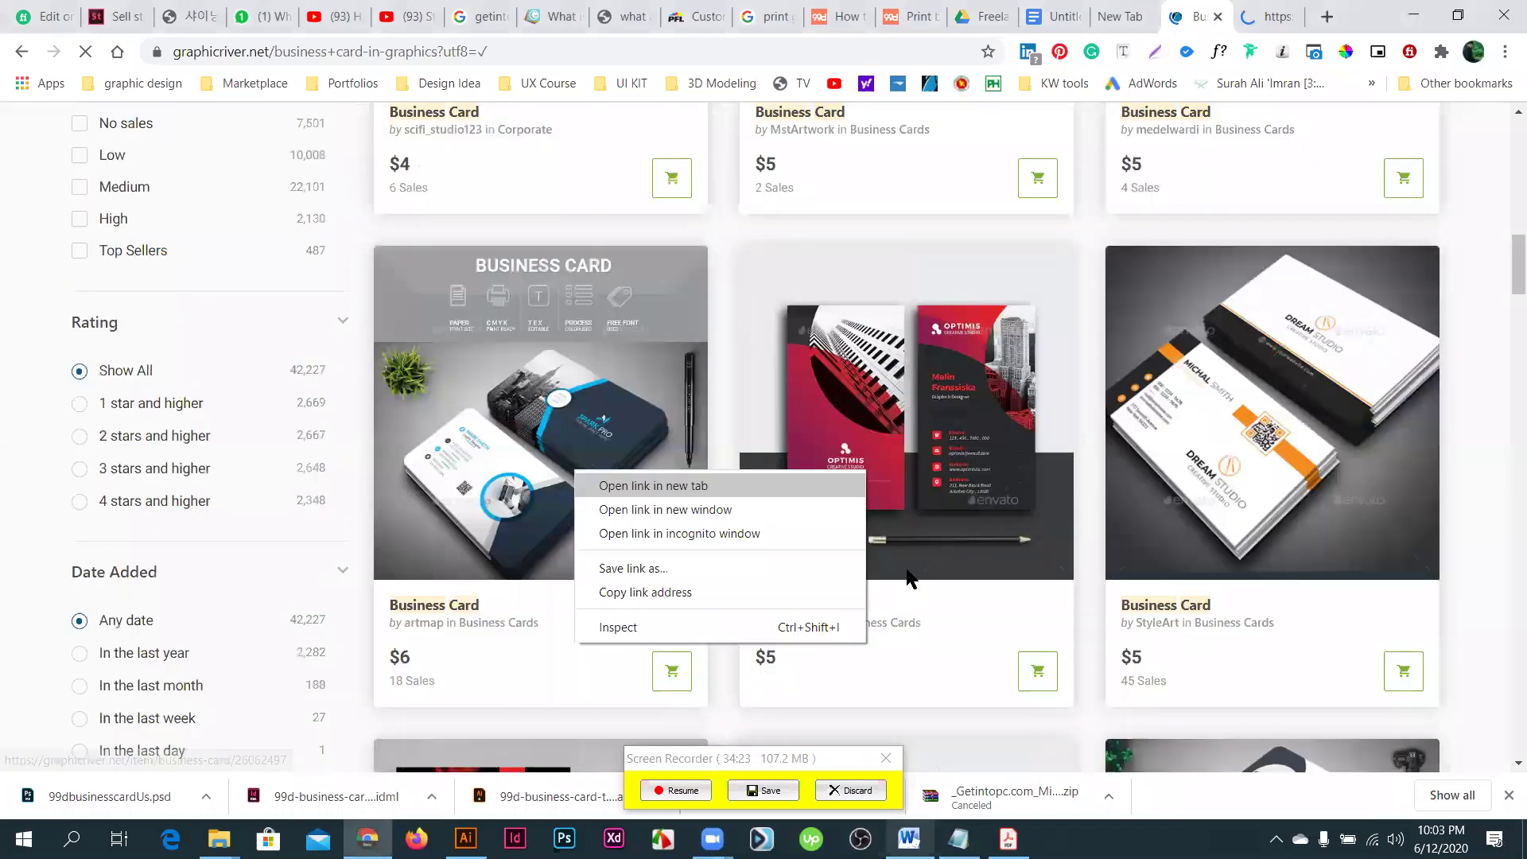
key(Return)
- Open another business card listing in a background tab and scroll to the 60-page pagination
scroll(1009, 598, down, 6)
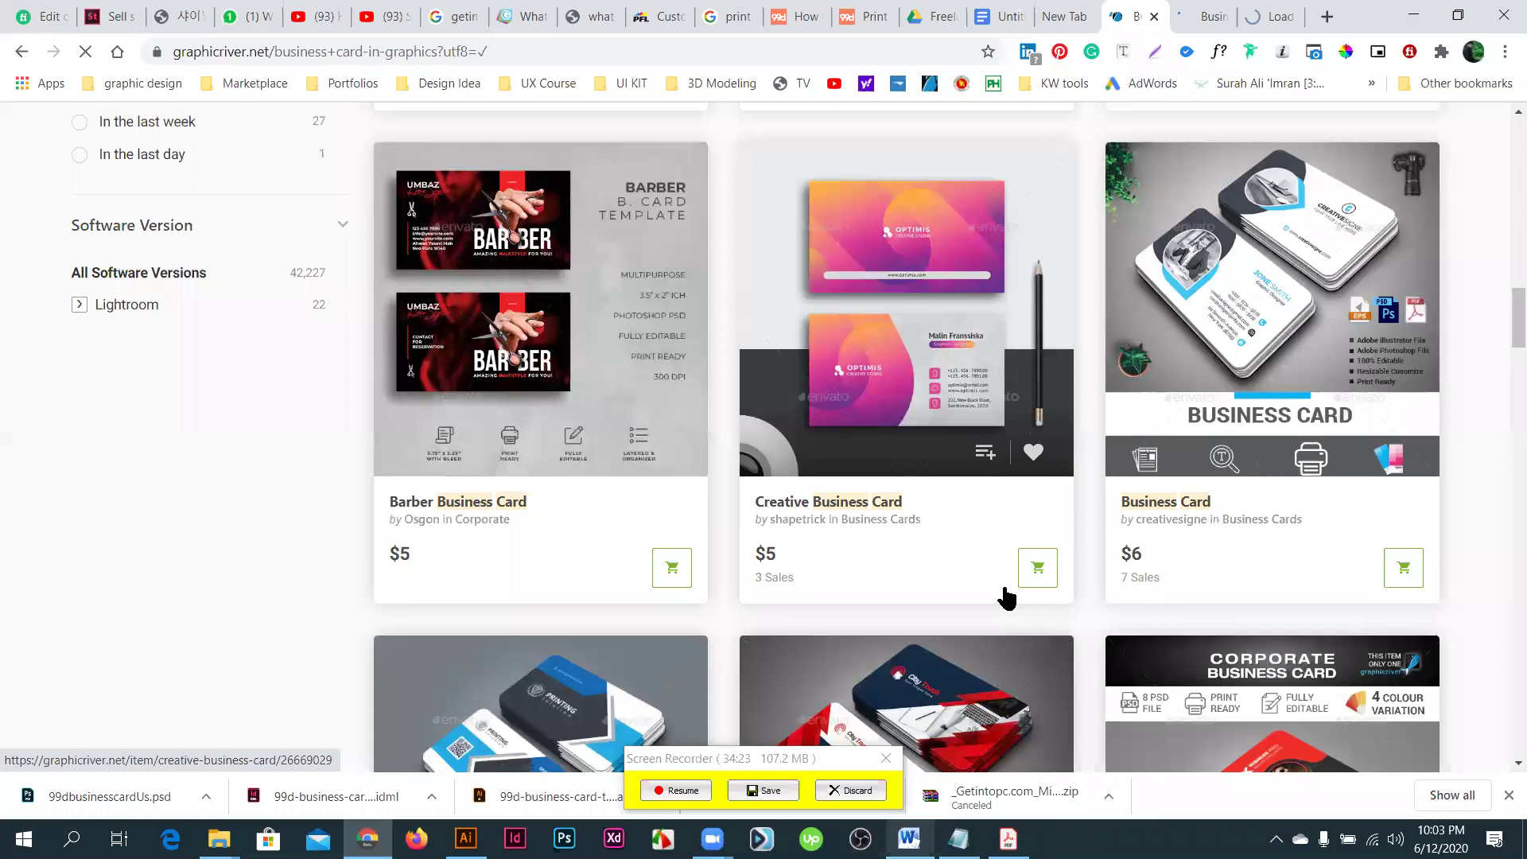
scroll(1006, 597, down, 7)
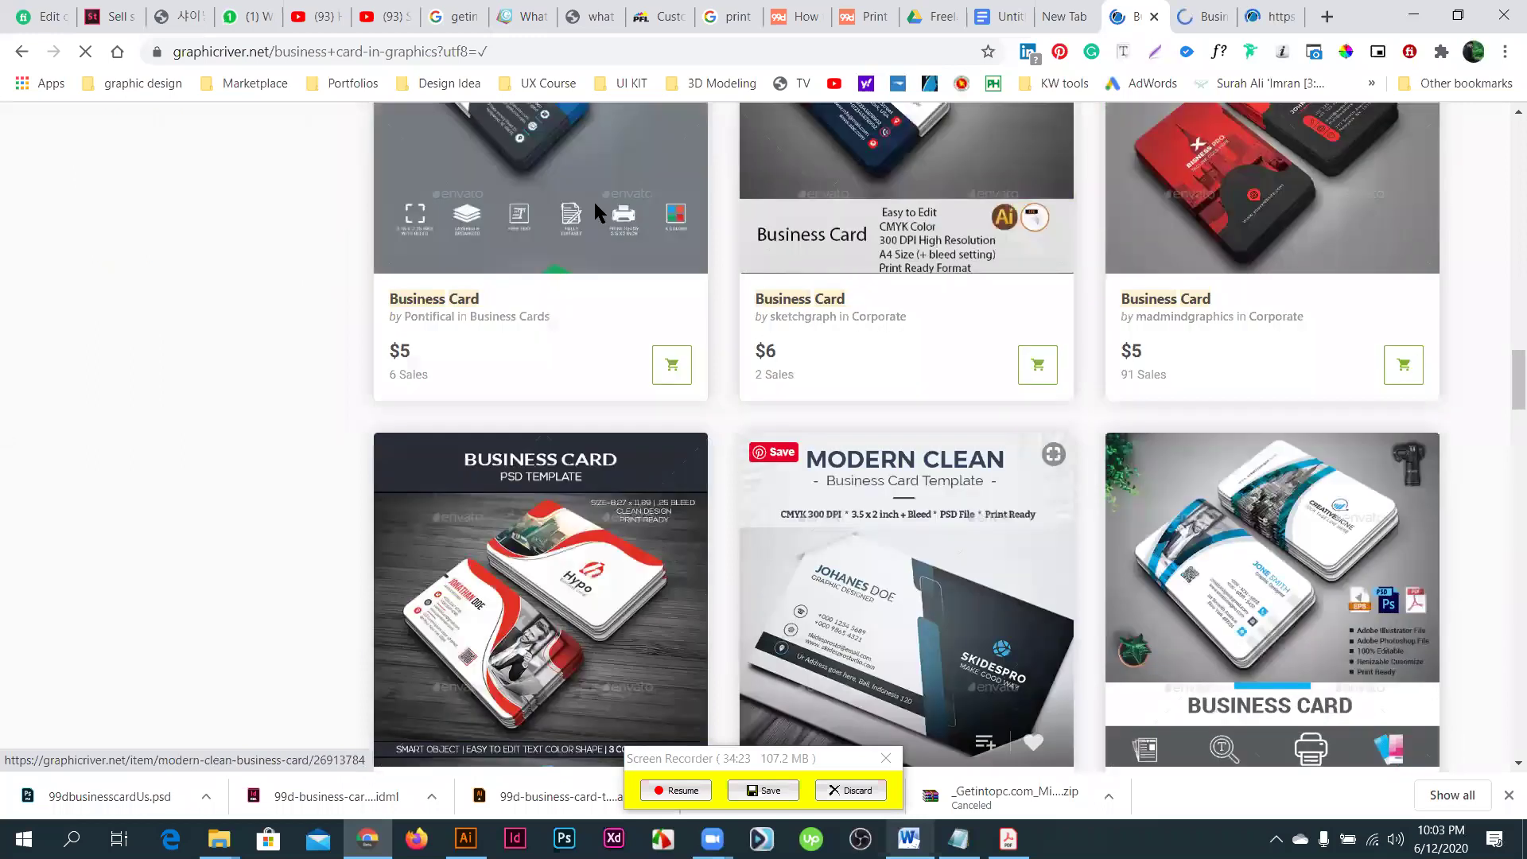
scroll(594, 202, down, 5)
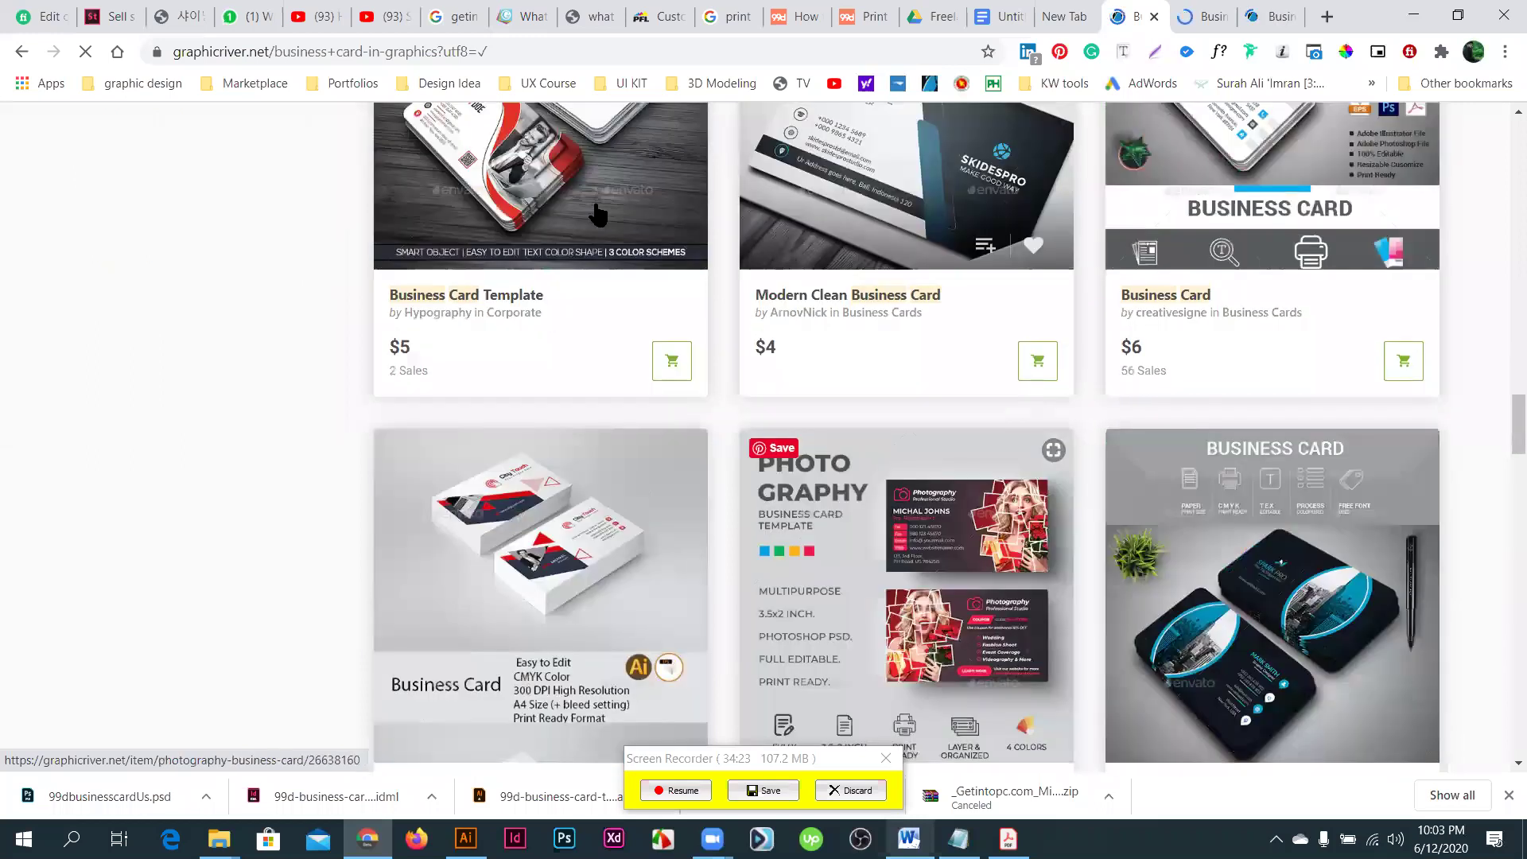
right_click(952, 613)
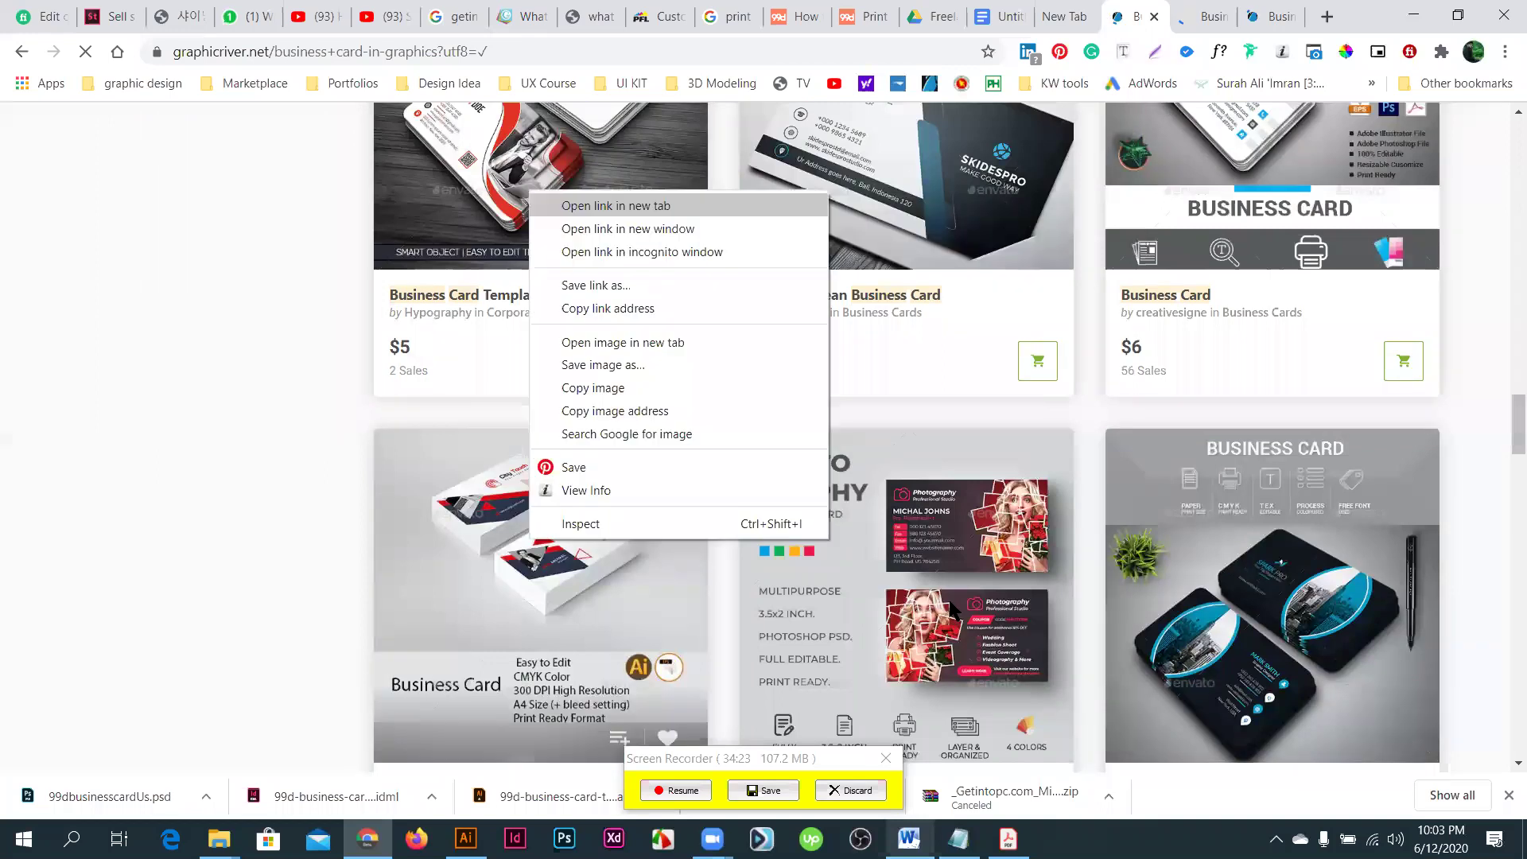
key(Return)
scroll(952, 612, down, 6)
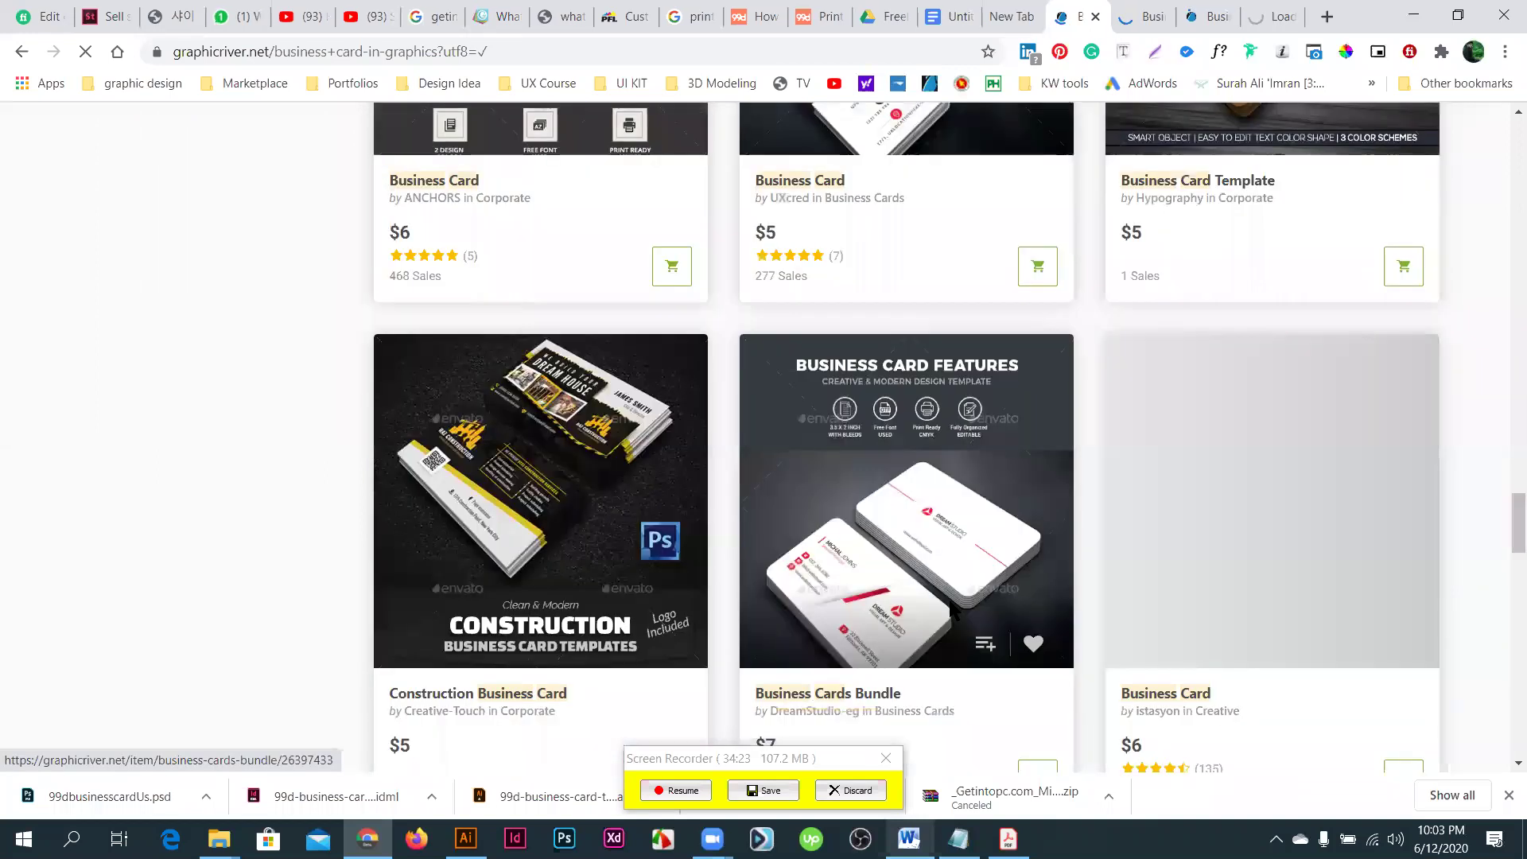
scroll(952, 610, down, 2)
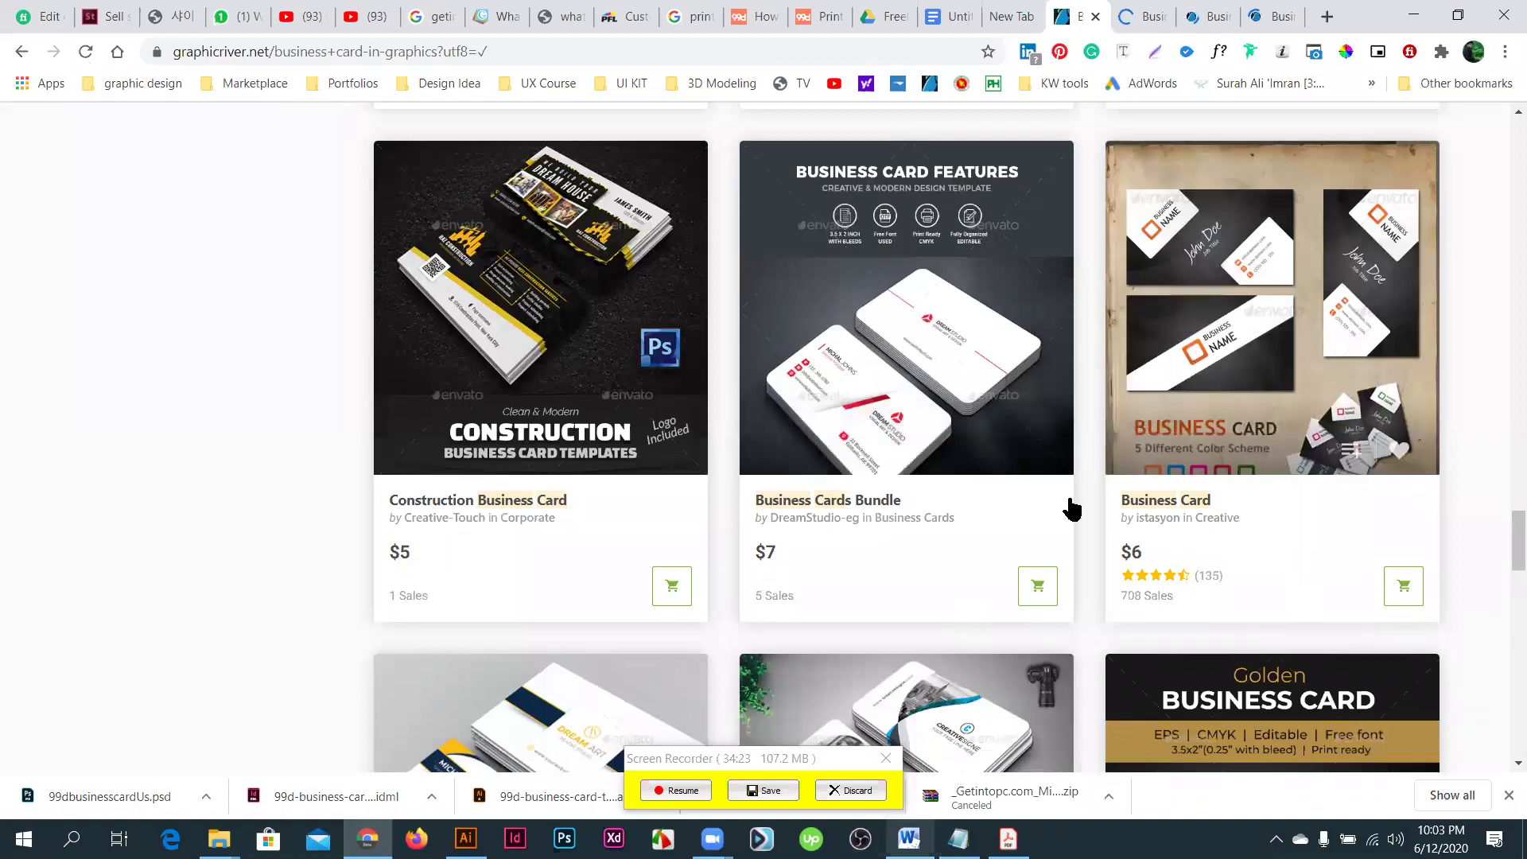
scroll(818, 480, down, 5)
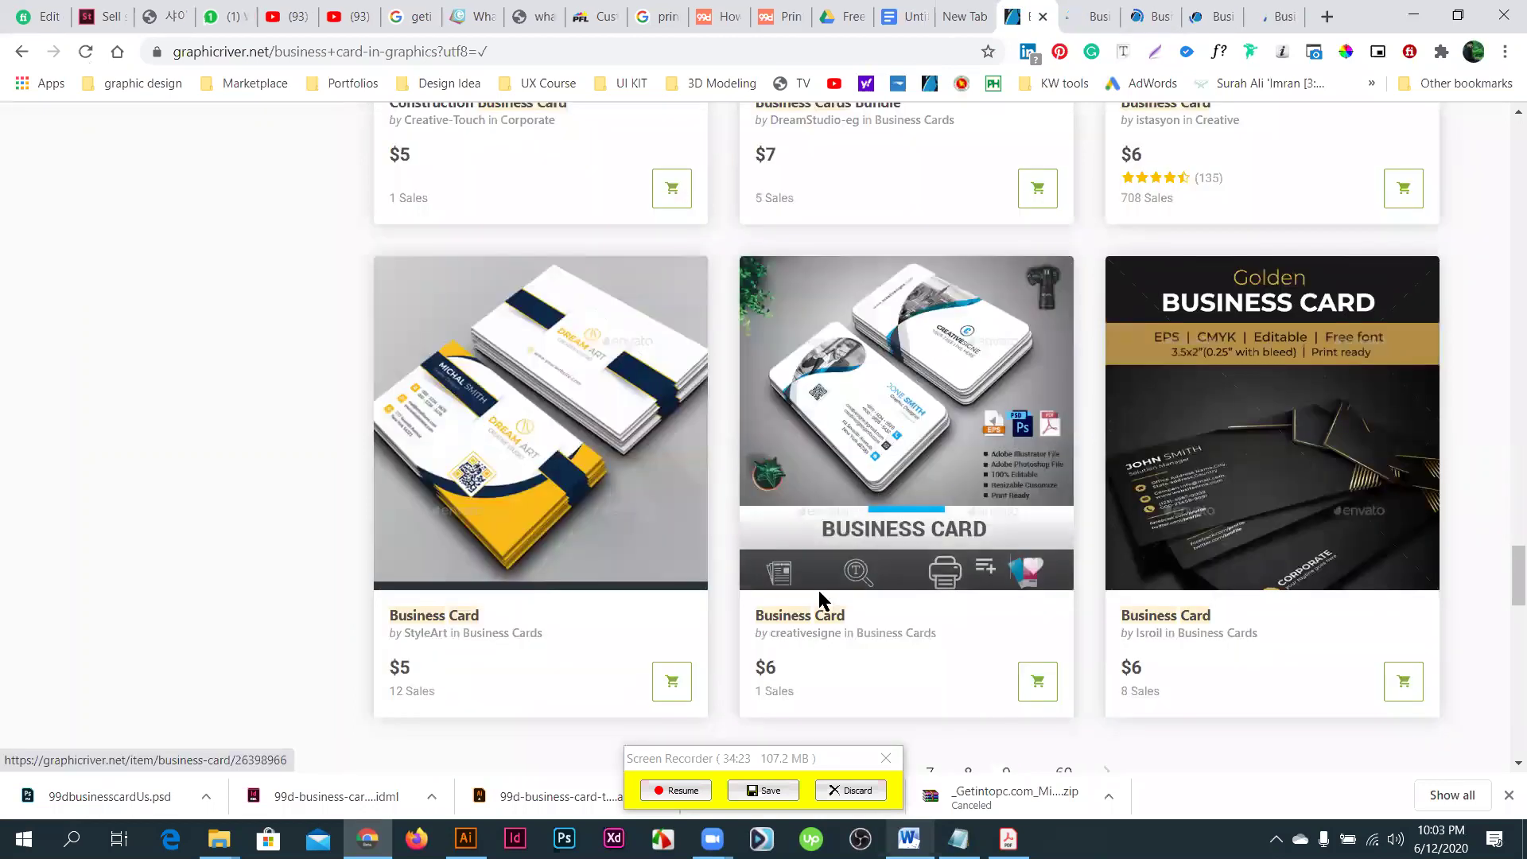
scroll(852, 497, down, 10)
scroll(824, 200, up, 1)
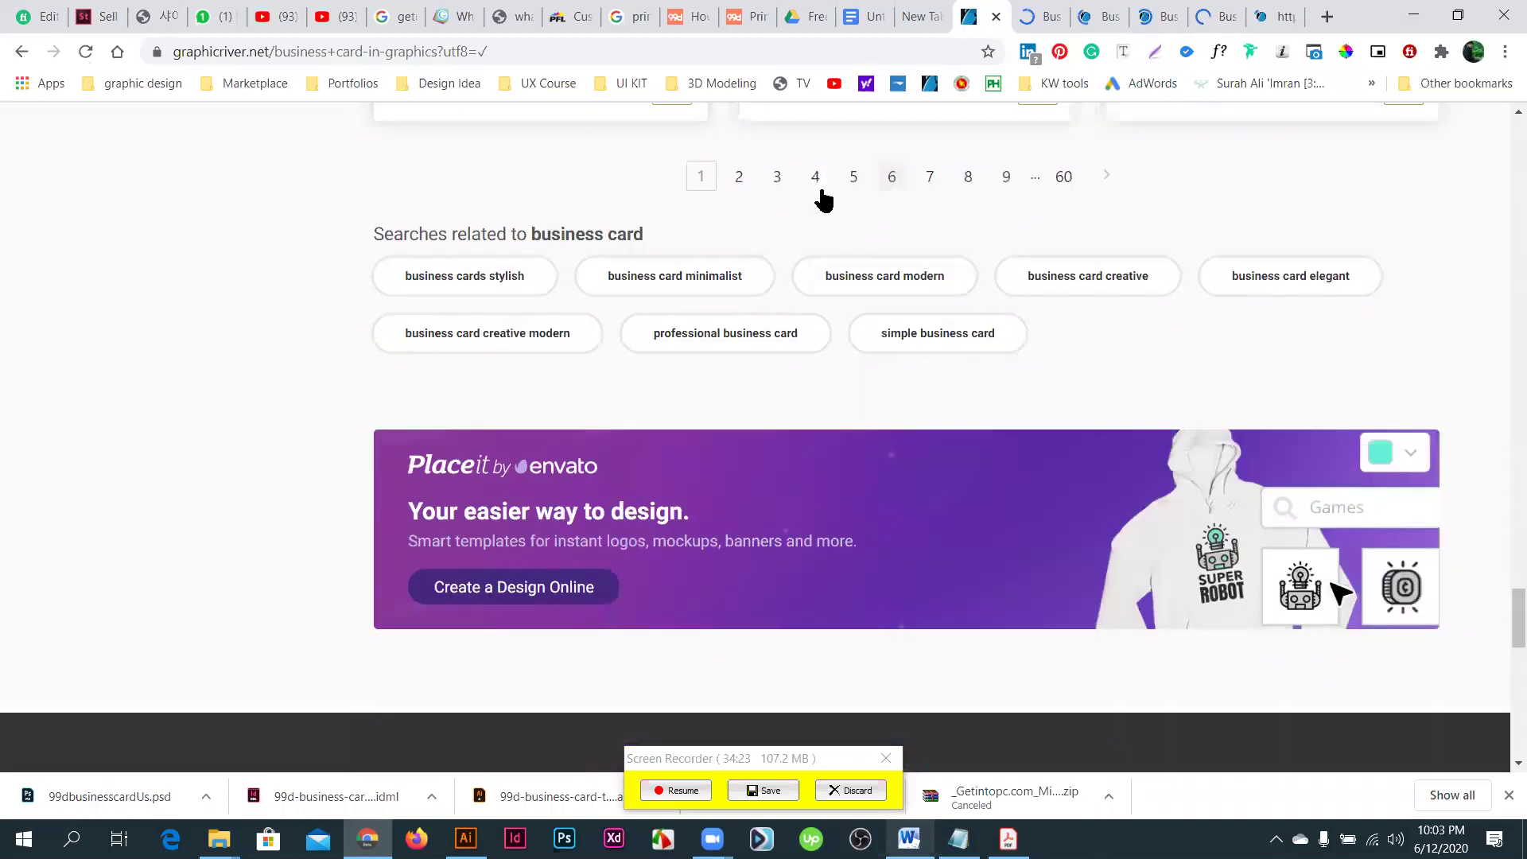
- Go to results page 4 and dismiss the screen recorder controls
click(816, 178)
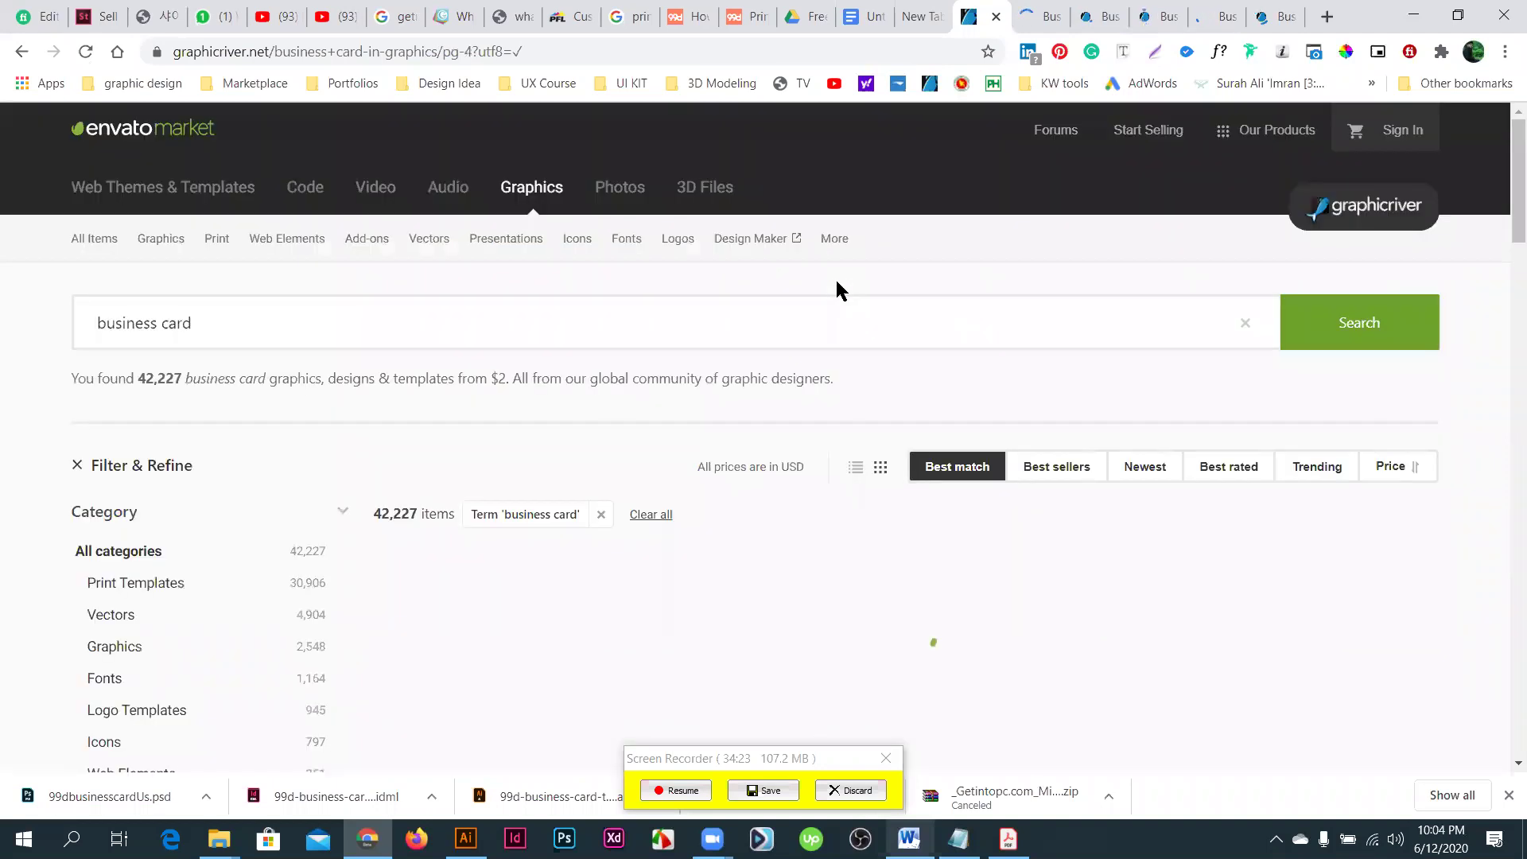
scroll(823, 336, down, 2)
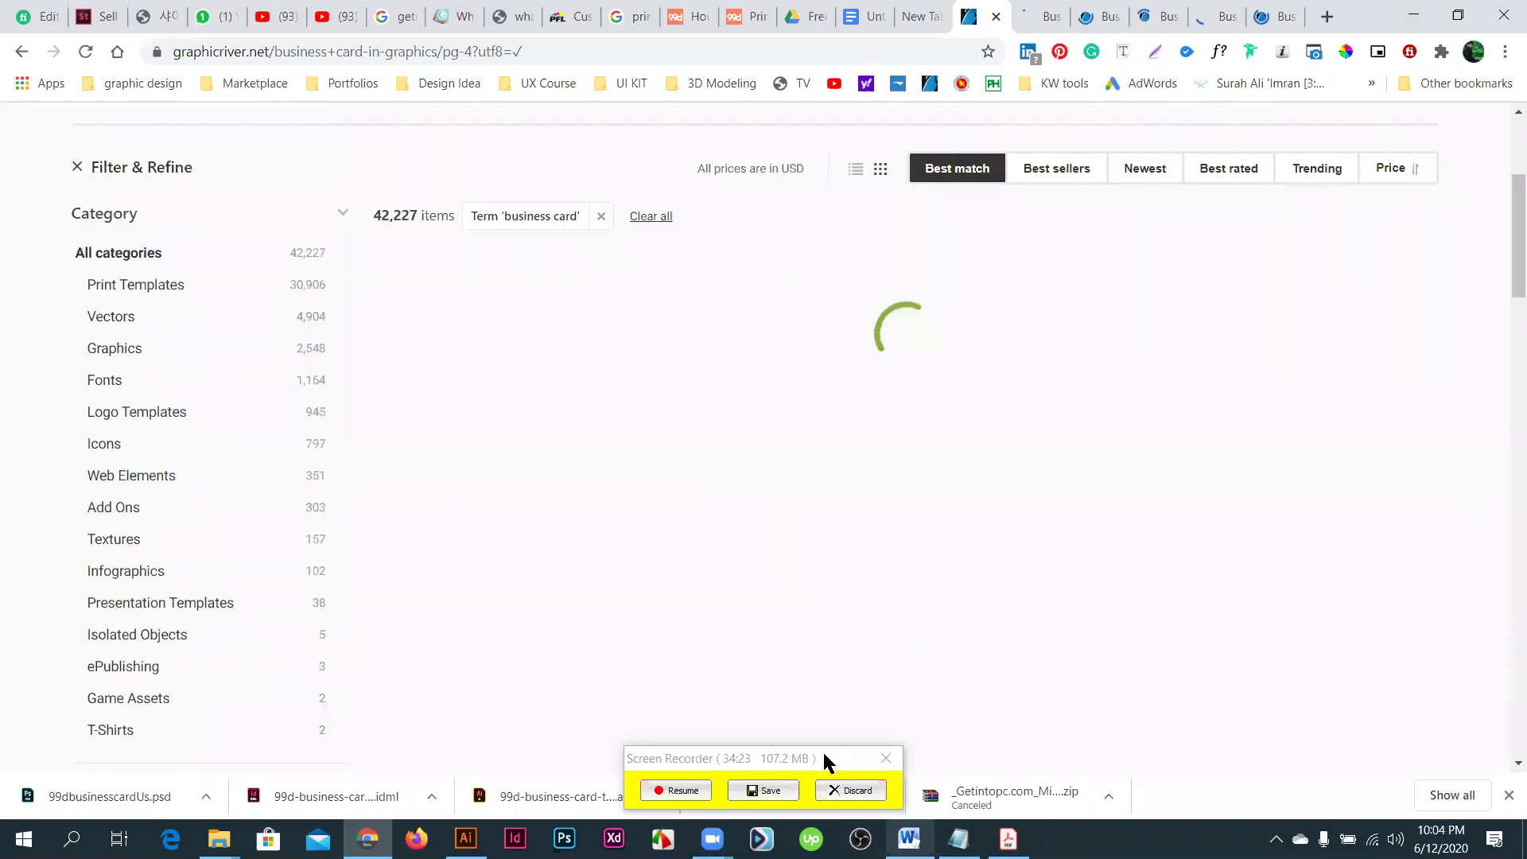
click(682, 792)
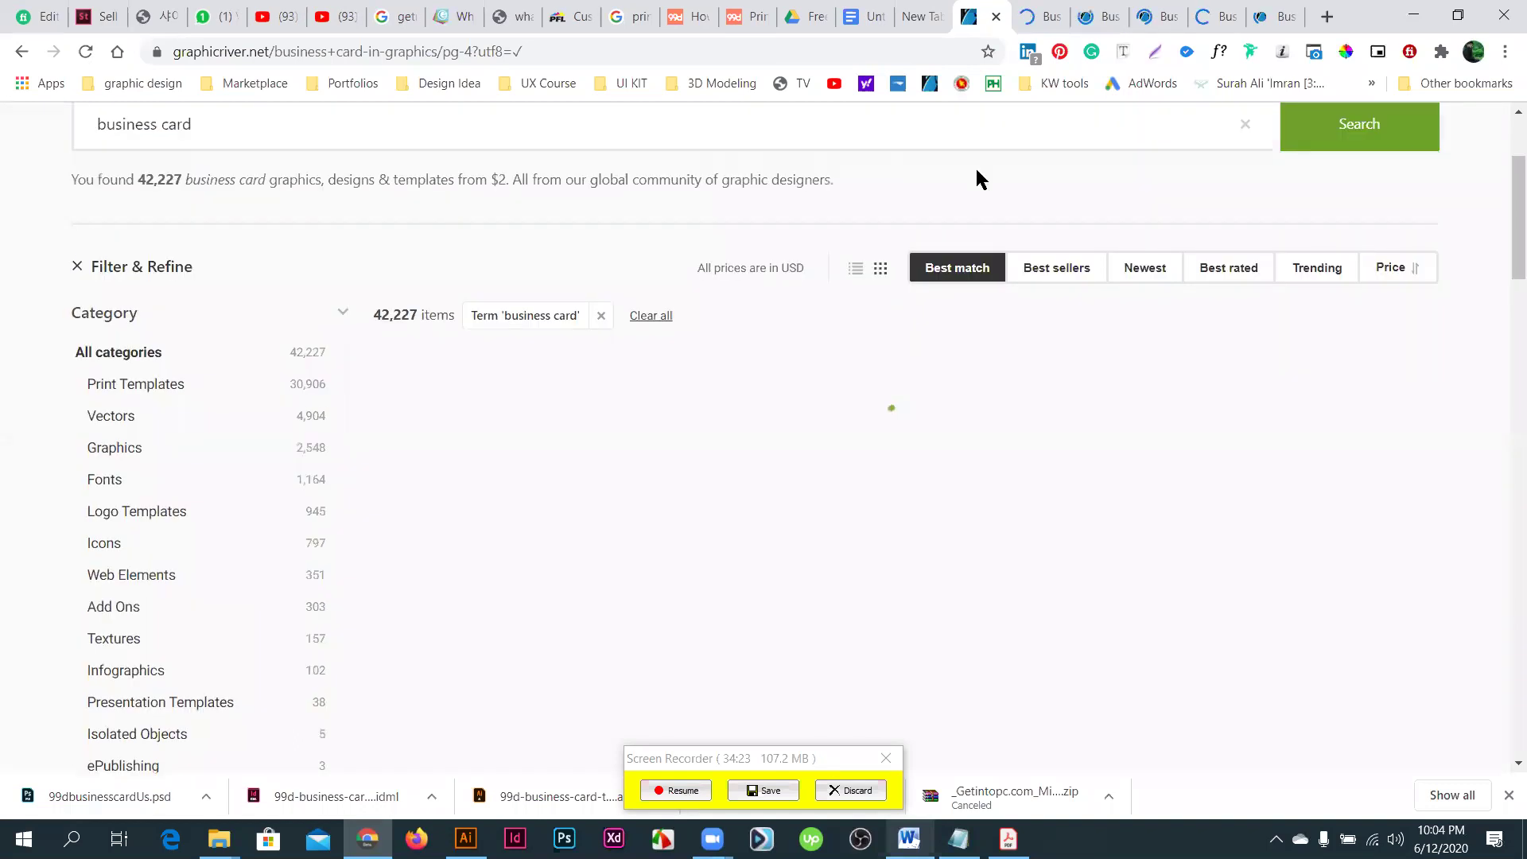
- Browse the opened listings, preview the $6 City Touch card gallery, then show the desktop
click(1091, 24)
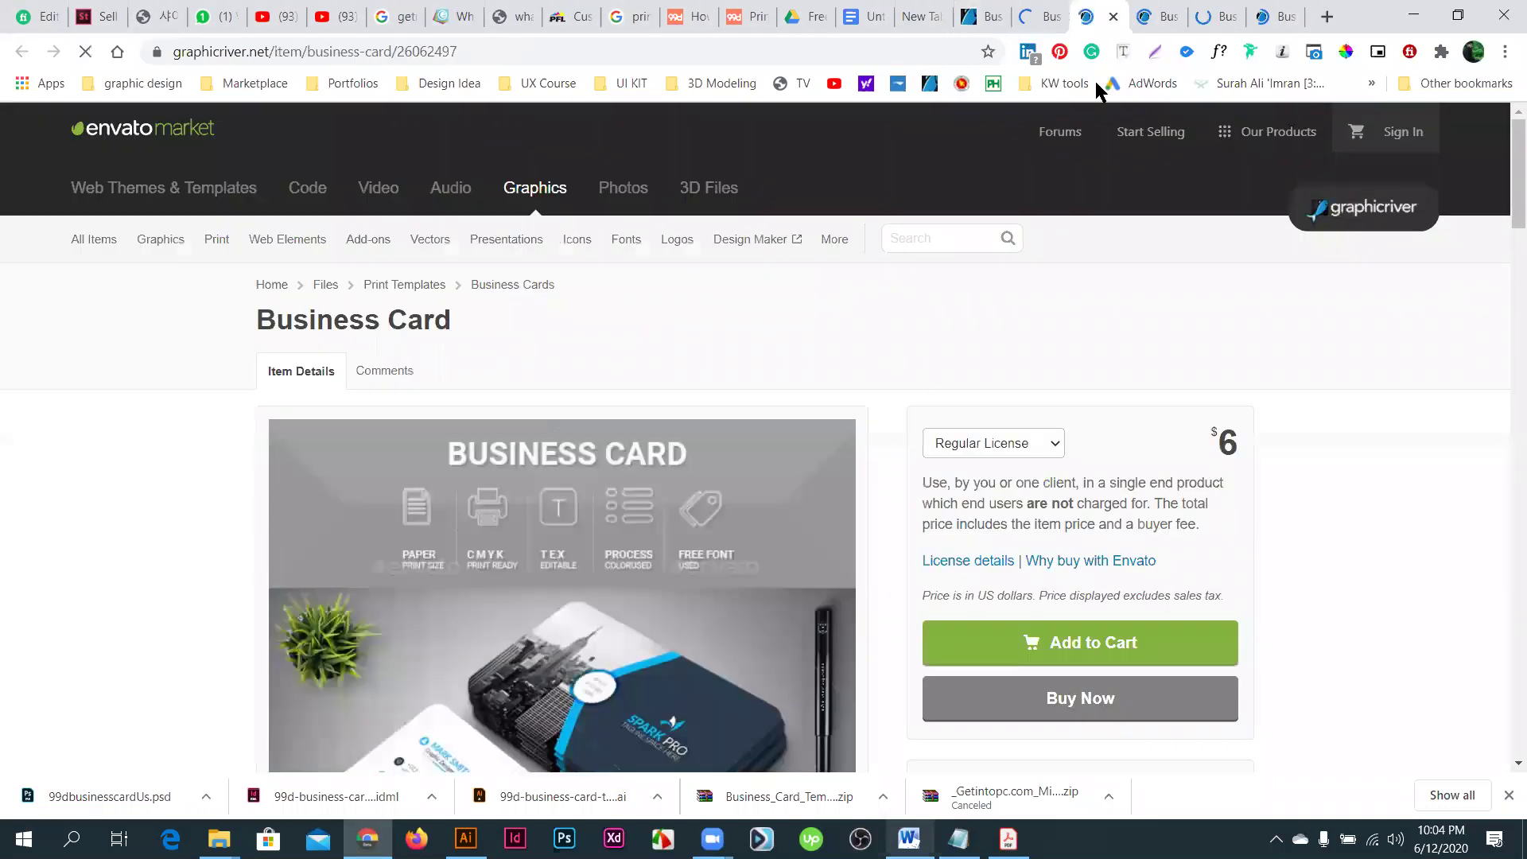
scroll(851, 429, down, 3)
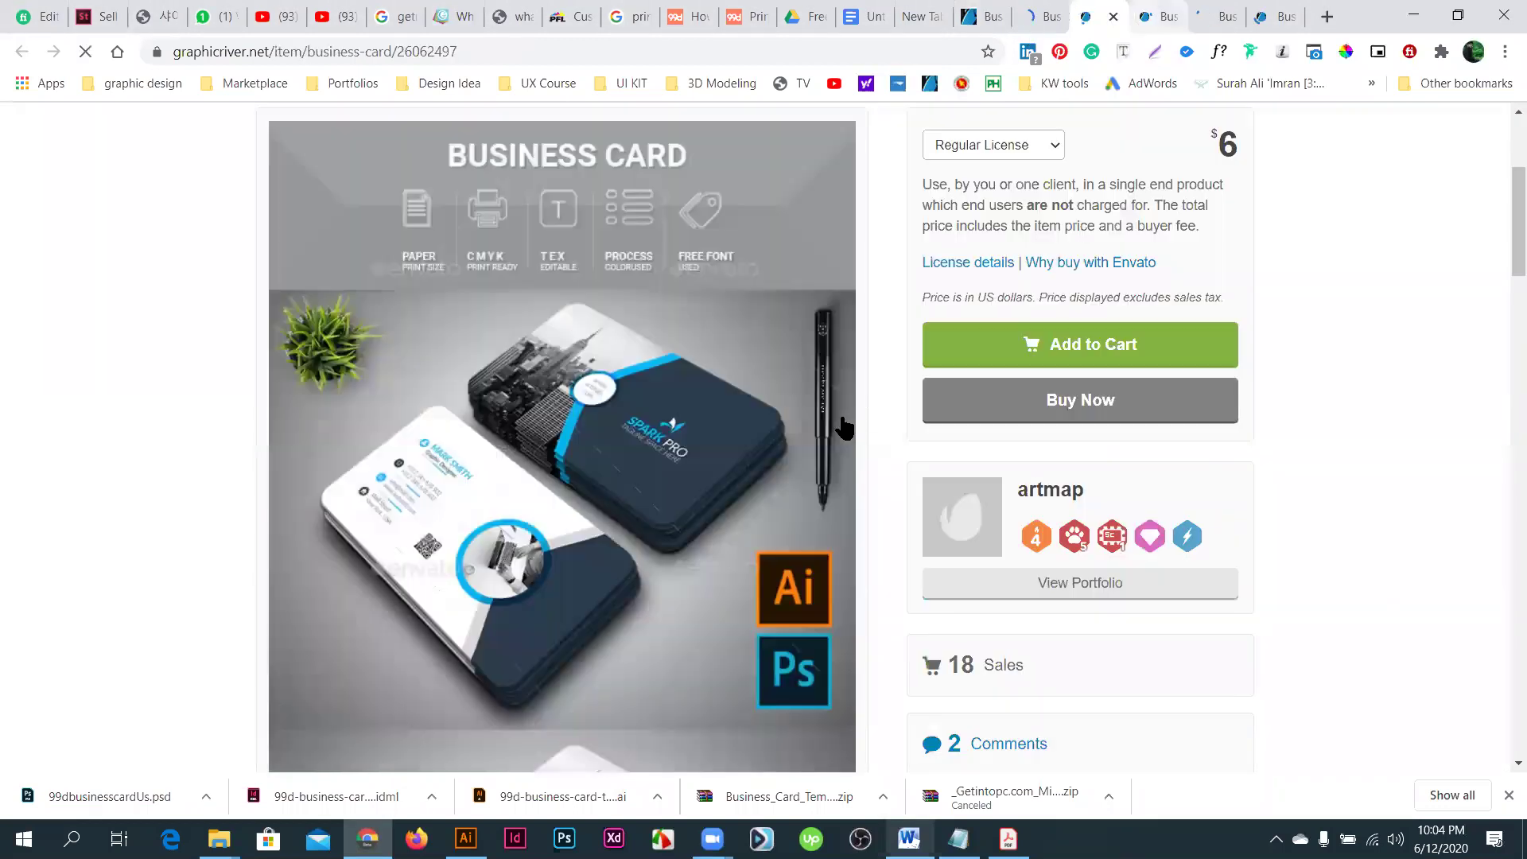
key(ctrl+Tab)
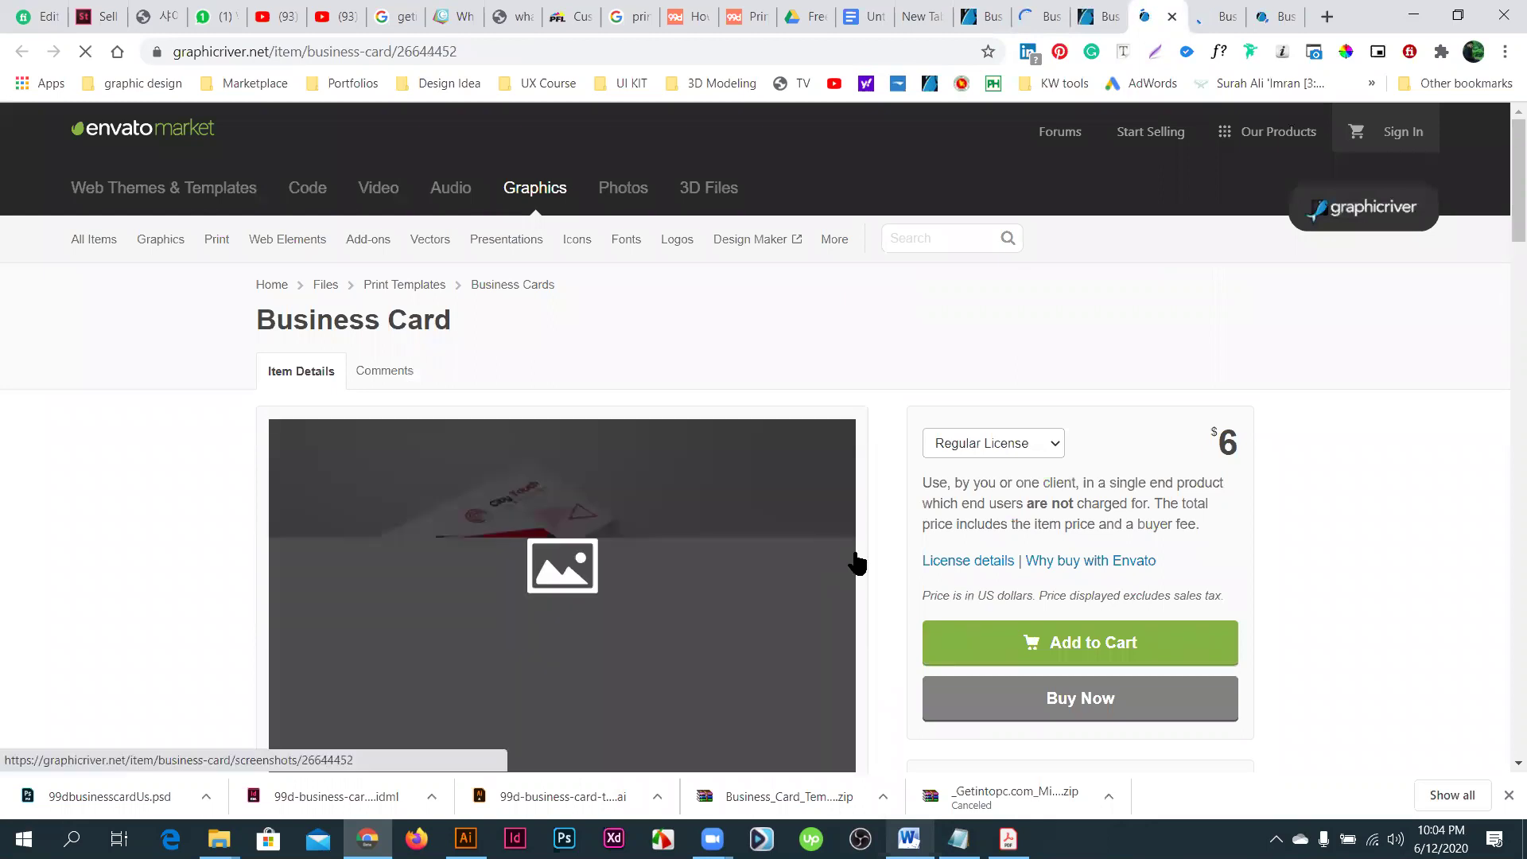
scroll(630, 474, down, 2)
click(630, 474)
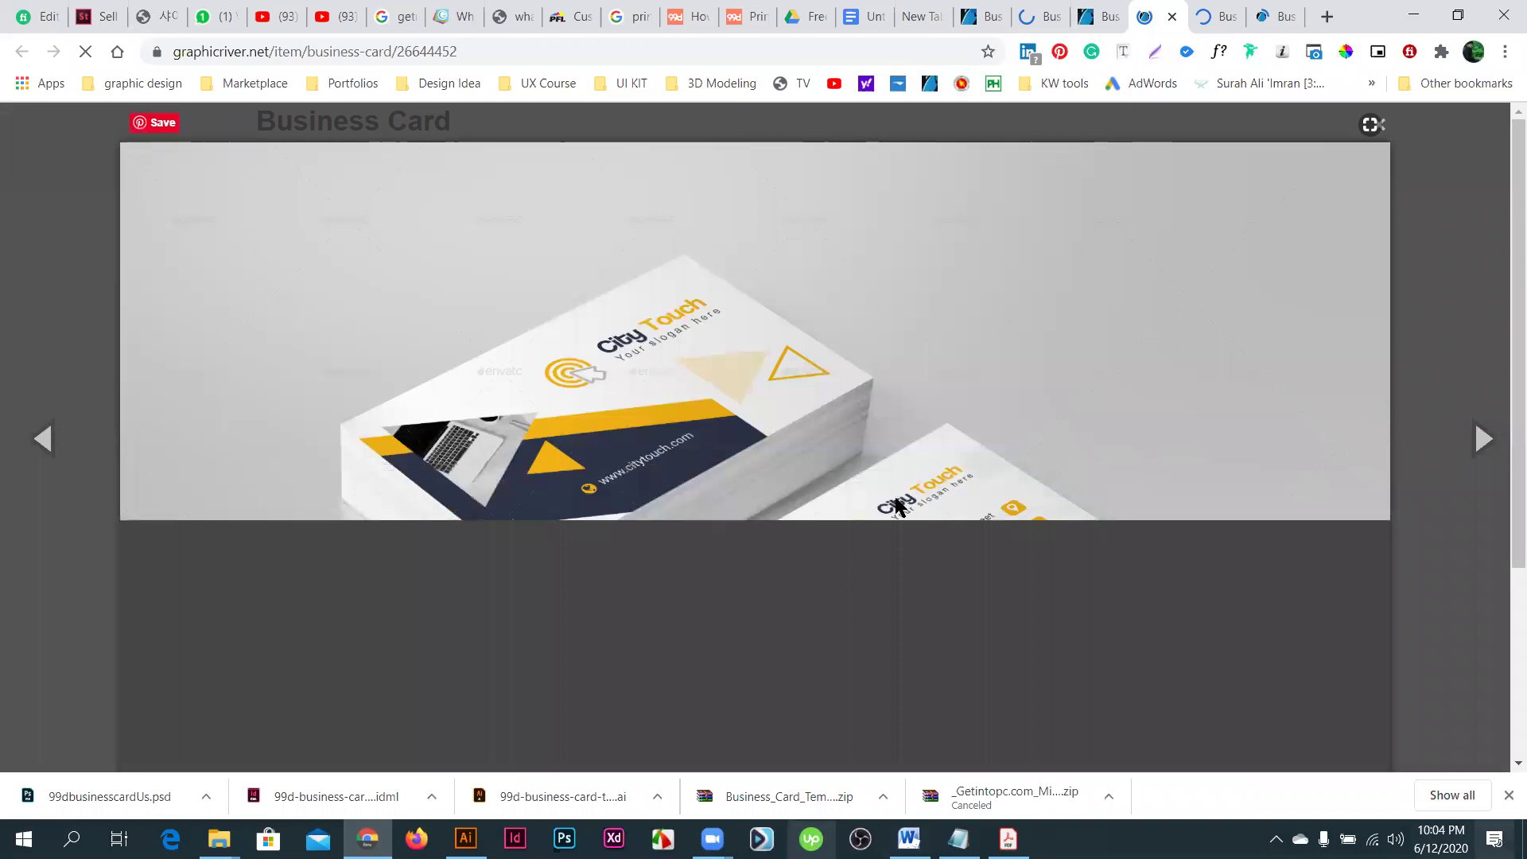
key(super+d)
- Dismiss the desktop context menu and bring Chrome back to the Untitled Google Docs tab
right_click(863, 627)
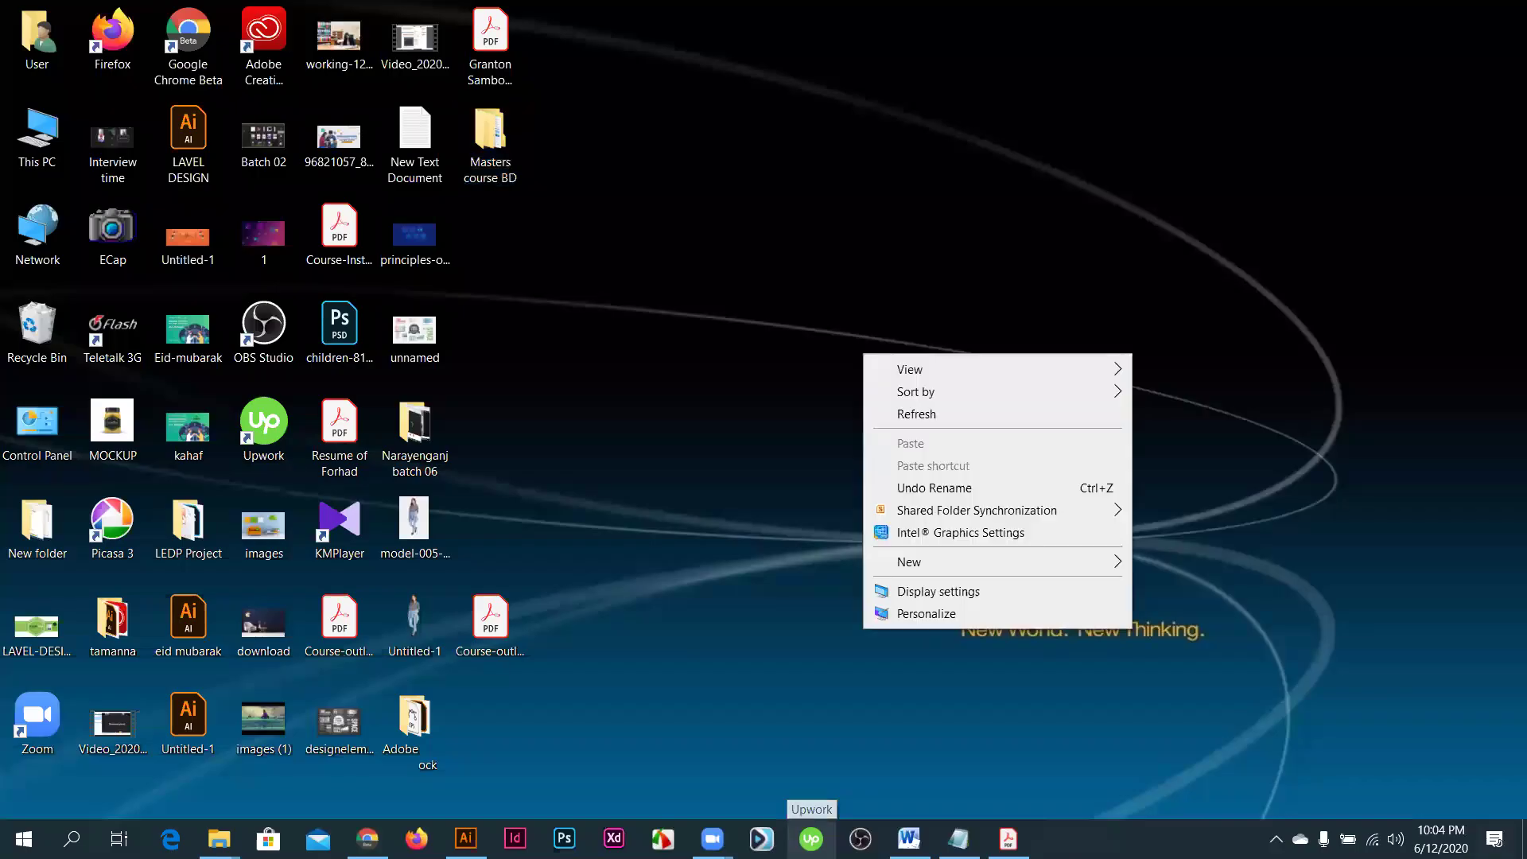
mouse_move(994, 561)
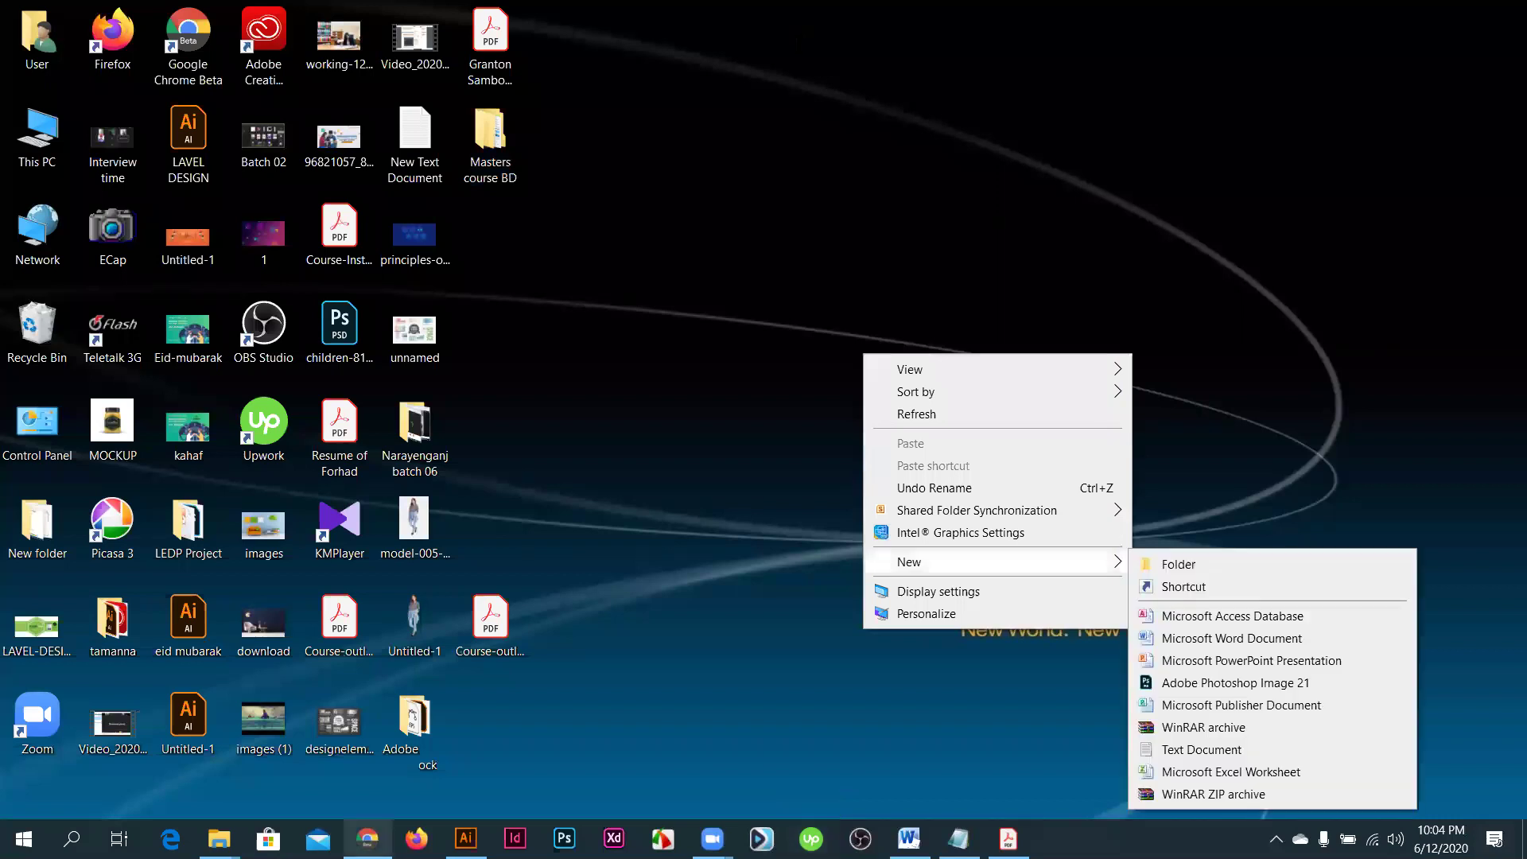
click(368, 838)
click(799, 17)
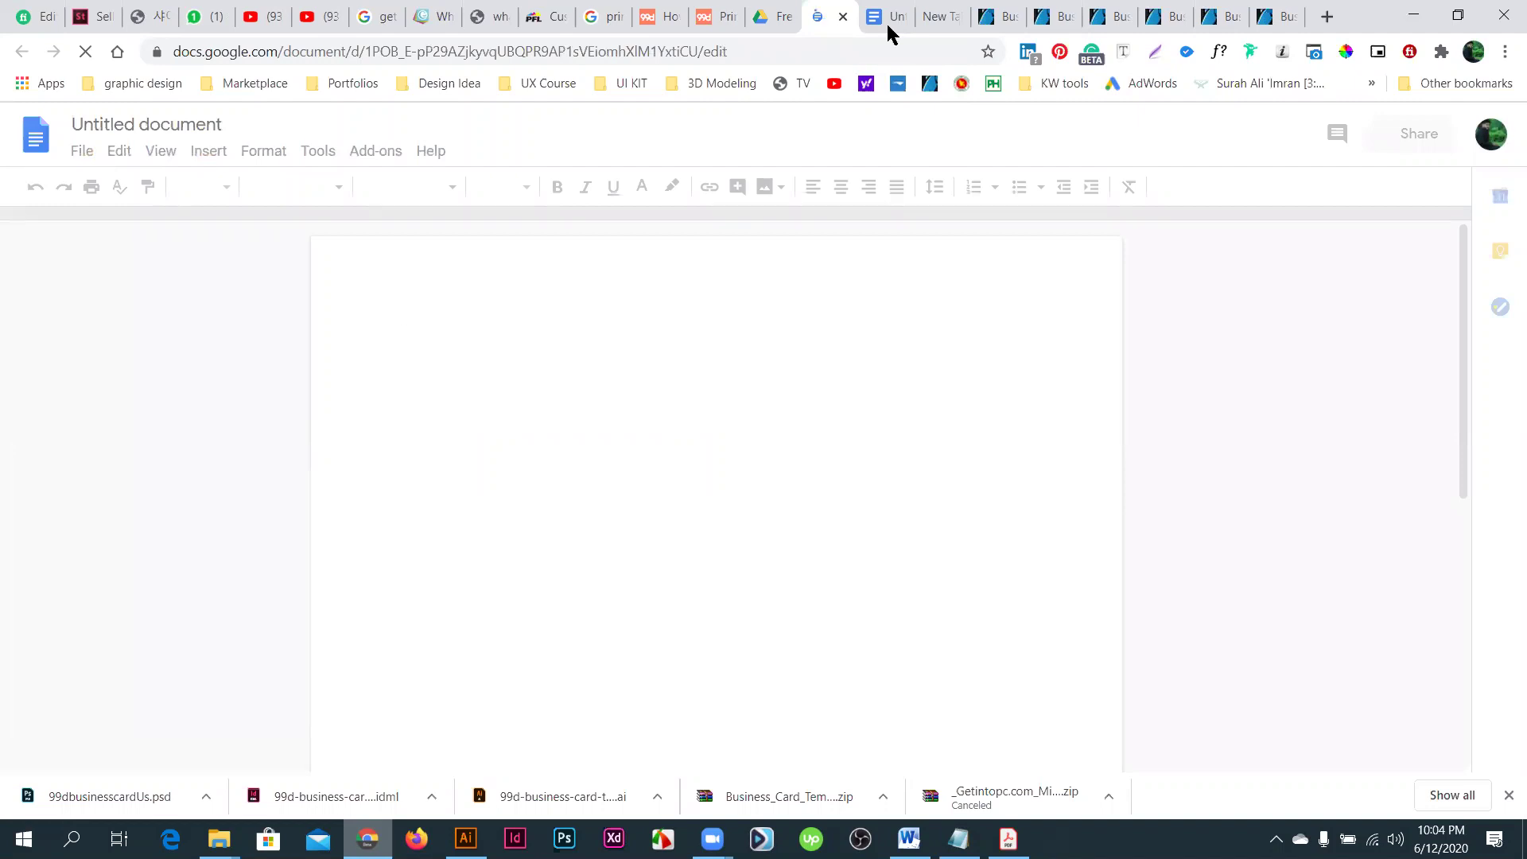
- Type 'Front part' on the line below the card type images
key(ctrl+Tab)
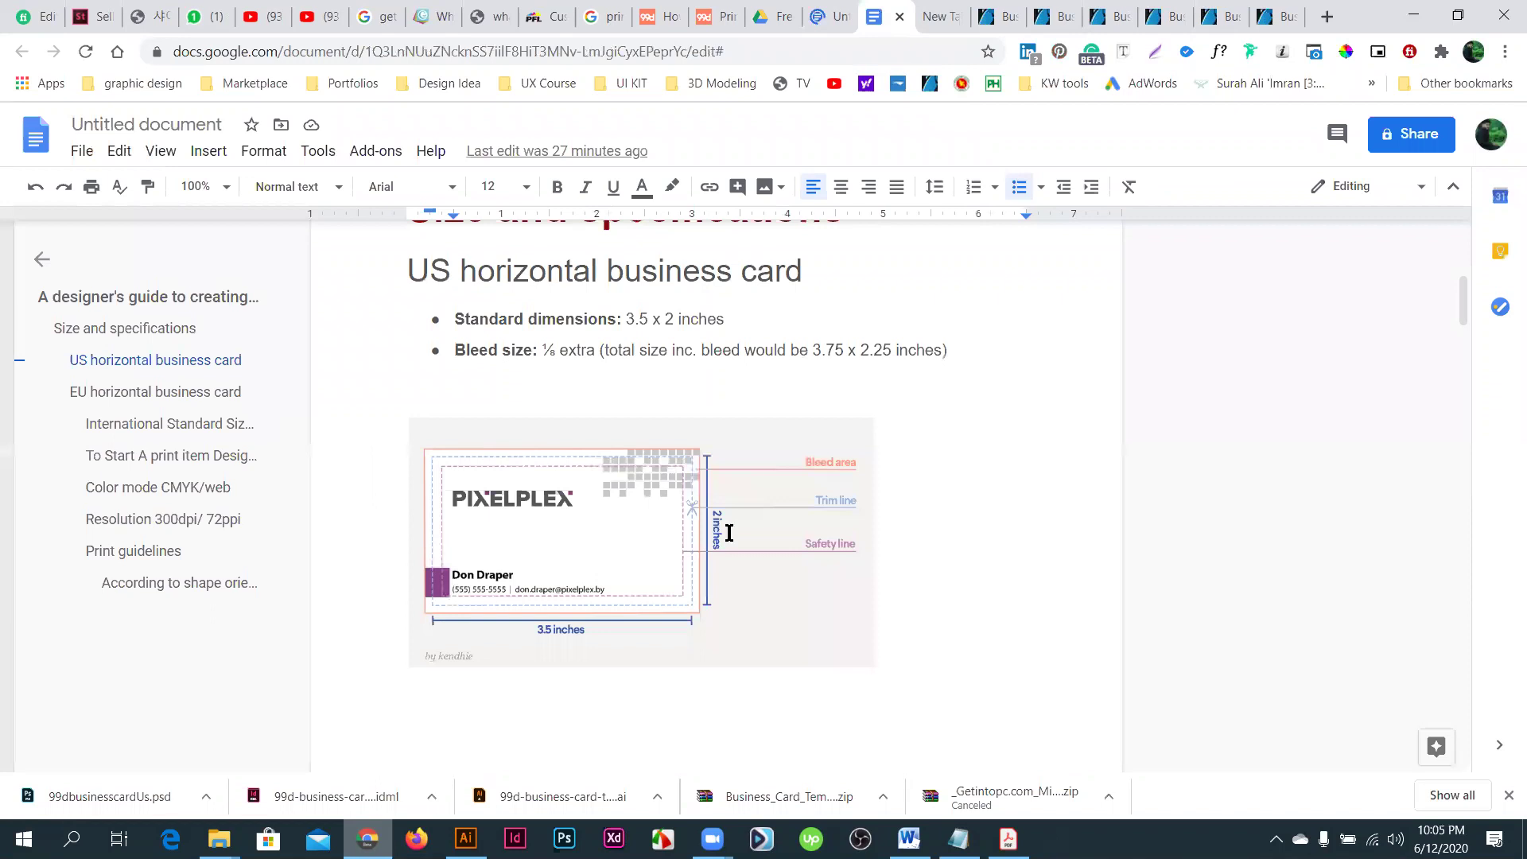
scroll(729, 531, down, 20)
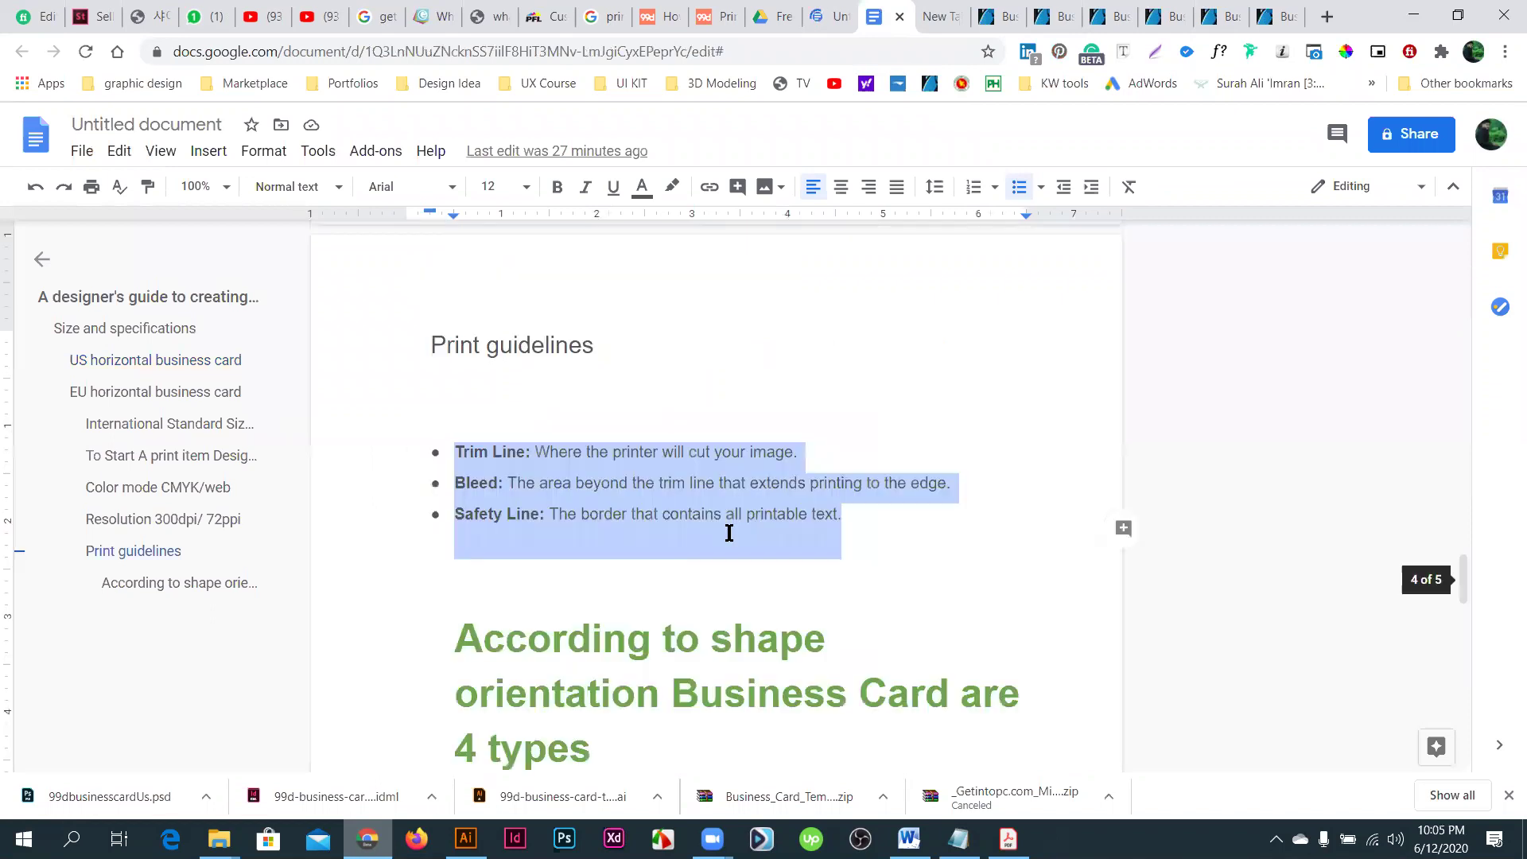
scroll(729, 531, down, 6)
scroll(492, 634, up, 2)
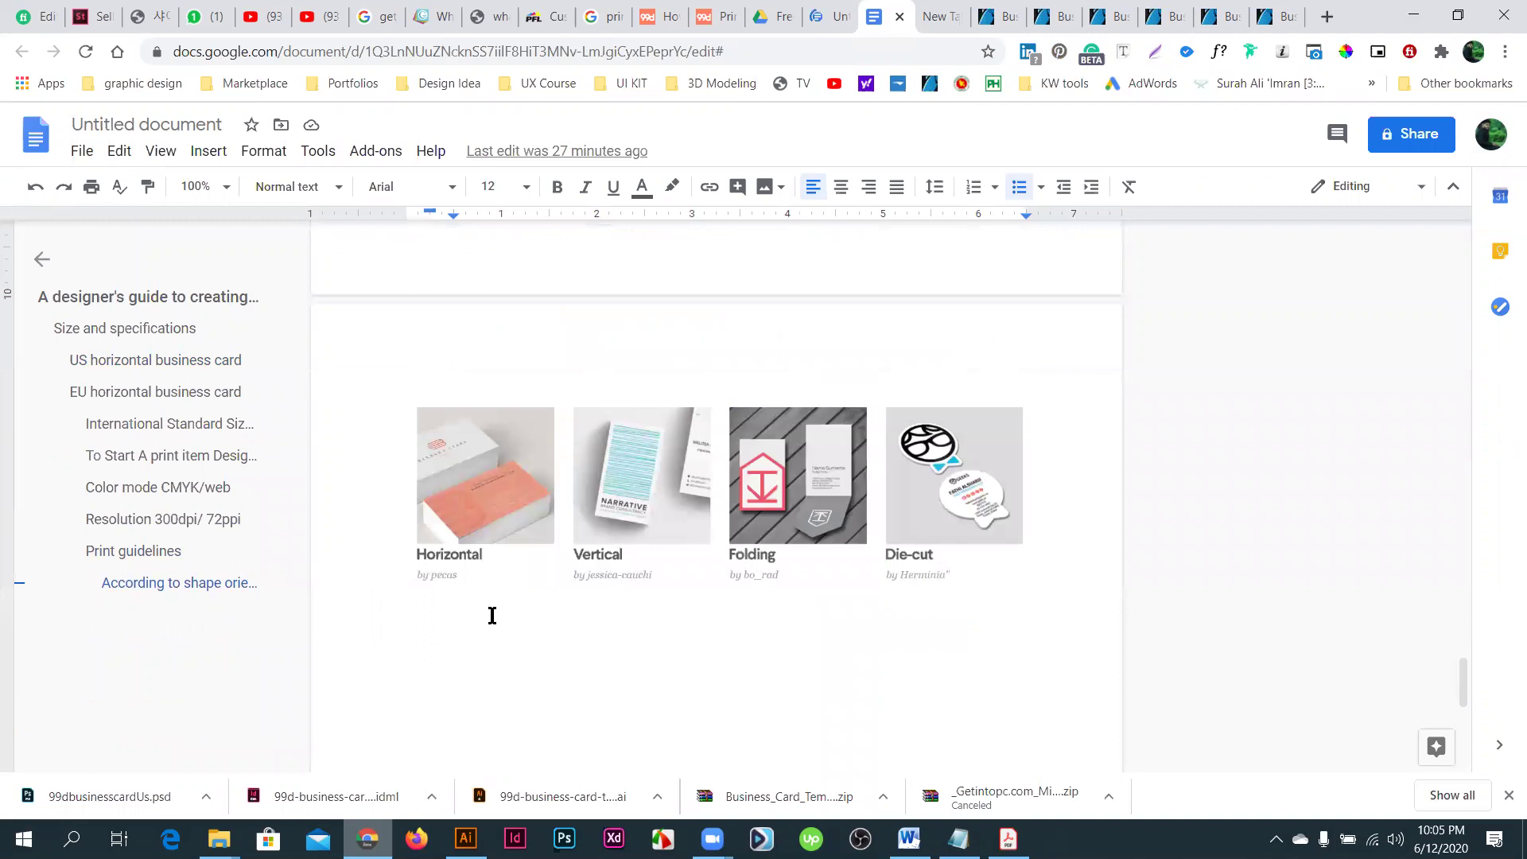
click(492, 615)
text(Fron)
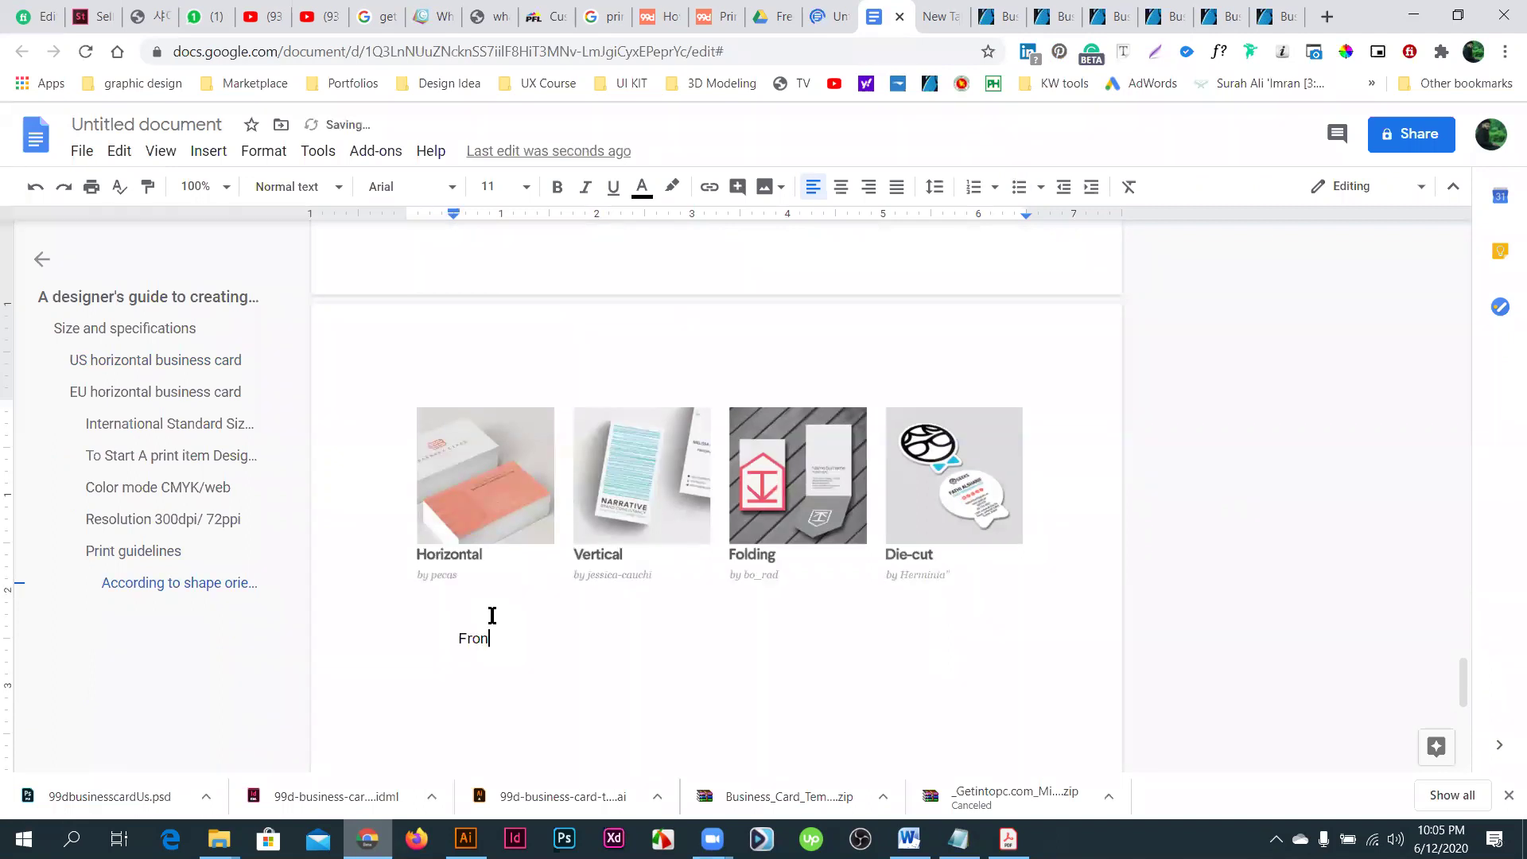
text(t part)
- Try a '01 .' numbered prefix before Front part, then remove it and push the line down
click(459, 633)
text(01 .)
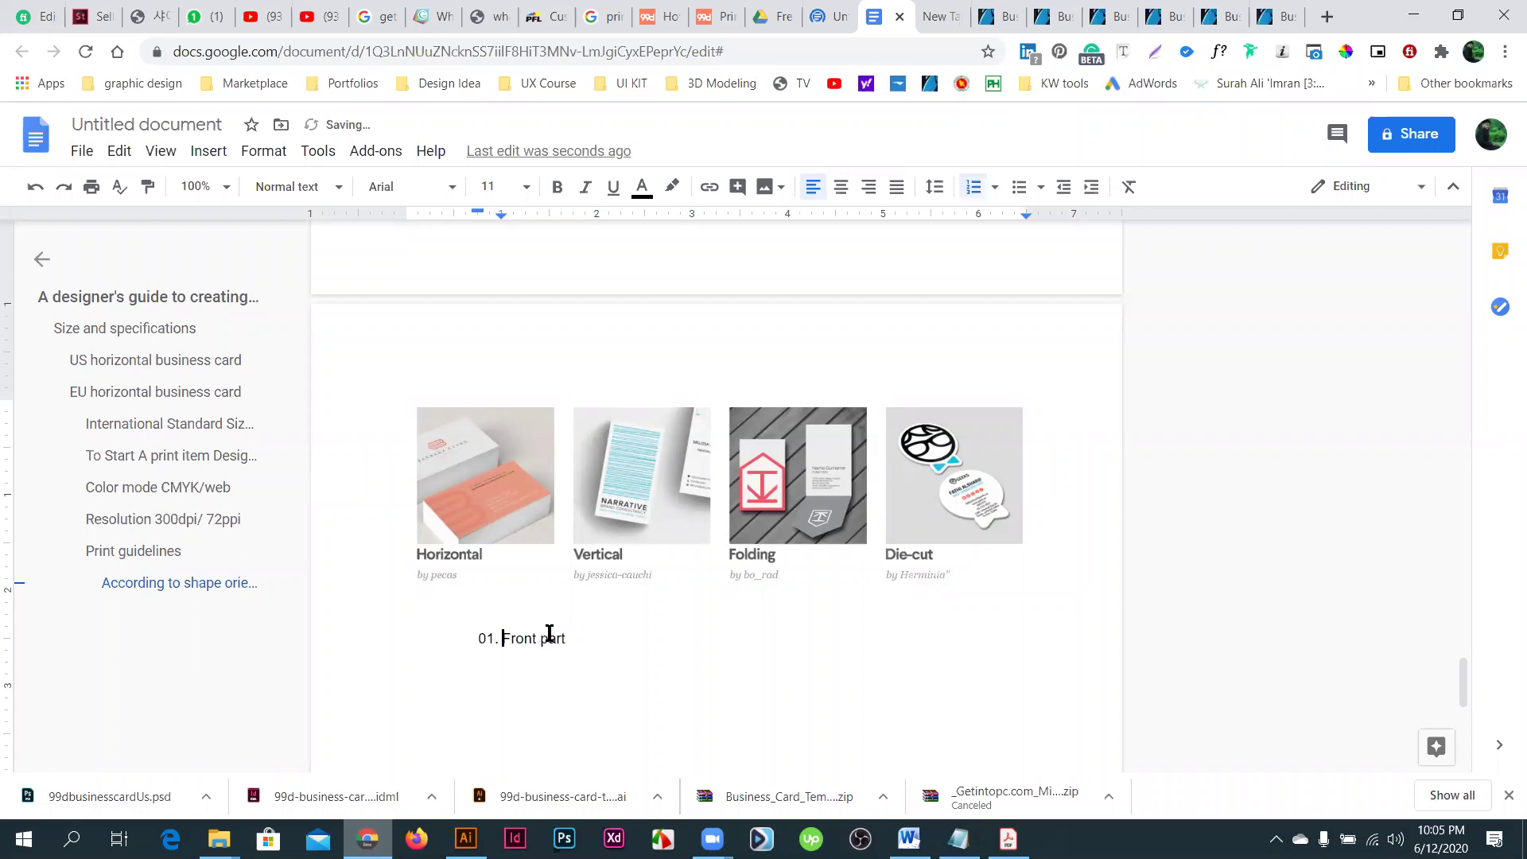
key(Return)
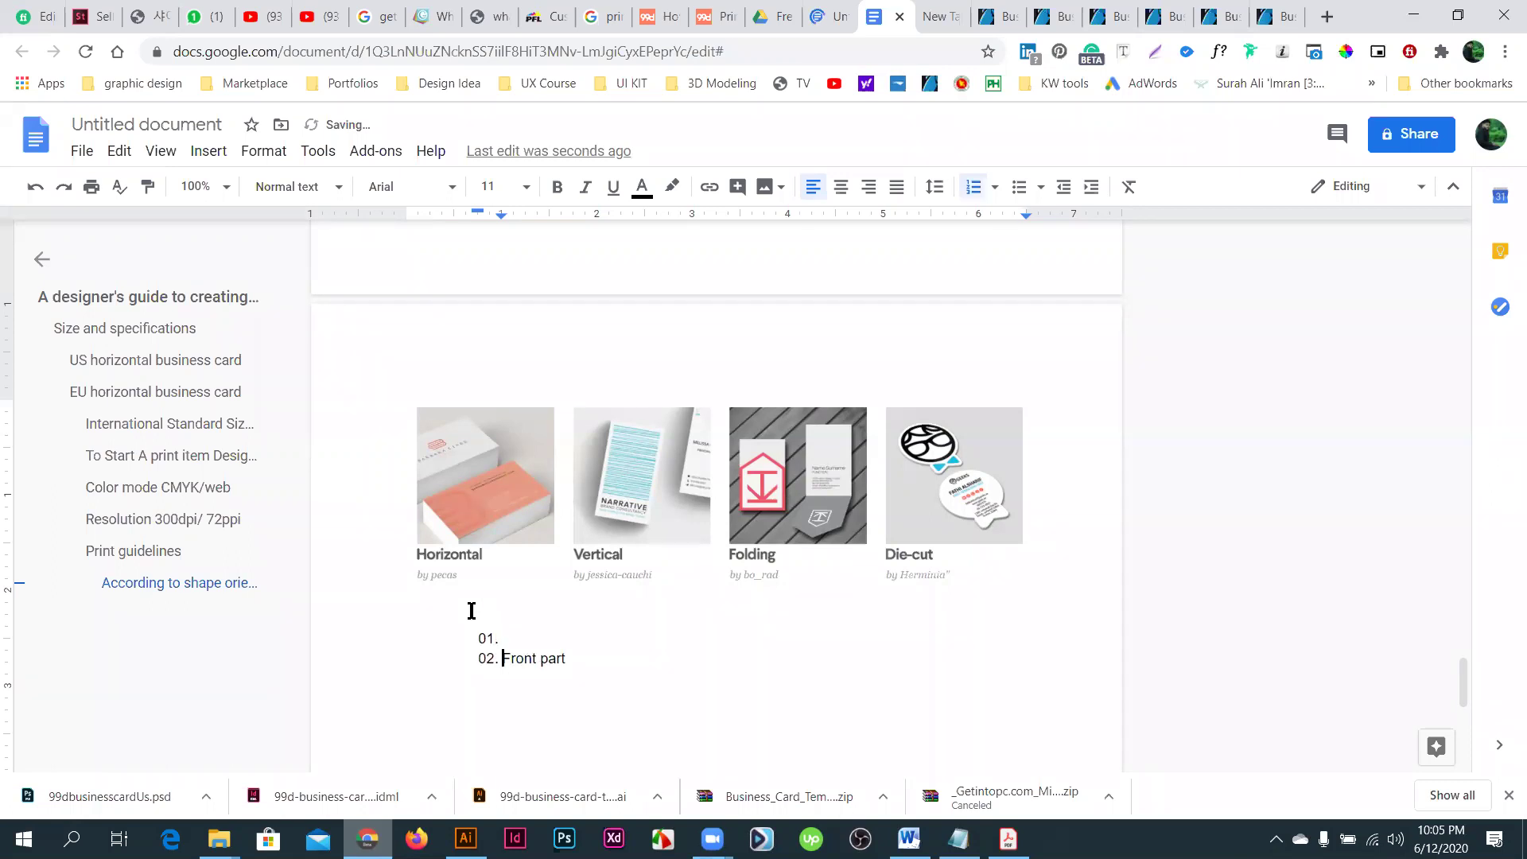
key(BackSpace)
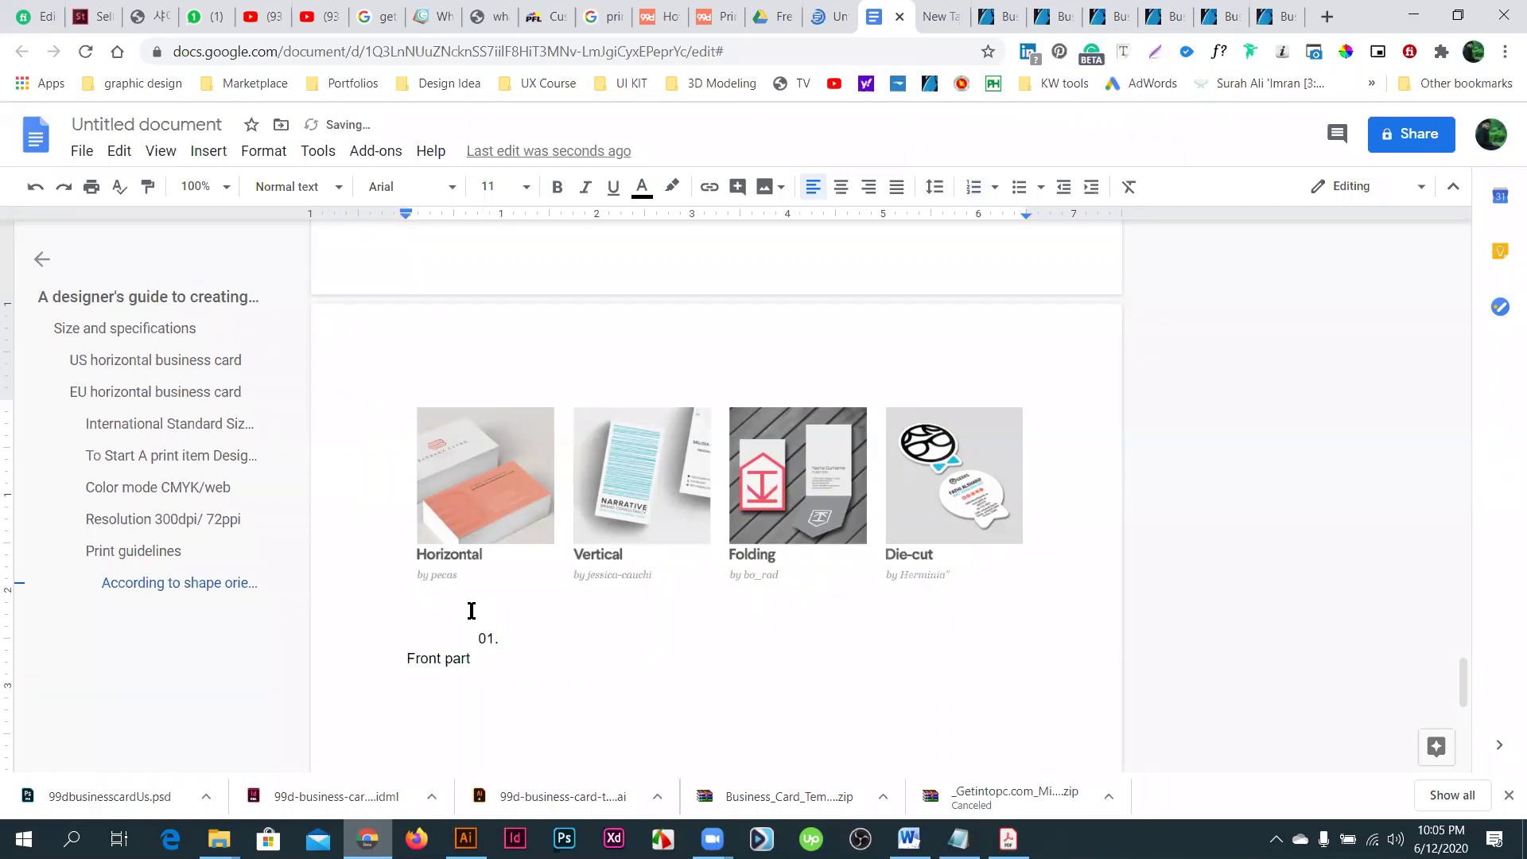
key(BackSpace)
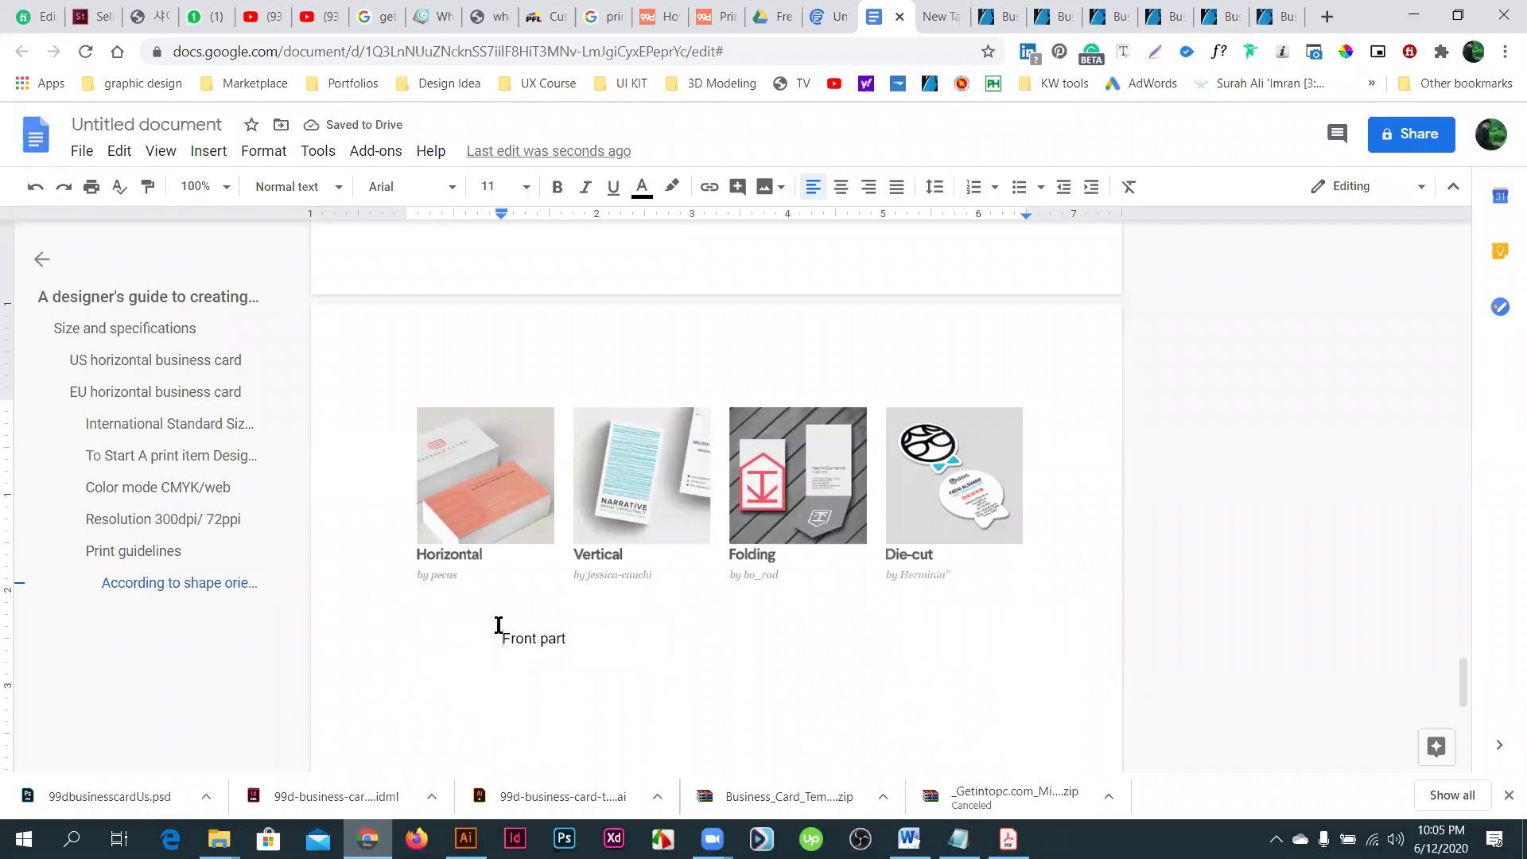
key(Return)
key(Return)
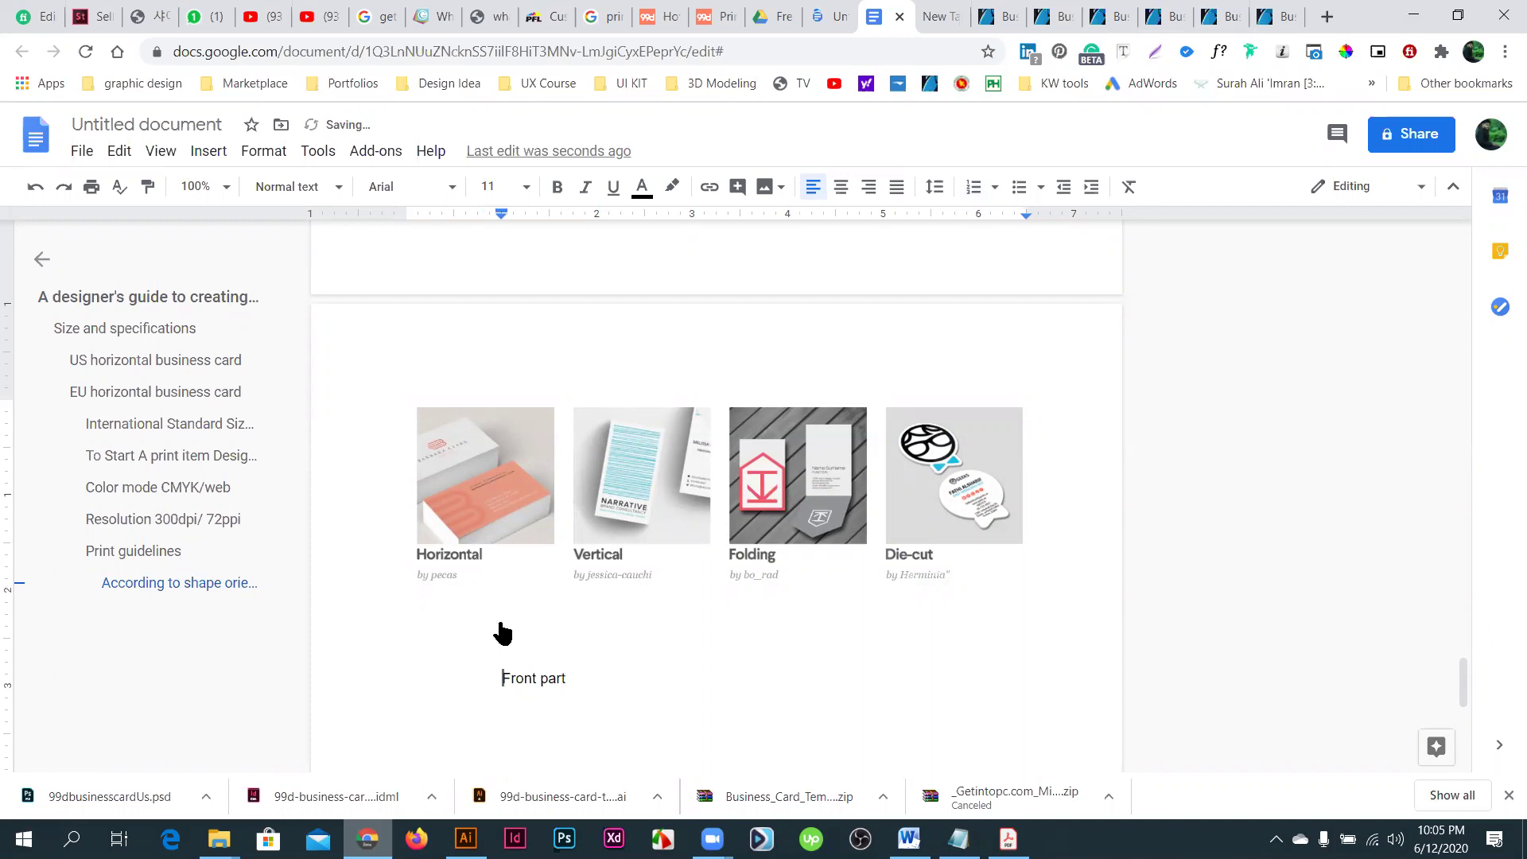
key(Up)
key(Up)
key(Up)
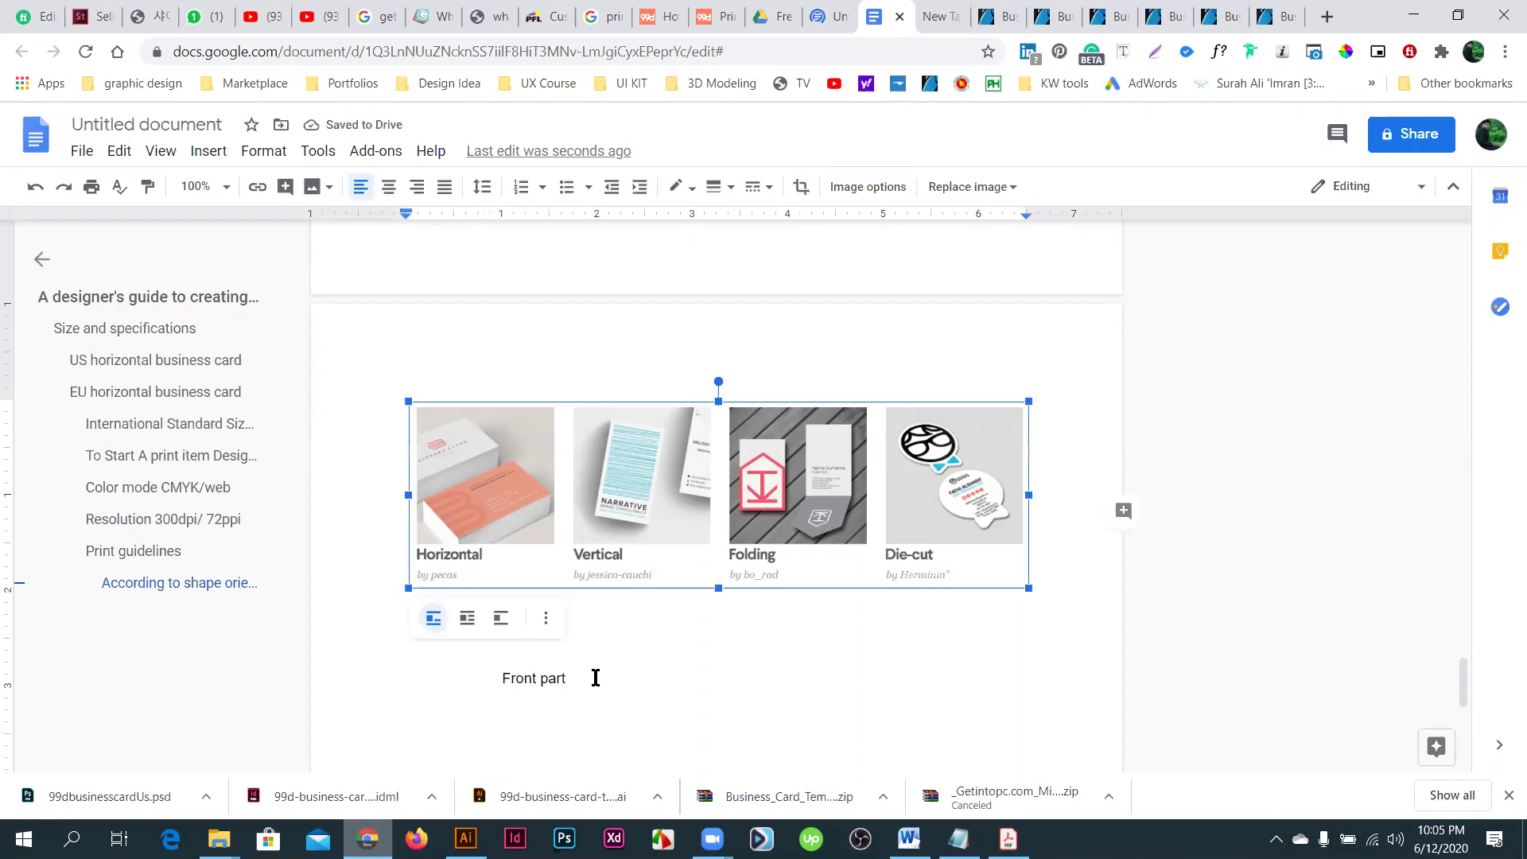
- Add 'back part' below Front part, with an empty line between them
click(595, 680)
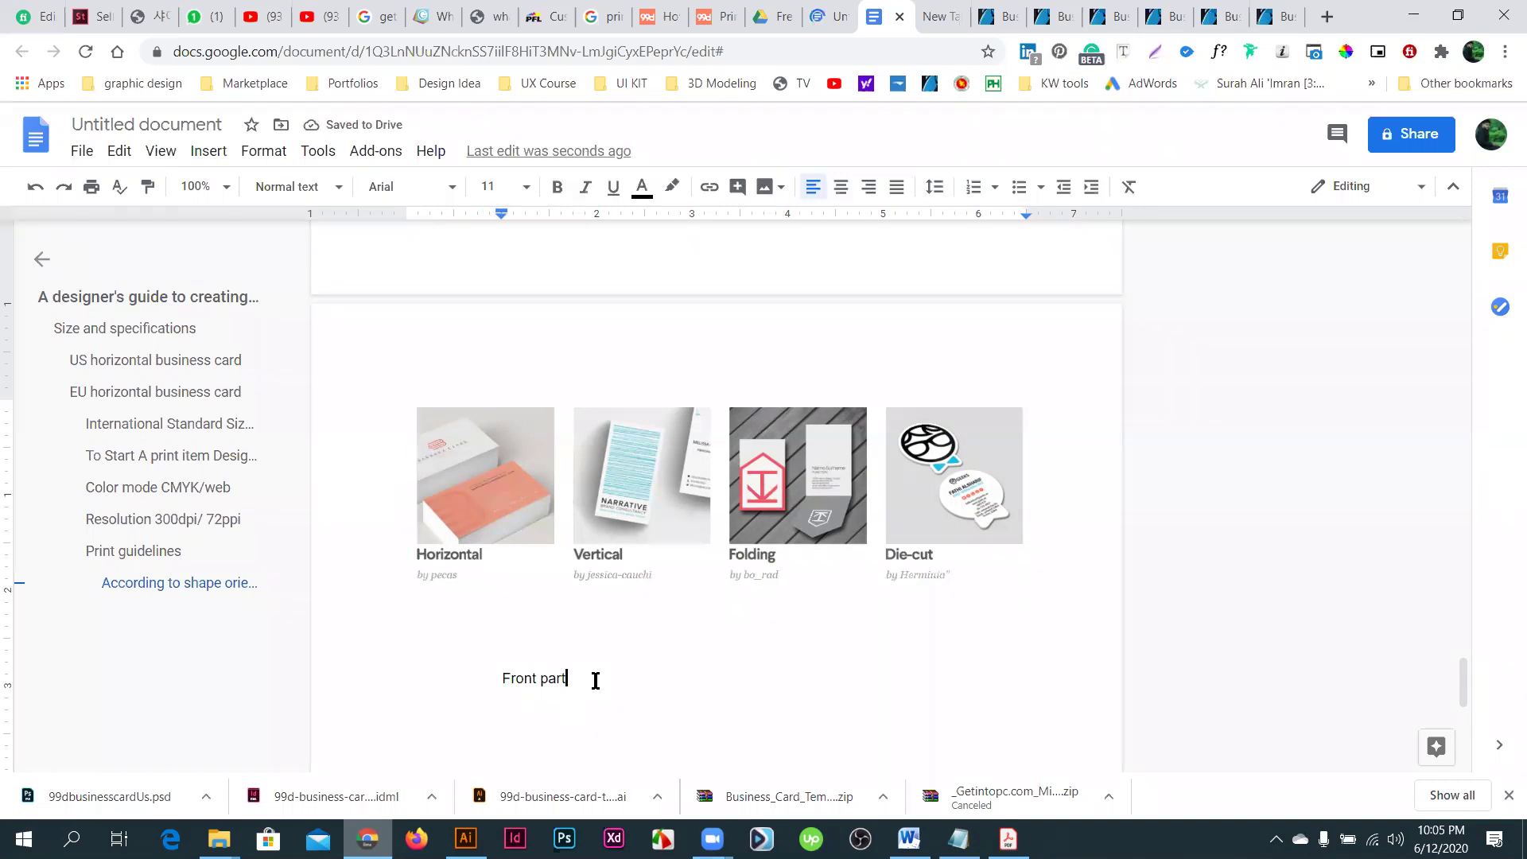
key(Return)
text(back part)
click(602, 674)
key(Return)
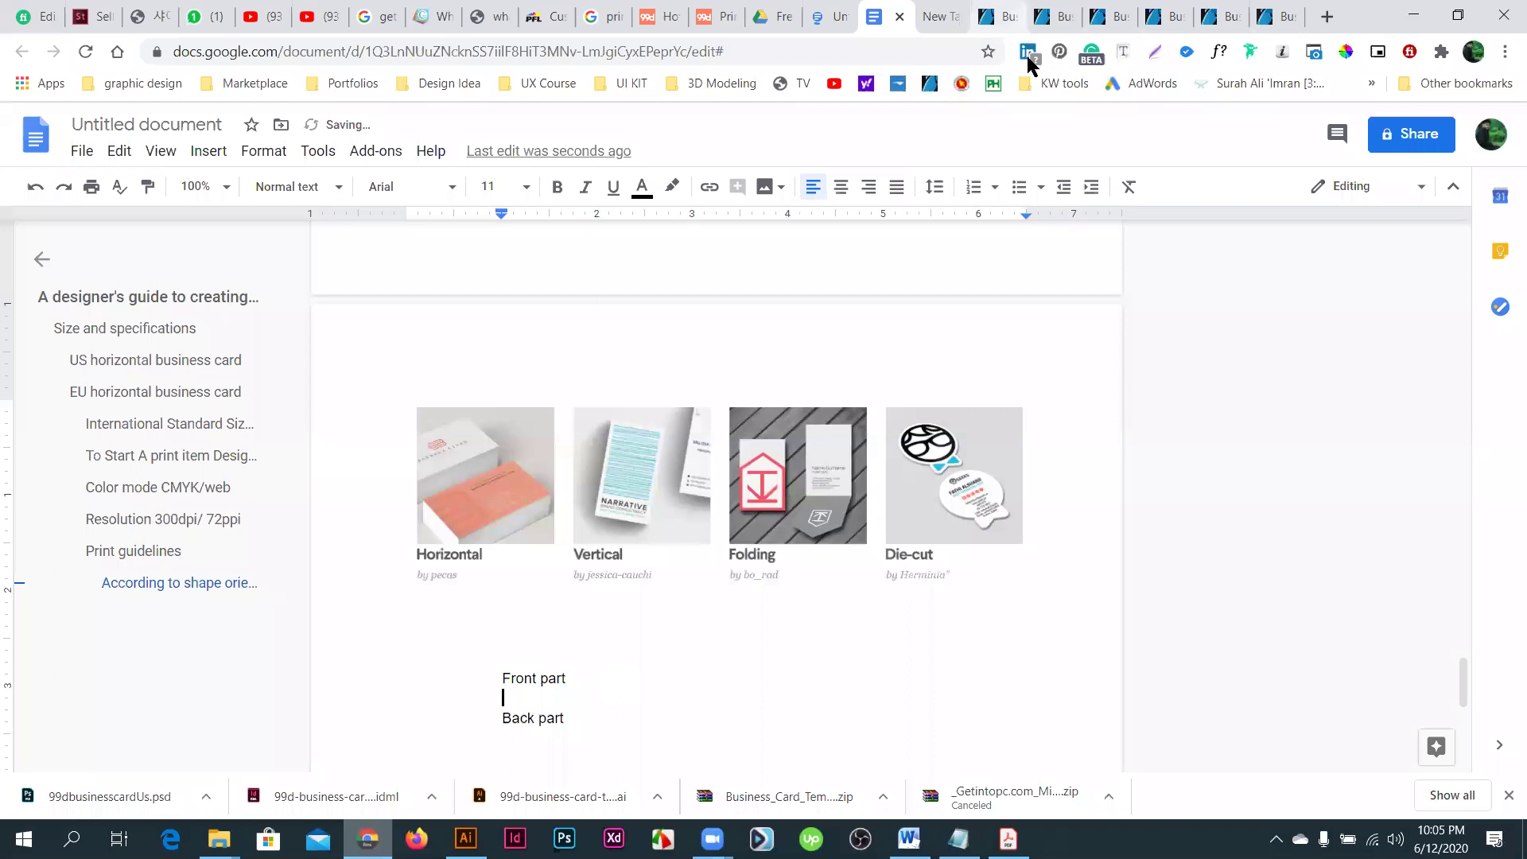
click(1000, 16)
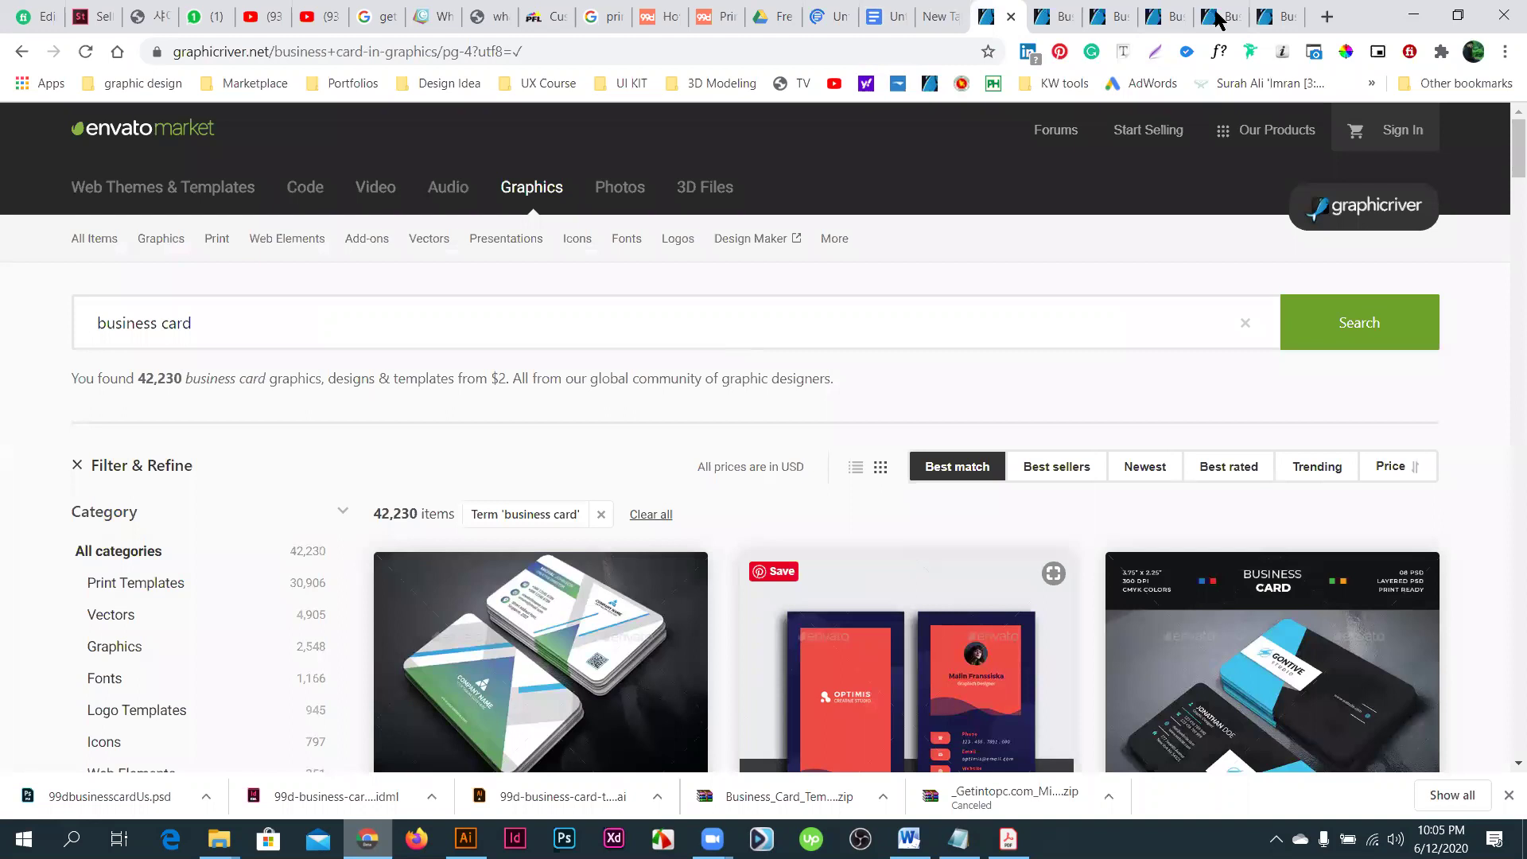
- Browse three business card item pages, including a 3.5 x 2 inch layered PSD card
click(1280, 16)
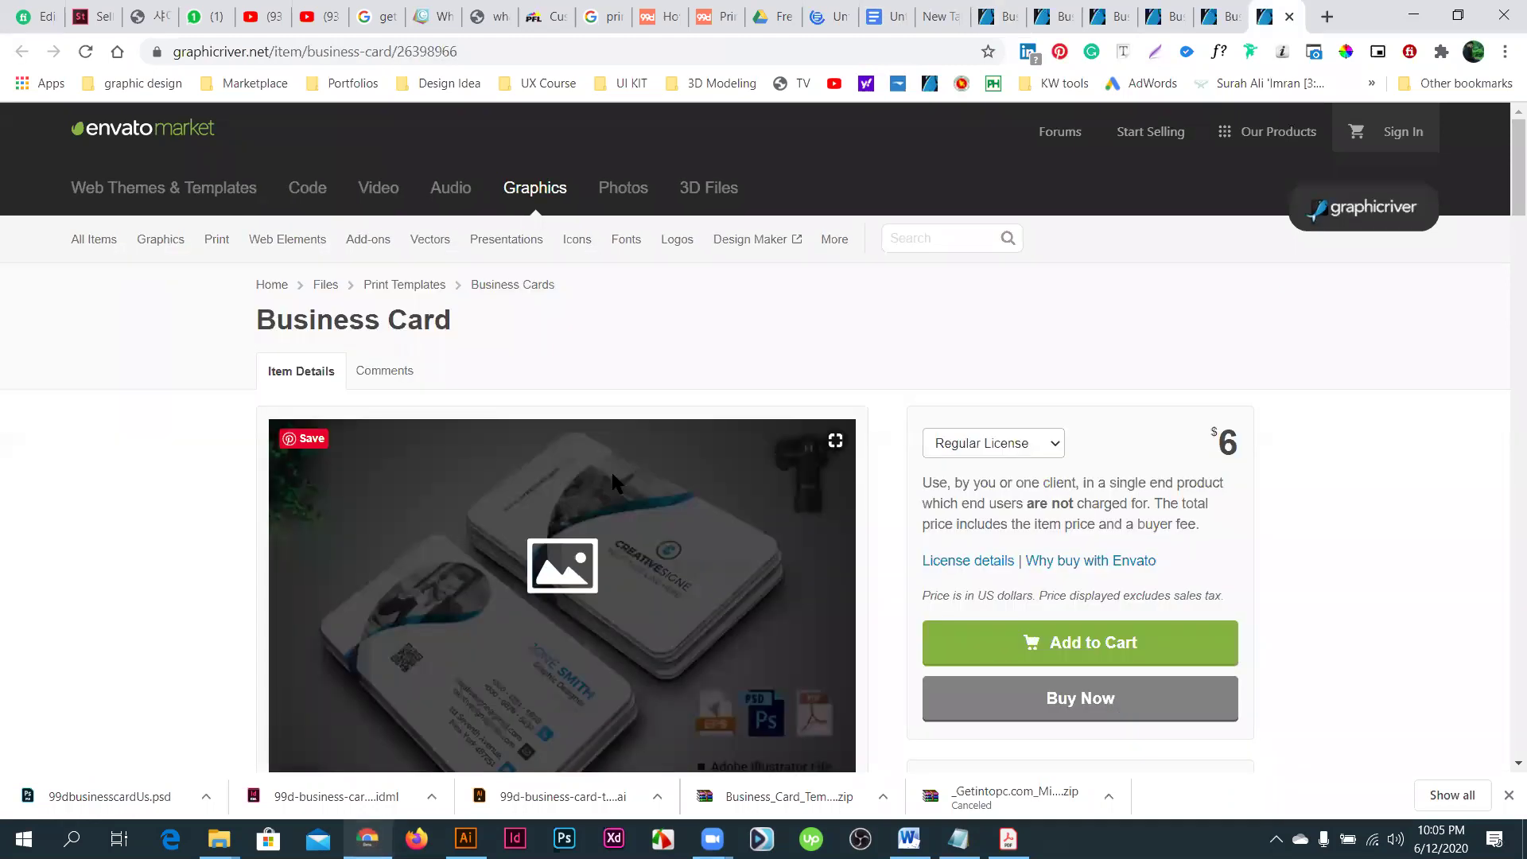
key(ctrl+shift+Tab)
key(ctrl+shift+Tab)
key(ctrl+shift+Tab)
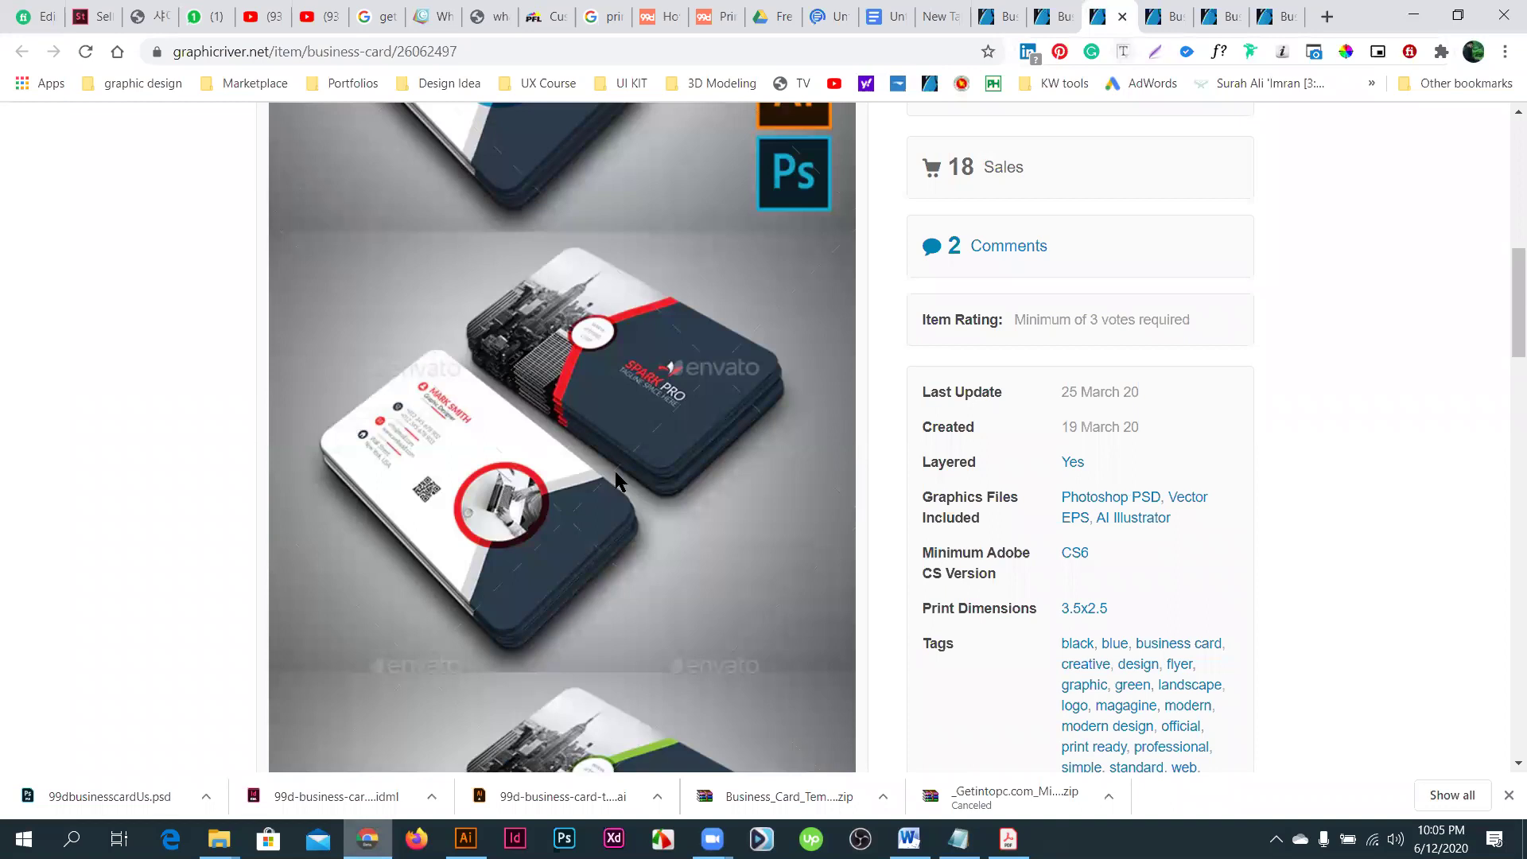
key(ctrl+shift+Tab)
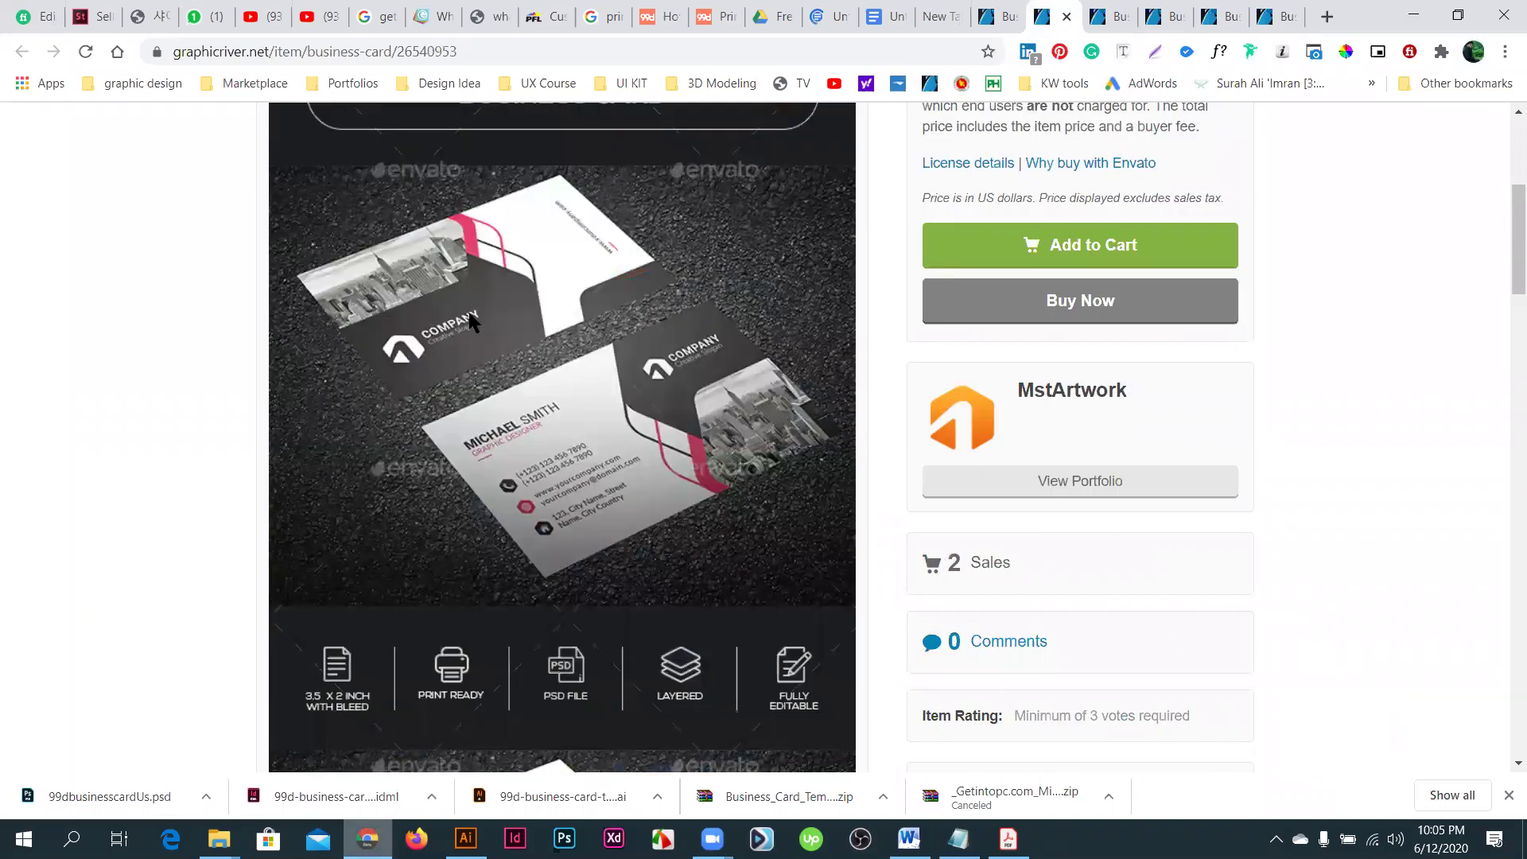
scroll(470, 318, down, 7)
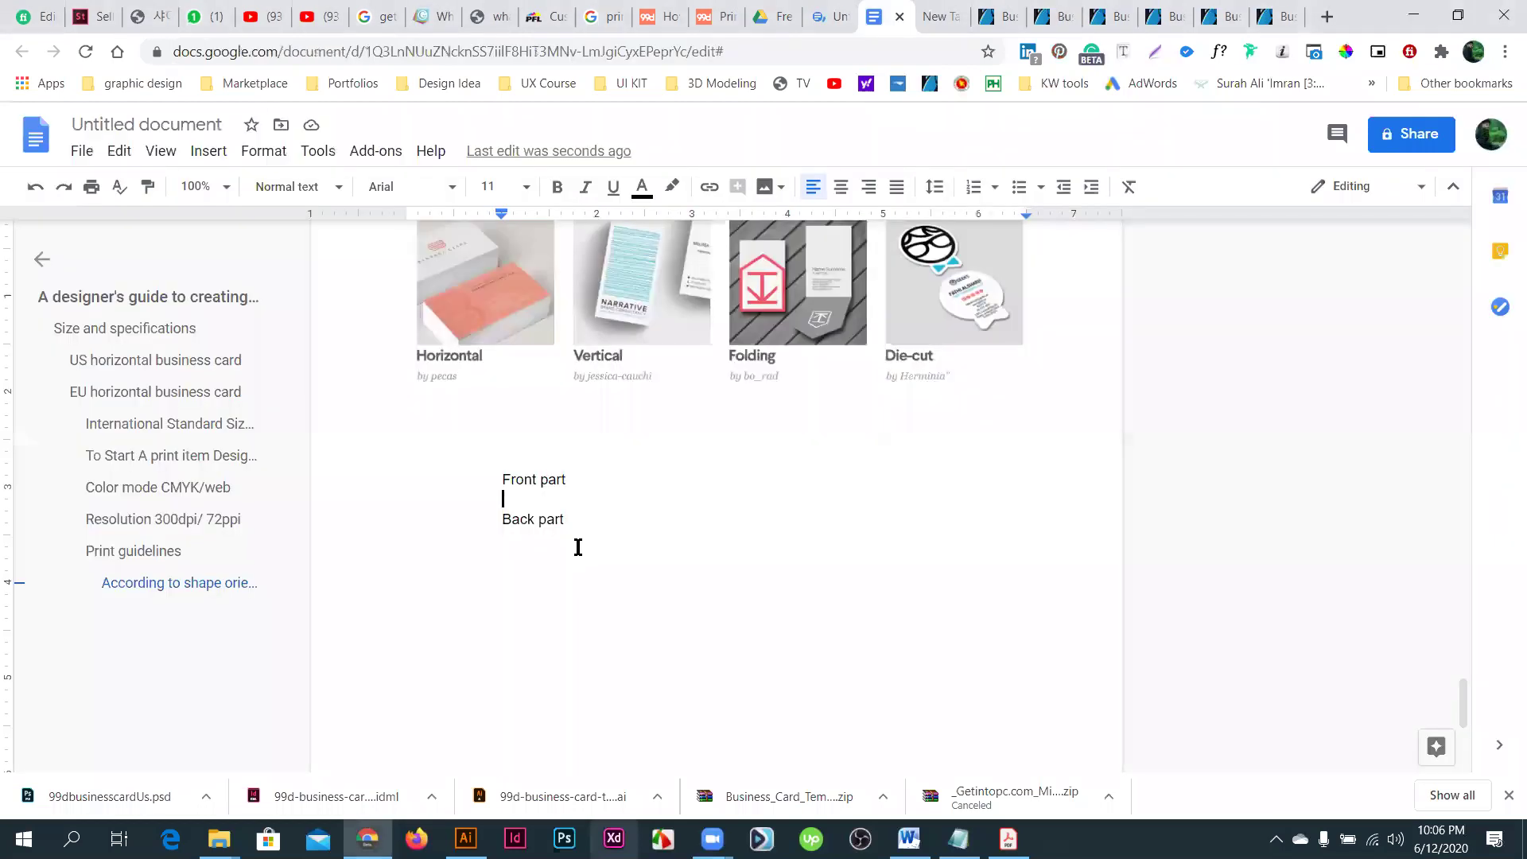
- Type Logo, company name, tagline/sologan and web address on separate lines under Front part
text(Logo)
key(Return)
text(com)
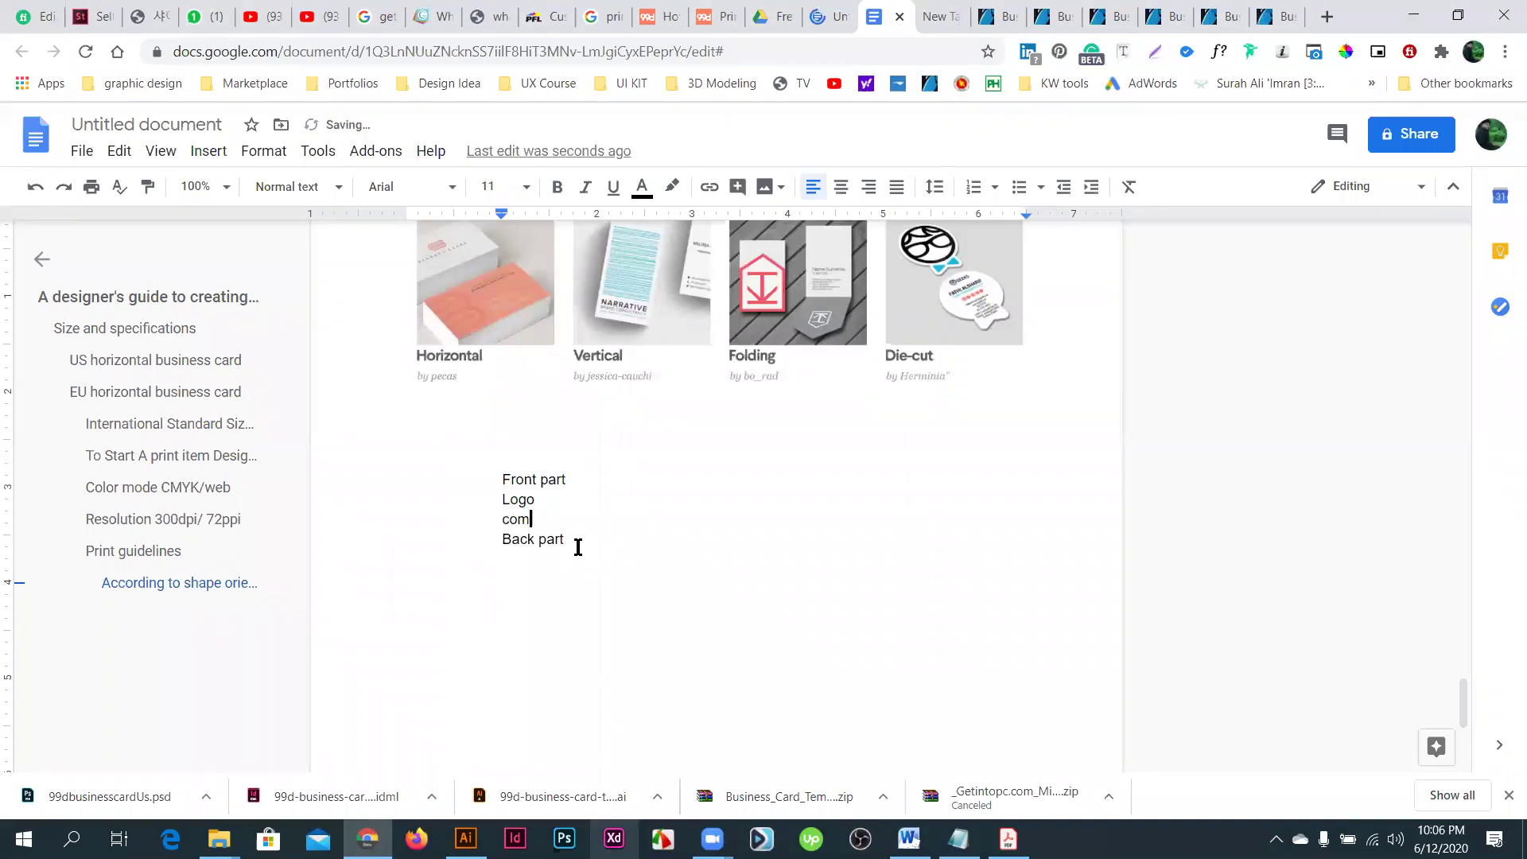
text(pany name)
key(Return)
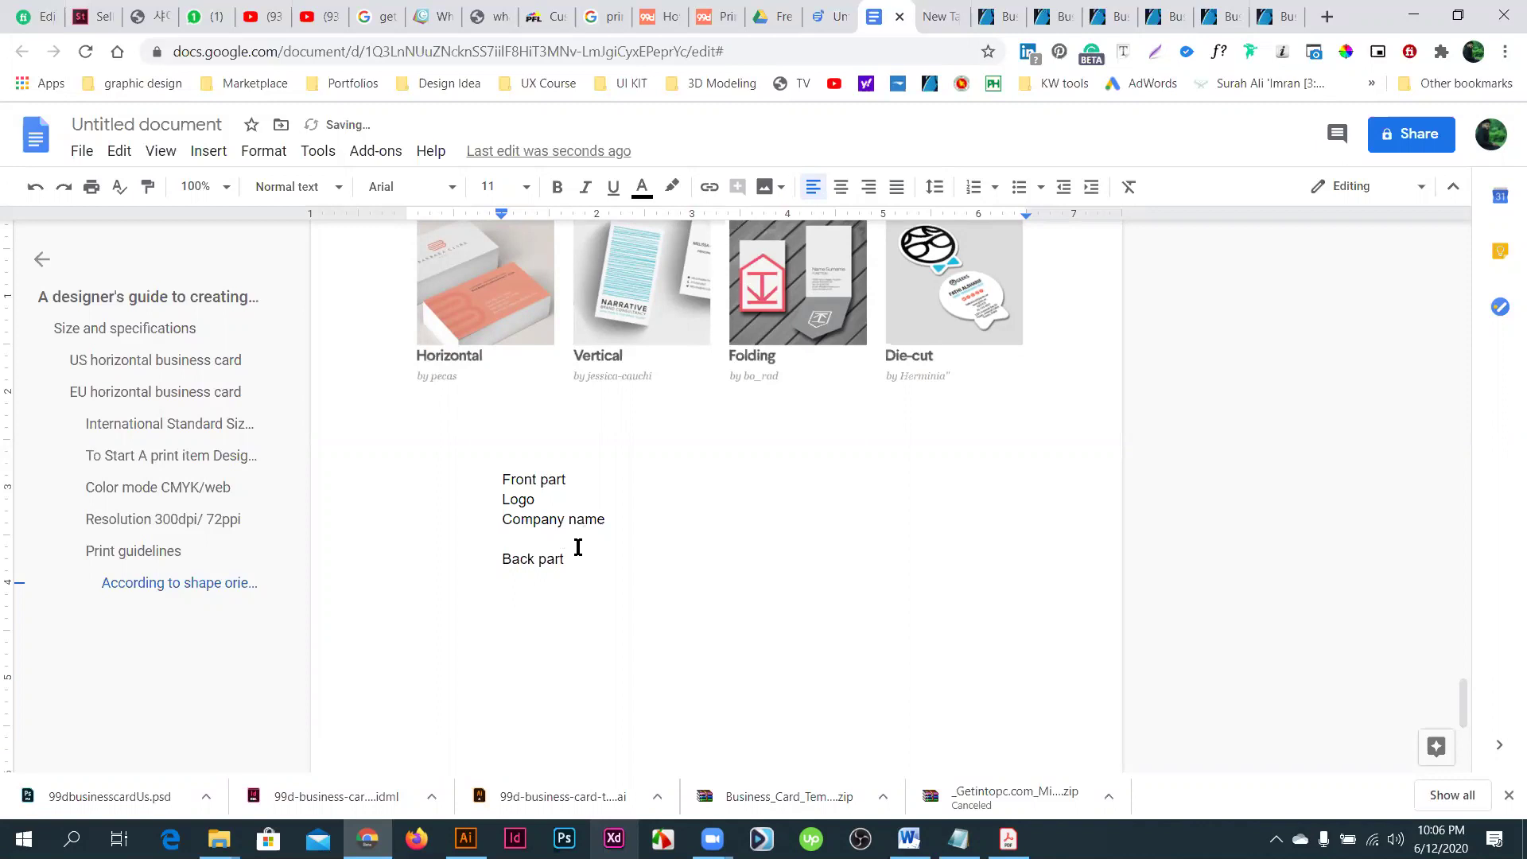
text(tagline/sologan)
key(Return)
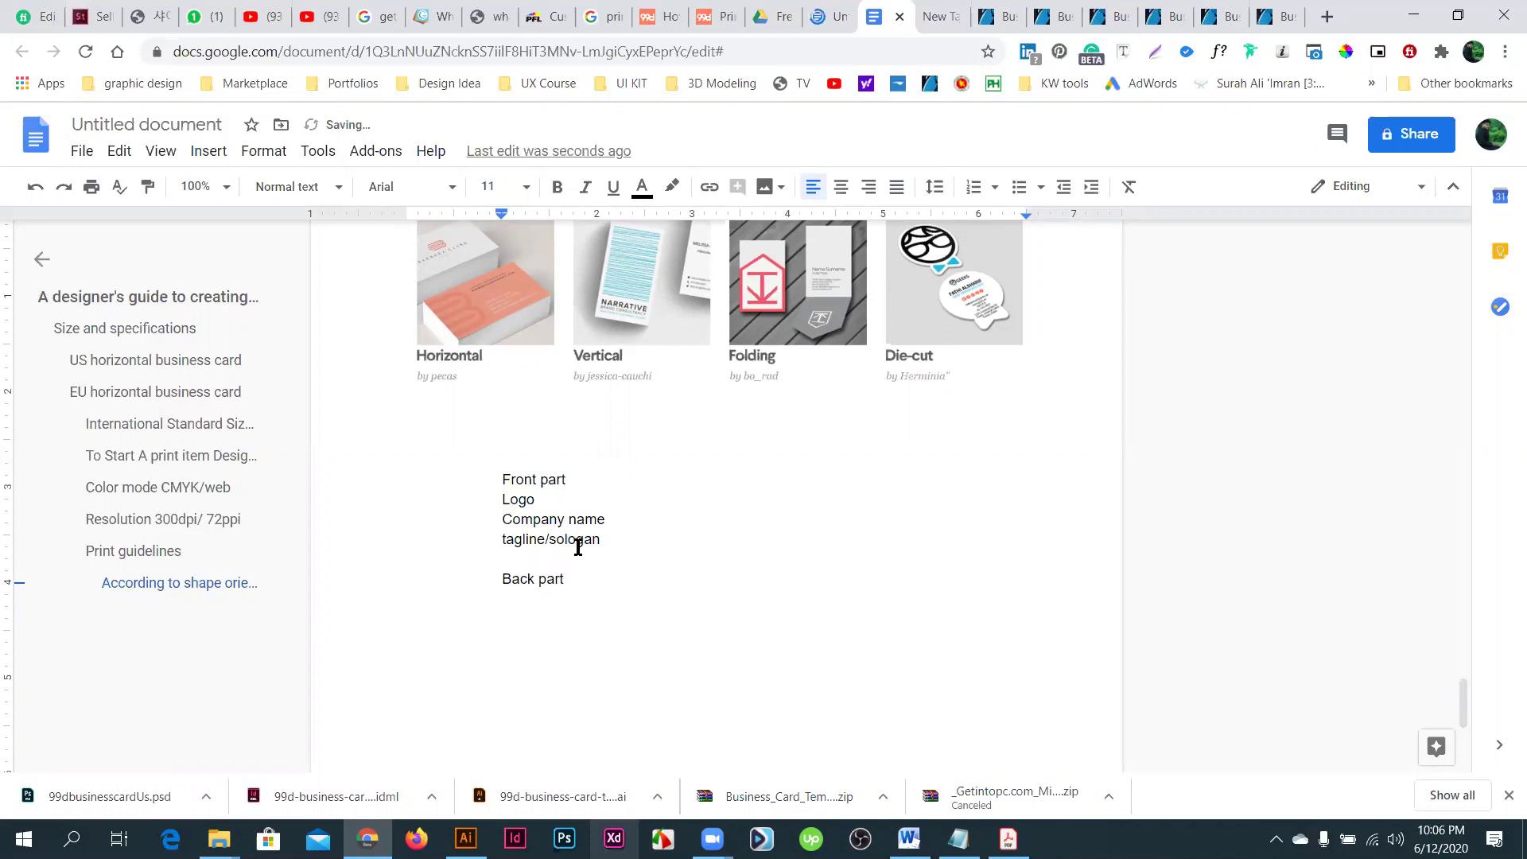
text(web address)
- Correct 'sologan' to 'slogan' and turn the four front-side items into a numbered list
right_click(574, 537)
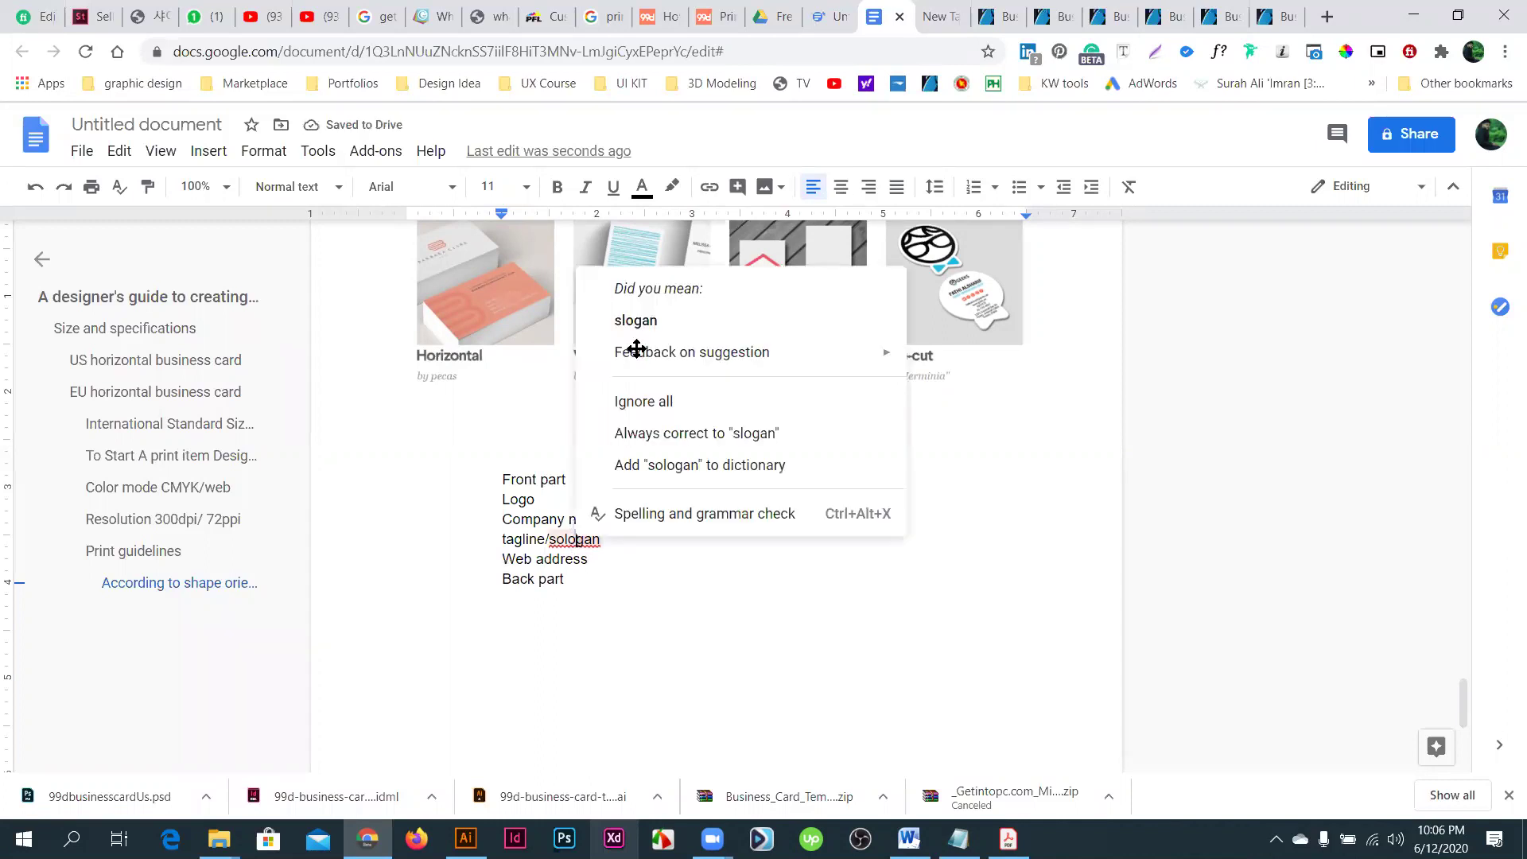
key(Down)
key(Return)
click(605, 557)
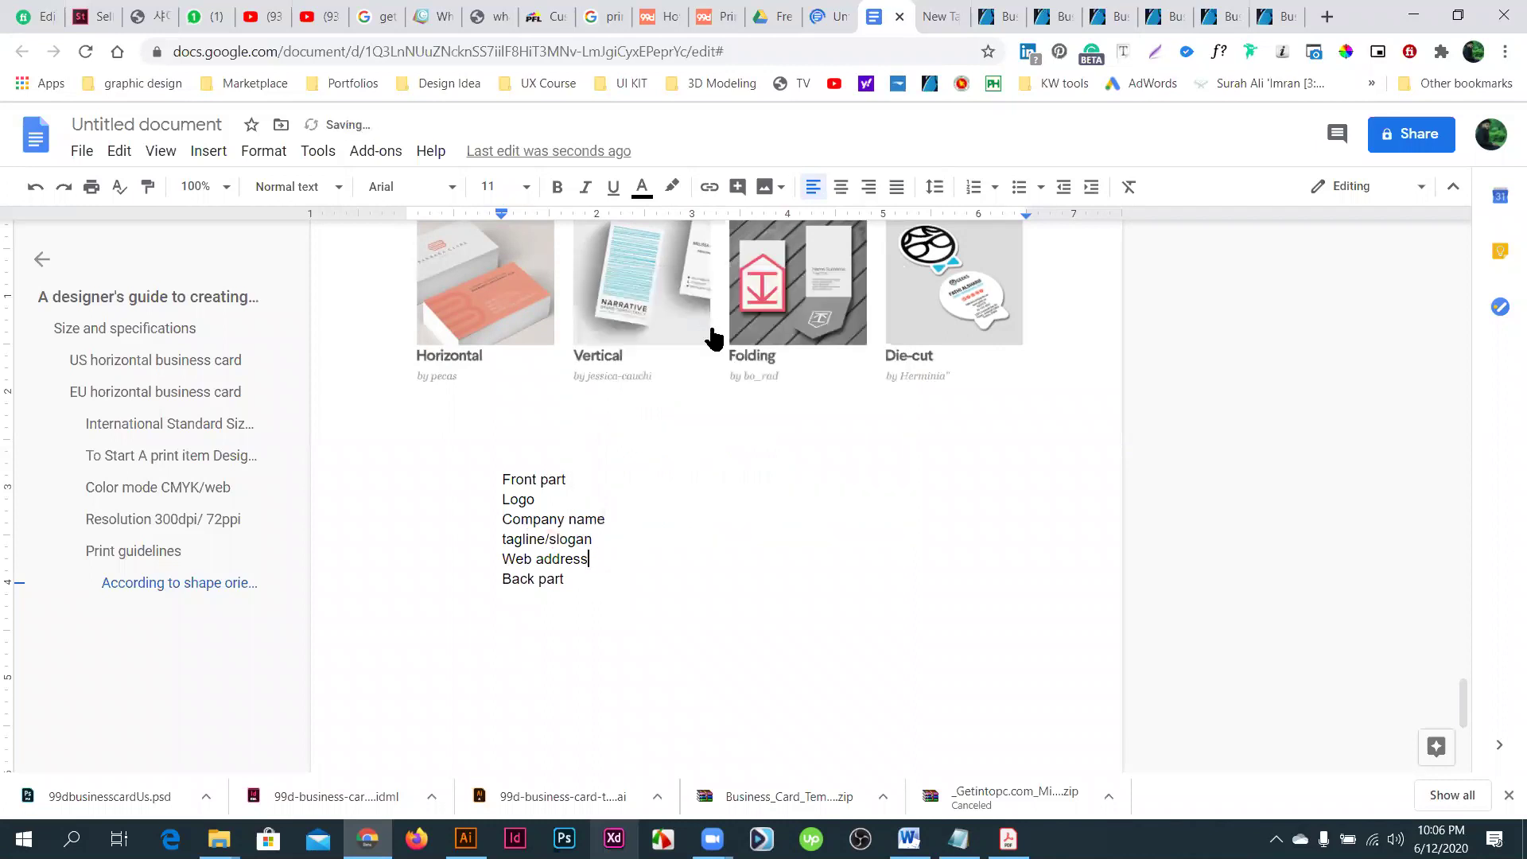
key(Return)
key(shift+Up)
key(shift+Up)
key(shift+Up)
key(shift+Up)
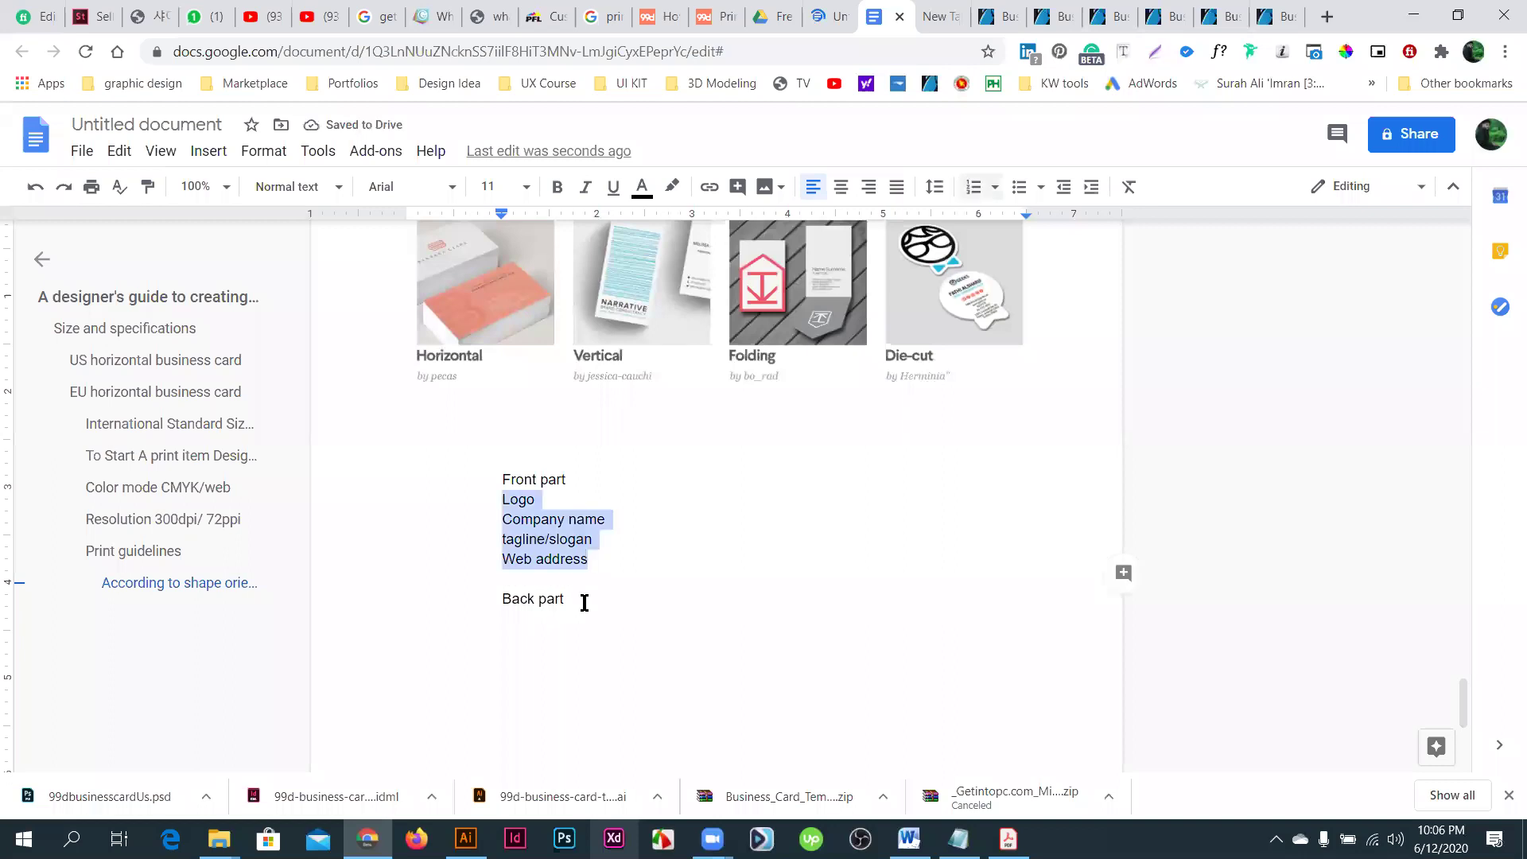
key(ctrl+shift+7)
key(ctrl+End)
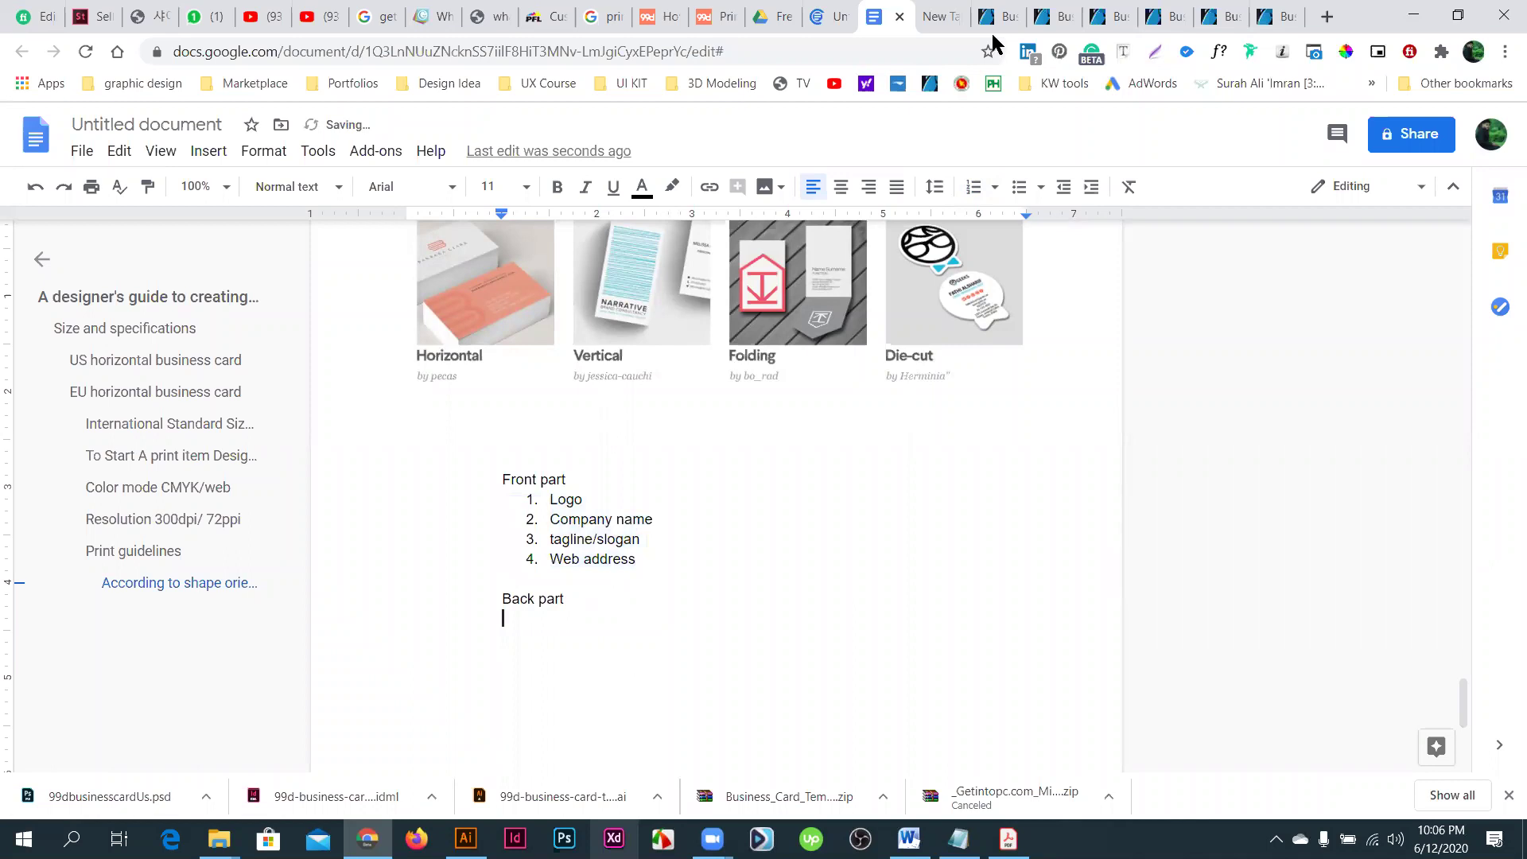
key(ctrl+Tab)
key(ctrl+Tab)
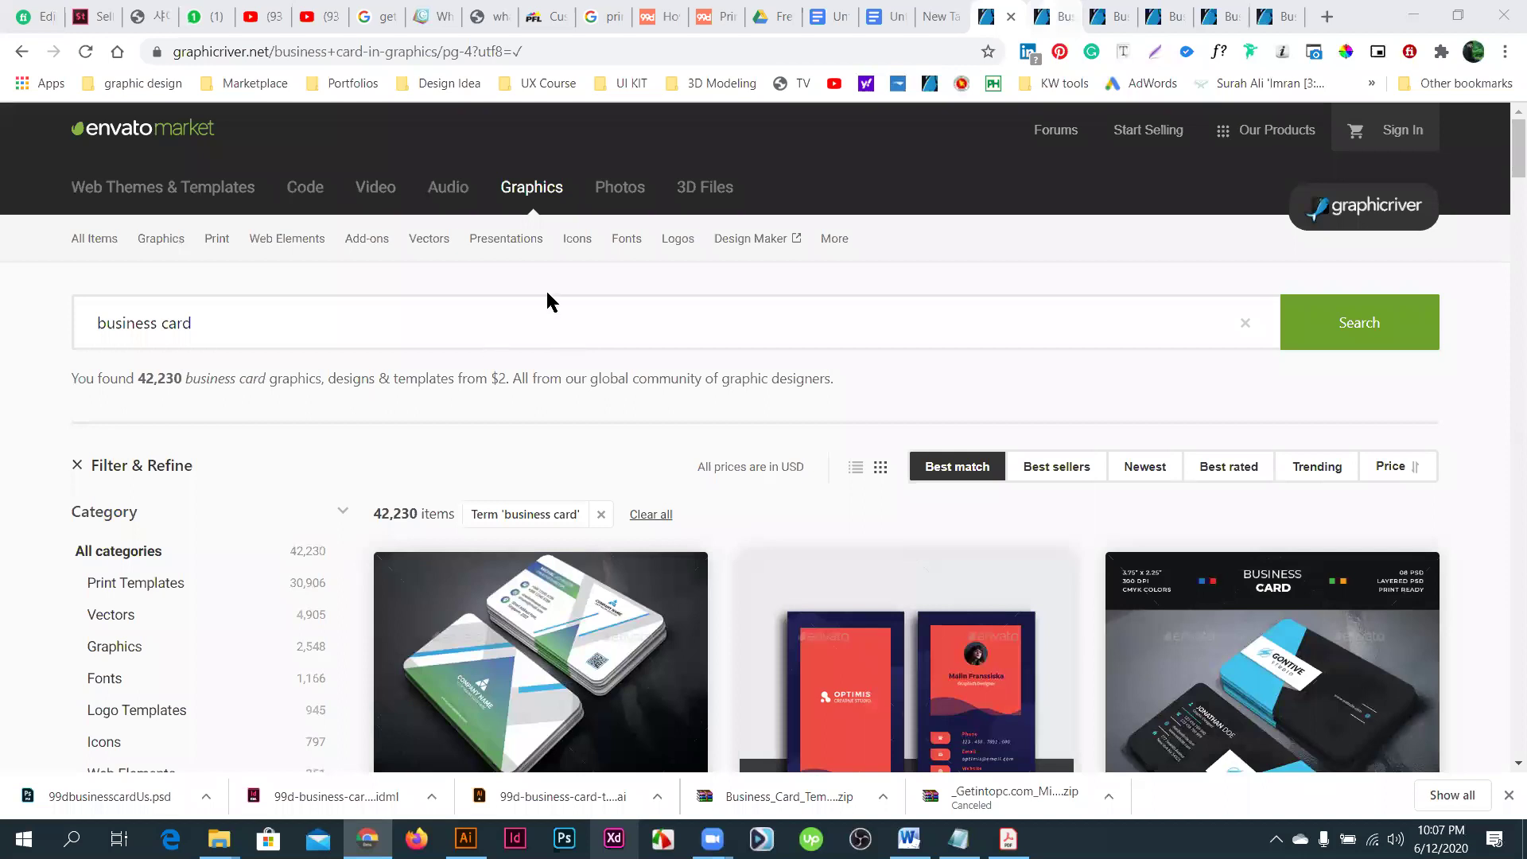
- Look over another business card item's previews, then return to the Docs notes
key(ctrl+Tab)
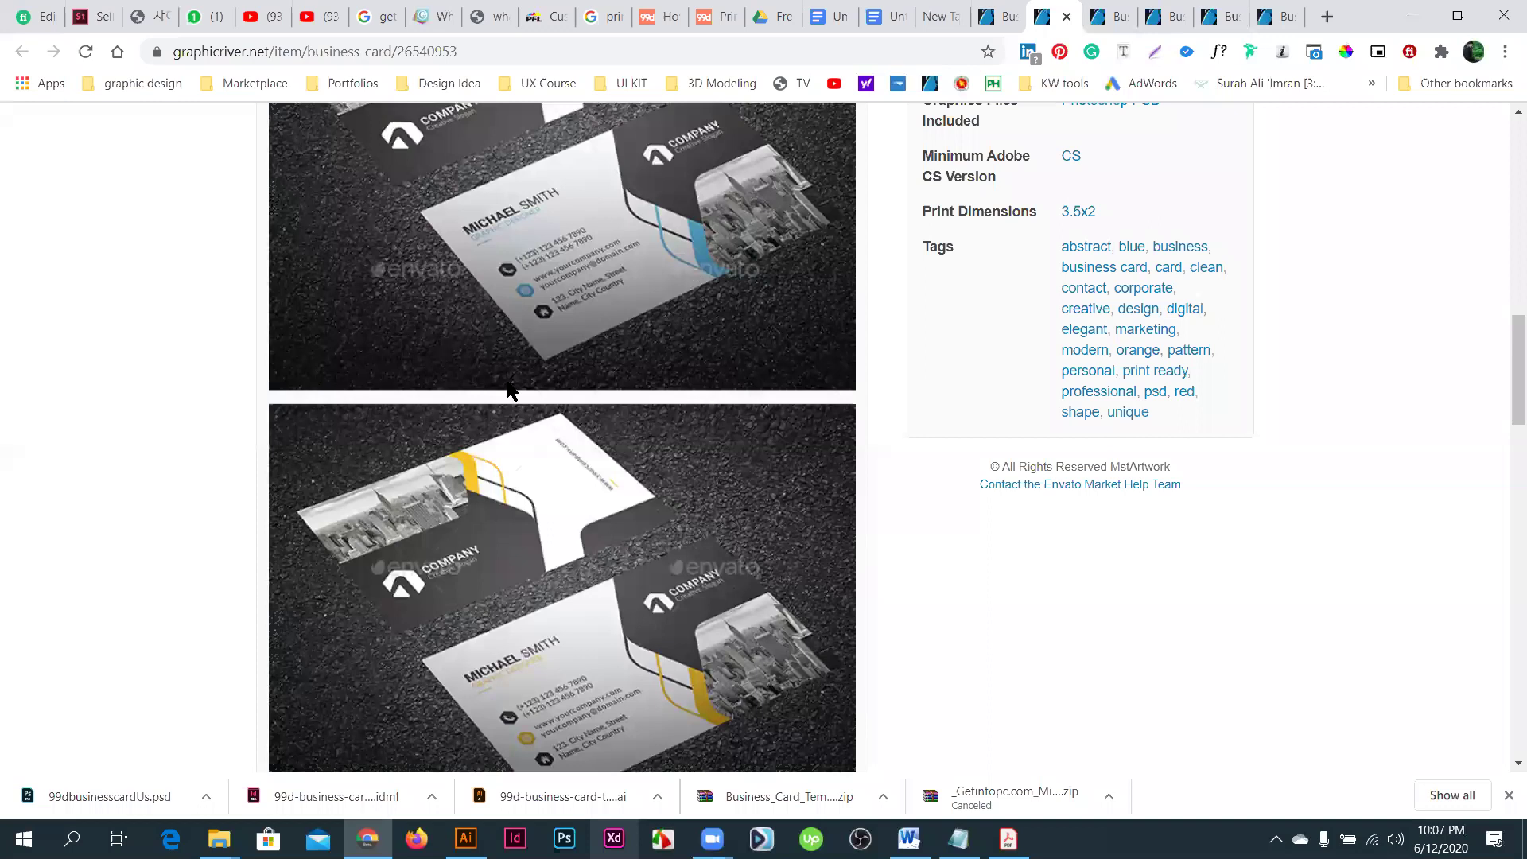
scroll(656, 374, up, 1)
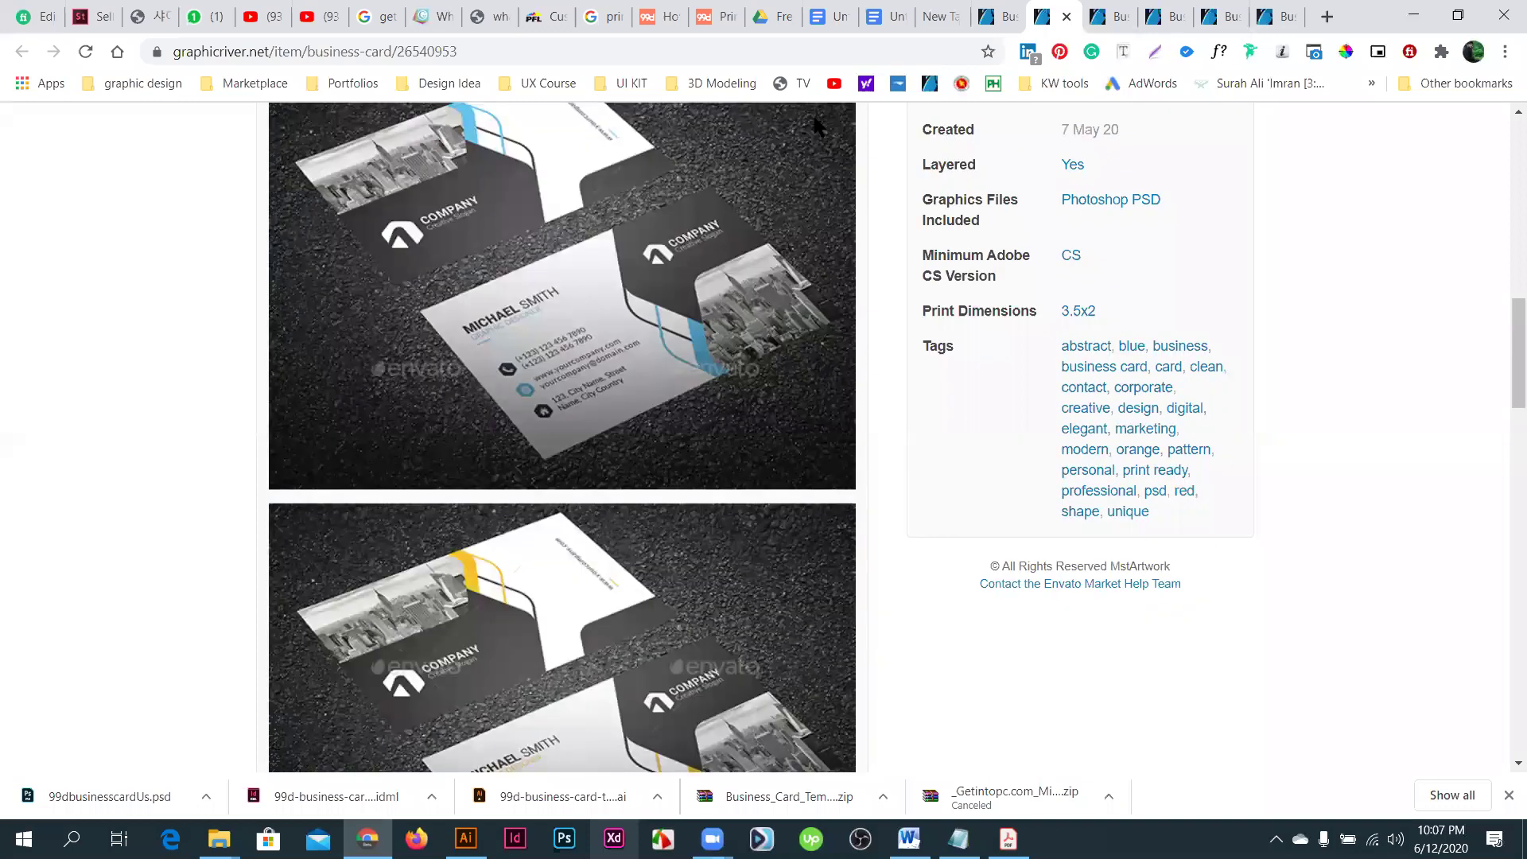
key(ctrl+shift+Tab)
key(ctrl+shift+Tab)
key(ctrl+shift+Tab)
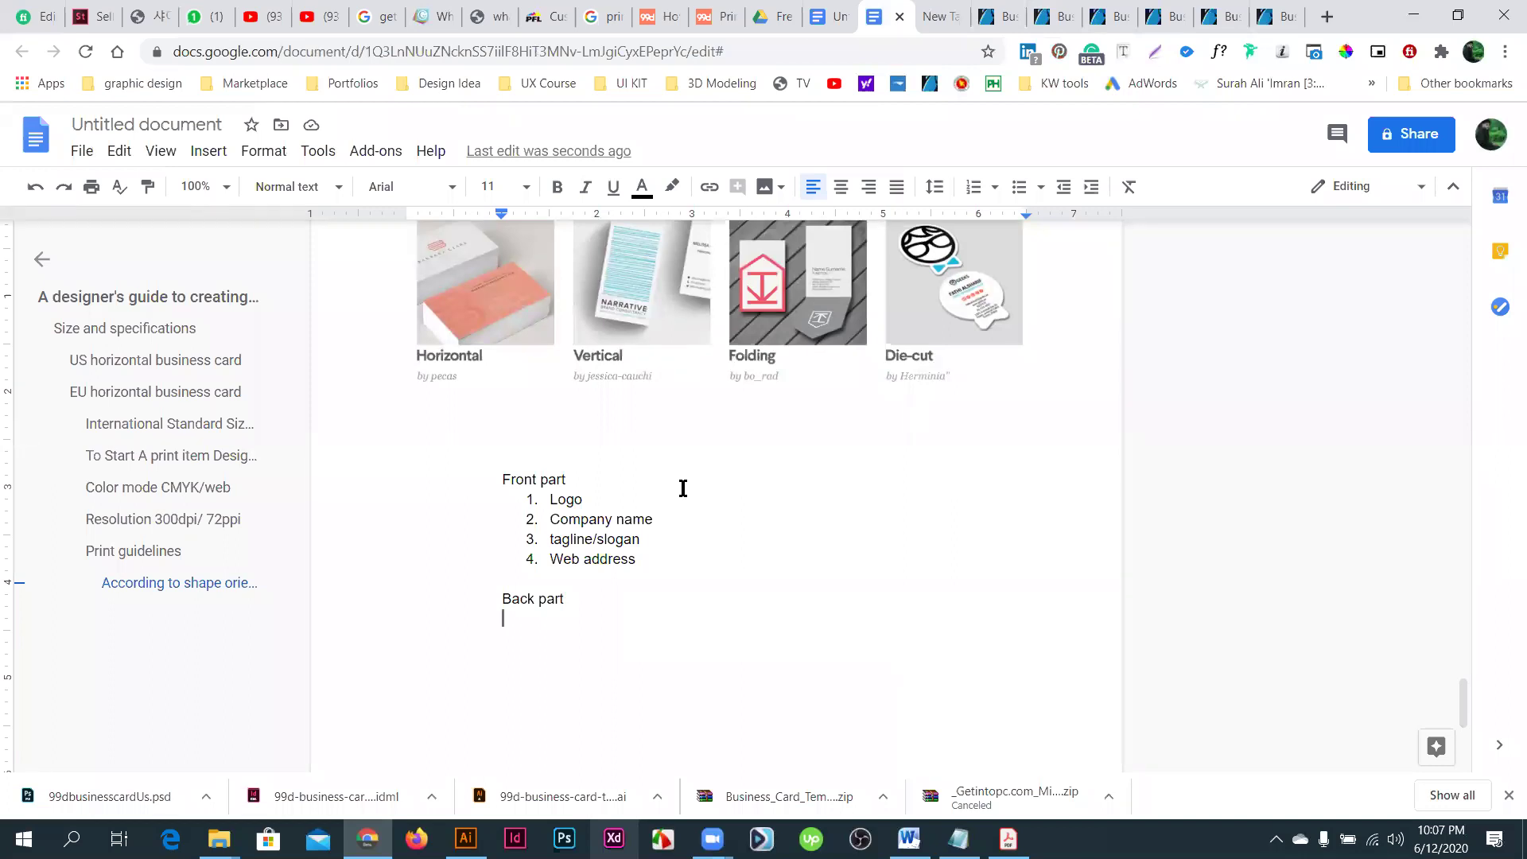
- Add 'Parson name' and 'Dasiganation' as the first Back part lines
text(Parson name)
key(Return)
text(dagi)
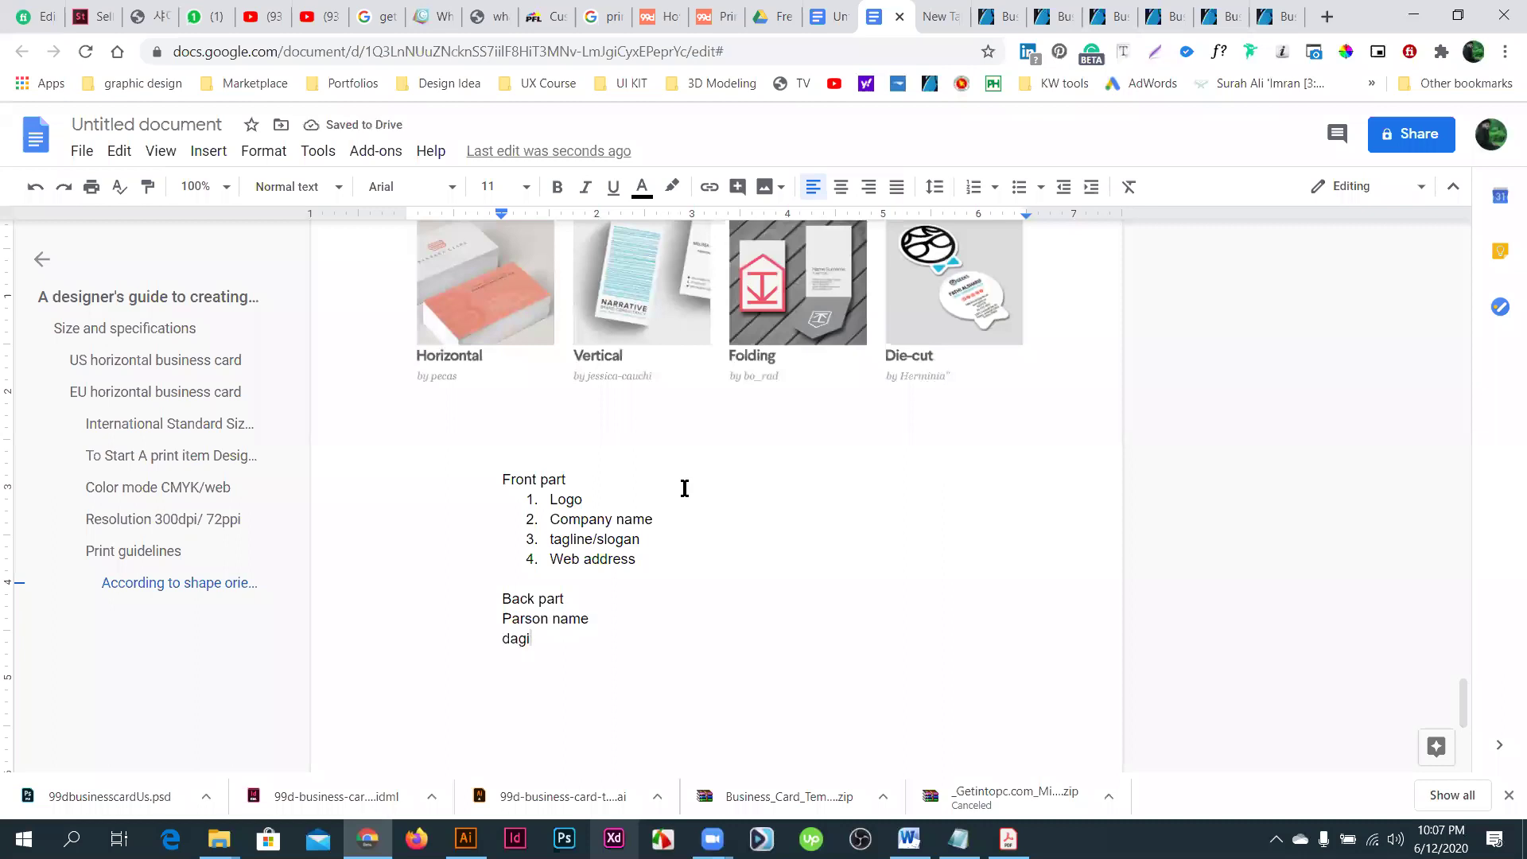
key(BackSpace)
key(BackSpace)
text(siganation)
key(Return)
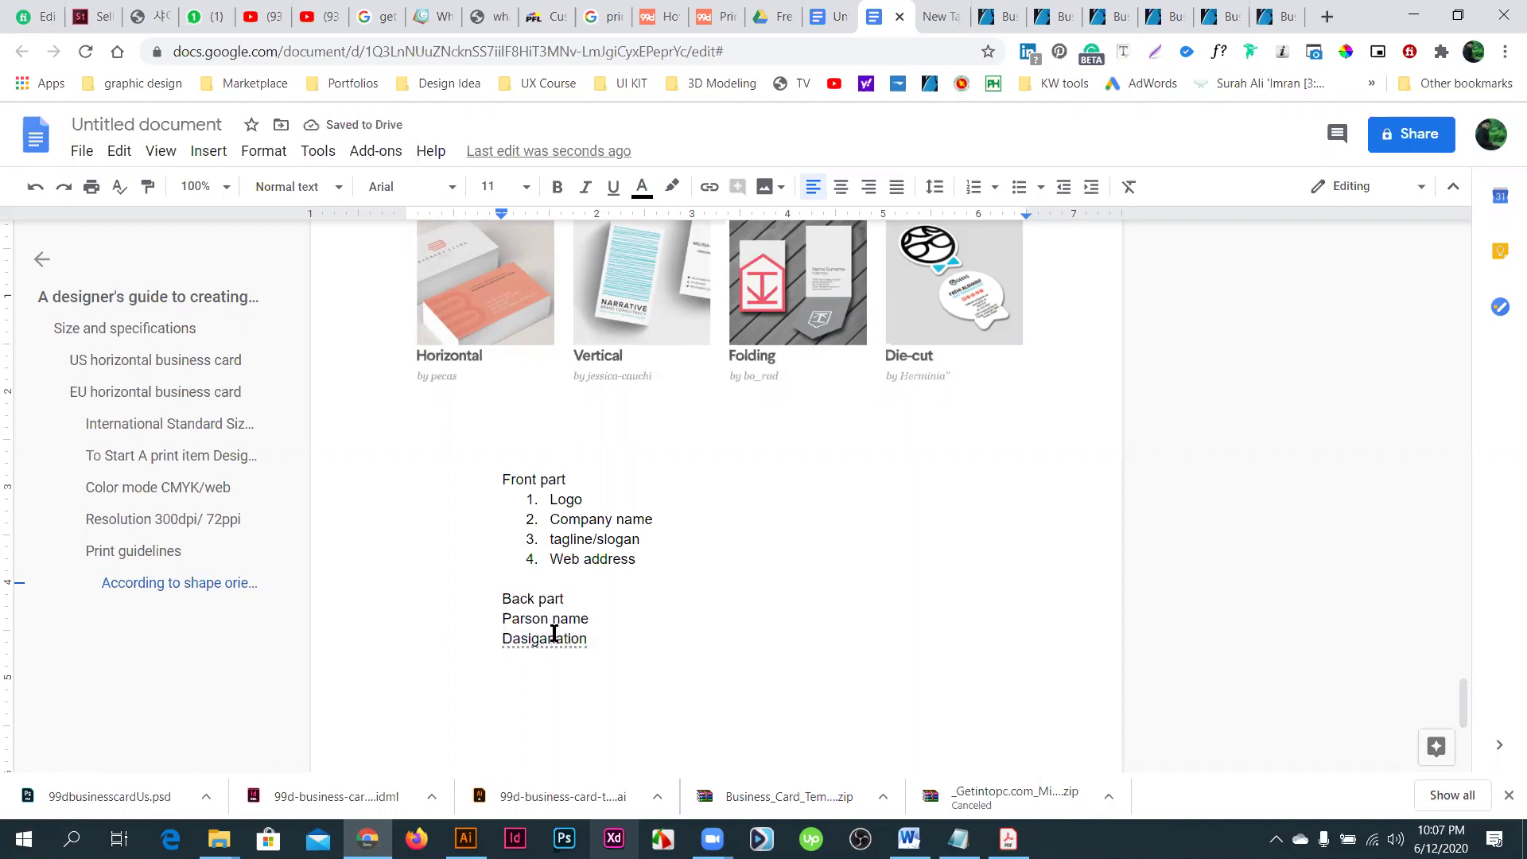
right_click(555, 636)
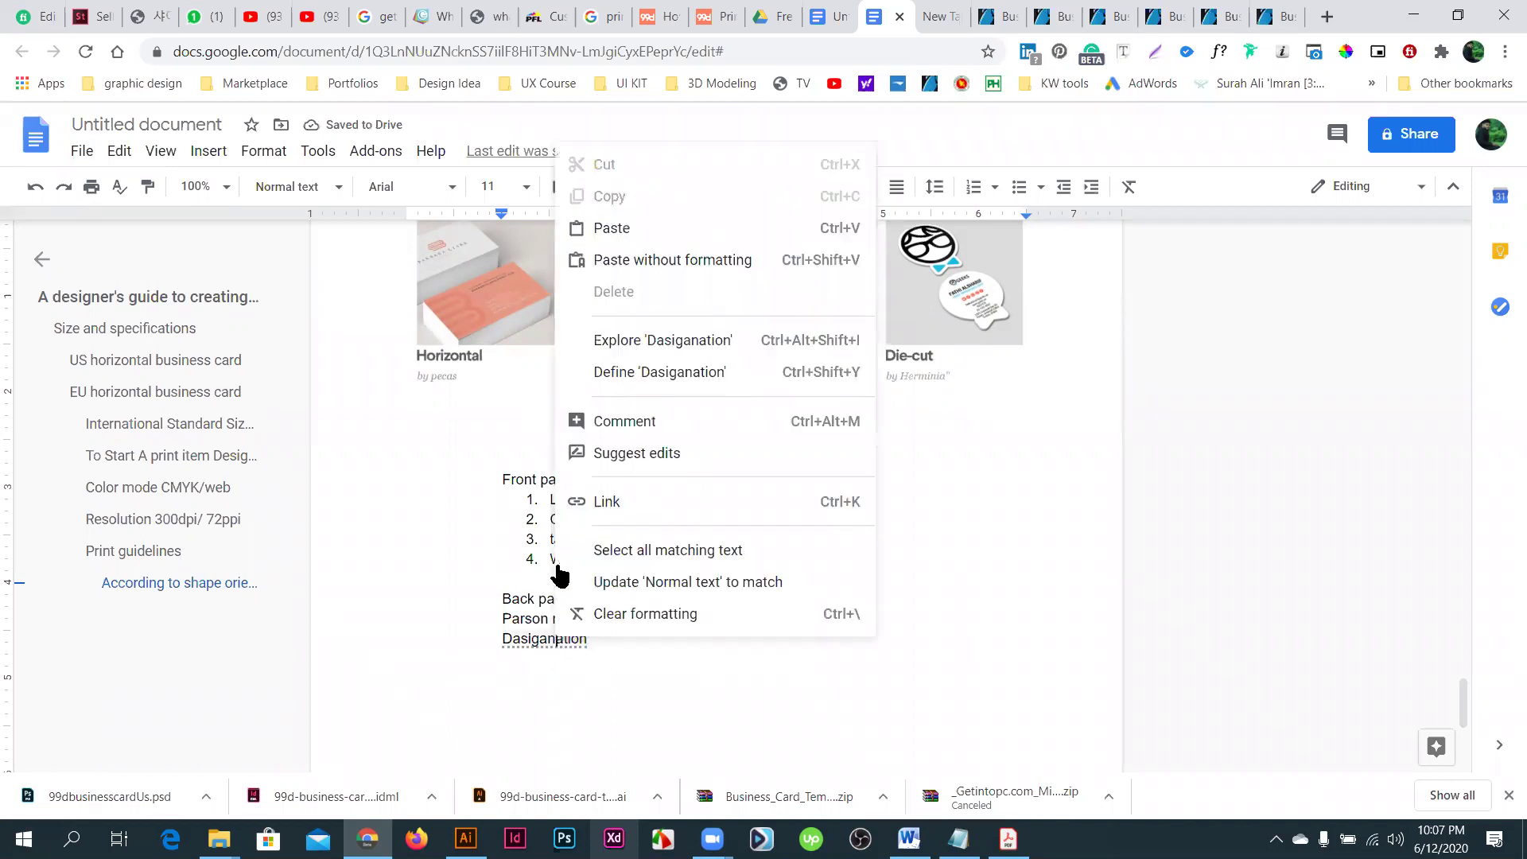
click(610, 628)
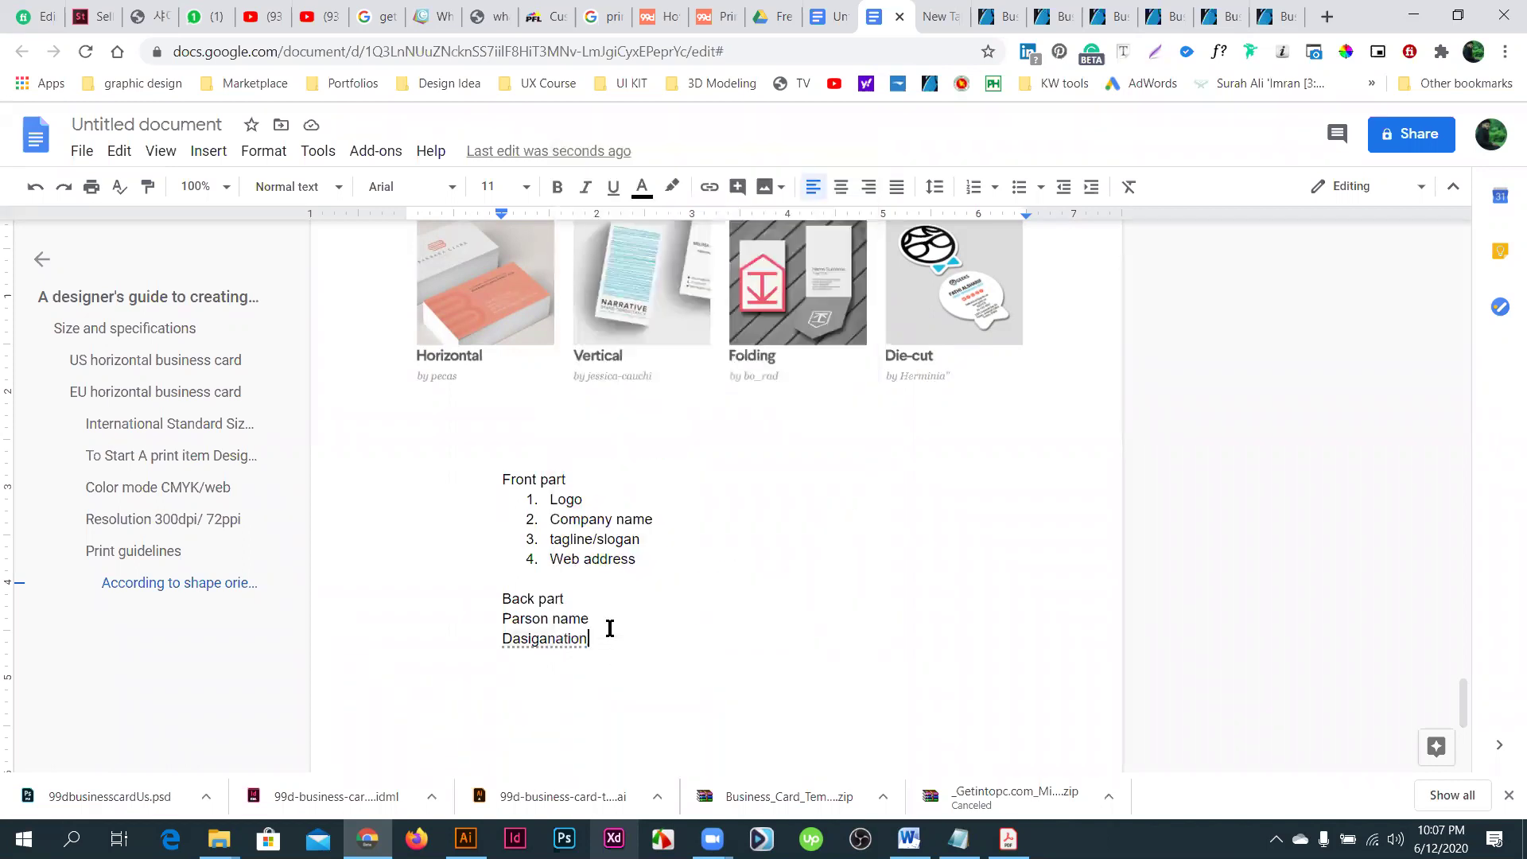
key(Return)
- Add 'company logo', 'Contact info' and 'phone email' lines to the Back part list
text(log)
key(BackSpace)
key(BackSpace)
key(BackSpace)
text(company)
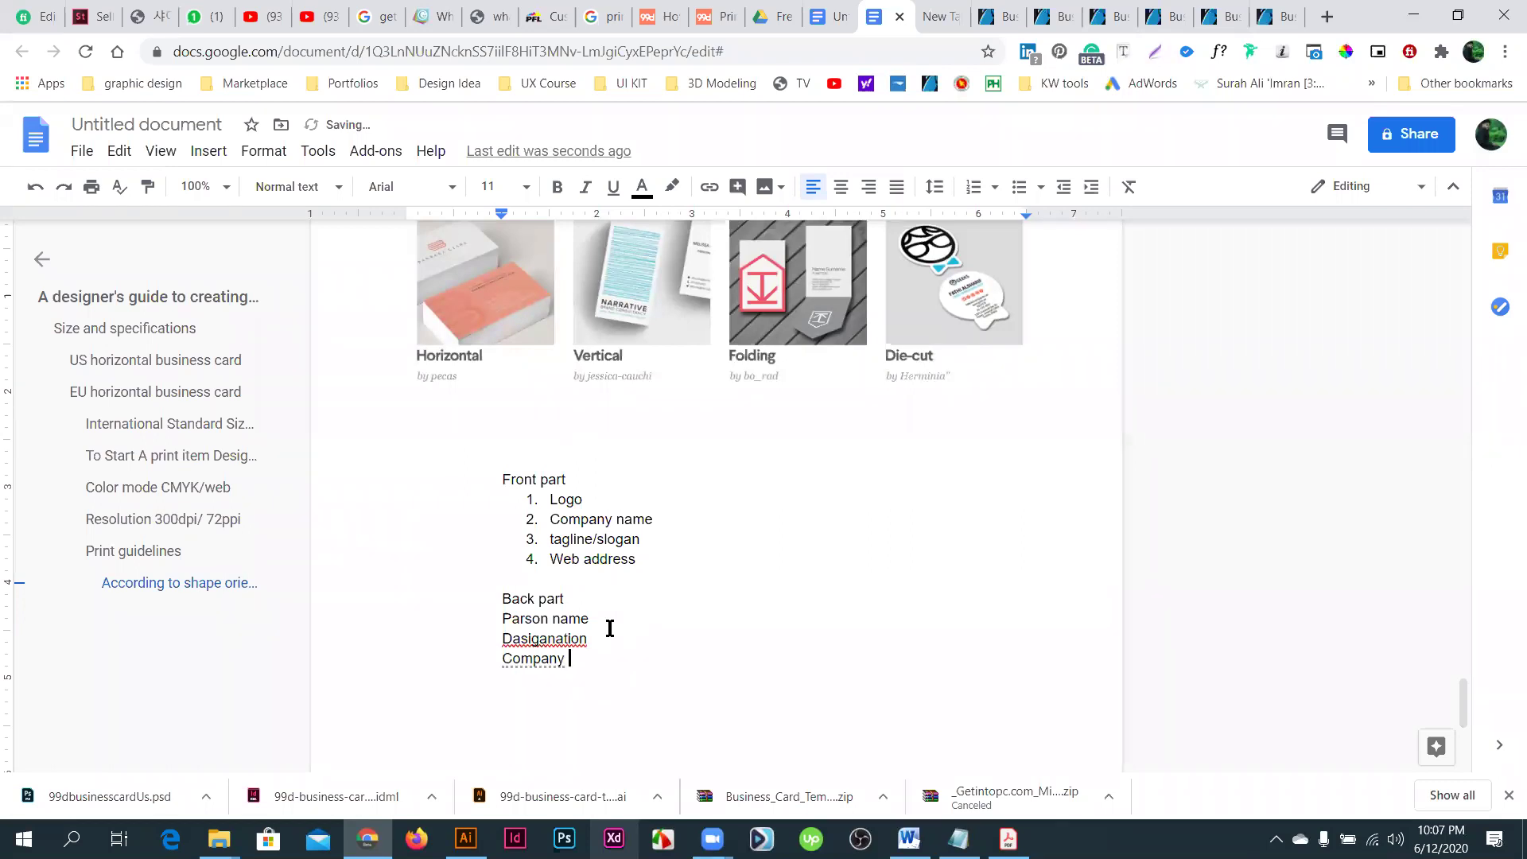
text( log)
text(o)
key(Return)
text(Contact info)
key(Return)
text(phone)
text( email)
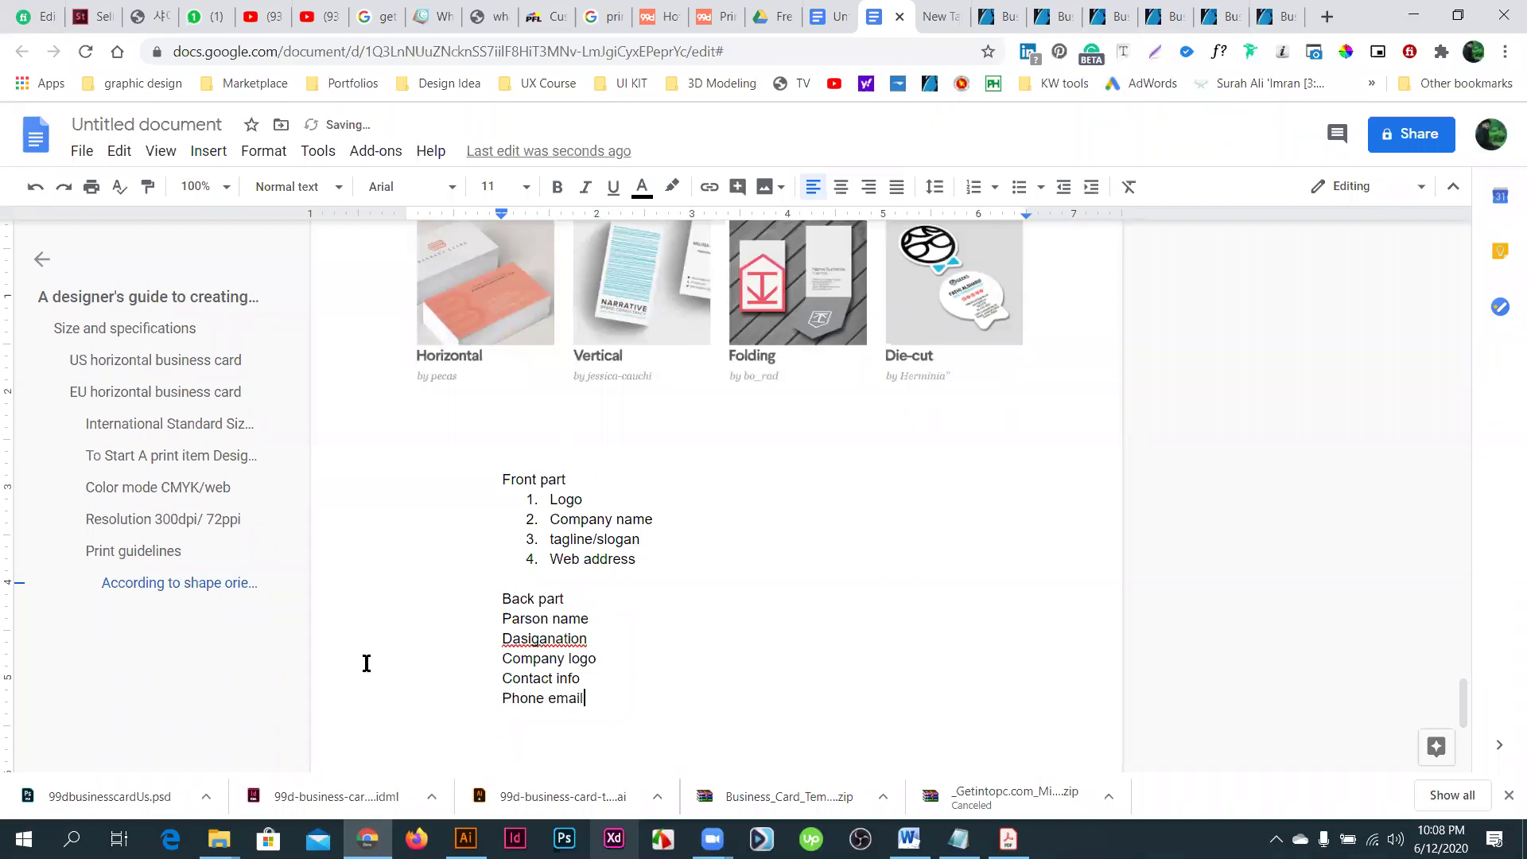
- Put email on its own line, then add 'web' and 'location' lines
key(ctrl+Left)
key(Return)
key(End)
key(Return)
text(web)
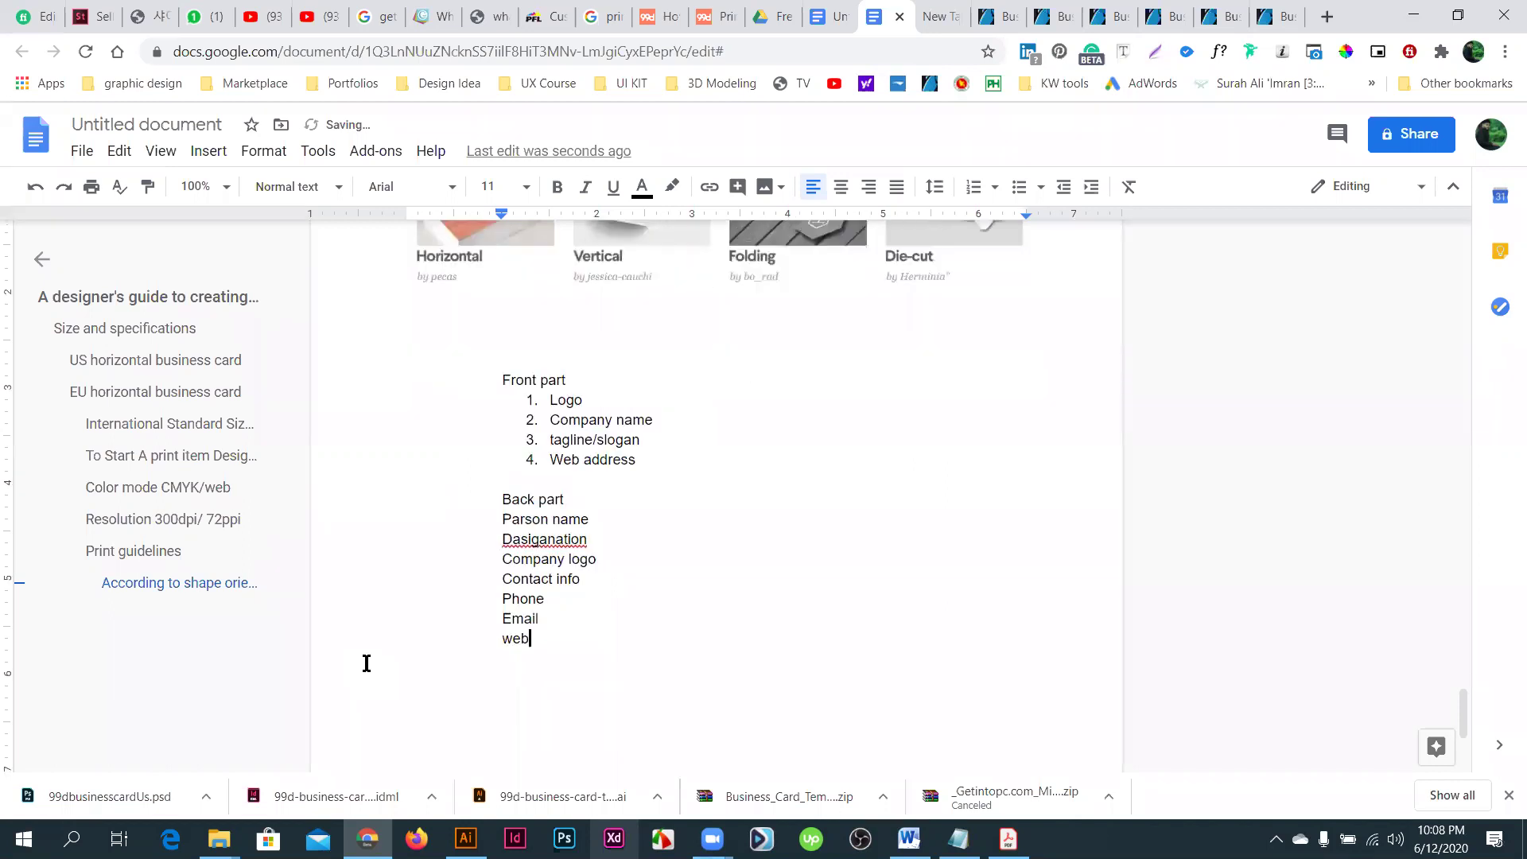
key(Return)
text(locati)
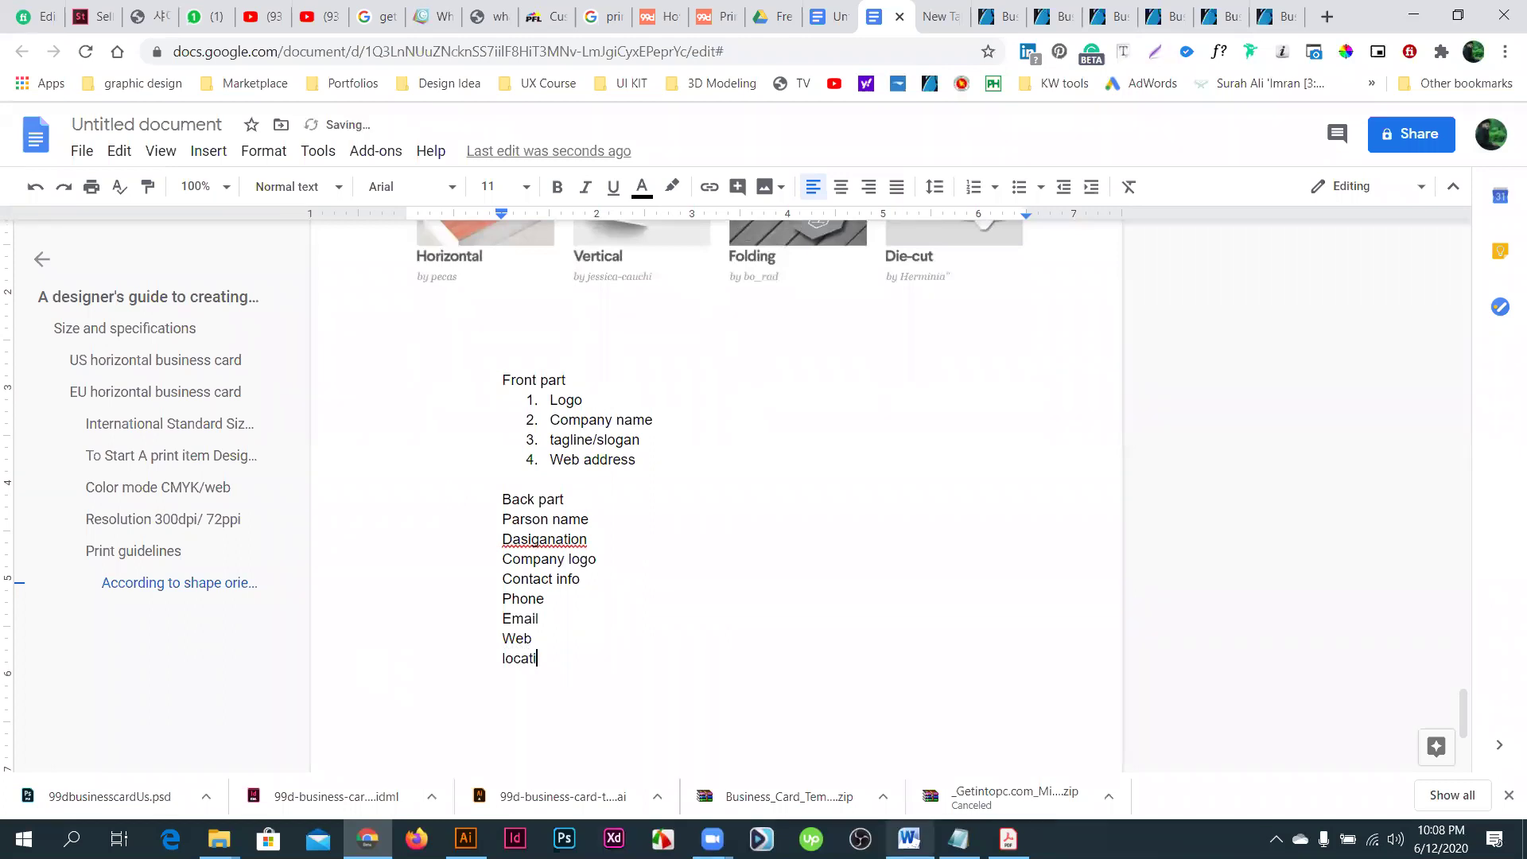
text(on)
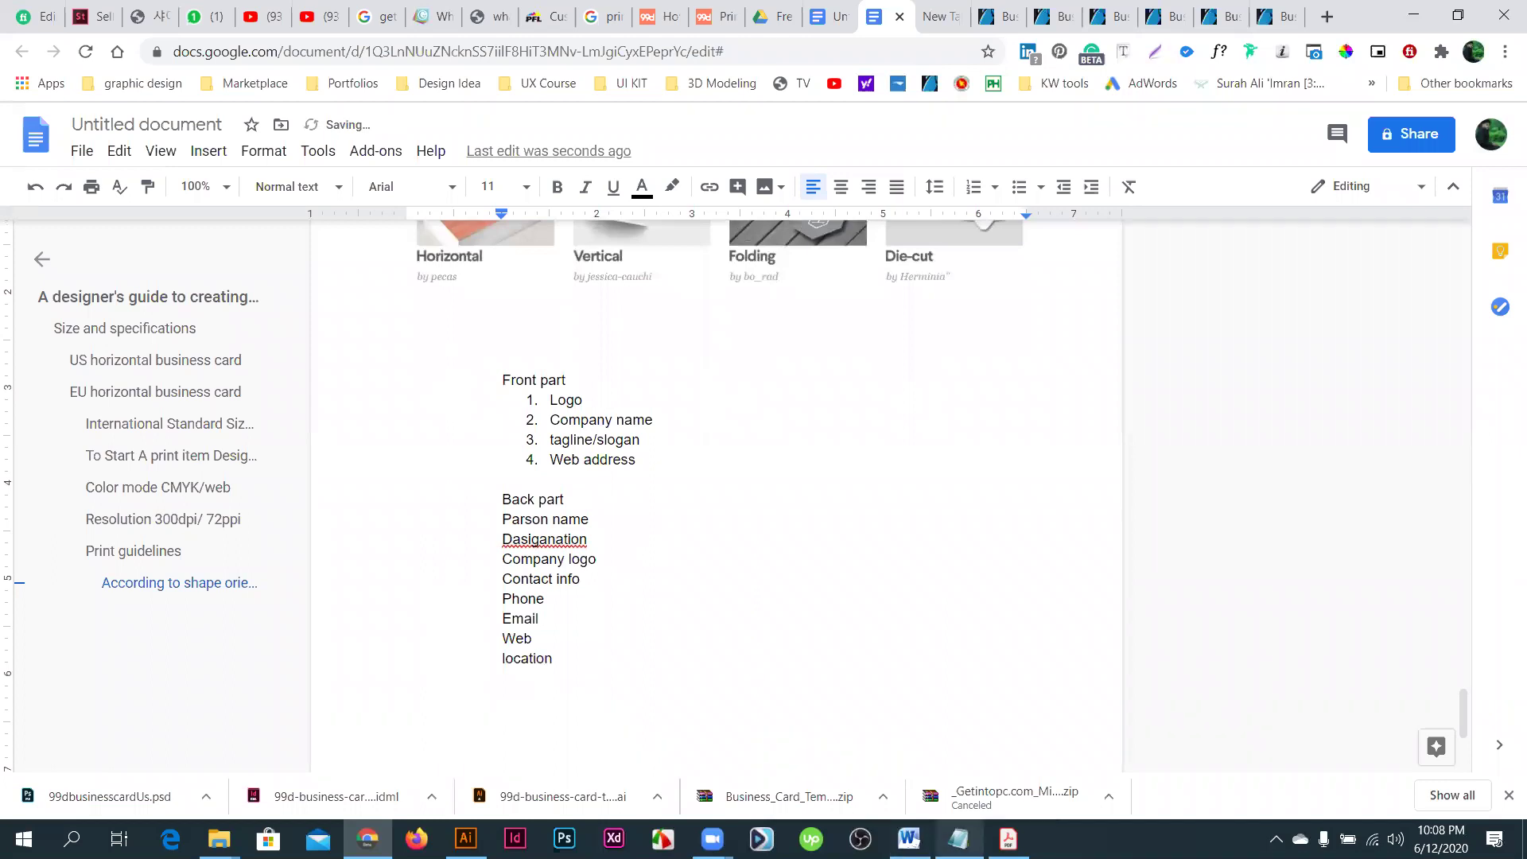
- Bullet Phone through location and number Parson name through Contact info
drag(551, 656, 490, 601)
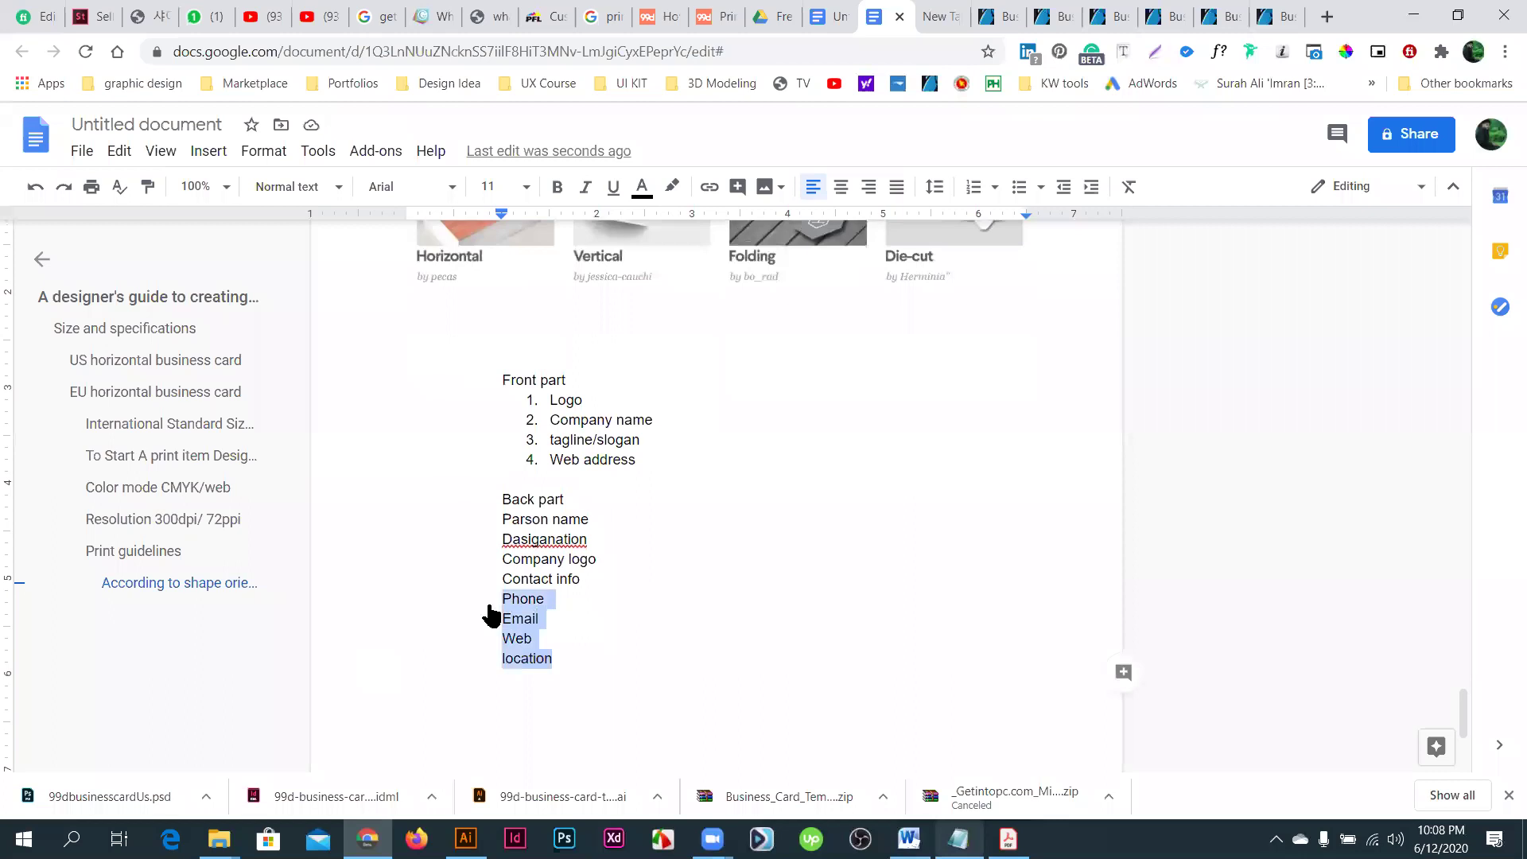
click(1018, 189)
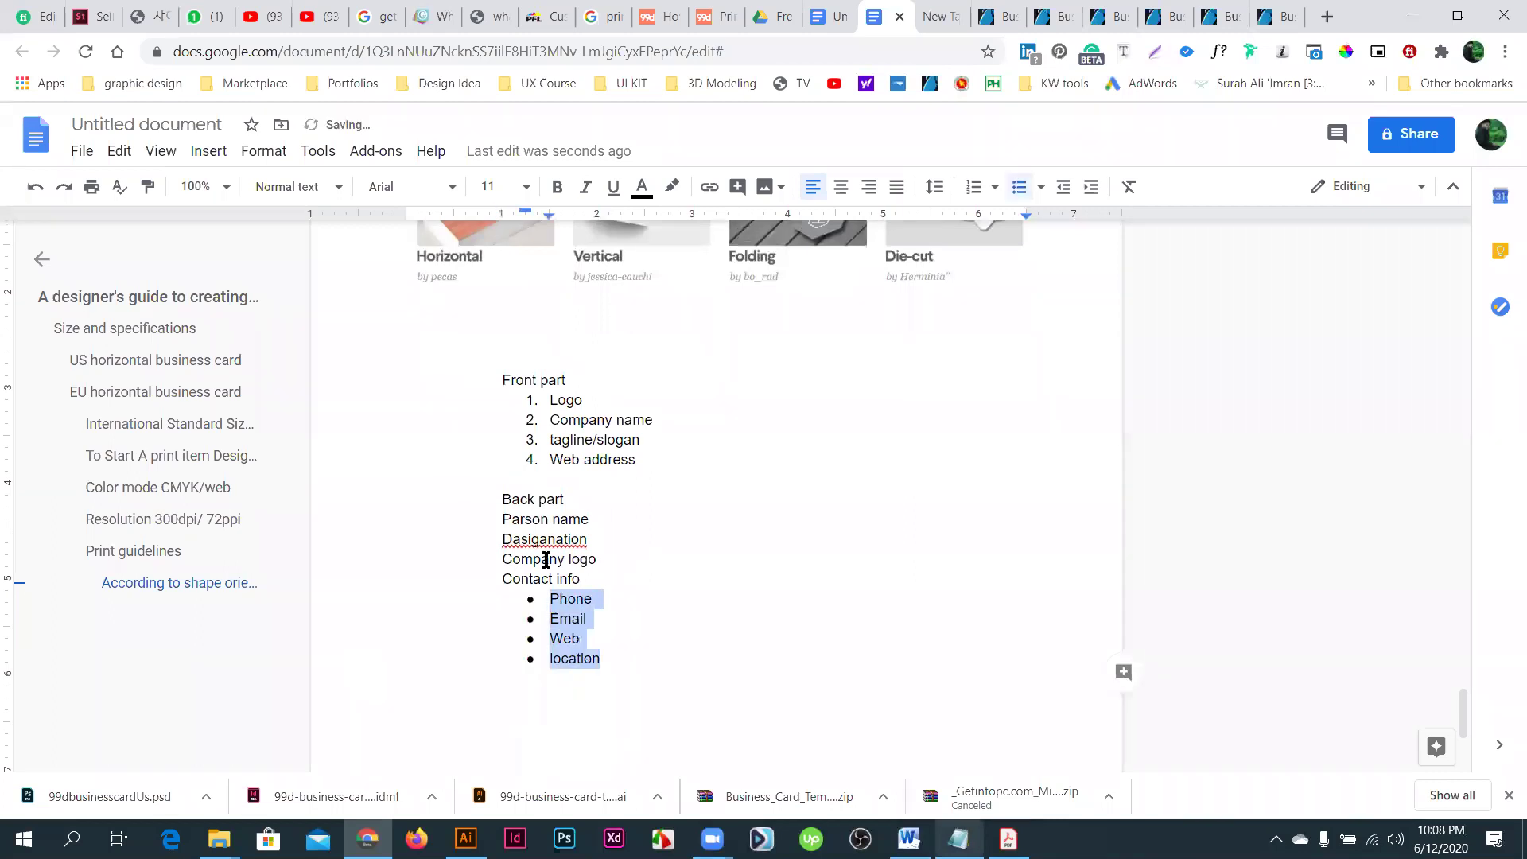
drag(580, 579, 502, 518)
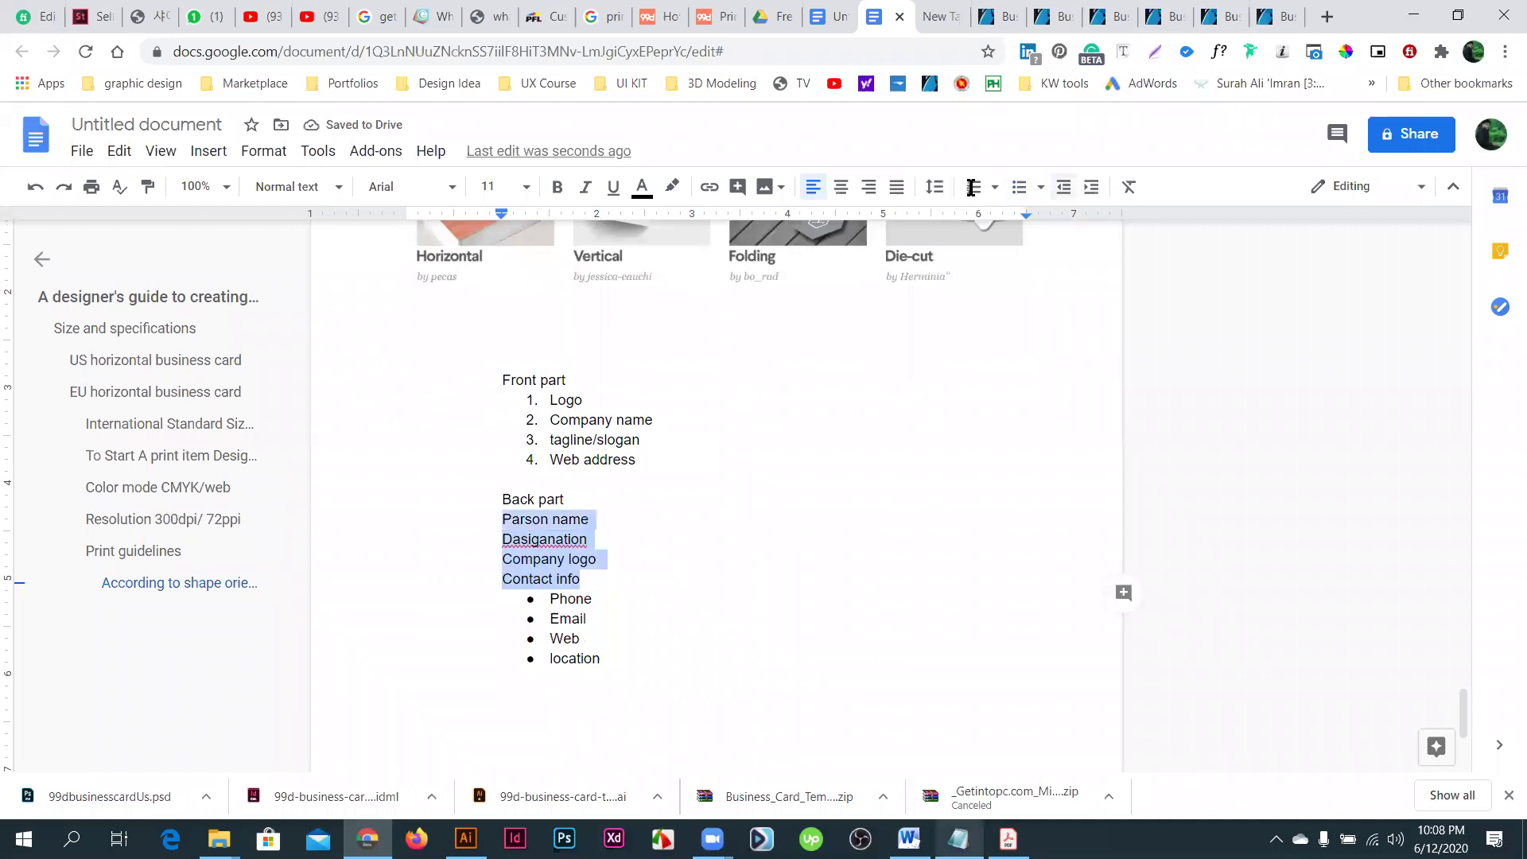
click(971, 188)
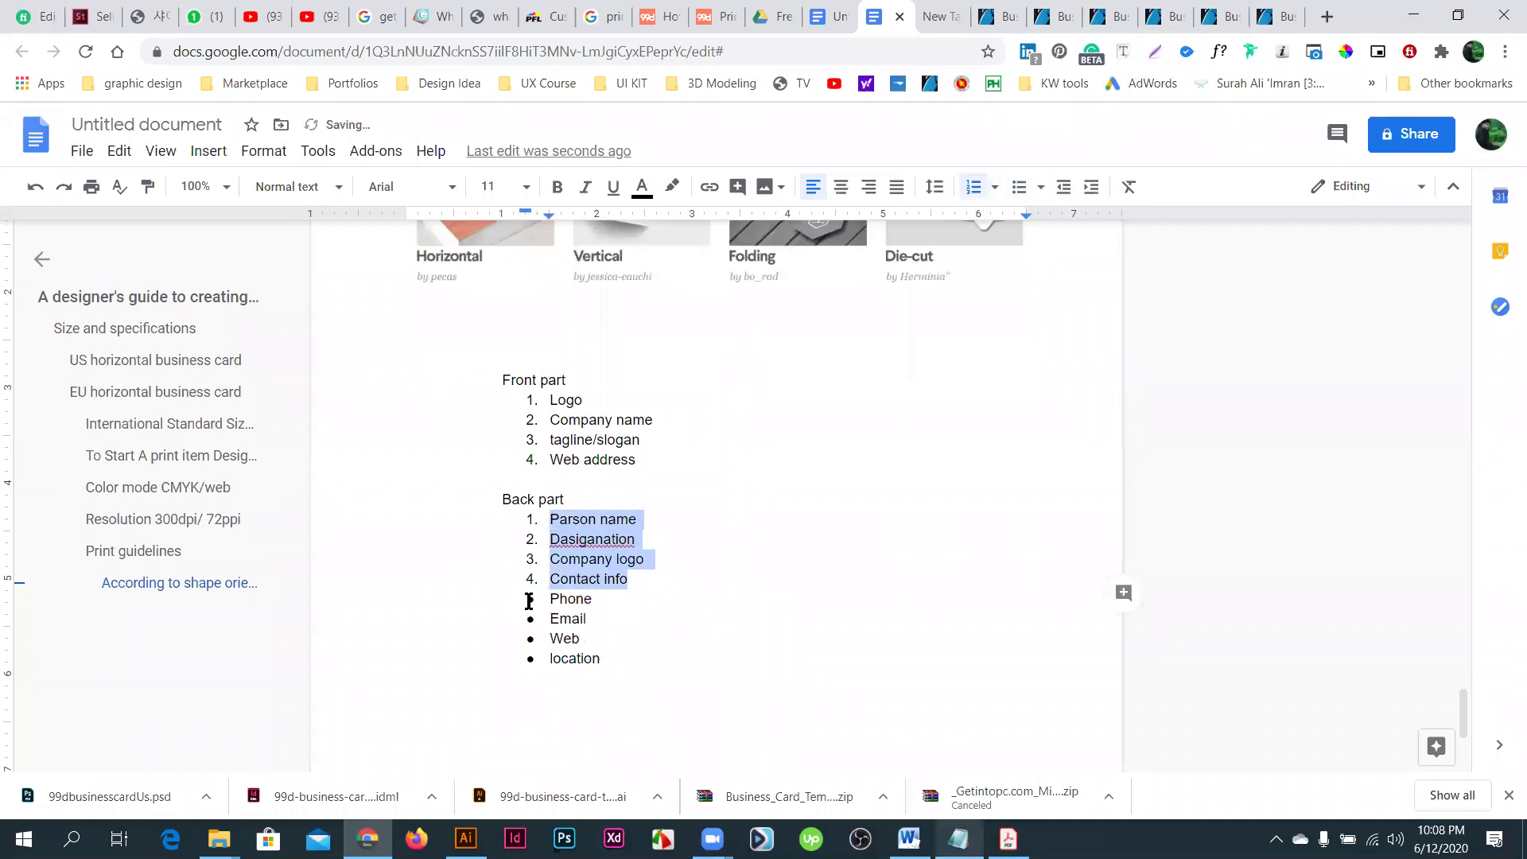
click(628, 643)
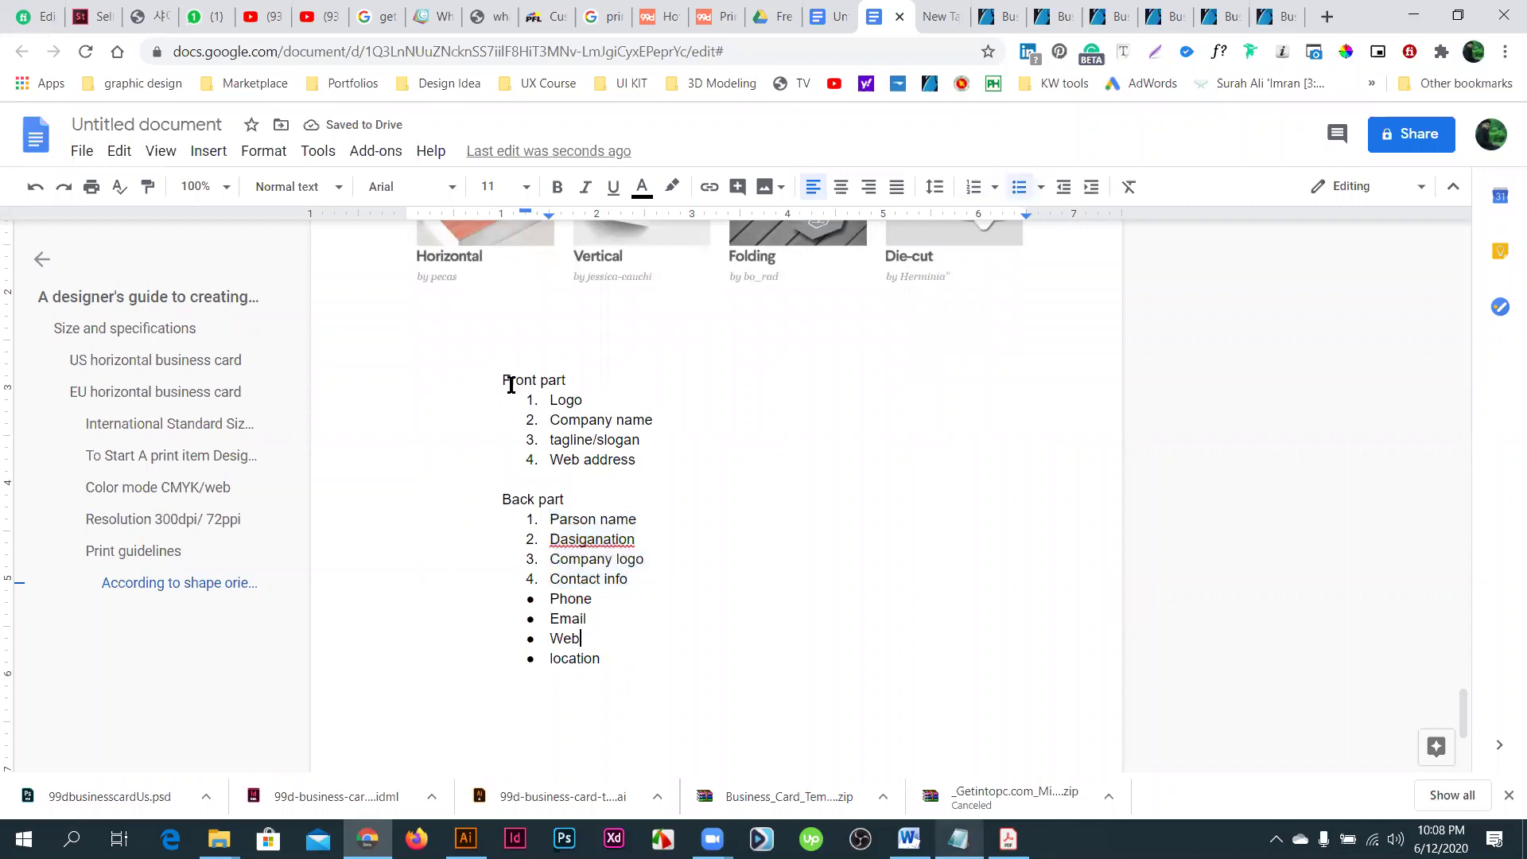
- Correct 'Dasiganation' to 'Designation' and type '01.' as a heading above Front part
click(588, 539)
click(588, 489)
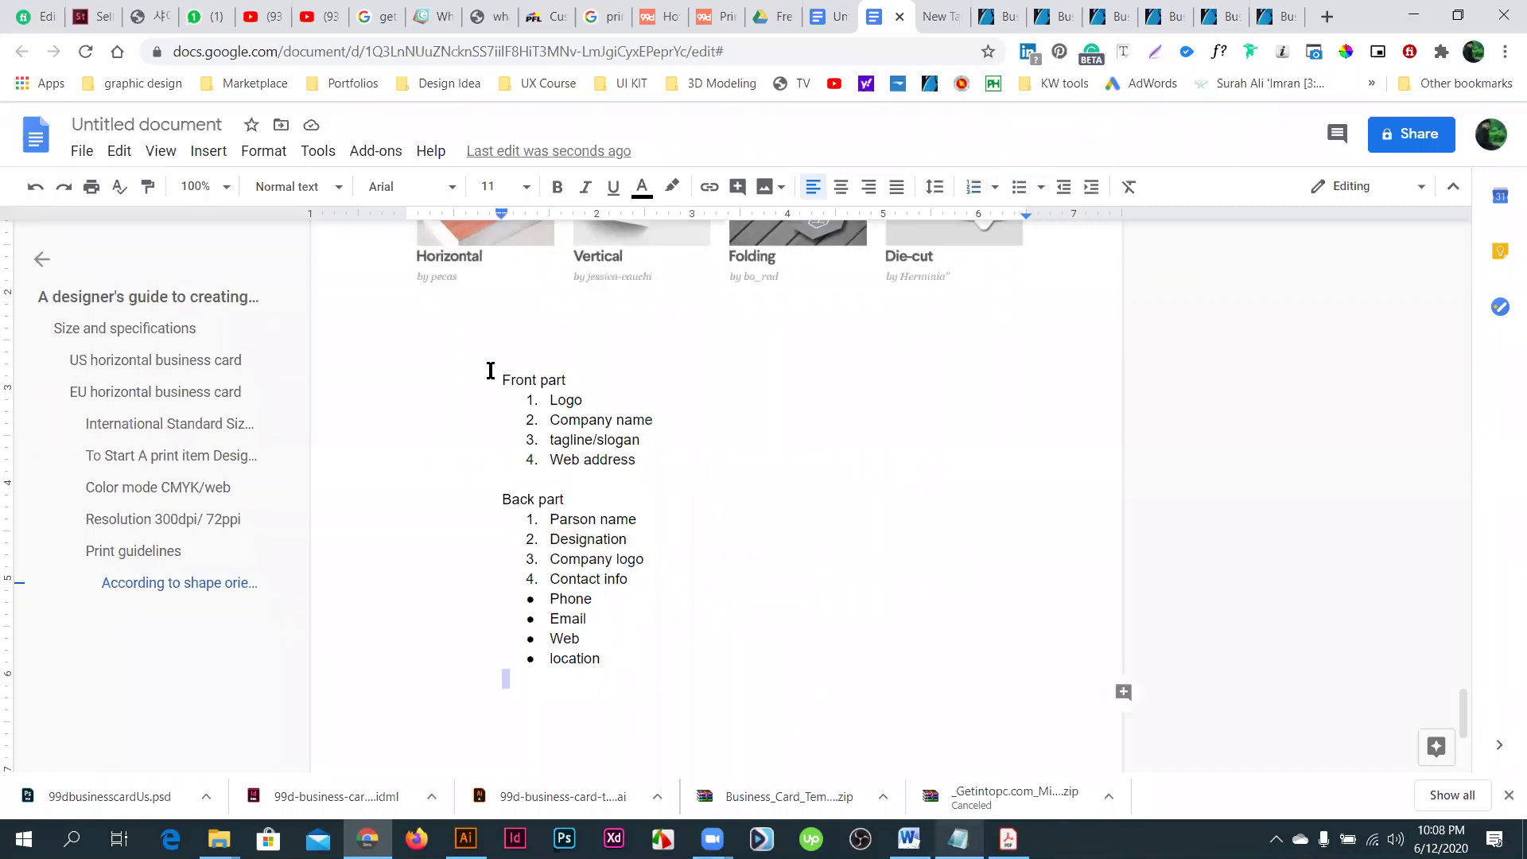
click(500, 362)
text(01)
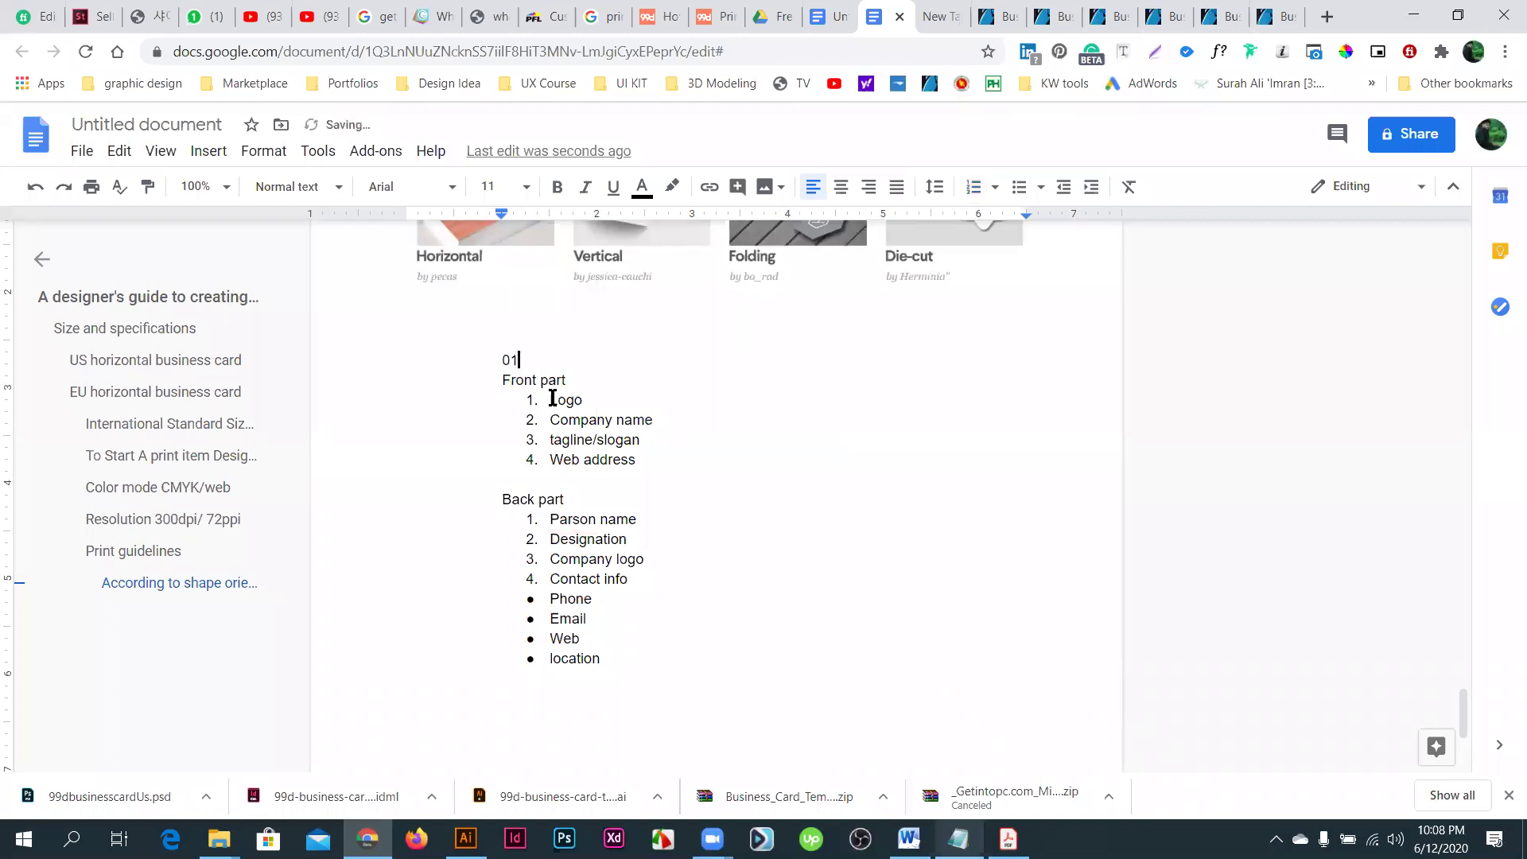
text(.)
drag(643, 443, 648, 460)
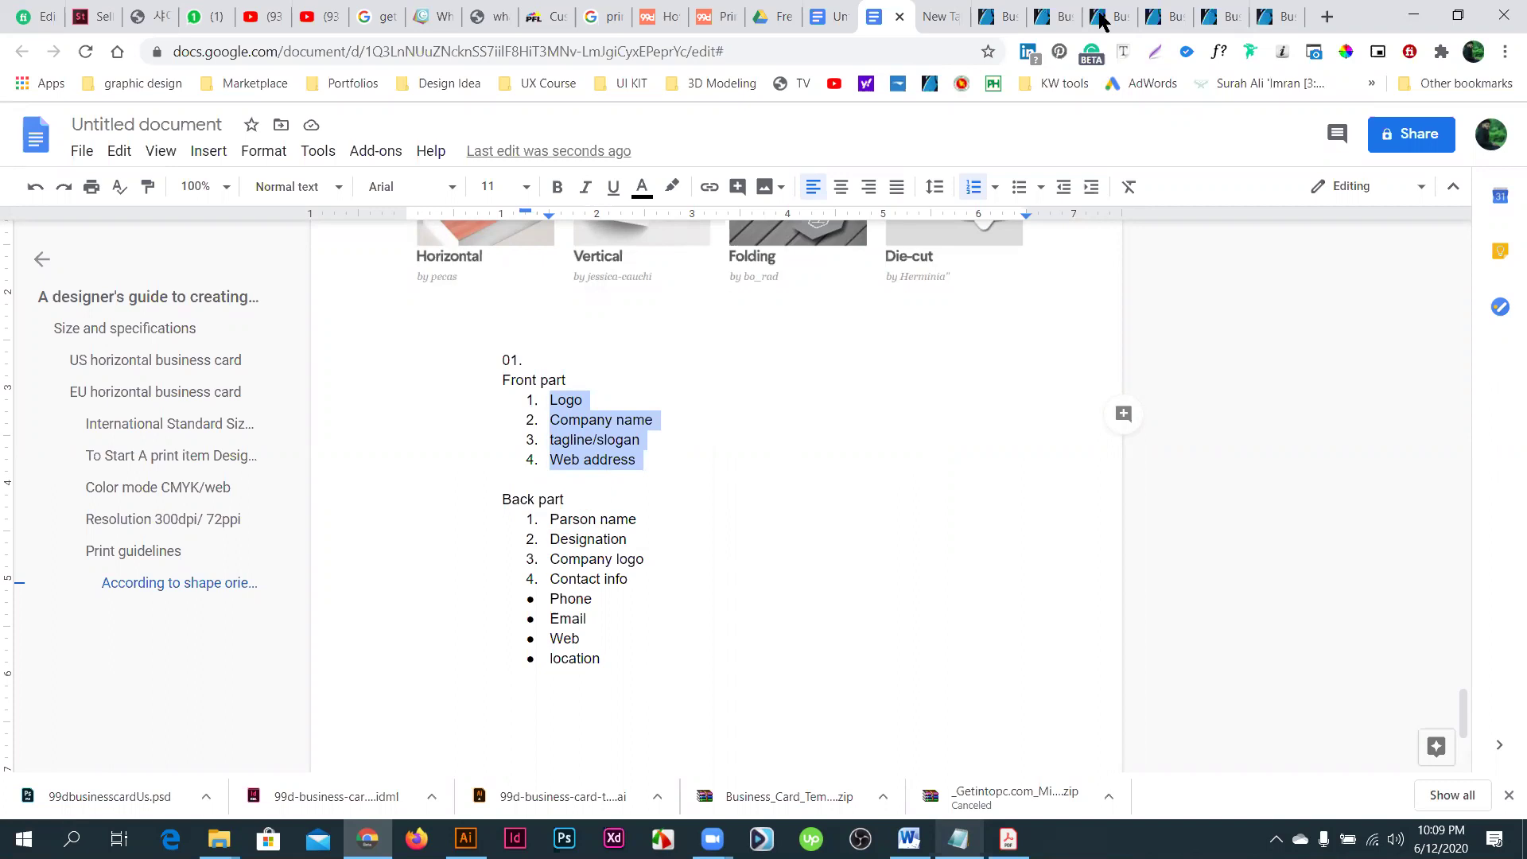
click(740, 499)
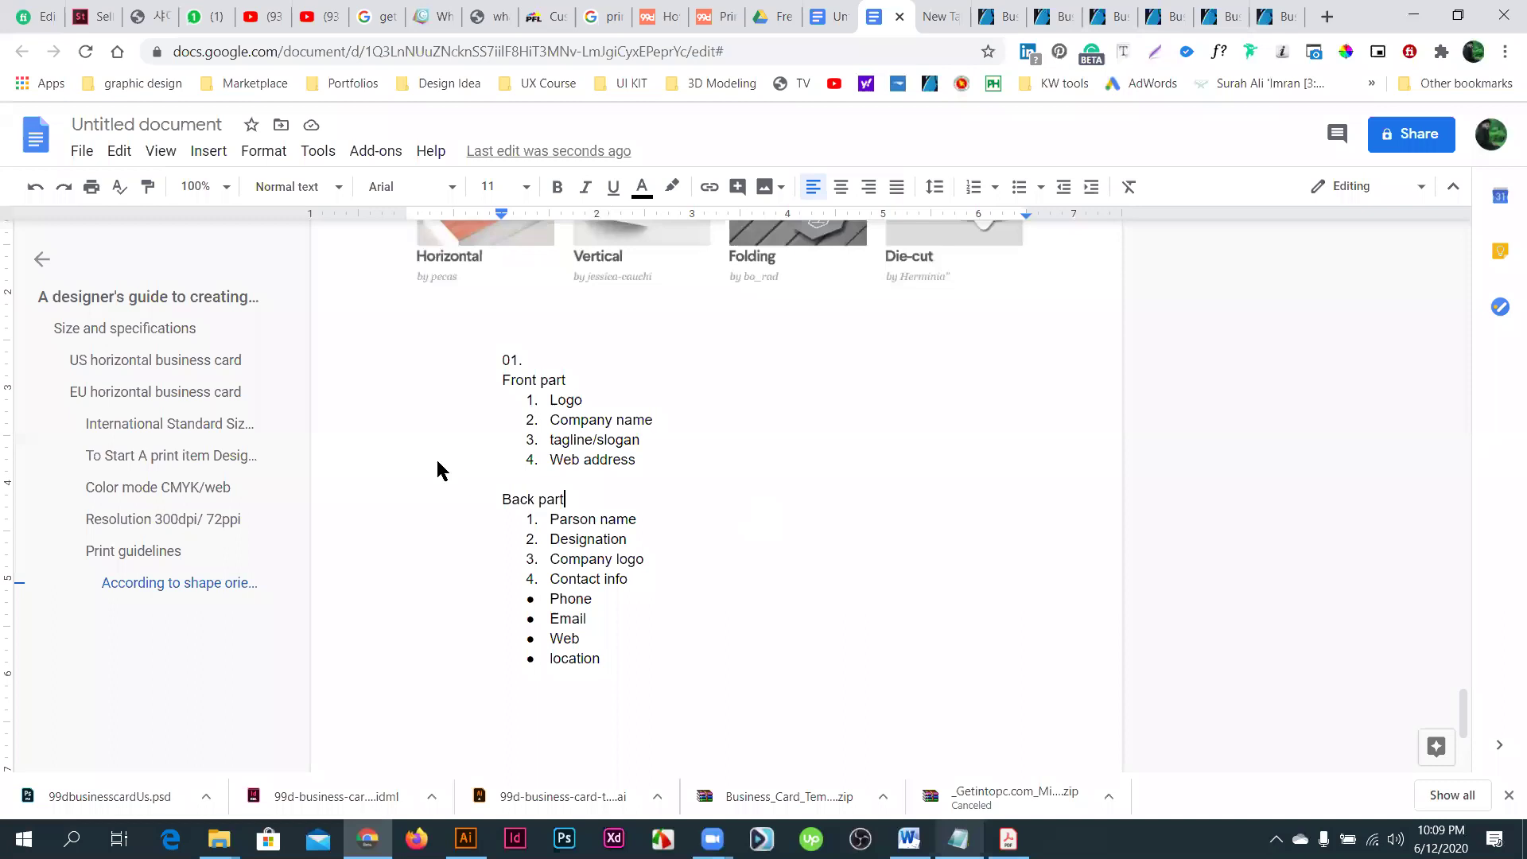
- Scroll the GraphicRiver business card preview, then move on to the City Touch item page
key(ctrl+Tab)
key(ctrl+Tab)
key(ctrl+Tab)
key(ctrl+Tab)
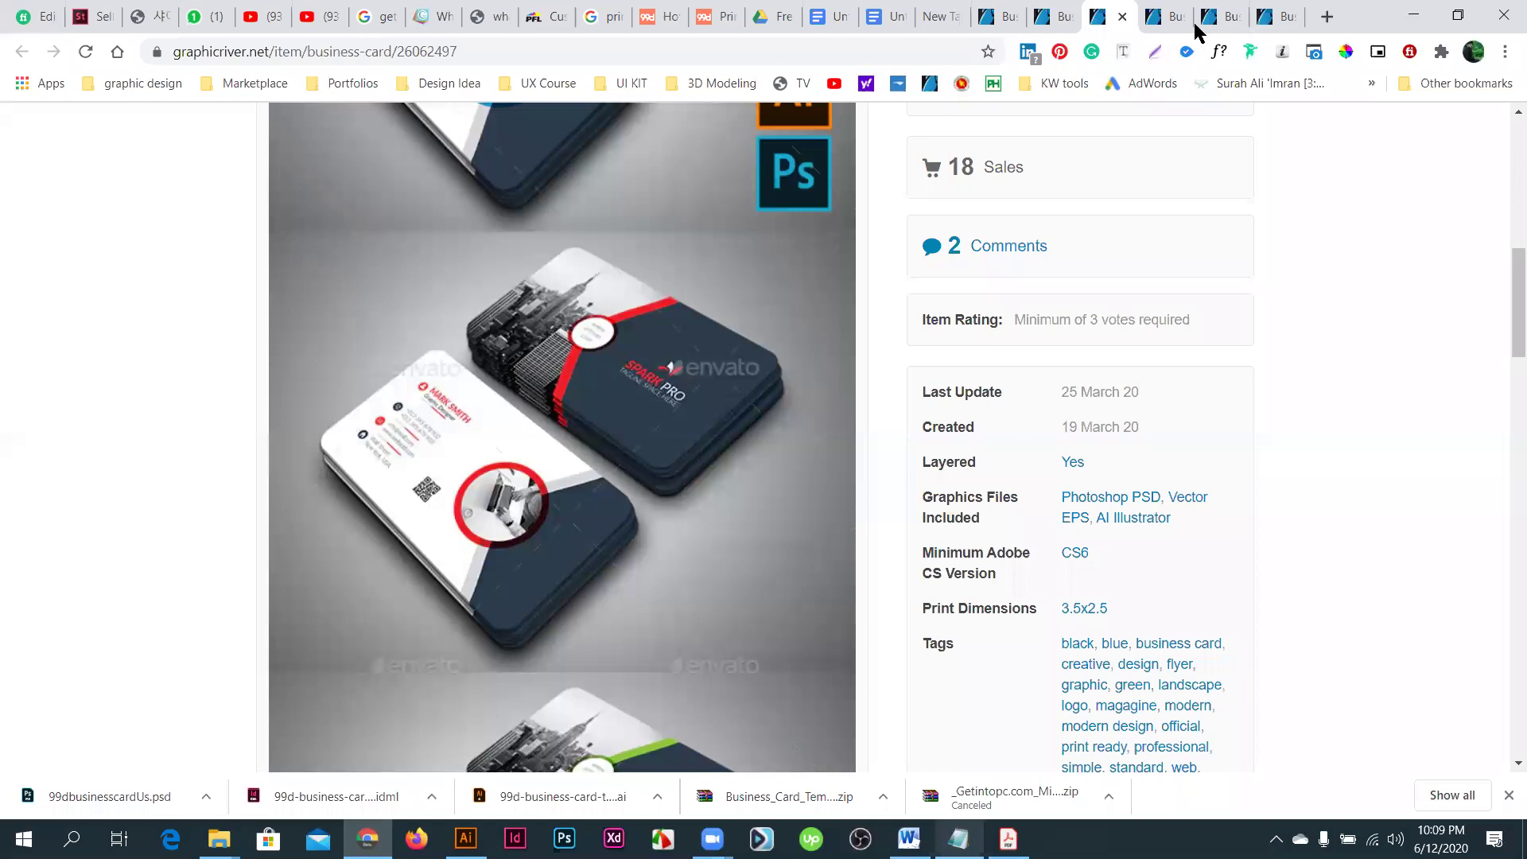
scroll(660, 386, down, 5)
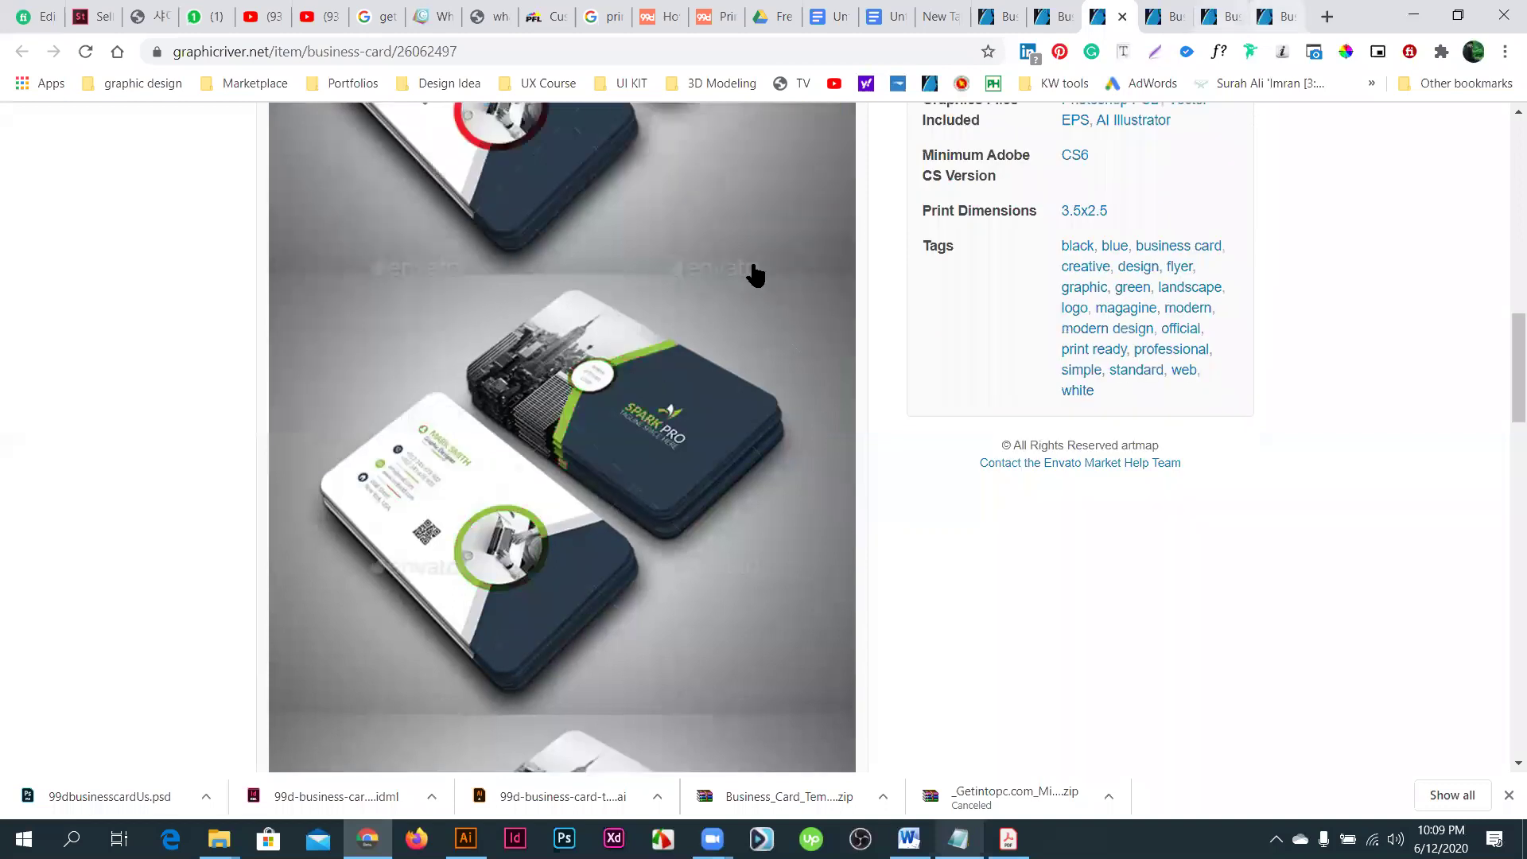
key(ctrl+Tab)
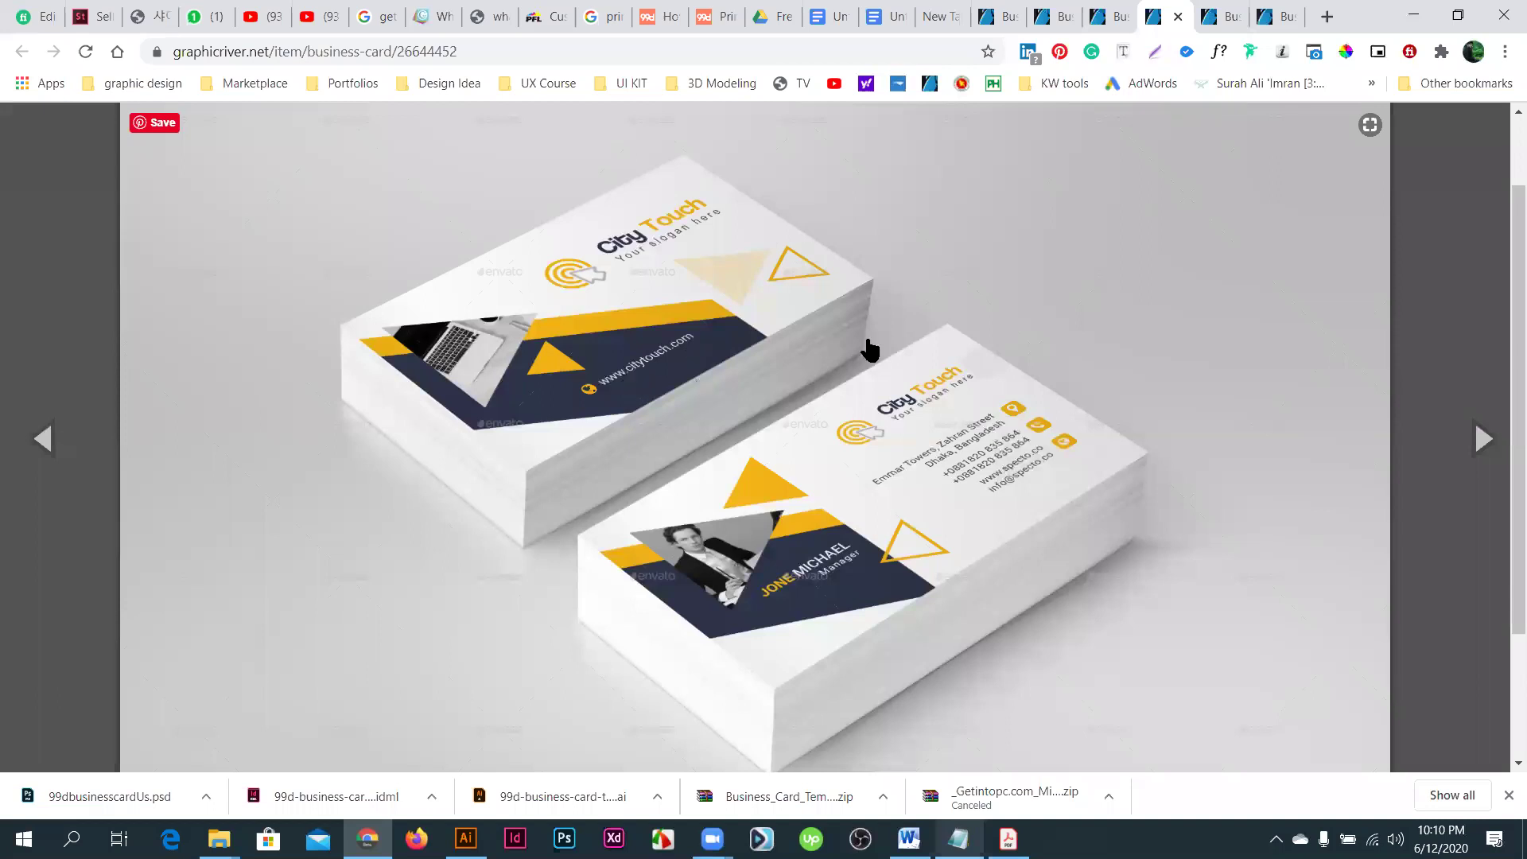
- Scroll past the City Touch preview and bring up the dark Business Card listing (item 42866)
scroll(864, 343, down, 2)
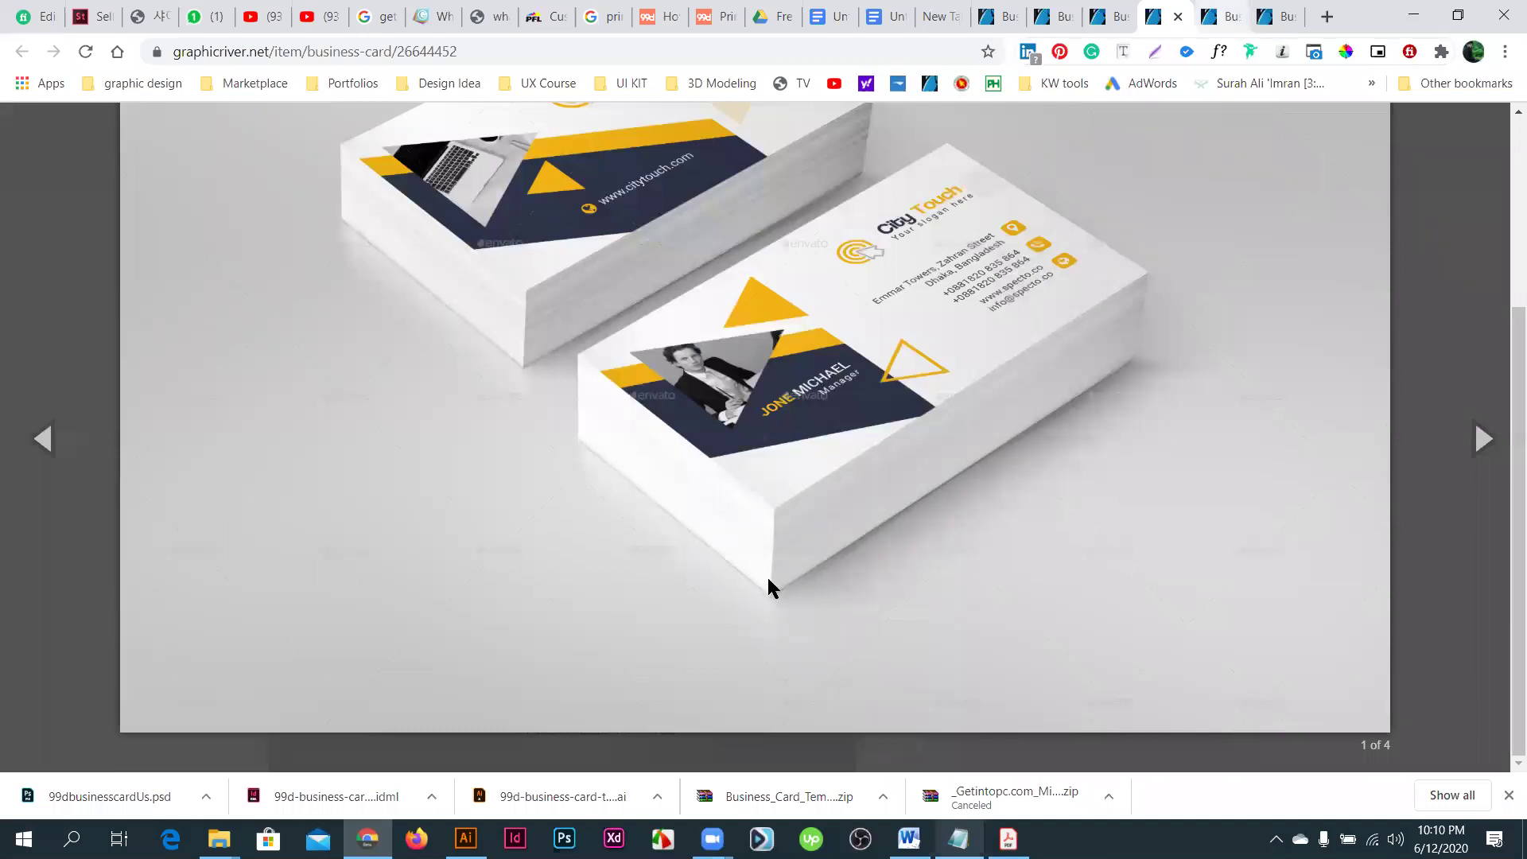
key(ctrl+Tab)
scroll(771, 598, up, 3)
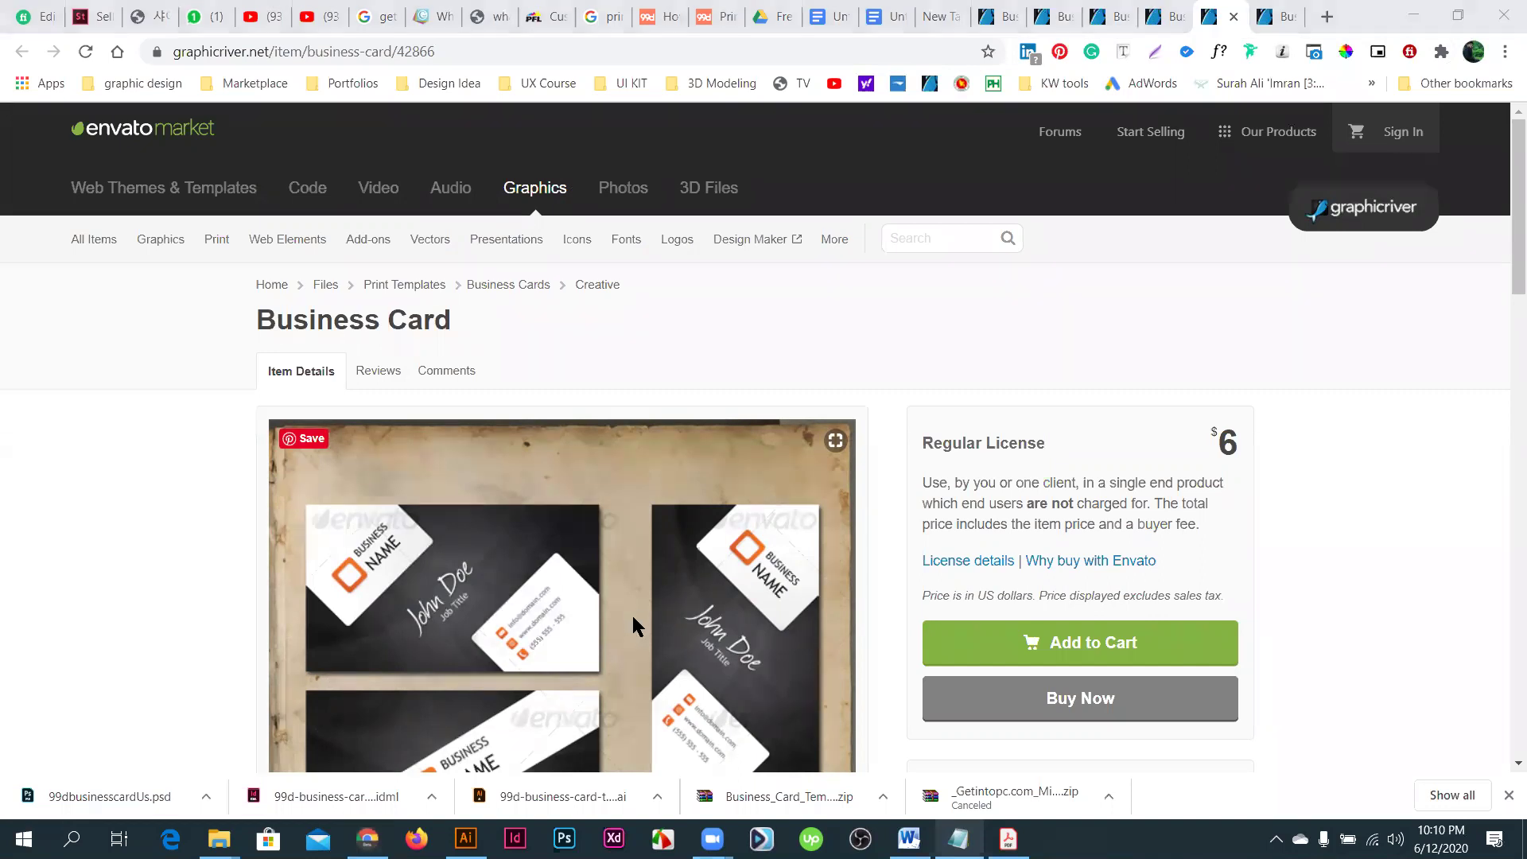
- Scroll through item 42866's preview, description and print specs, briefly checking the Illustrator layout
scroll(641, 621, down, 6)
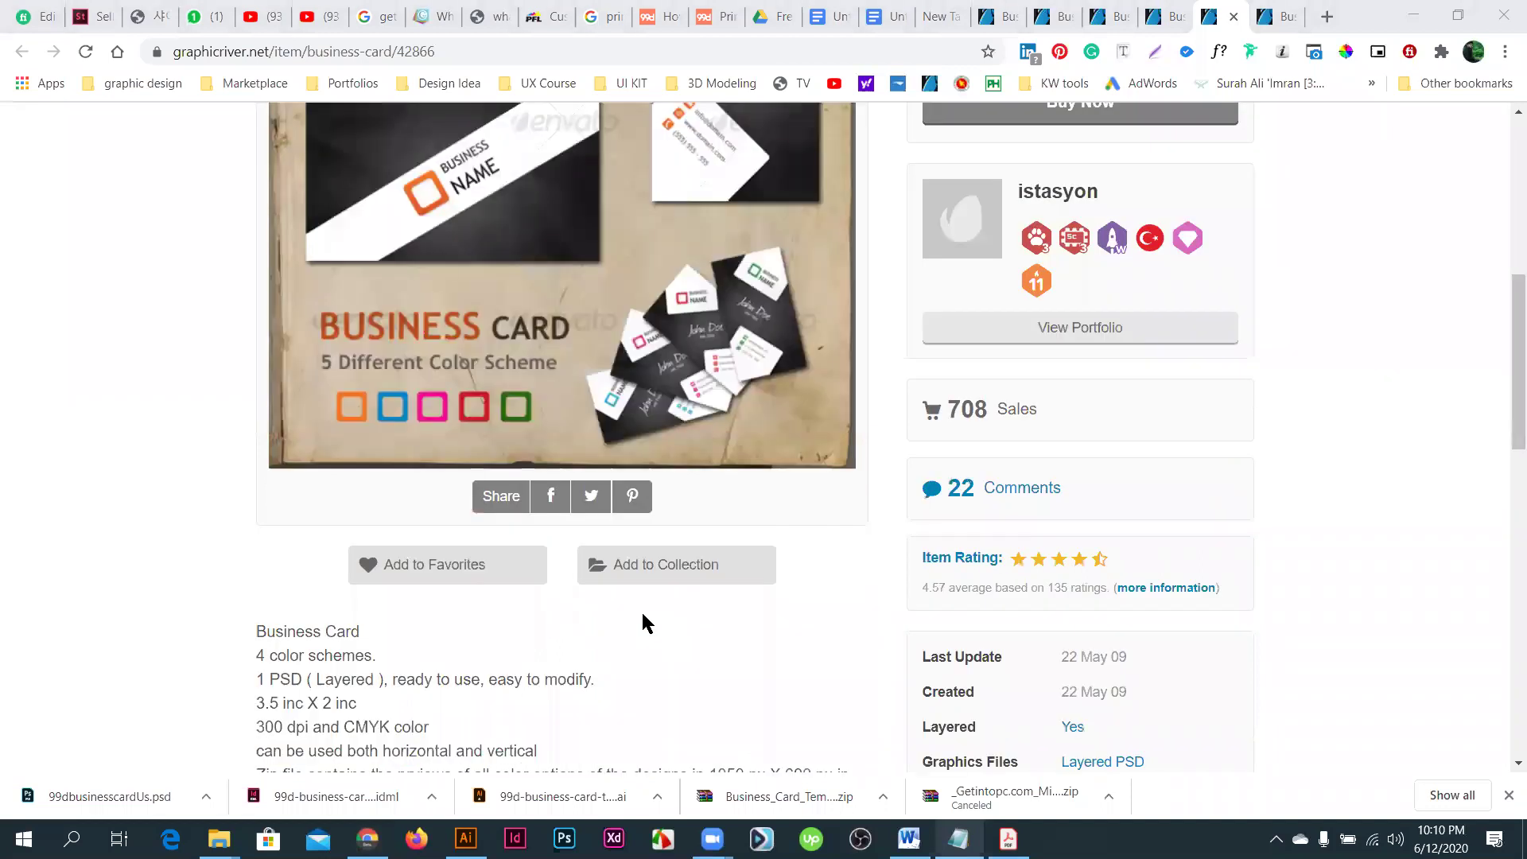
scroll(652, 609, up, 5)
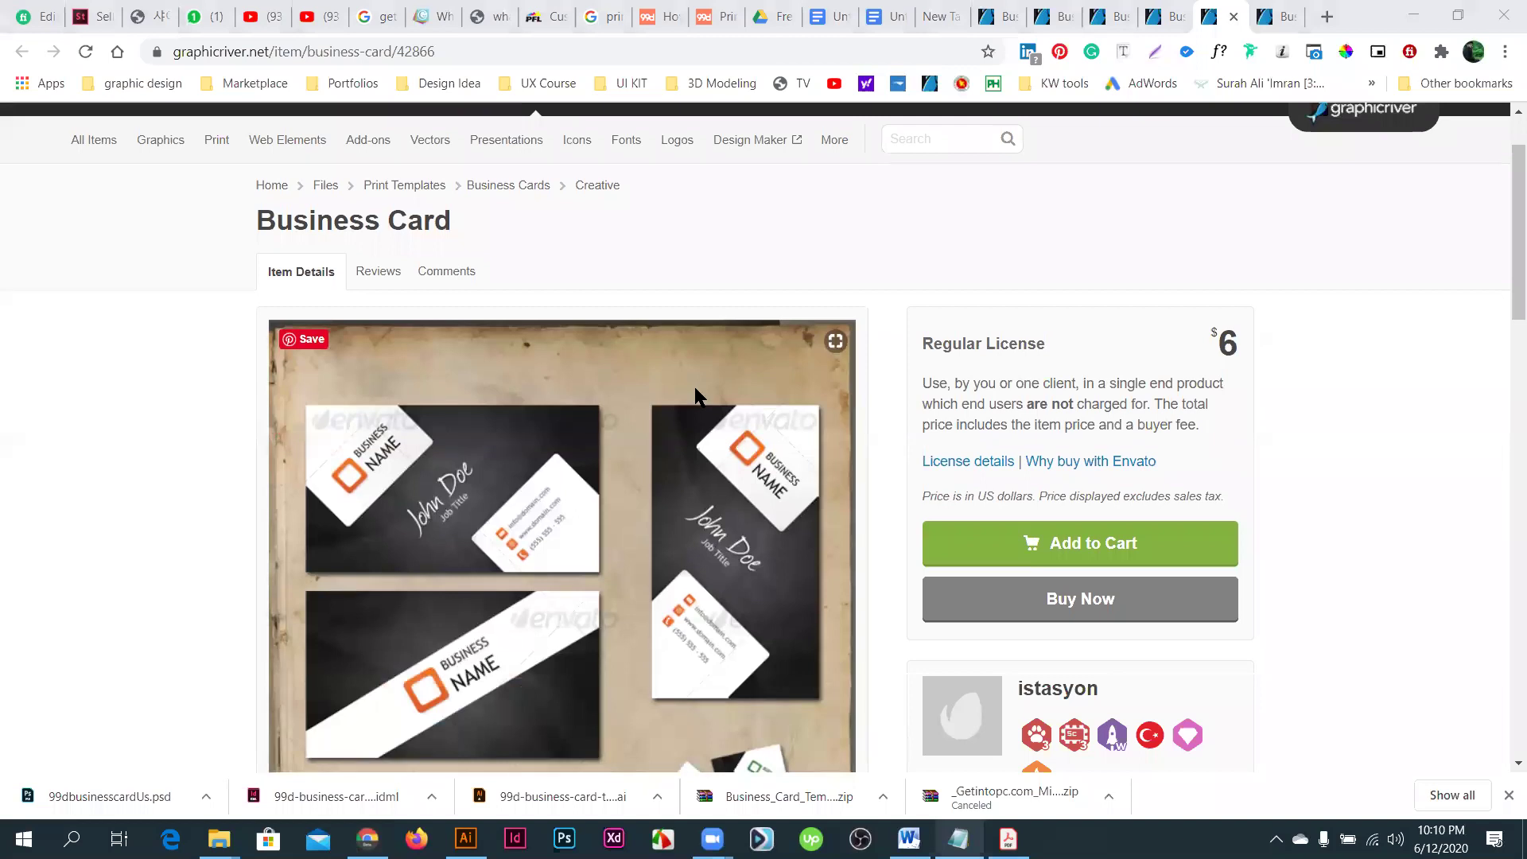
scroll(628, 521, down, 2)
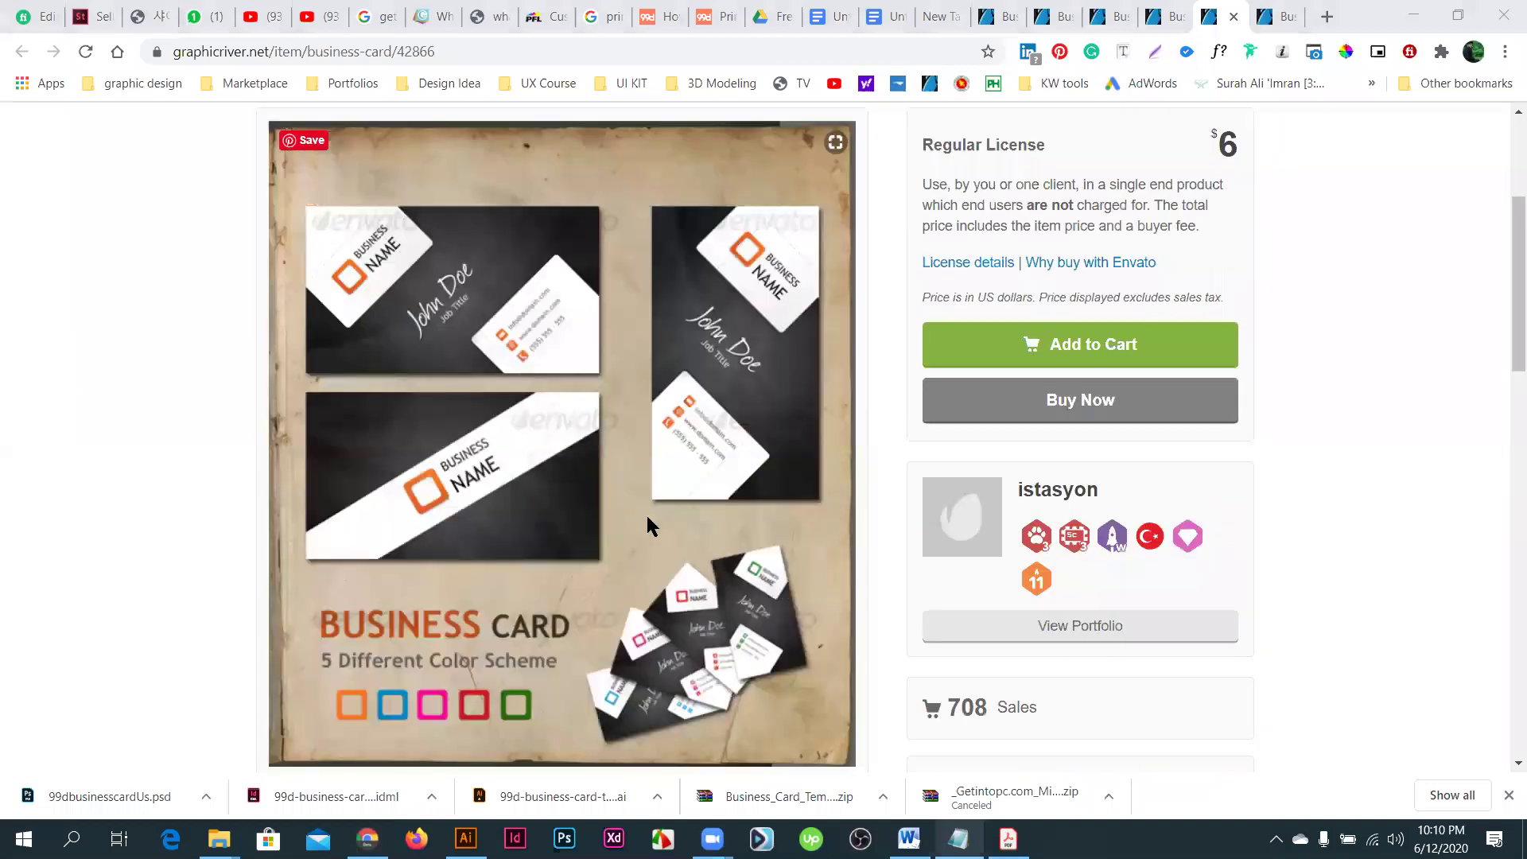
scroll(645, 517, down, 3)
scroll(482, 592, down, 3)
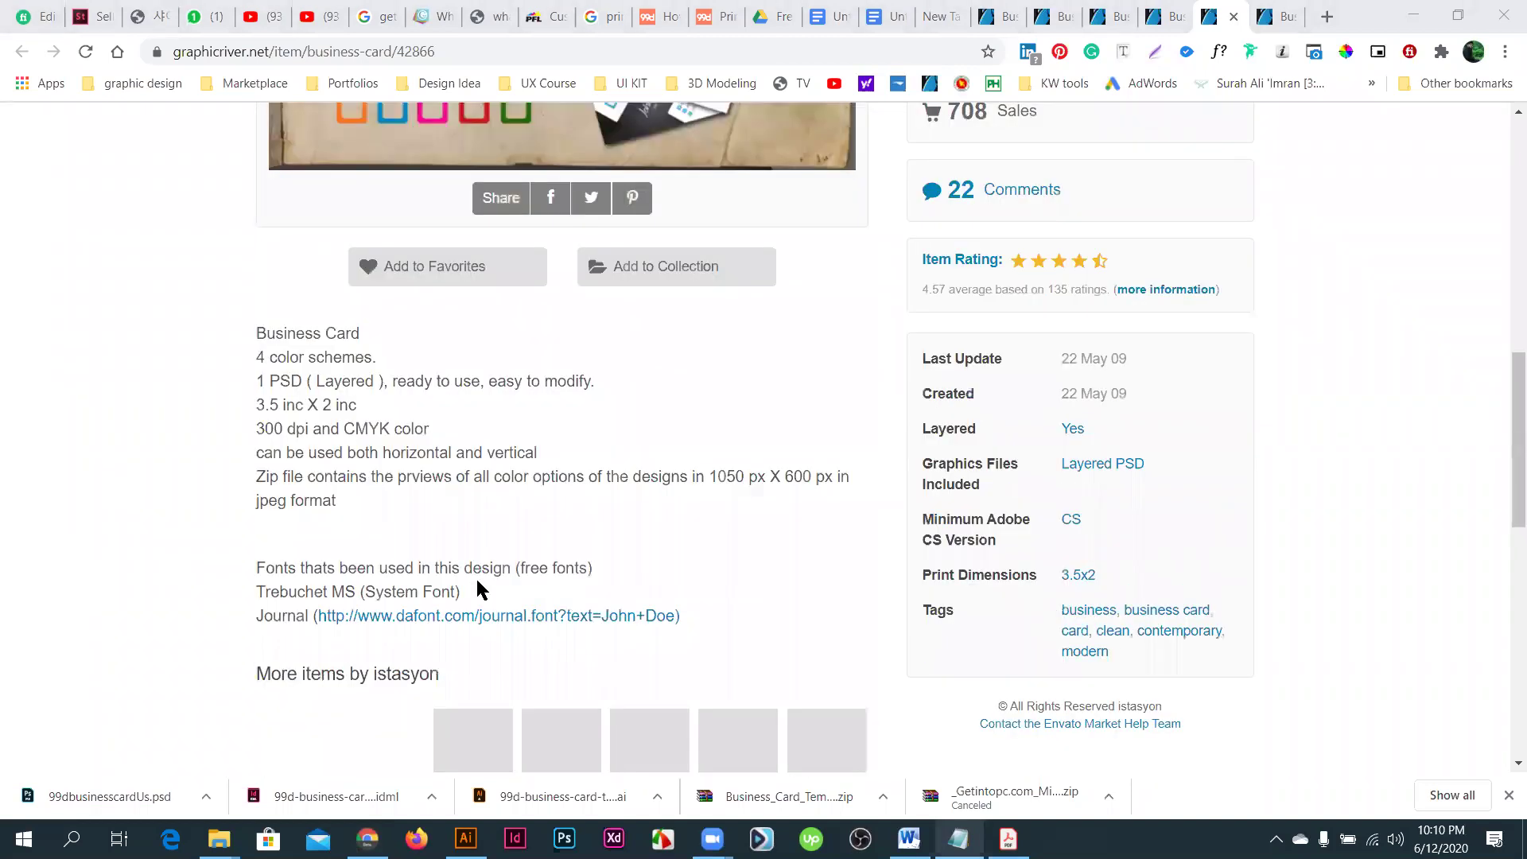
scroll(617, 525, down, 3)
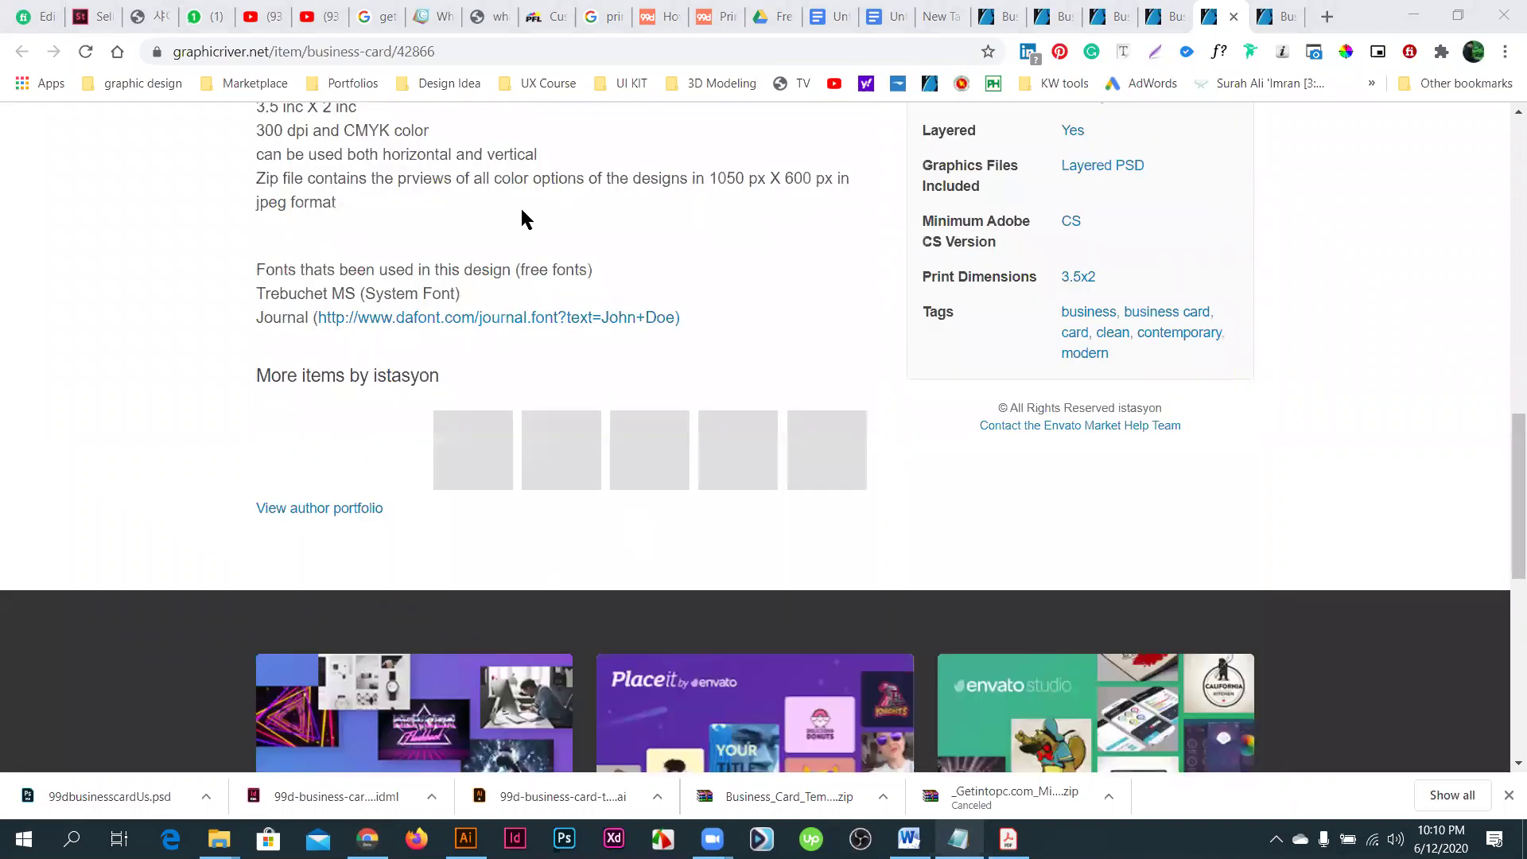
scroll(484, 437, up, 7)
scroll(485, 437, up, 5)
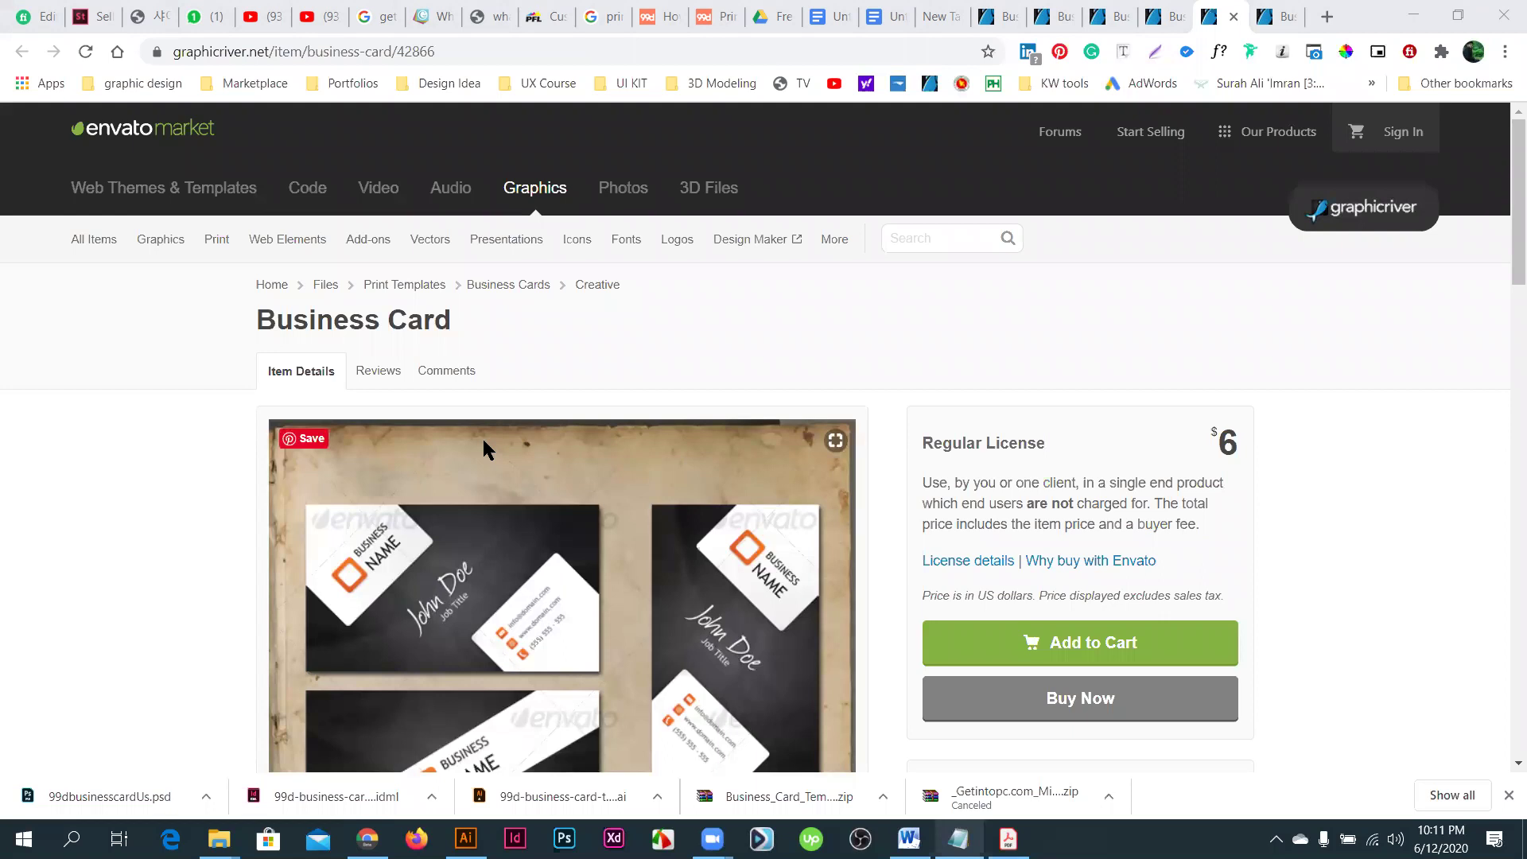
scroll(490, 823, down, 5)
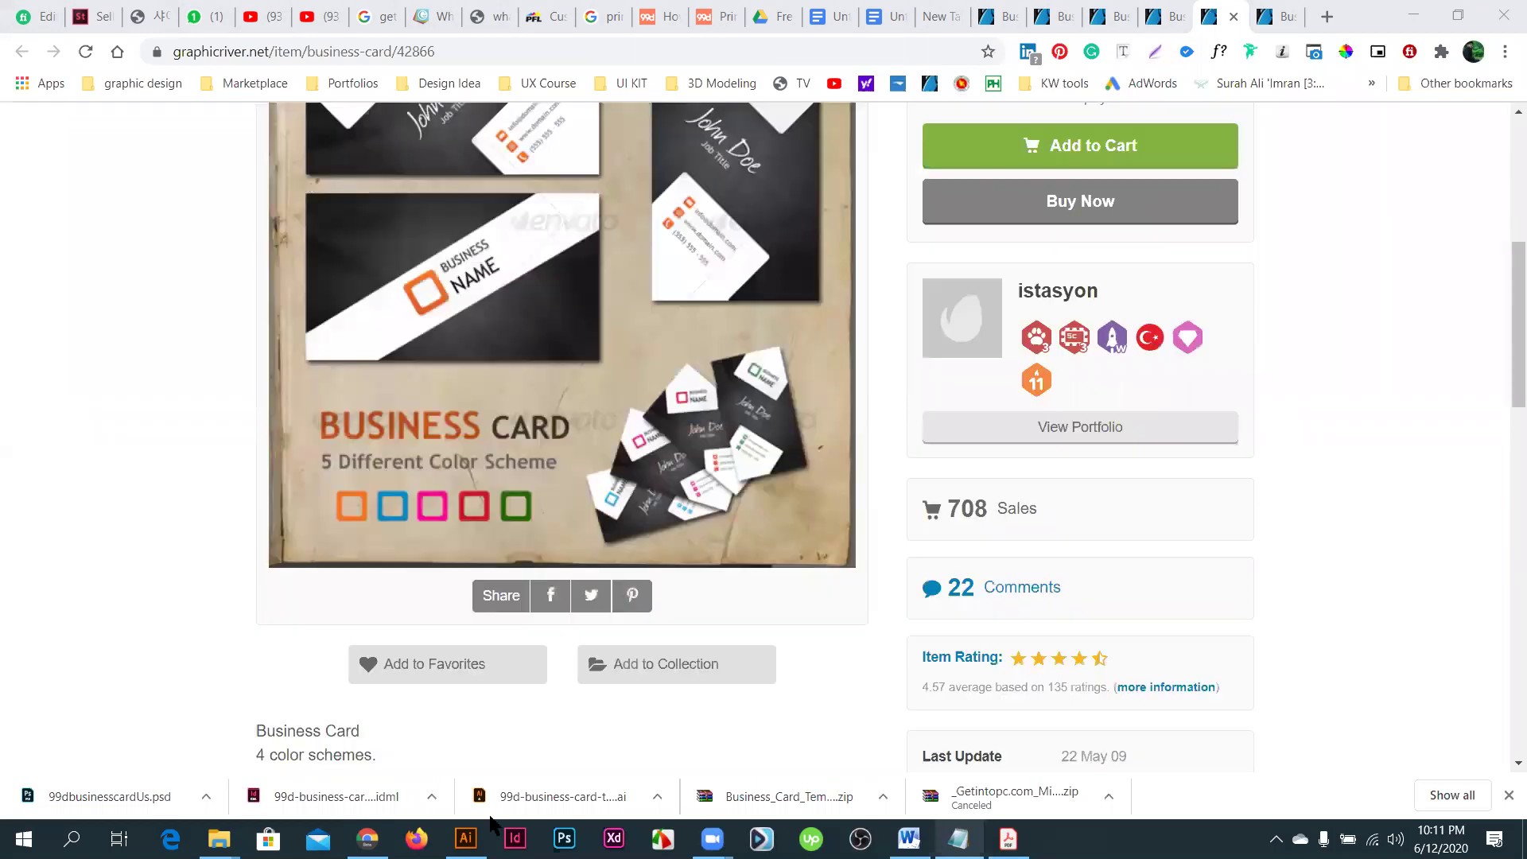
click(466, 838)
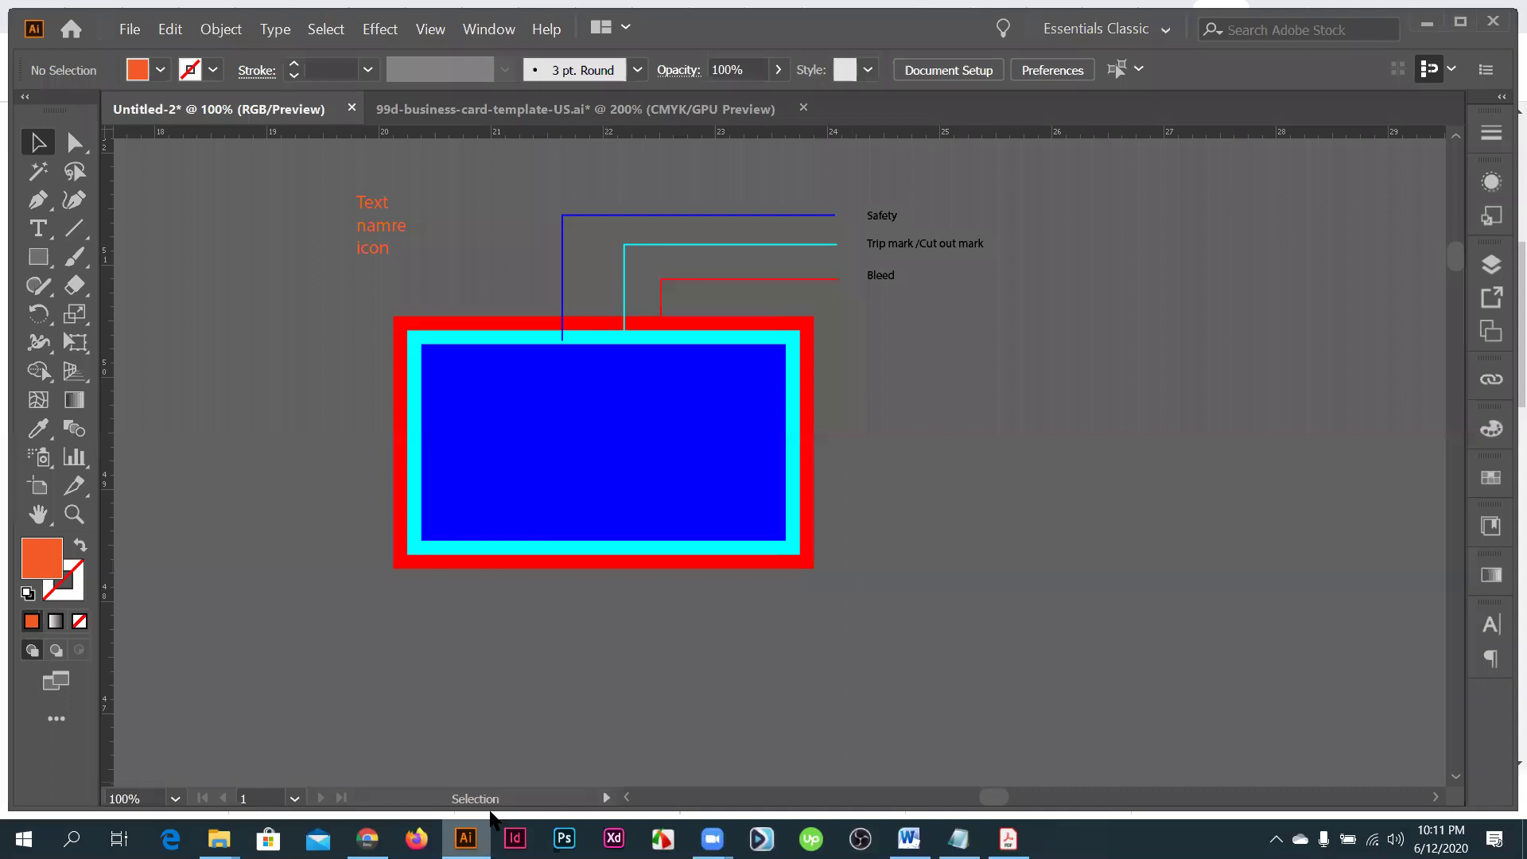
click(887, 6)
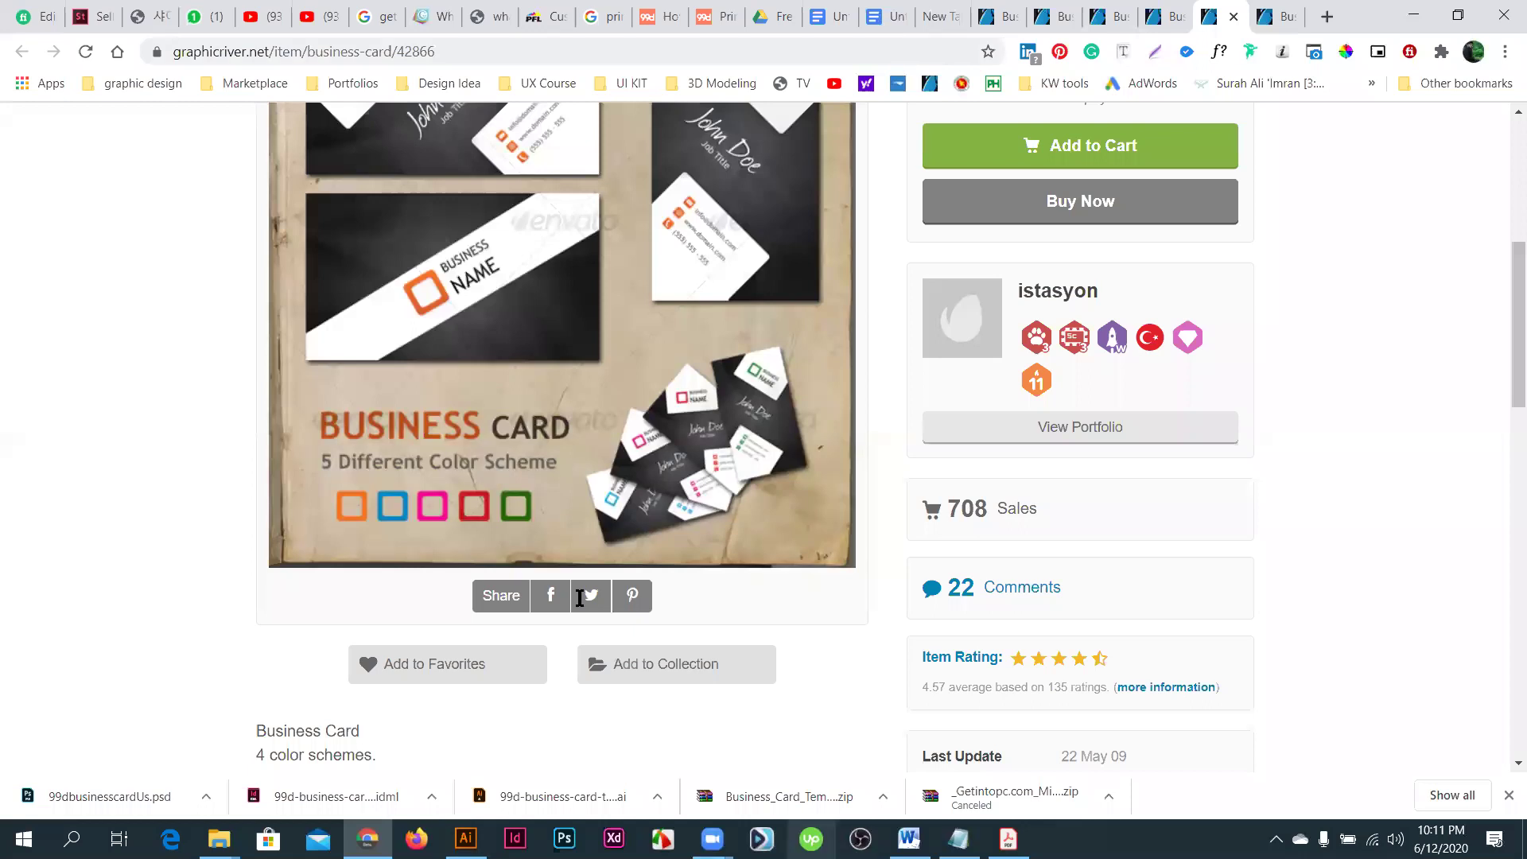
- Add a blank line in the Google Doc, review the front/back part list, then return to Illustrator
key(Return)
key(Return)
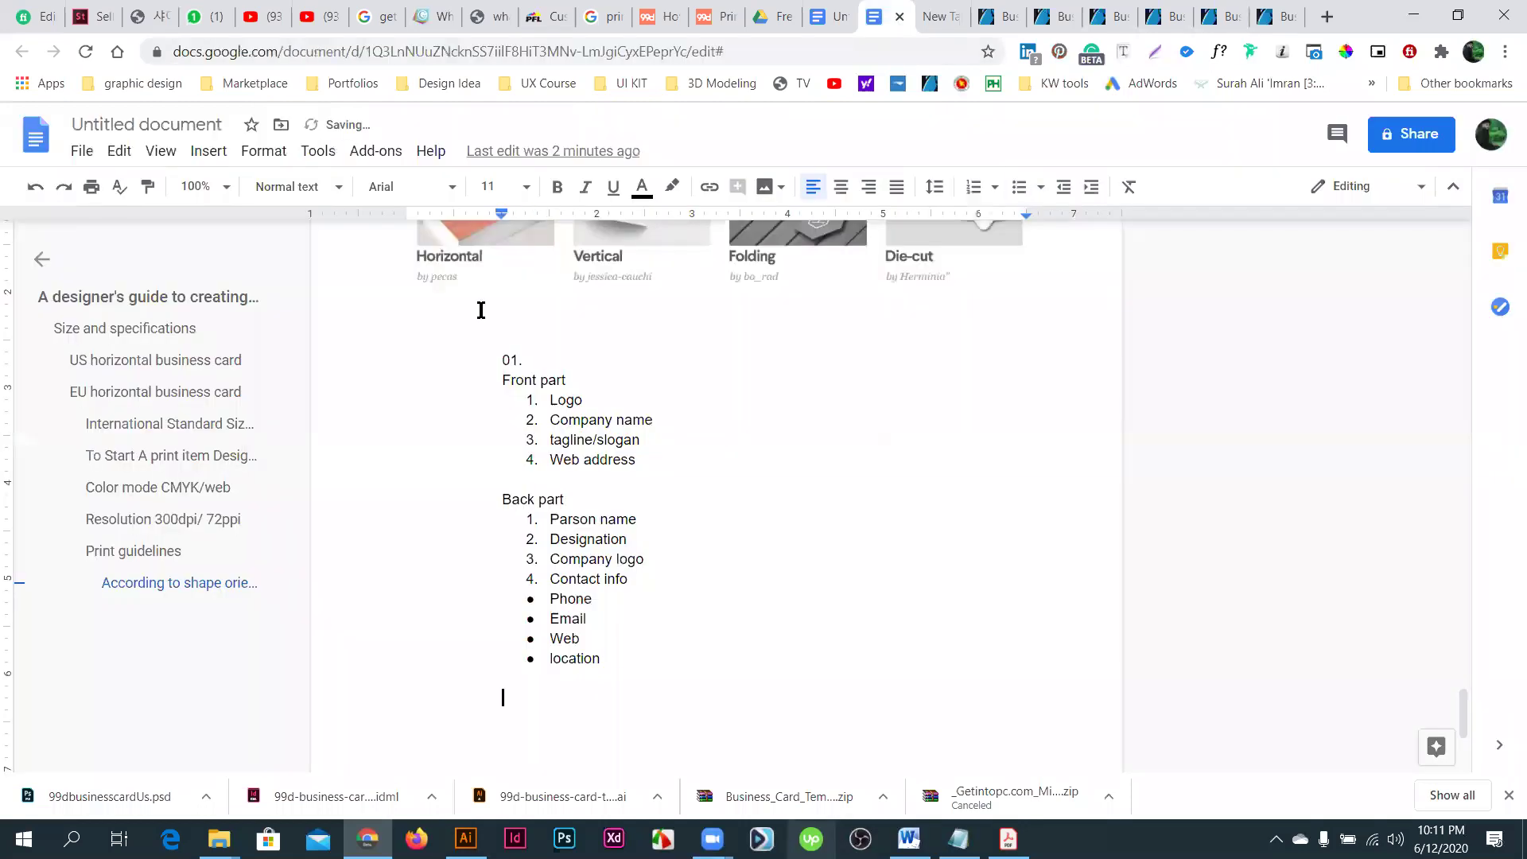
scroll(617, 504, down, 2)
scroll(509, 467, up, 2)
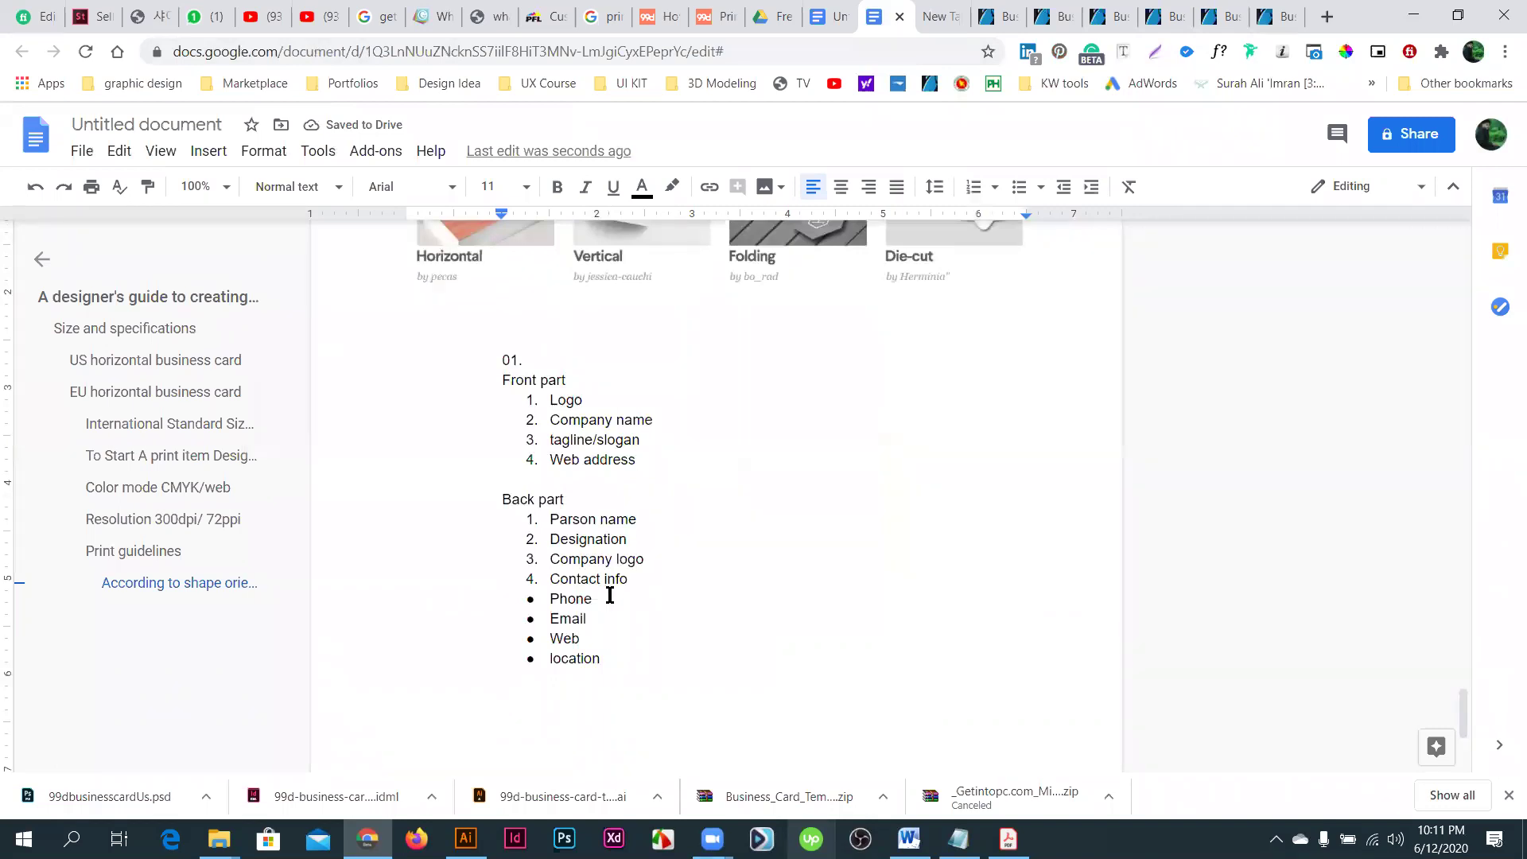
scroll(627, 604, down, 1)
scroll(637, 581, down, 1)
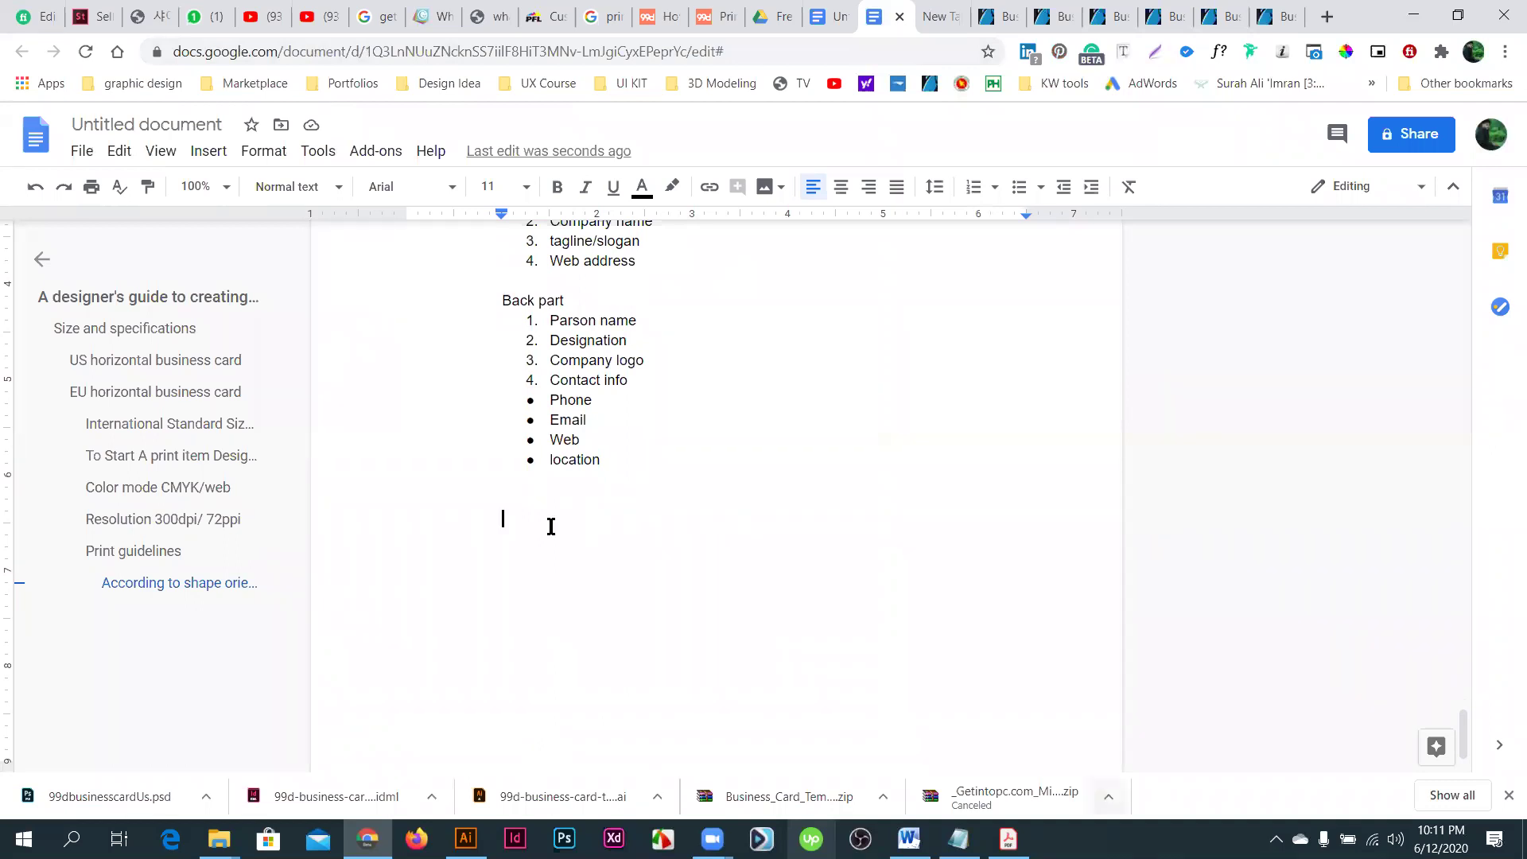
scroll(753, 671, up, 2)
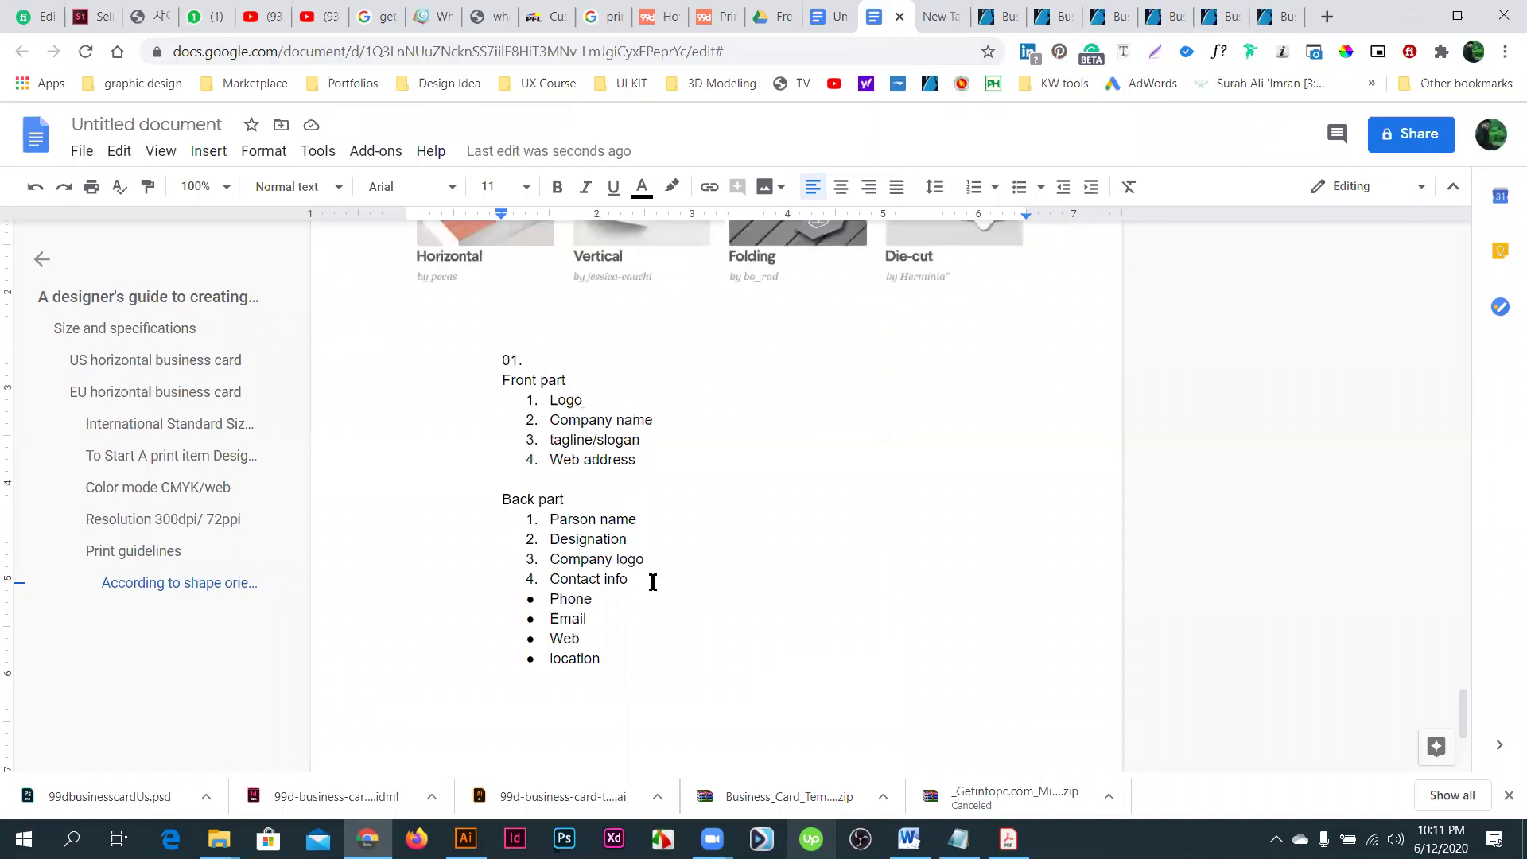
scroll(652, 582, down, 2)
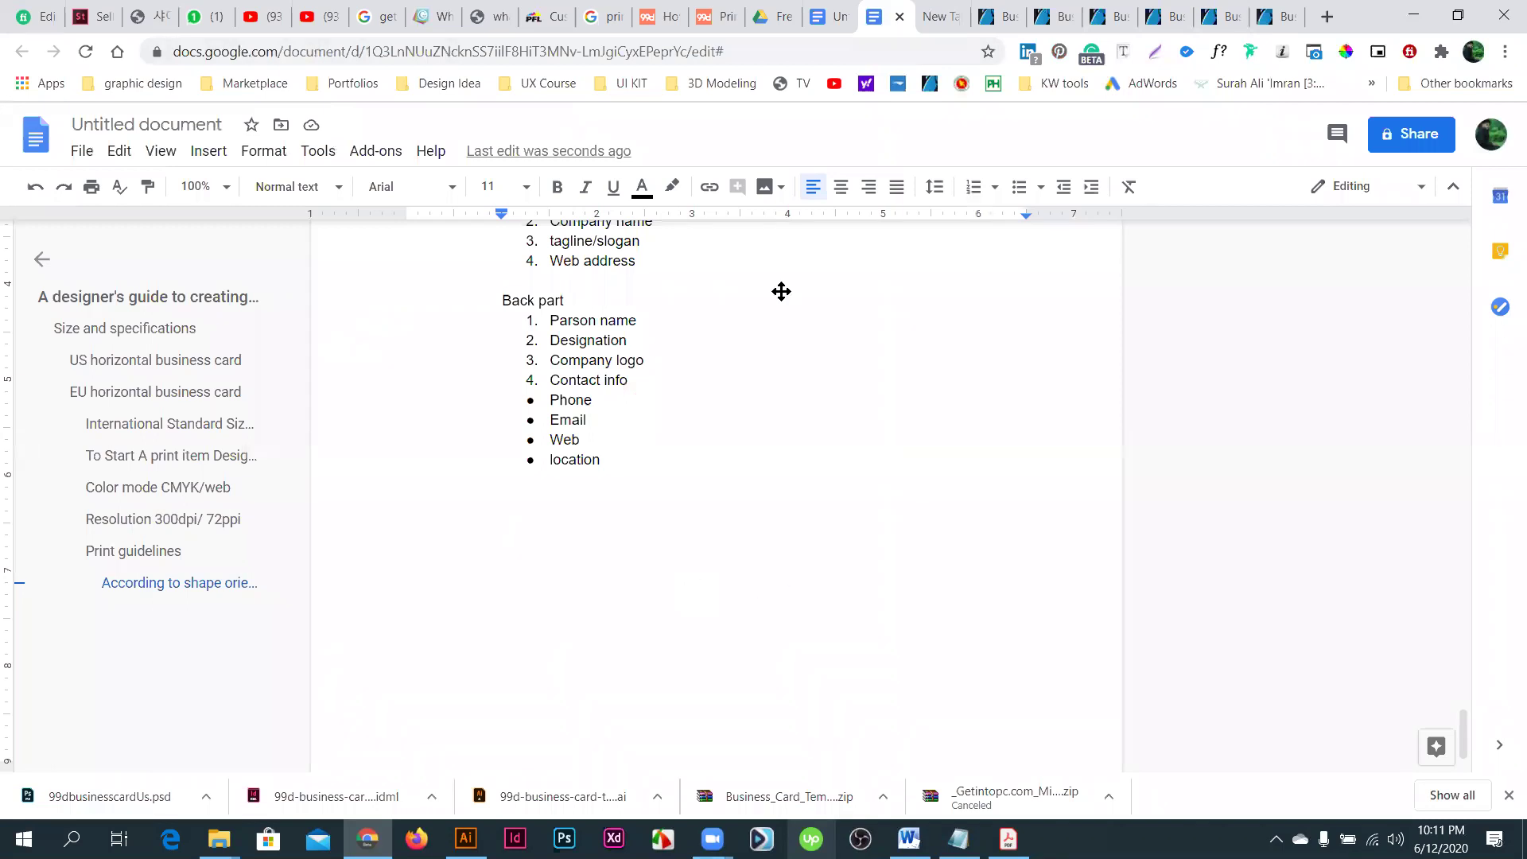
scroll(781, 291, up, 4)
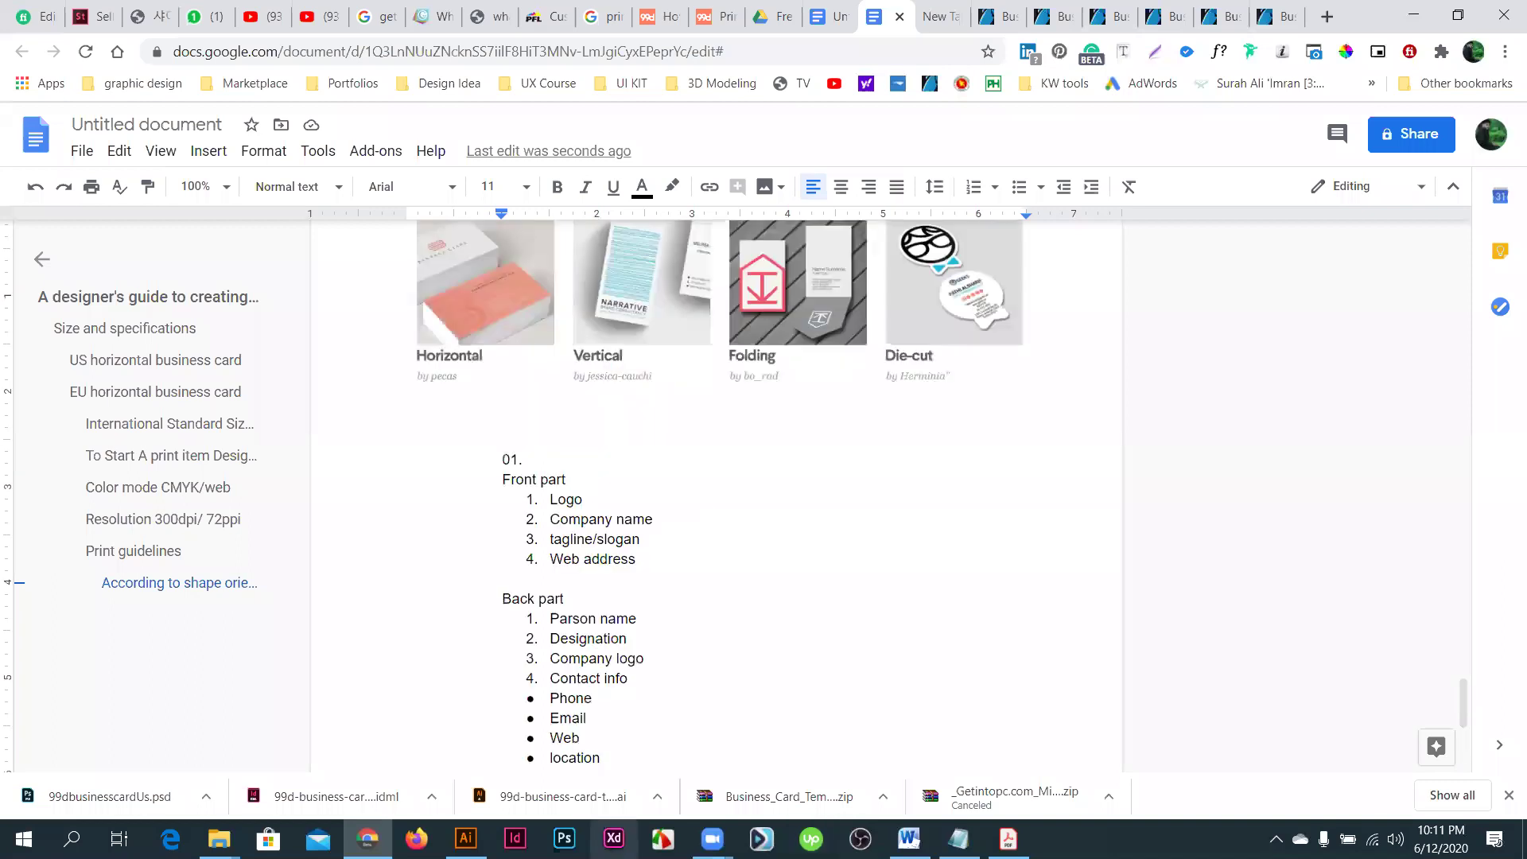
key(alt+Tab)
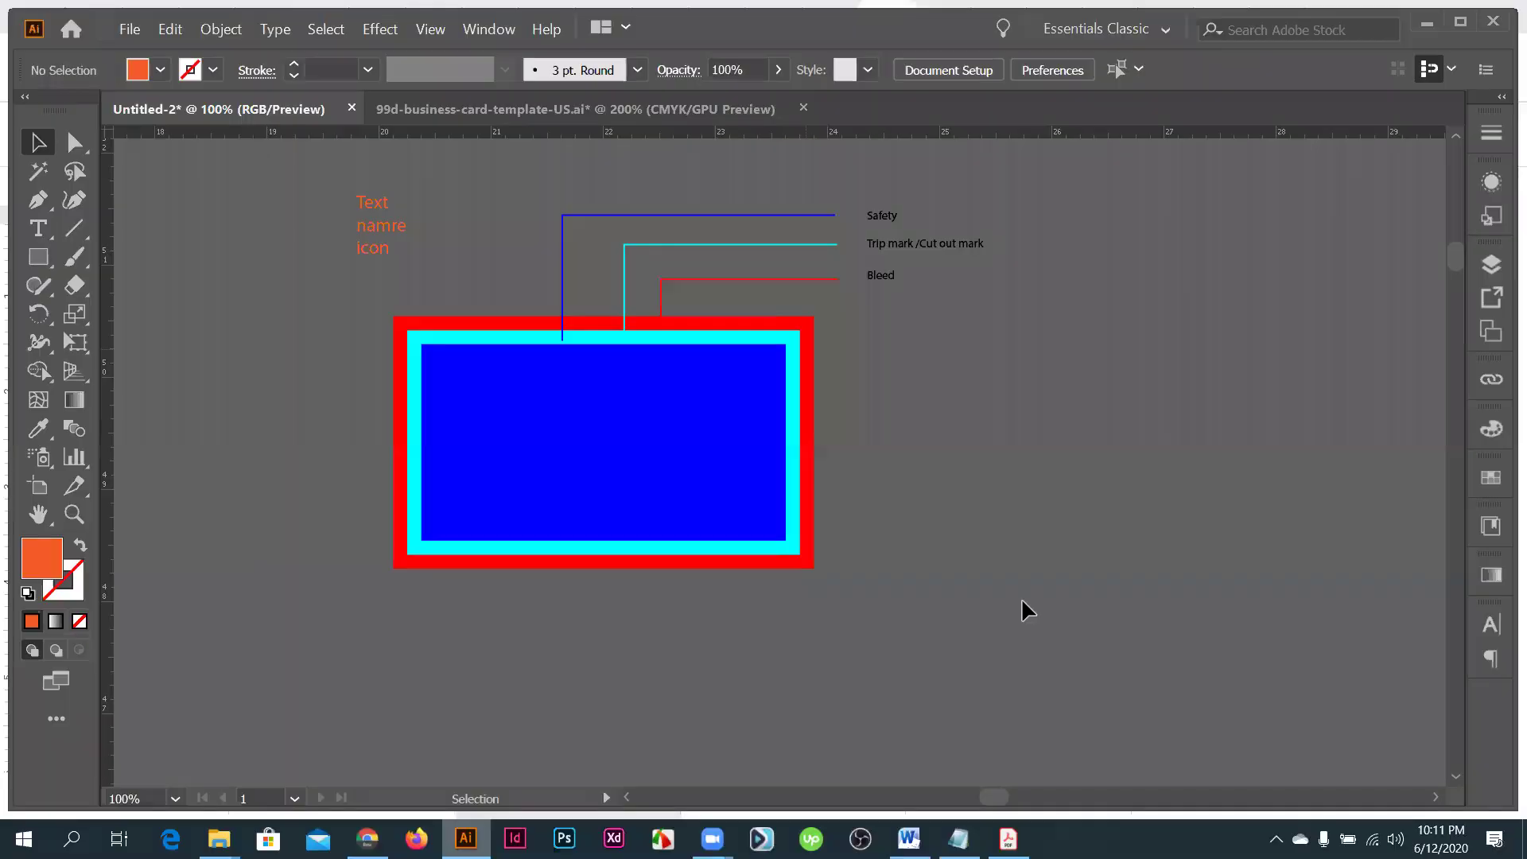
- Delete all artwork, guides and labels from the canvas and open the New Document dialog
key(ctrl+a)
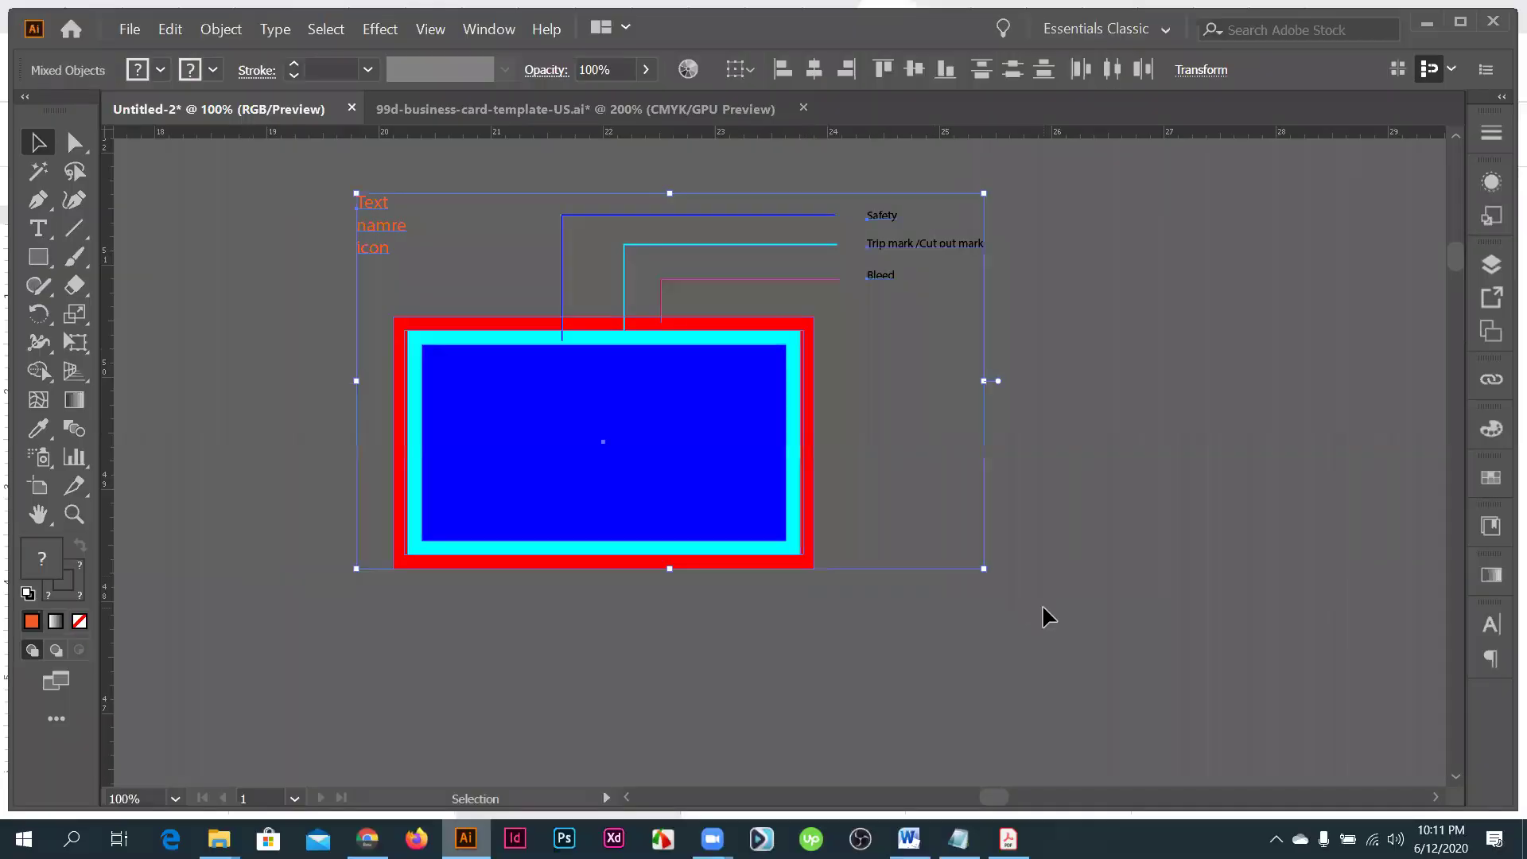
key(Delete)
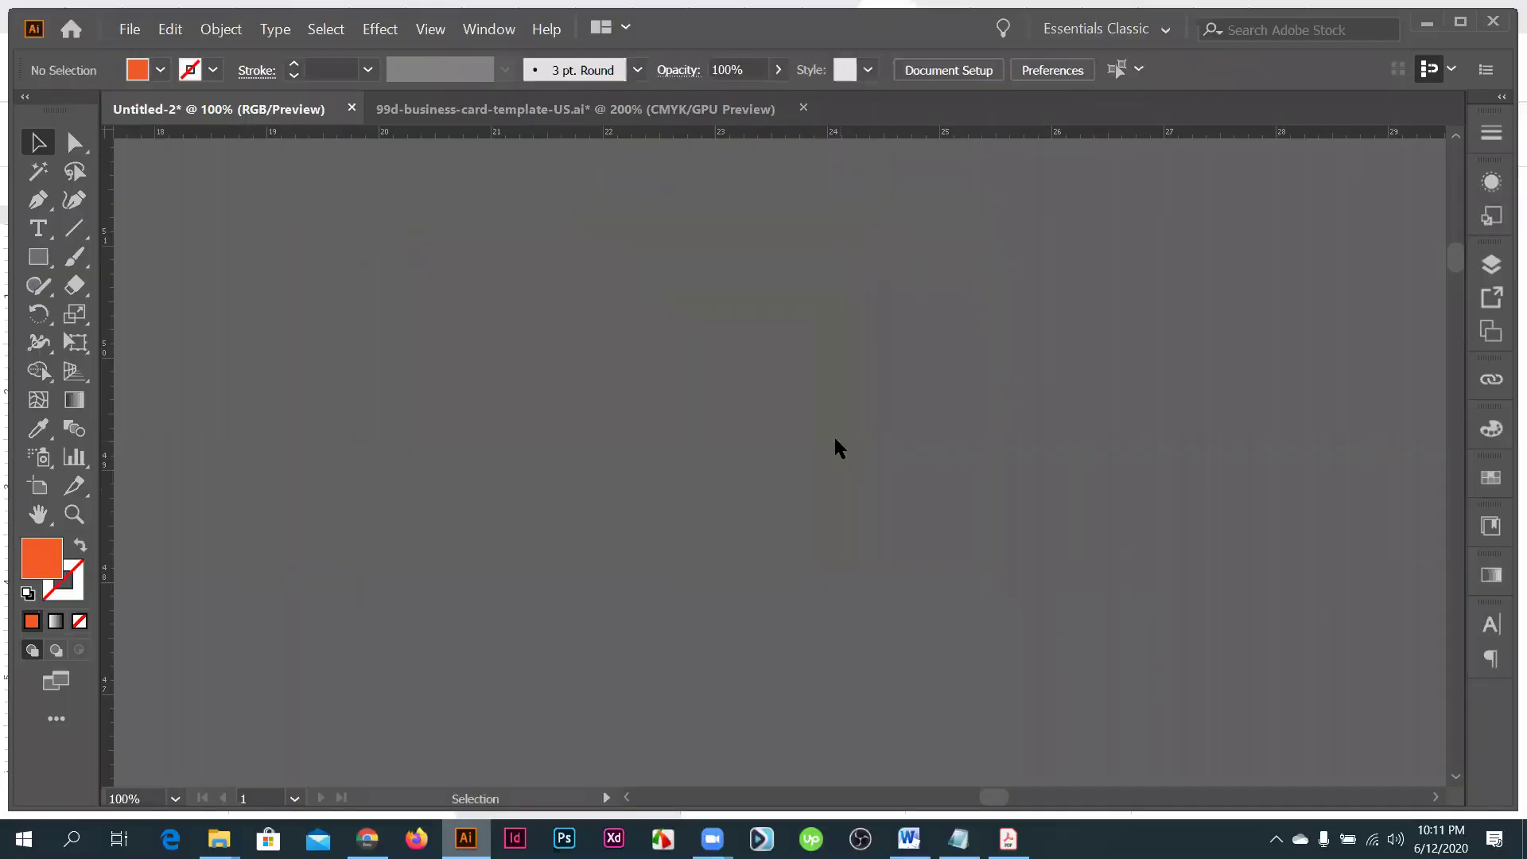
click(142, 30)
click(157, 53)
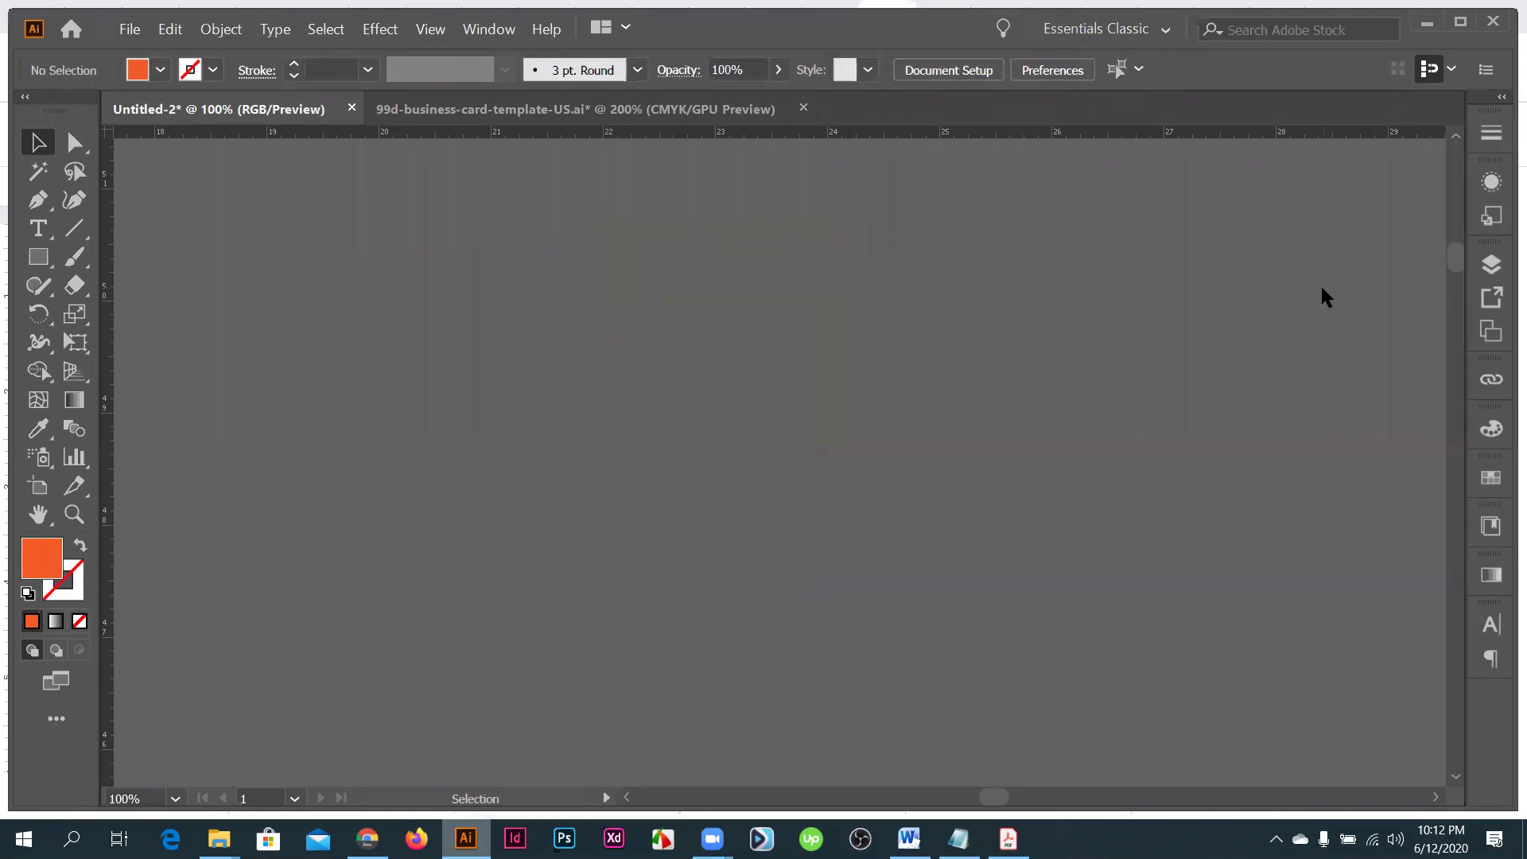
key(ctrl+n)
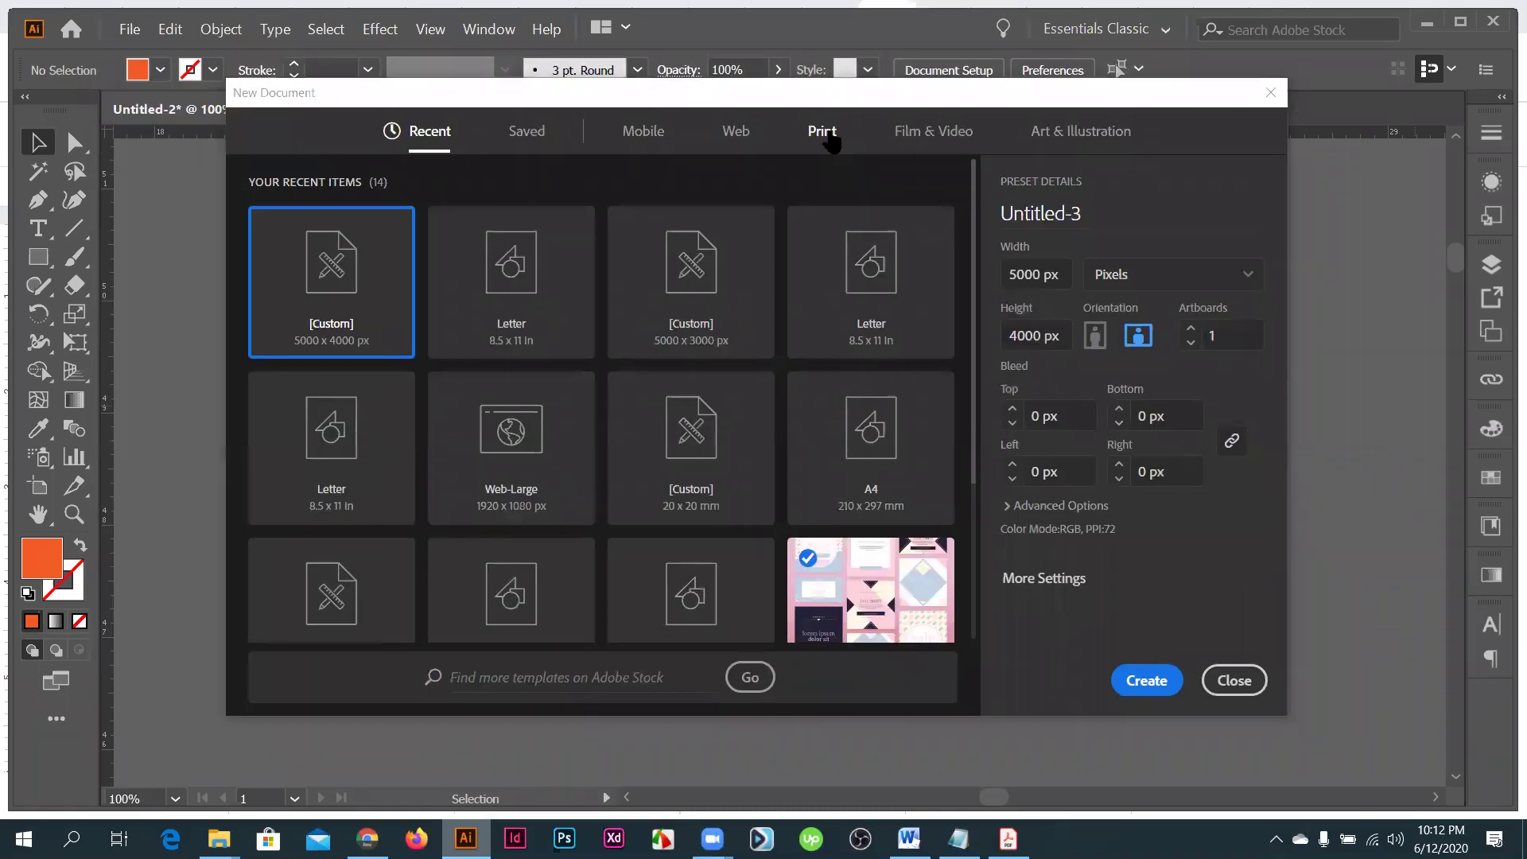
- Choose the Print presets and set the document to inches, 3.5 in wide by 2 in tall
click(827, 135)
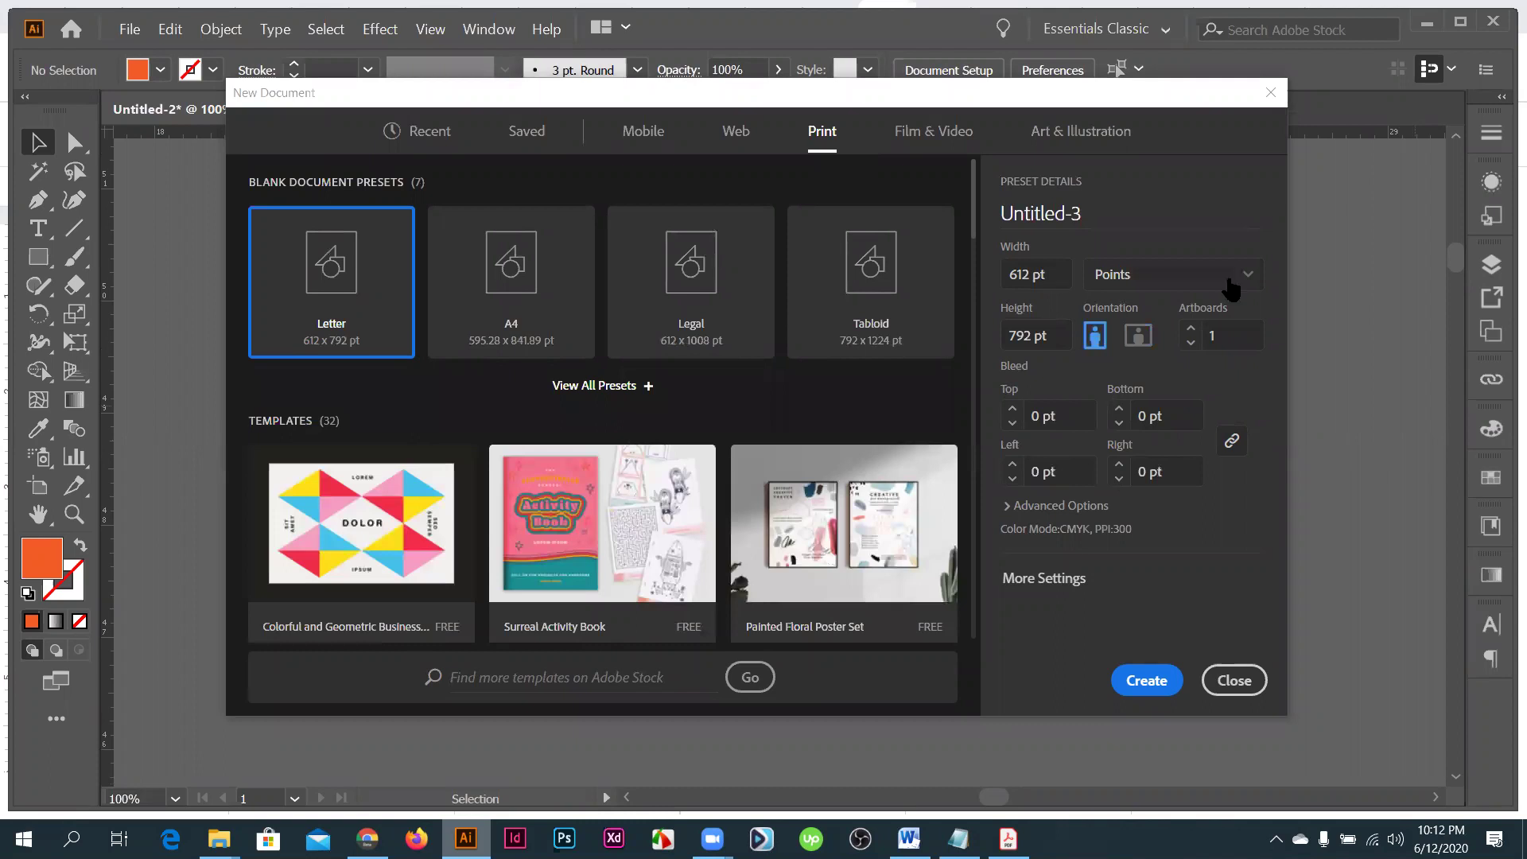
click(1230, 282)
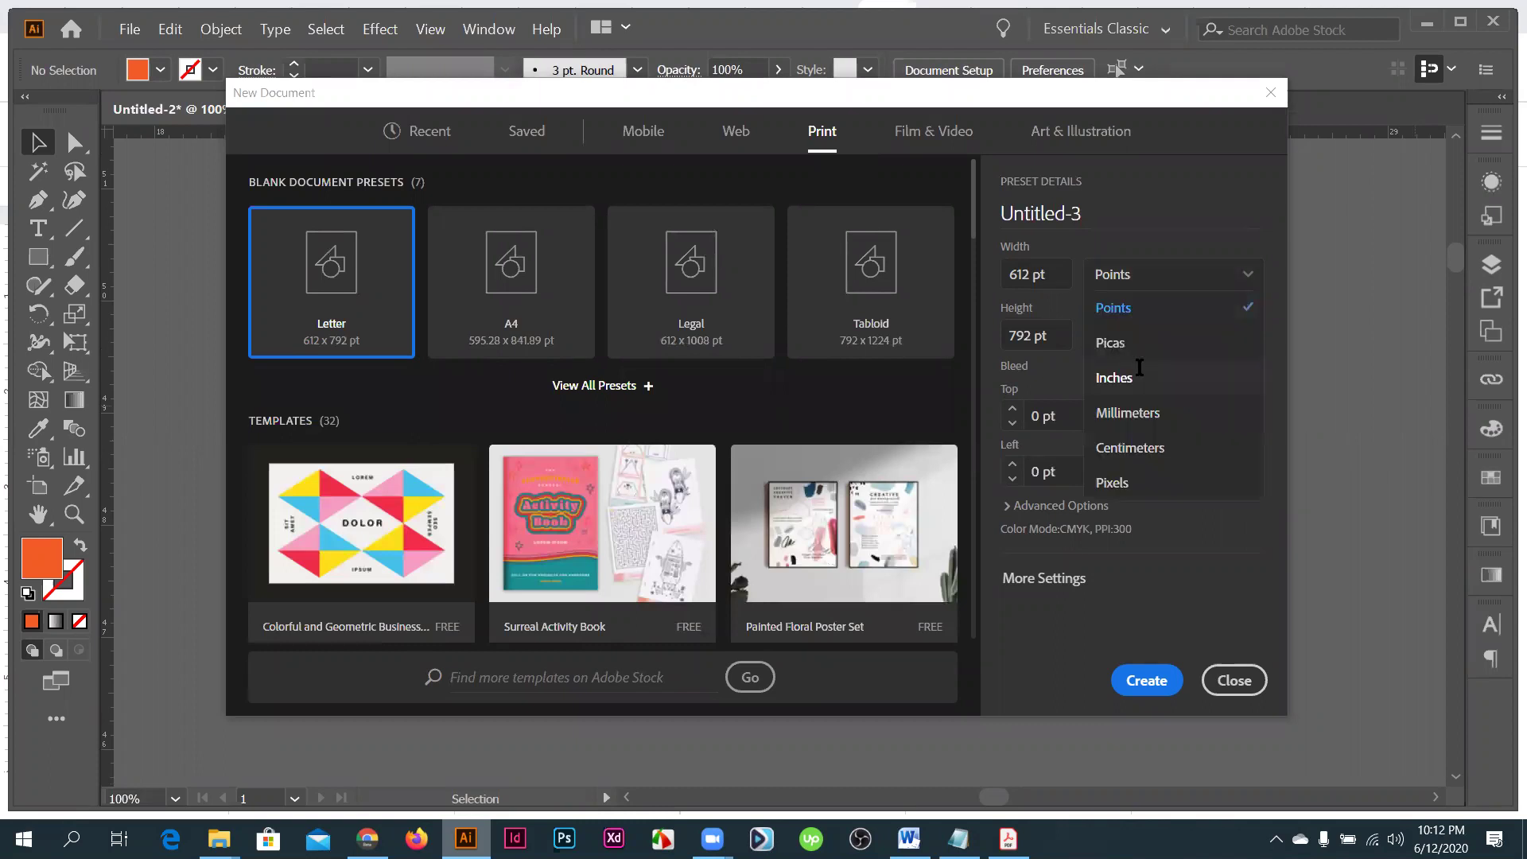
key(Return)
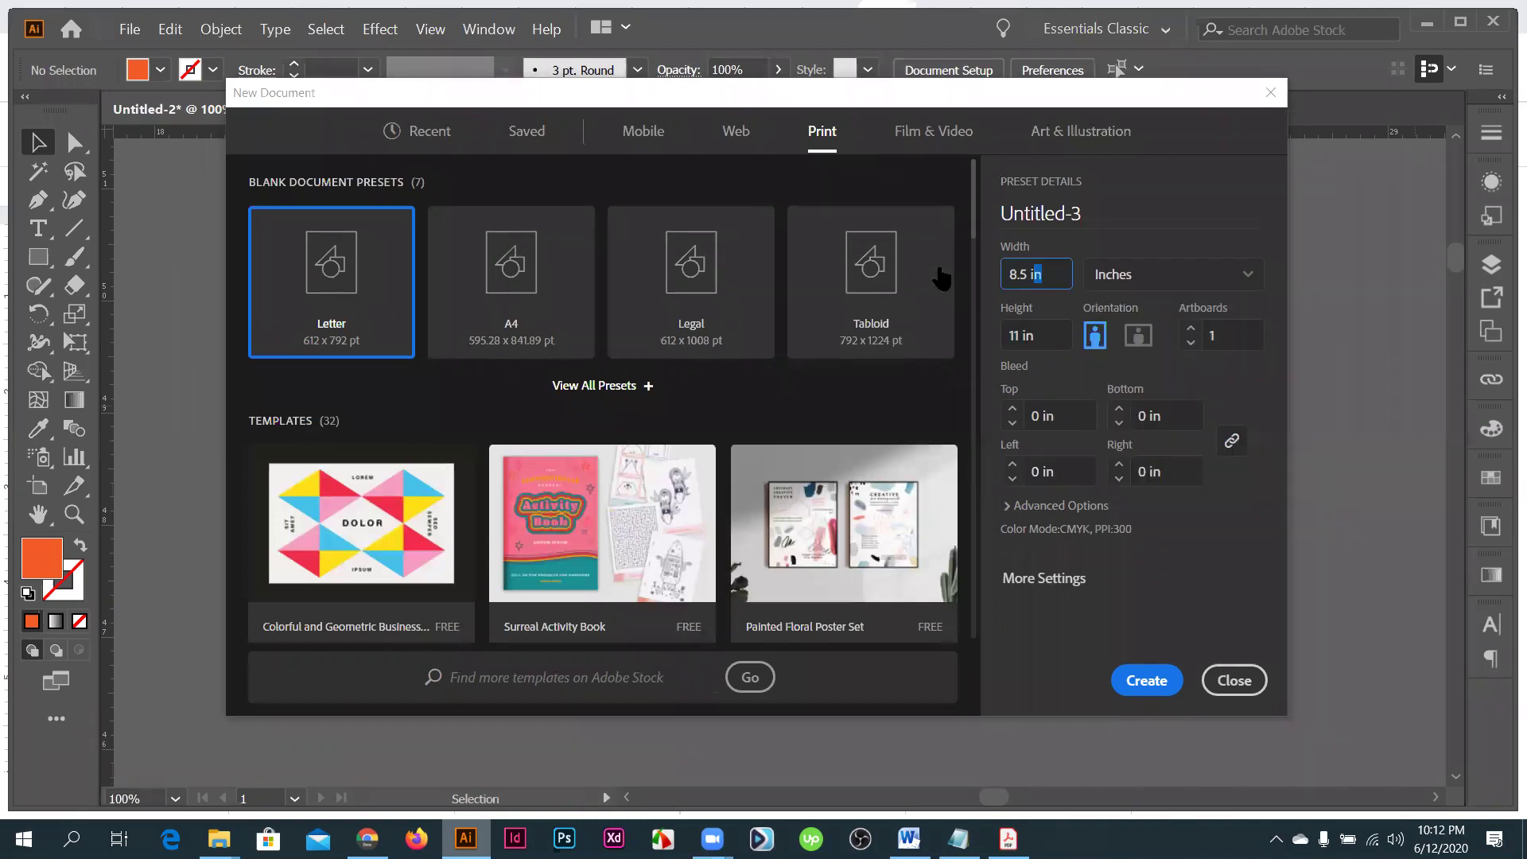
text(3.5)
key(Tab)
text(2)
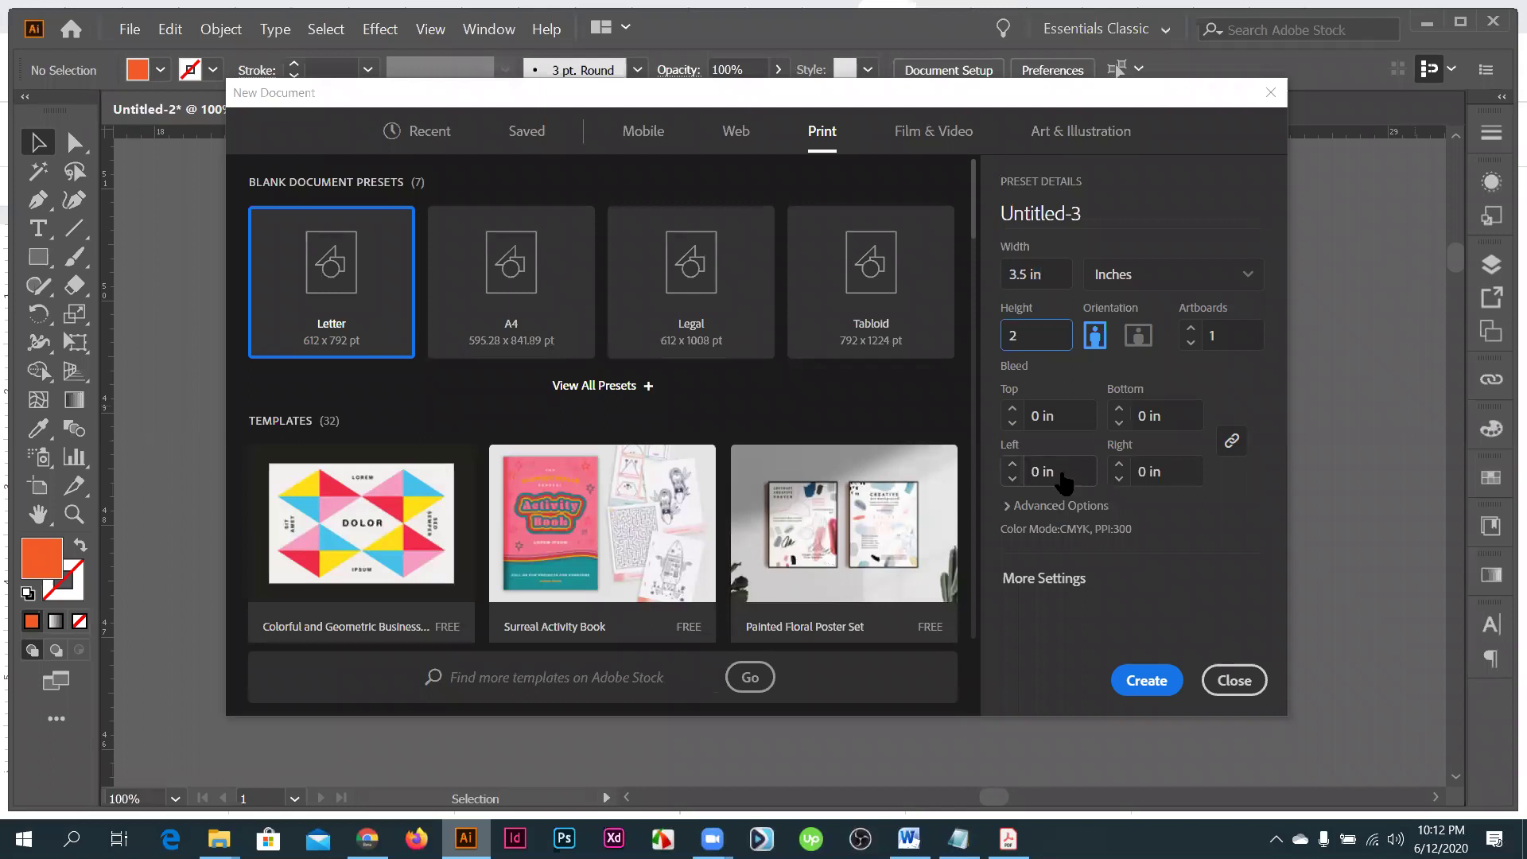
key(Return)
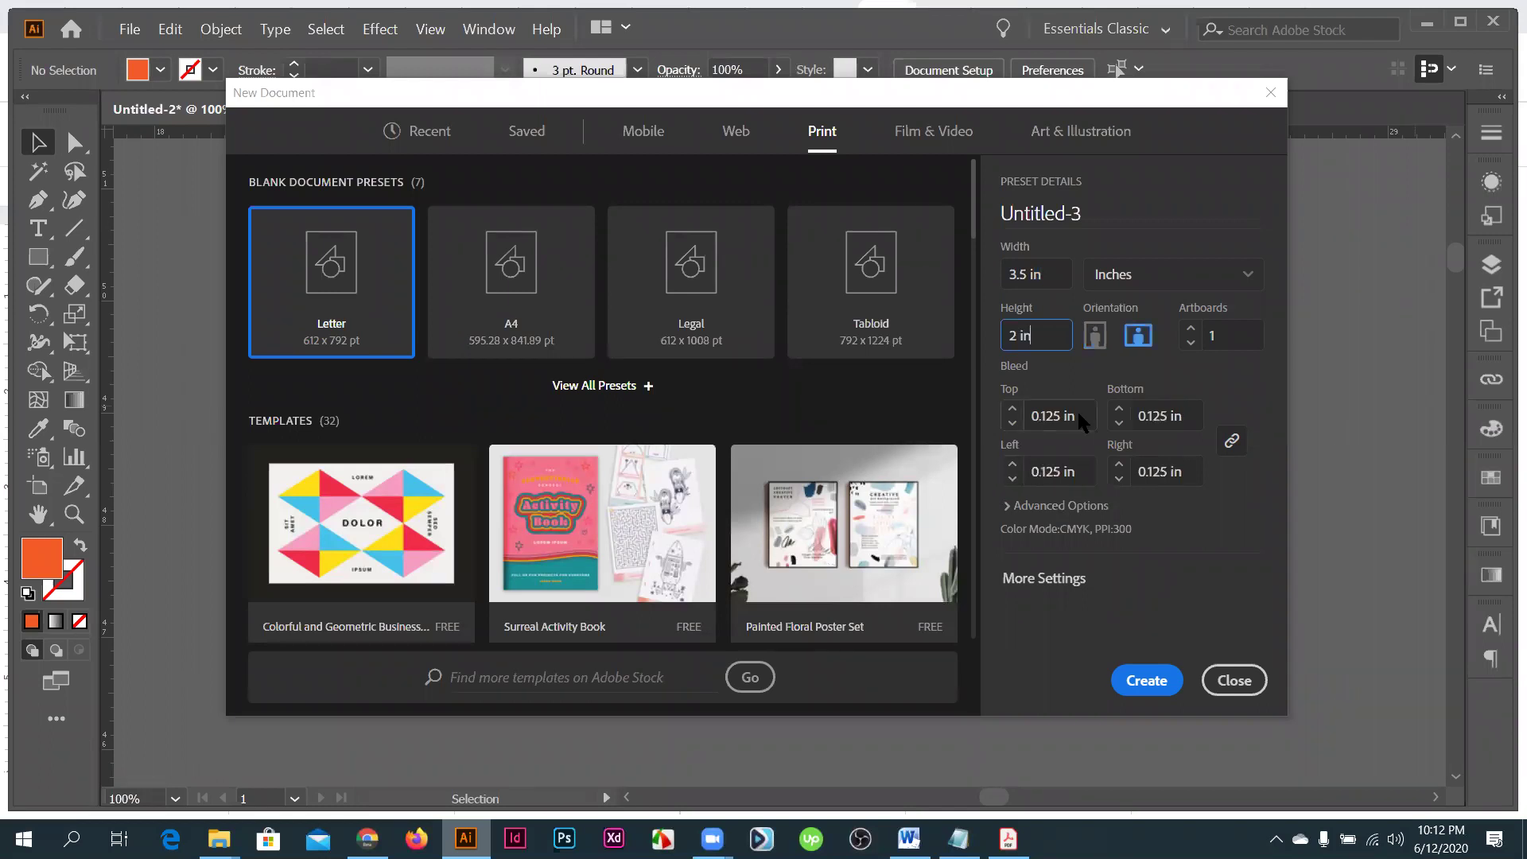
- Set a 0.125 in bleed on all sides and create the document
click(1050, 422)
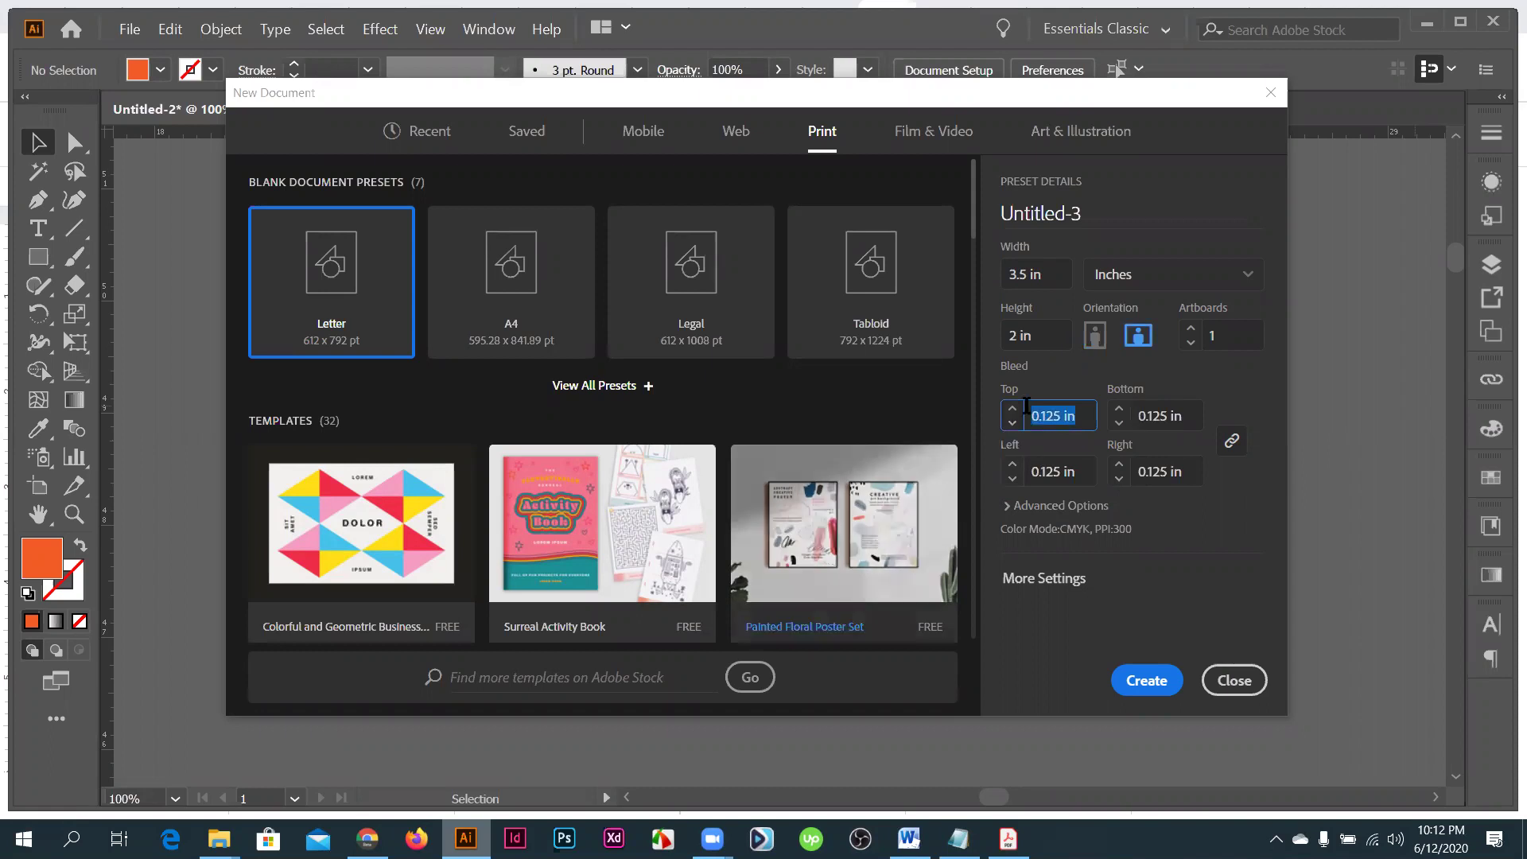
key(Tab)
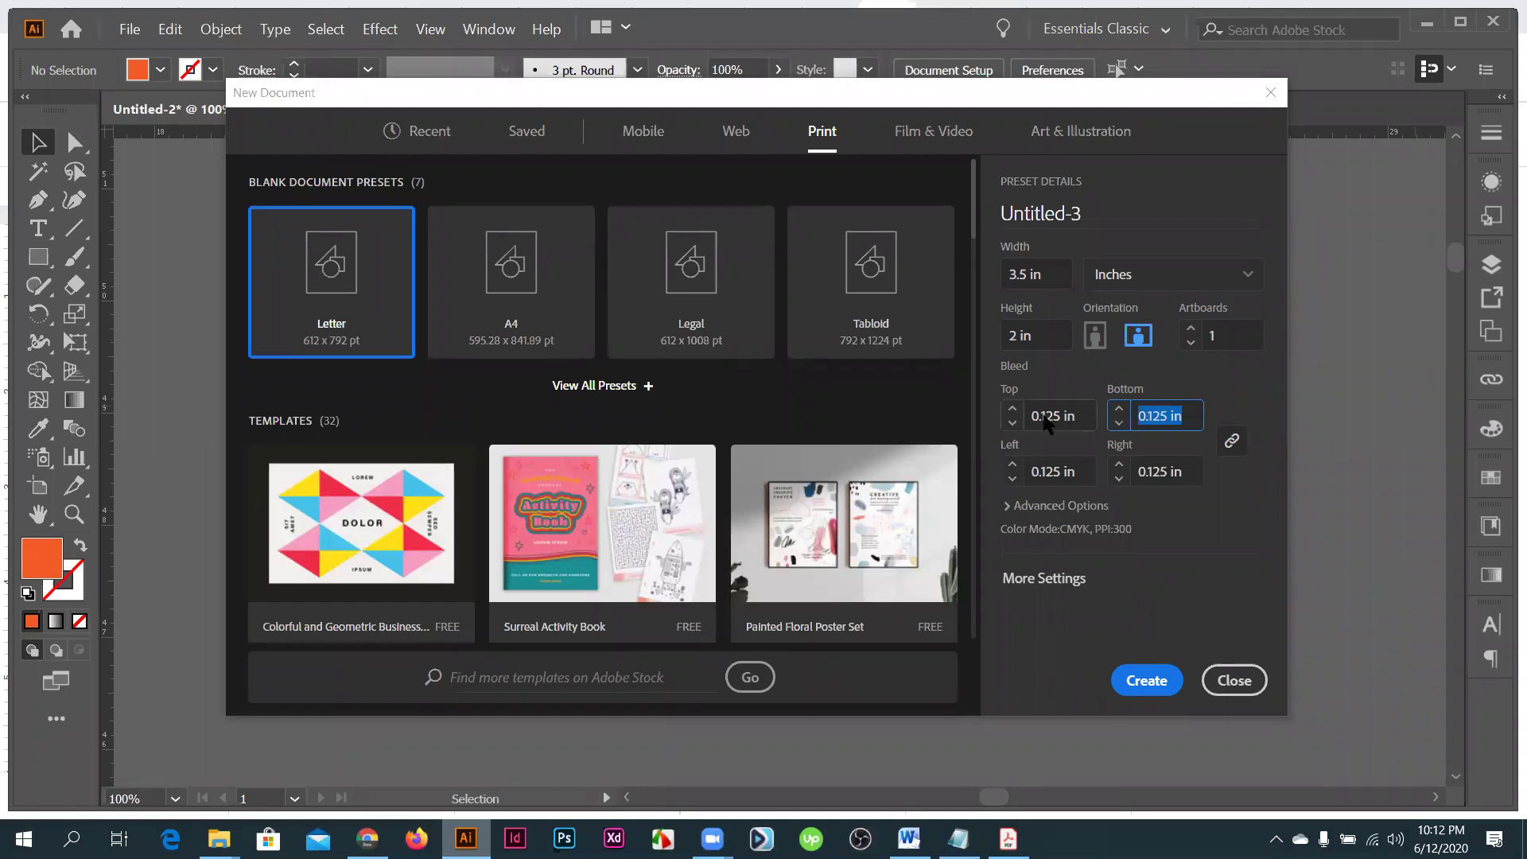
key(Left)
click(1104, 413)
key(Escape)
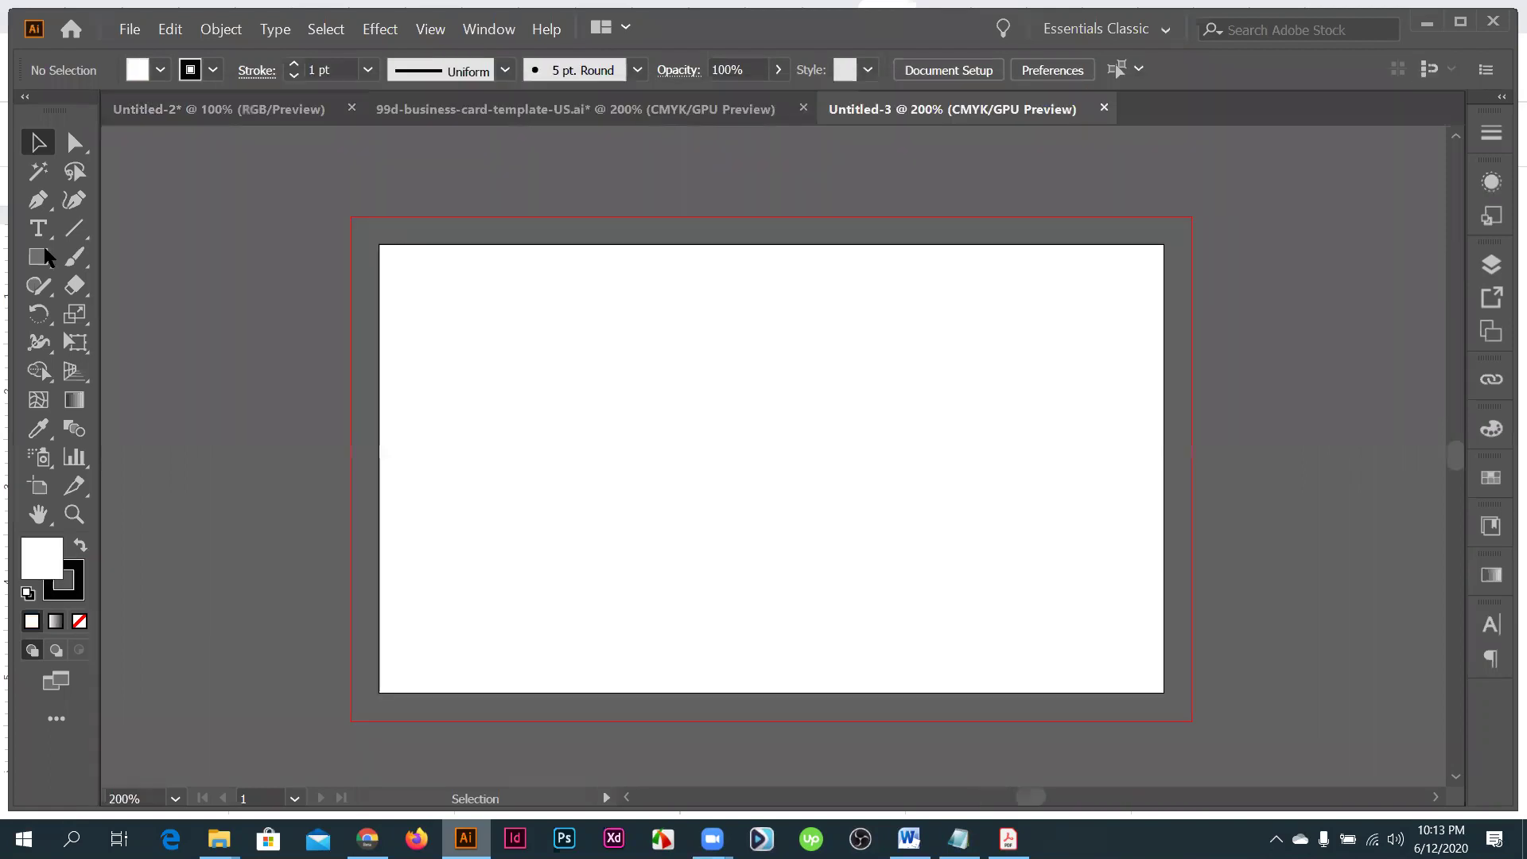
click(40, 256)
drag(573, 237, 564, 219)
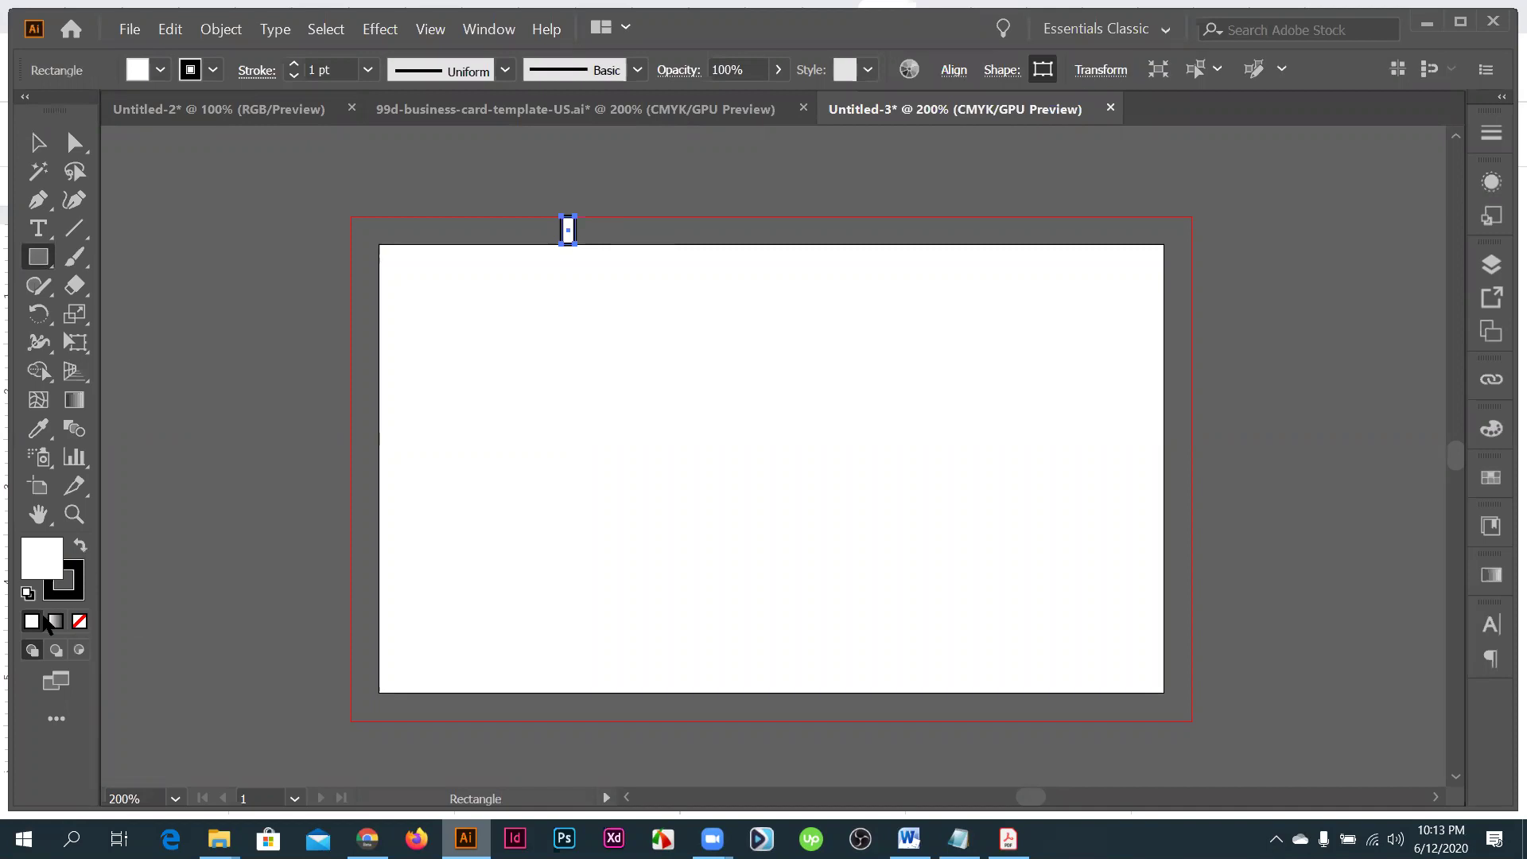
click(80, 546)
key(x)
key(slash)
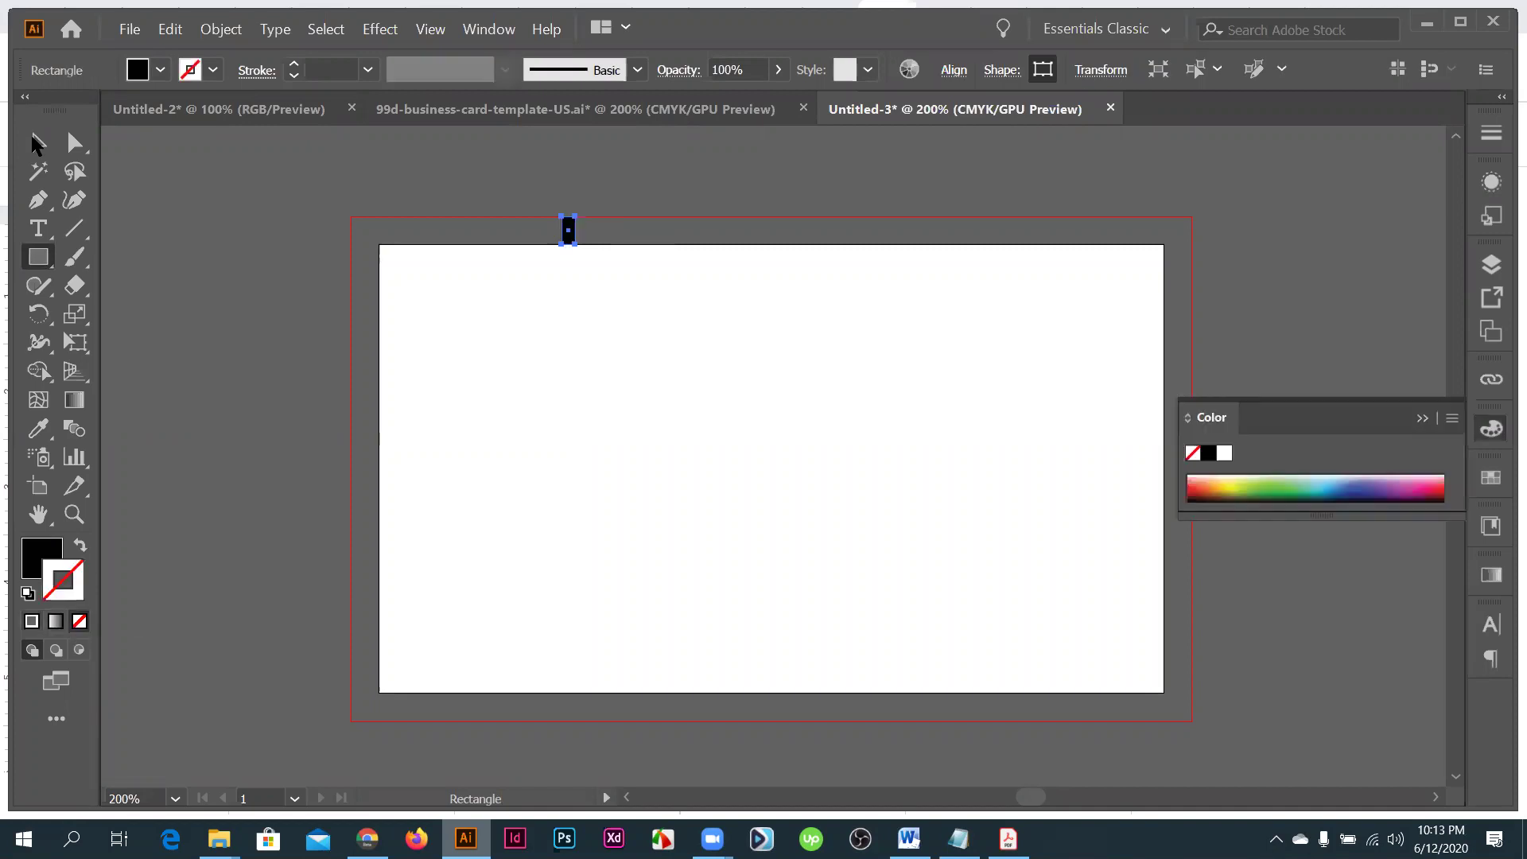
click(580, 254)
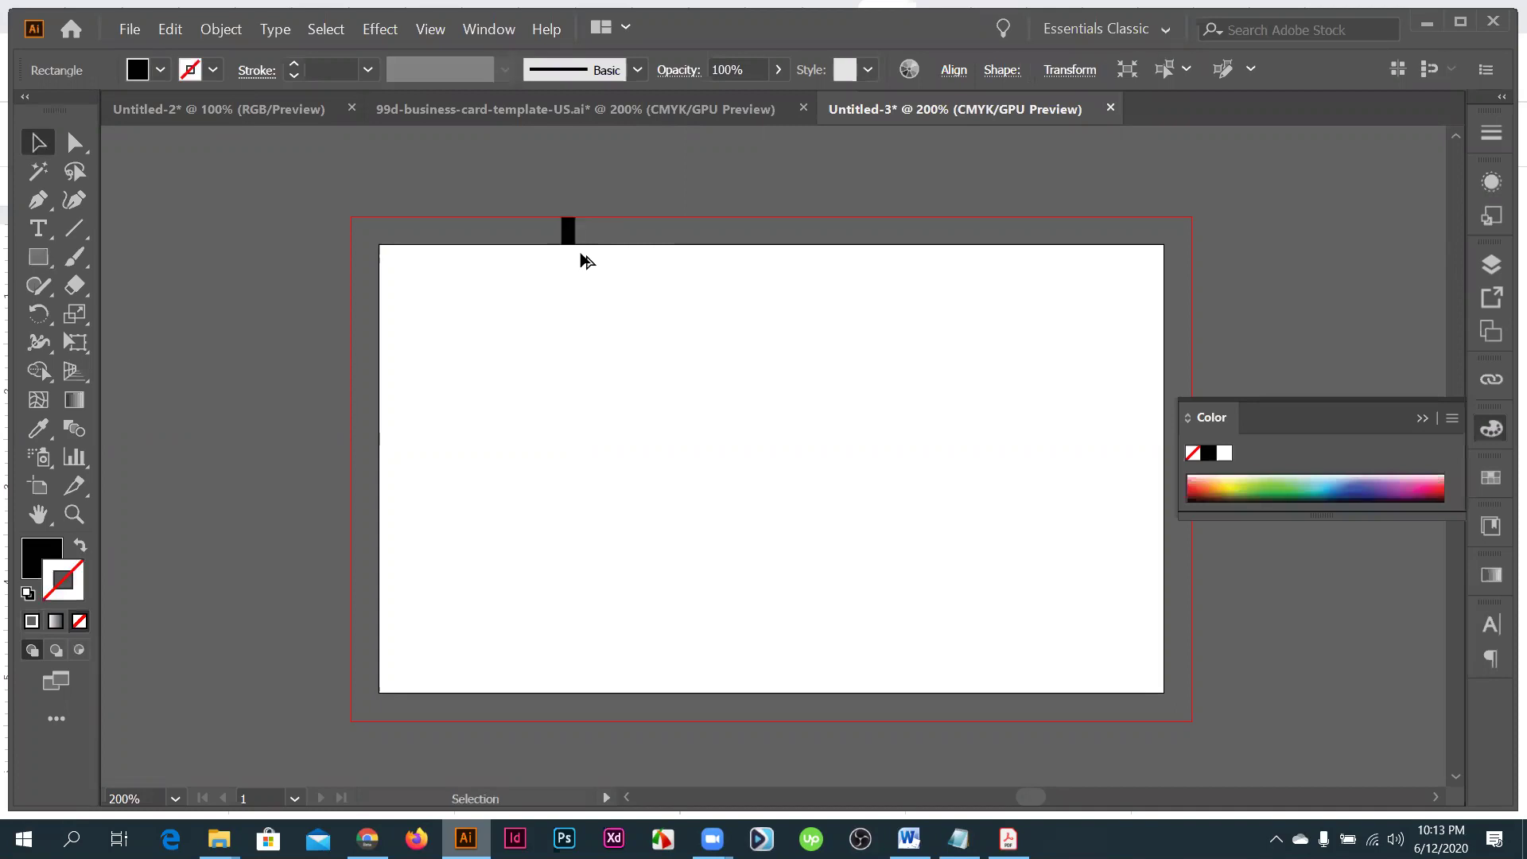
drag(568, 232, 569, 701)
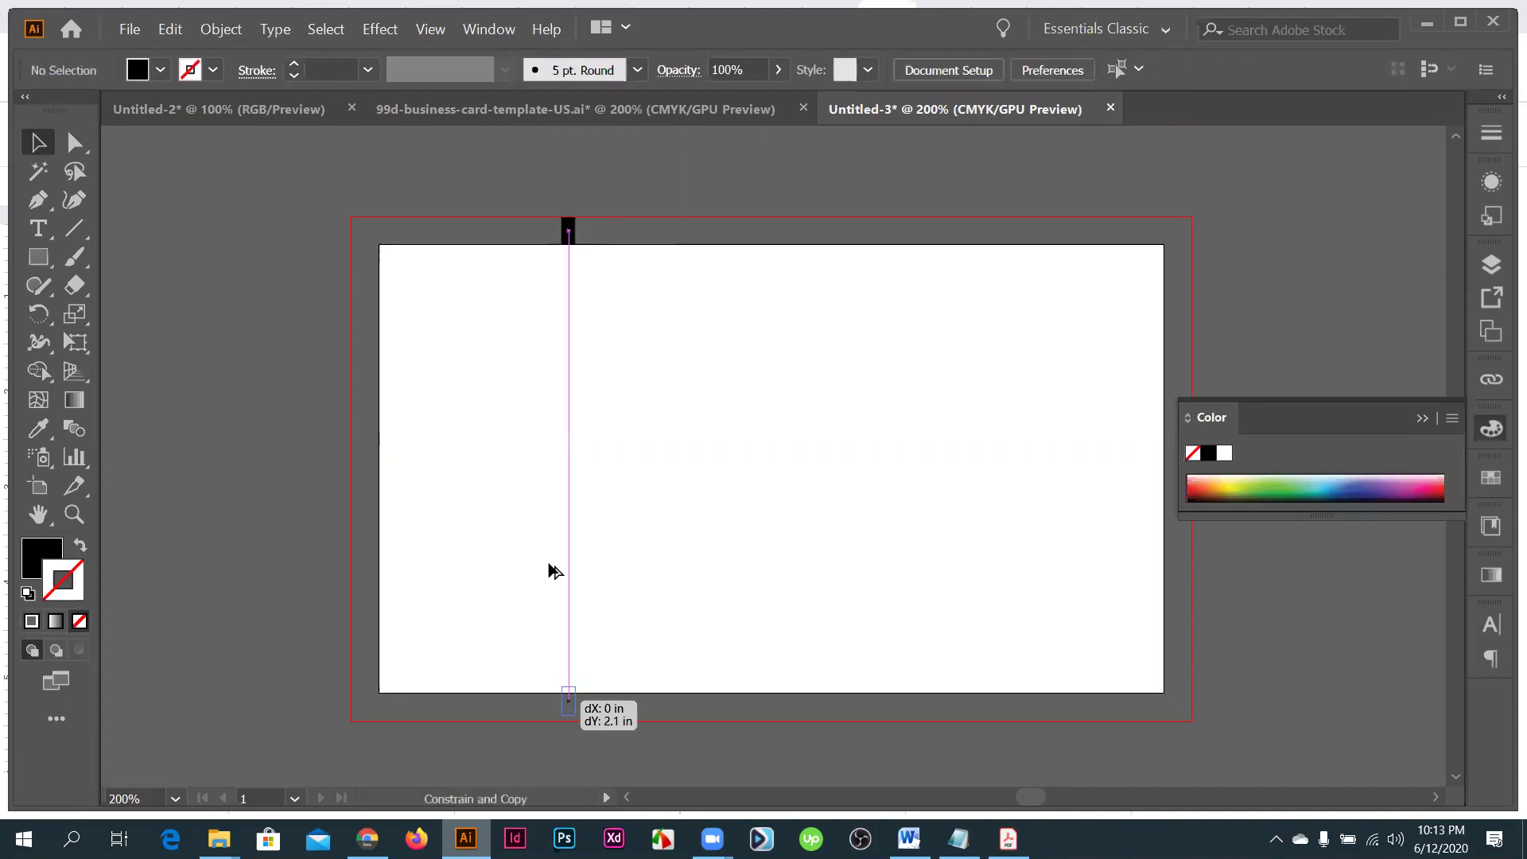
drag(554, 570, 573, 191)
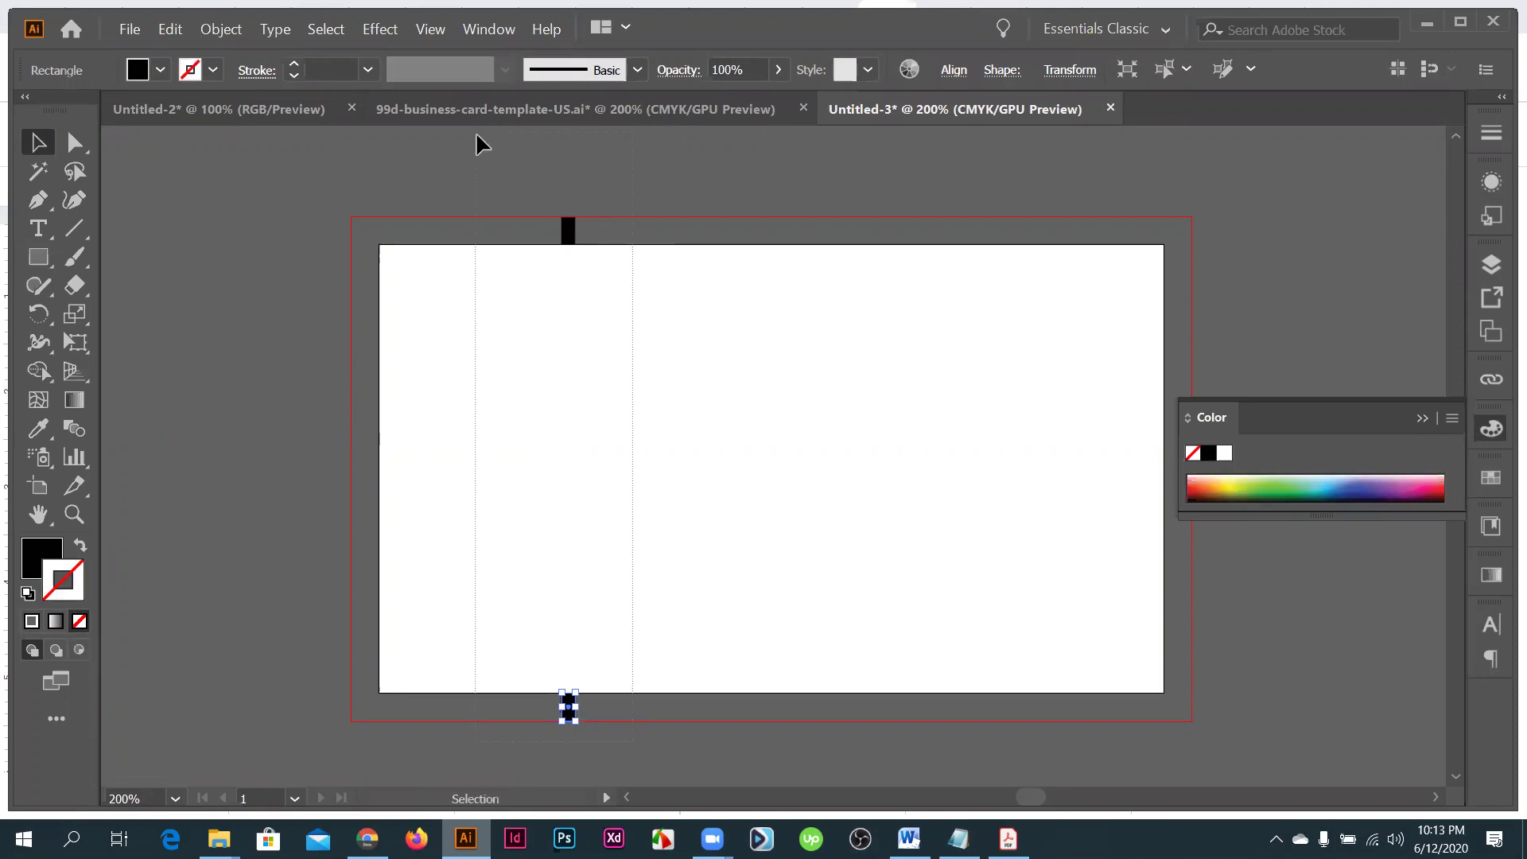
key(ctrl+a)
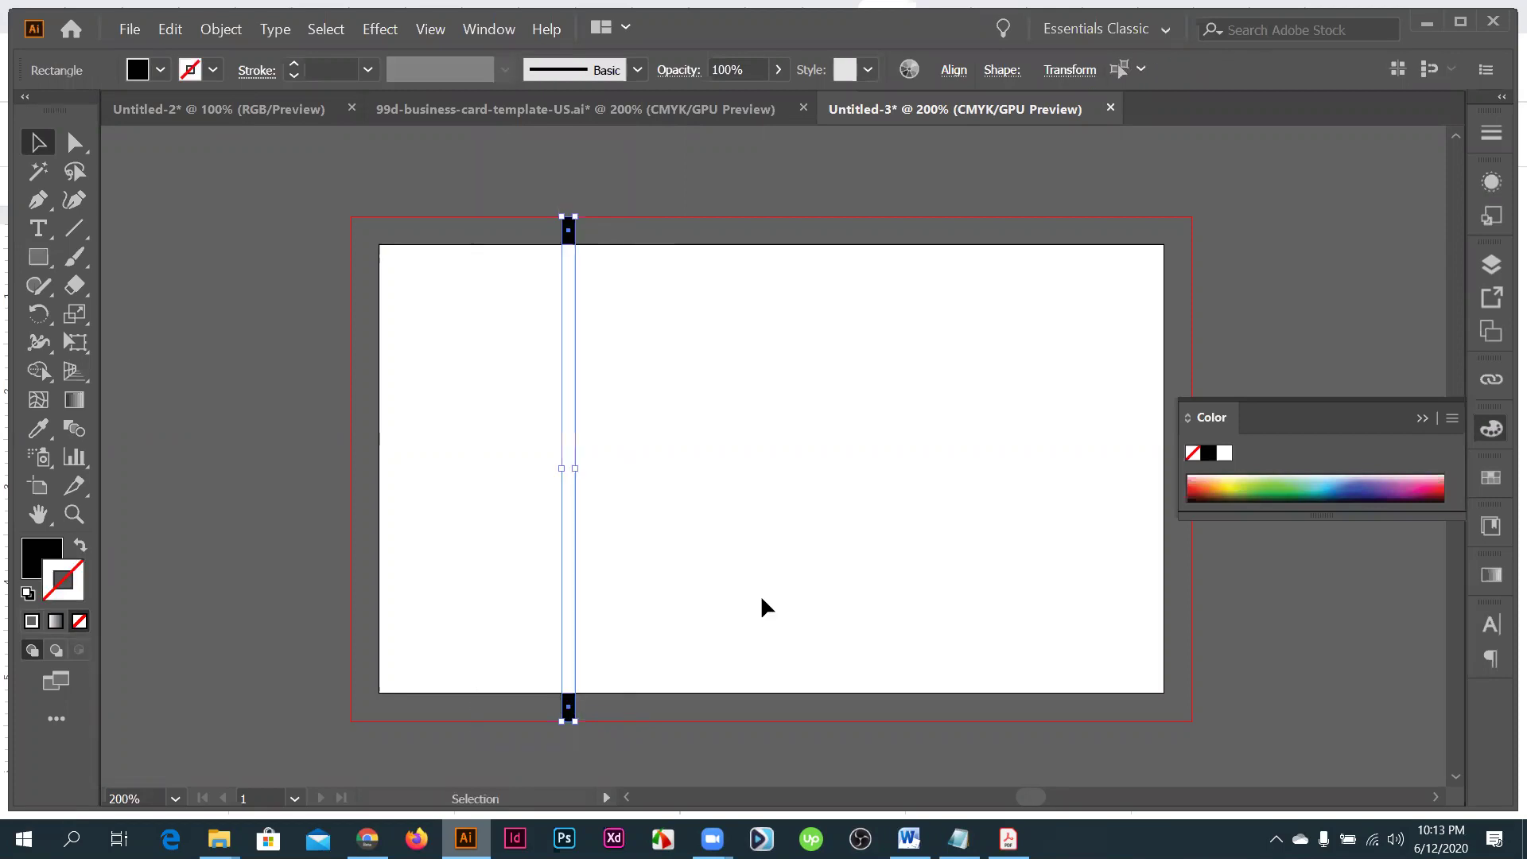
key(Delete)
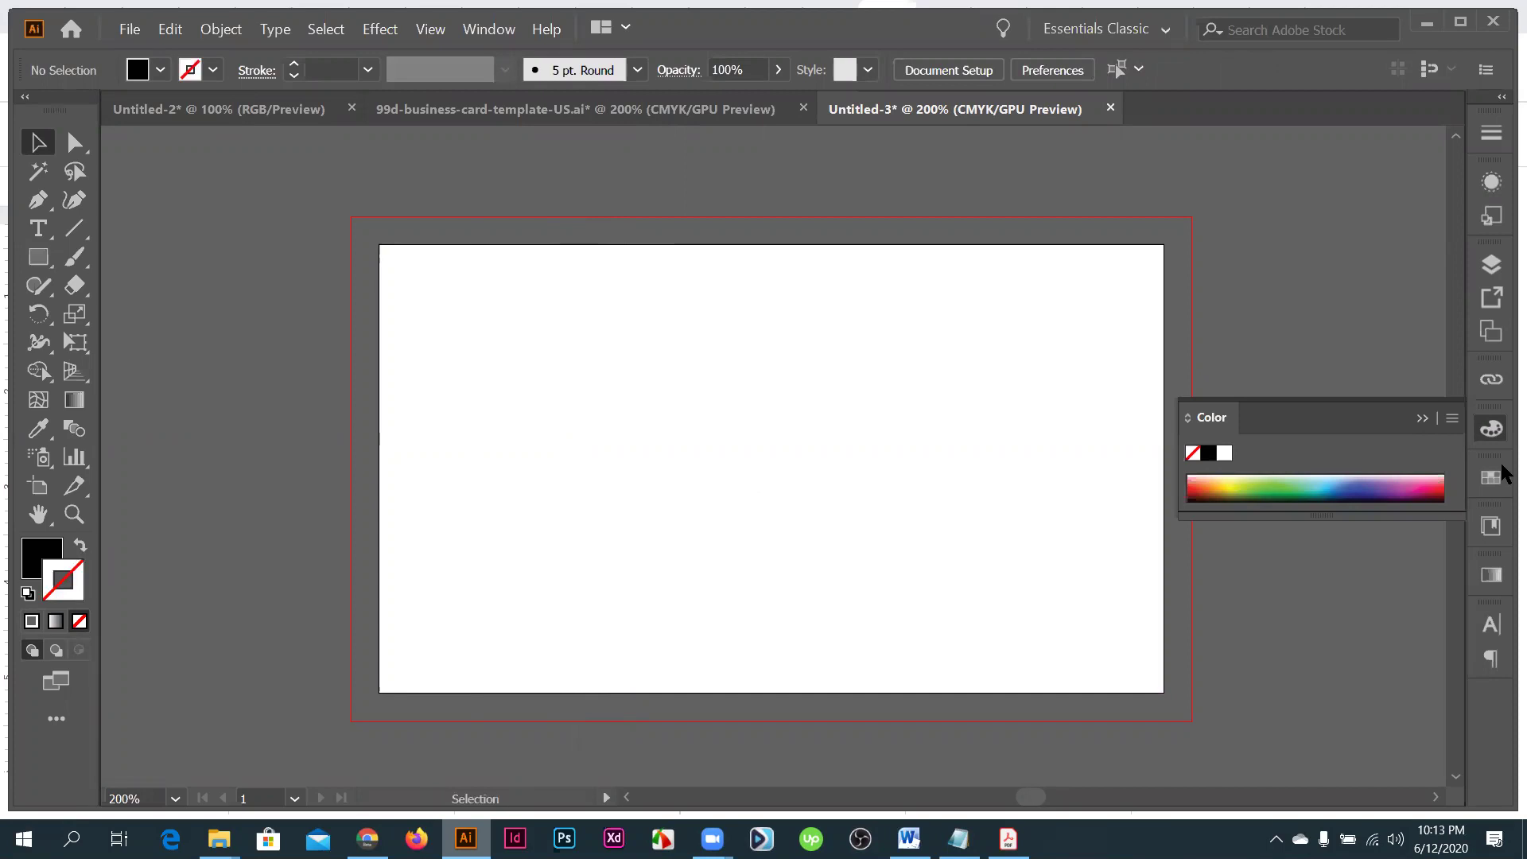
drag(1506, 473, 1429, 426)
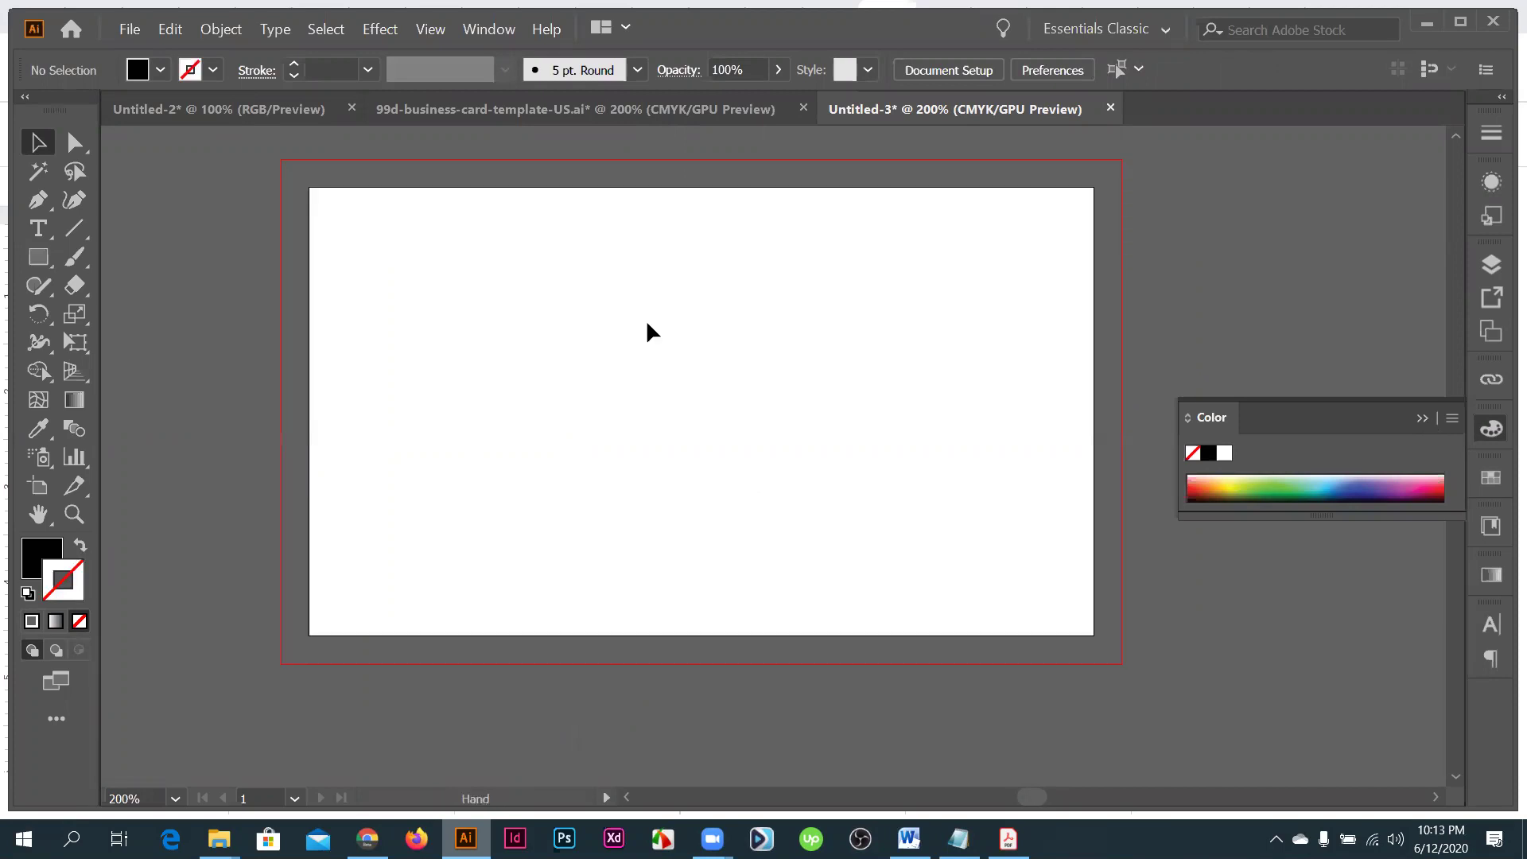
key(ctrl+1)
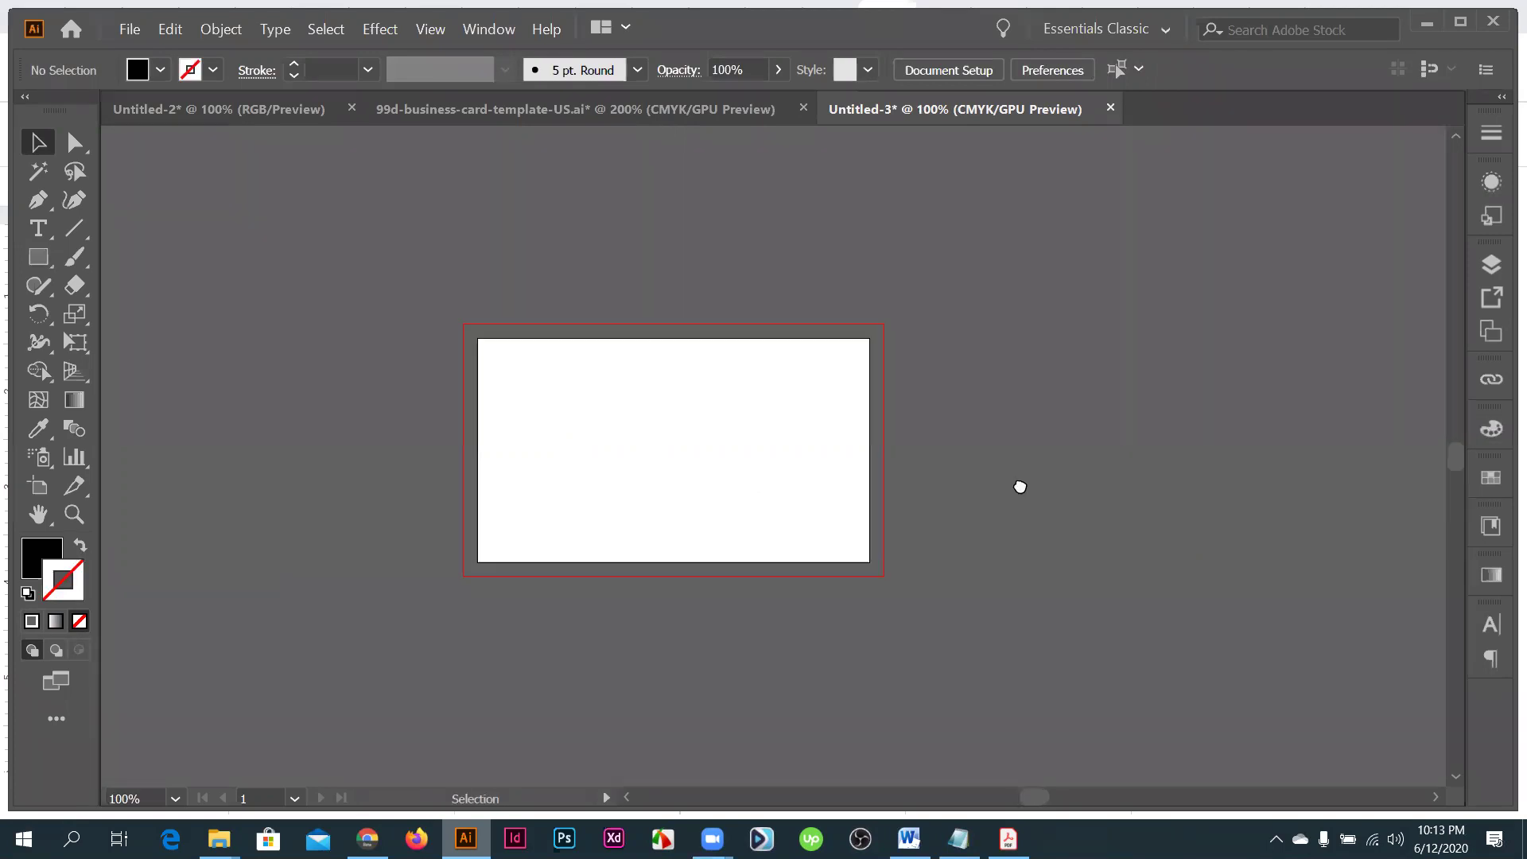
drag(1020, 486, 1024, 493)
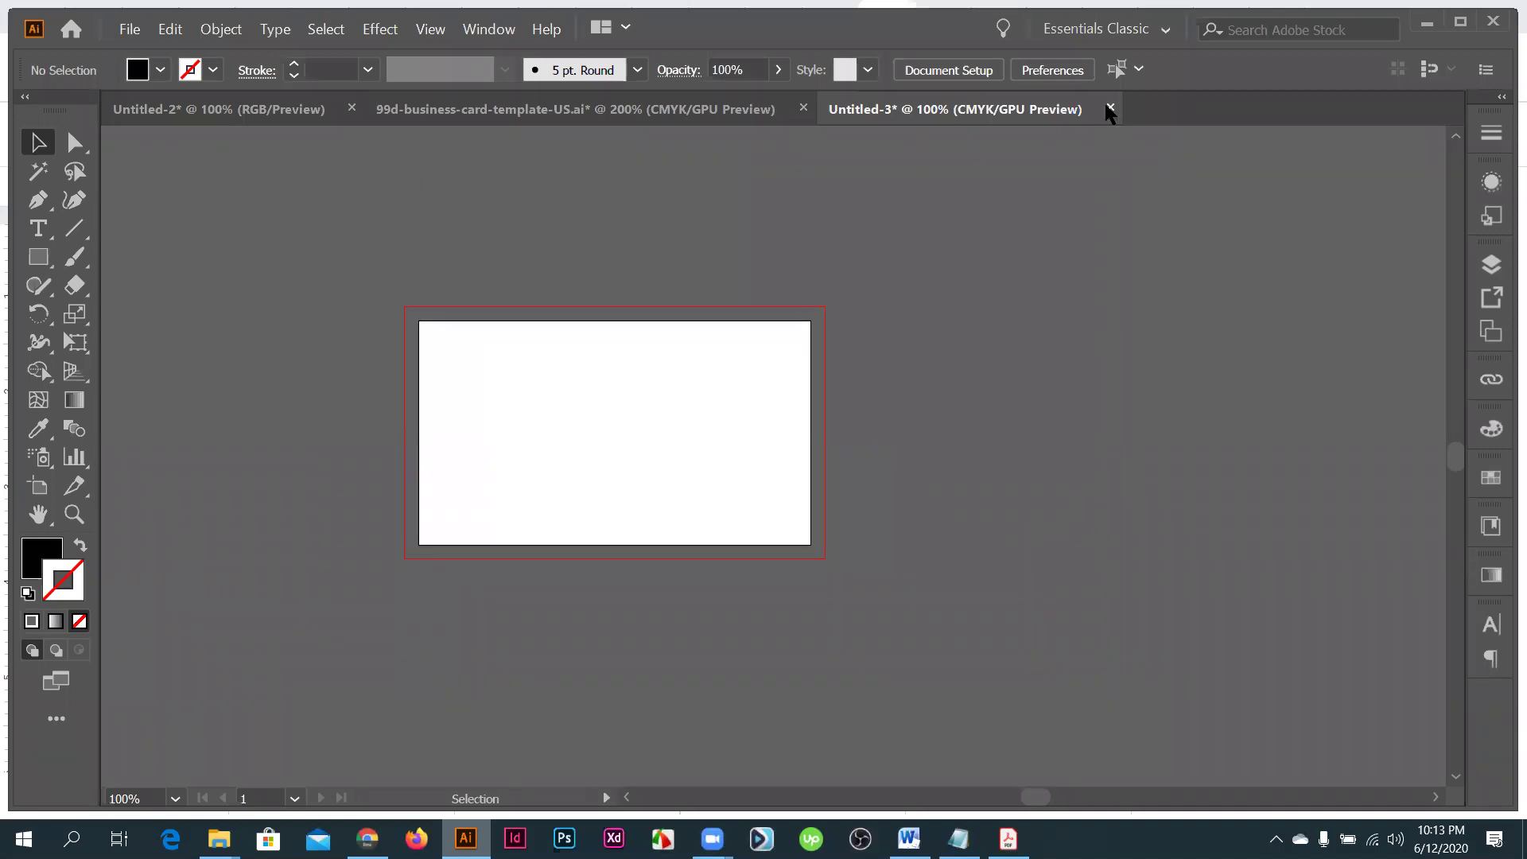
- Close Untitled-3 without saving and create a new 3.5 x 2 in document with 2 artboards
key(ctrl+w)
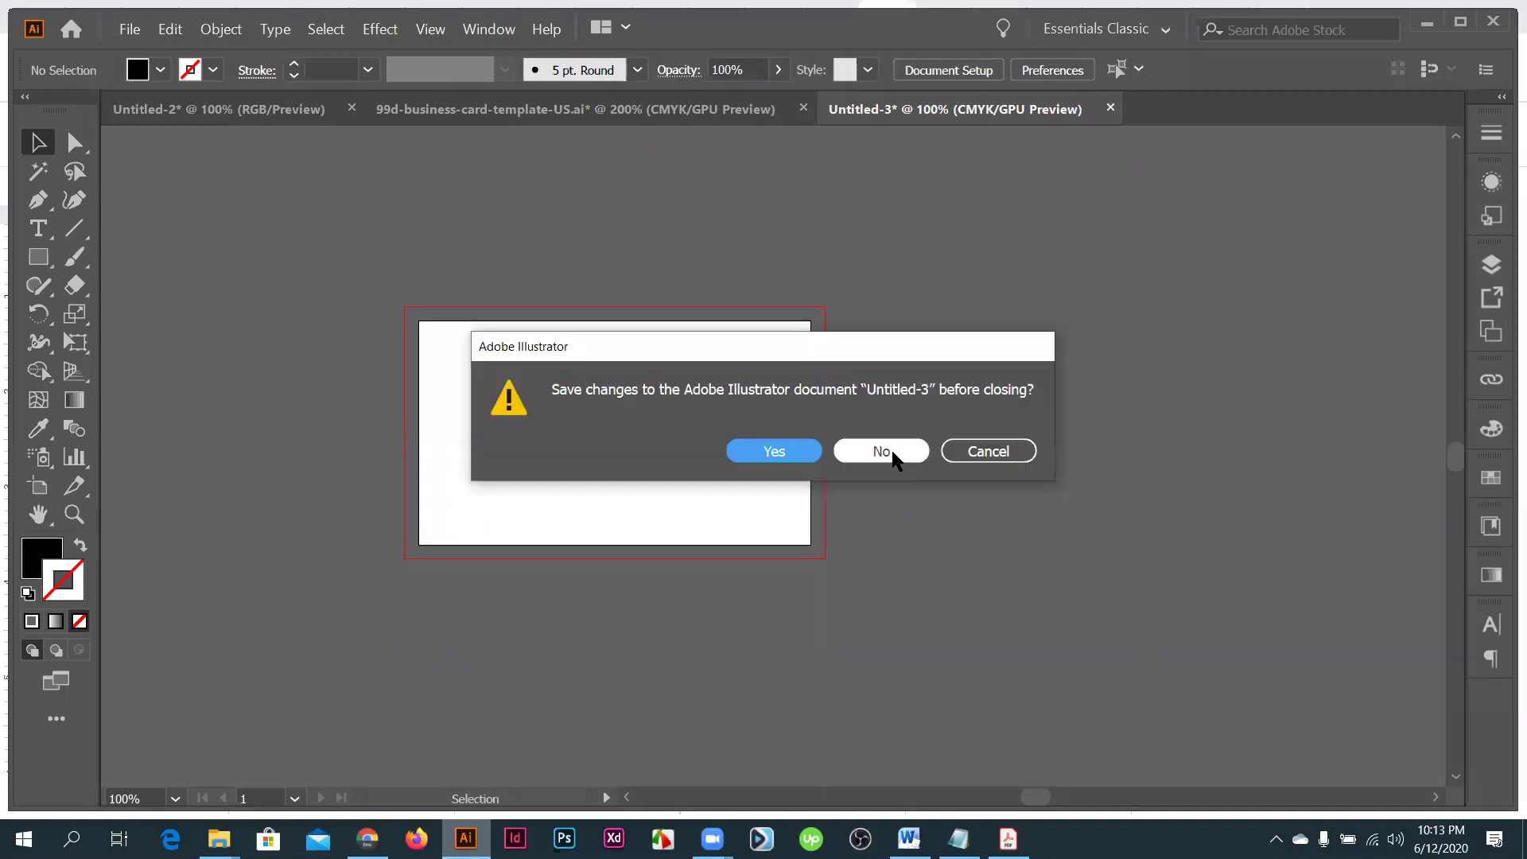
click(913, 437)
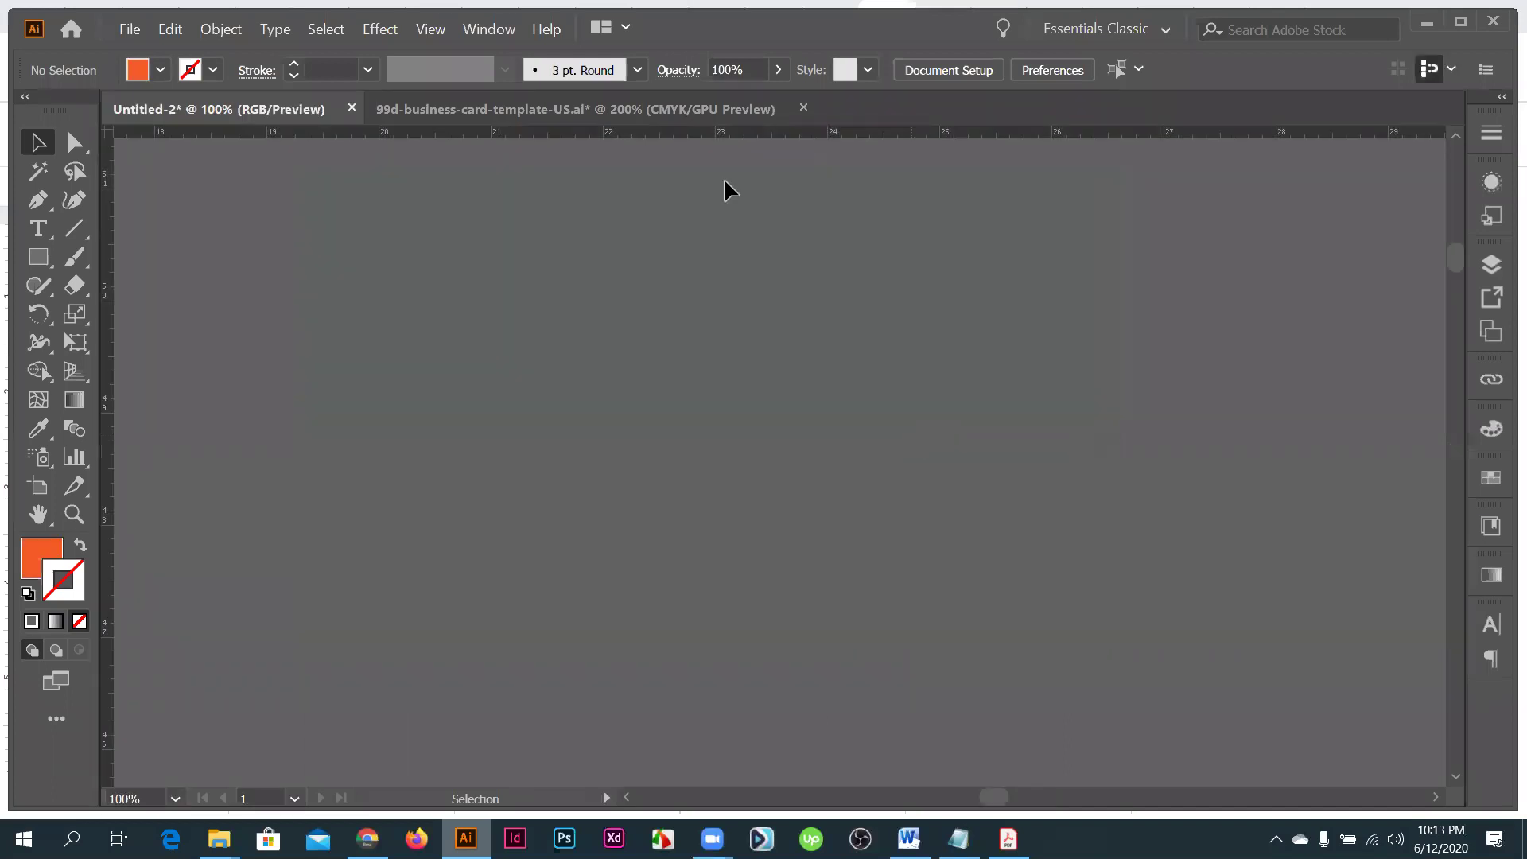
key(ctrl+n)
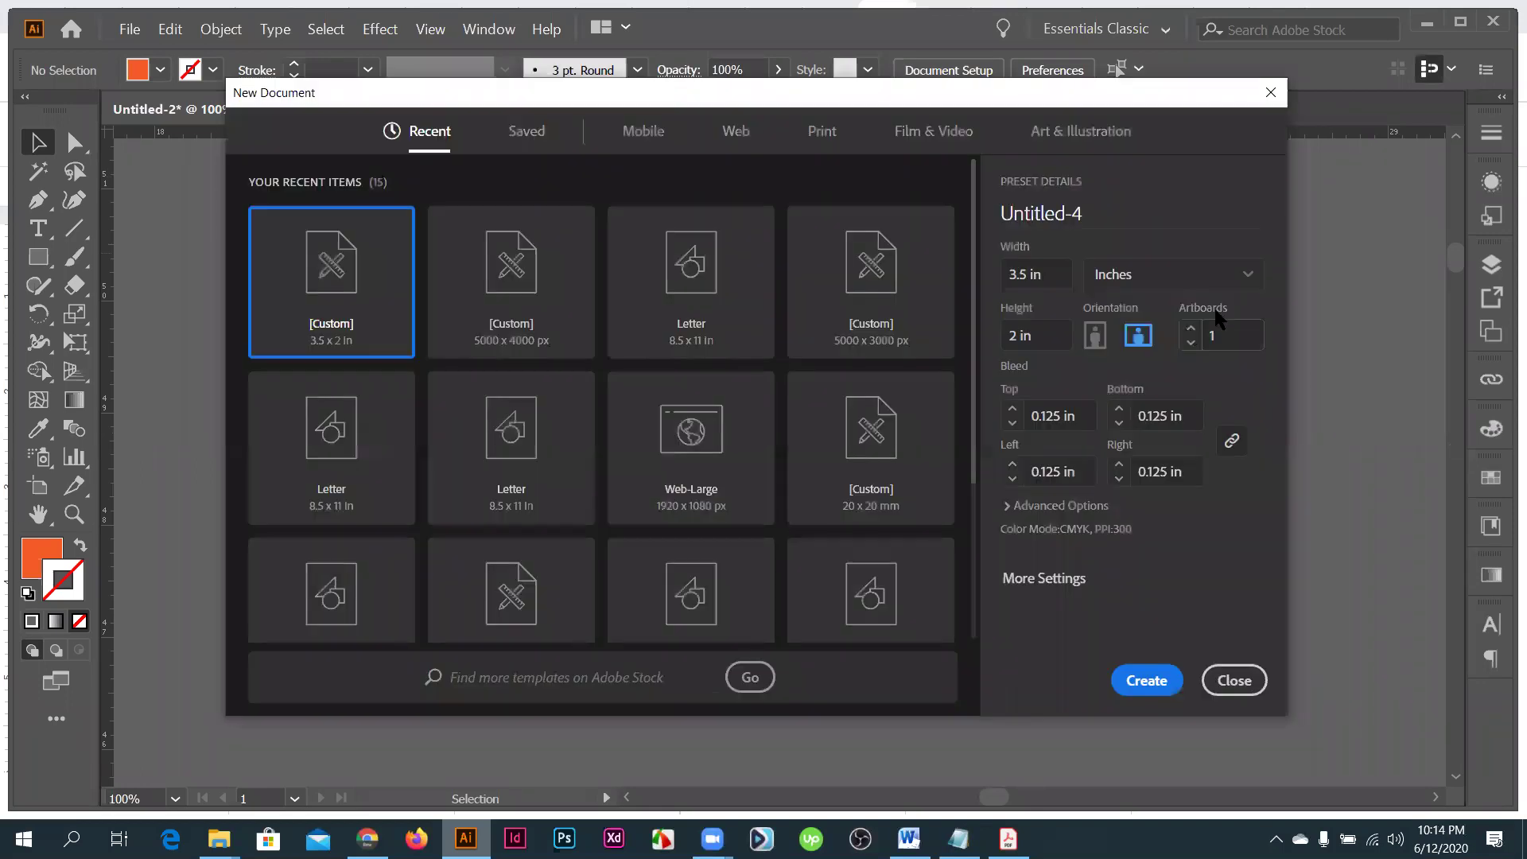
click(1190, 328)
click(1139, 686)
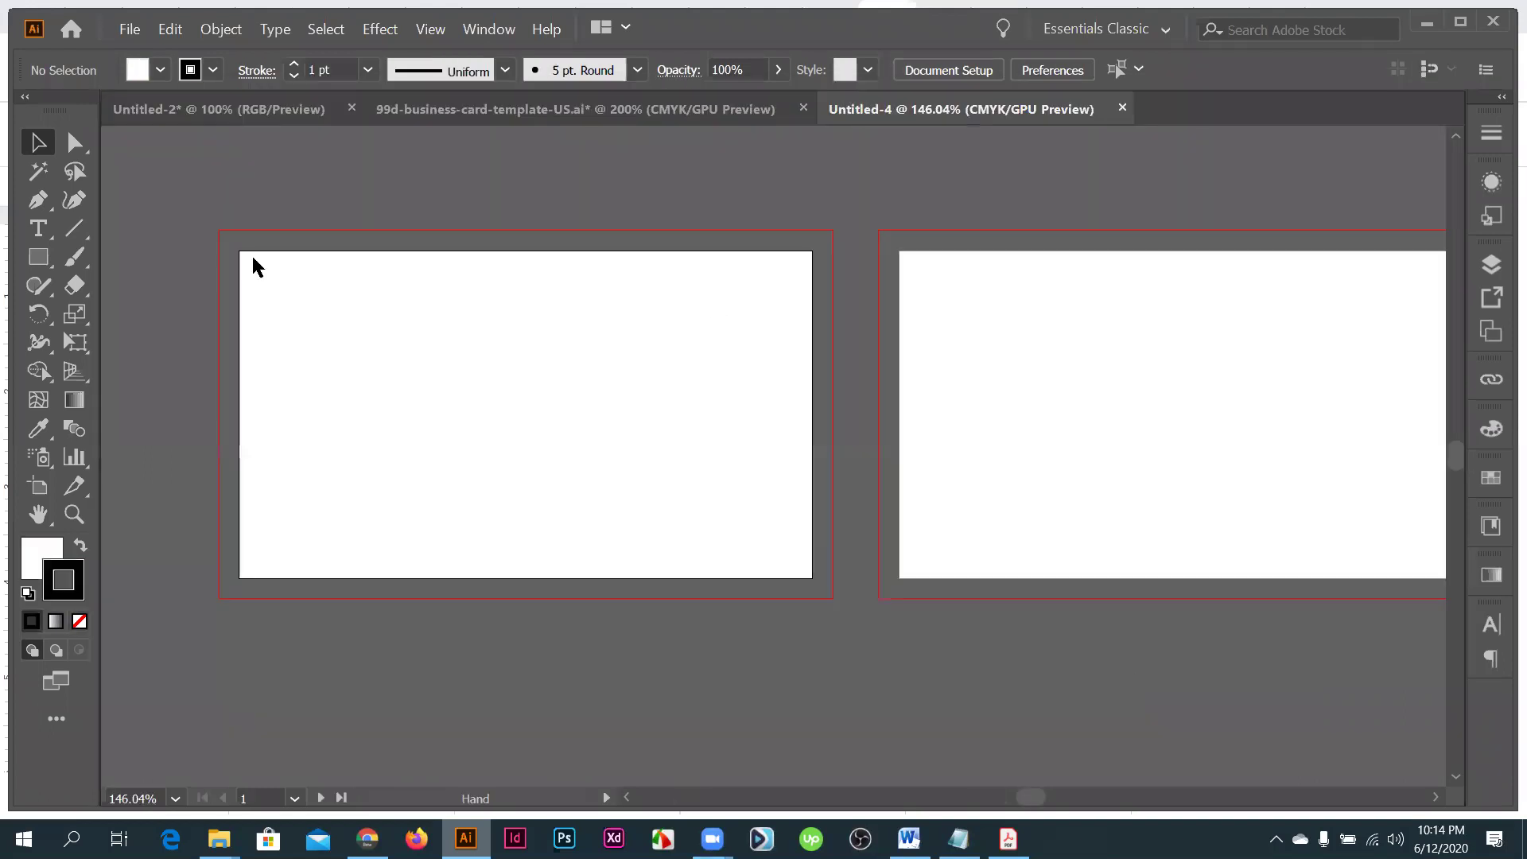
- Draw a rectangle exactly 3.5 in wide by 2 in tall
key(m)
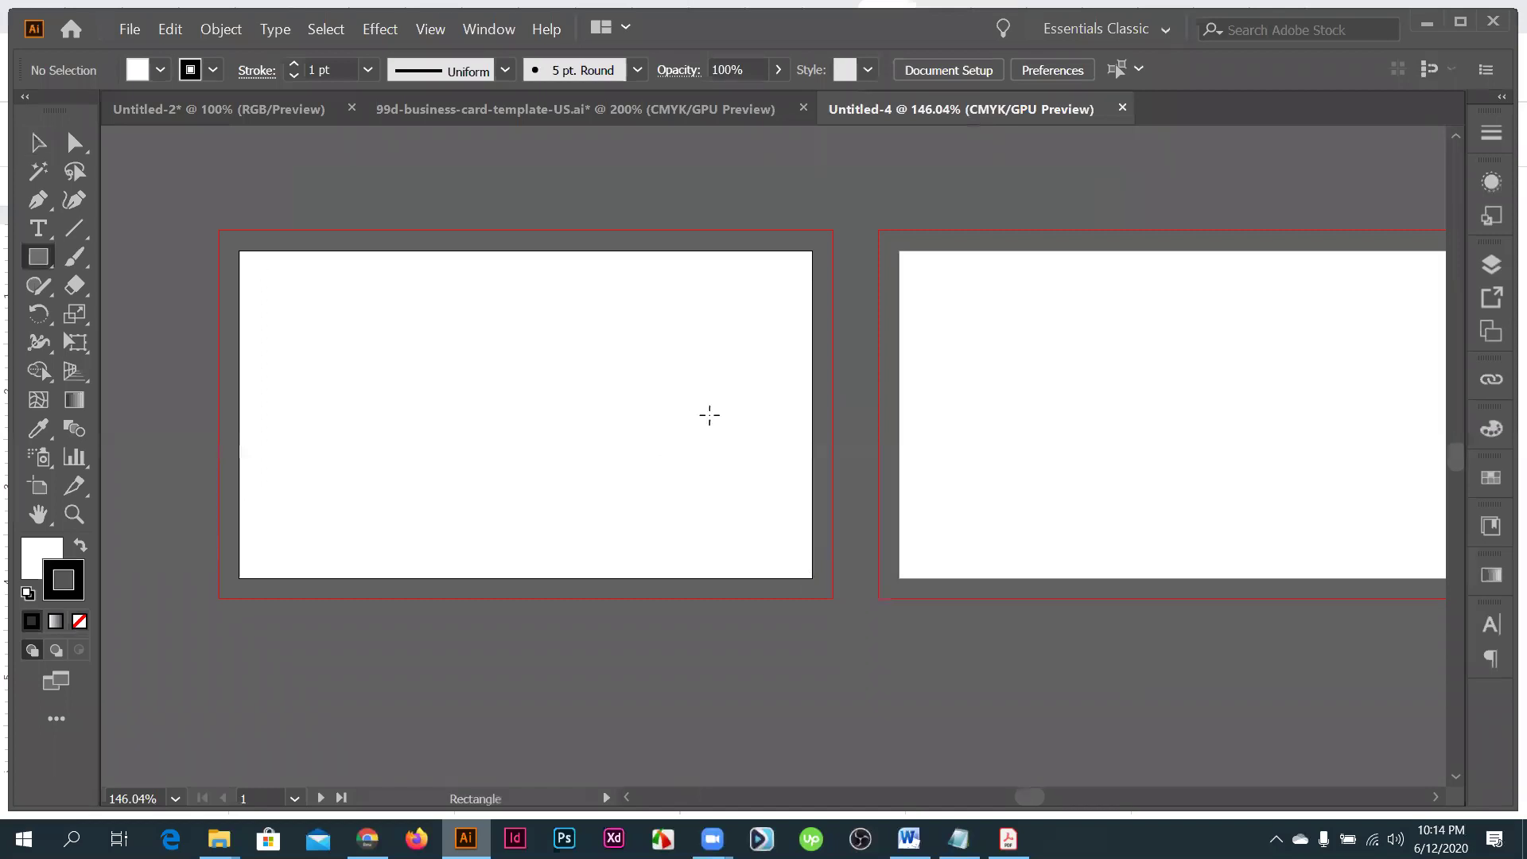
click(709, 414)
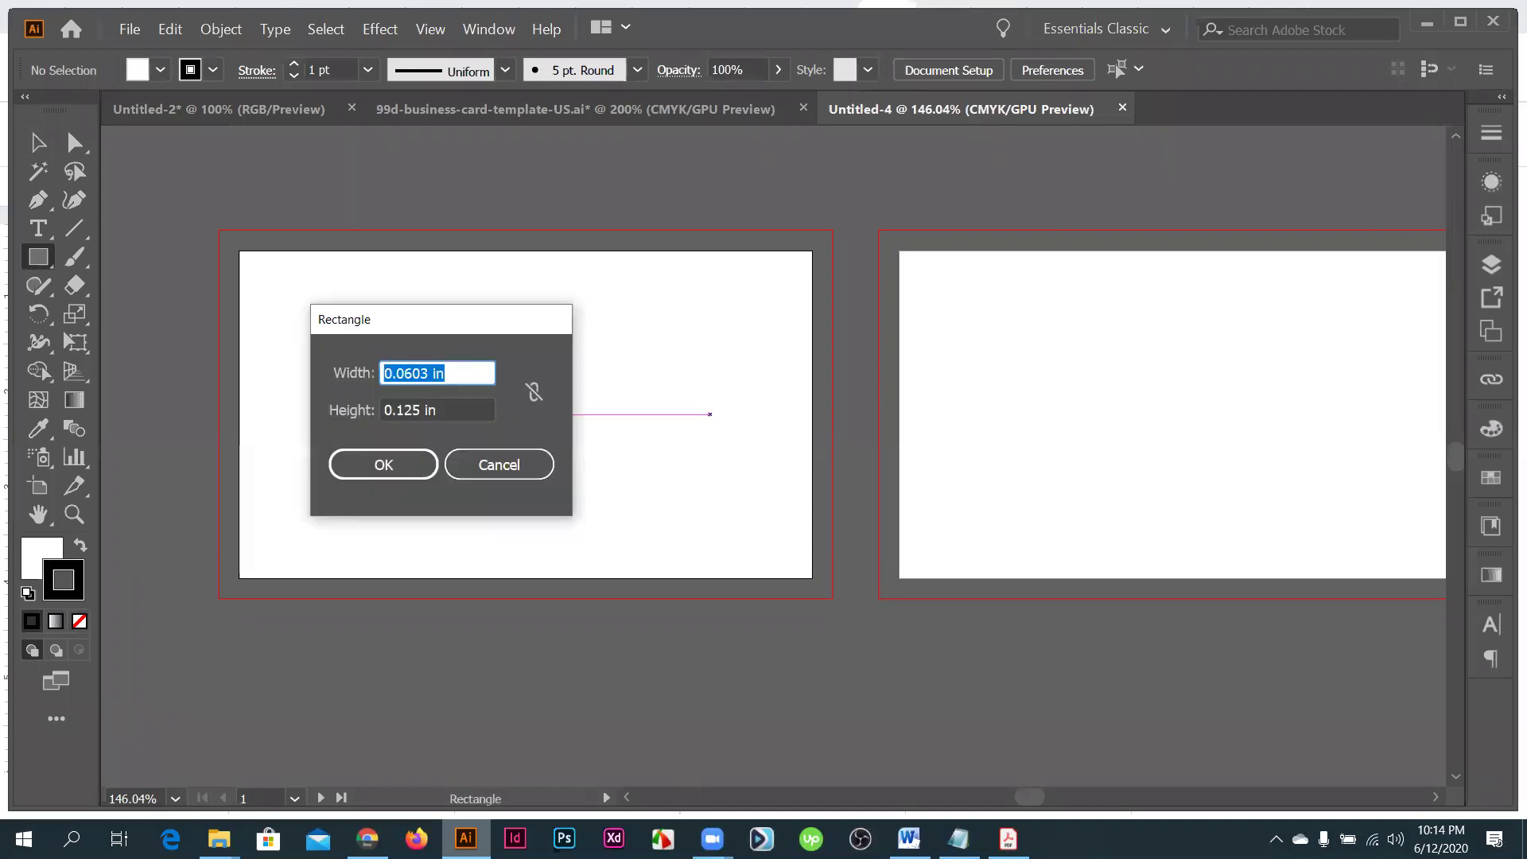
text(3)
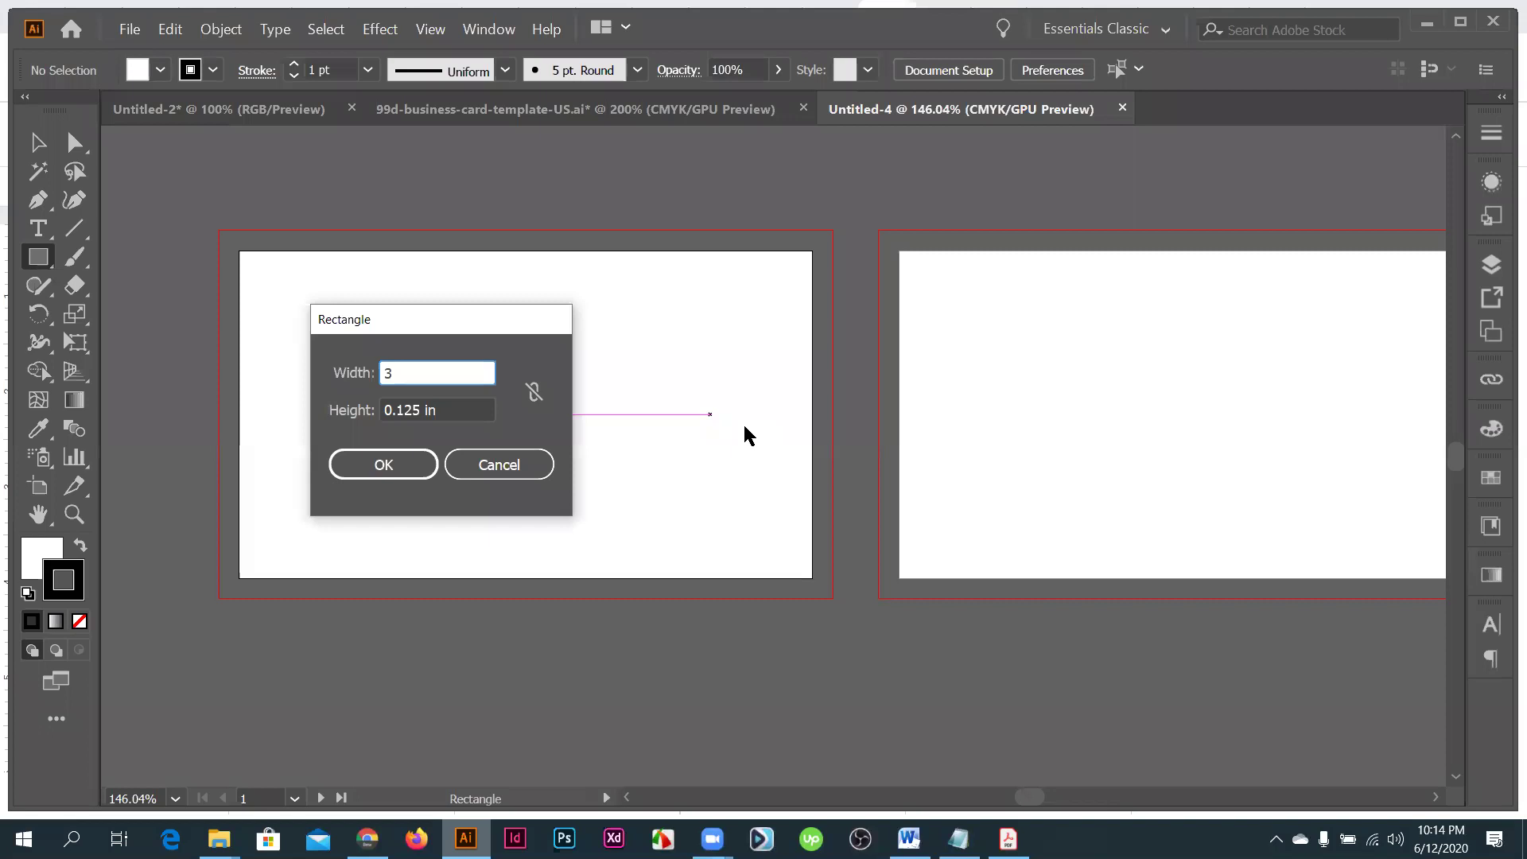
text(.5)
key(Tab)
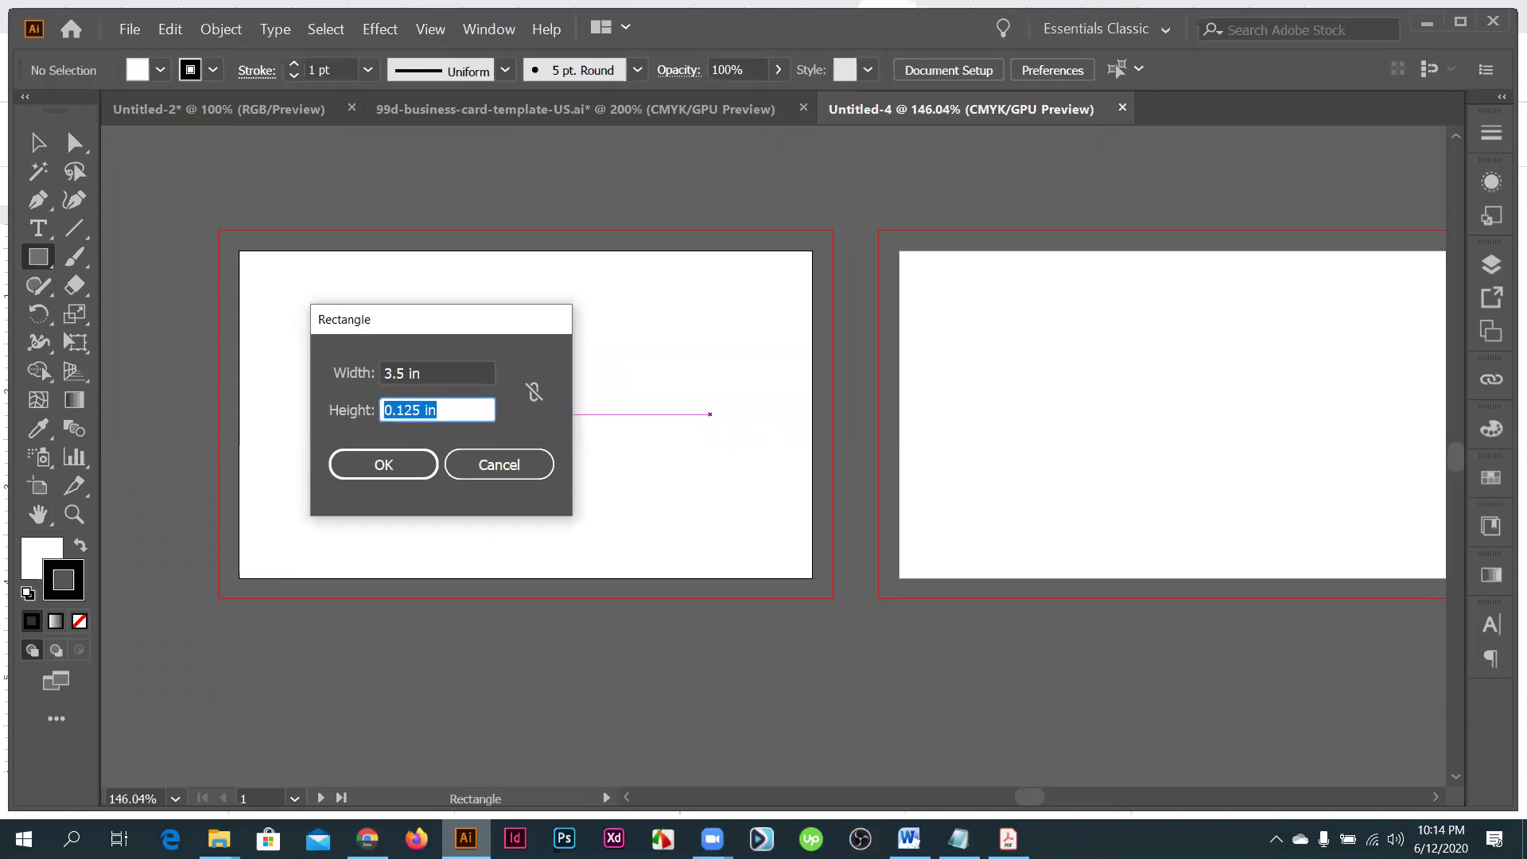
text(2)
click(382, 465)
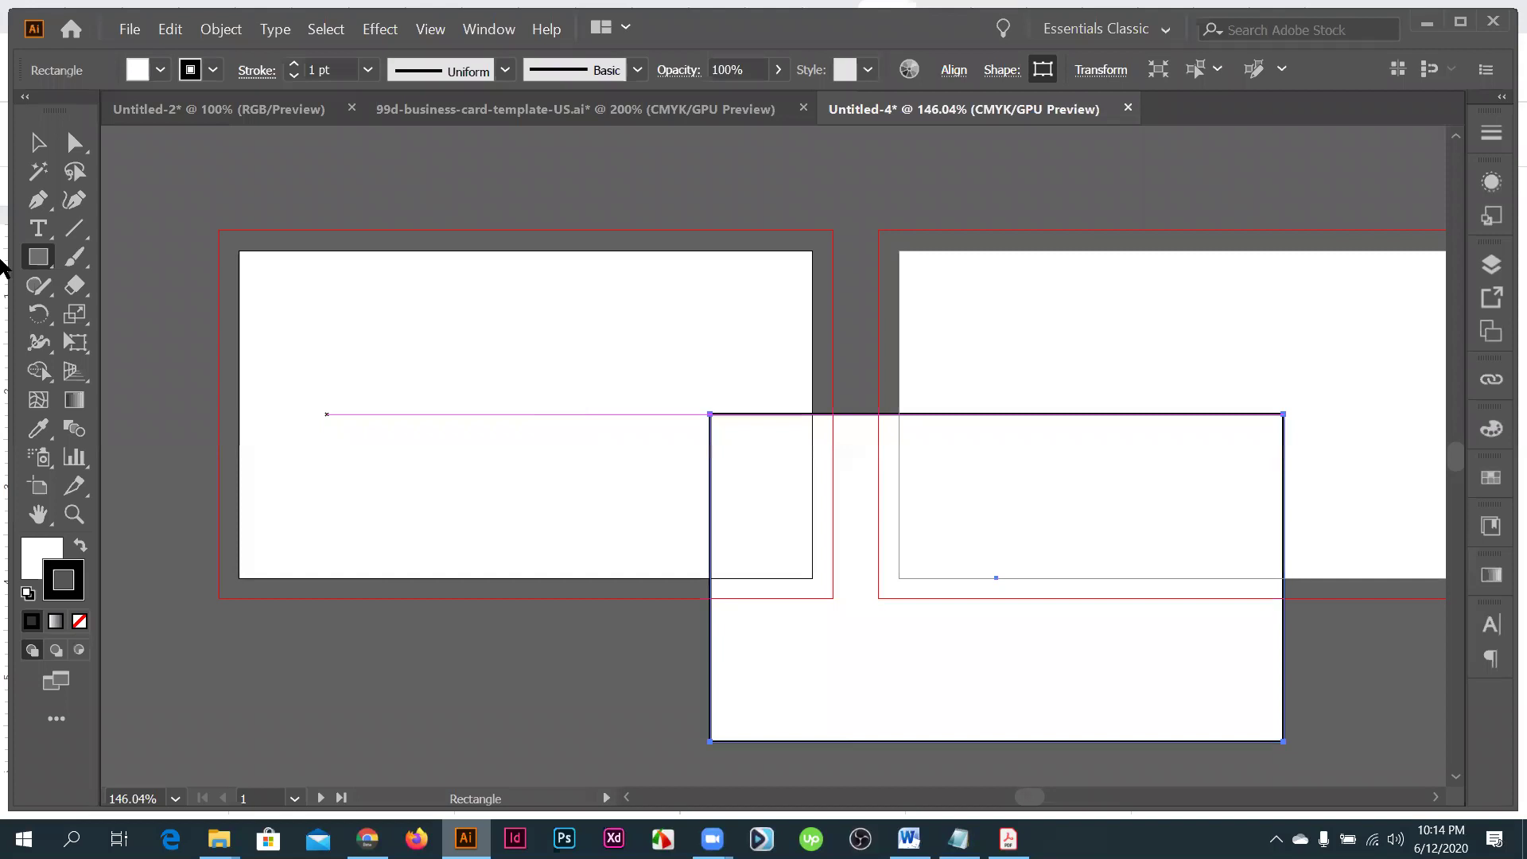
- Remove the rectangle's stroke, fill it cyan blue, and zoom to 100%
key(slash)
key(v)
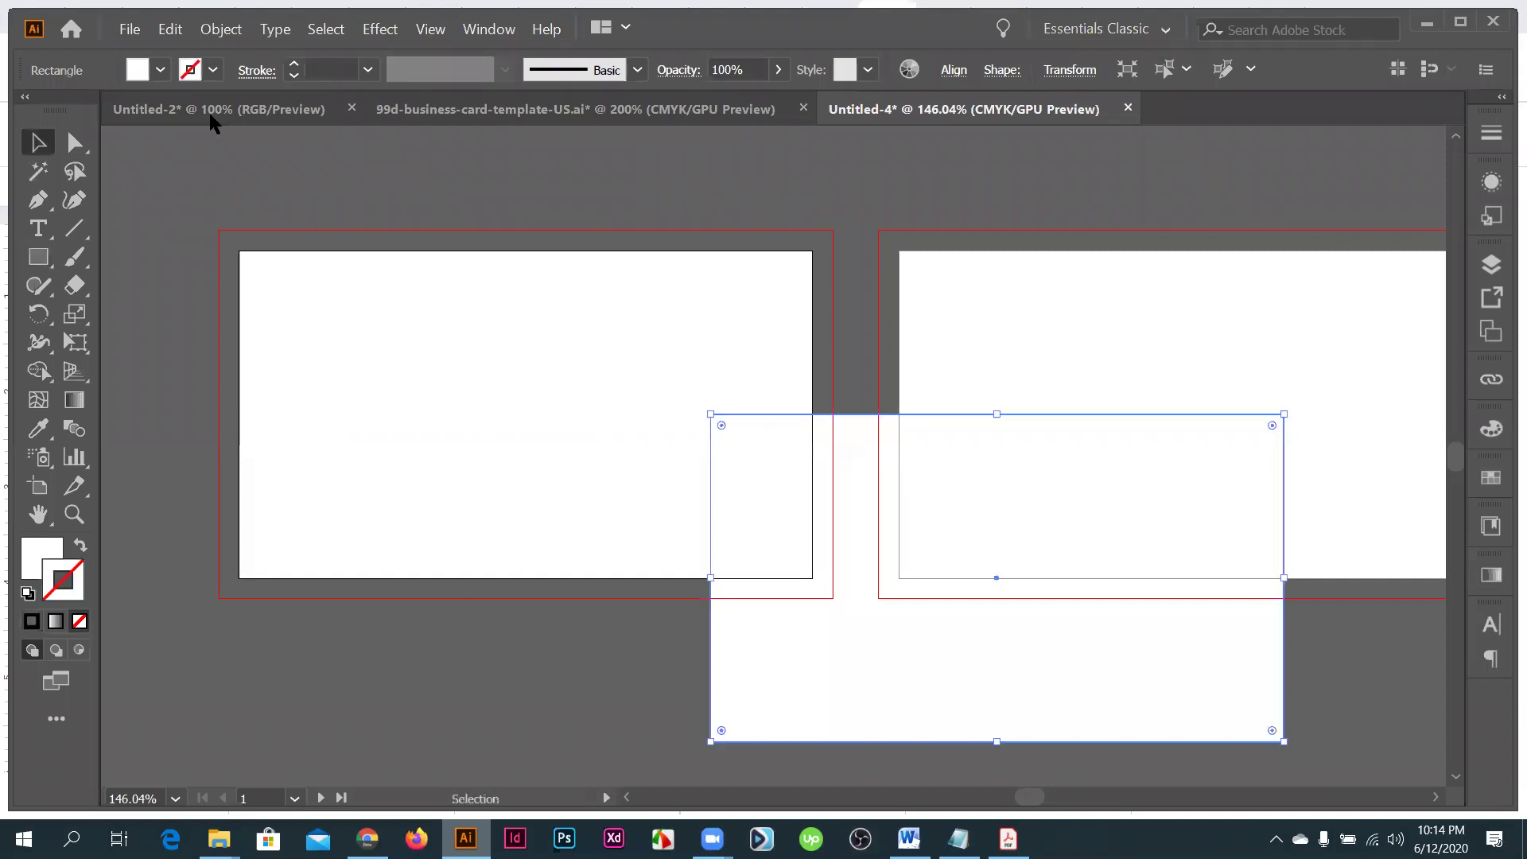
click(160, 70)
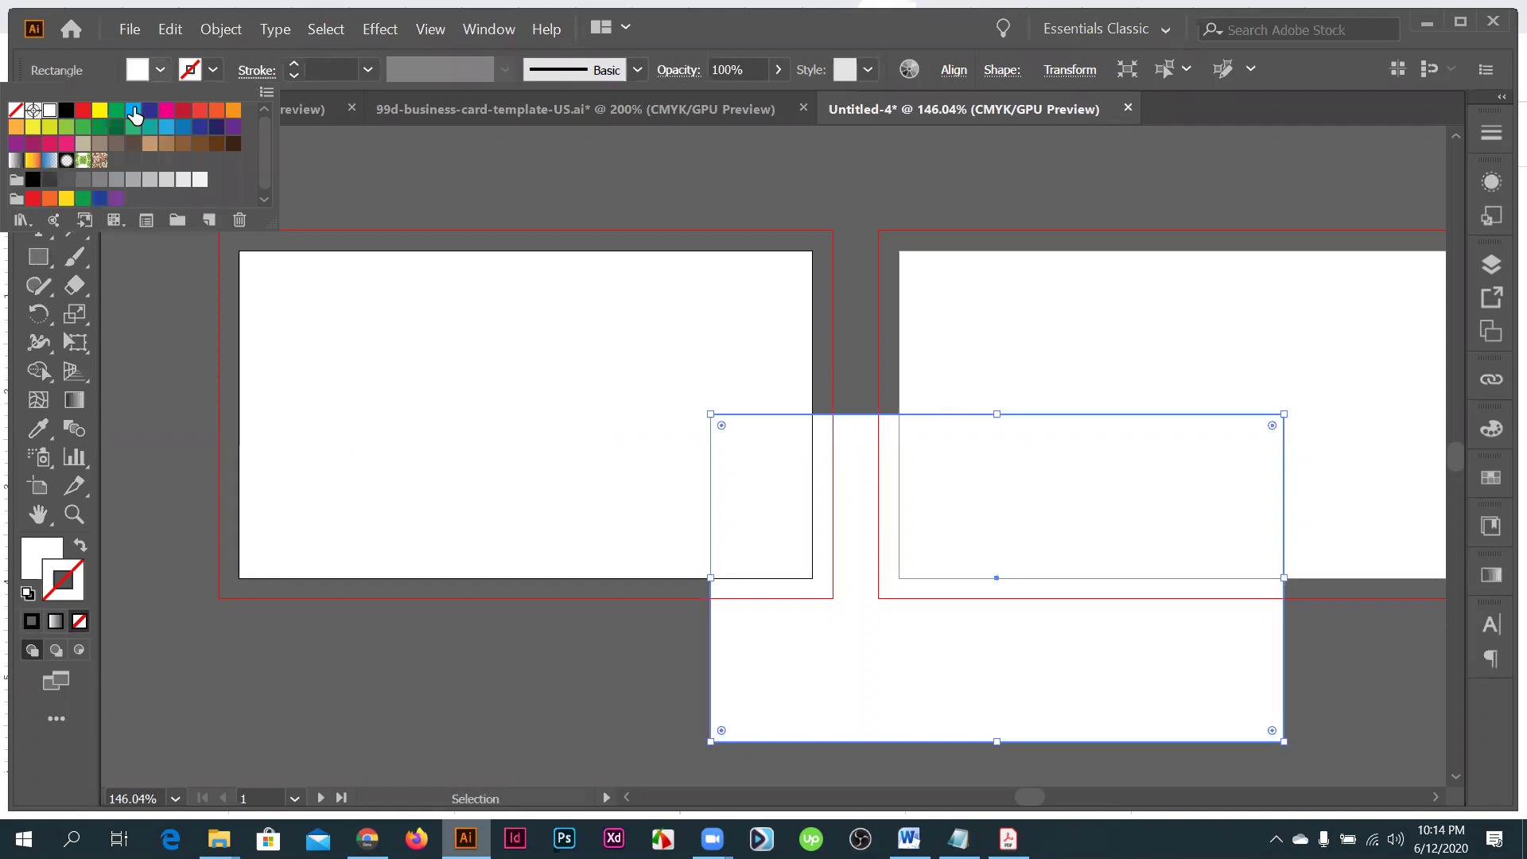
click(135, 115)
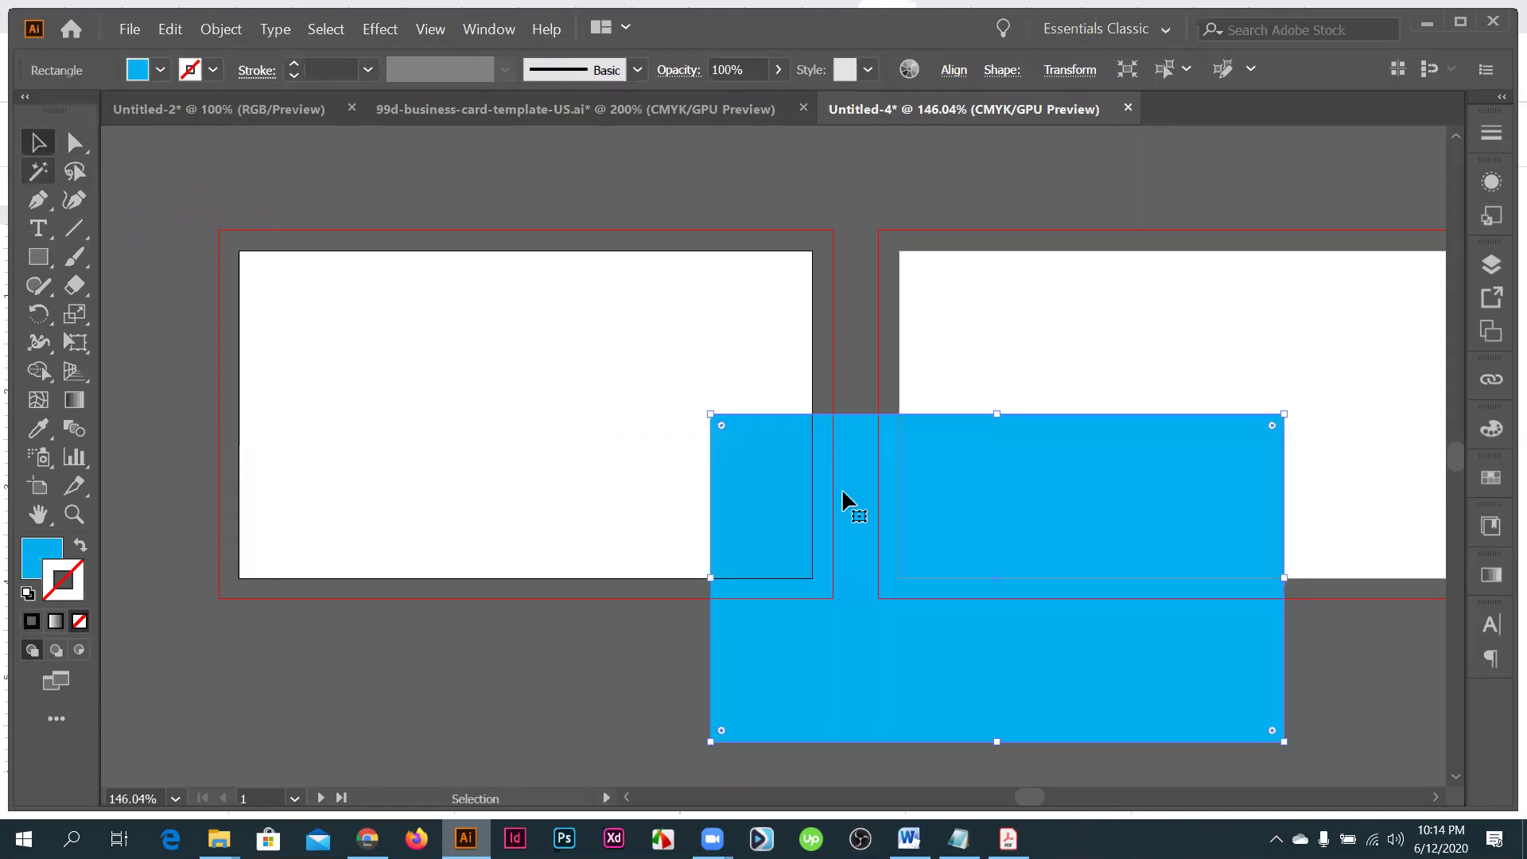
key(ctrl+1)
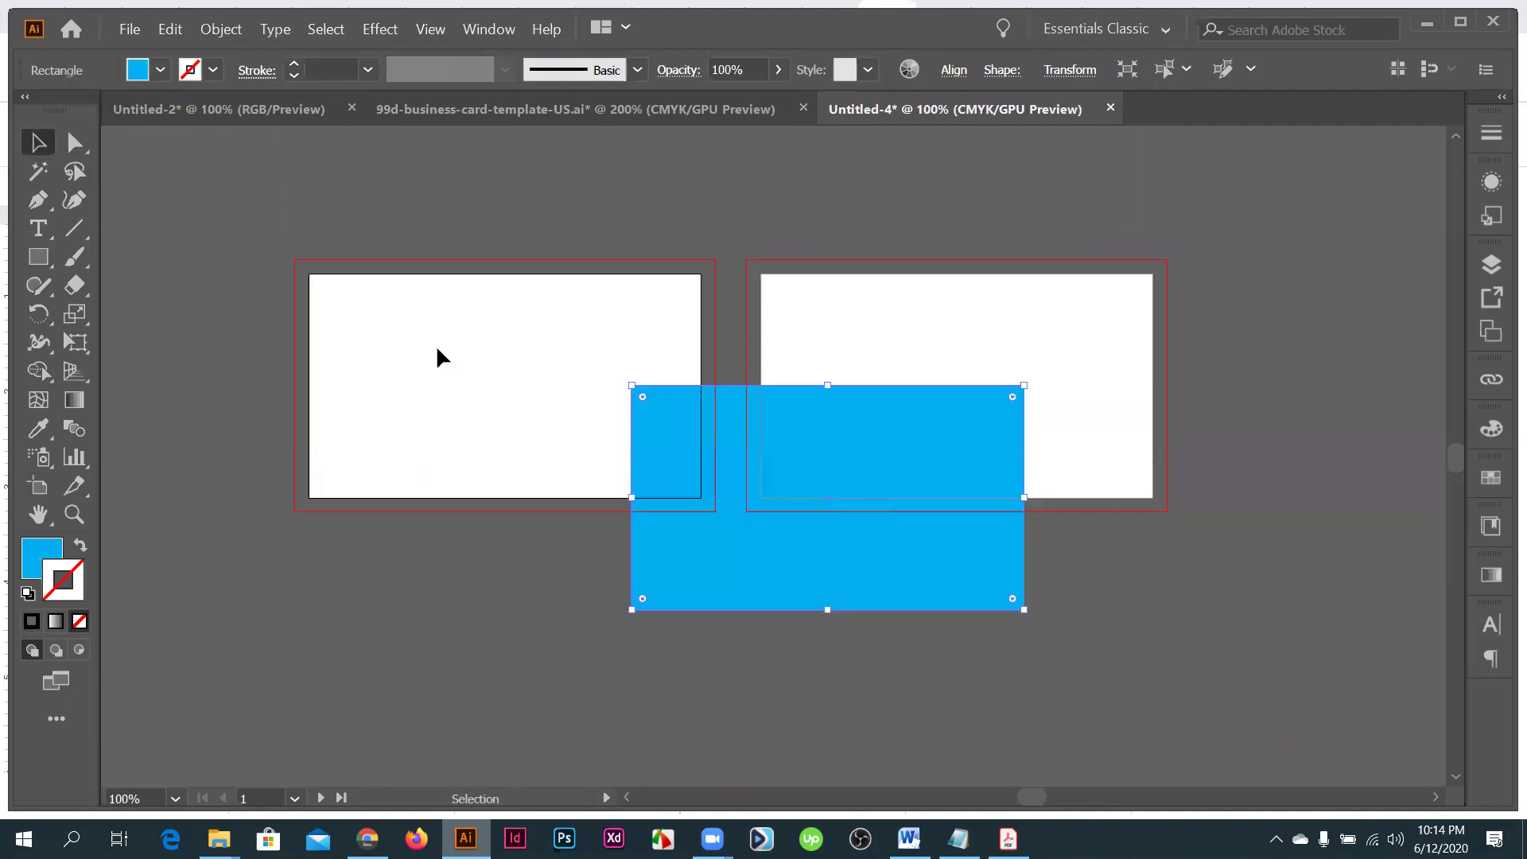
- Cut the blue rectangle and paste it in place over the first artboard
drag(437, 350, 439, 353)
key(ctrl+a)
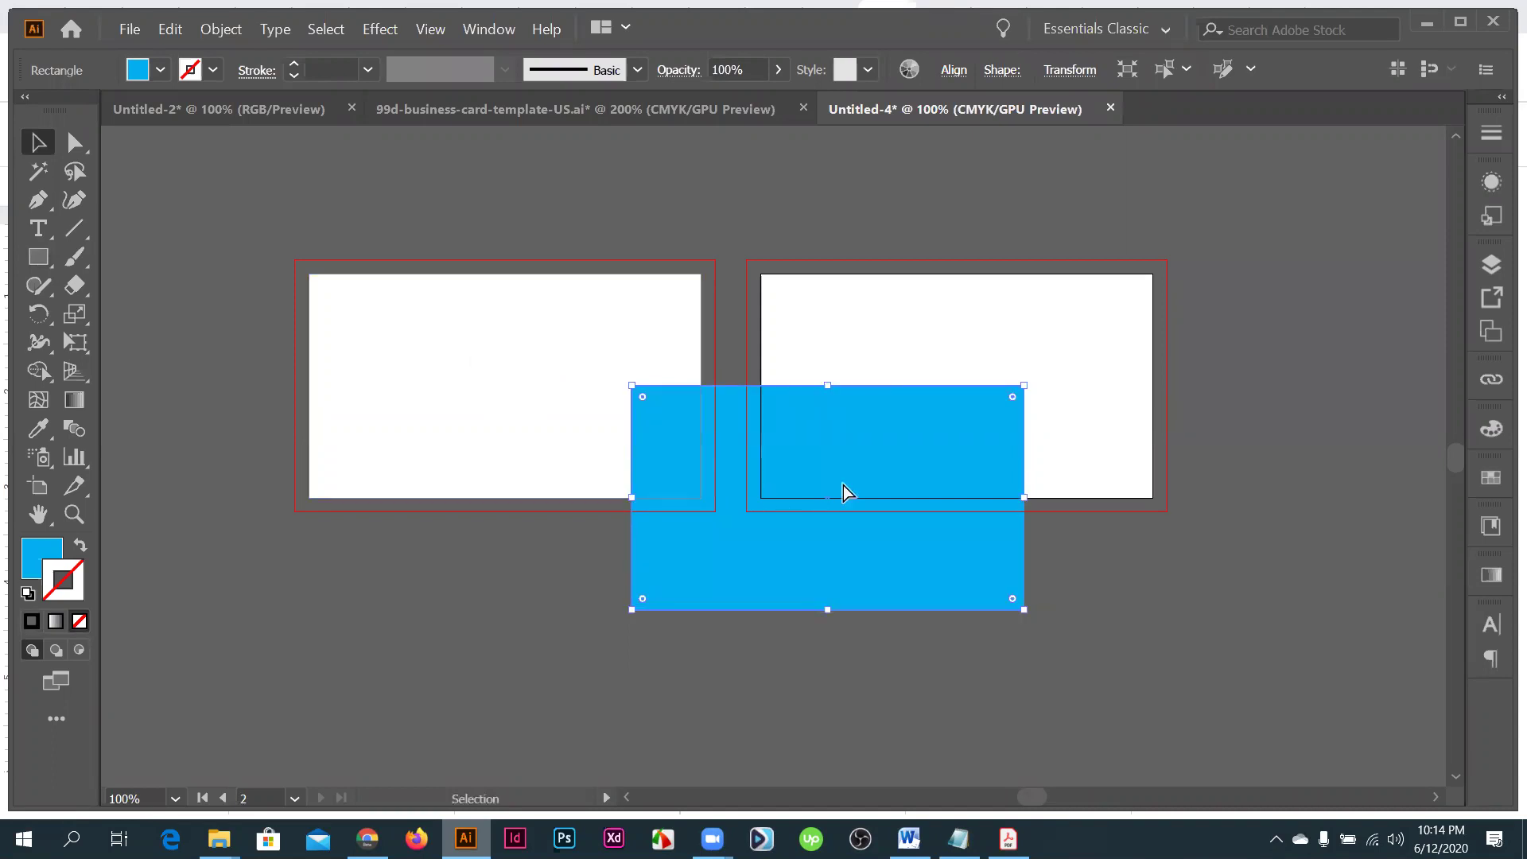
key(Delete)
key(ctrl+equal)
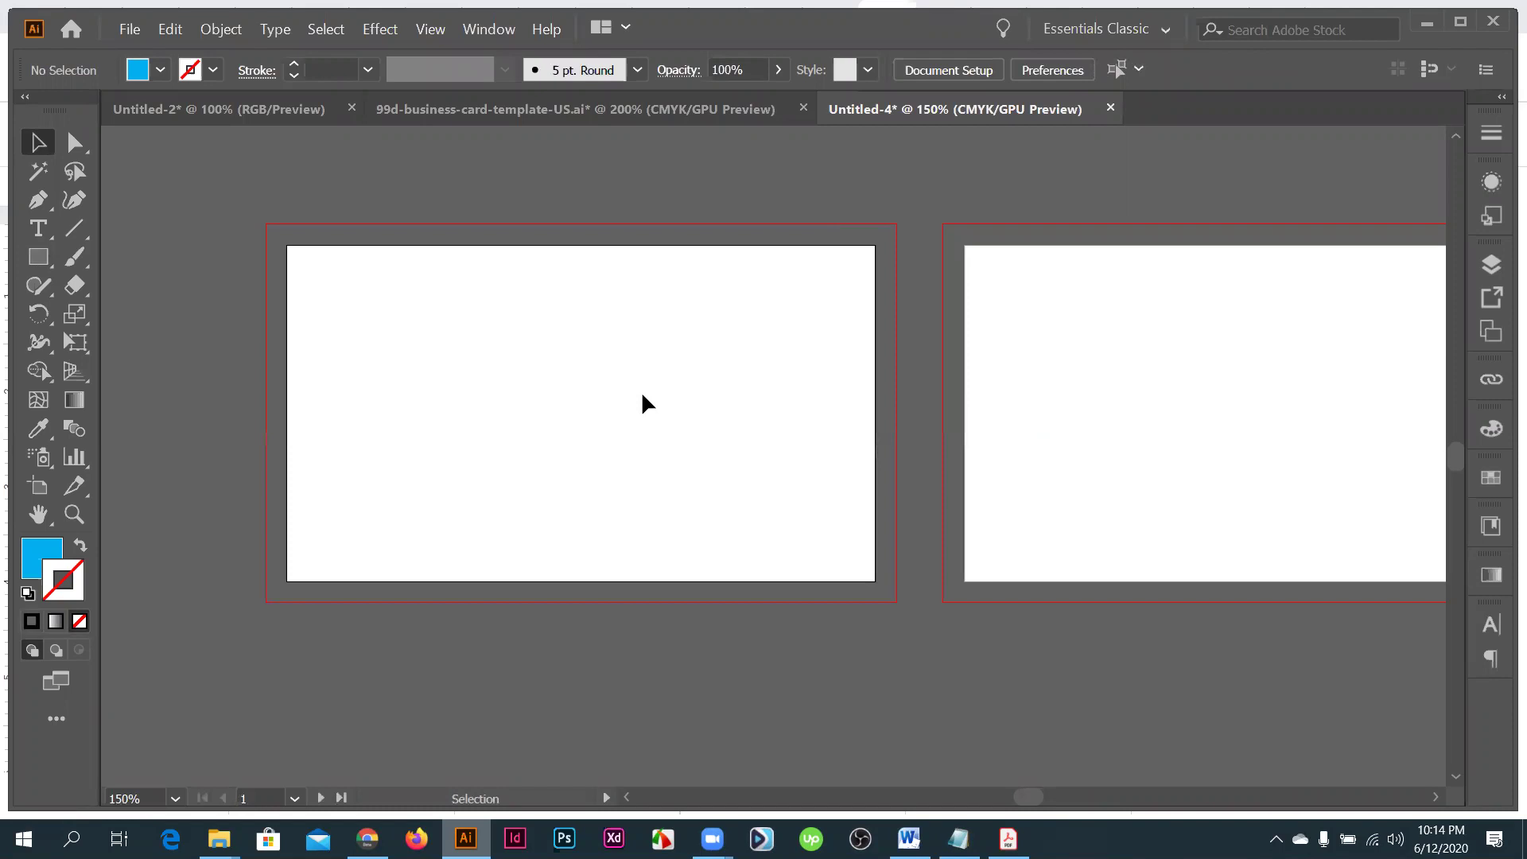
key(ctrl+0)
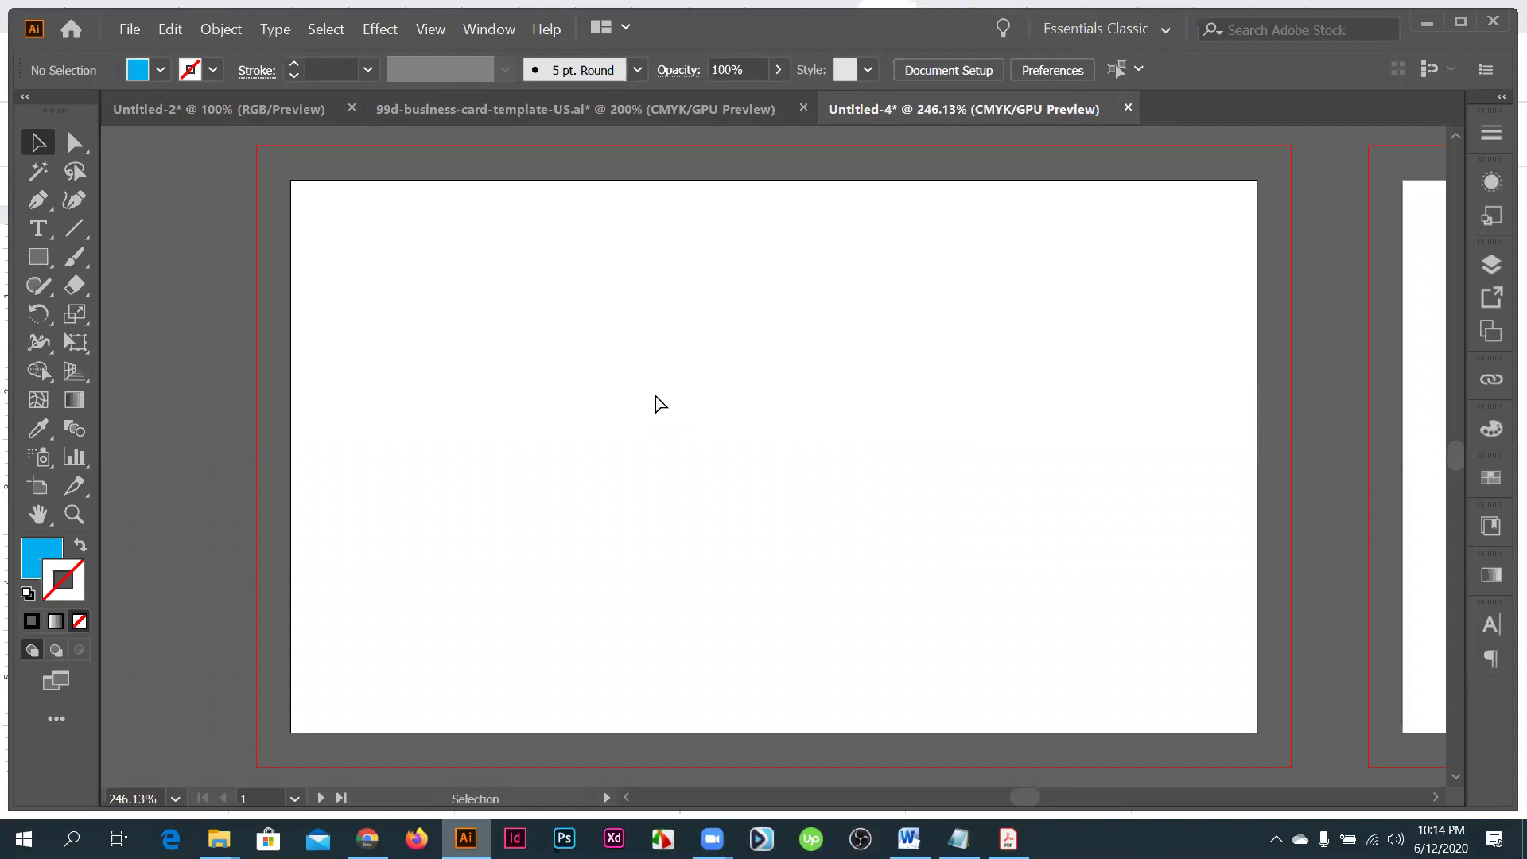
key(ctrl+v)
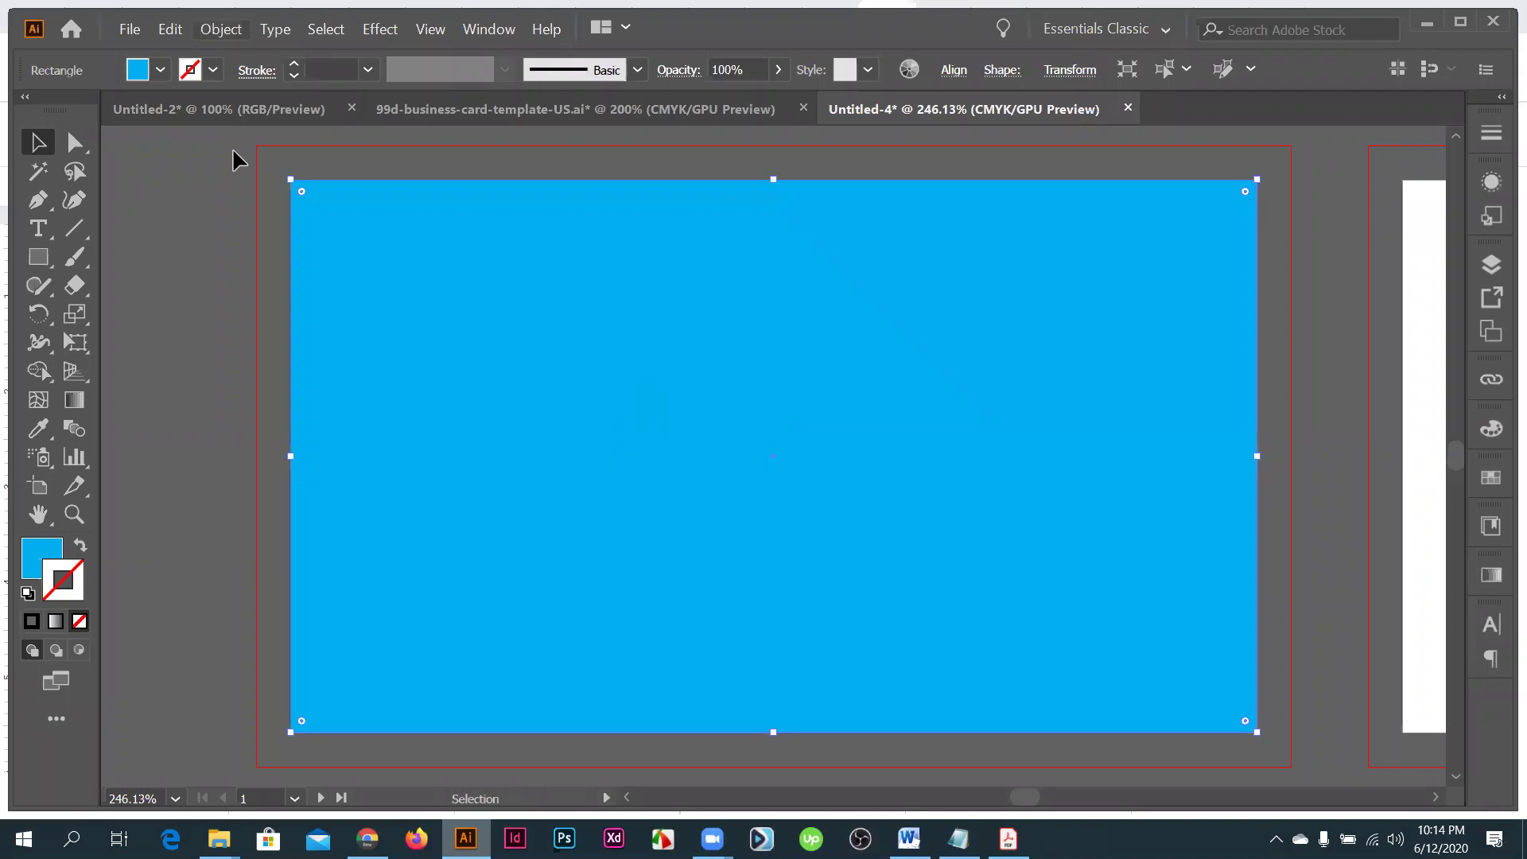
- Undo a stray move and deletion so the rectangle exactly covers artboard 1
scroll(394, 242, up, 4)
scroll(392, 239, down, 4)
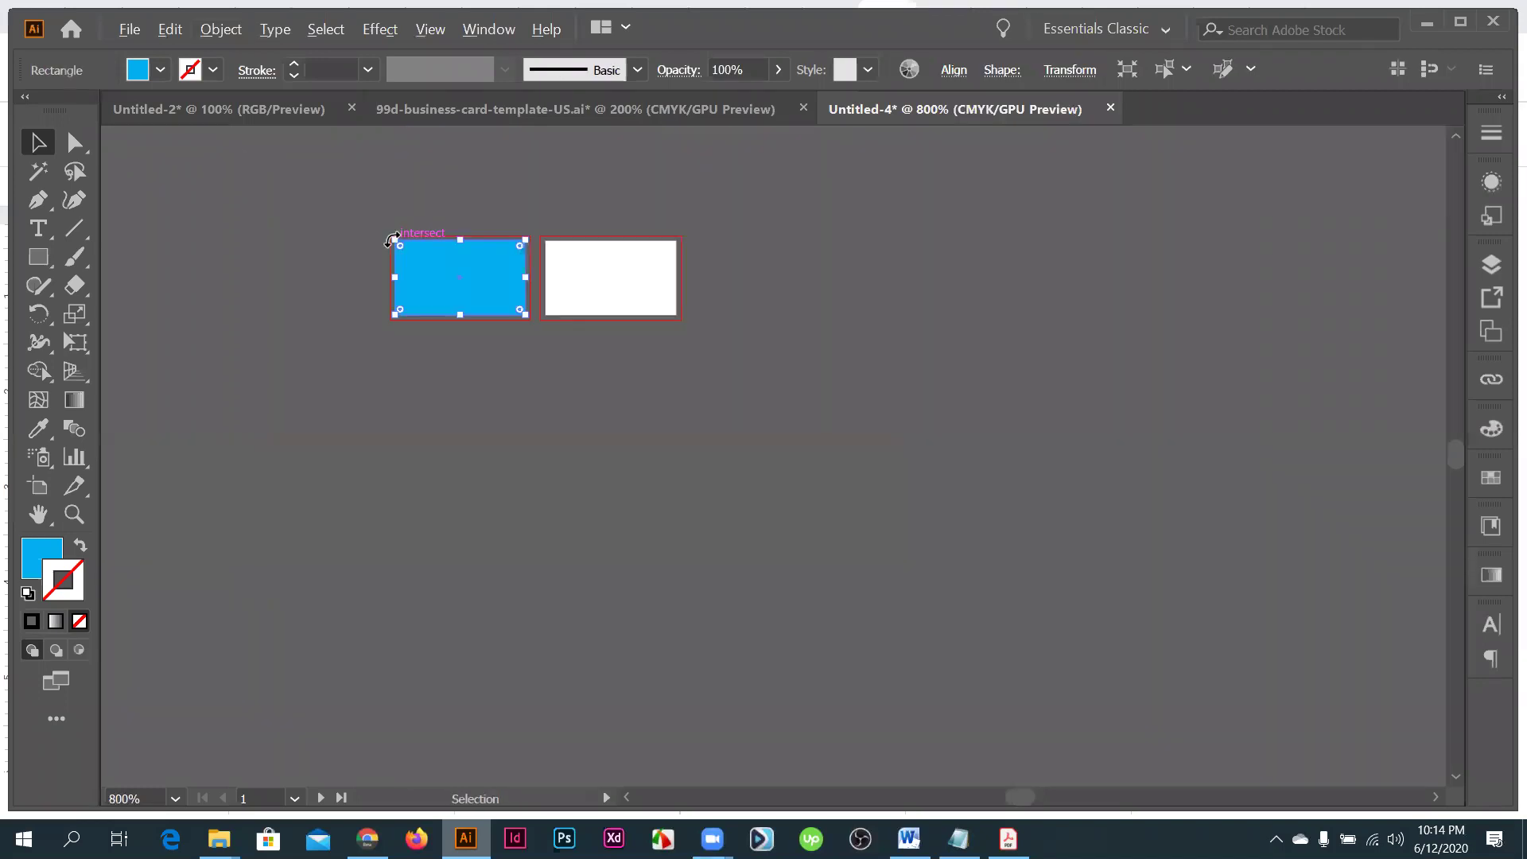
drag(392, 238, 1249, 480)
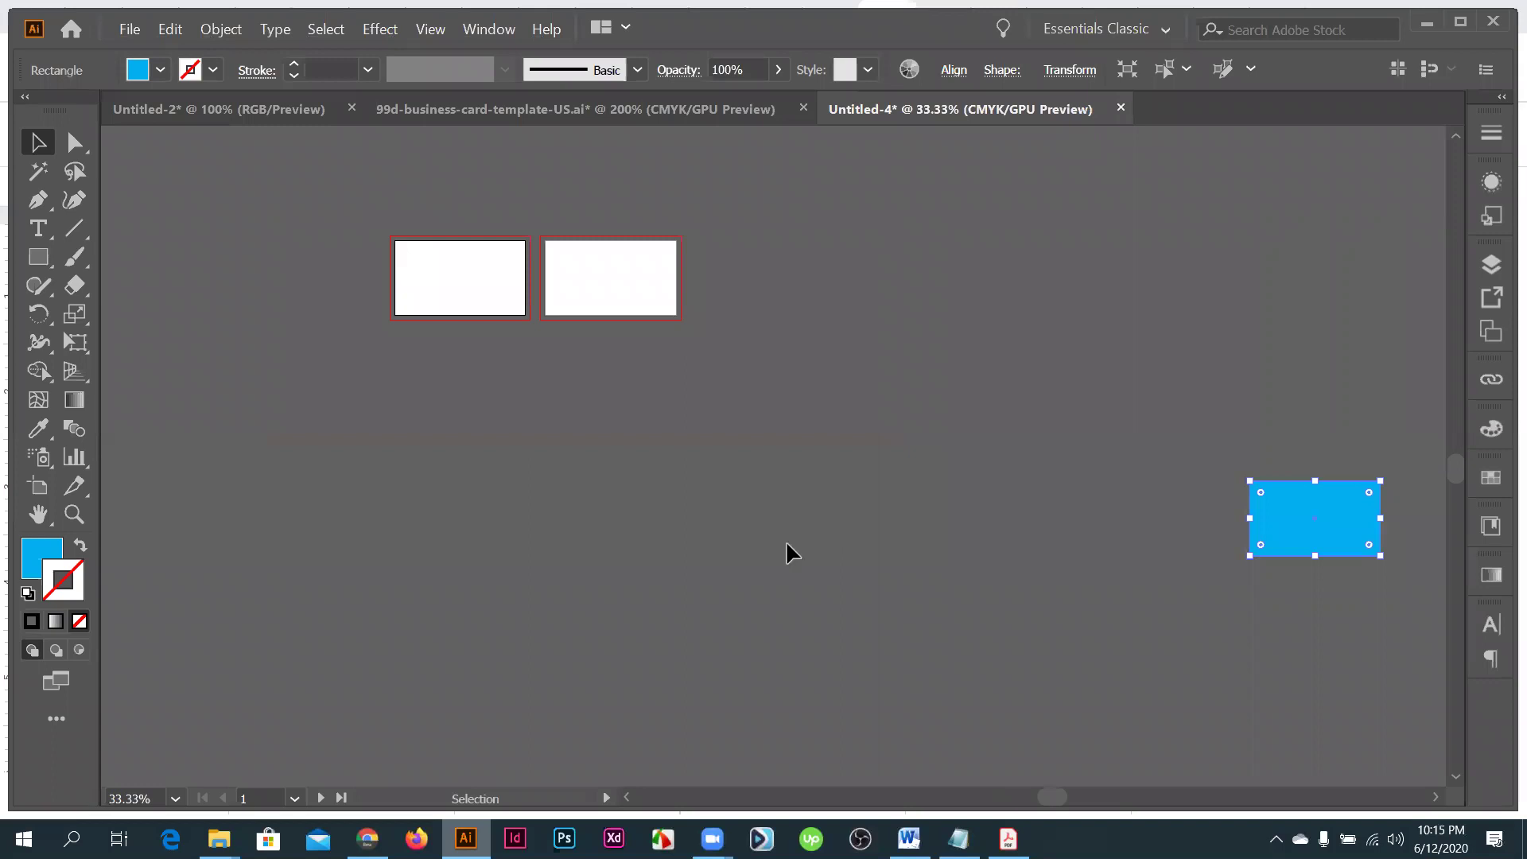
key(Delete)
click(770, 477)
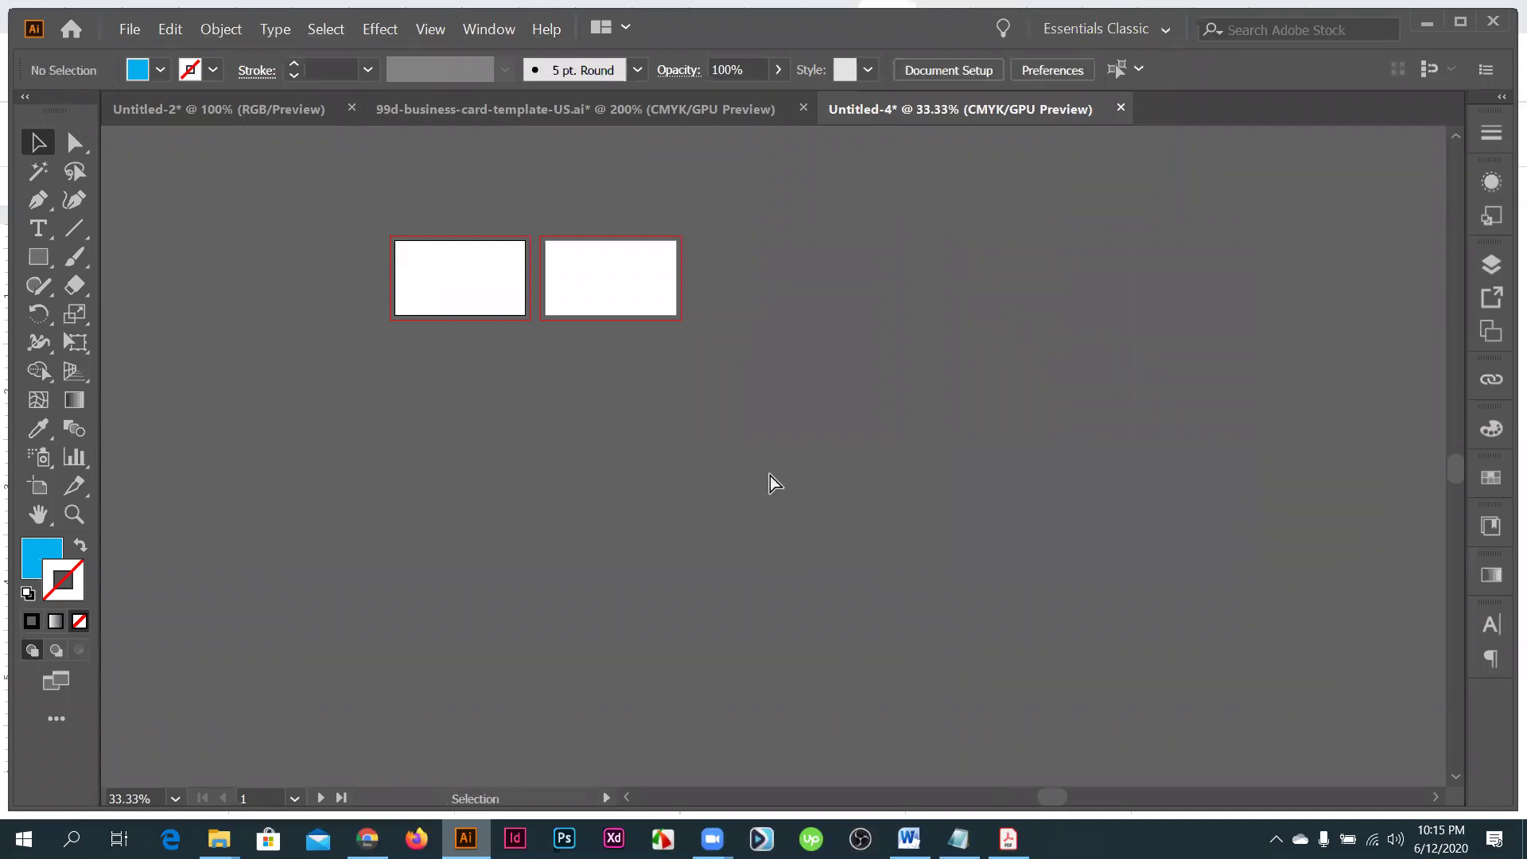
key(ctrl+0)
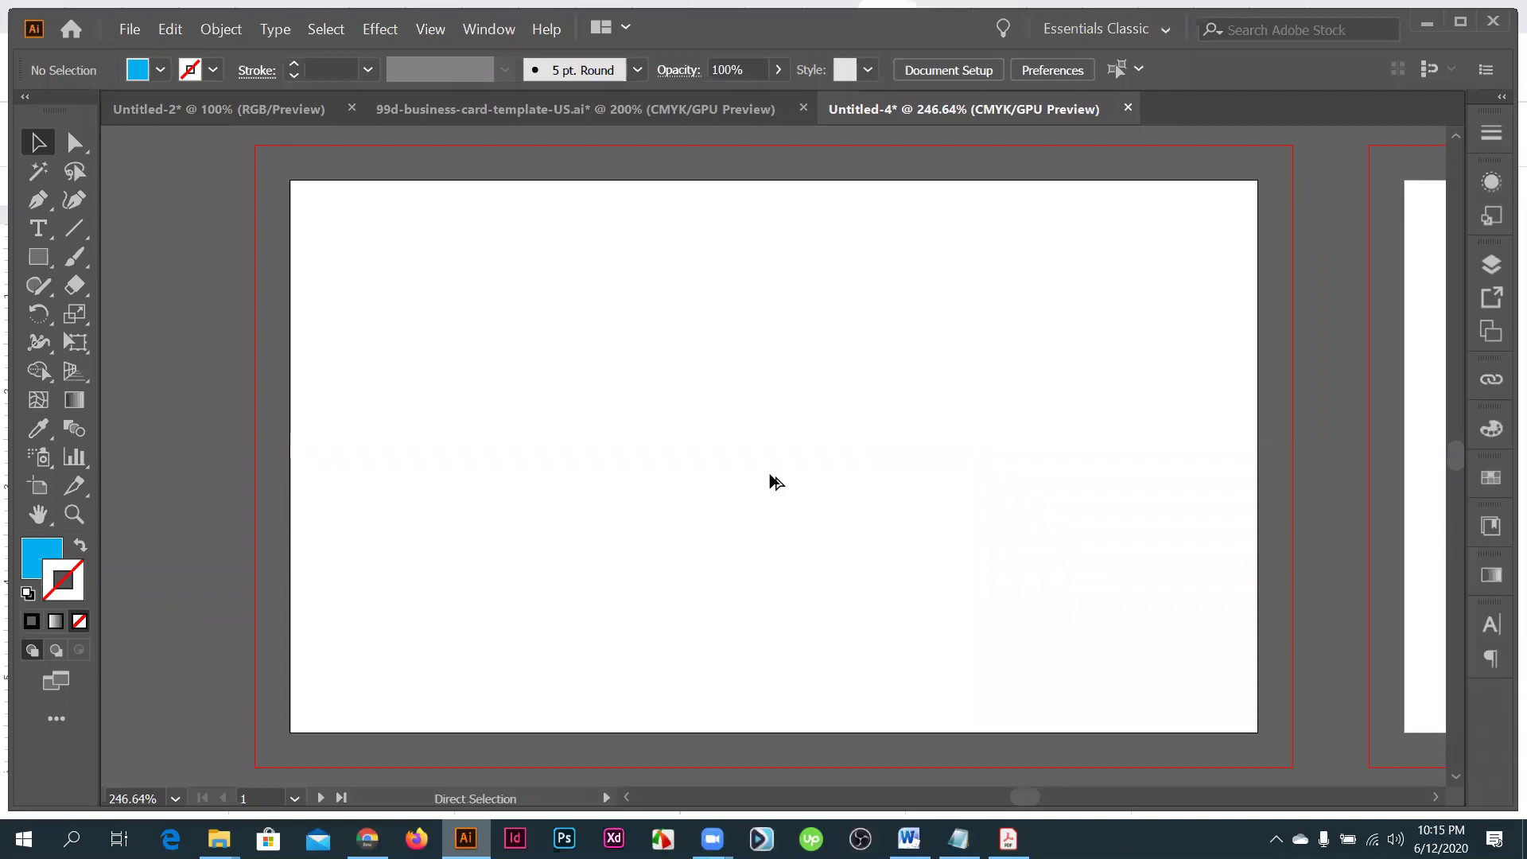
key(ctrl+z)
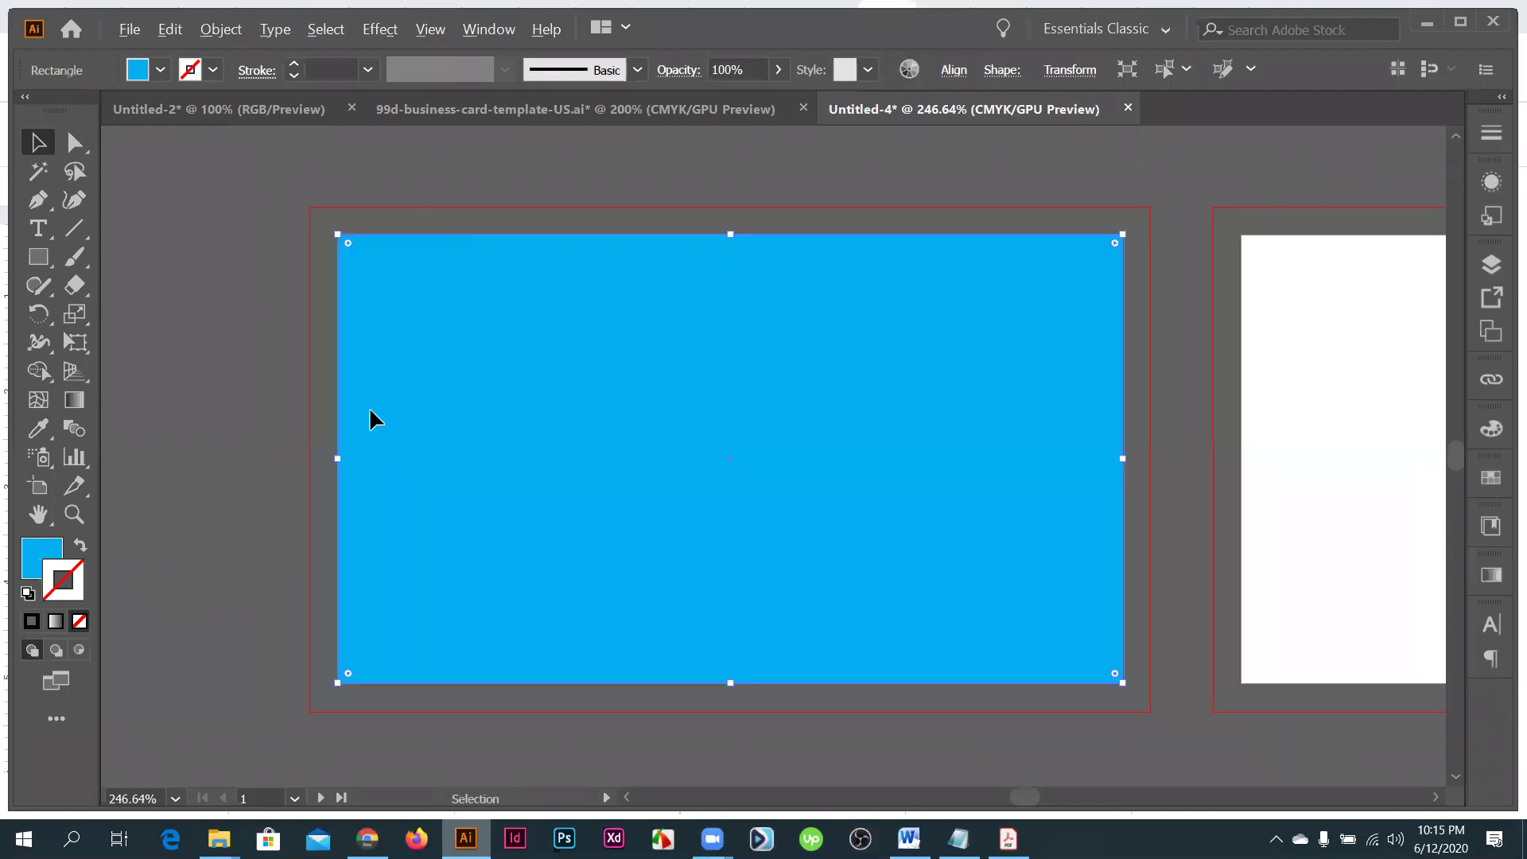
alt+scroll(616, 466, down, 2)
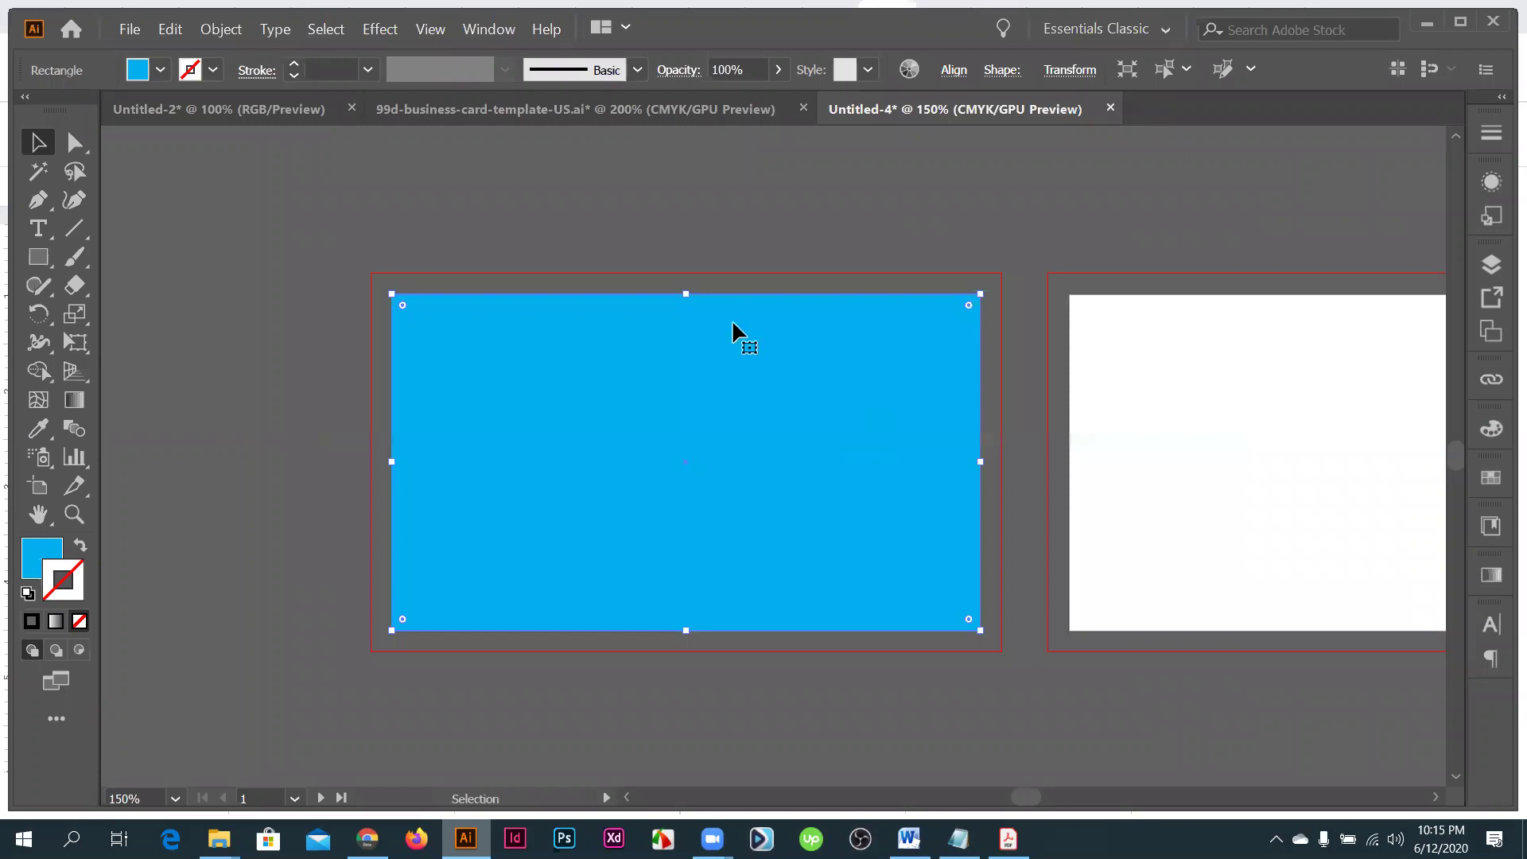
- Preview a -0.125 in Offset Path inset, cancel it, and delete the blue rectangle
click(223, 31)
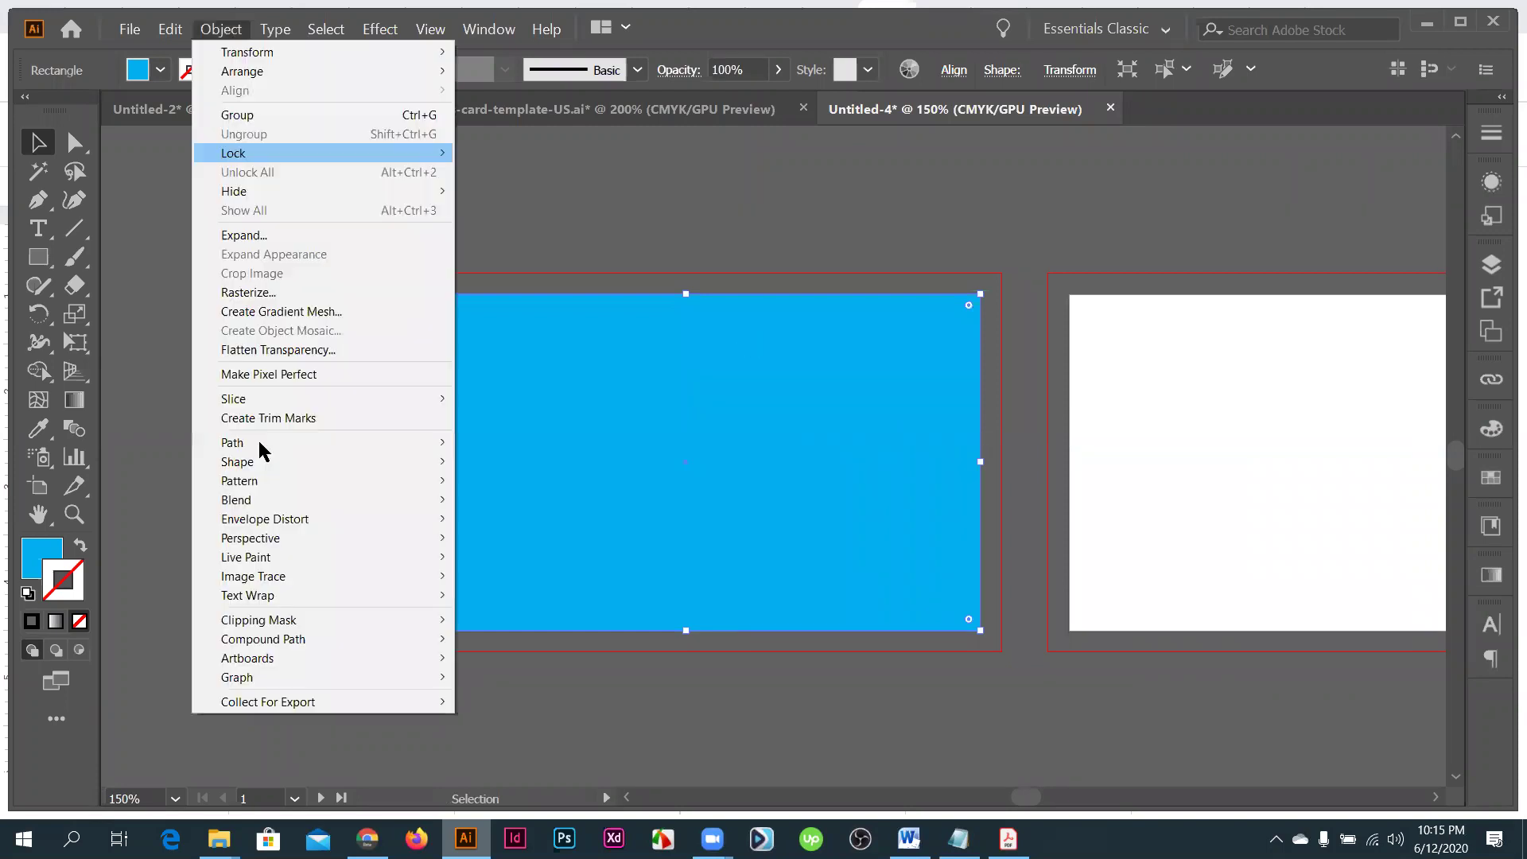
mouse_move(263, 448)
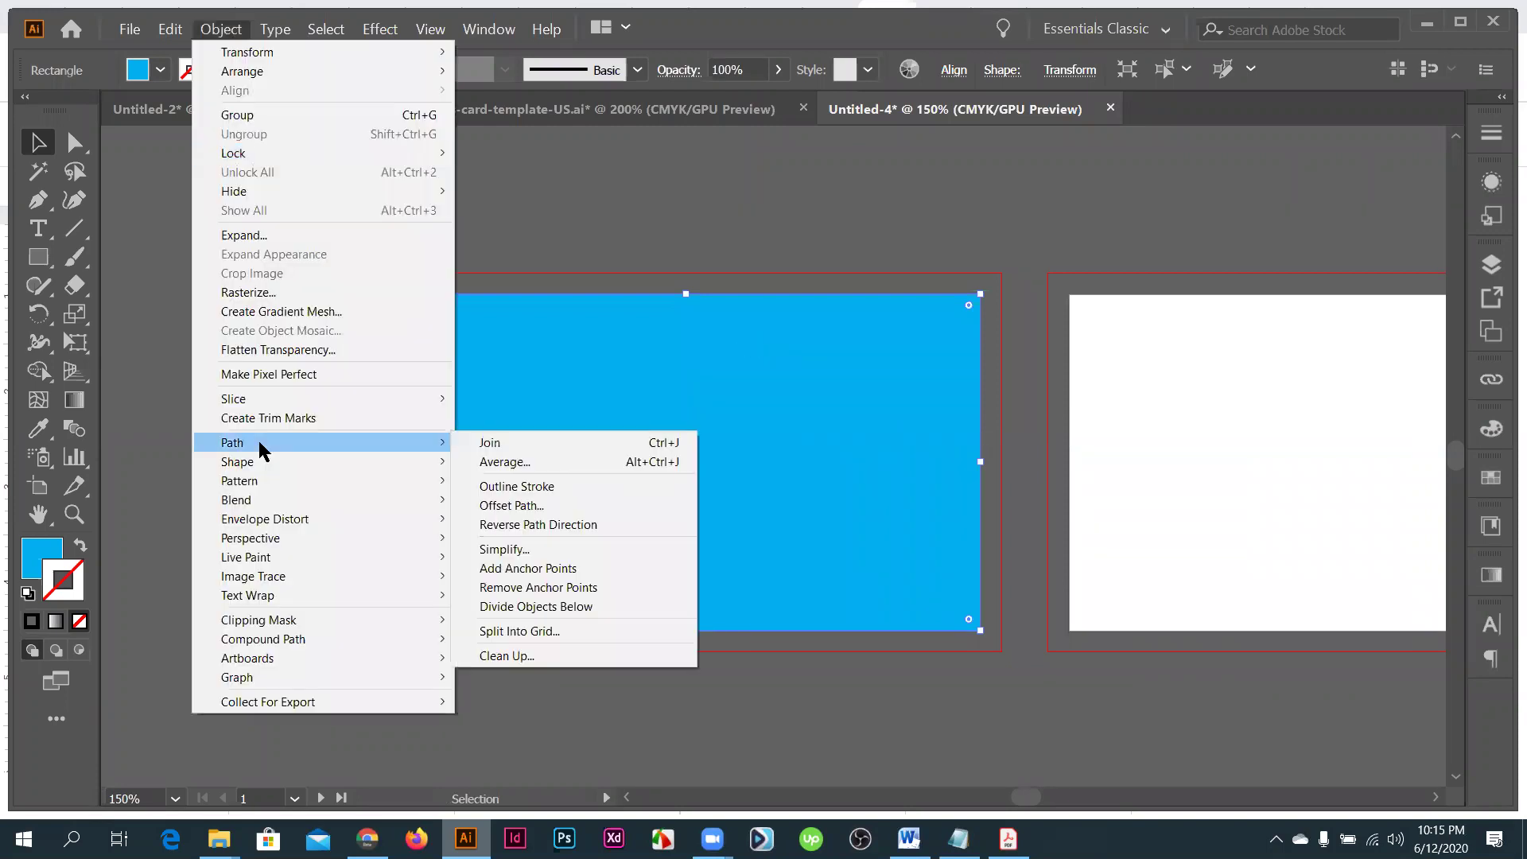
click(538, 506)
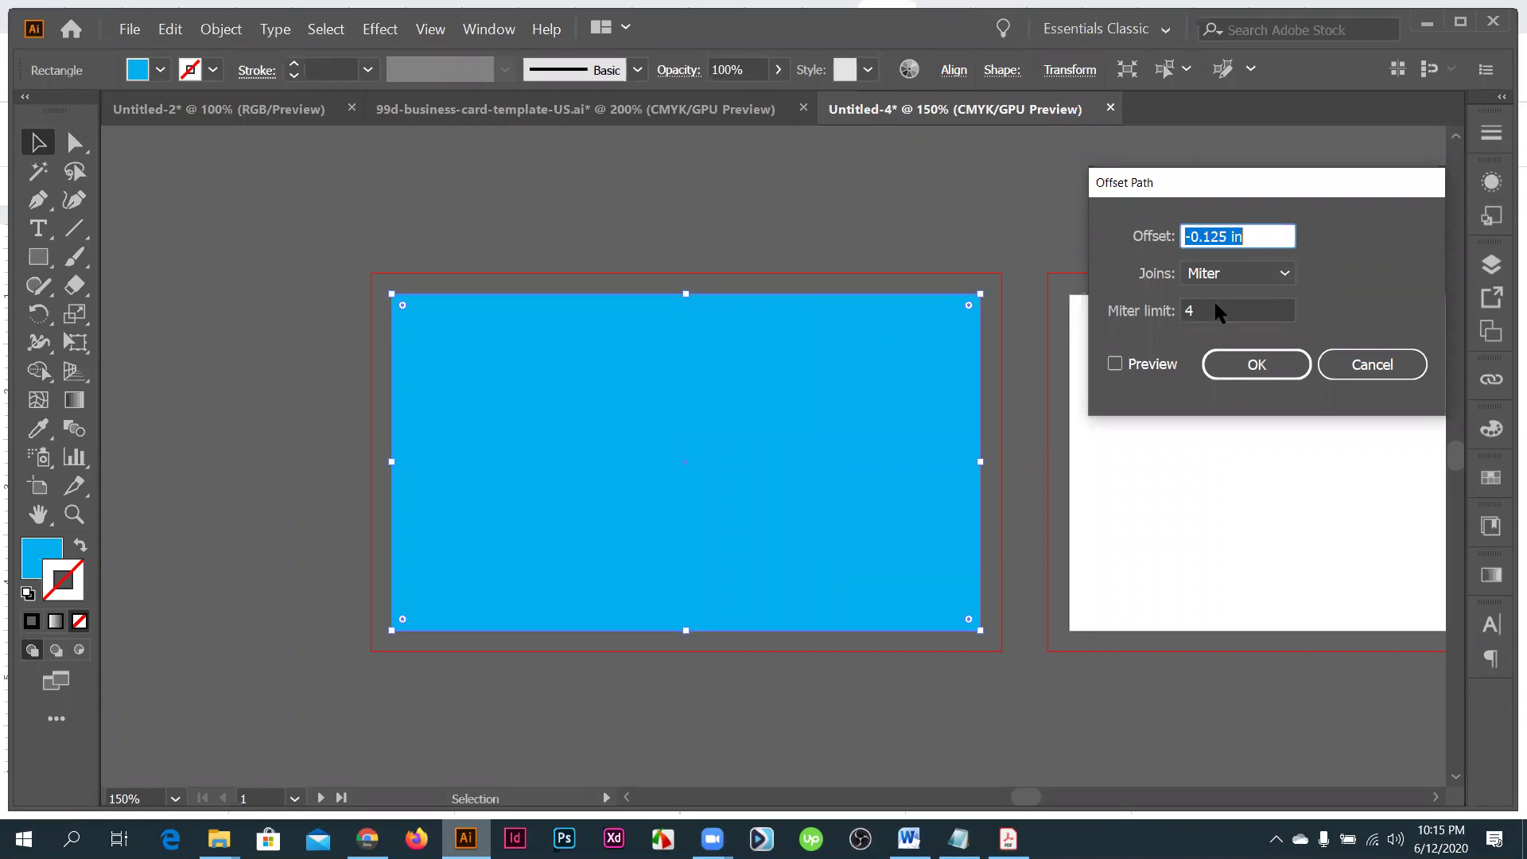
click(1115, 362)
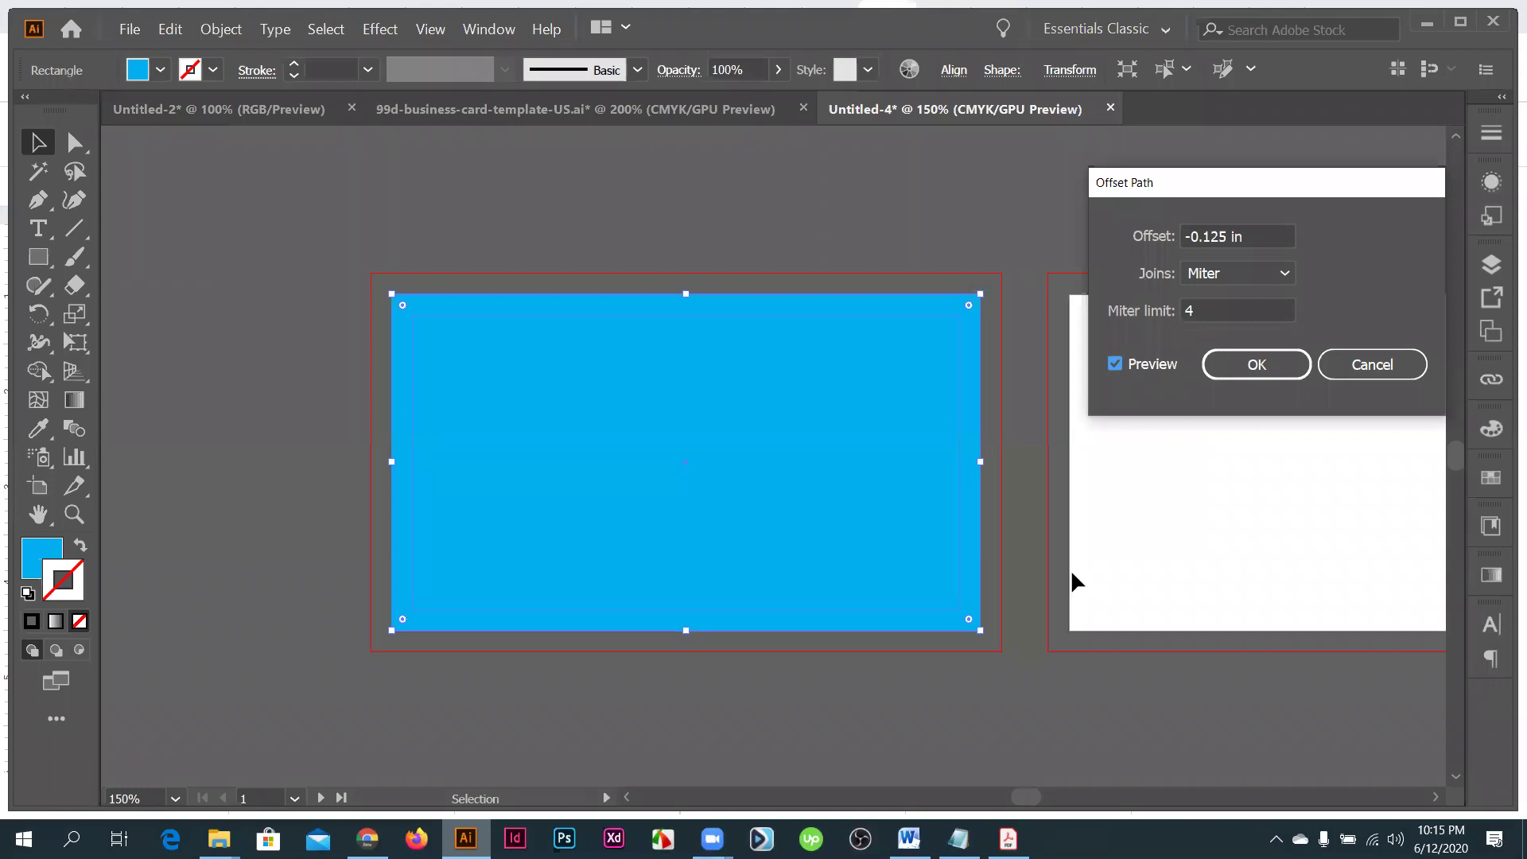
key(Escape)
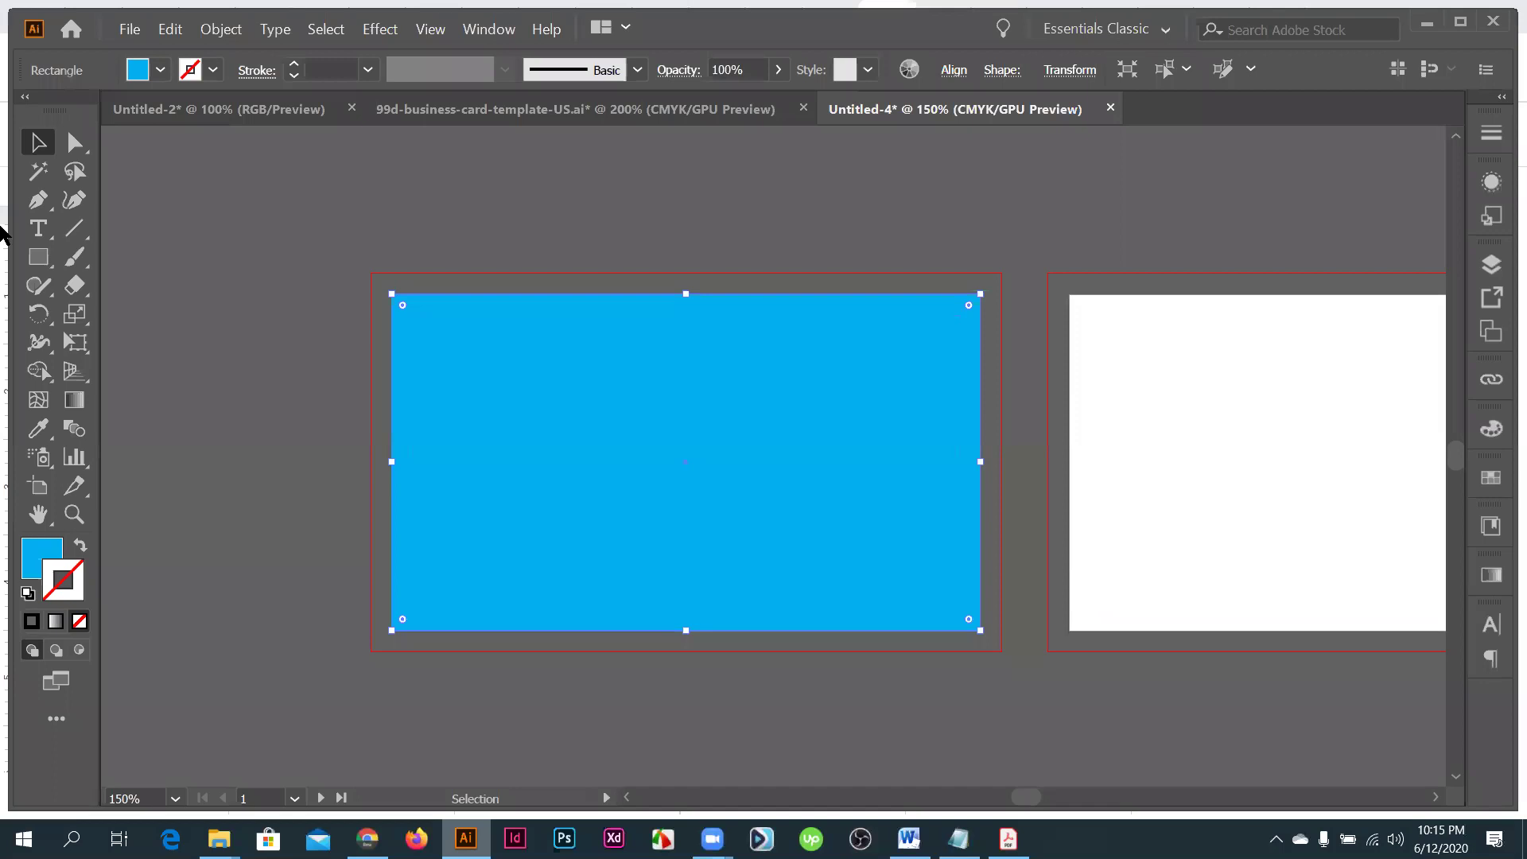
key(Delete)
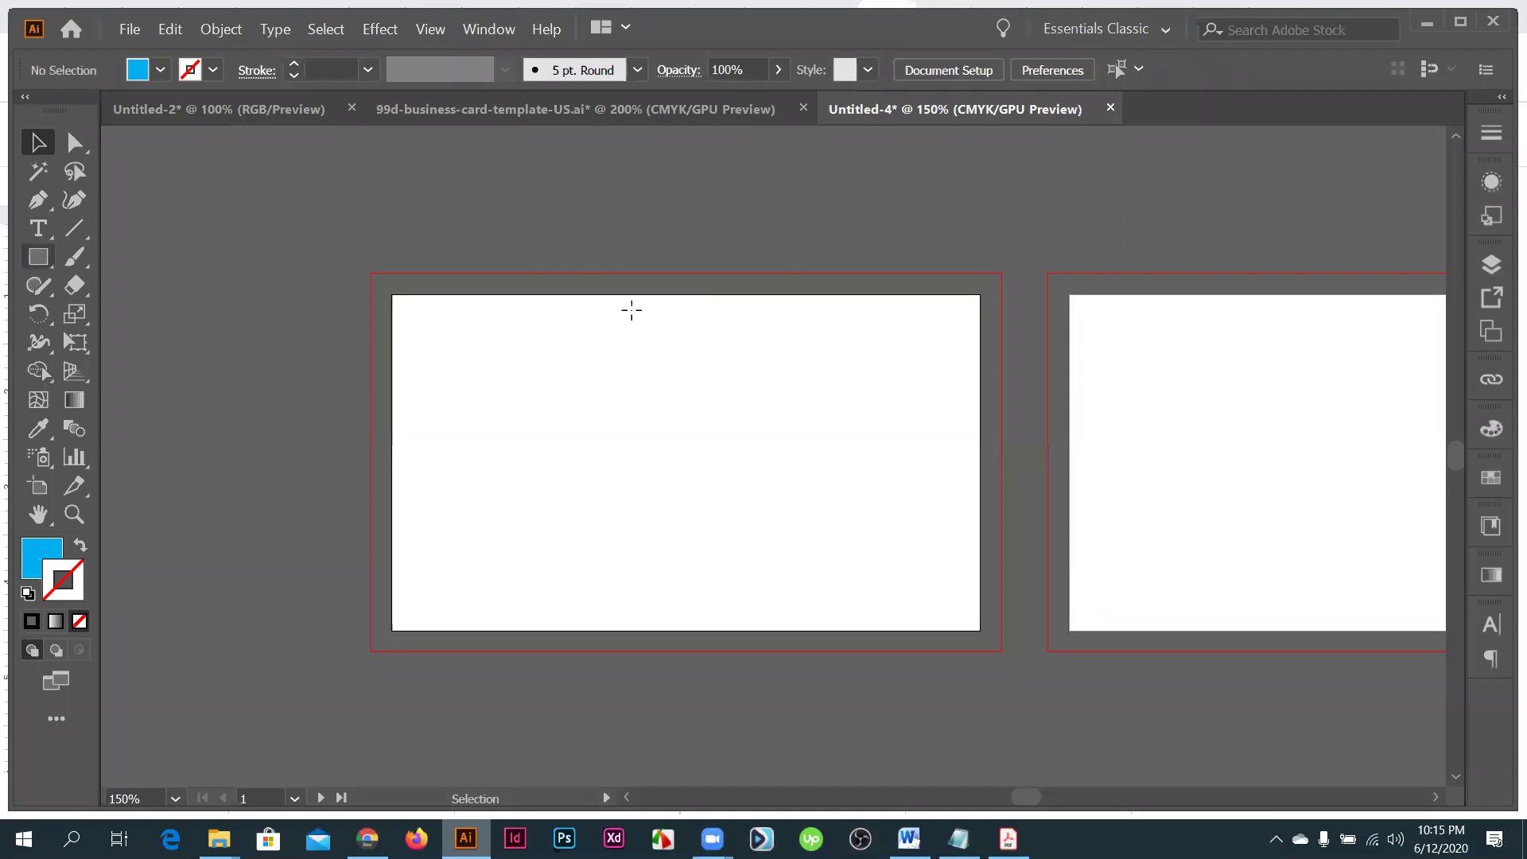
- Make a 3.5 × 2 in rectangle by exact size, then delete the misplaced shape
key(m)
click(631, 311)
click(410, 466)
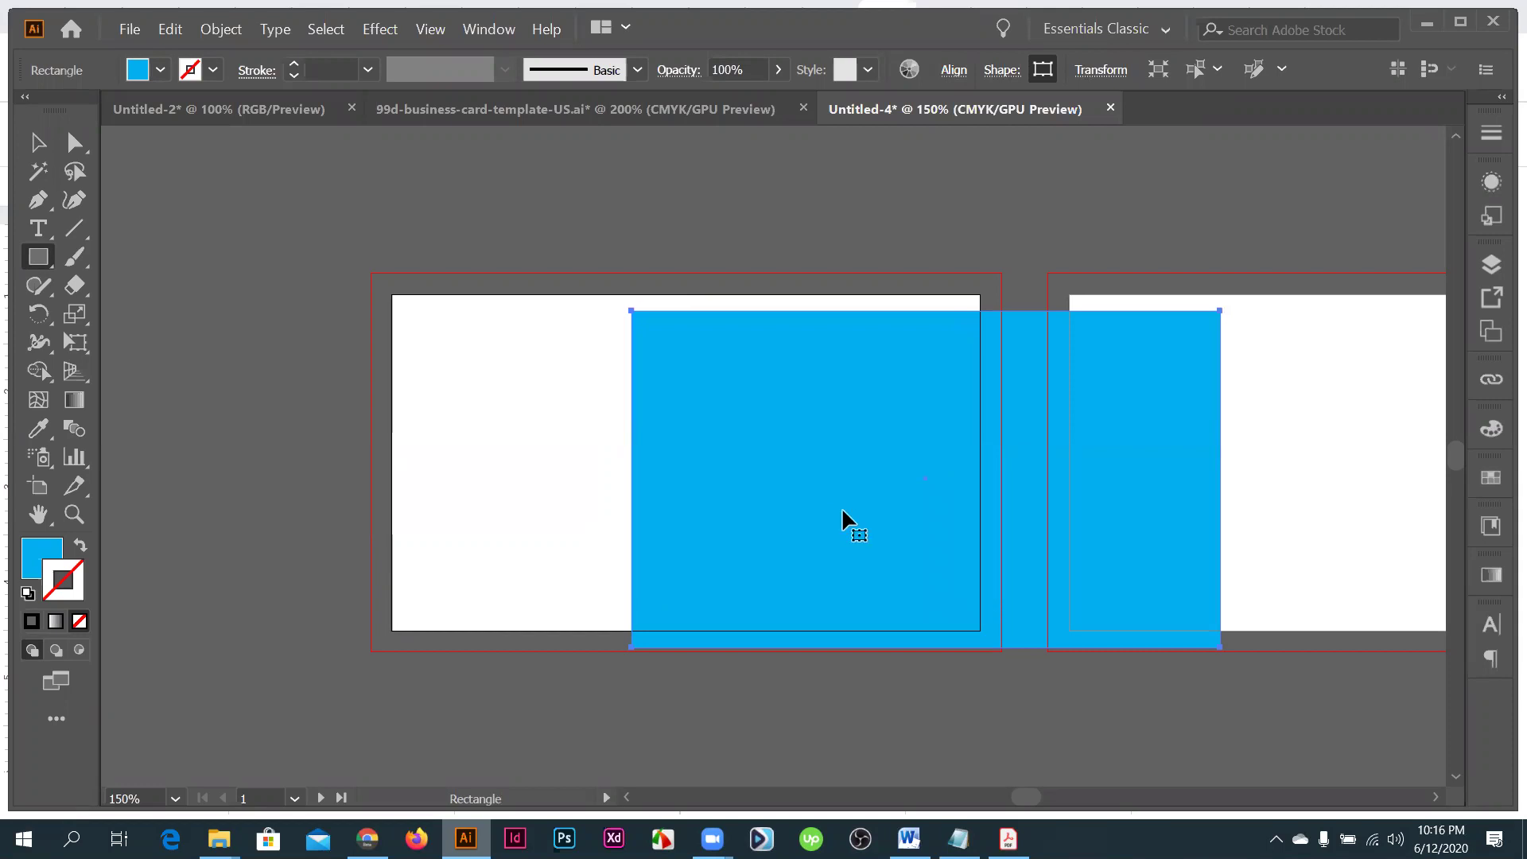
key(Delete)
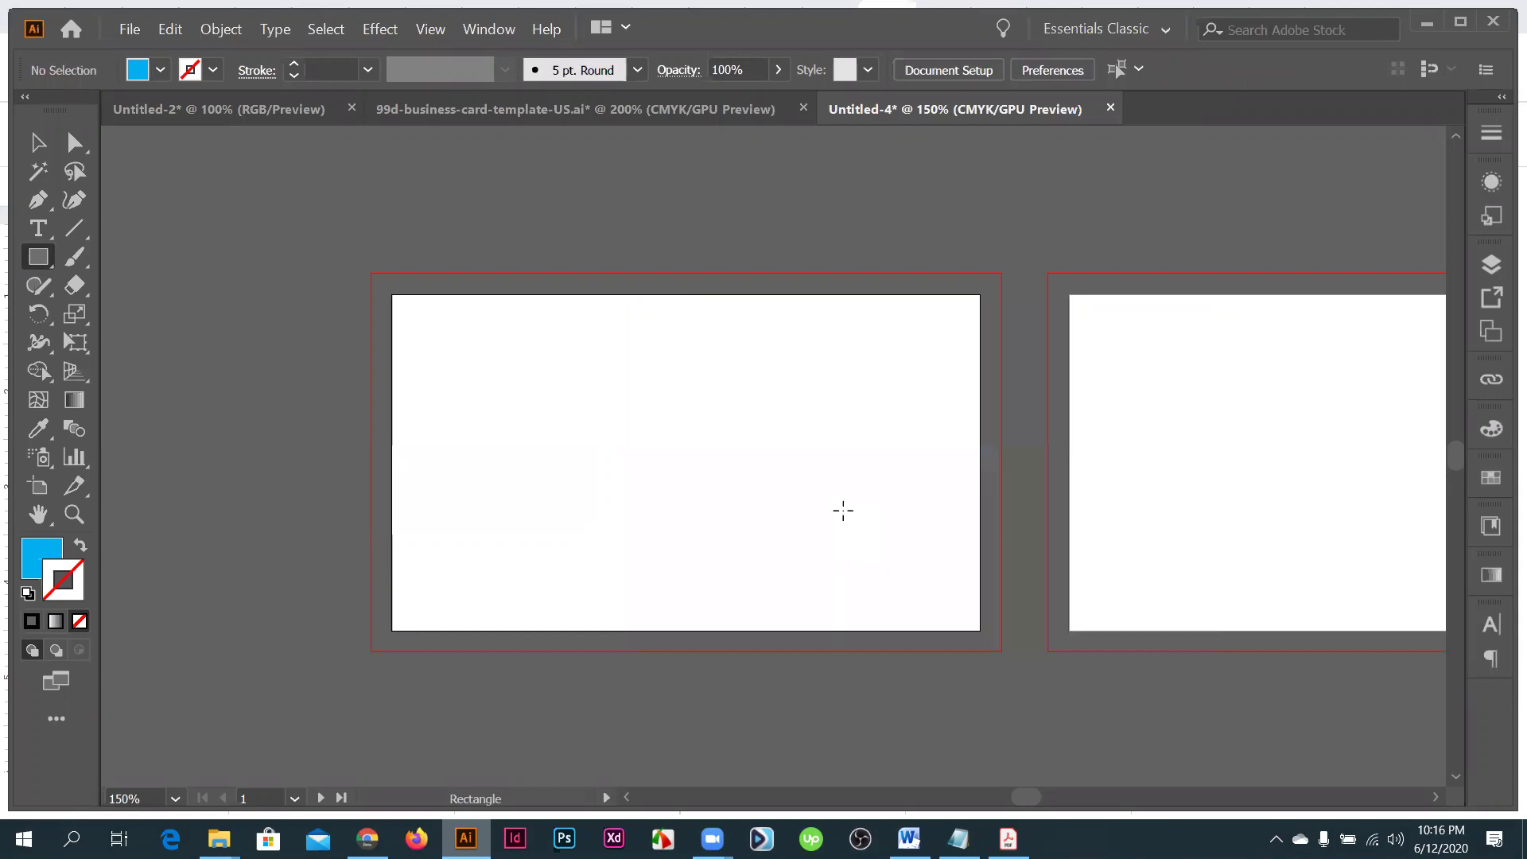
- Dismiss the stray Open dialogs, fit the first artboard, and paste the blue rectangle in place
key(v)
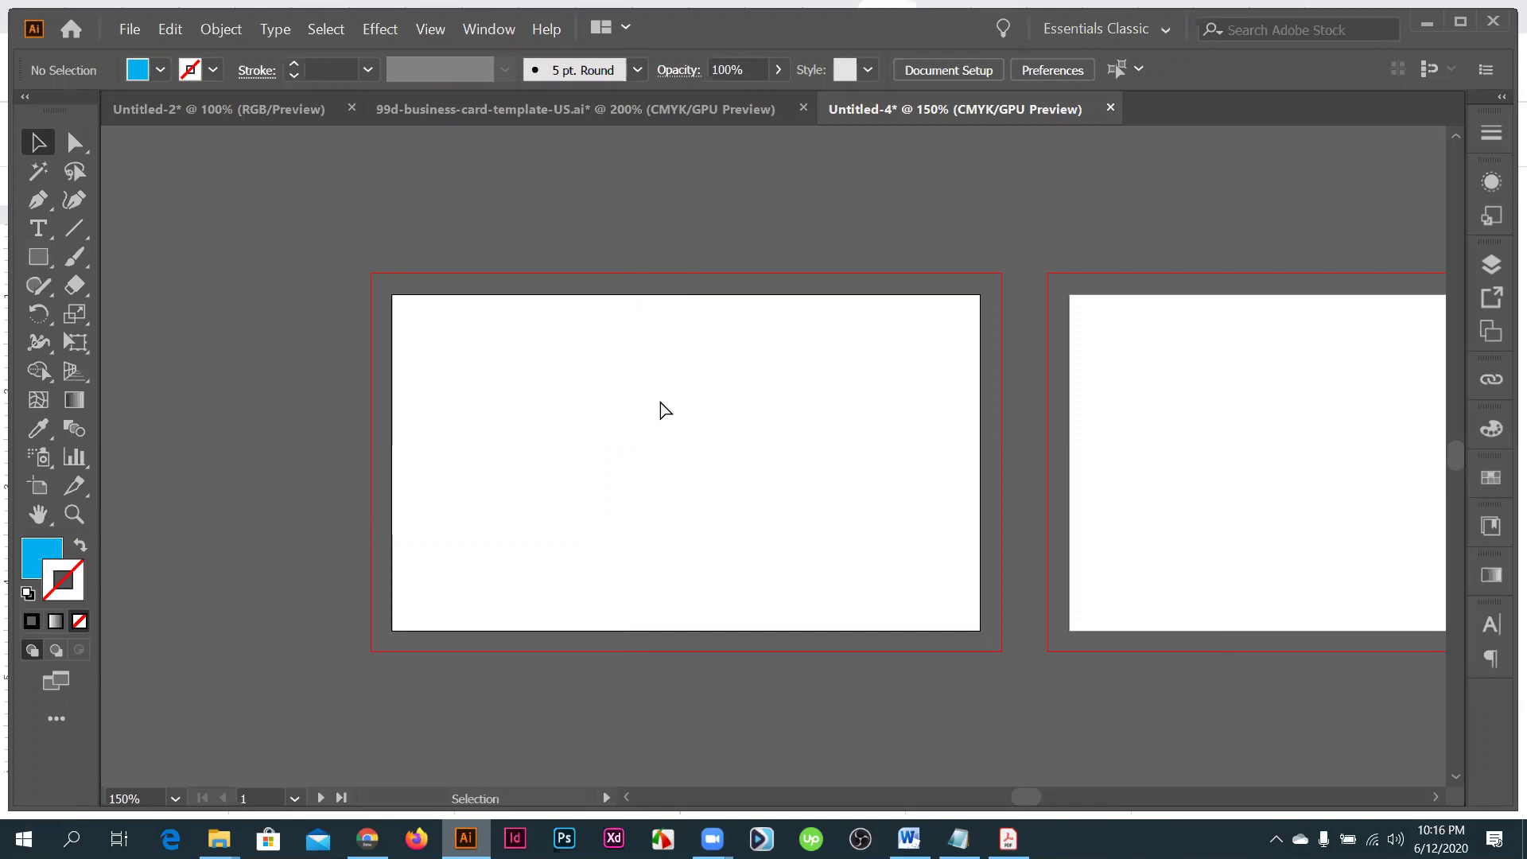
key(a)
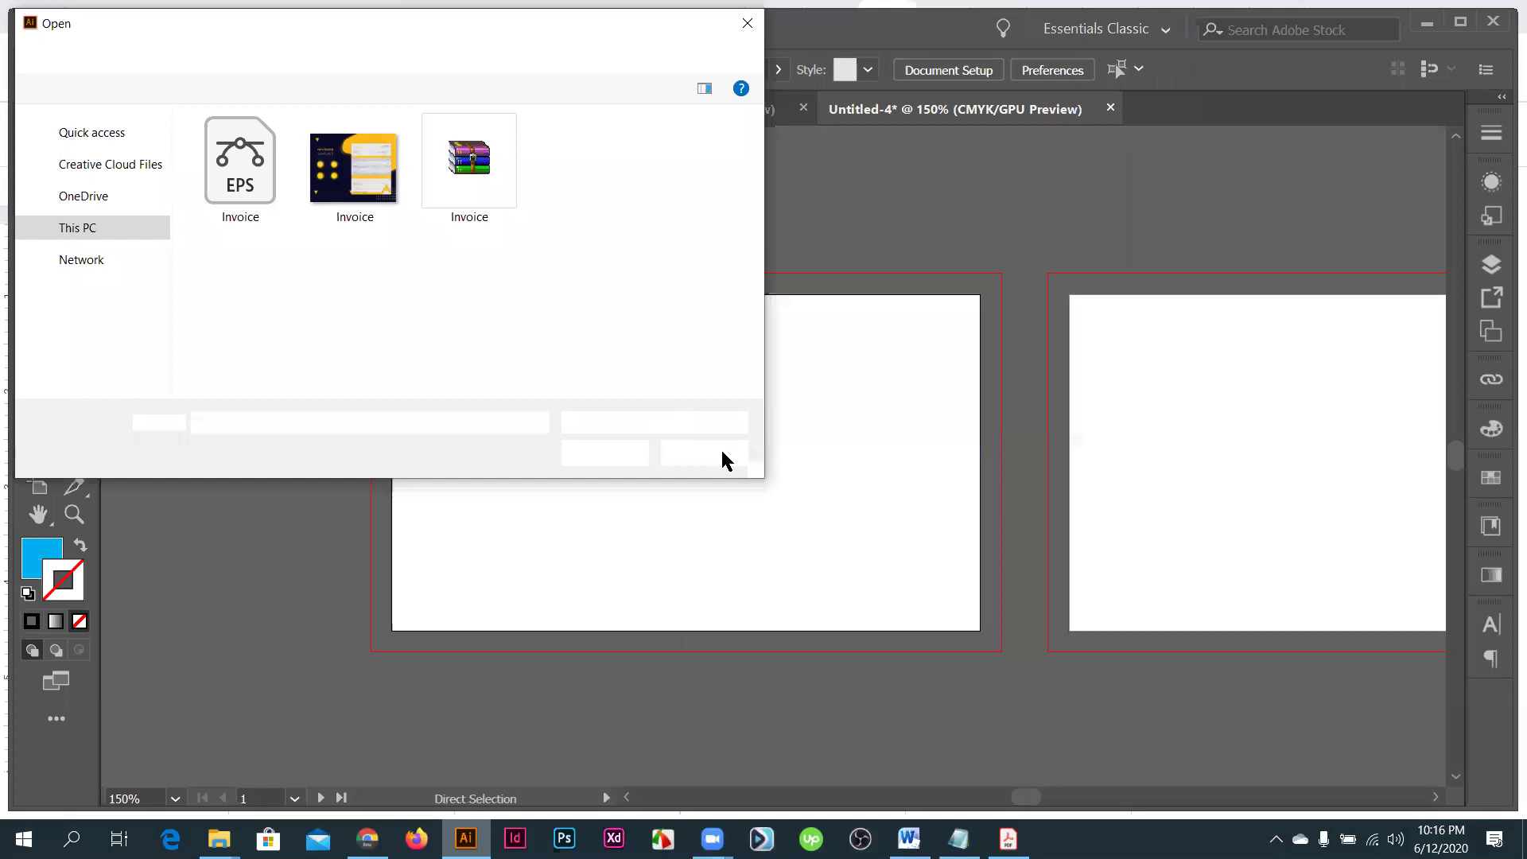
click(726, 459)
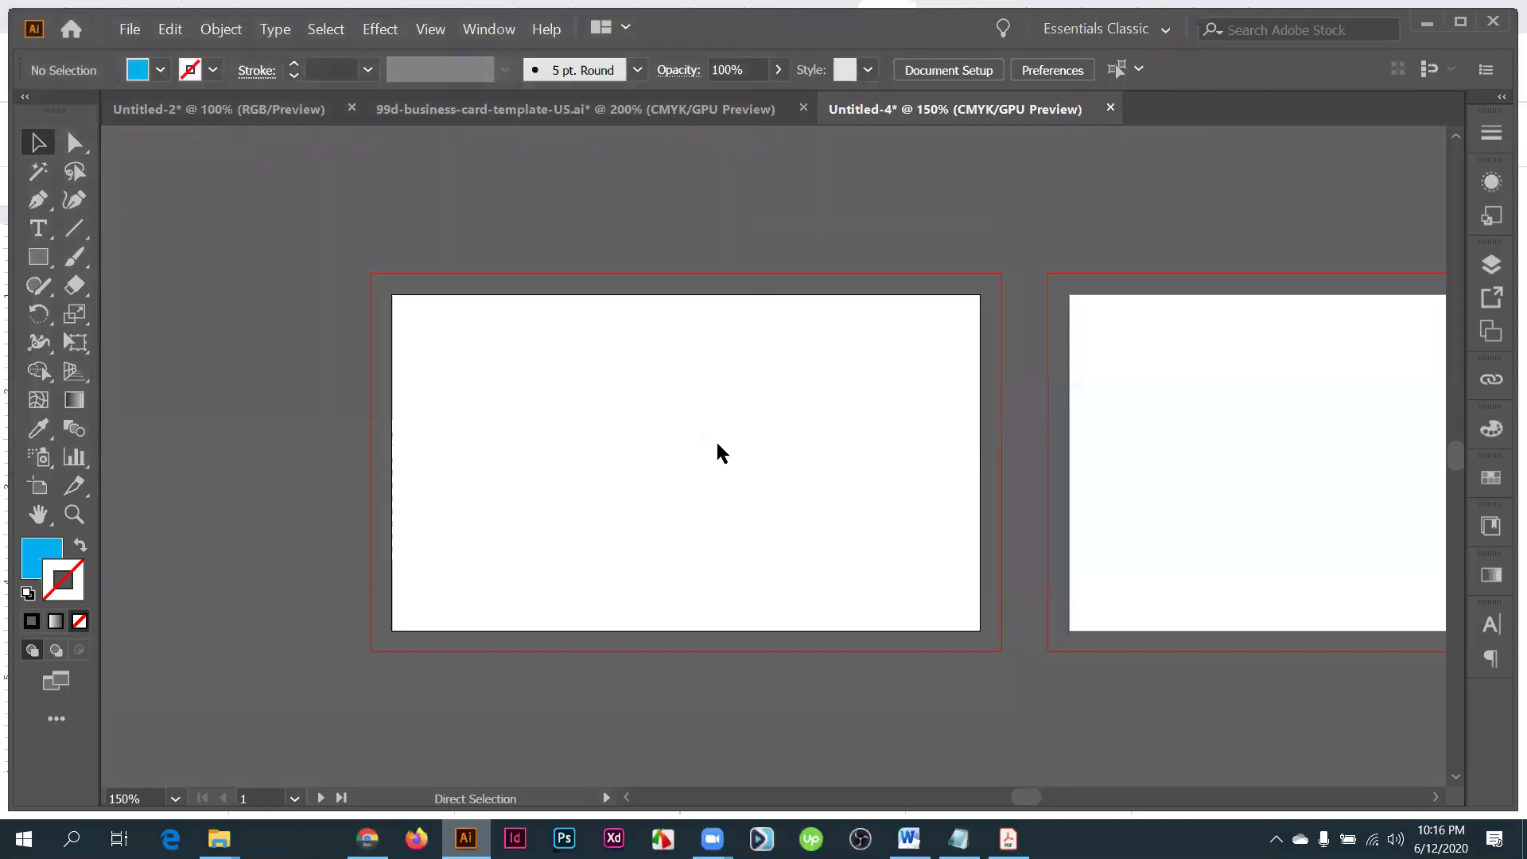
key(ctrl+o)
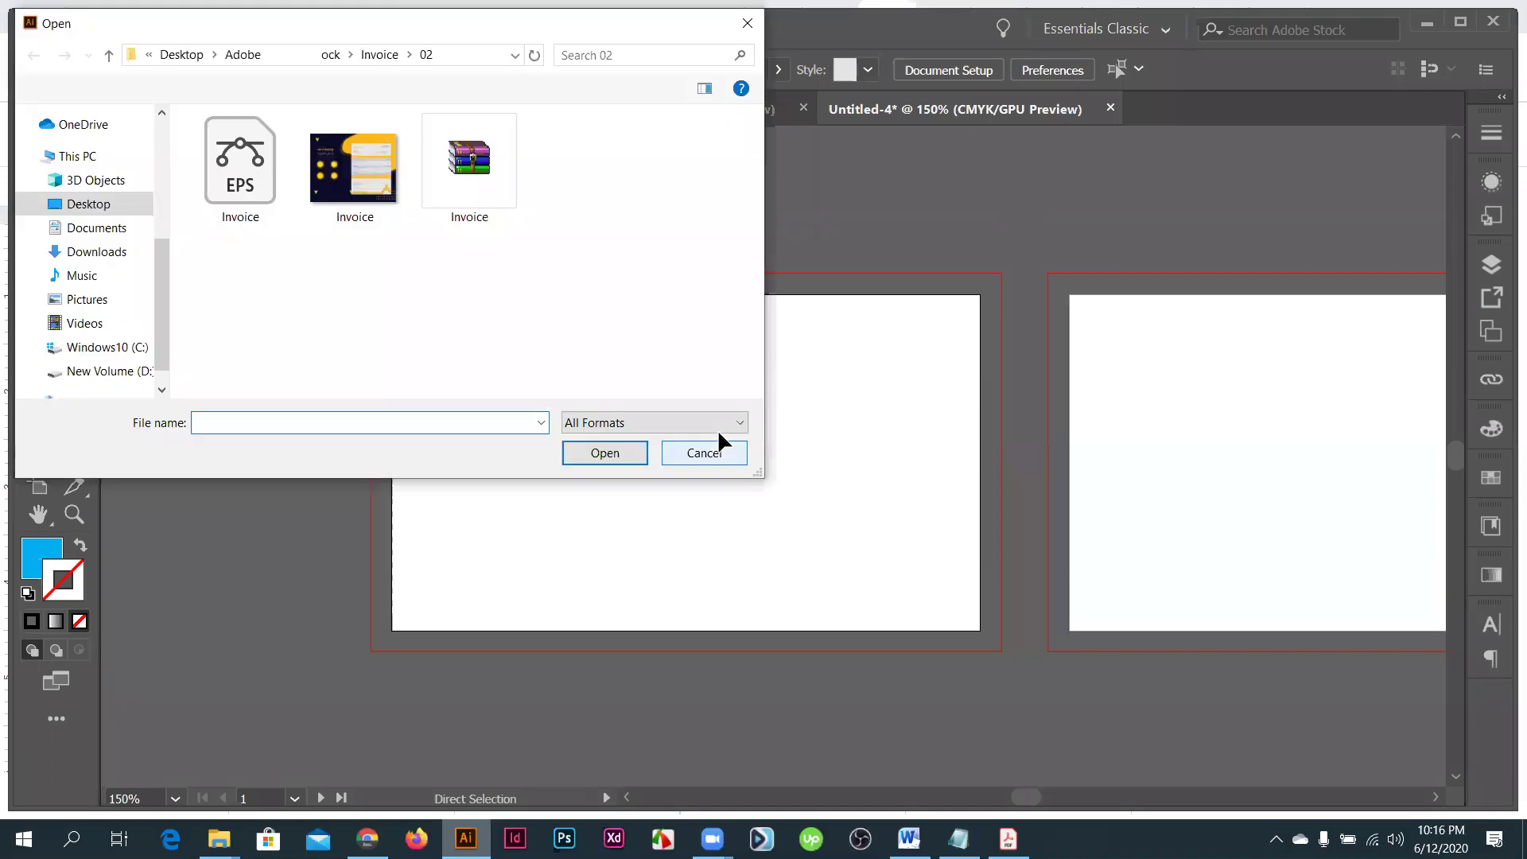
click(719, 442)
key(ctrl+0)
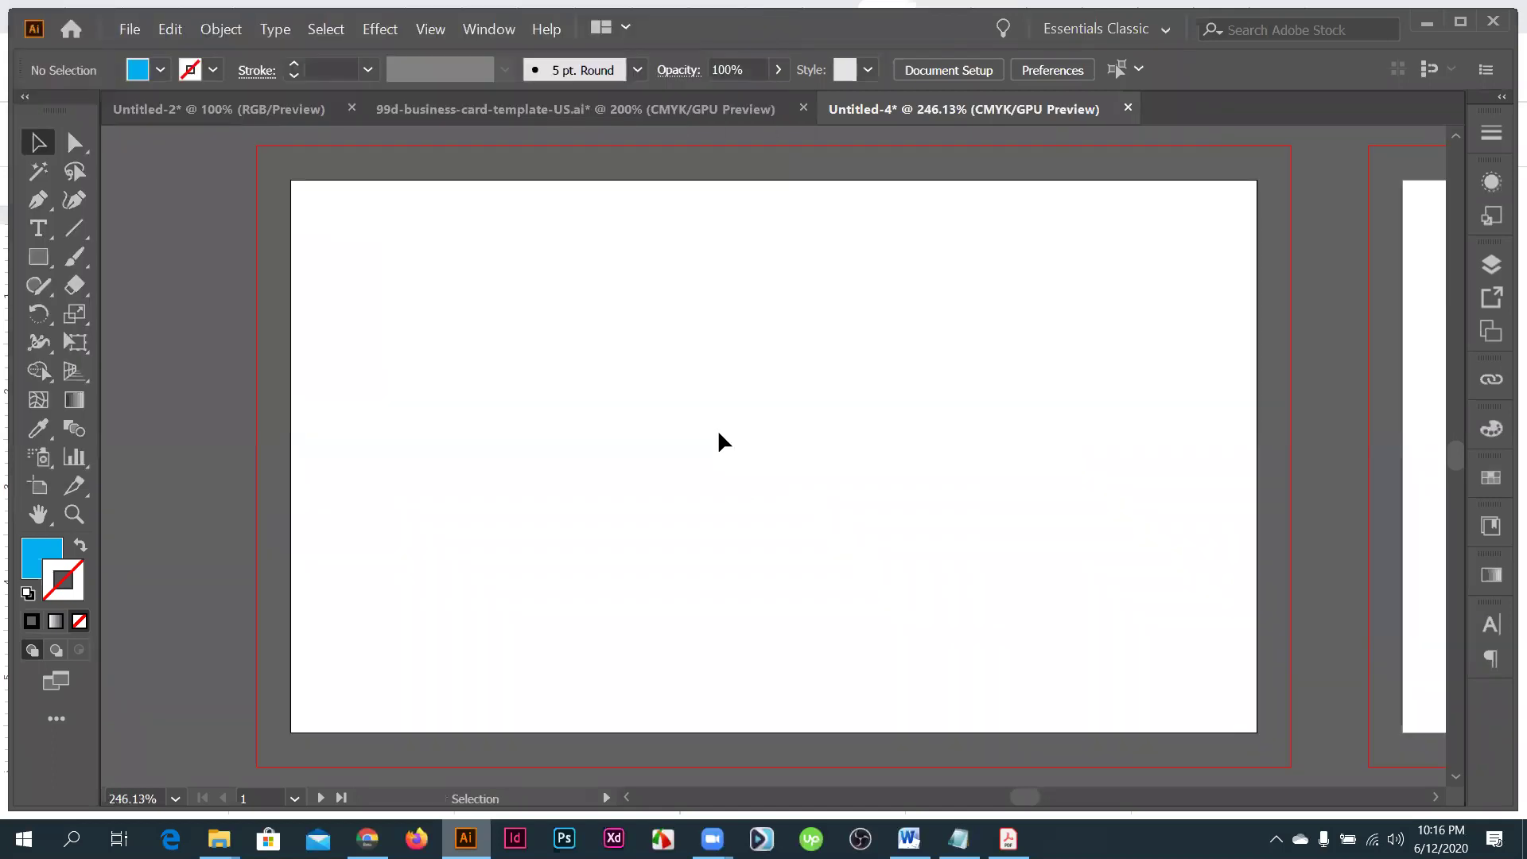
key(a)
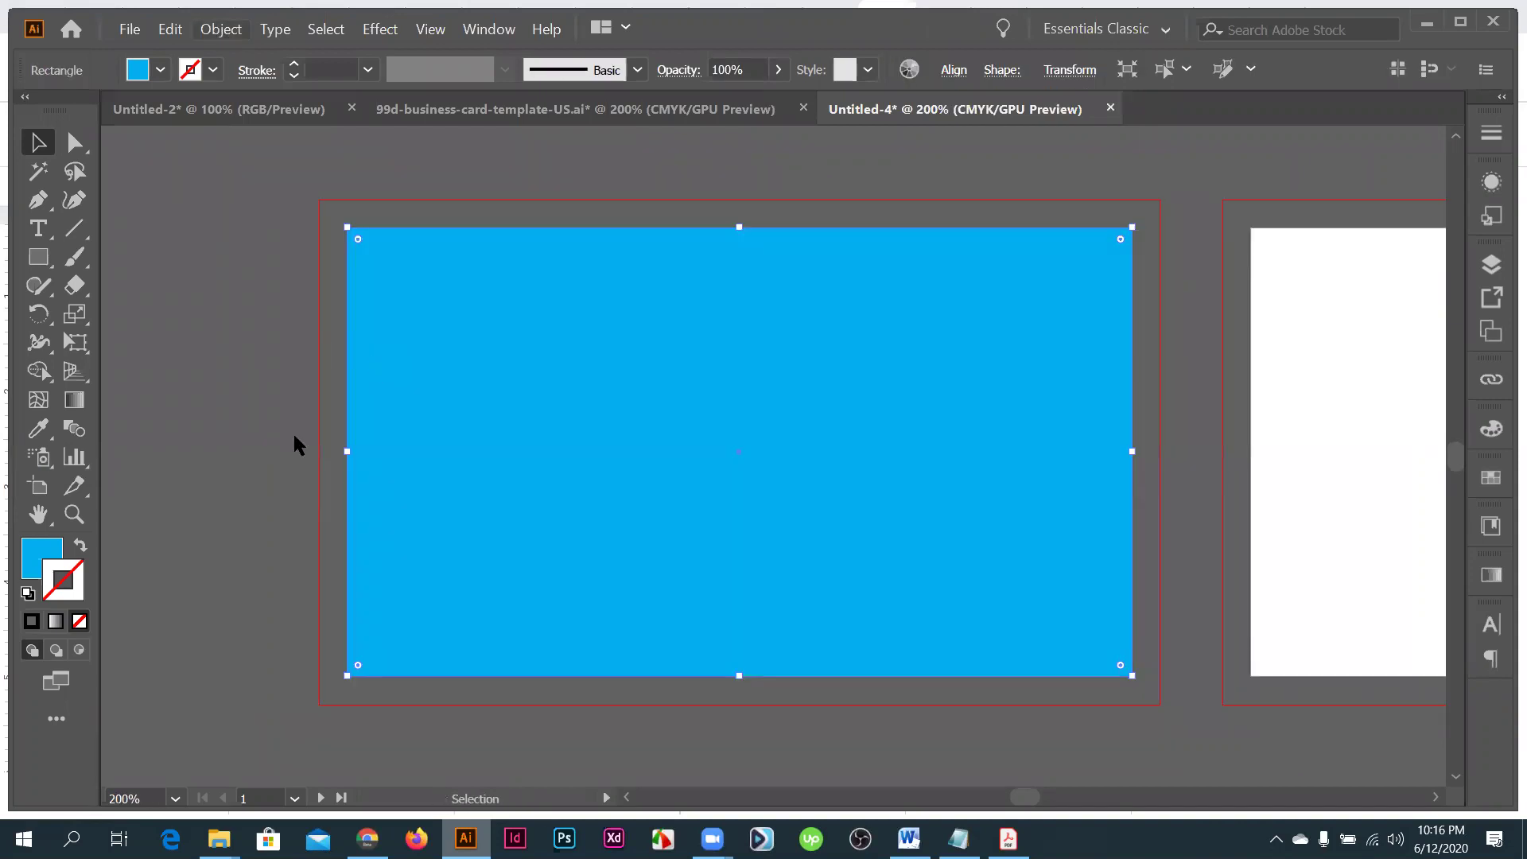
- Open Offset Path for the blue rectangle with Preview turned on
key(alt+o)
key(p)
key(o)
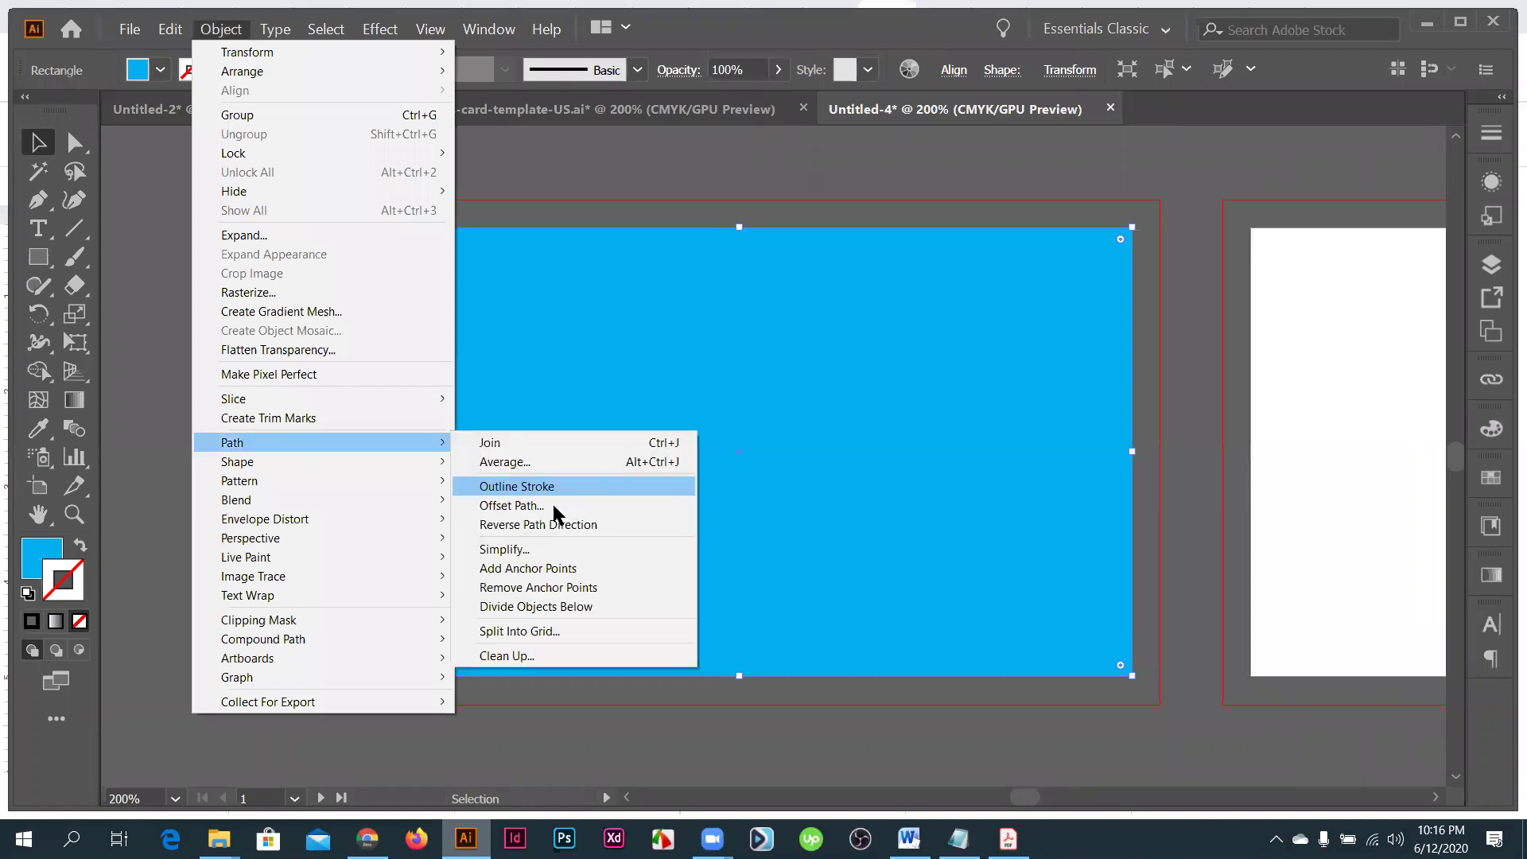
key(o)
key(Return)
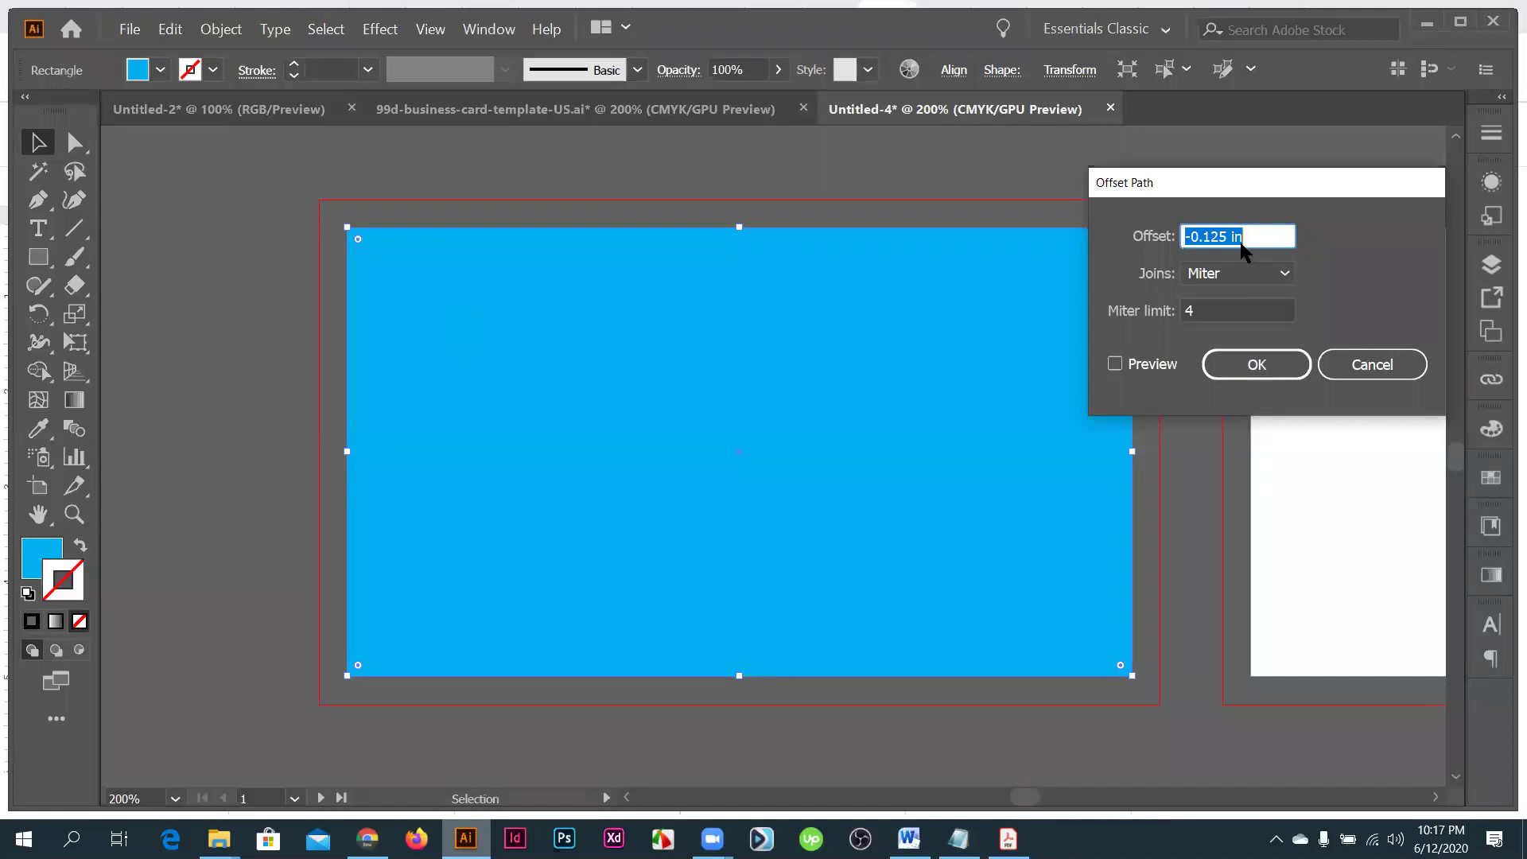
scroll(1247, 230, down, 2)
scroll(1247, 230, up, 1)
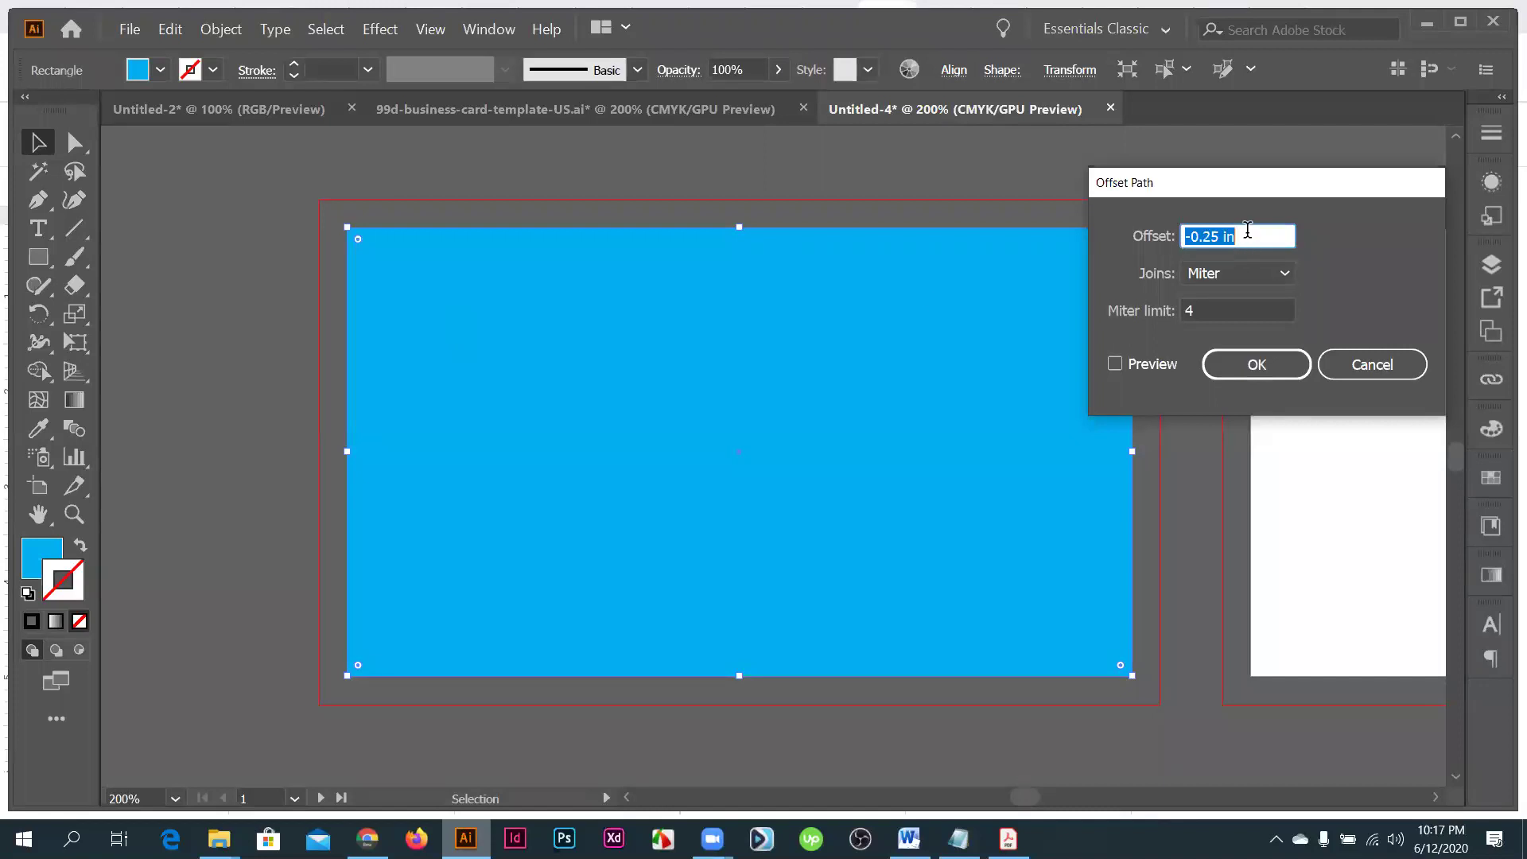
click(1116, 364)
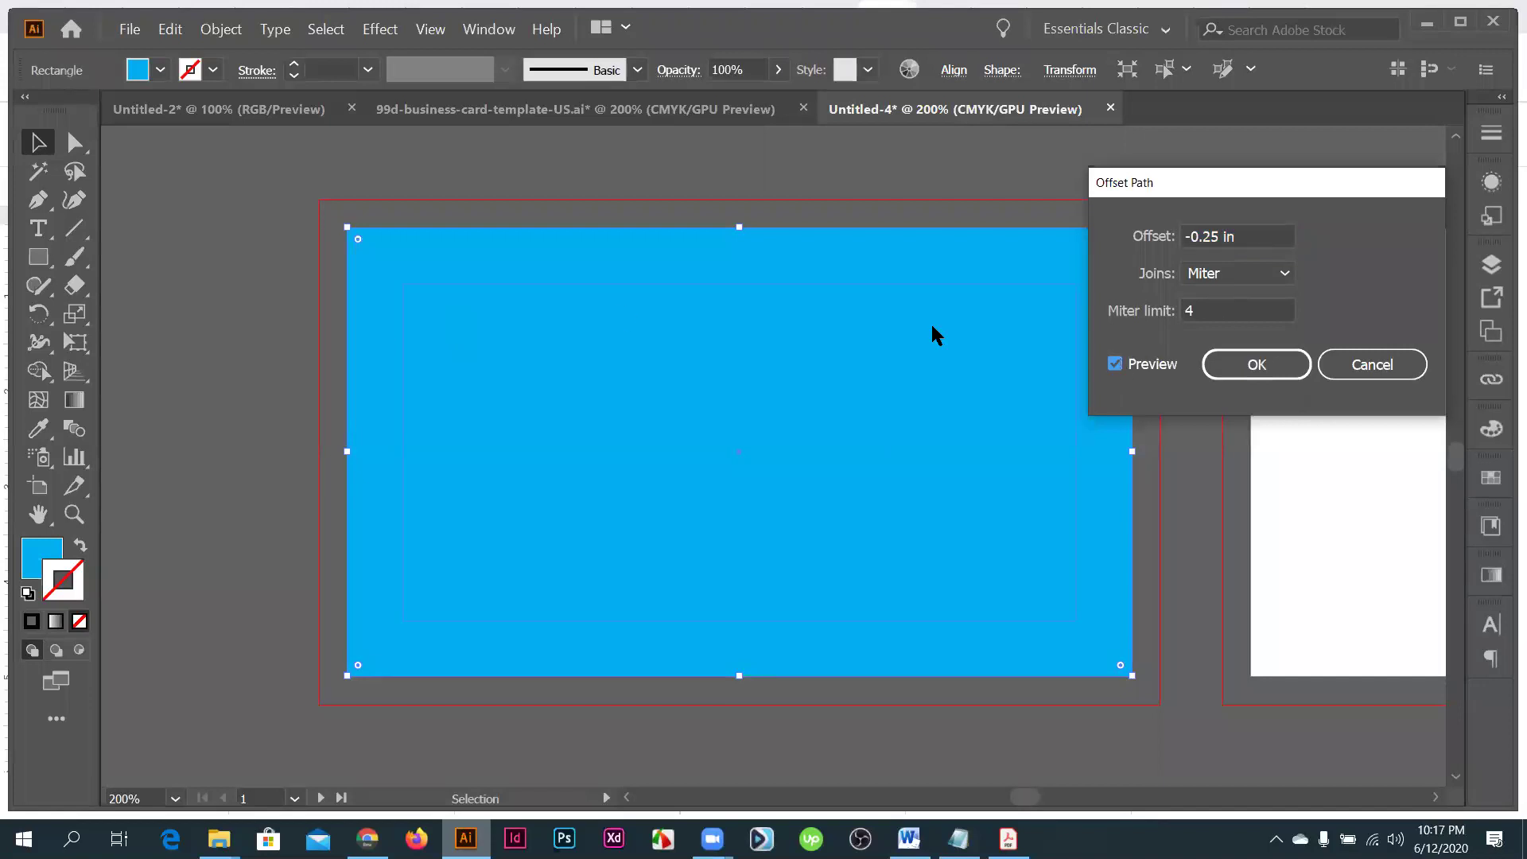
- Apply a -0.2 in offset and delete the original full-size blue rectangle
drag(1211, 236, 1219, 236)
text(0)
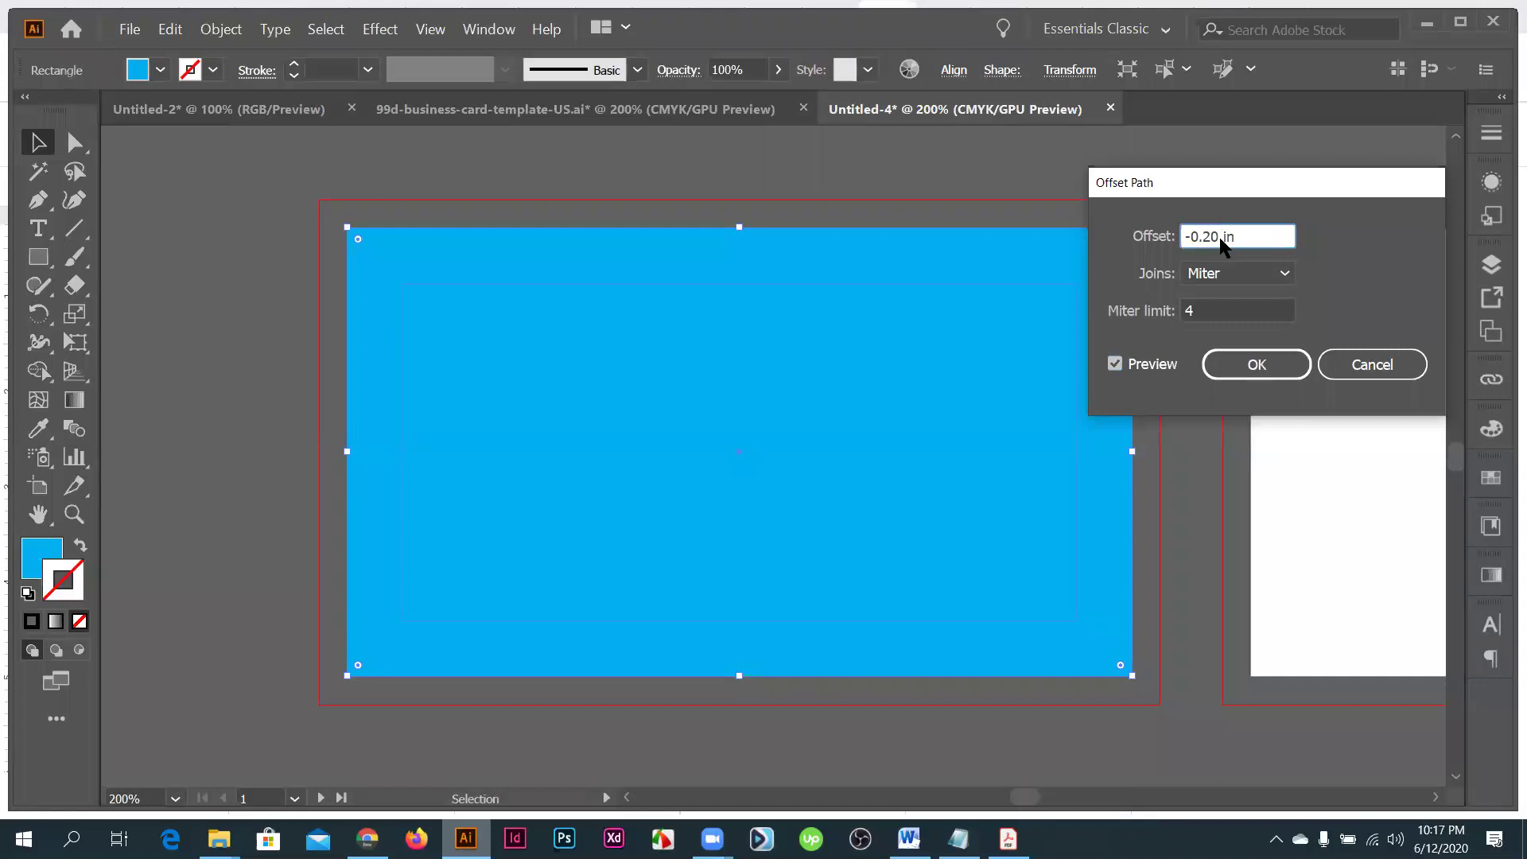
click(1115, 365)
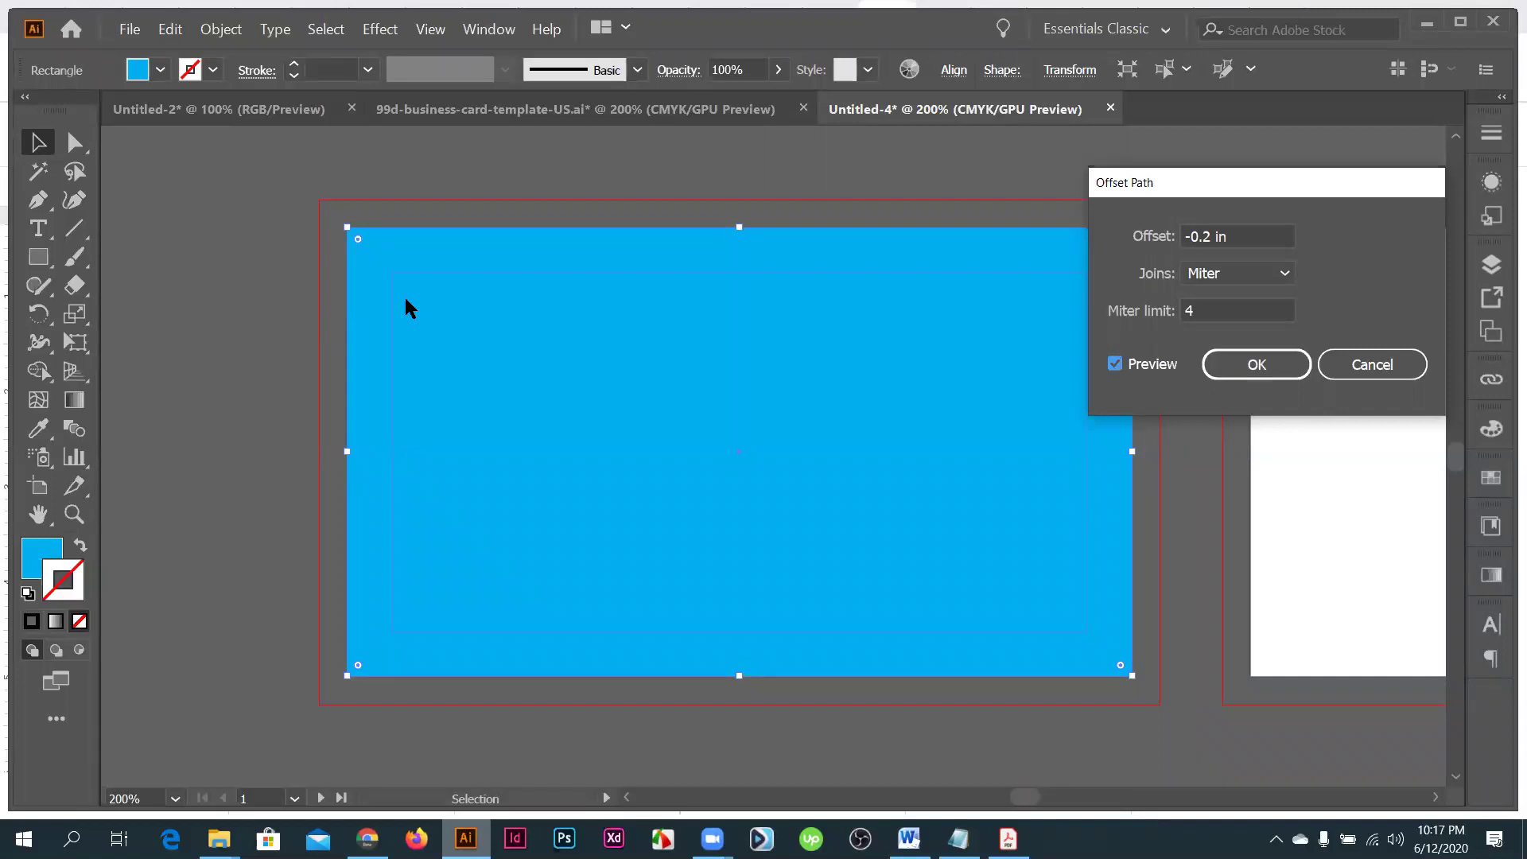
click(1257, 364)
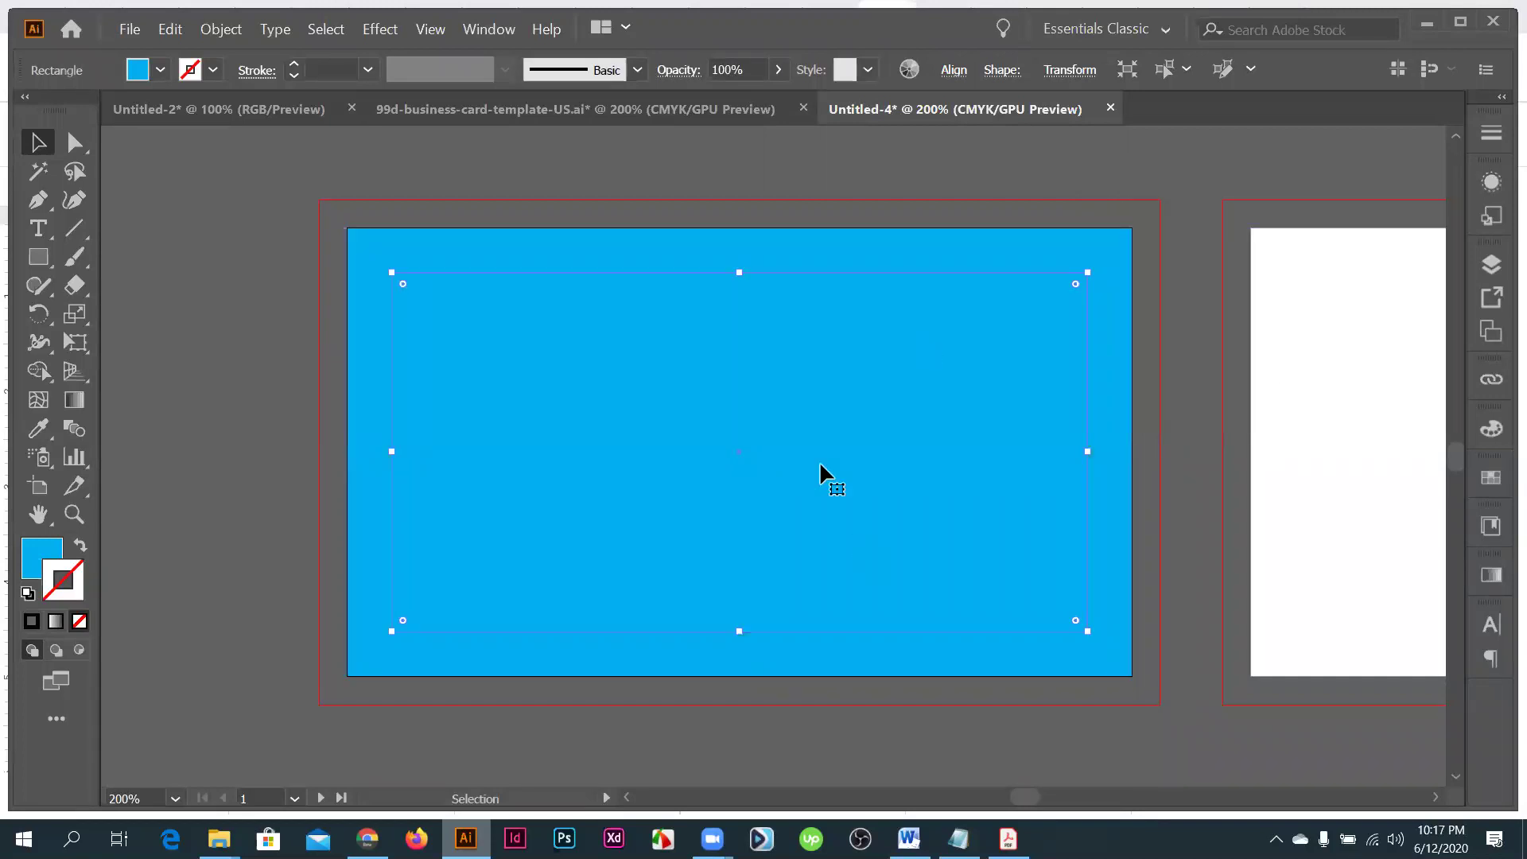
click(1107, 246)
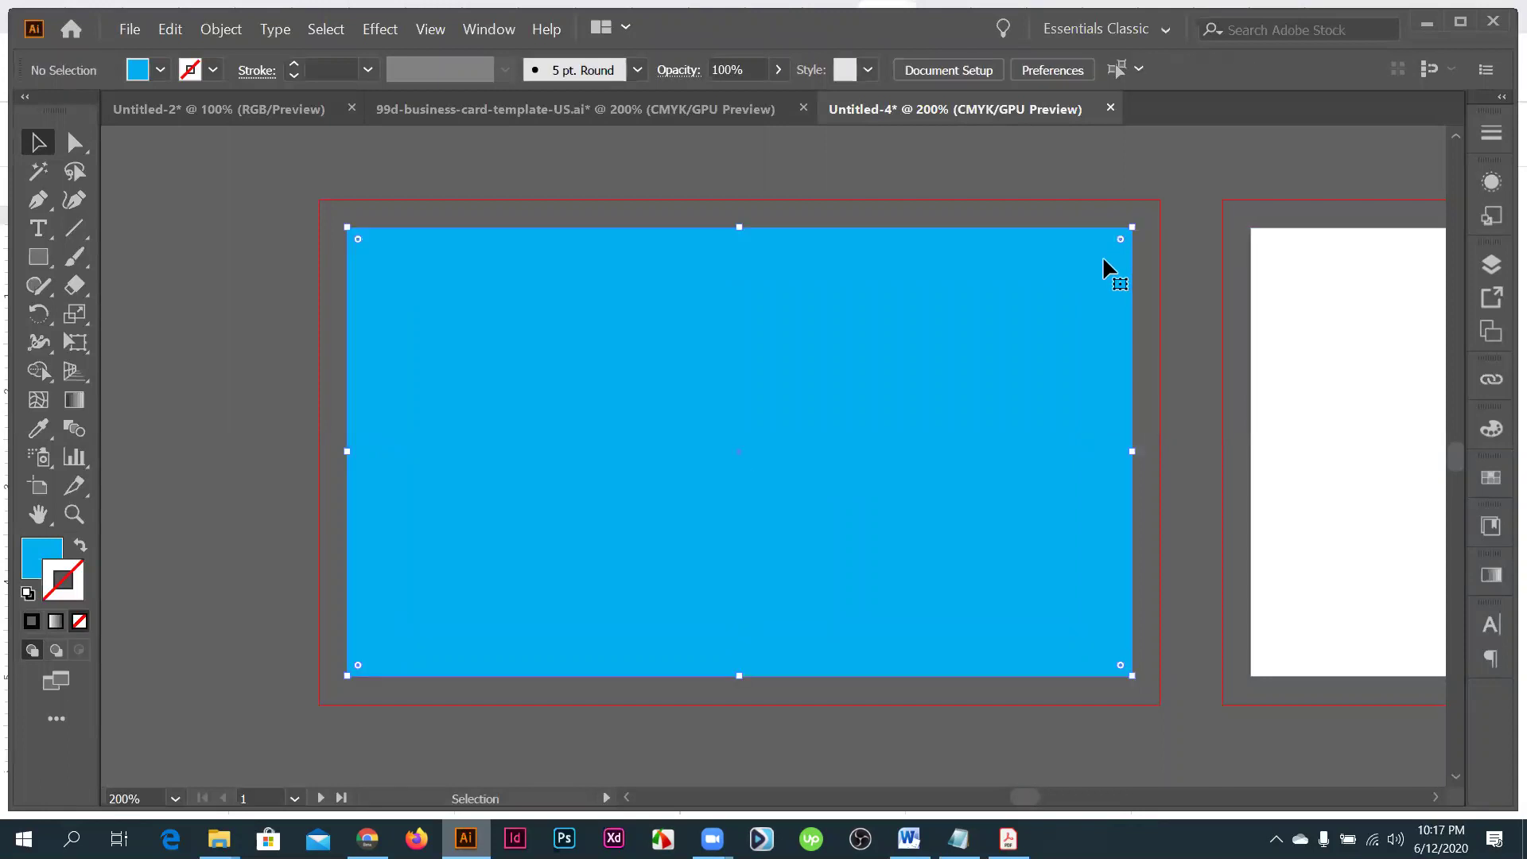
key(Delete)
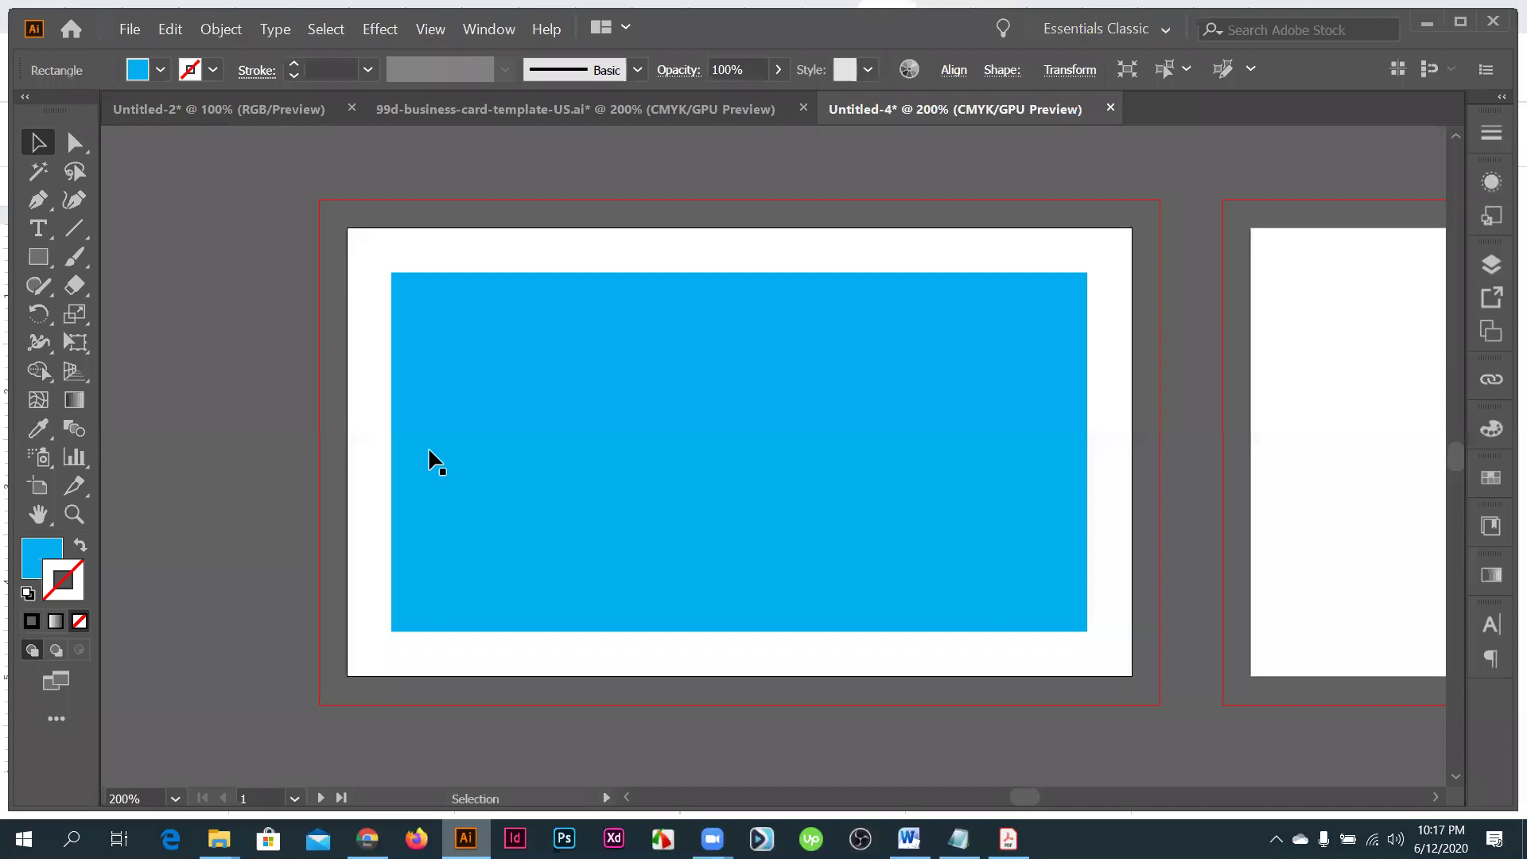
- Show the rulers and drag guides onto the inset rectangle's left, top, bottom and right edges
scroll(999, 516, down, 1)
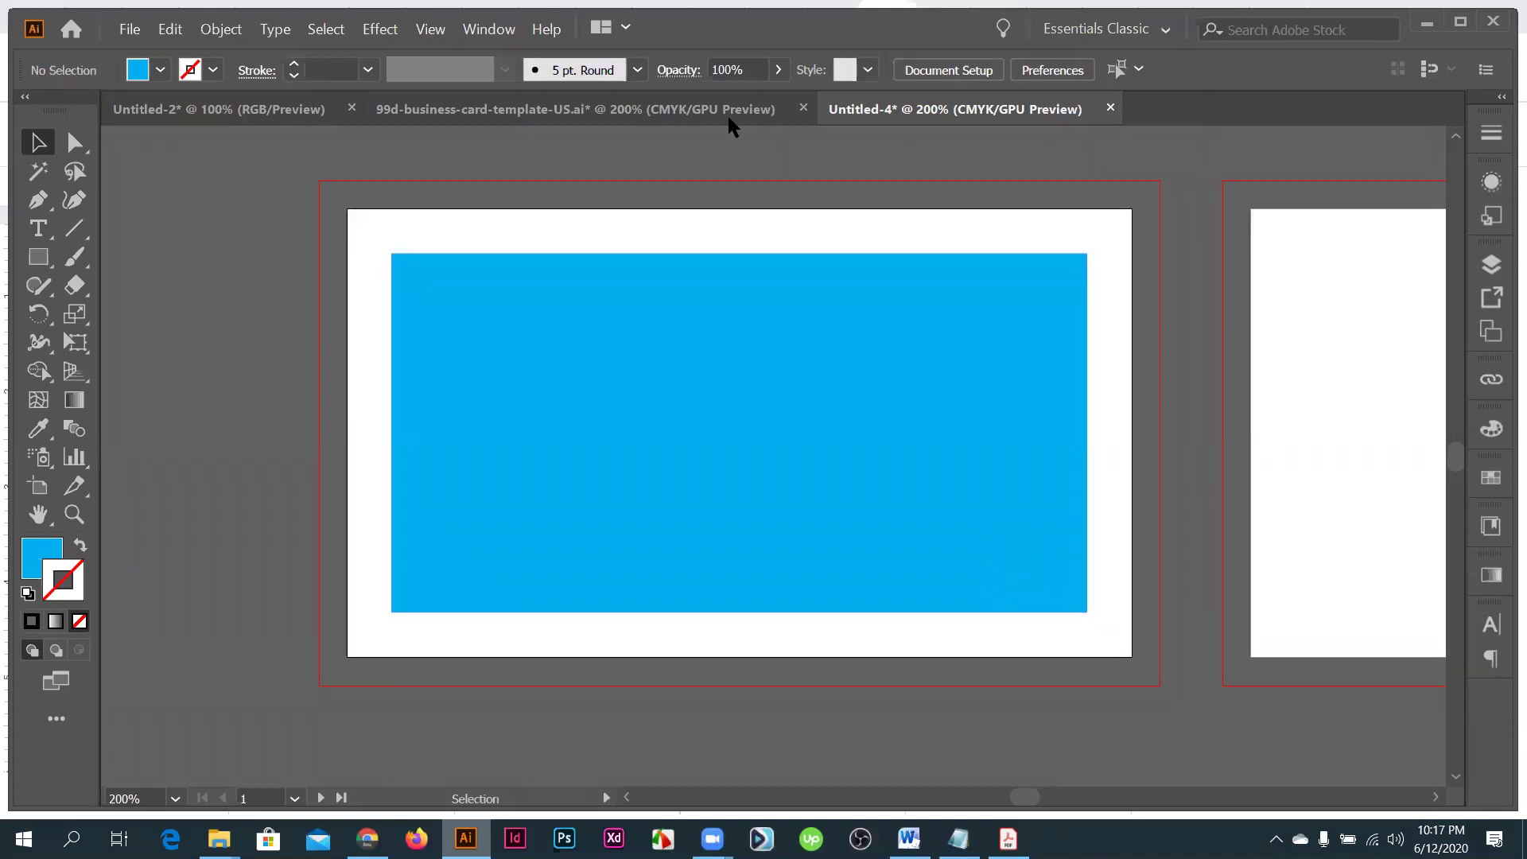
key(ctrl+r)
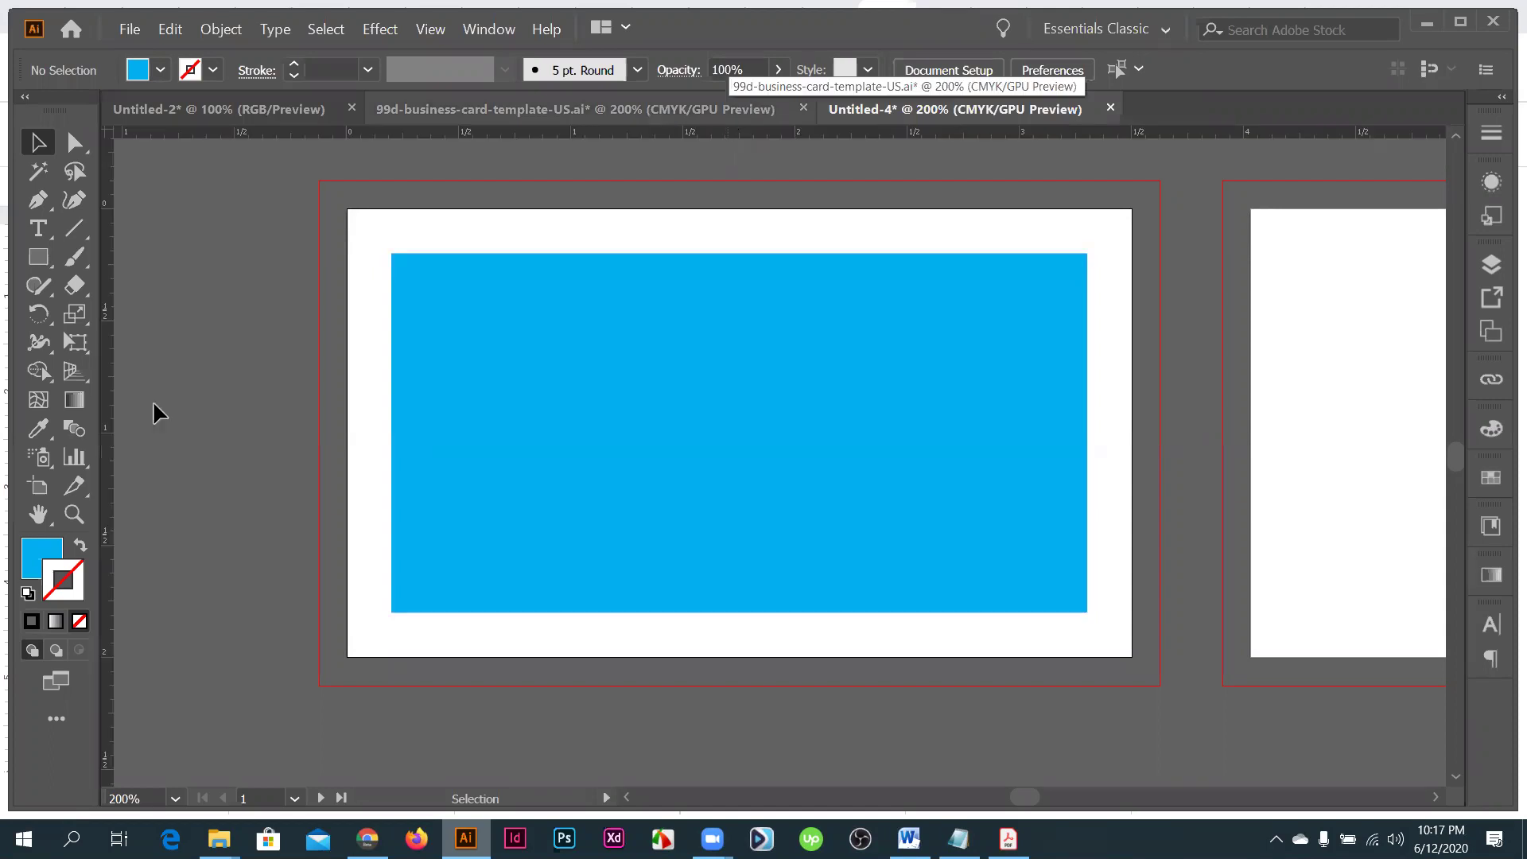
drag(108, 407, 394, 389)
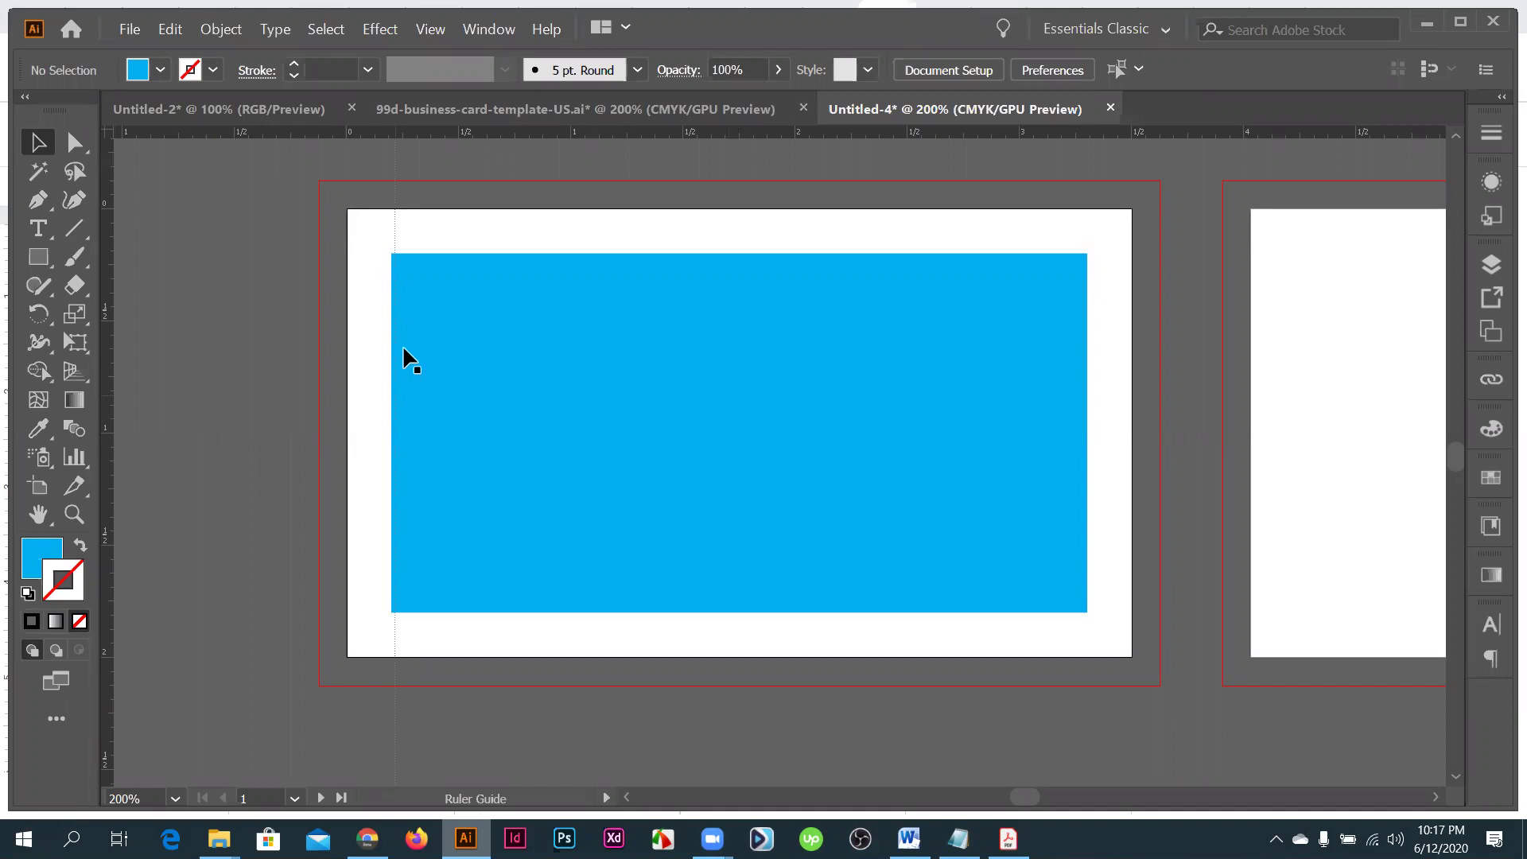
drag(512, 132, 511, 252)
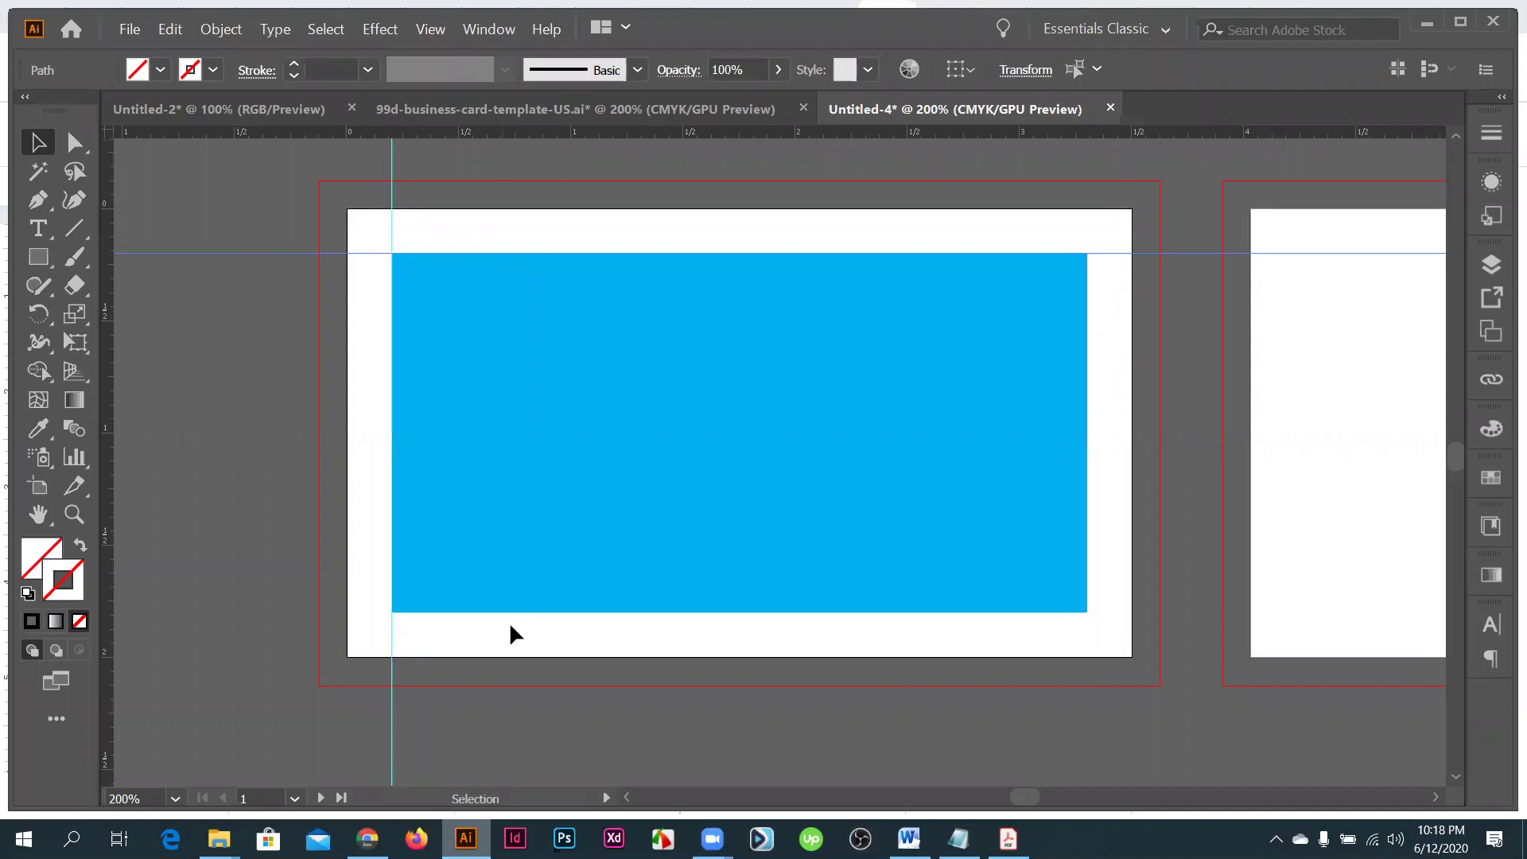
drag(511, 610, 512, 612)
drag(1092, 490, 1085, 493)
drag(979, 484, 980, 484)
click(911, 555)
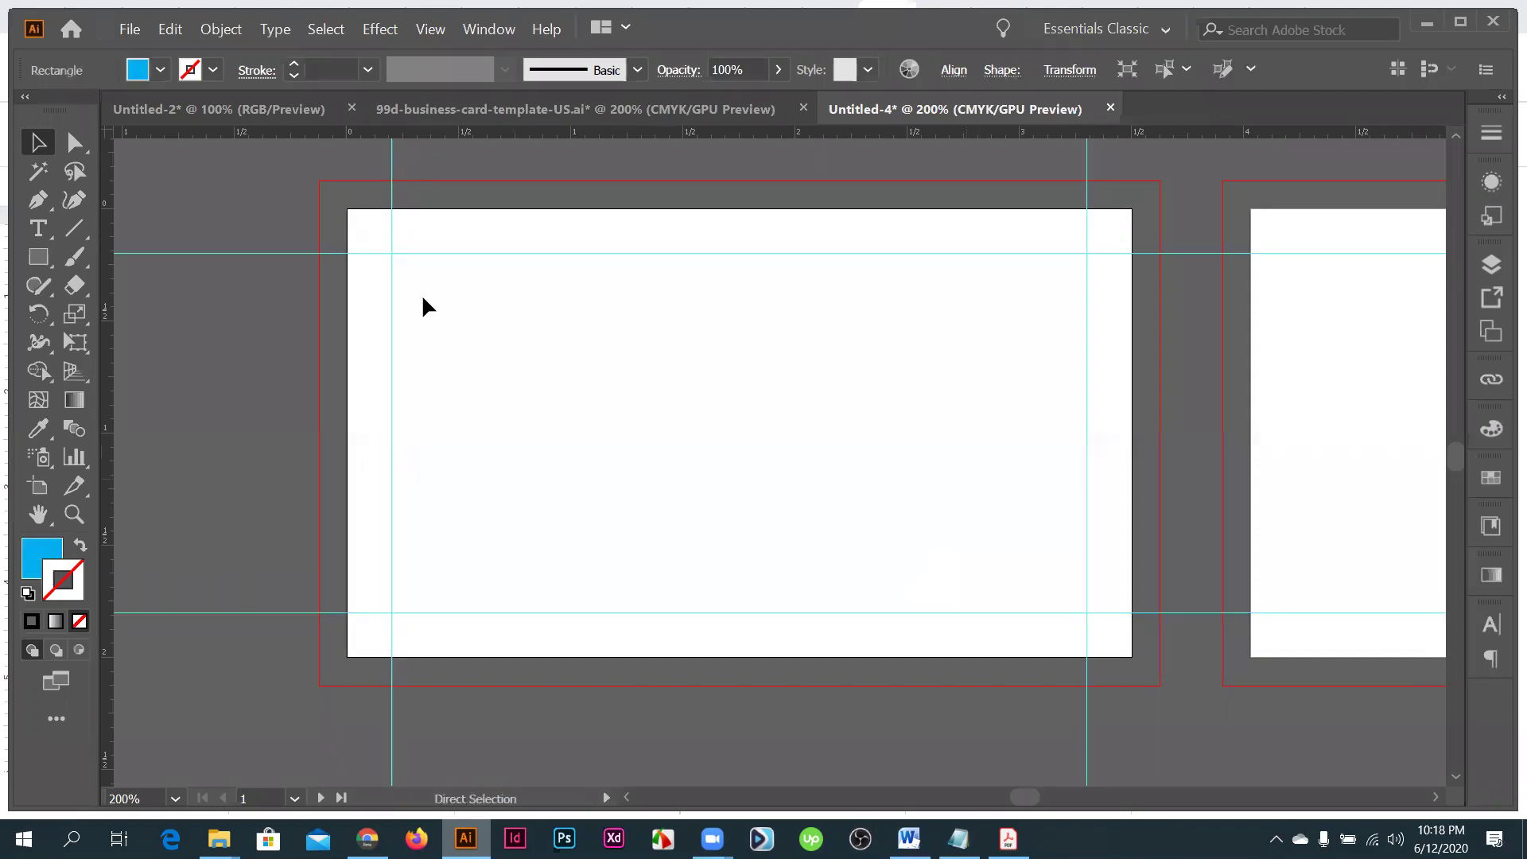
click(986, 624)
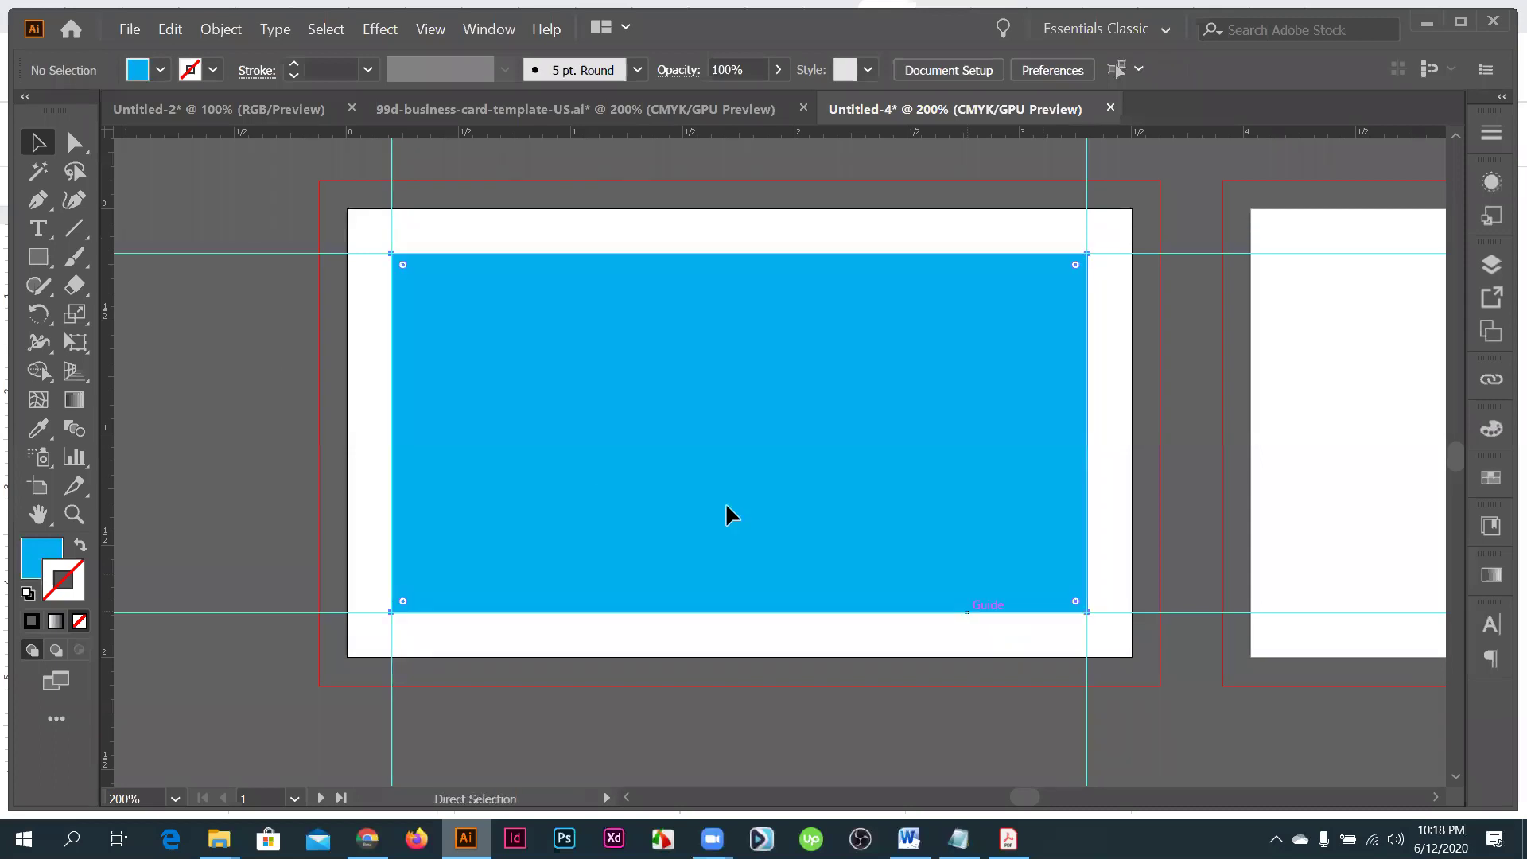
- Zoom to 100% and remove all the ruler guides
scroll(725, 502, down, 12)
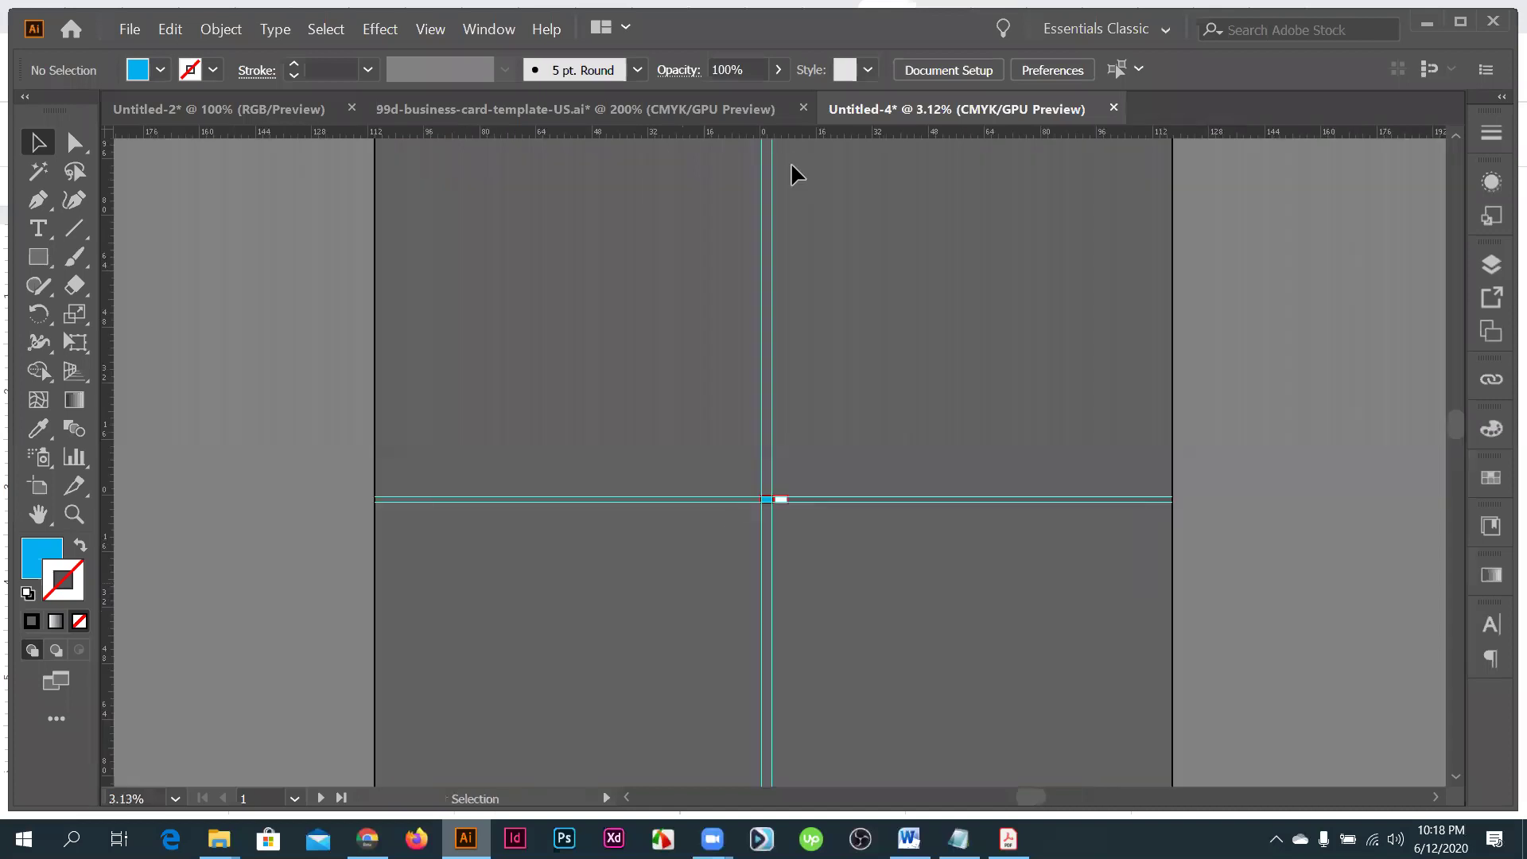
scroll(817, 503, up, 4)
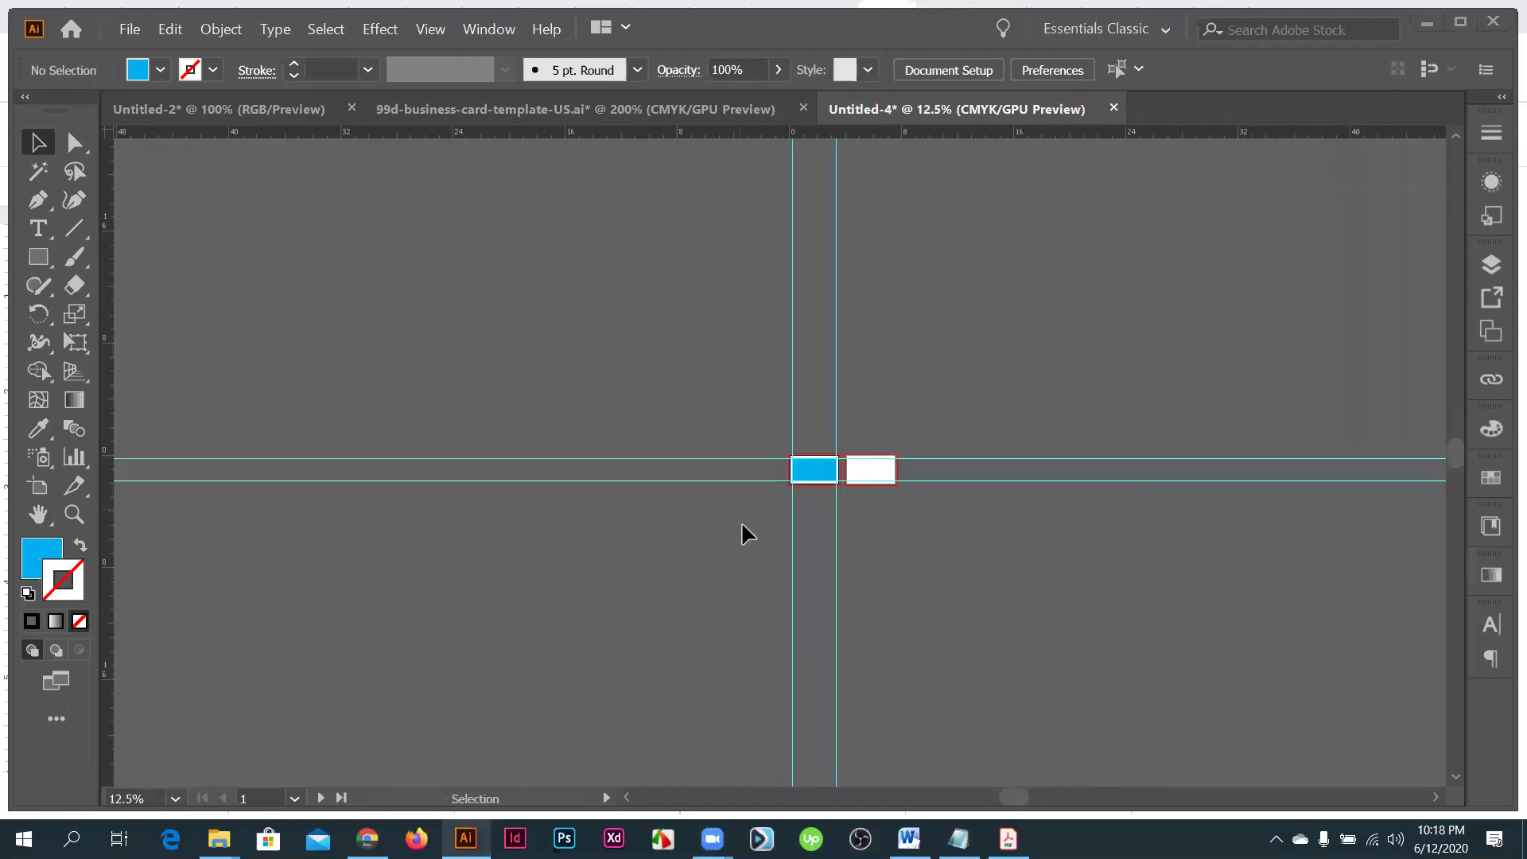
key(ctrl+1)
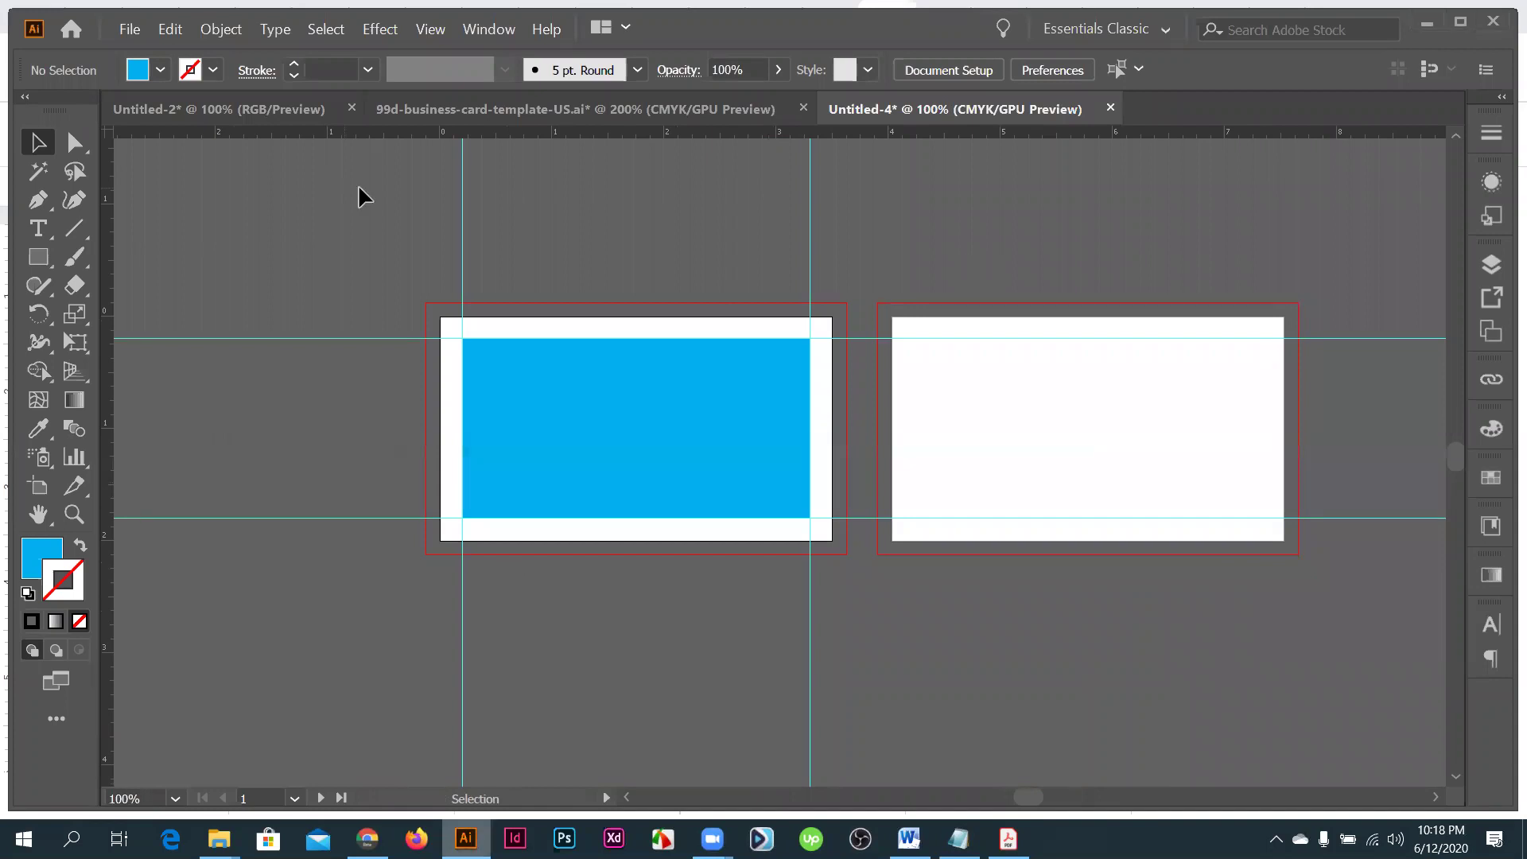
key(ctrl+a)
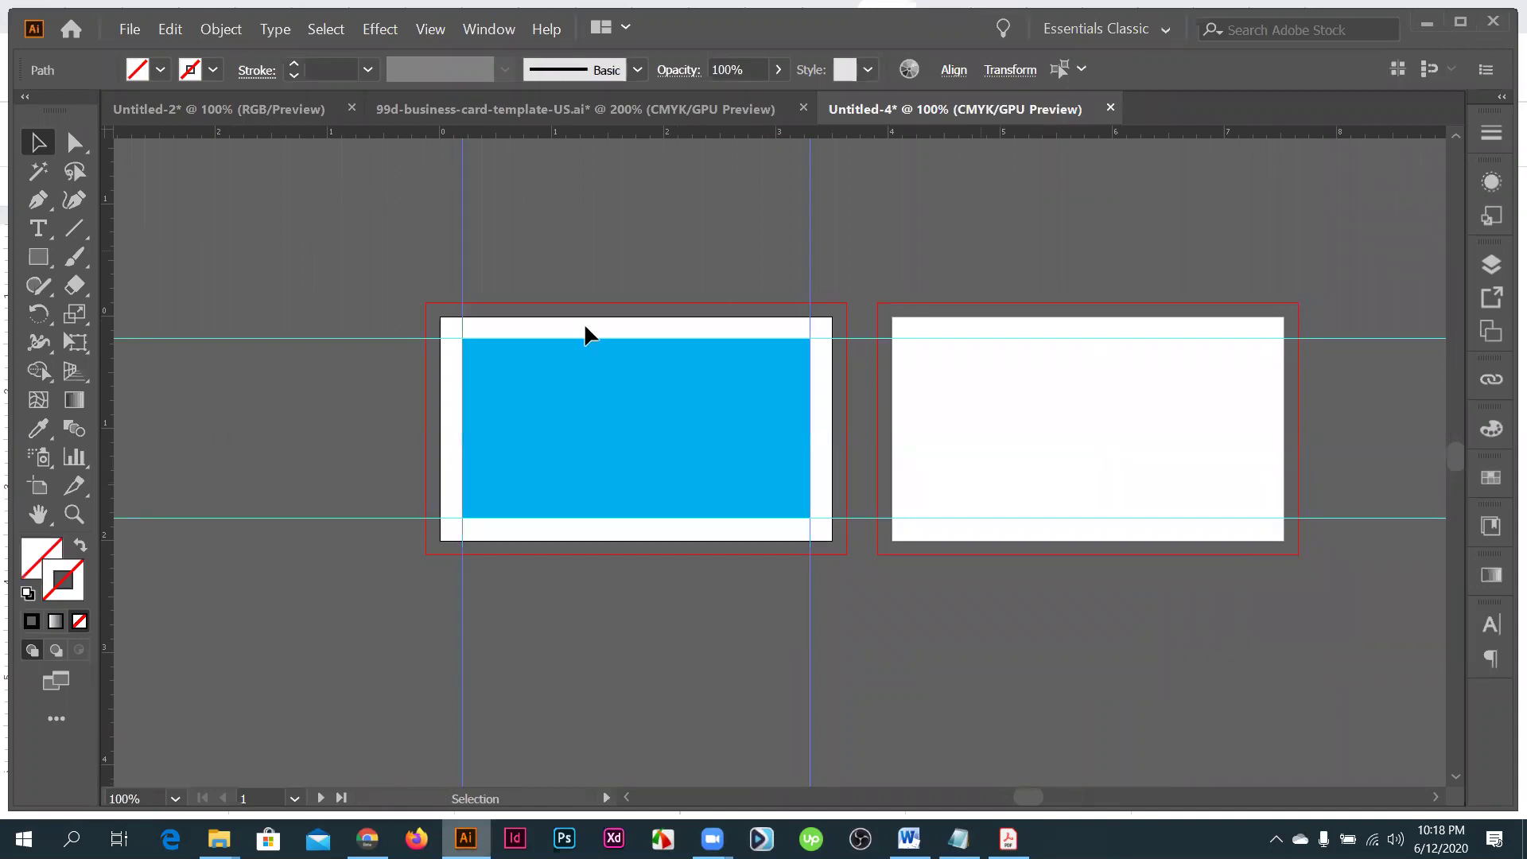
key(ctrl+semicolon)
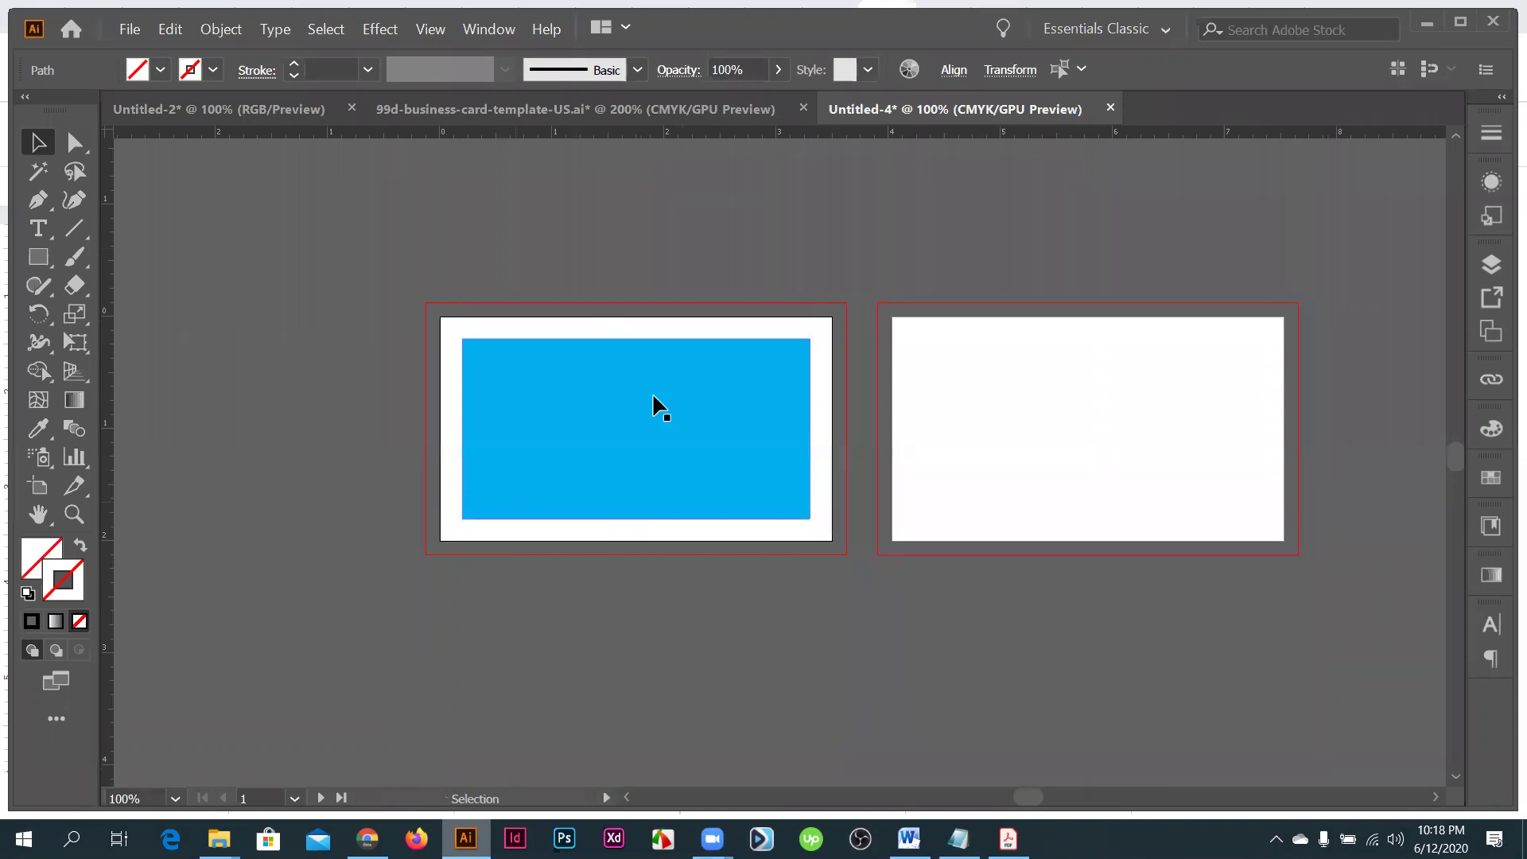
- Convert the inset blue rectangle into a guide, then release it back to a rectangle
scroll(652, 393, up, 1)
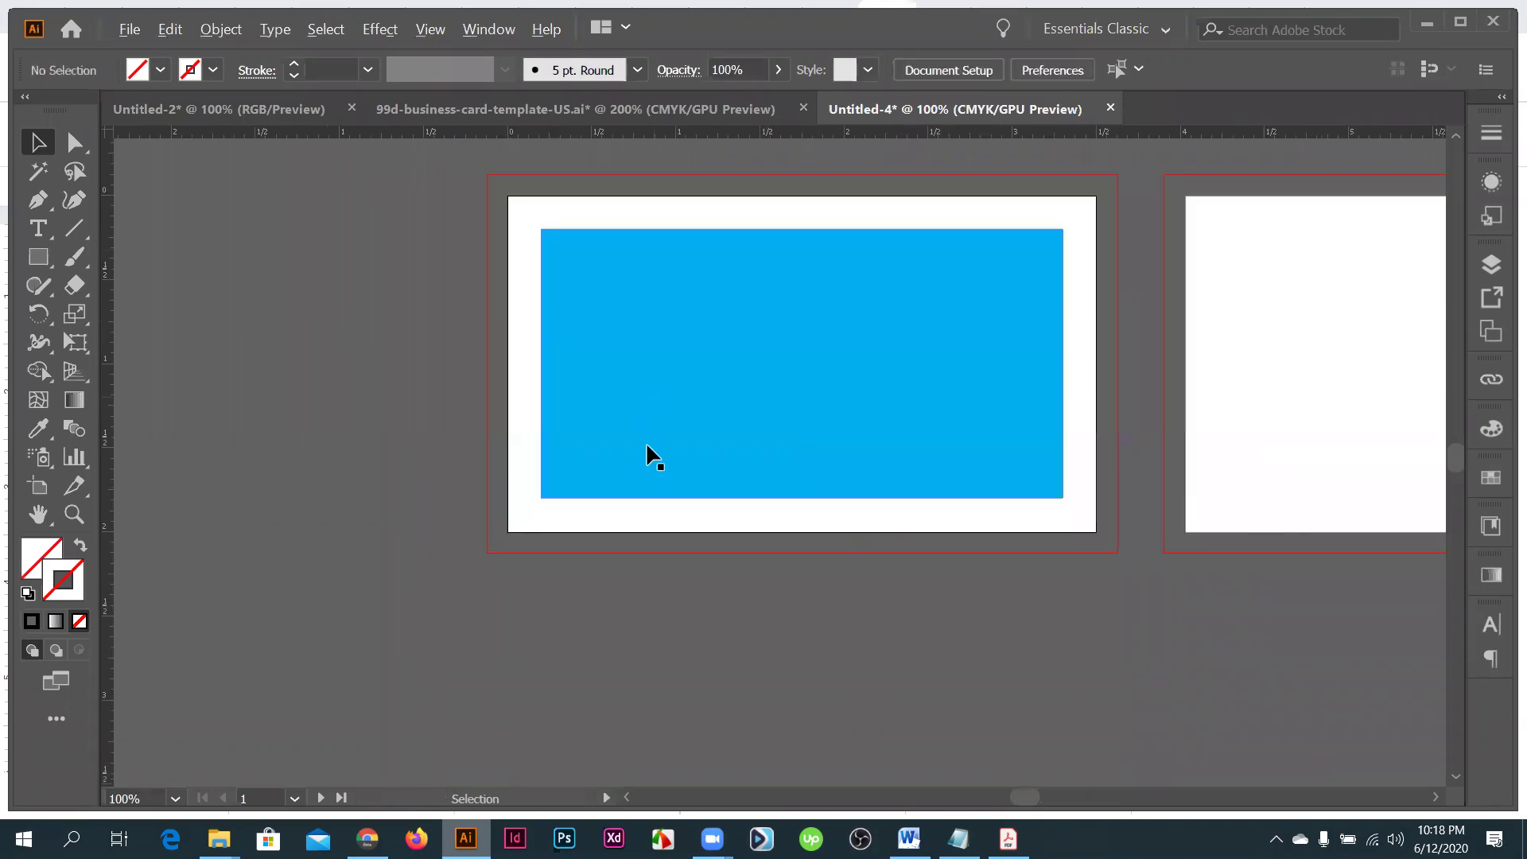
scroll(646, 444, up, 1)
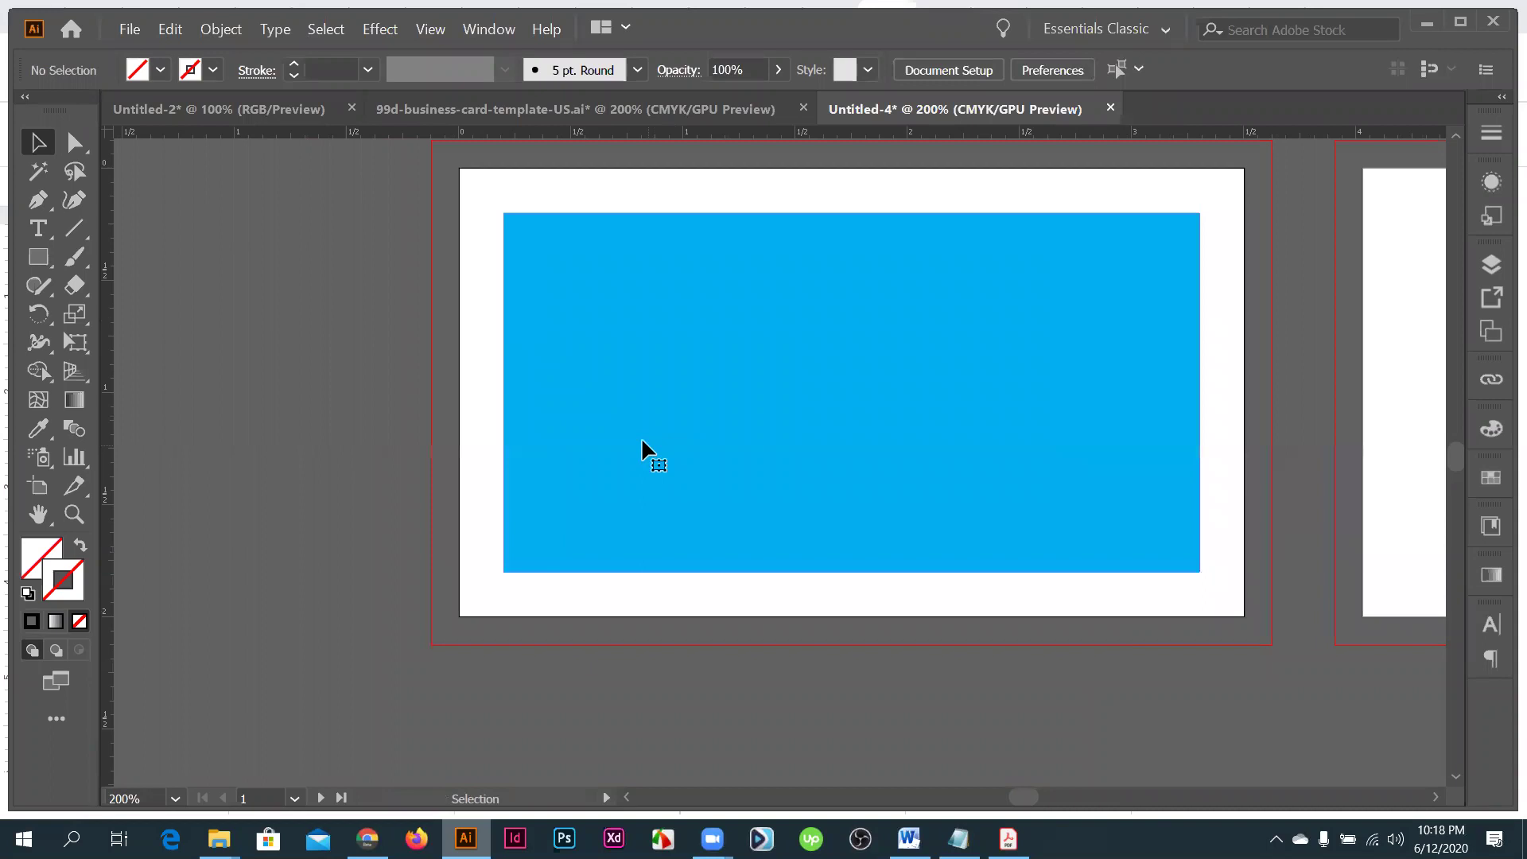
click(641, 436)
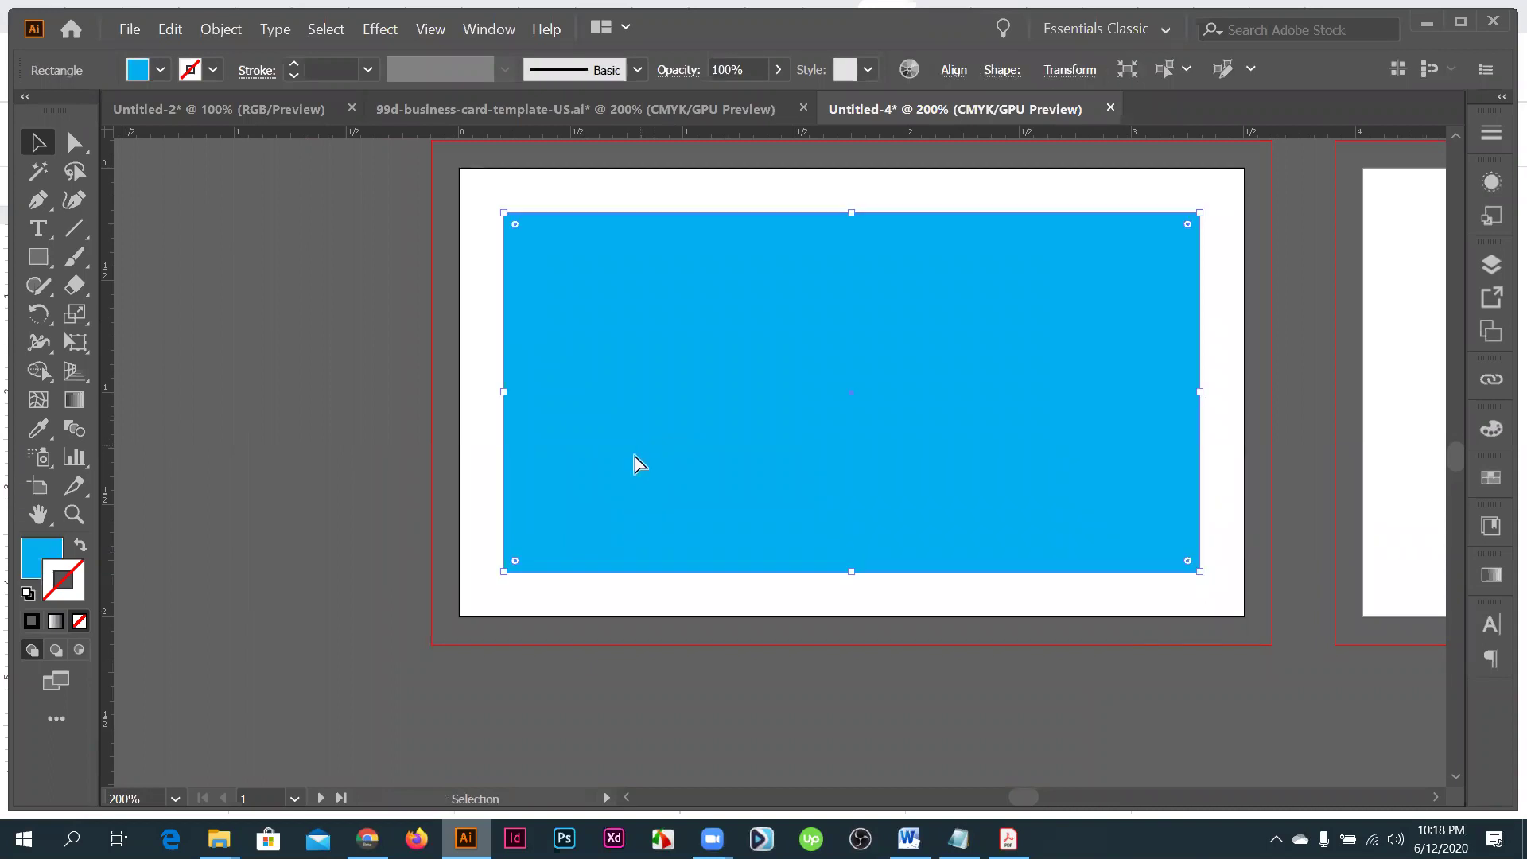
key(ctrl+5)
click(265, 420)
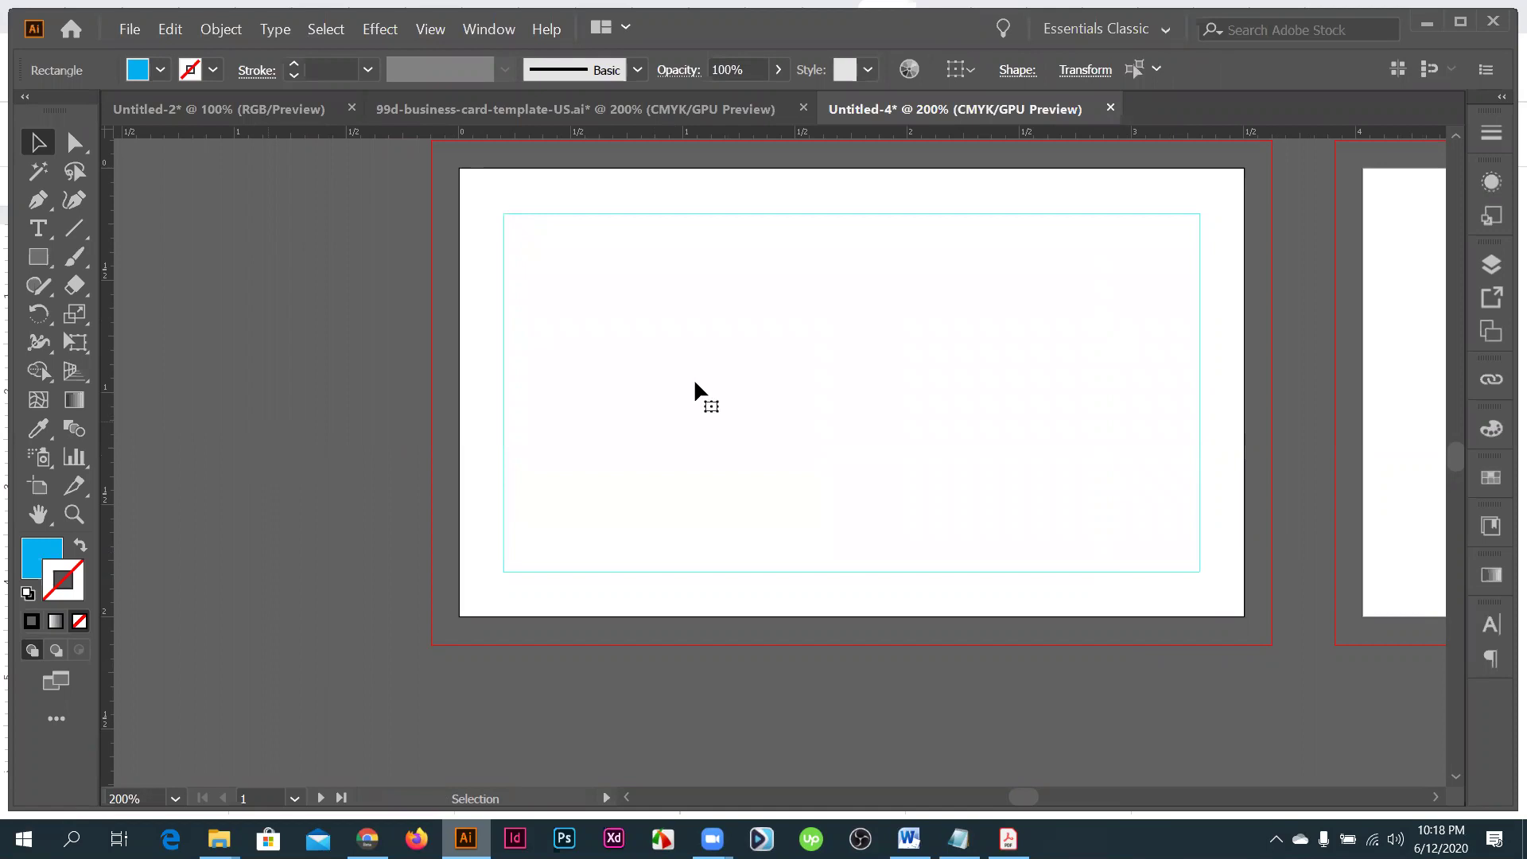
key(ctrl+a)
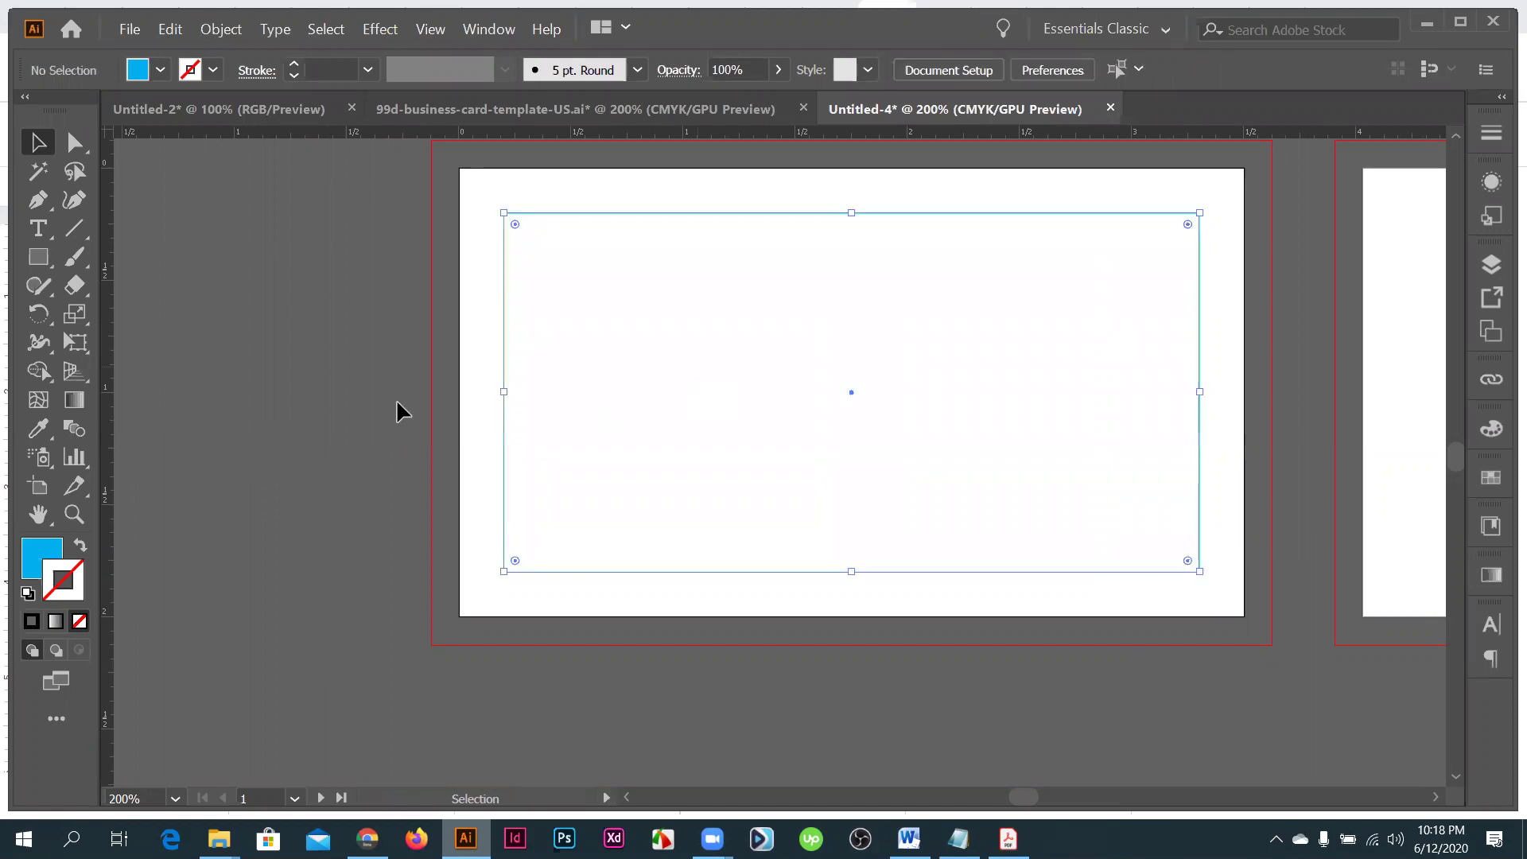
key(ctrl+alt+5)
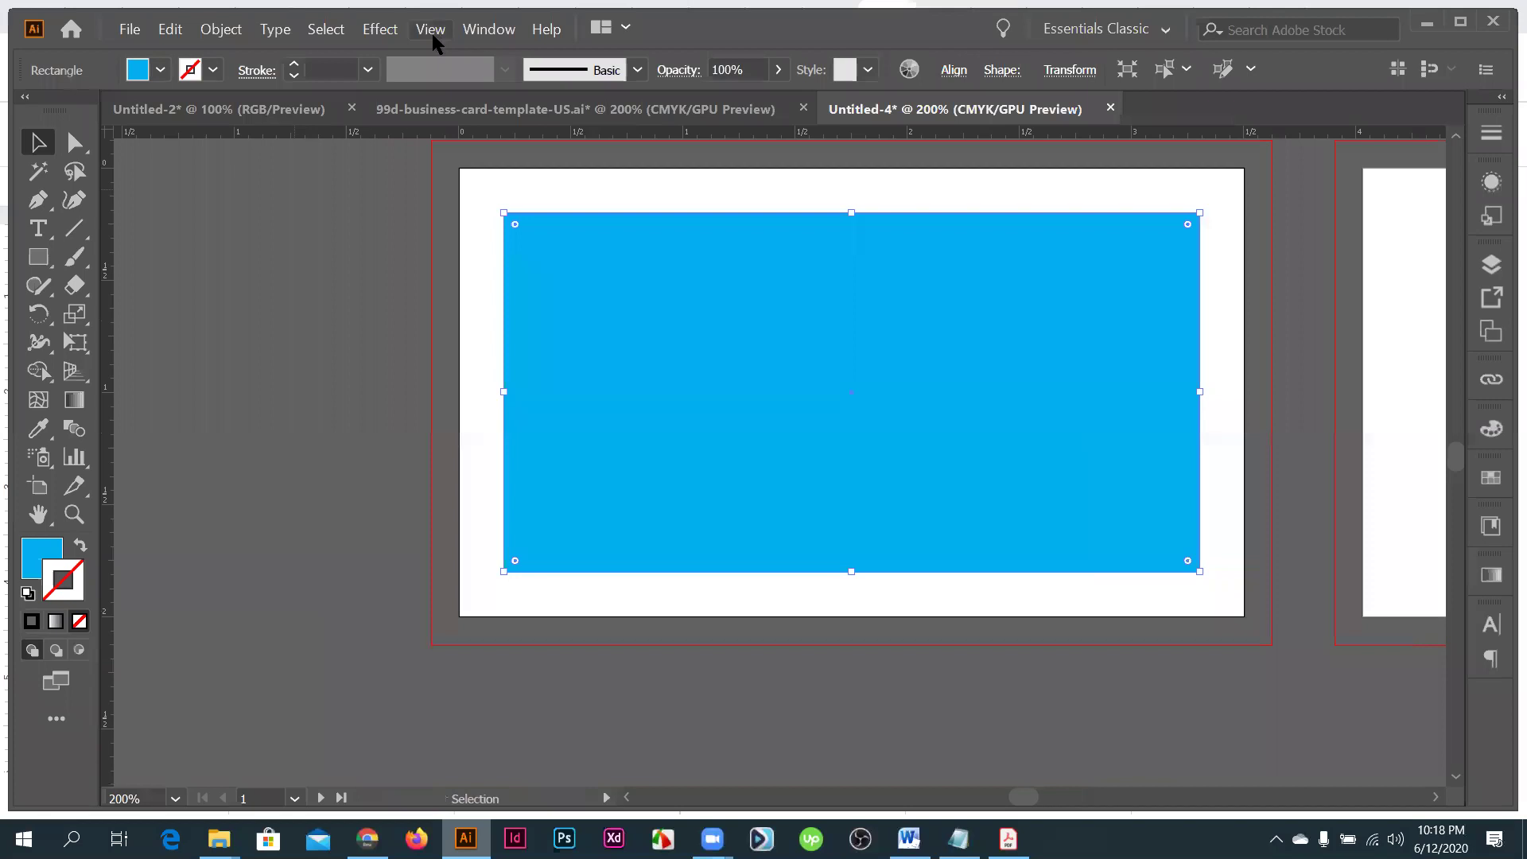
- Look through the View, Object and context menus, then make the rectangle a guide again
click(430, 28)
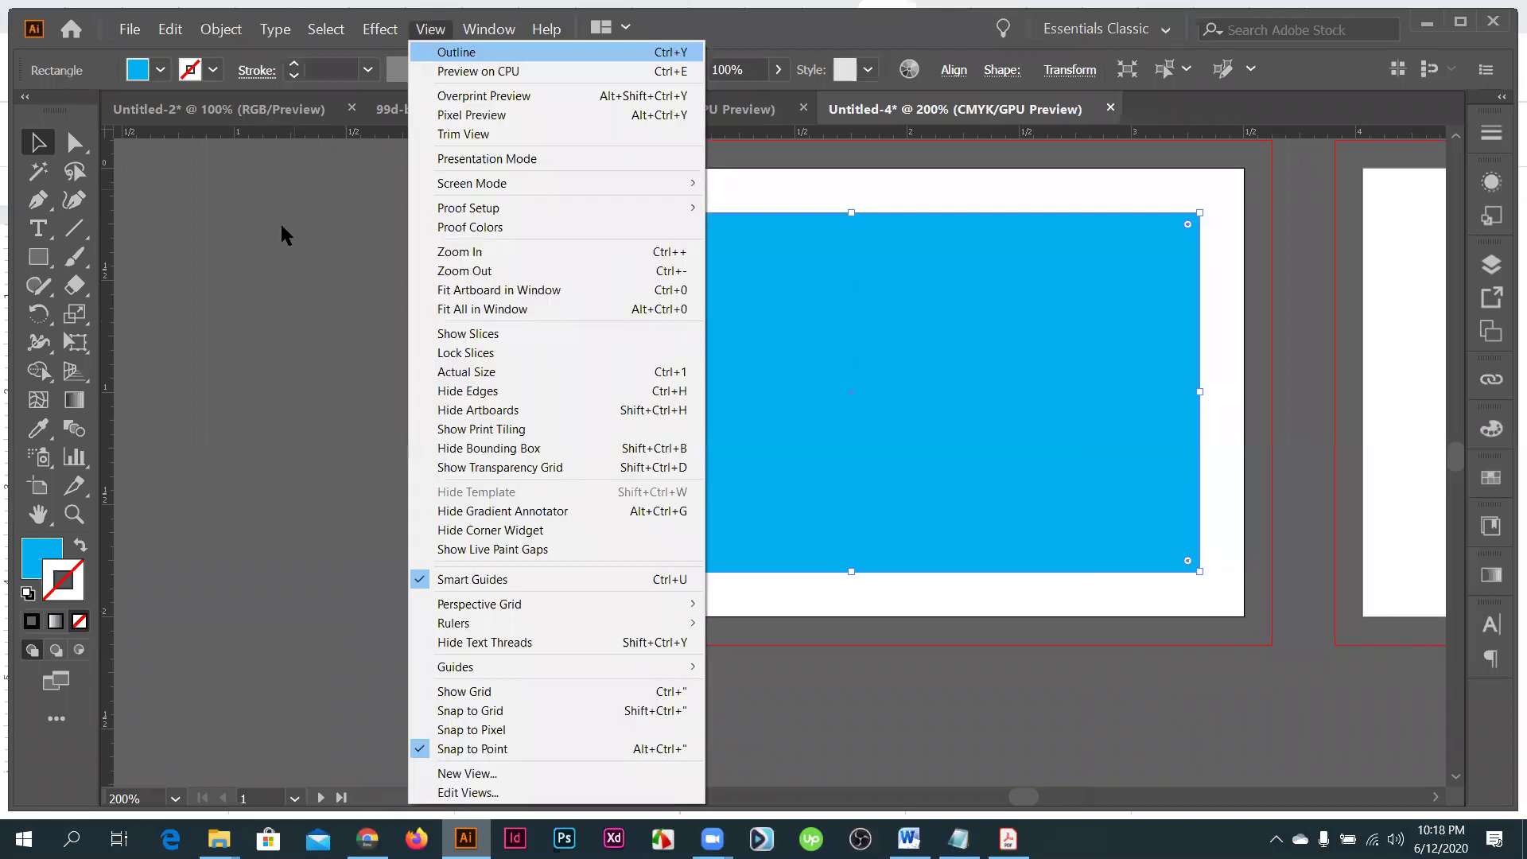
click(220, 29)
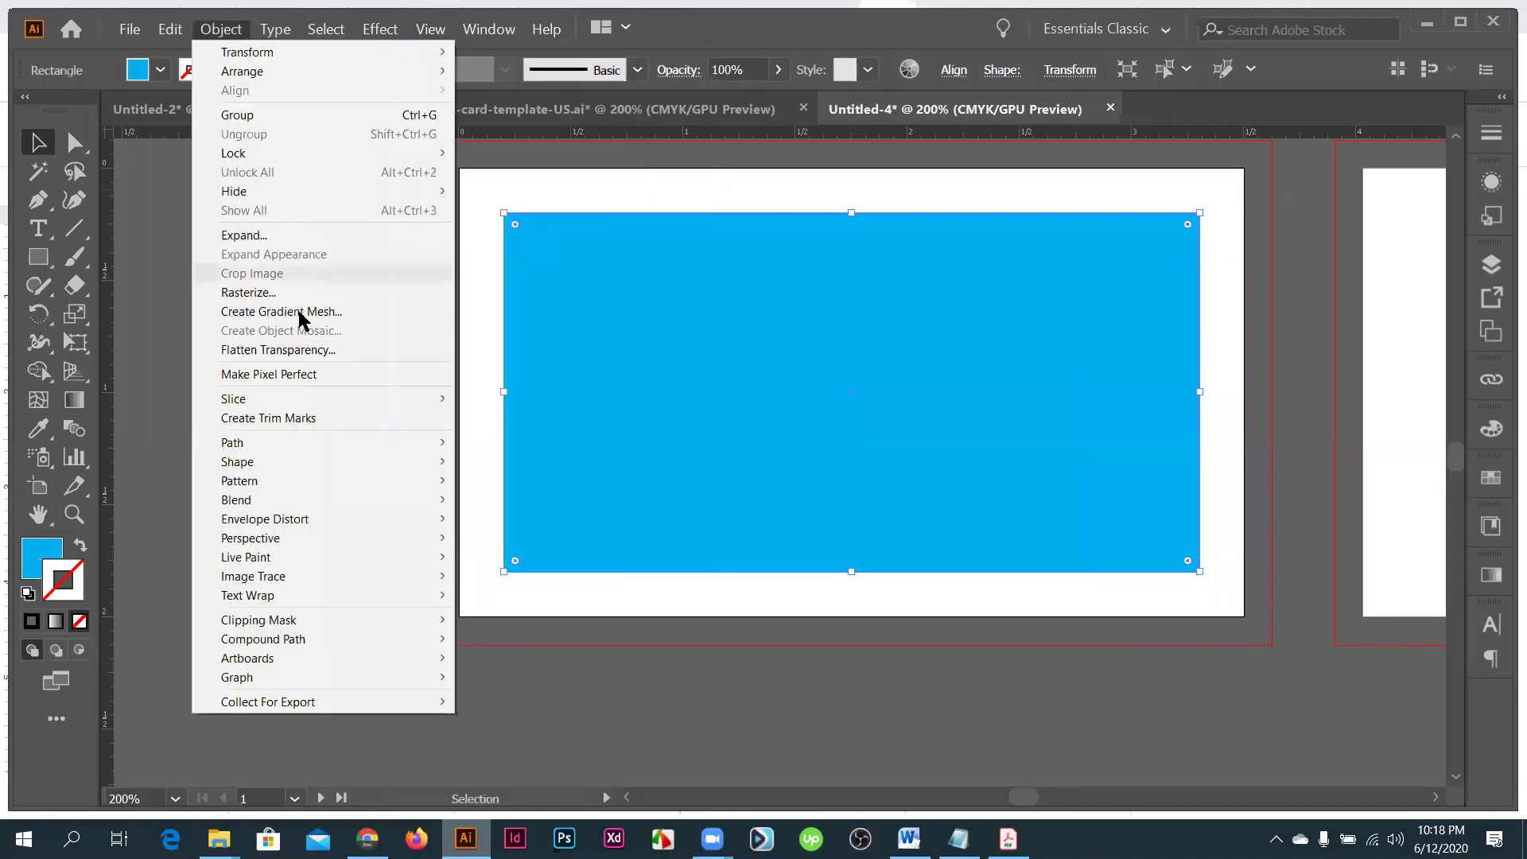
right_click(763, 481)
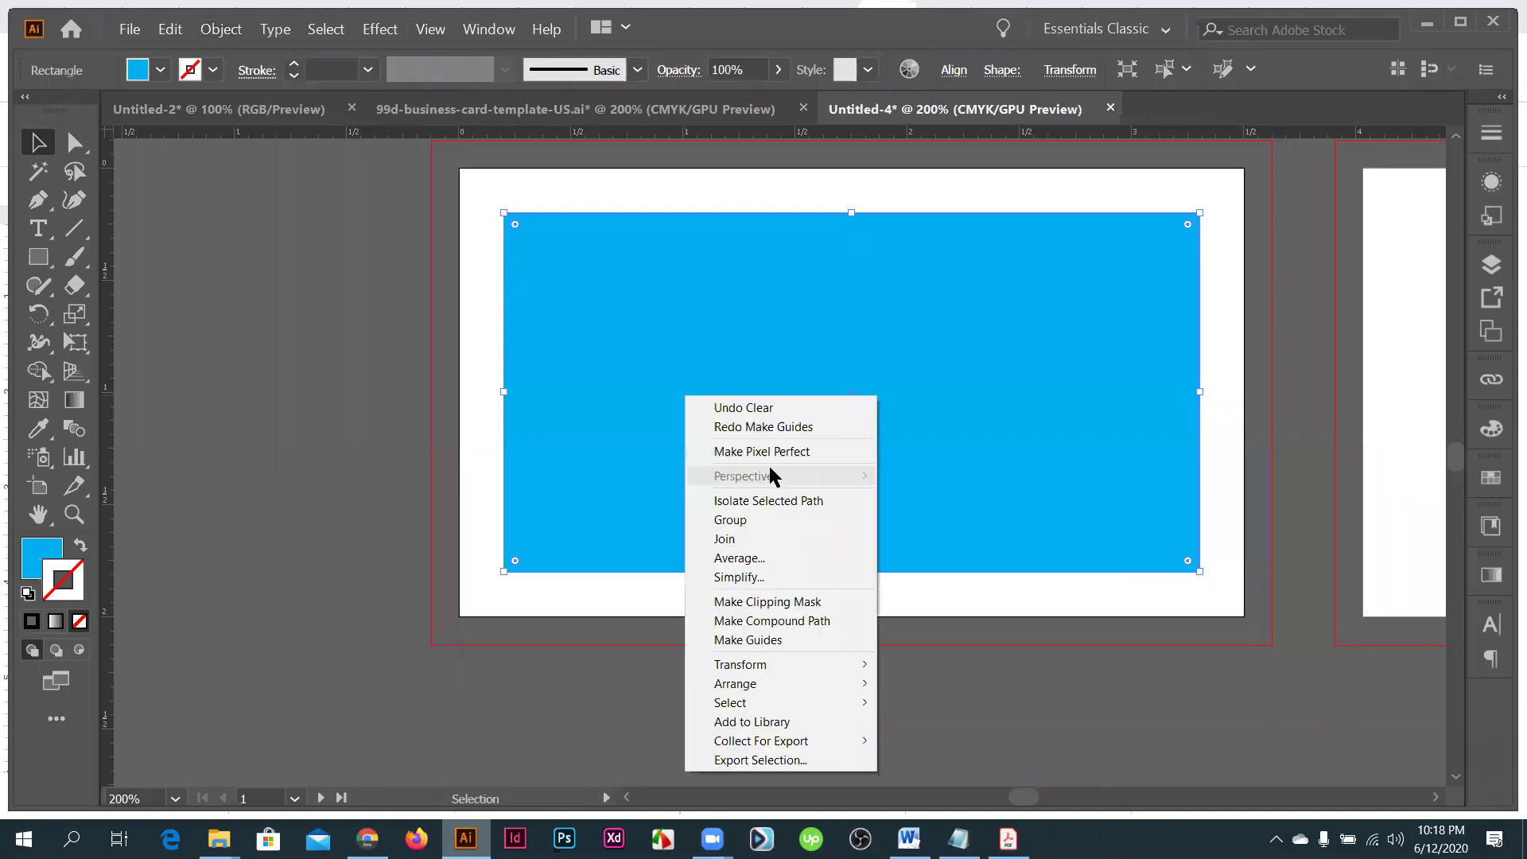
right_click(598, 443)
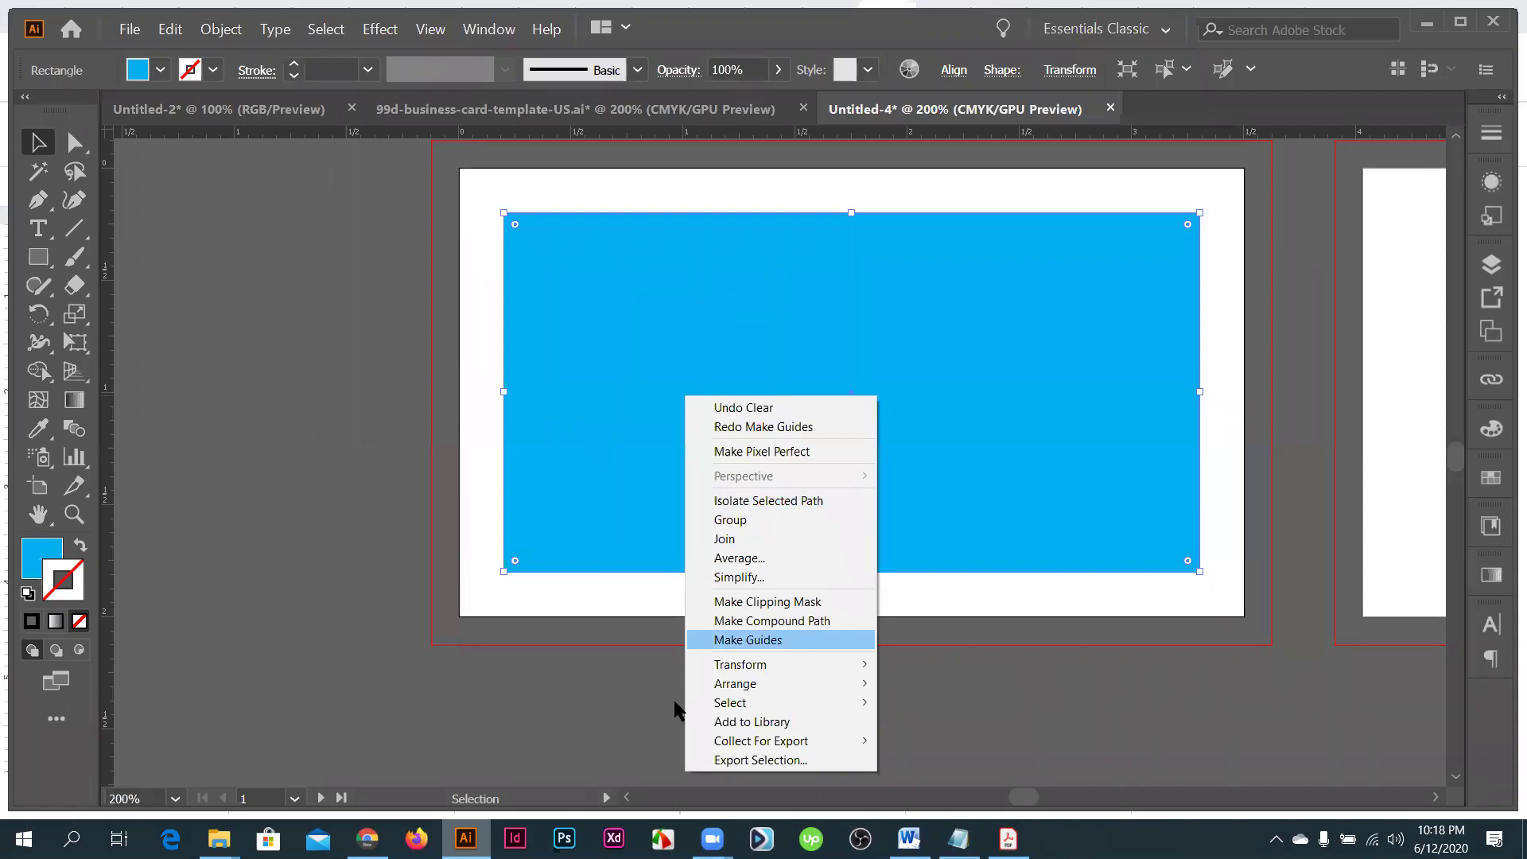
click(564, 353)
key(ctrl+5)
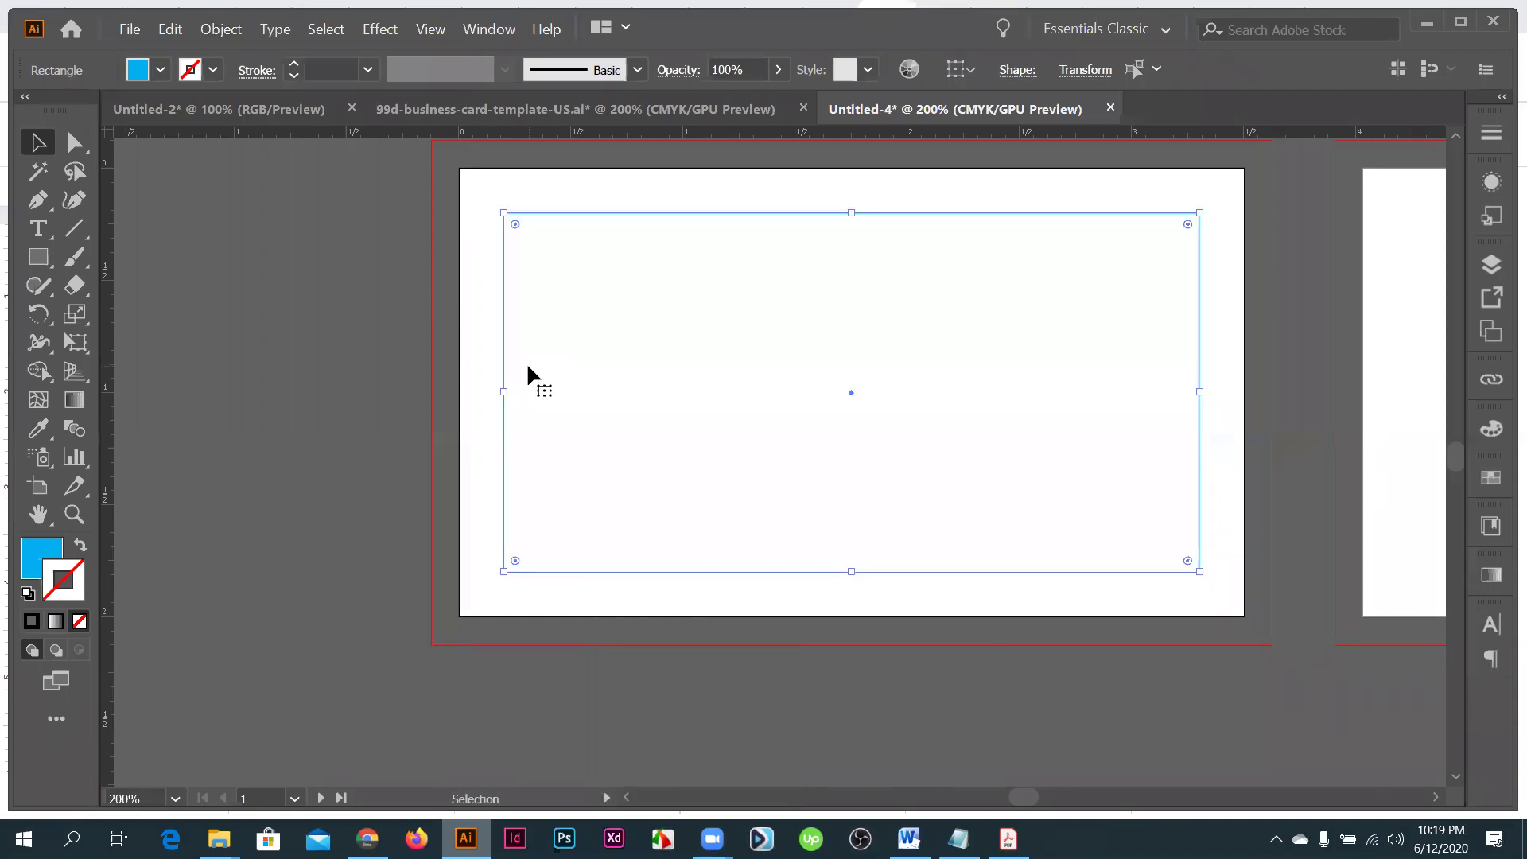
- Reselect the inset guide rectangle and zoom out to 66.67% to show both artboards
key(ctrl+1)
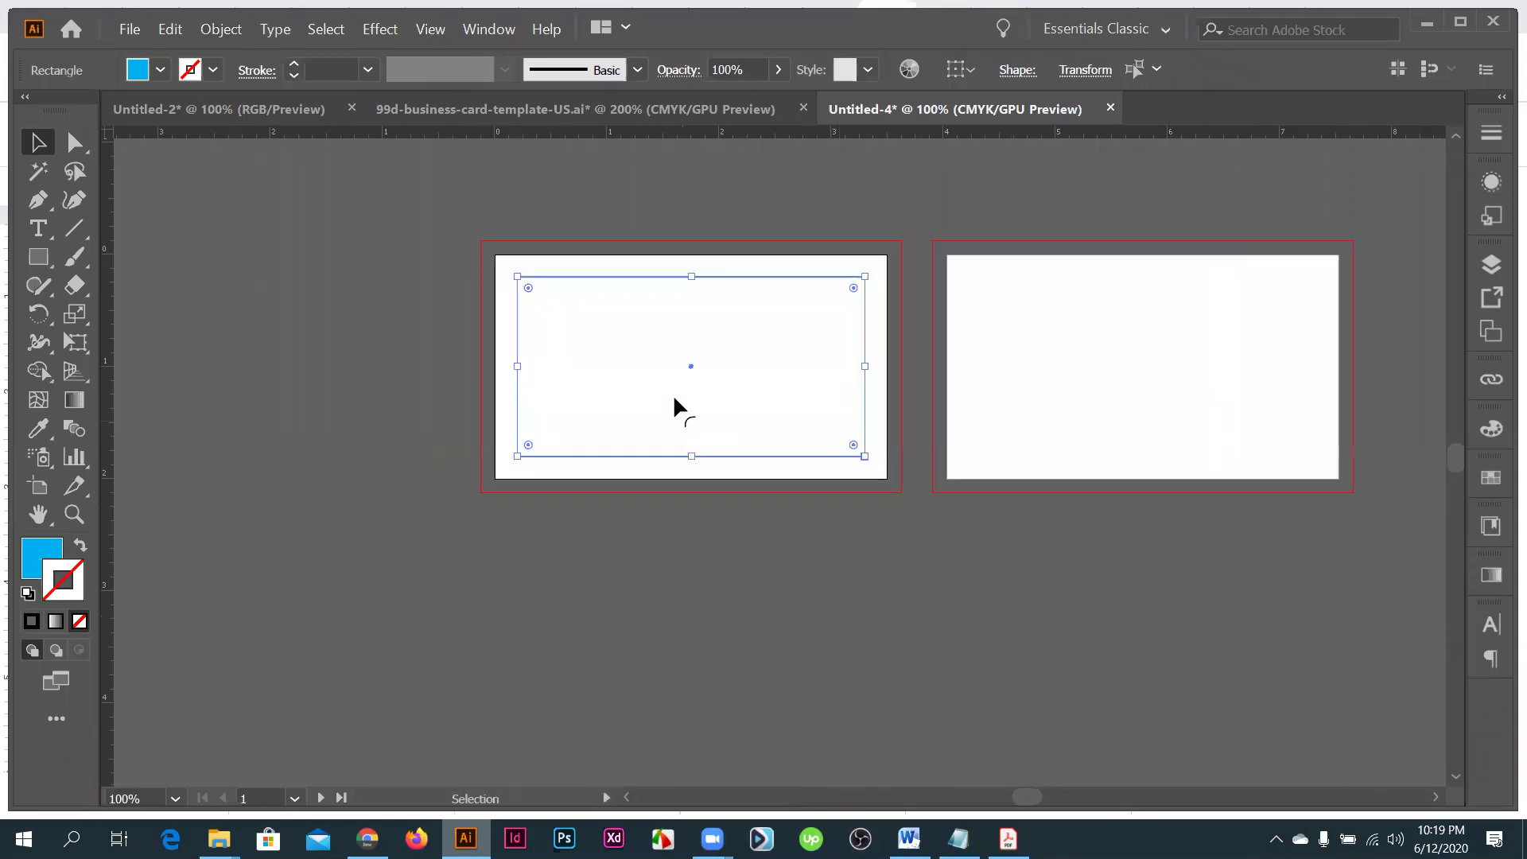
key(ctrl+plus)
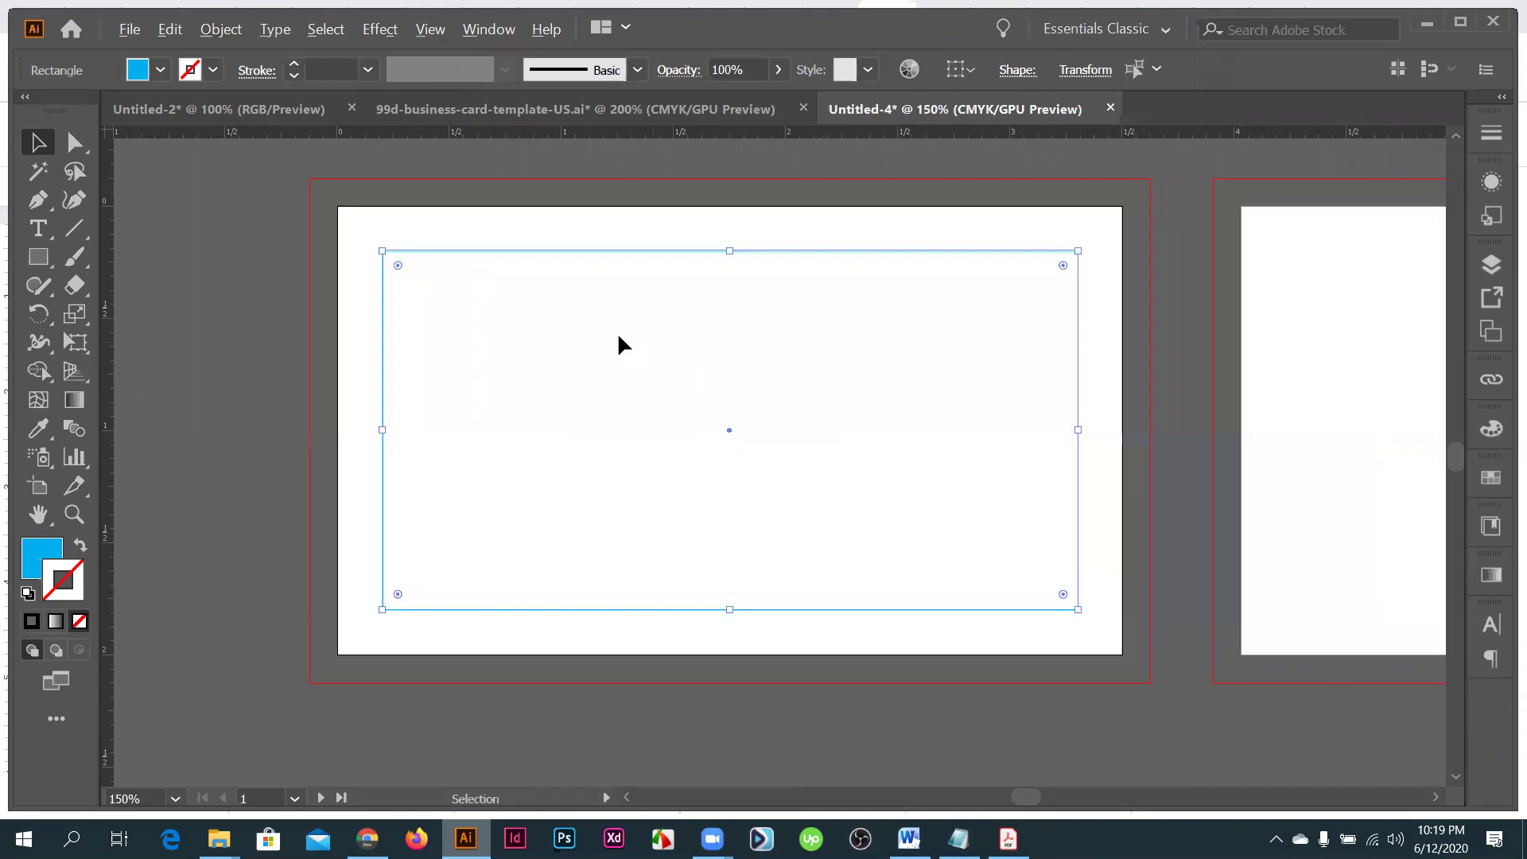
key(ctrl+plus)
click(660, 302)
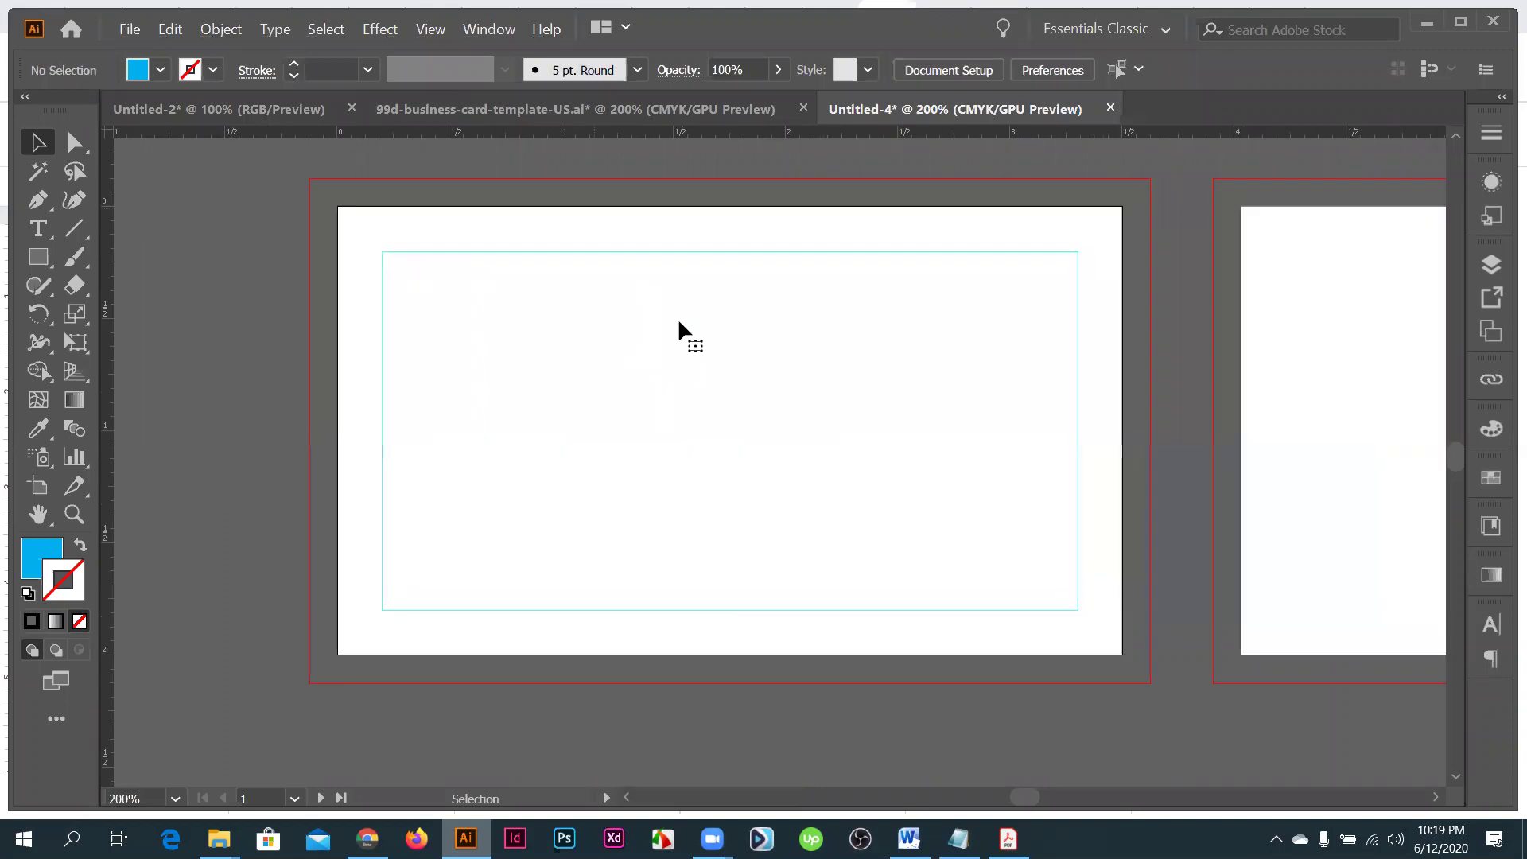
click(678, 317)
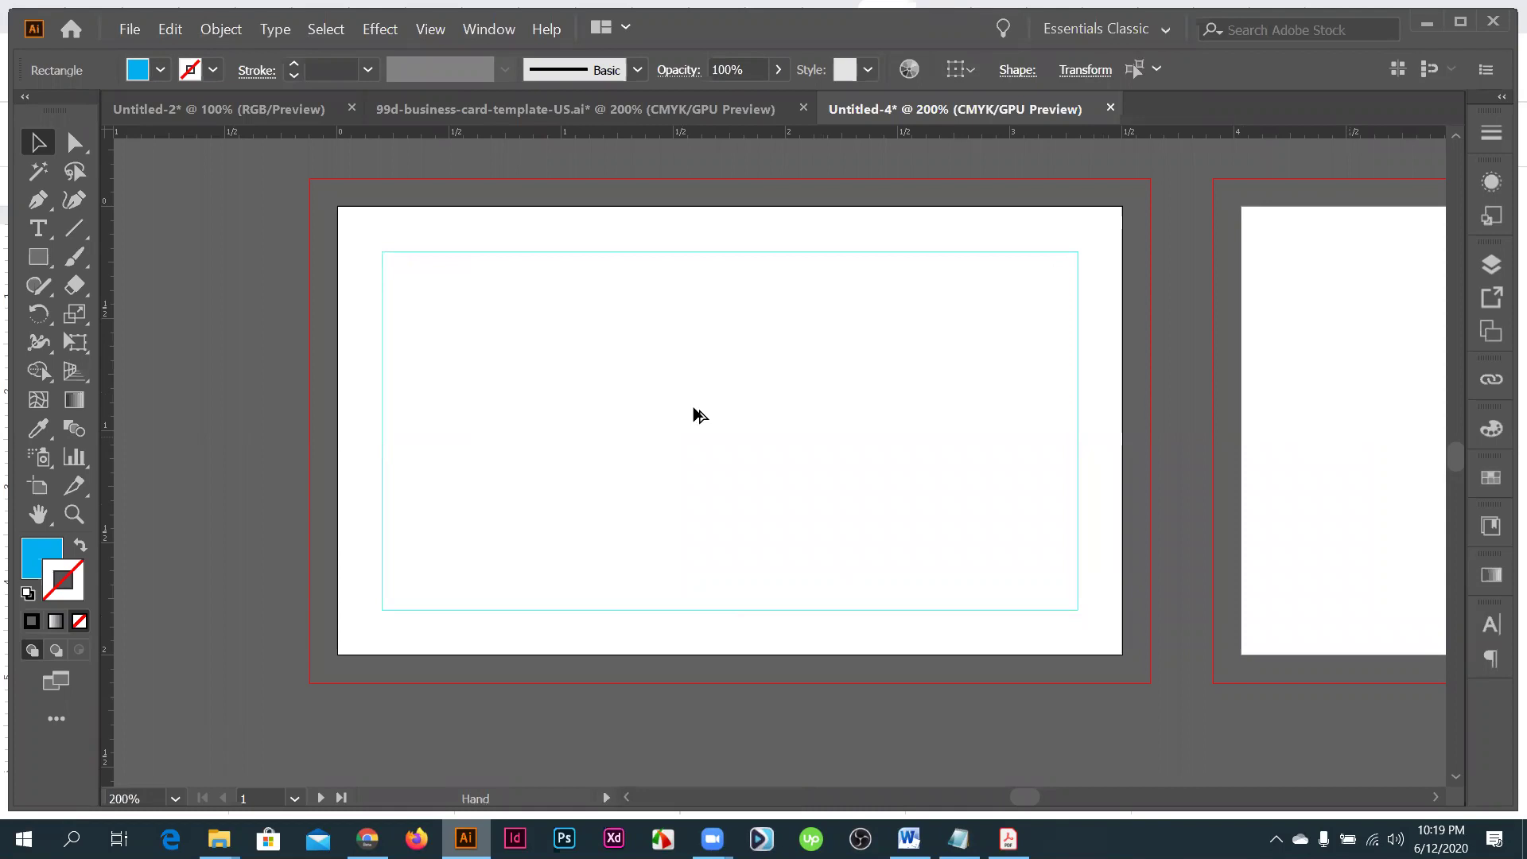
key(ctrl+minus)
key(ctrl+minus)
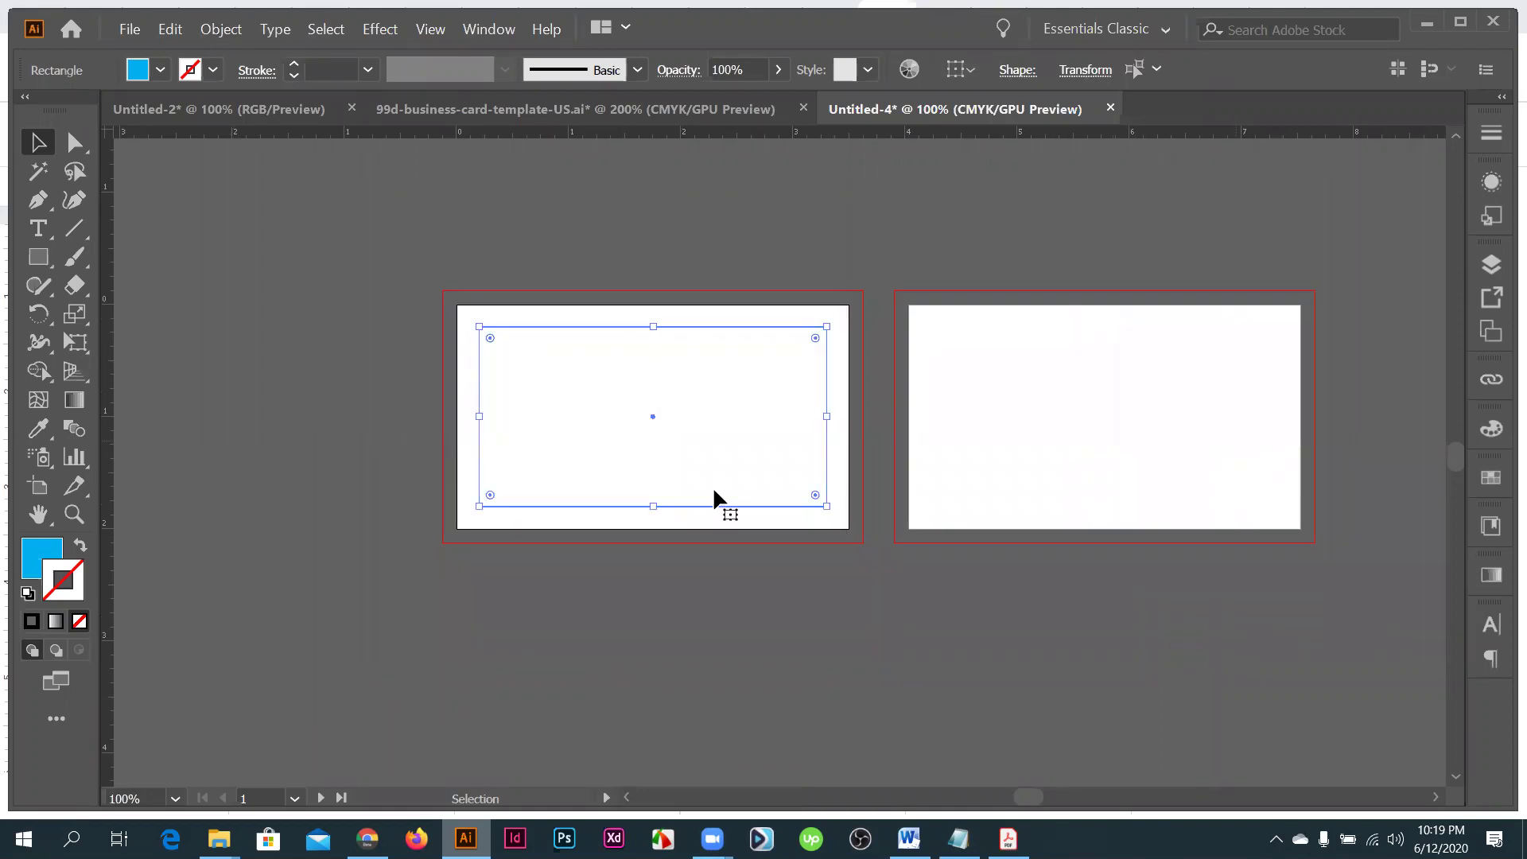
scroll(450, 461, up, 1)
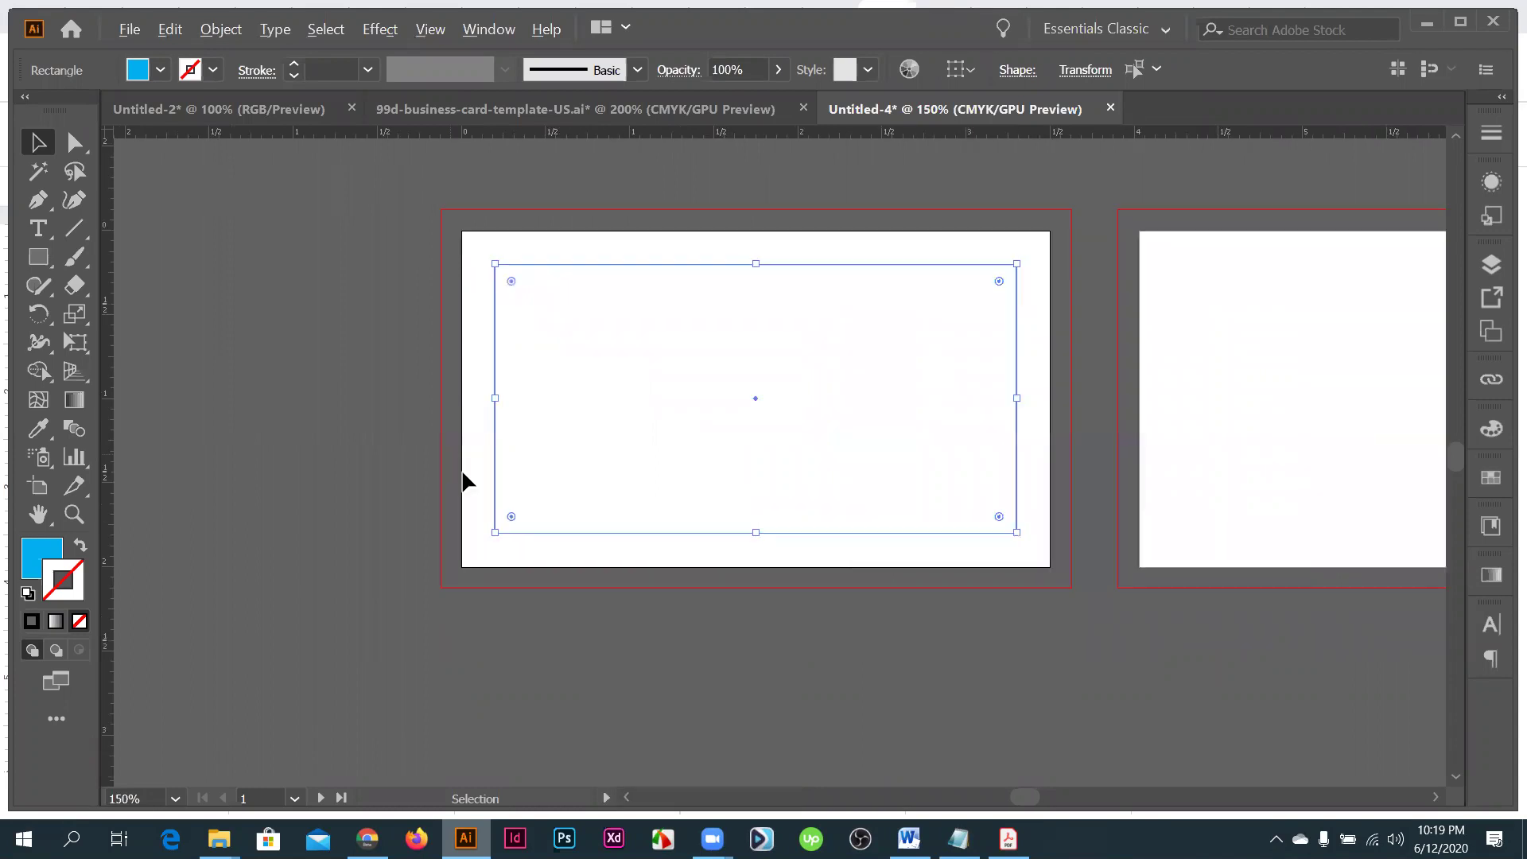
key(ctrl+minus)
key(ctrl+minus)
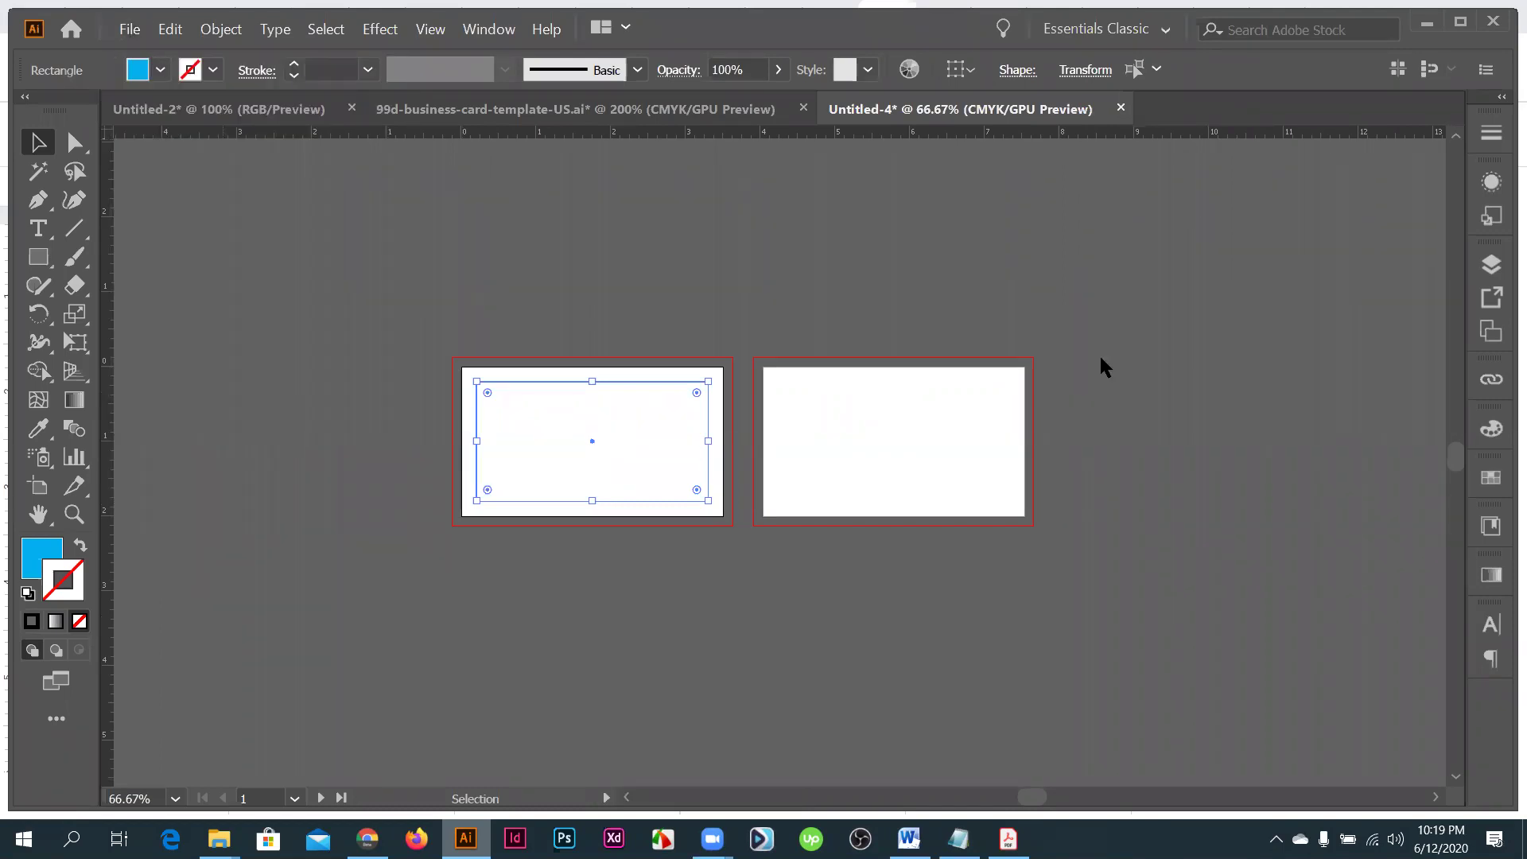
- Create Untitled-5 with Artboards set to 10, keeping 3.5 × 2 in and 0.125 in bleed
key(ctrl+n)
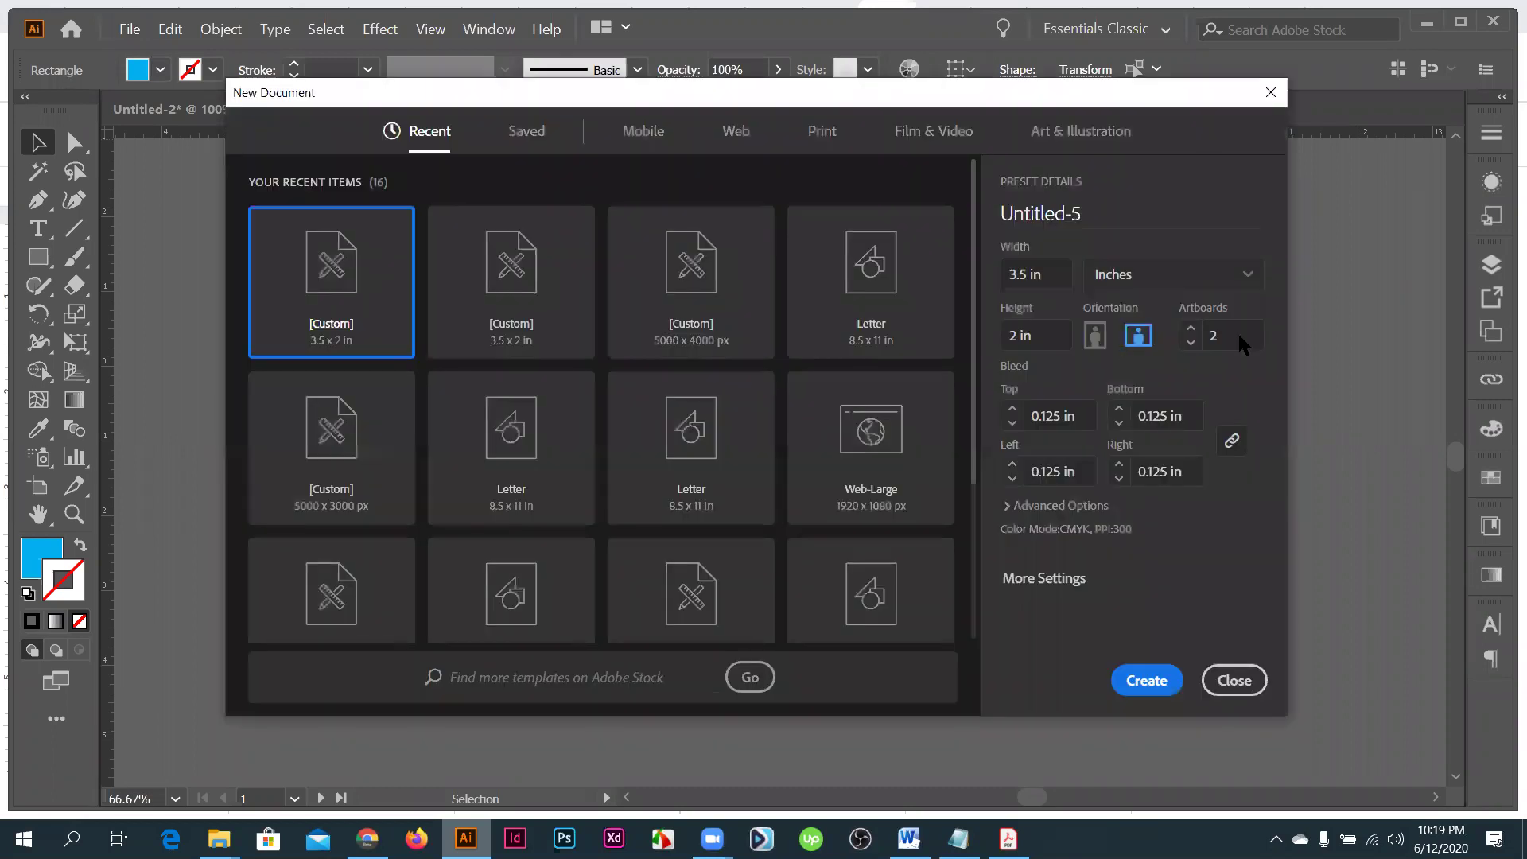
click(1238, 330)
text(10)
click(1114, 669)
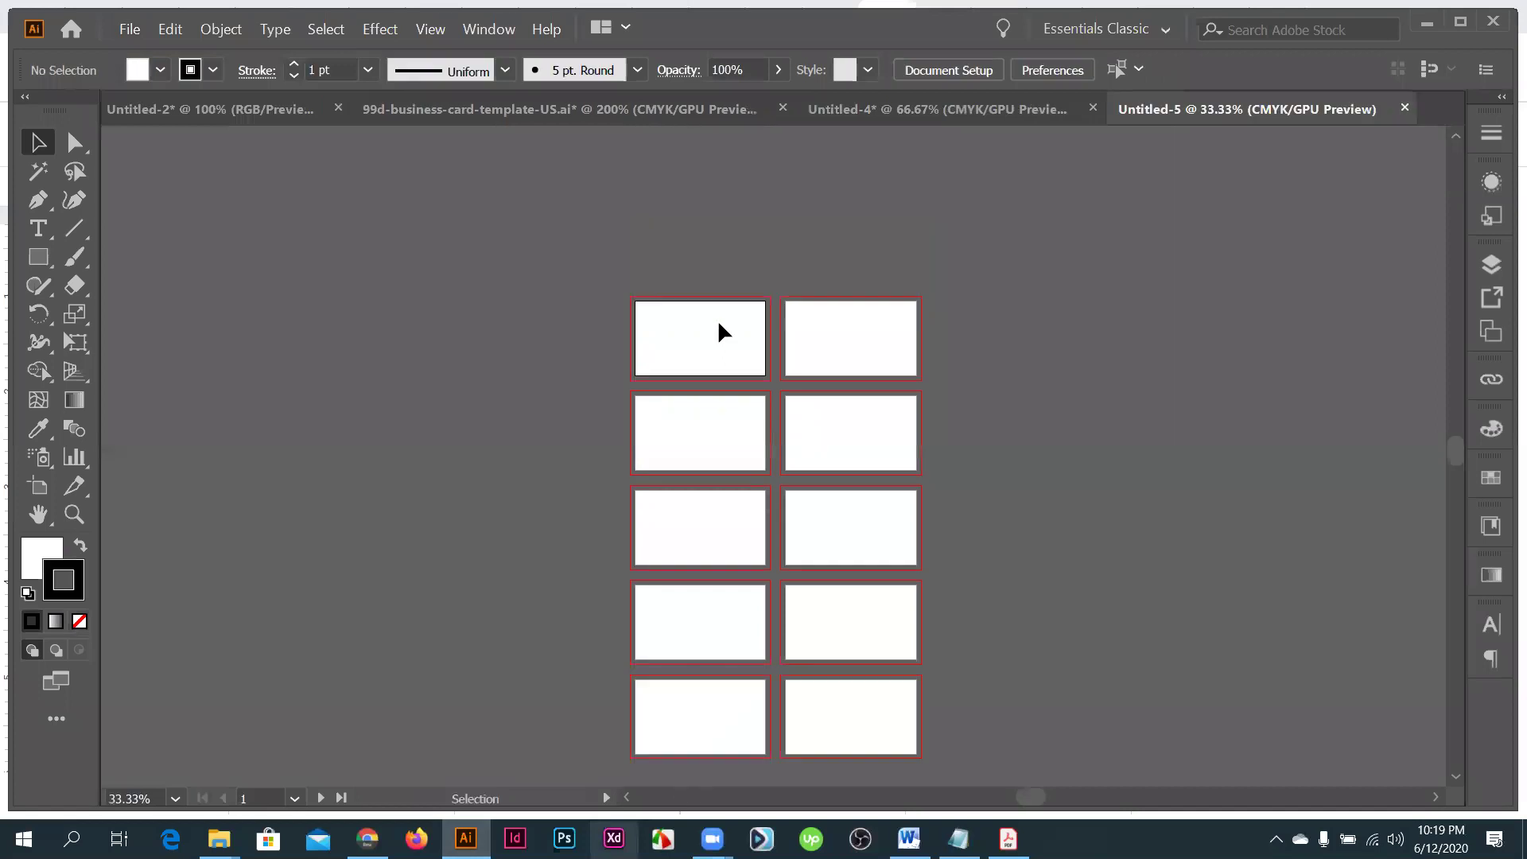
- Copy the guide rectangle from Untitled-4, try pasting it into Untitled-5, then undo
key(ctrl+1)
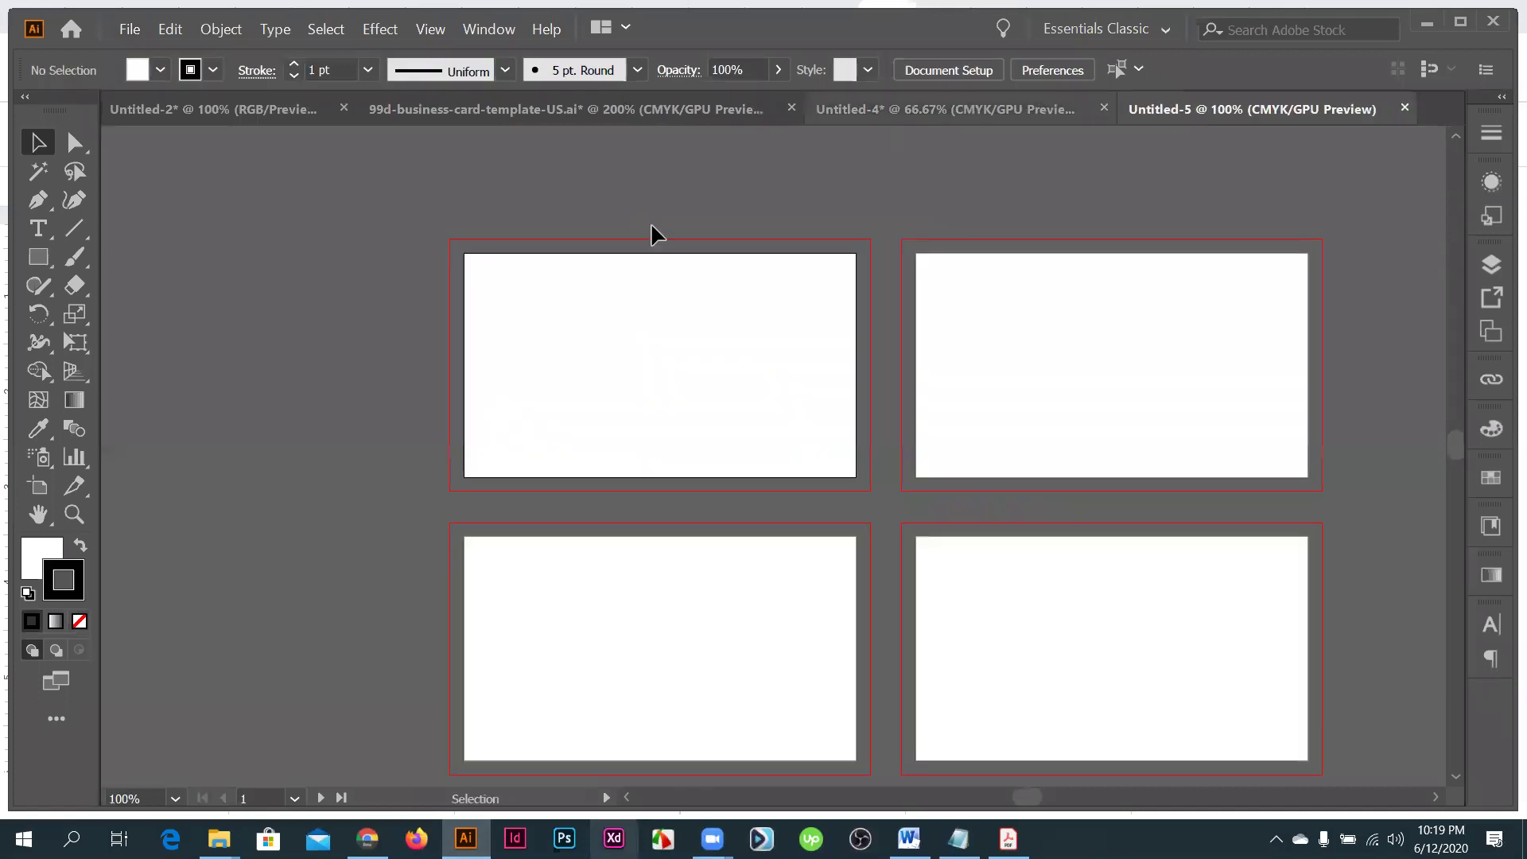
key(ctrl+shift+Tab)
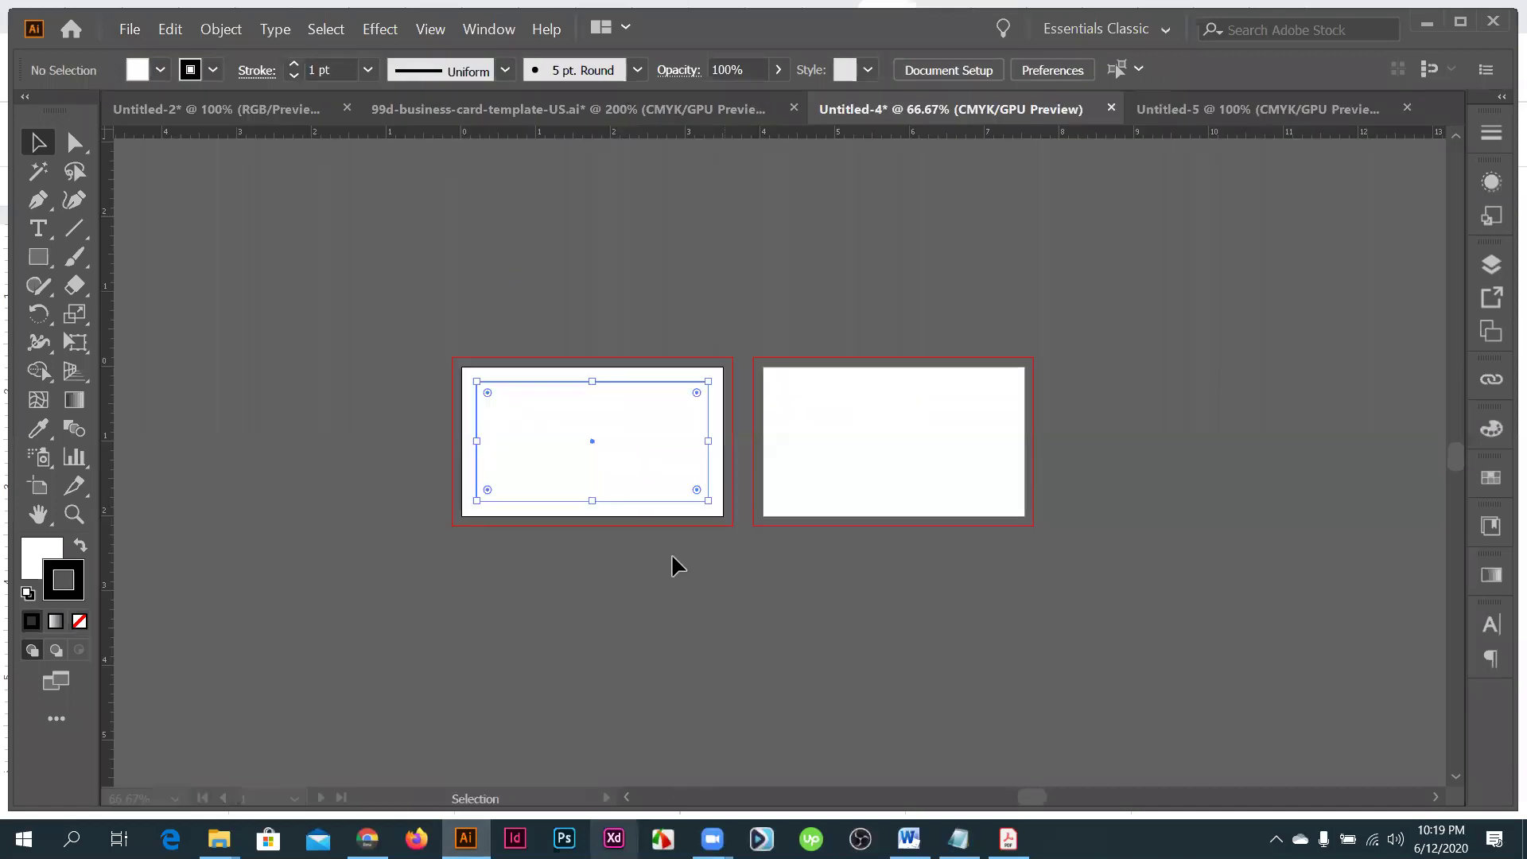
key(a)
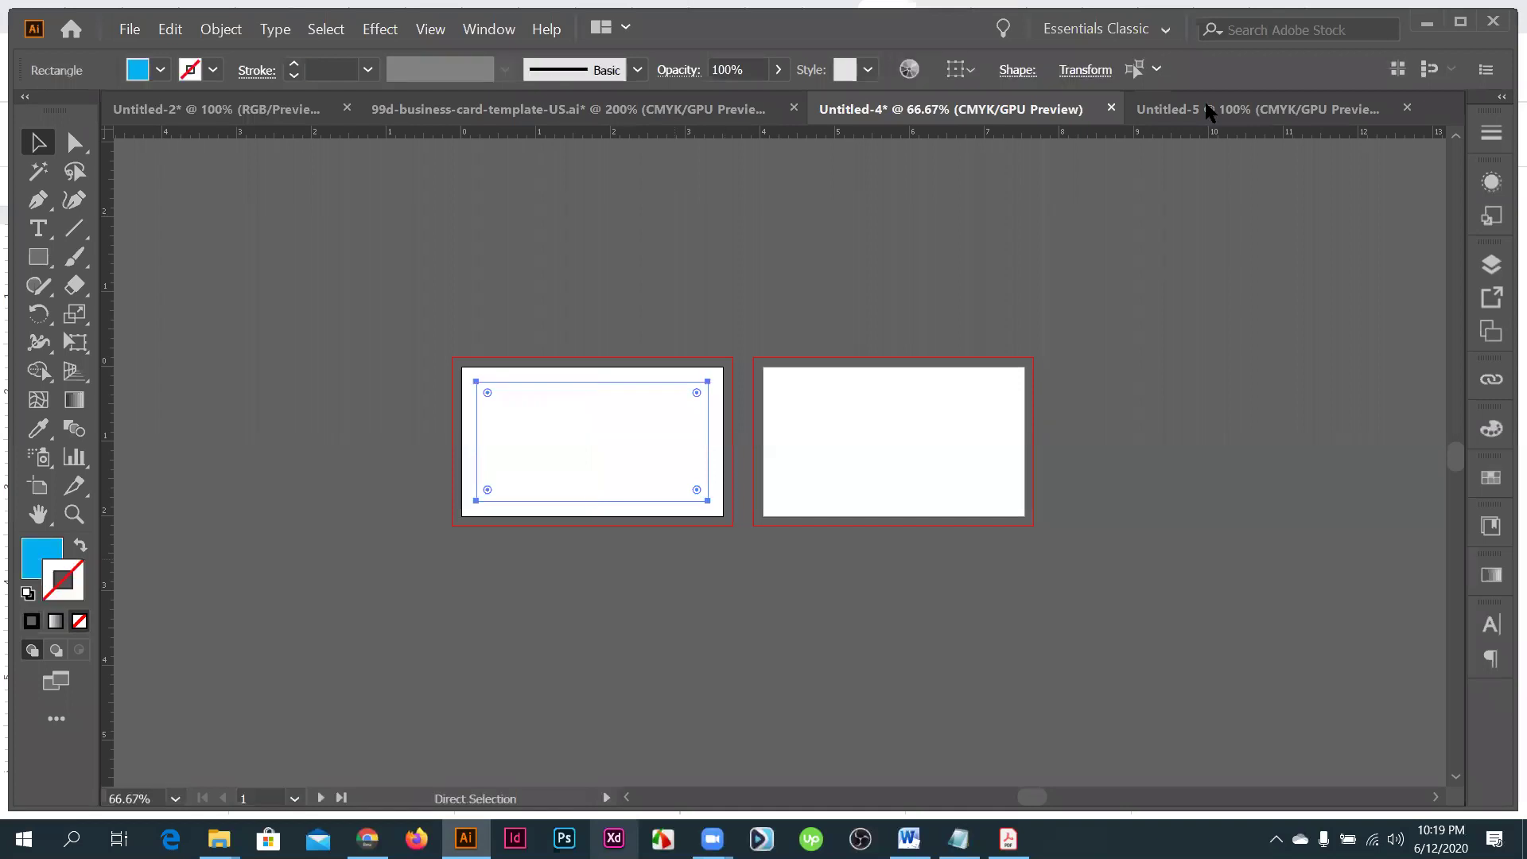
key(ctrl+Tab)
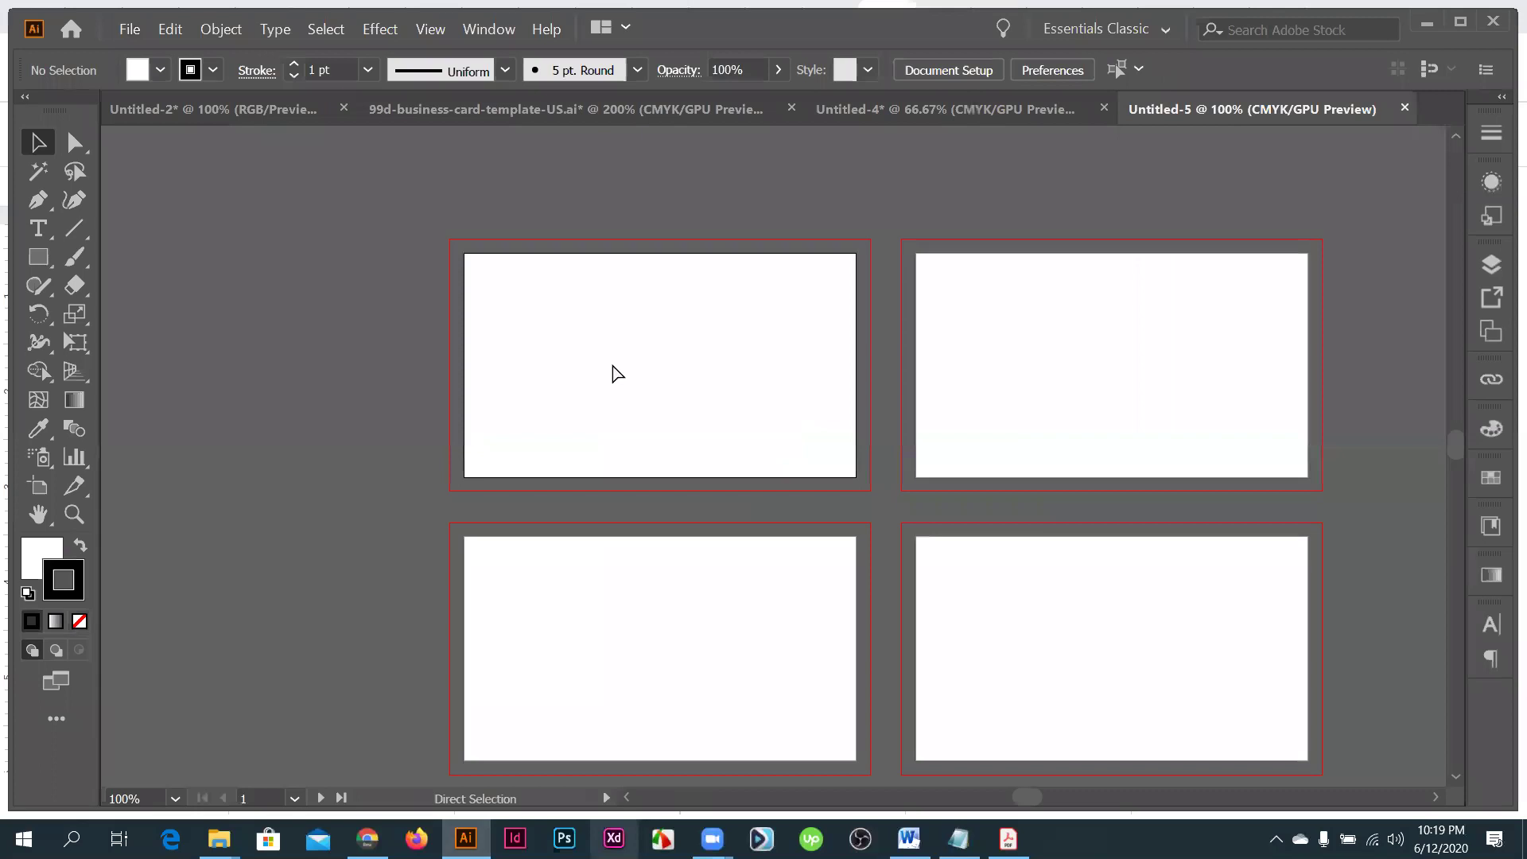
key(ctrl+0)
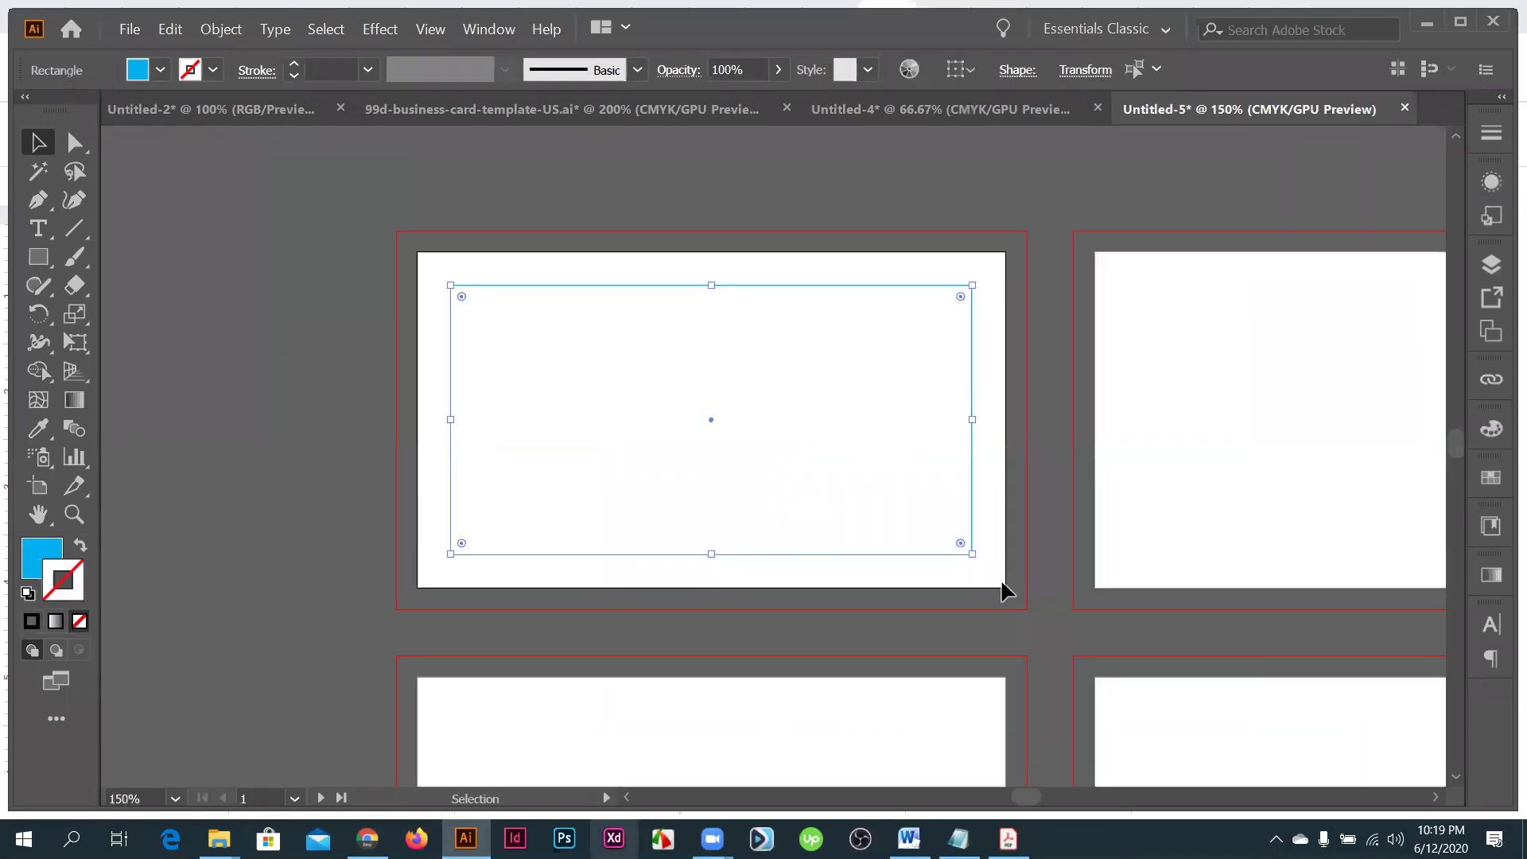
key(ctrl+z)
key(ctrl+z)
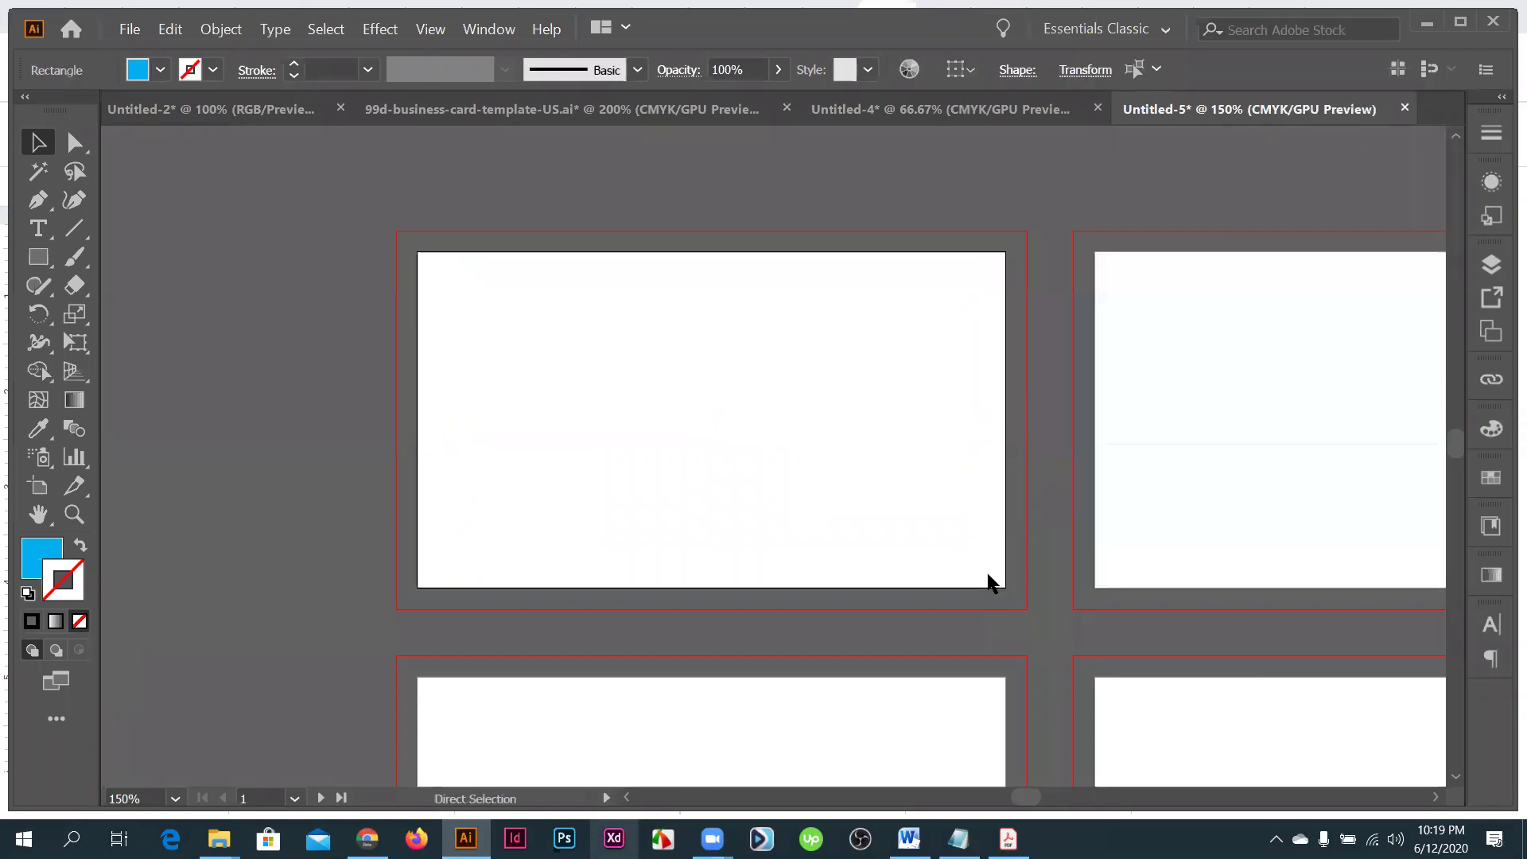
- Paste the guide rectangle on all ten artboards from the Edit menu and review them
click(169, 37)
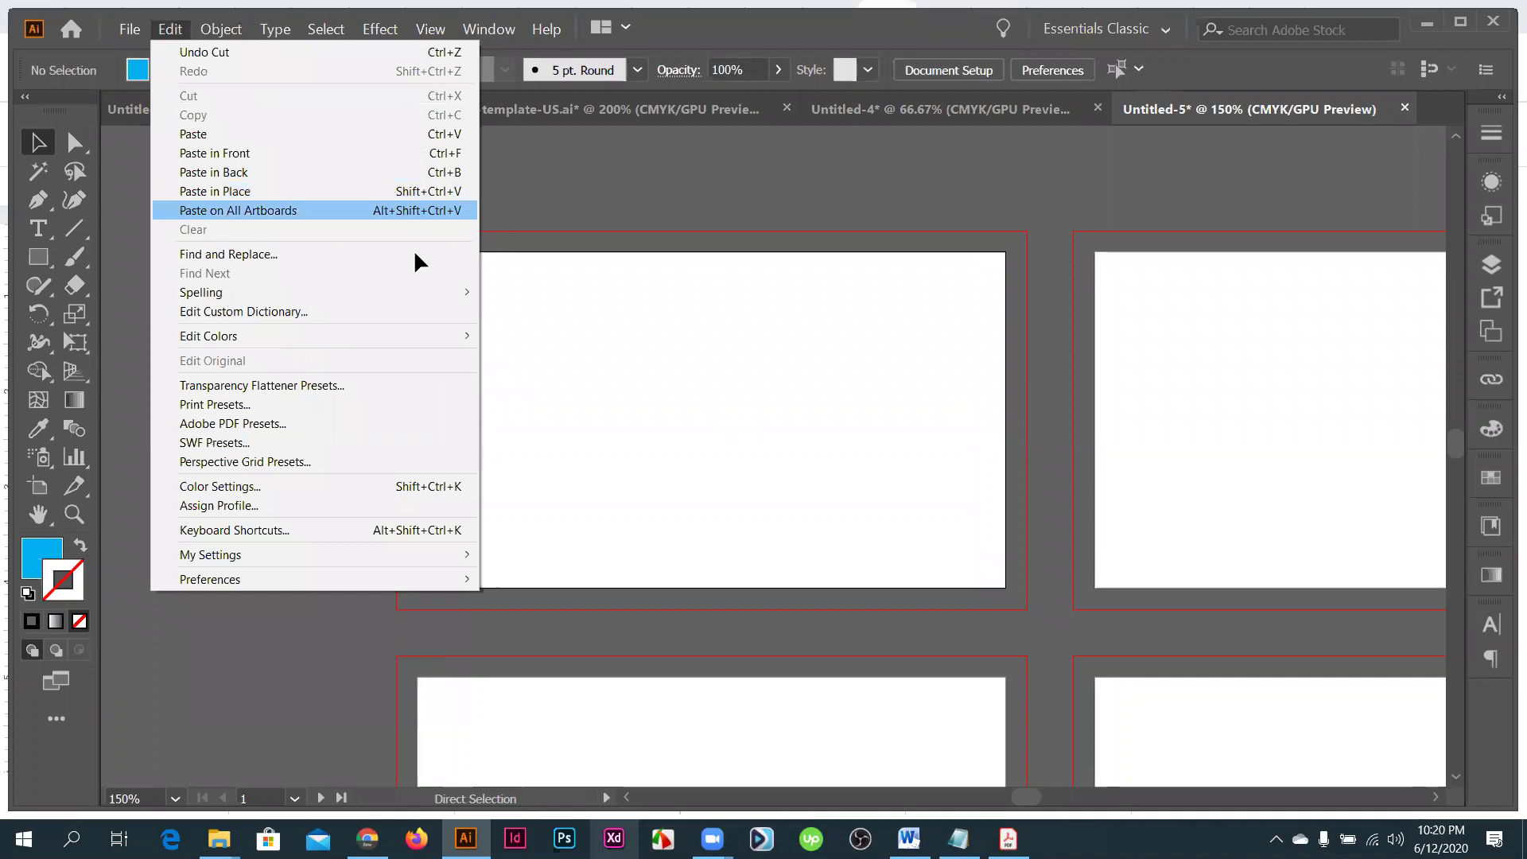
key(Escape)
scroll(930, 518, down, 2)
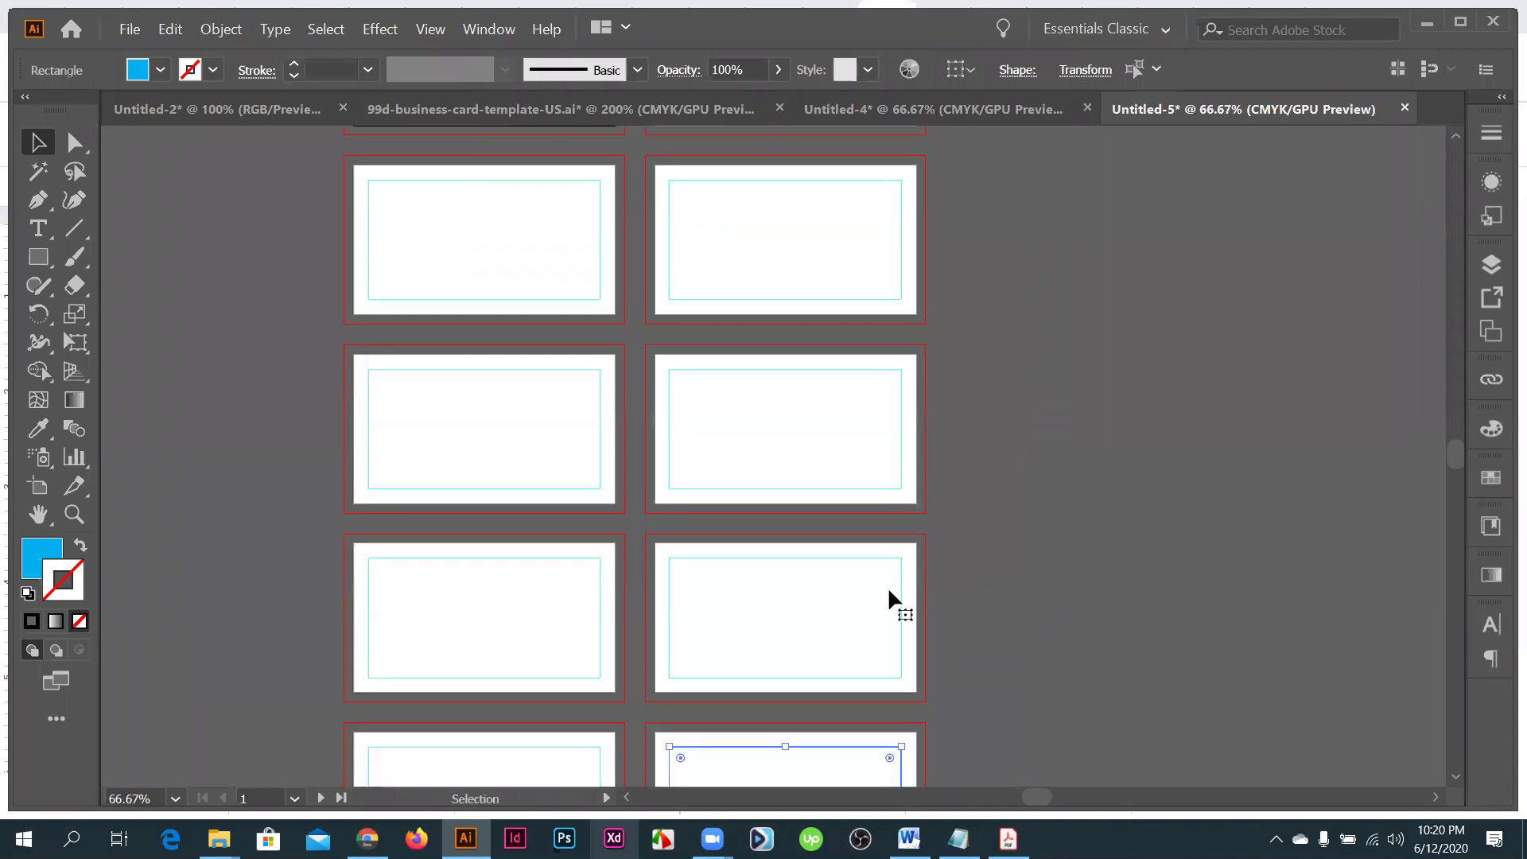
scroll(891, 590, down, 5)
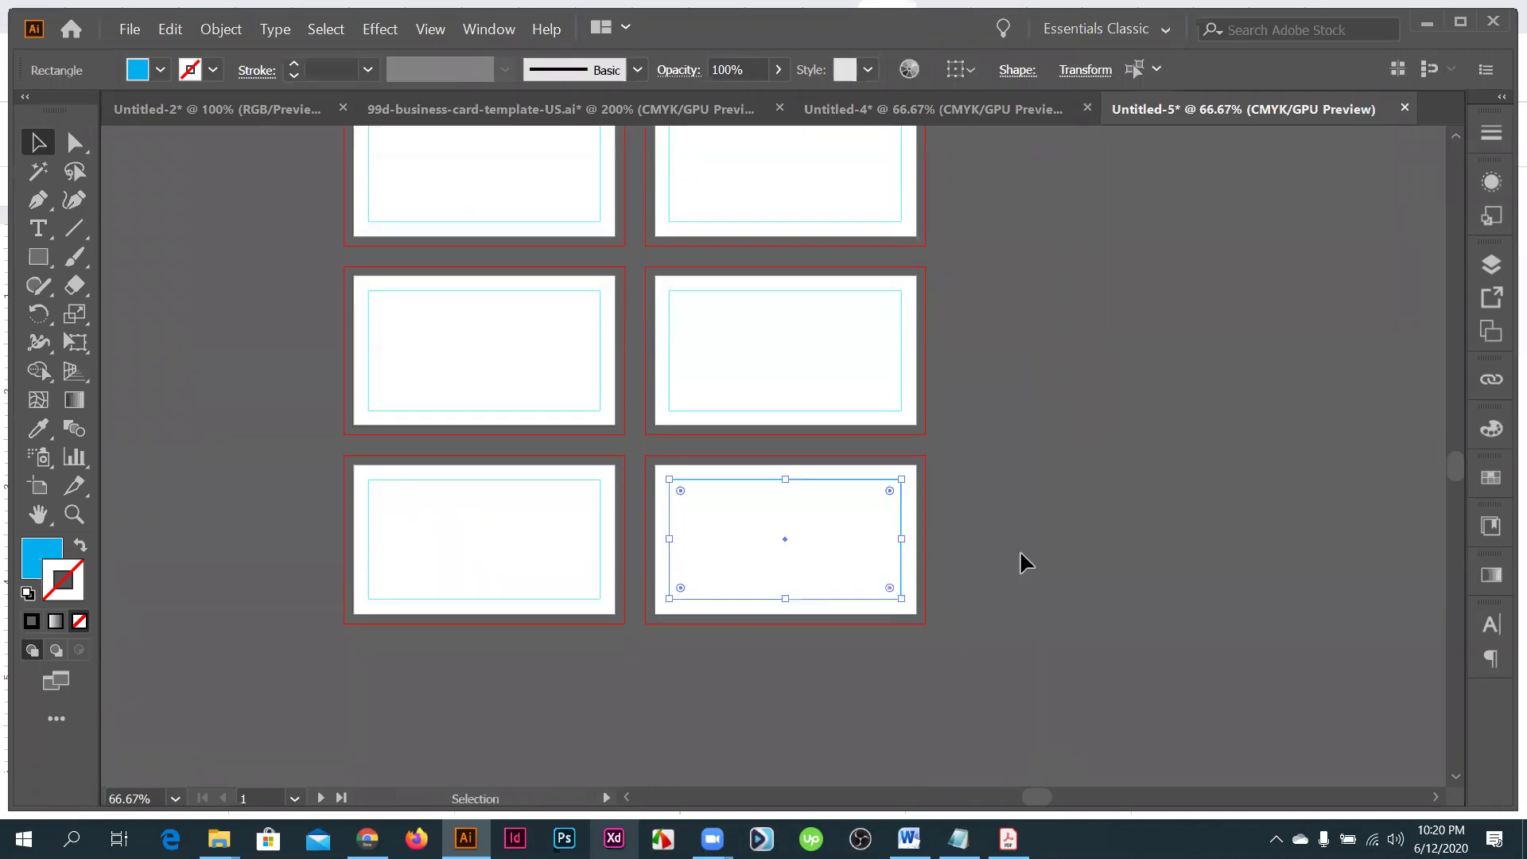
click(1021, 553)
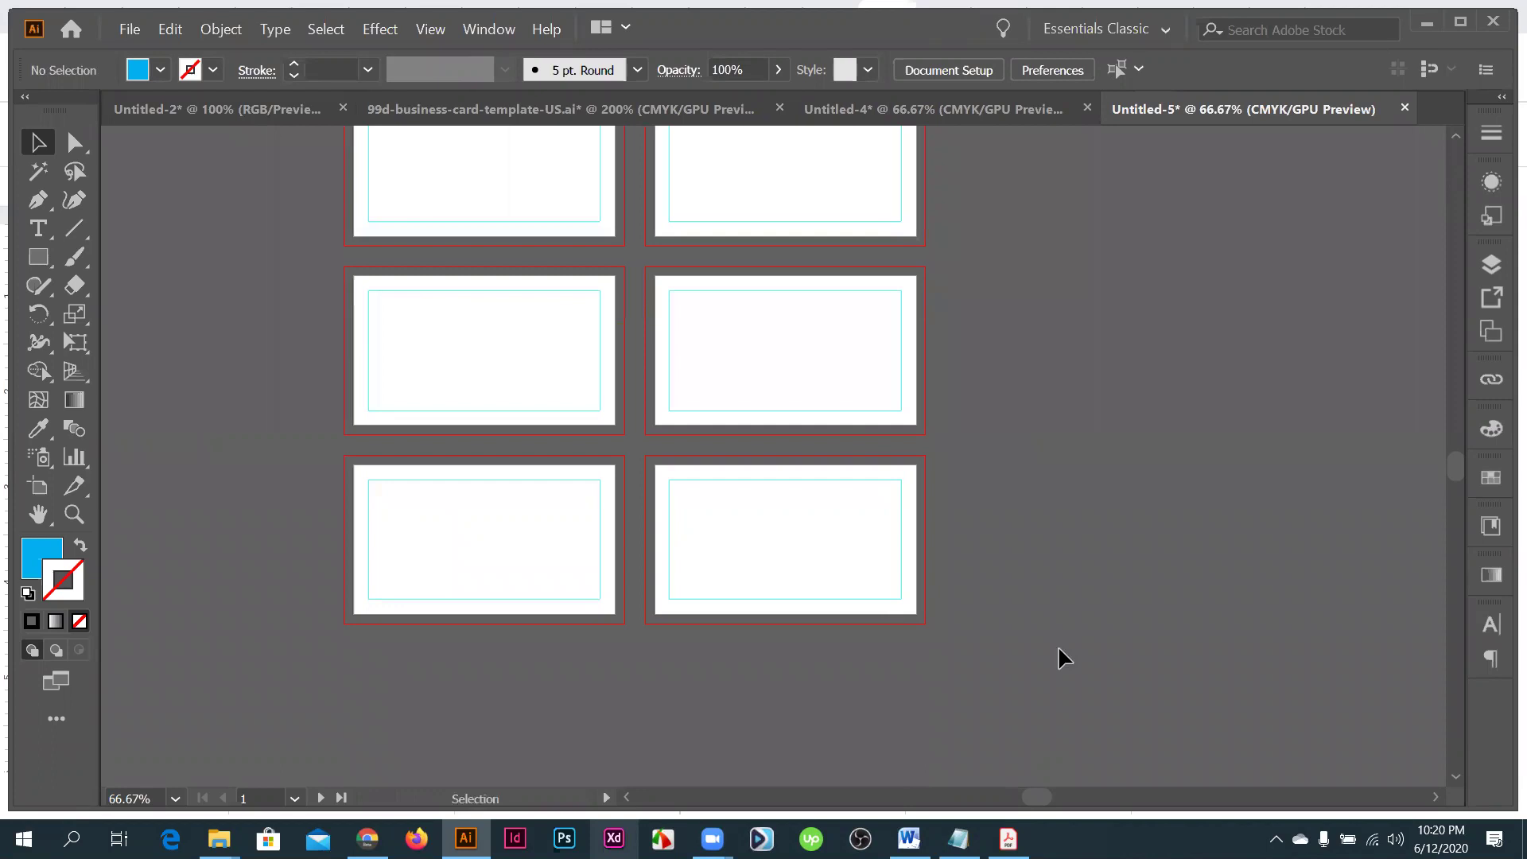
scroll(1058, 645, down, 2)
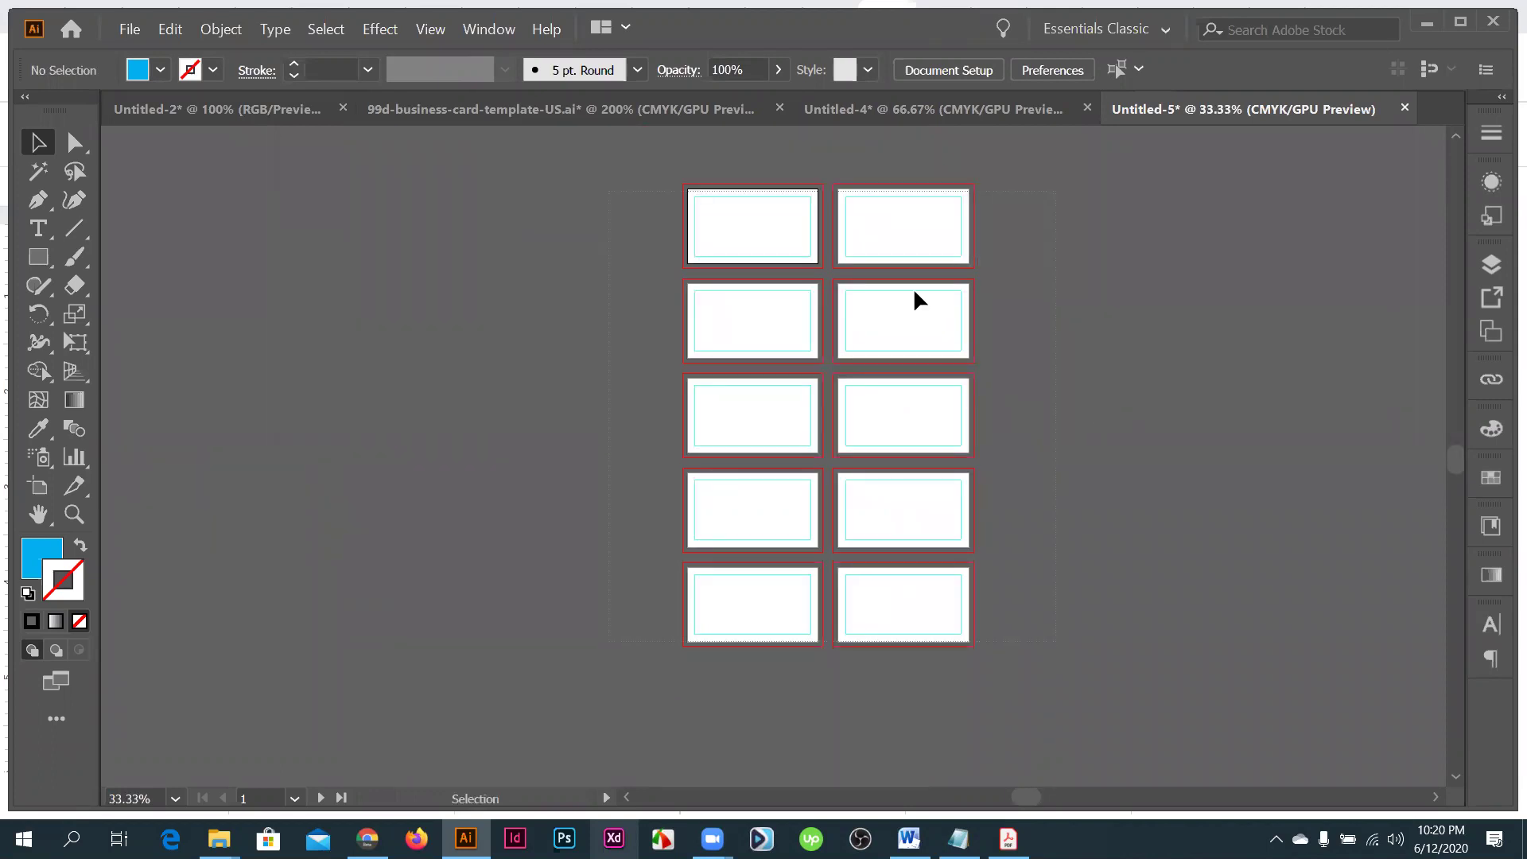
scroll(770, 274, up, 2)
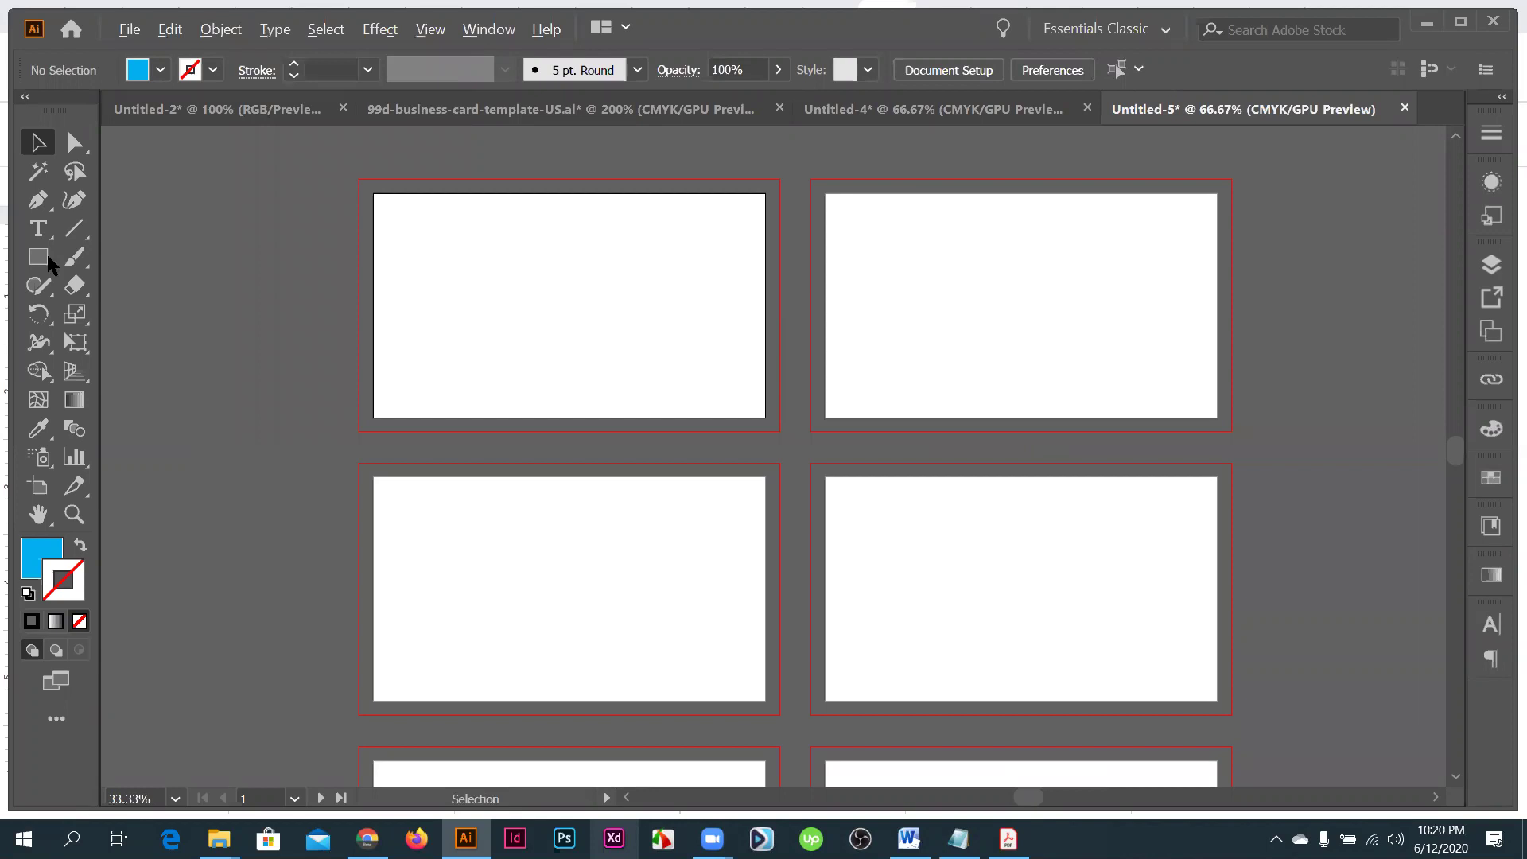
- Draw a blue square over the first card's top-left corner, extending into the bleed
click(38, 256)
scroll(368, 221, up, 1)
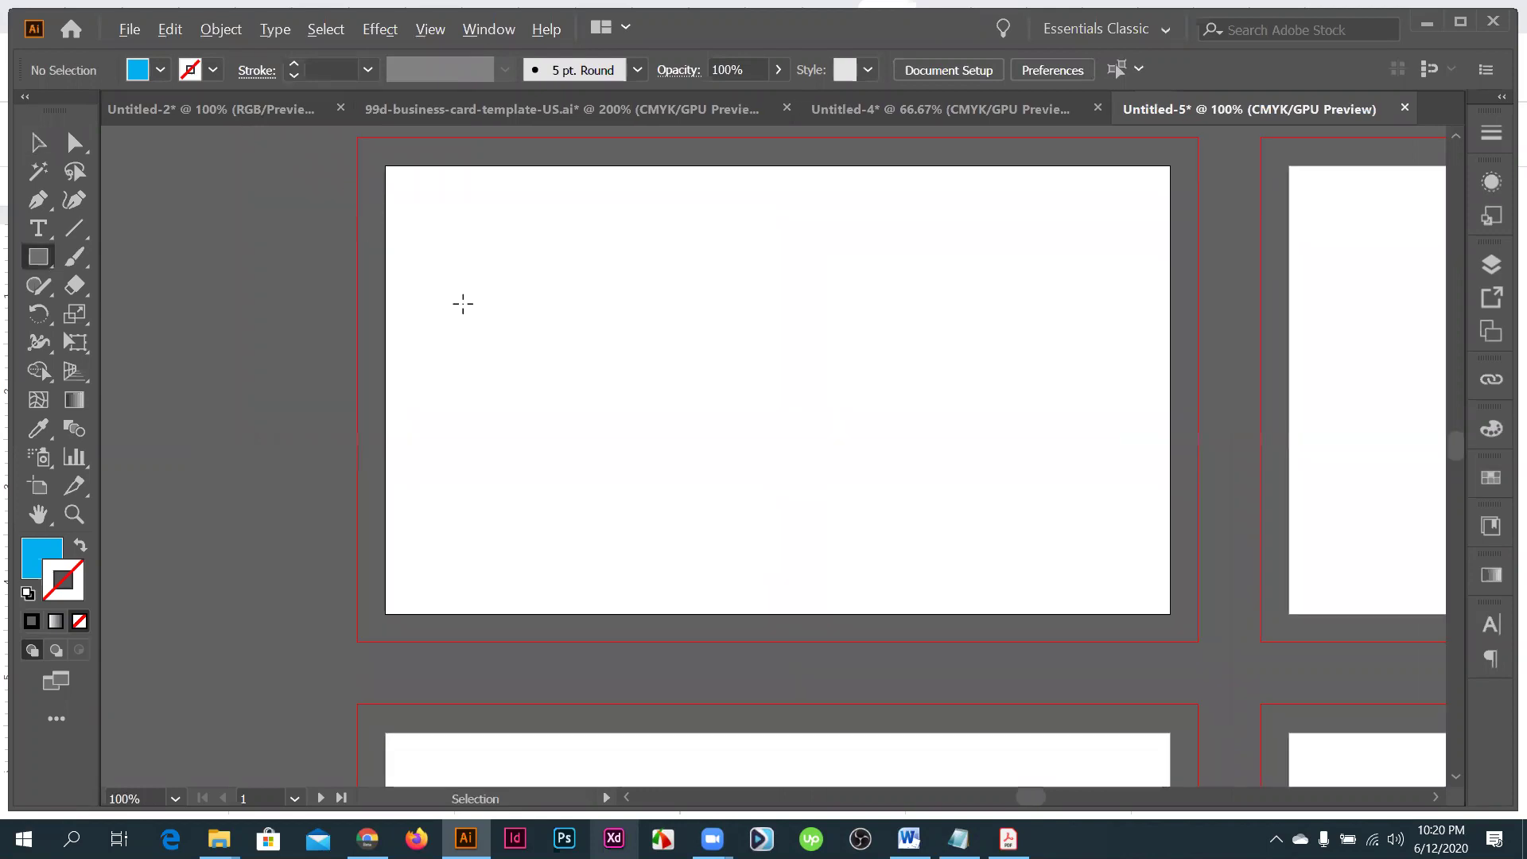
scroll(463, 304, up, 1)
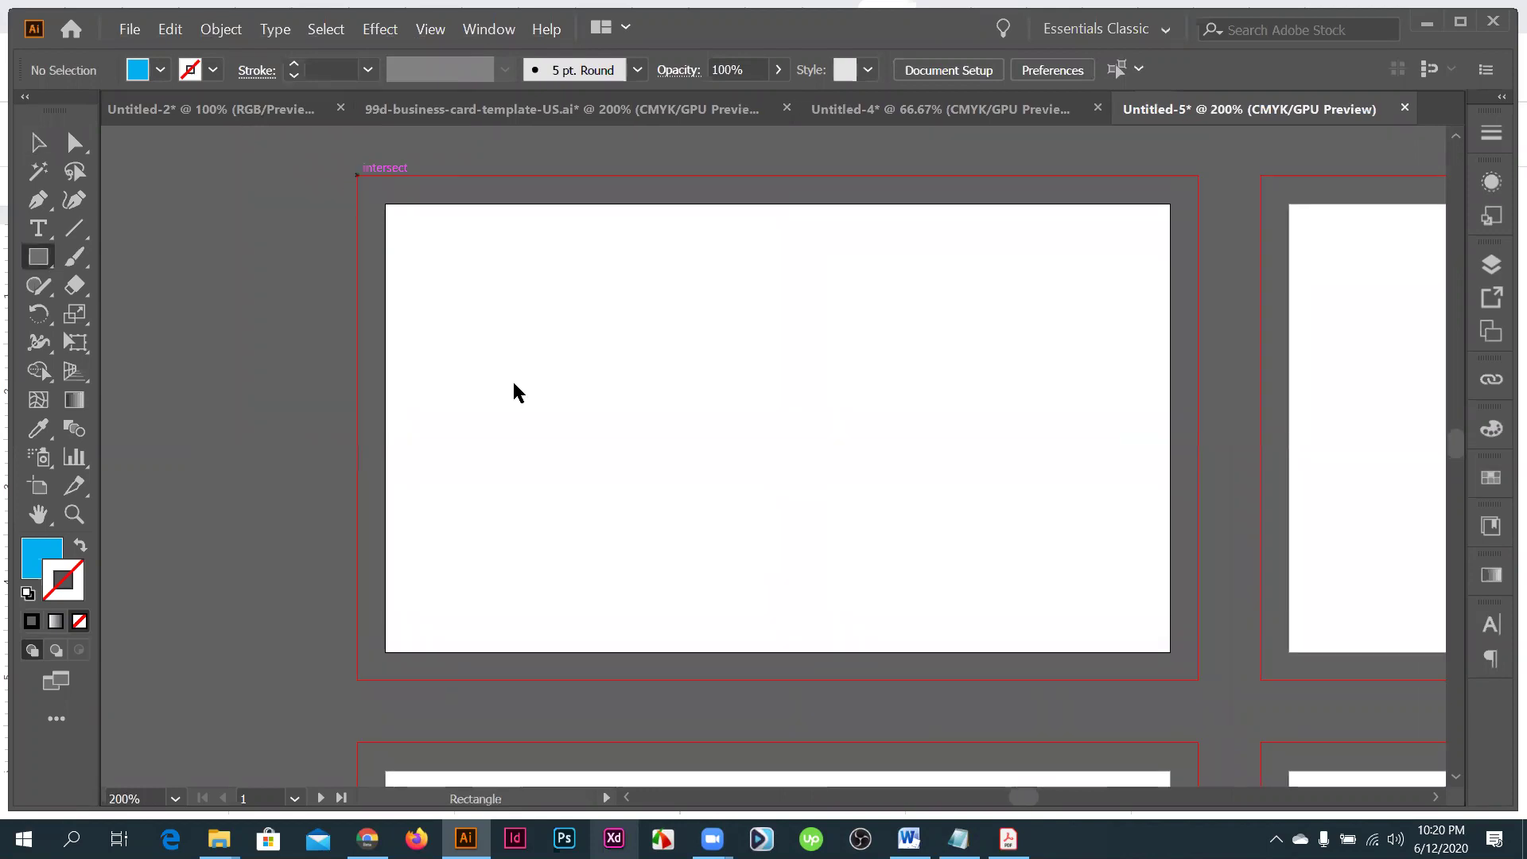
drag(356, 173, 515, 384)
- Paste the blue square onto all ten artboards and check the copies
click(35, 145)
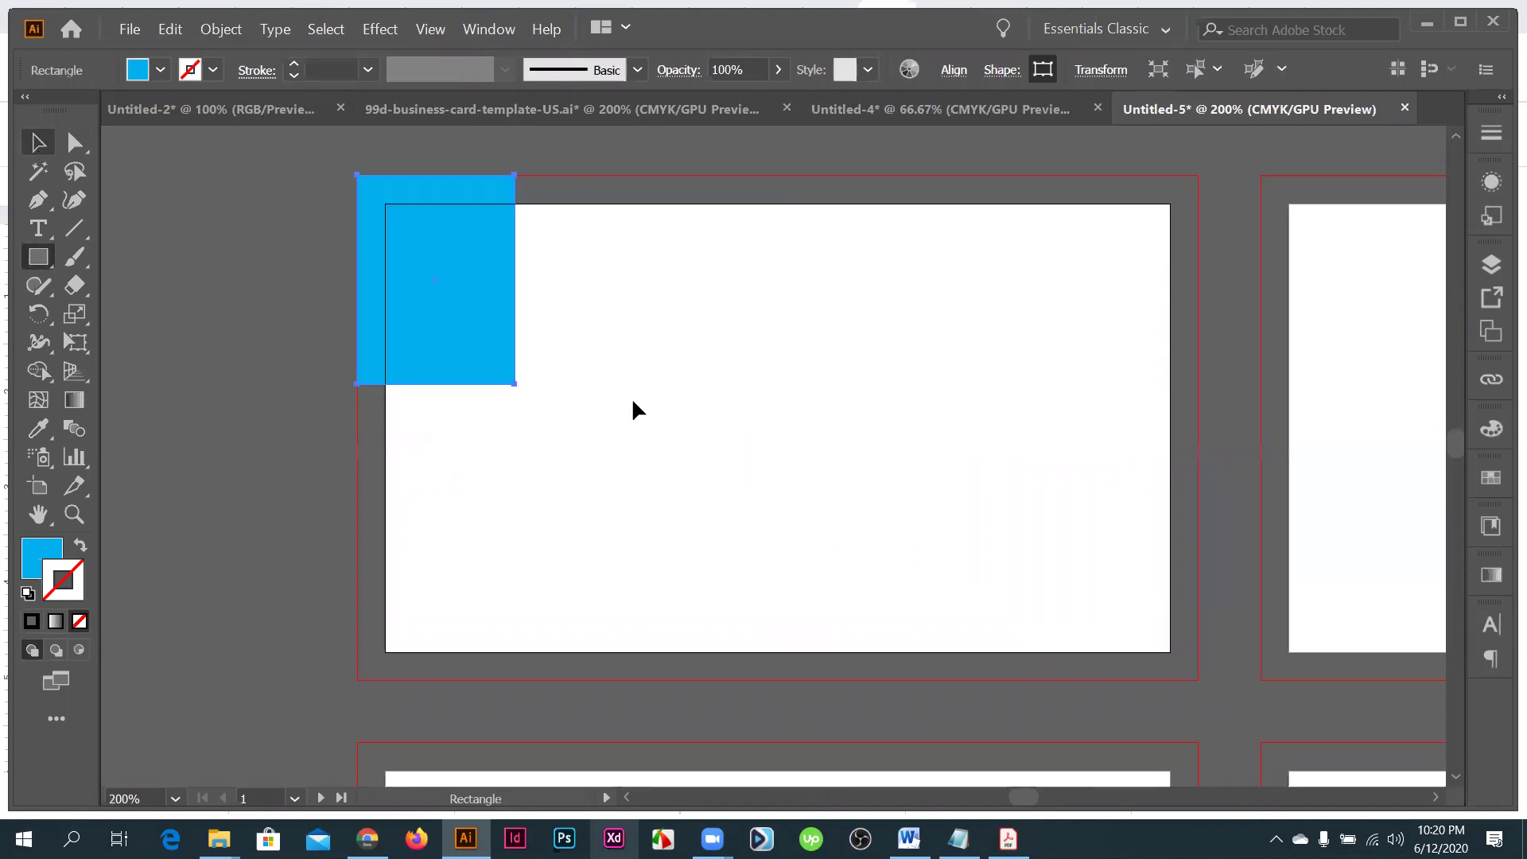
scroll(631, 397, down, 4)
scroll(793, 412, down, 2)
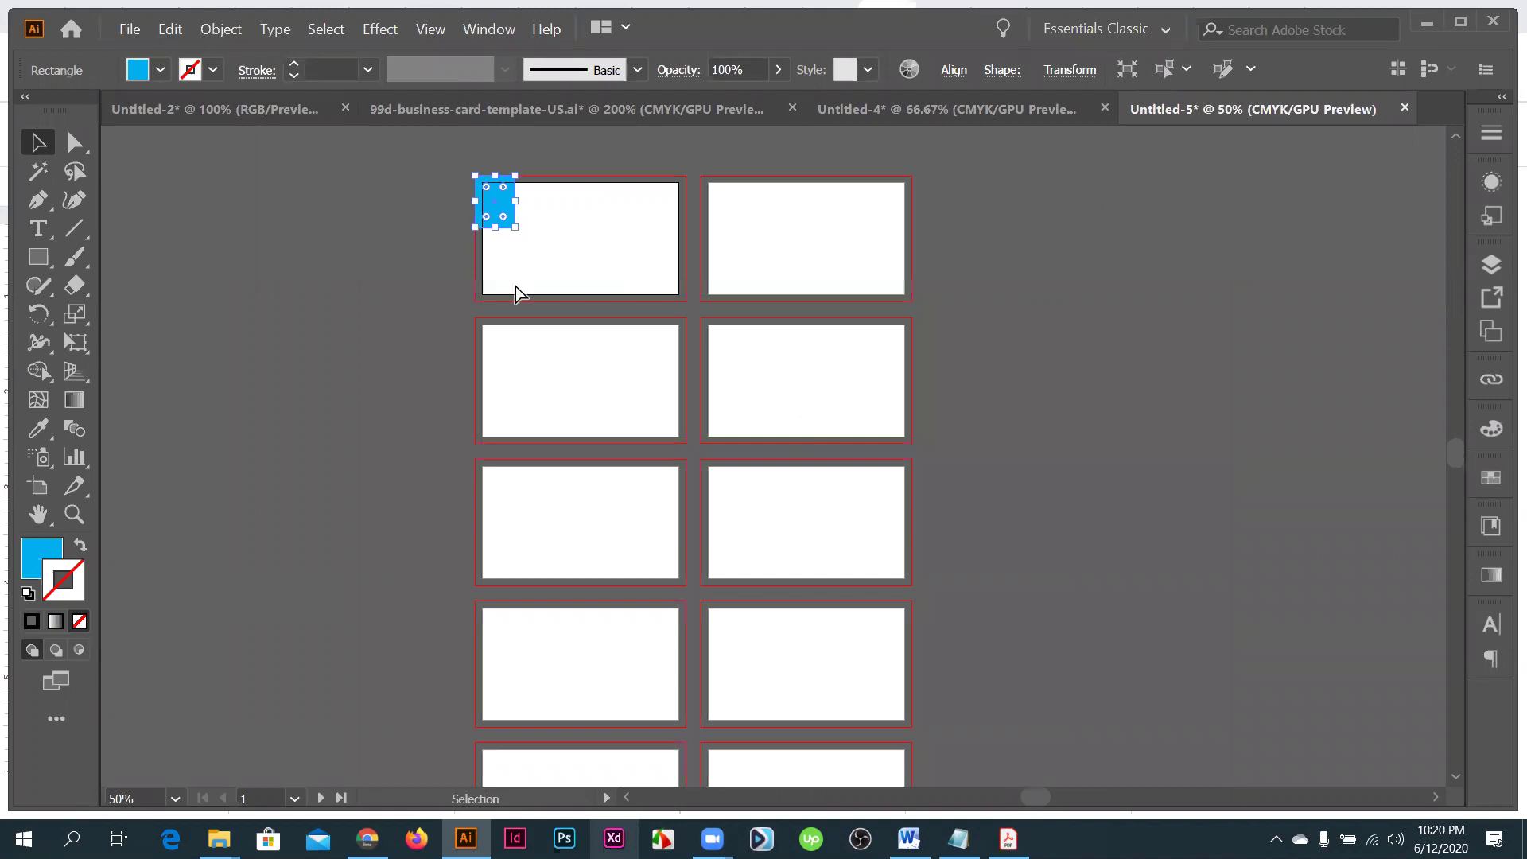
scroll(515, 286, up, 1)
scroll(498, 287, up, 4)
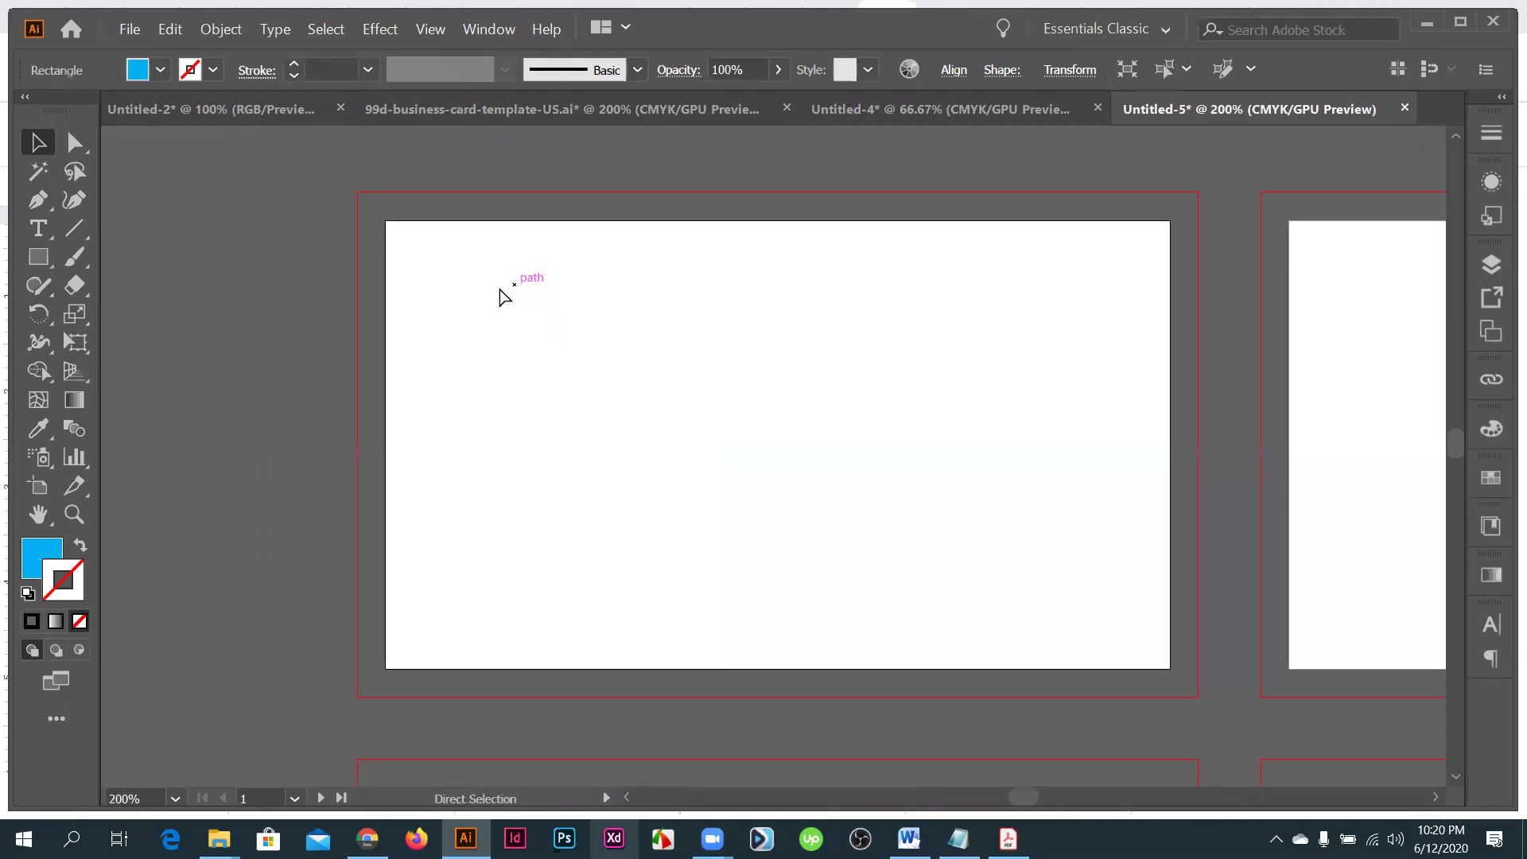
key(ctrl+shift+a)
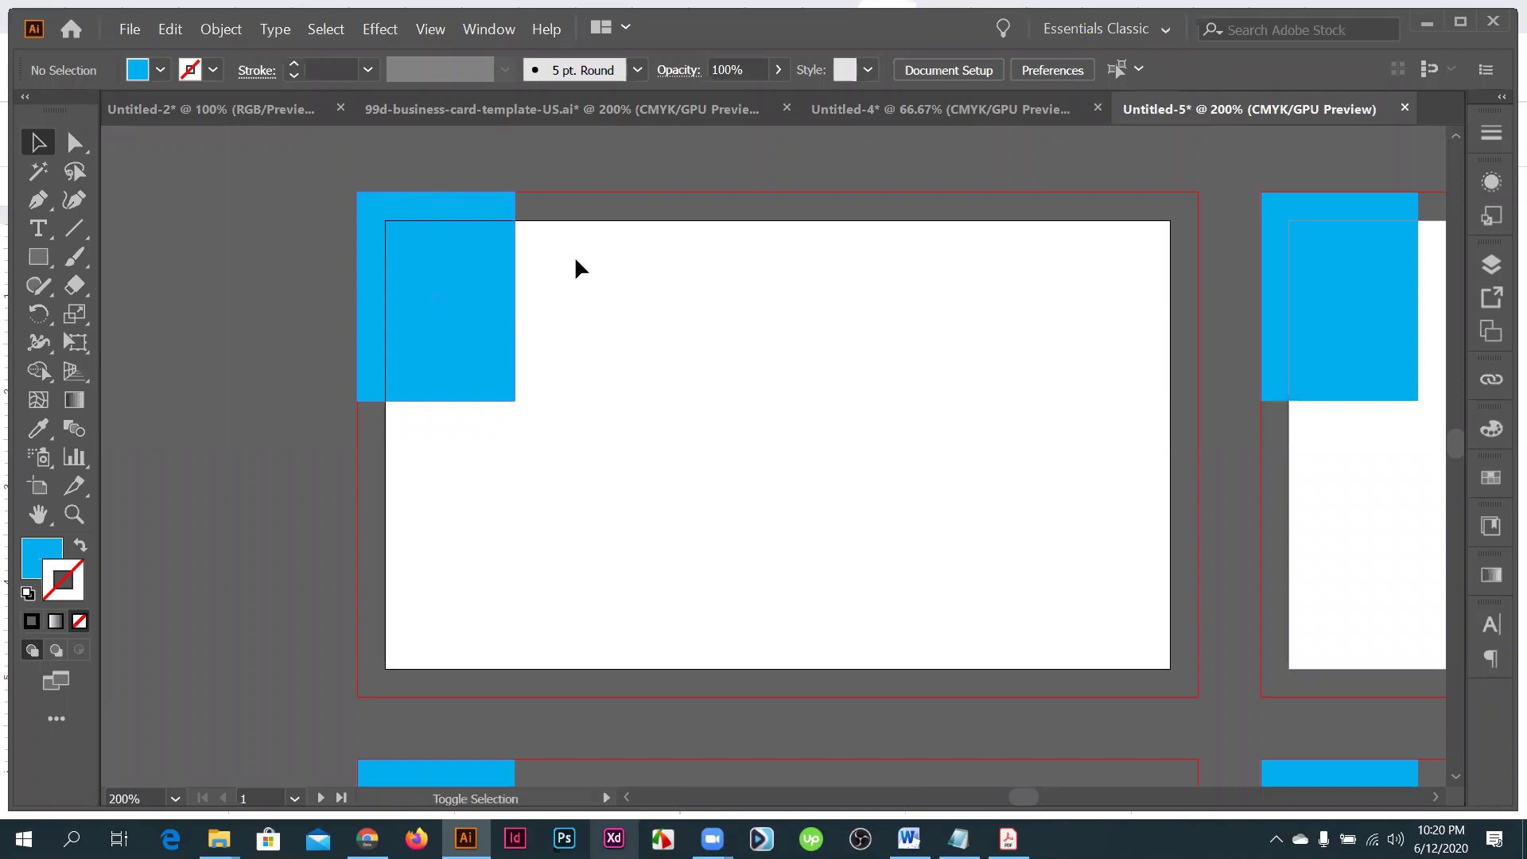
scroll(576, 265, down, 4)
click(585, 298)
scroll(585, 264, down, 1)
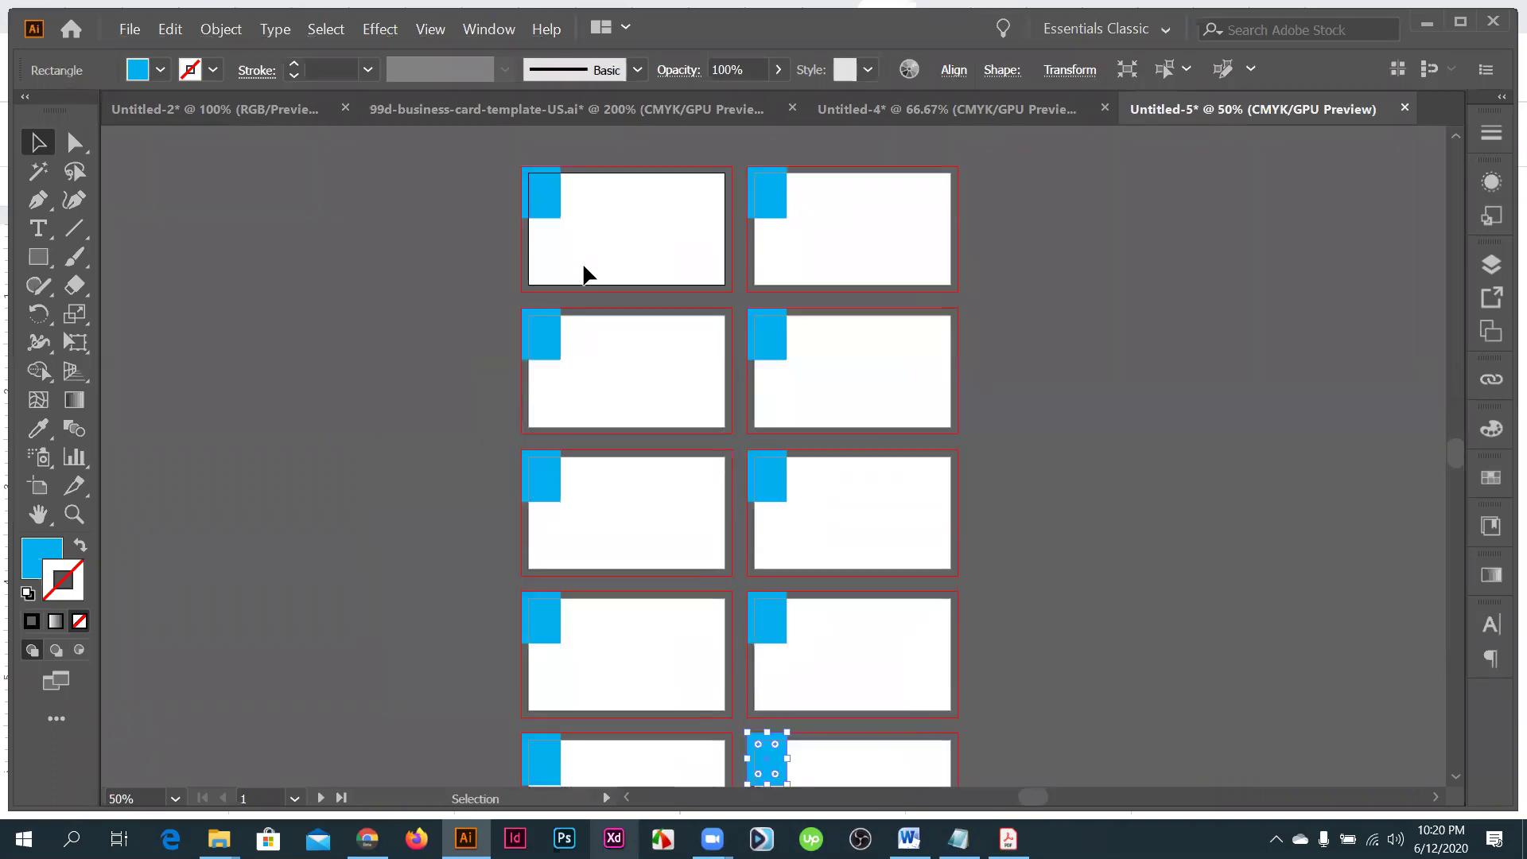
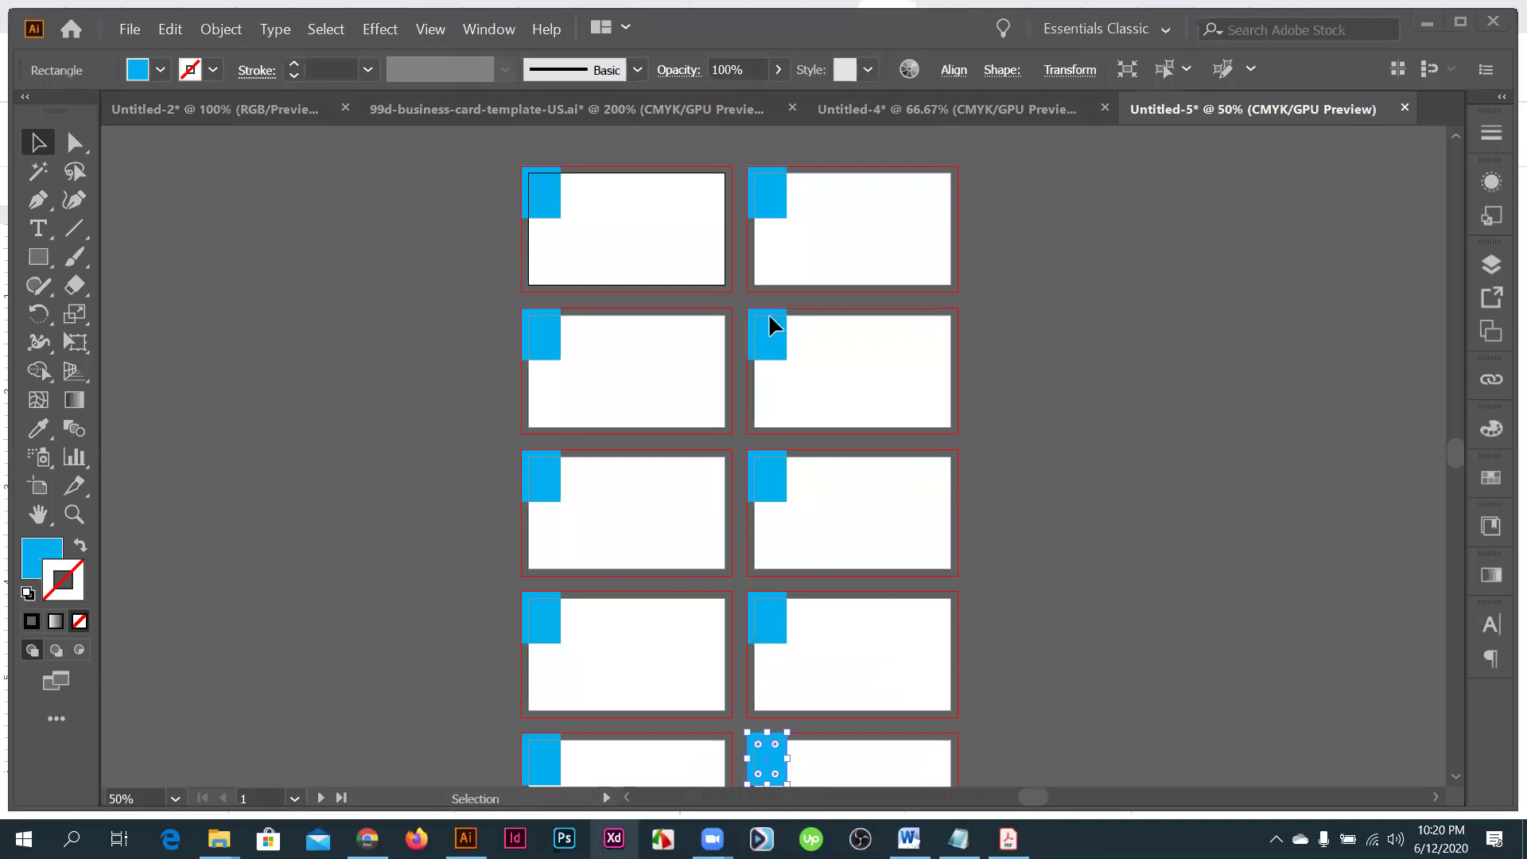
- Zoom out and undo the blue corner squares on all ten Untitled-5 cards
key(ctrl+minus)
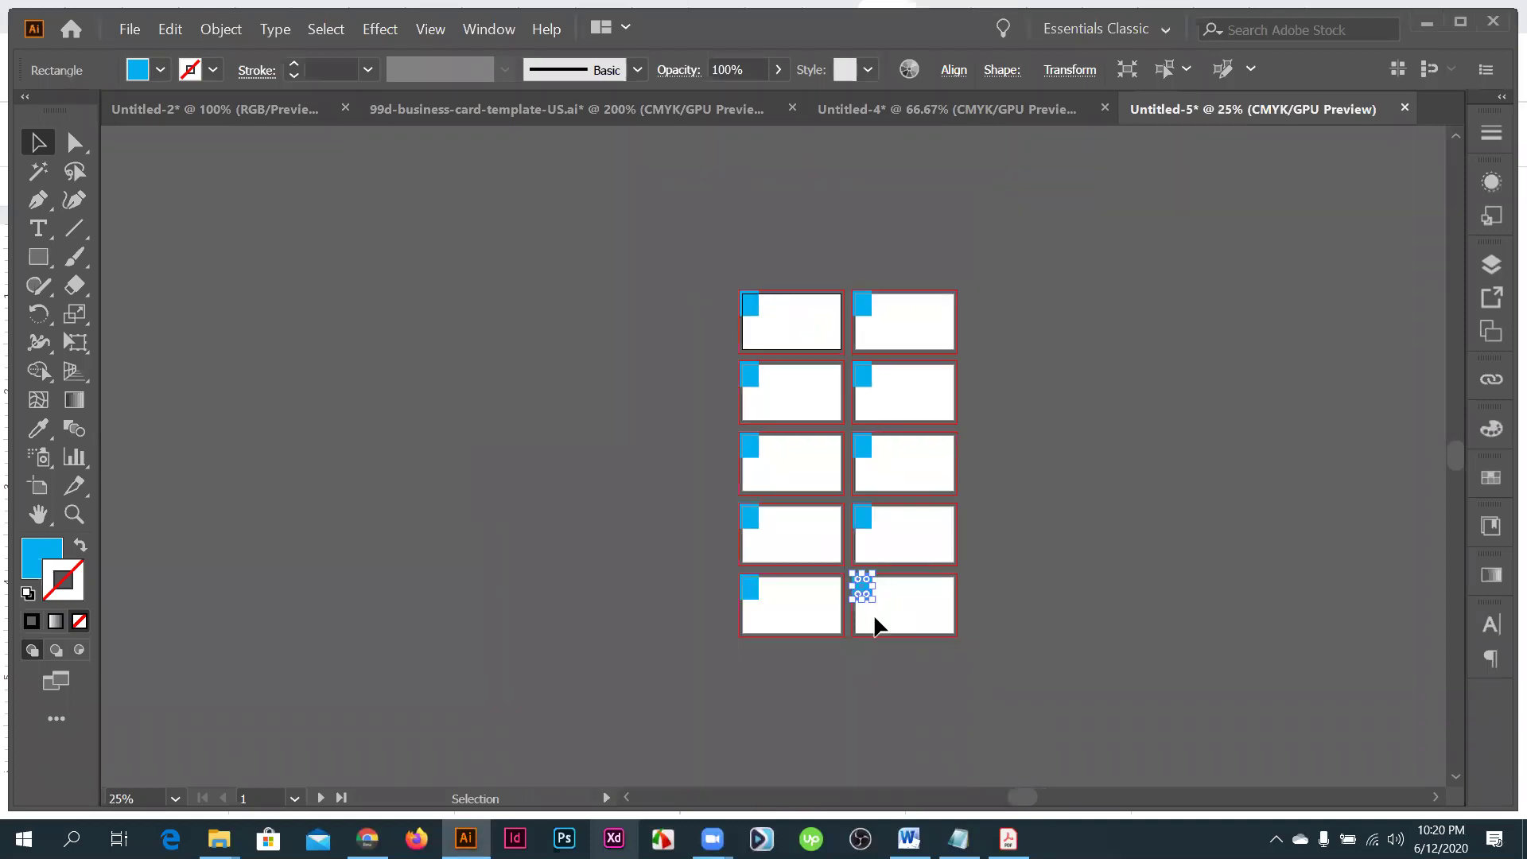
click(926, 640)
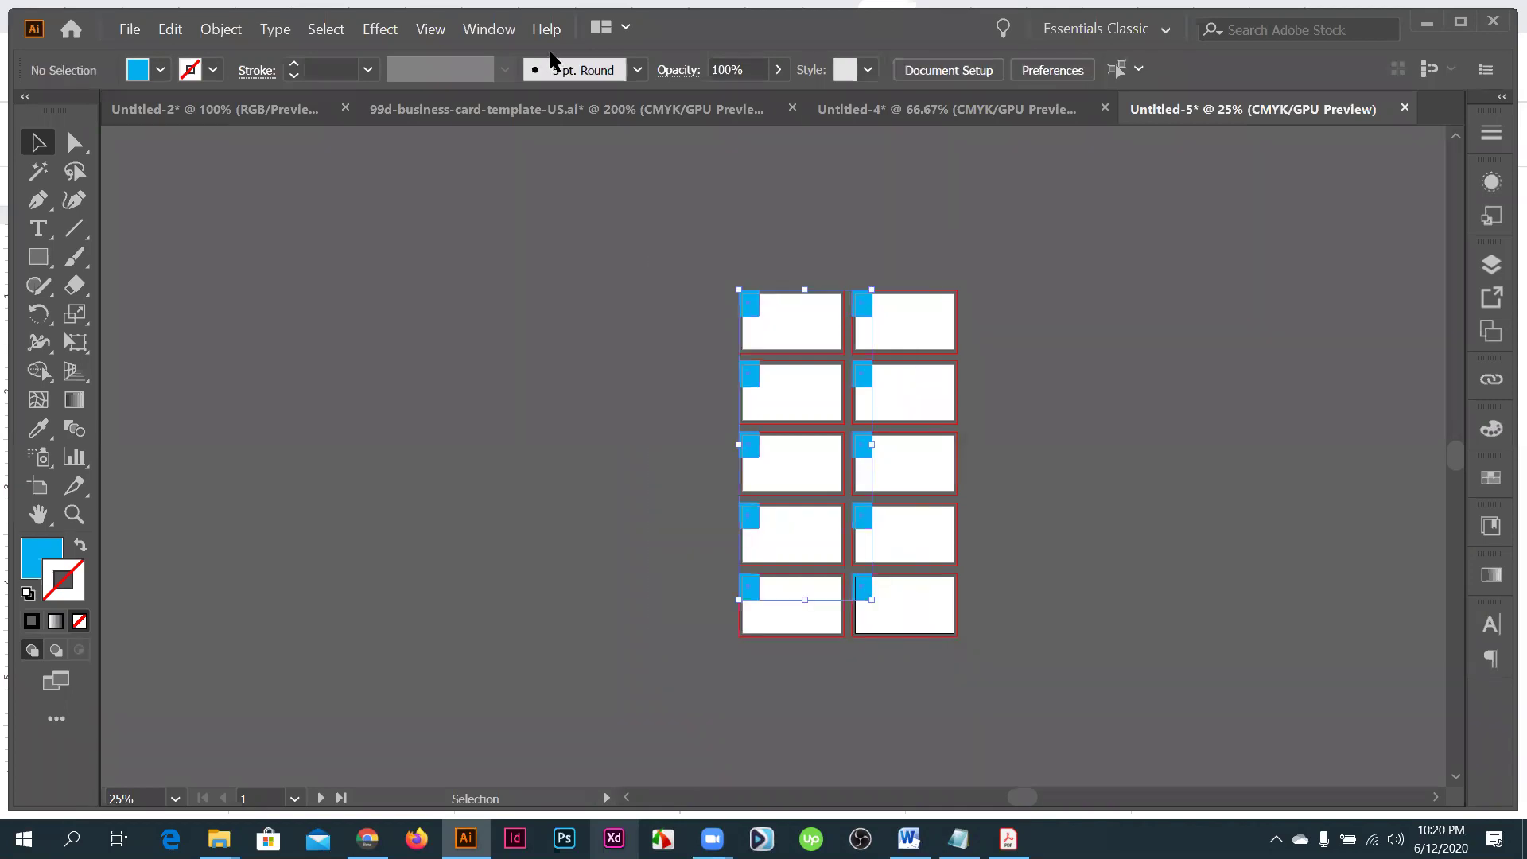
key(ctrl+z)
- Close Untitled-5 without saving its changes, leaving Untitled-4 open
click(936, 120)
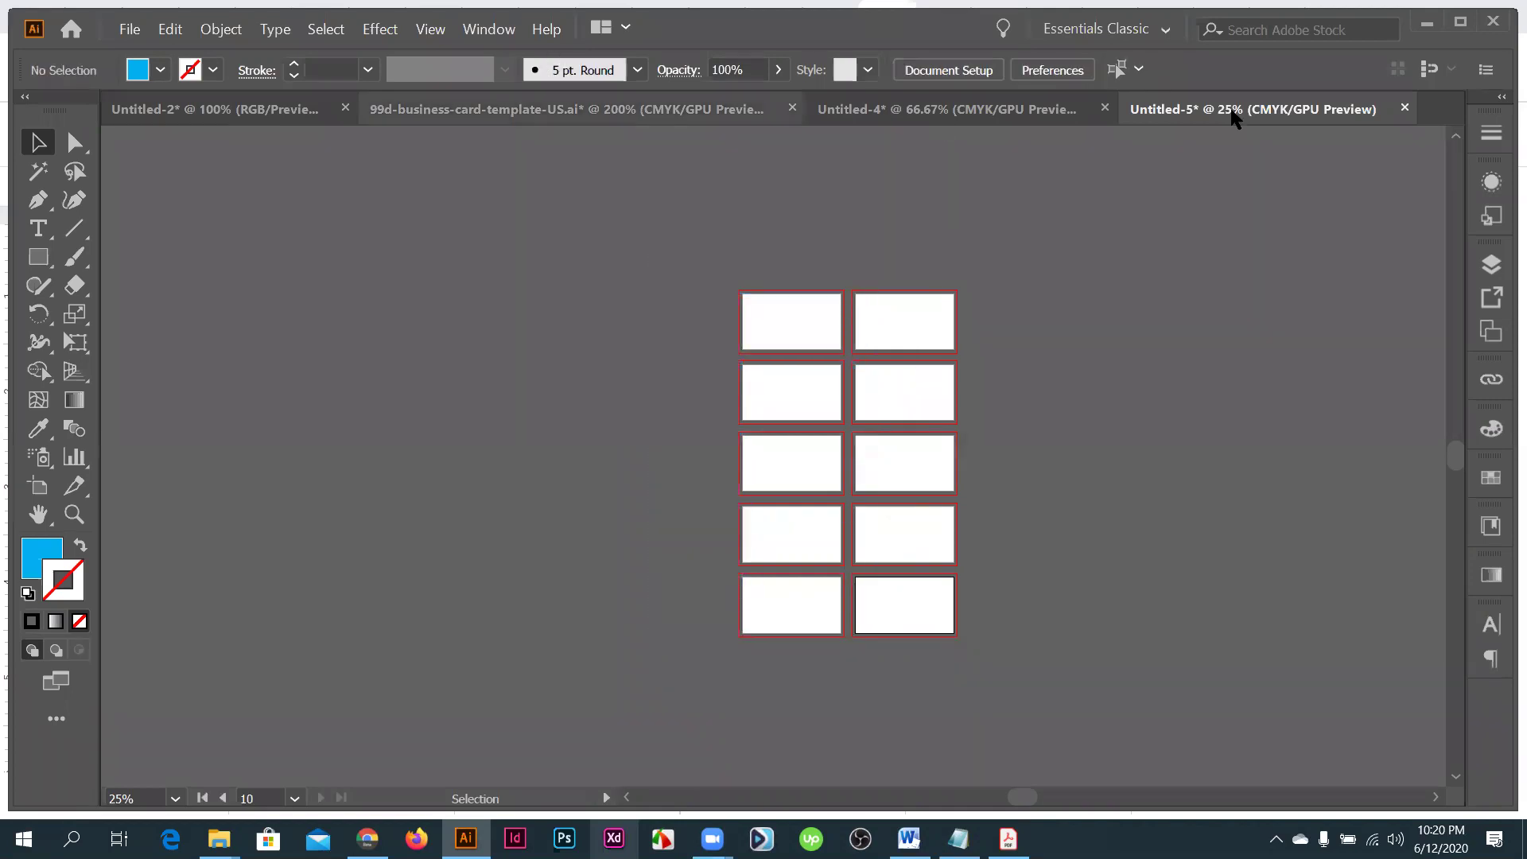
click(1396, 109)
key(ctrl+w)
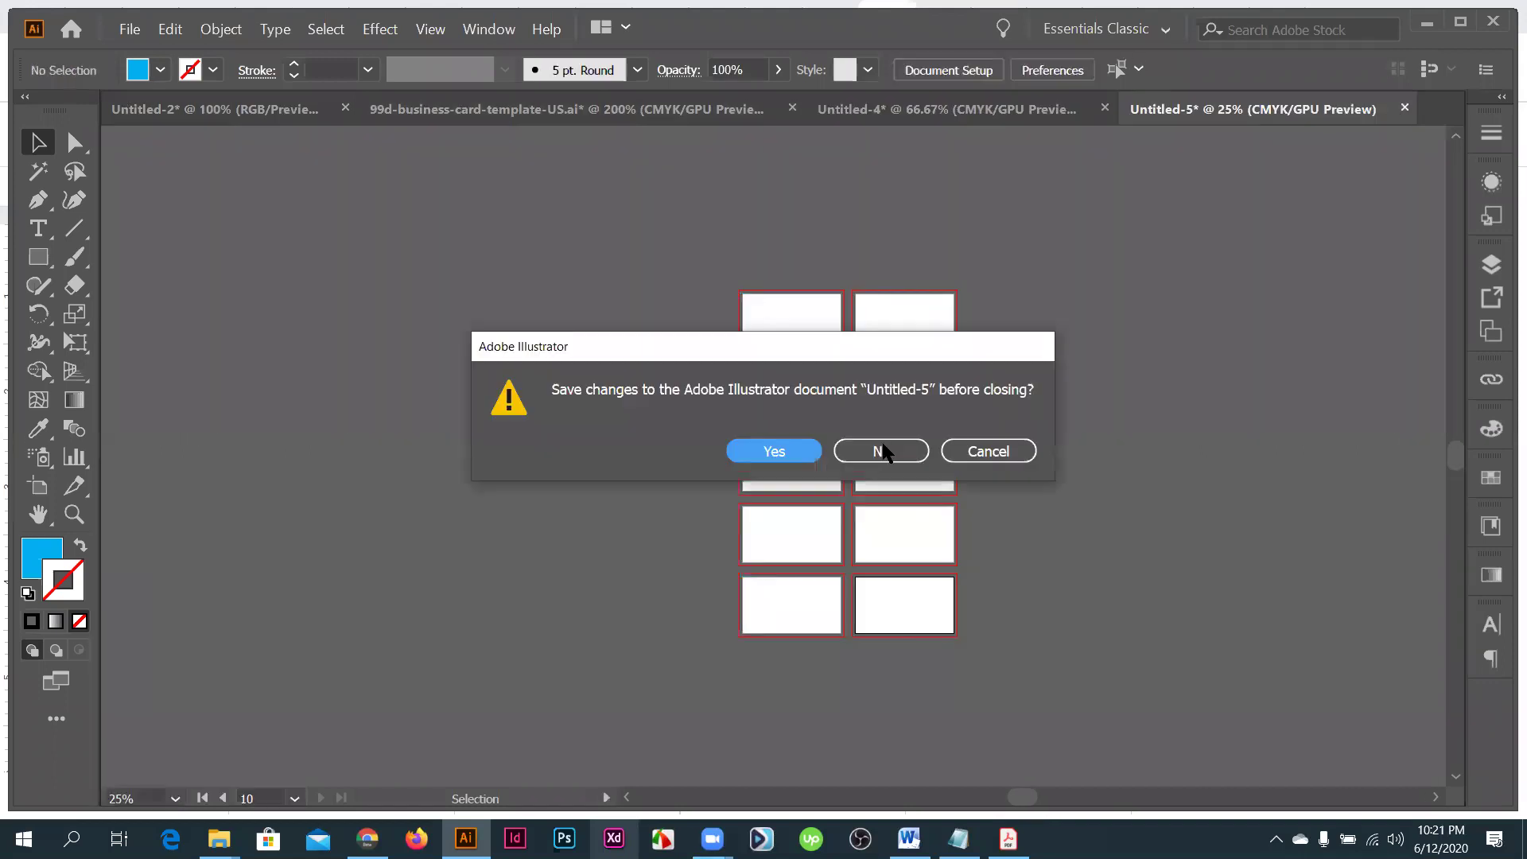
click(883, 451)
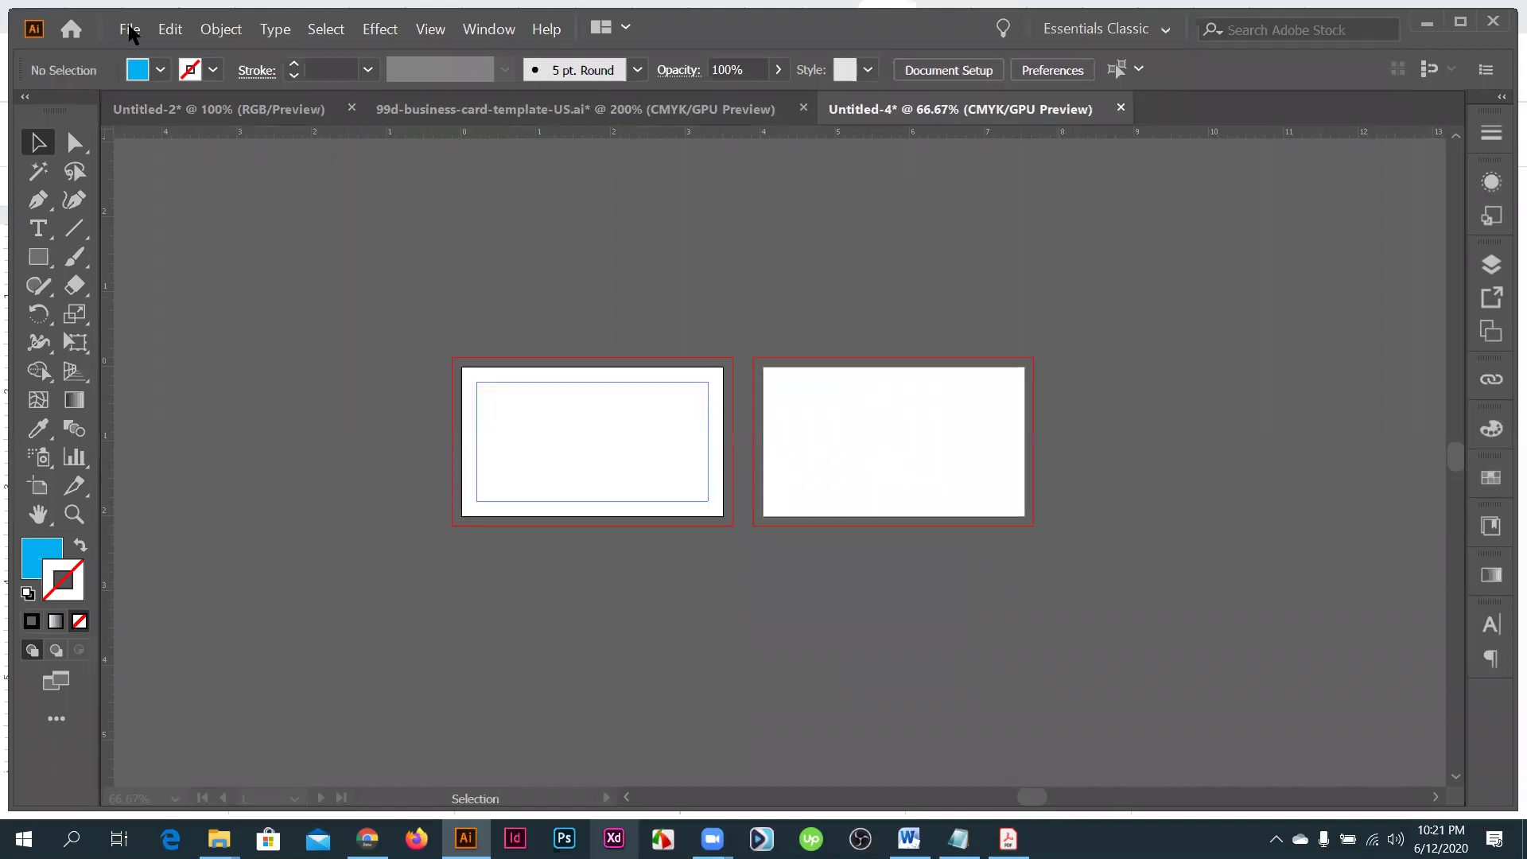
click(130, 29)
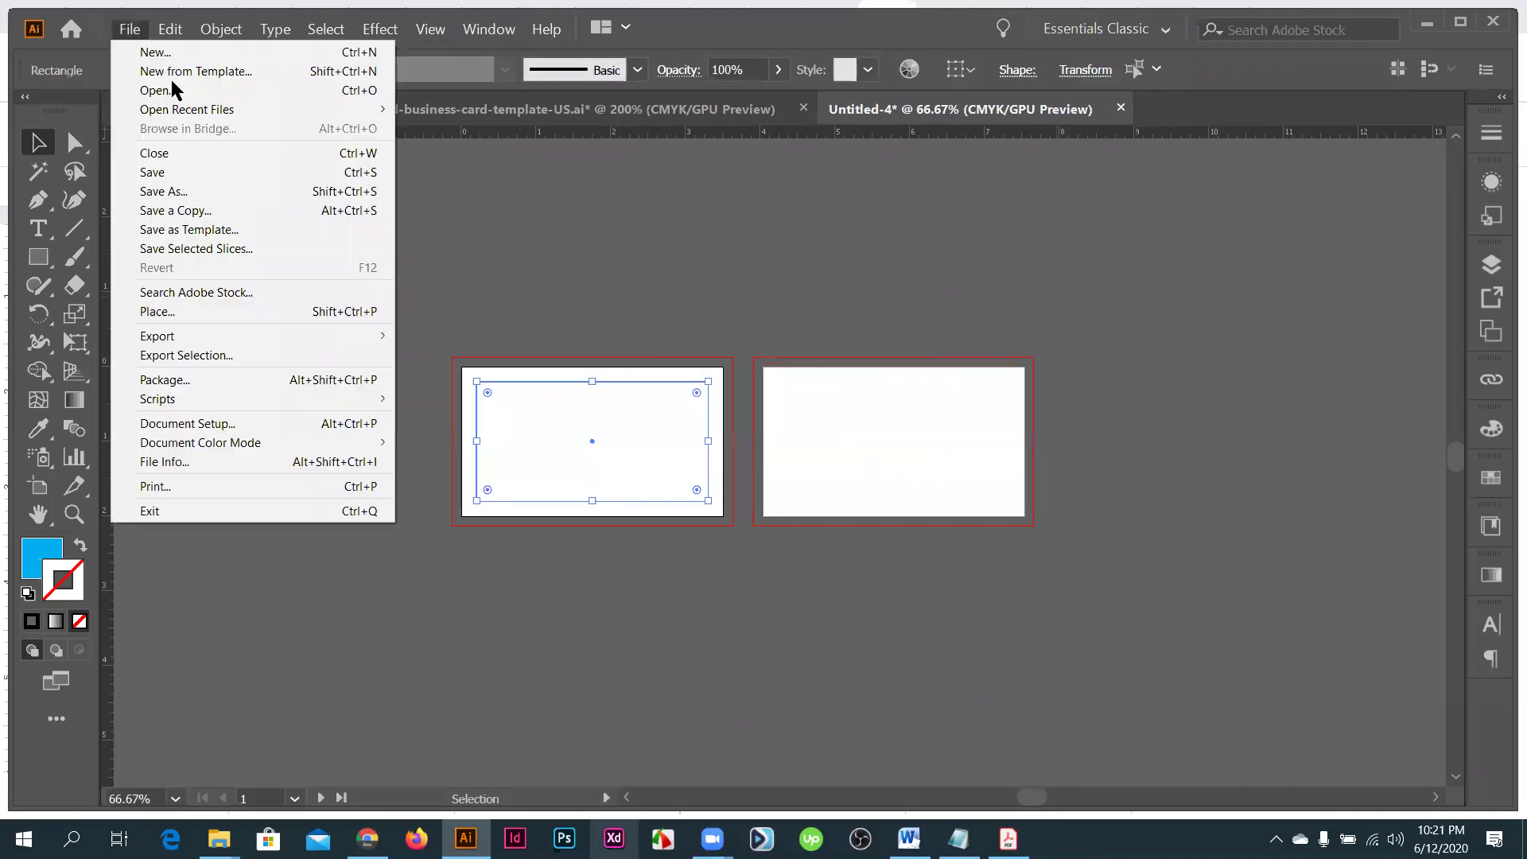
click(165, 56)
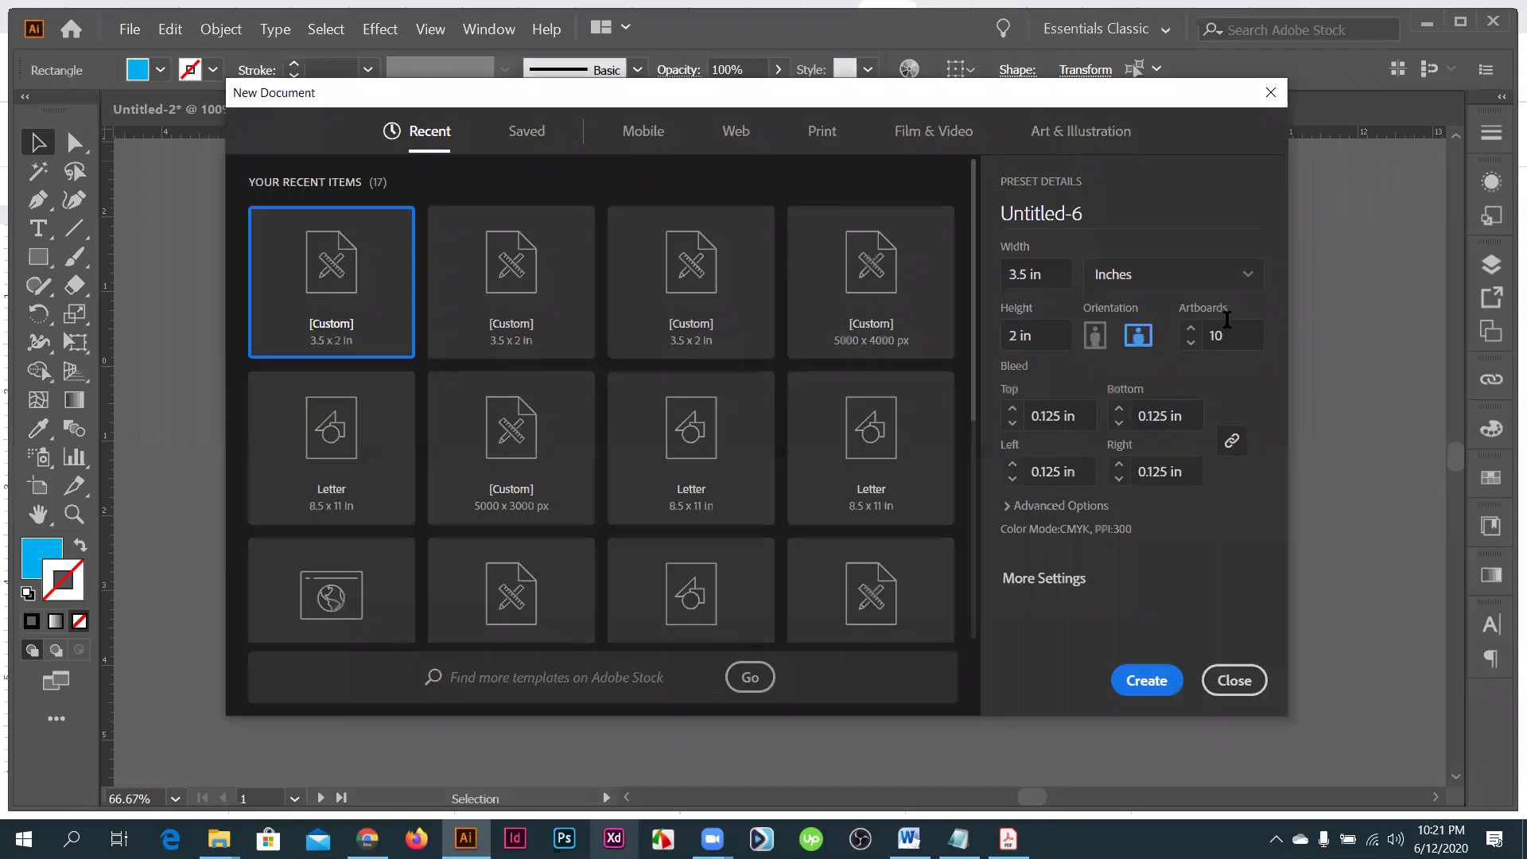
click(1202, 334)
text(2)
key(Return)
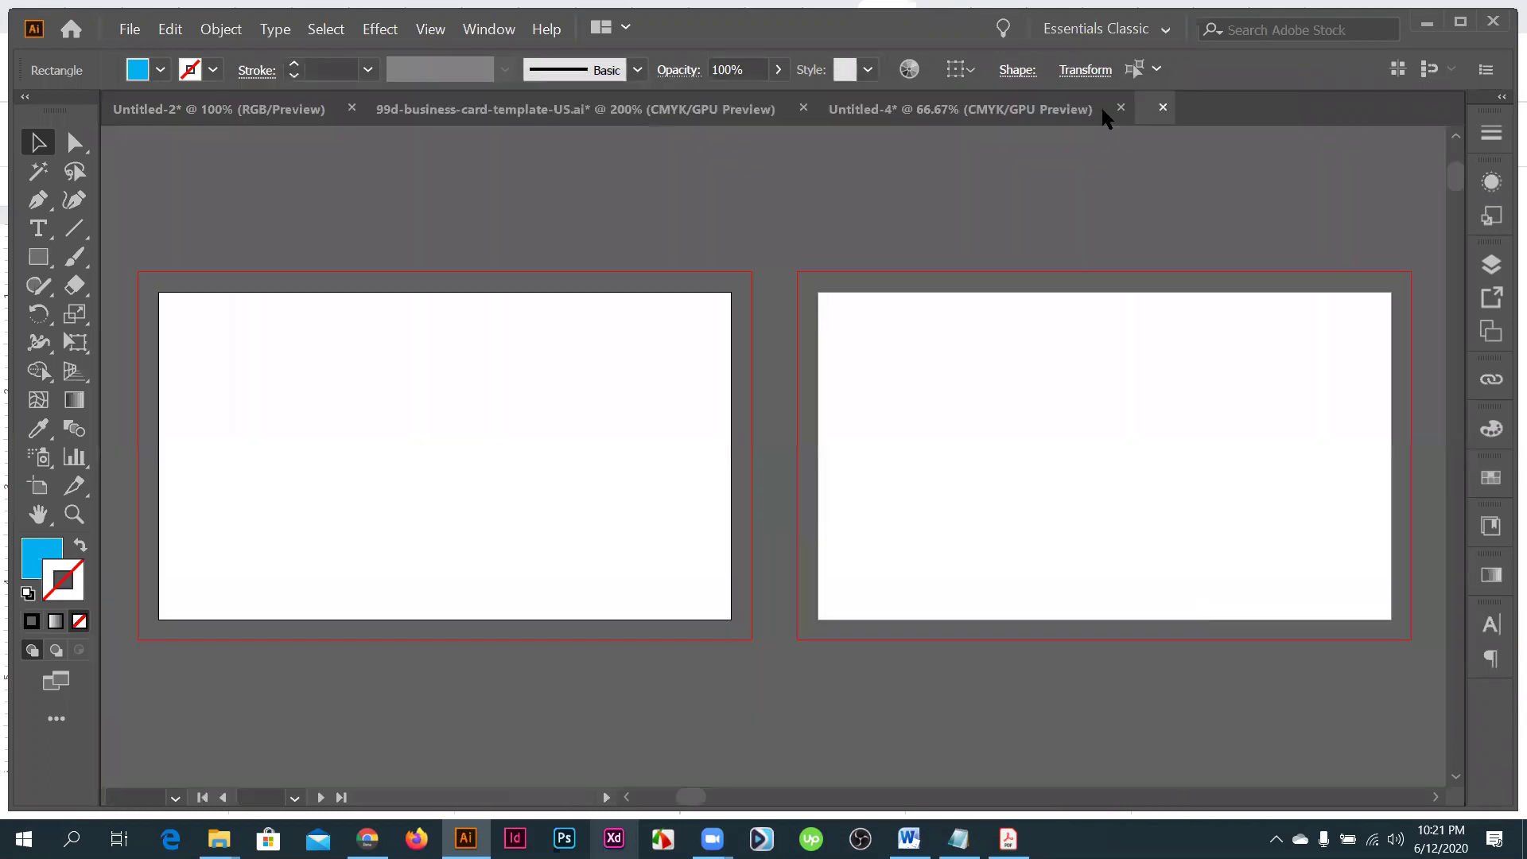
click(1404, 108)
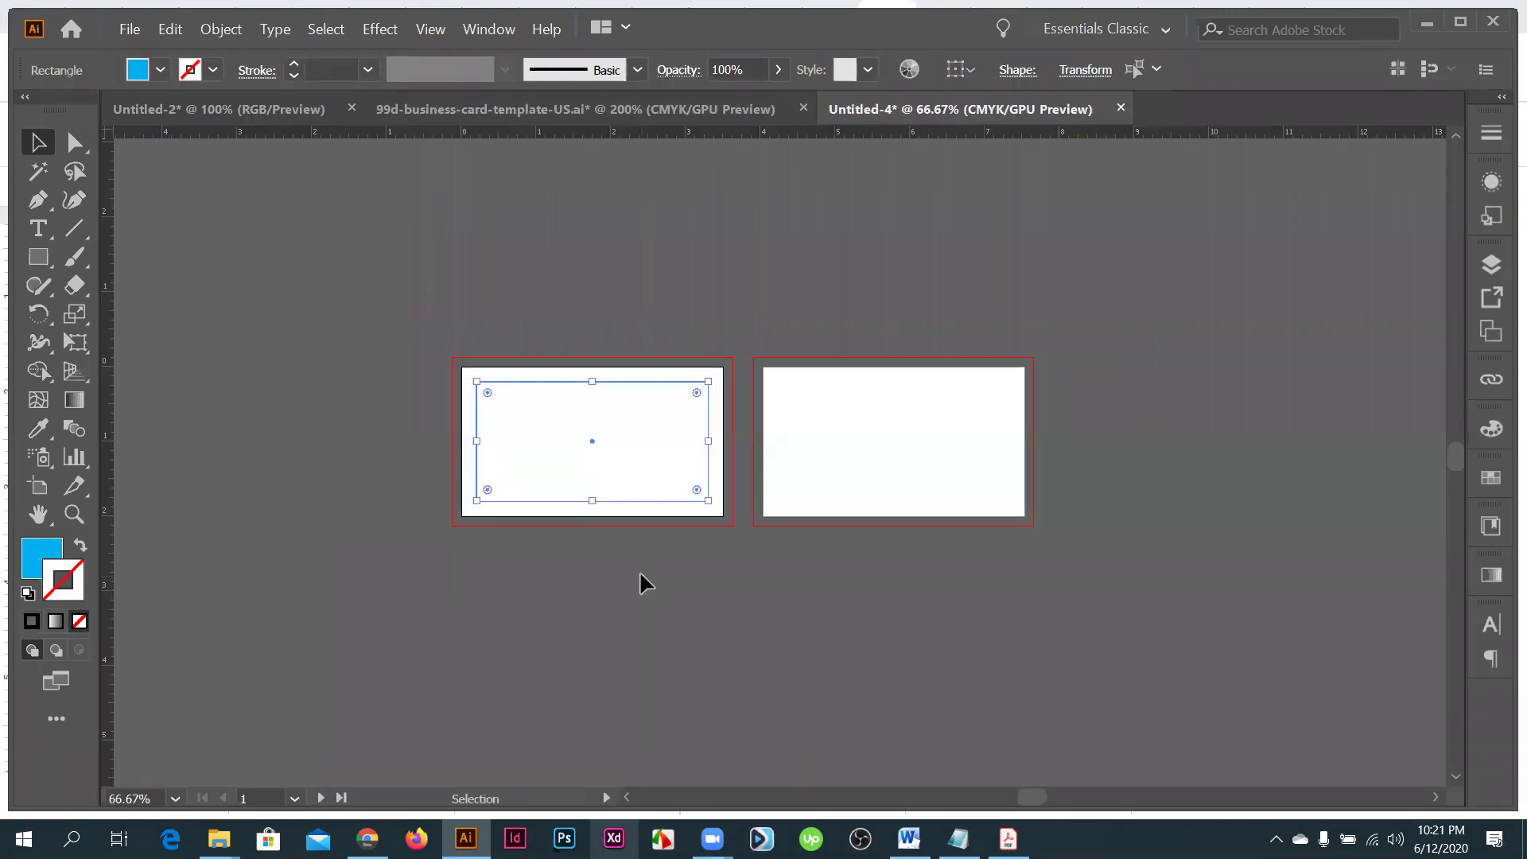
- Cut the margin rectangle from the left card and paste it onto both card artboards
key(ctrl+shift+a)
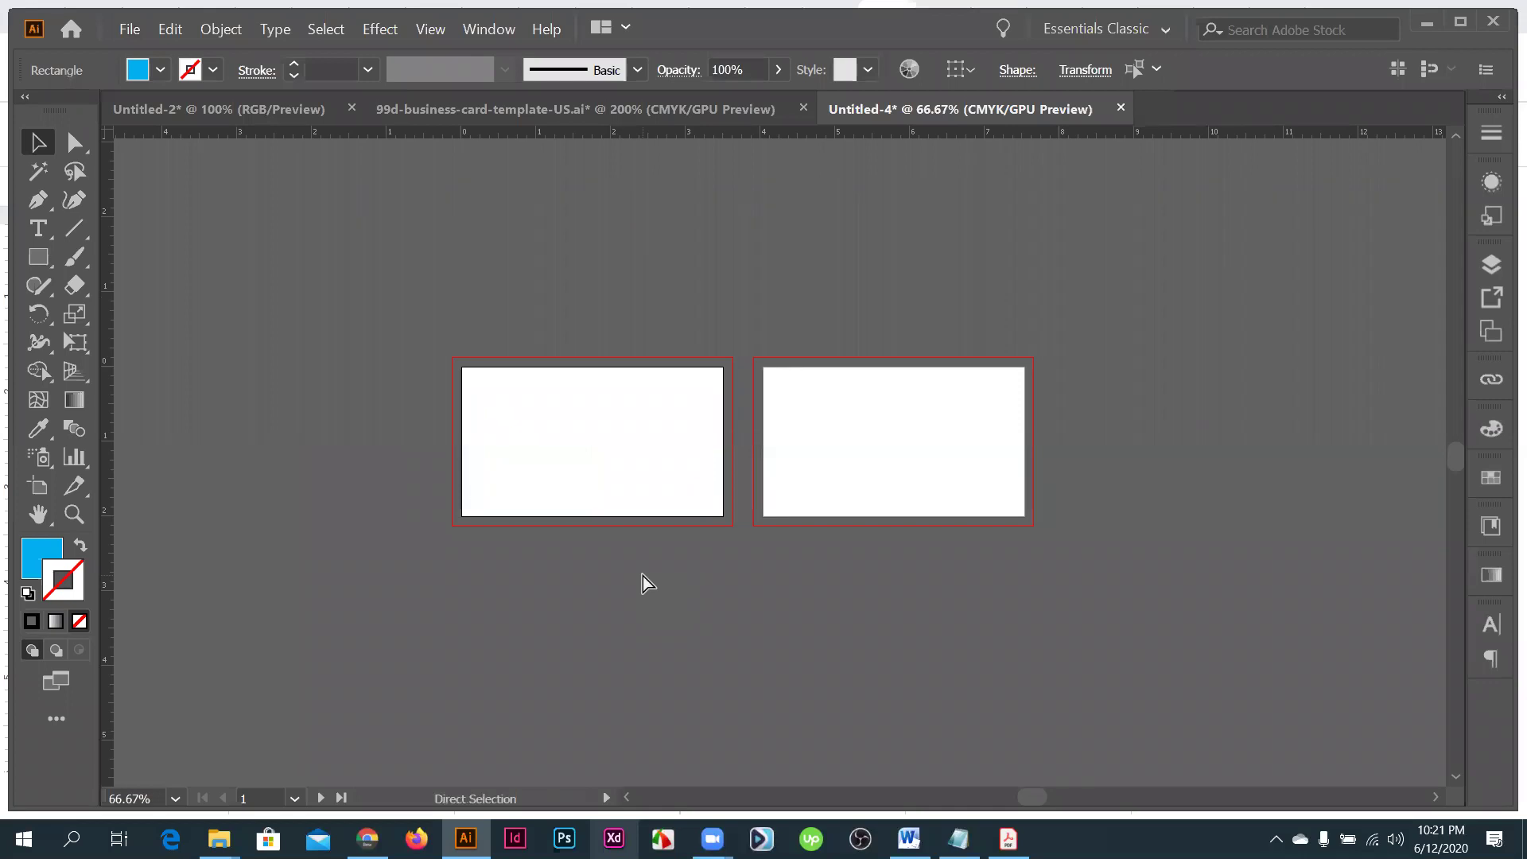
click(645, 569)
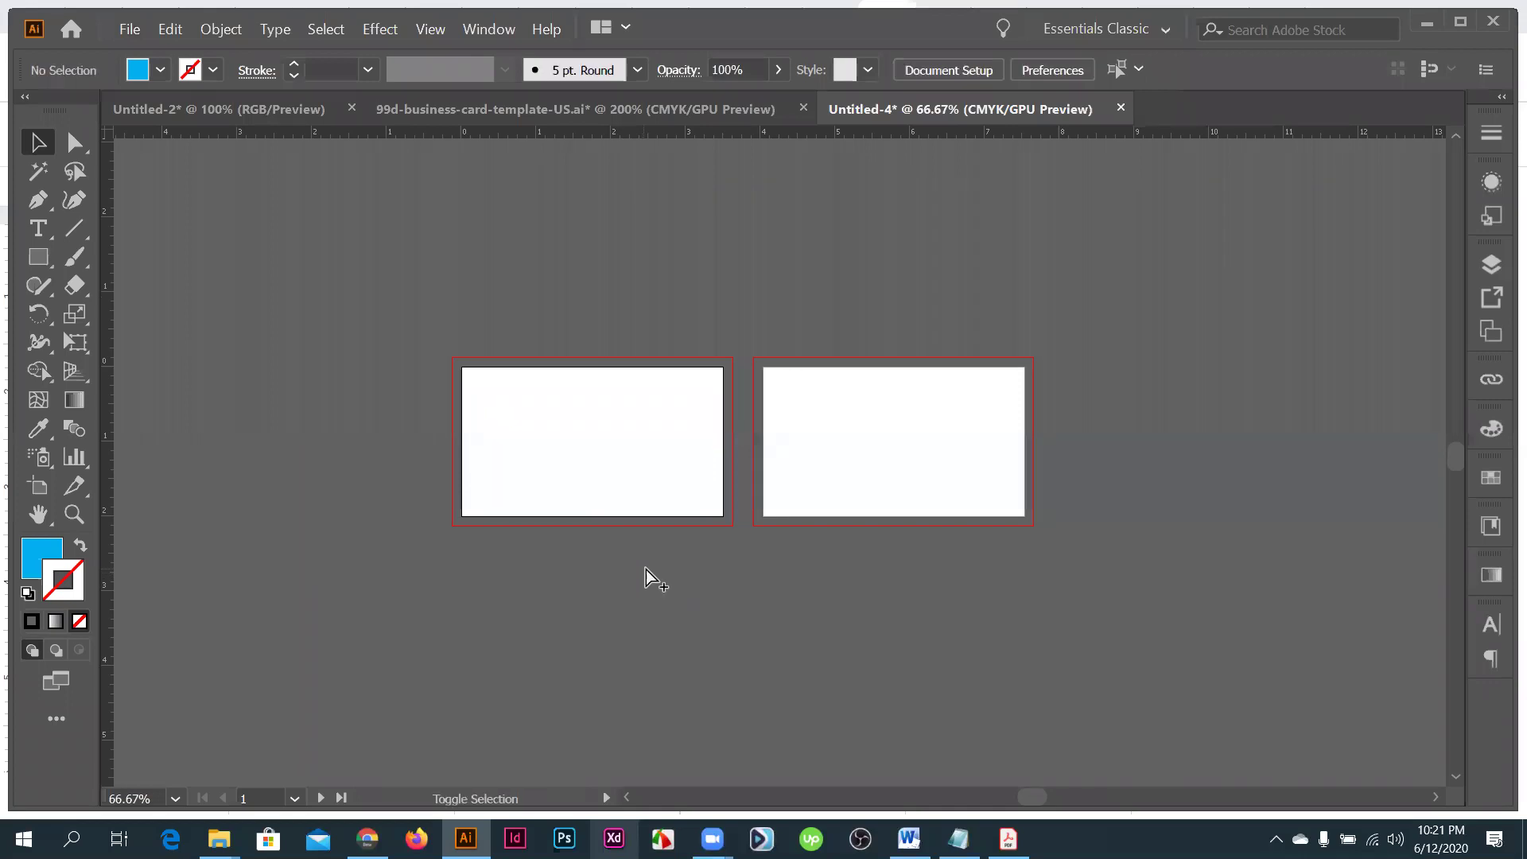
key(ctrl+a)
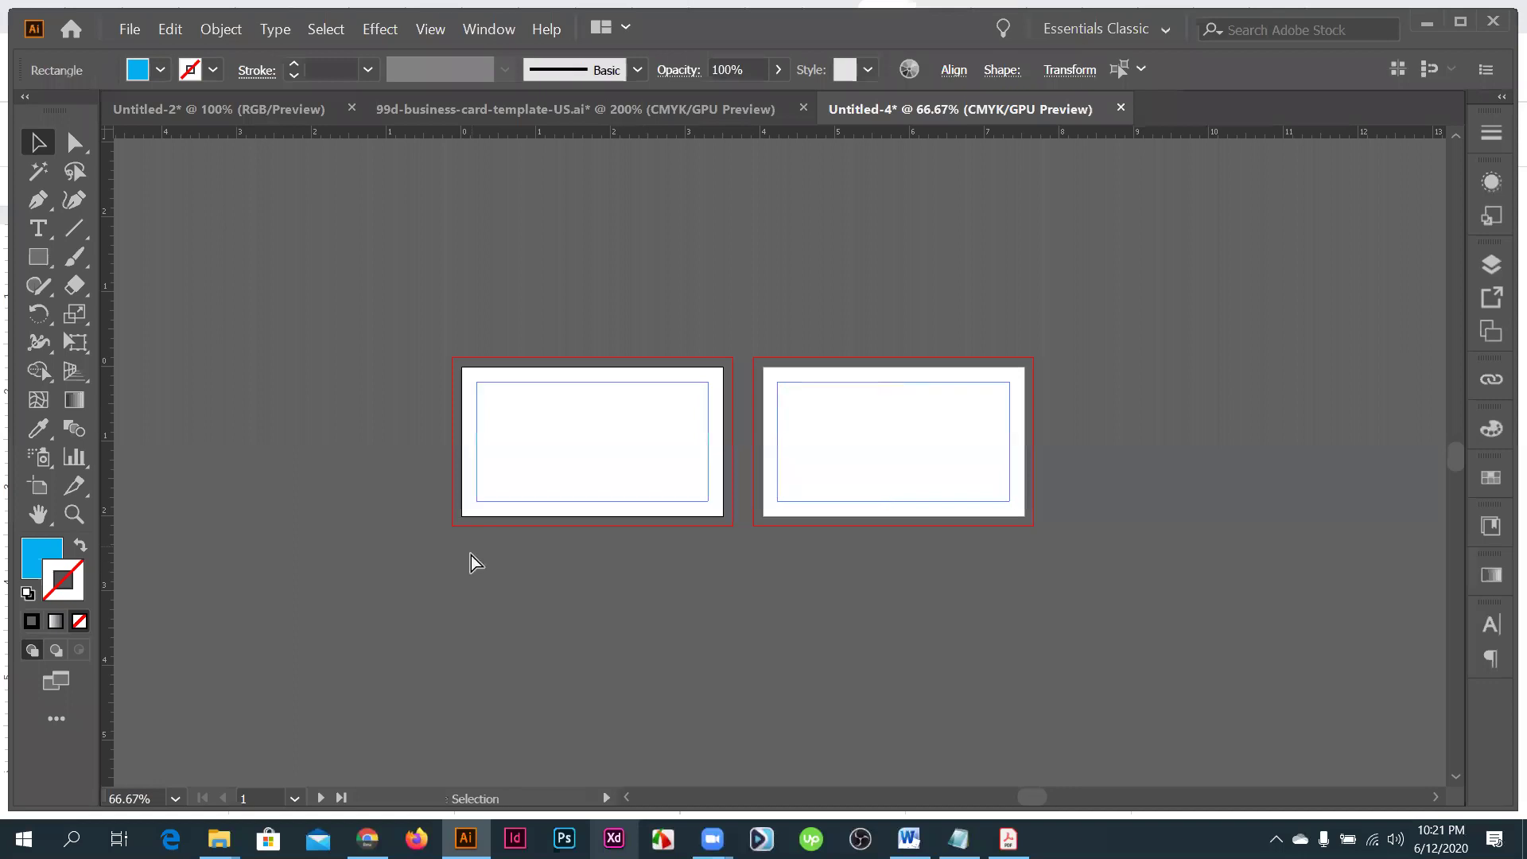
scroll(471, 555, up, 1)
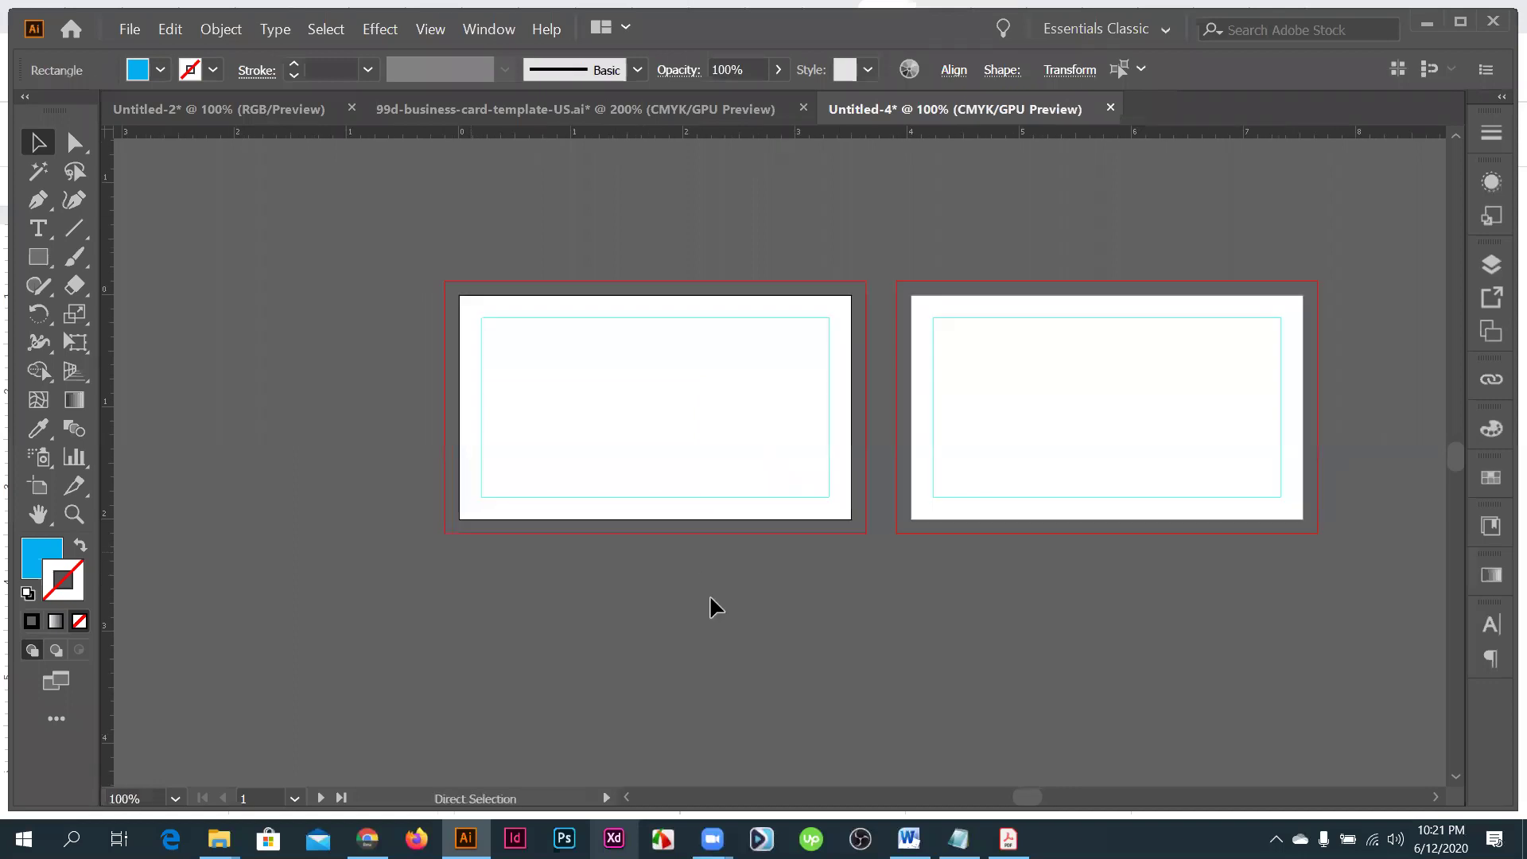
- Deselect the new margin guides, frame the left card, then switch to the GraphicRiver page in Chrome
click(709, 596)
scroll(709, 597, down, 2)
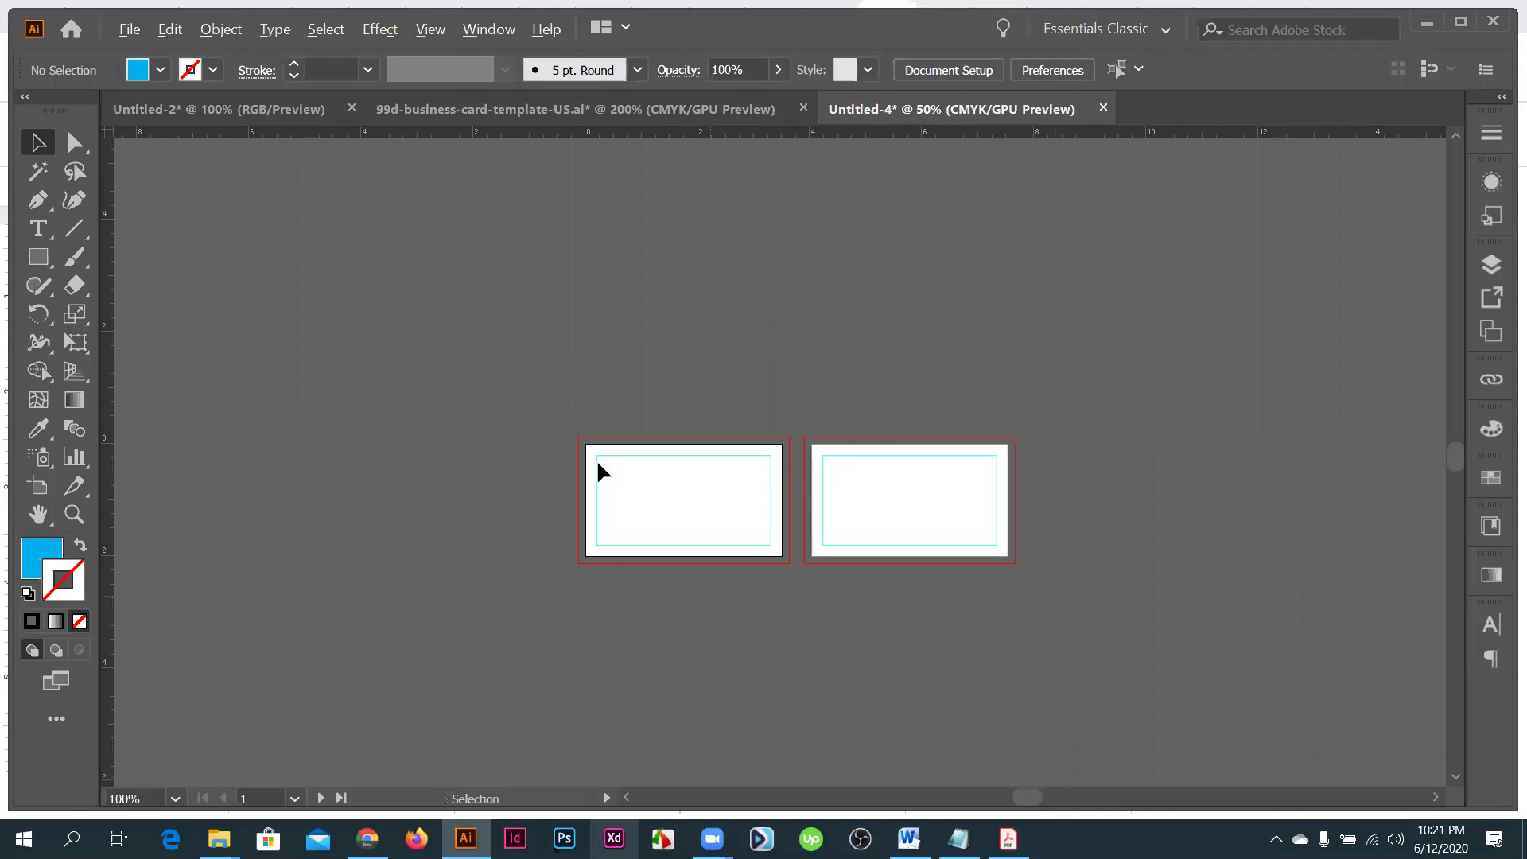
scroll(990, 472, up, 3)
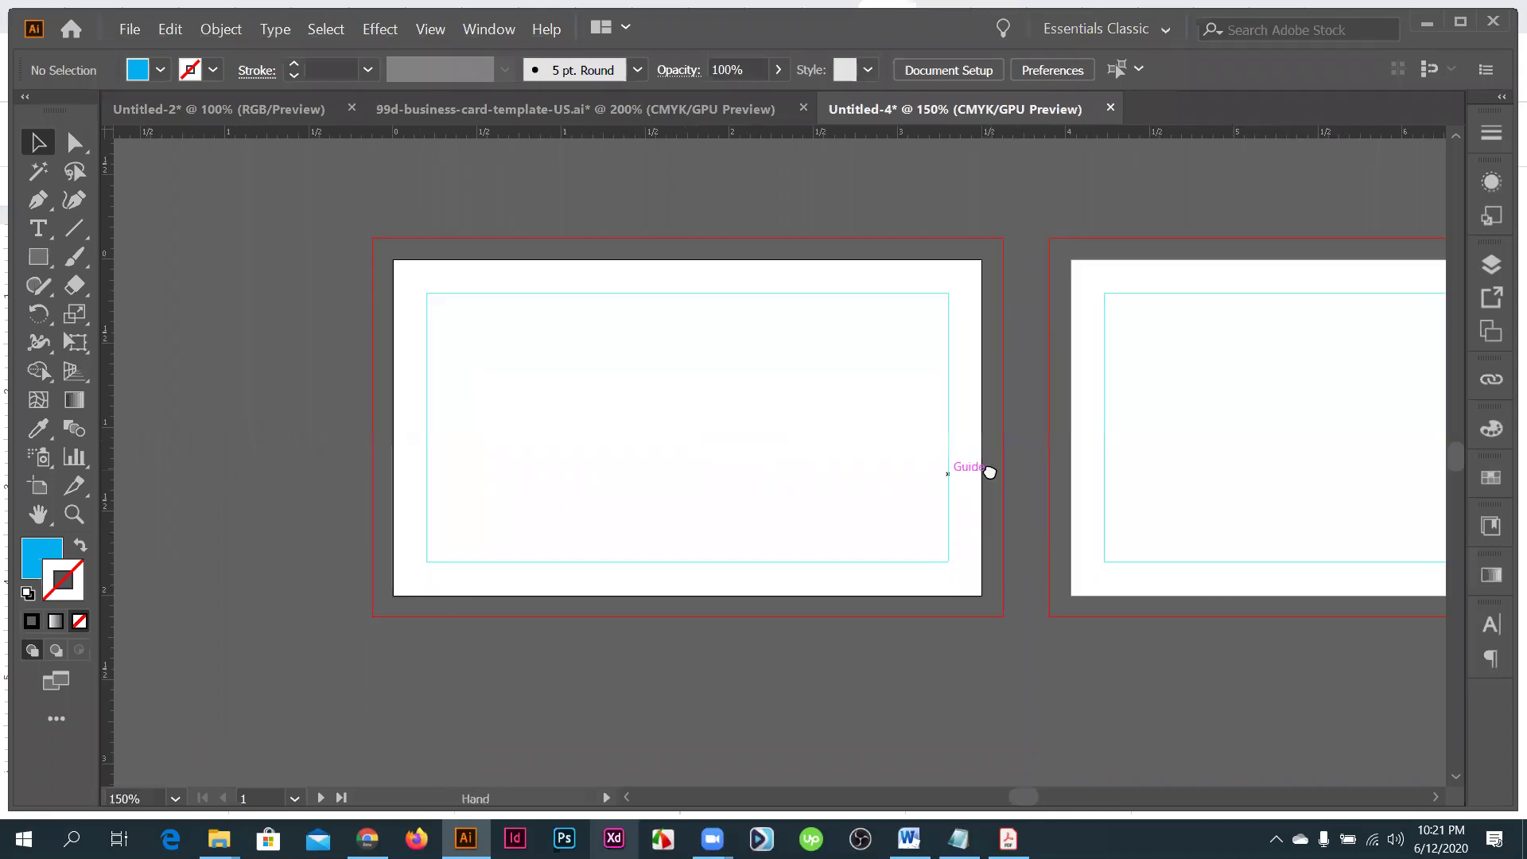
drag(989, 472, 916, 472)
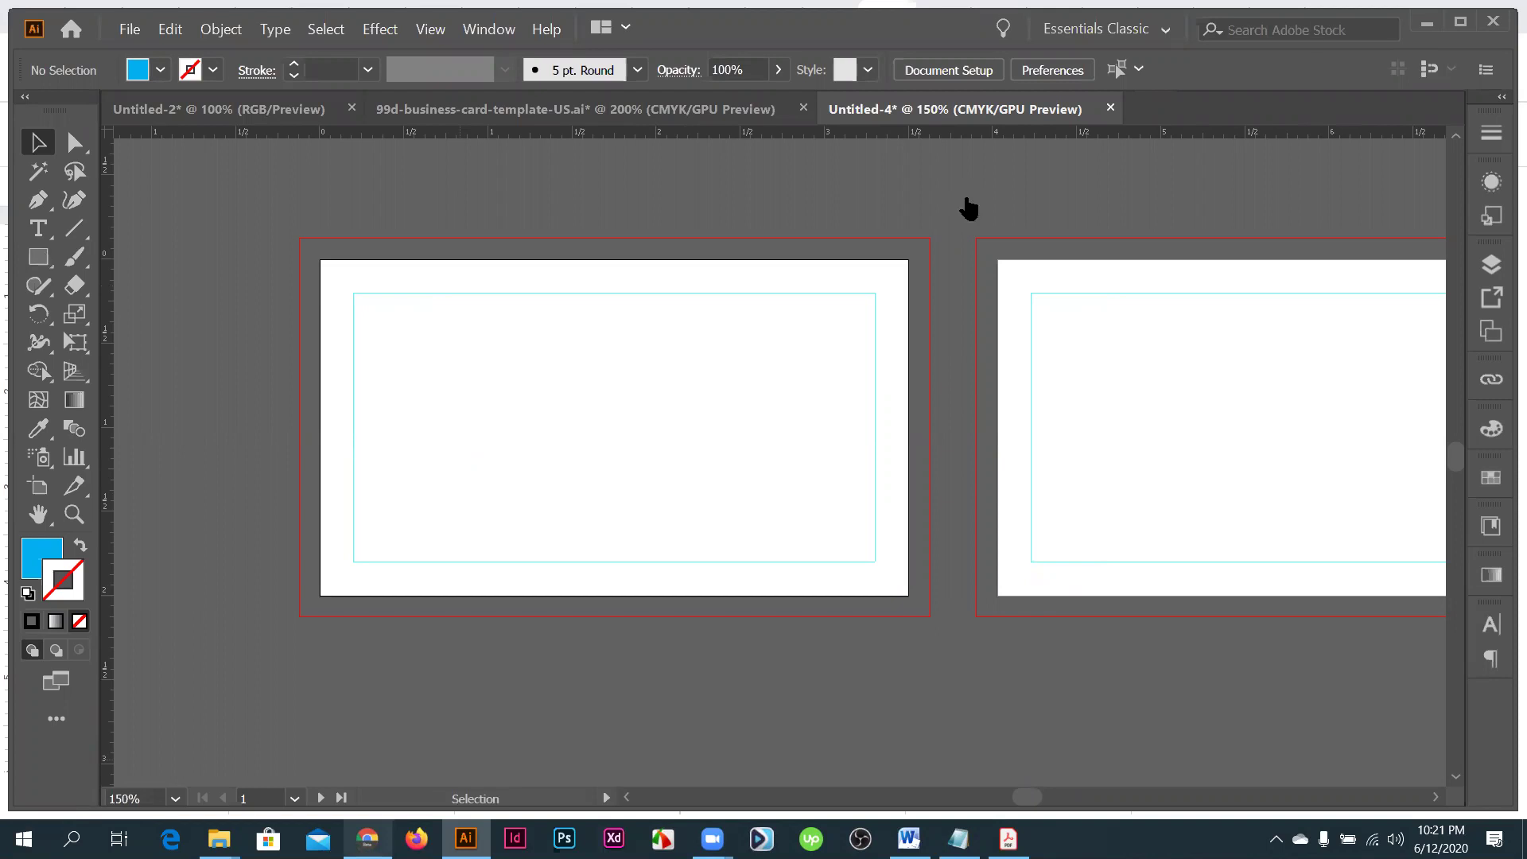
key(alt+Tab)
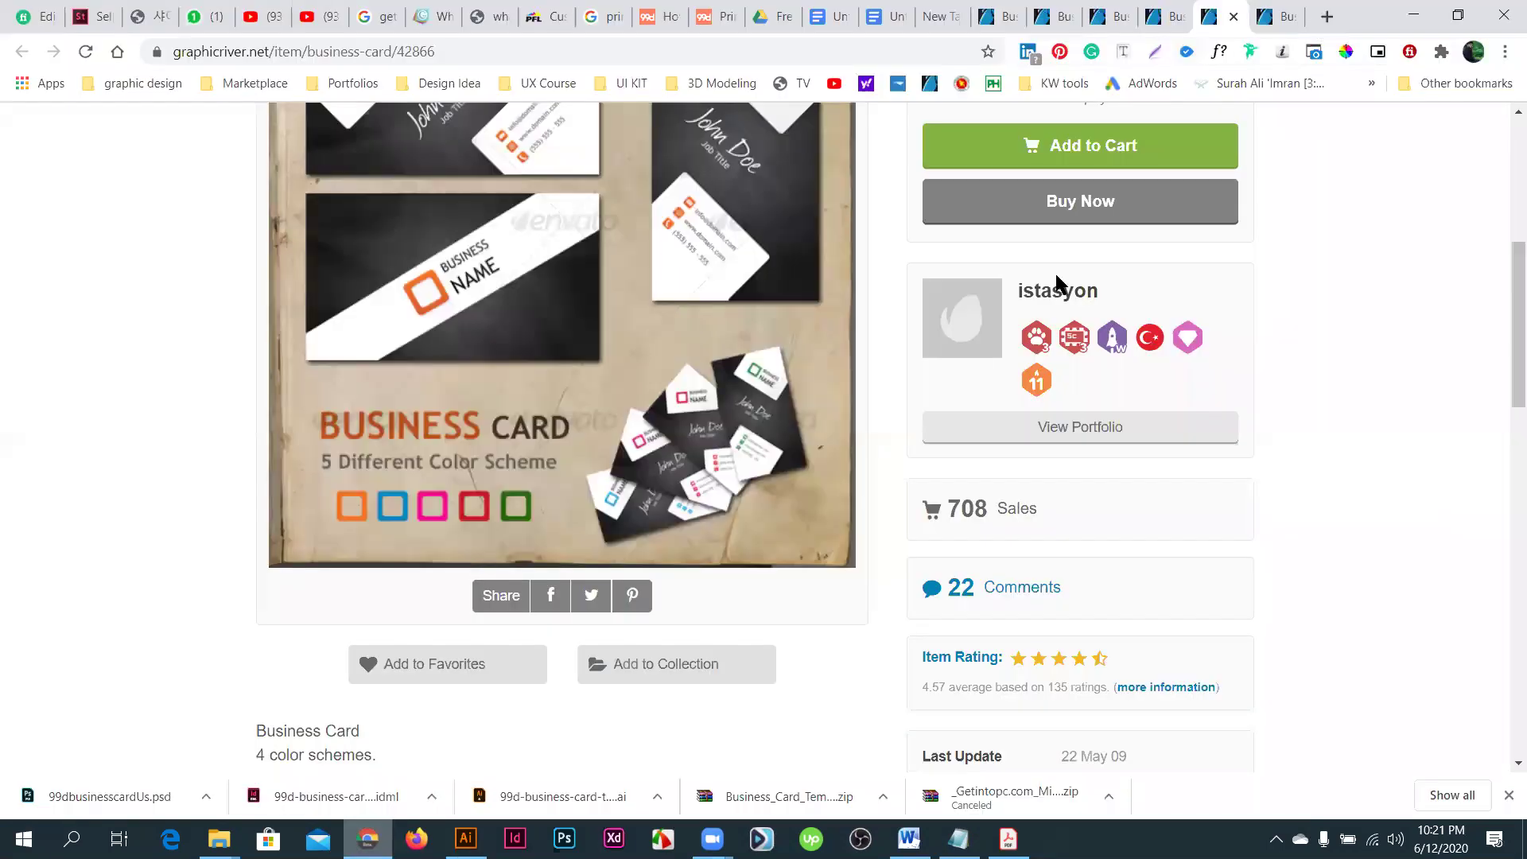
- Copy the City Touch card mockup image from the neighbouring GraphicRiver tab and return to Illustrator
key(ctrl+shift+Tab)
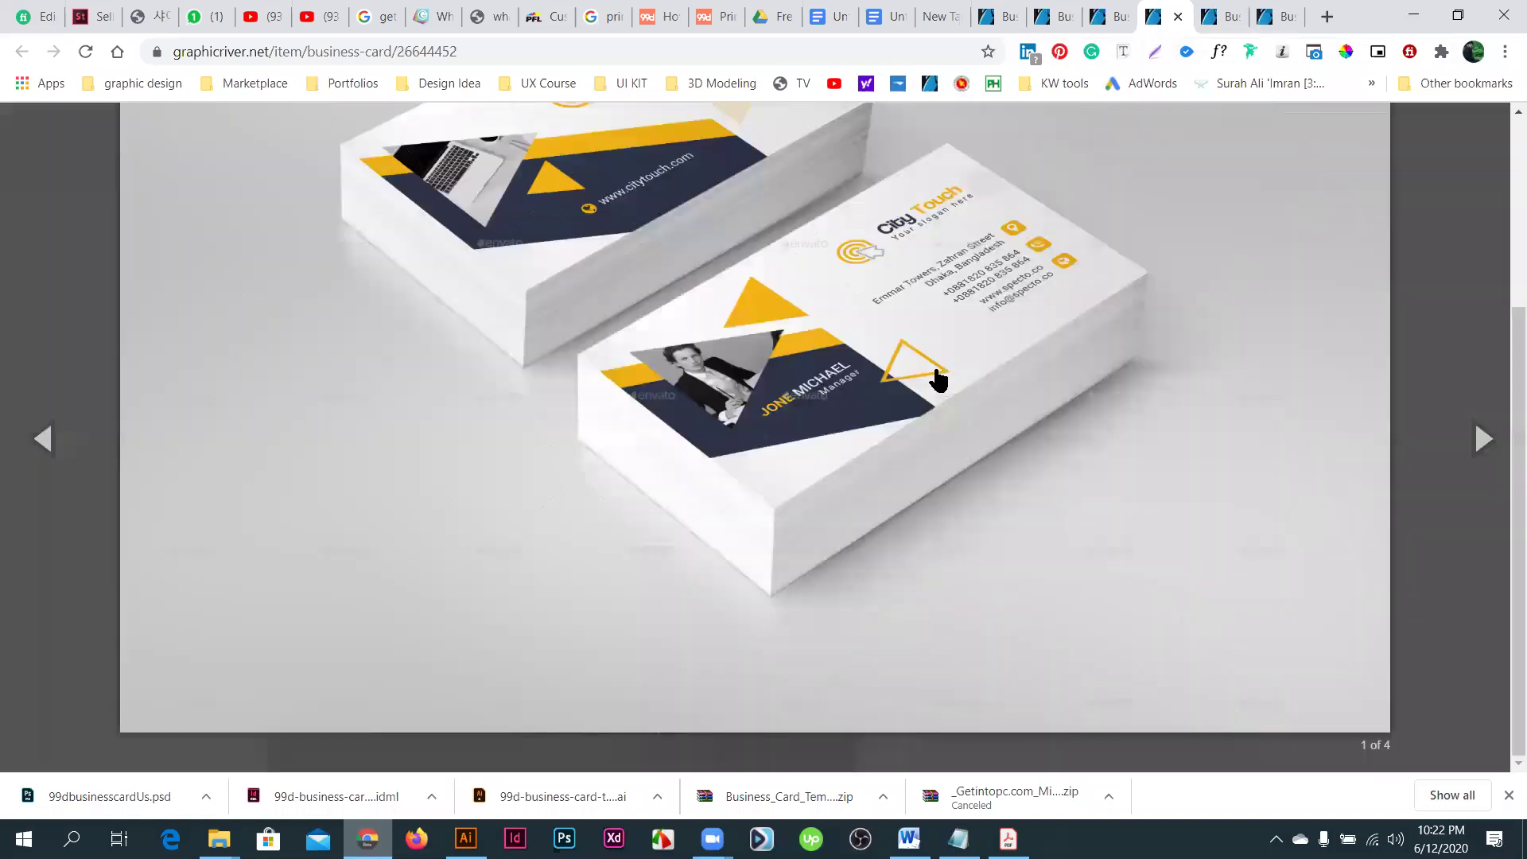
scroll(895, 422, up, 3)
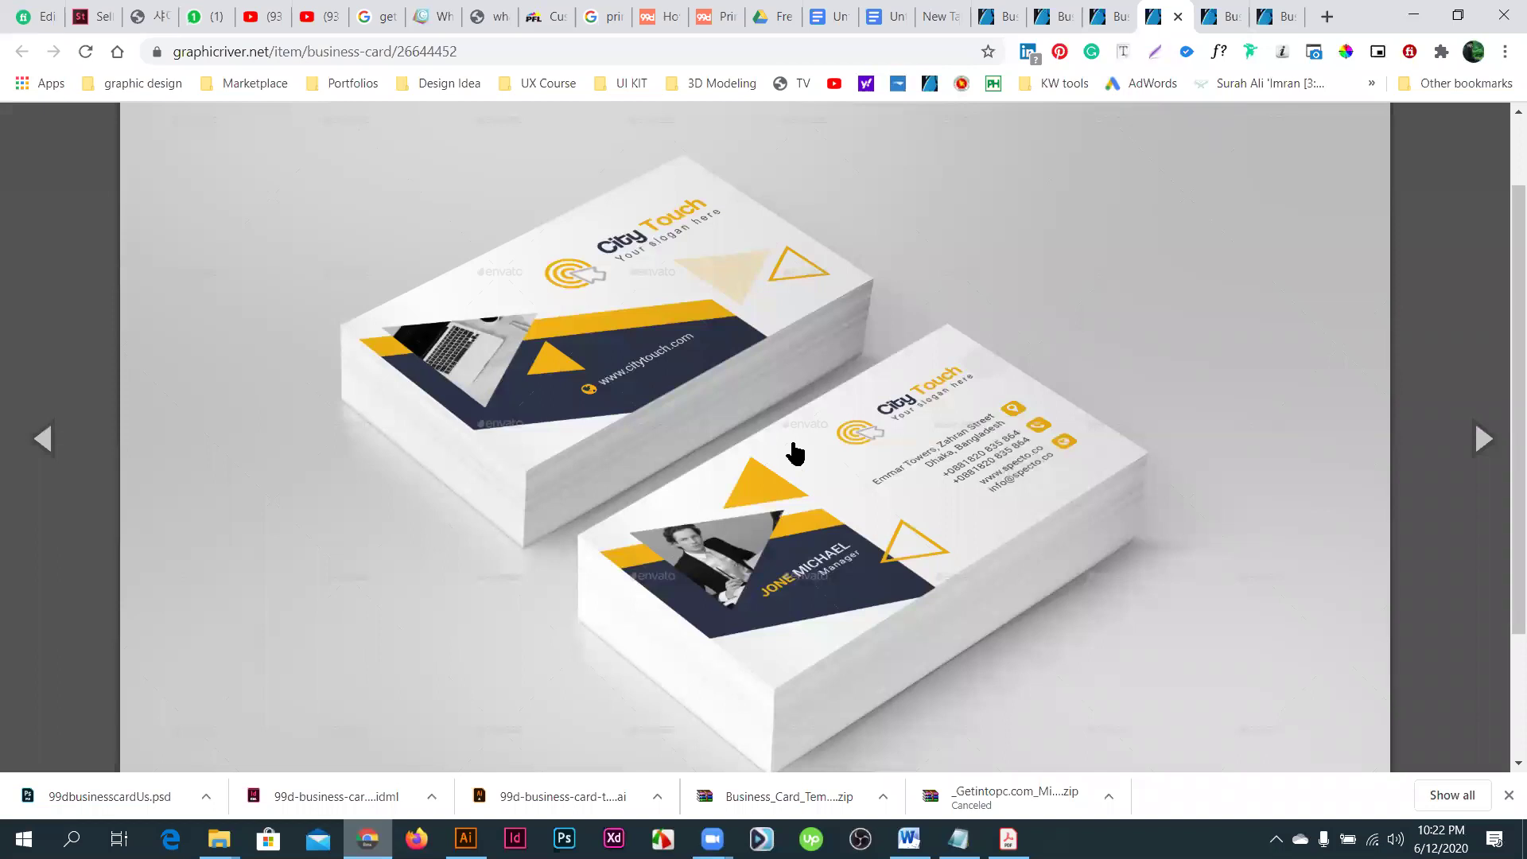
scroll(803, 362, down, 3)
right_click(803, 362)
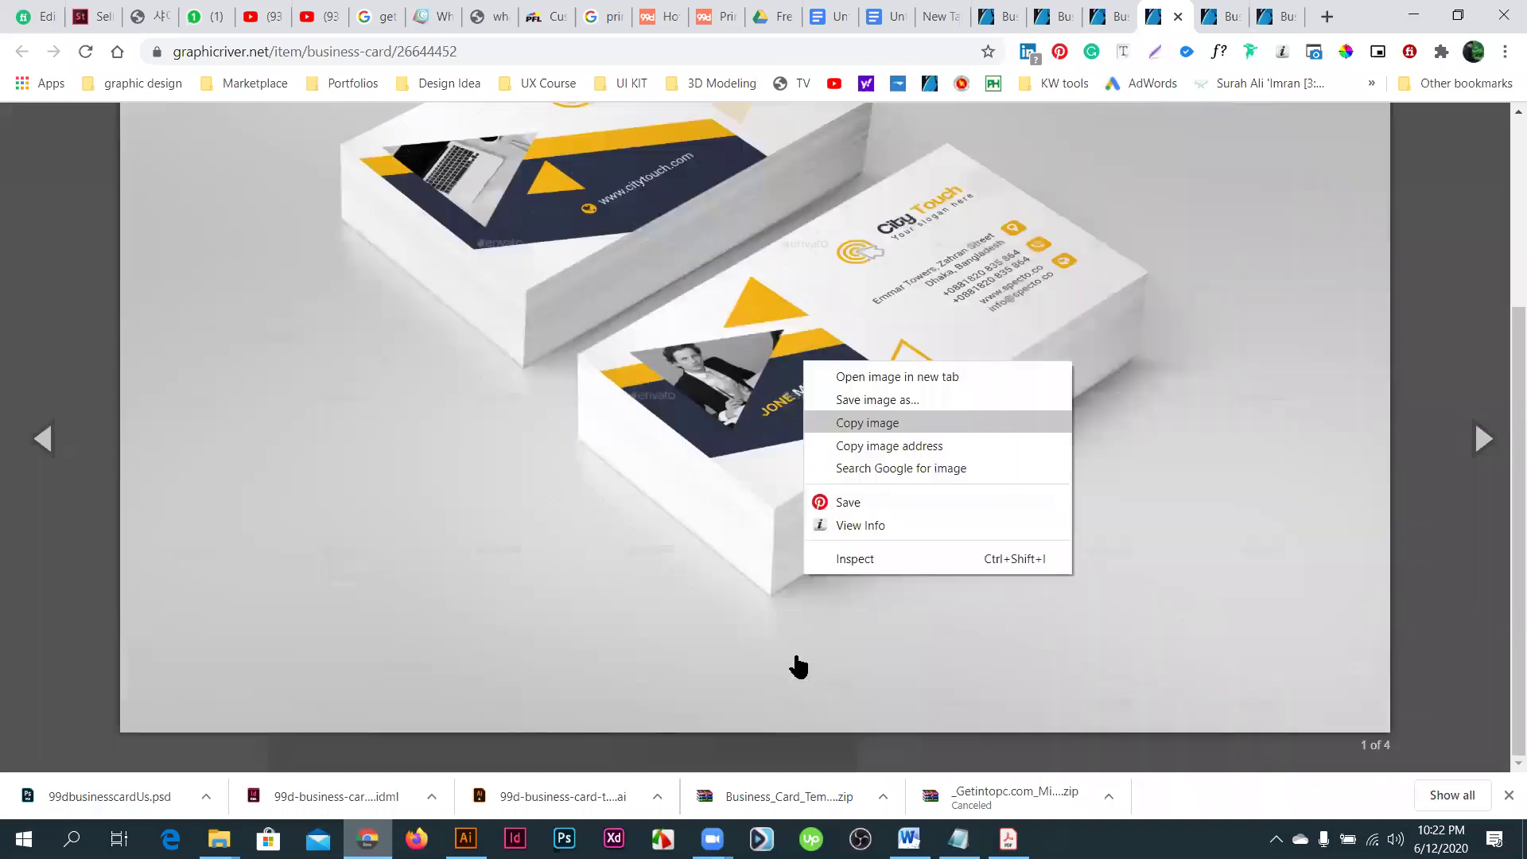
click(867, 423)
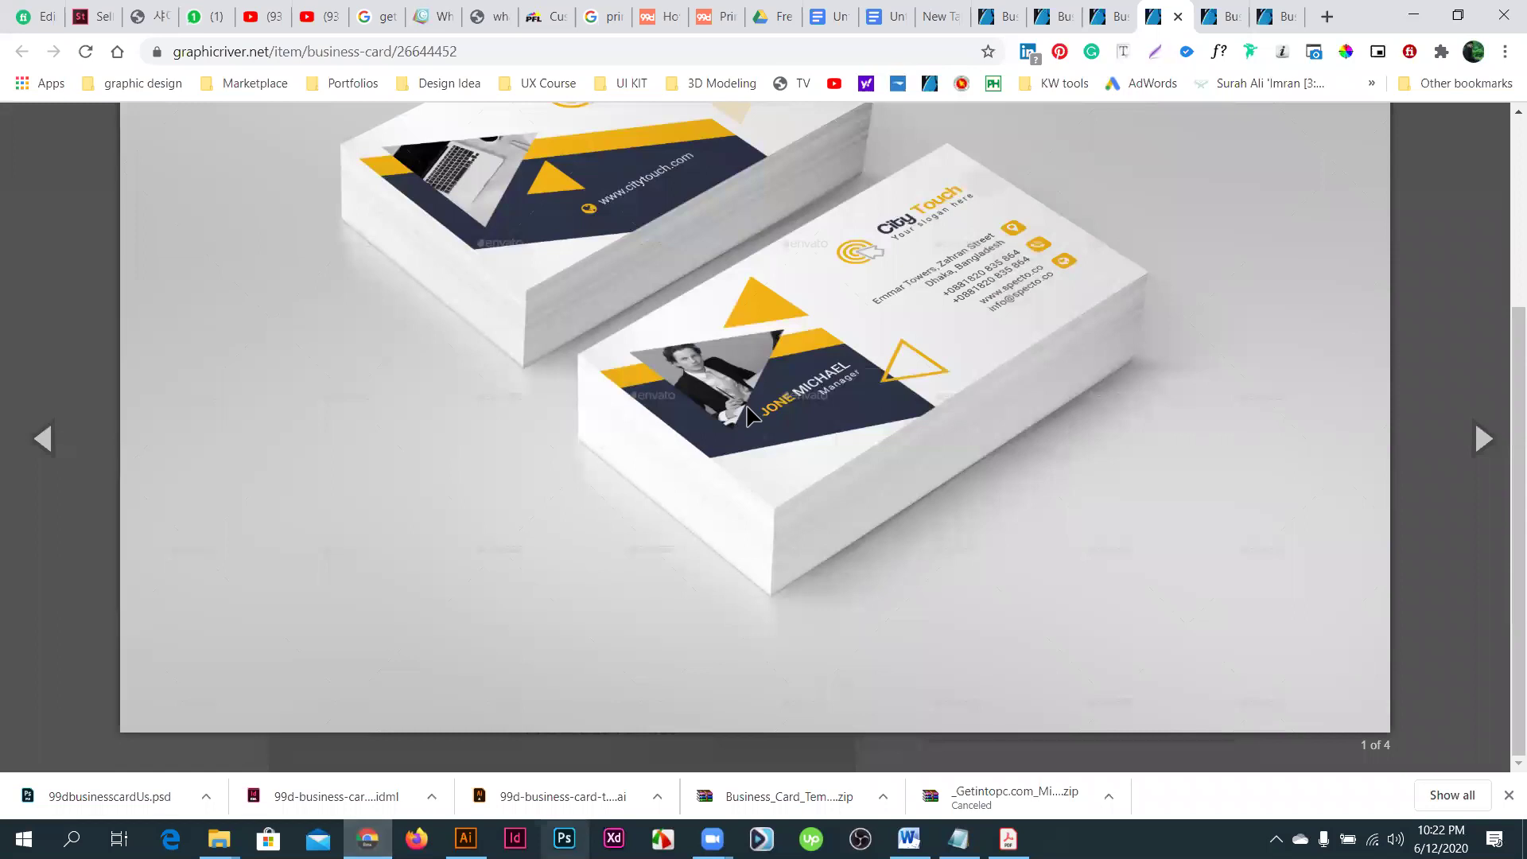
key(alt+Tab)
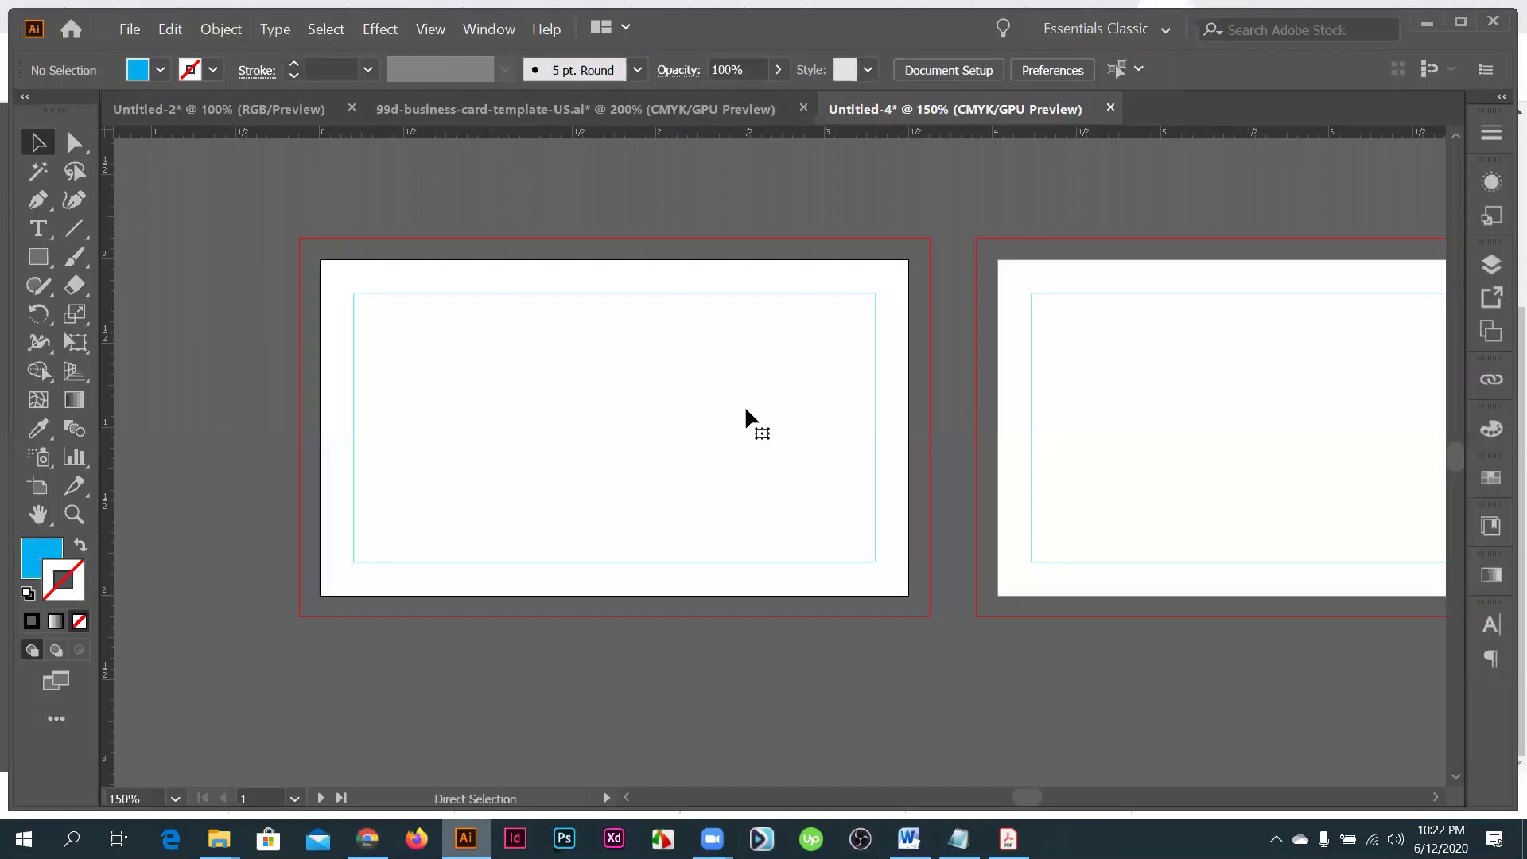
- Paste the mockup image, shrink it proportionally to about 5.91 × 4.05 in, and move it above the cards
key(ctrl+v)
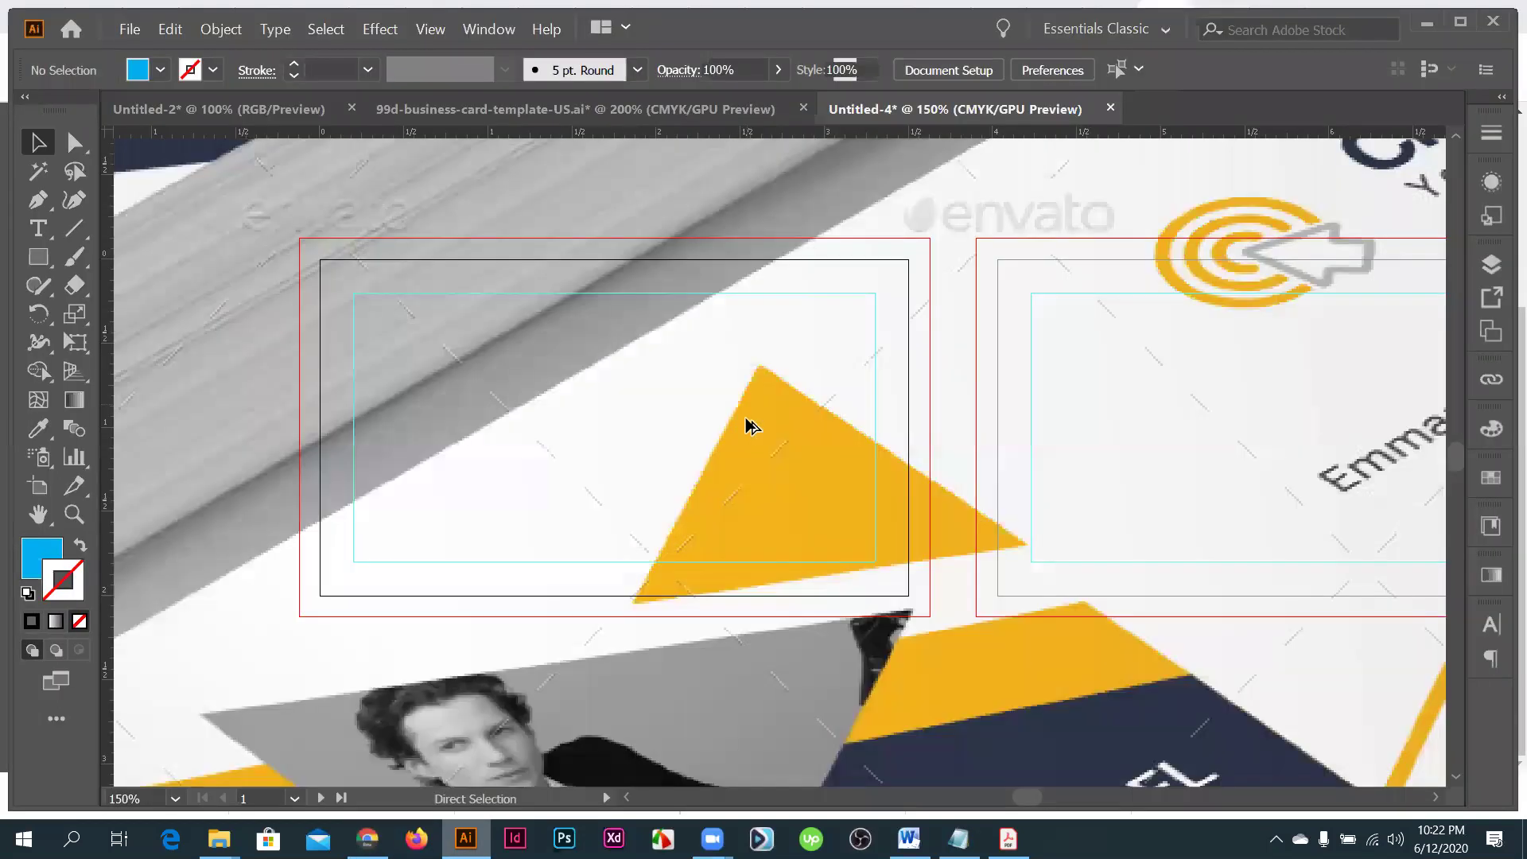
scroll(745, 417, down, 8)
key(shift)
drag(778, 438, 757, 434)
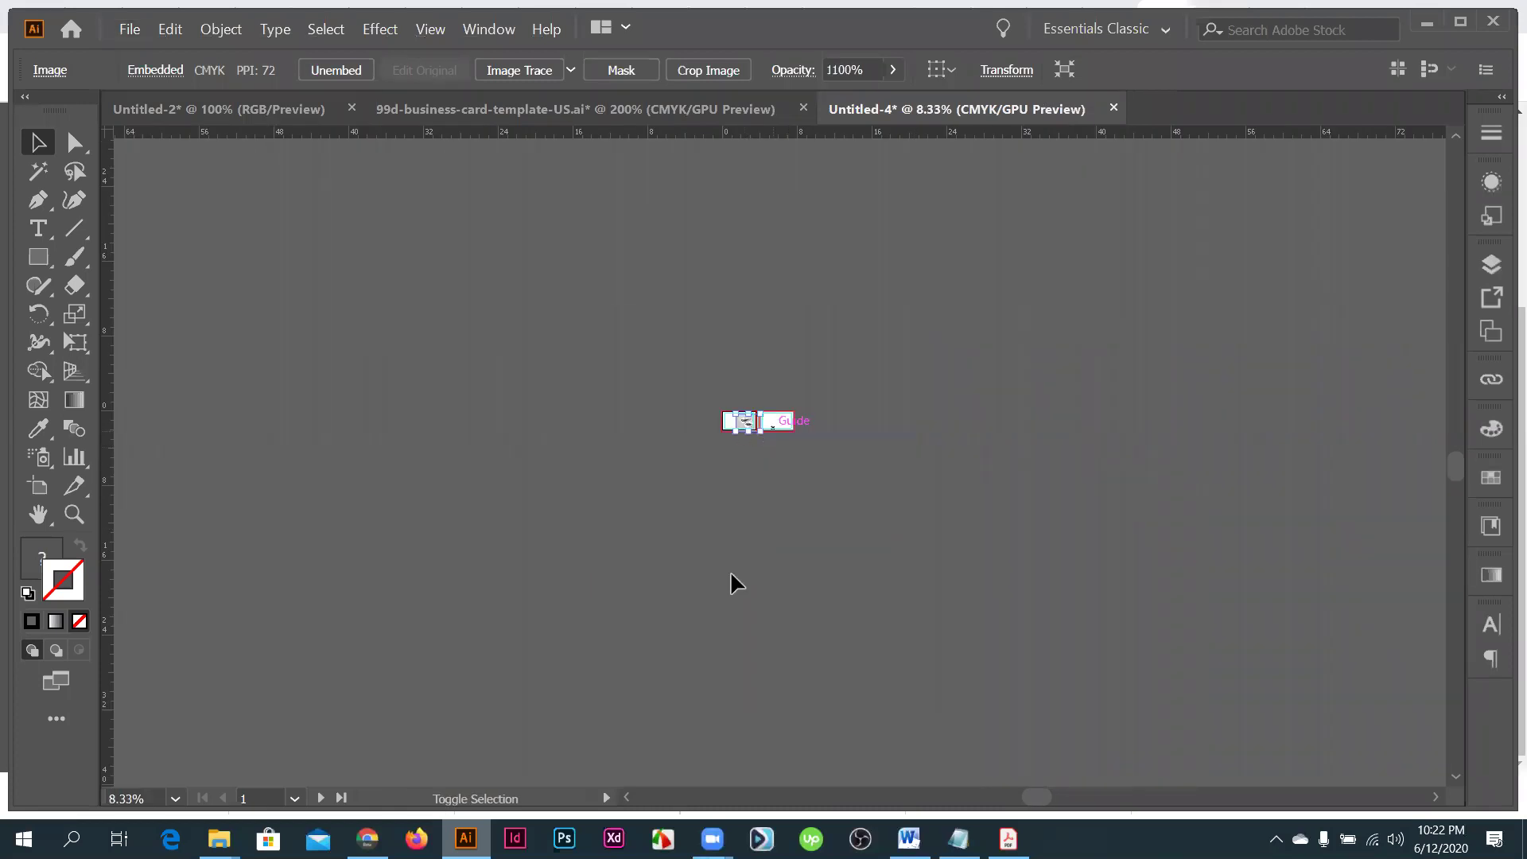
scroll(785, 406, up, 4)
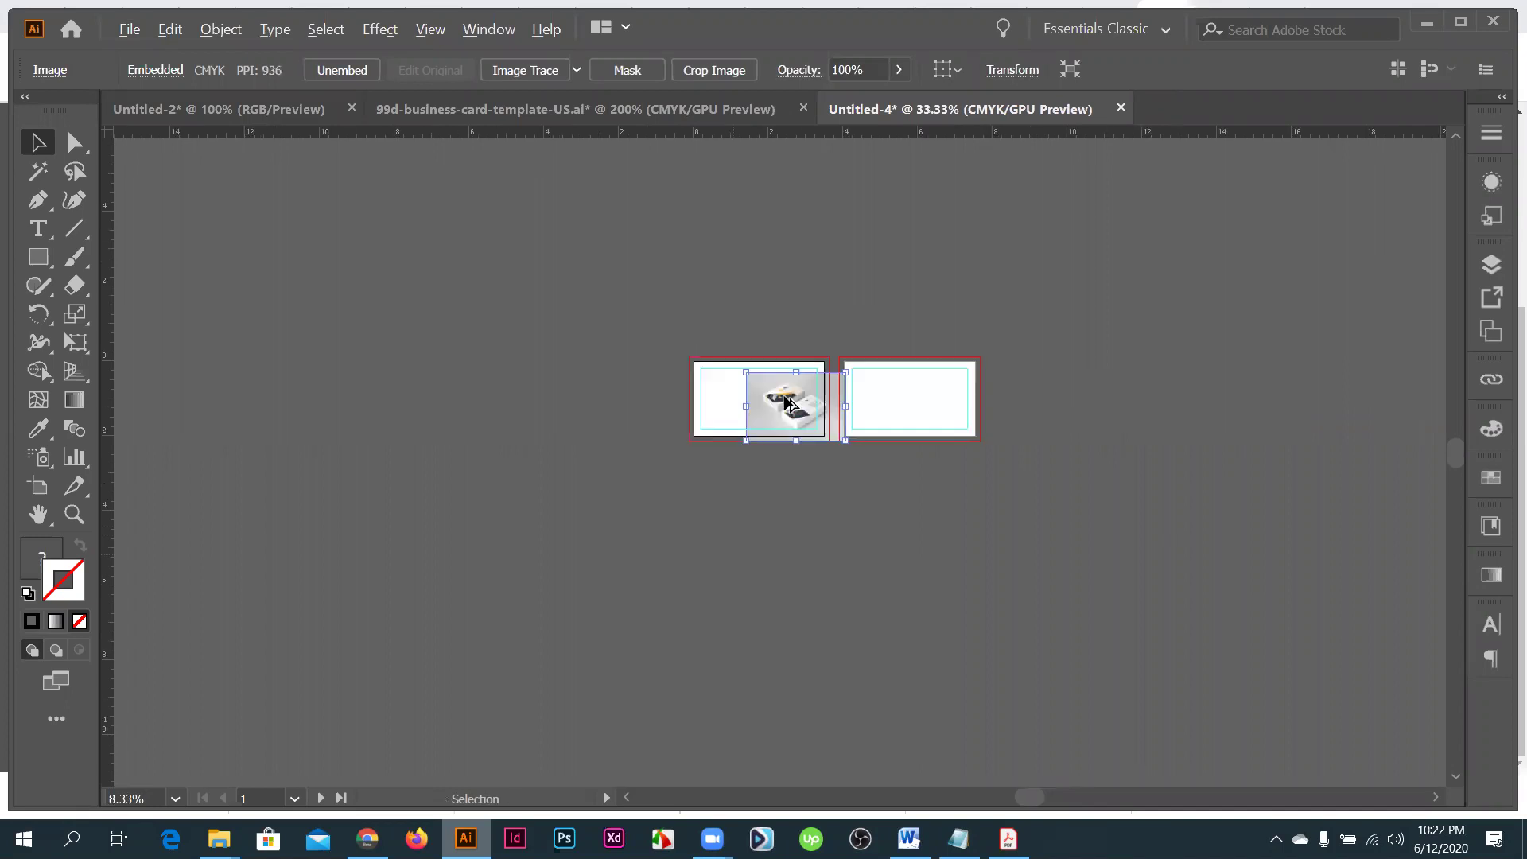
scroll(785, 408, up, 3)
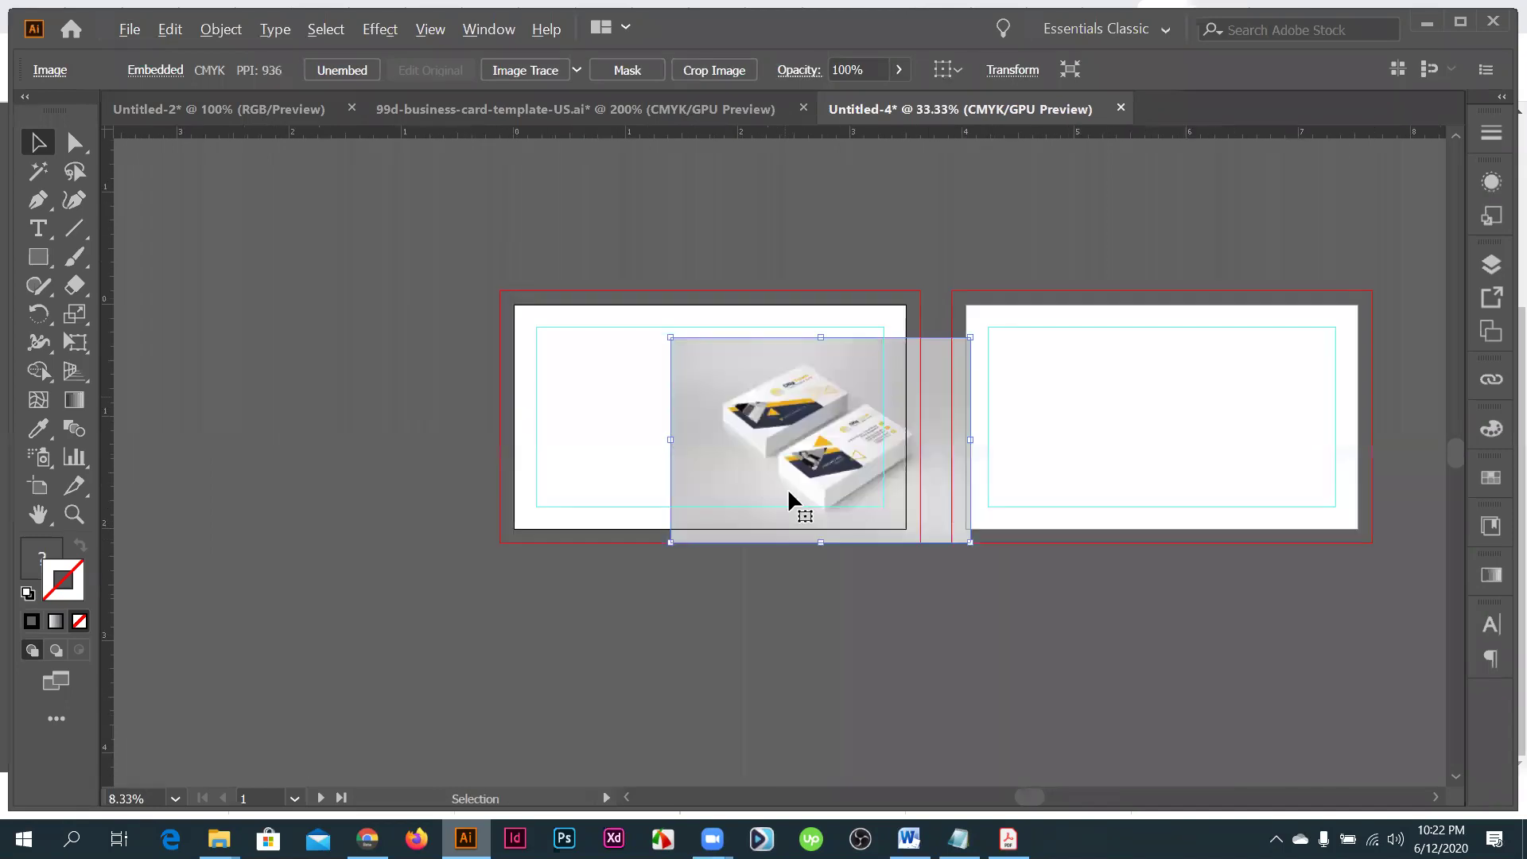
scroll(790, 498, down, 2)
drag(792, 499, 703, 235)
- Zoom out and pan to show the empty card artboard below the mockup
scroll(703, 236, up, 1)
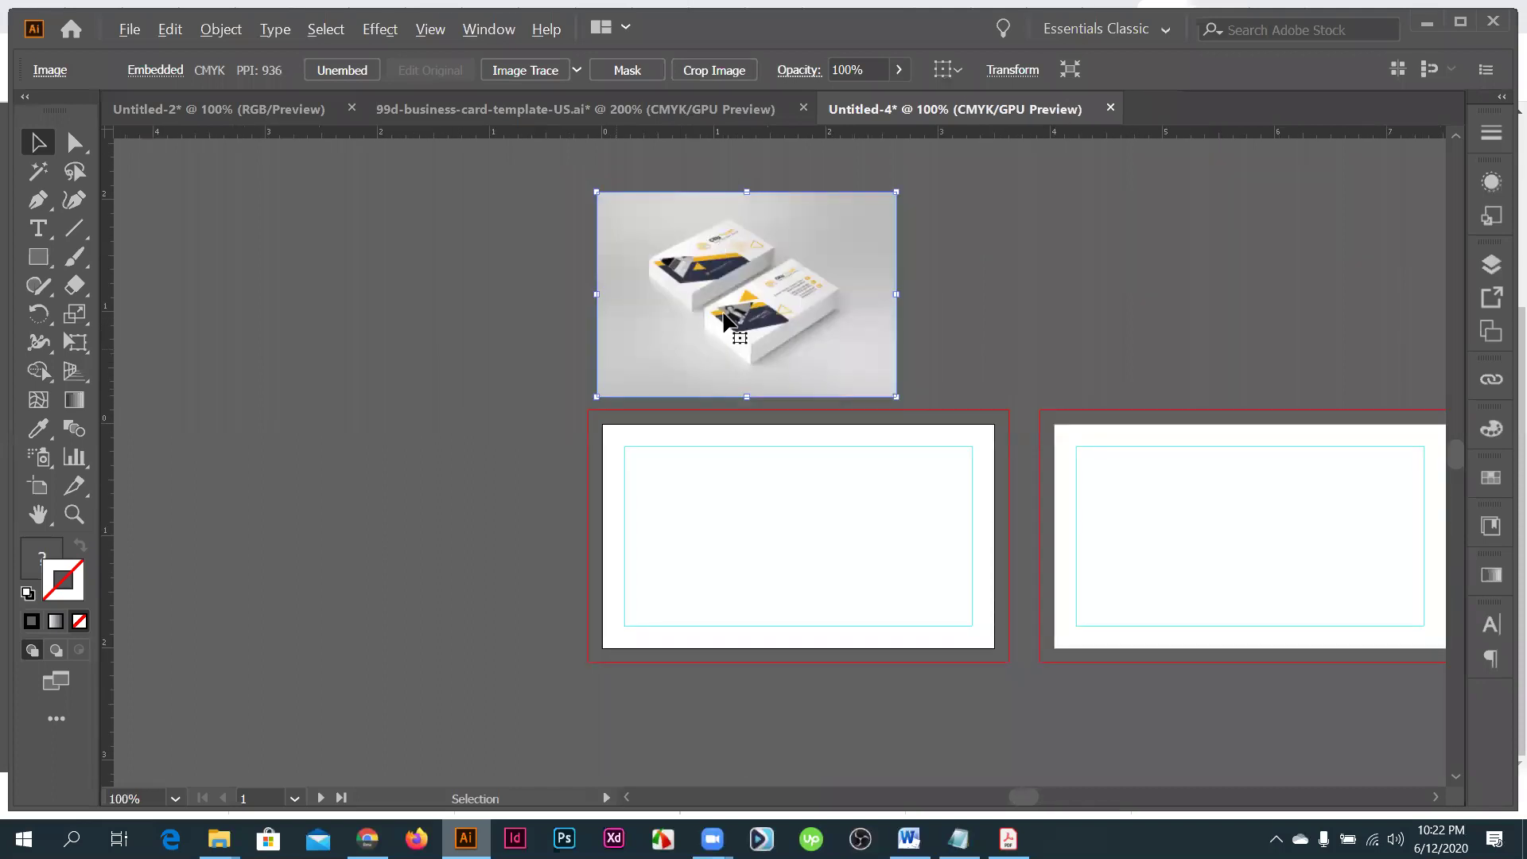
scroll(725, 318, up, 4)
scroll(739, 380, up, 1)
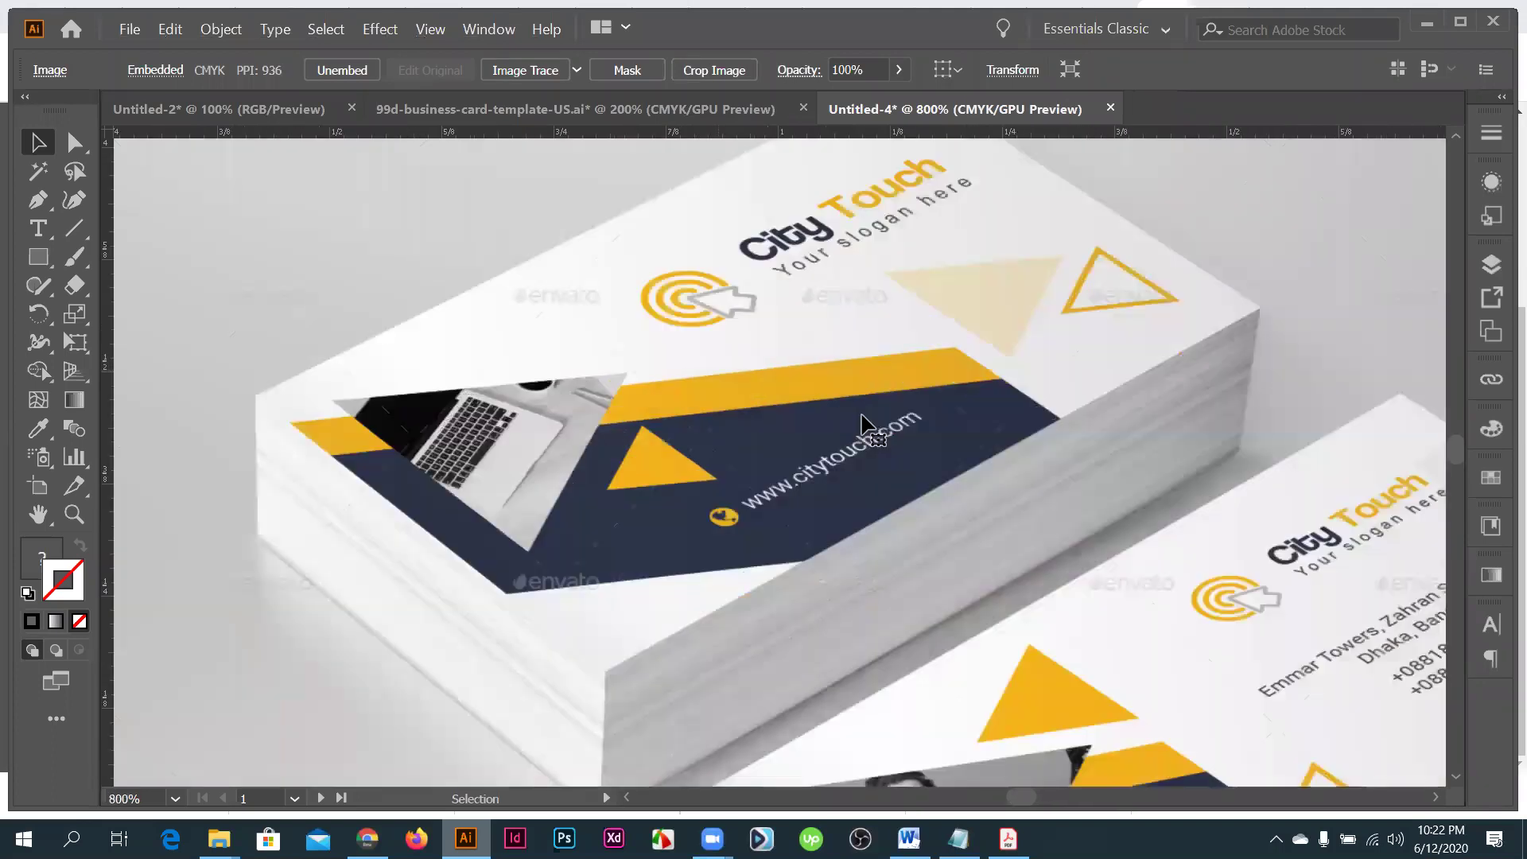
scroll(865, 320, up, 1)
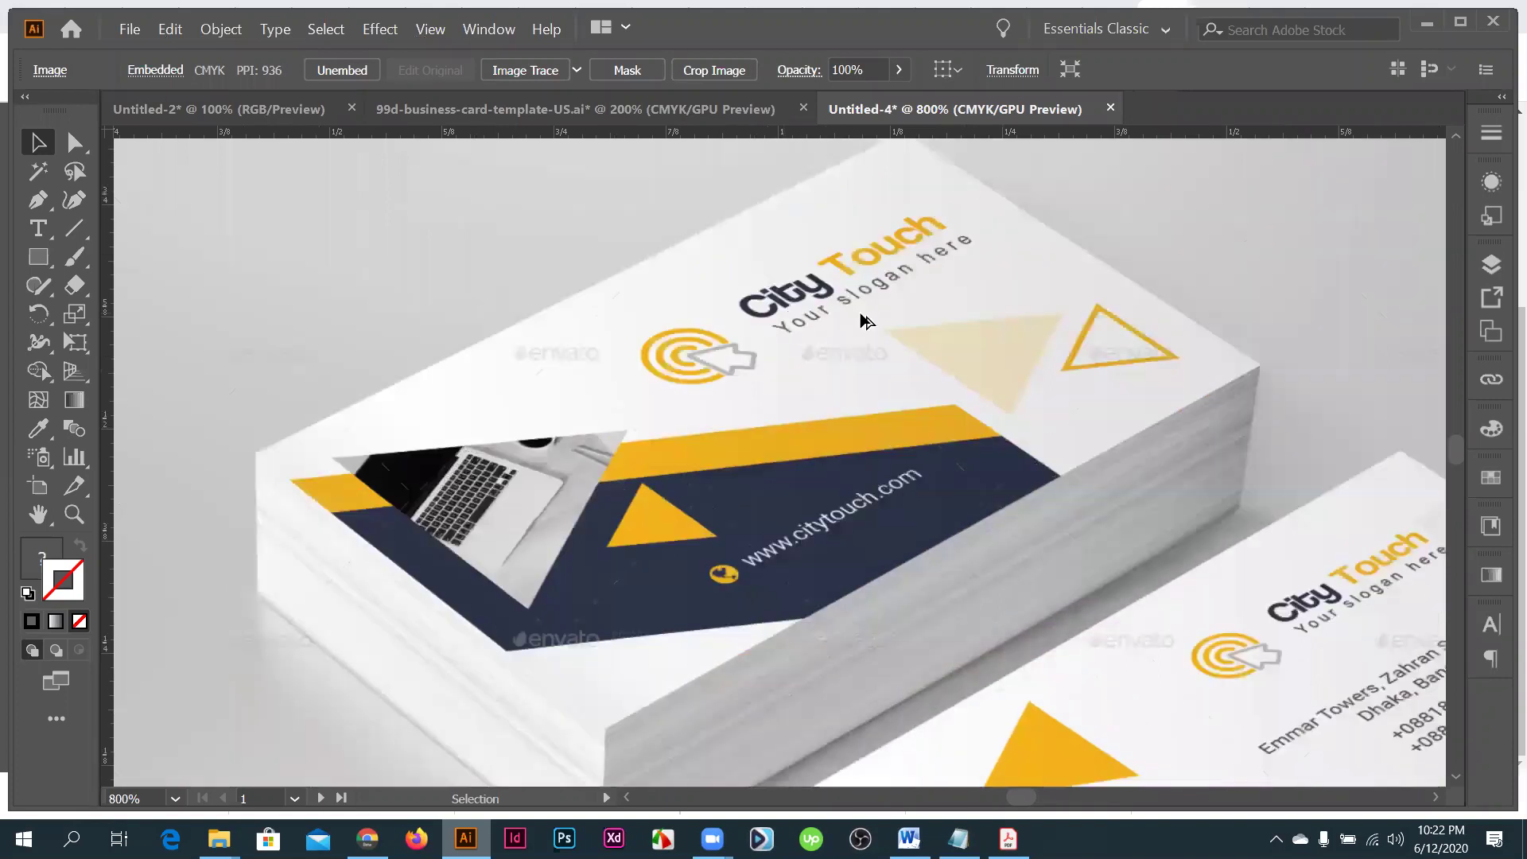
scroll(854, 378, down, 5)
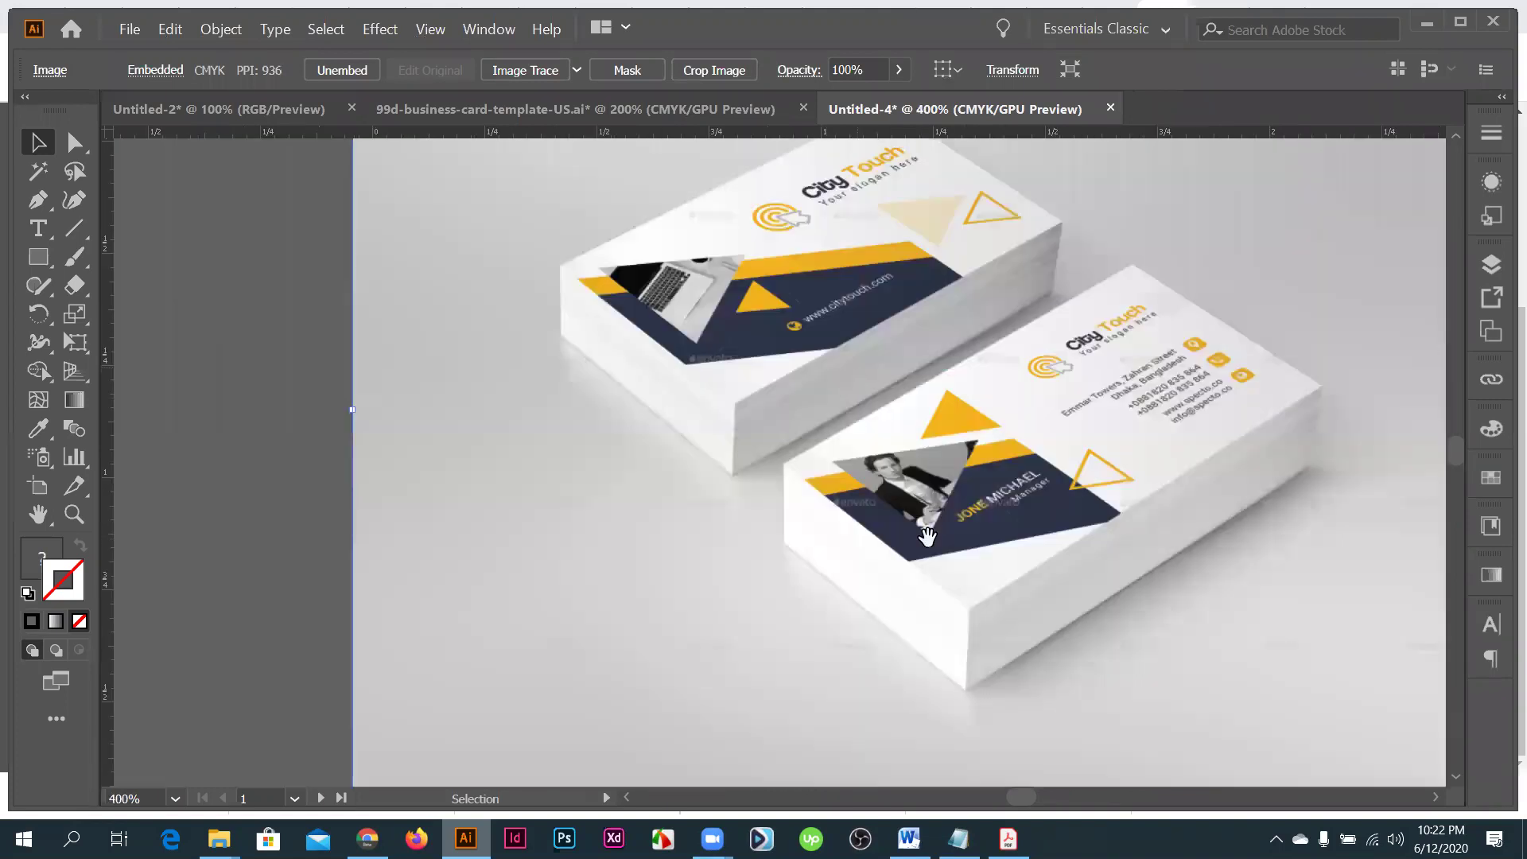
drag(851, 472, 773, 400)
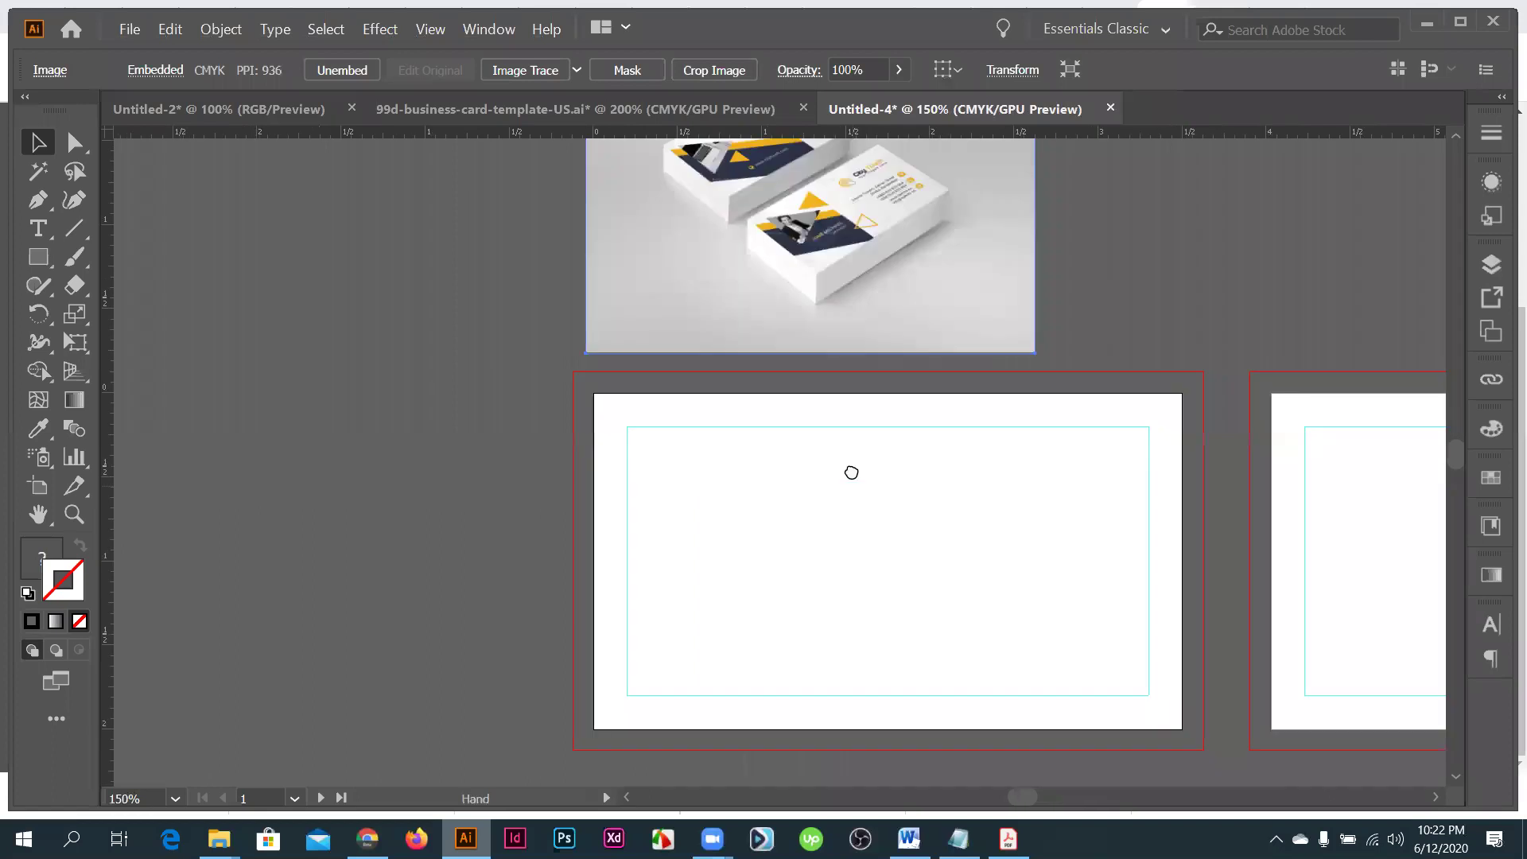
- Draw a hexagon near the card's top-left with the Polygon tool and turn its blue fill into an outline
right_click(33, 256)
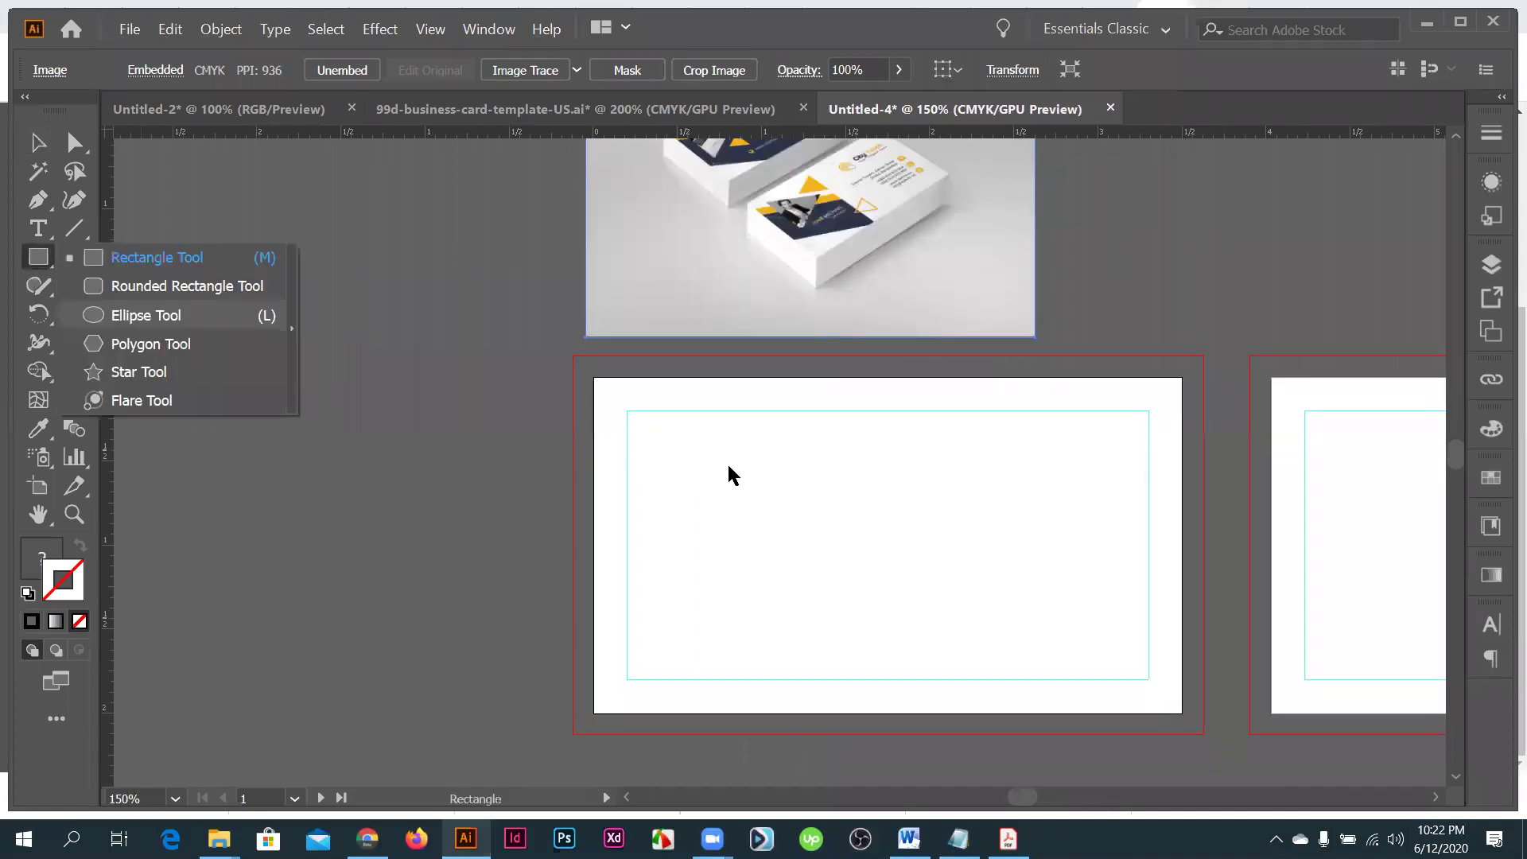
key(ctrl+equal)
key(ctrl+equal)
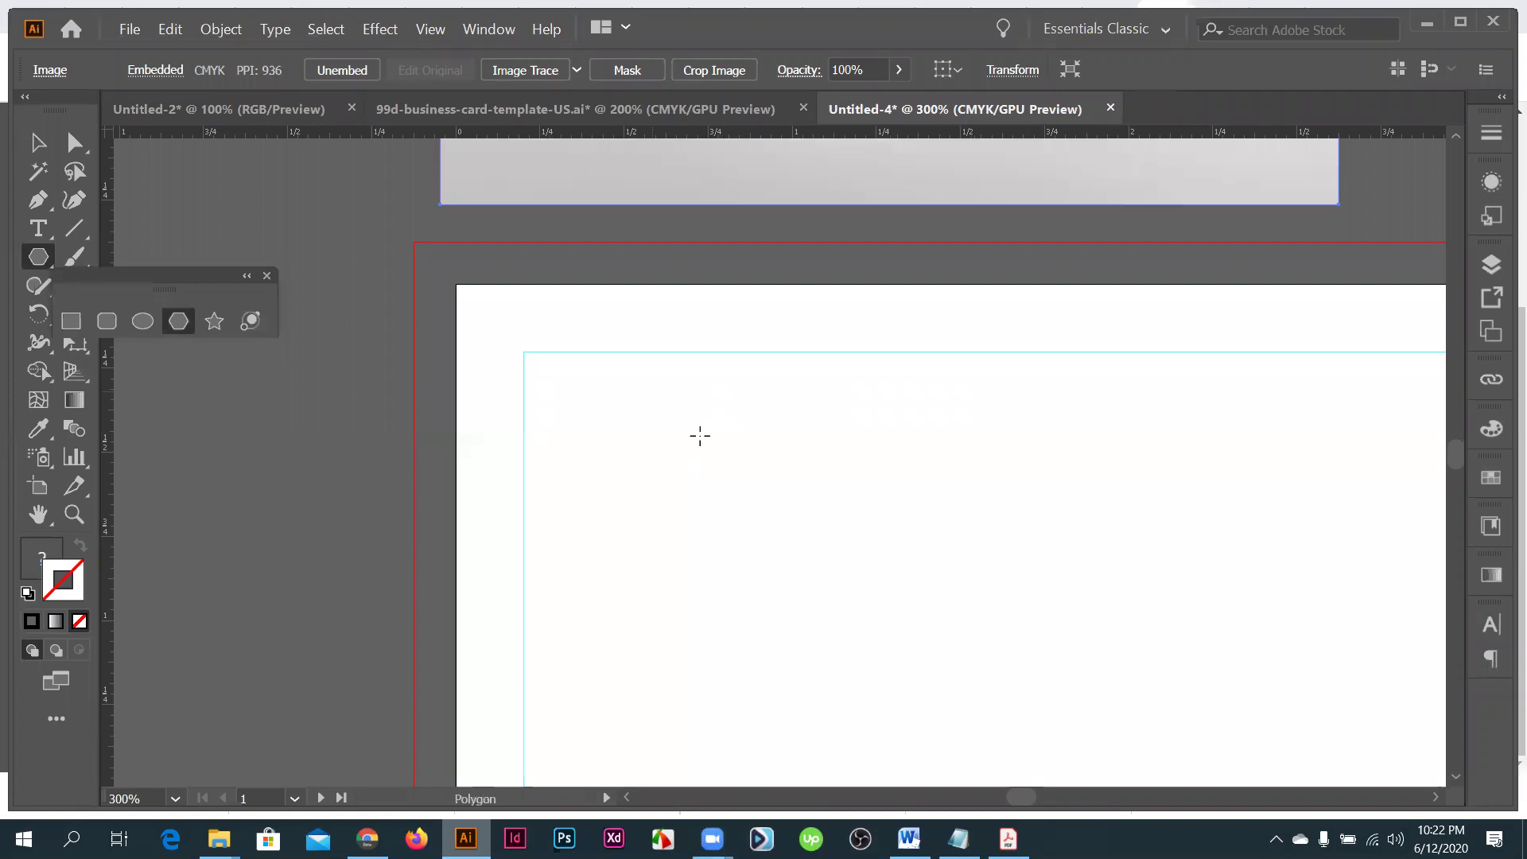
drag(652, 391, 687, 412)
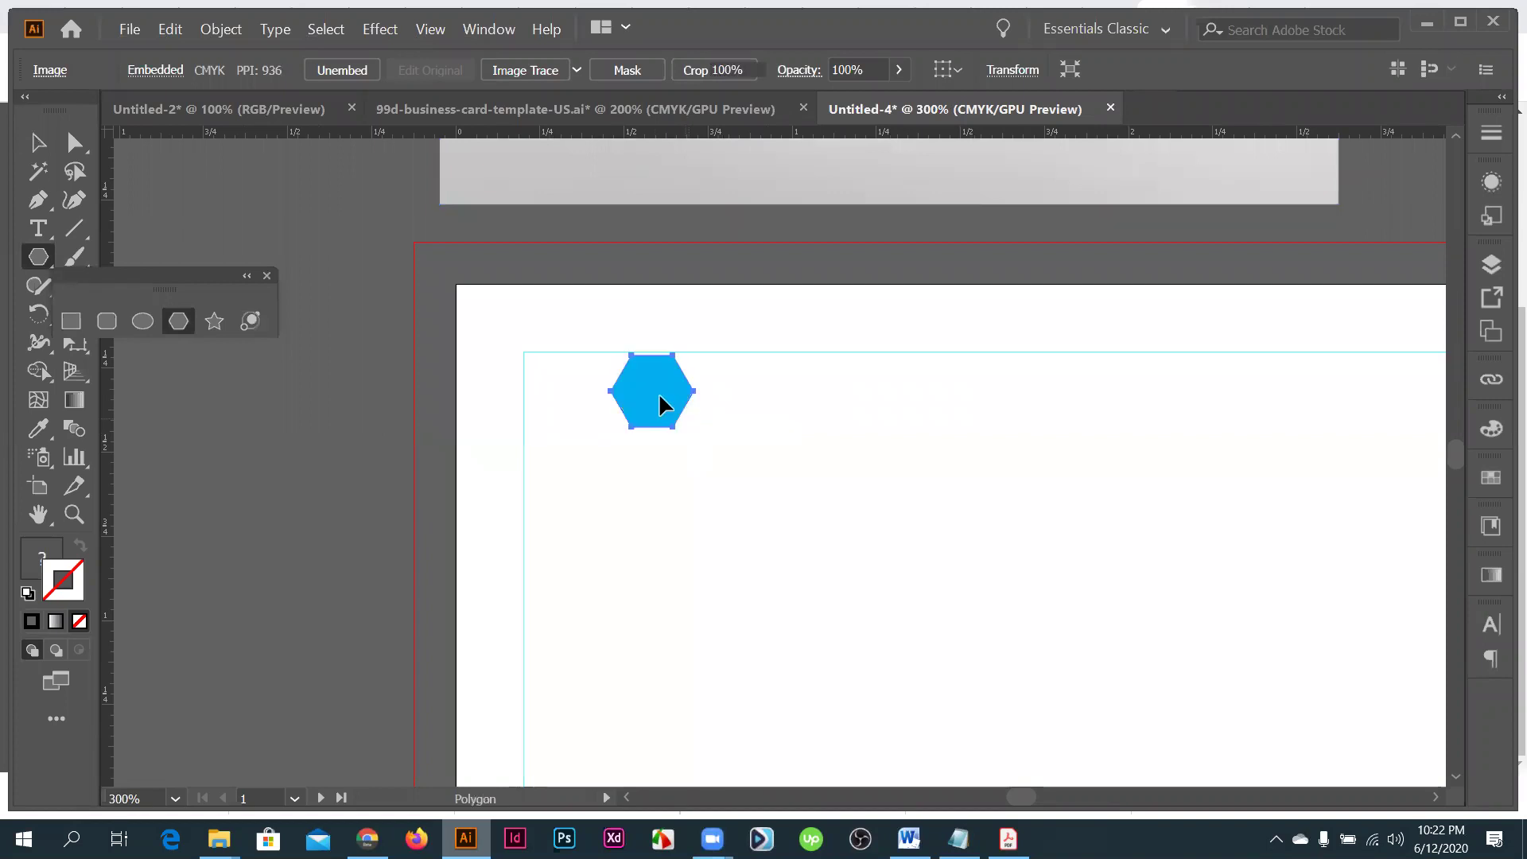
key(v)
key(z)
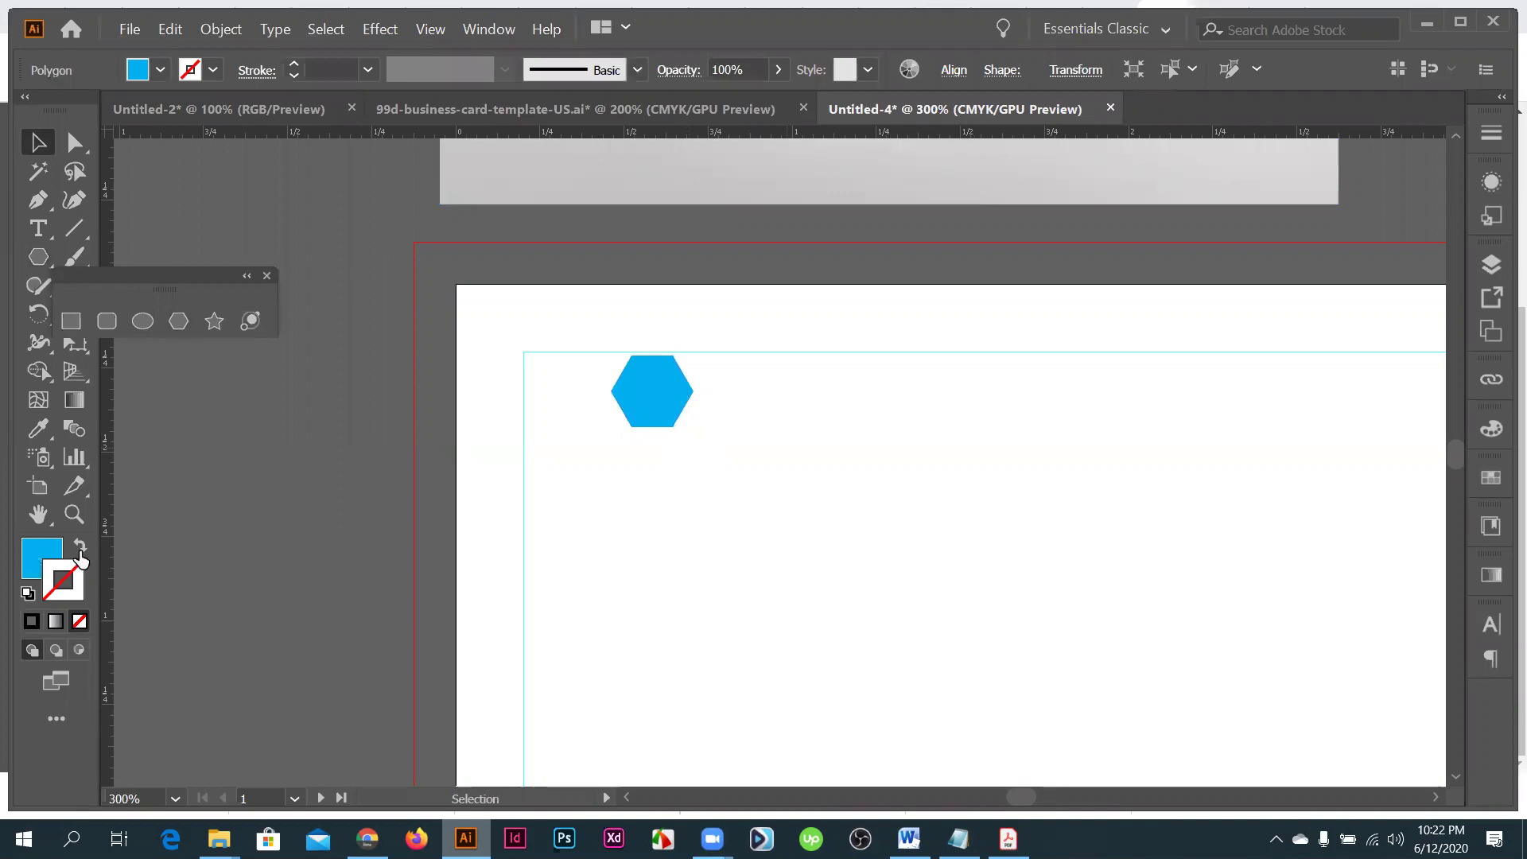
click(659, 393)
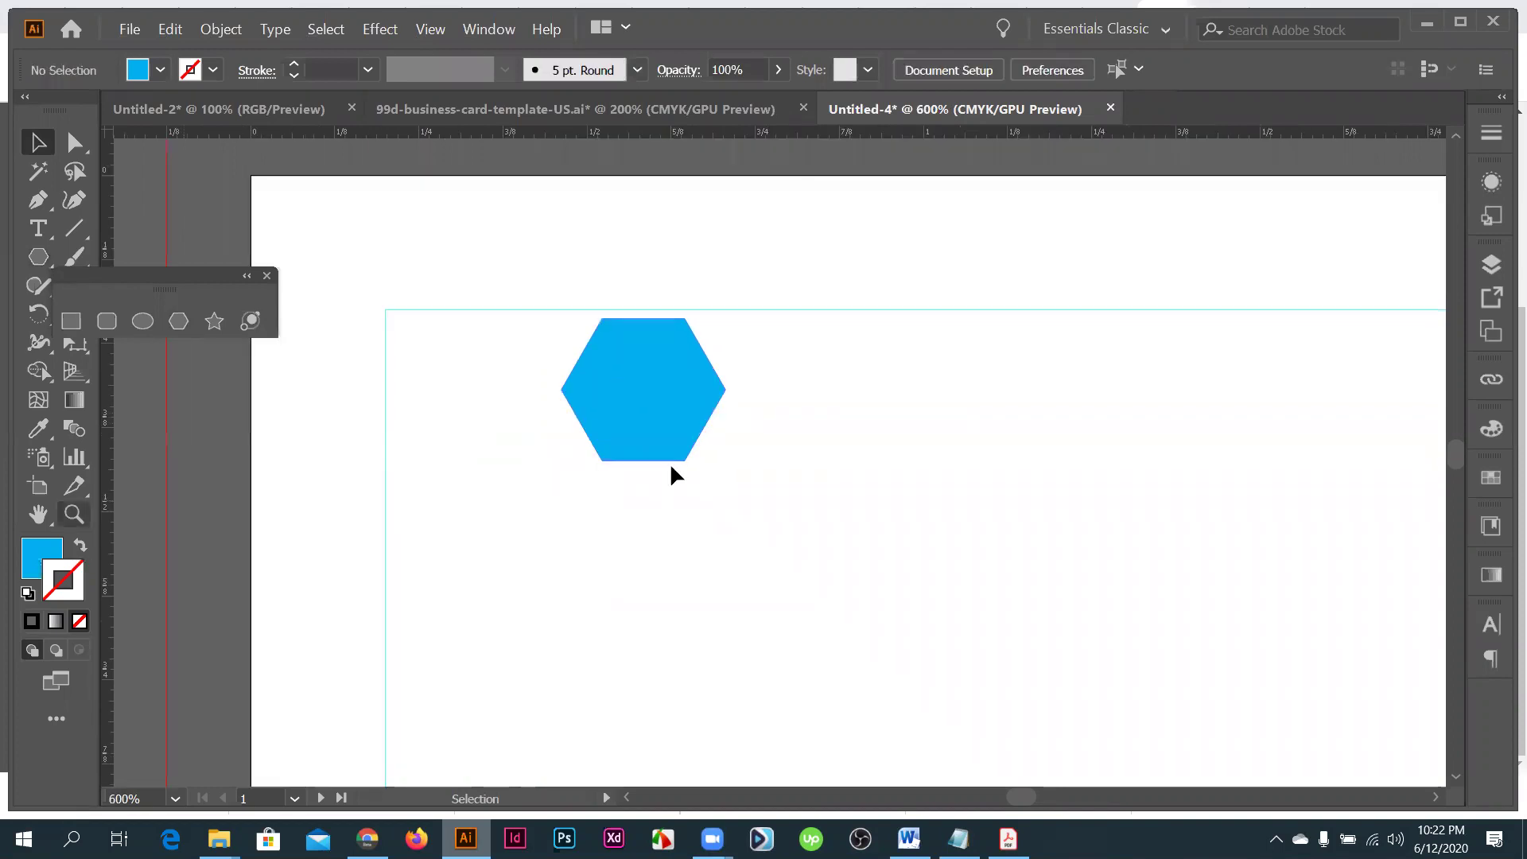
click(699, 441)
key(shift+x)
- Add two overlapping hexagon copies, one to the right and one below, and select all three
drag(699, 440, 811, 471)
key(ctrl+equal)
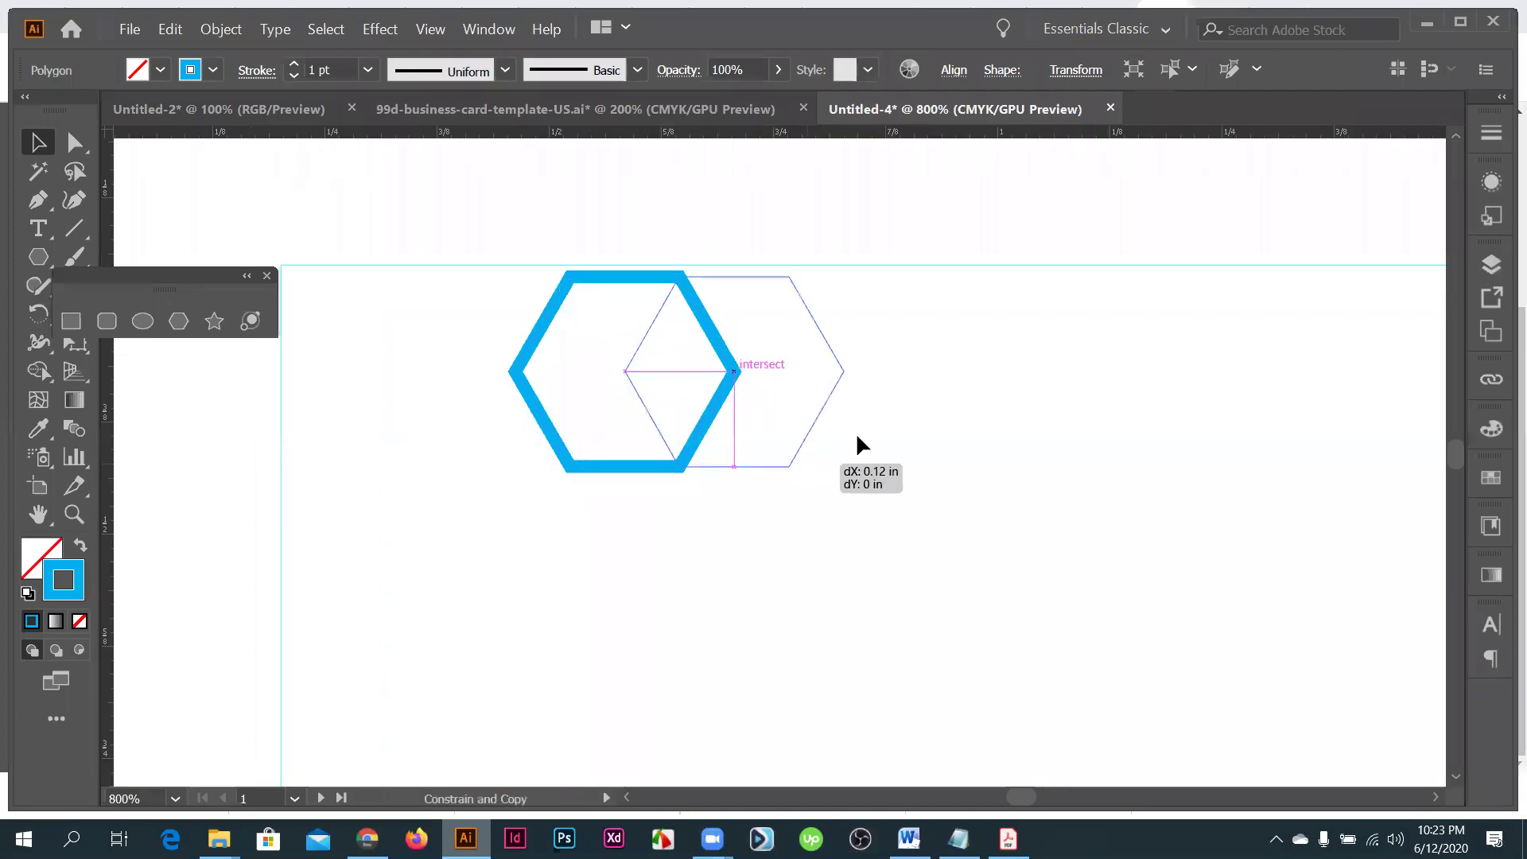
drag(820, 408, 821, 412)
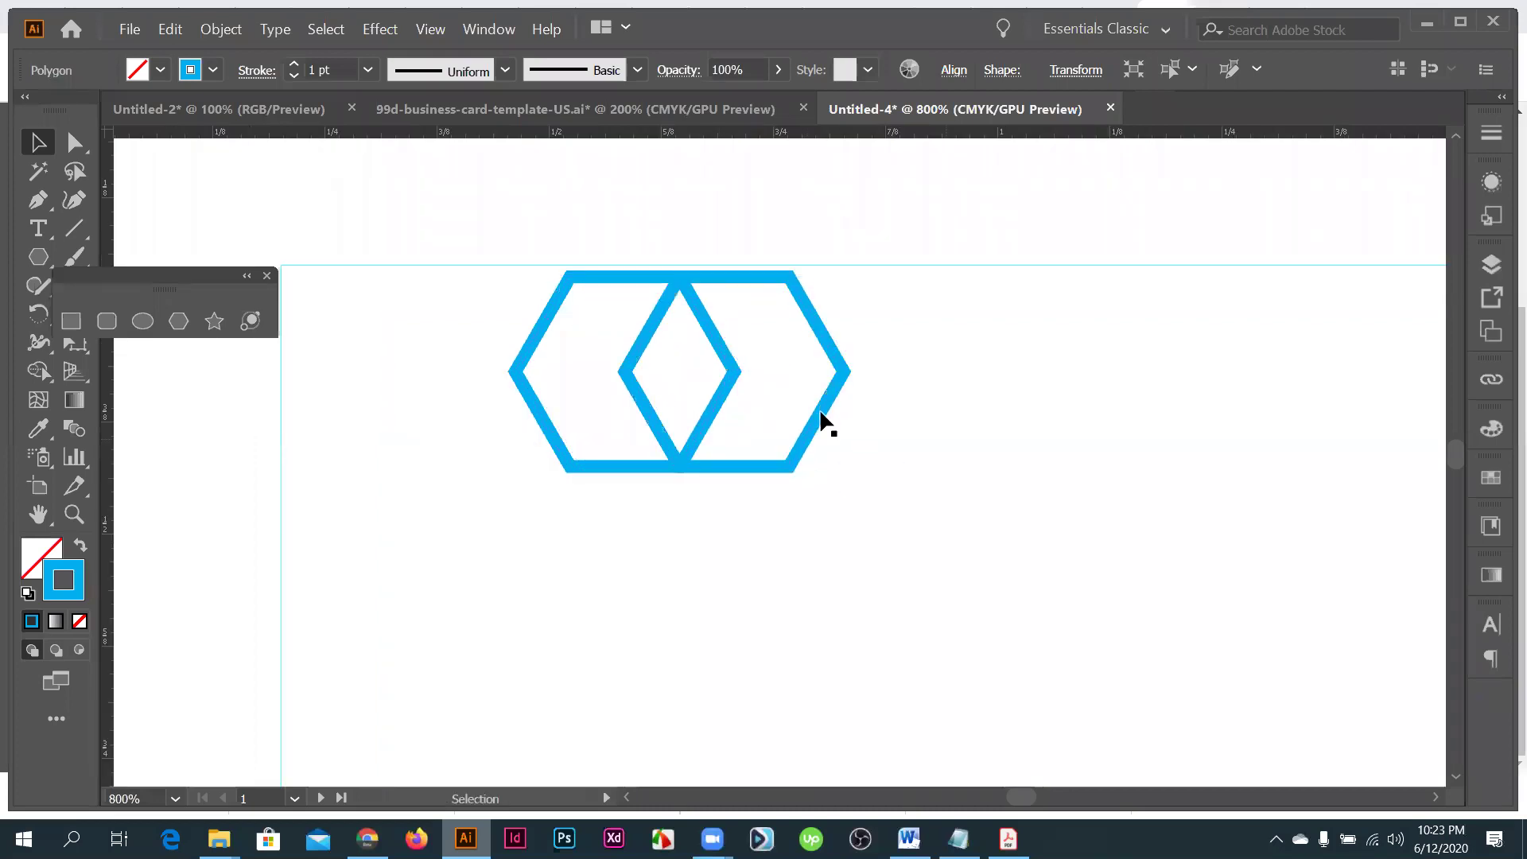
drag(752, 500, 949, 549)
click(509, 262)
drag(510, 266, 987, 602)
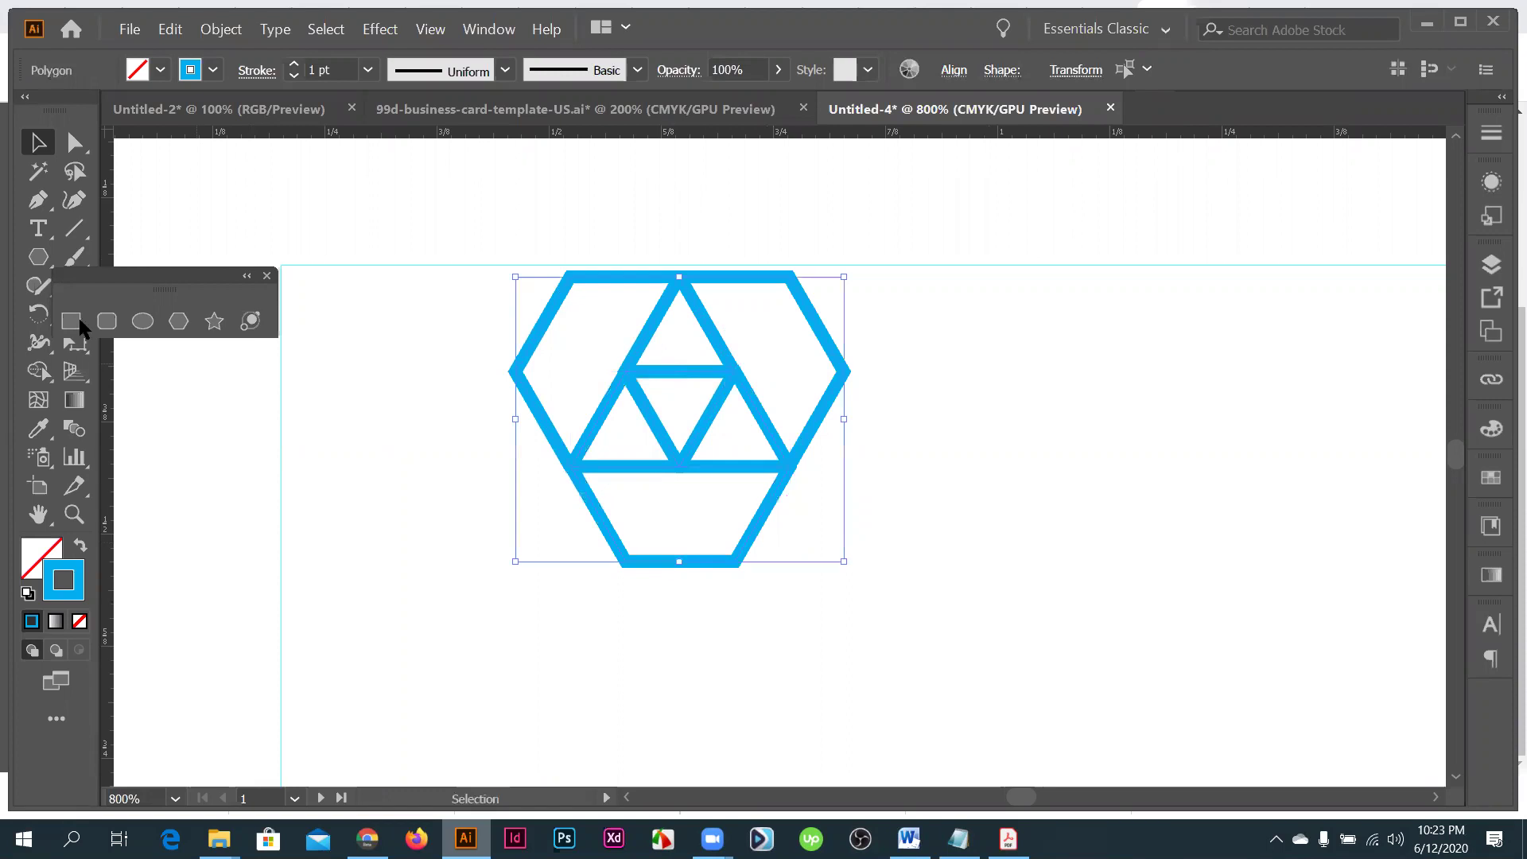
- Close the shape tools panel, try Shape Builder merges on the left and right regions, then undo both
click(267, 276)
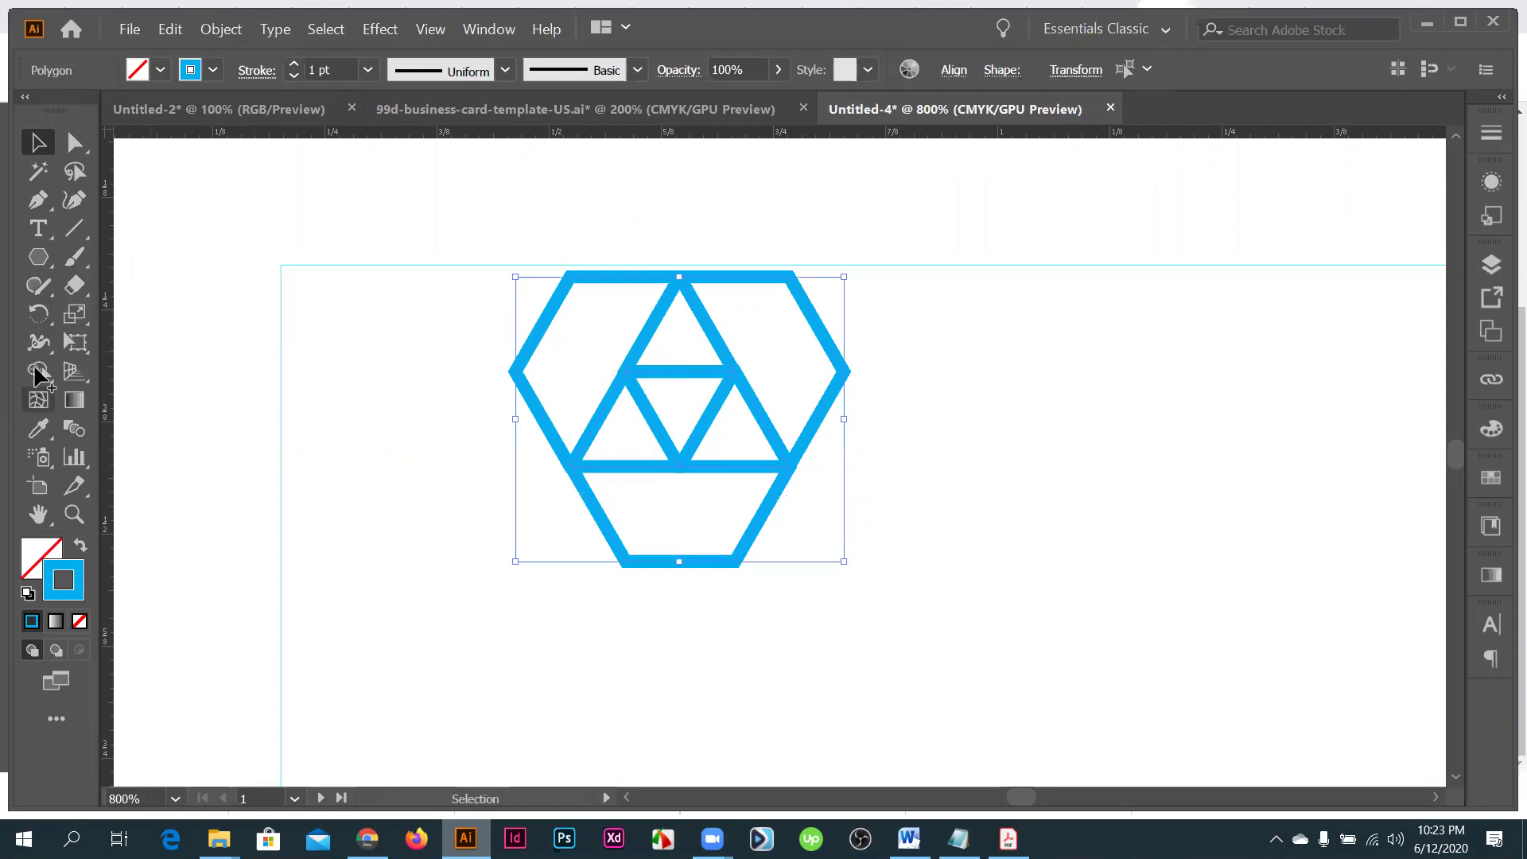
click(38, 372)
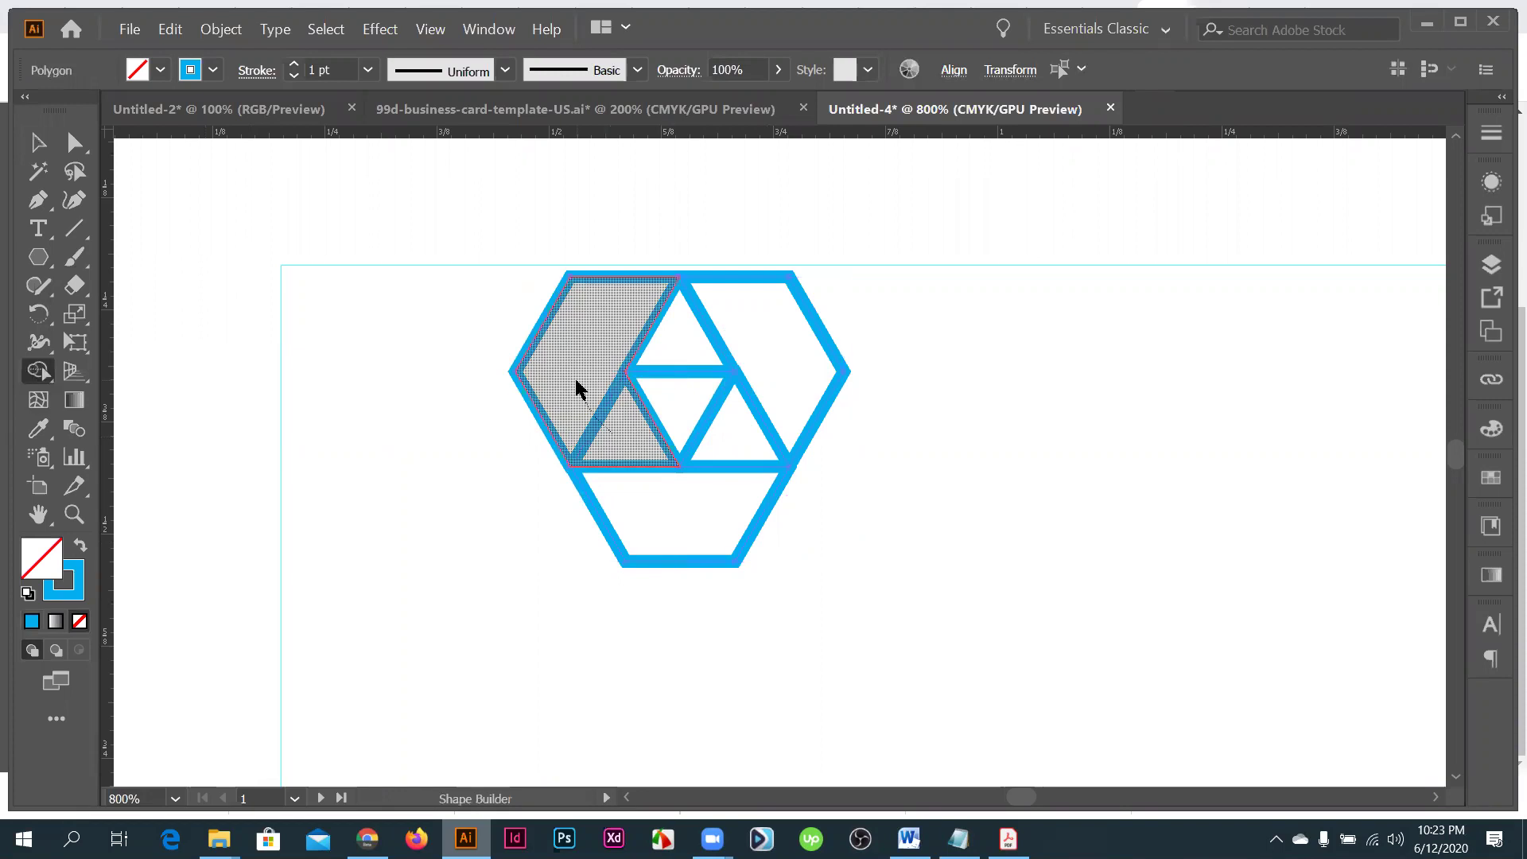
drag(577, 390, 604, 413)
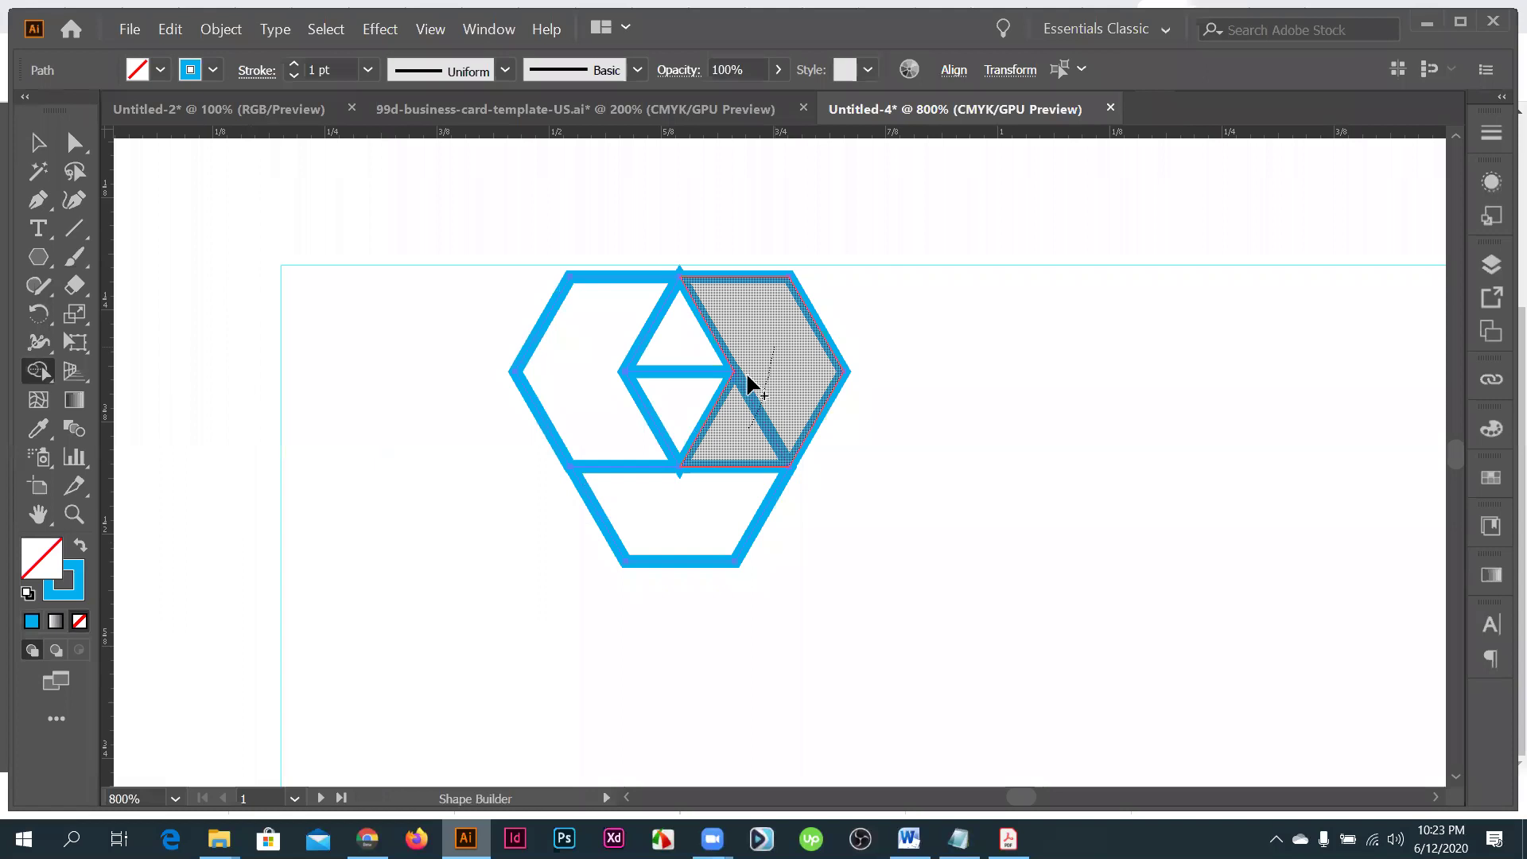
drag(747, 377, 737, 468)
key(ctrl+z)
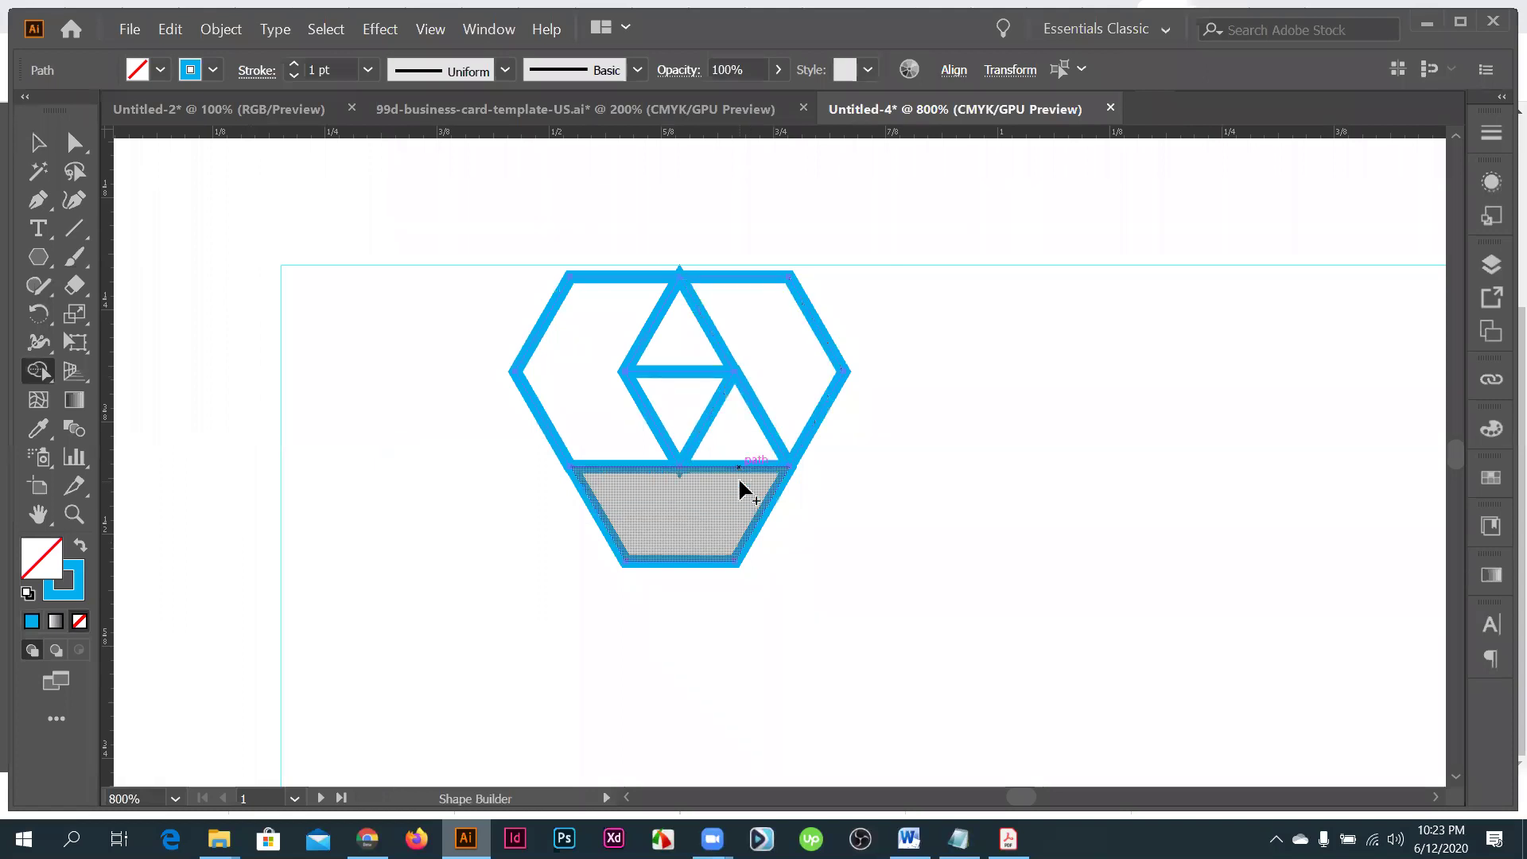
key(ctrl+z)
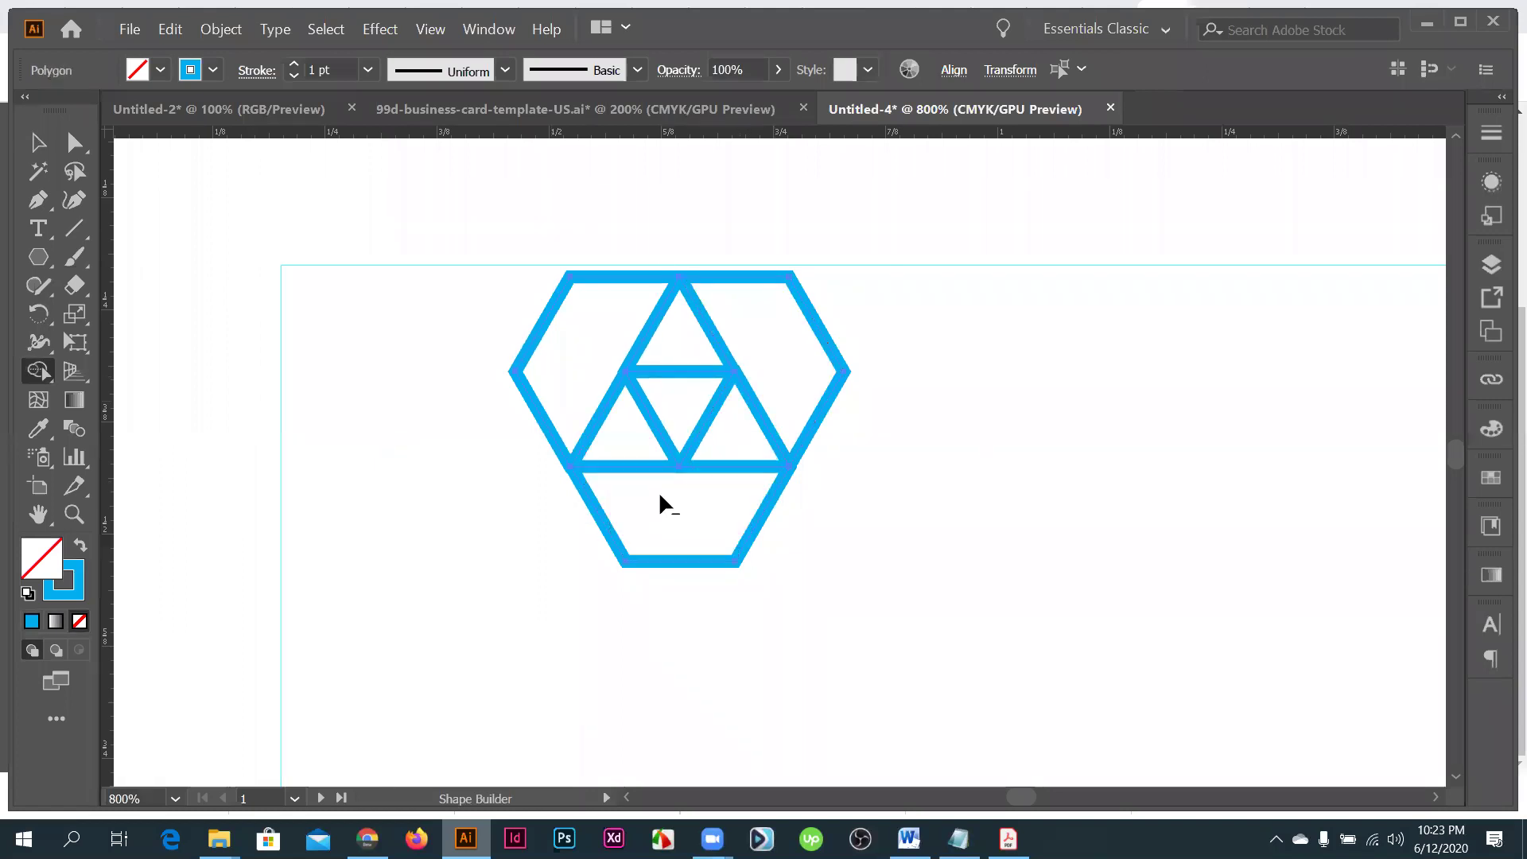
- Zoom in and merge the four inner triangles into one large triangle with Shape Builder
key(ctrl+equal)
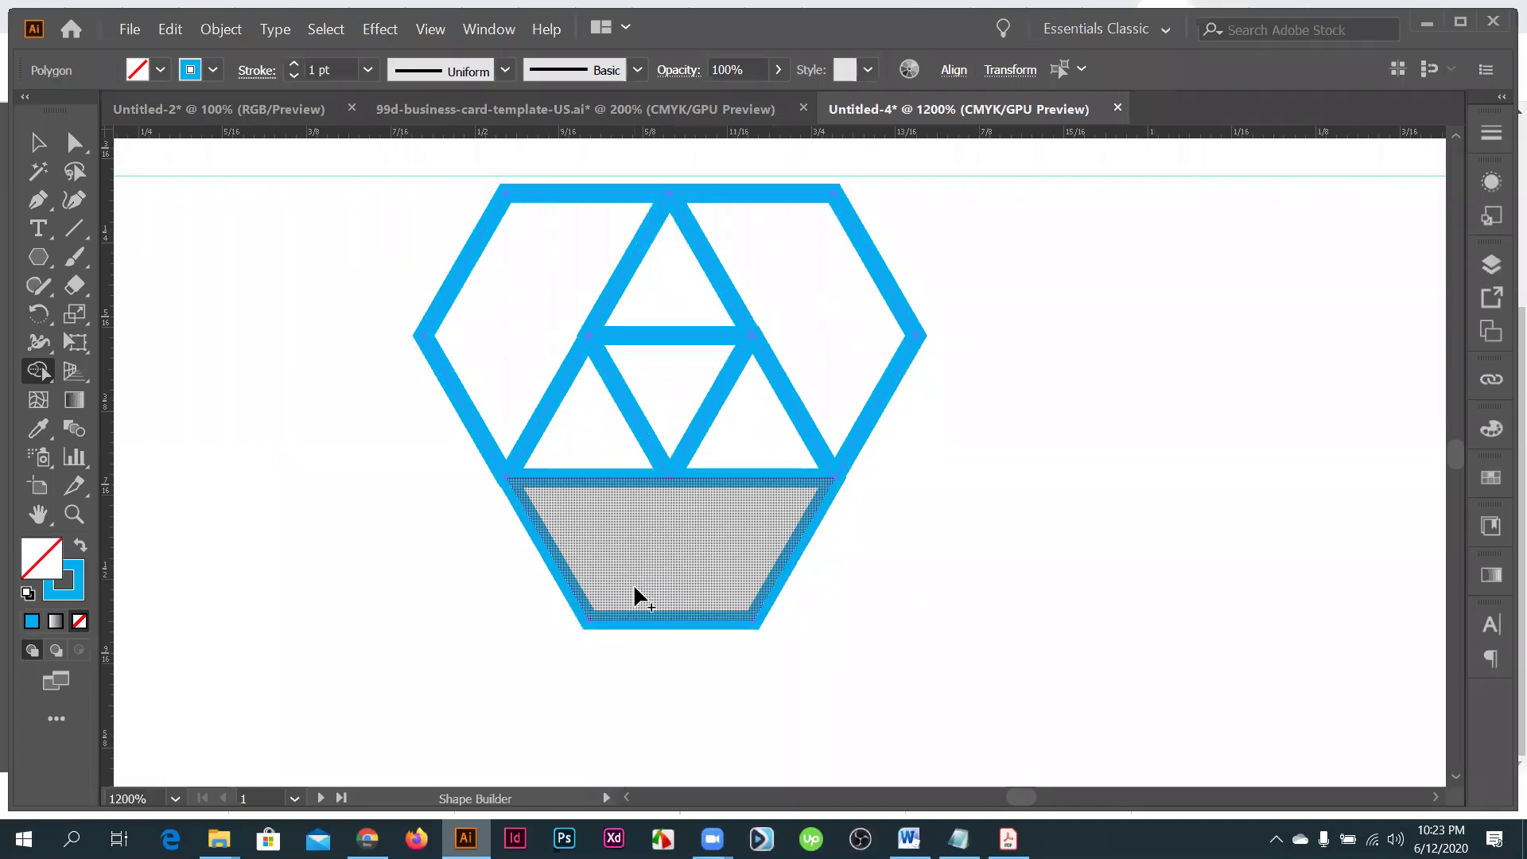
scroll(621, 461, up, 1)
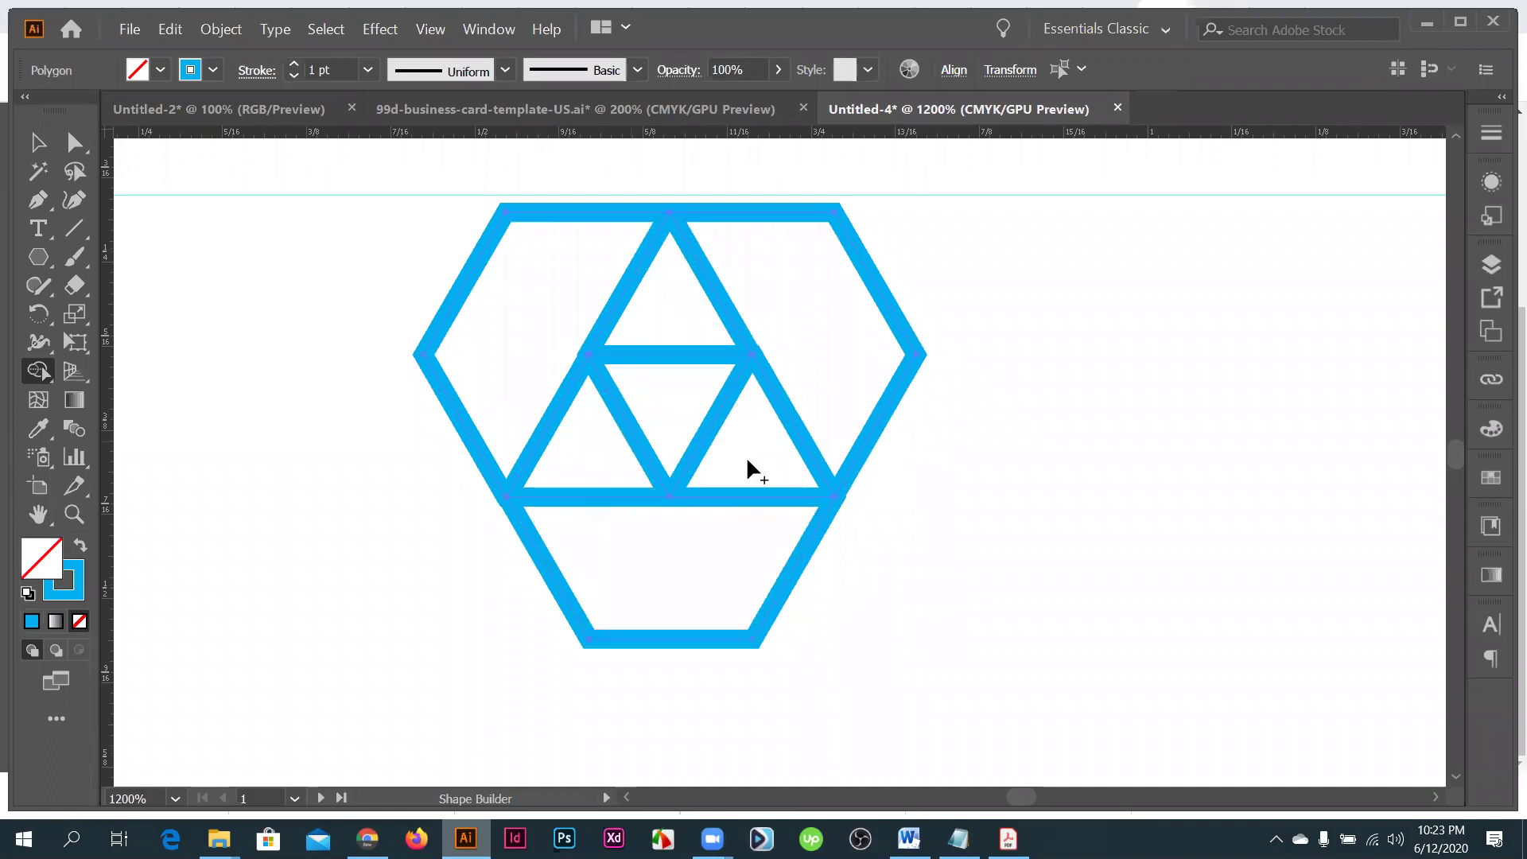
drag(747, 462, 192, 304)
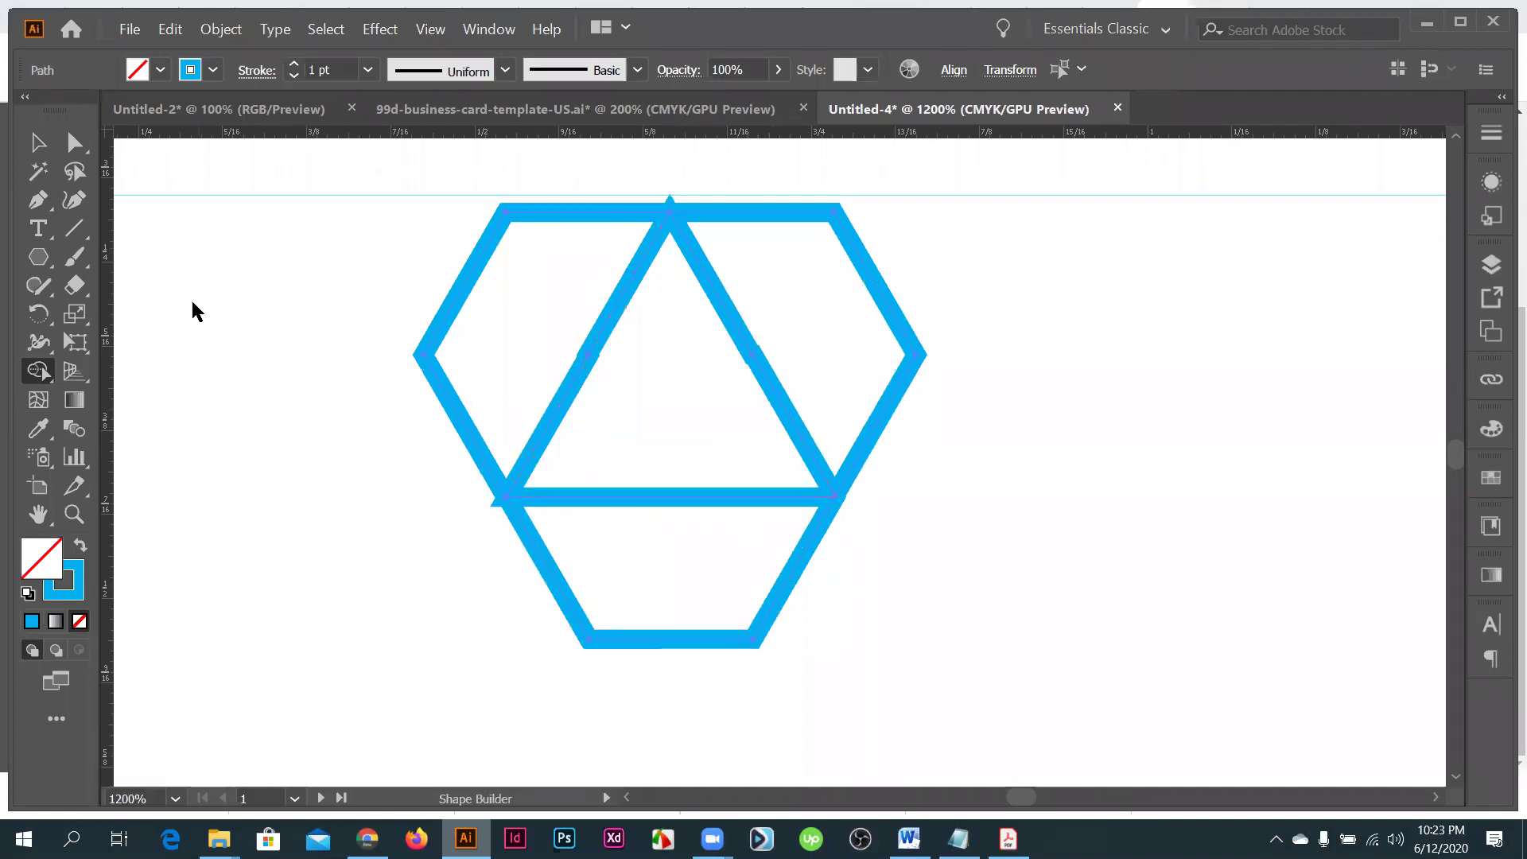
- Undo the logo back to a single blue hexagon outline
key(v)
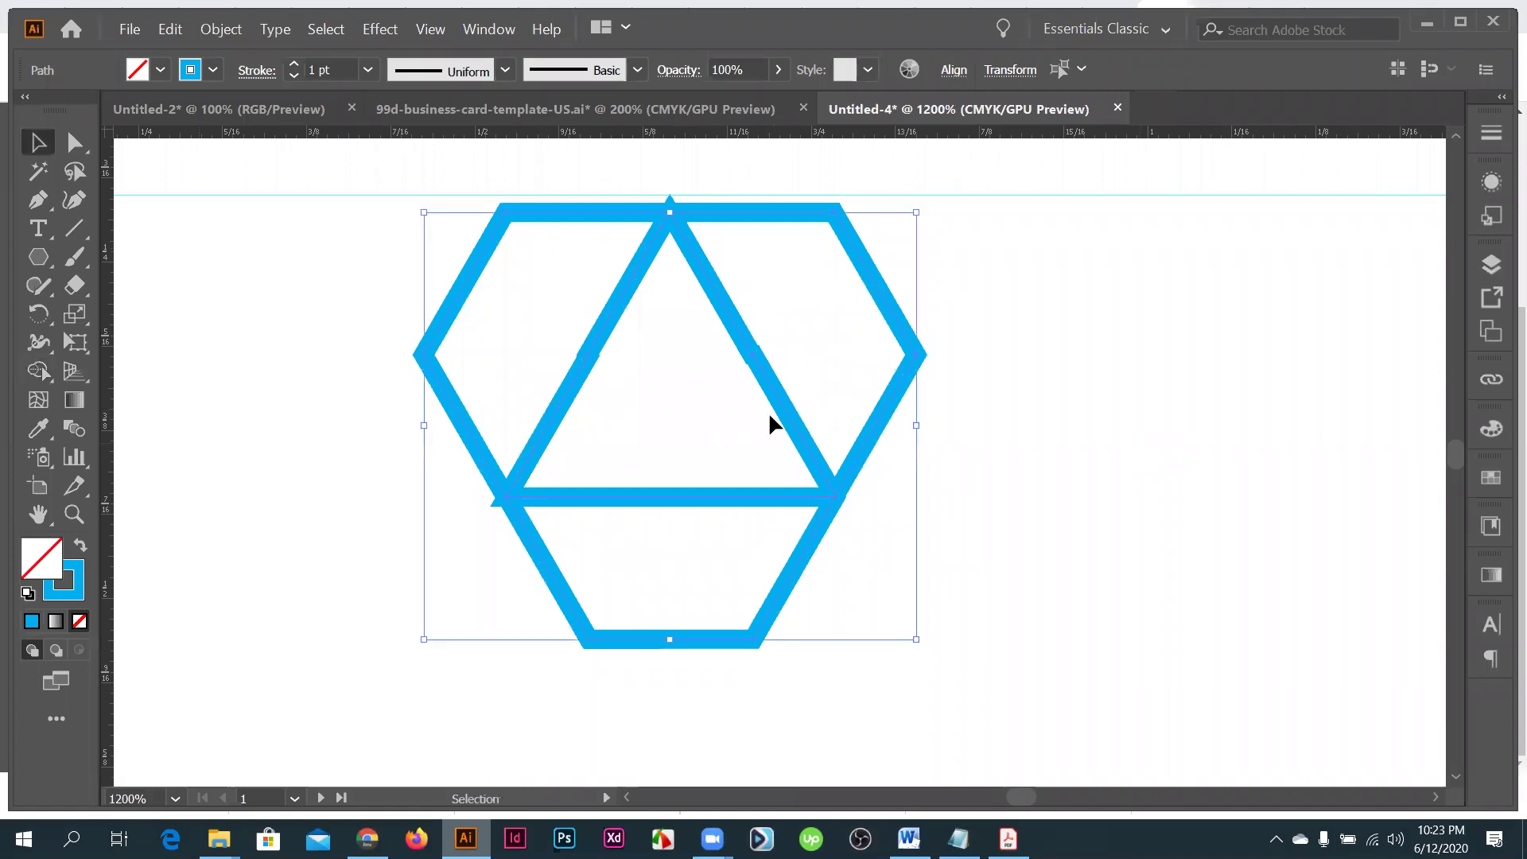
key(ctrl+minus)
key(ctrl+minus)
drag(558, 299, 947, 511)
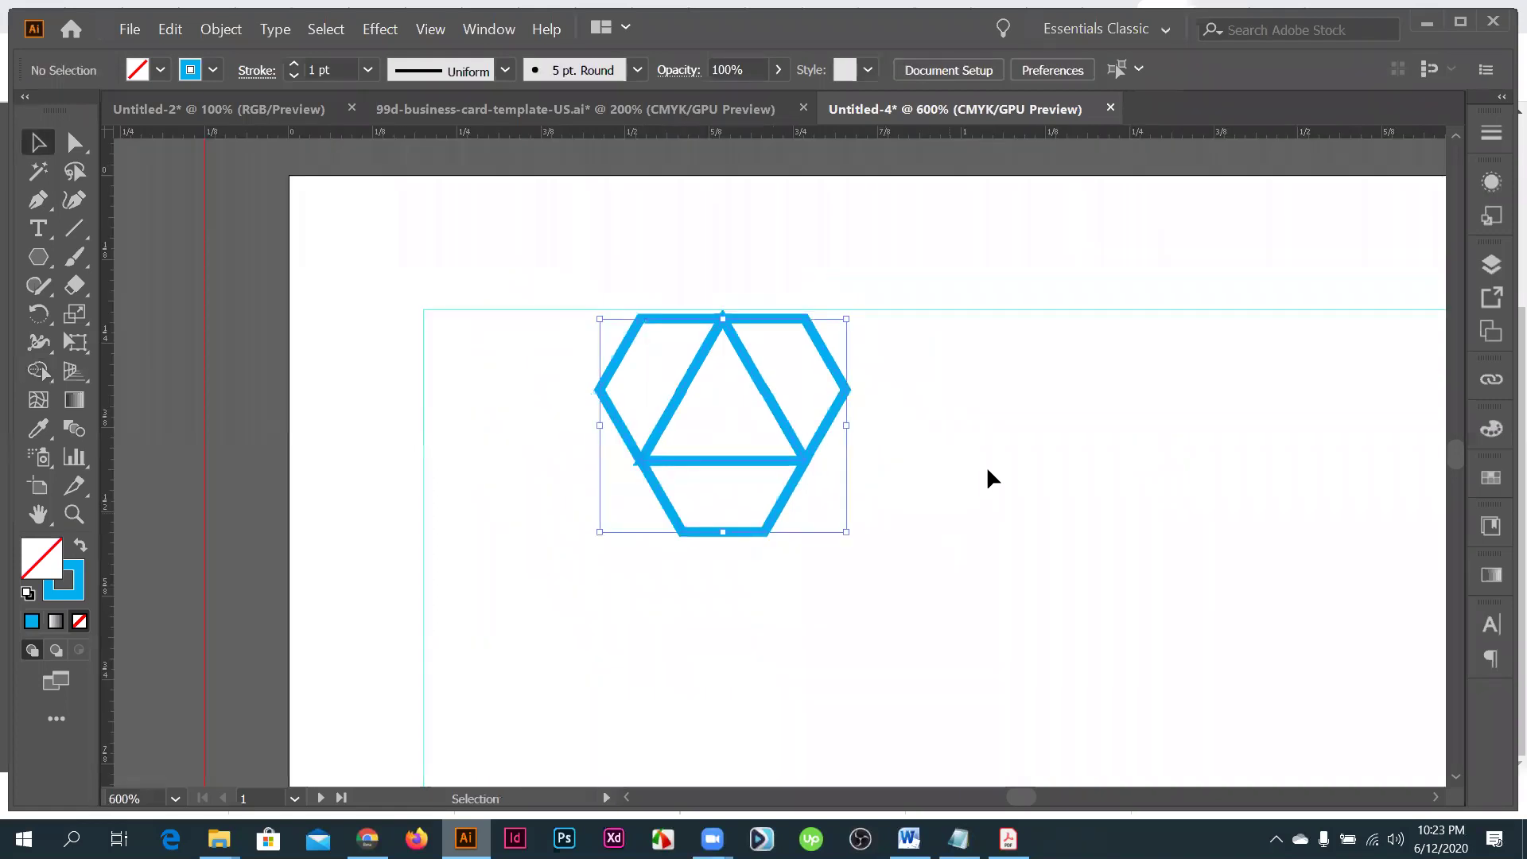
key(ctrl+plus)
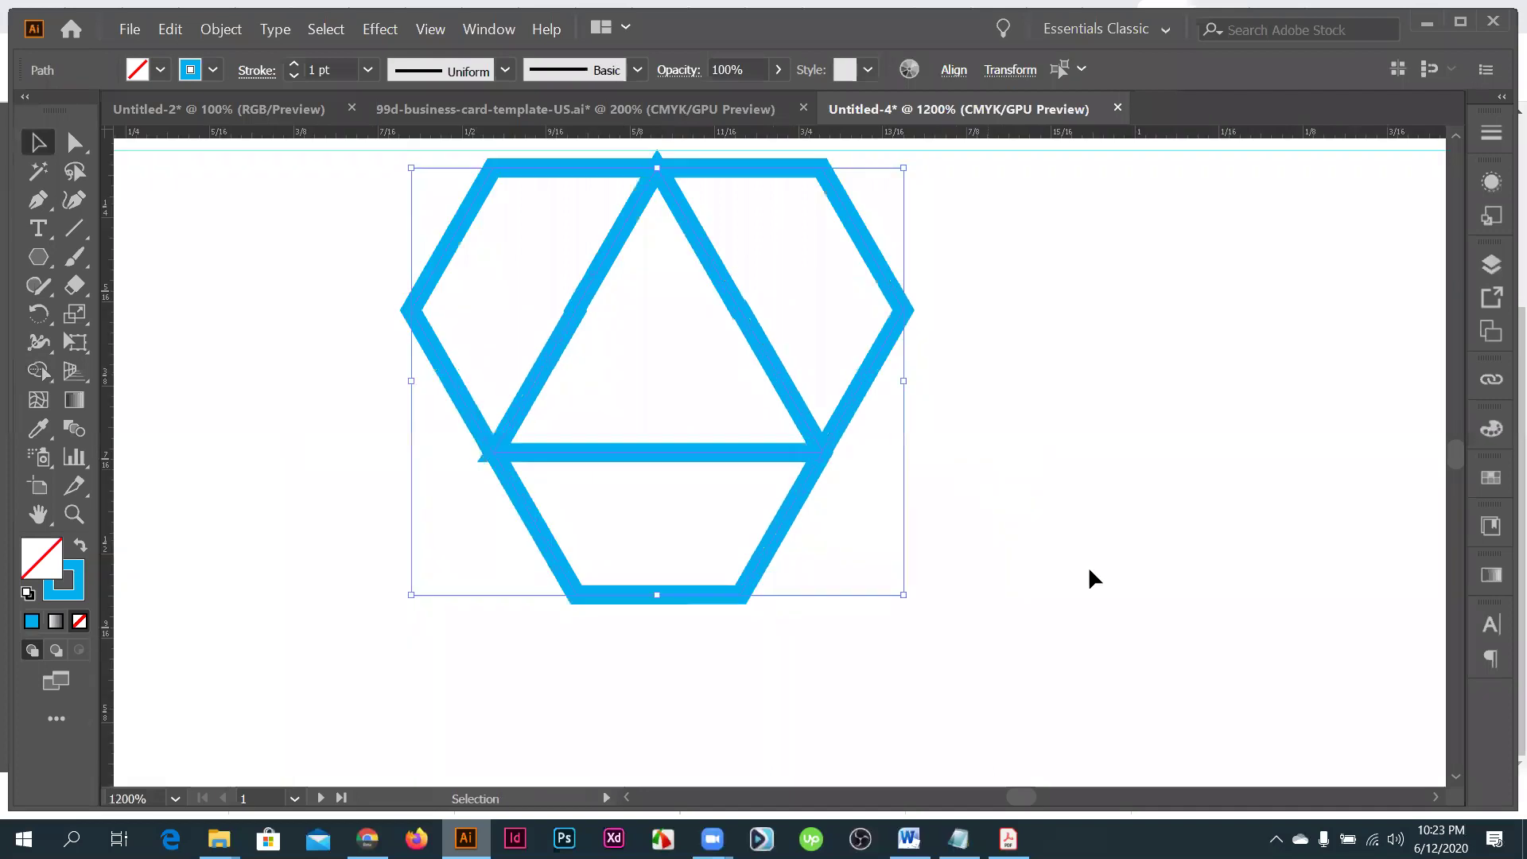
click(446, 358)
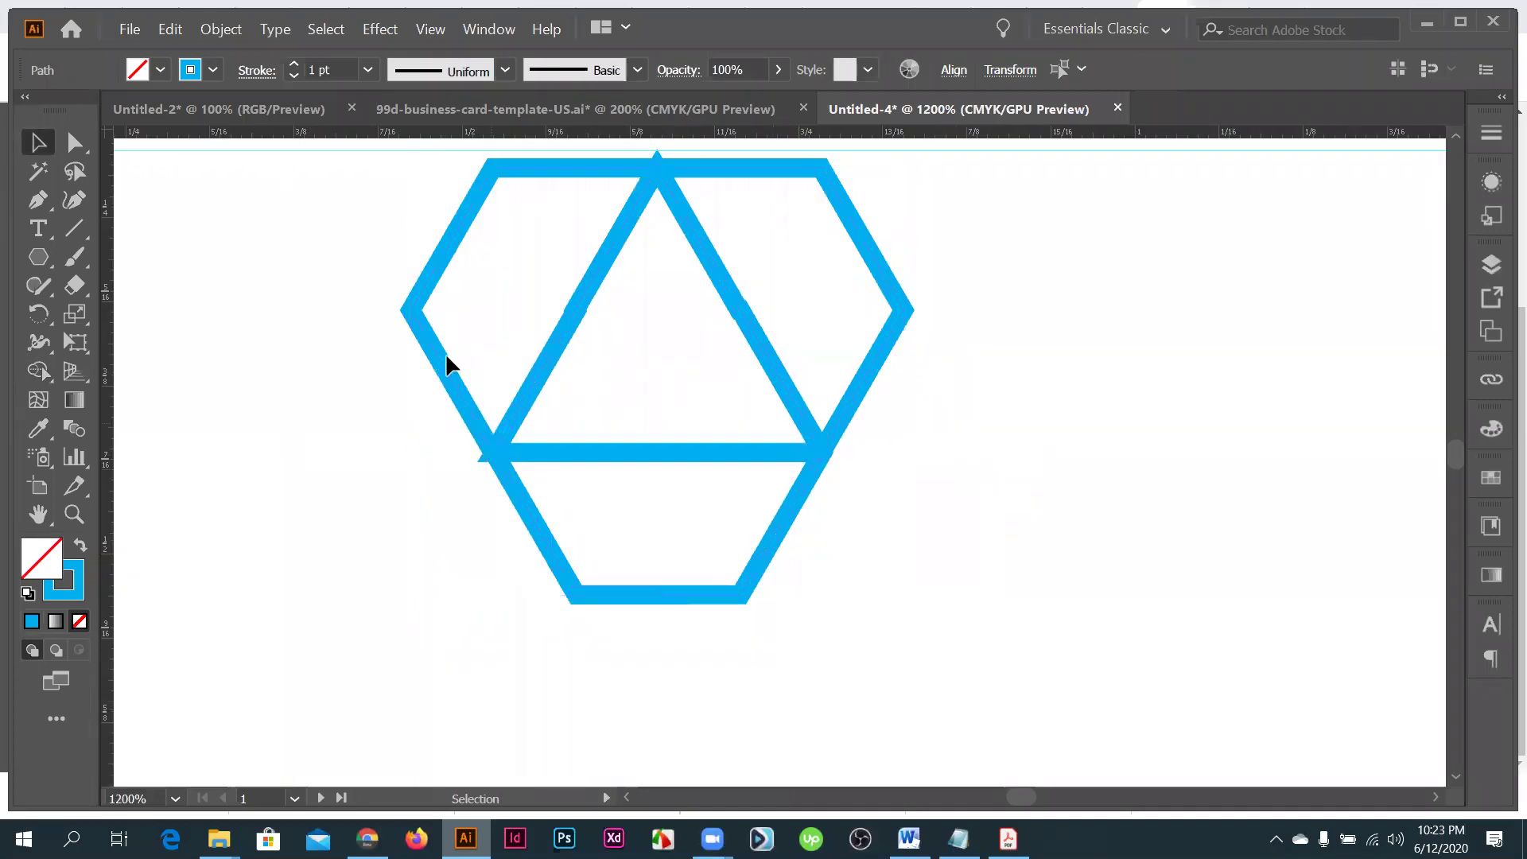
scroll(576, 382, up, 2)
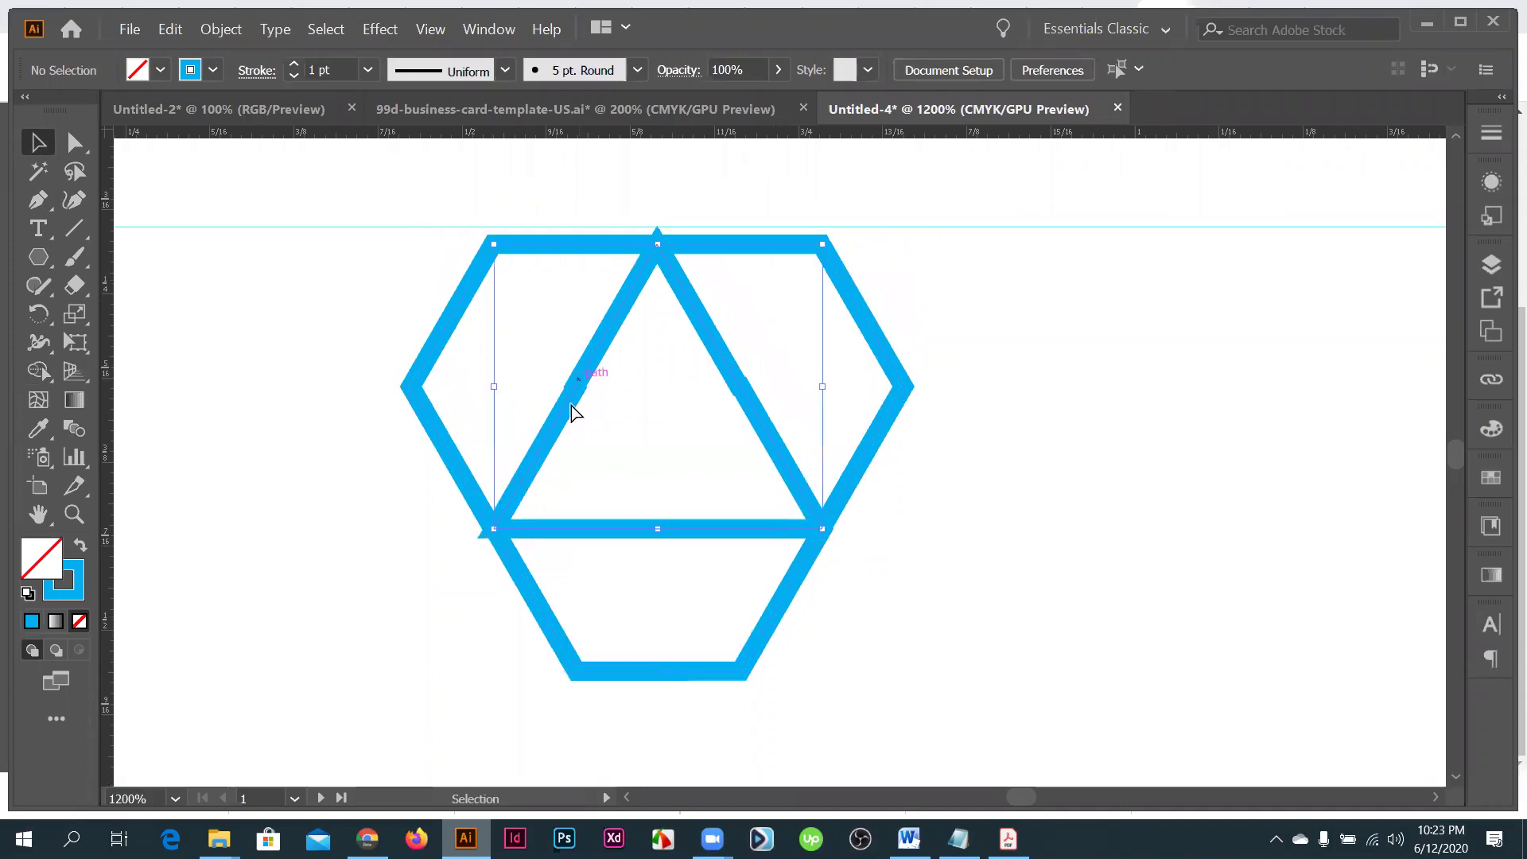
key(ctrl+z)
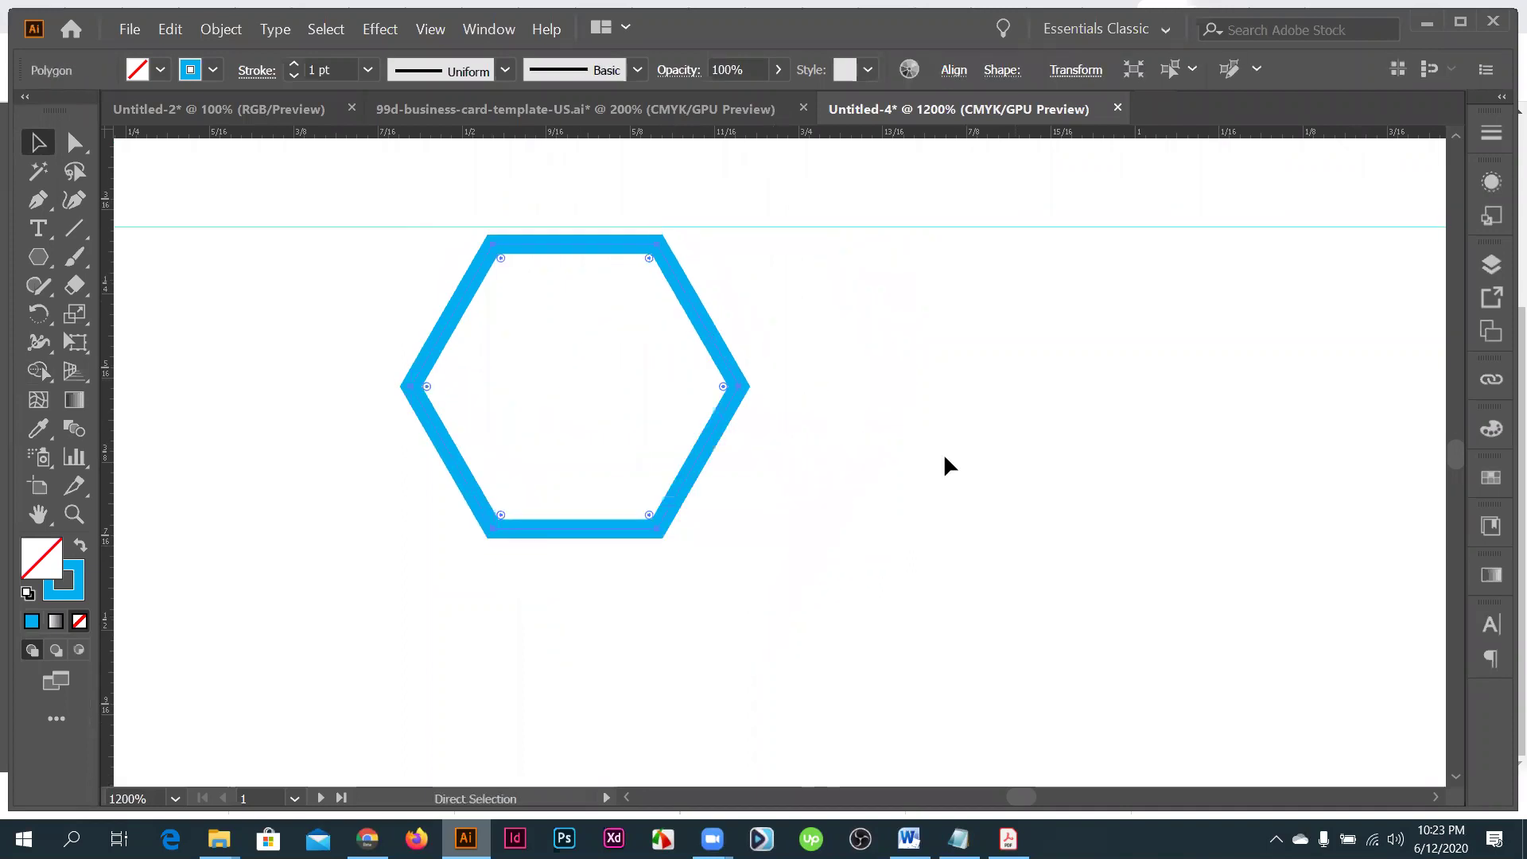
- Copy the hexagon to overlap it on the right, then copy another below the pair
drag(703, 436, 872, 432)
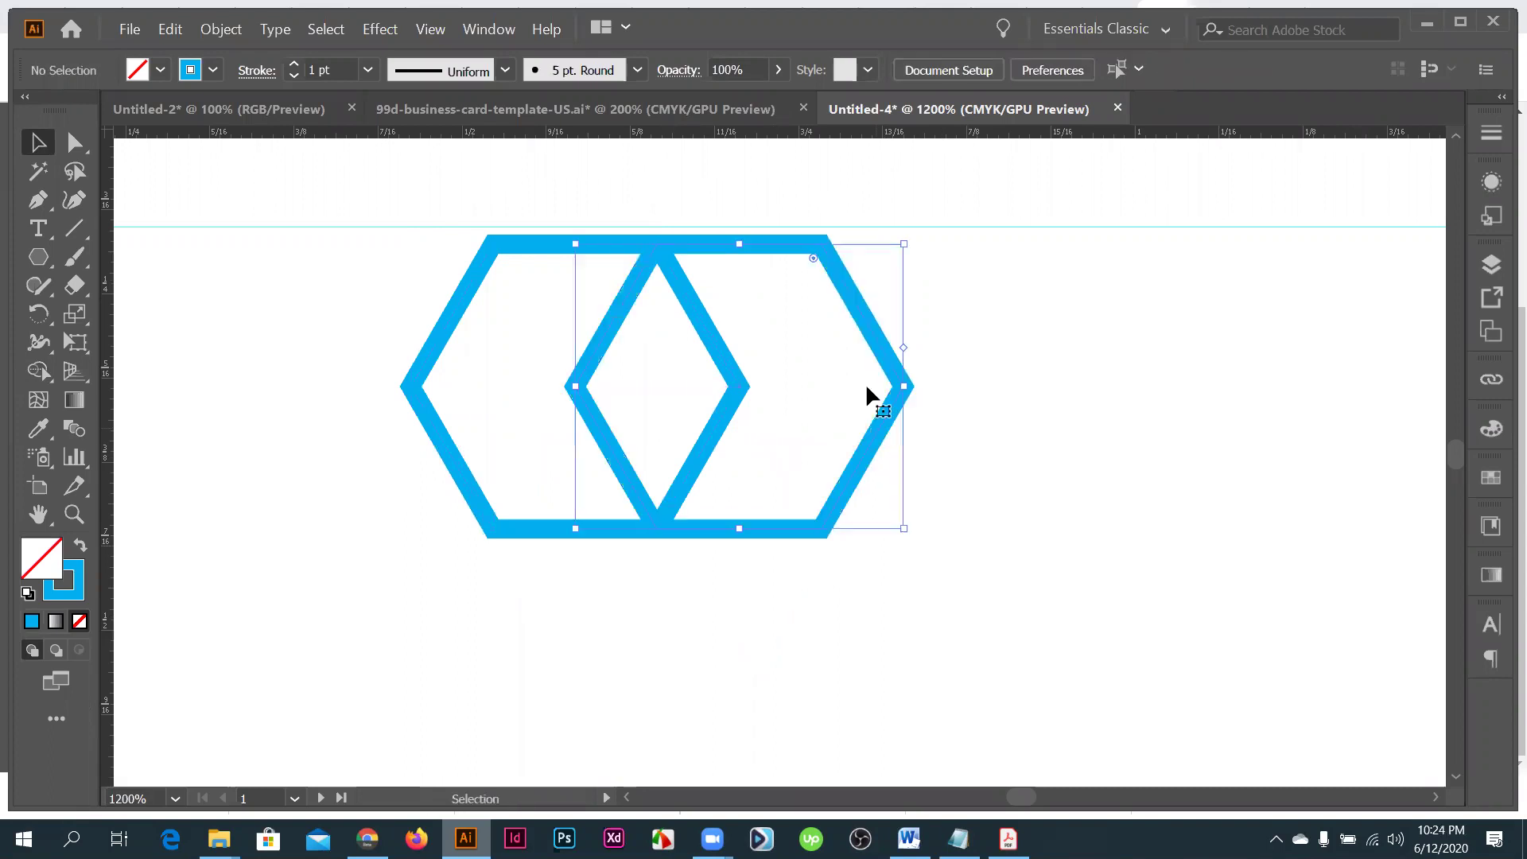
scroll(801, 535, down, 1)
drag(846, 493, 770, 474)
- Switch to Outline view and zoom in on where the hexagon corners meet
key(ctrl+y)
key(ctrl+equal)
key(ctrl+equal)
key(ctrl+equal)
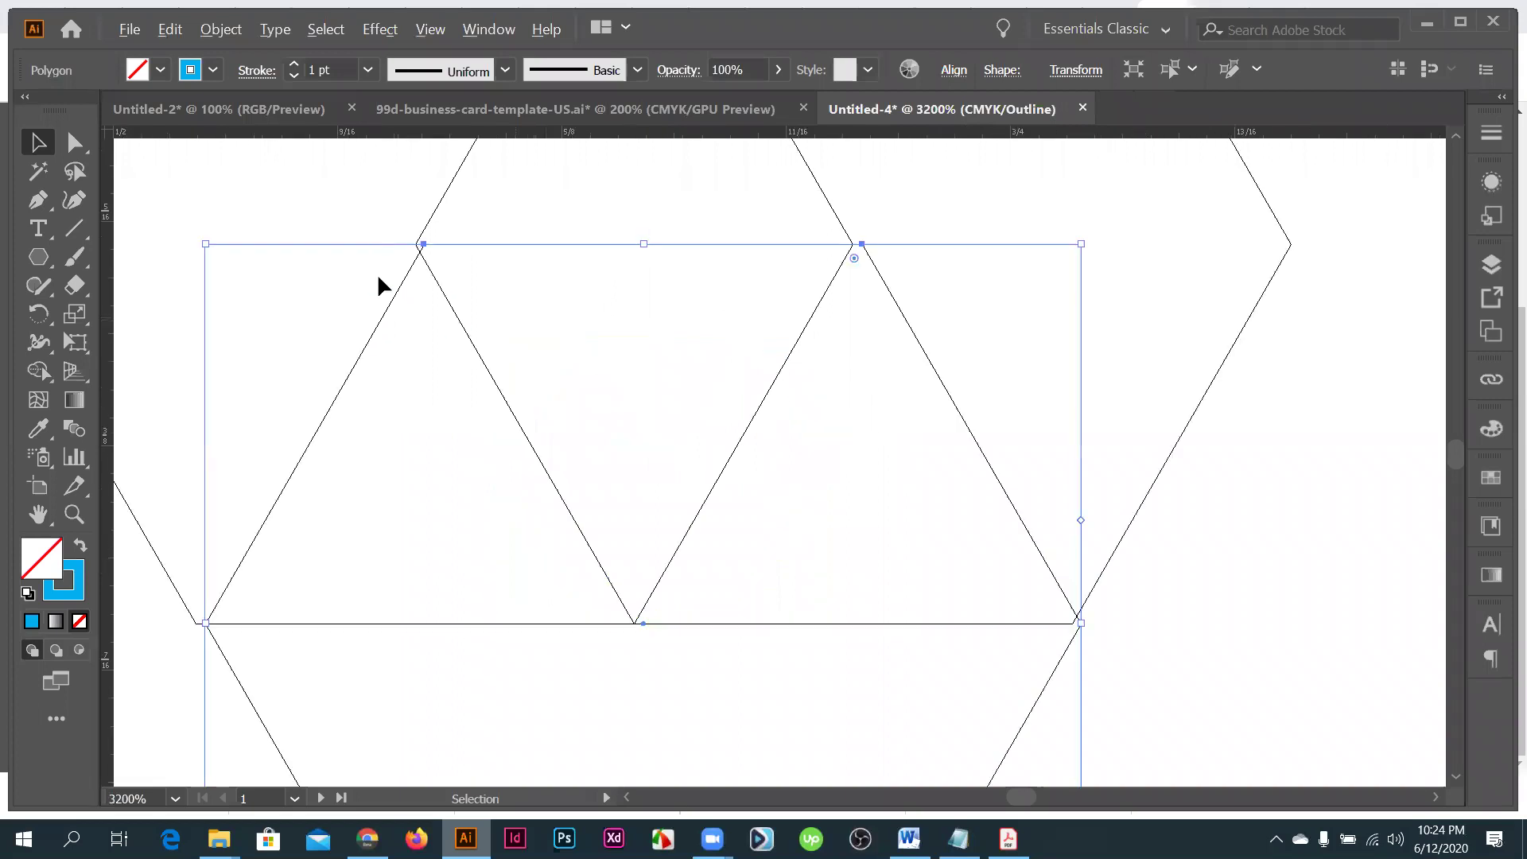
scroll(536, 380, up, 3)
scroll(549, 383, up, 2)
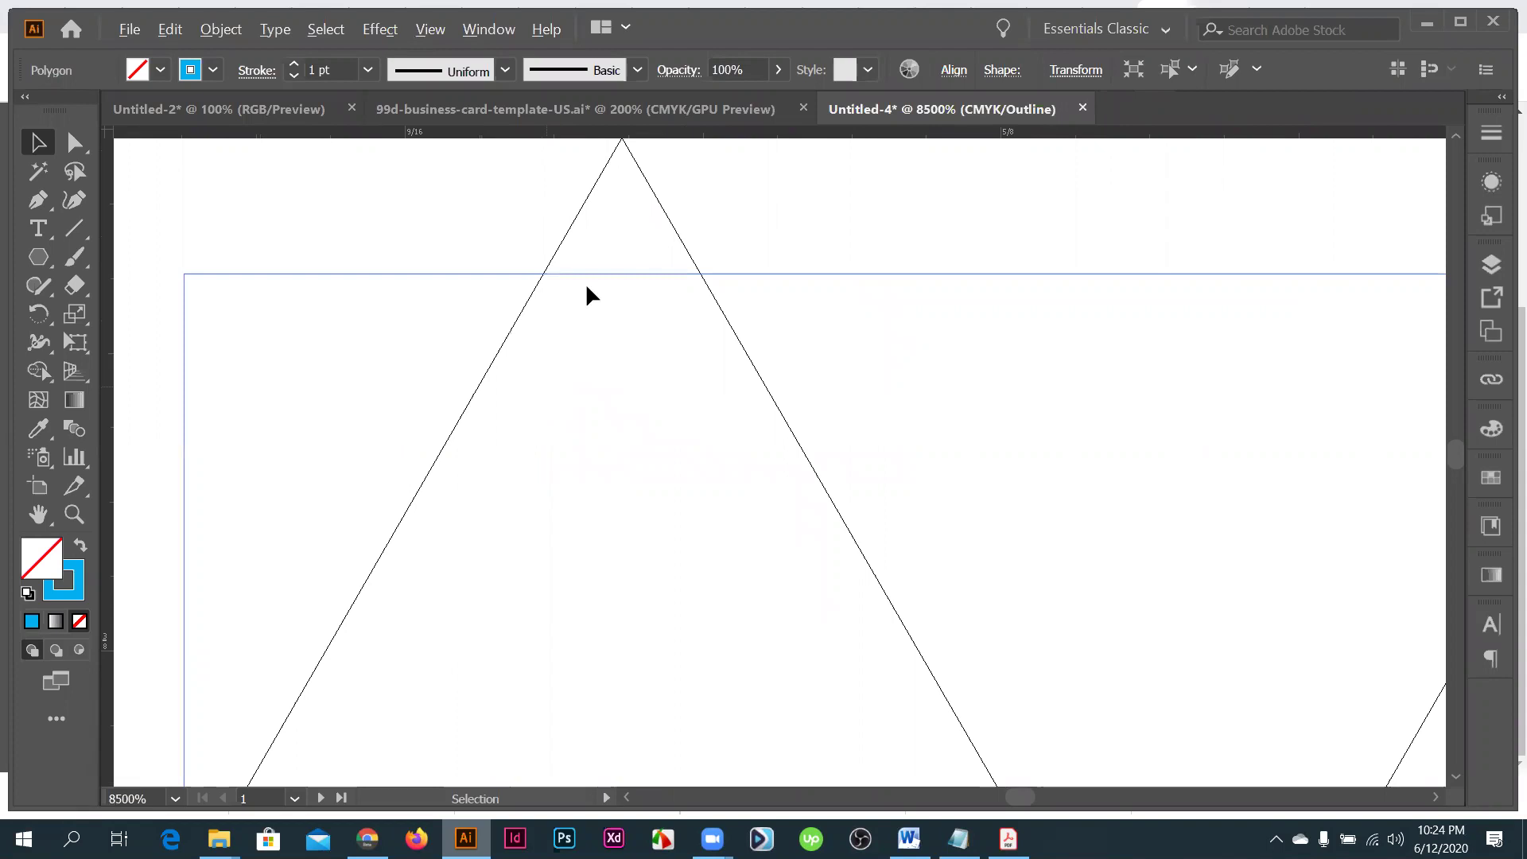
scroll(587, 290, down, 5)
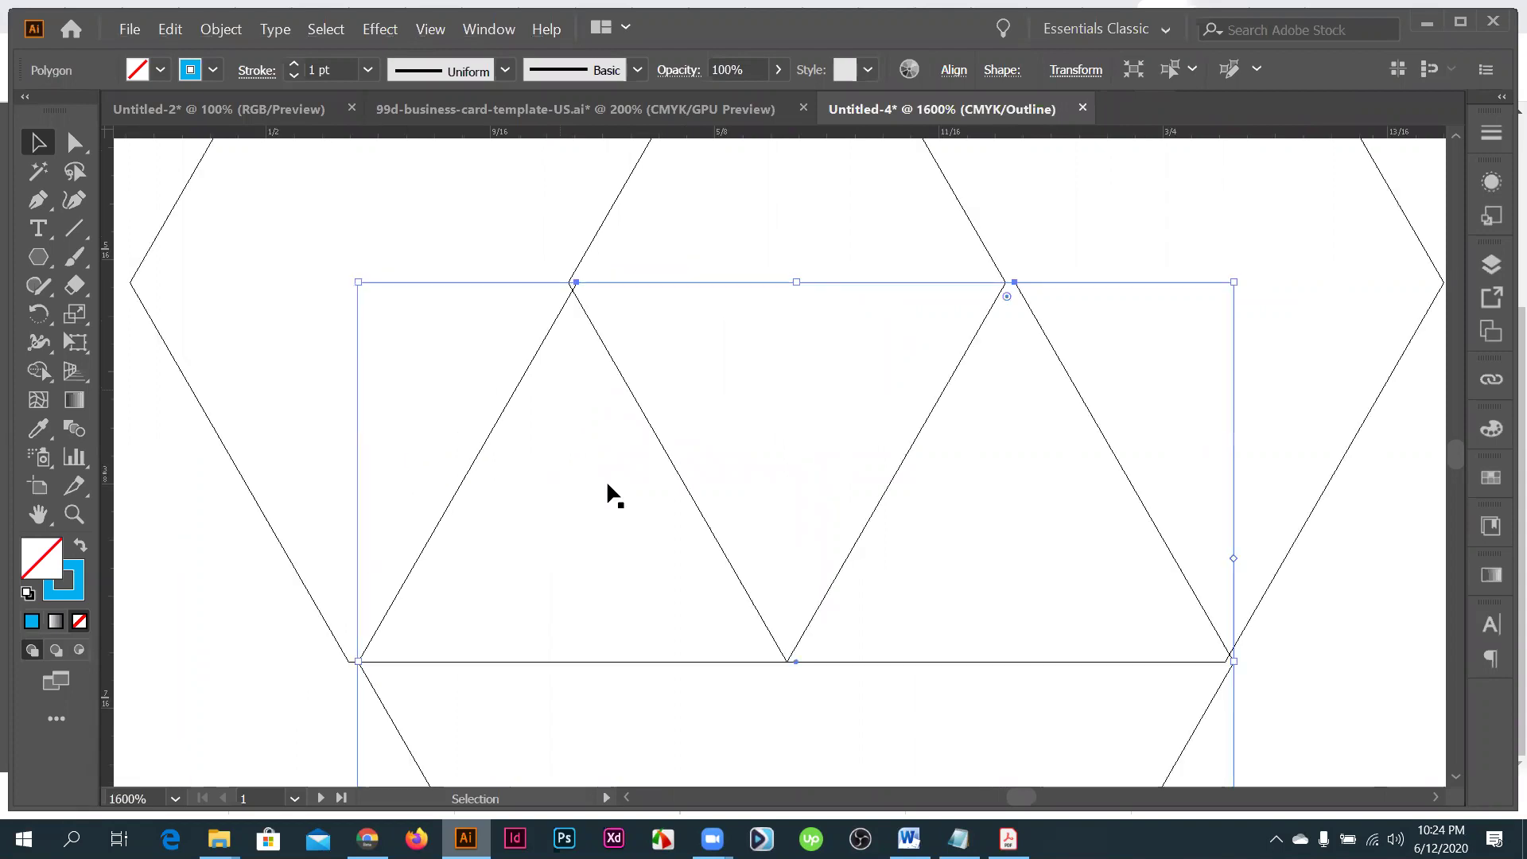
scroll(608, 484, up, 3)
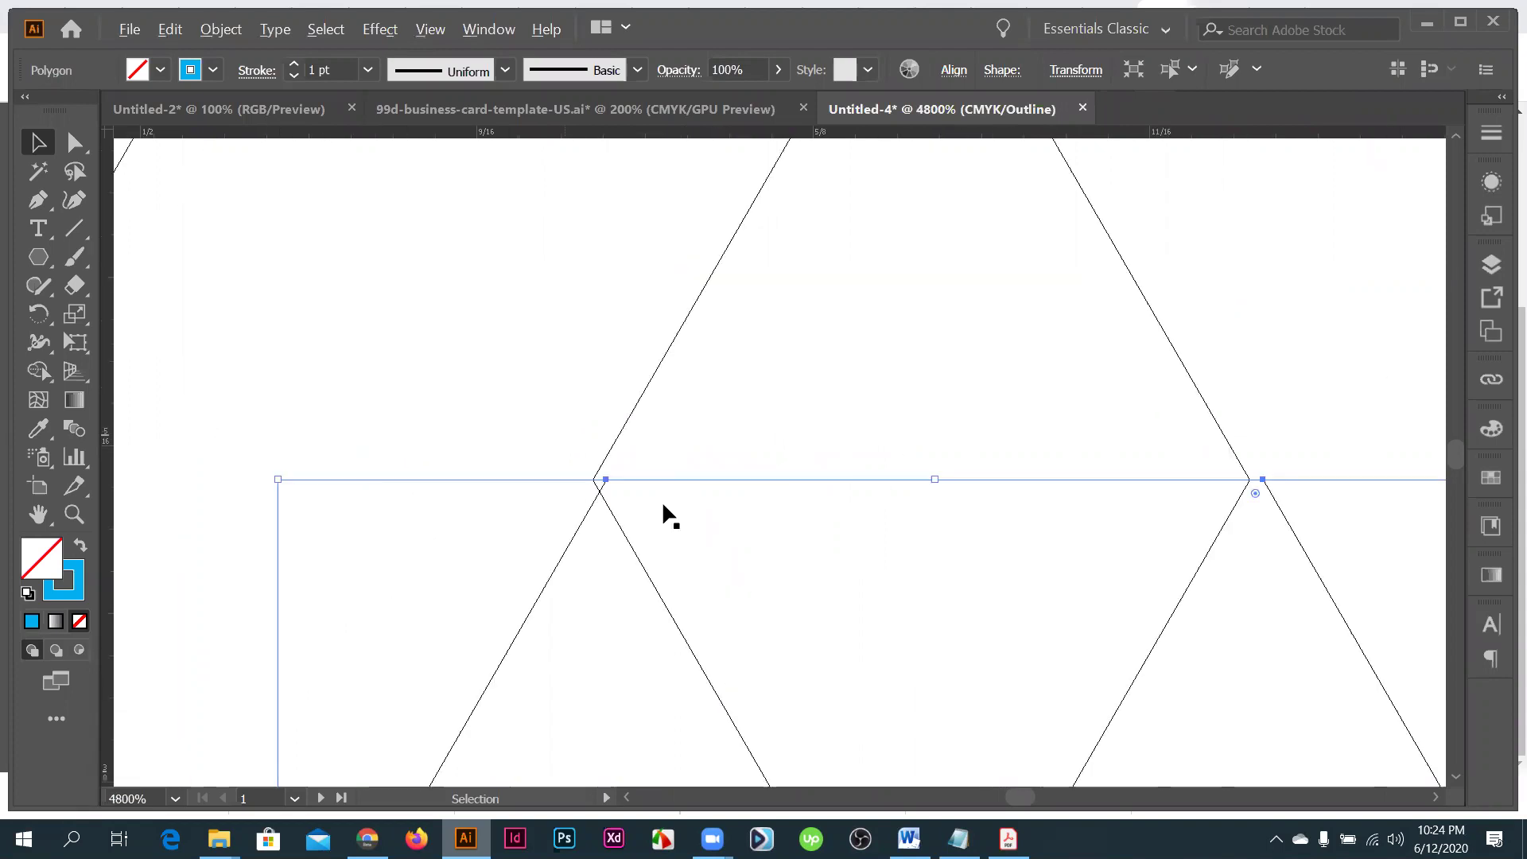
scroll(664, 505, up, 1)
- Snap the lower hexagon onto the corner points of the upper pair and zoom out to check
drag(648, 503, 644, 505)
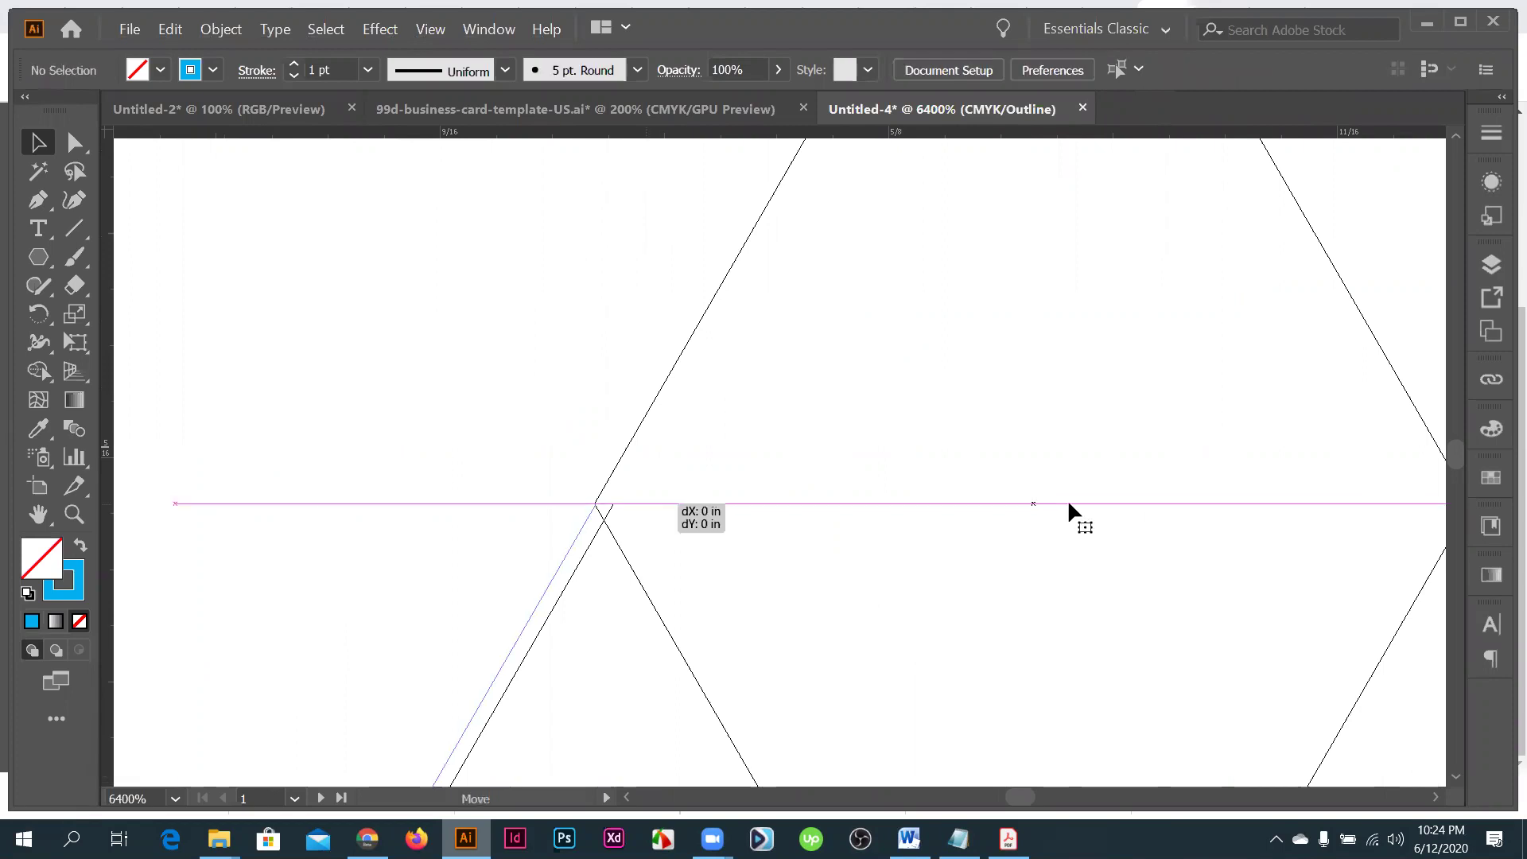
drag(1067, 503, 1068, 503)
key(ctrl+minus)
key(ctrl+minus)
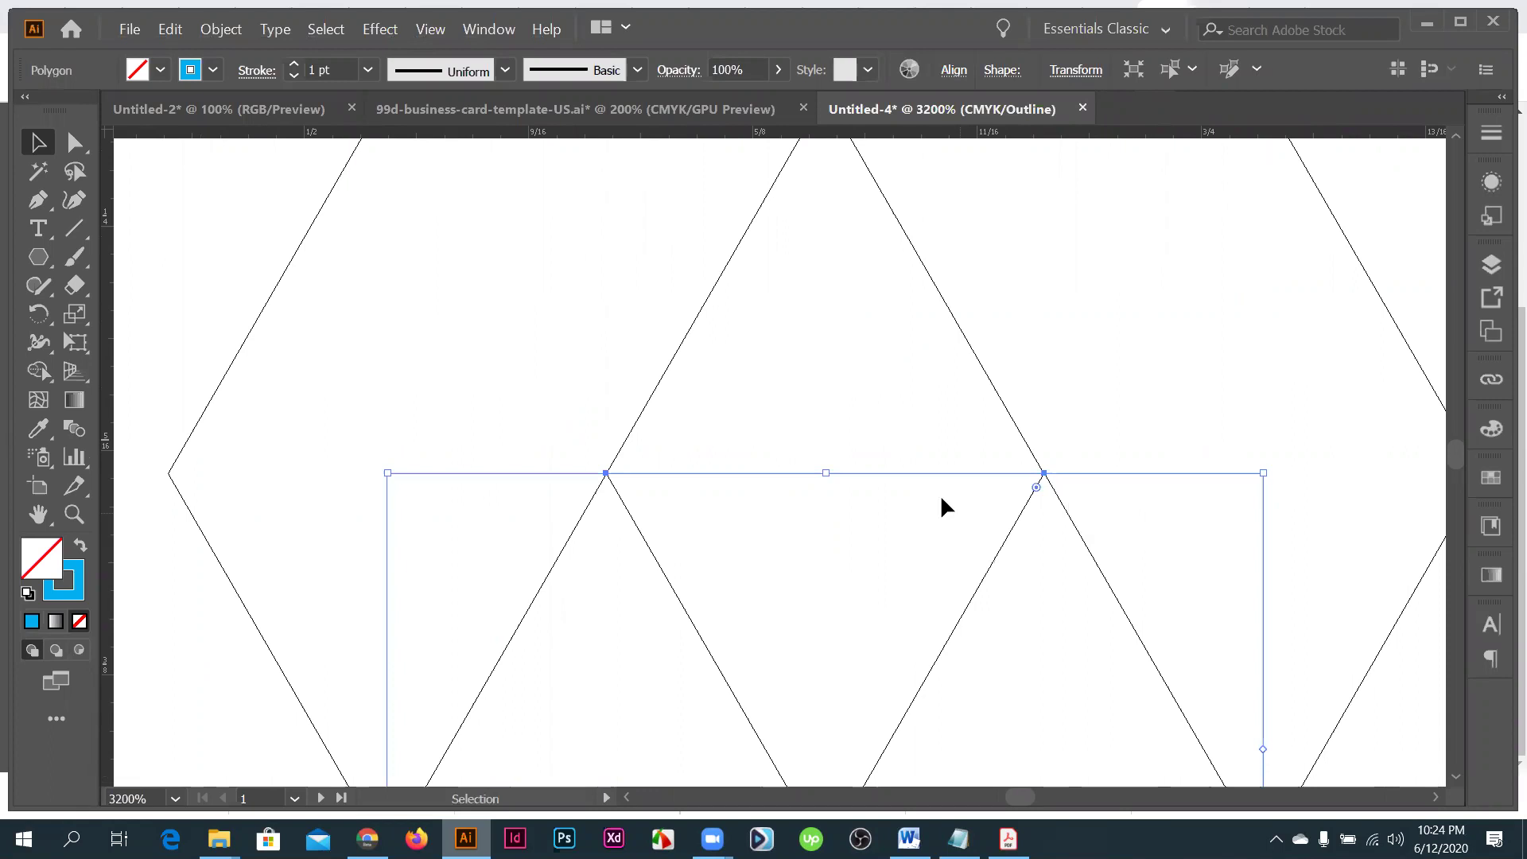
scroll(941, 498, up, 3)
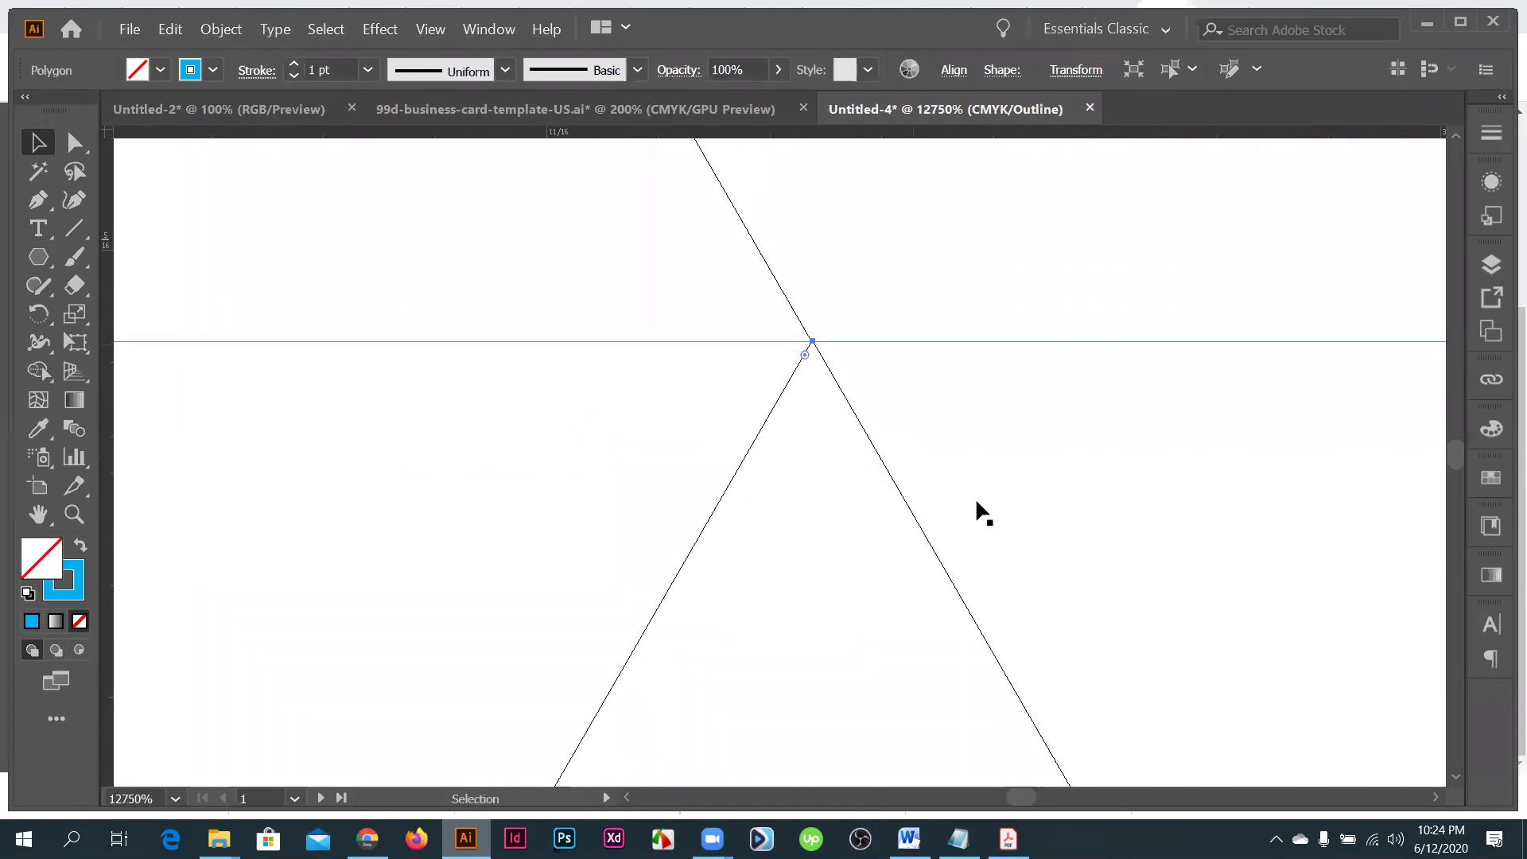
scroll(1113, 495, down, 5)
click(1219, 491)
scroll(833, 406, down, 5)
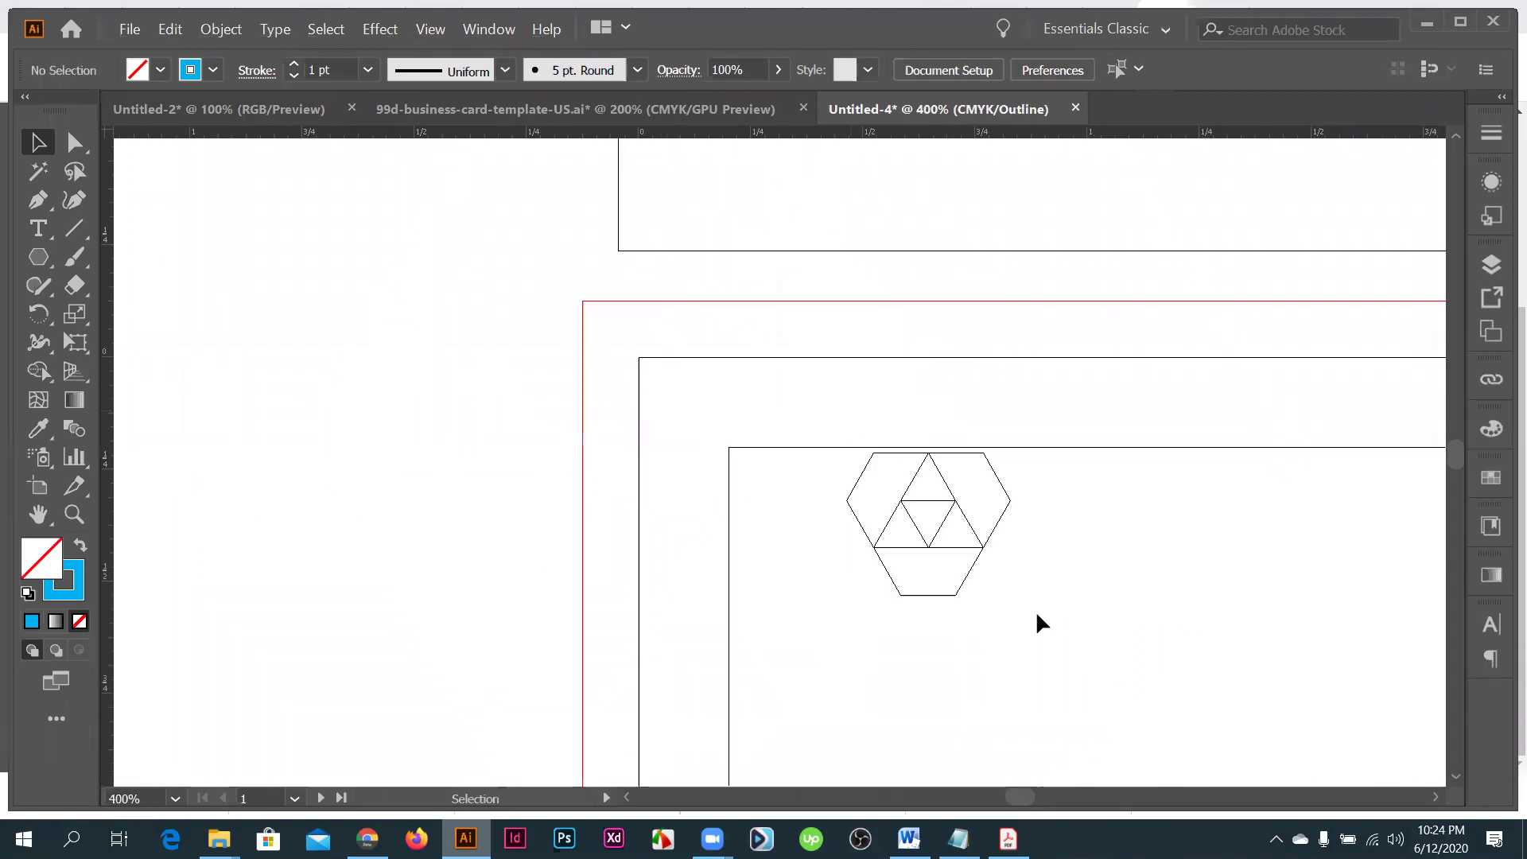
- Leave Outline view to show the hexagon logo in blue again, zoomed in closer
key(ctrl+a)
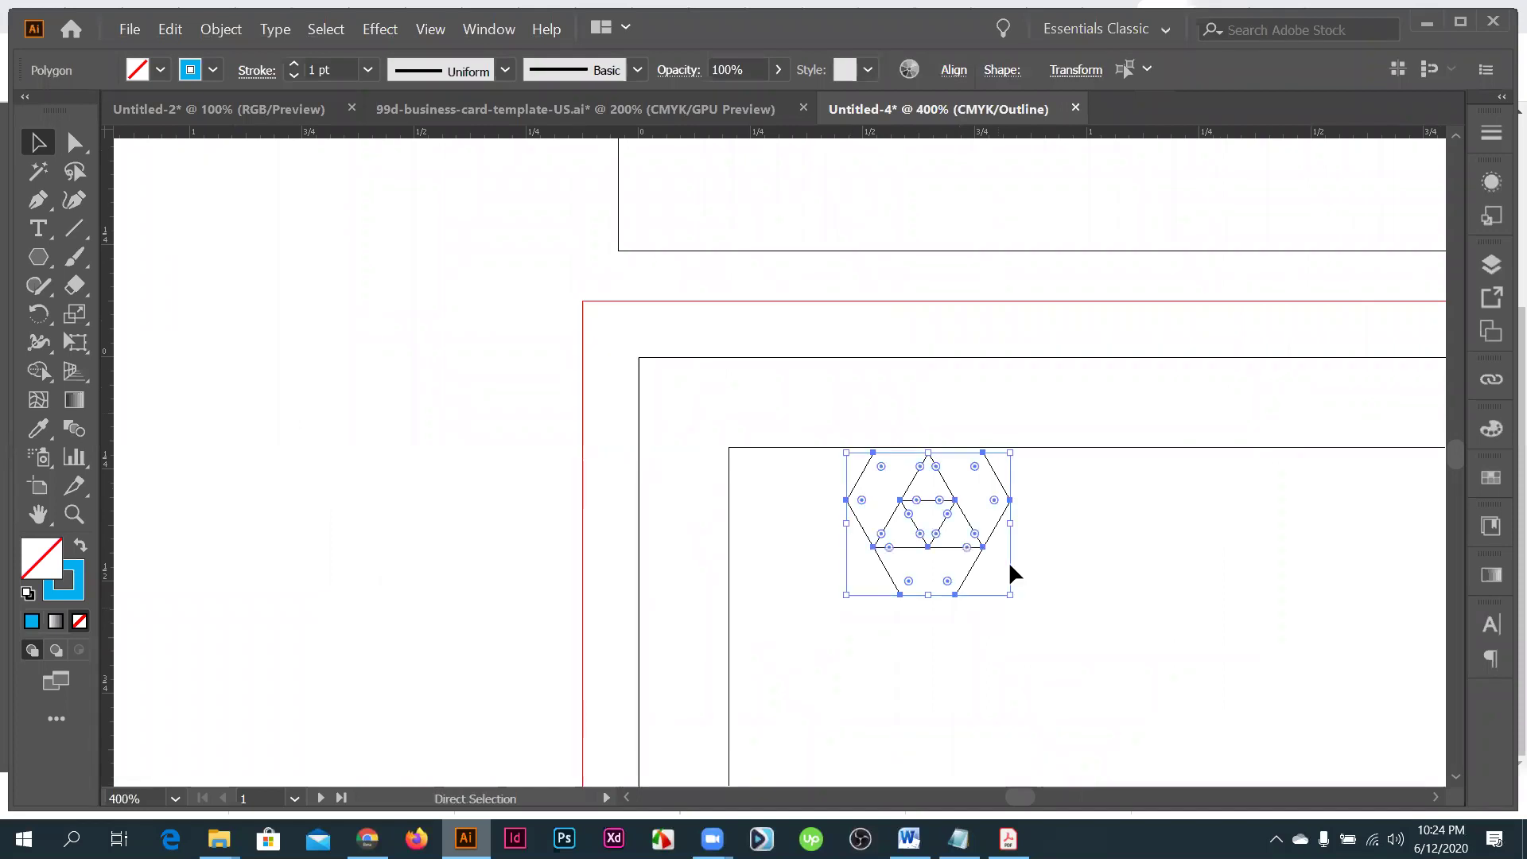
key(ctrl+y)
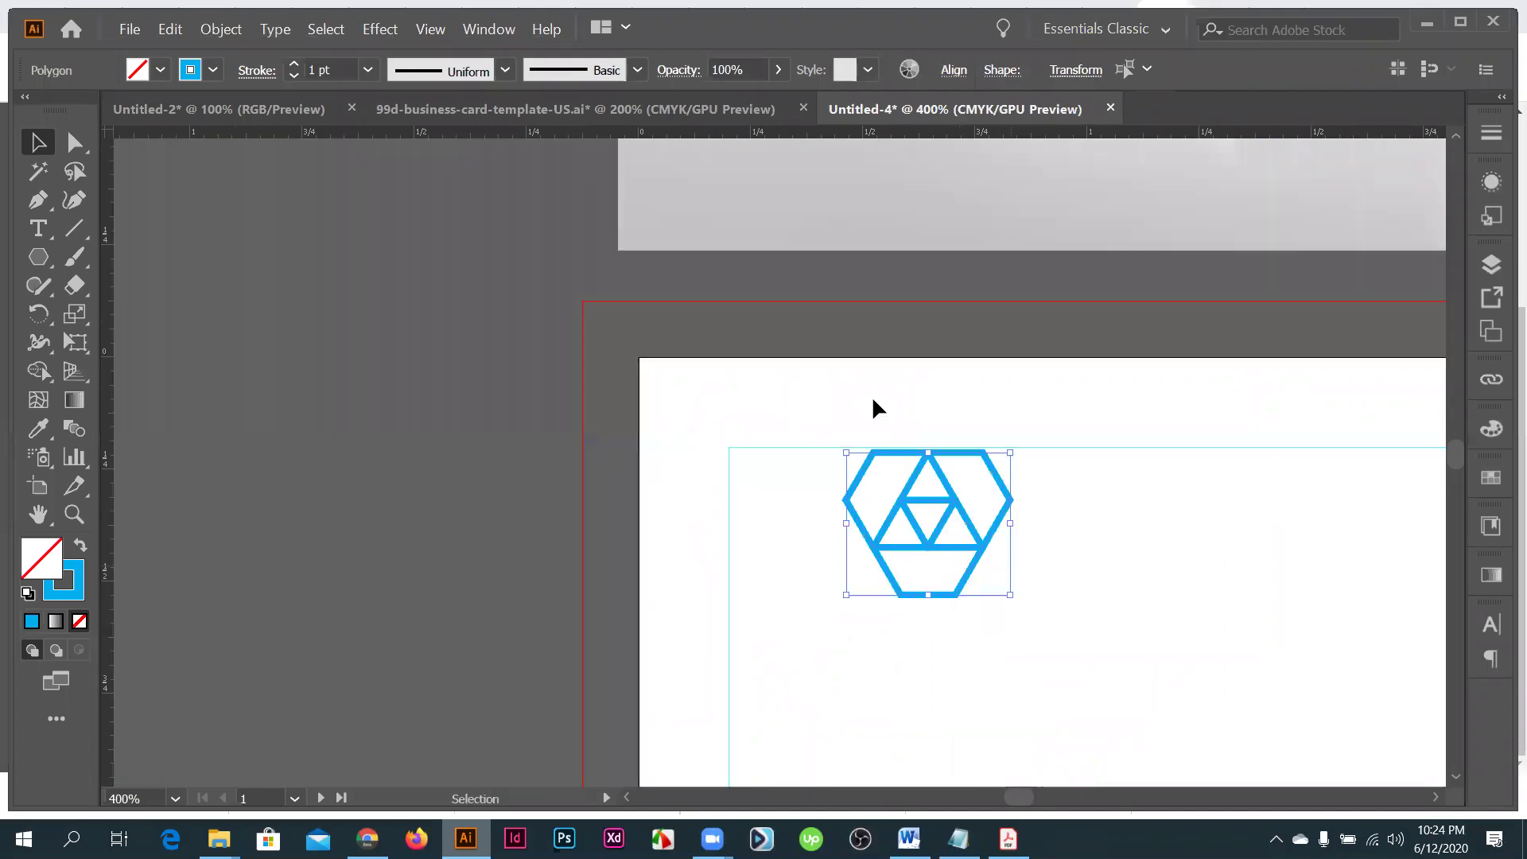
click(872, 394)
key(ctrl+=)
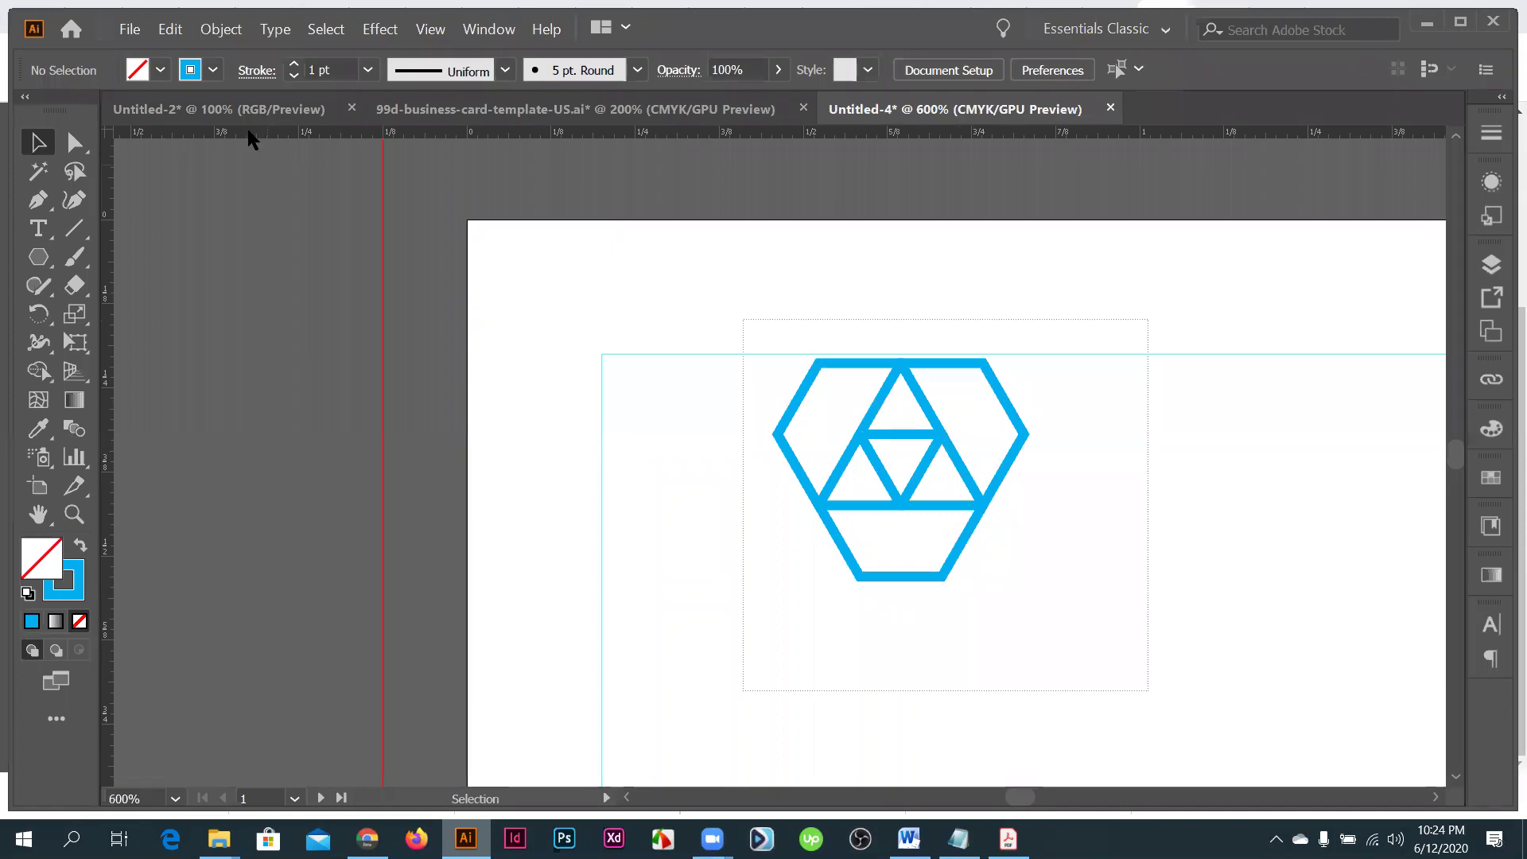
- Select the whole logo and set its stroke weight to 1 pt
key(ctrl+a)
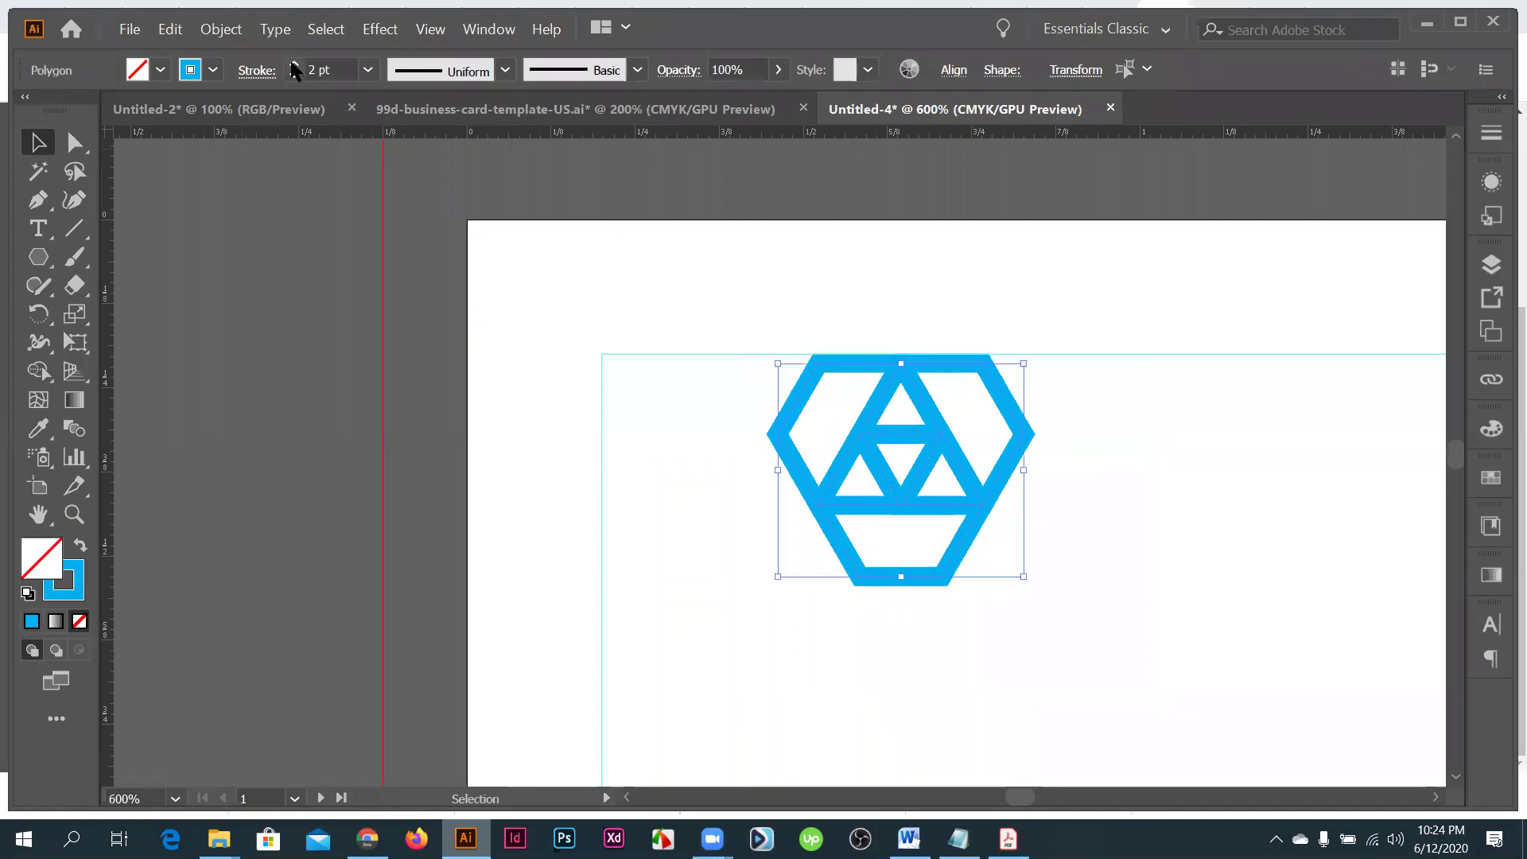
click(294, 75)
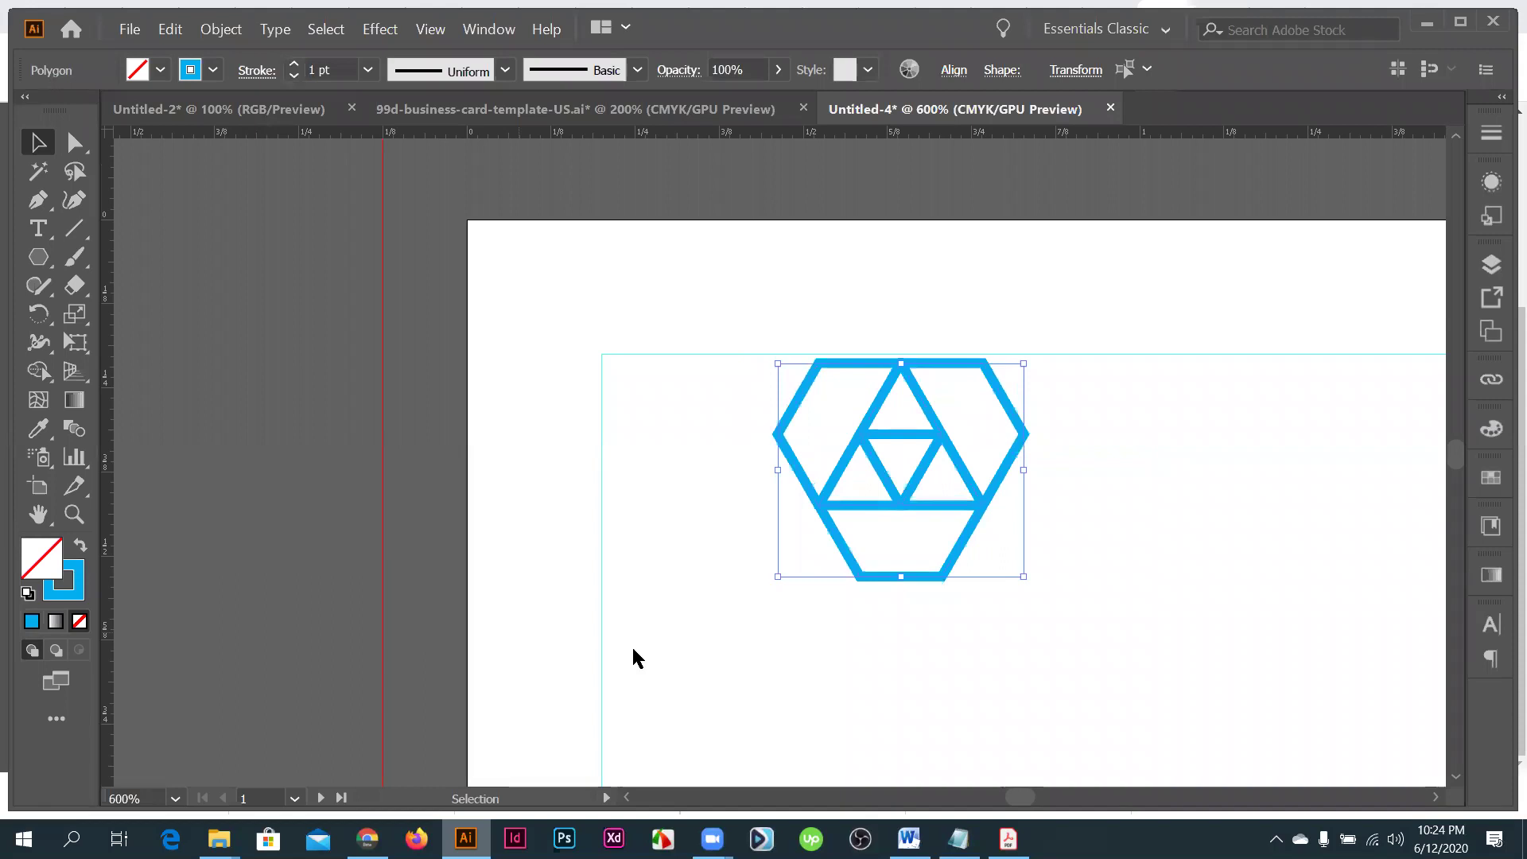
click(229, 29)
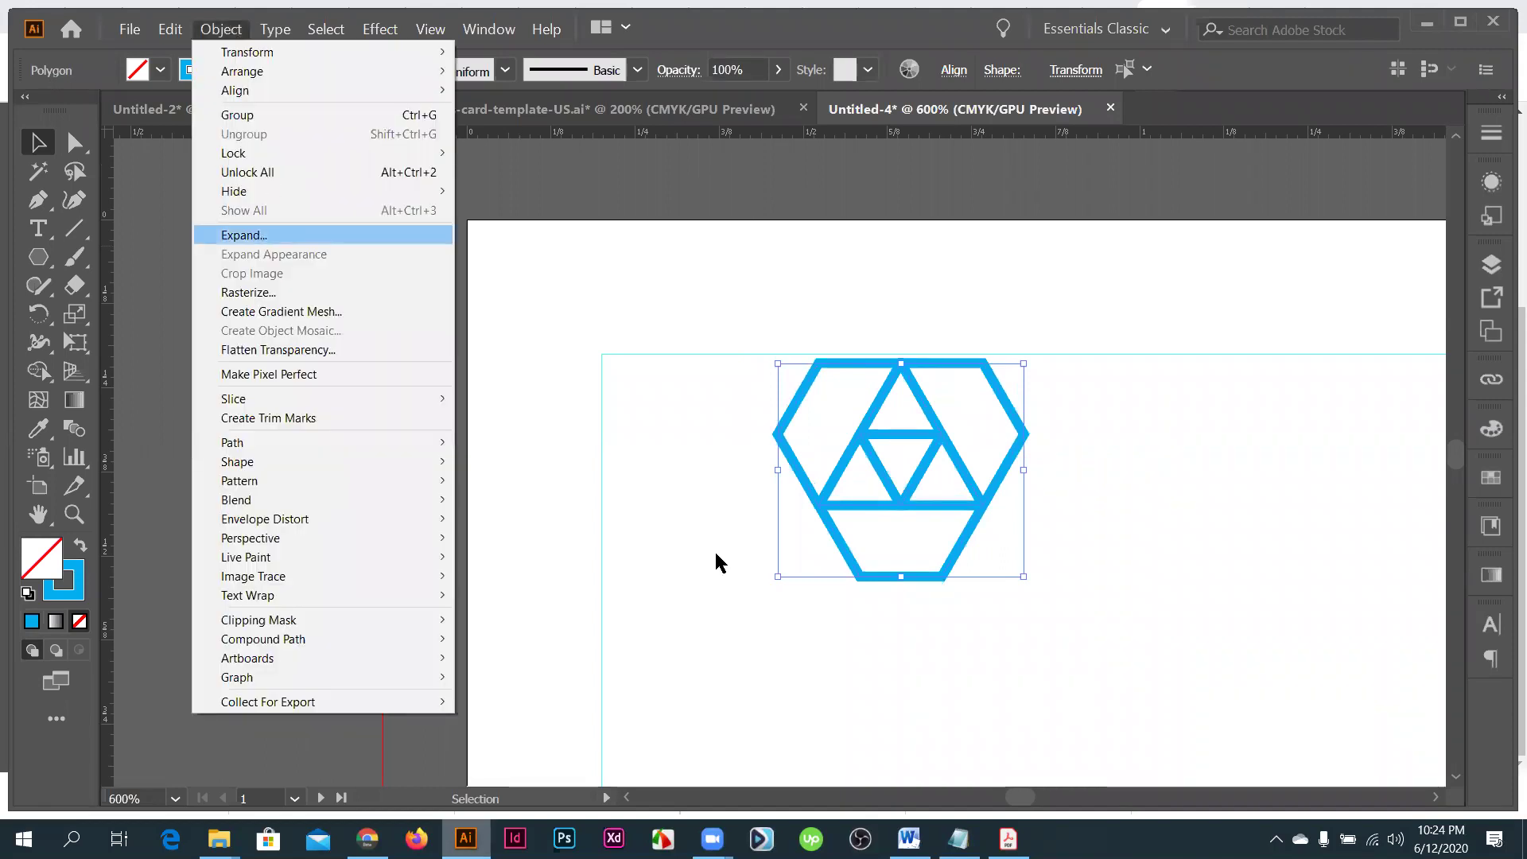
- Expand the logo's fill and stroke into grouped solid blue shapes and inspect the result
key(Return)
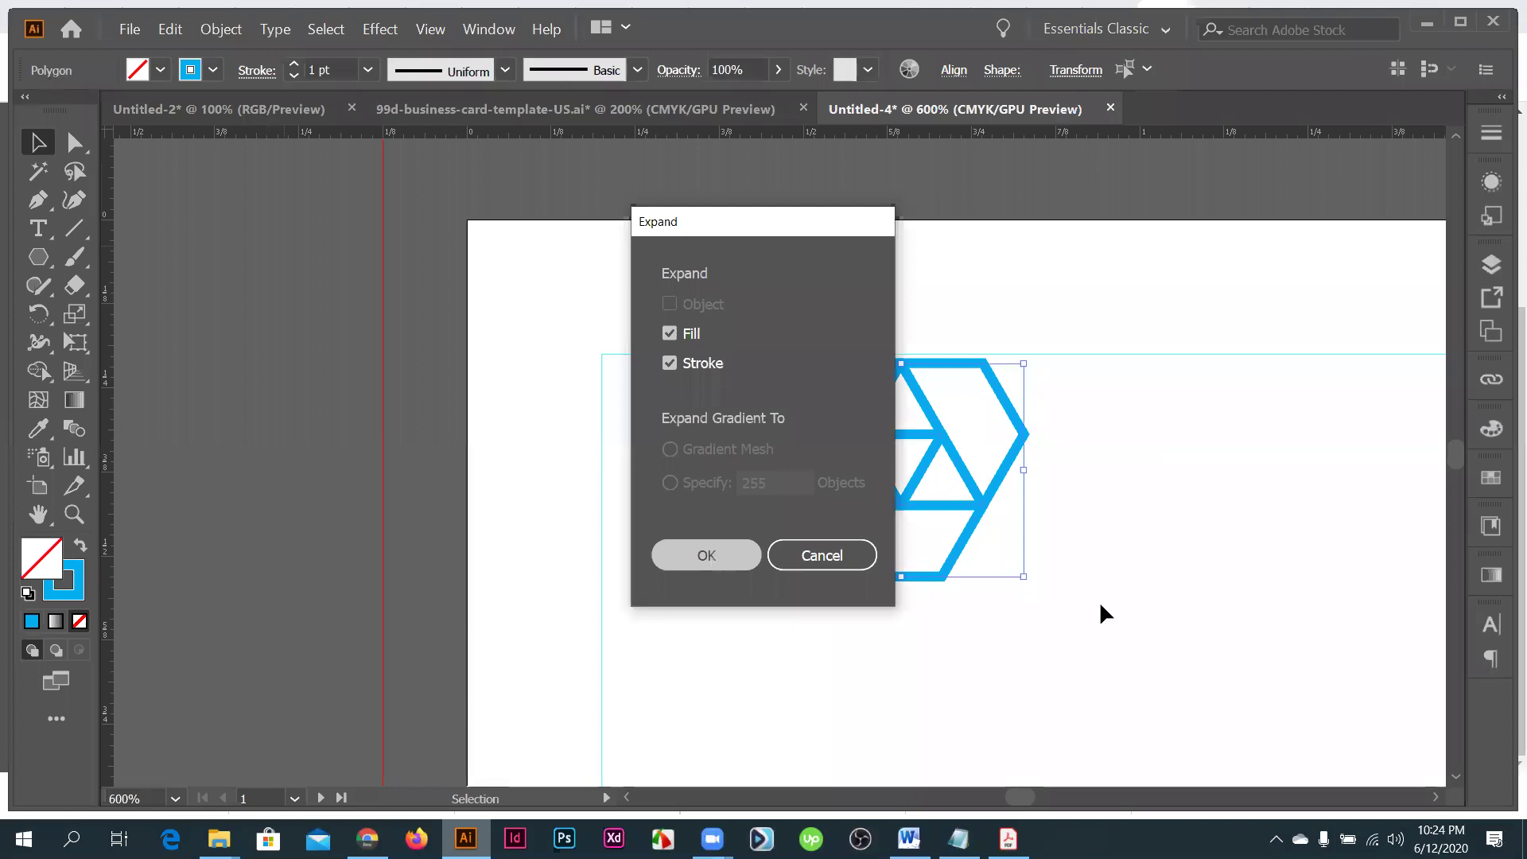
key(Return)
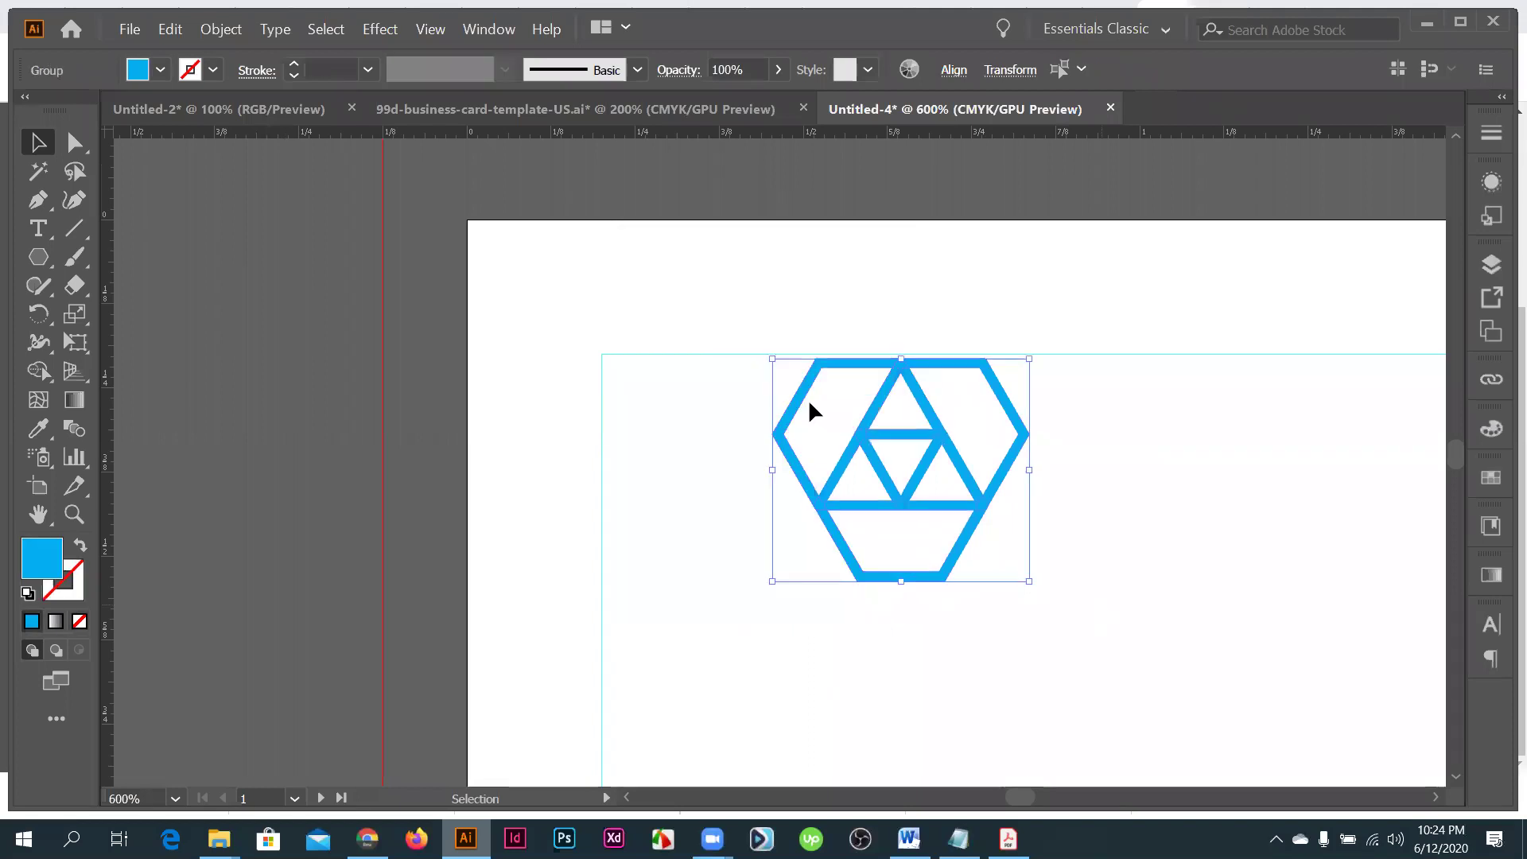
key(ctrl+equal)
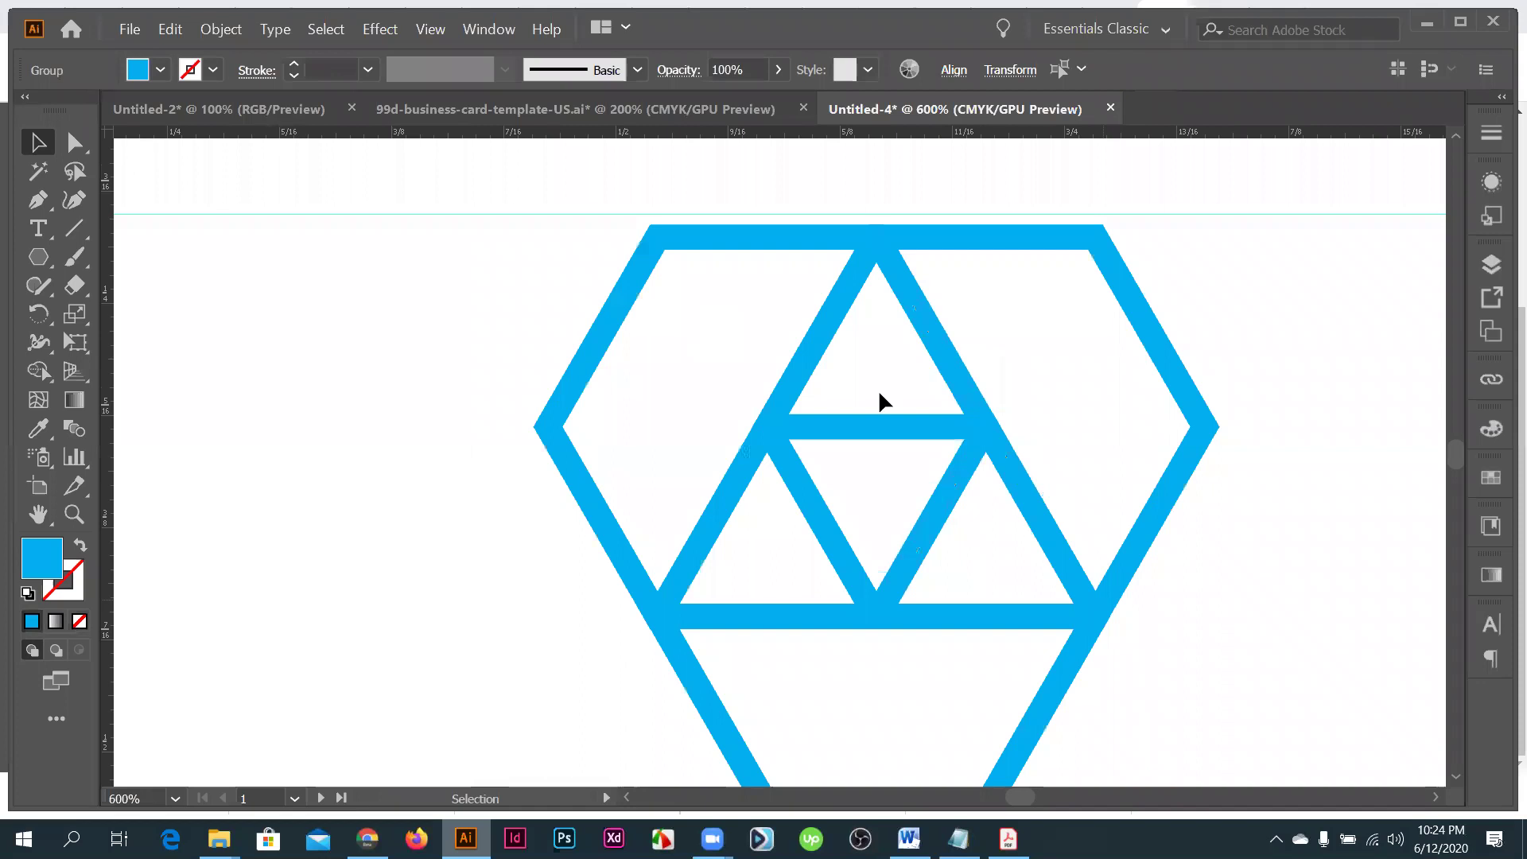
key(ctrl+minus)
click(569, 408)
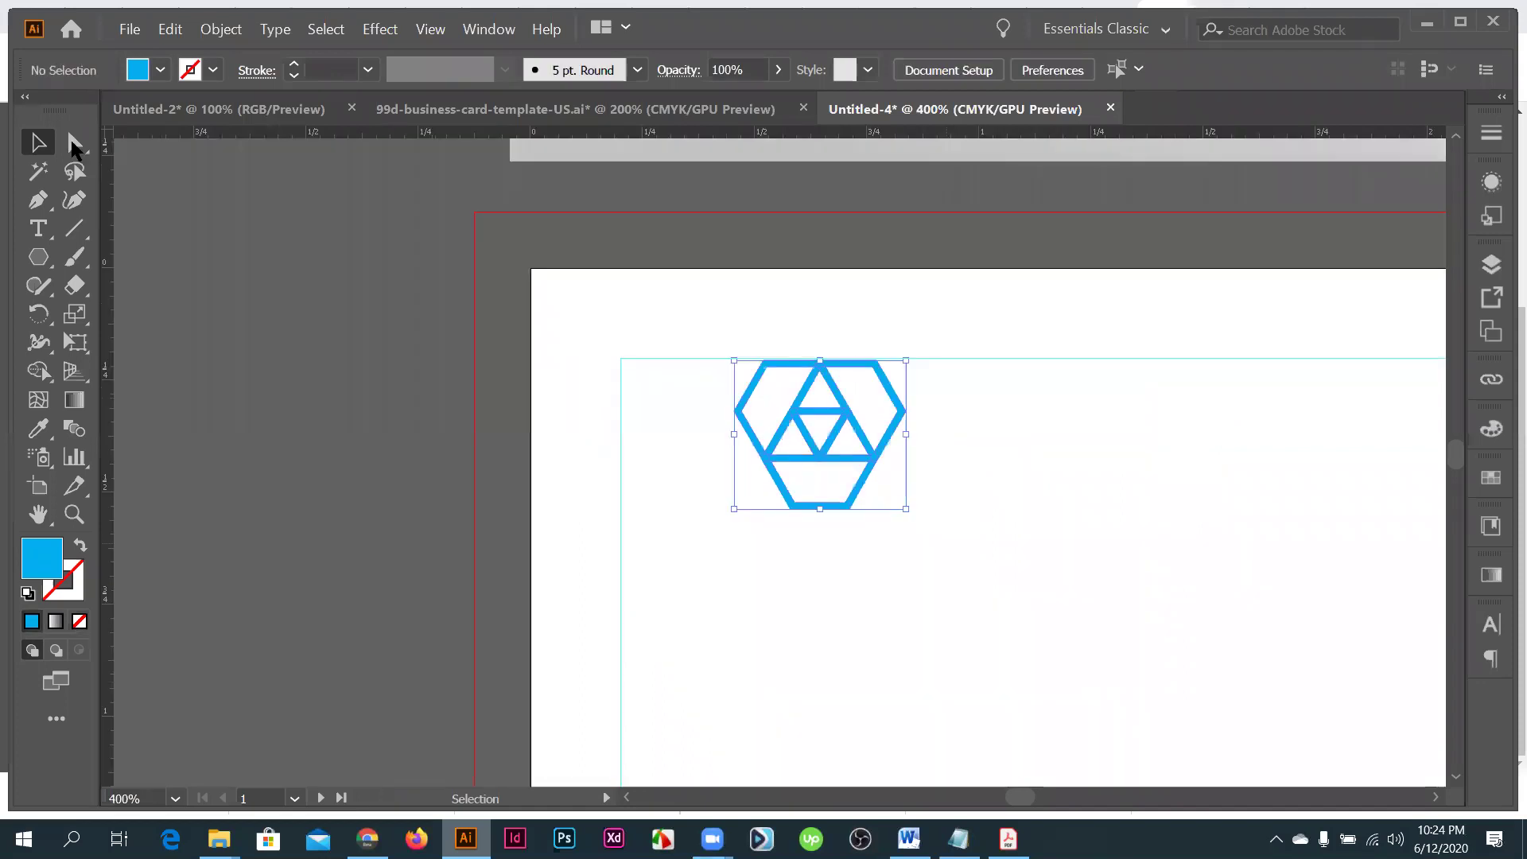
- Round all the corners of the hexagon logo using the live corner widget
click(74, 146)
key(ctrl+equal)
click(856, 379)
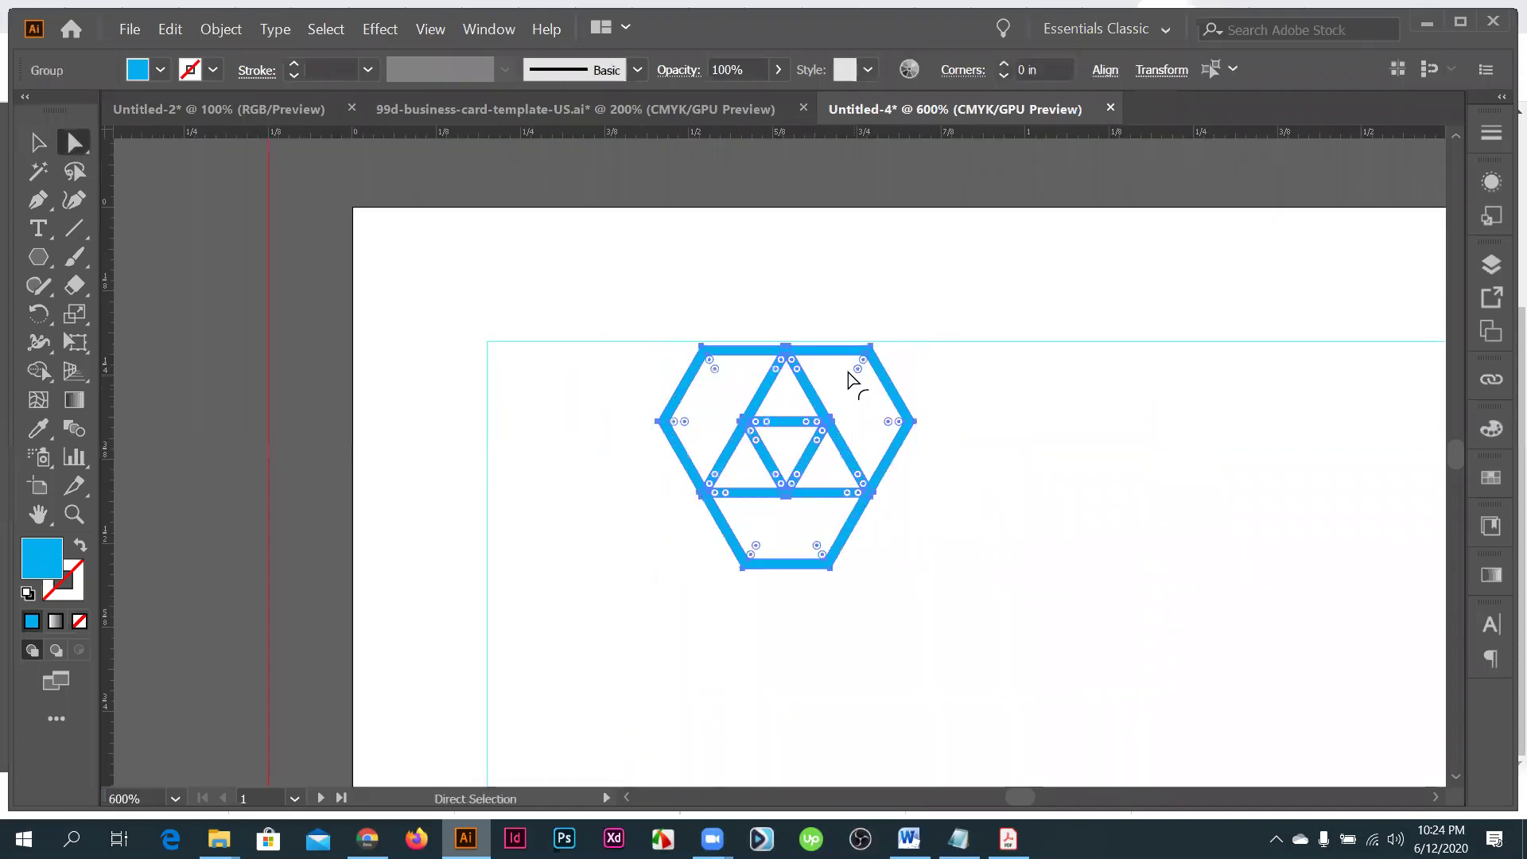
click(616, 354)
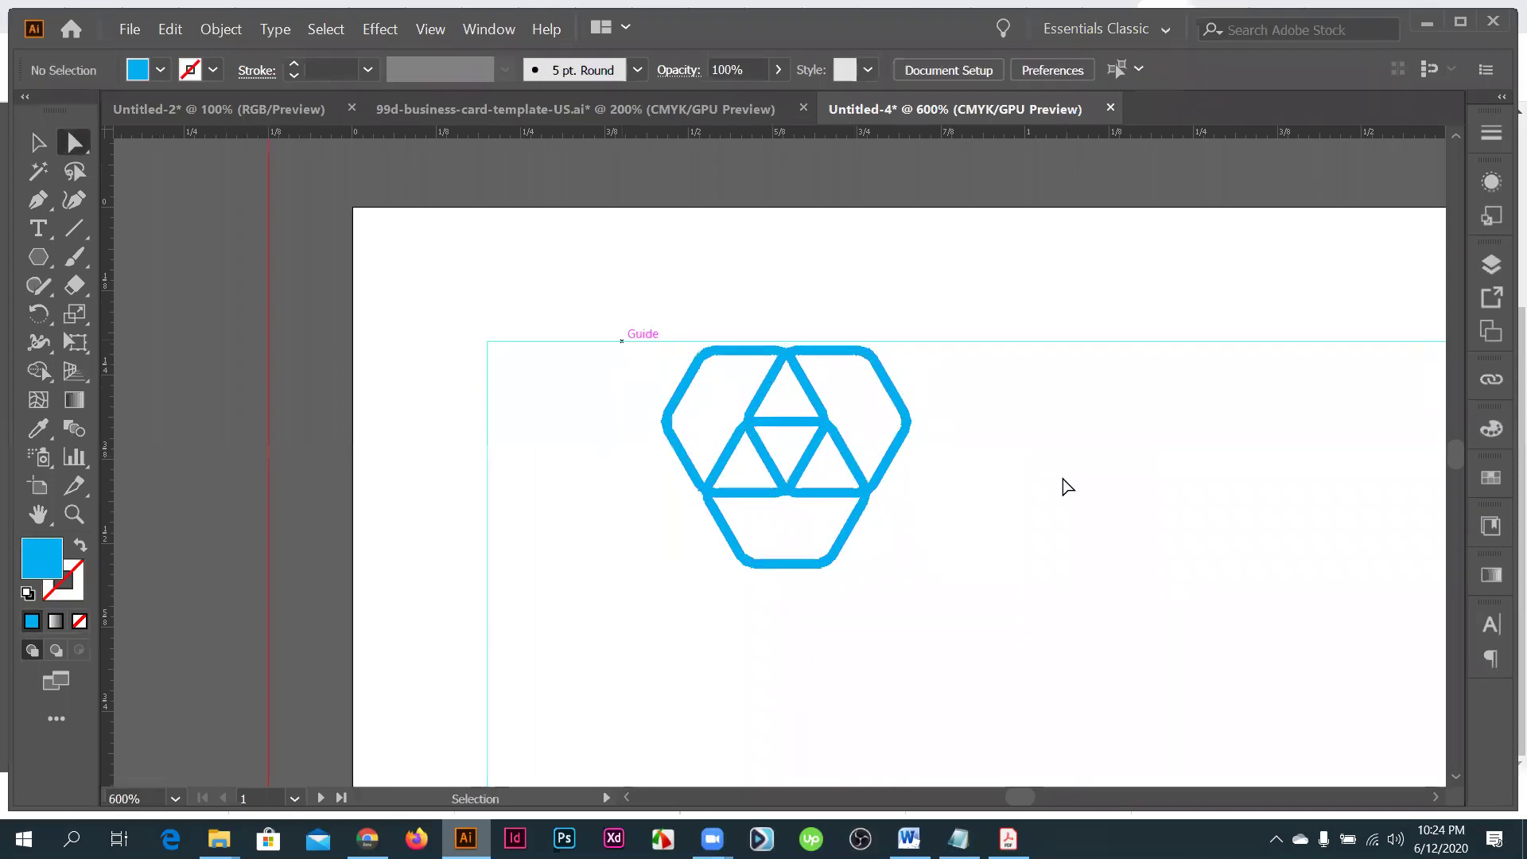
key(ctrl+e)
key(ctrl+equal)
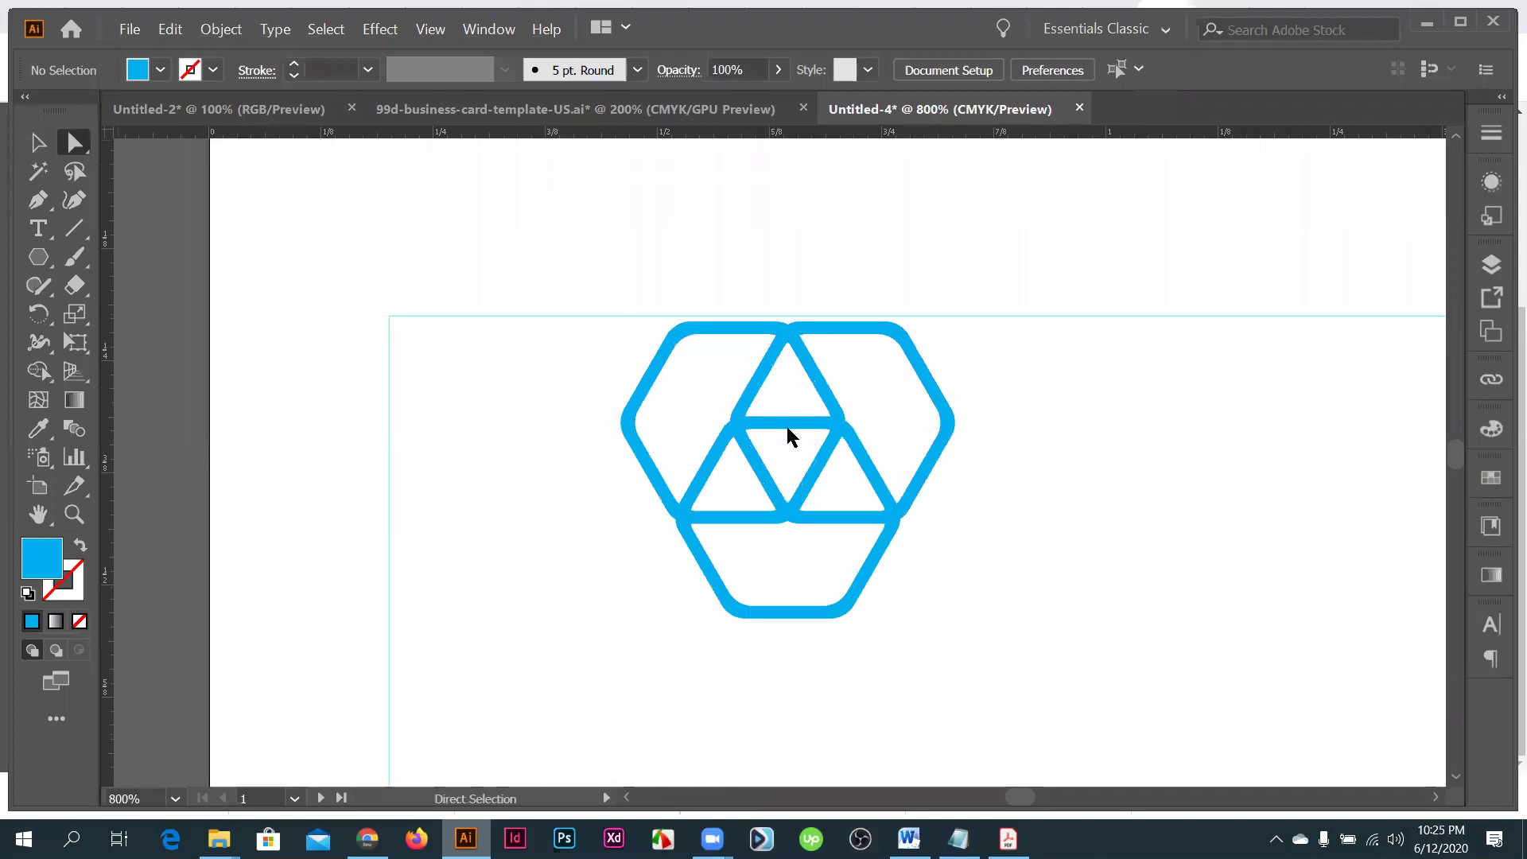
scroll(809, 458, down, 1)
- Scale the logo group down to about 0.21 × 0.19 in and nudge it left
key(v)
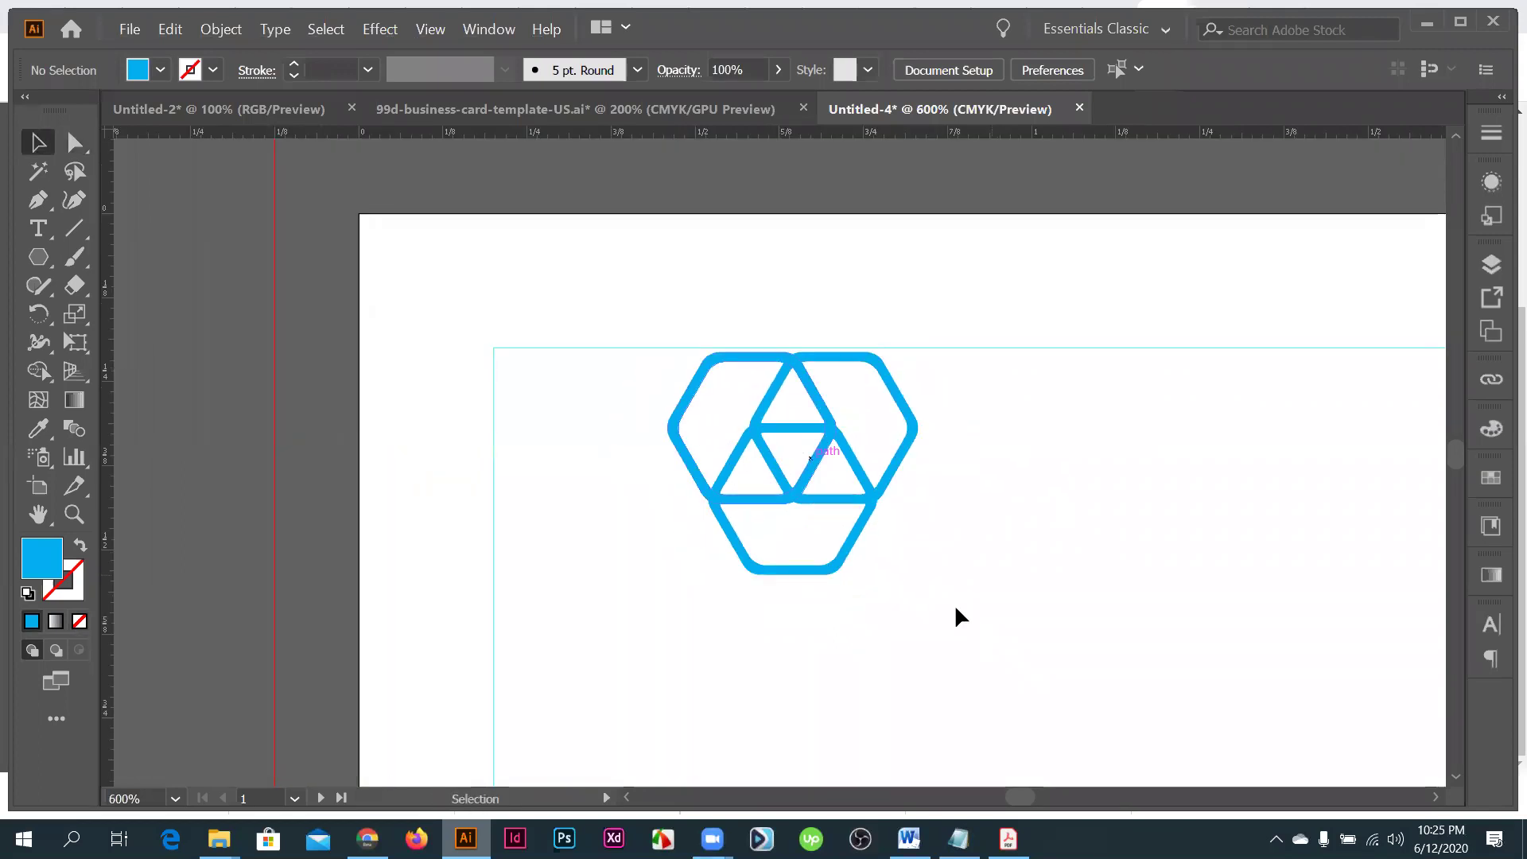
click(923, 580)
drag(923, 581, 867, 524)
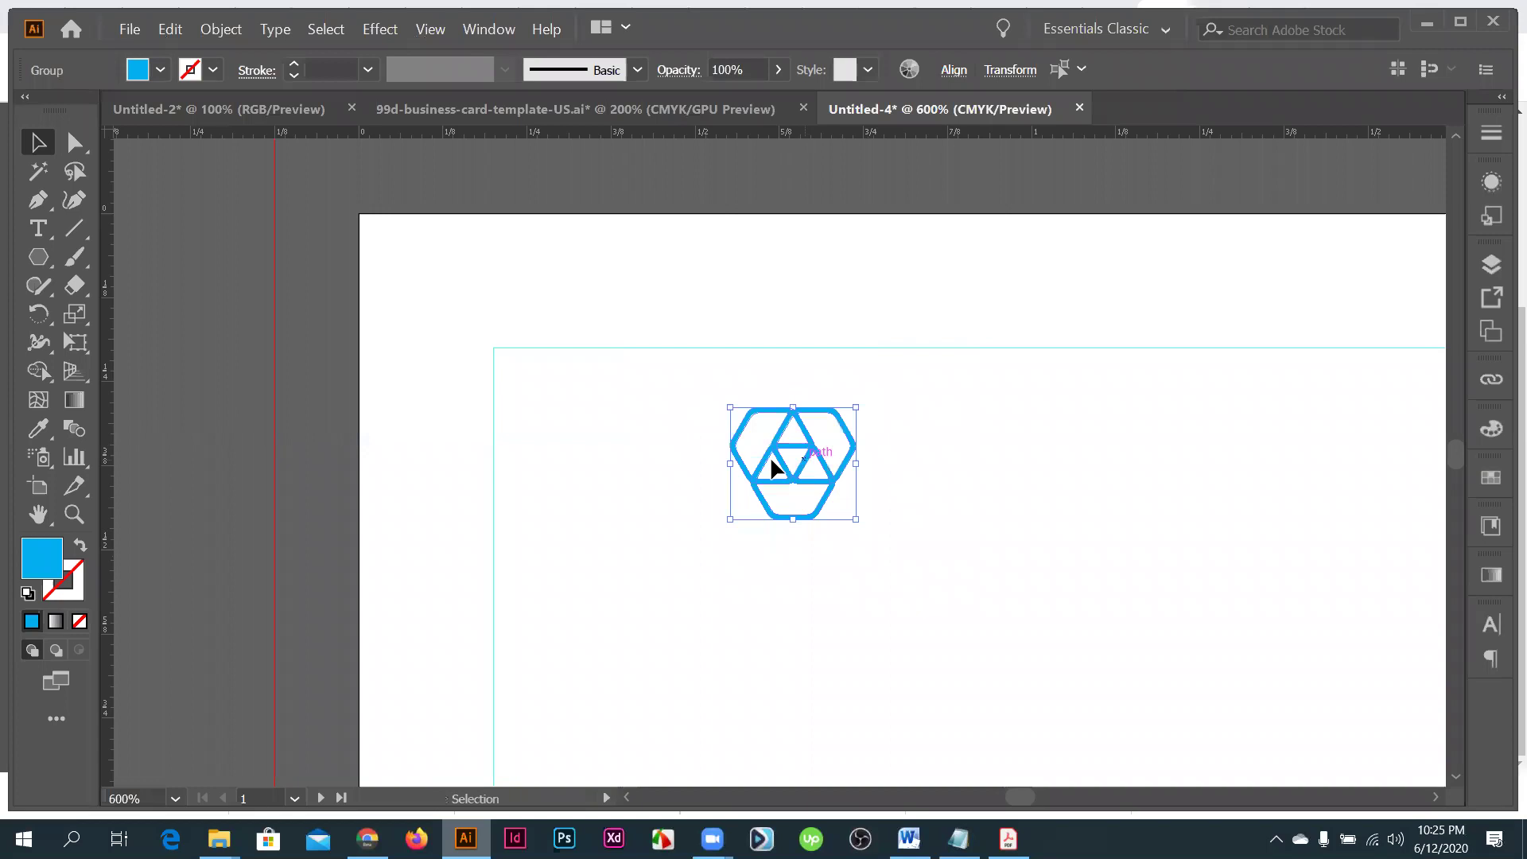
key(Left)
key(Left)
key(Left)
key(Left)
key(Left)
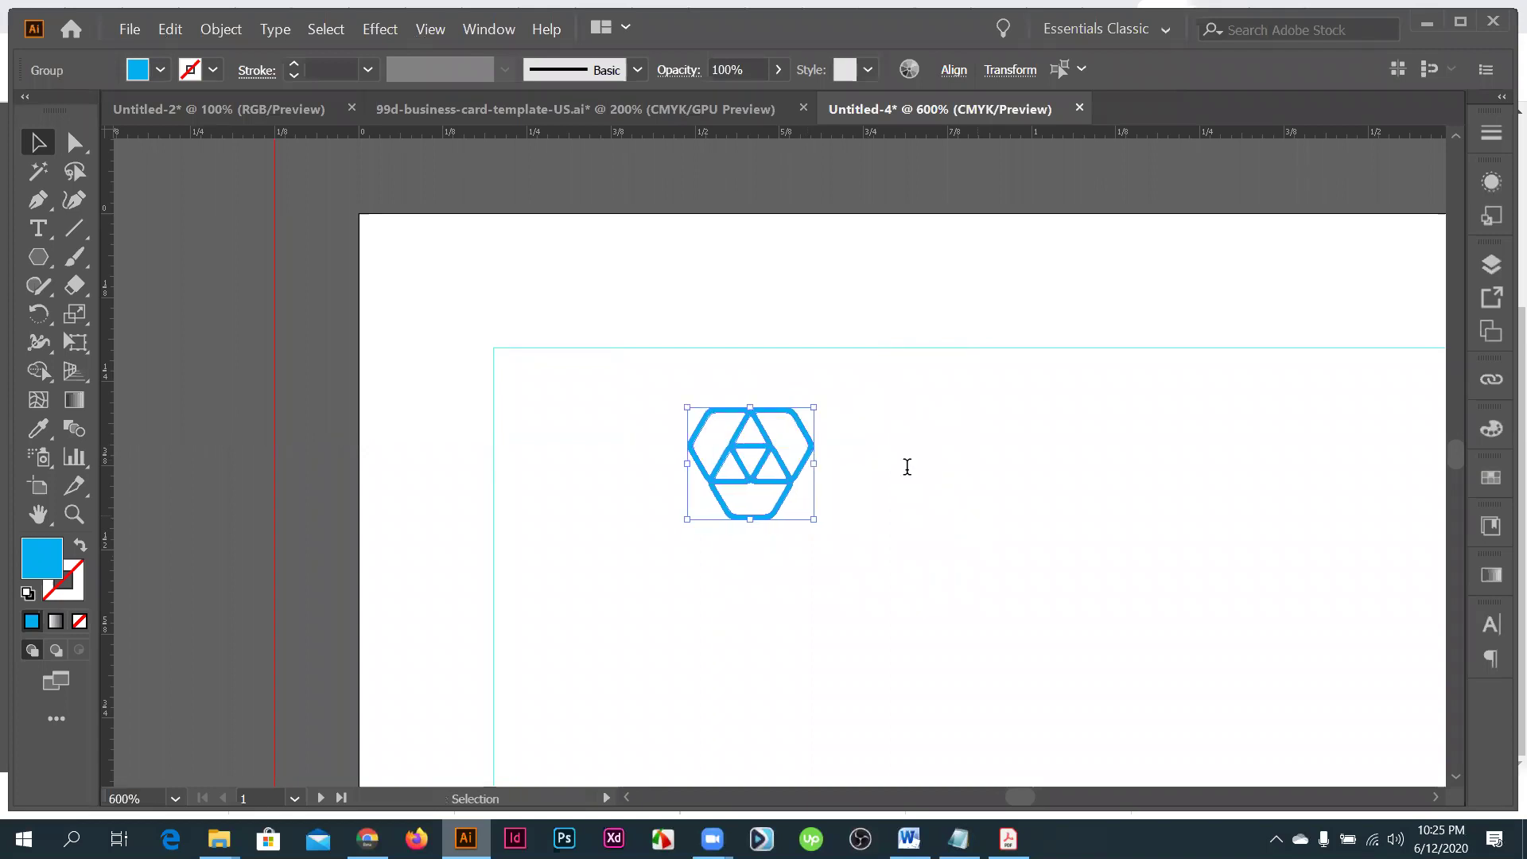
- Type 'Besme design' right of the logo, then duplicate that text just below it
key(t)
click(918, 485)
text(Be)
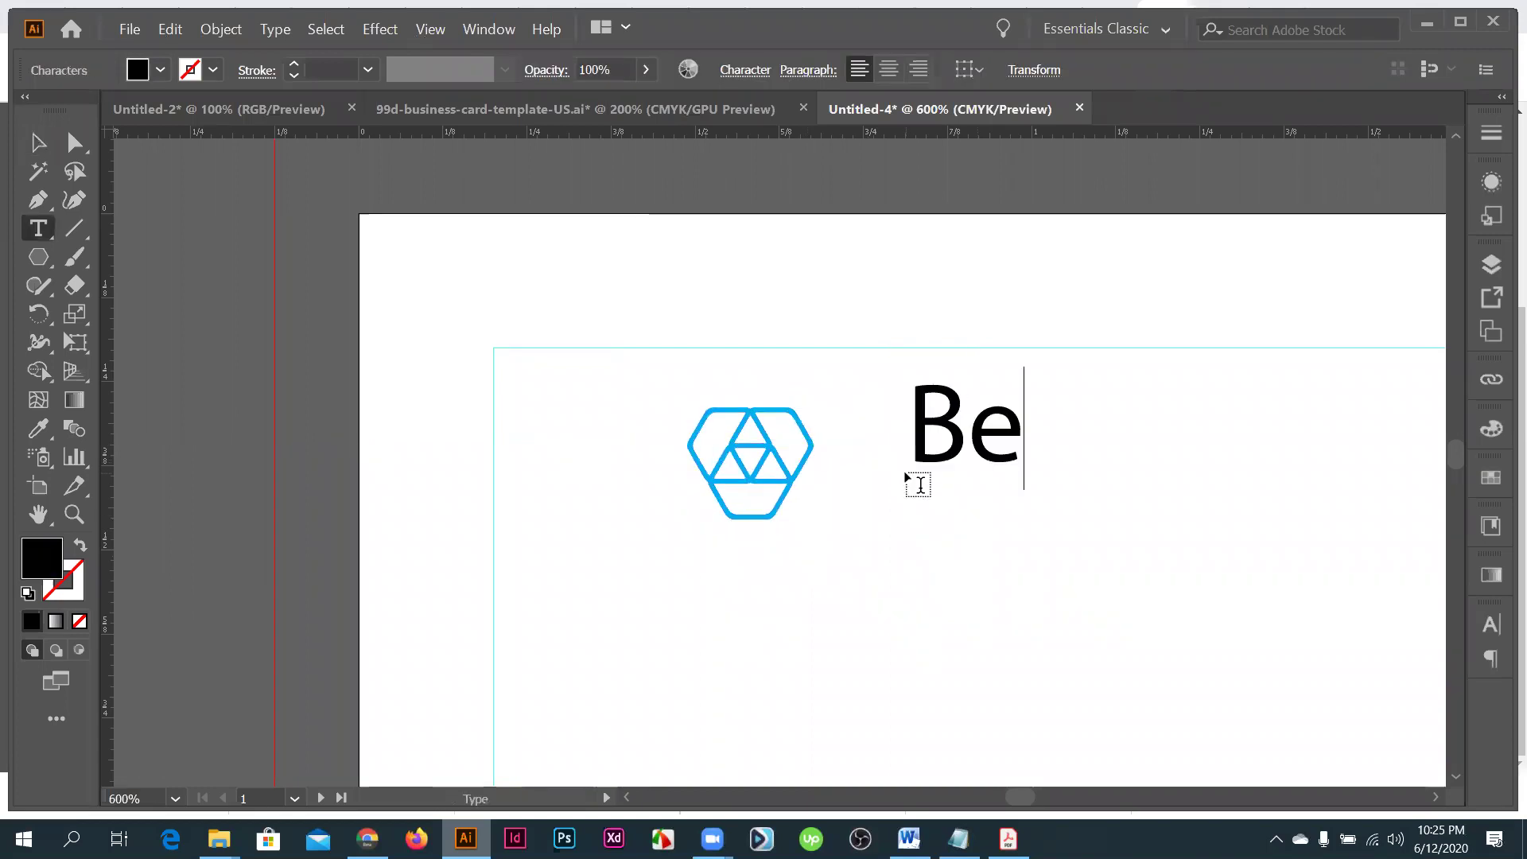
text(sme )
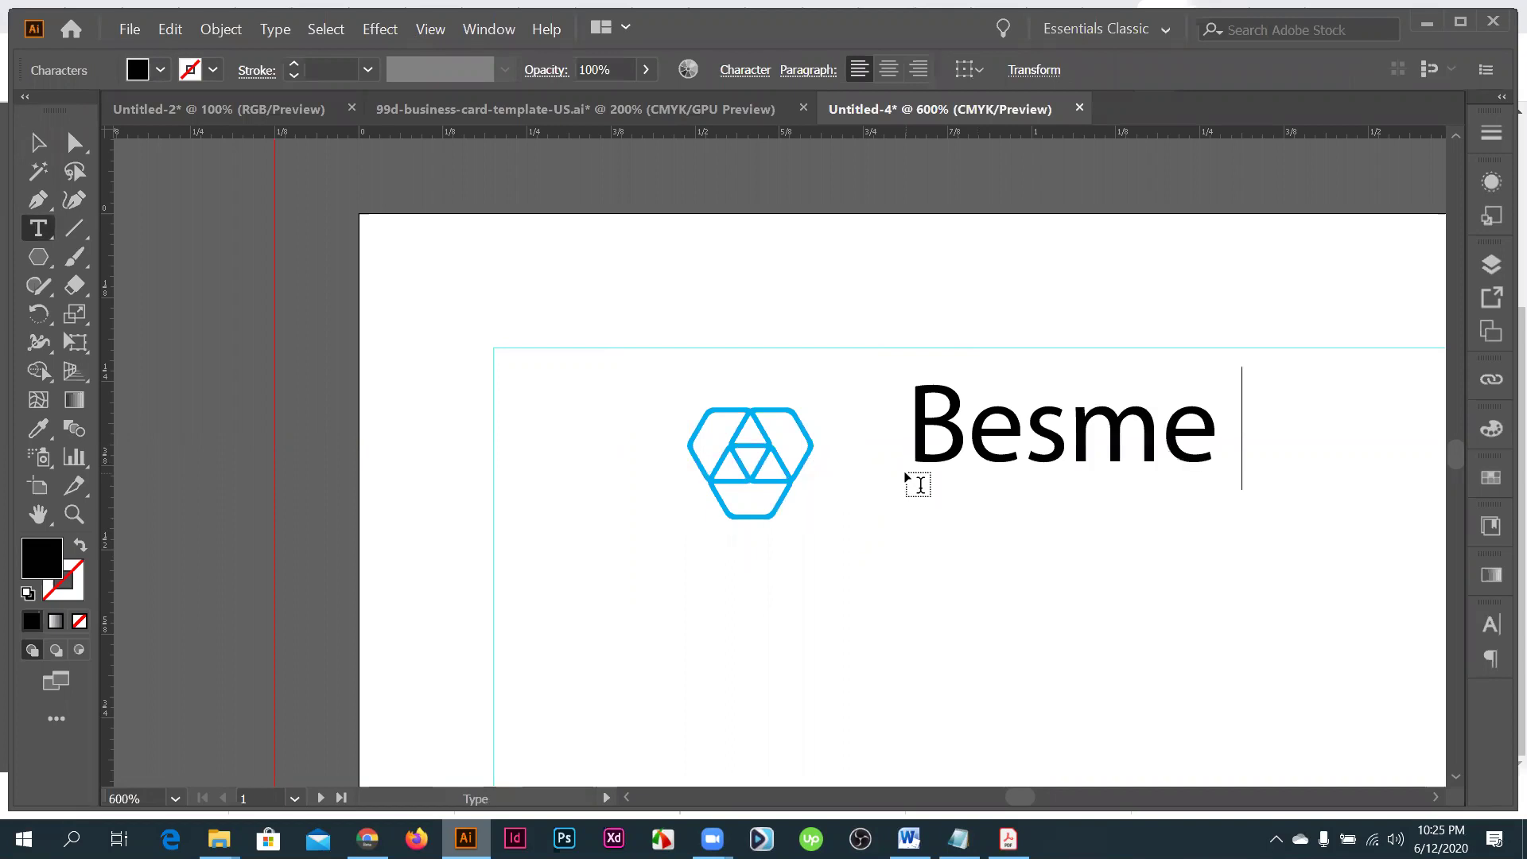
text(ds)
key(BackSpace)
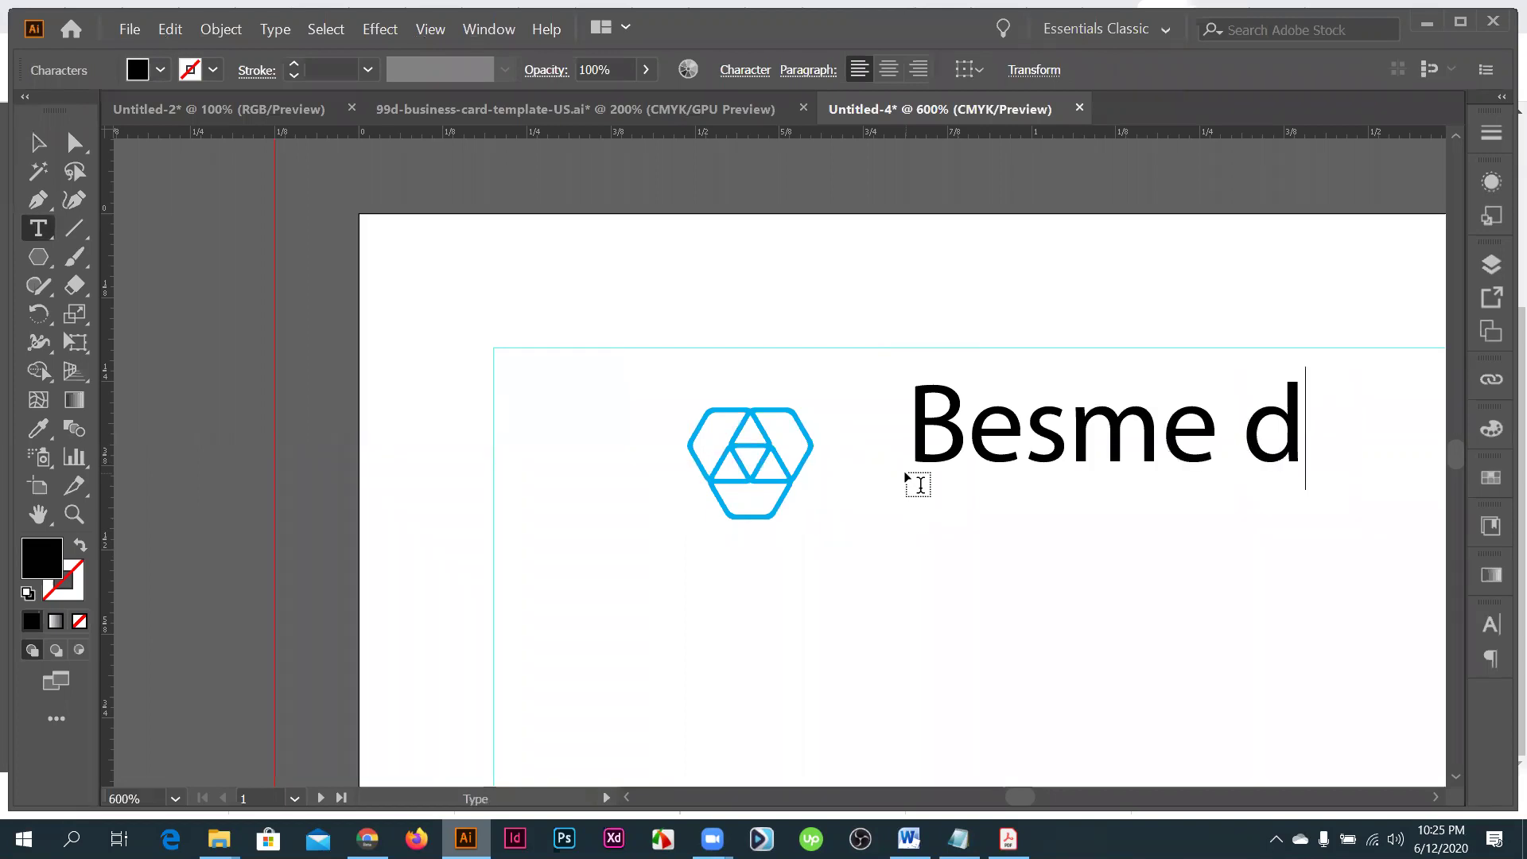
text(esign)
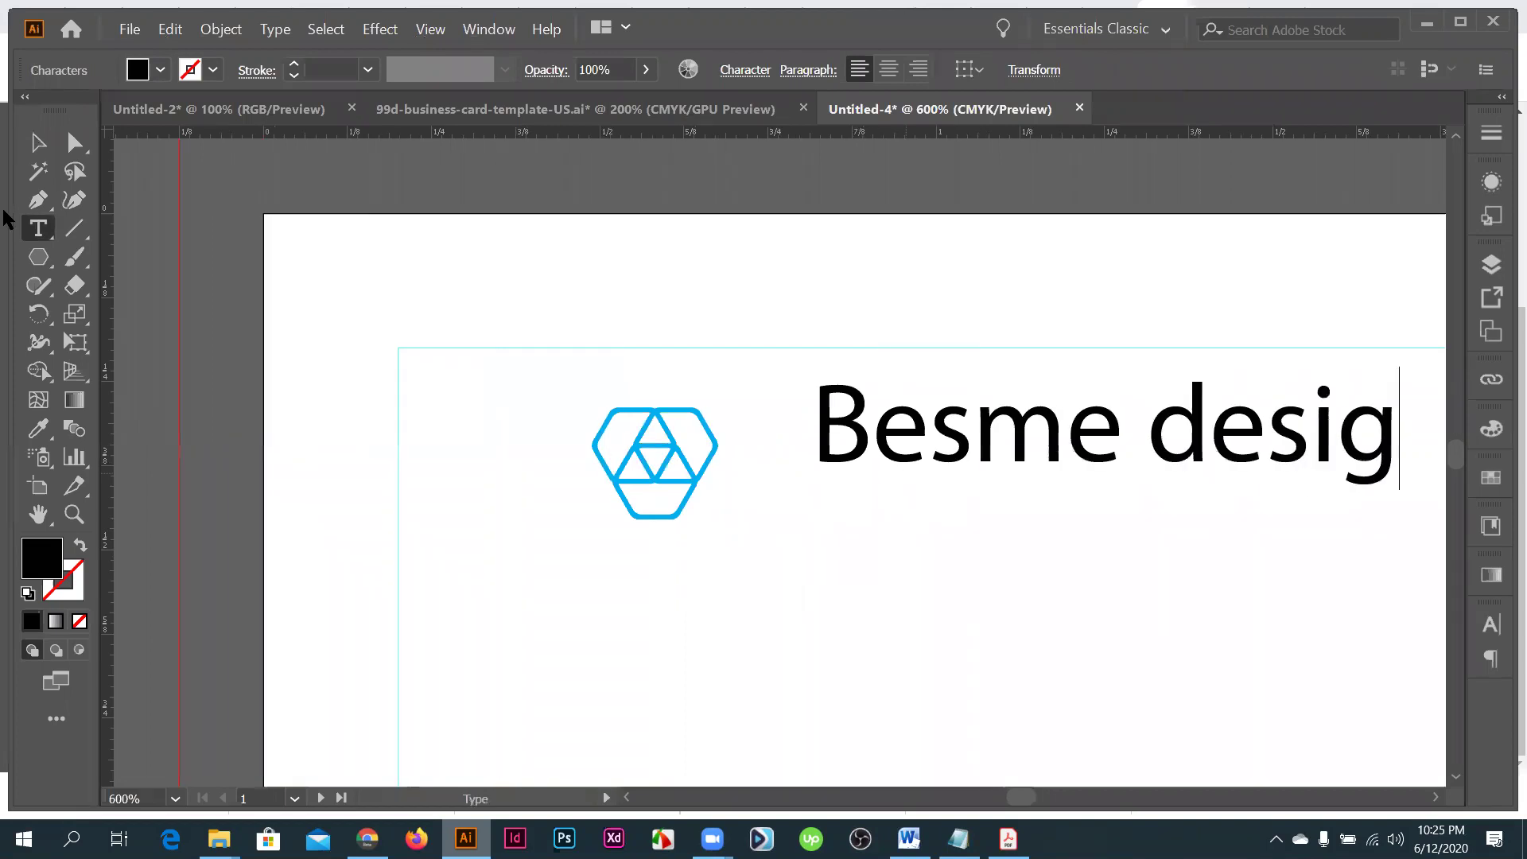
key(Escape)
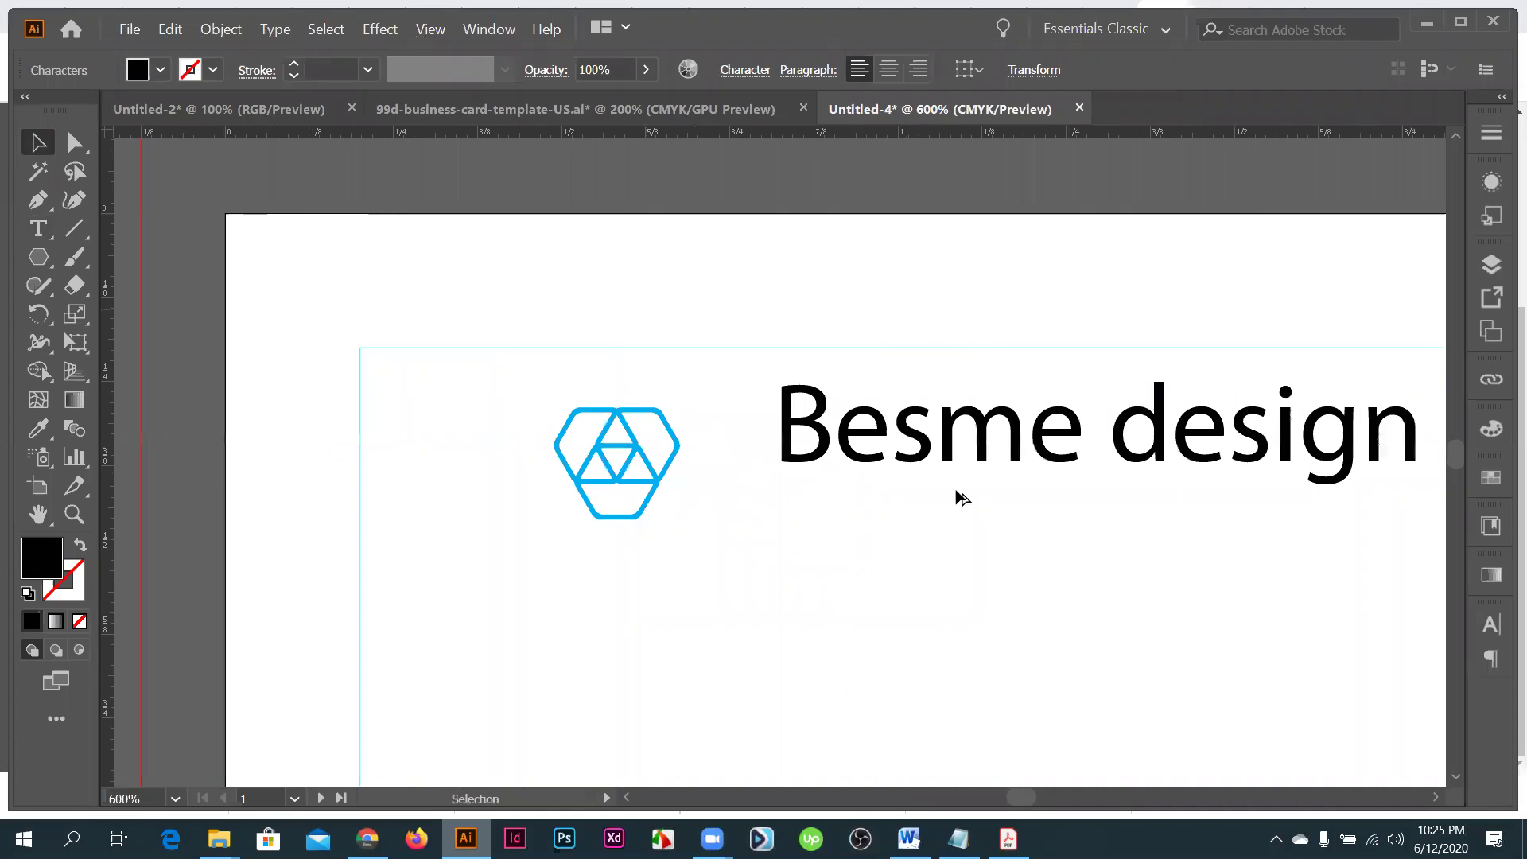
key(ctrl+minus)
click(958, 498)
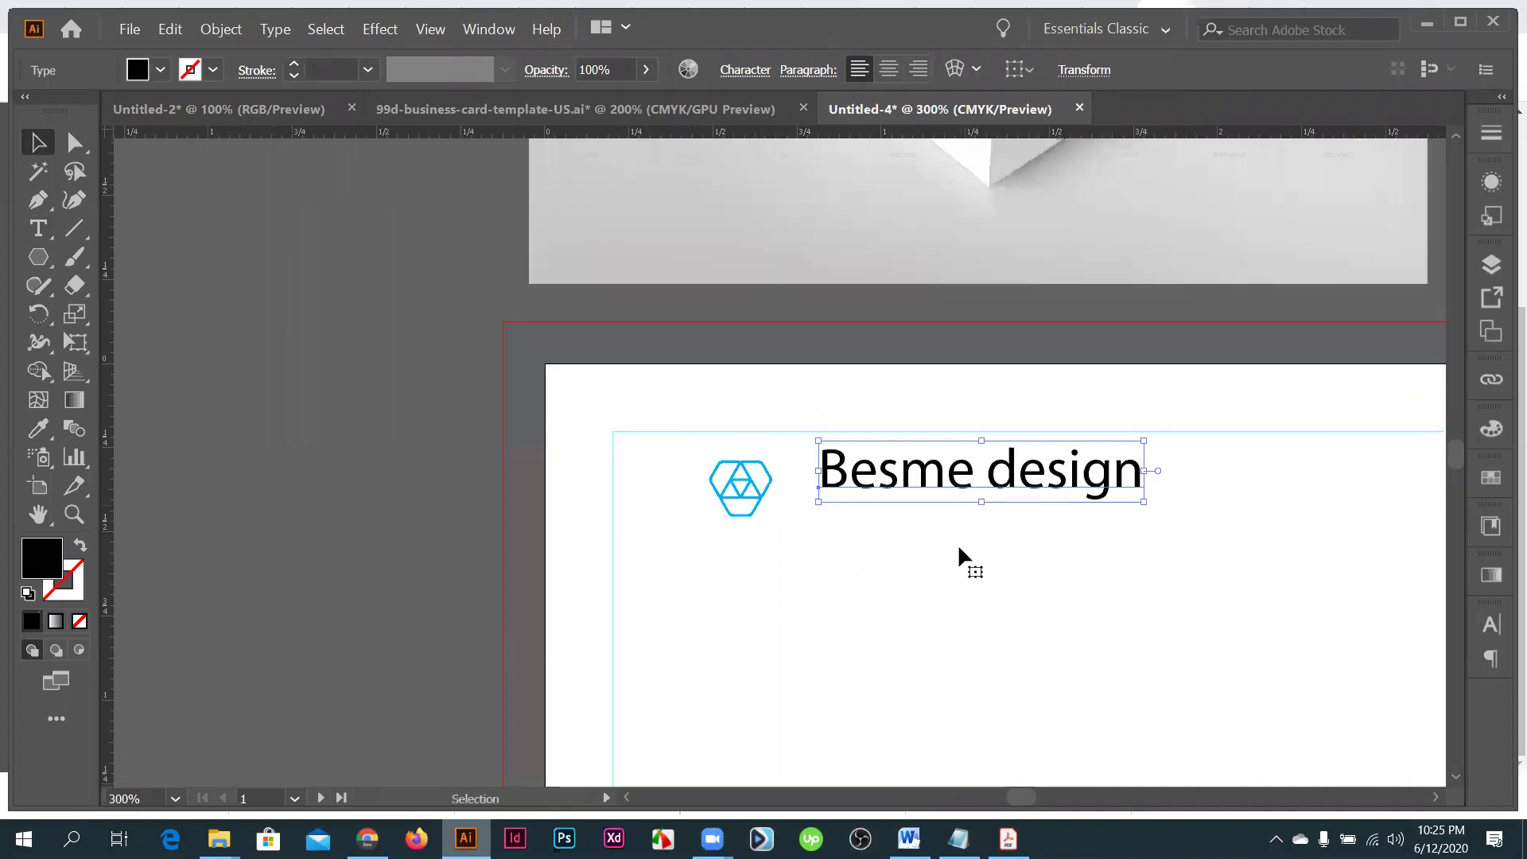
drag(957, 477, 964, 547)
- Replace the duplicated text with the slogan 'we are distict for our service'
triple_click(960, 535)
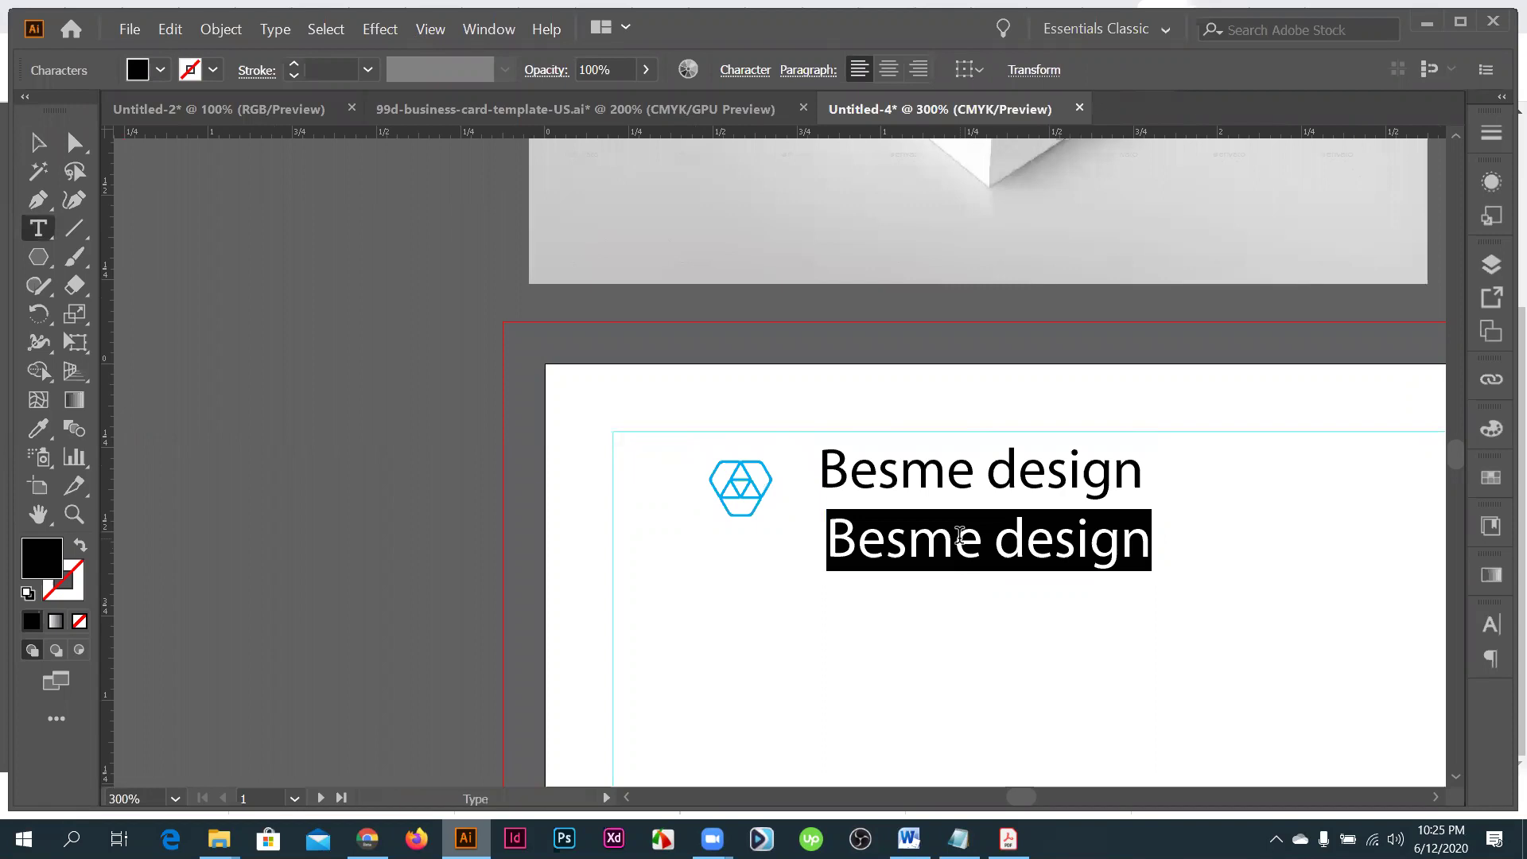
text(slog)
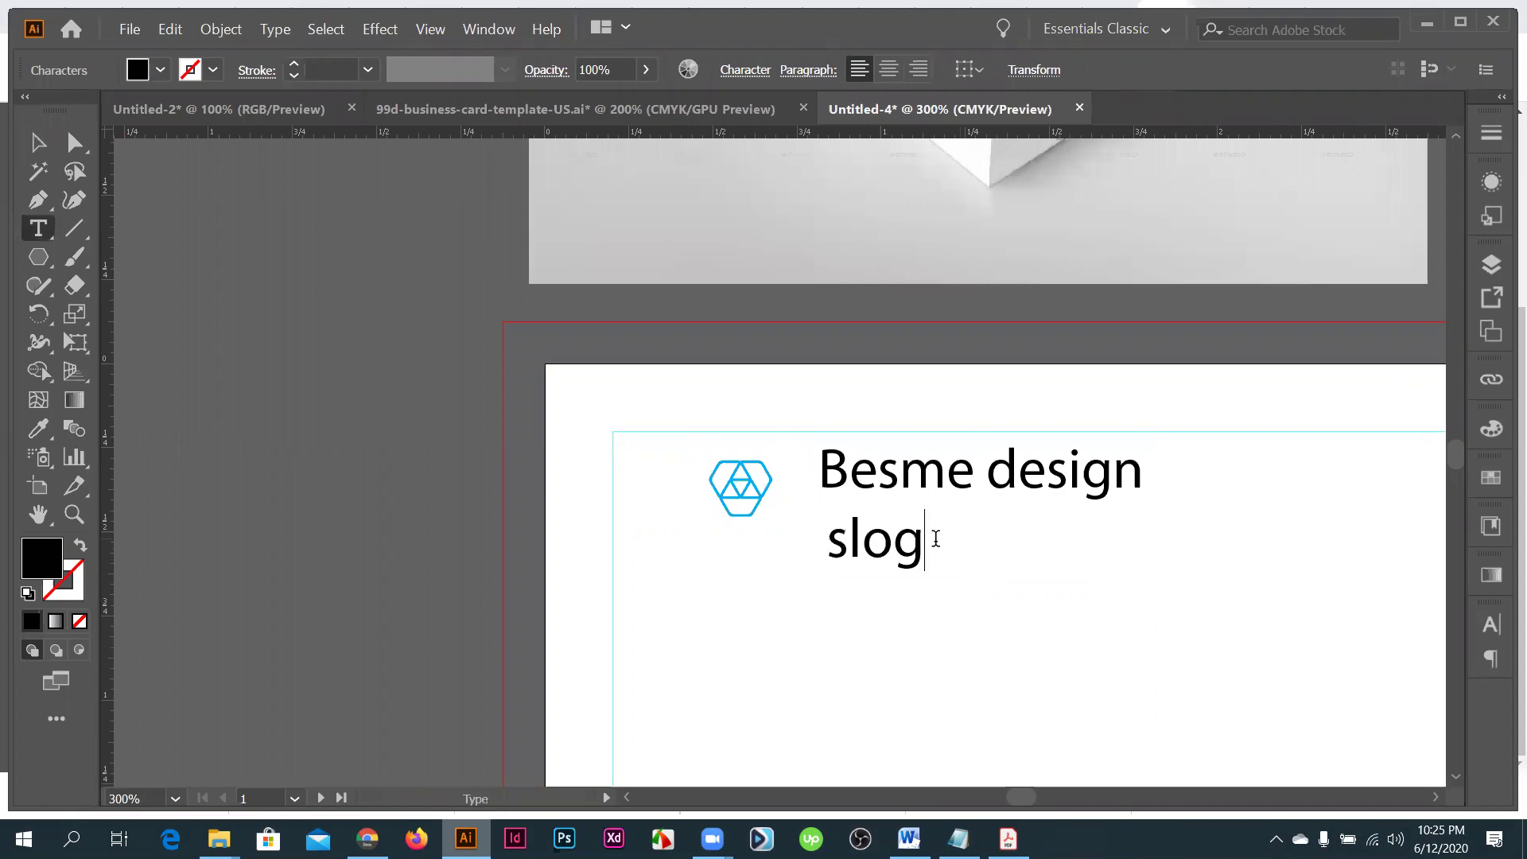
text(an)
key(BackSpace)
key(BackSpace)
key(BackSpace)
key(BackSpace)
key(BackSpace)
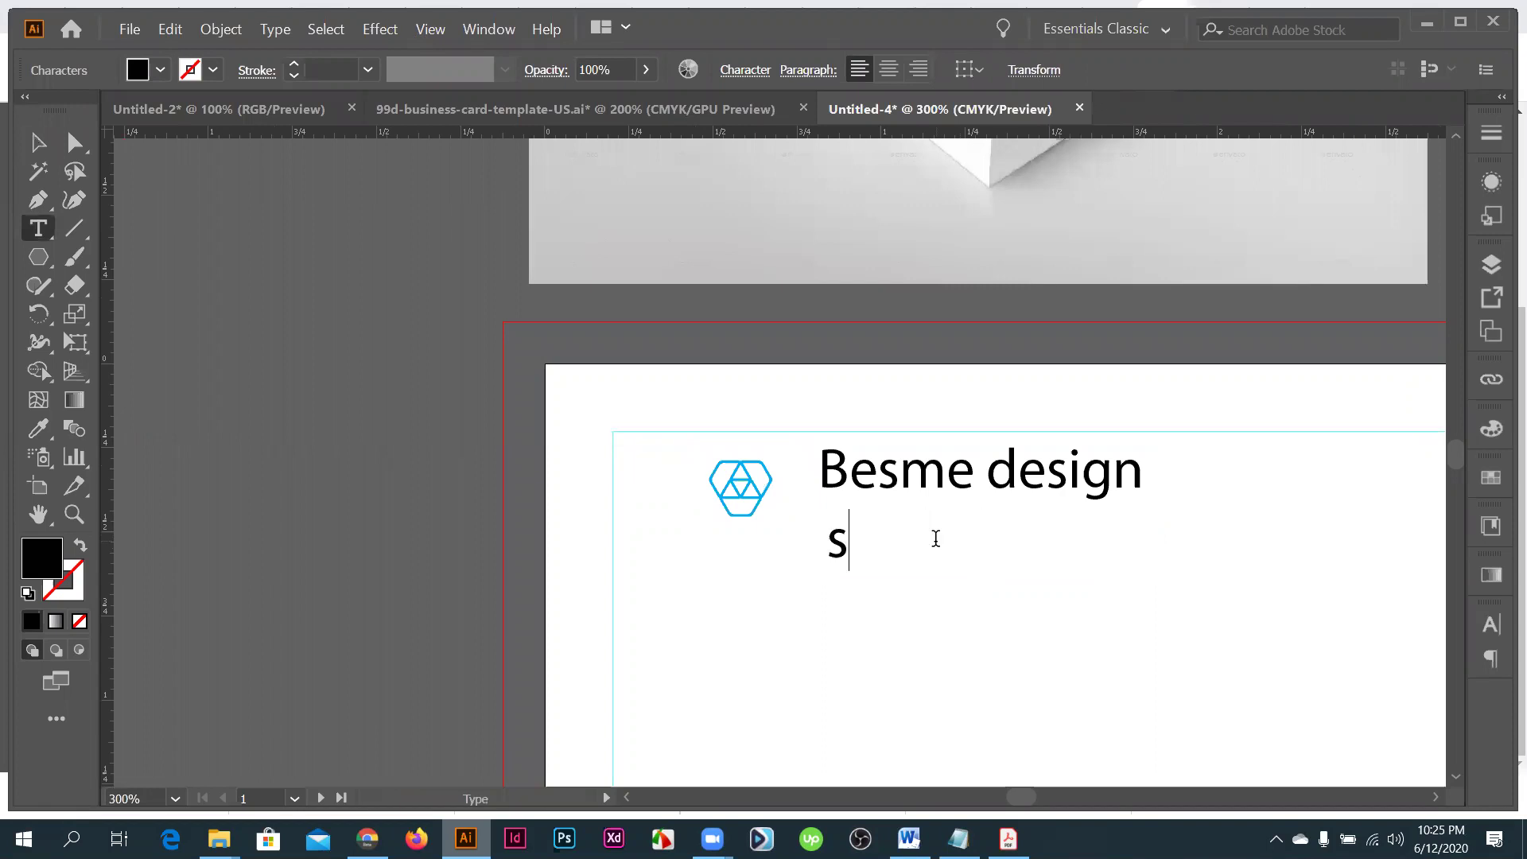
key(BackSpace)
text(we are di)
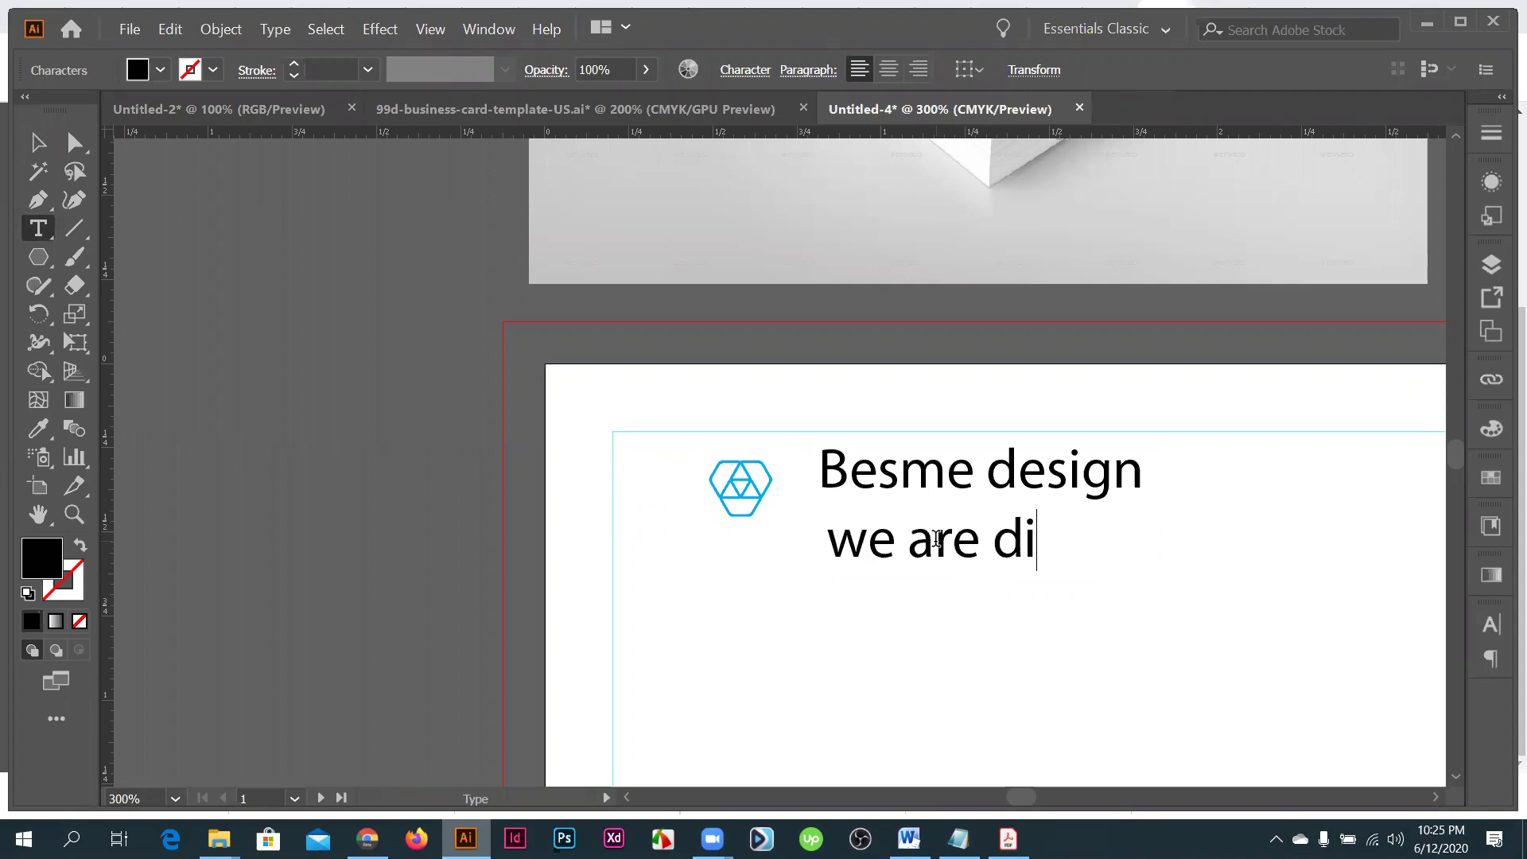
text(stict )
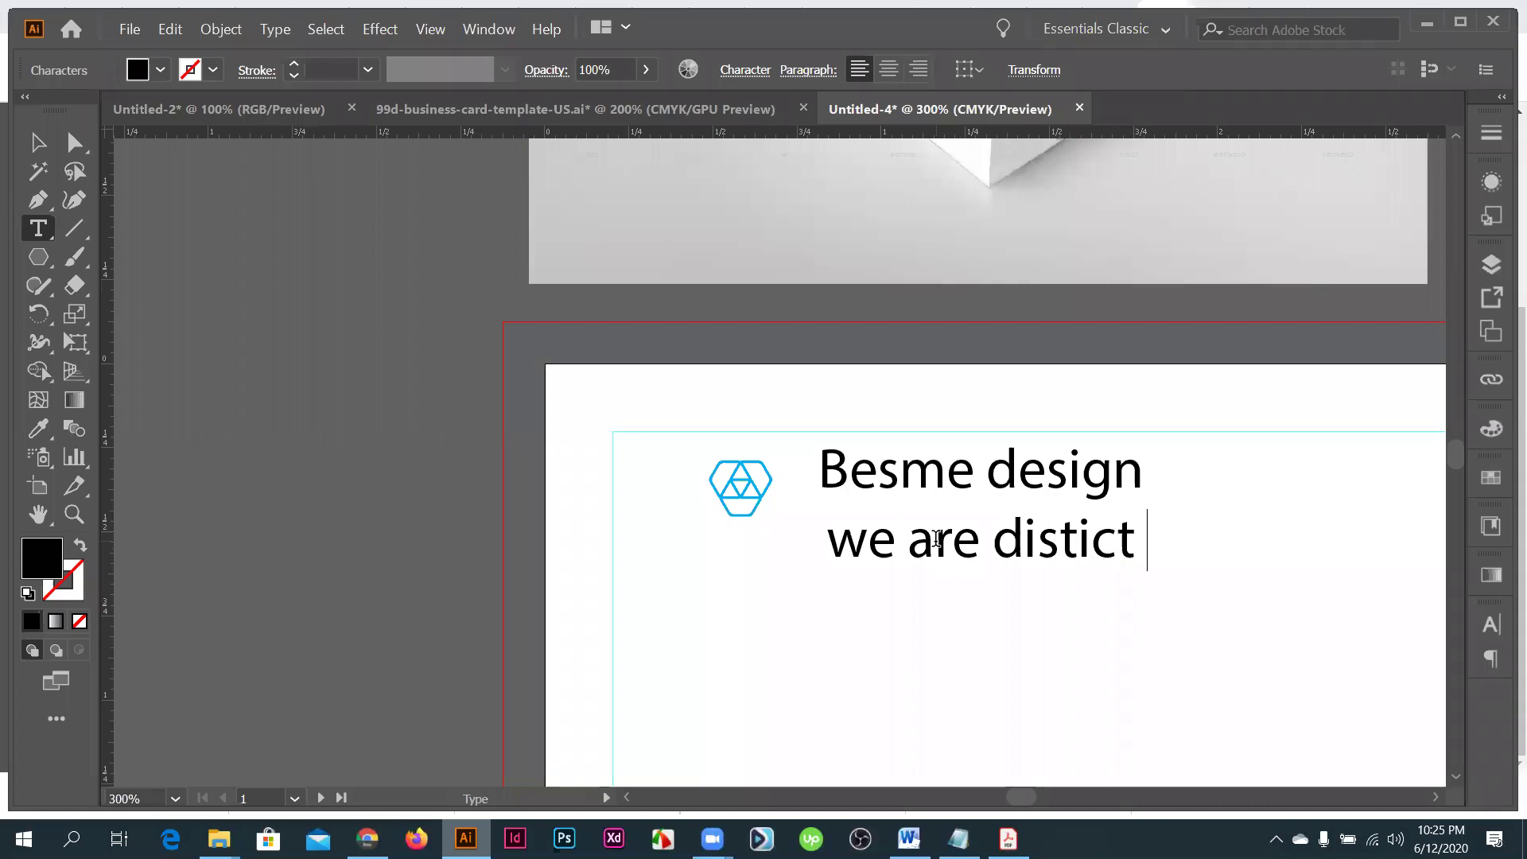
text(for )
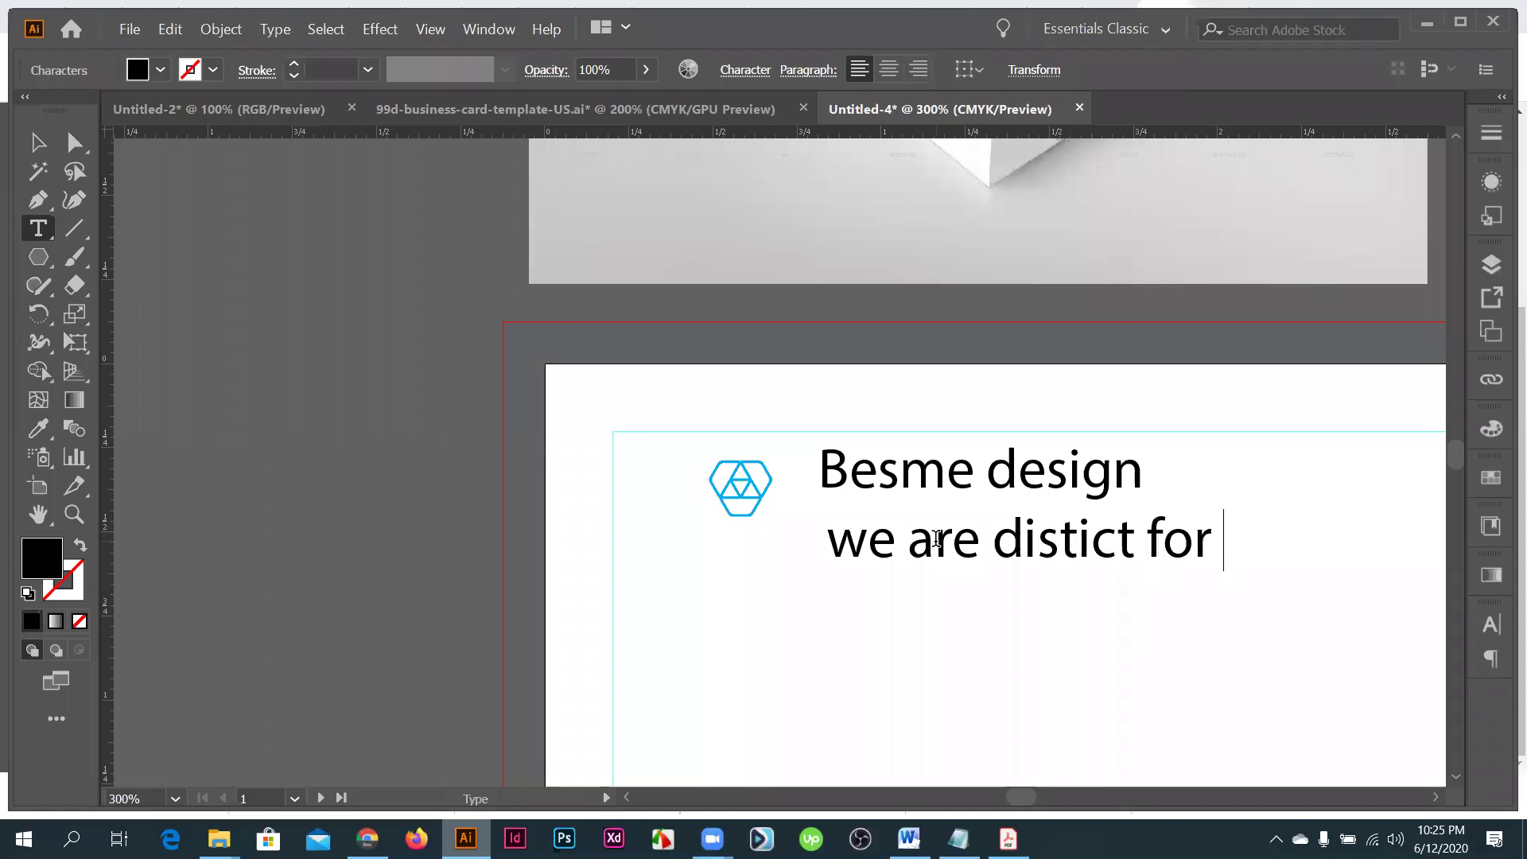
text(our service)
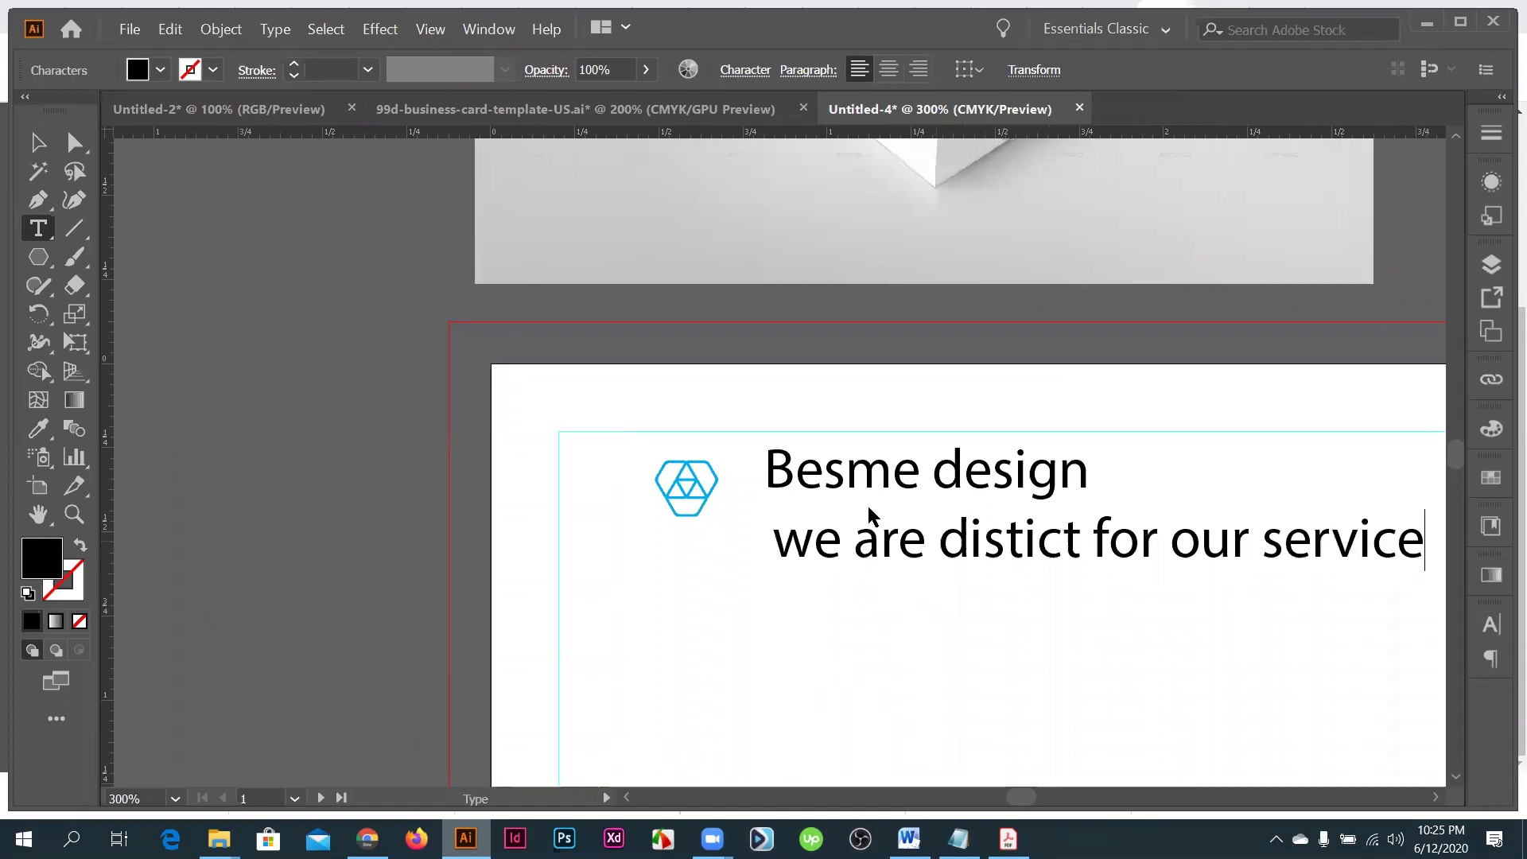
key(Escape)
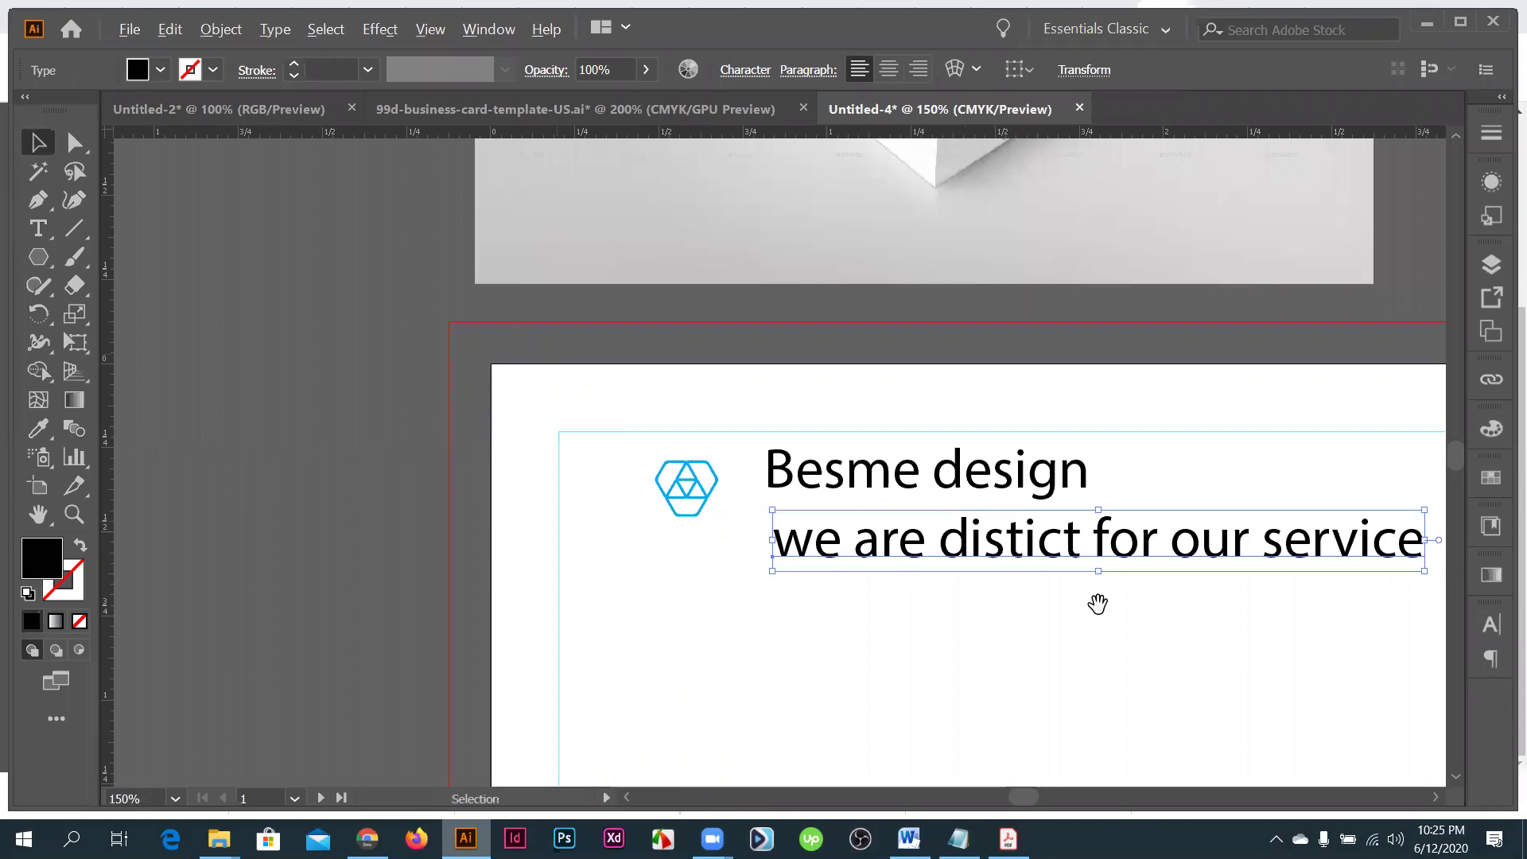
scroll(958, 576, down, 2)
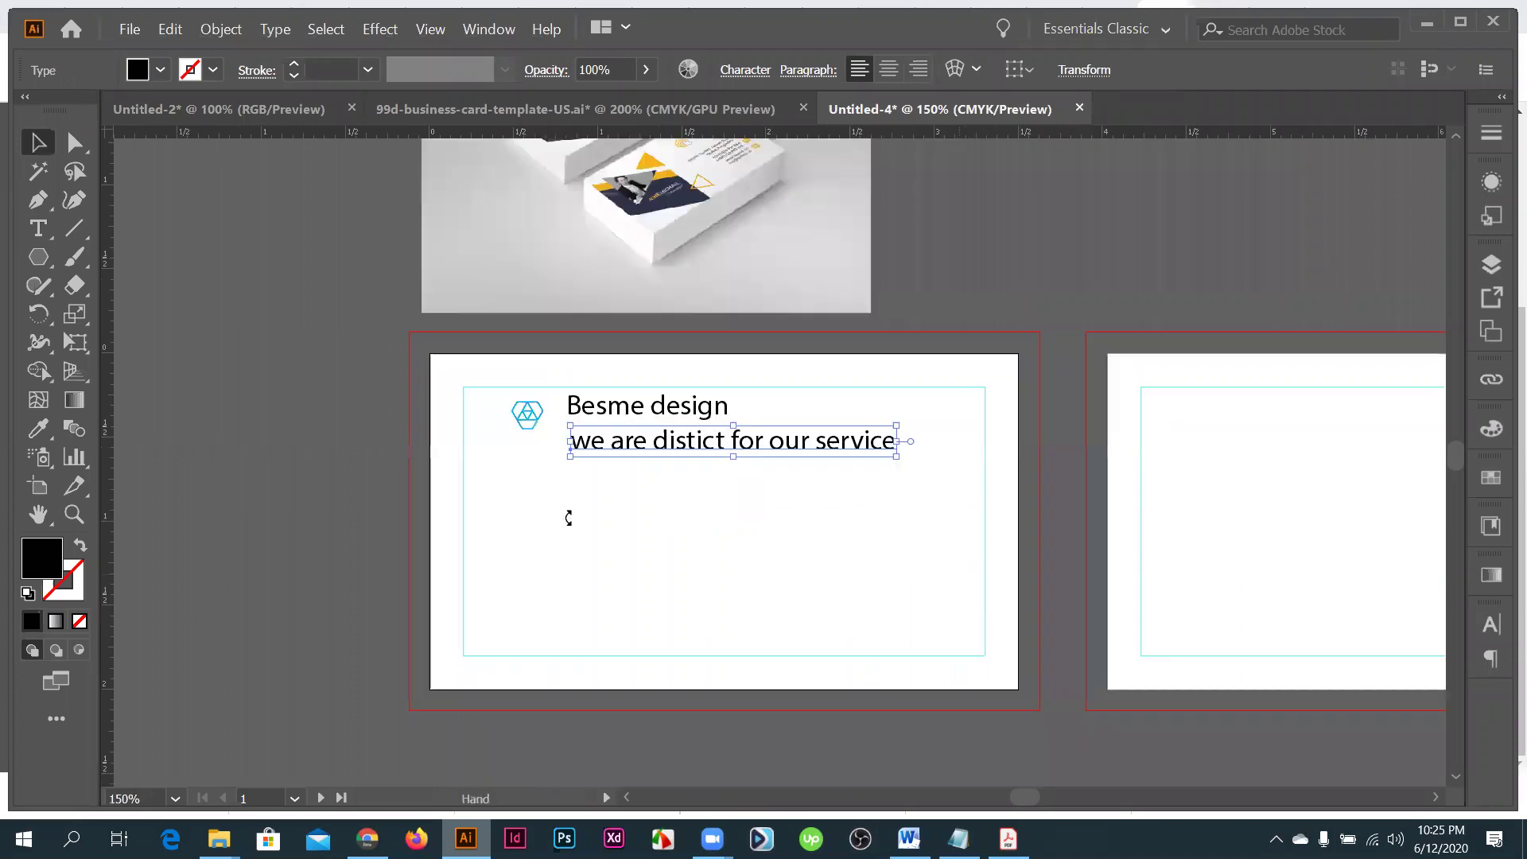
scroll(568, 513, up, 1)
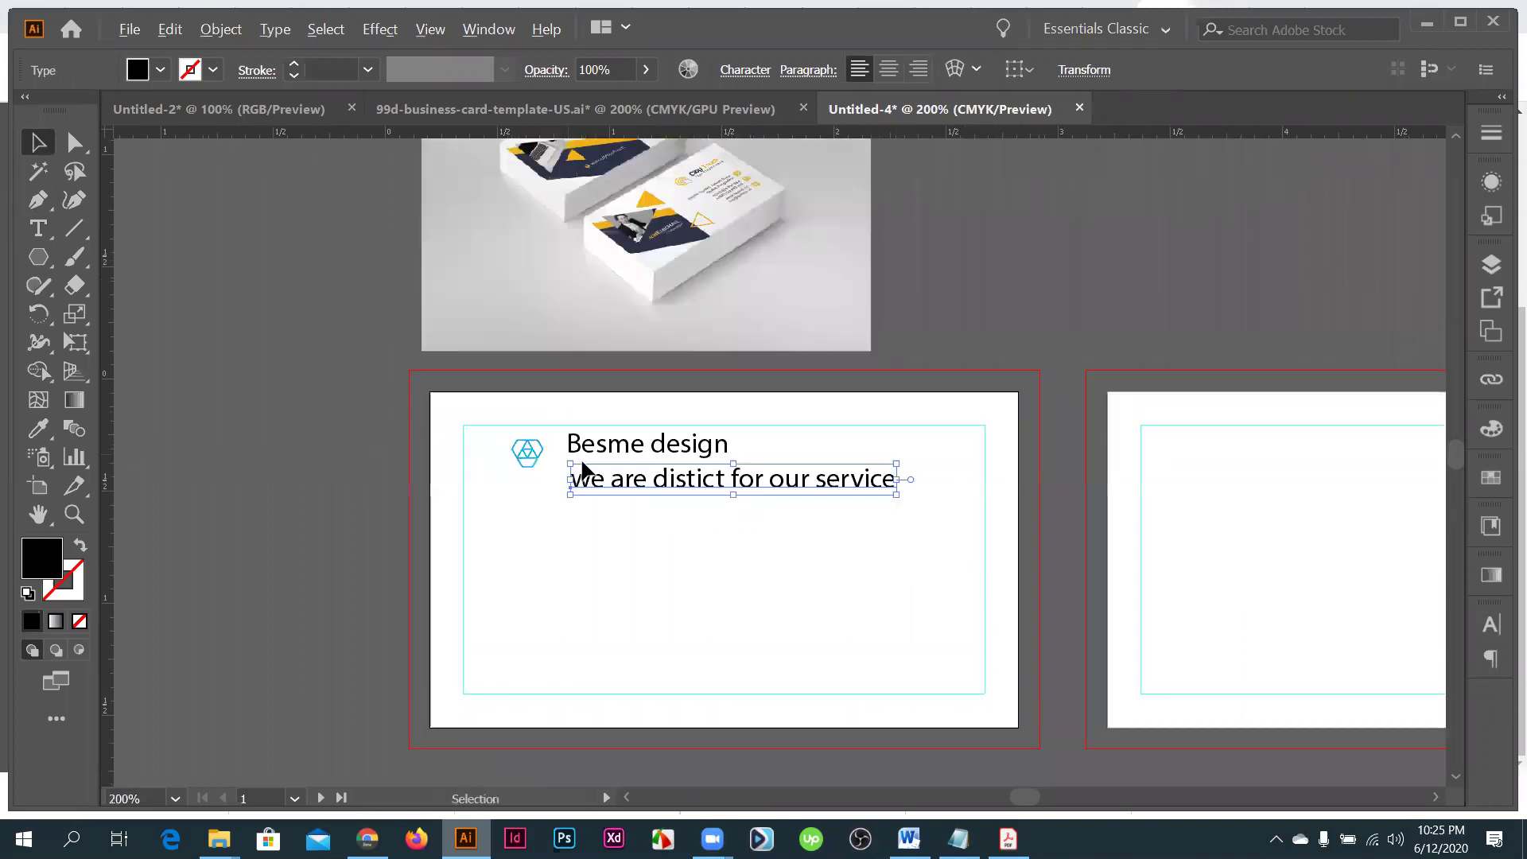
scroll(583, 470, up, 2)
scroll(751, 336, up, 5)
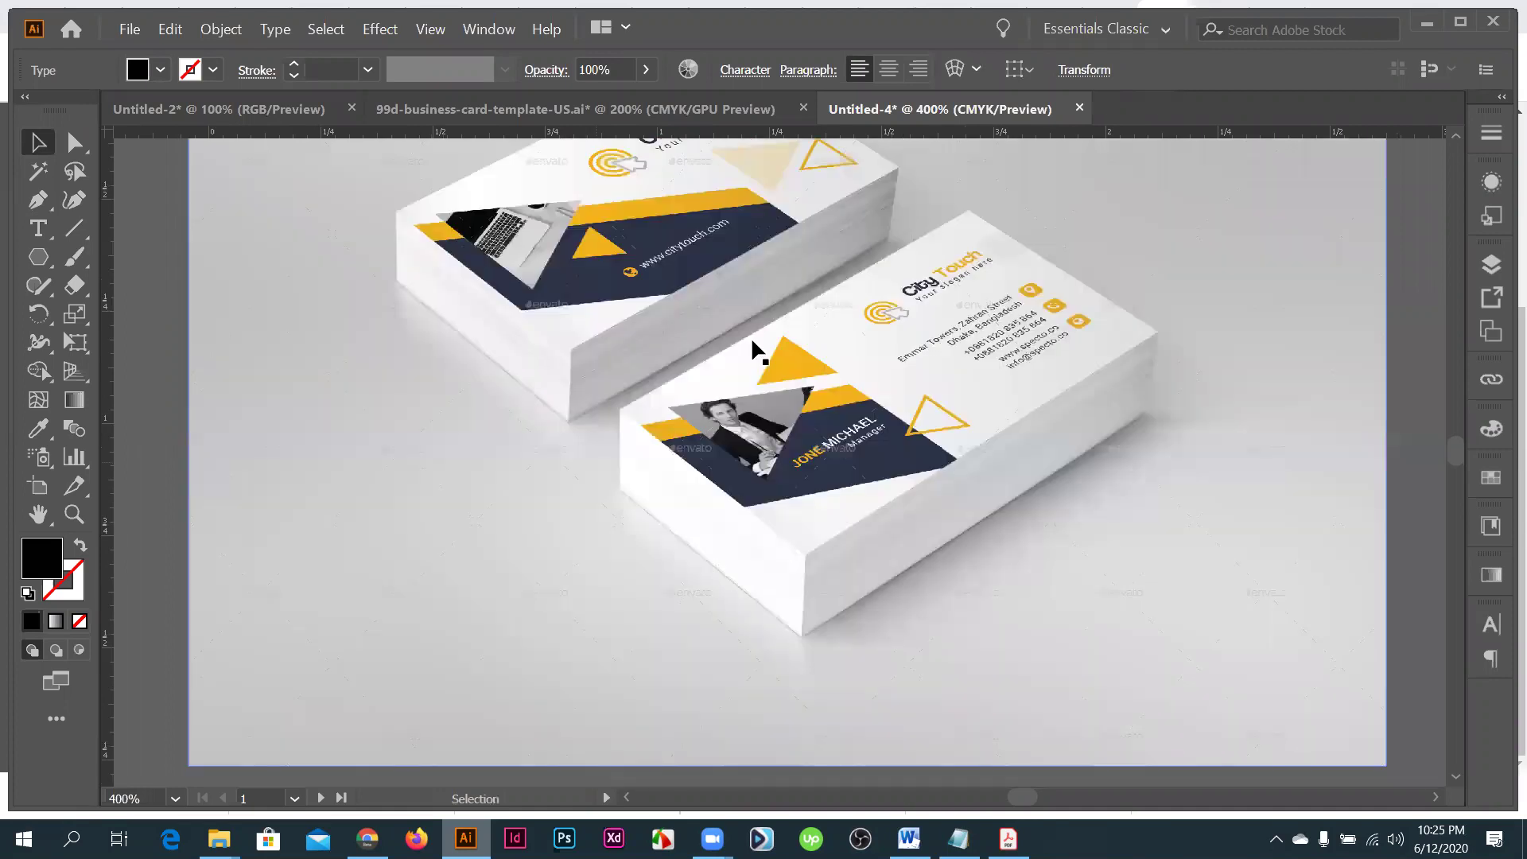
scroll(689, 293, up, 1)
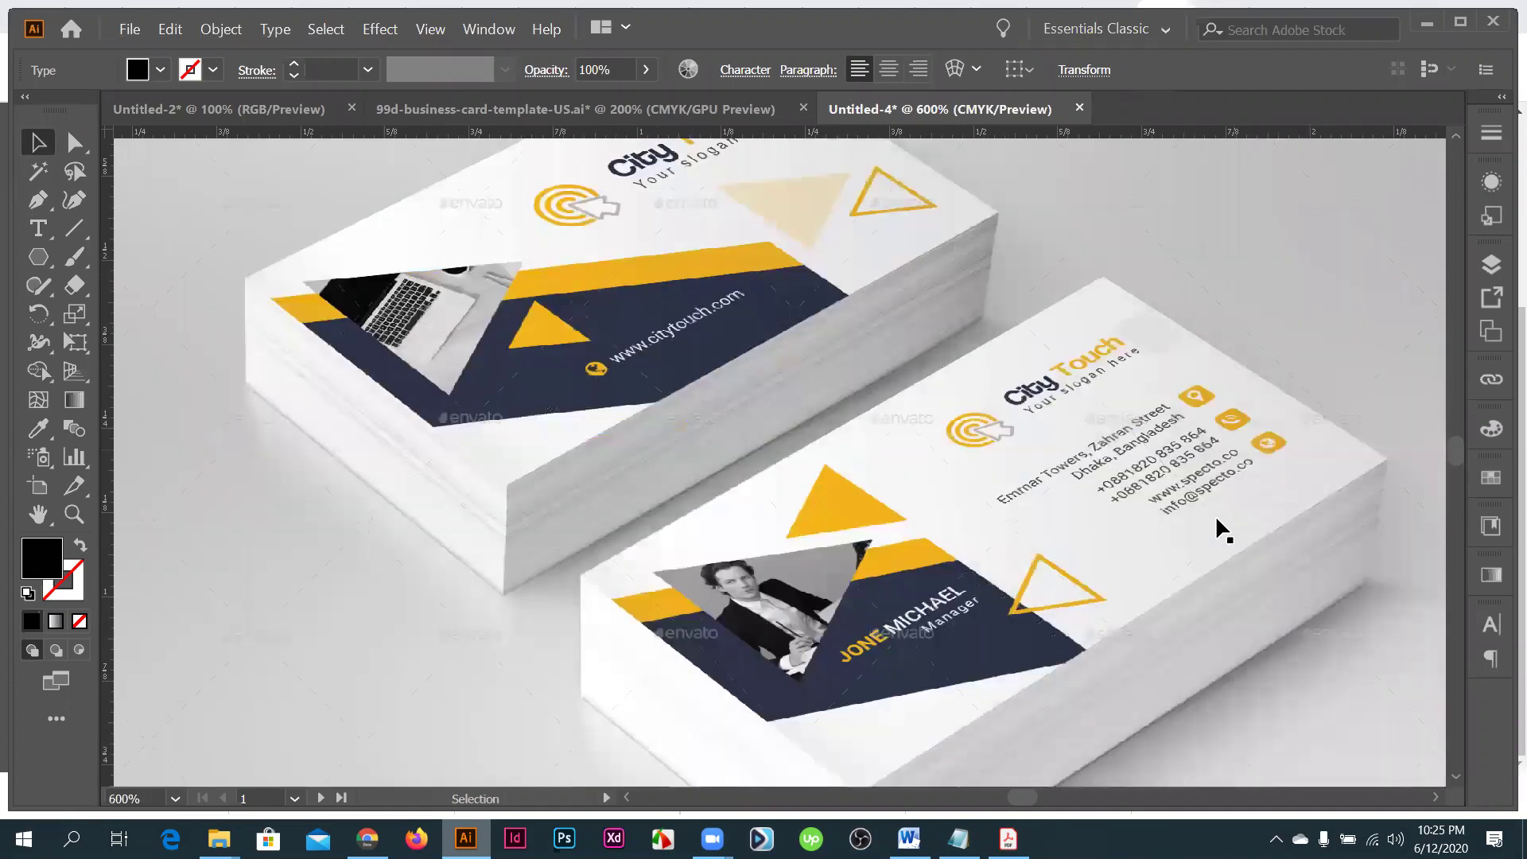
scroll(934, 536, down, 2)
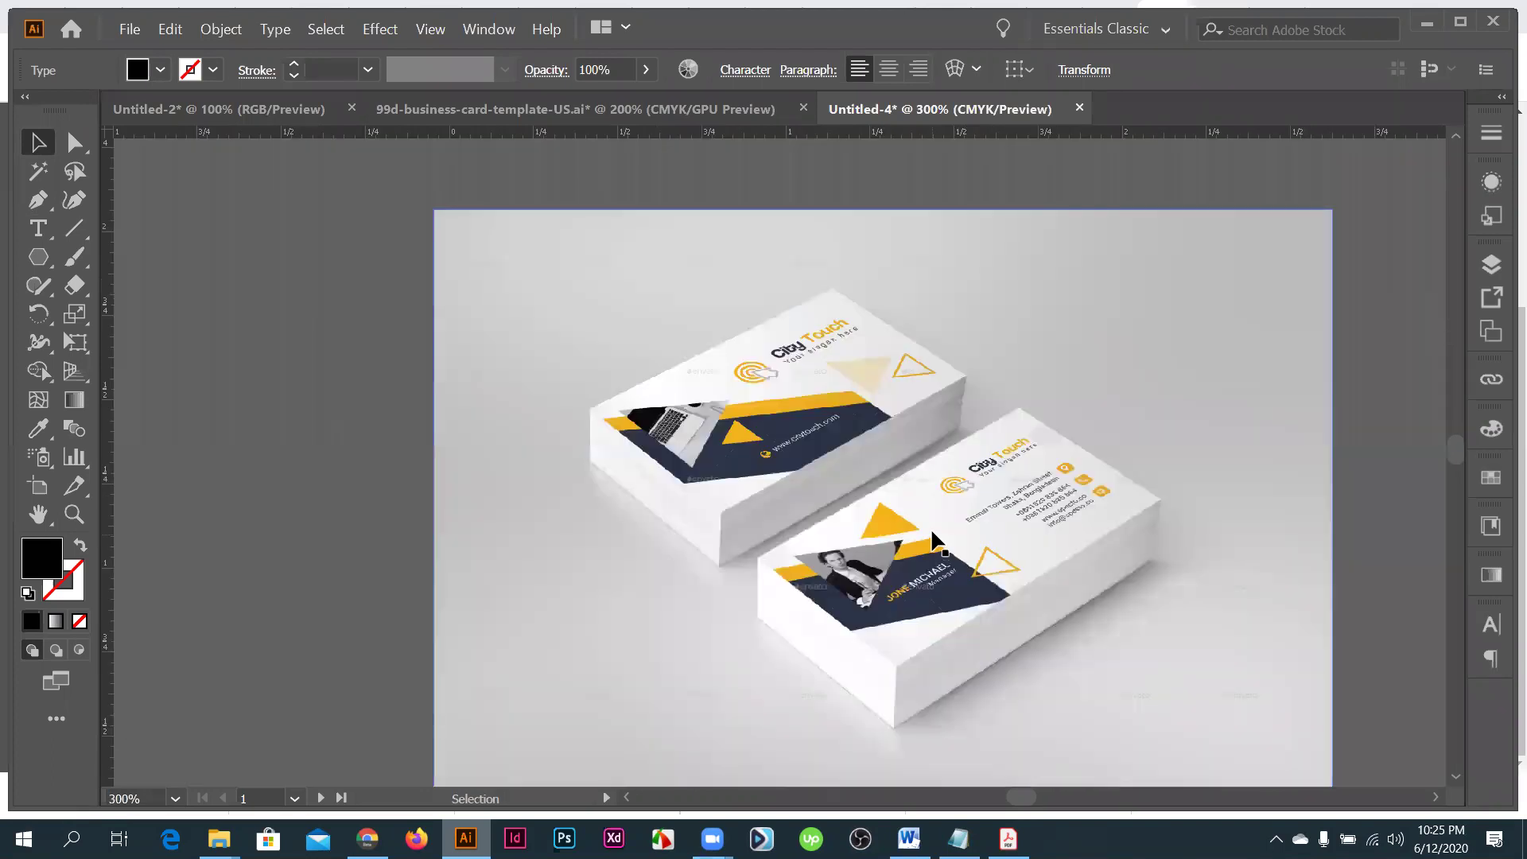
scroll(913, 559, down, 4)
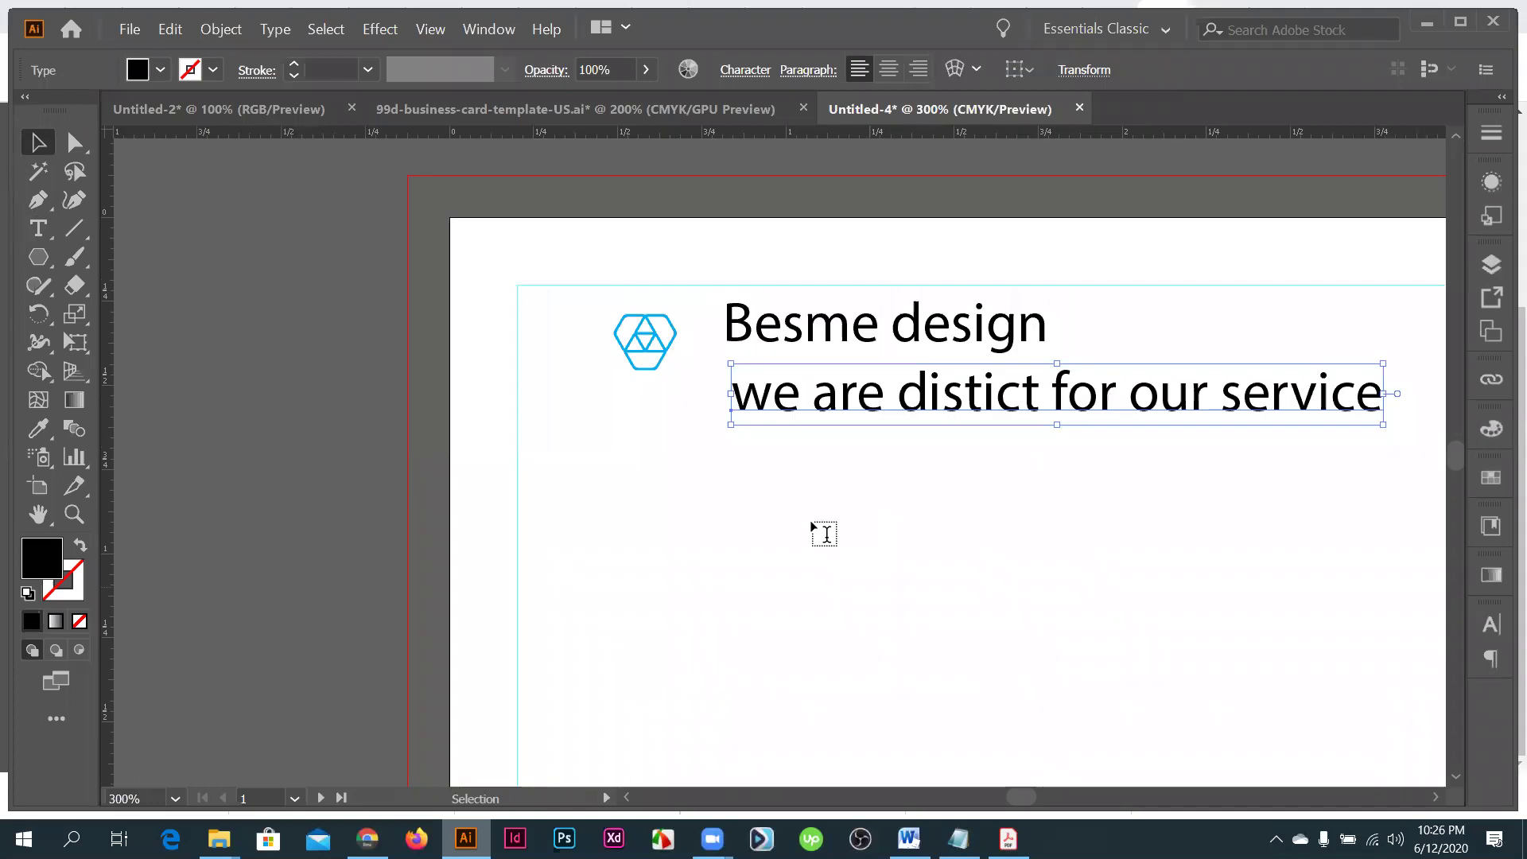
click(824, 536)
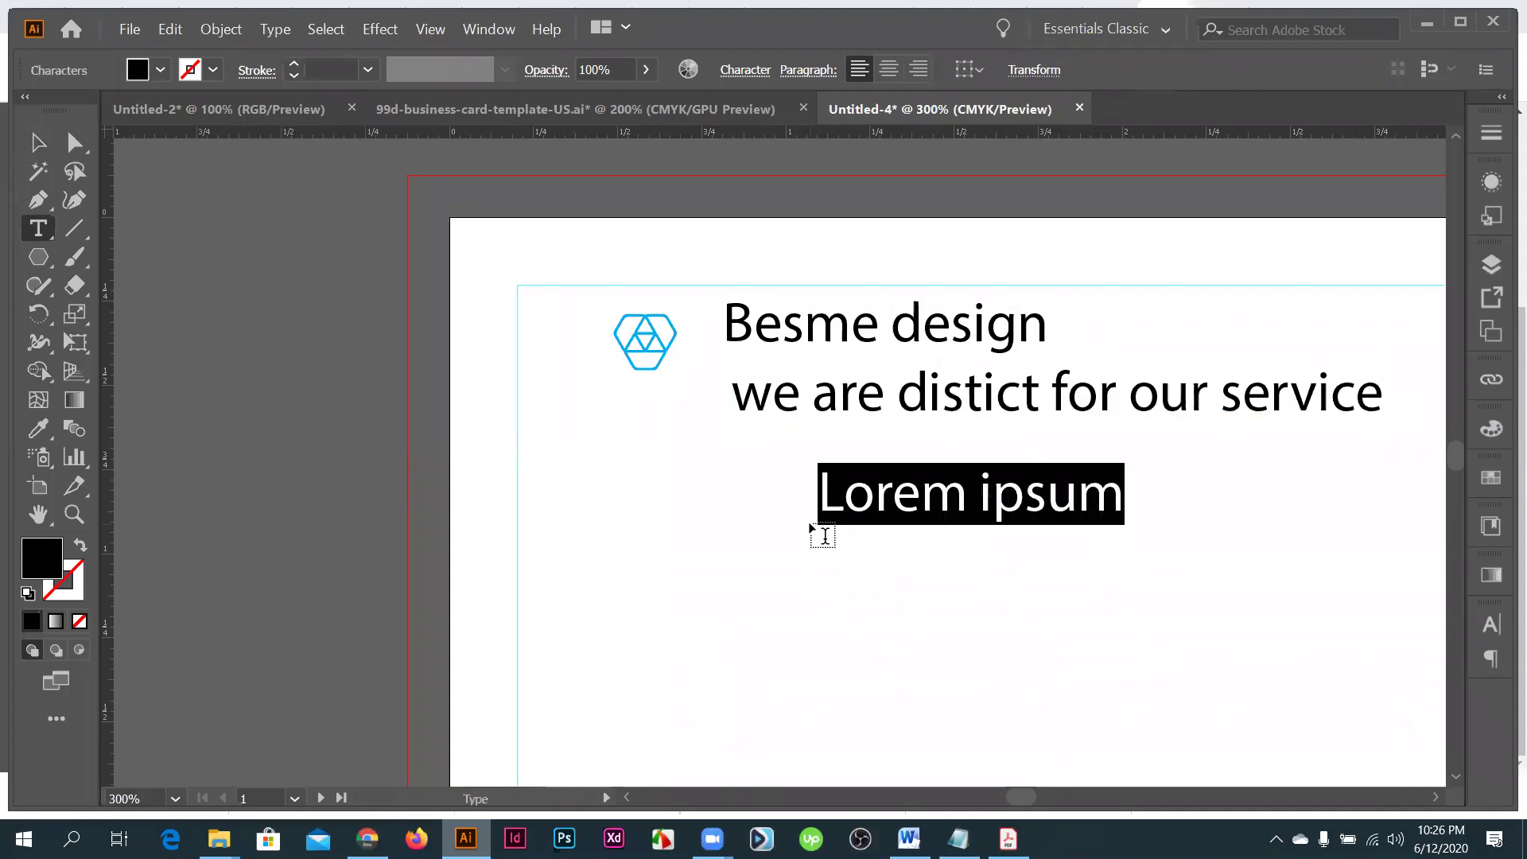
text(www)
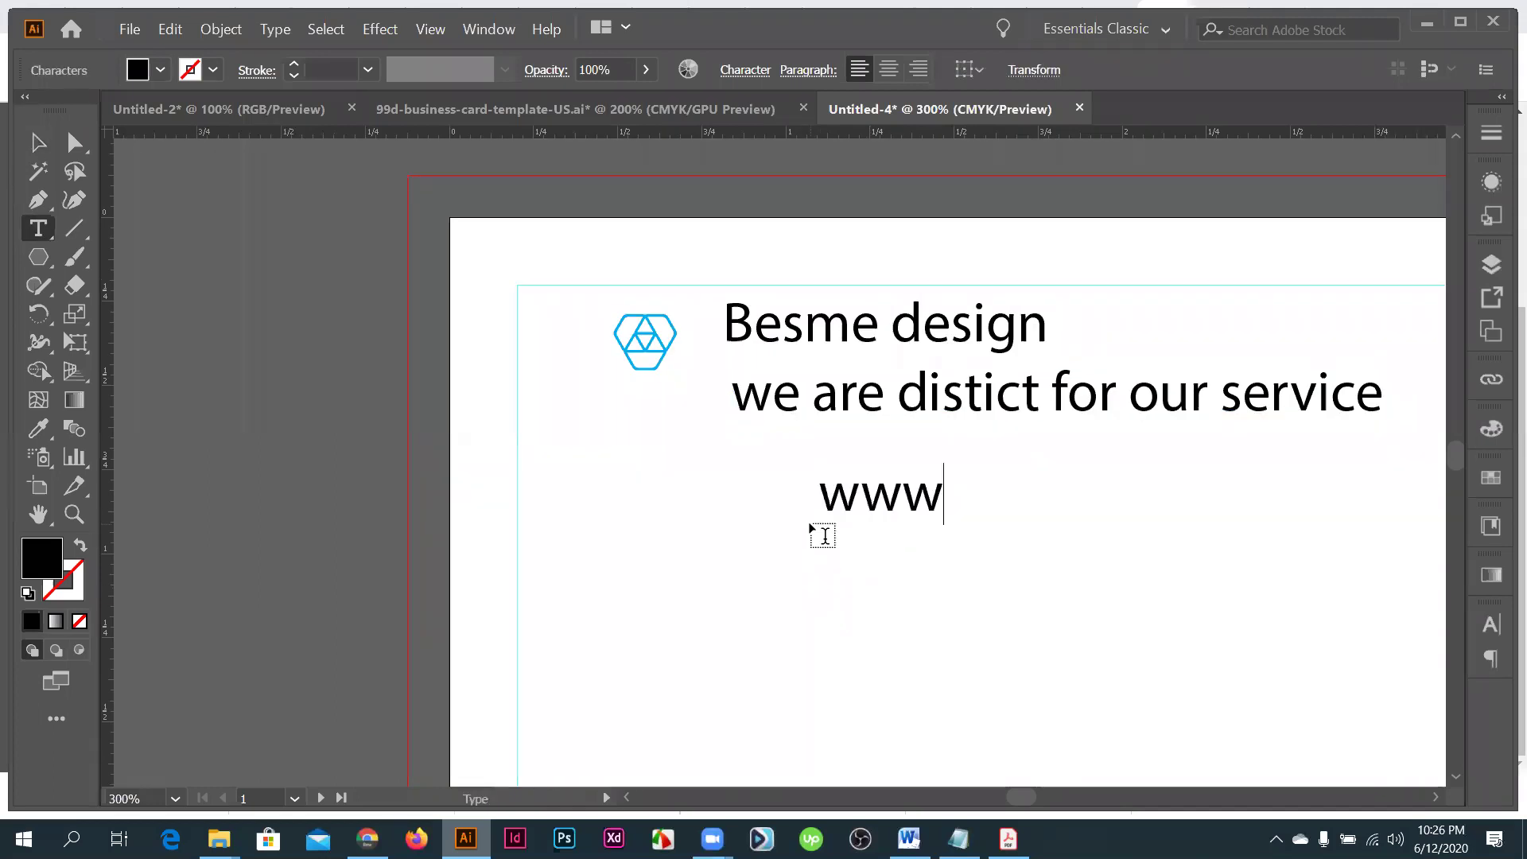
text(.desi)
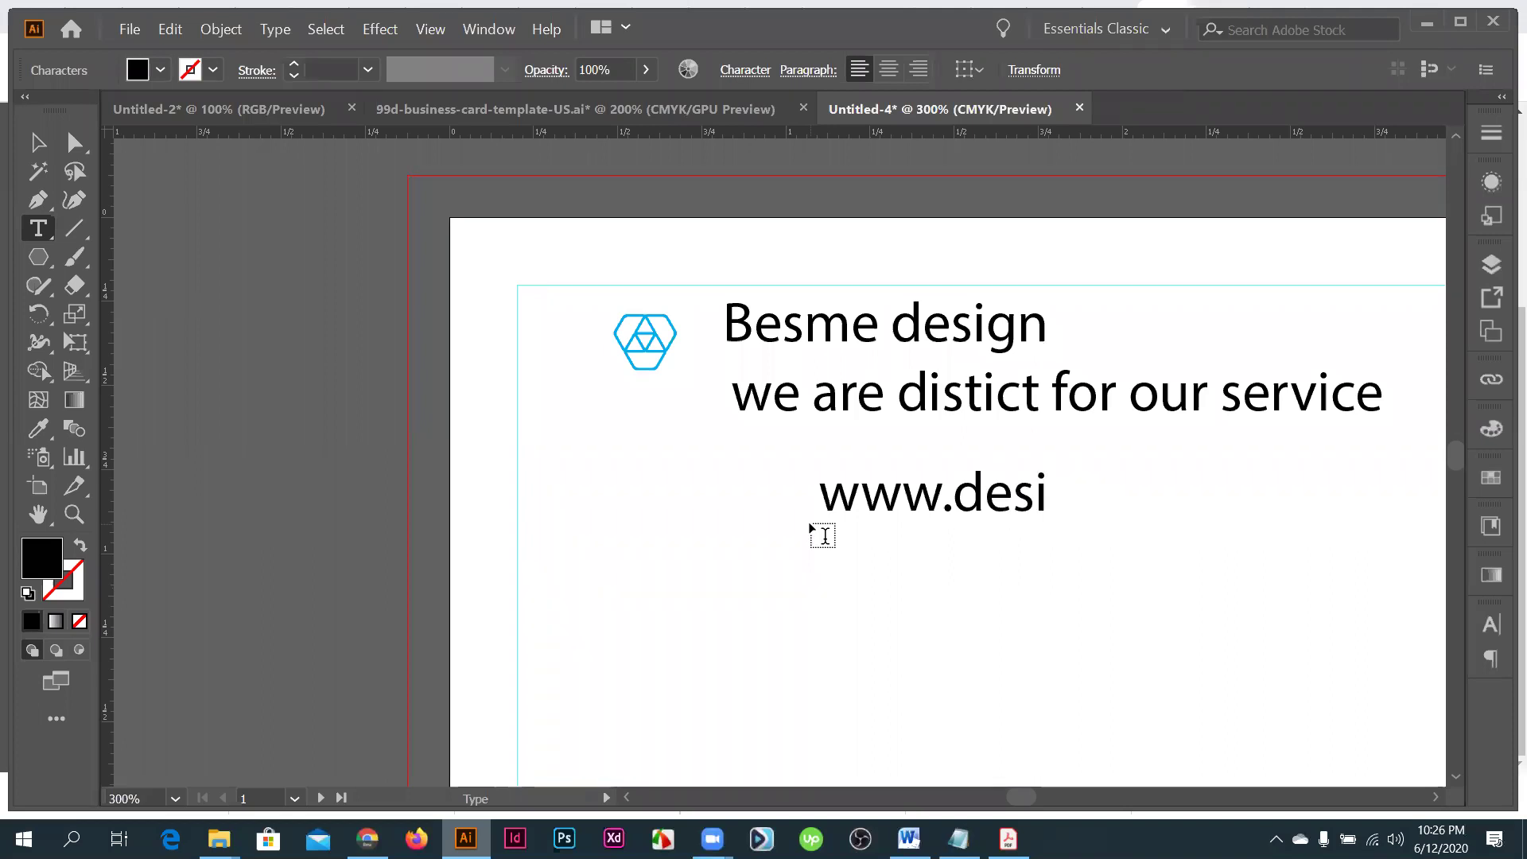
key(BackSpace)
key(BackSpace)
key(BackSpace)
key(BackSpace)
text(be)
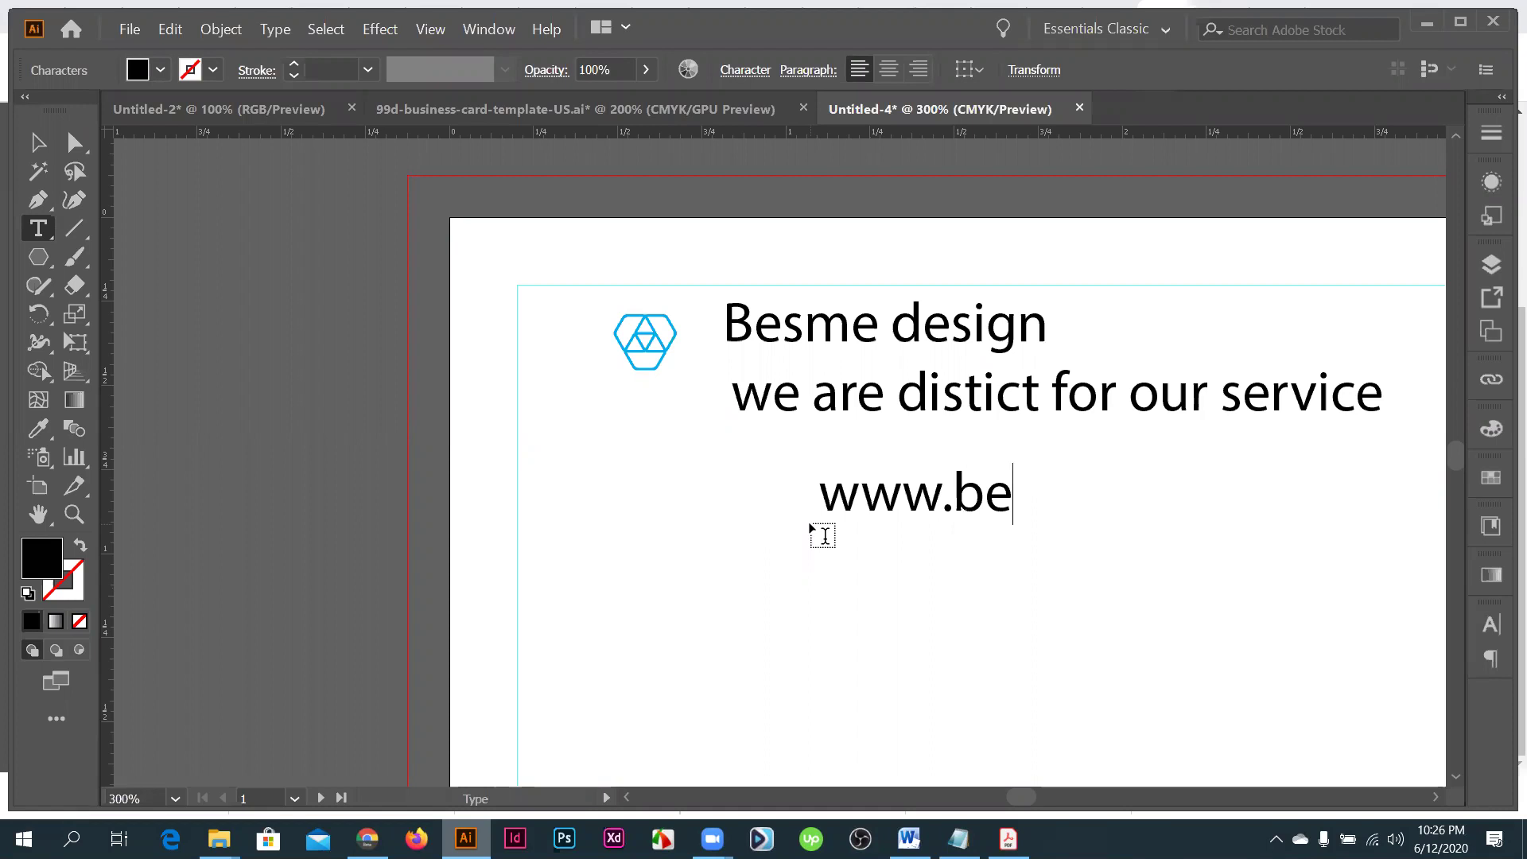
text(smede)
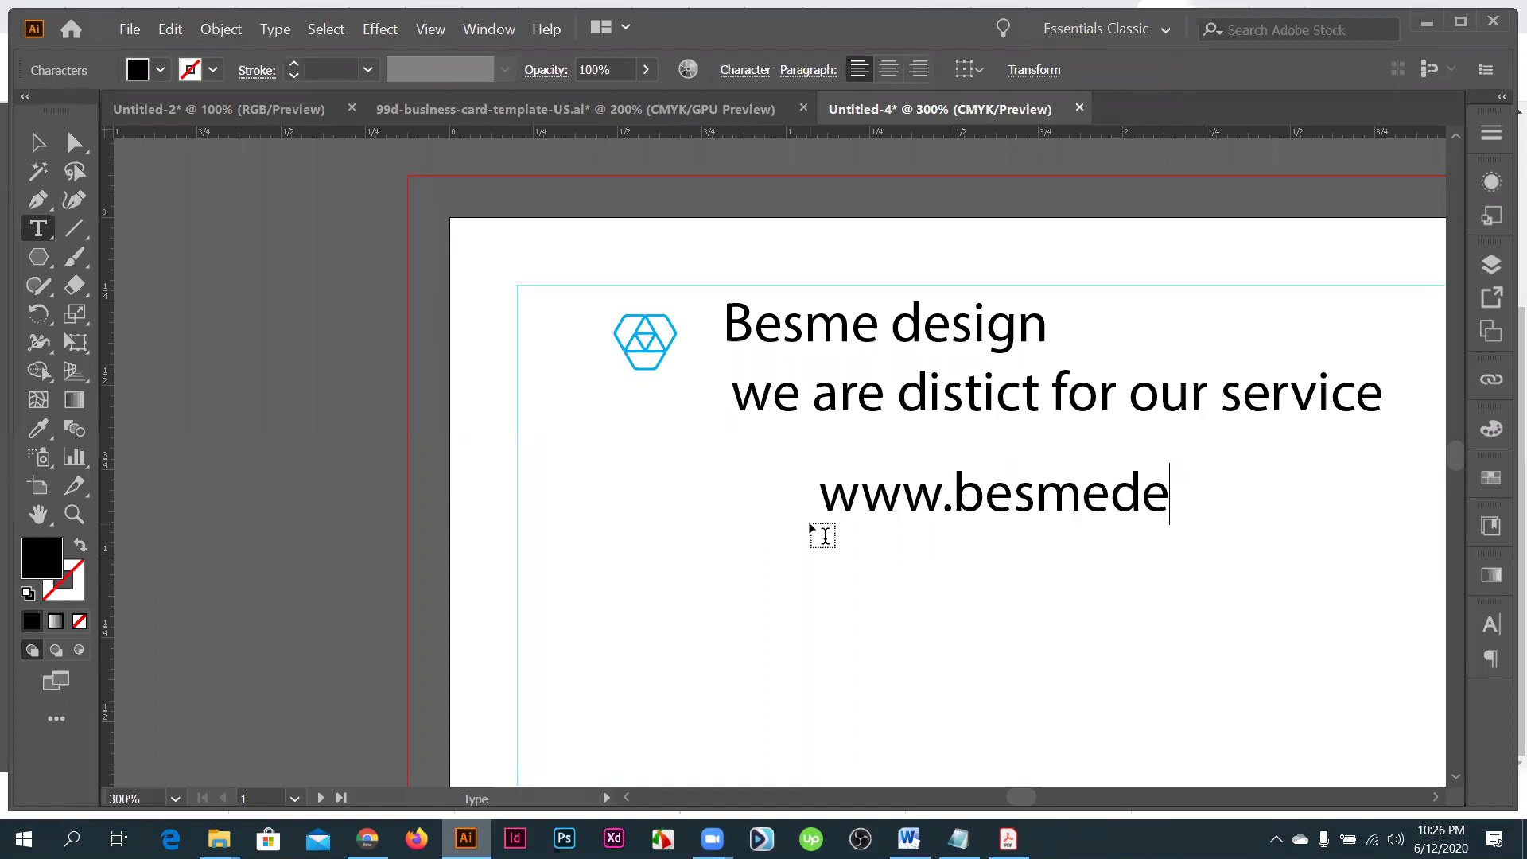
text(sign.com)
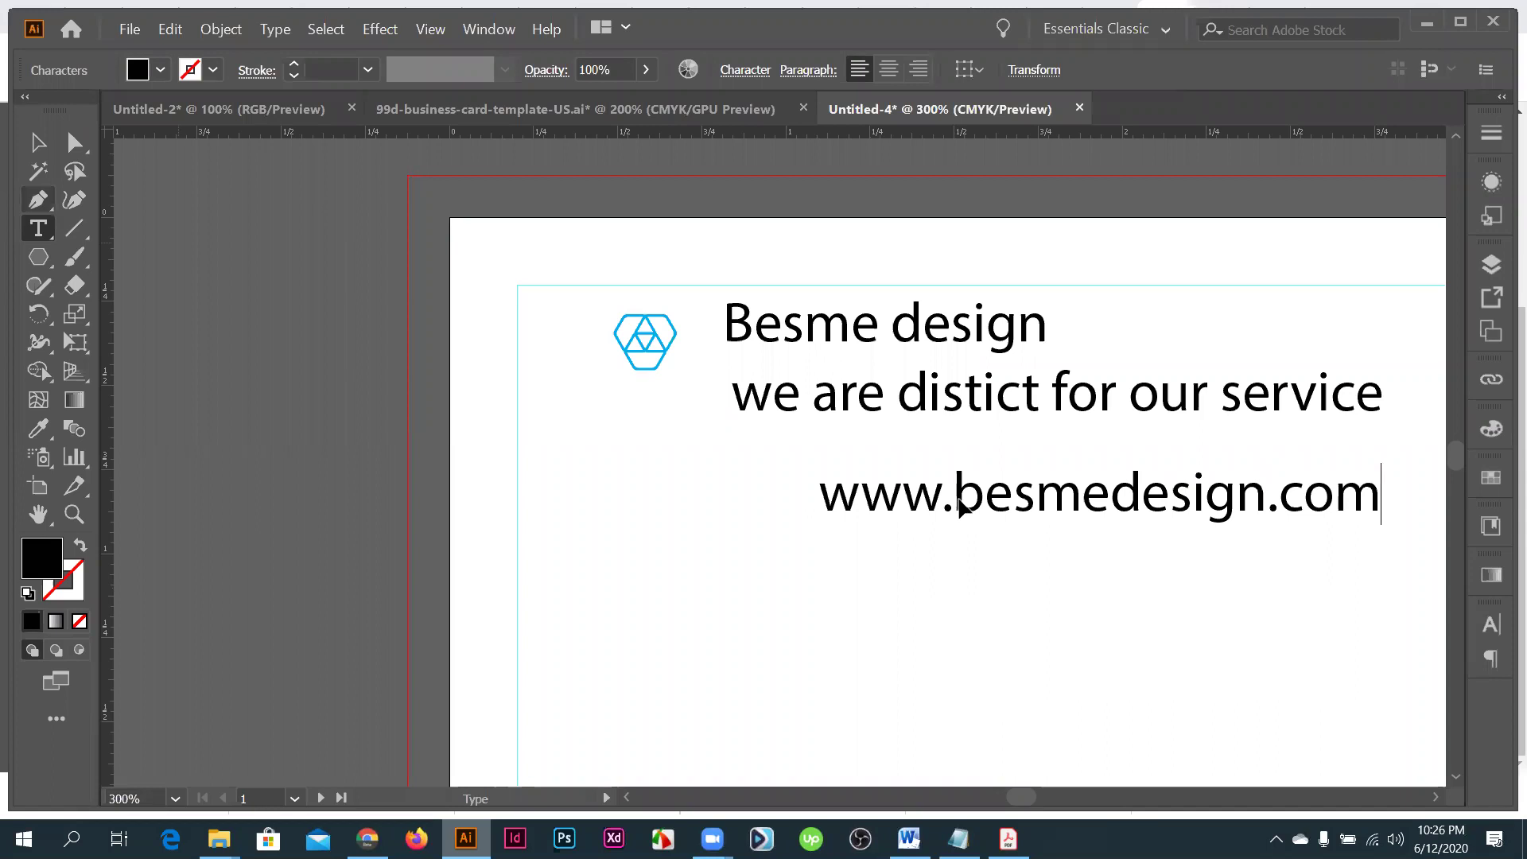
key(Escape)
scroll(996, 455, down, 1)
drag(996, 455, 927, 454)
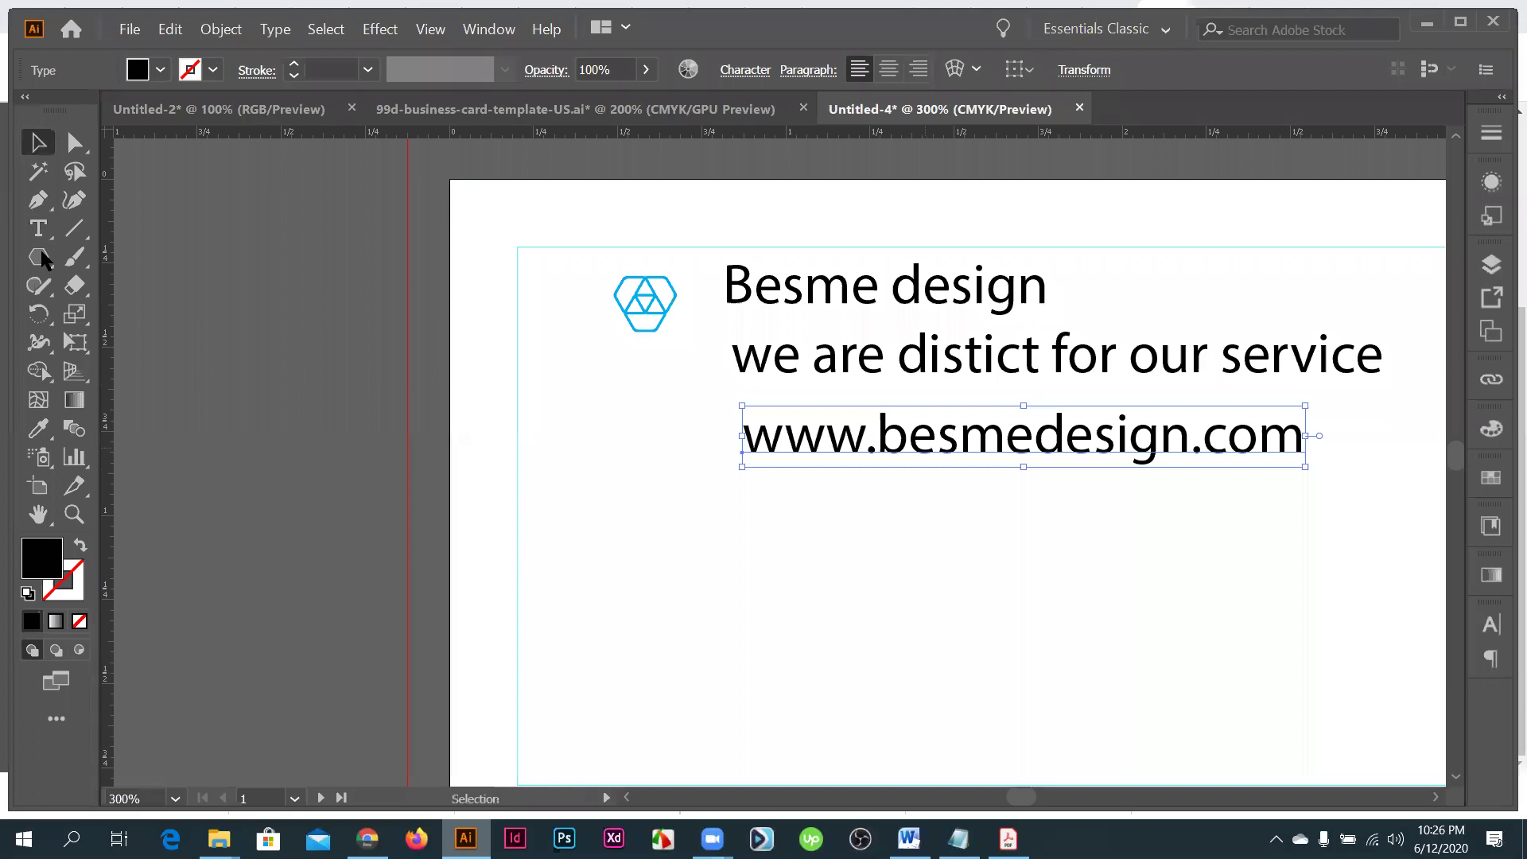
- Pick the Type tool again and look over the card and other open windows
click(37, 229)
scroll(793, 499, down, 1)
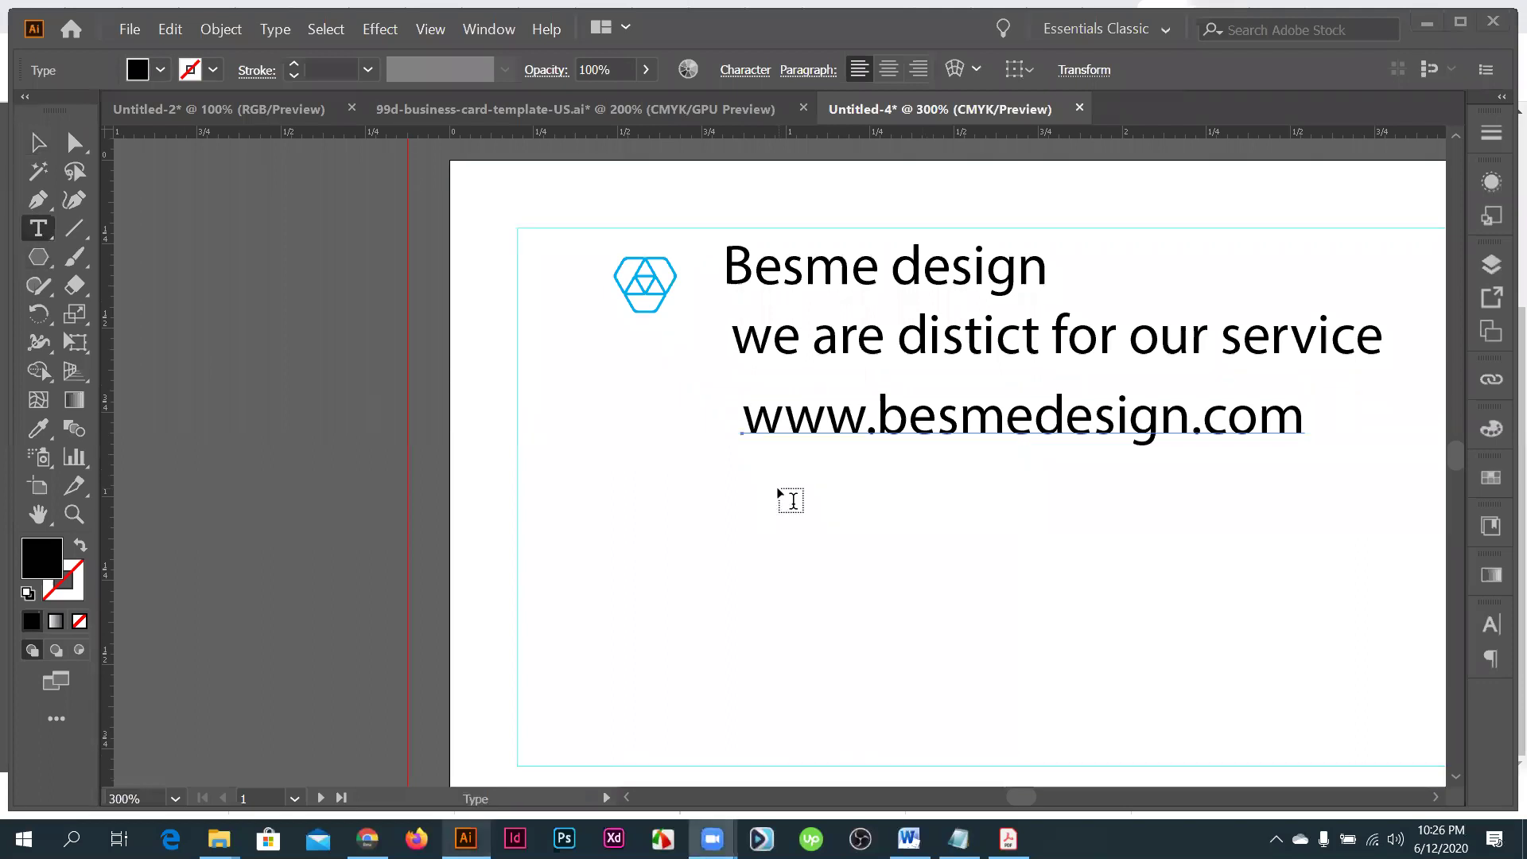
key(alt+Tab)
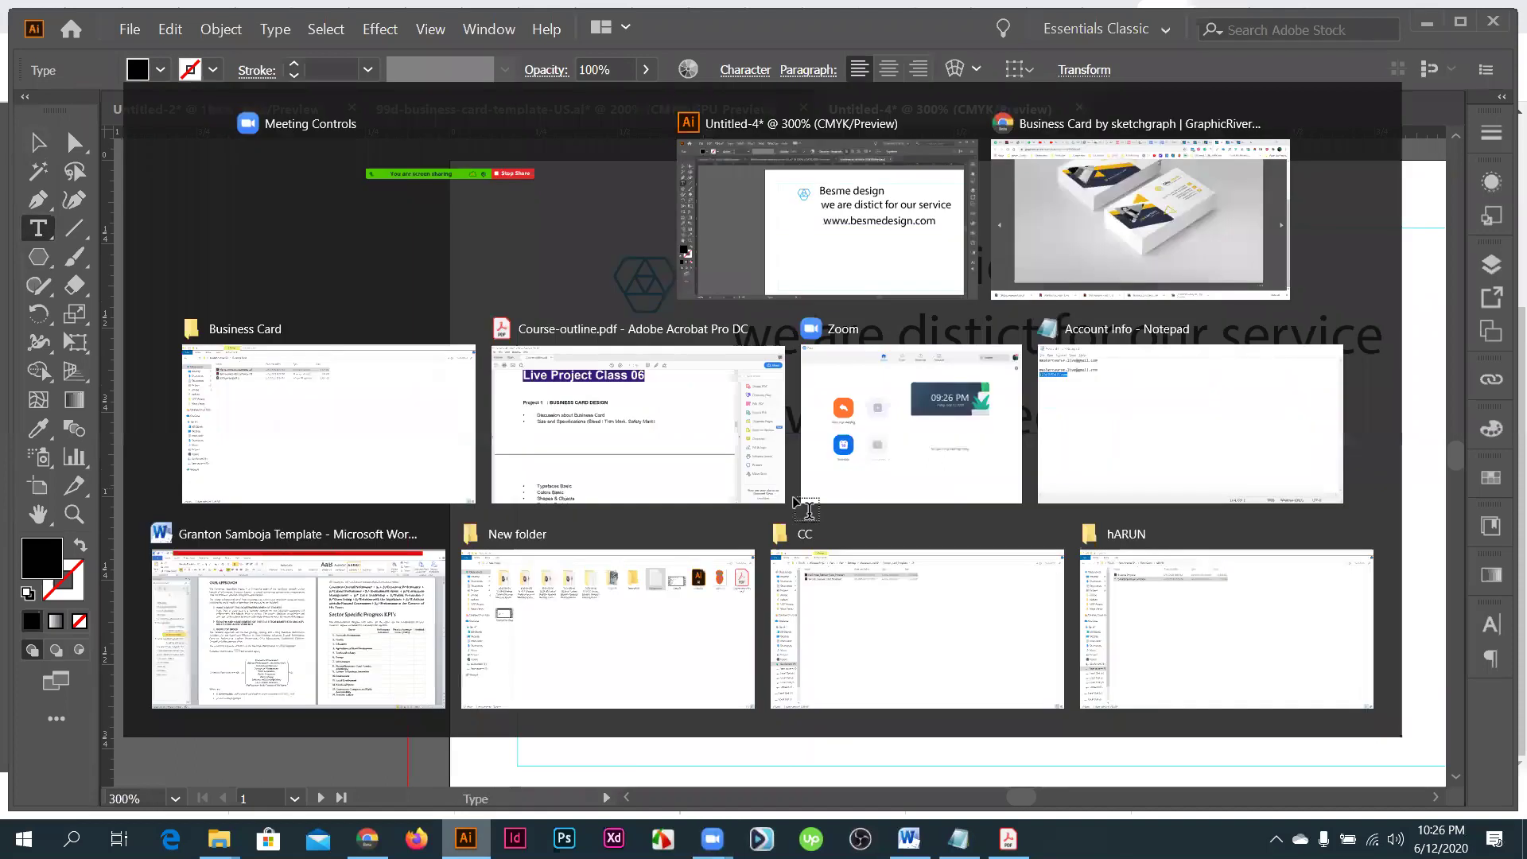
scroll(793, 500, up, 5)
scroll(793, 499, up, 2)
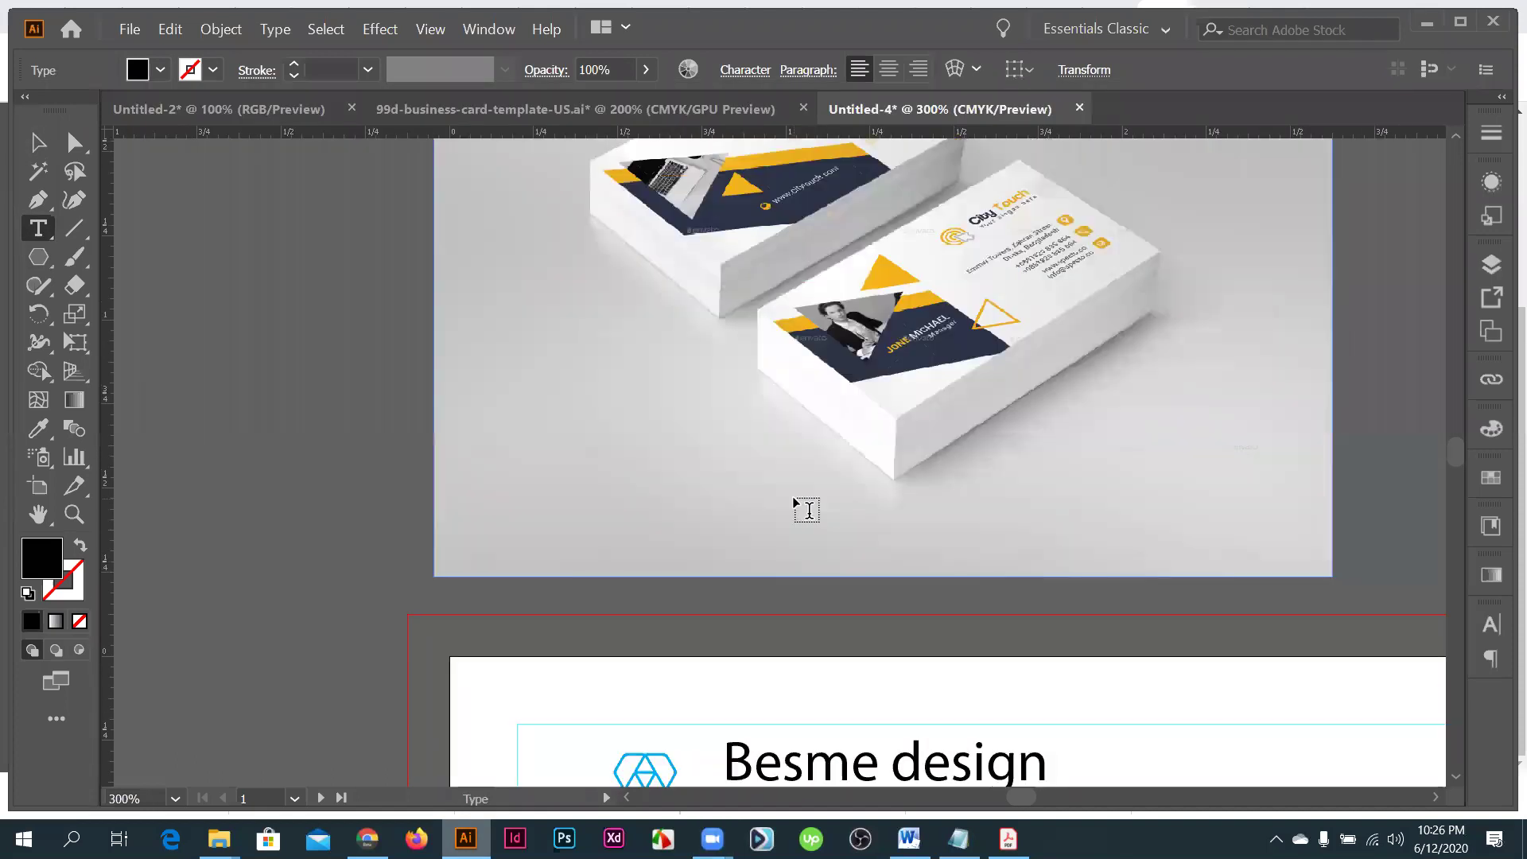
scroll(792, 497, down, 1)
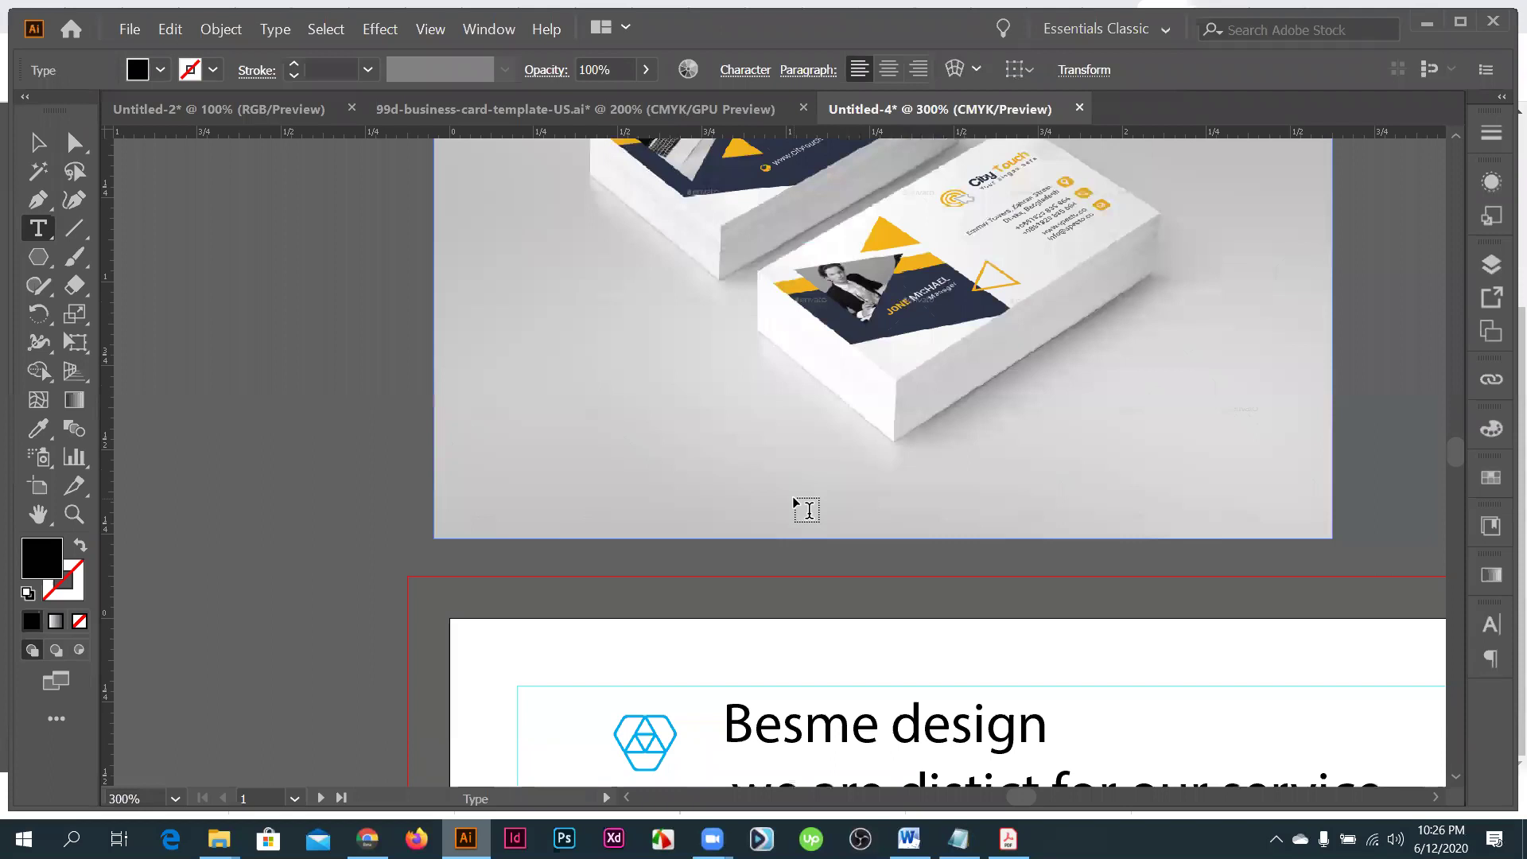
scroll(794, 501, down, 4)
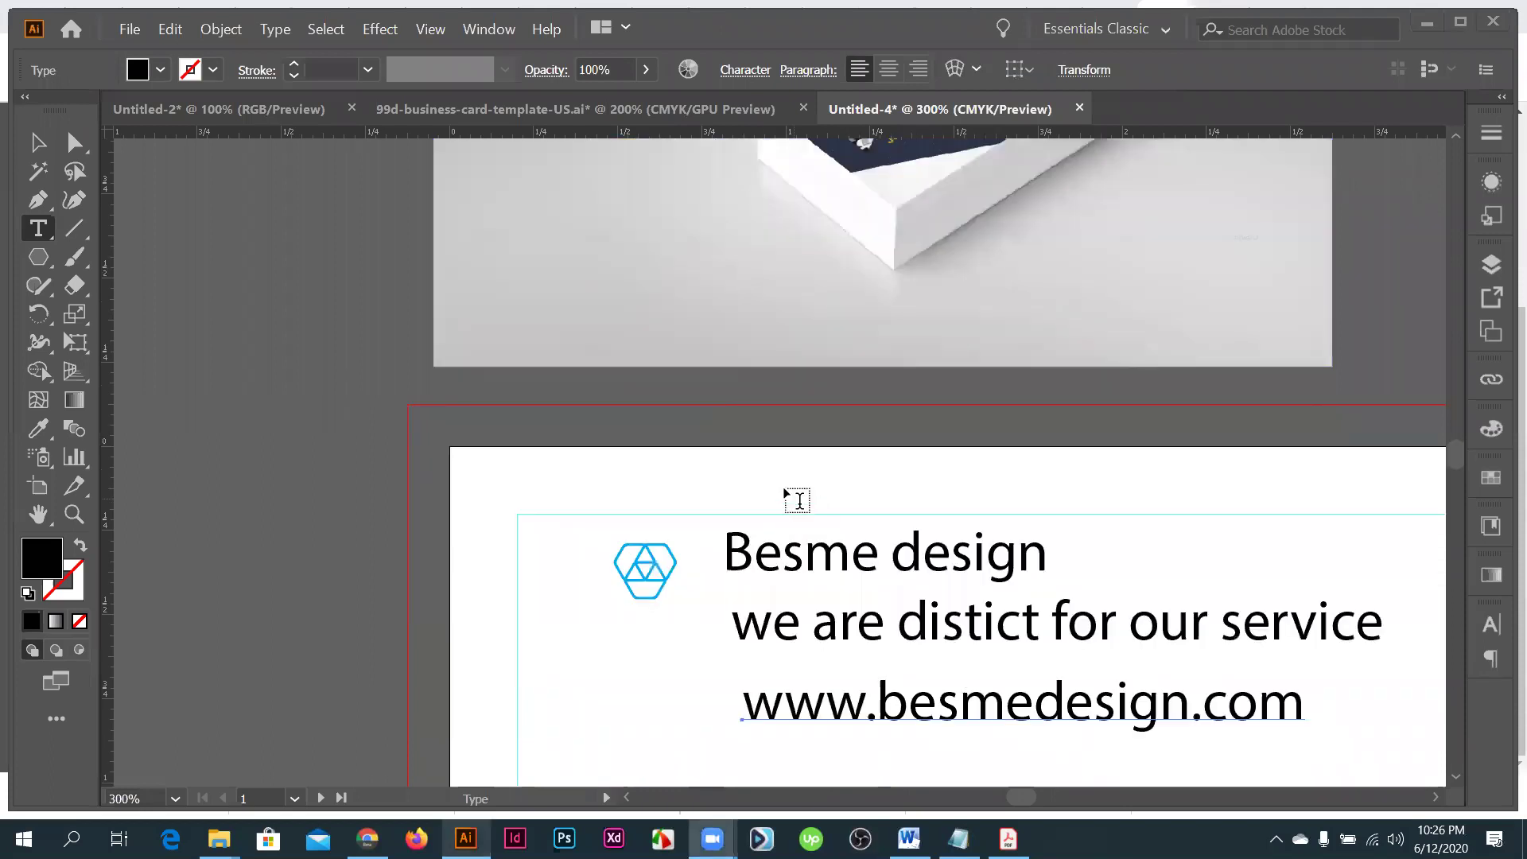
scroll(796, 501, down, 8)
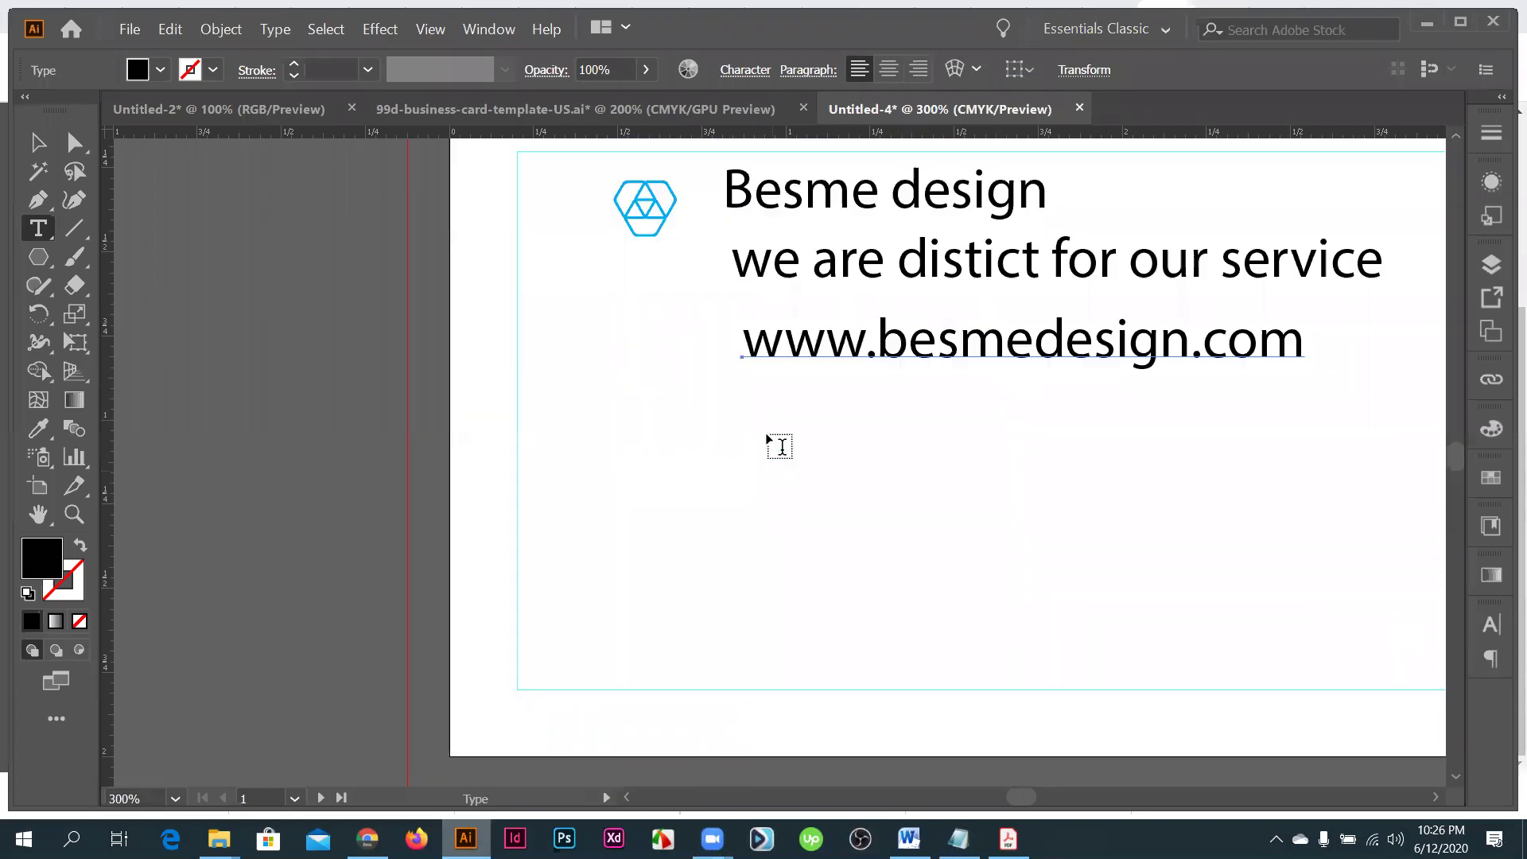
- Type the phone number below the web address and paste it as a second line
click(756, 433)
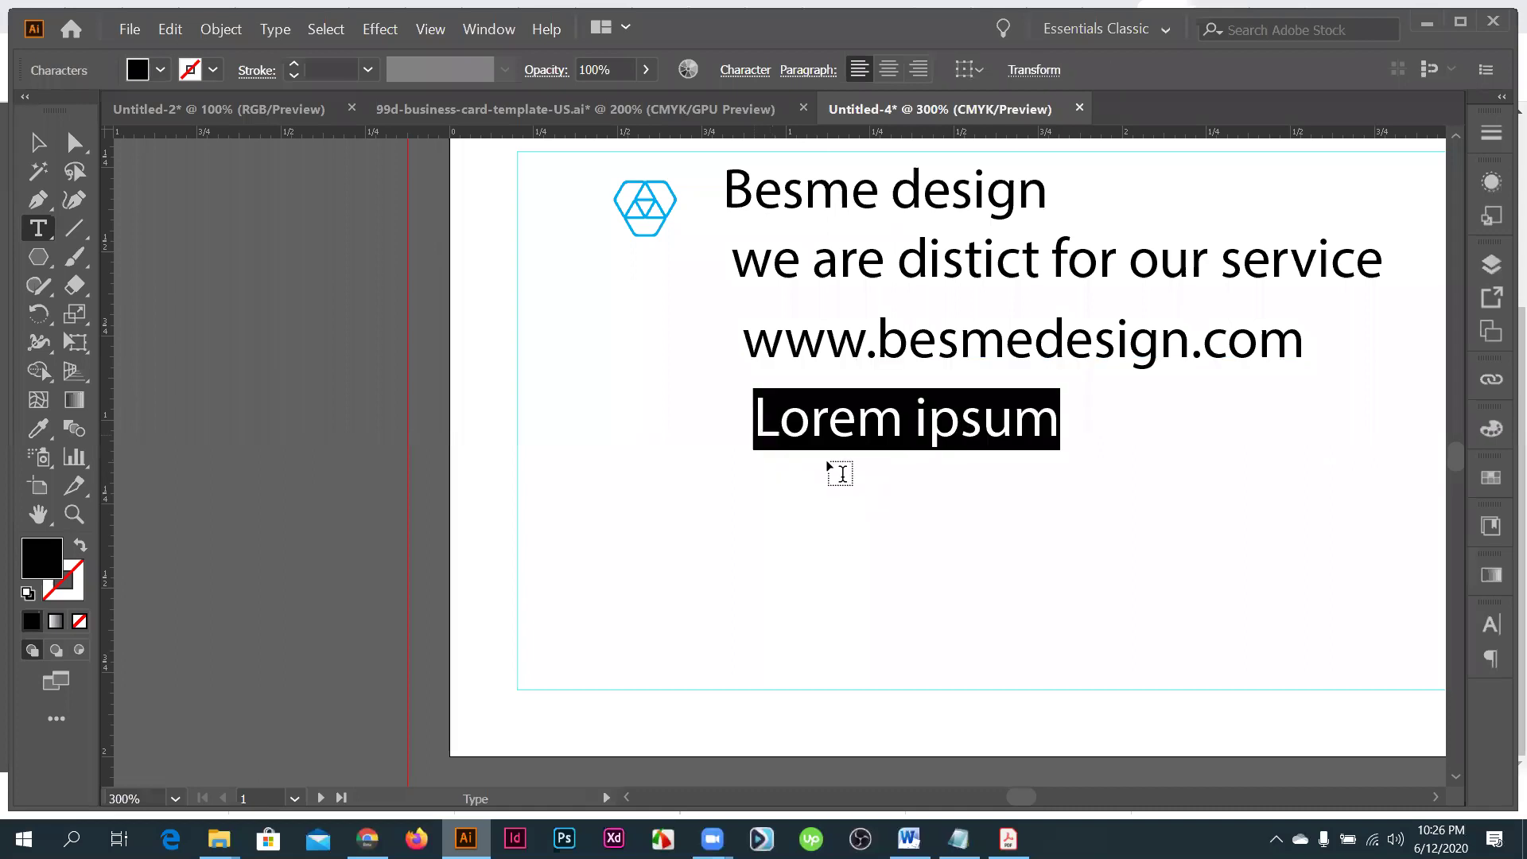
text(01)
key(BackSpace)
key(BackSpace)
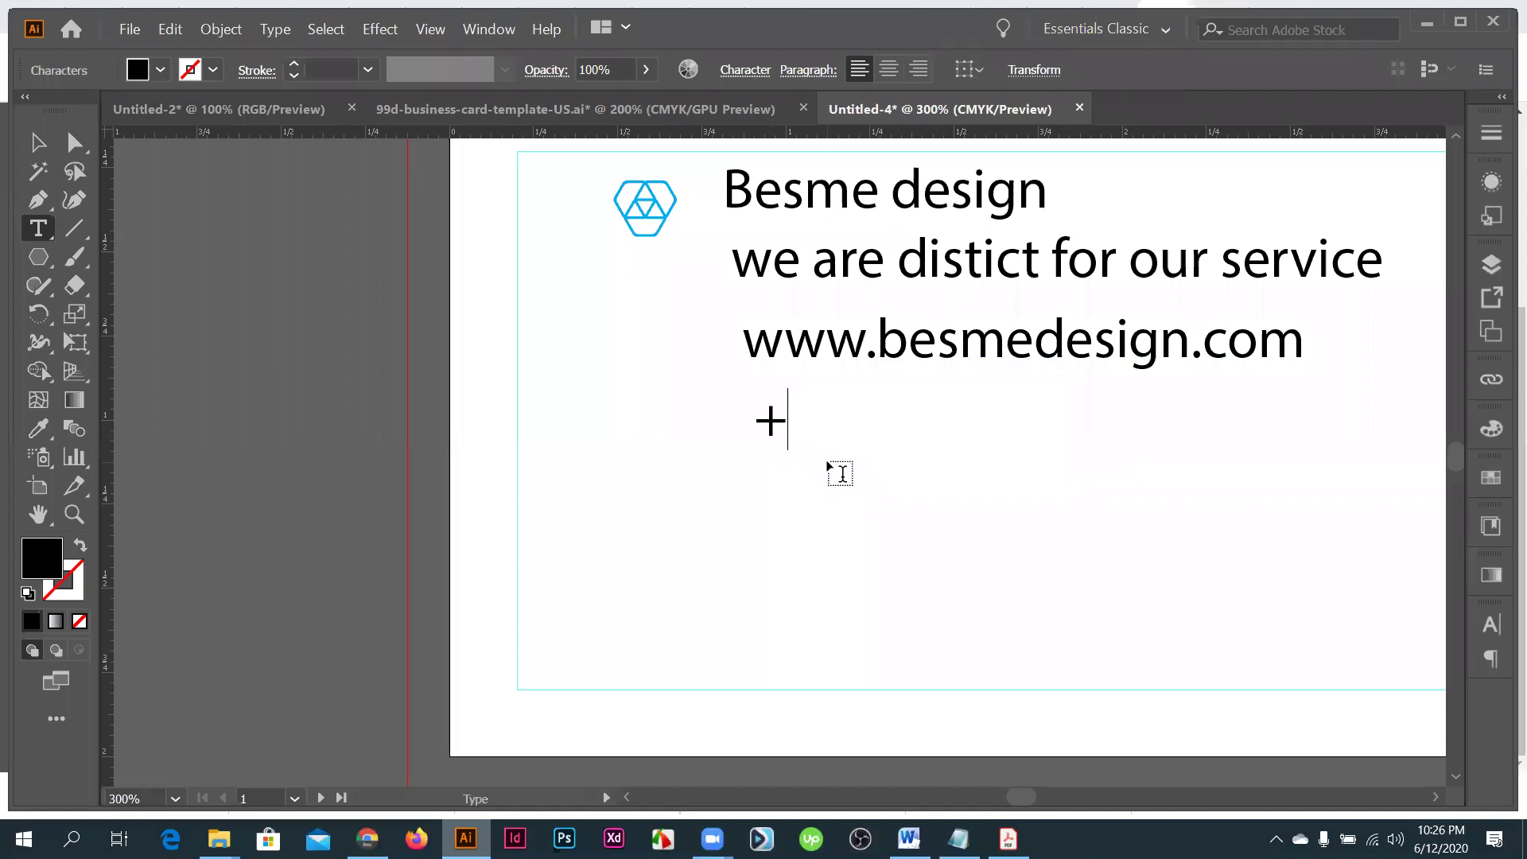
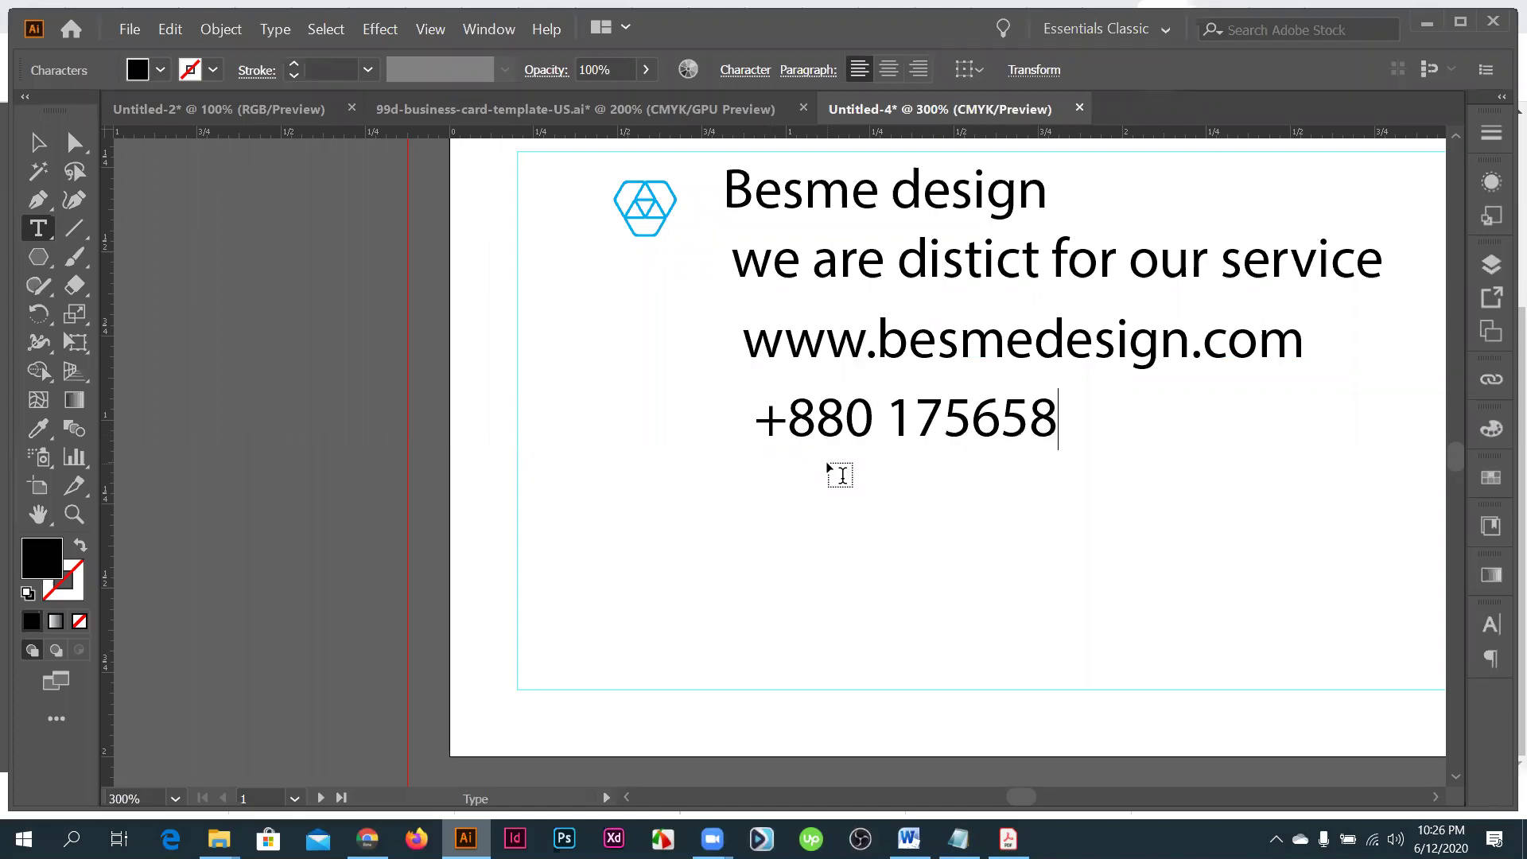
key(Return)
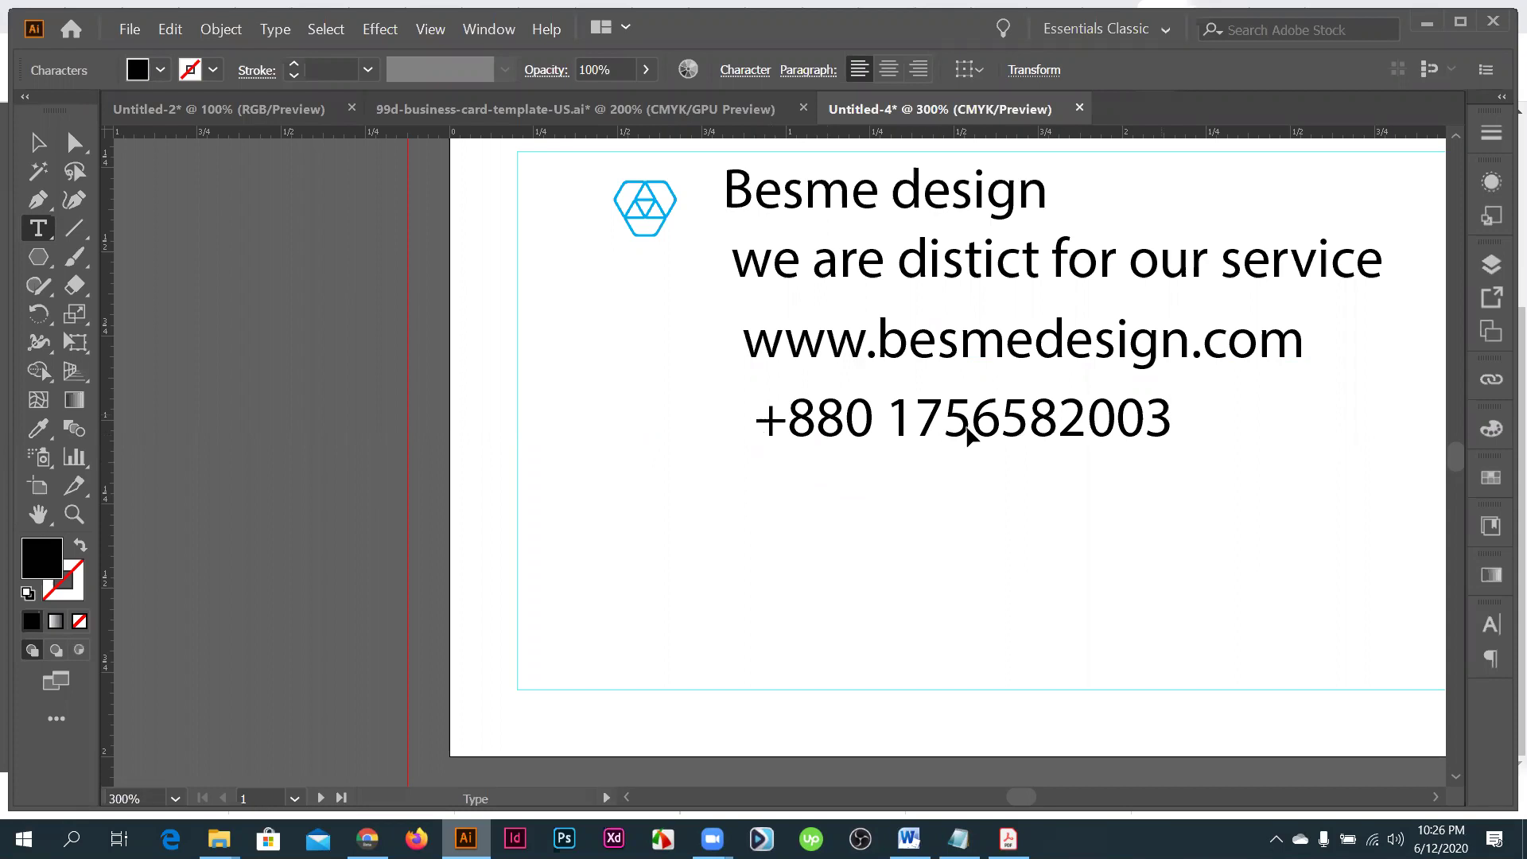
triple_click(972, 436)
key(ctrl+c)
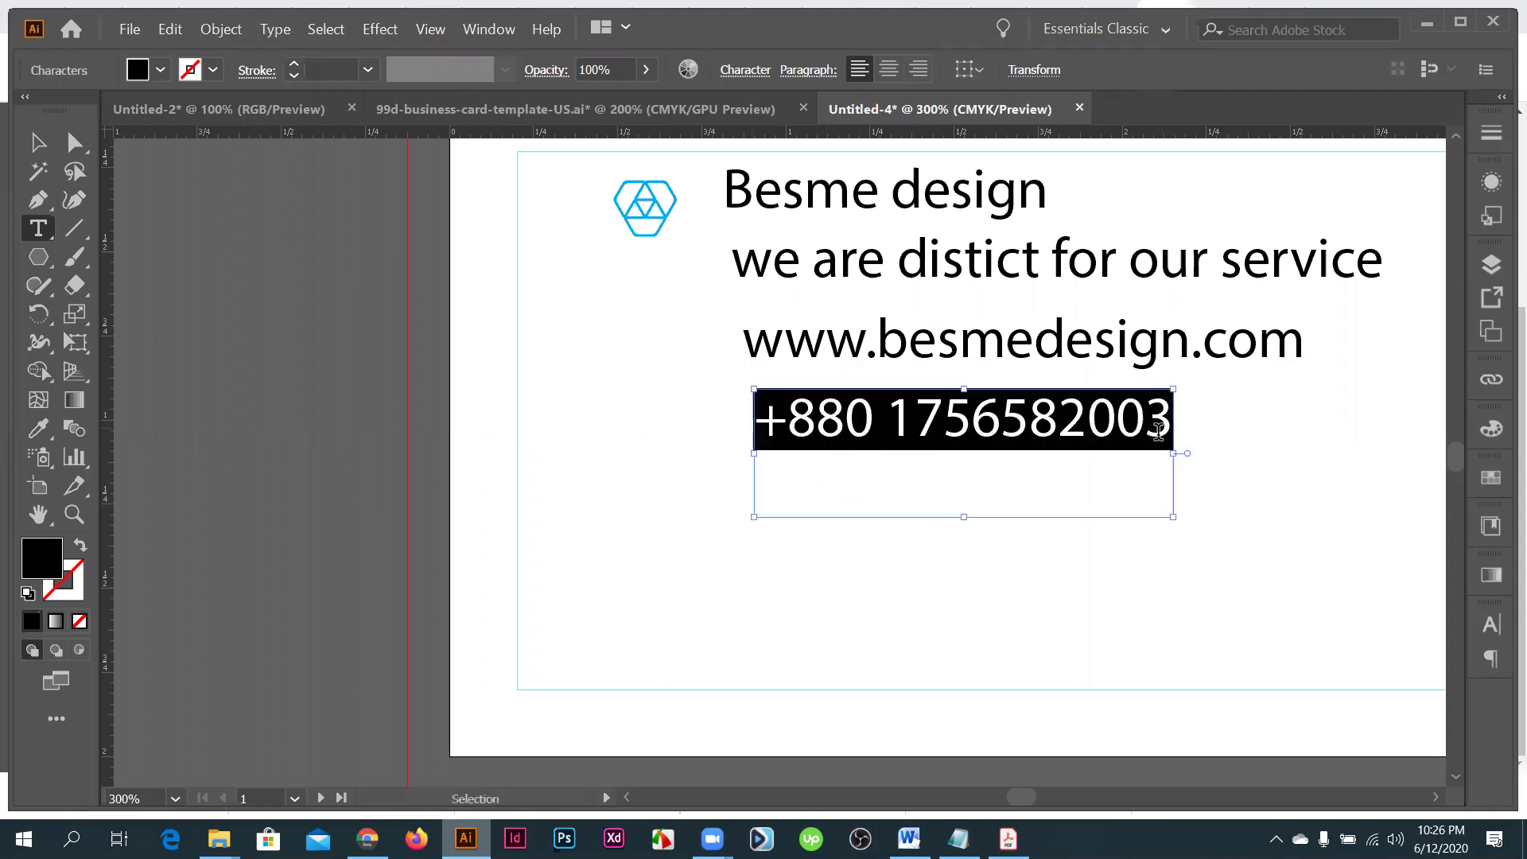
click(1158, 432)
key(ctrl+v)
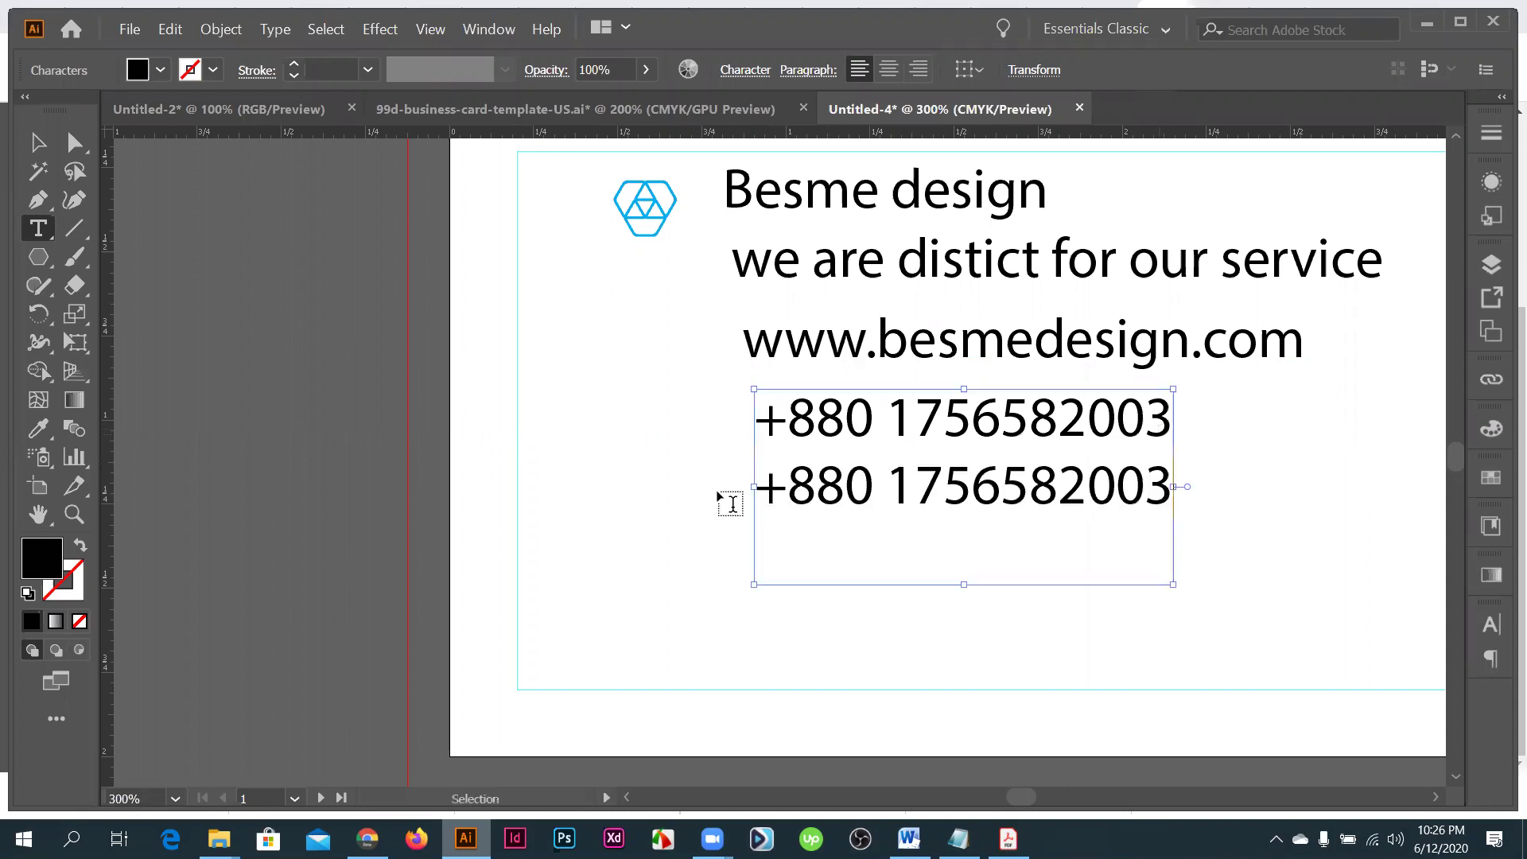
key(v)
- Edit the second phone line and nudge the phone block up under the website
drag(952, 494, 941, 530)
double_click(941, 529)
click(1153, 512)
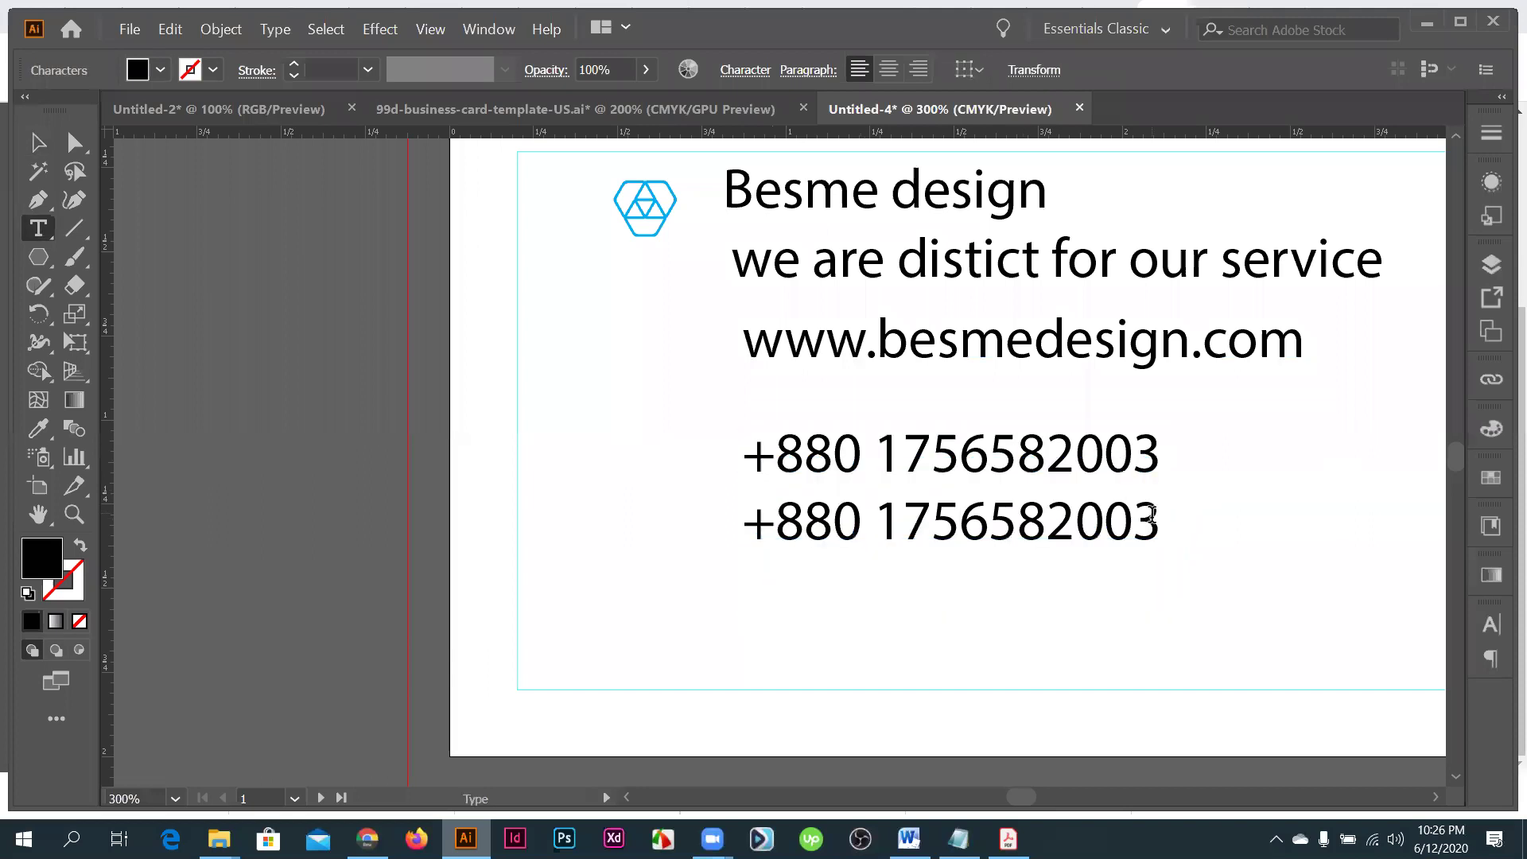
click(32, 144)
click(949, 531)
key(shift+Up)
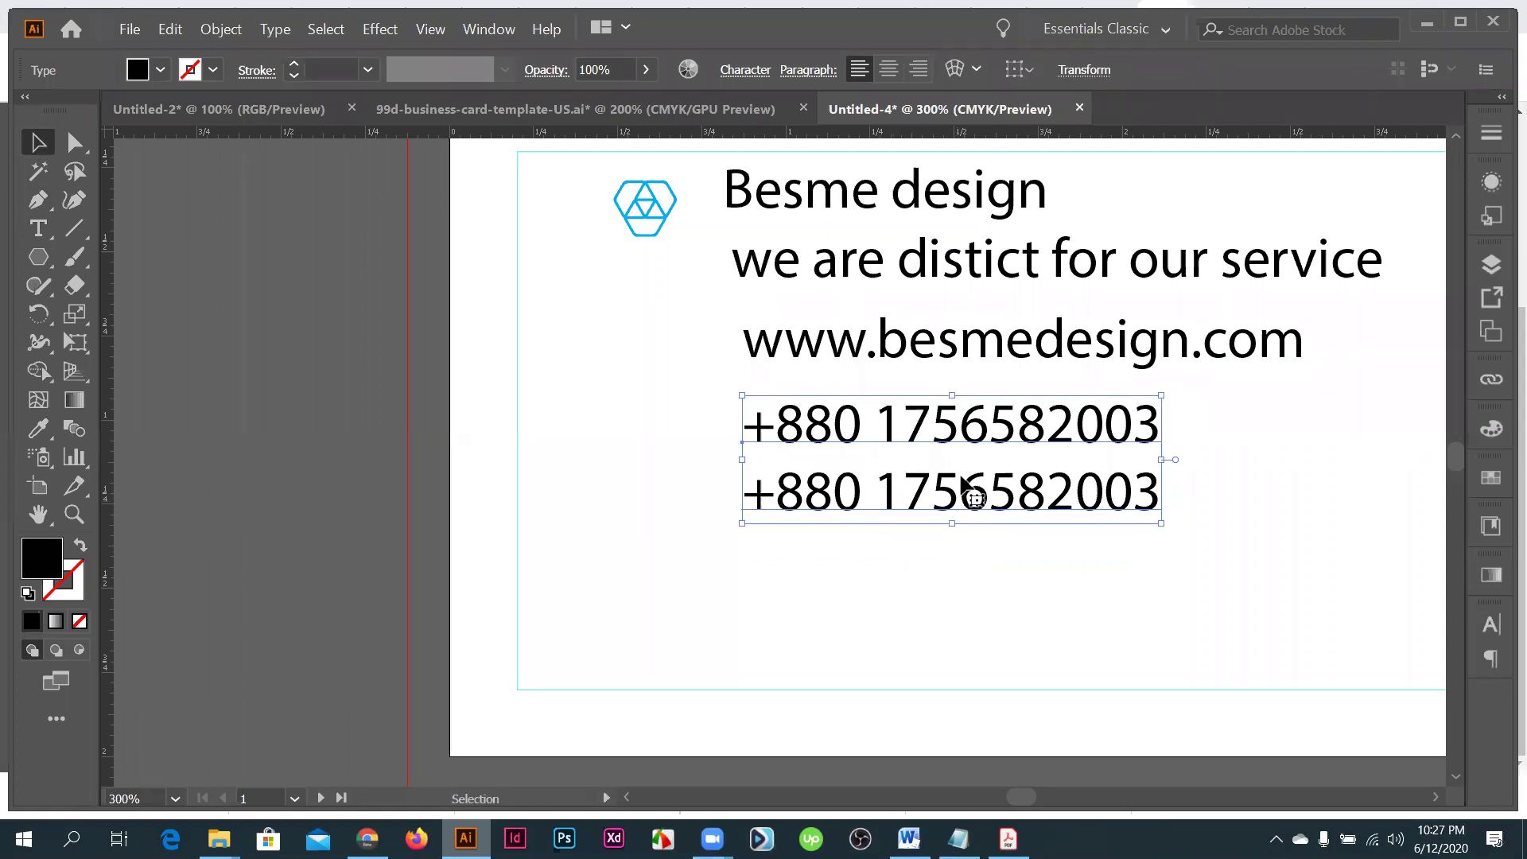
key(ctrl+minus)
- Move the phone block lower and Alt-drag a copy of it beneath
drag(978, 461, 978, 505)
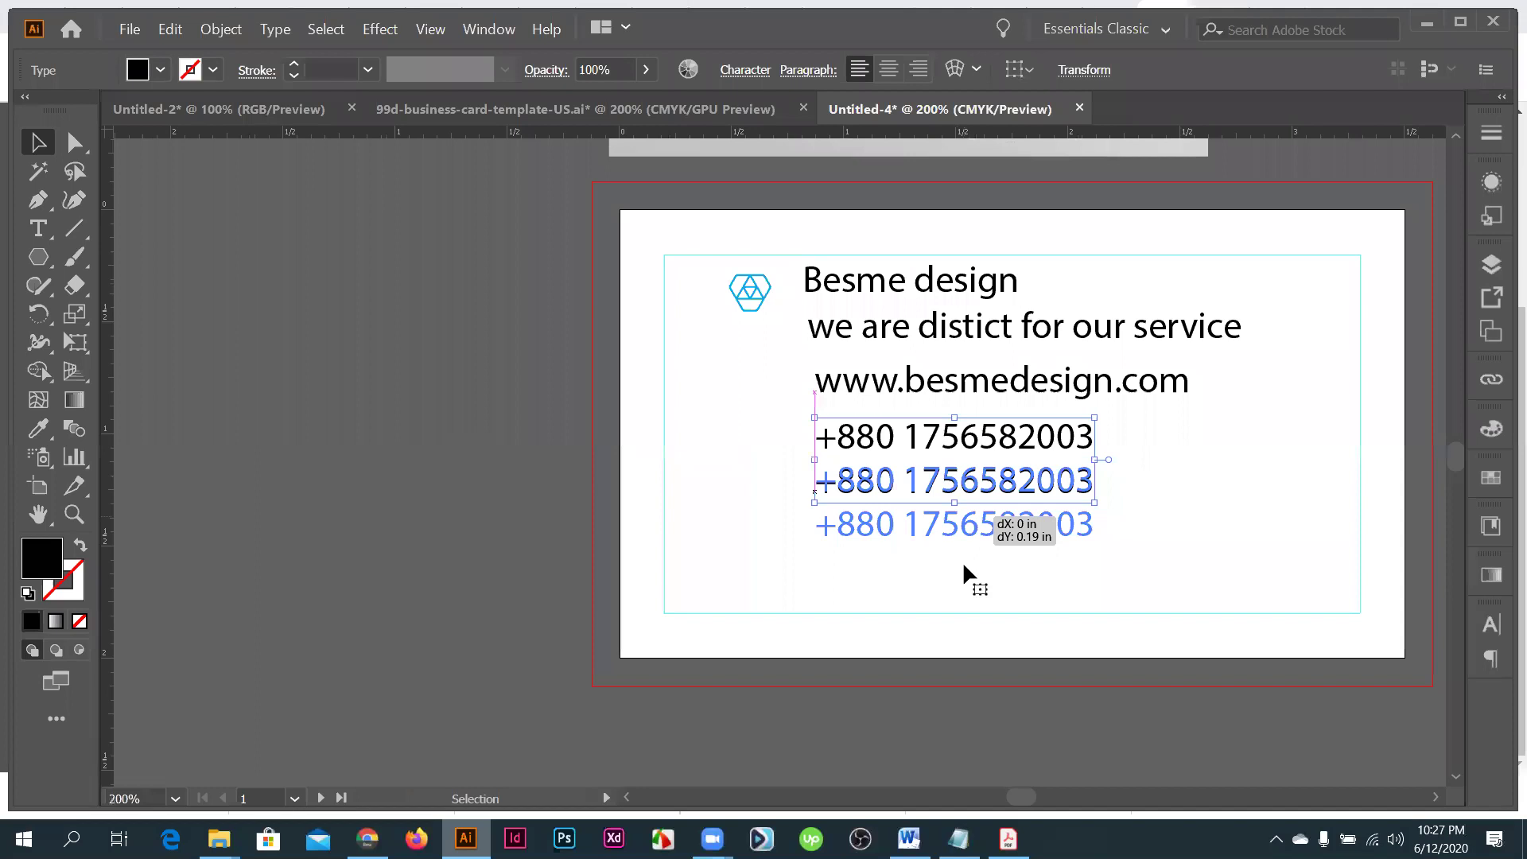
drag(964, 566, 965, 571)
triple_click(965, 571)
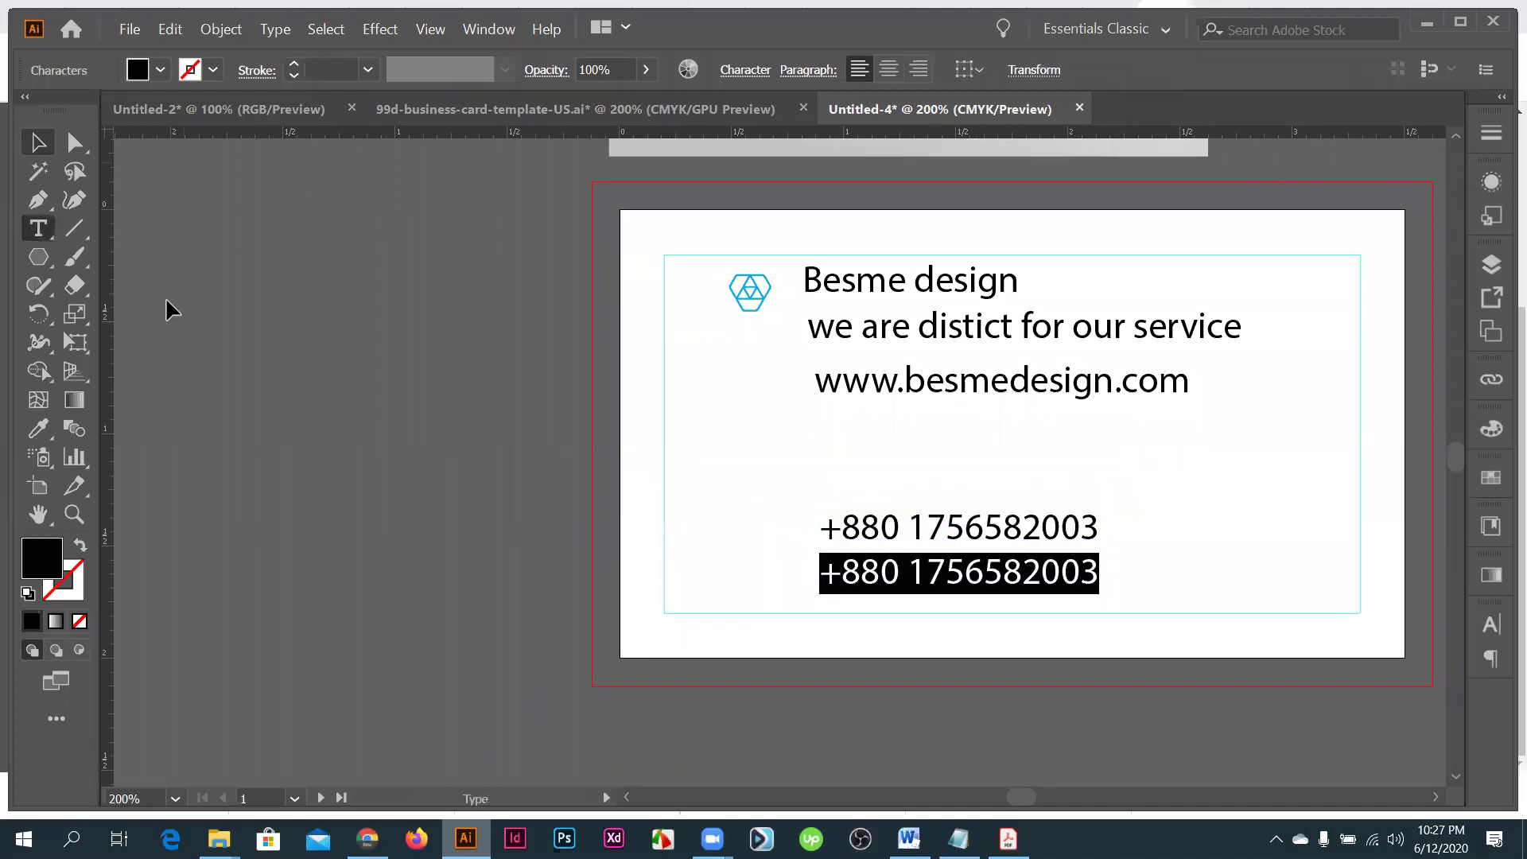
key(Escape)
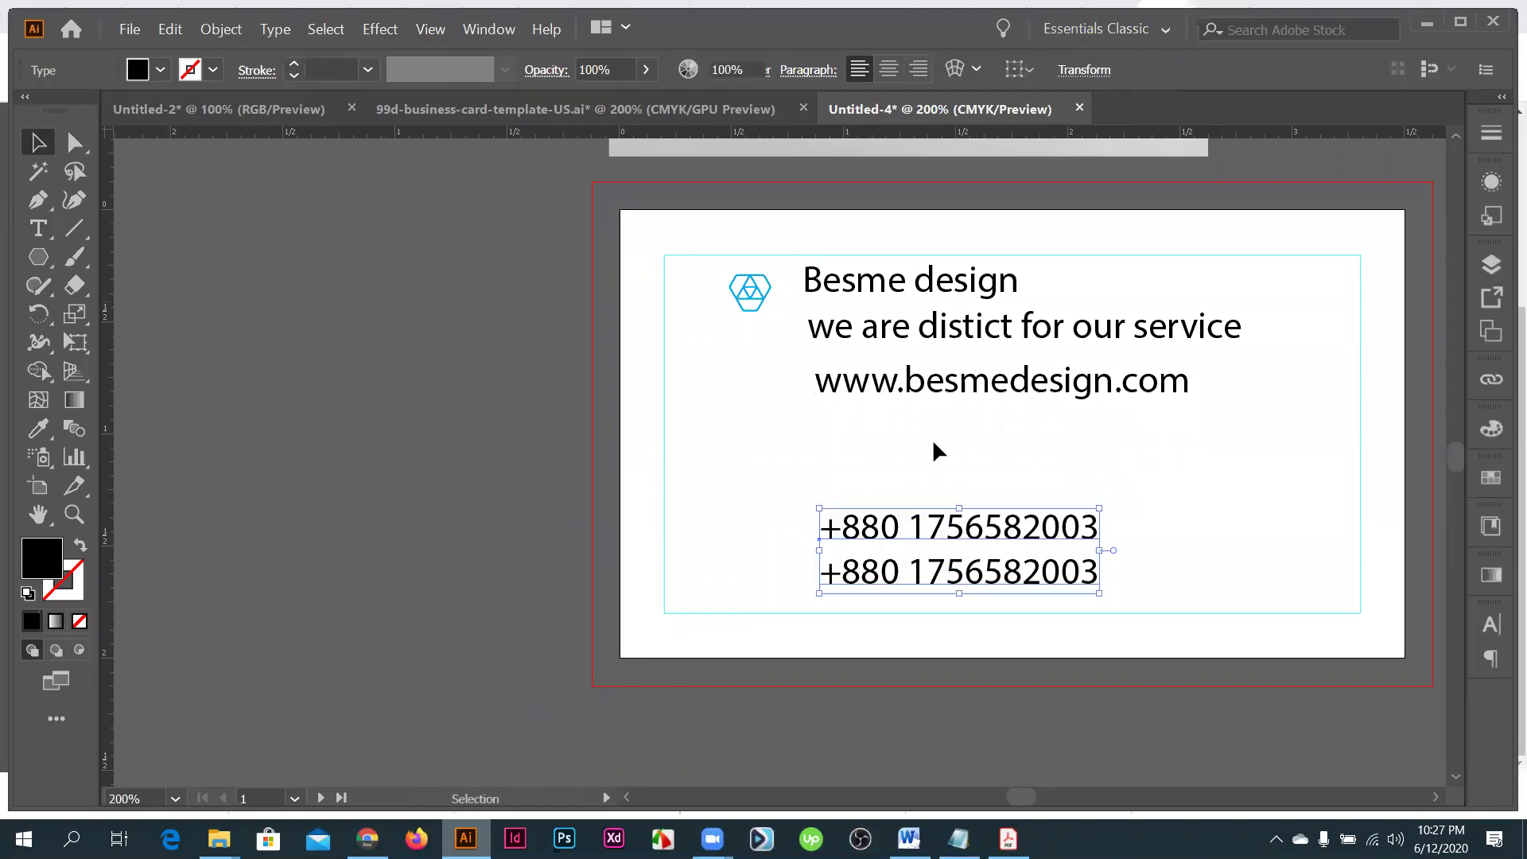
drag(934, 502, 935, 595)
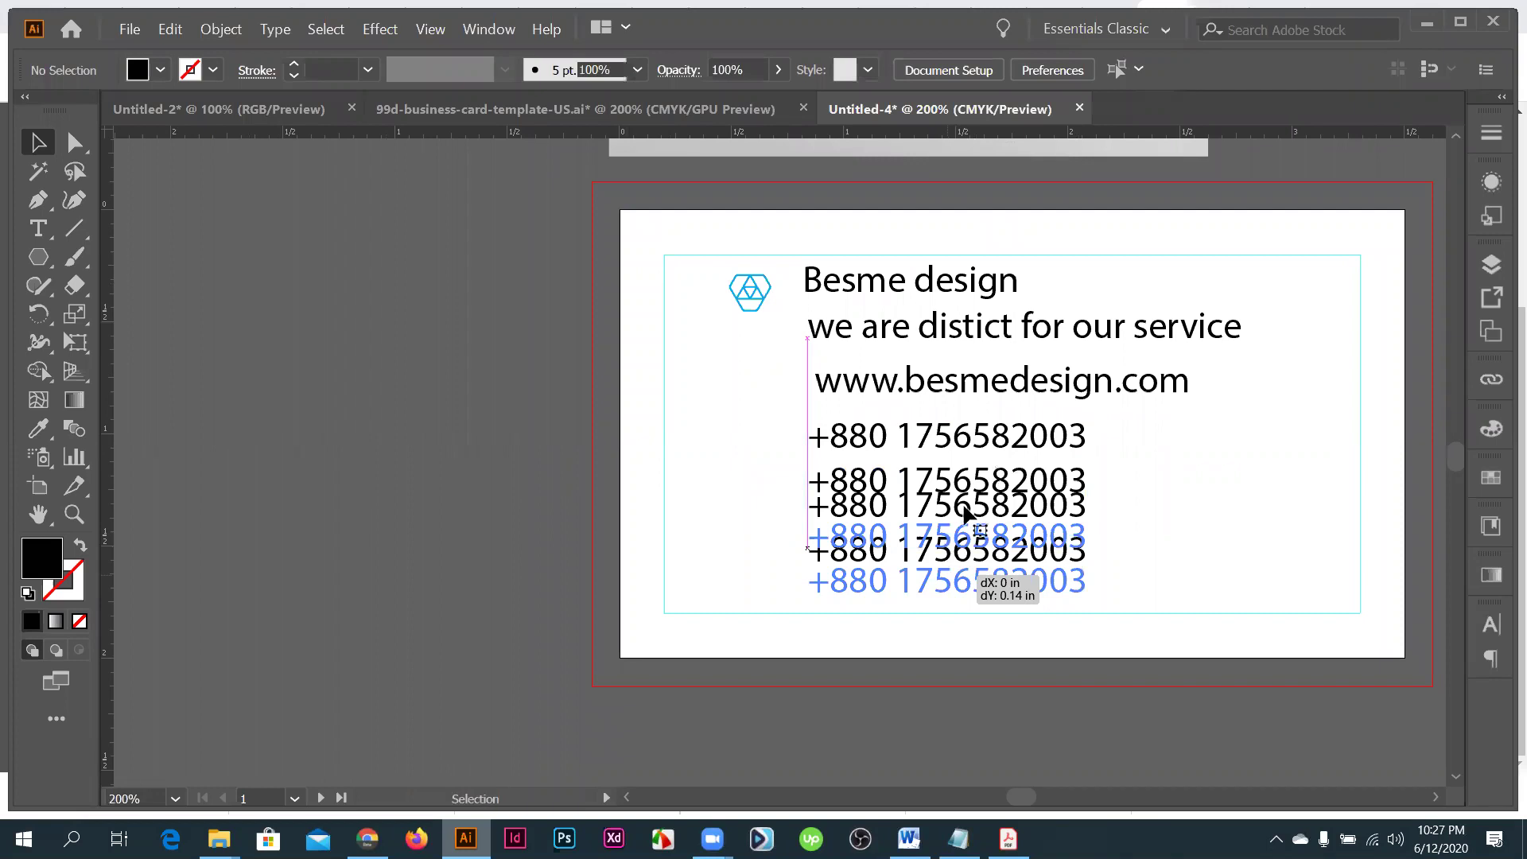
- Replace the copied phone lines with the start of the info e-mail address
key(ctrl+equal)
key(t)
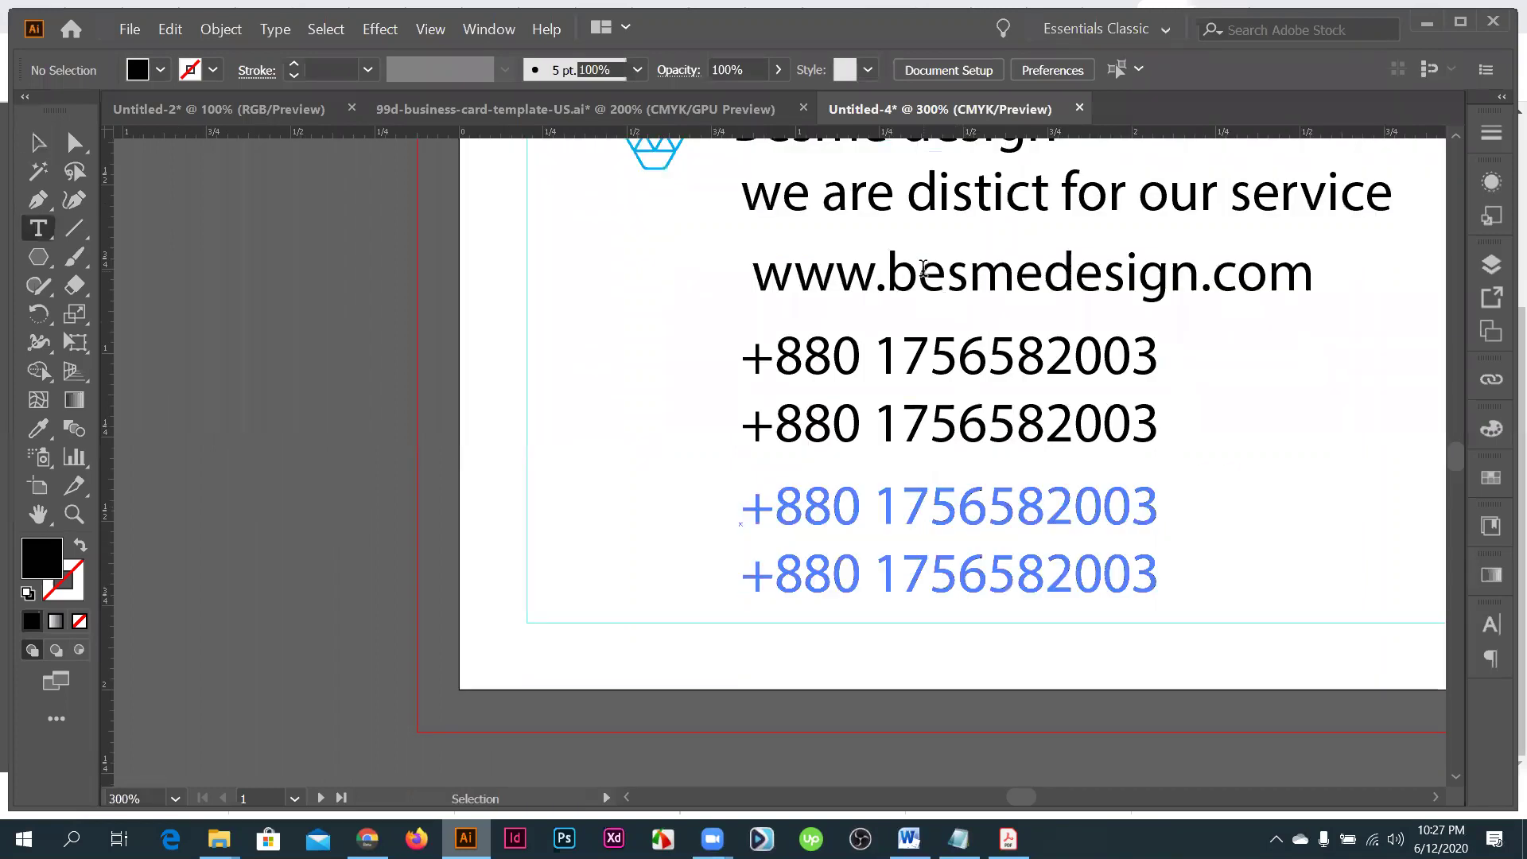
drag(887, 270, 1319, 279)
key(ctrl+c)
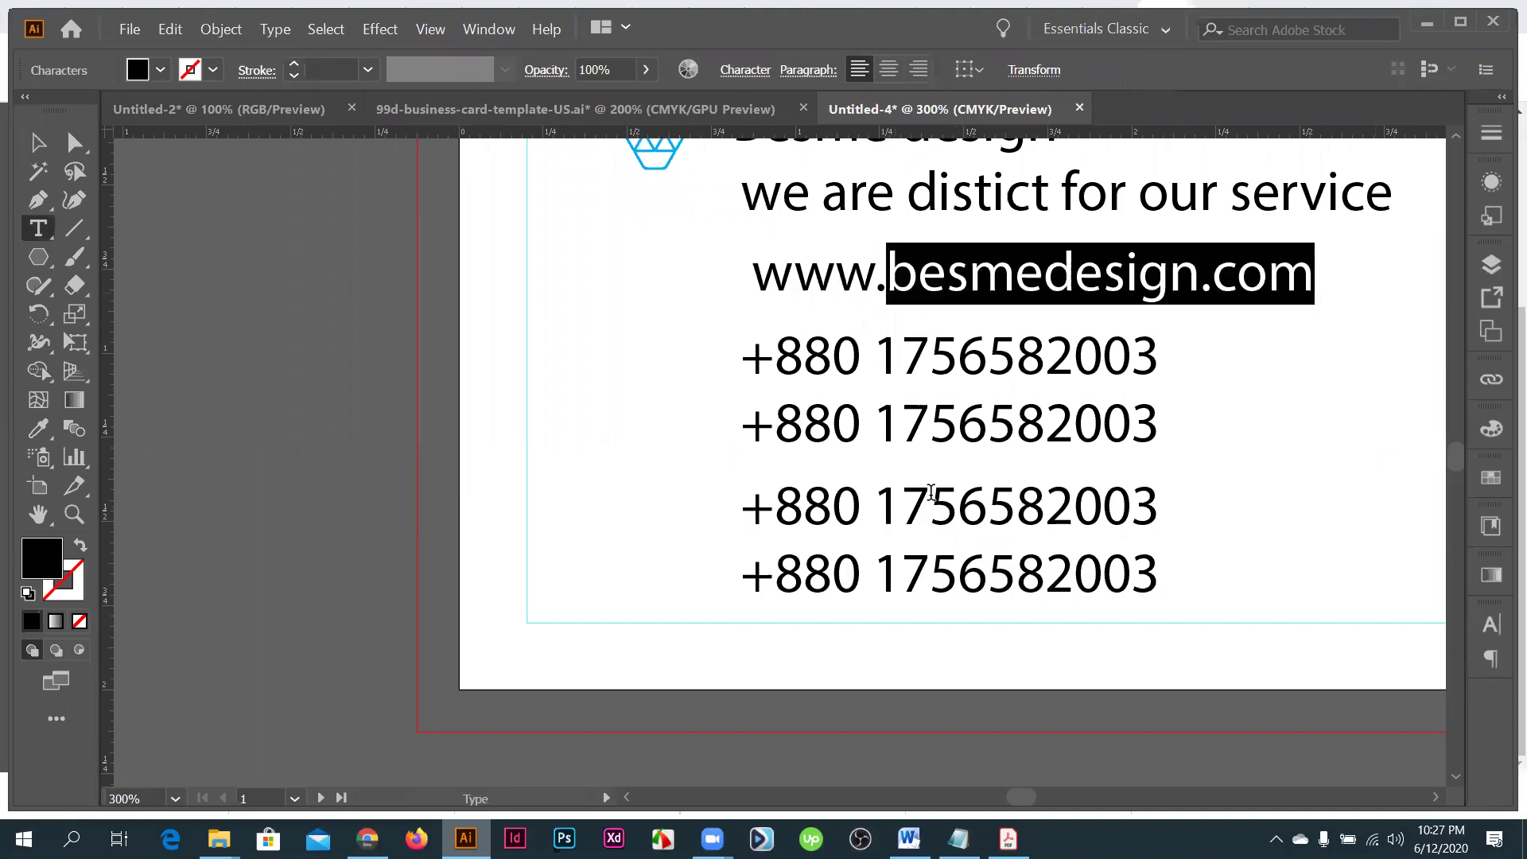
double_click(932, 487)
click(942, 486)
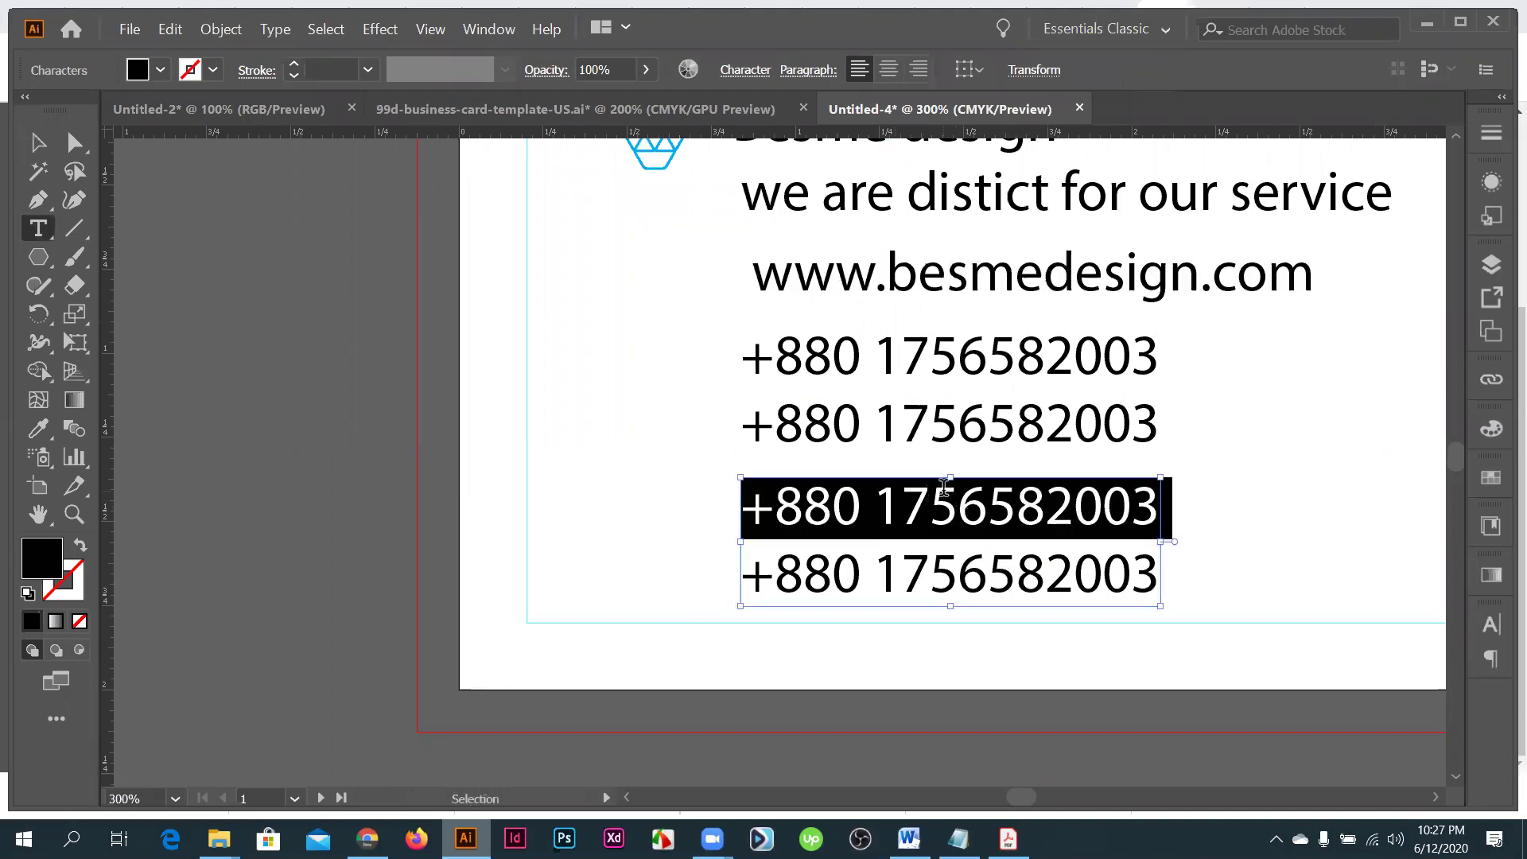
key(ctrl+a)
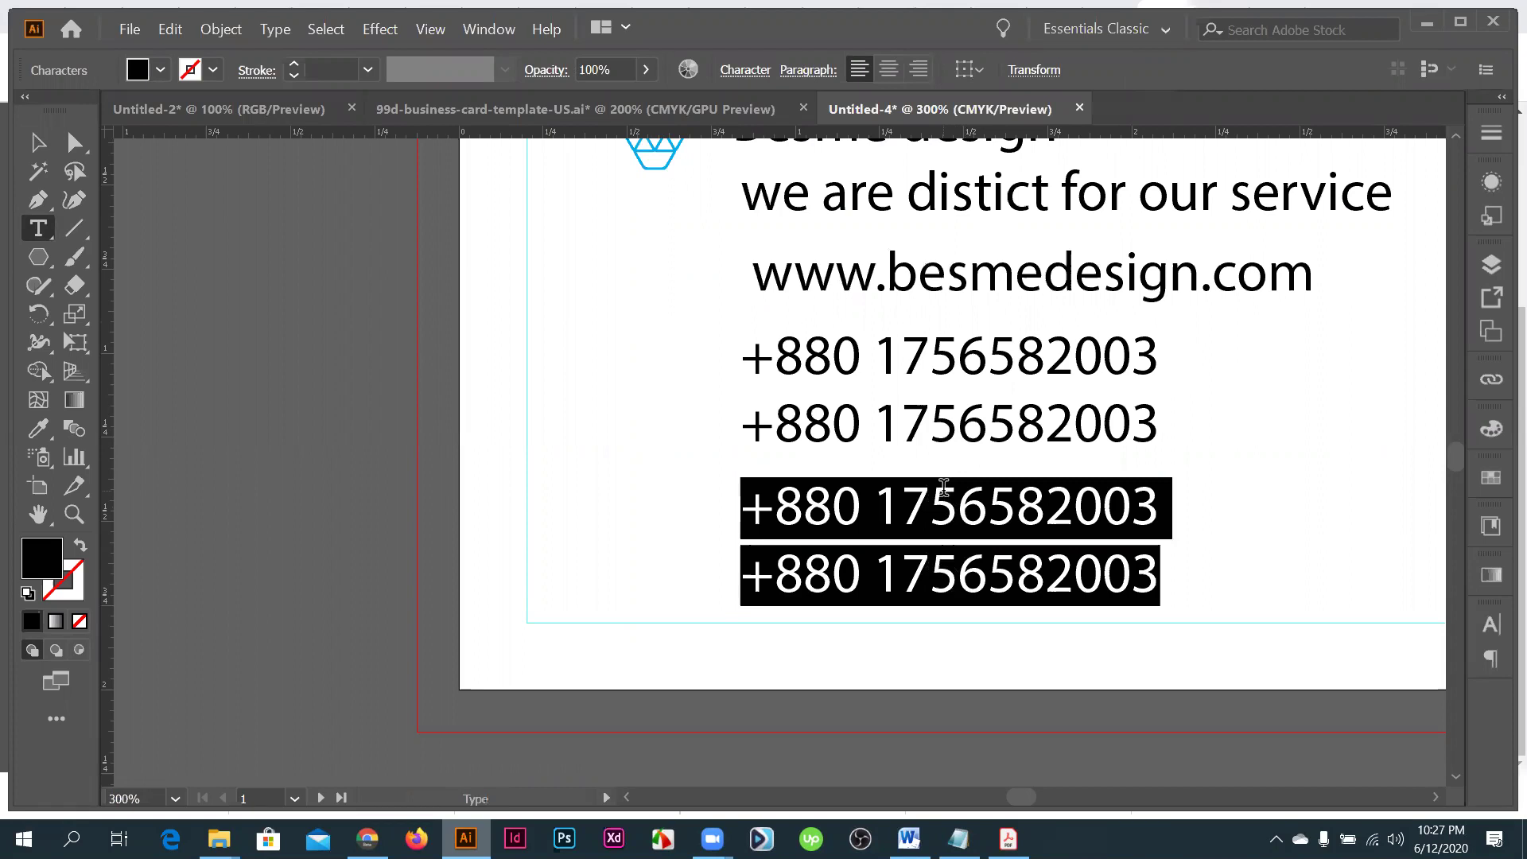
text(info)
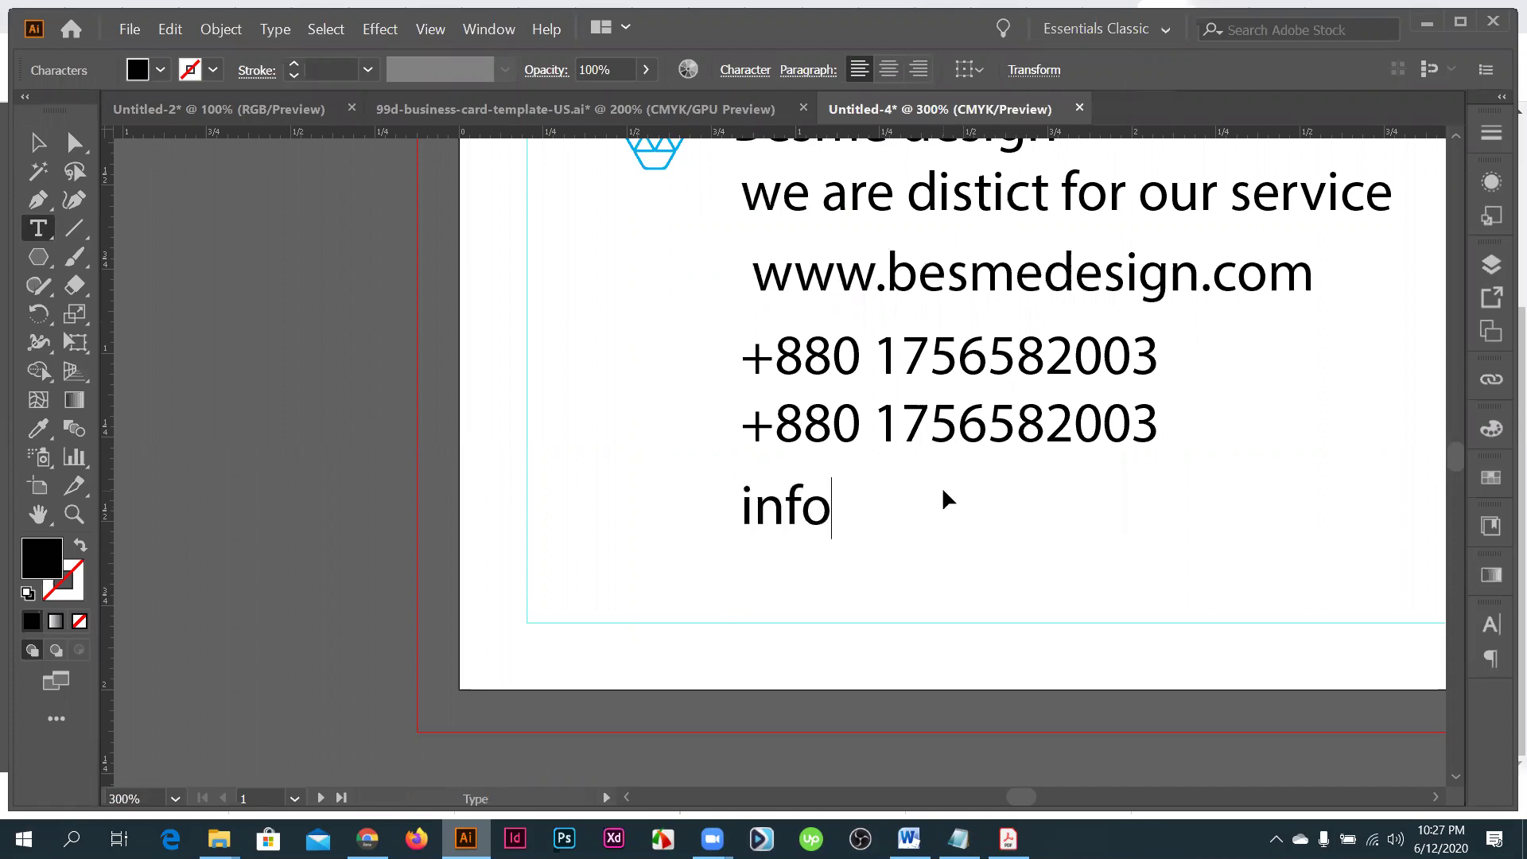
text(@)
key(Escape)
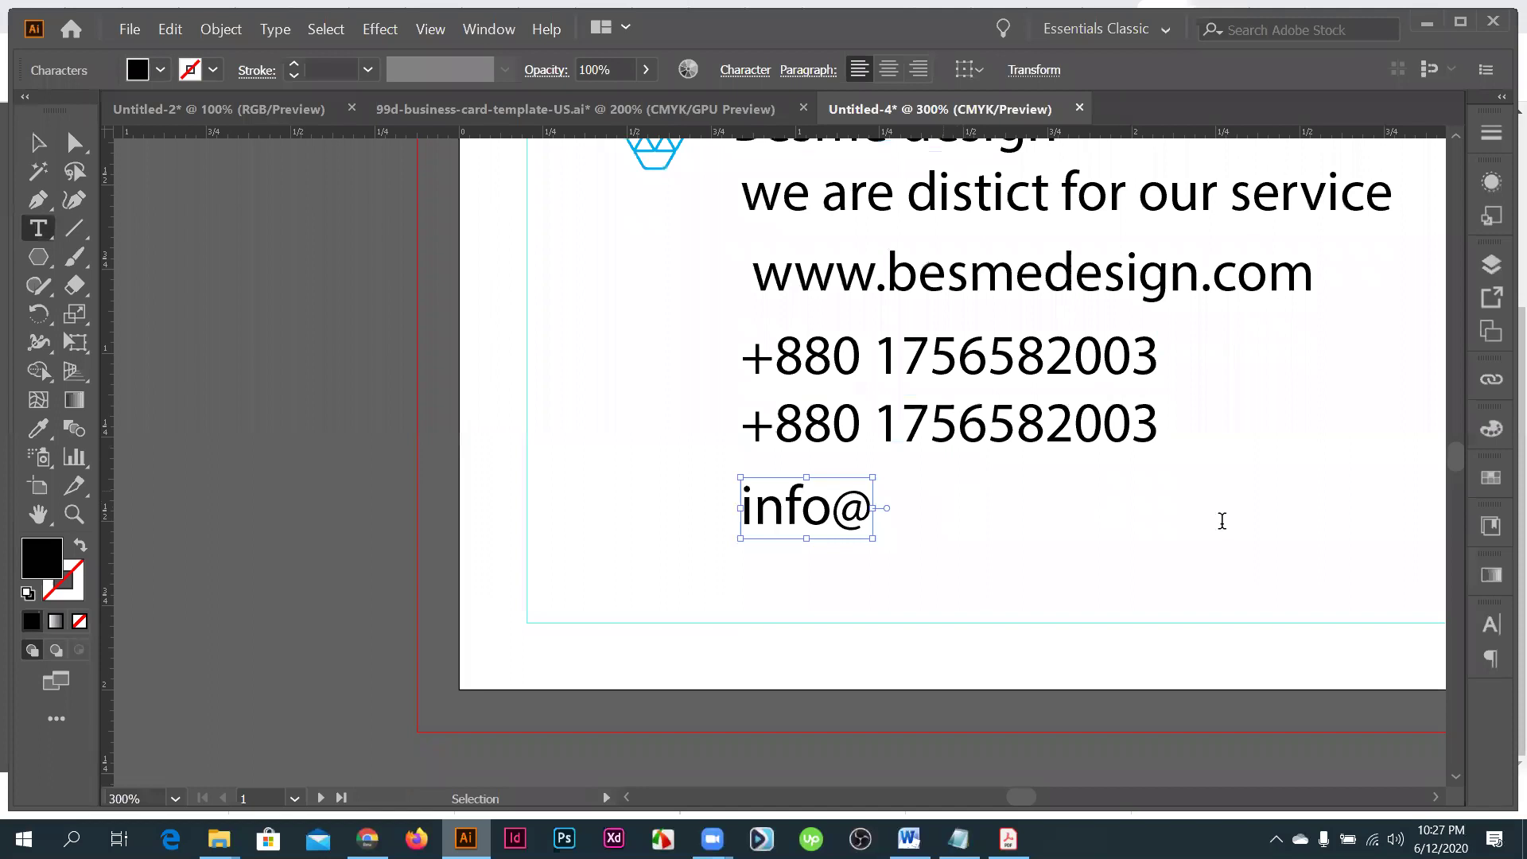
- Complete the e-mail with the pasted domain and add the website on a new line
click(894, 511)
key(ctrl+v)
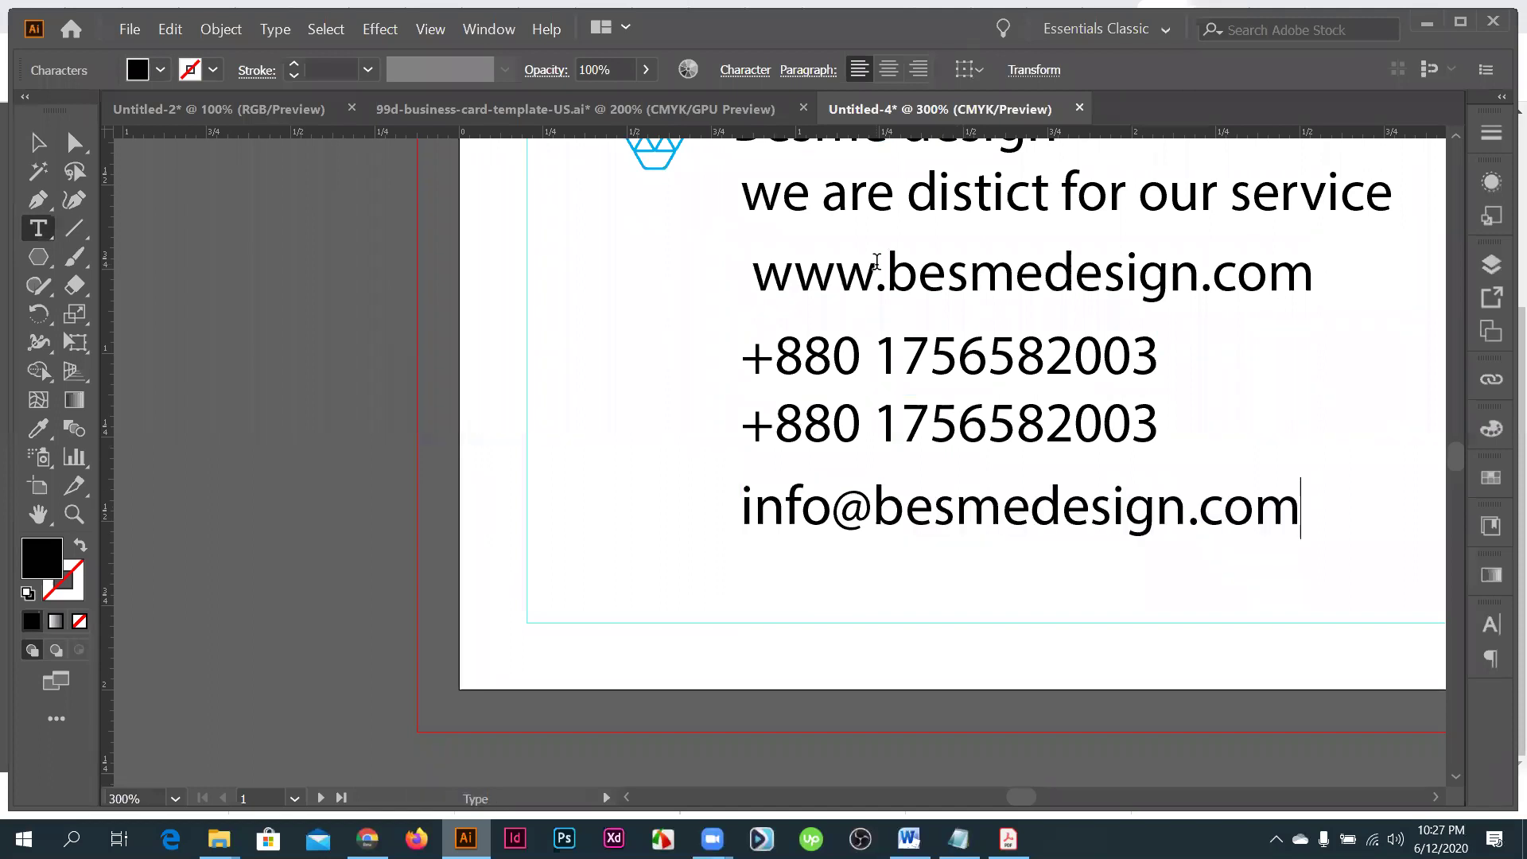
key(ctrl+z)
key(ctrl+c)
click(1296, 510)
key(Return)
key(ctrl+v)
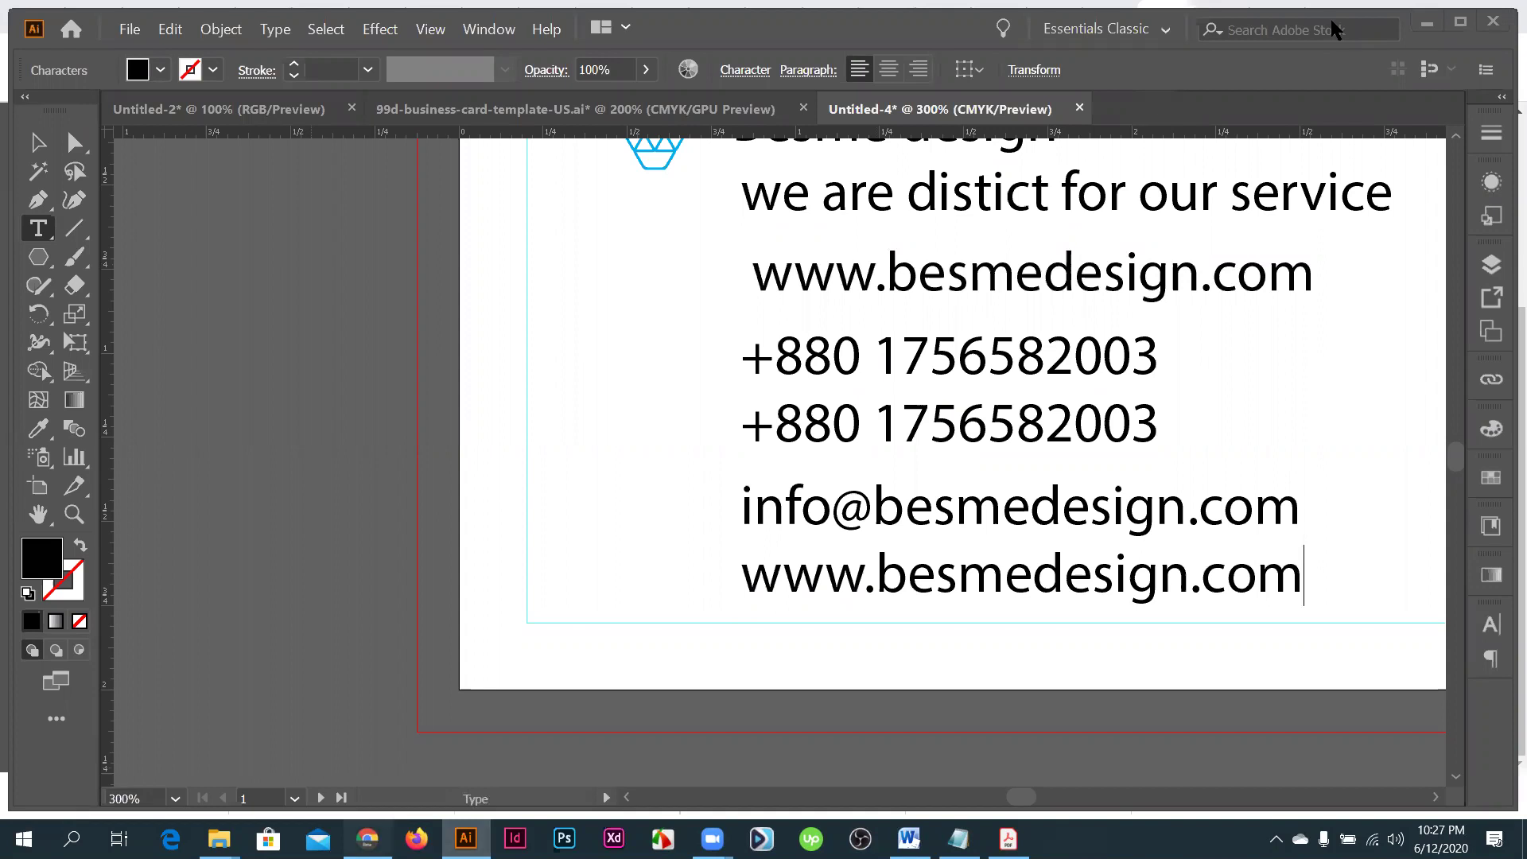
key(alt+Tab)
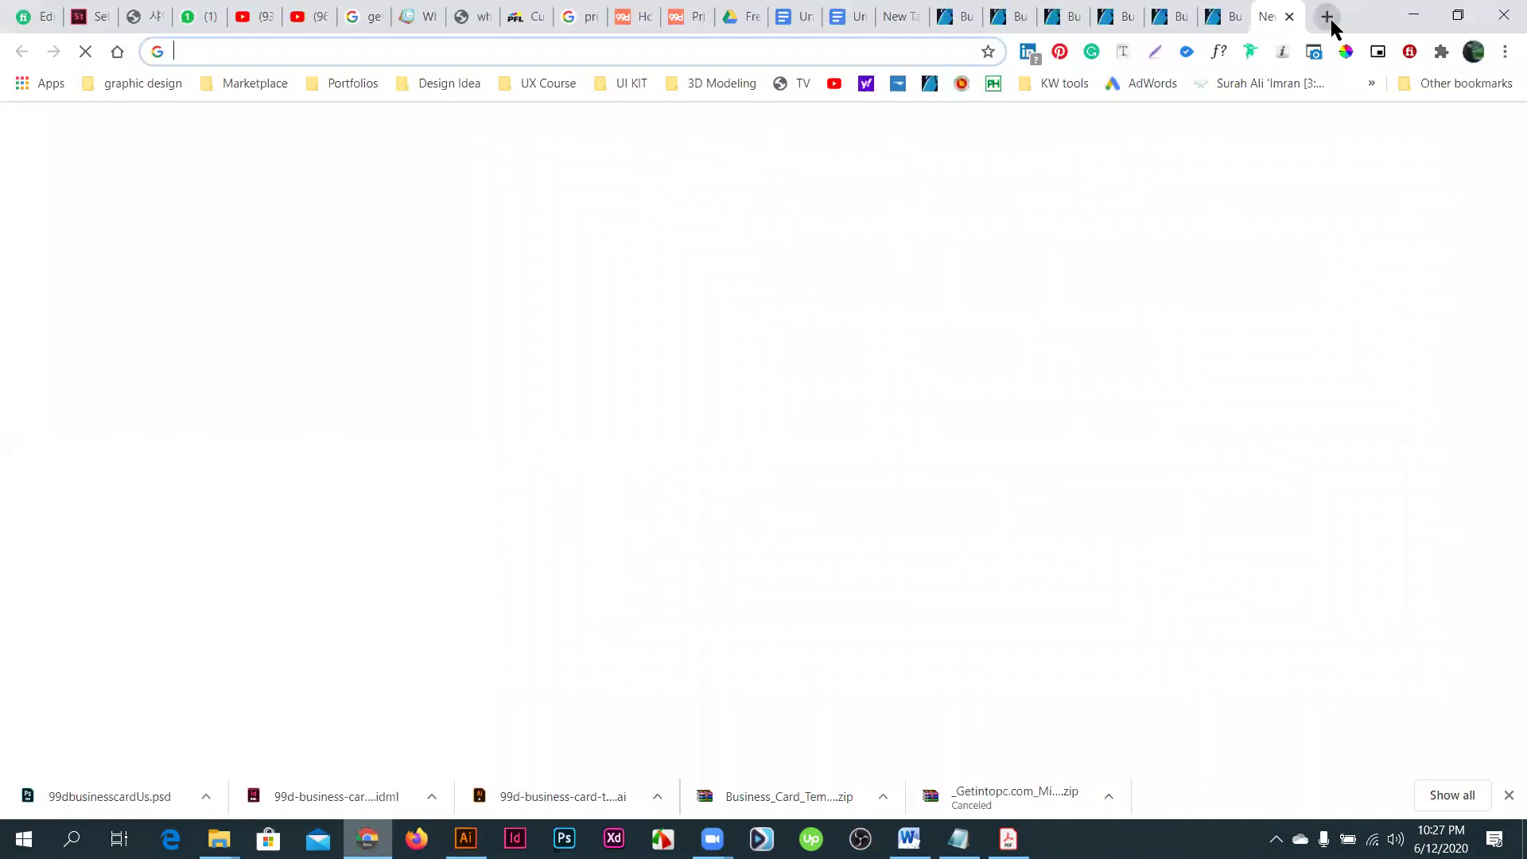
- Search for 'fakename generator', then return to the GraphicRiver business card results
text(fa)
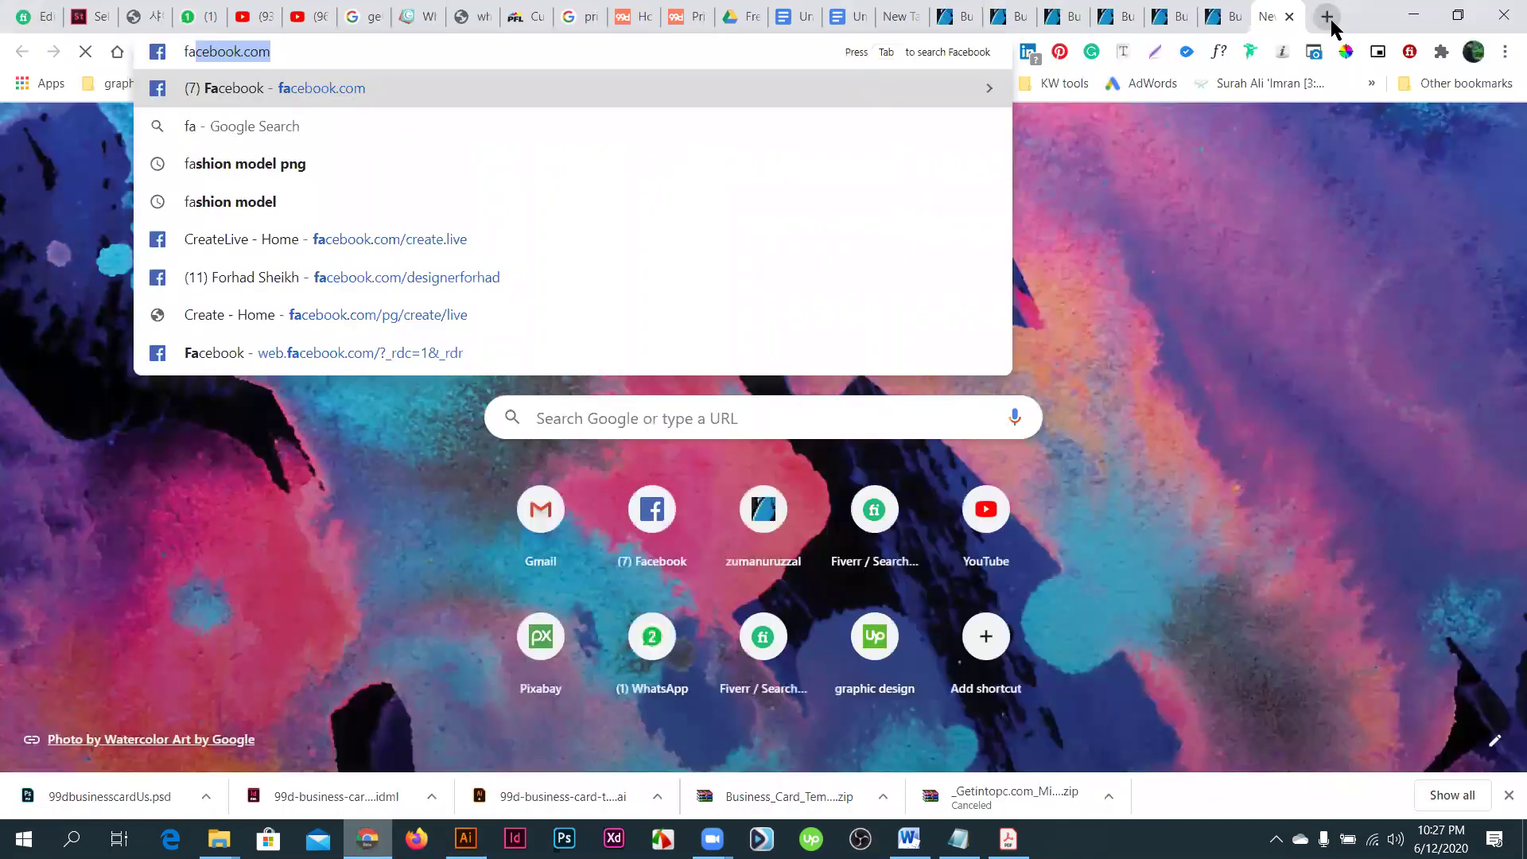
text(kename)
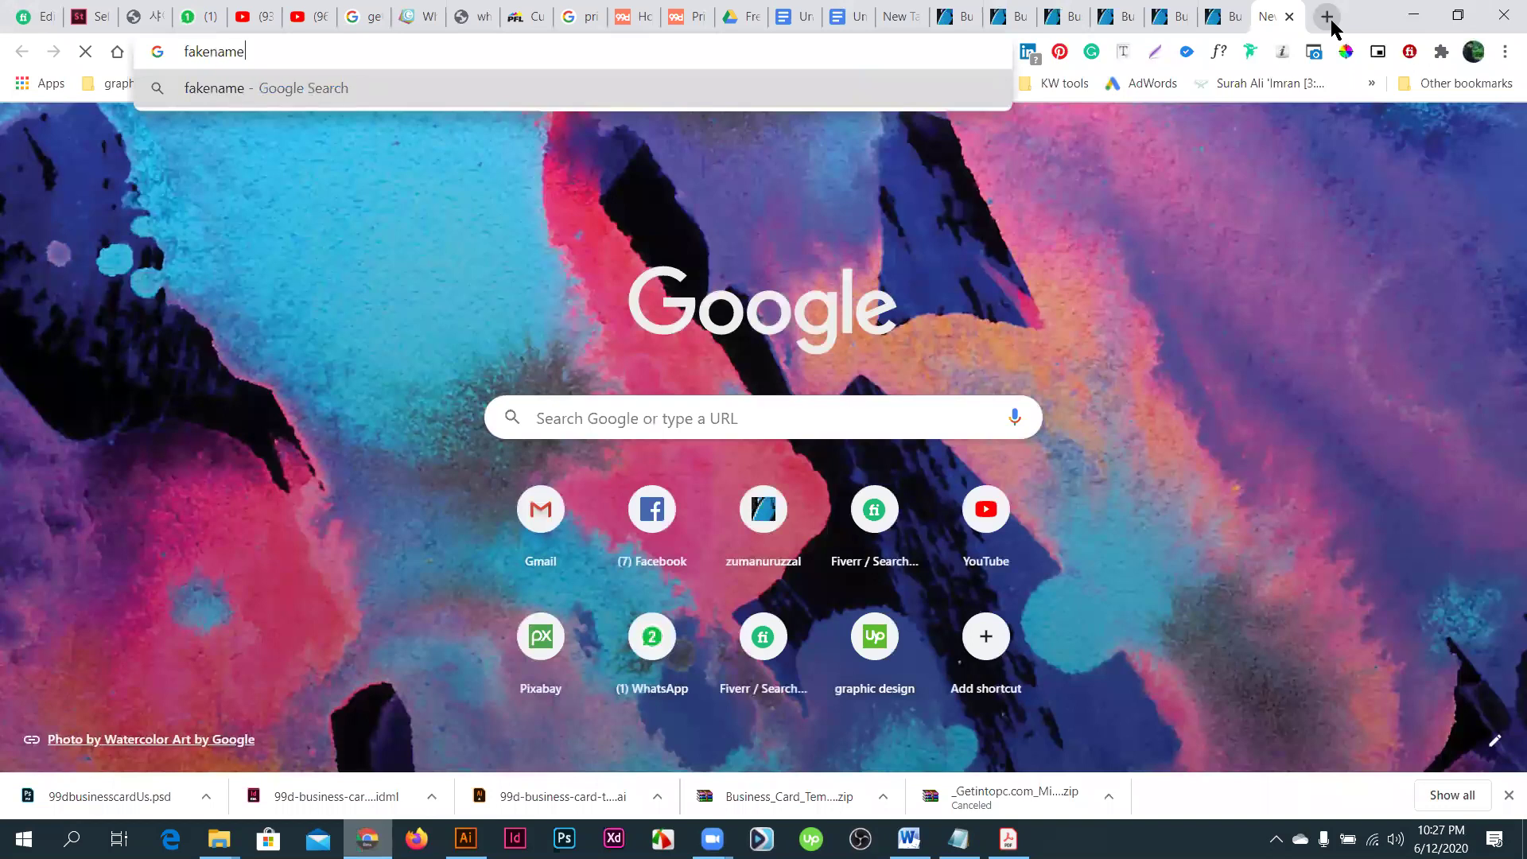
text( gene)
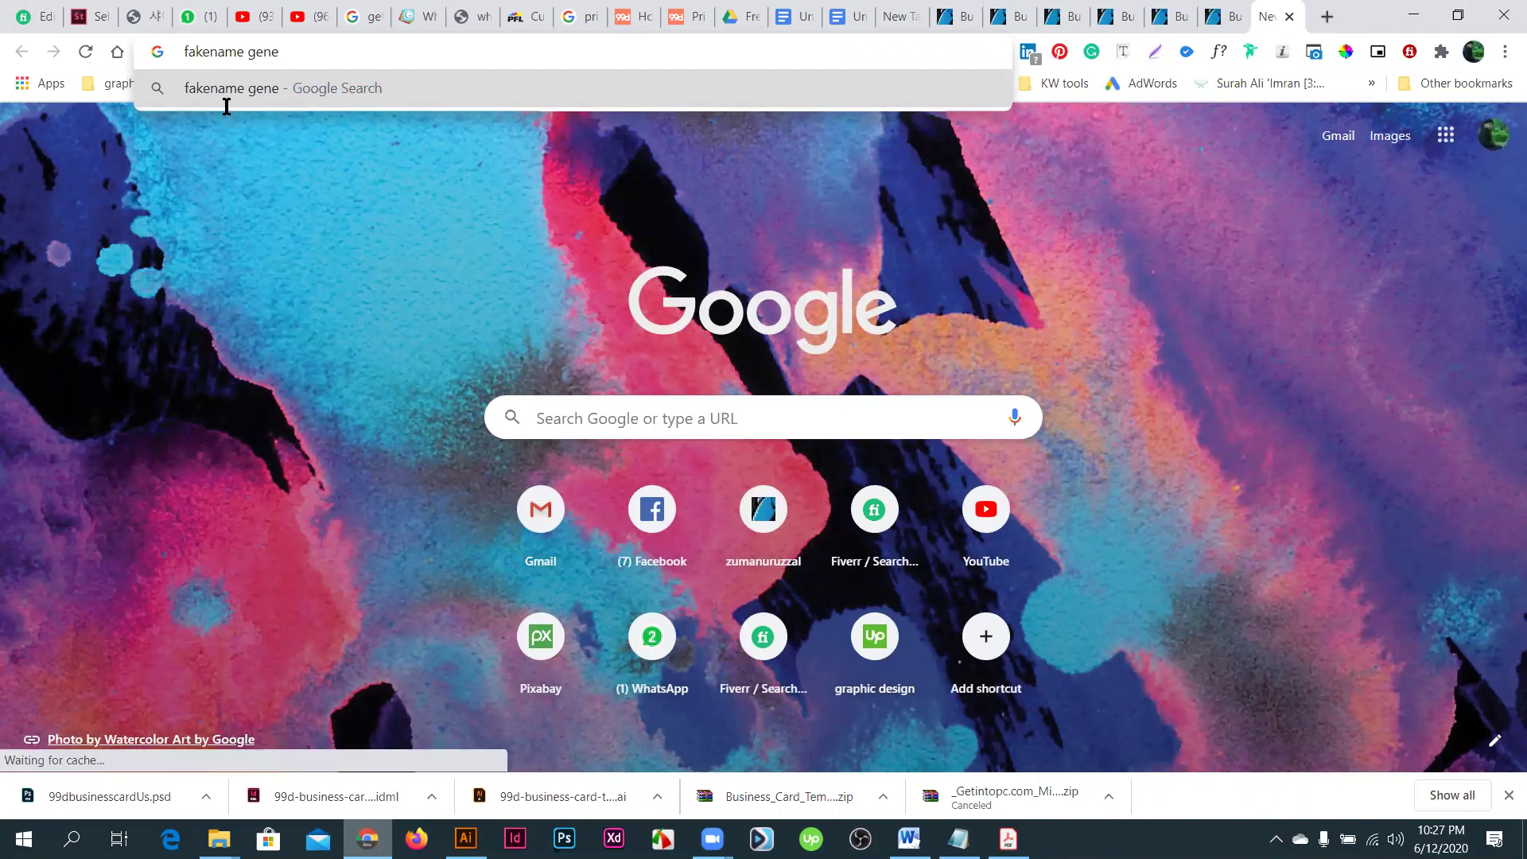
text(rator)
key(Return)
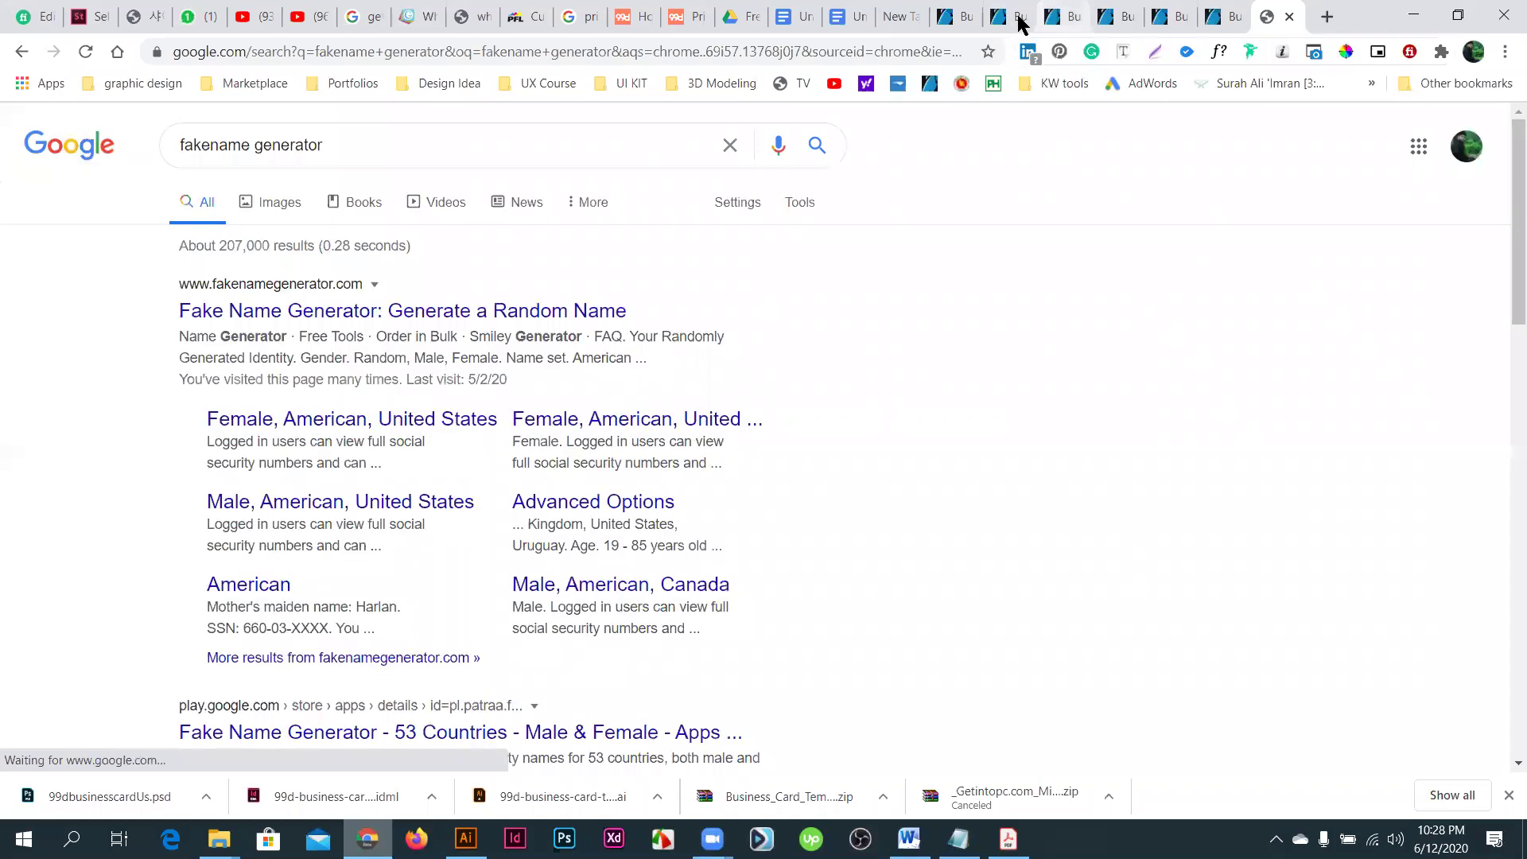
click(1014, 19)
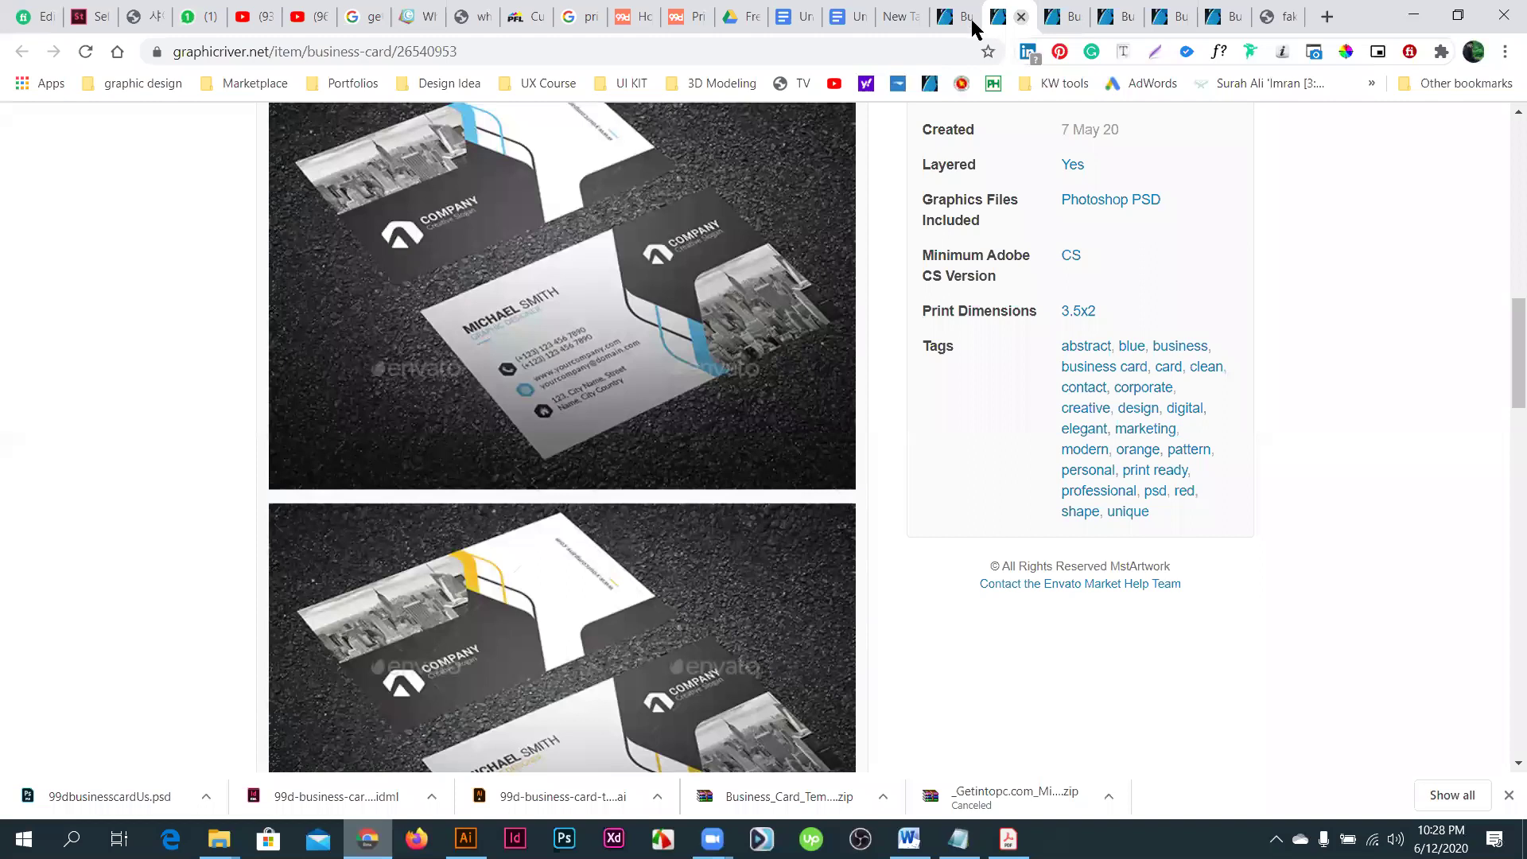
key(ctrl+w)
key(ctrl+w)
key(ctrl+w)
key(ctrl+w)
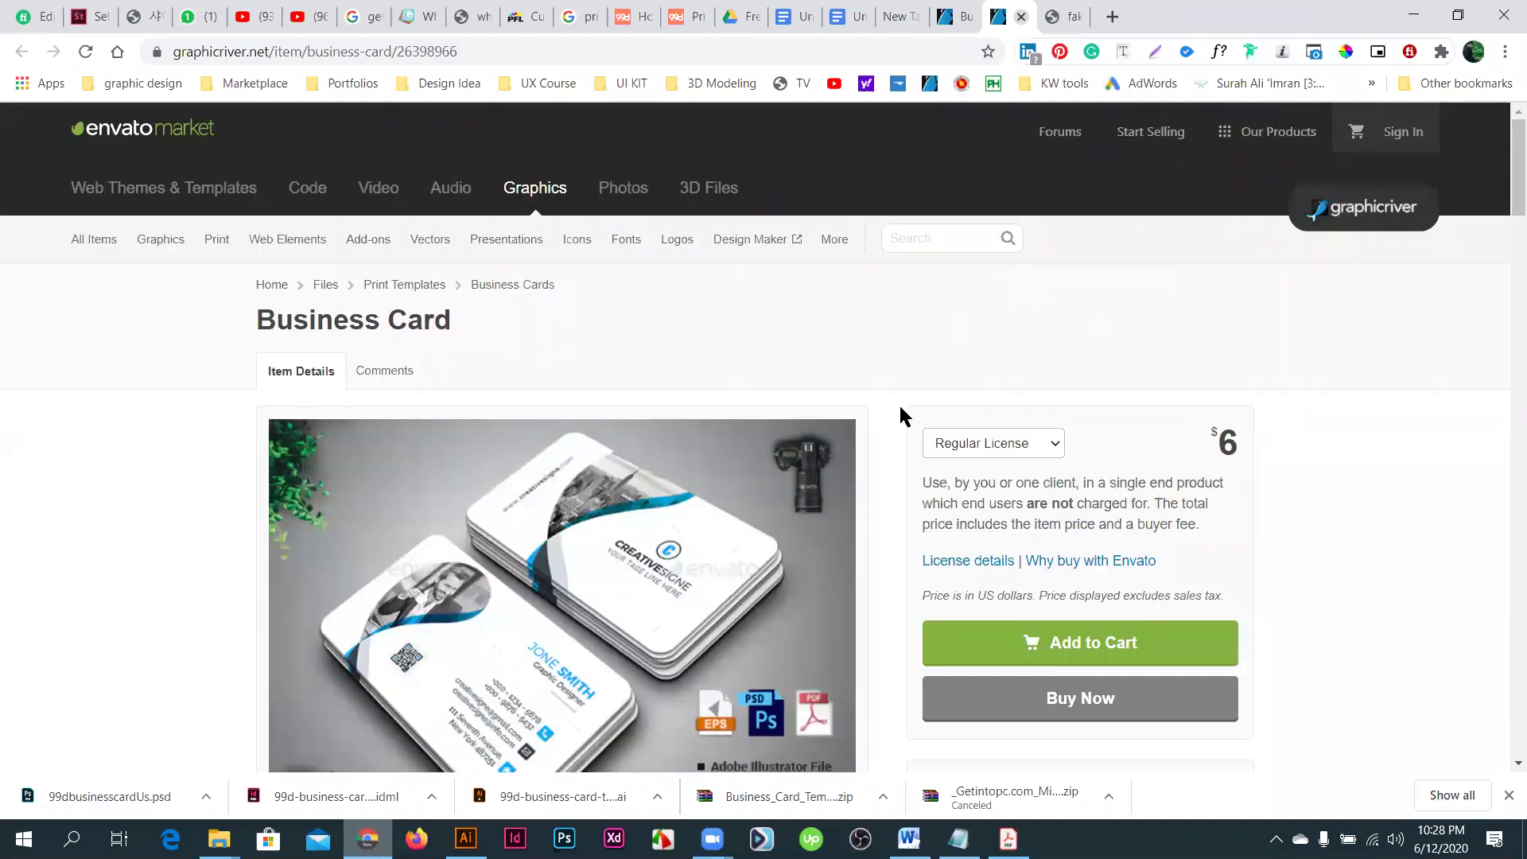
key(ctrl+shift+Tab)
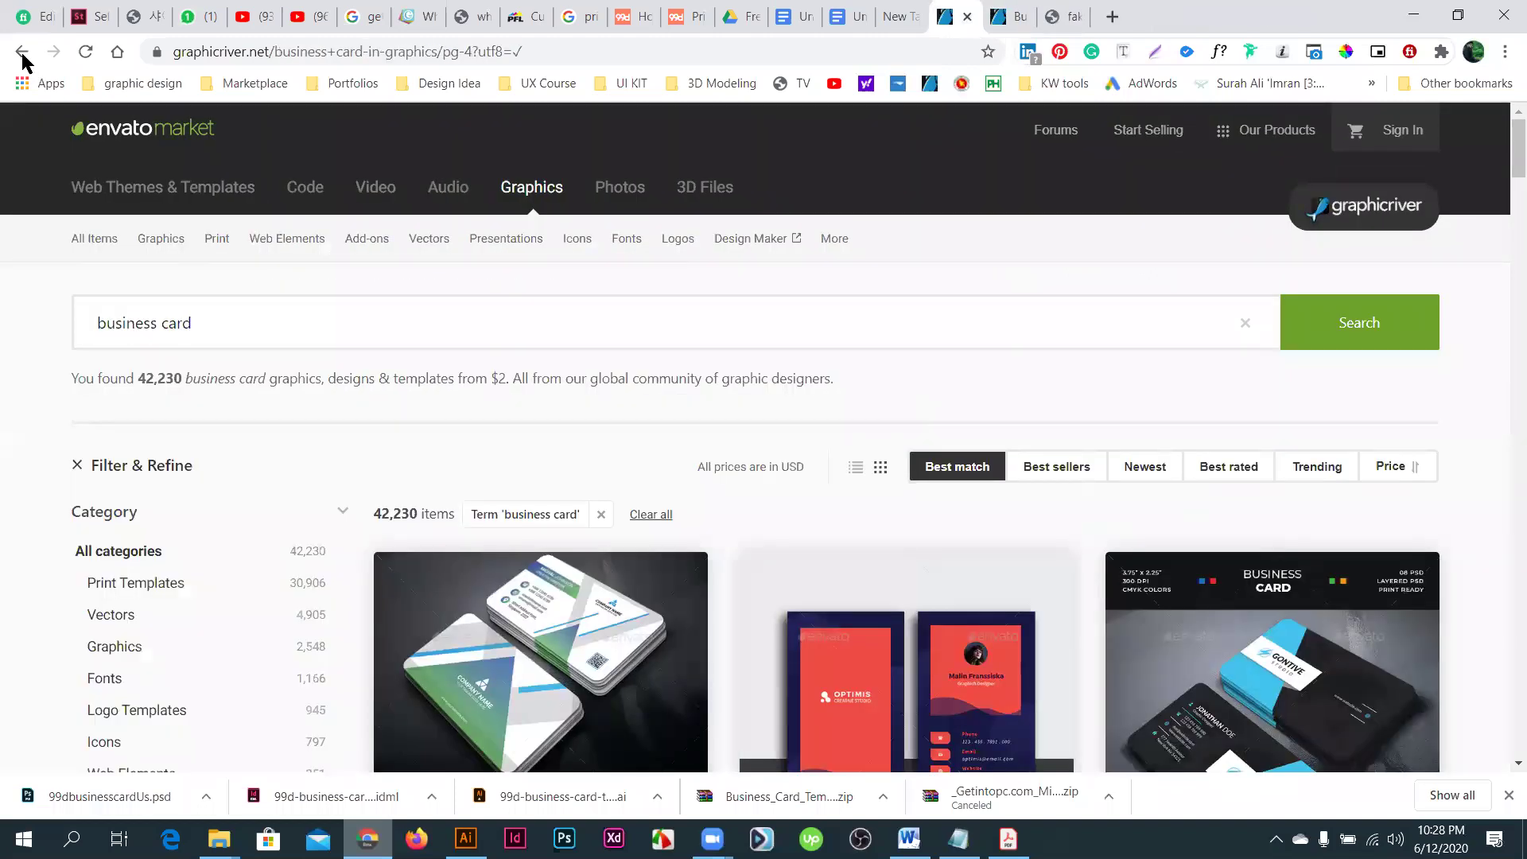
click(22, 54)
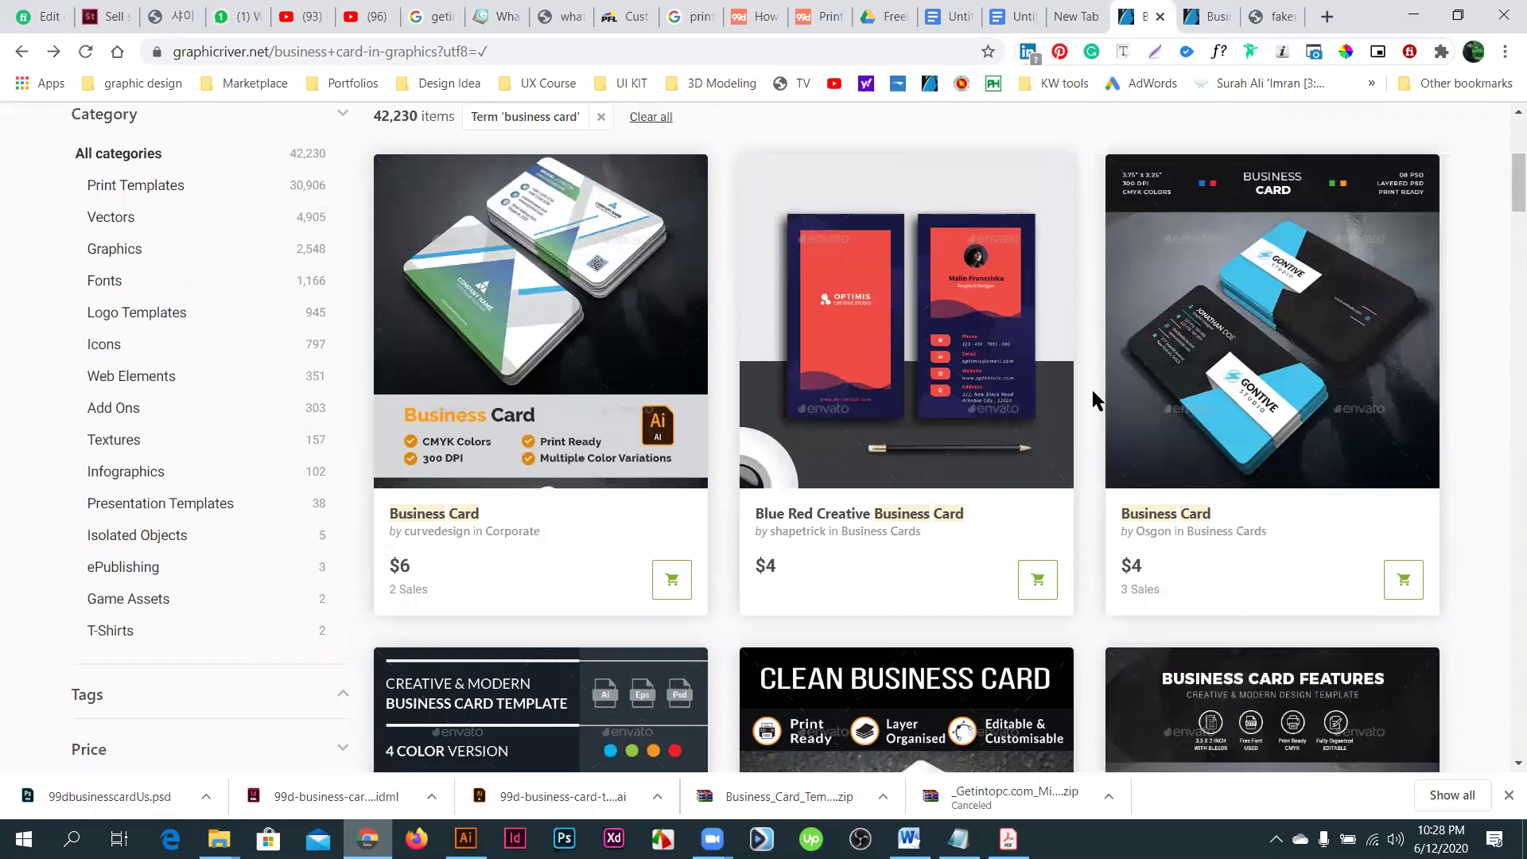
scroll(1091, 390, down, 10)
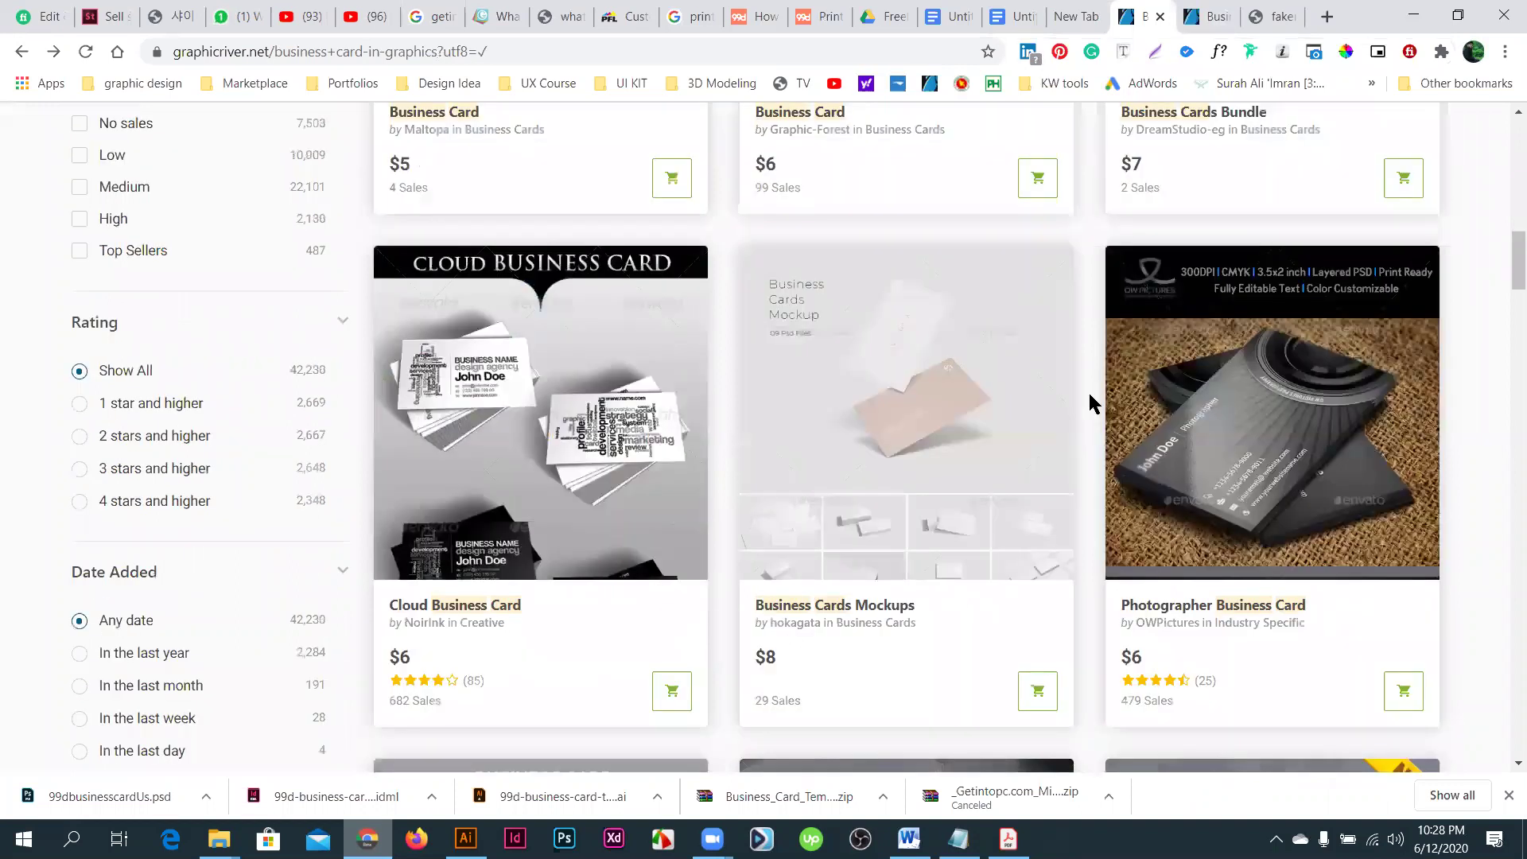
scroll(1089, 393, up, 5)
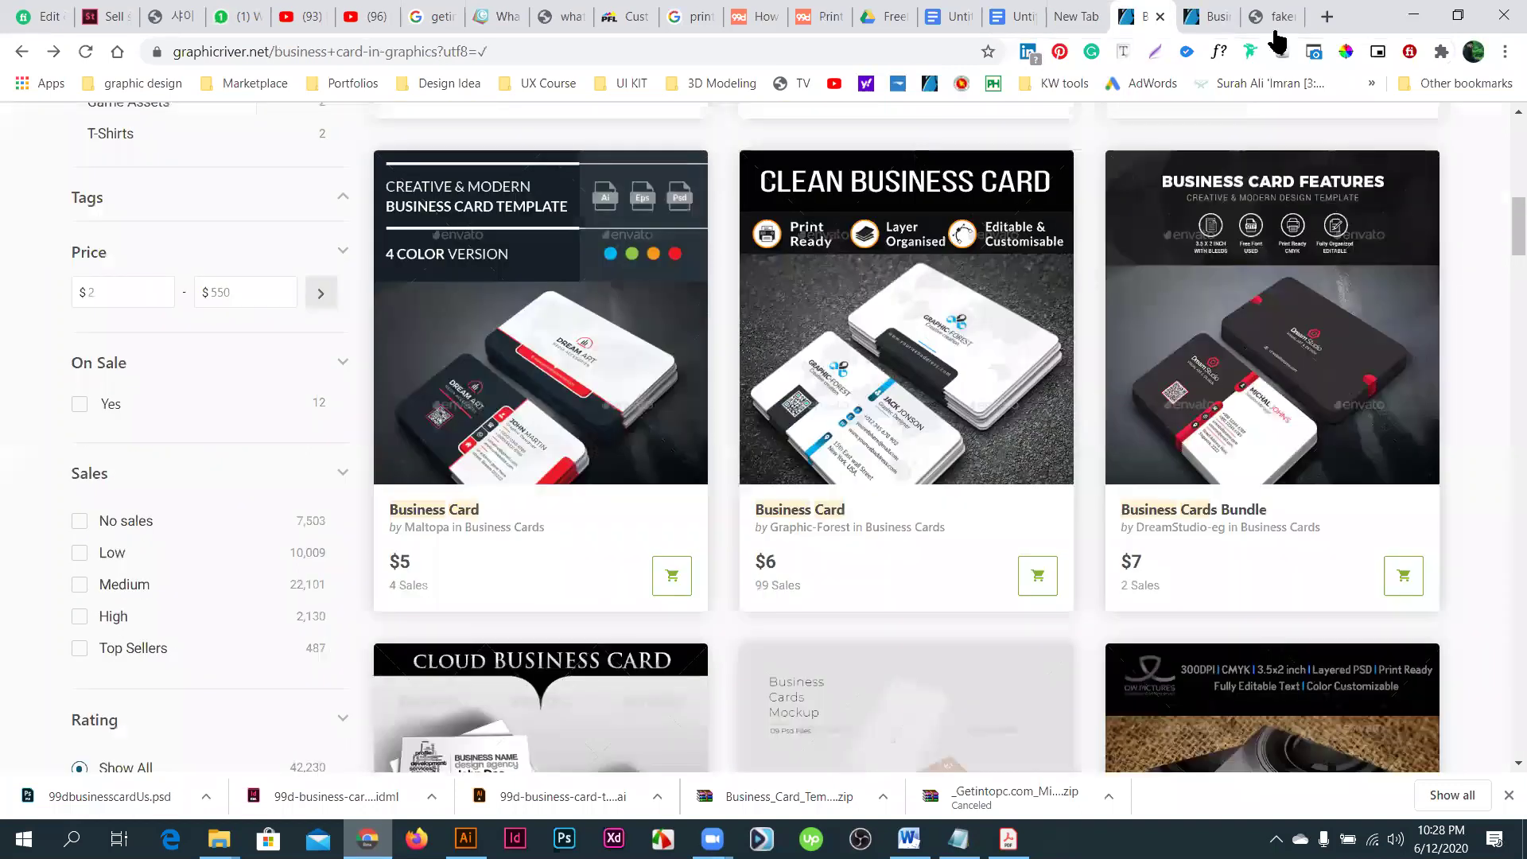
- Look at one business card item, then go back and browse further down the results
click(435, 312)
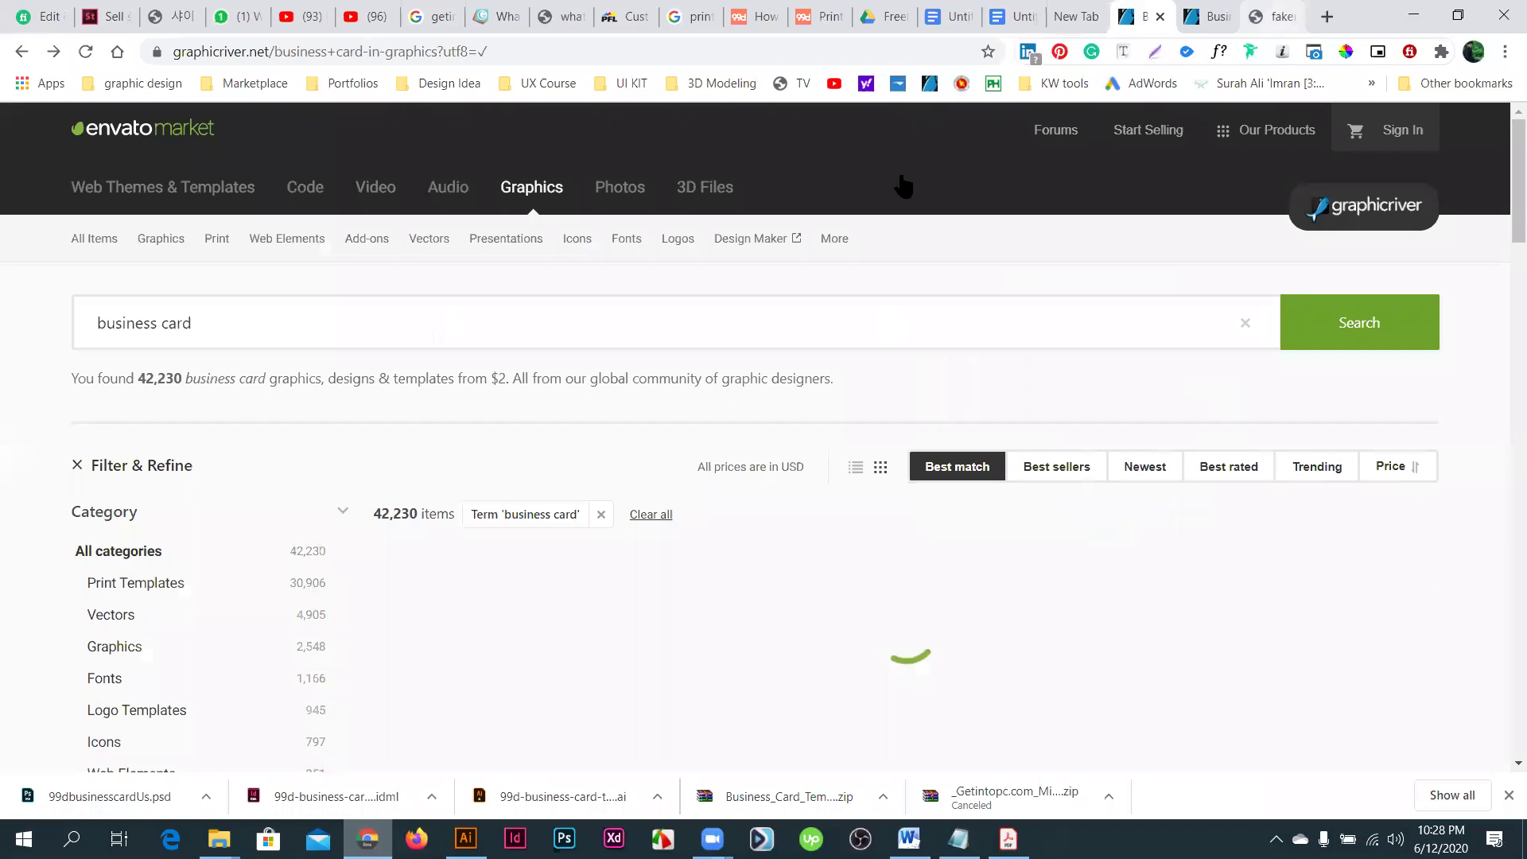
click(1272, 16)
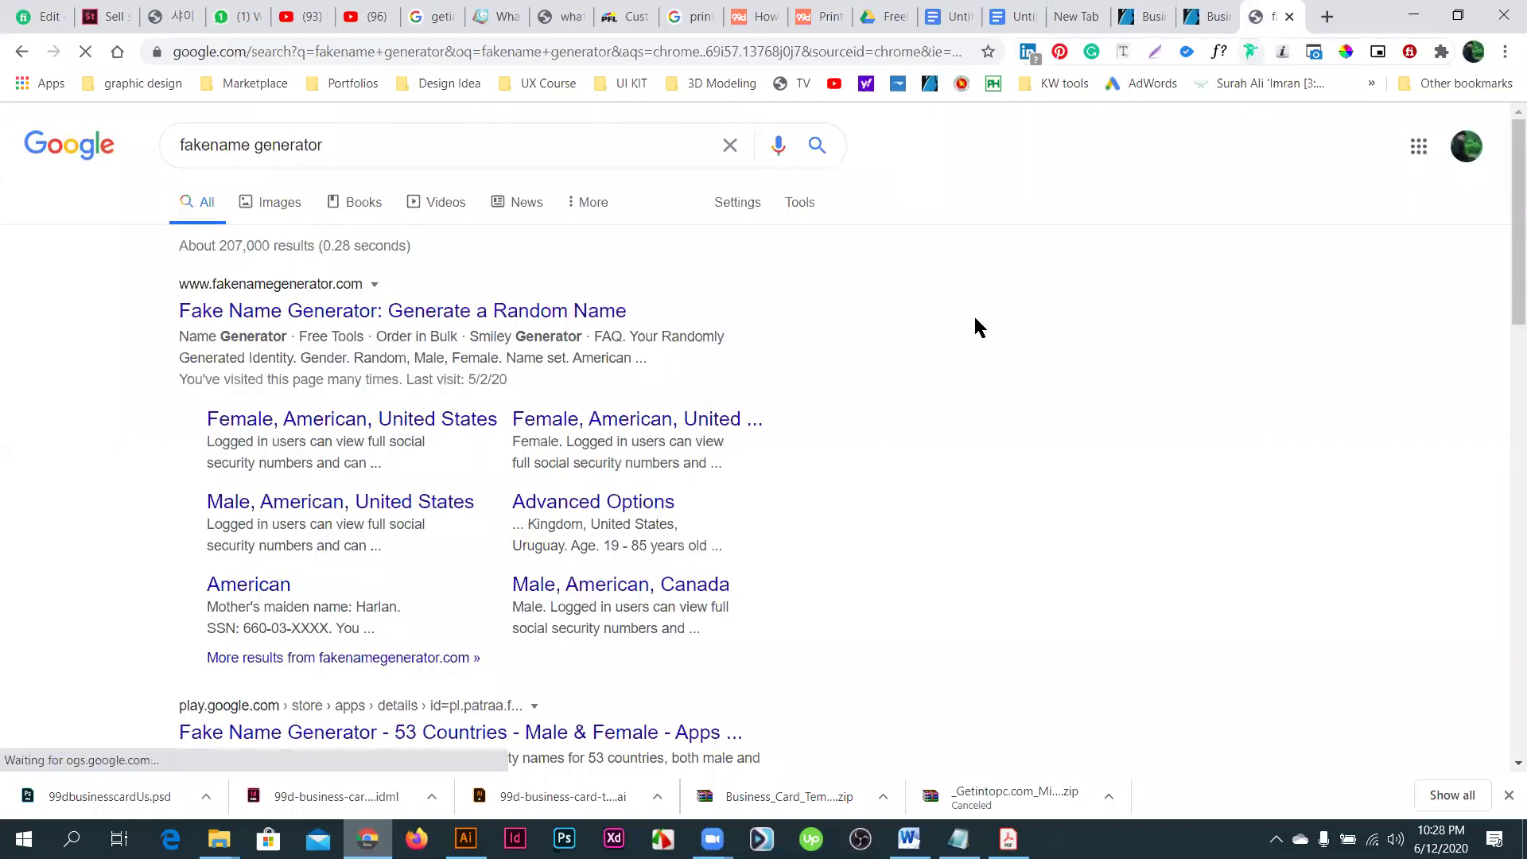
click(1220, 18)
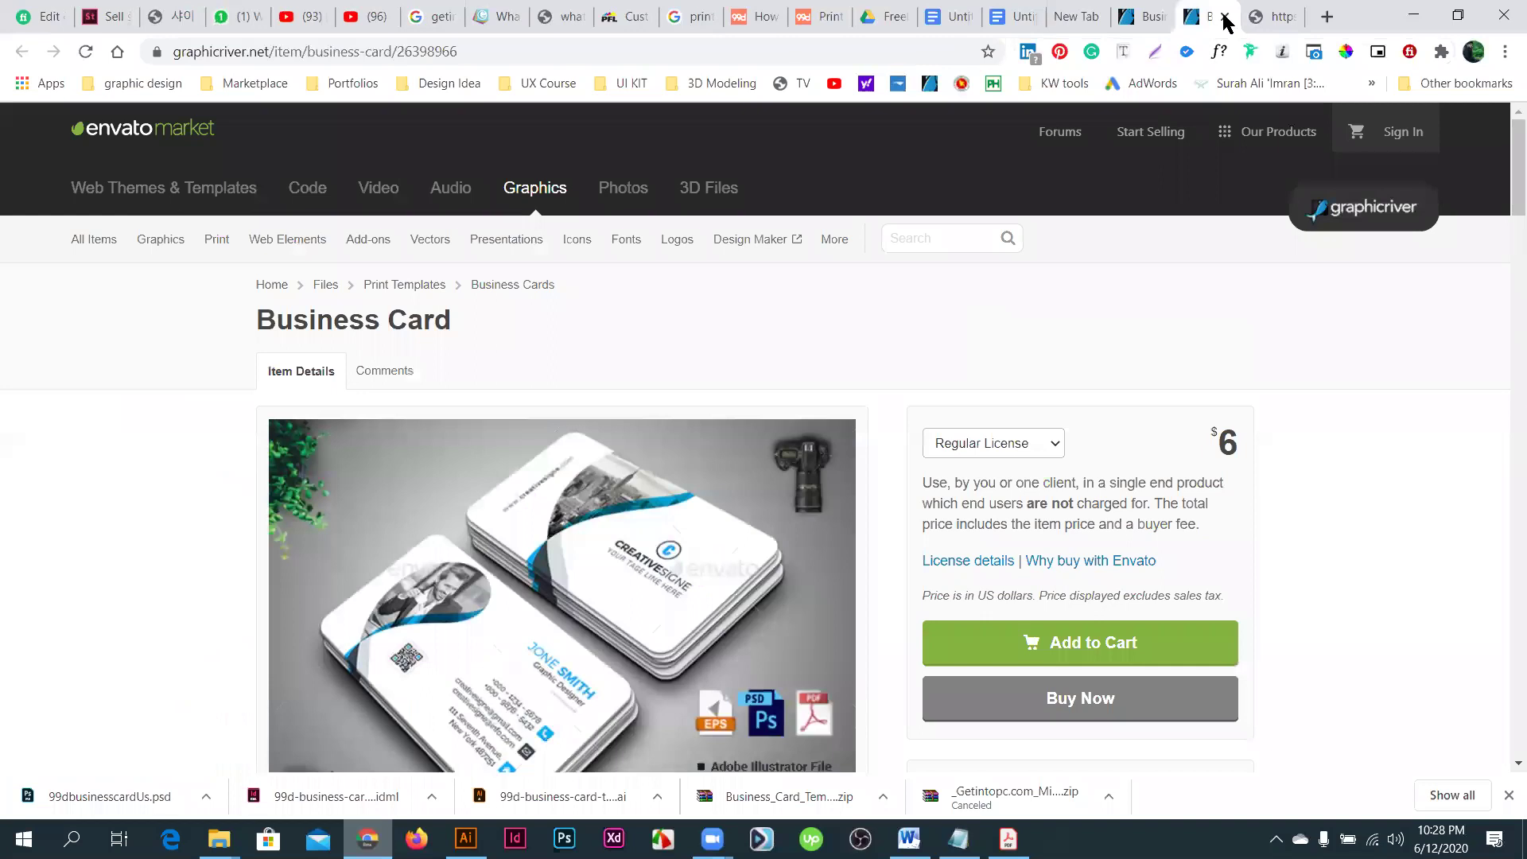
scroll(1224, 23, down, 5)
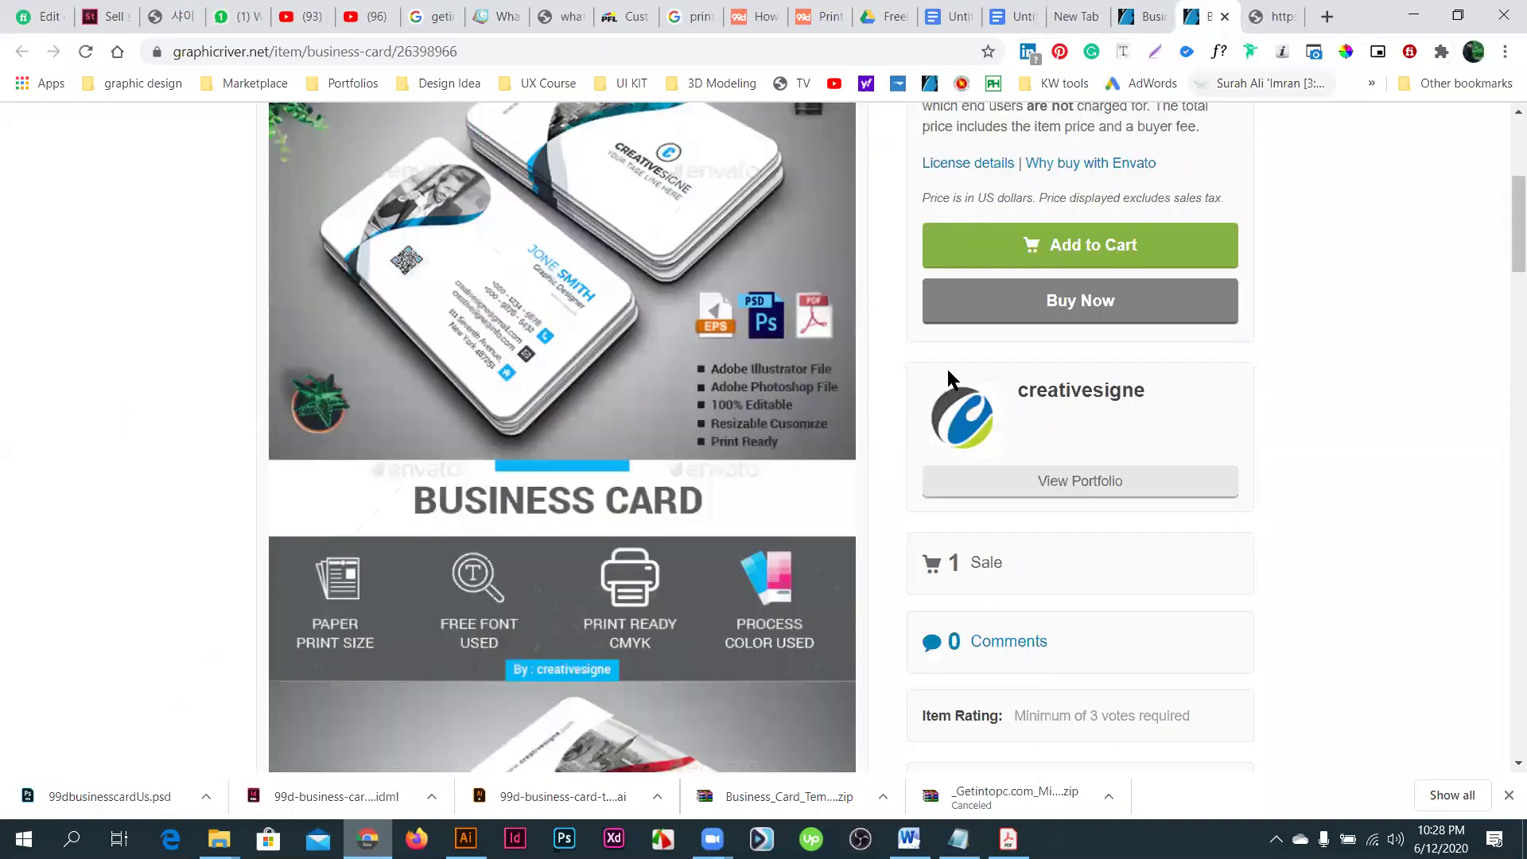
key(alt+Left)
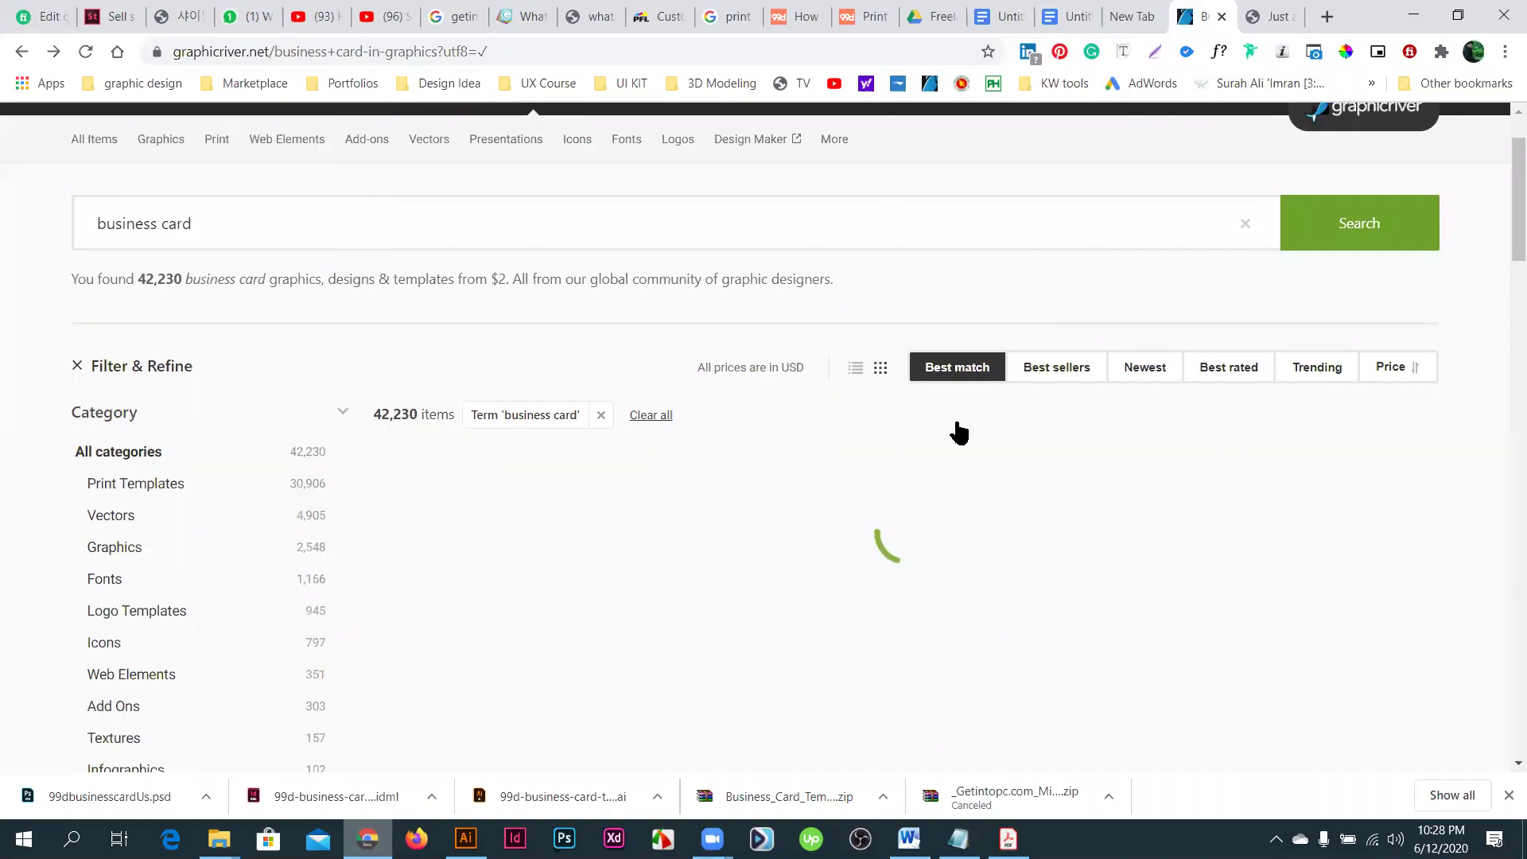
scroll(958, 432, down, 8)
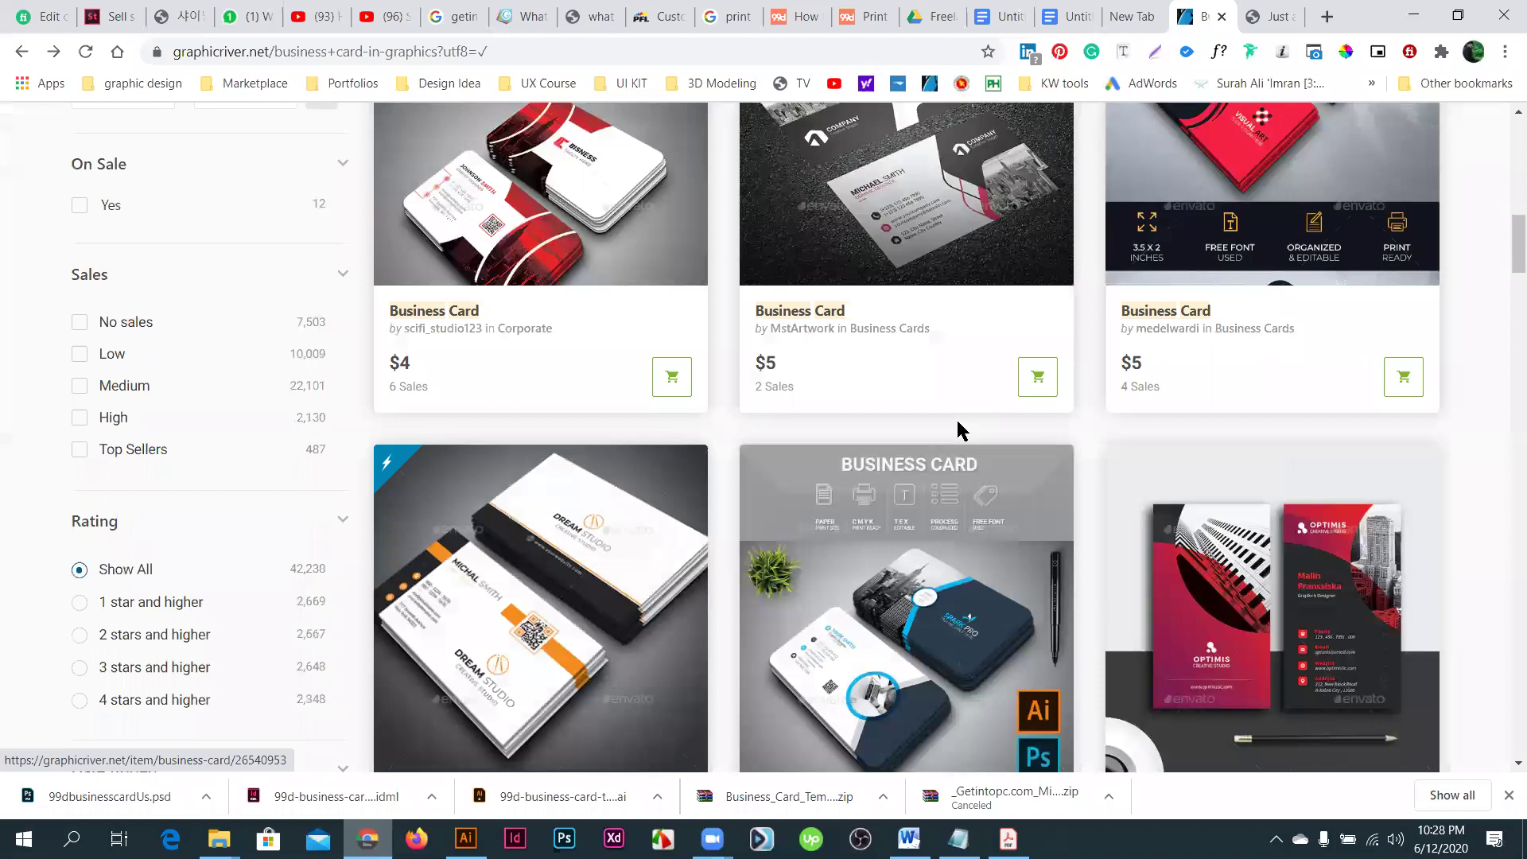
scroll(958, 431, down, 10)
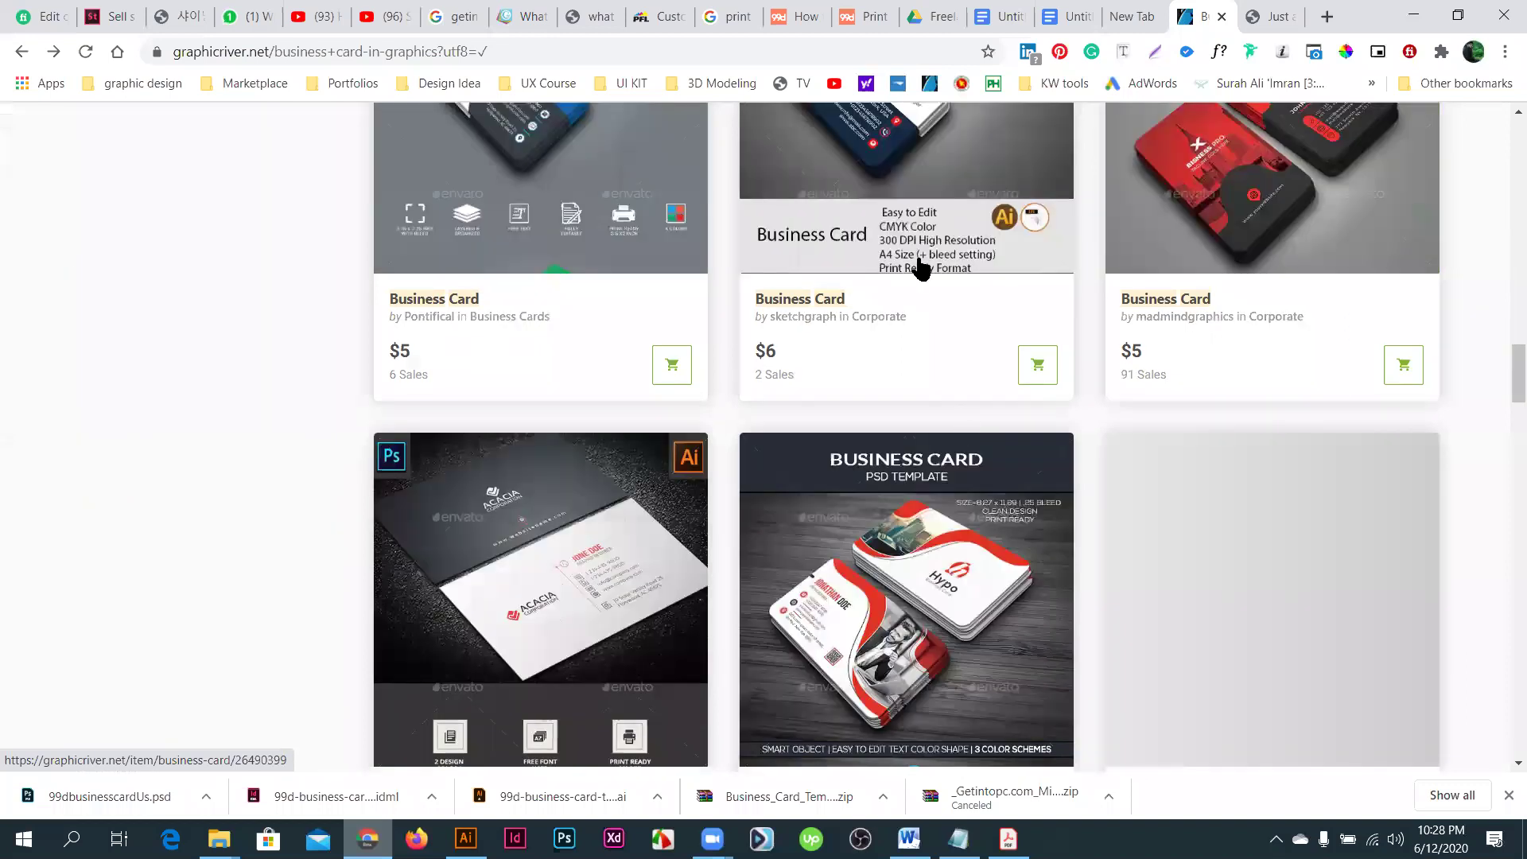
scroll(921, 269, down, 10)
scroll(894, 288, down, 2)
scroll(898, 287, up, 1)
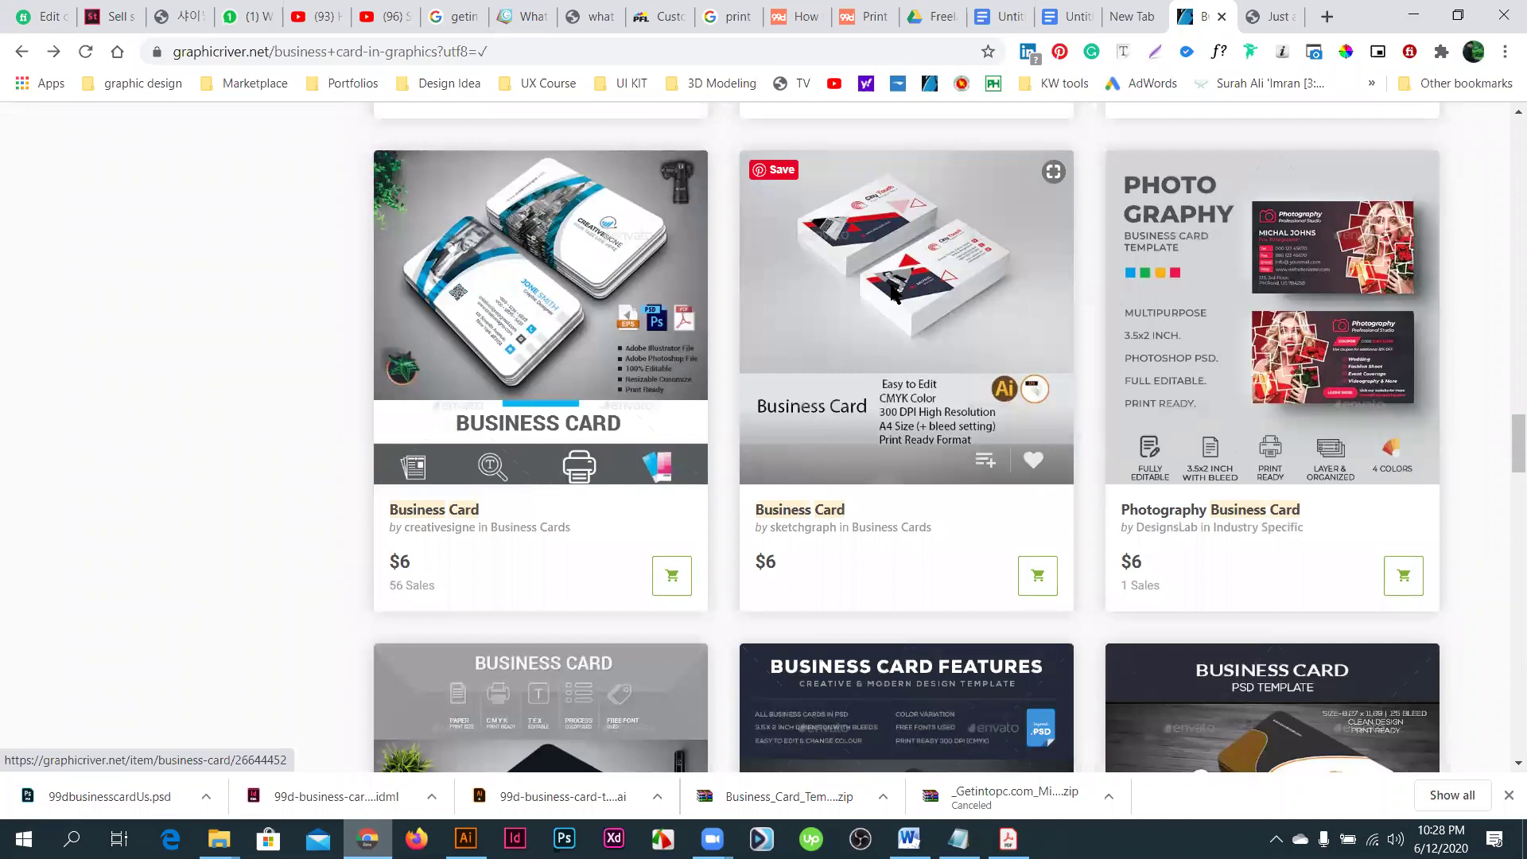
- Open the $6 Business Card template's item page, then return to Illustrator
click(892, 306)
scroll(892, 306, down, 7)
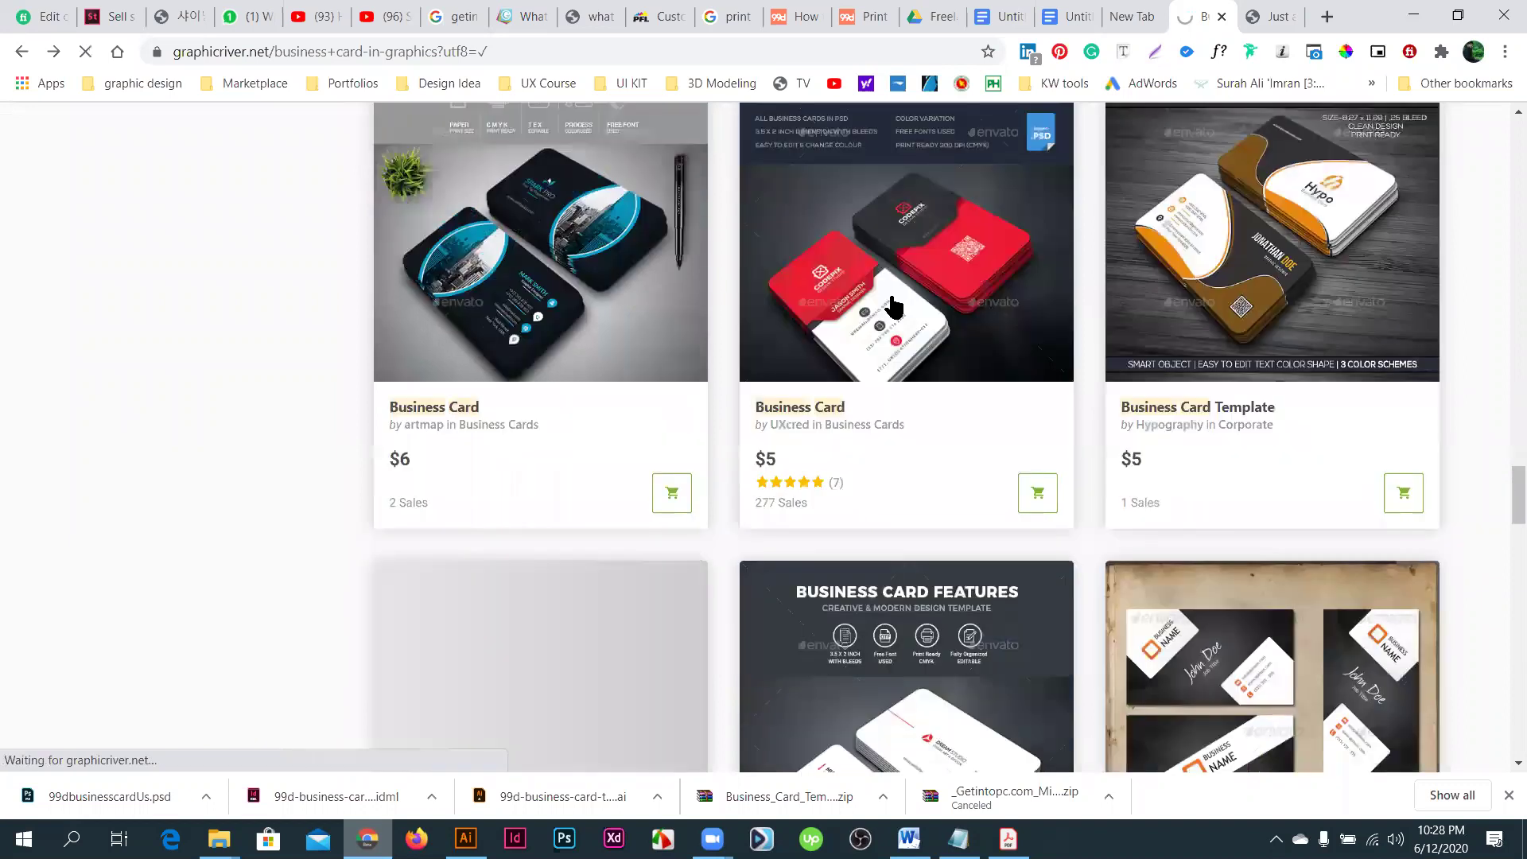
scroll(688, 502, down, 4)
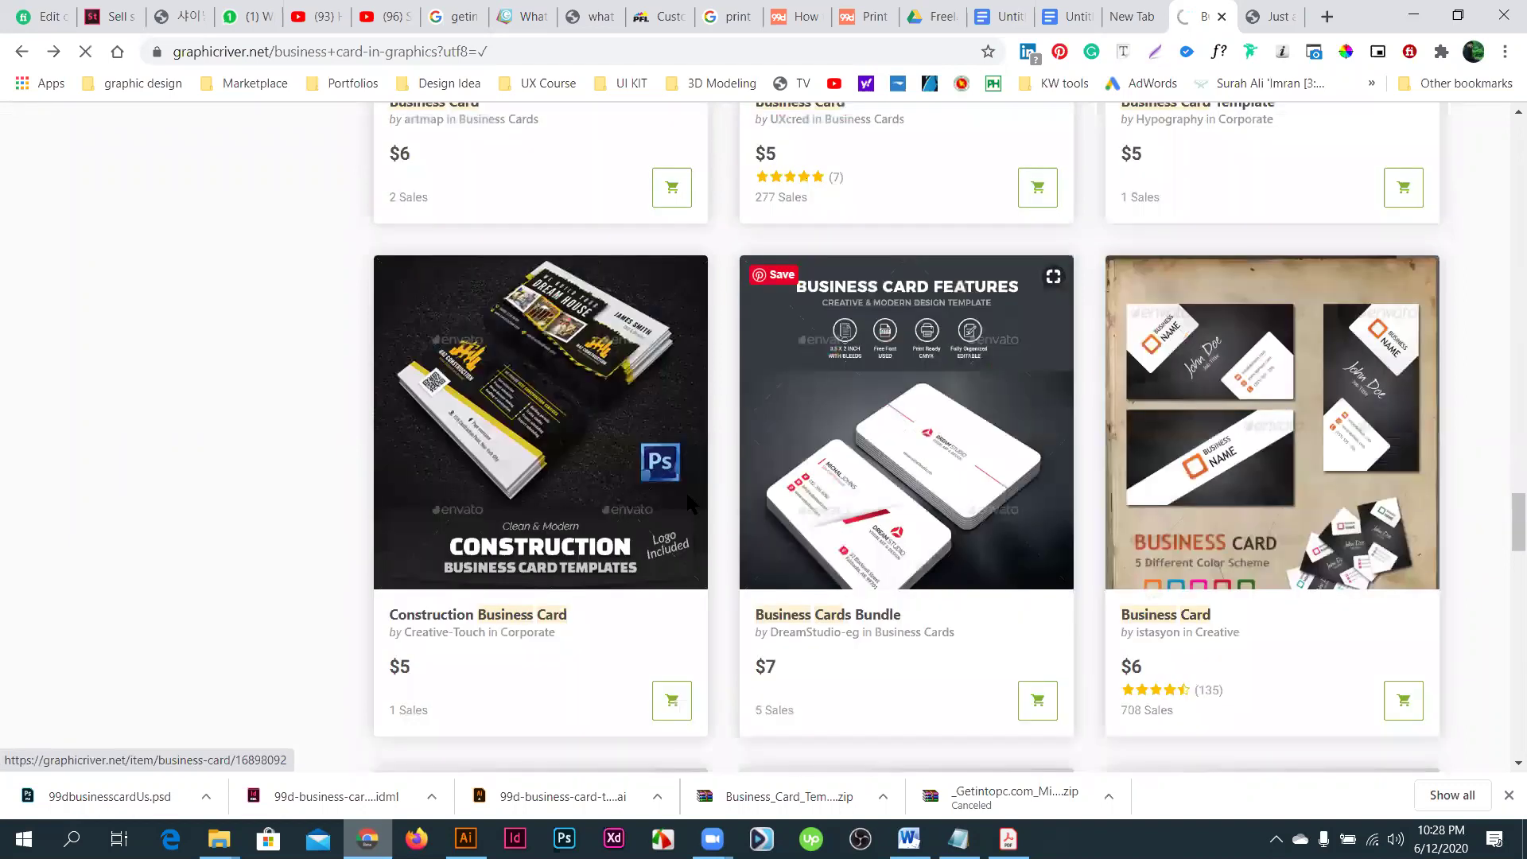
scroll(776, 487, down, 10)
key(ctrl+Tab)
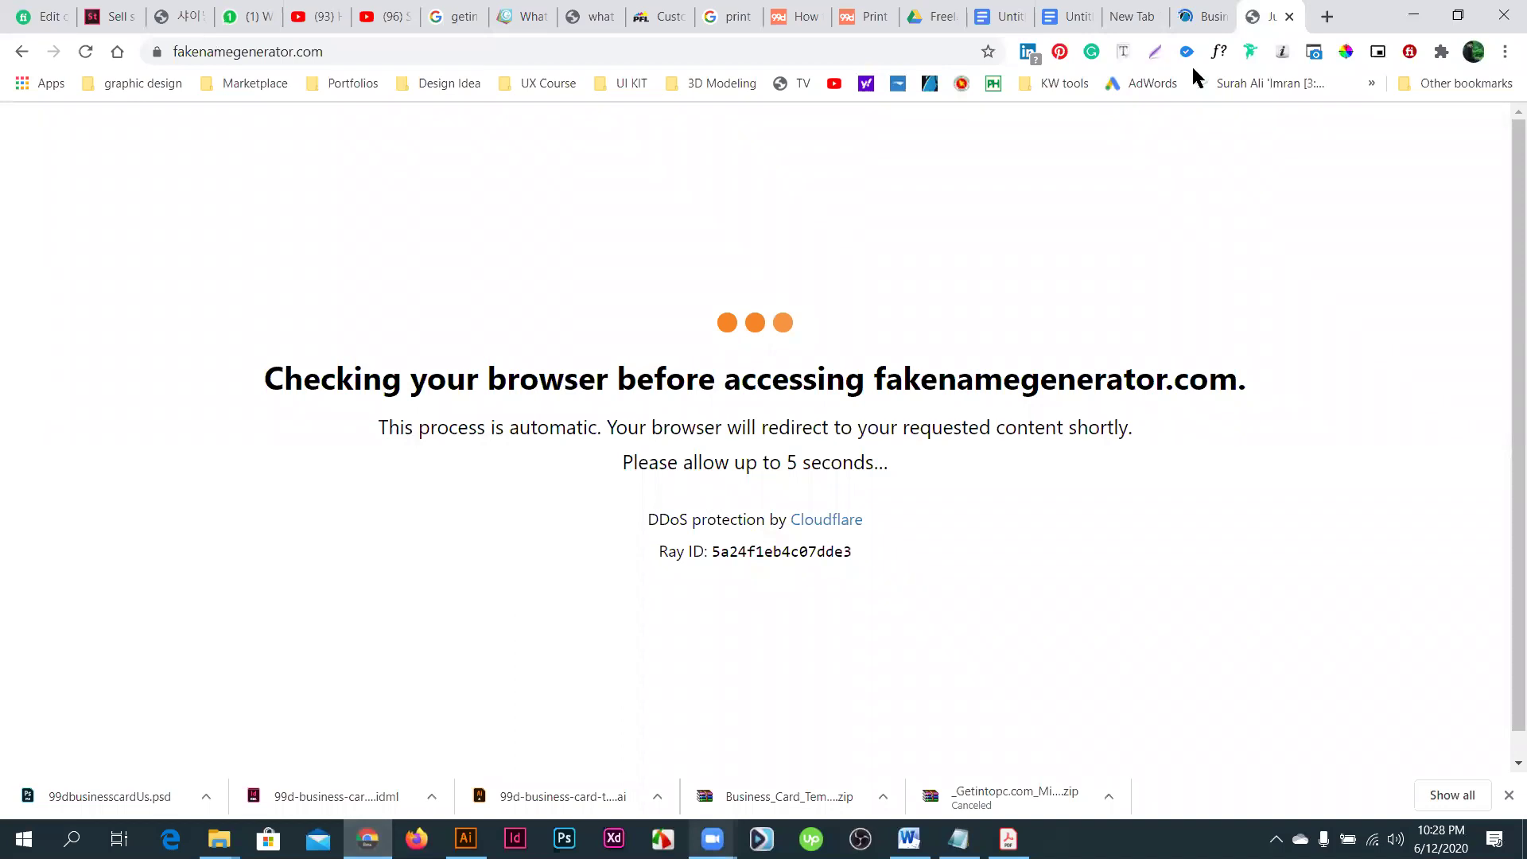
key(ctrl+shift+Tab)
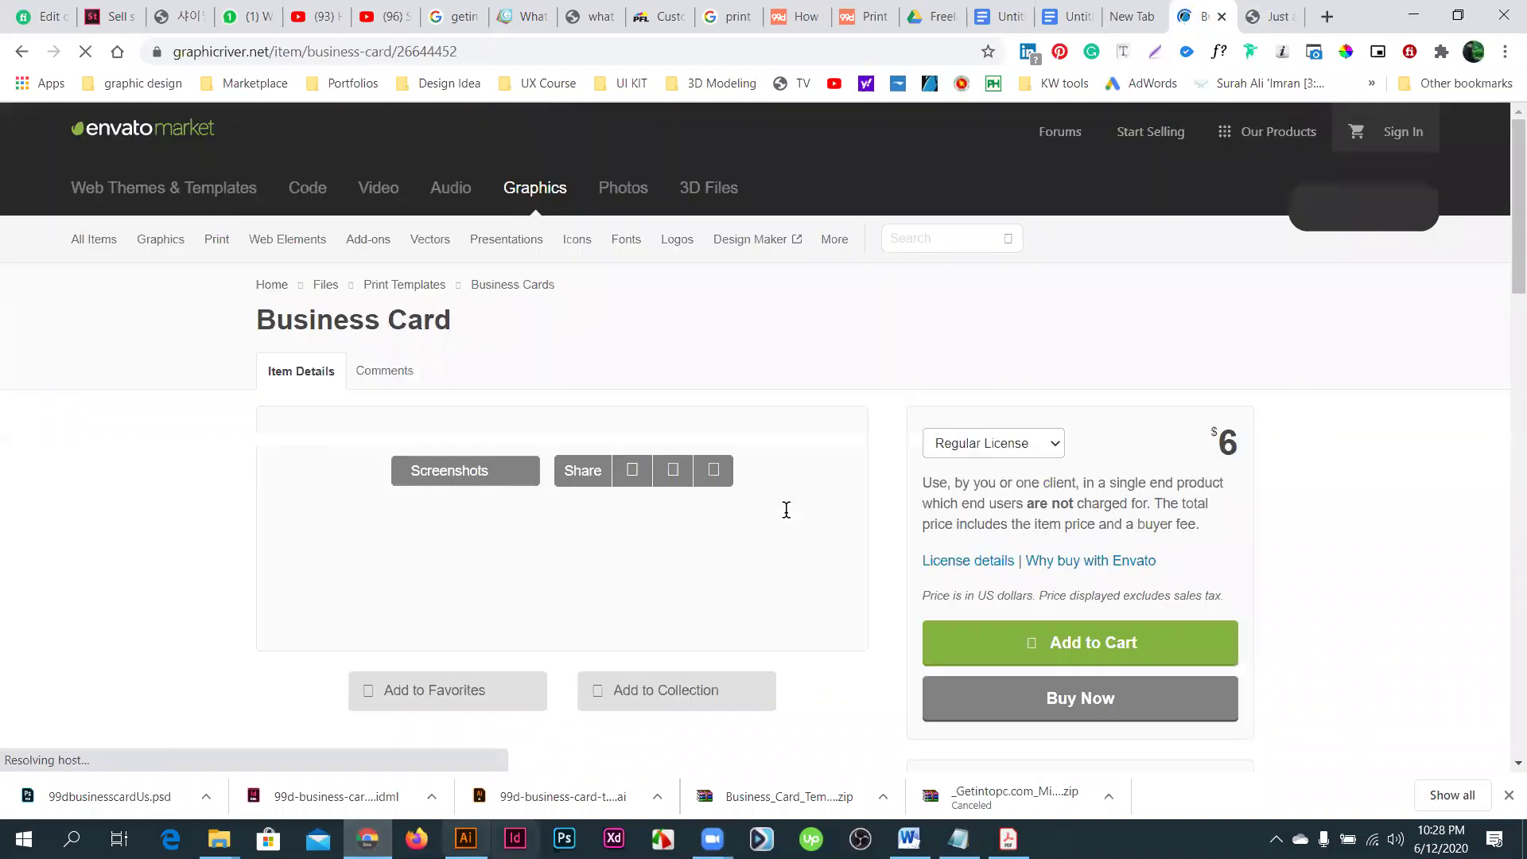
key(alt+Tab)
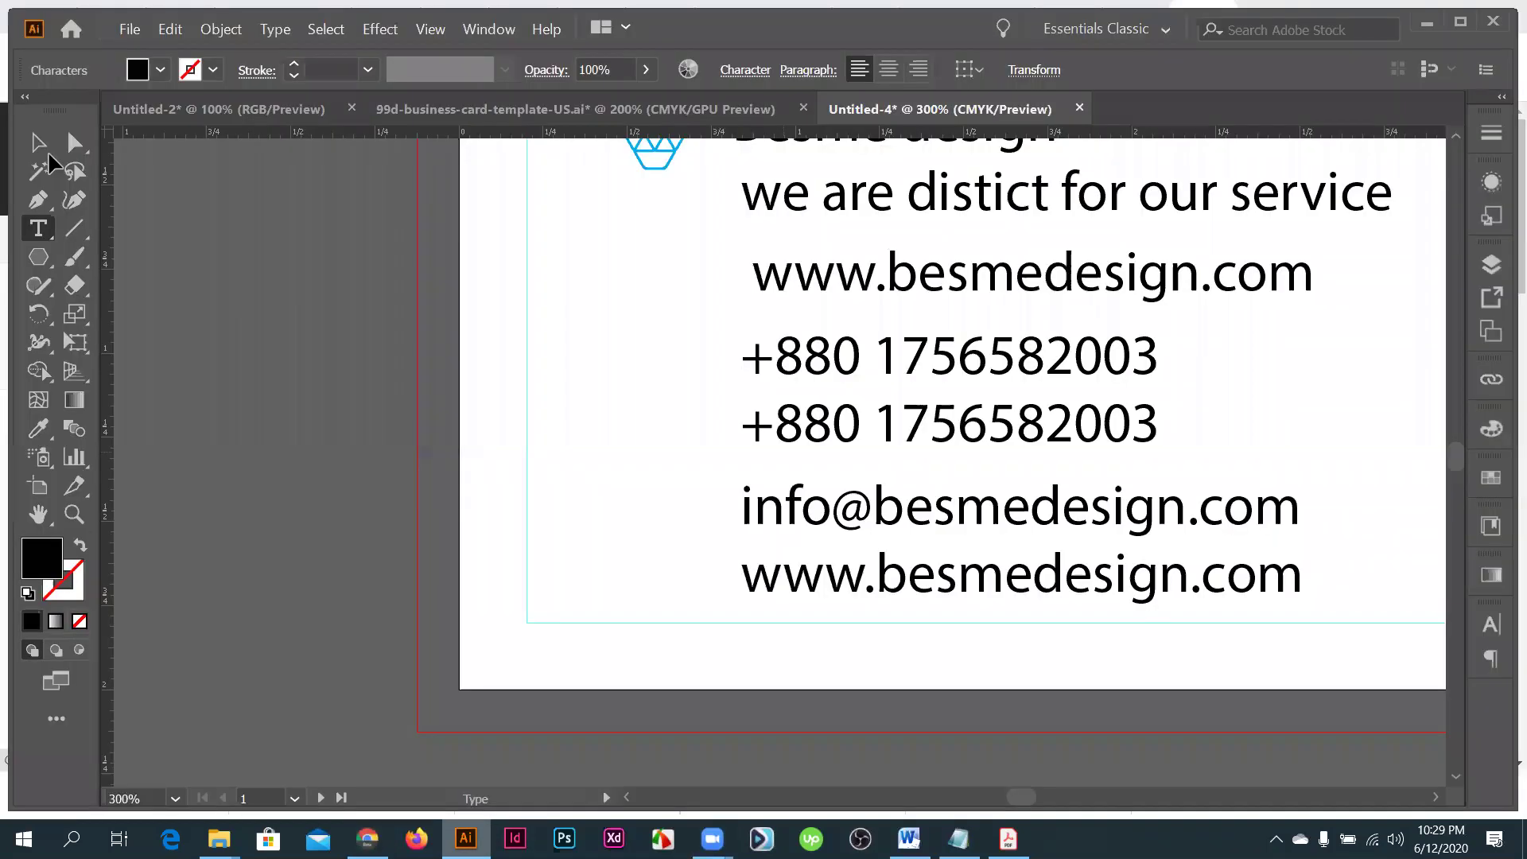
- Drag the contact-details block off the card to the lower right and lower the slogan slightly
scroll(579, 377, up, 2)
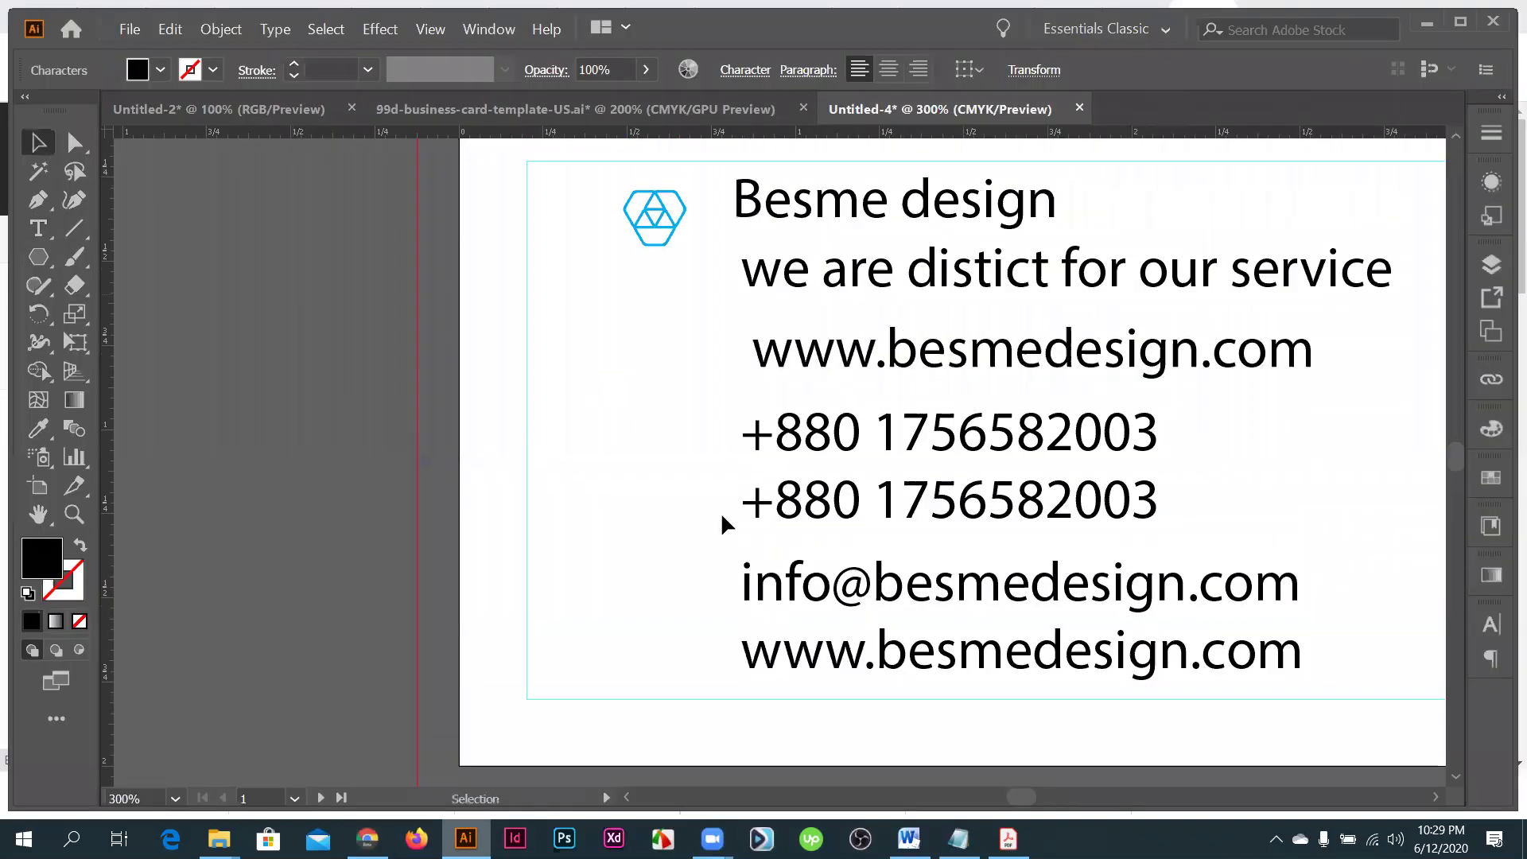
key(ctrl+minus)
key(ctrl+minus)
click(650, 365)
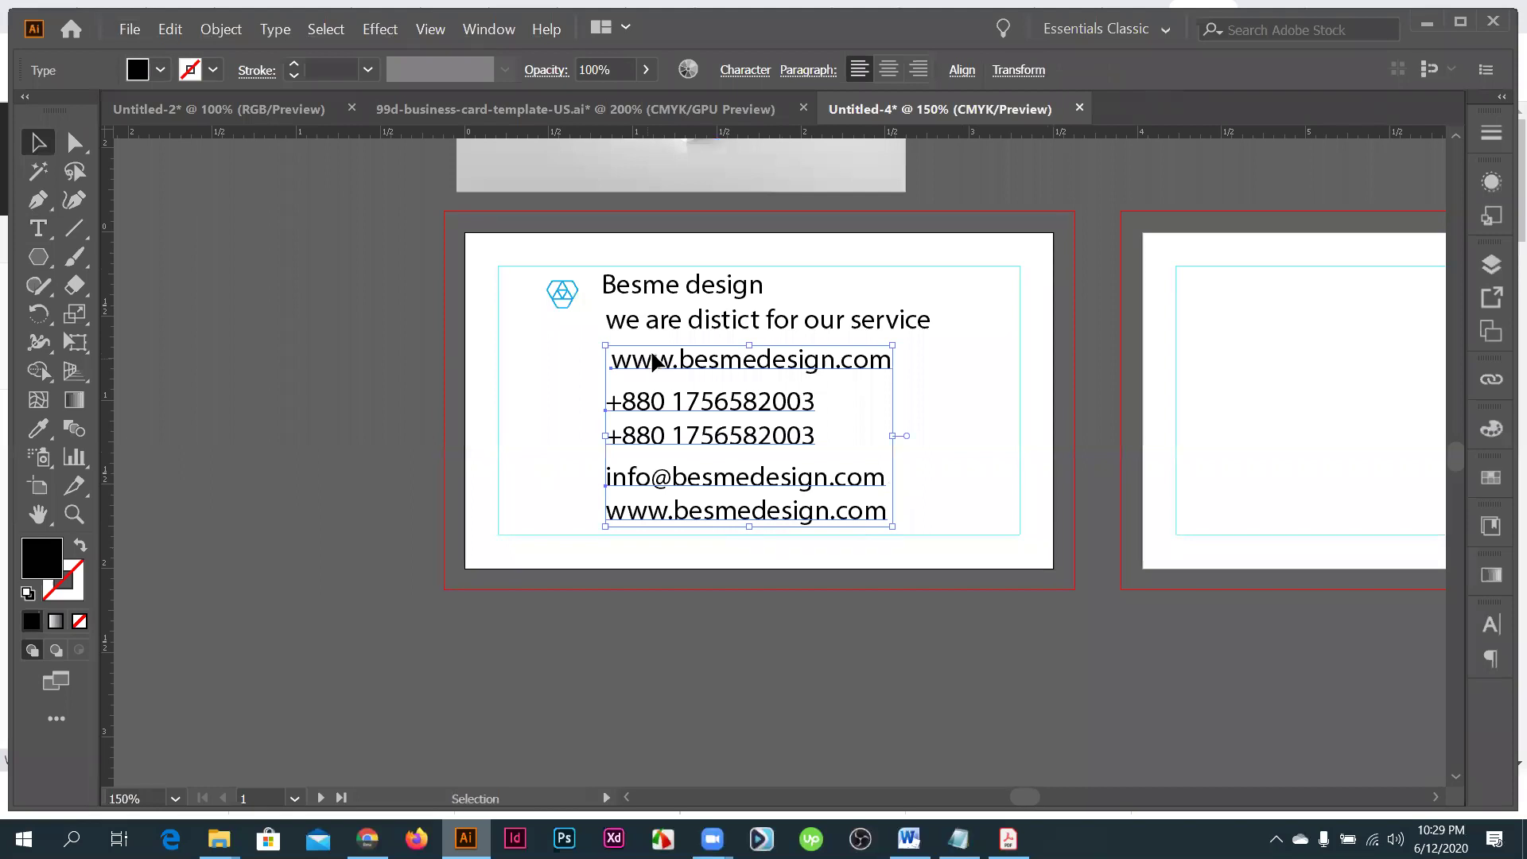
drag(650, 362, 1028, 647)
scroll(522, 197, down, 1)
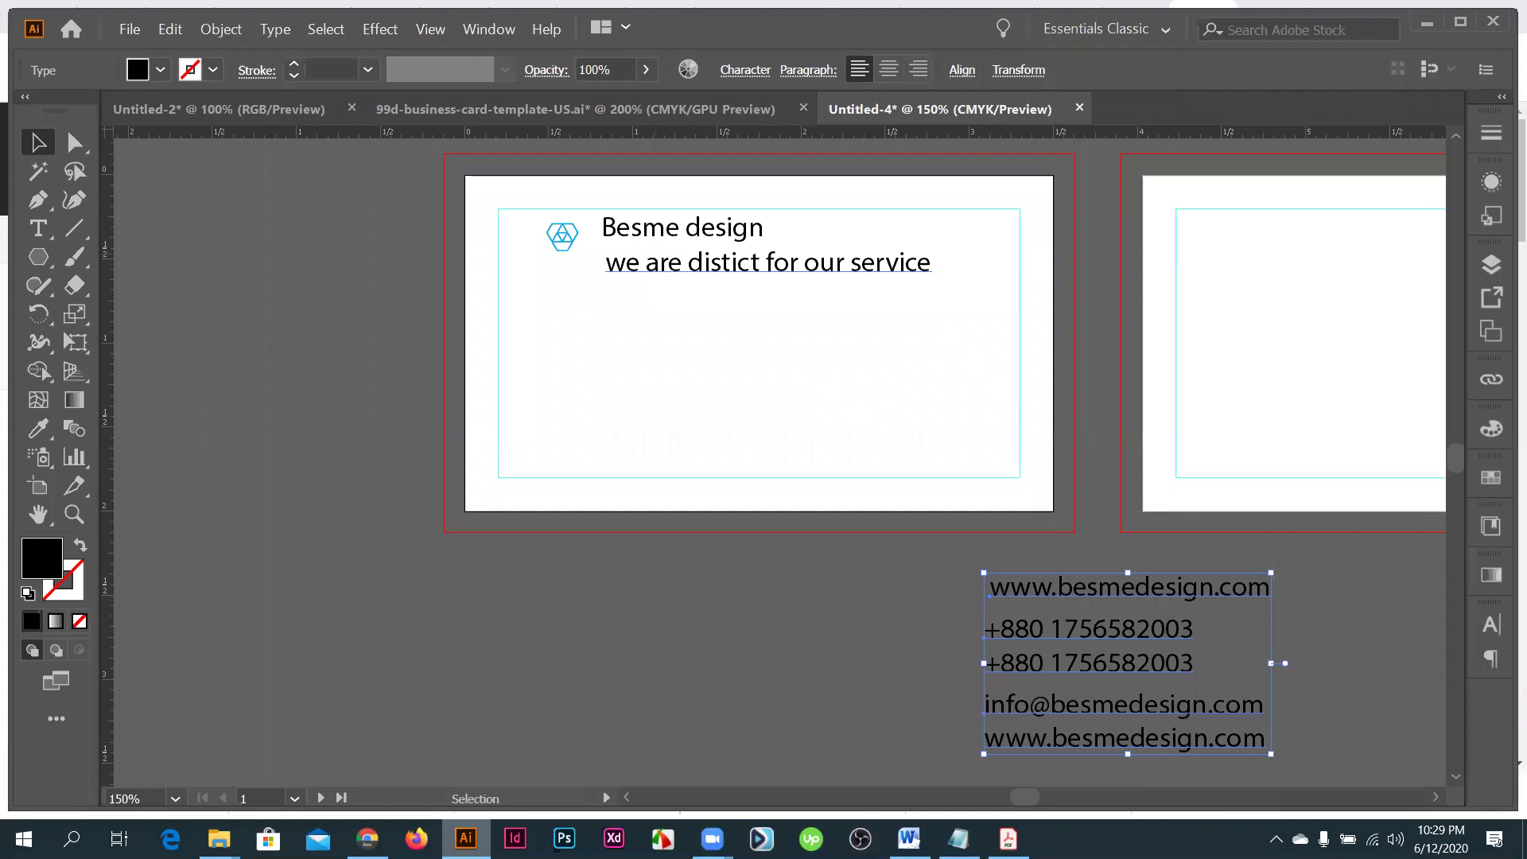
drag(764, 263, 766, 279)
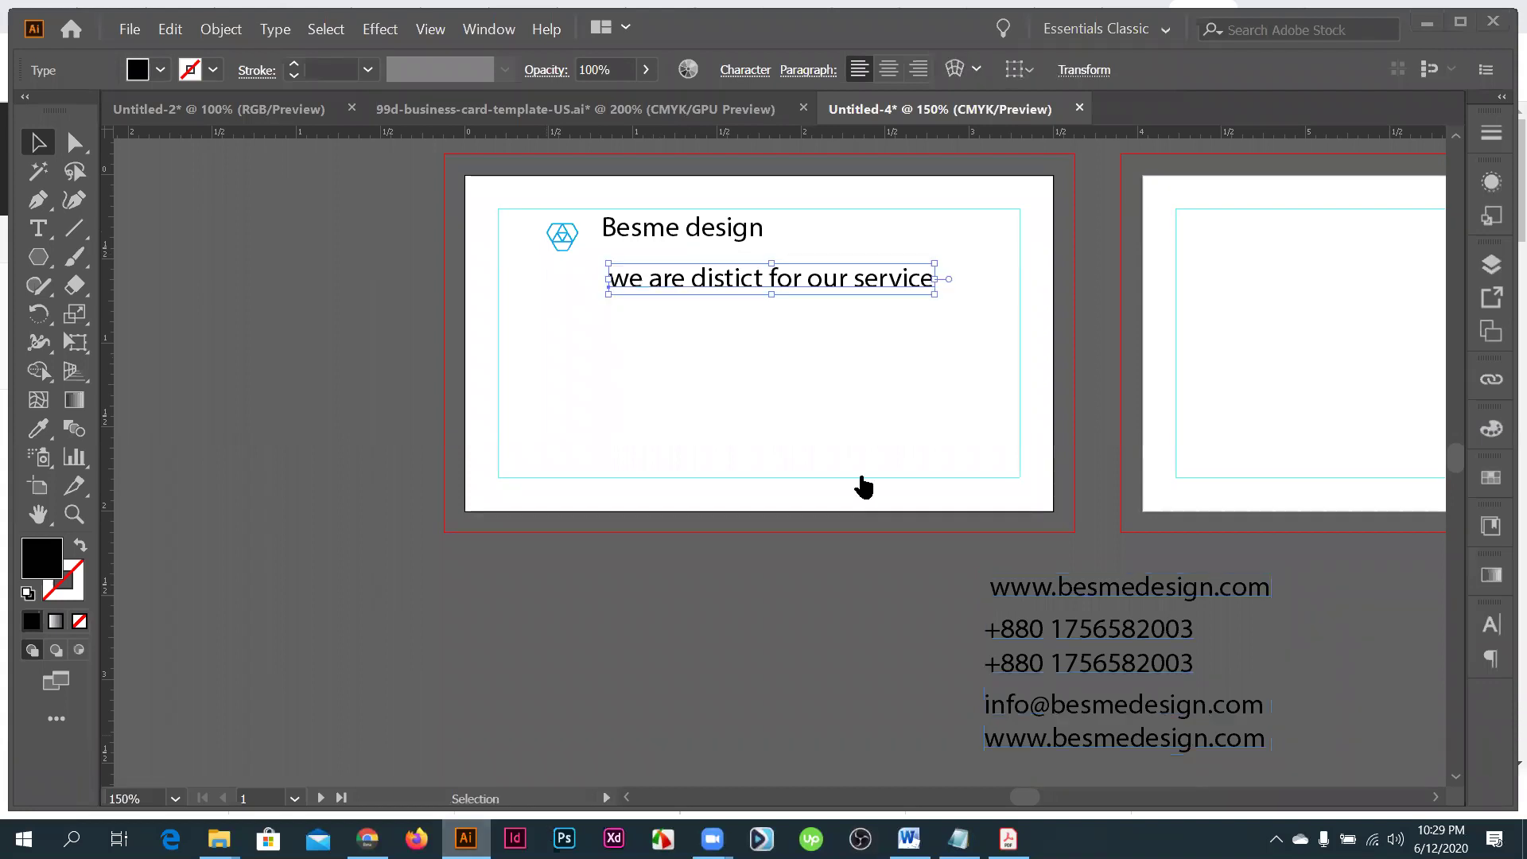
- Scroll the template's item page, then deselect the slogan back in Illustrator
key(alt+Tab)
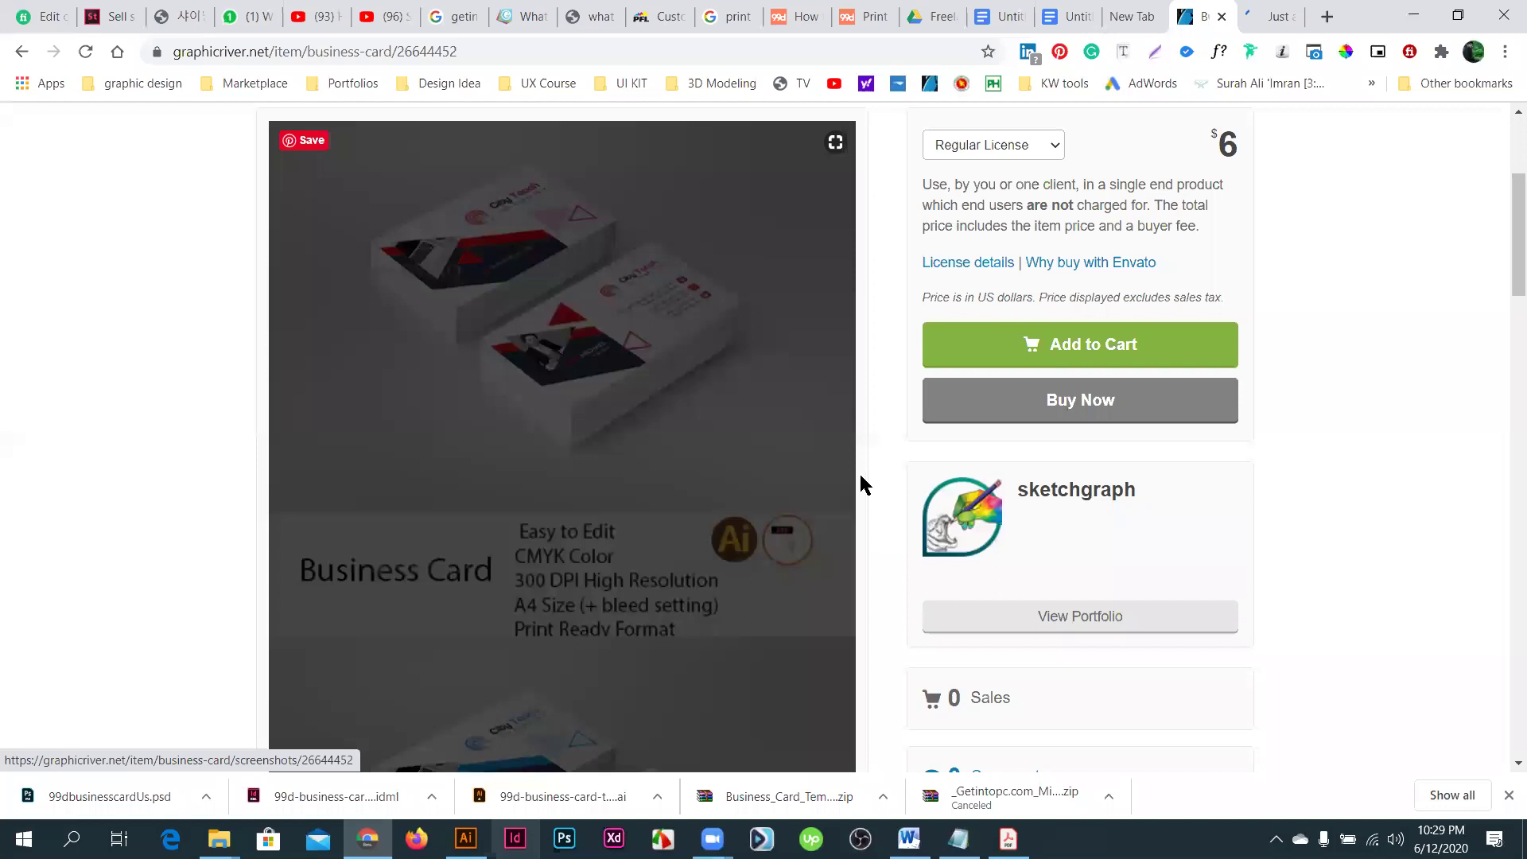
scroll(1505, 706, up, 4)
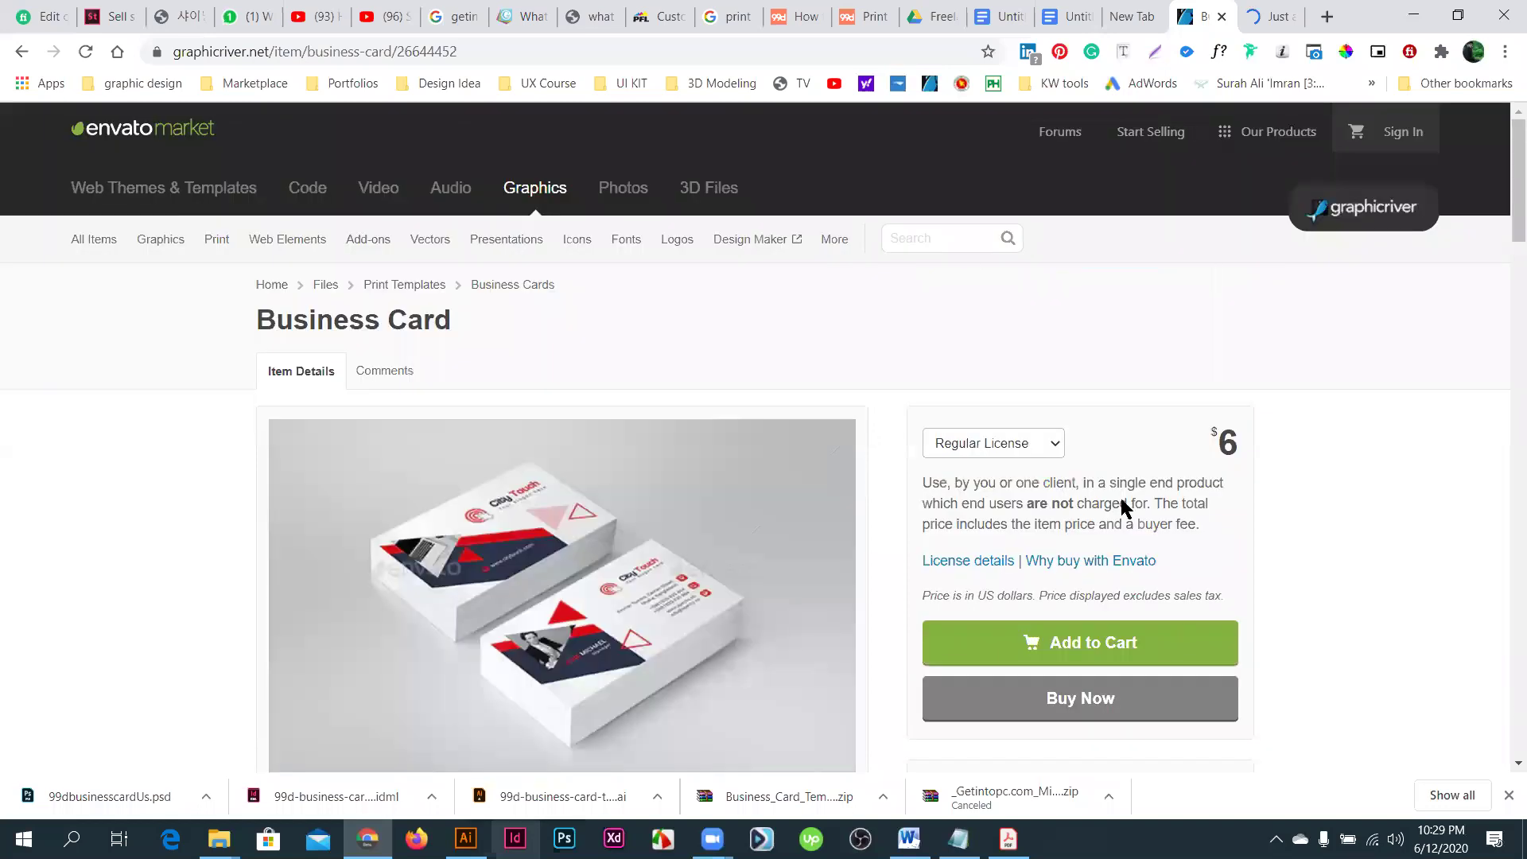
scroll(1122, 515, down, 10)
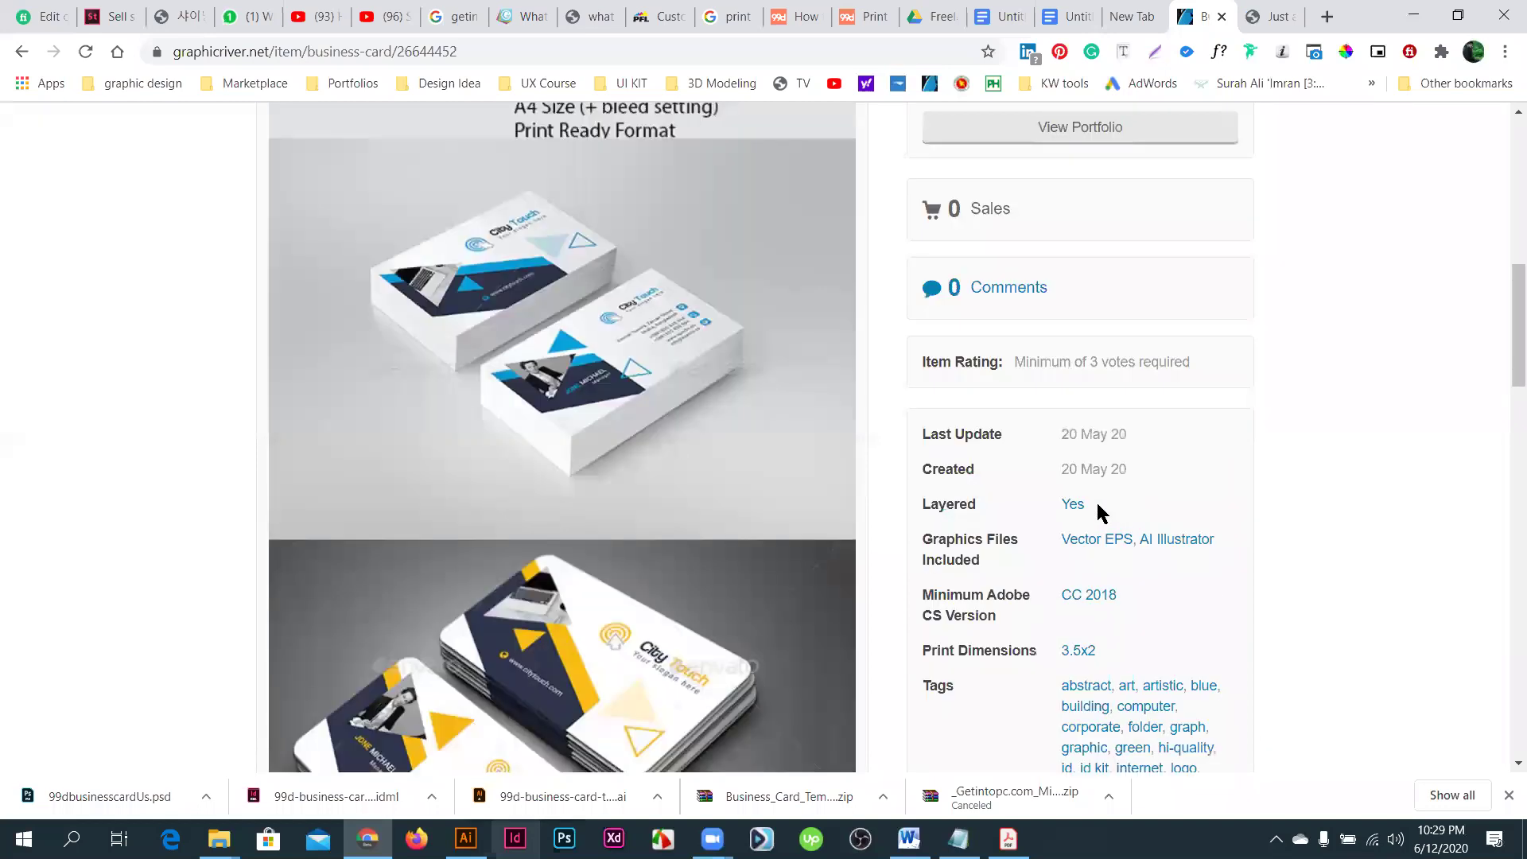
scroll(1113, 509, down, 5)
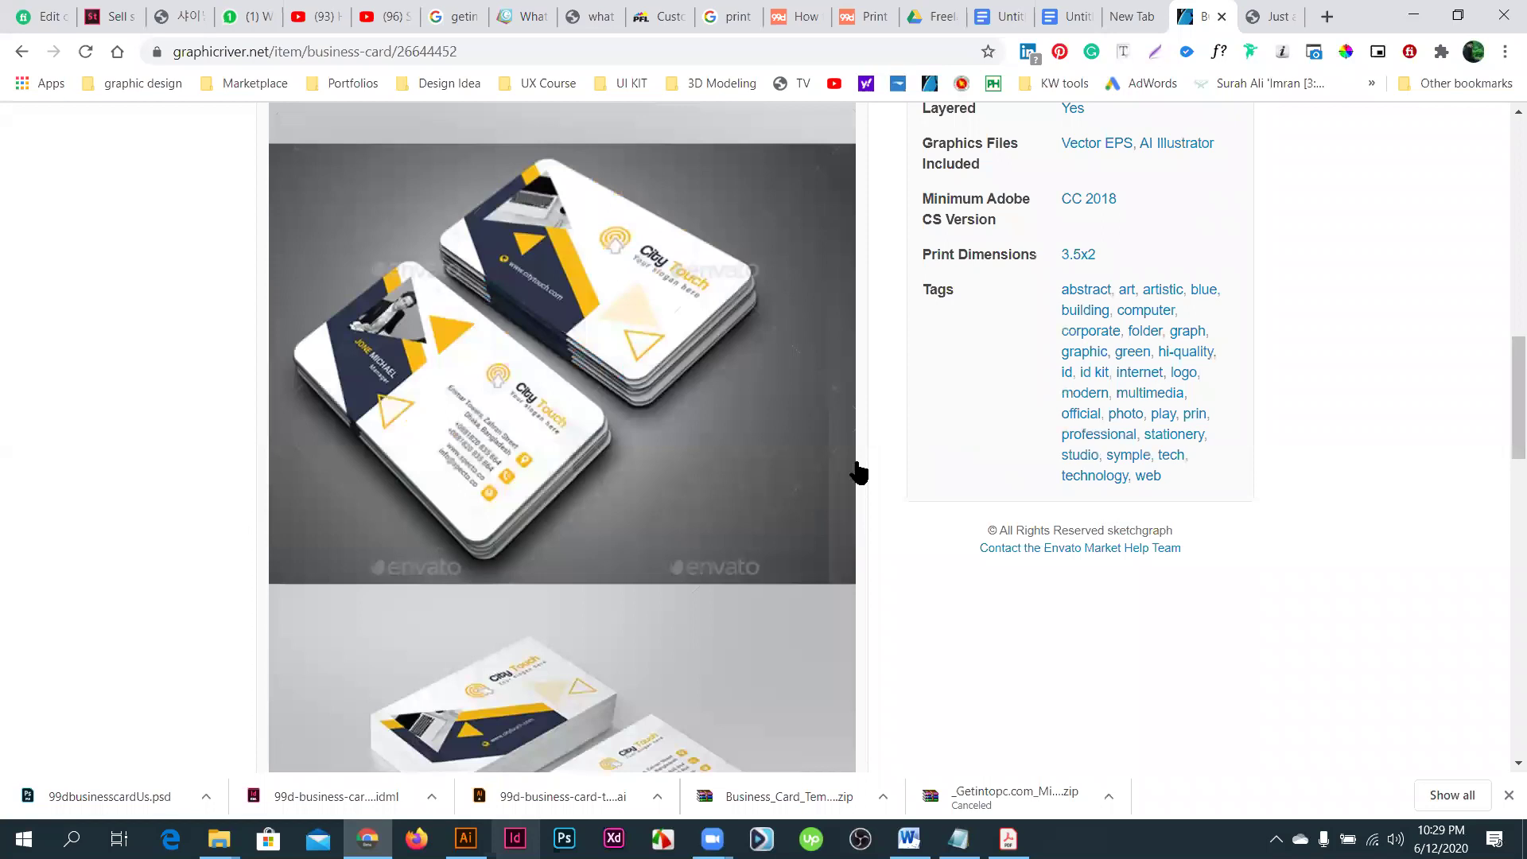
scroll(856, 467, up, 3)
scroll(562, 437, down, 1)
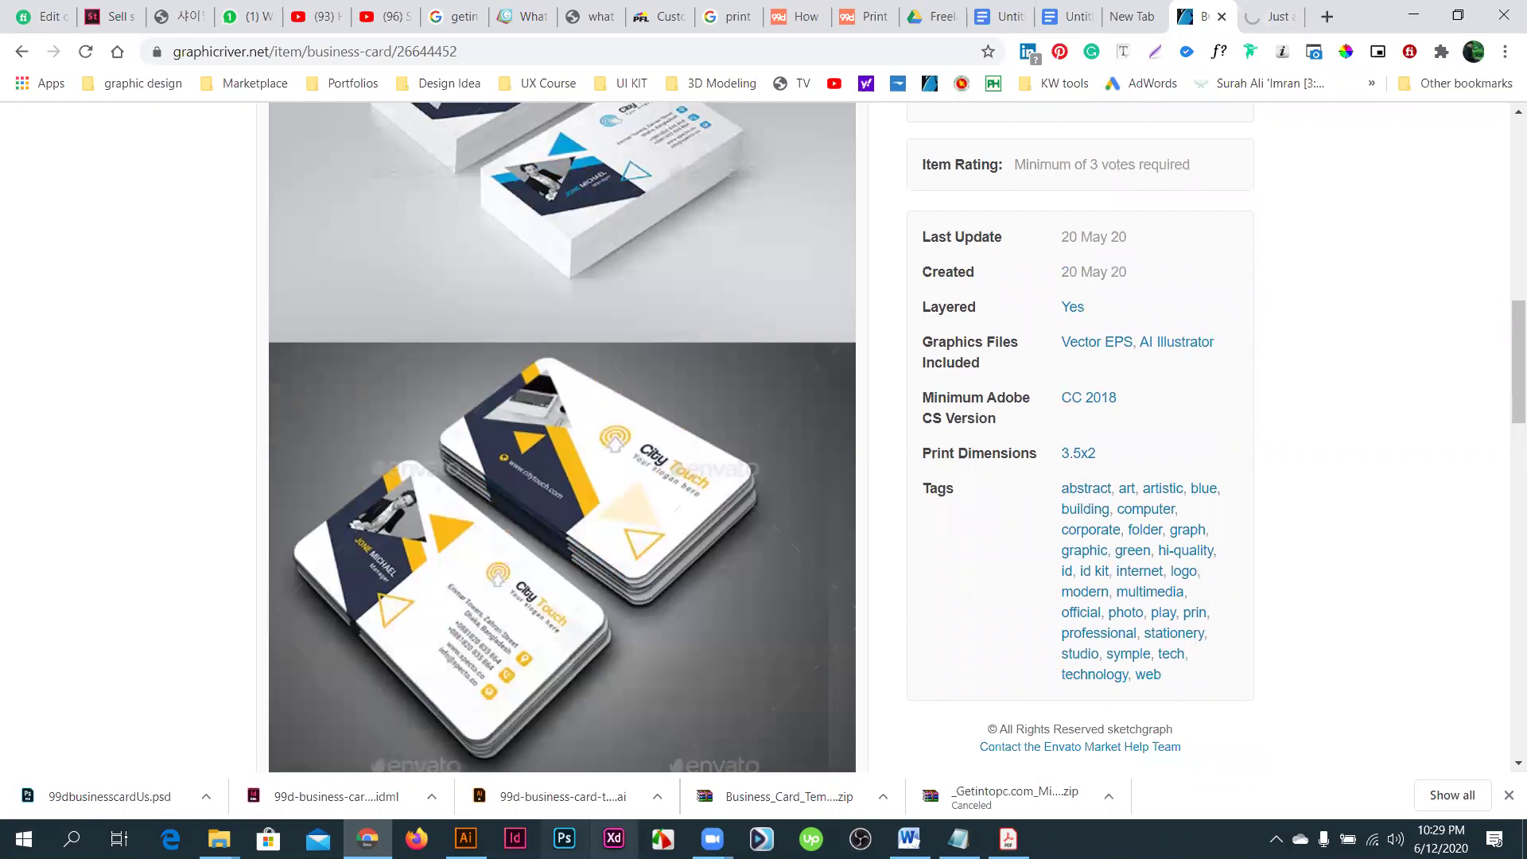
click(466, 838)
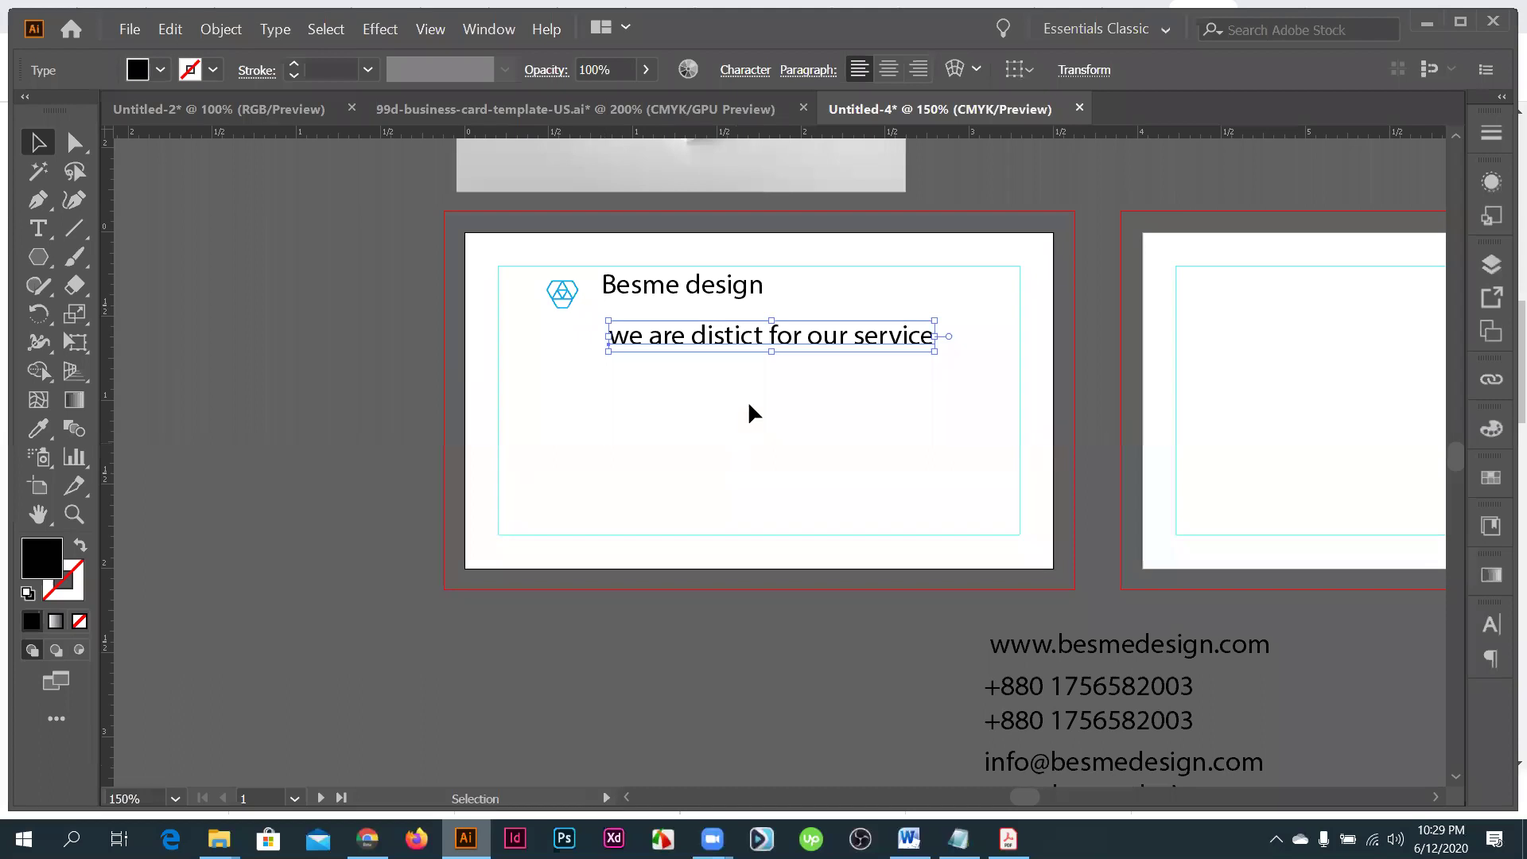
click(749, 405)
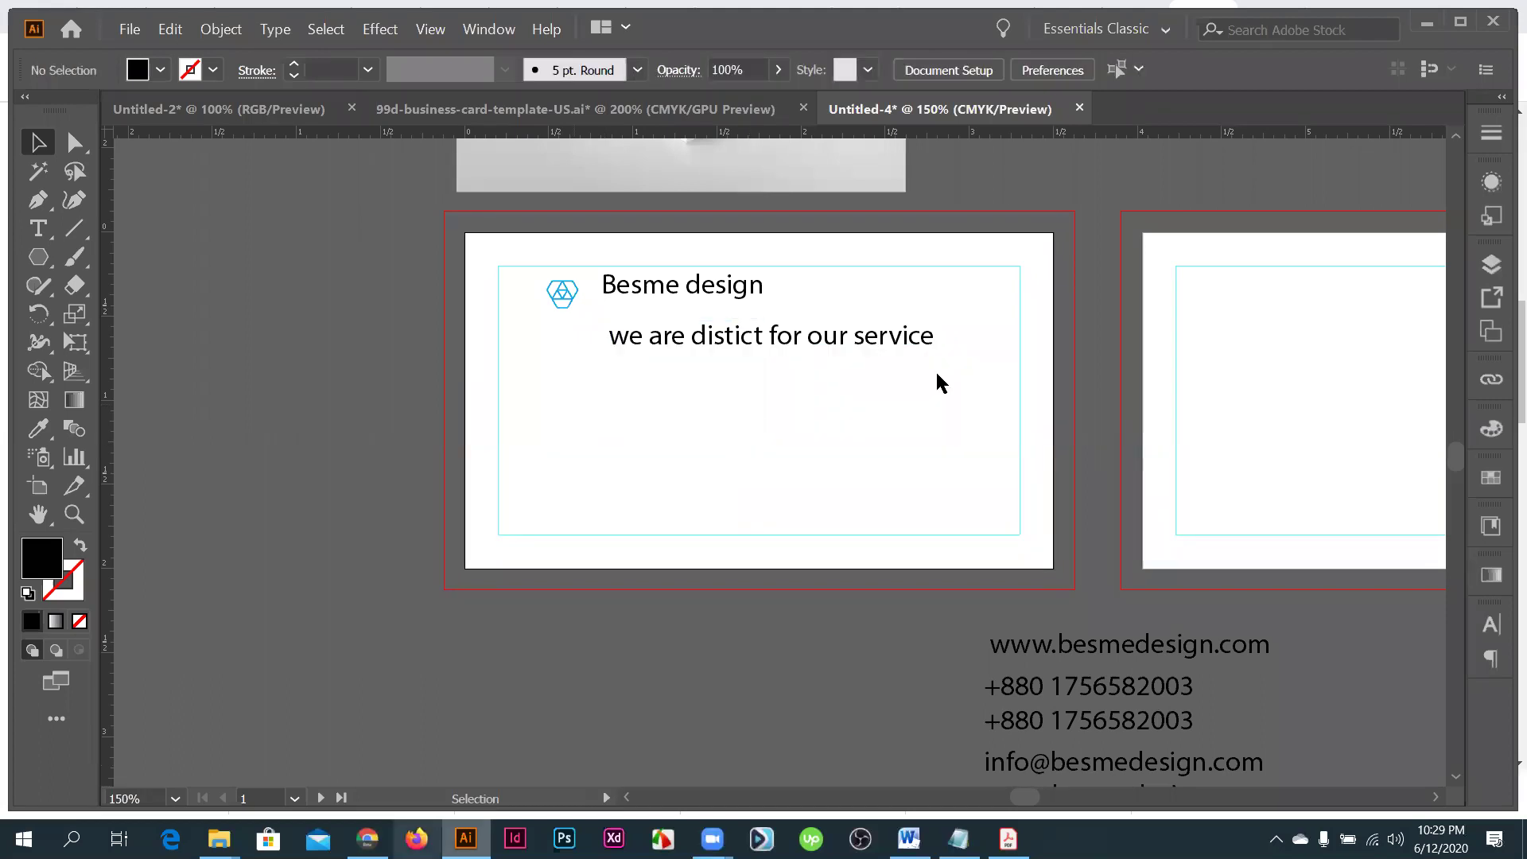
- Scroll to the item's Font section and follow the fontsquirrel.com Montserrat link
key(alt+Tab)
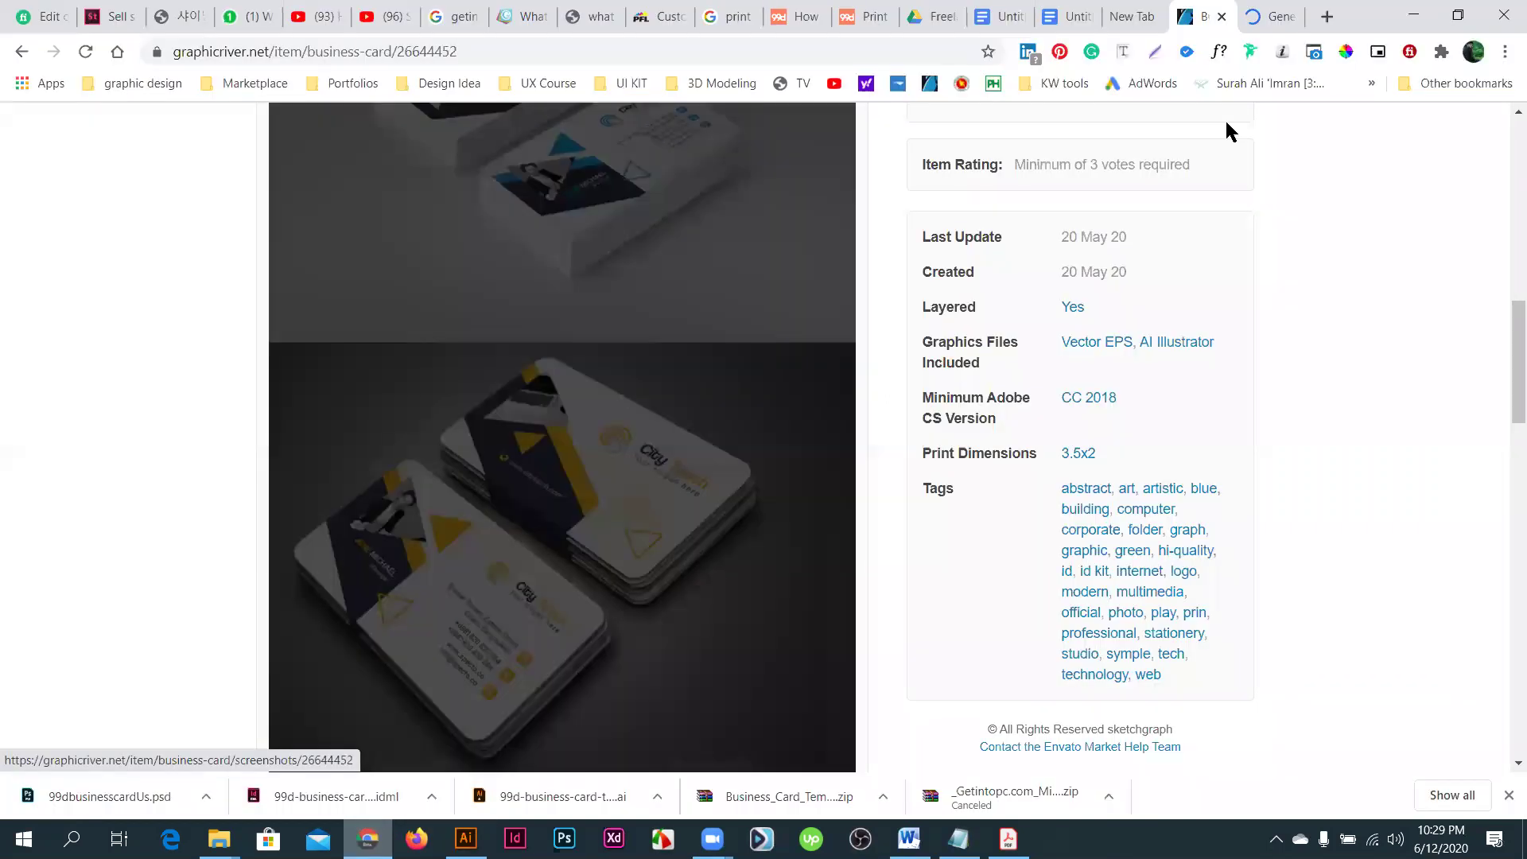
scroll(614, 366, down, 3)
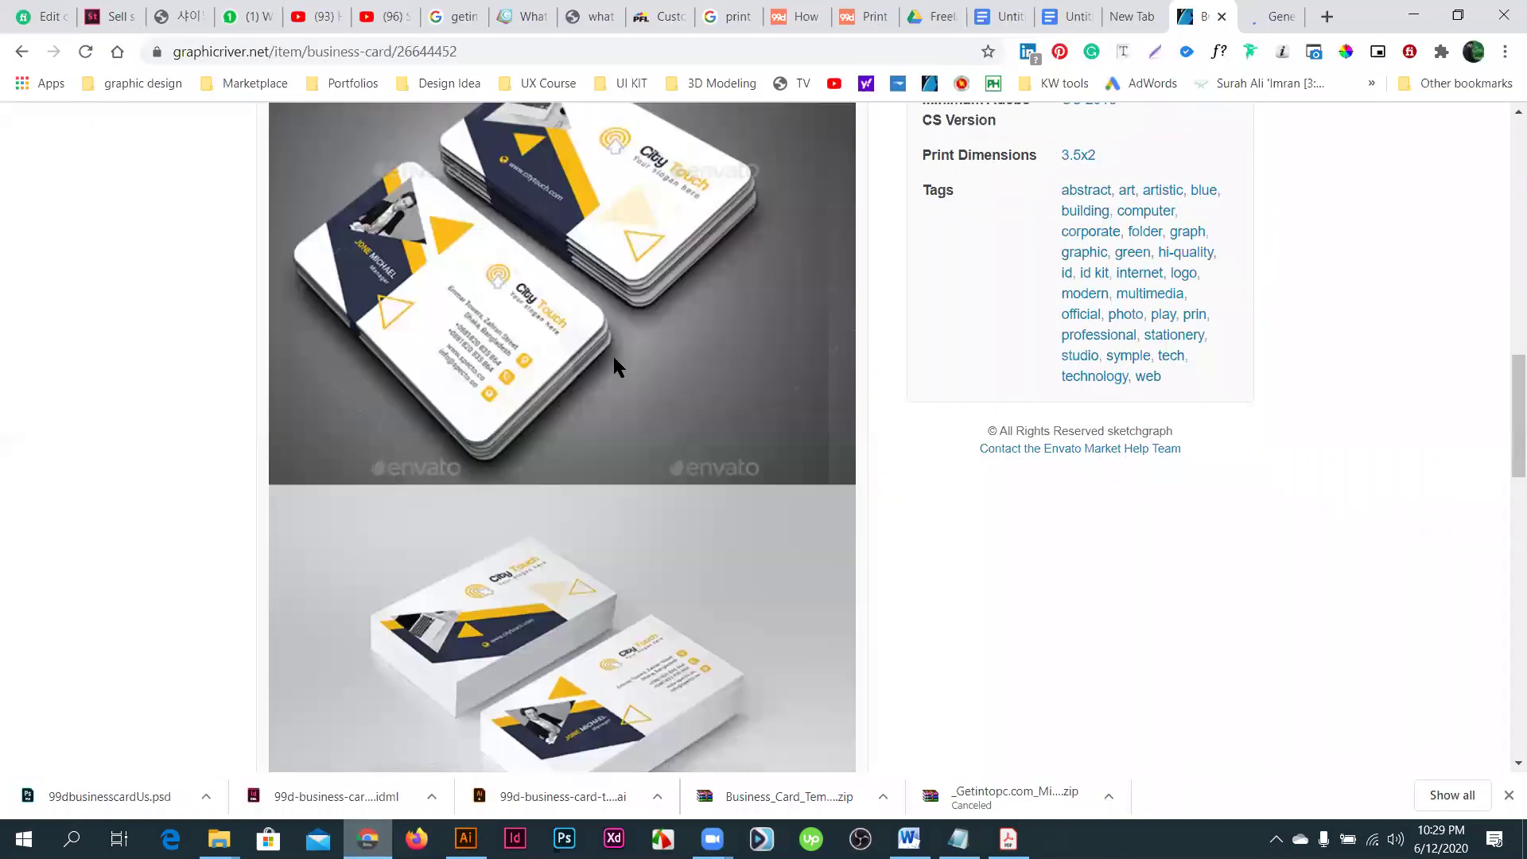
scroll(348, 583, down, 7)
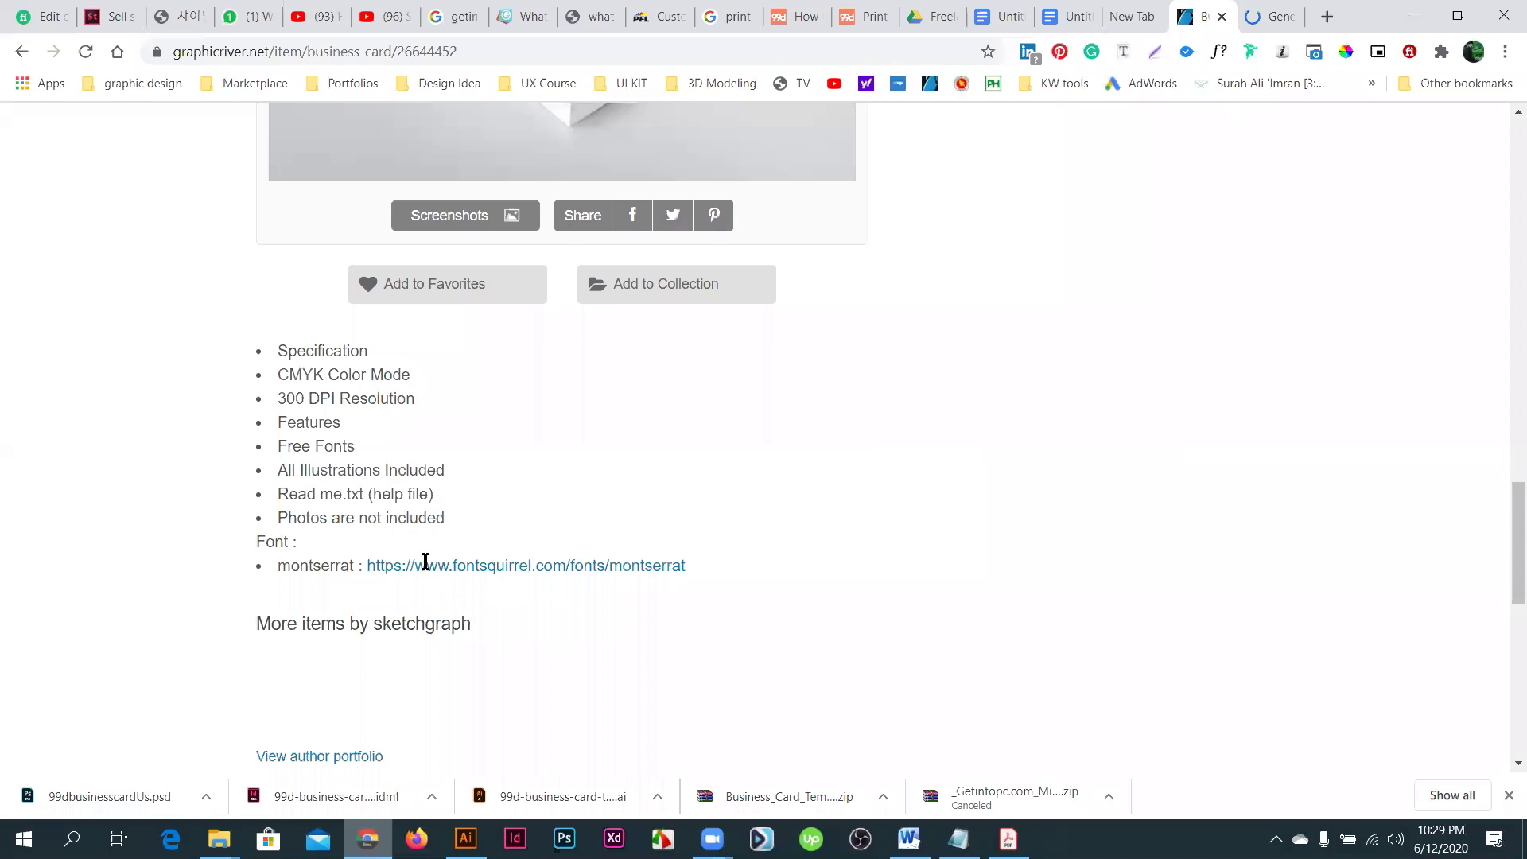
double_click(744, 562)
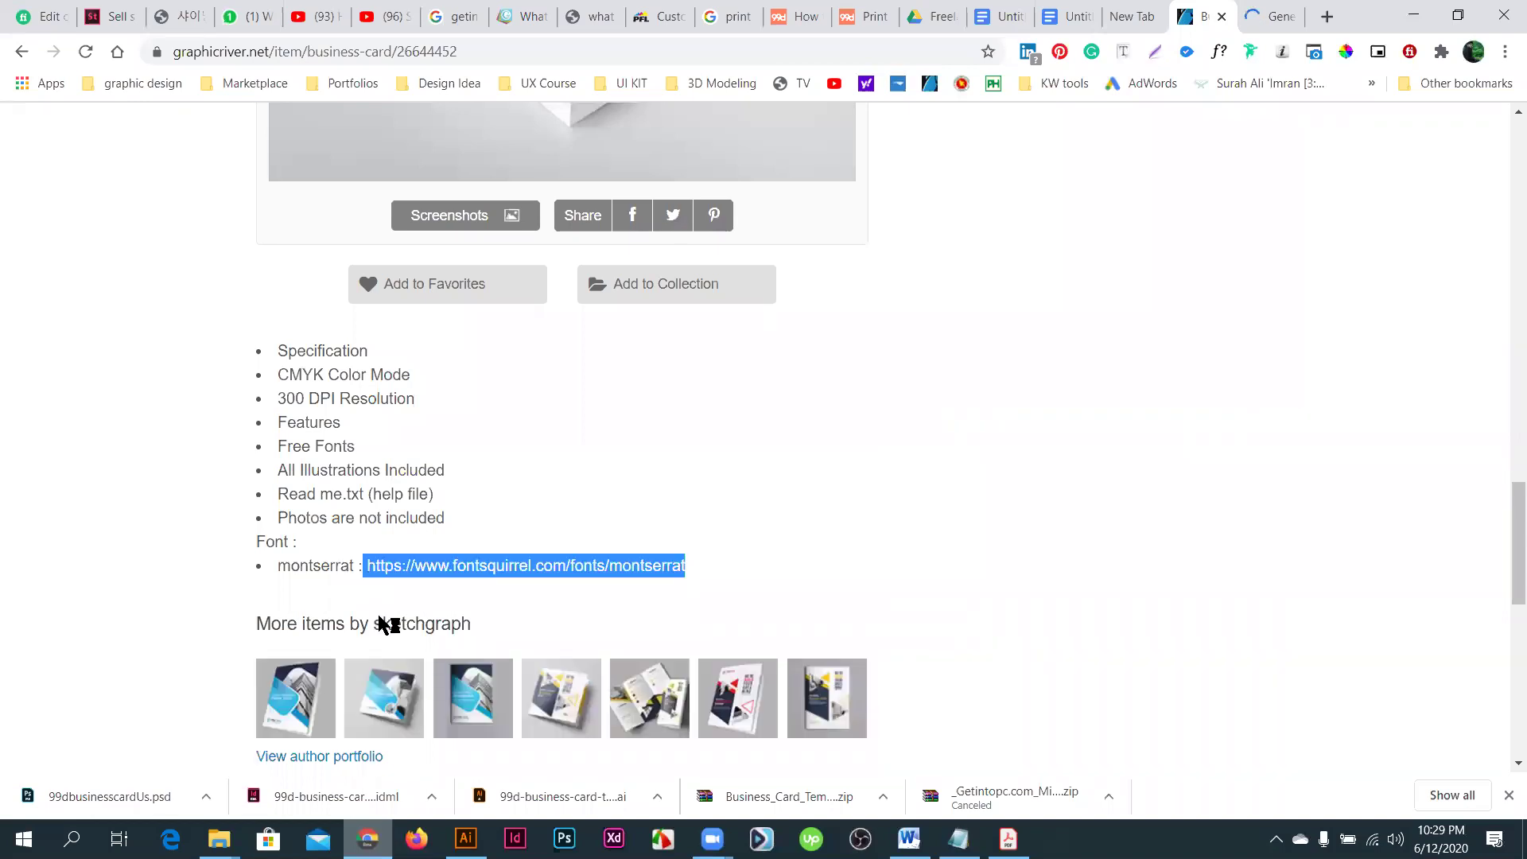
click(857, 582)
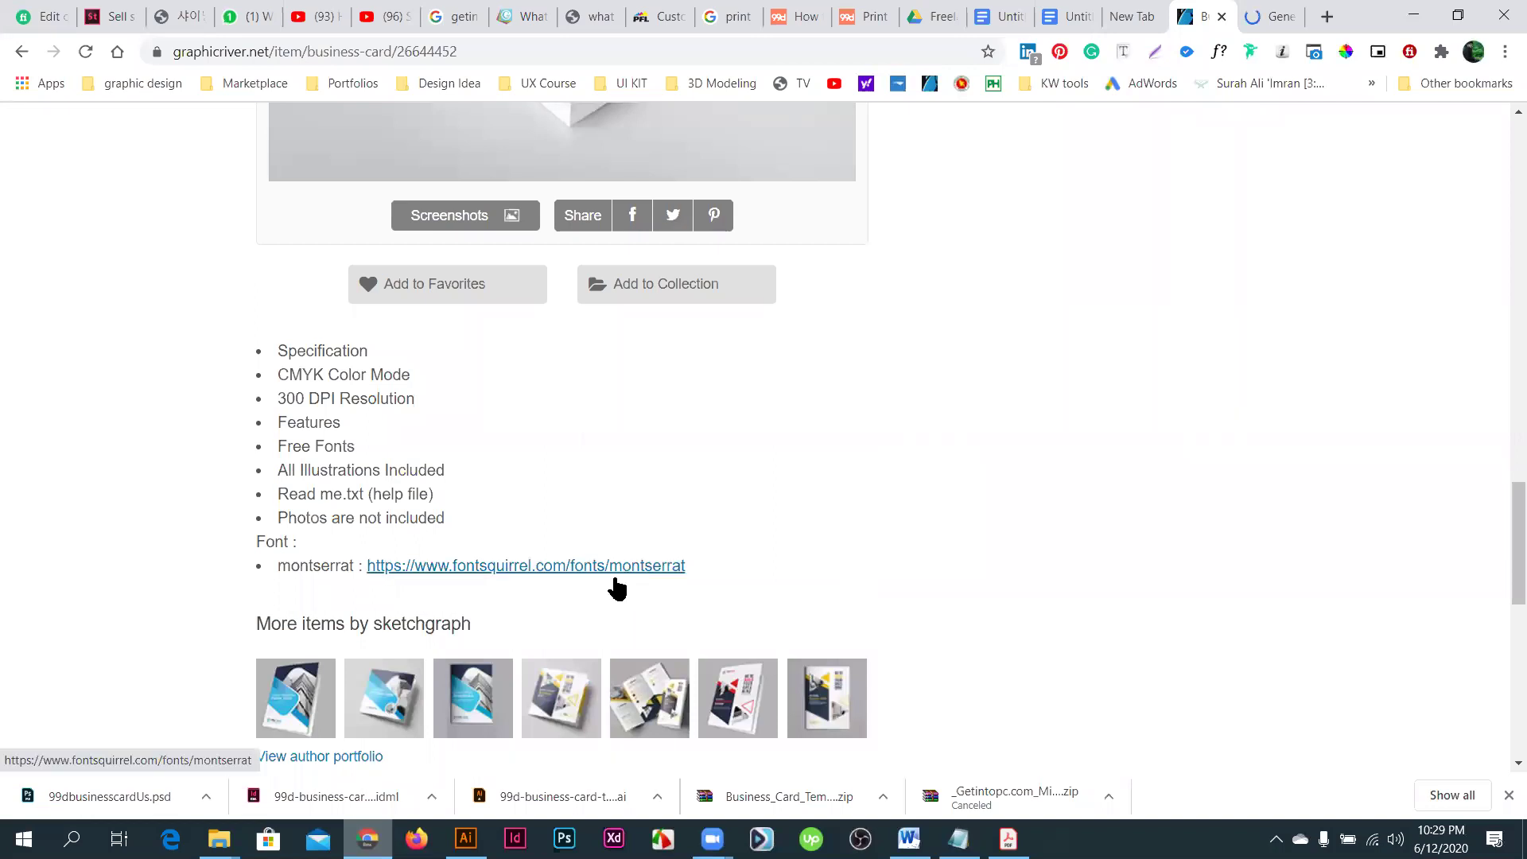
click(561, 570)
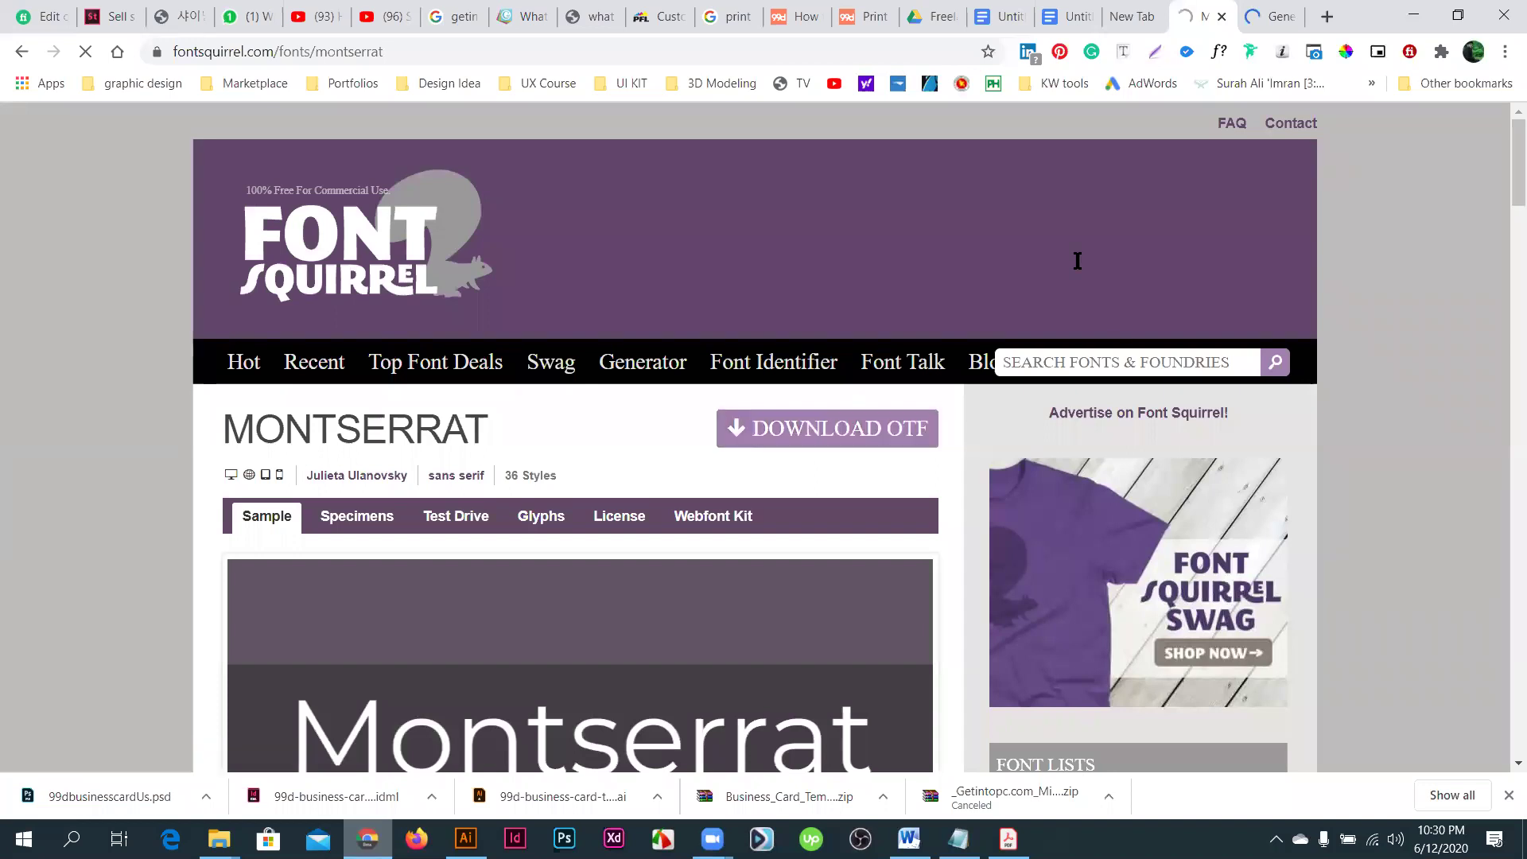
- Download Montserrat OTF as montserrat.zip into Desktop > Masters course BD > Business Card
scroll(1077, 261, down, 1)
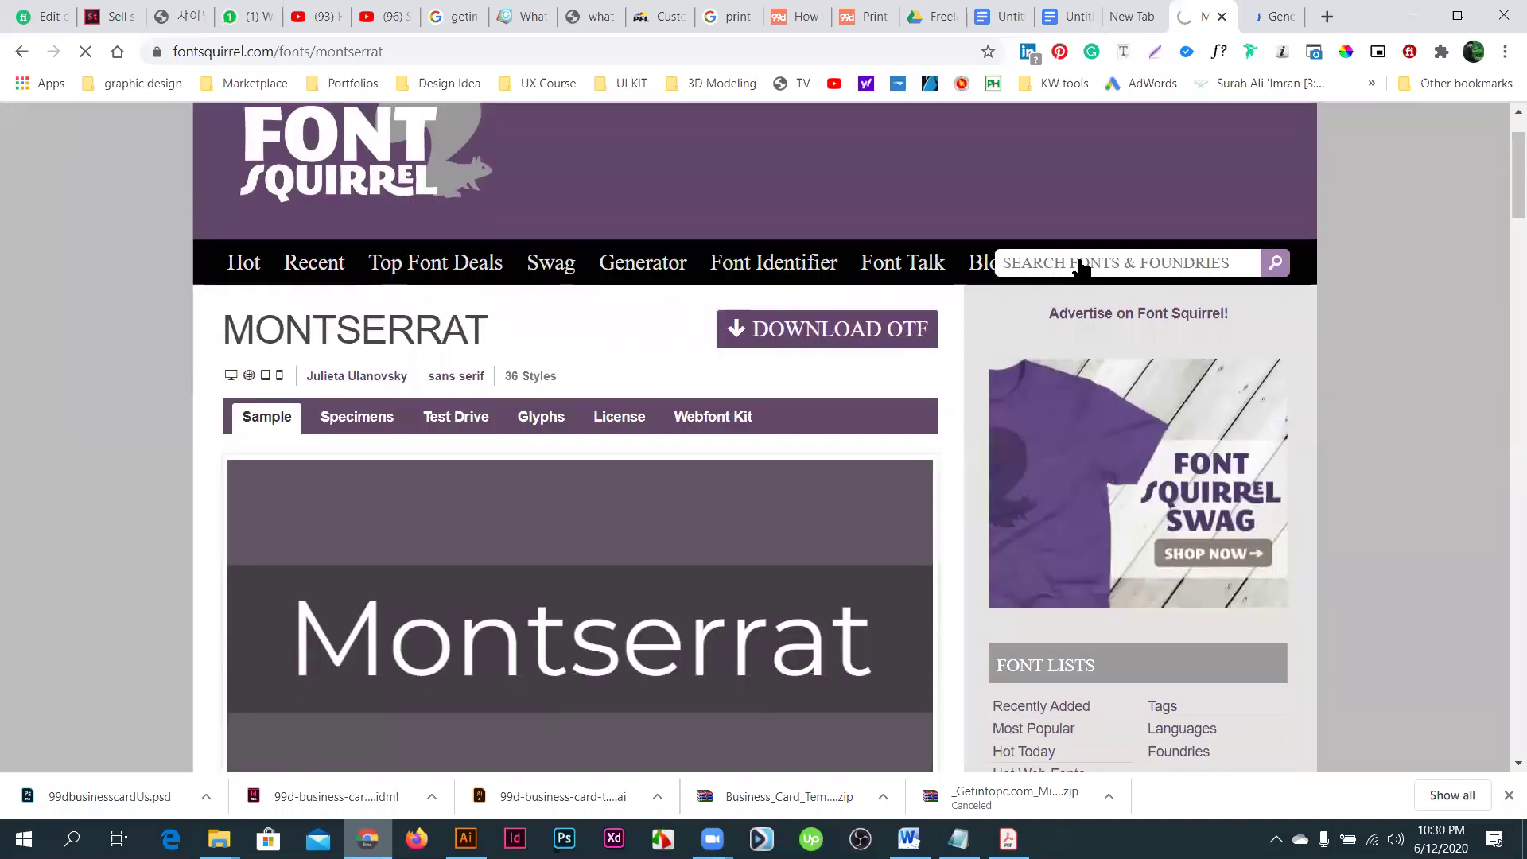
click(868, 313)
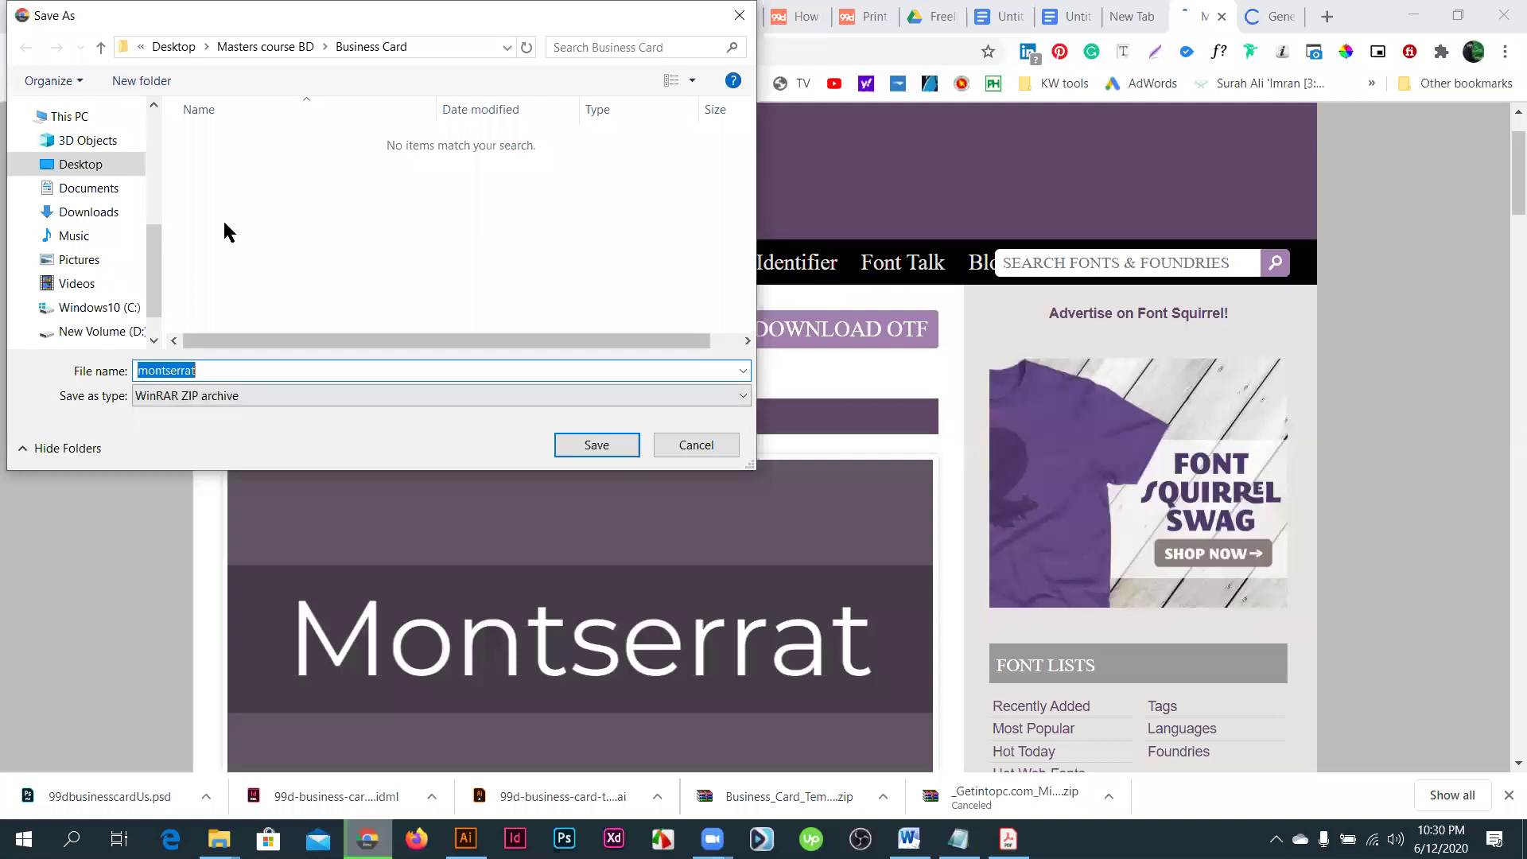
click(604, 446)
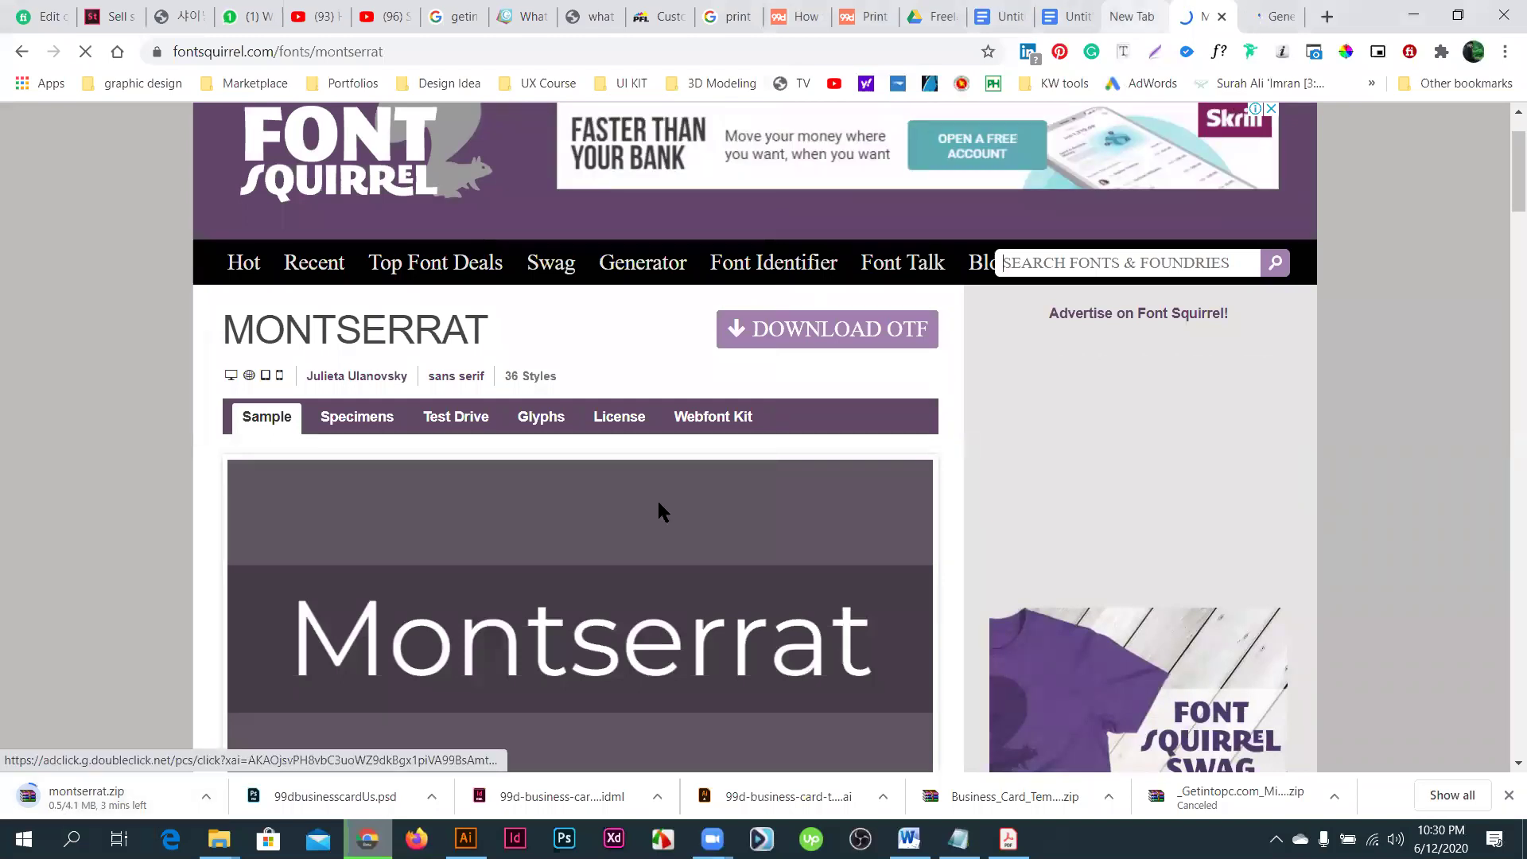
key(ctrl+Tab)
- Copy the generated identity's full two-line street address and go back to Illustrator
scroll(688, 397, down, 2)
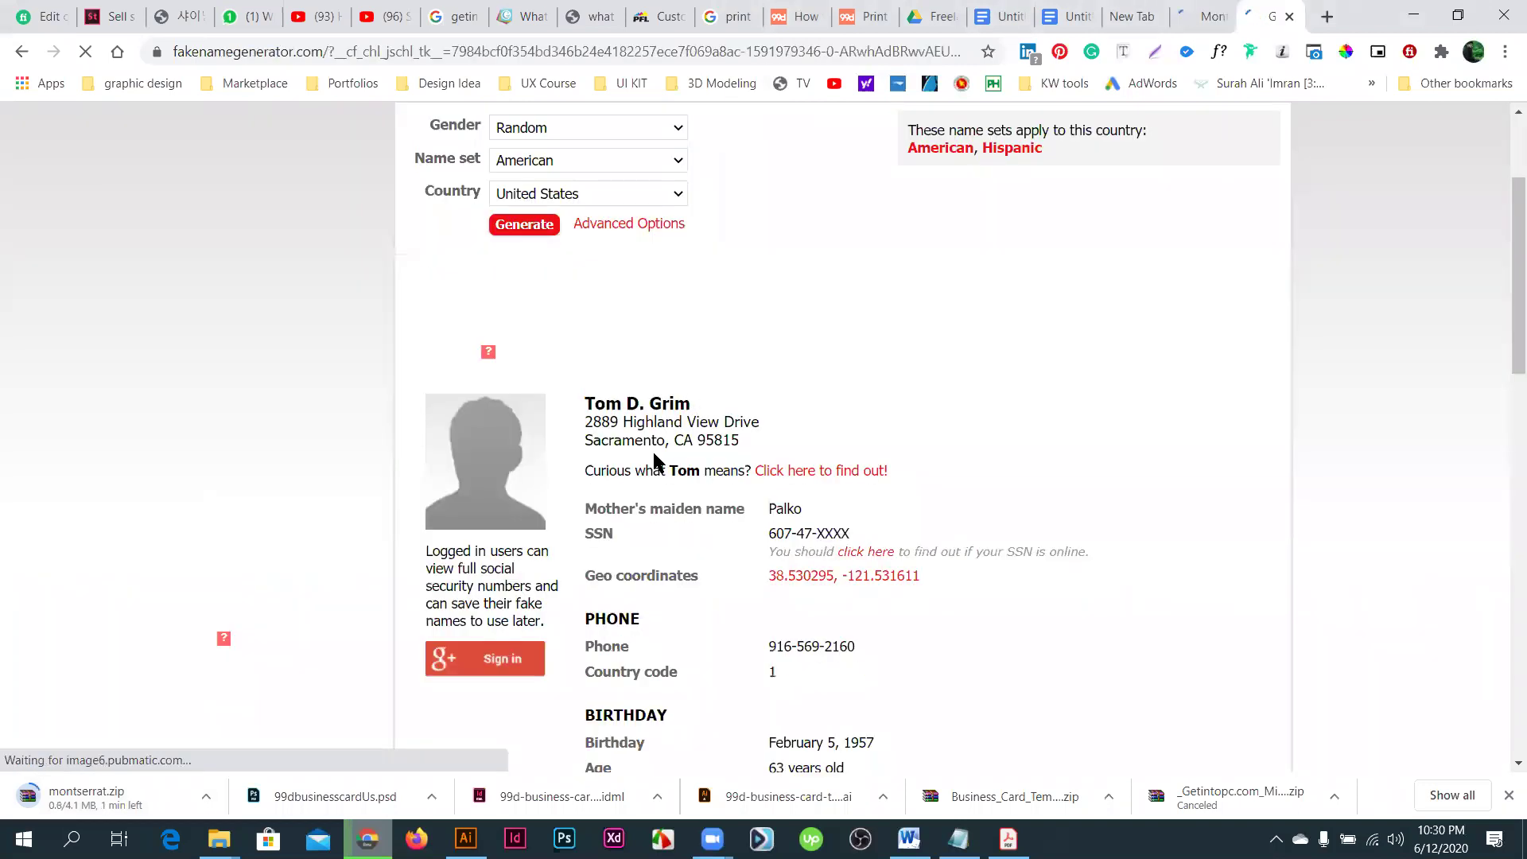
scroll(654, 461, down, 3)
scroll(524, 434, up, 5)
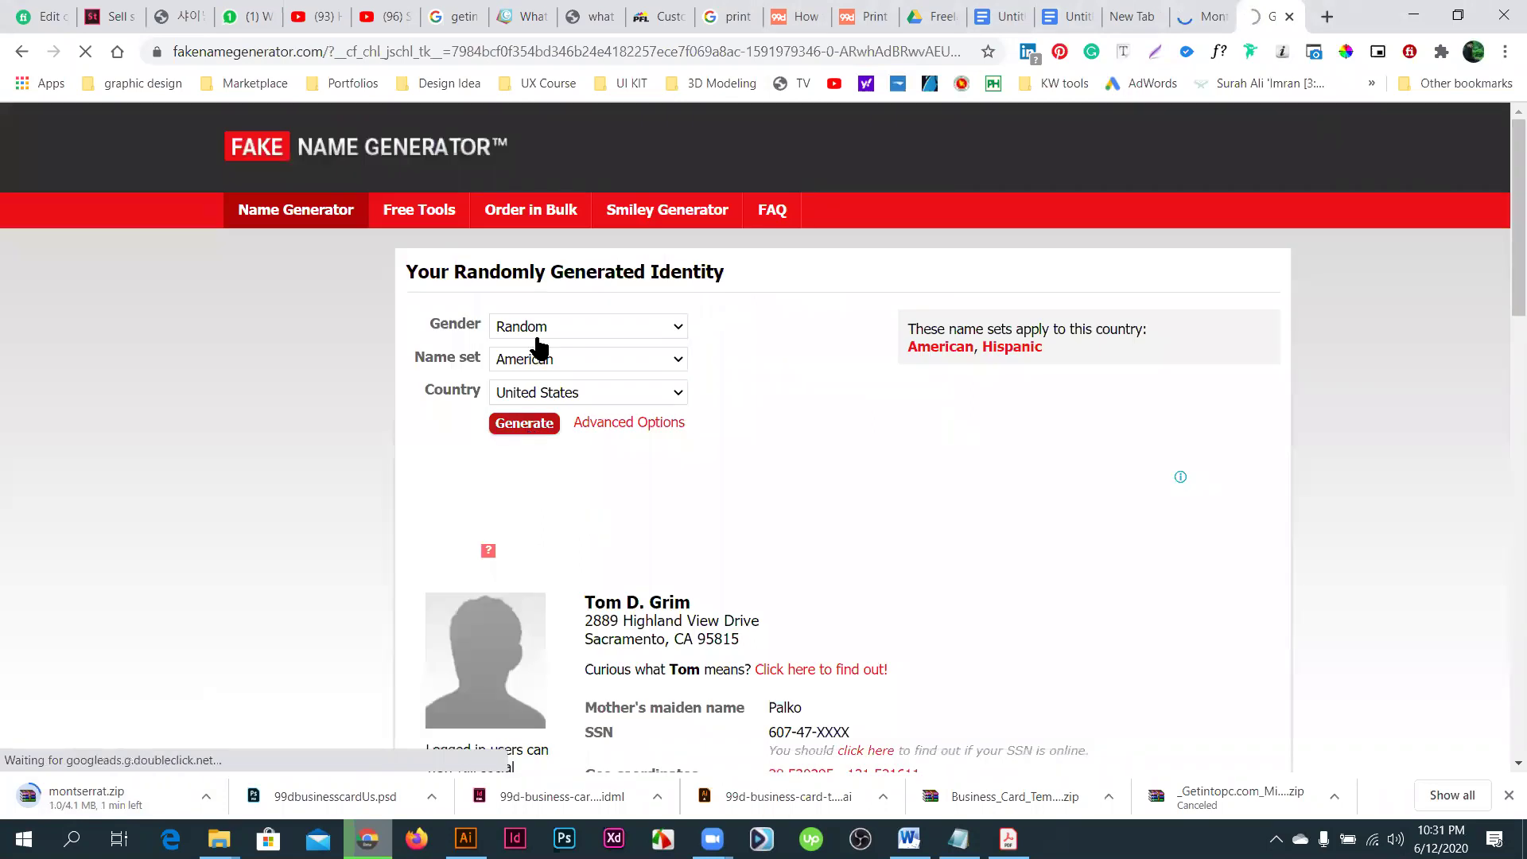
scroll(536, 344, down, 1)
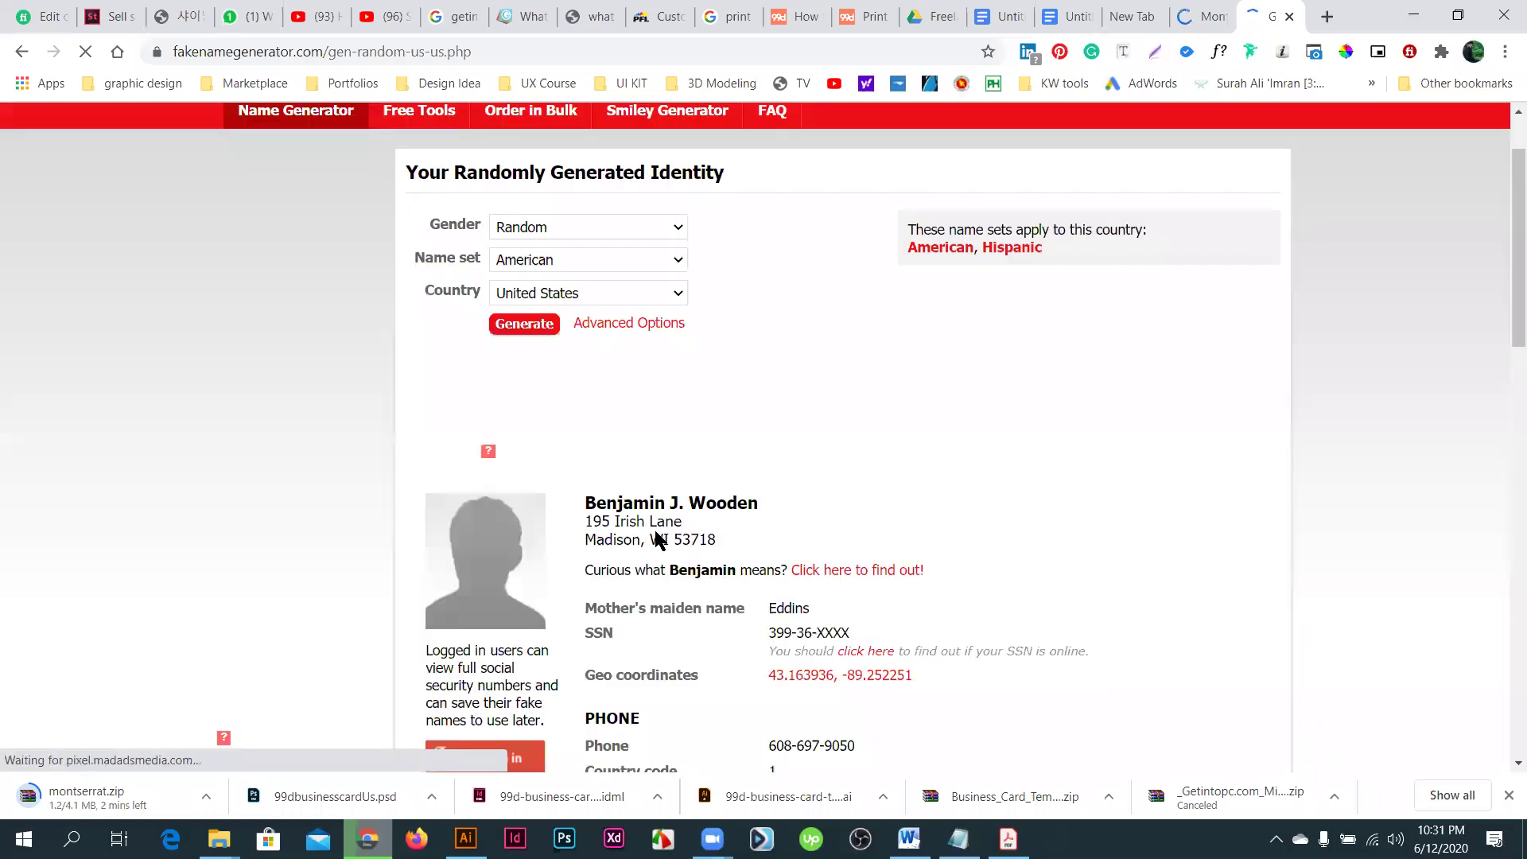
drag(610, 521, 730, 540)
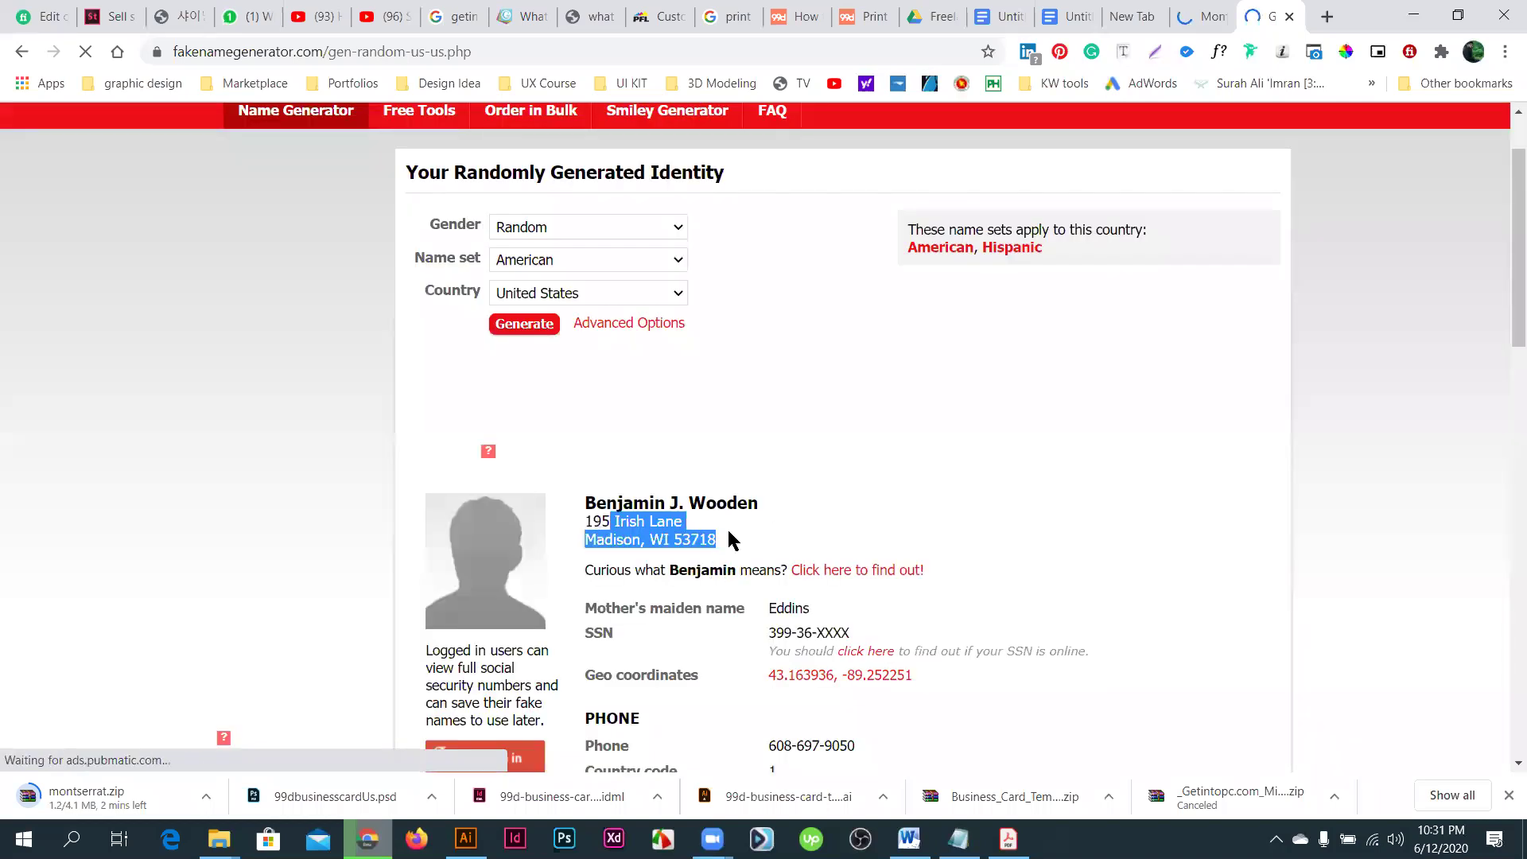
click(585, 526)
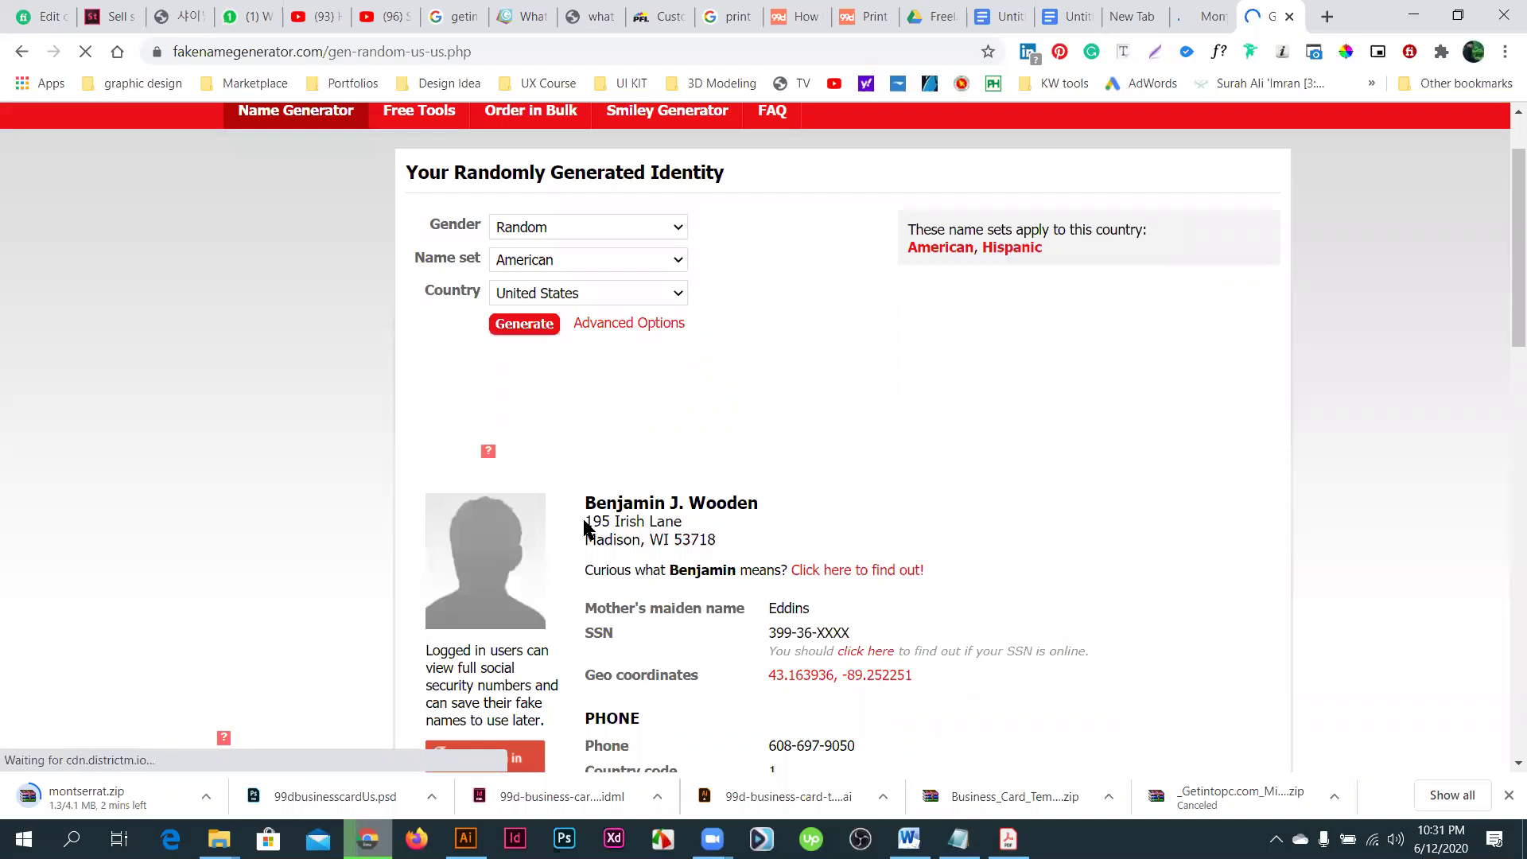
triple_click(587, 524)
key(ctrl+c)
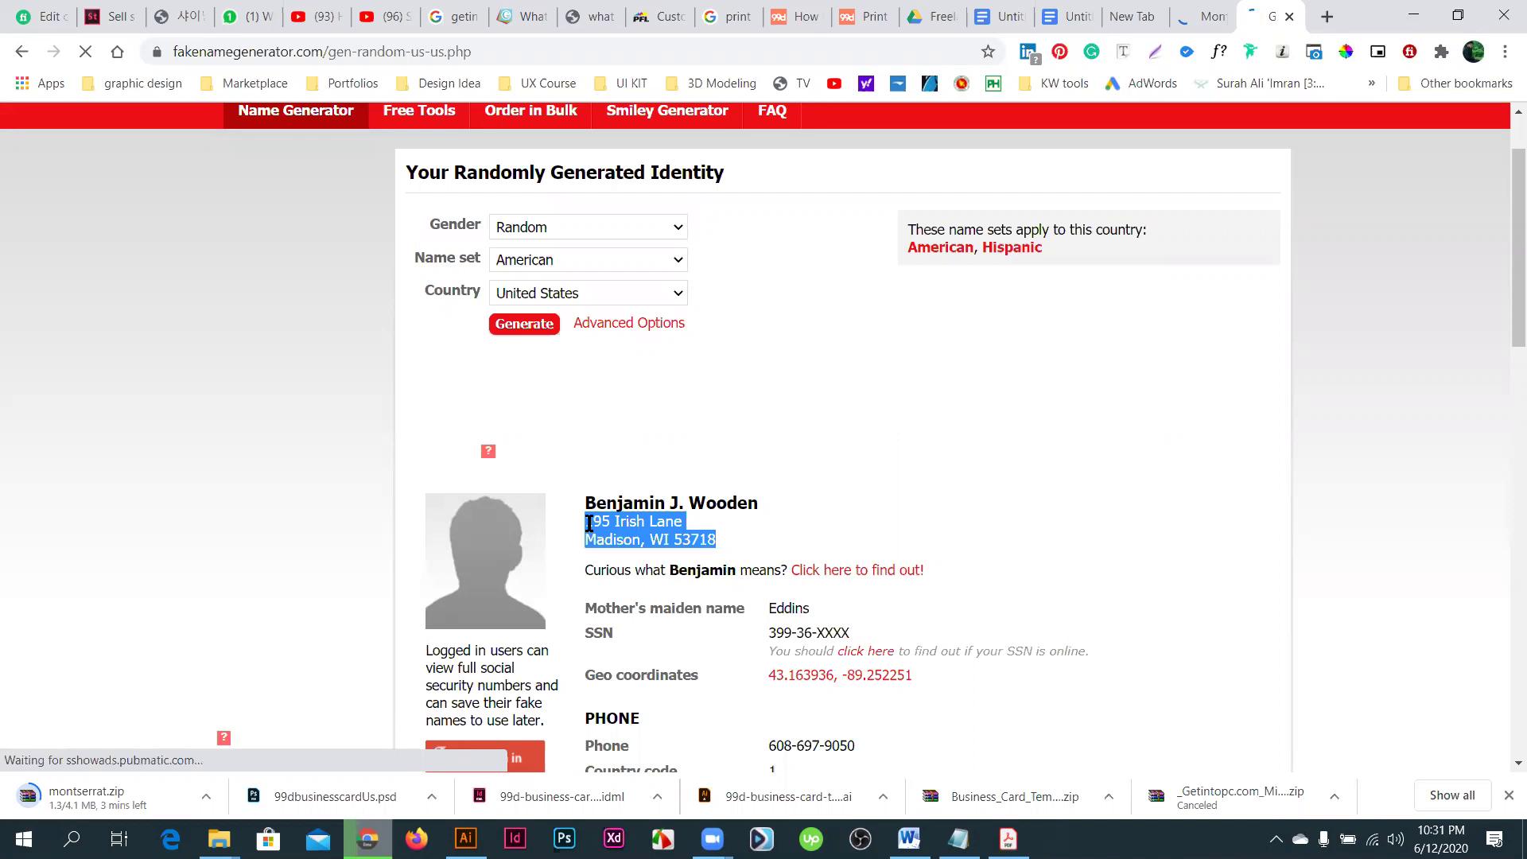
key(alt+Tab)
- Duplicate the info/web text block below and replace its contents with the copied street address
scroll(1071, 676, down, 3)
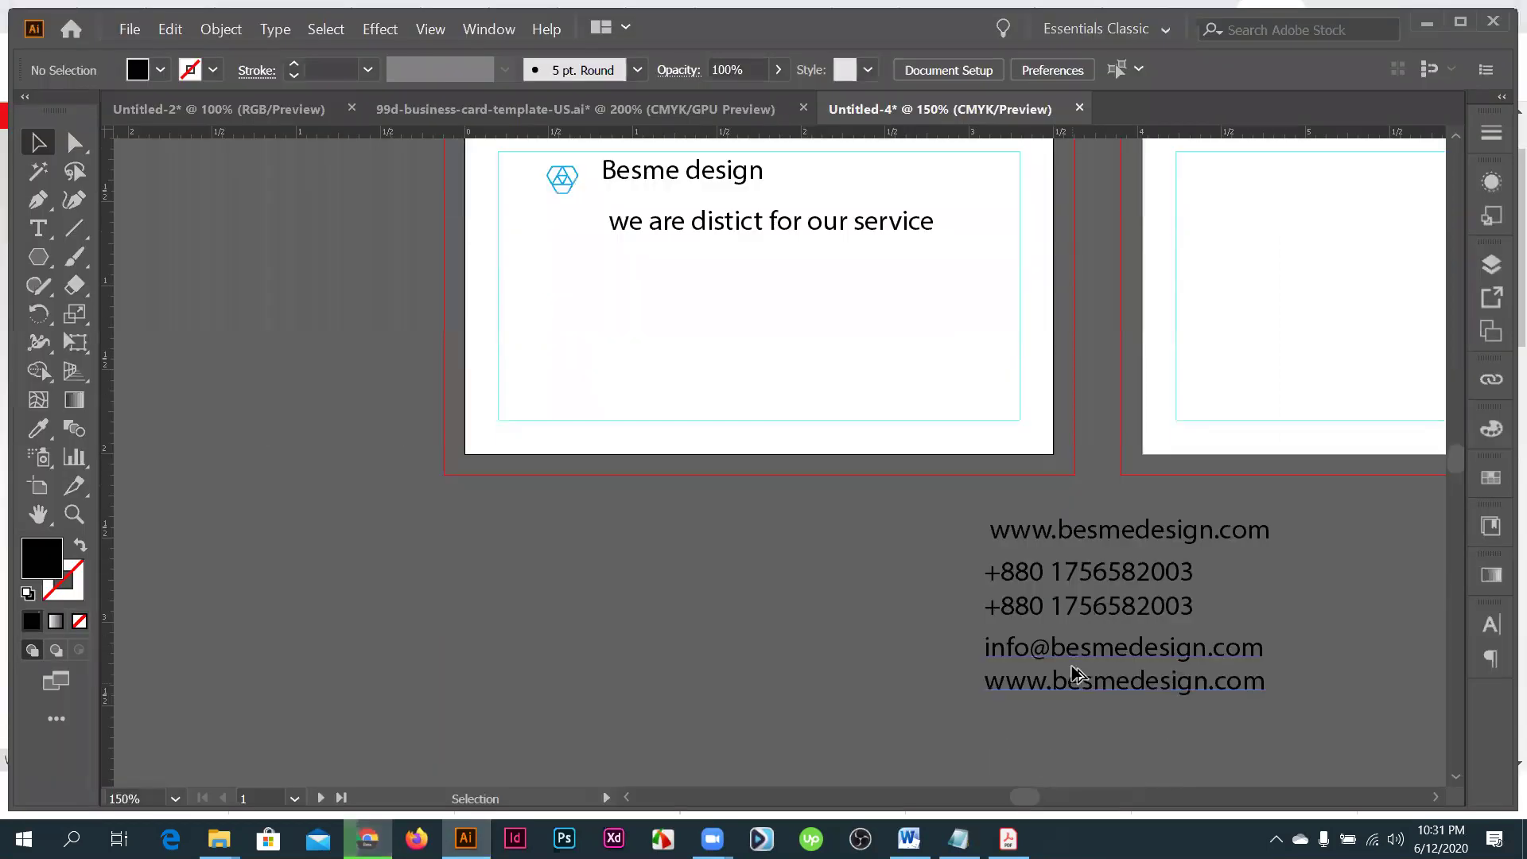
drag(1070, 679, 1073, 674)
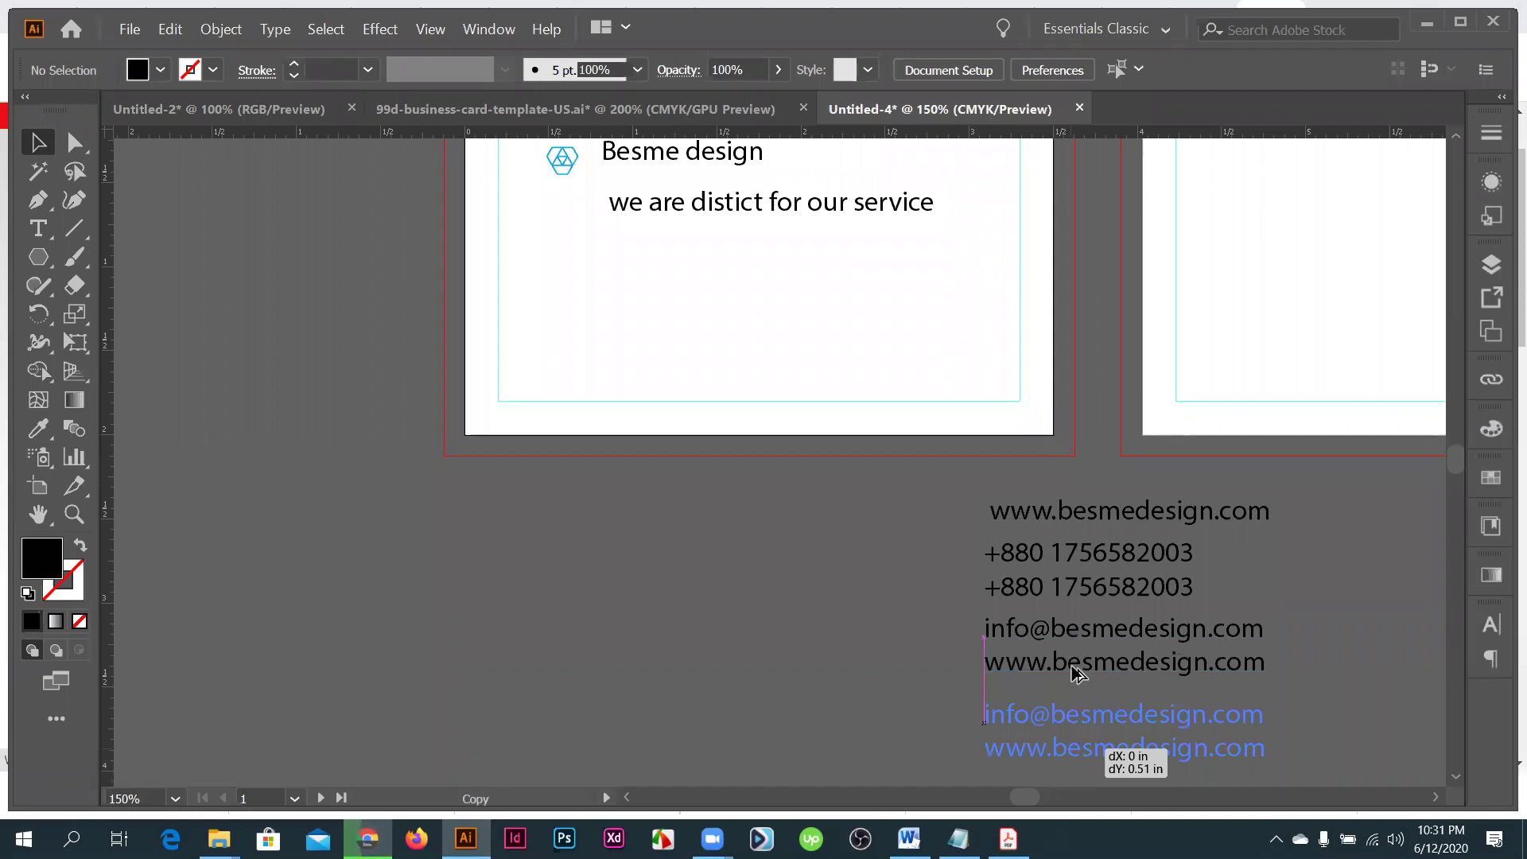
drag(1073, 674, 1073, 674)
triple_click(1073, 674)
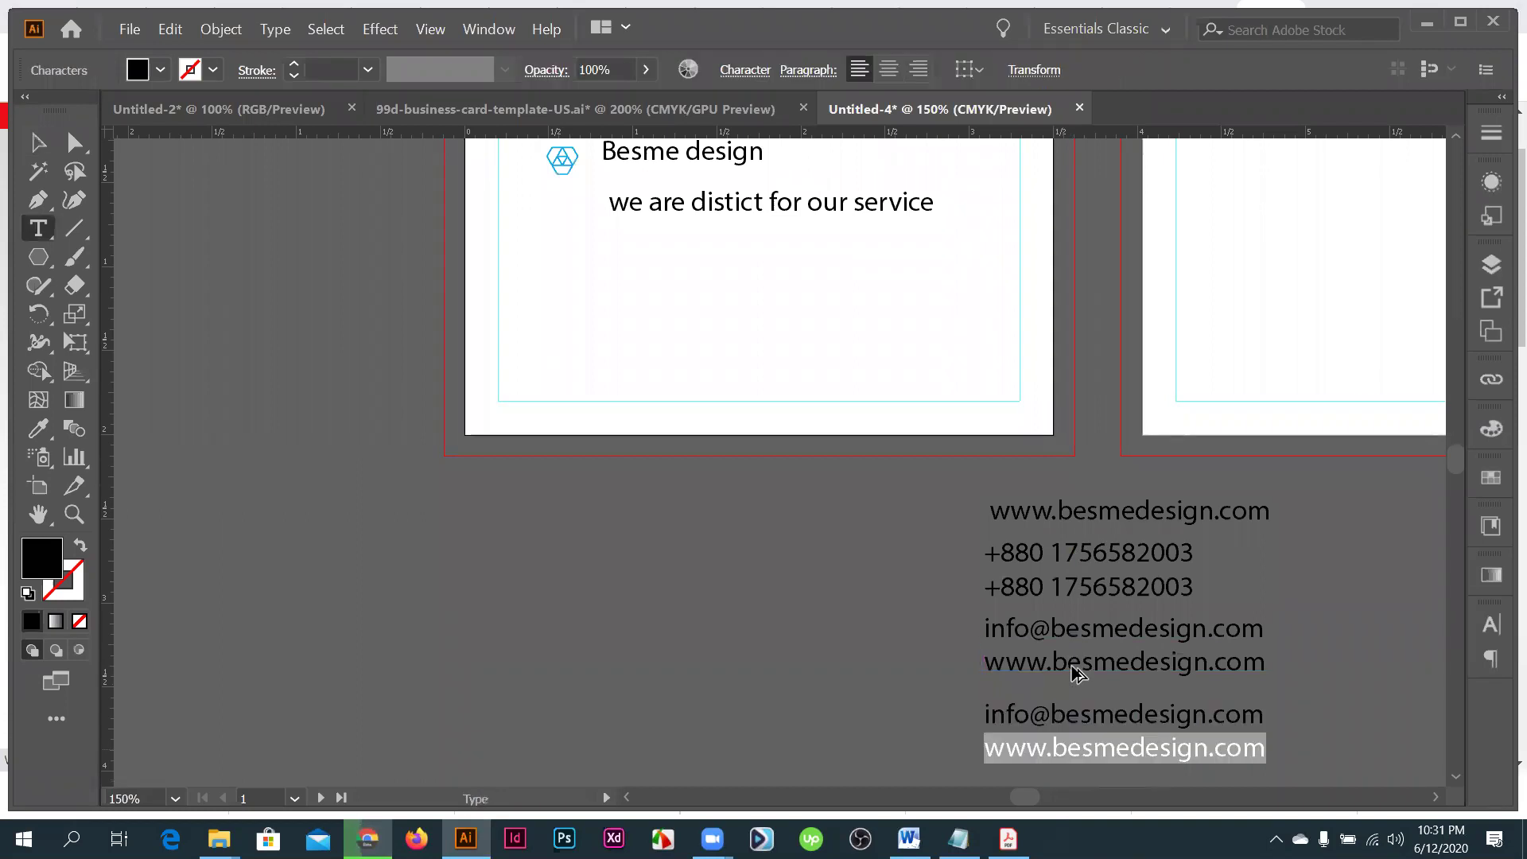
key(ctrl+a)
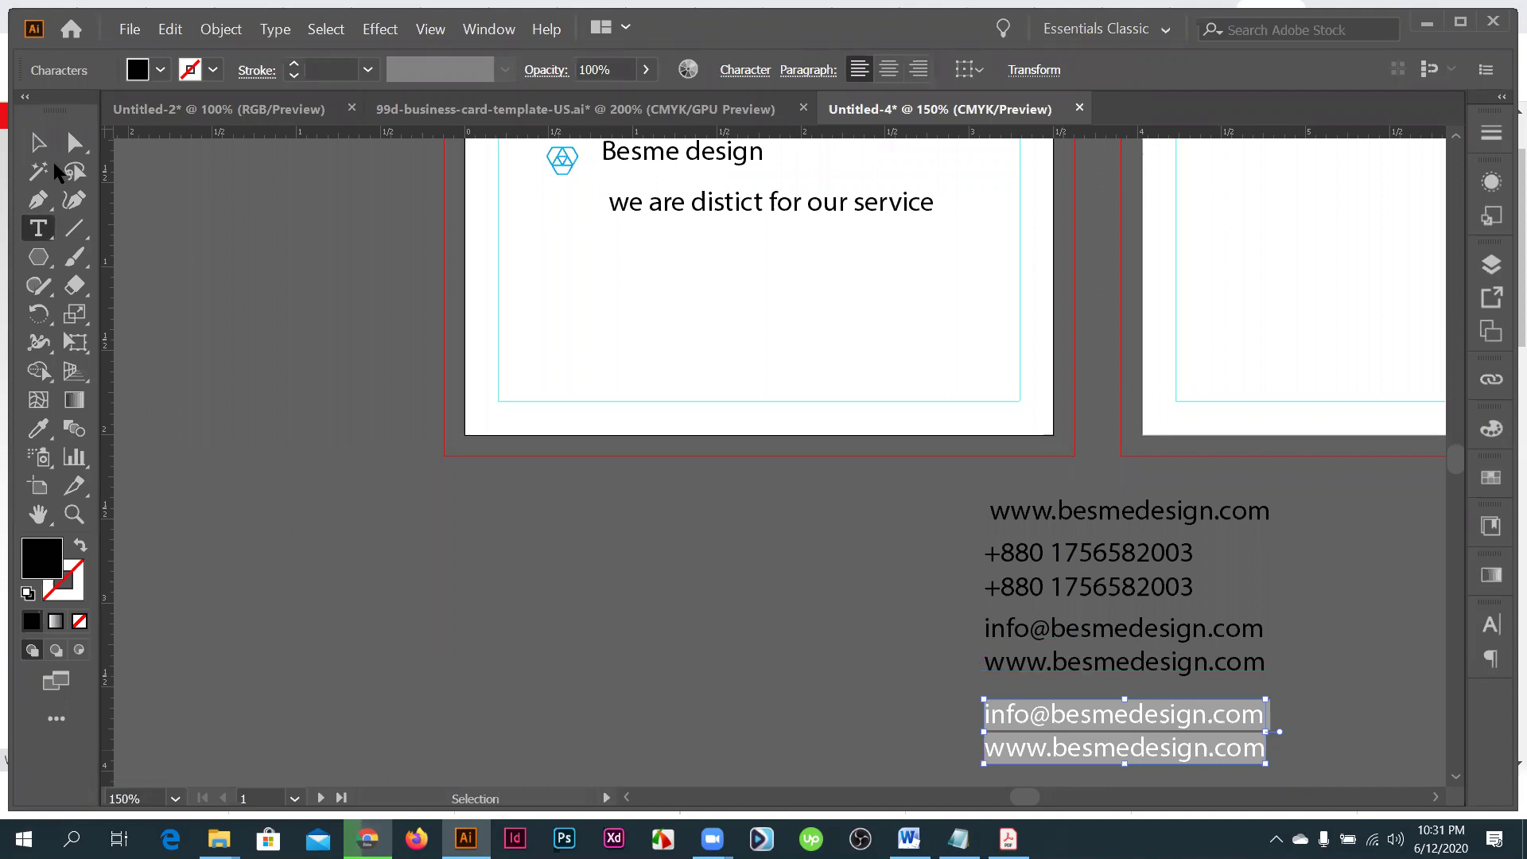
key(ctrl+v)
click(38, 144)
scroll(862, 551, down, 1)
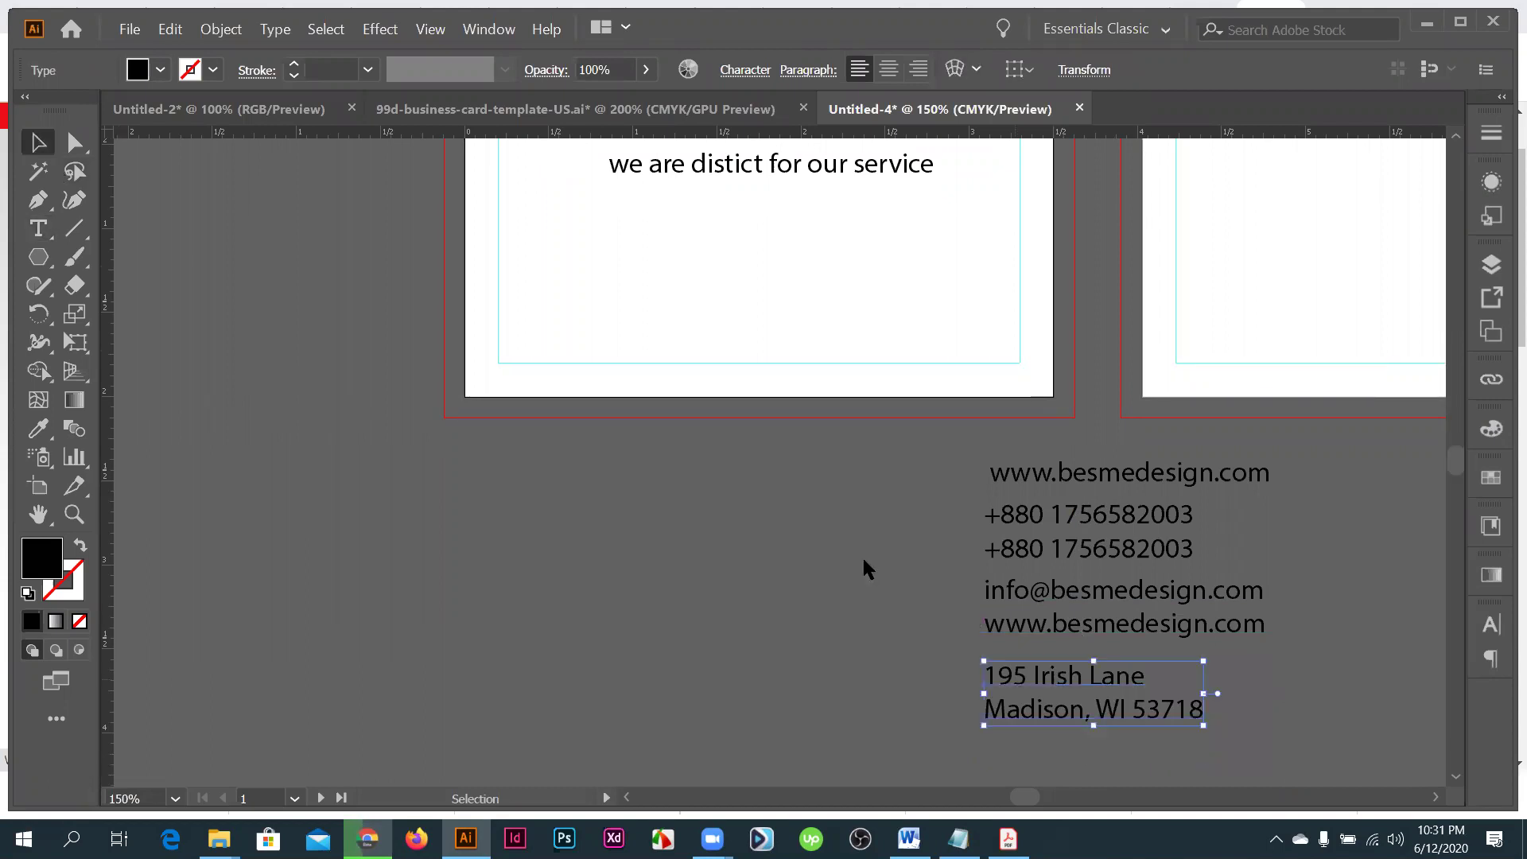
- Copy the generated person's name from the identity page and return to Illustrator
key(alt+Tab)
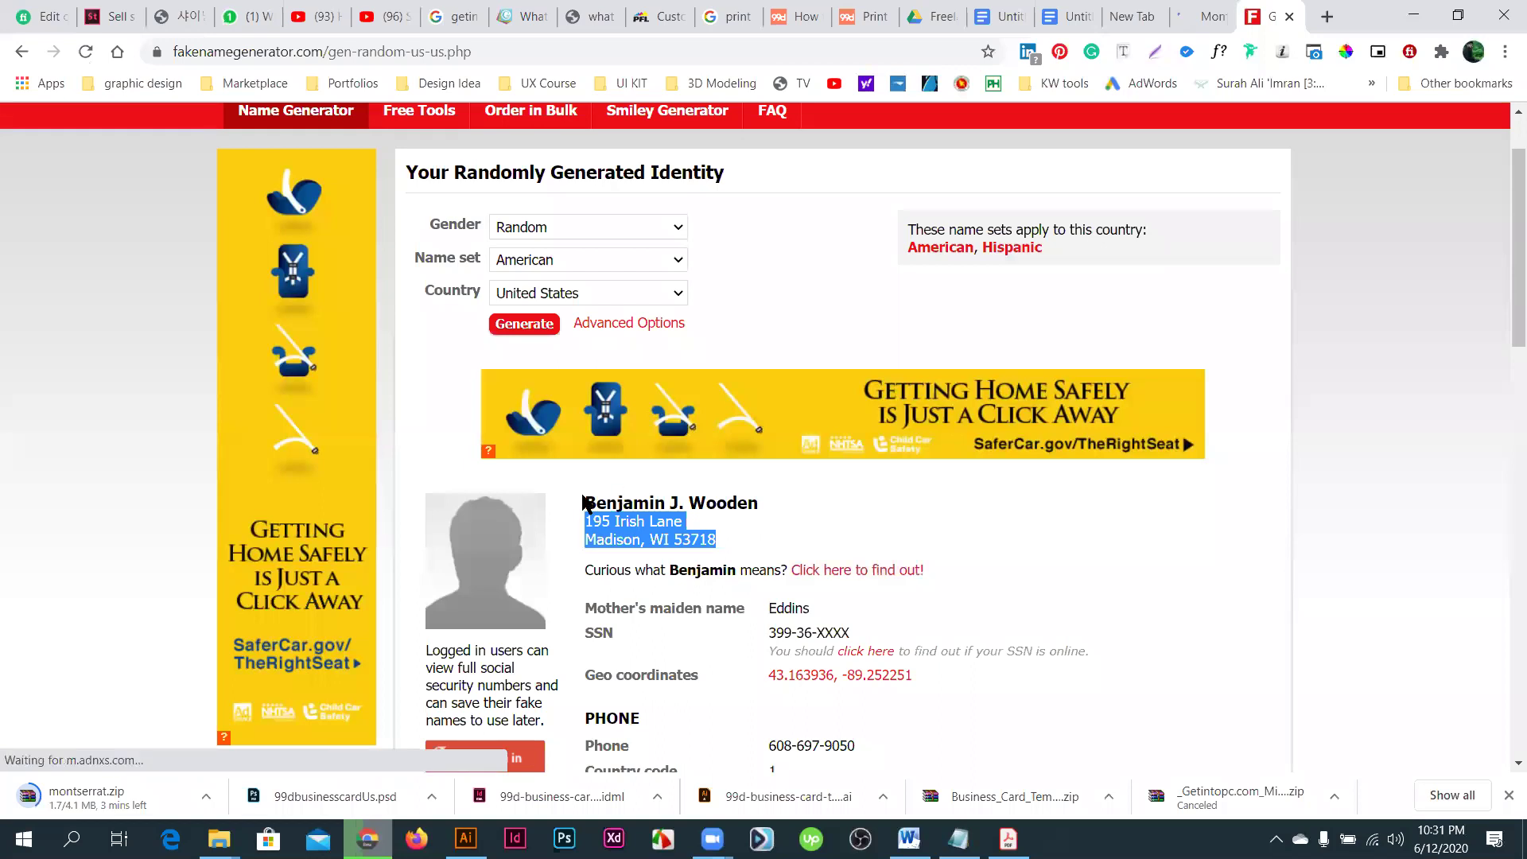
triple_click(586, 502)
key(ctrl+c)
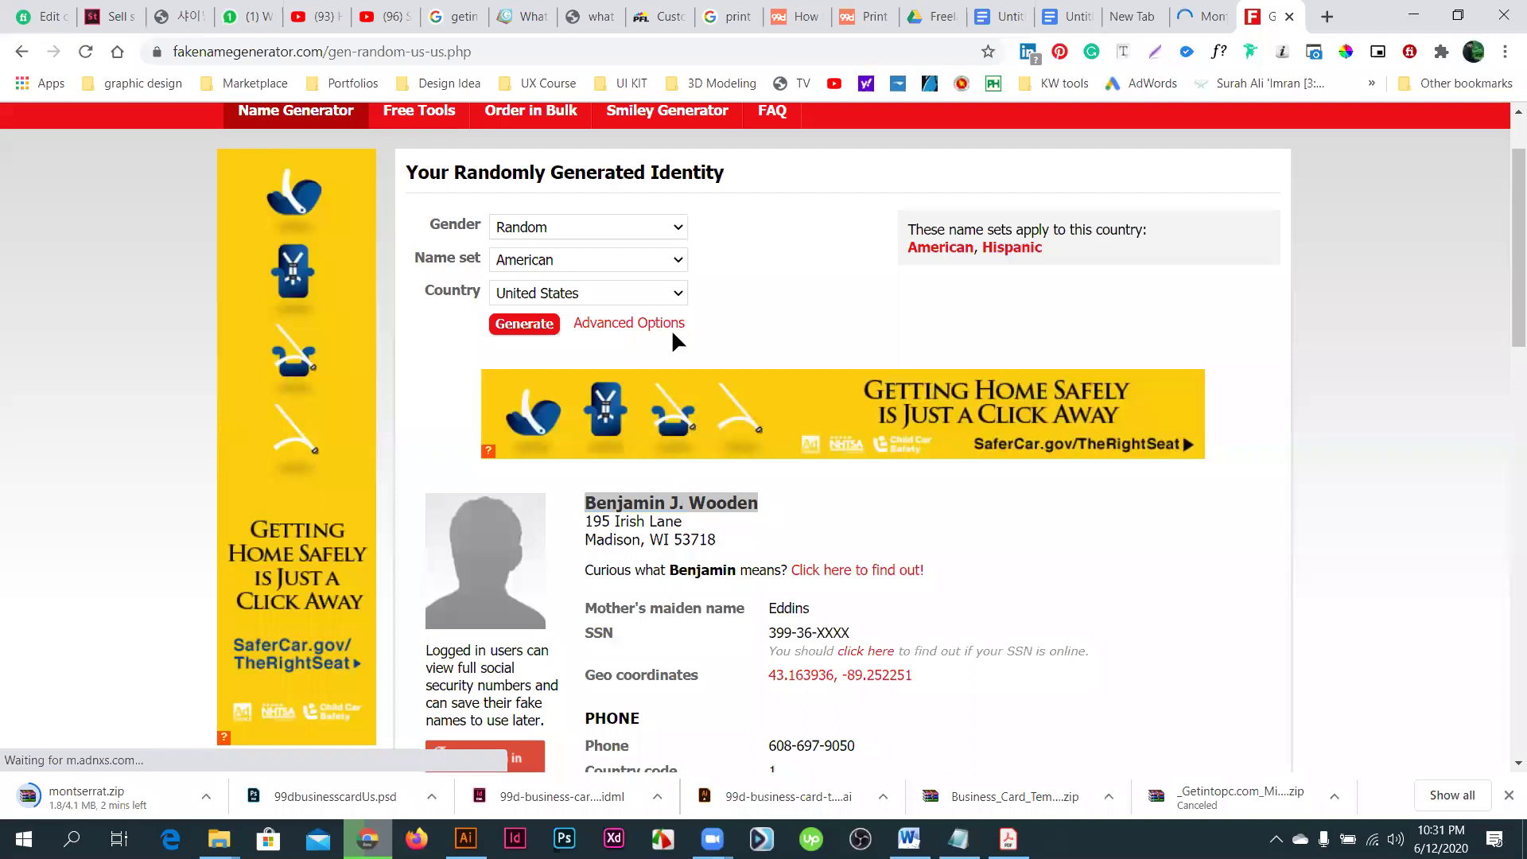
key(alt+Tab)
scroll(684, 469, up, 1)
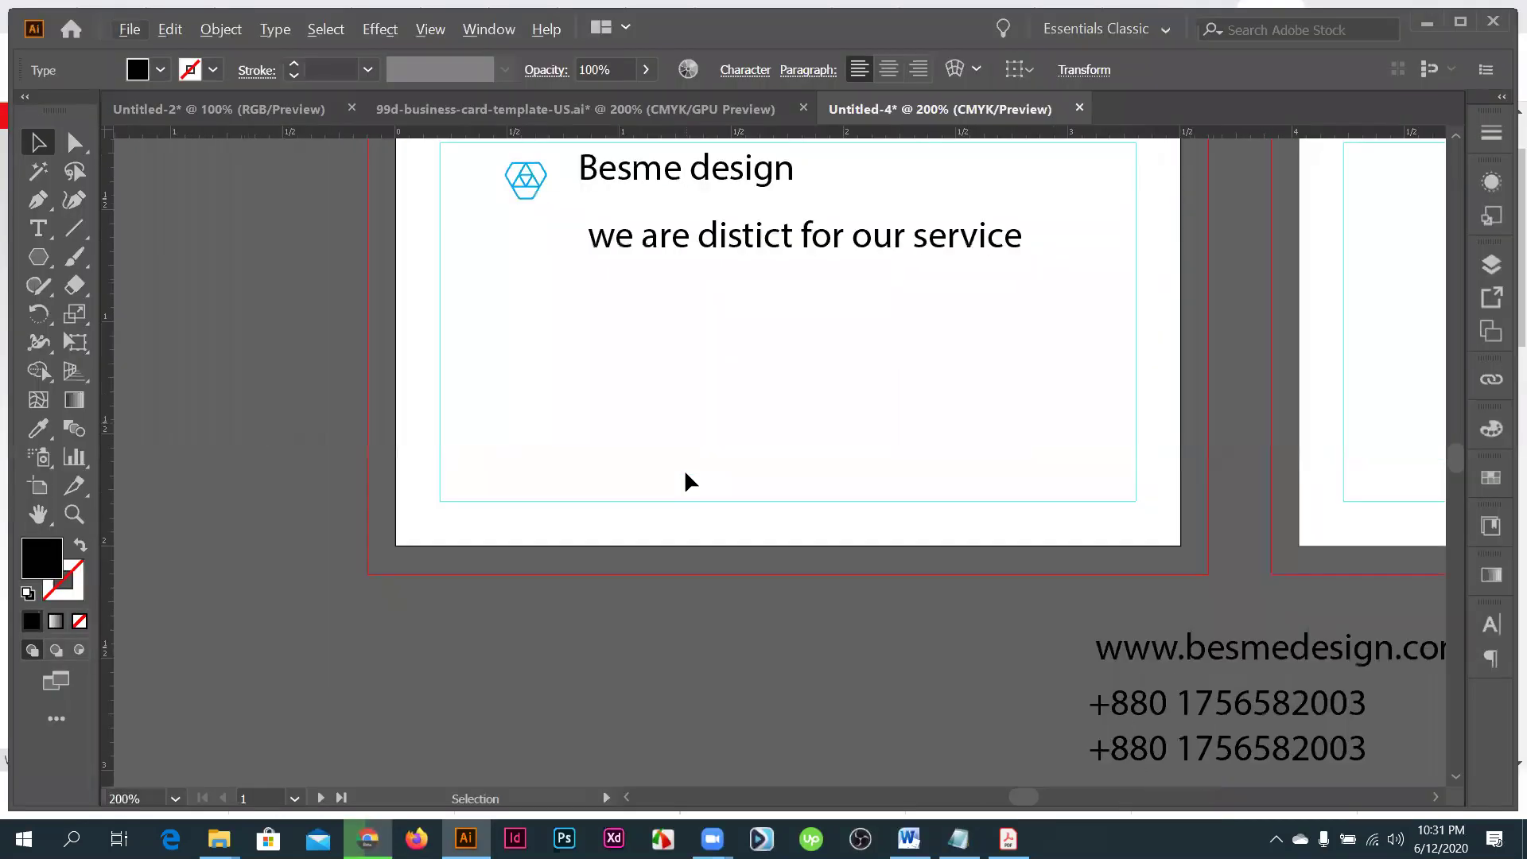
scroll(686, 474, up, 1)
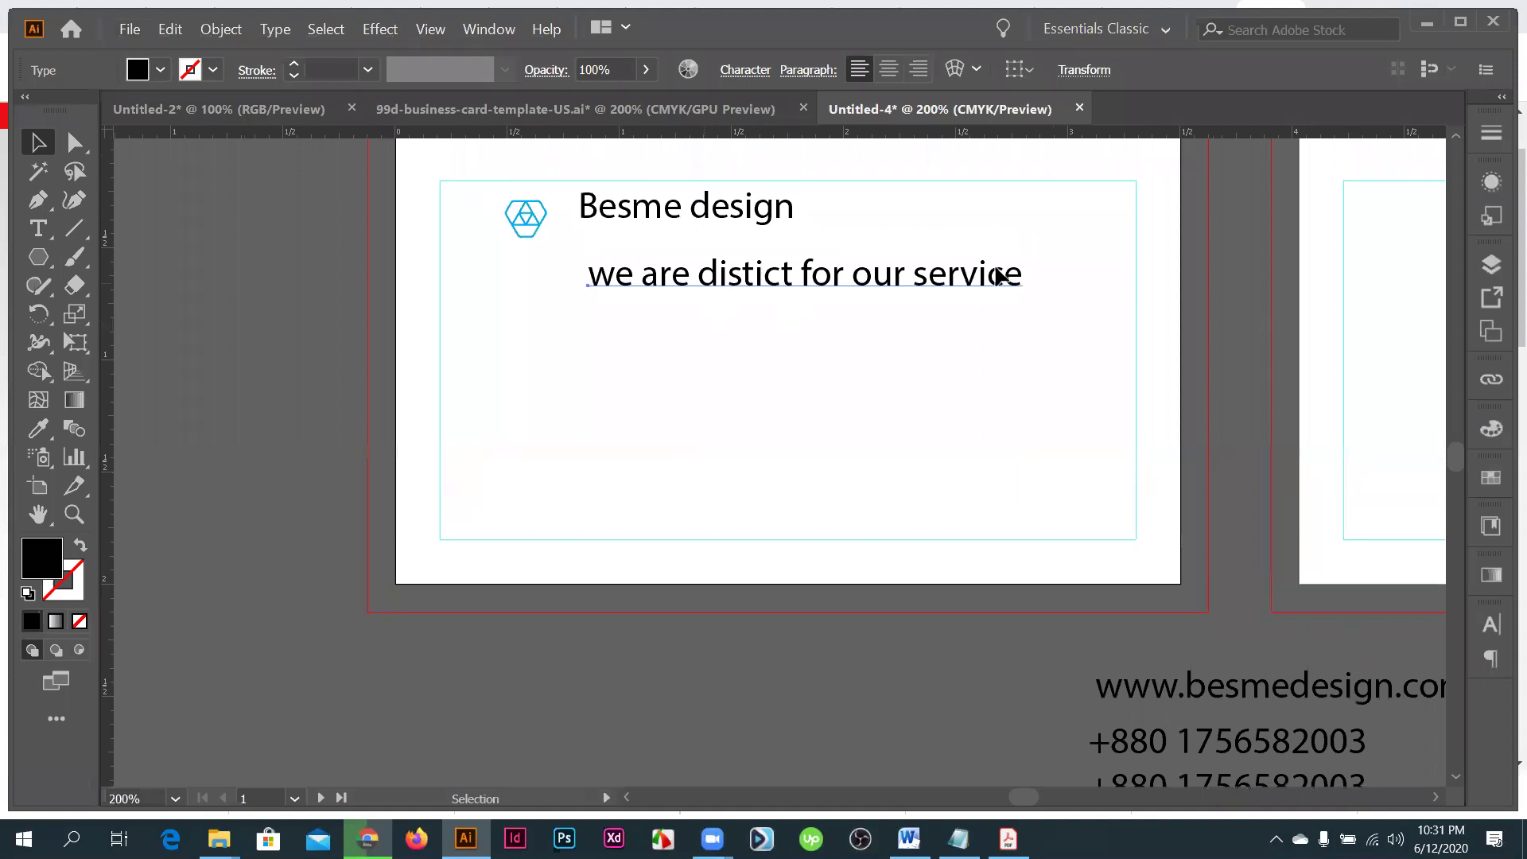
- Shift the logo, Besme design and slogan right, and paste the generated name as a new text line
drag(999, 276, 1274, 265)
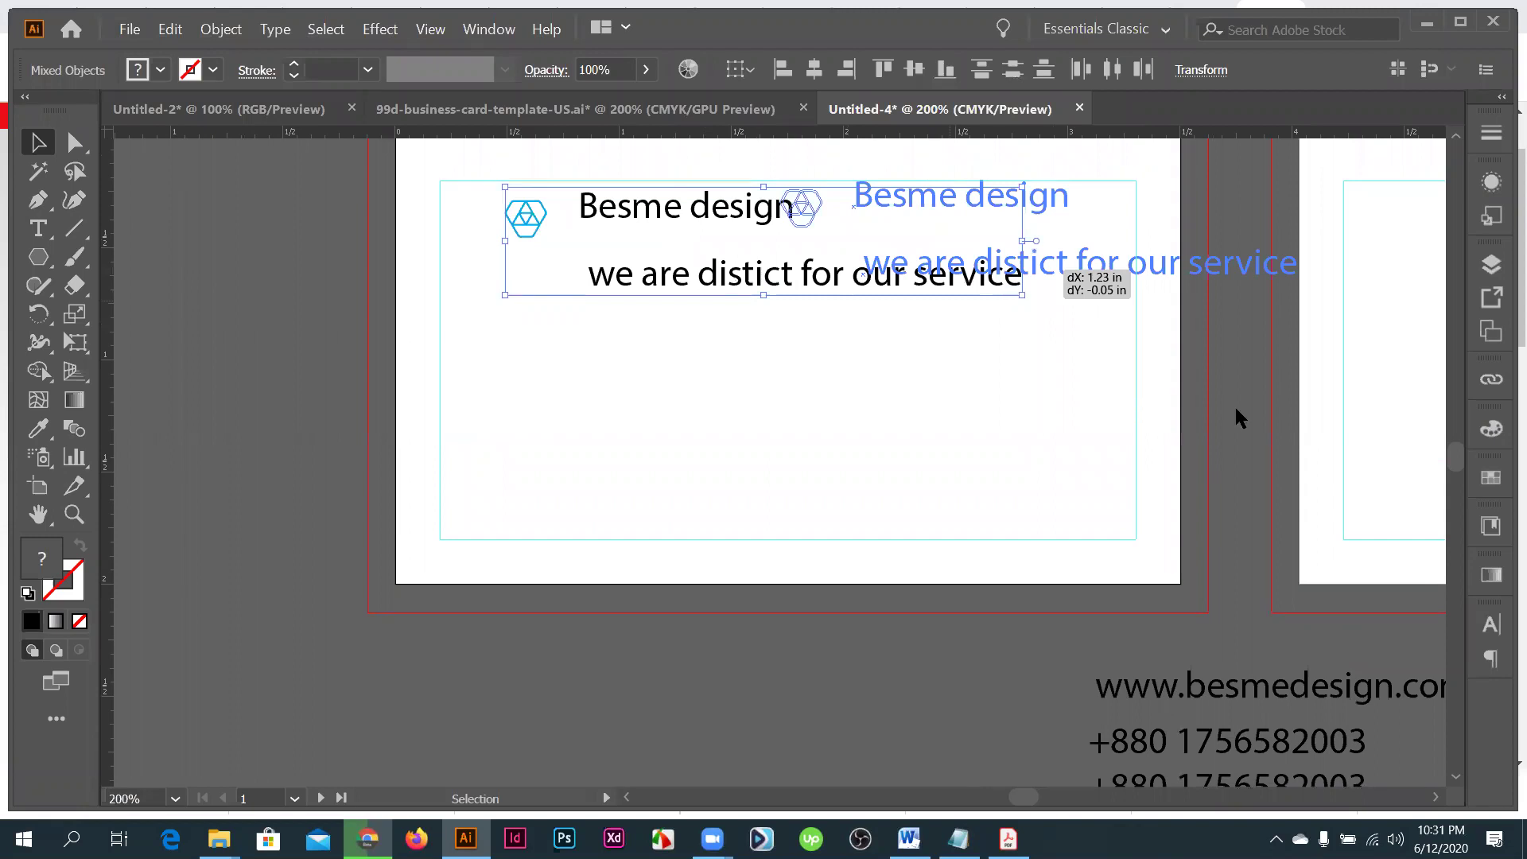
scroll(528, 318, up, 1)
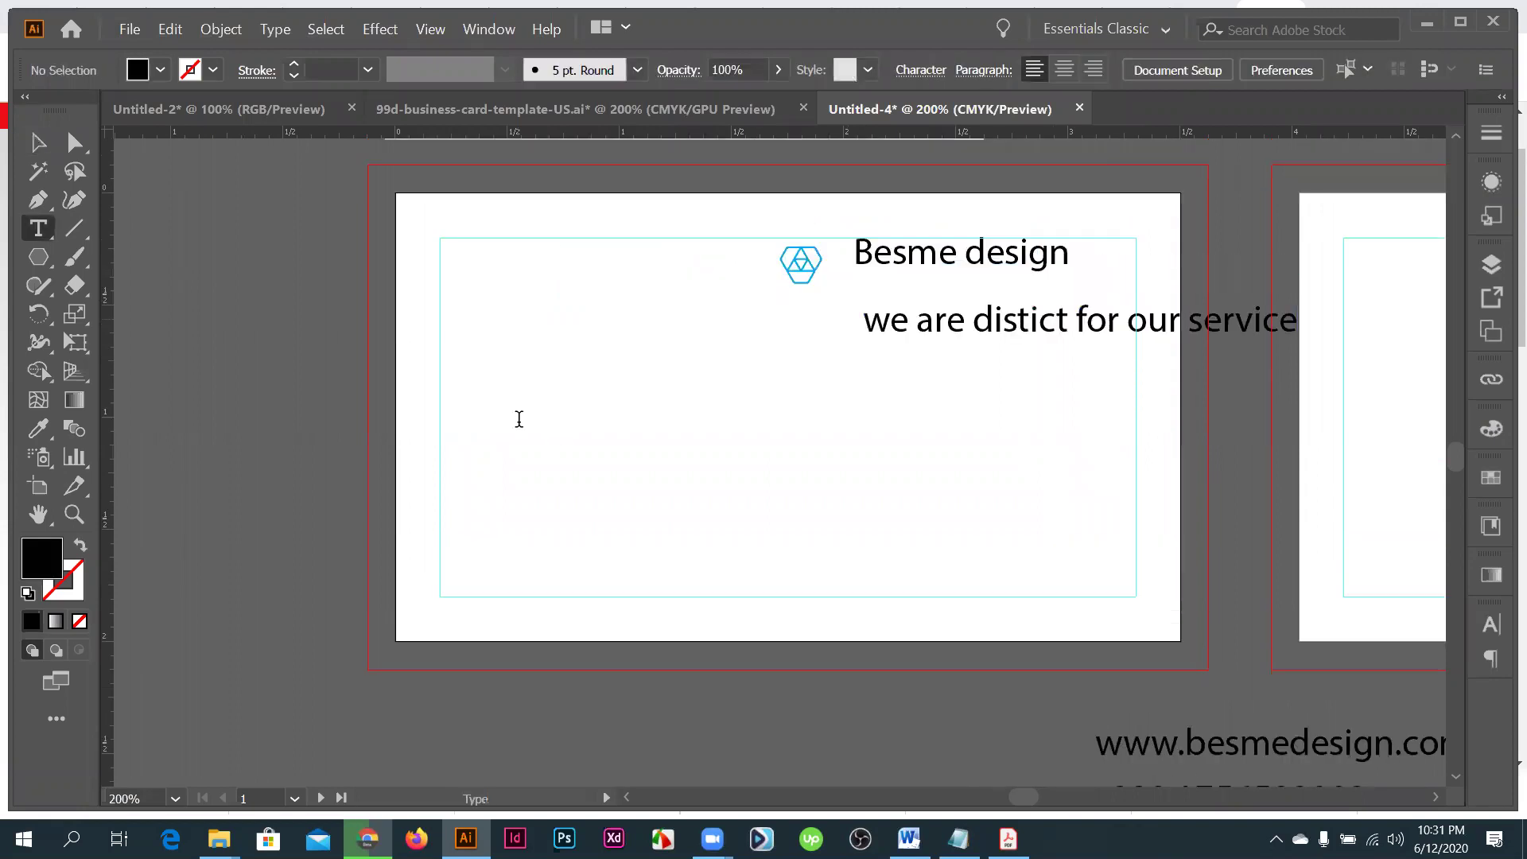
click(518, 423)
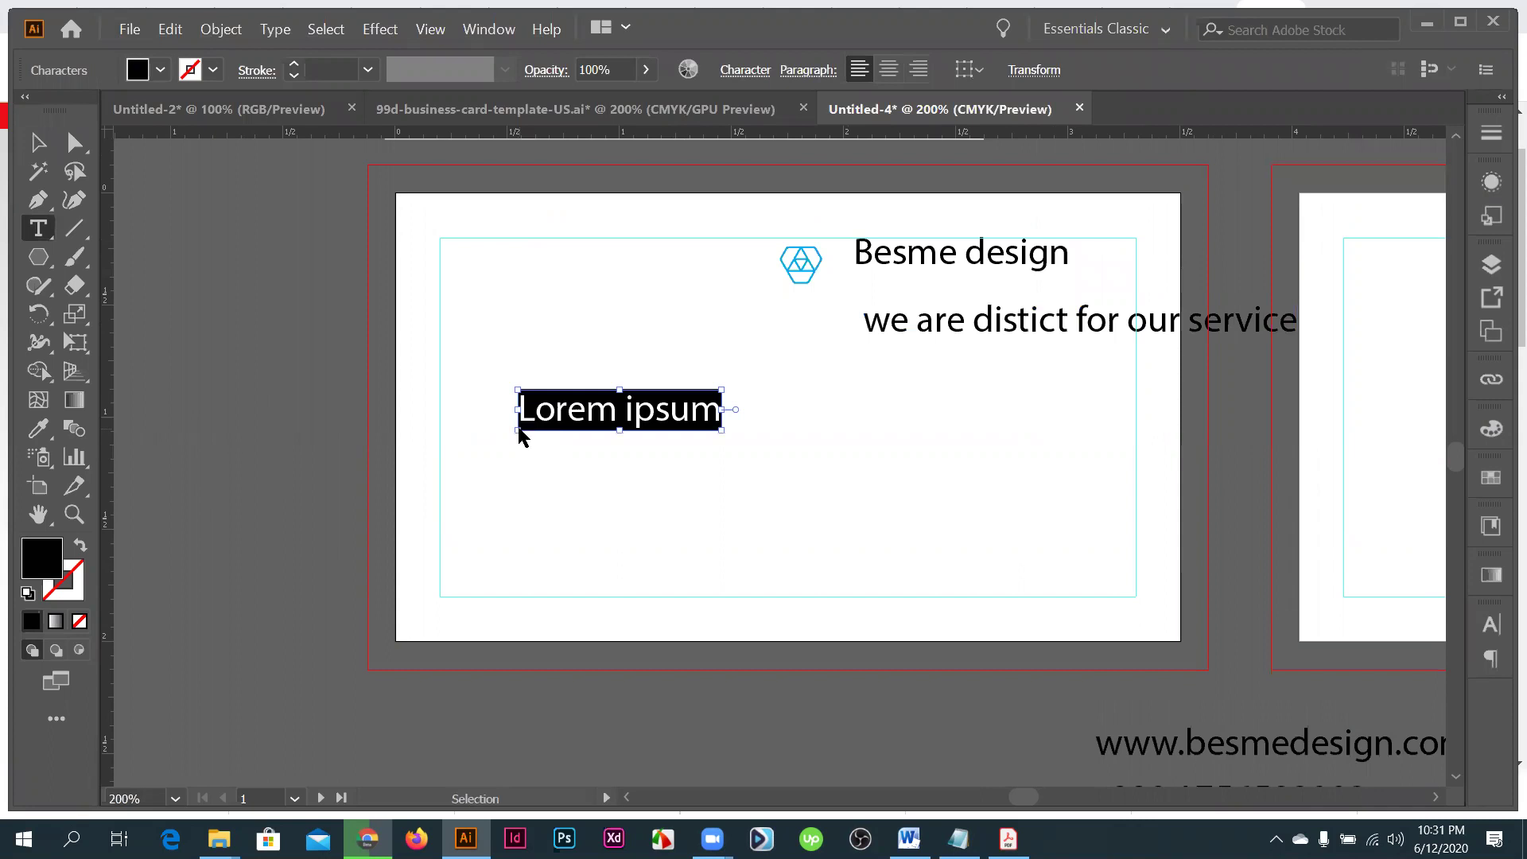
key(ctrl+v)
key(Escape)
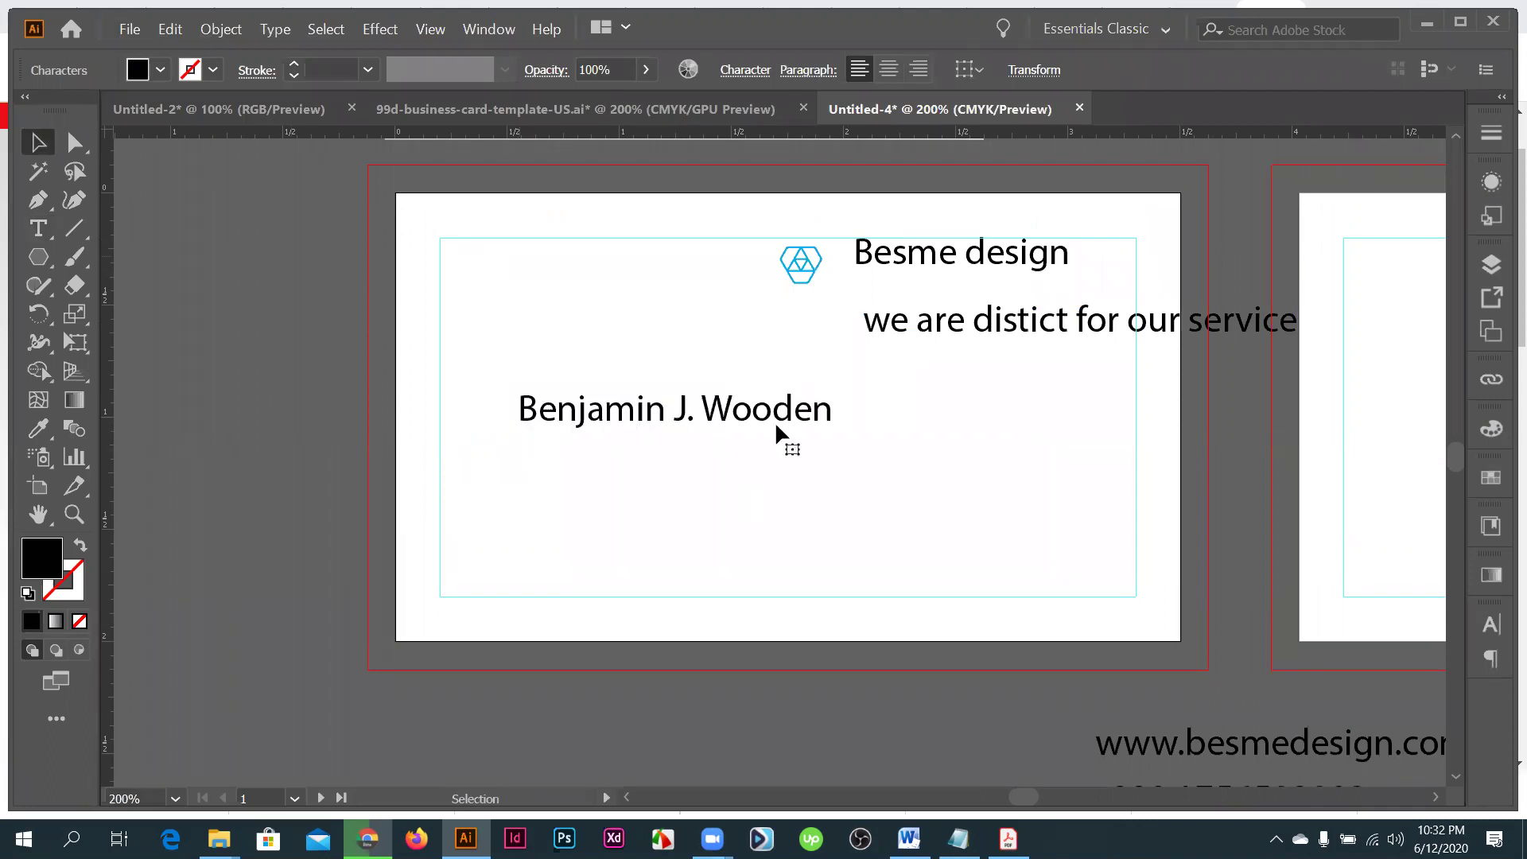
- Duplicate the name line just below it and change the copy to 'Crative designer'
click(714, 411)
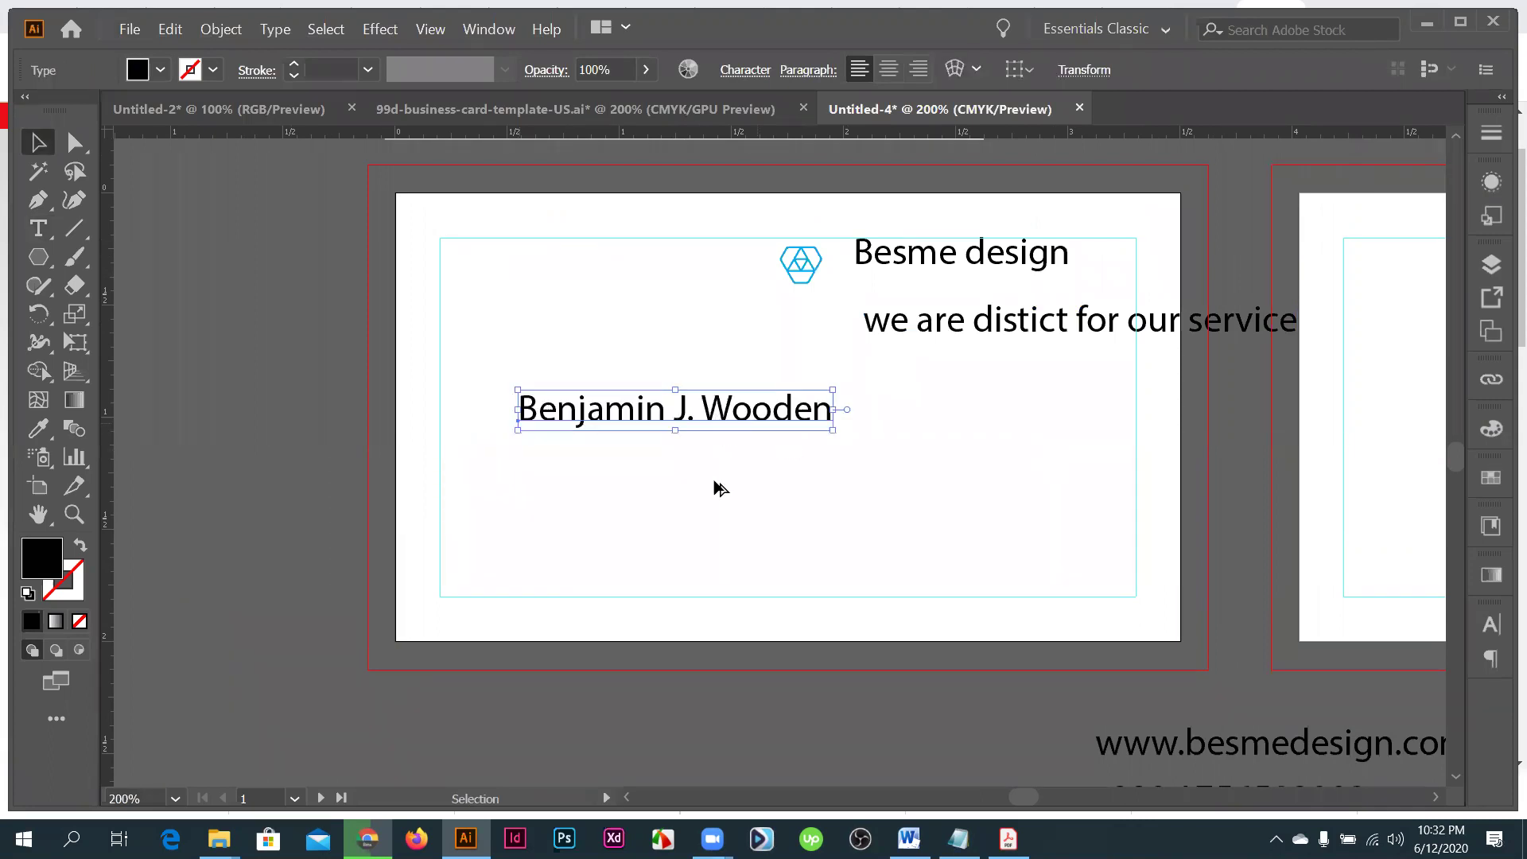
drag(713, 467, 715, 465)
triple_click(728, 475)
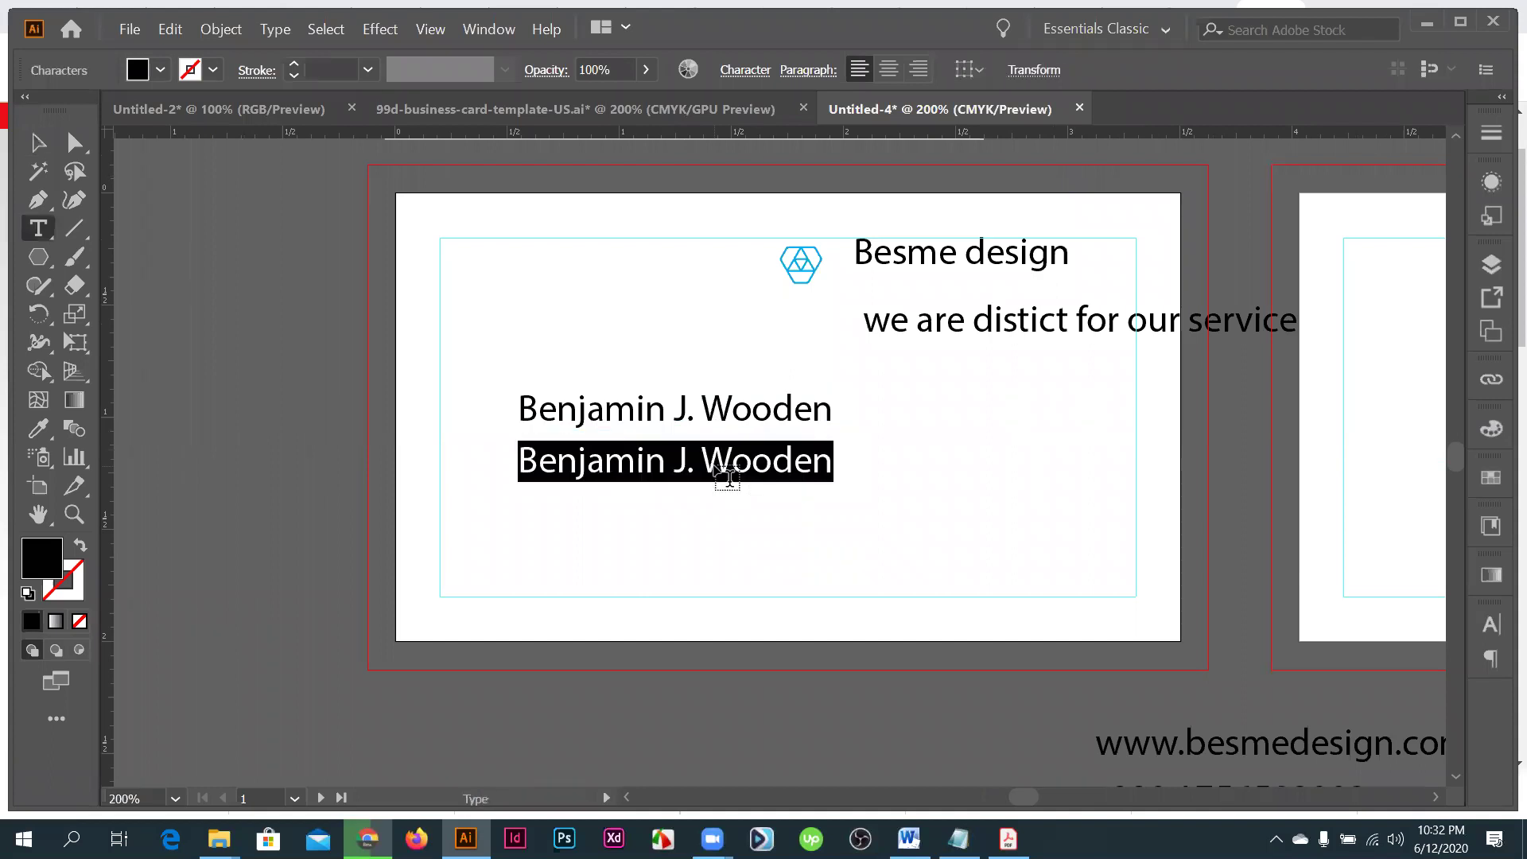
text(Cra)
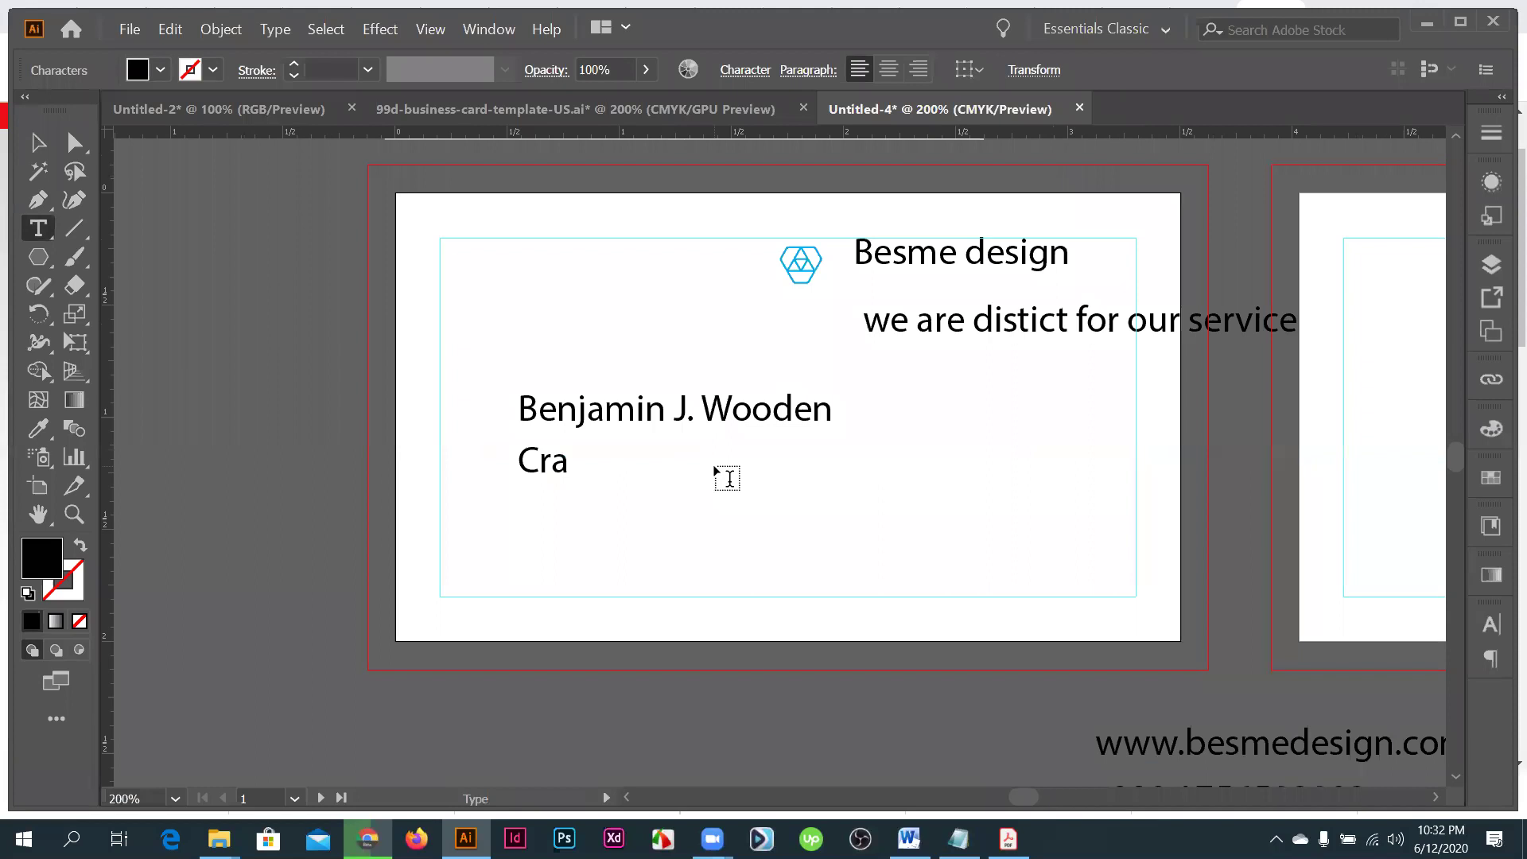
text(tive designe)
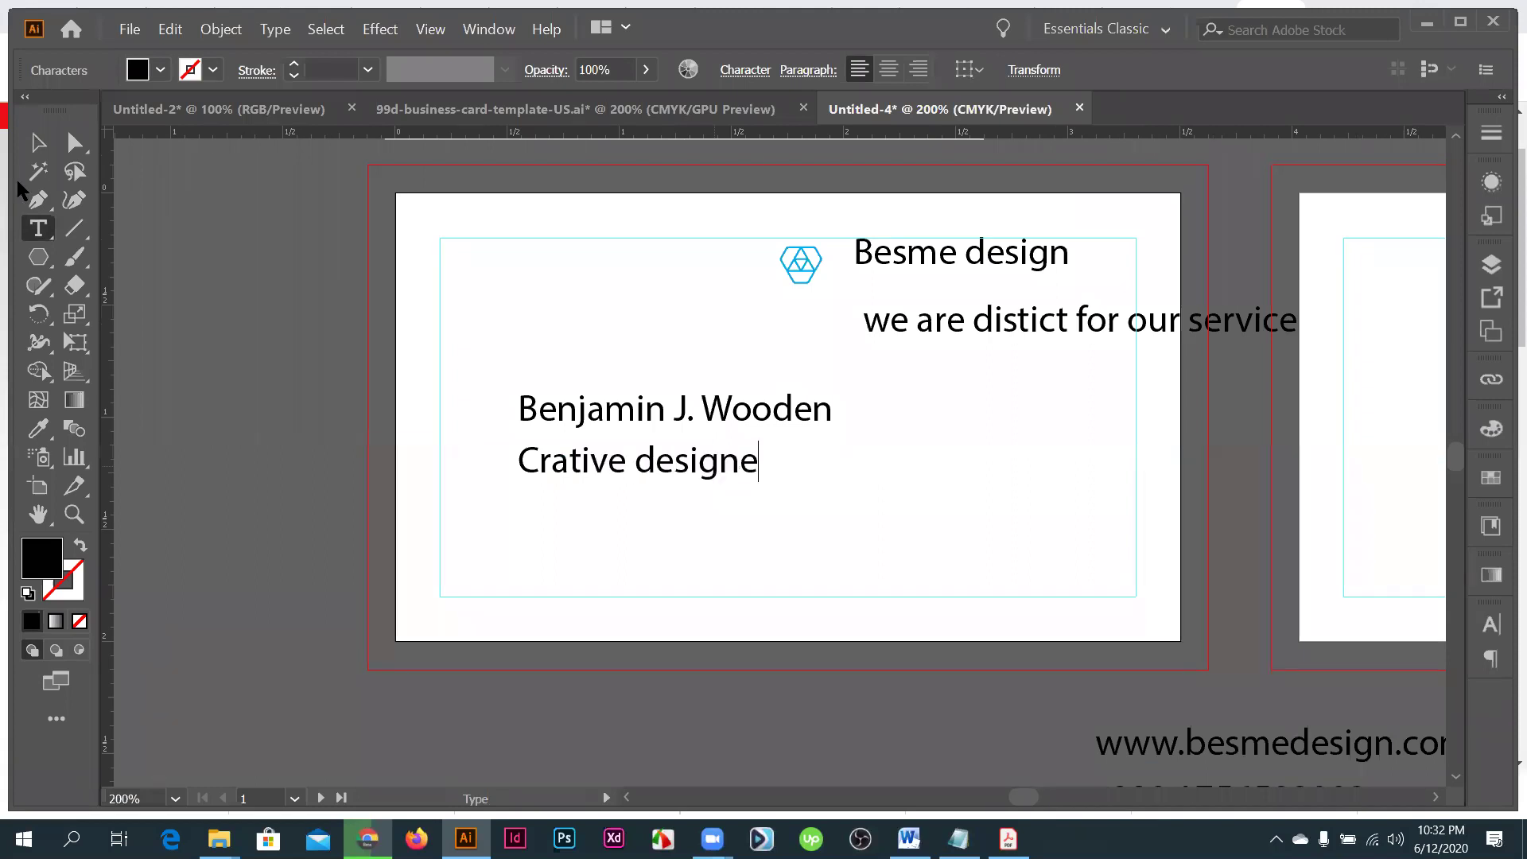
text(r)
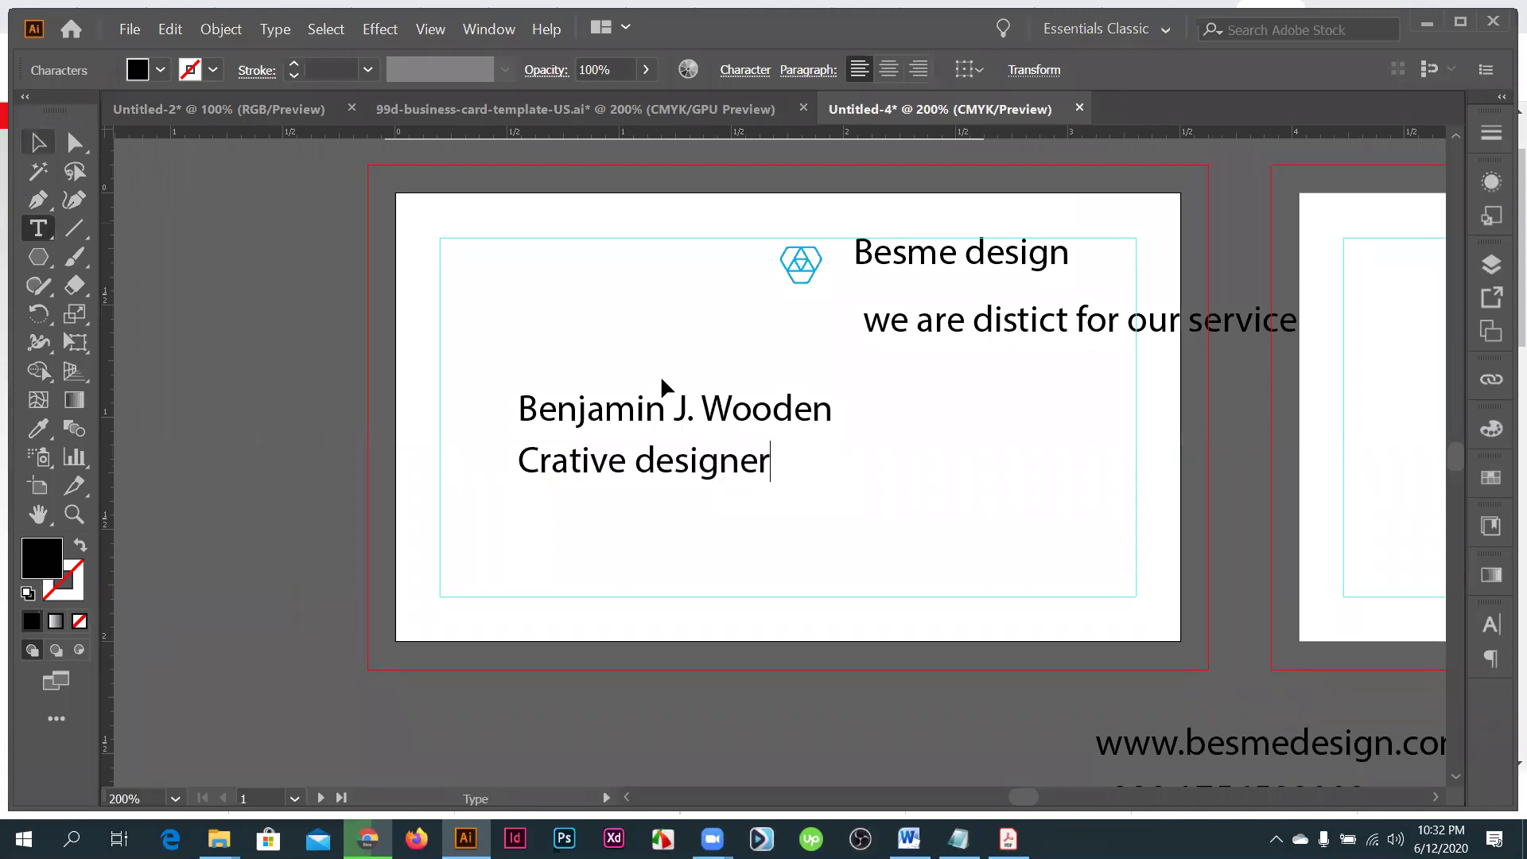
key(Escape)
key(ctrl+minus)
key(ctrl+minus)
key(ctrl+minus)
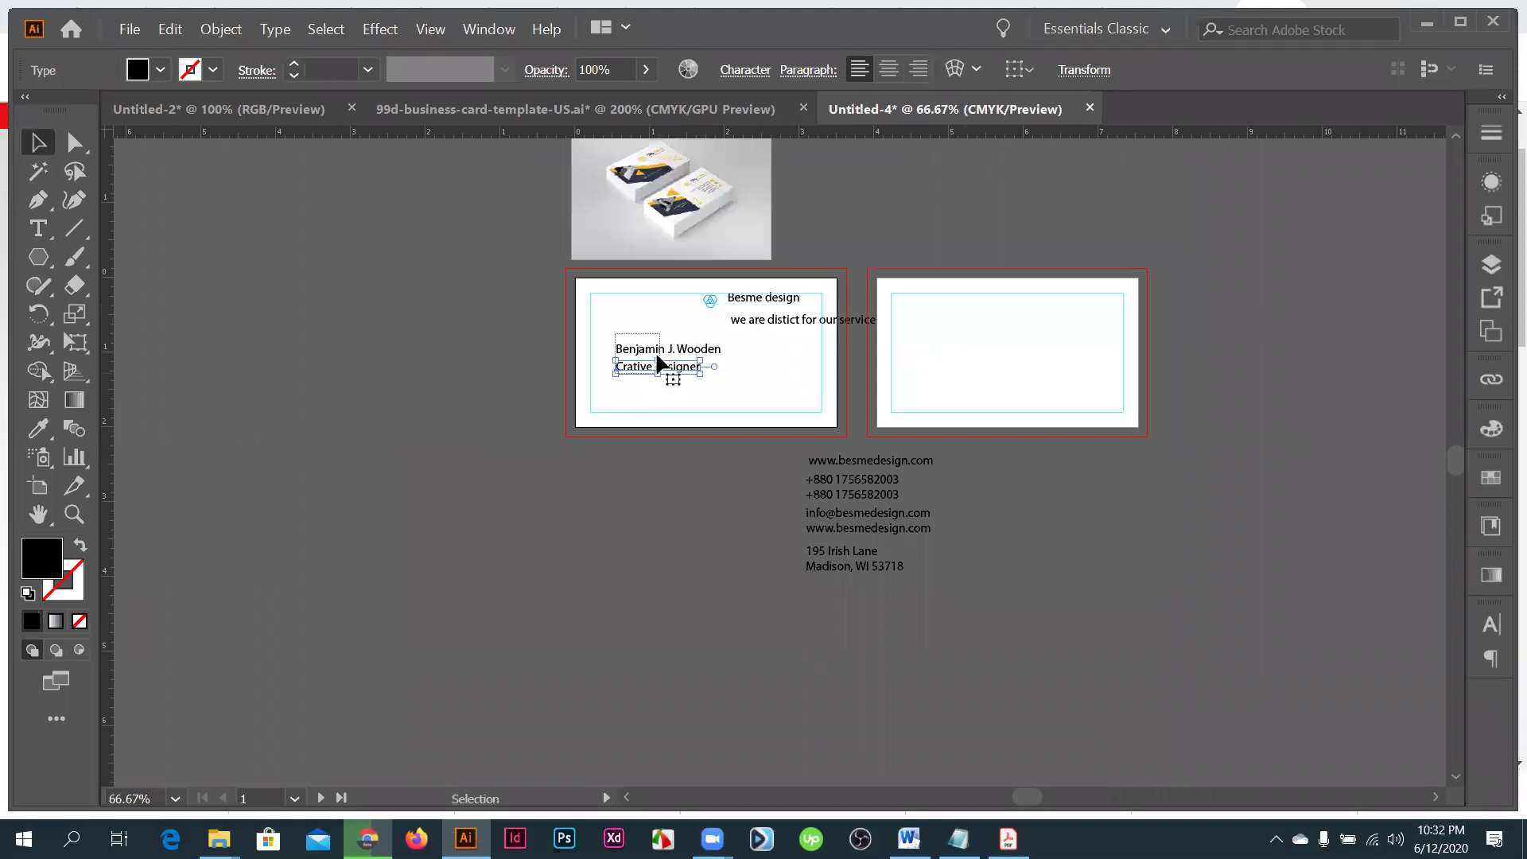
- Move the name and title lines below the card, then study the mockup's contact lines up close
drag(657, 363, 704, 302)
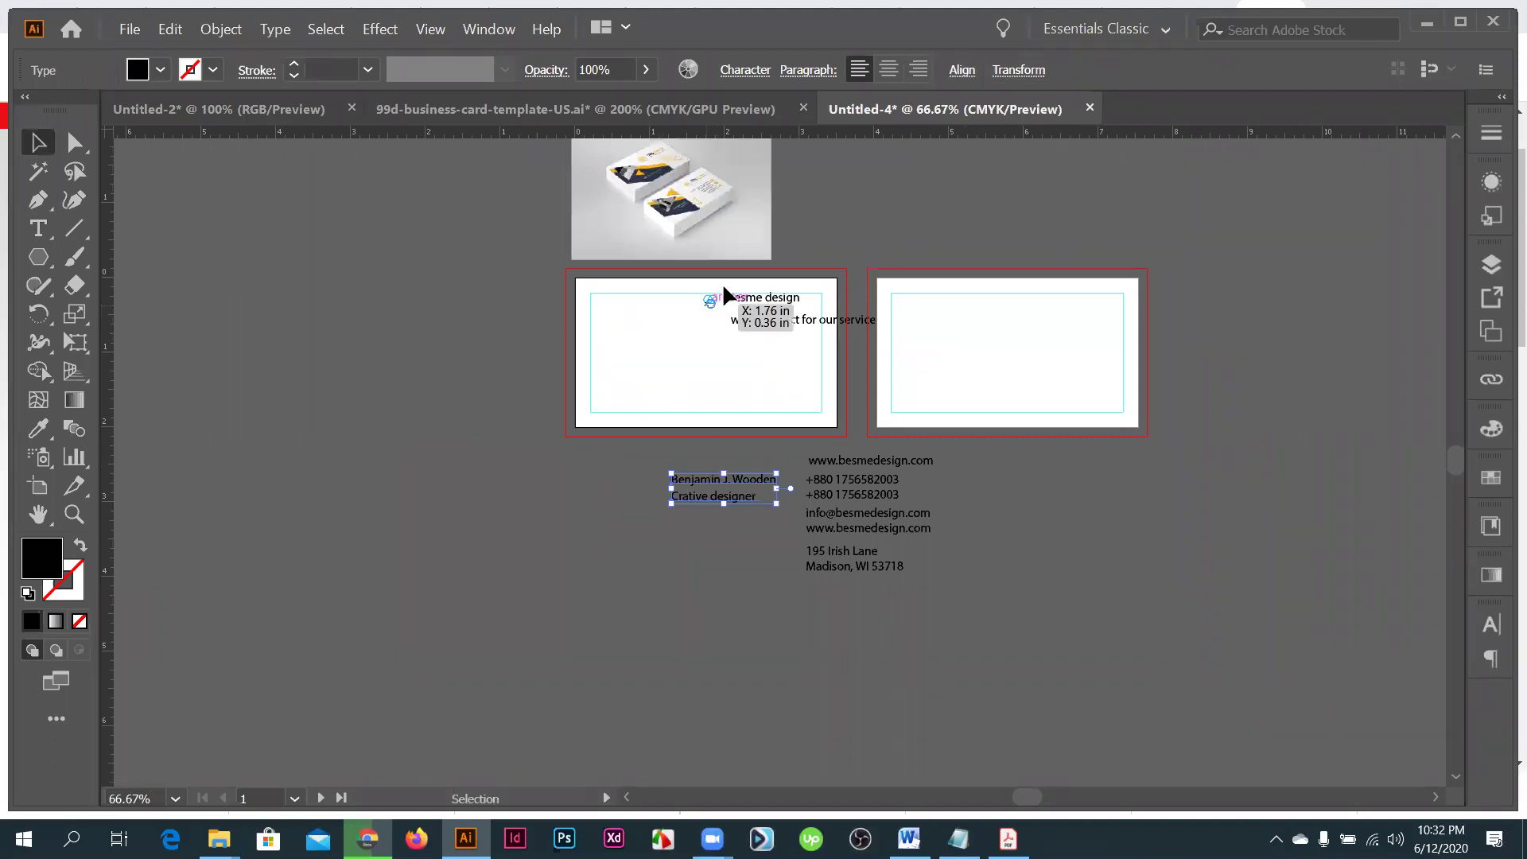
key(ctrl+plus)
key(ctrl+plus)
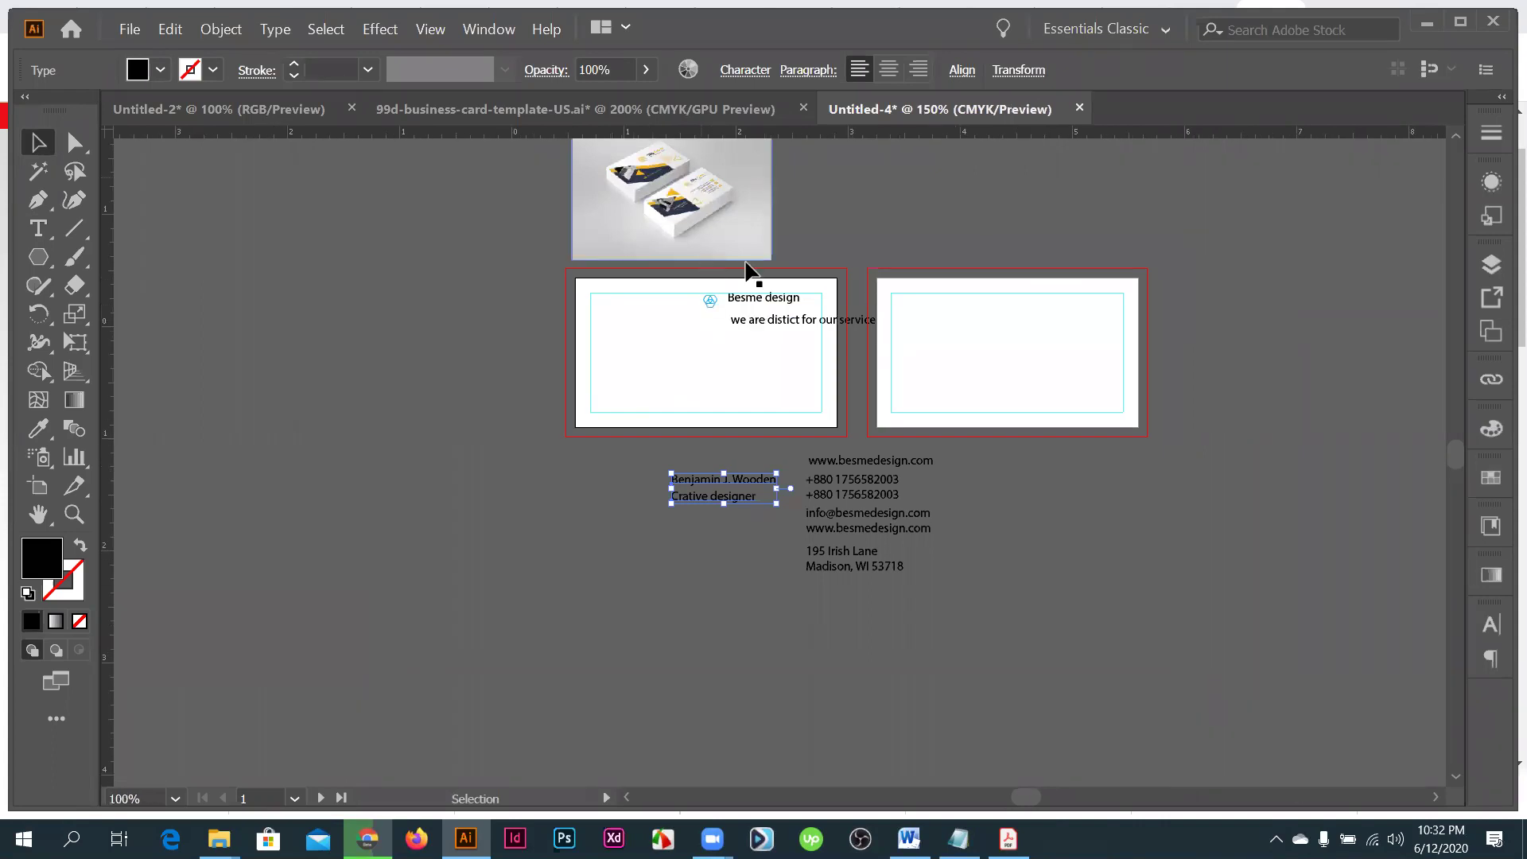
key(ctrl+plus)
key(ctrl+plus)
key(ctrl+plus)
key(ctrl+plus)
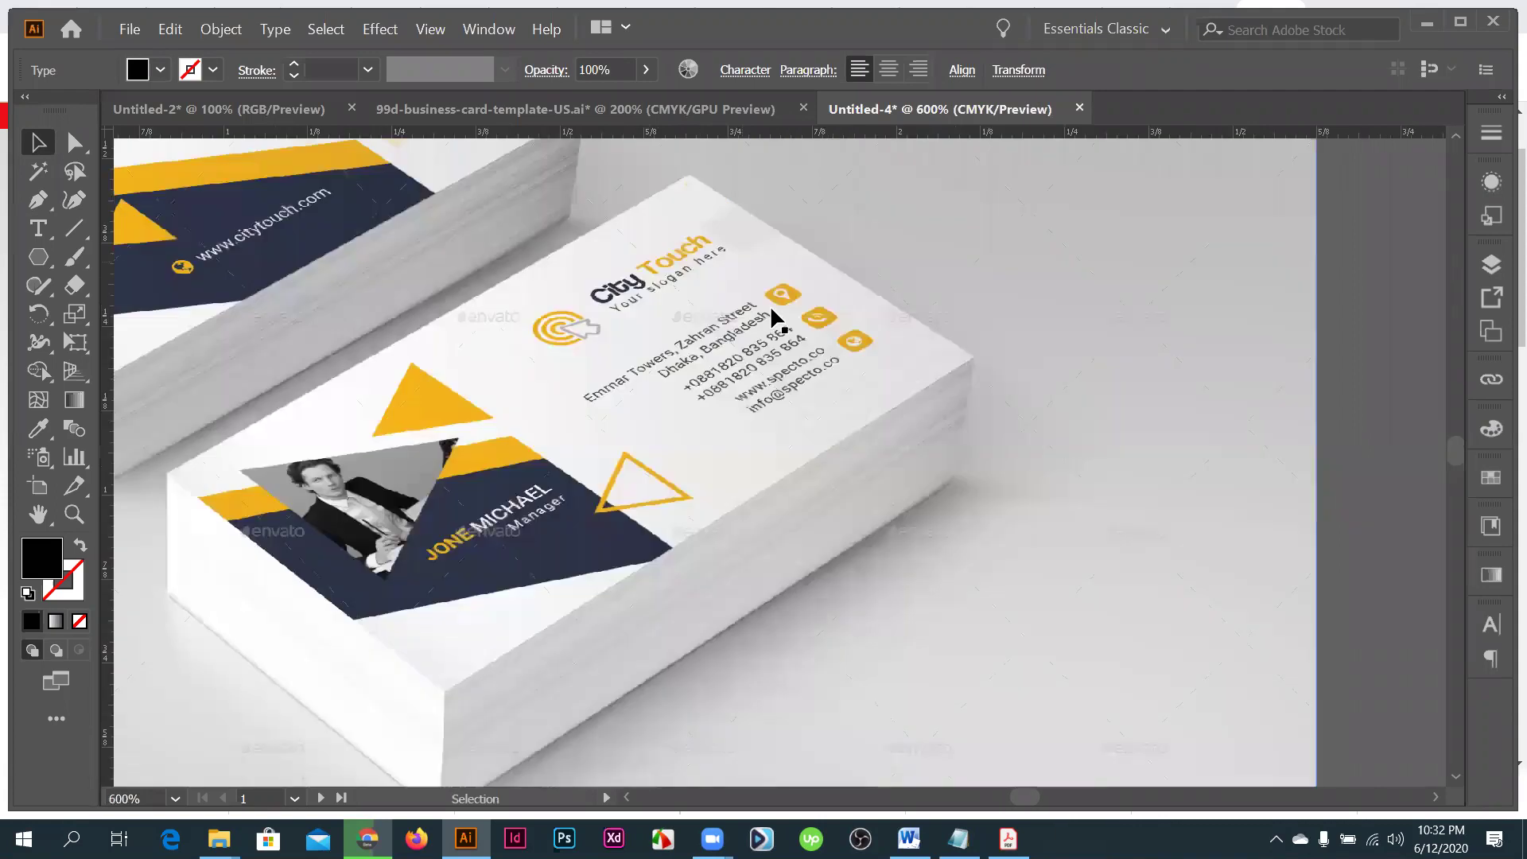
key(ctrl+plus)
key(ctrl+plus)
key(ctrl+plus)
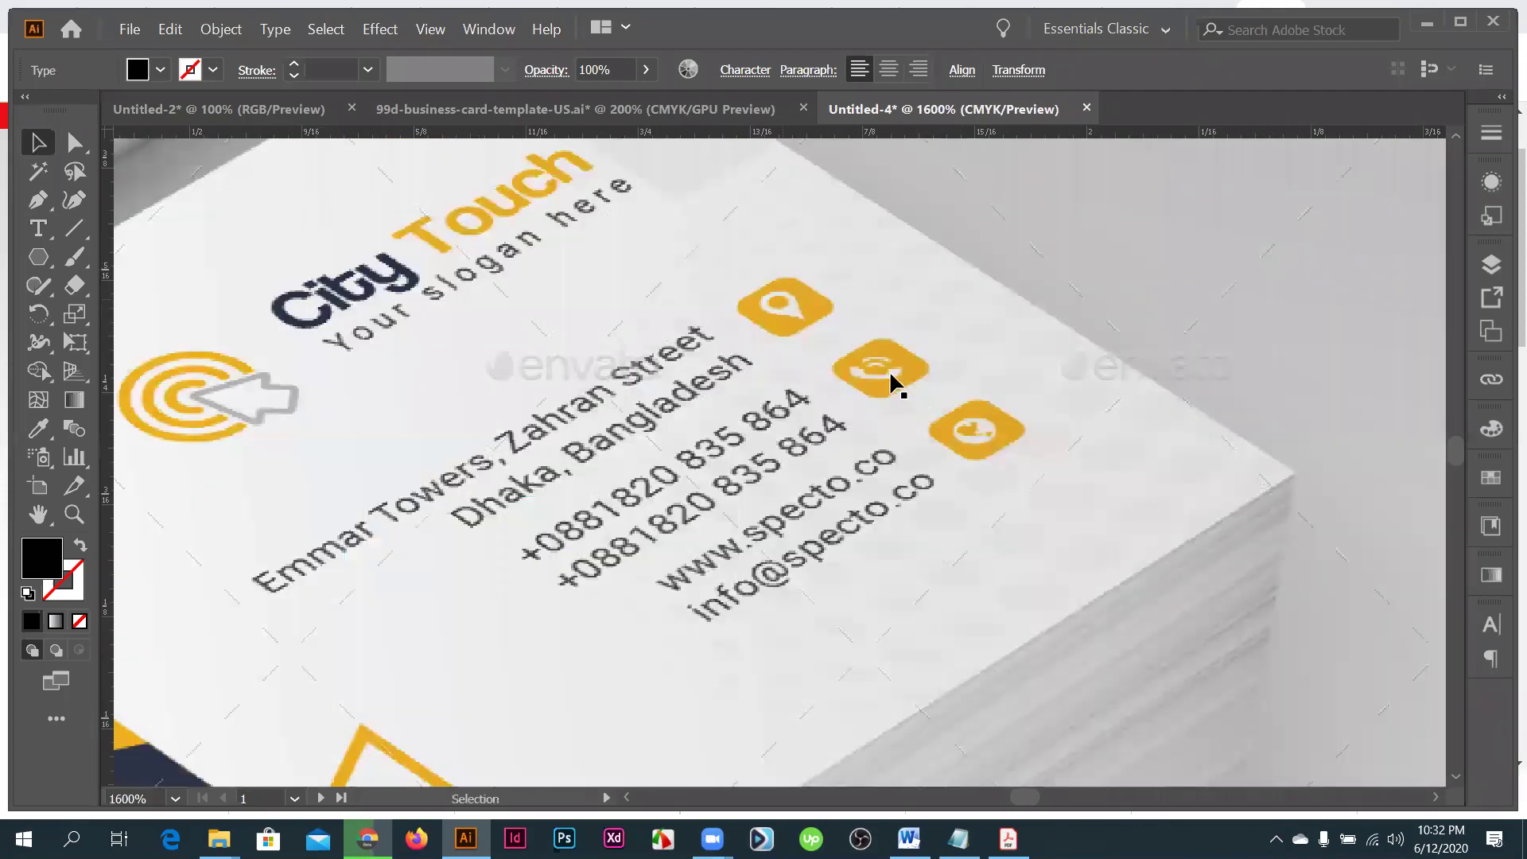
key(ctrl+minus)
key(ctrl+minus)
key(ctrl+minus)
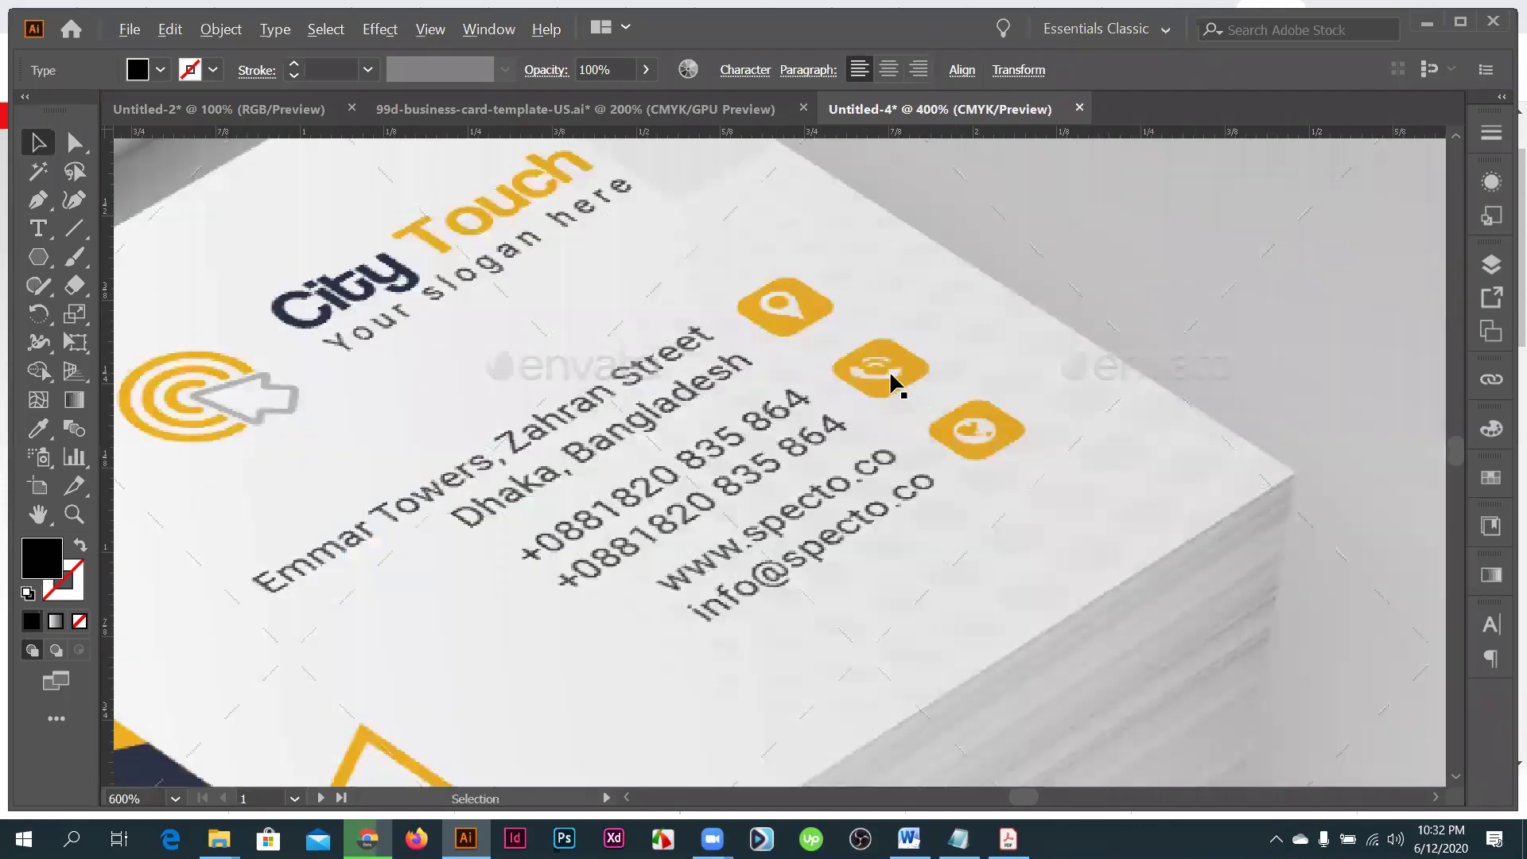
key(ctrl+minus)
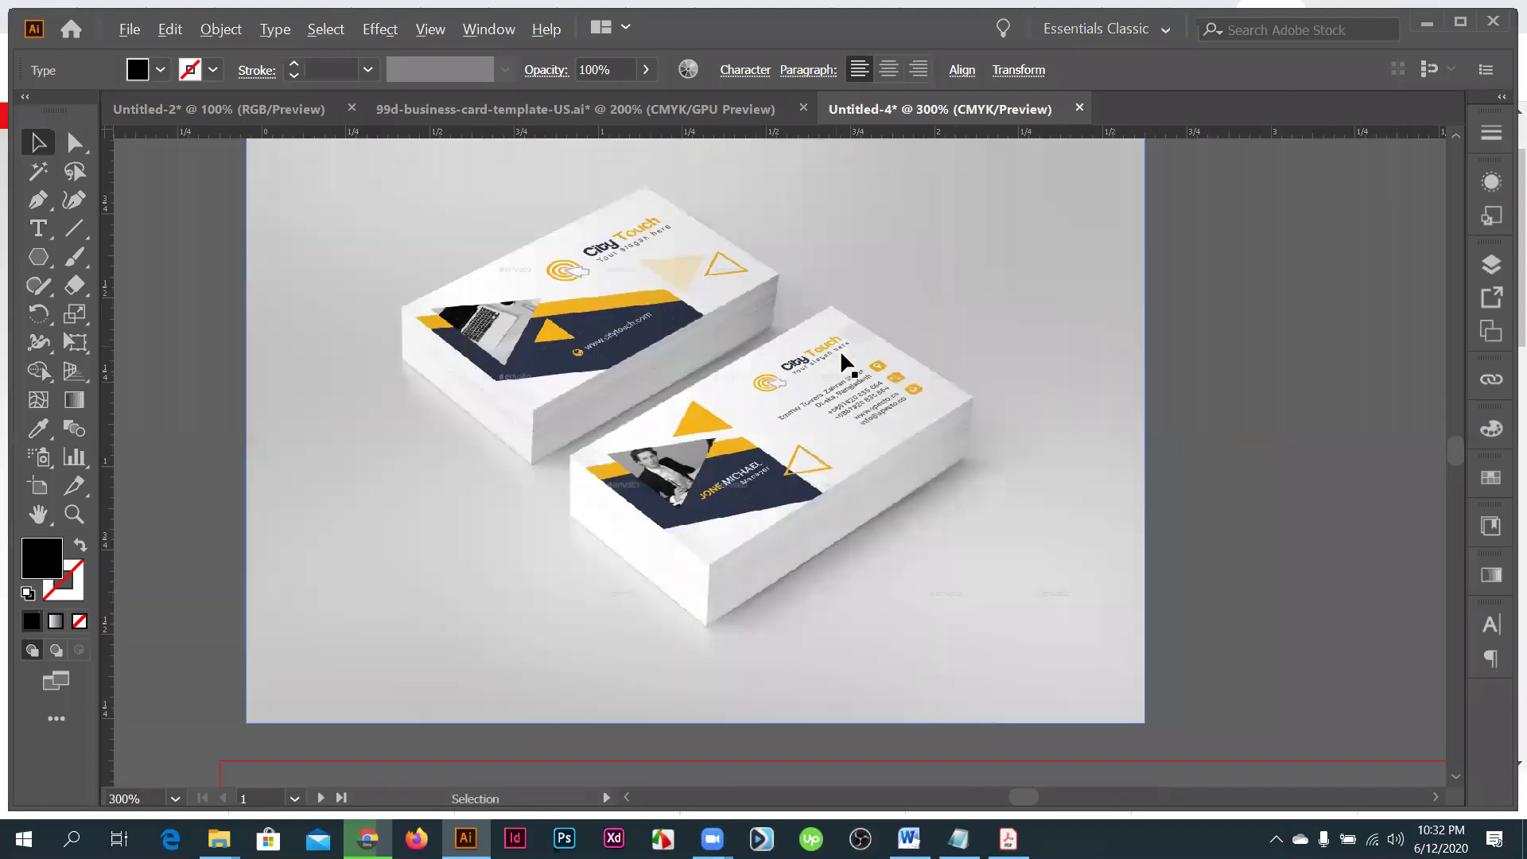
- Fit the artboards back in view and open a new Google tab in Chrome
key(ctrl+plus)
key(ctrl+plus)
key(ctrl+plus)
key(ctrl+1)
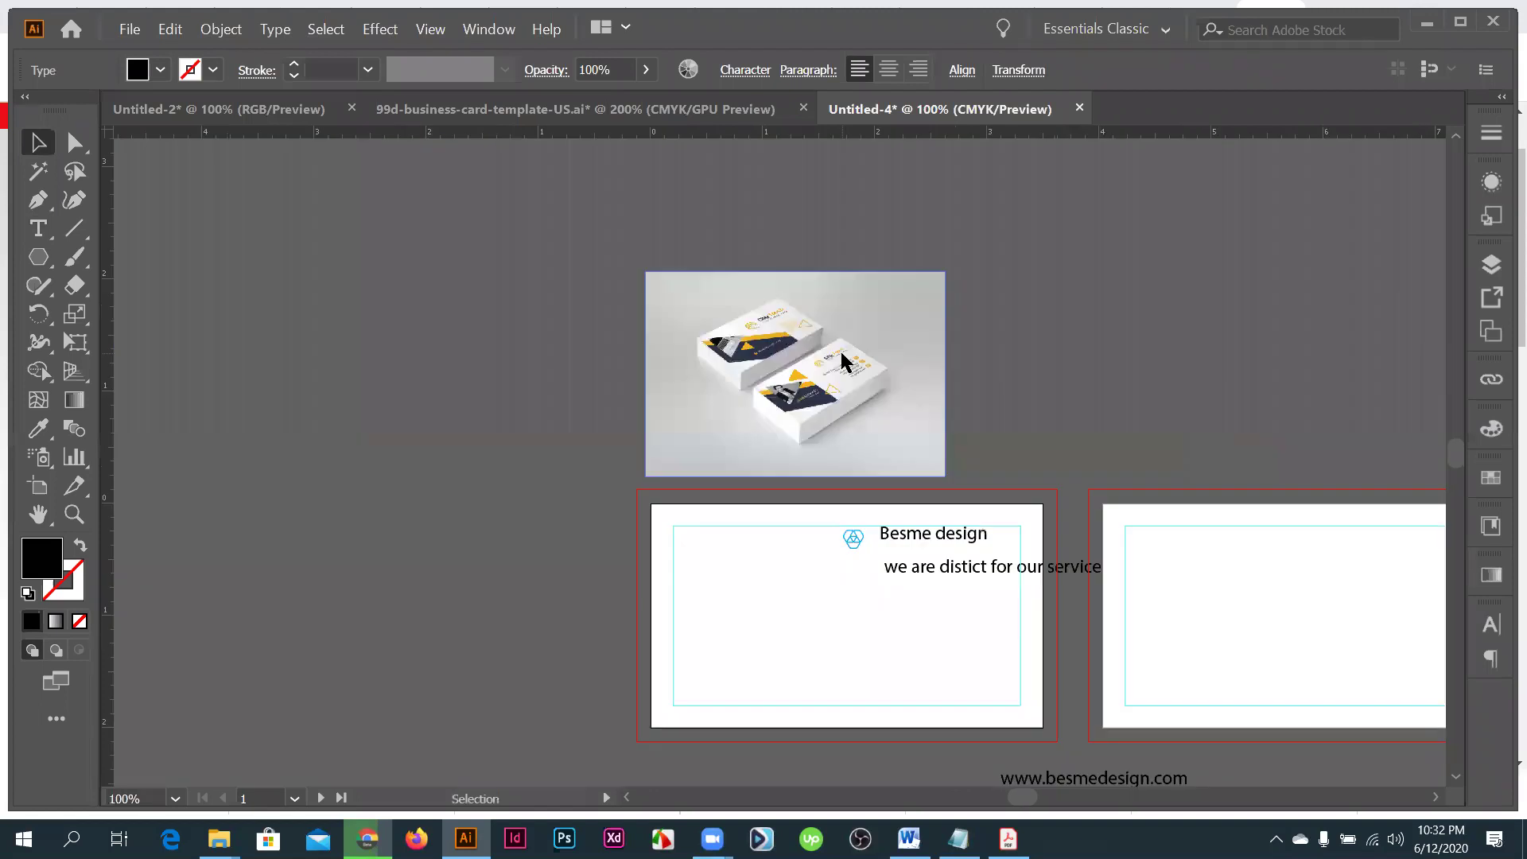
key(alt+Tab)
click(1327, 17)
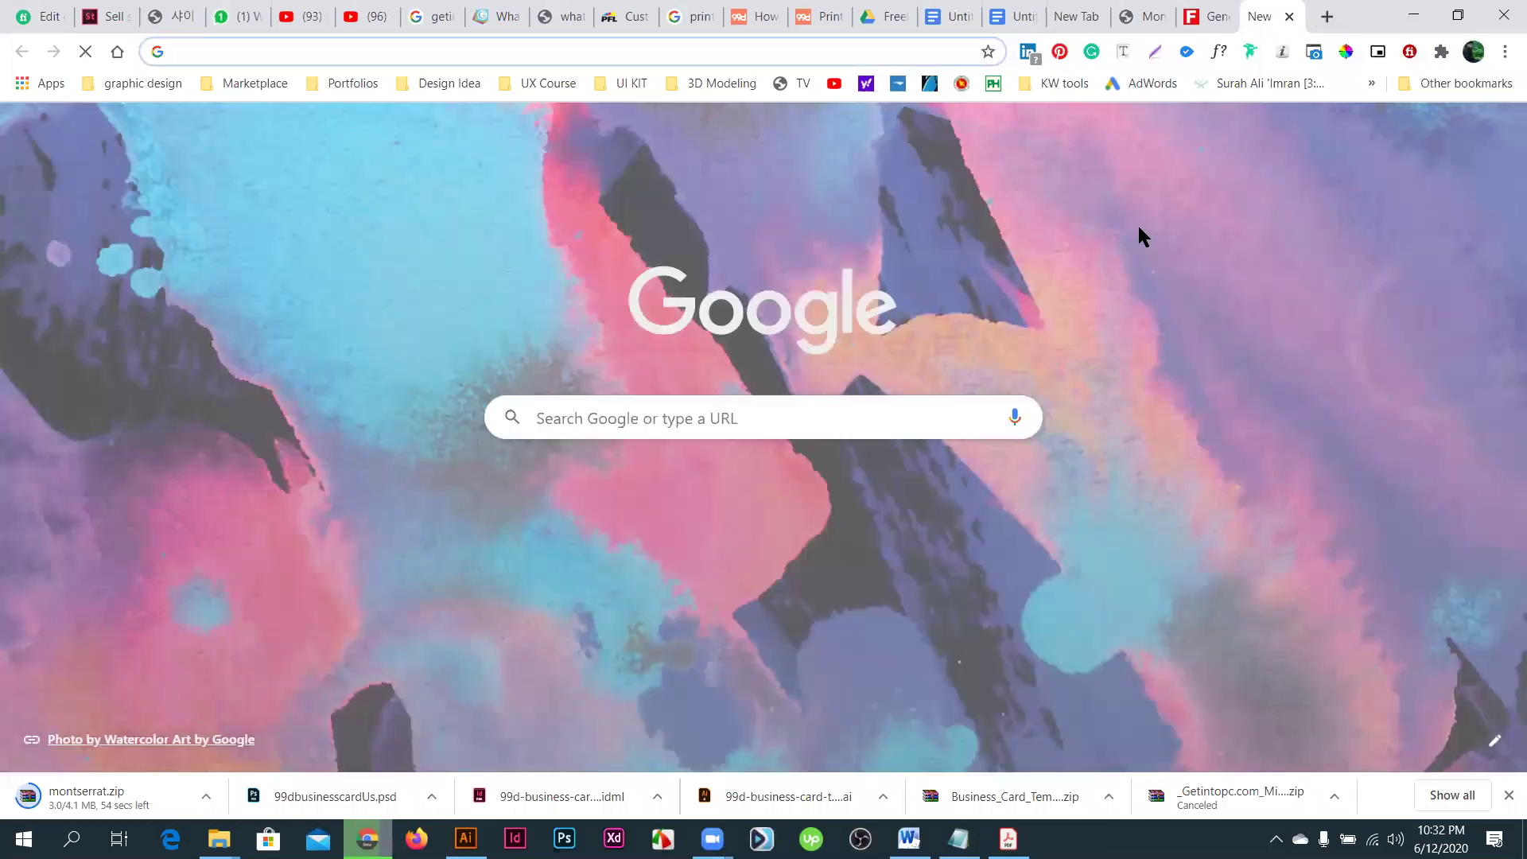
- Go to flaticon.com from the address bar
text(flaticon.com)
key(Return)
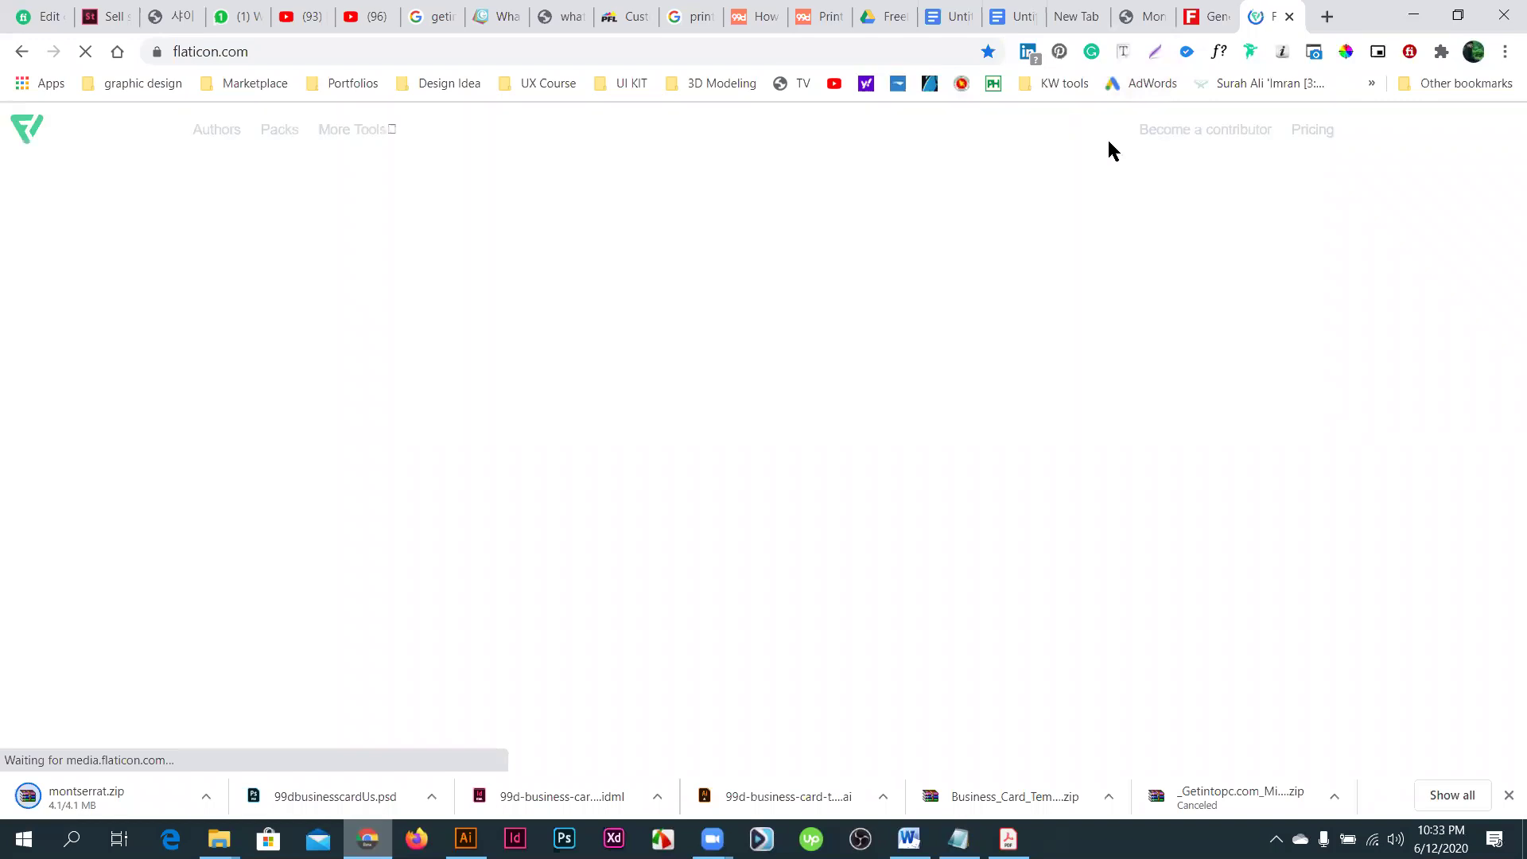
scroll(1061, 372, down, 3)
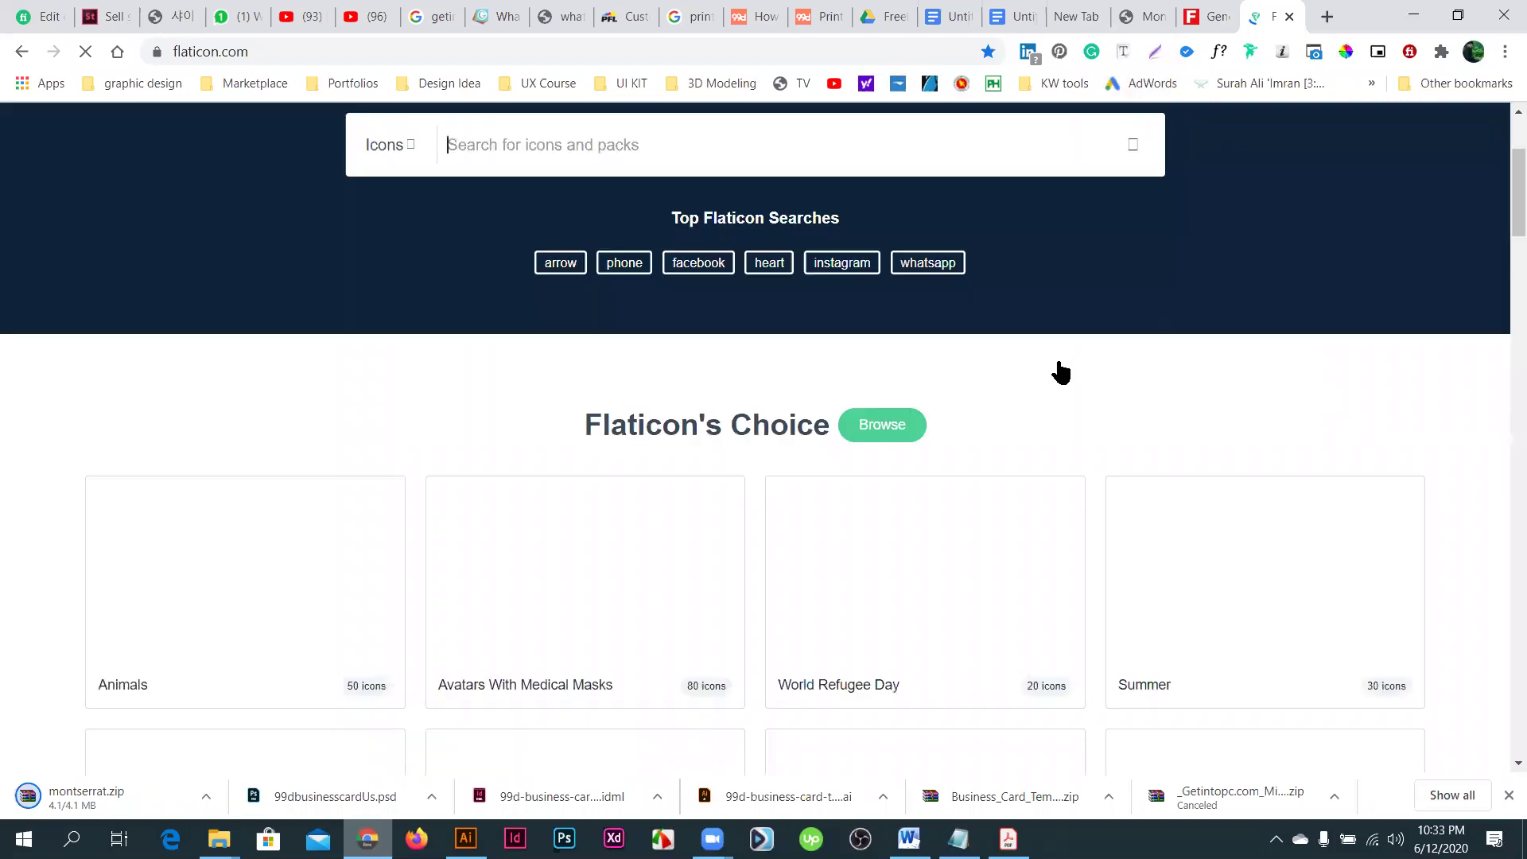
scroll(1048, 364, up, 2)
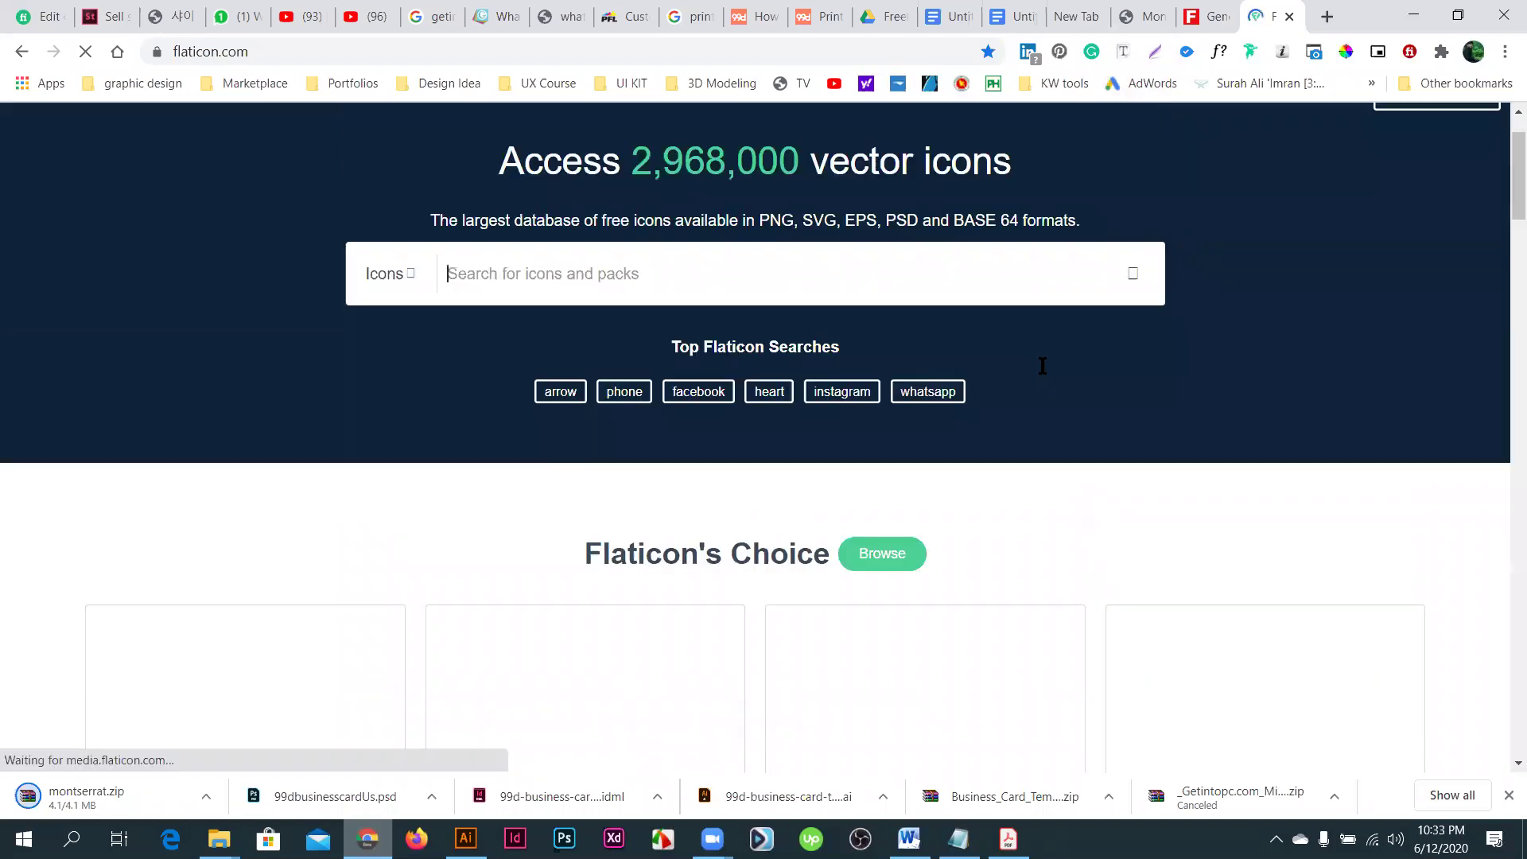
scroll(1034, 370, up, 1)
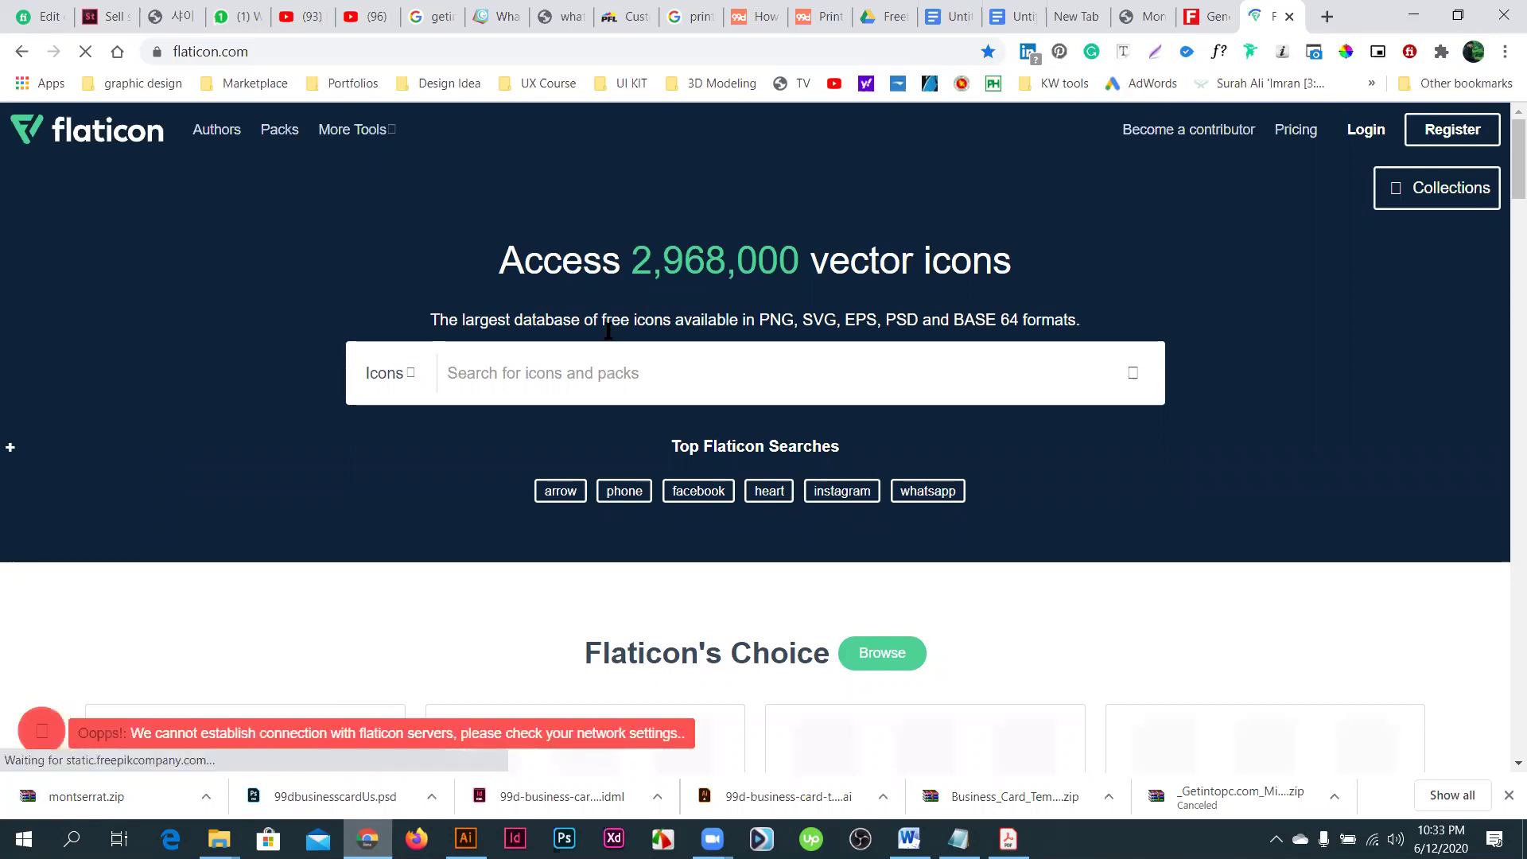
- Search Flaticon for 'phone' icons
click(522, 371)
text(phone)
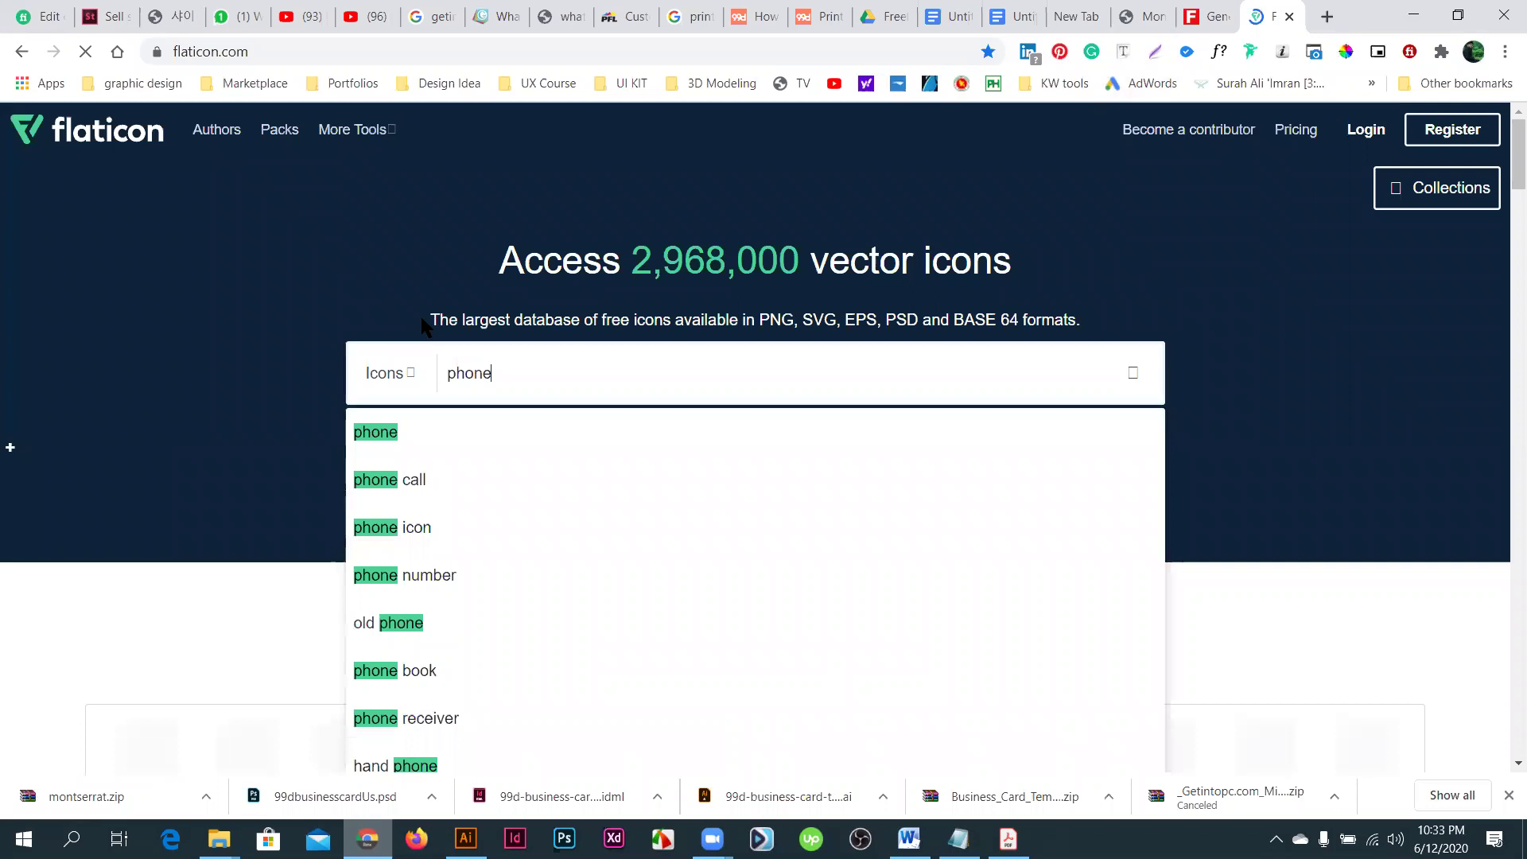
key(Return)
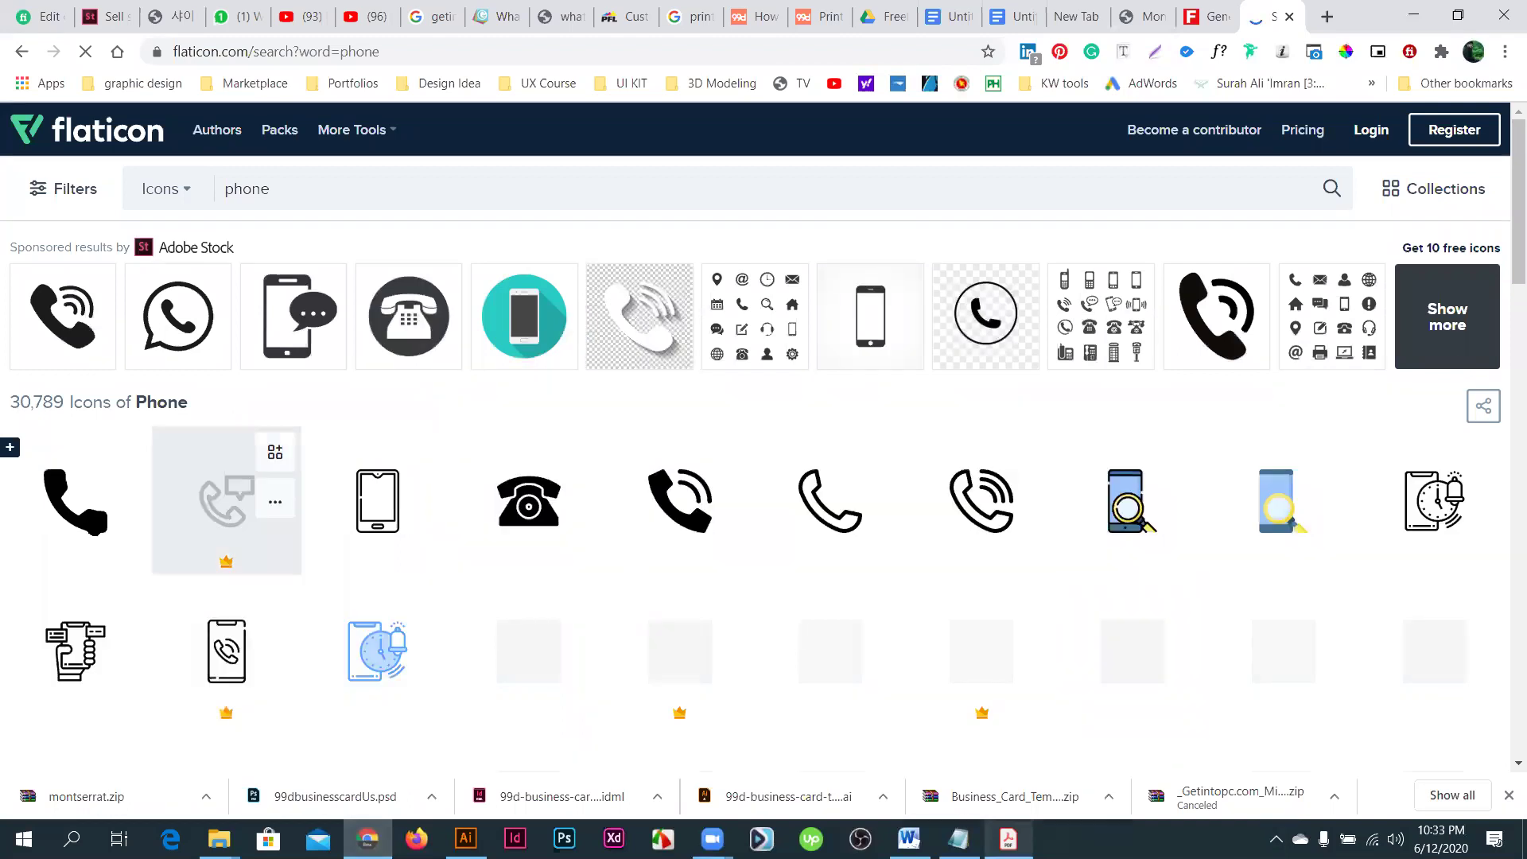
- Open the solid black Call icon from the phone results and try its SVG download
click(88, 520)
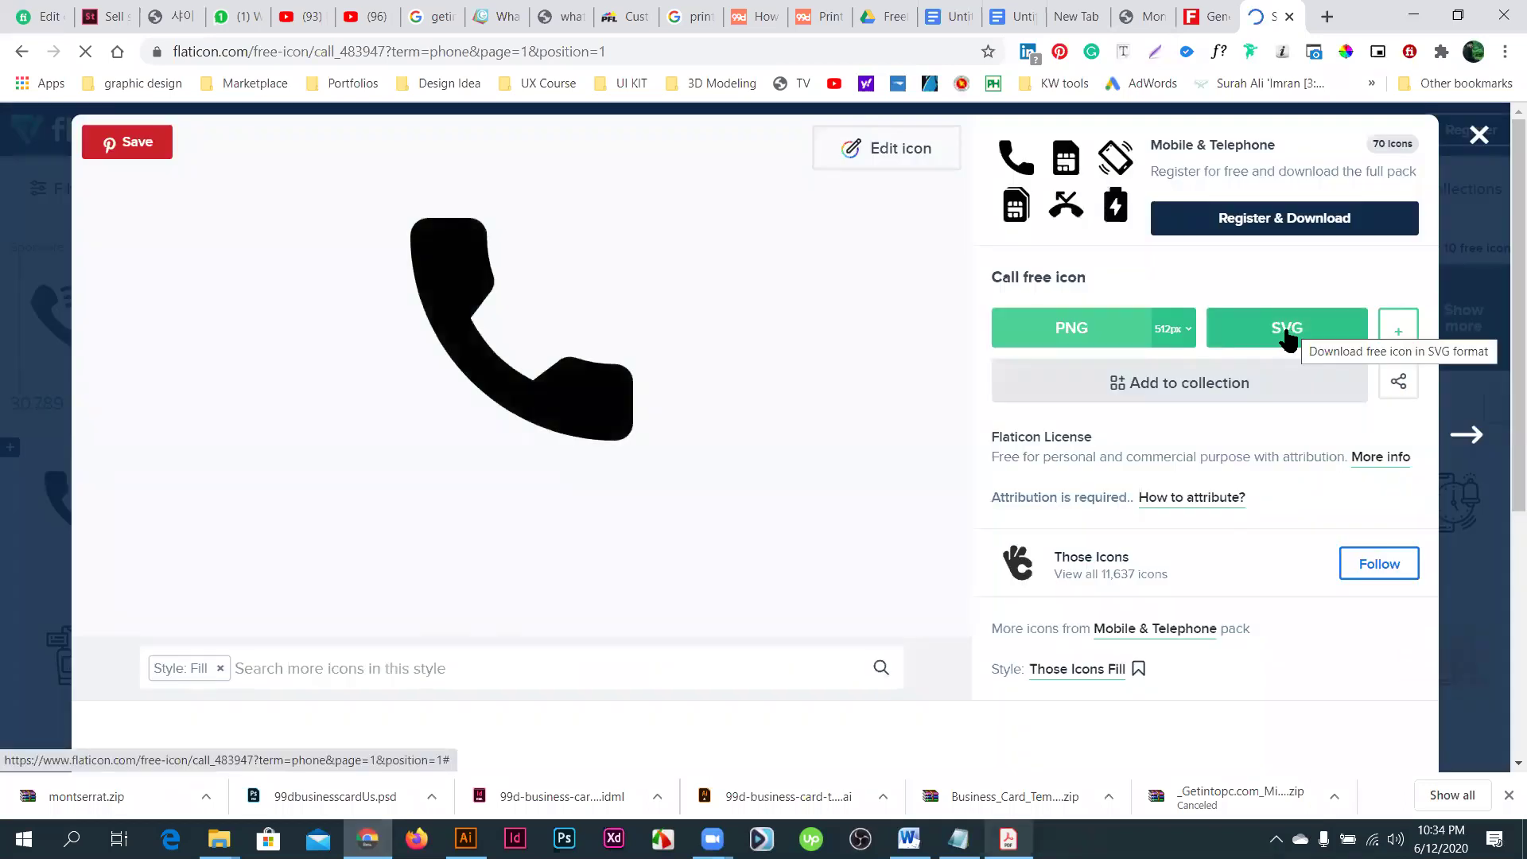
click(1285, 327)
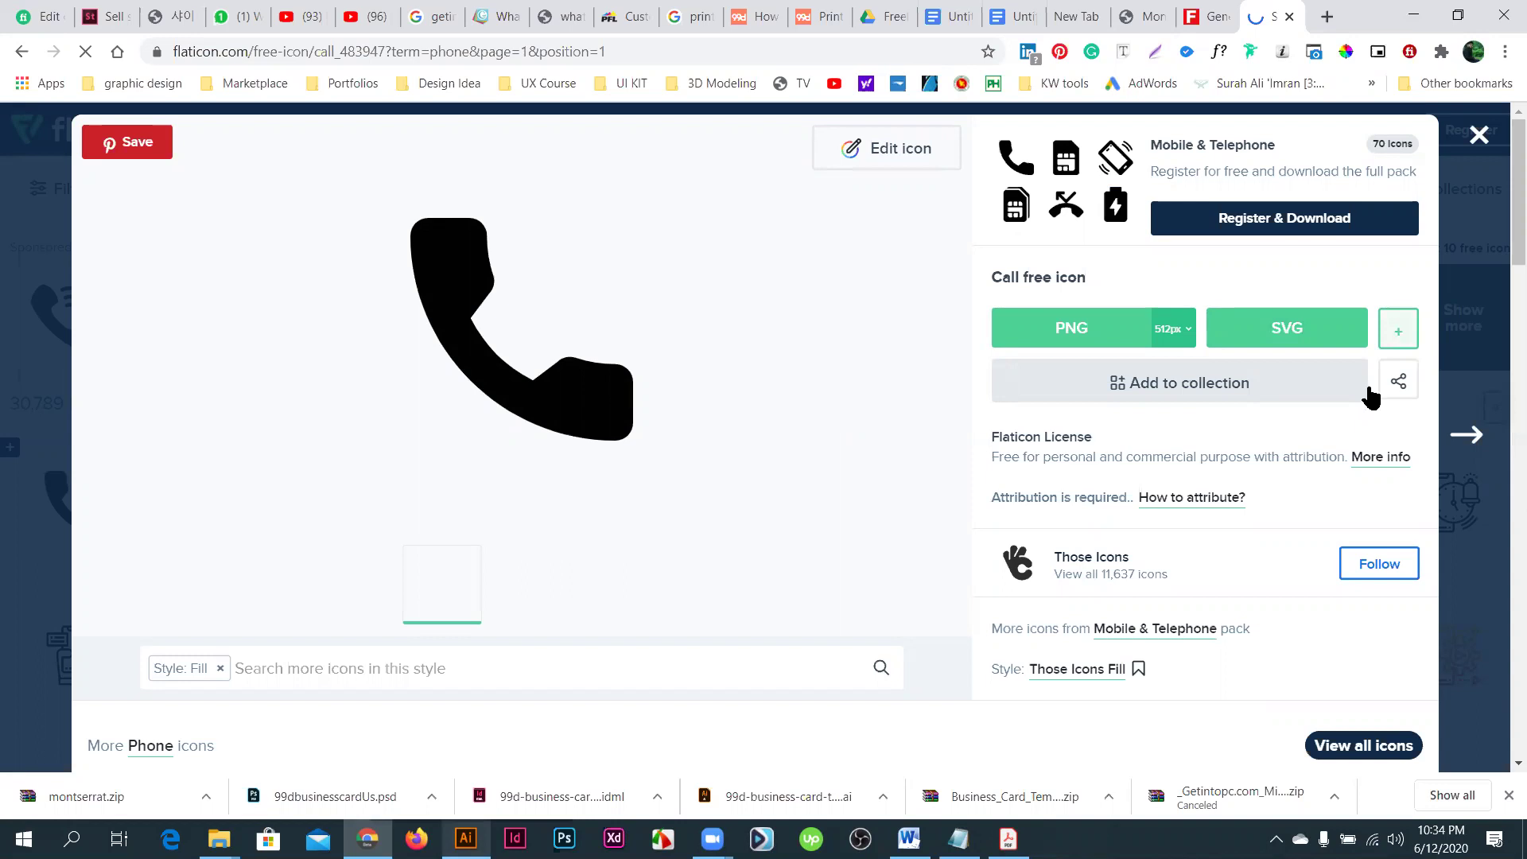
- Download the Call icon in EPS format as phone into the Business Card folder
click(1398, 329)
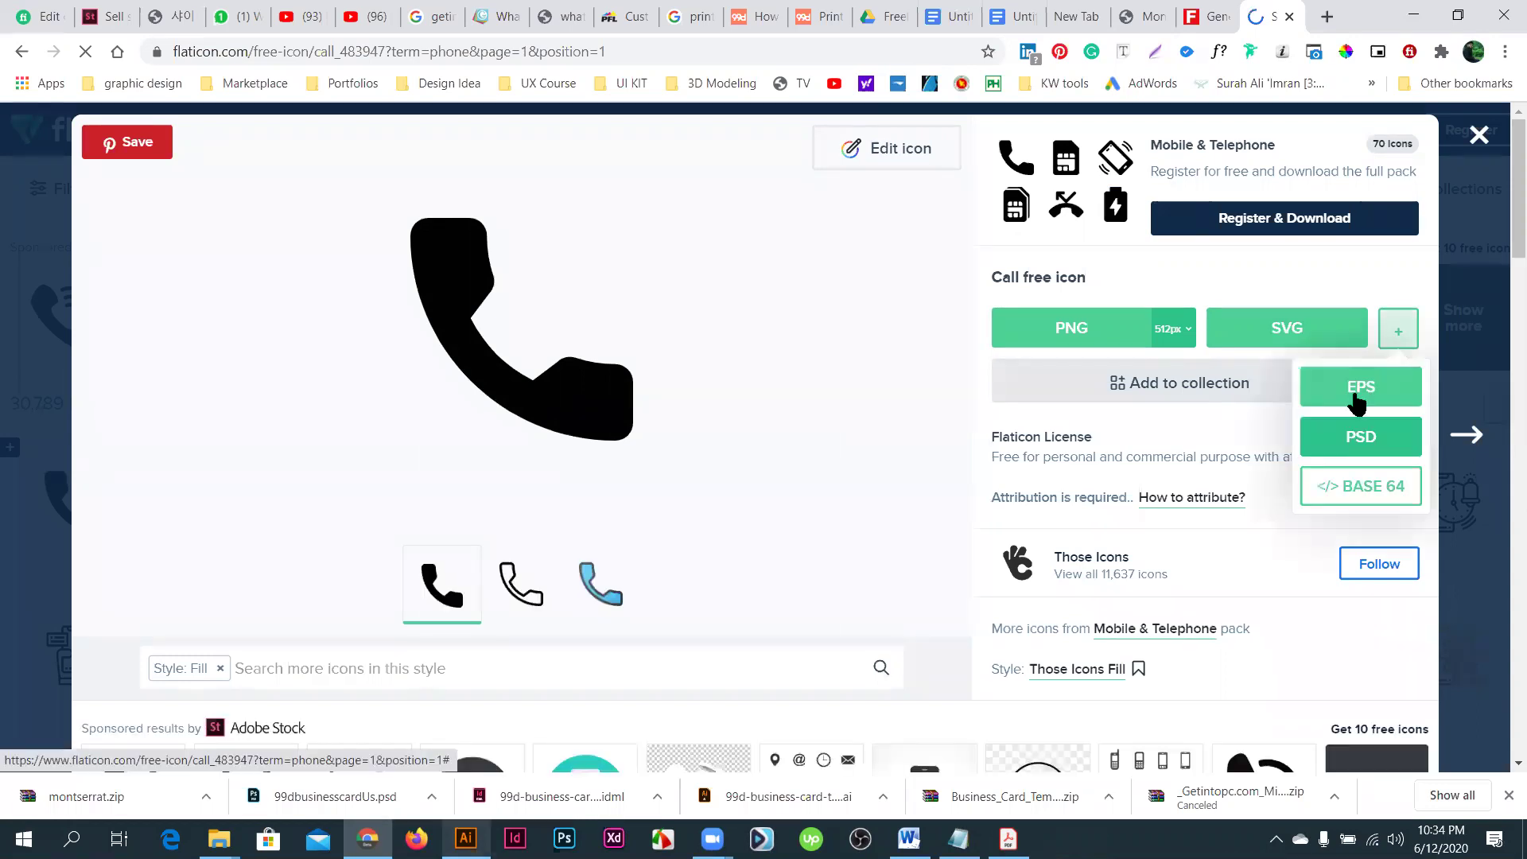
click(1358, 399)
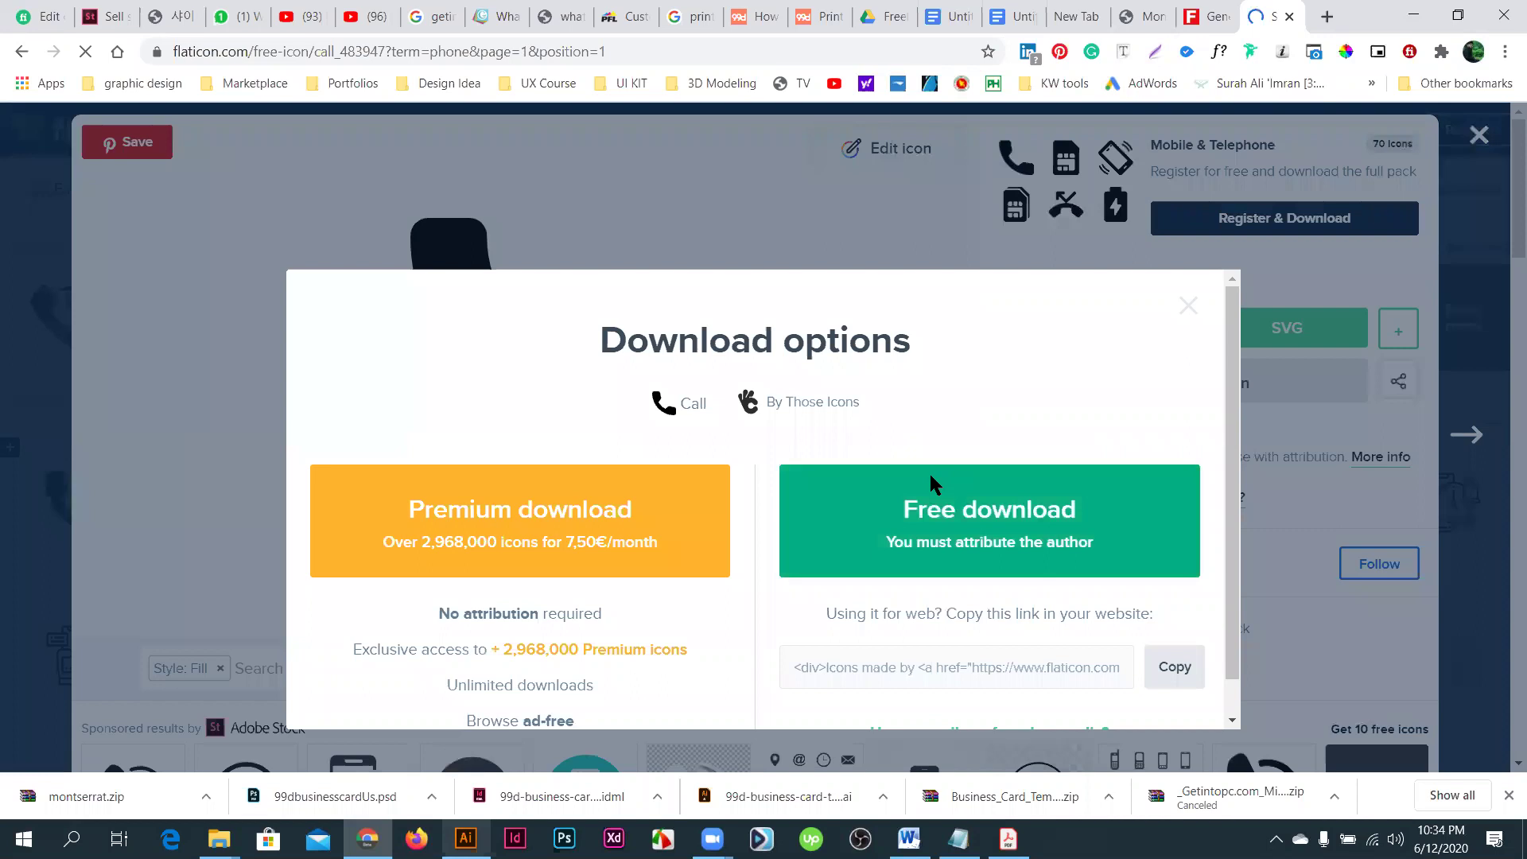
click(931, 481)
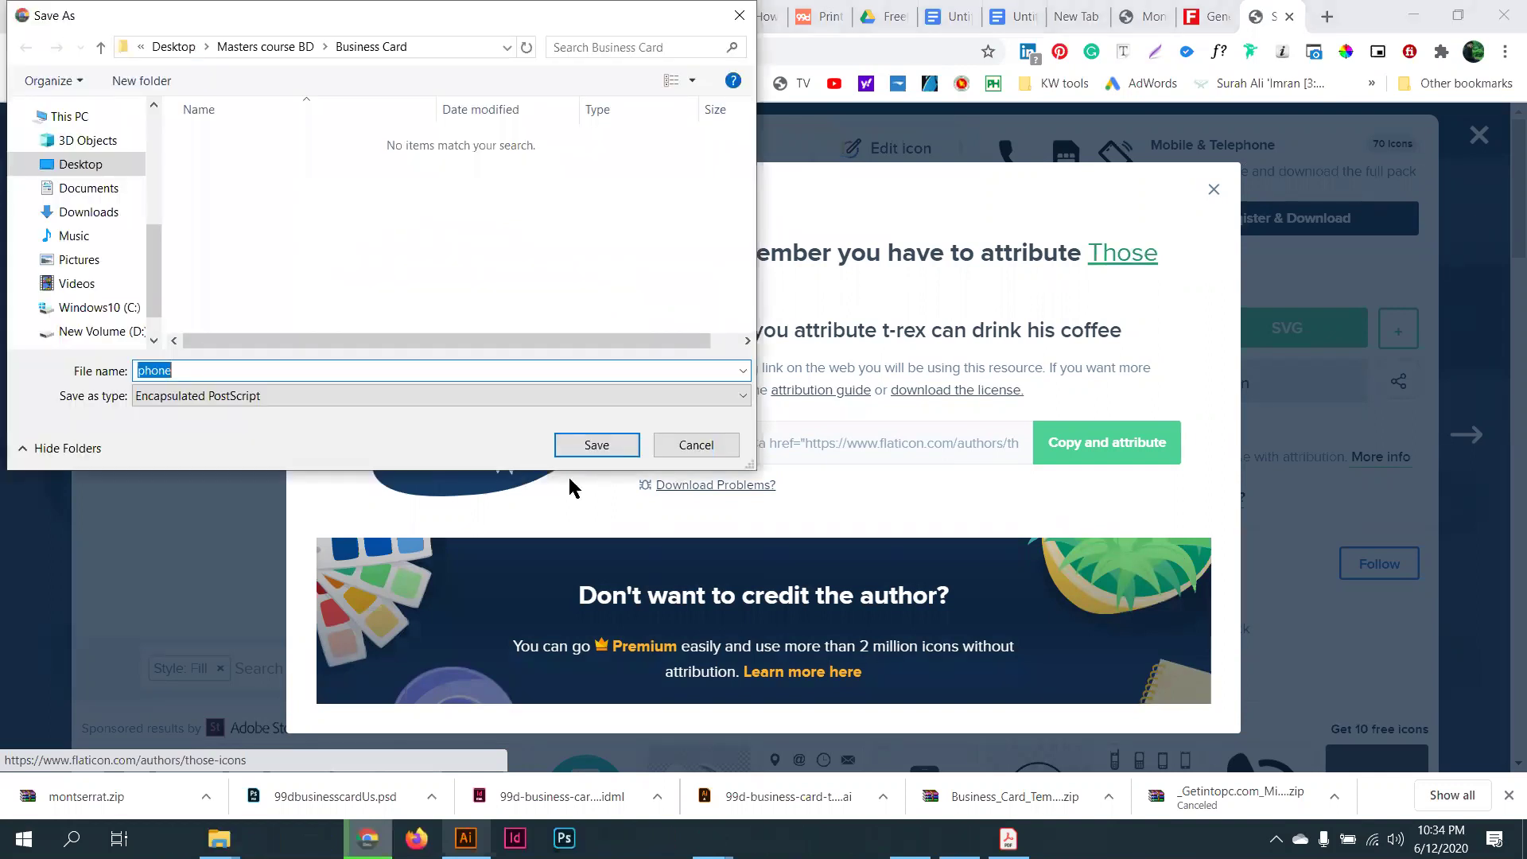
click(597, 446)
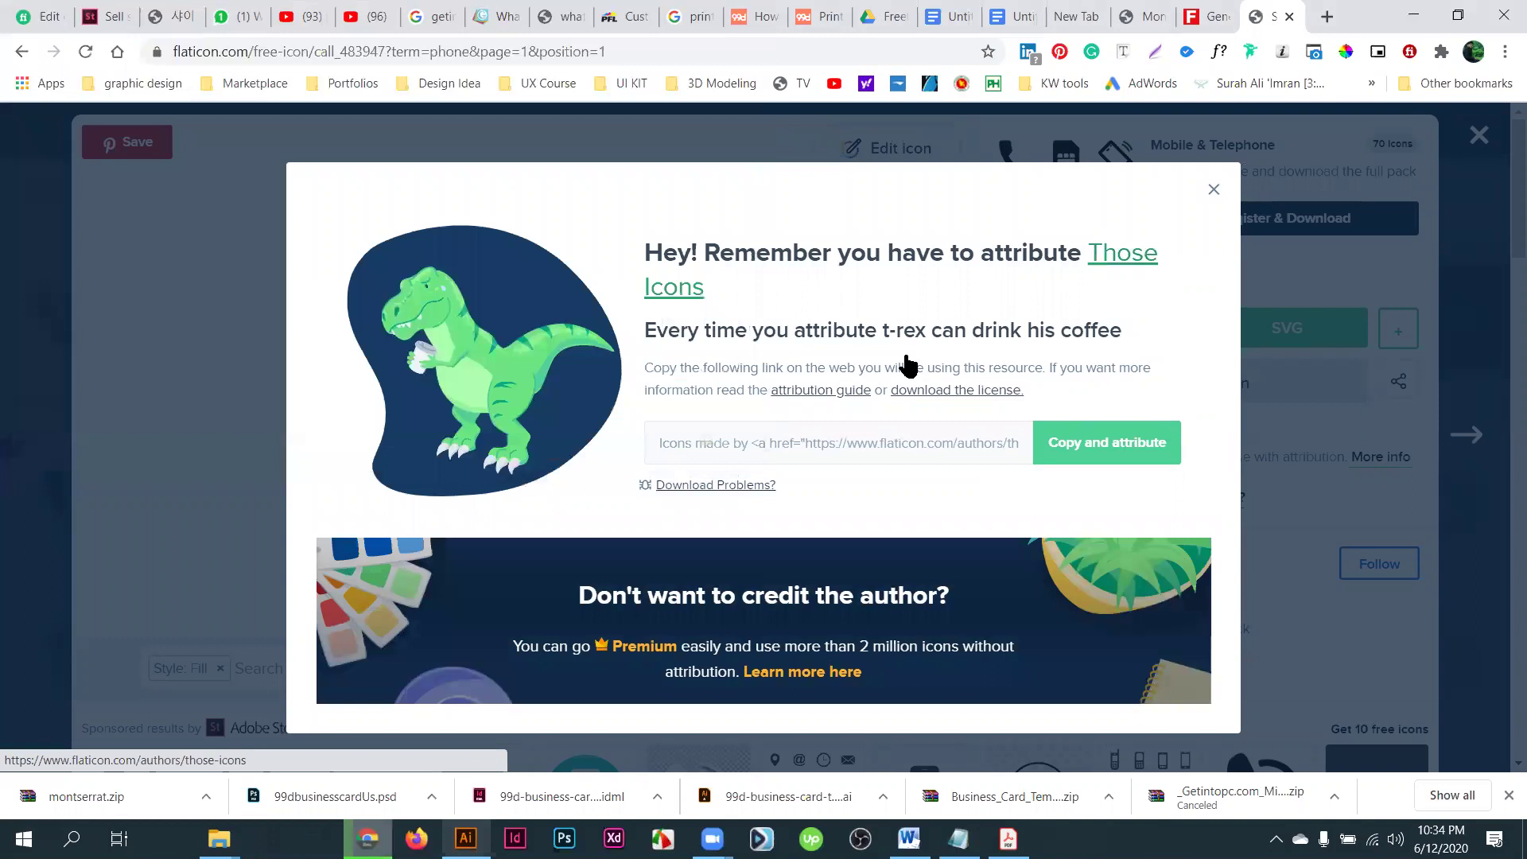
- Dismiss the attribution reminder and icon details, then switch to the Business Card folder
click(1473, 180)
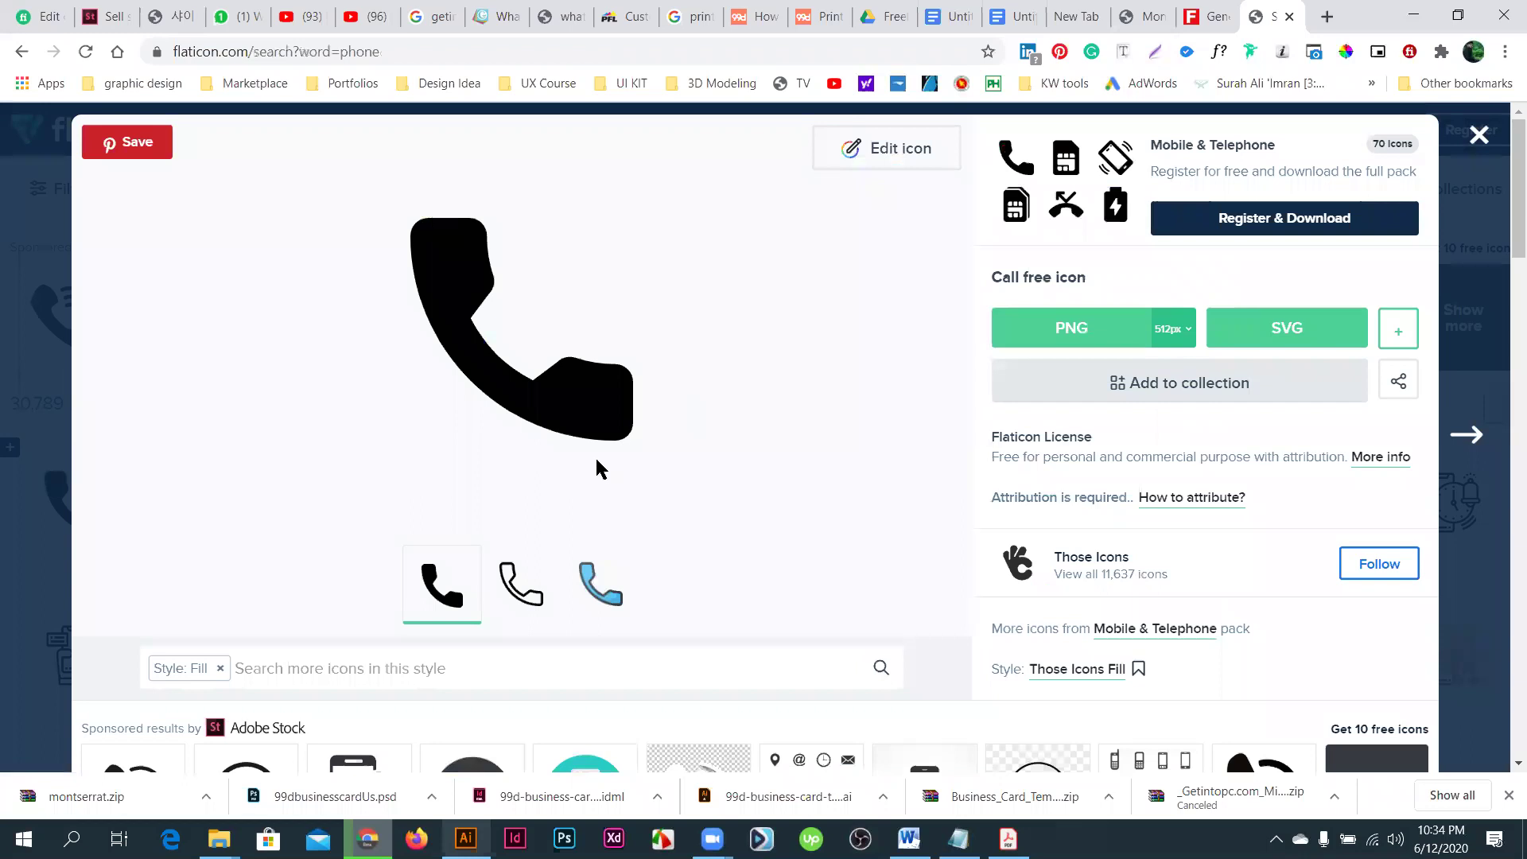
key(Escape)
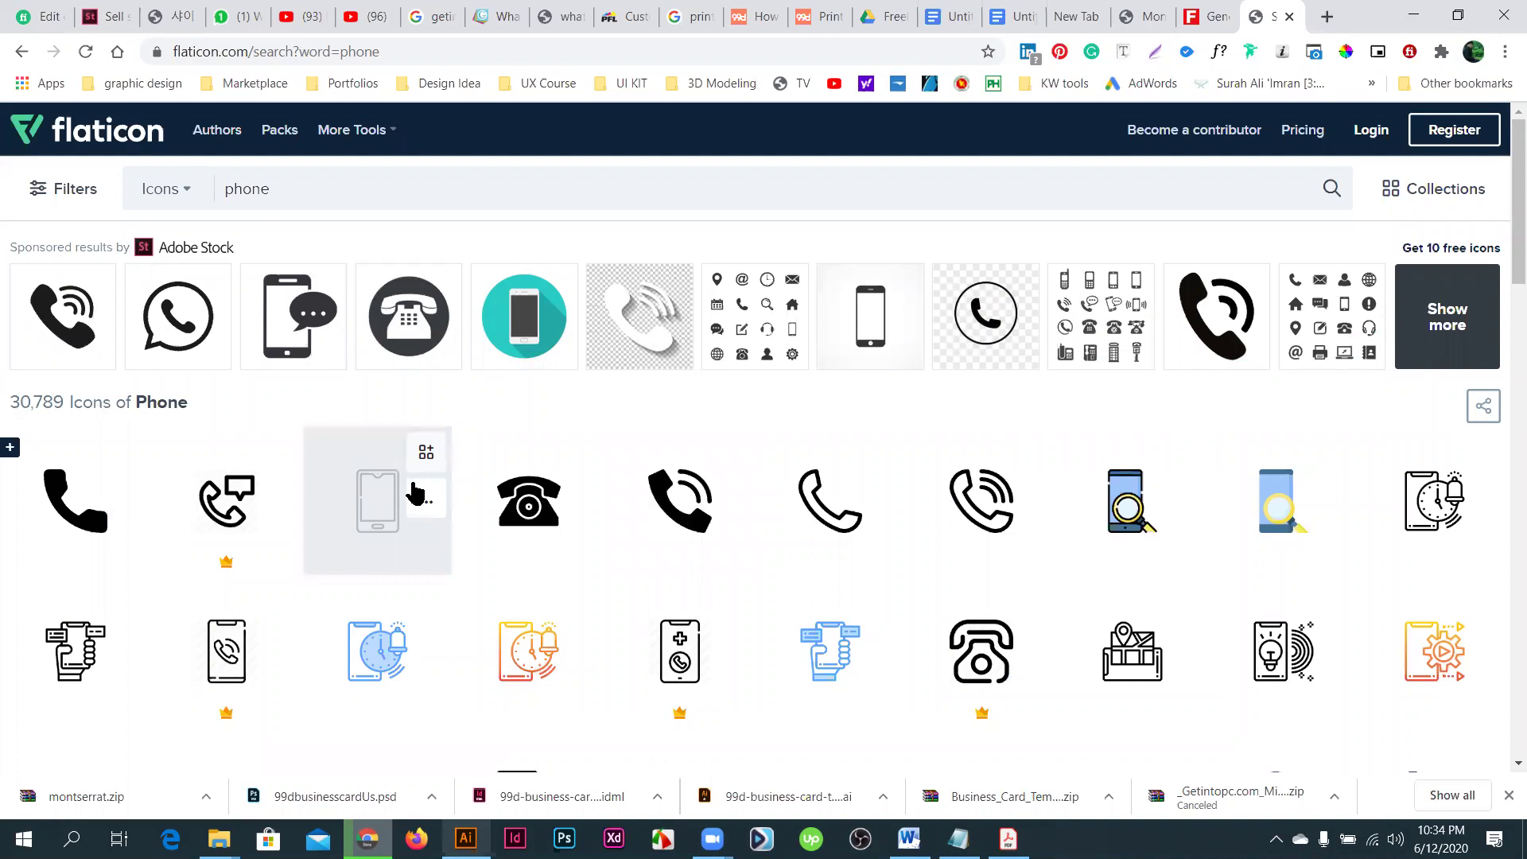
scroll(1199, 668, down, 1)
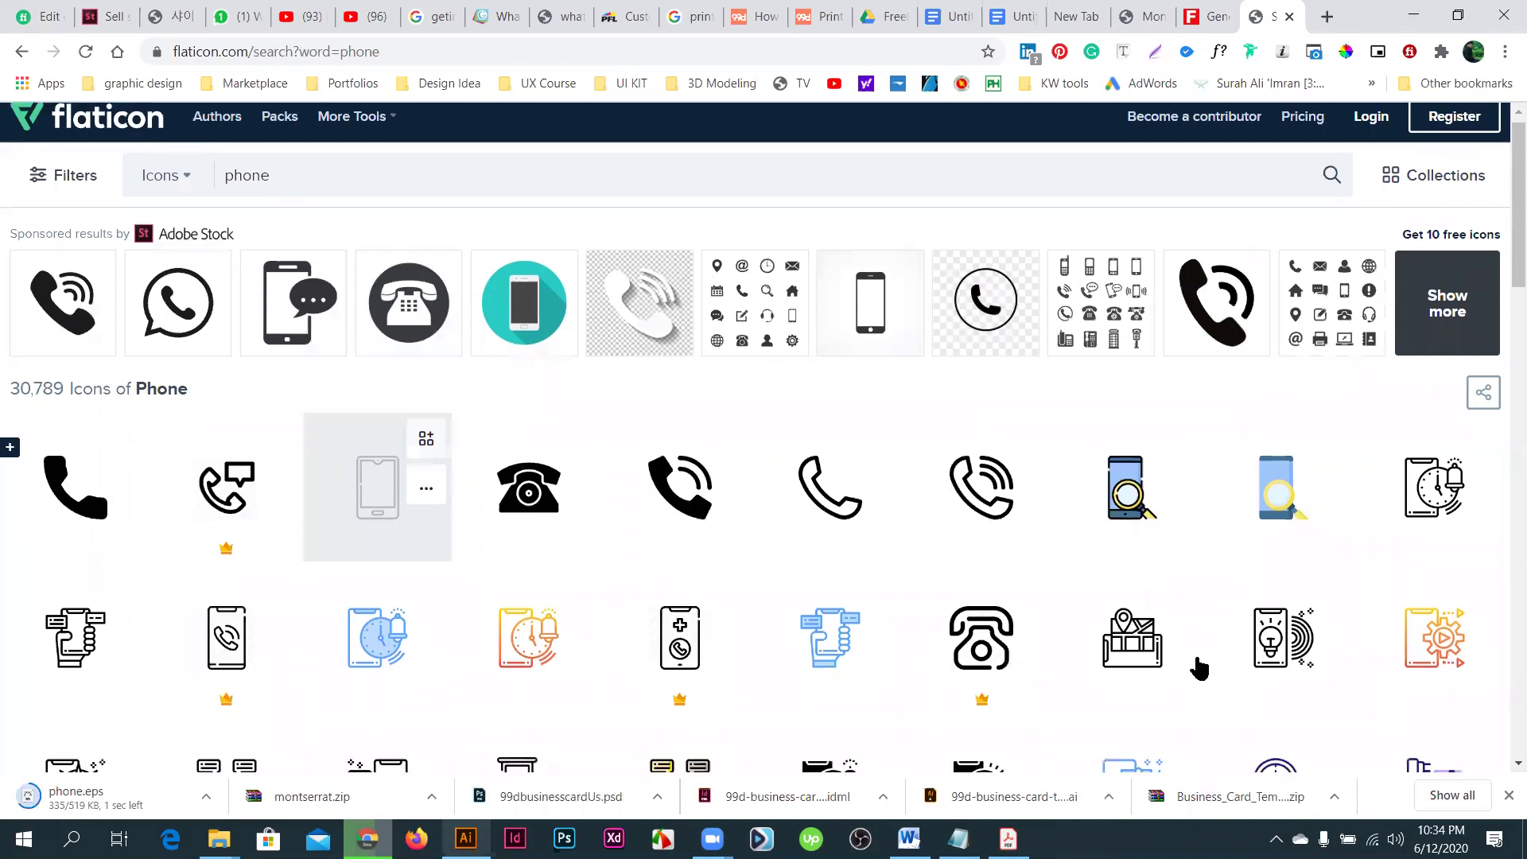
scroll(1039, 518, up, 1)
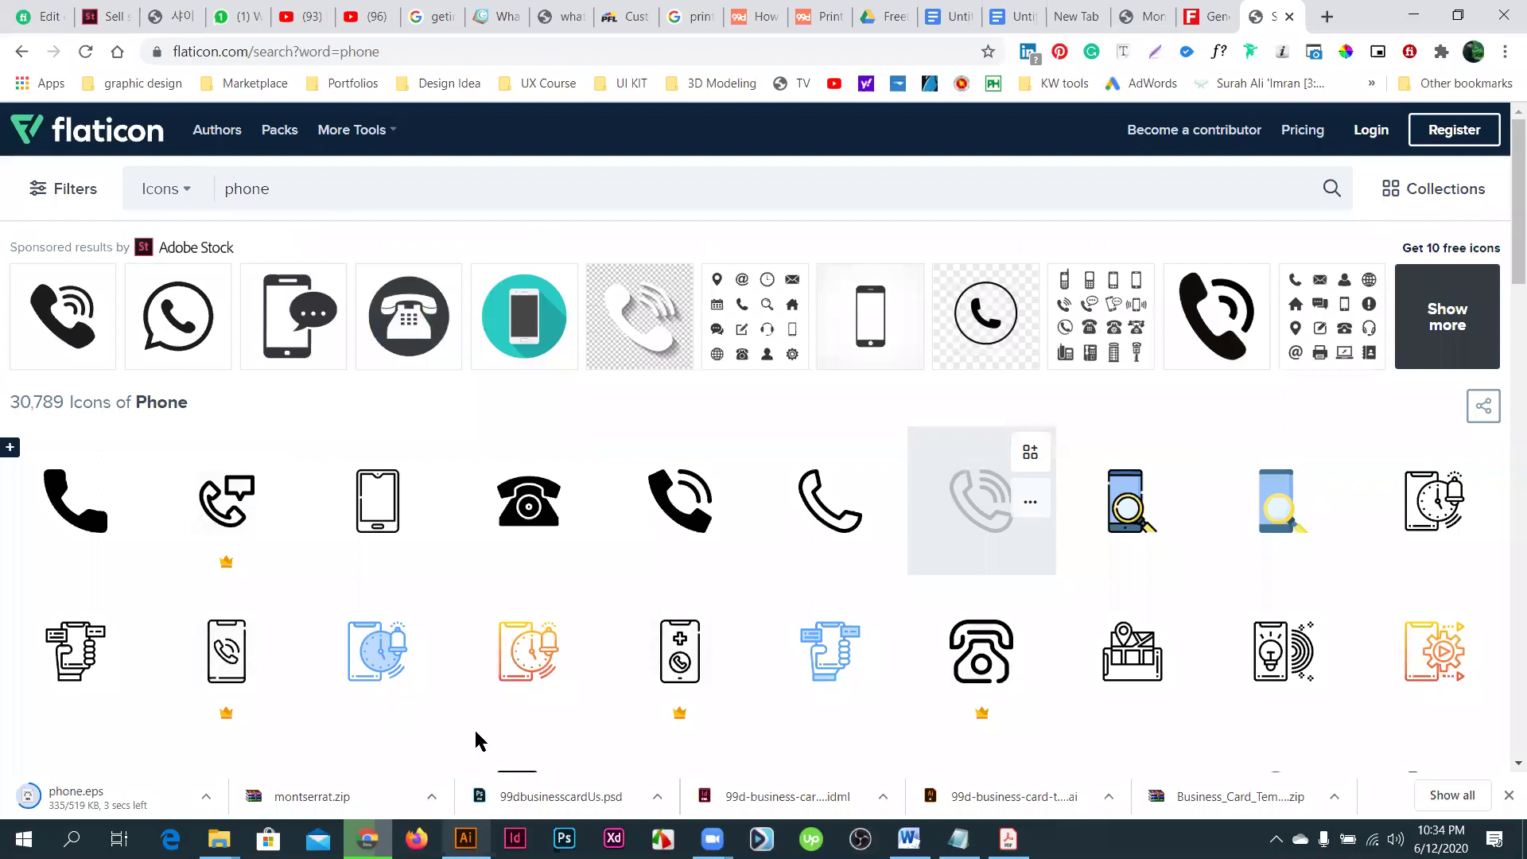
key(ctrl+a)
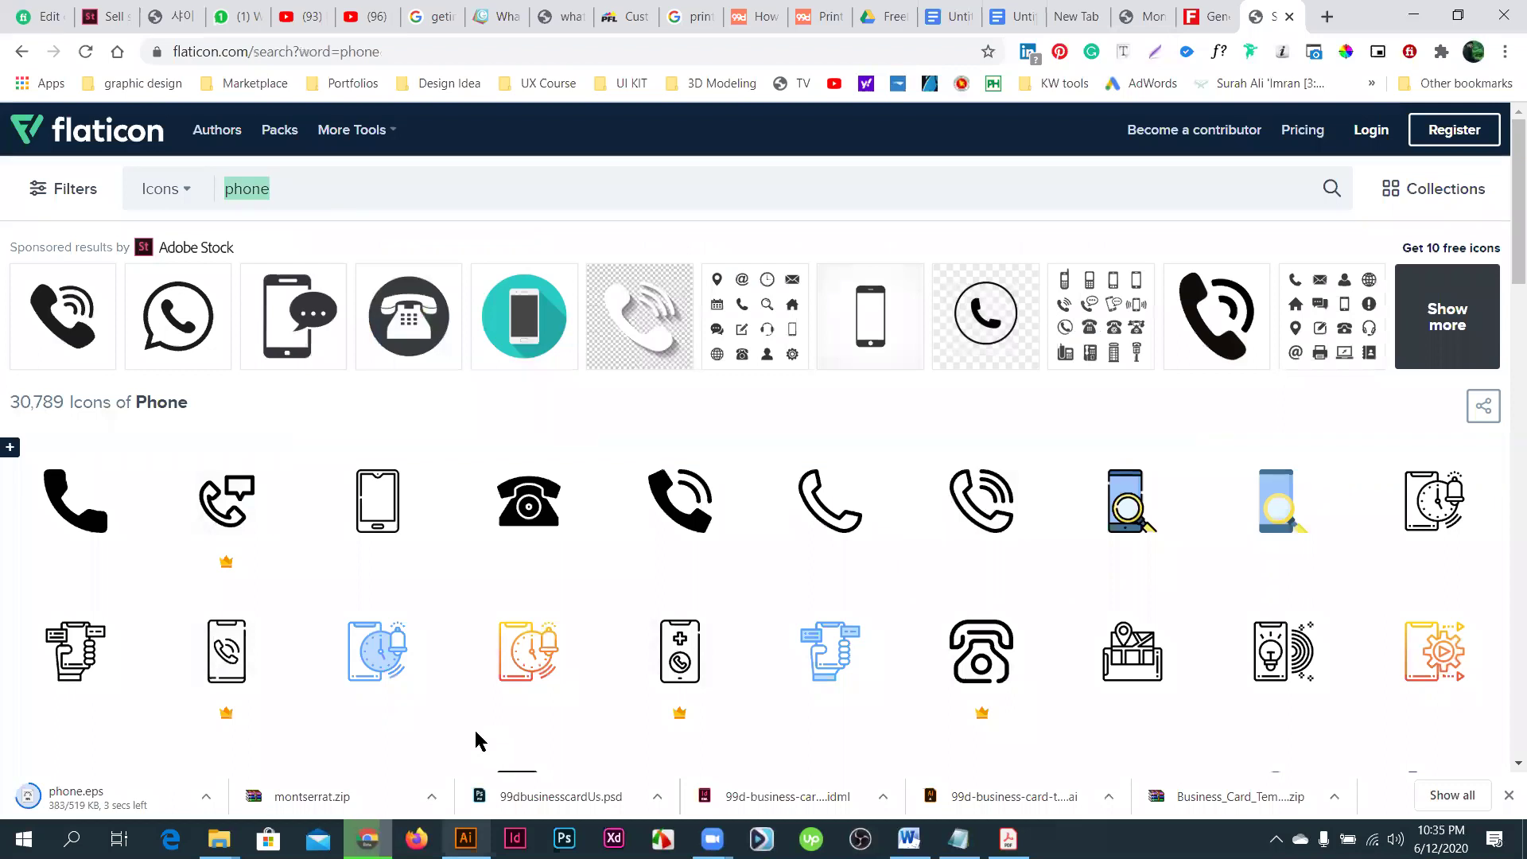
key(alt+Tab)
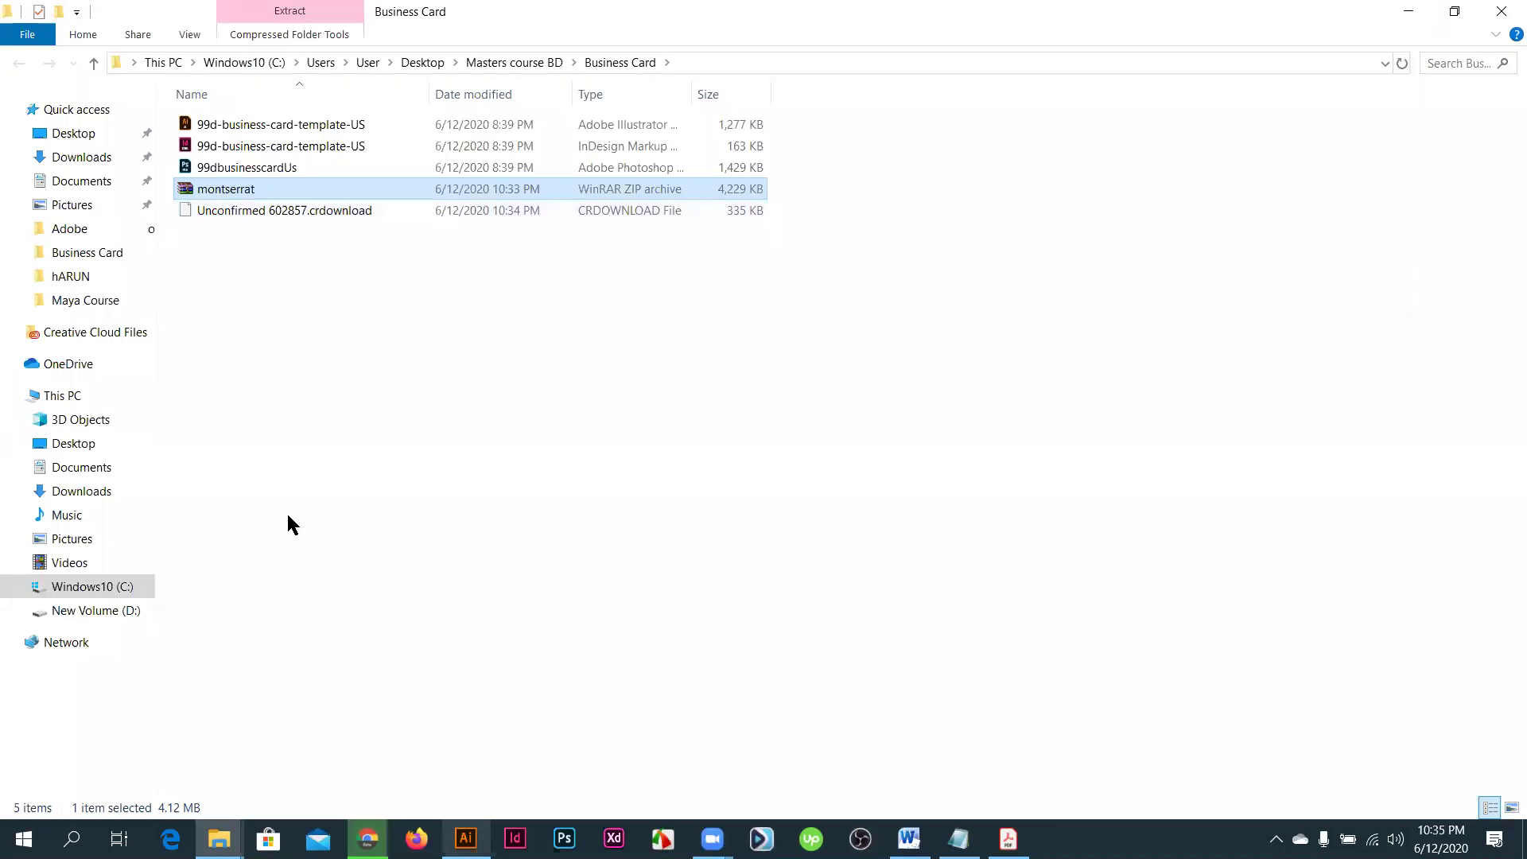
- Extract the montserrat archive into the Business Card folder
key(shift+F10)
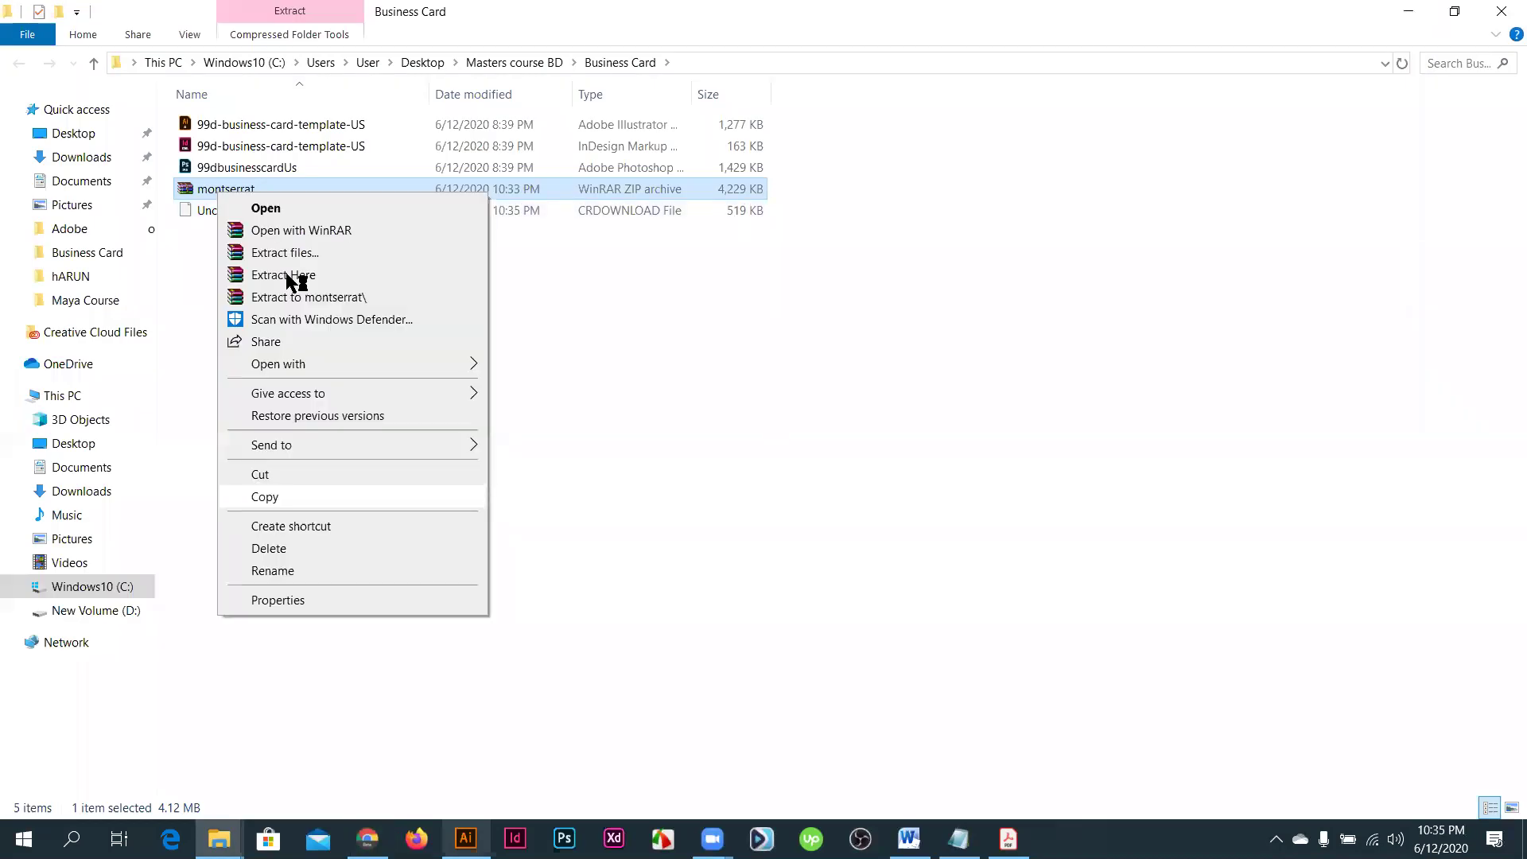
click(287, 275)
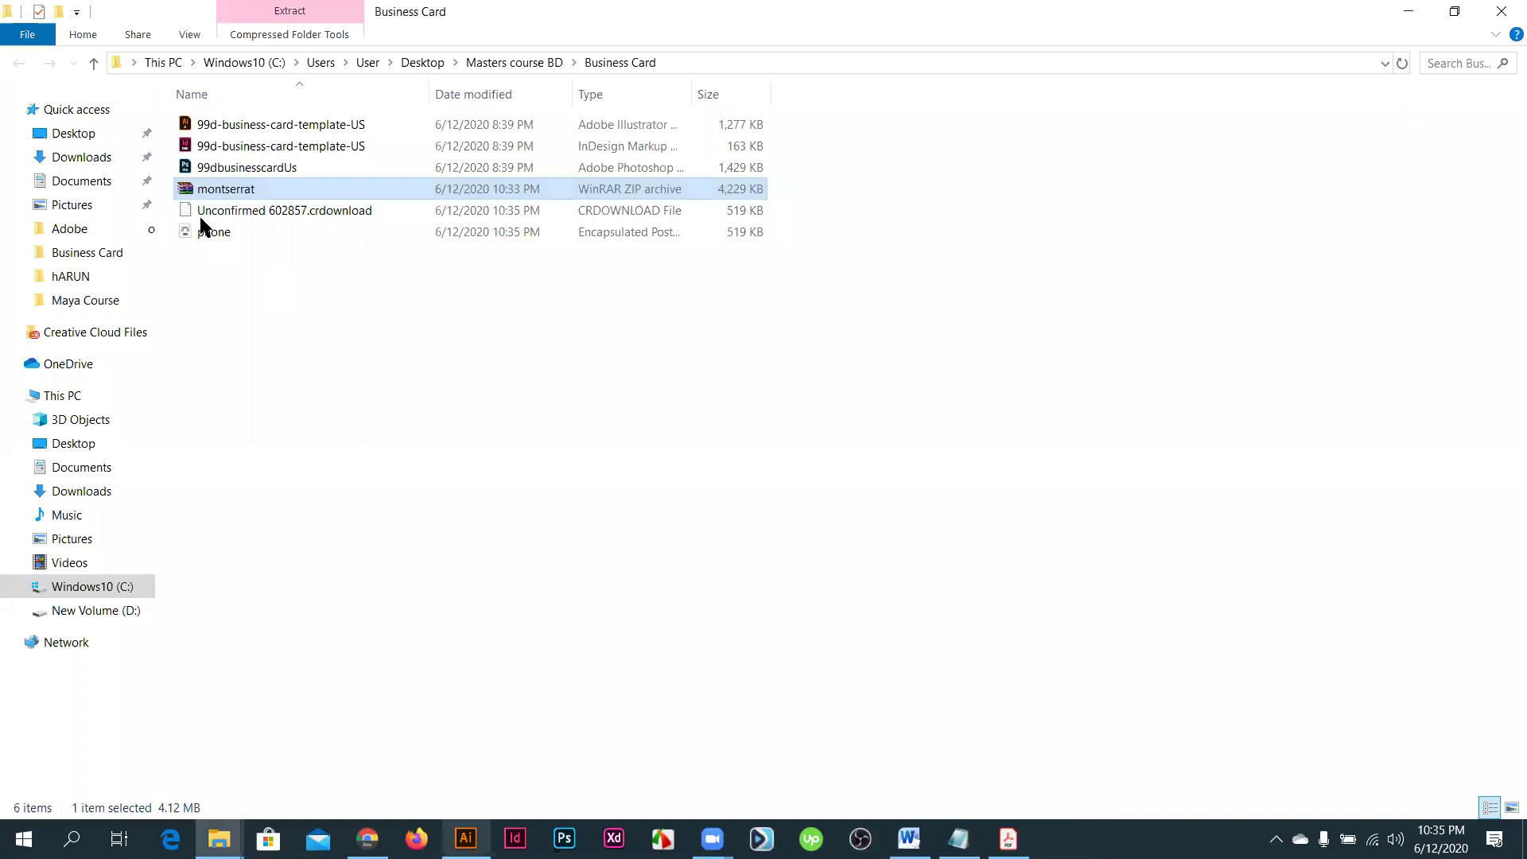
click(225, 213)
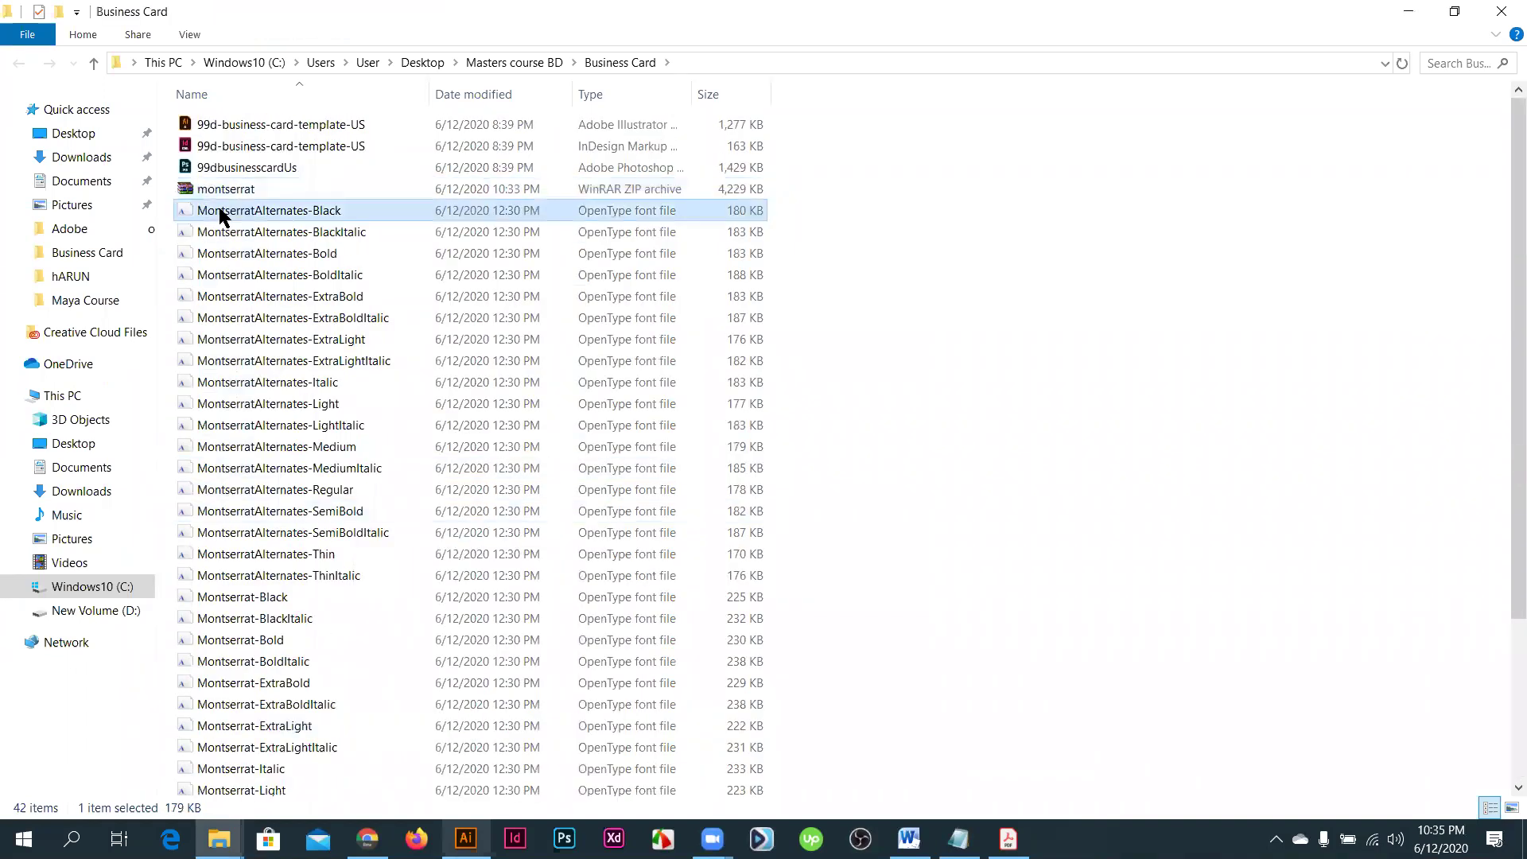
- Install all 36 extracted Montserrat font files, replacing the existing Montserrat Black
scroll(246, 416, down, 1)
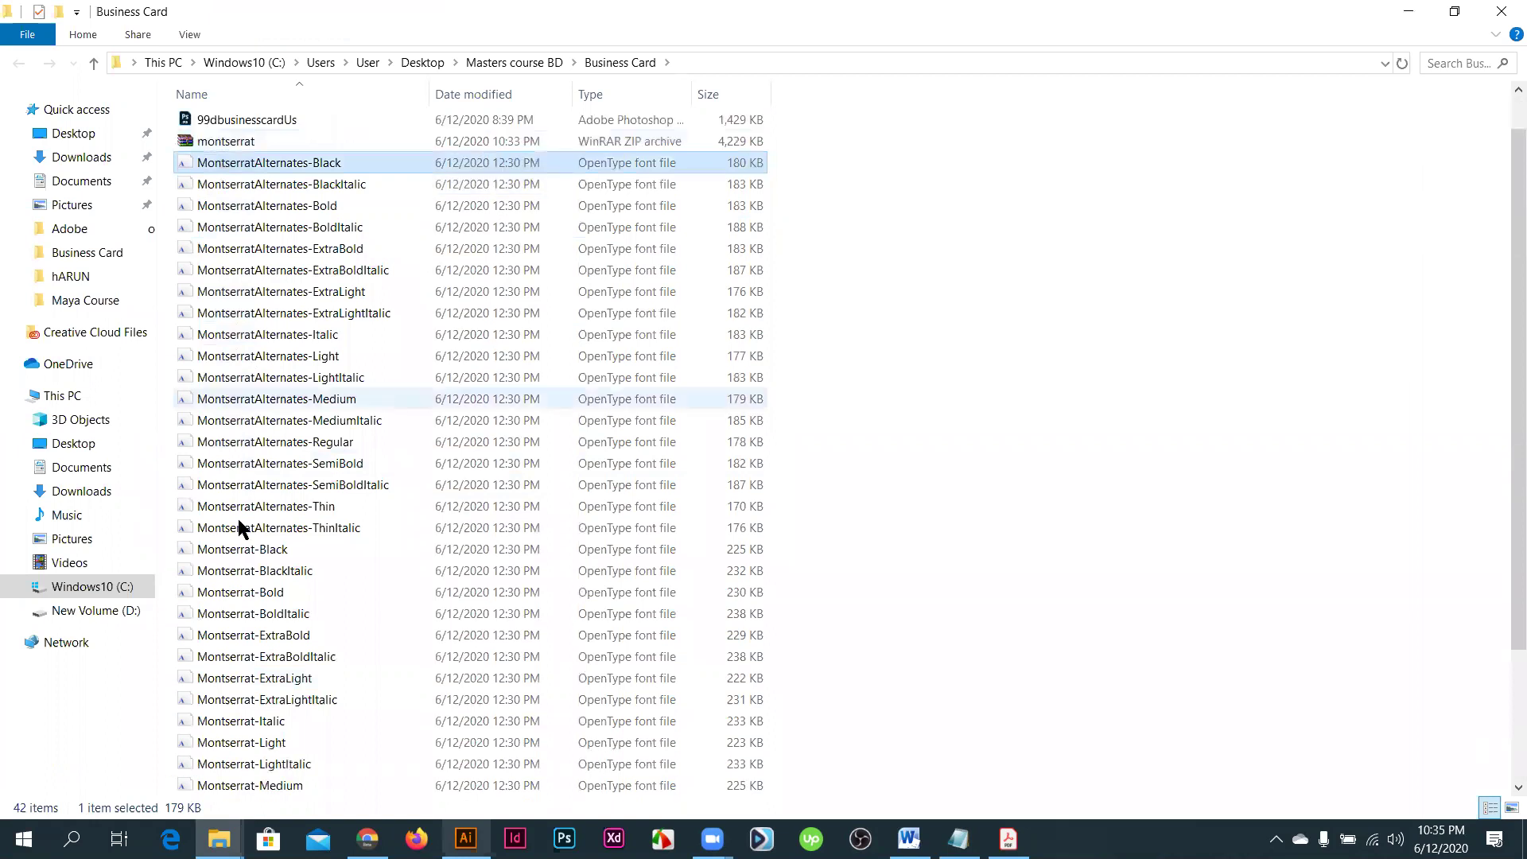
scroll(222, 747, down, 3)
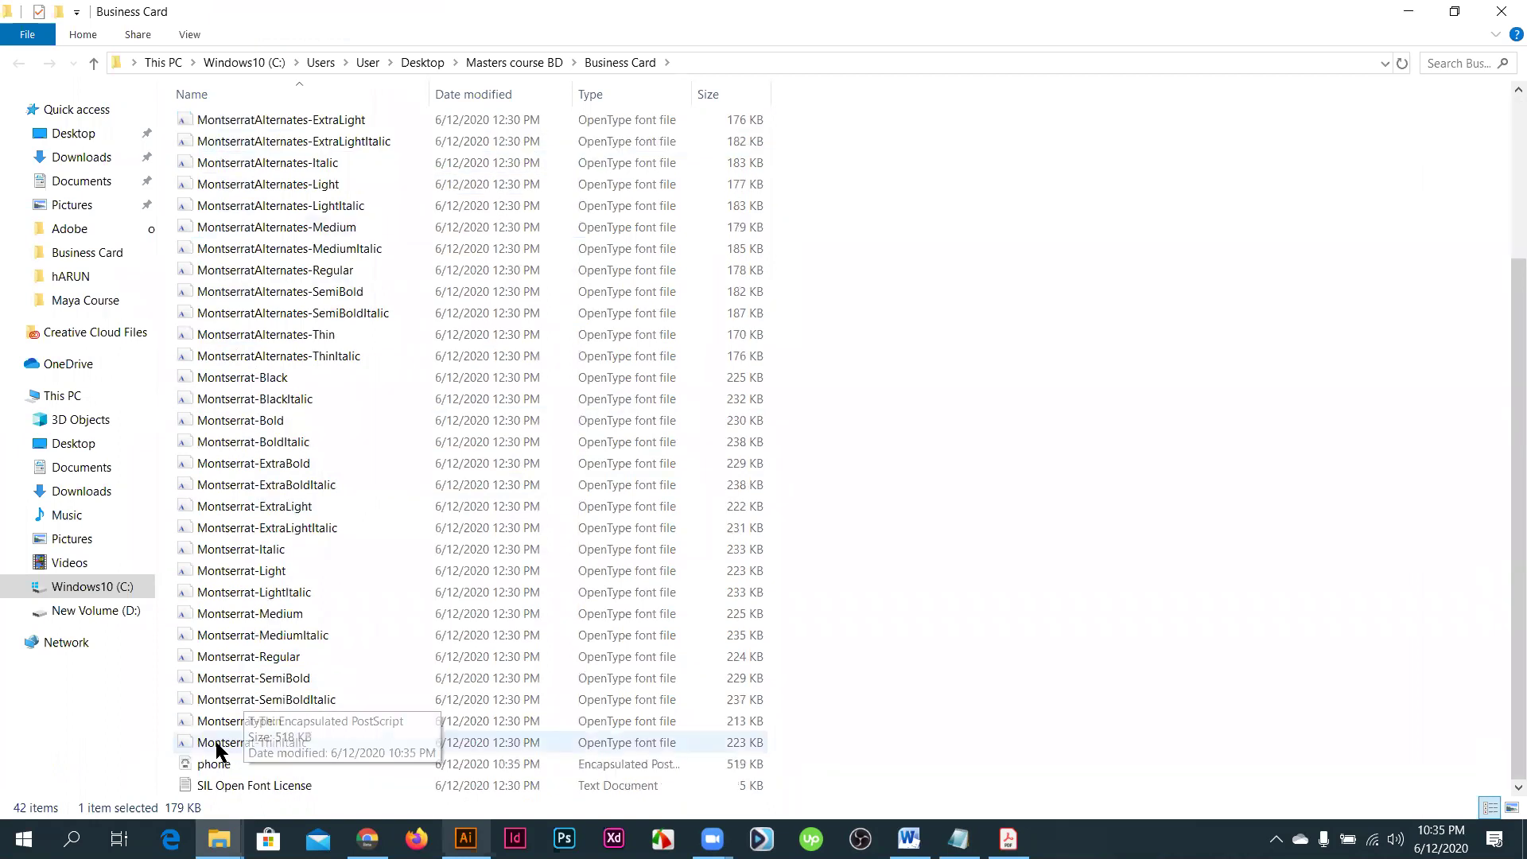
shift+click(192, 206)
scroll(193, 205, up, 3)
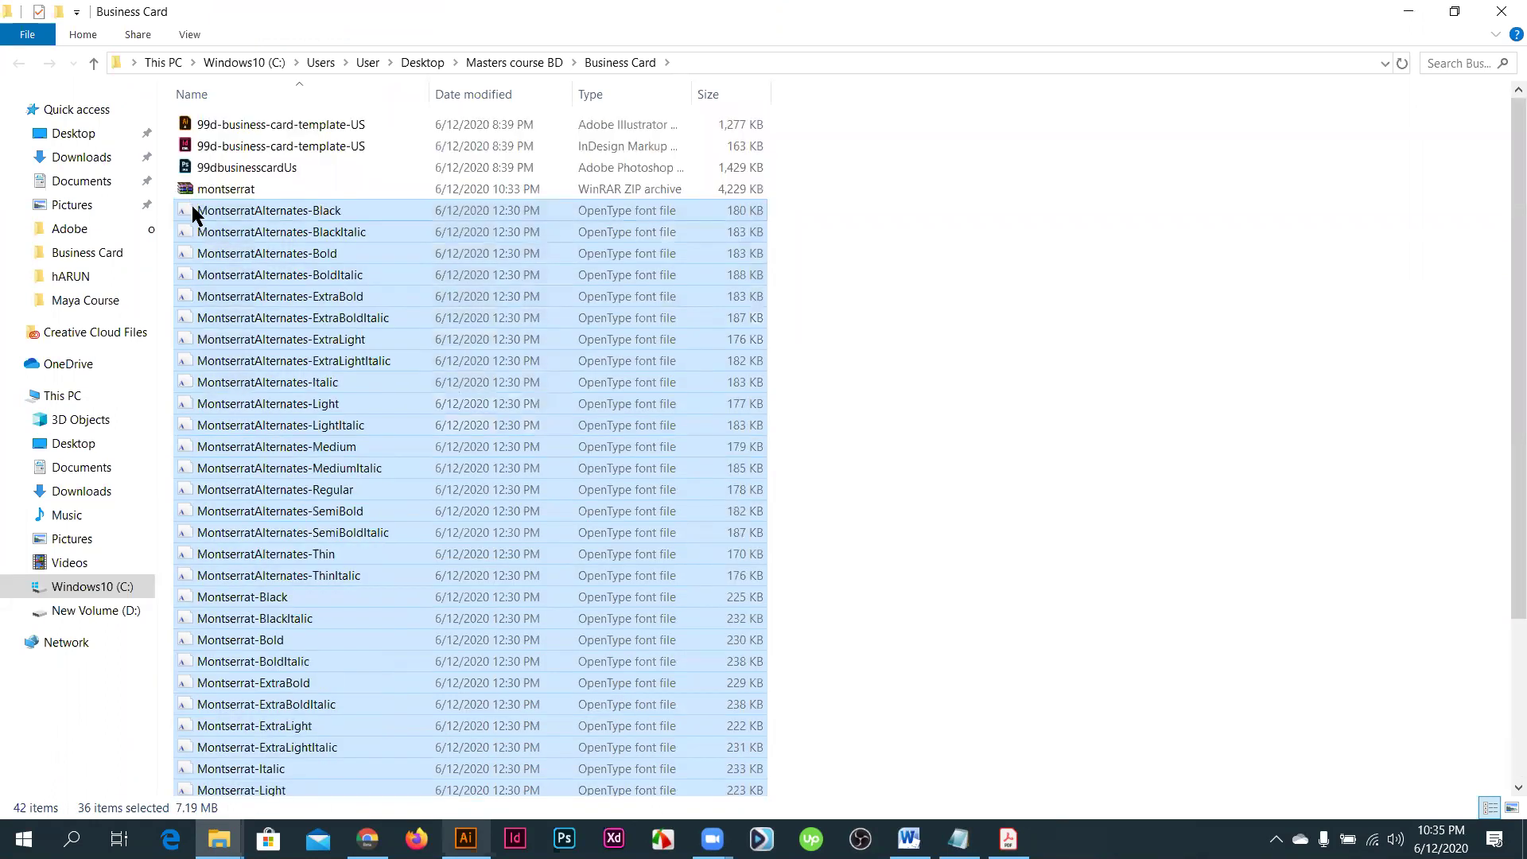
right_click(193, 207)
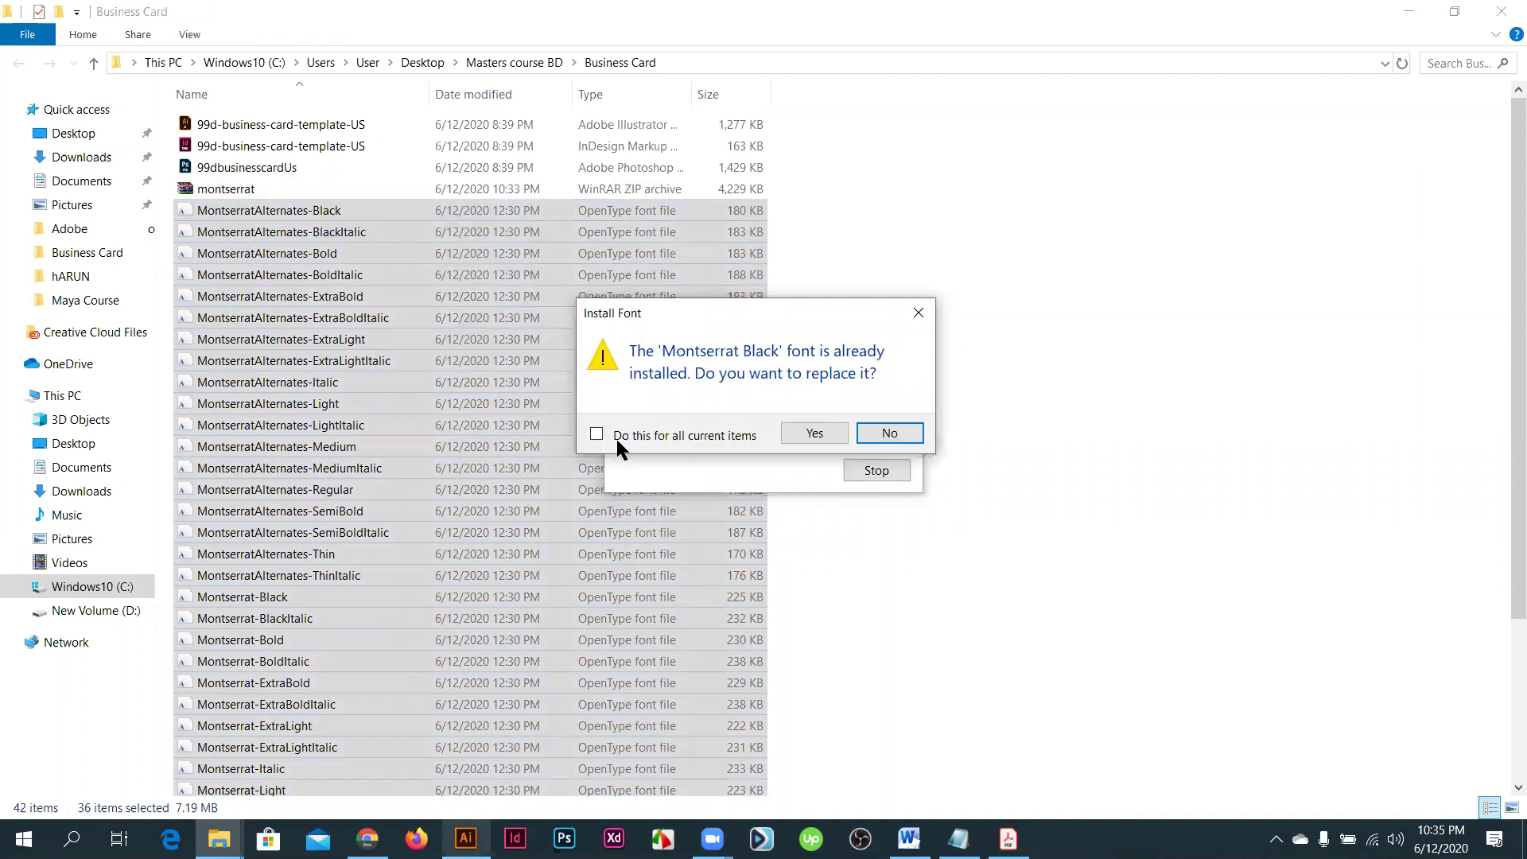
click(811, 439)
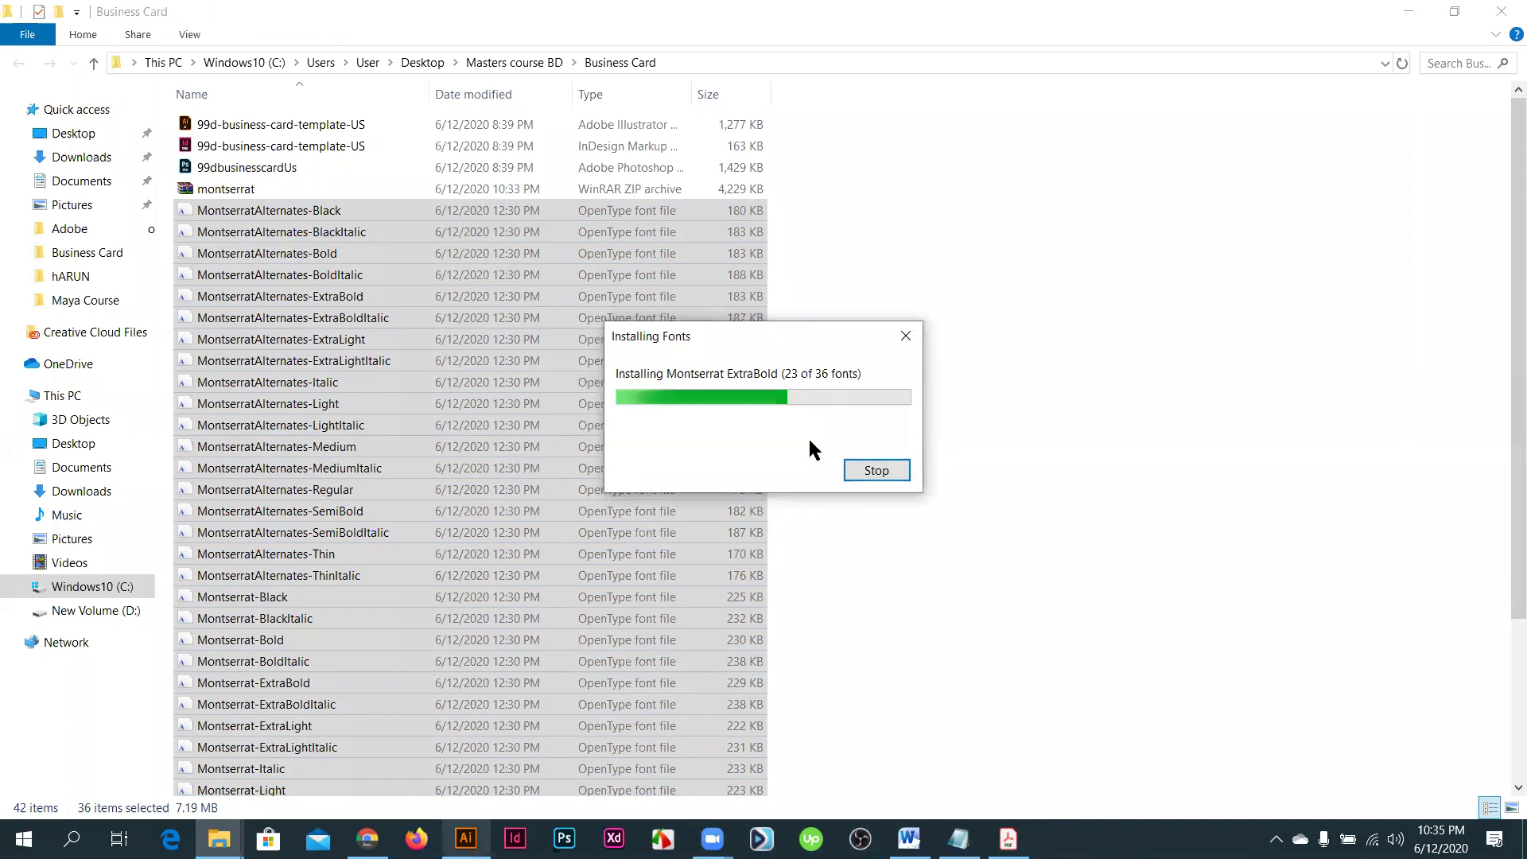
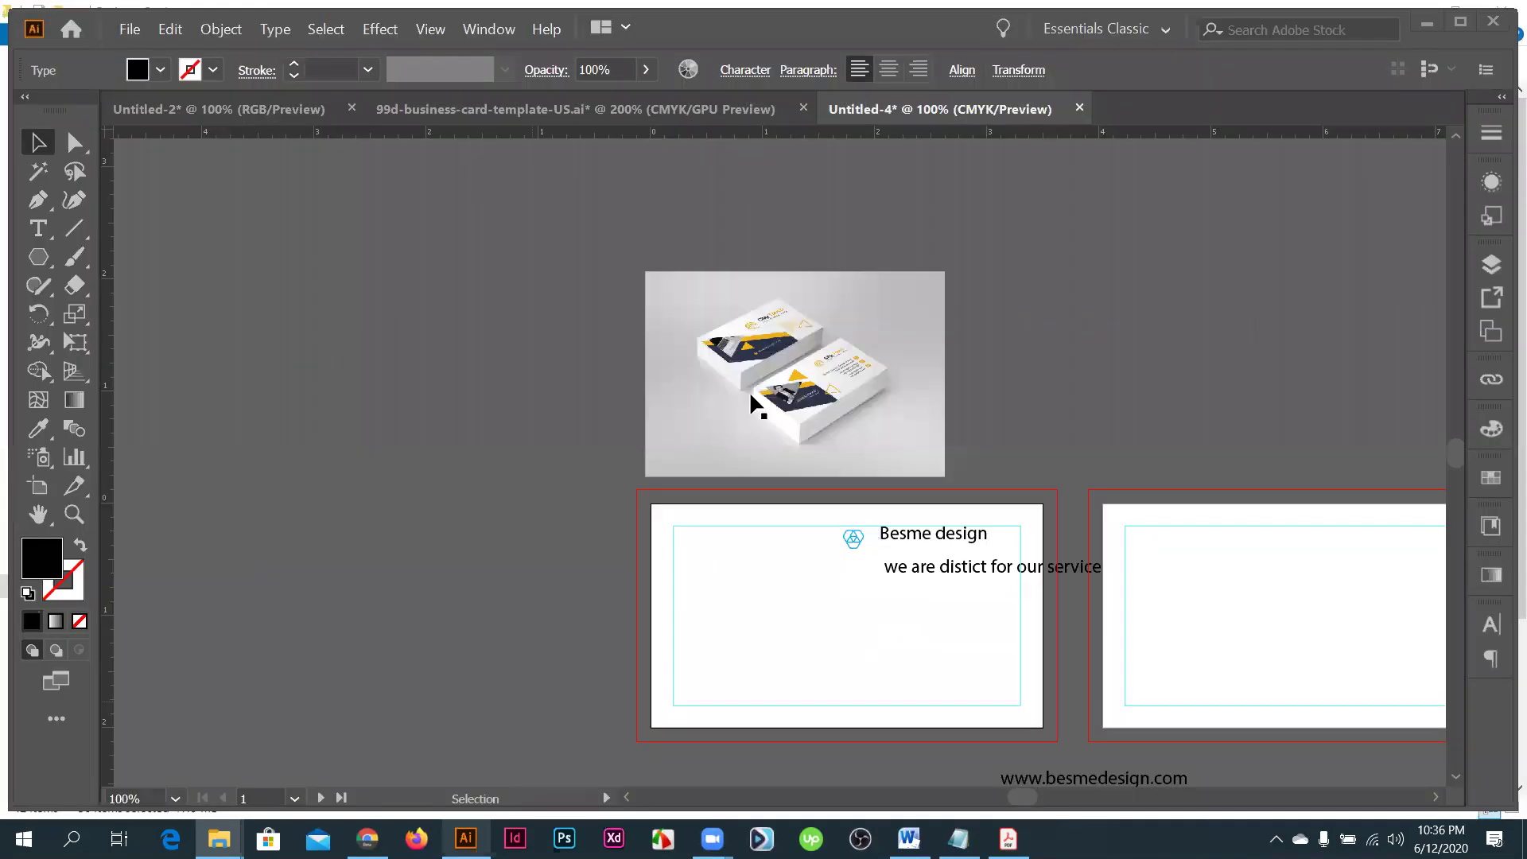
- Move the hexagon logo to the card's top-left guide corner
scroll(750, 390, up, 6)
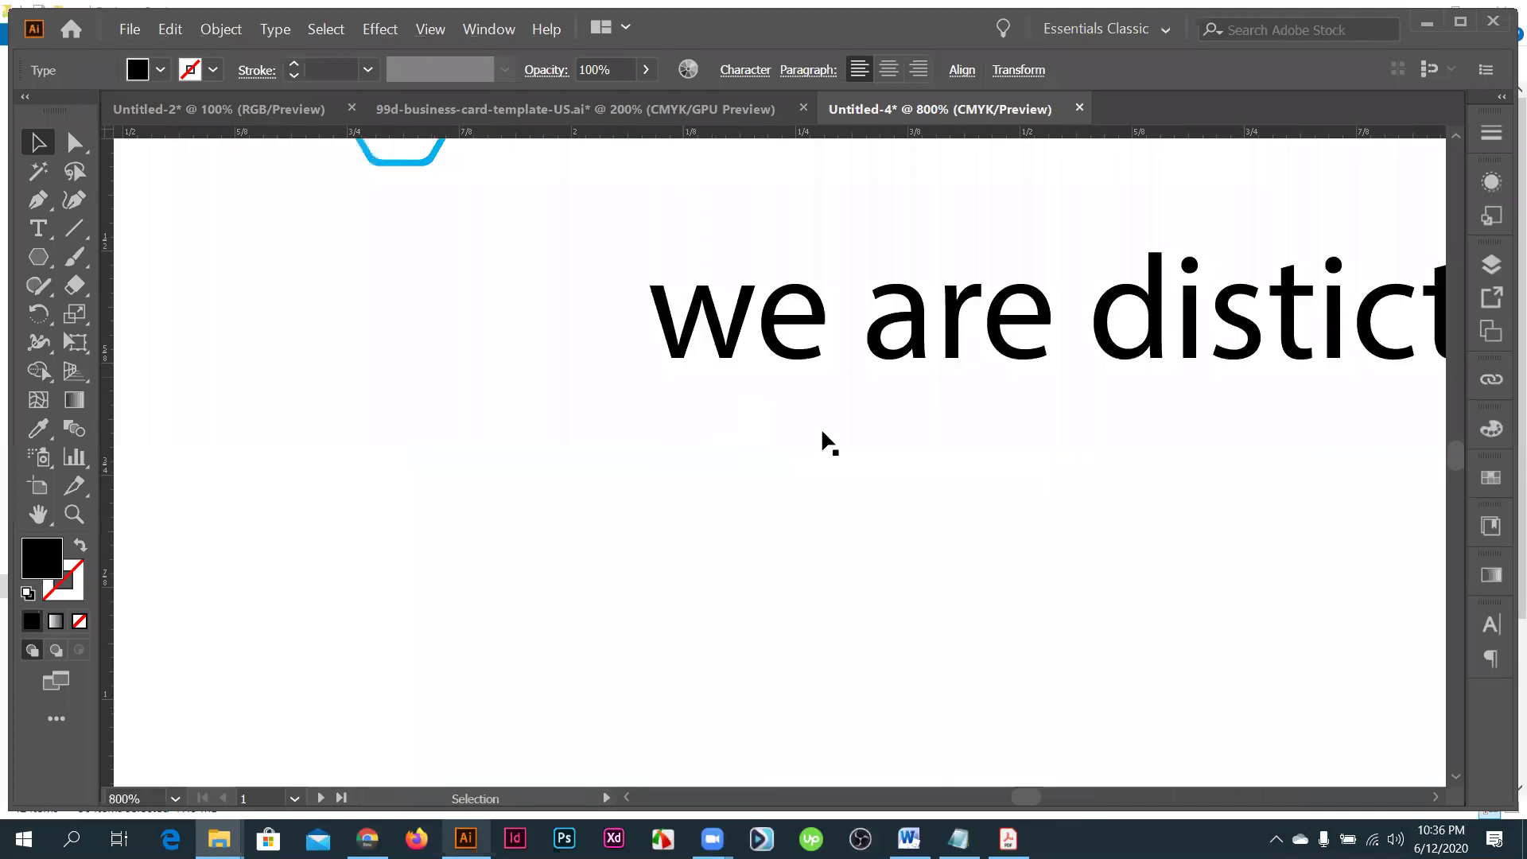
scroll(823, 433, down, 2)
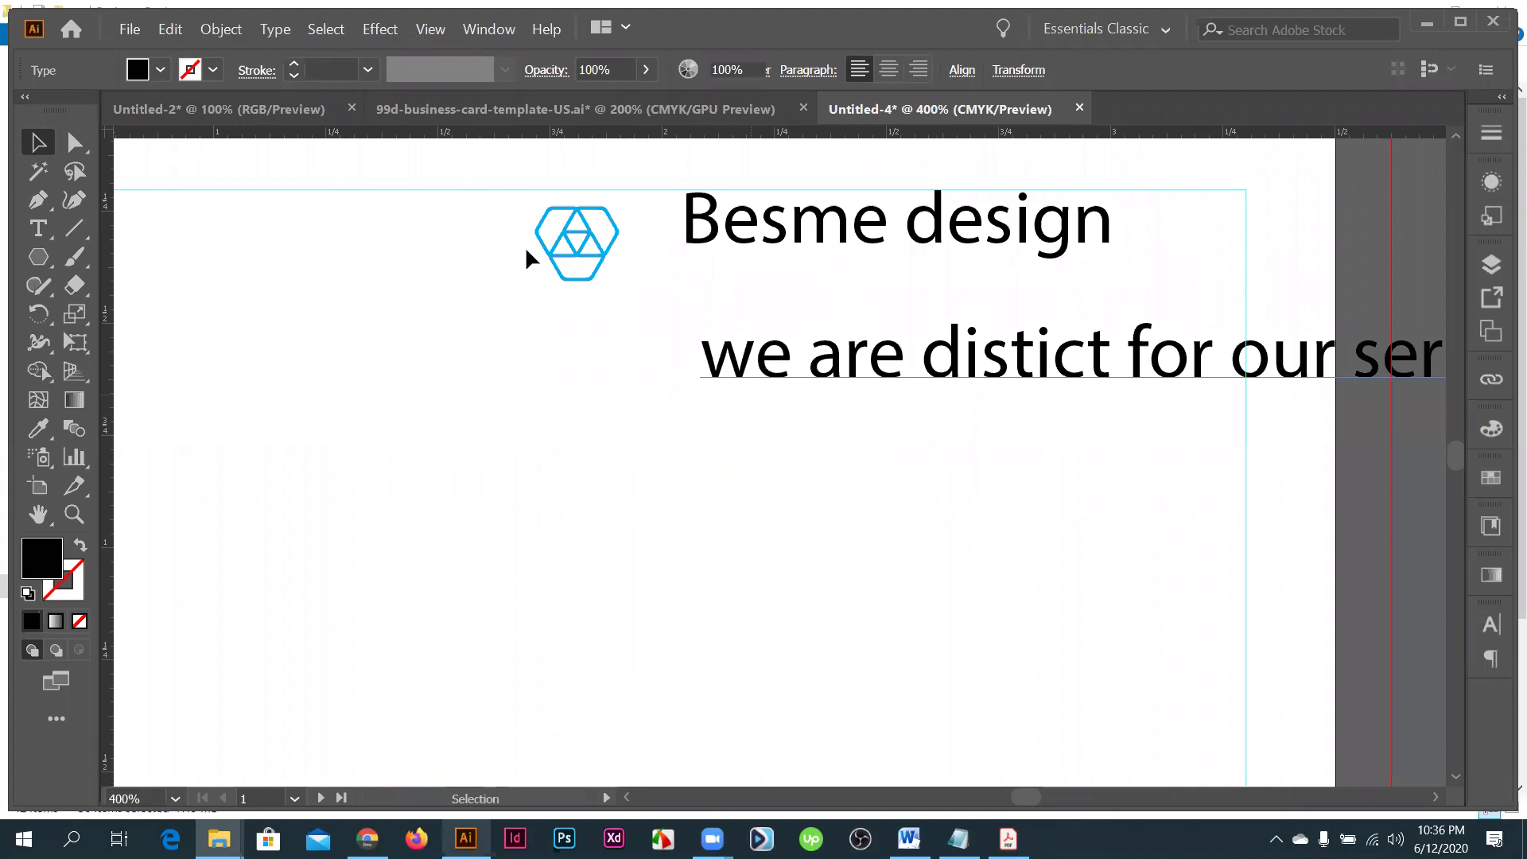
click(592, 294)
scroll(728, 375, down, 2)
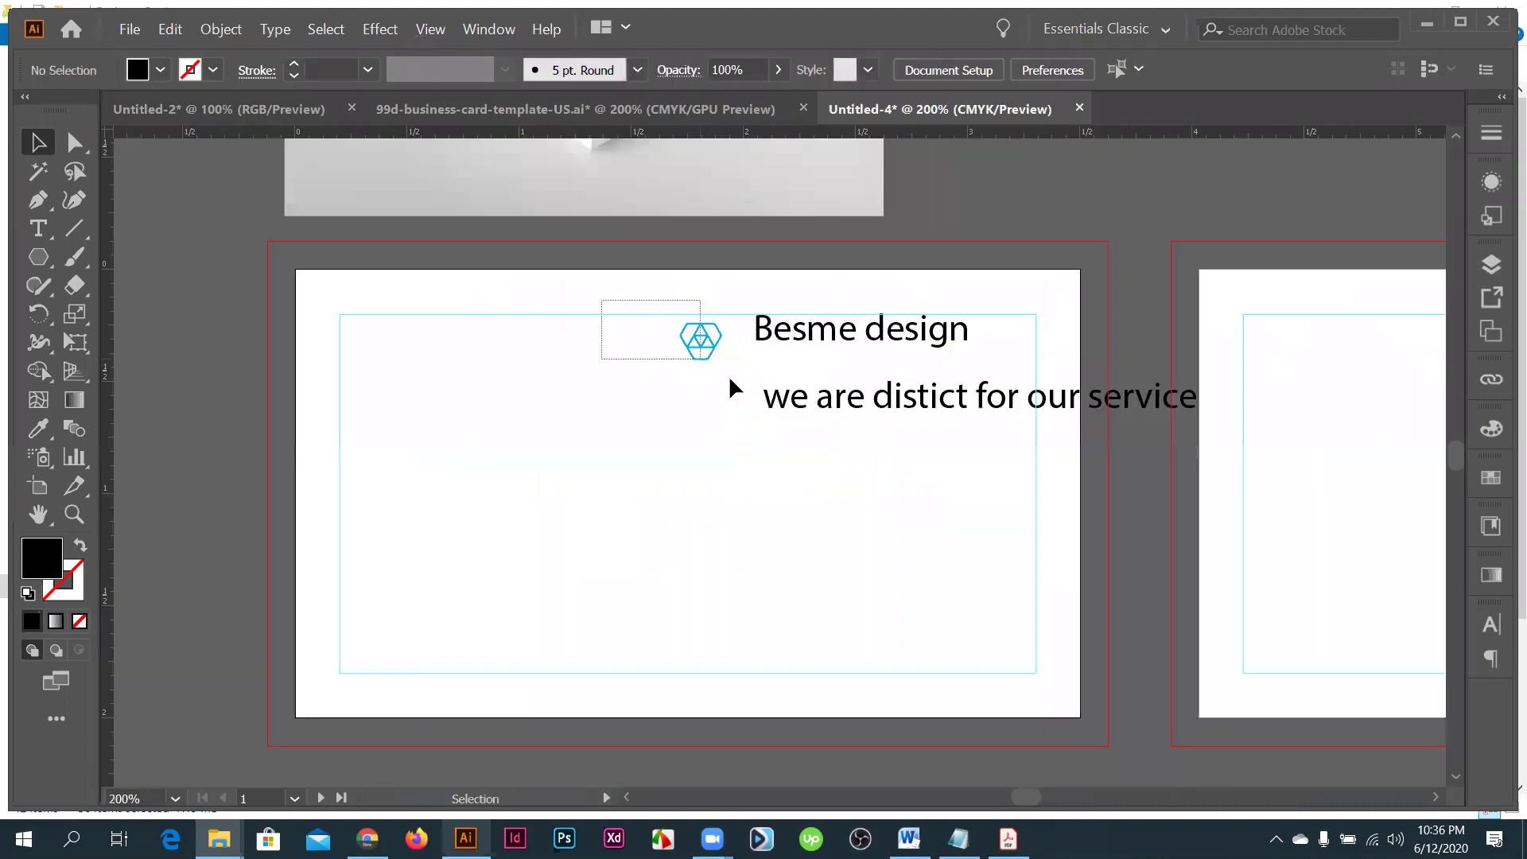
drag(706, 350, 473, 341)
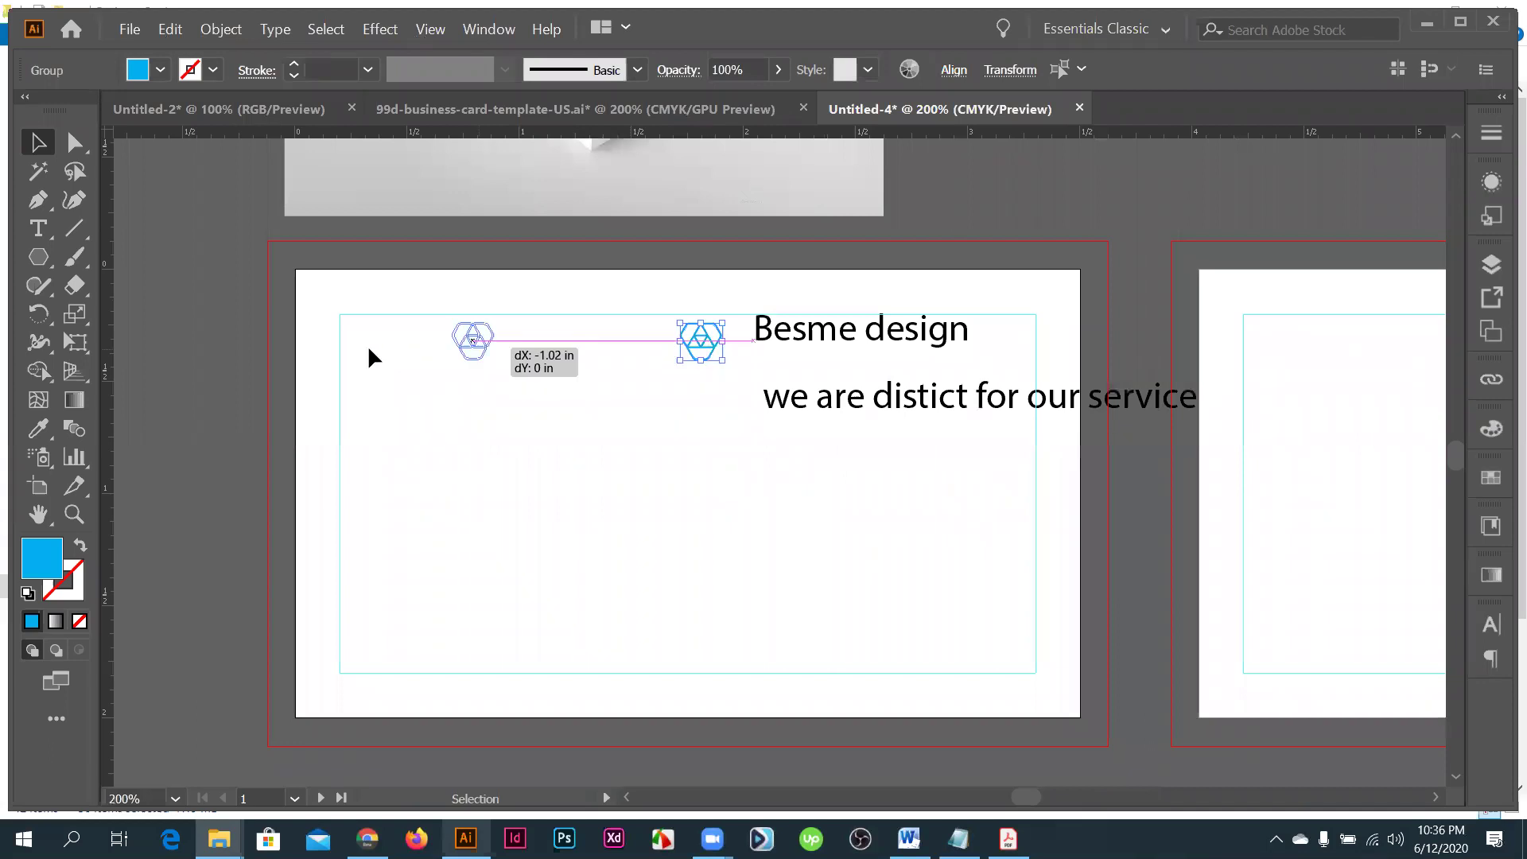
drag(364, 345, 365, 339)
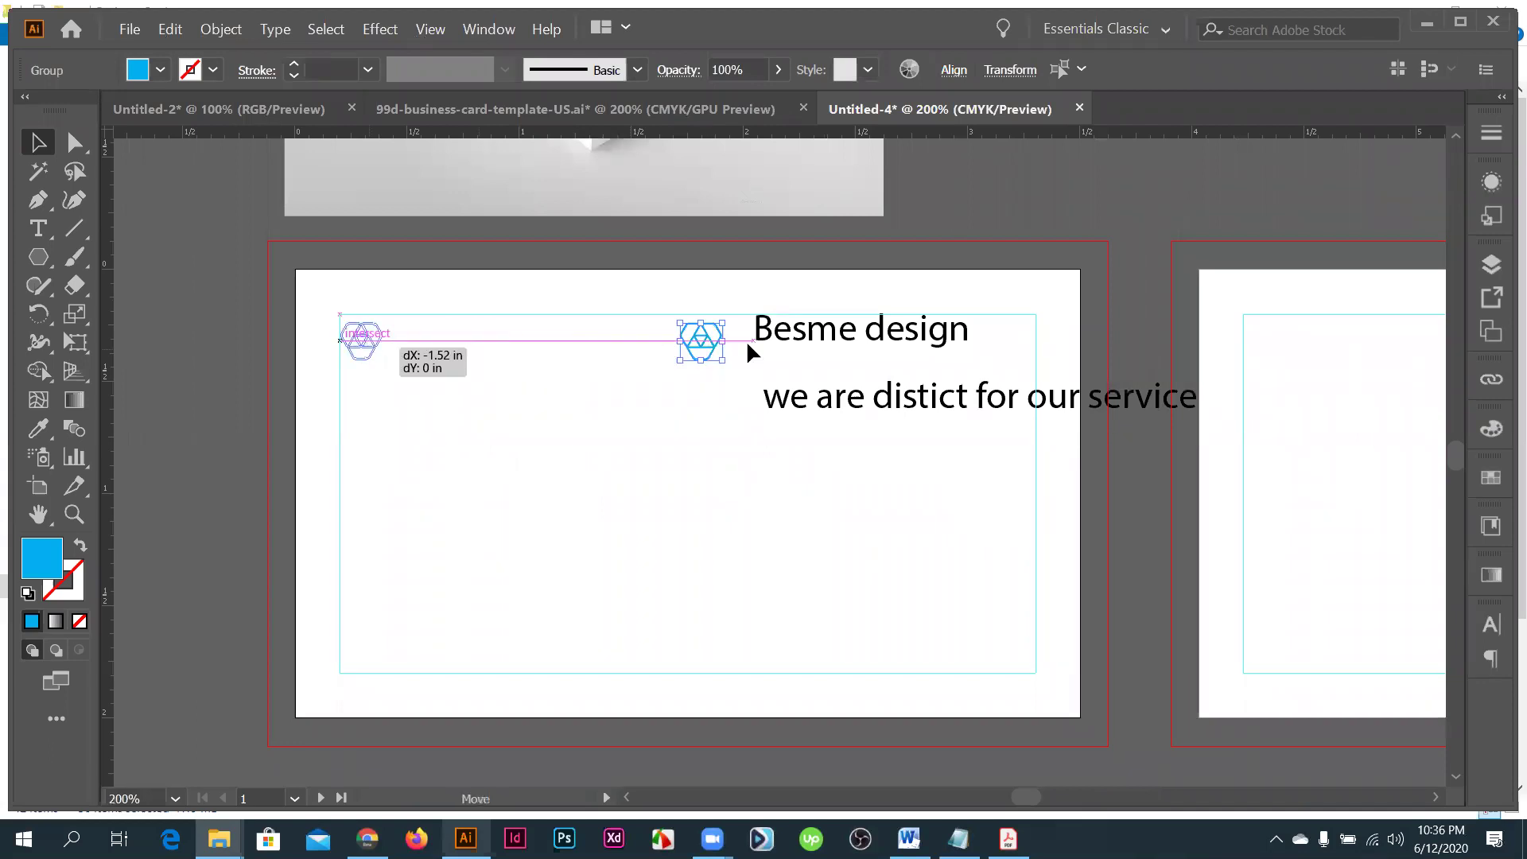
- Place the Besme design heading right beside the logo
drag(816, 333, 501, 346)
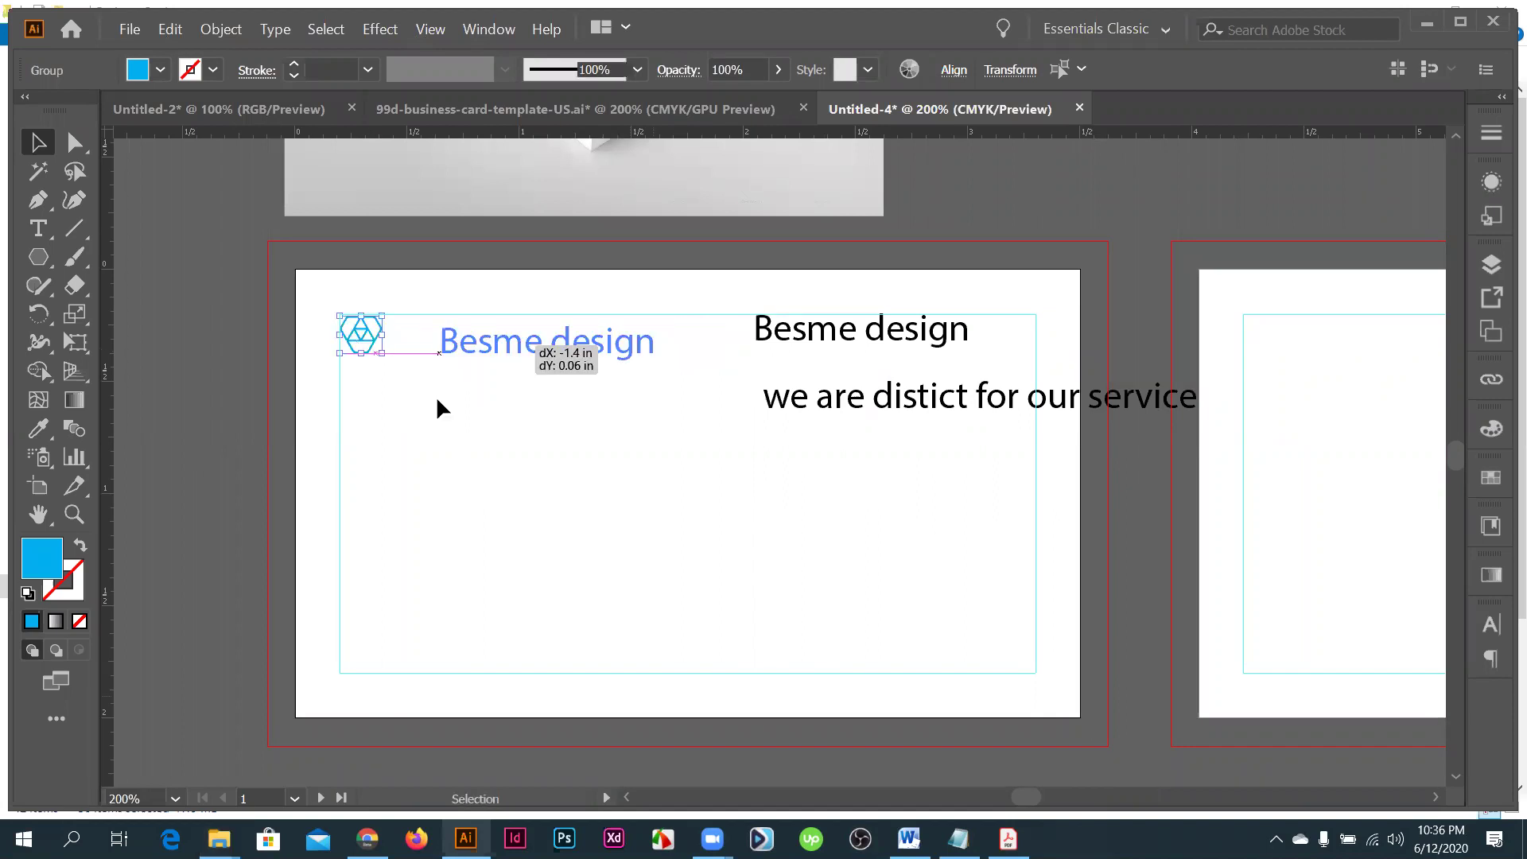
drag(438, 402, 437, 402)
key(ctrl+=)
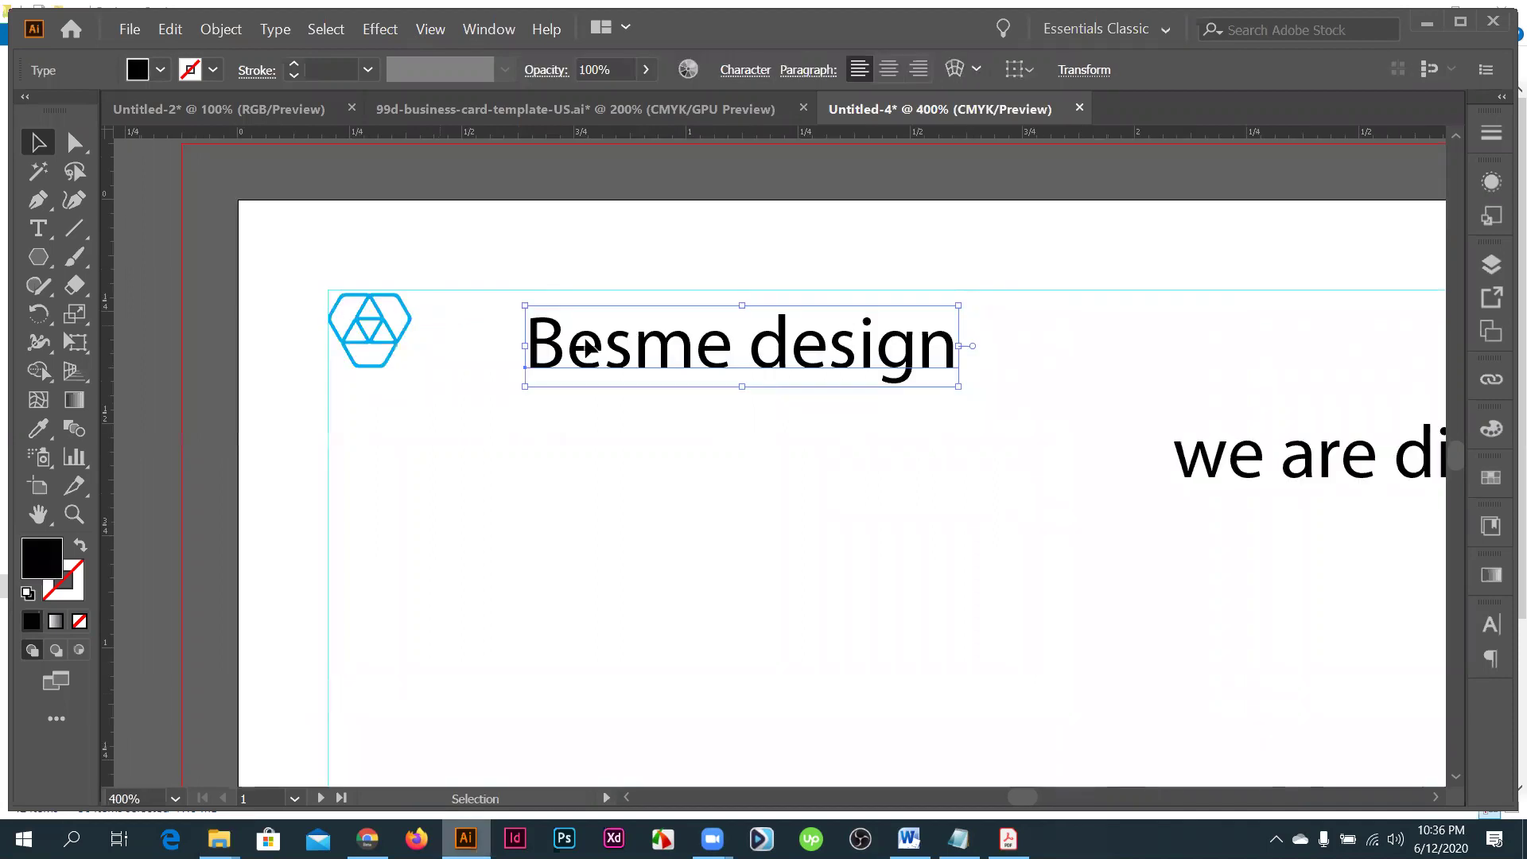
drag(586, 333, 587, 328)
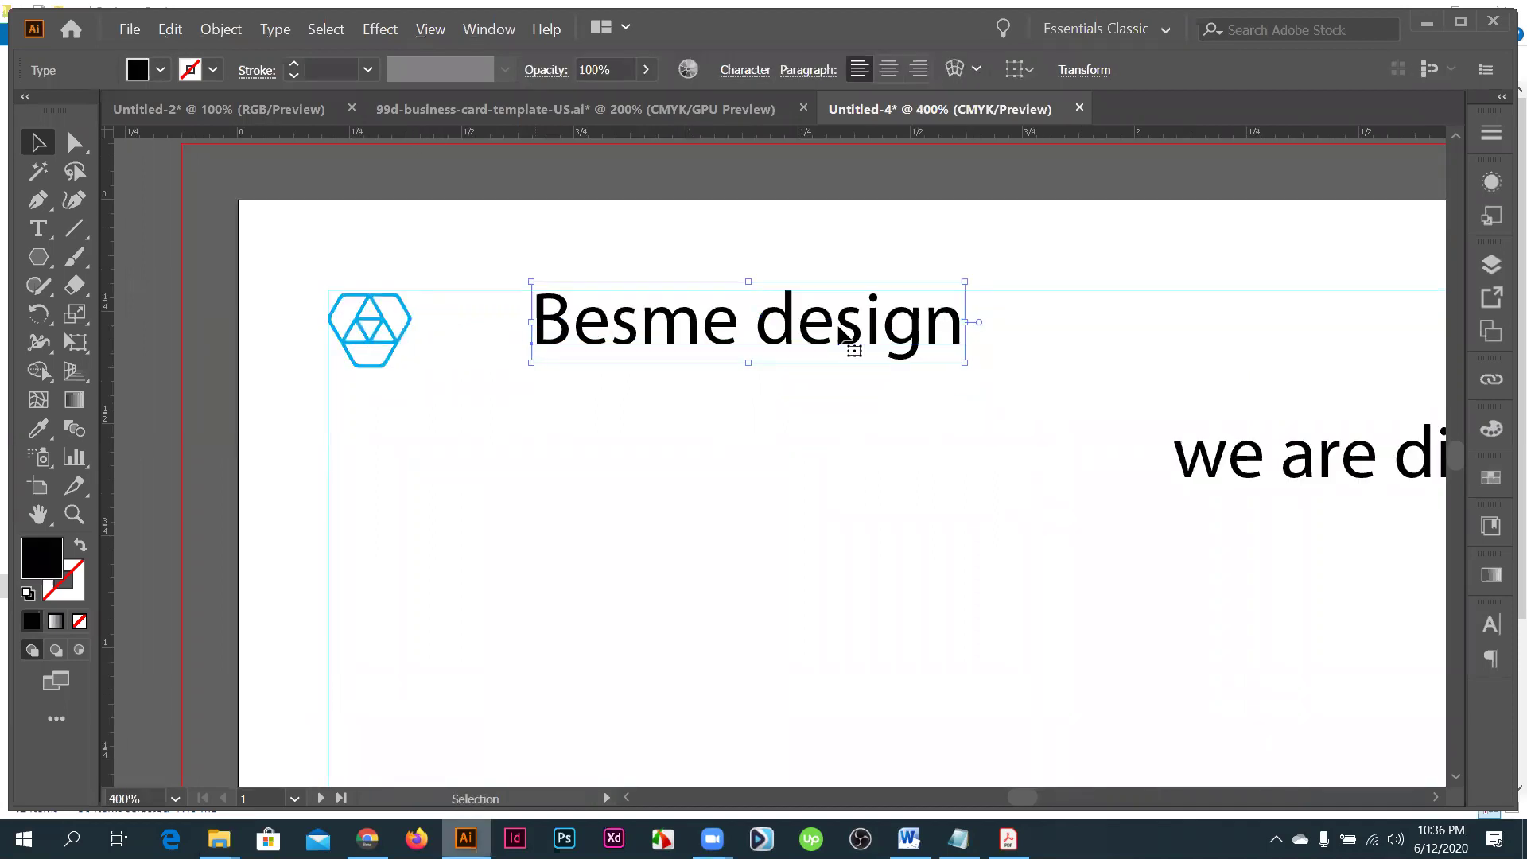
- Open the Character panel and pick Montserrat Light from a 'mont' font search
click(492, 32)
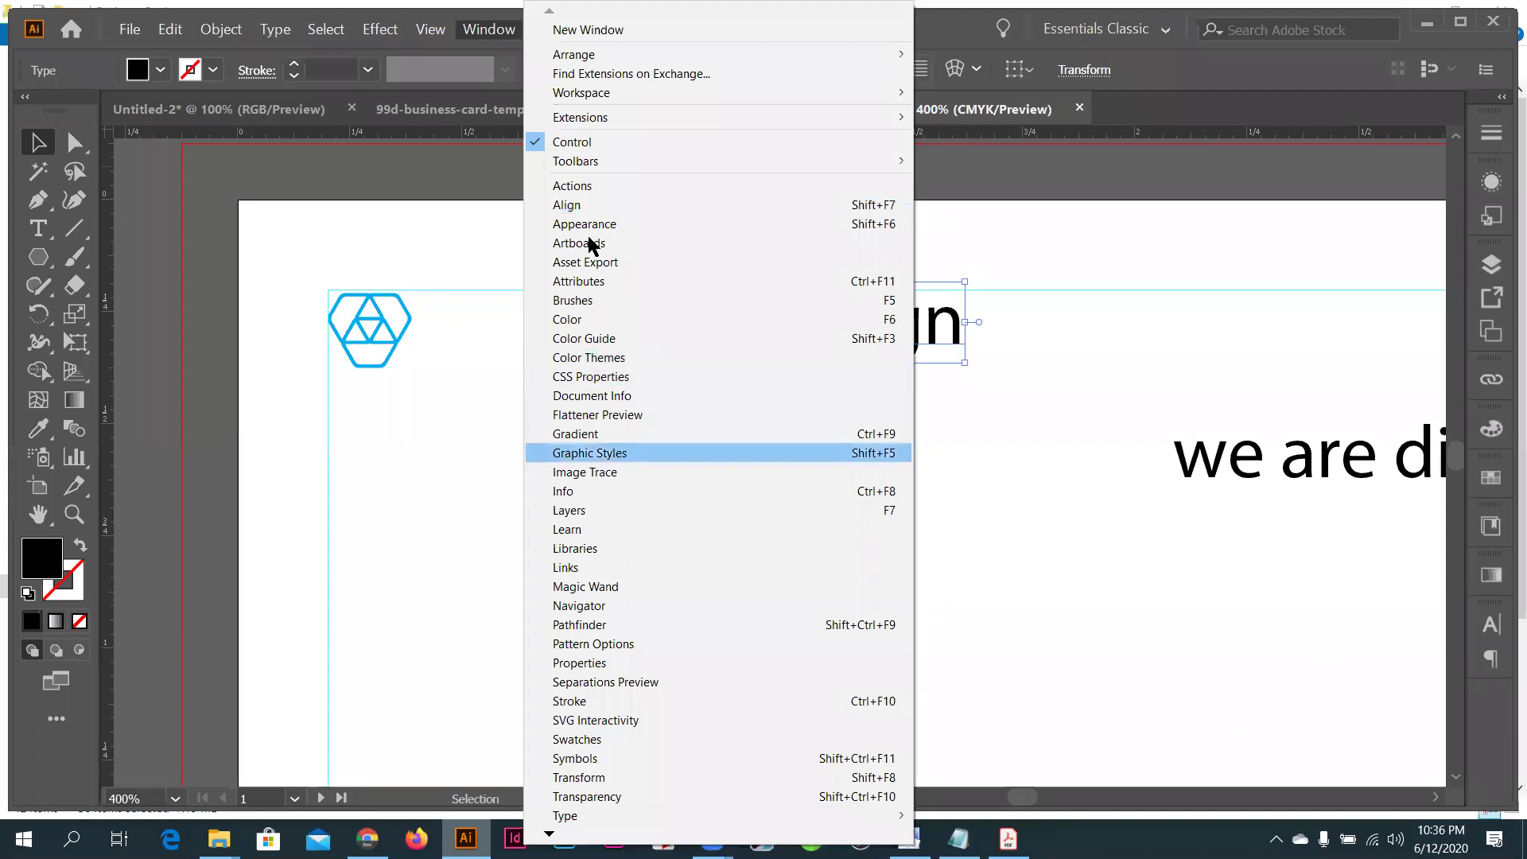
click(1360, 488)
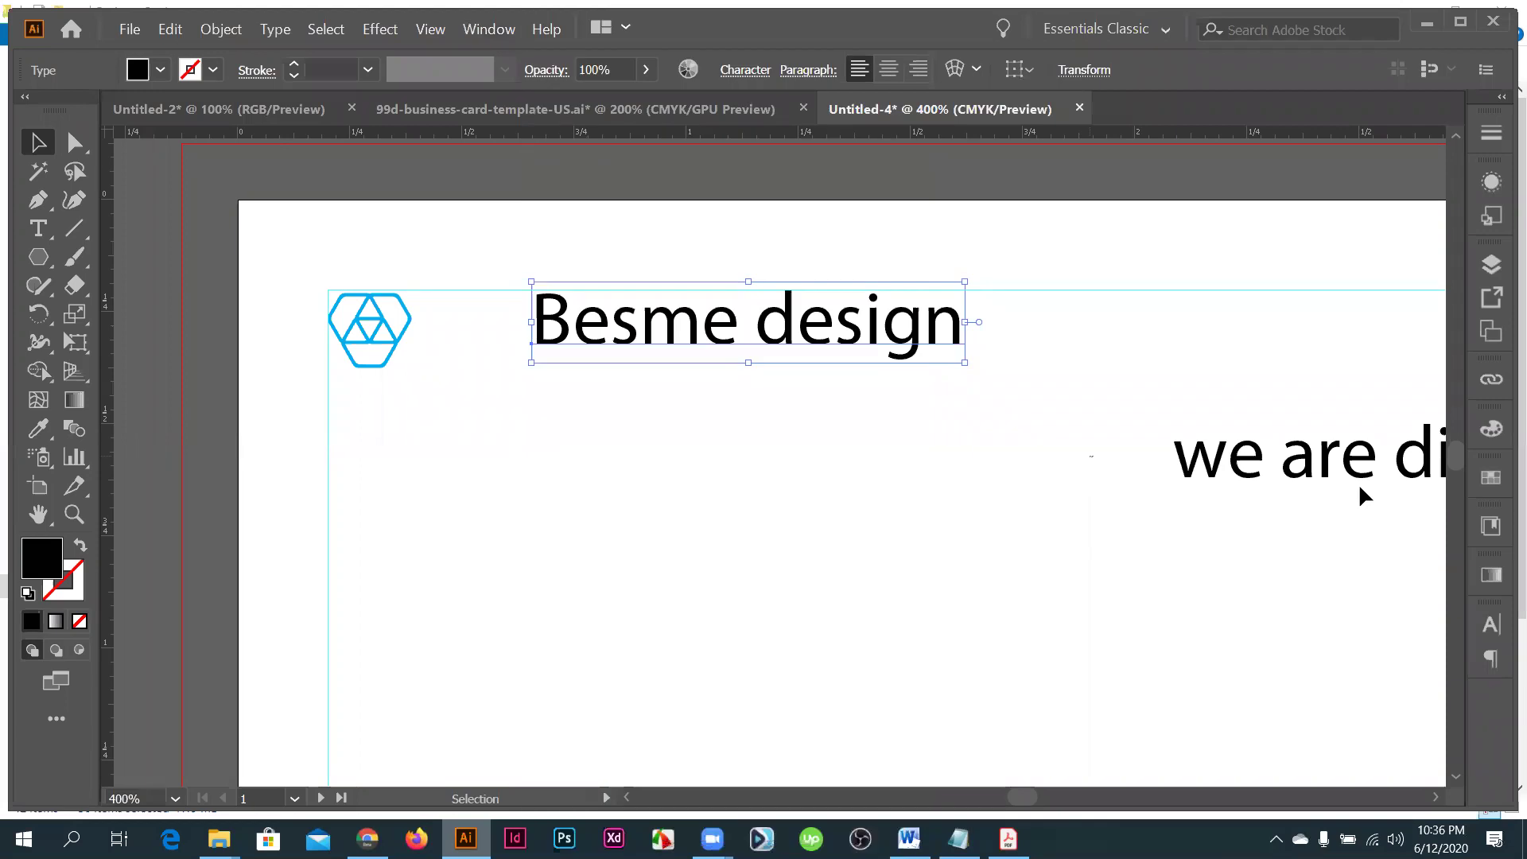
click(888, 381)
key(ctrl+t)
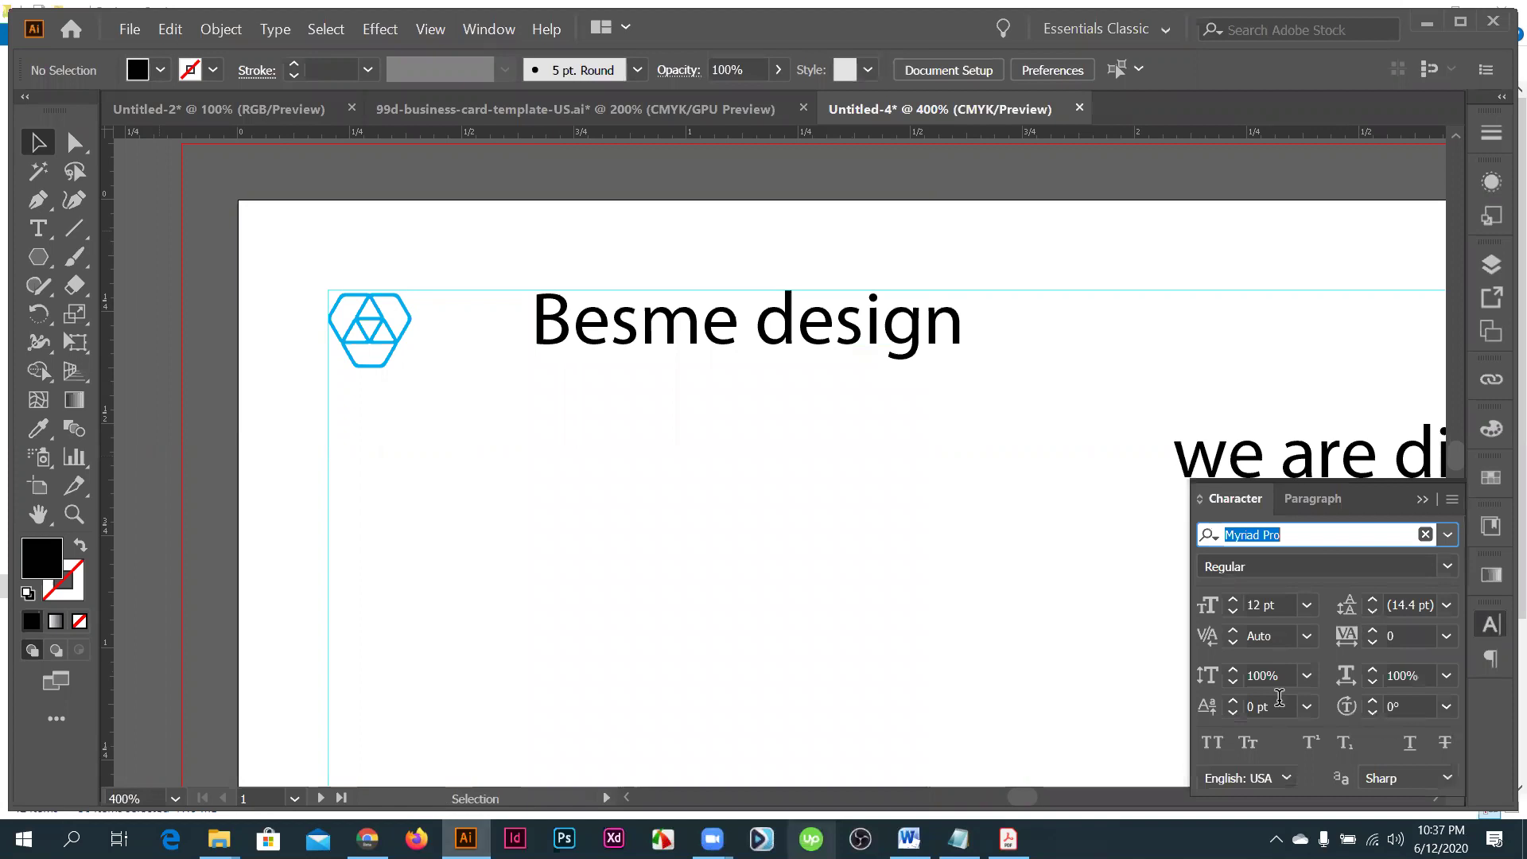
text(mon)
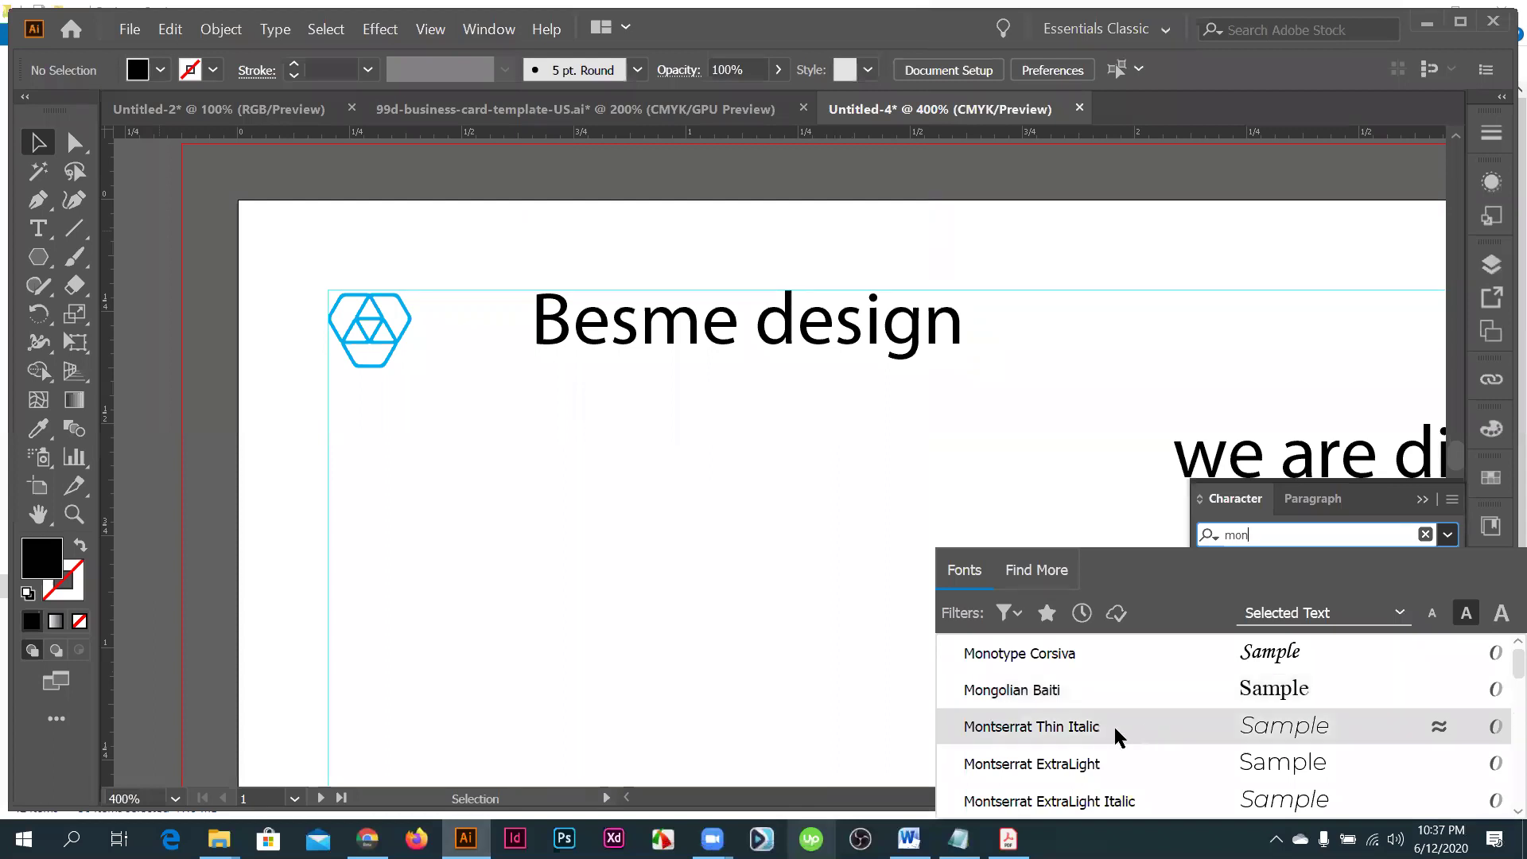
text(t)
click(1038, 766)
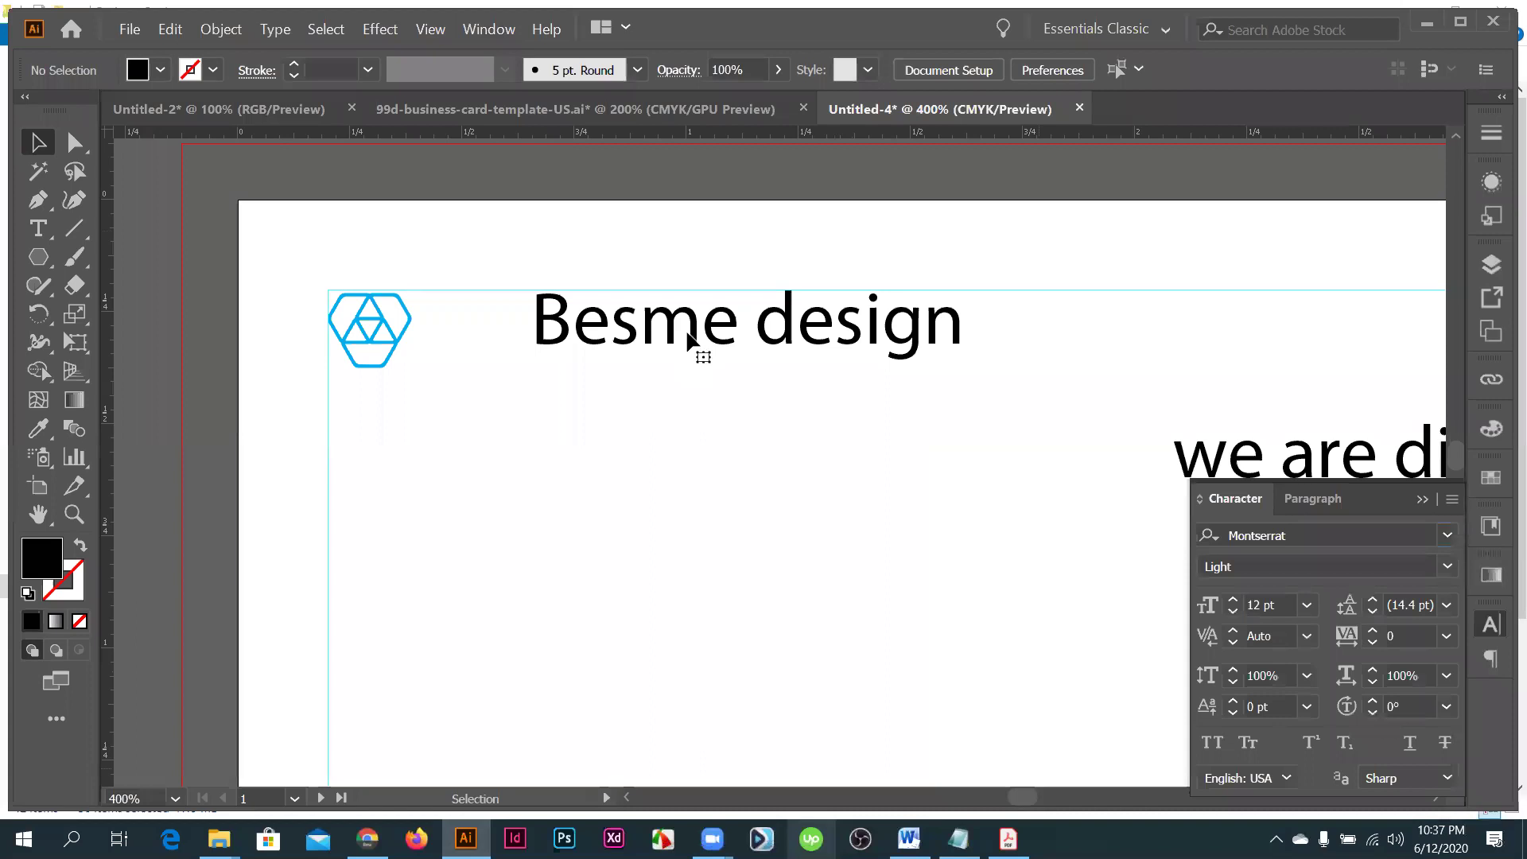
- Set the Besme design heading to Montserrat Bold and shift it beside the logo
click(689, 342)
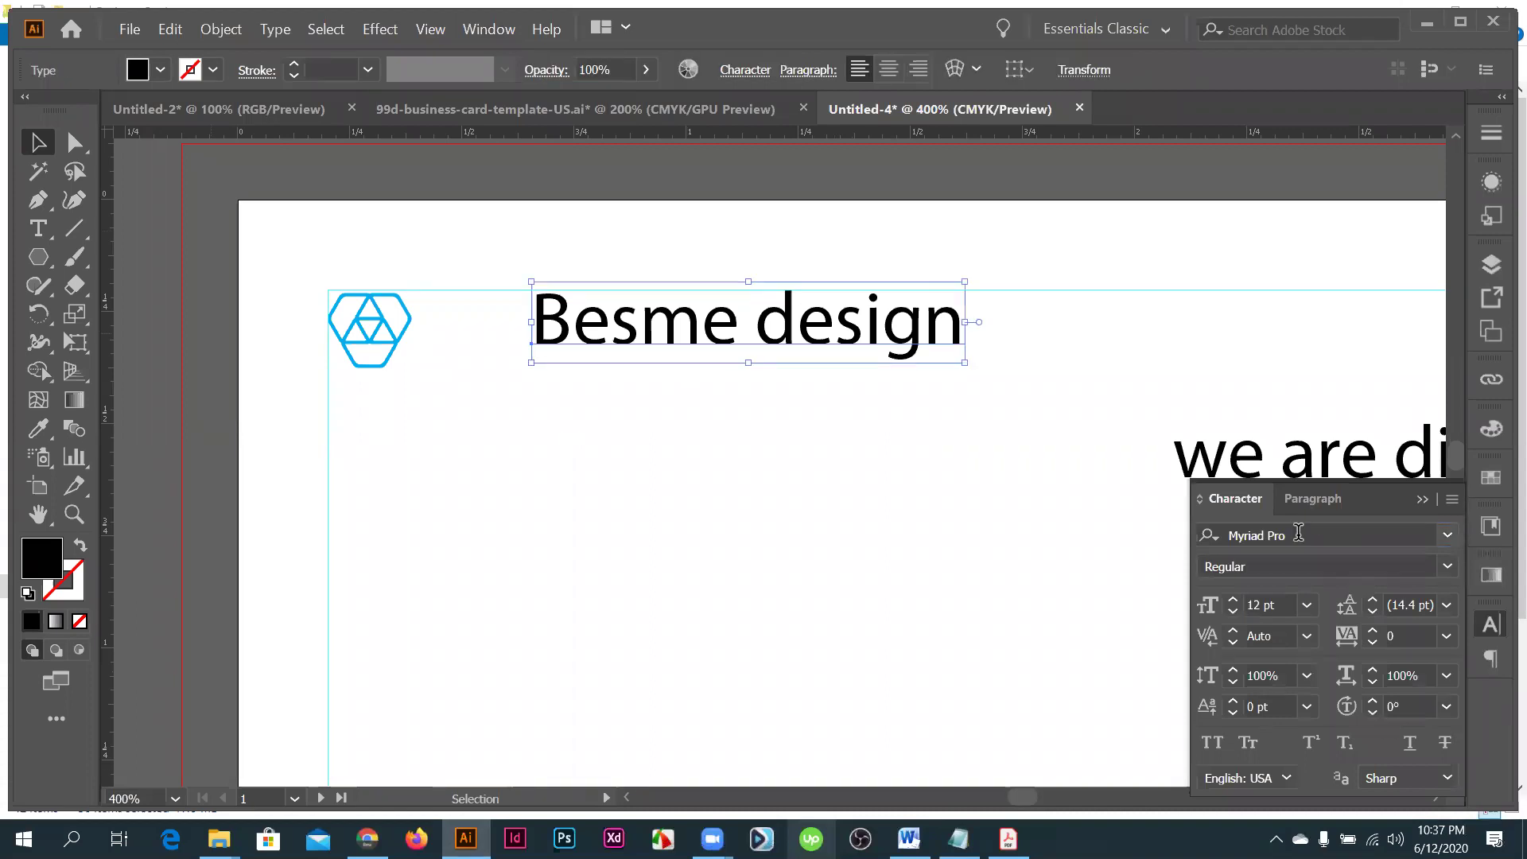
click(1298, 534)
text(mont)
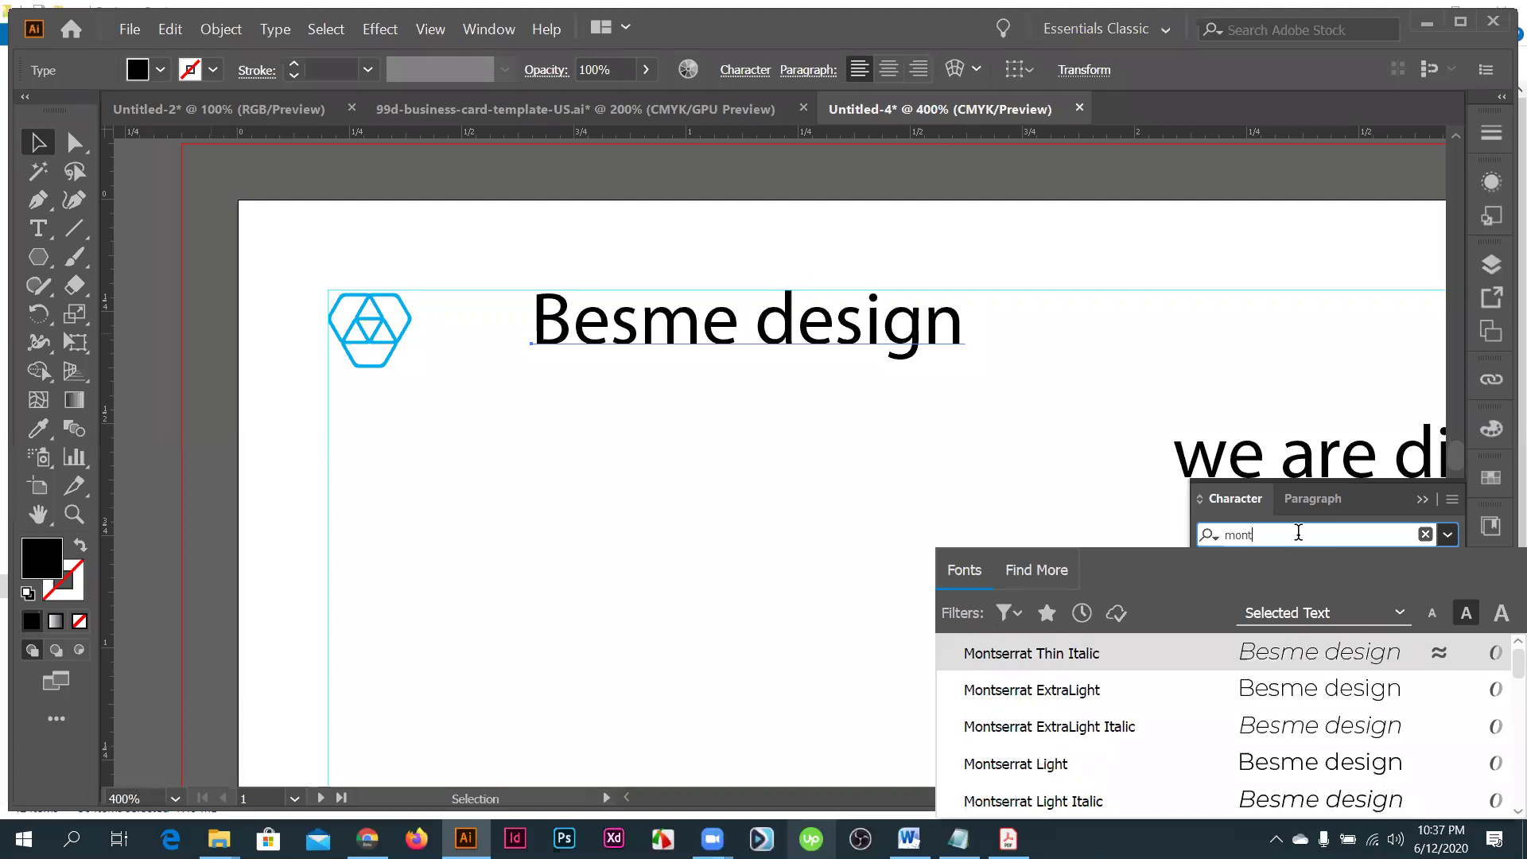
click(1060, 704)
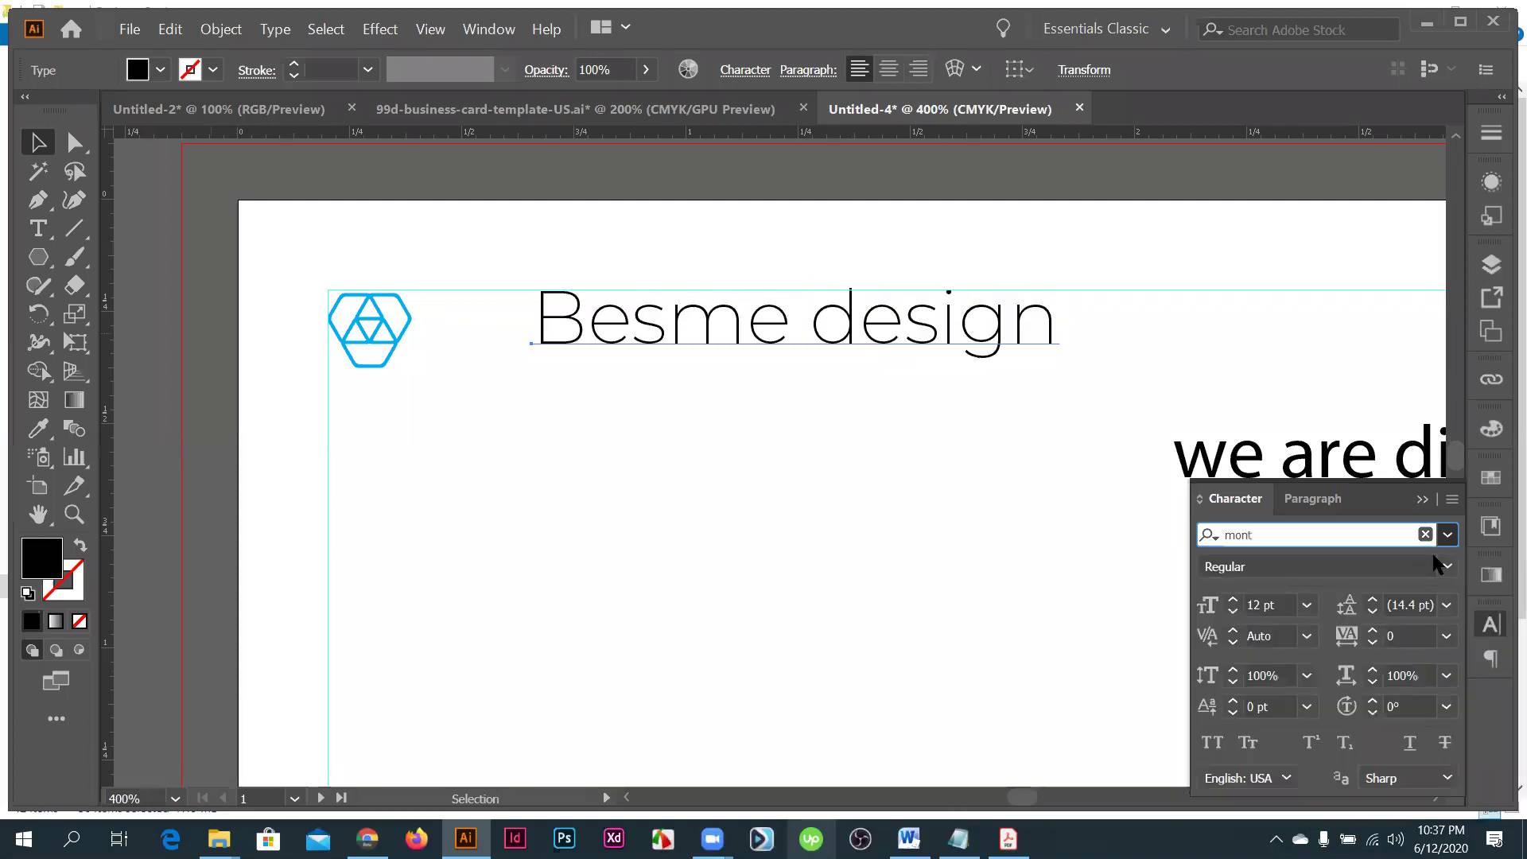
click(1437, 566)
click(1237, 409)
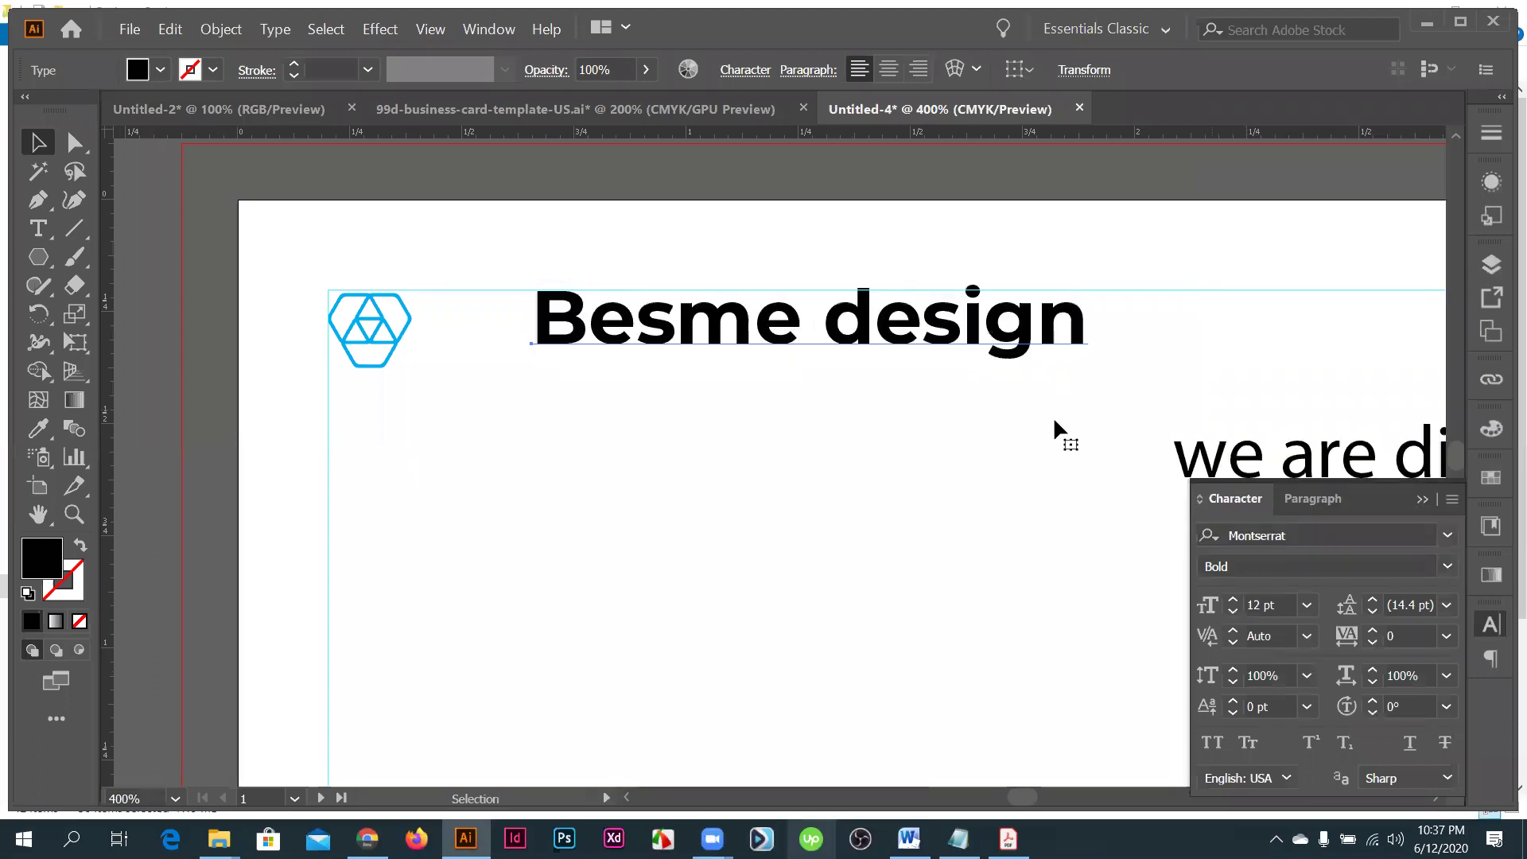
drag(770, 341, 735, 398)
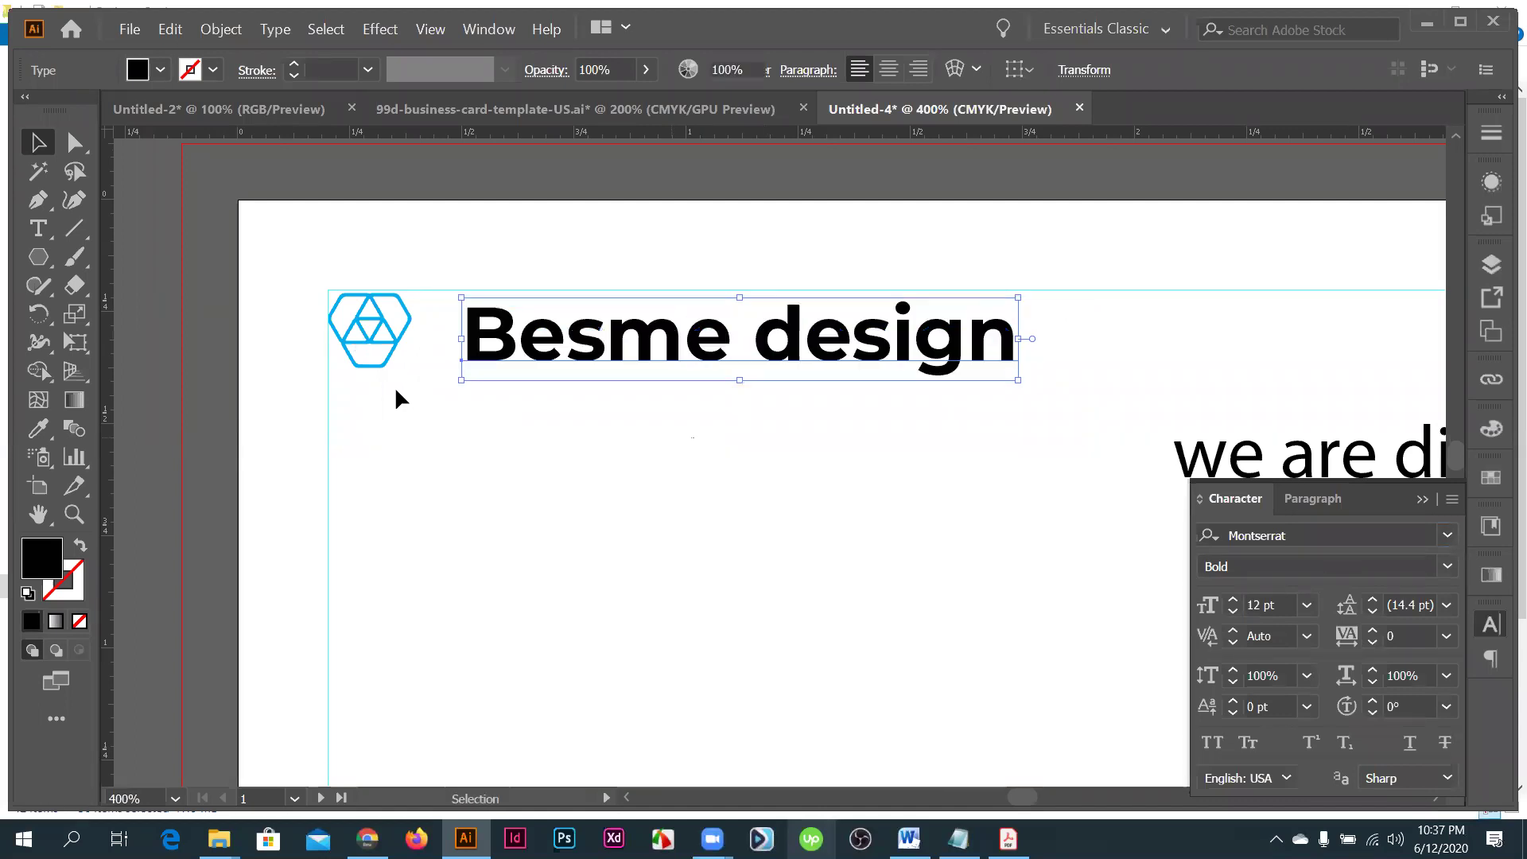
- Scale the hexagon logo down and align it next to the heading
click(401, 354)
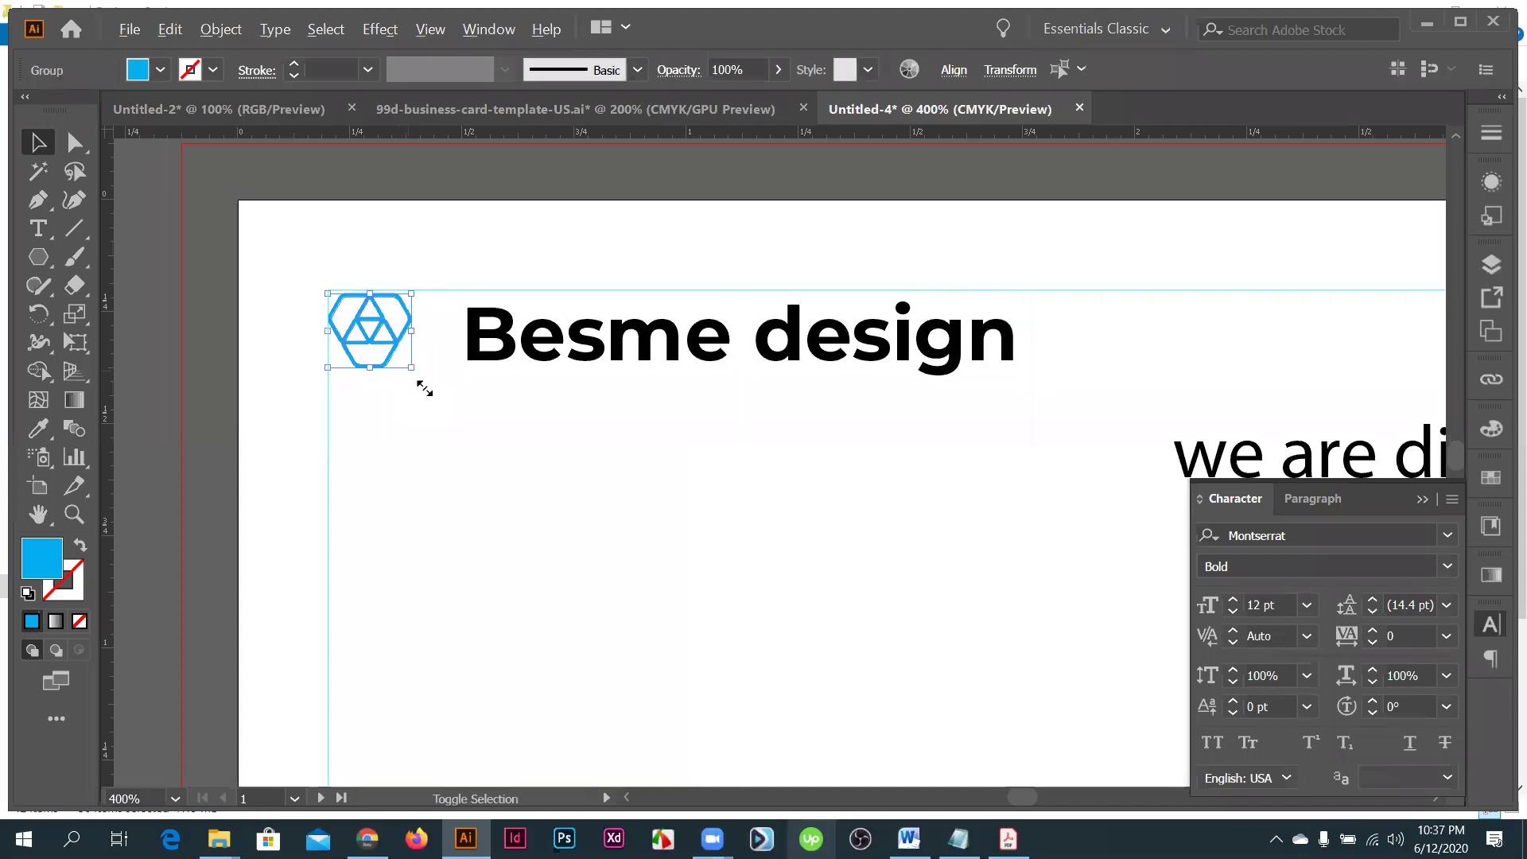
mouse_move(425, 388)
mouse_down()
mouse_move(441, 393)
mouse_move(375, 322)
mouse_up()
drag(376, 322, 382, 327)
drag(486, 407, 545, 340)
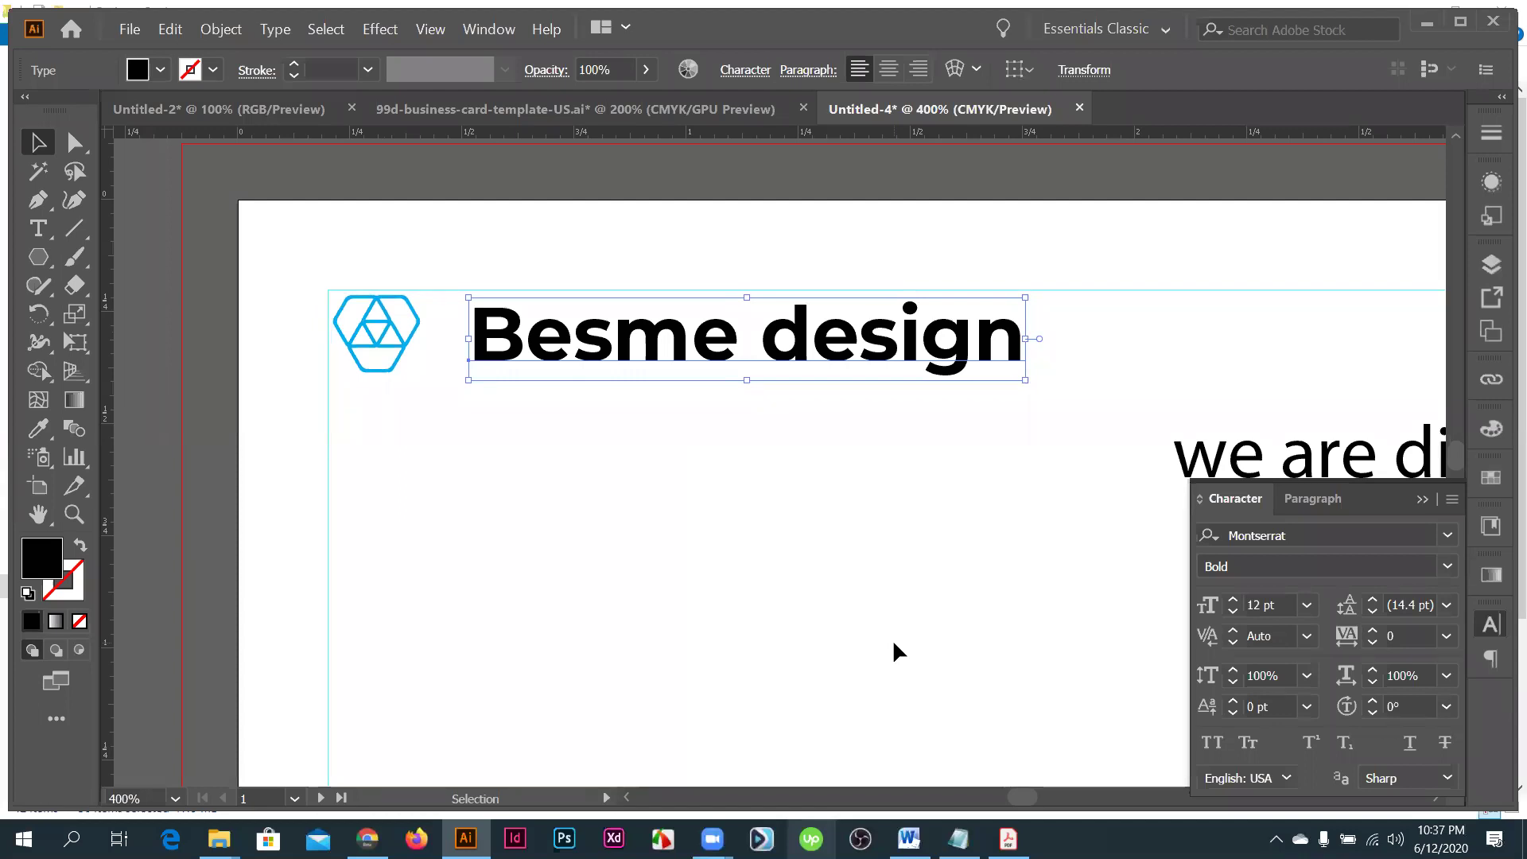
- Capitalise the d in 'design' so the heading reads Besme Design
scroll(624, 481, down, 2)
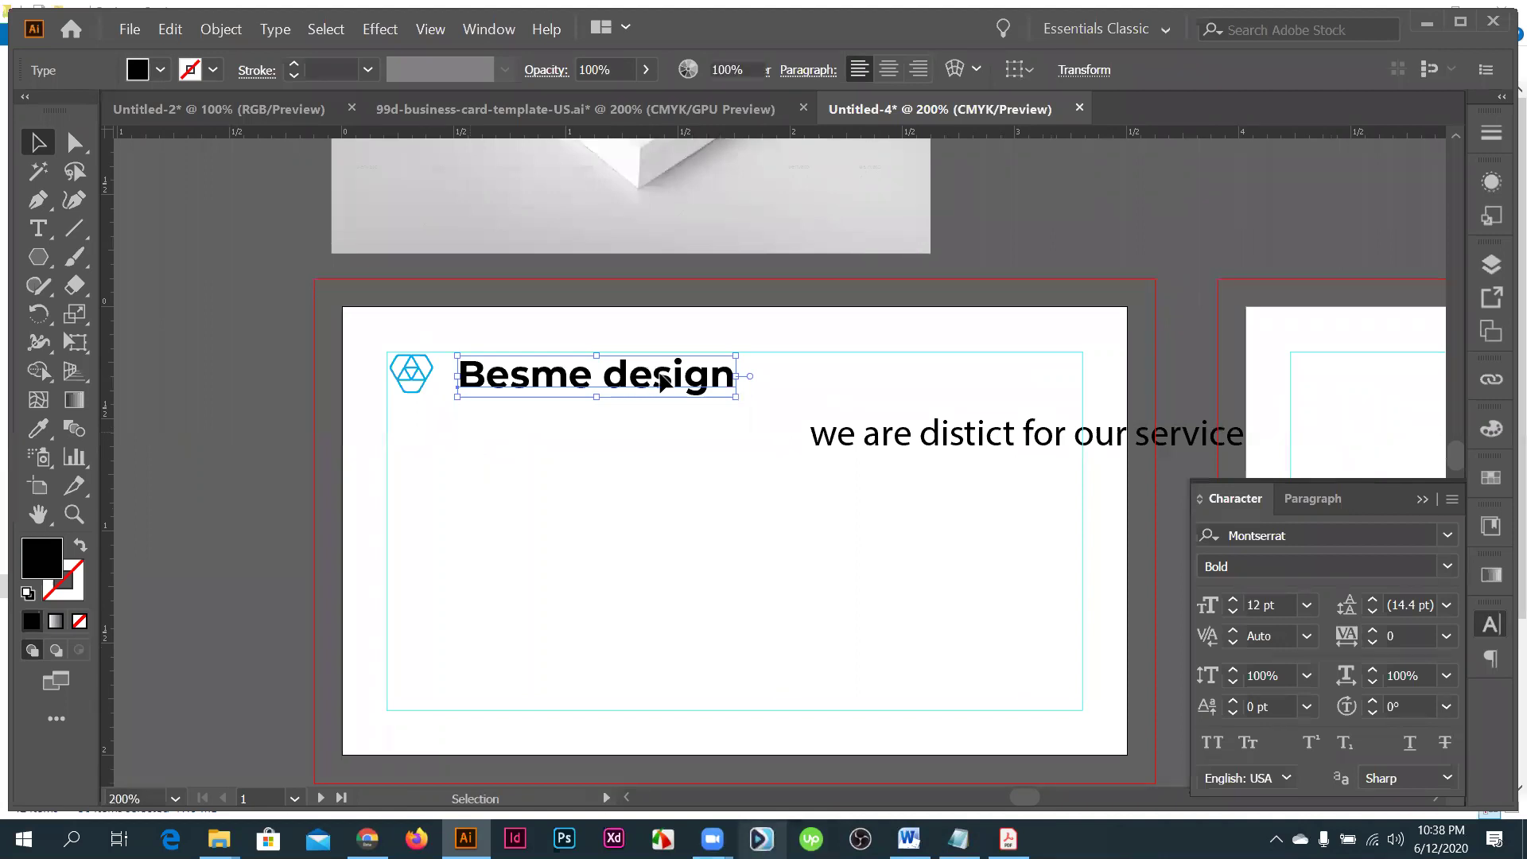
click(654, 407)
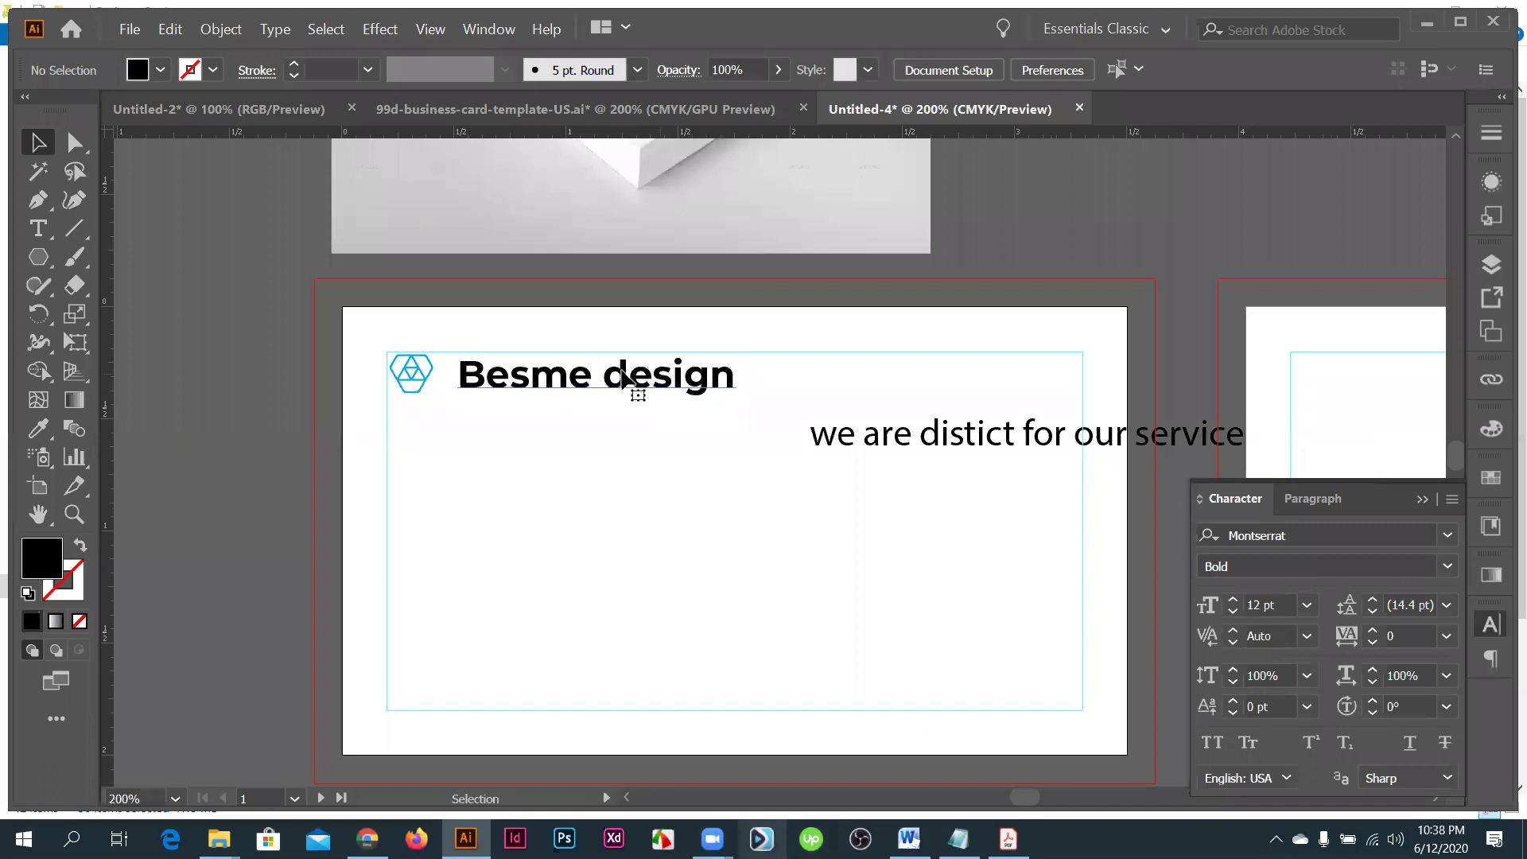
double_click(623, 380)
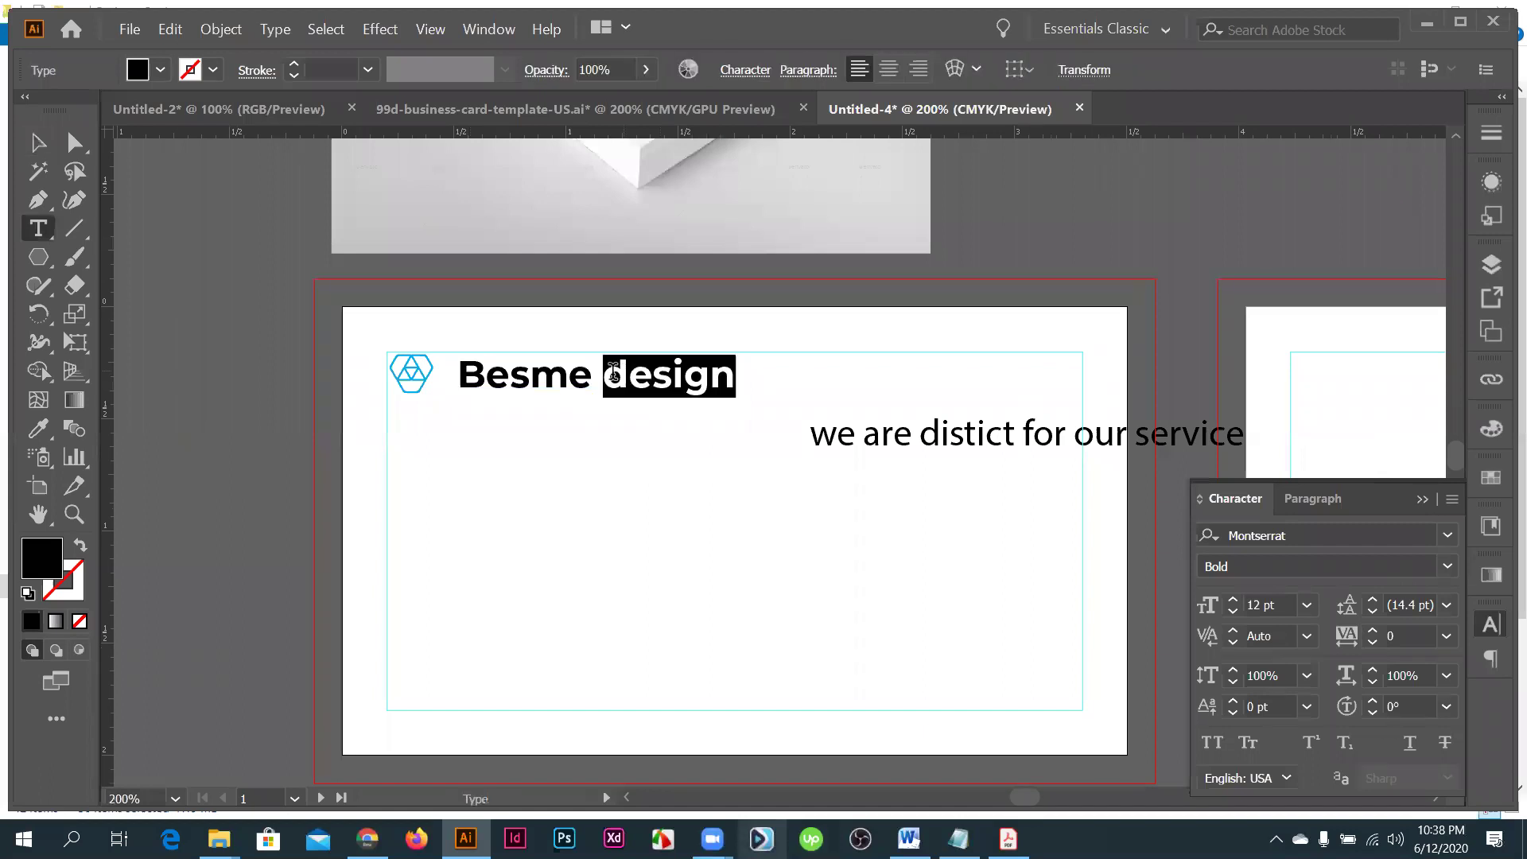
click(606, 372)
key(Delete)
text(D)
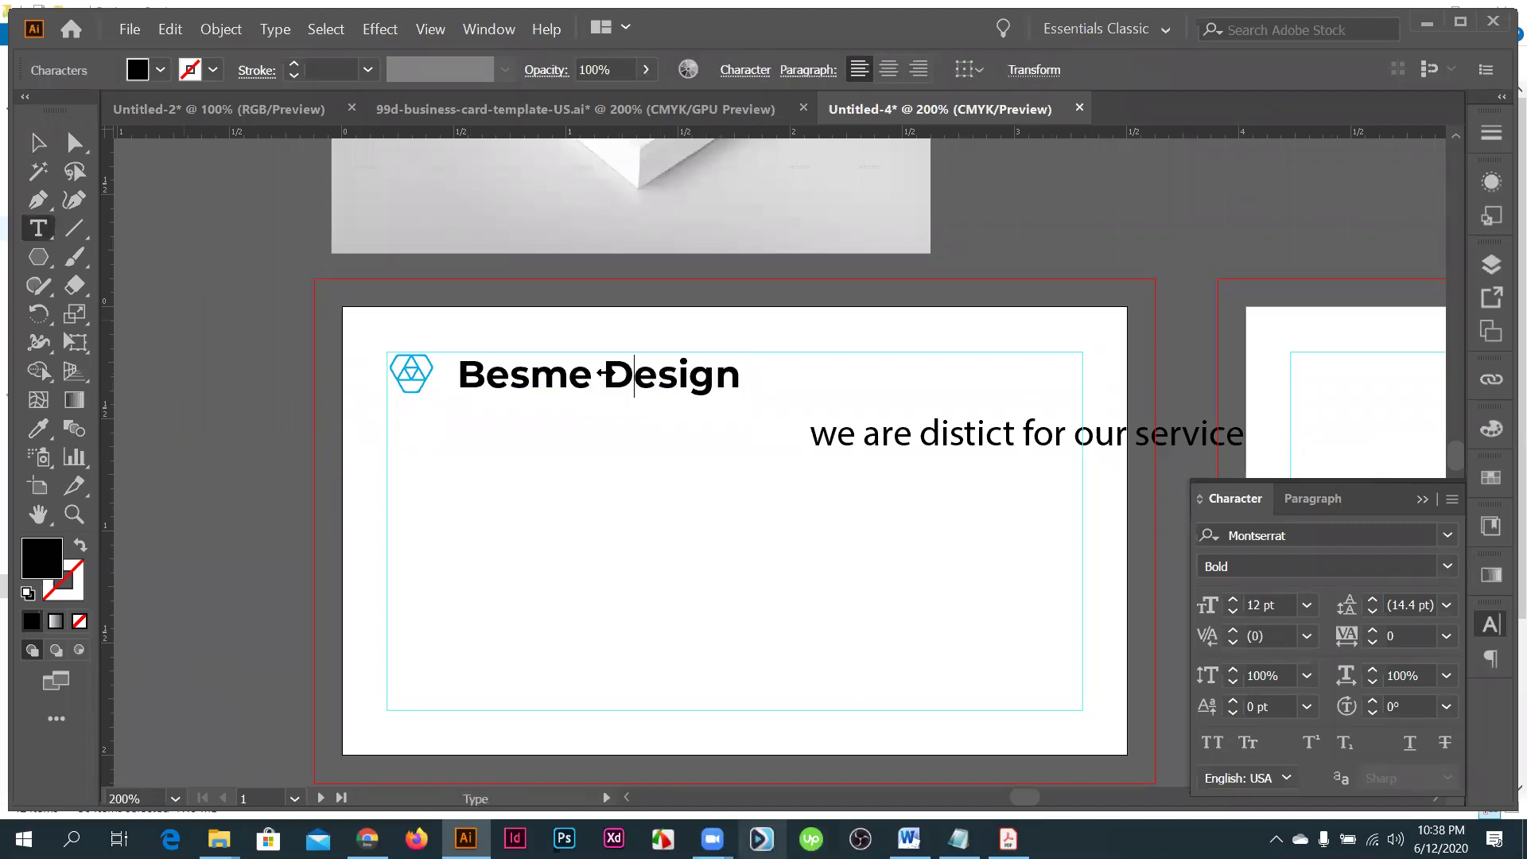
key(Escape)
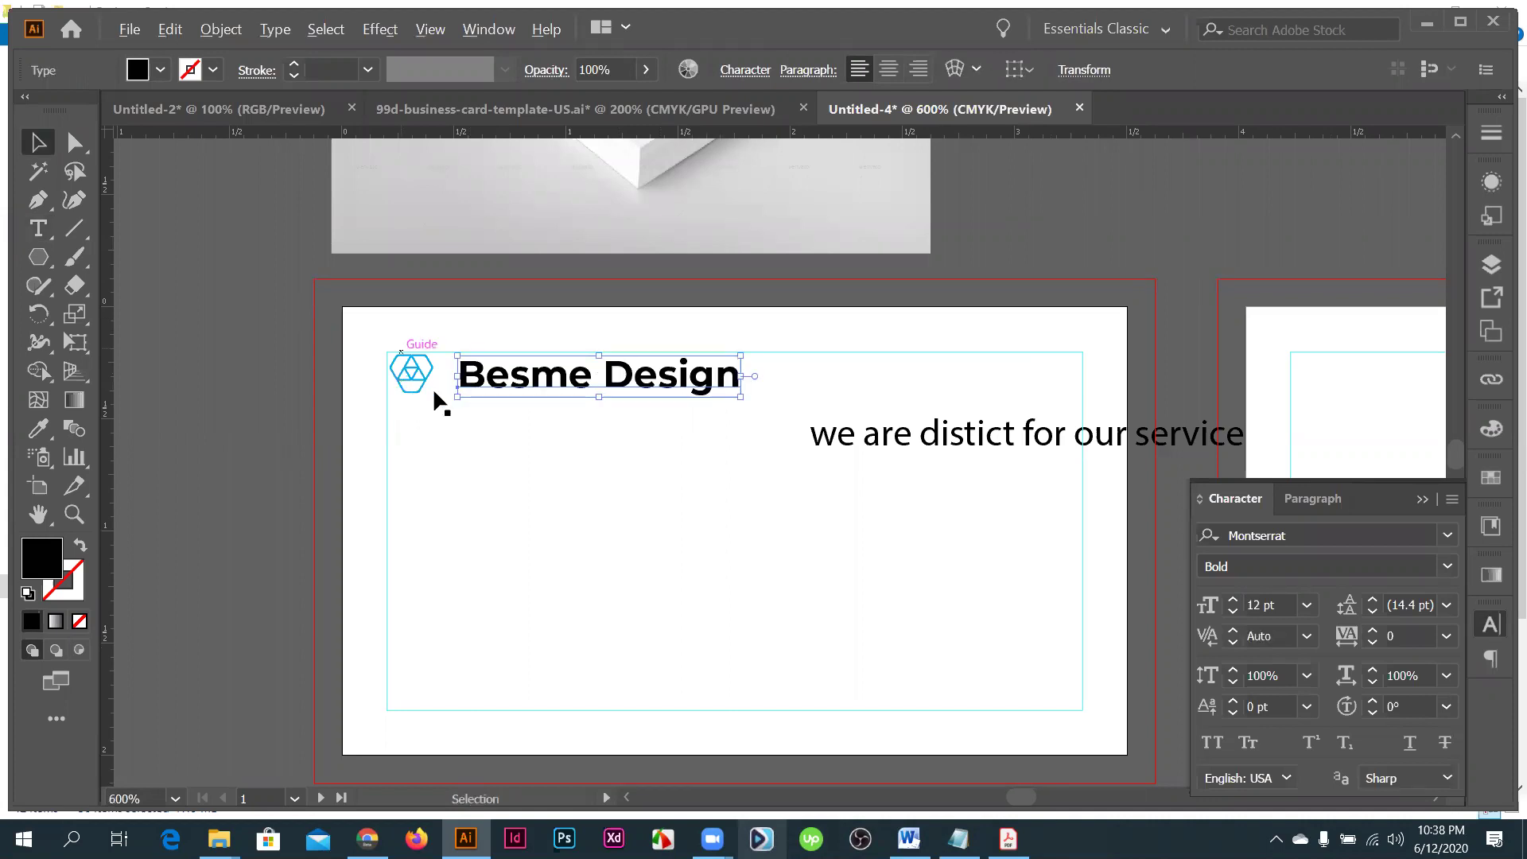
- Select the logo's anchor points and undo the rounding to keep sharp corners
click(434, 392)
scroll(390, 318, up, 3)
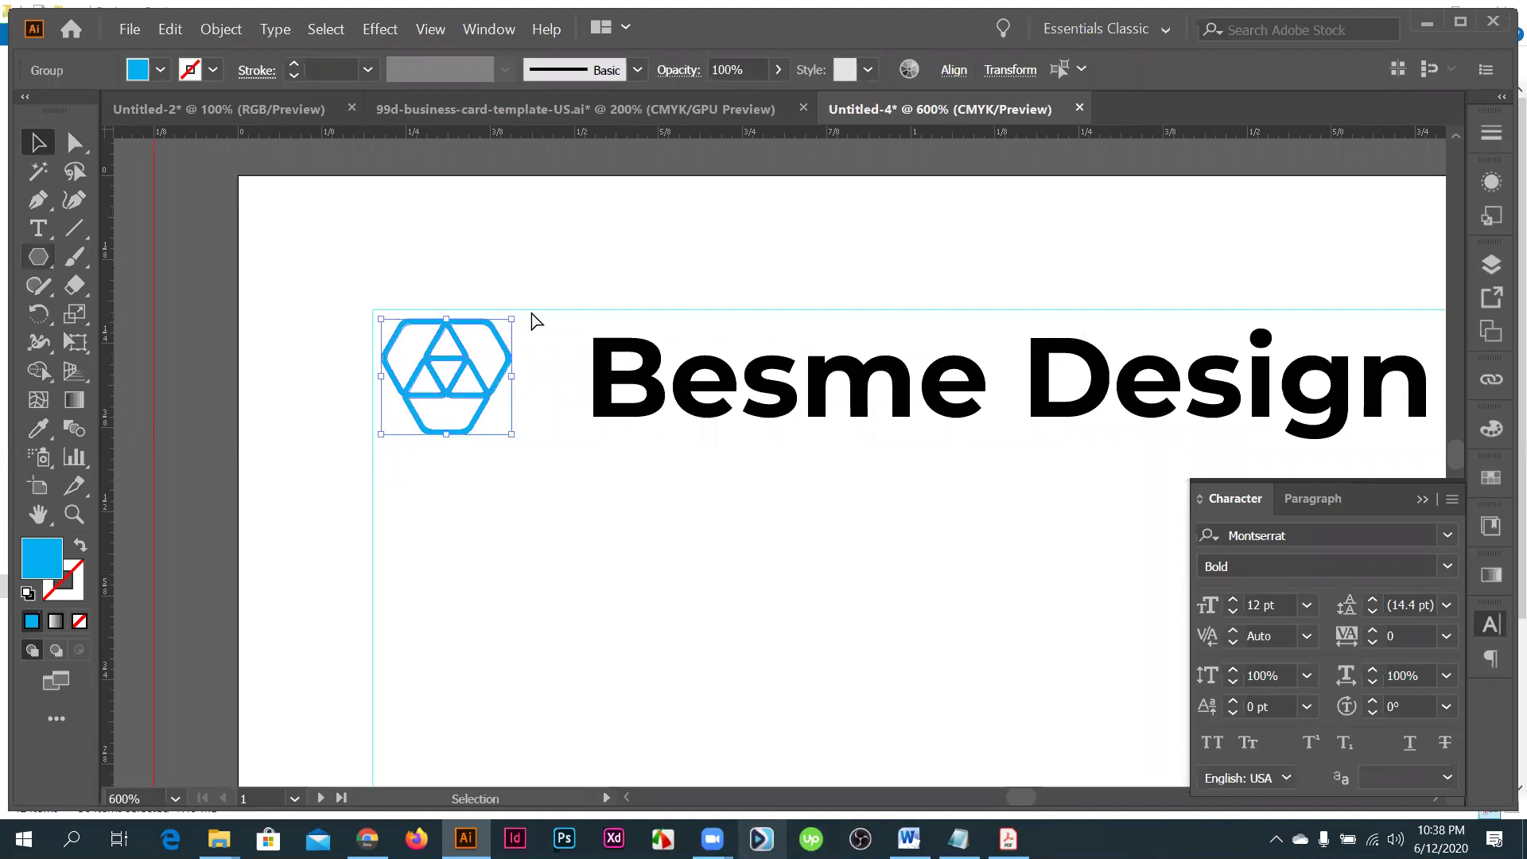
key(a)
scroll(494, 307, up, 2)
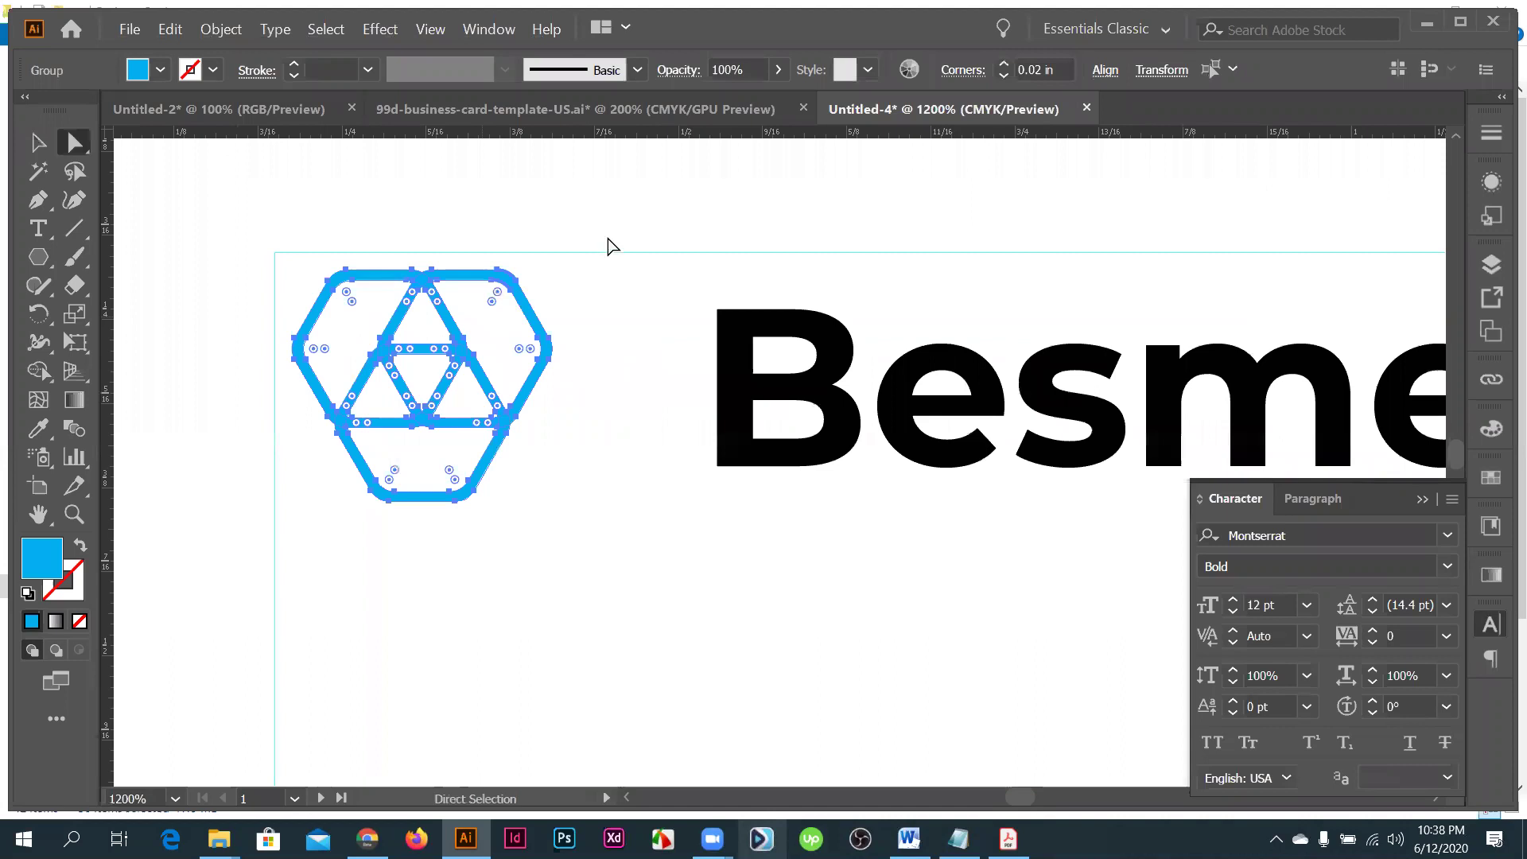
key(ctrl+z)
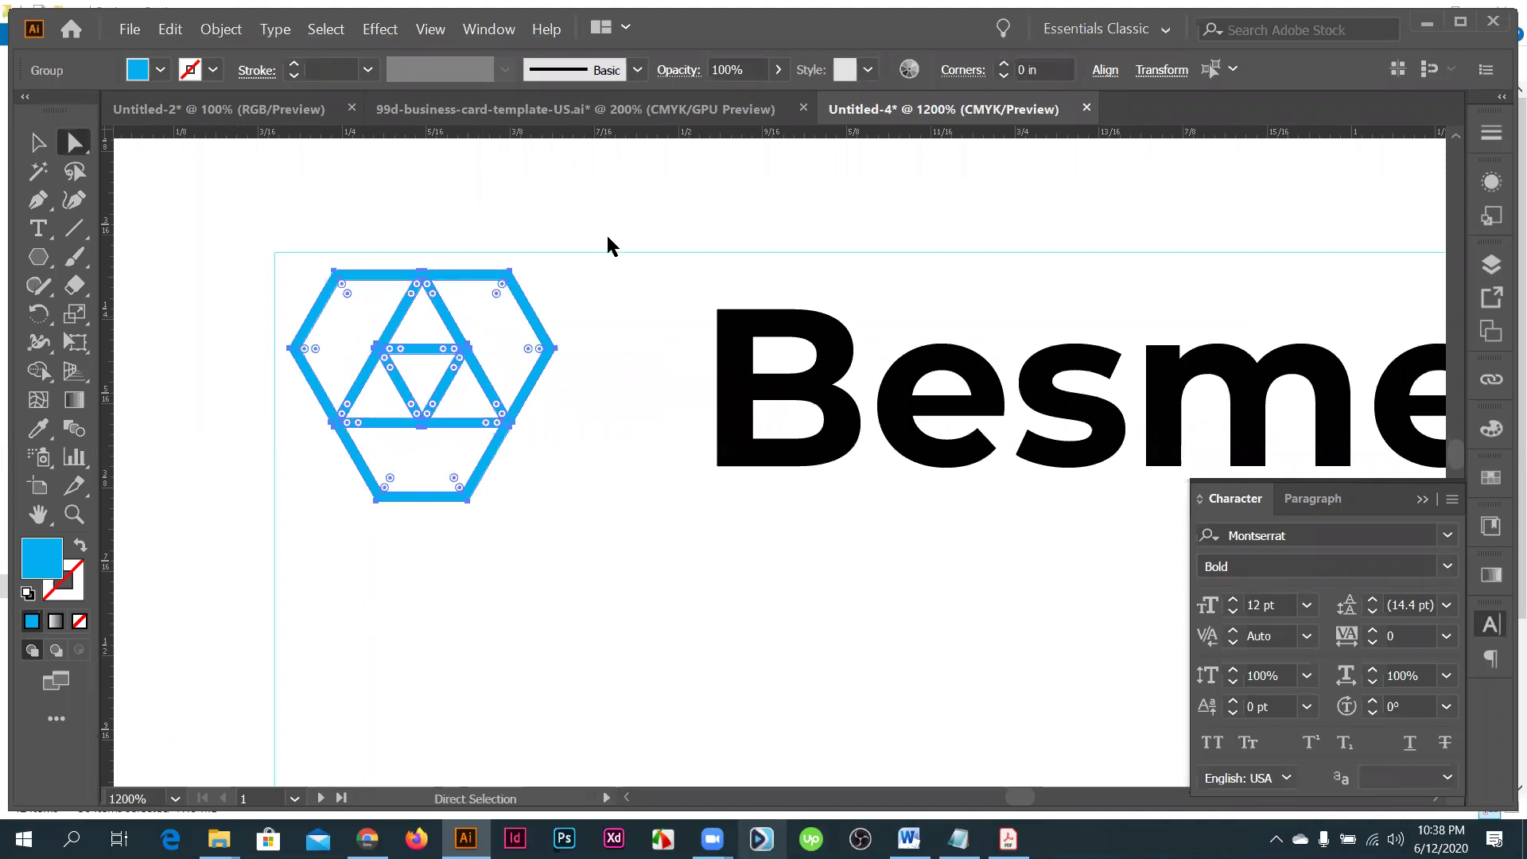
- Give the hexagon logo a 1 pt blue stroke and deselect to preview it
click(70, 579)
double_click(72, 583)
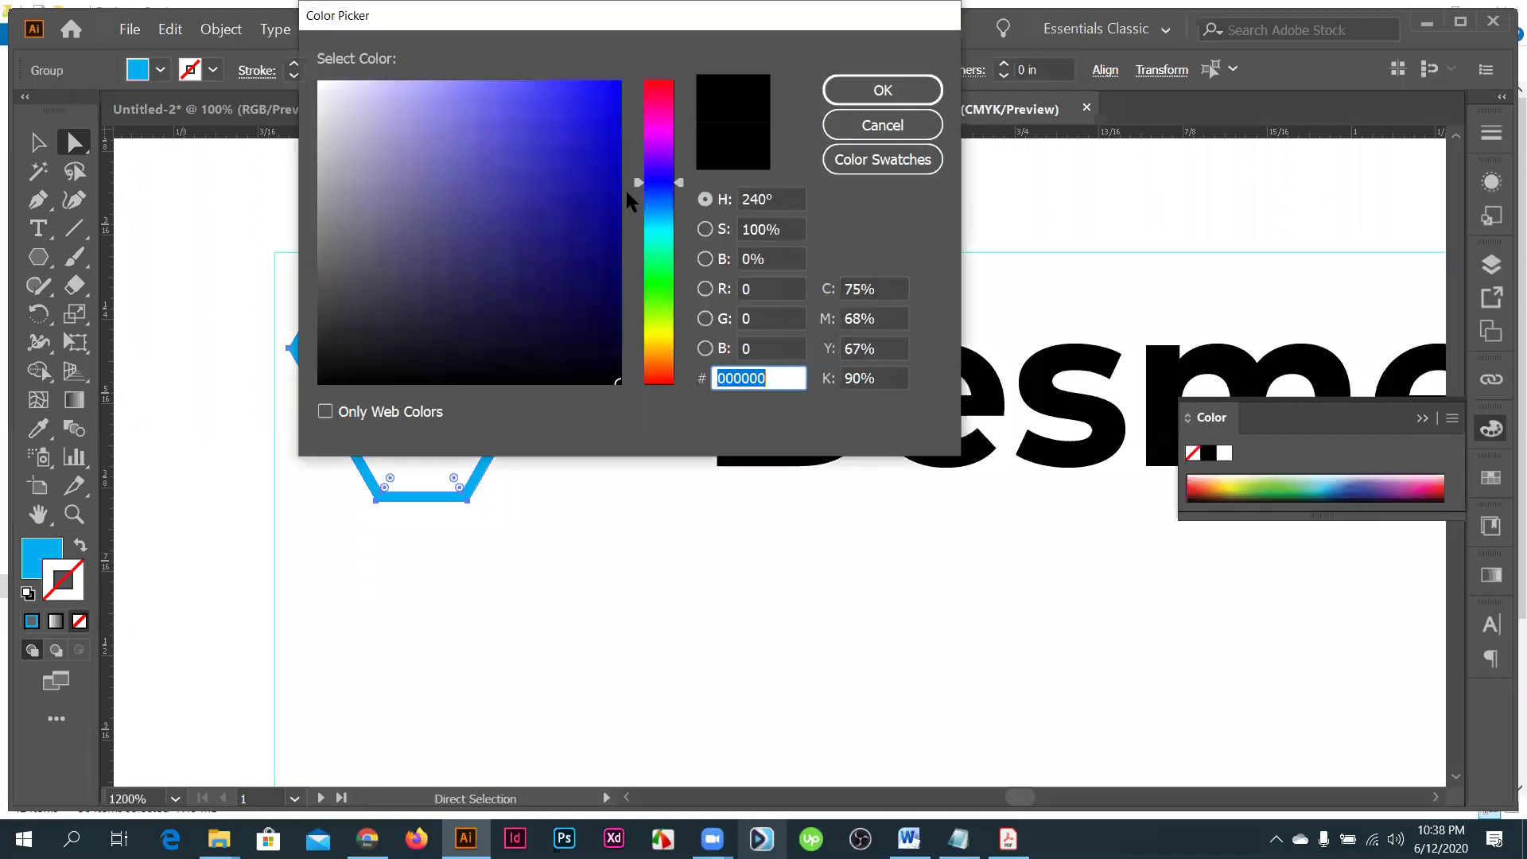
key(Escape)
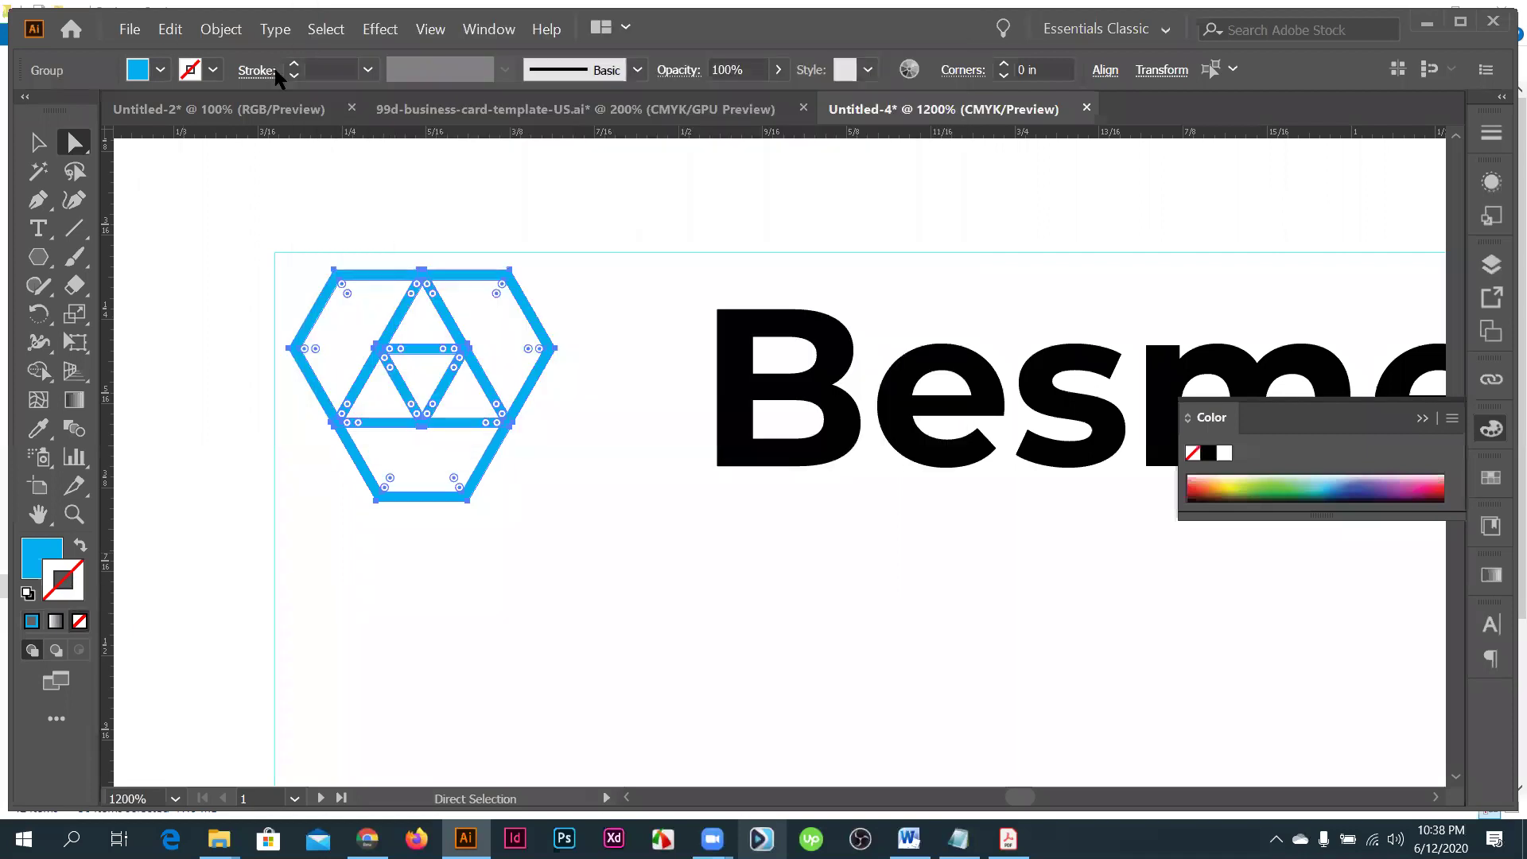
click(293, 65)
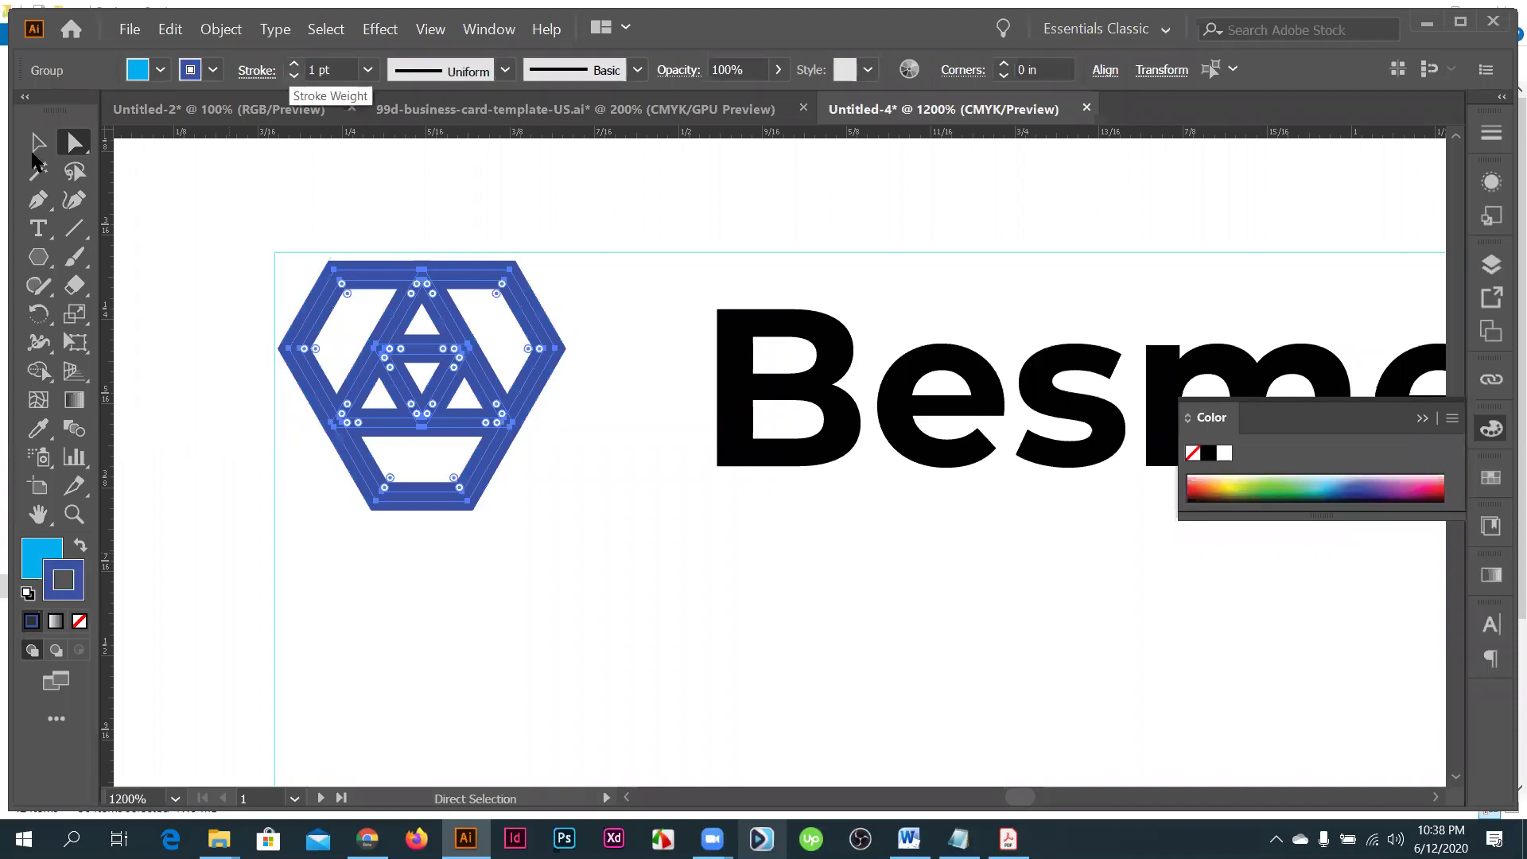
key(v)
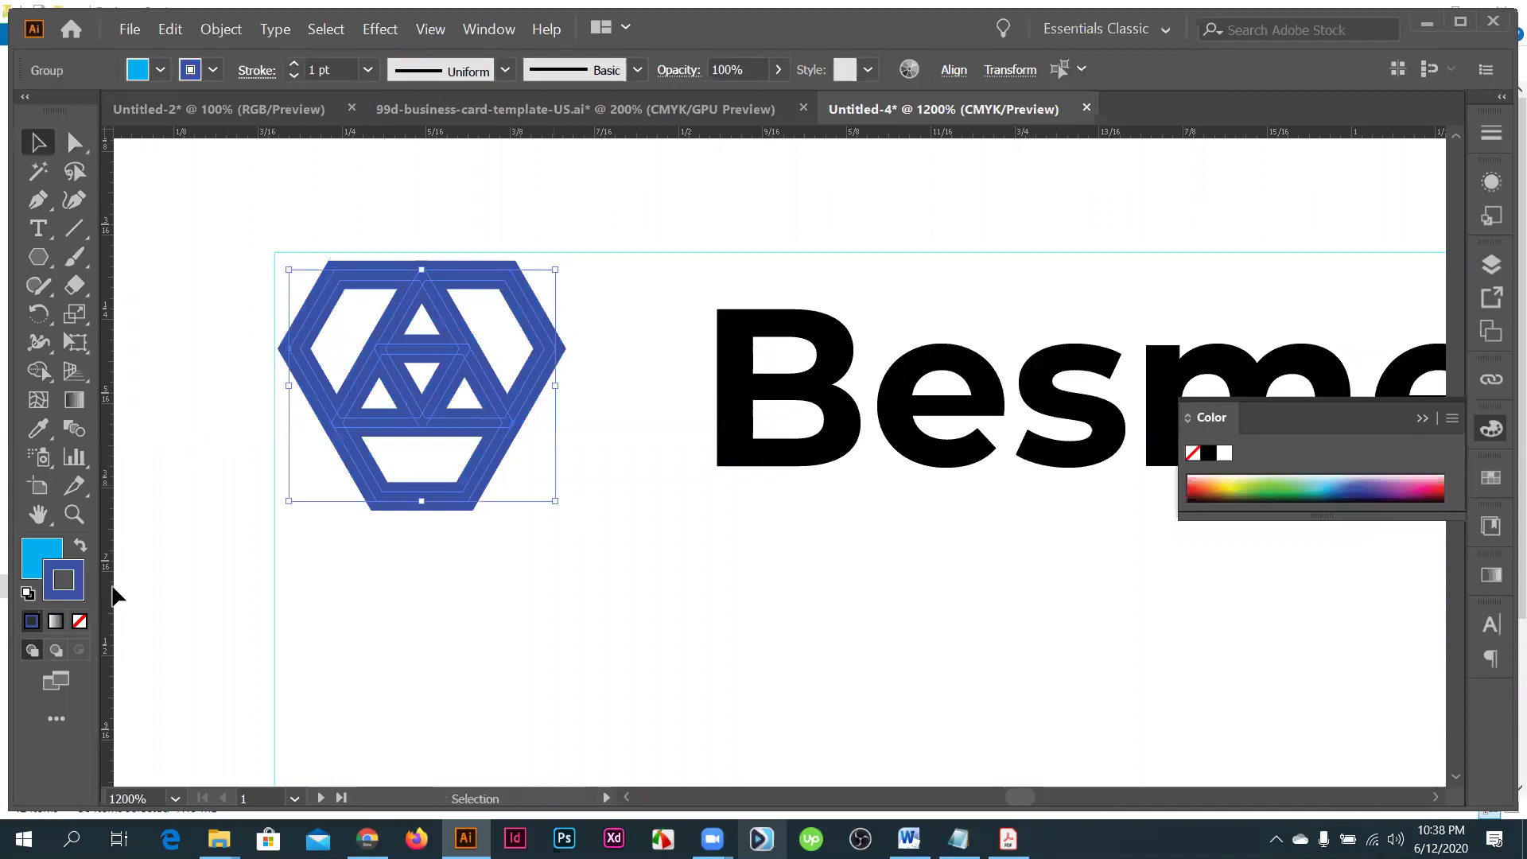
click(557, 589)
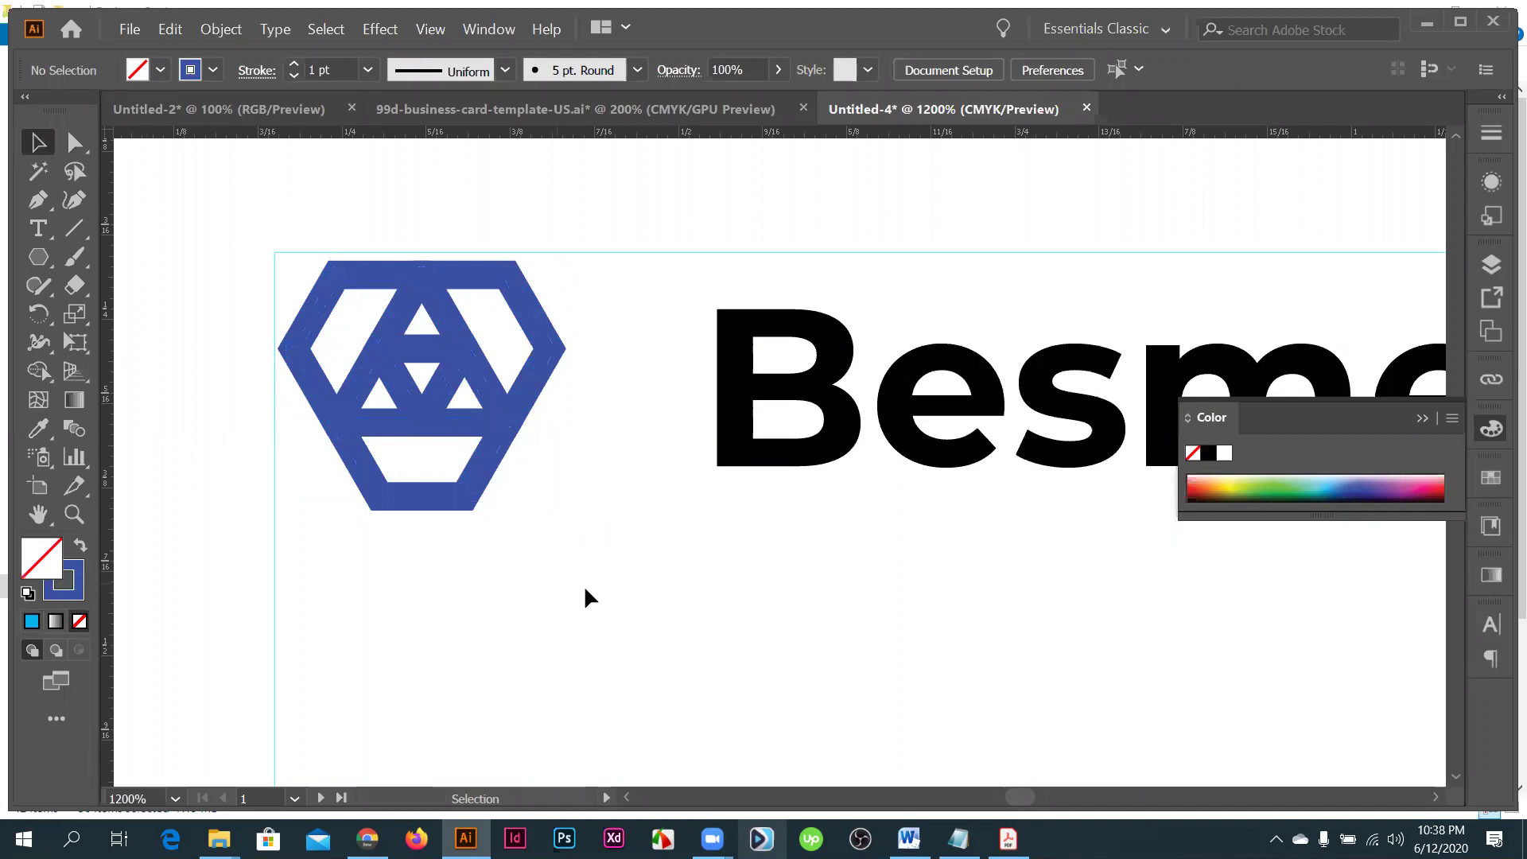
scroll(589, 596, down, 2)
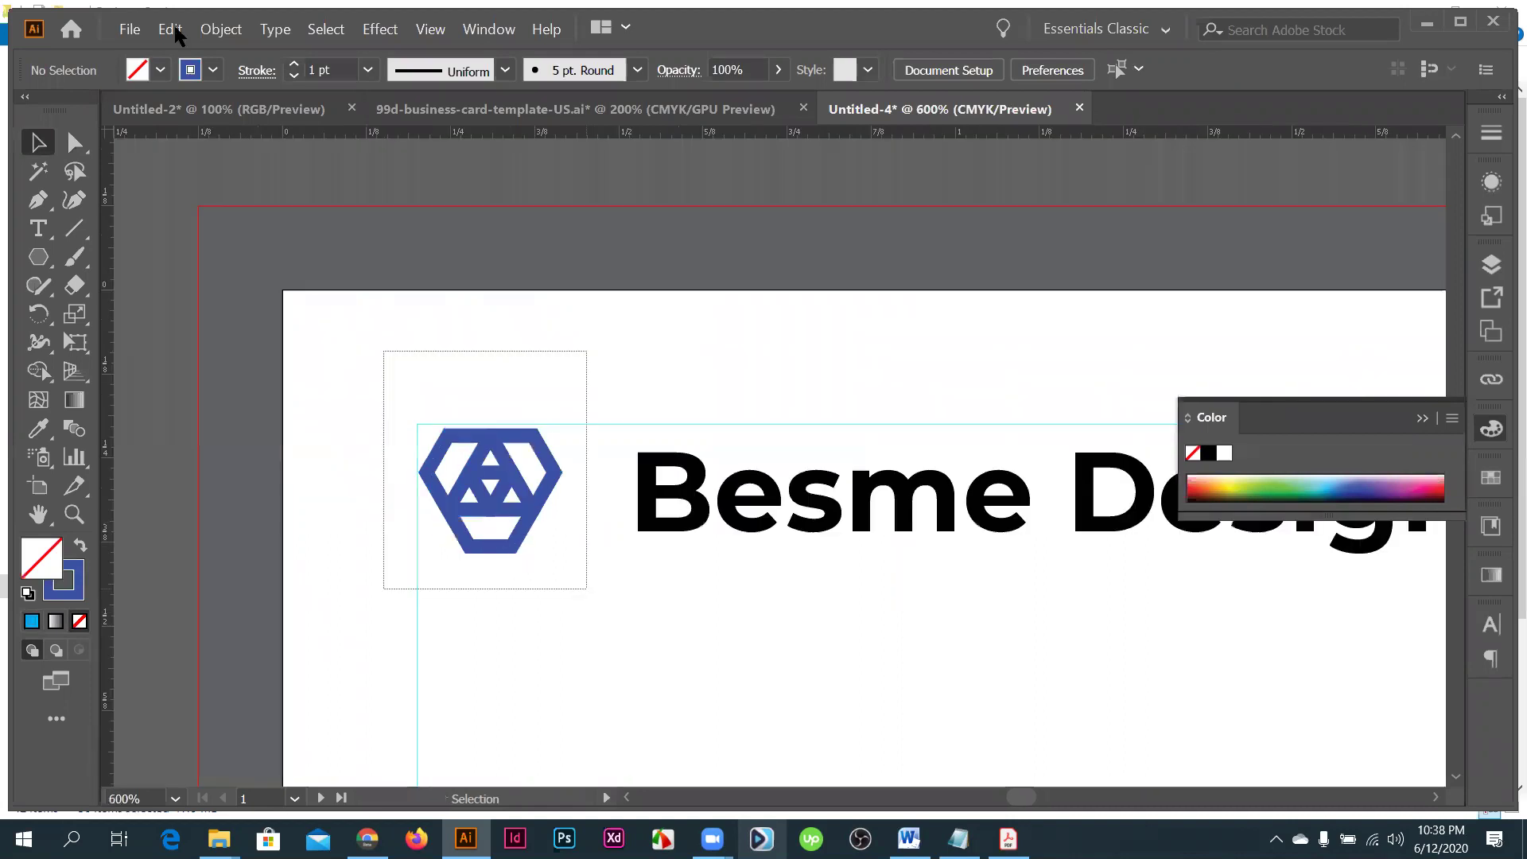
- Expand the hexagon logo's fill and stroke into shapes
drag(587, 590, 383, 350)
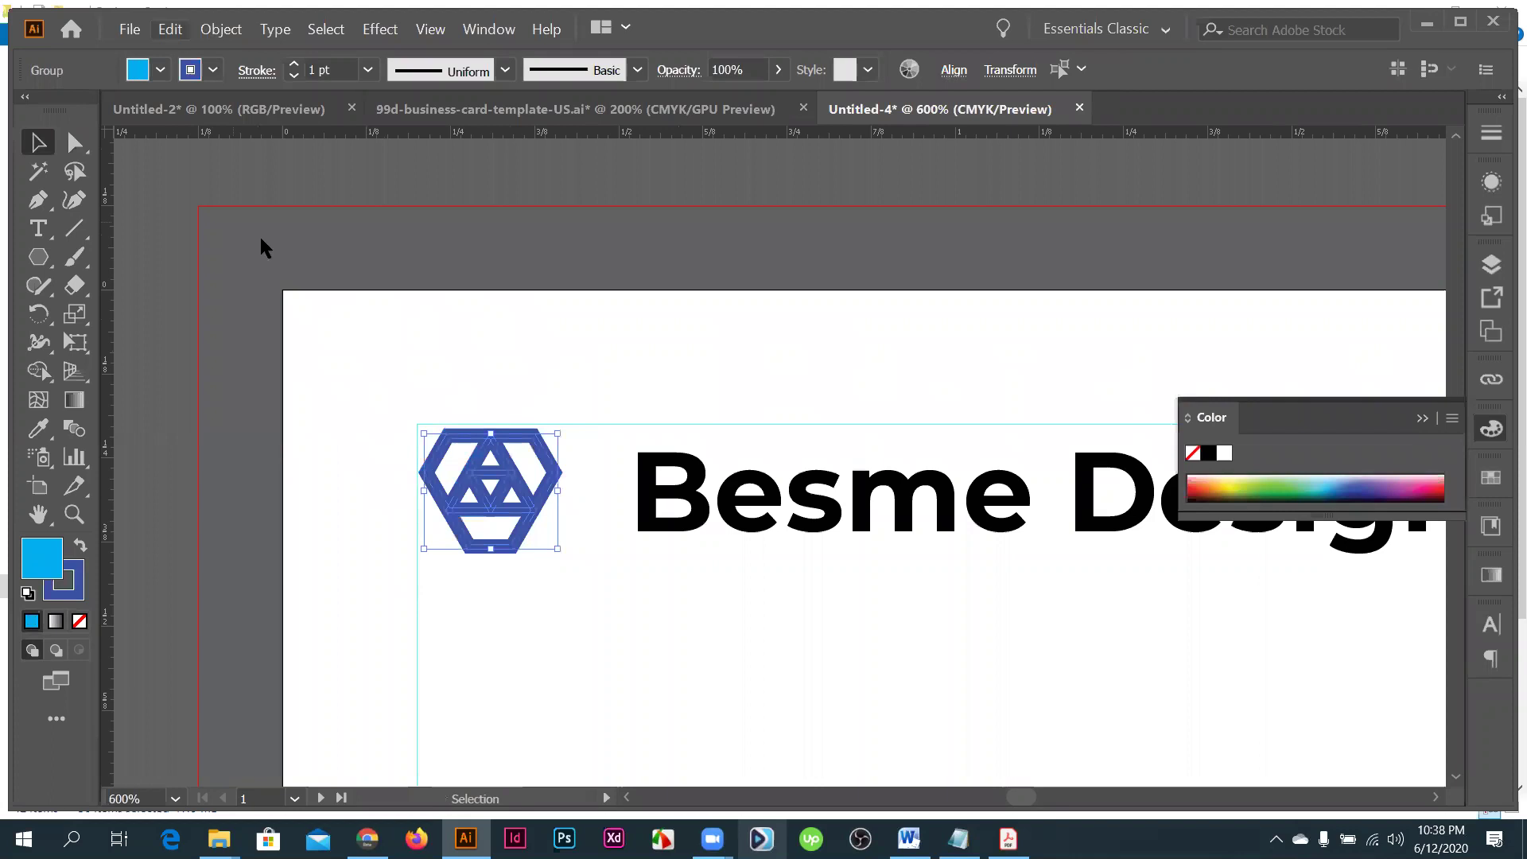
click(221, 30)
click(260, 237)
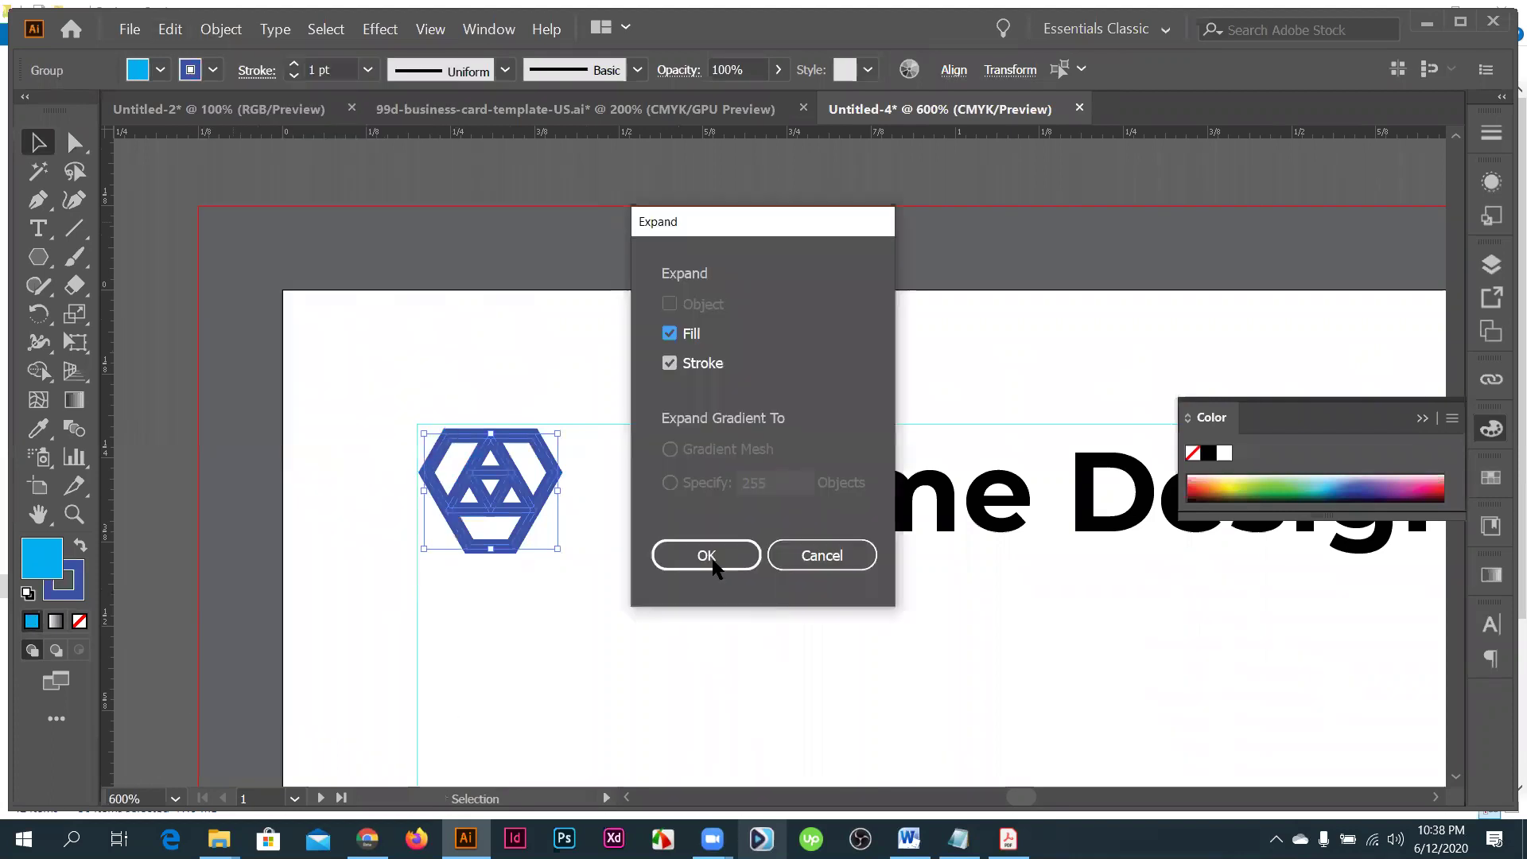
click(706, 555)
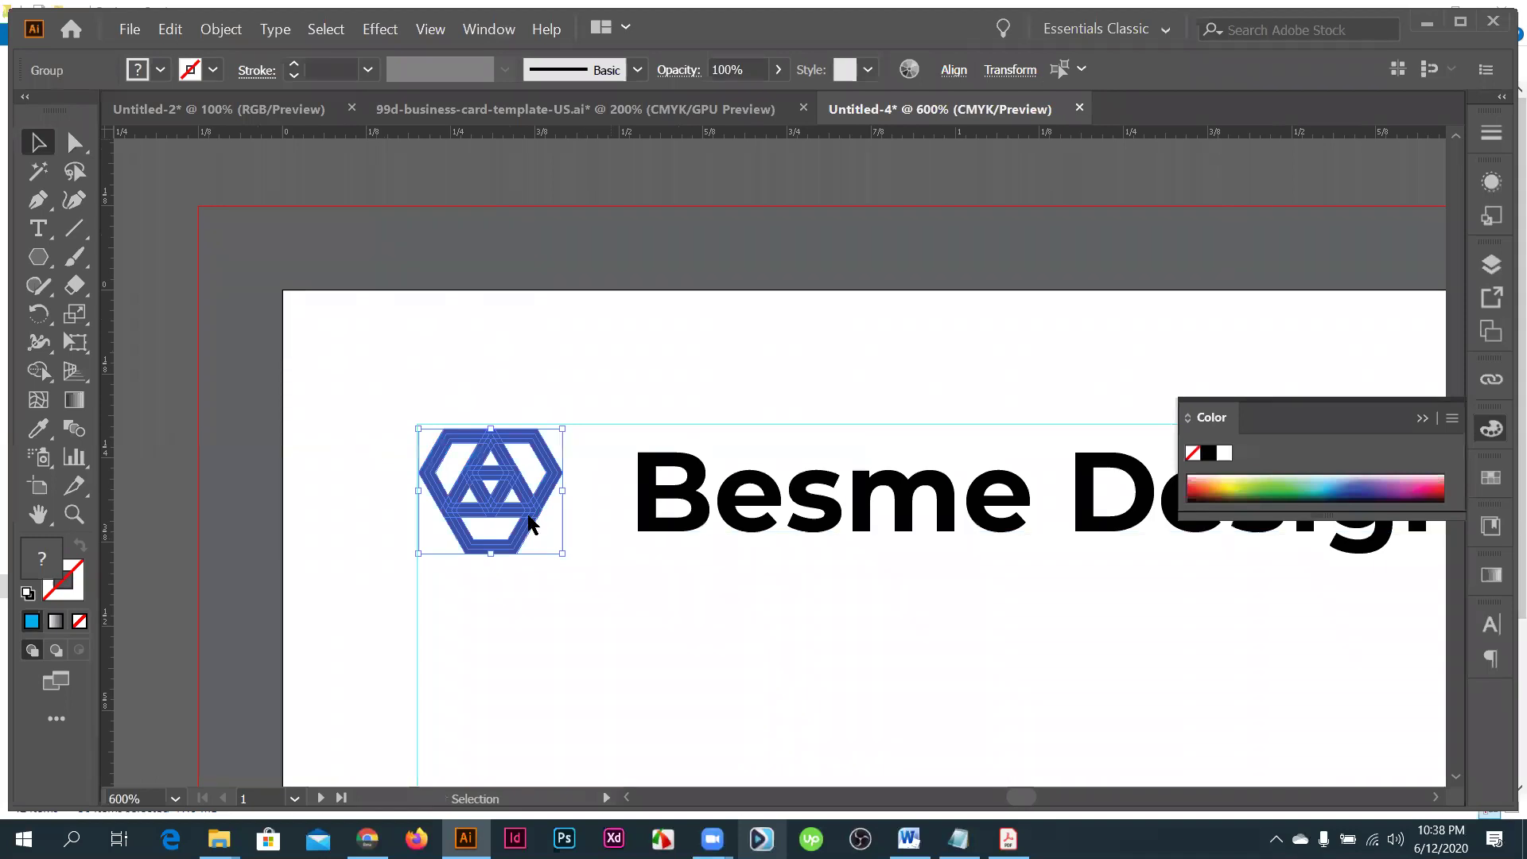
- Show the Pathfinder panel and deselect the logo
click(489, 28)
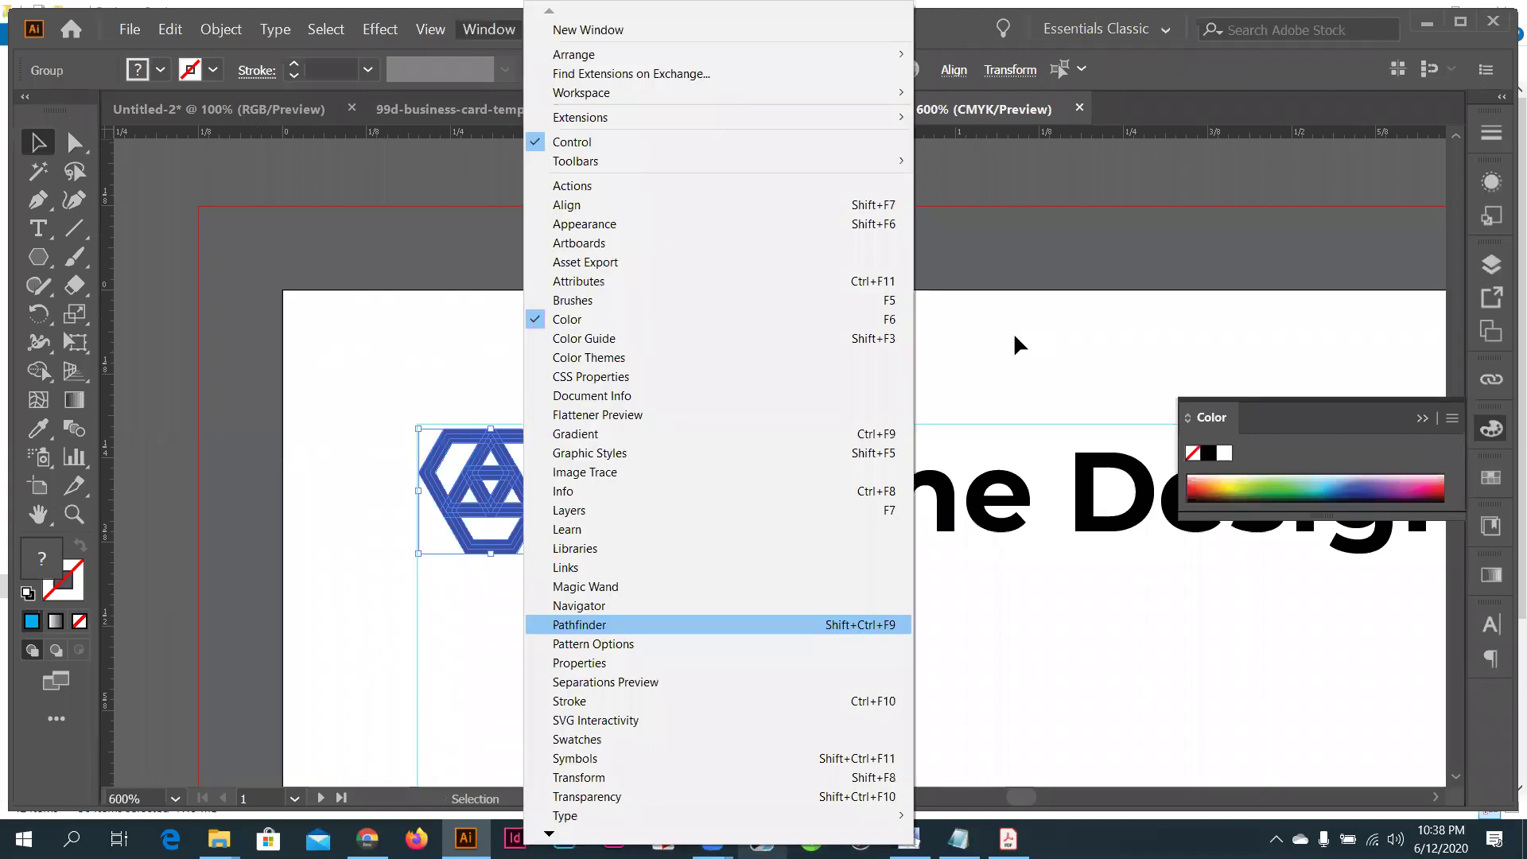
click(572, 623)
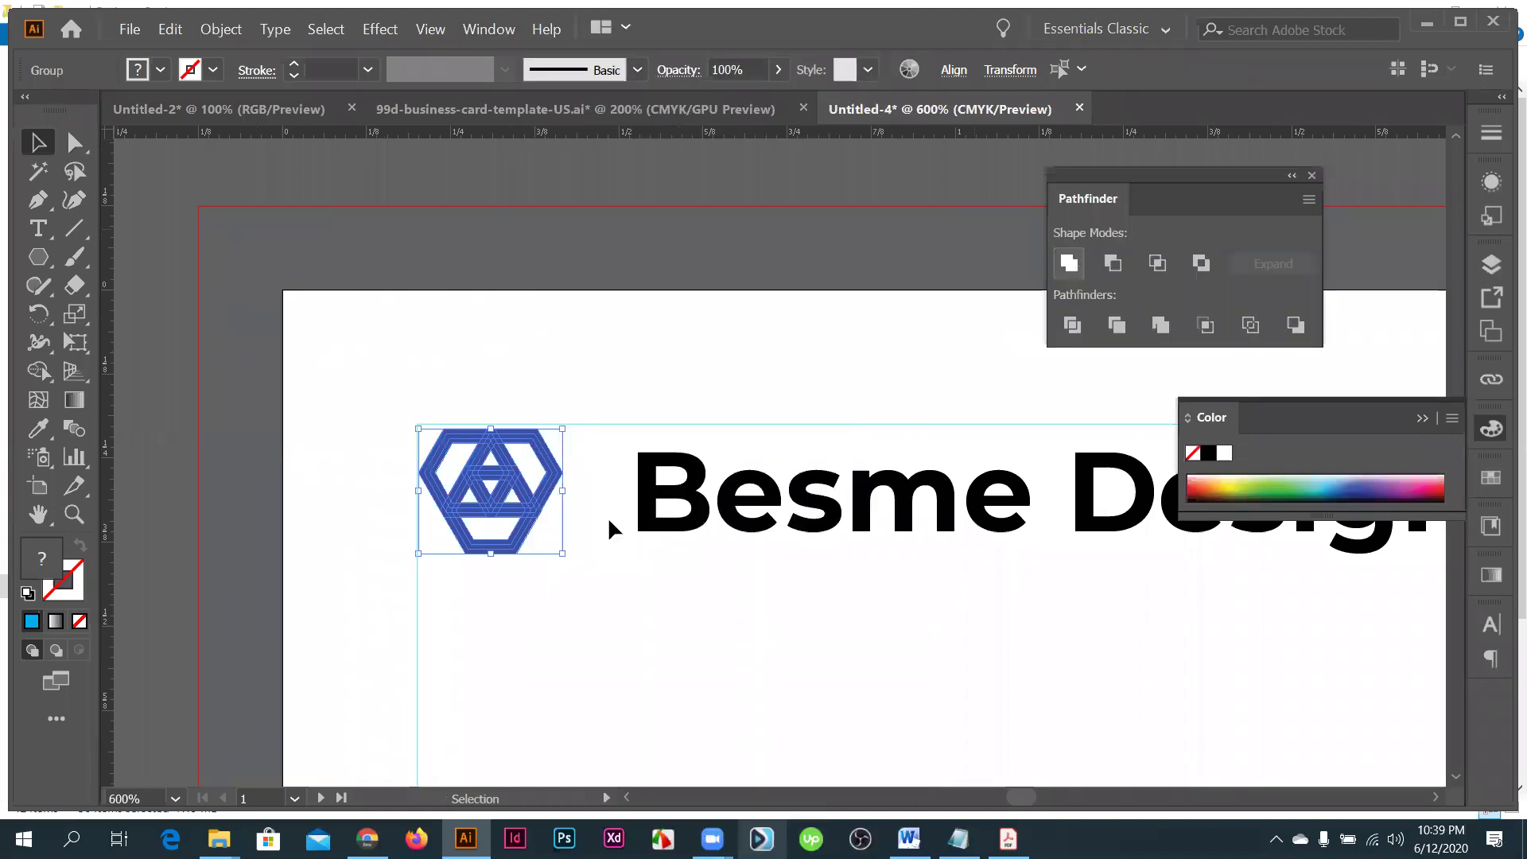
click(542, 566)
scroll(542, 565, down, 1)
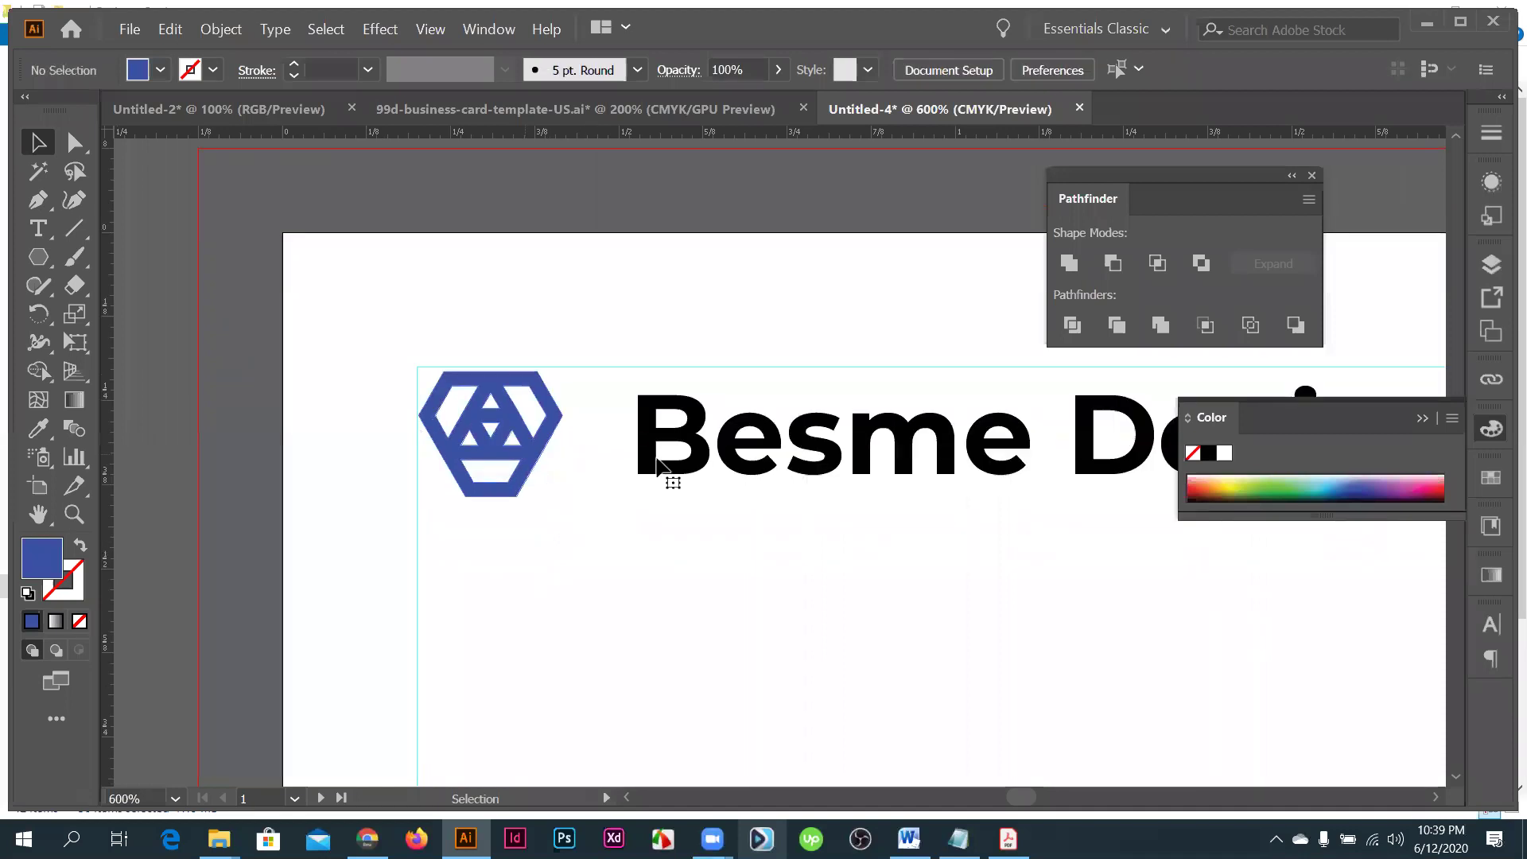
- Slide the Besme Design text closer to the logo, then zoom into the mockup photo
drag(659, 466, 490, 483)
key(ctrl+1)
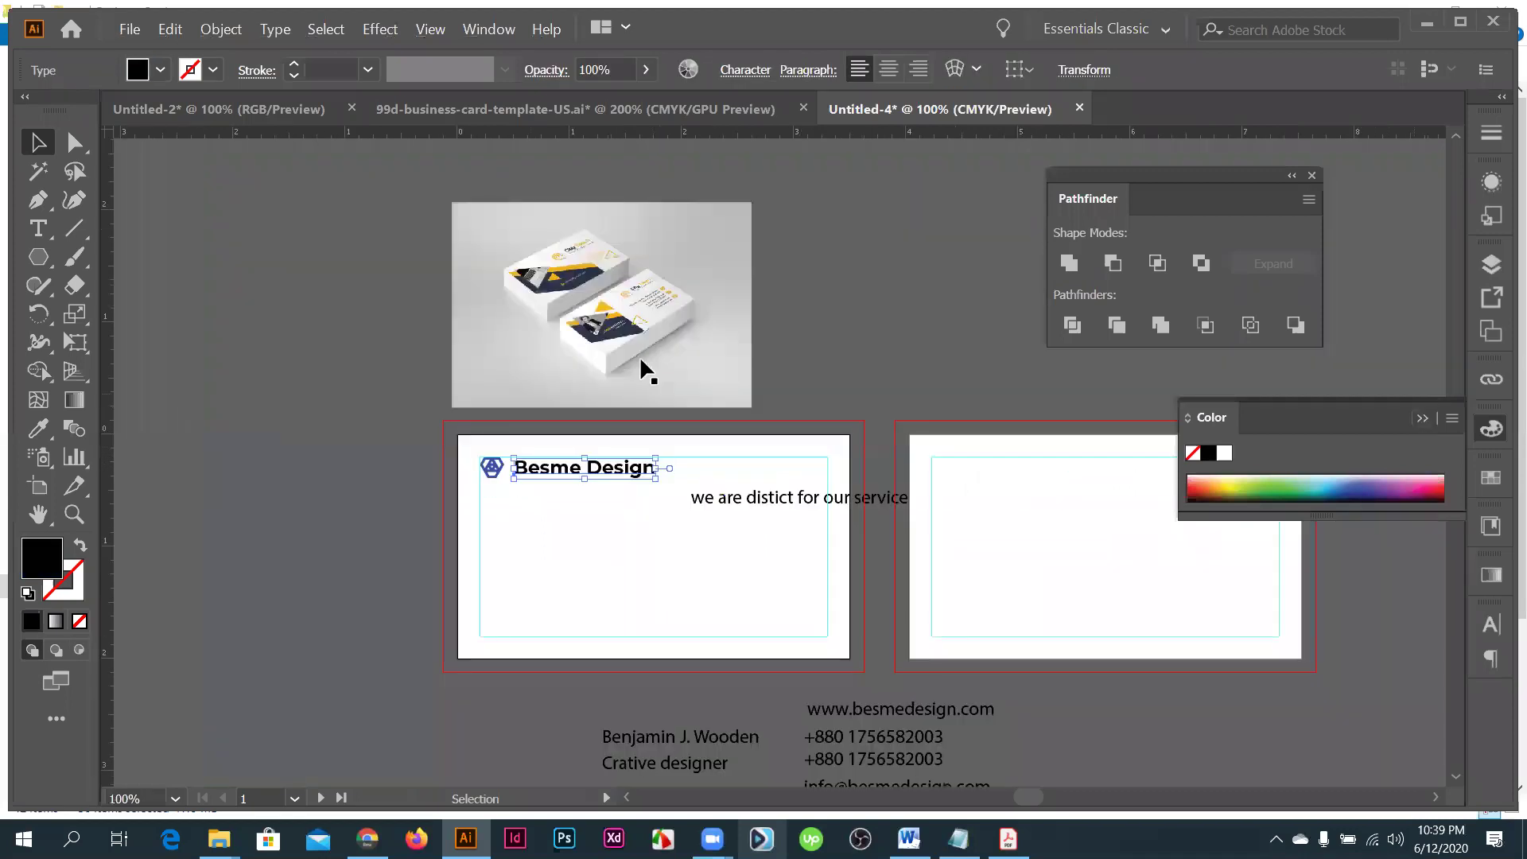
key(ctrl+equal)
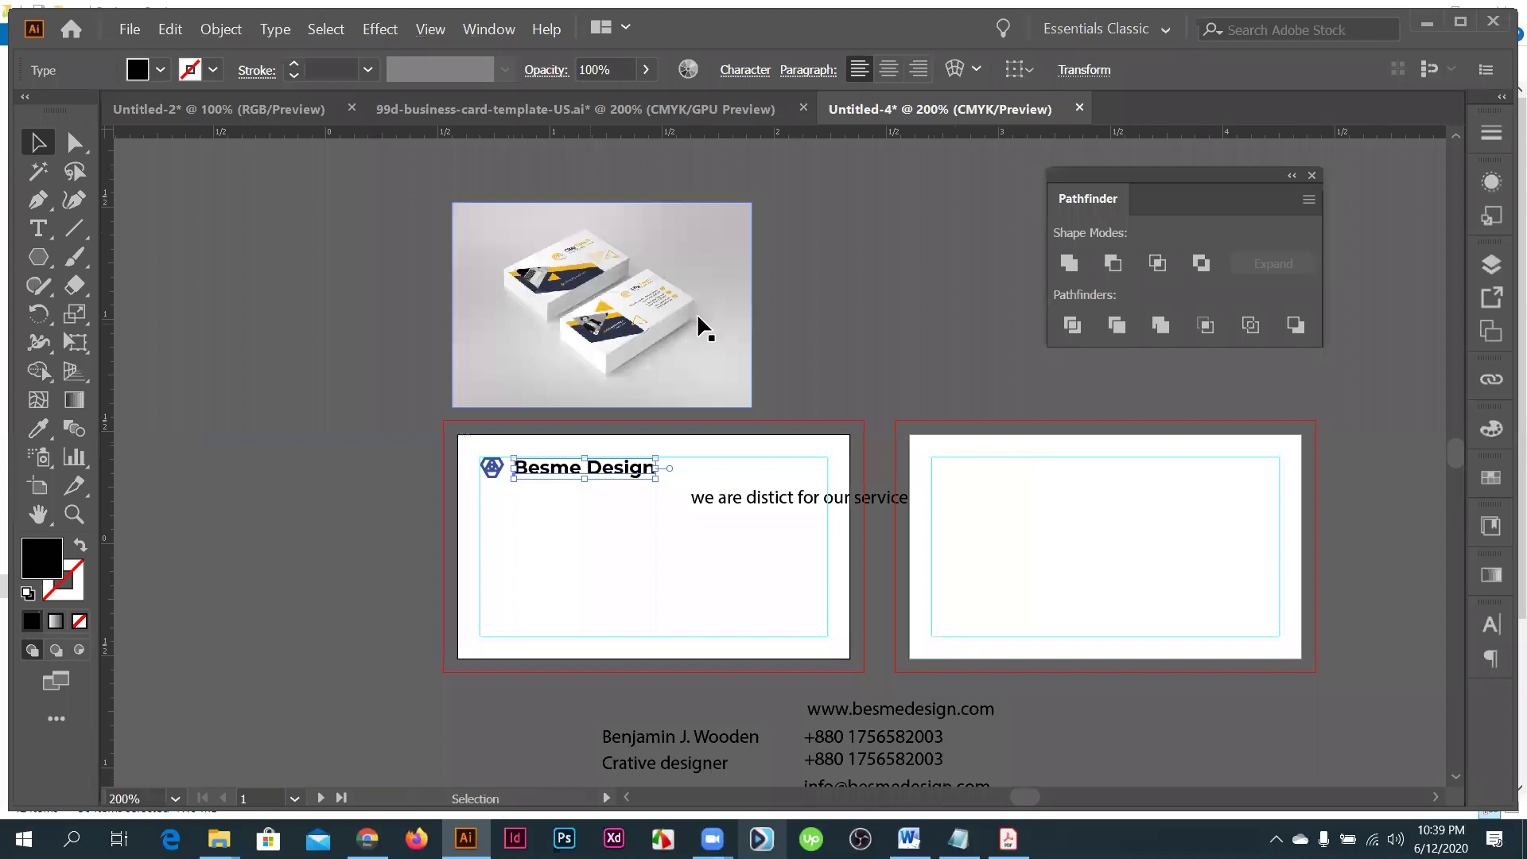
key(ctrl+equal)
key(ctrl+equal)
key(ctrl+equal)
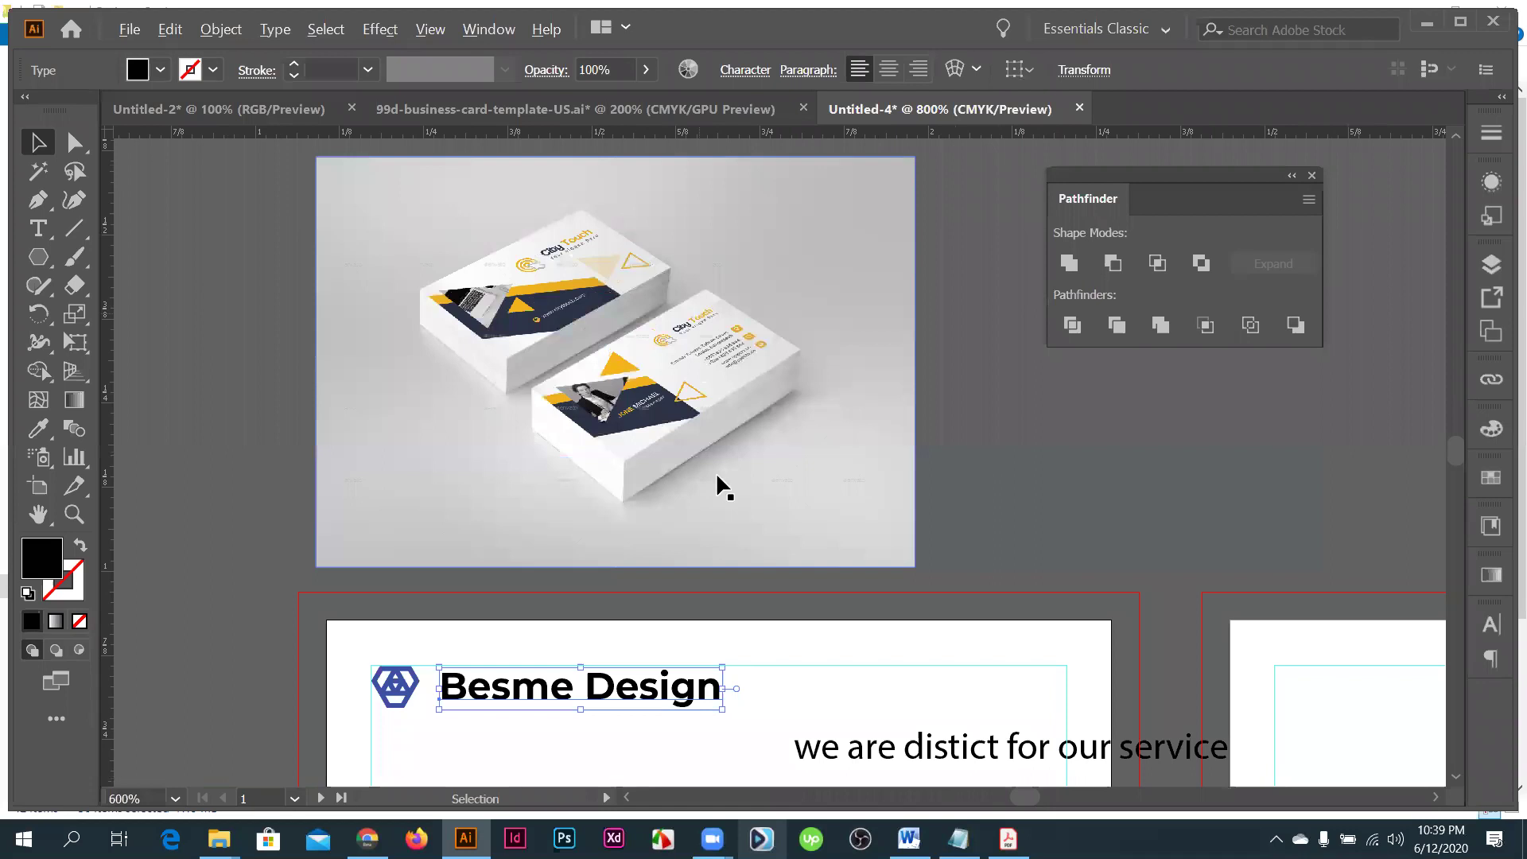
- Retype the heading as 'City toutch'
key(ctrl+equal)
key(ctrl+equal)
scroll(717, 482, down, 1)
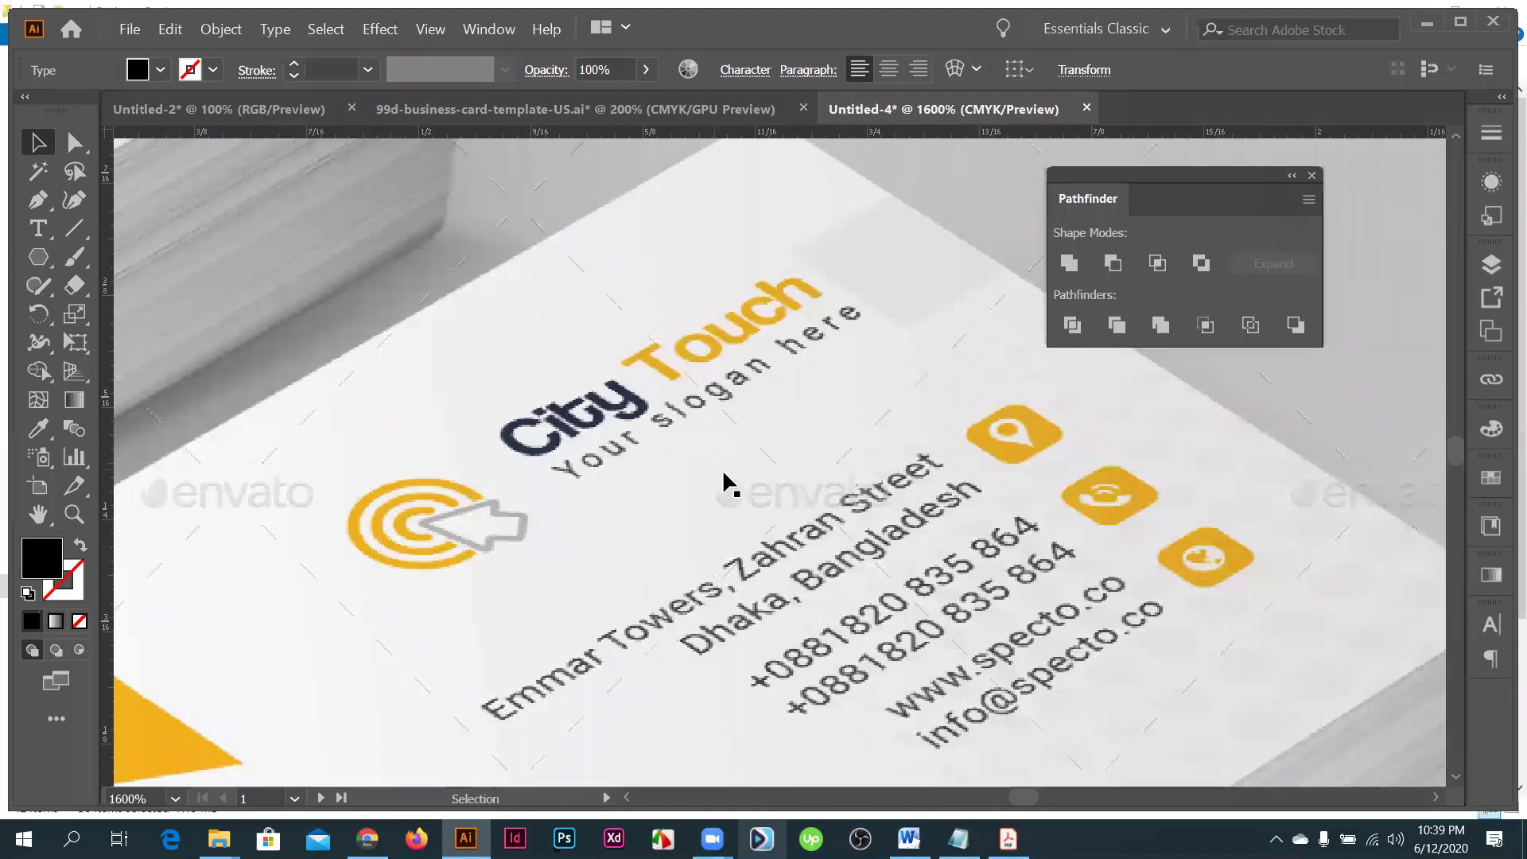
scroll(669, 611, down, 7)
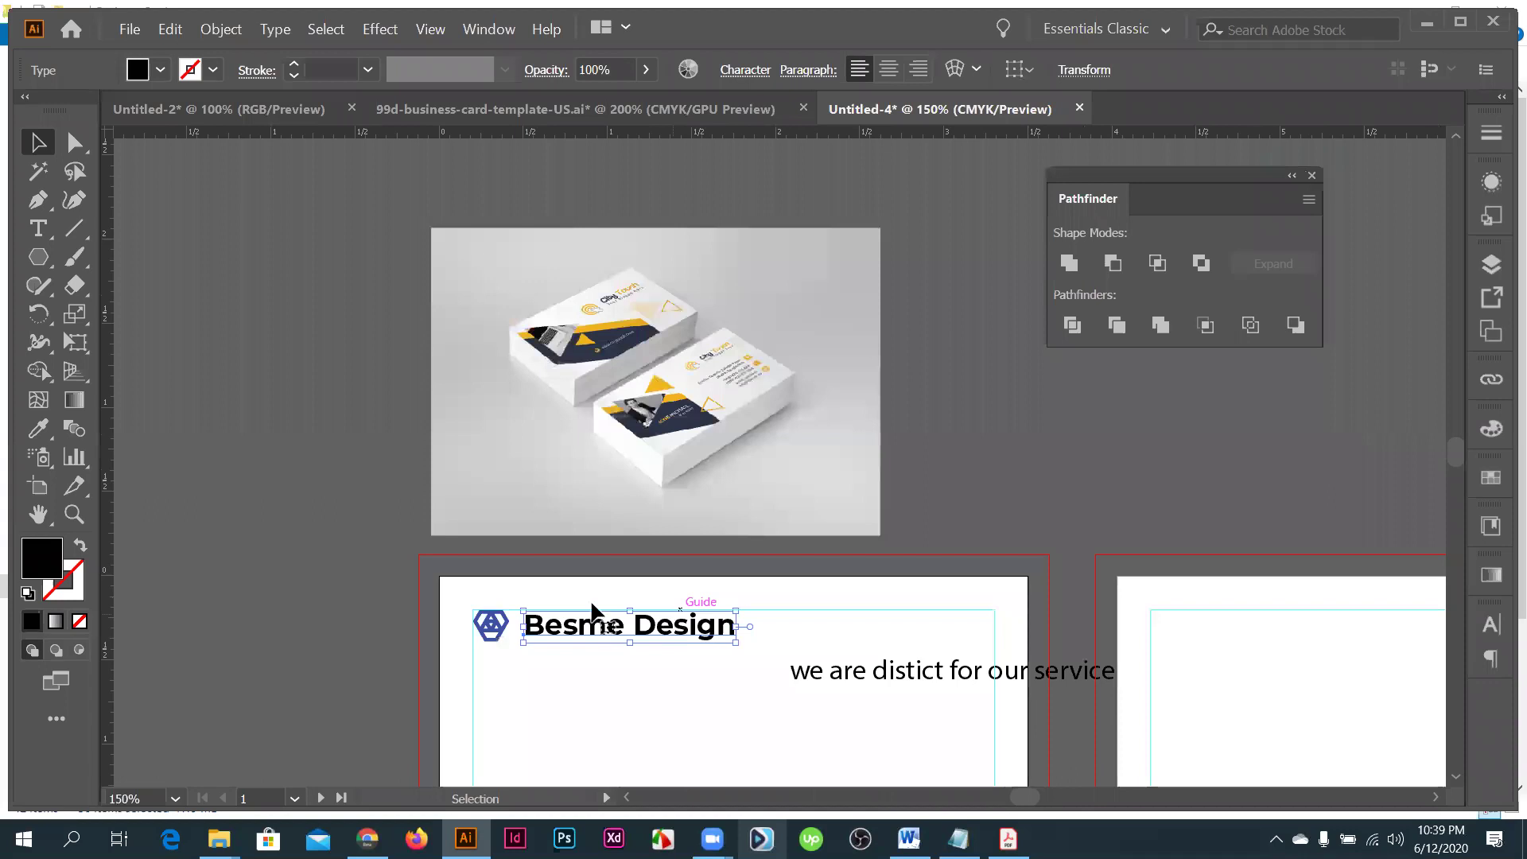
scroll(592, 613, up, 2)
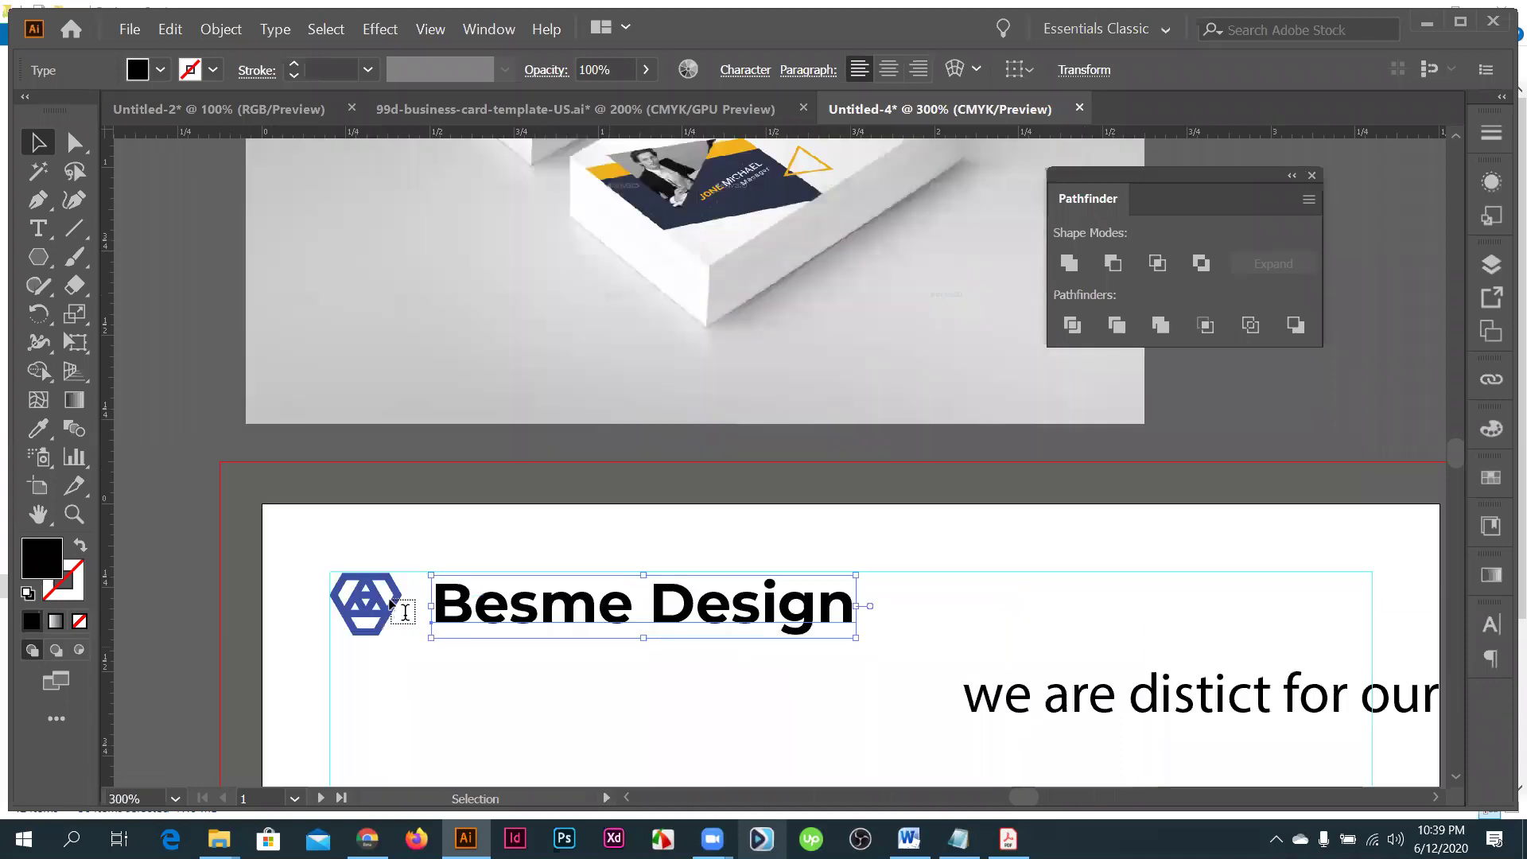
text(C)
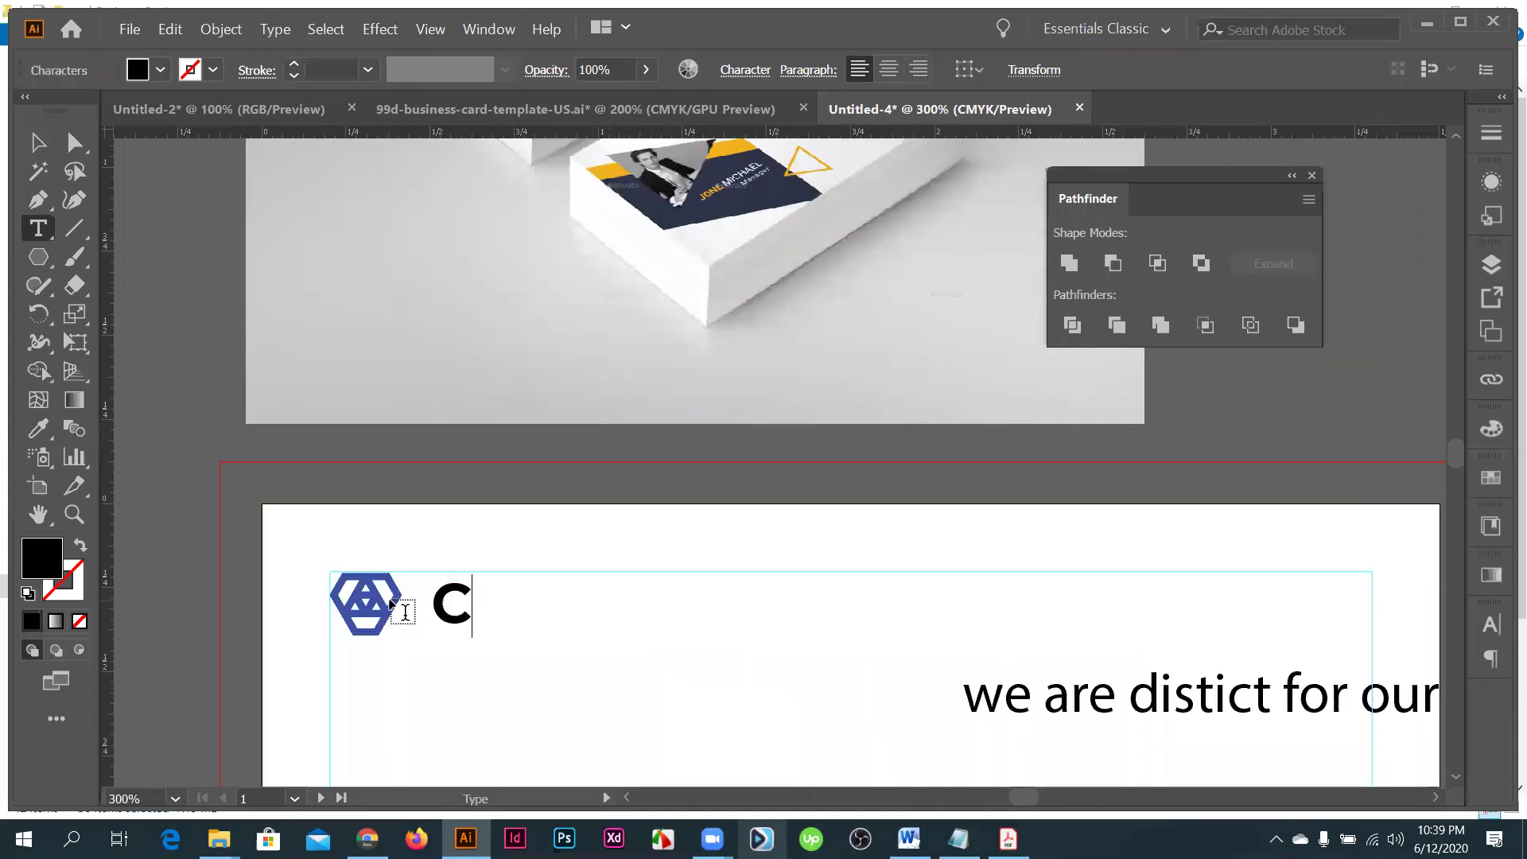
text(ity tou)
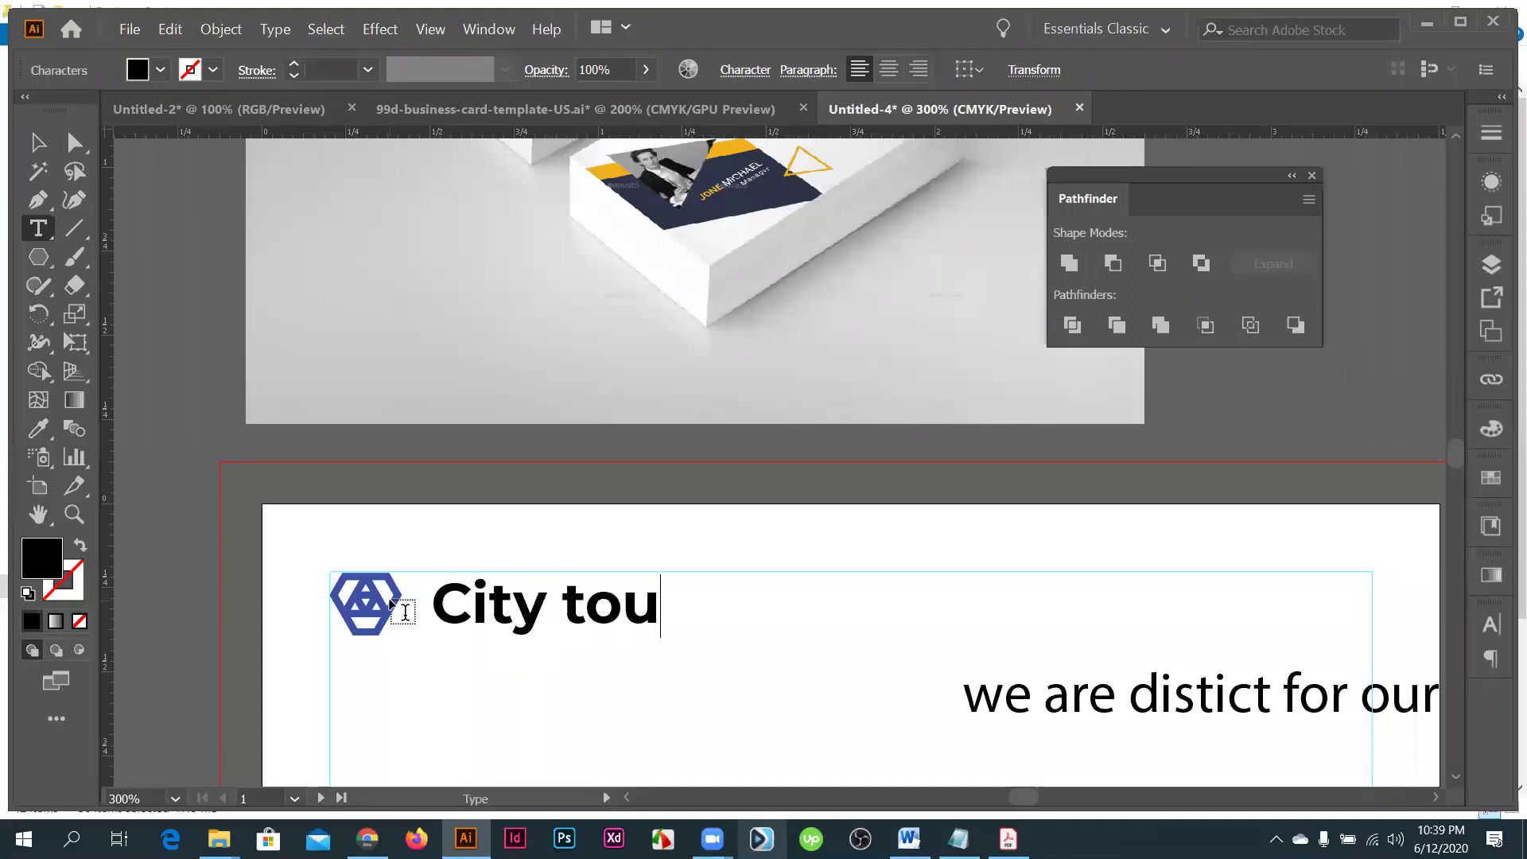
text(tch)
- Capitalise the first t so the heading reads 'City Toutch'
scroll(569, 621, up, 1)
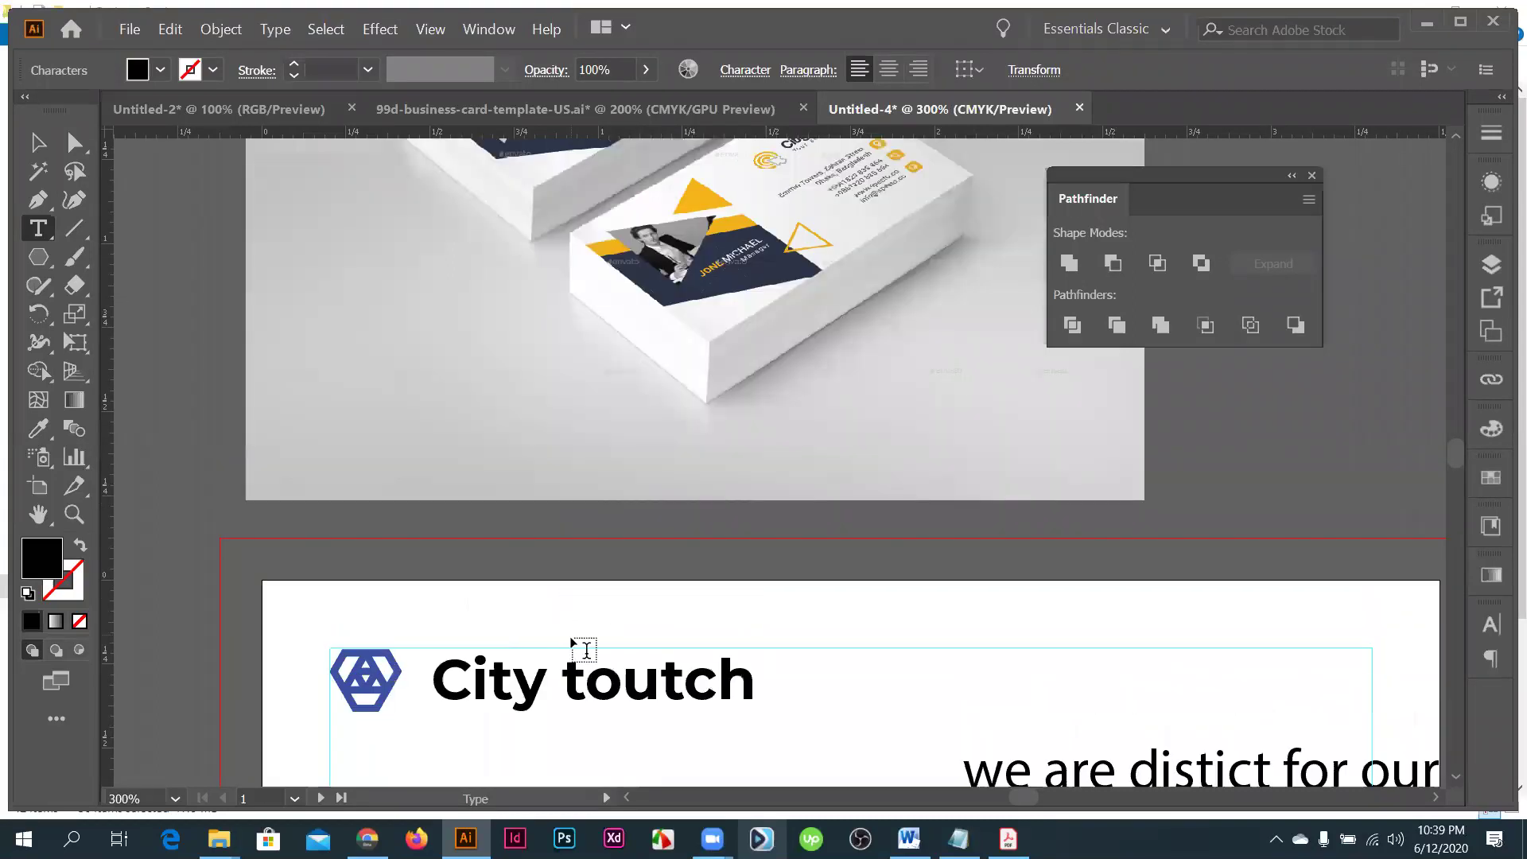
scroll(585, 650, up, 1)
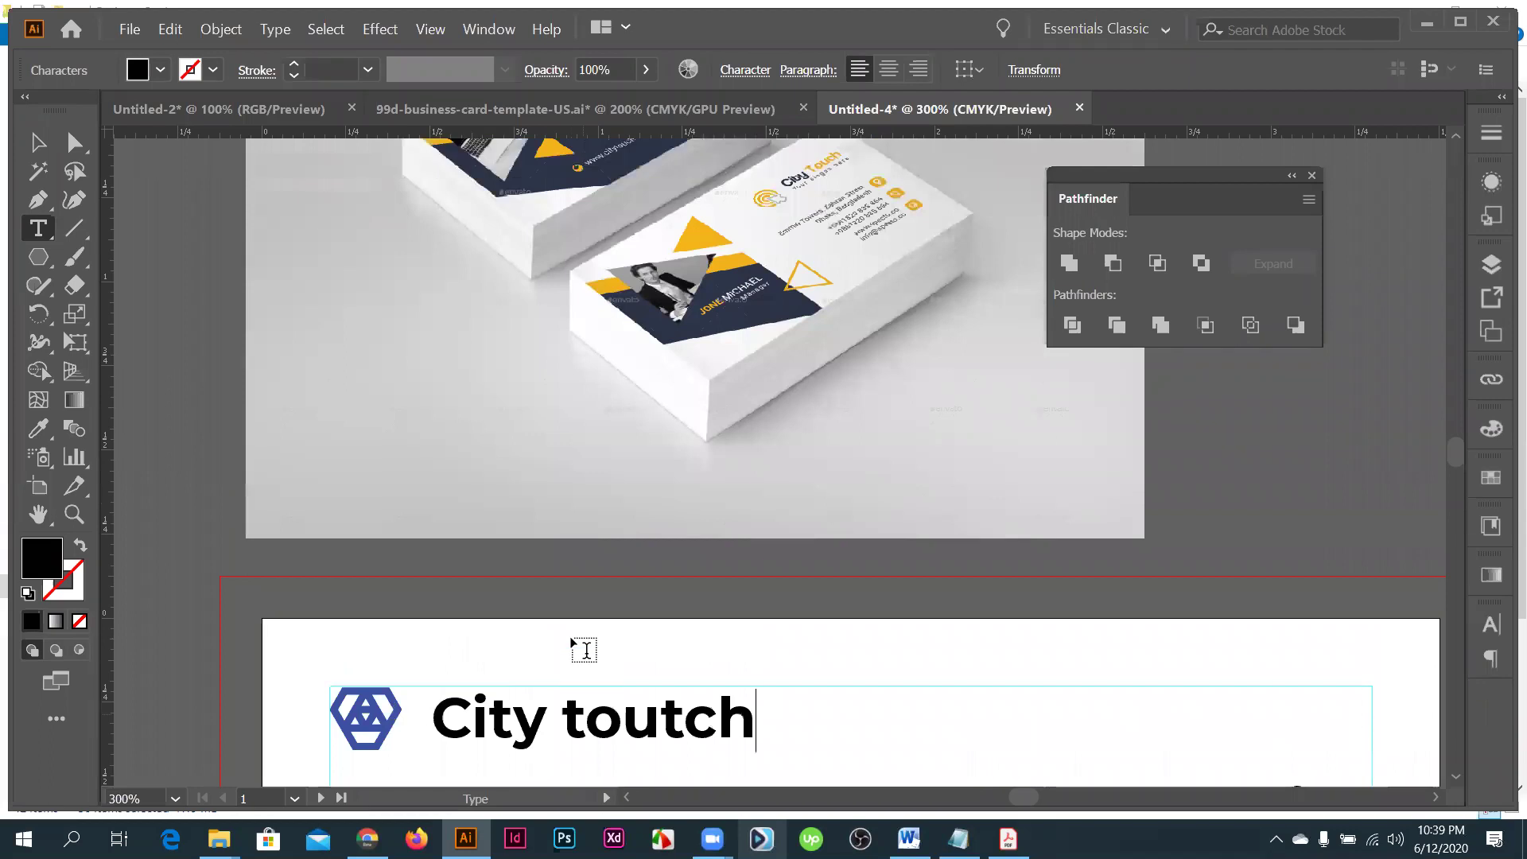
key(Left)
key(Left)
key(Left)
key(Left)
key(Left)
key(shift+Left)
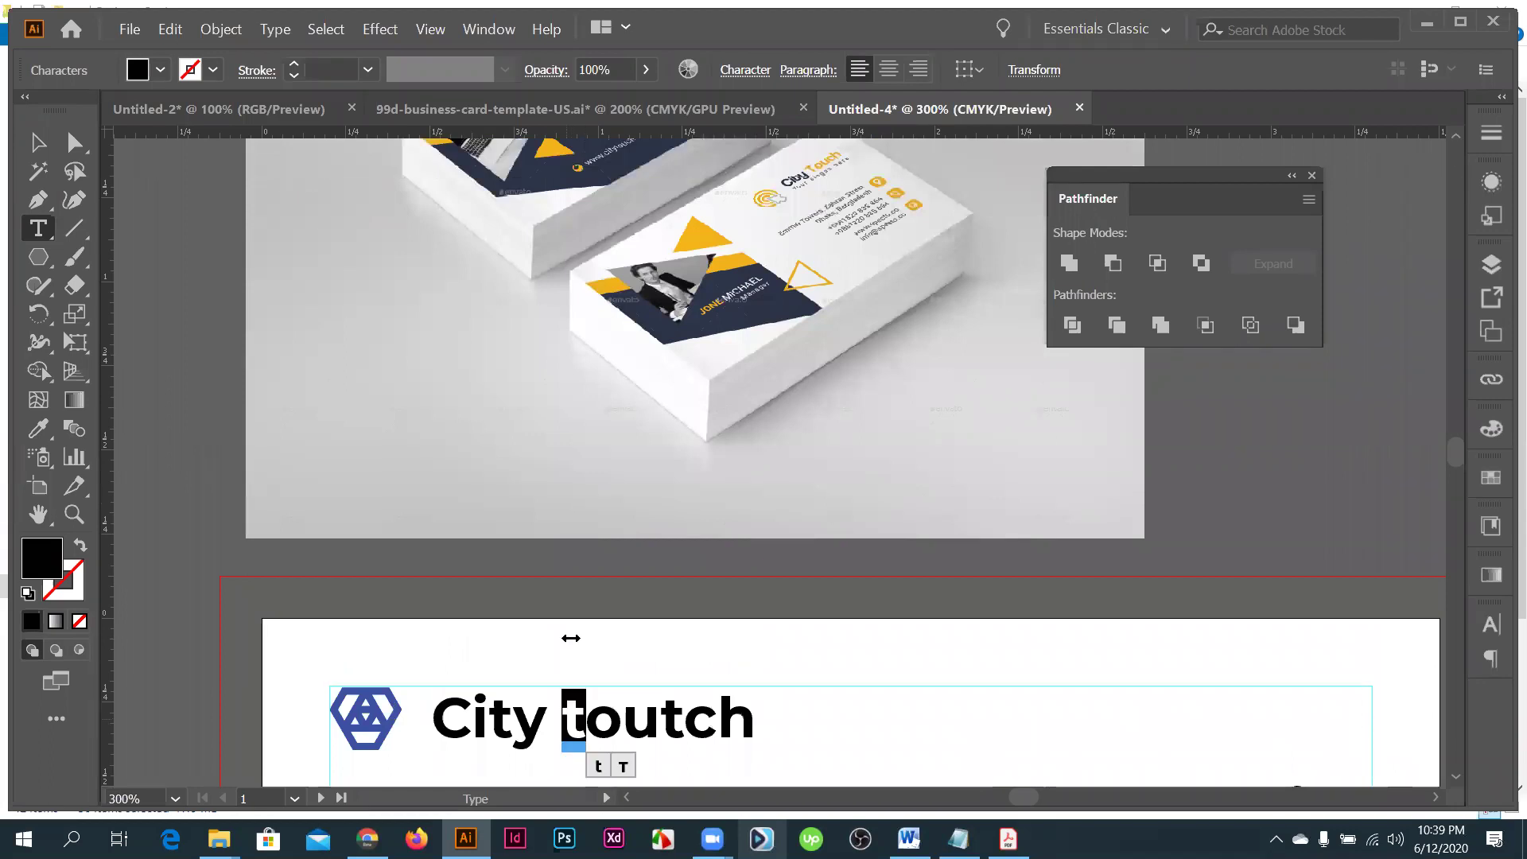
text(T)
key(Escape)
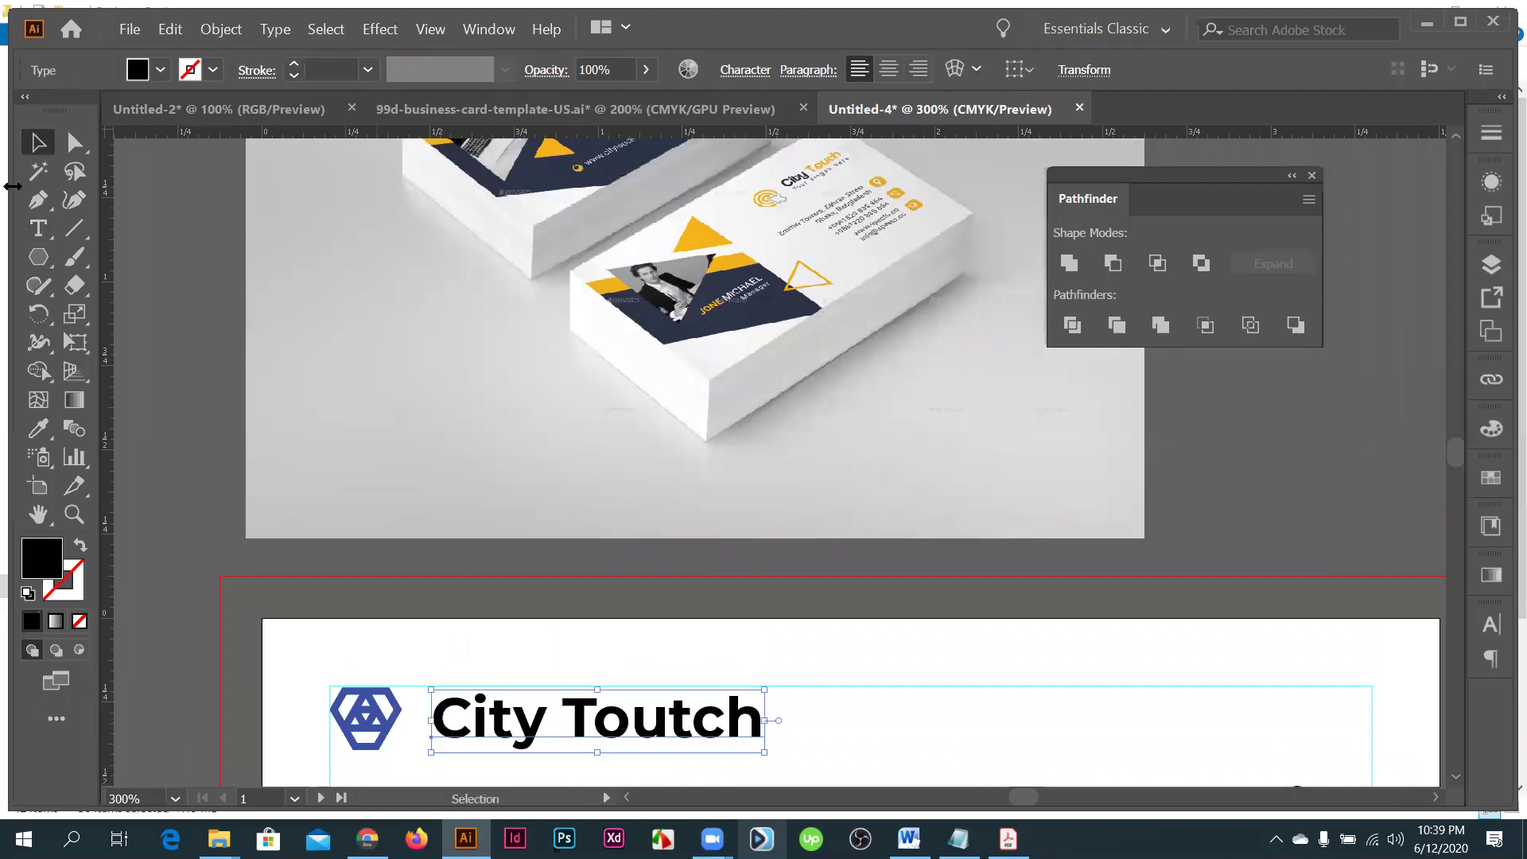
click(370, 727)
- Sample the mockup card's yellow onto the hexagon logo with the Eyedropper
key(i)
scroll(425, 546, up, 1)
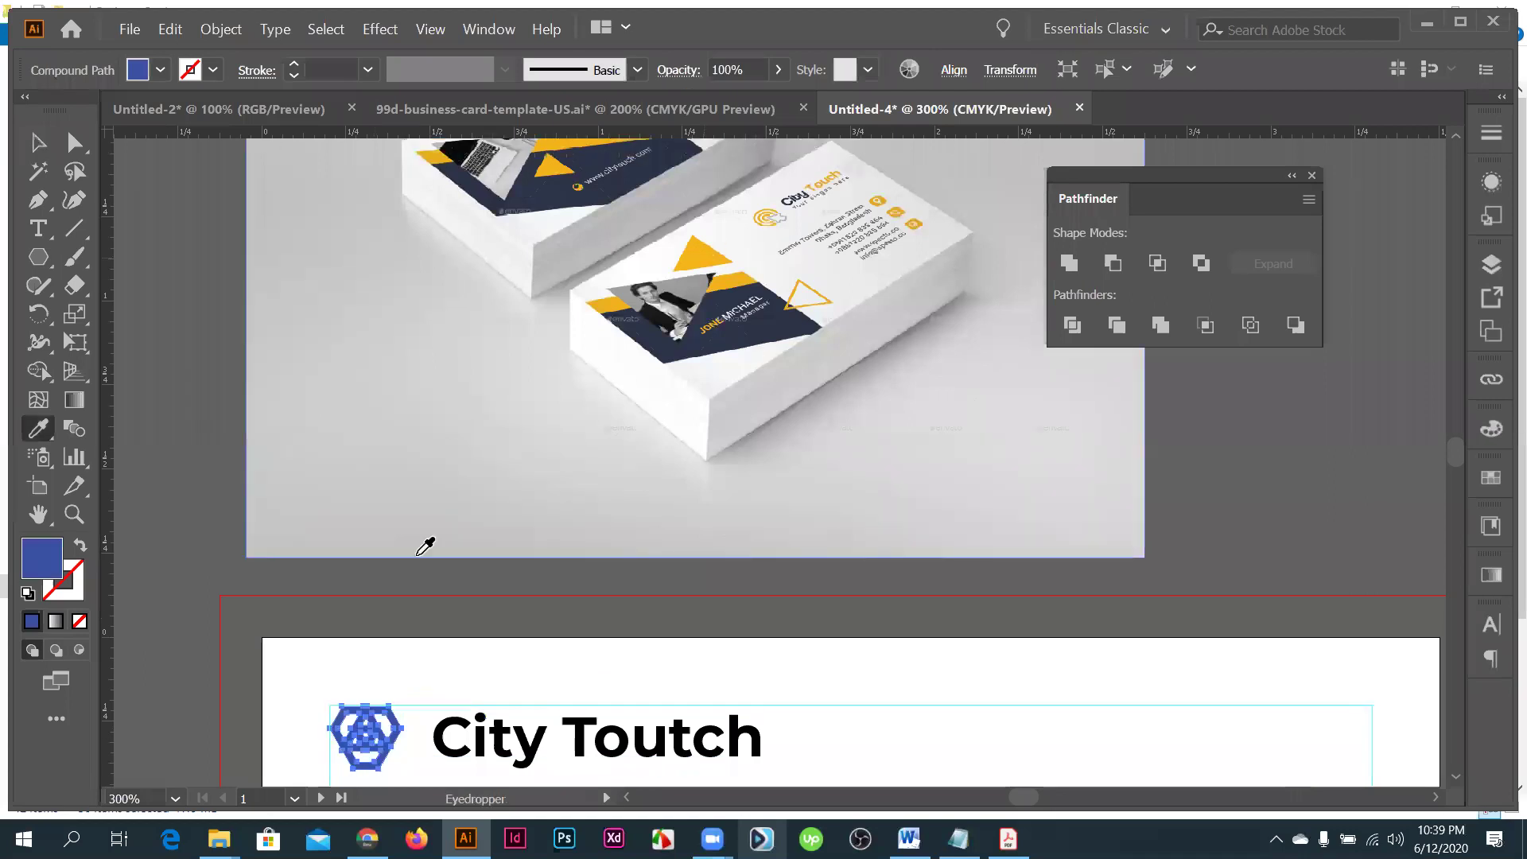
click(702, 256)
click(38, 143)
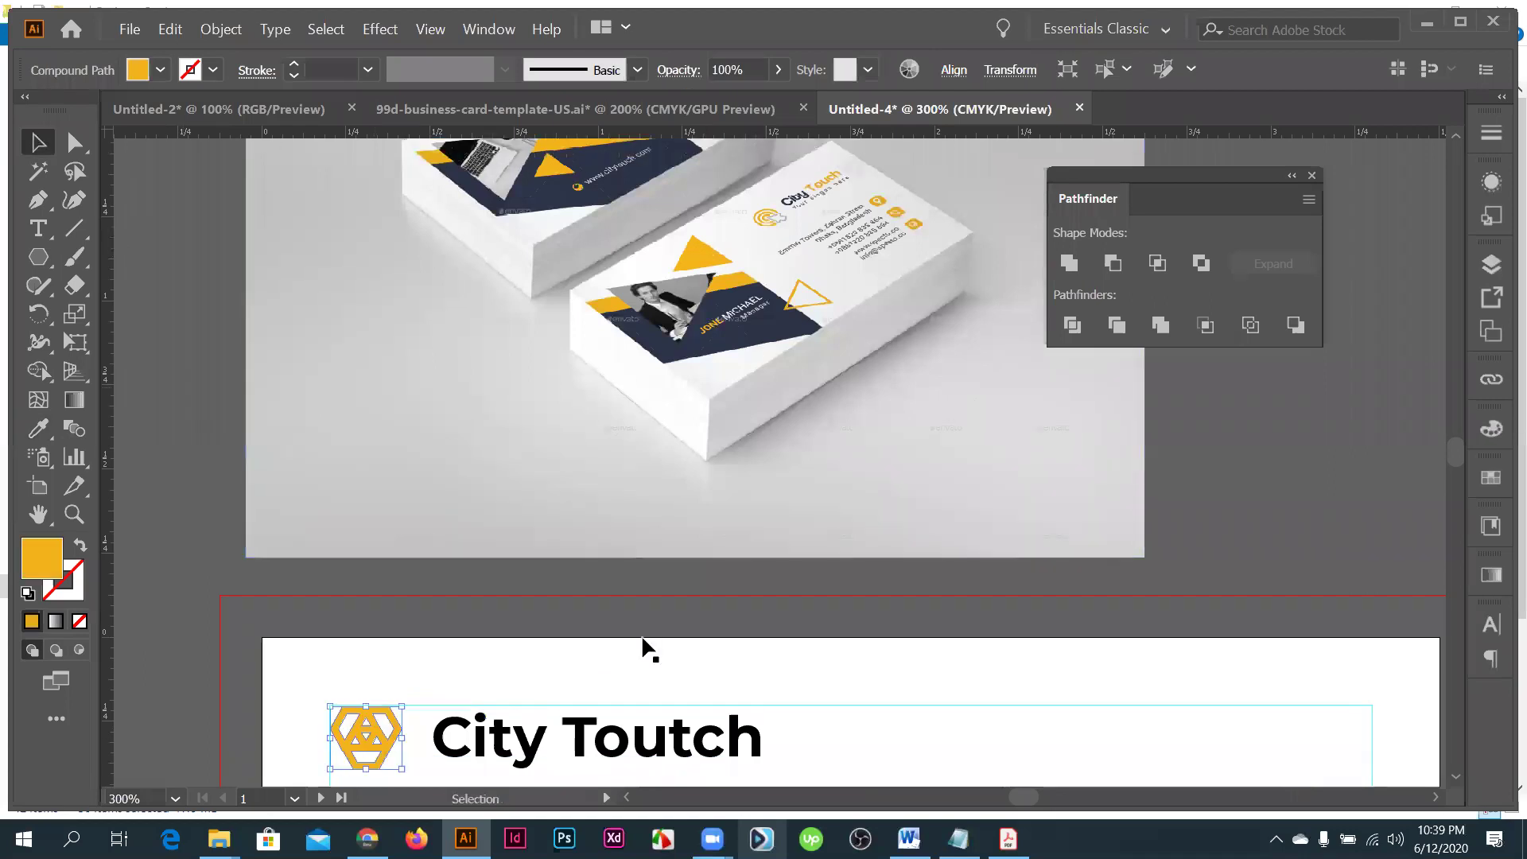
- Move the slogan text and paste a copy of the logo onto the right card
scroll(628, 576, down, 3)
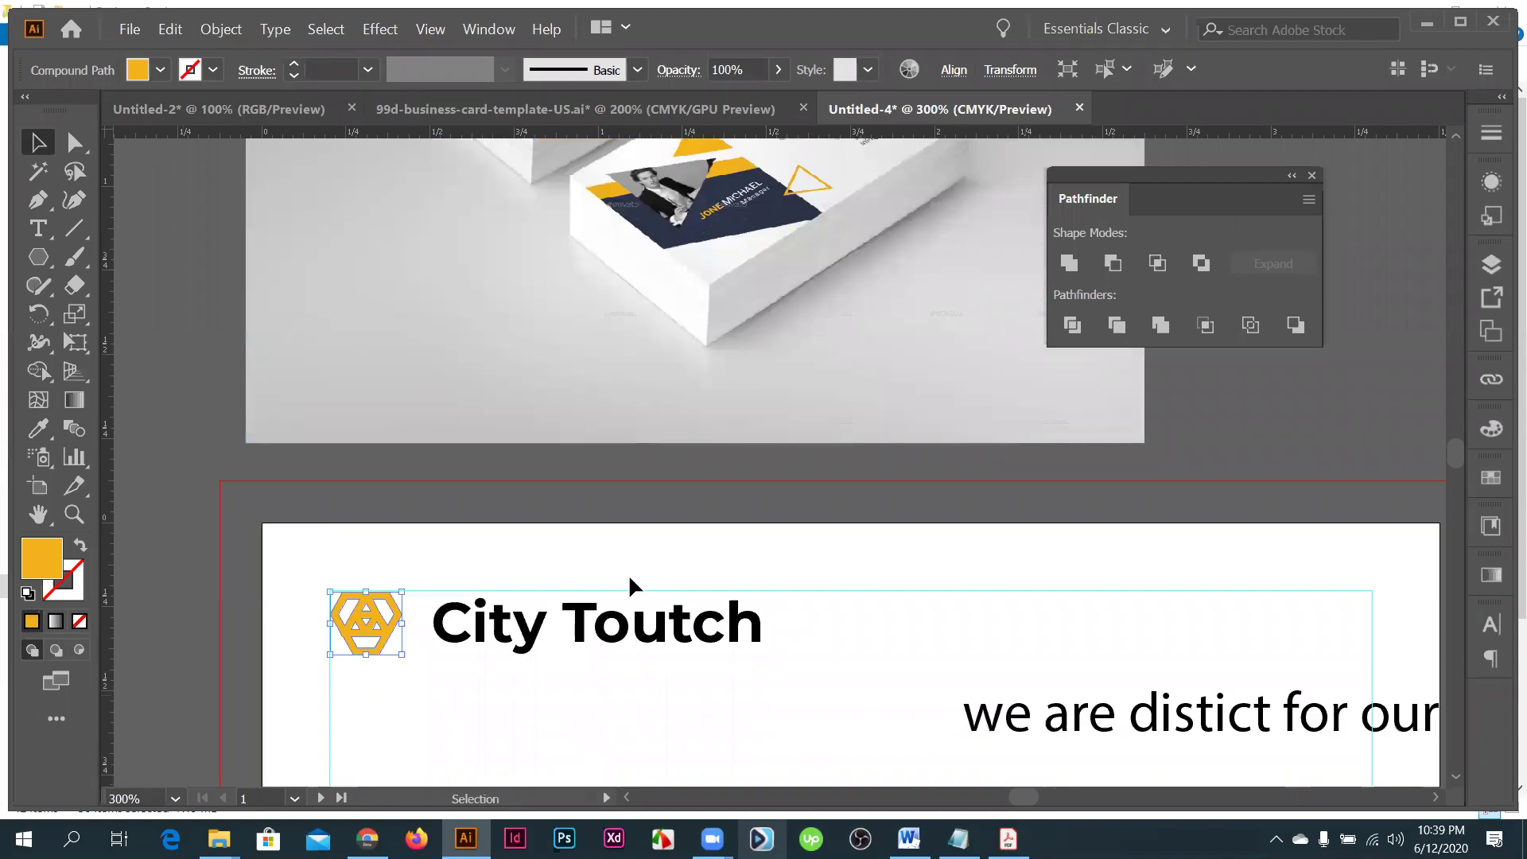
key(ctrl+minus)
key(ctrl+minus)
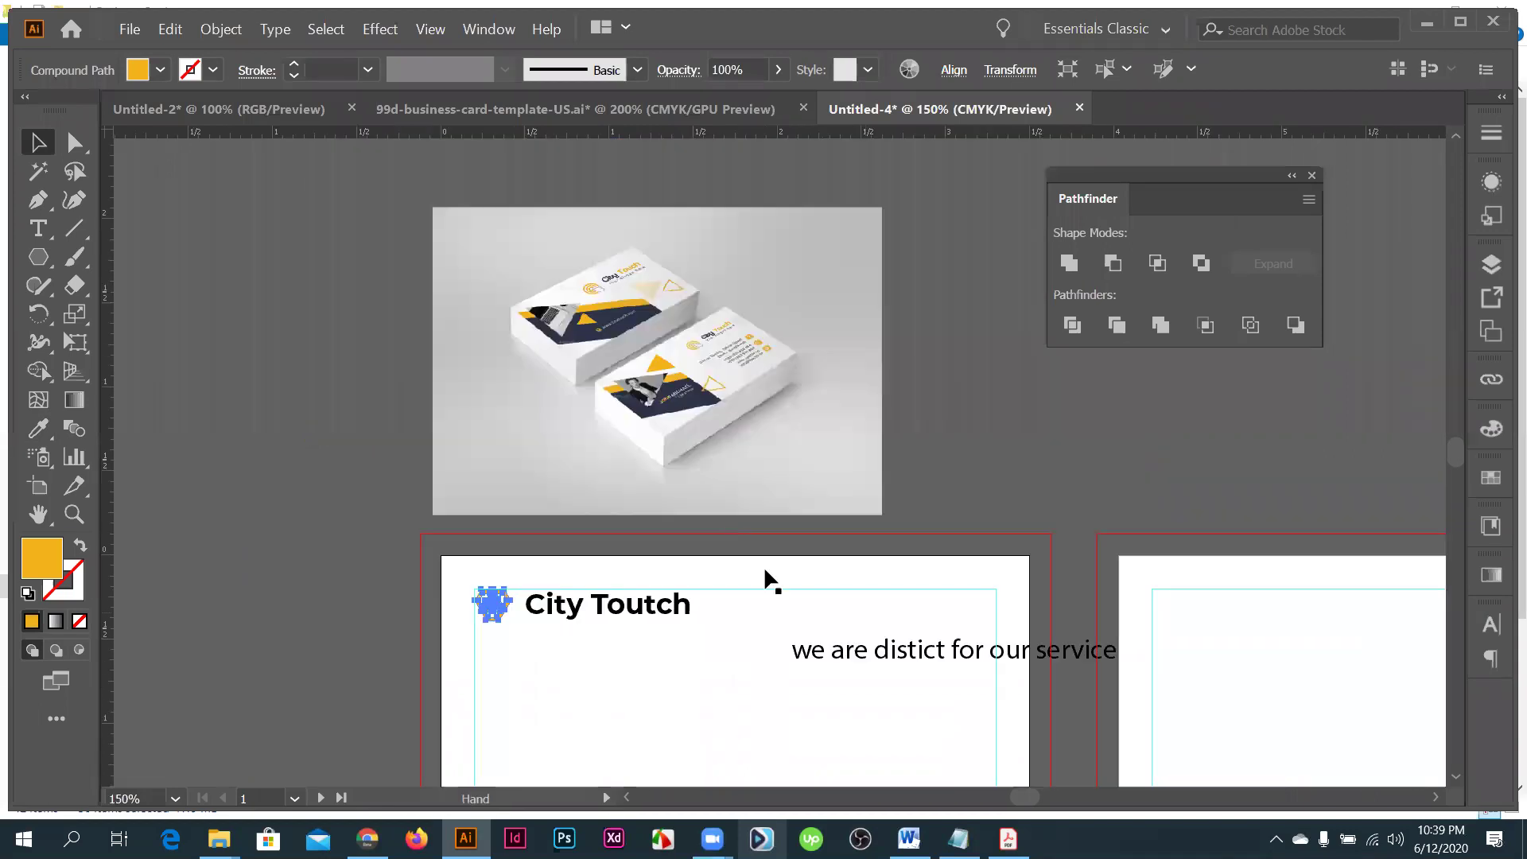
drag(763, 565, 225, 435)
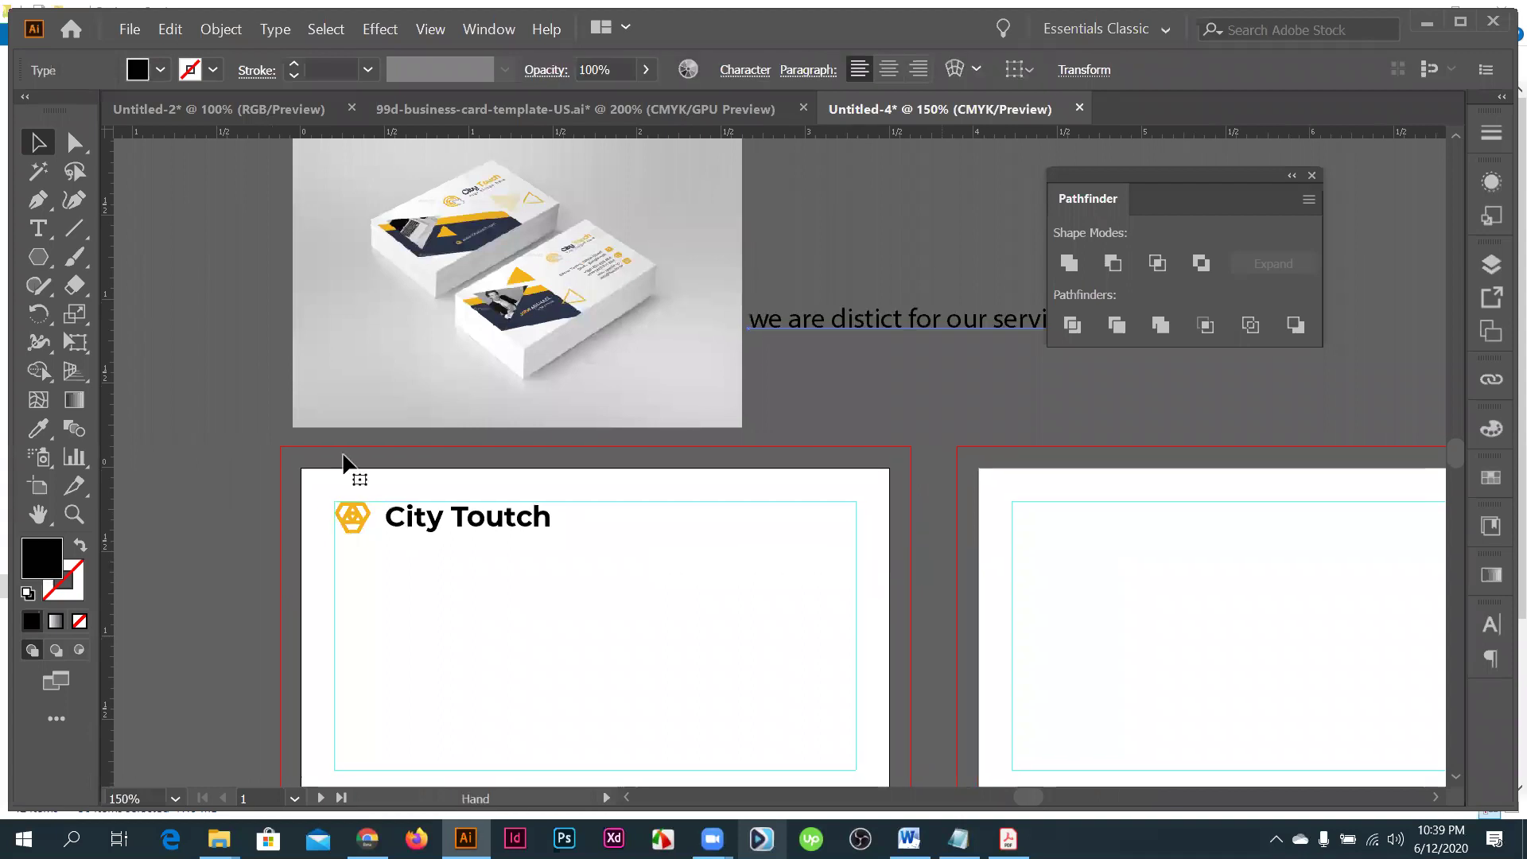
scroll(344, 460, down, 2)
scroll(344, 460, right, 2)
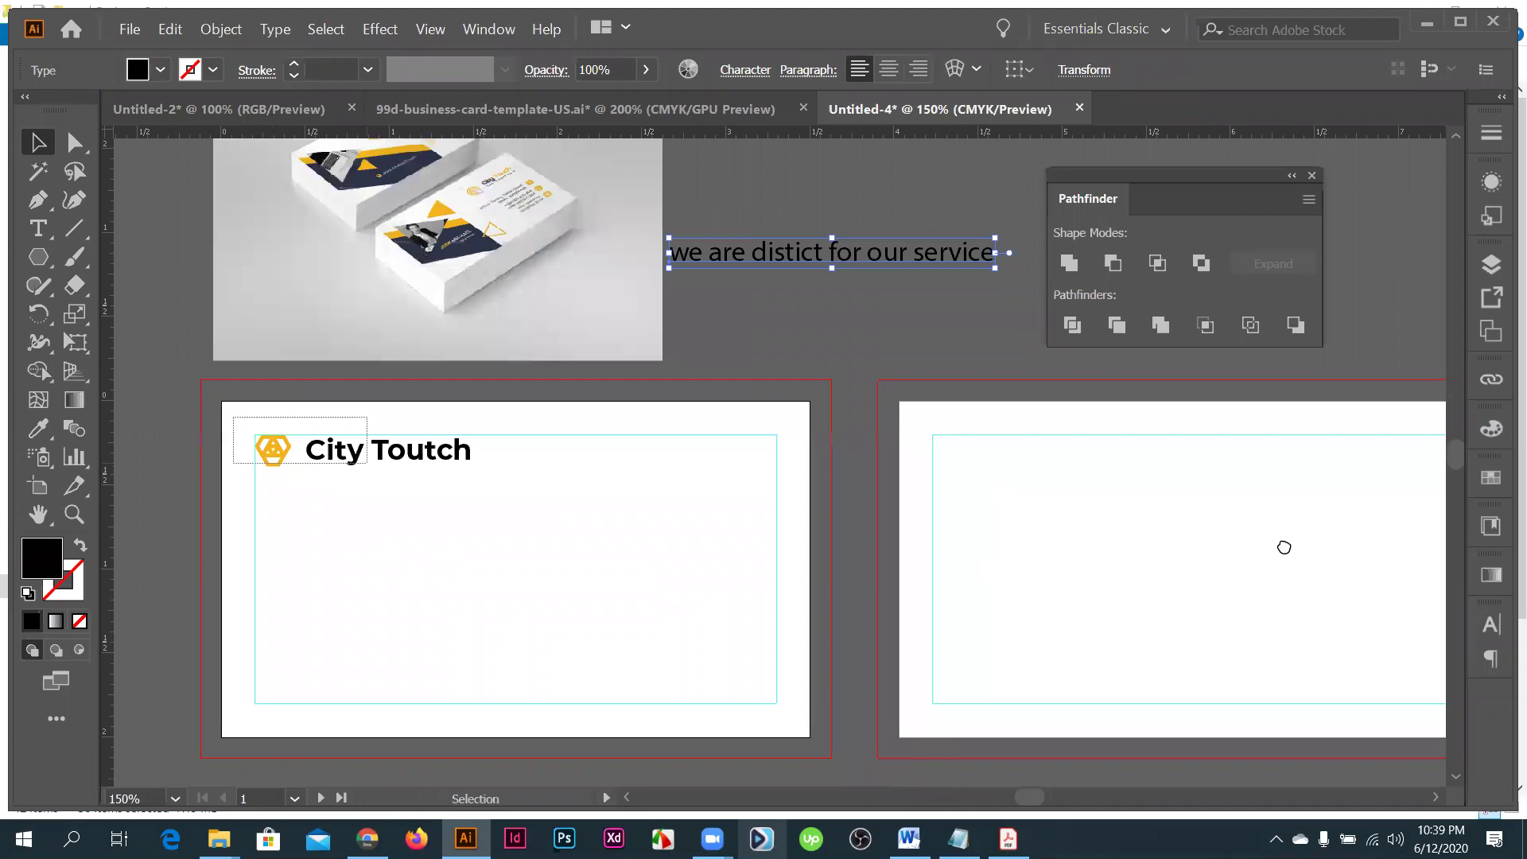
key(ctrl+v)
- Put the logo copy at the right card's top right, with the tagline beneath it
scroll(805, 465, right, 5)
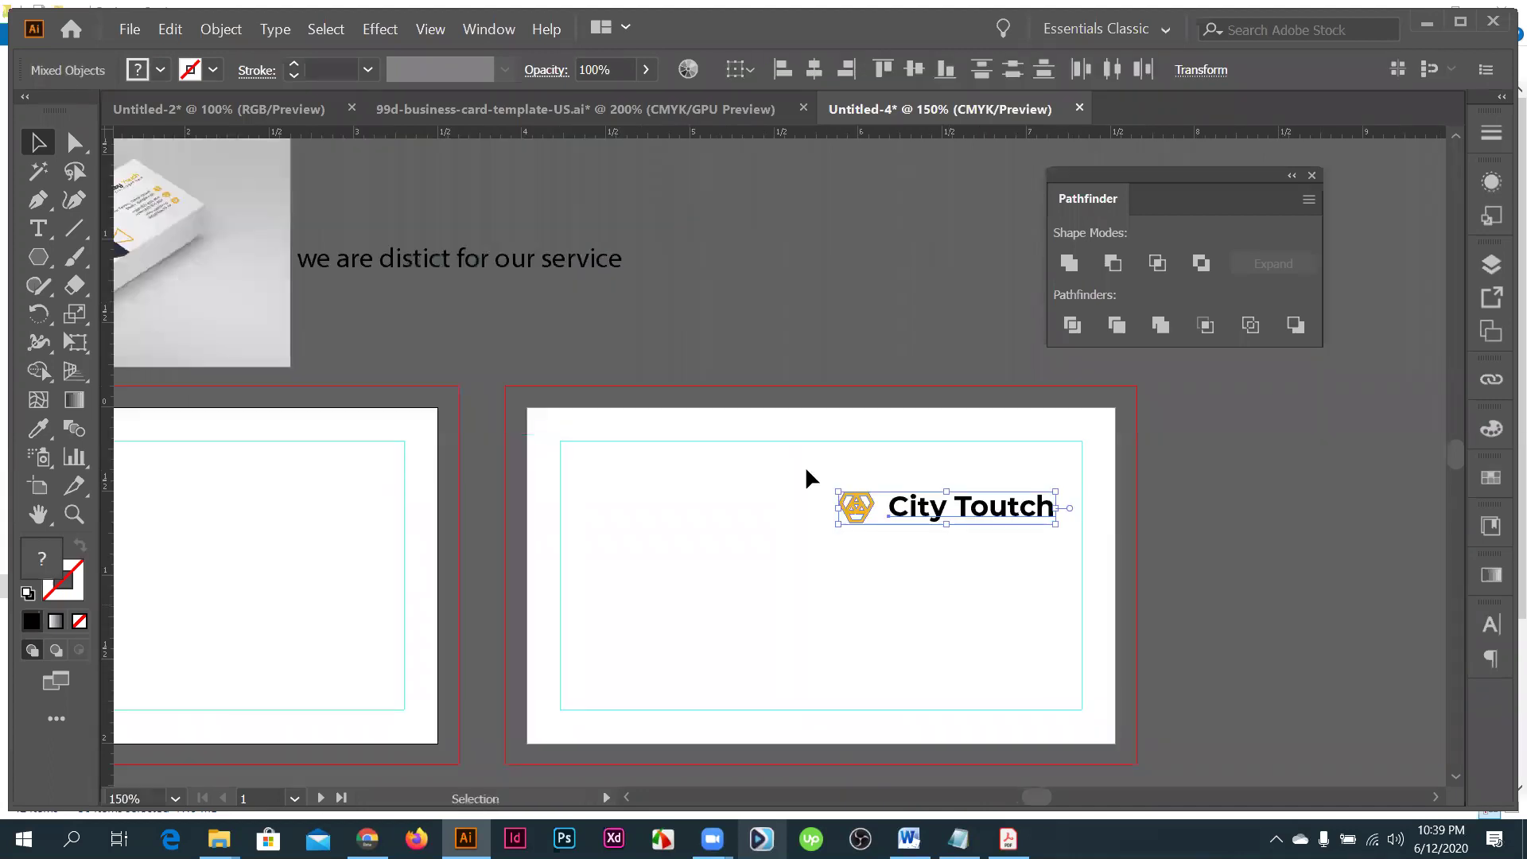
drag(806, 470, 1017, 487)
drag(968, 505, 1012, 476)
click(593, 362)
key(ctrl+minus)
drag(434, 353, 1022, 380)
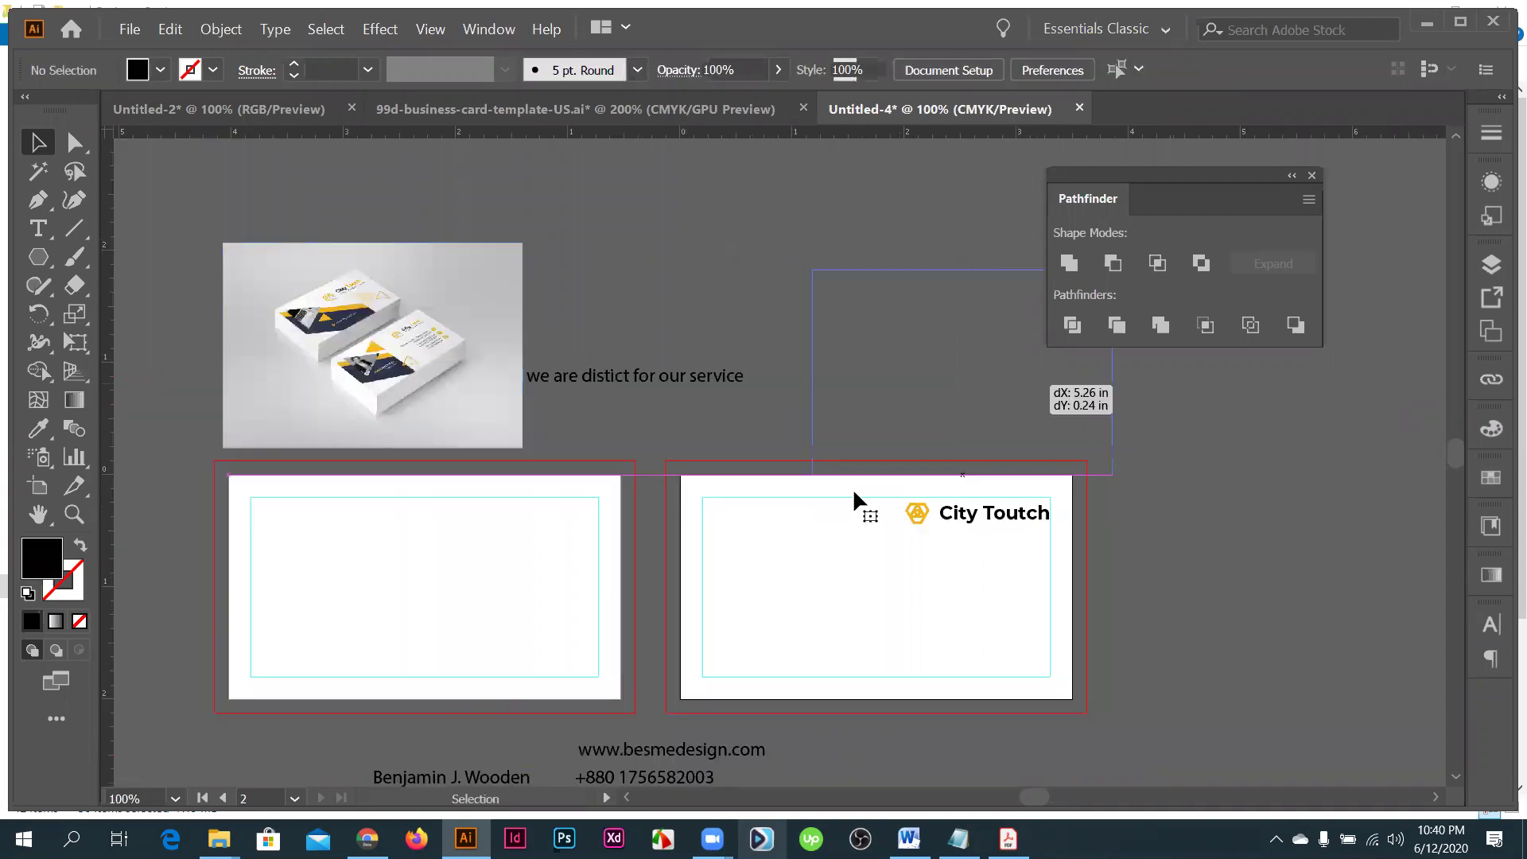
drag(632, 374, 1016, 536)
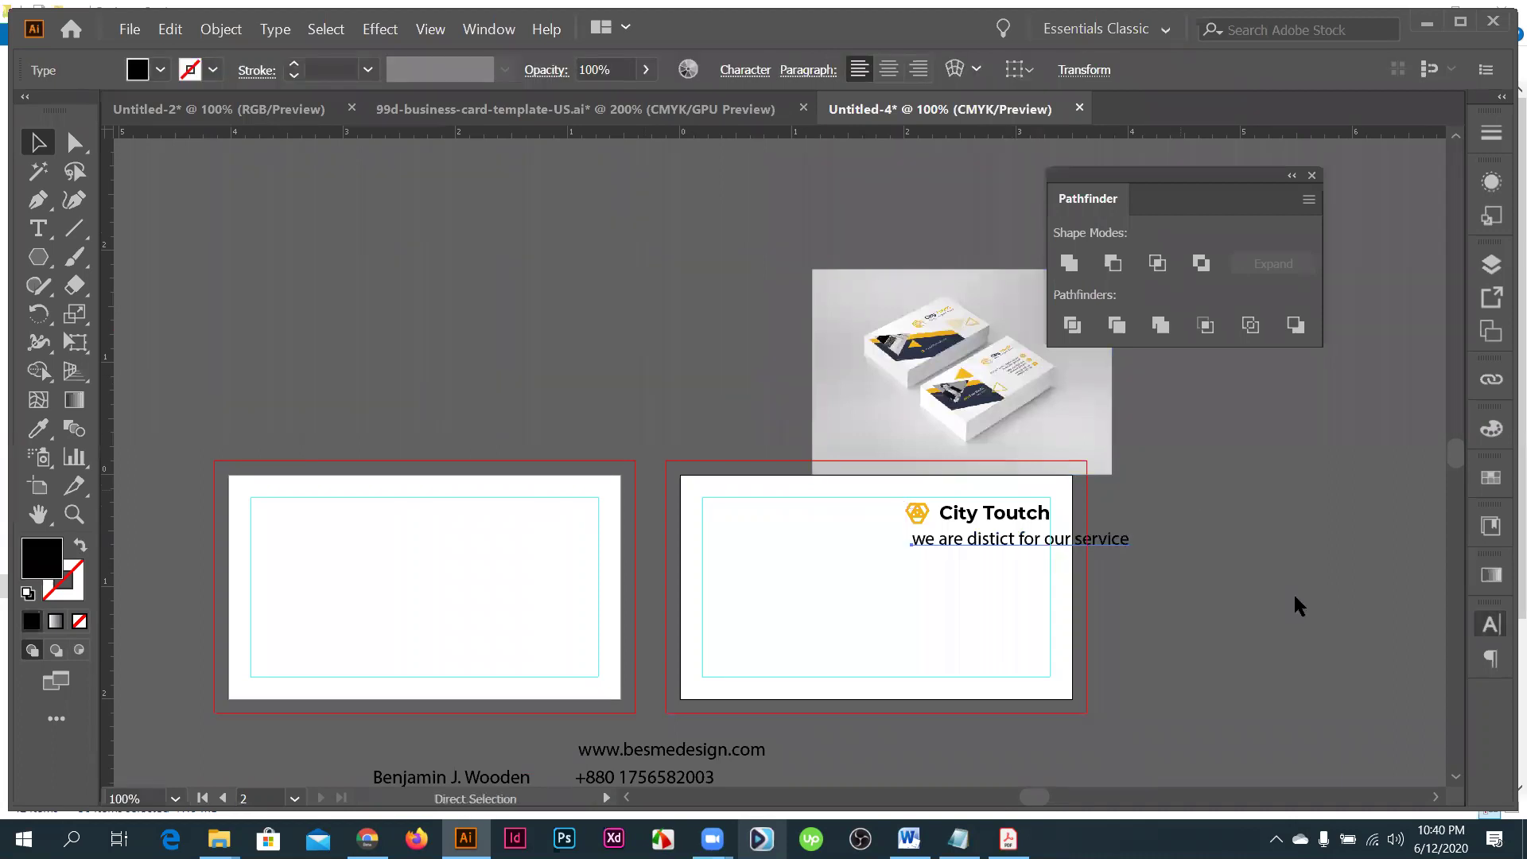
- Set the tagline to 7 pt Montserrat ExtraLight
key(ctrl+t)
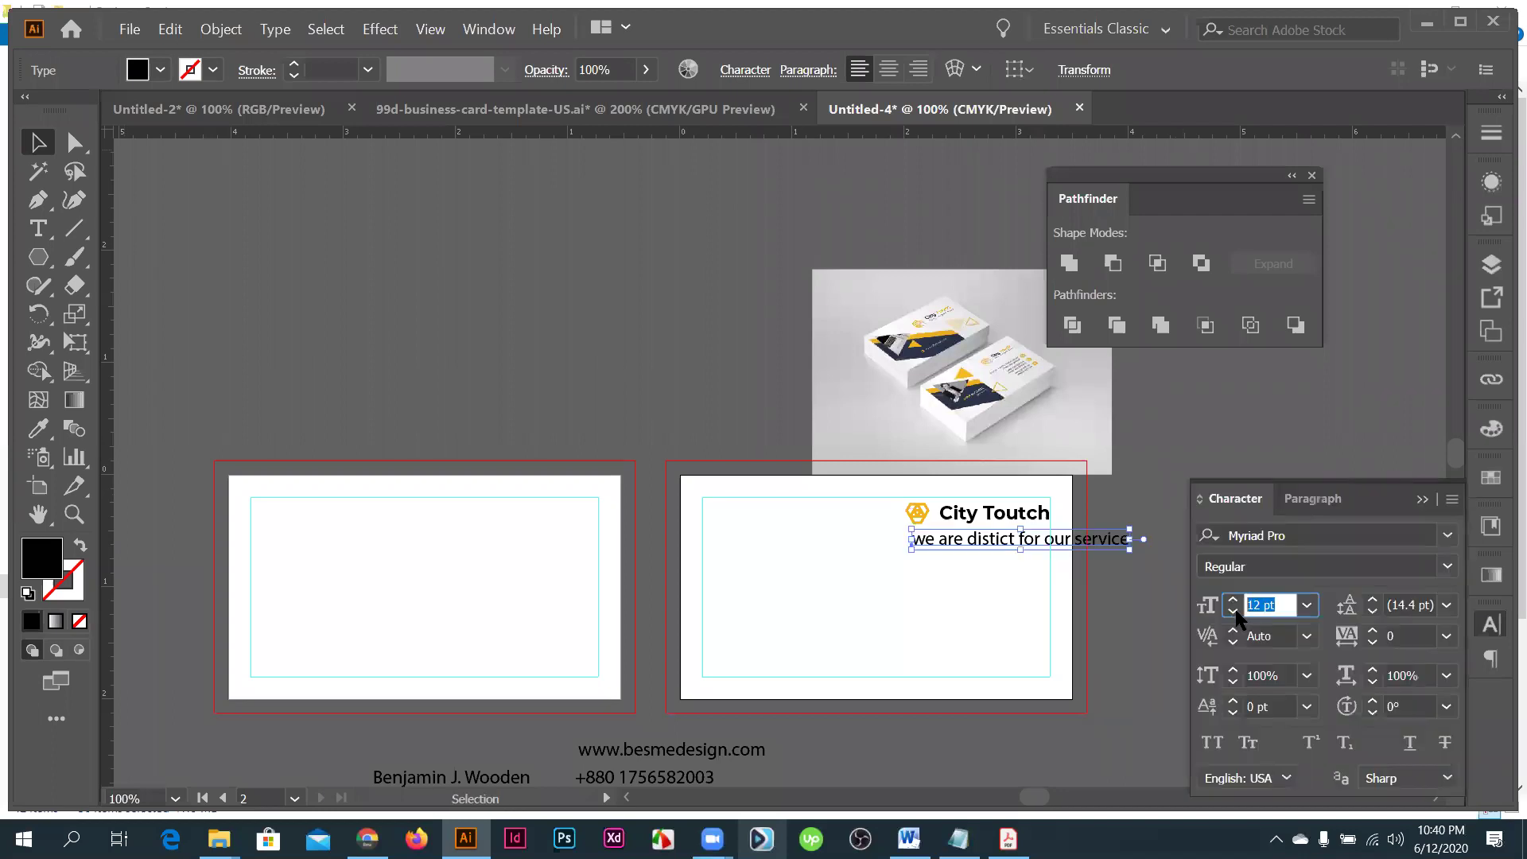
text(6)
key(Return)
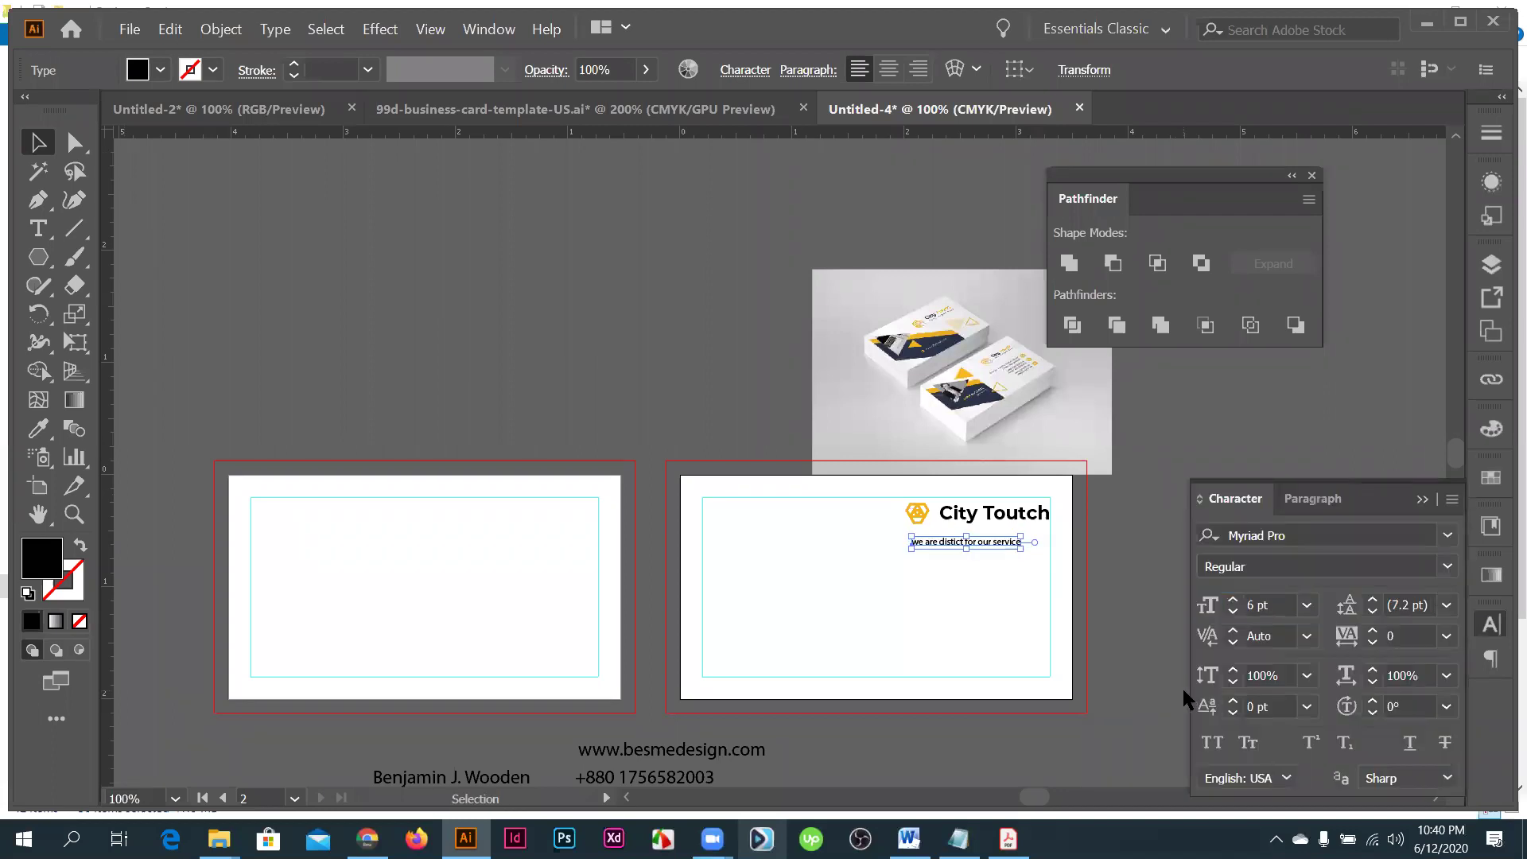
key(Up)
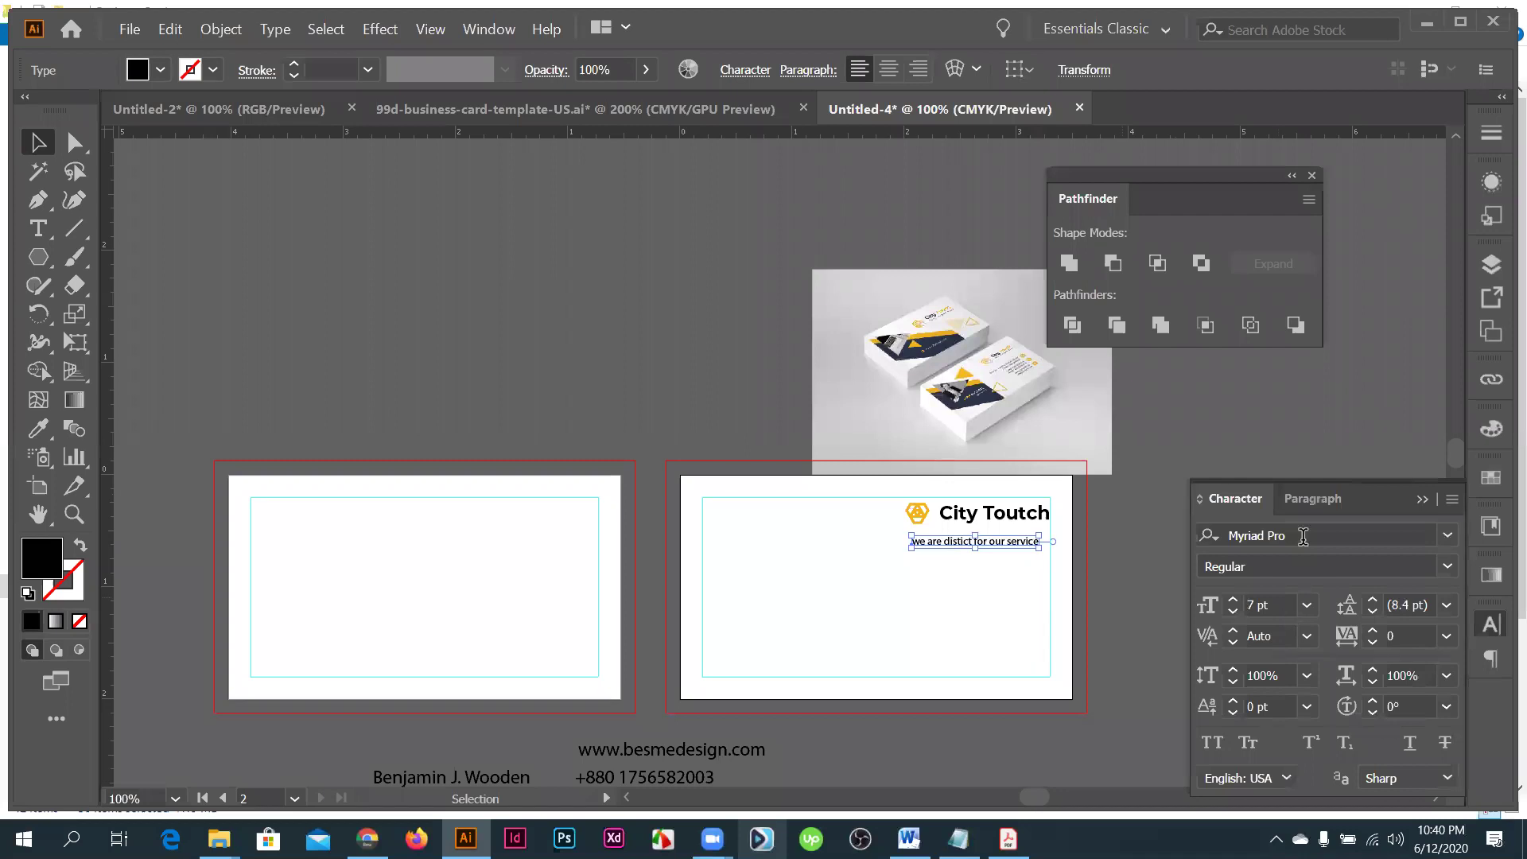
click(1303, 536)
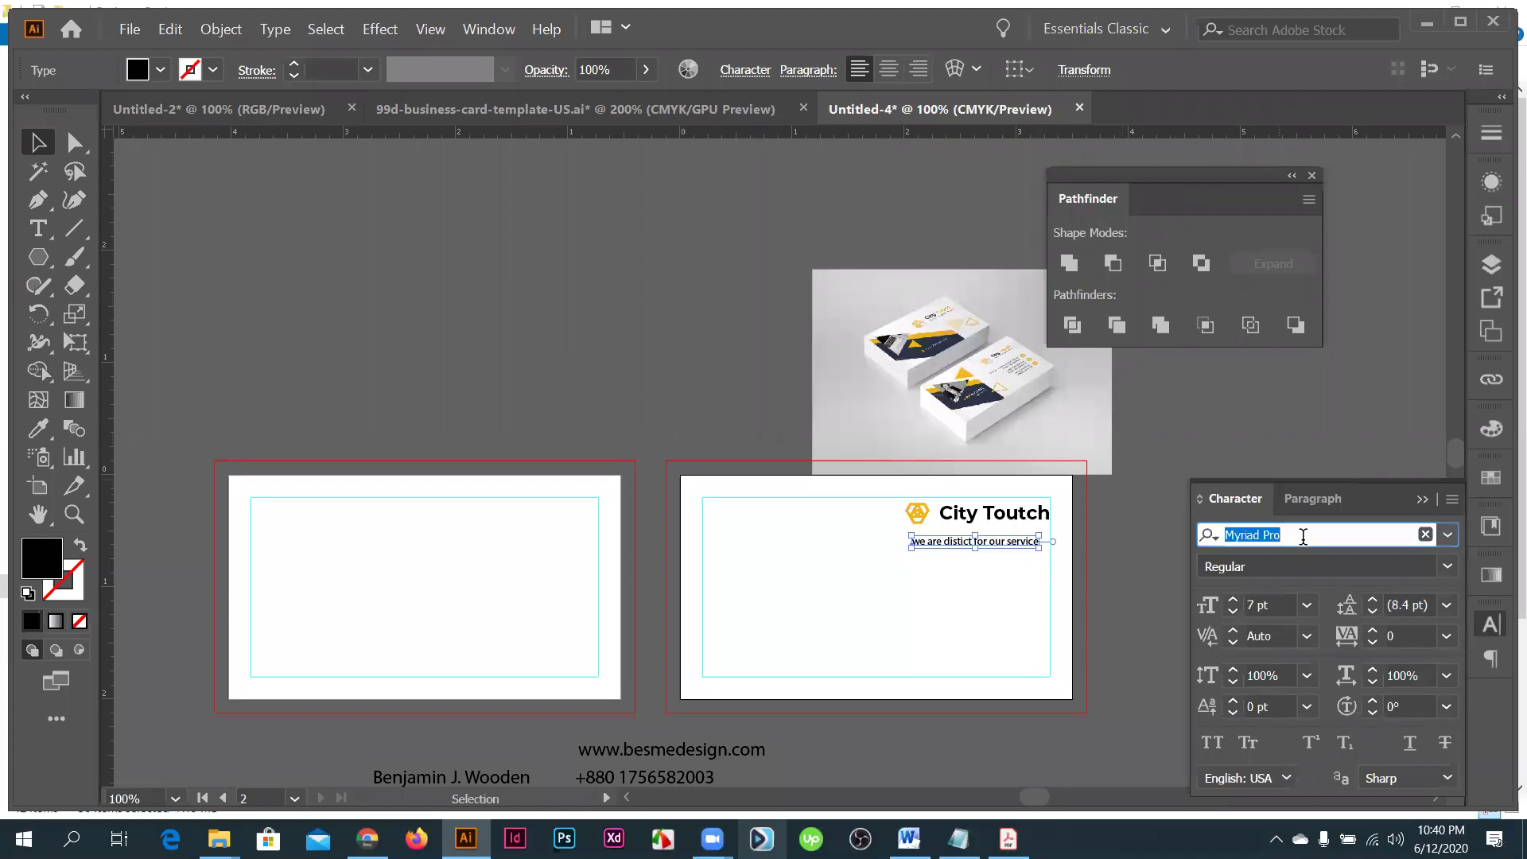
text(mont)
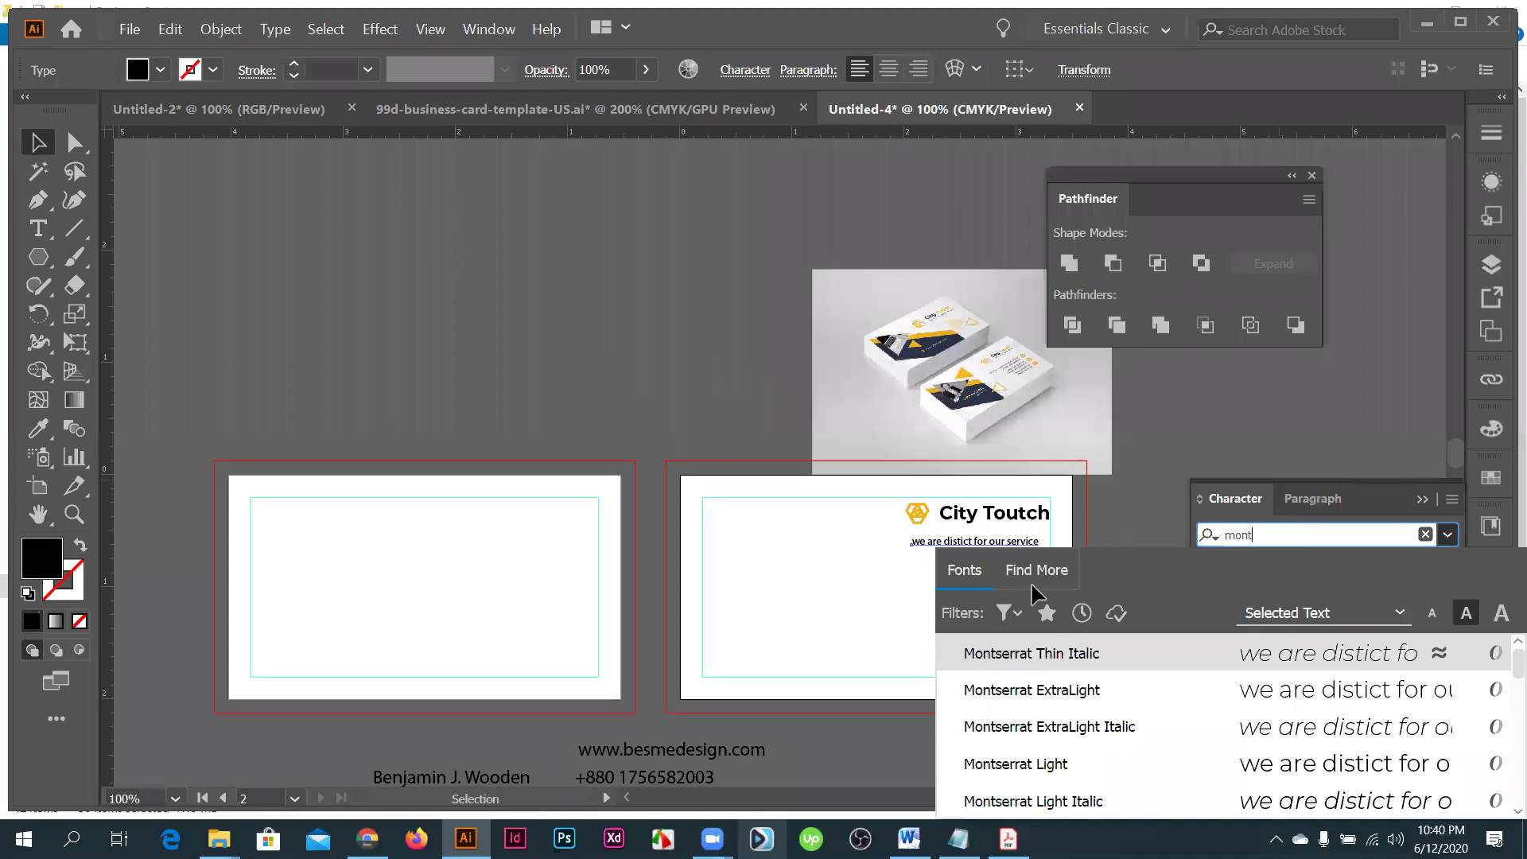
key(Down)
key(Return)
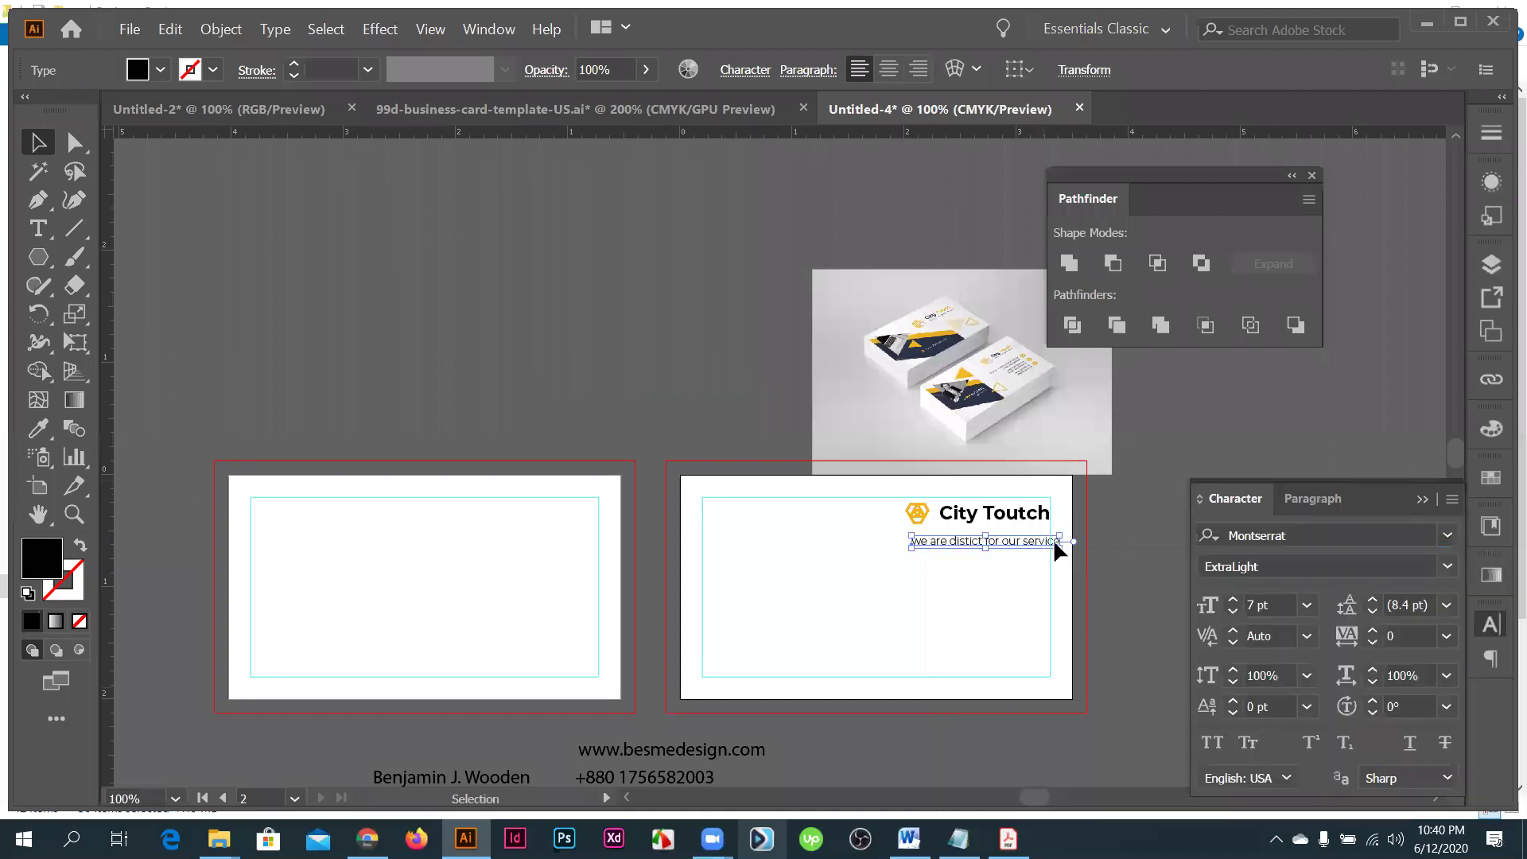
- Delete the word 'for' from the tagline
scroll(1053, 538, up, 3)
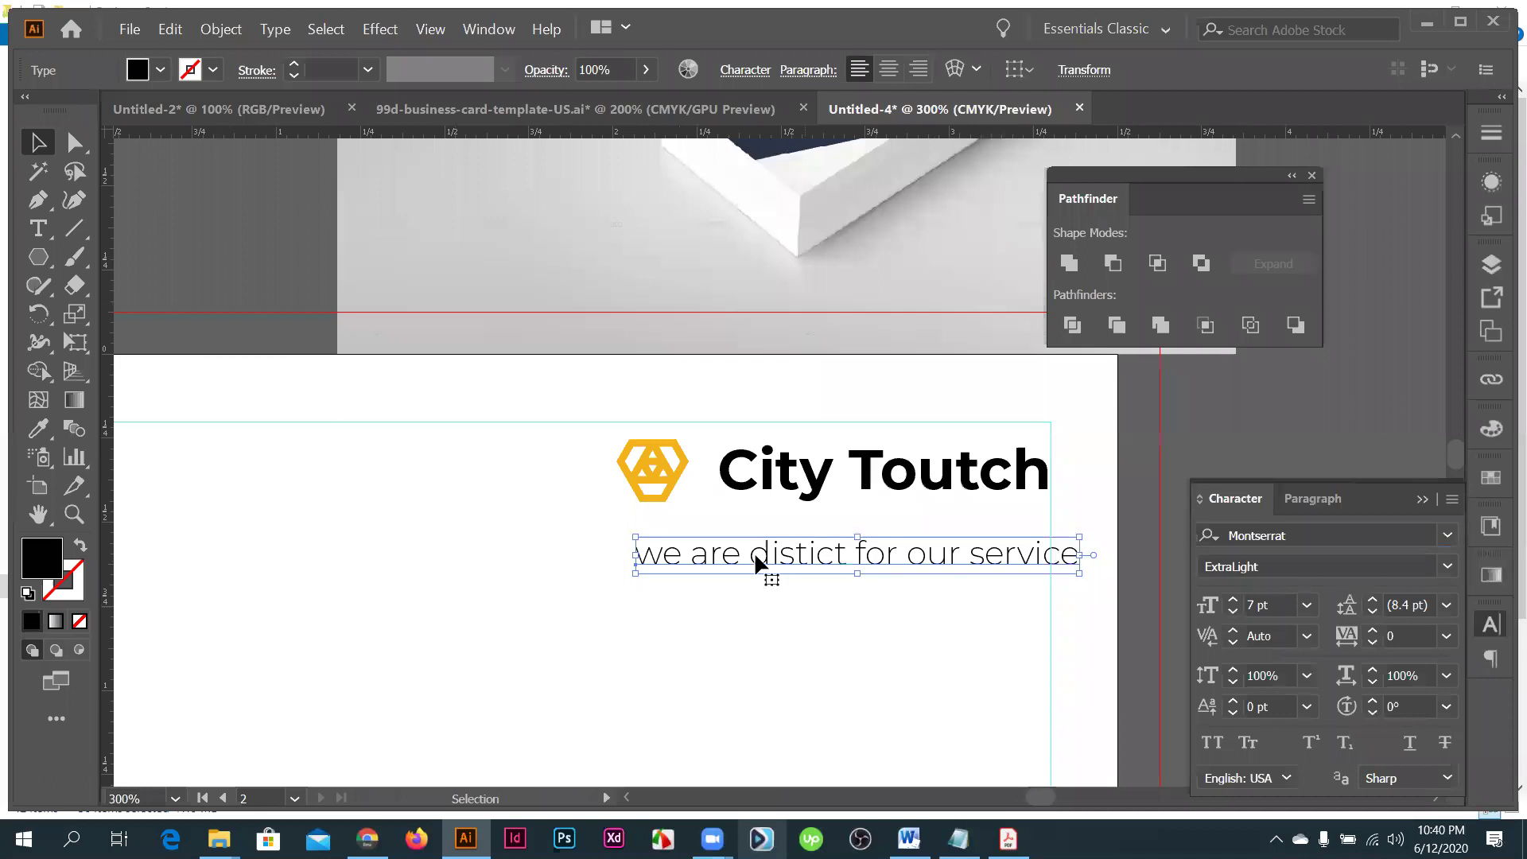
key(t)
click(878, 550)
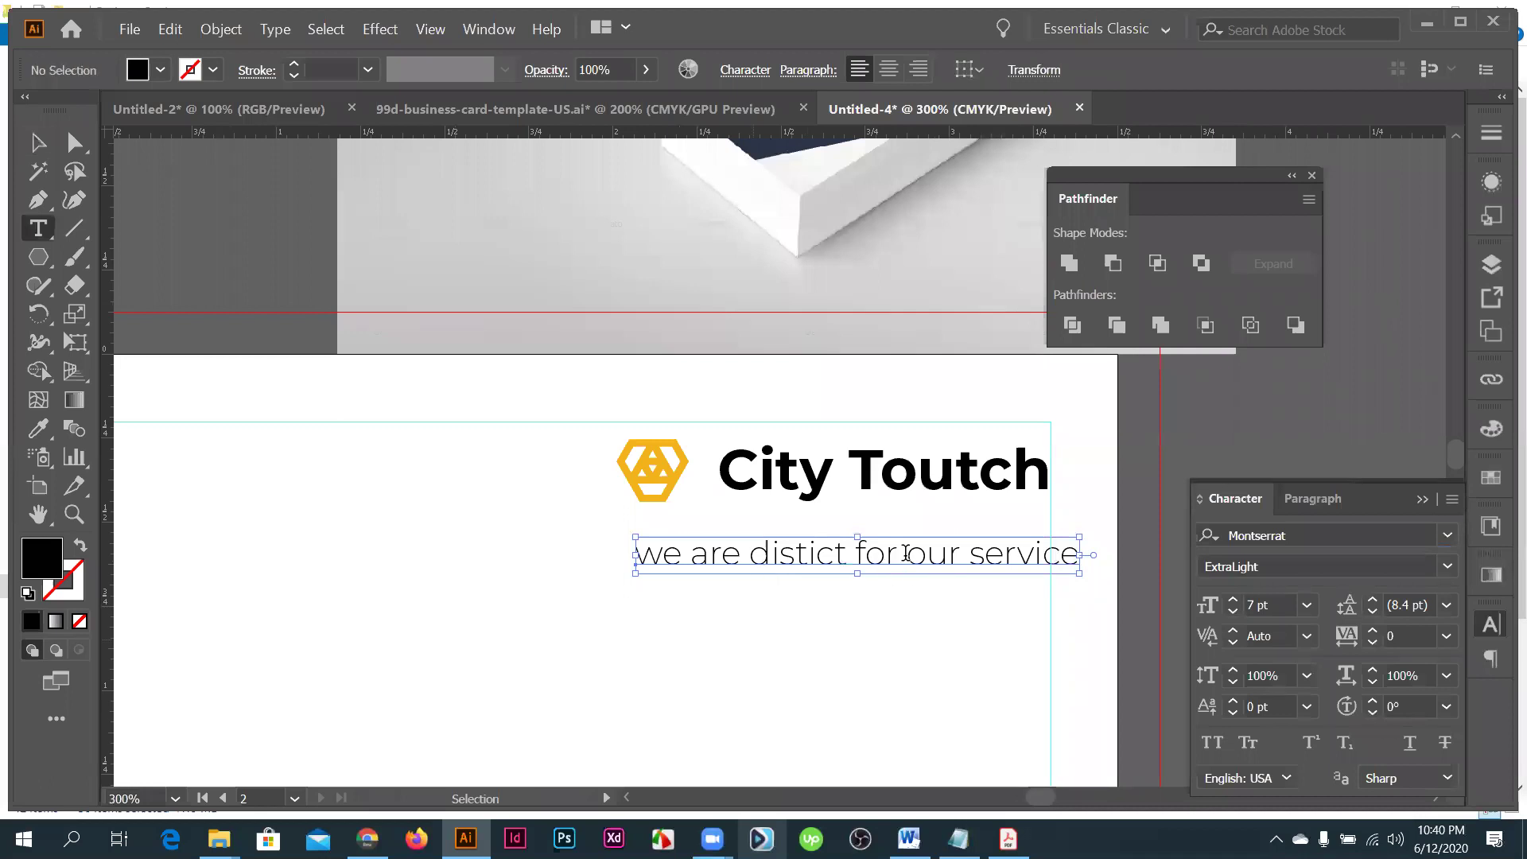
key(ctrl+a)
drag(898, 550, 940, 537)
double_click(865, 550)
key(BackSpace)
key(BackSpace)
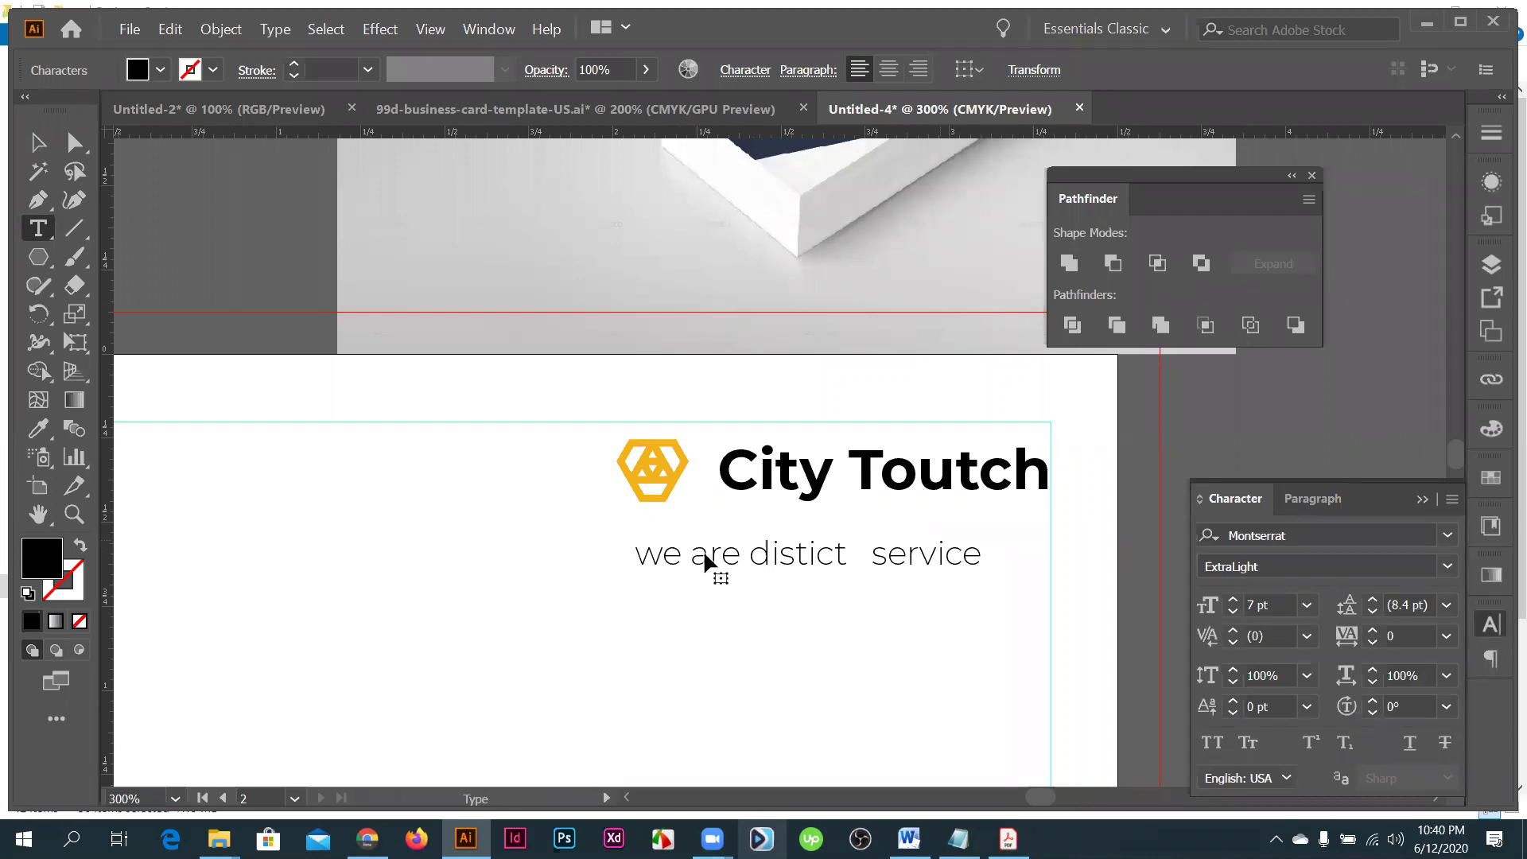
key(Escape)
- Tuck the tagline under City Toutch and nudge the logo icon to align
drag(703, 551, 779, 526)
click(613, 426)
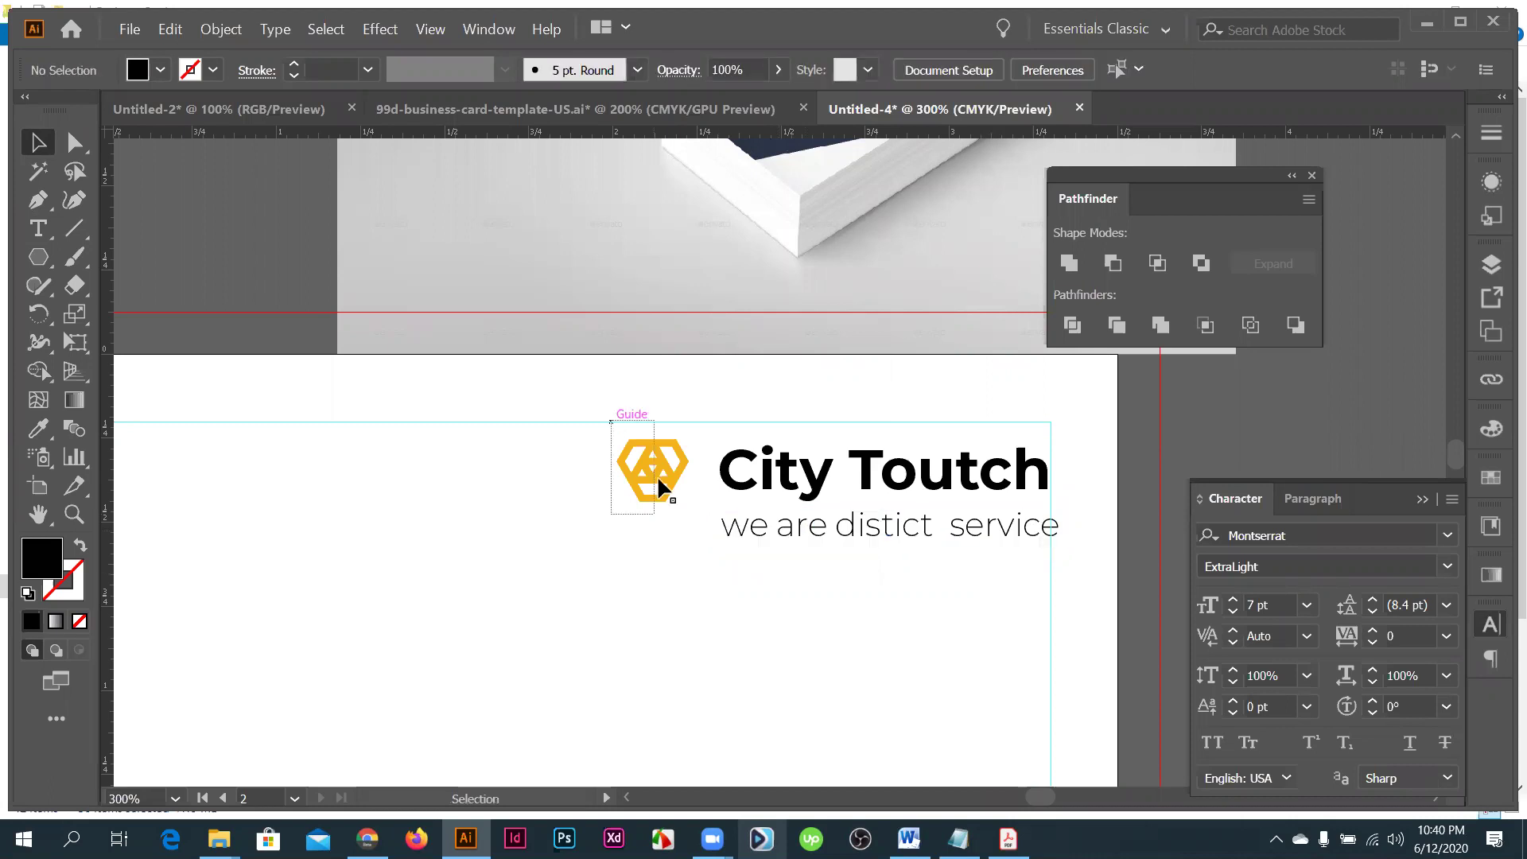
drag(657, 497, 700, 521)
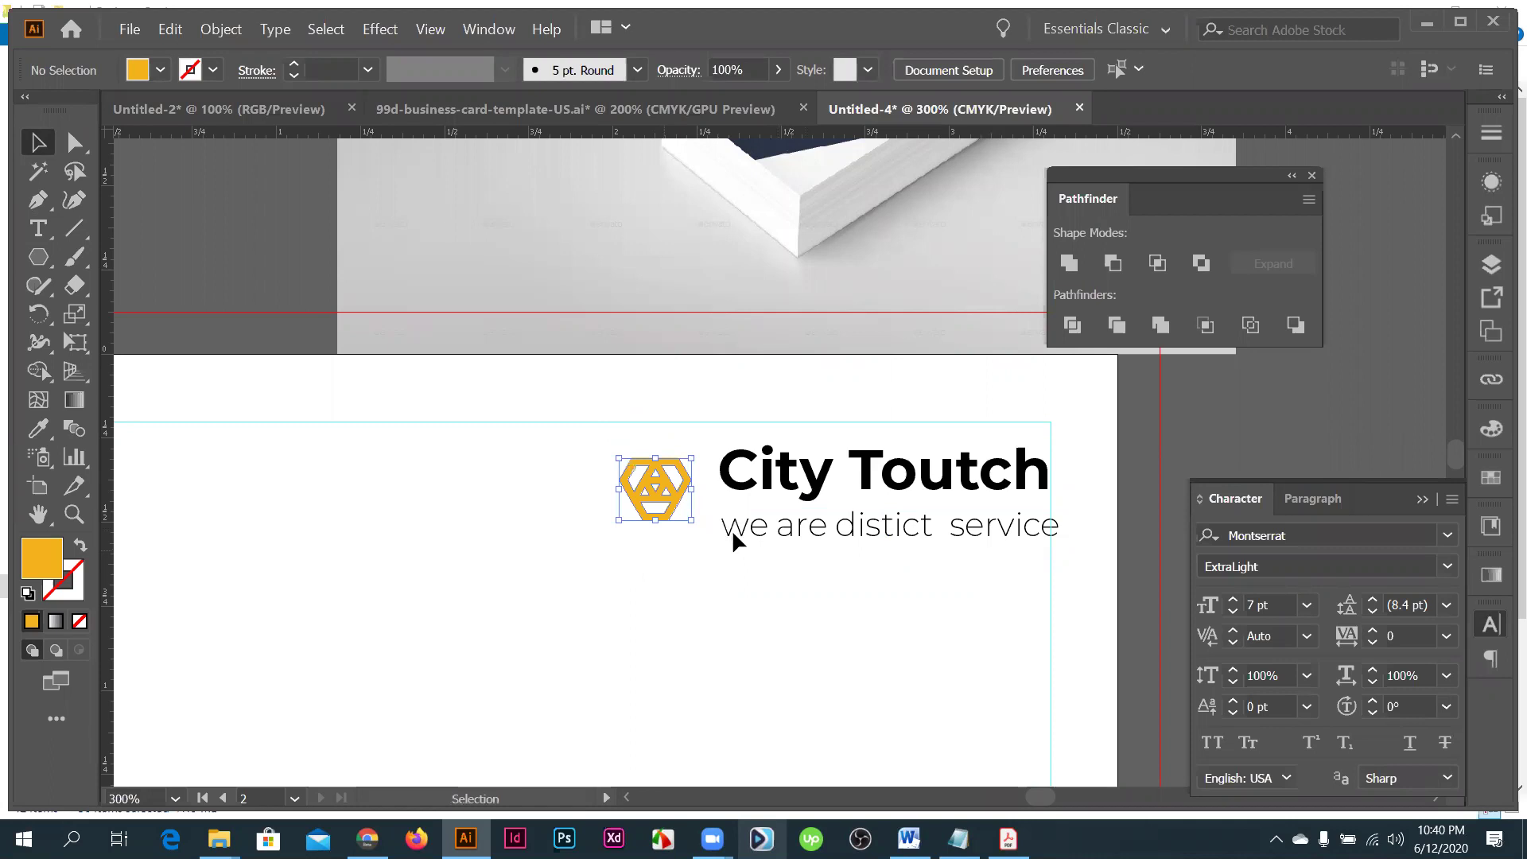
key(ctrl+1)
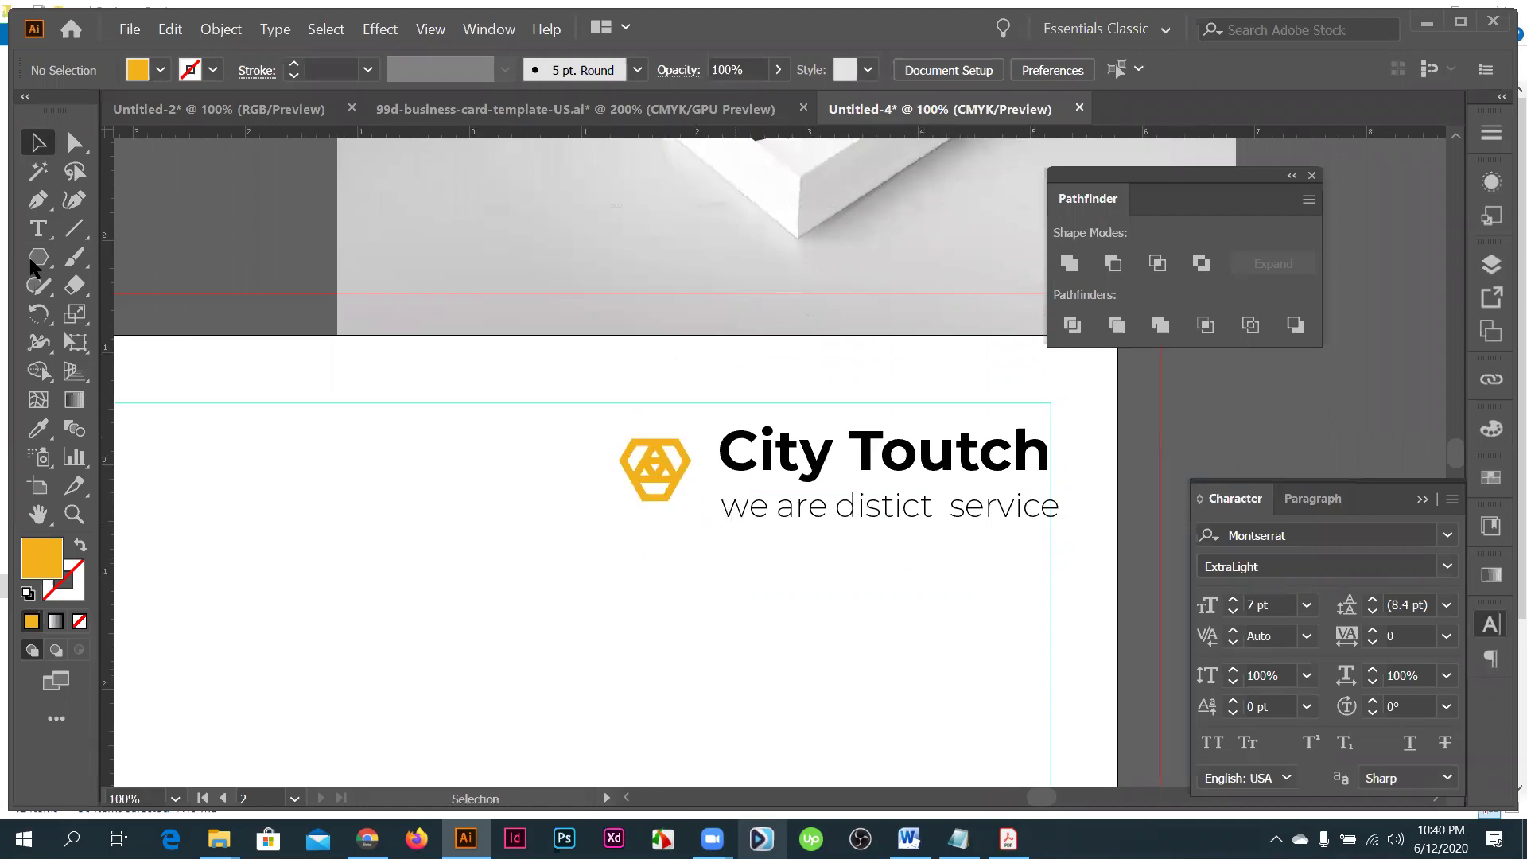
- Draw a rectangle on the right card with the Rectangle tool
key(ctrl+plus)
drag(34, 268, 147, 271)
drag(494, 513, 542, 594)
key(v)
- Colour the lower rectangle, City Toutch heading and tagline with the mockup's navy
key(i)
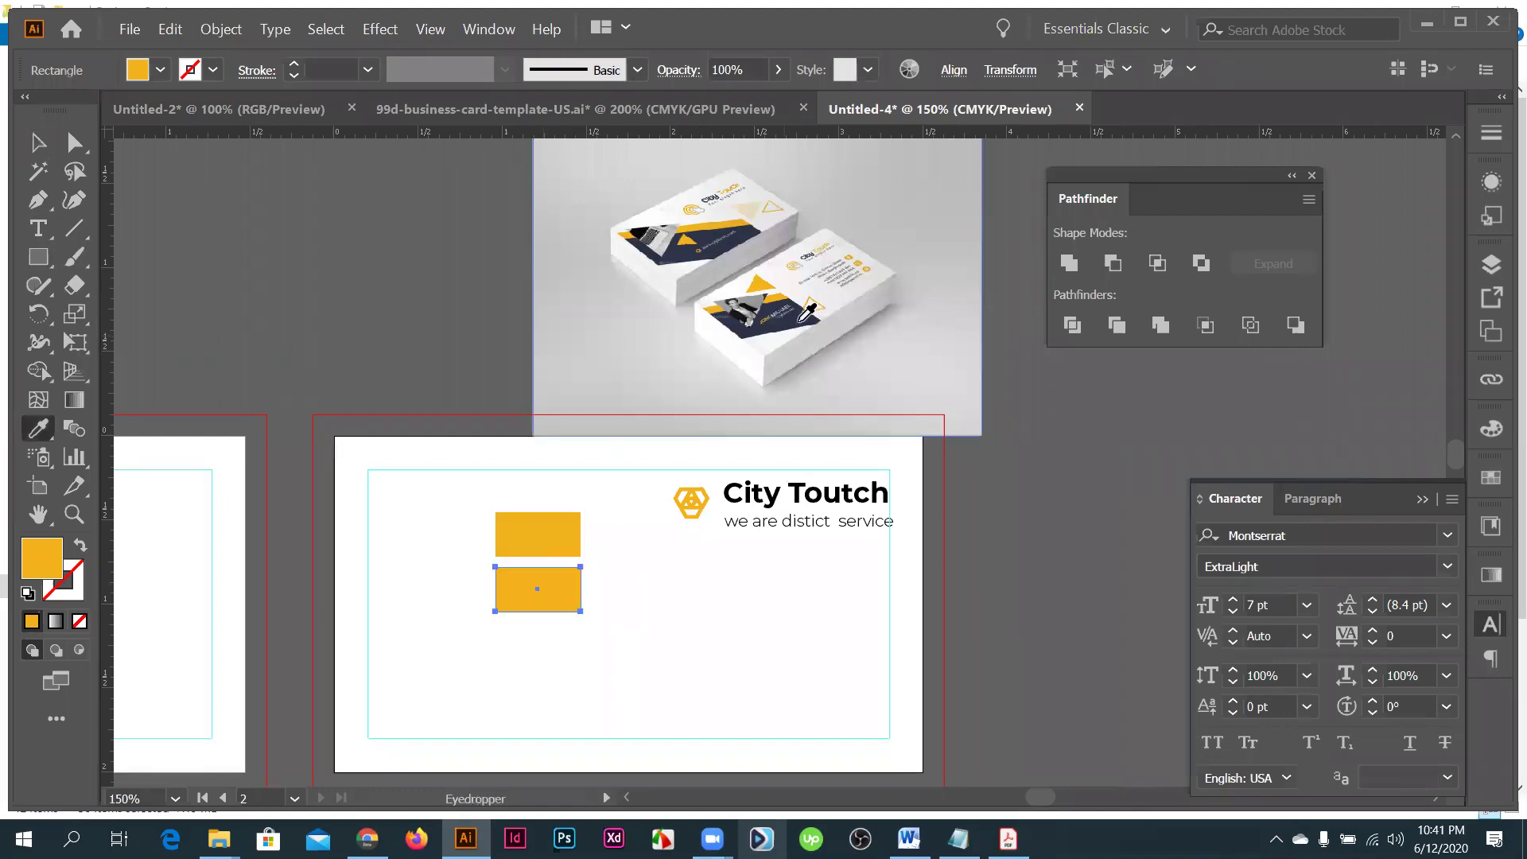
click(799, 321)
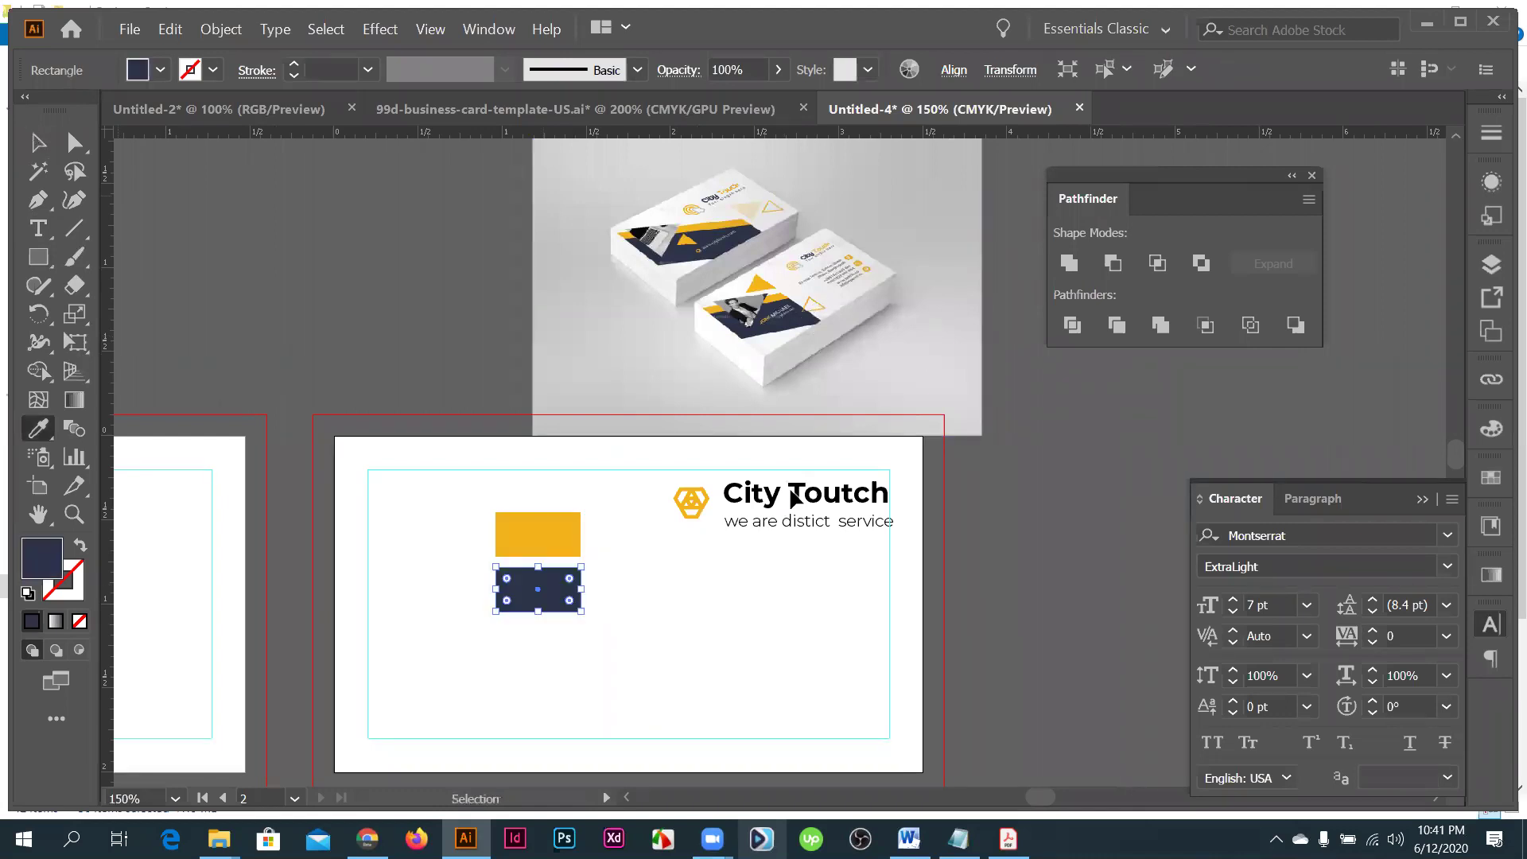
key(v)
key(i)
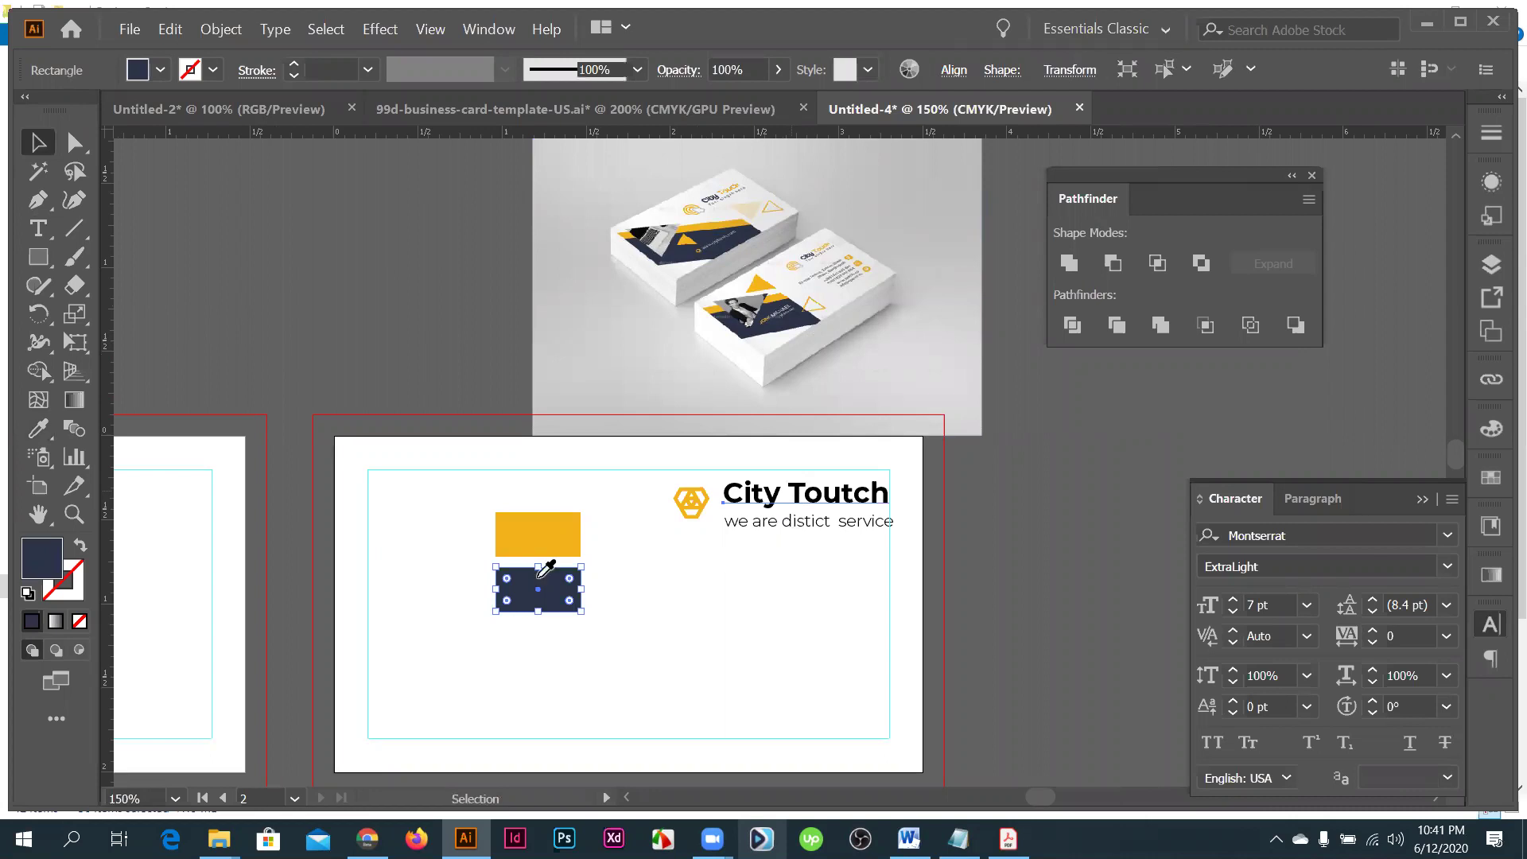
click(798, 497)
key(i)
click(558, 605)
click(557, 606)
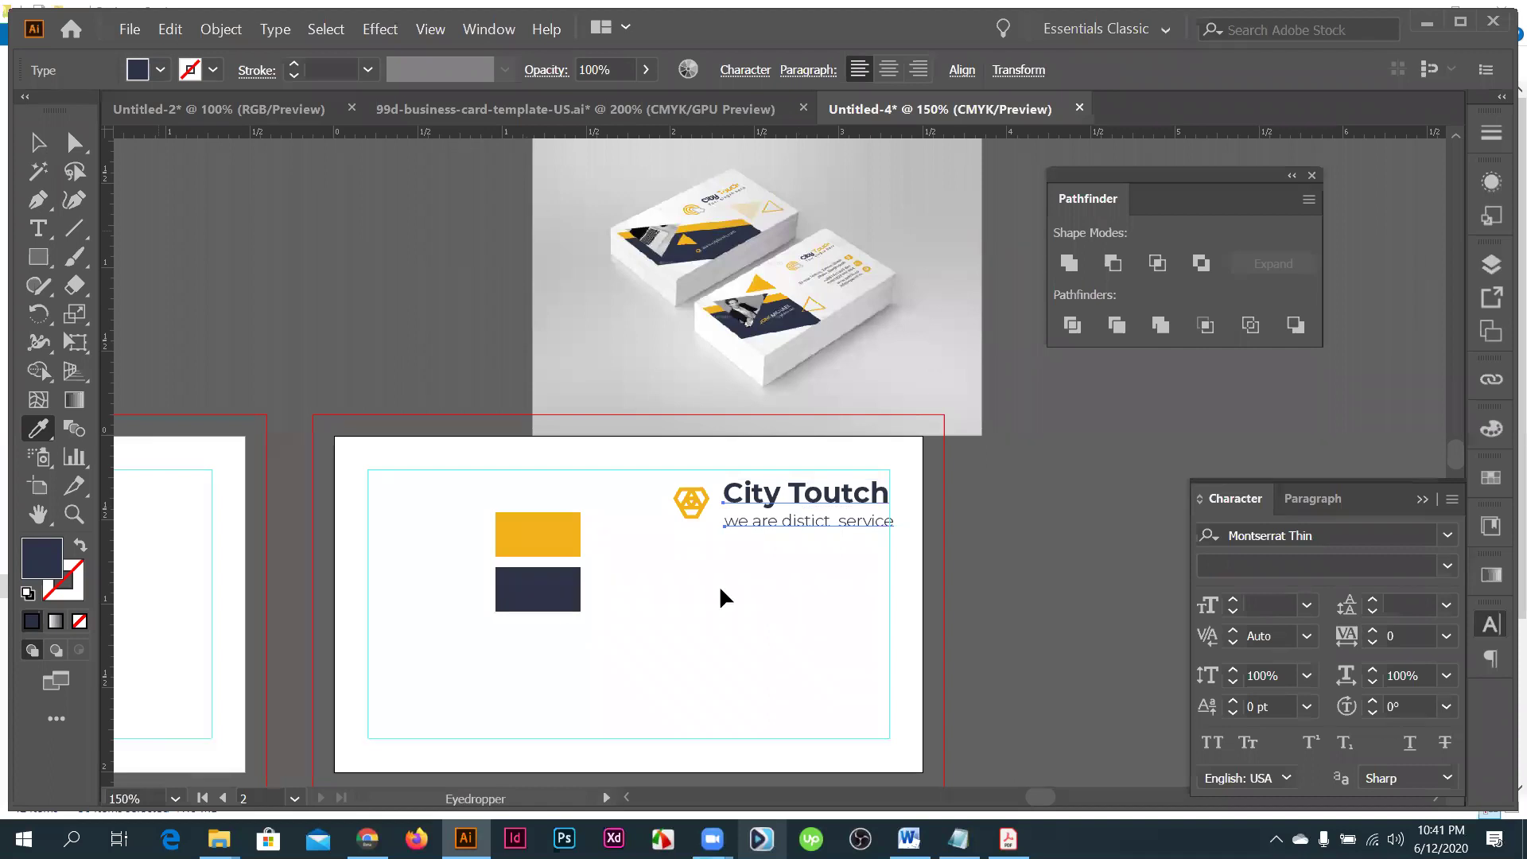
key(v)
- Move both colour rectangles off the card to the right of the artboard
drag(508, 578, 1026, 572)
drag(1011, 636, 957, 609)
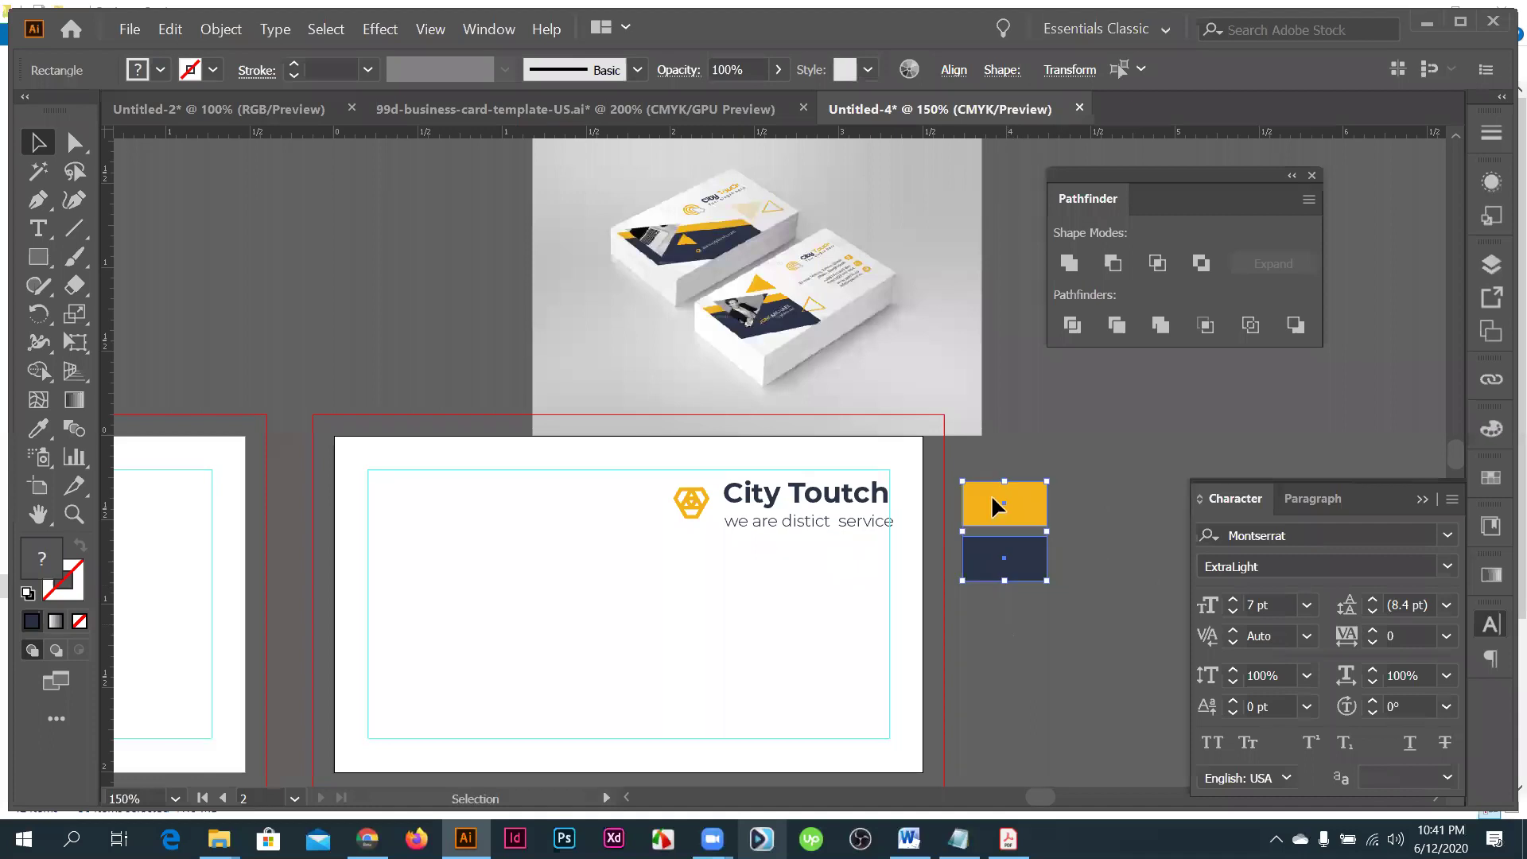
key(ctrl+equal)
click(1083, 618)
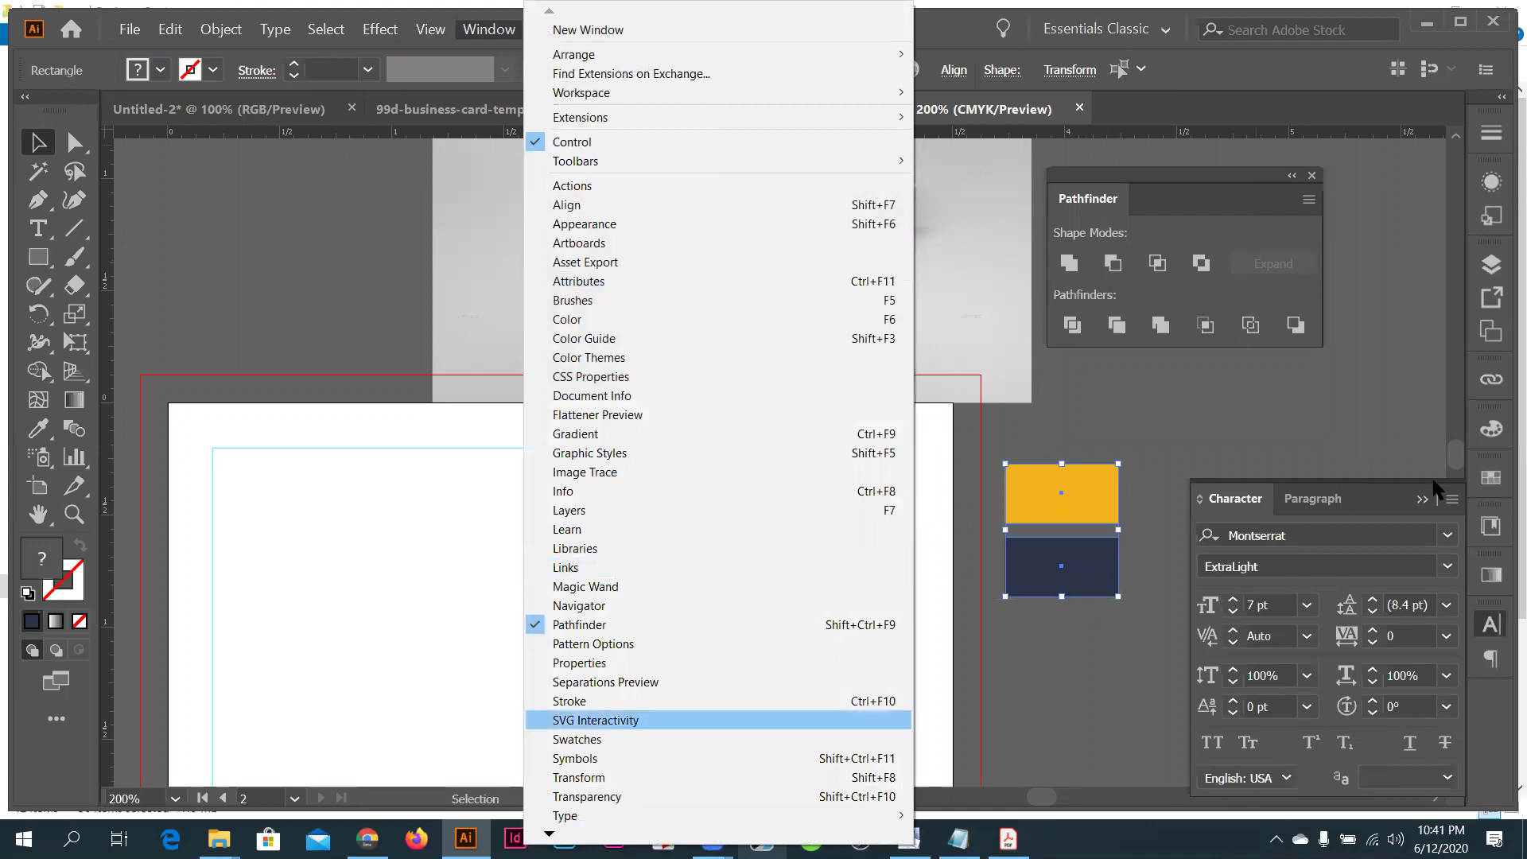
- Save the yellow and navy as new swatches and delete all unused swatches
click(576, 739)
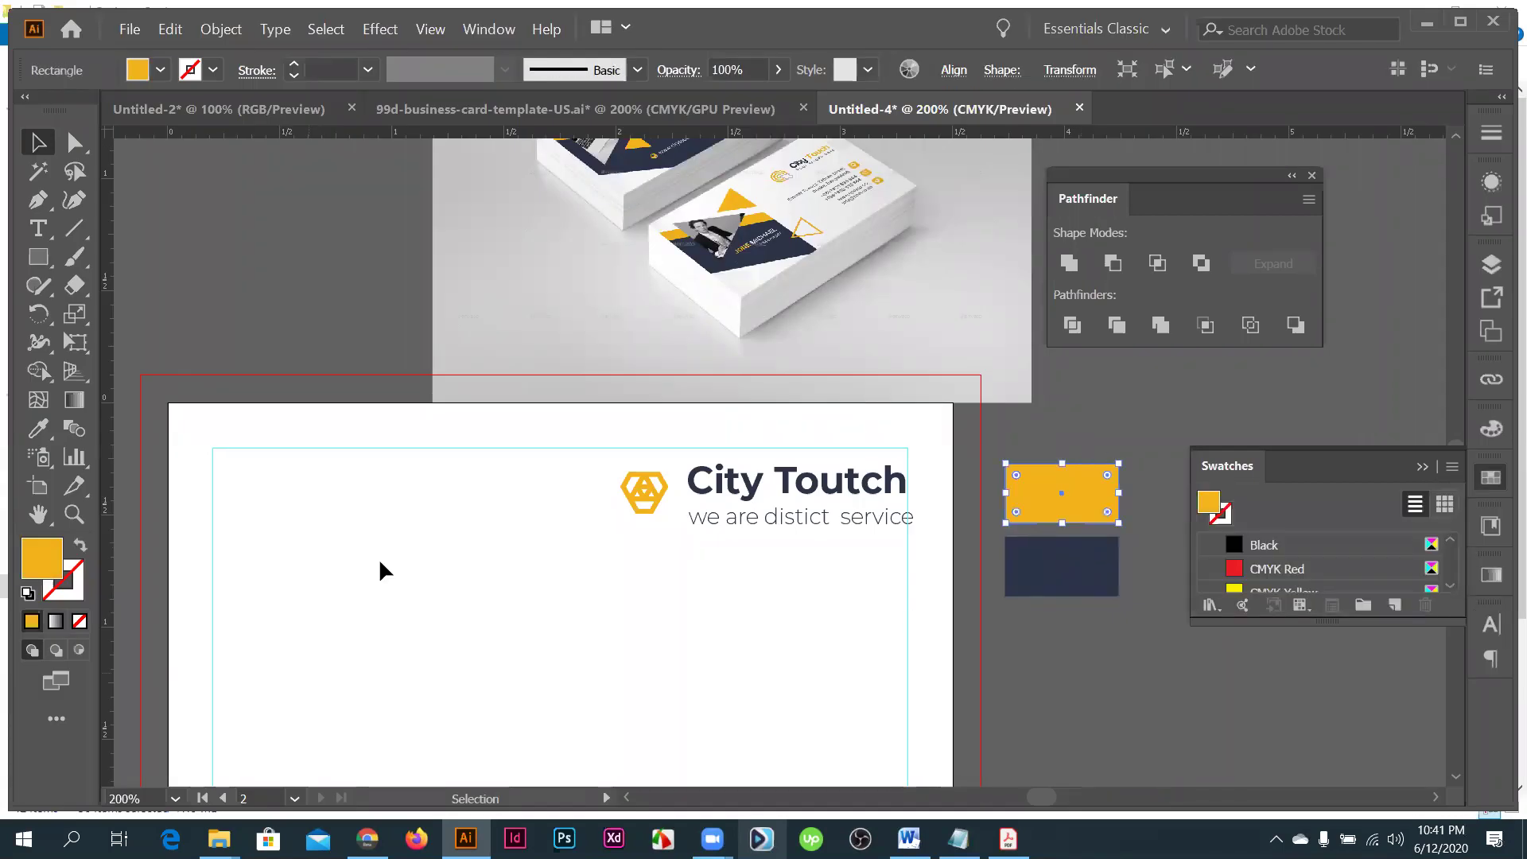
click(1394, 604)
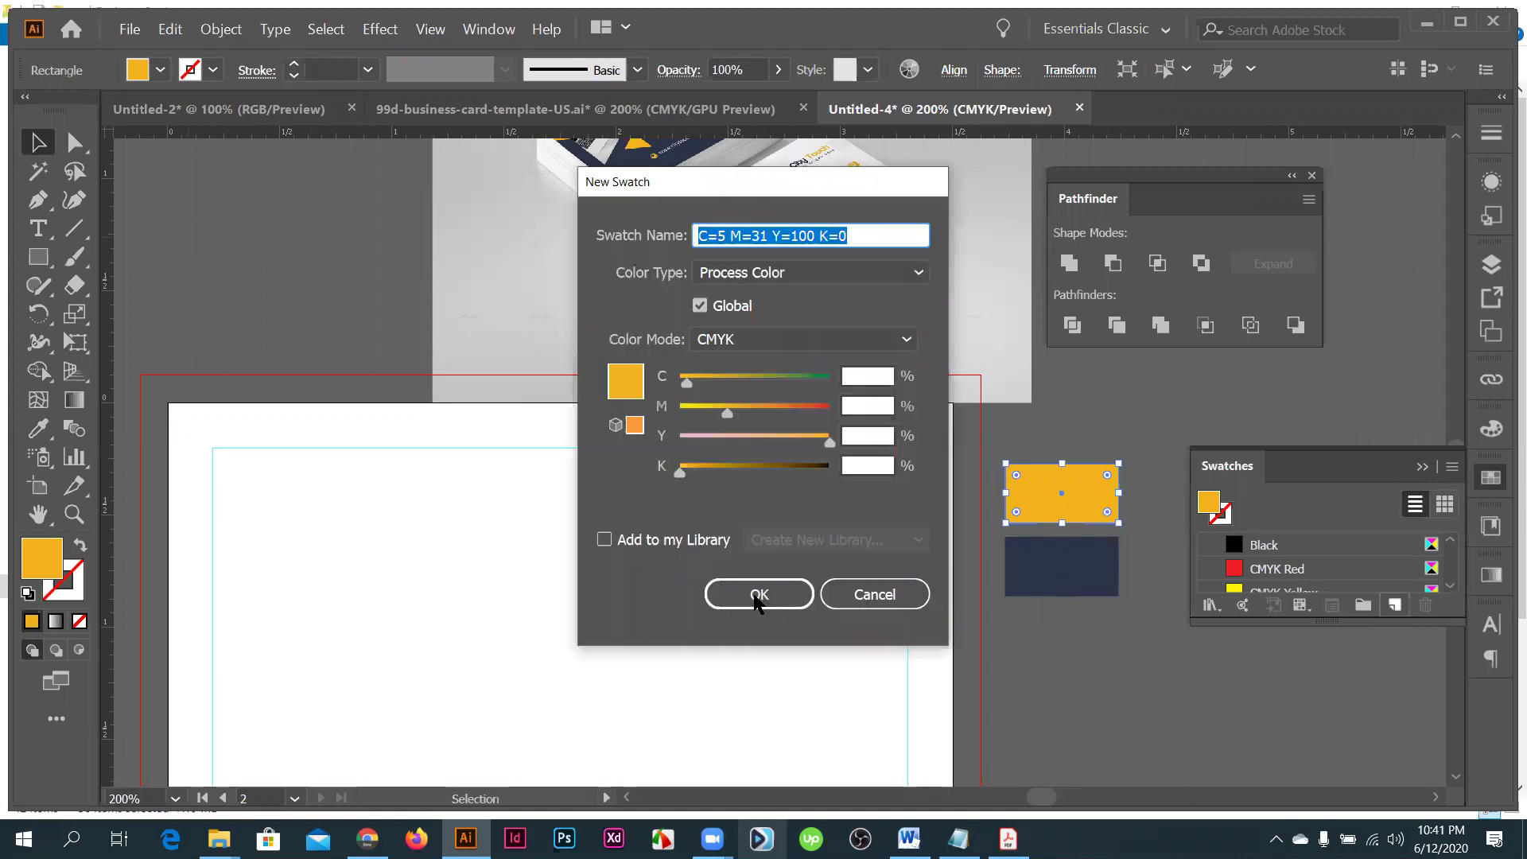
click(756, 597)
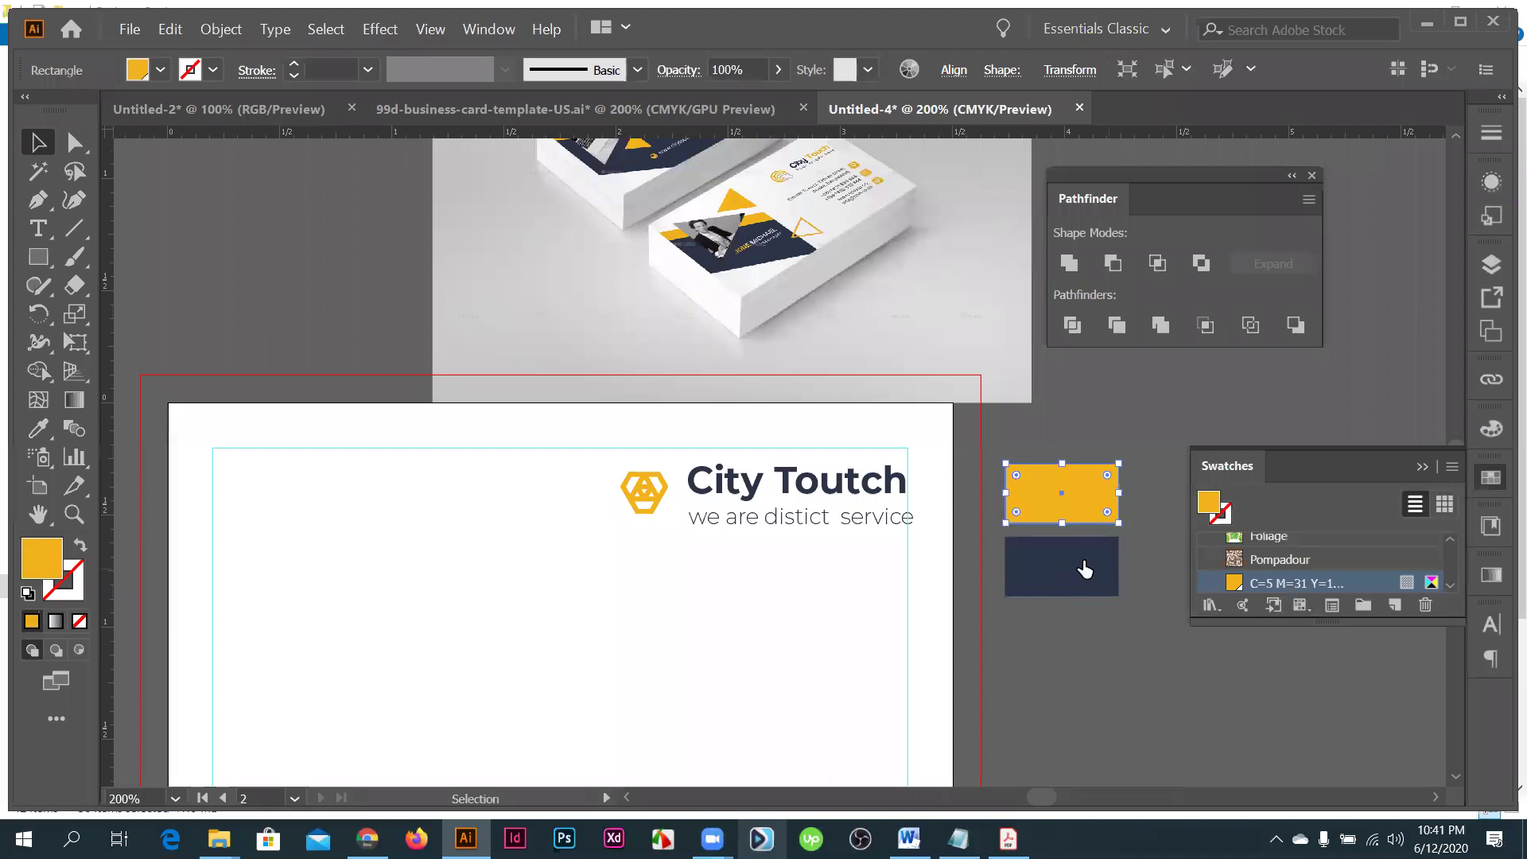
click(1085, 569)
click(1394, 606)
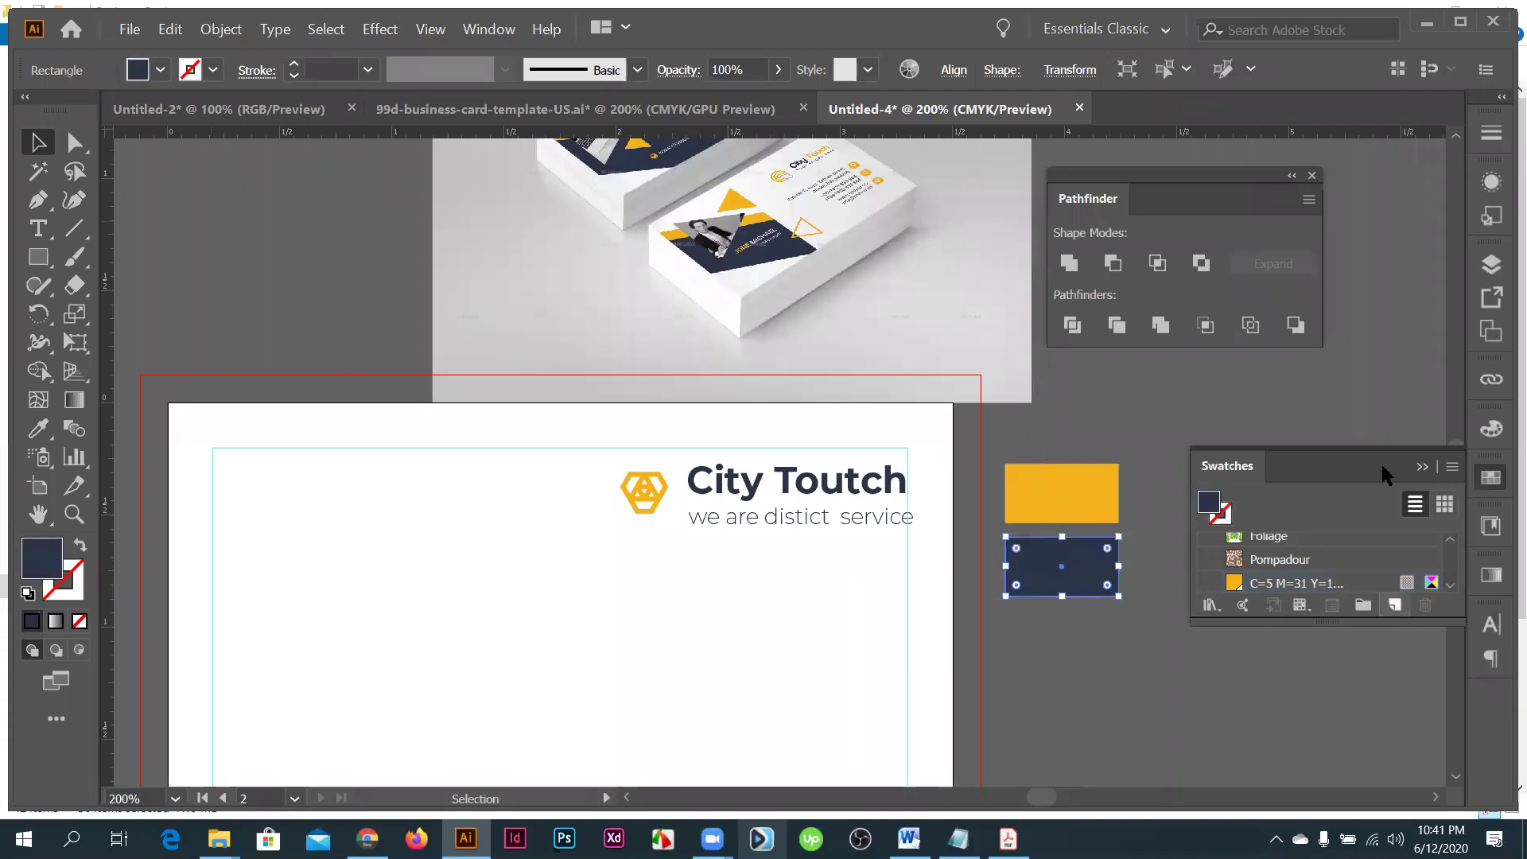
click(1452, 466)
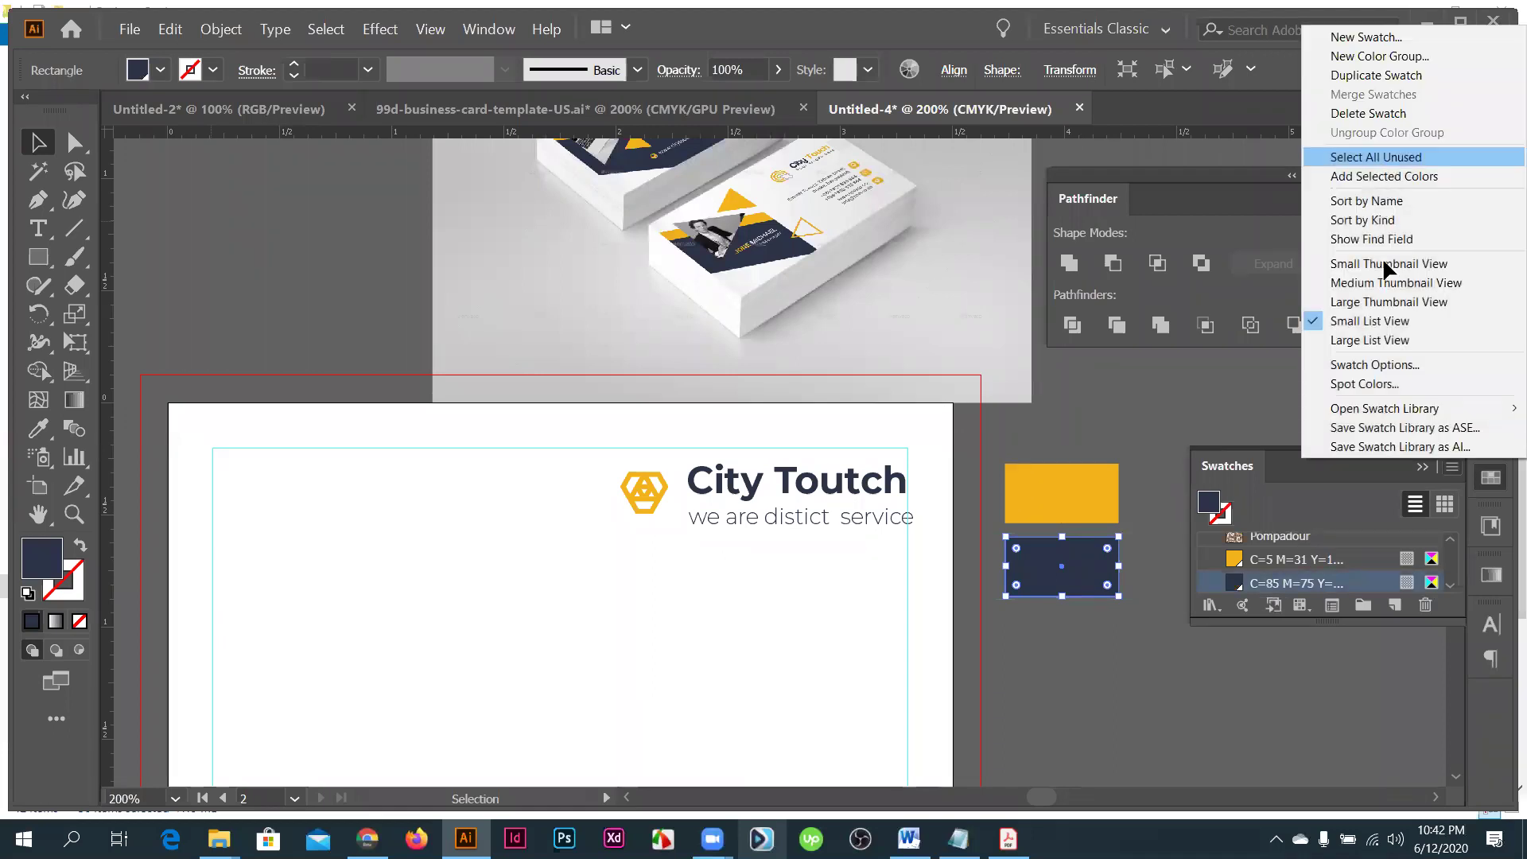
key(Return)
click(1425, 606)
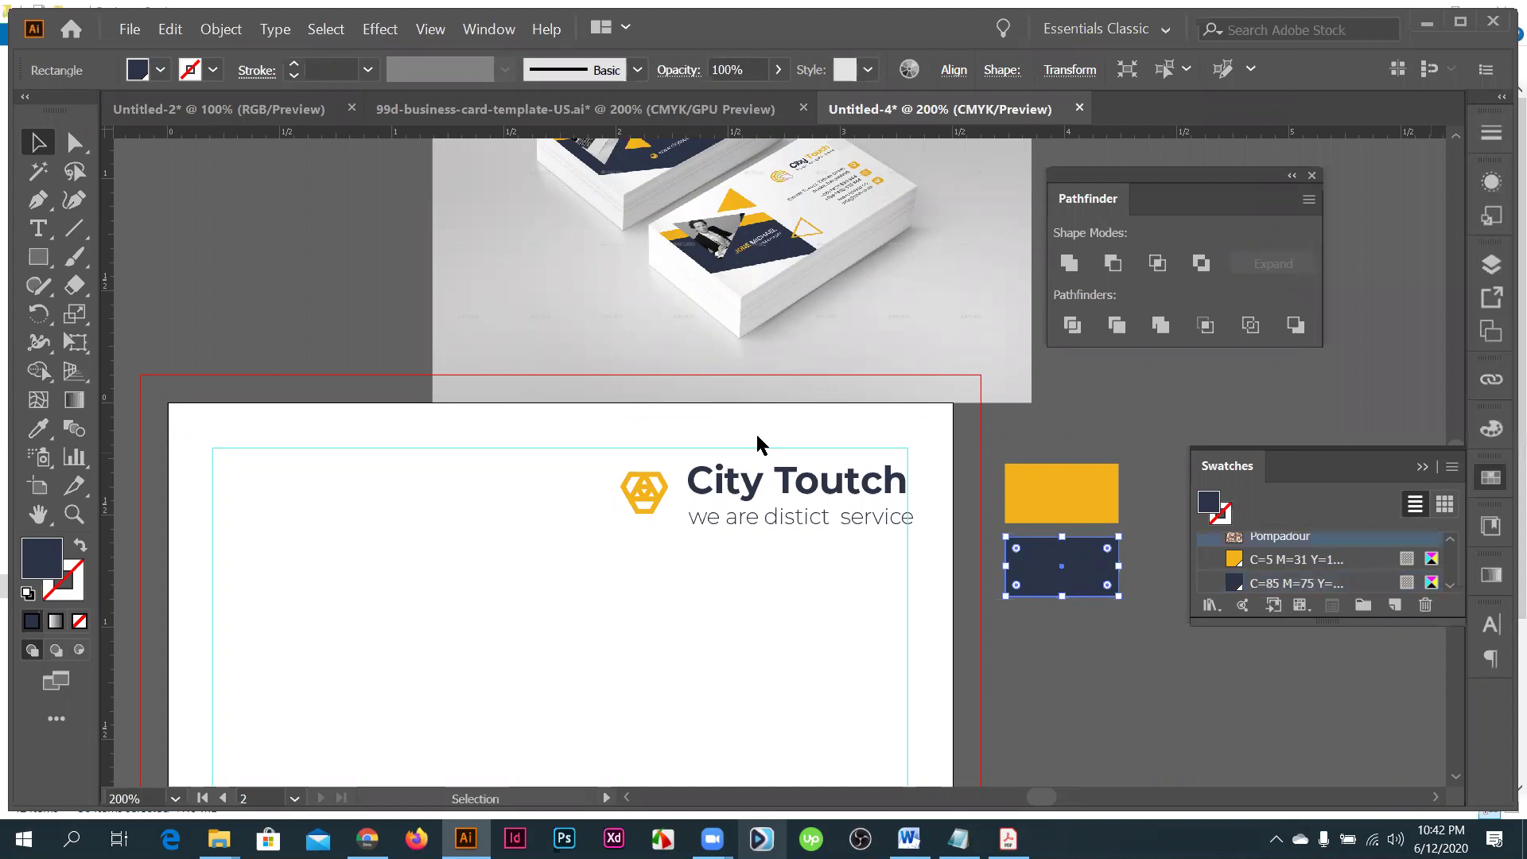
click(739, 451)
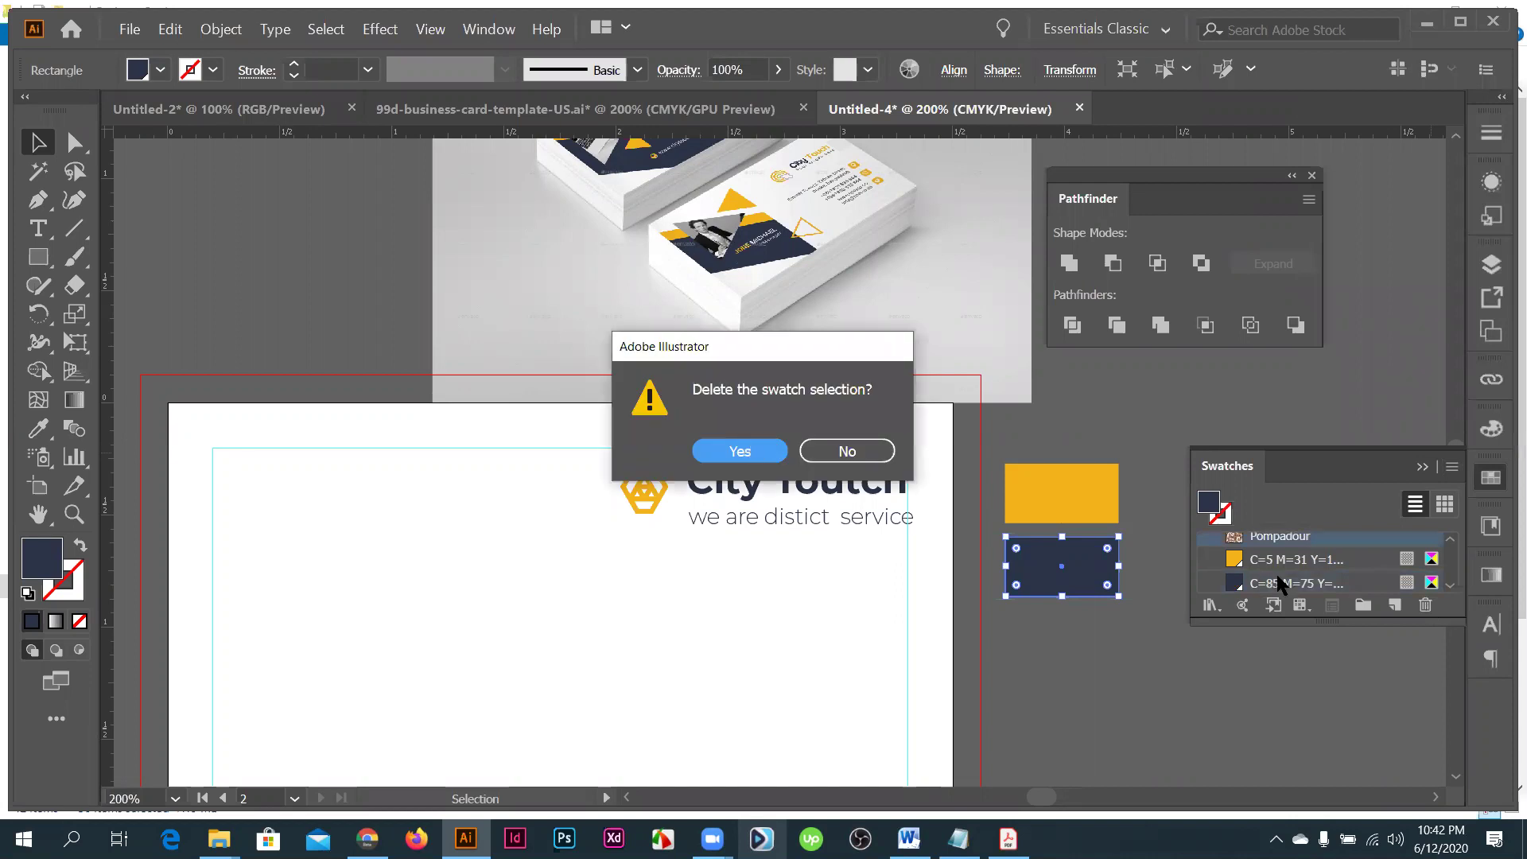
- Compare the card with the mockup, then drag the address lines beneath the City Touch logo
scroll(1280, 584, up, 3)
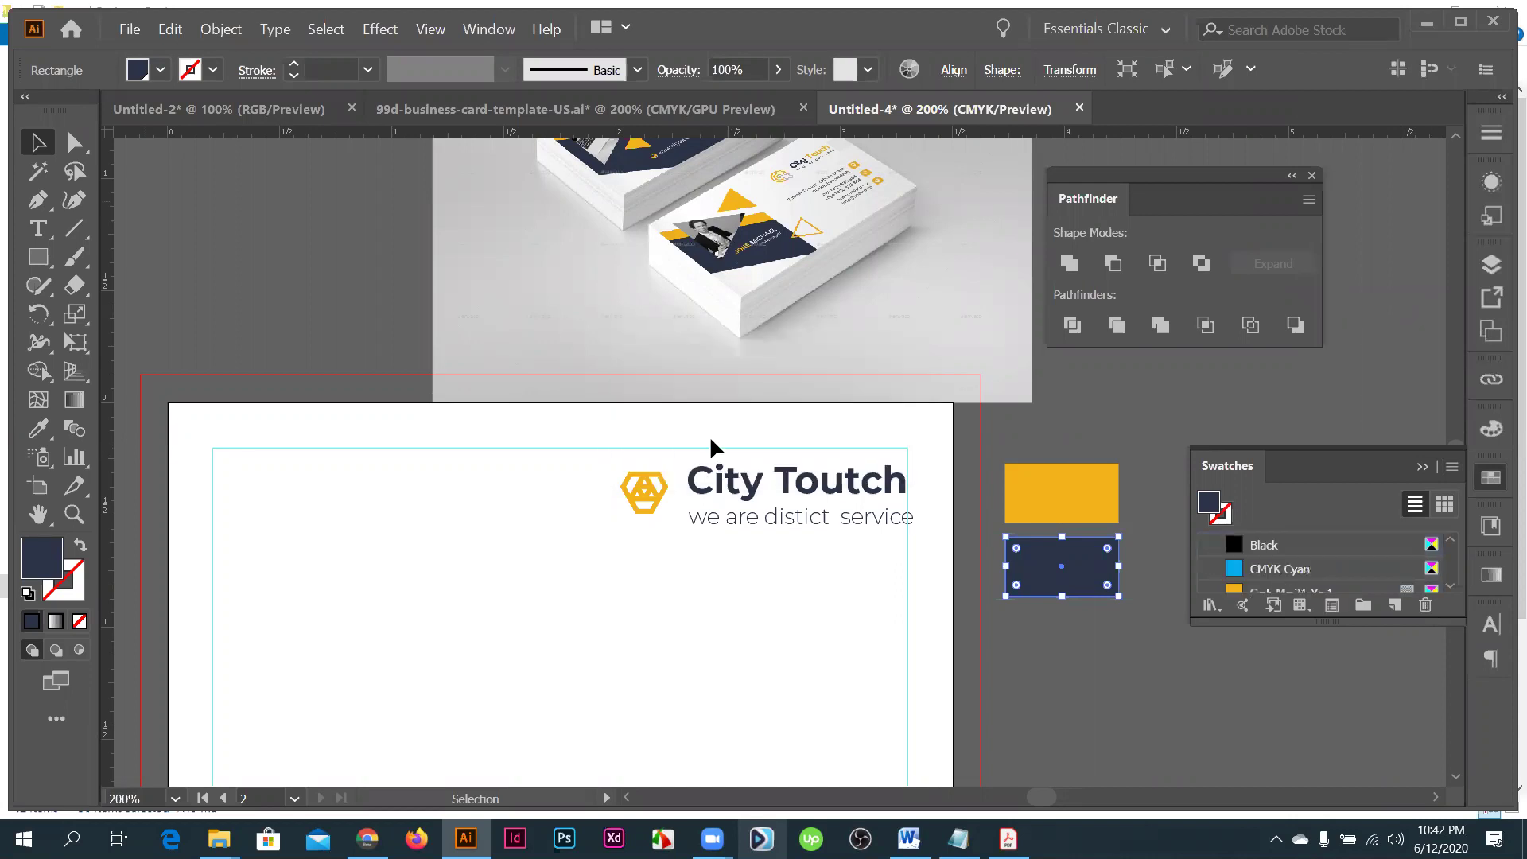
click(884, 500)
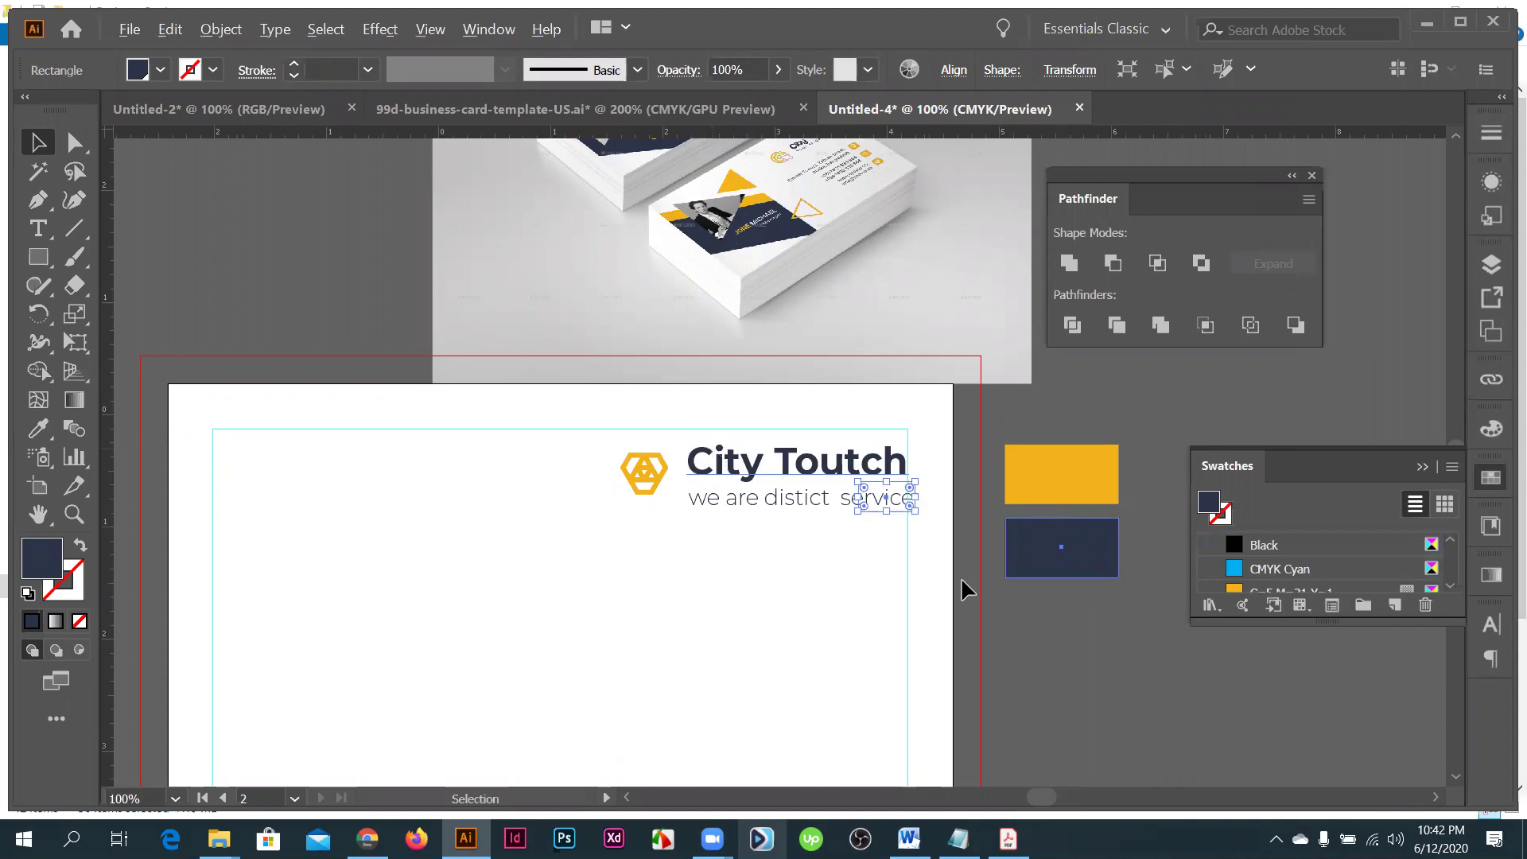
key(ctrl+minus)
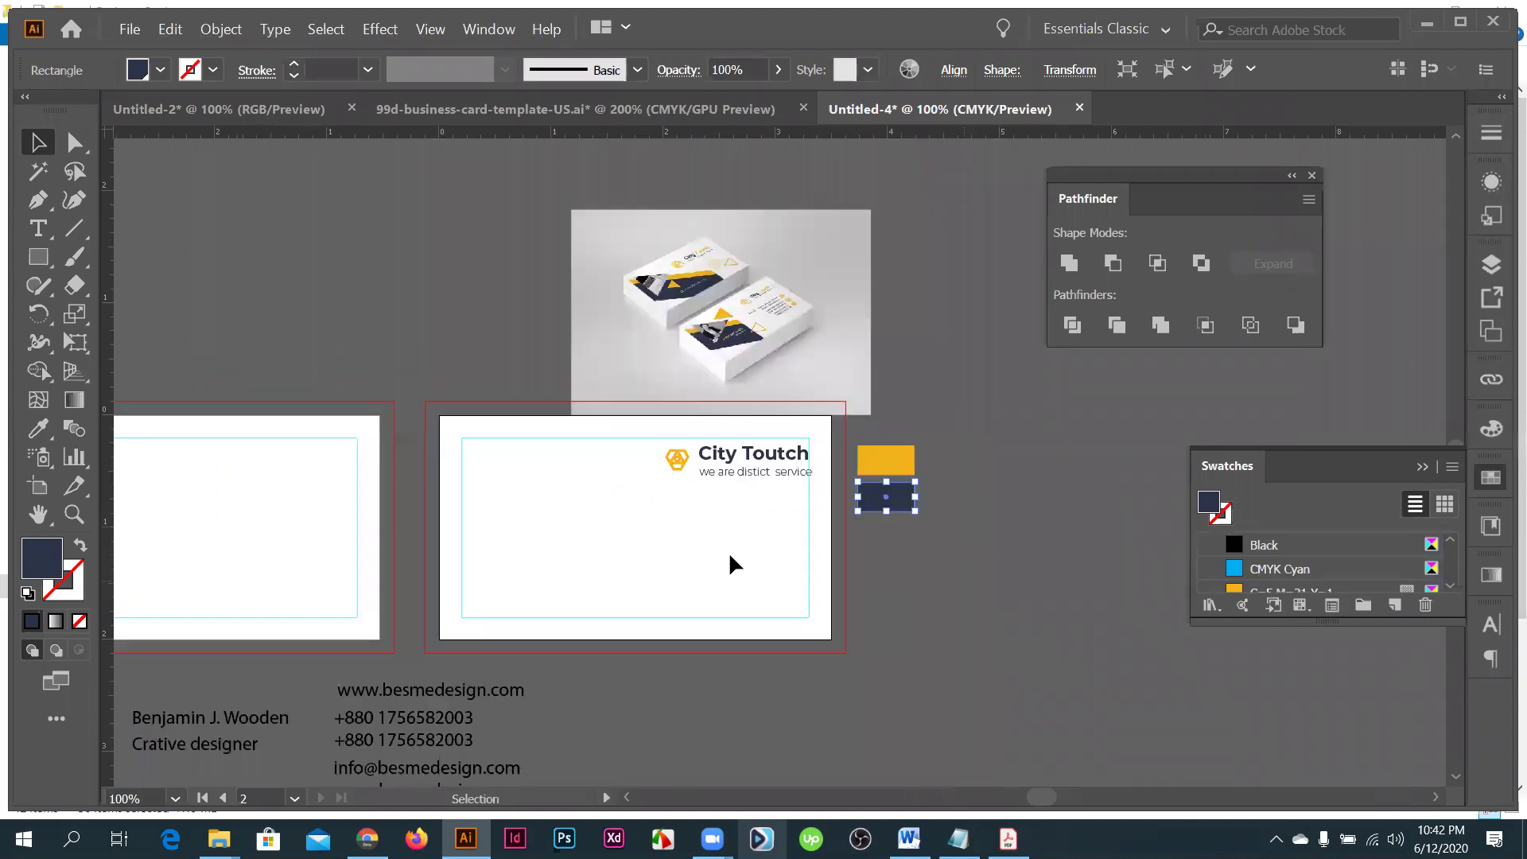
key(ctrl+minus)
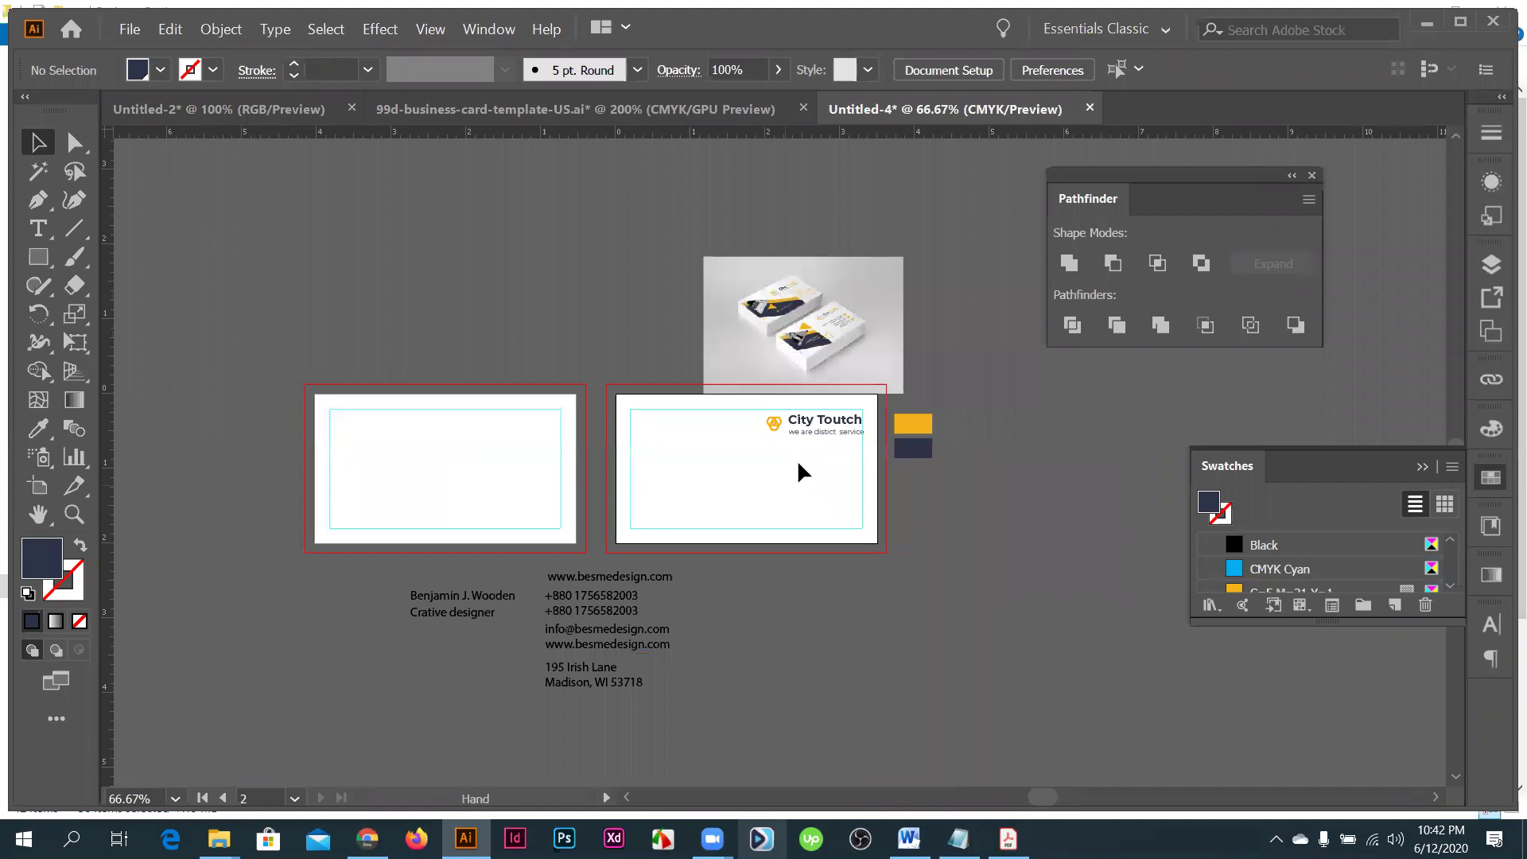
key(ctrl+plus)
key(ctrl+plus)
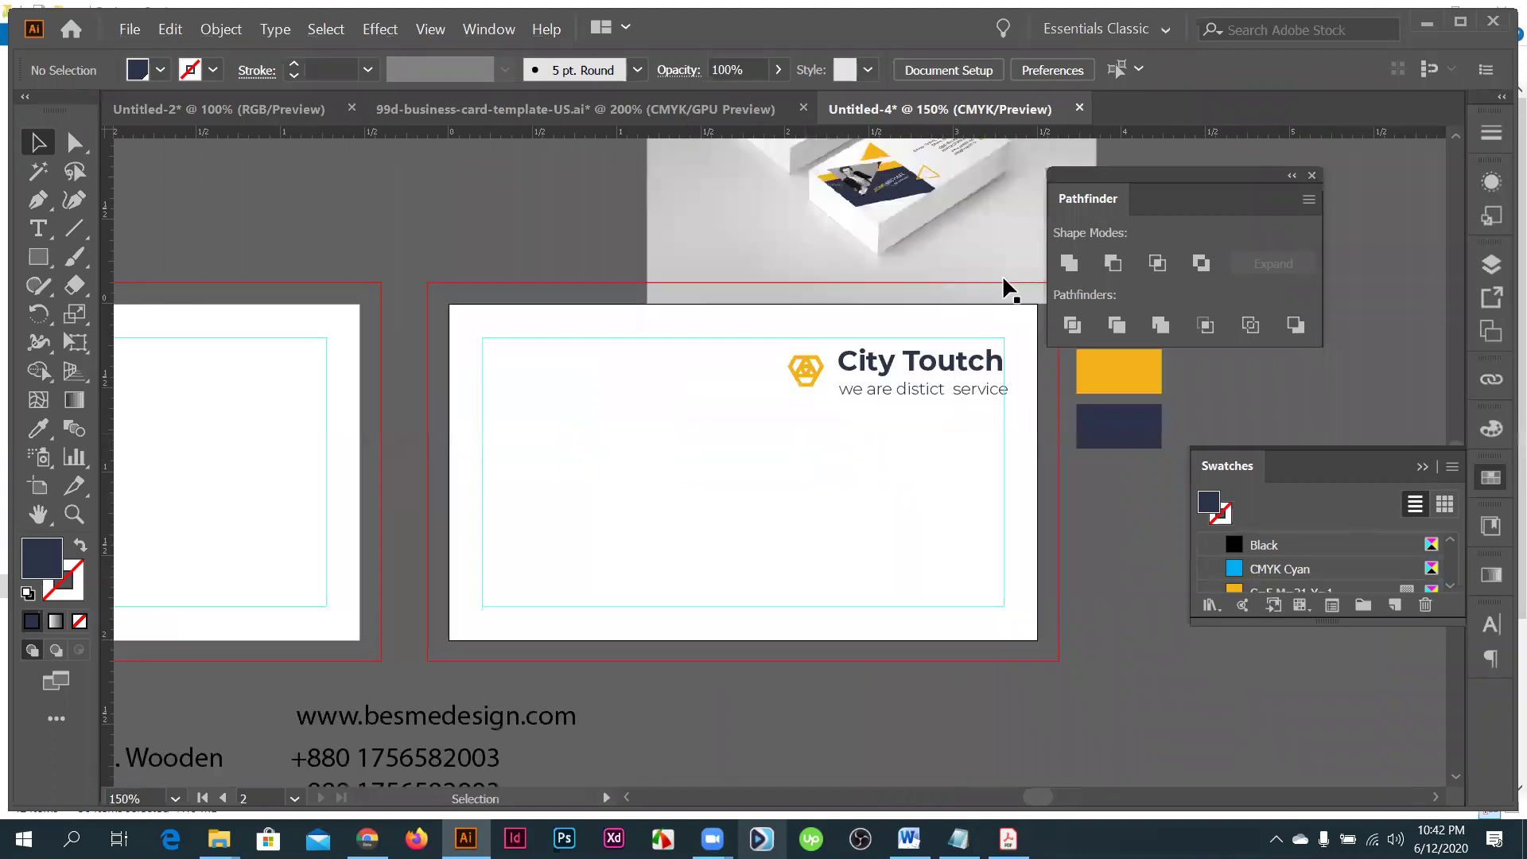
key(ctrl+plus)
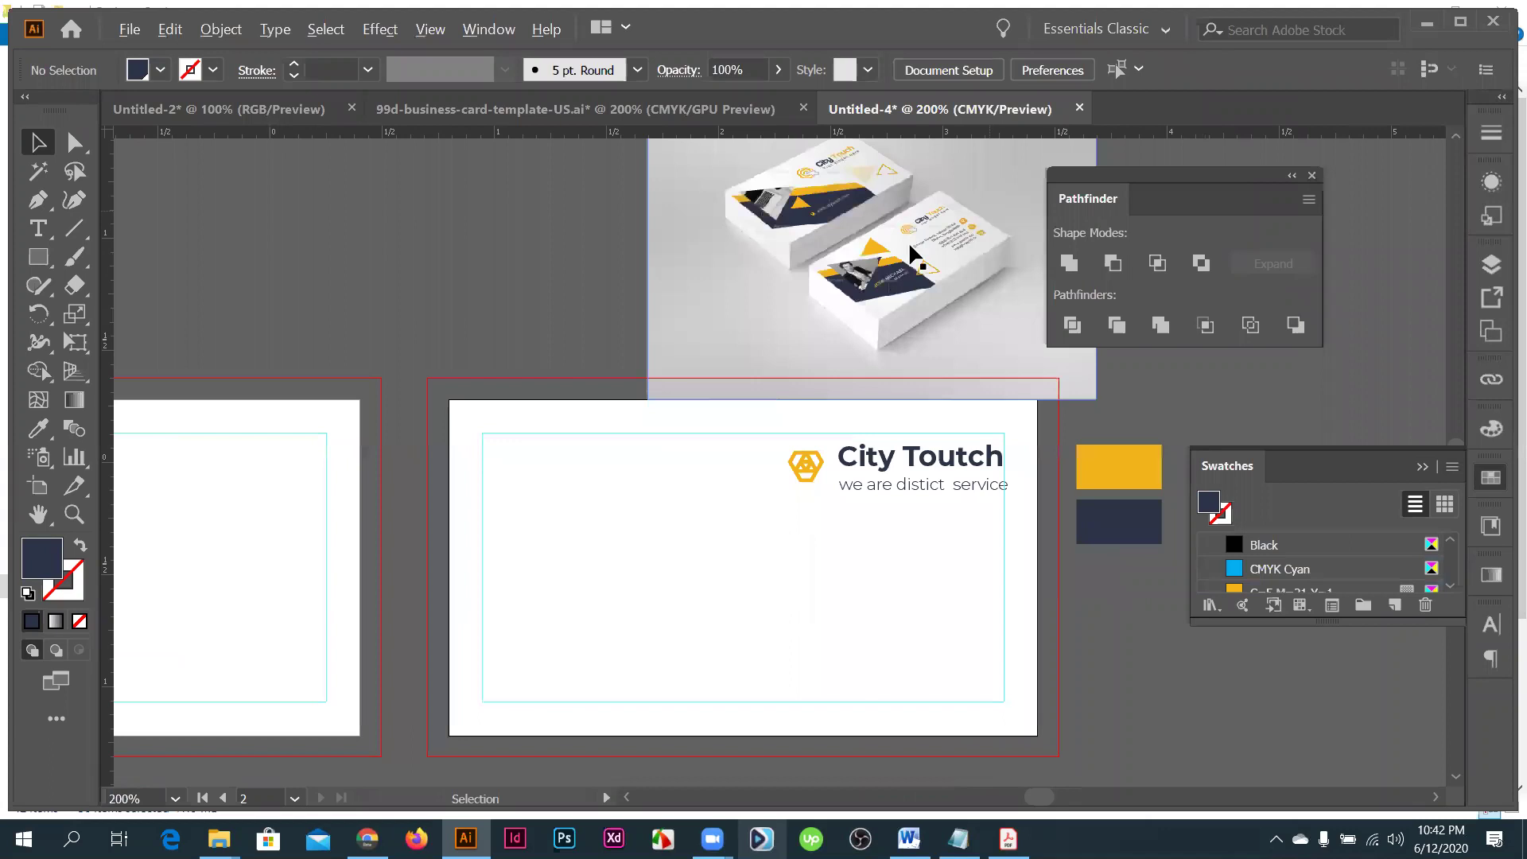
scroll(961, 269, up, 3)
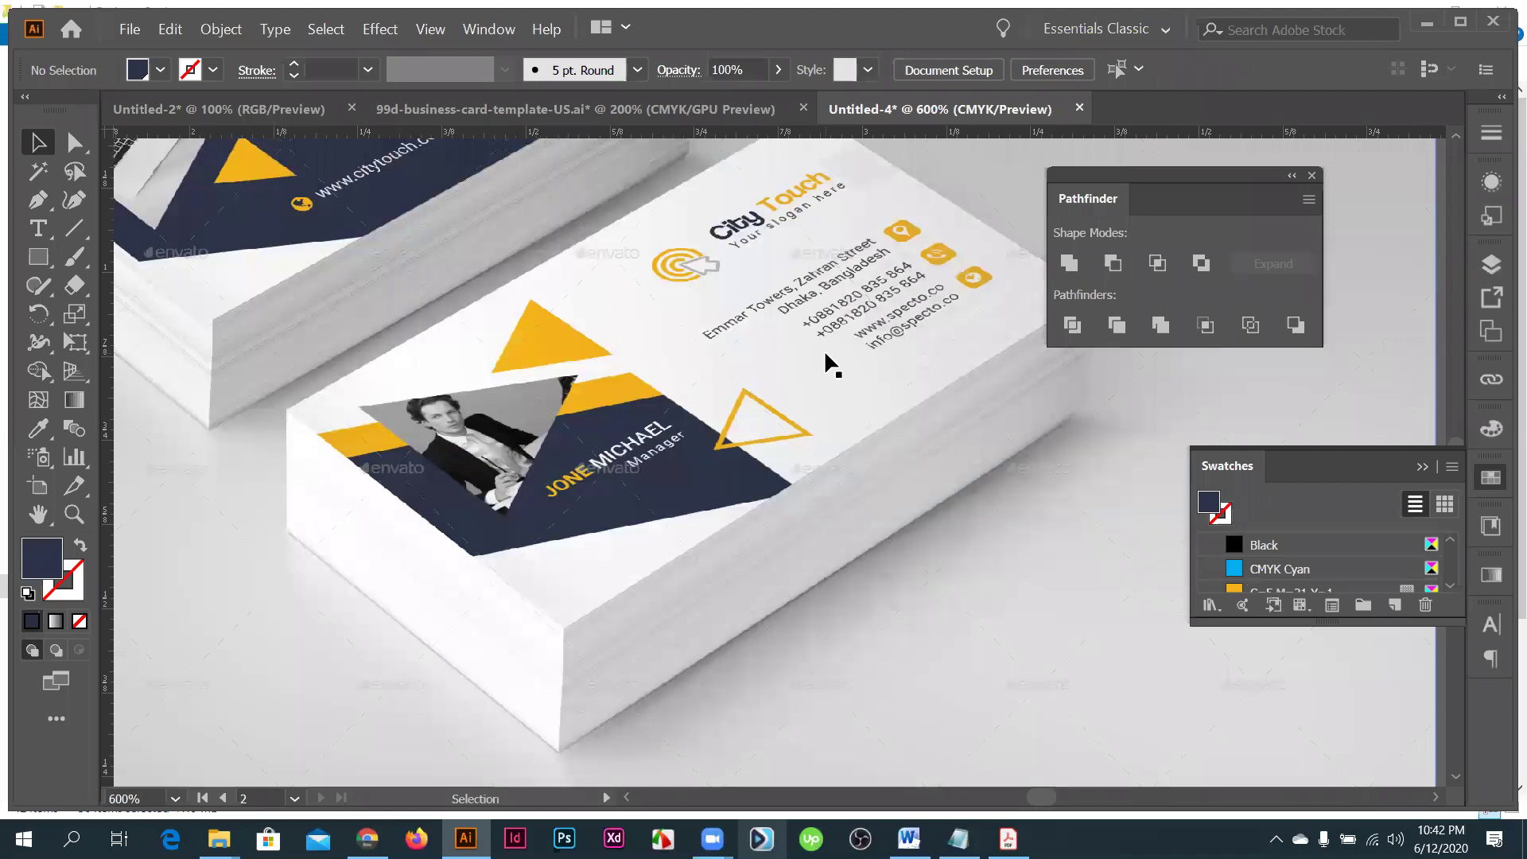
scroll(826, 362, down, 3)
scroll(827, 438, down, 1)
scroll(827, 442, down, 1)
drag(827, 441, 761, 415)
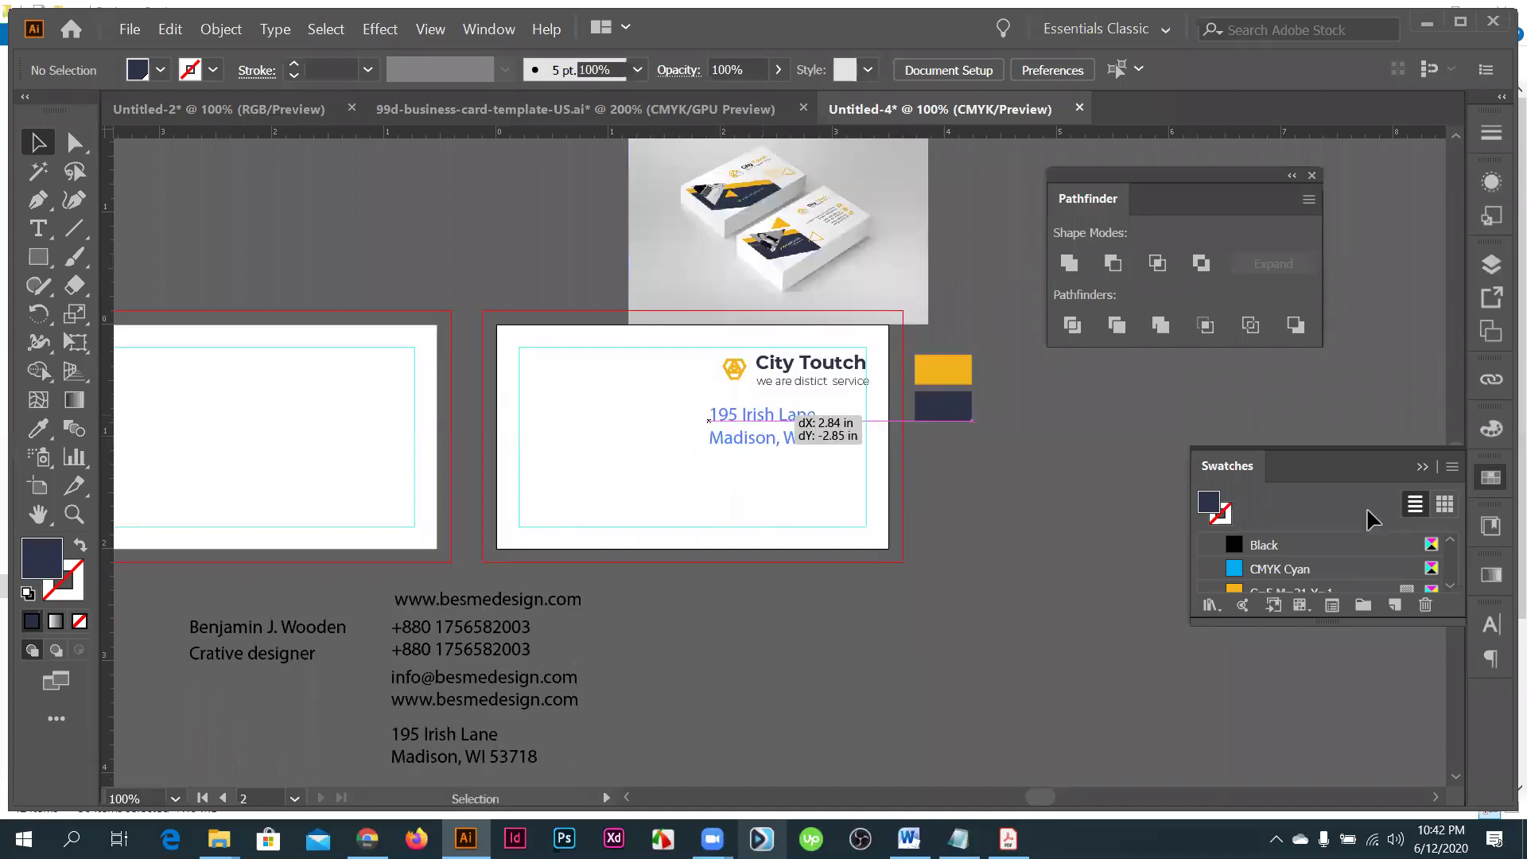
- Set the address text to Montserrat Light at 7 pt and nudge it slightly down
click(1340, 526)
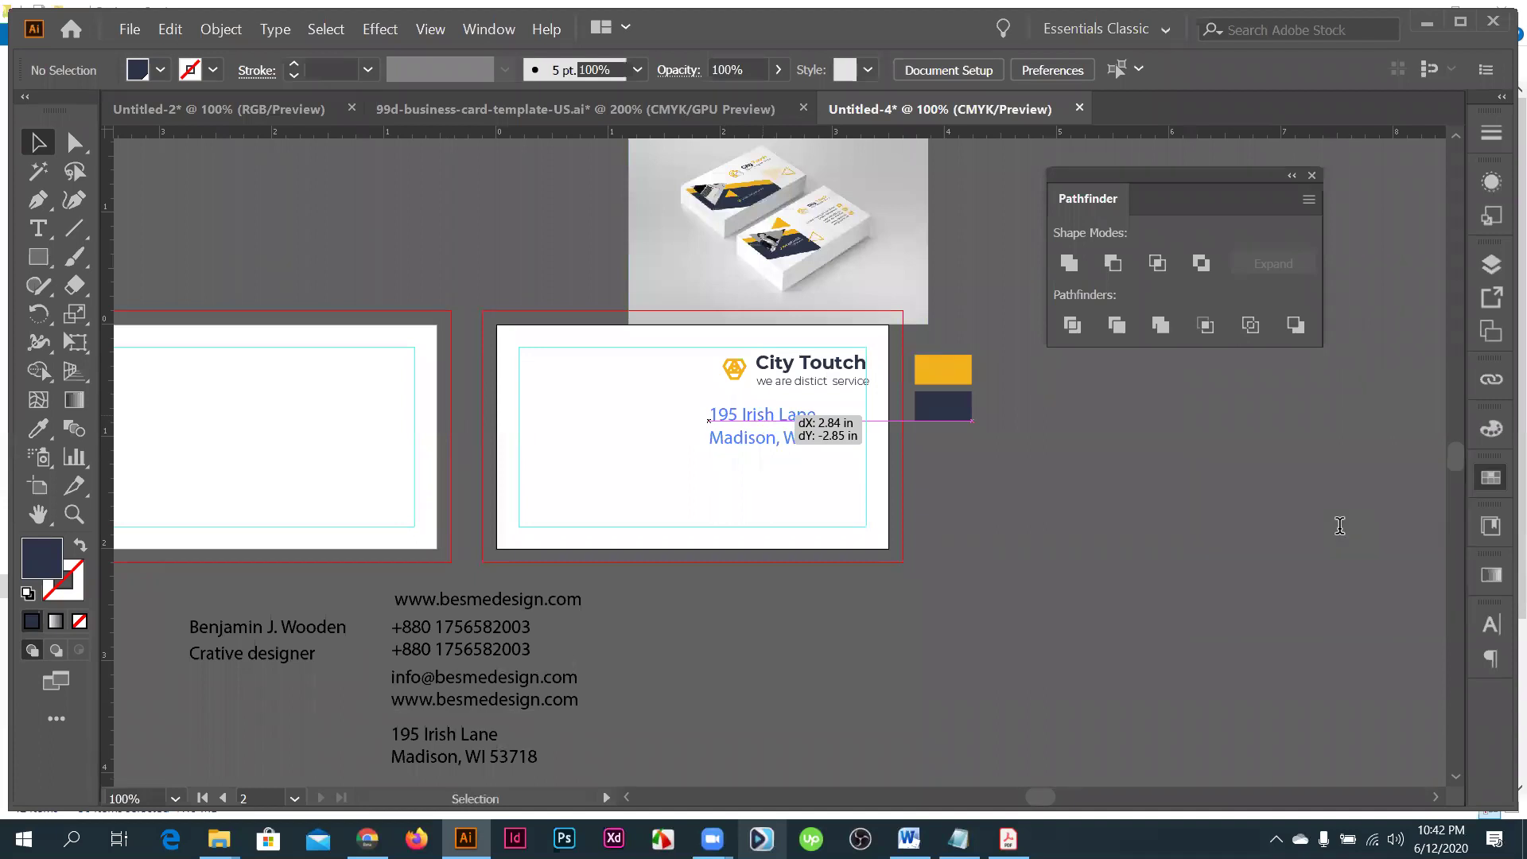
key(ctrl+t)
click(1335, 529)
text(mont)
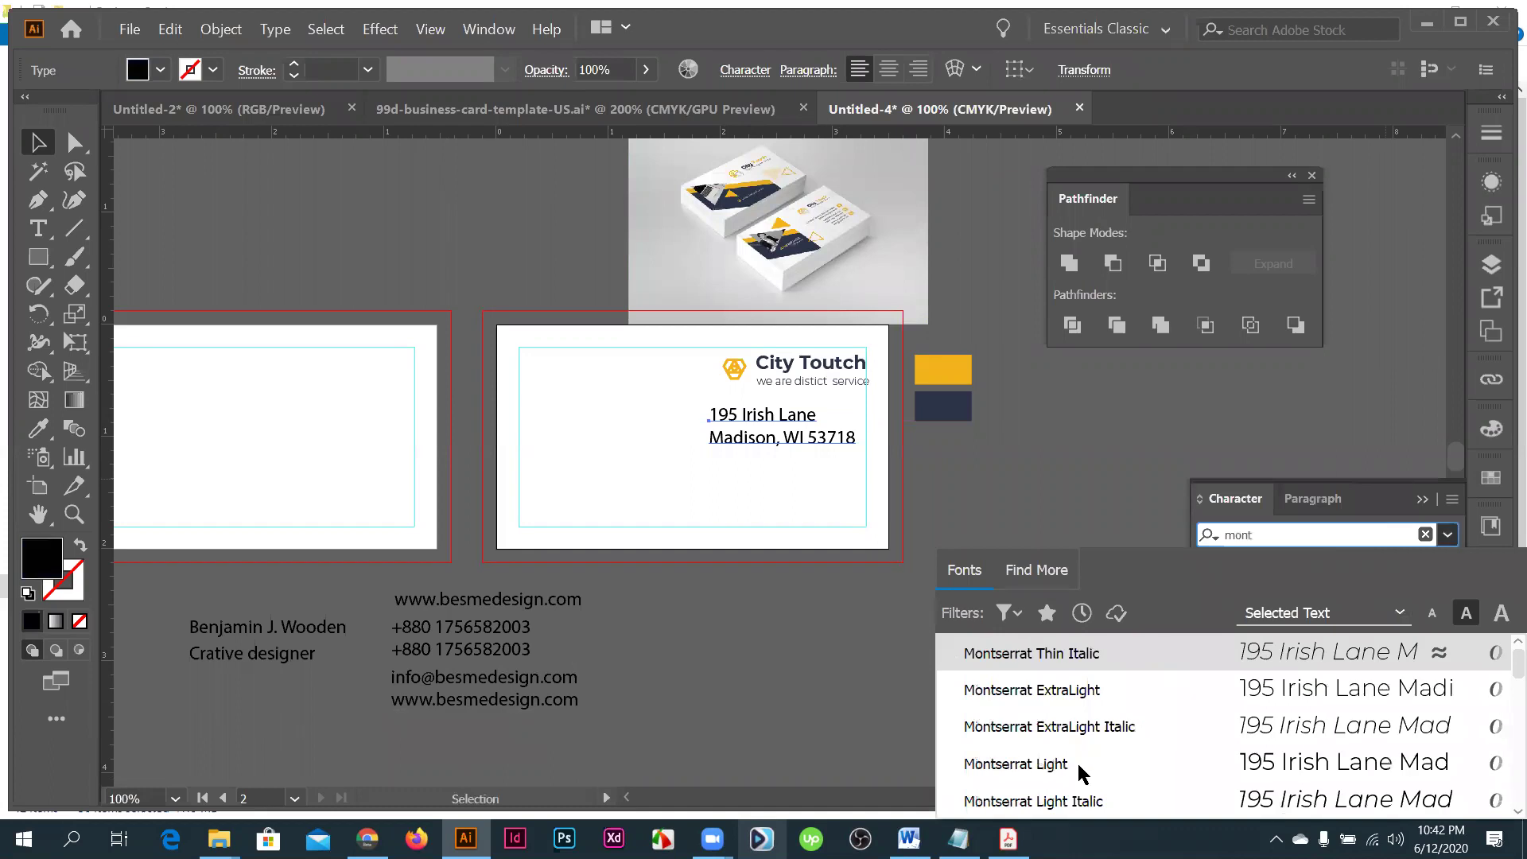
click(1077, 761)
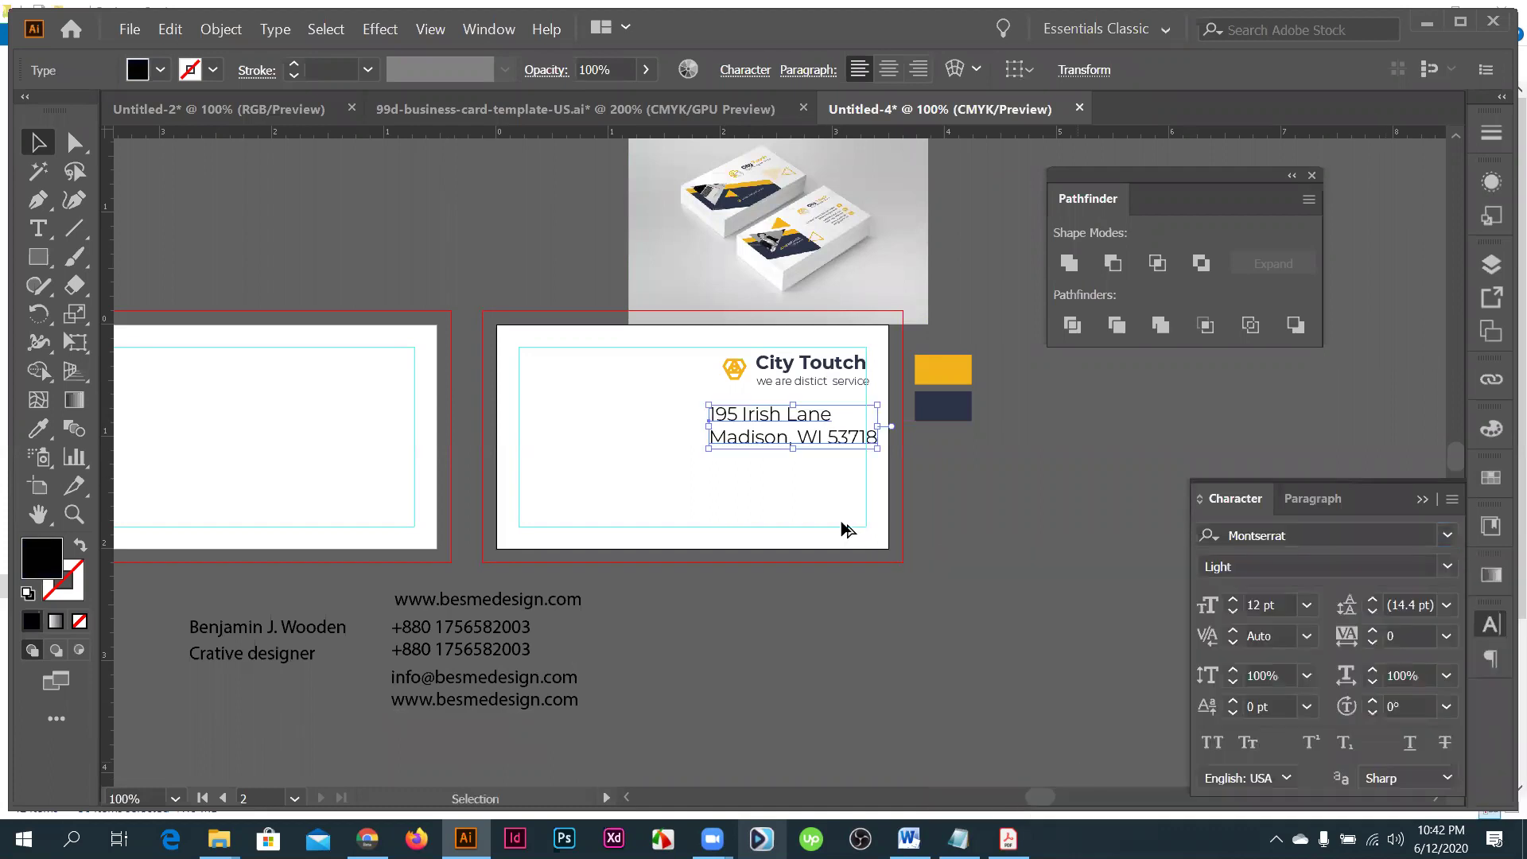
scroll(828, 410, up, 1)
scroll(828, 411, up, 1)
text(7)
key(Return)
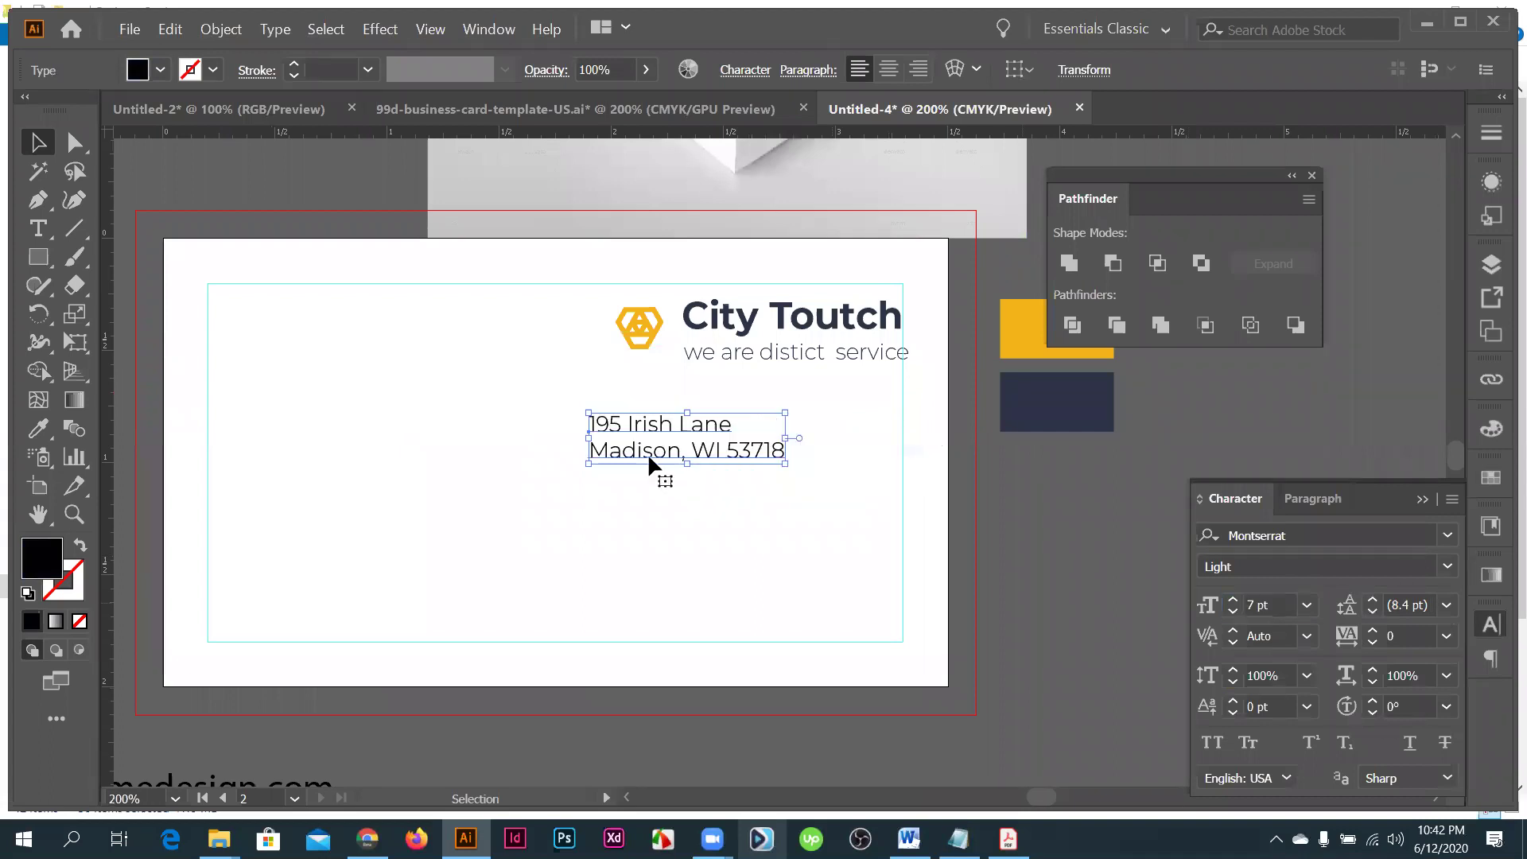
drag(650, 458, 651, 466)
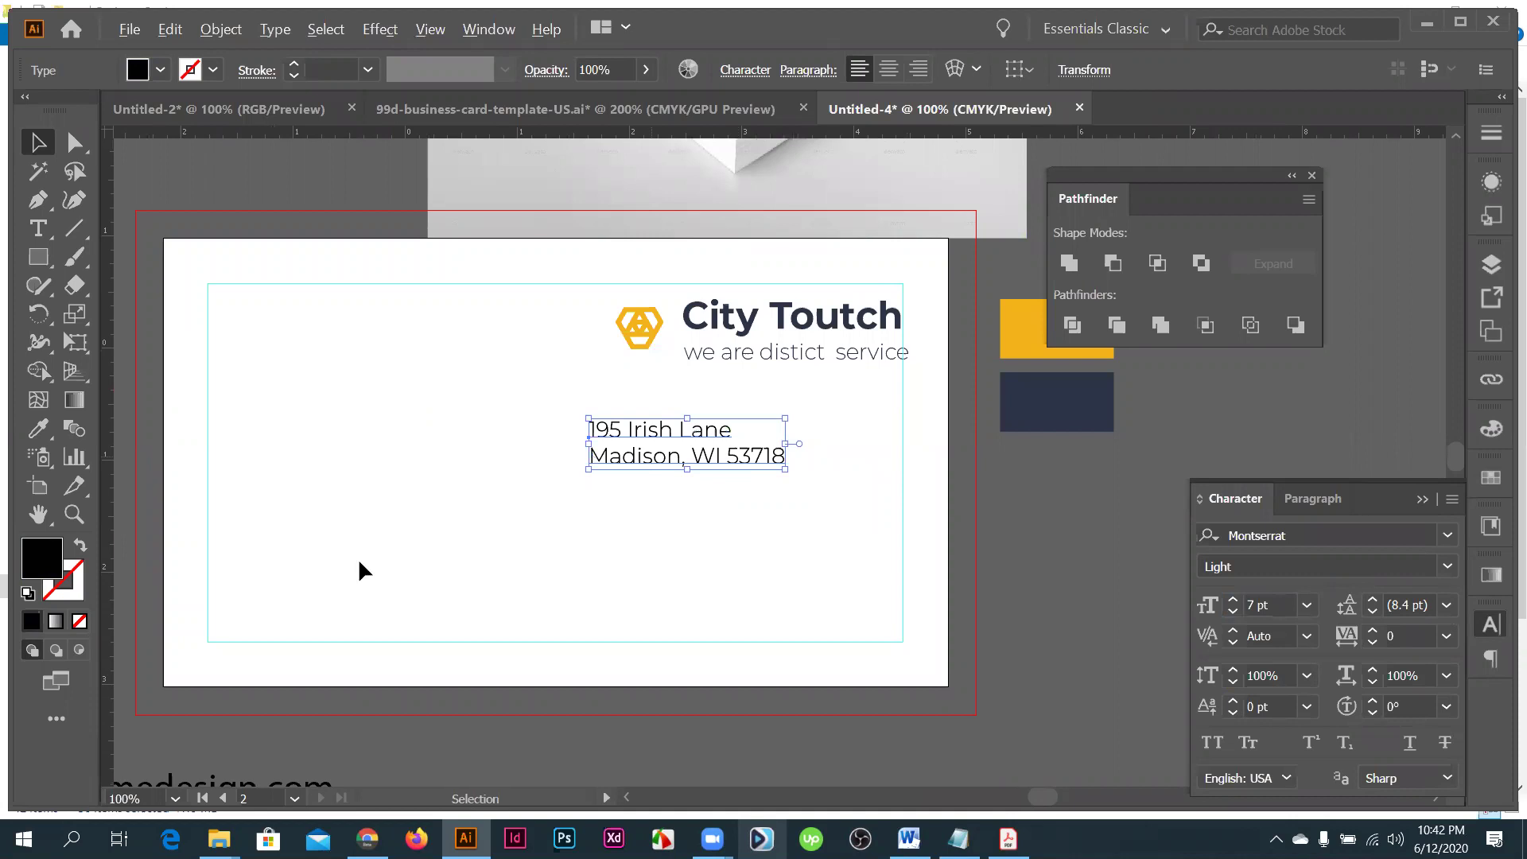
- Copy the address type style onto the contact lines with the Eyedropper and move them below the card
key(ctrl+minus)
key(ctrl+minus)
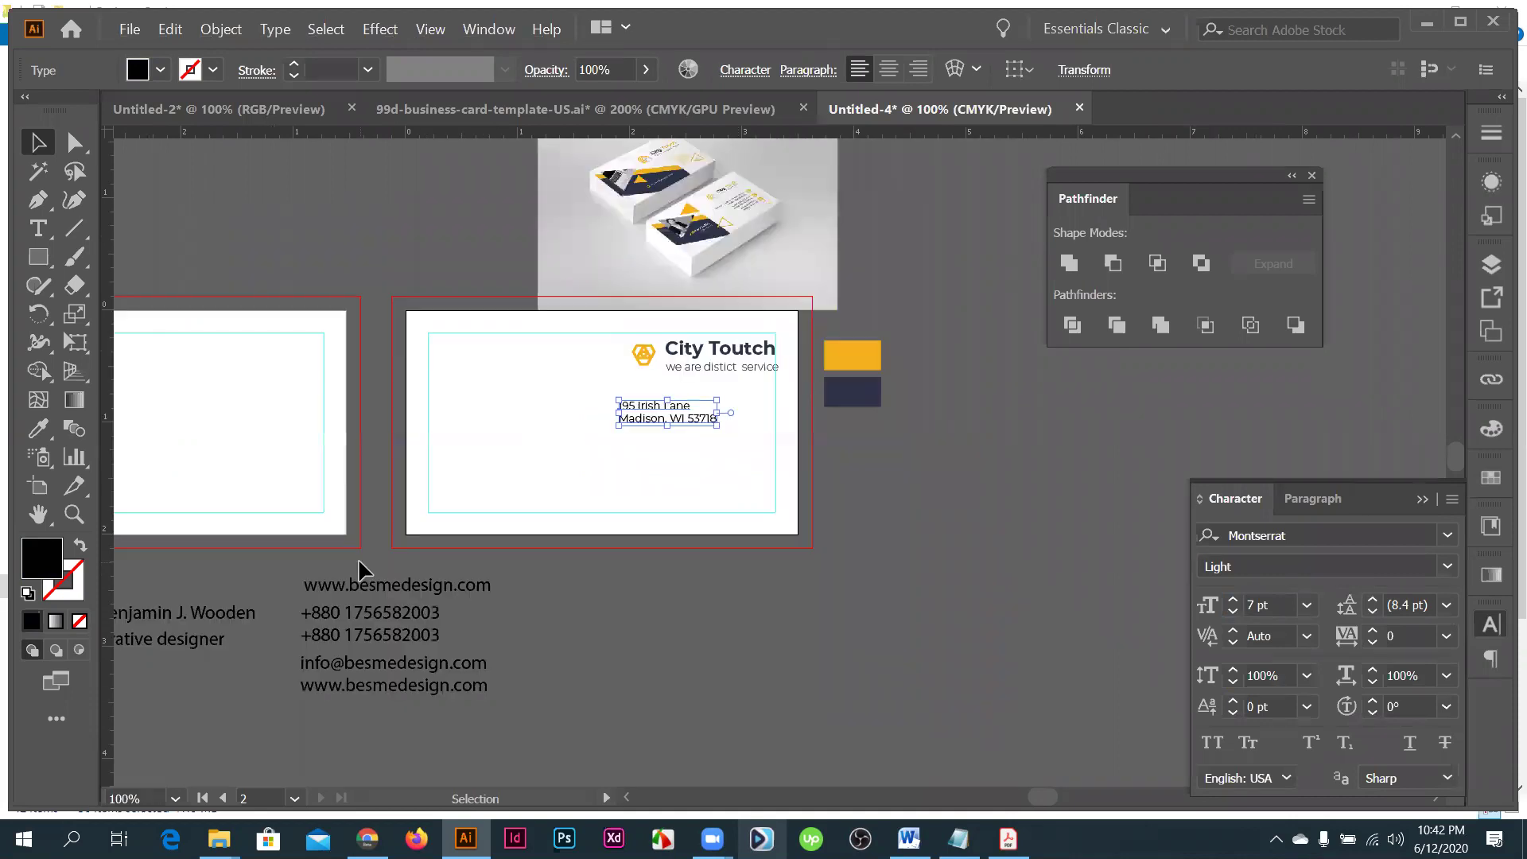
click(358, 571)
key(i)
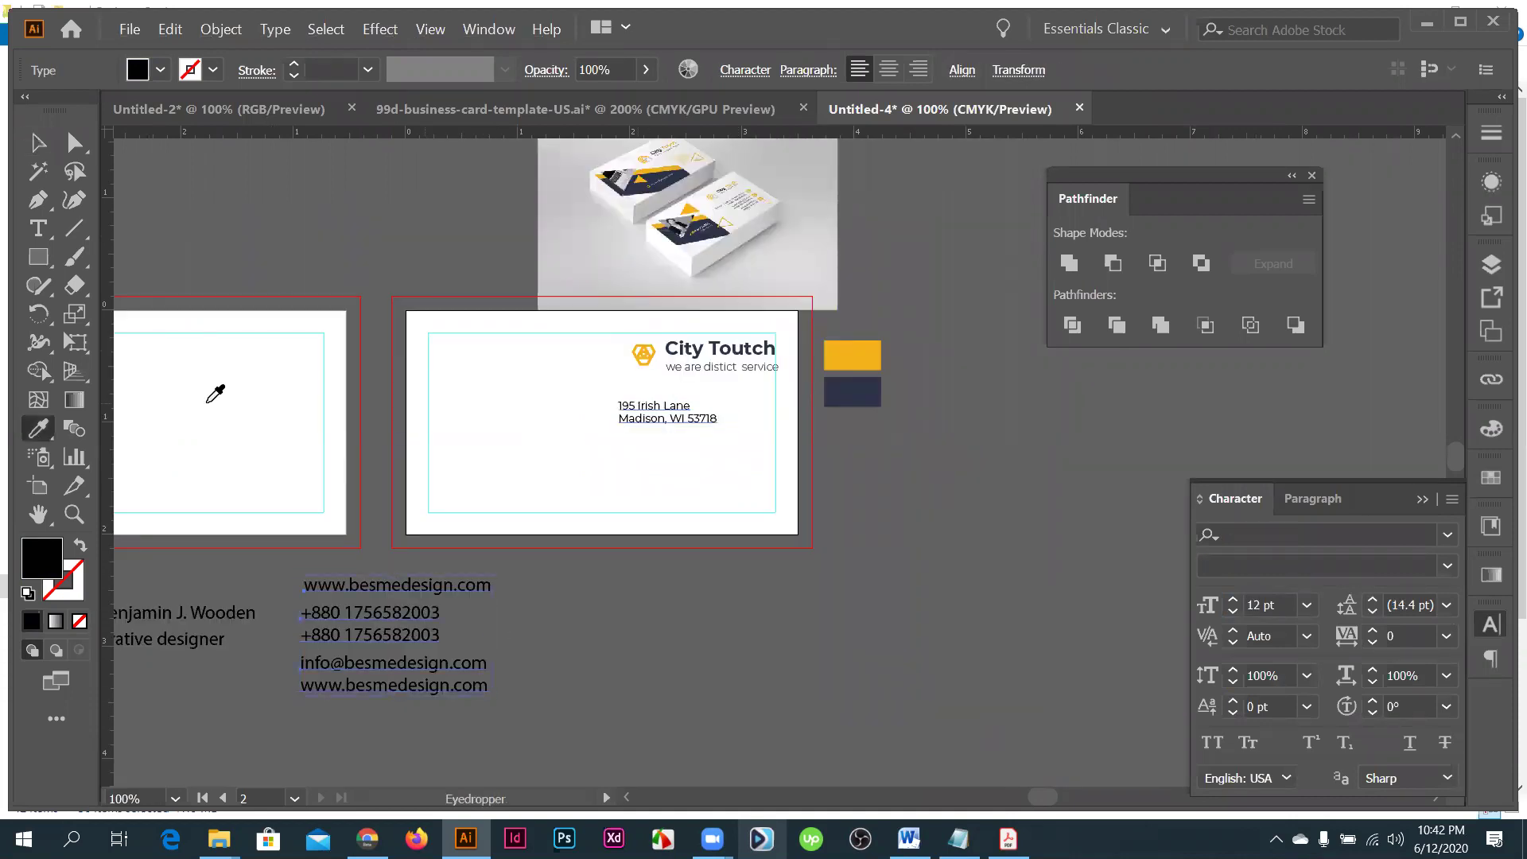
click(654, 407)
key(v)
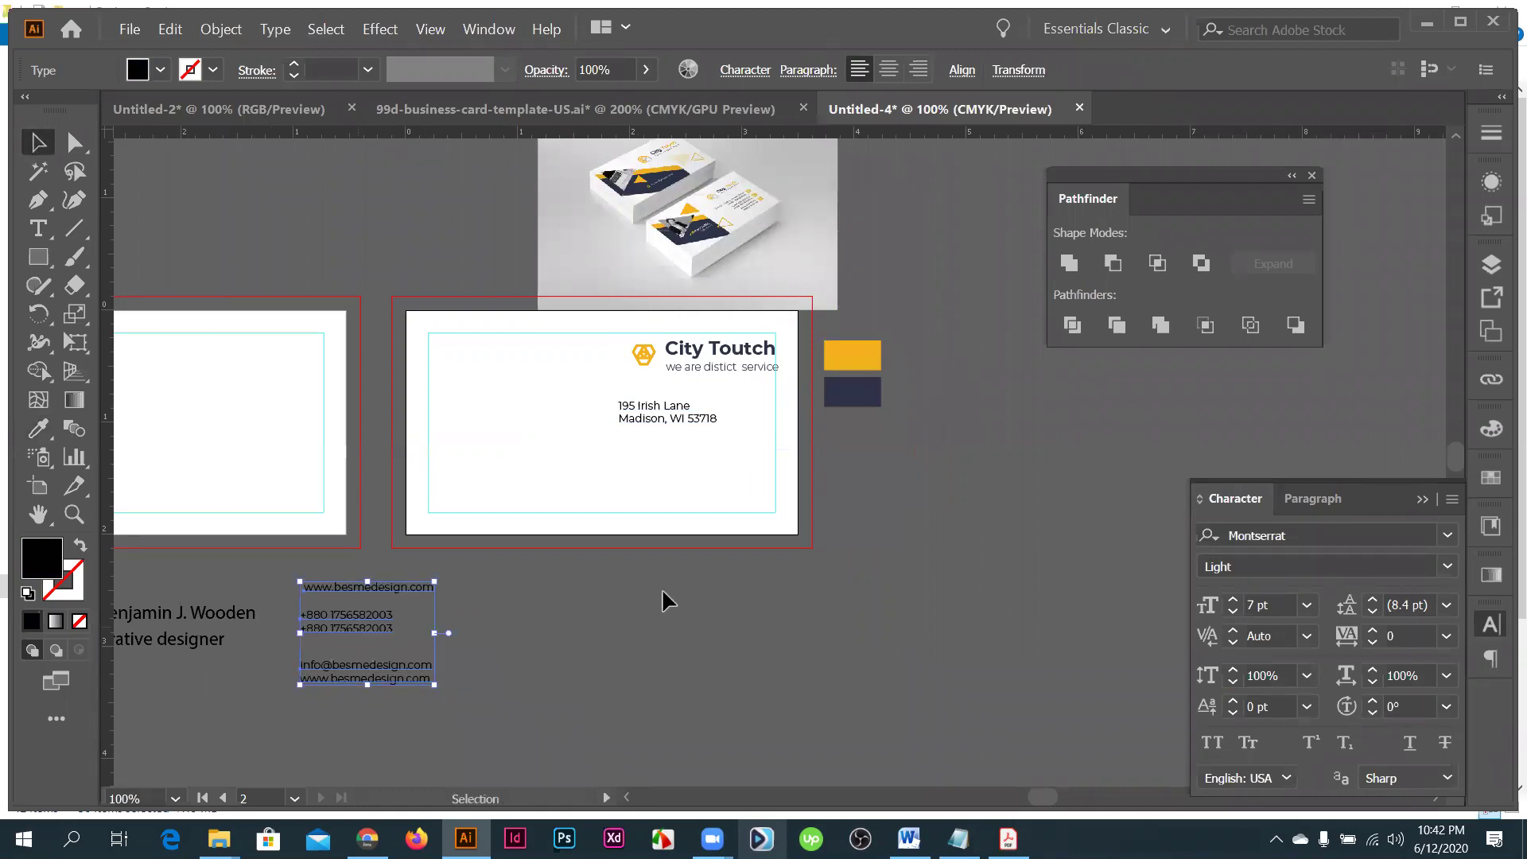
drag(349, 620, 652, 588)
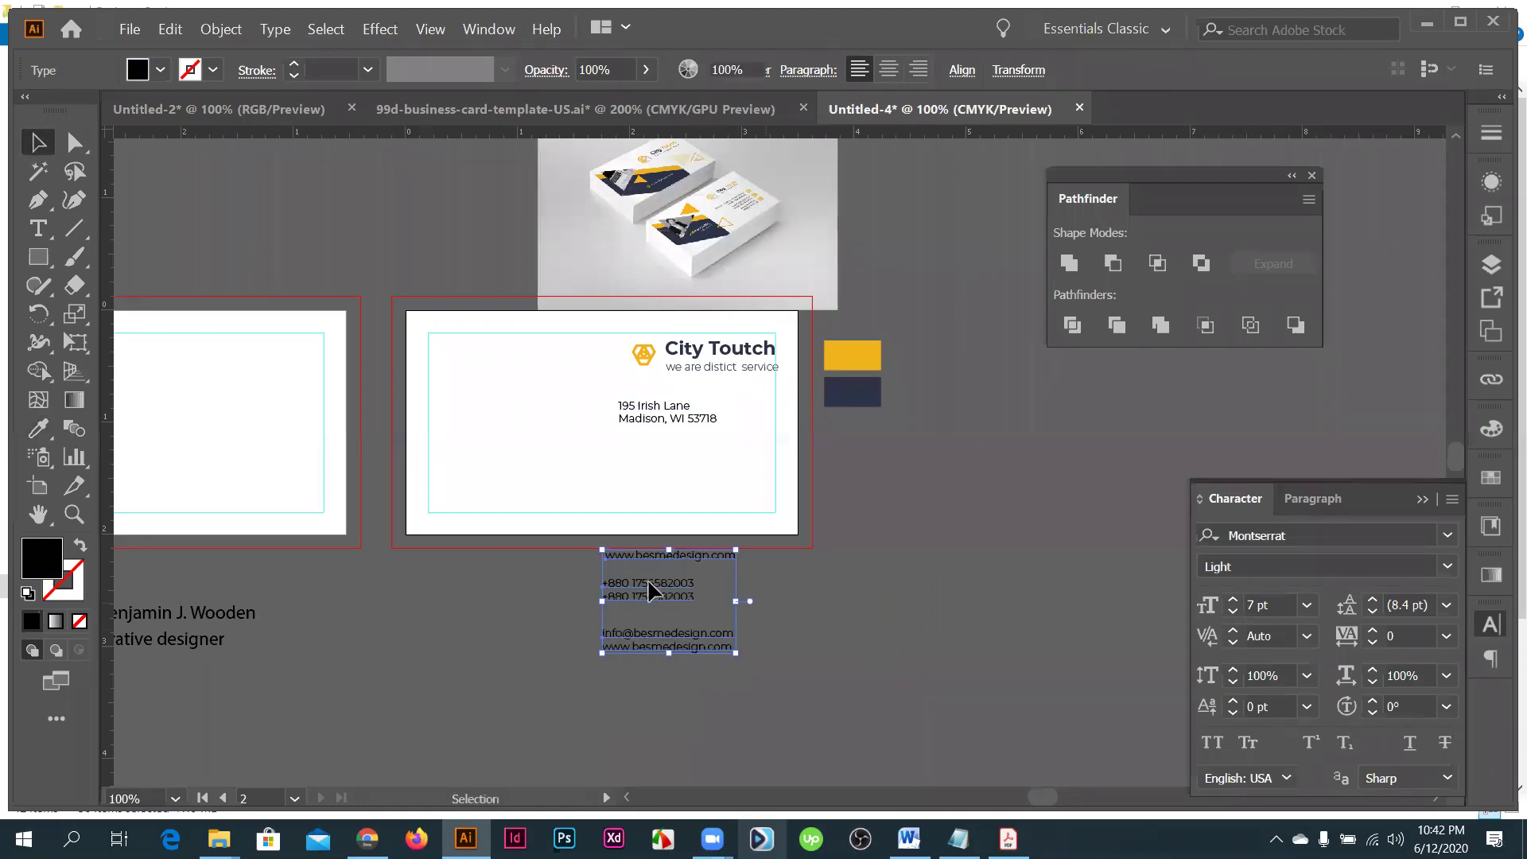
click(668, 380)
- Right-align the address lines and shift the block right to the card margin
key(ctrl+plus)
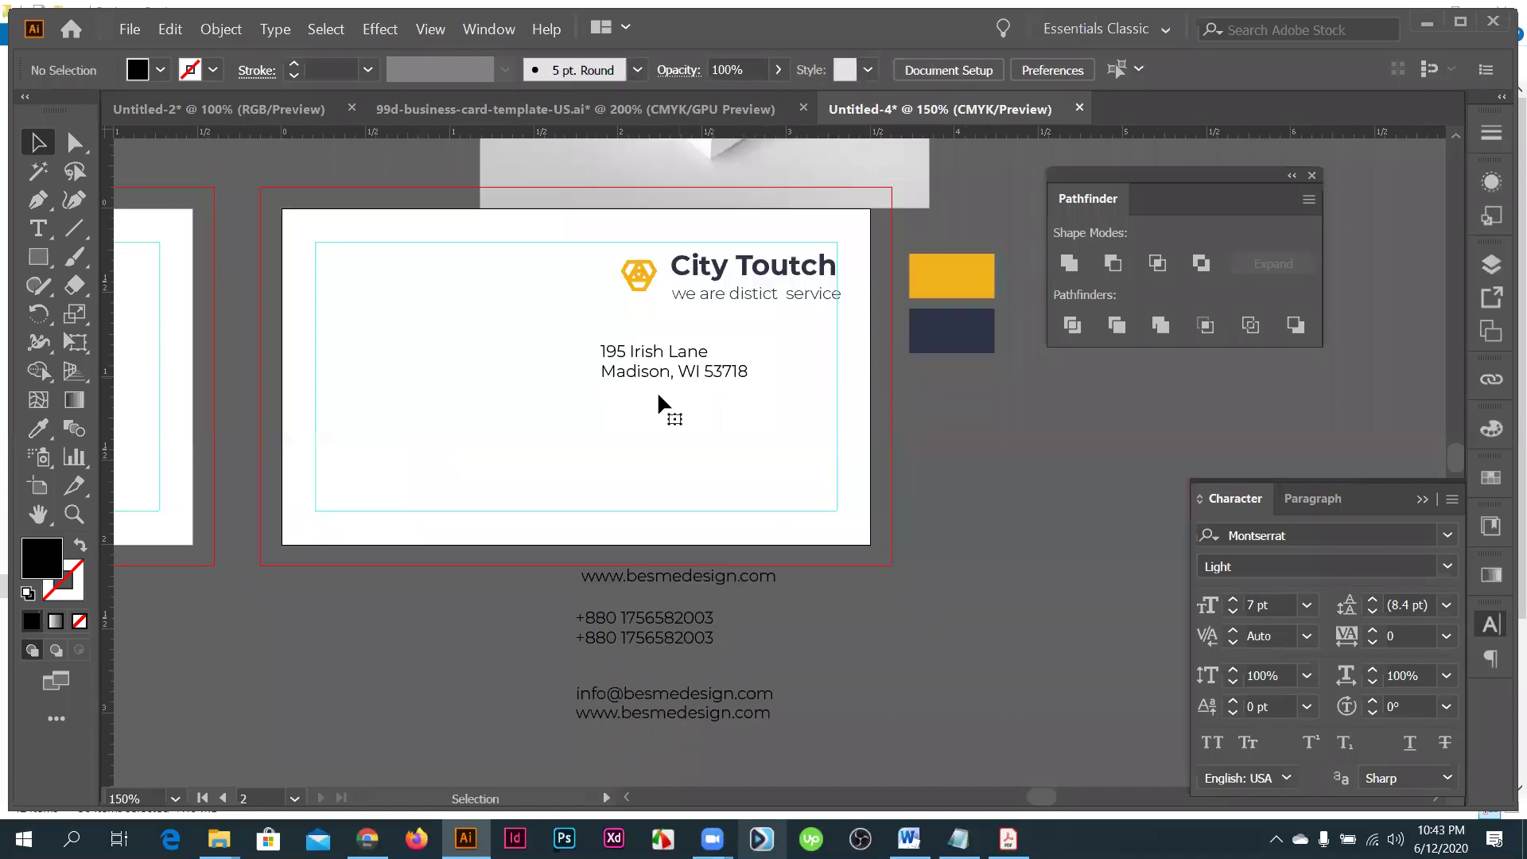
click(658, 395)
scroll(658, 396, up, 3)
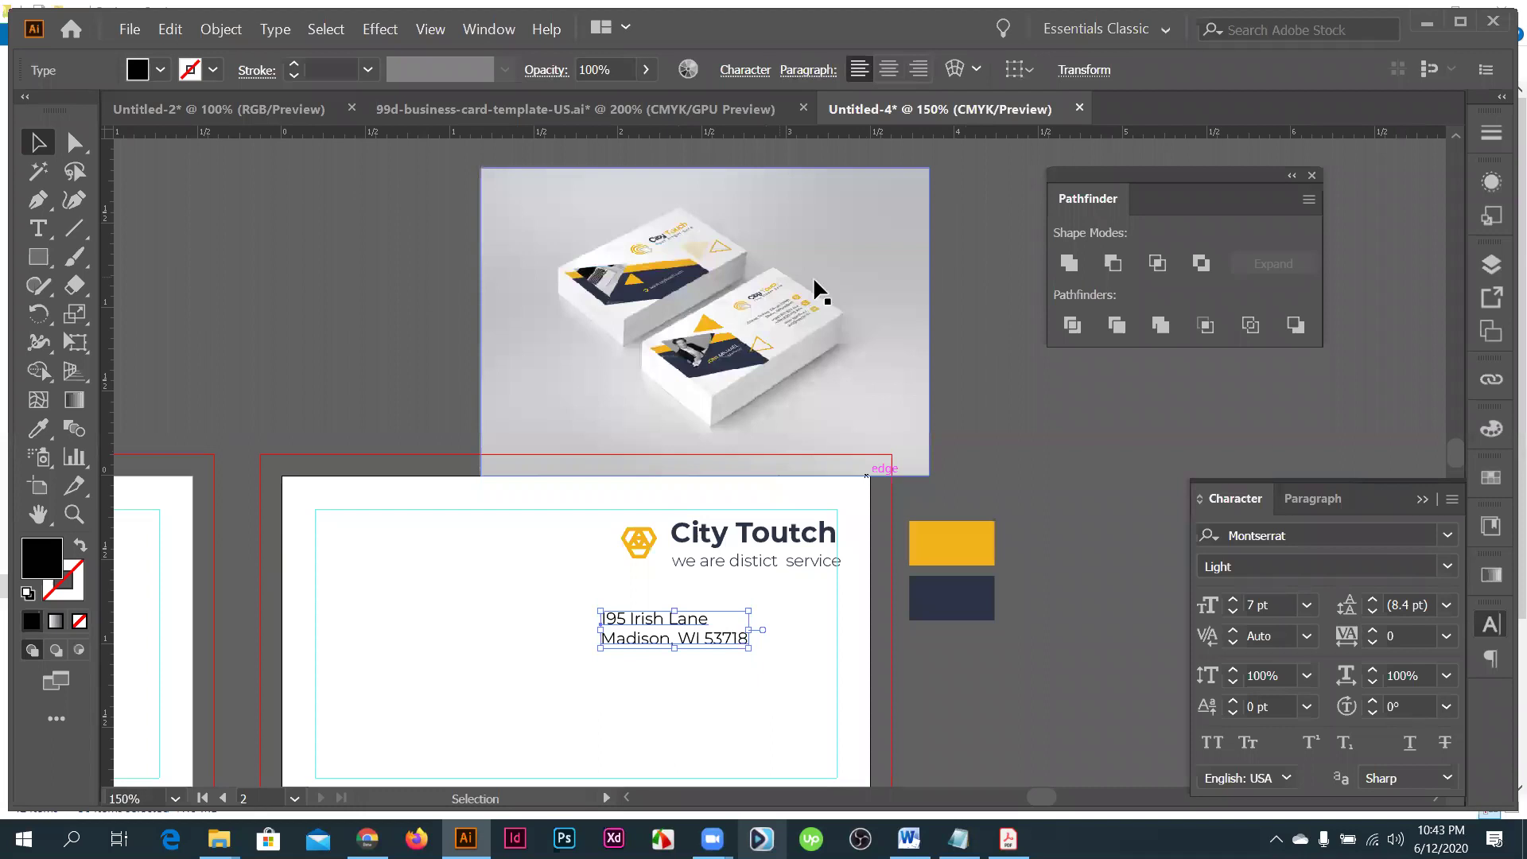
key(ctrl+plus)
key(ctrl+plus)
key(ctrl+plus)
key(ctrl+plus)
key(ctrl+plus)
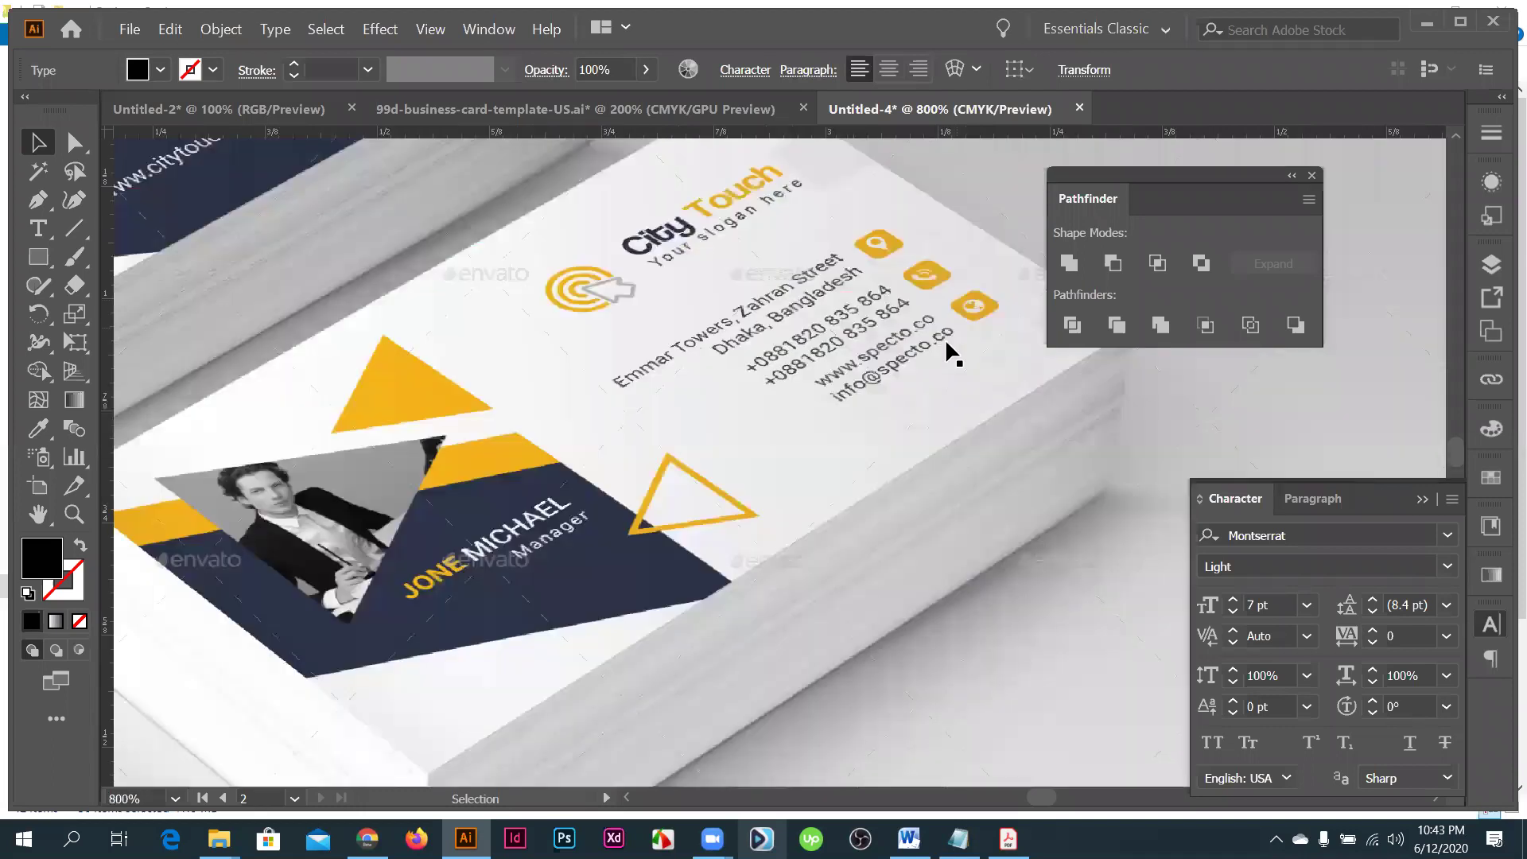
key(ctrl+minus)
key(ctrl+minus)
key(ctrl+minus)
key(ctrl+minus)
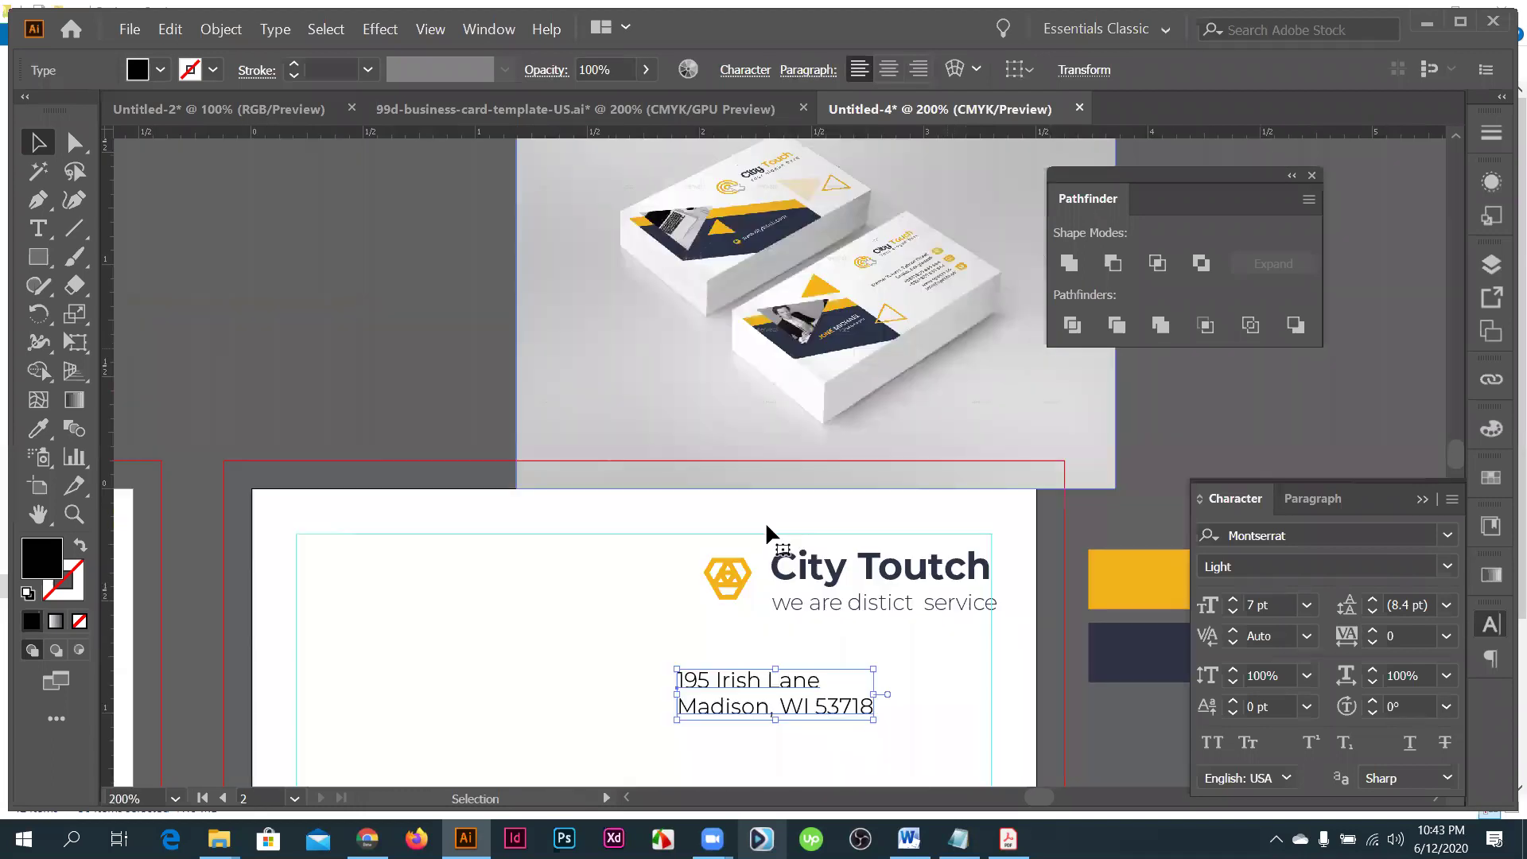
scroll(765, 519, down, 3)
click(919, 69)
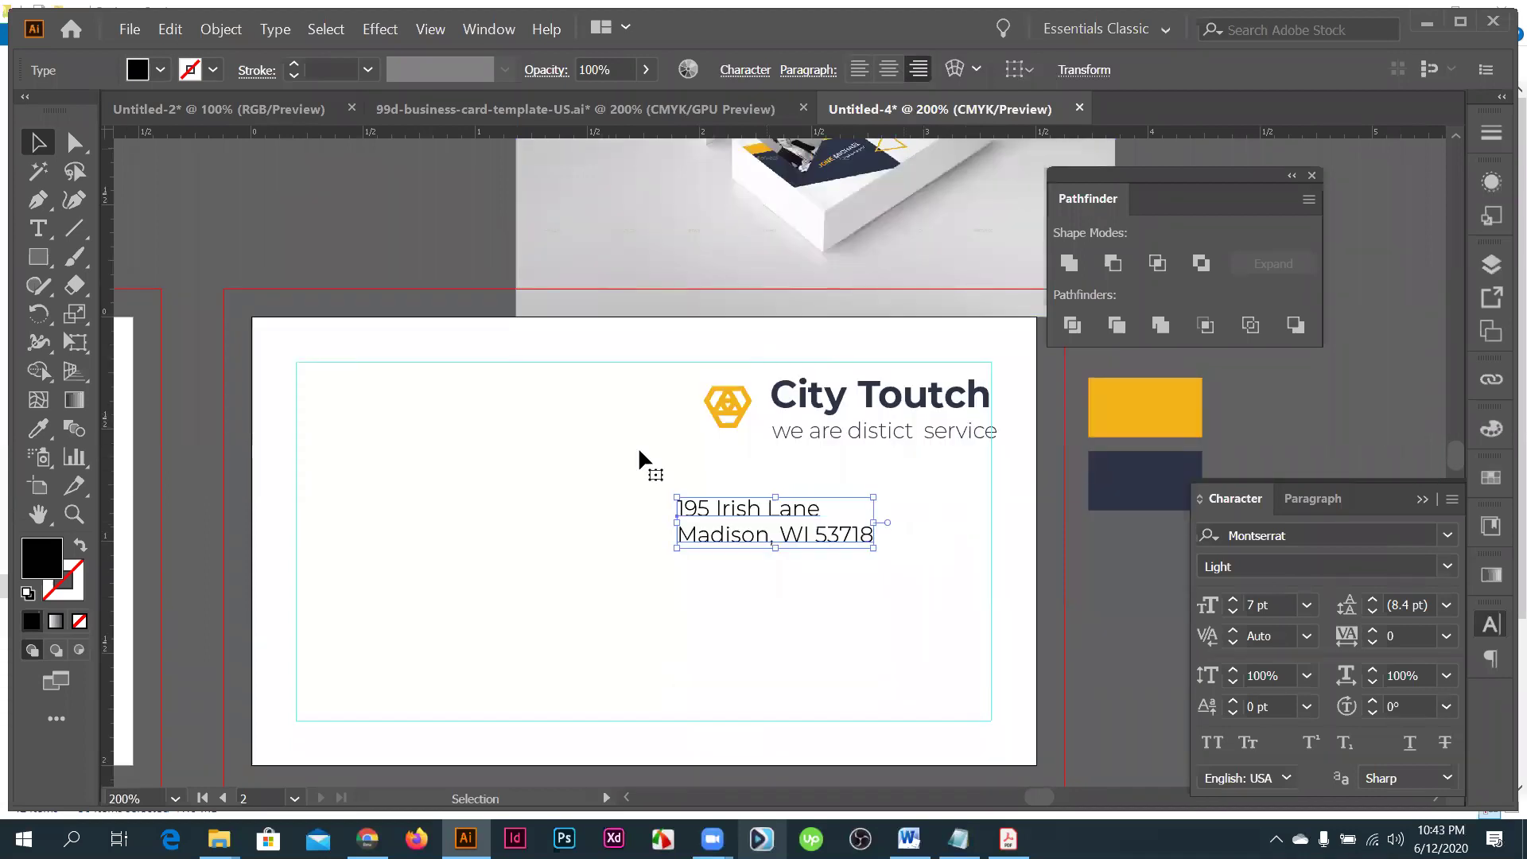
scroll(638, 446, down, 1)
drag(634, 453, 847, 453)
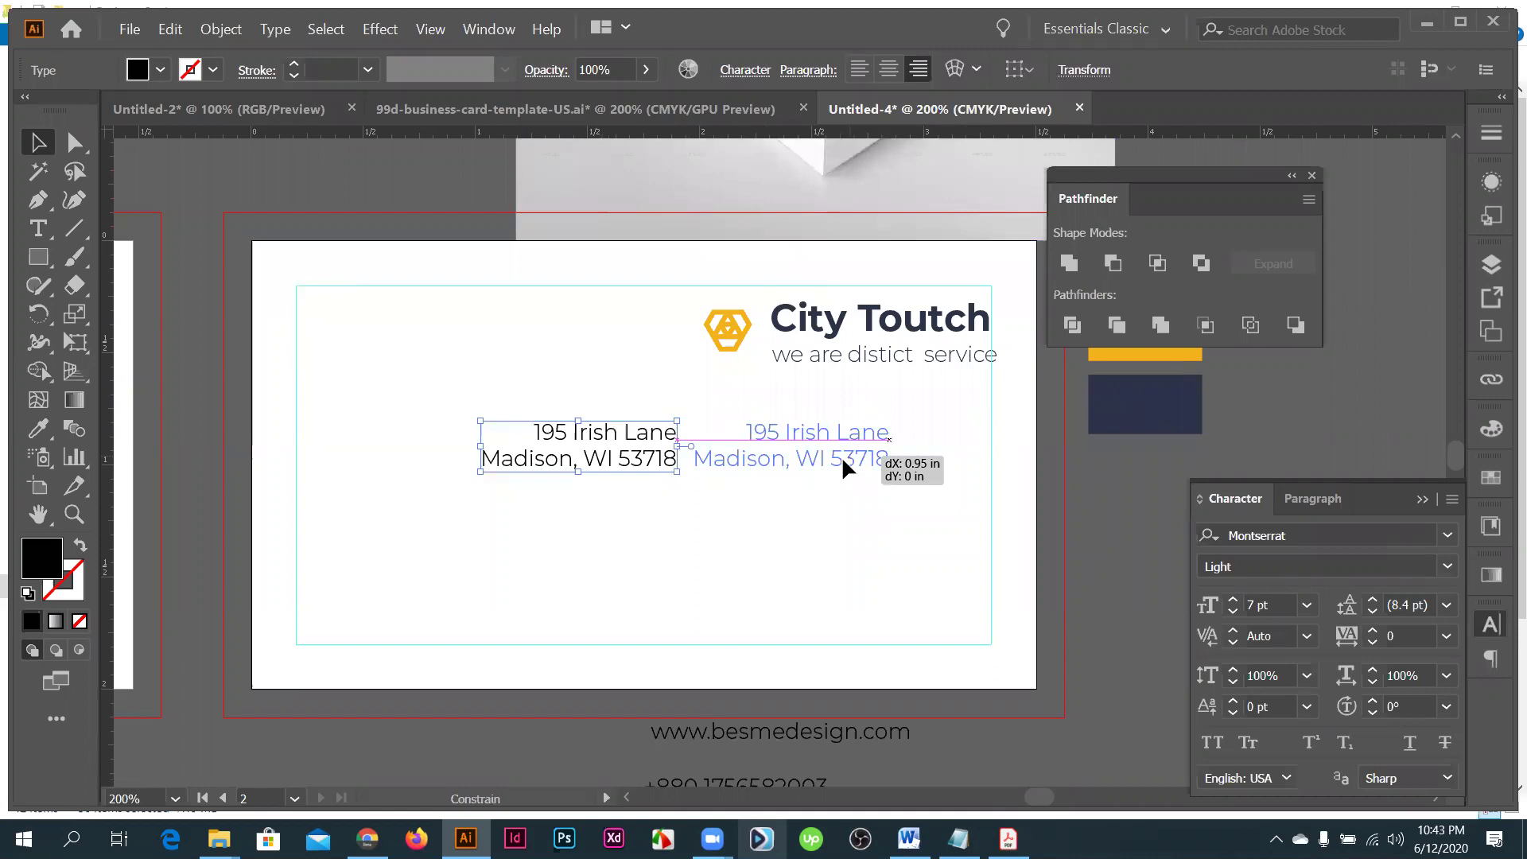
- Reposition the address and right-align the contact text lines
drag(668, 549, 655, 513)
scroll(656, 513, down, 1)
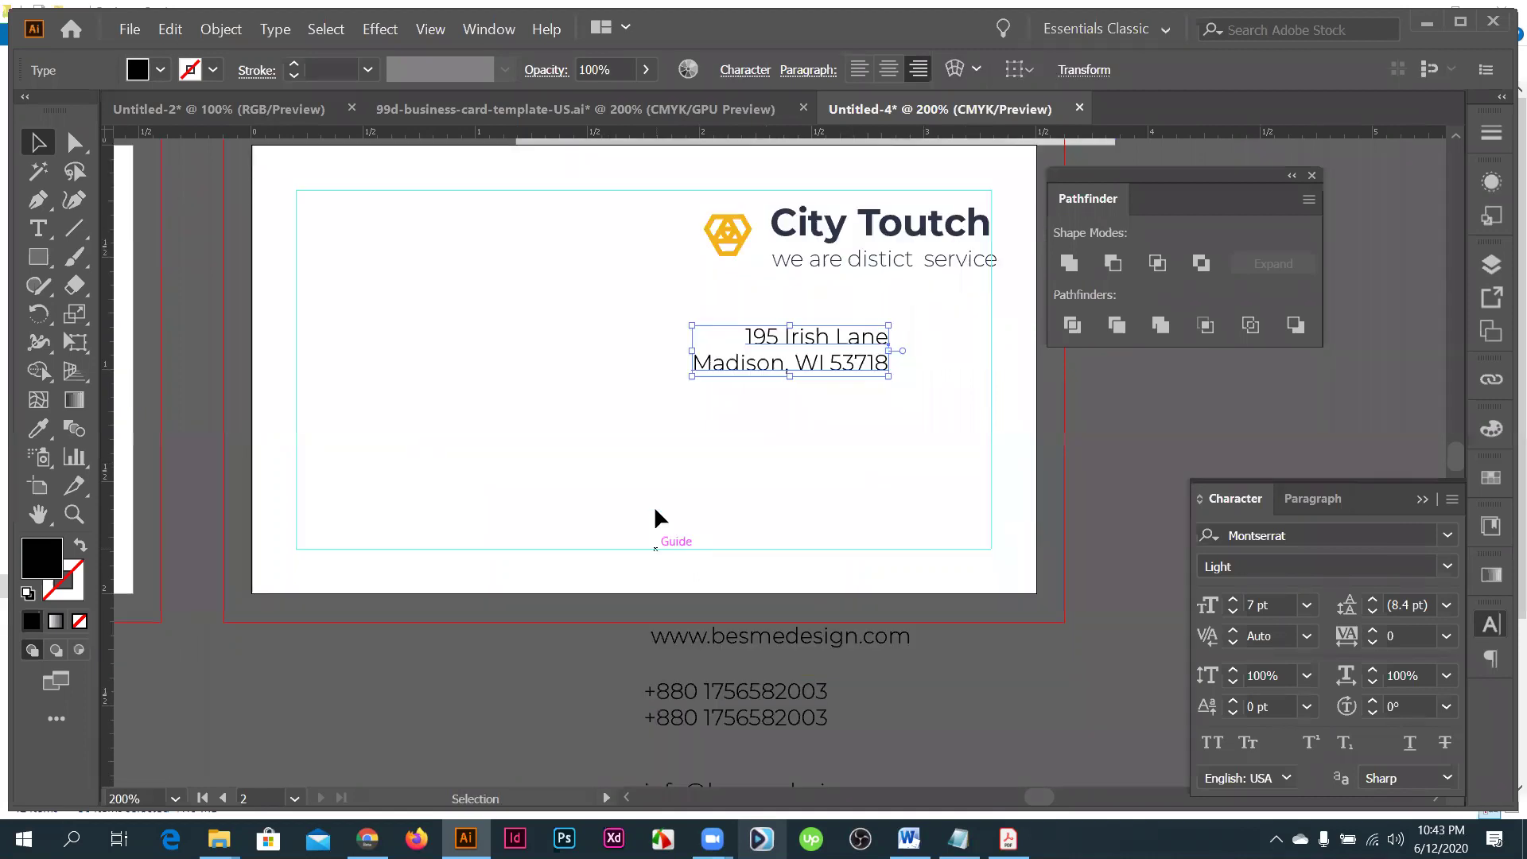
scroll(725, 527, down, 1)
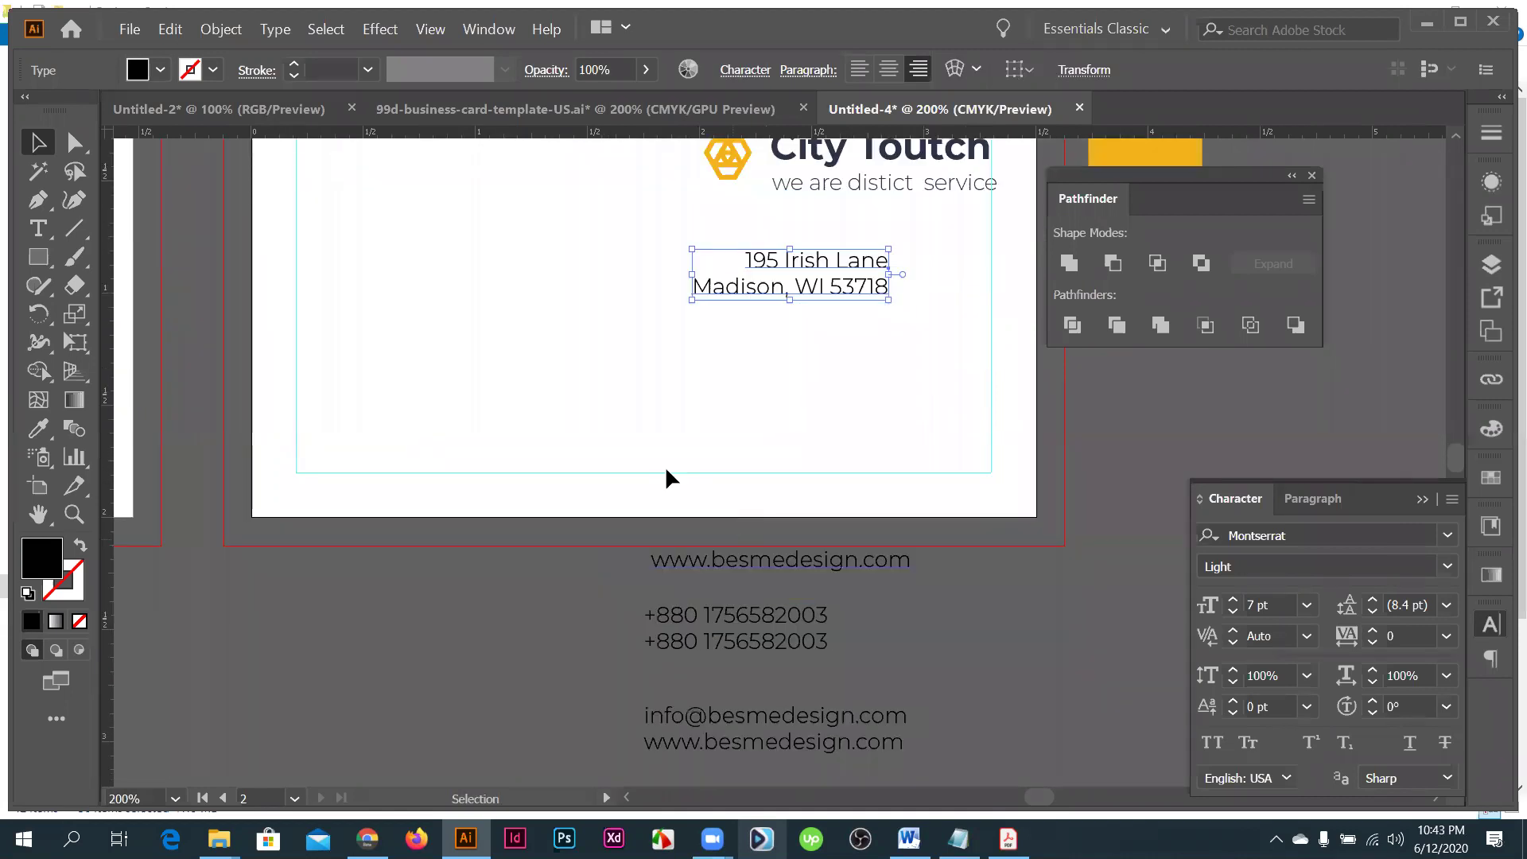
scroll(667, 470, down, 1)
key(i)
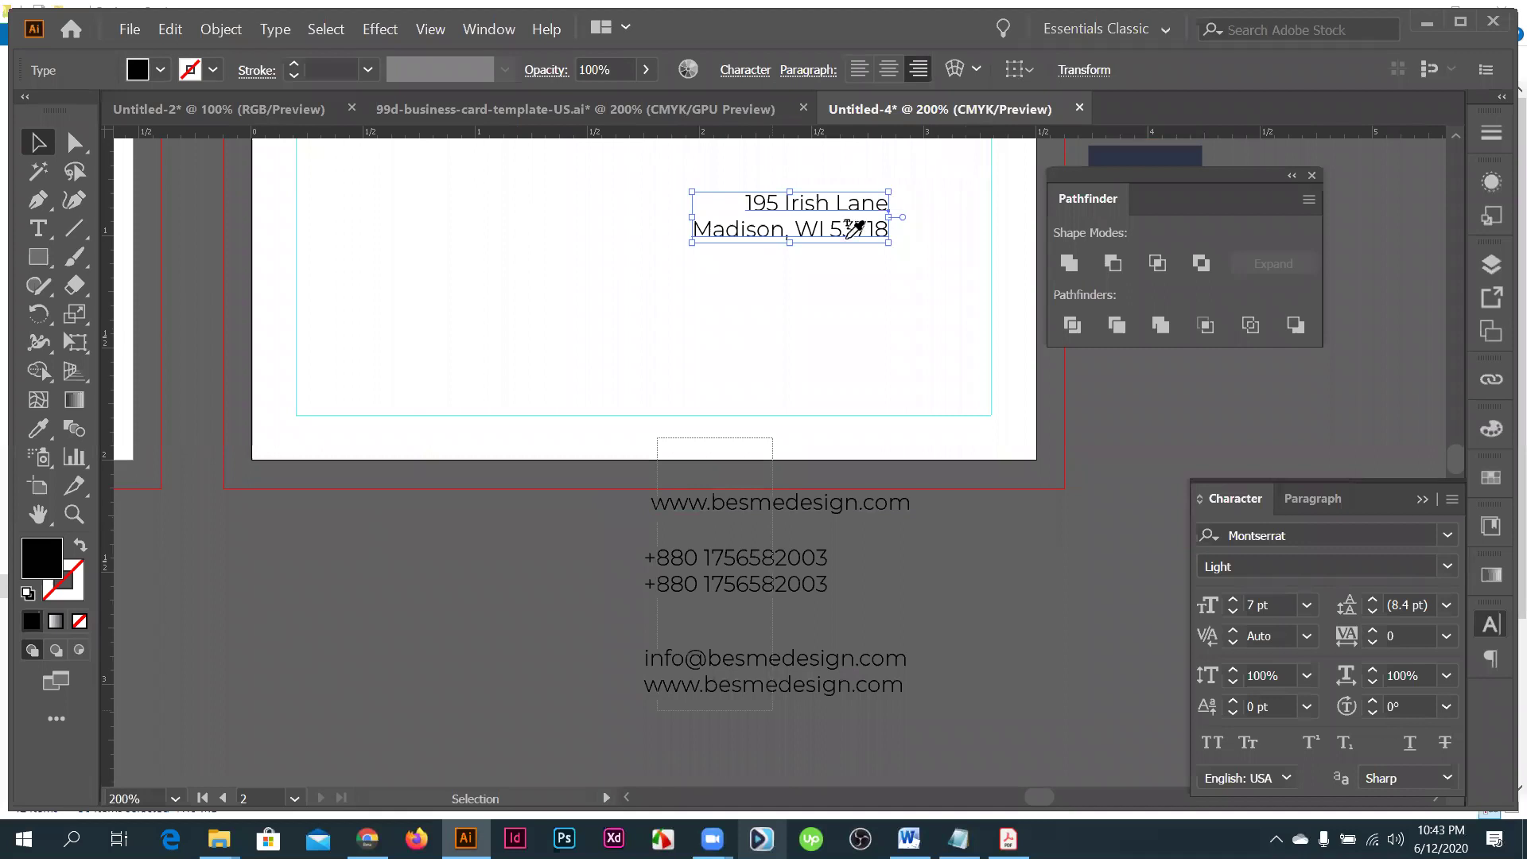
key(ctrl+shift+a)
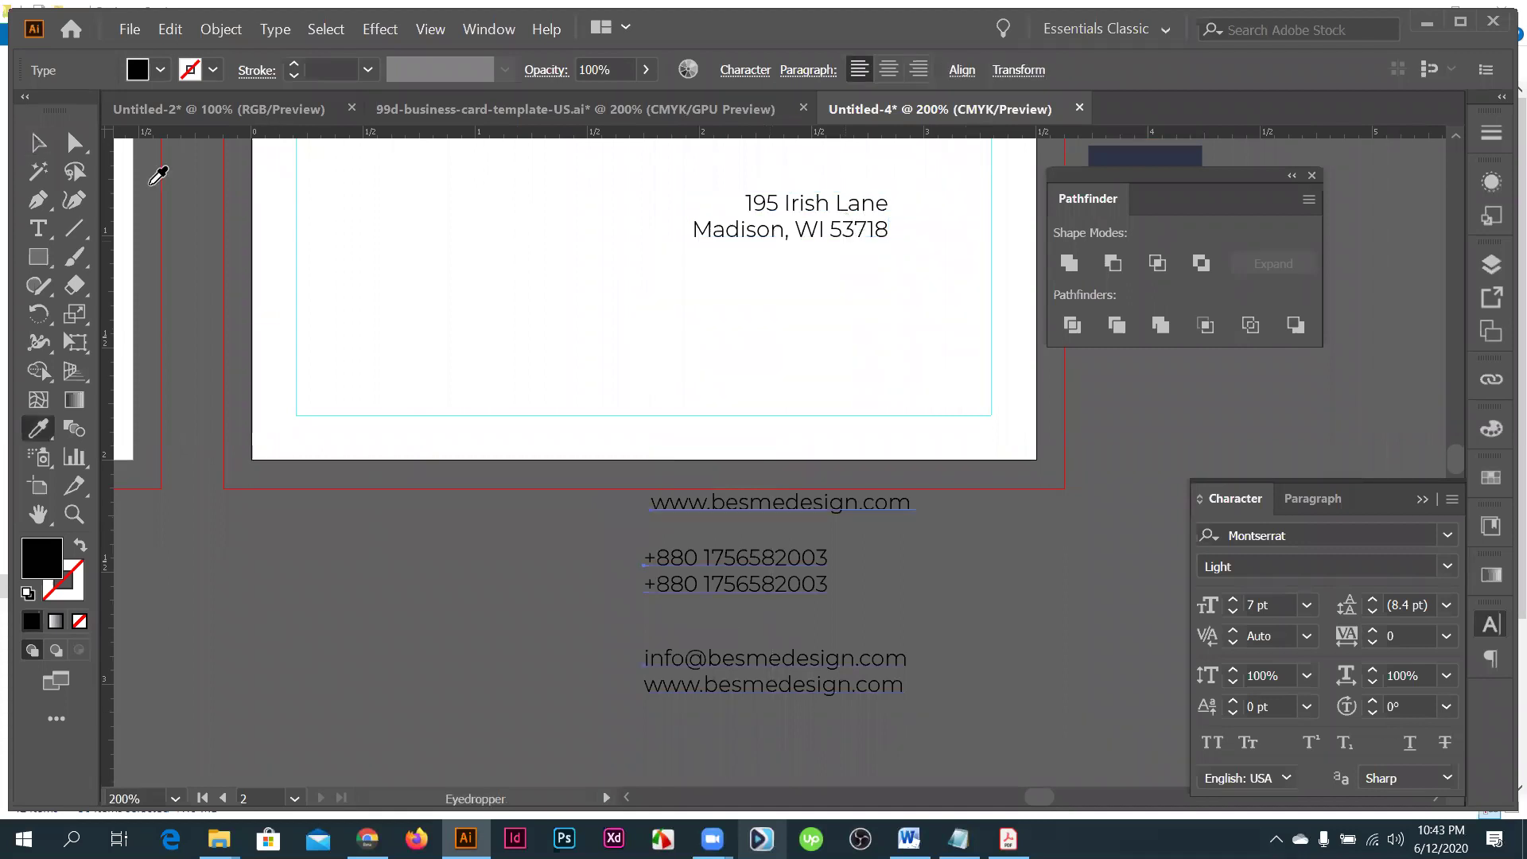
key(ctrl+shift+r)
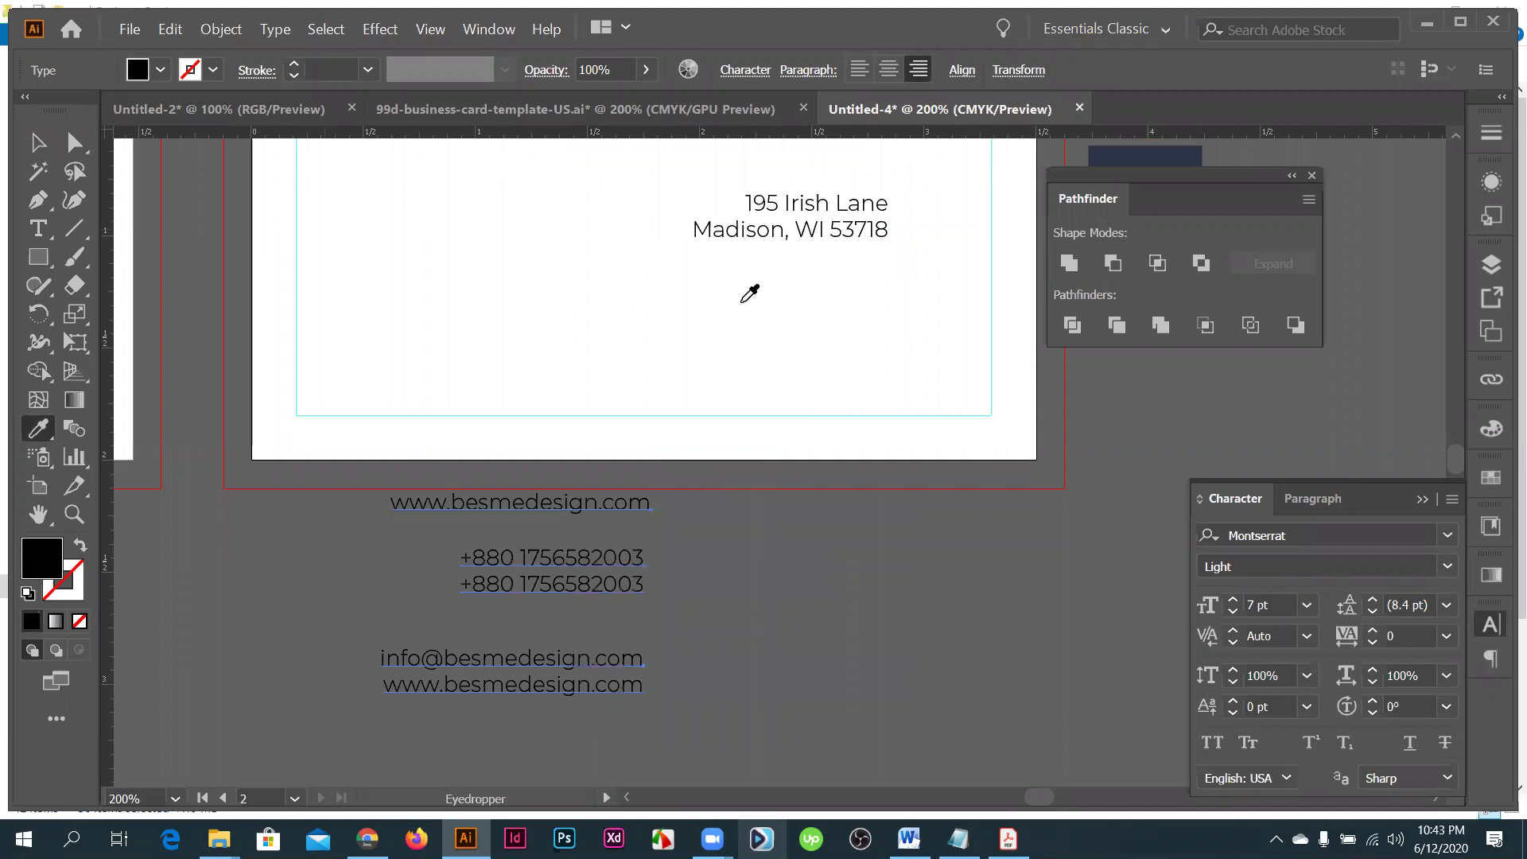
scroll(959, 511, up, 3)
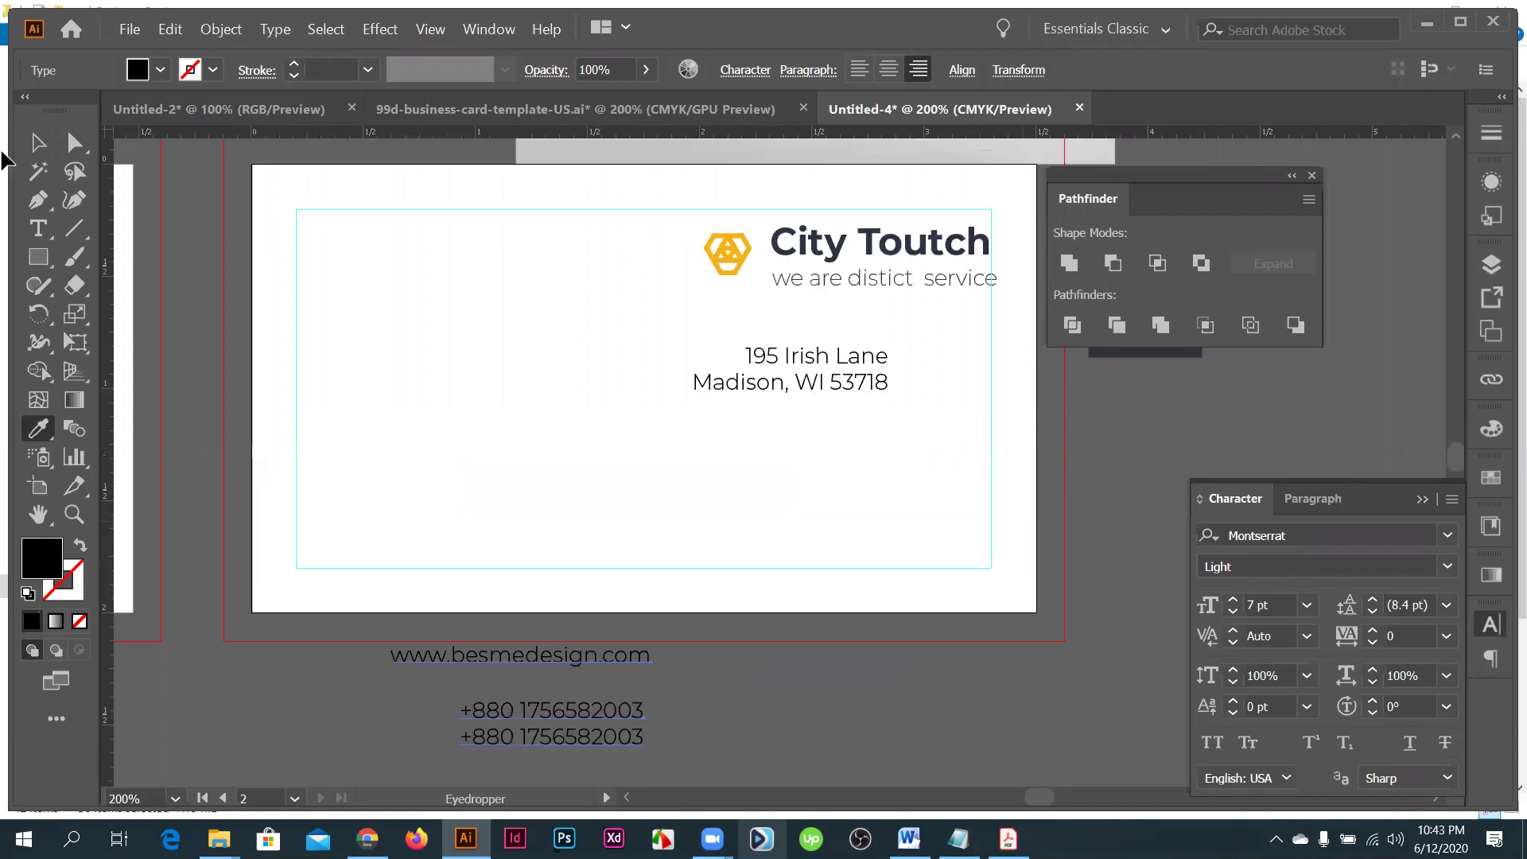
scroll(1169, 397, up, 1)
- Sample the navy colour from the navy swatch rectangle with the Eyedropper
click(1149, 373)
key(v)
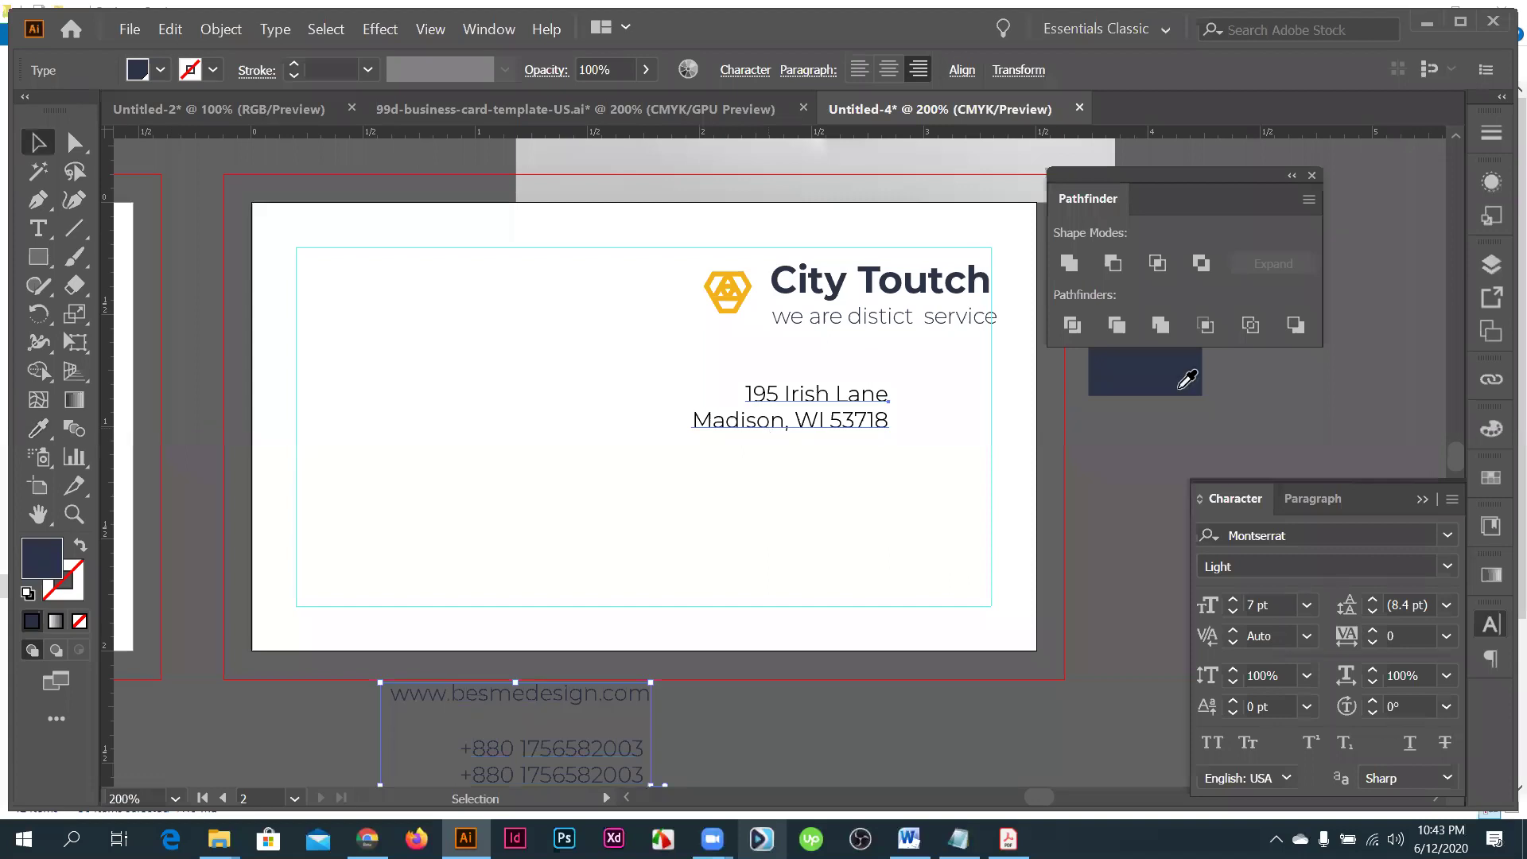
key(ctrl+shift+a)
key(i)
click(1179, 390)
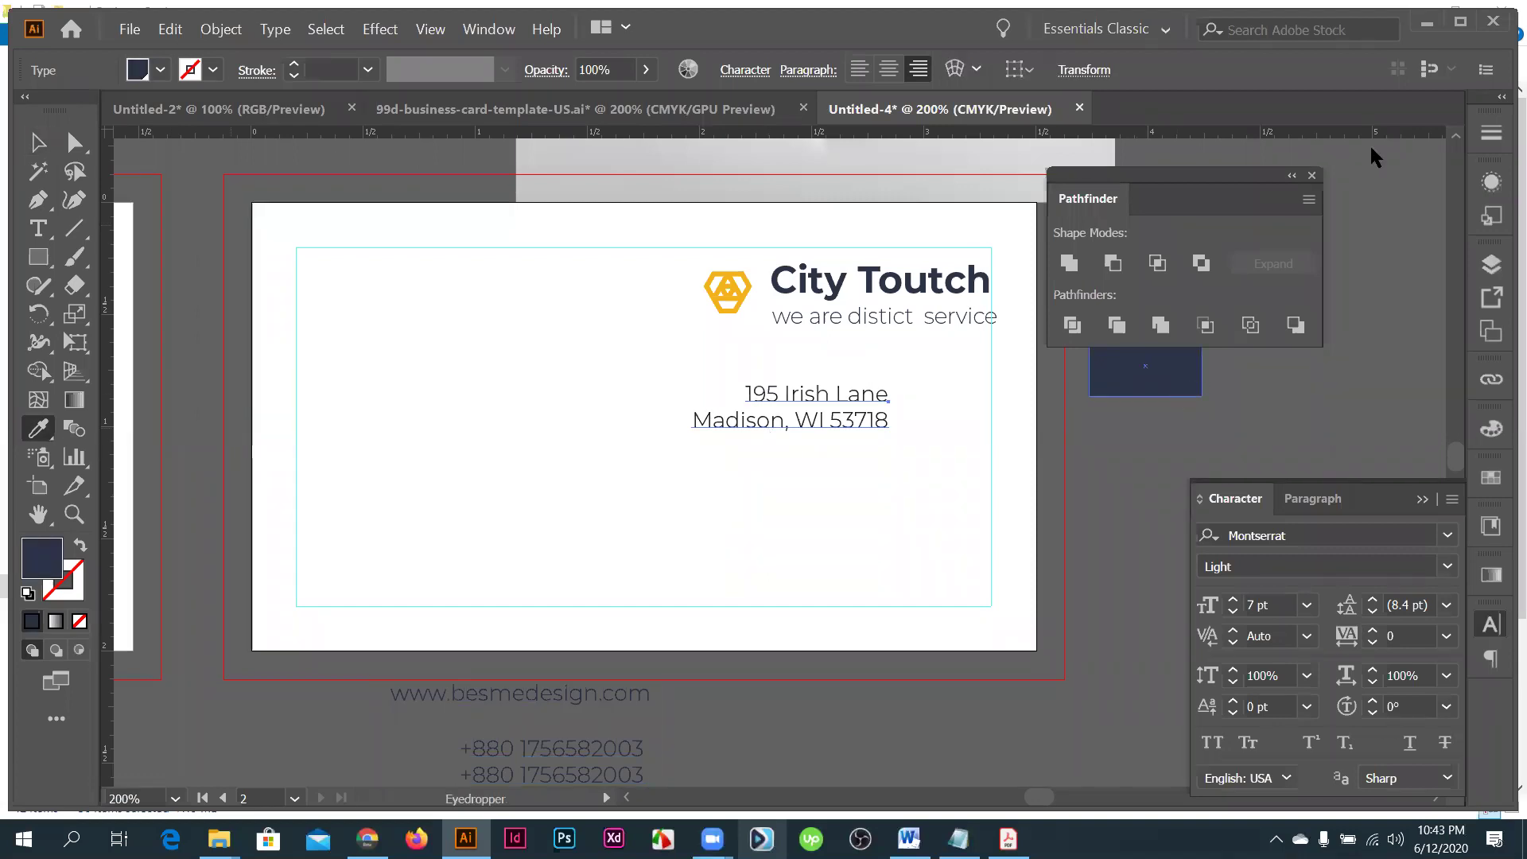
- Collapse the Pathfinder panel into the dock and select the two-line address text
click(1492, 135)
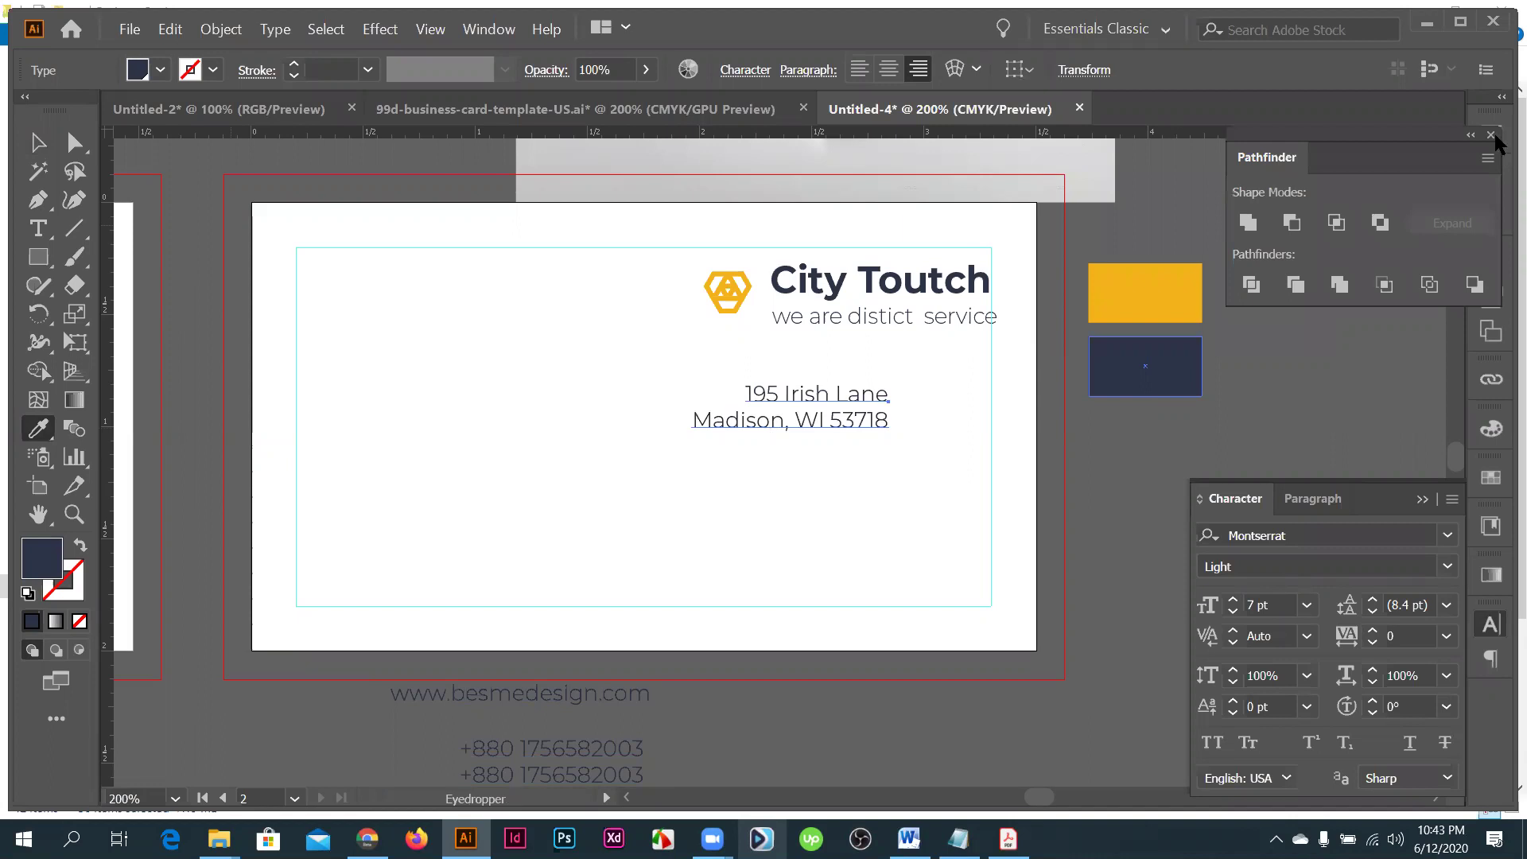
click(38, 143)
click(848, 462)
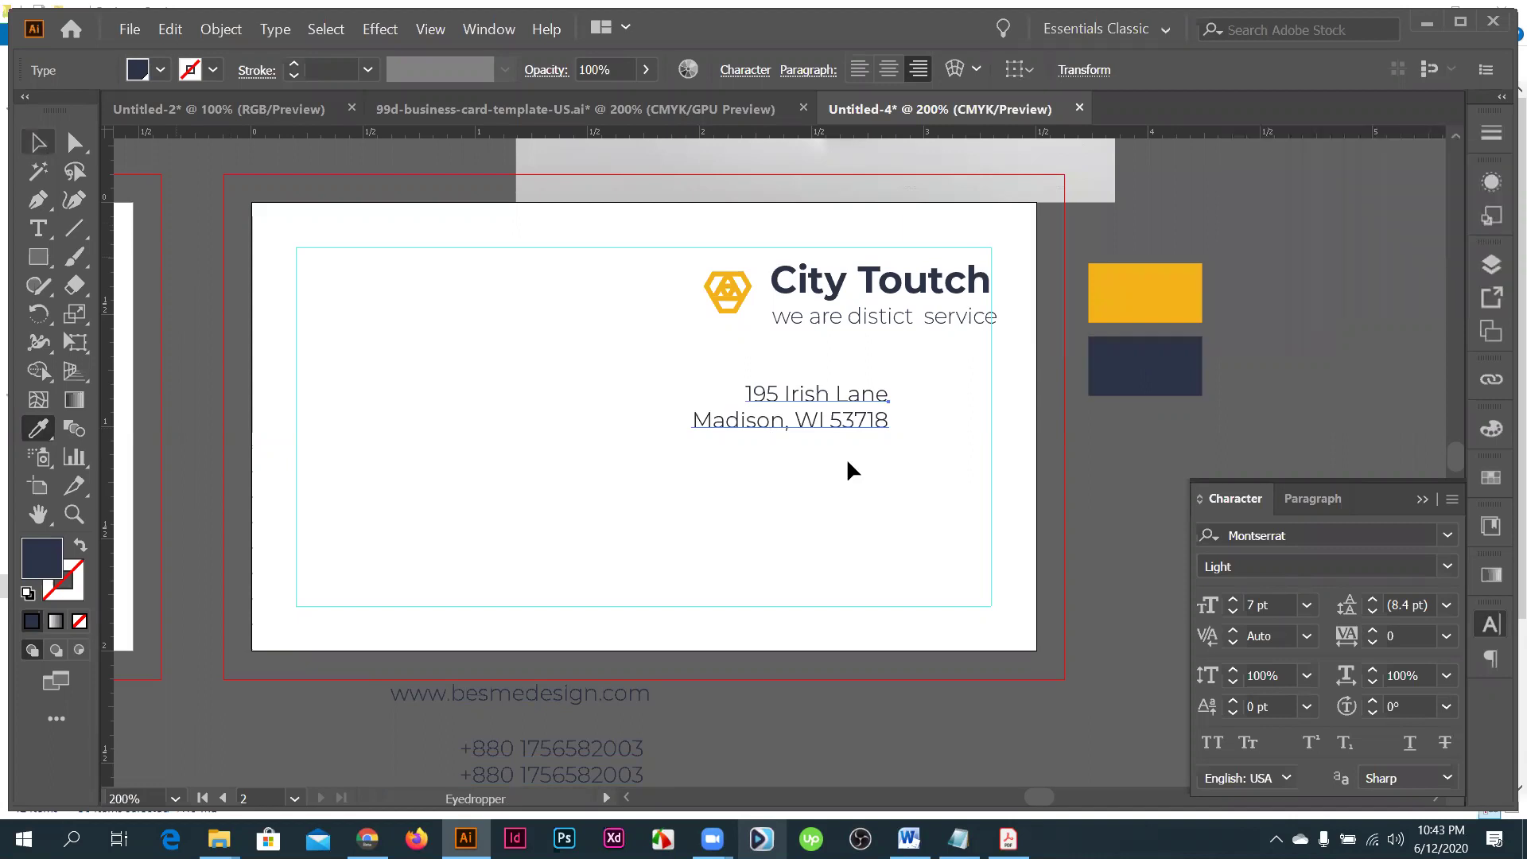
key(v)
click(819, 422)
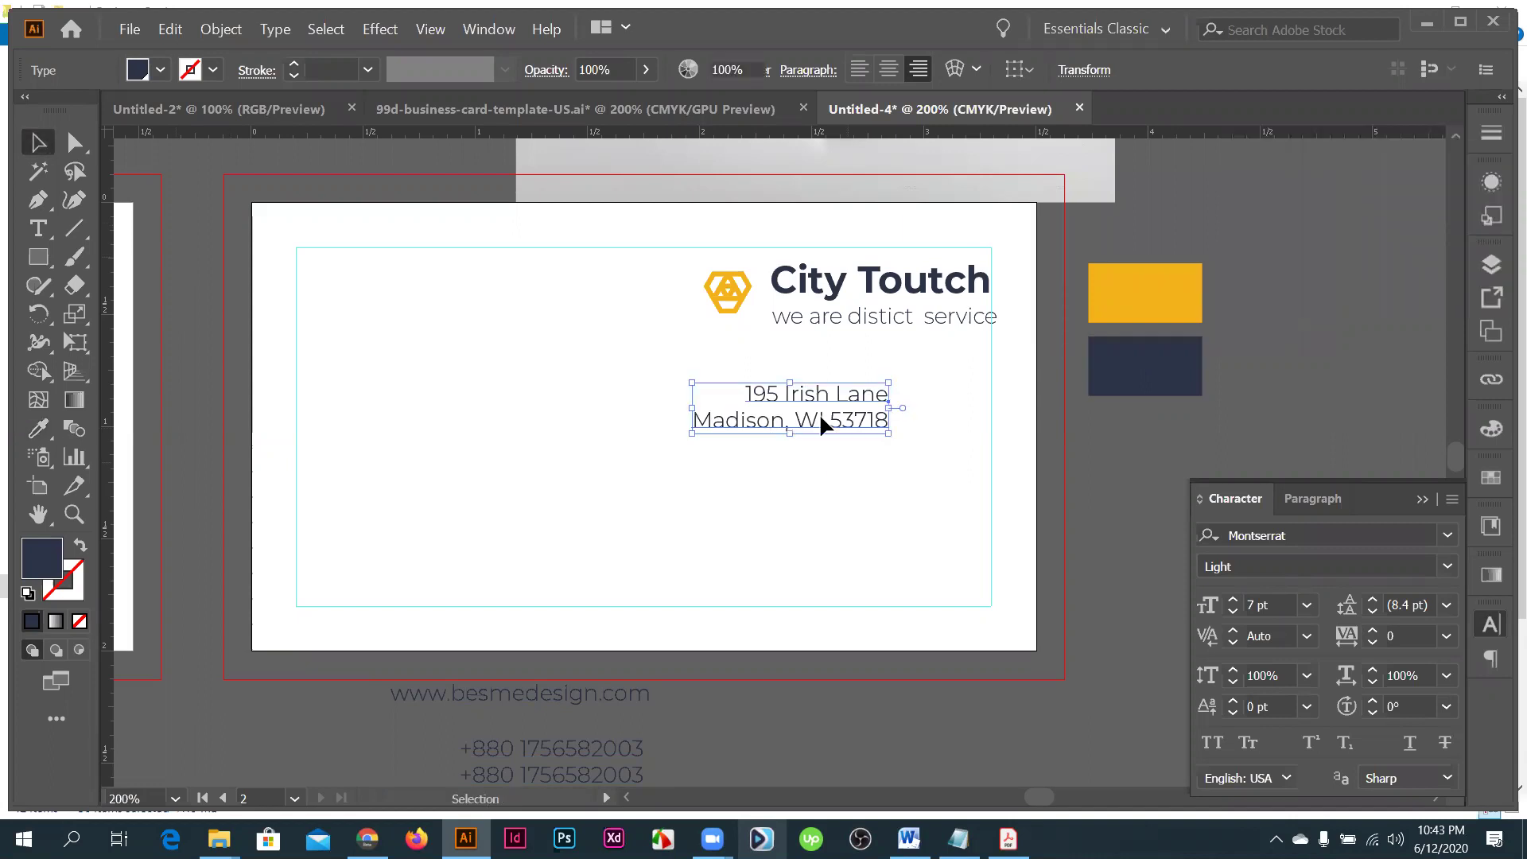
key(ctrl+shift+a)
- Drag the email/website and phone number lines onto the card beneath the address
drag(827, 419, 825, 430)
scroll(824, 430, down, 2)
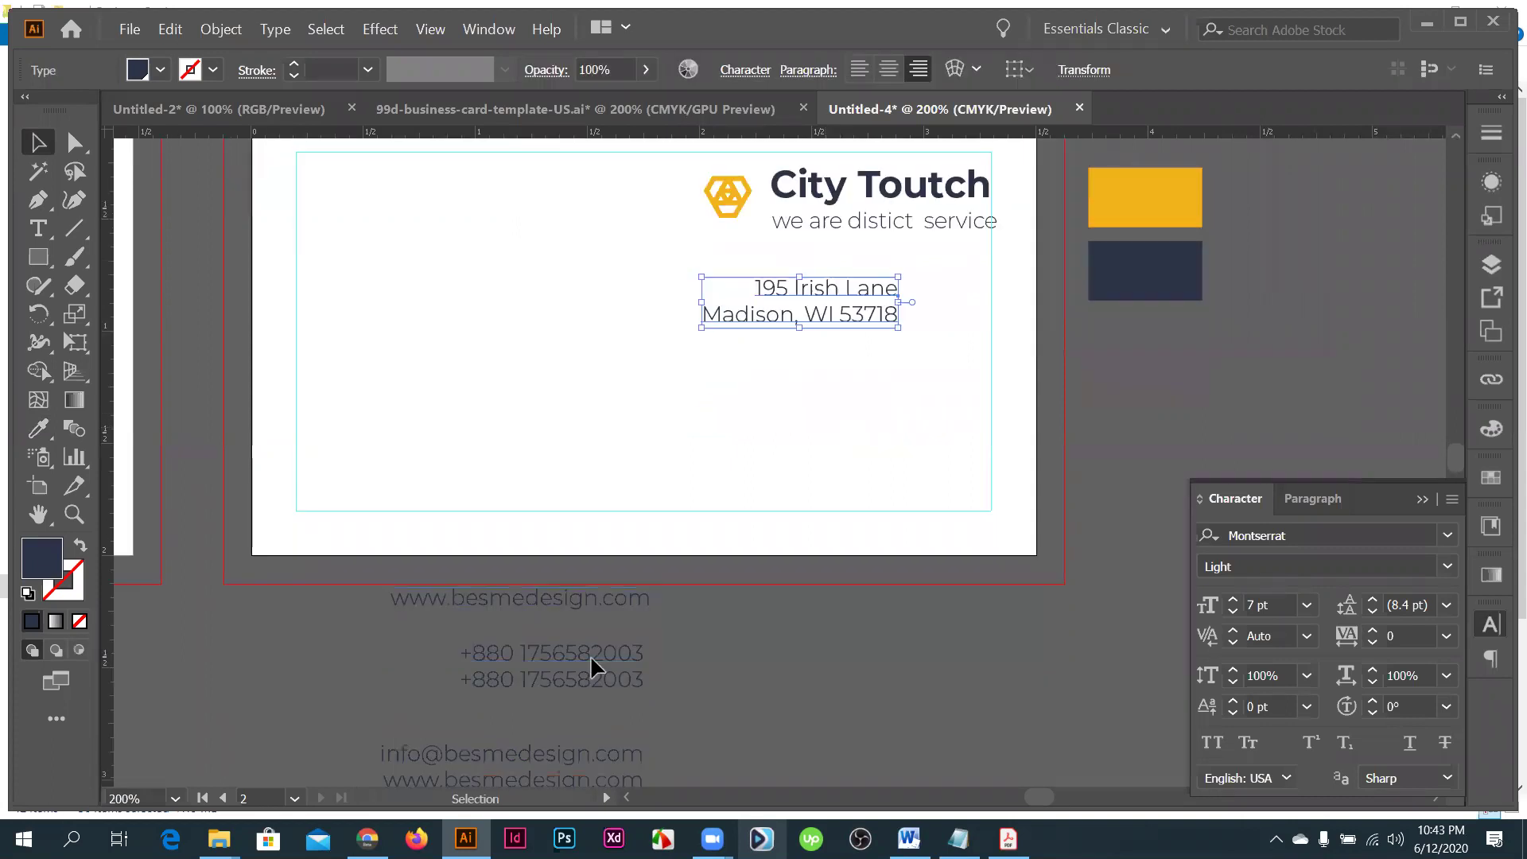
scroll(590, 655, down, 1)
drag(518, 713, 752, 386)
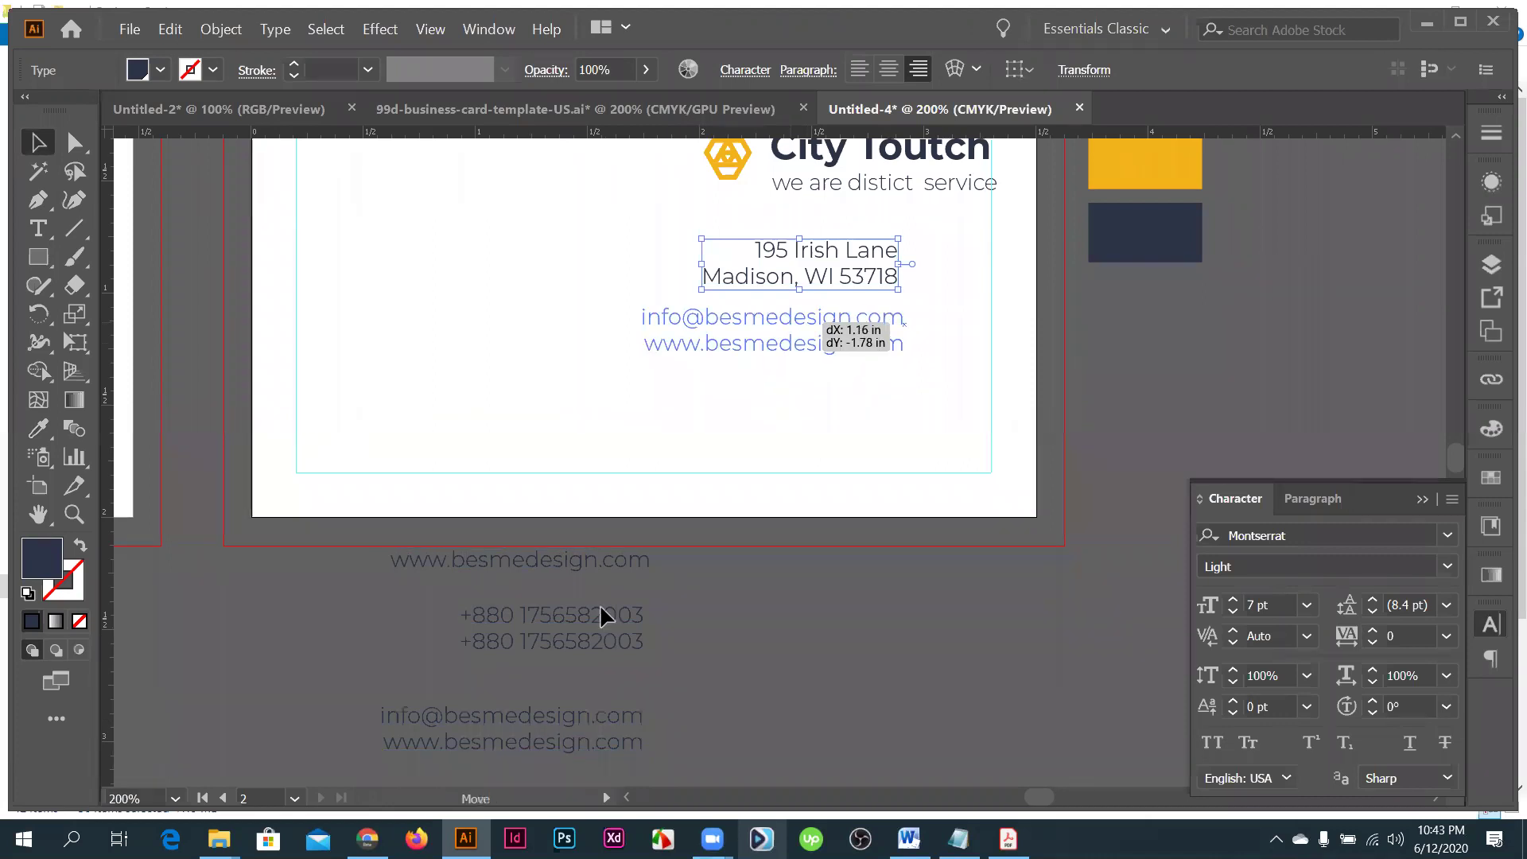
drag(600, 609, 600, 609)
scroll(601, 609, down, 4)
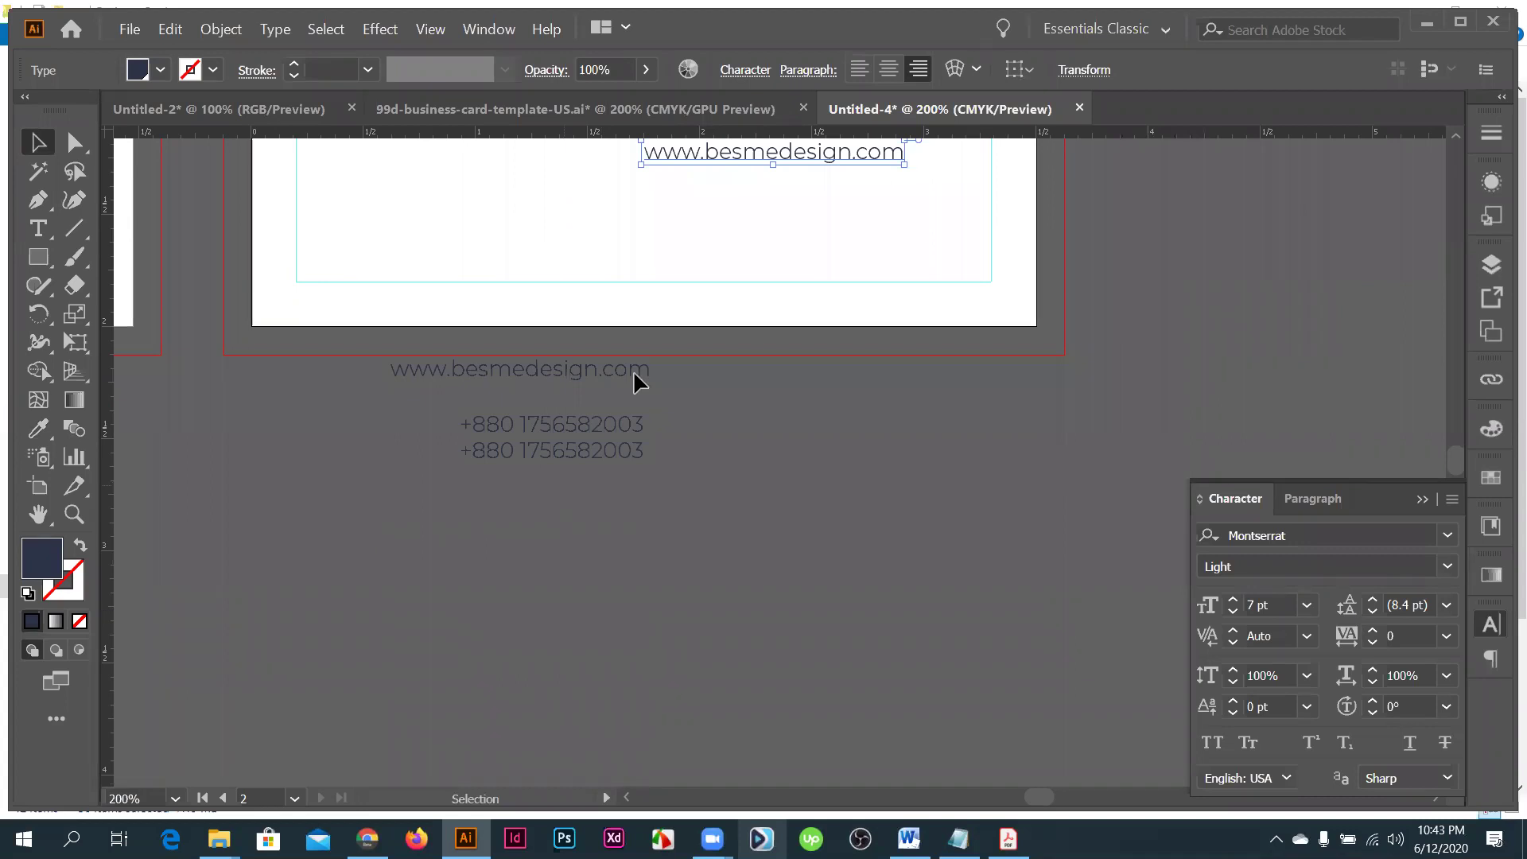
drag(817, 204, 816, 212)
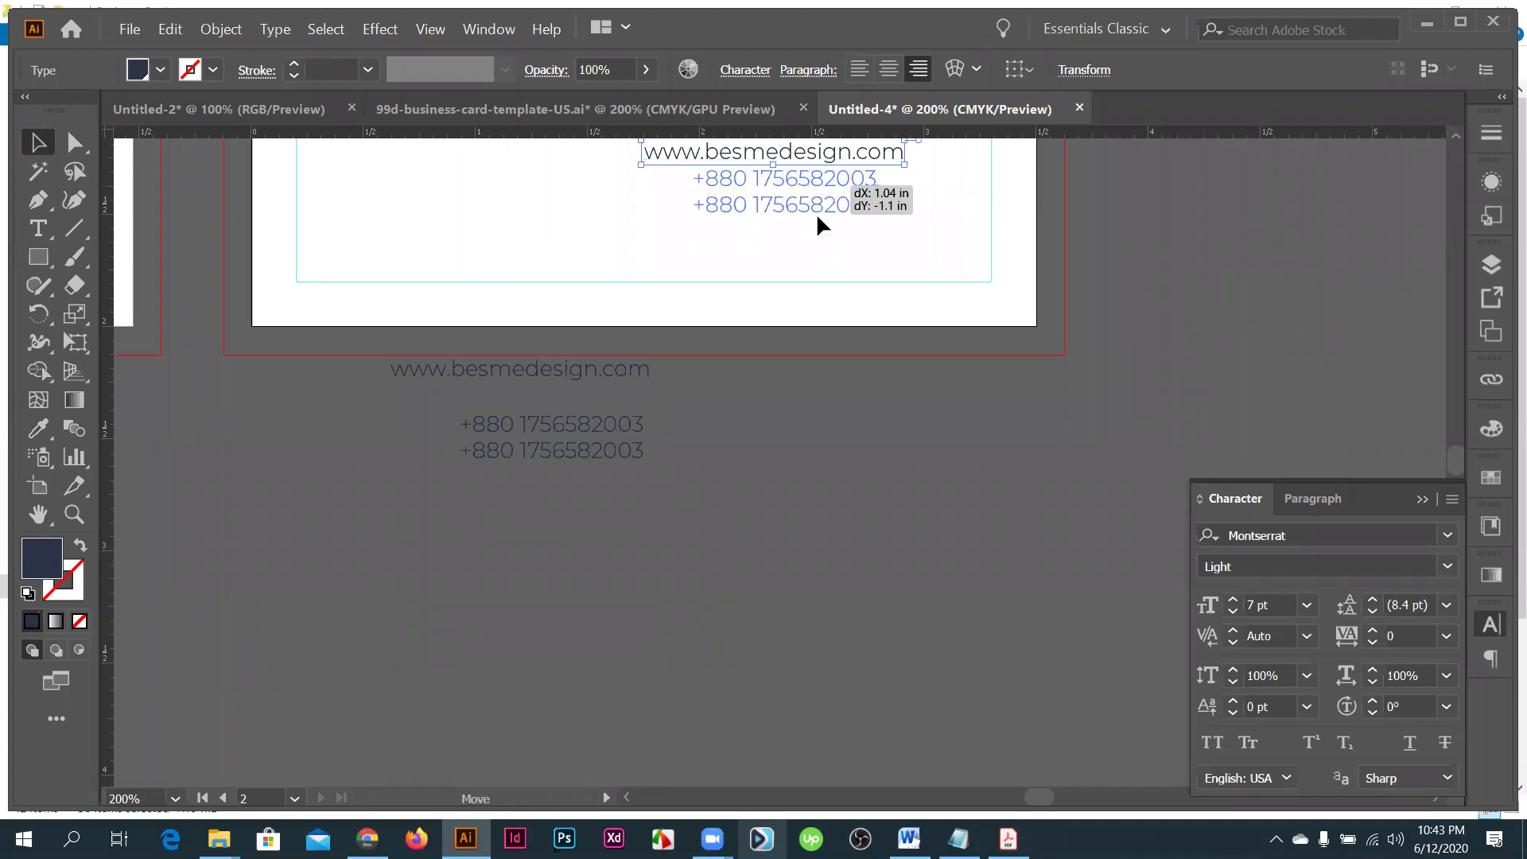
drag(787, 364, 757, 423)
scroll(757, 423, up, 5)
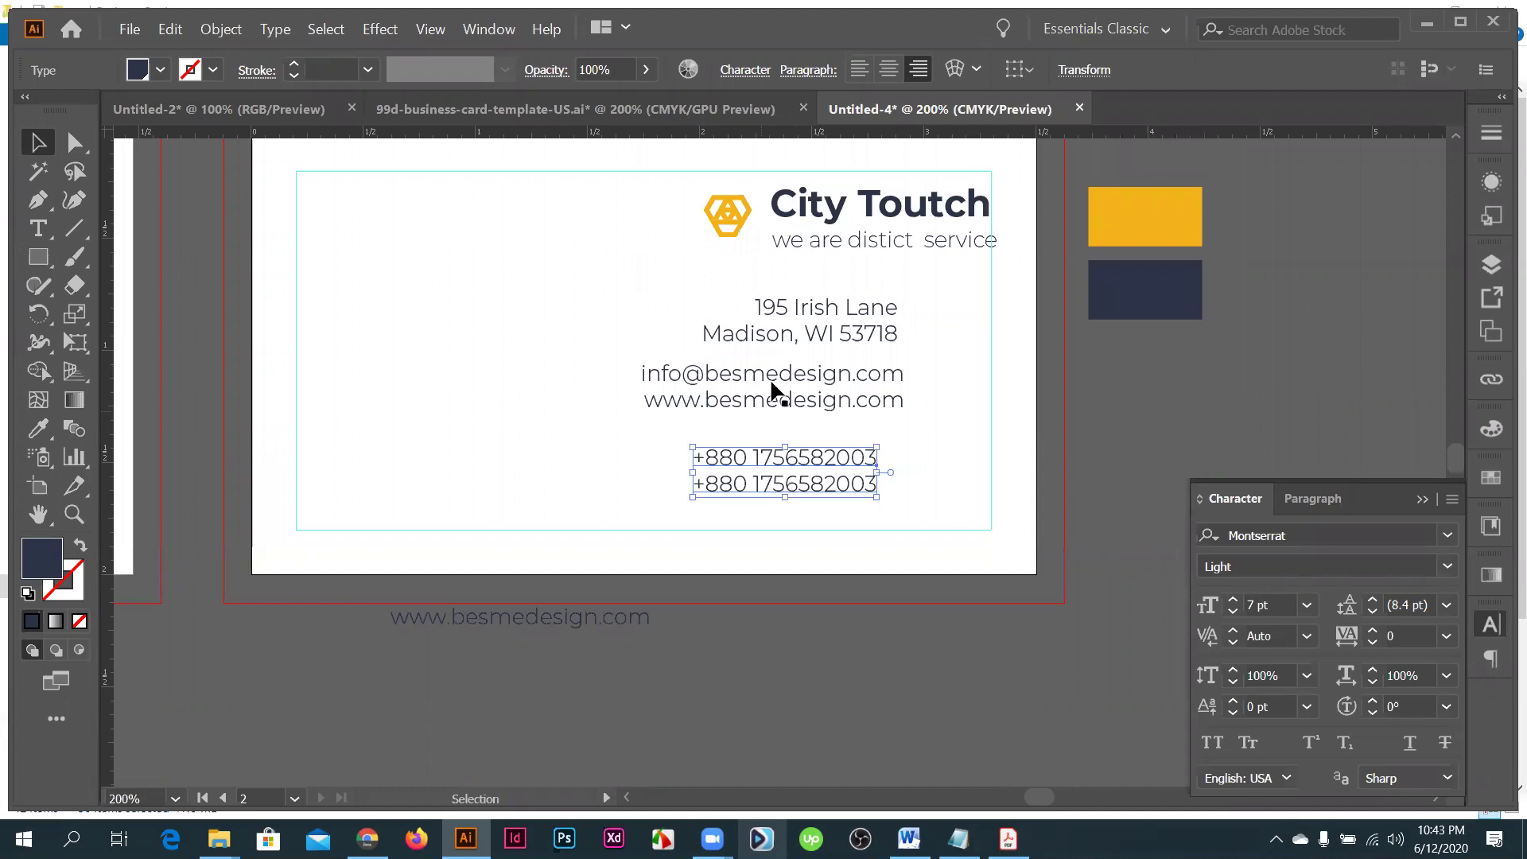
scroll(771, 389, up, 2)
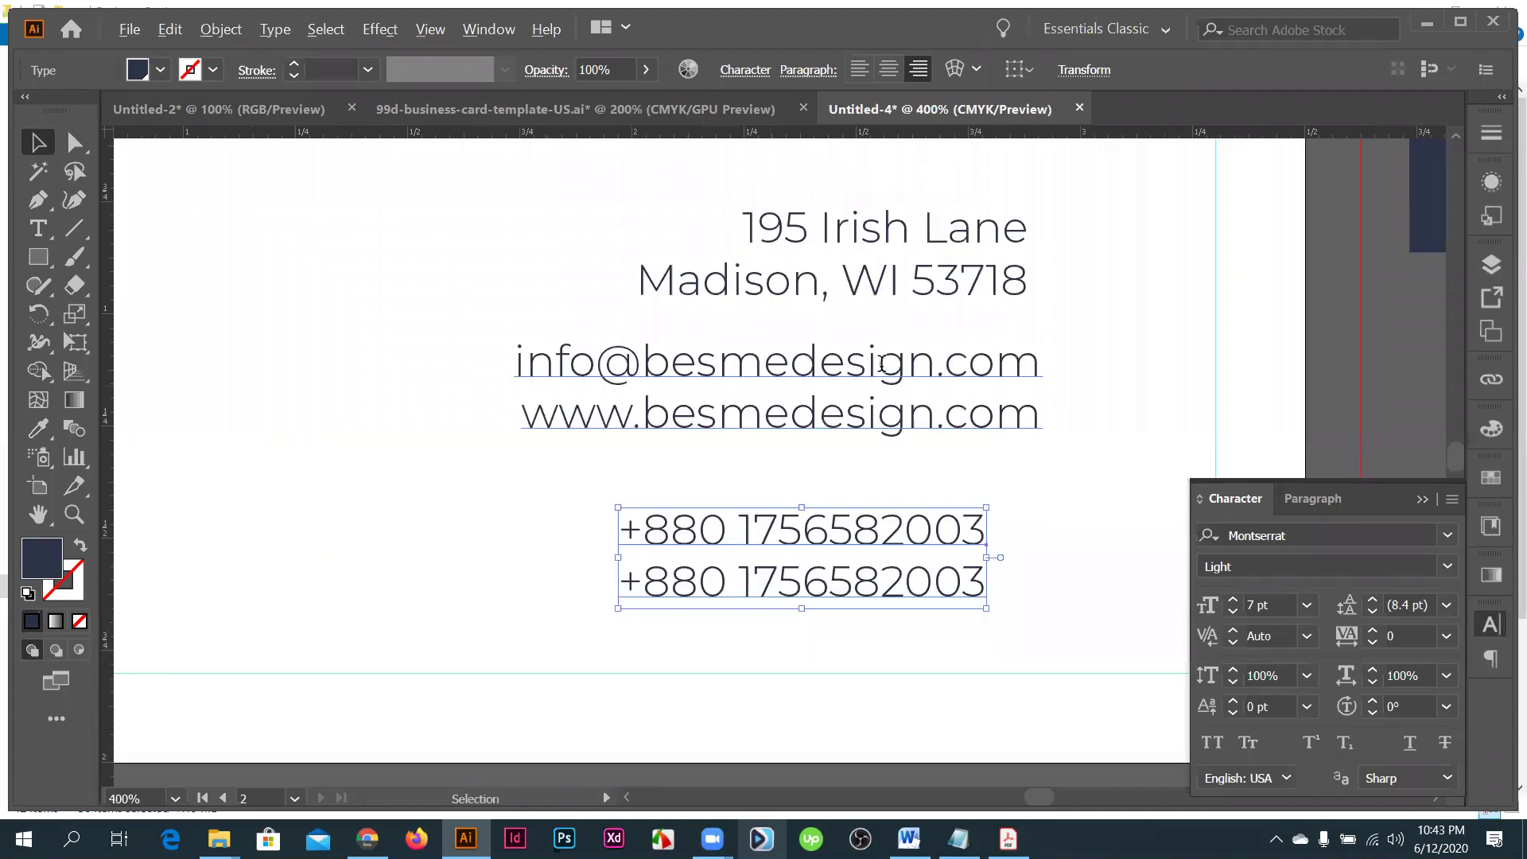
- Delete 'design' from the email and web addresses so both read besme.com
drag(922, 371, 789, 367)
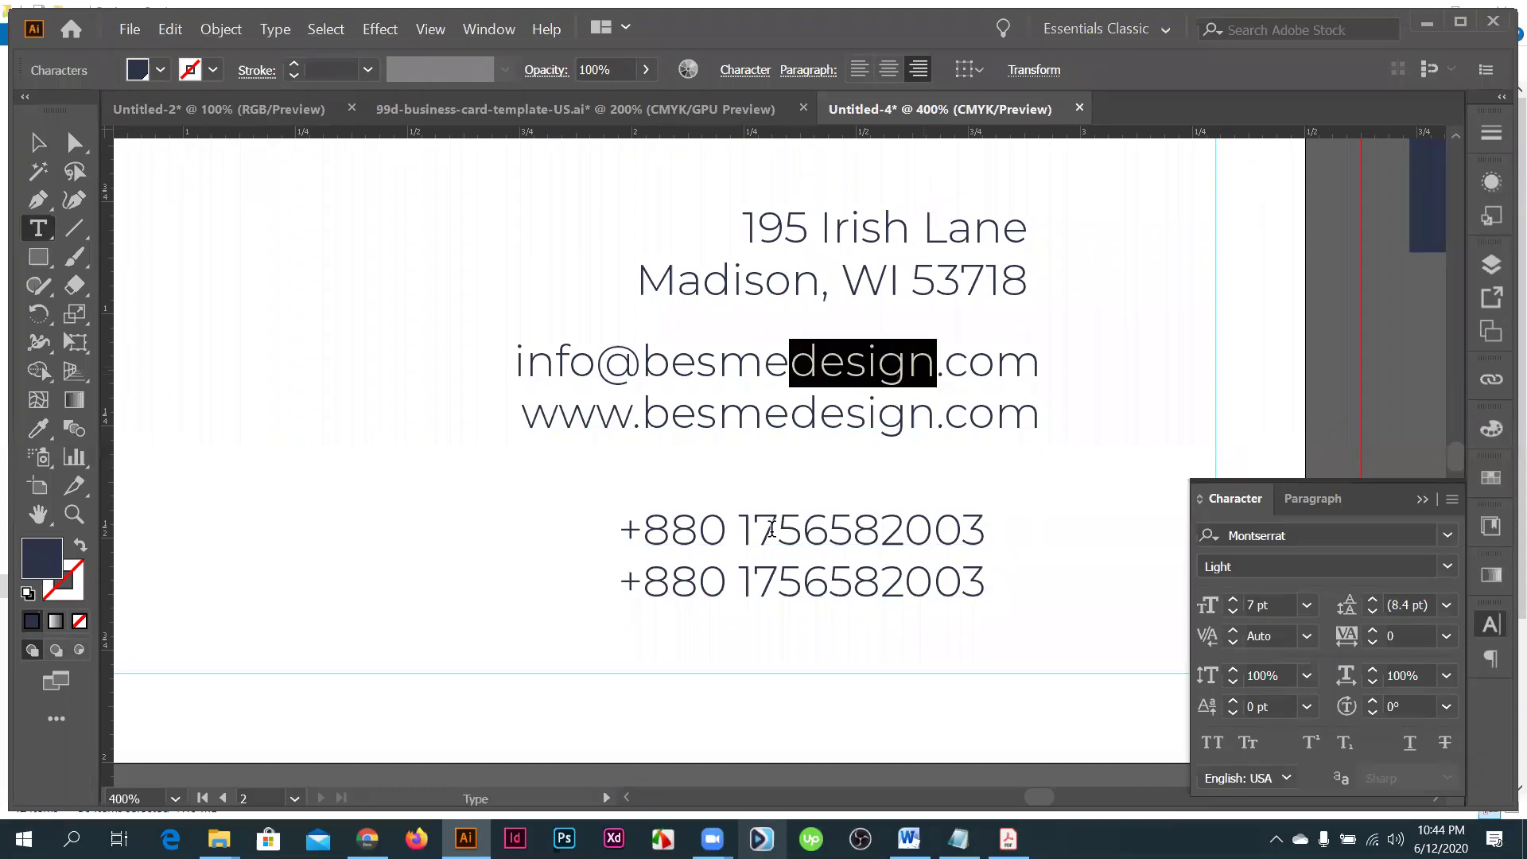
key(BackSpace)
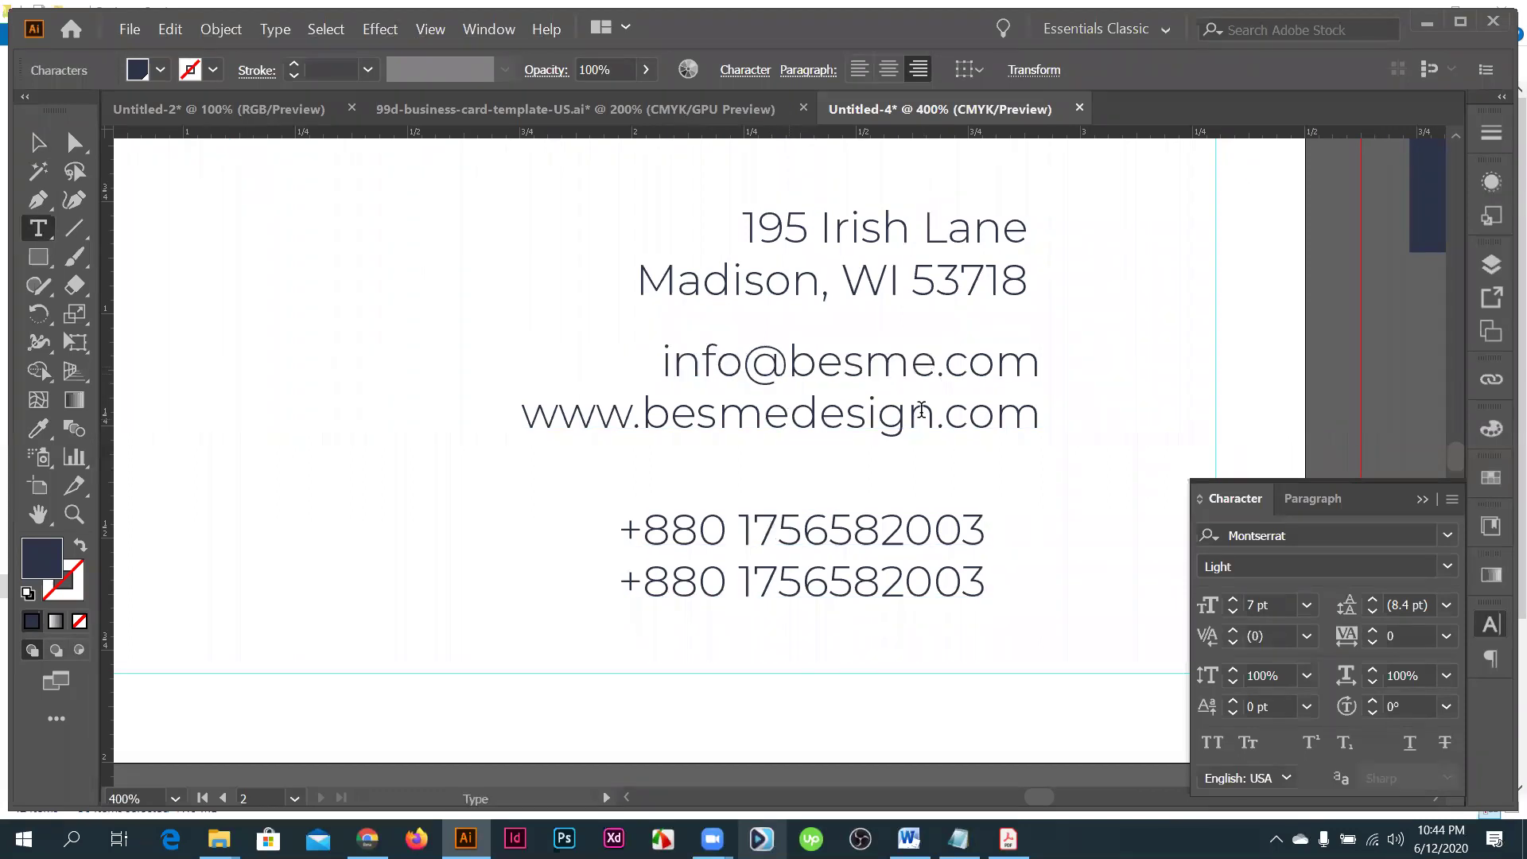
drag(932, 413, 788, 414)
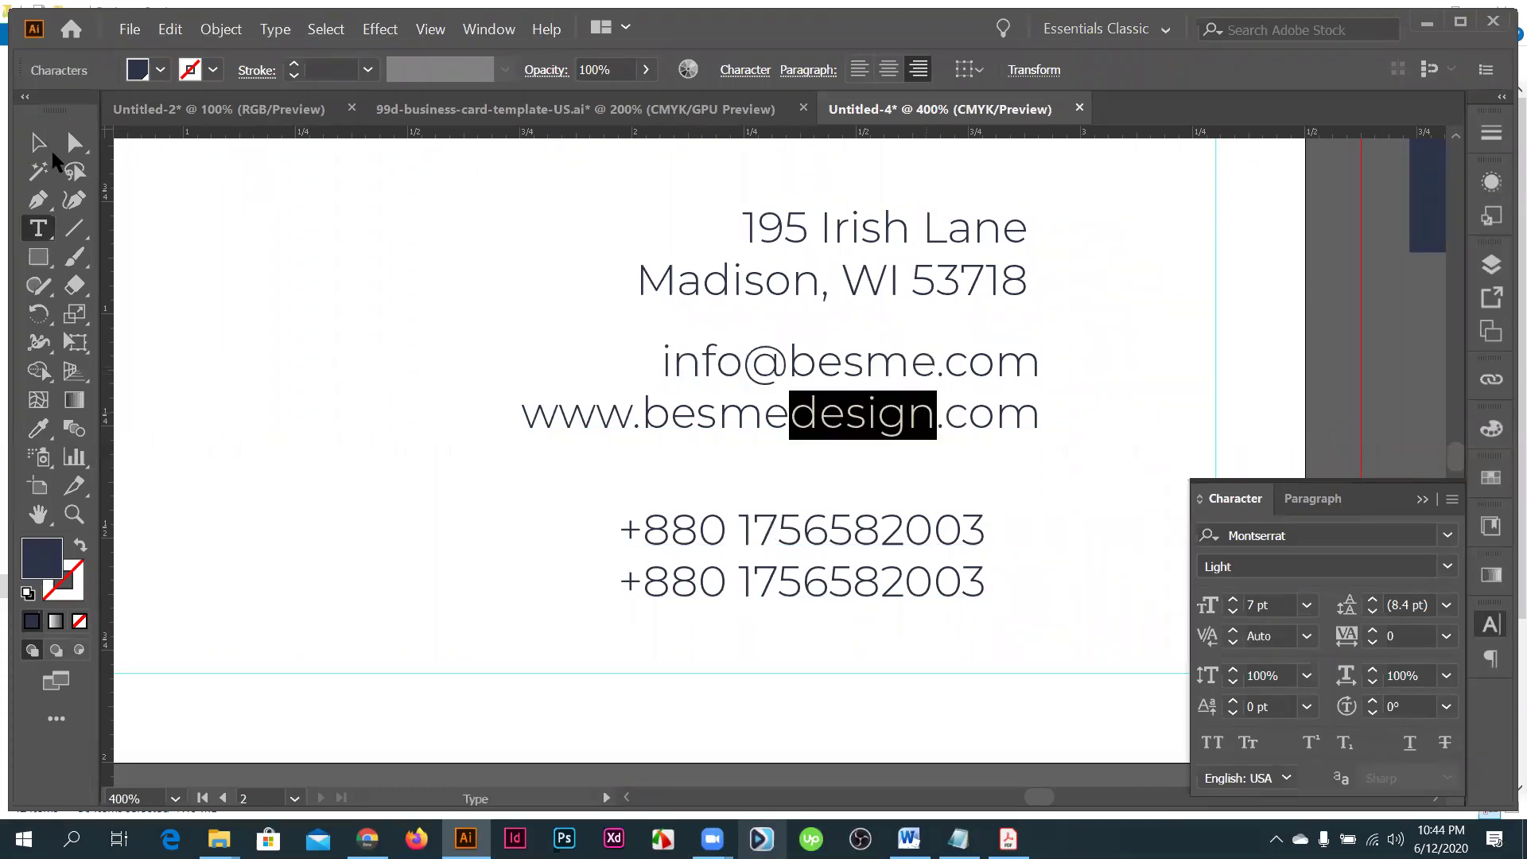
key(BackSpace)
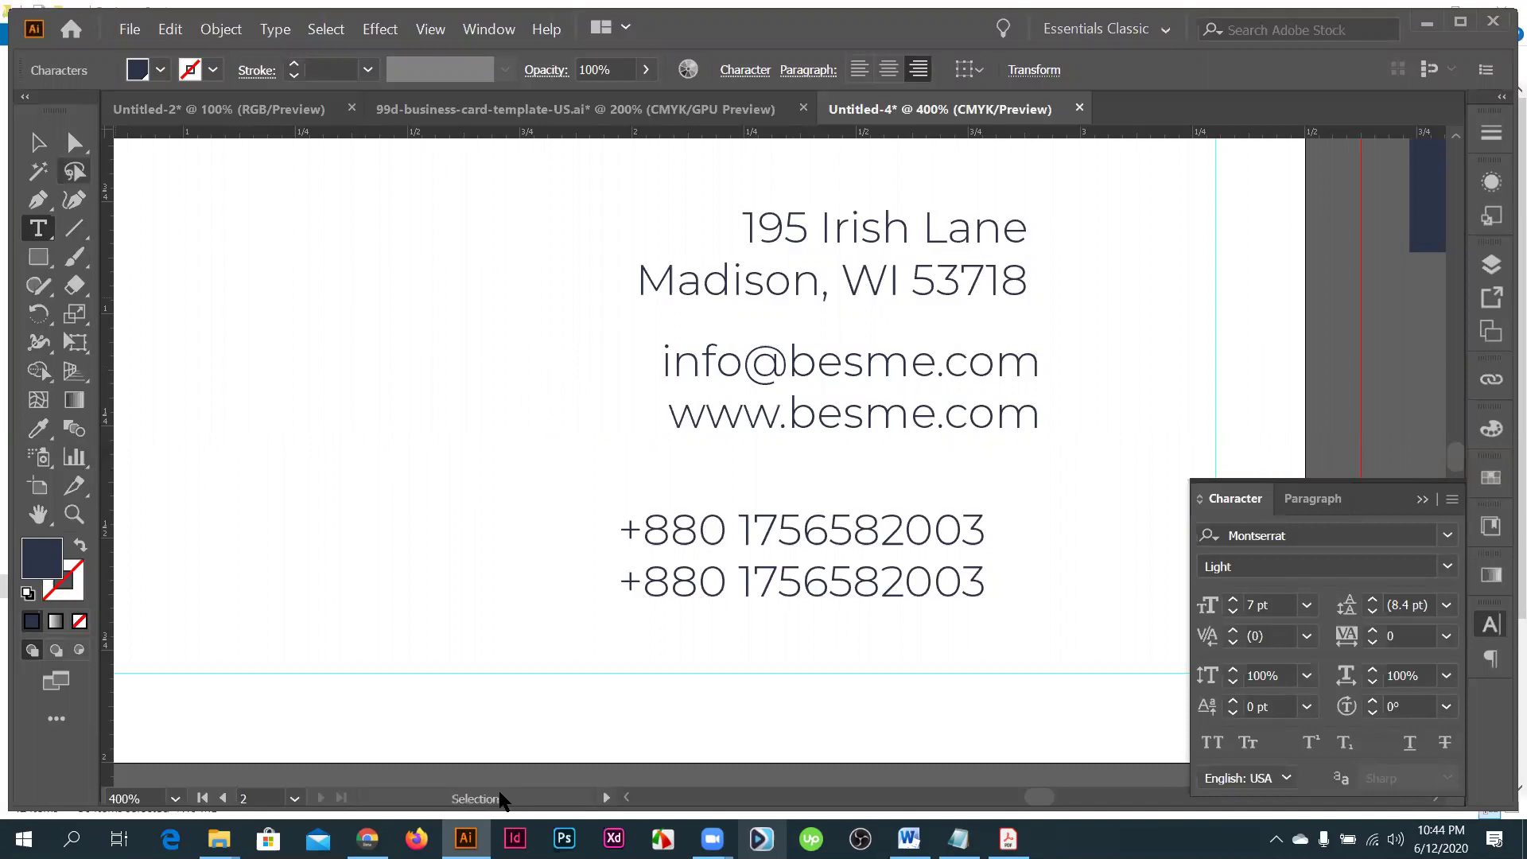
key(Escape)
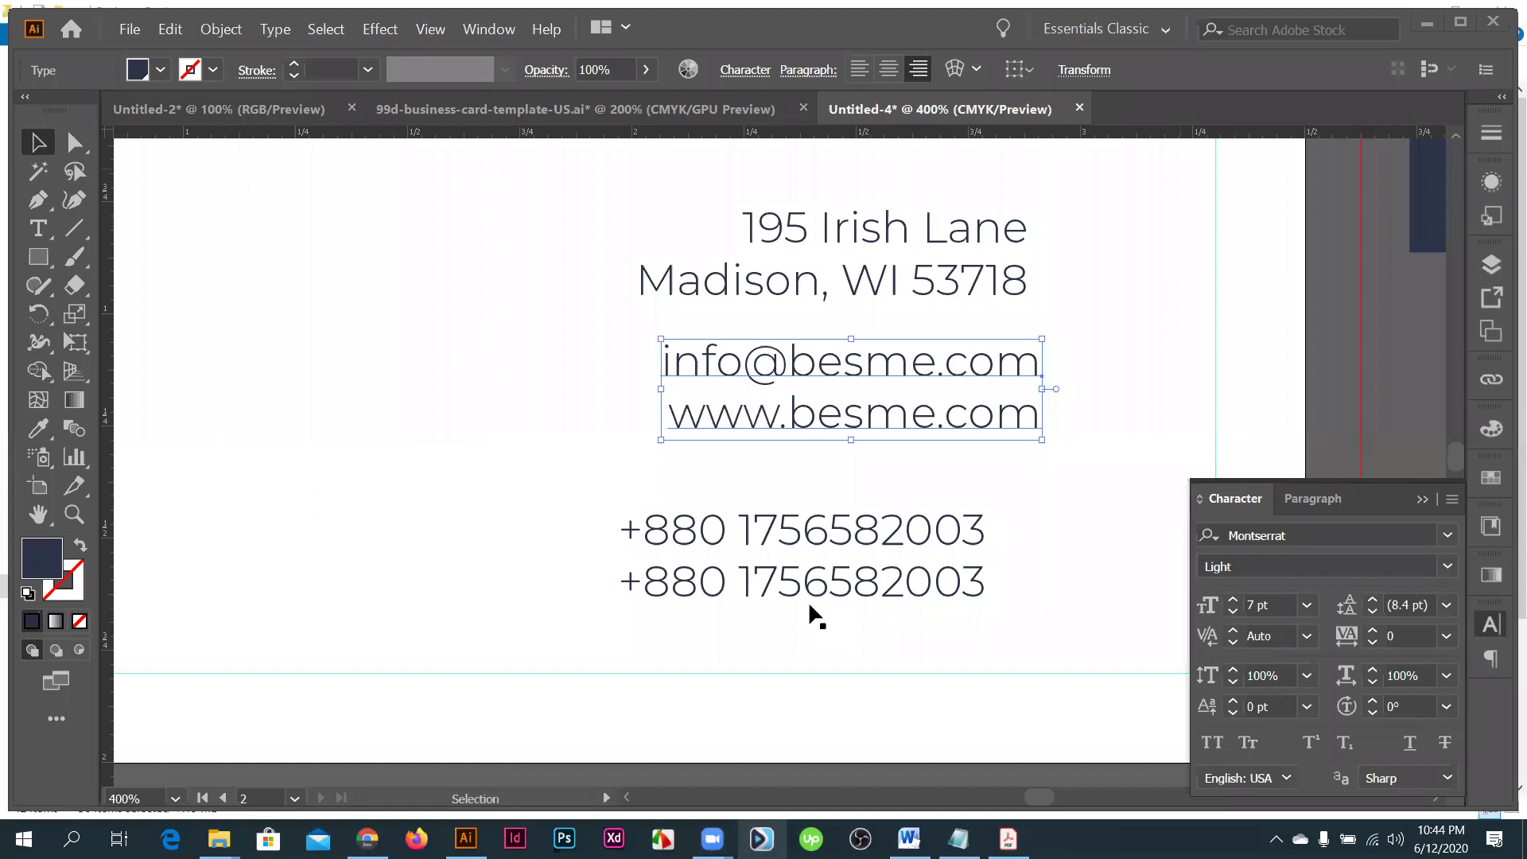
- Right-align all the contact text blocks with Horizontal Align Right
drag(810, 641, 635, 586)
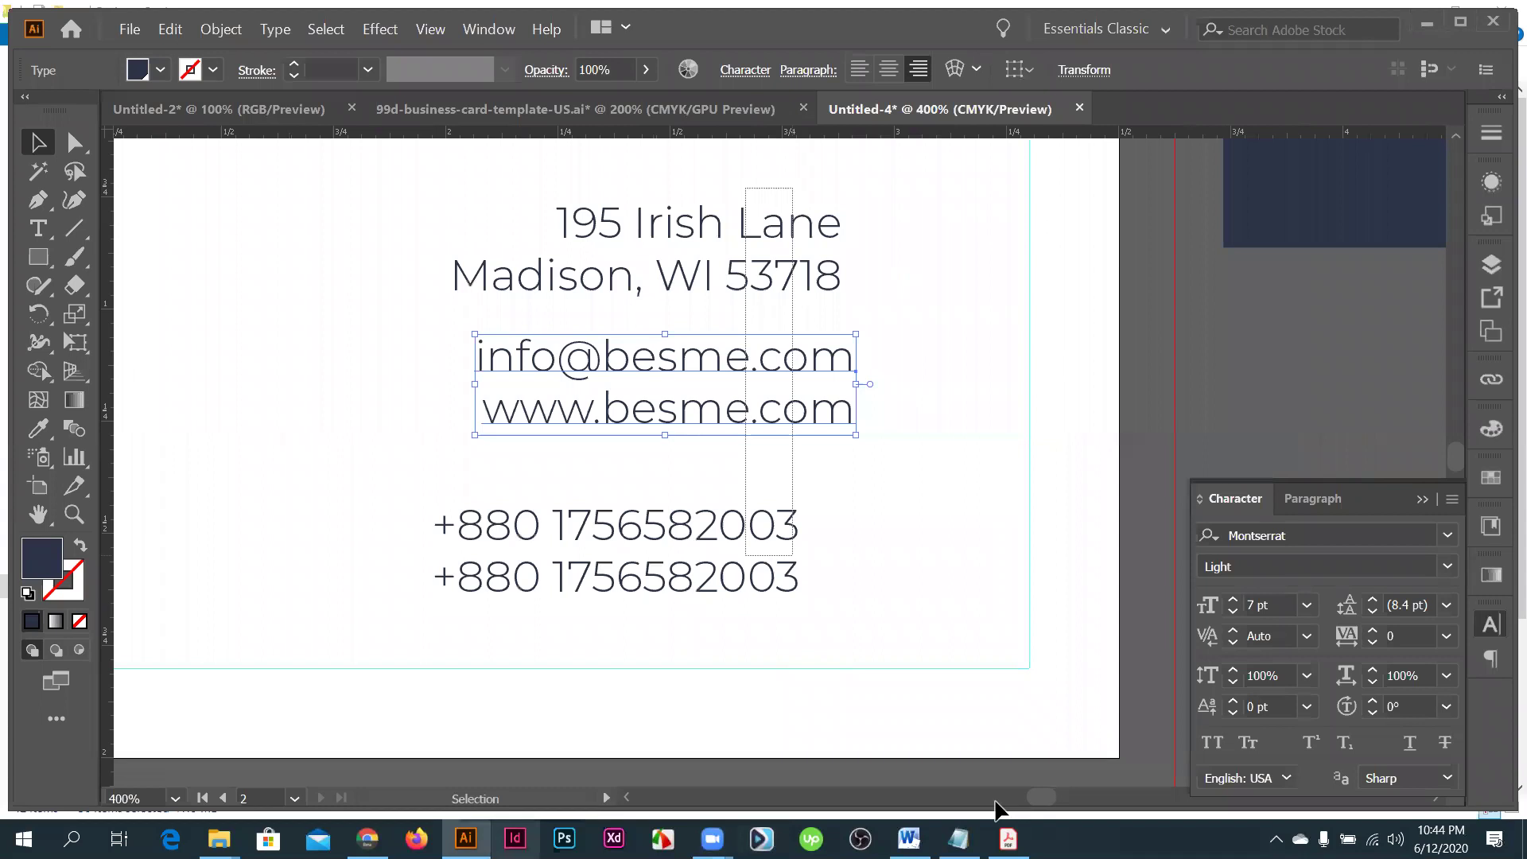
click(969, 71)
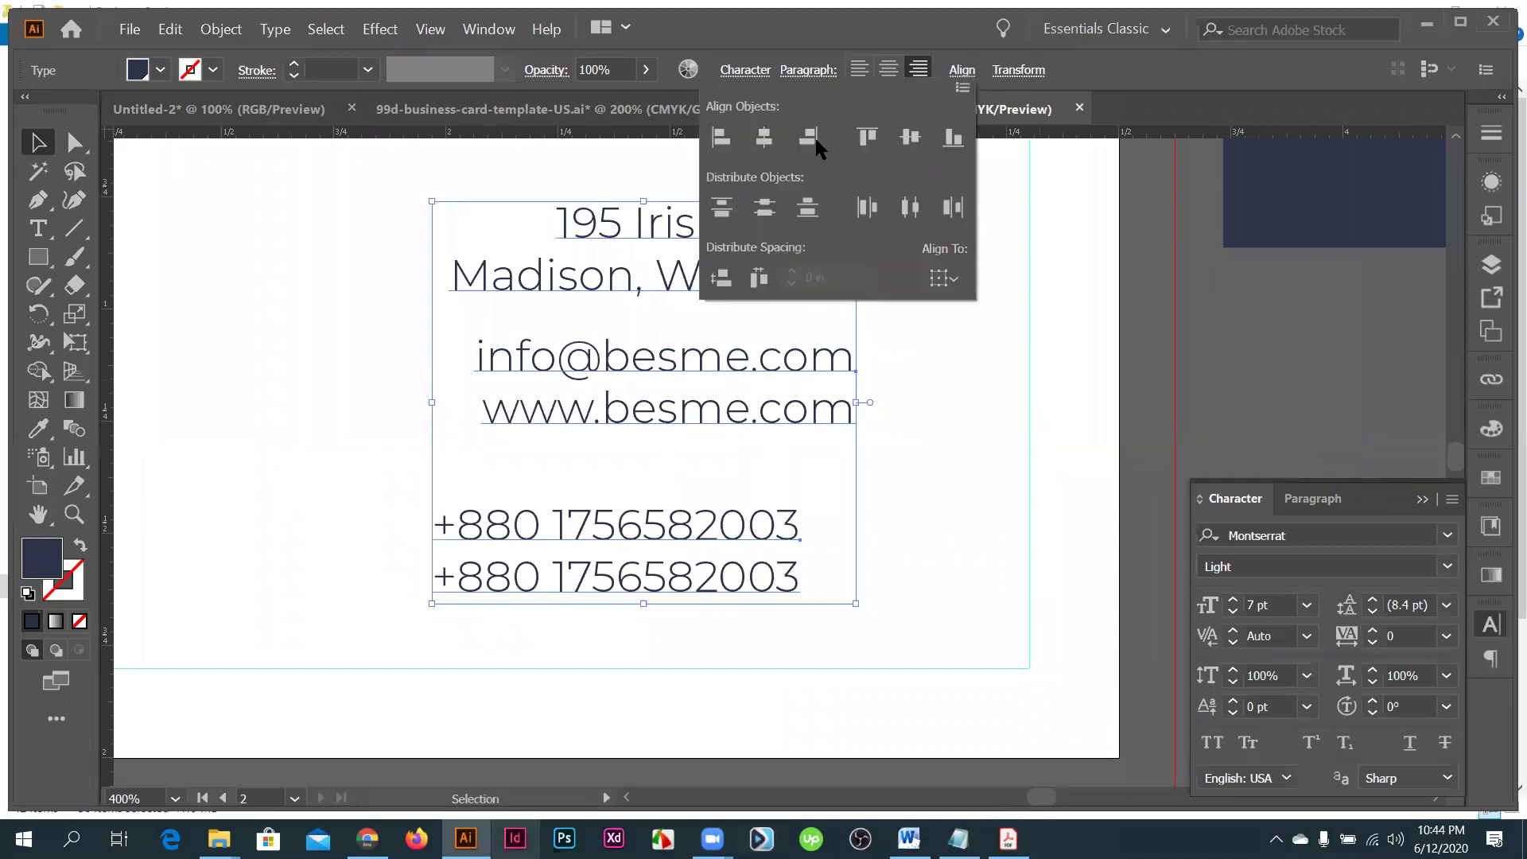
click(808, 137)
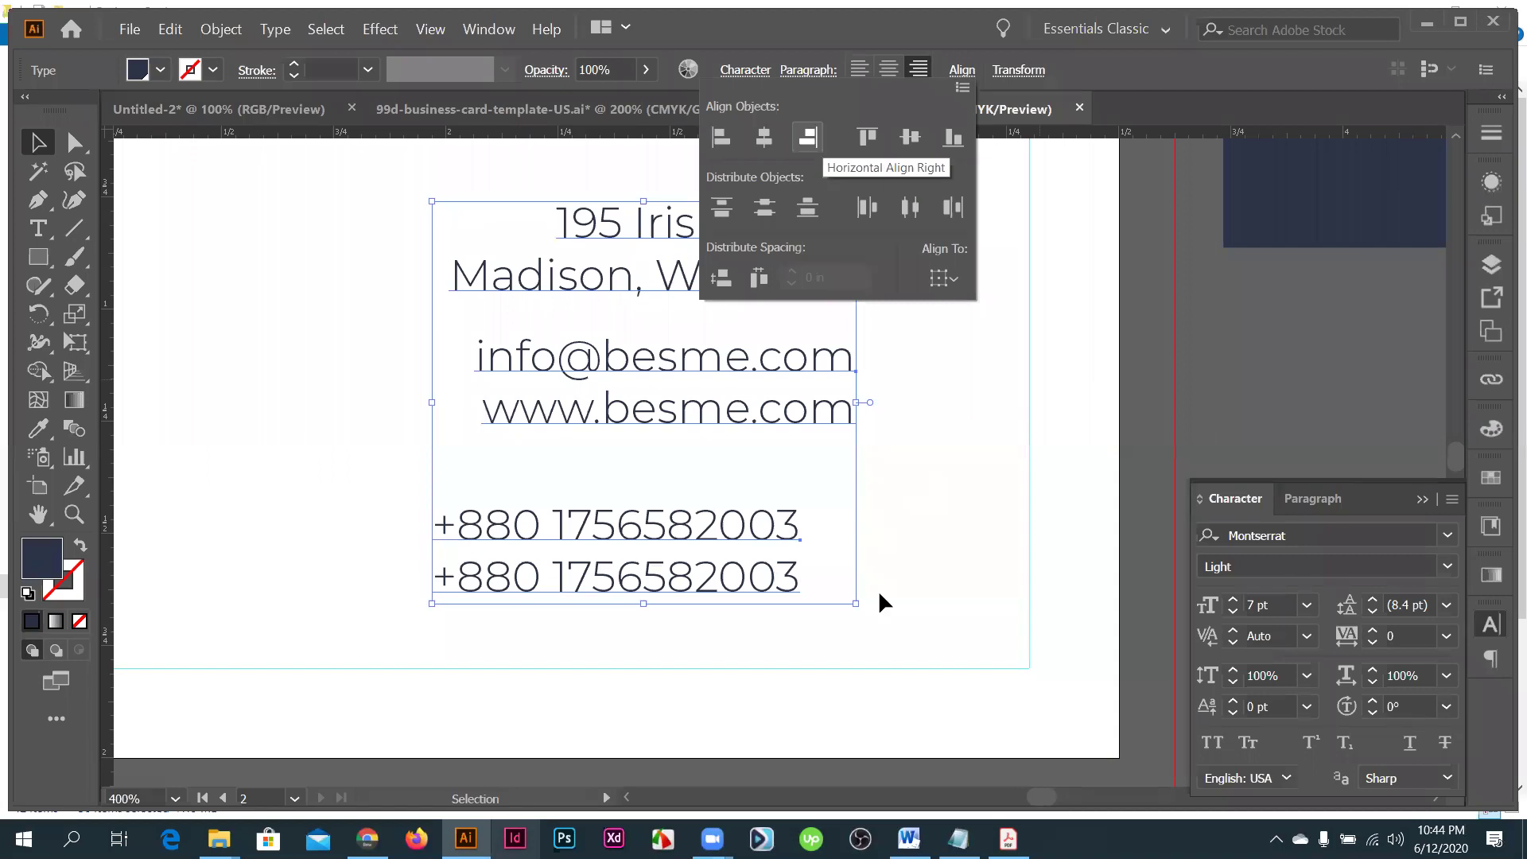
scroll(922, 603, up, 2)
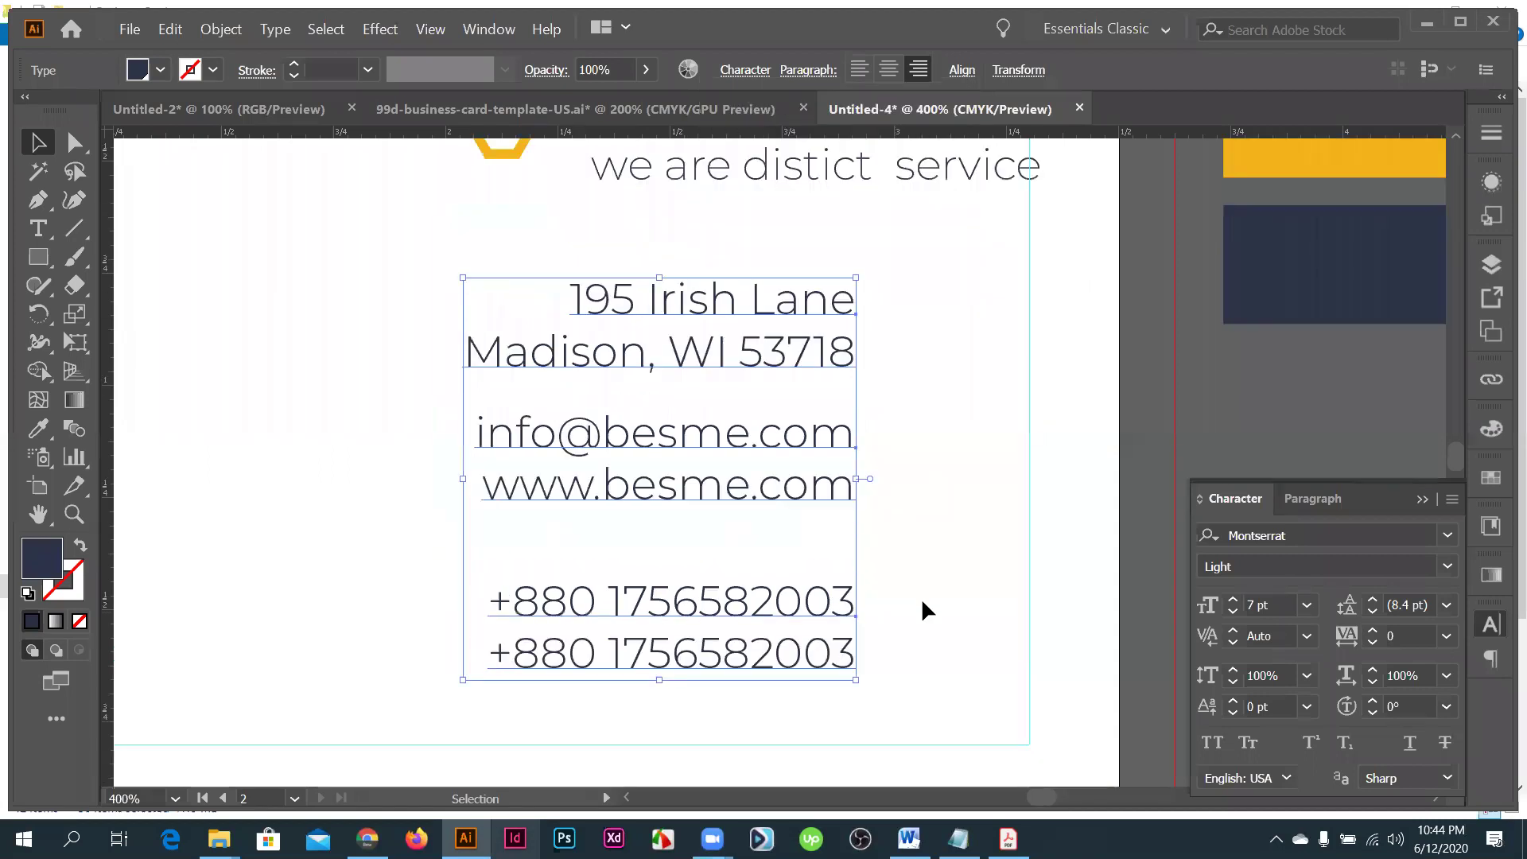
click(908, 605)
- Move the email/web lines and phone lines upward to tighten the spacing
scroll(908, 604, down, 1)
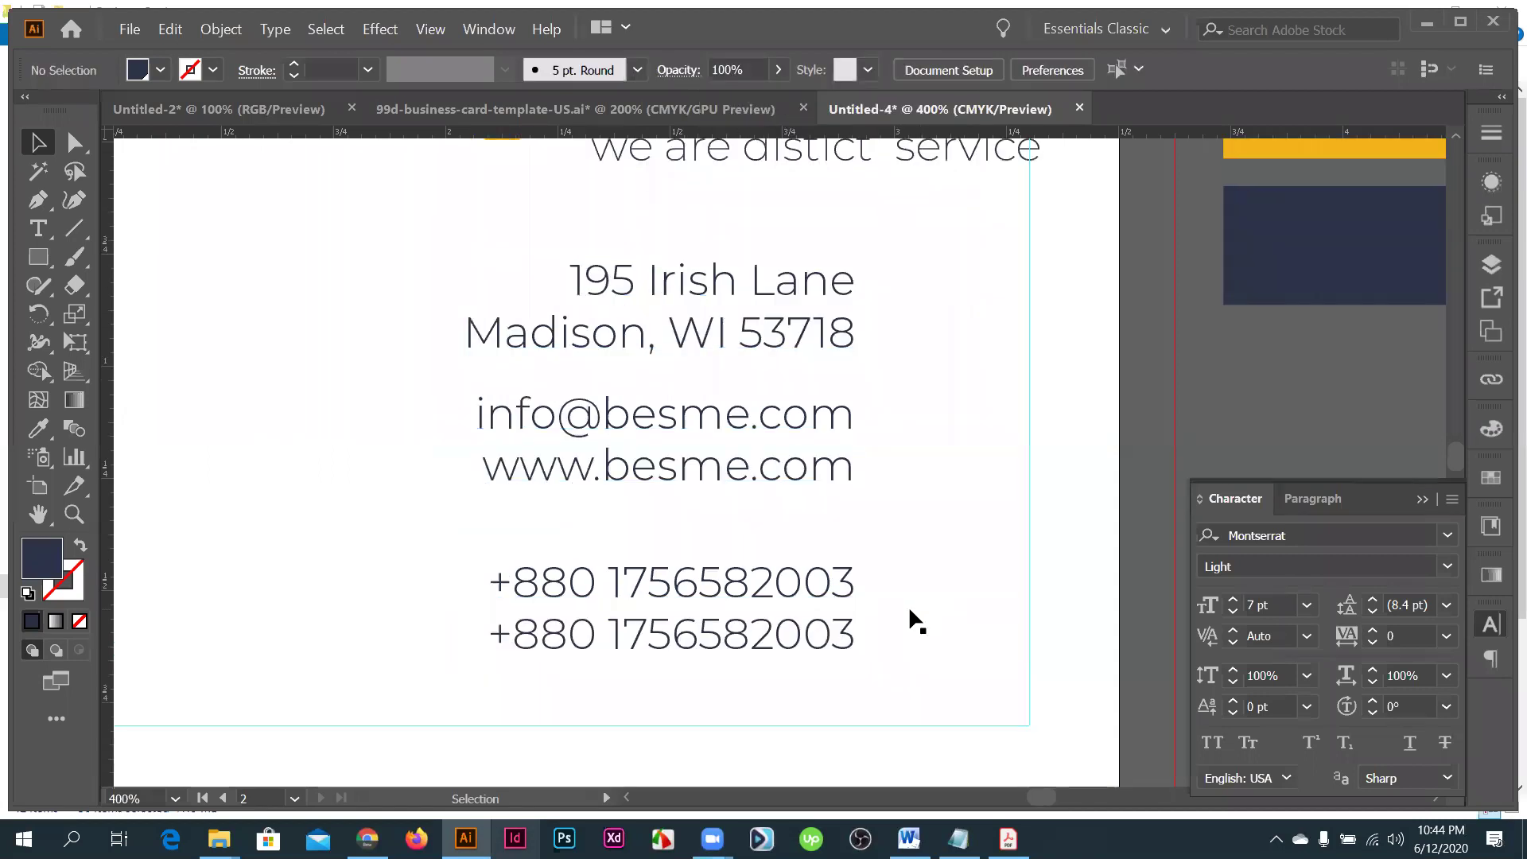
drag(750, 422, 751, 408)
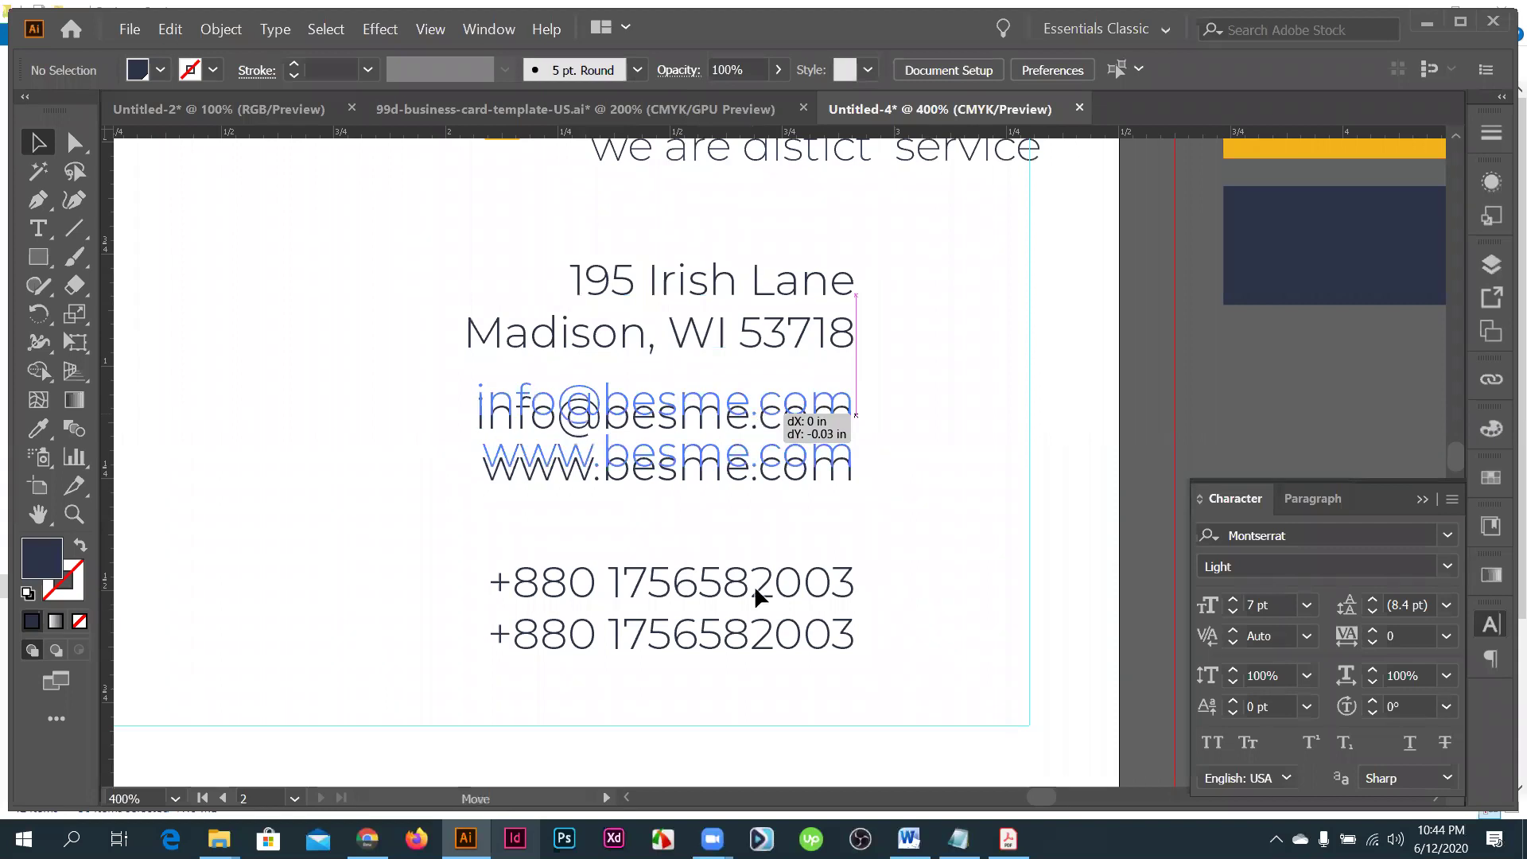
drag(769, 598, 768, 566)
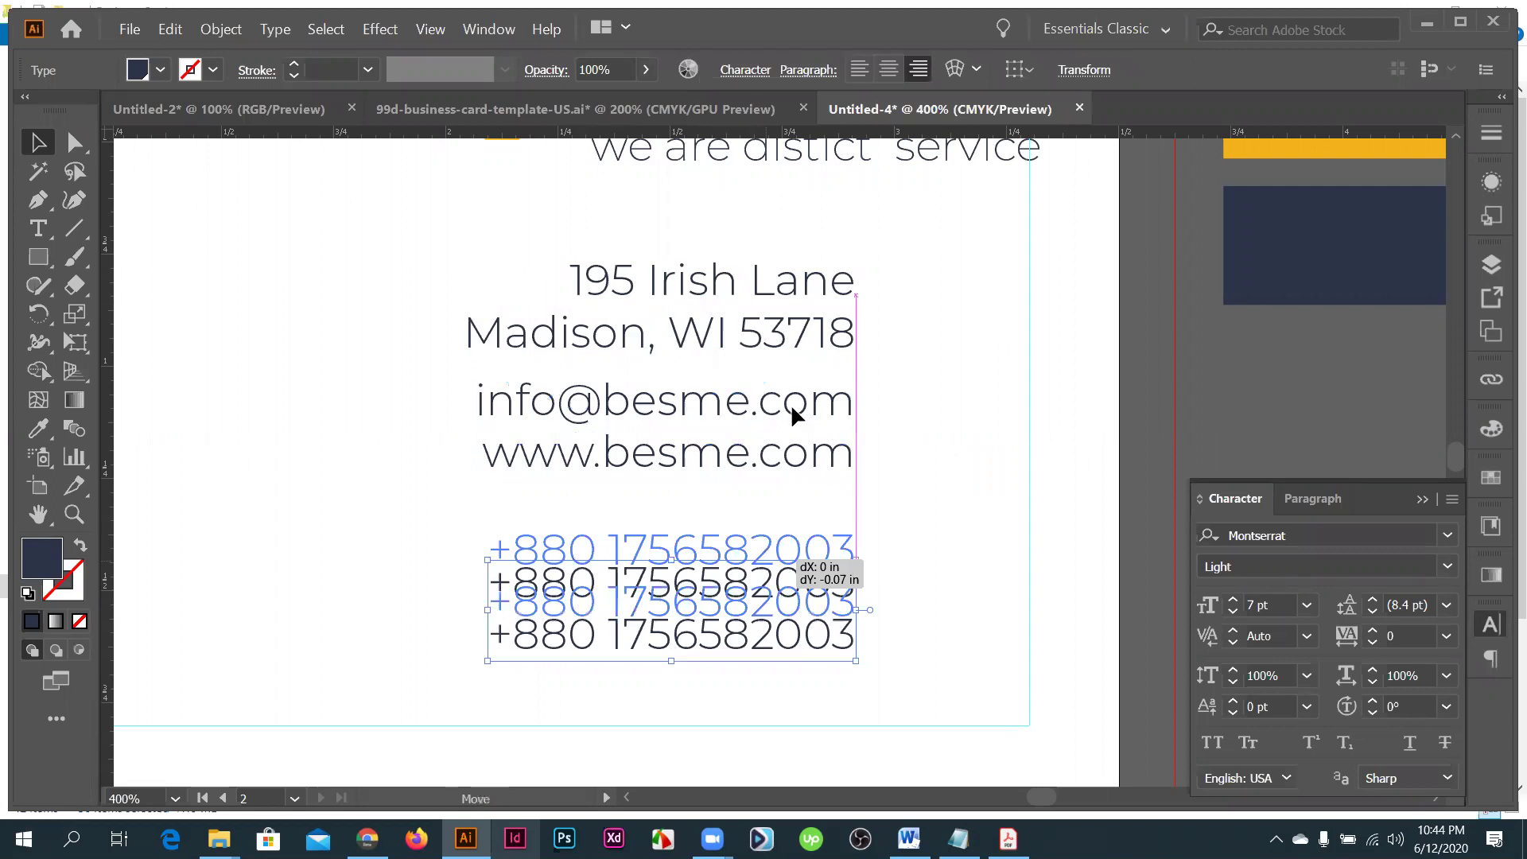
drag(792, 408, 792, 409)
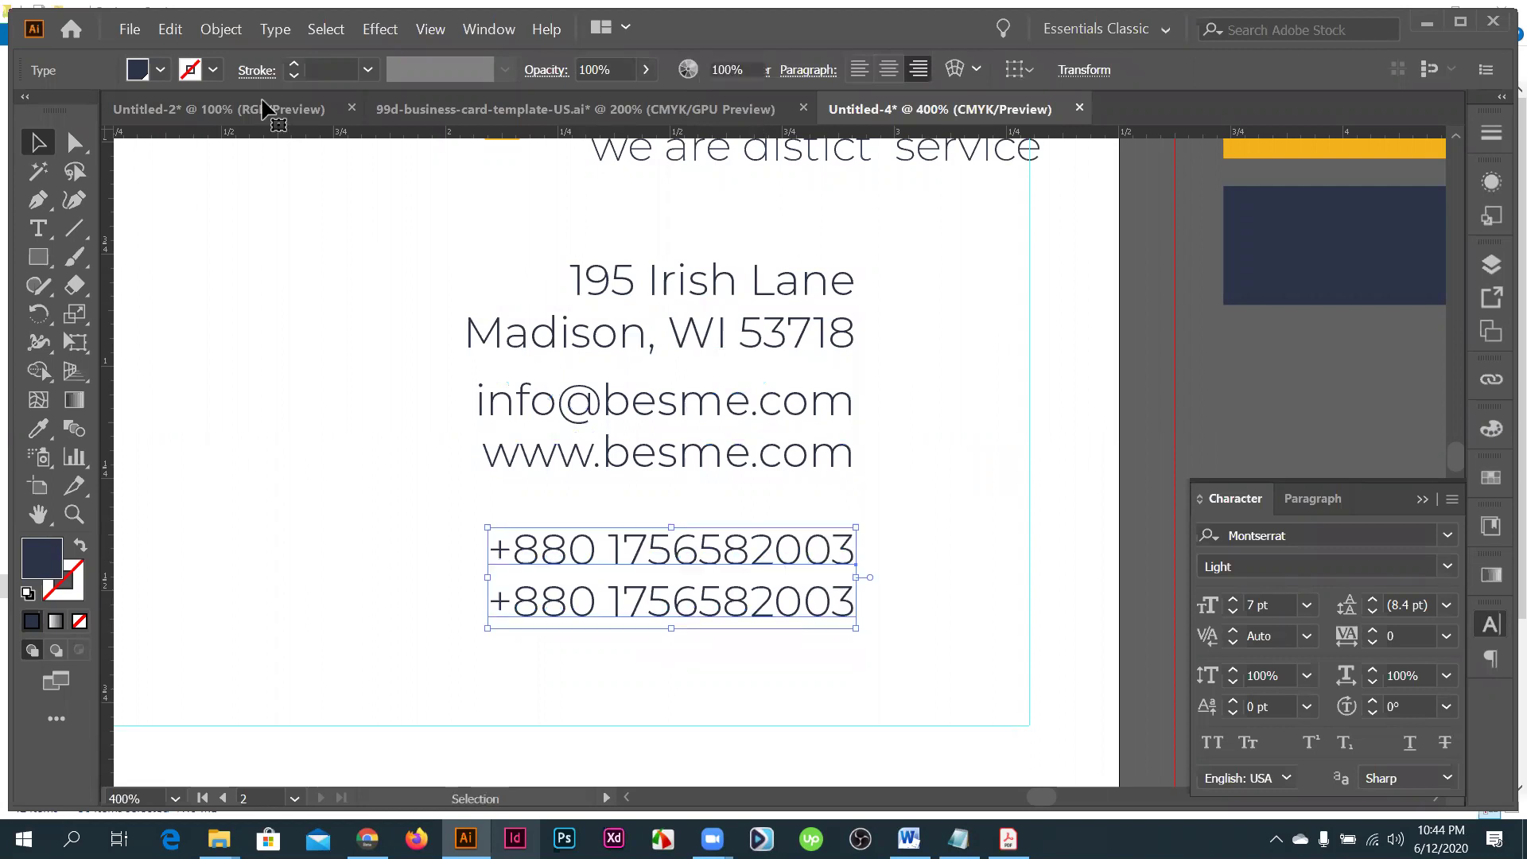
key(ctrl+shift+a)
click(170, 29)
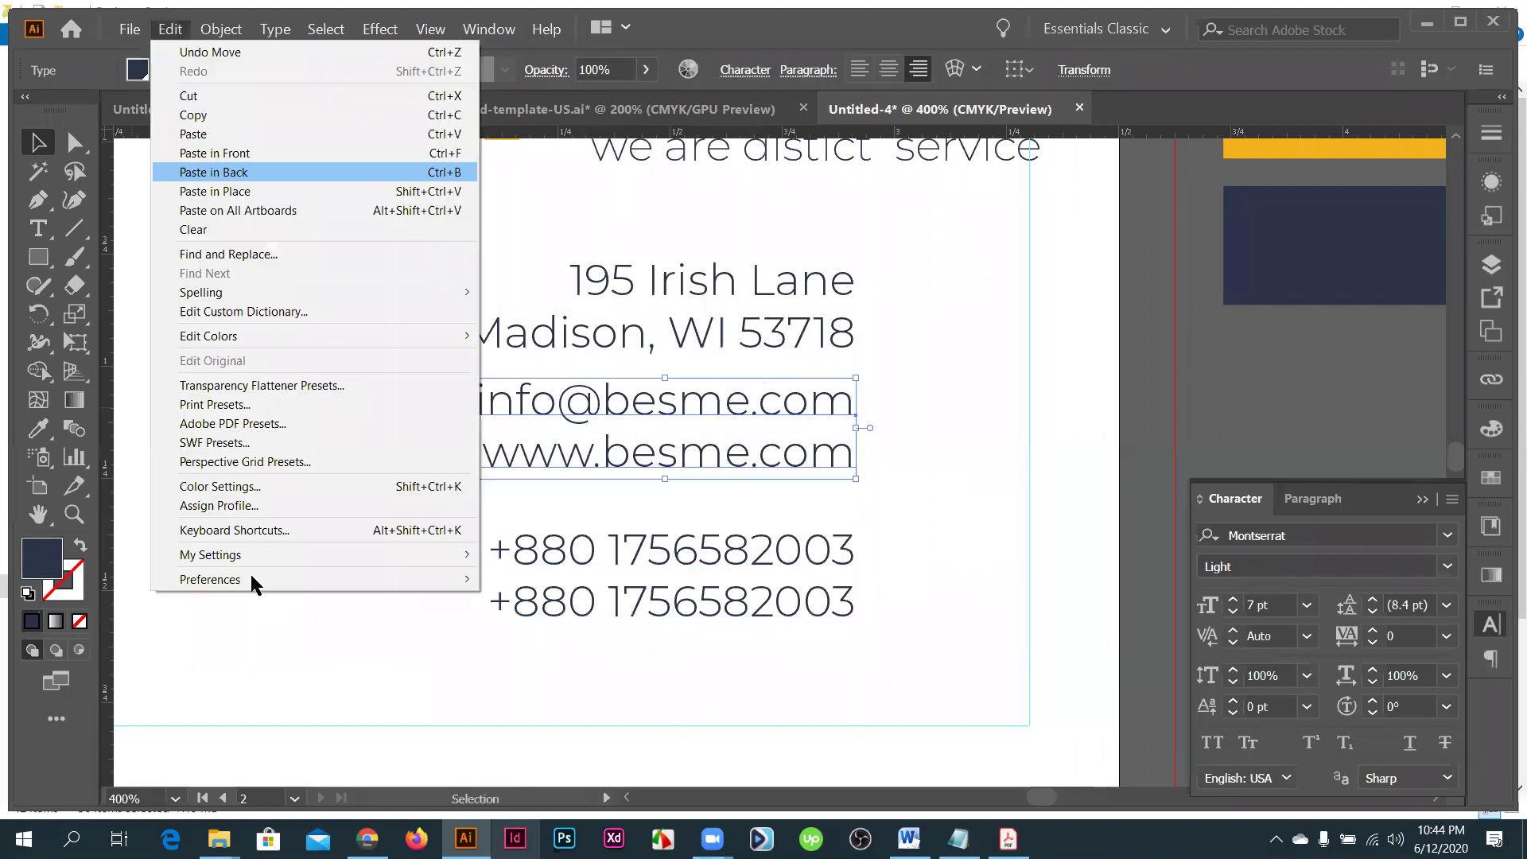
- Set the keyboard increment to 0.5 in and test-nudge the email/website lines, reversing the oversized move
mouse_move(419, 573)
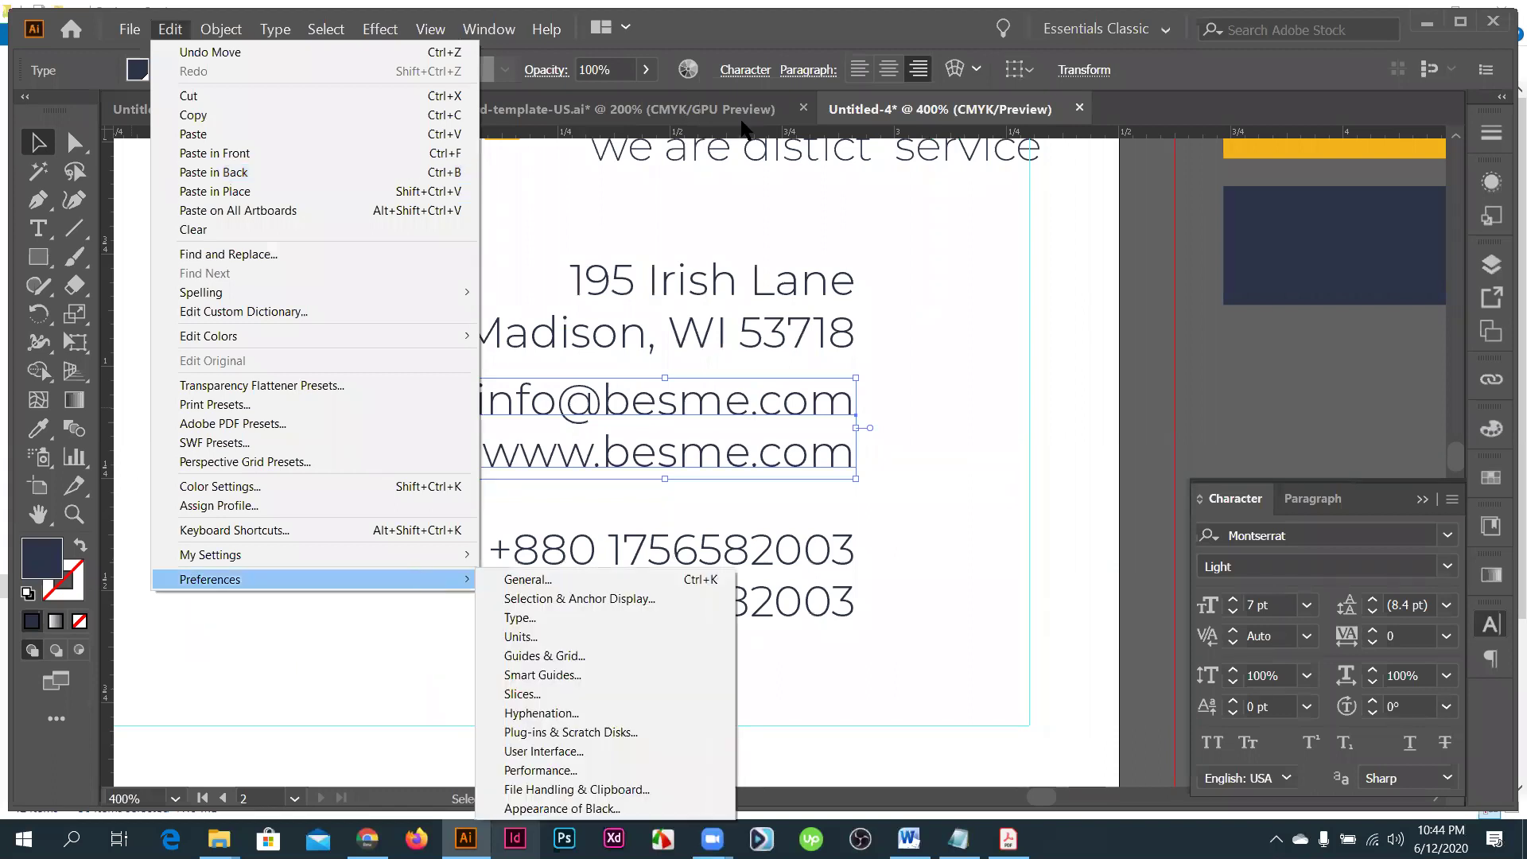
click(521, 581)
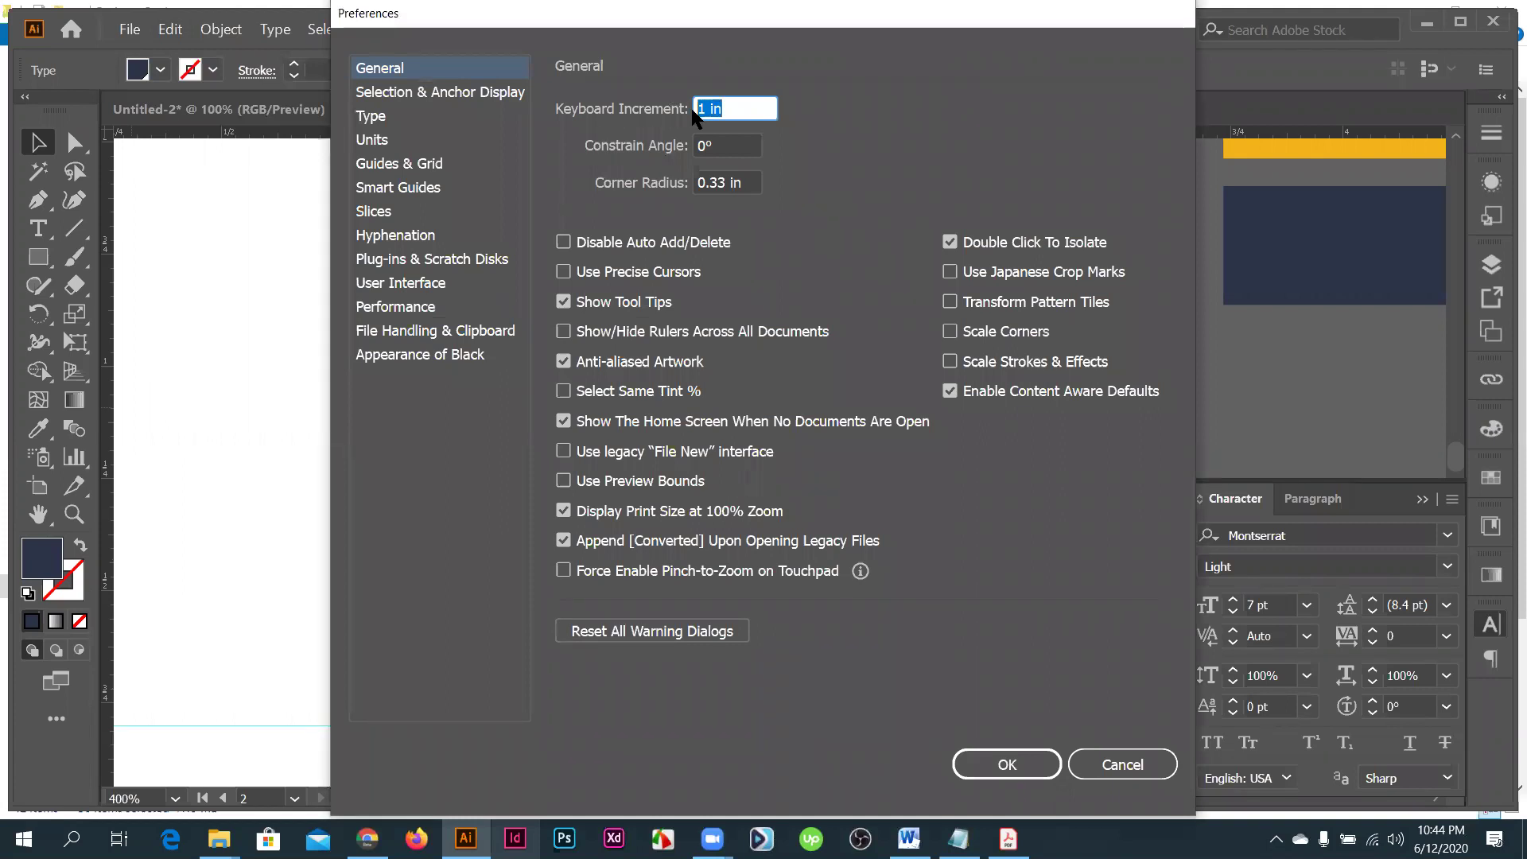
text(.5)
key(Return)
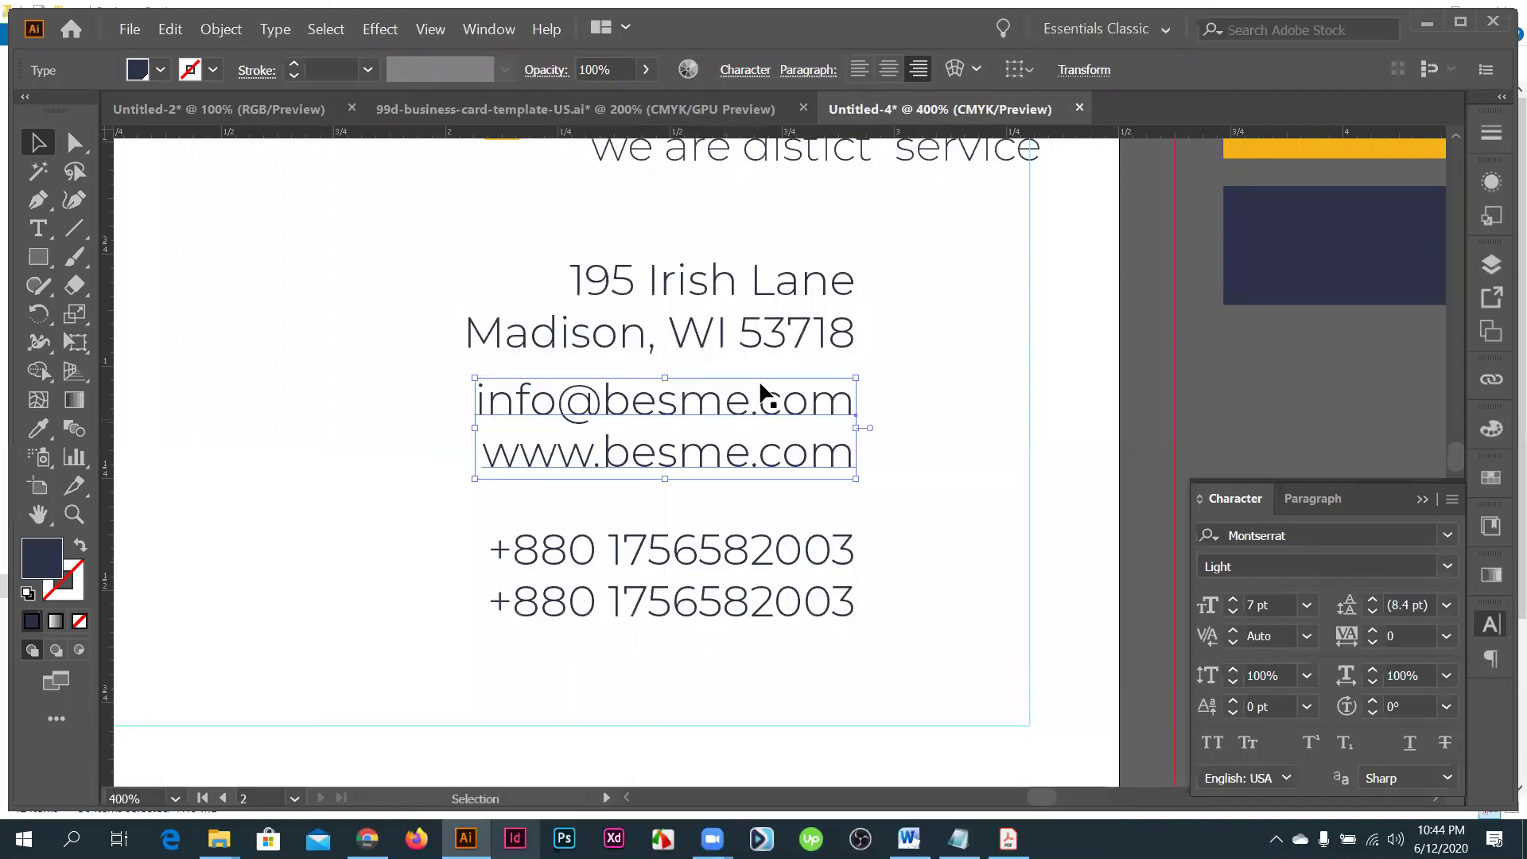
scroll(758, 379, up, 1)
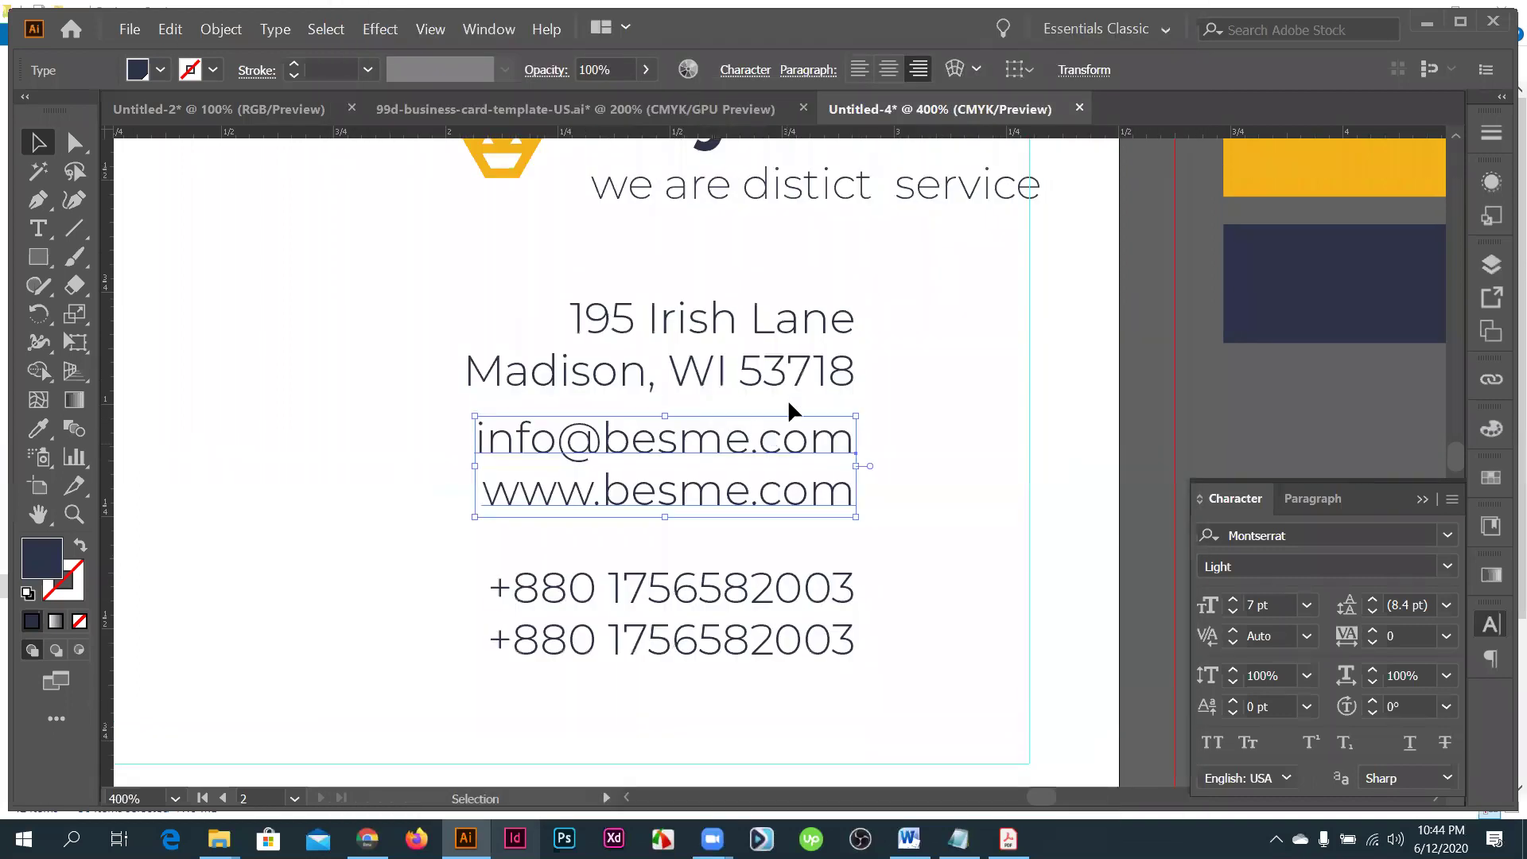
drag(788, 394, 791, 403)
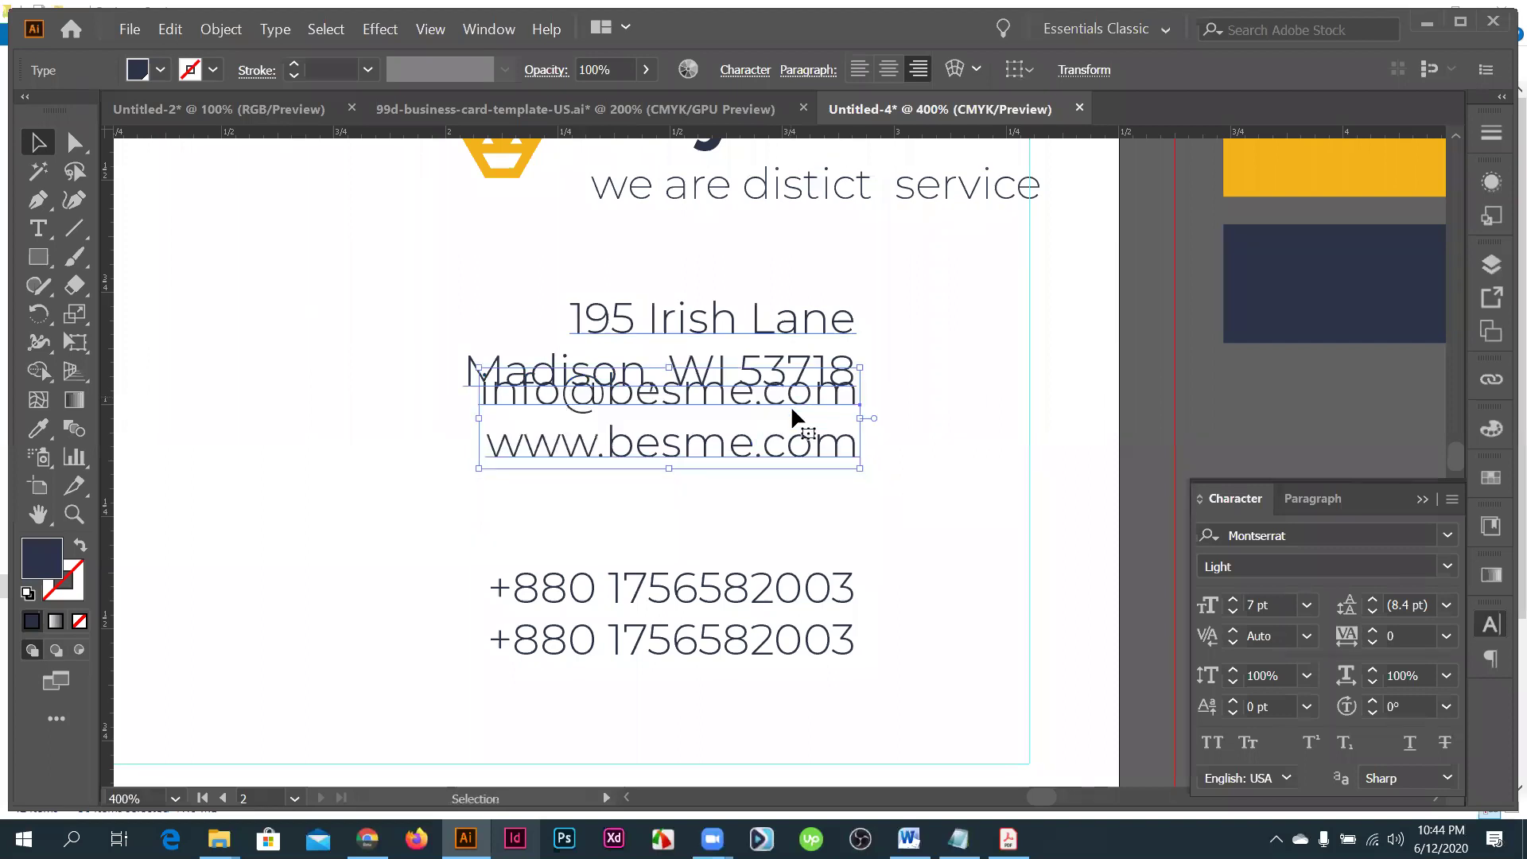
key(Down)
key(Up)
- Reduce the keyboard increment to 0.05 in, nudge the email/website text down, raise the phones beneath
key(ctrl+k)
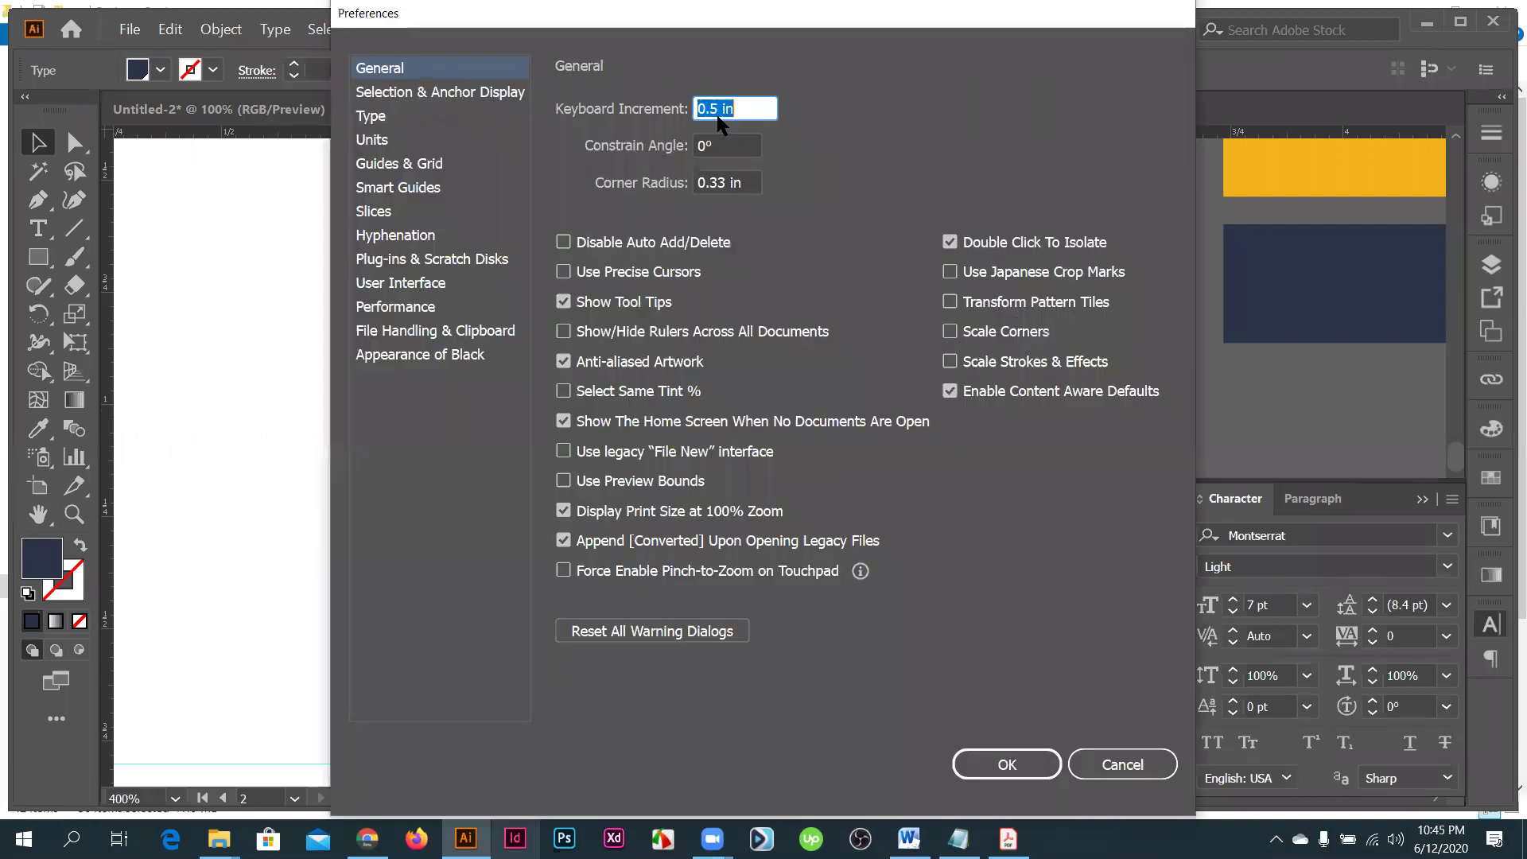
key(Left)
key(Right)
key(Right)
text(0)
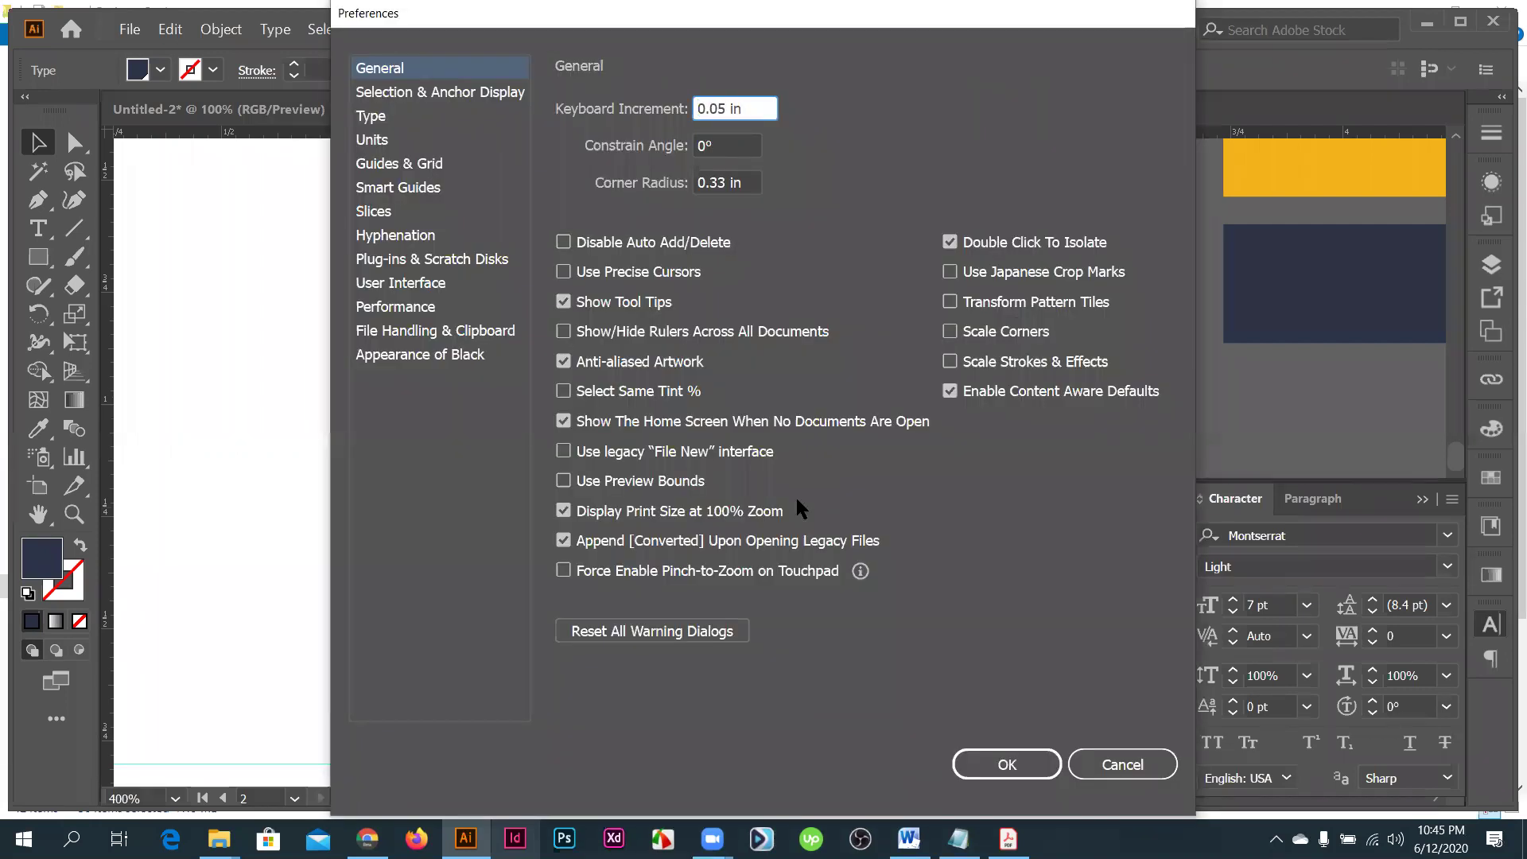
key(Return)
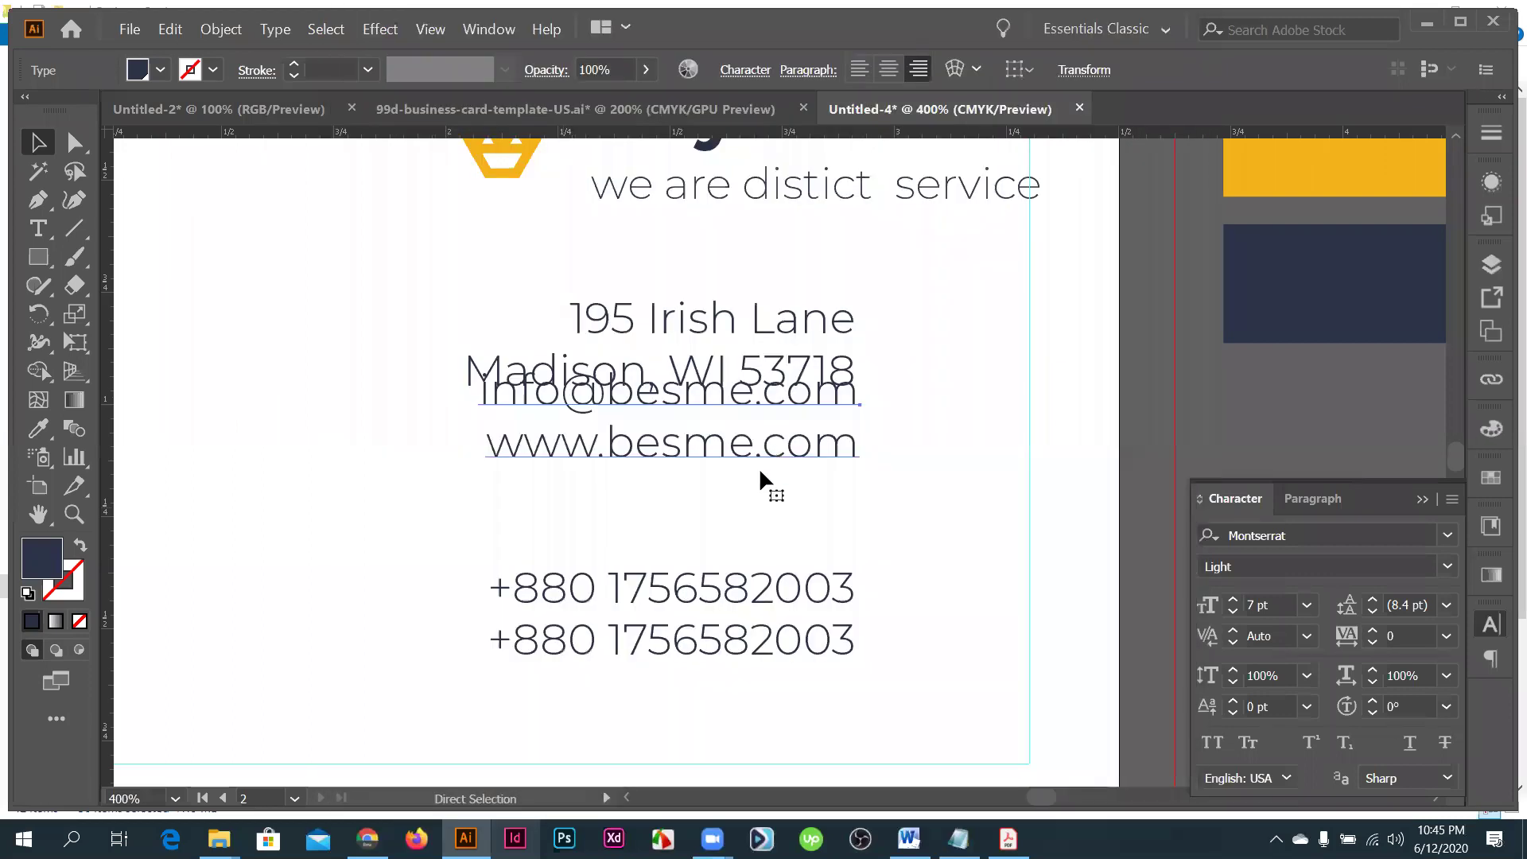
key(Down)
key(Down)
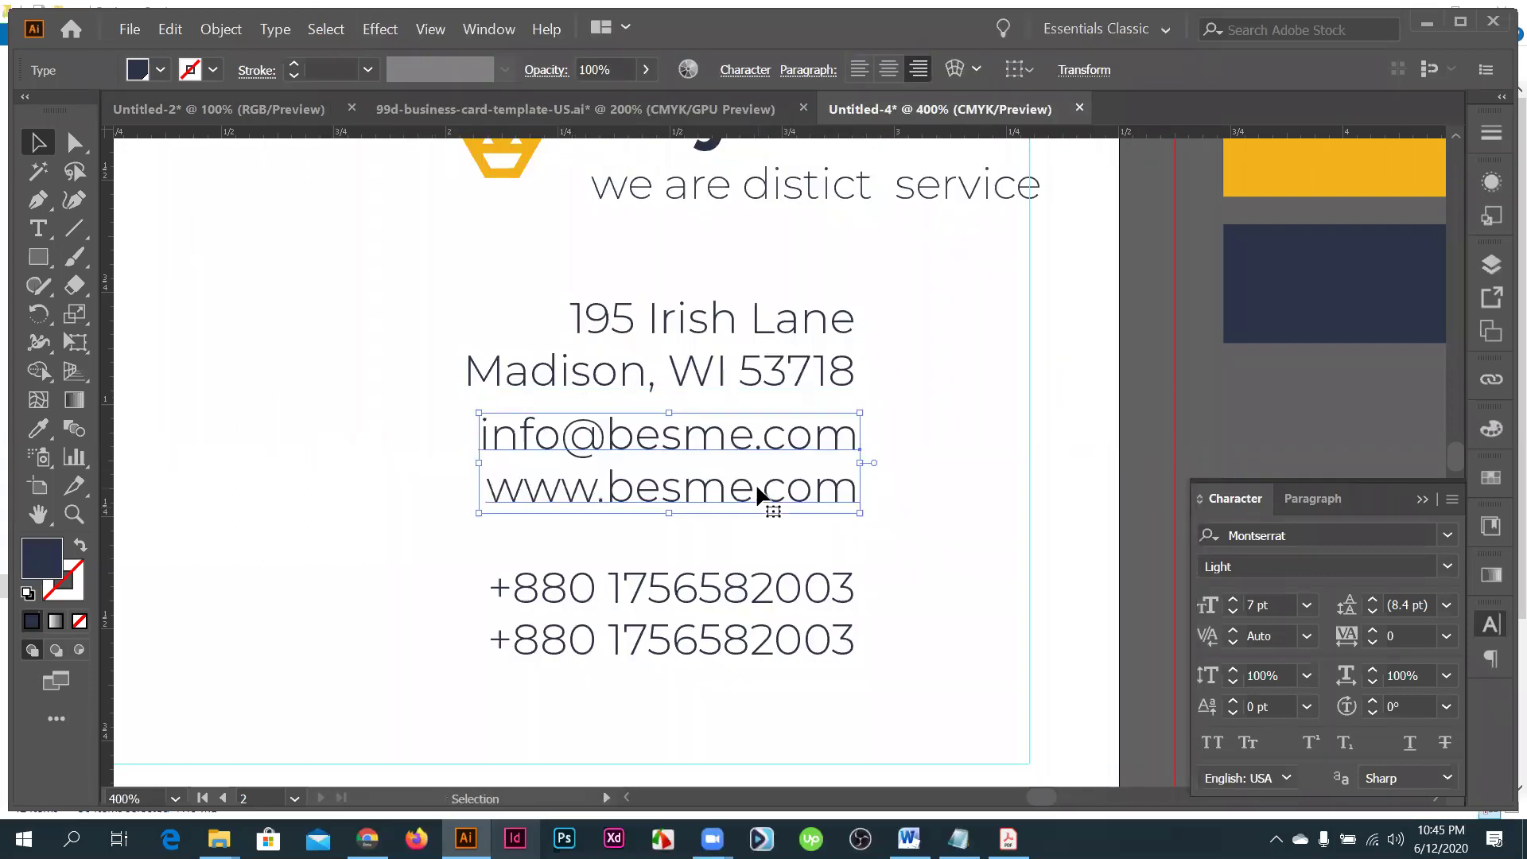
drag(748, 592, 759, 517)
key(Down)
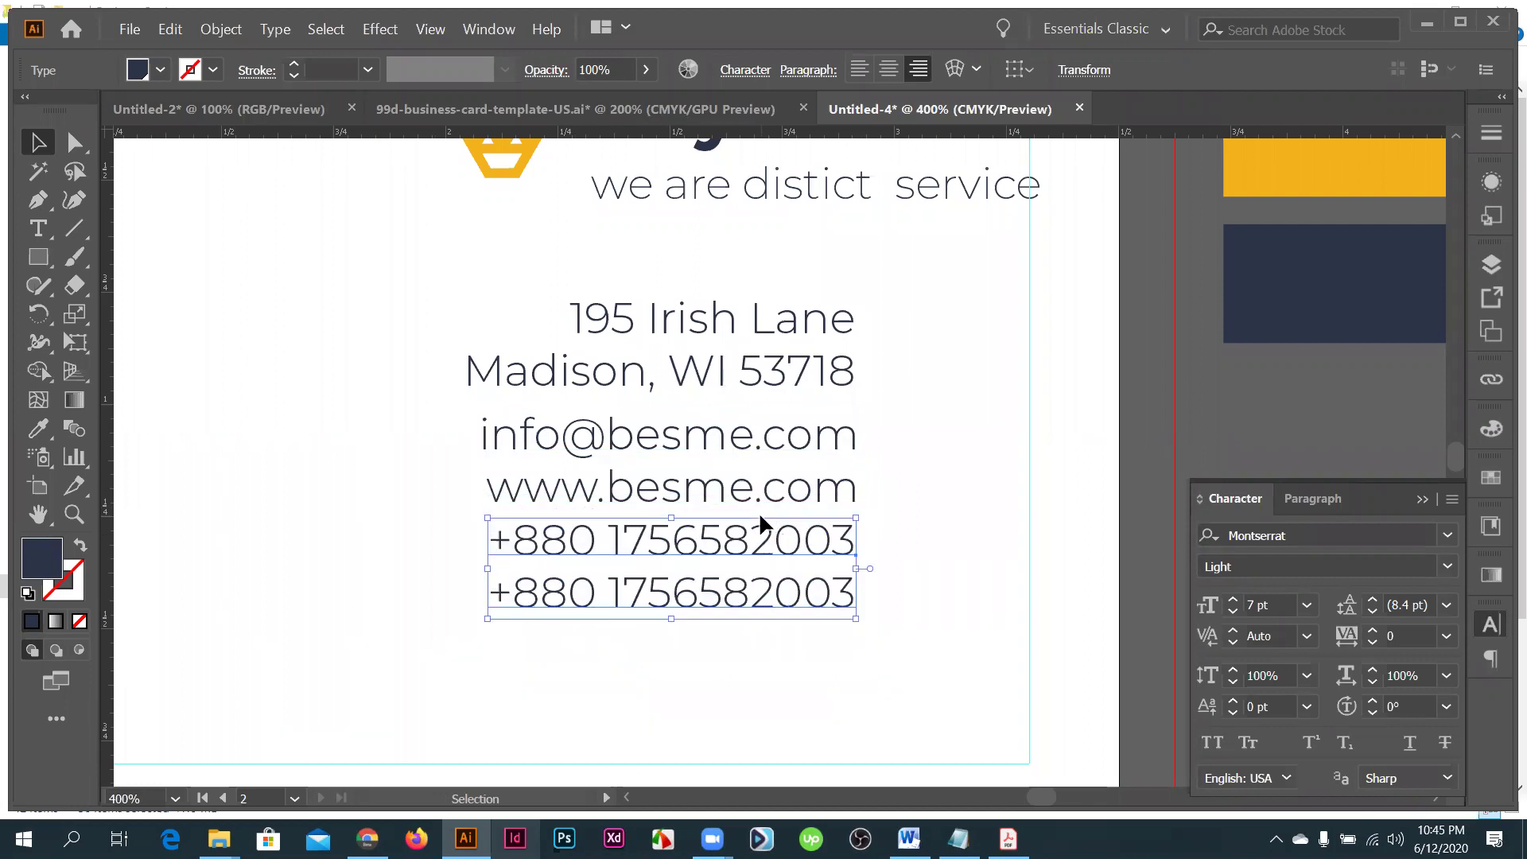
- Select the address, email and phone text blocks together and check their alignment
key(ctrl+minus)
key(ctrl+minus)
key(ctrl+minus)
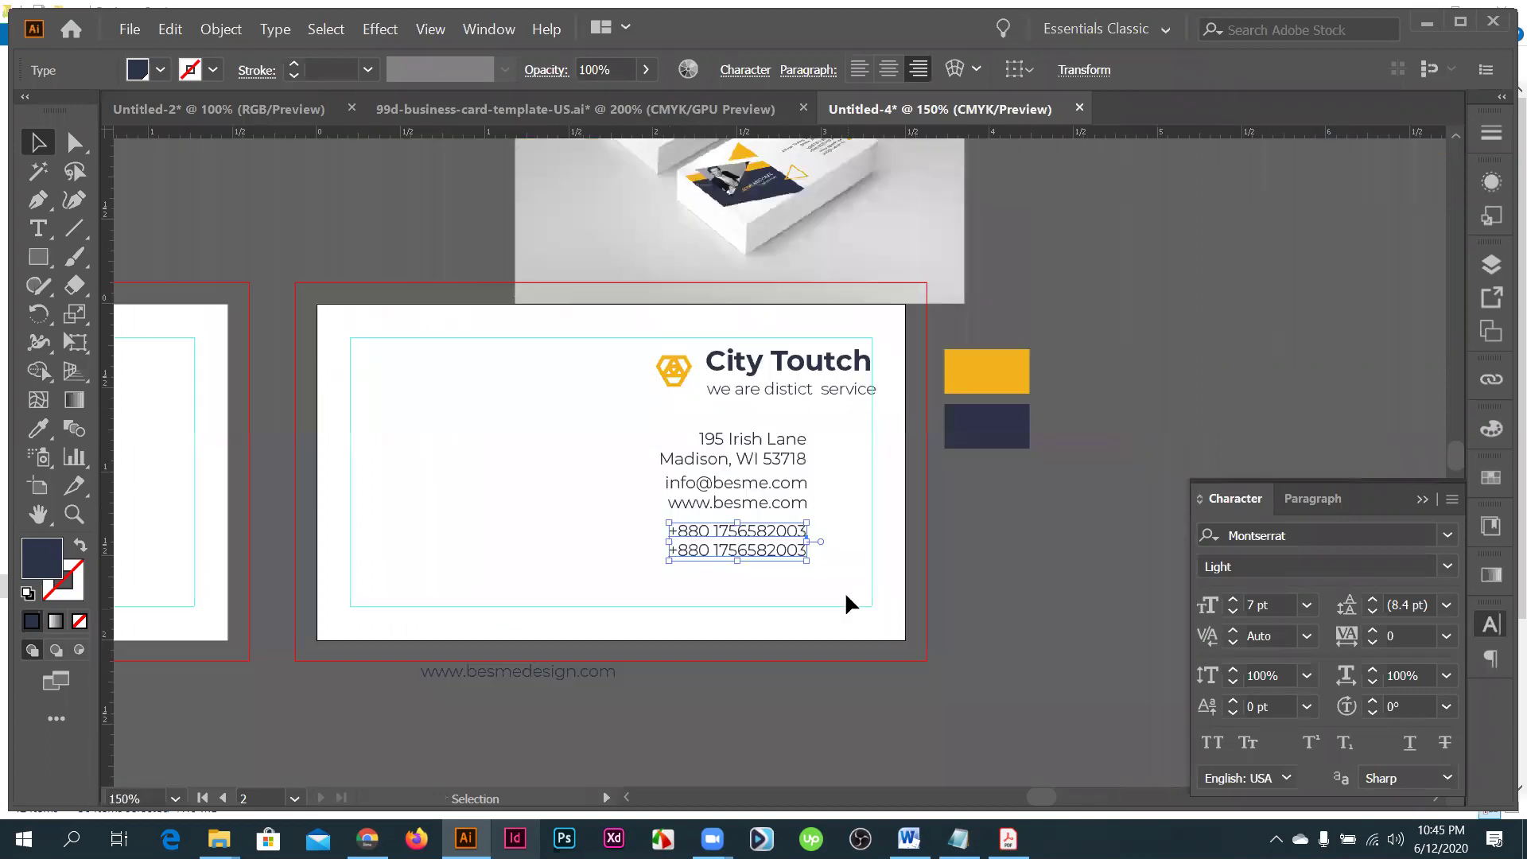
drag(781, 574, 659, 411)
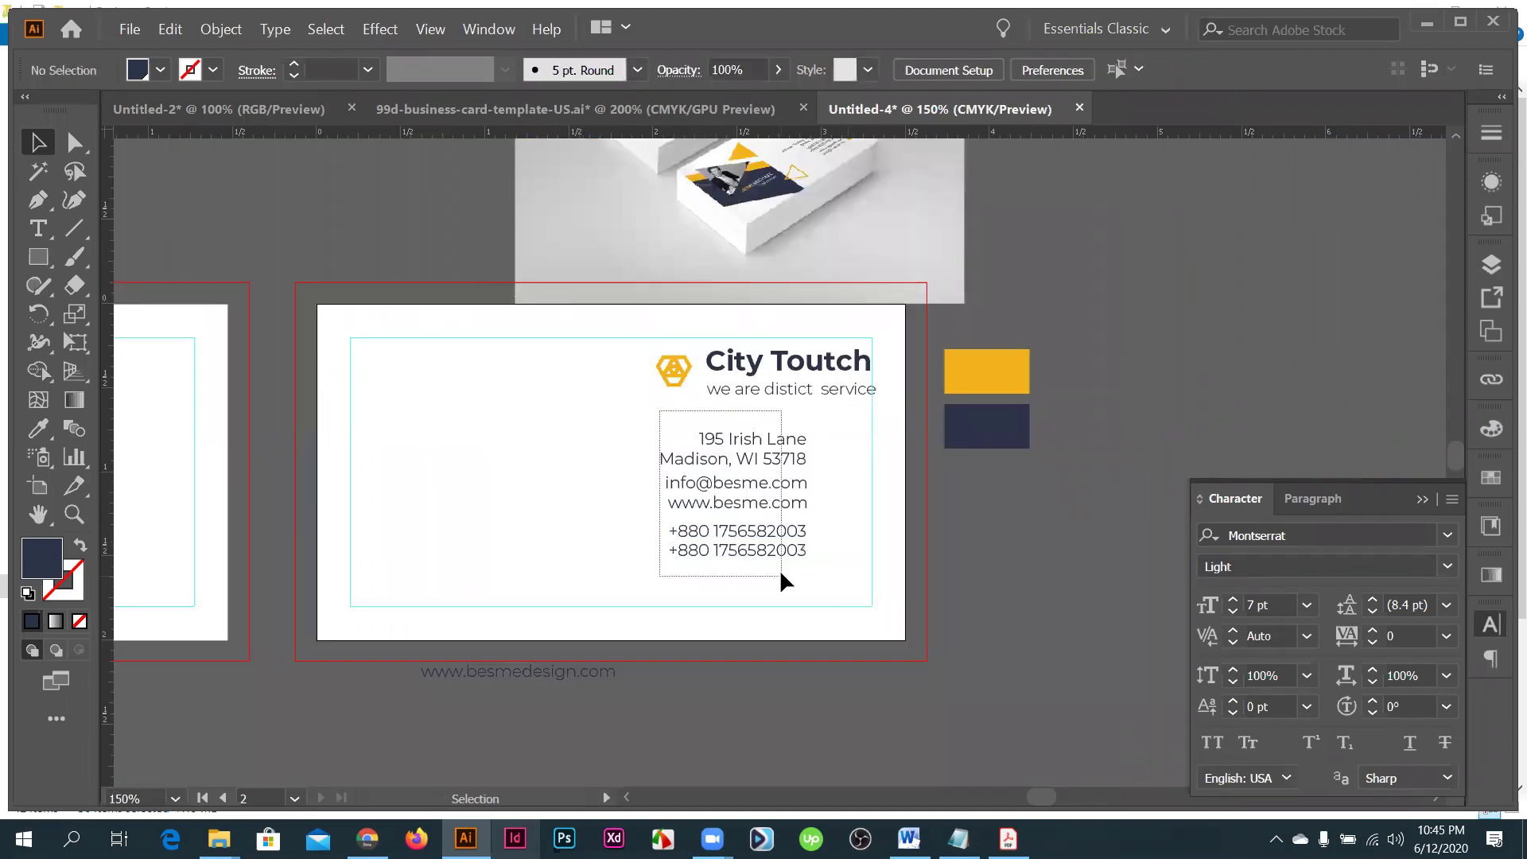
drag(782, 574, 782, 574)
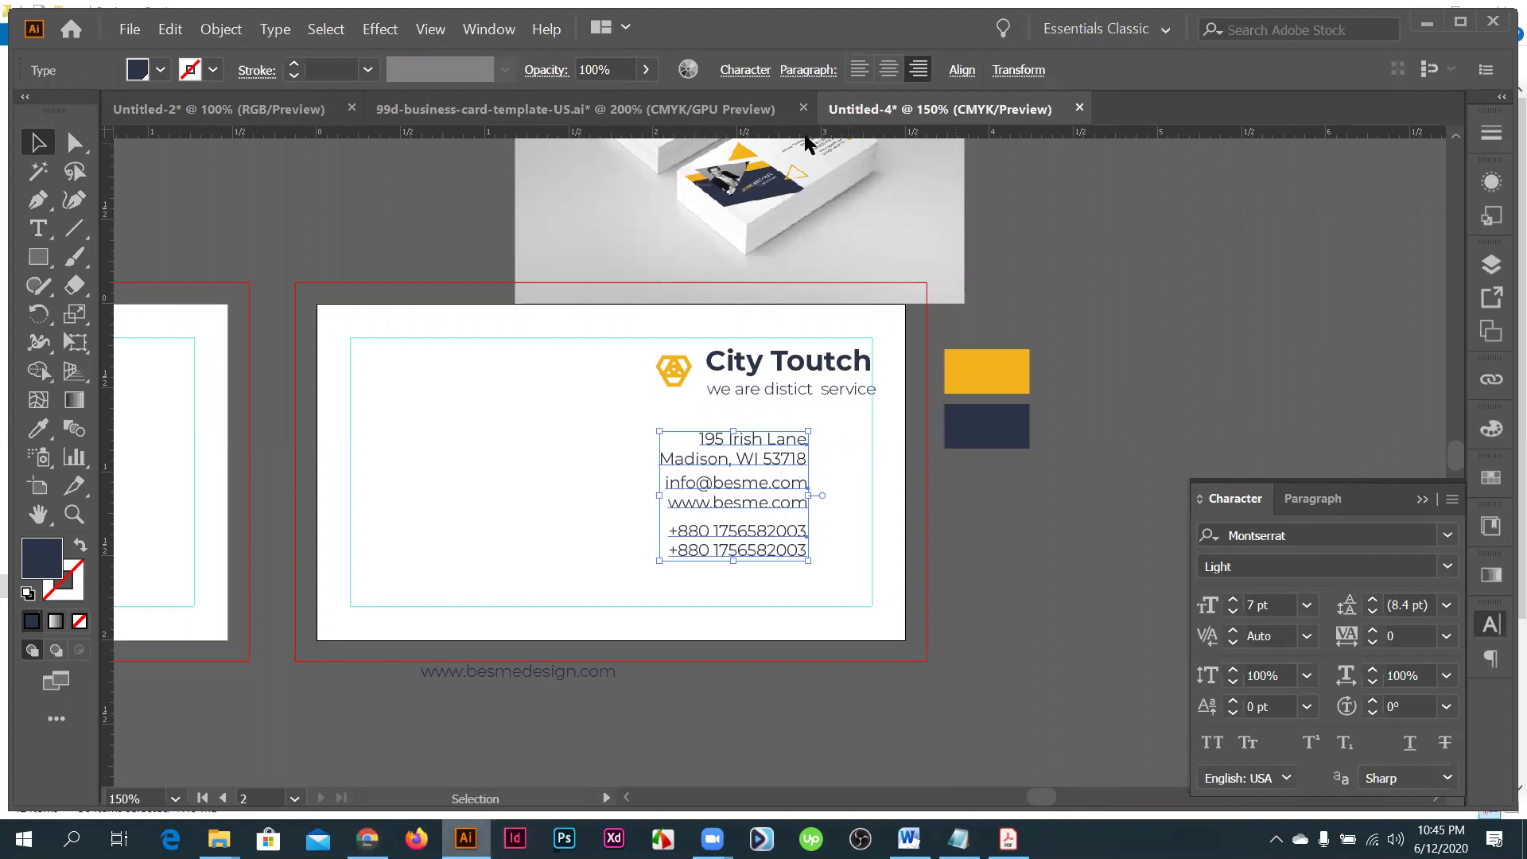
click(960, 78)
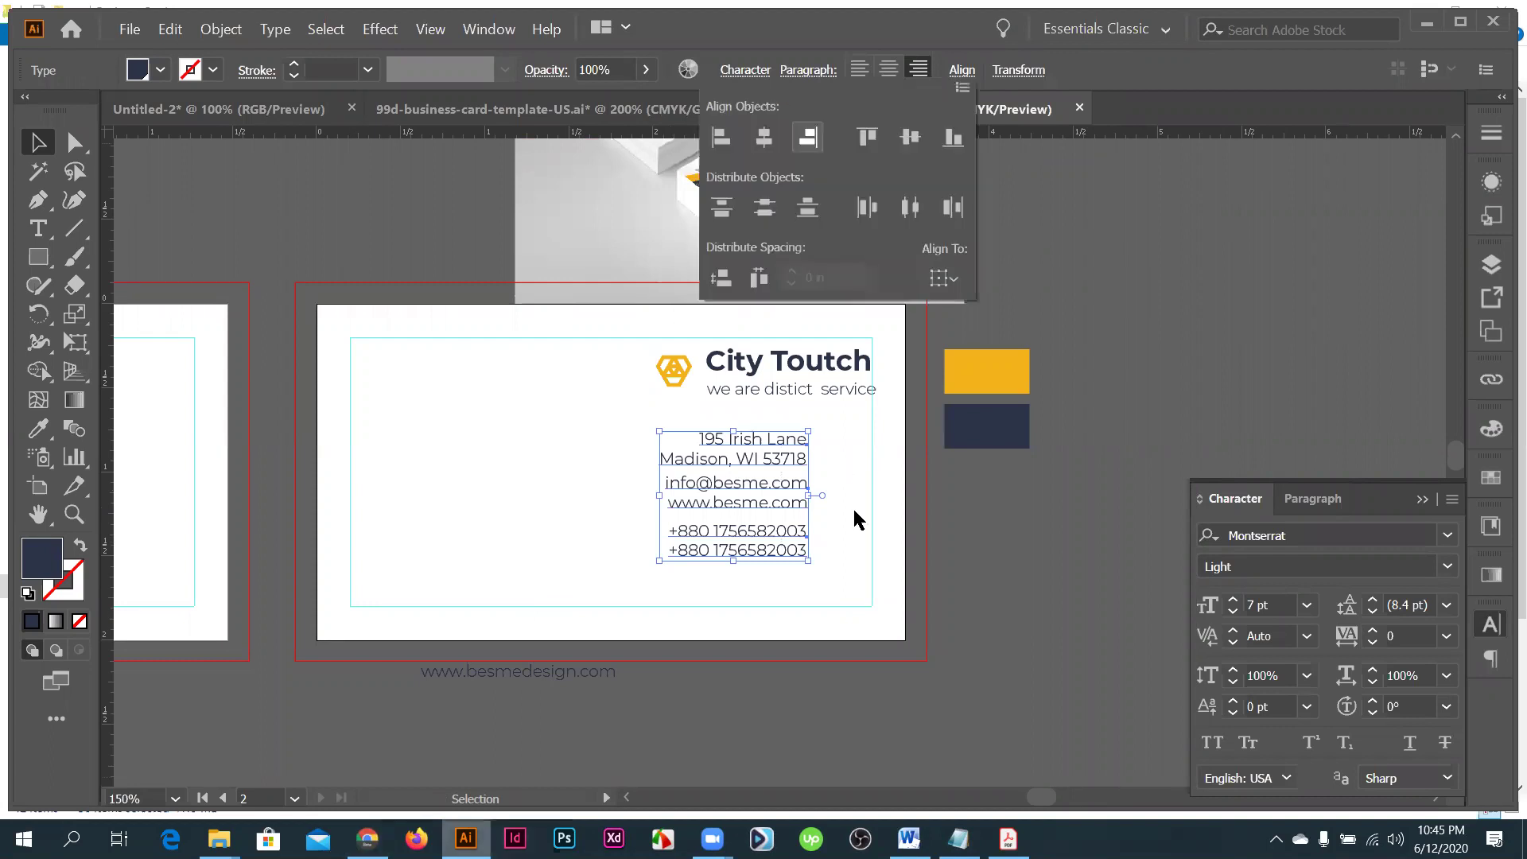
key(ctrl+equal)
key(ctrl+equal)
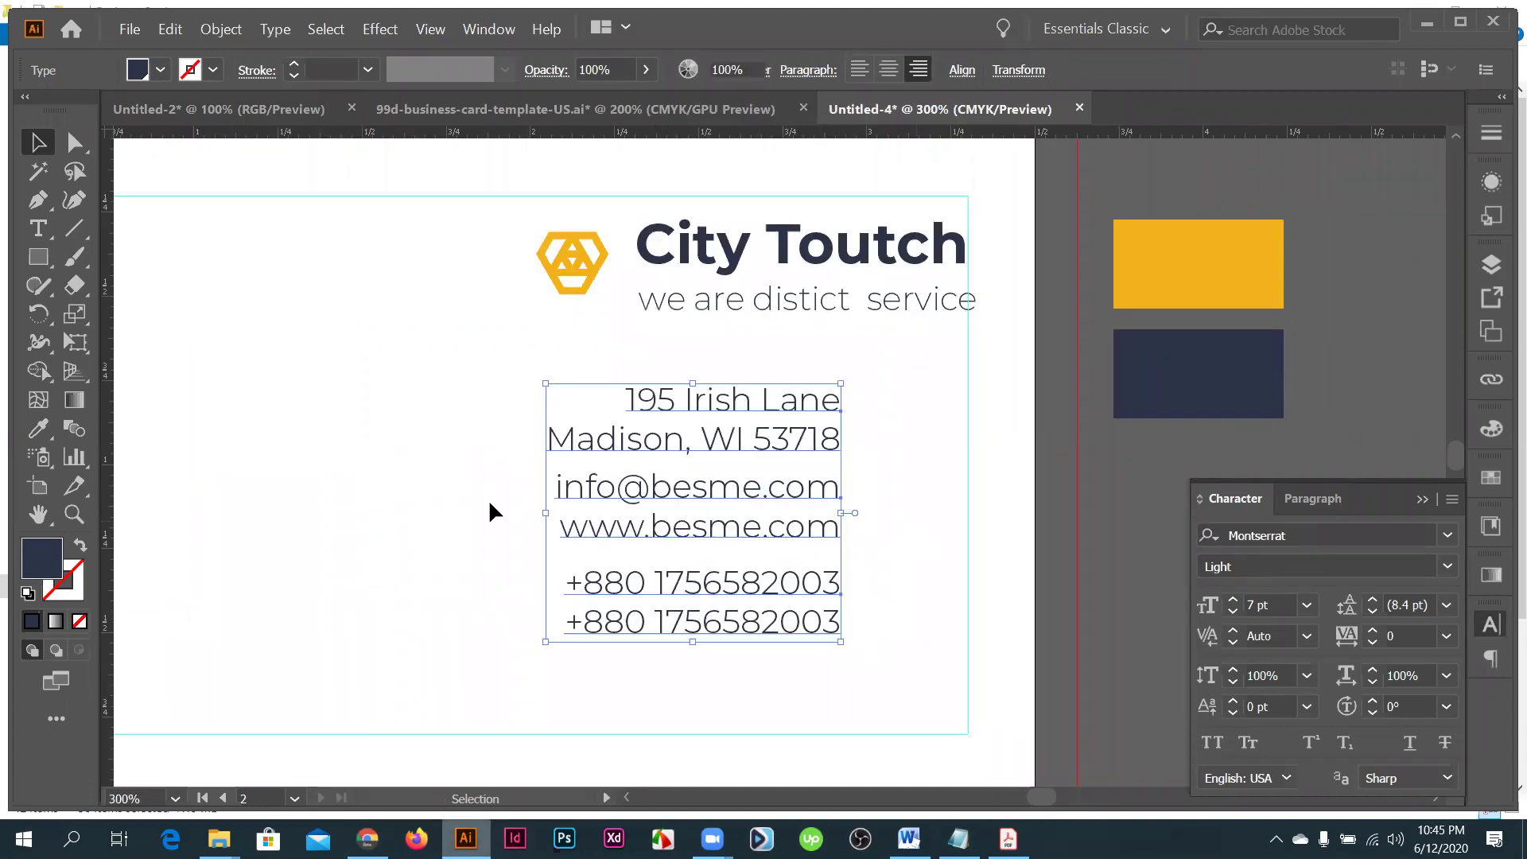
key(ctrl+shift+a)
- Give the address text 9 pt leading and copy it to the phone numbers with the Eyedropper
scroll(658, 407, down, 1)
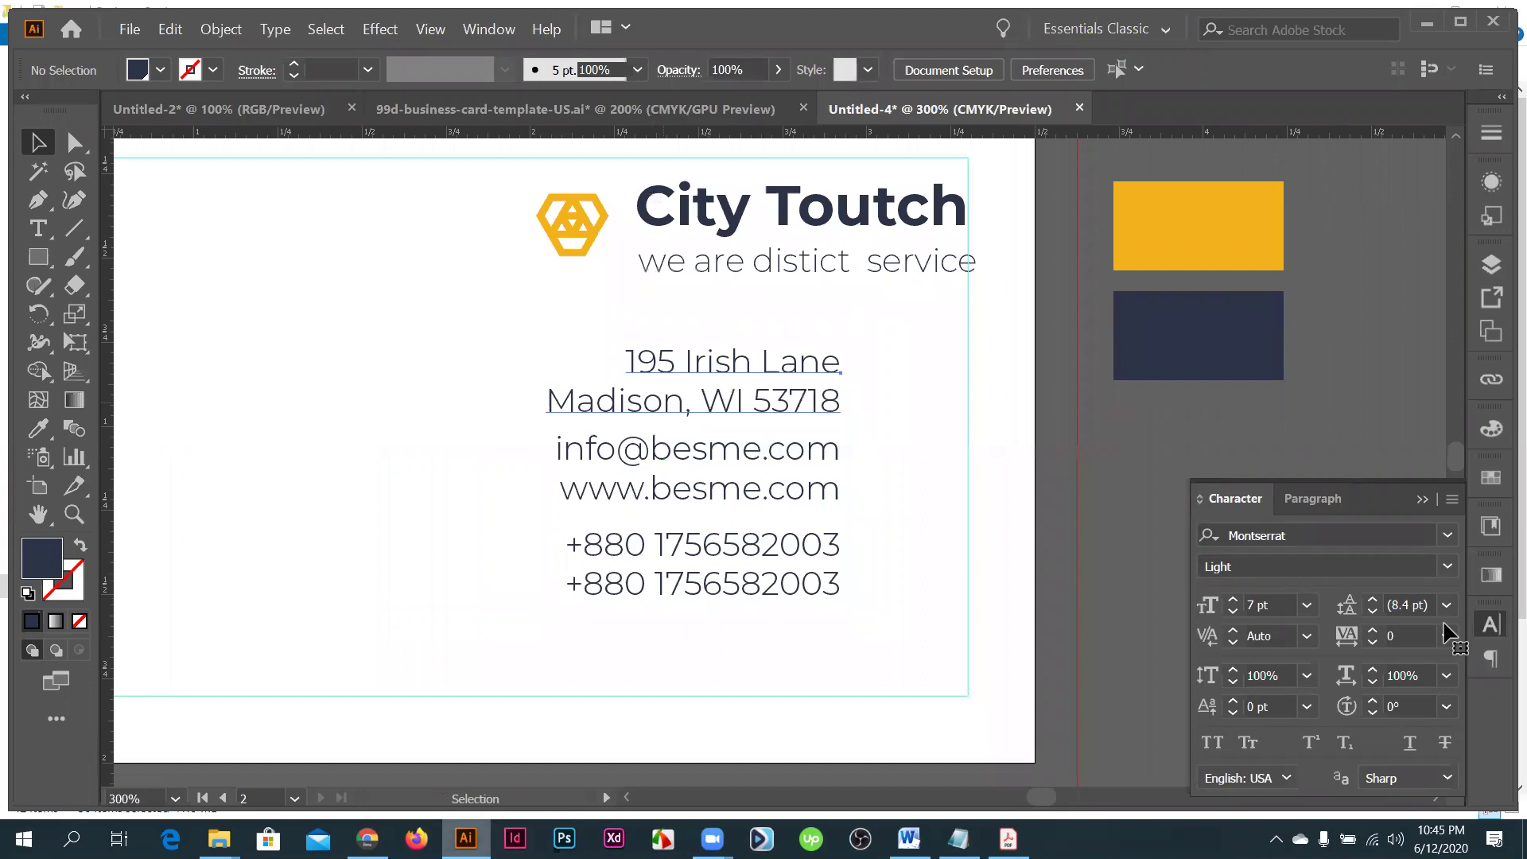
click(1422, 606)
key(ctrl+z)
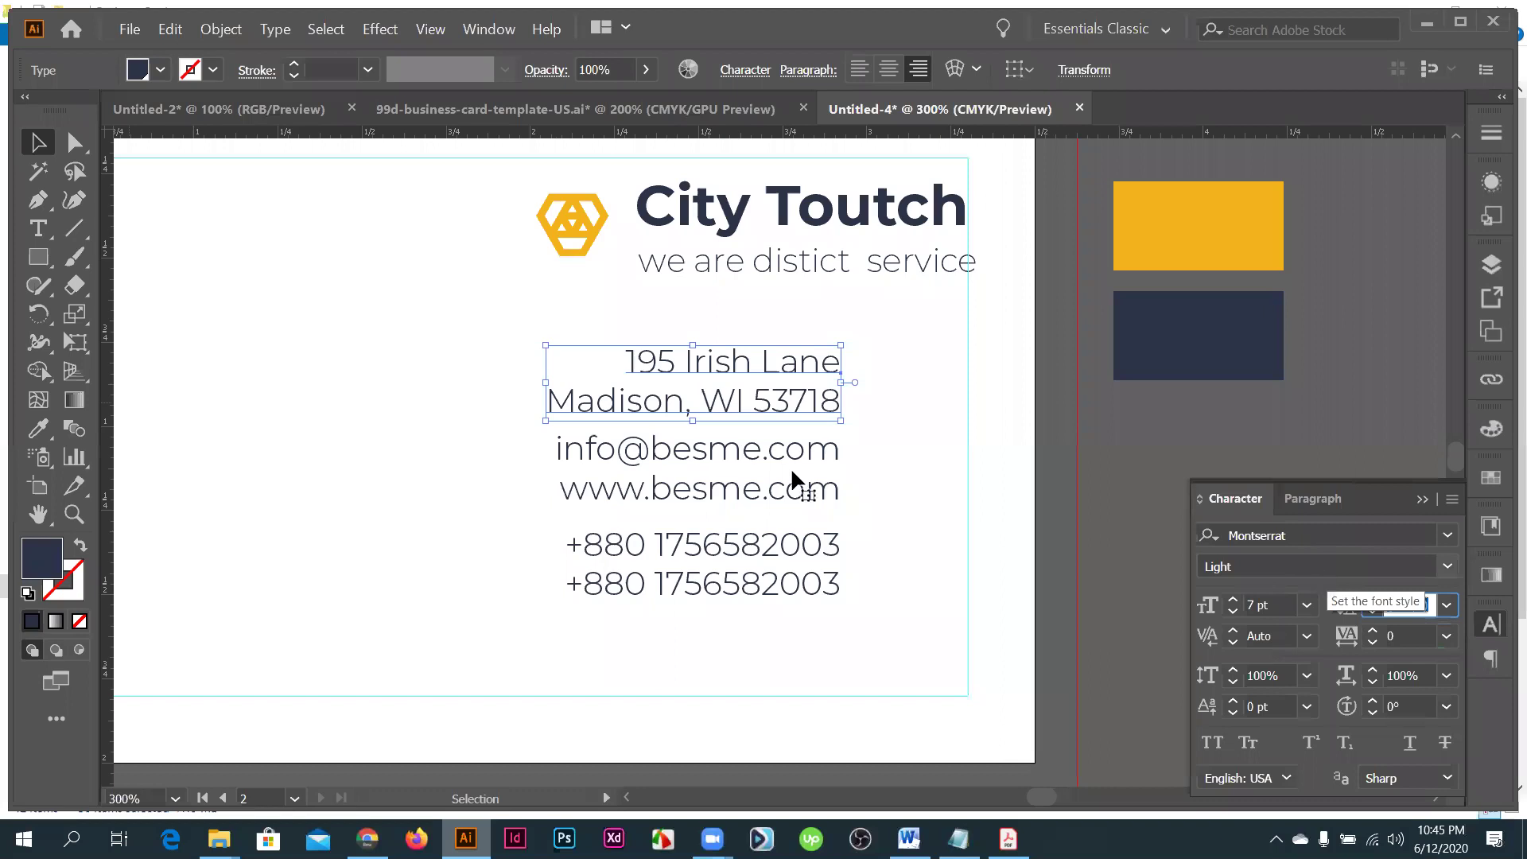
key(Return)
key(i)
click(803, 525)
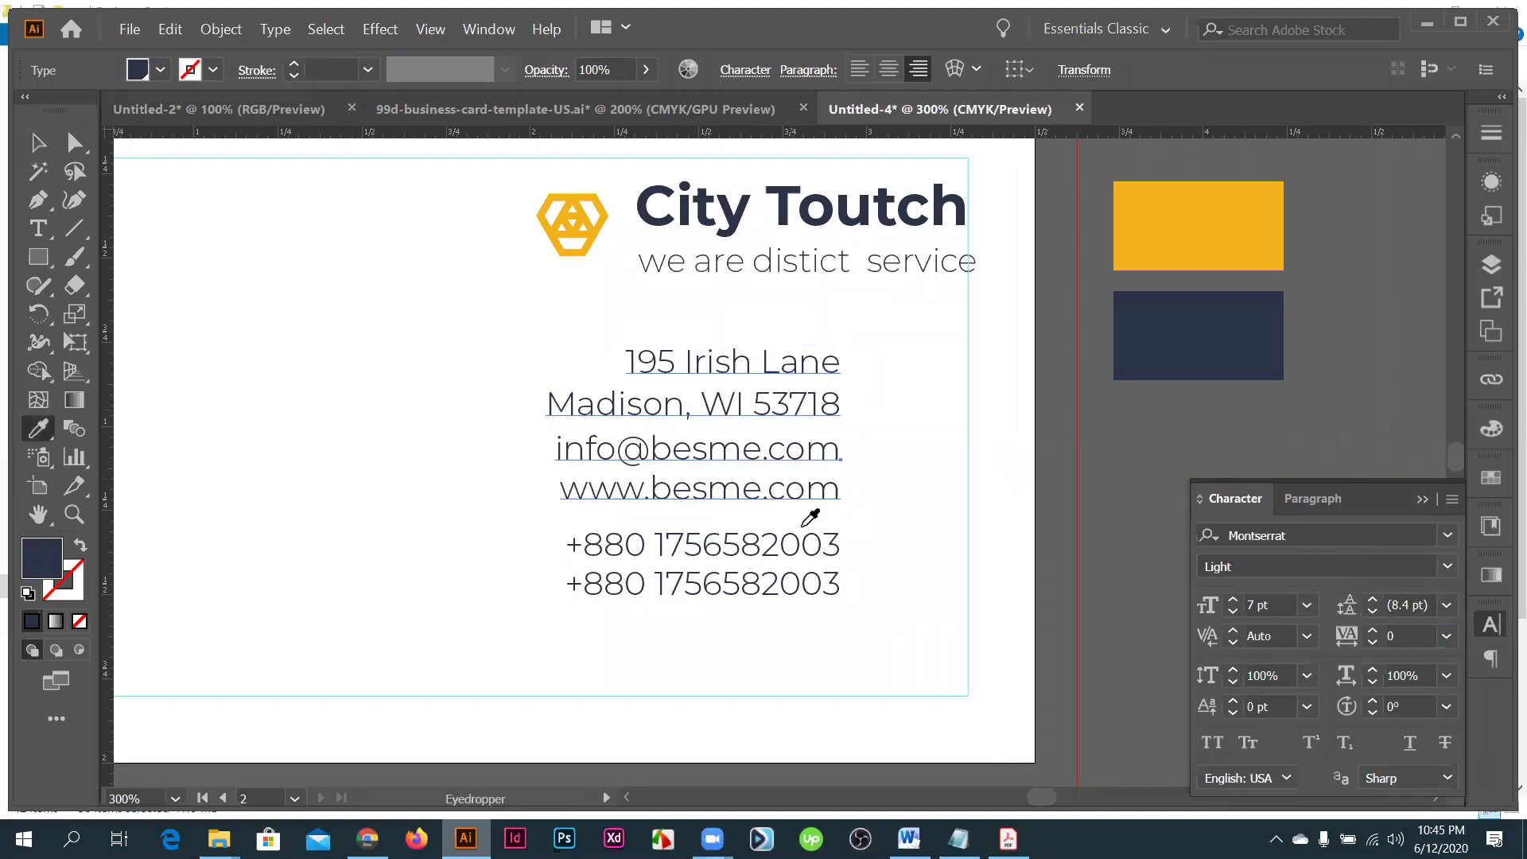
ctrl+click(789, 541)
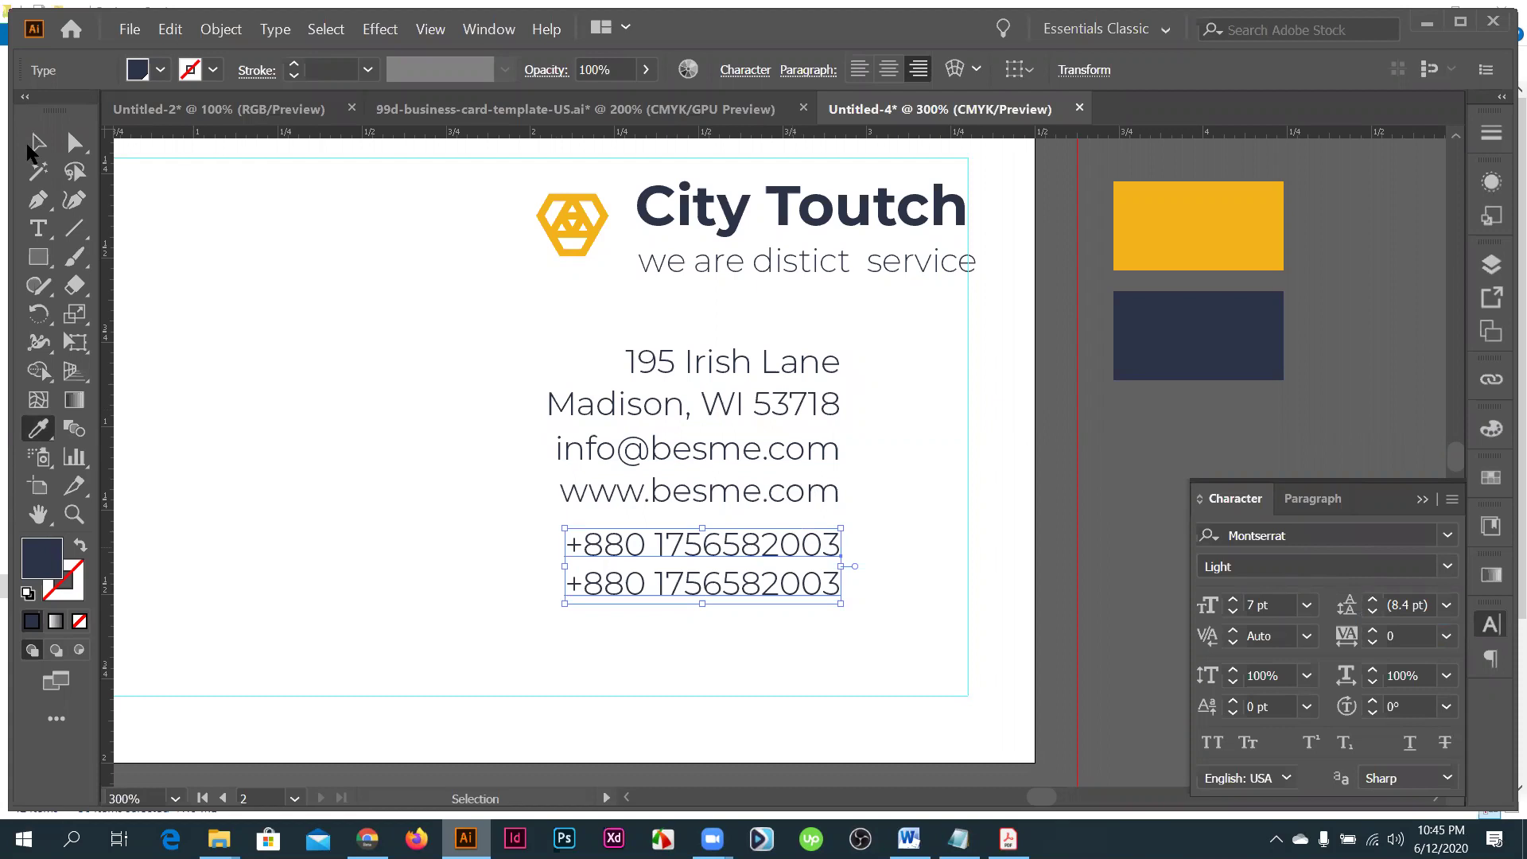
click(793, 484)
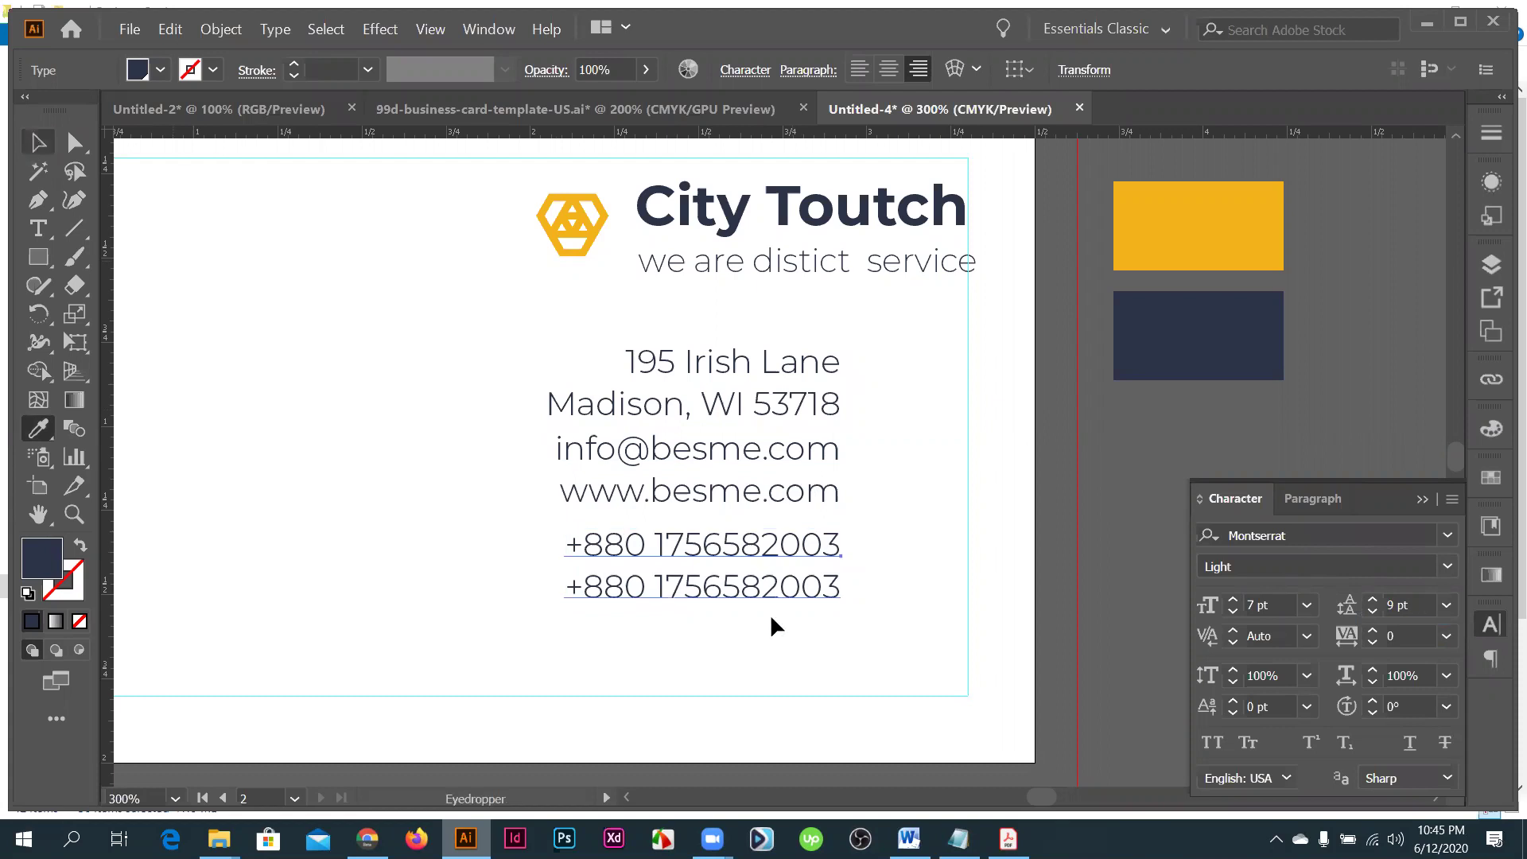
- Adjust the email/website and phone blocks to even out the gaps, then select all three
drag(772, 617, 778, 624)
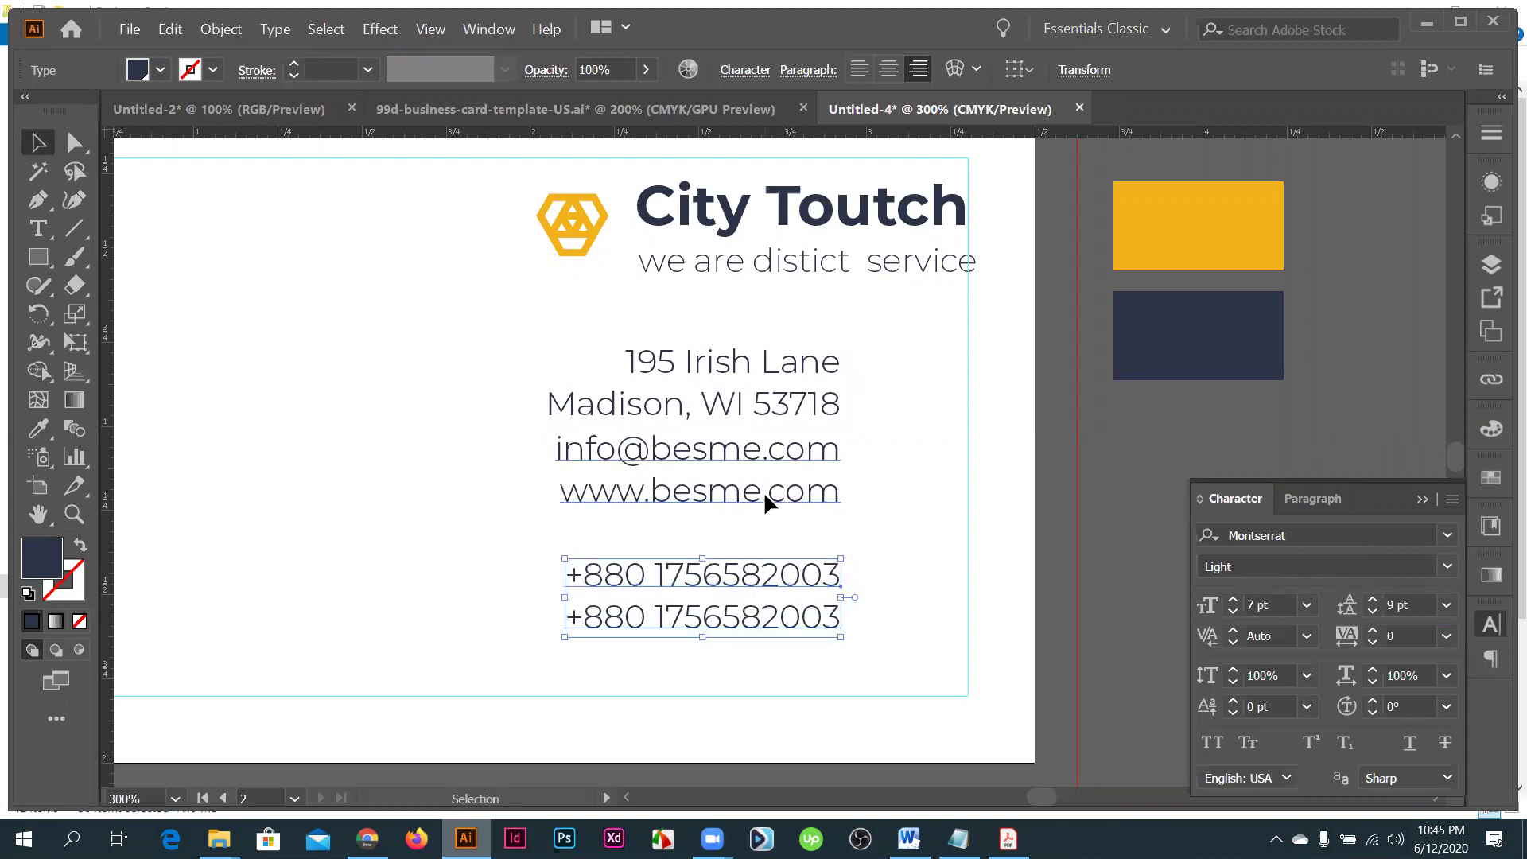
drag(760, 445, 765, 422)
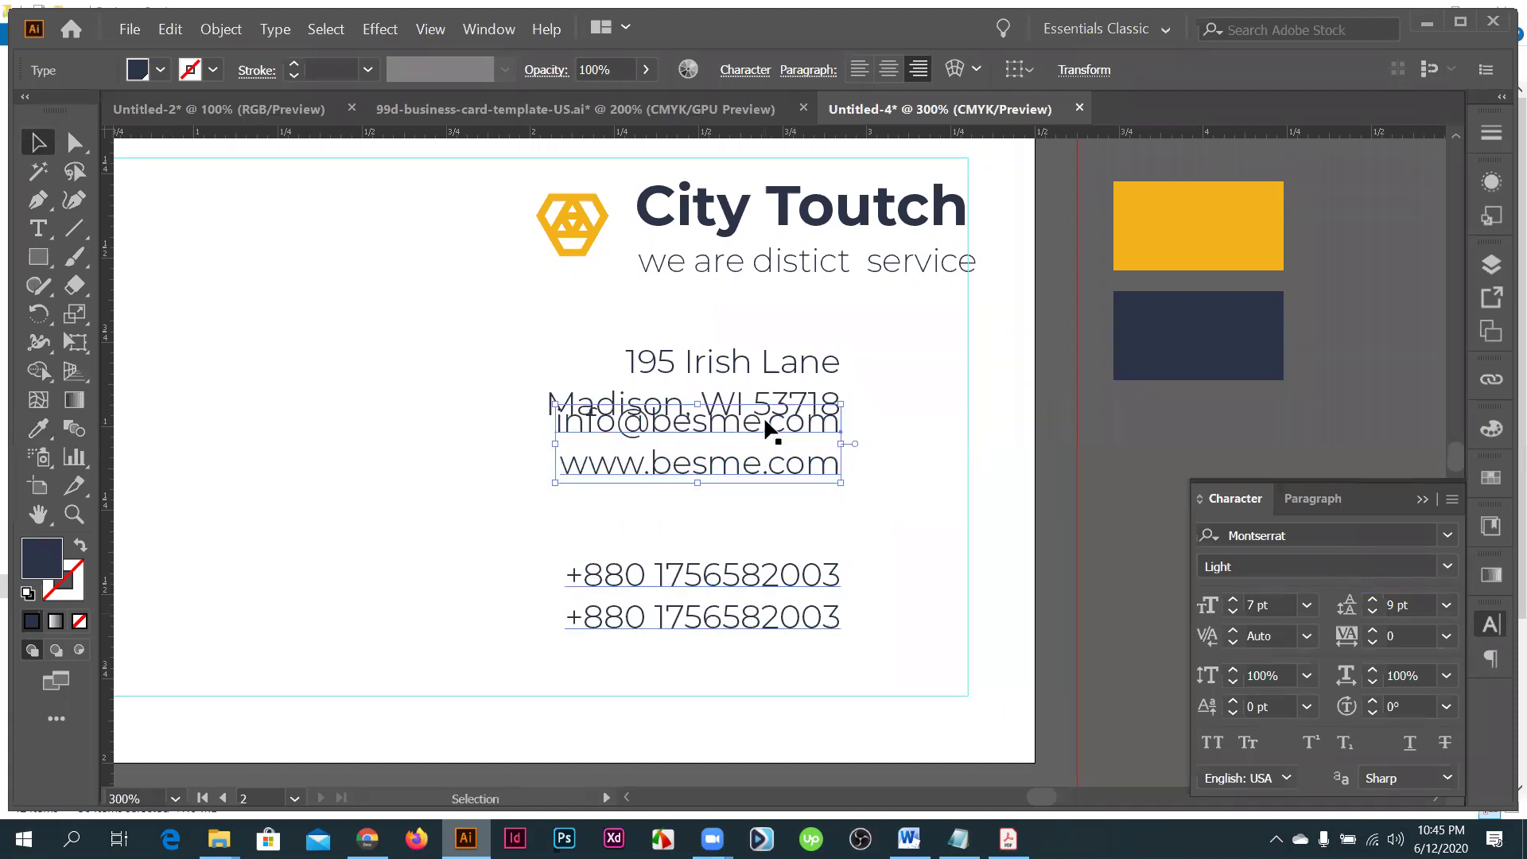
key(ctrl+z)
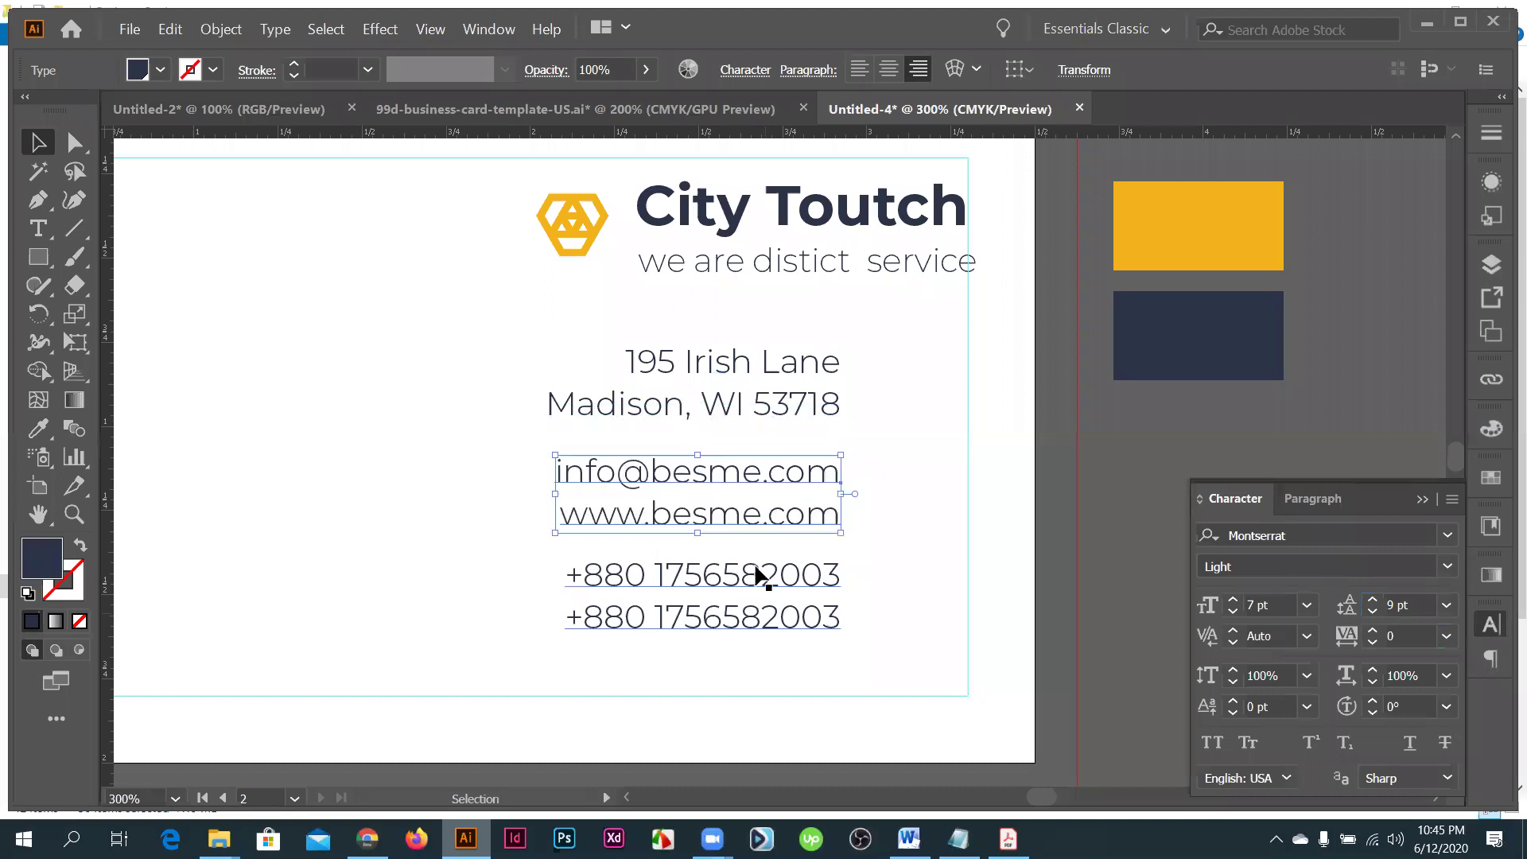
drag(757, 538, 757, 539)
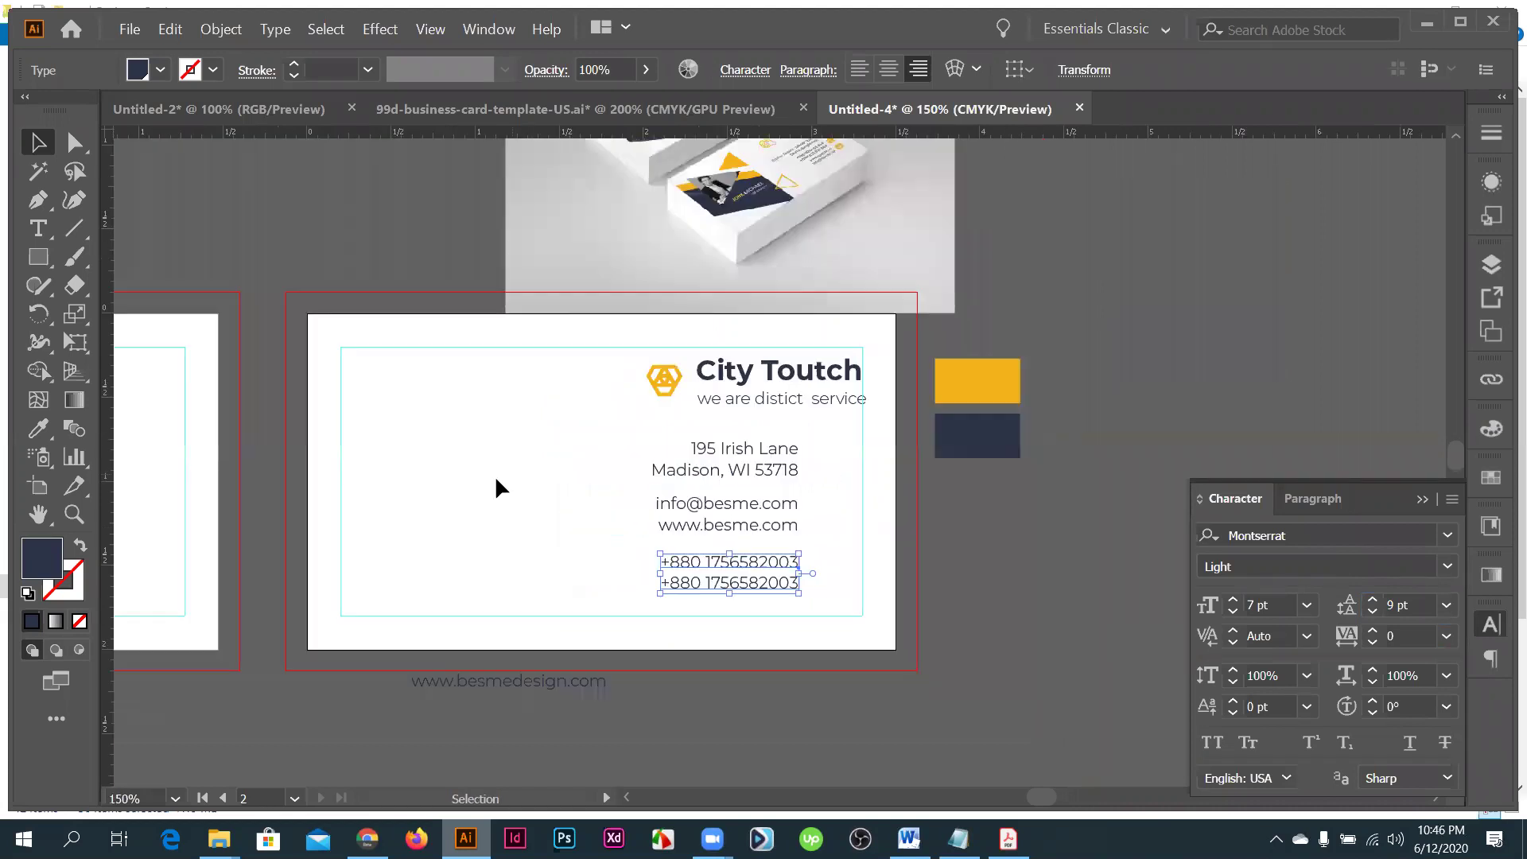
drag(588, 419, 798, 597)
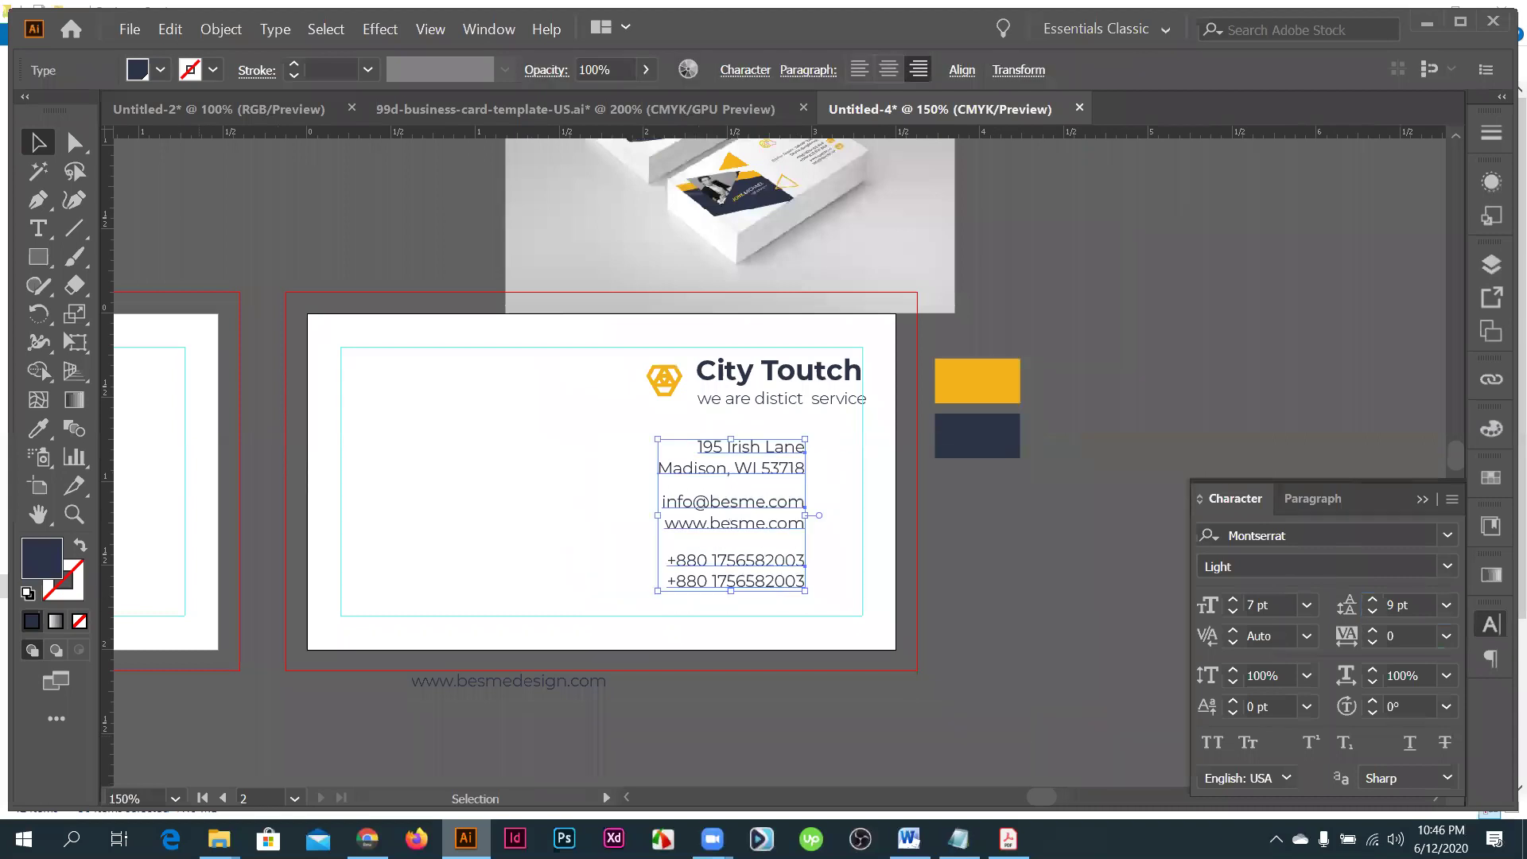
- Open the downloaded phone.eps icon and paste its artwork onto the card
key(alt+Tab)
right_click(102, 790)
click(105, 786)
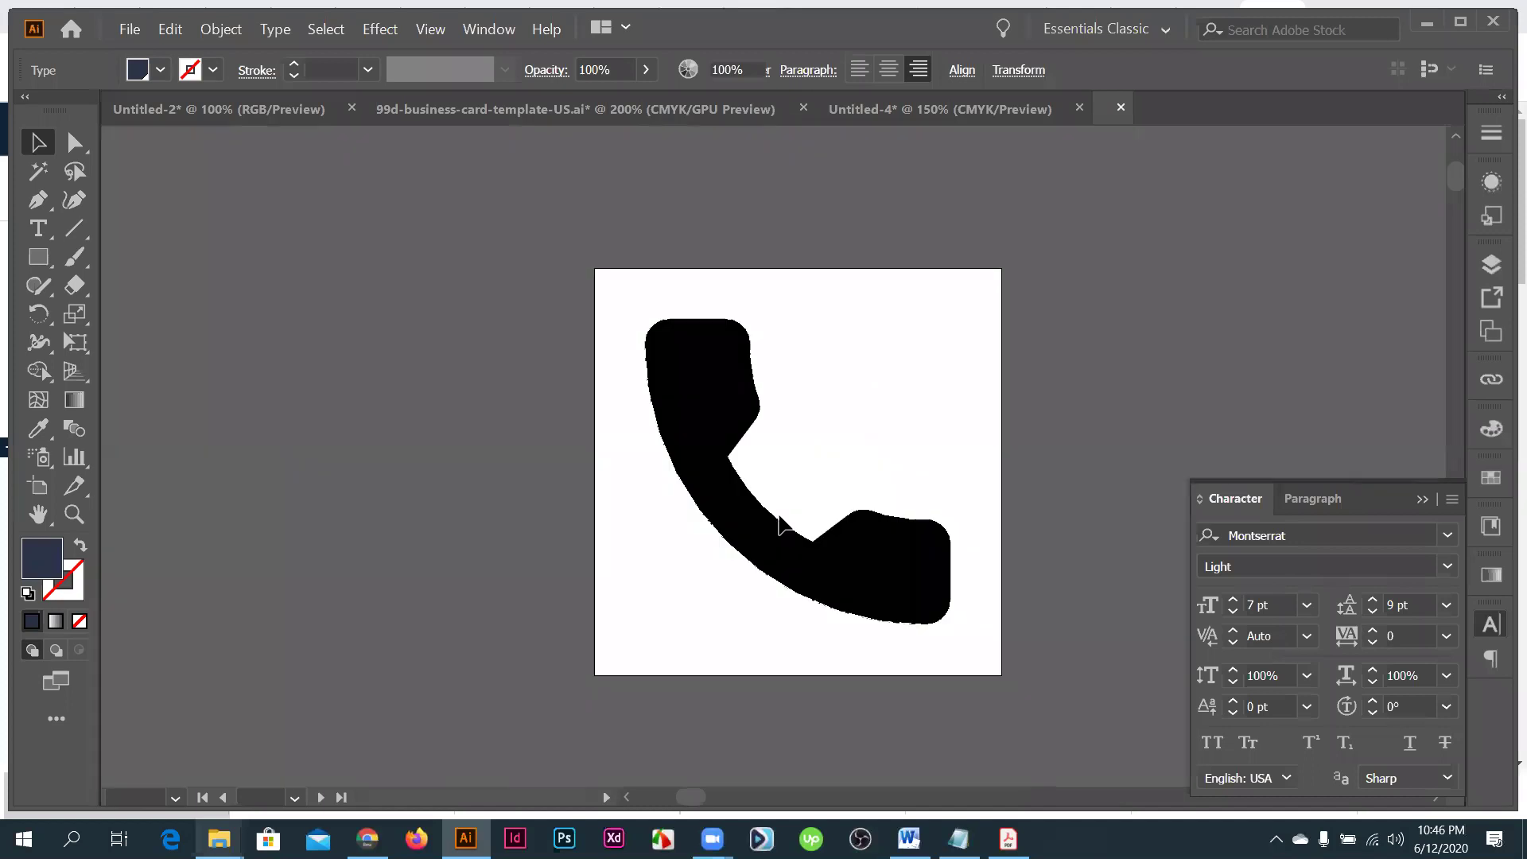
drag(923, 605, 922, 605)
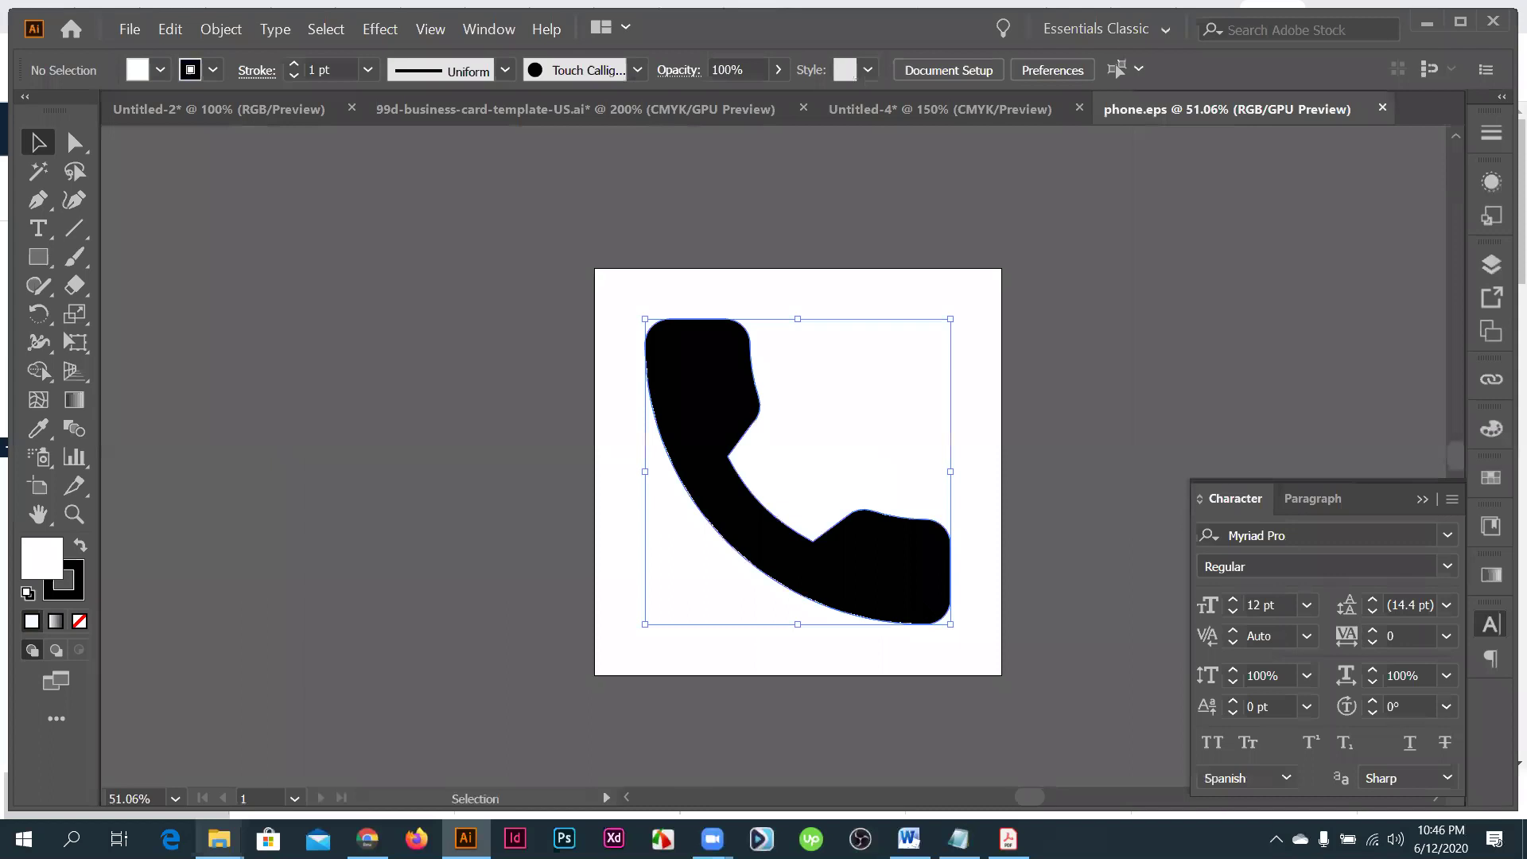
key(ctrl+shift+Tab)
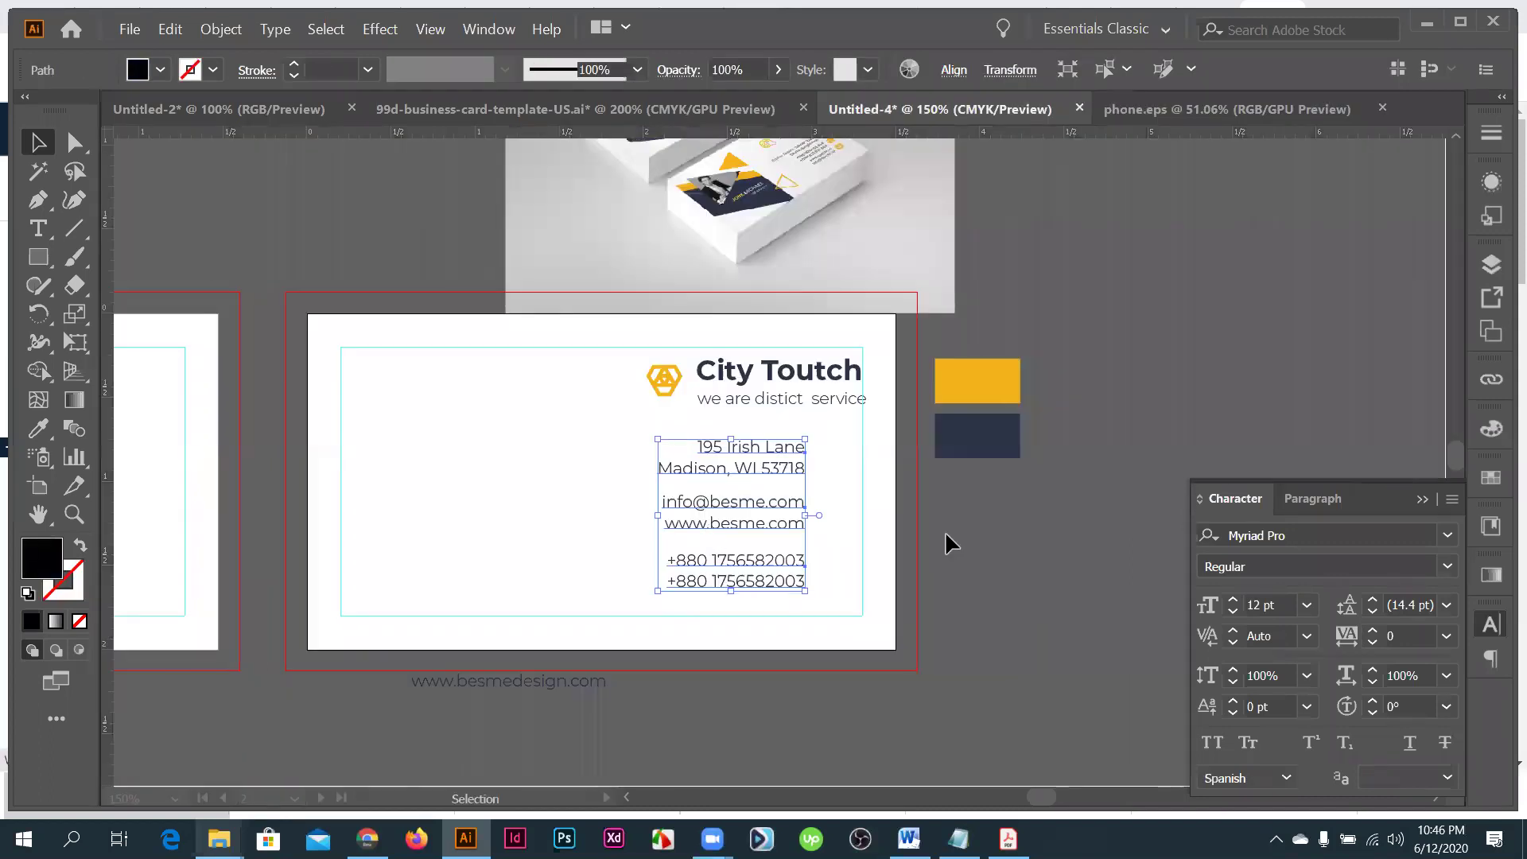
key(ctrl+v)
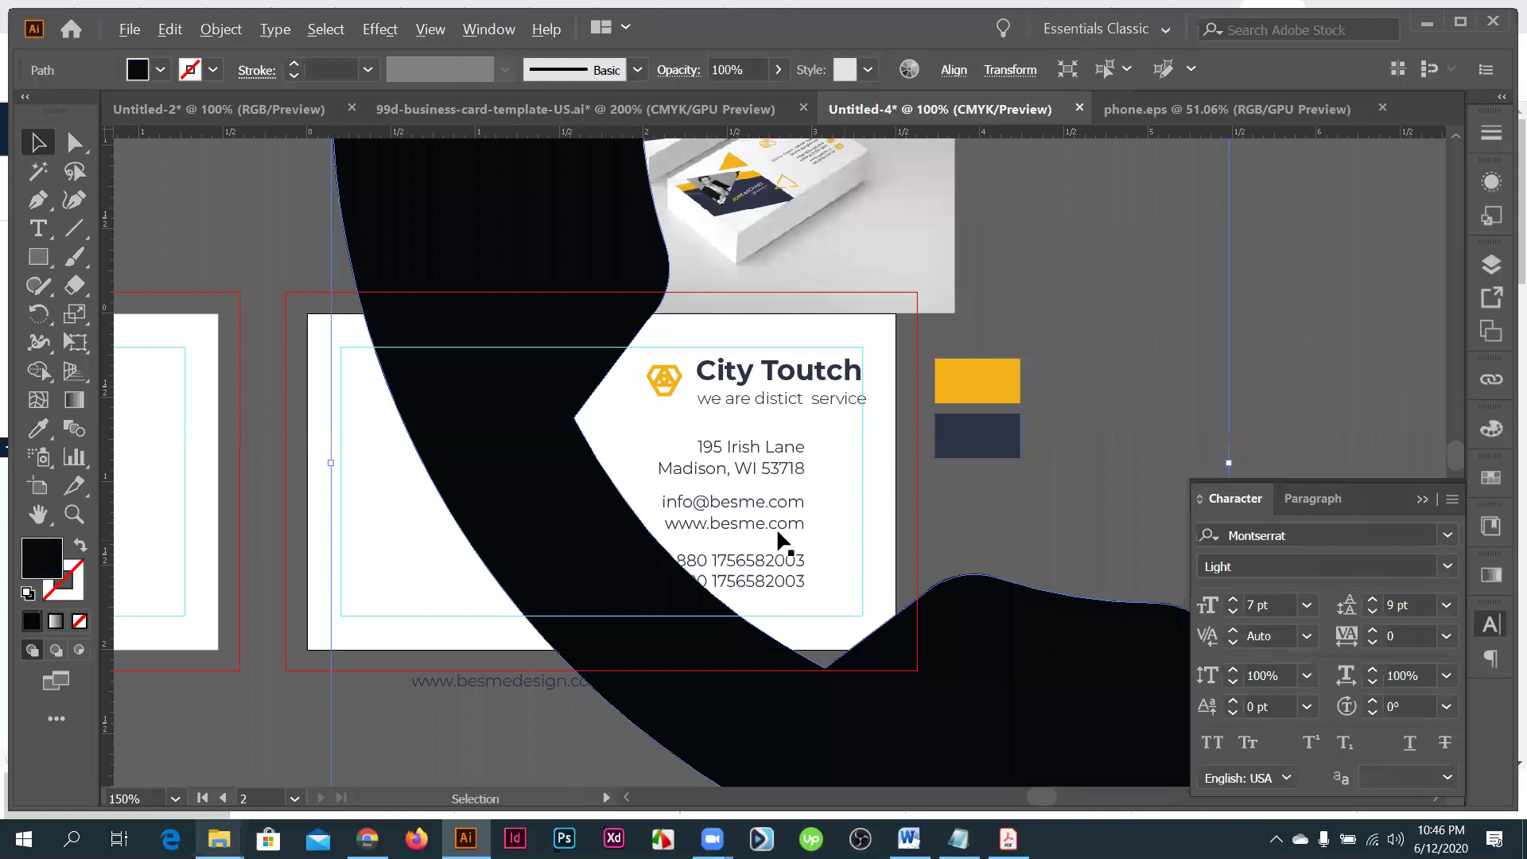
- Shrink the pasted phone icon and place it just right of the address lines
scroll(776, 527, down, 3)
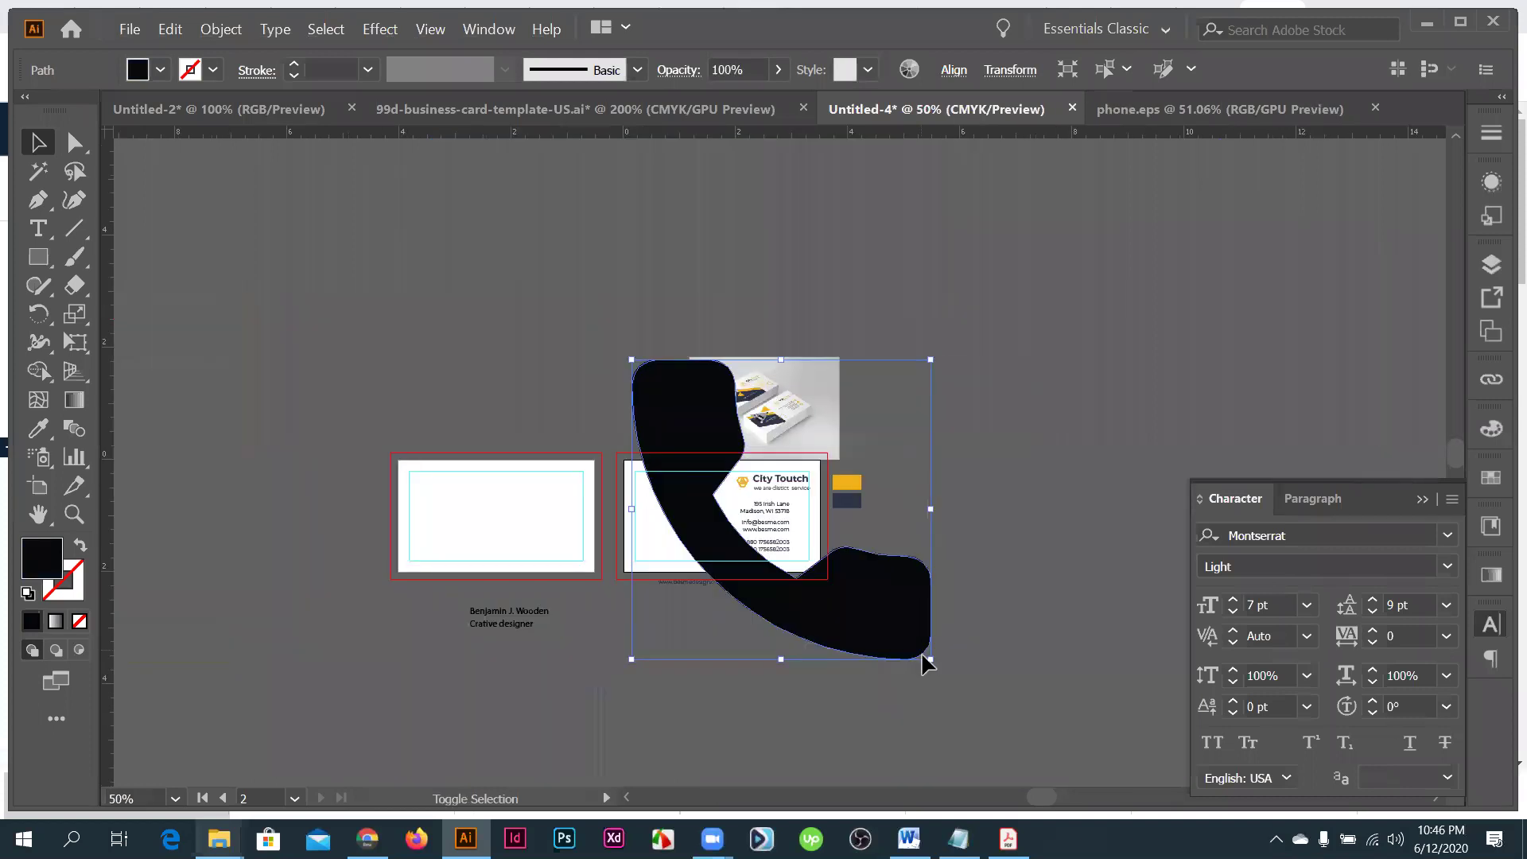
click(926, 666)
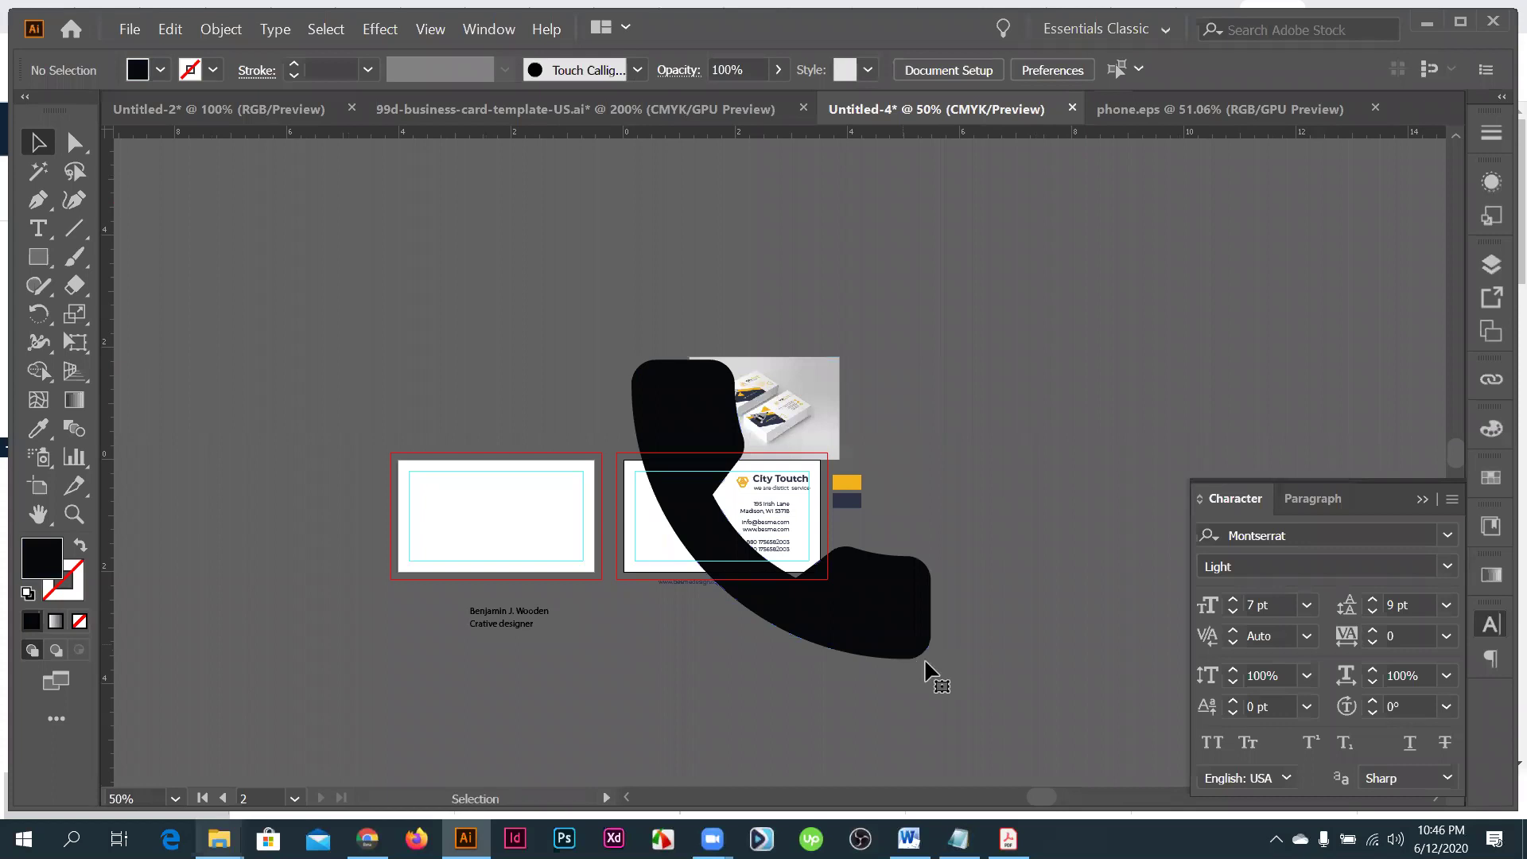
click(927, 654)
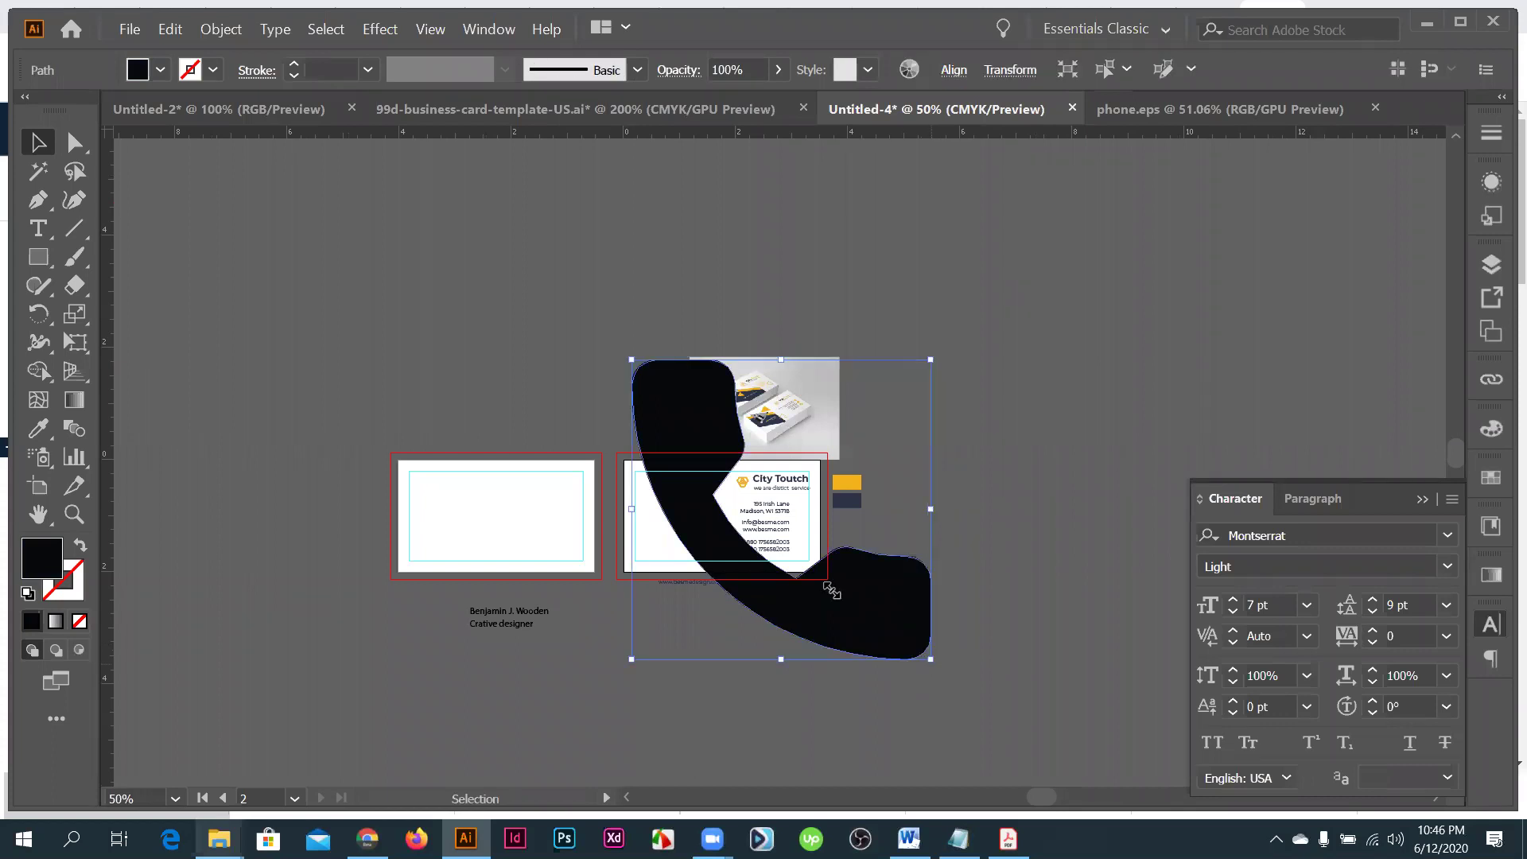
drag(793, 543, 786, 514)
drag(834, 596, 847, 598)
drag(938, 603, 936, 619)
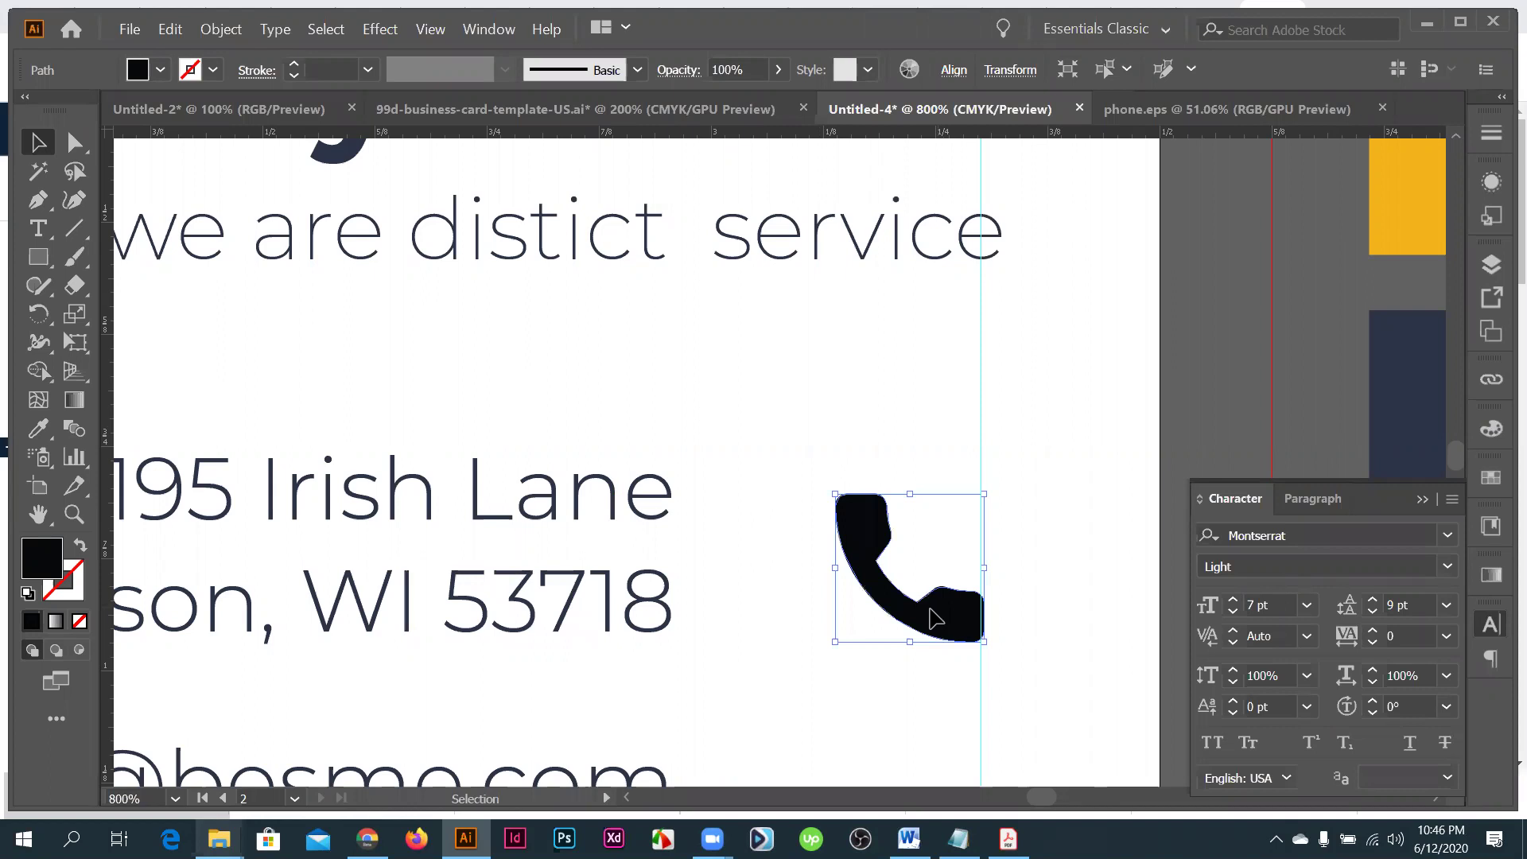
key(Left)
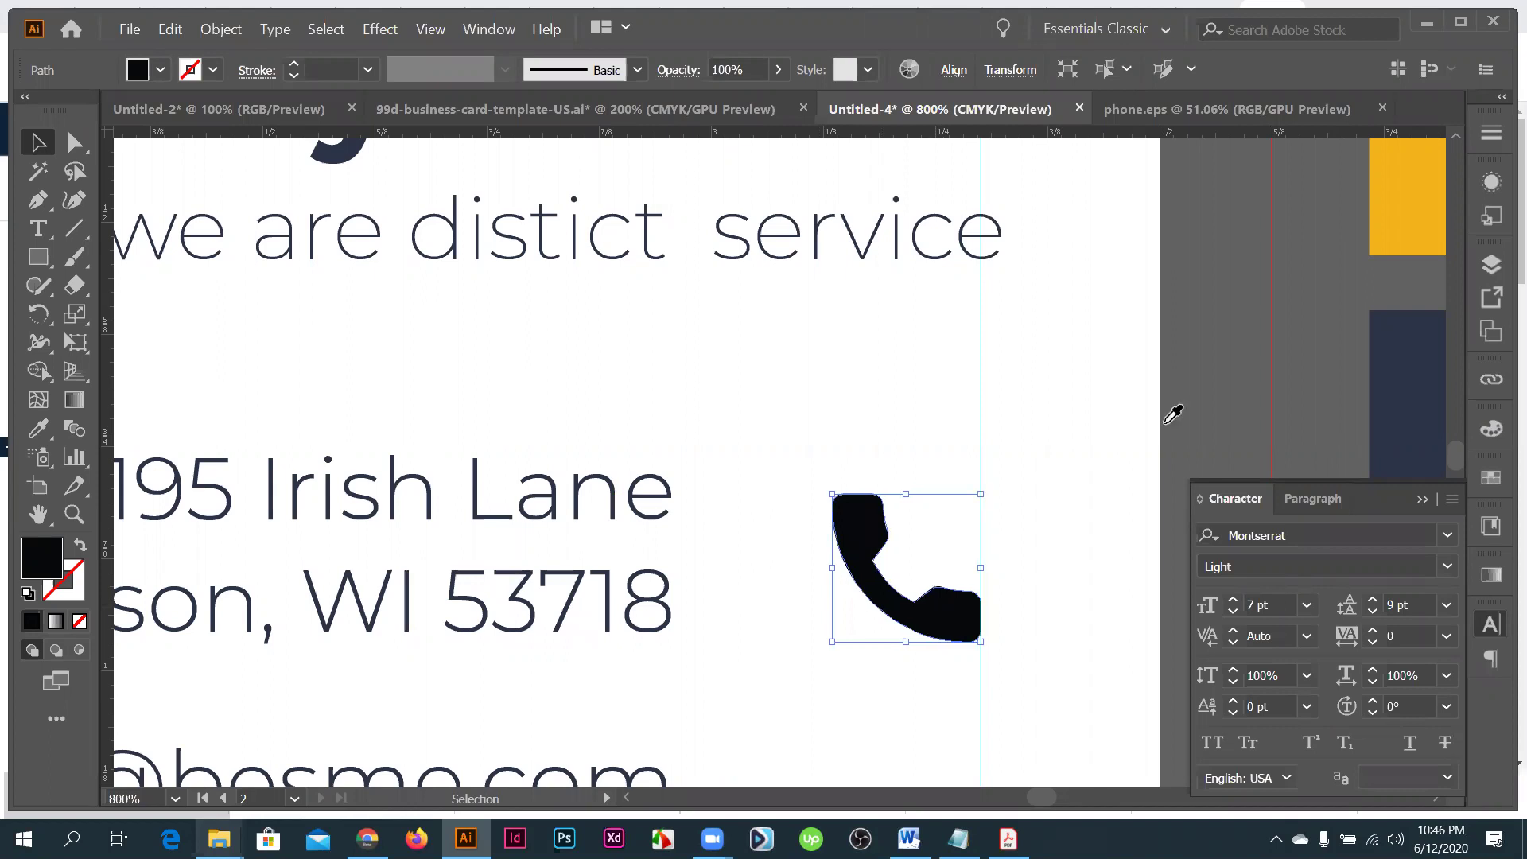
- Colour the phone icon navy from the navy rectangle and shift it left beside the address
key(ctrl+minus)
key(ctrl+minus)
key(ctrl+minus)
key(i)
click(1071, 530)
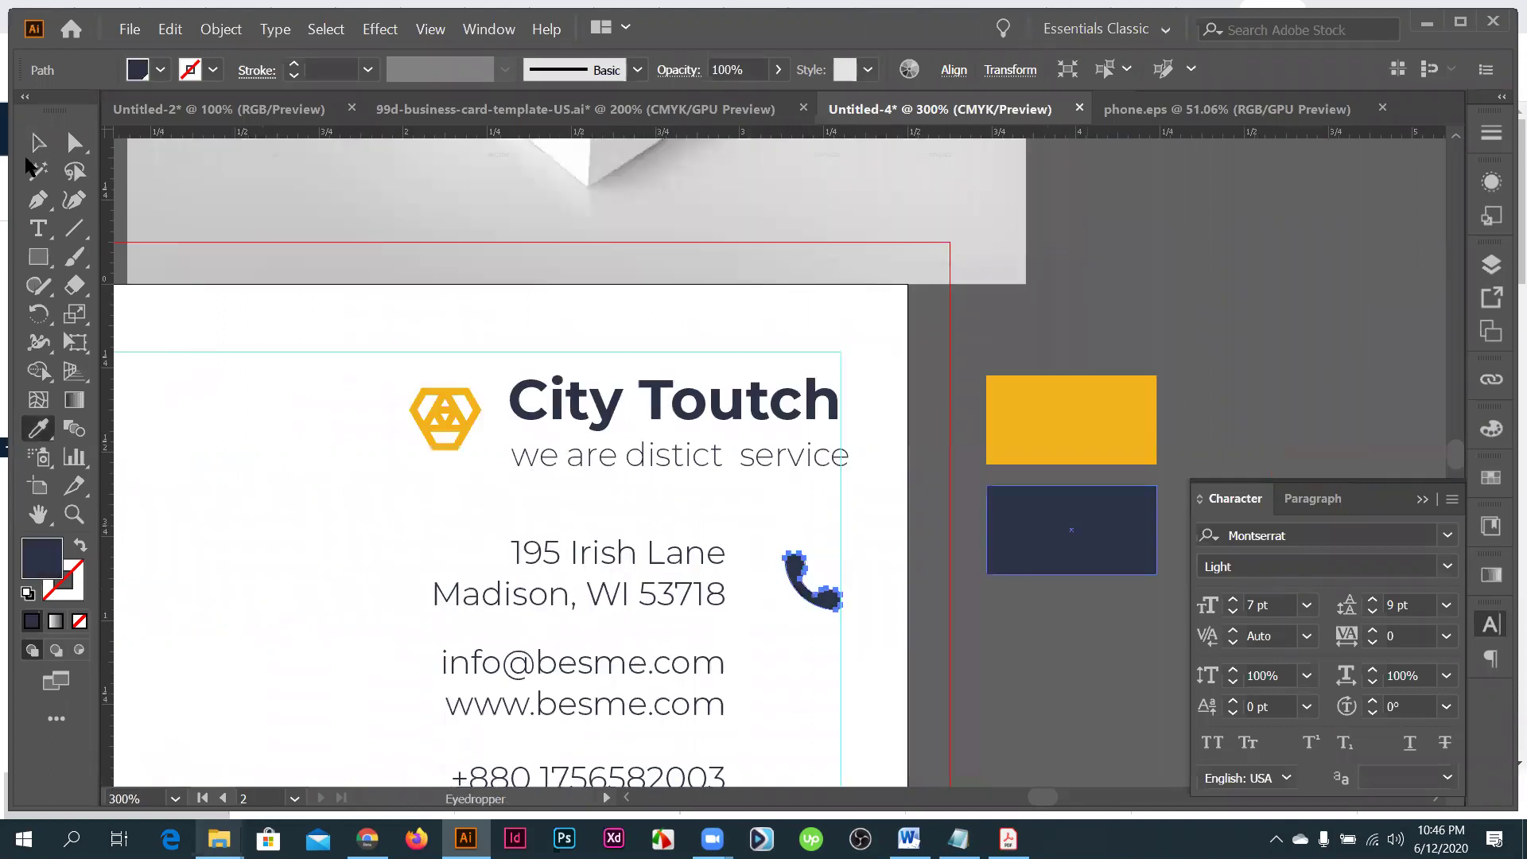
key(v)
scroll(955, 539, down, 1)
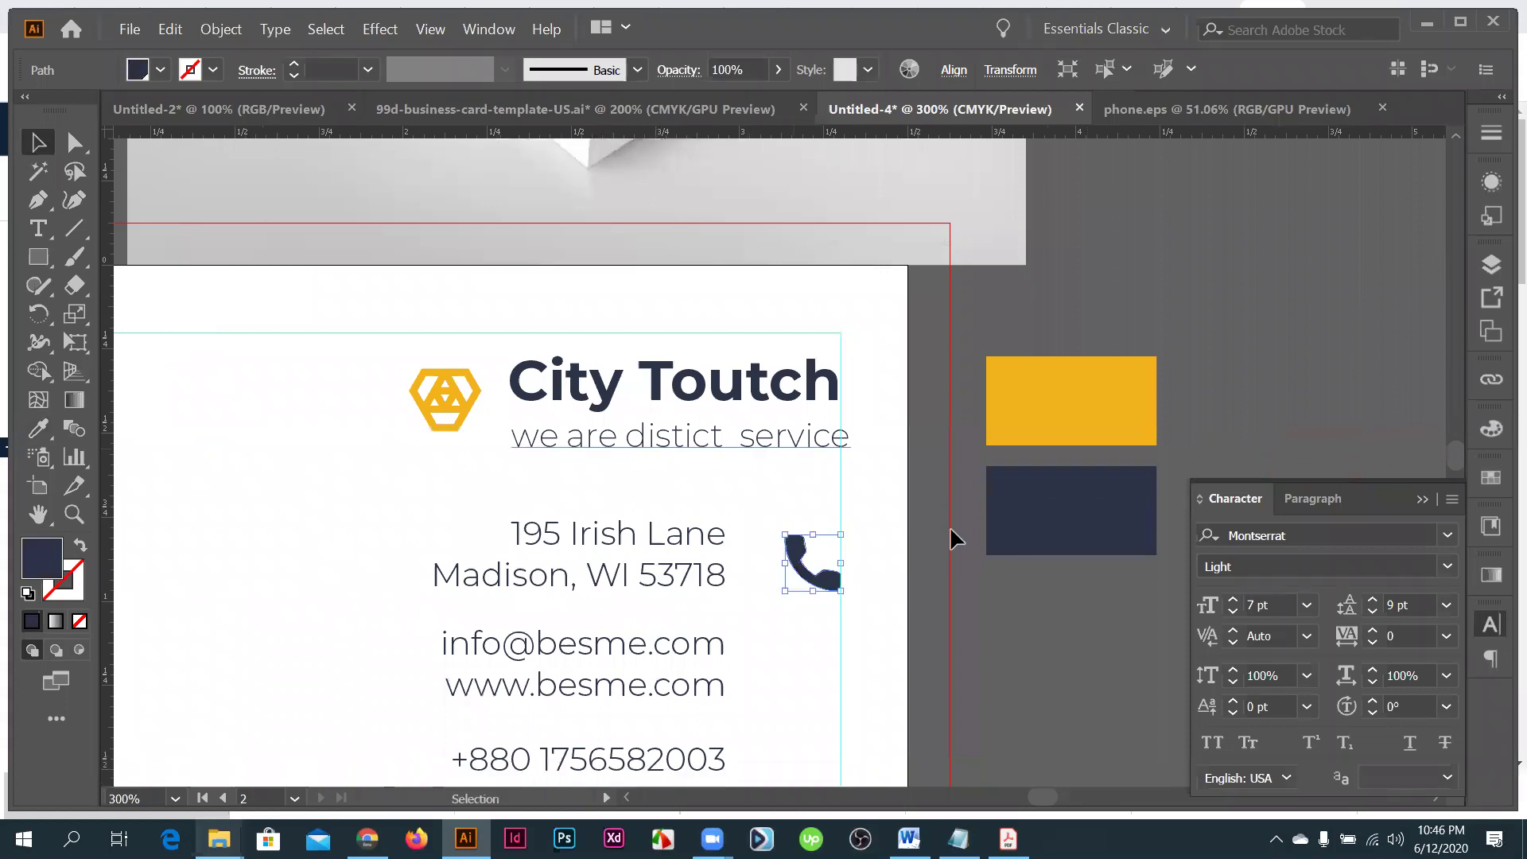
scroll(817, 547, down, 2)
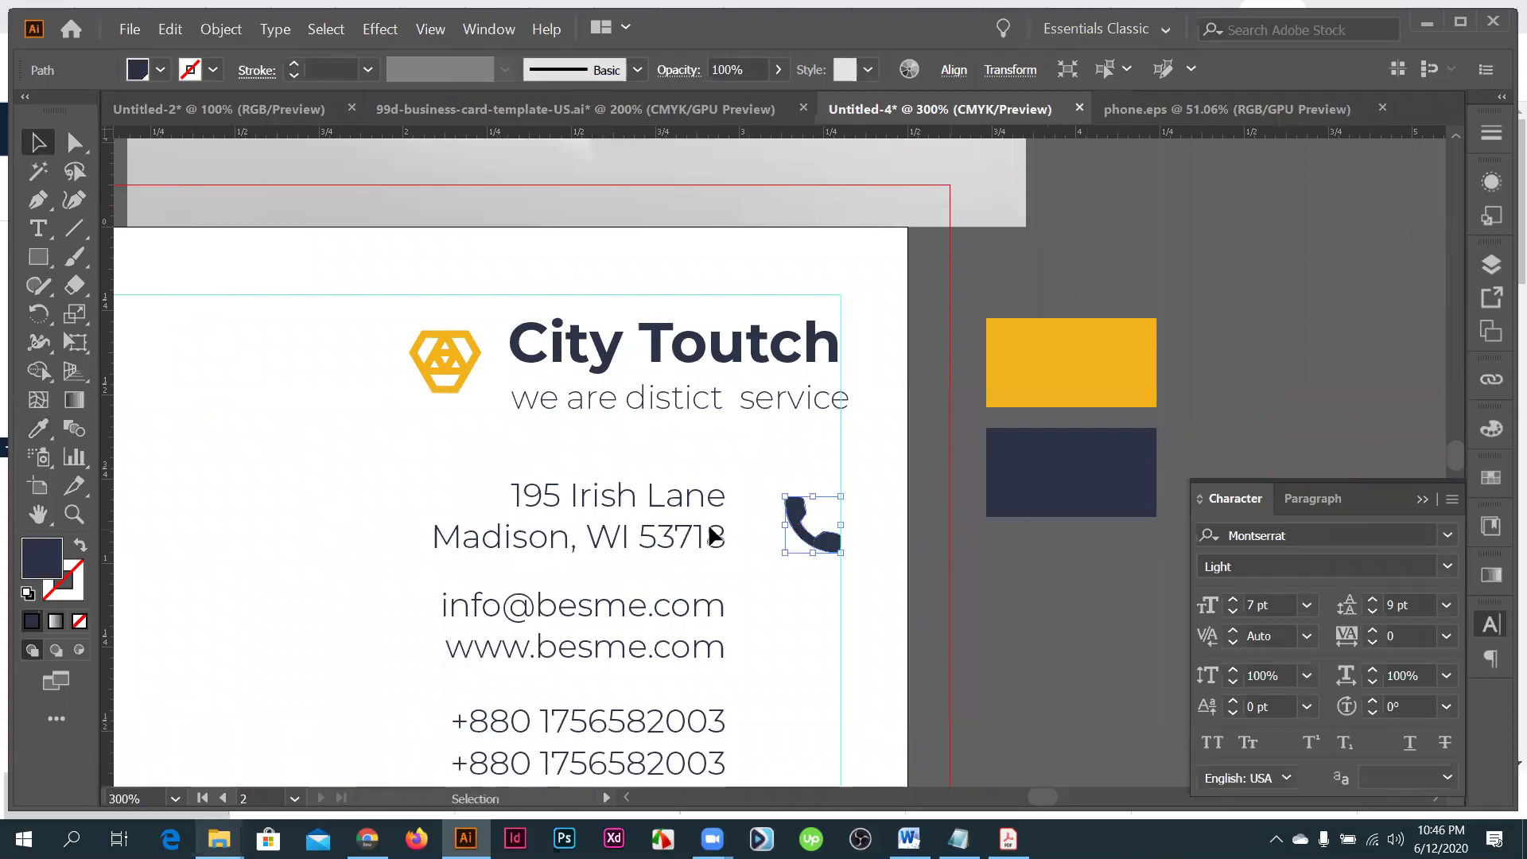
key(ctrl+equal)
key(ctrl+equal)
drag(818, 547, 703, 528)
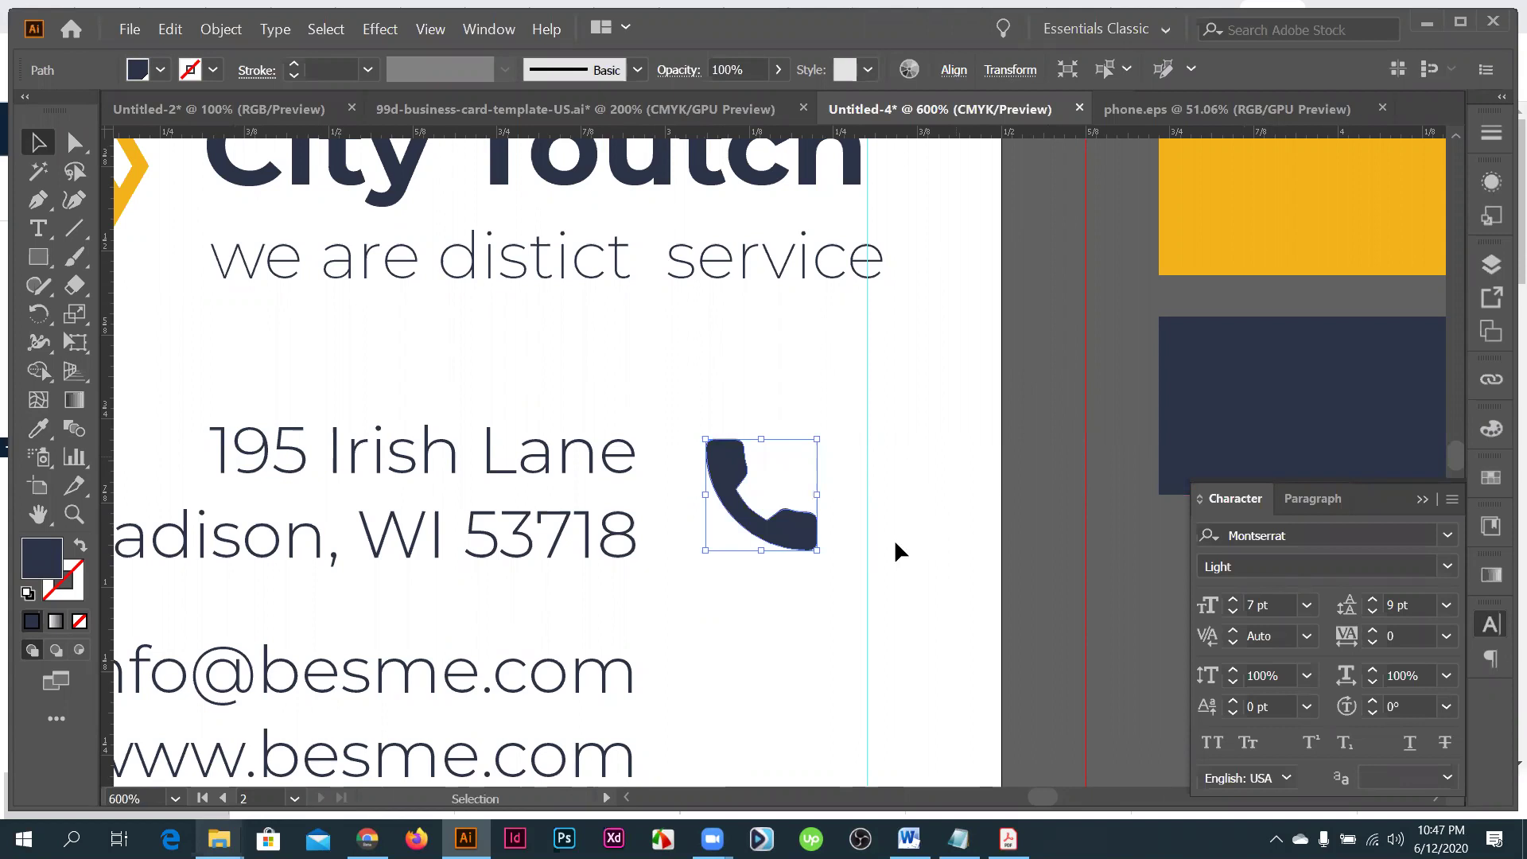
- Copy the phone icon down beside the e-mail lines and shift the contact group right
scroll(876, 498, down, 2)
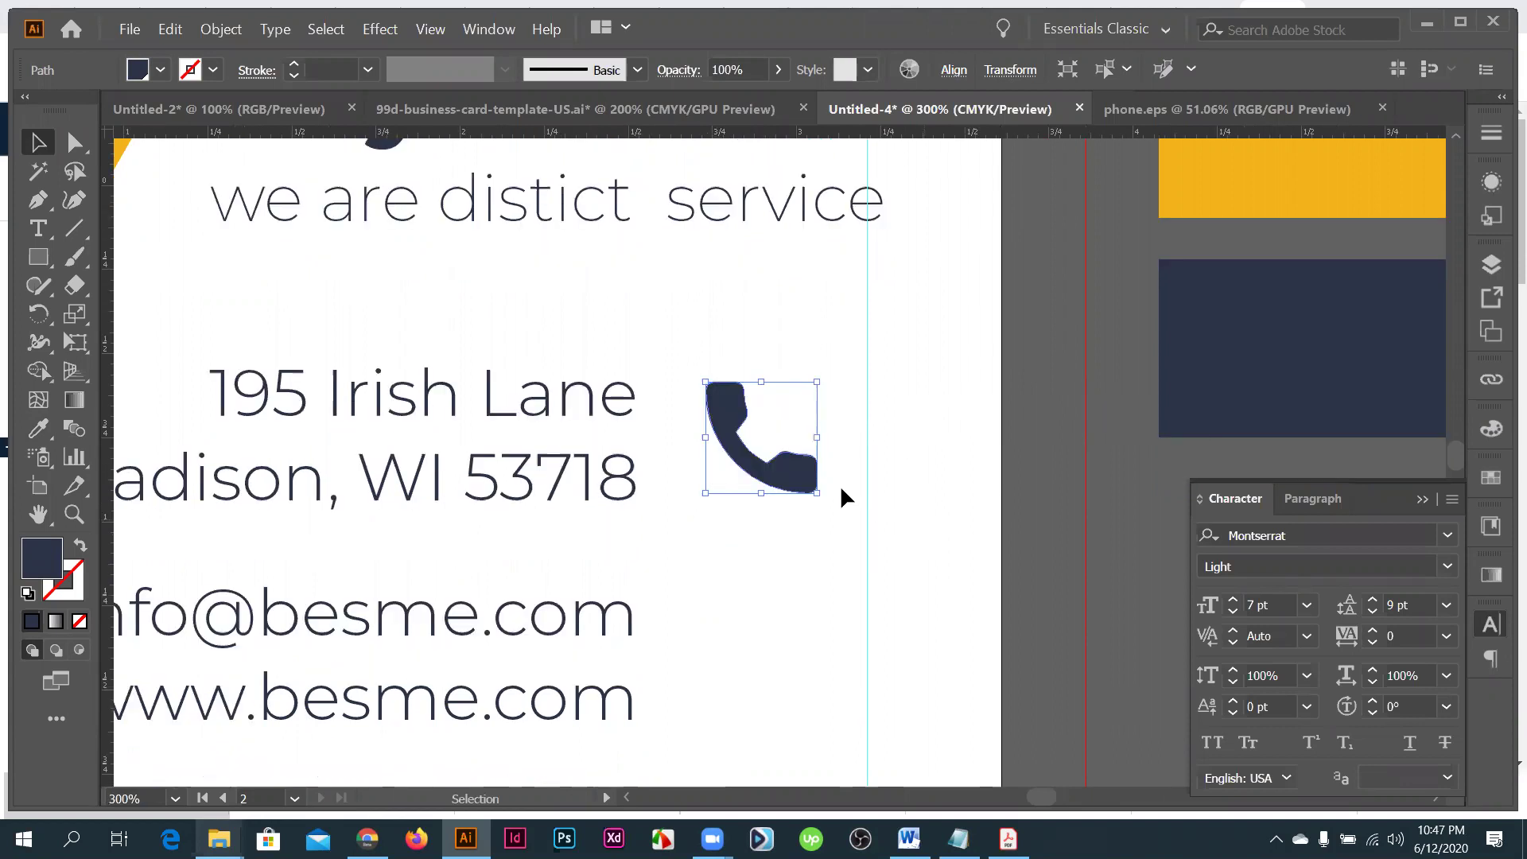
drag(853, 429, 869, 589)
key(ctrl+a)
scroll(517, 293, up, 2)
click(517, 293)
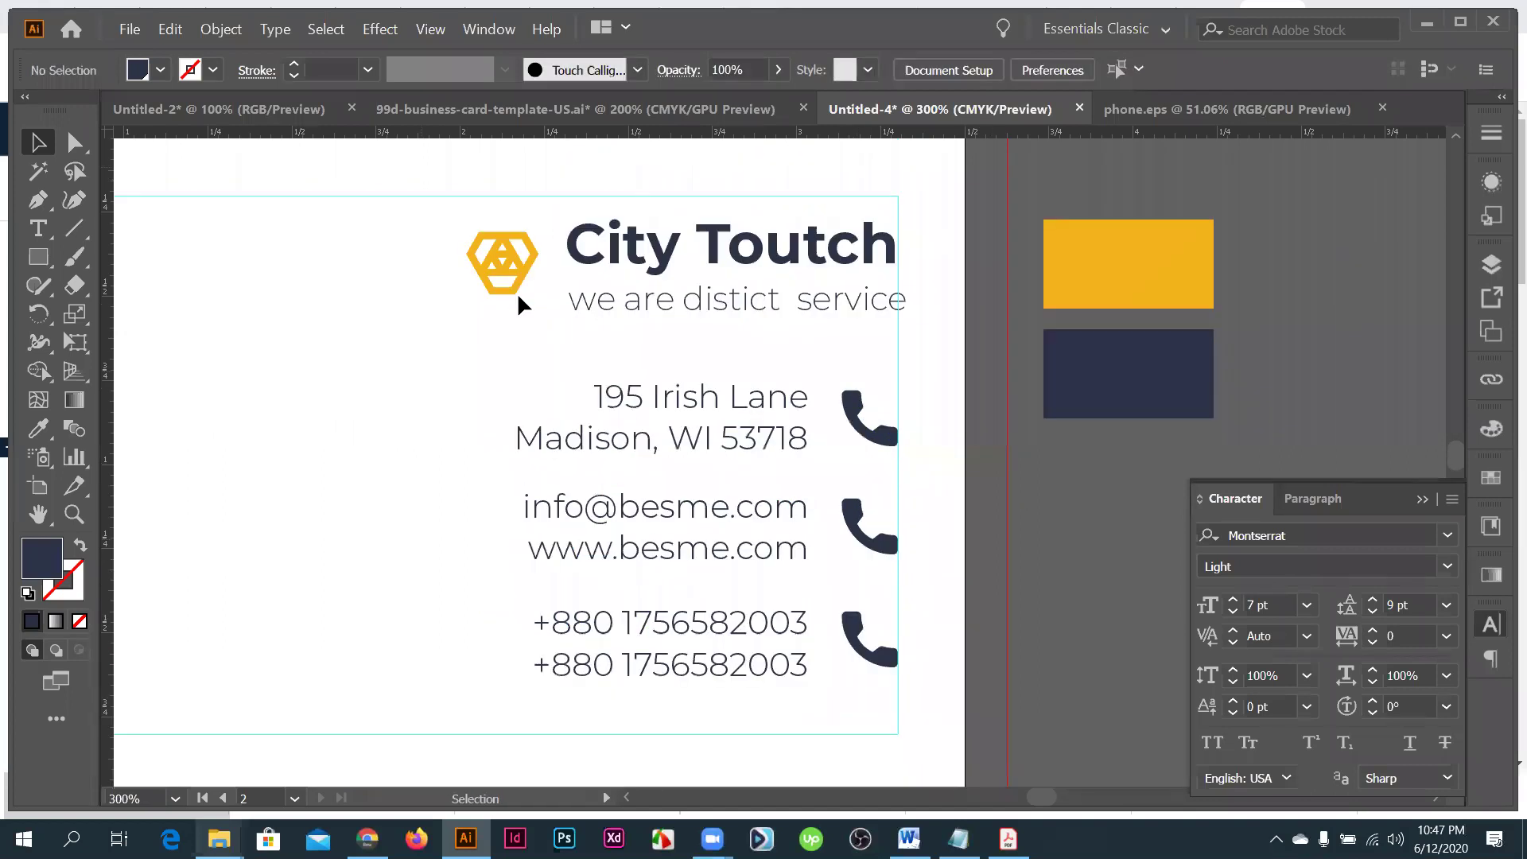
- Move the logo, City Toutch and tagline group left to align with the contact block
click(860, 304)
drag(853, 303, 849, 304)
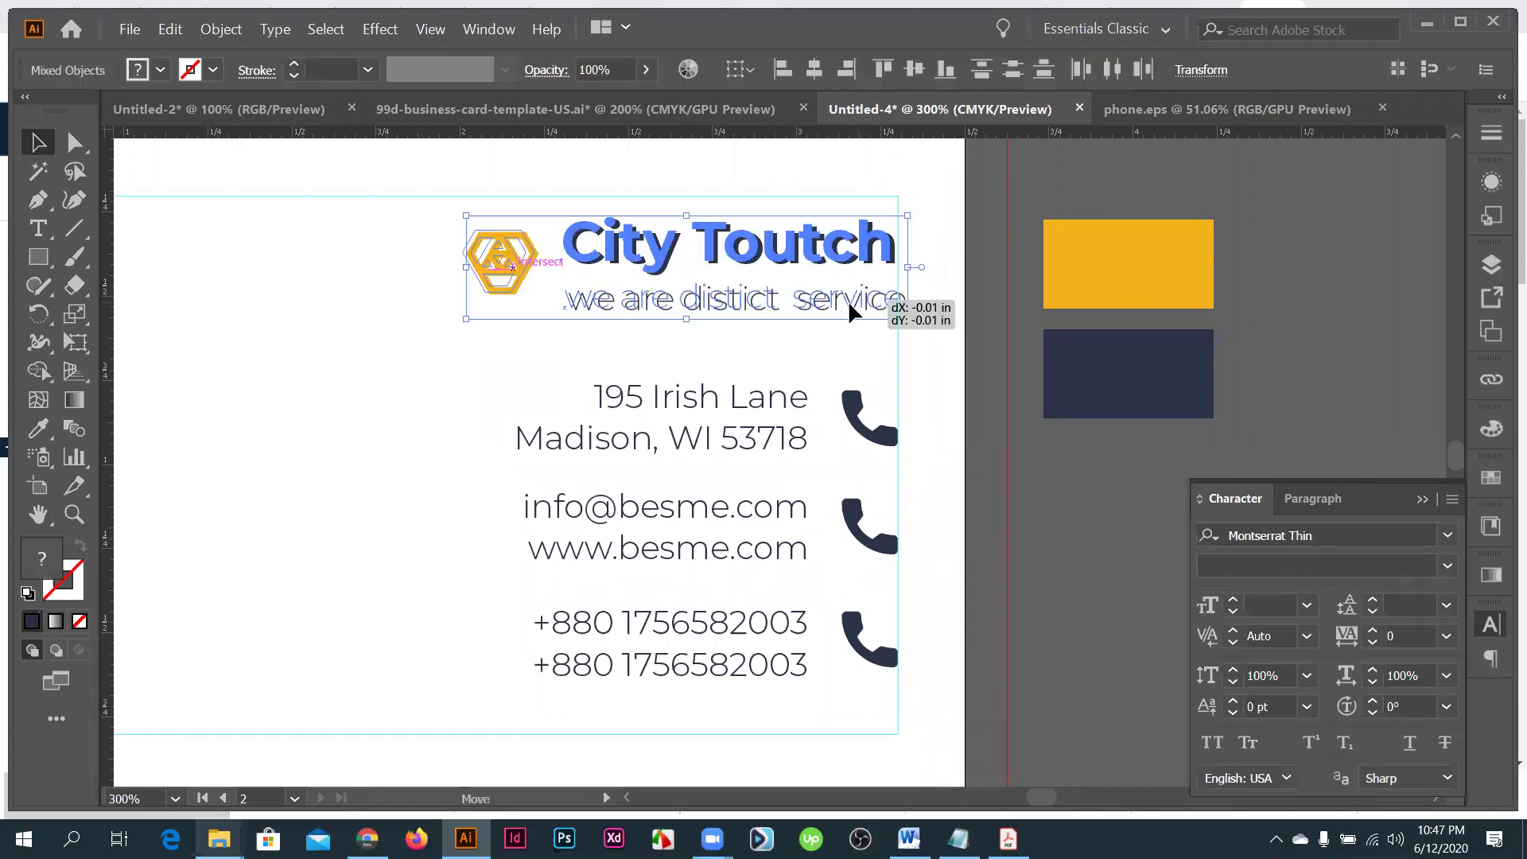
drag(1047, 427, 939, 500)
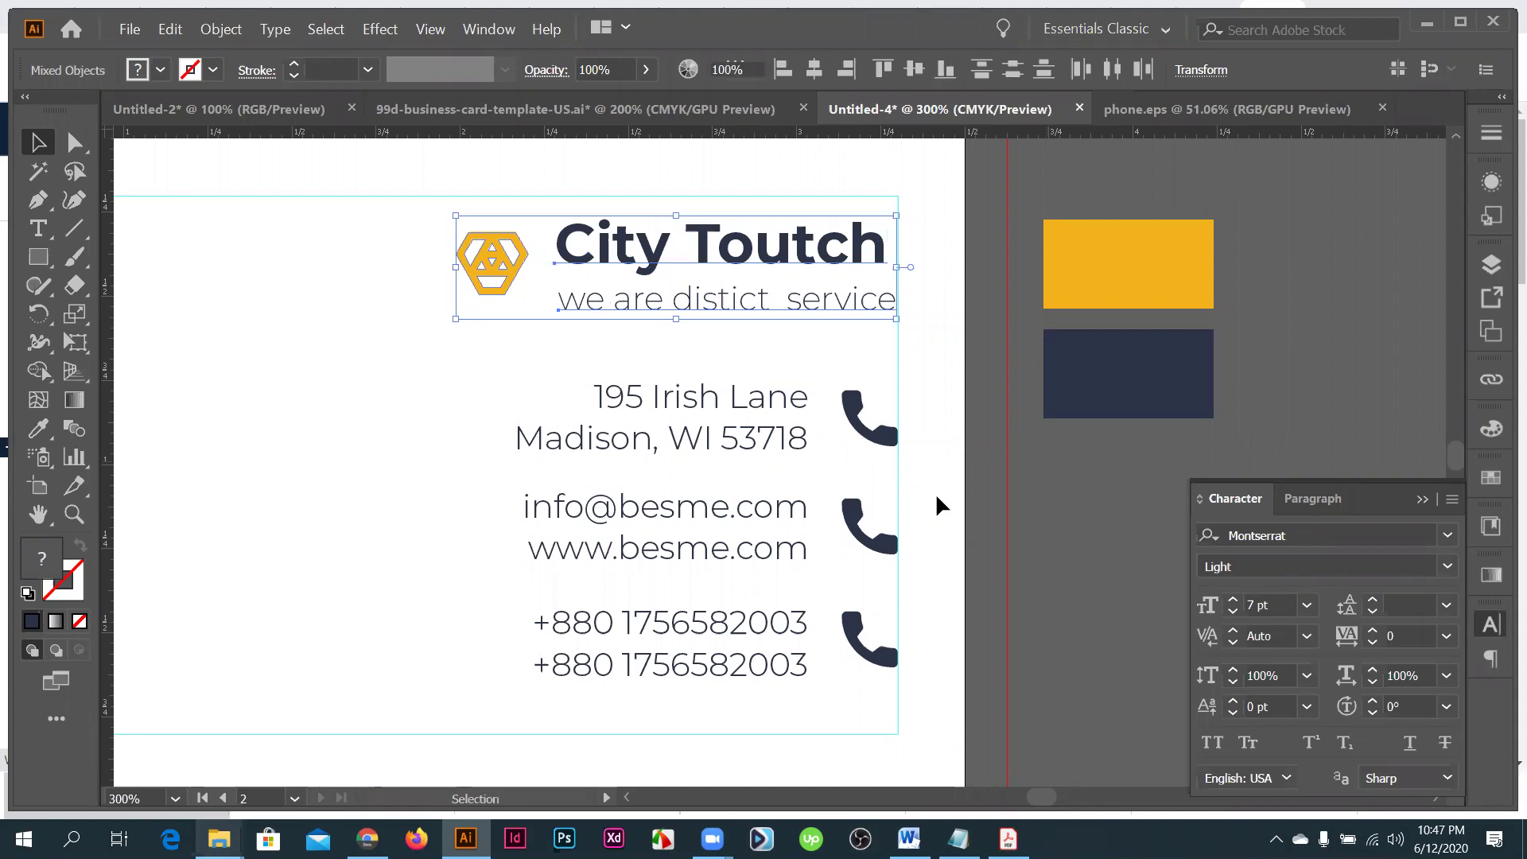
click(926, 476)
scroll(925, 476, down, 3)
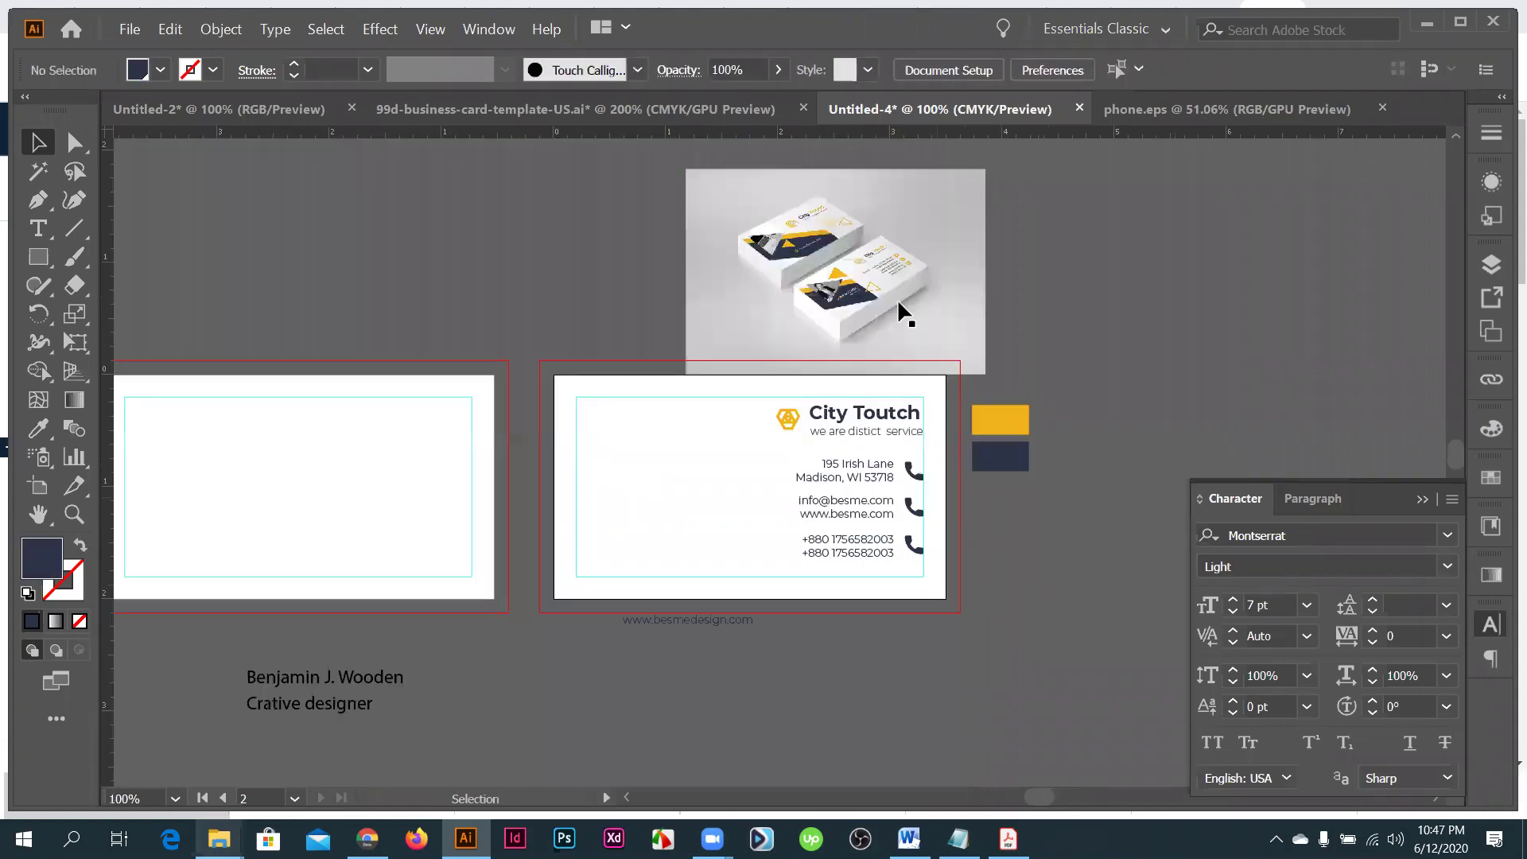
scroll(750, 393, up, 3)
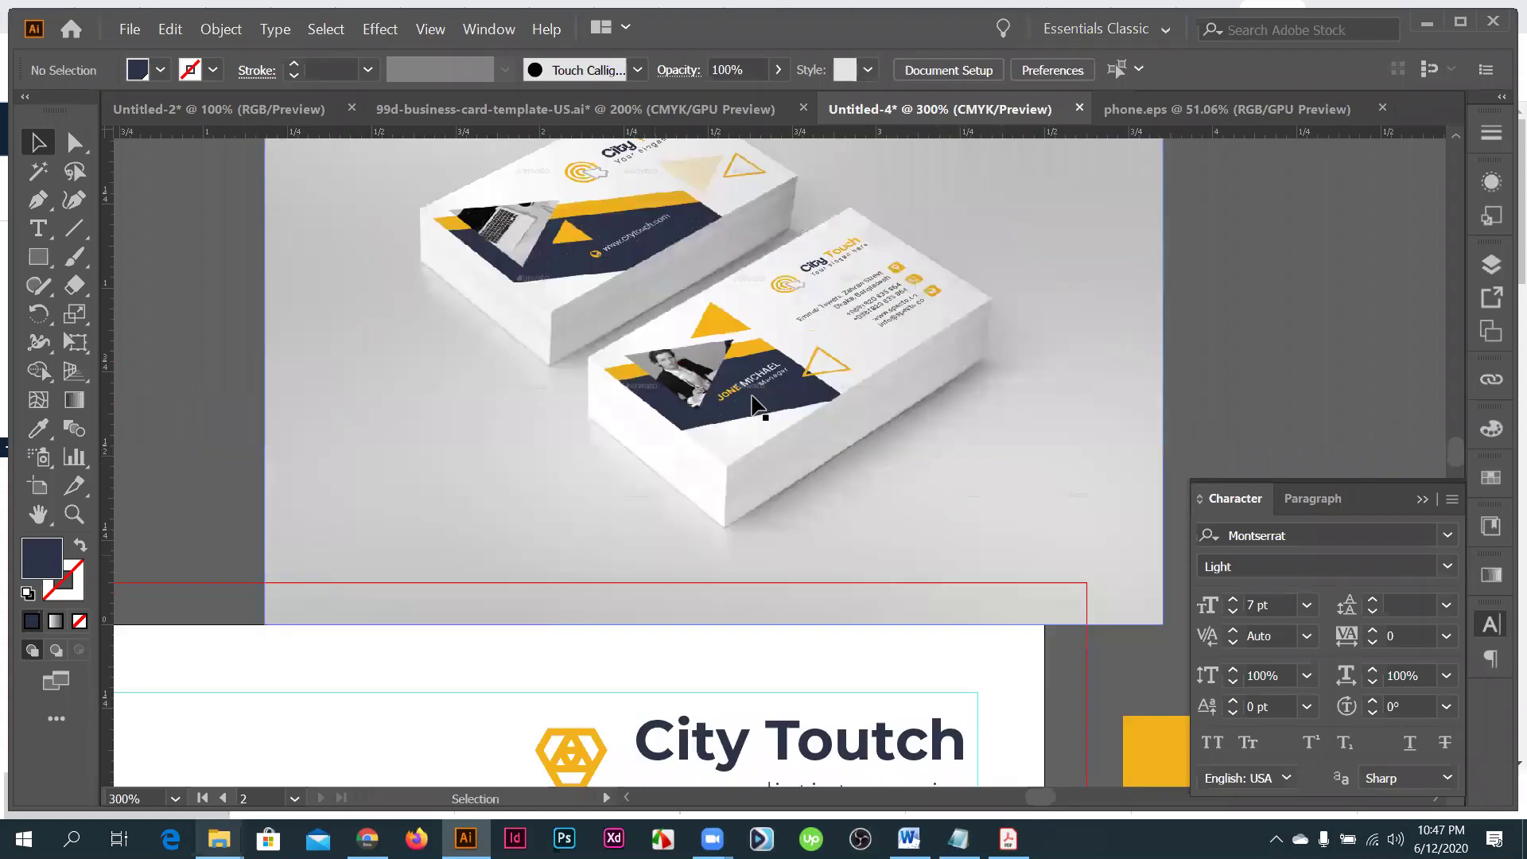
scroll(803, 370, up, 2)
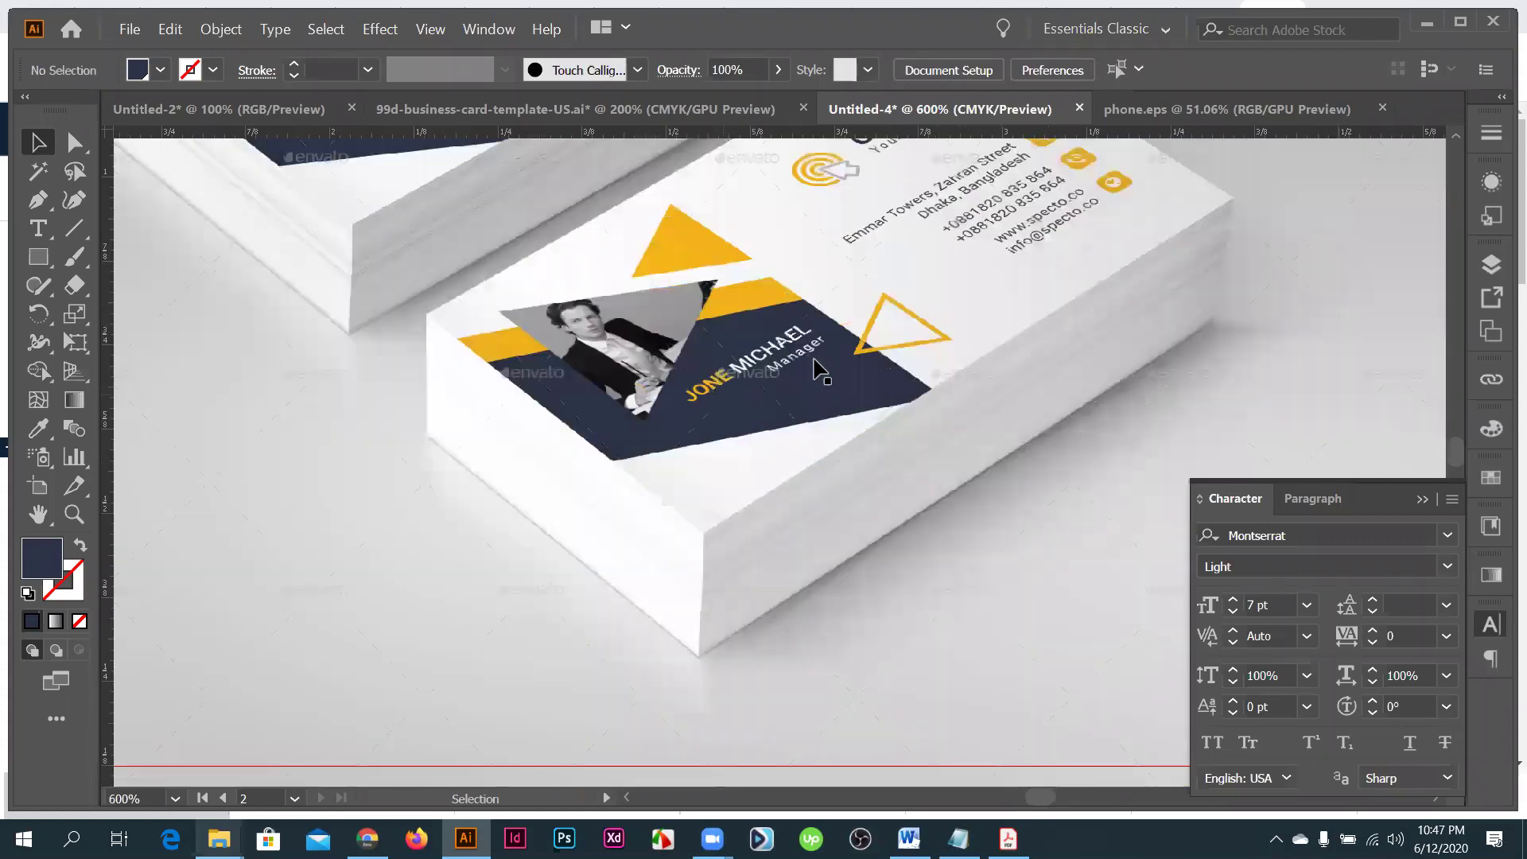
scroll(795, 373, down, 2)
scroll(767, 318, down, 2)
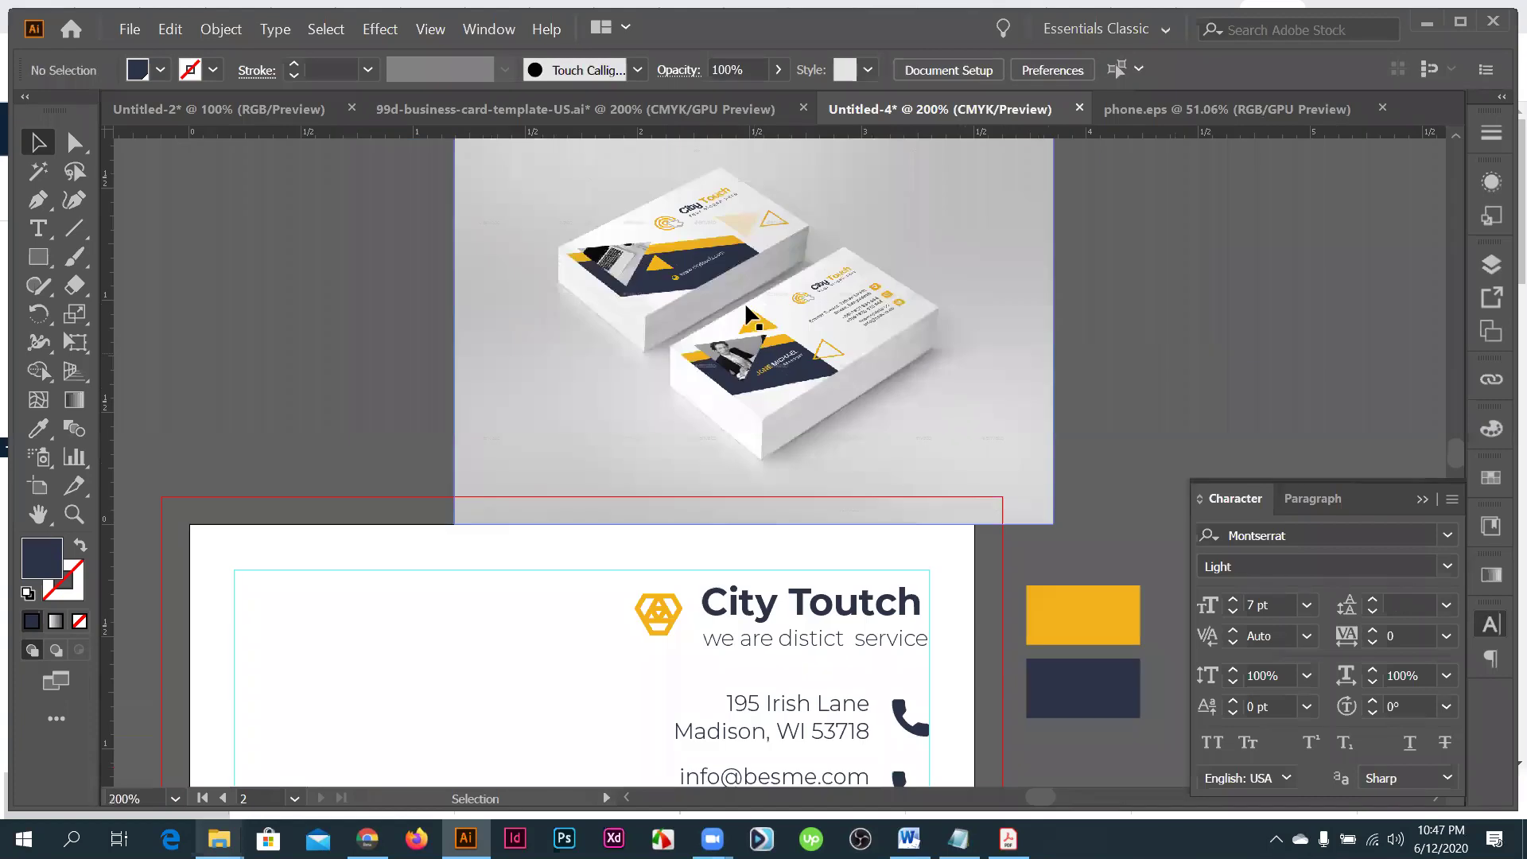
scroll(767, 320, up, 2)
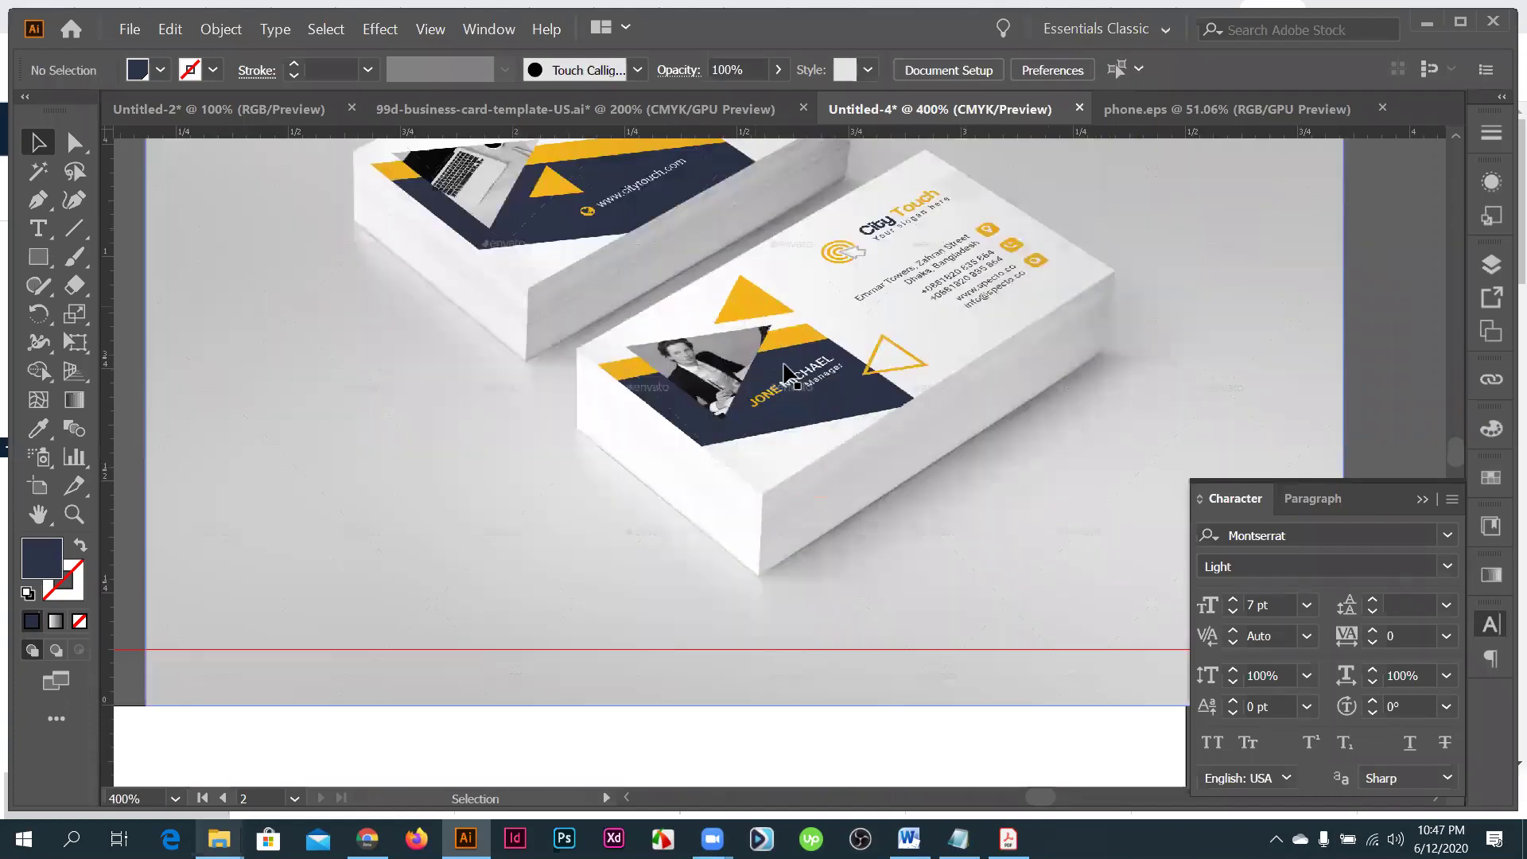
scroll(744, 574, down, 2)
drag(743, 613, 777, 523)
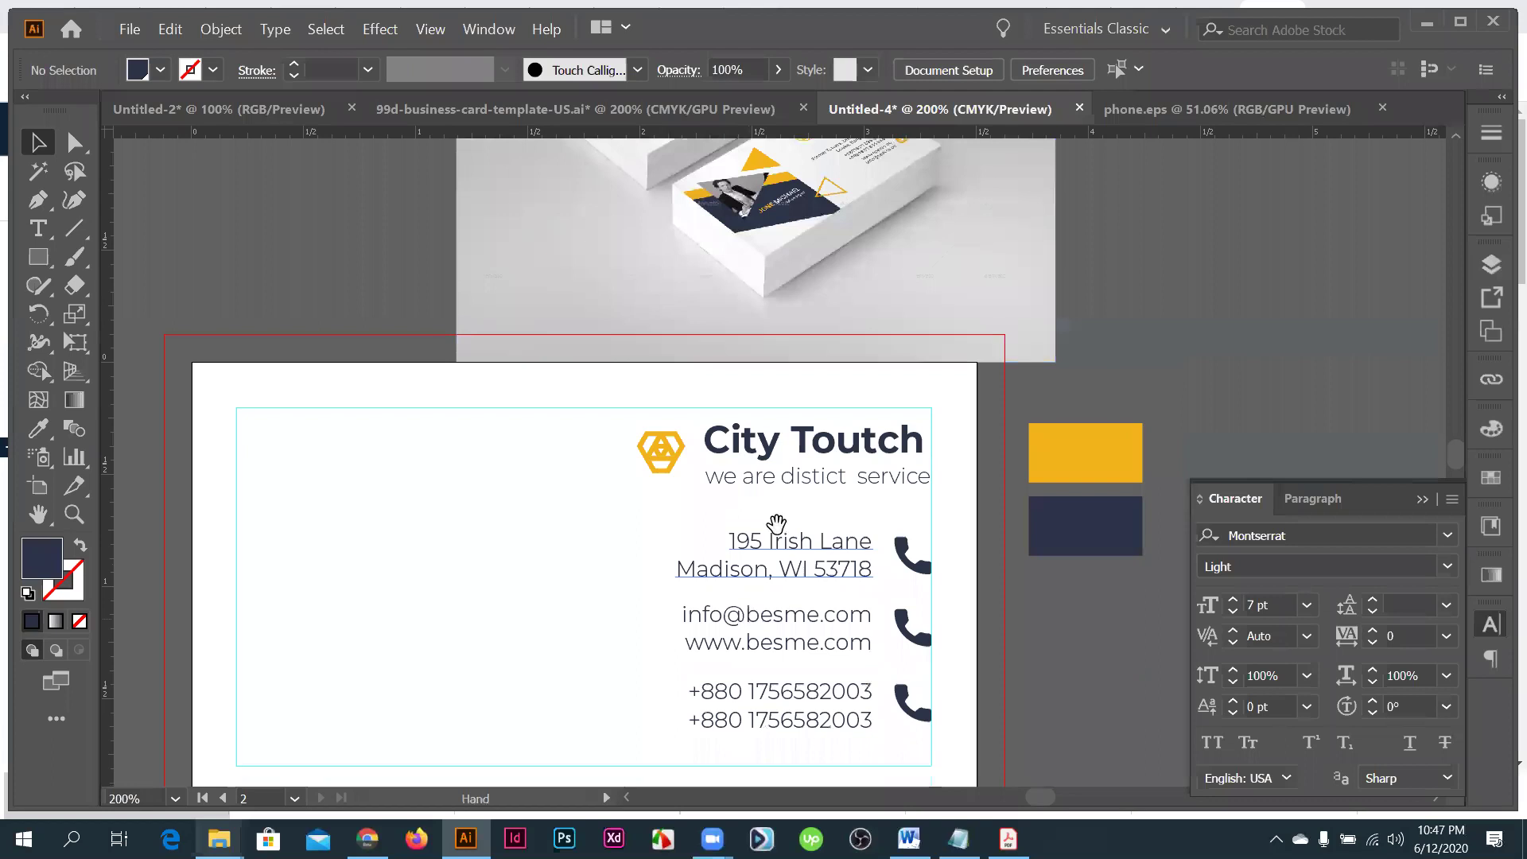
scroll(767, 548, down, 1)
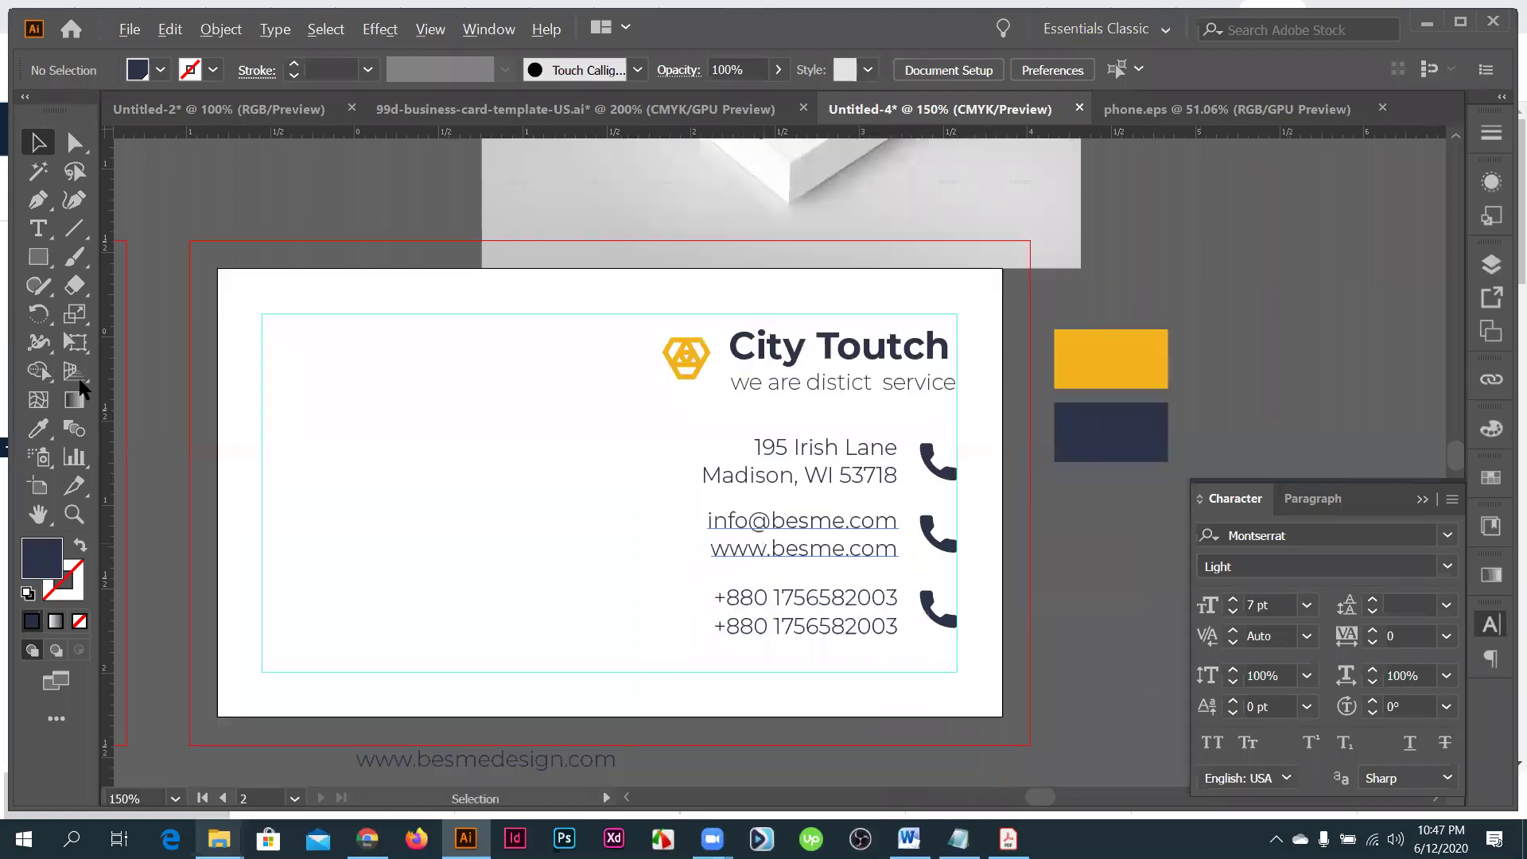
key(m)
- Draw a navy rectangle over the card's left edge
drag(606, 557, 607, 569)
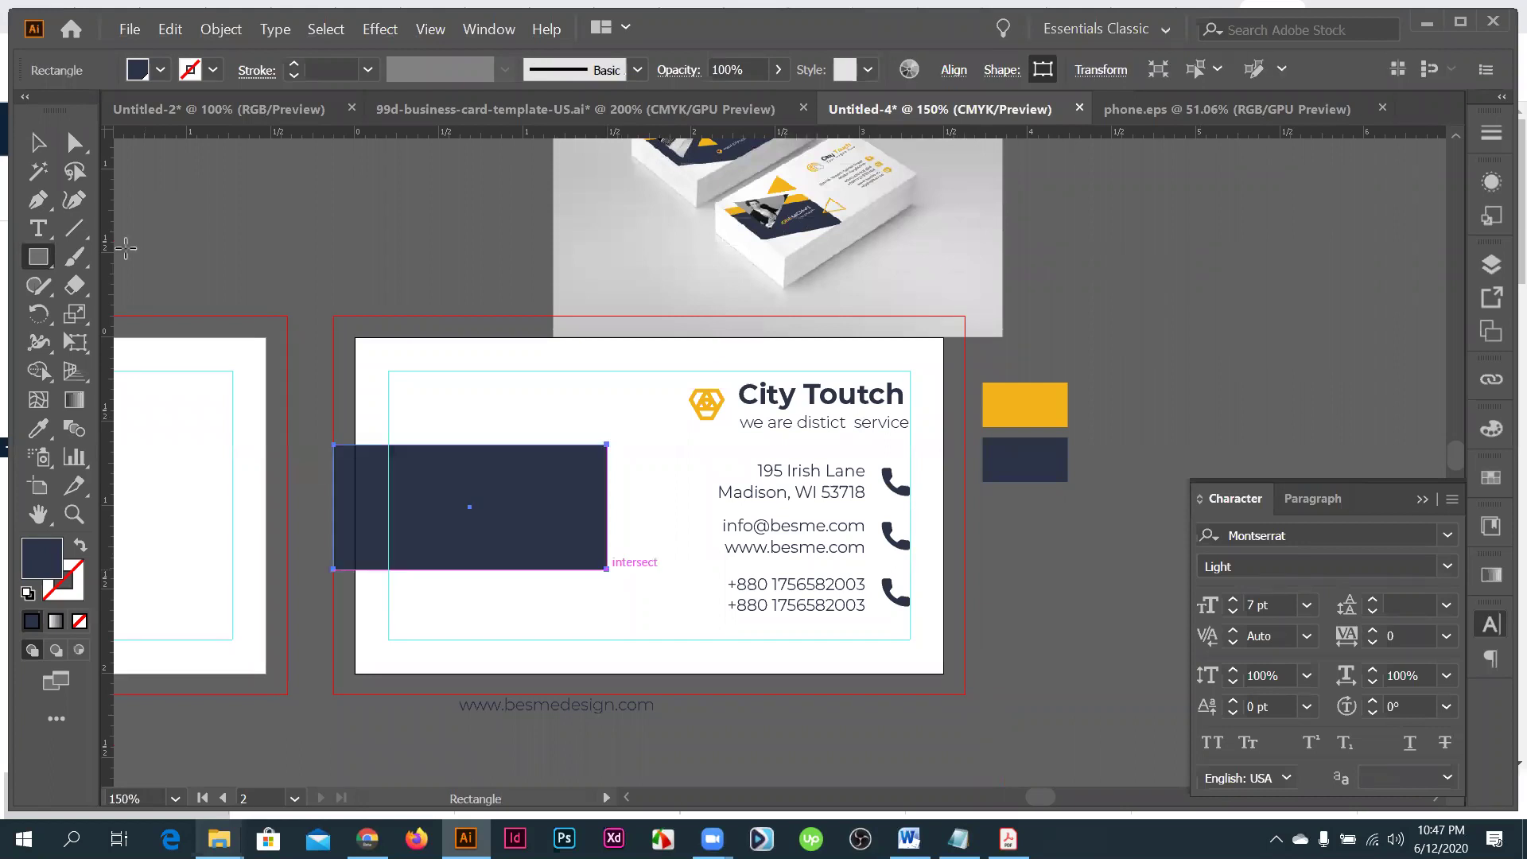
click(75, 143)
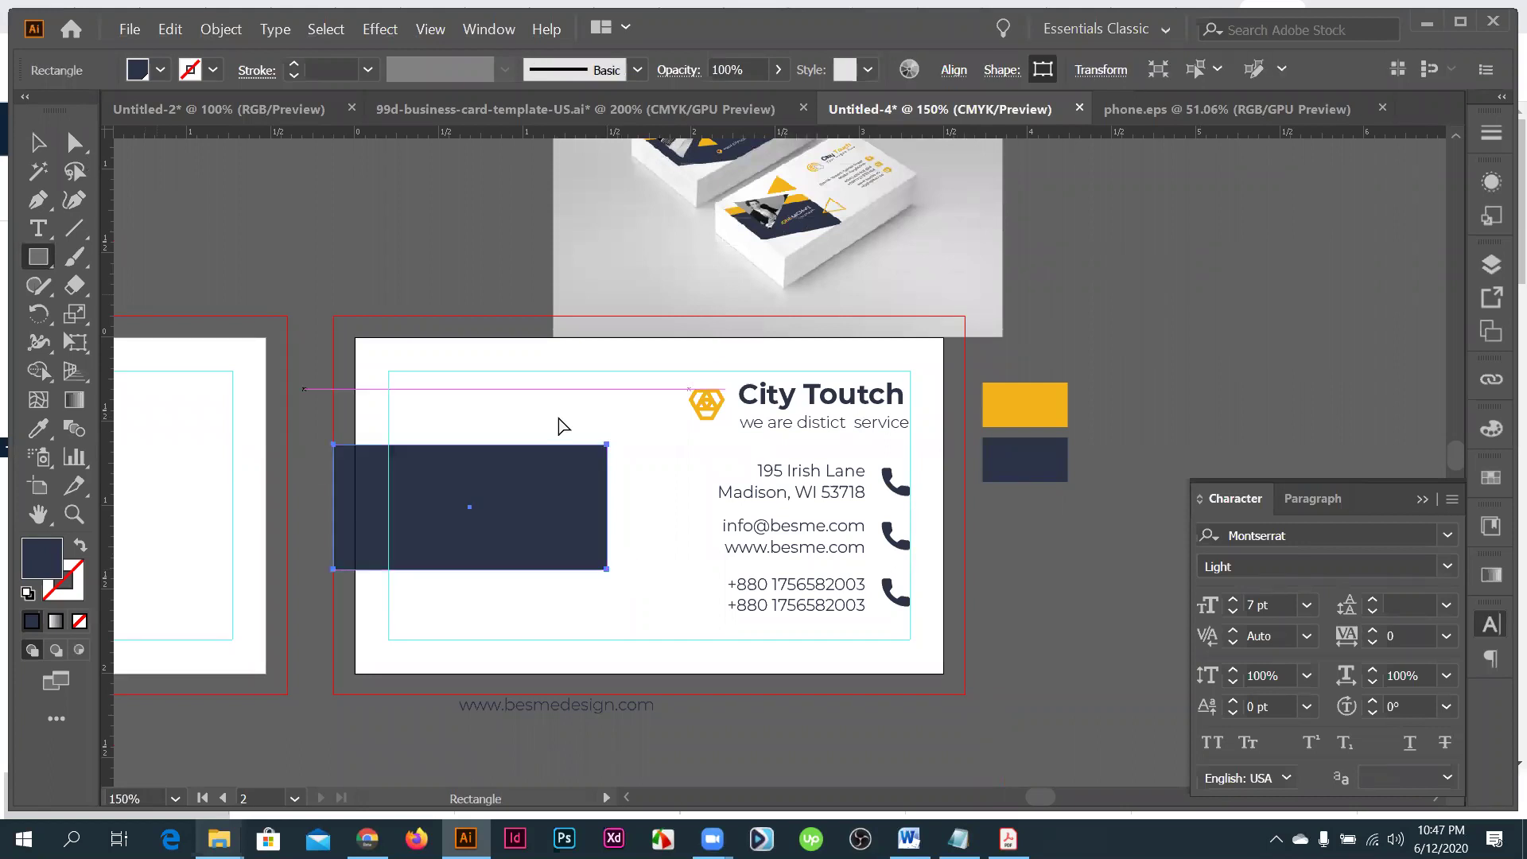
click(609, 571)
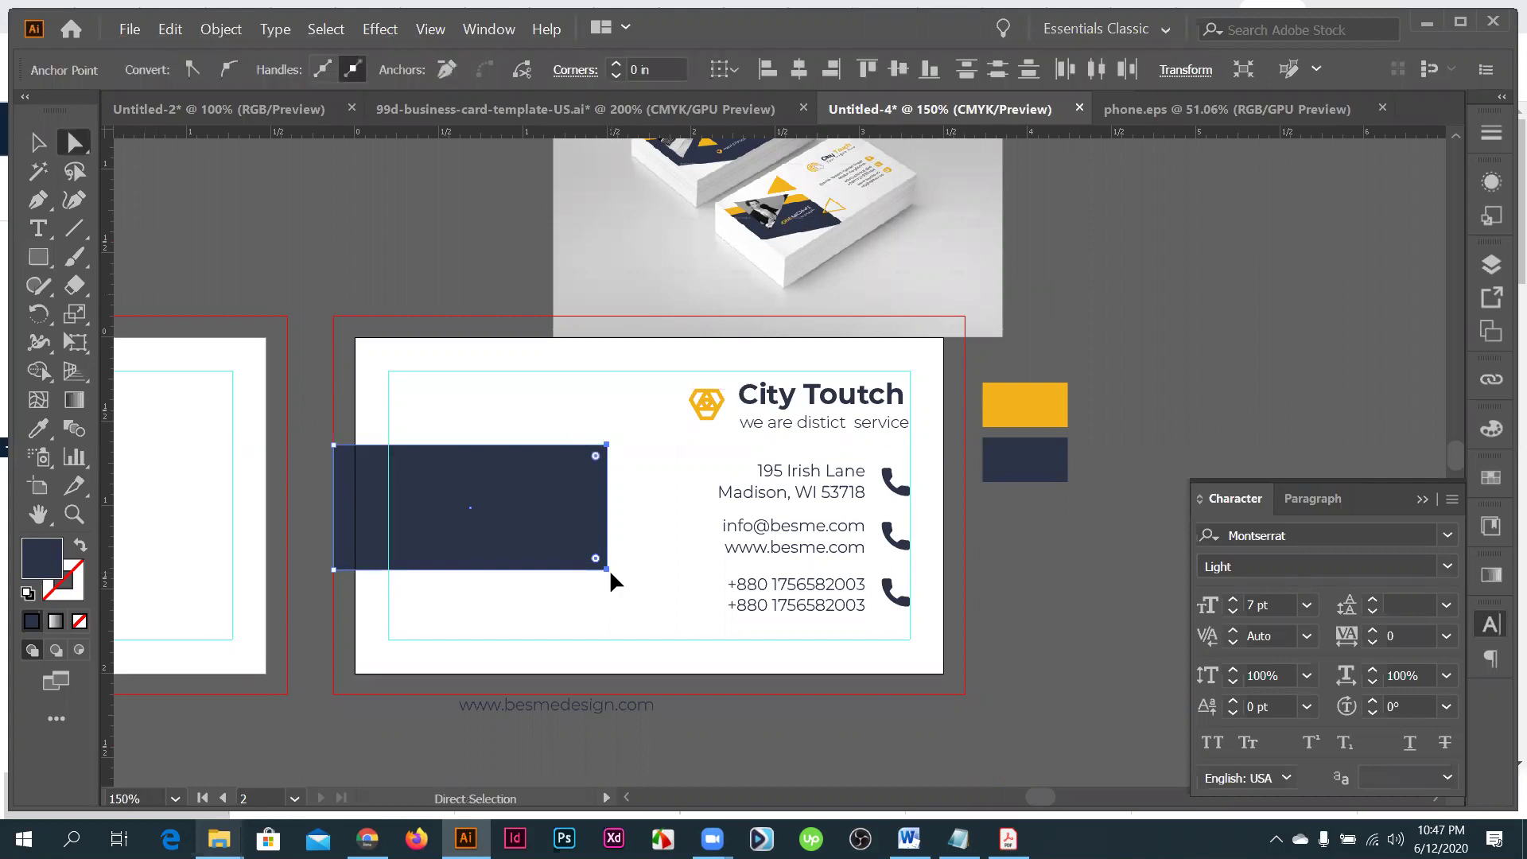
drag(609, 569, 610, 653)
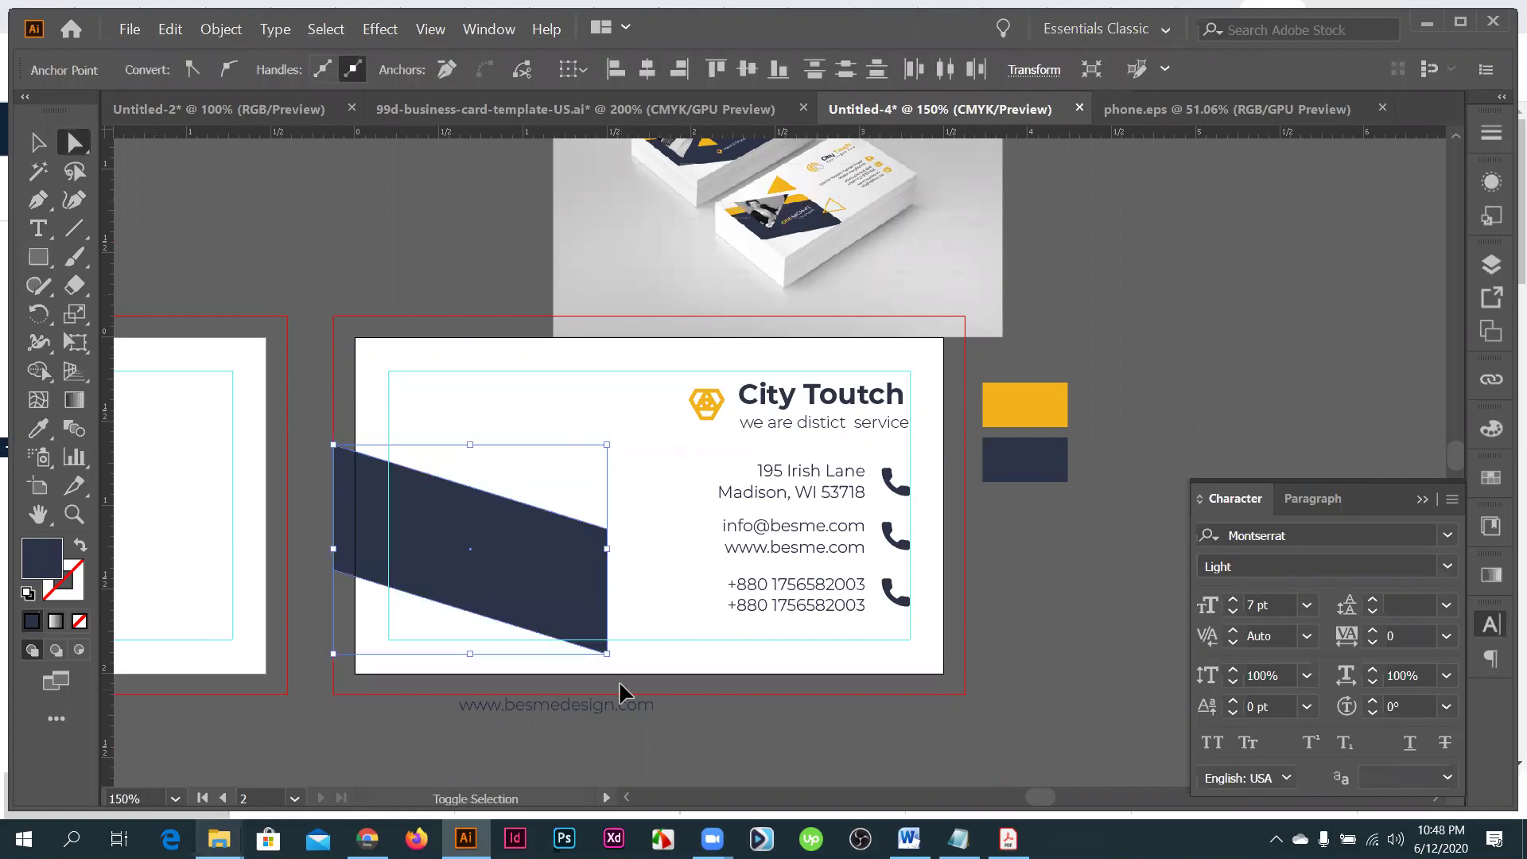
key(ctrl+z)
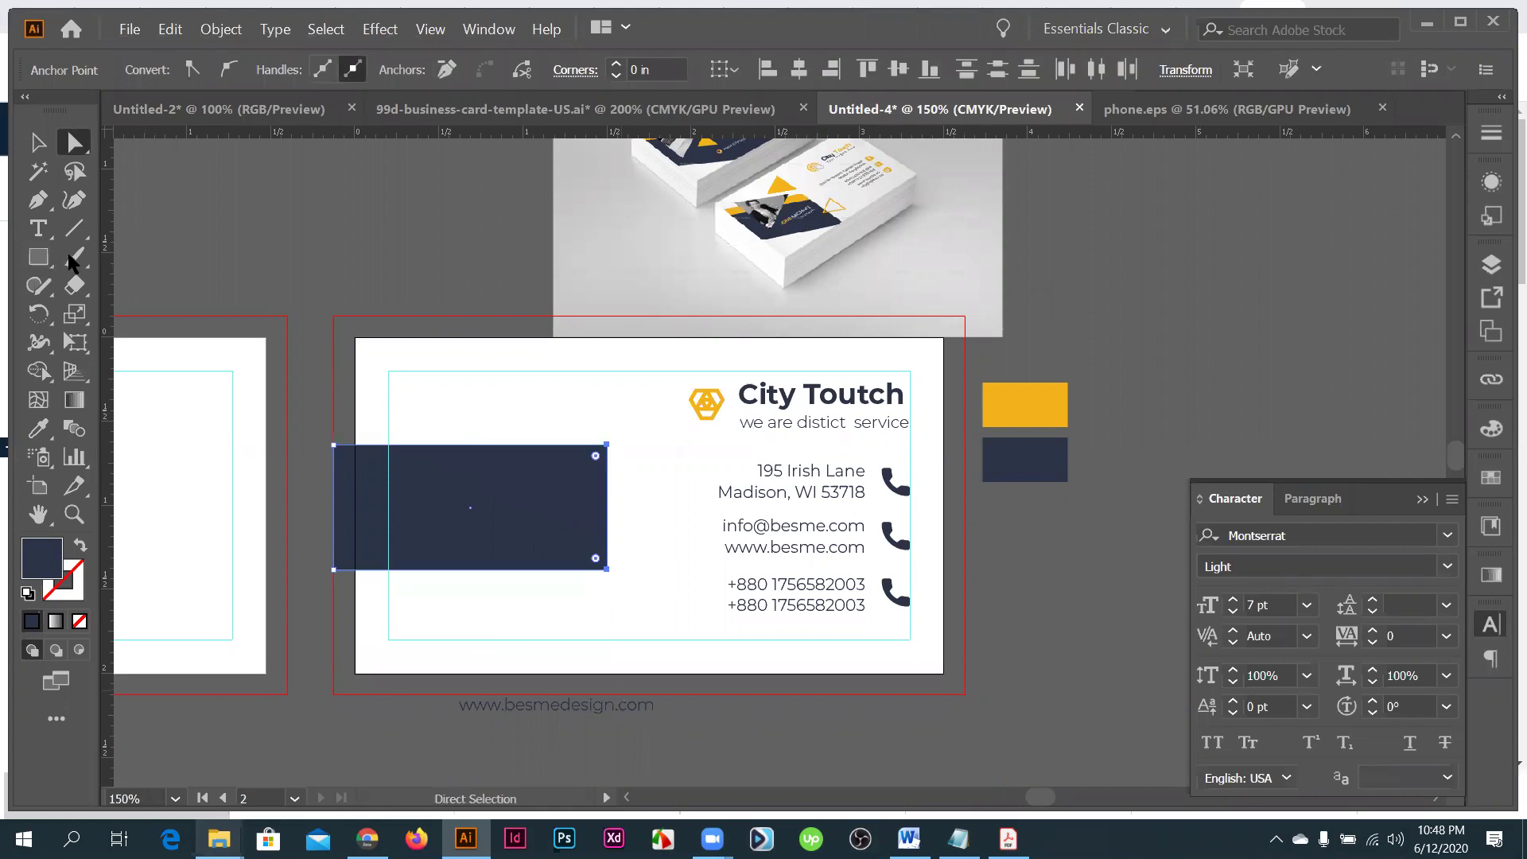
- Shear the navy rectangle into a band slanting downward
click(74, 313)
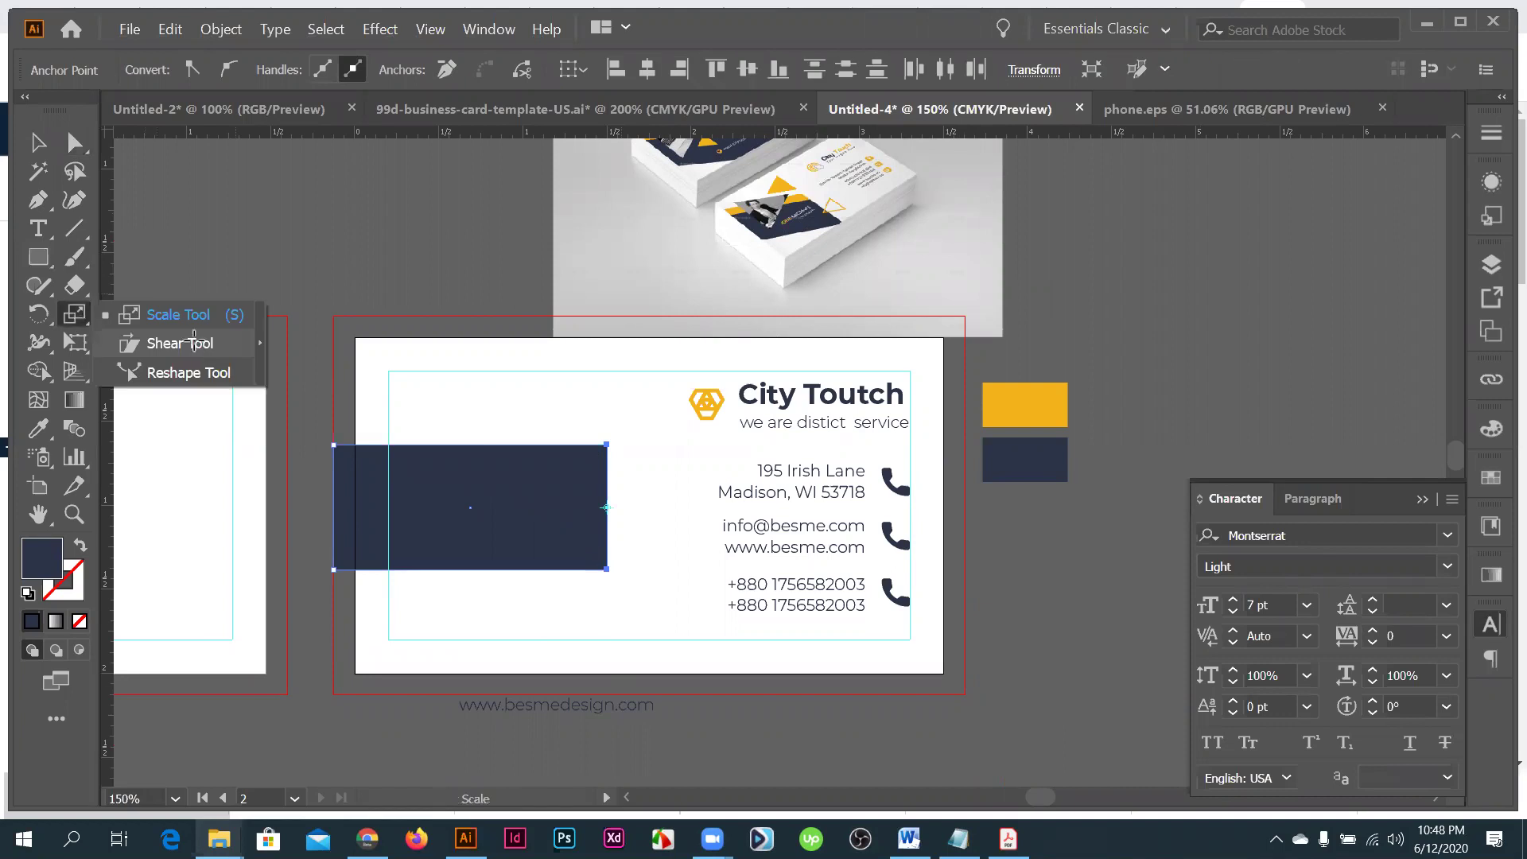
click(180, 342)
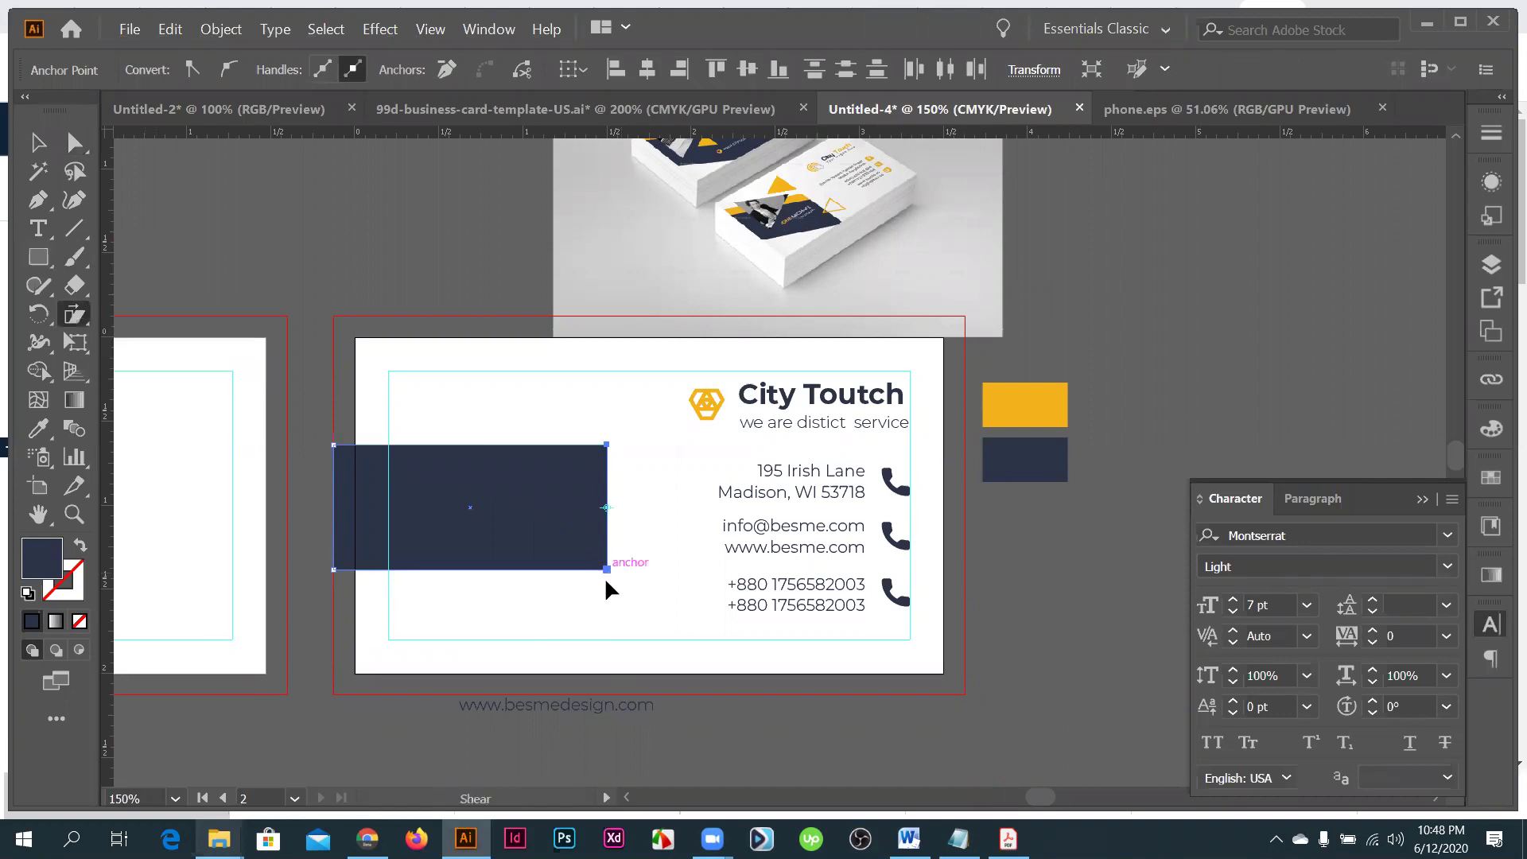
drag(606, 588, 606, 508)
click(535, 506)
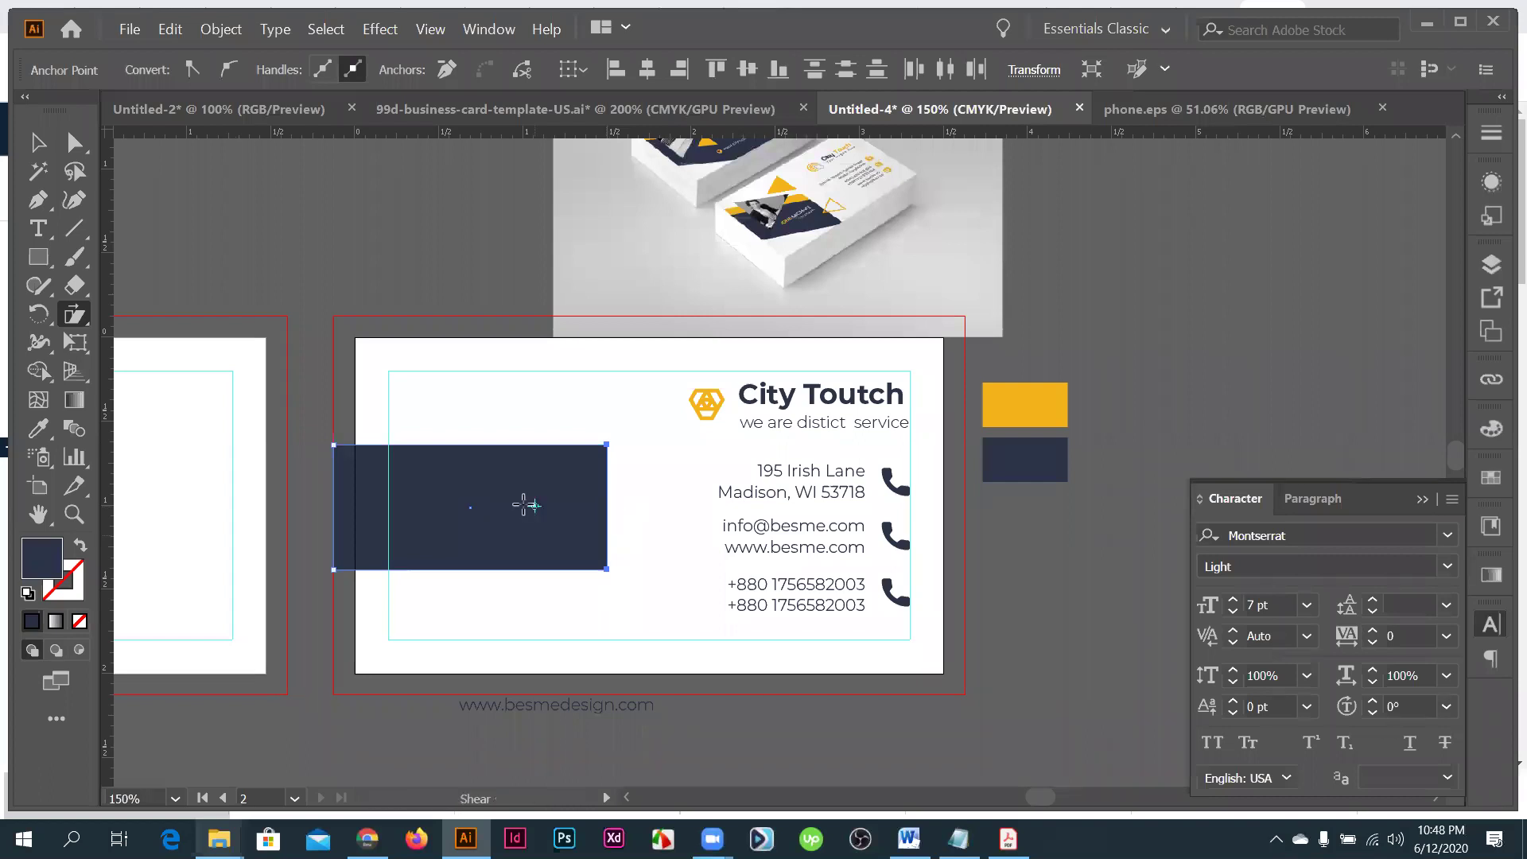
click(469, 507)
drag(594, 608, 566, 708)
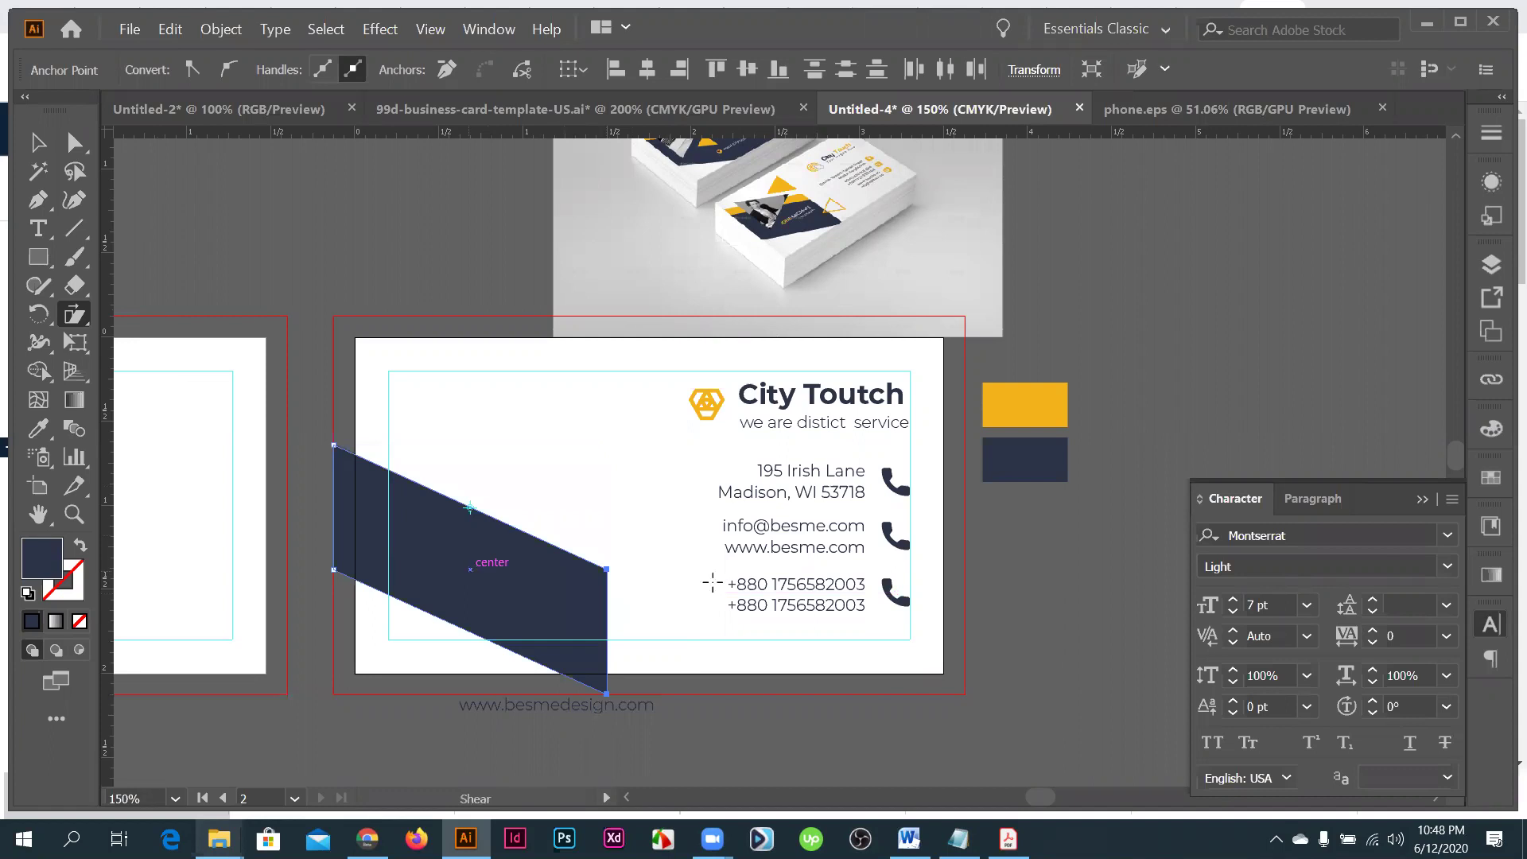
scroll(712, 583, up, 2)
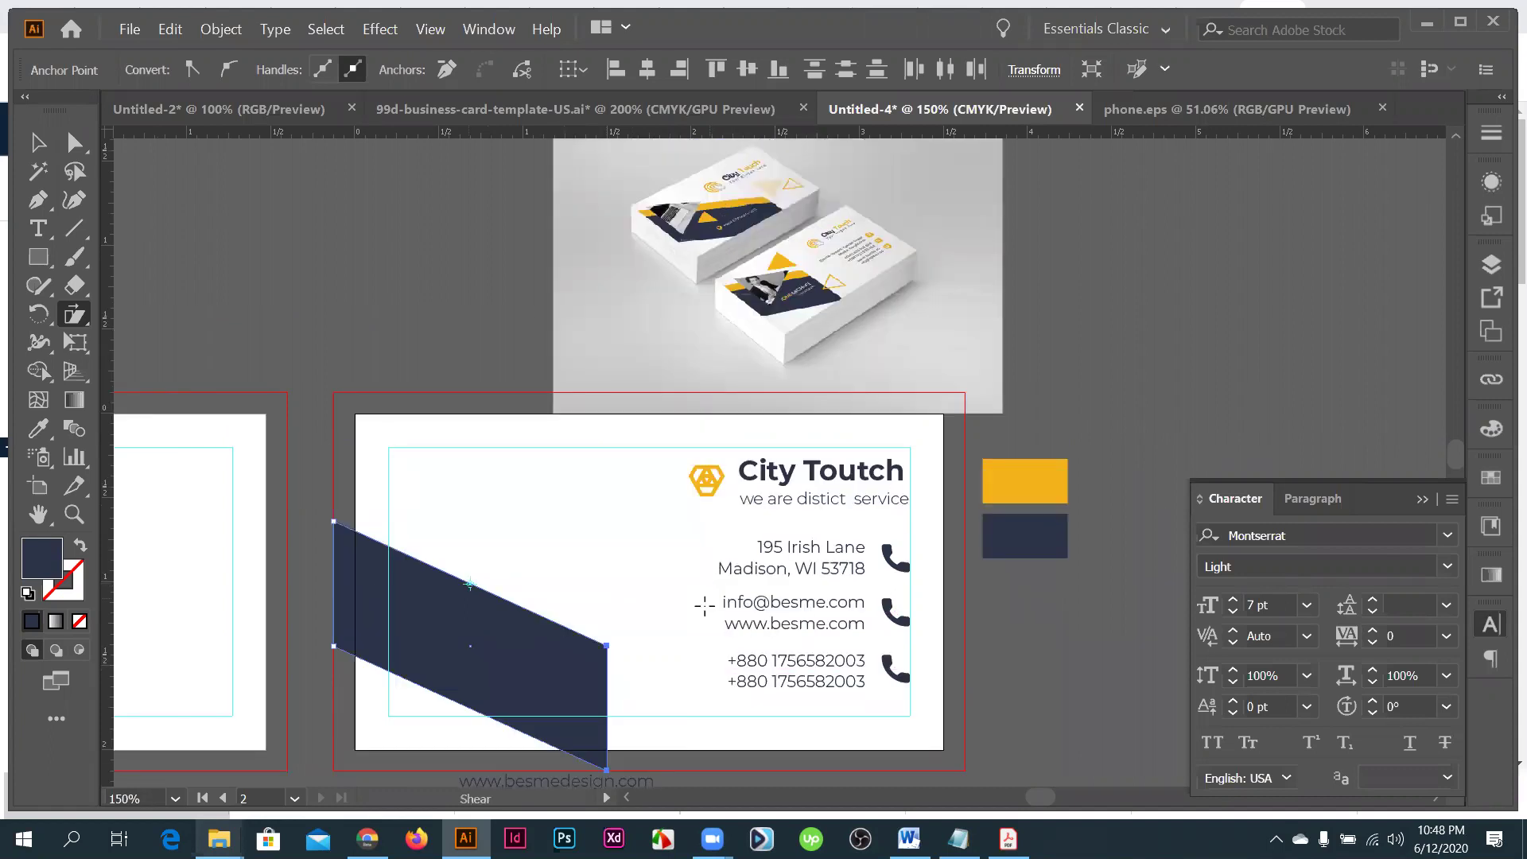
scroll(704, 609, down, 2)
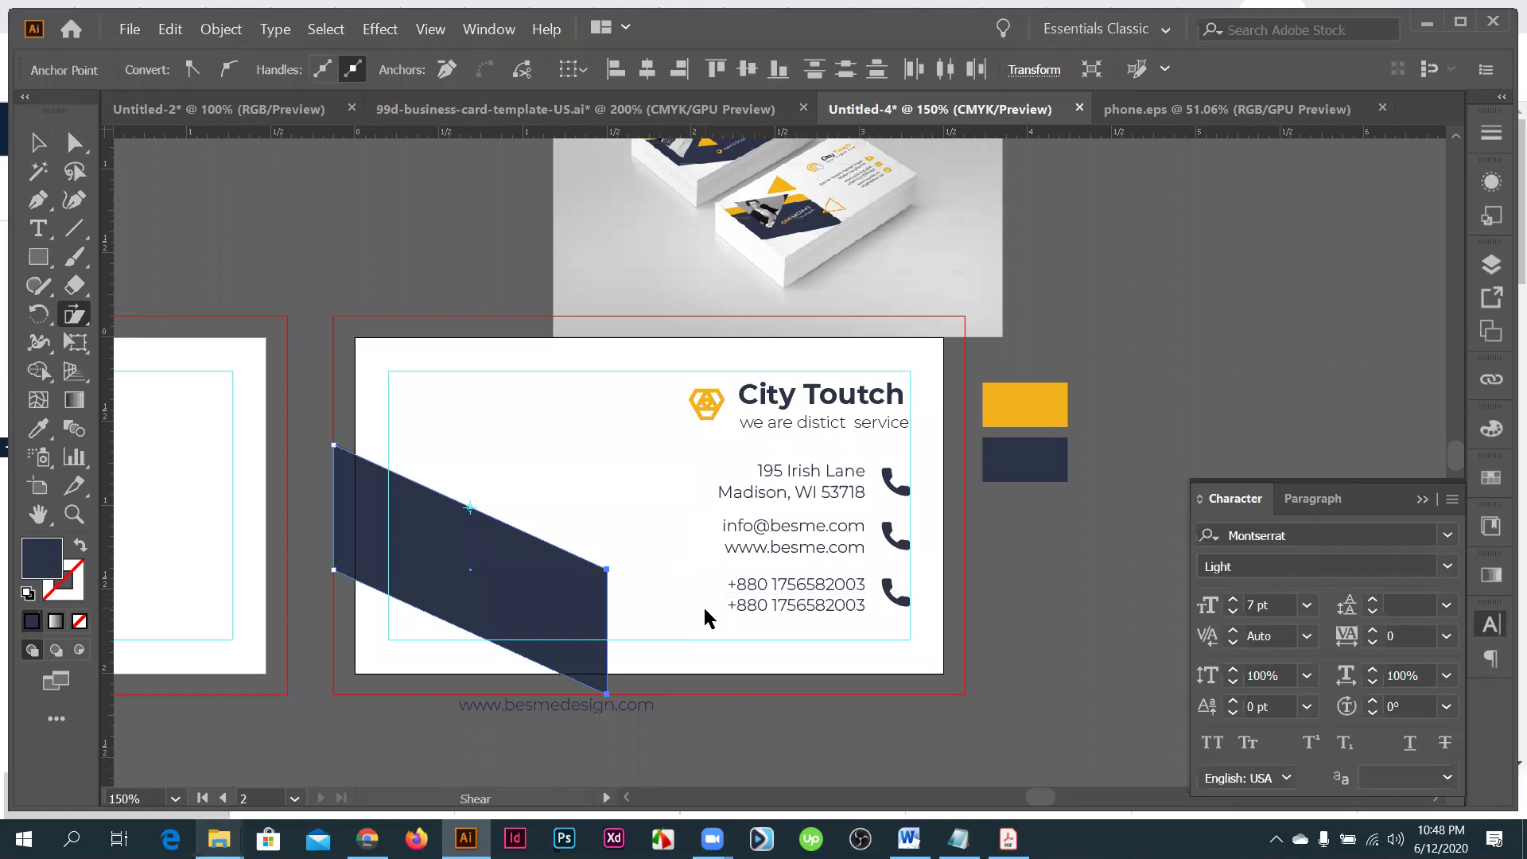
- Narrow the slanted navy band and deselect it
key(v)
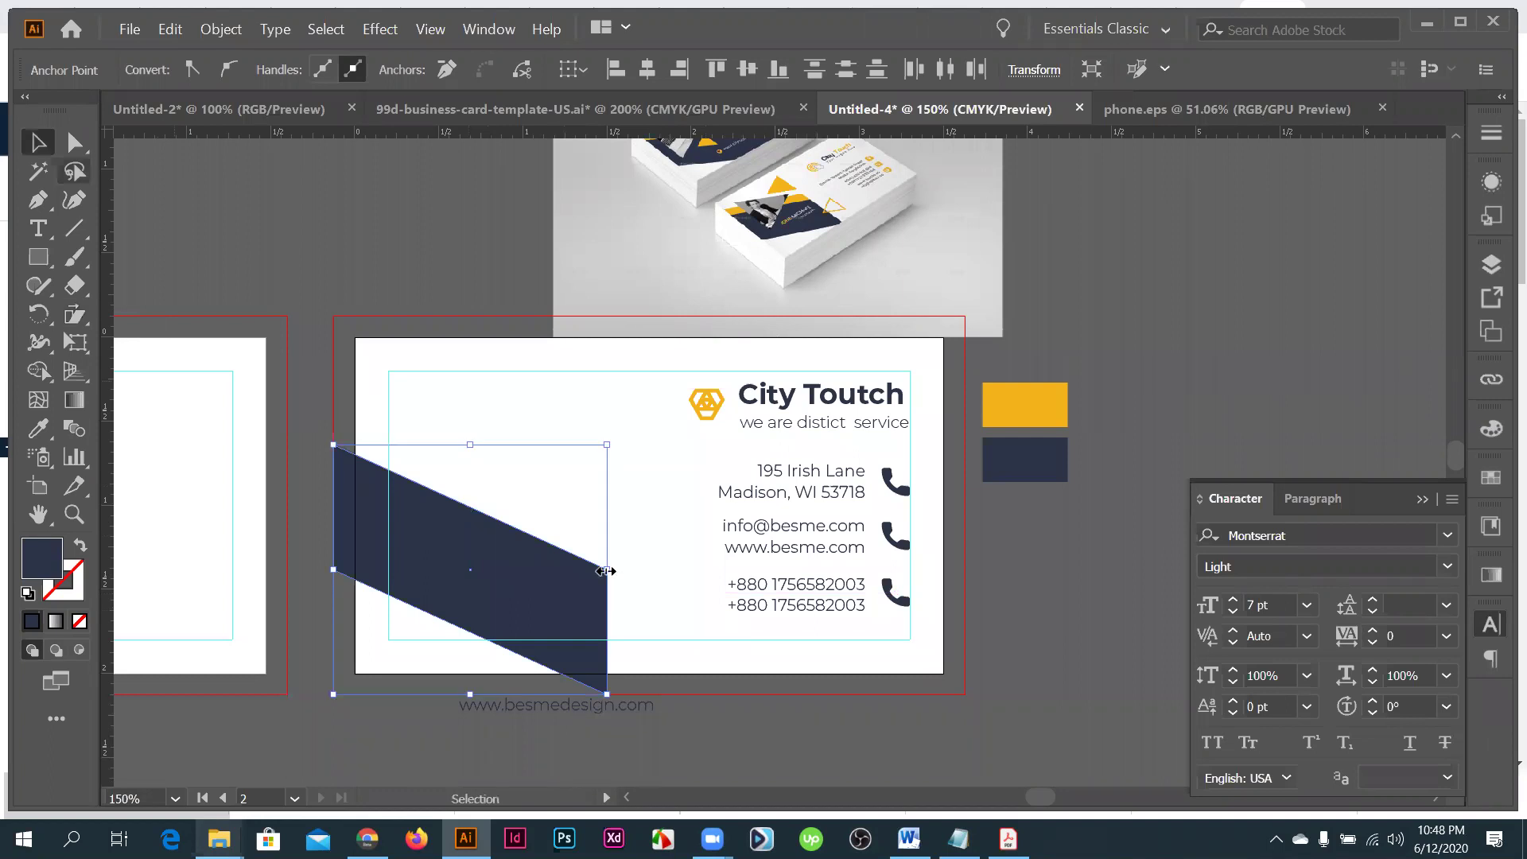
drag(592, 568, 579, 569)
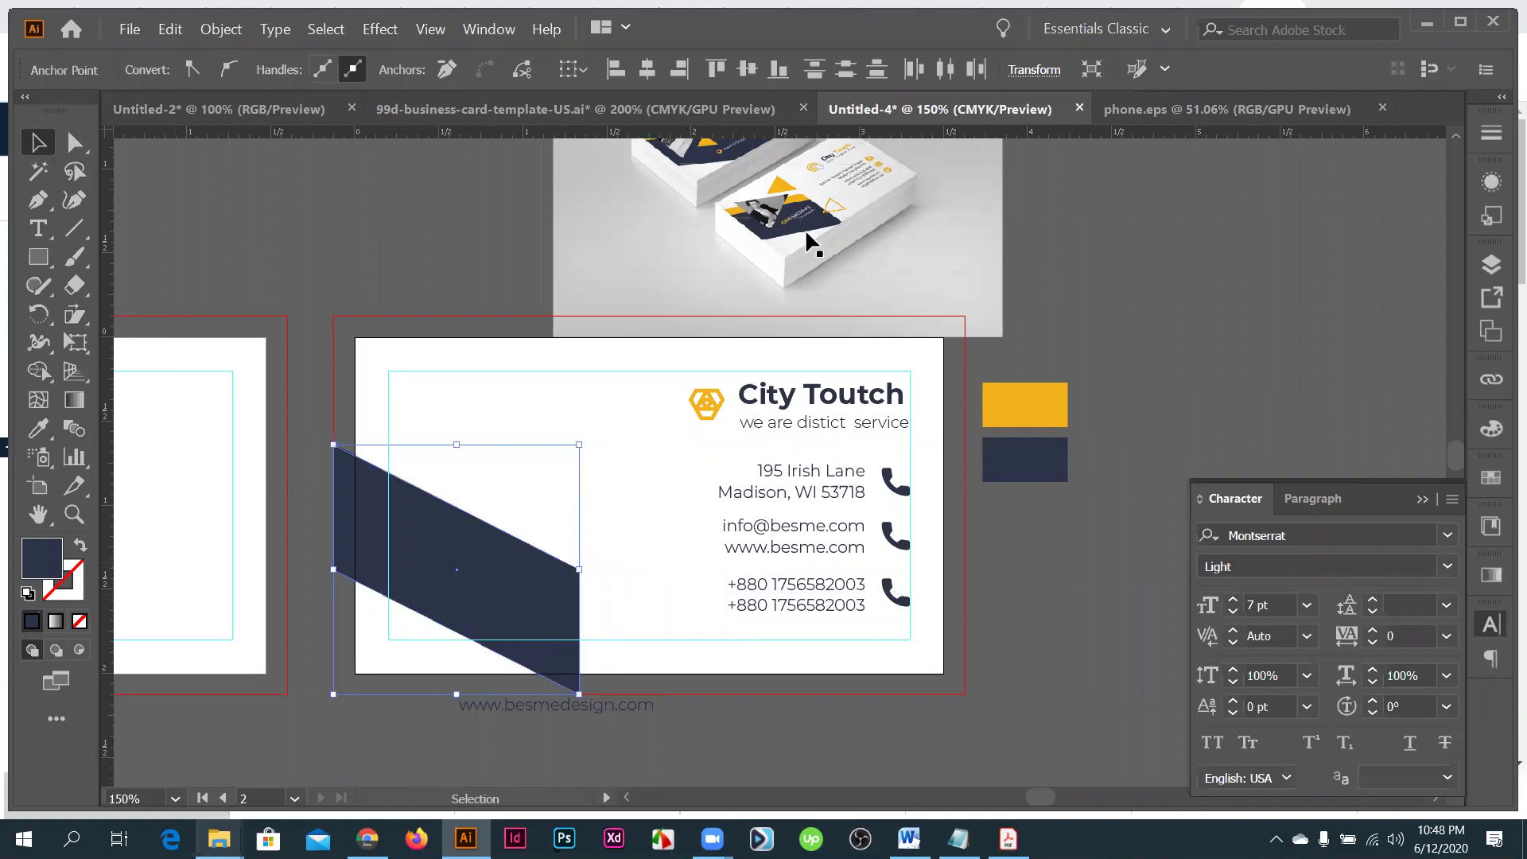
key(ctrl+shift+a)
scroll(804, 228, up, 1)
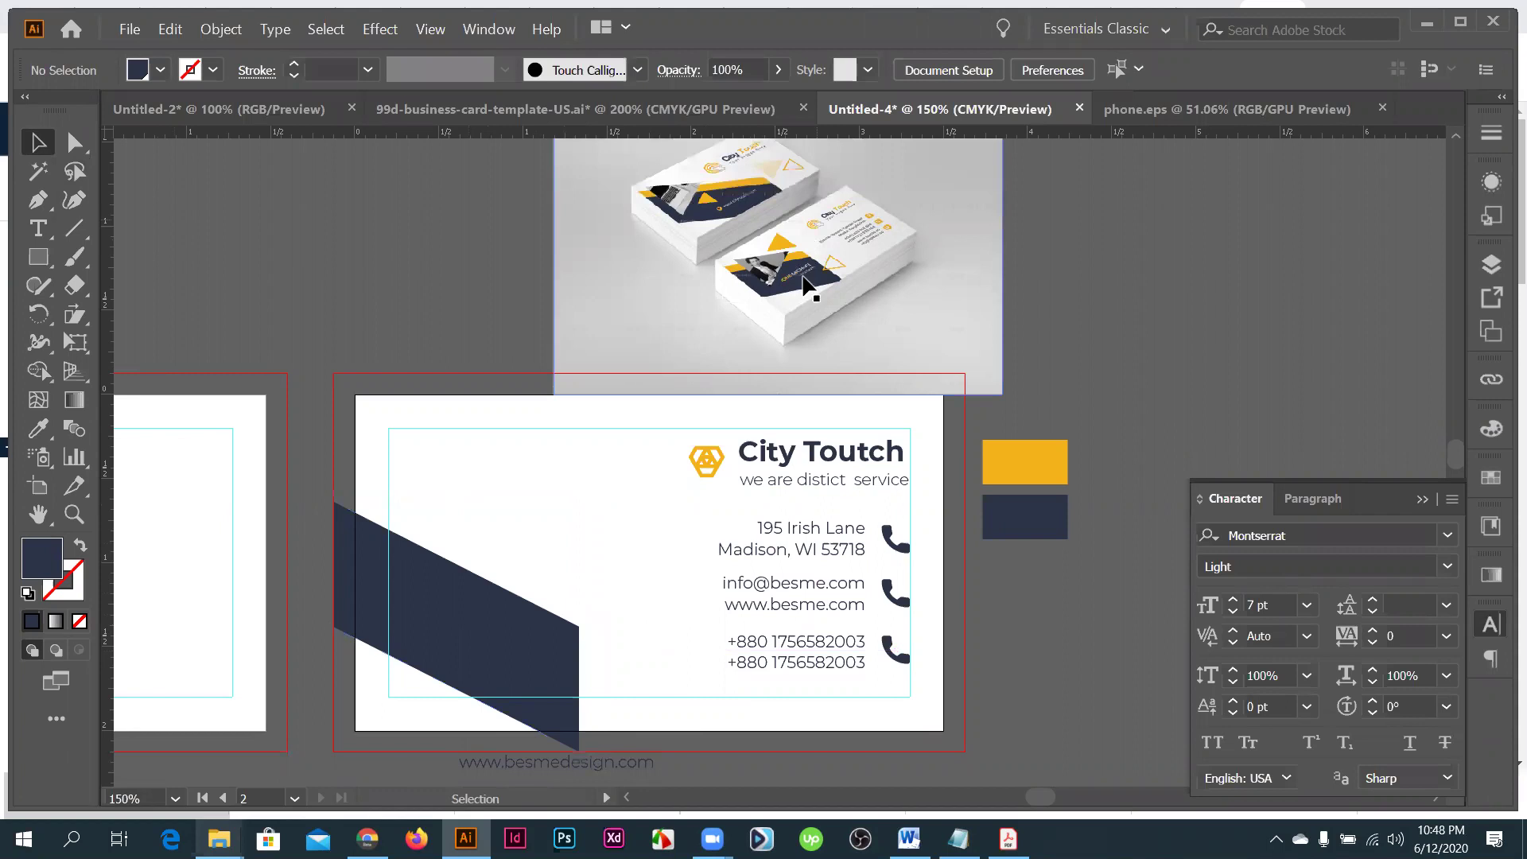
scroll(805, 284, up, 4)
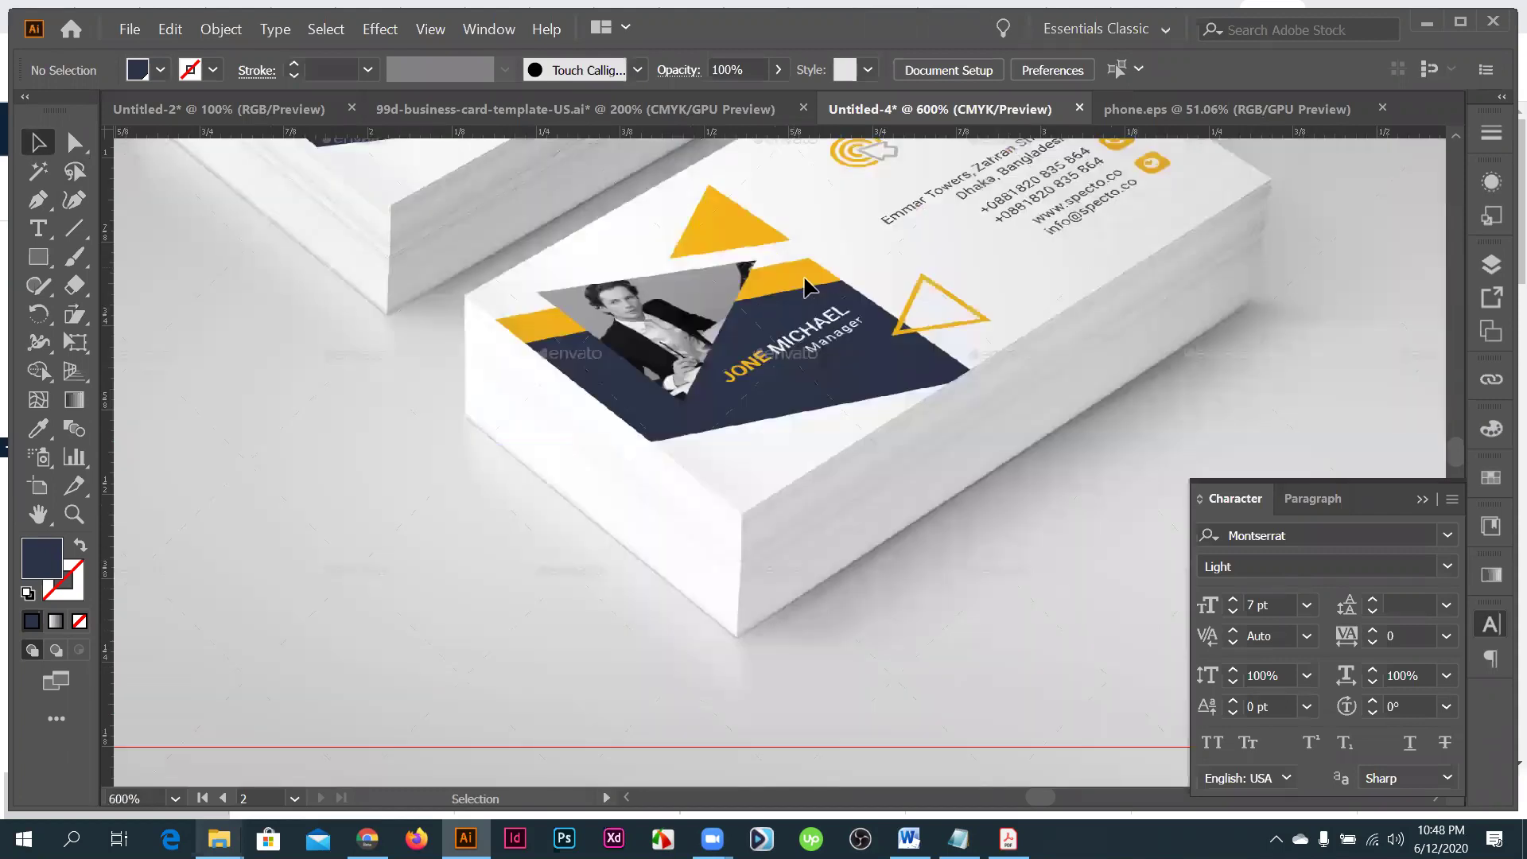
- Paste a copy of the navy band on top and nudge it upward
key(ctrl+0)
scroll(637, 331, up, 3)
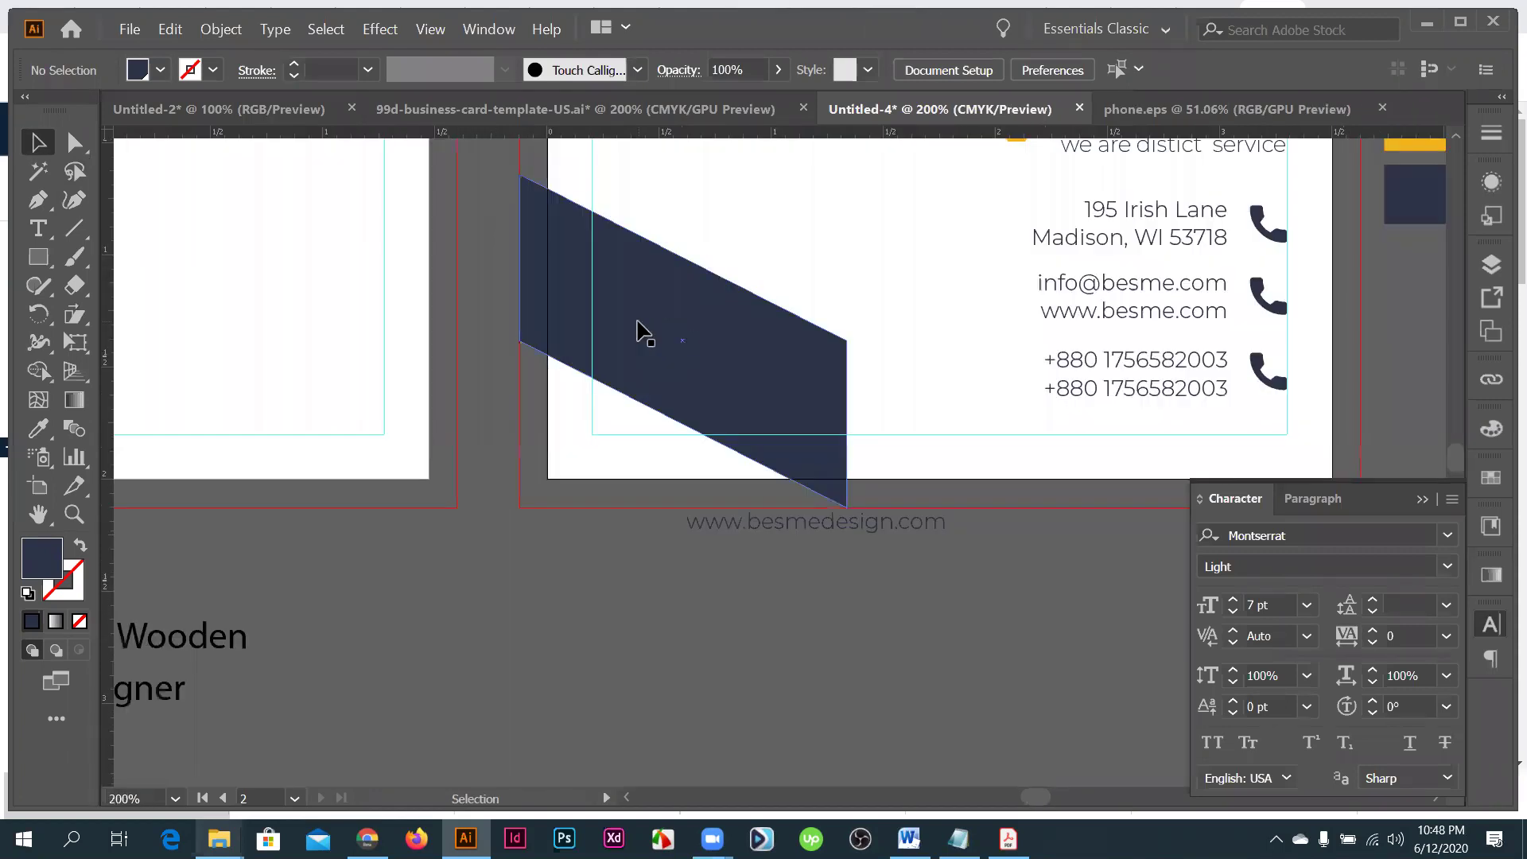
click(521, 436)
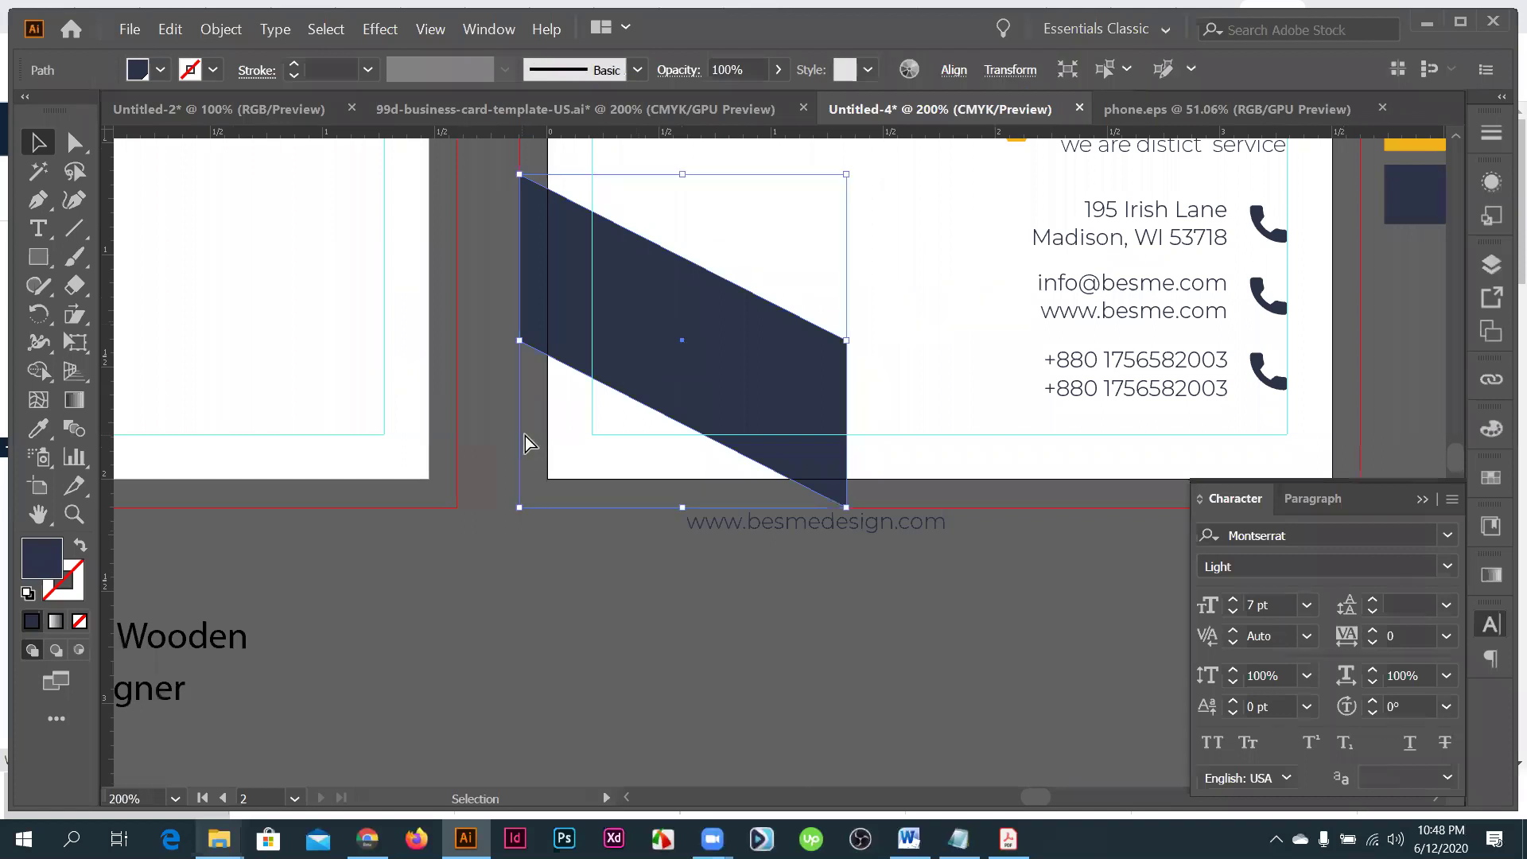
key(ctrl+v)
key(ctrl+z)
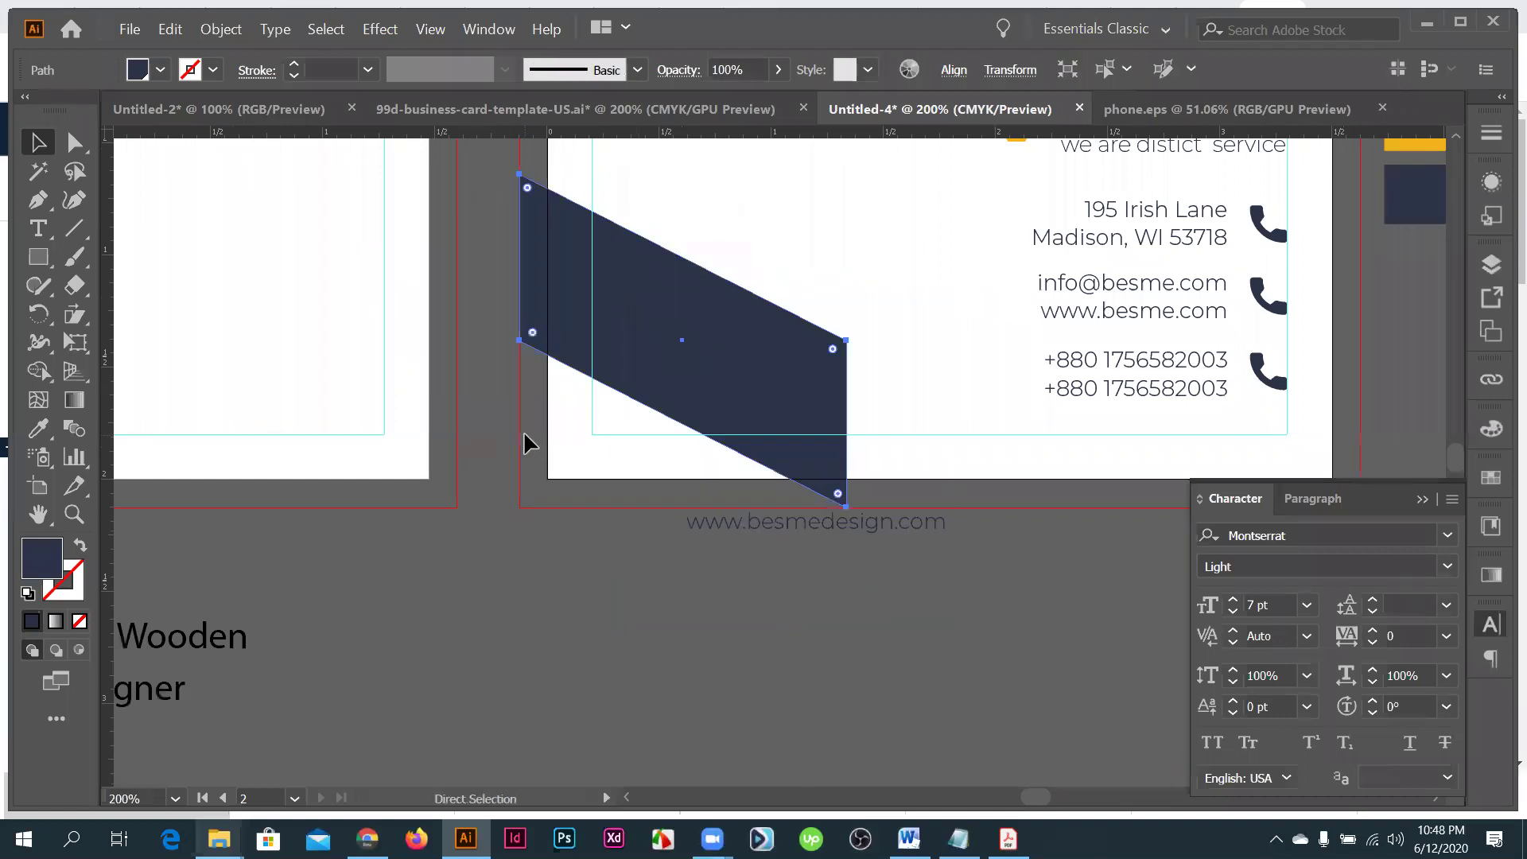
key(v)
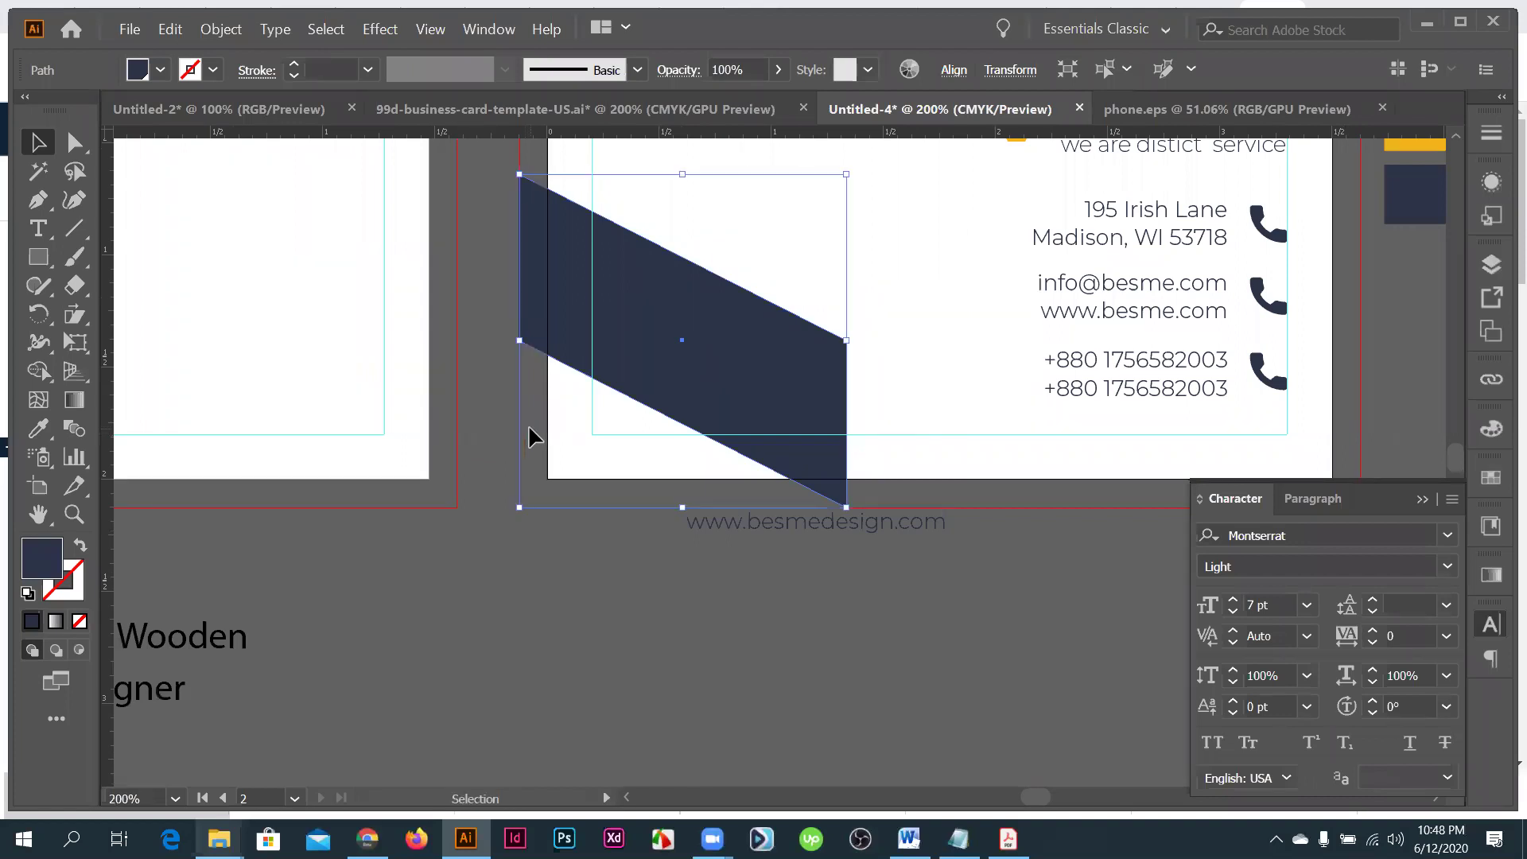
key(alt+Up)
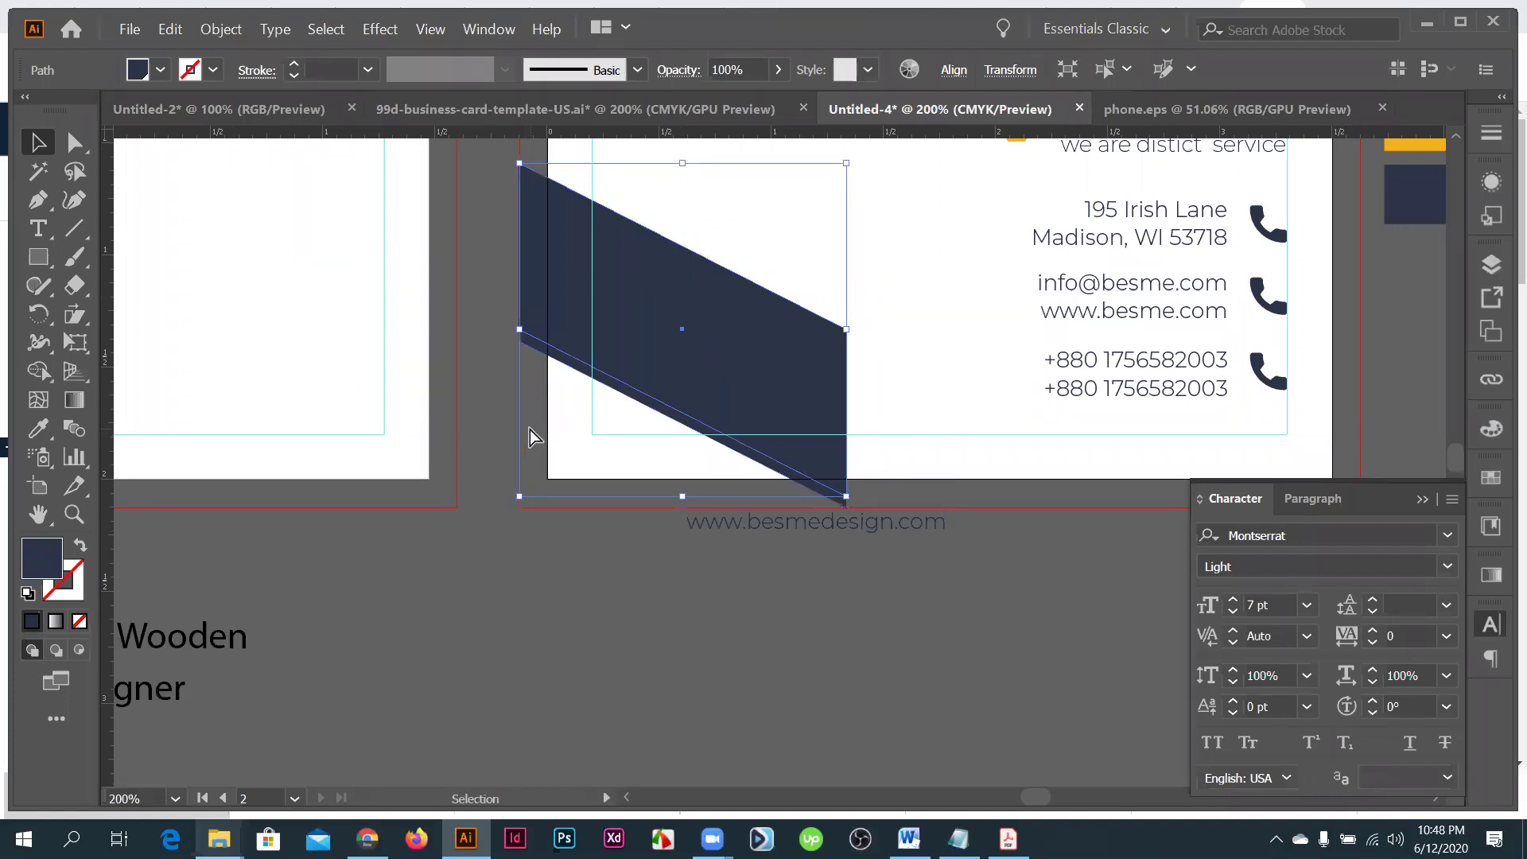
key(alt+Up)
key(alt+Up)
- Give the band copy the yellow swatch colour so a yellow stripe edges the navy band
key(i)
scroll(1412, 304, up, 3)
click(1412, 306)
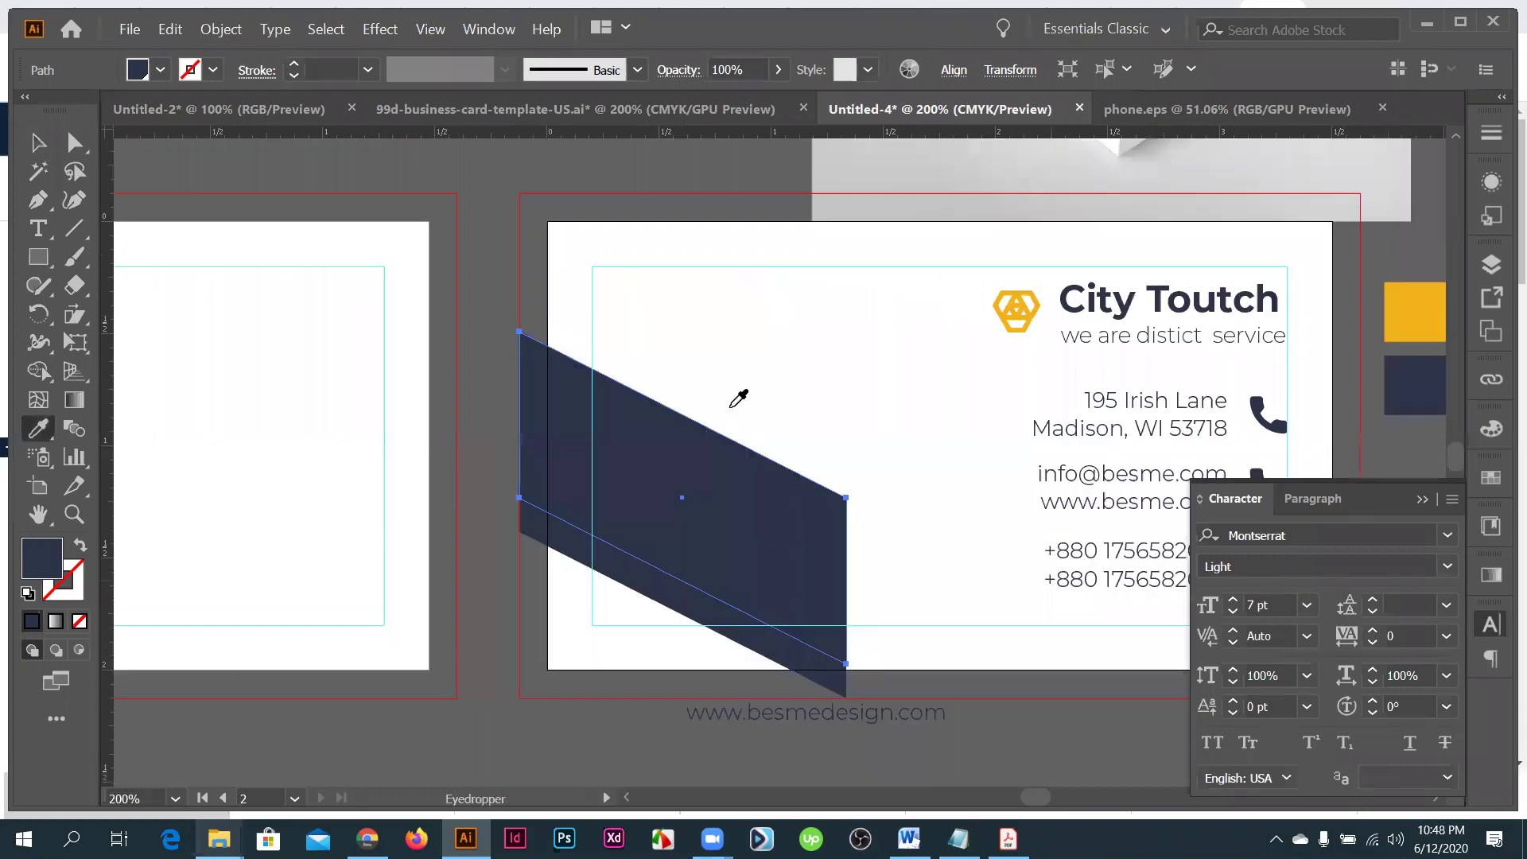
key(ctrl+minus)
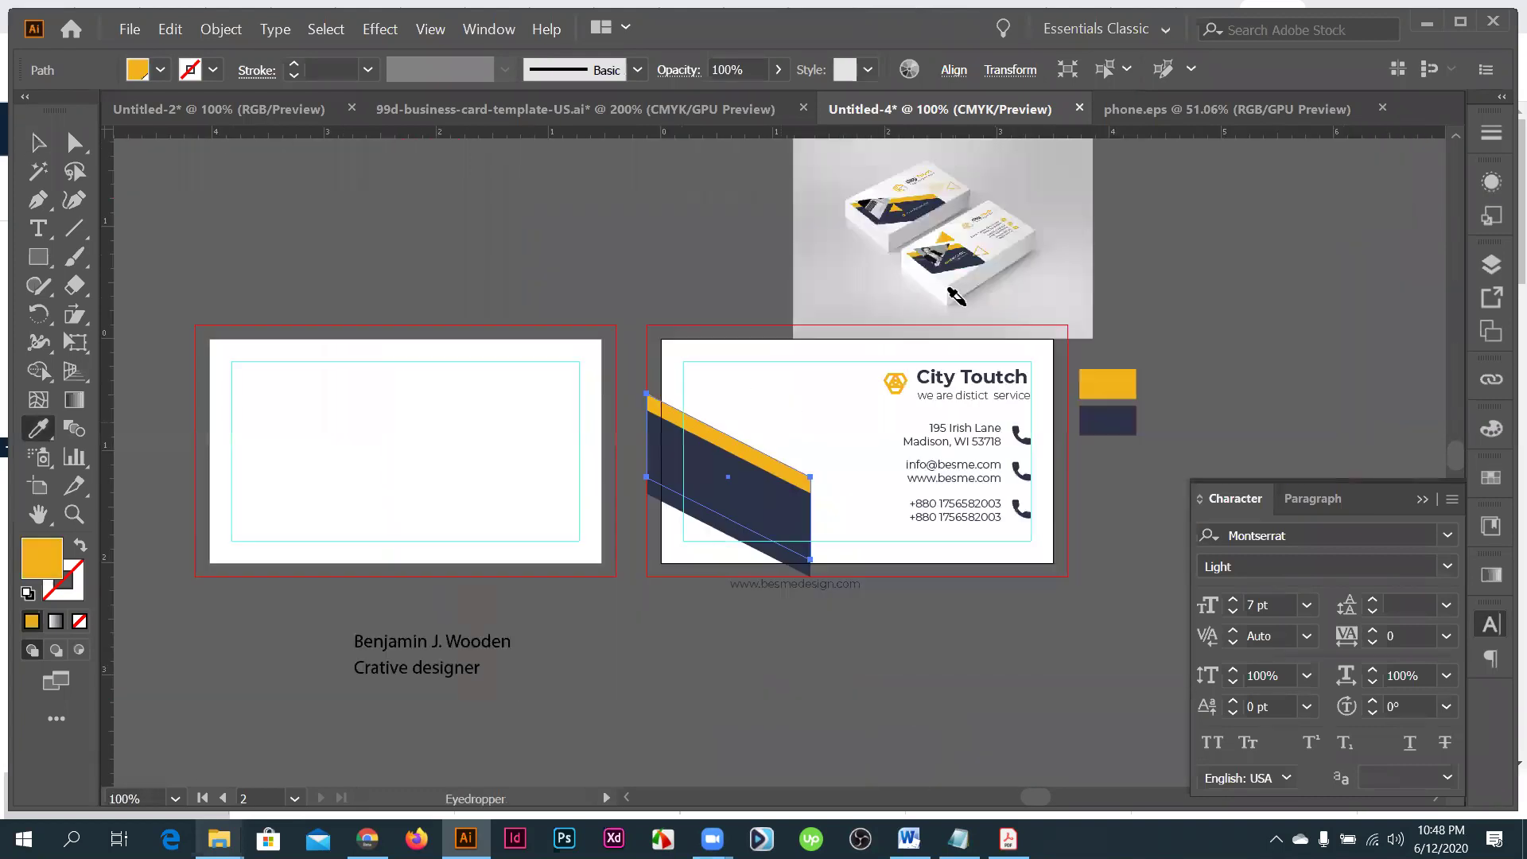
scroll(874, 241, up, 1)
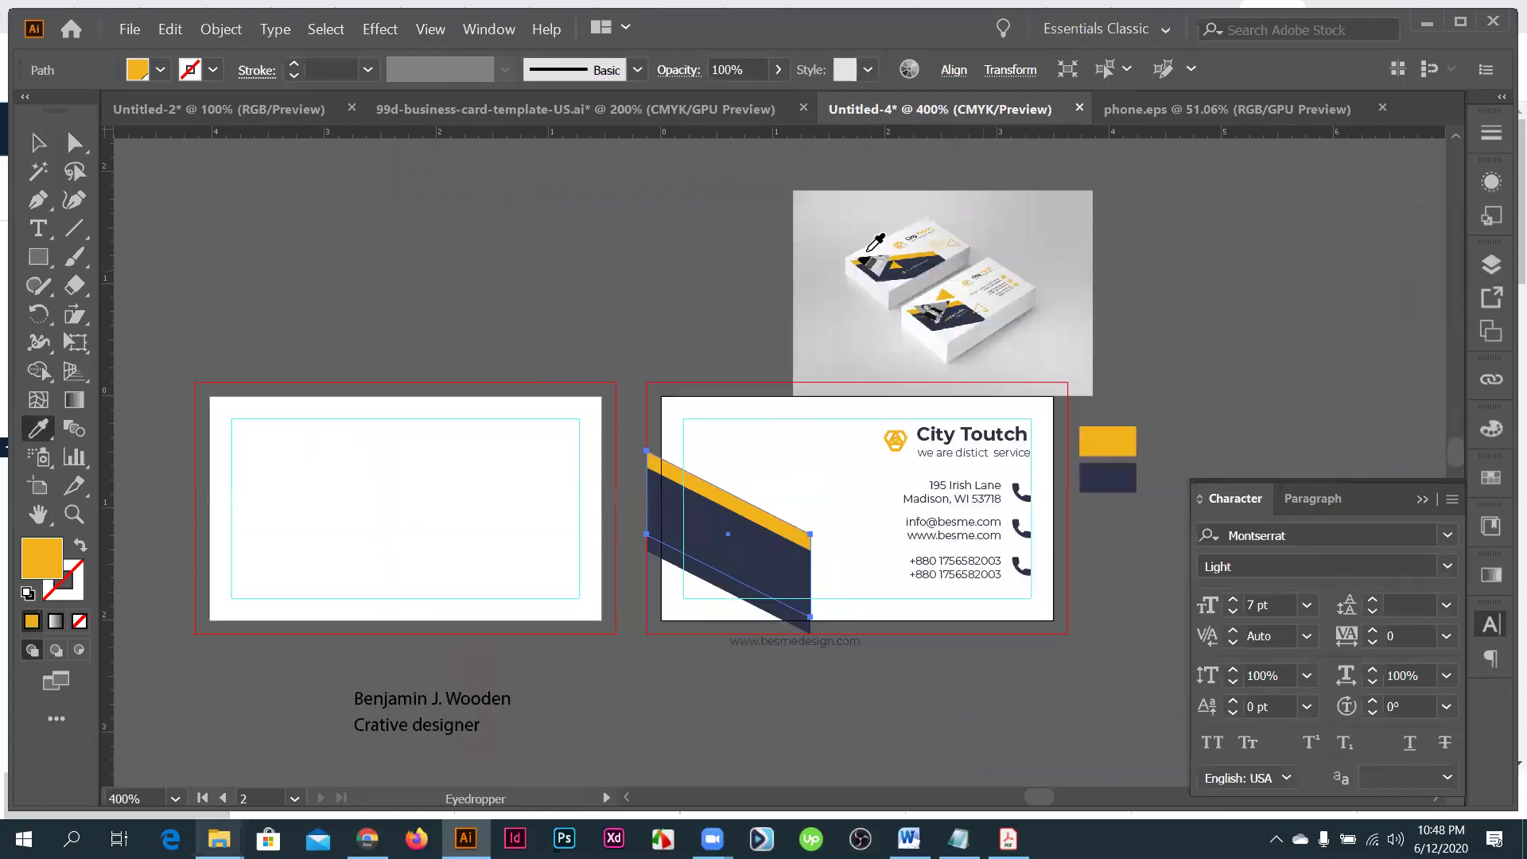
scroll(861, 247, up, 3)
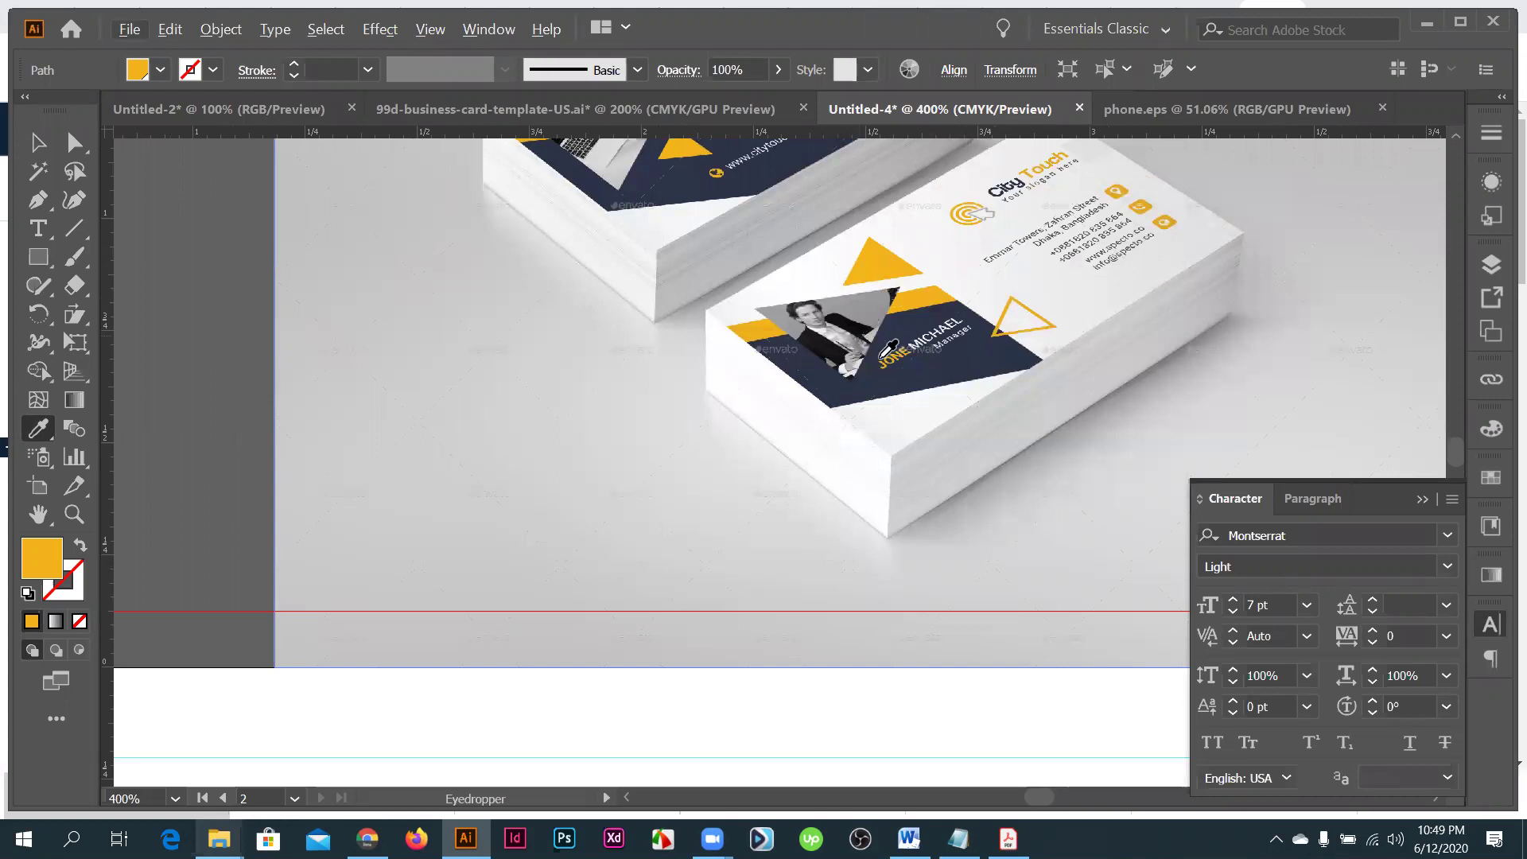
scroll(772, 636, down, 3)
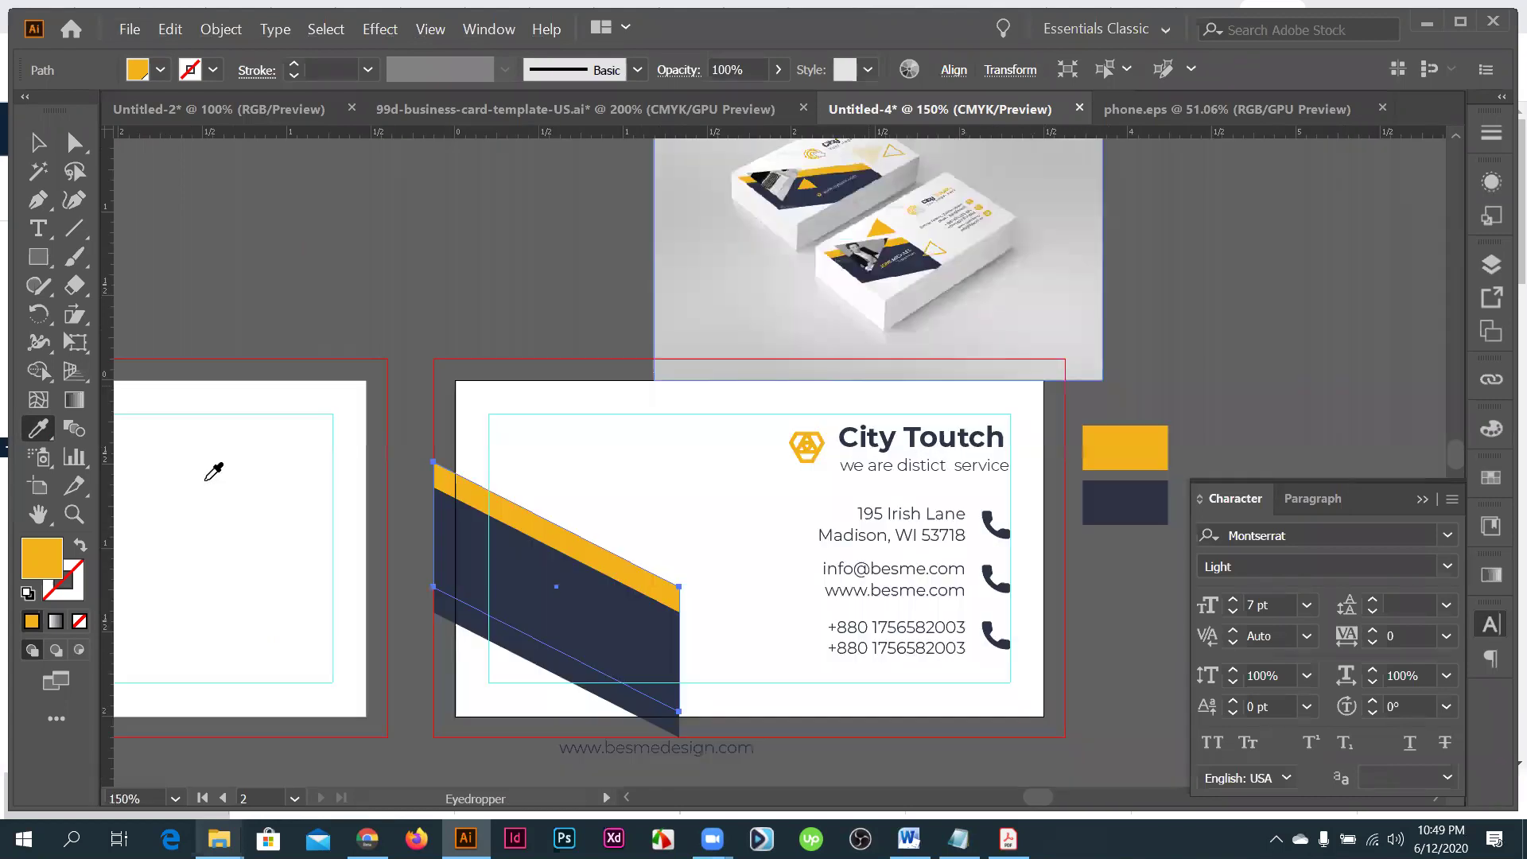
scroll(42, 256, down, 1)
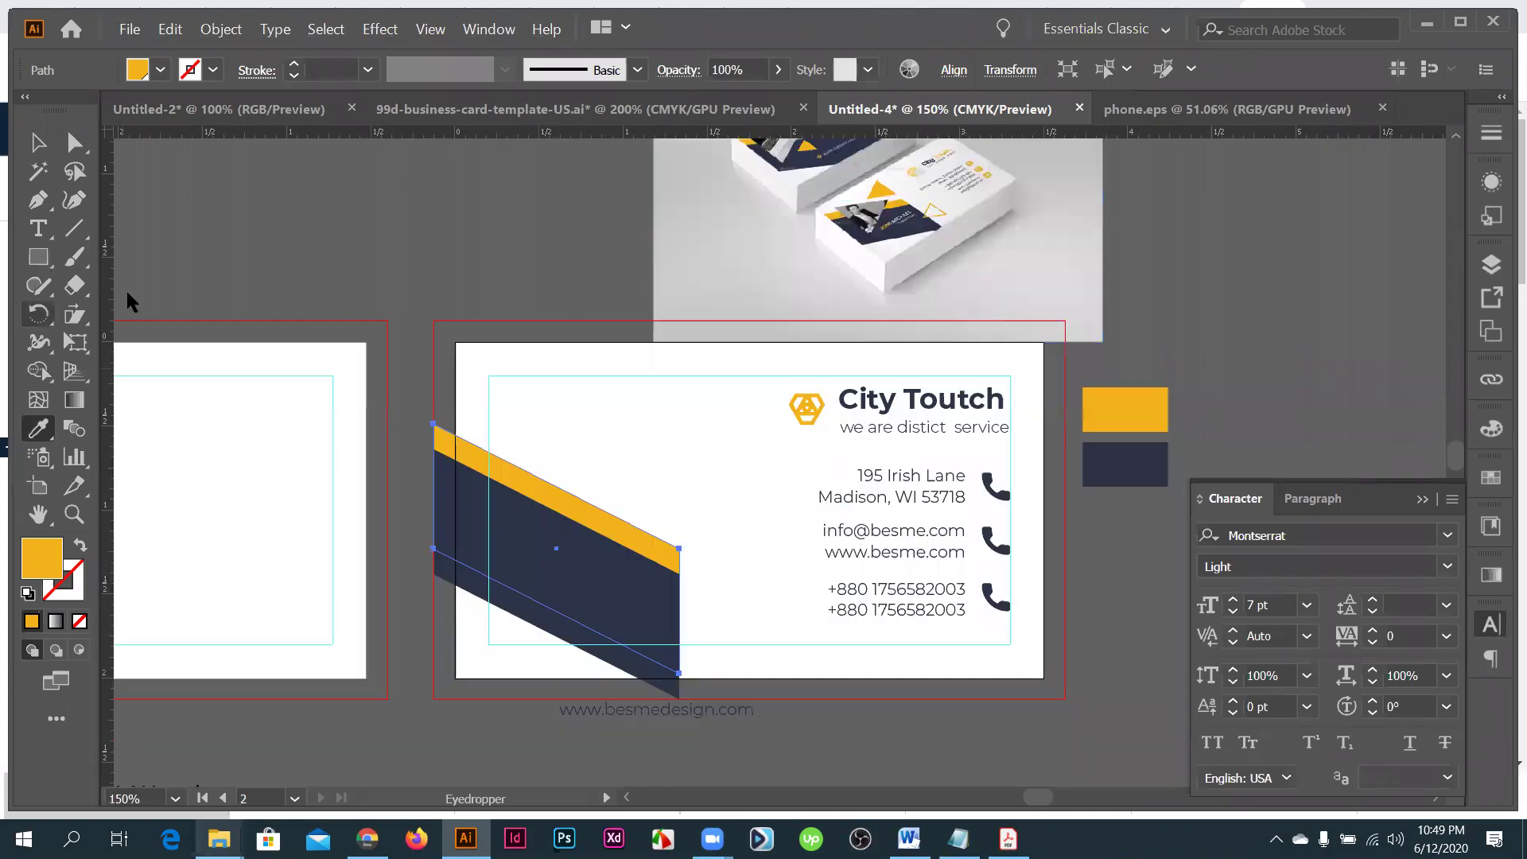
- Draw a three-sided polygon near the card's upper left
click(38, 257)
click(150, 343)
drag(556, 399, 586, 411)
drag(639, 475, 592, 449)
key(Down)
key(Down)
key(Down)
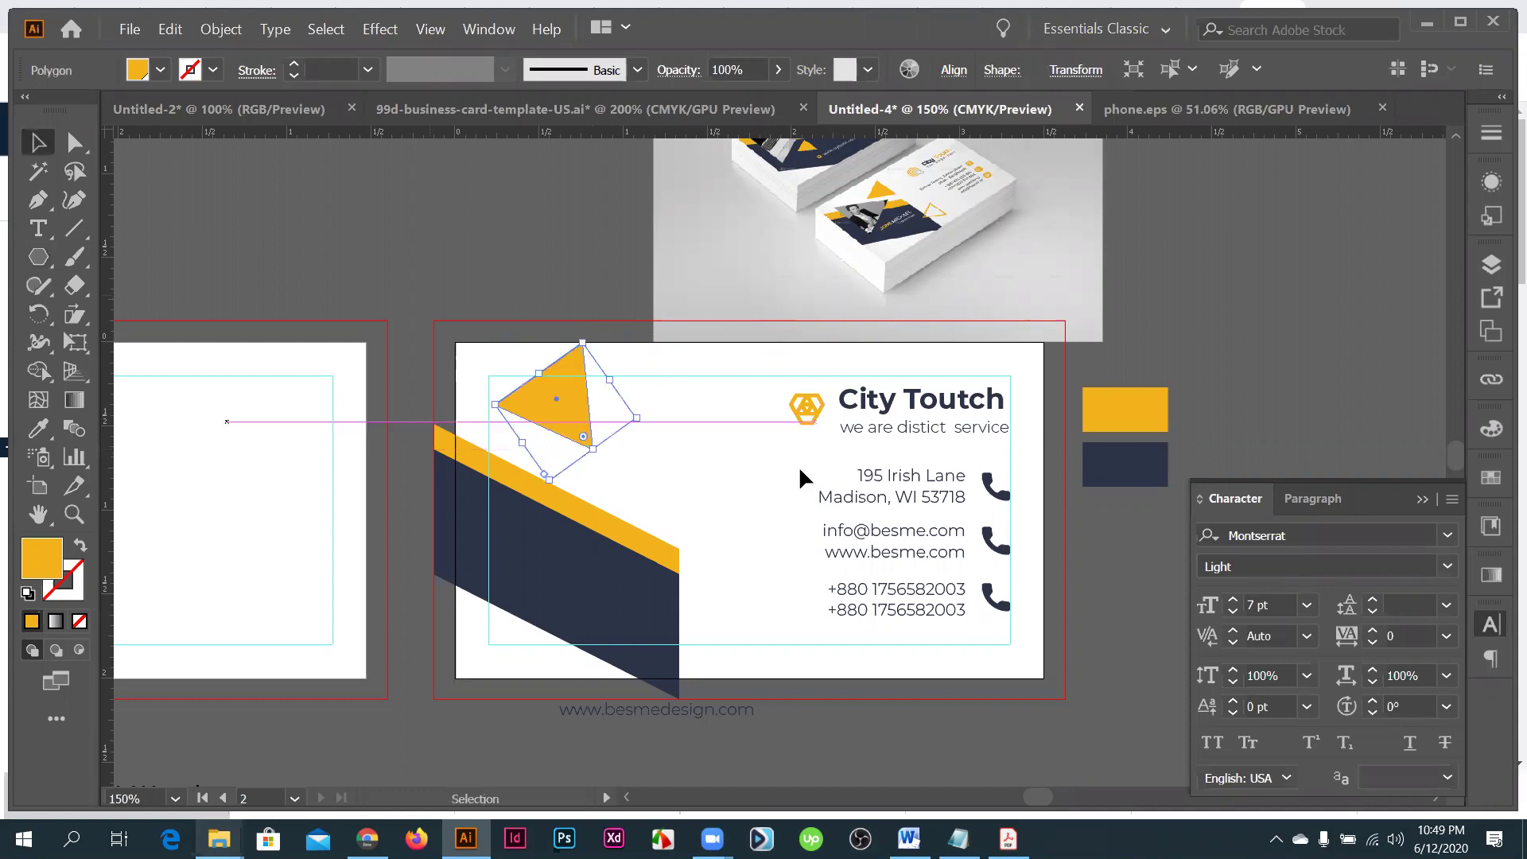
- Move the yellow triangle onto the band's top edge and snap its lower corner flush to it
scroll(803, 501, up, 2)
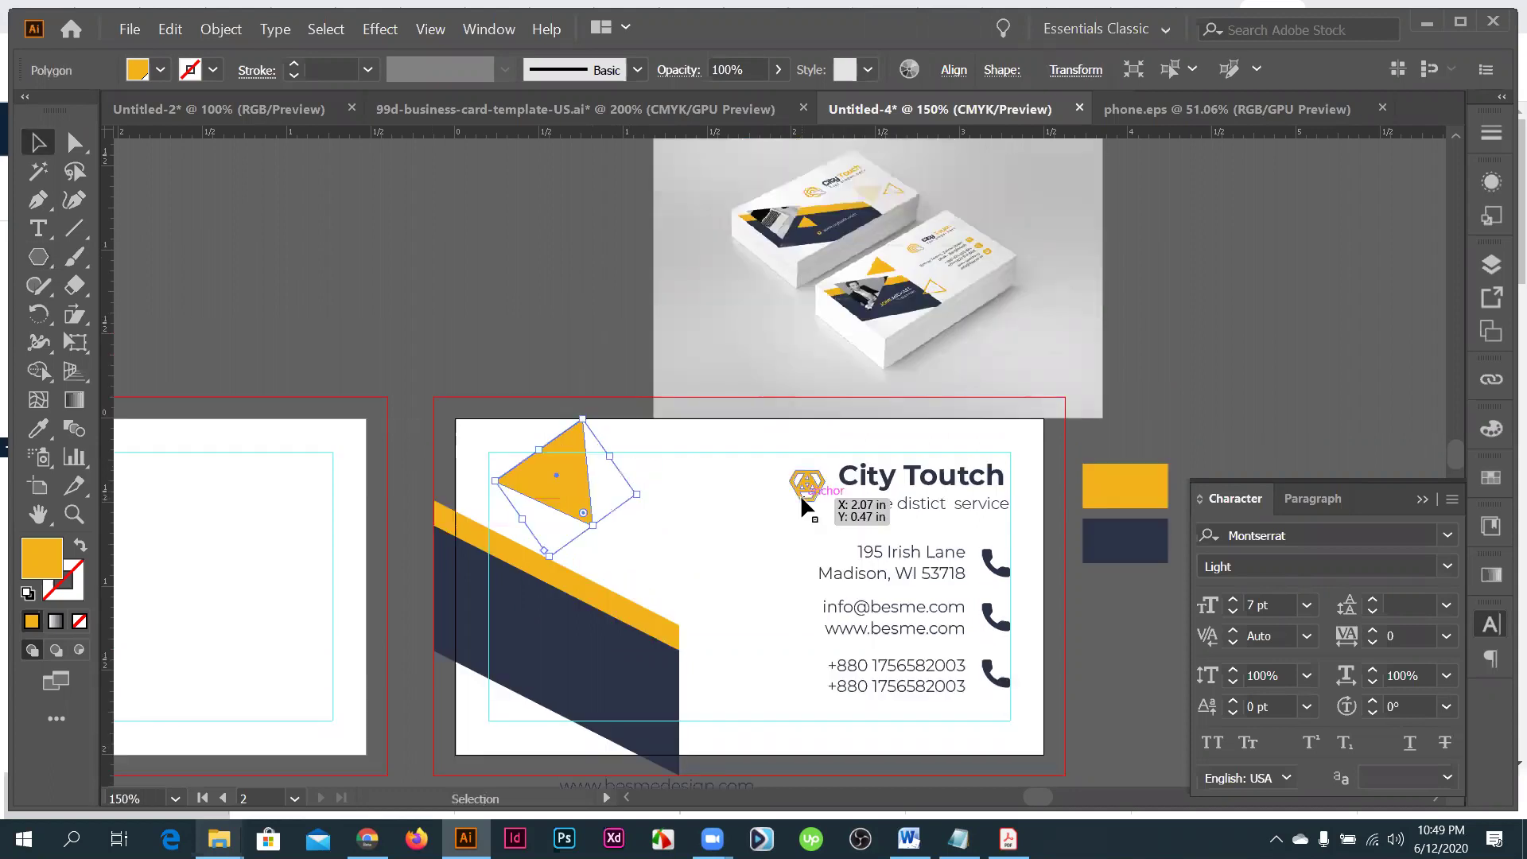
scroll(534, 425, down, 1)
drag(546, 427, 646, 506)
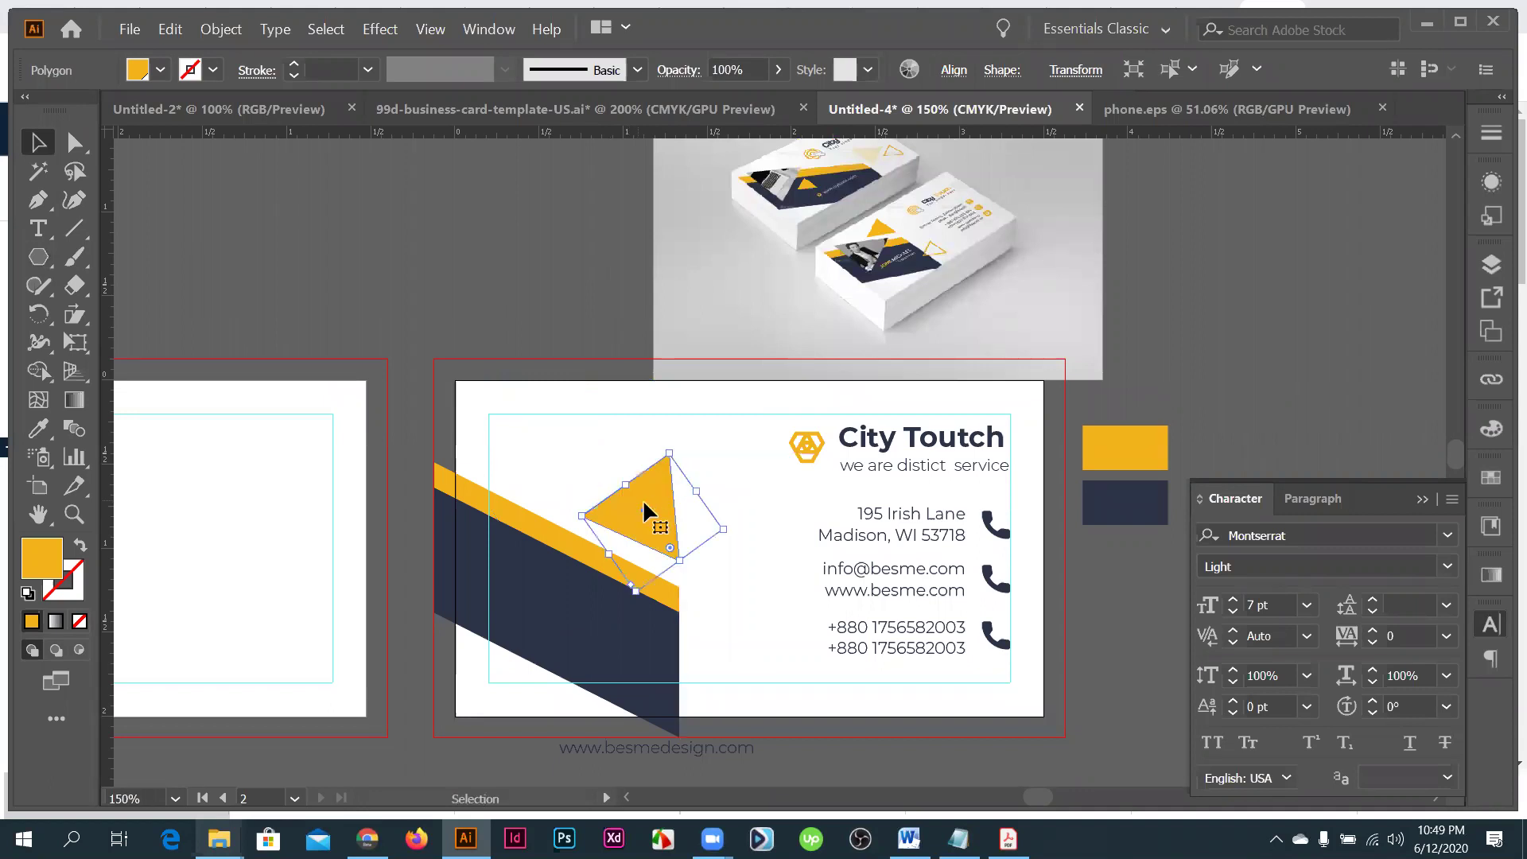
scroll(646, 511, up, 2)
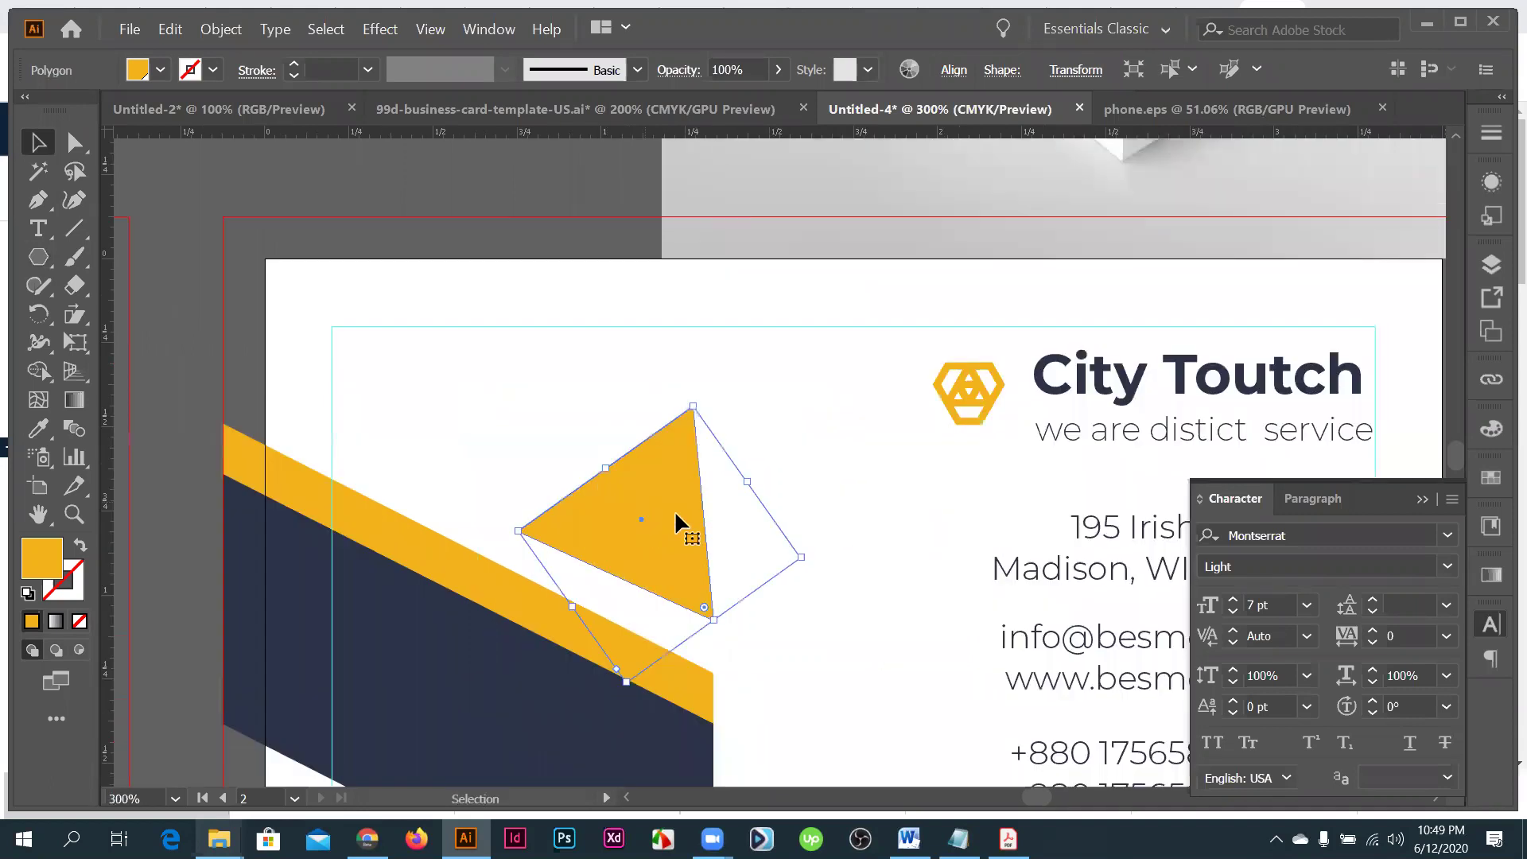
scroll(678, 524, up, 1)
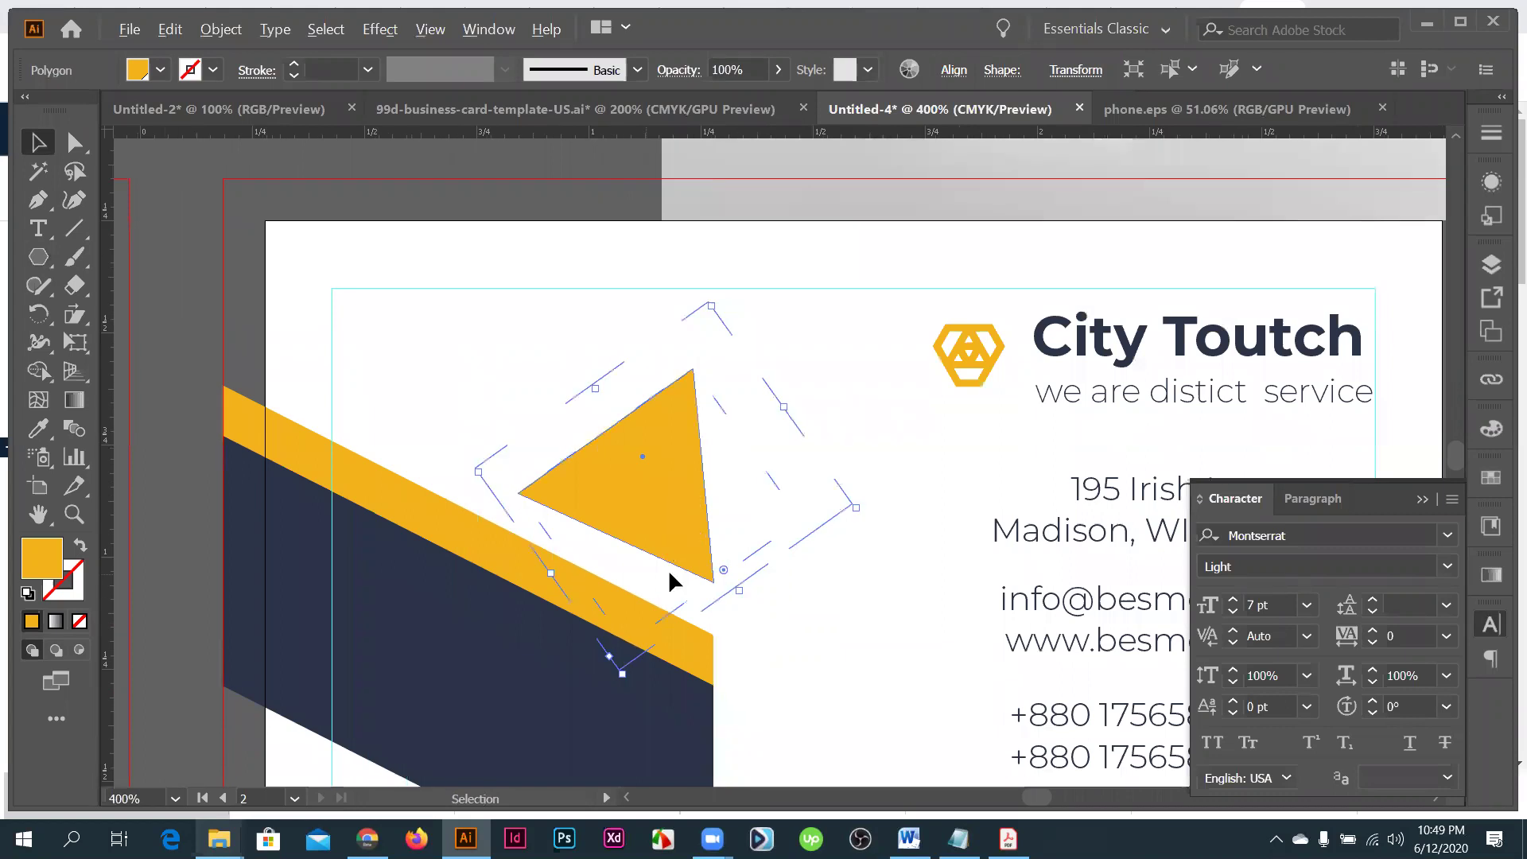
drag(671, 582, 672, 575)
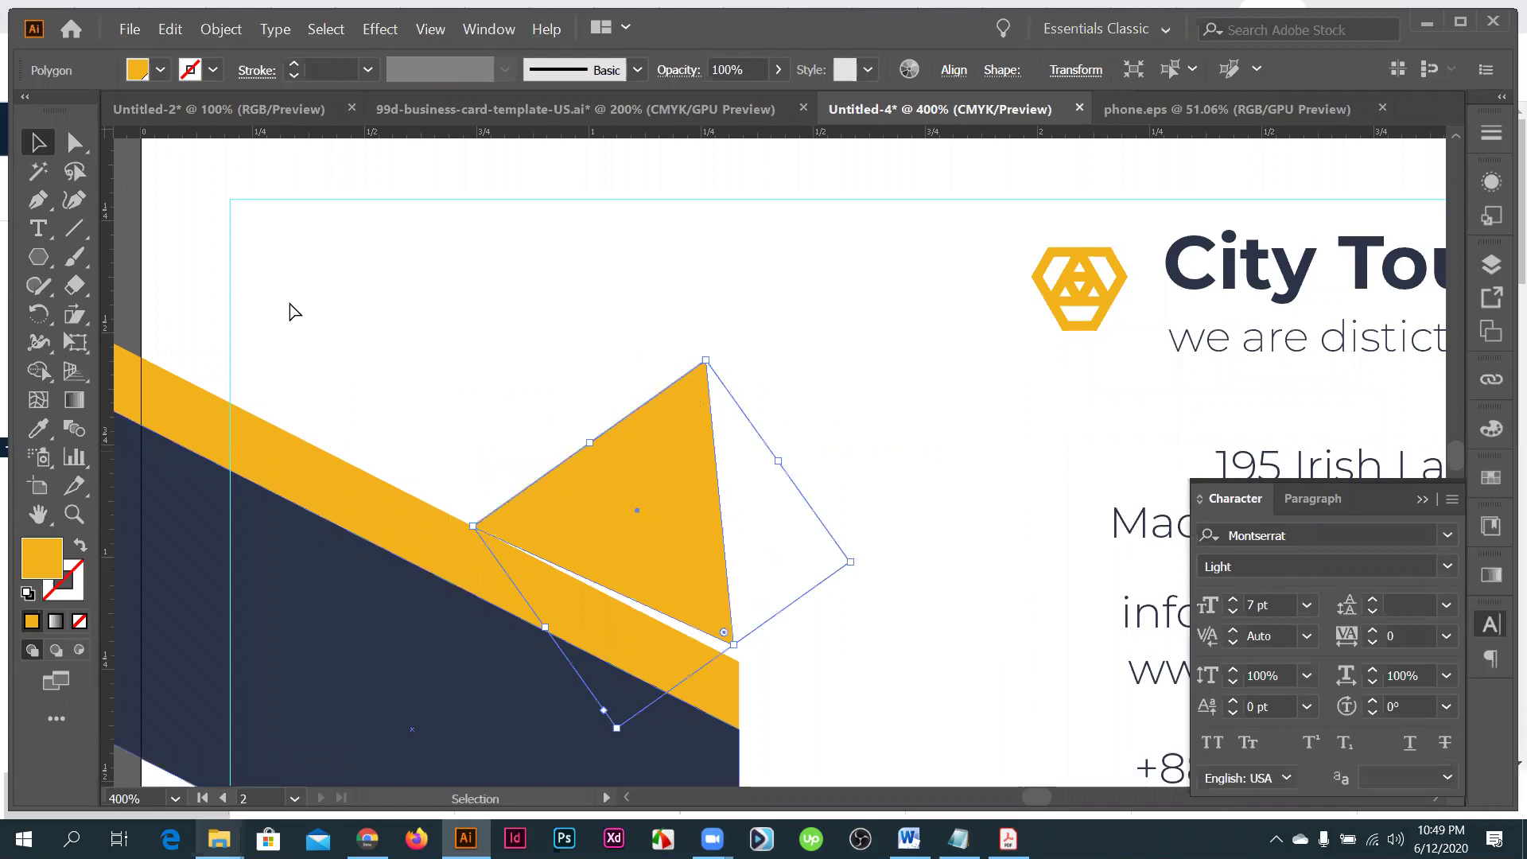
key(a)
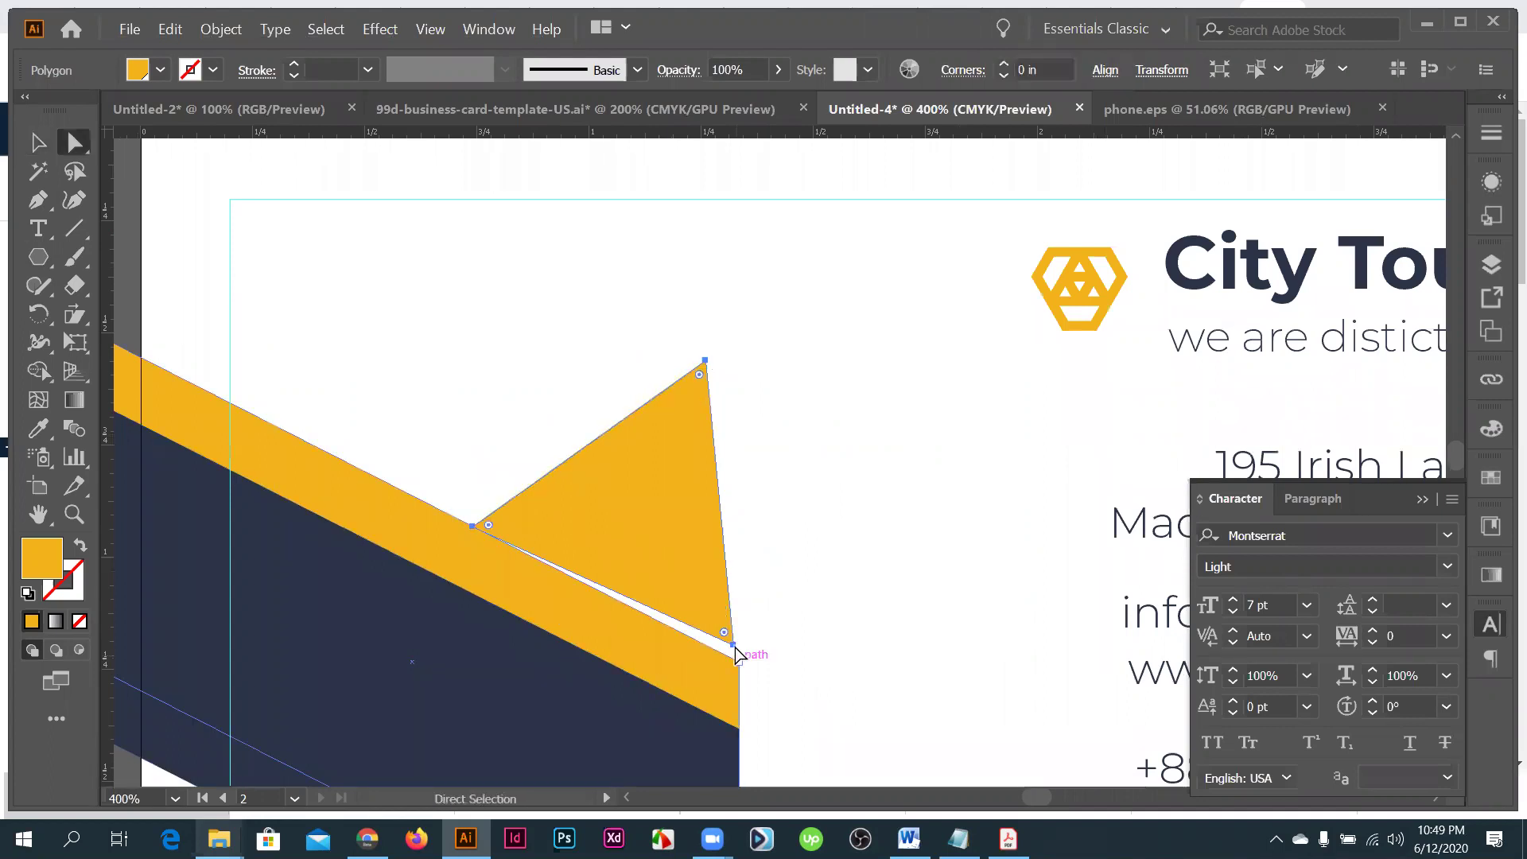
drag(734, 646, 733, 659)
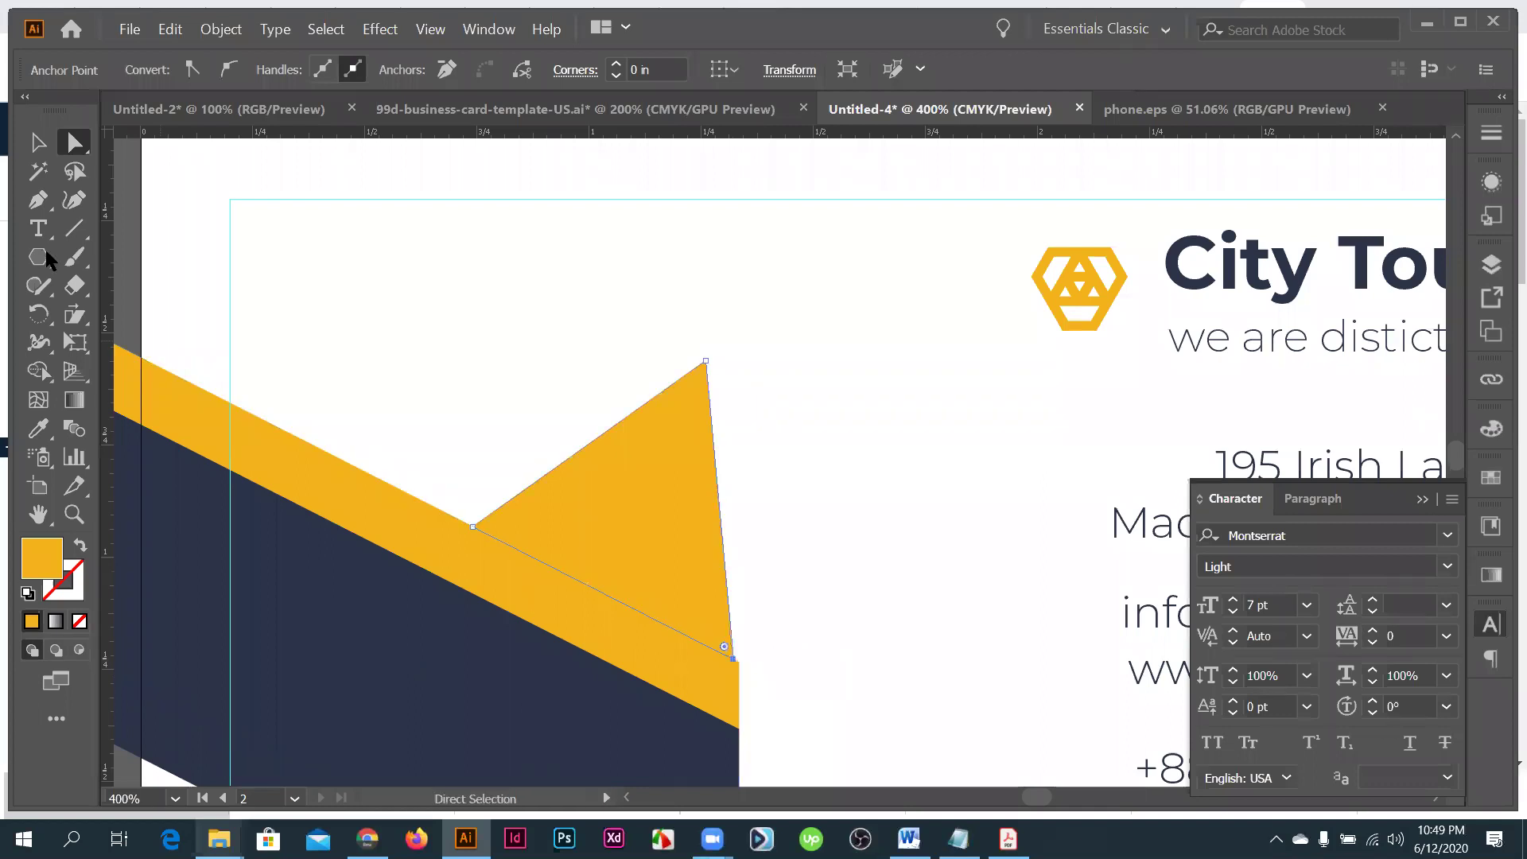
click(45, 252)
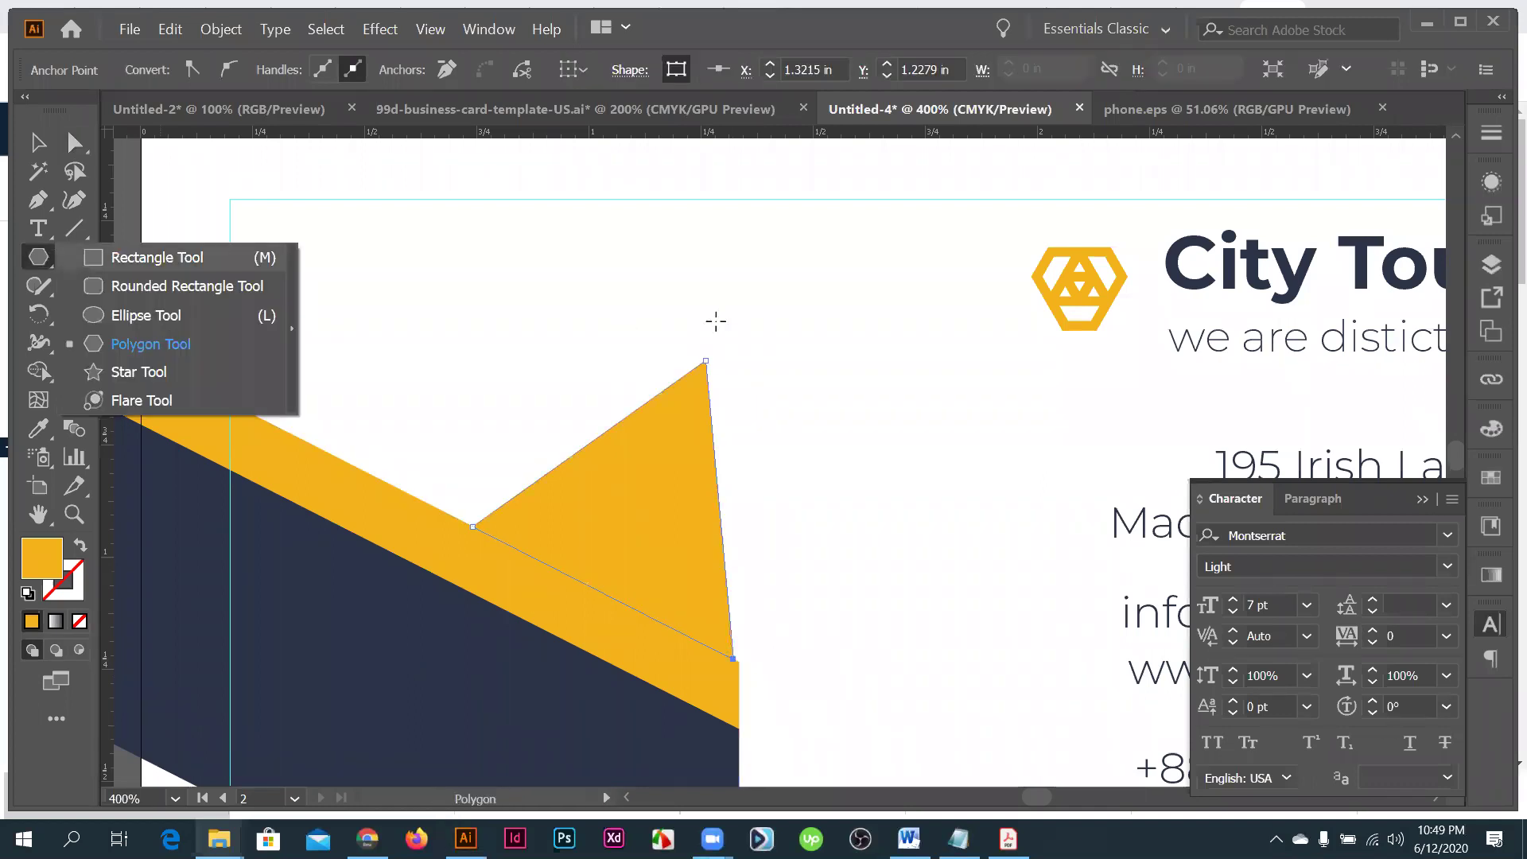
- Trim the triangle's right corner away with a covering rectangle using Shape Builder
key(m)
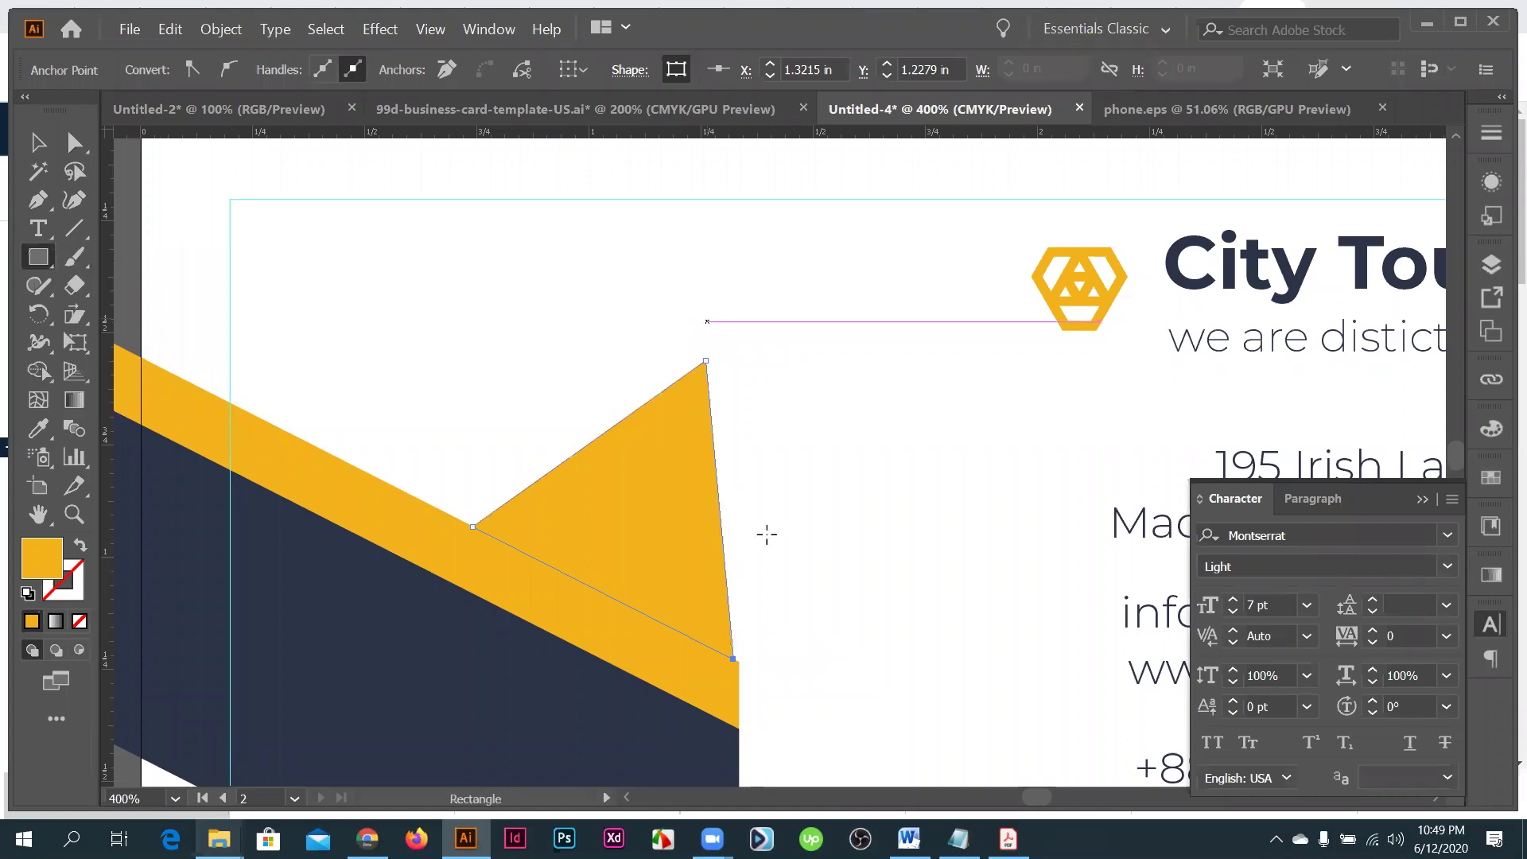
mouse_move(703, 313)
mouse_down()
mouse_move(794, 668)
mouse_move(815, 679)
mouse_up()
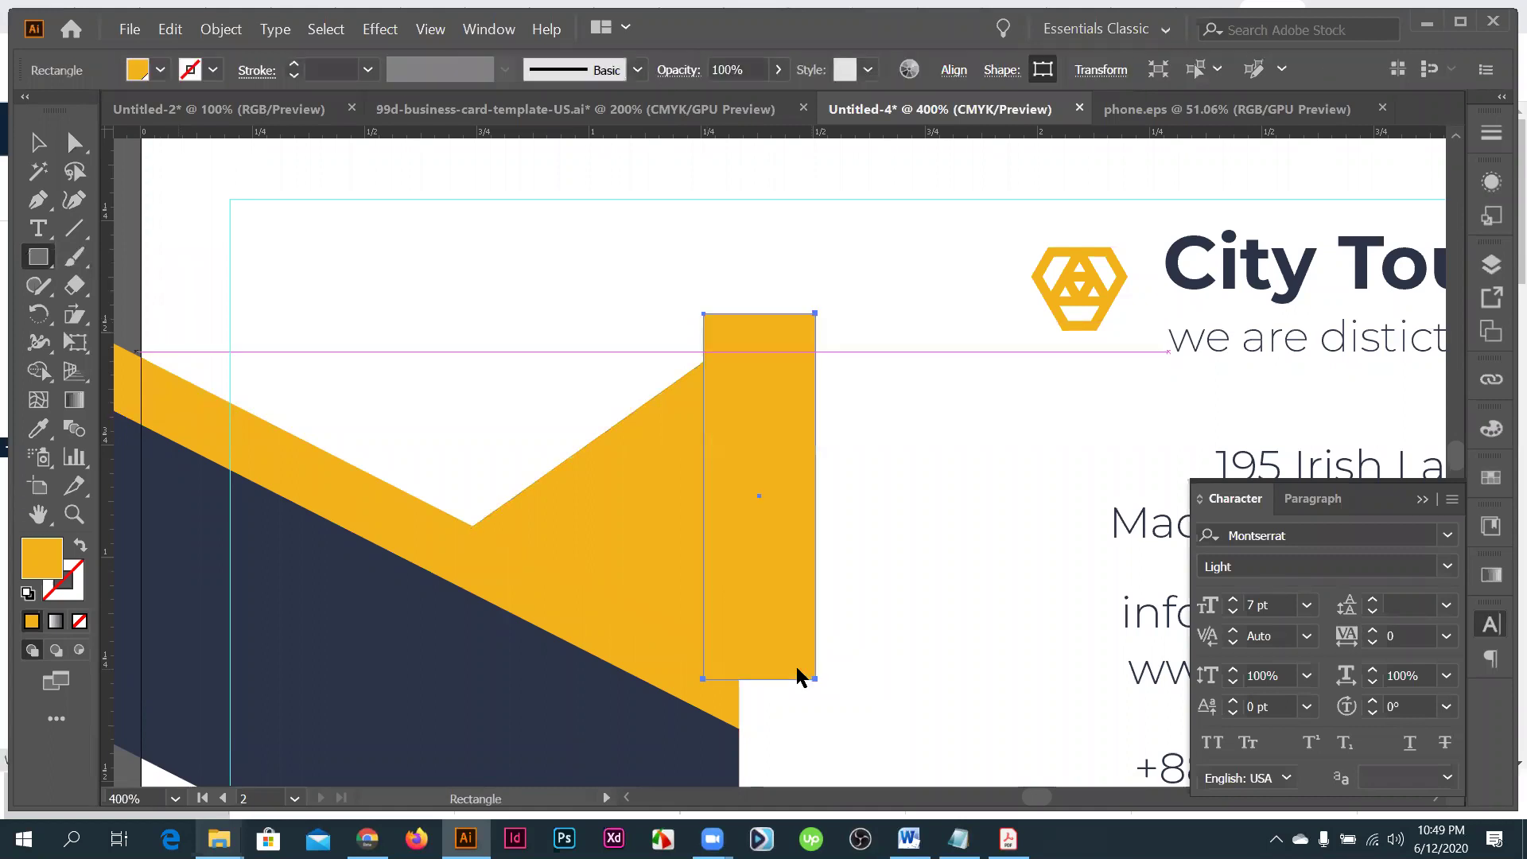
key(v)
shift+click(637, 477)
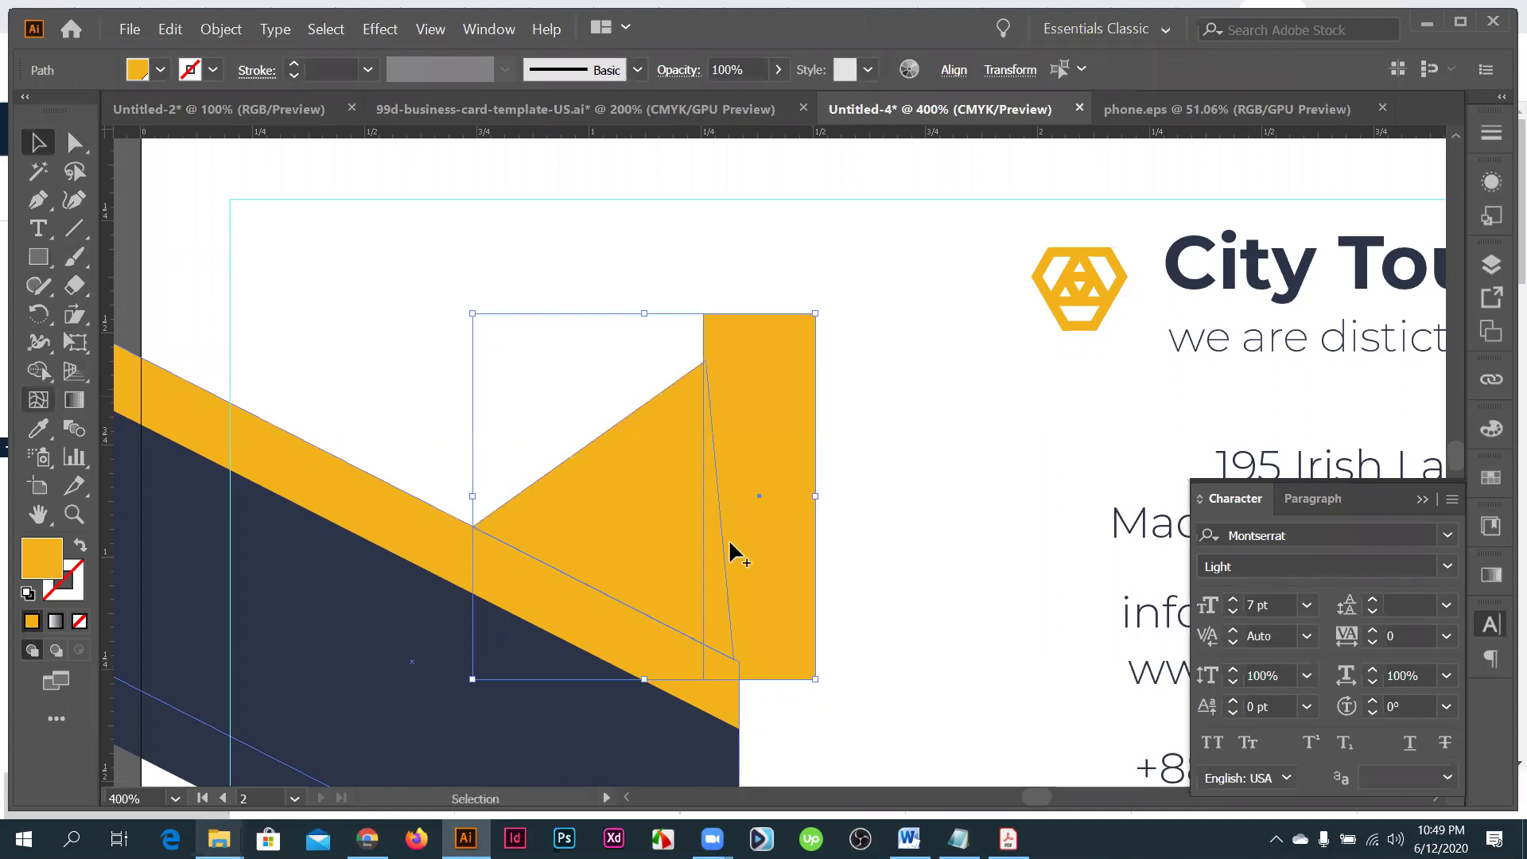
key(shift+m)
alt+click(718, 569)
key(v)
- Raise the trimmed triangle and right-align it with the slanted band
scroll(628, 537, down, 1)
drag(627, 541, 678, 433)
scroll(697, 577, down, 2)
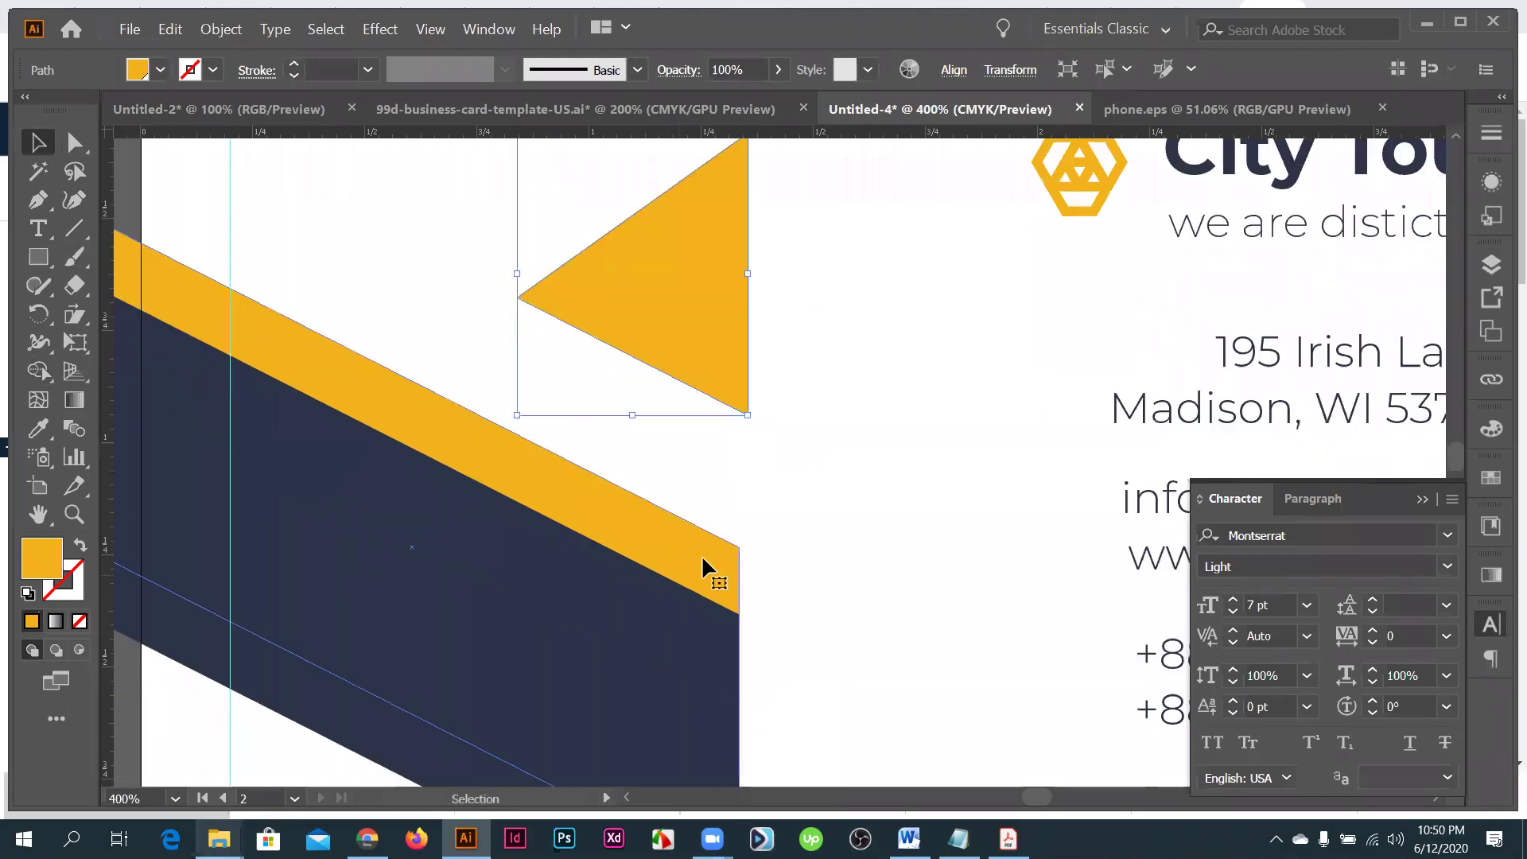
click(703, 568)
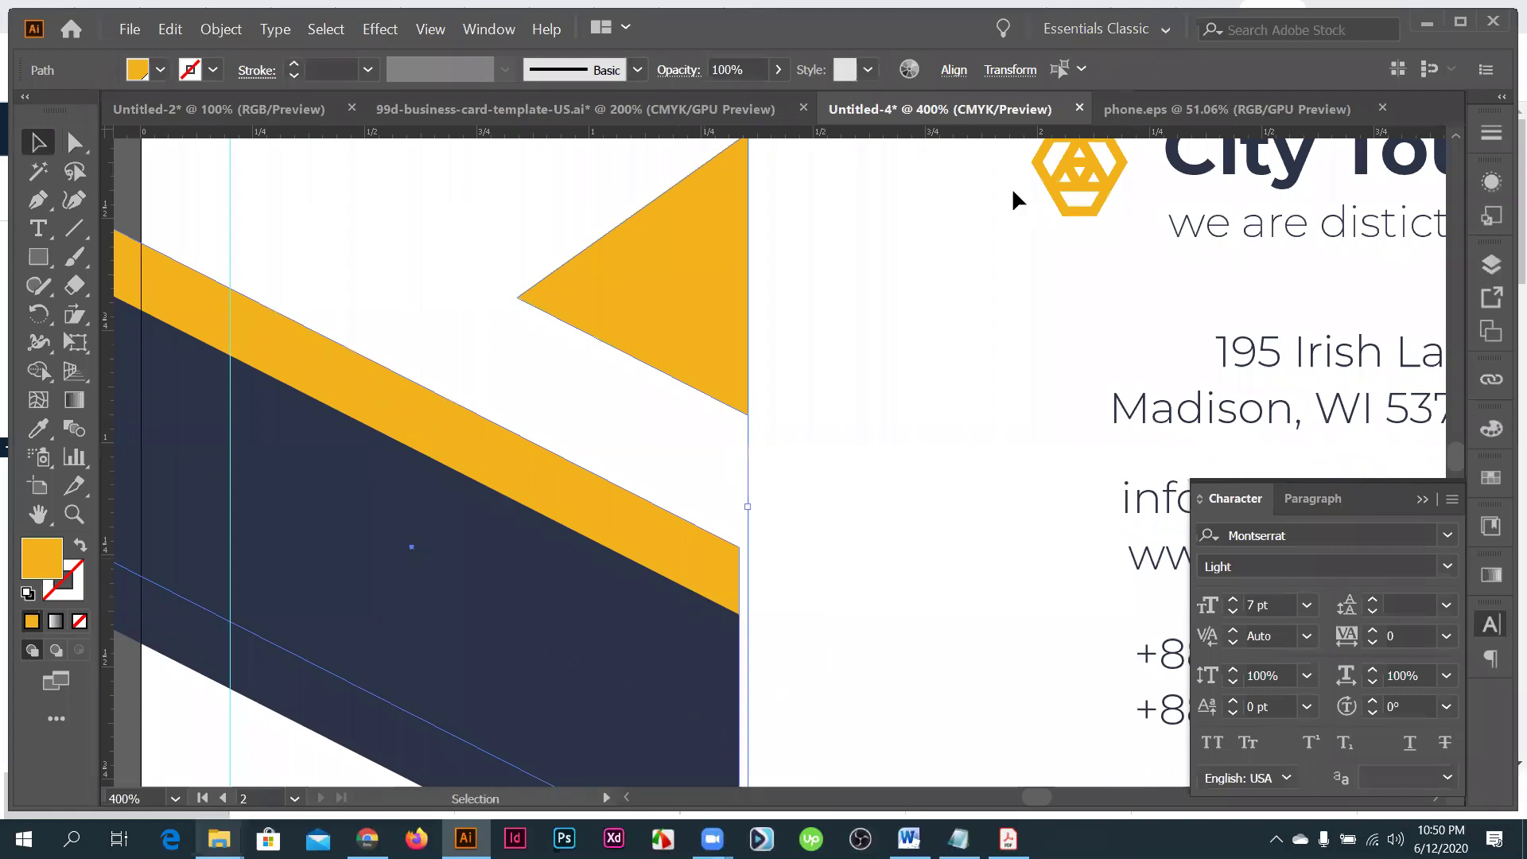
click(953, 70)
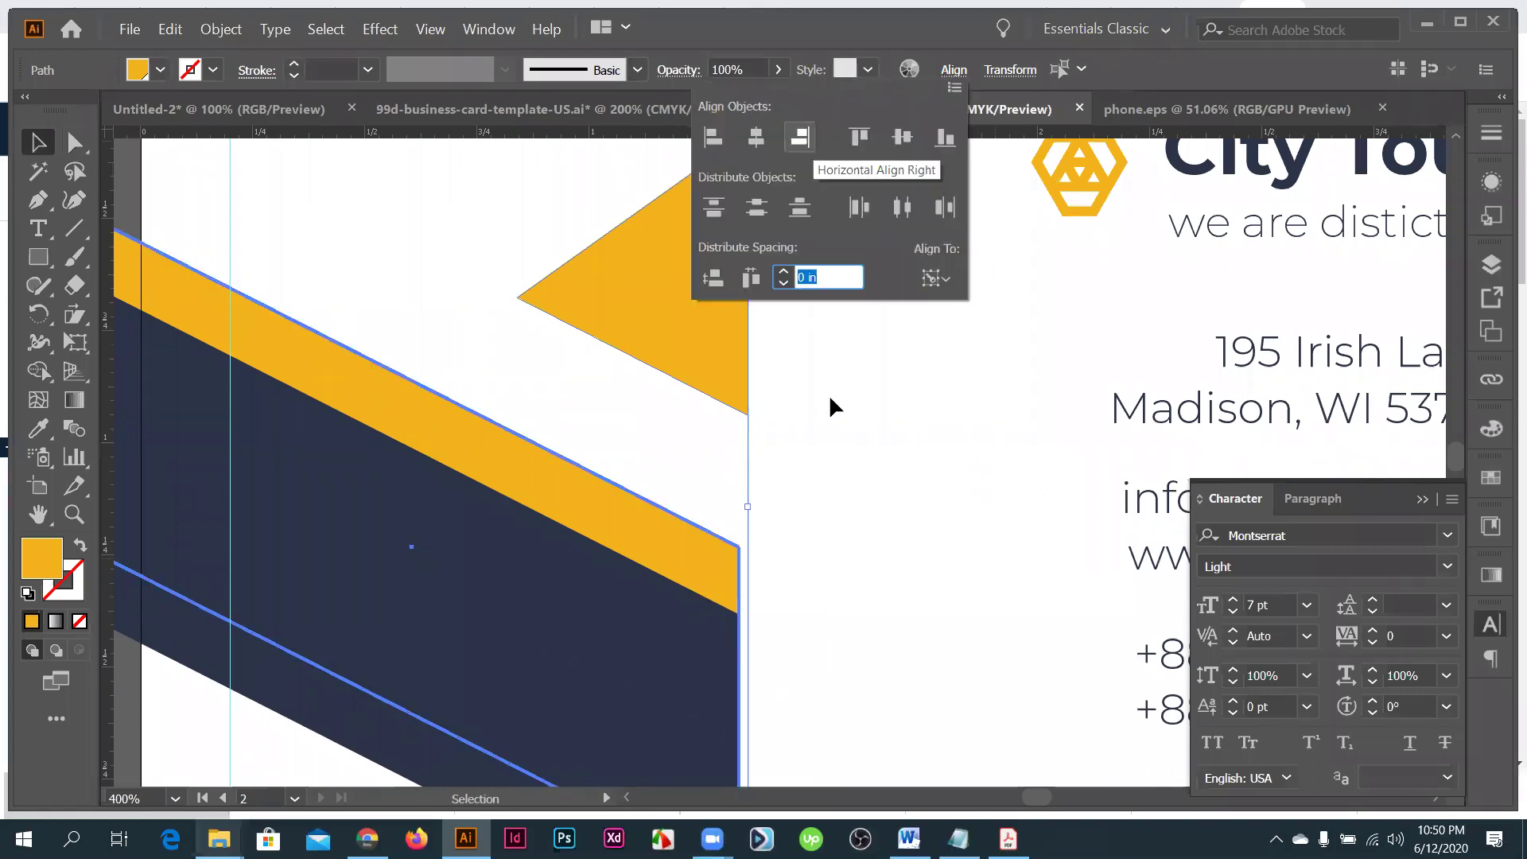
key(alt)
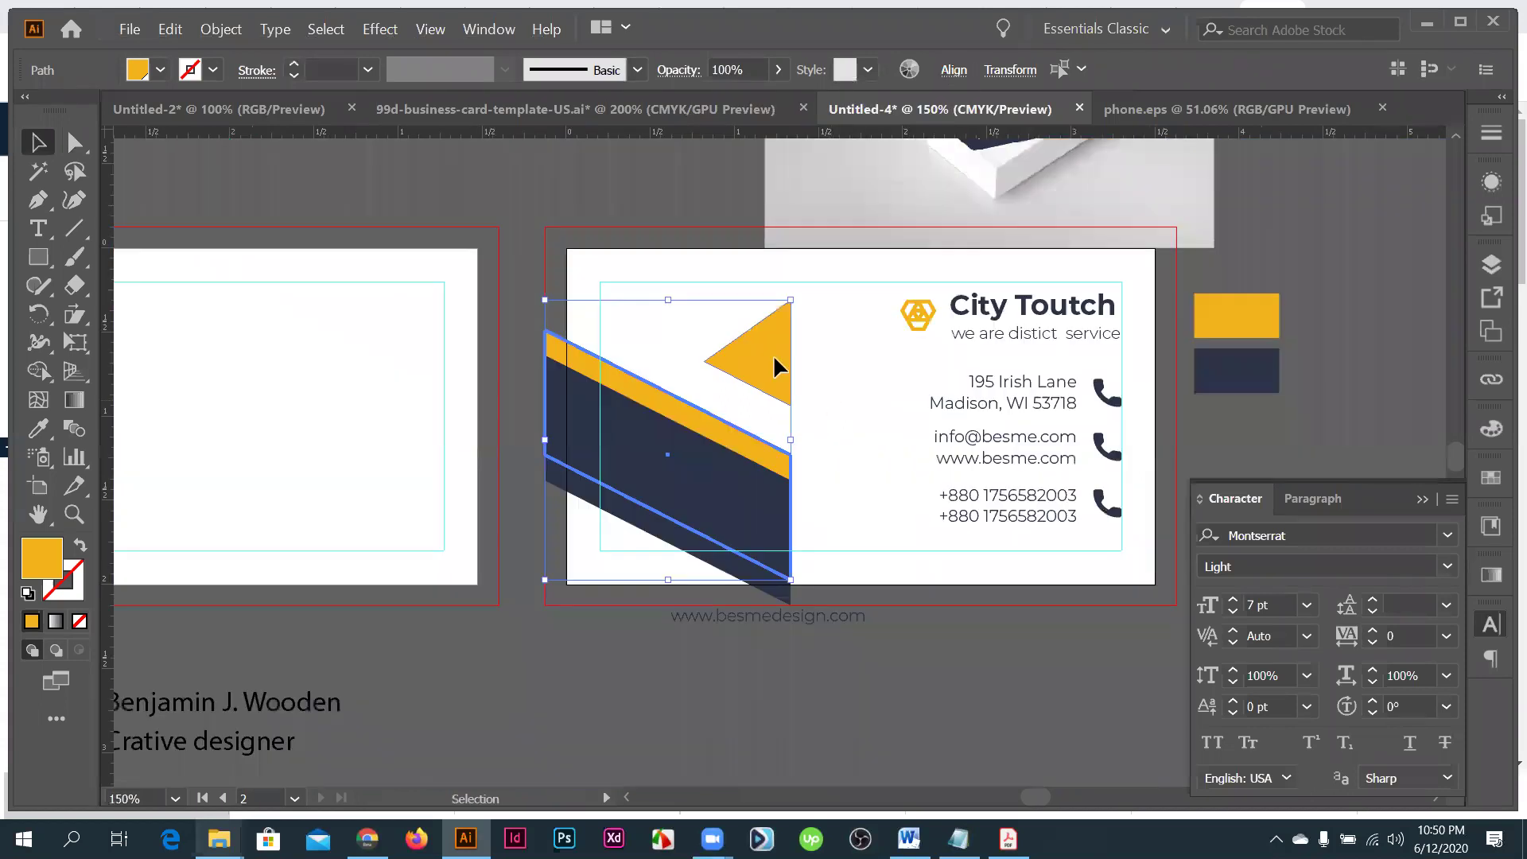
- Enlarge the navy and yellow stripes, move them up, and nudge the small triangle upward
key(ctrl+shift+a)
drag(636, 351, 635, 350)
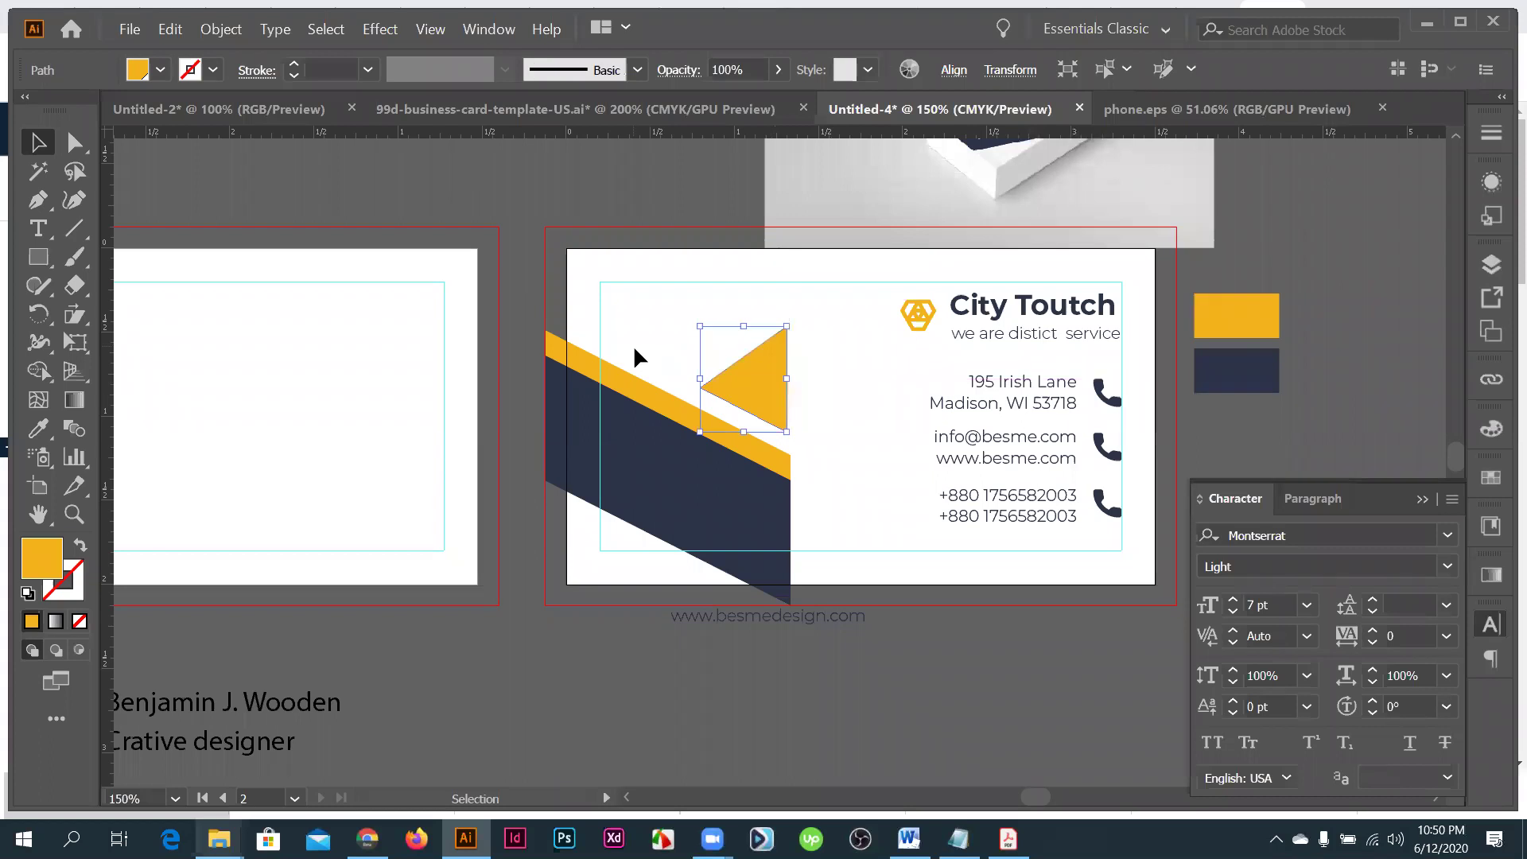
drag(638, 344, 601, 456)
scroll(600, 455, down, 1)
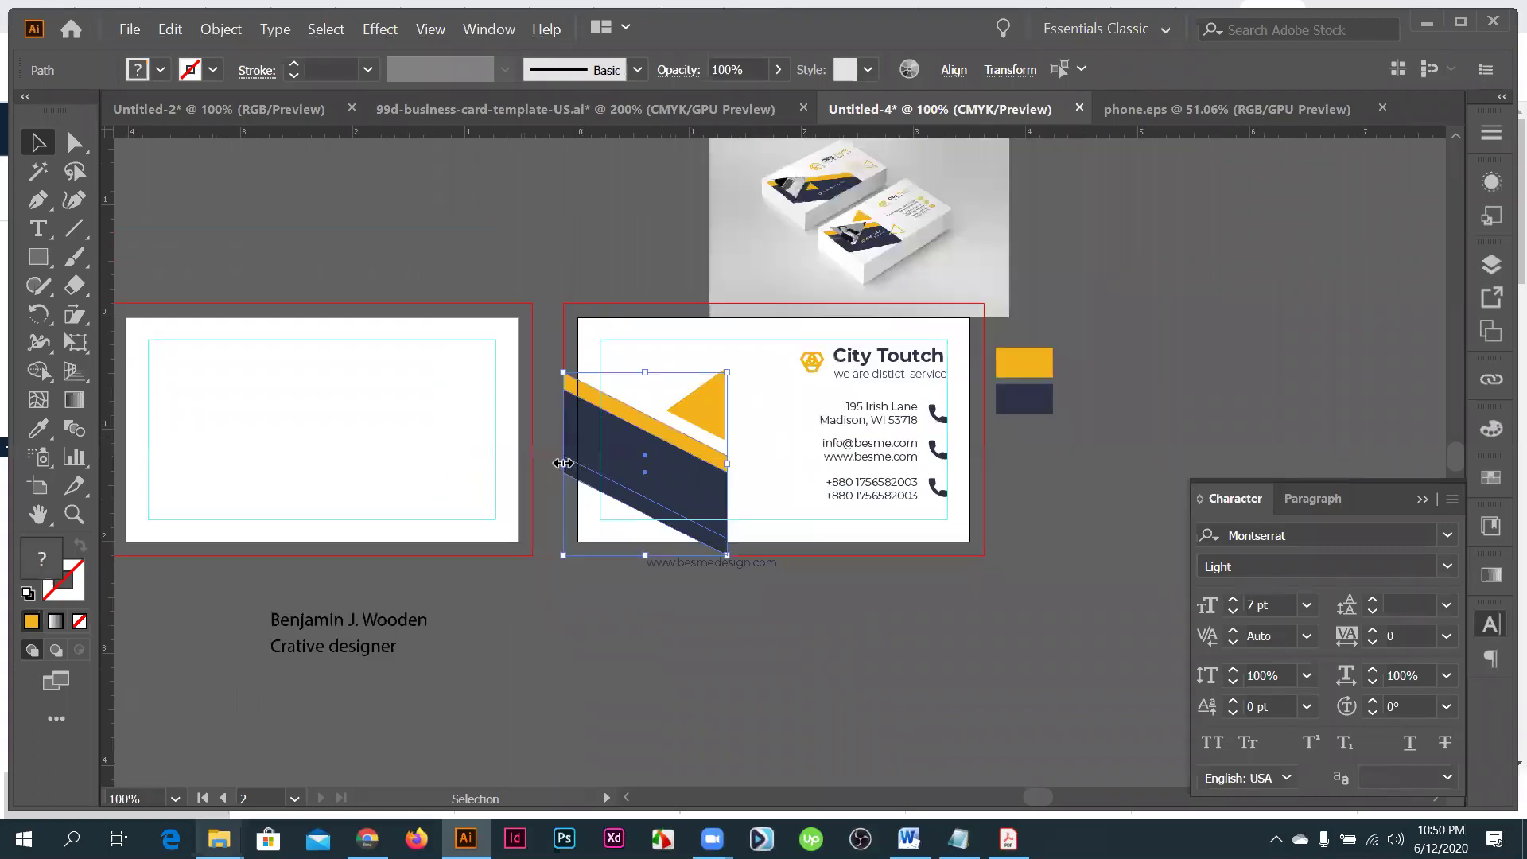
mouse_move(531, 453)
mouse_down()
mouse_move(504, 448)
mouse_move(509, 463)
mouse_up()
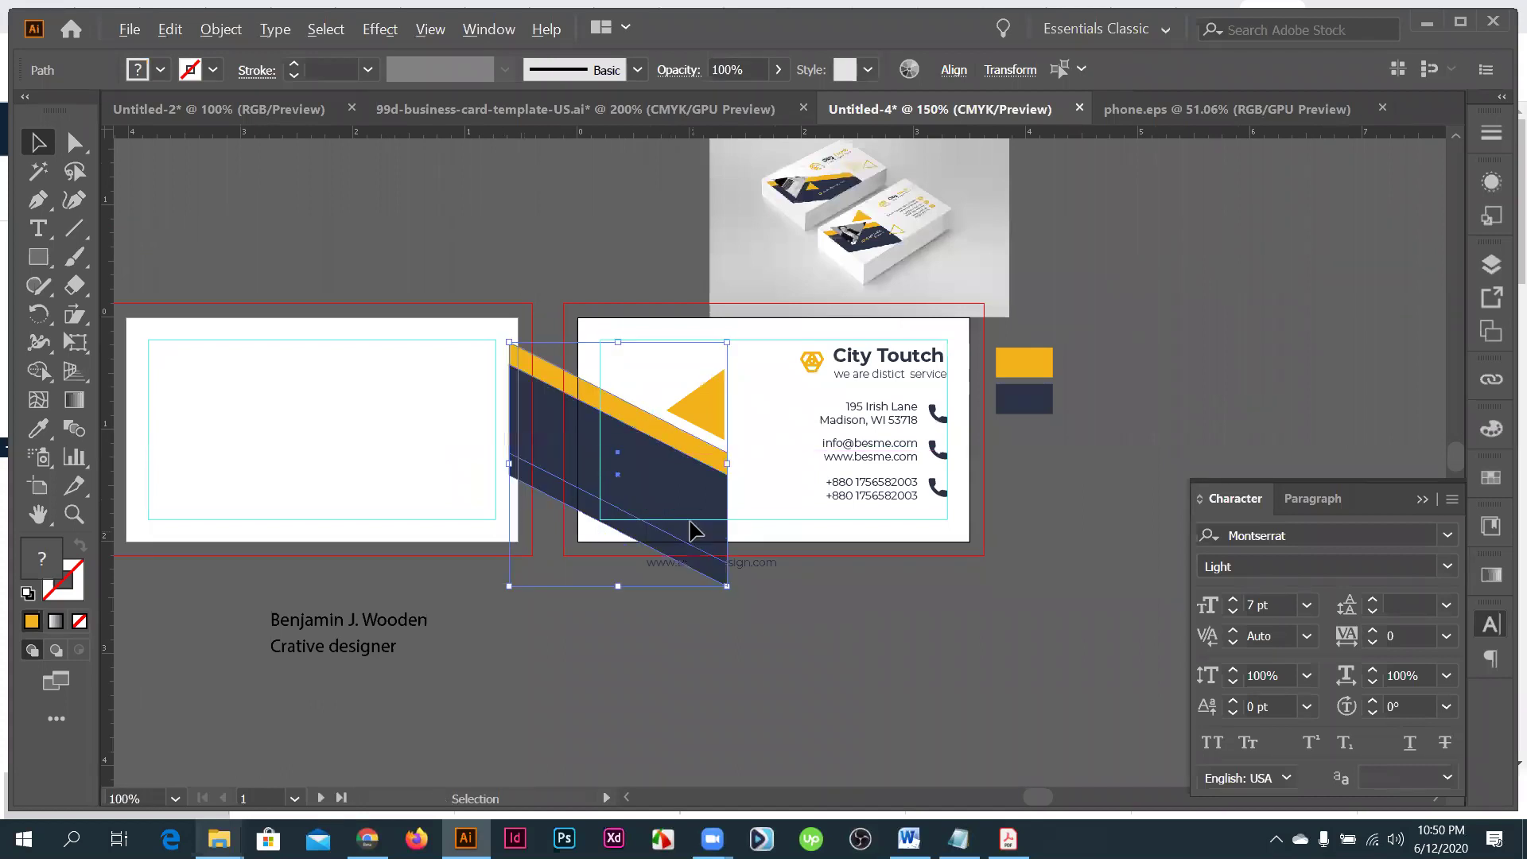
drag(695, 530, 677, 488)
scroll(689, 495, up, 1)
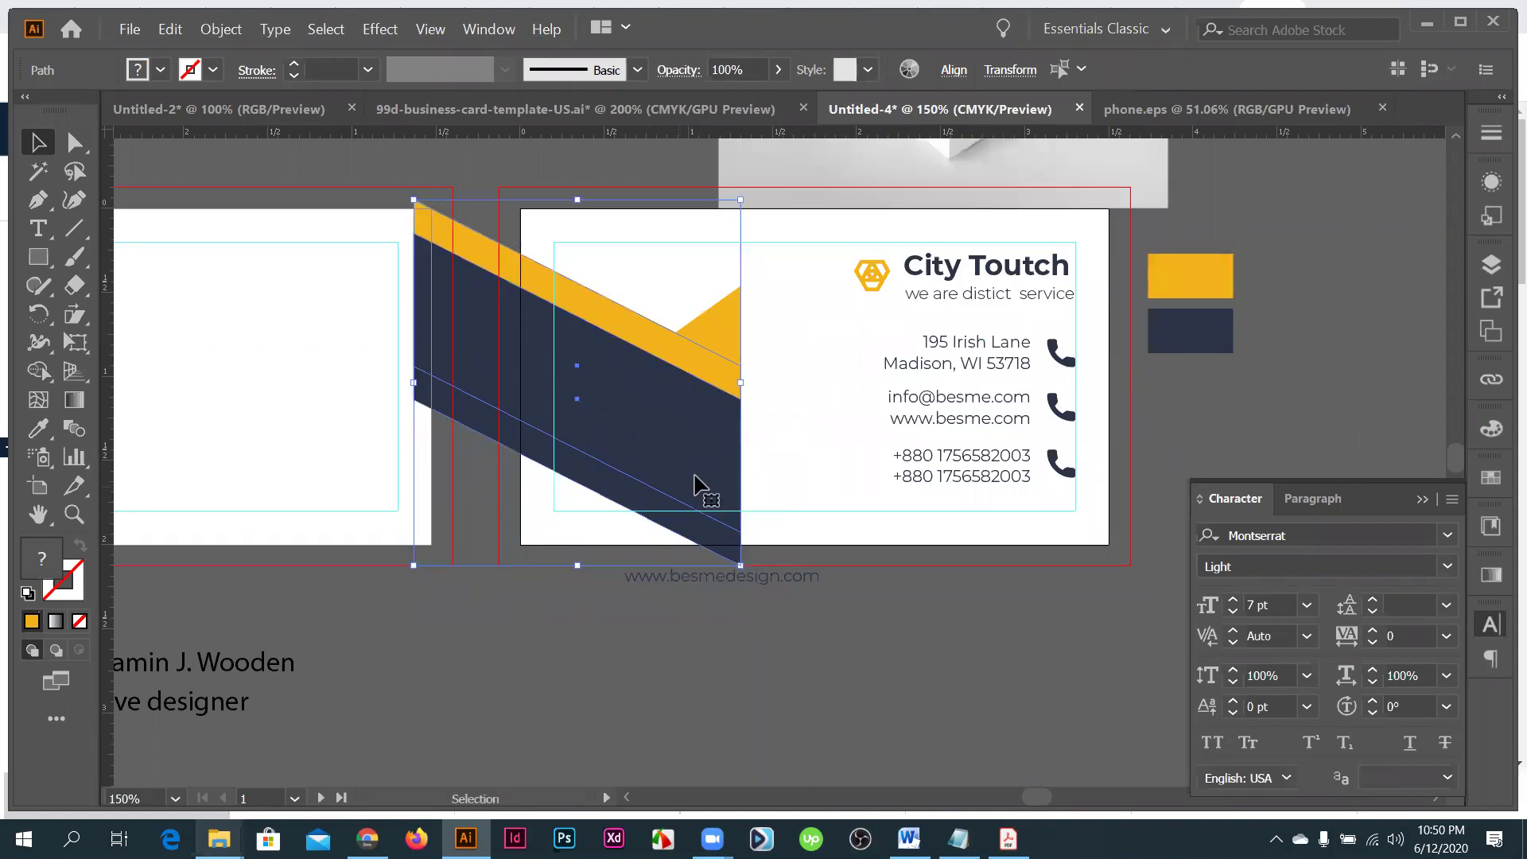
drag(730, 338, 733, 310)
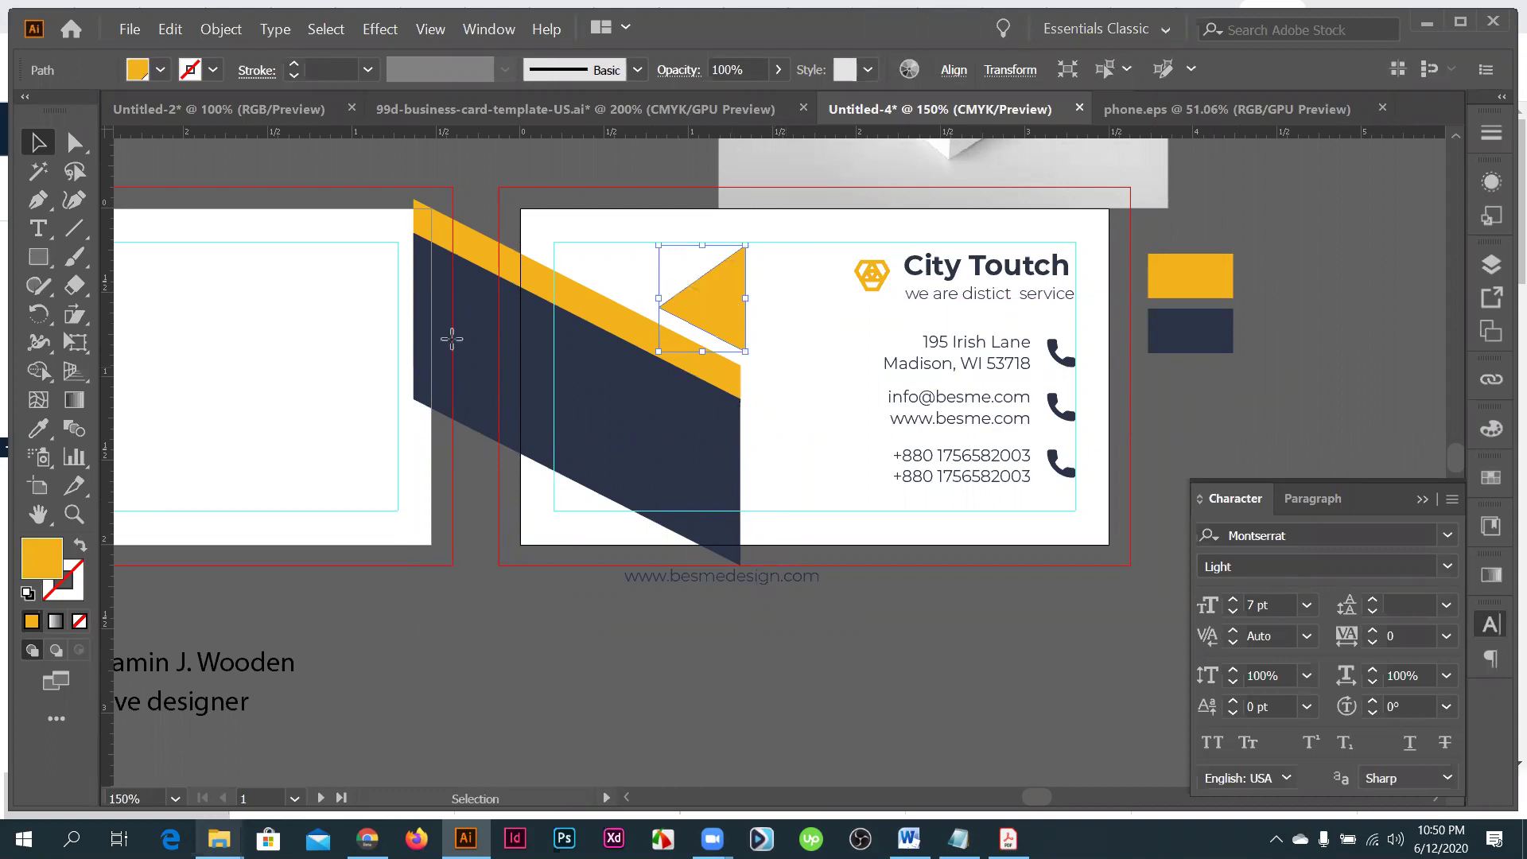
click(450, 337)
- Cut off the bands' overhang past the card's left edge using a rectangle and Shape Builder
key(m)
drag(354, 153, 498, 474)
key(v)
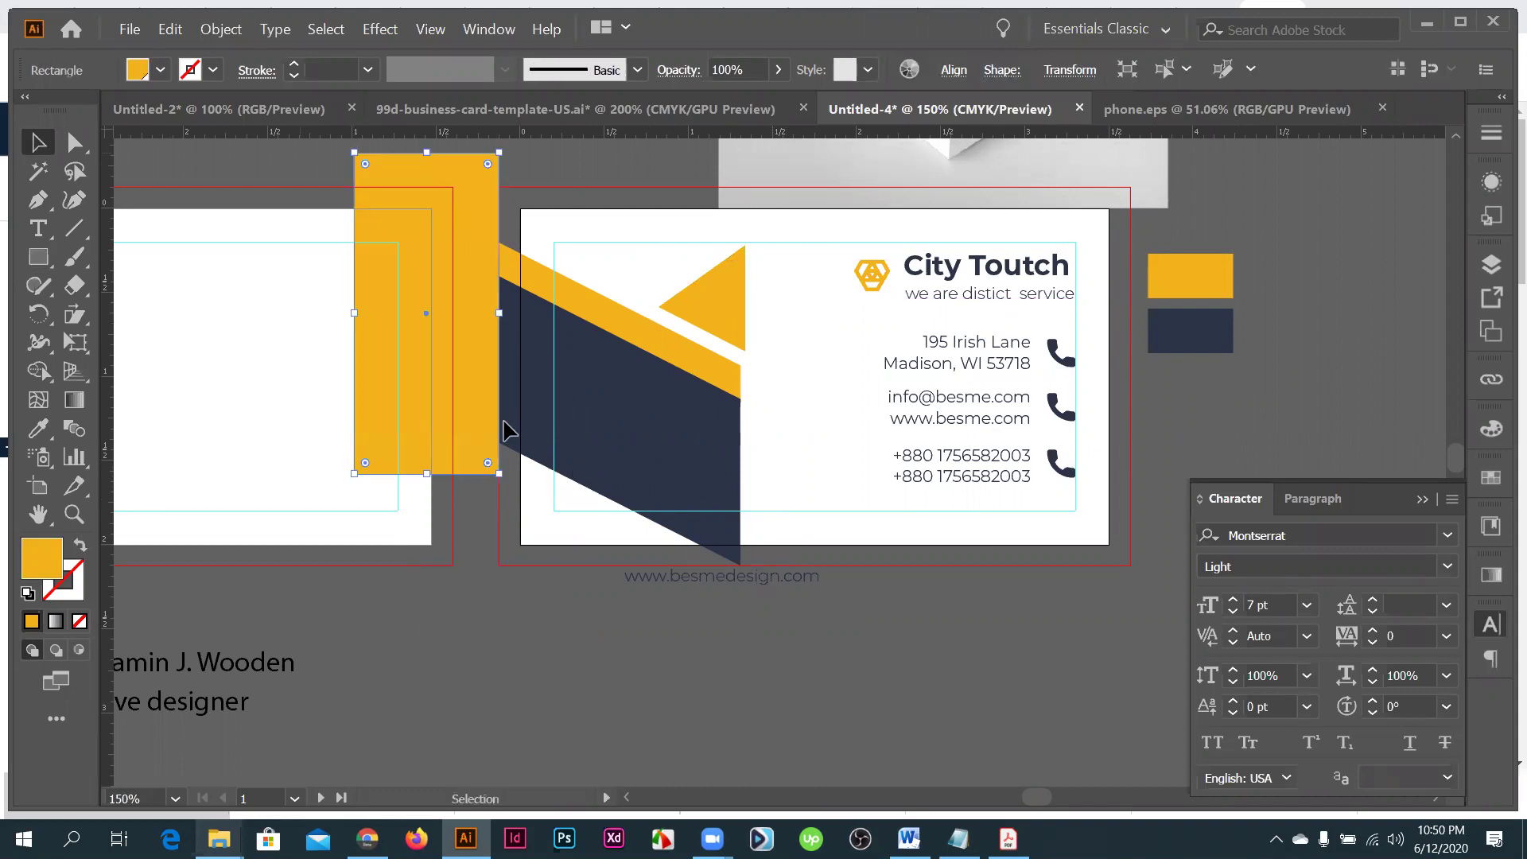
click(38, 371)
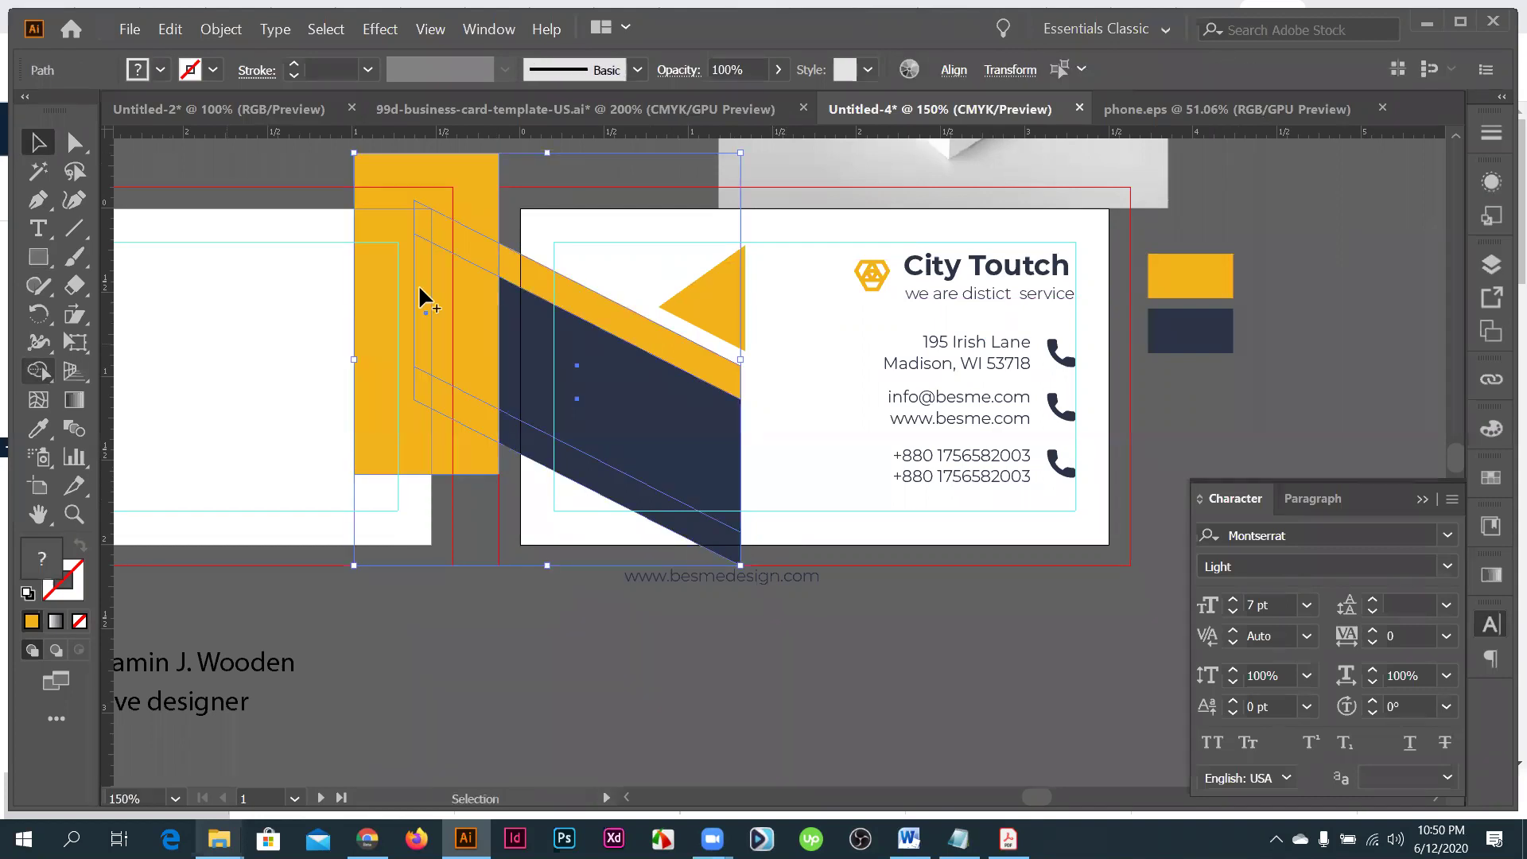
click(421, 389)
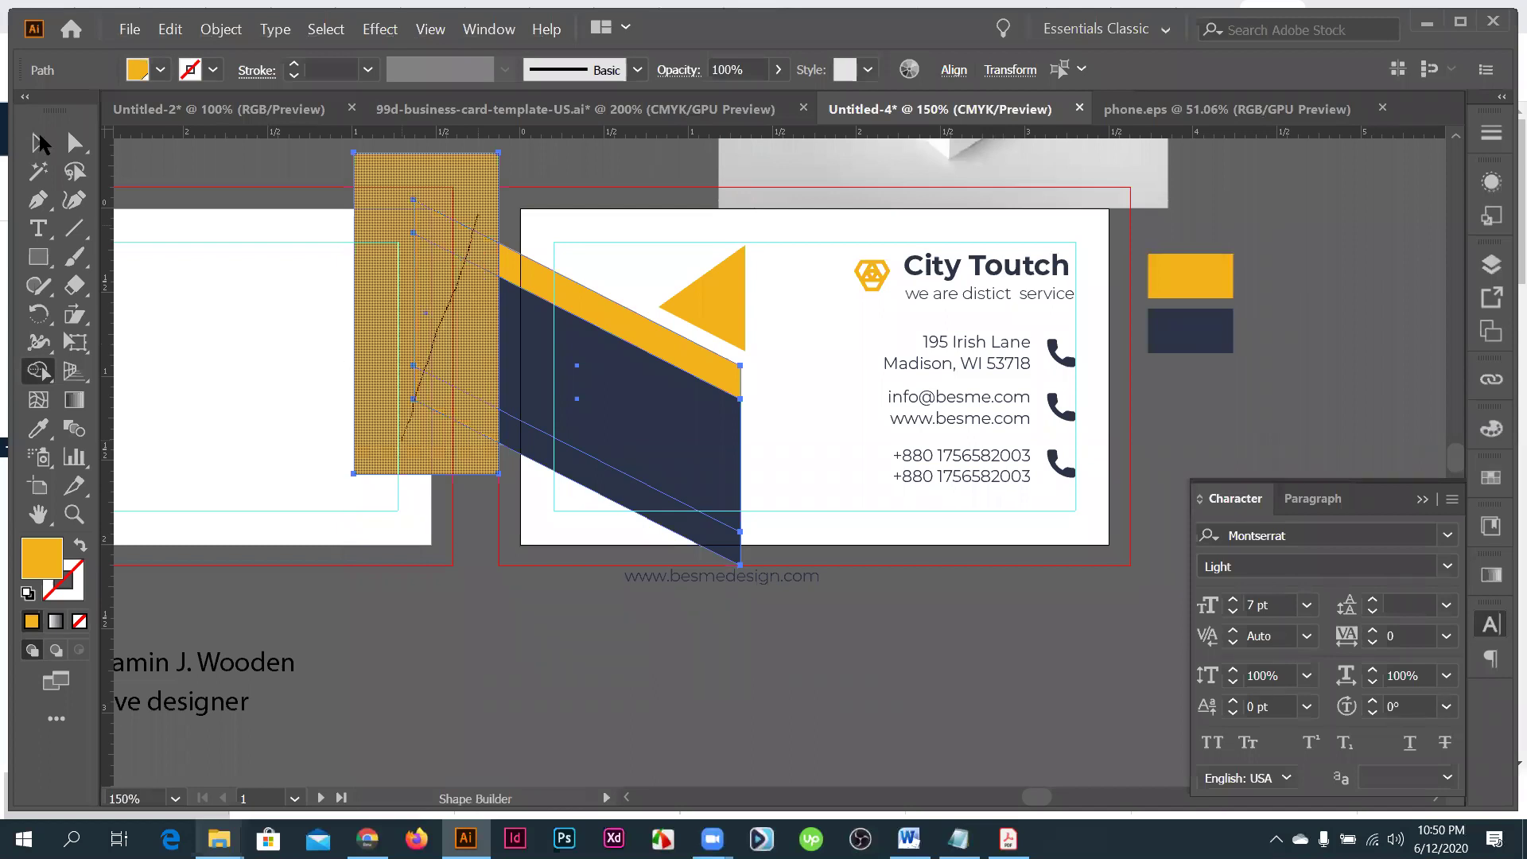
click(40, 143)
key(v)
scroll(879, 385, up, 3)
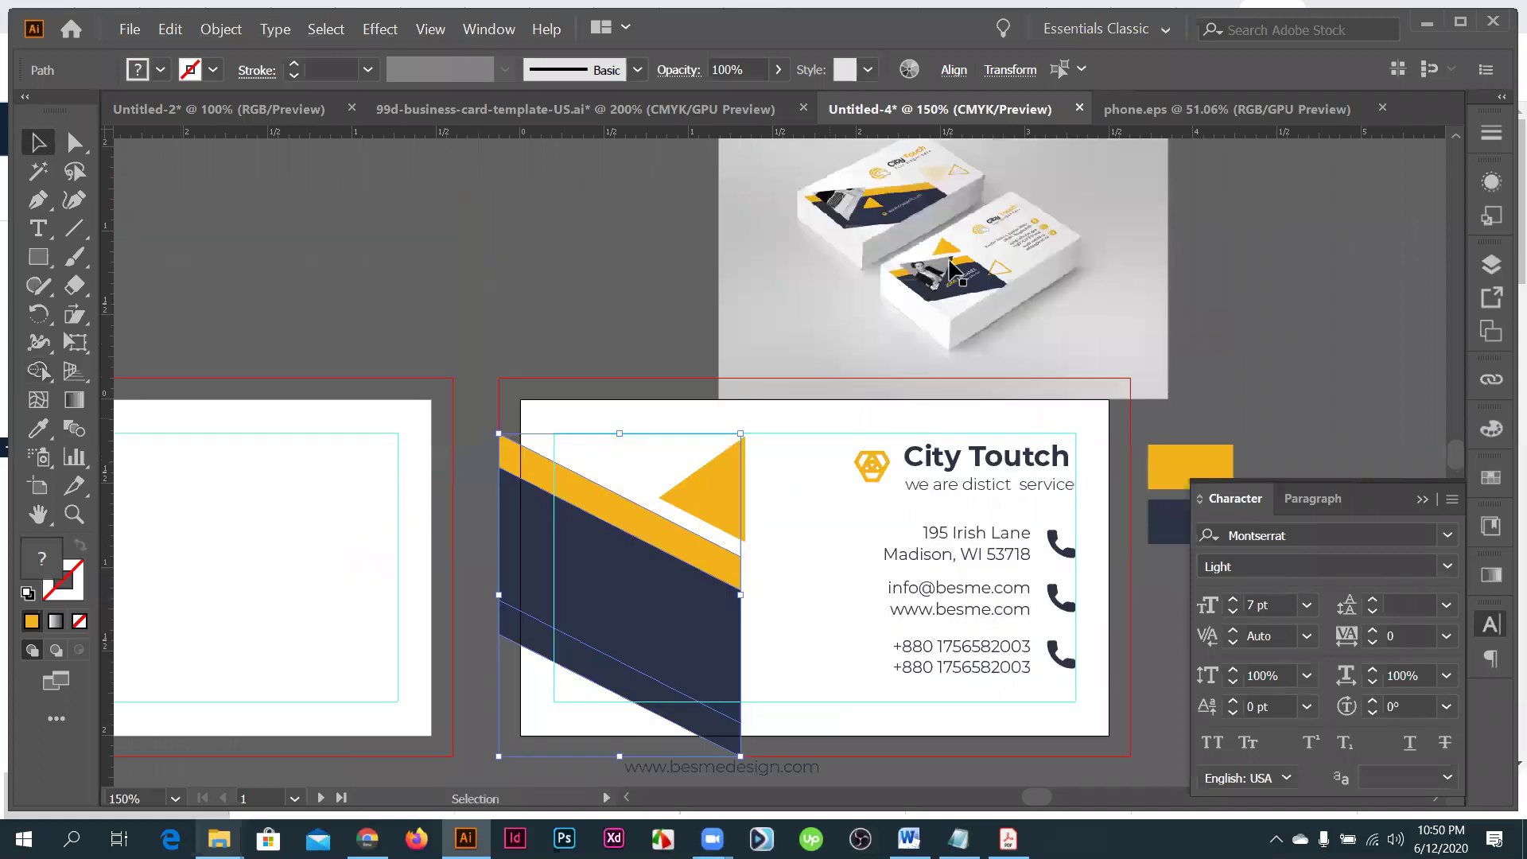
scroll(950, 270, up, 2)
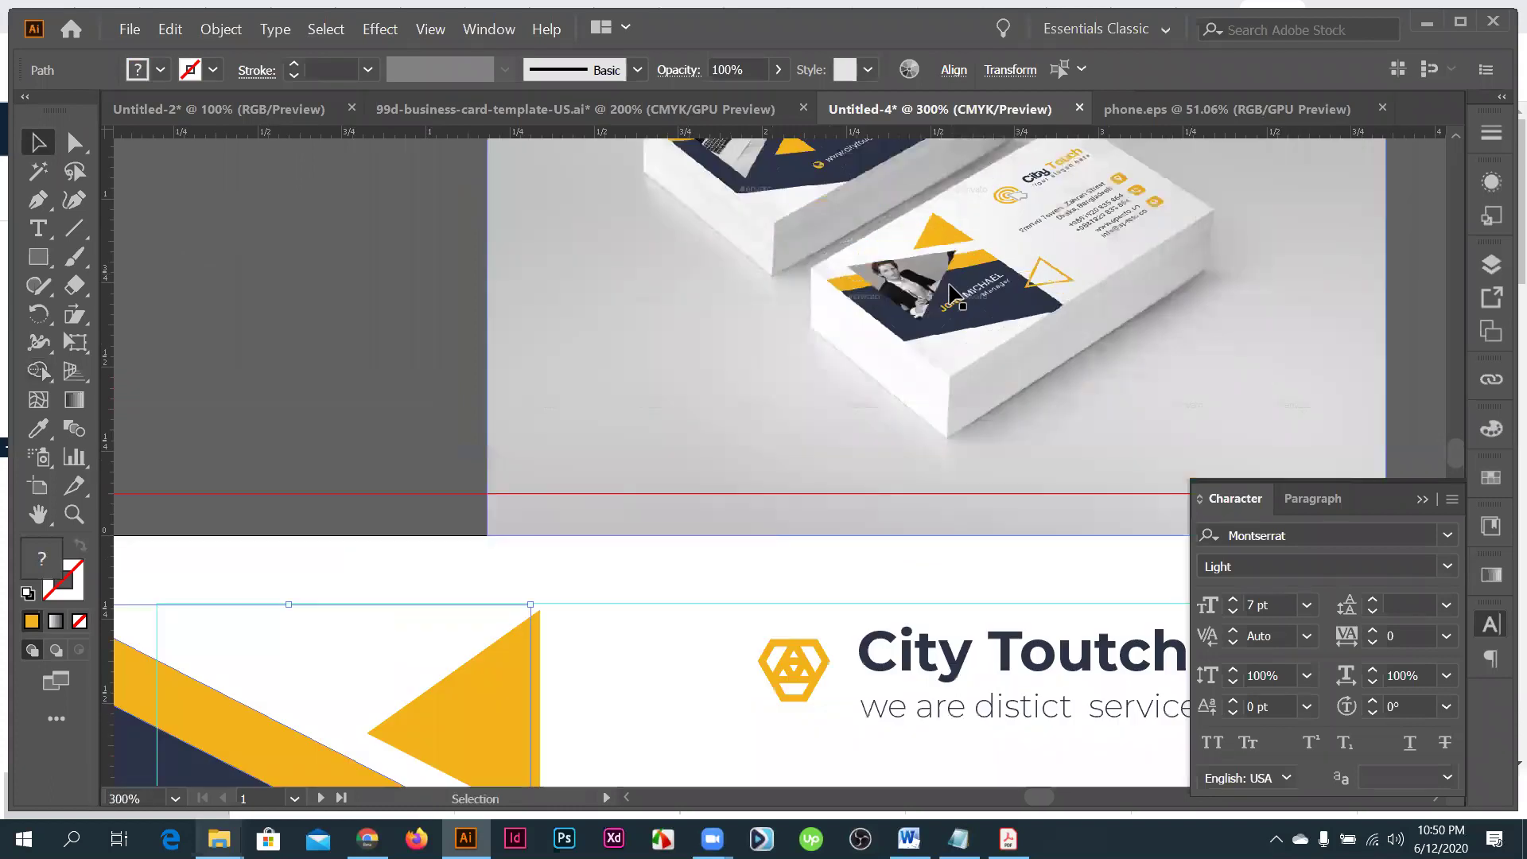
scroll(950, 294, down, 2)
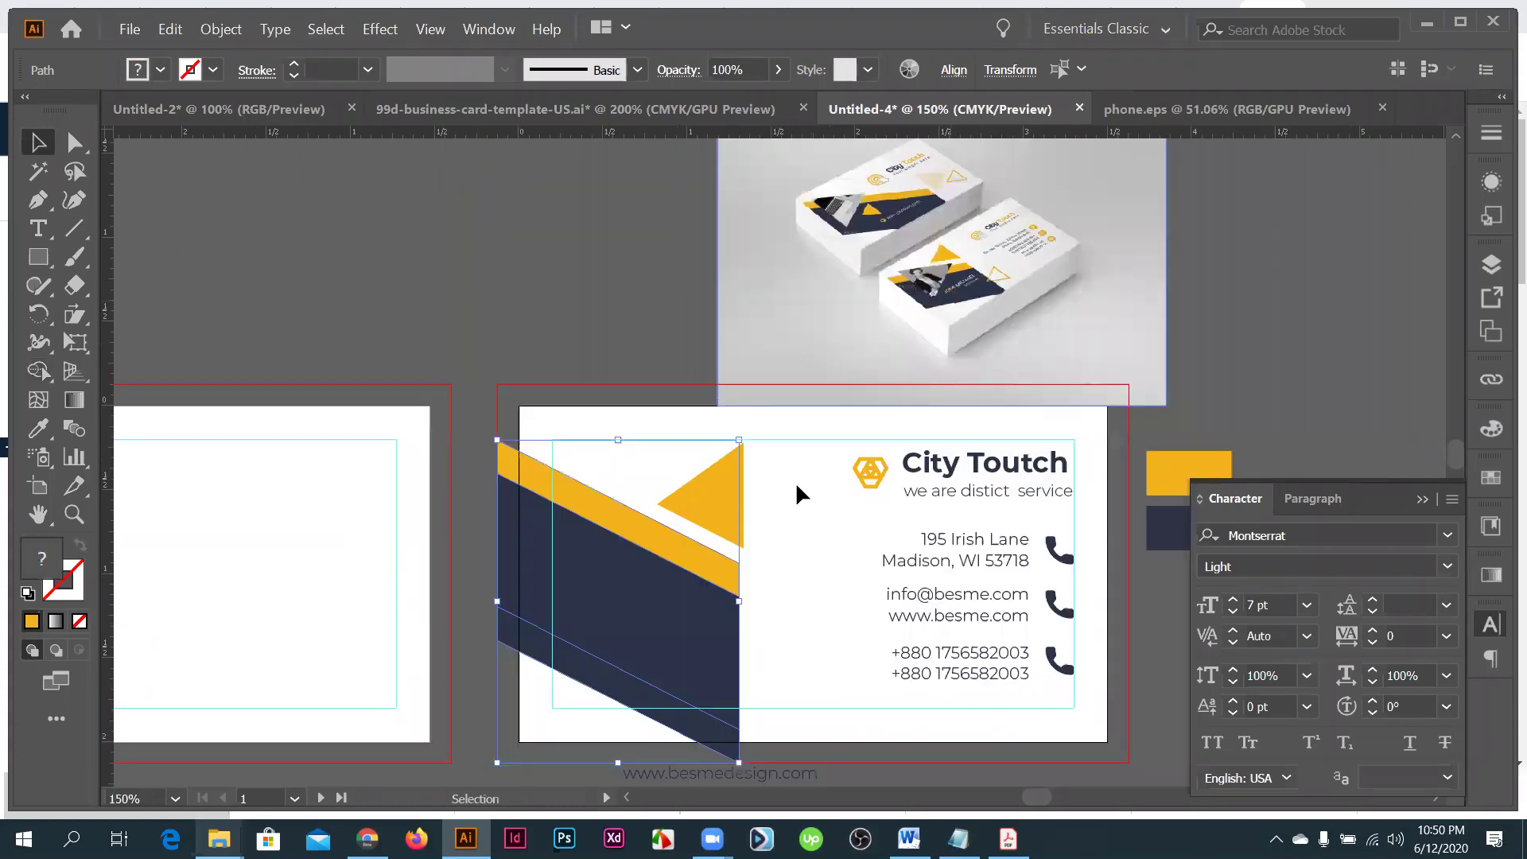
scroll(729, 347, down, 1)
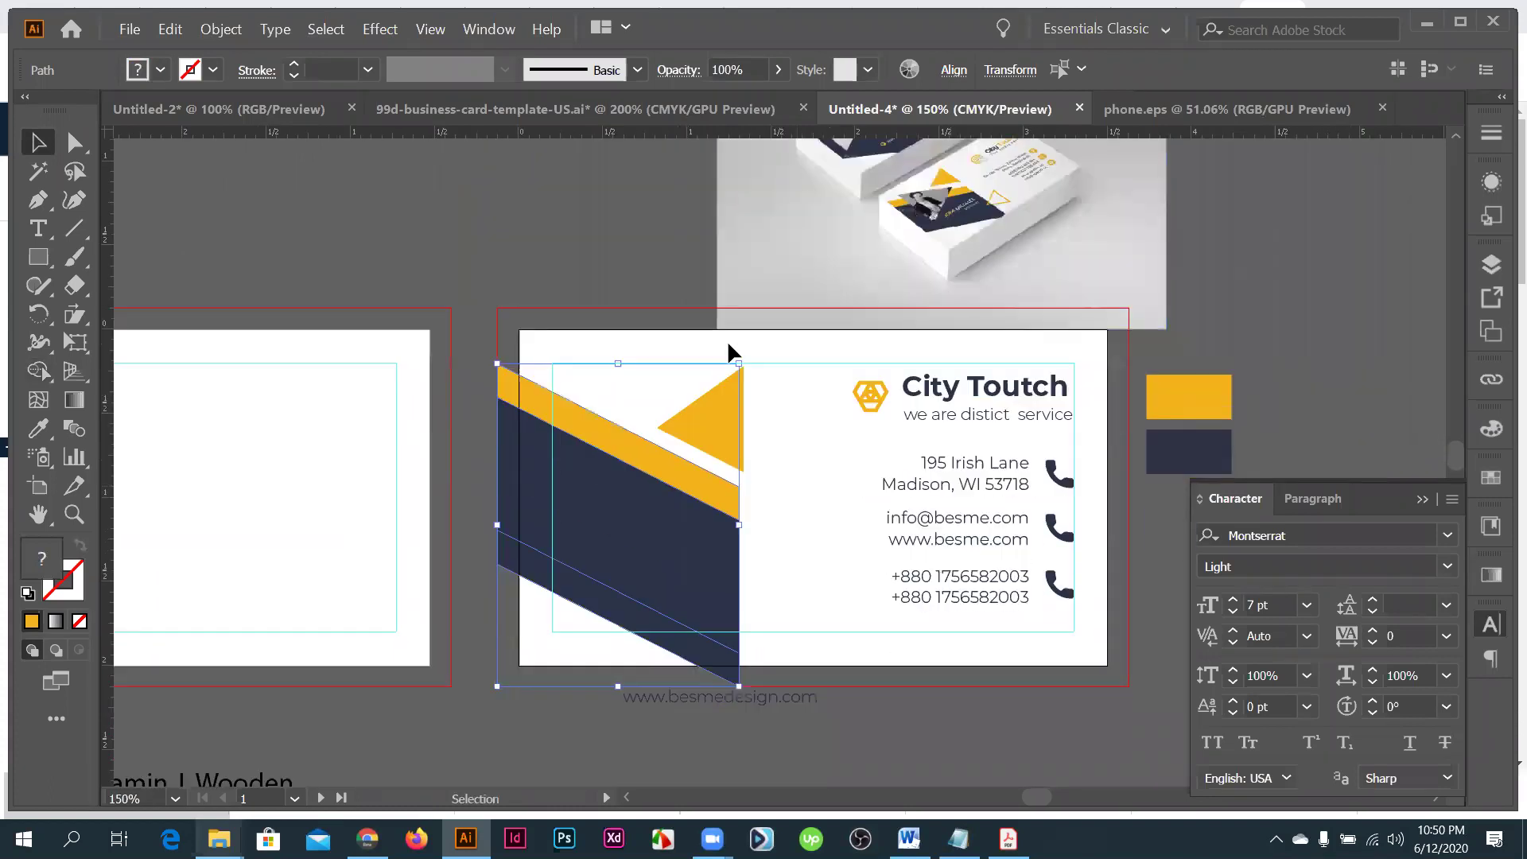
- Right-align the mockup photo with the navy band and move it slightly up
click(724, 602)
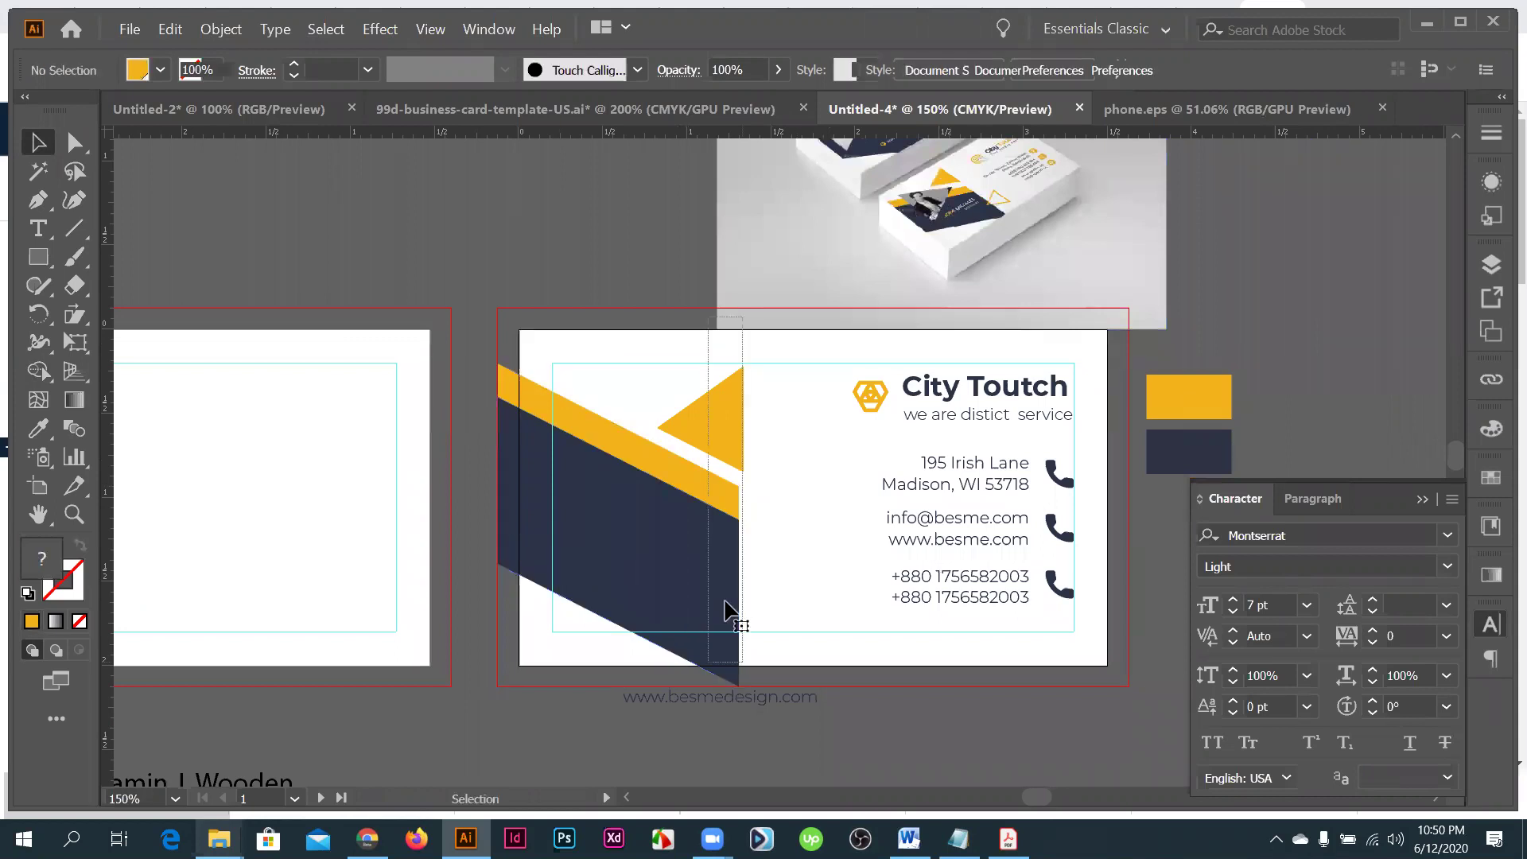
key(ctrl+z)
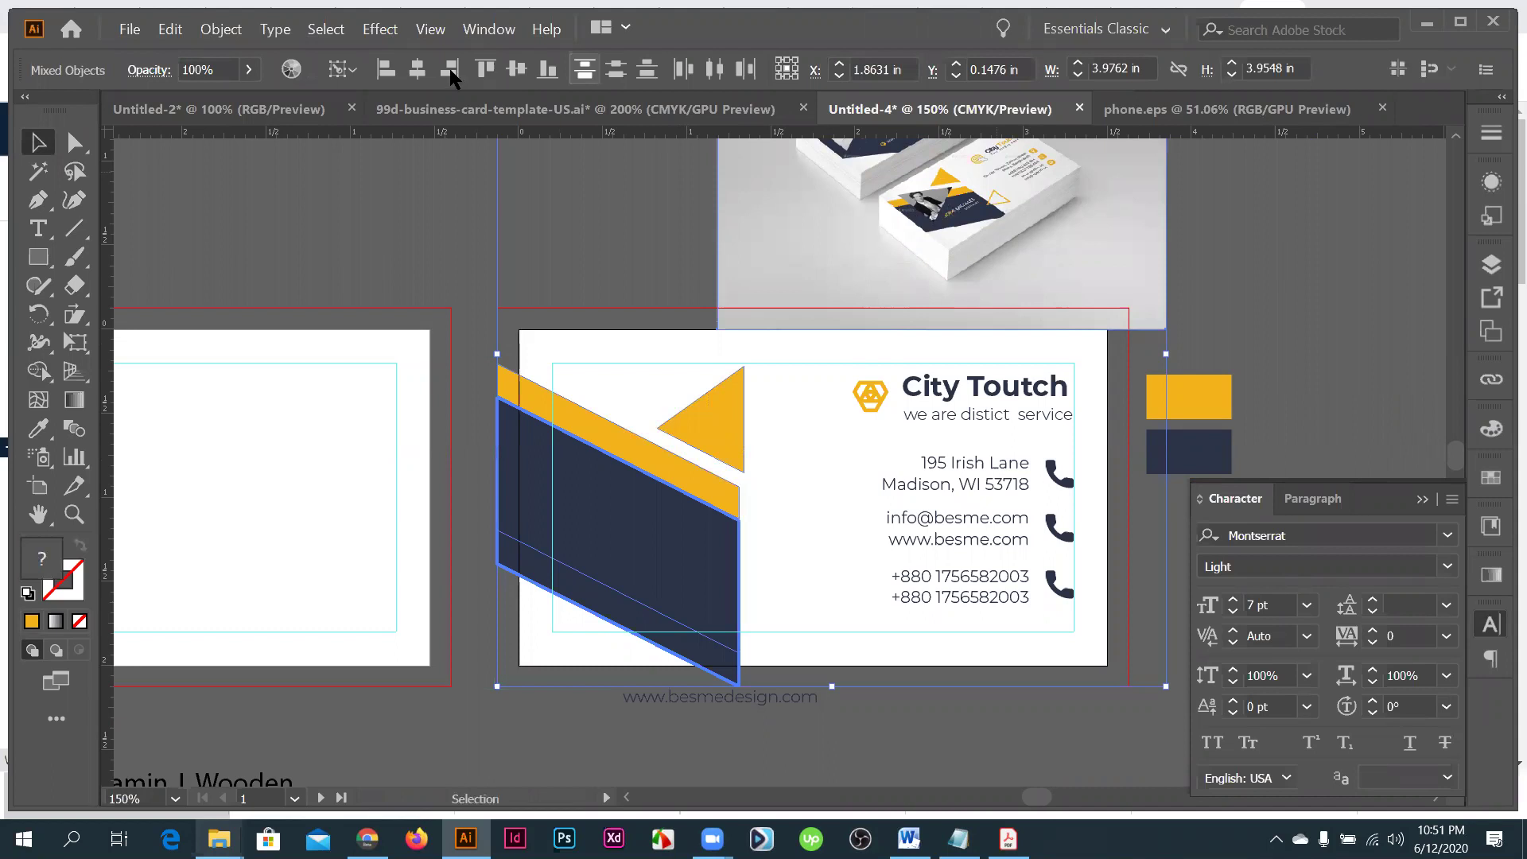
key(ctrl+z)
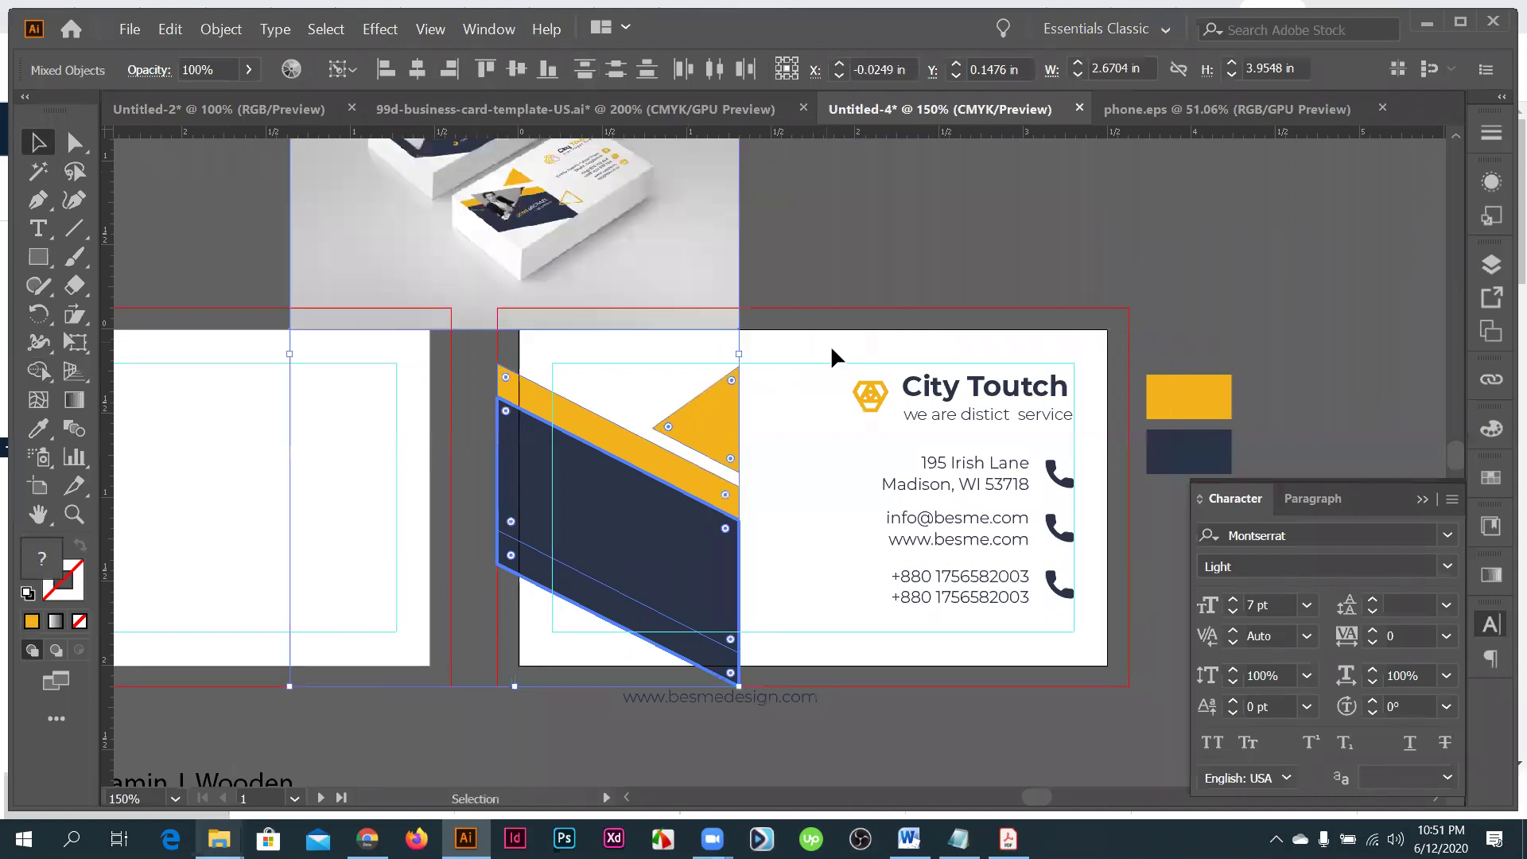
click(811, 259)
scroll(813, 263, up, 1)
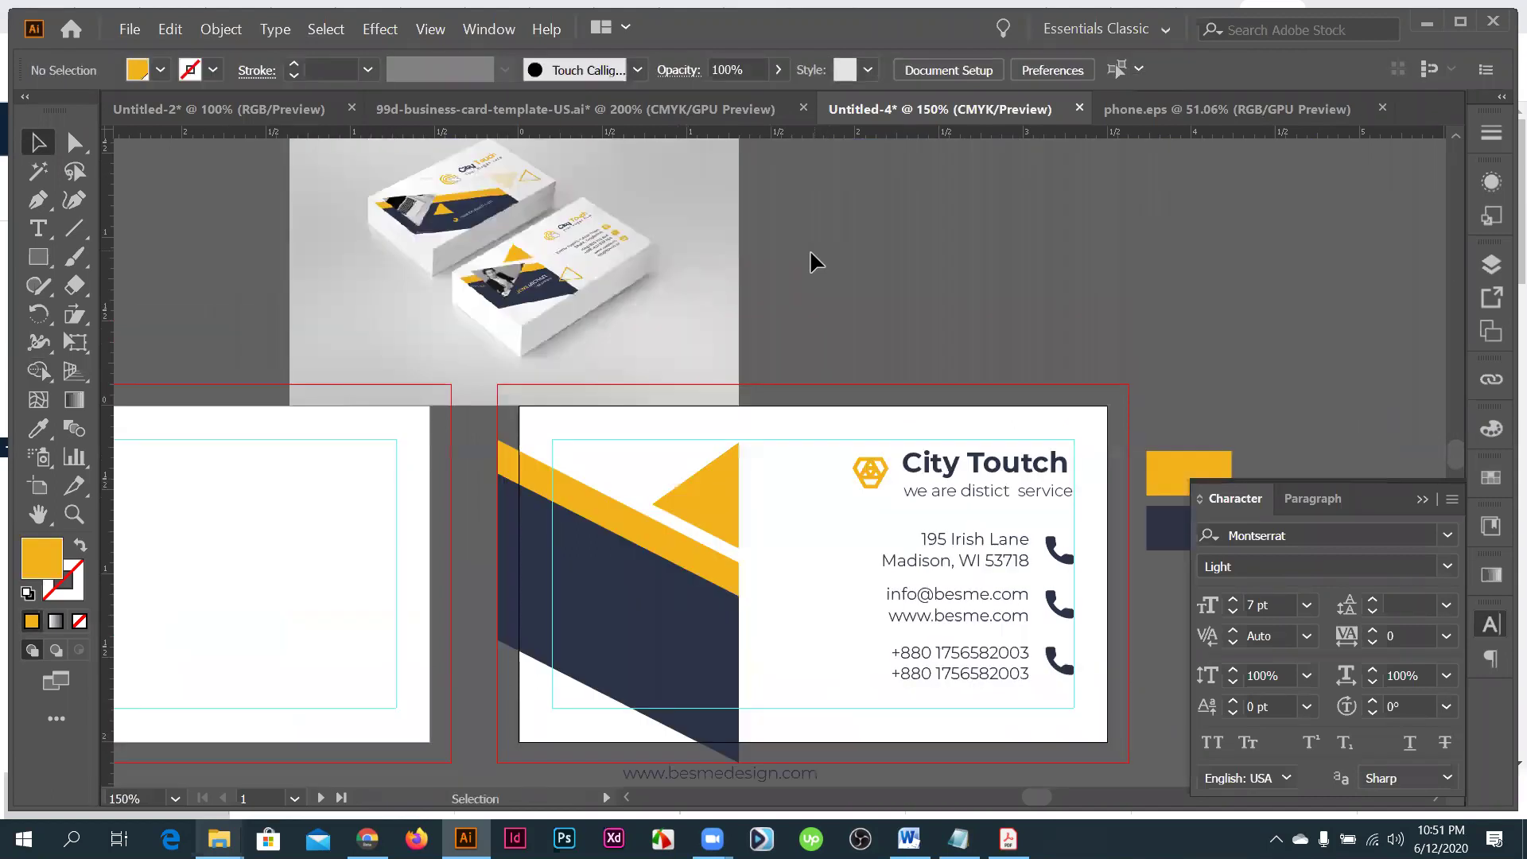
drag(704, 430, 657, 574)
- Rotate the copied yellow triangle 270° and enlarge it over the bands' left side
scroll(689, 576, down, 1)
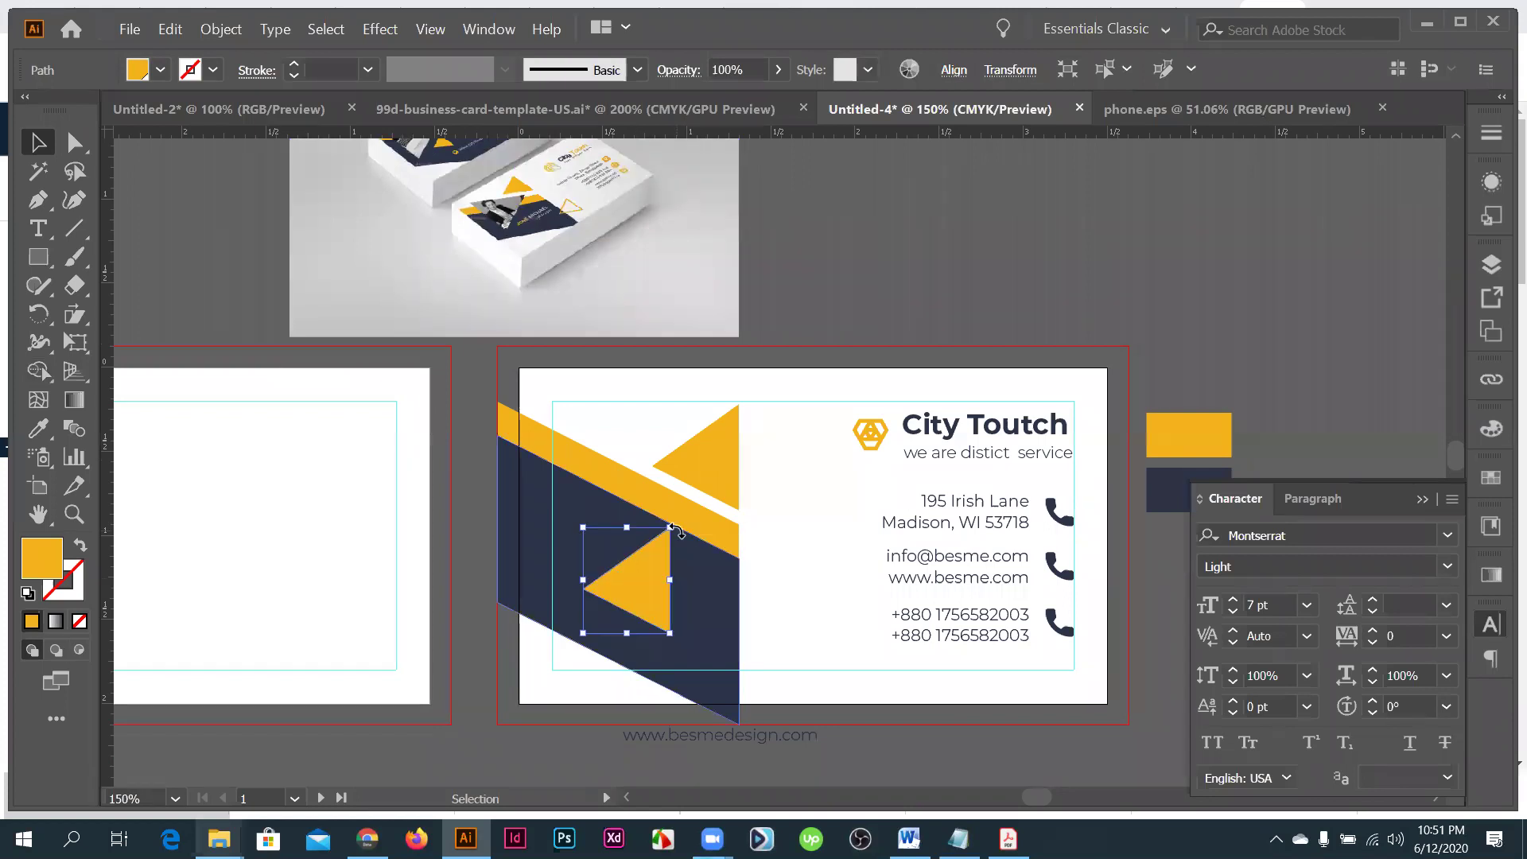
mouse_move(676, 650)
mouse_down()
mouse_move(667, 671)
mouse_move(670, 632)
mouse_up()
drag(606, 594, 636, 513)
drag(692, 449, 718, 427)
- Copy the small yellow triangle down to the navy band's lower right beside the phone numbers
key(i)
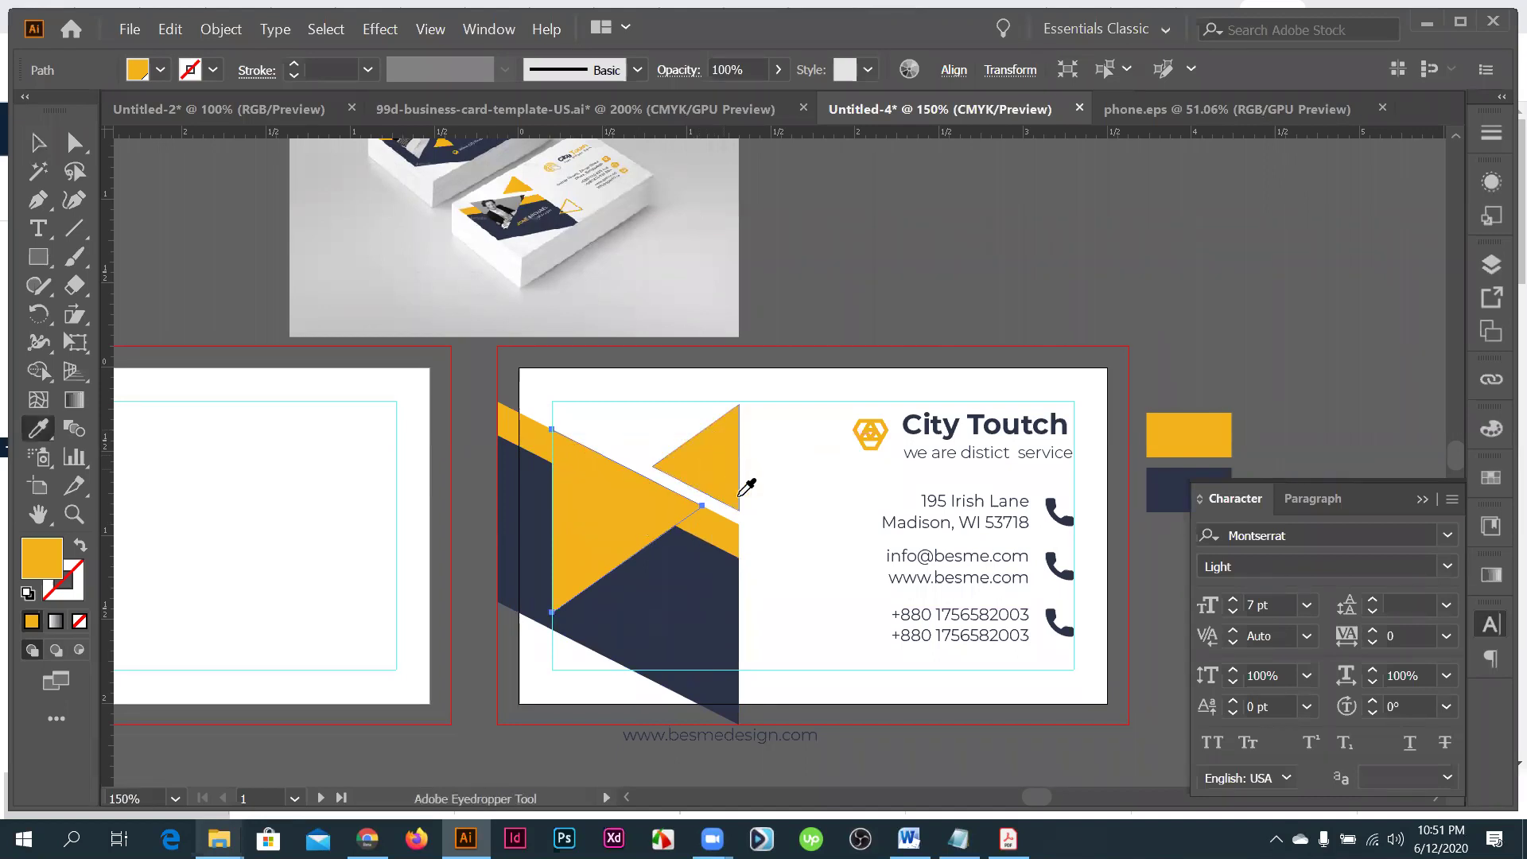
ctrl+click(746, 486)
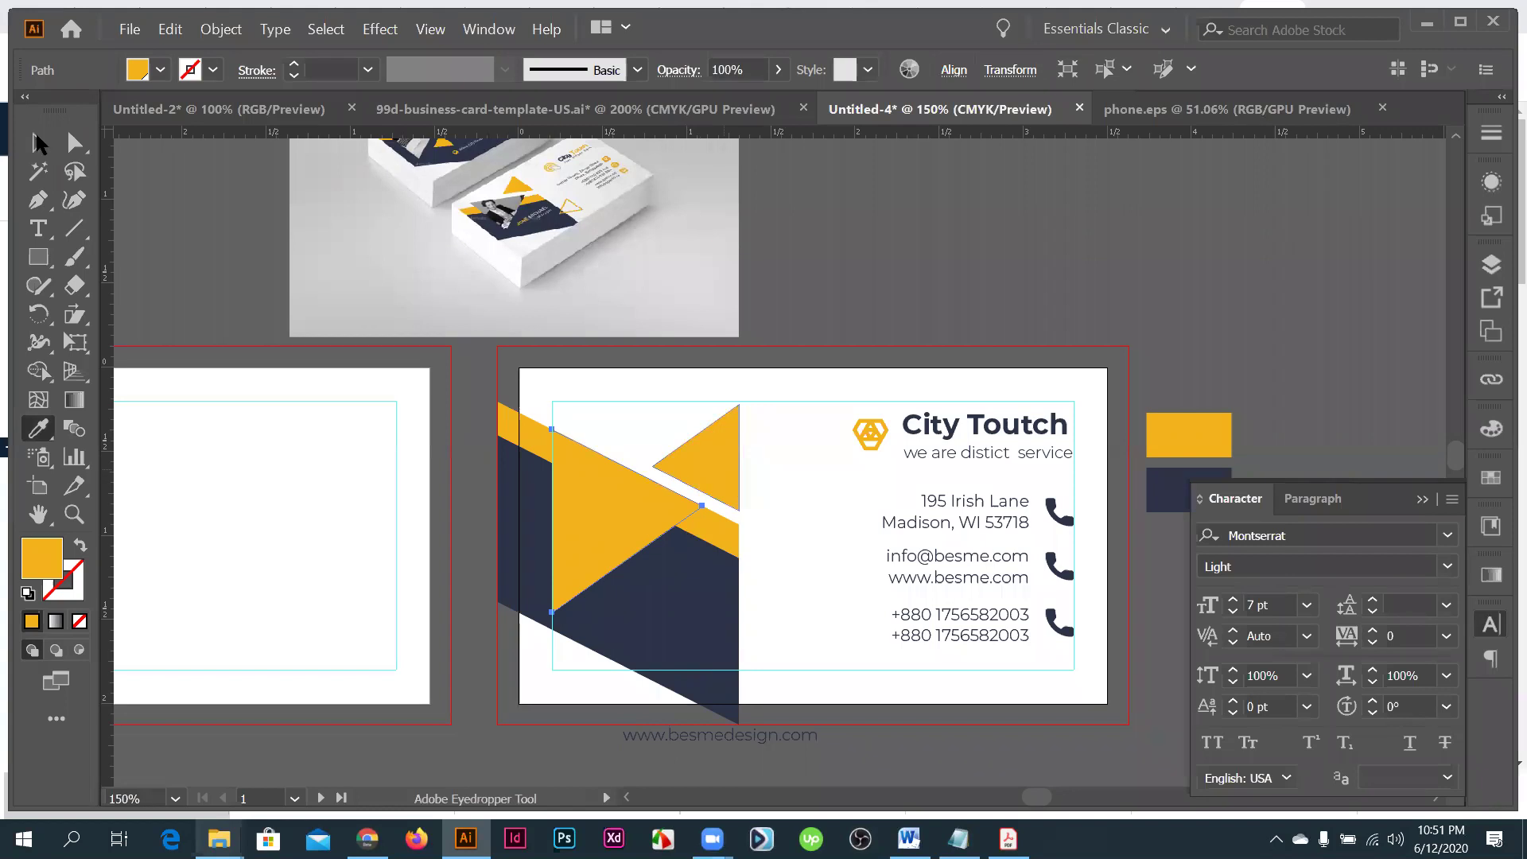
ctrl+click(636, 531)
key(v)
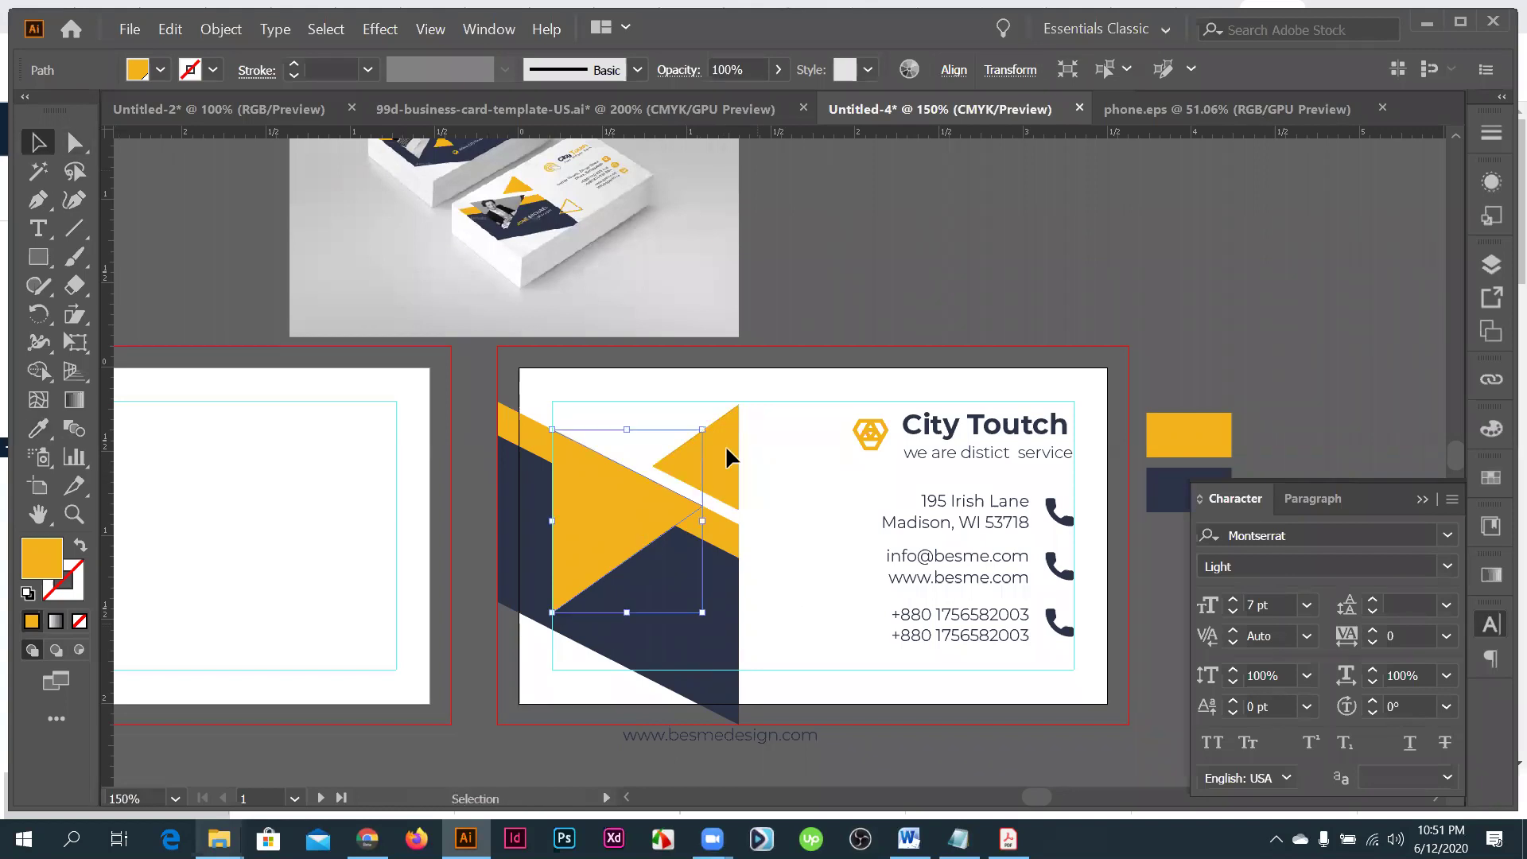
click(726, 458)
drag(732, 513, 791, 615)
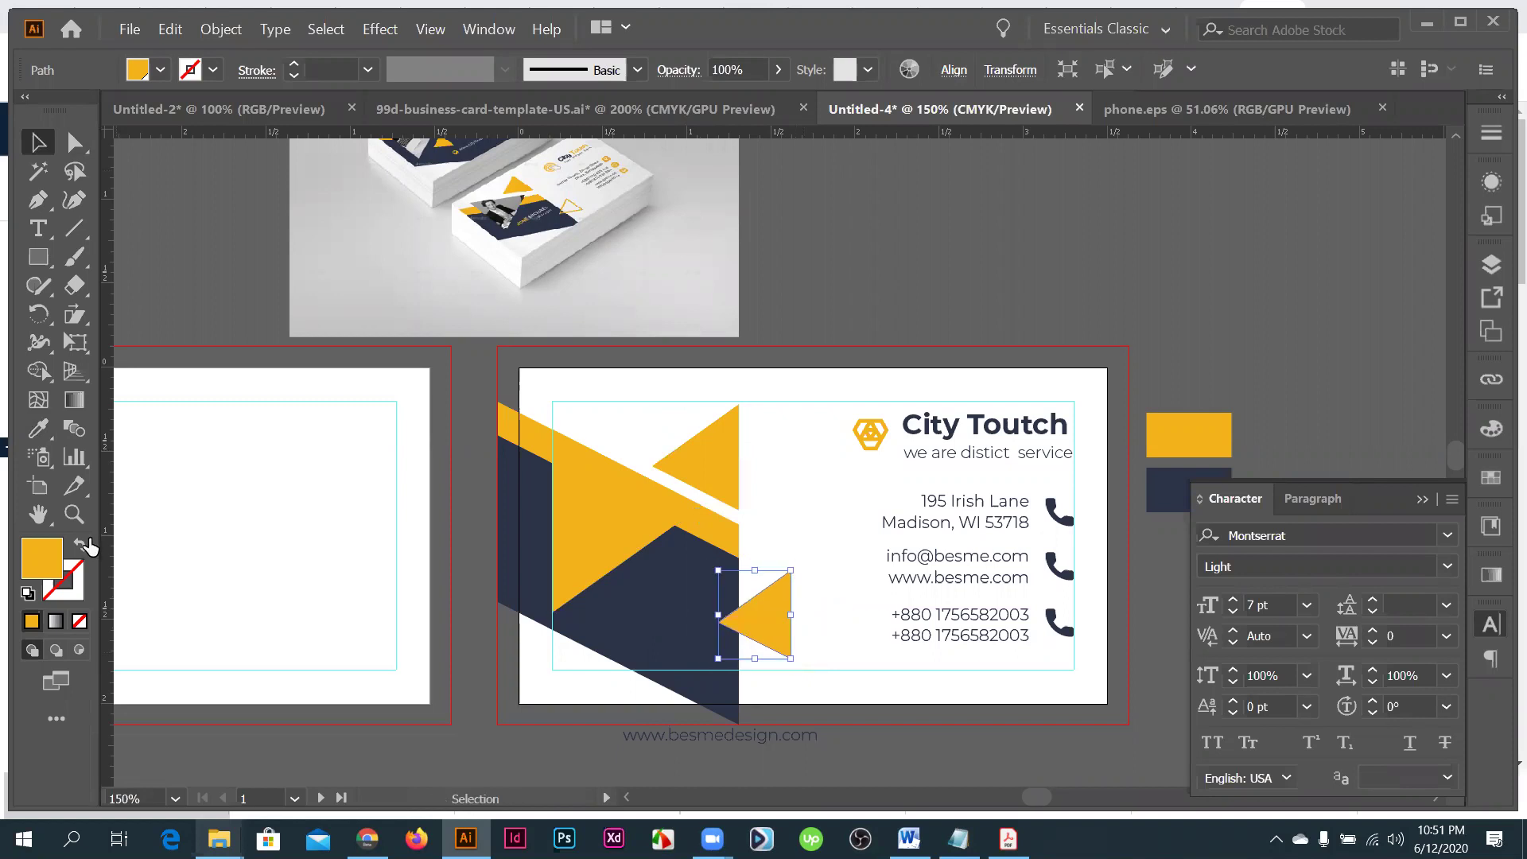
- Make the small triangle an unfilled yellow outline with a 2 pt stroke, then bring up the print-guidelines search
key(shift+x)
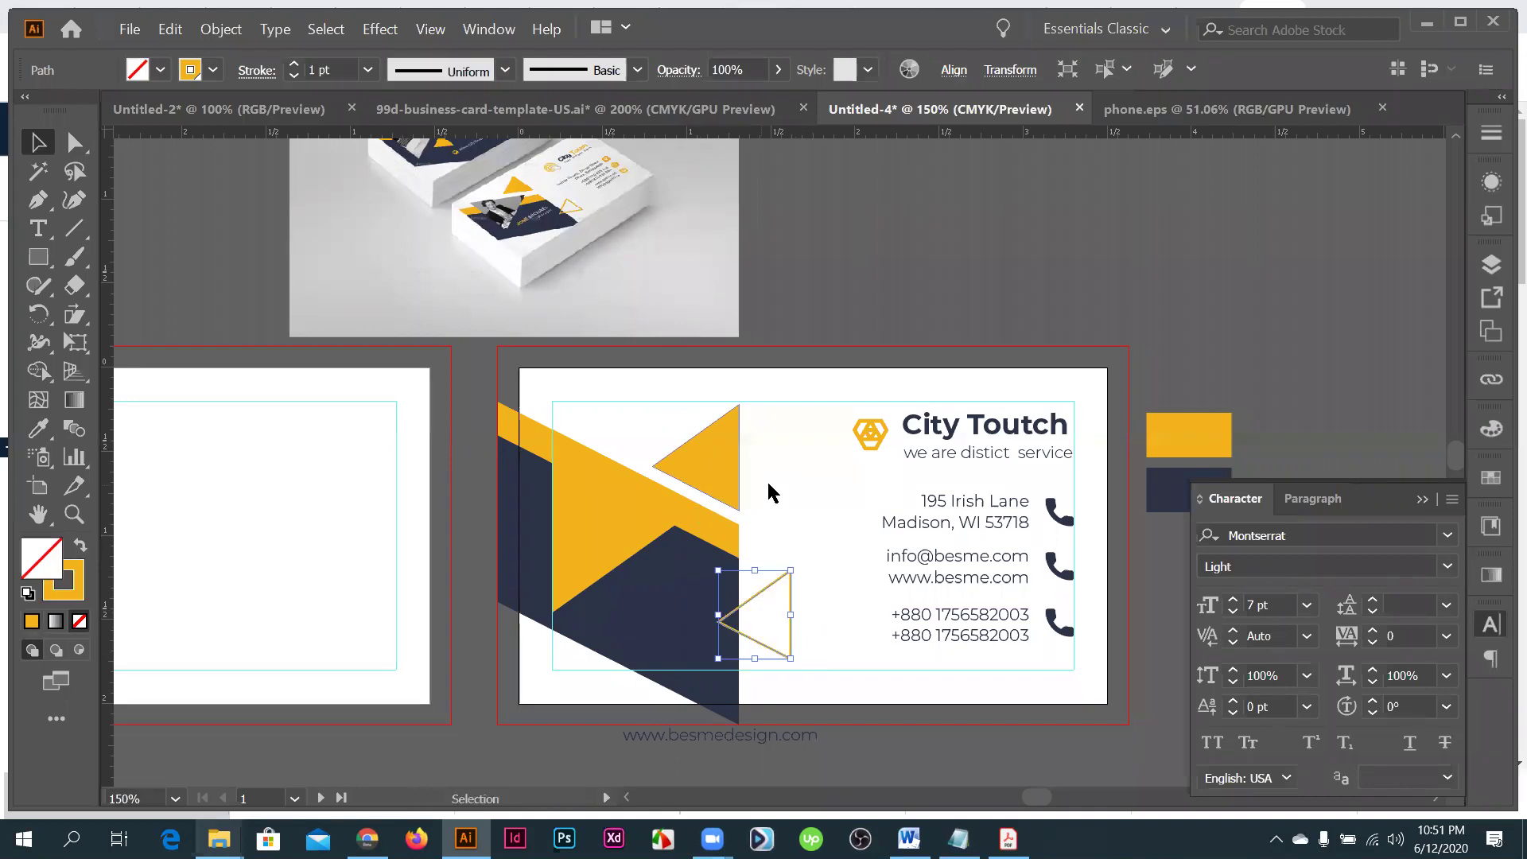
click(294, 64)
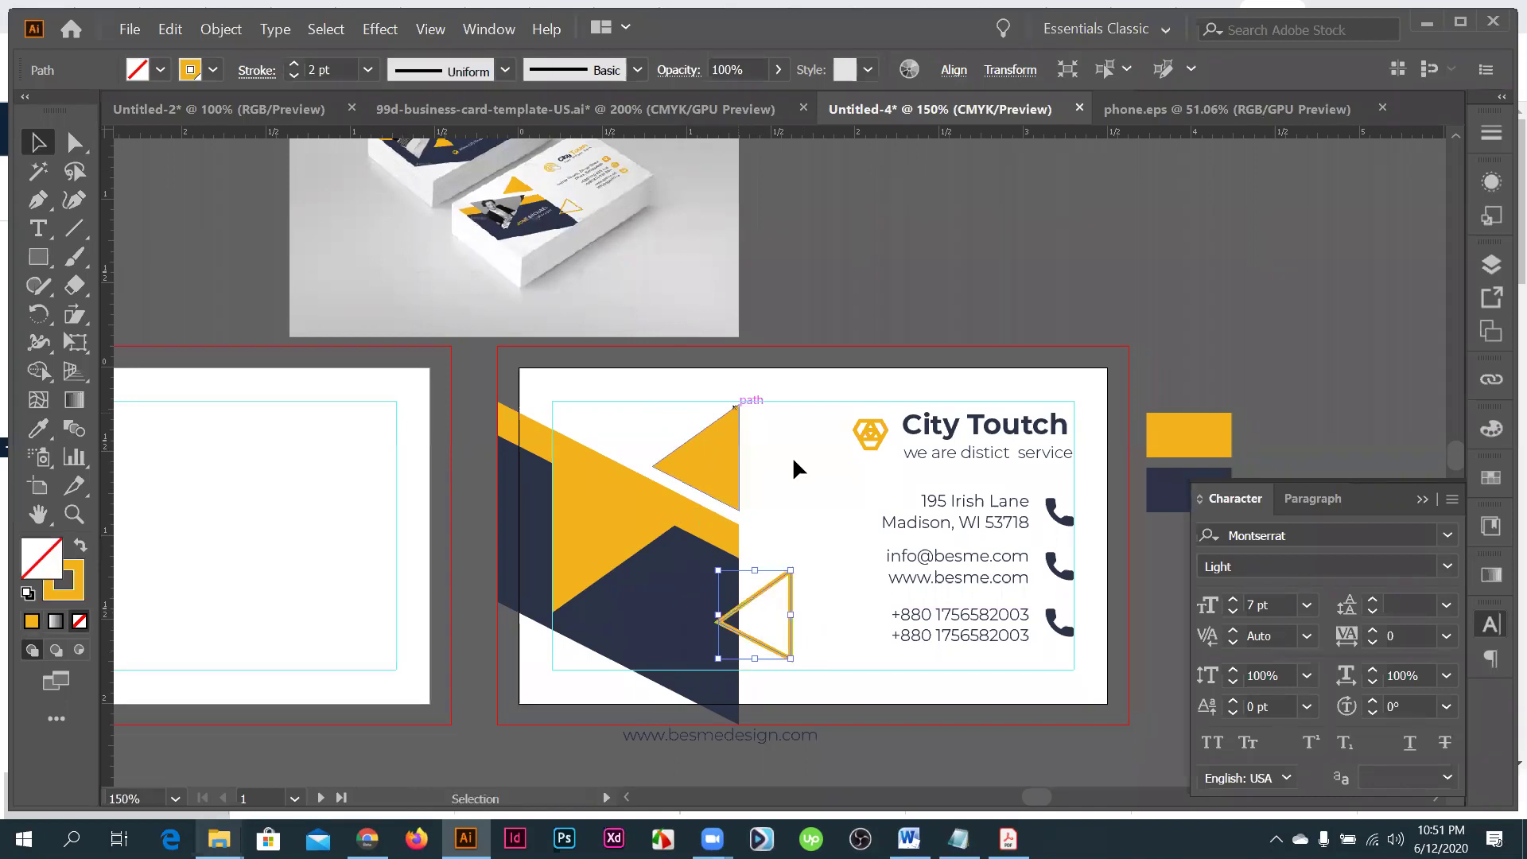
click(596, 545)
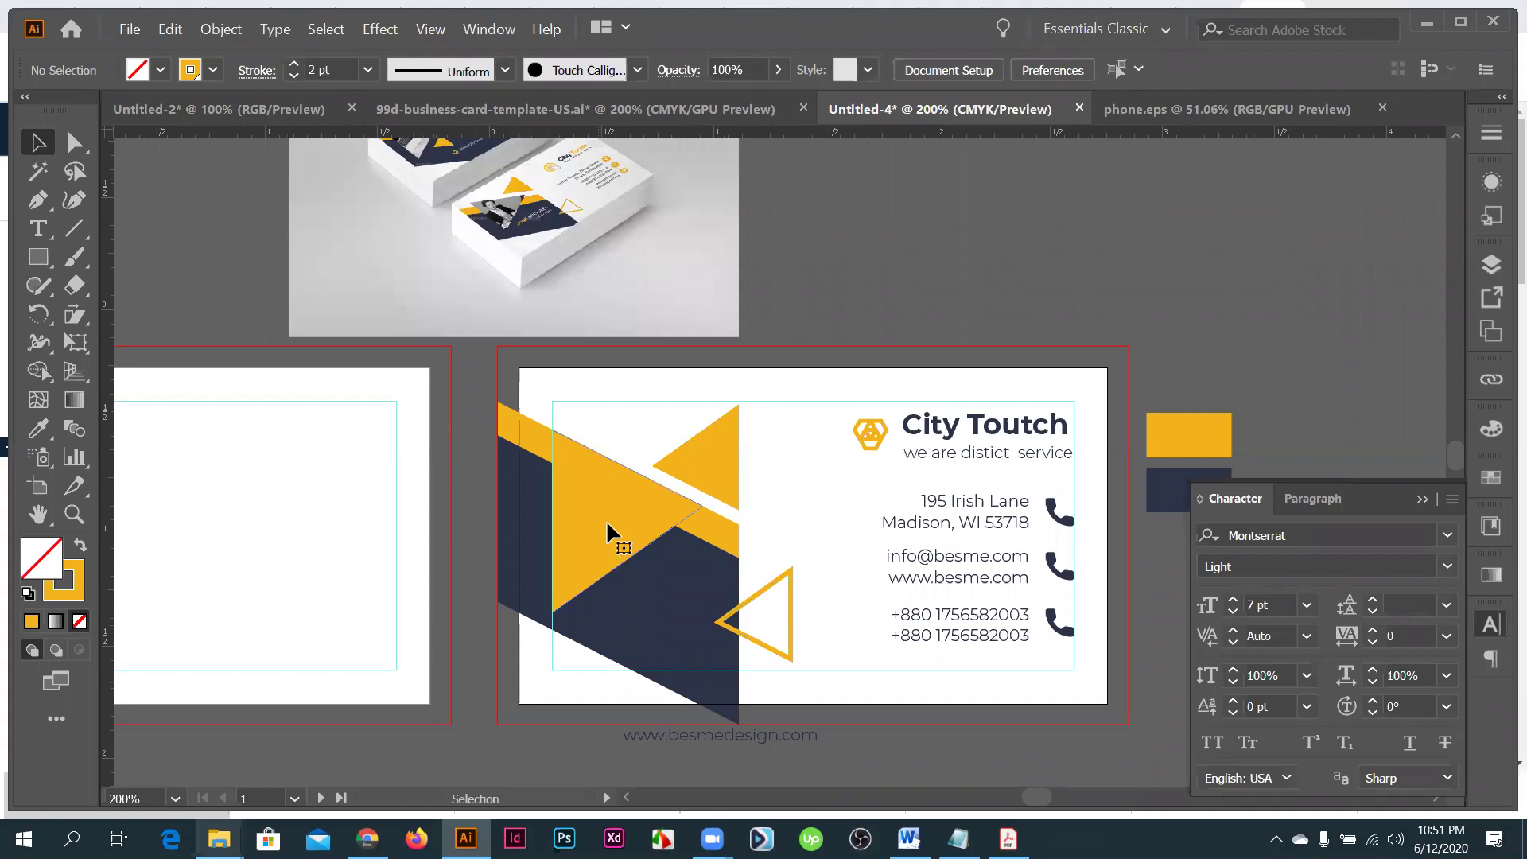
click(608, 534)
scroll(612, 525, up, 1)
scroll(619, 521, down, 2)
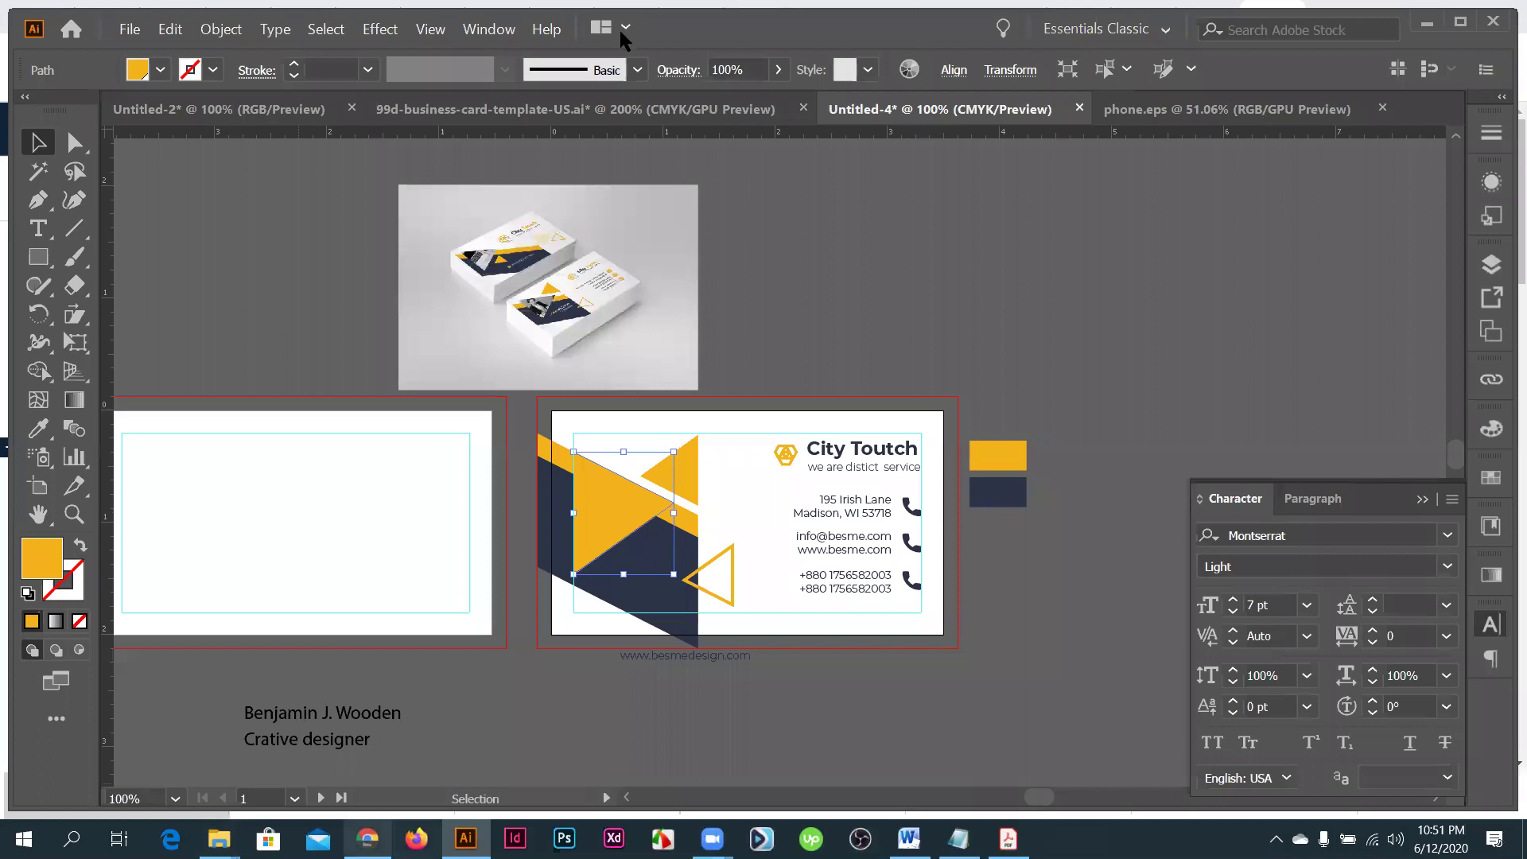
key(alt+Tab)
click(682, 16)
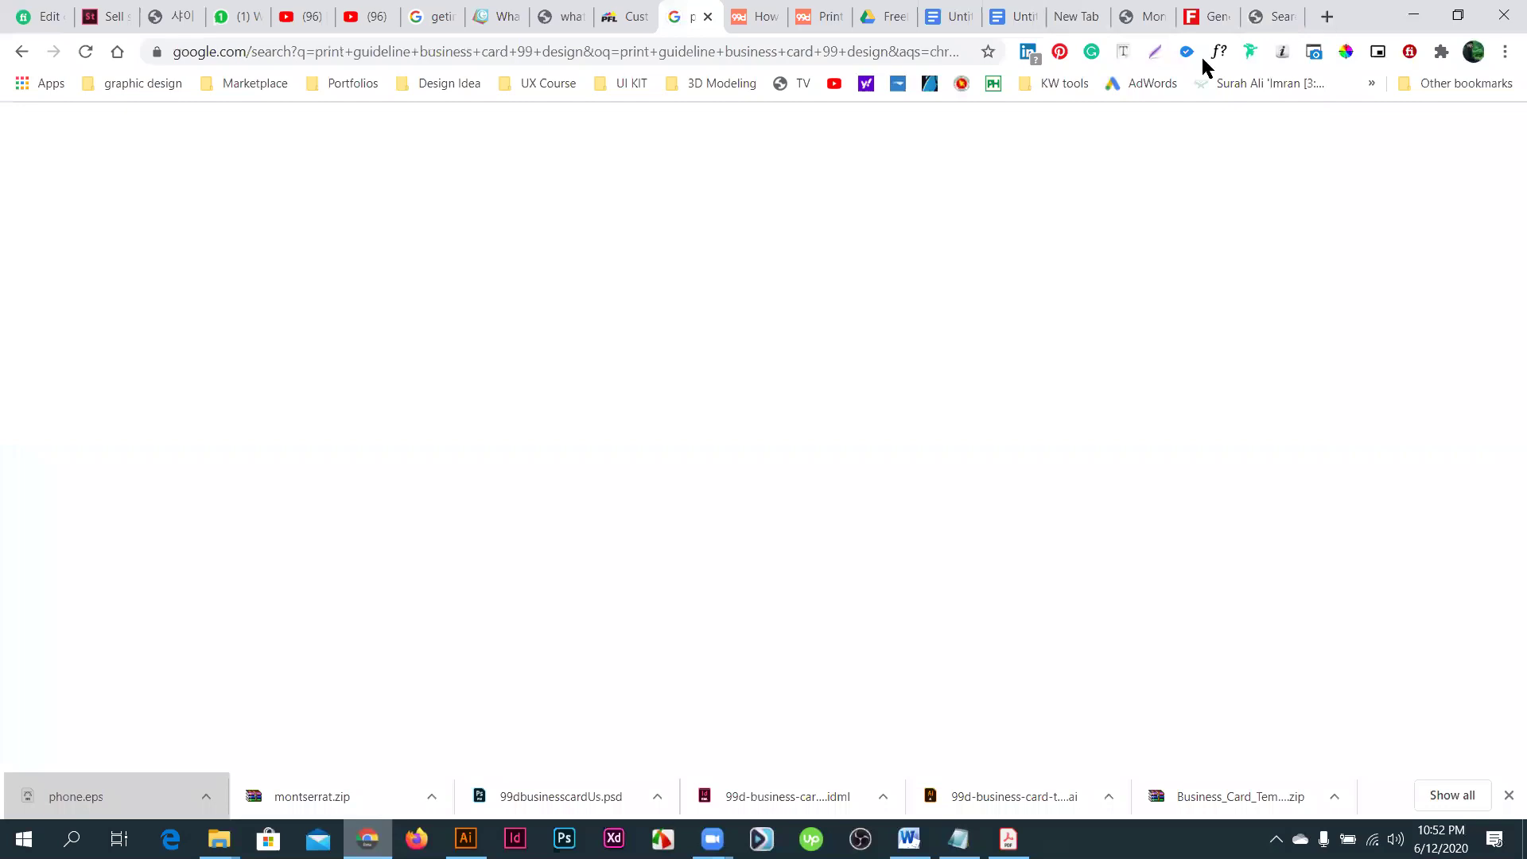
- Open a new blank Chrome tab on the Google start page
key(ctrl+t)
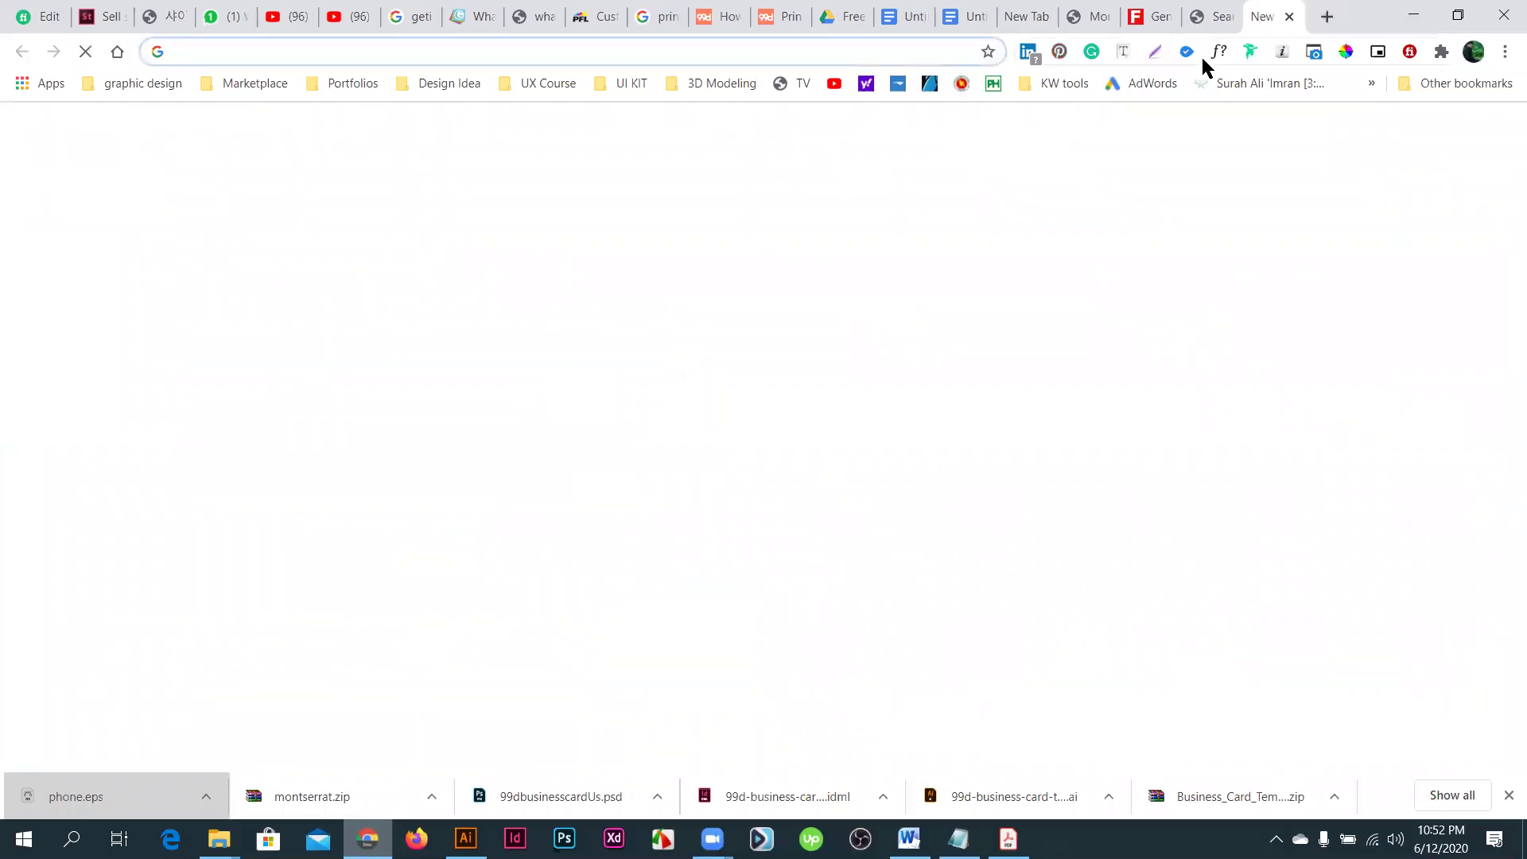
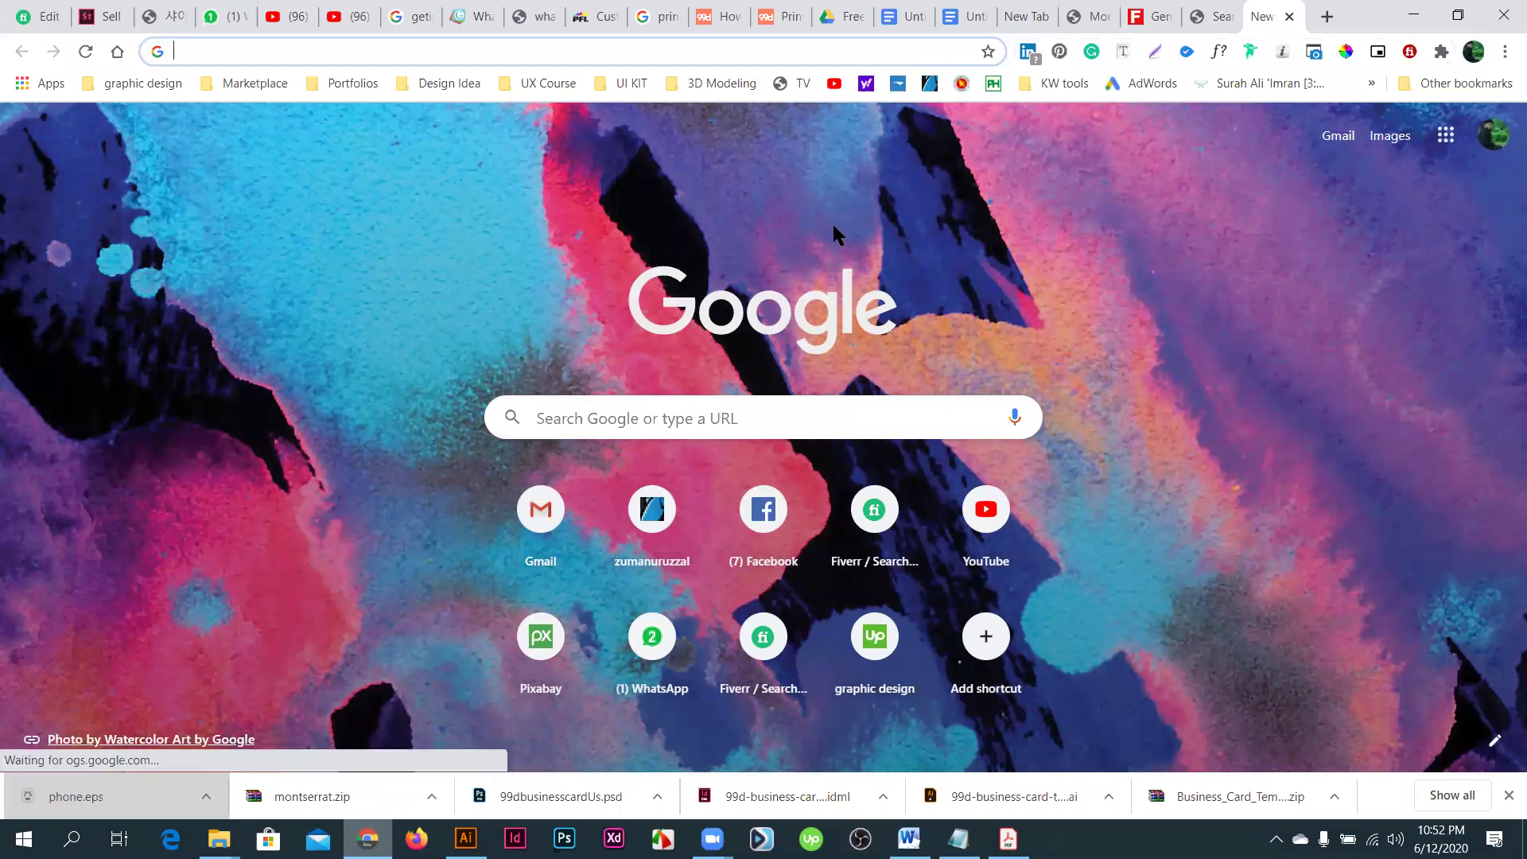
- Search Google for 'pixabay' from the address bar and open the Pixabay site
text(p)
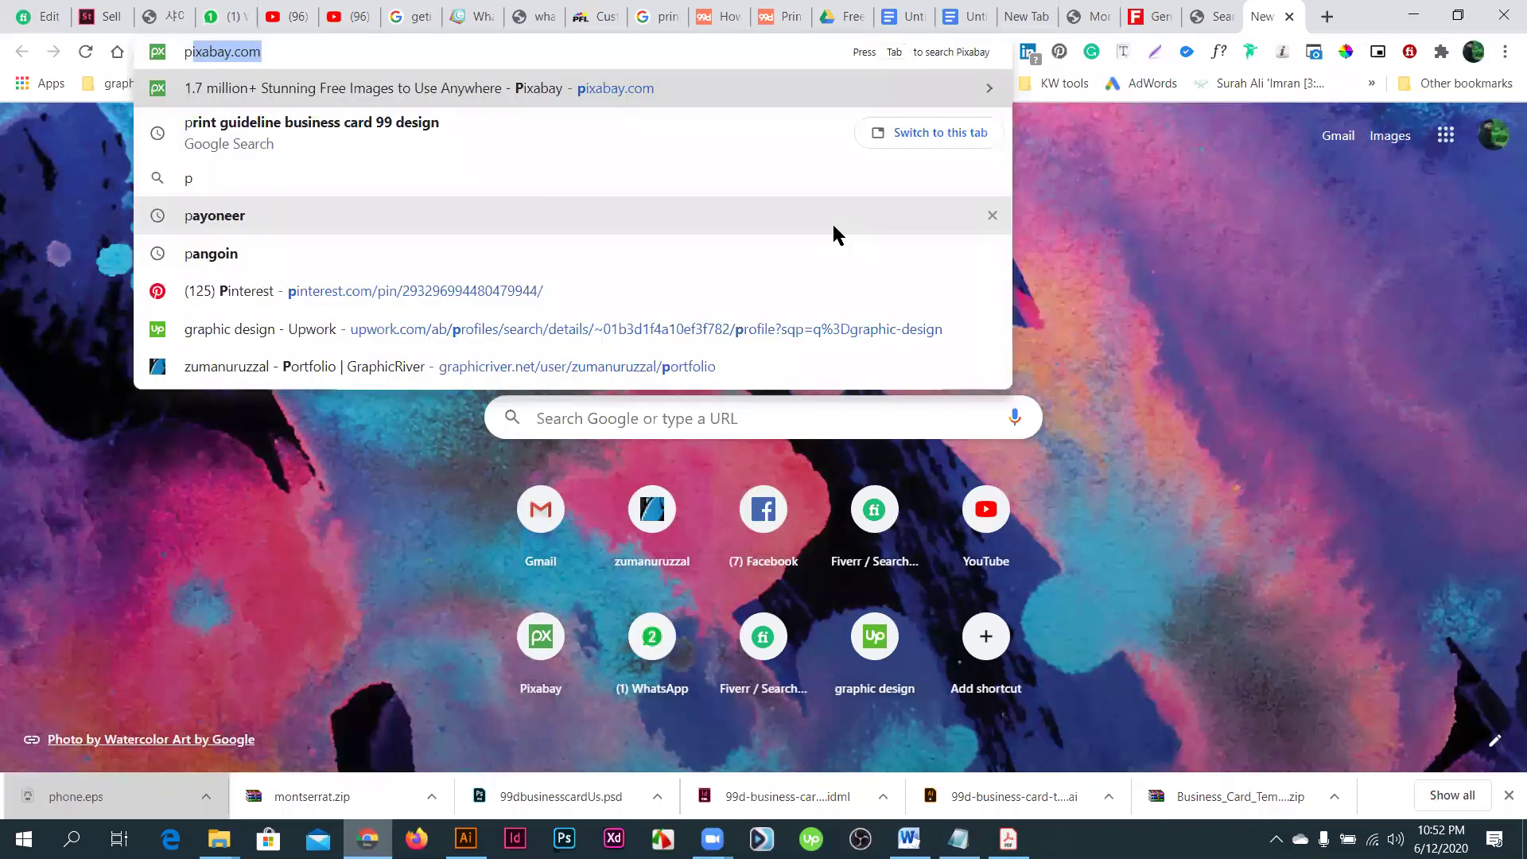
text(ix)
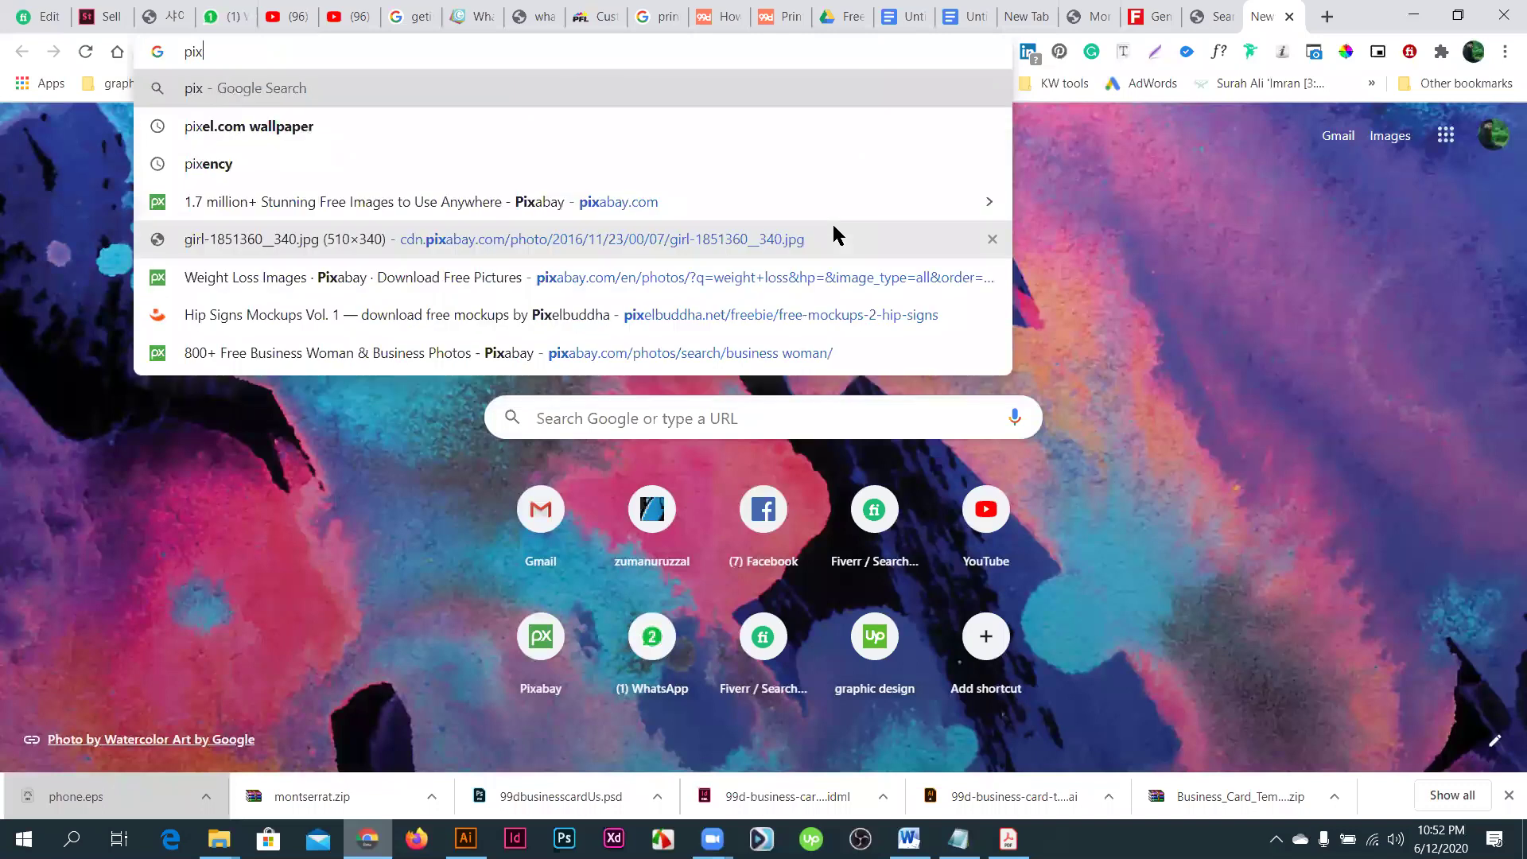
key(BackSpace)
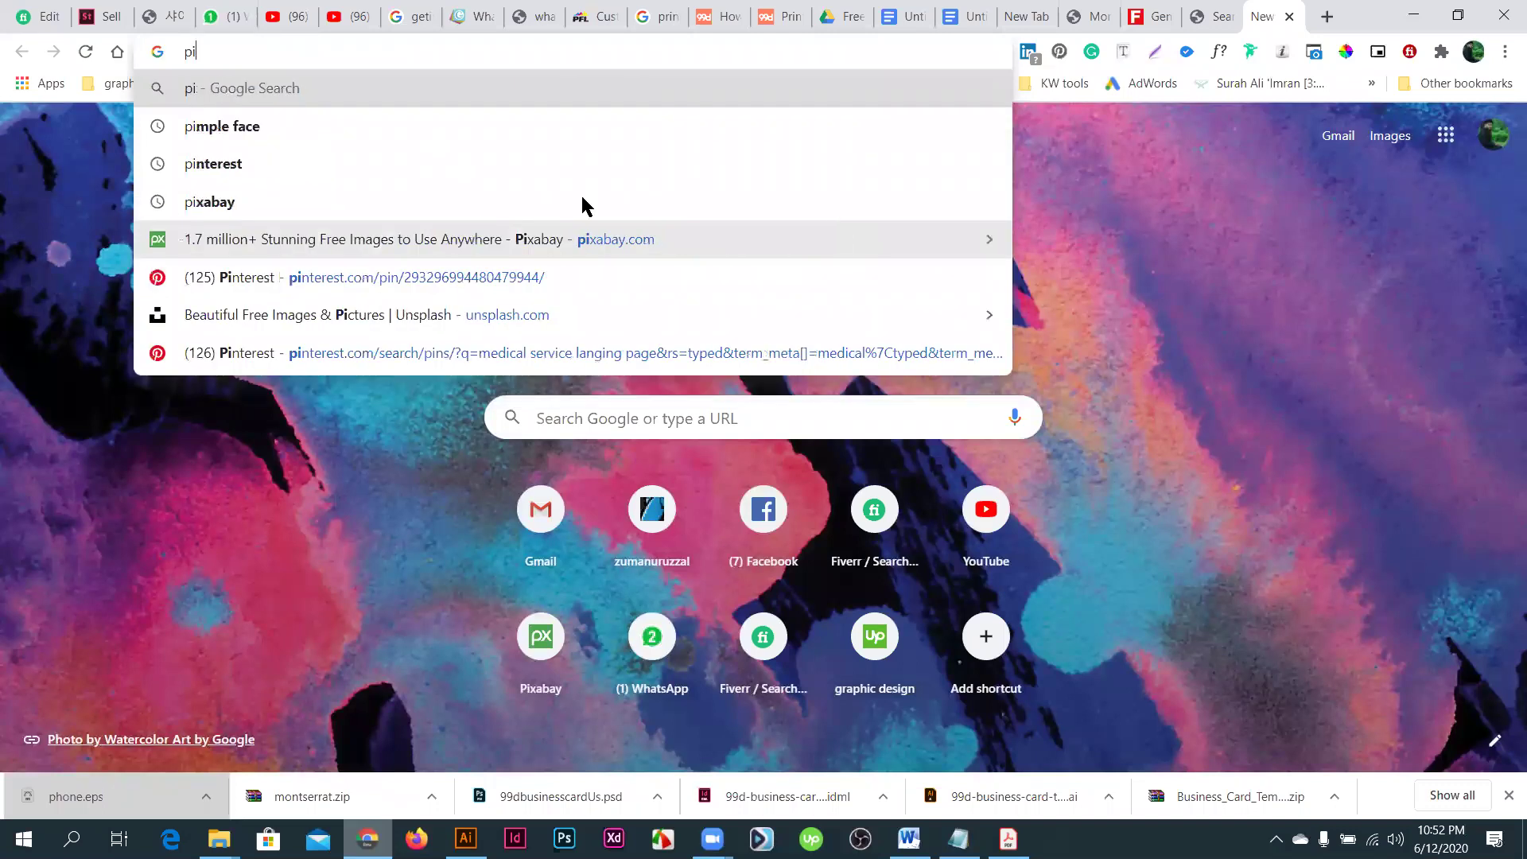
click(231, 208)
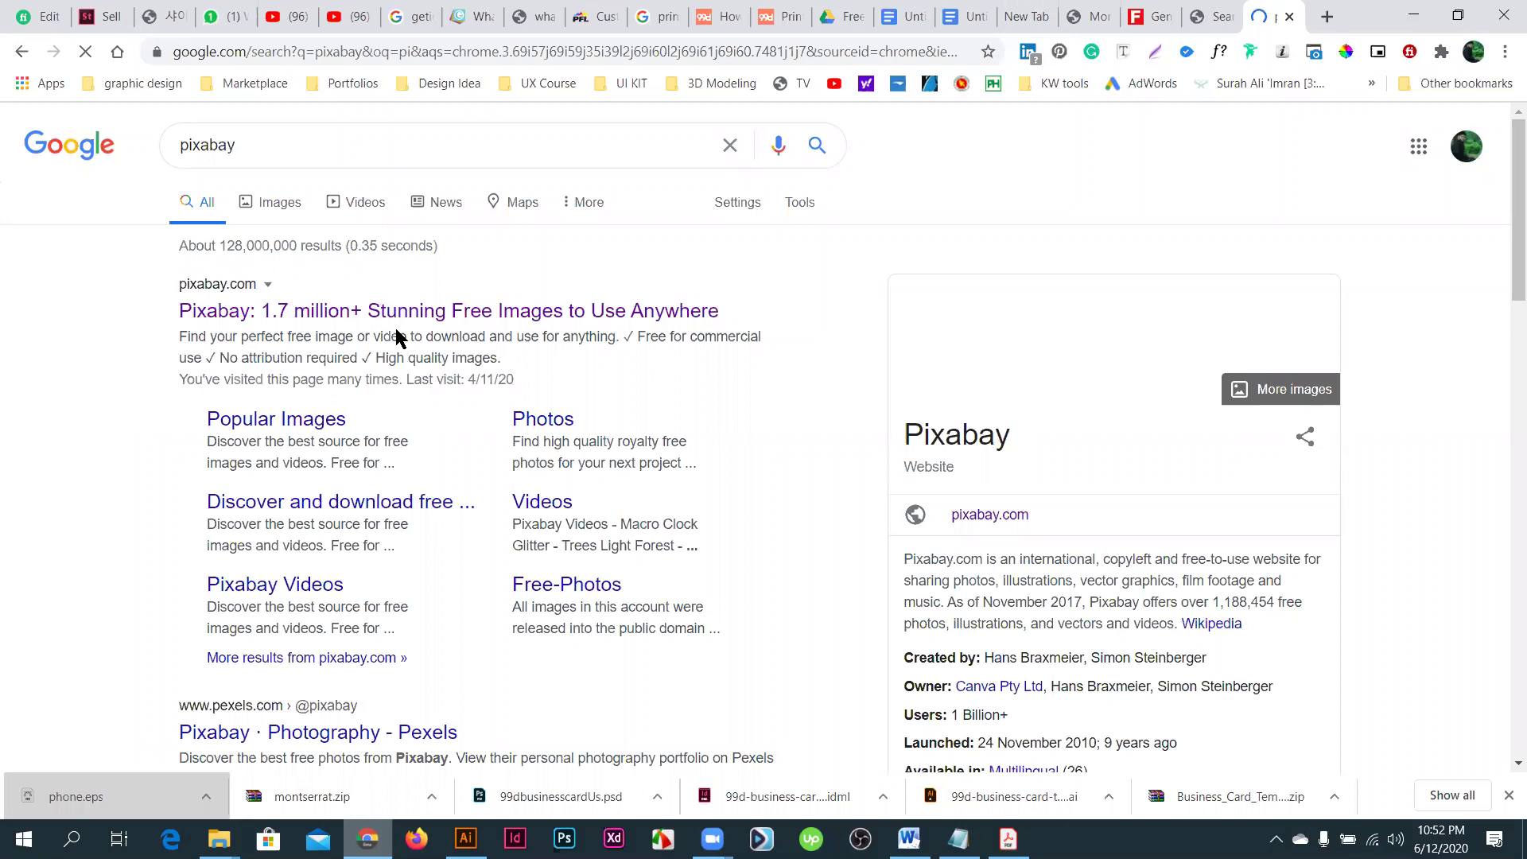
click(402, 308)
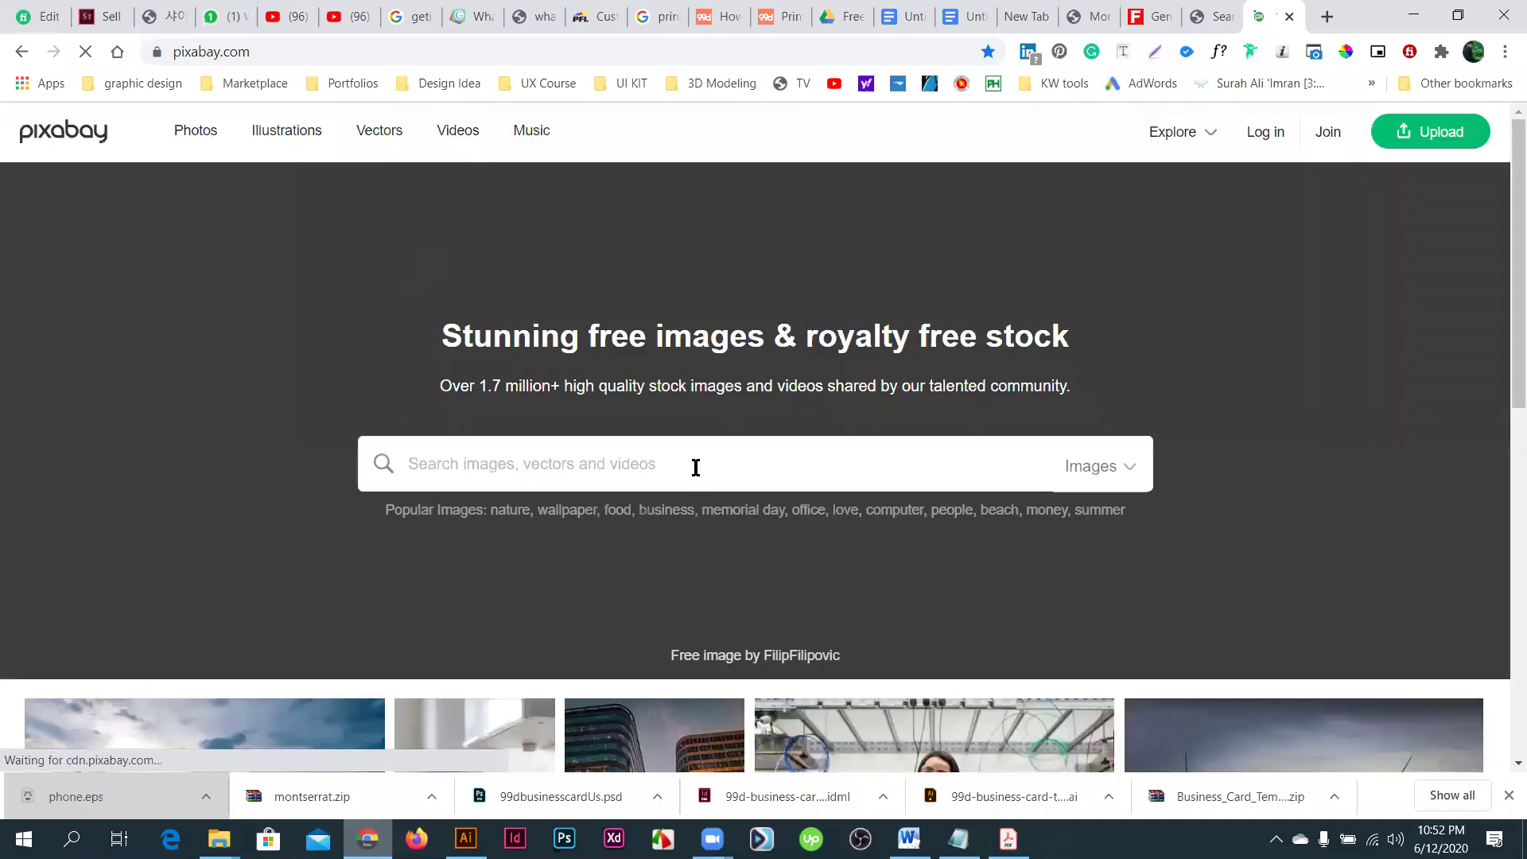
- Search Pixabay for 'city image'
text(co)
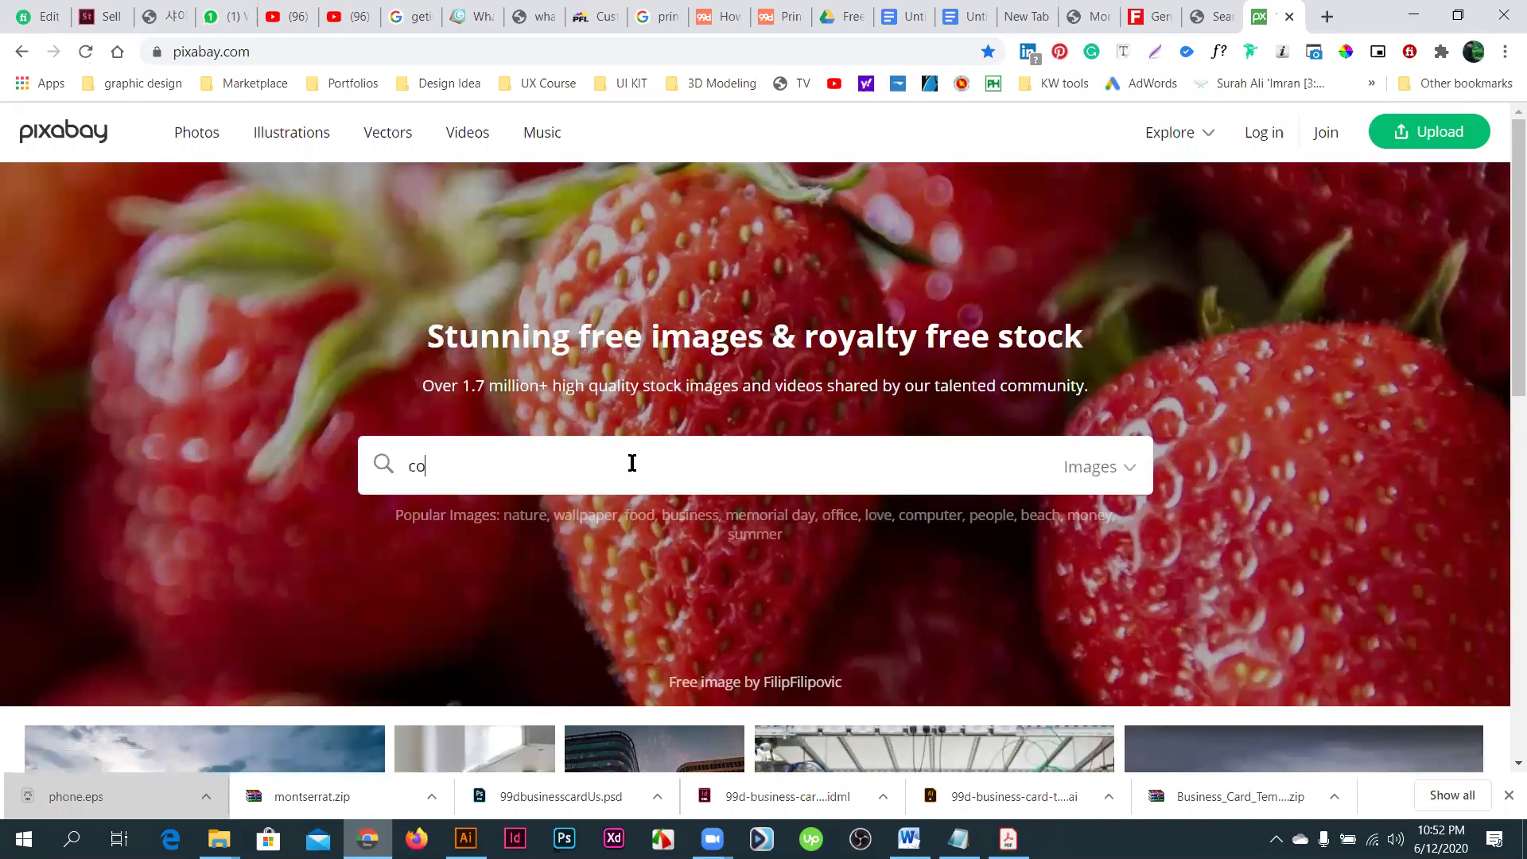
key(BackSpace)
key(BackSpace)
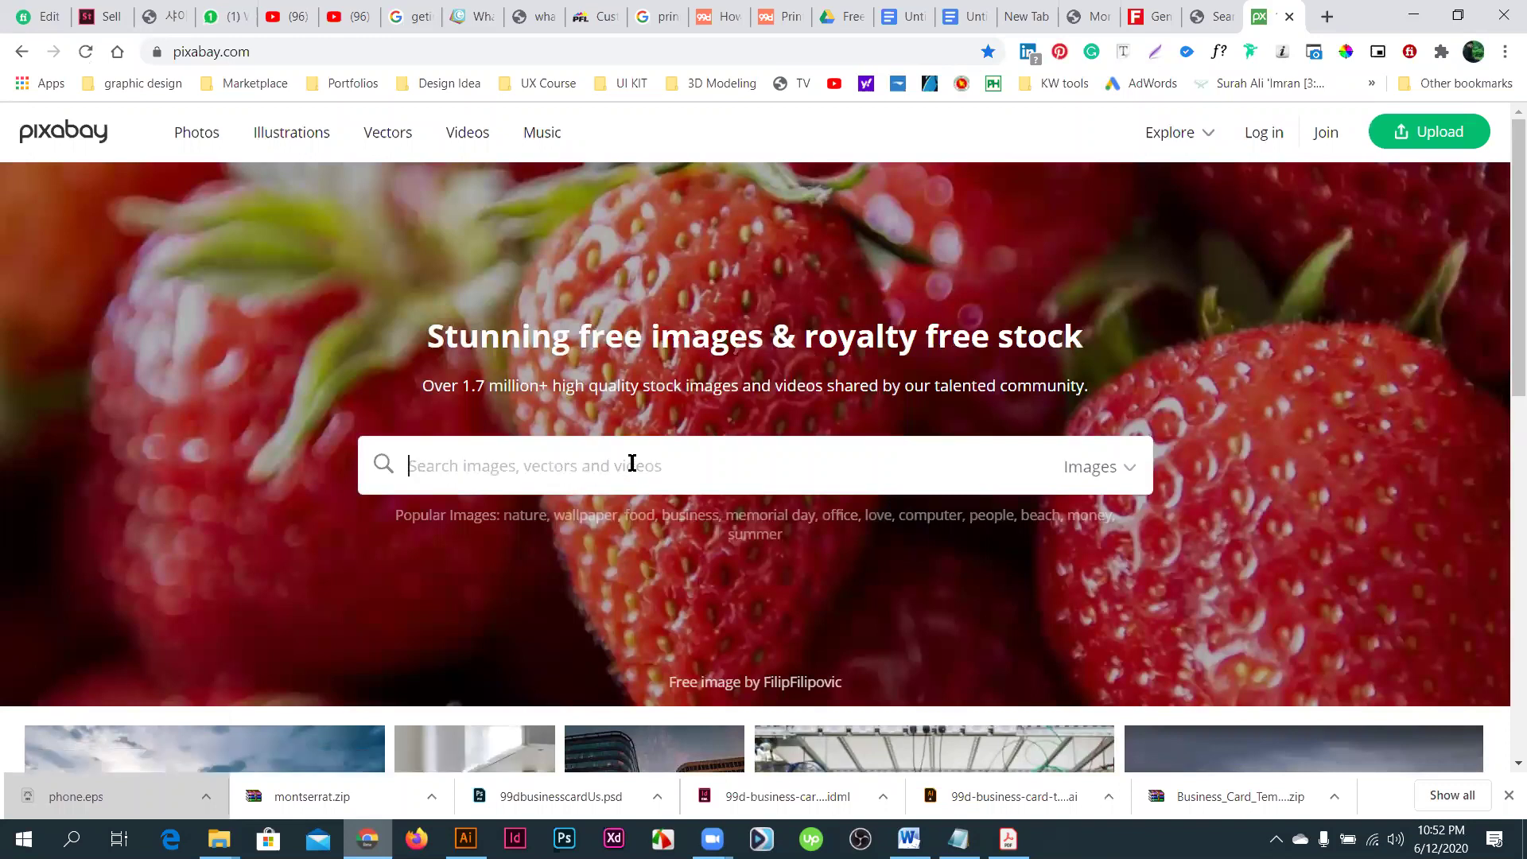
text(city image)
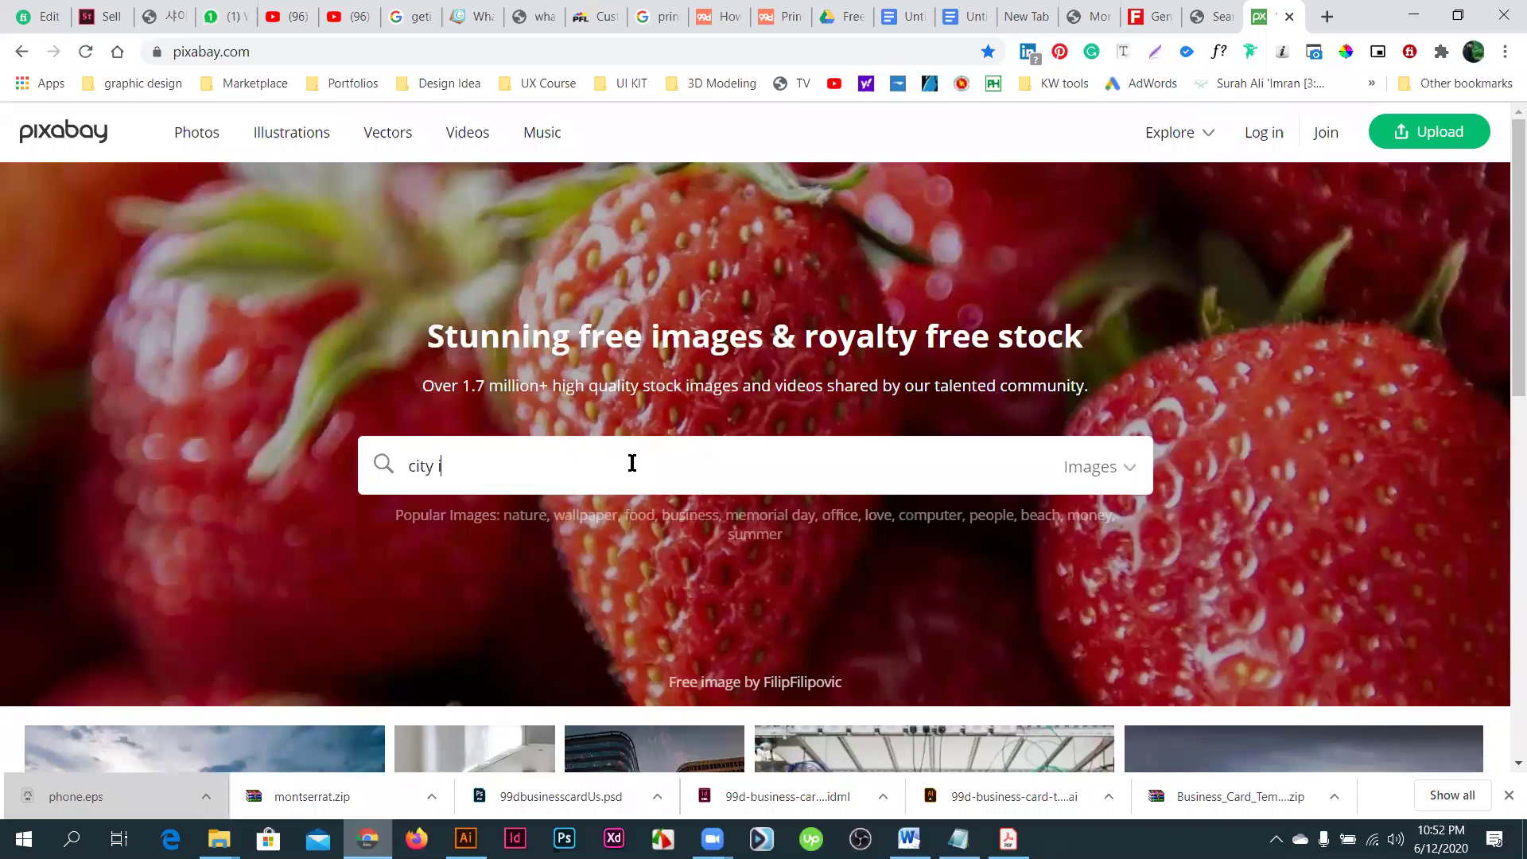
key(Return)
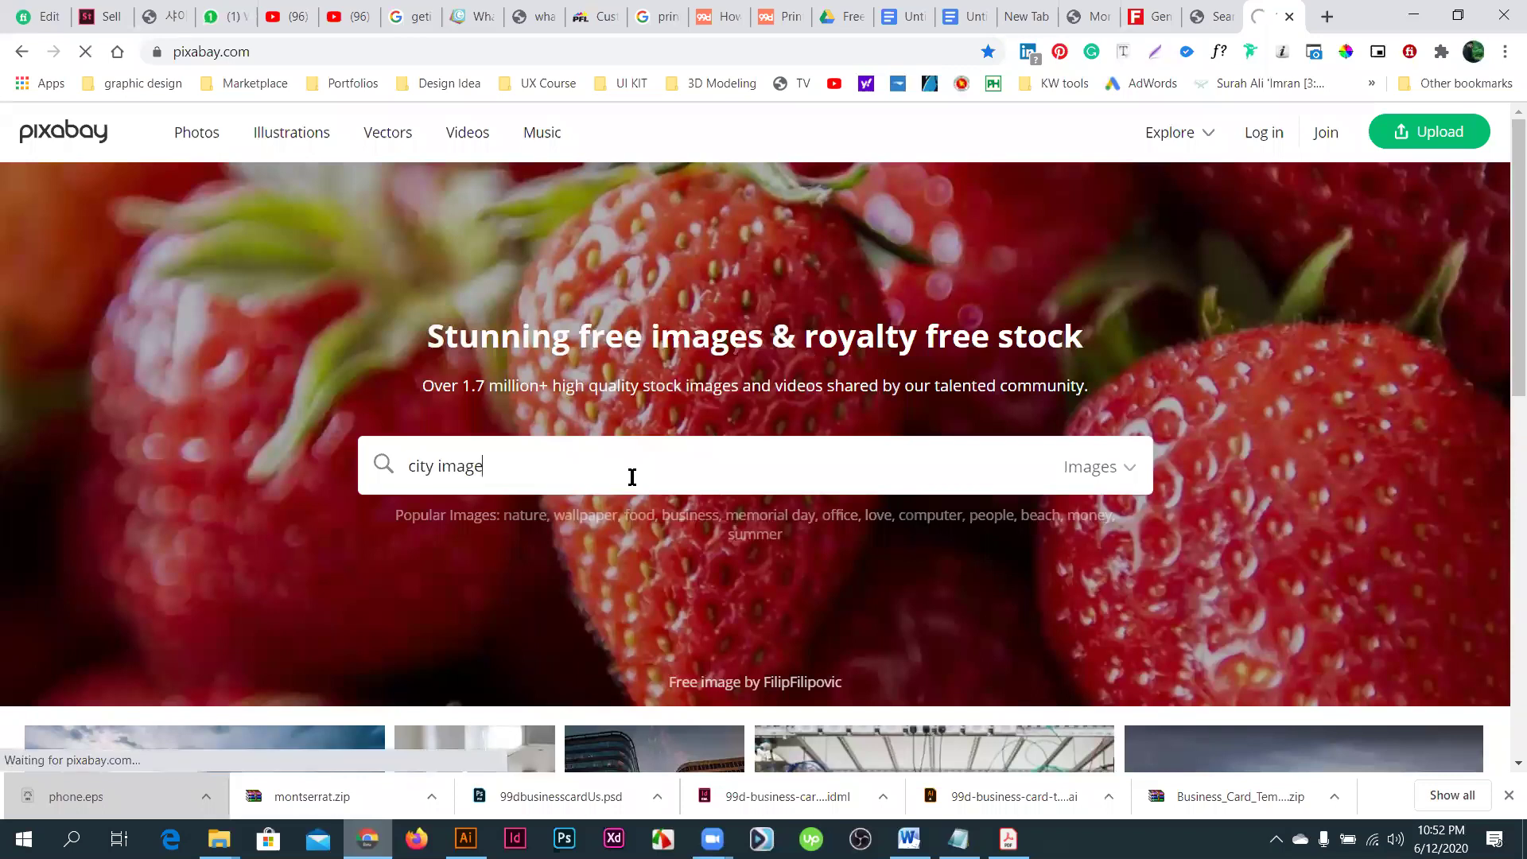
click(712, 839)
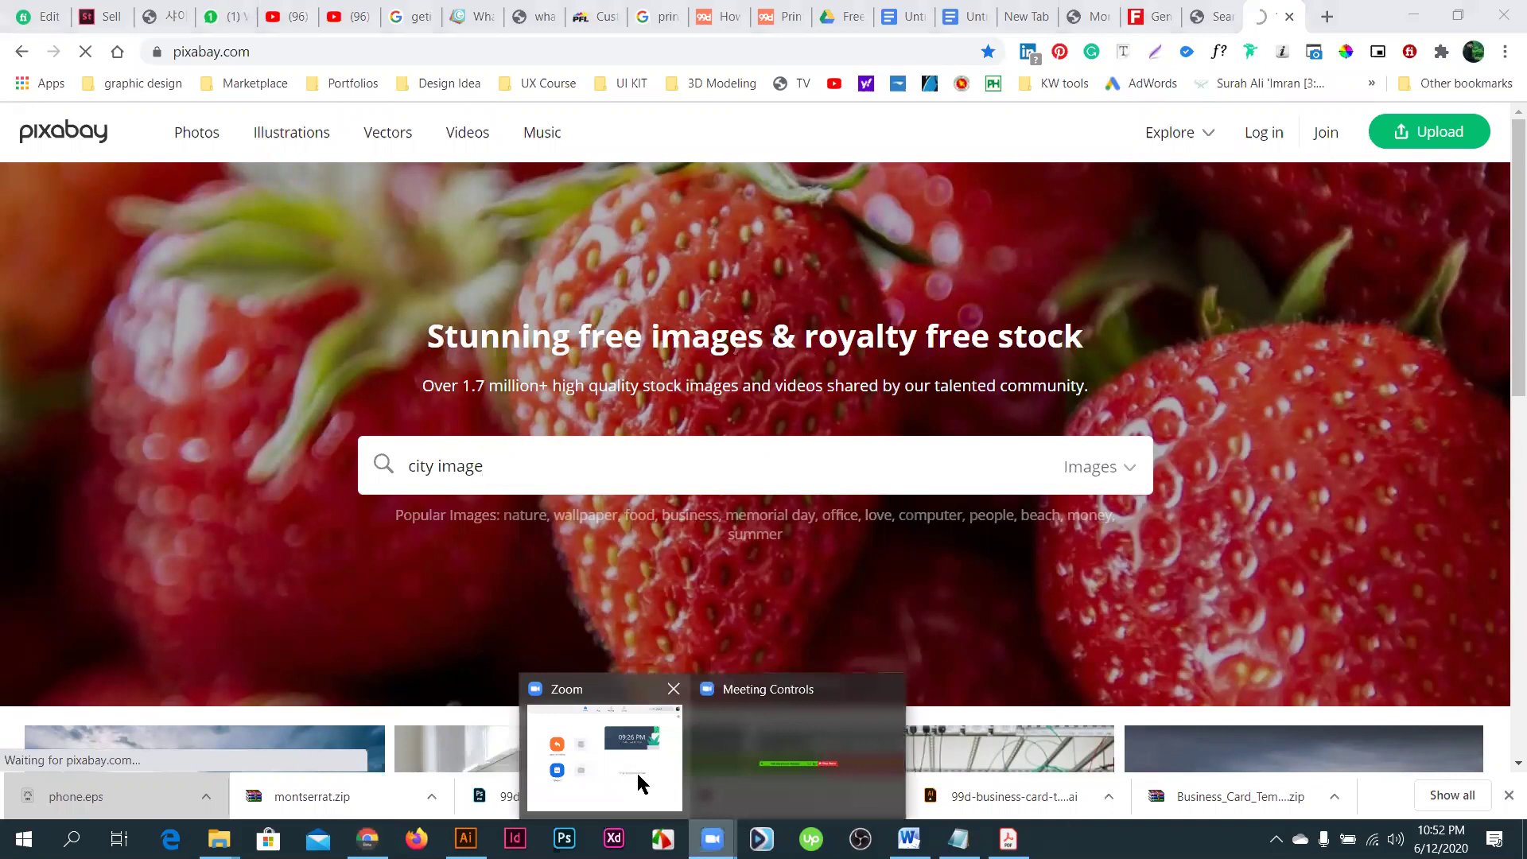
click(742, 776)
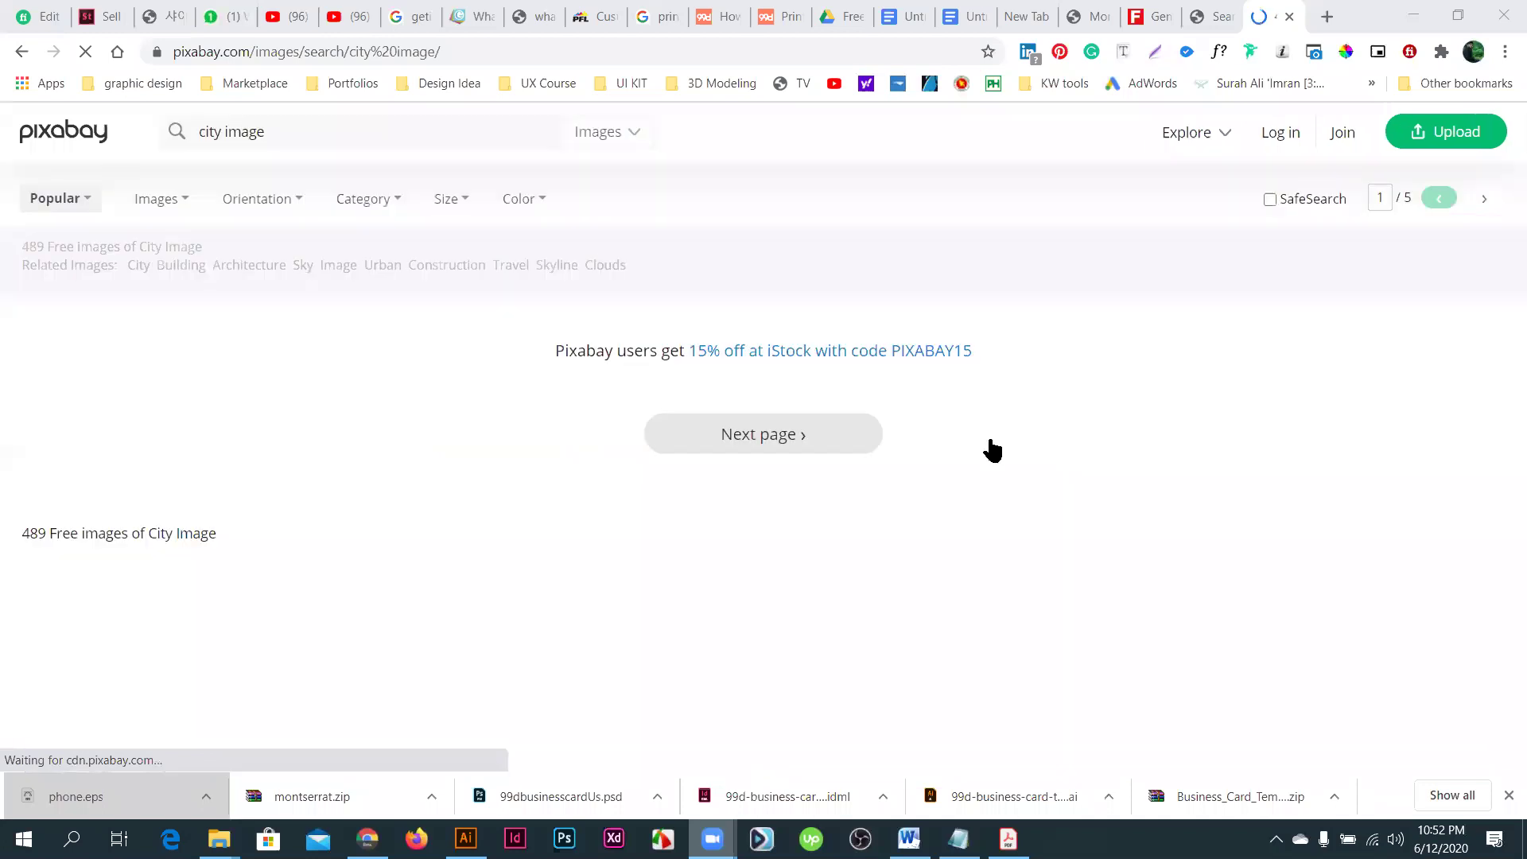
- Scroll the results to the city skyline photo and bring up its copy options
scroll(991, 453, down, 10)
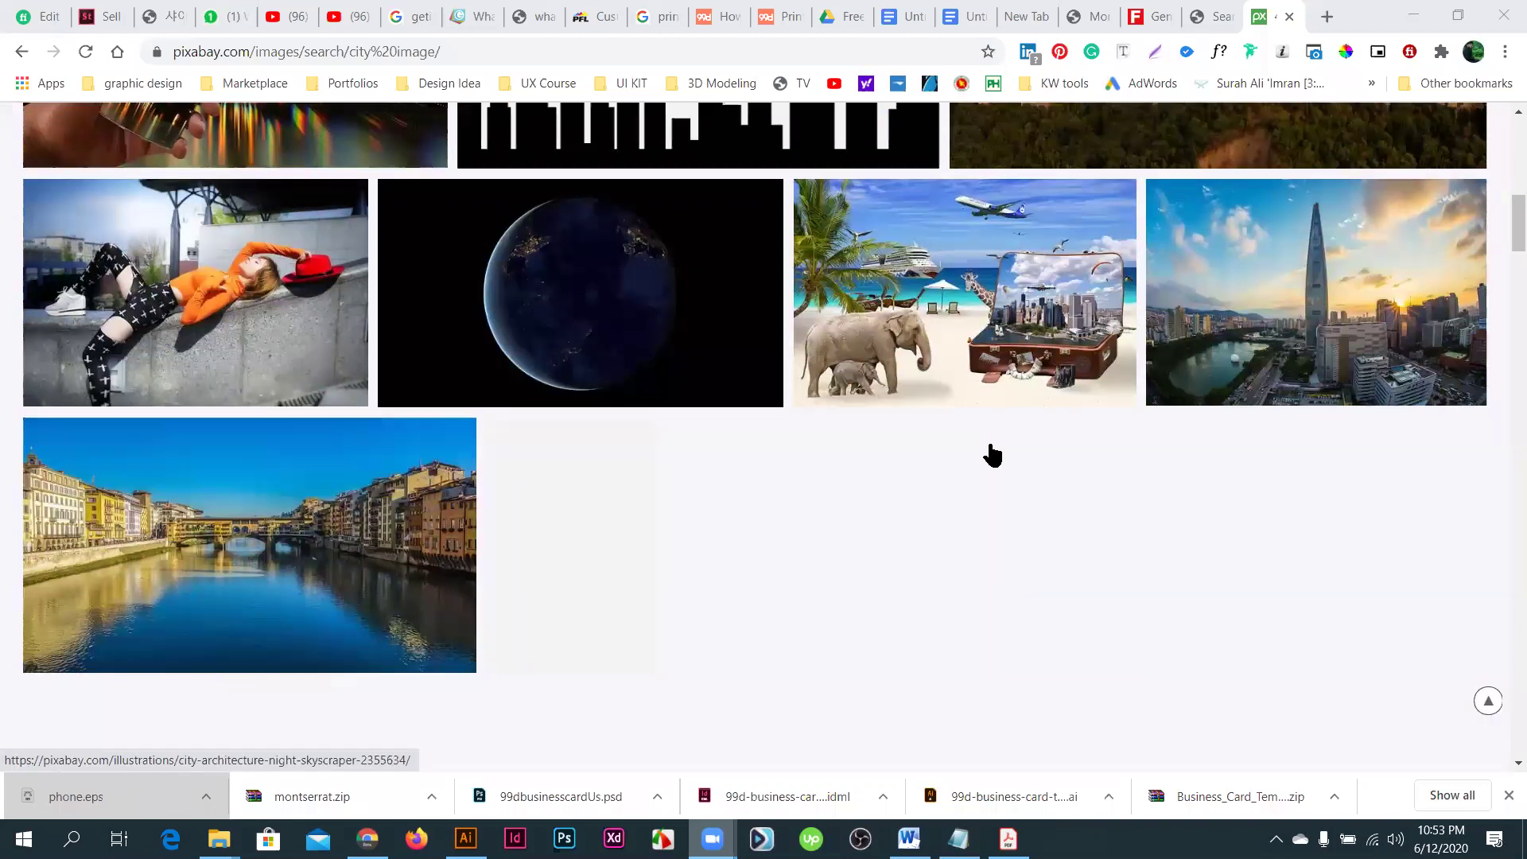
scroll(991, 453, down, 3)
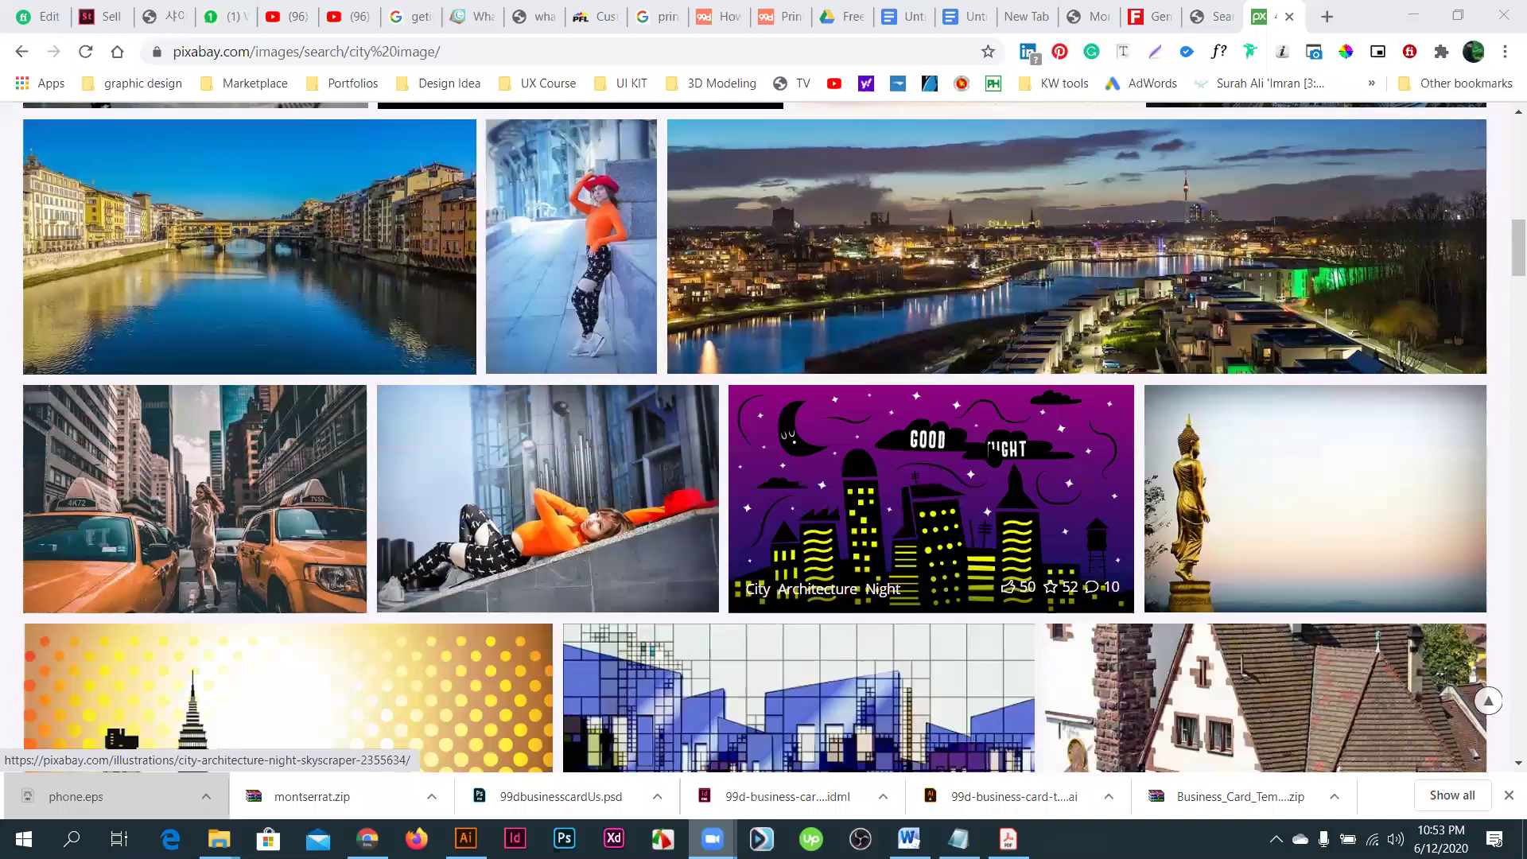
scroll(422, 223, down, 3)
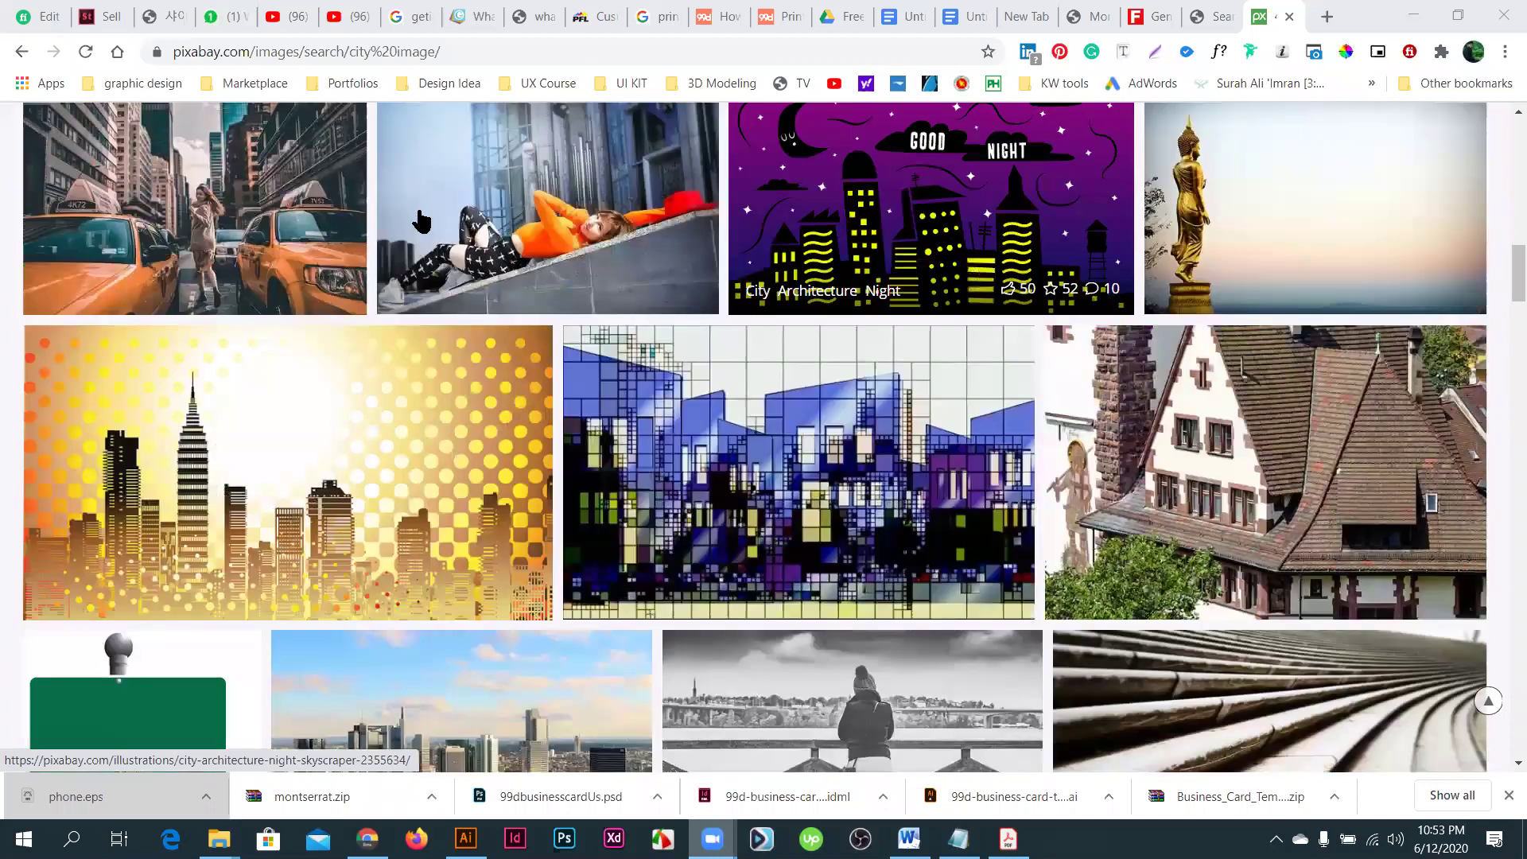
scroll(421, 223, down, 5)
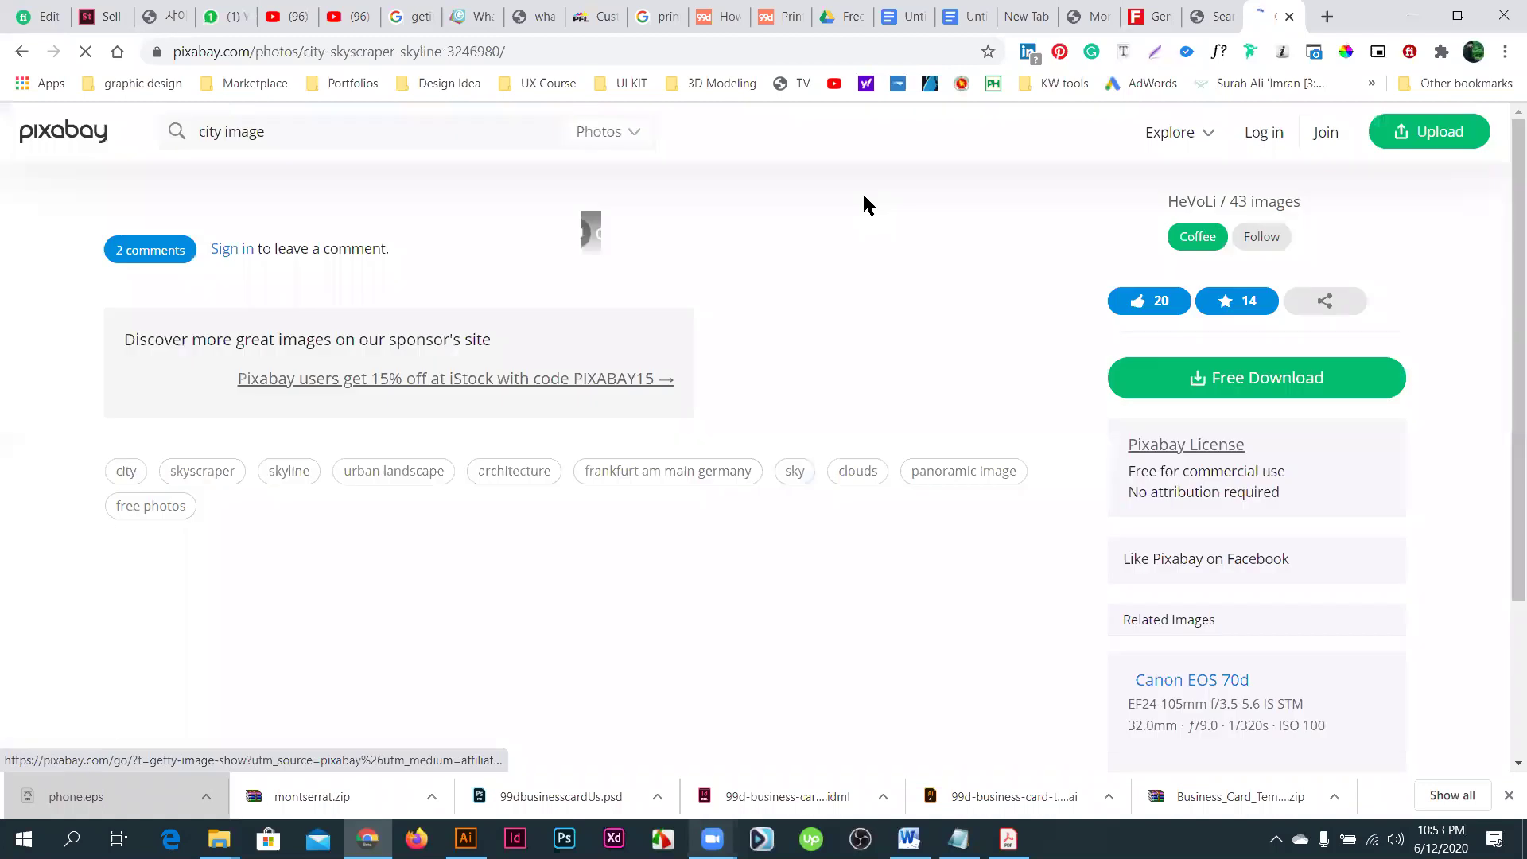
scroll(604, 461, down, 3)
right_click(582, 416)
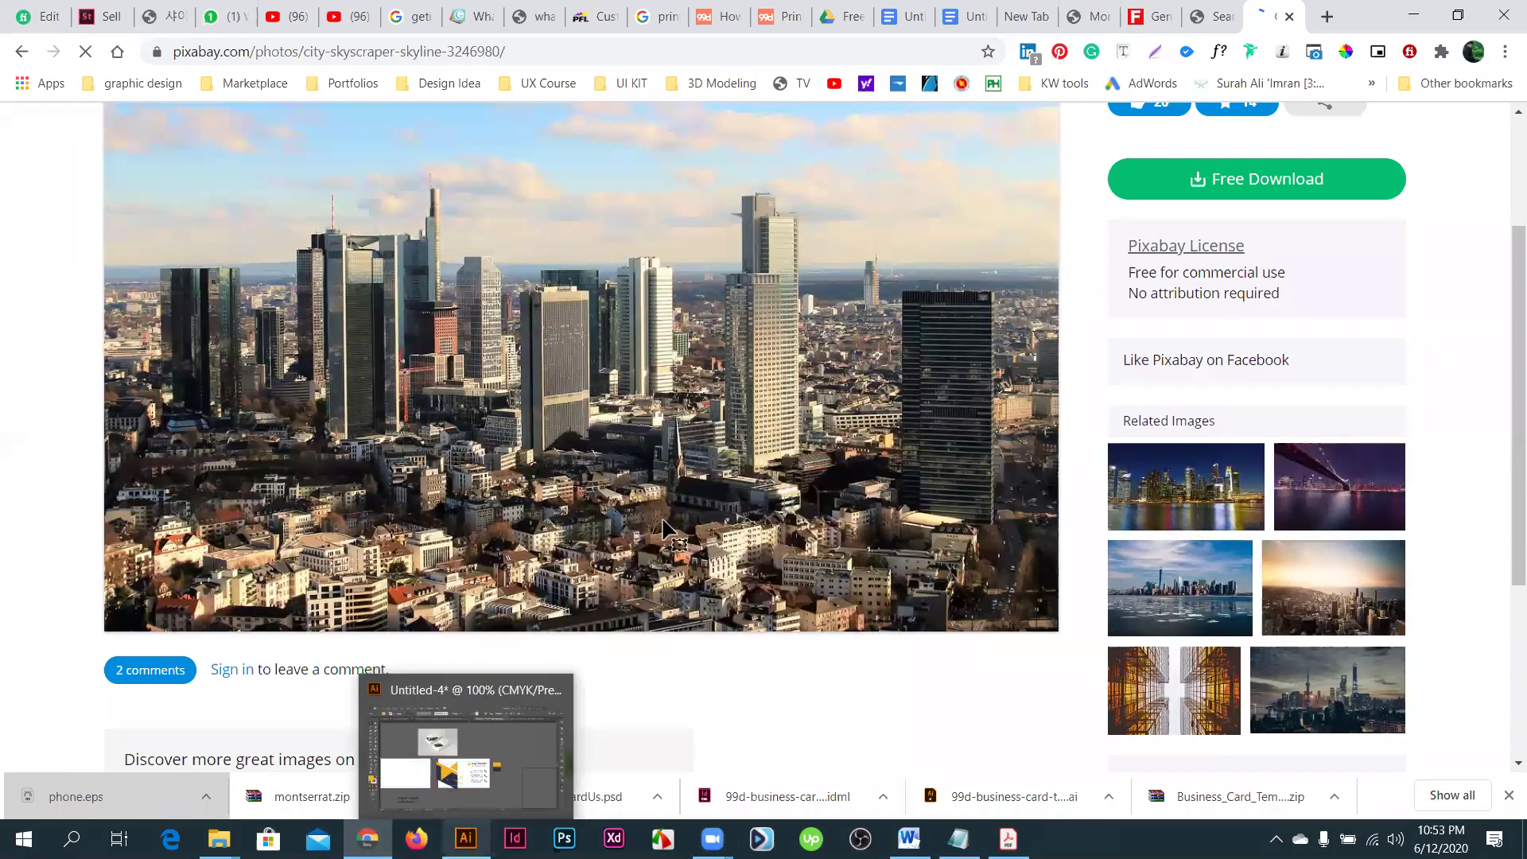
- Paste the skyline photo into Illustrator, shrink it to about 4.4 × 2.93 in, and move it onto the card
key(alt+Tab)
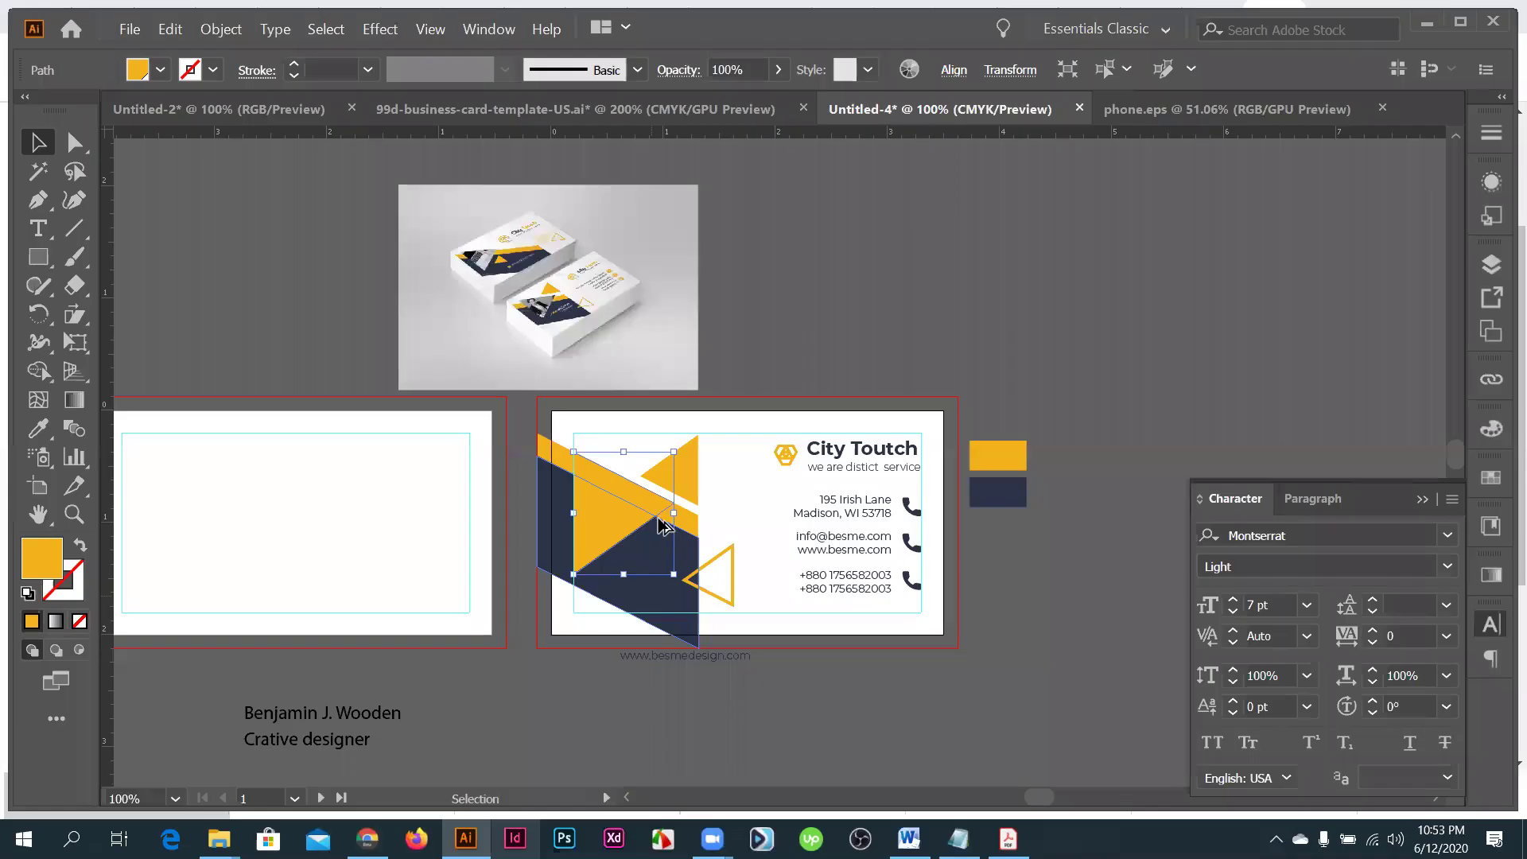
key(ctrl+v)
scroll(697, 519, down, 3)
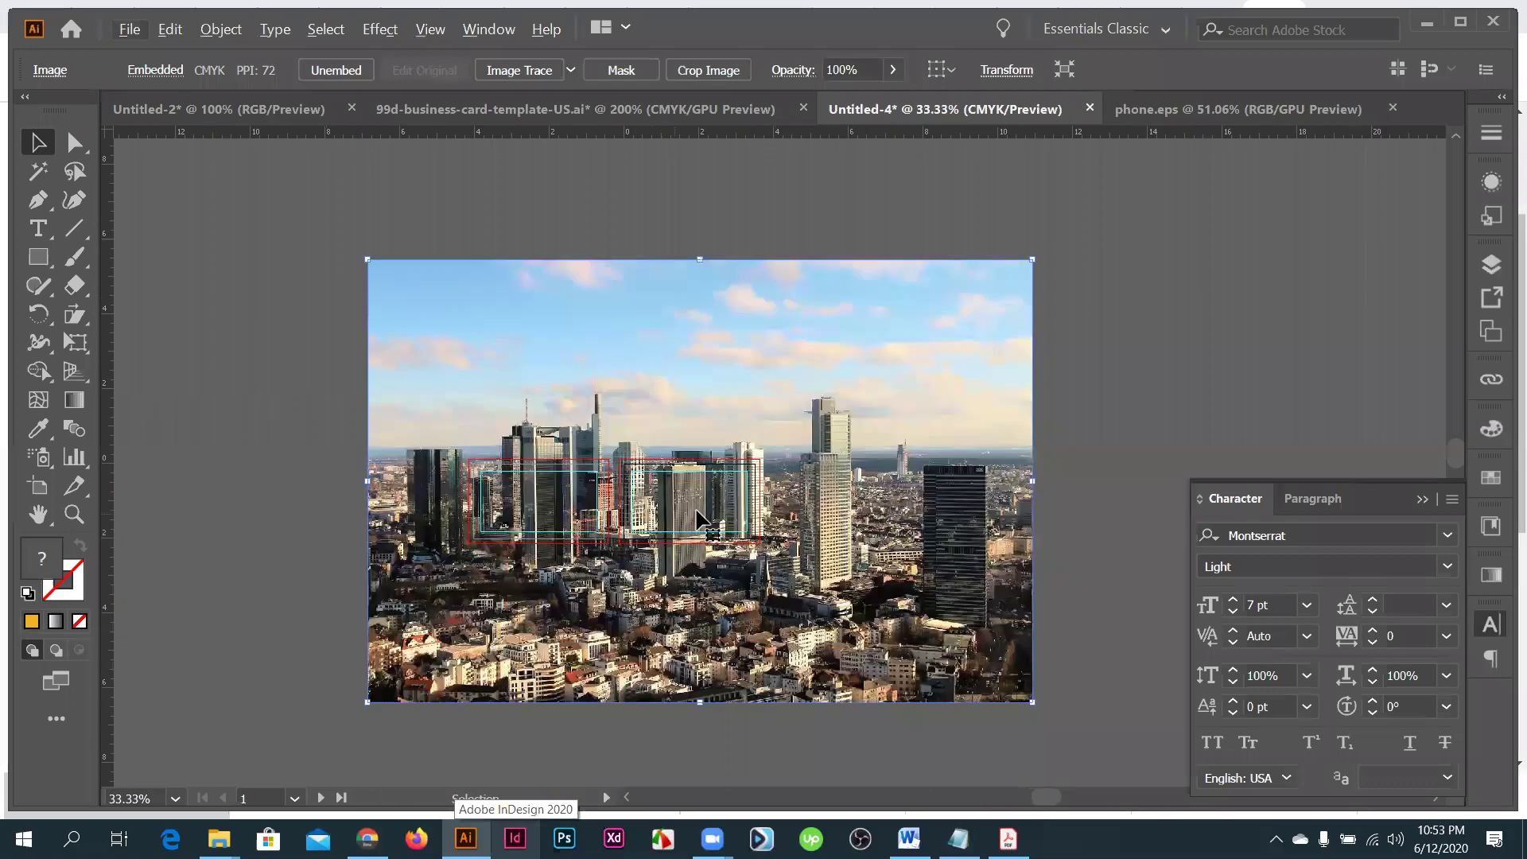
drag(1032, 702, 782, 606)
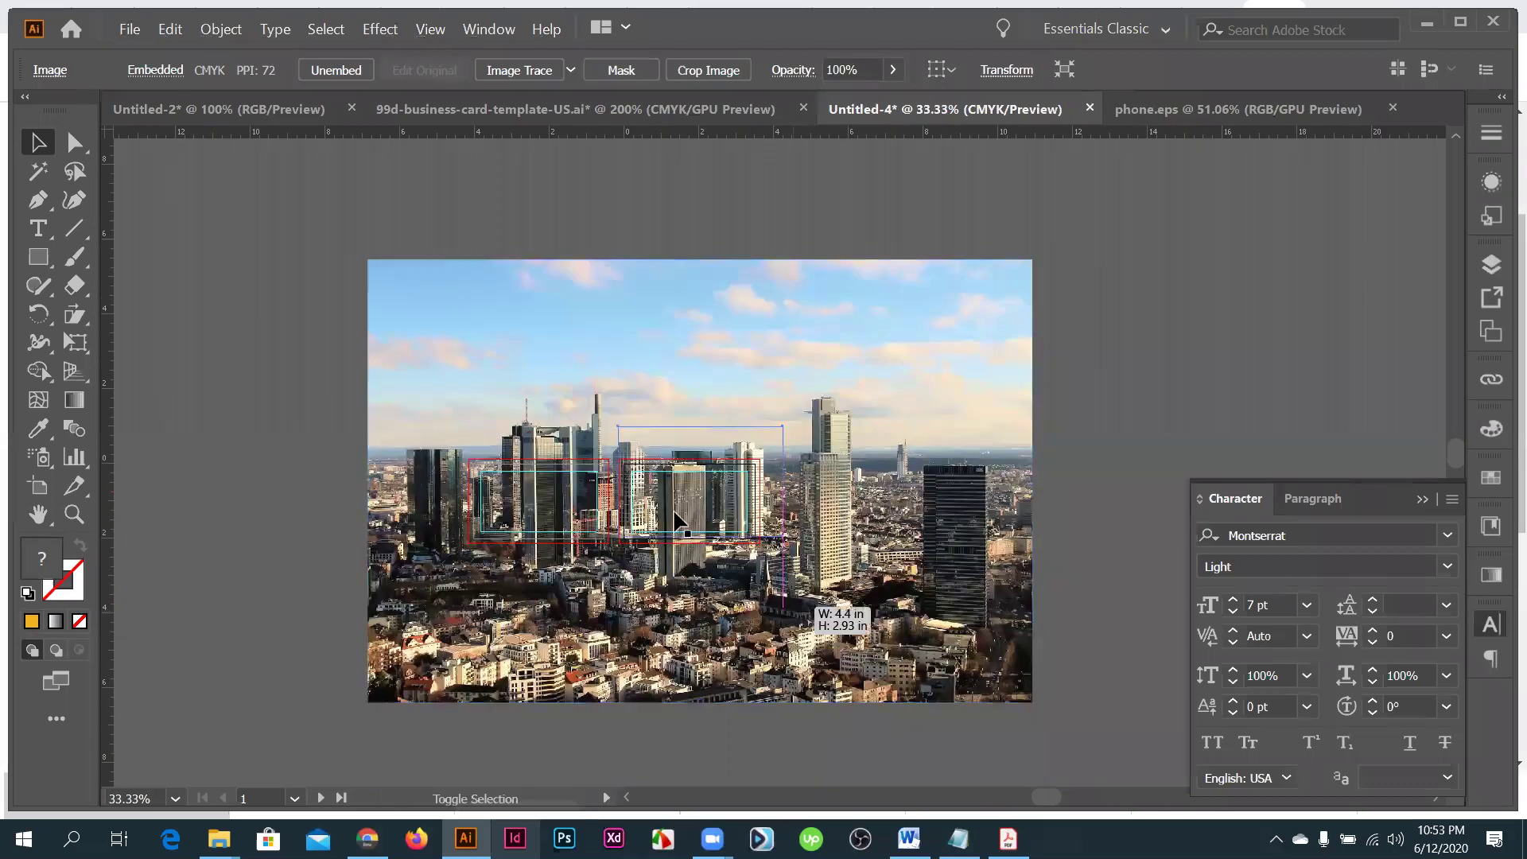
scroll(629, 539, up, 3)
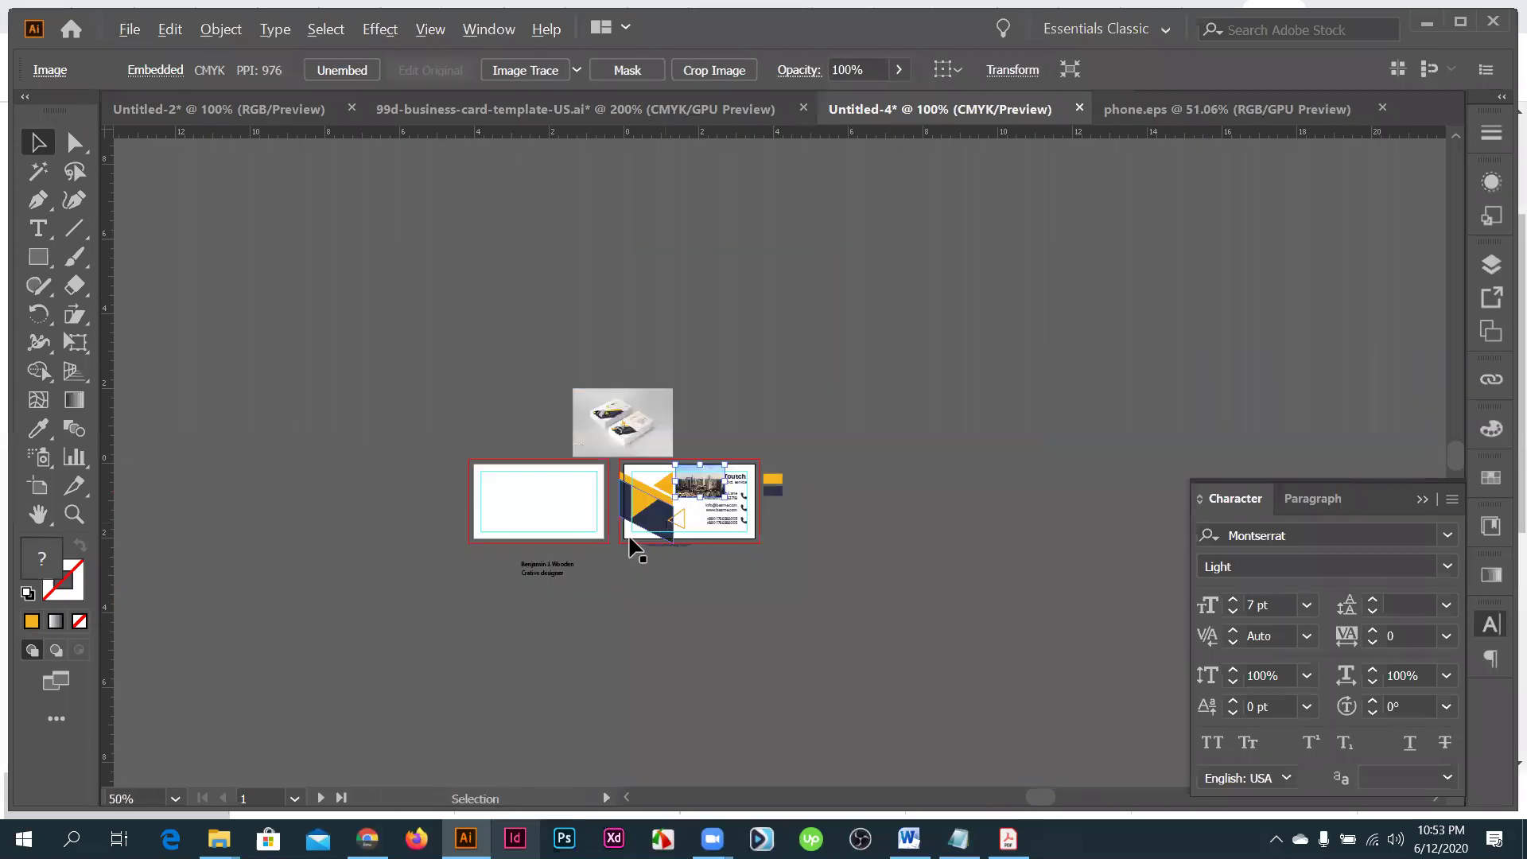
scroll(647, 433, up, 2)
drag(647, 433, 716, 499)
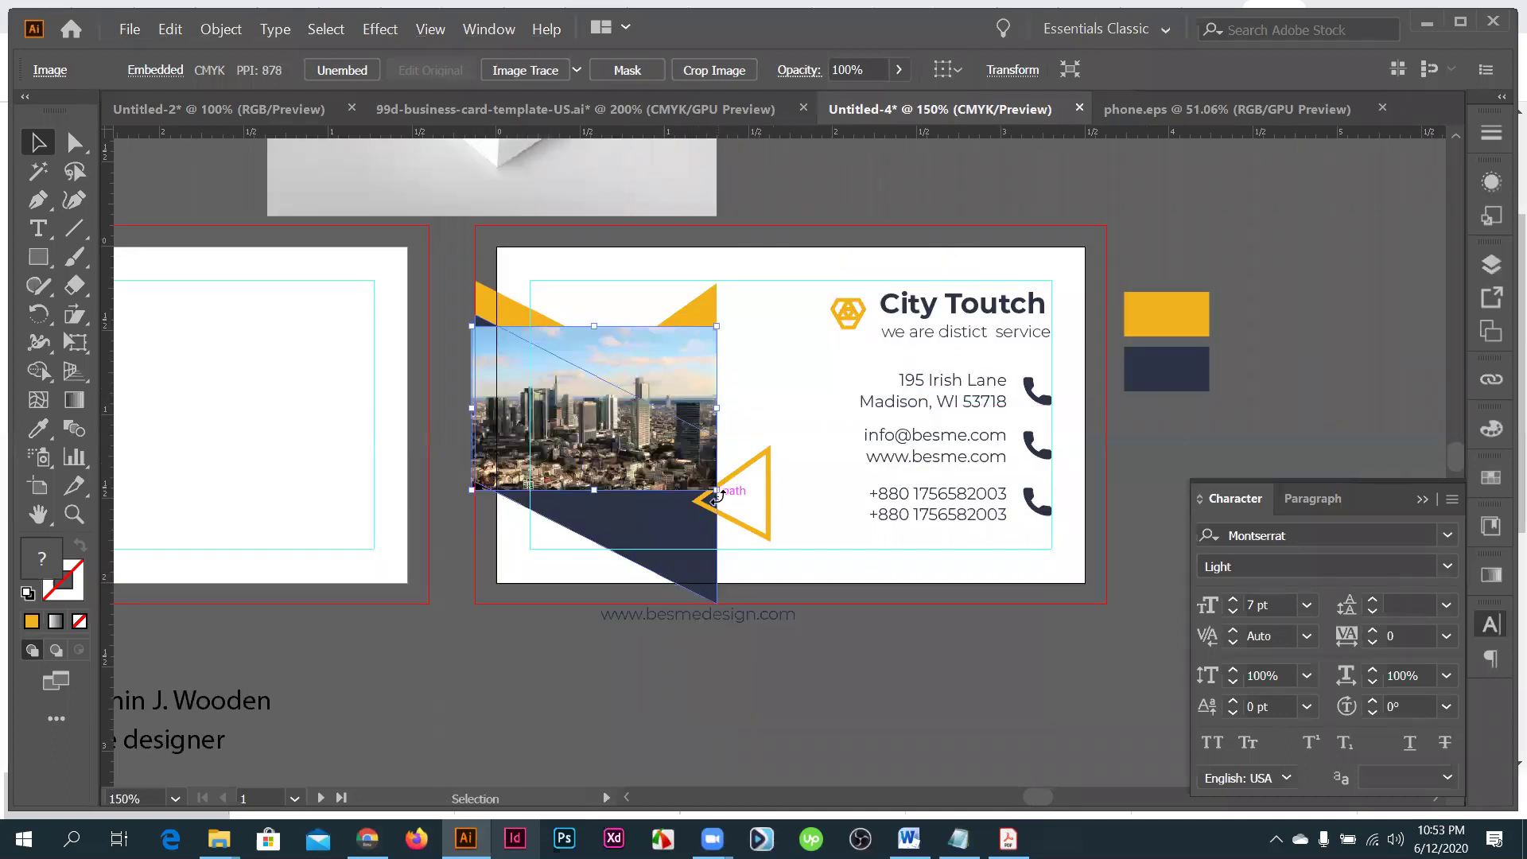
- Send the photo behind the triangles and clip it inside the yellow triangle
key(ctrl+shift+bracketleft)
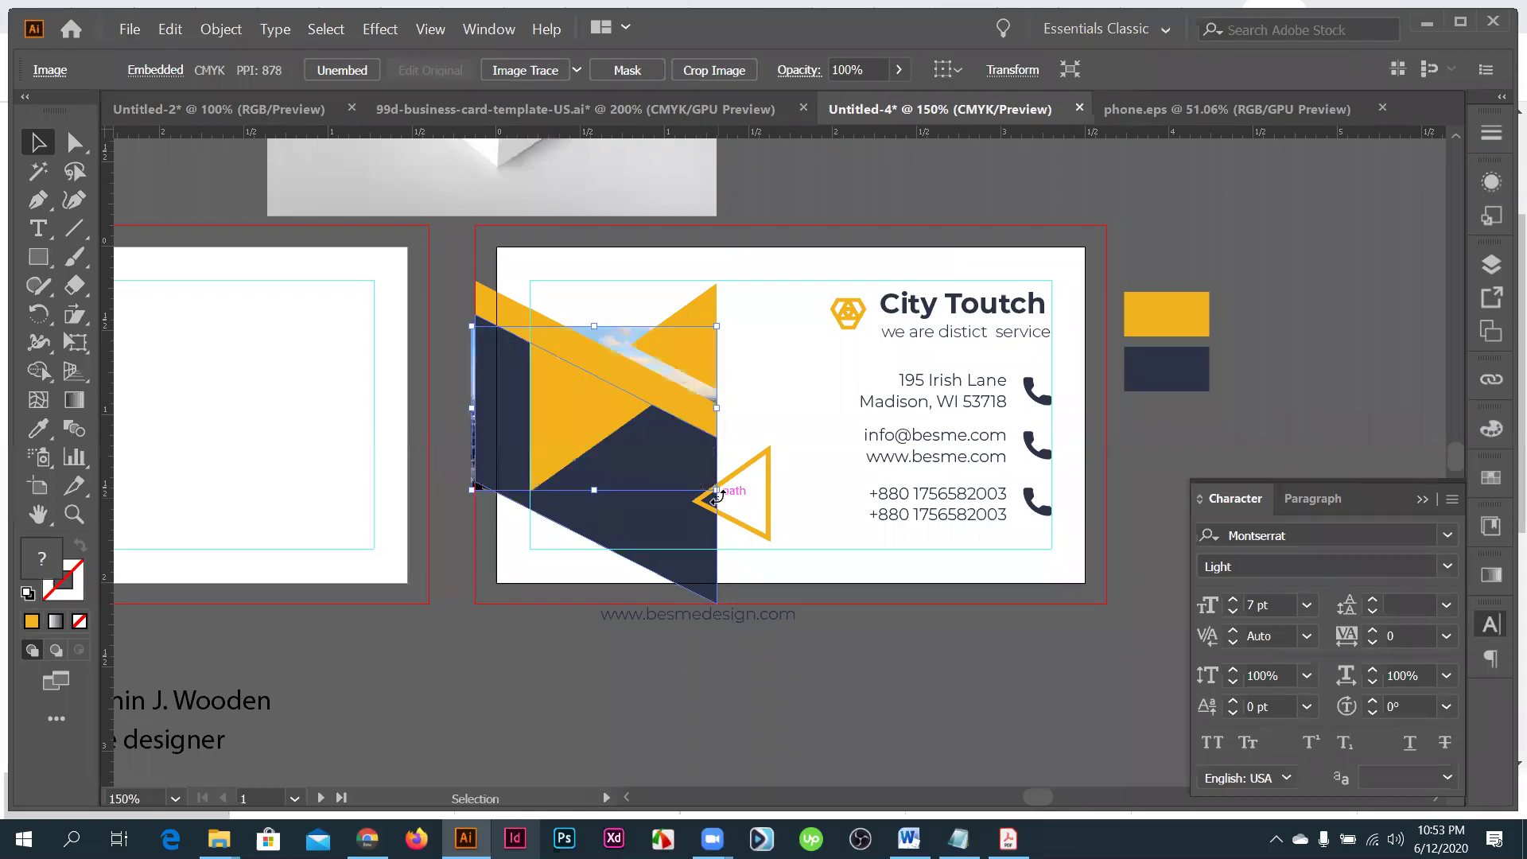
shift+click(586, 433)
right_click(584, 416)
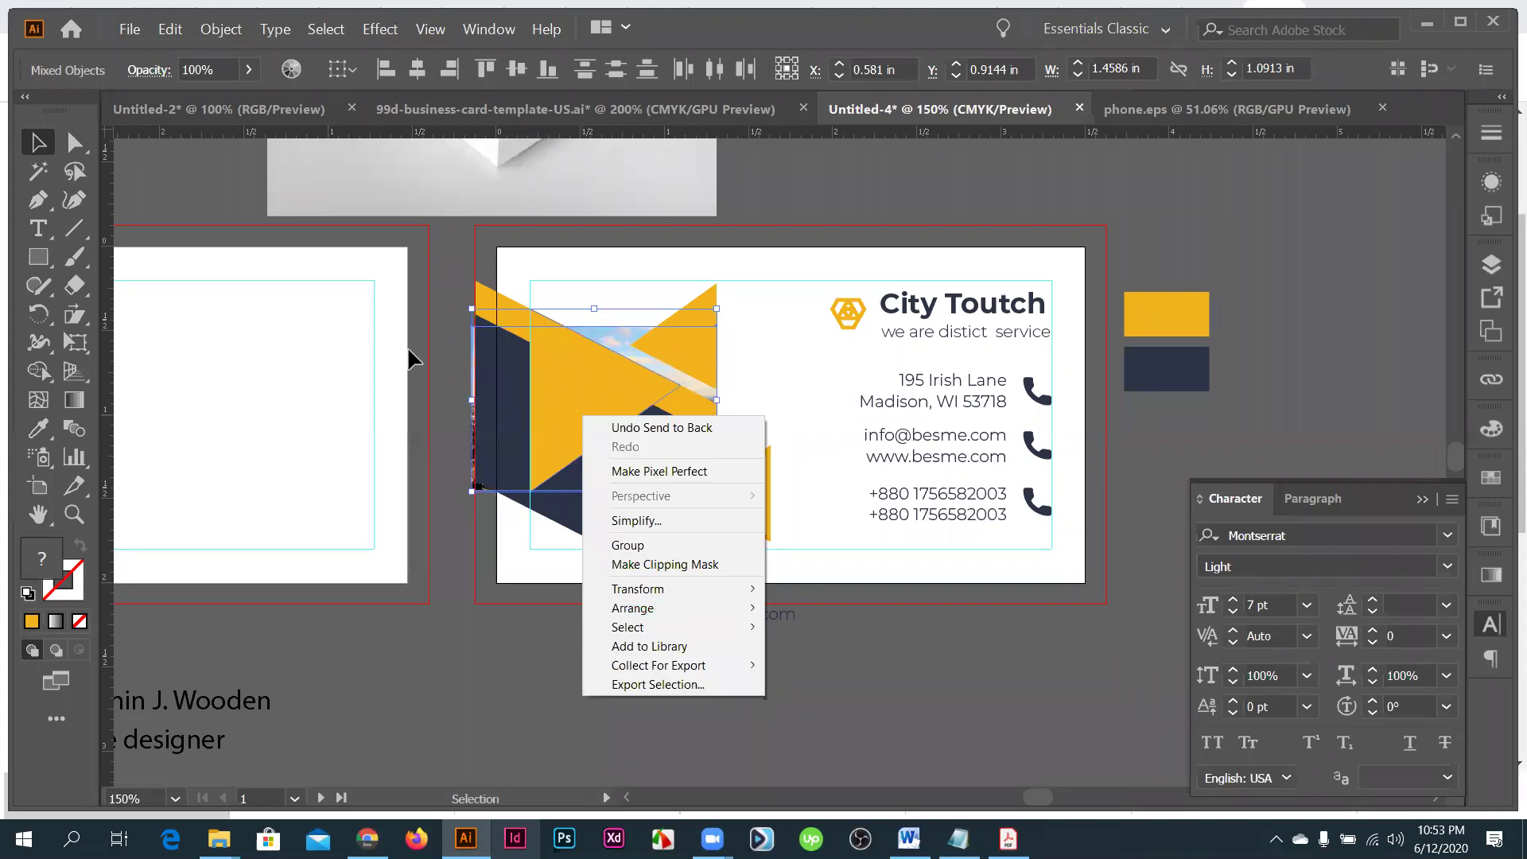
click(664, 565)
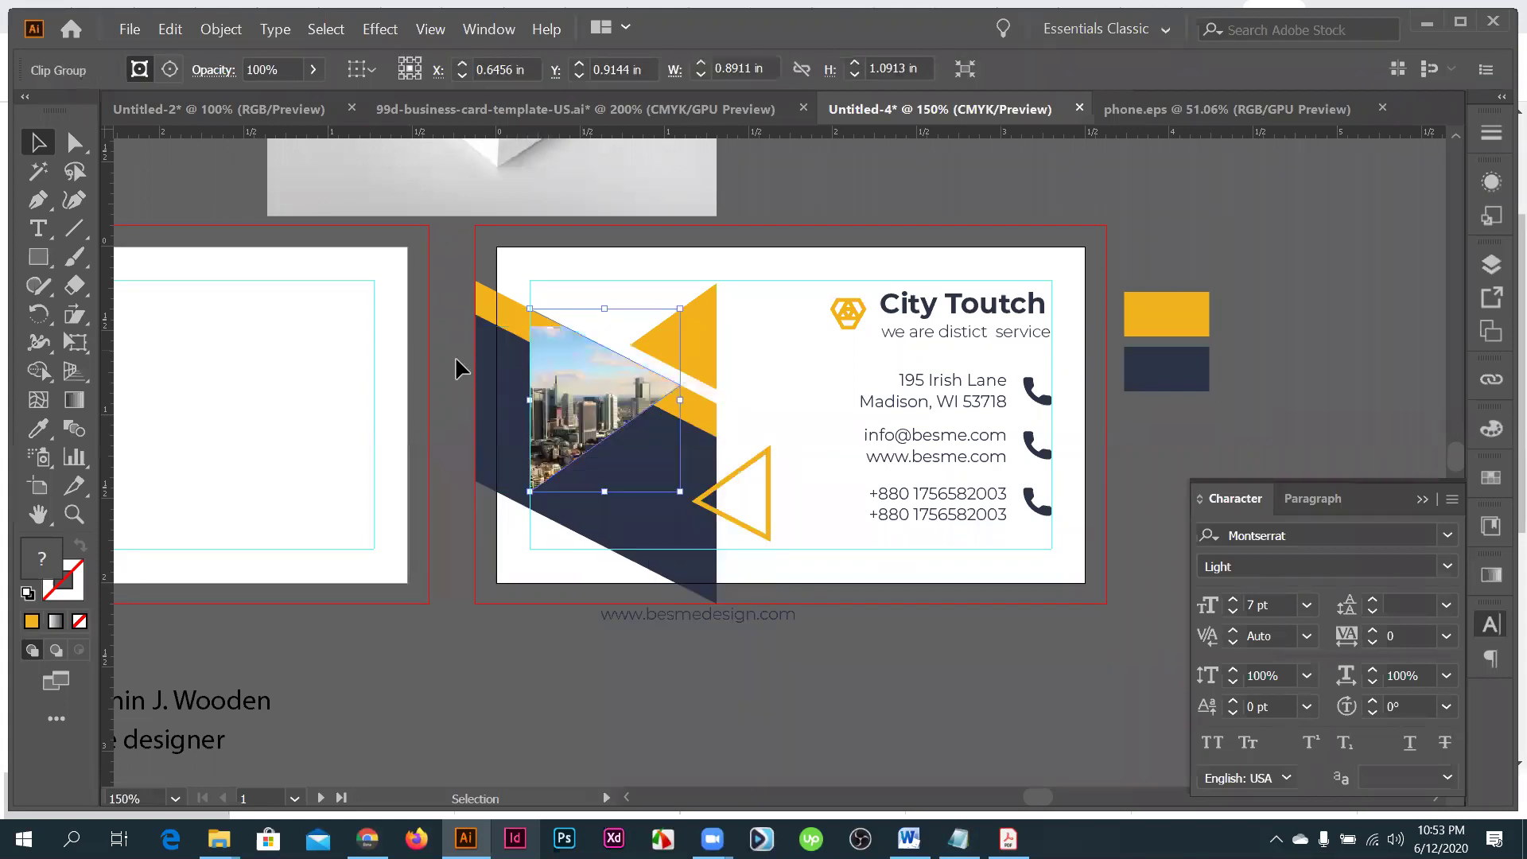
key(ctrl+shift+a)
key(ctrl+equal)
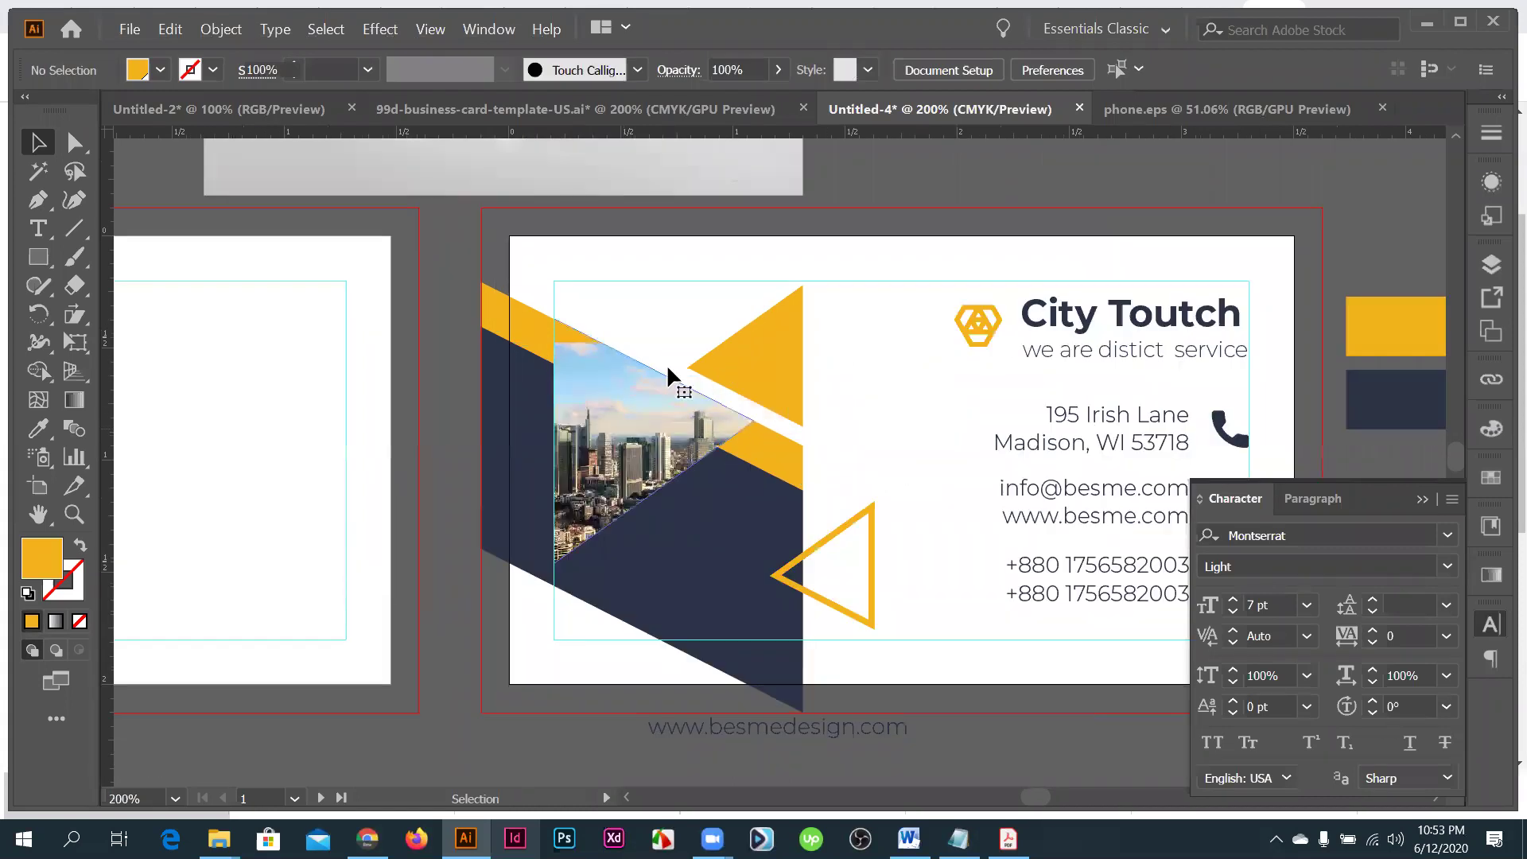
click(620, 427)
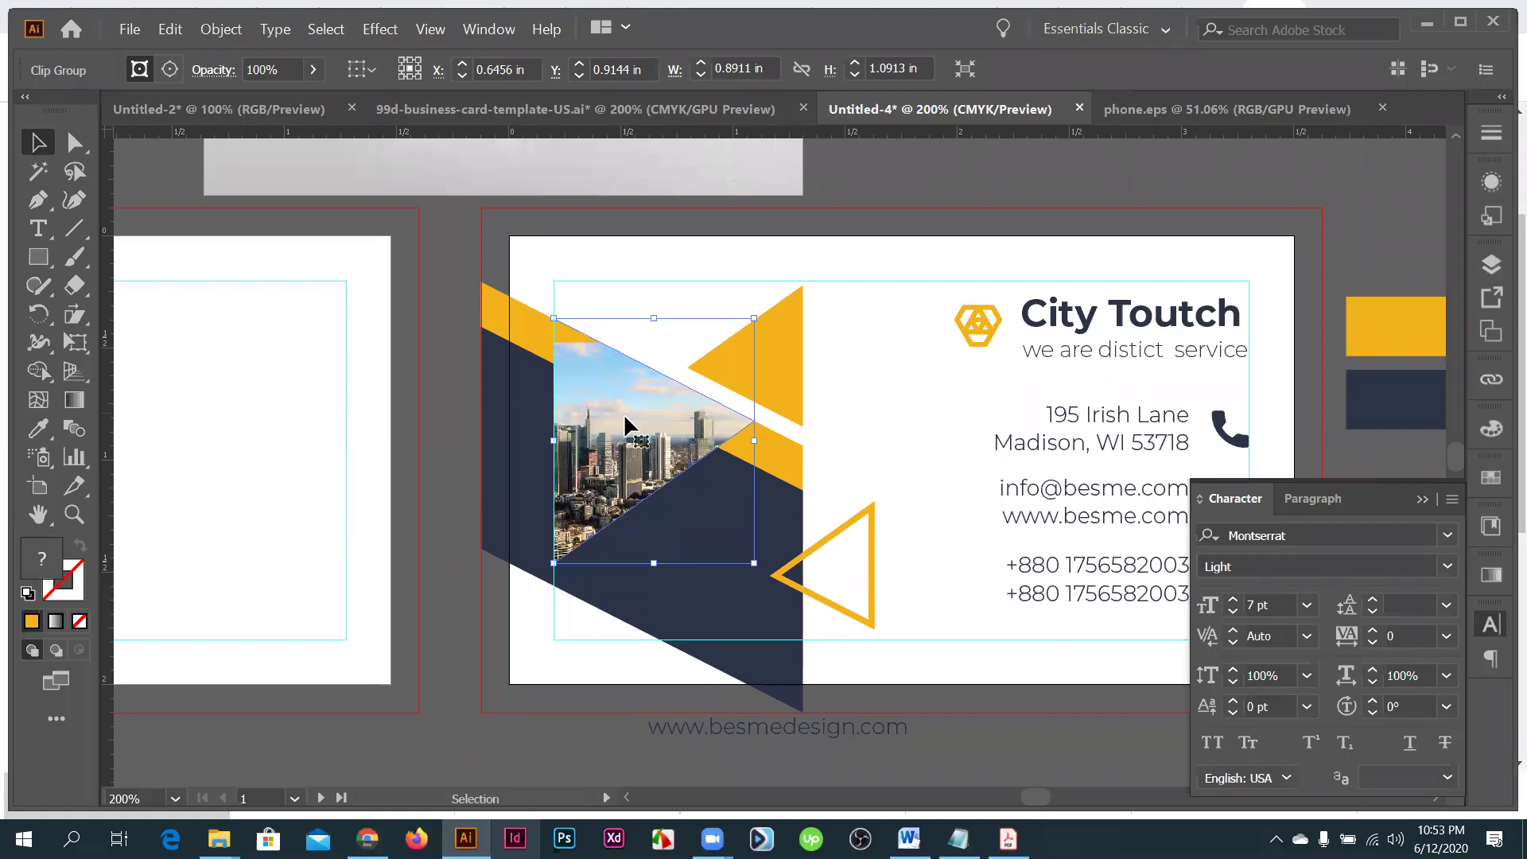
- Shift the skyline photo left inside its triangle clipping group
double_click(626, 419)
double_click(624, 402)
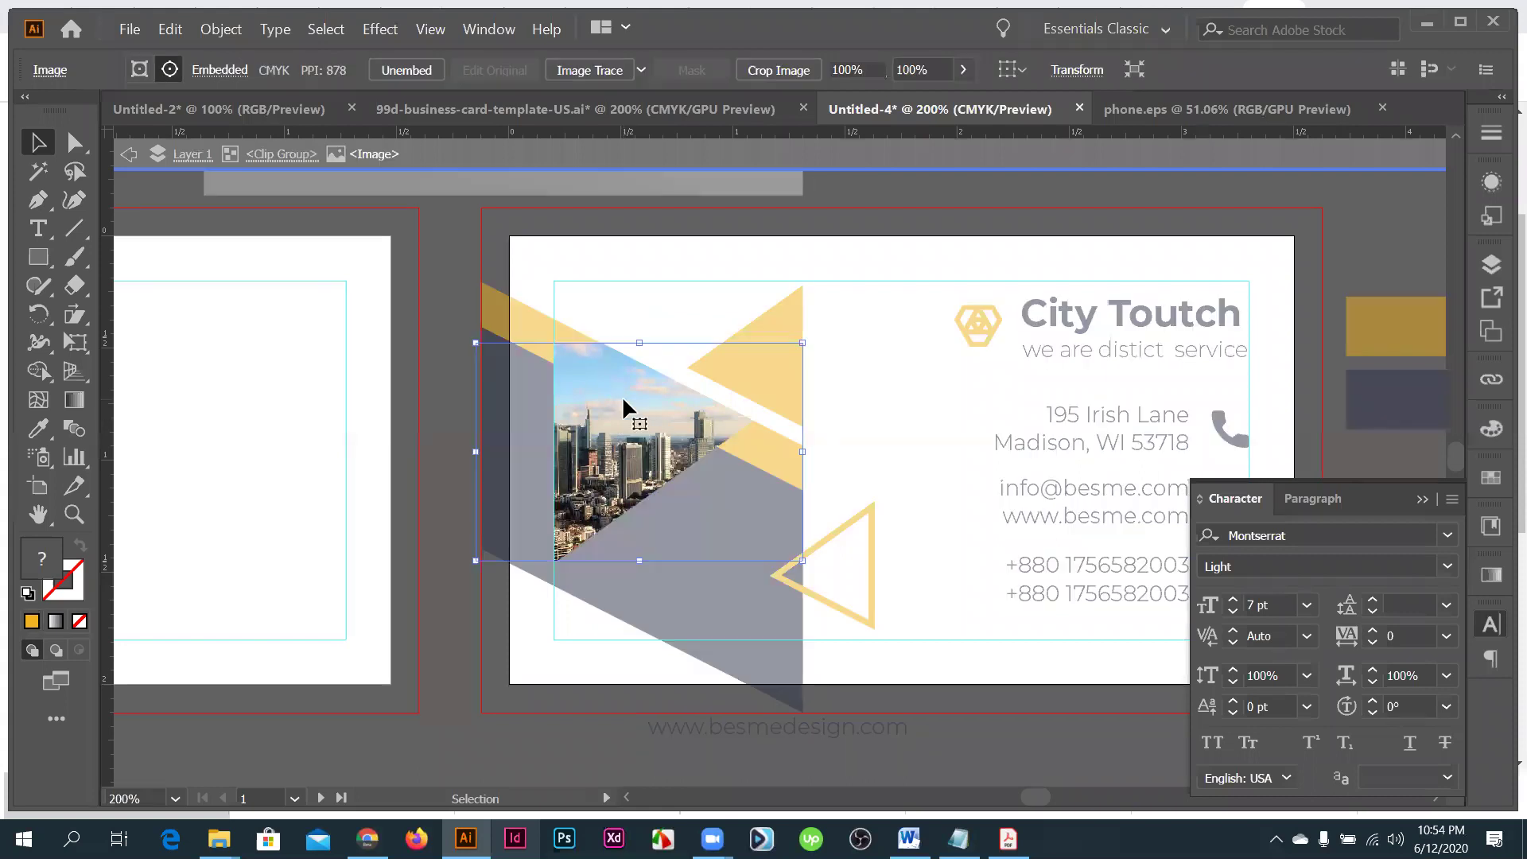
drag(692, 436, 680, 428)
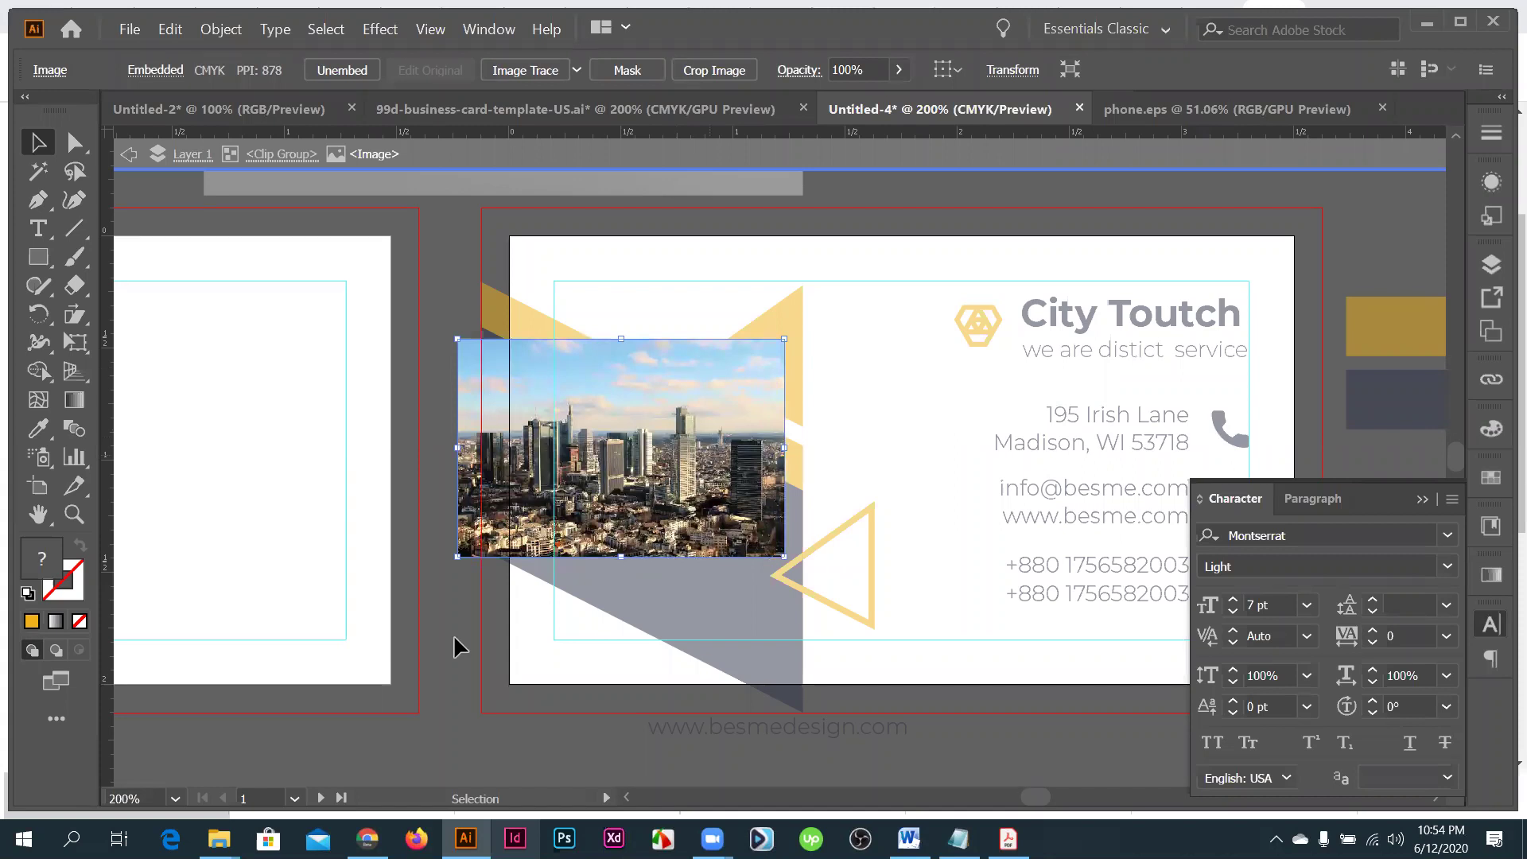
key(shift+Left)
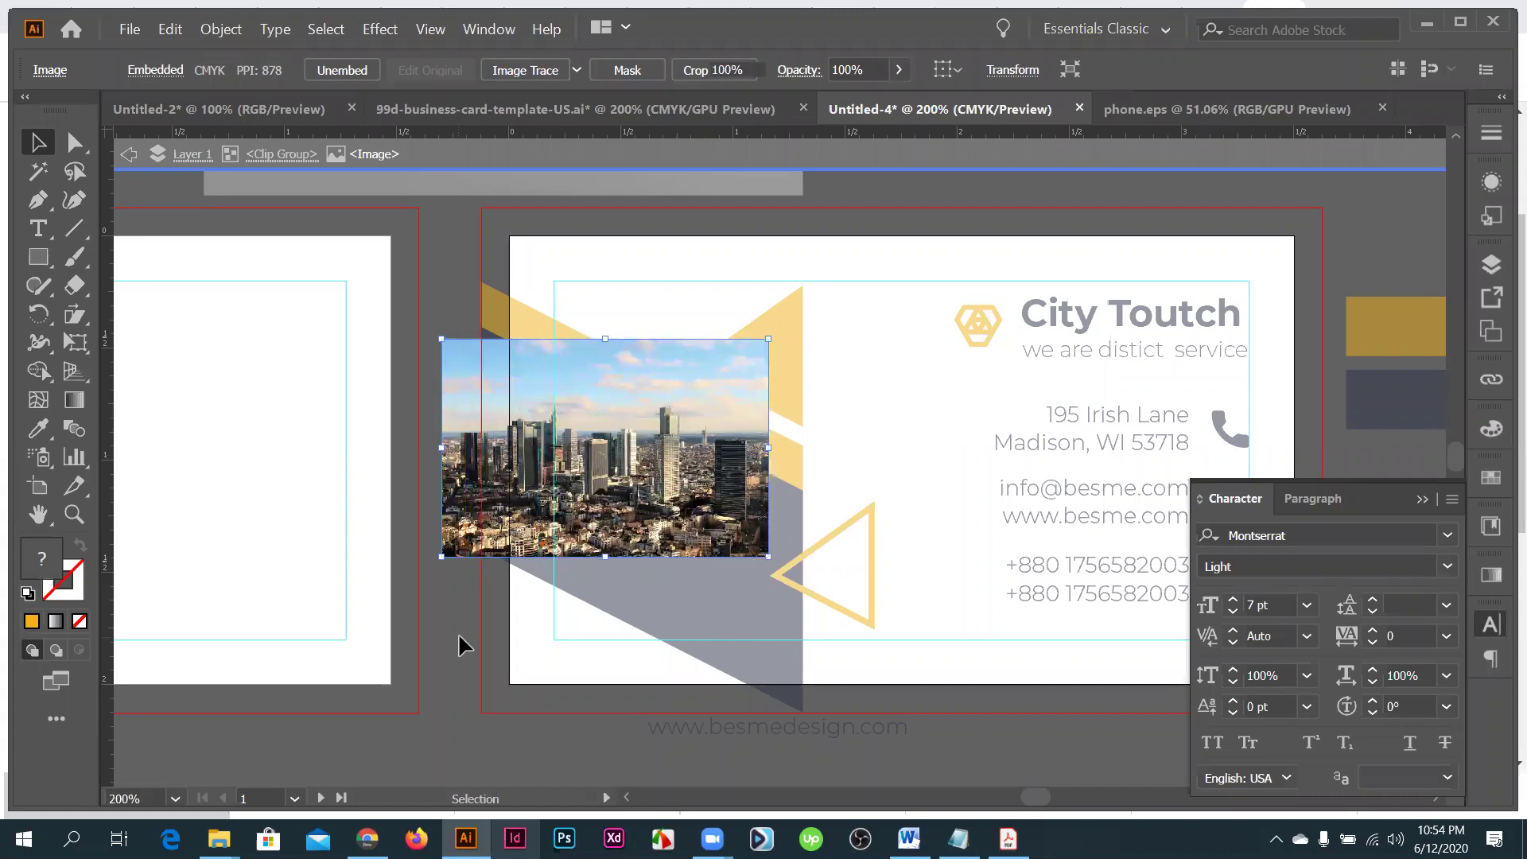
double_click(463, 644)
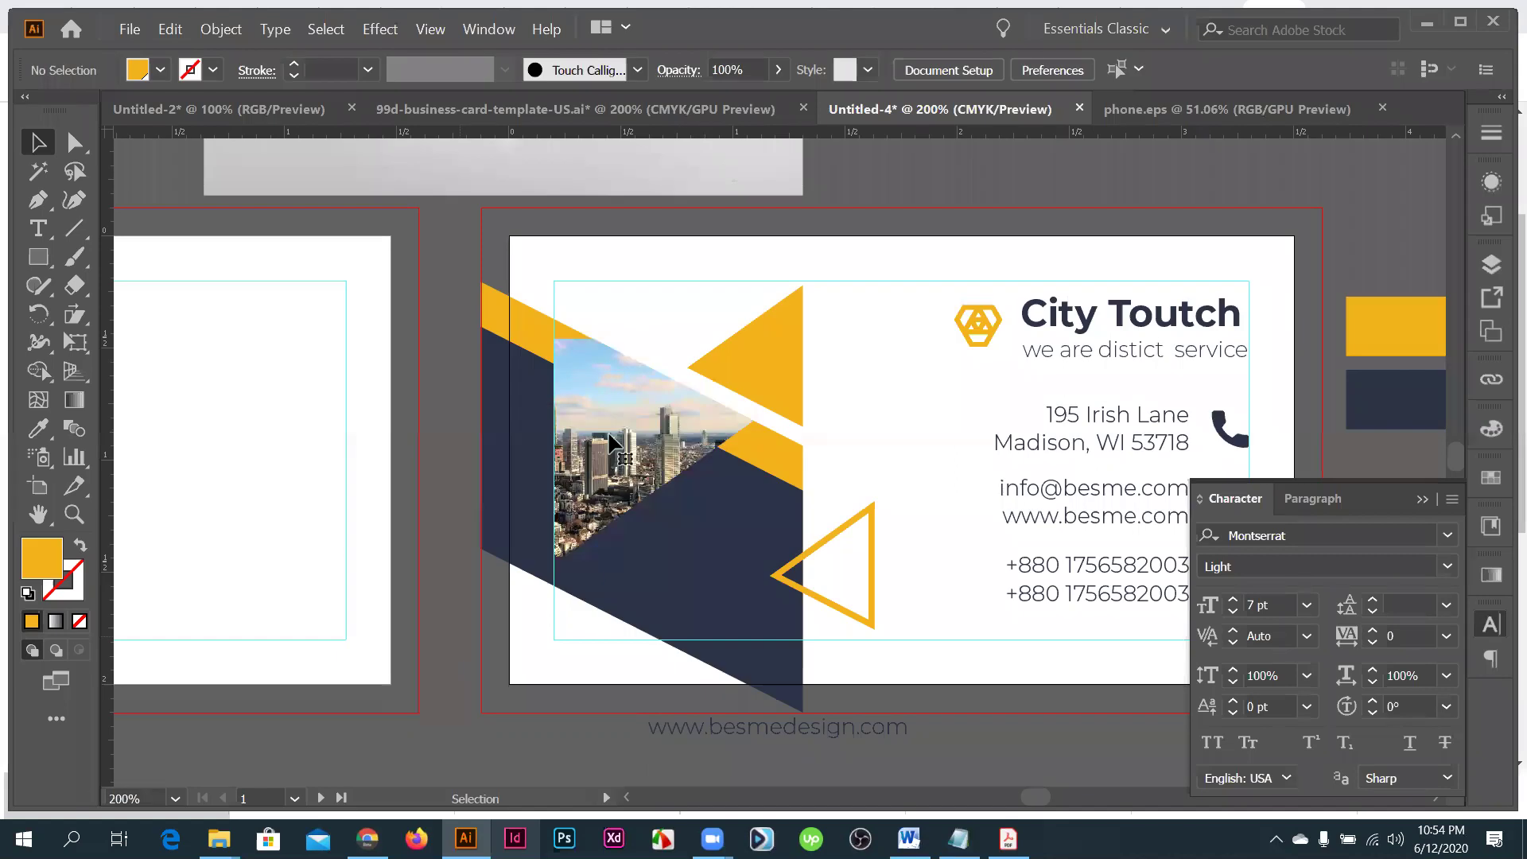
click(609, 391)
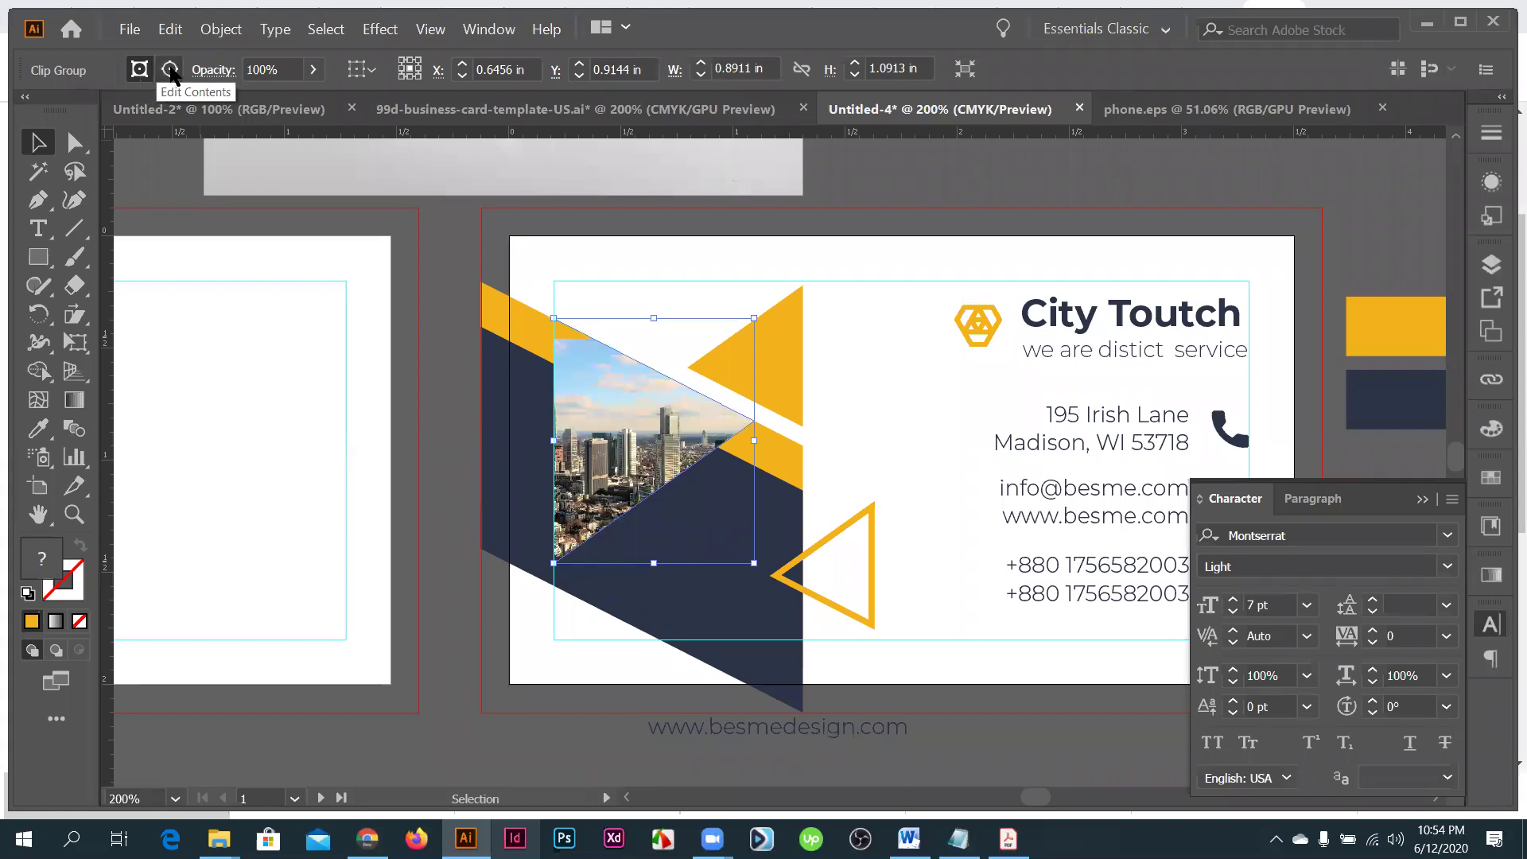
- Enlarge the clipped photo from its corners to about 1.82 × 1.21 in, filling the triangle
click(170, 70)
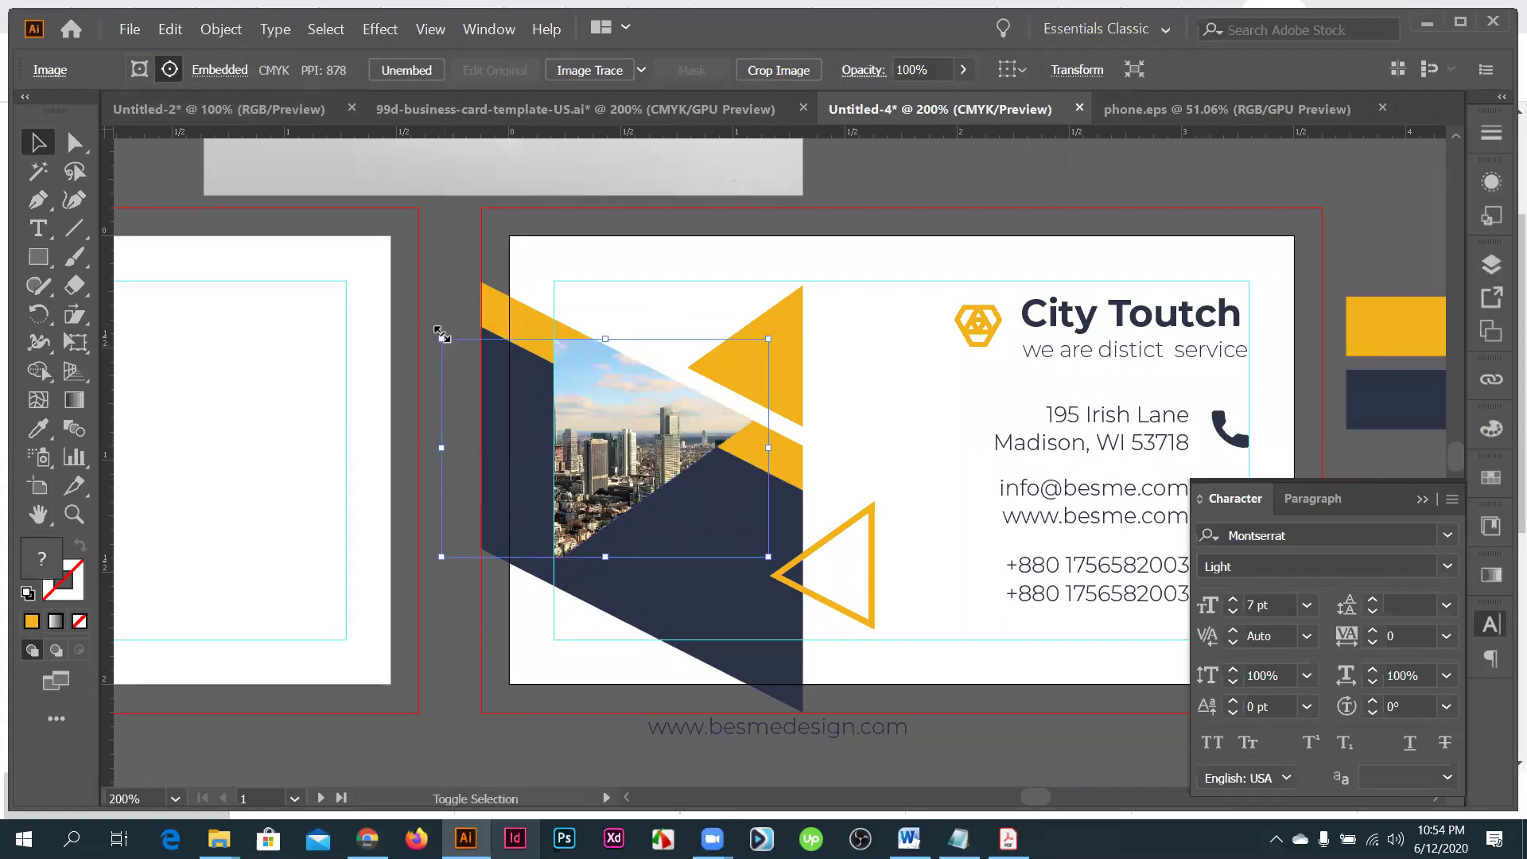
drag(391, 292, 388, 303)
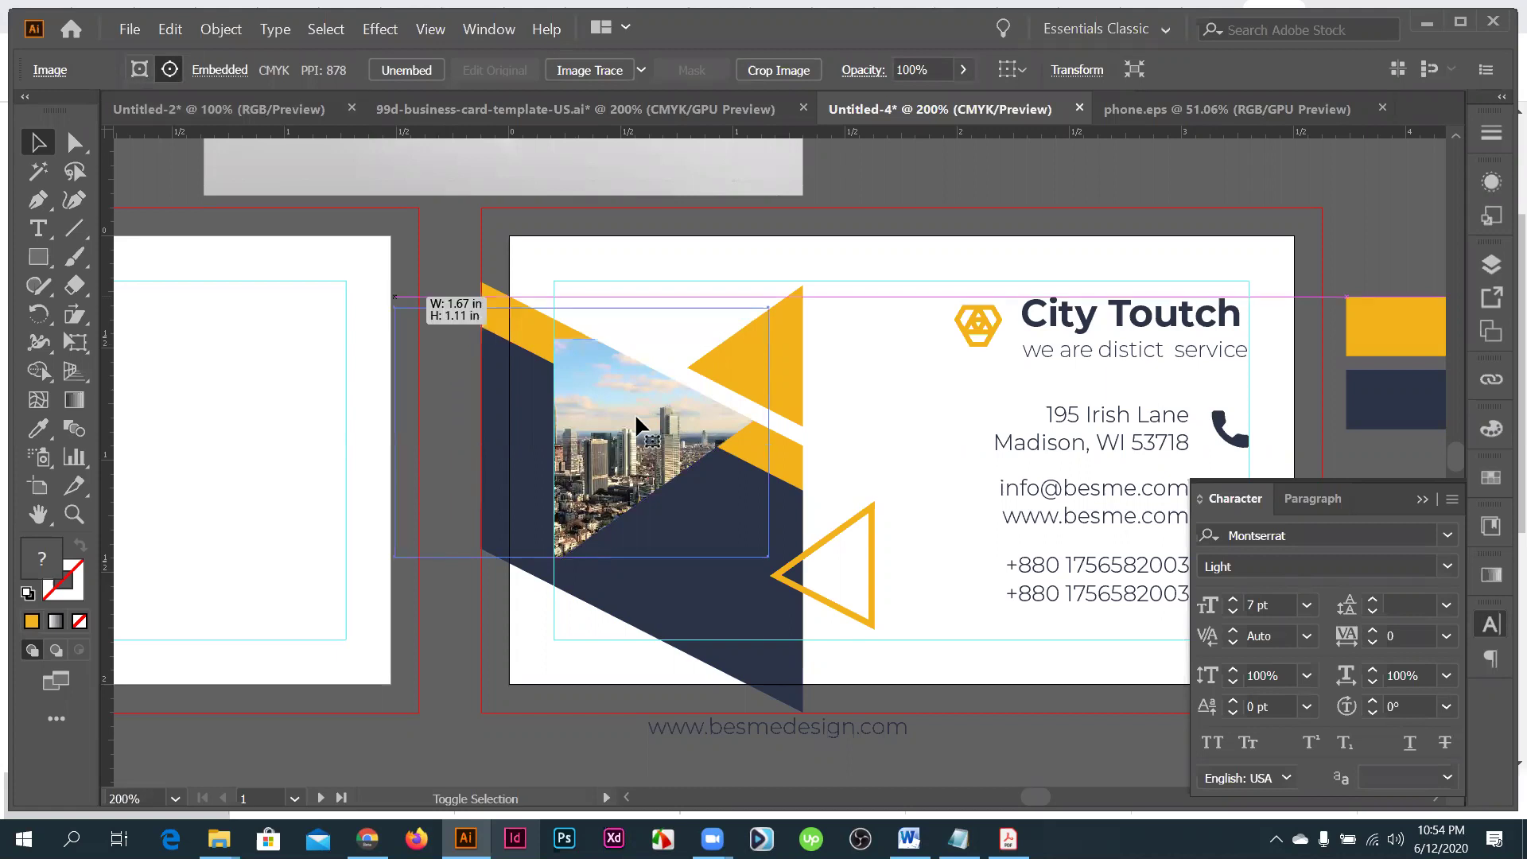
drag(636, 418, 620, 417)
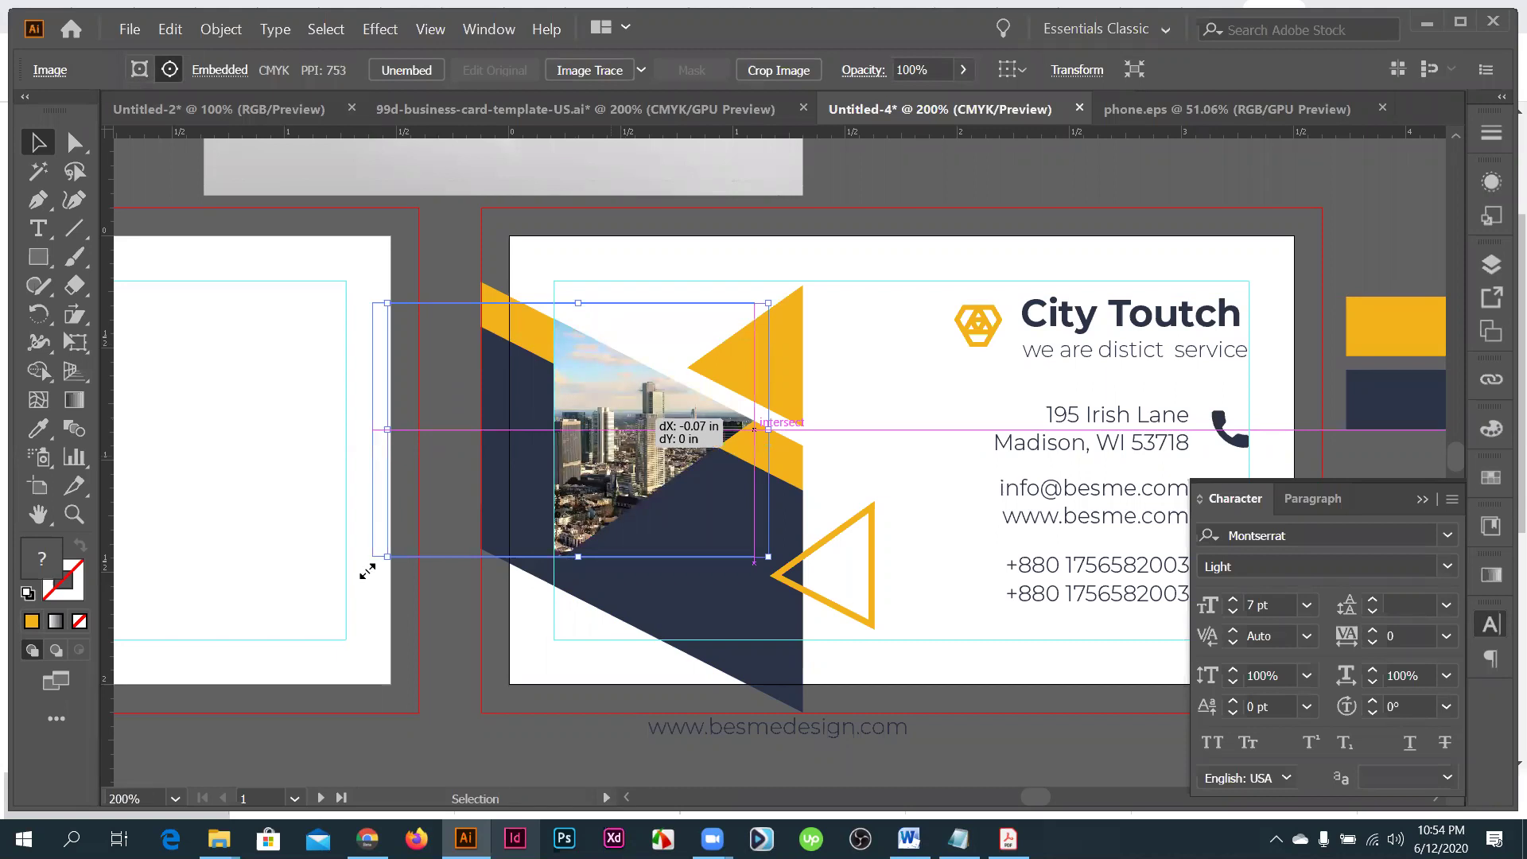
drag(367, 571, 360, 576)
drag(617, 474, 598, 474)
drag(760, 576, 754, 576)
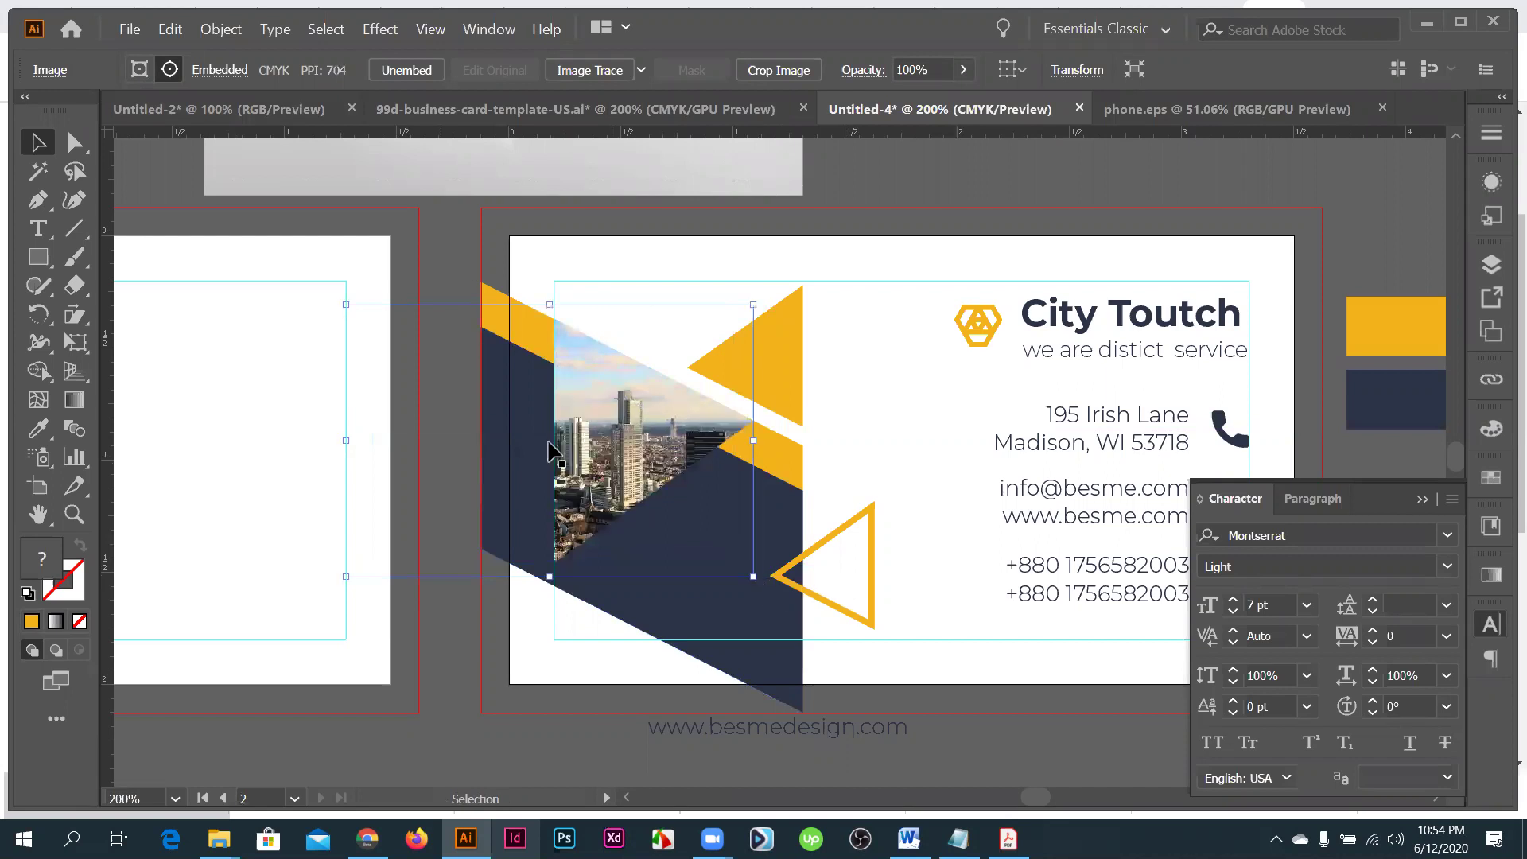
key(ctrl+shift+a)
key(ctrl+1)
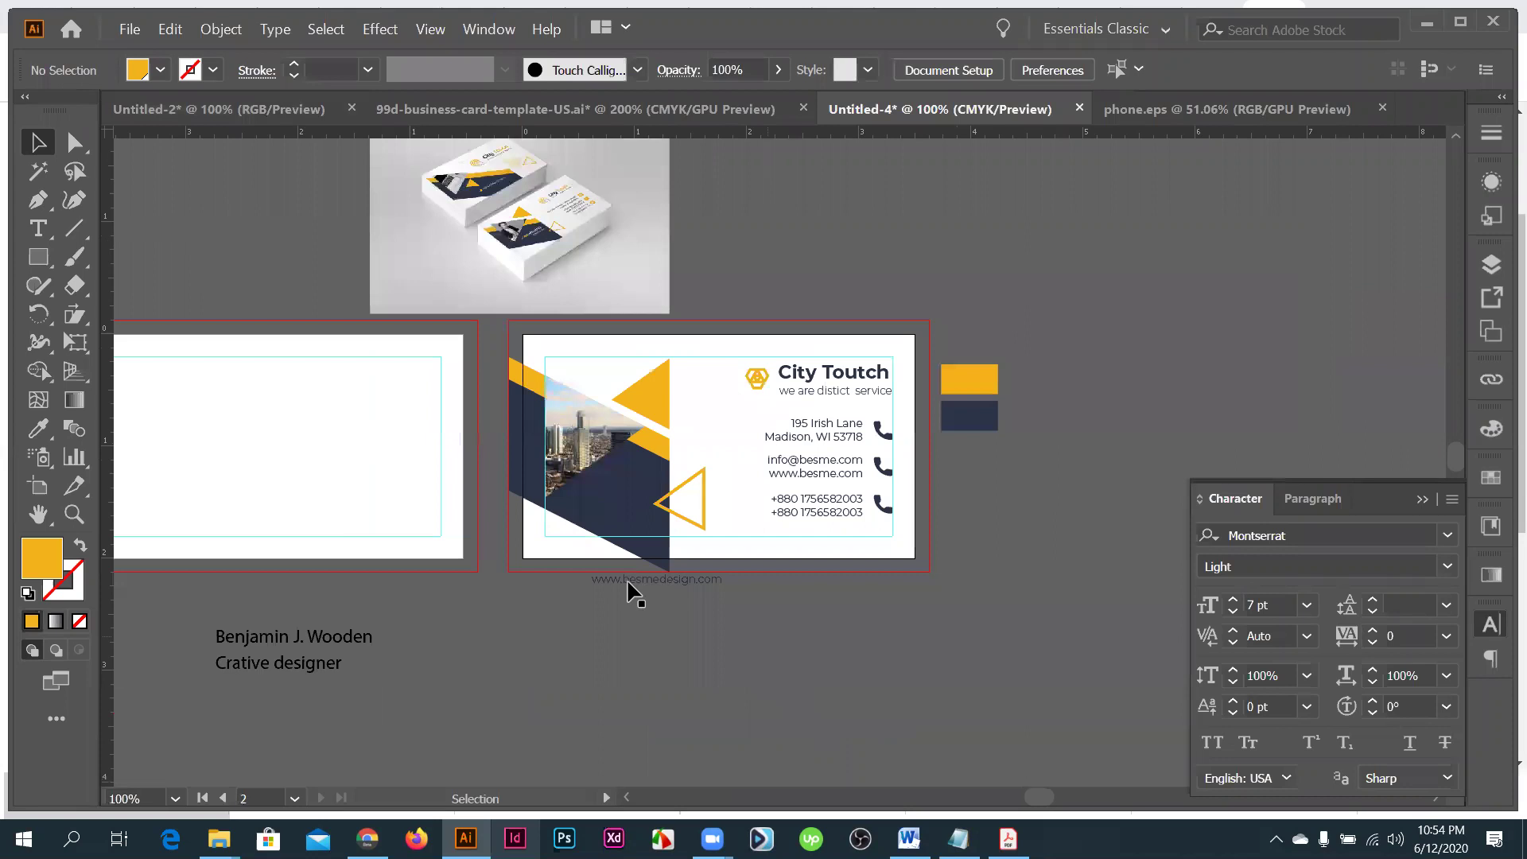
- Move the website text lower beneath the card and inspect the navy triangle's corner
key(ctrl+plus)
key(ctrl+plus)
drag(695, 566, 696, 675)
drag(696, 566, 698, 568)
key(ctrl+plus)
key(ctrl+plus)
key(ctrl+plus)
key(ctrl+plus)
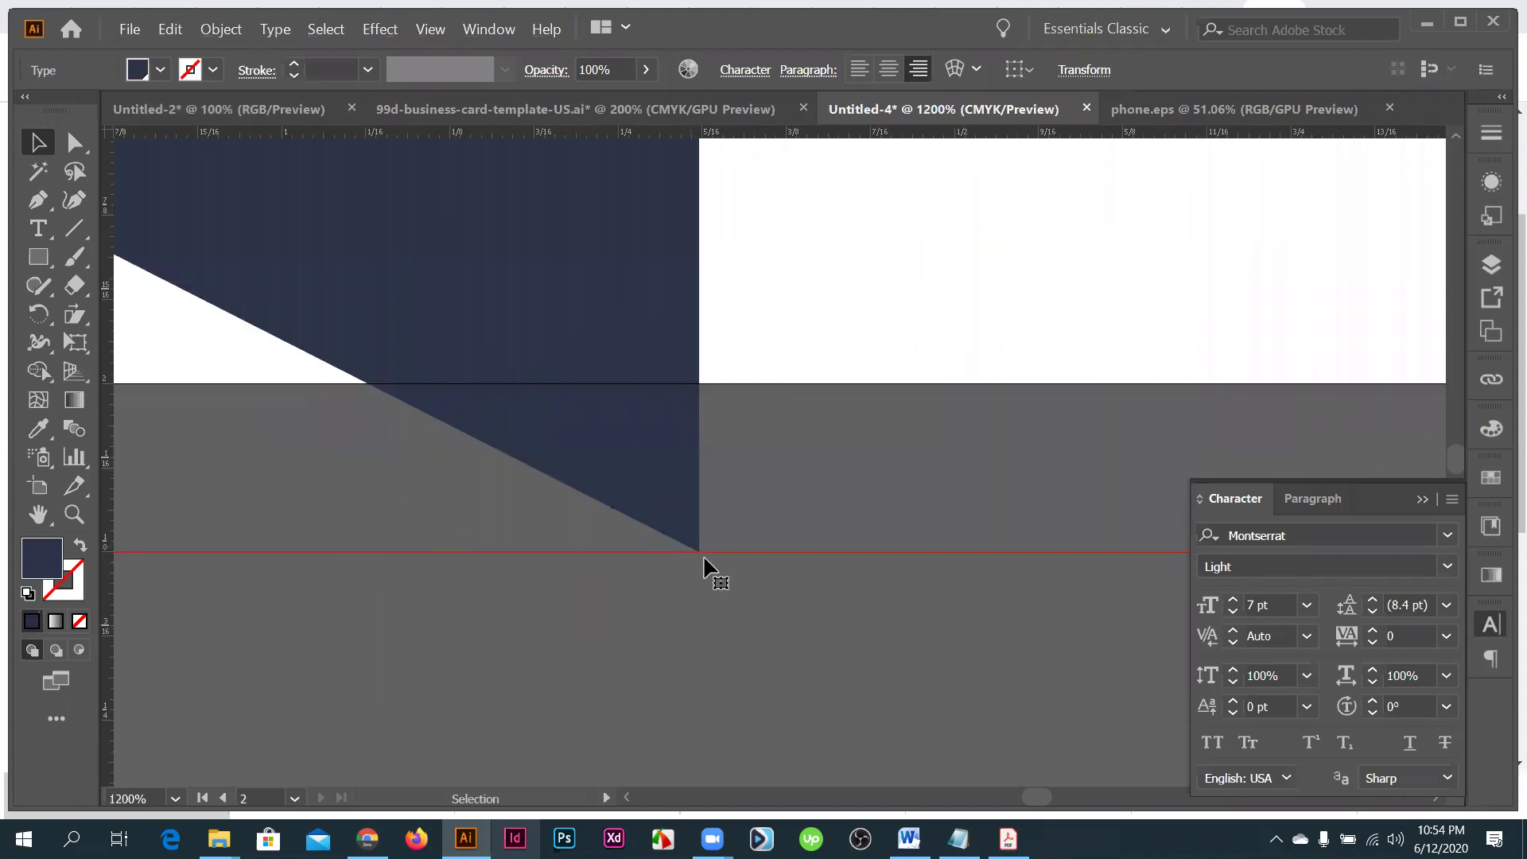
click(699, 562)
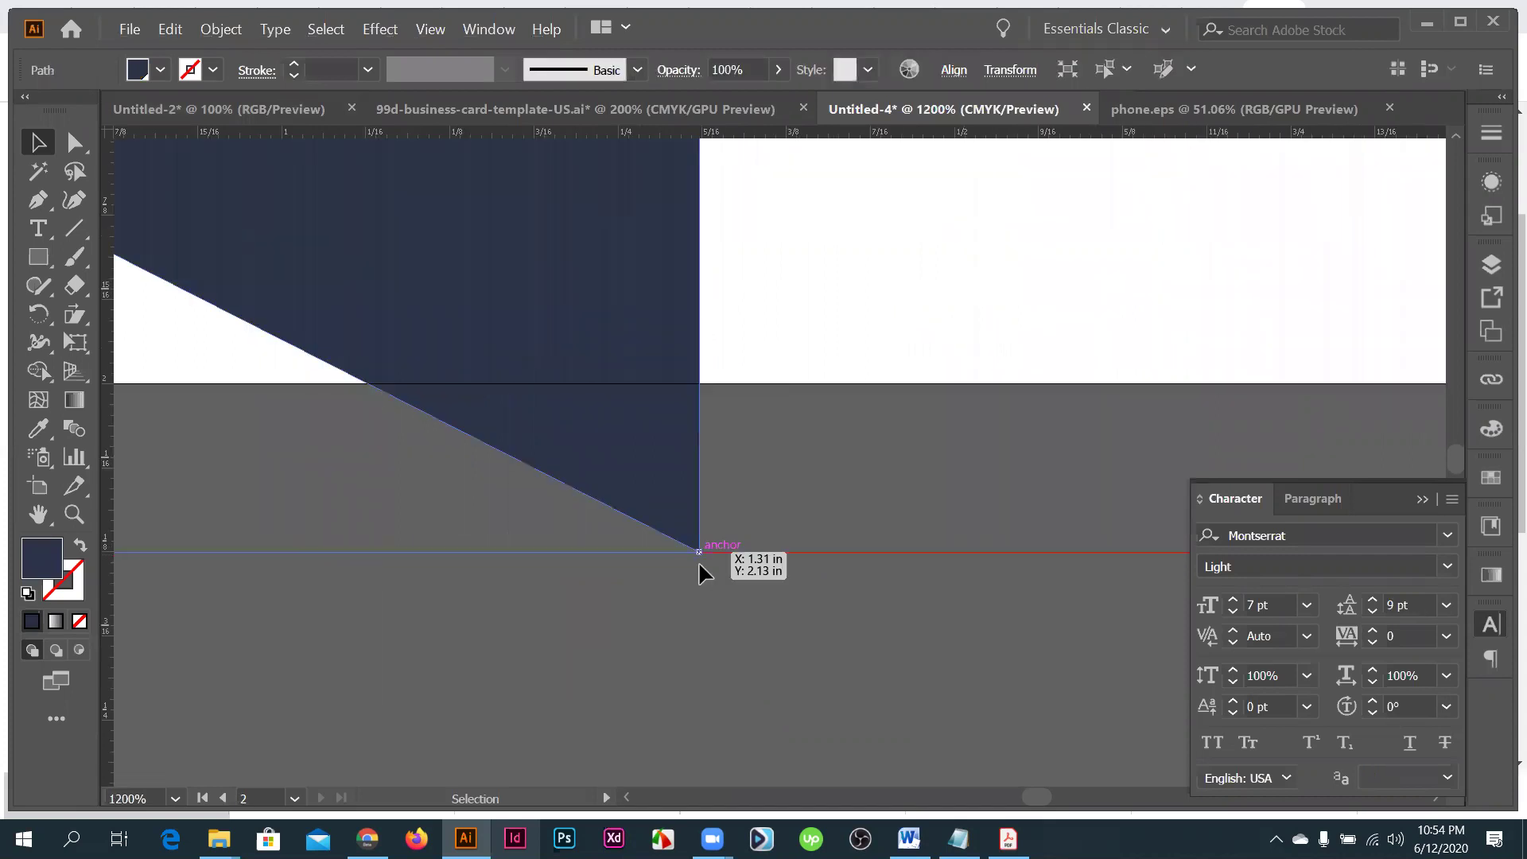
key(ctrl+minus)
key(ctrl+minus)
key(ctrl+minus)
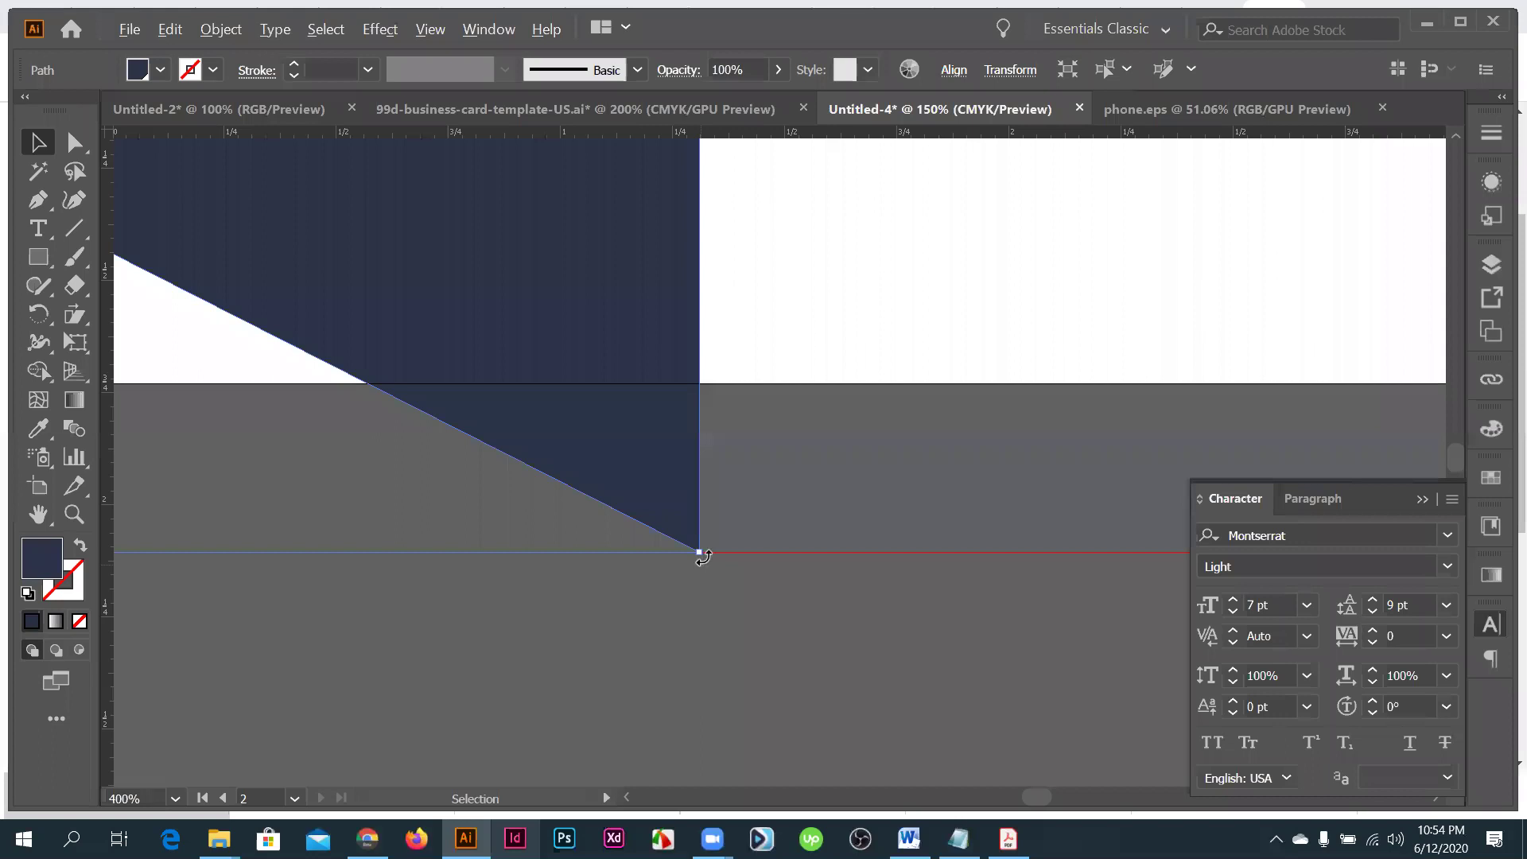
key(ctrl+minus)
key(ctrl+minus)
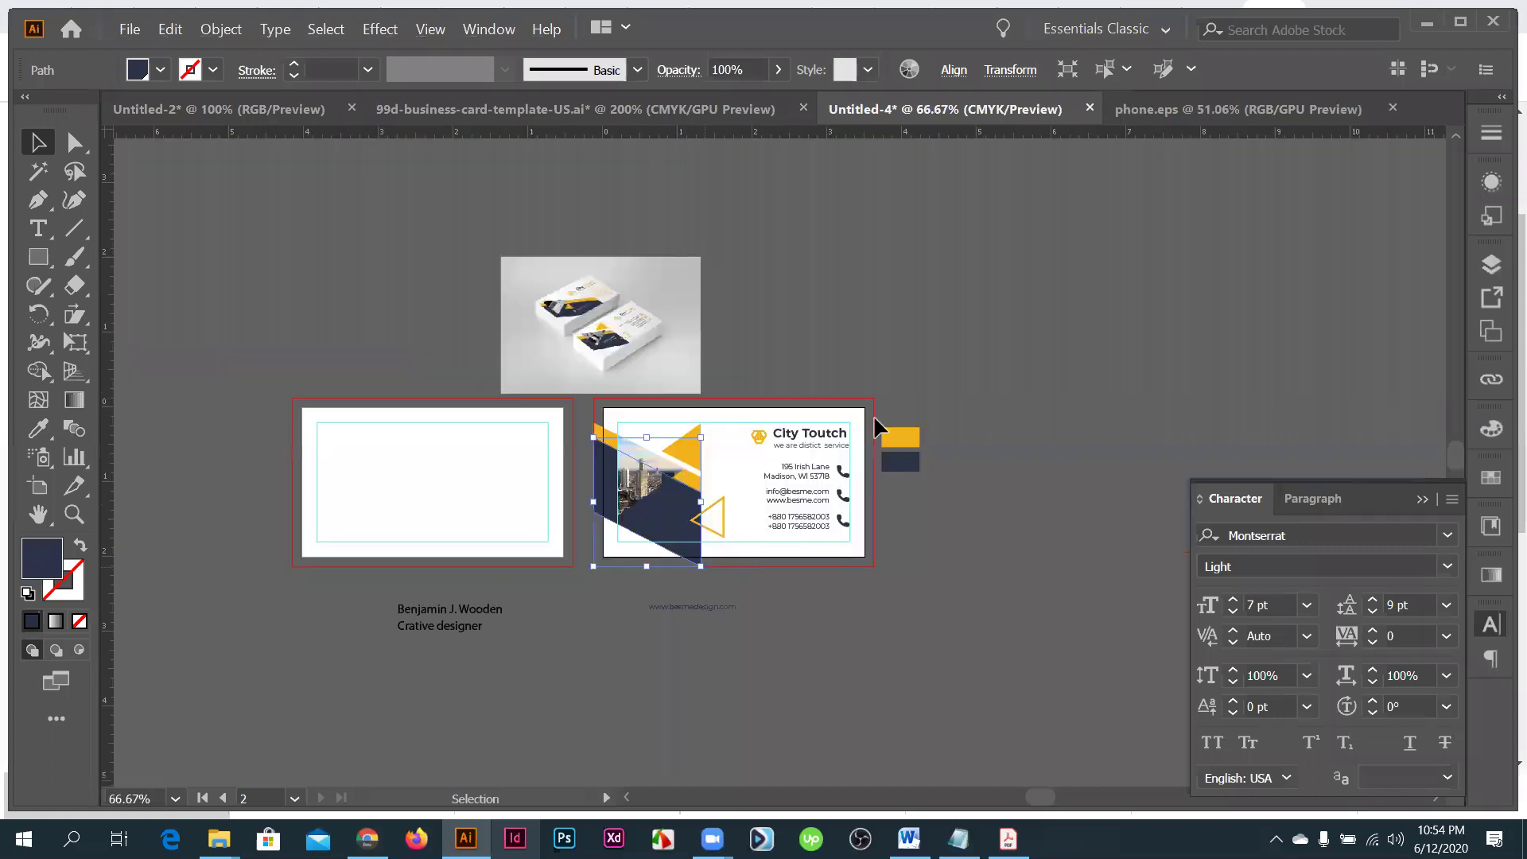
- Drag the name text up onto the card over the navy shape
click(443, 689)
key(ctrl+plus)
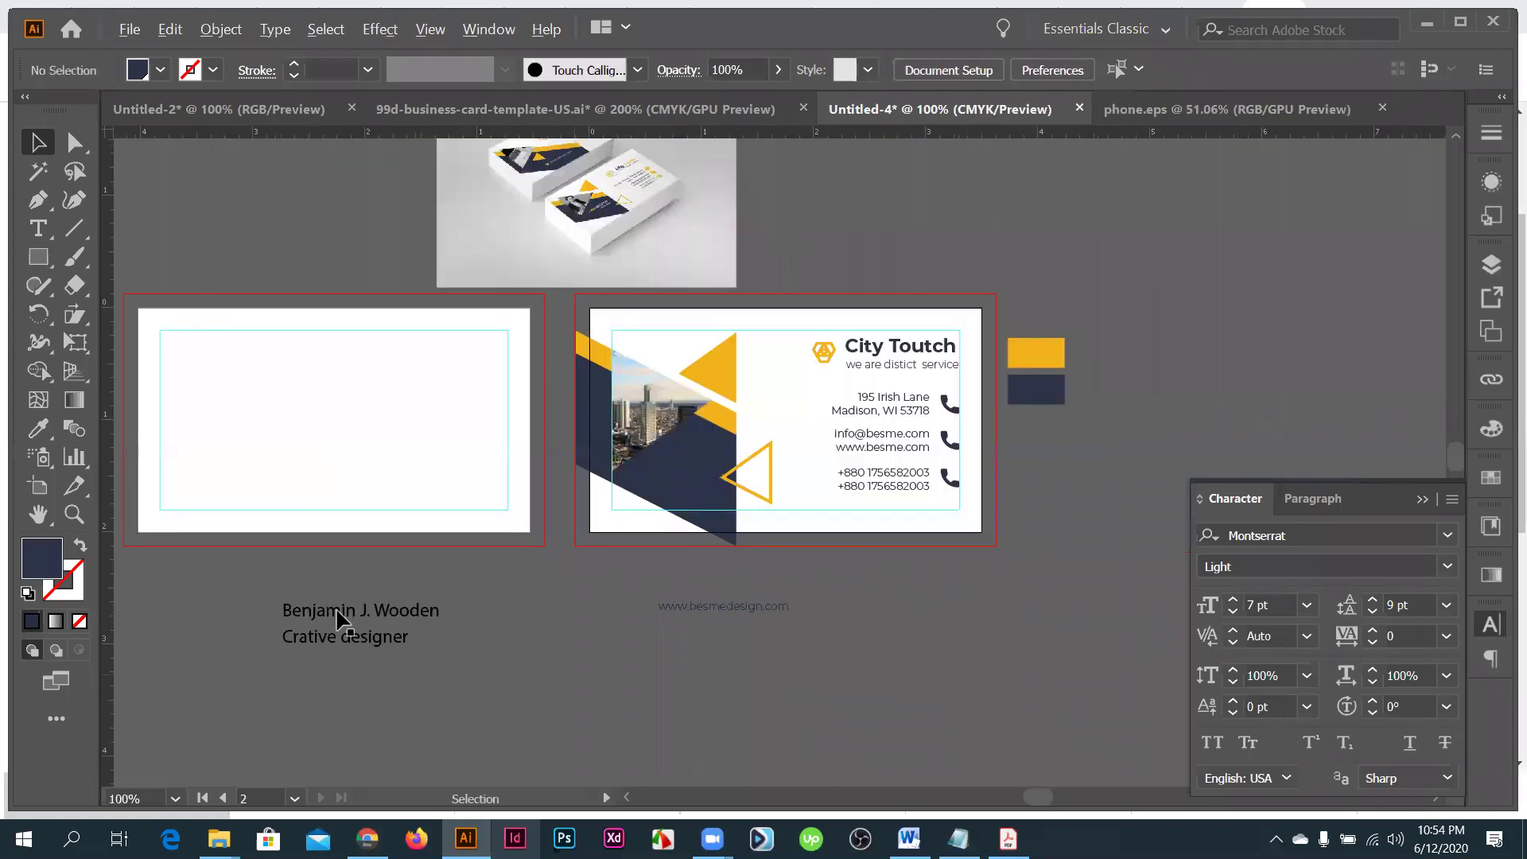
drag(704, 467, 694, 481)
- Give the name the City Touch heading style in bold yellow Montserrat
key(ctrl+plus)
key(i)
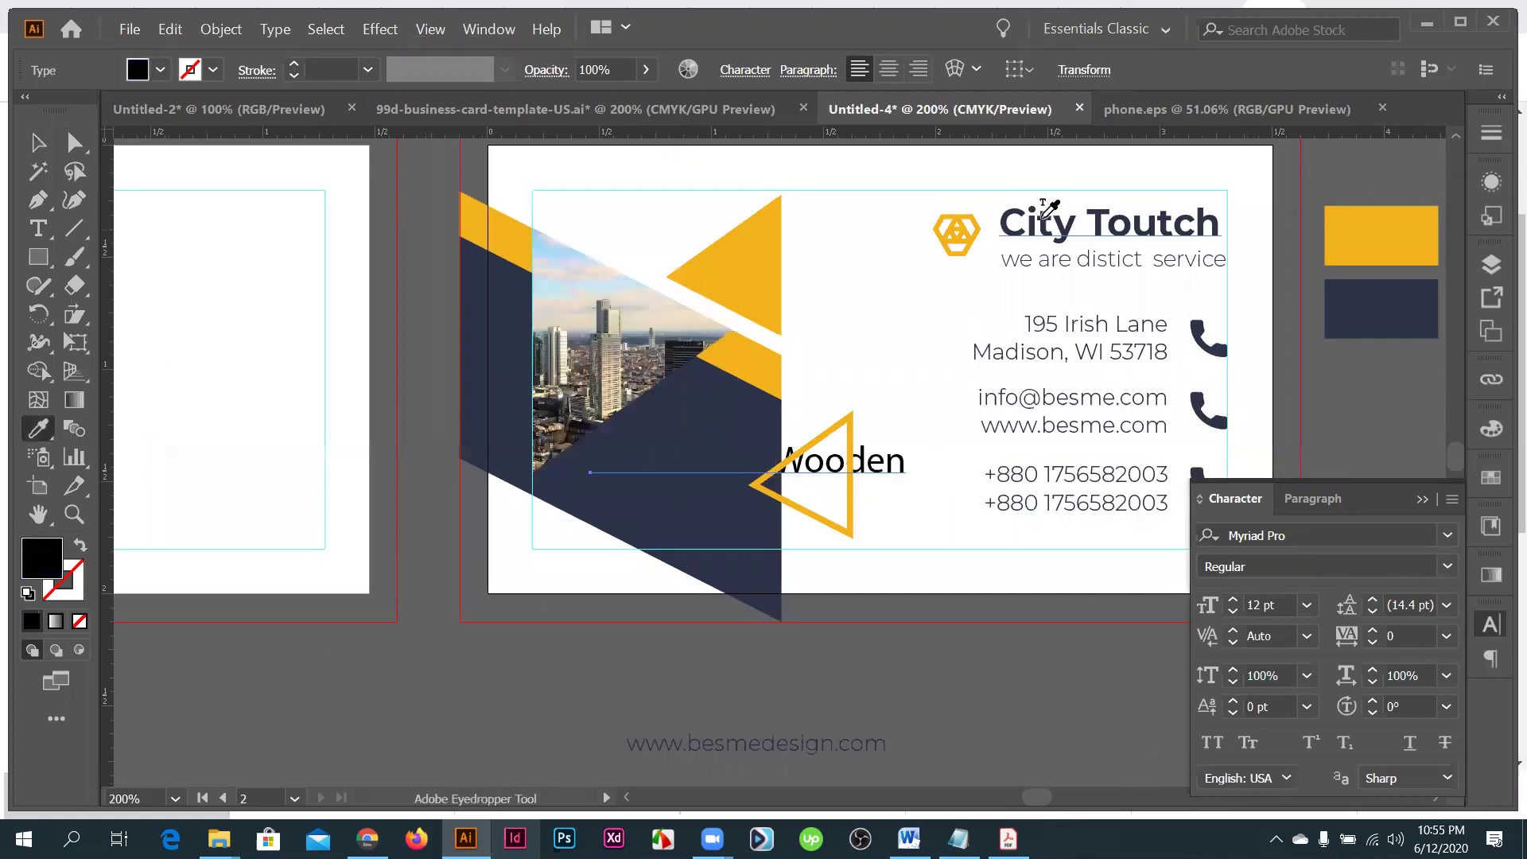
click(1043, 216)
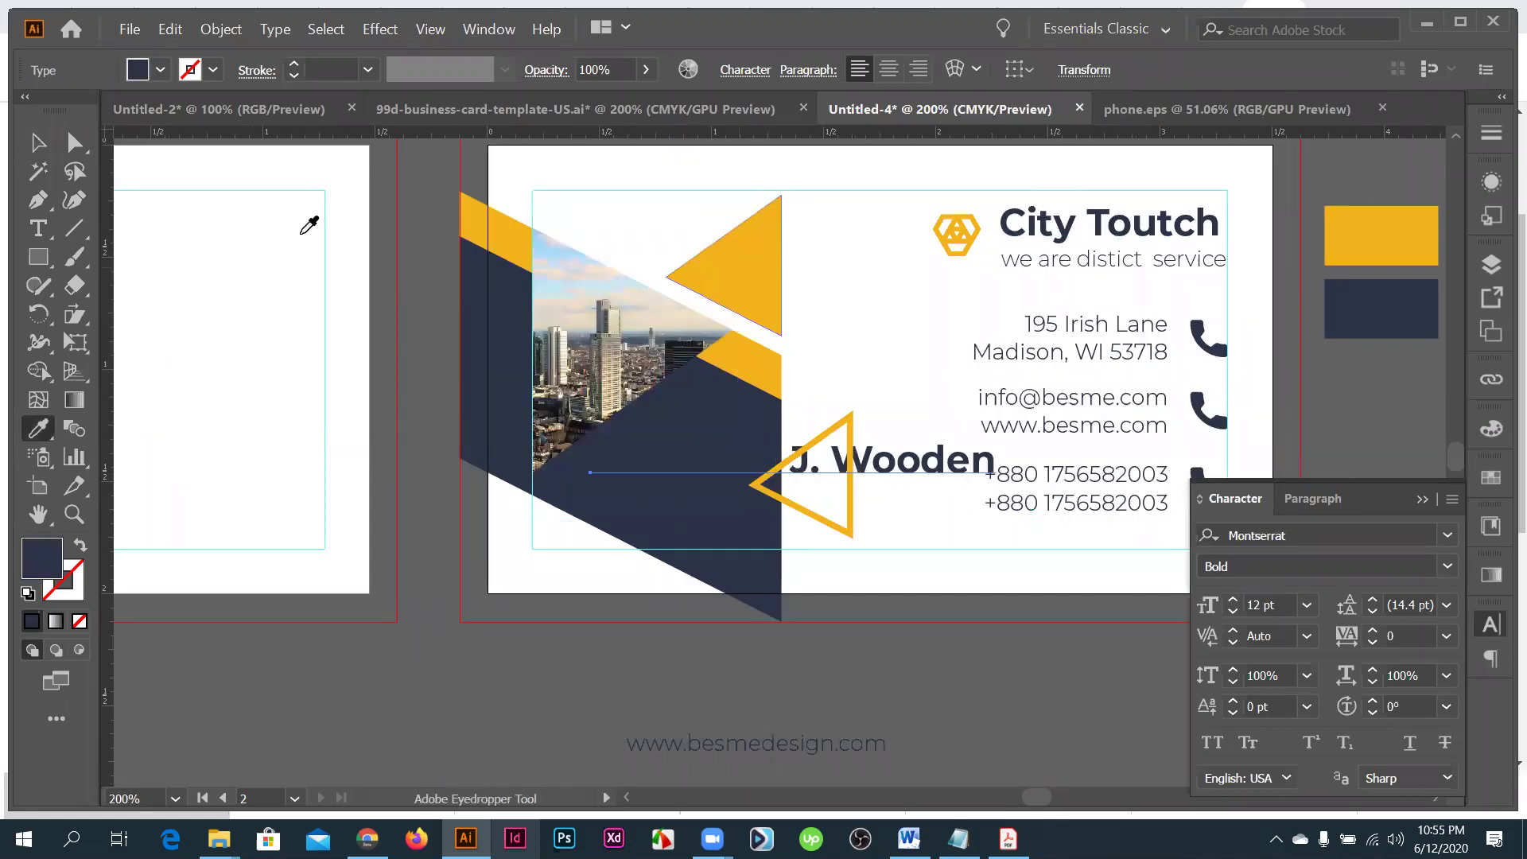
key(ctrl+z)
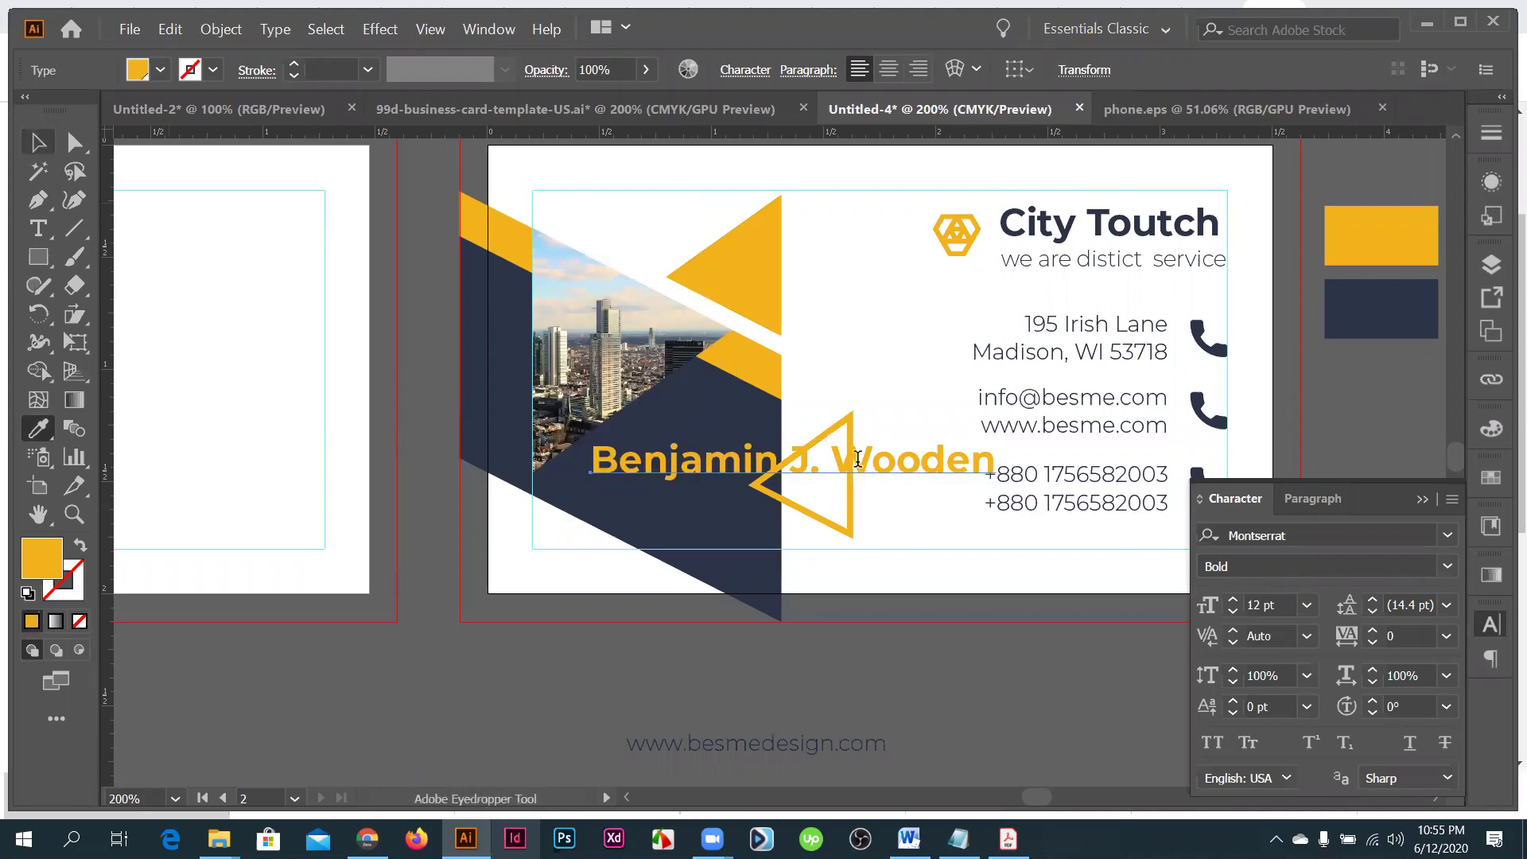
double_click(857, 459)
key(ctrl+a)
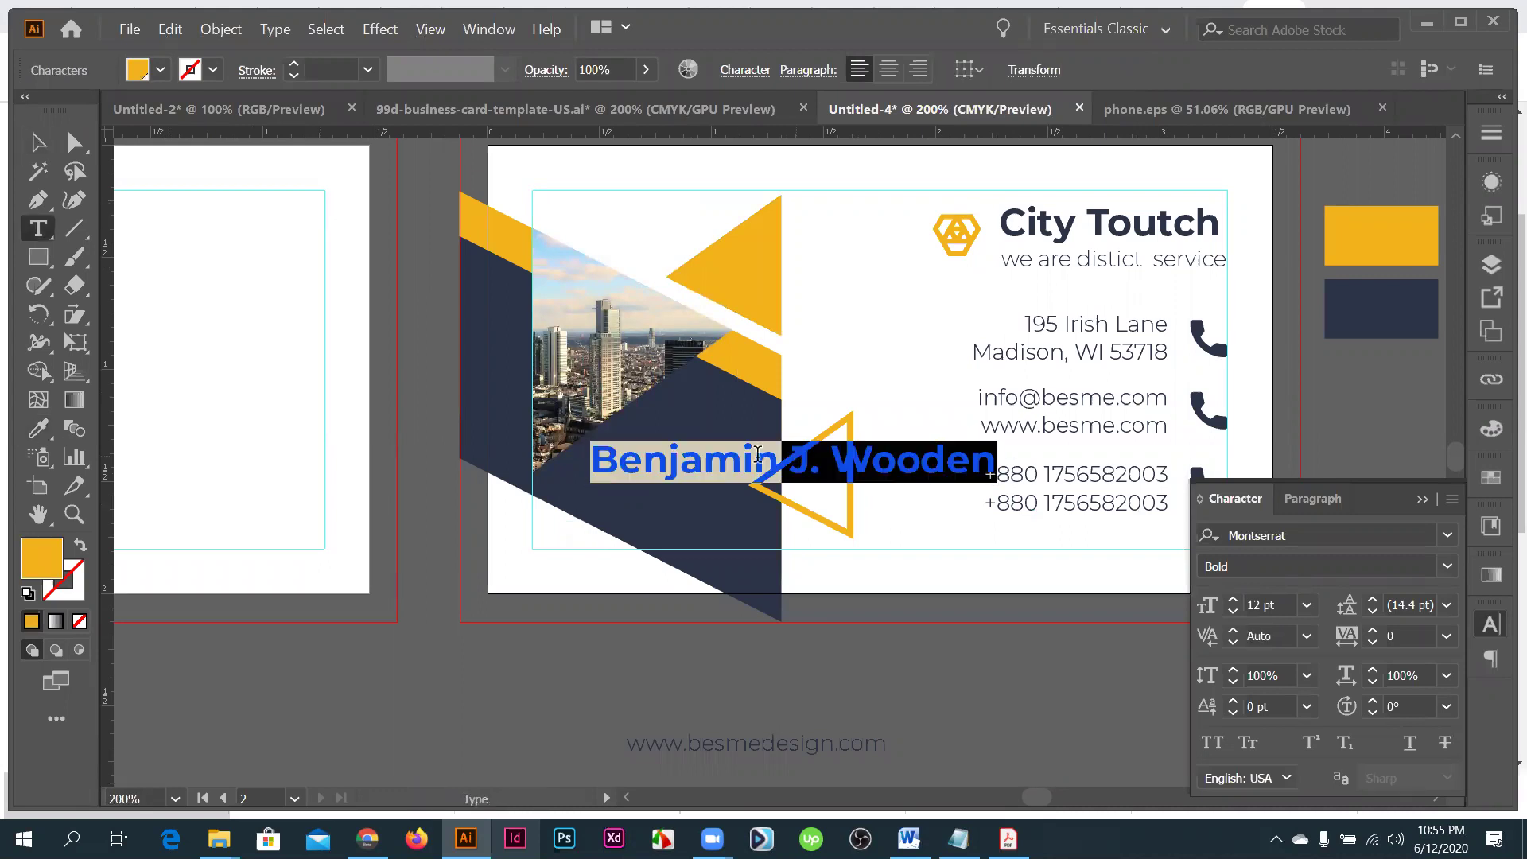
click(758, 455)
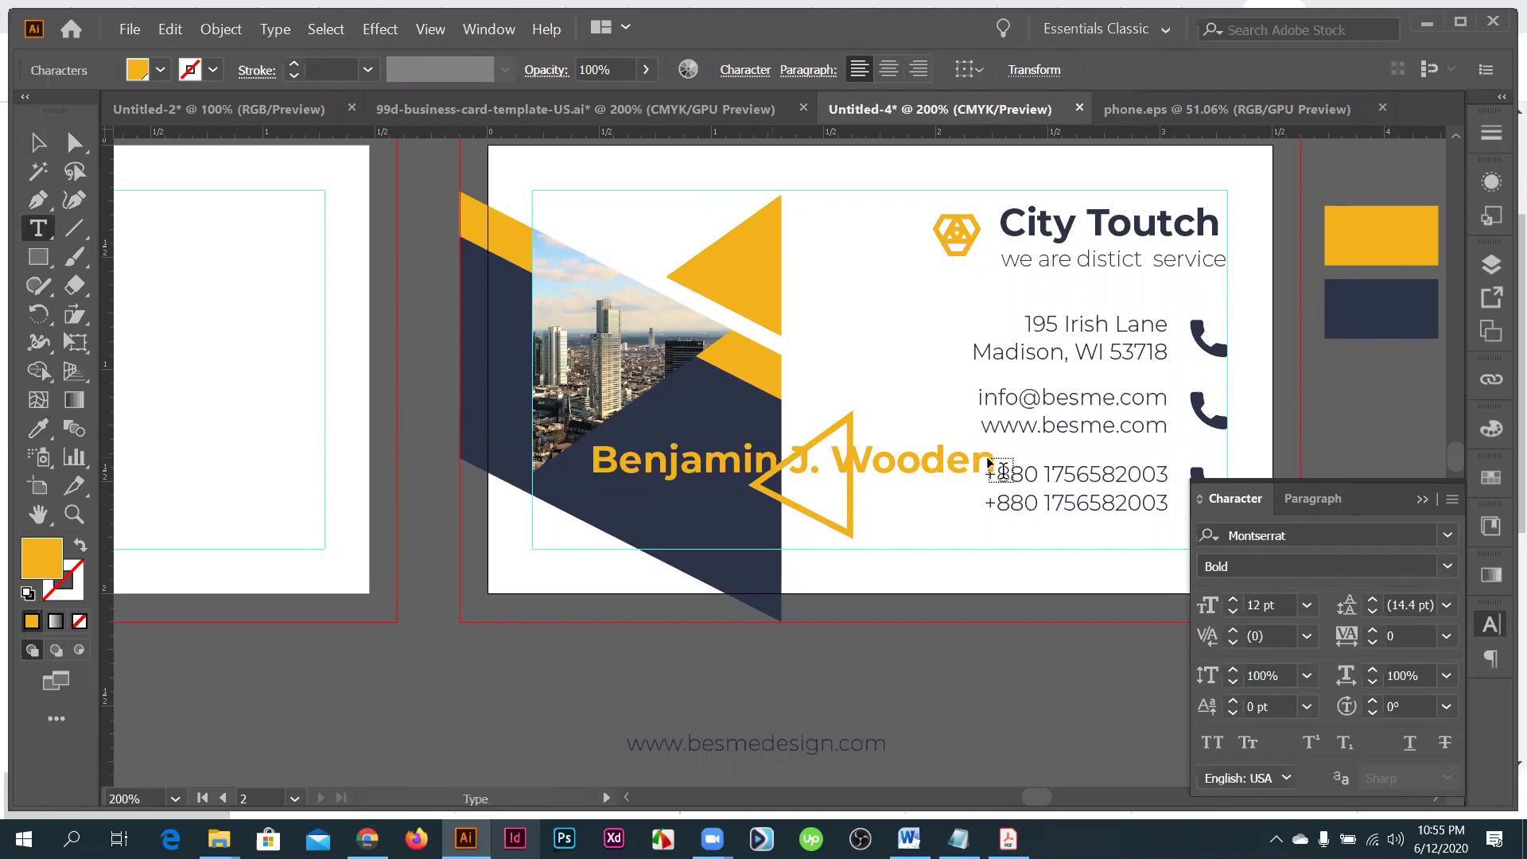
key(ctrl+shift+a)
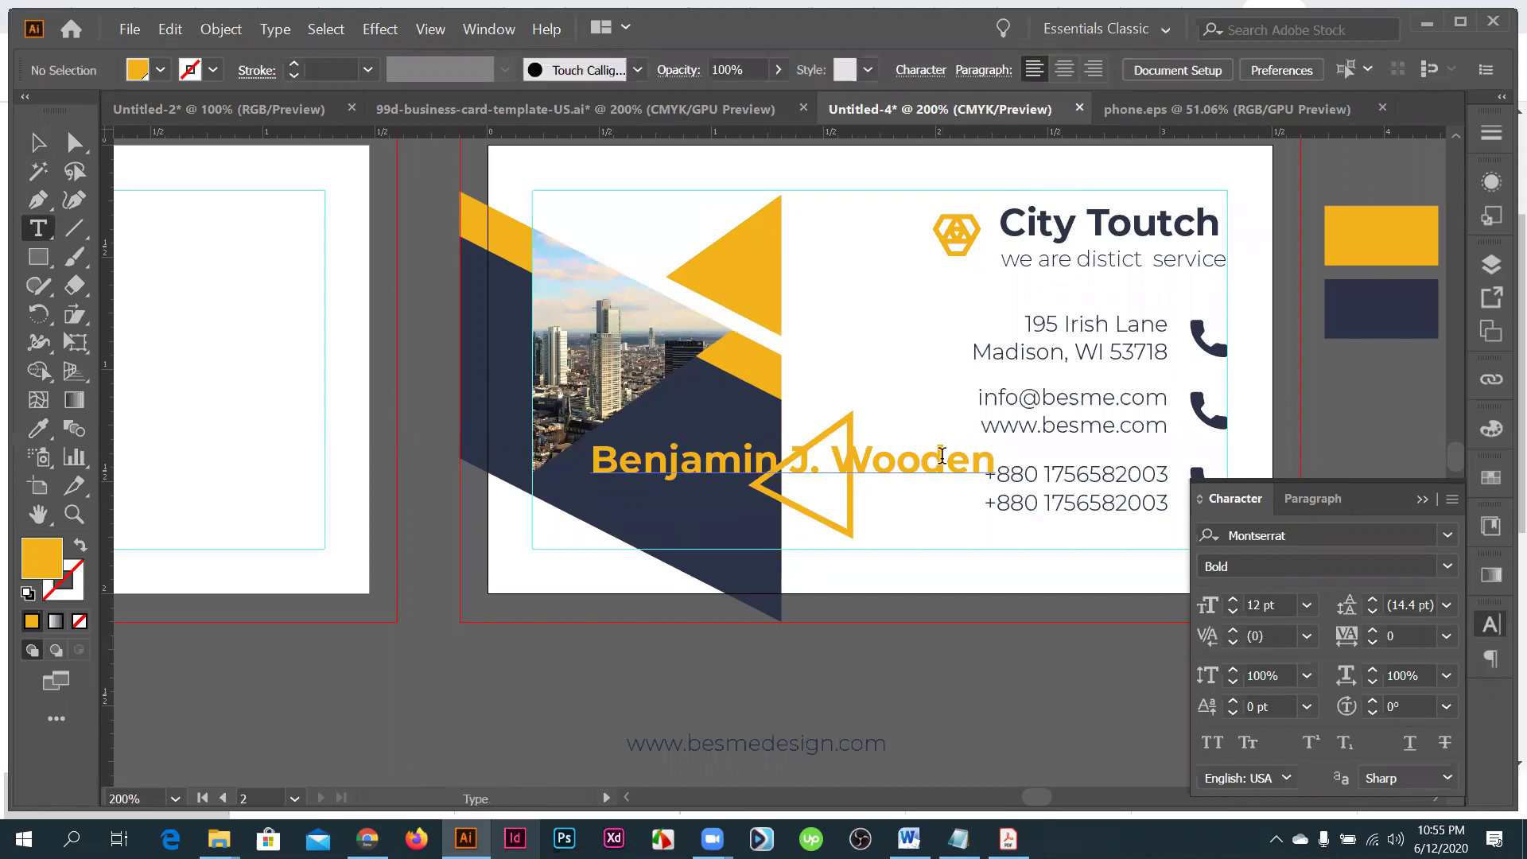
- Replace the name text with a shorter placeholder cardholder name
triple_click(941, 456)
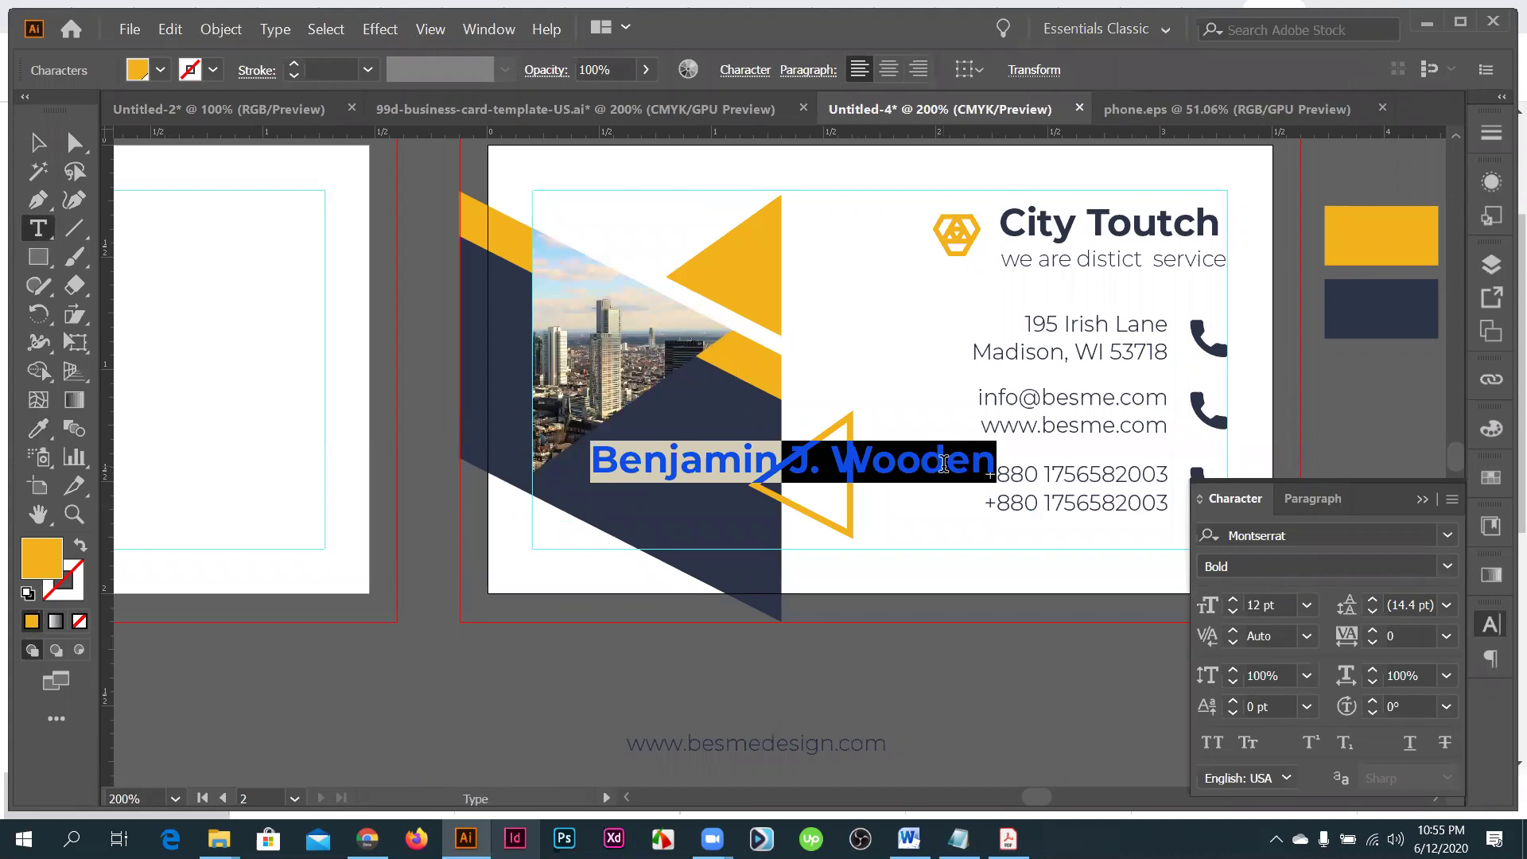
text(jhon)
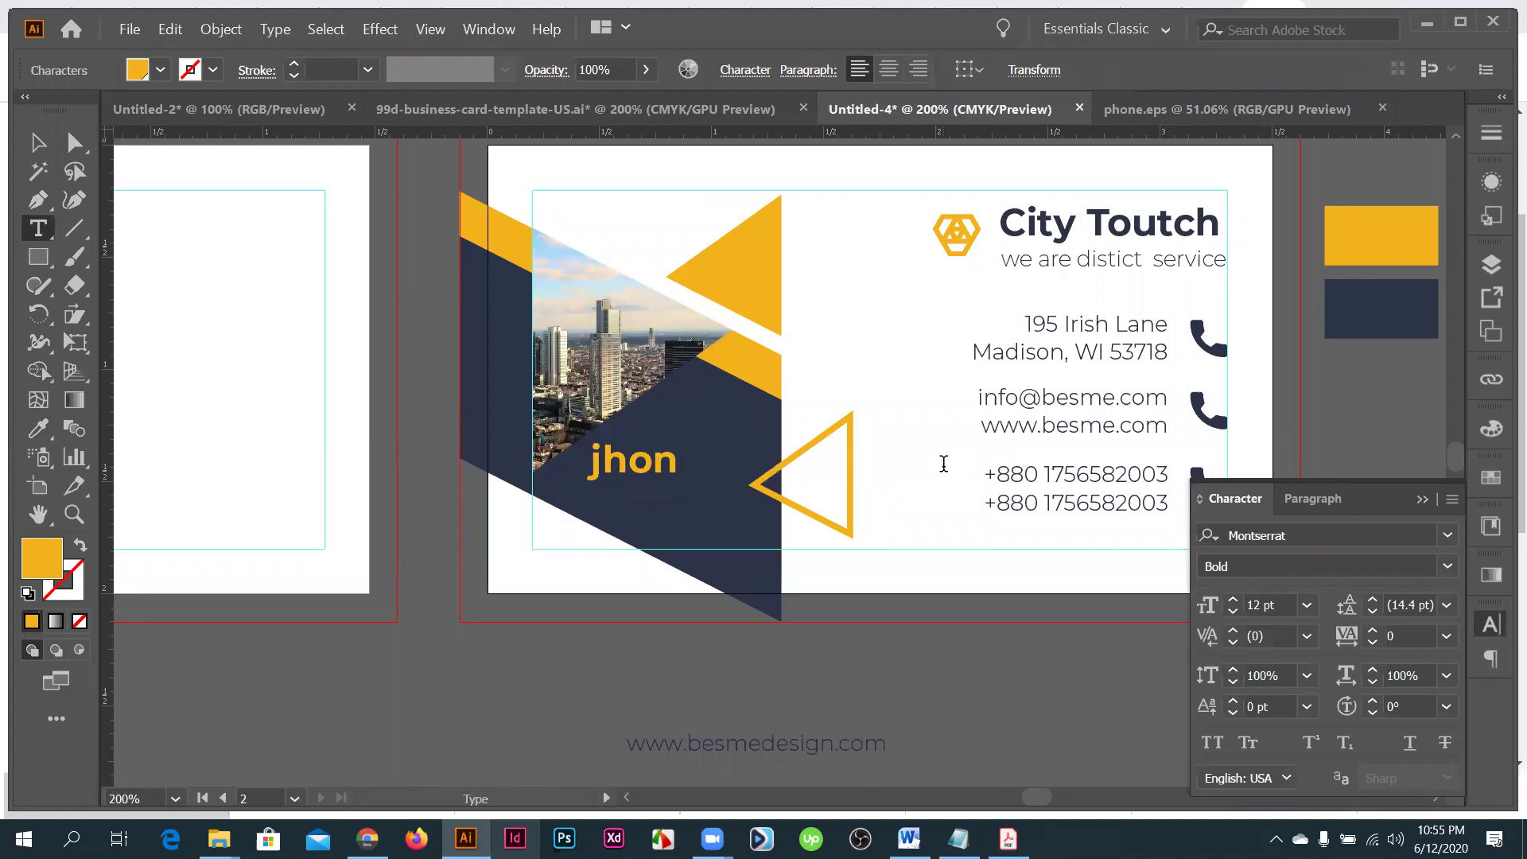
key(BackSpace)
key(BackSpace)
key(BackSpace)
key(BackSpace)
text(Jone)
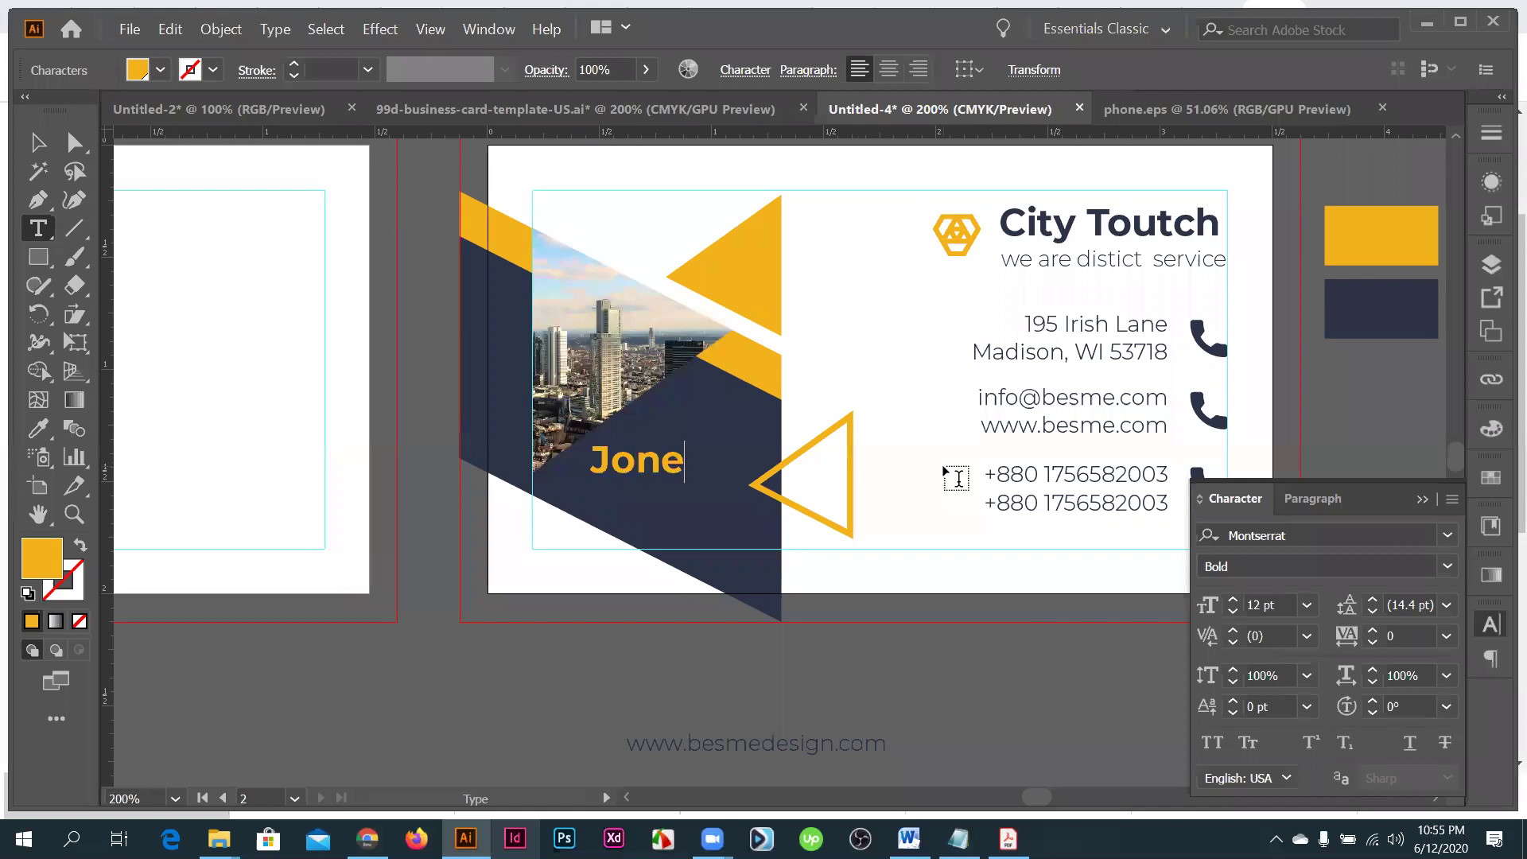
text( due)
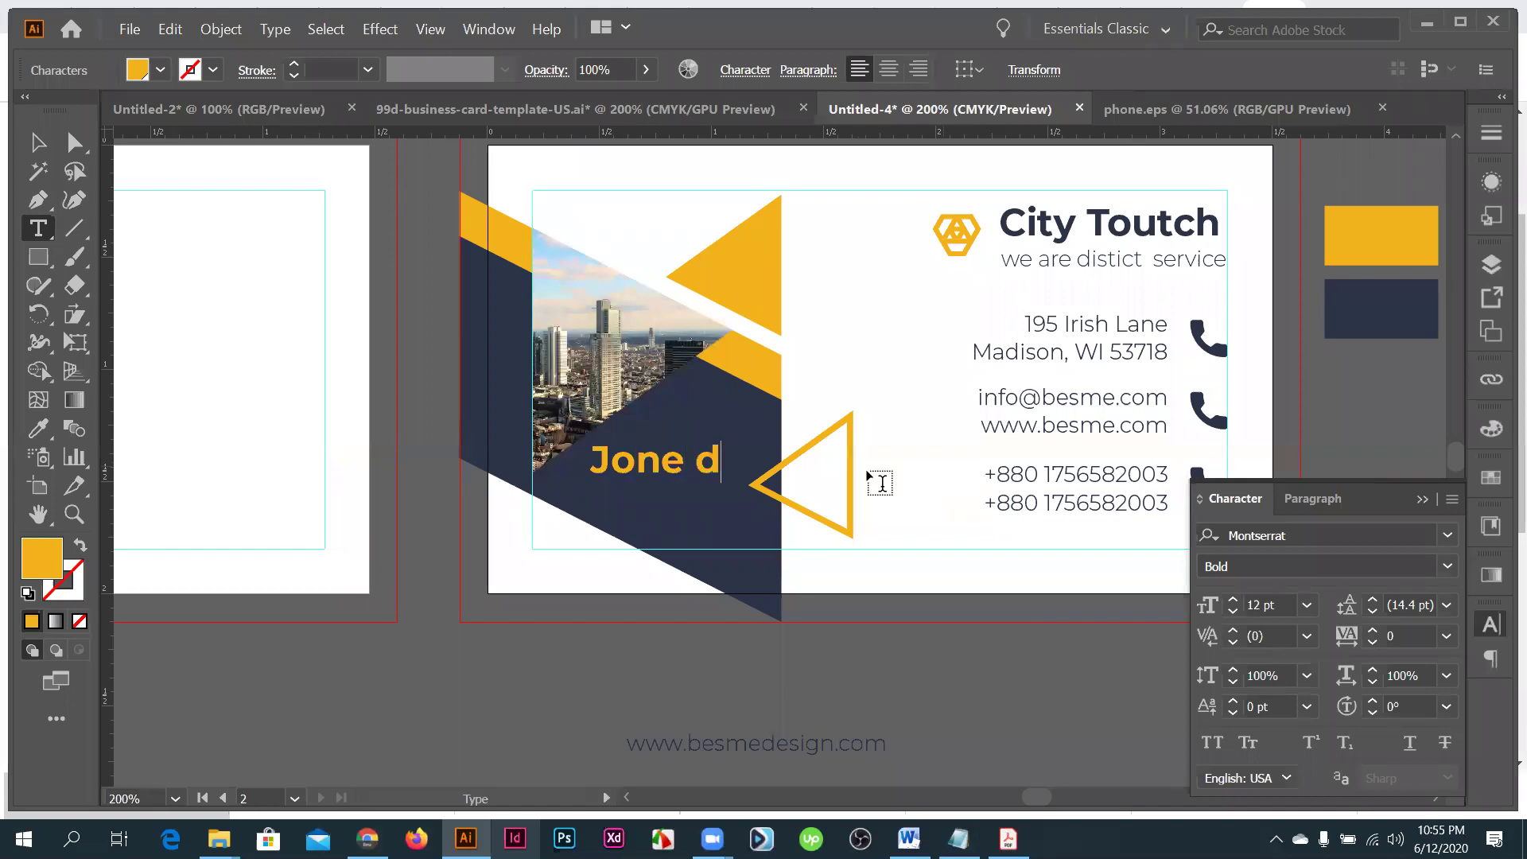
click(48, 145)
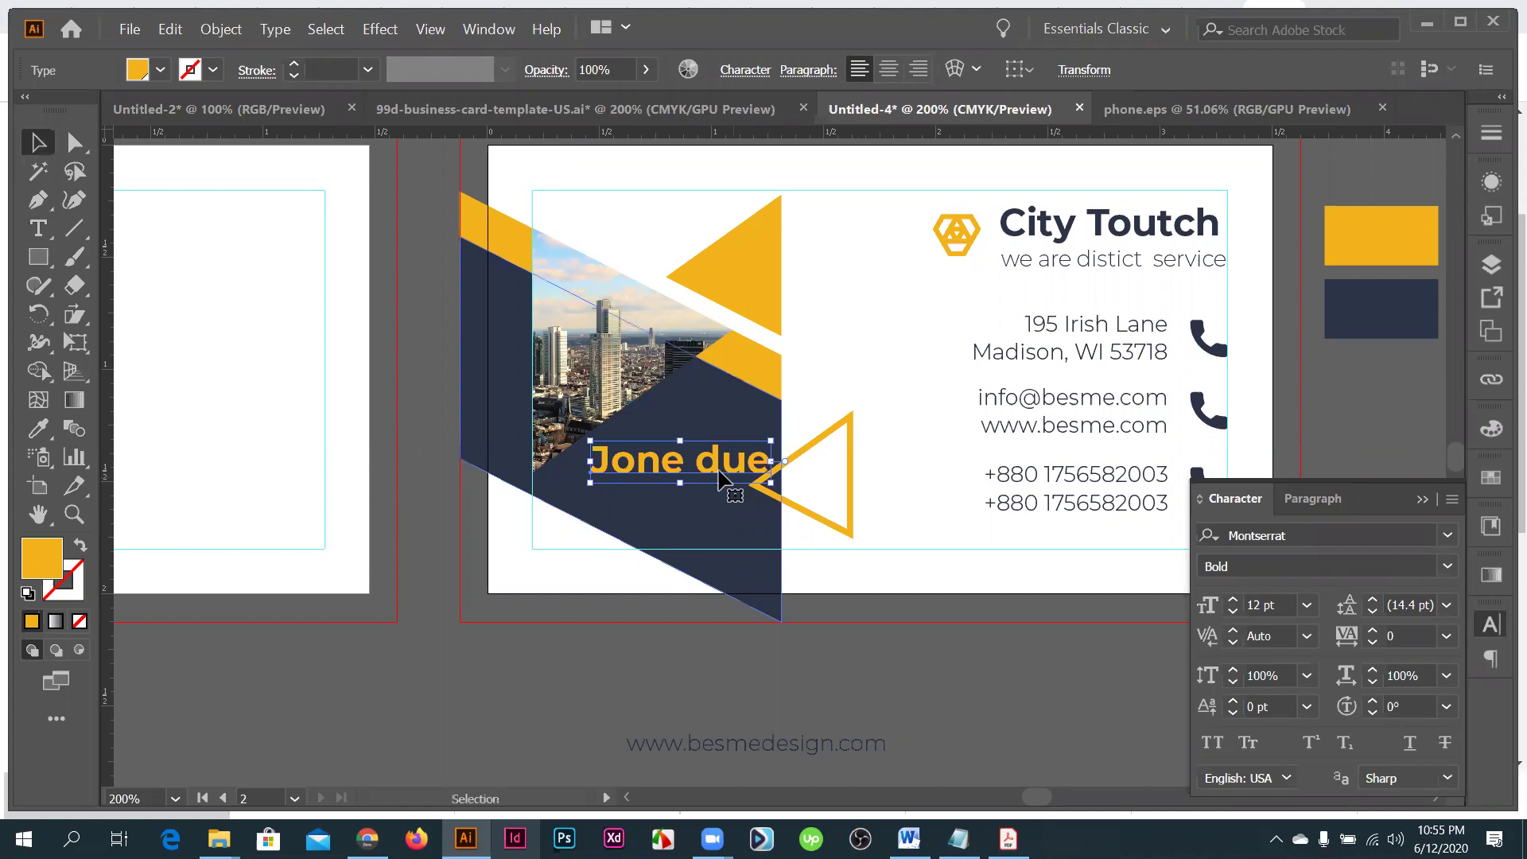
- Nudge the name upward and drag the 'Crative designer' text onto the card beneath it
key(ctrl+equal)
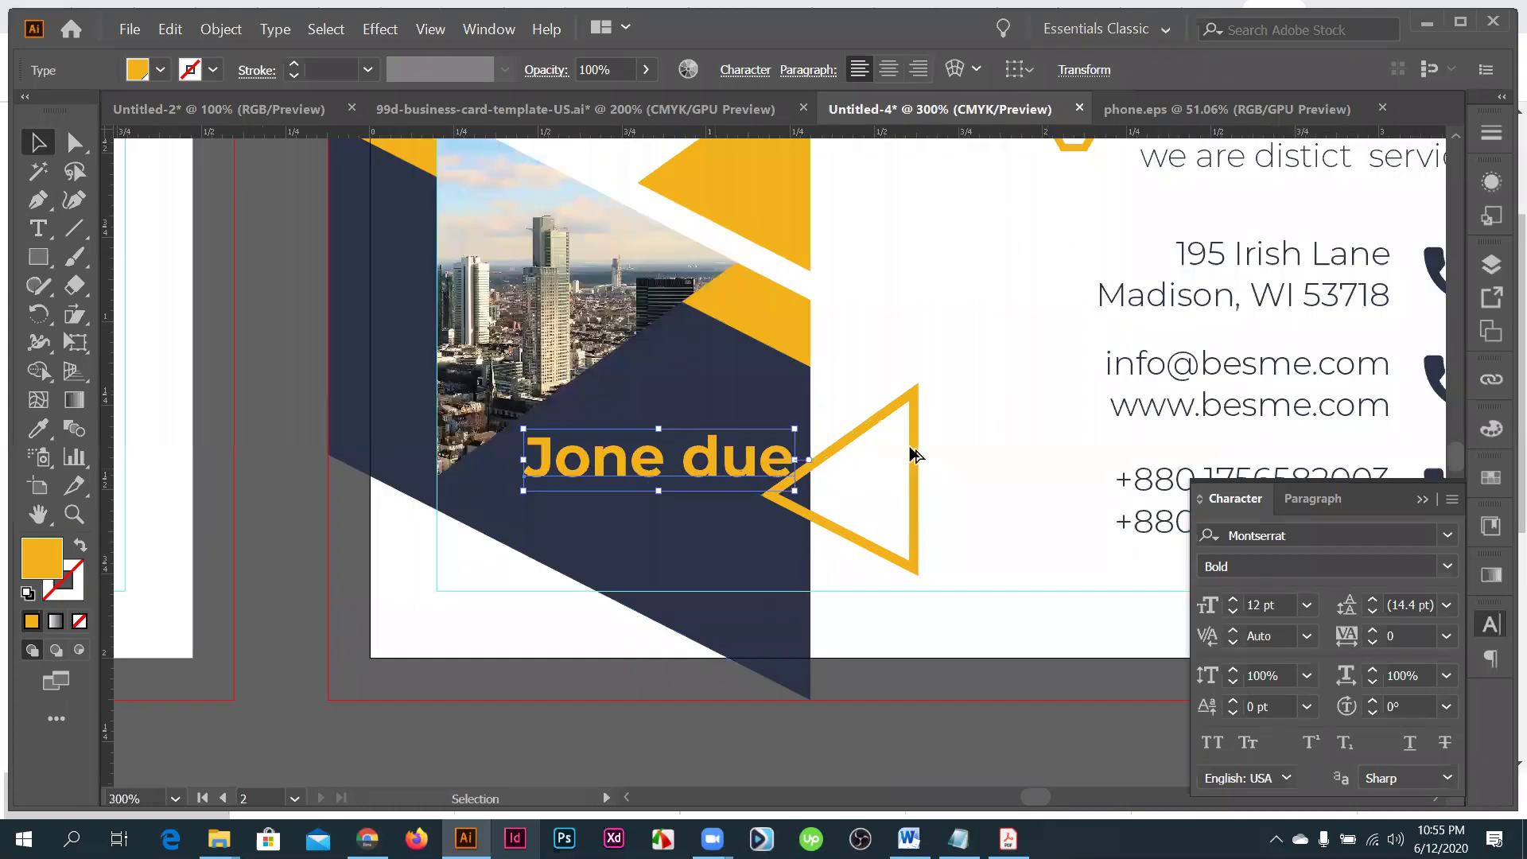
key(ctrl+minus)
key(ctrl+minus)
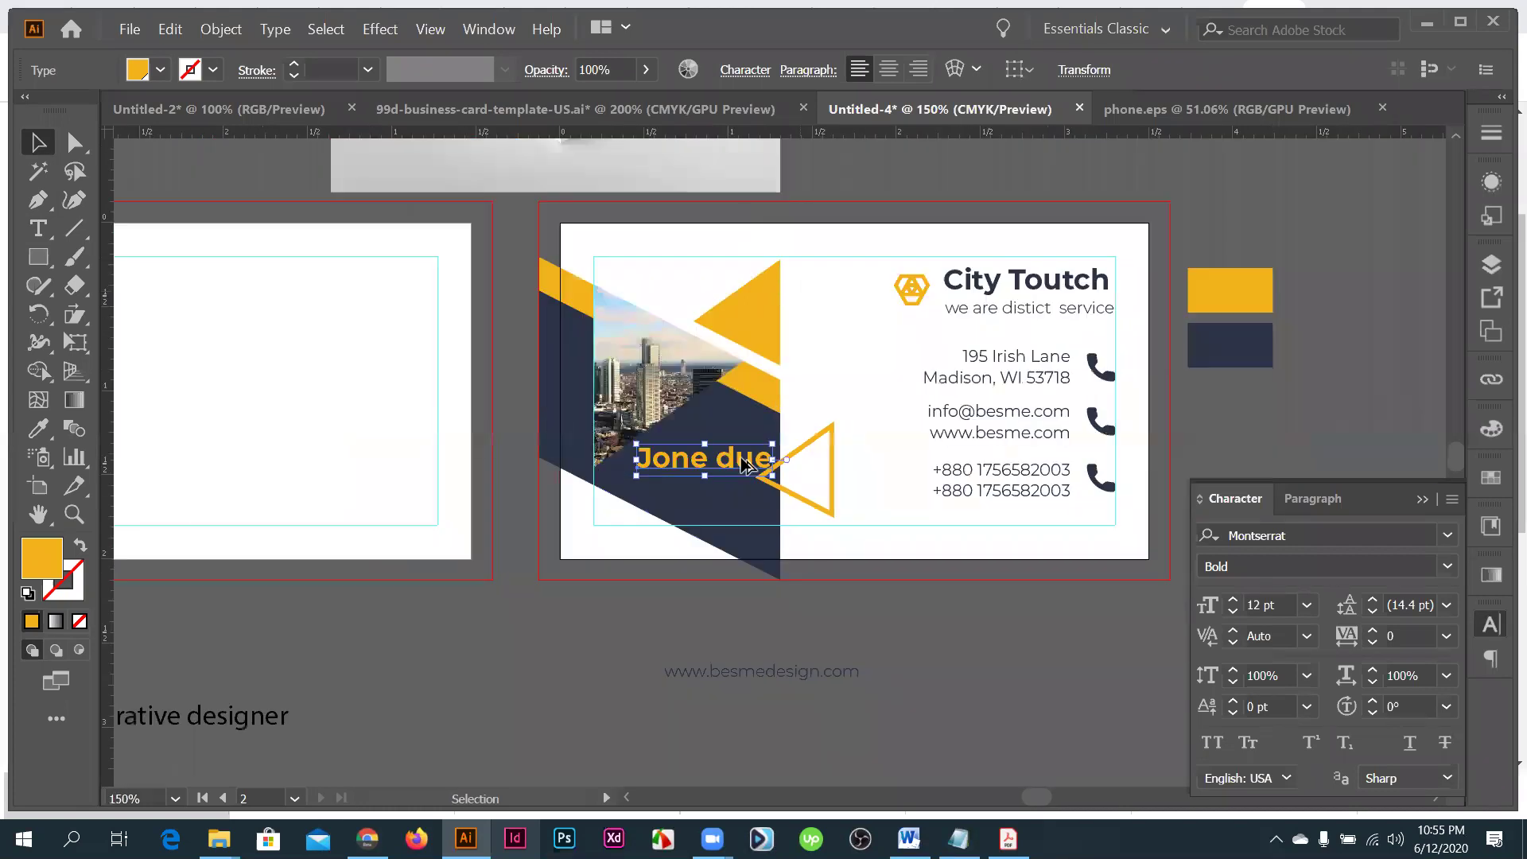
key(ctrl+equal)
key(ctrl+equal)
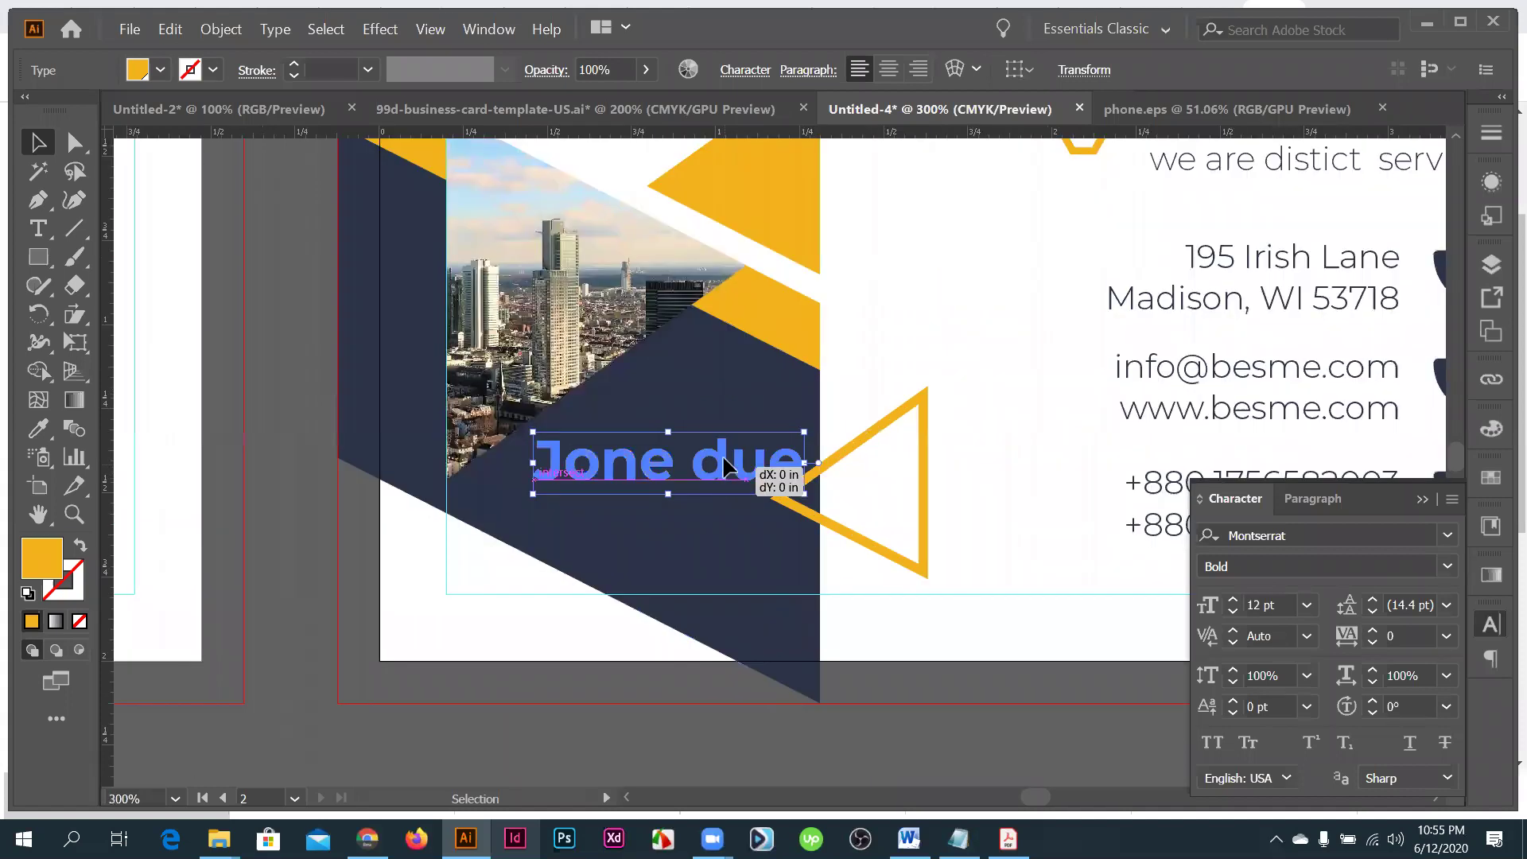
drag(725, 465, 725, 449)
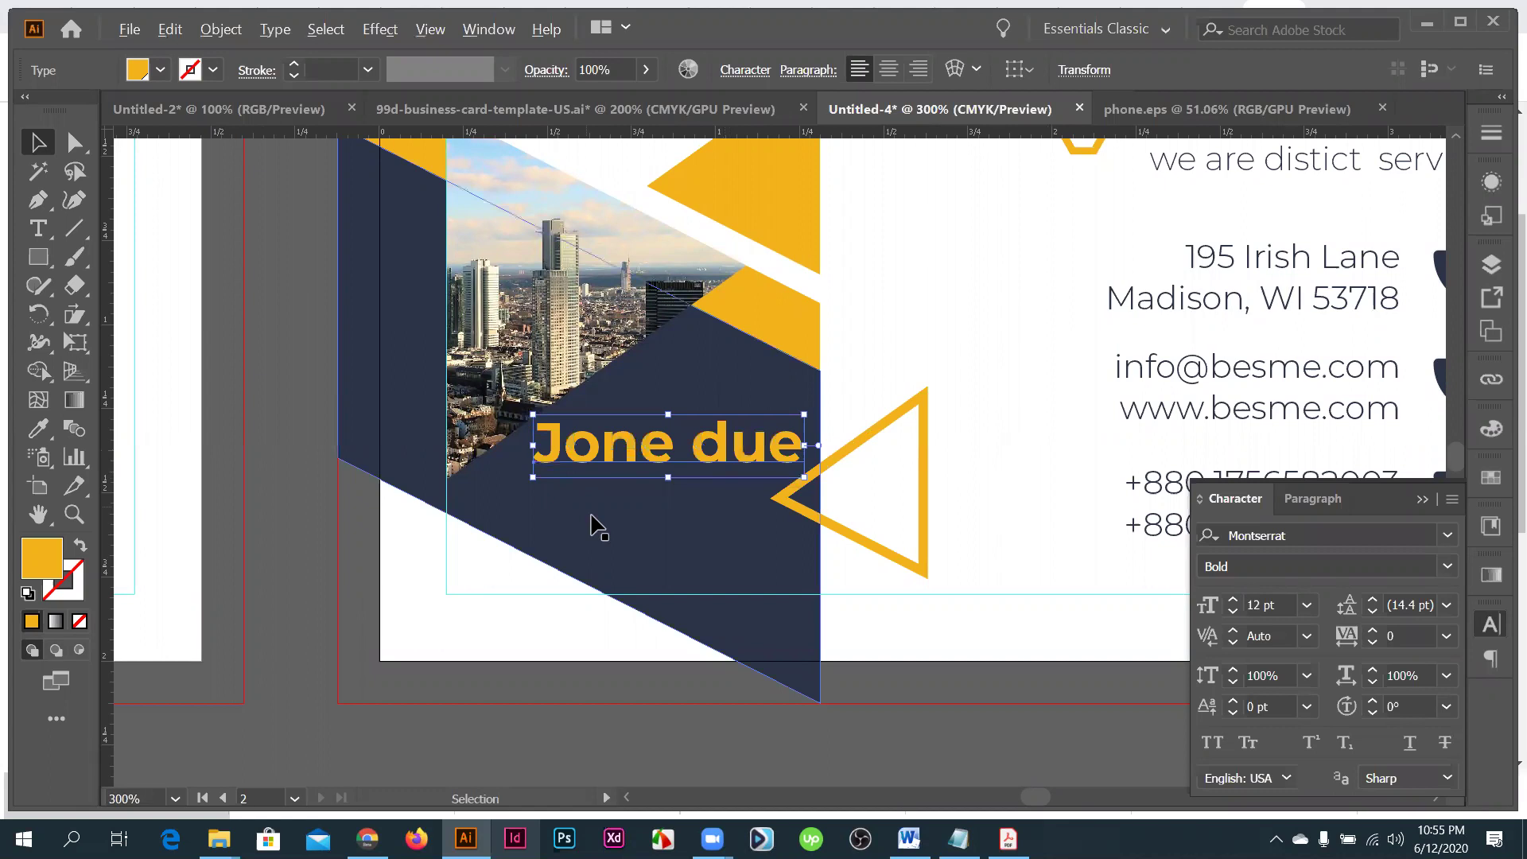
key(ctrl+minus)
key(ctrl+minus)
drag(179, 685, 656, 432)
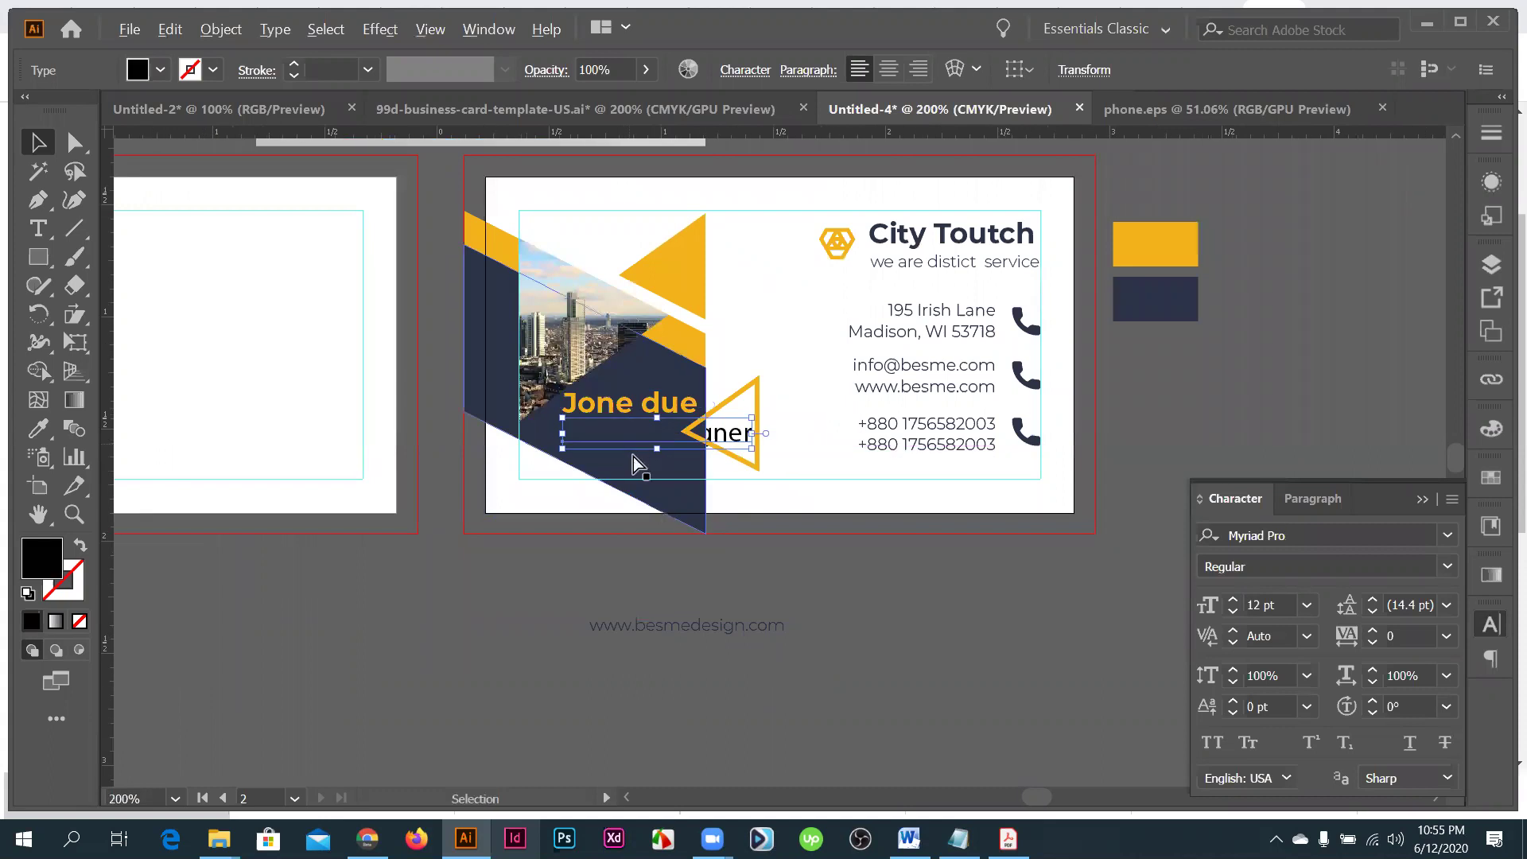
- Restyle 'Crative designer' like the contact text, left-align it, and place it under the name
key(ctrl+equal)
key(ctrl+shift+bracketright)
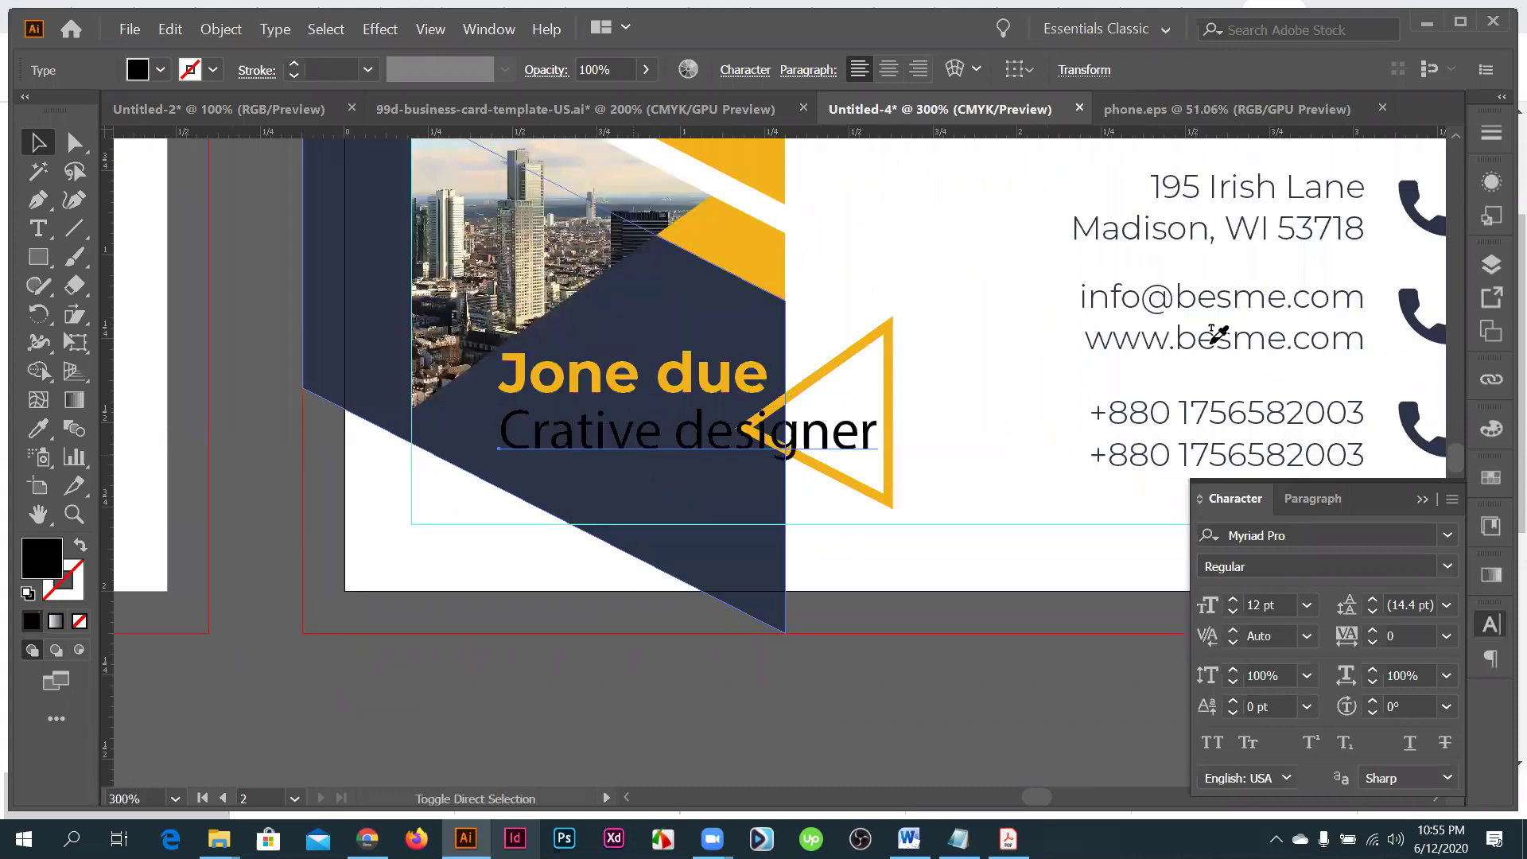
key(i)
click(597, 436)
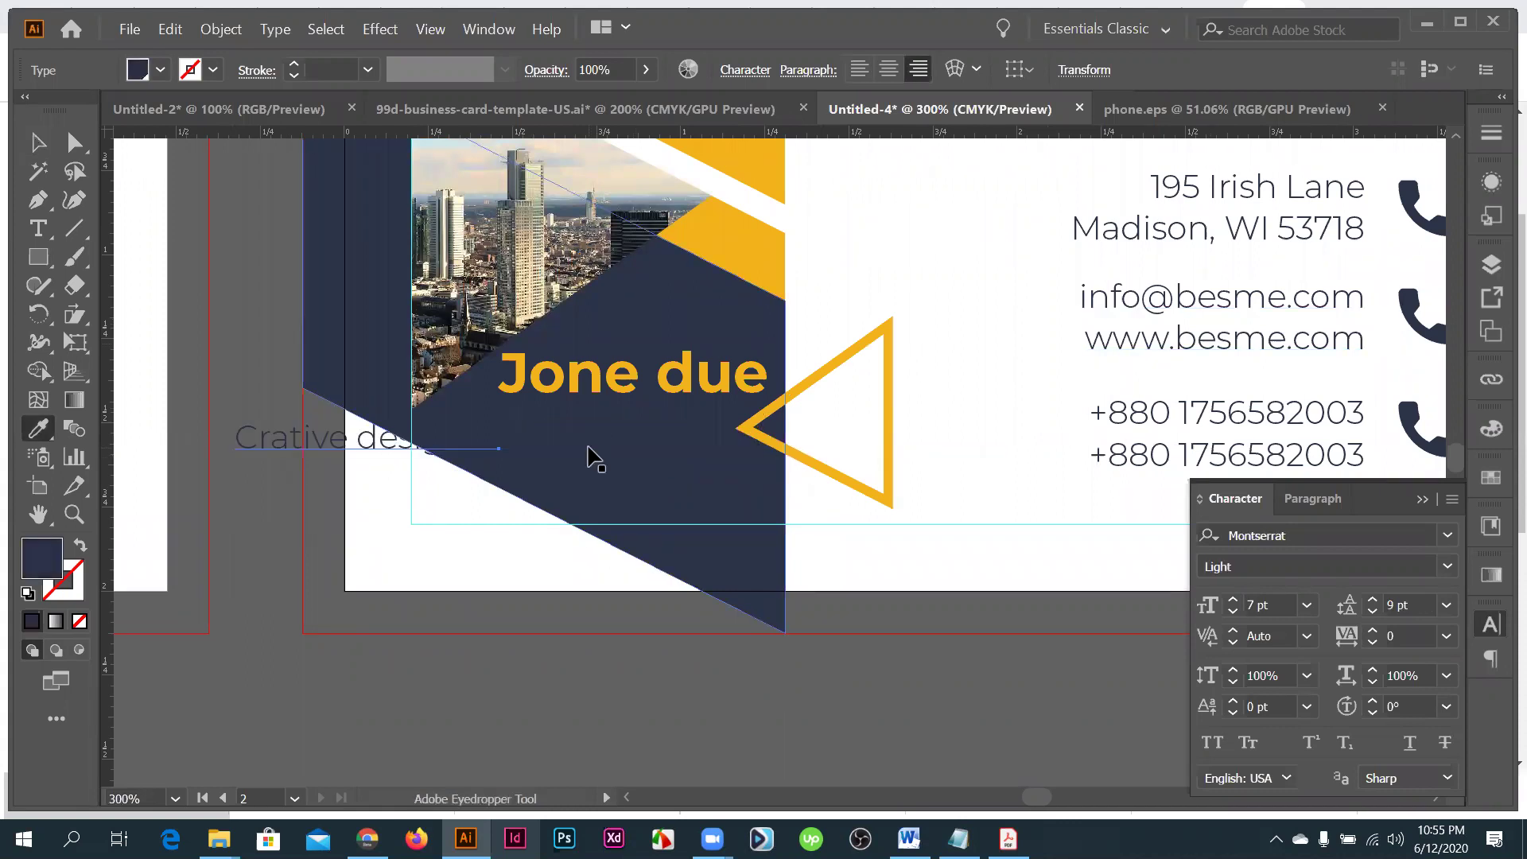
key(ctrl+shift+l)
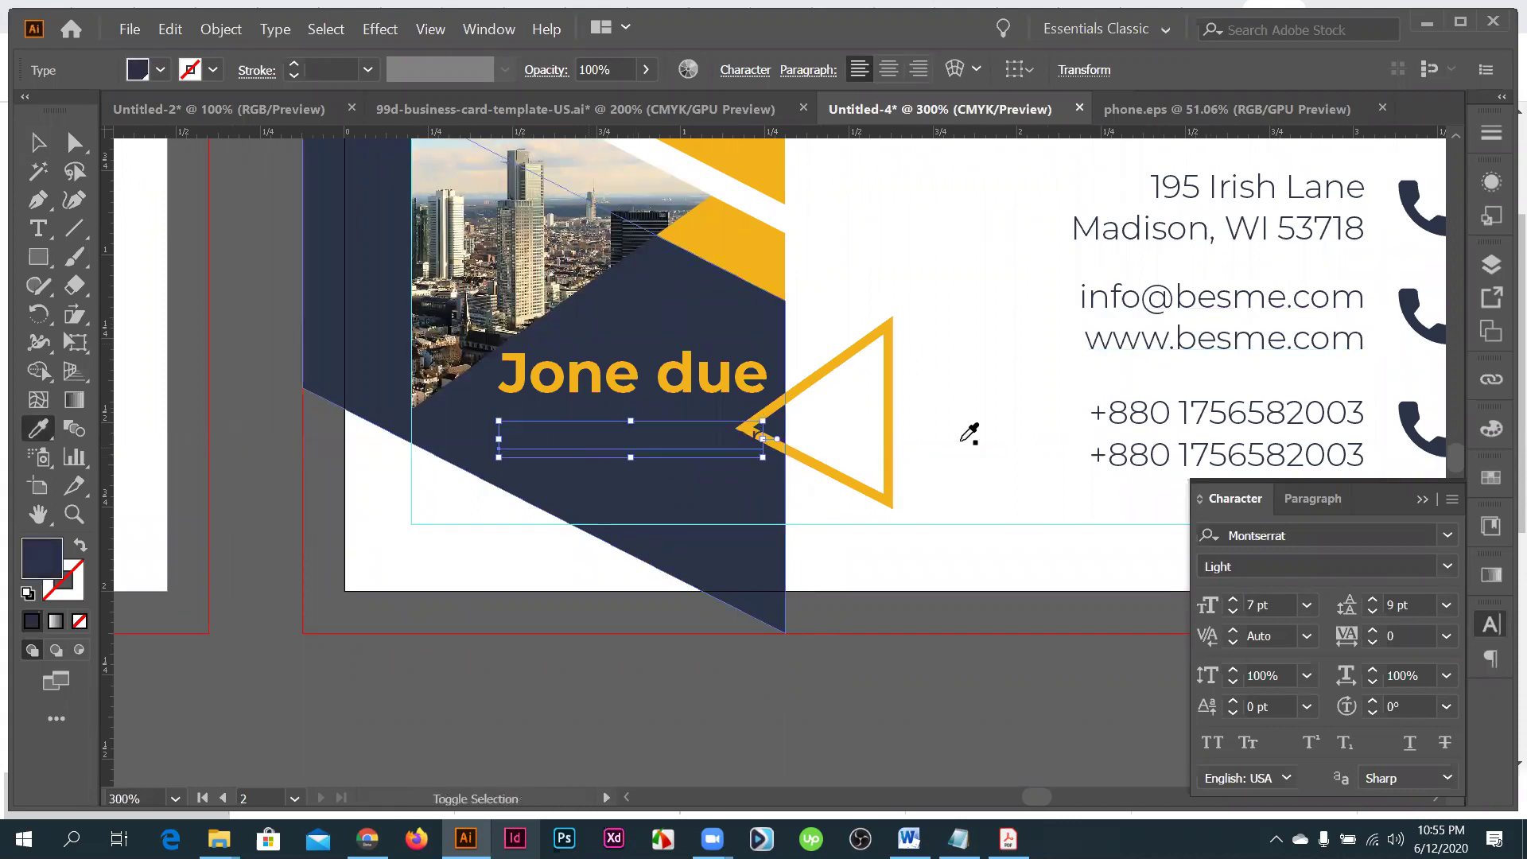
key(ctrl+shift+a)
key(v)
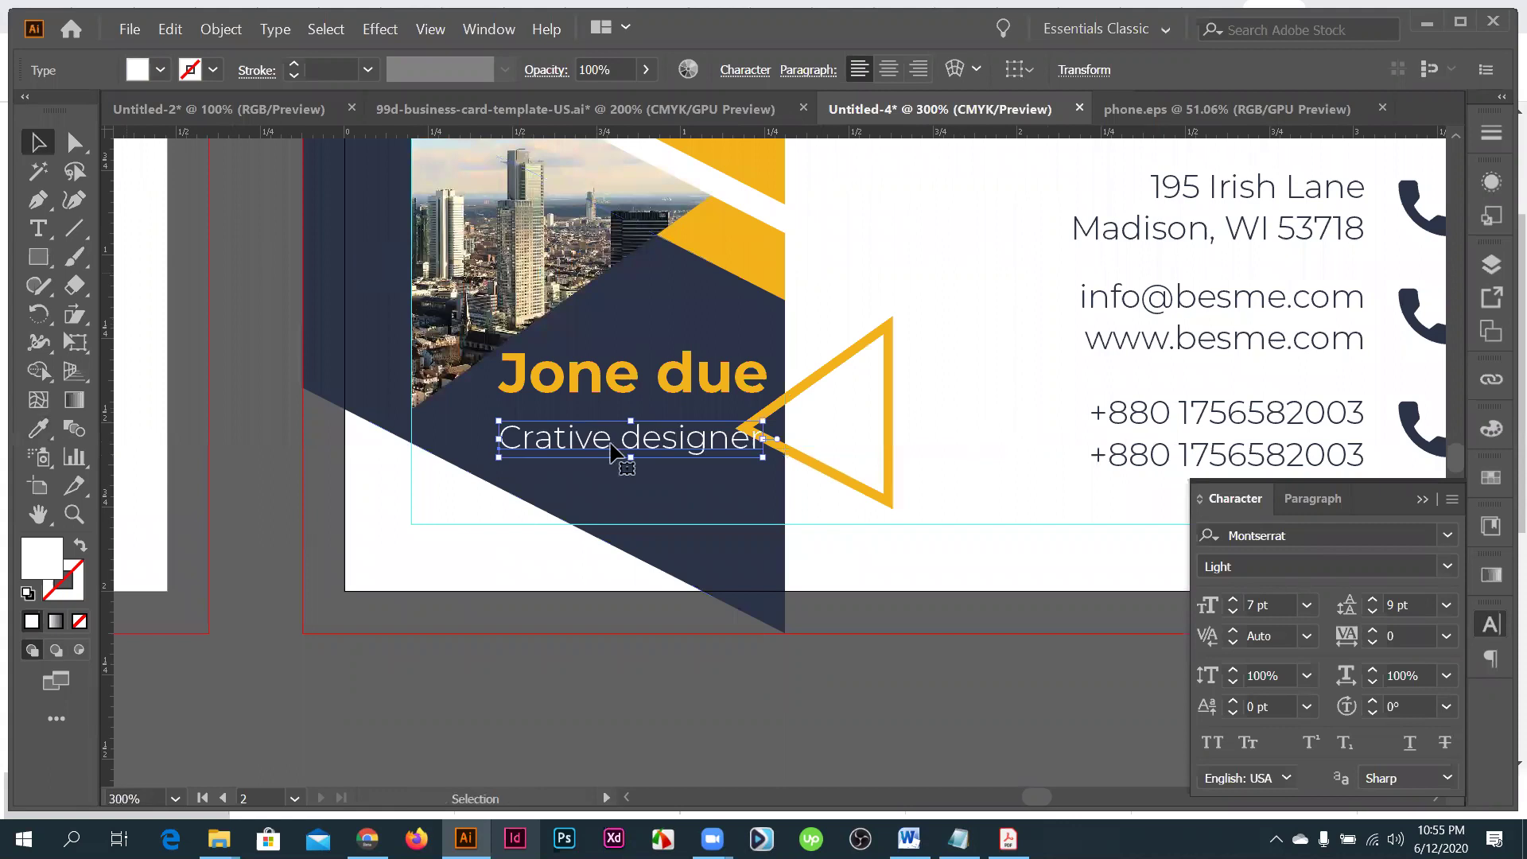
drag(613, 435, 965, 463)
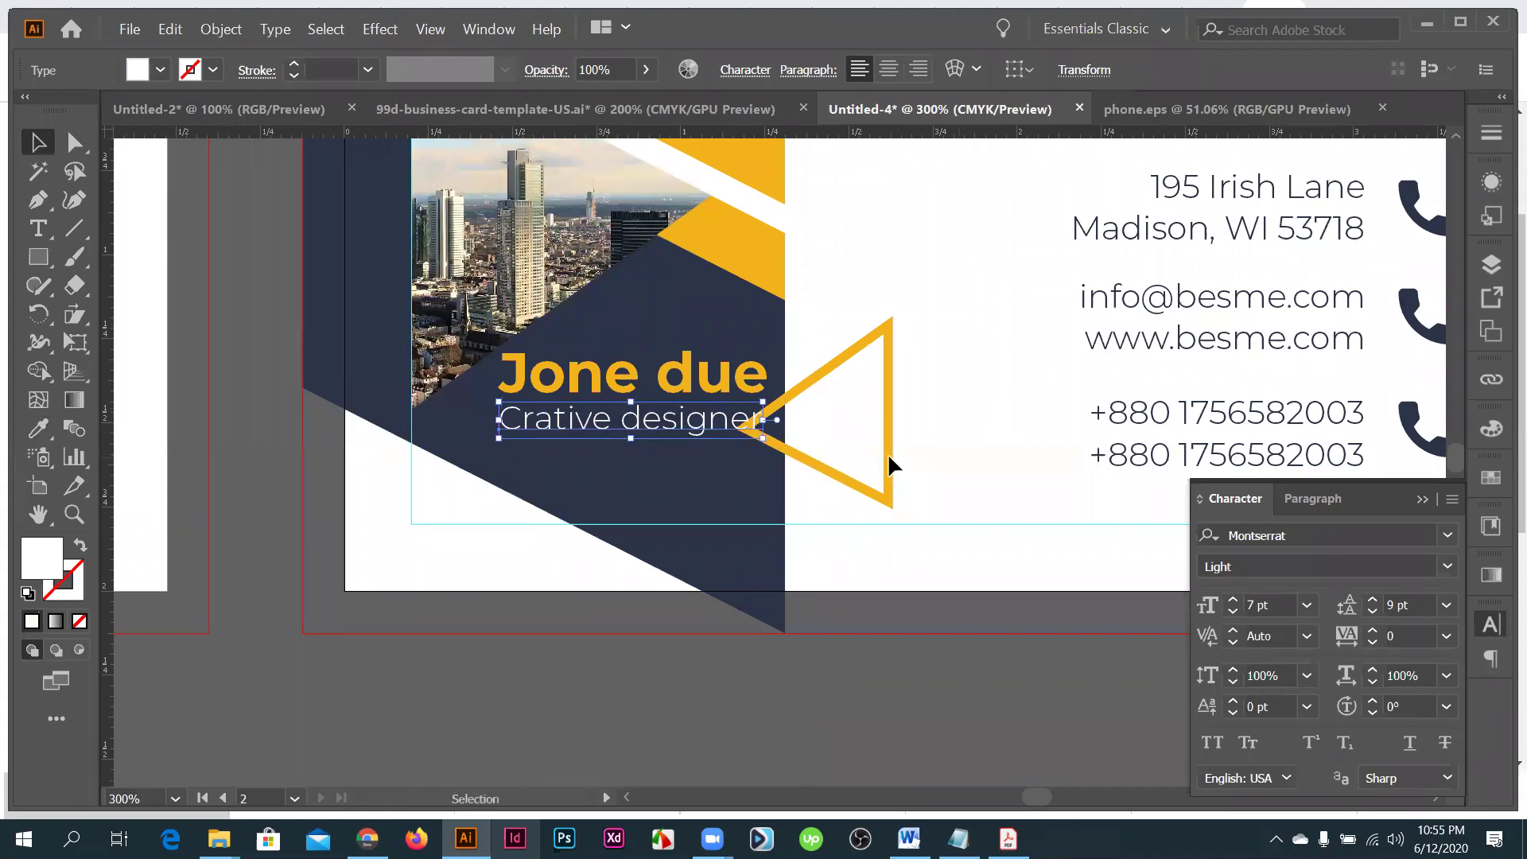
click(899, 477)
- Nudge the yellow outline triangle and raise the 'Crative designer' subtitle slightly
drag(900, 477, 953, 461)
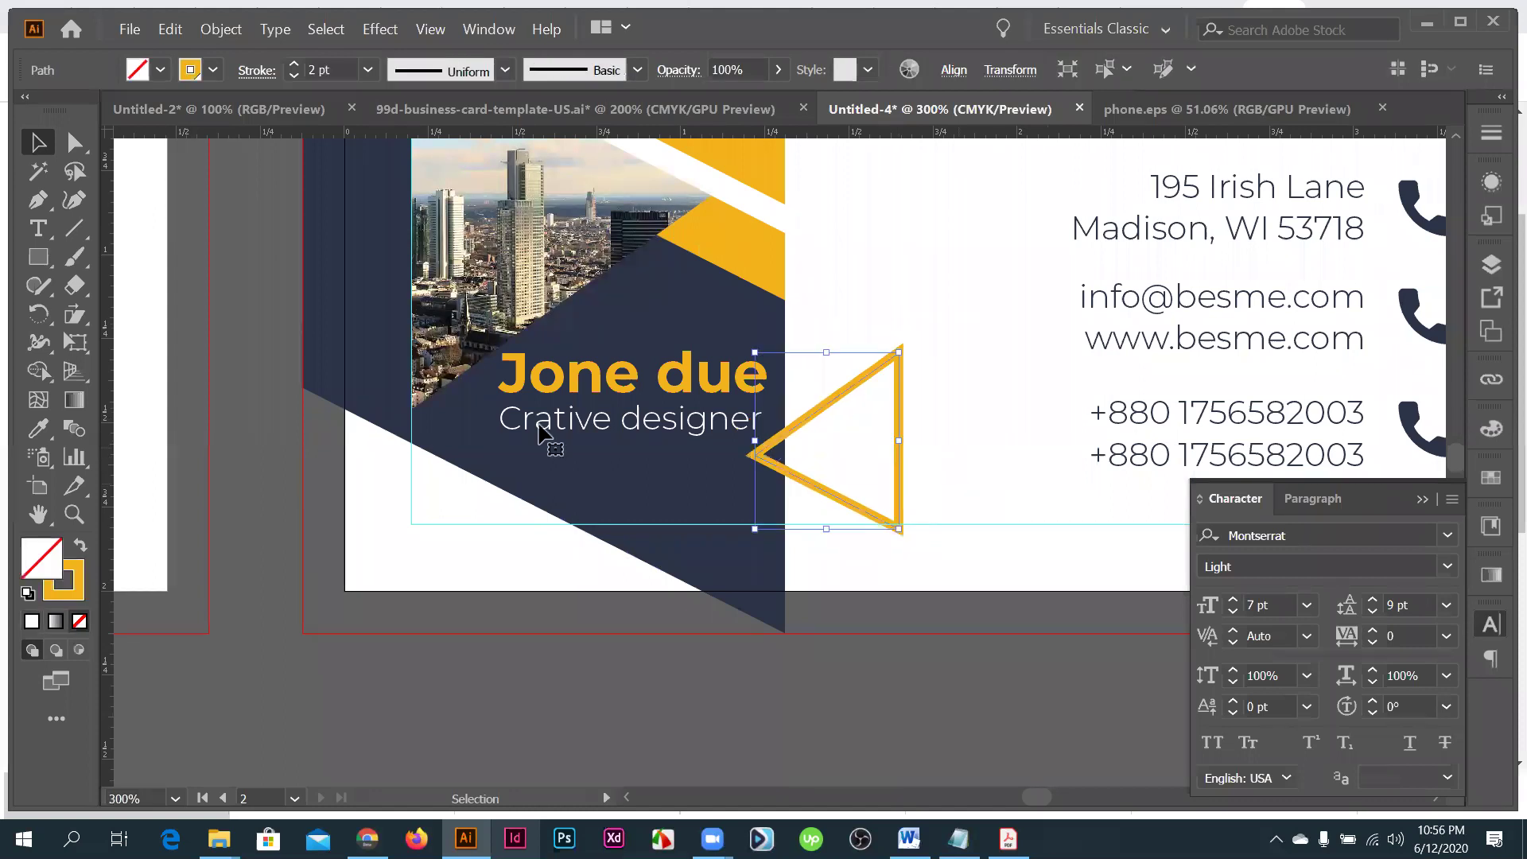
key(ctrl+shift+a)
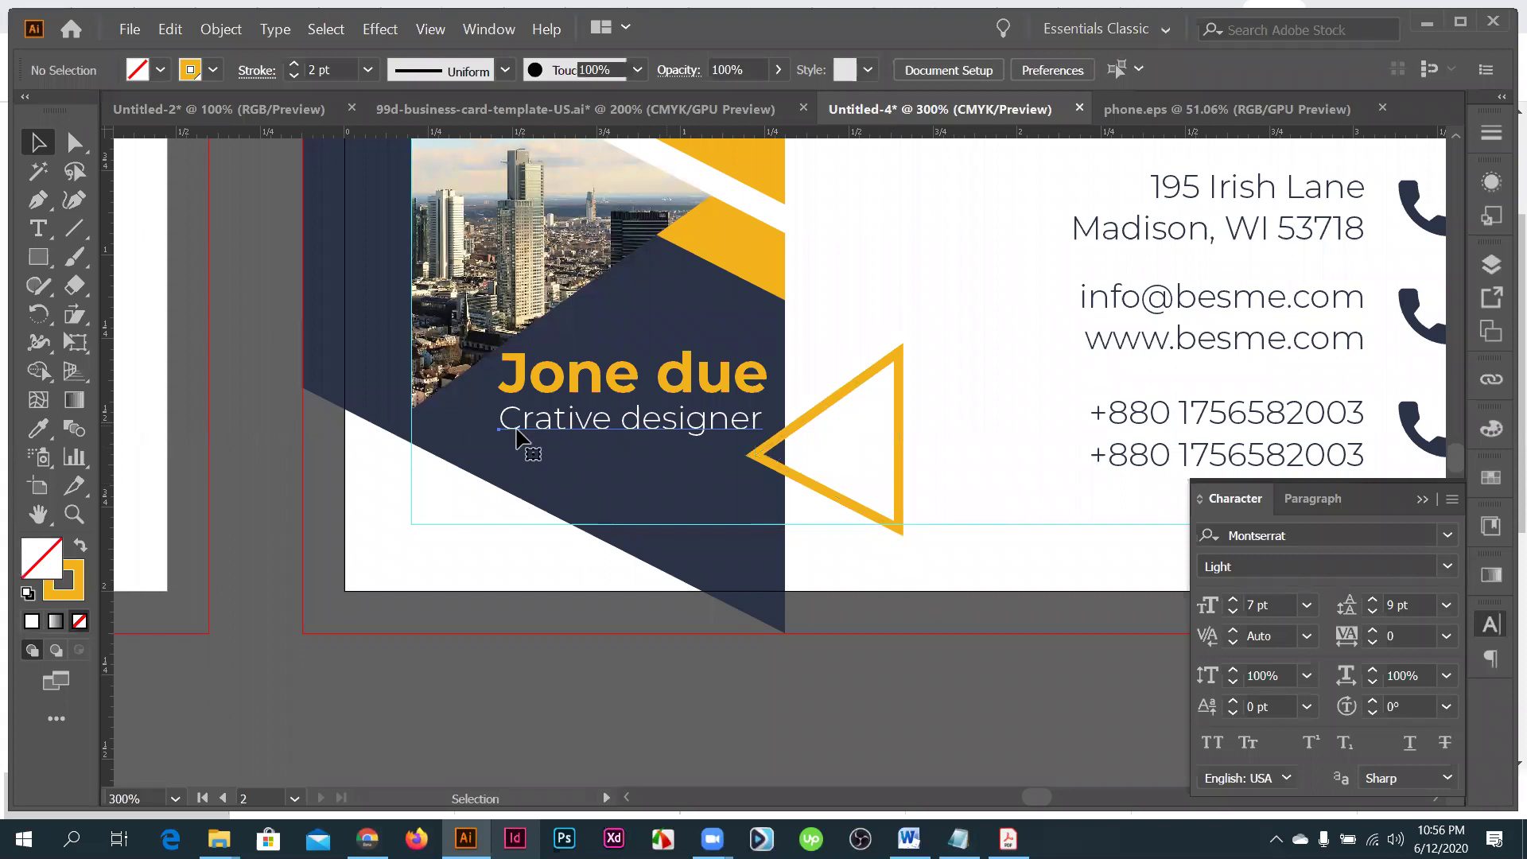
click(536, 446)
key(ctrl+equal)
key(ctrl+equal)
drag(537, 447, 536, 423)
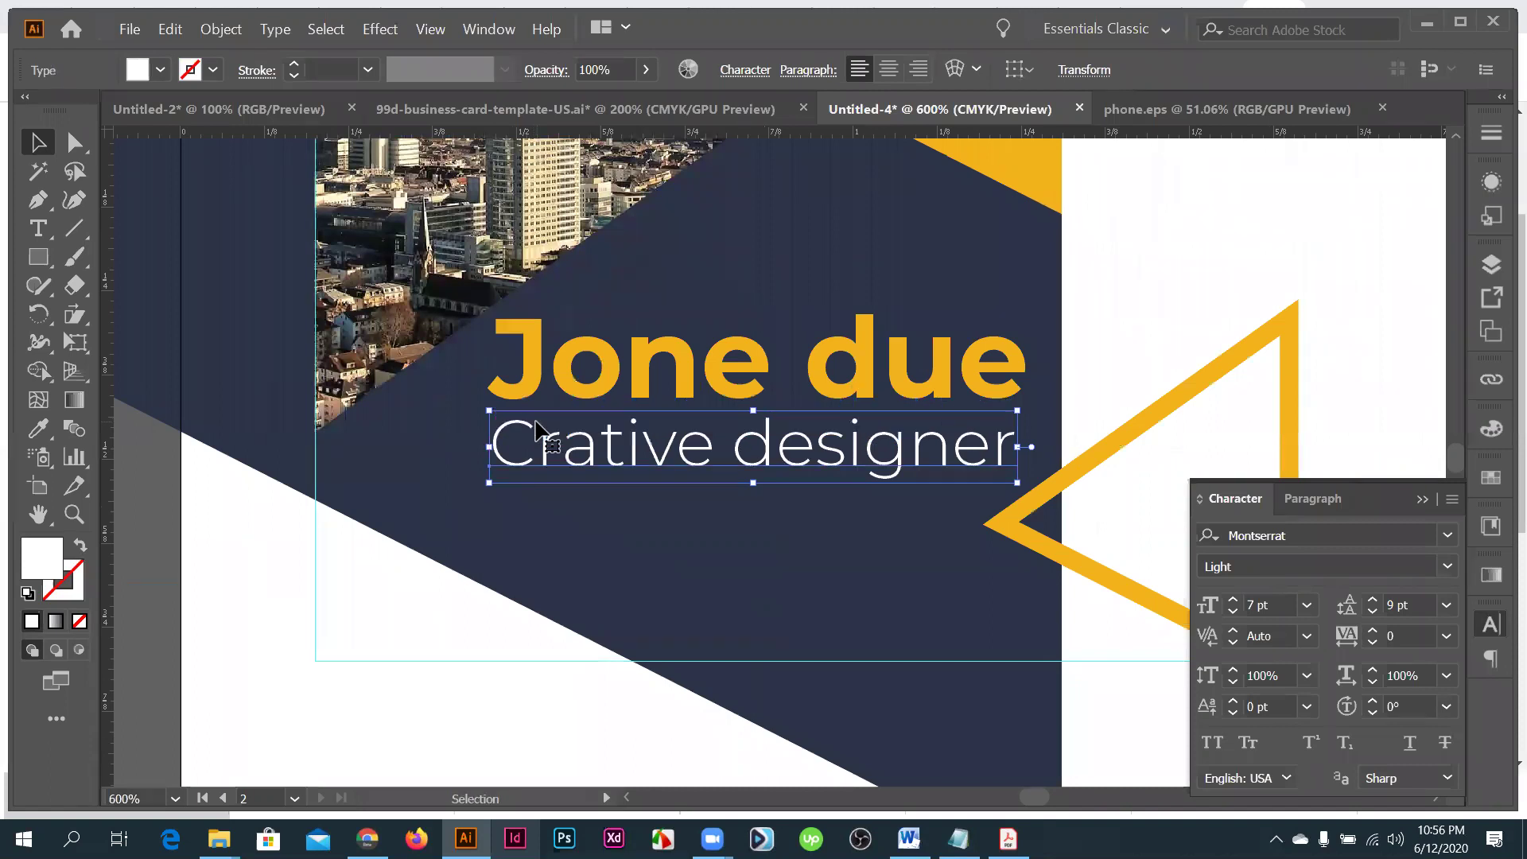
key(ctrl+z)
- Lift the 'we are distict service' tagline closer to City Toutch
scroll(559, 470, down, 3)
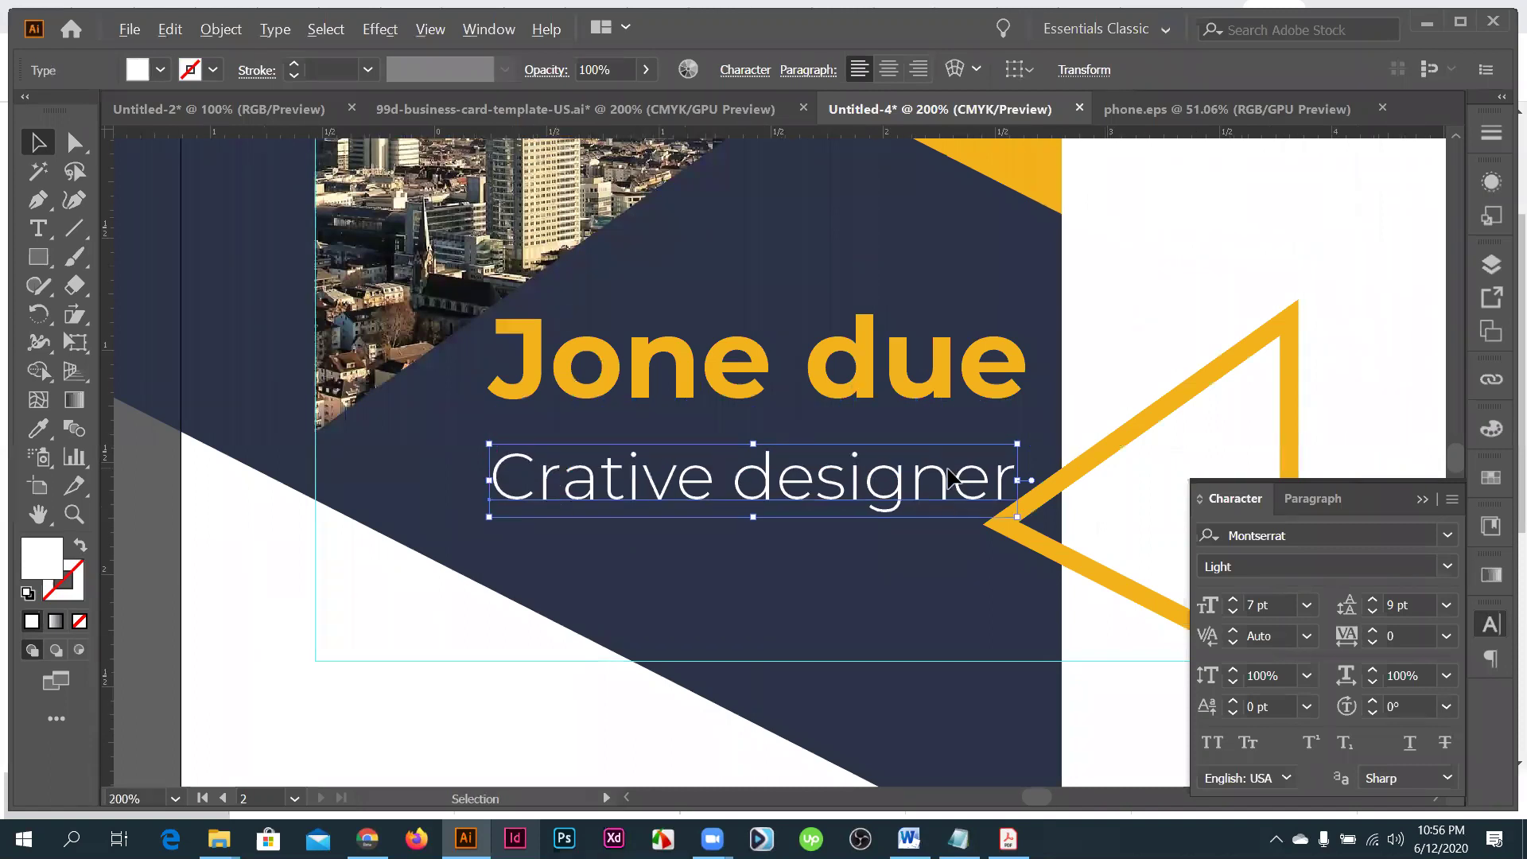
scroll(1135, 317, up, 1)
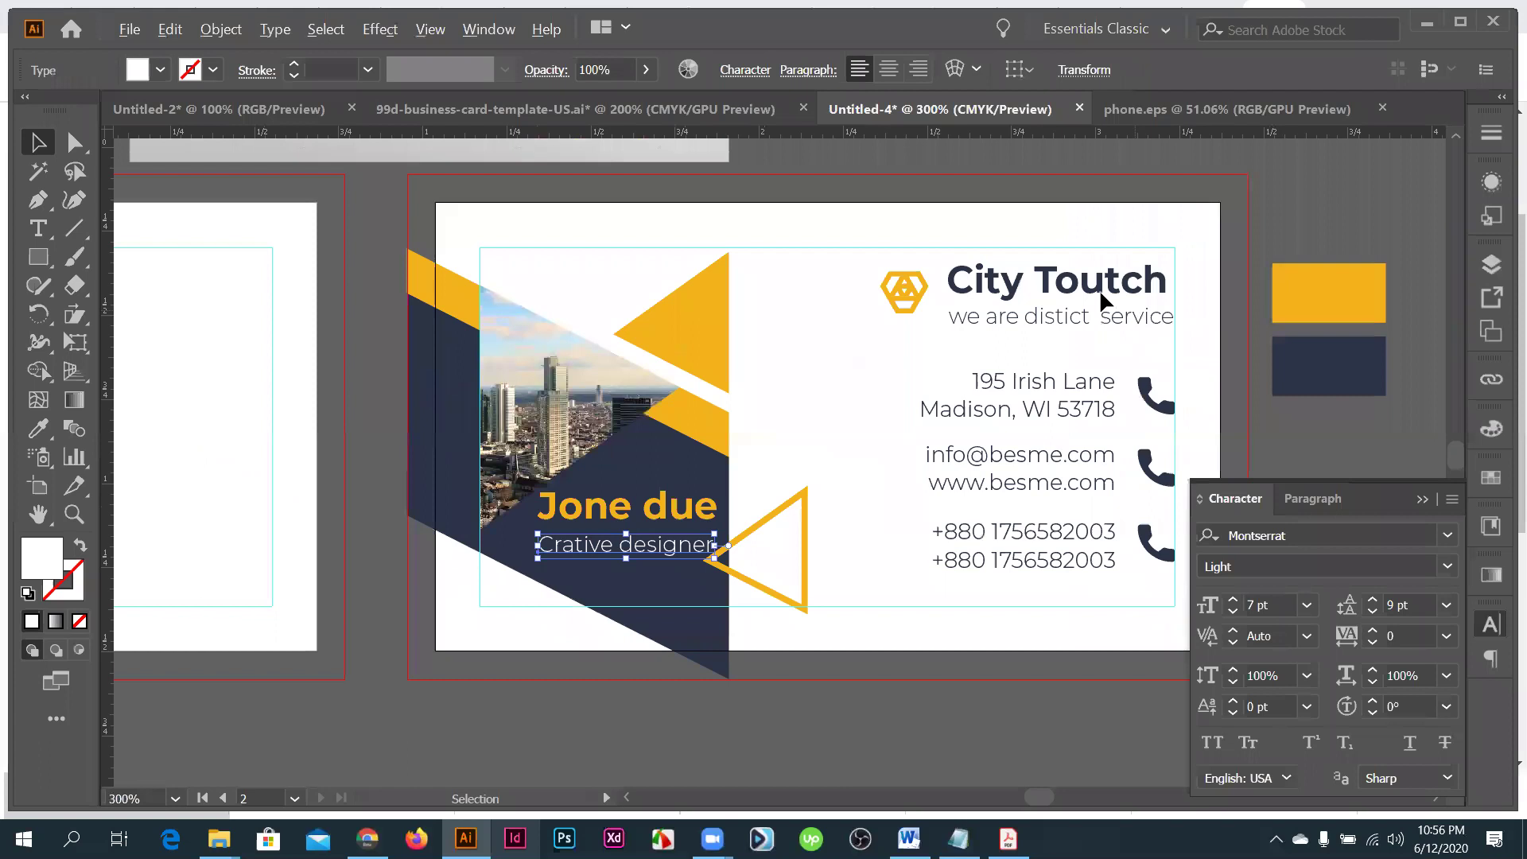
scroll(1099, 289, up, 1)
drag(1100, 306, 1048, 317)
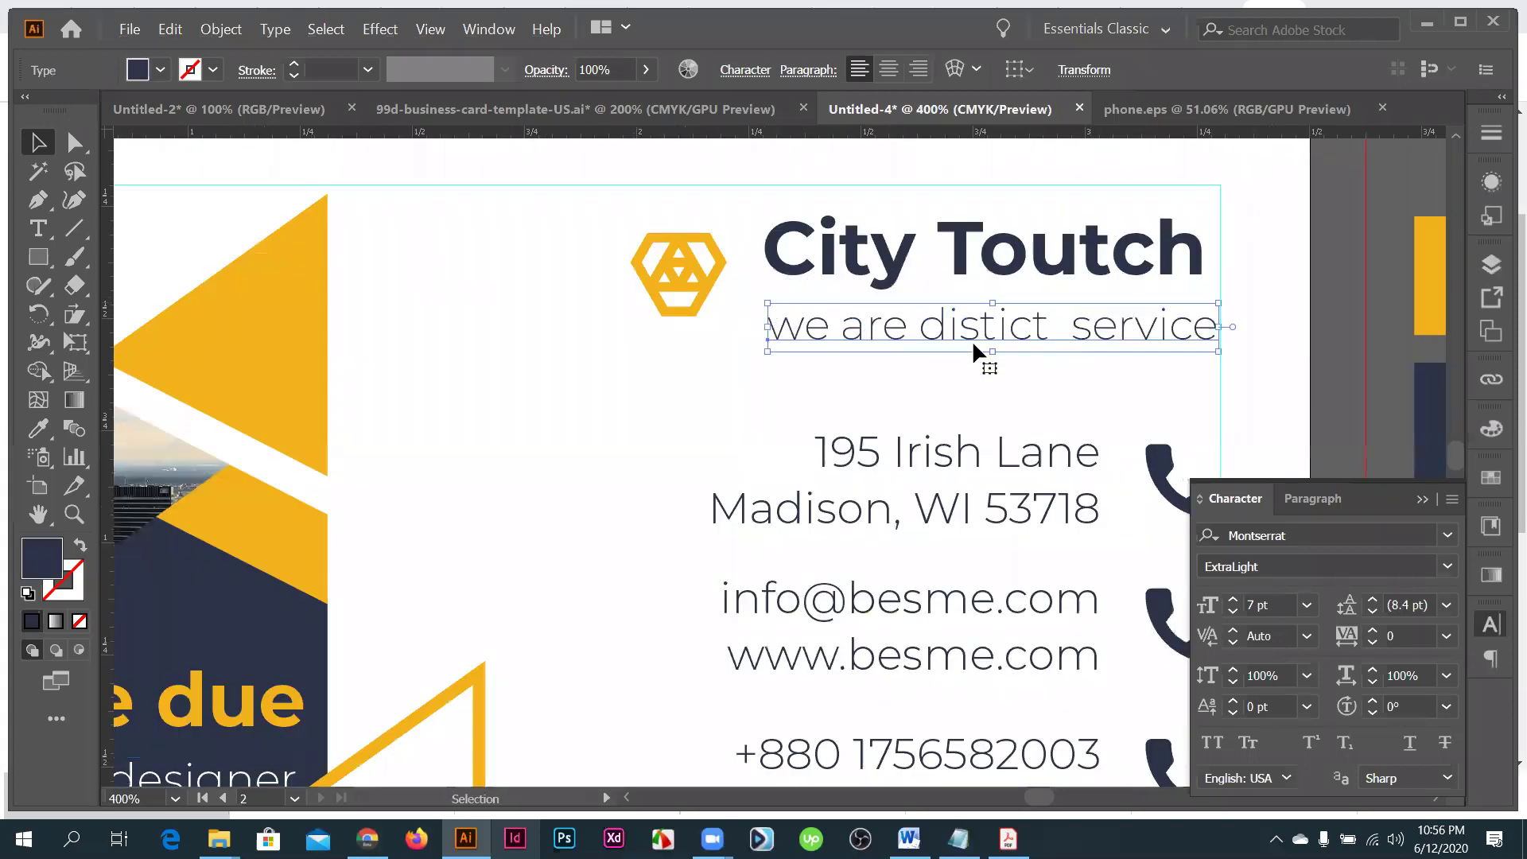
key(ctrl+minus)
key(ctrl+minus)
key(ctrl+minus)
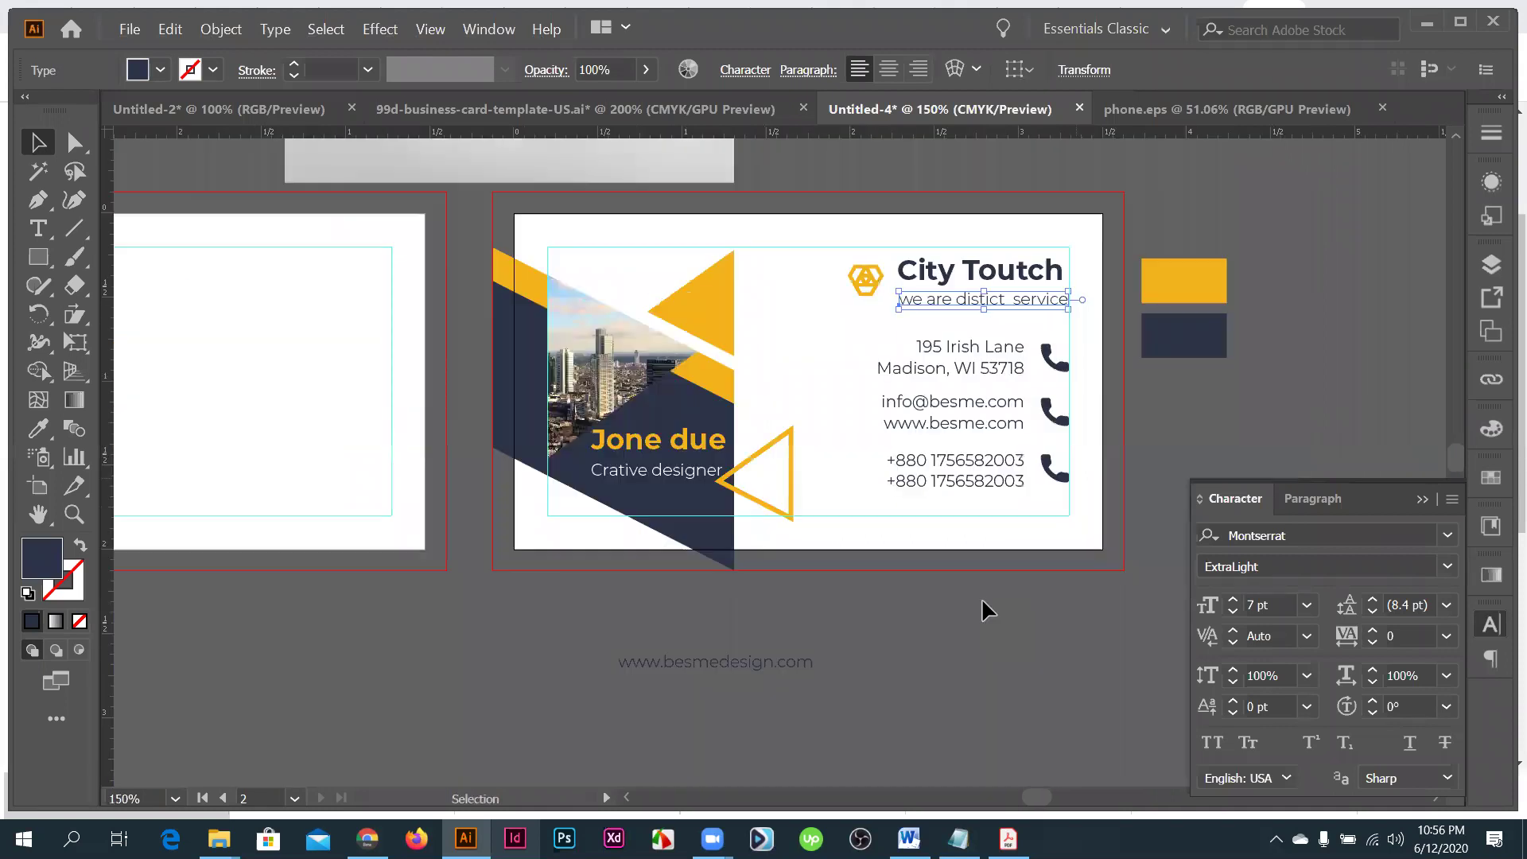
- Move the two colour swatches up and to the right, off the card
click(1094, 429)
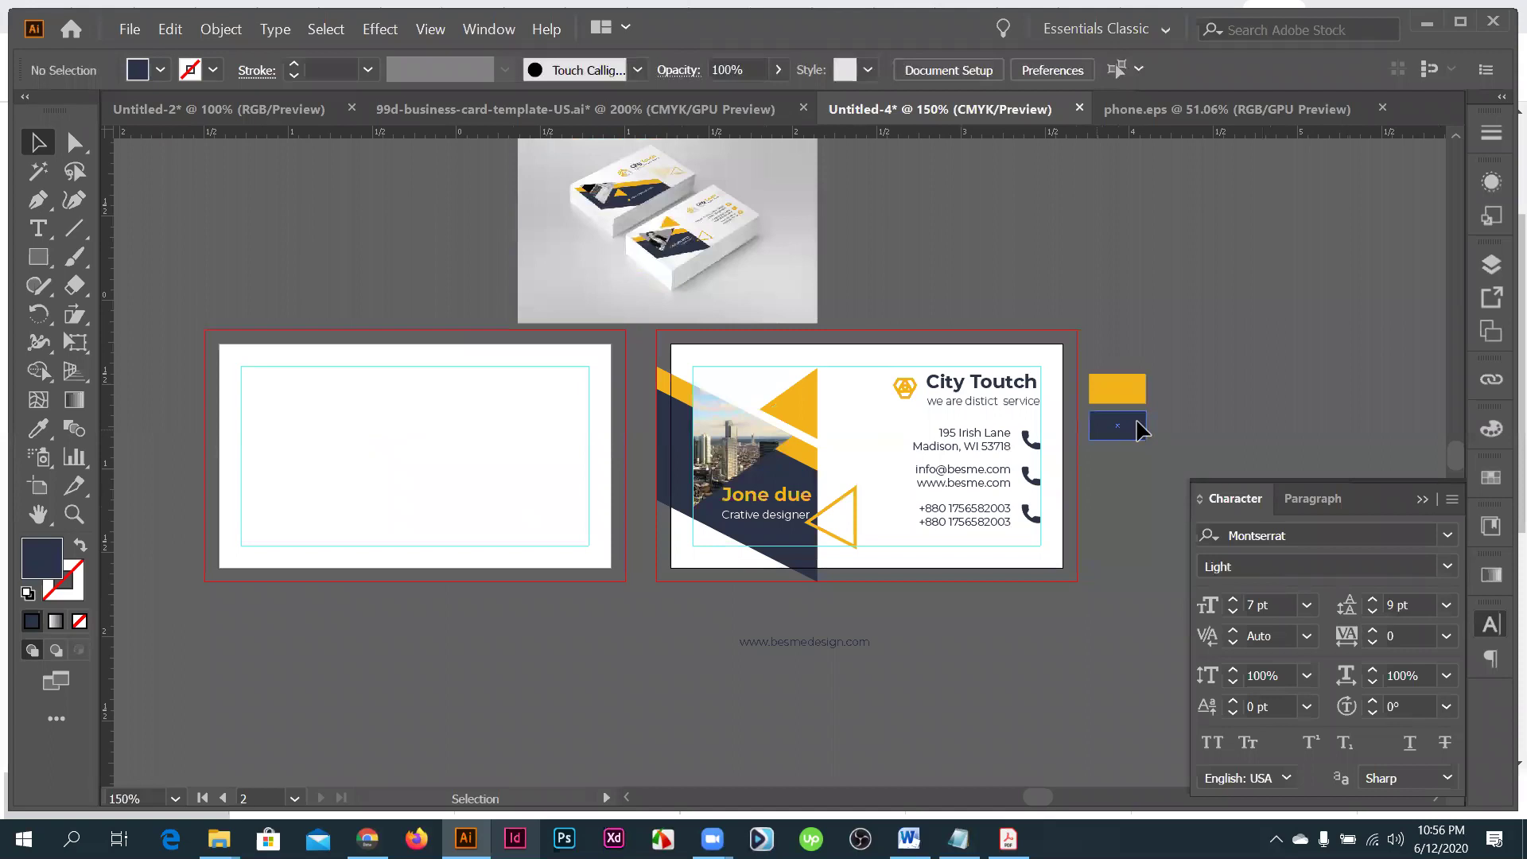
scroll(1136, 421, up, 1)
drag(1137, 421, 1283, 340)
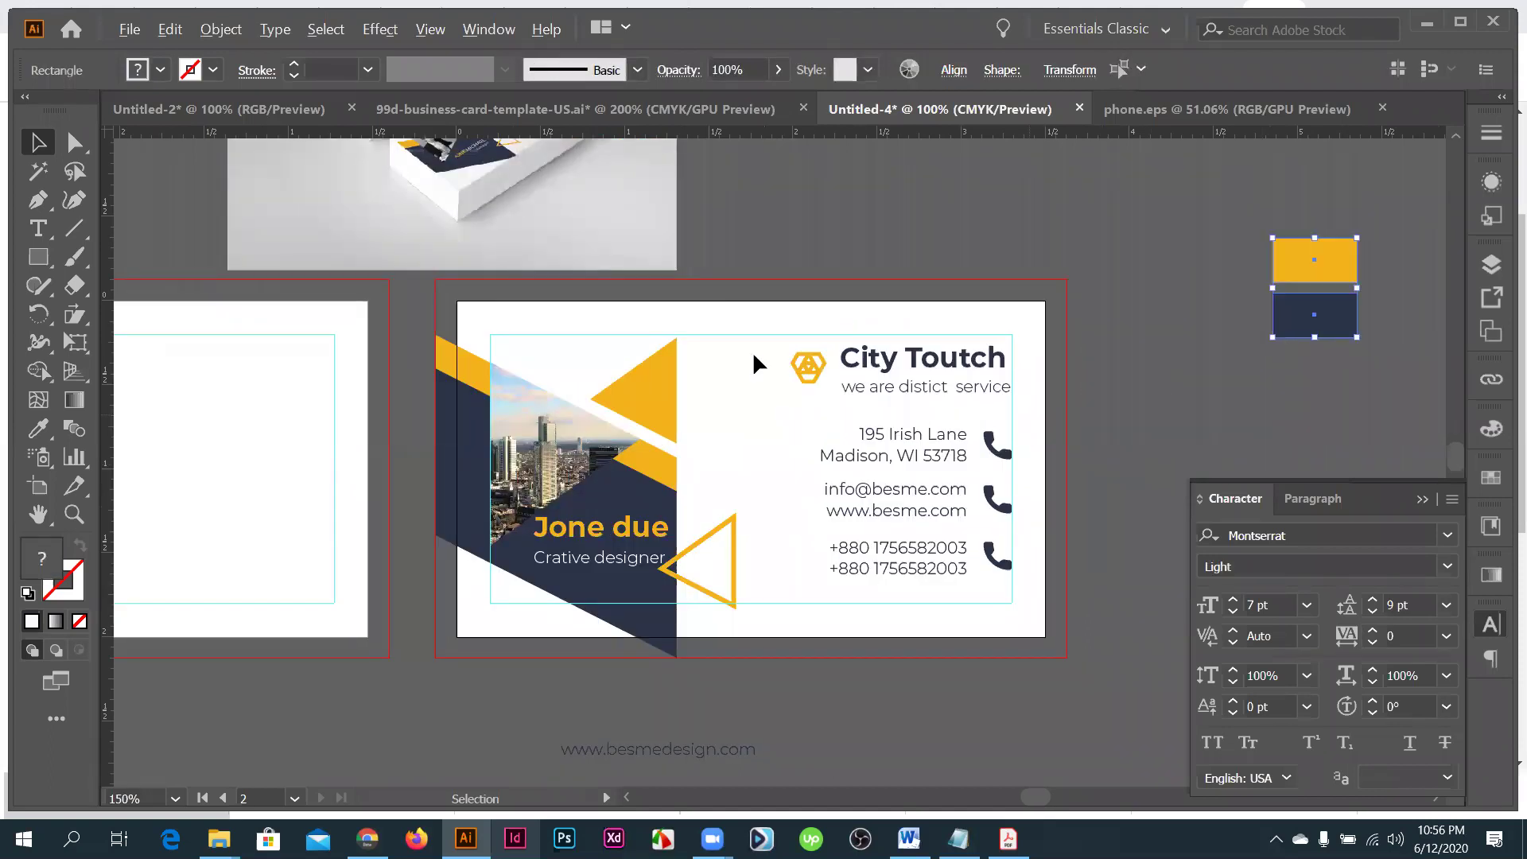
key(ctrl+minus)
key(ctrl+minus)
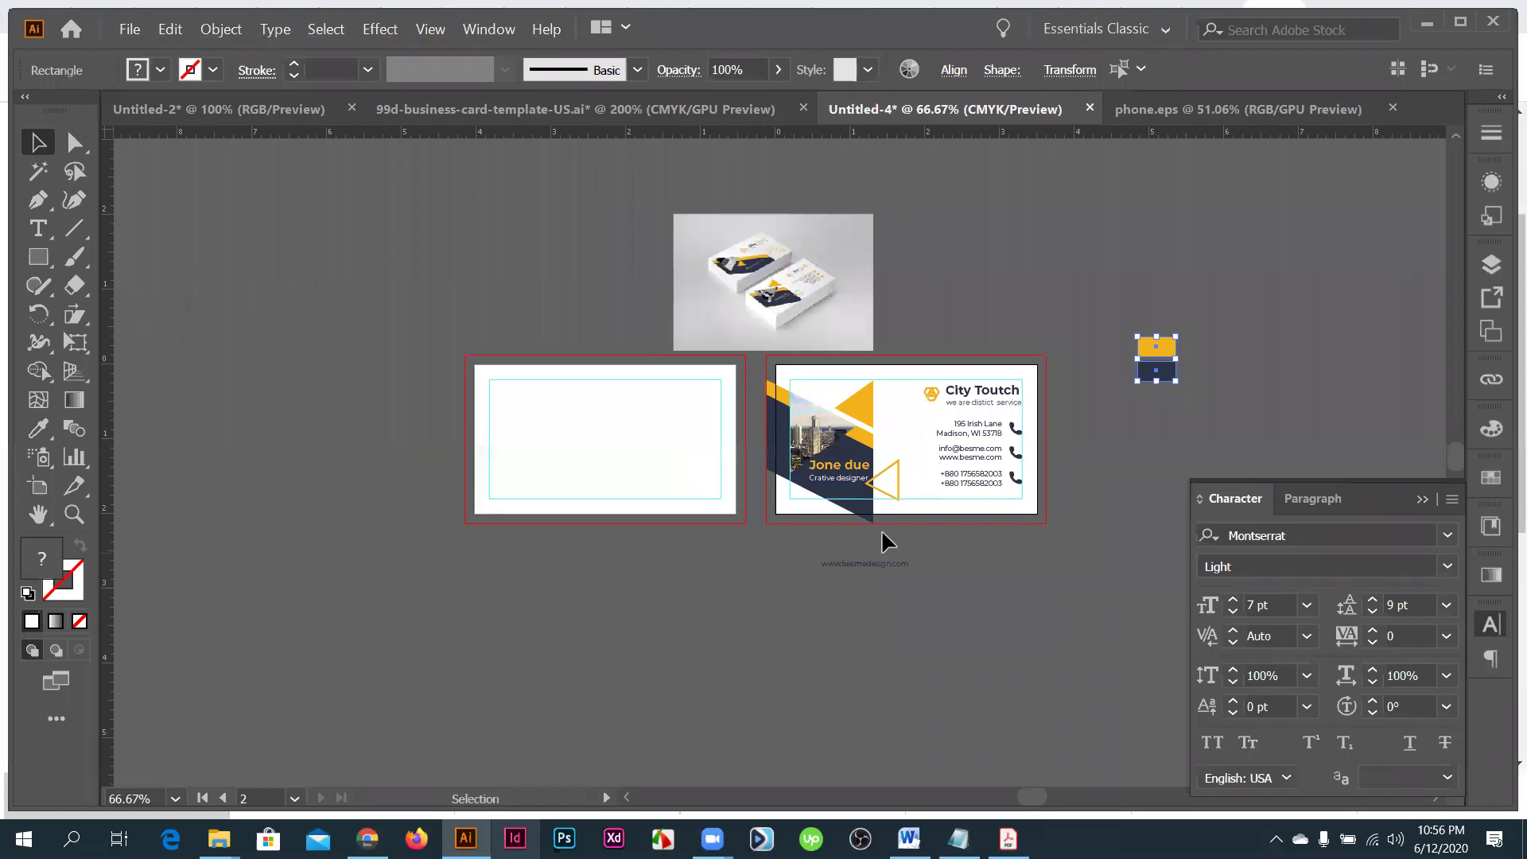
- Duplicate the photo, triangles, name and title onto the blank left card
drag(847, 466, 544, 453)
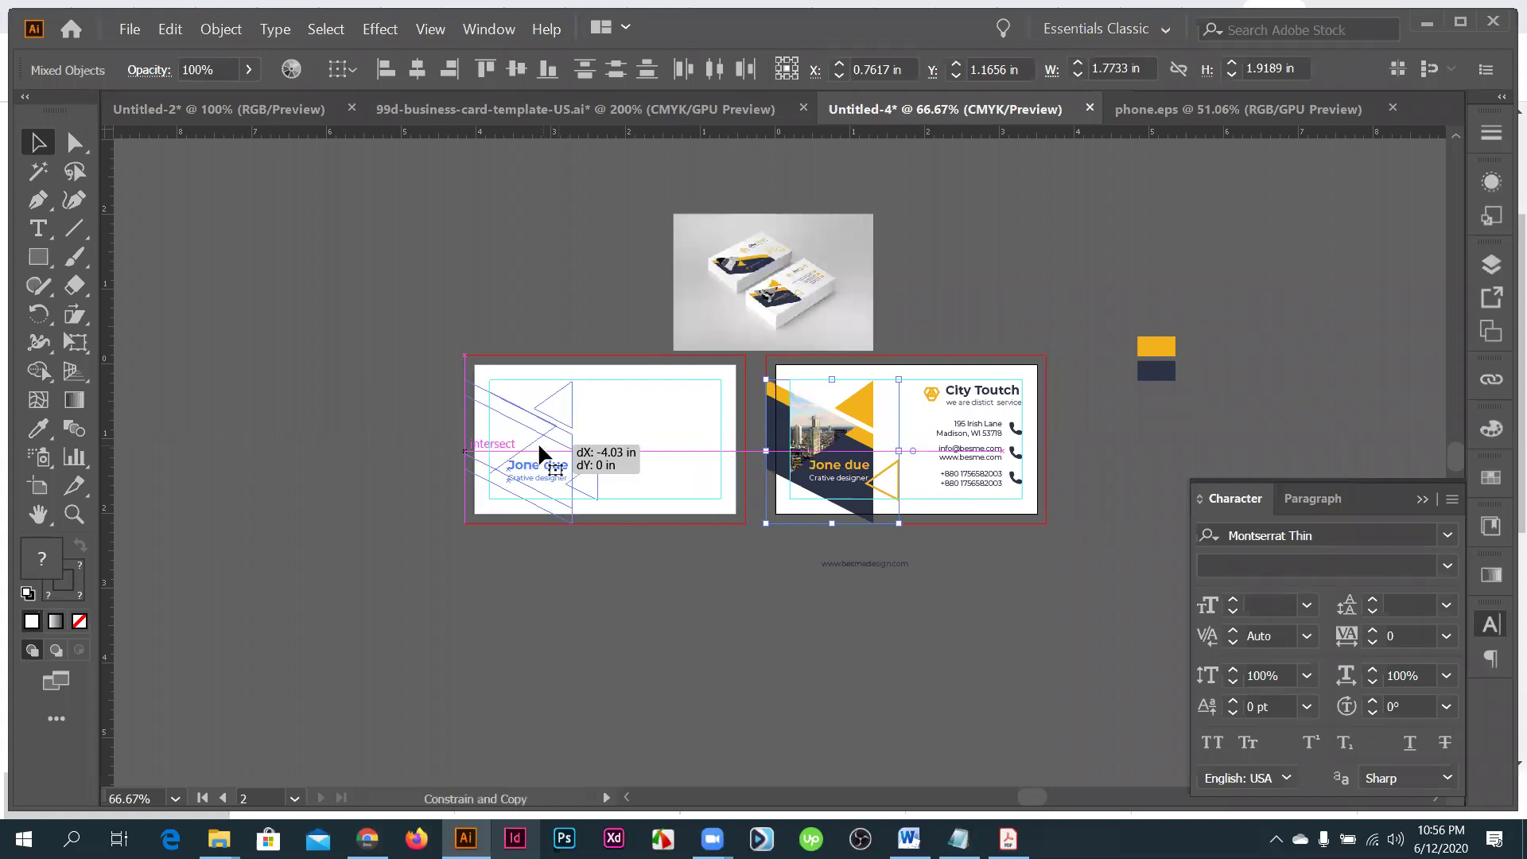
drag(554, 602, 554, 602)
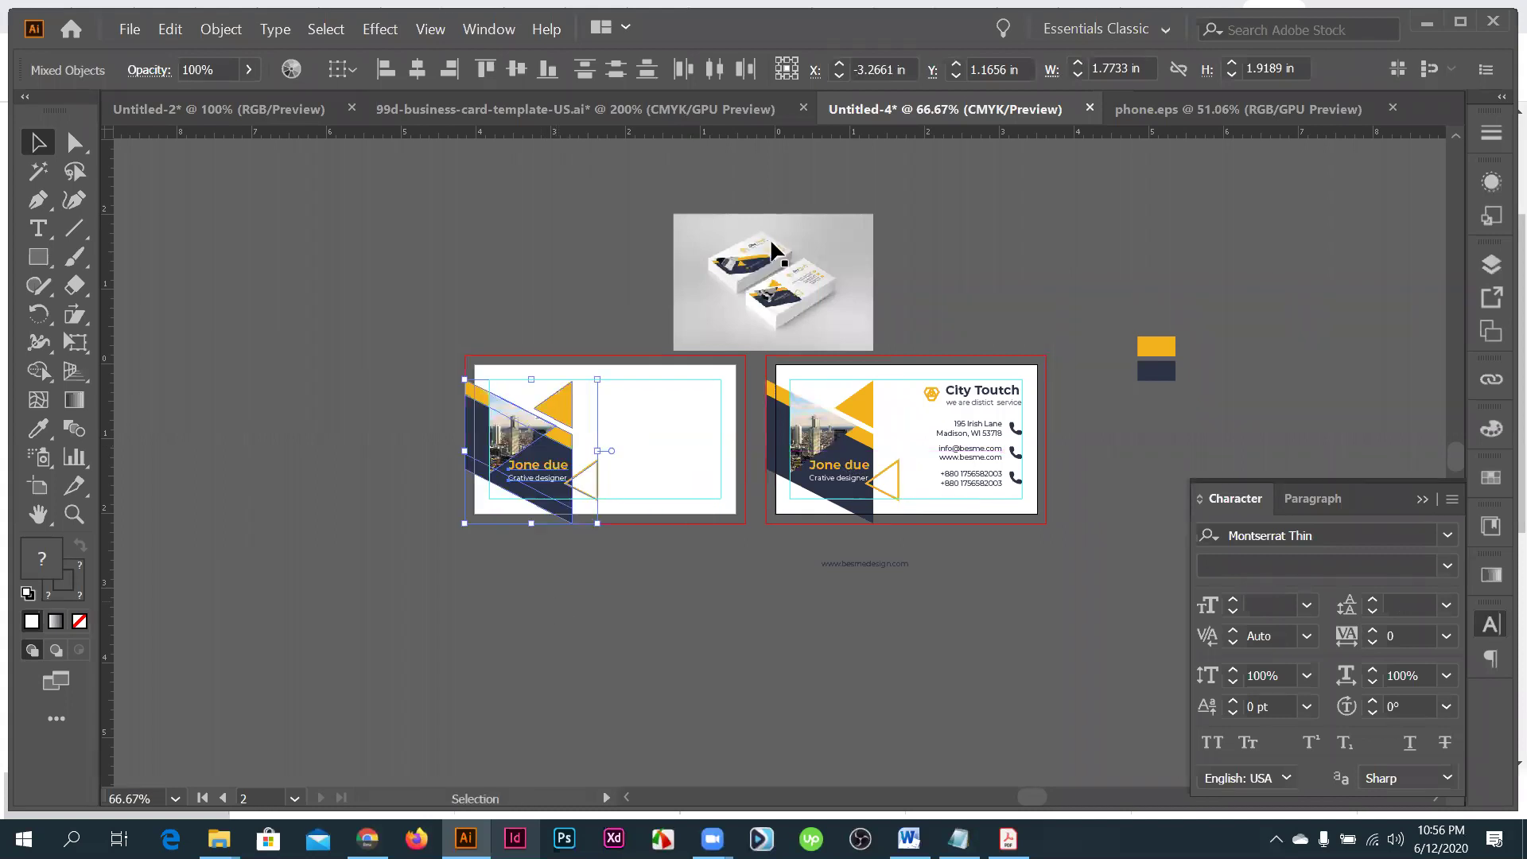
click(772, 251)
scroll(772, 251, up, 5)
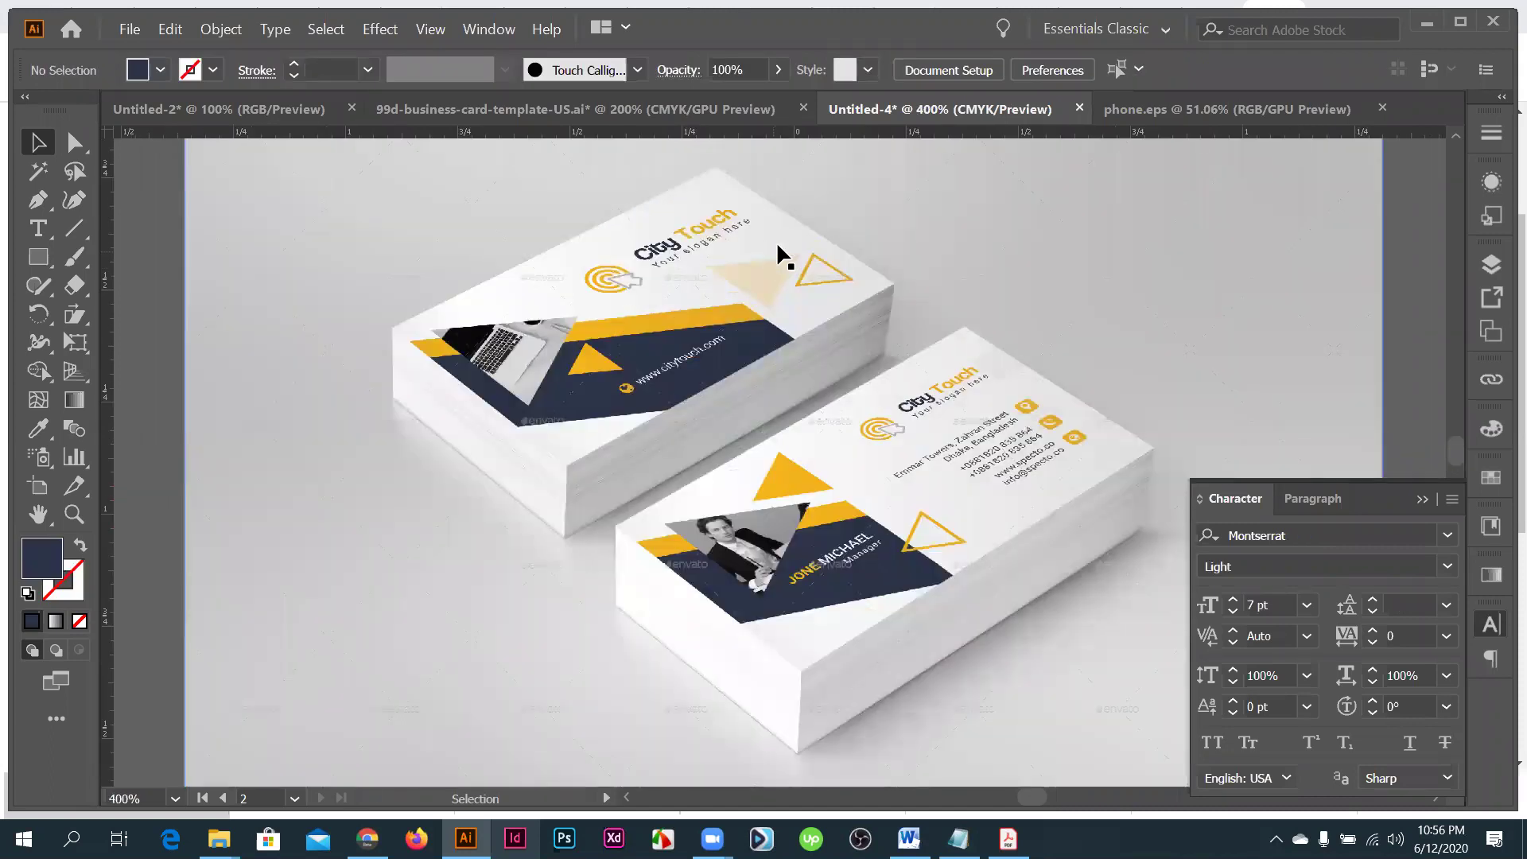
scroll(816, 417, down, 3)
scroll(852, 481, down, 3)
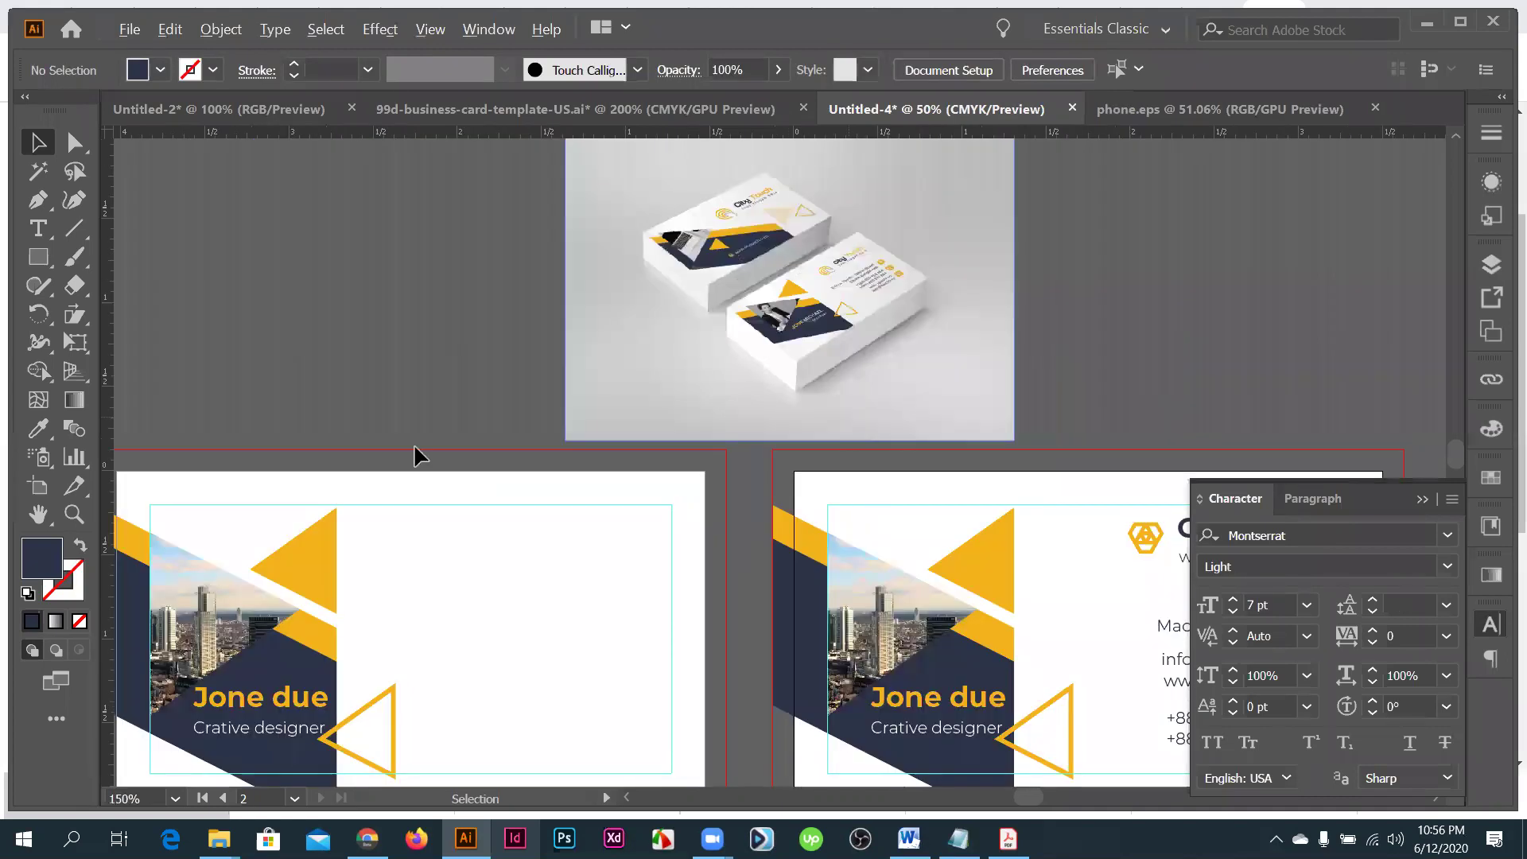
scroll(419, 455, down, 1)
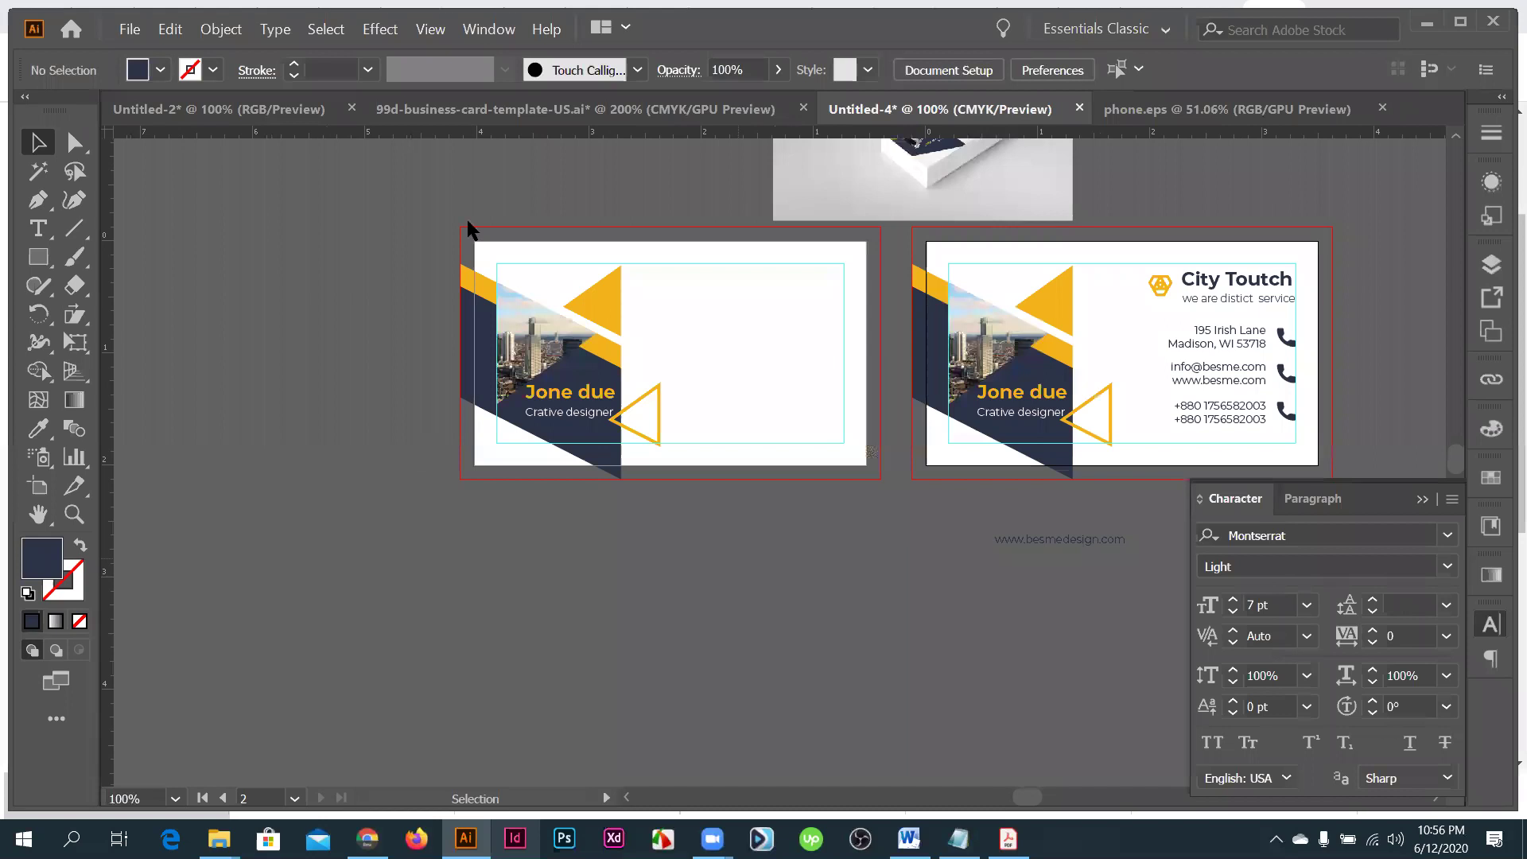
key(m)
scroll(480, 253, up, 1)
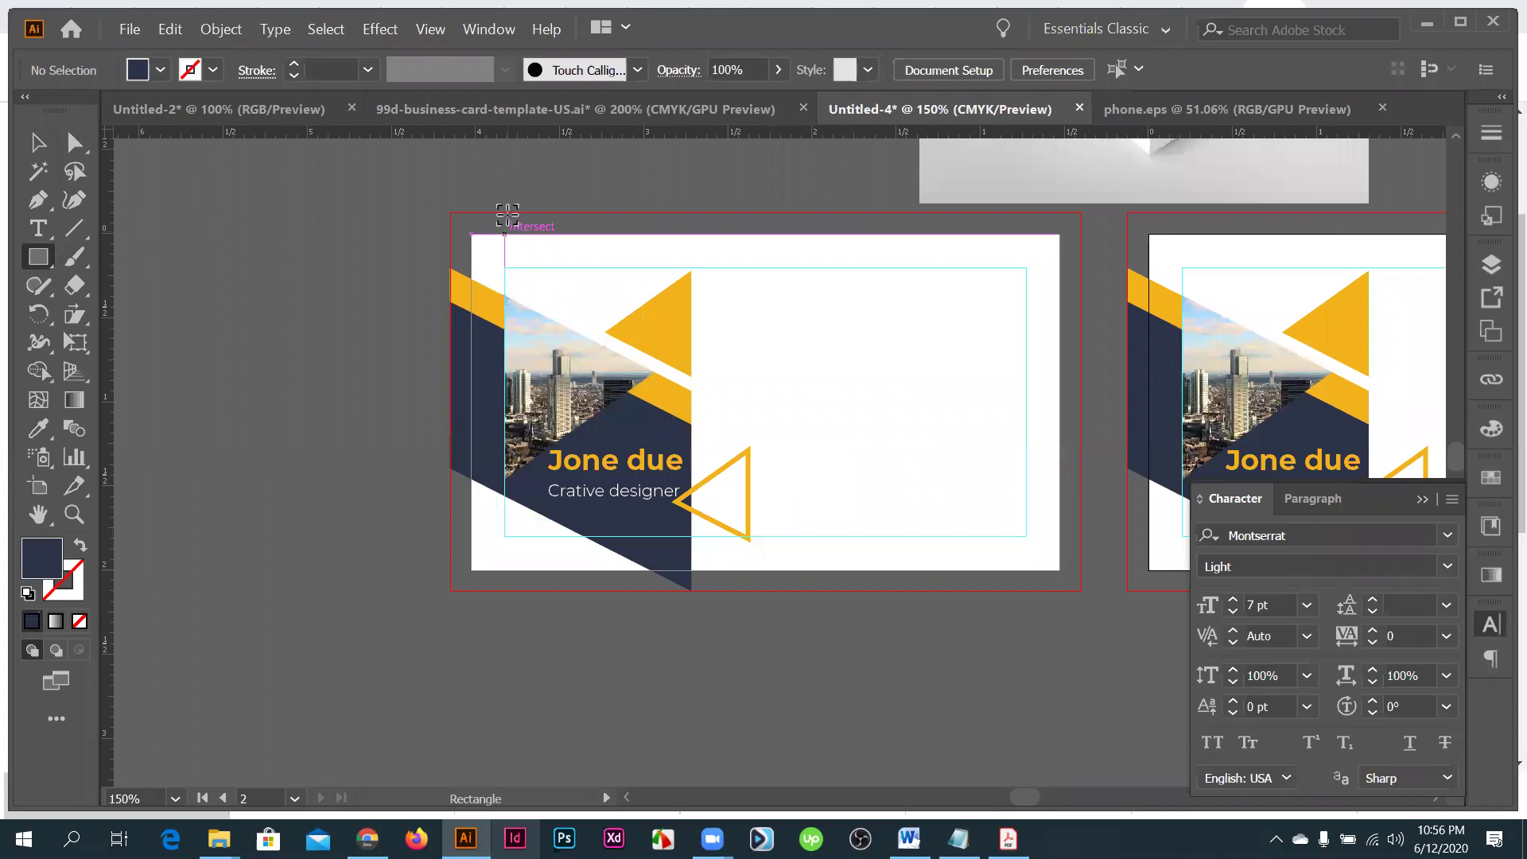
- Draw a roughly 3.72 × 2.25 in rectangle over the left card, filled with the right card's white
scroll(501, 226, up, 2)
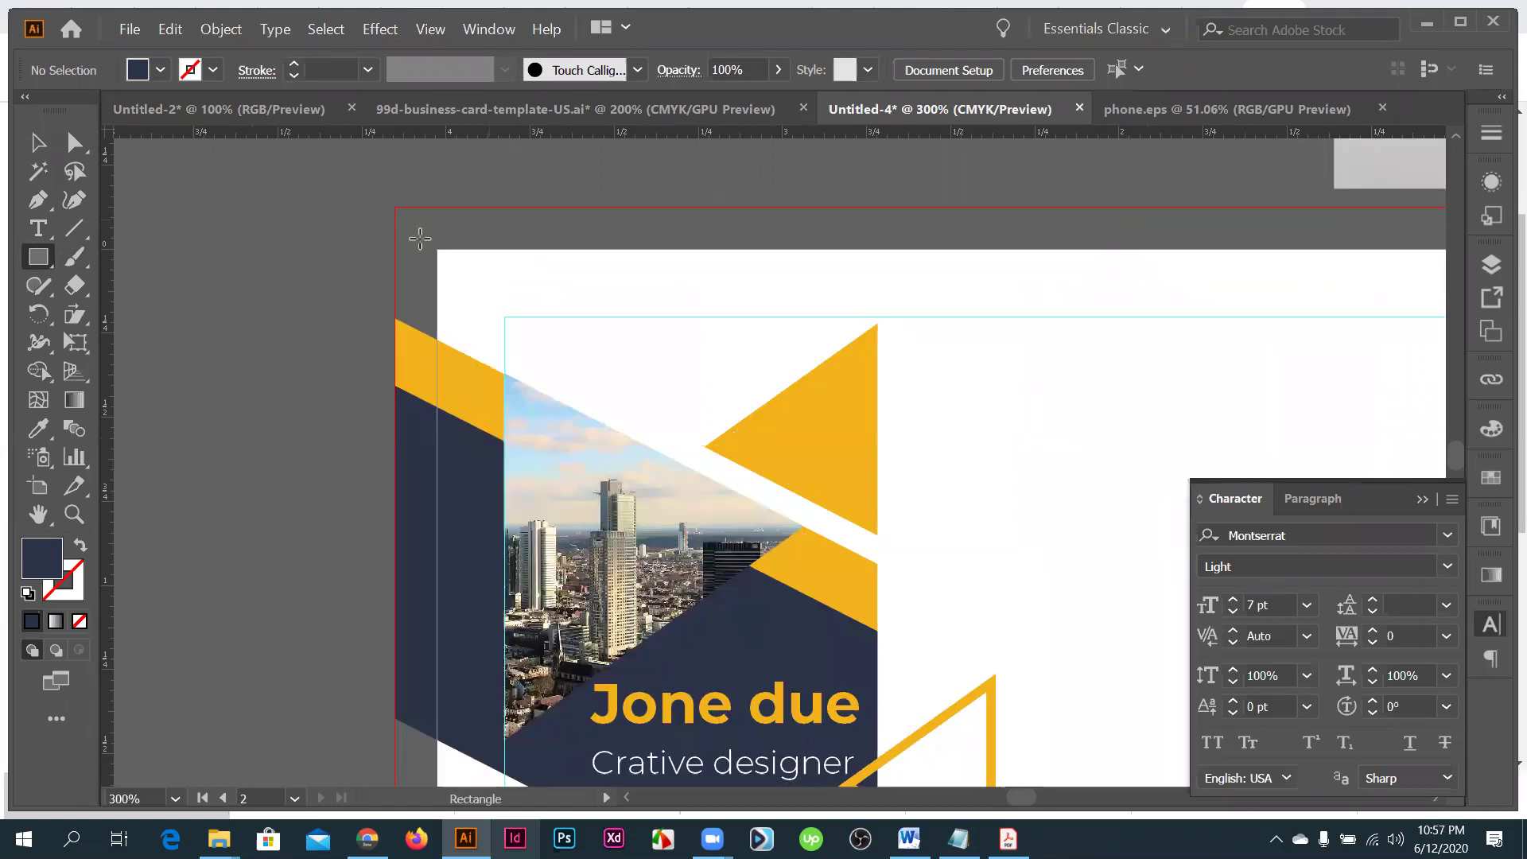
scroll(419, 238, down, 3)
drag(458, 260, 878, 512)
key(i)
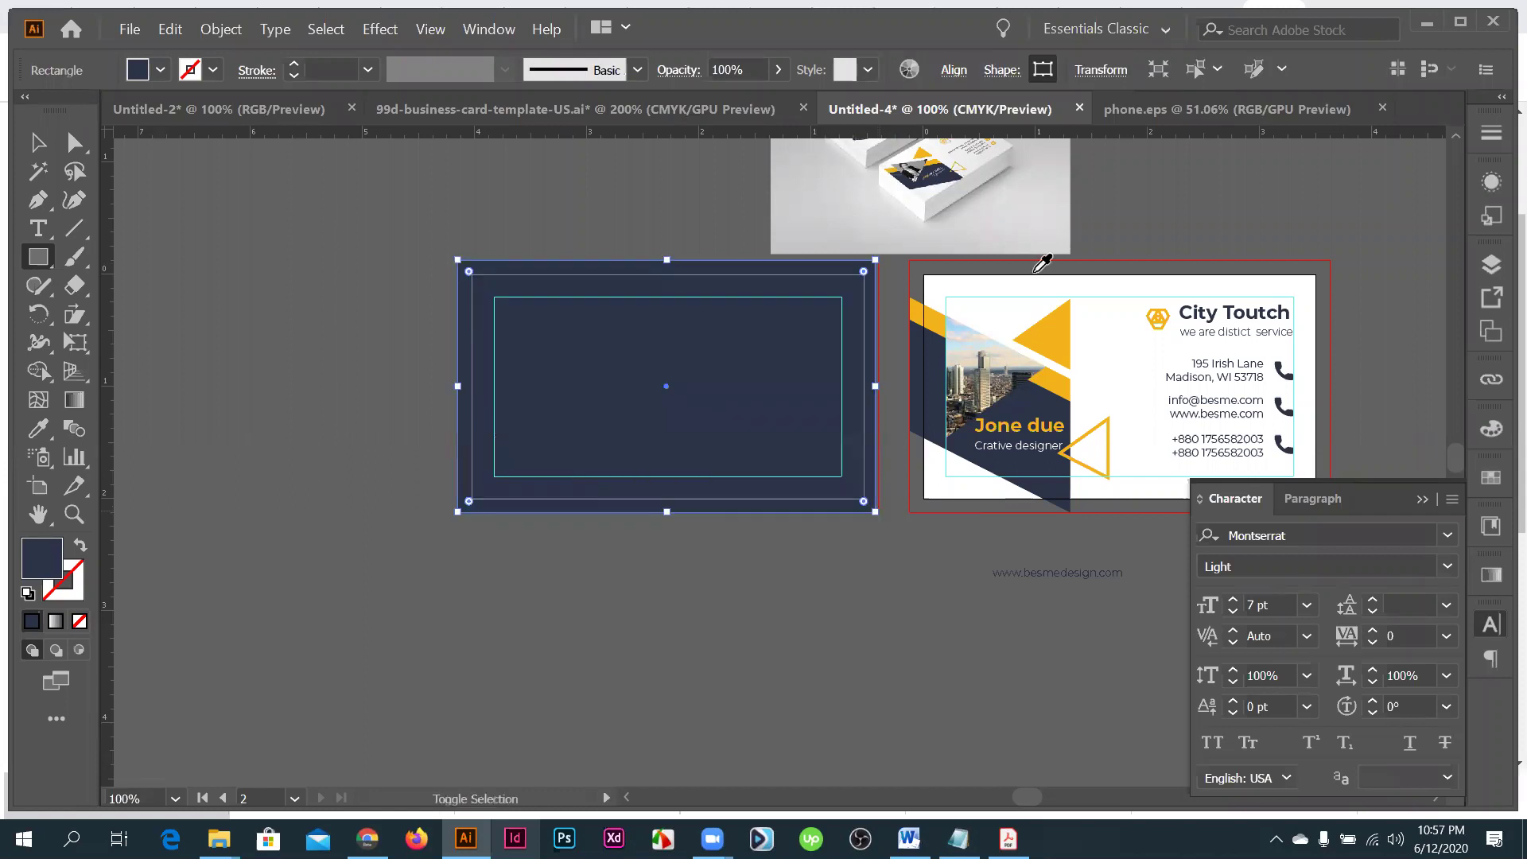
click(1024, 296)
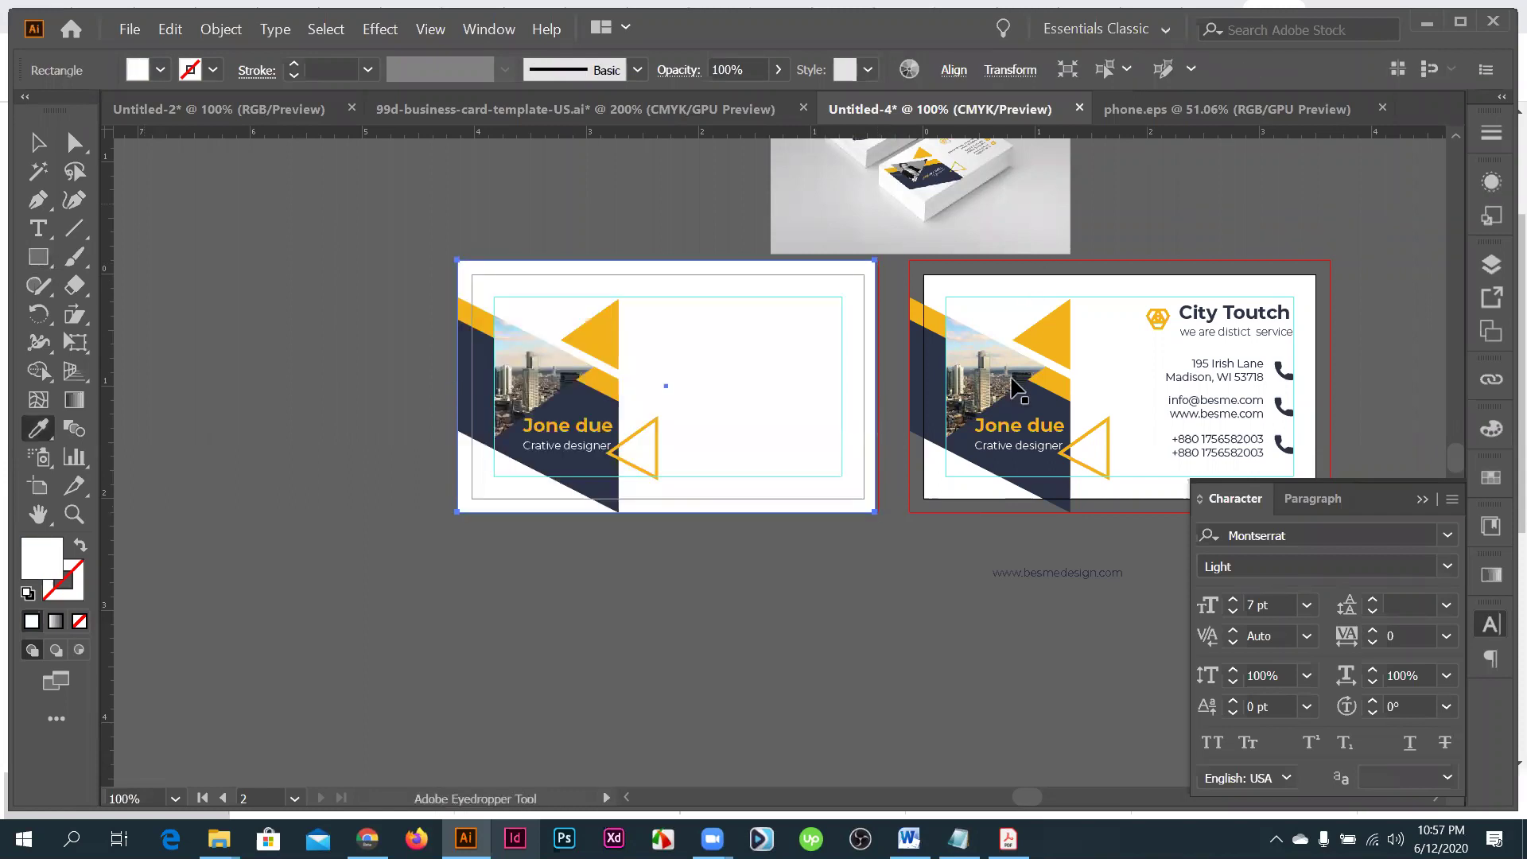
key(v)
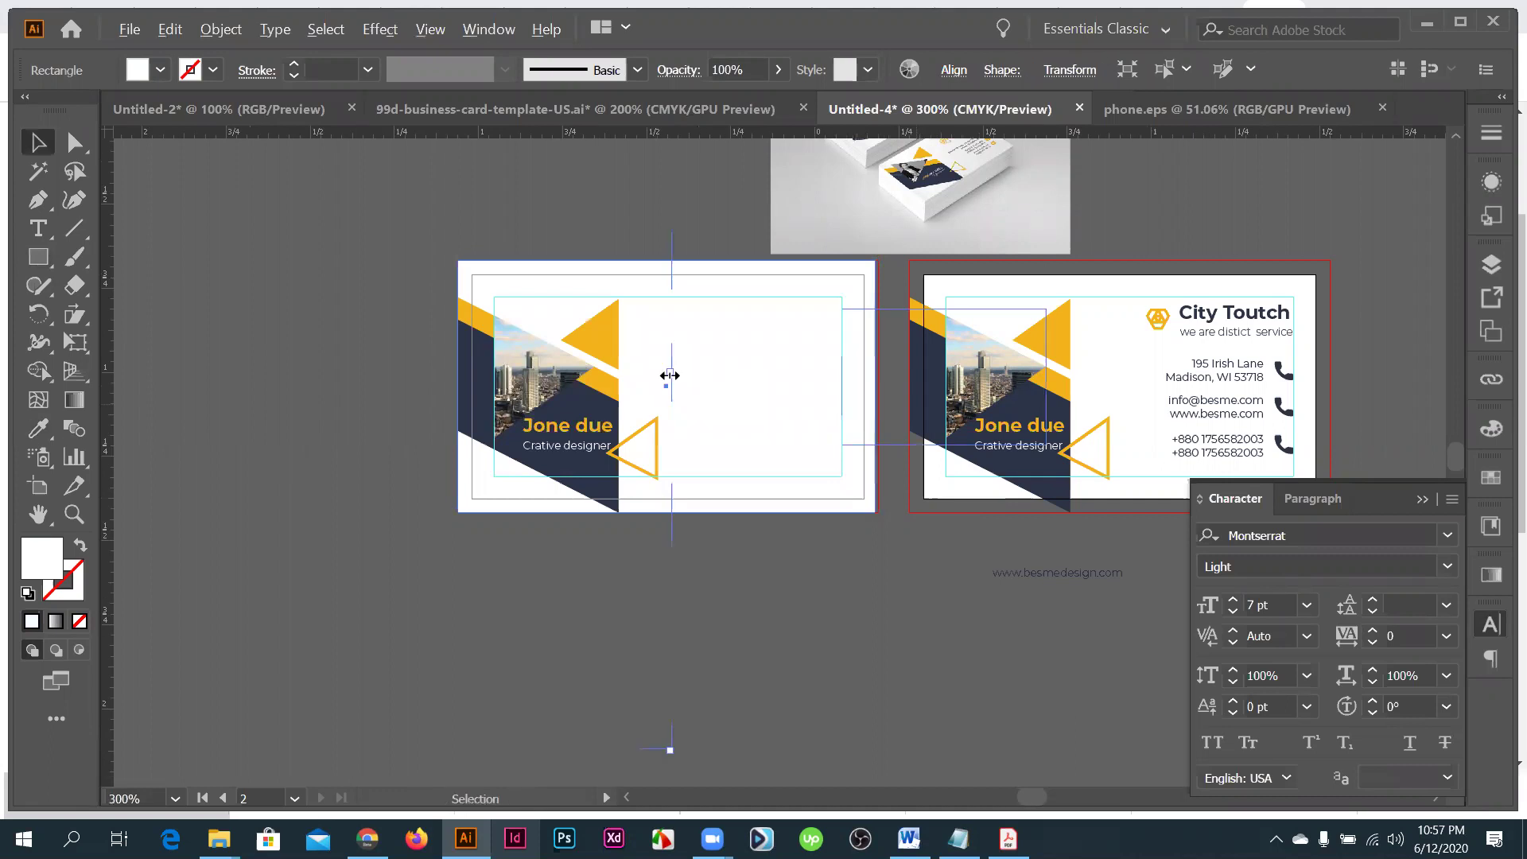
scroll(669, 375, up, 3)
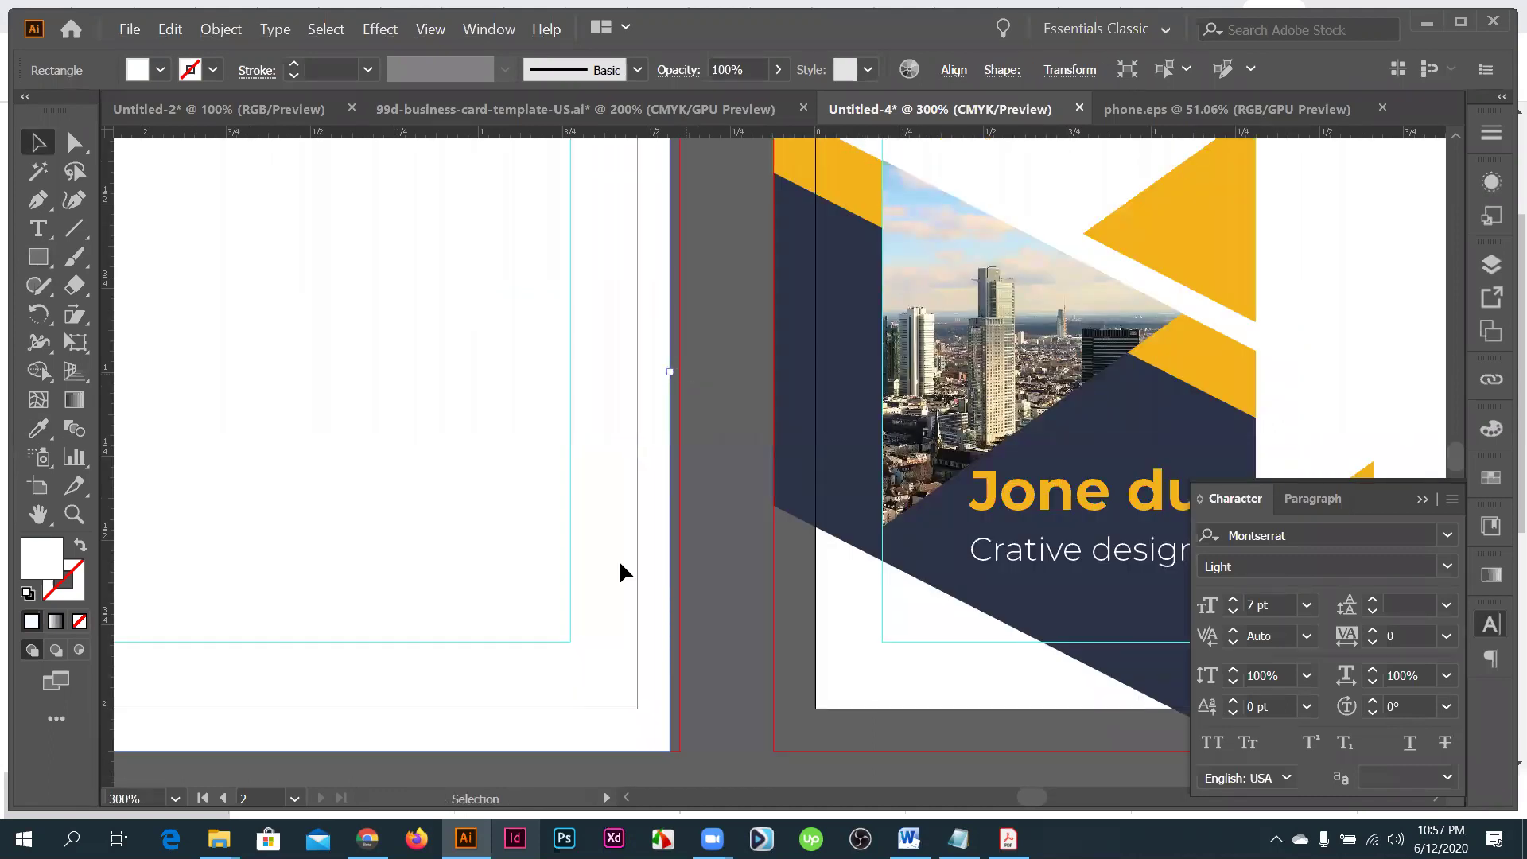
scroll(602, 404, down, 3)
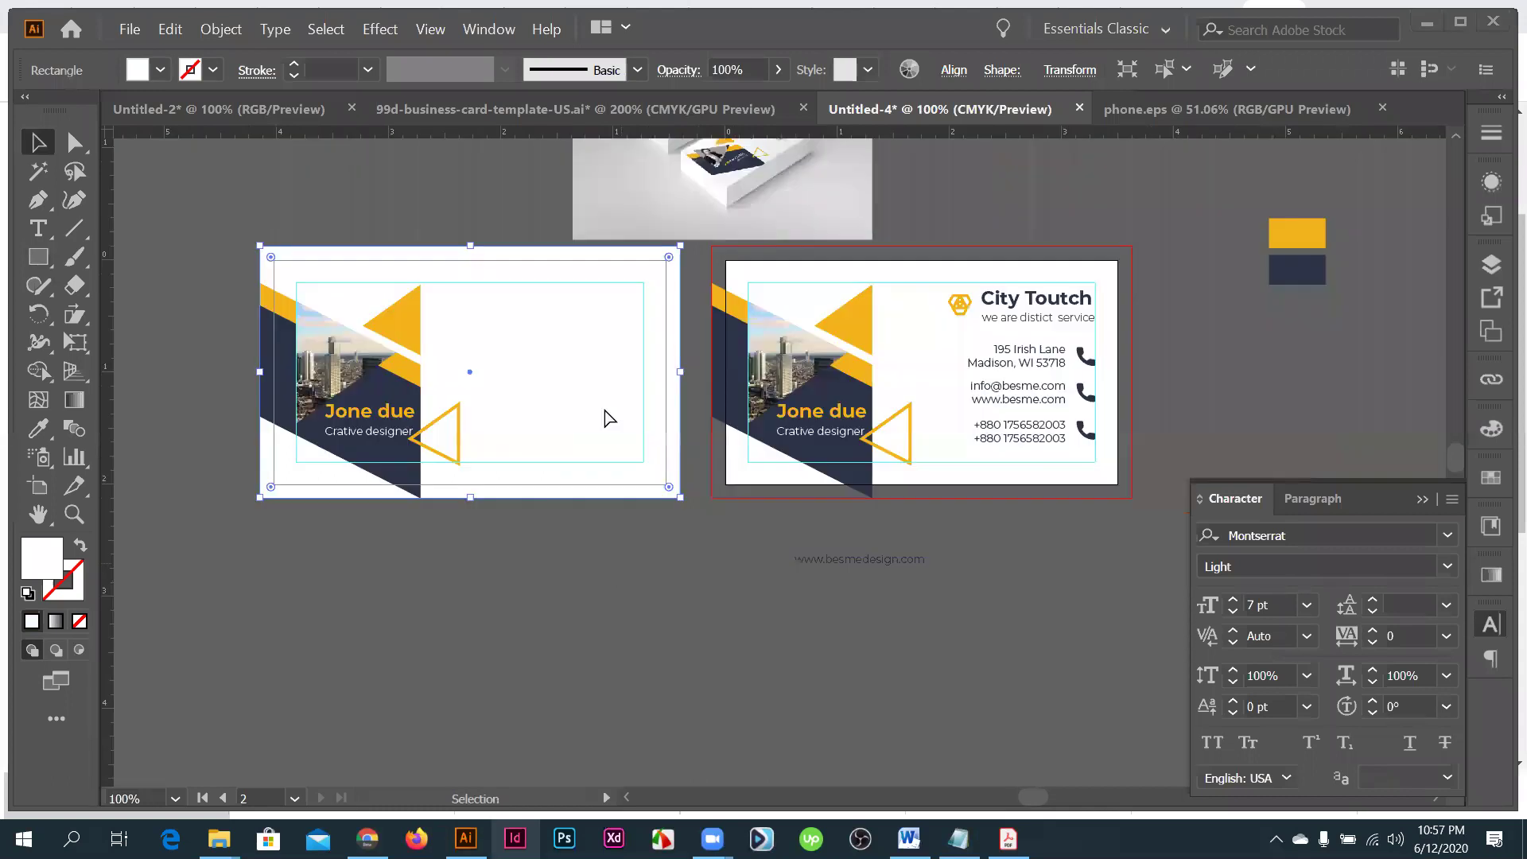
click(609, 417)
click(592, 566)
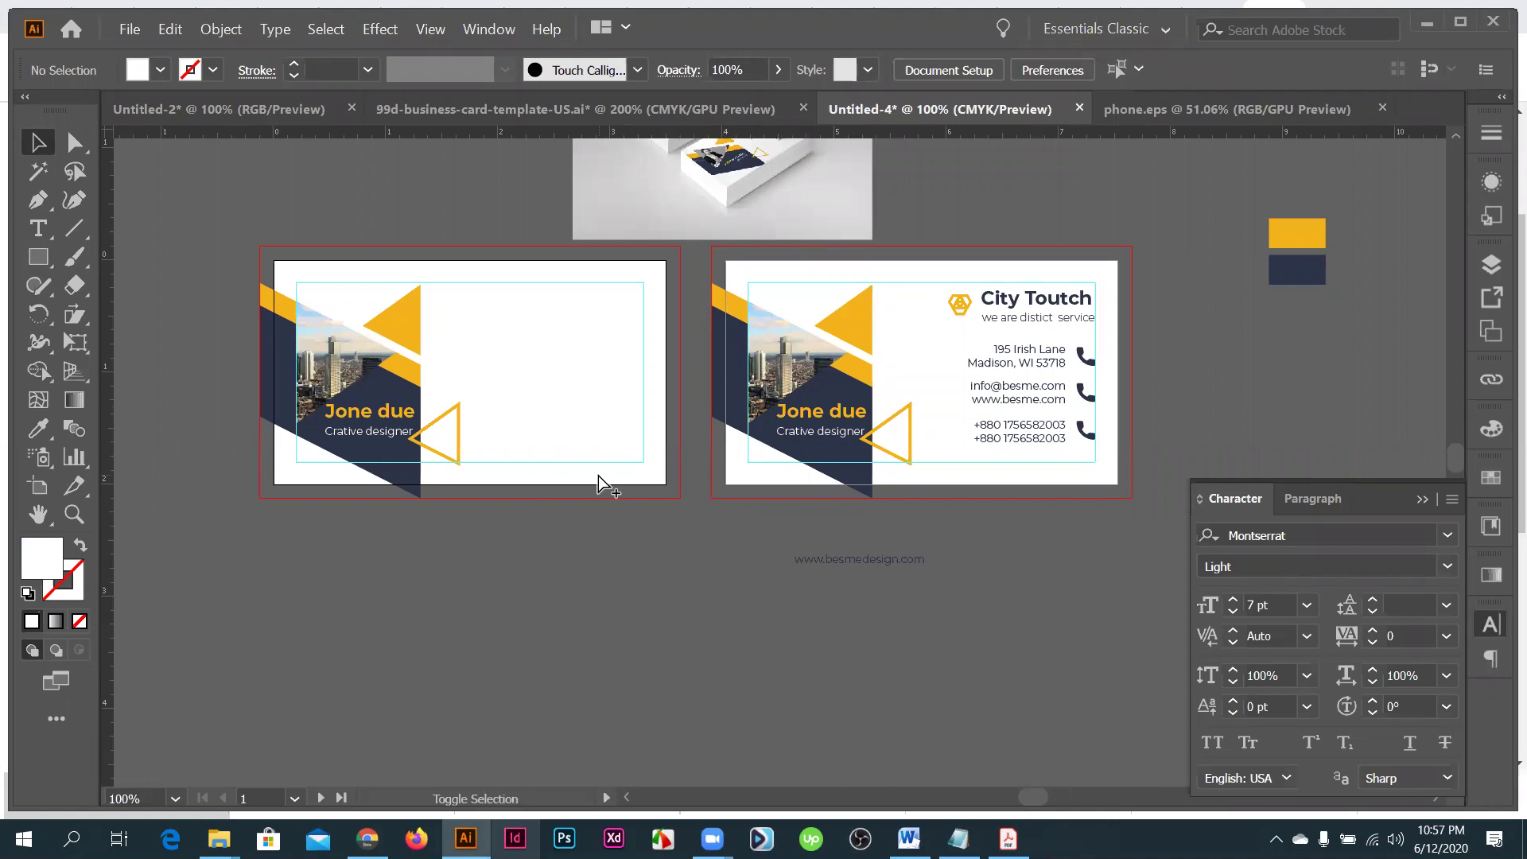
key(ctrl+z)
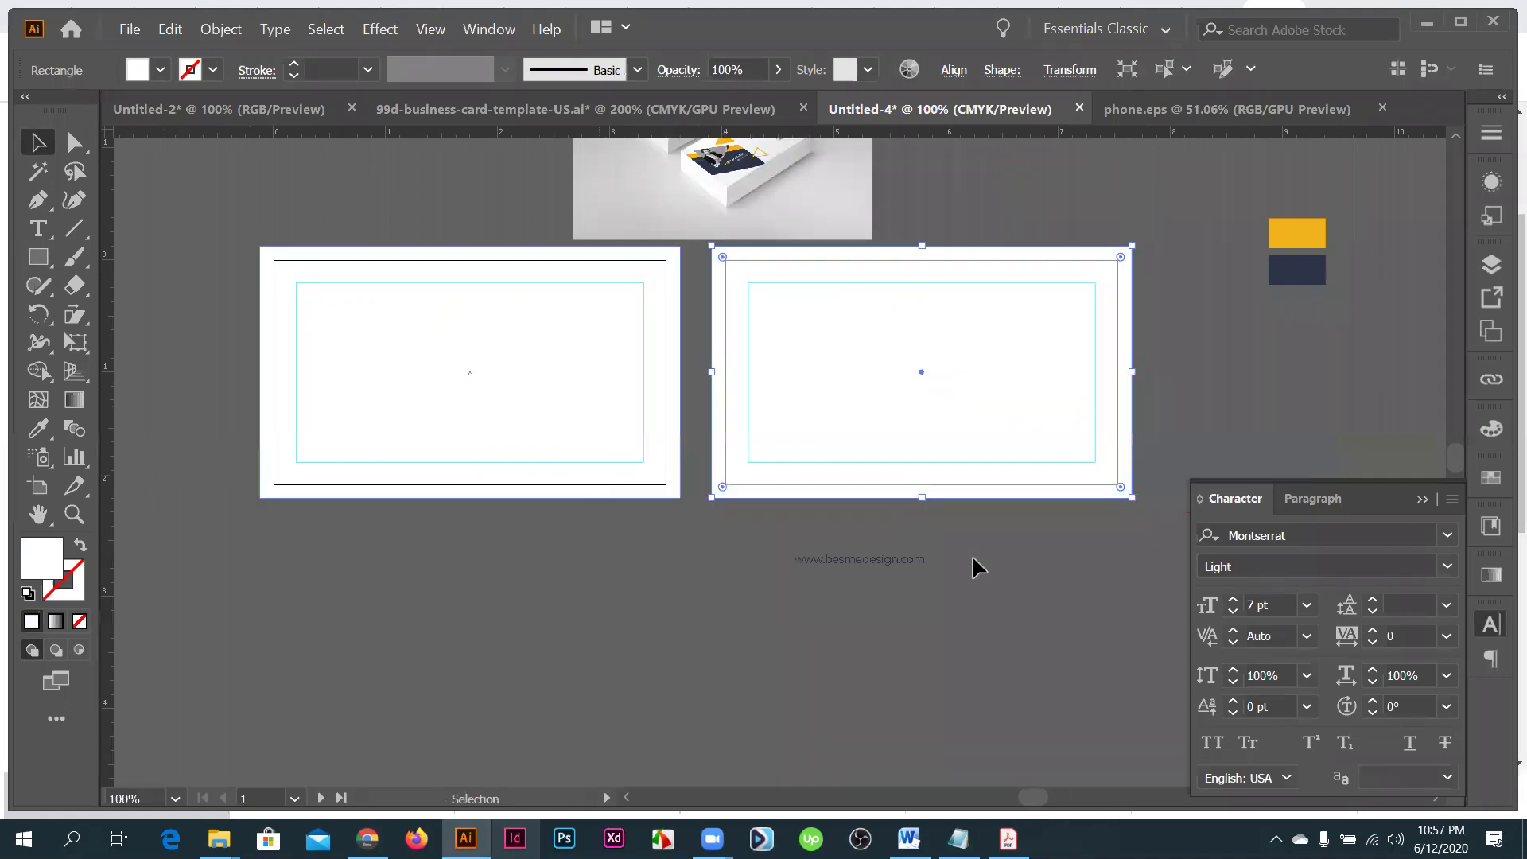
key(ctrl+shift+z)
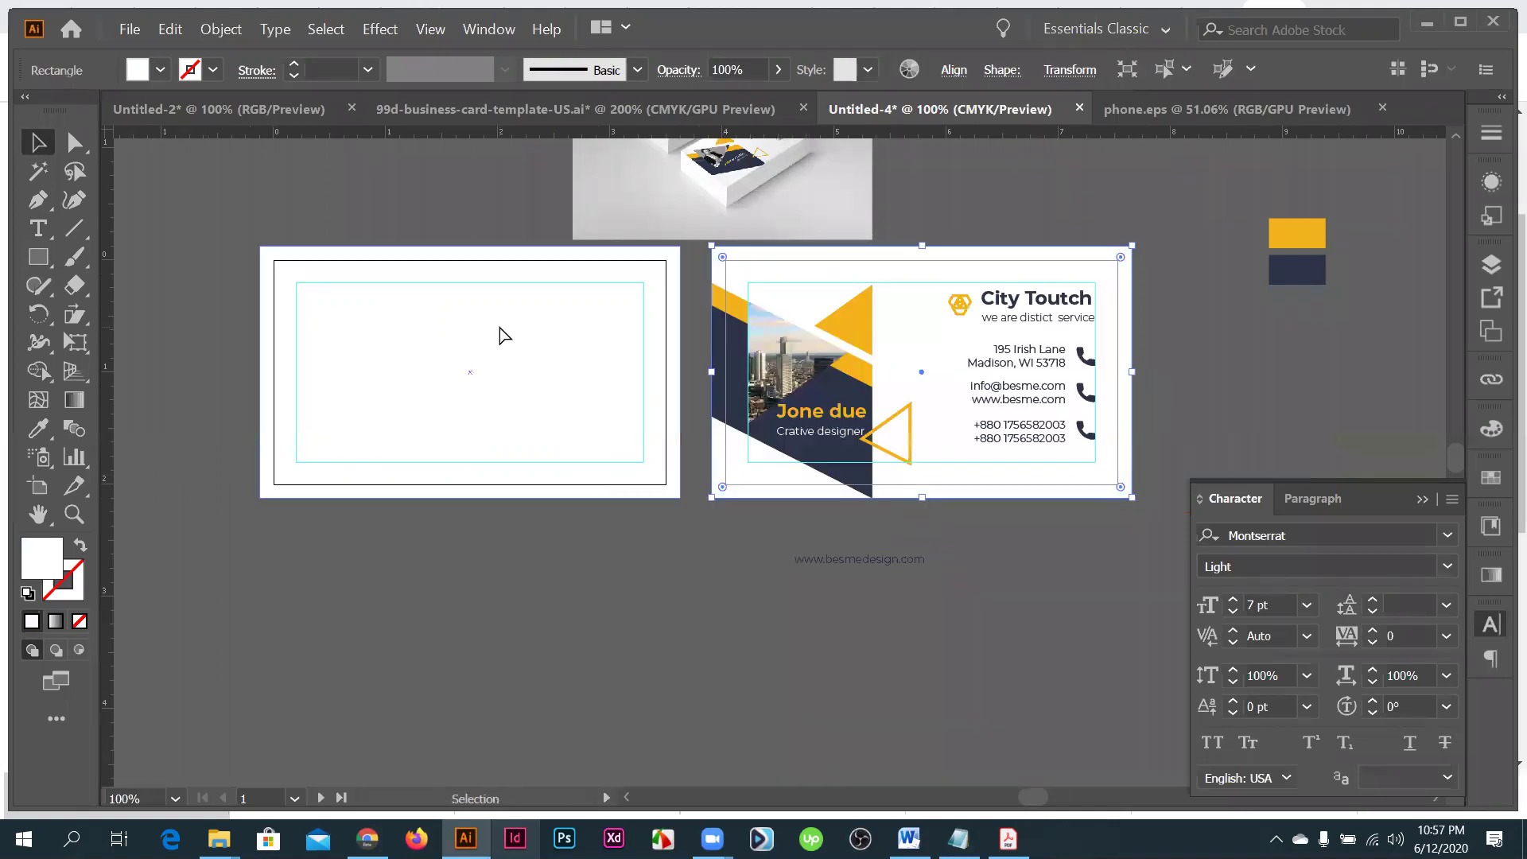
key(ctrl+shift+z)
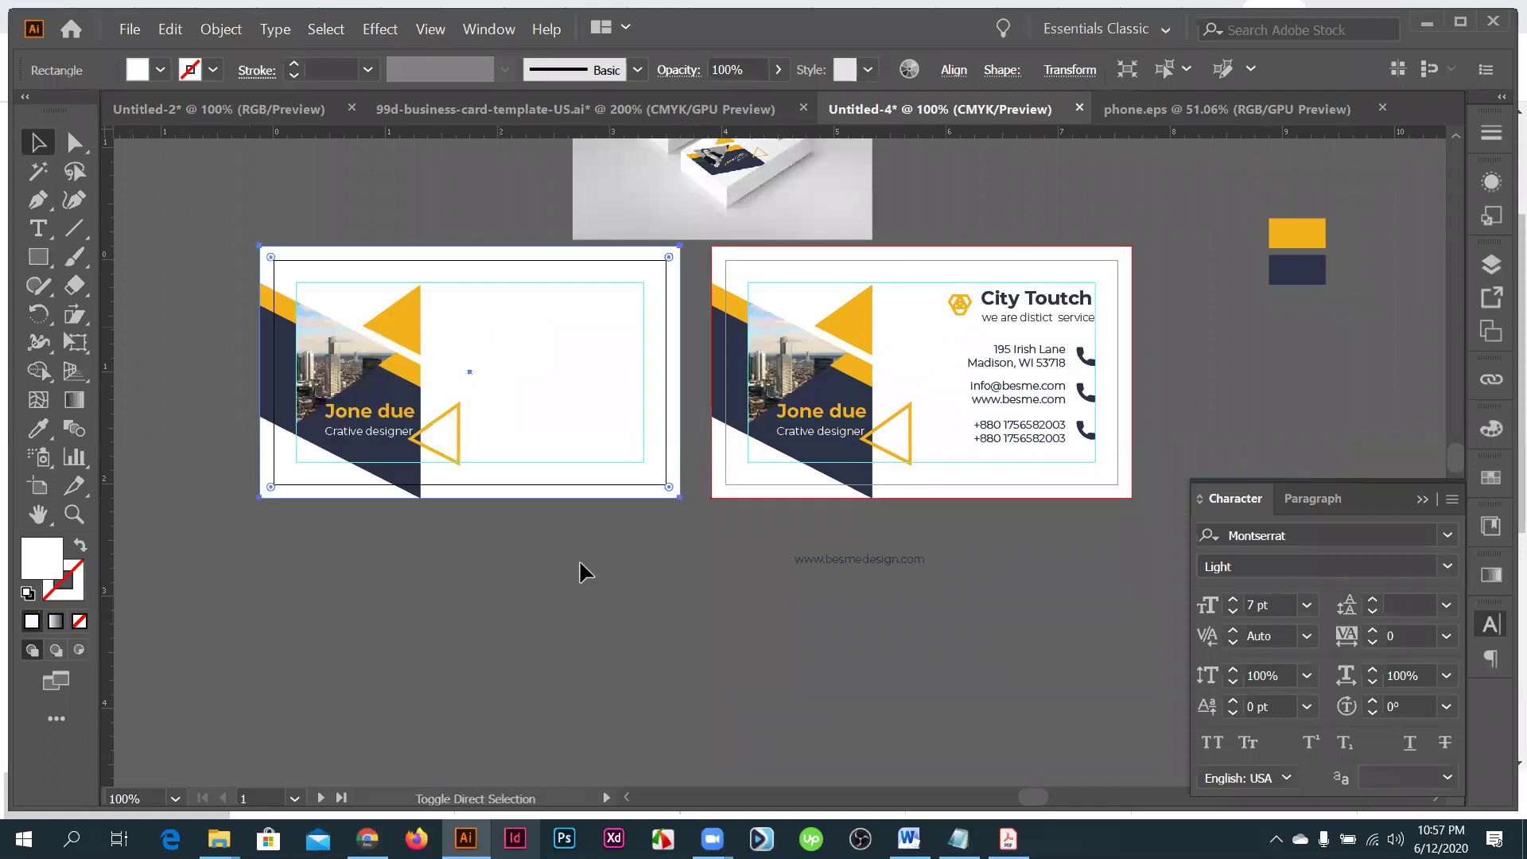
drag(873, 556, 590, 447)
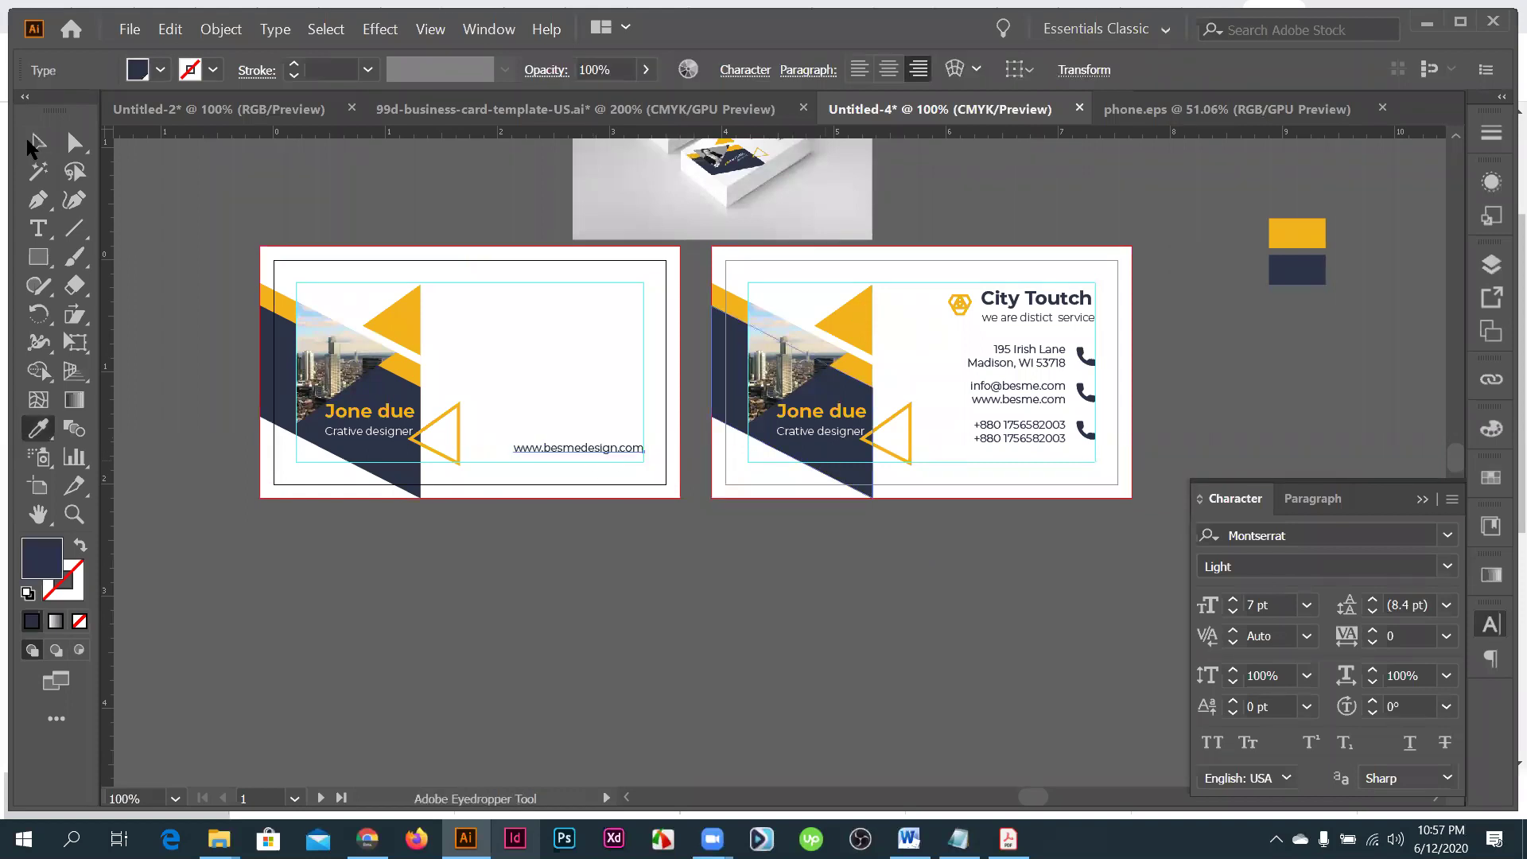
- Nudge the web address slightly left and pick up the City Toutch logo group on the right card
drag(615, 456, 617, 462)
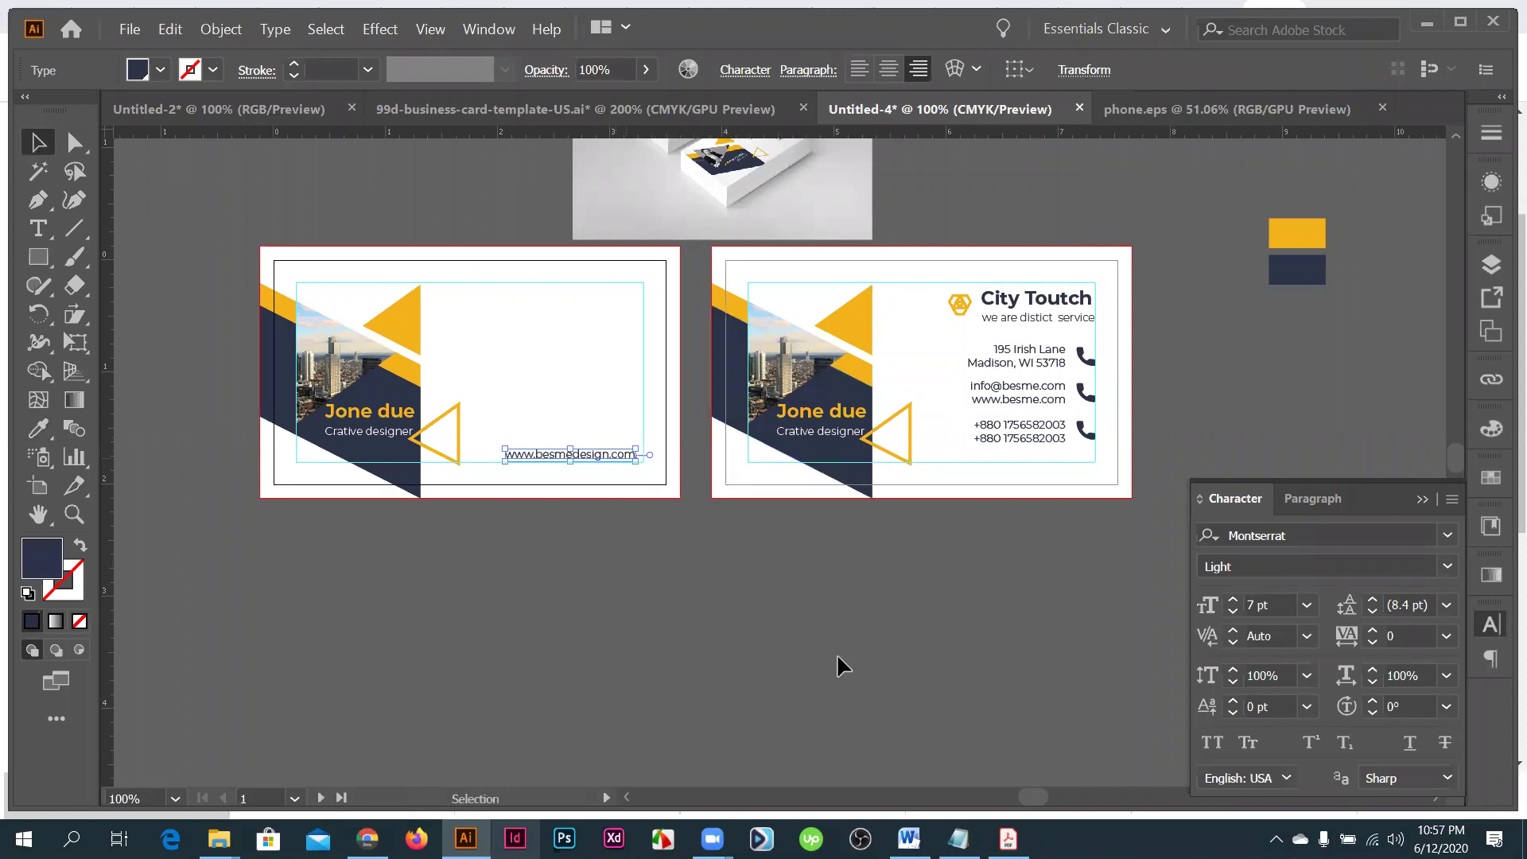
click(1141, 227)
drag(969, 301, 941, 299)
click(1060, 323)
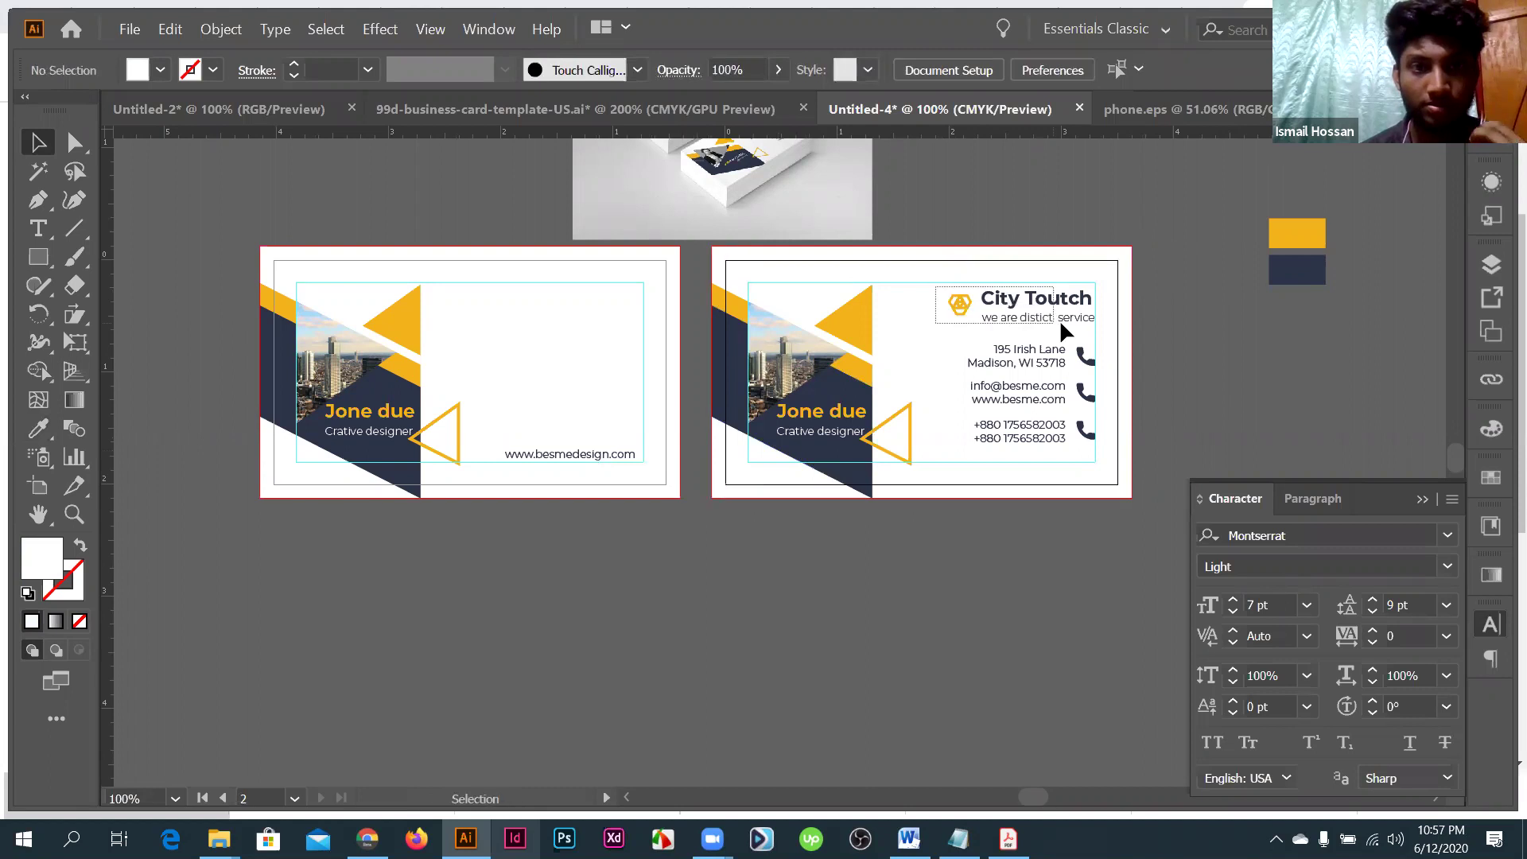
- Copy the City Toutch logo and tagline onto the left card, plus a yellow triangle right of centre
click(1033, 300)
drag(595, 299, 585, 302)
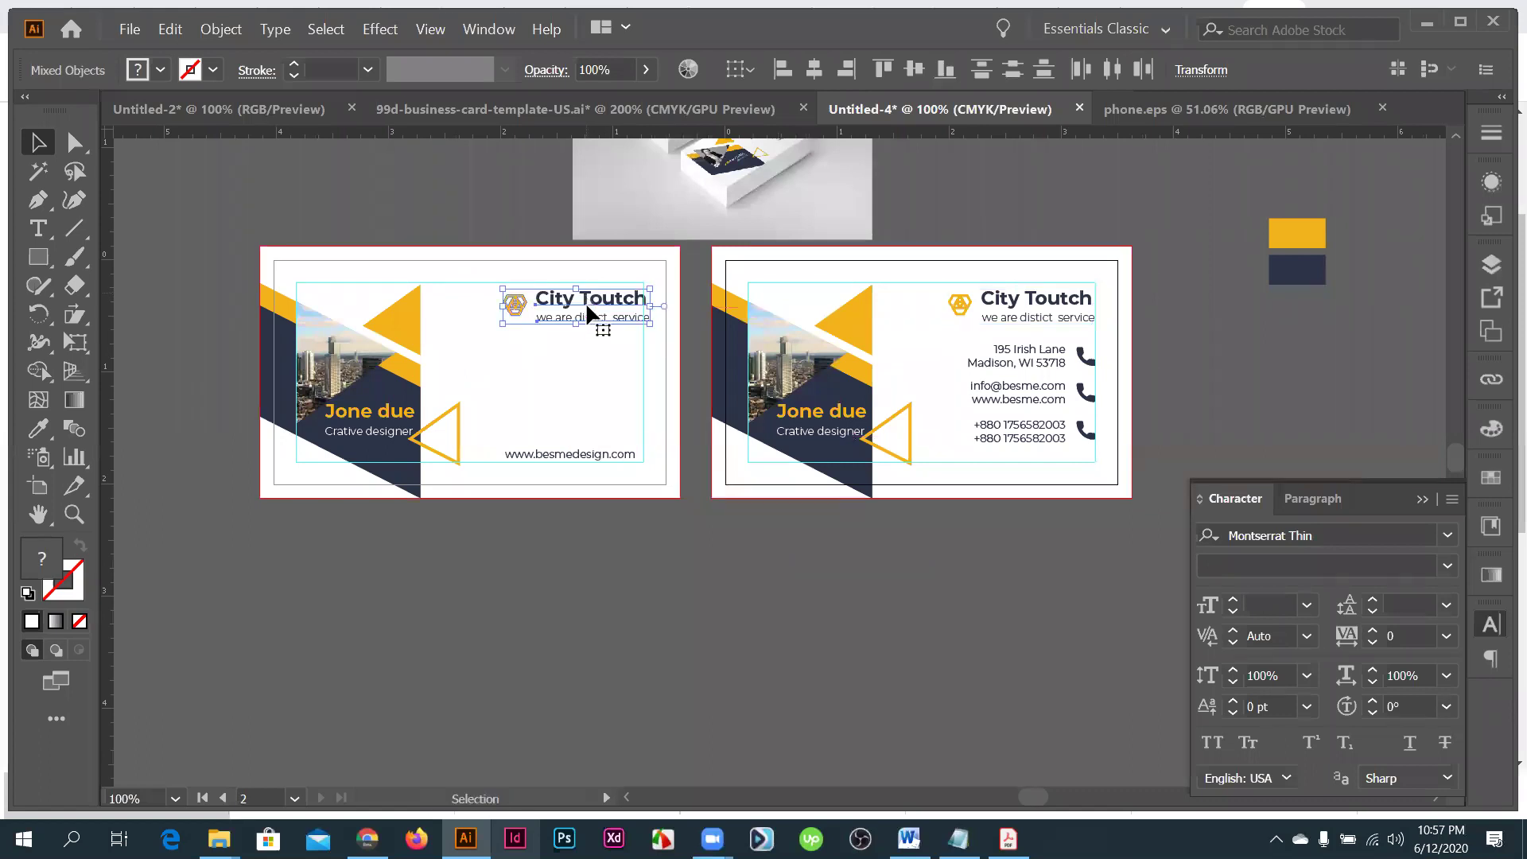
click(406, 316)
drag(406, 317, 604, 396)
- Give the mid-card triangle copy 20% opacity
scroll(607, 388, up, 1)
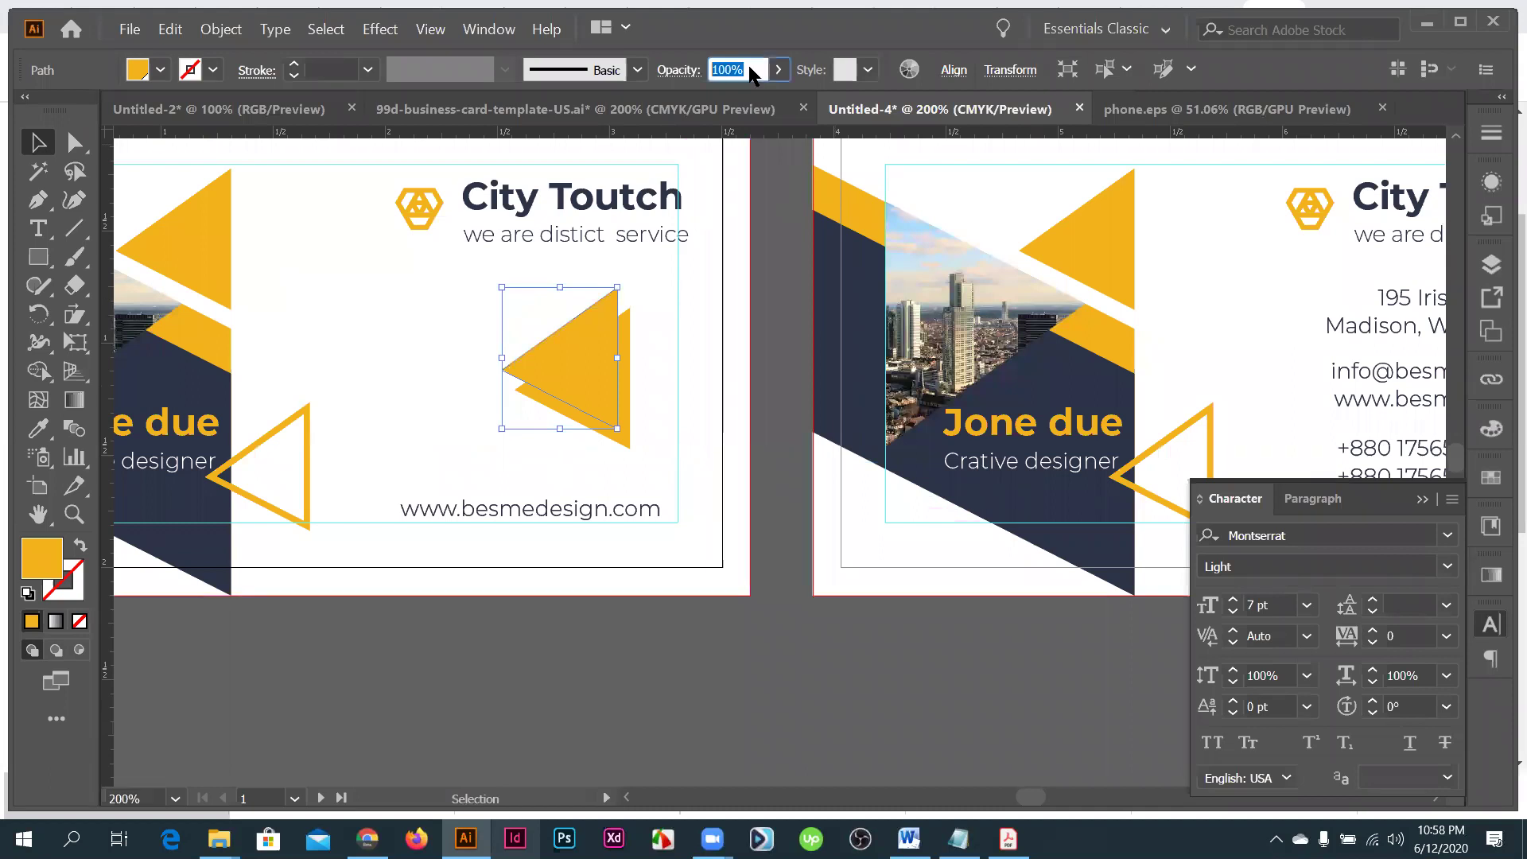
text(20)
click(619, 361)
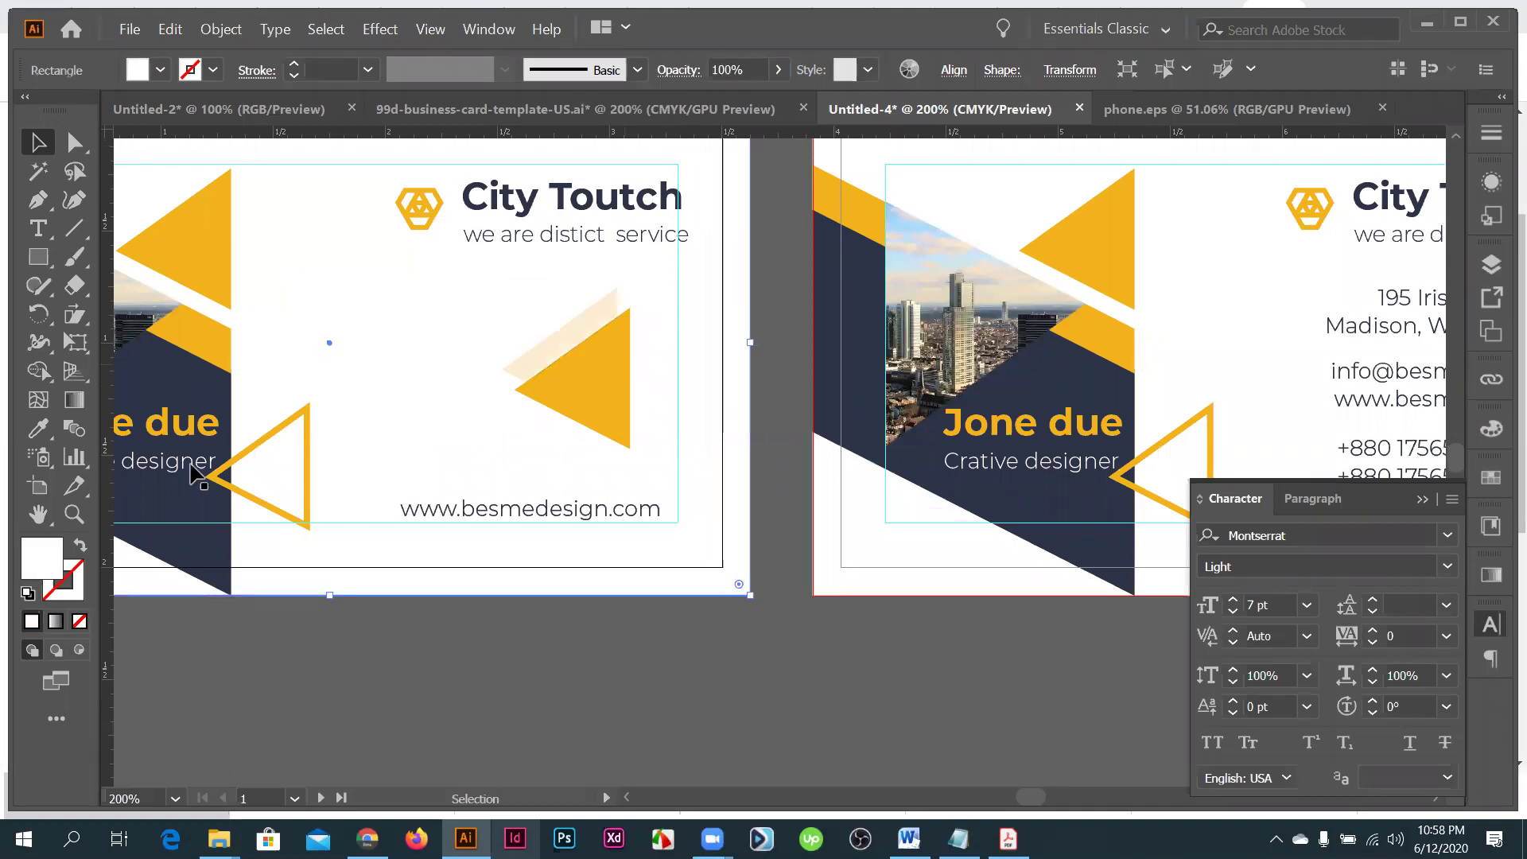
key(ctrl+alt+bracketright)
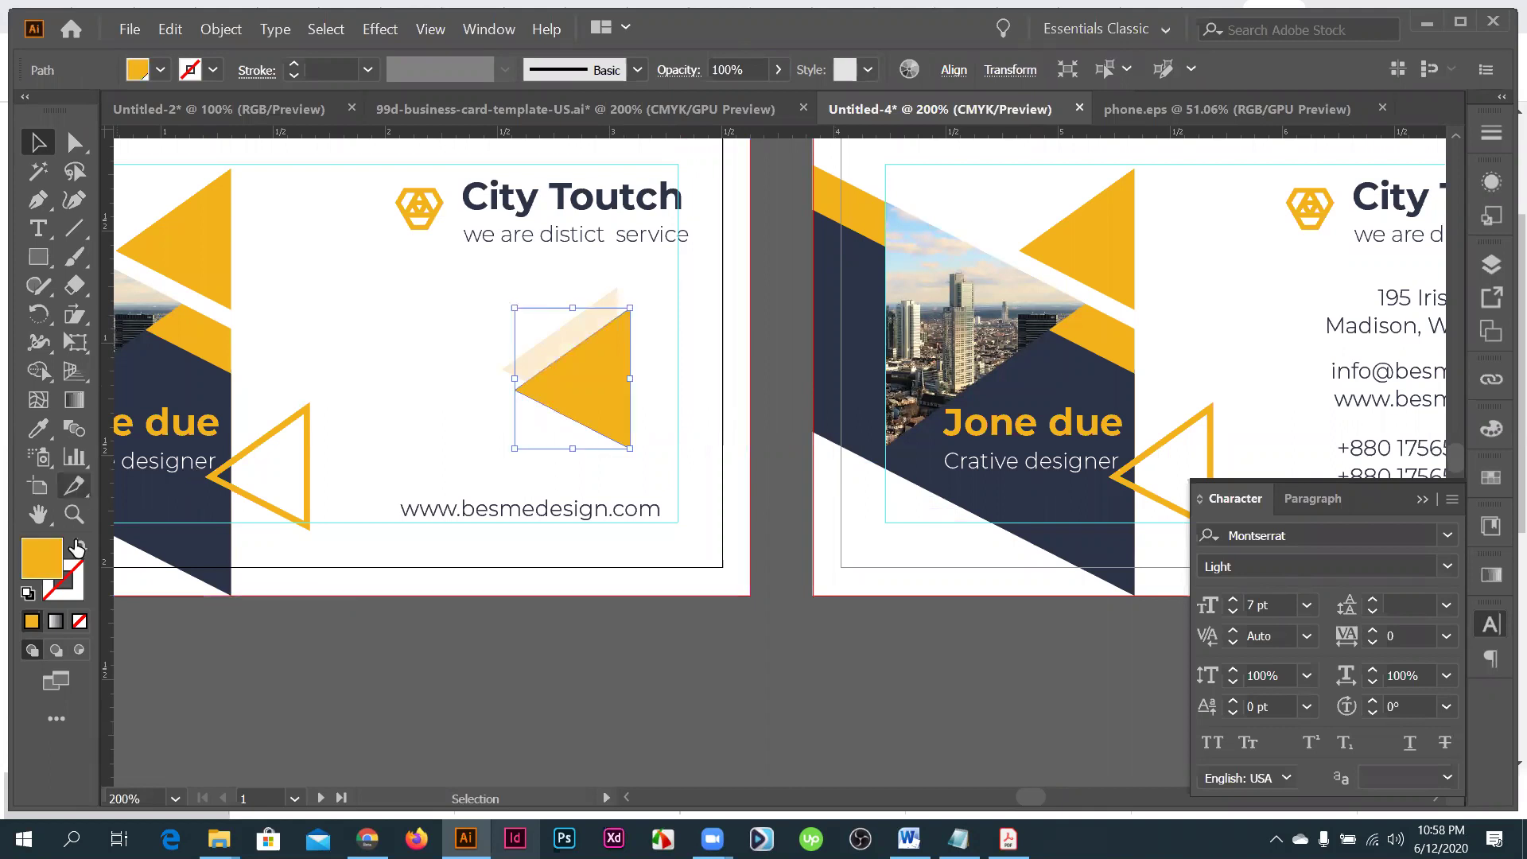
- Turn the front triangle into an unfilled navy outline with no fill, then view both whole cards
click(77, 545)
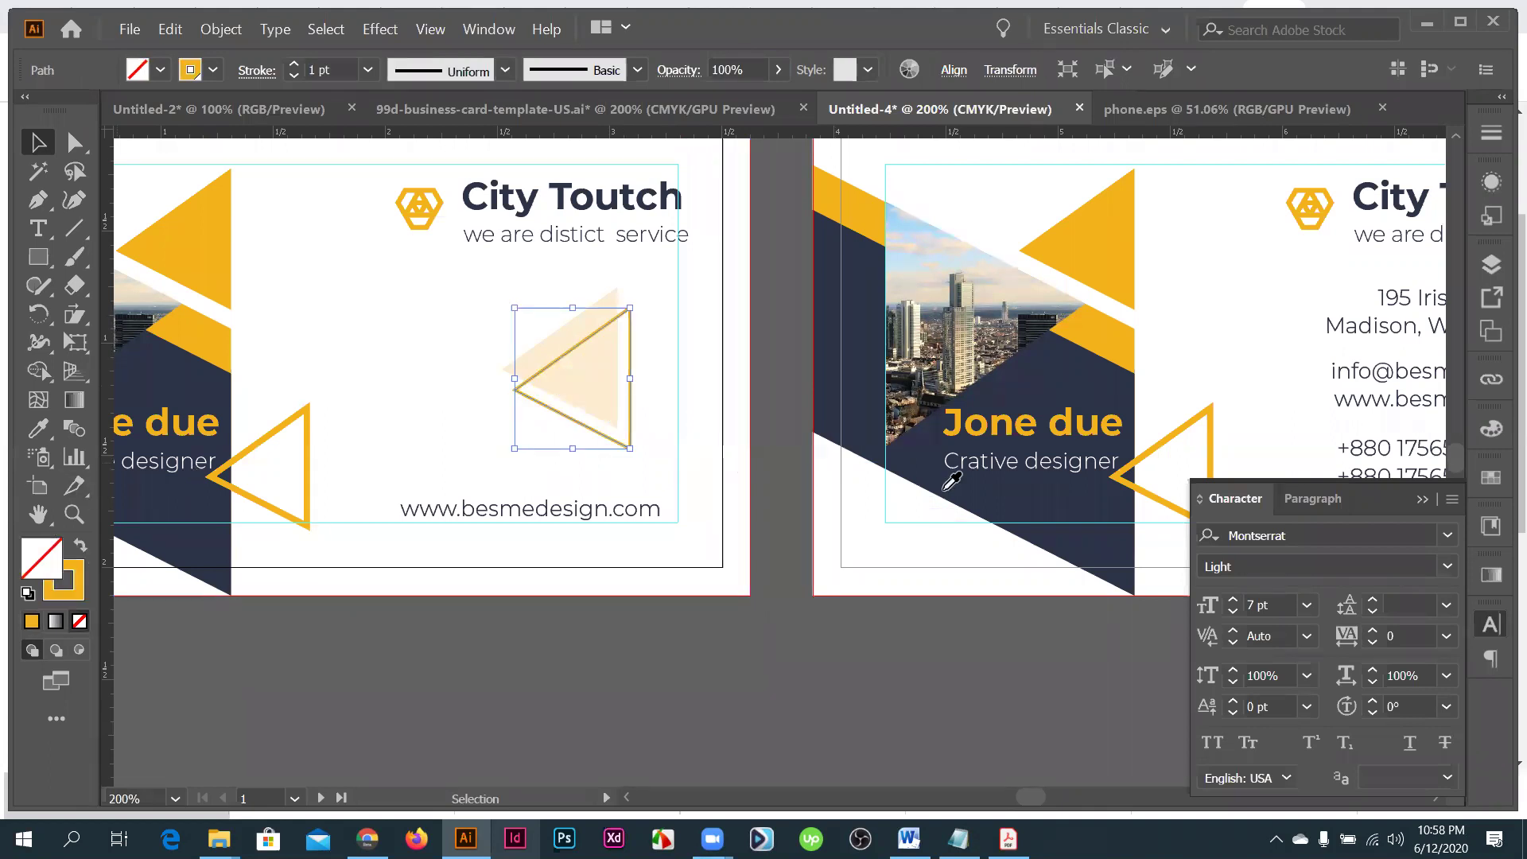
key(i)
click(183, 517)
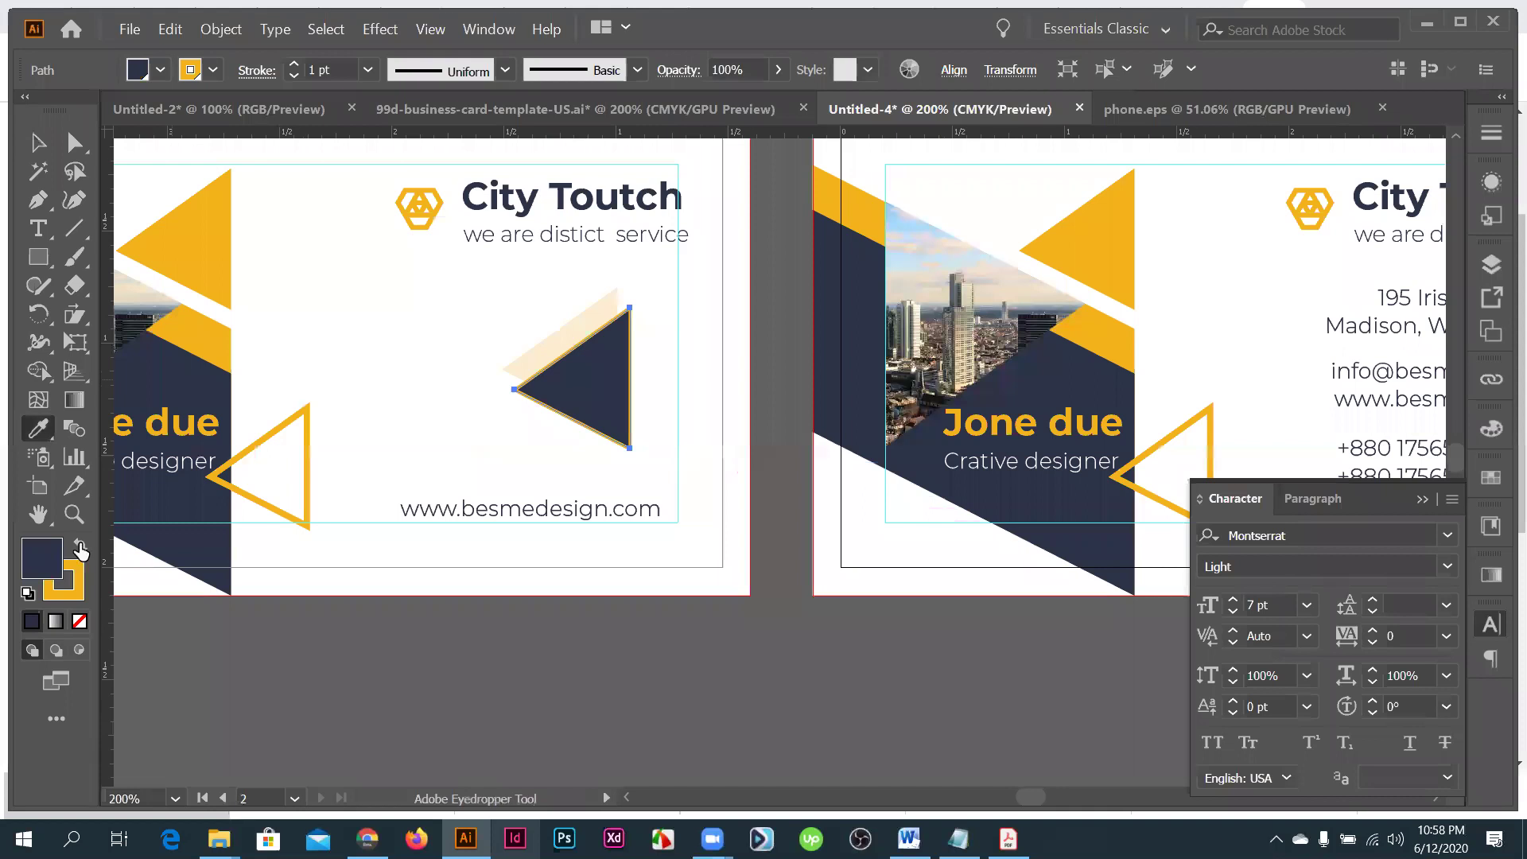
click(80, 545)
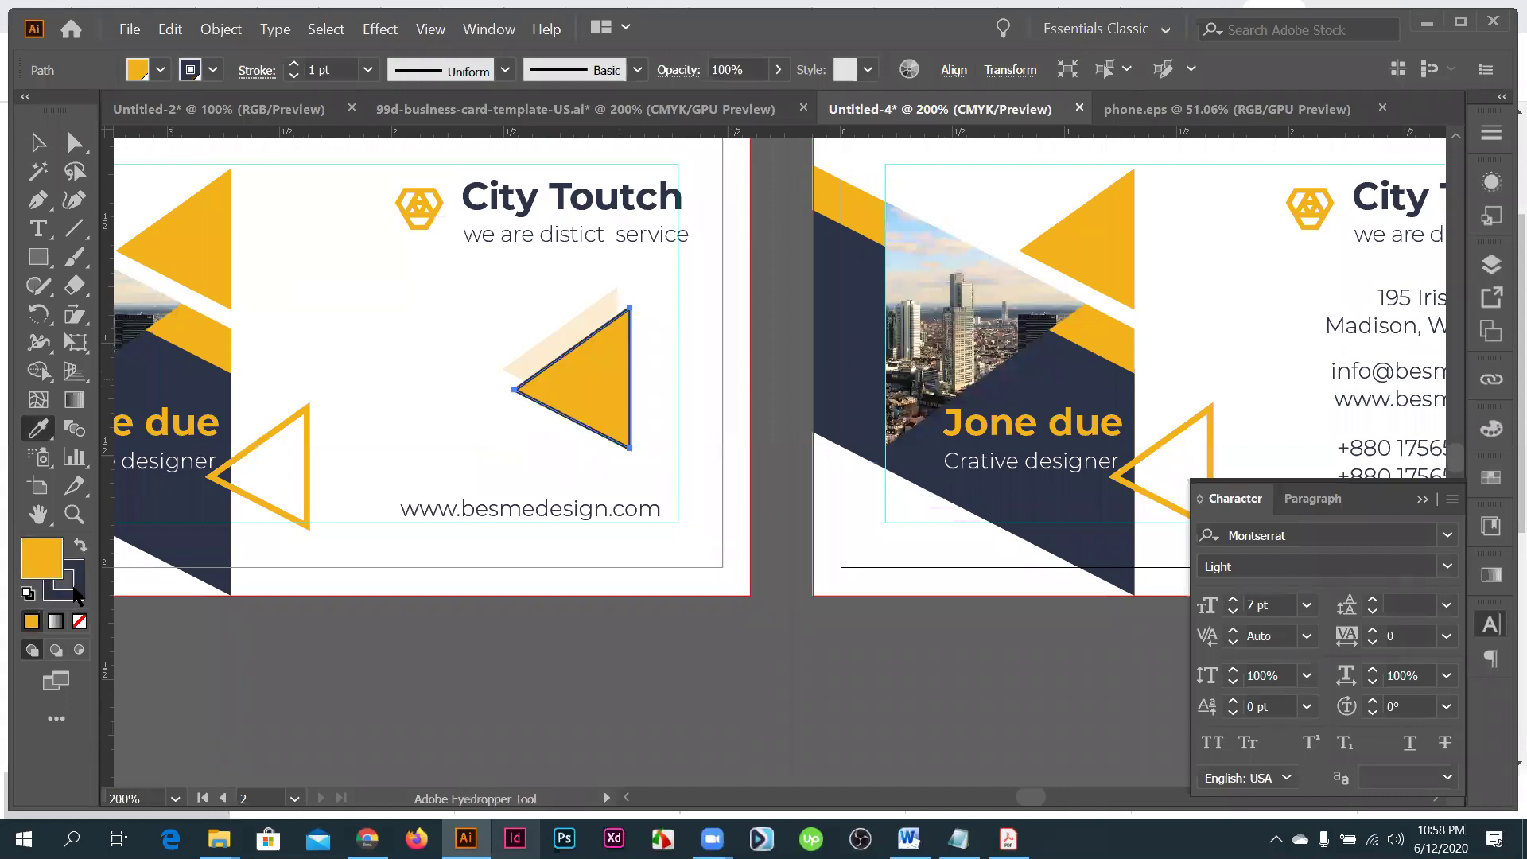
click(46, 558)
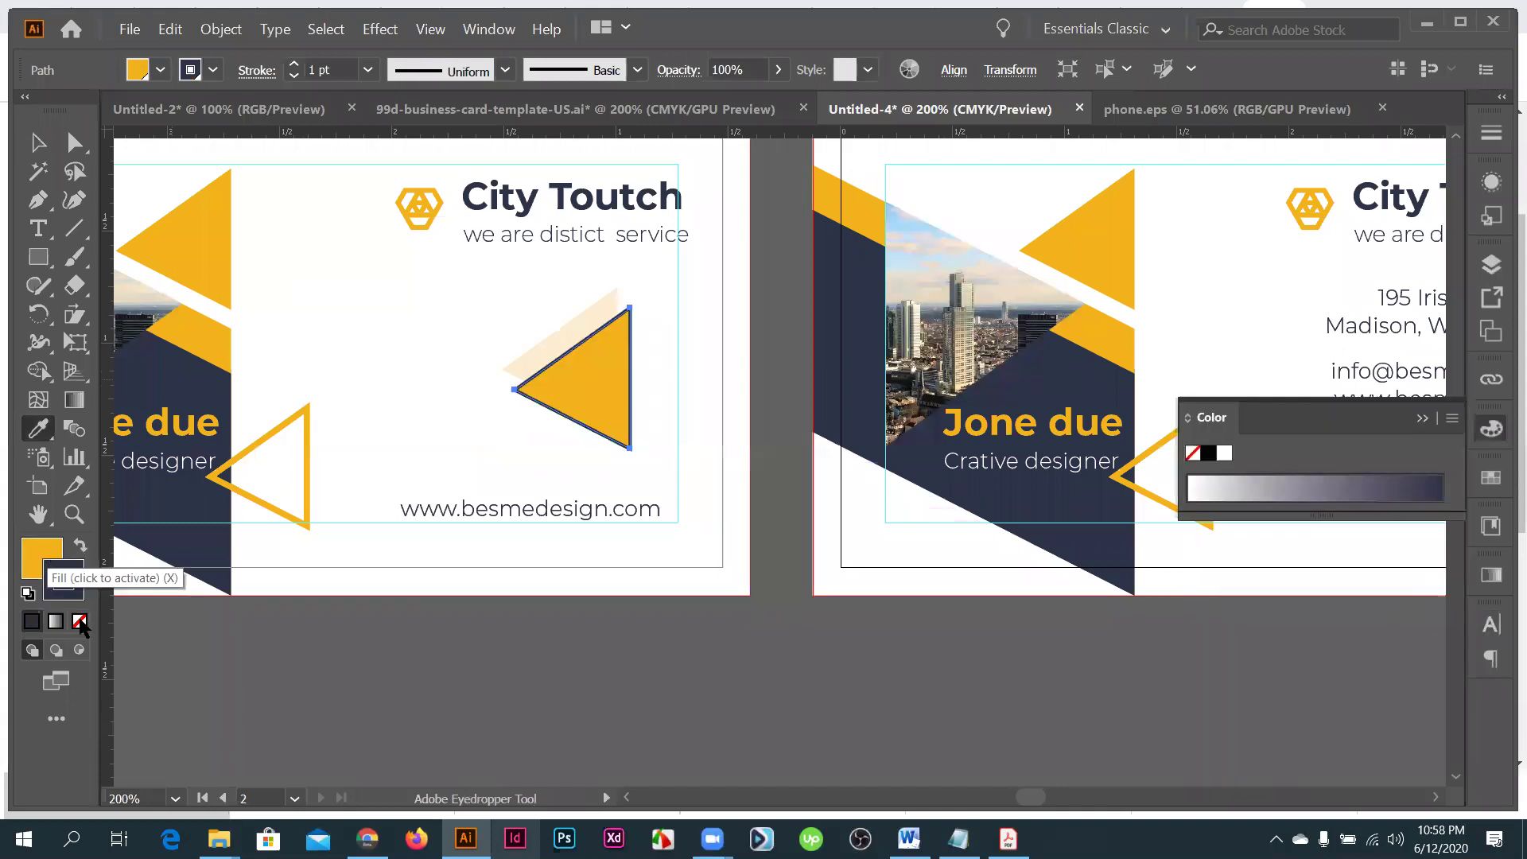
click(511, 619)
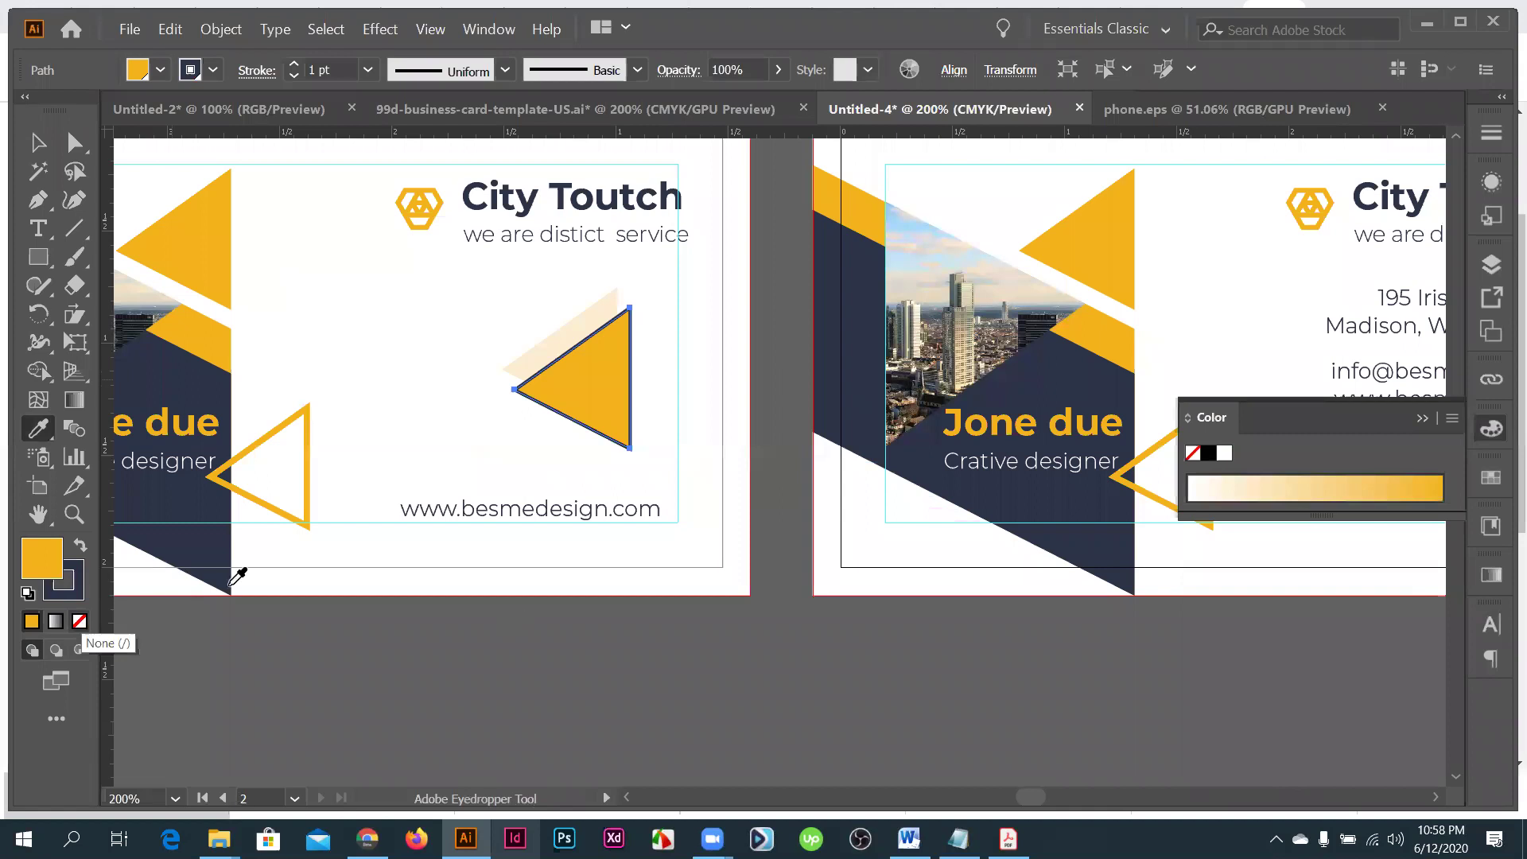
click(81, 548)
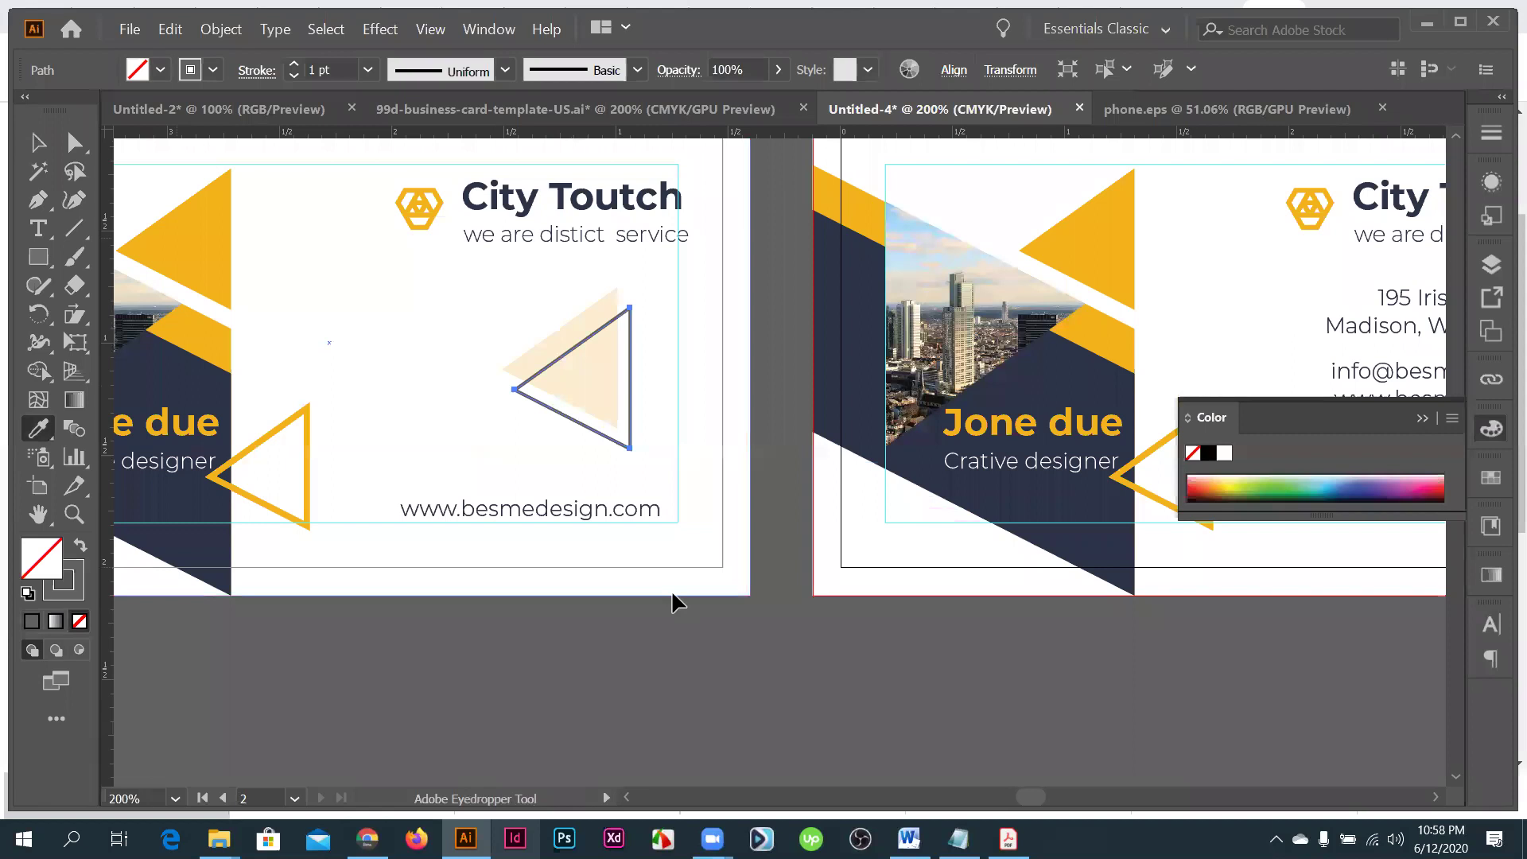
key(v)
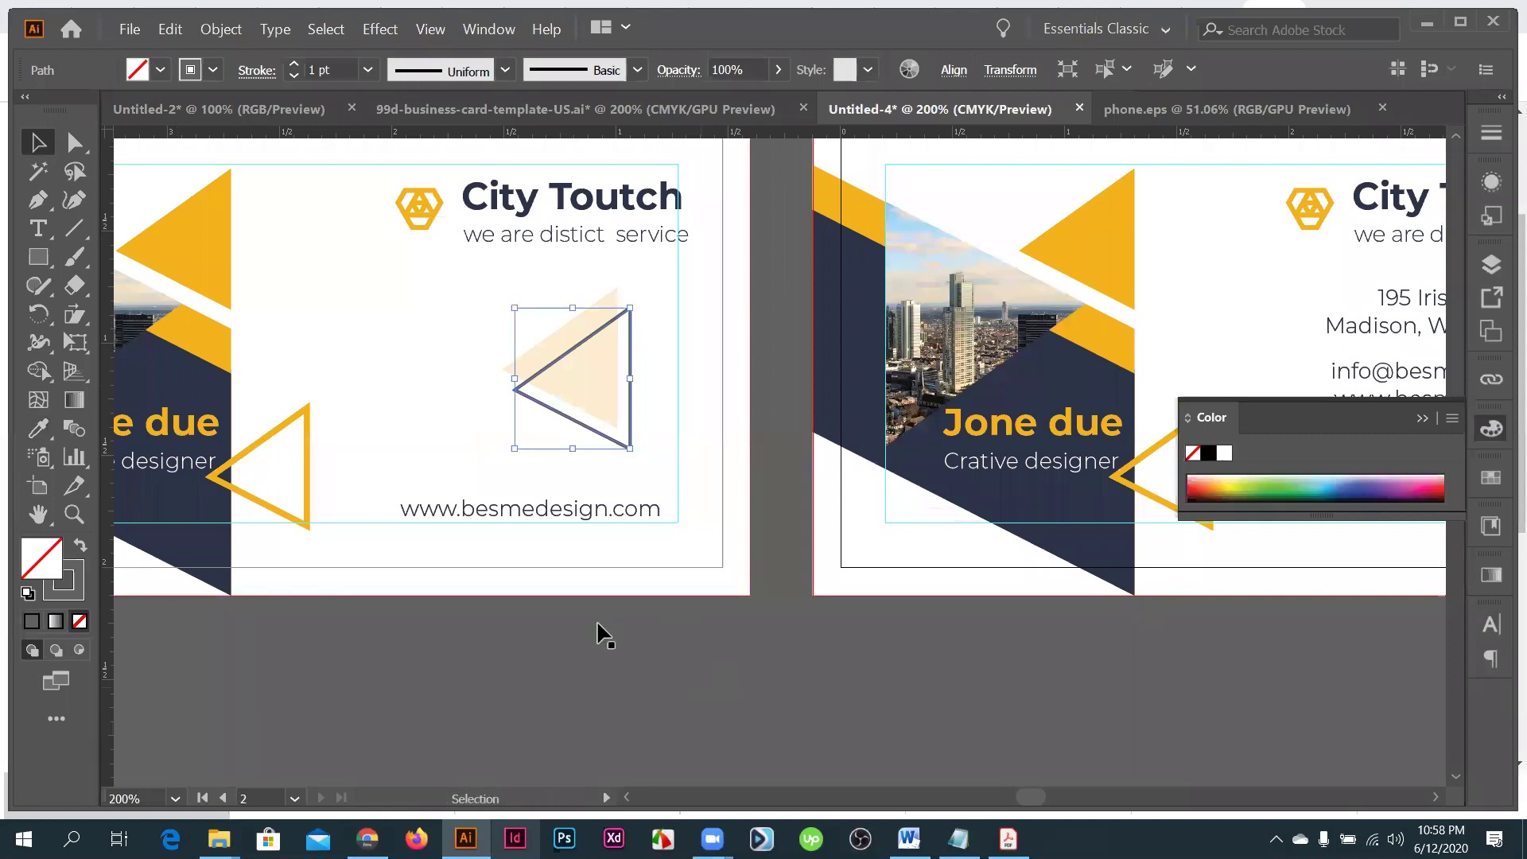
click(597, 623)
key(ctrl+1)
- Recentre the cards and move the mockup photo further up
drag(810, 599, 792, 513)
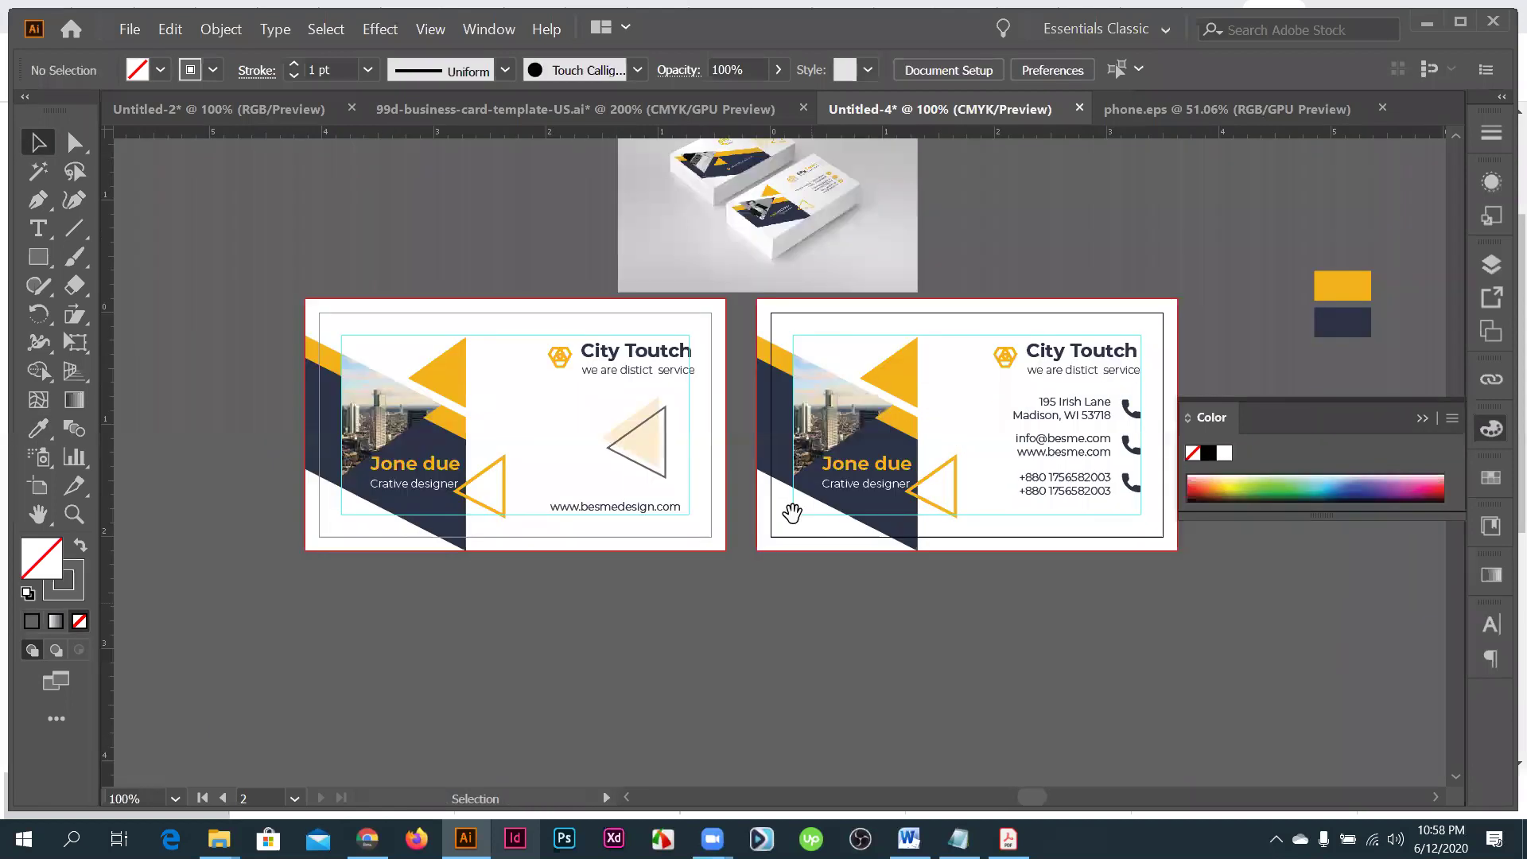
drag(889, 614, 875, 608)
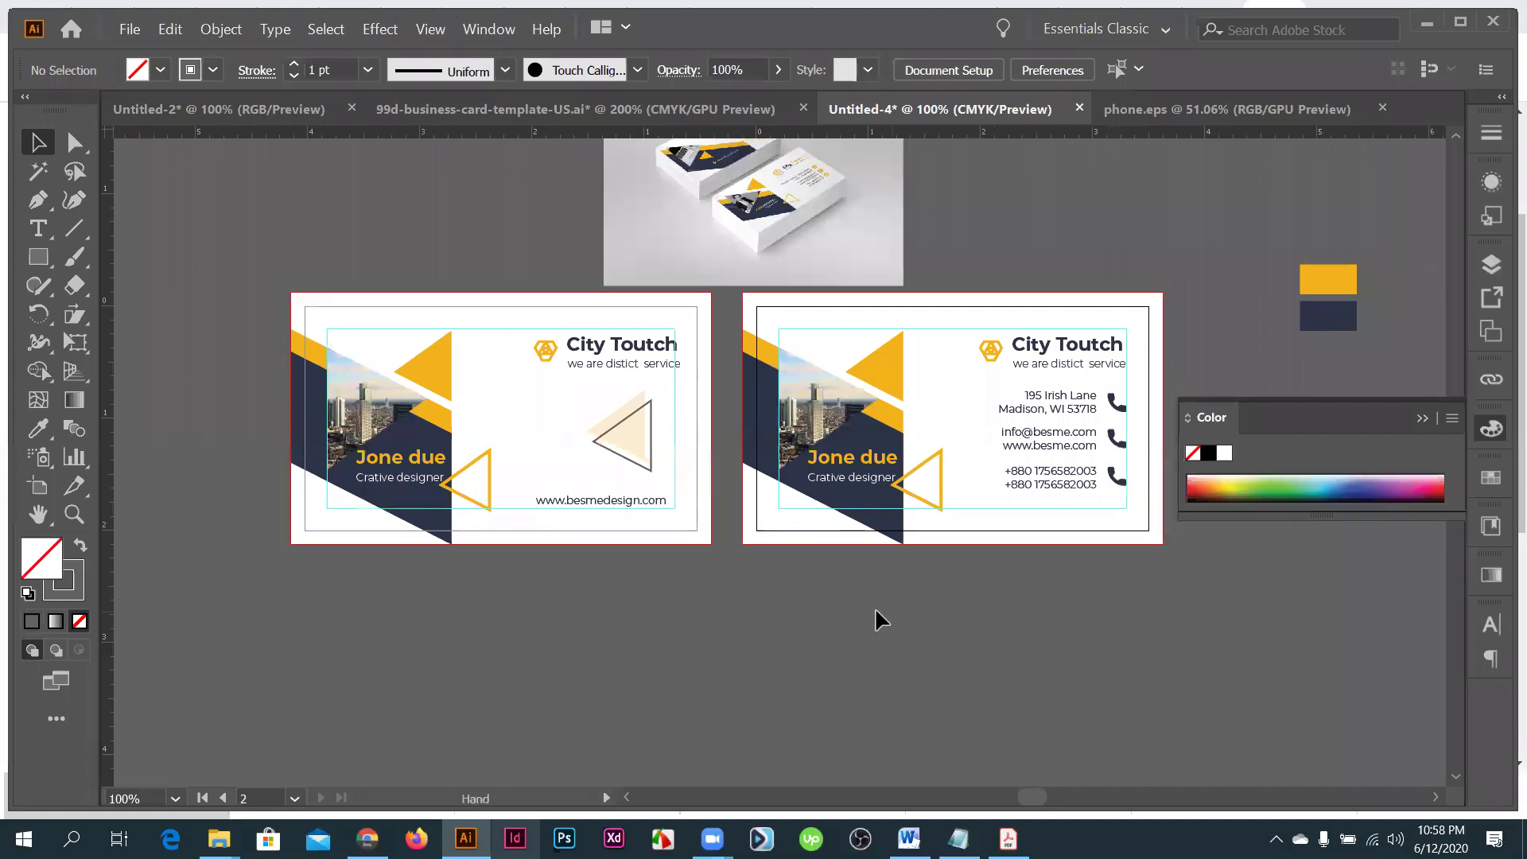
scroll(777, 437, up, 3)
drag(734, 330, 734, 287)
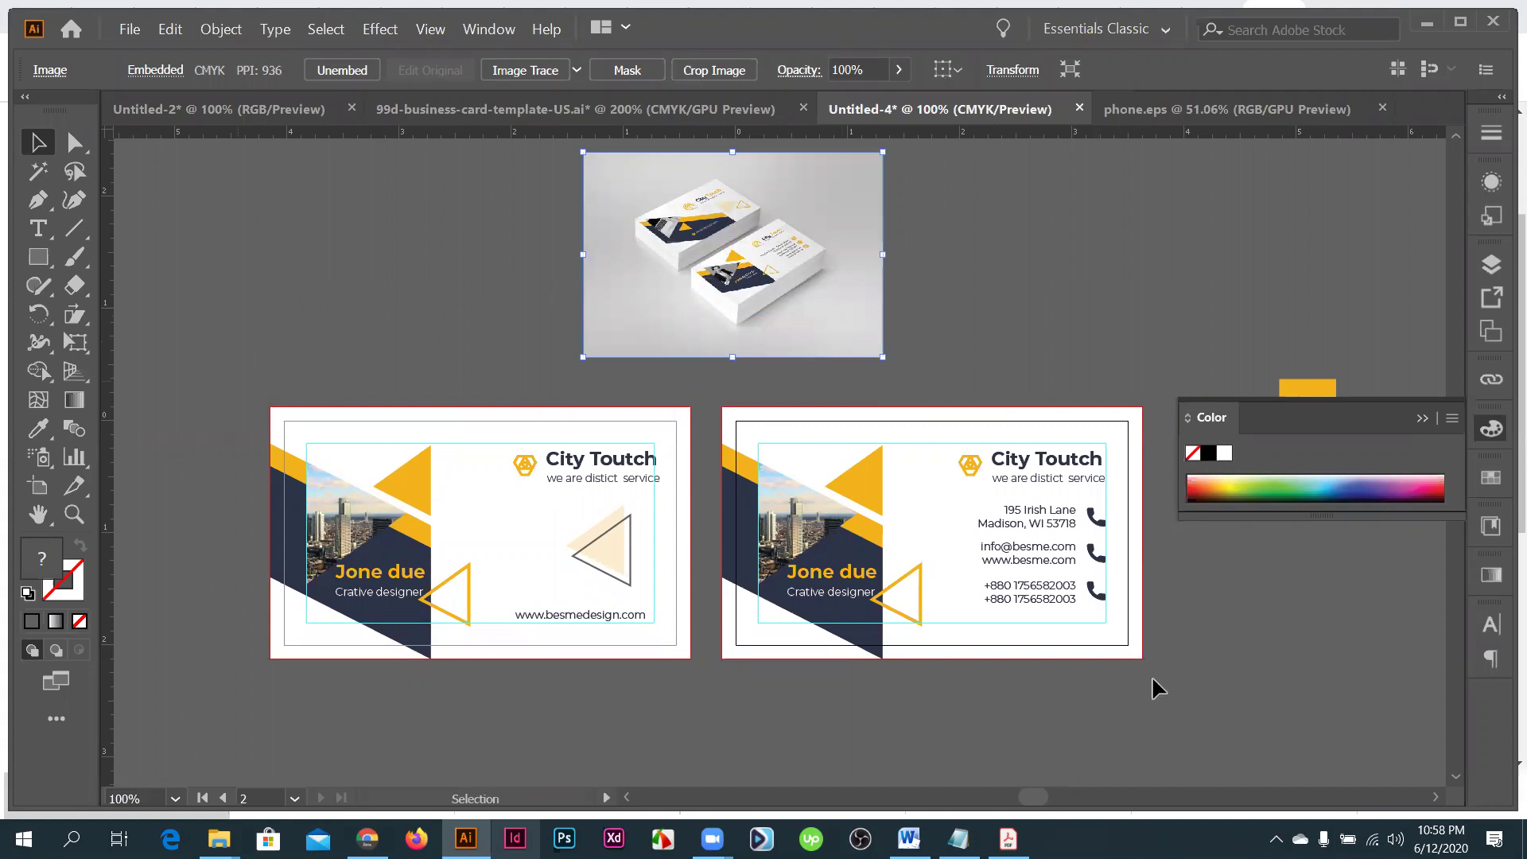
key(ctrl+a)
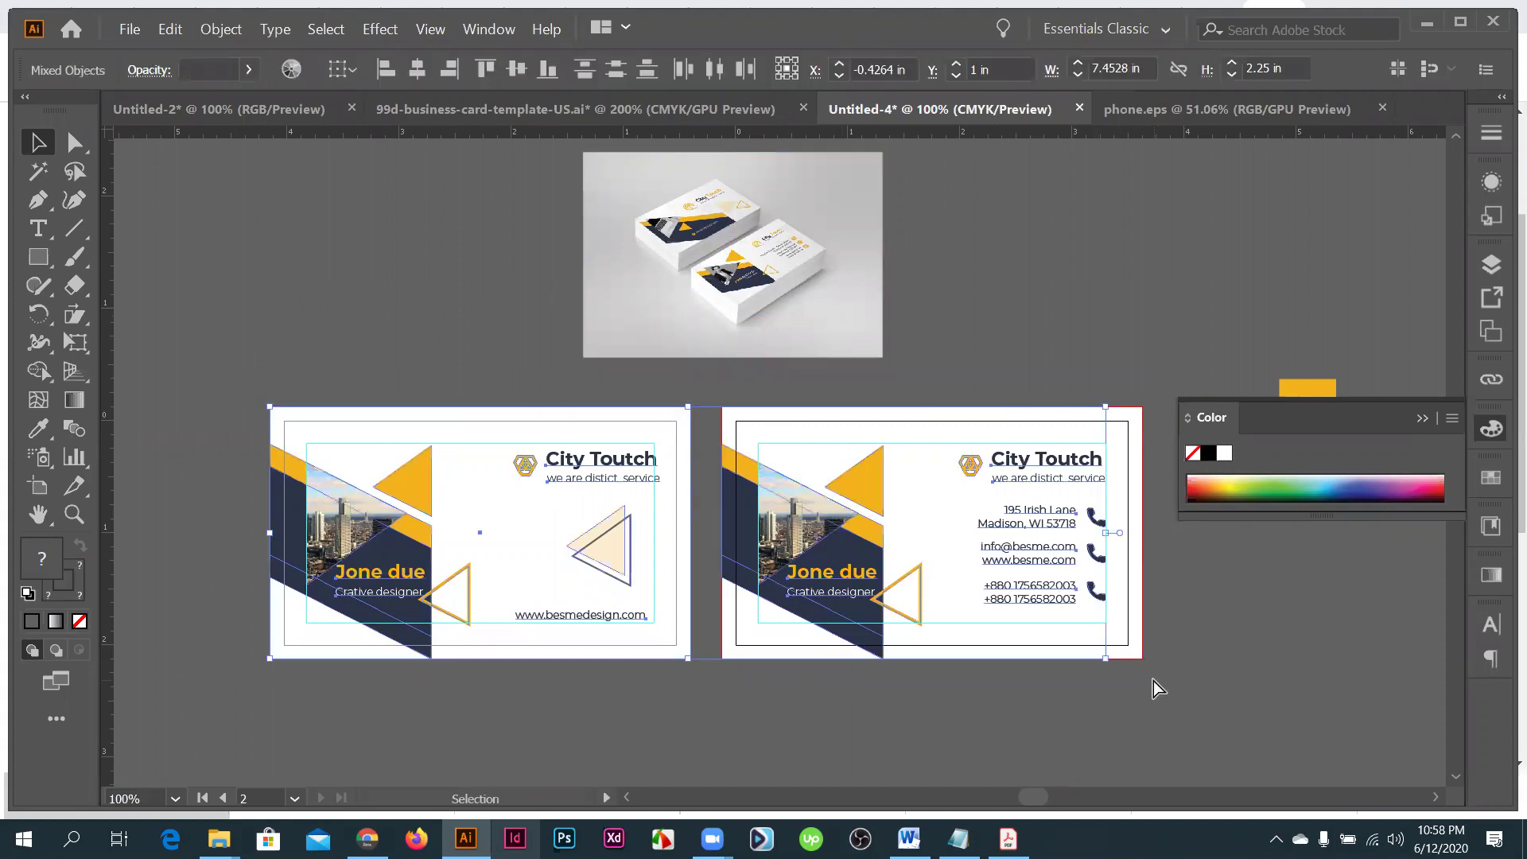
key(ctrl)
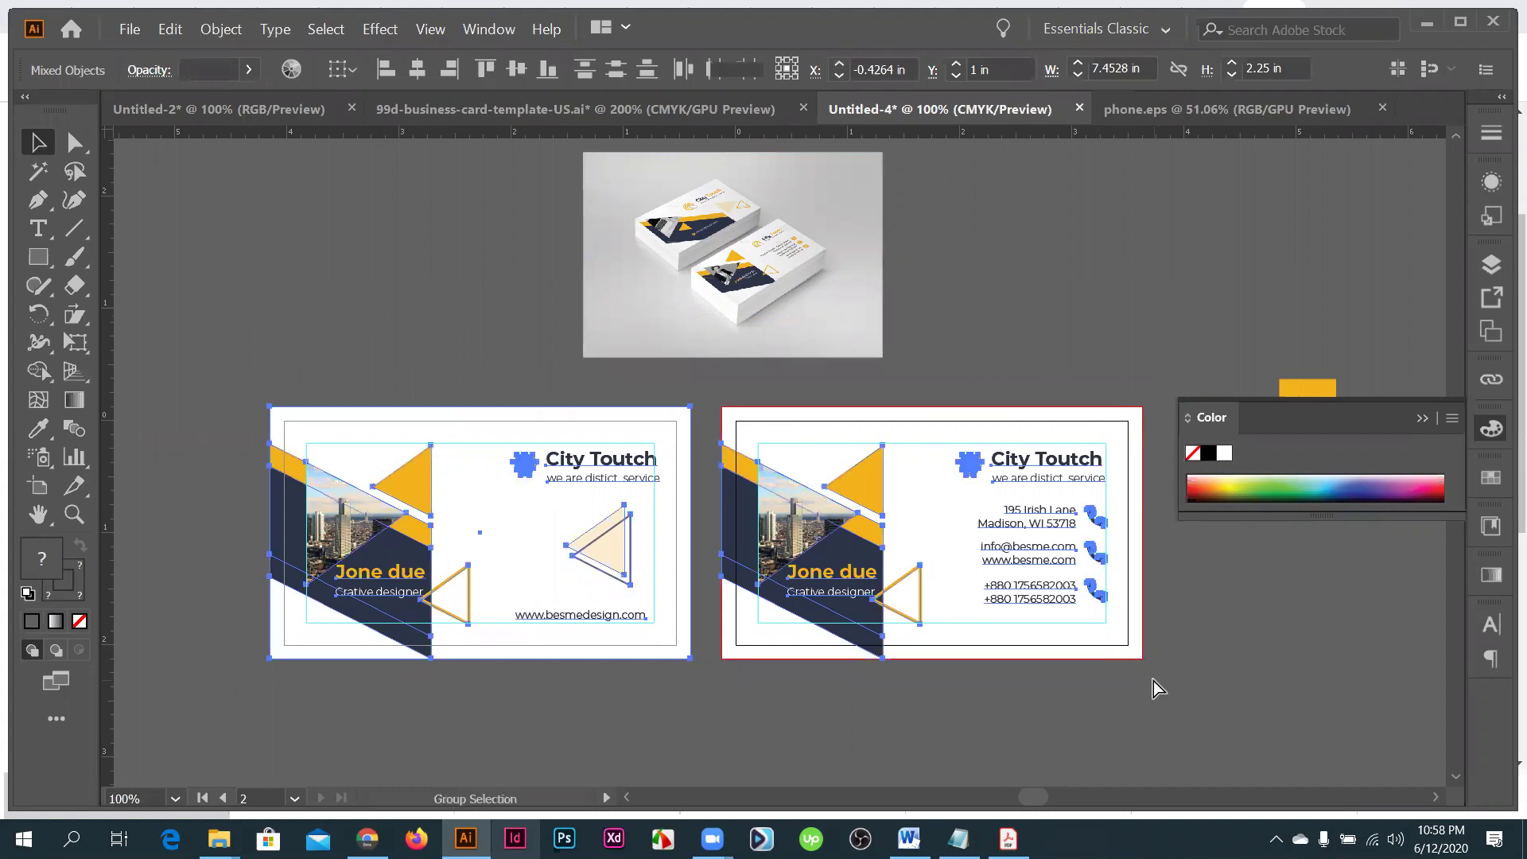
click(1153, 681)
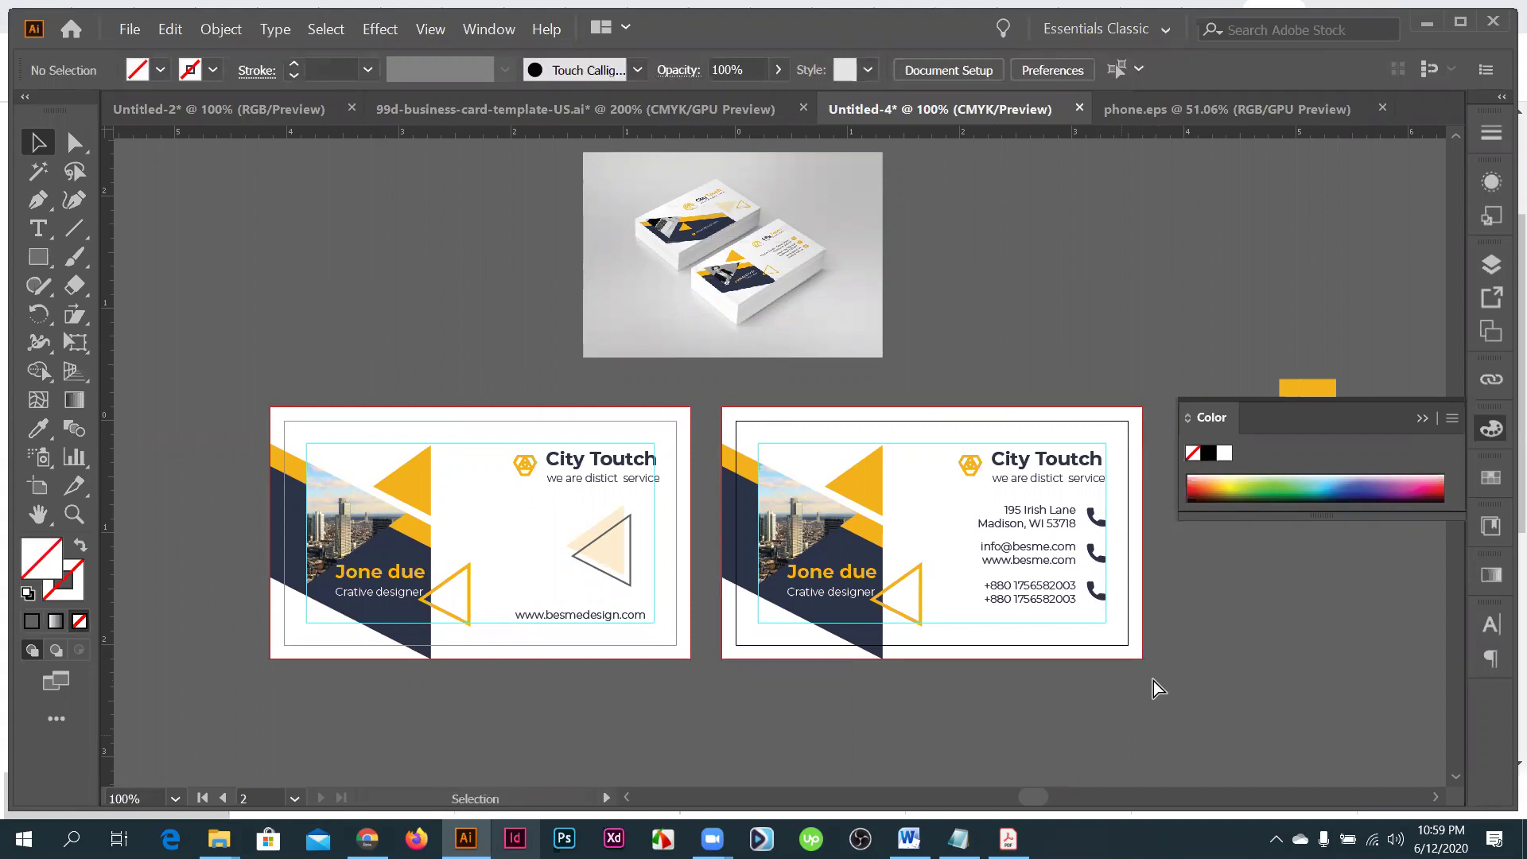
- Delete the mockup photo and select both business card designs together
click(771, 249)
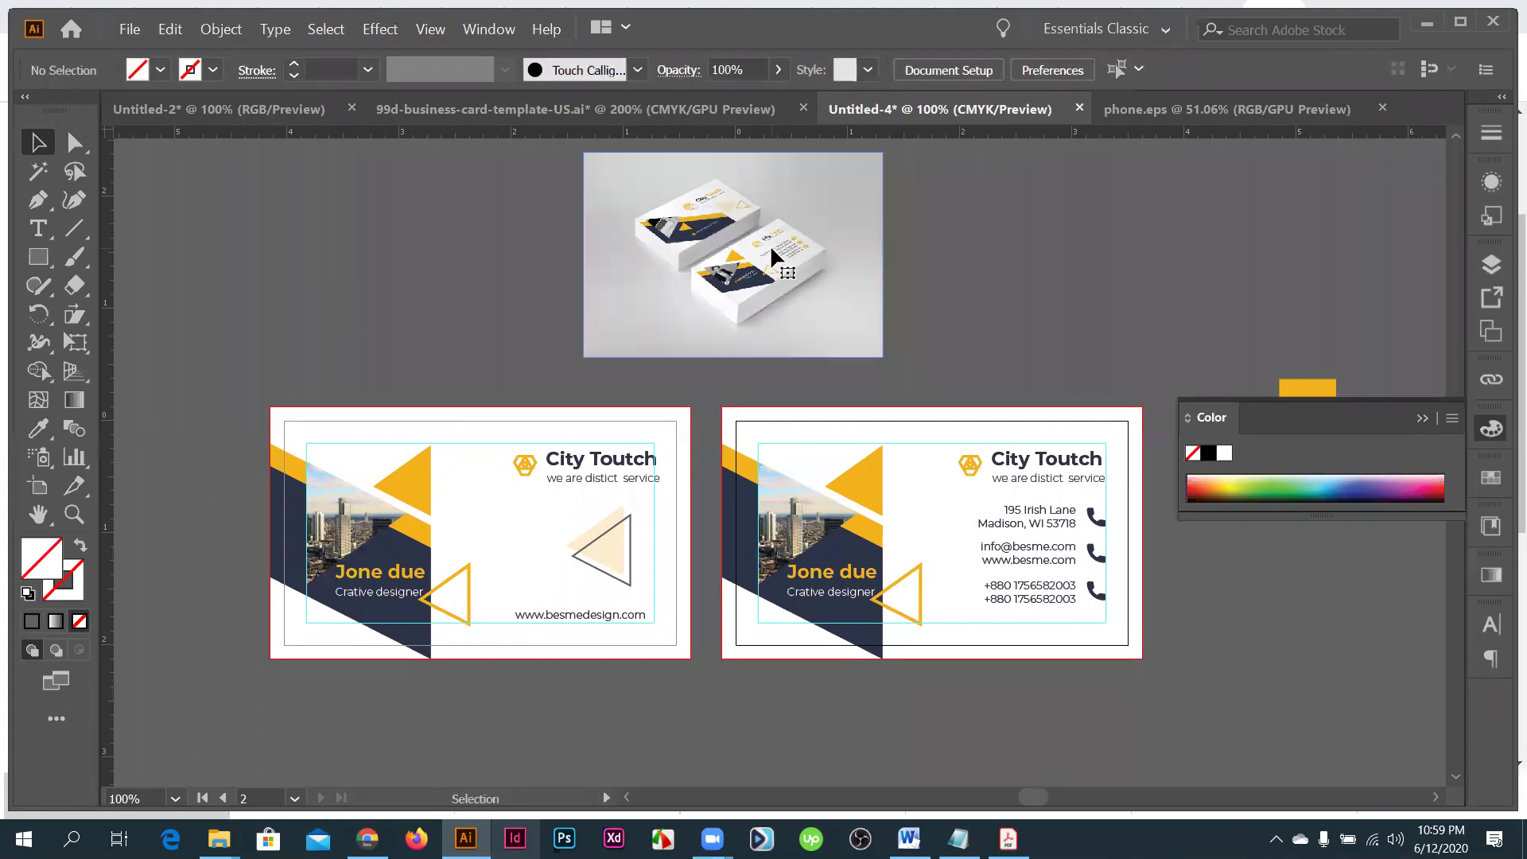
key(Delete)
scroll(759, 556, down, 2)
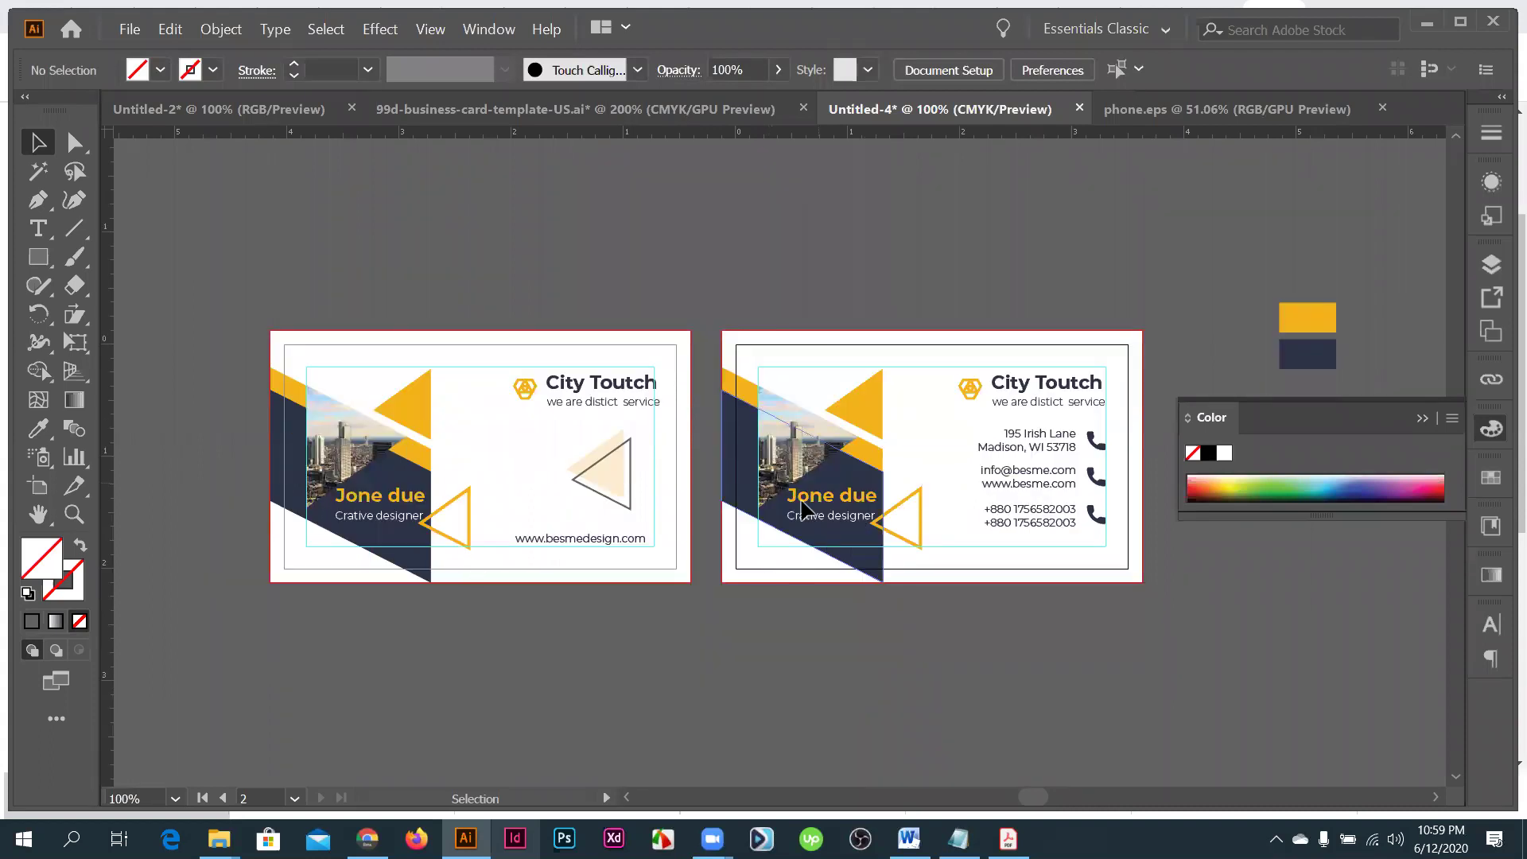
scroll(252, 228, down, 2)
drag(252, 229, 983, 532)
drag(1117, 551, 1116, 551)
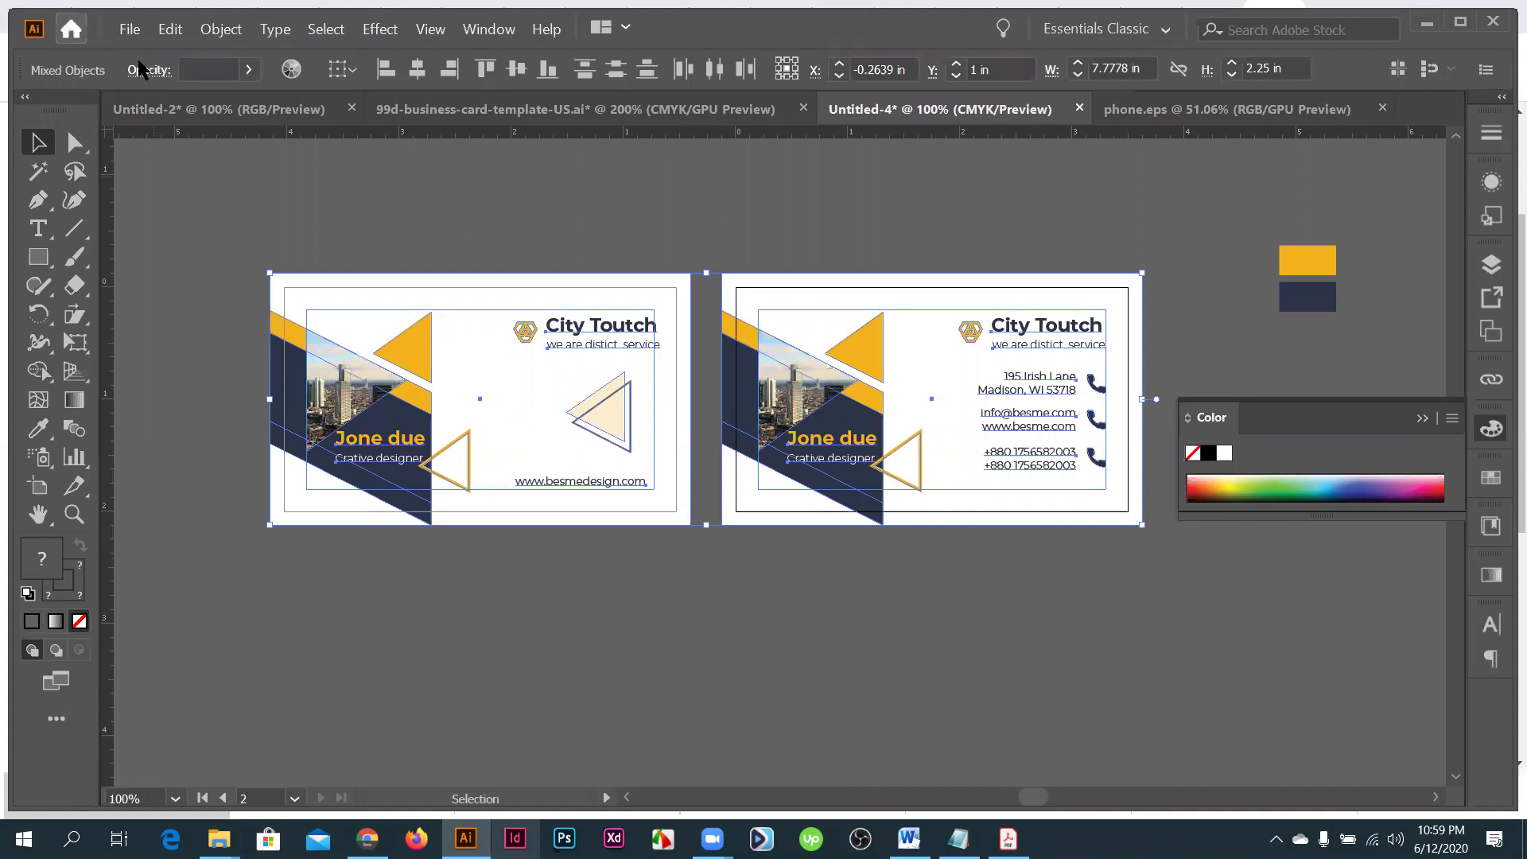
- Preview the artwork in Save for Web, then close the preview without saving
click(130, 32)
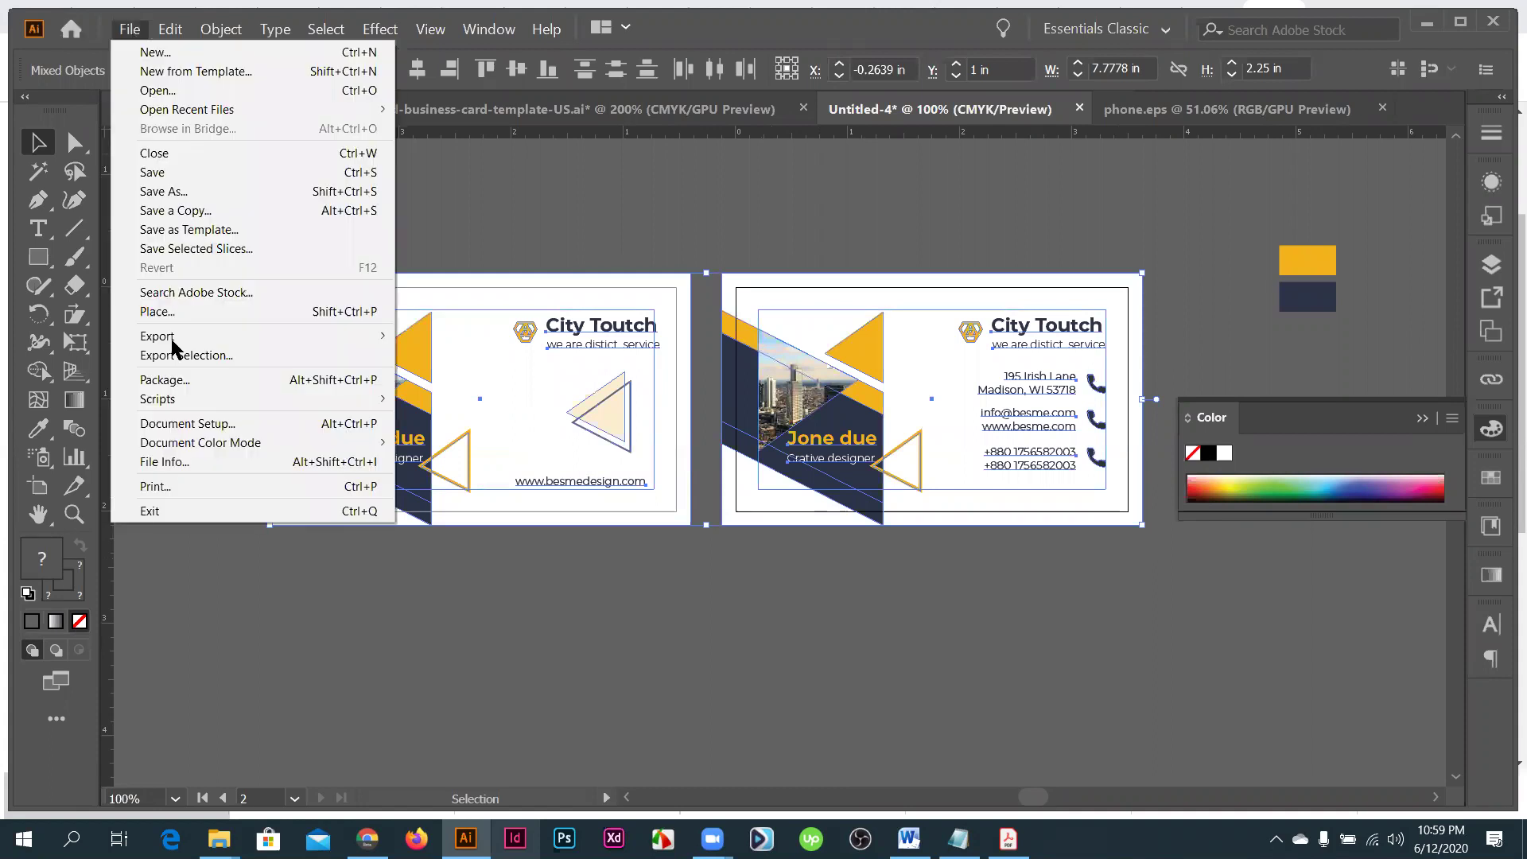
mouse_move(175, 338)
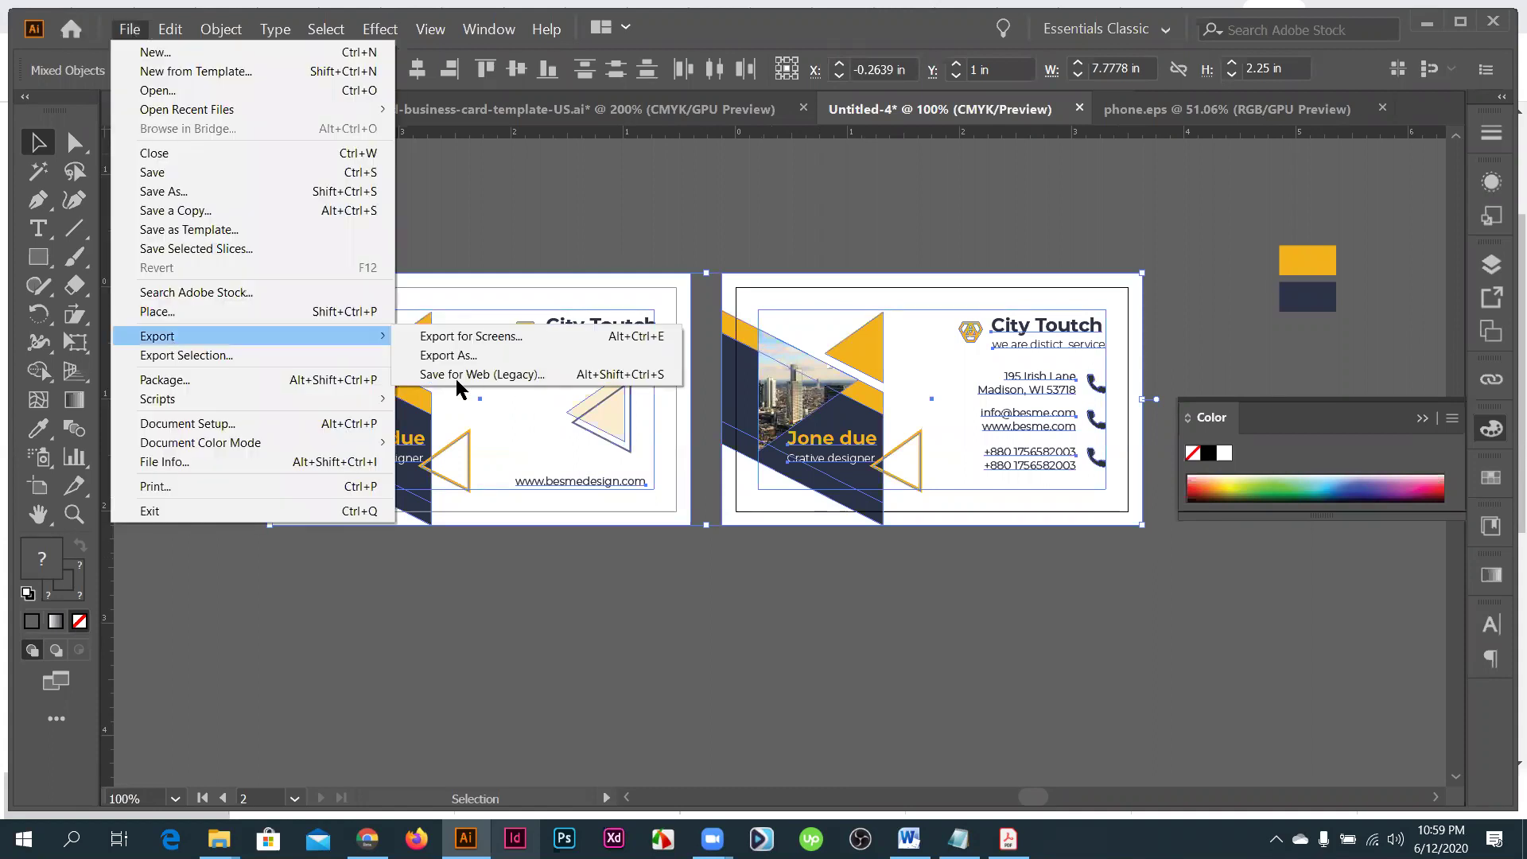
click(461, 375)
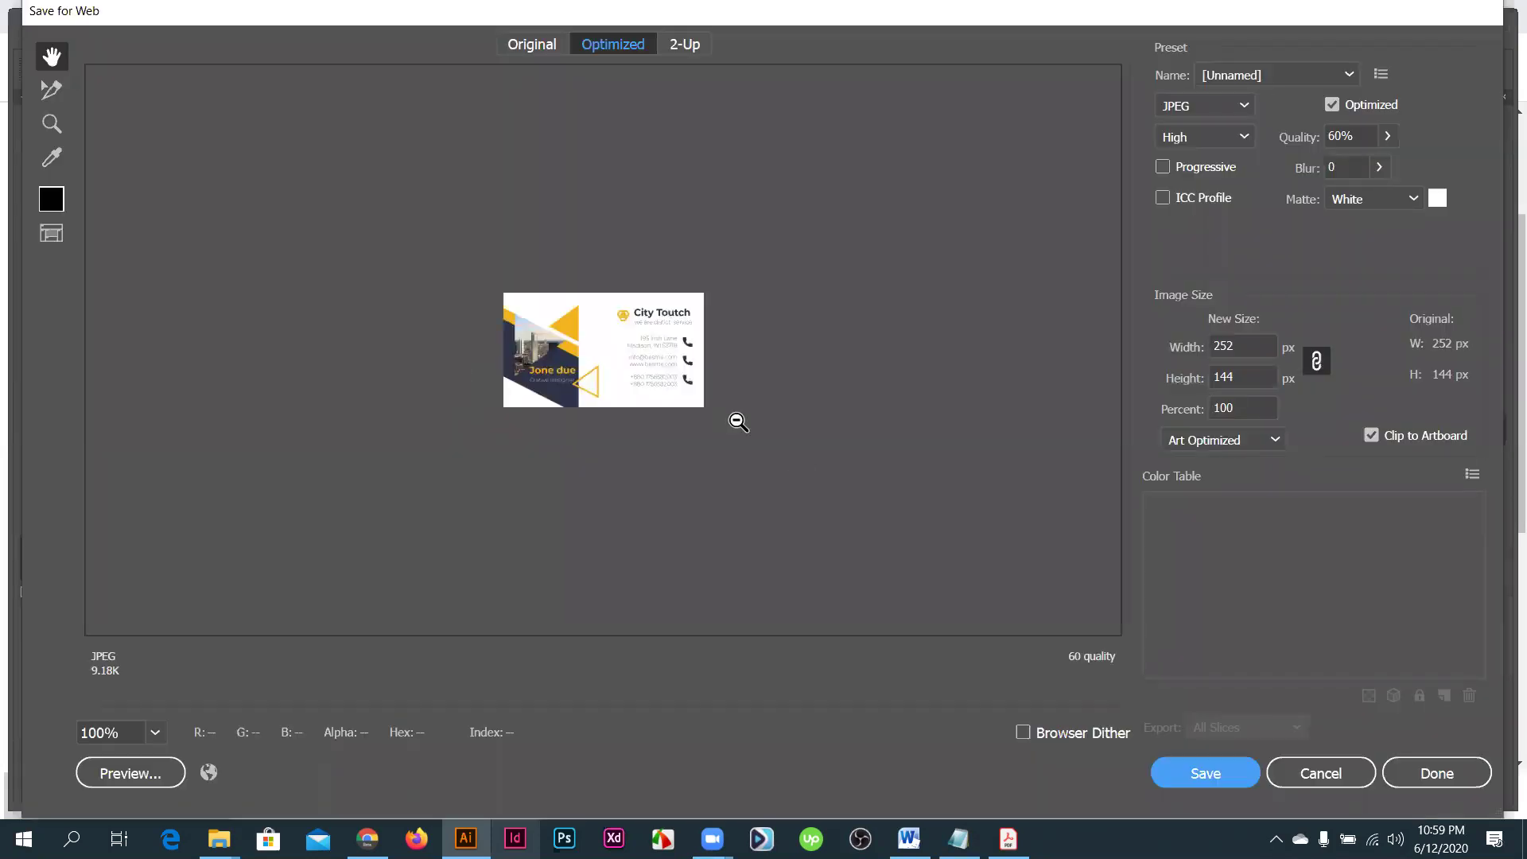
scroll(735, 419, down, 3)
scroll(735, 419, down, 1)
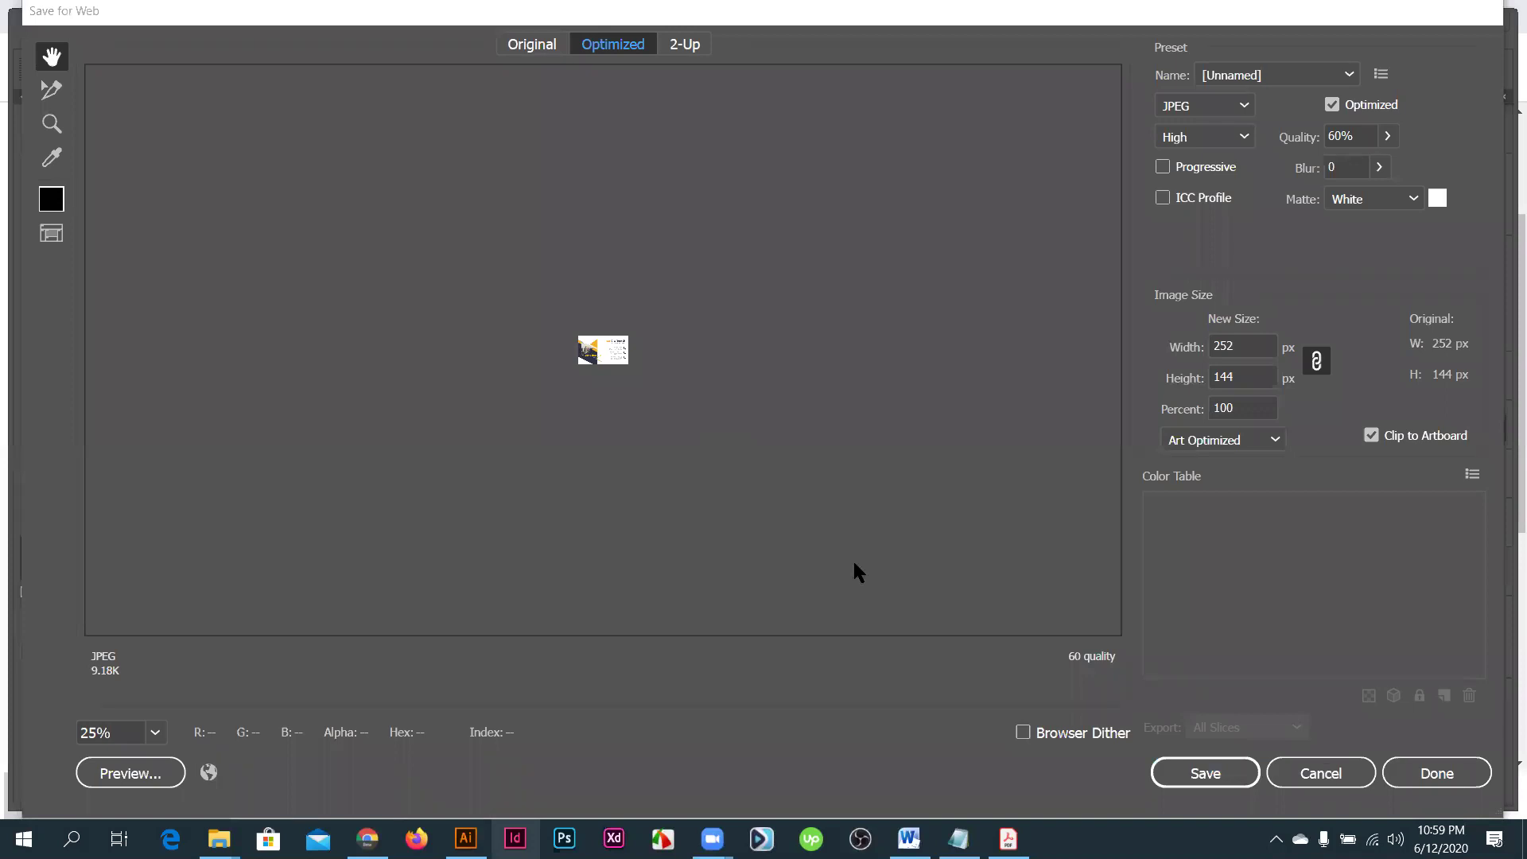
key(Escape)
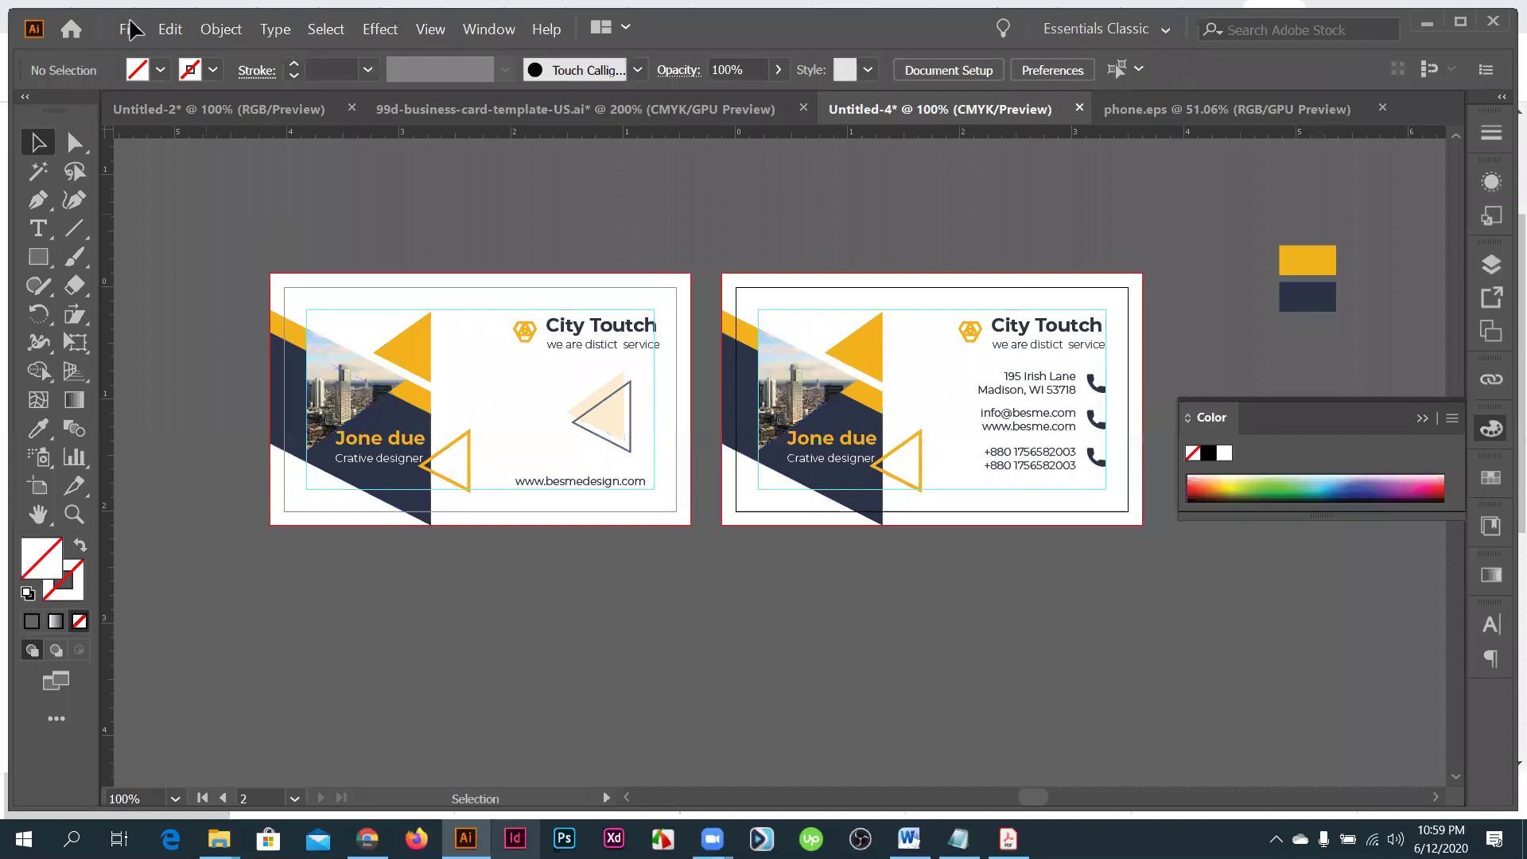
- Select all artwork, reopen the Save for Web preview zoomed out, then cancel it
key(ctrl+a)
key(alt+f)
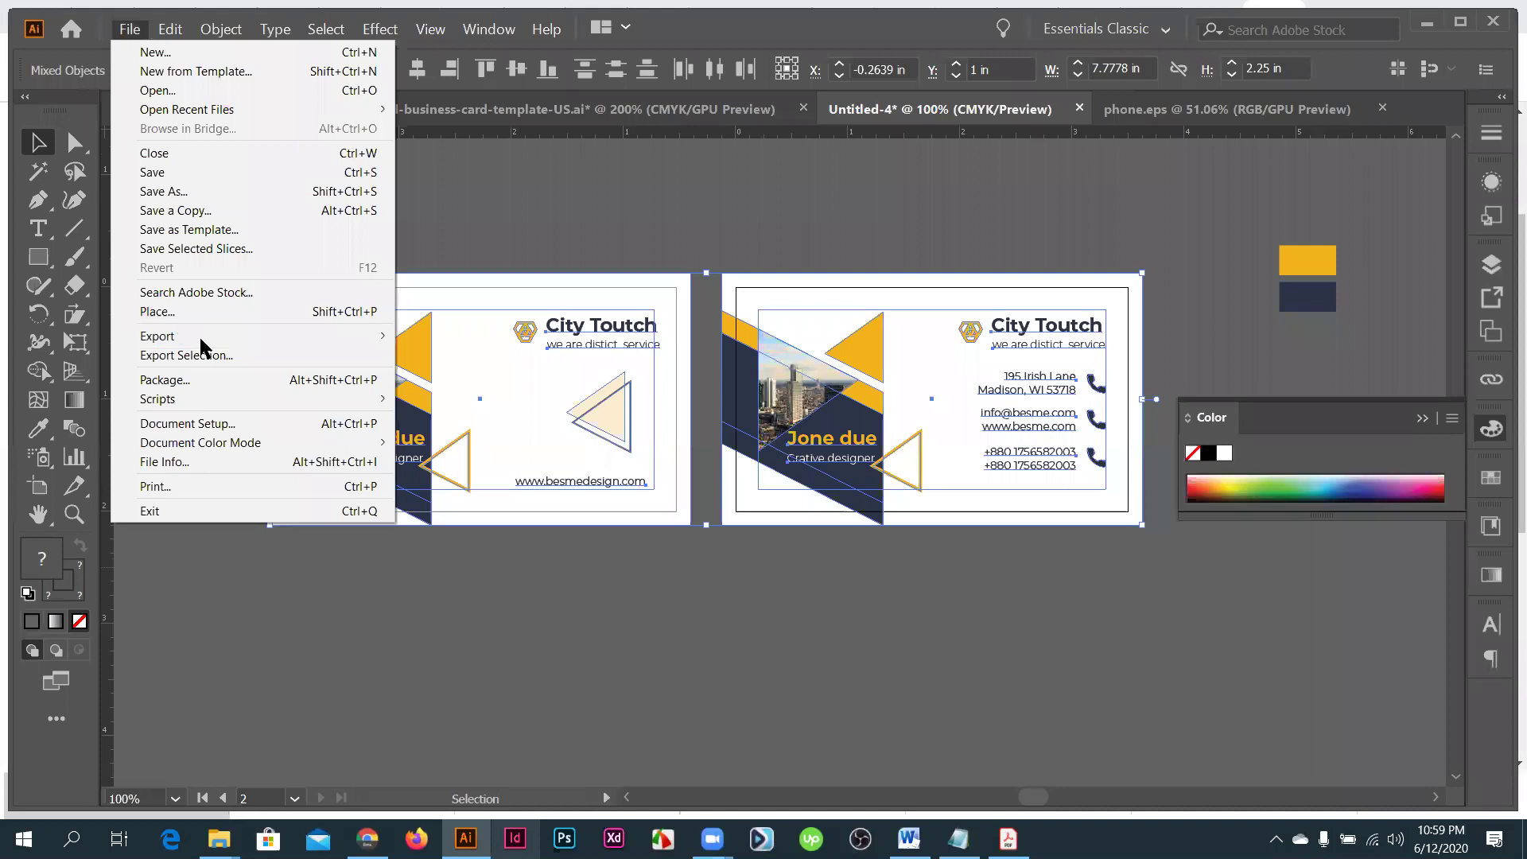
mouse_move(213, 338)
click(451, 384)
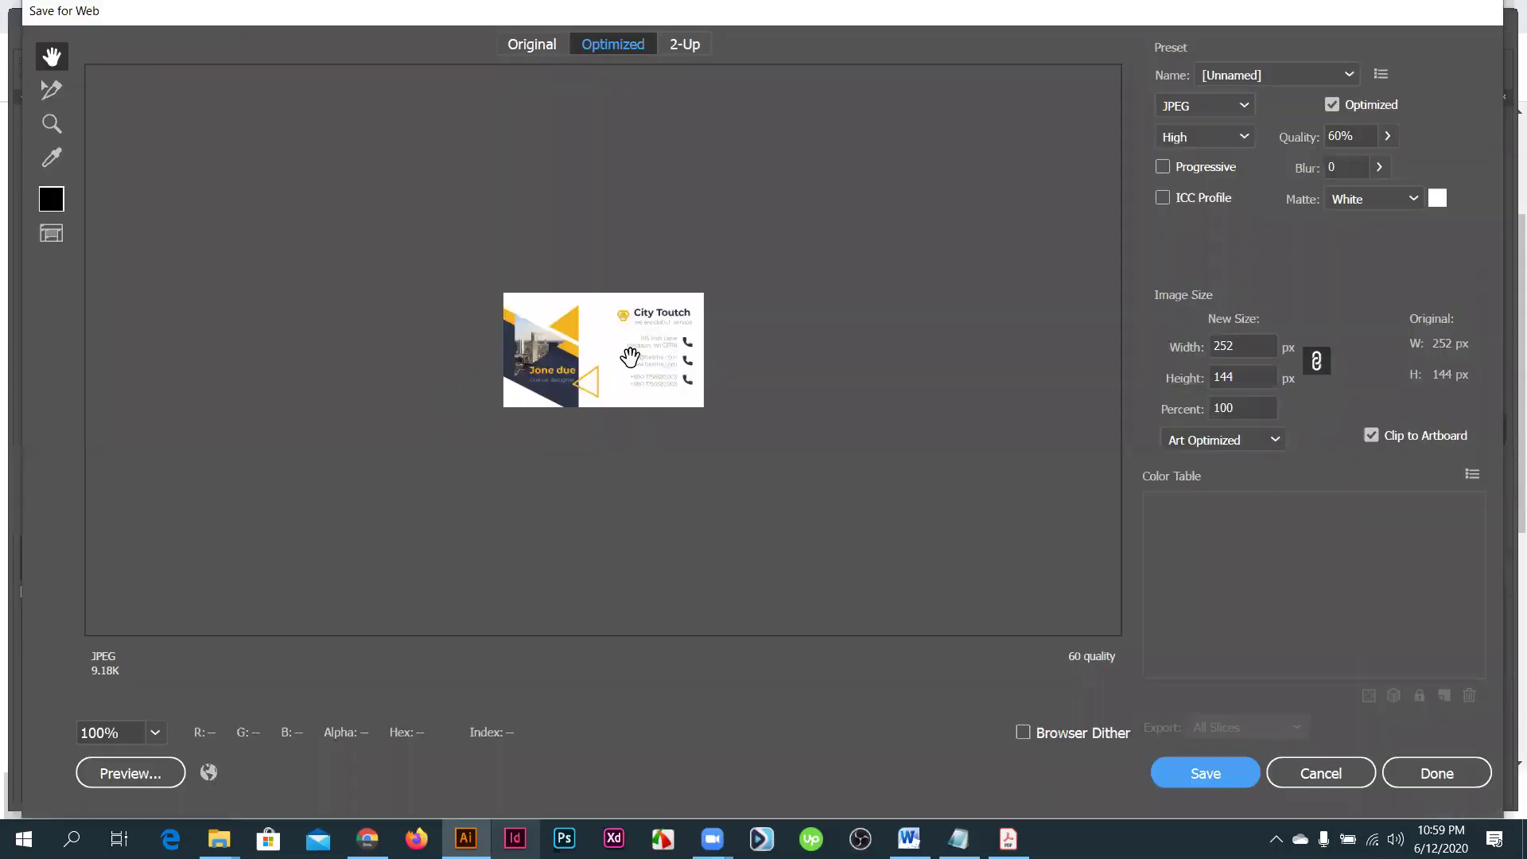
ctrl+alt+click(633, 357)
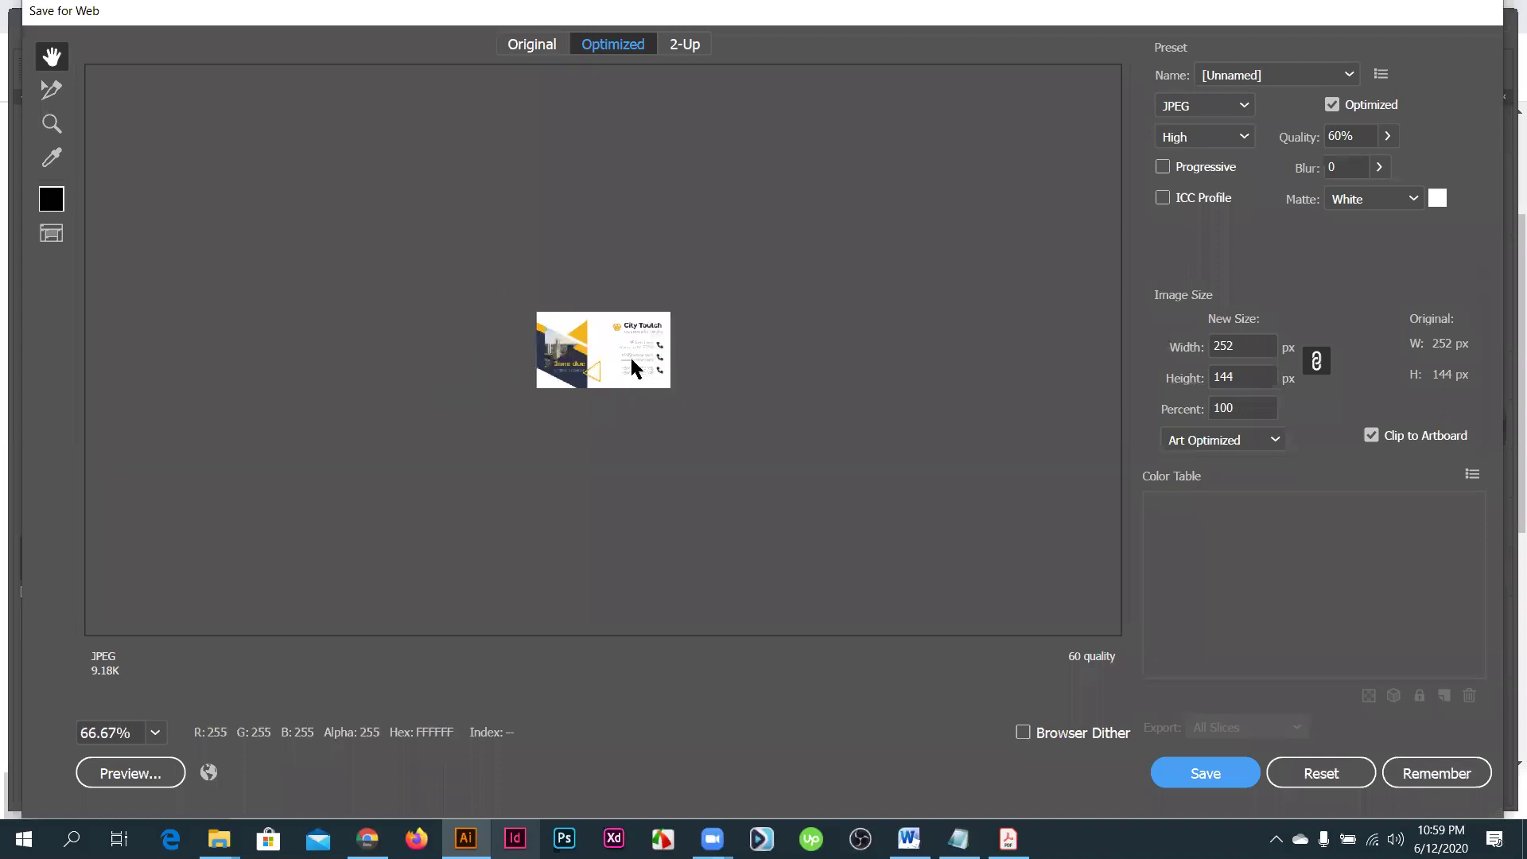
key(ctrl+minus)
click(1324, 775)
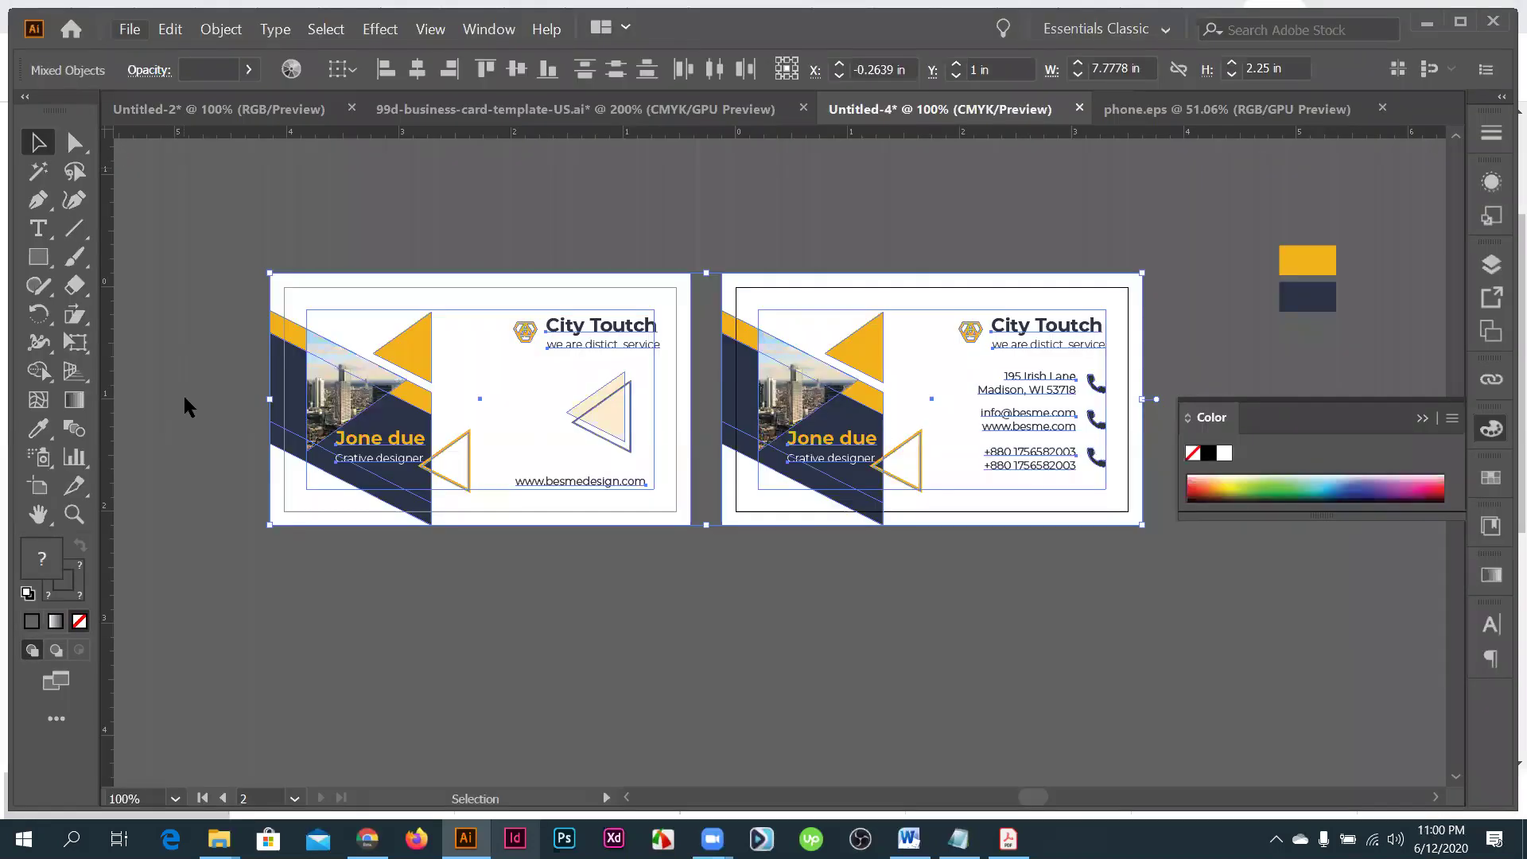
key(alt+f)
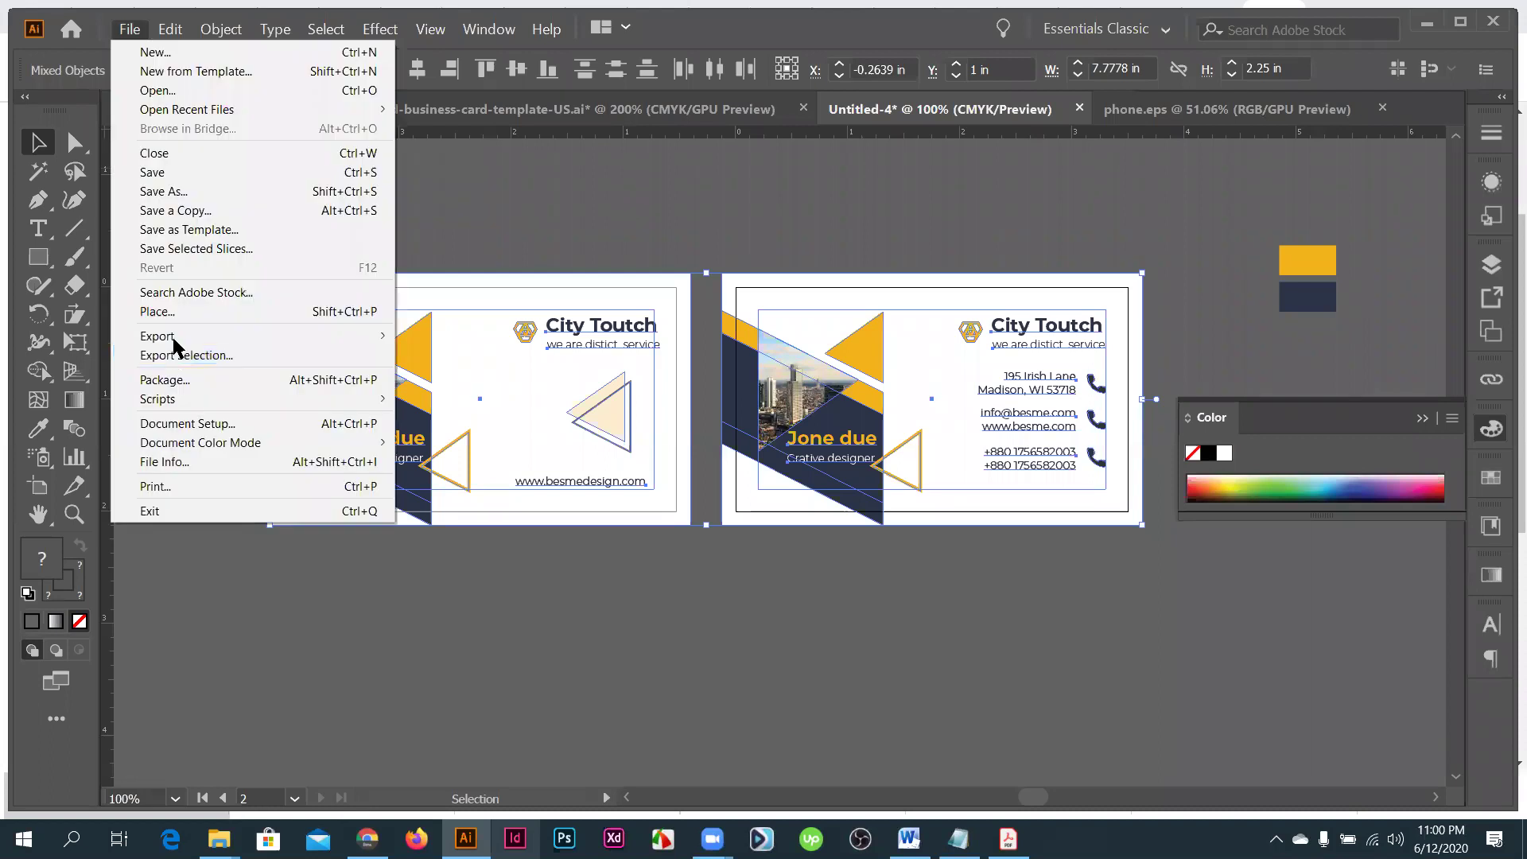
- Start Export As with JPEG format, exporting each artboard as its own file
mouse_move(173, 339)
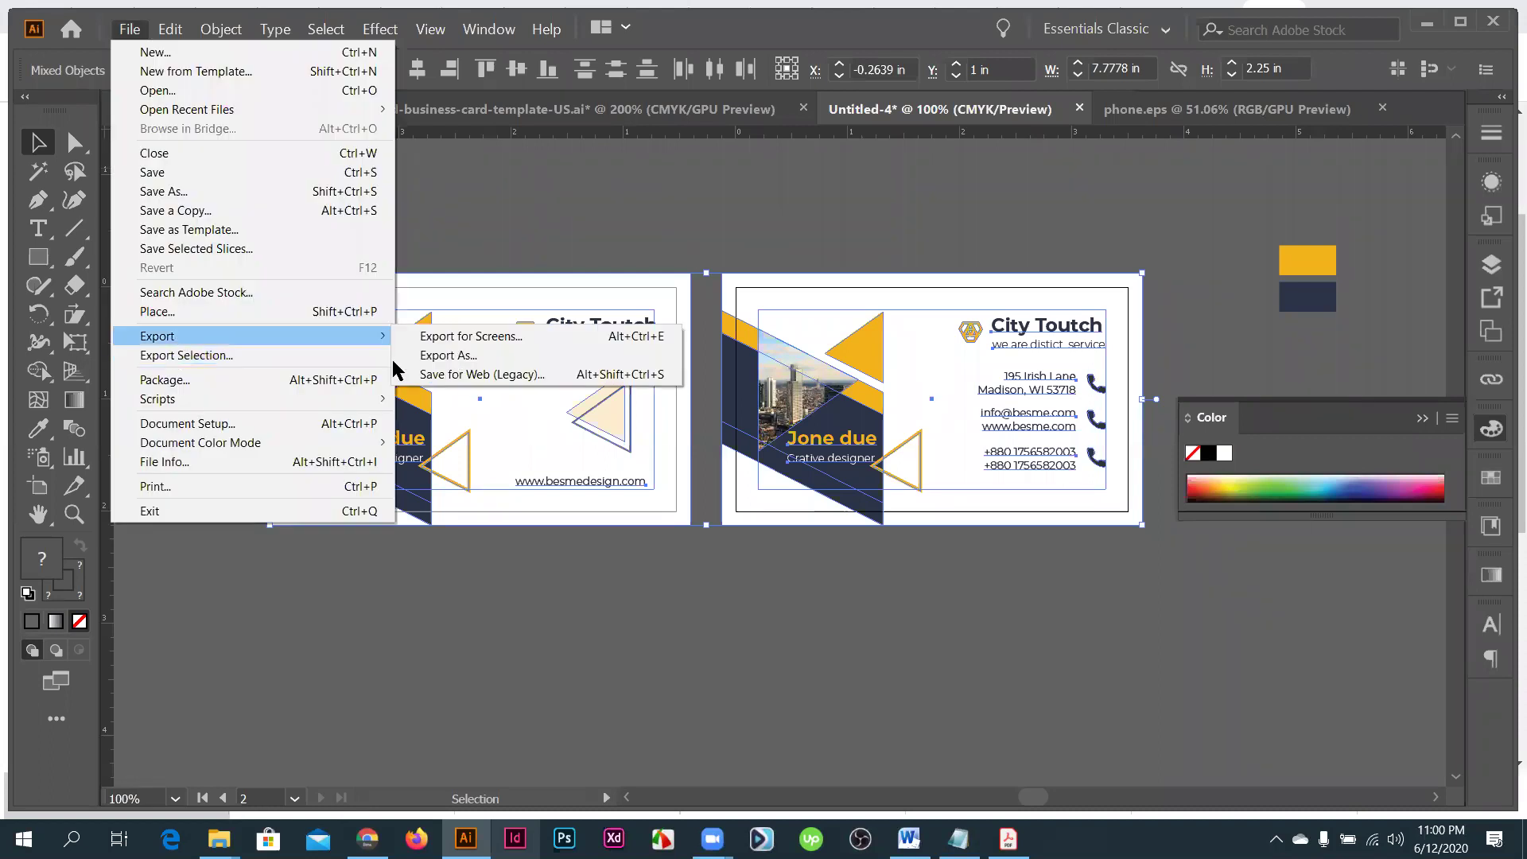
key(Escape)
key(Escape)
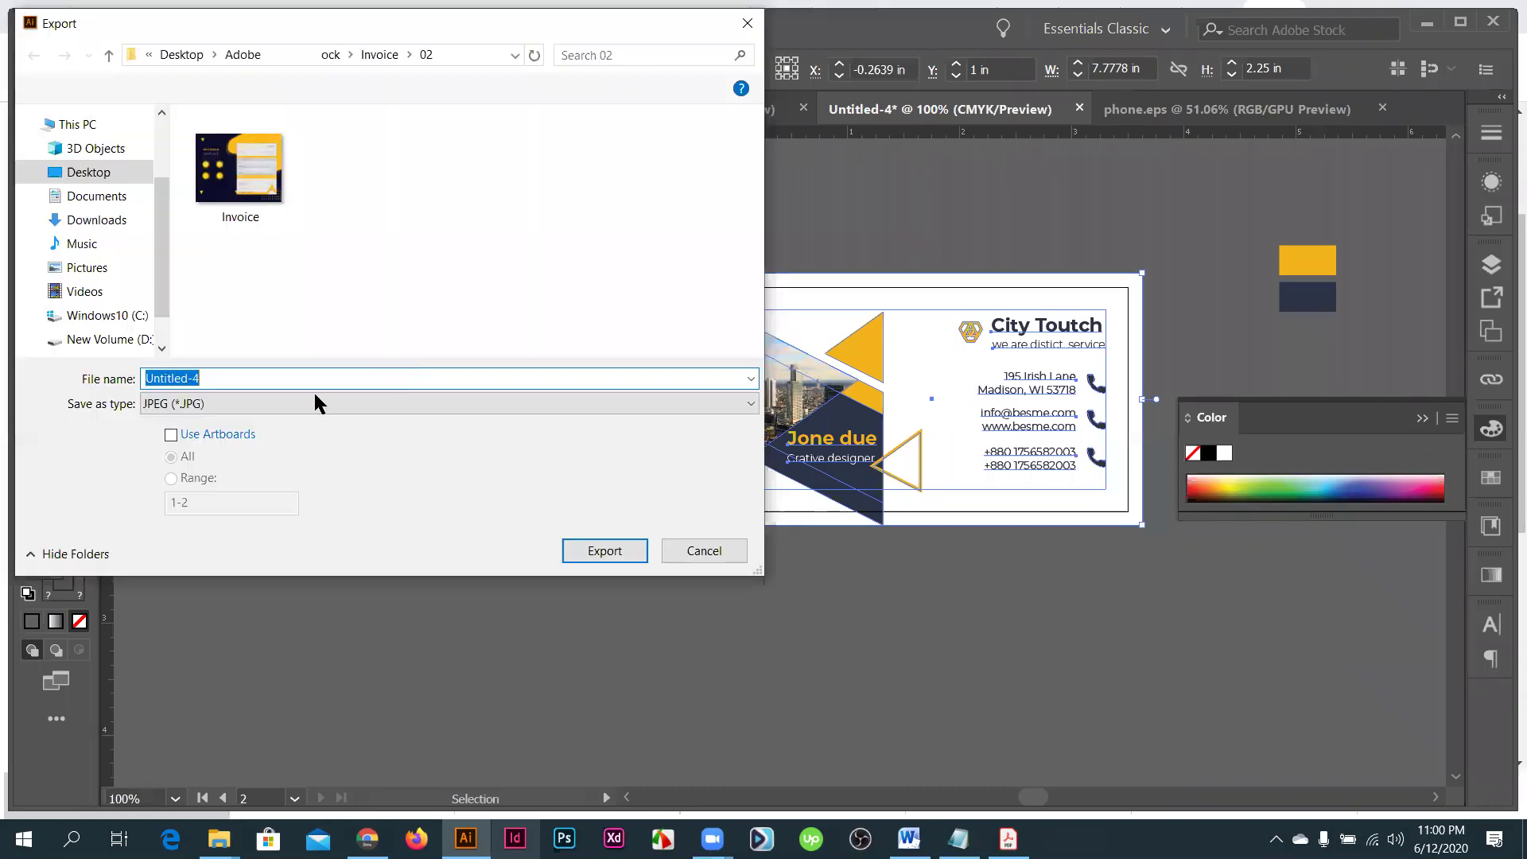
click(224, 410)
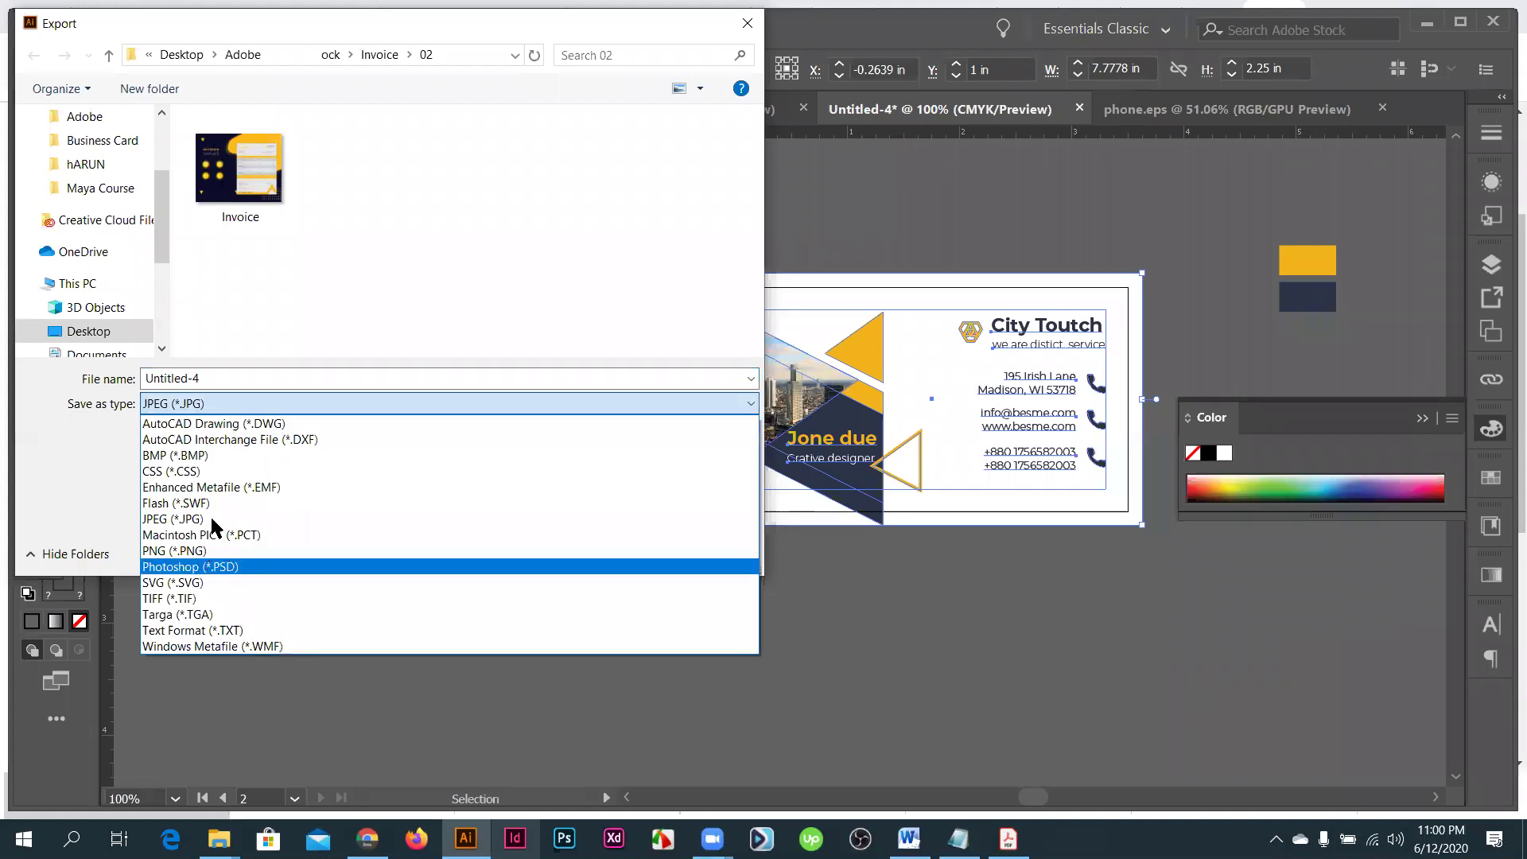
key(Return)
click(171, 437)
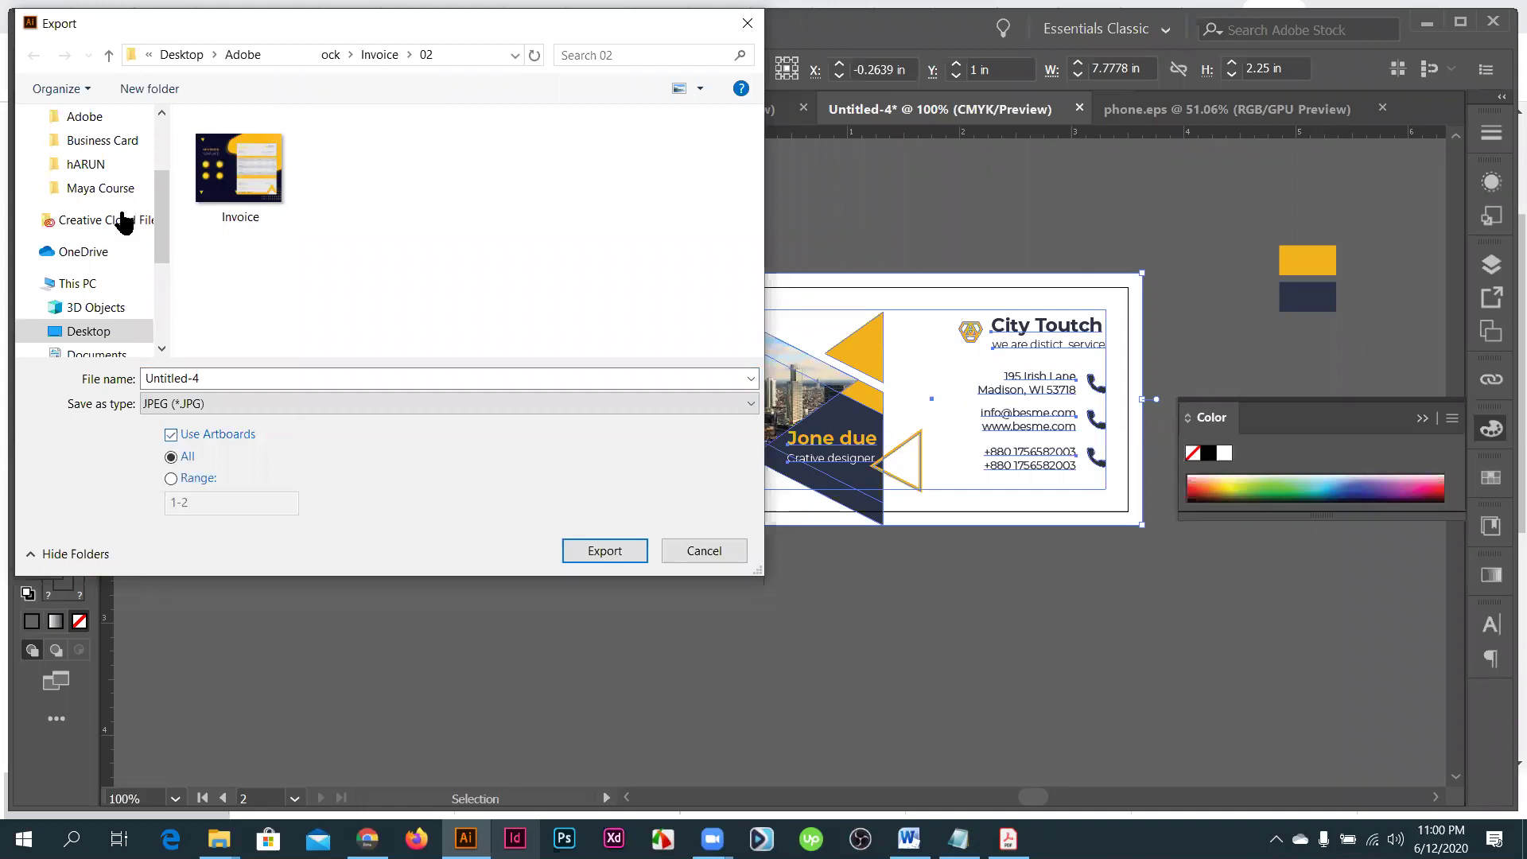
- Export into Desktop > Masters course BD > Business Card with CMYK, quality 10 JPEG options
scroll(99, 171, up, 2)
click(96, 162)
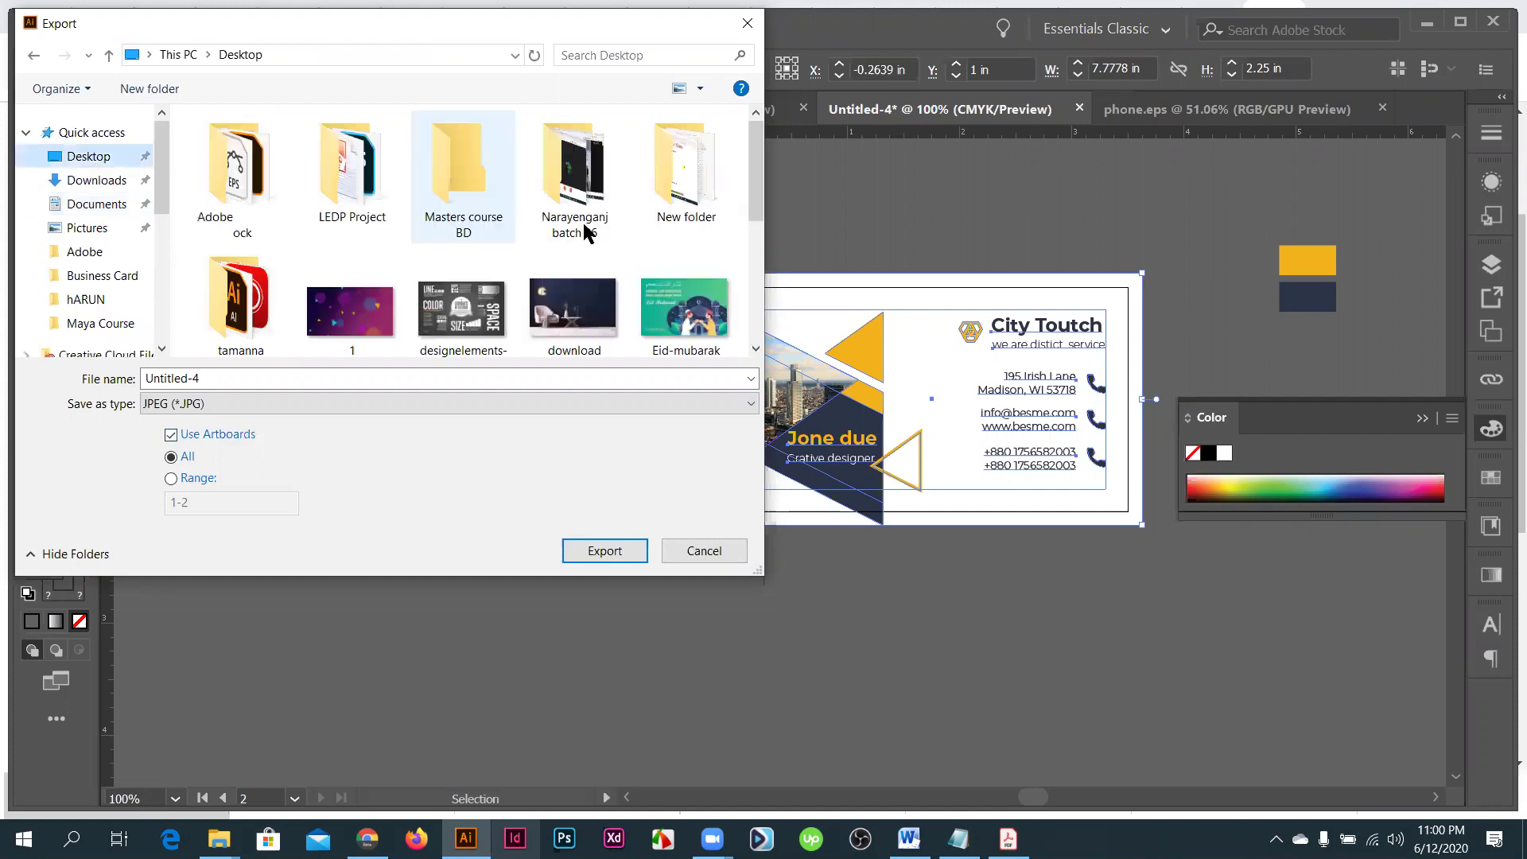
double_click(481, 205)
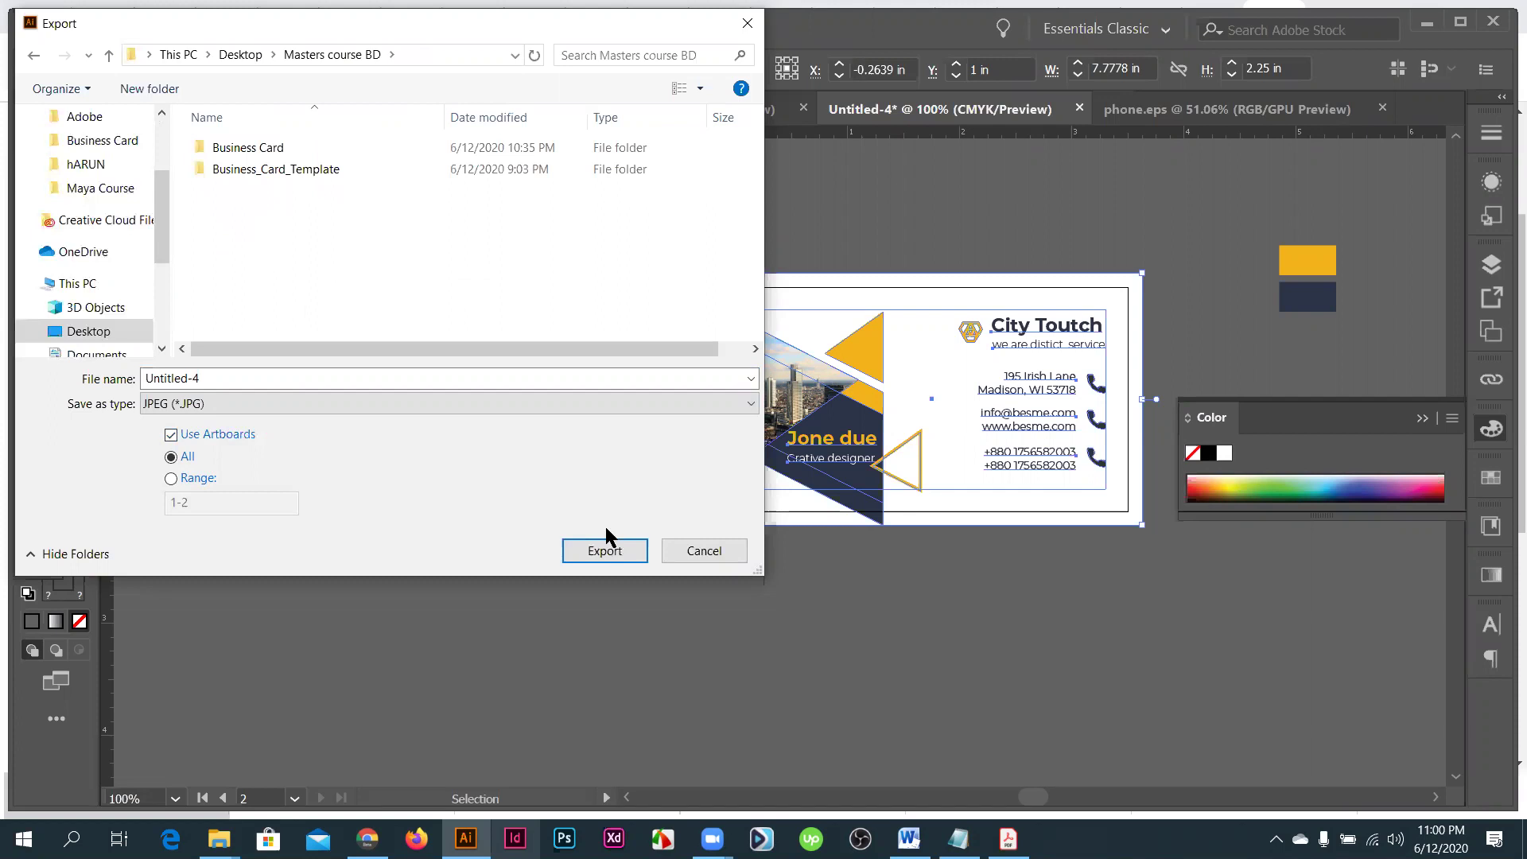
click(228, 375)
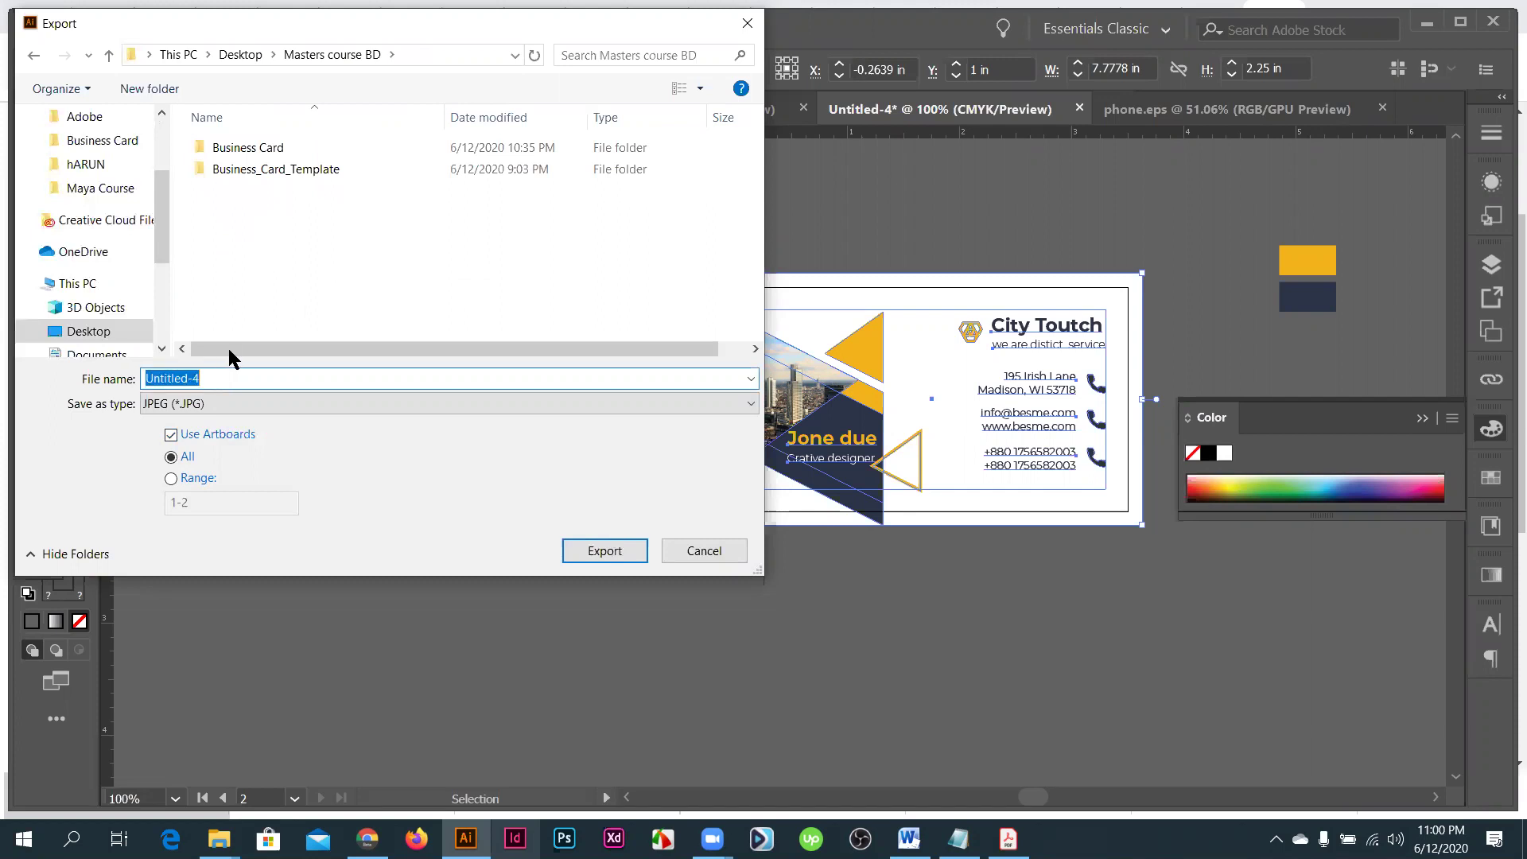
text(Business card)
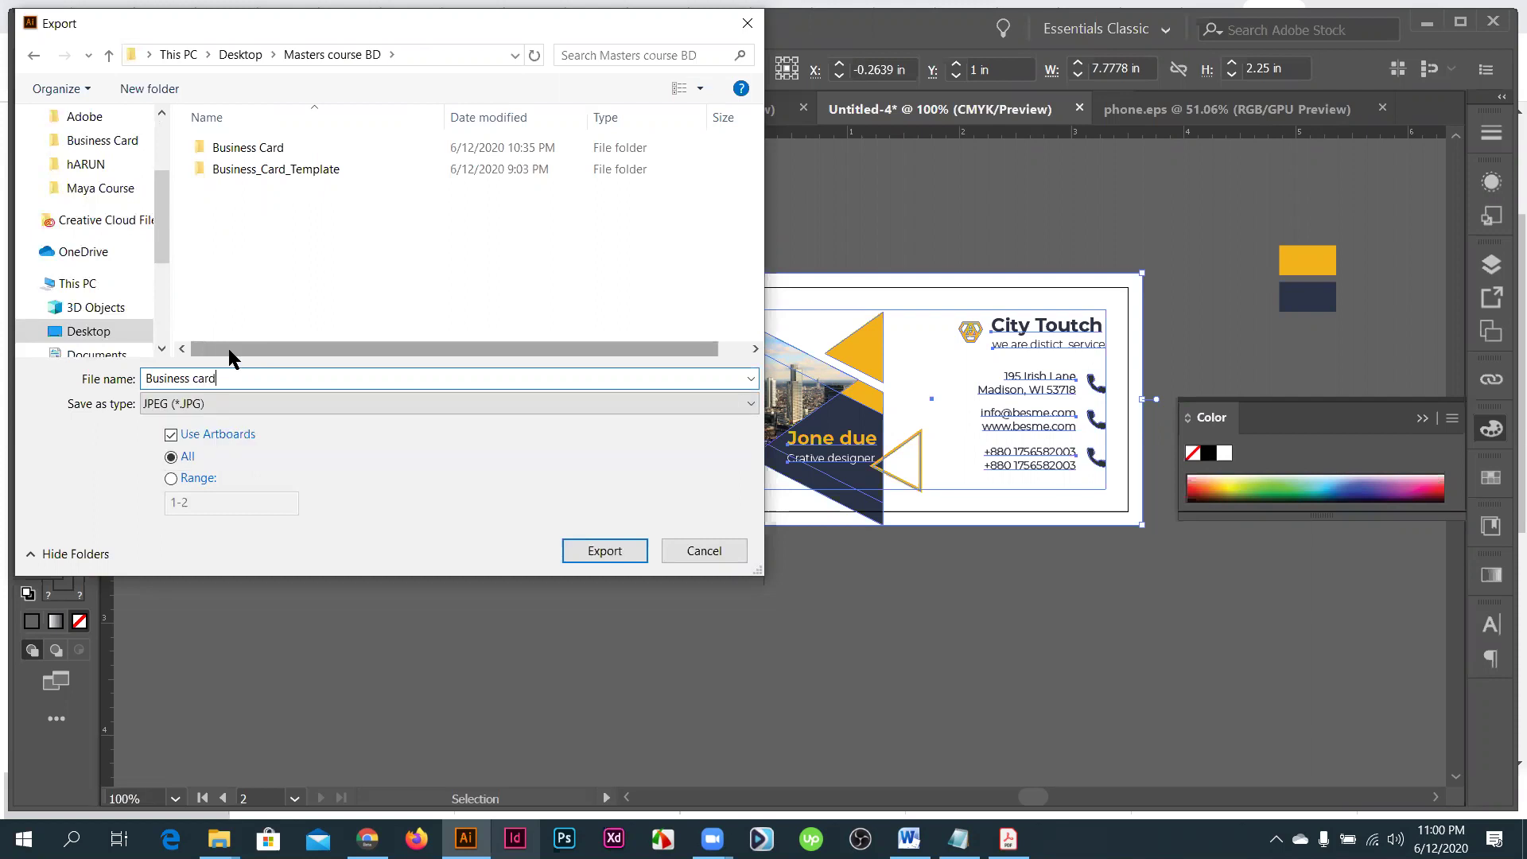
key(Return)
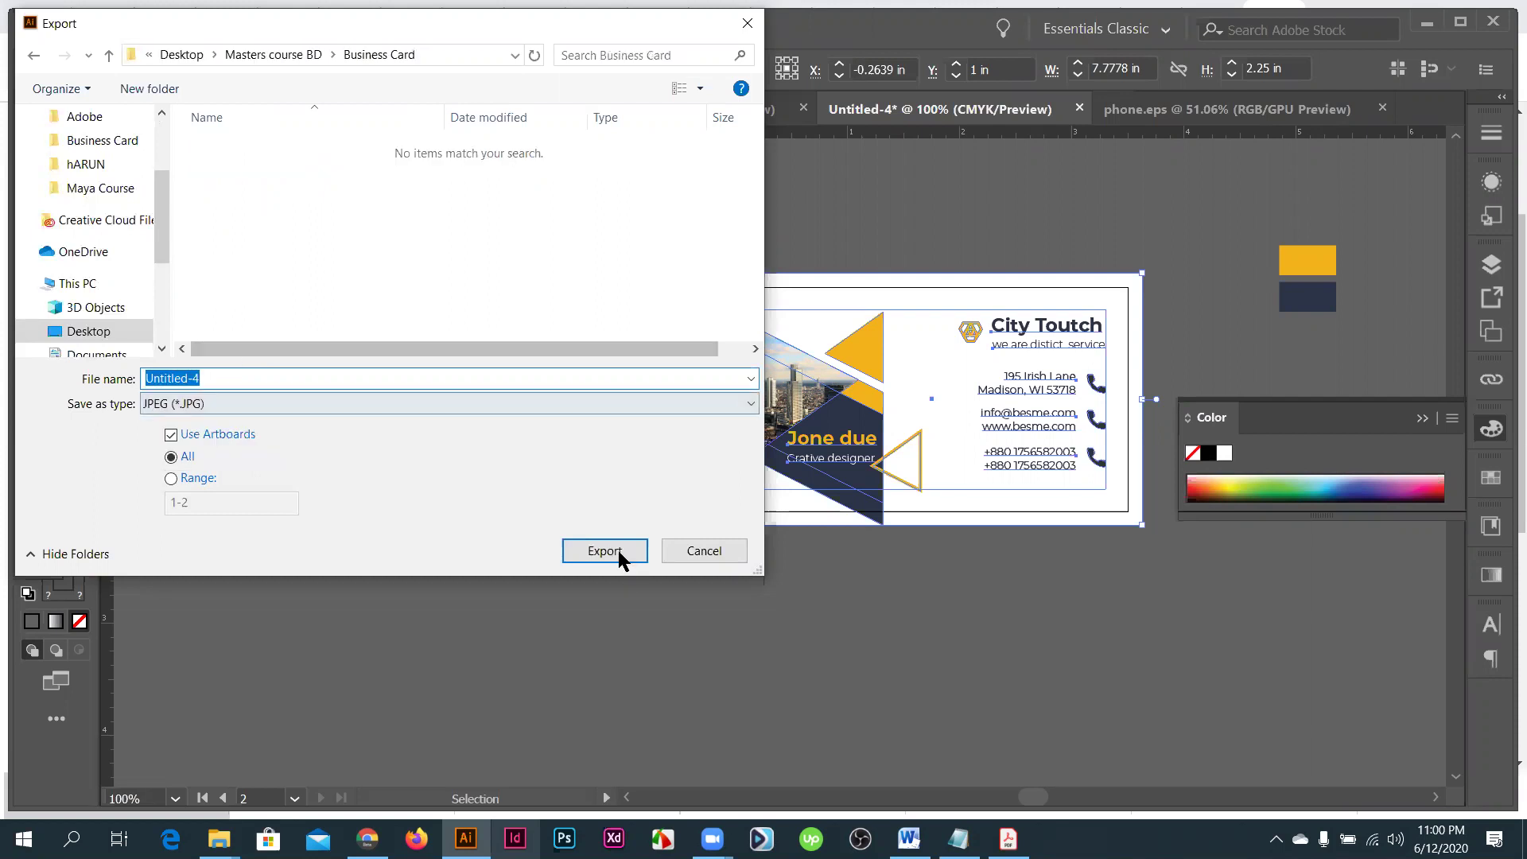
click(576, 547)
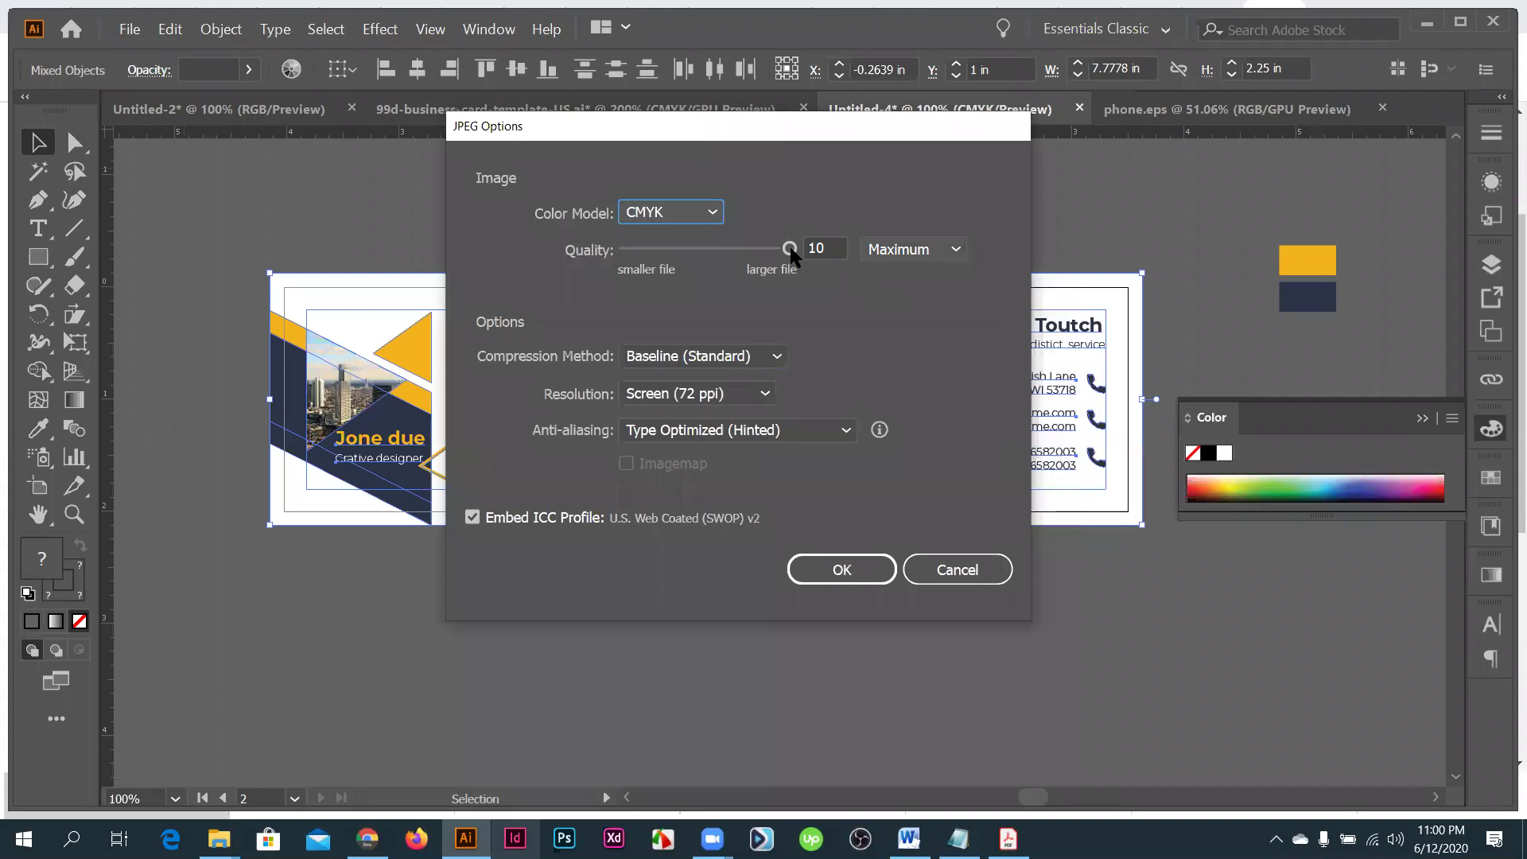
key(Tab)
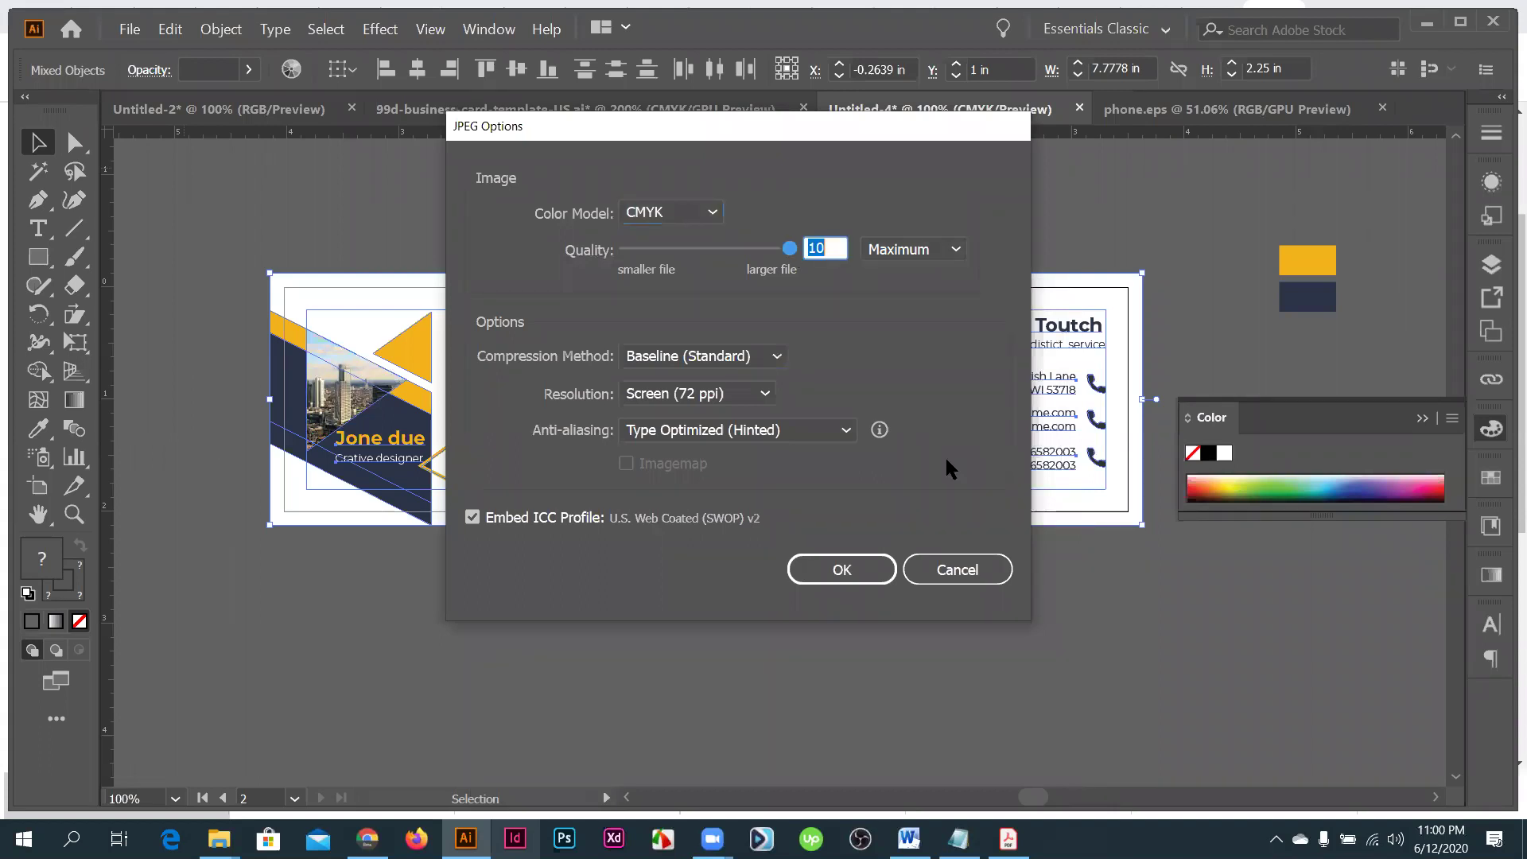
click(855, 579)
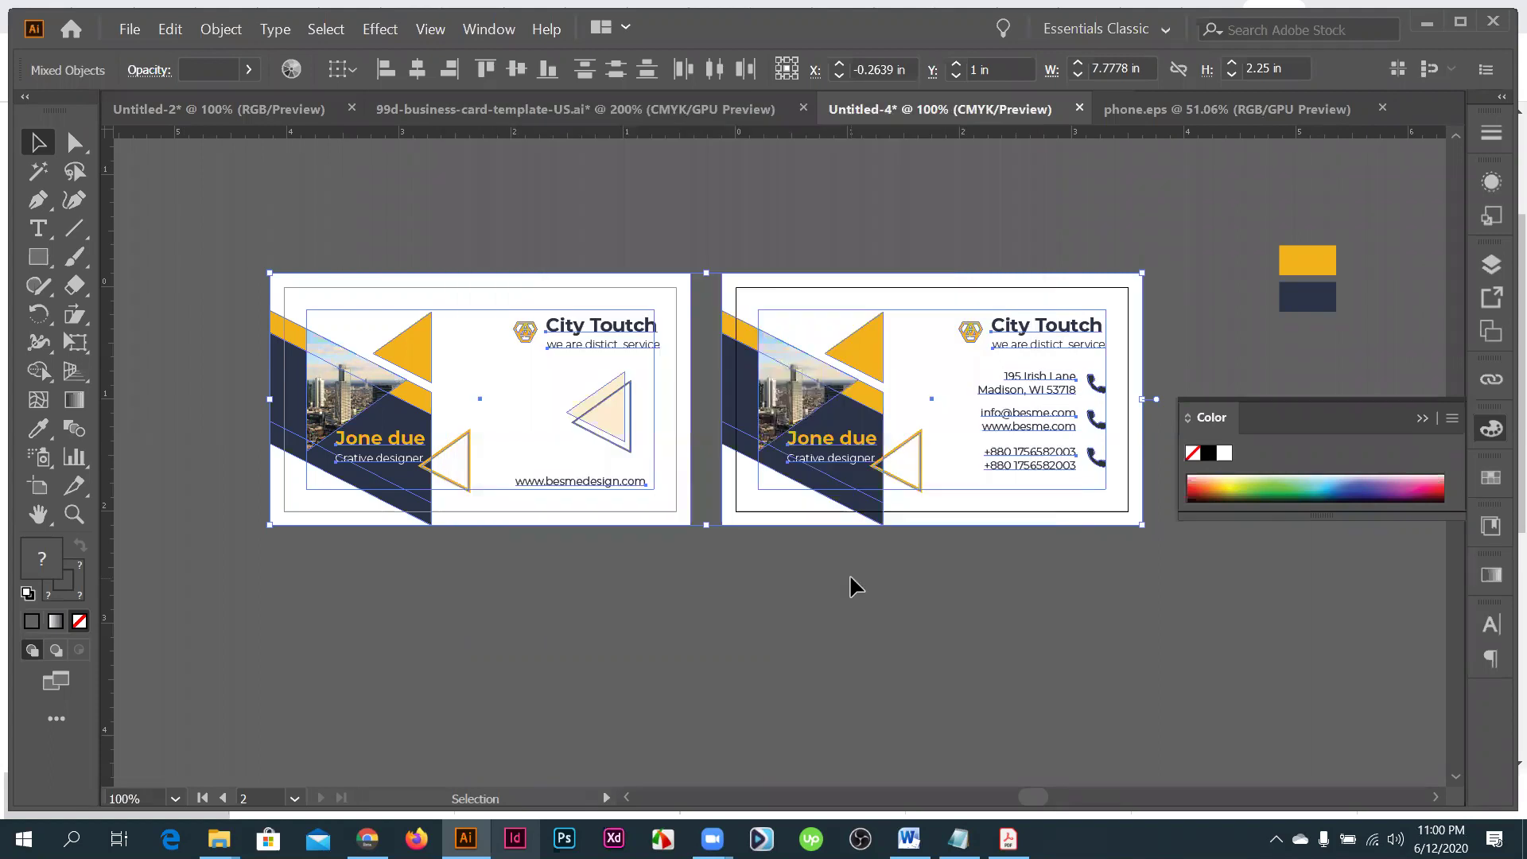
- Save as 'Business card' with default Illustrator Options, then close the document
click(129, 31)
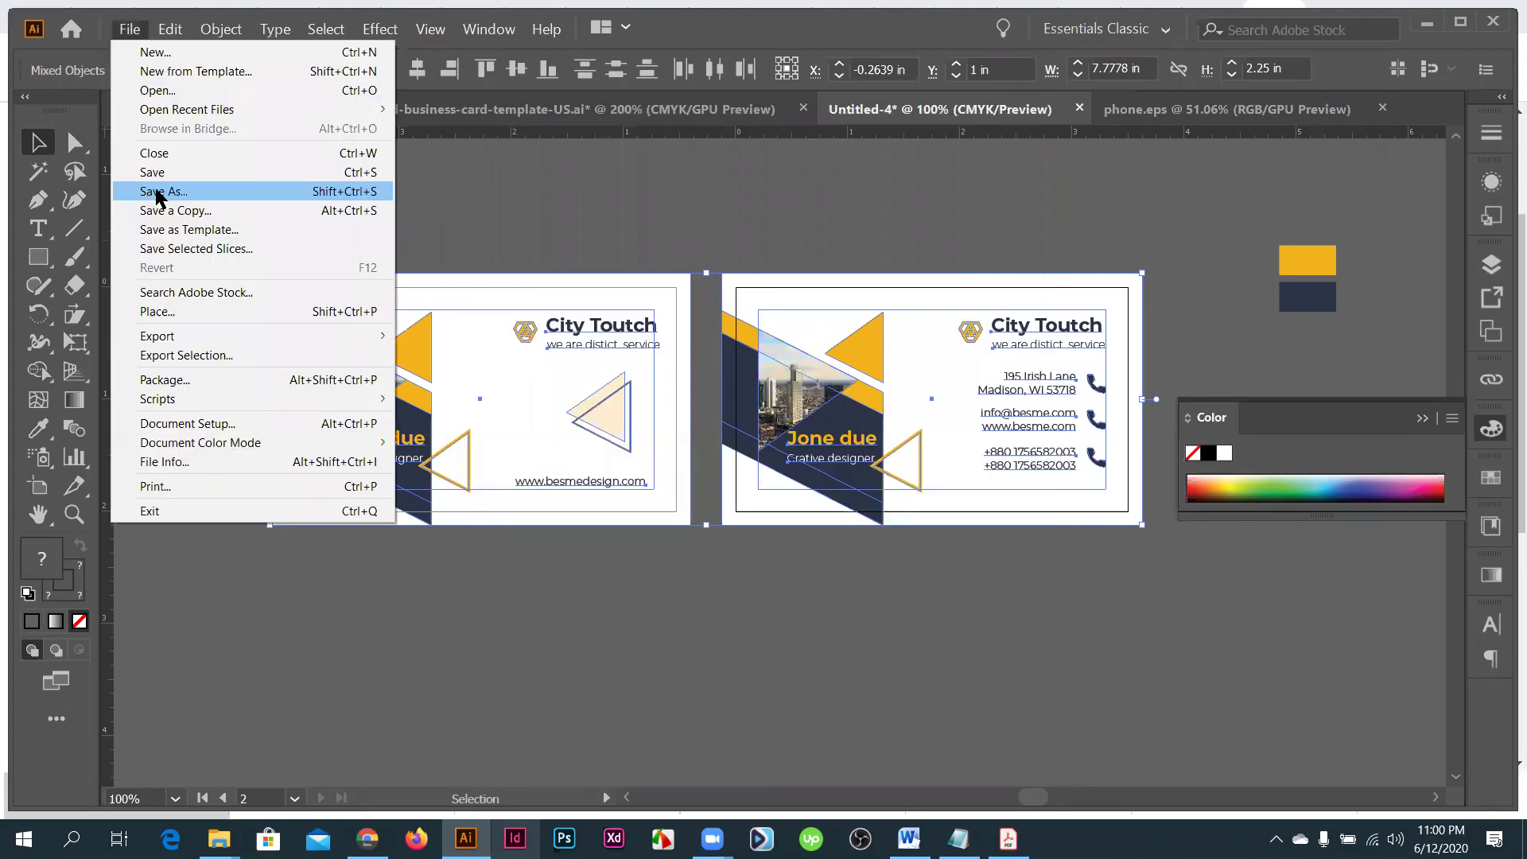
click(158, 192)
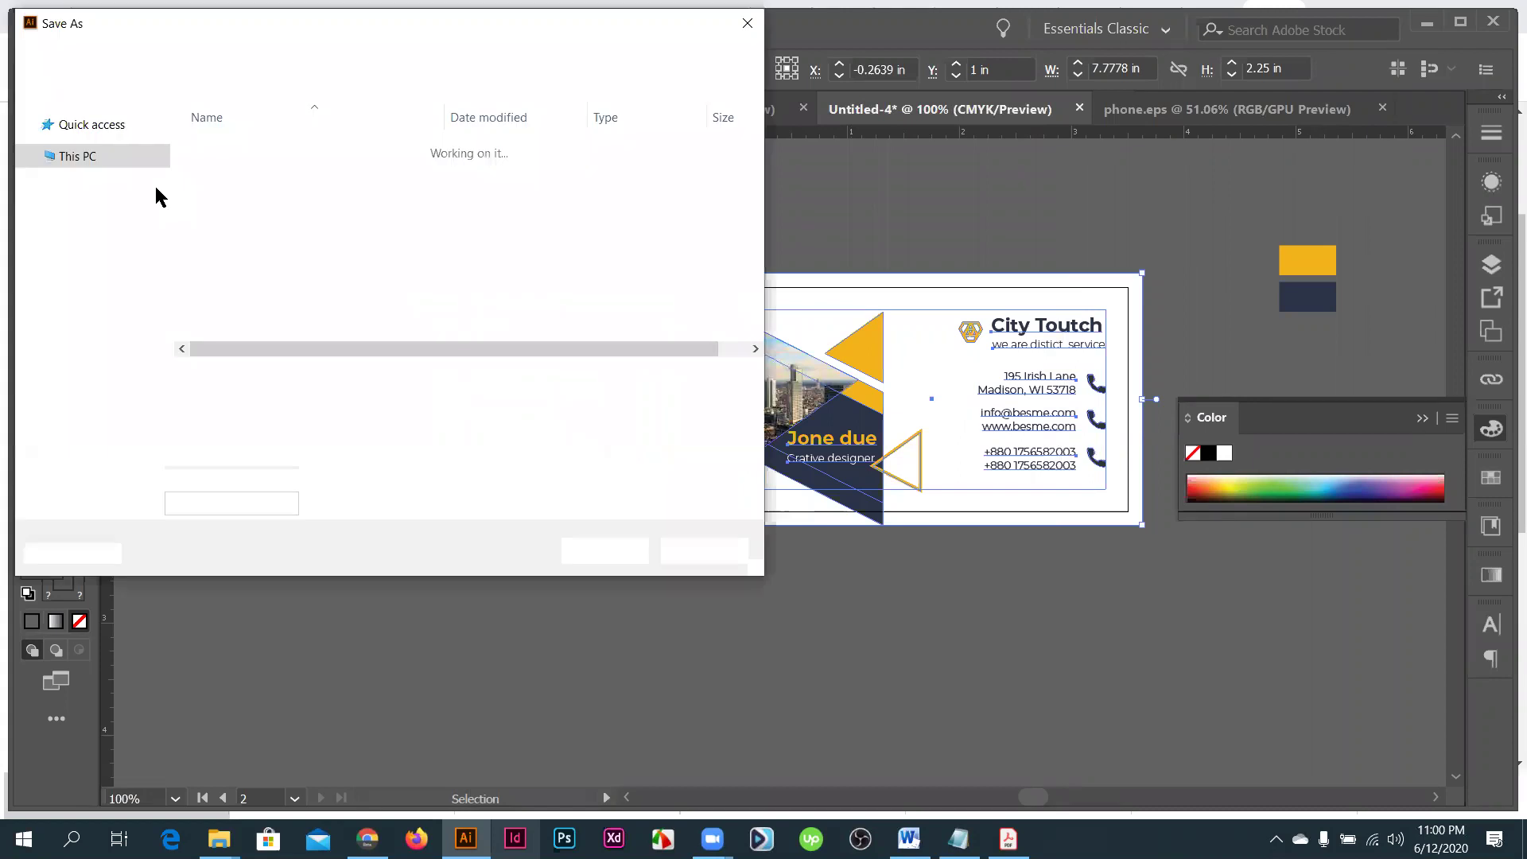
text(Business card)
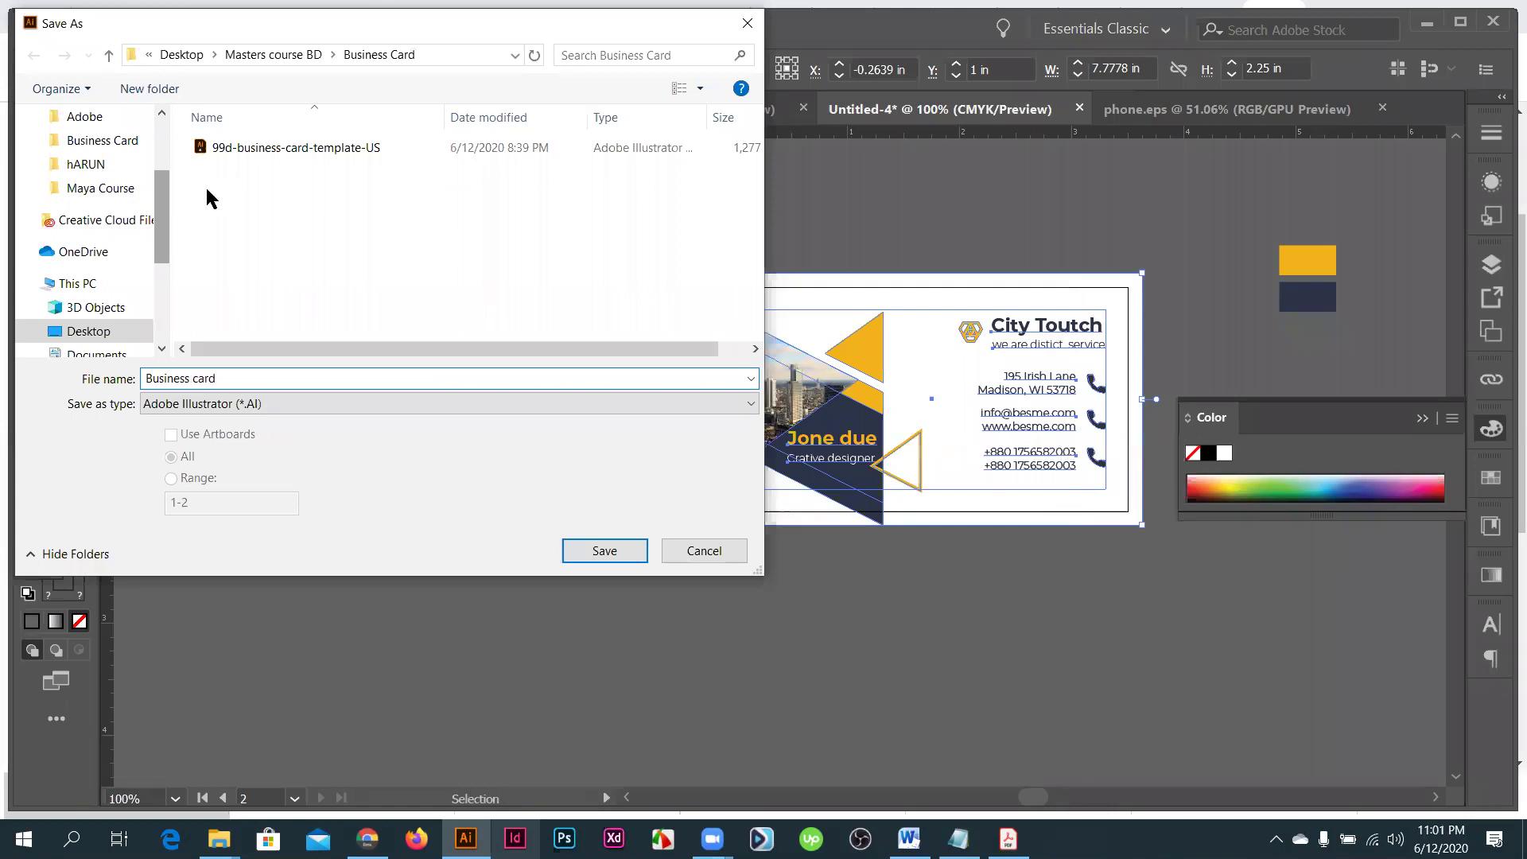
click(618, 549)
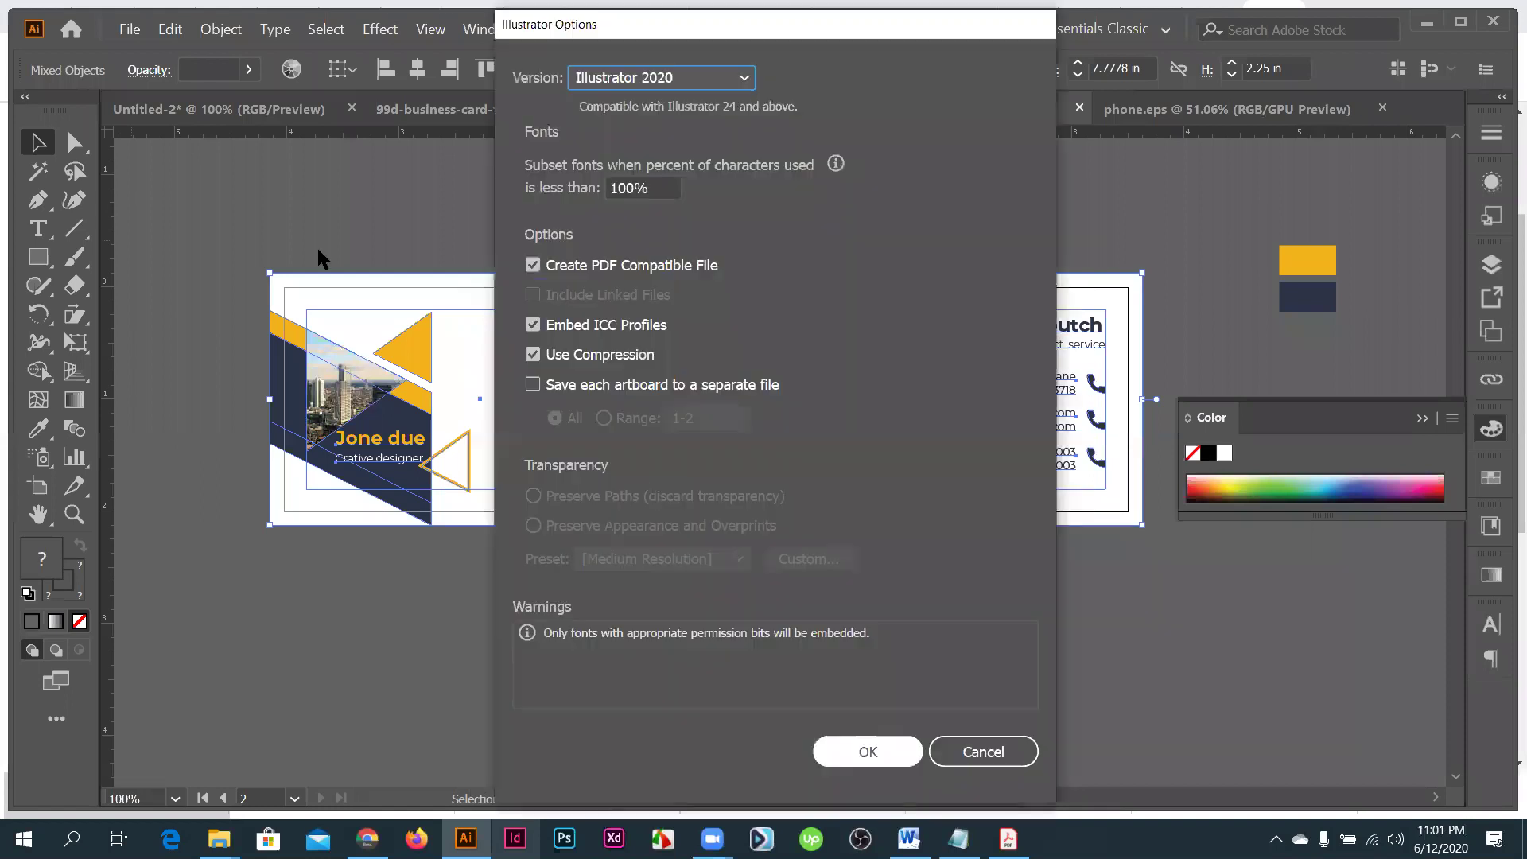
key(Return)
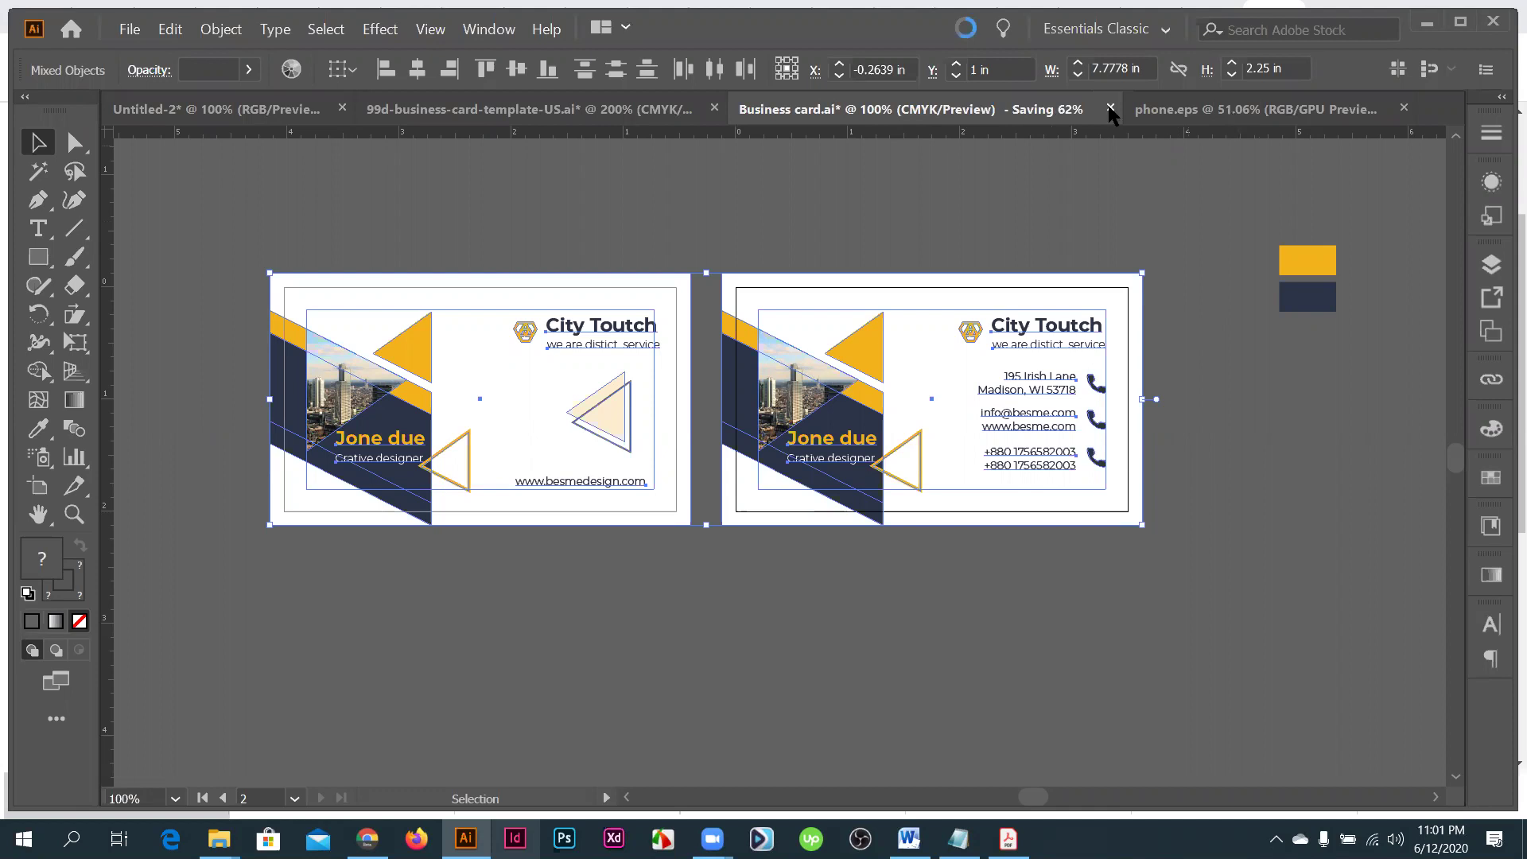
key(ctrl+w)
click(981, 446)
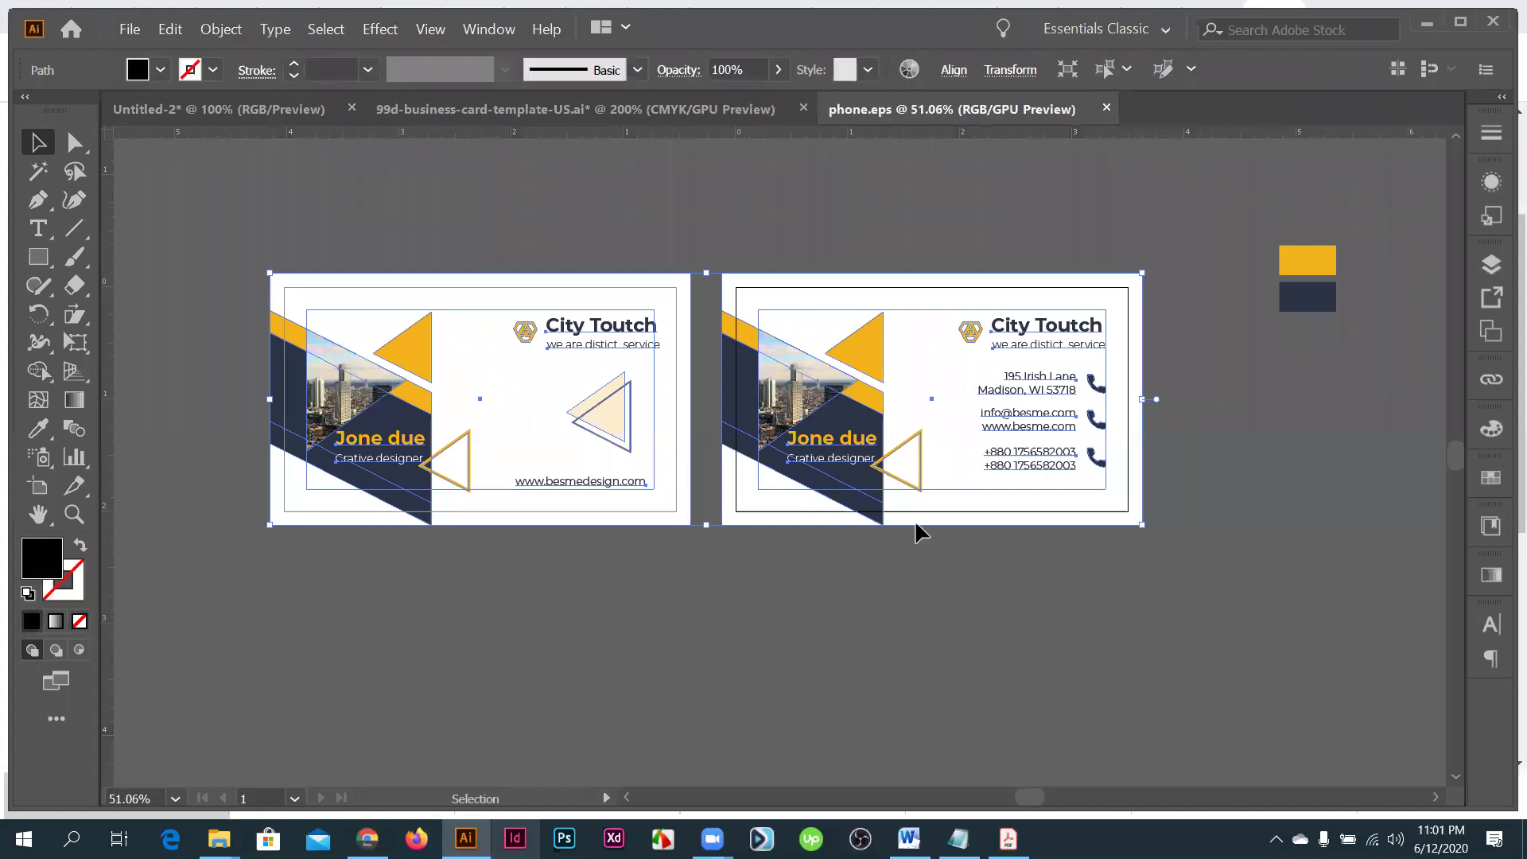
- Close phone.eps, the 99d template and Untitled-2 without saving, then quit, clearing the clipboard
key(ctrl+w)
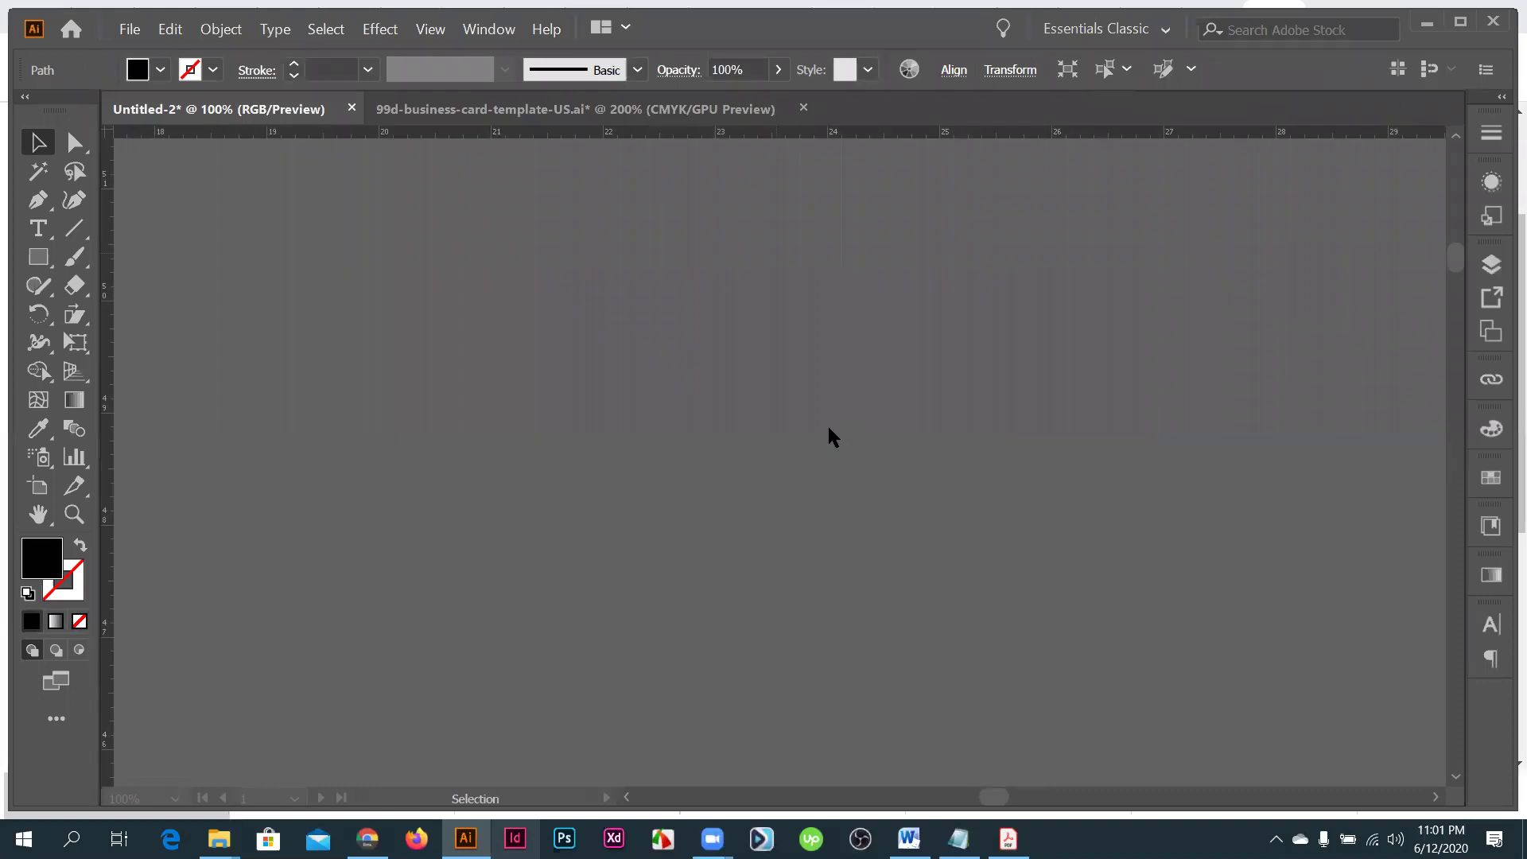
key(Return)
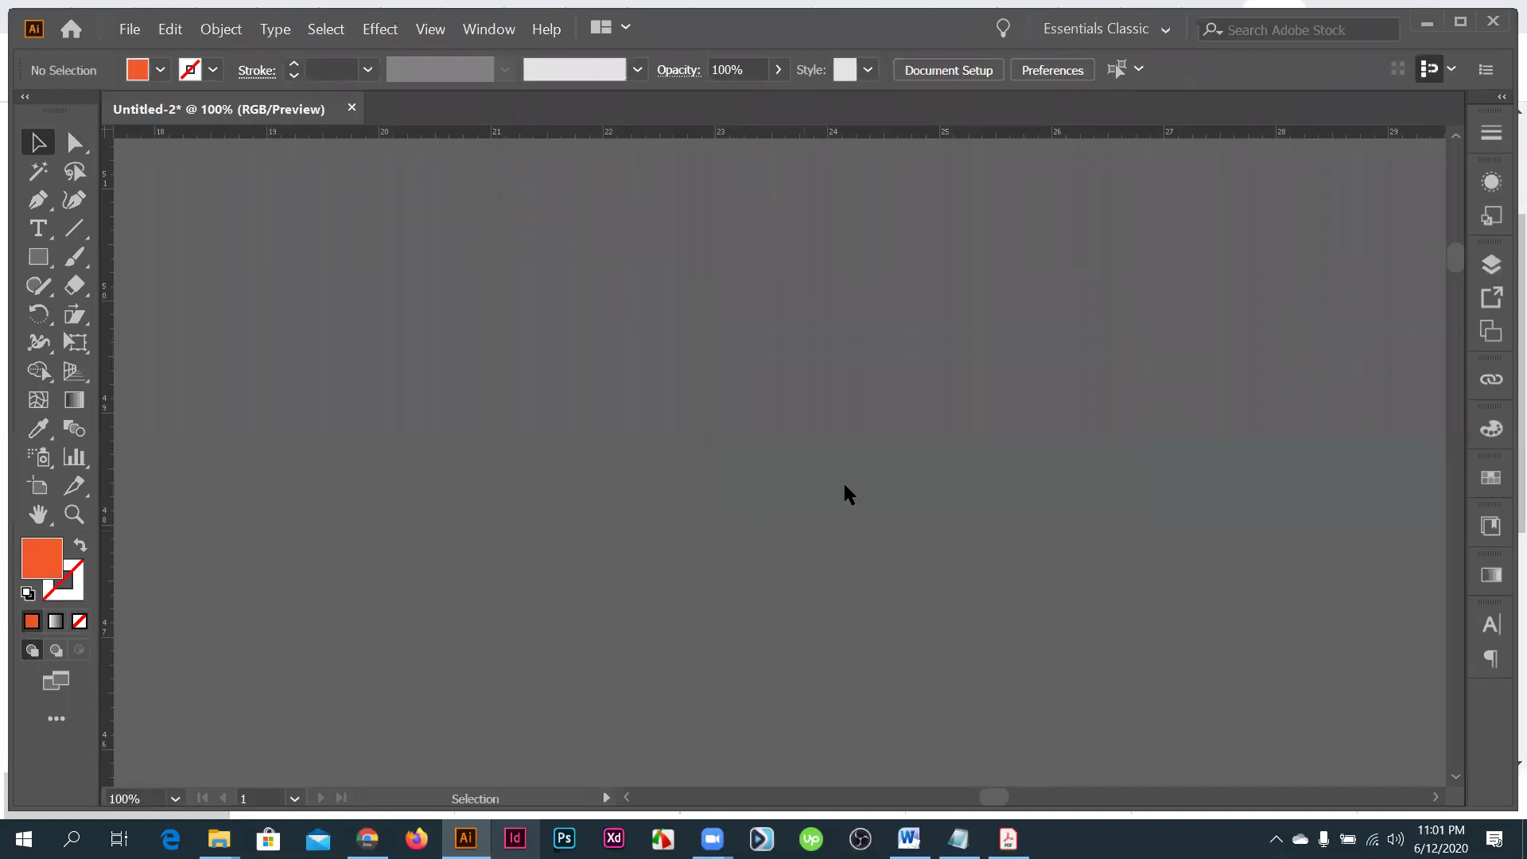
key(ctrl+w)
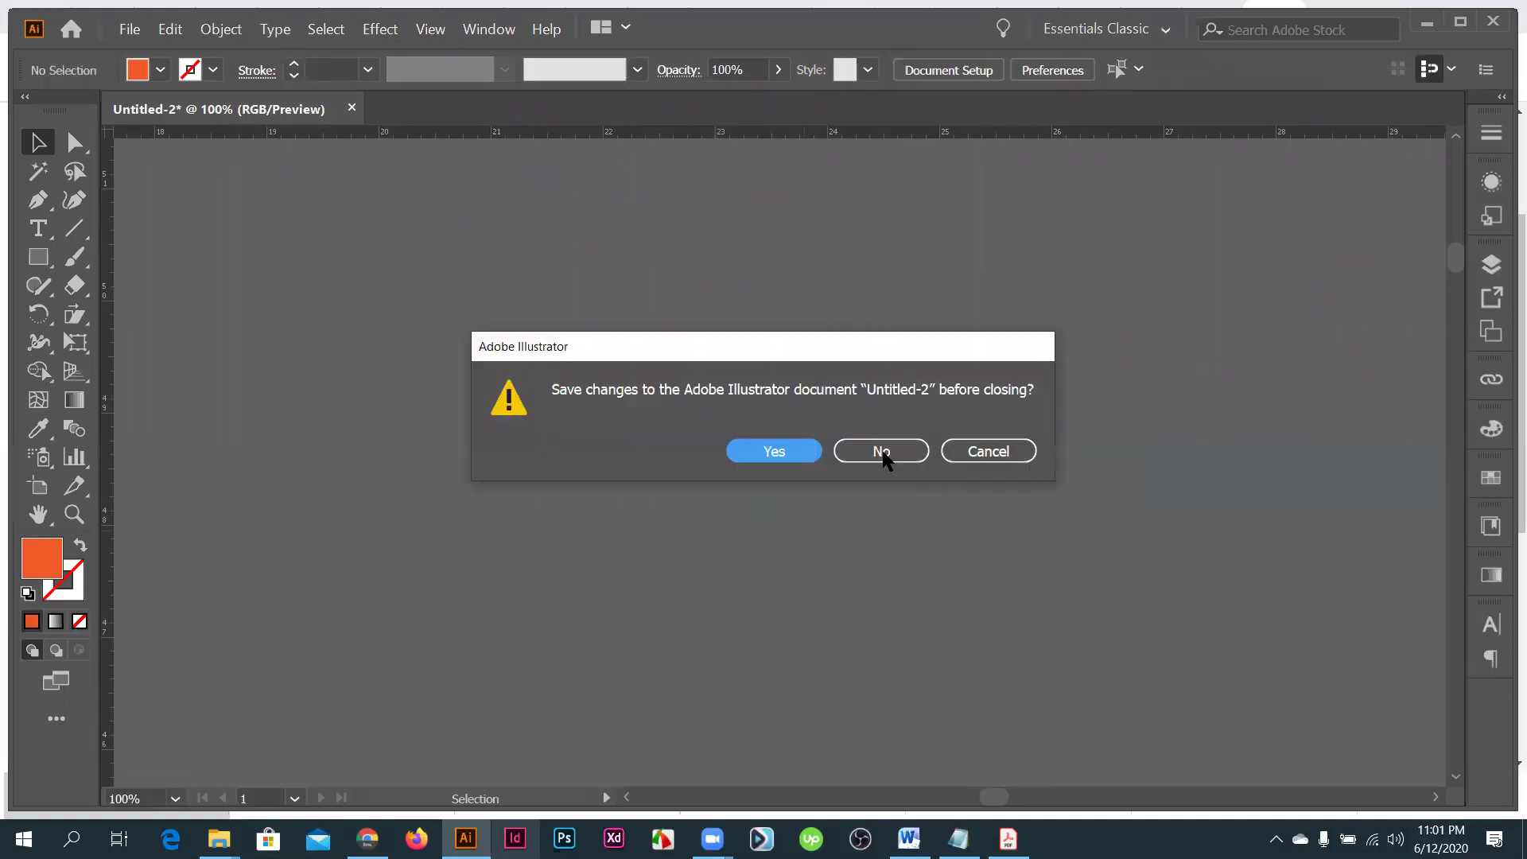
click(840, 451)
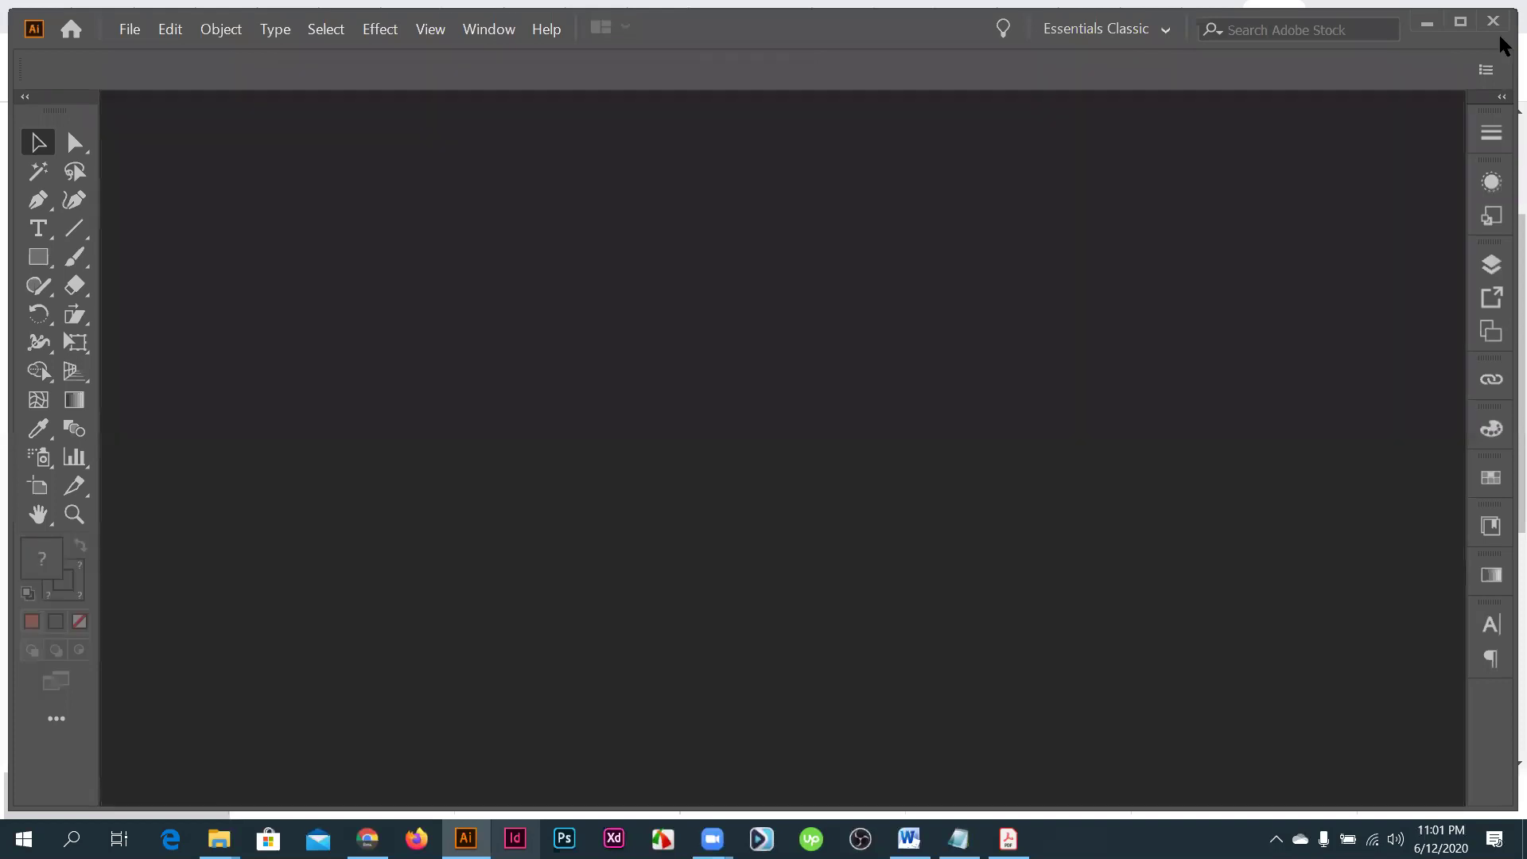
click(1493, 23)
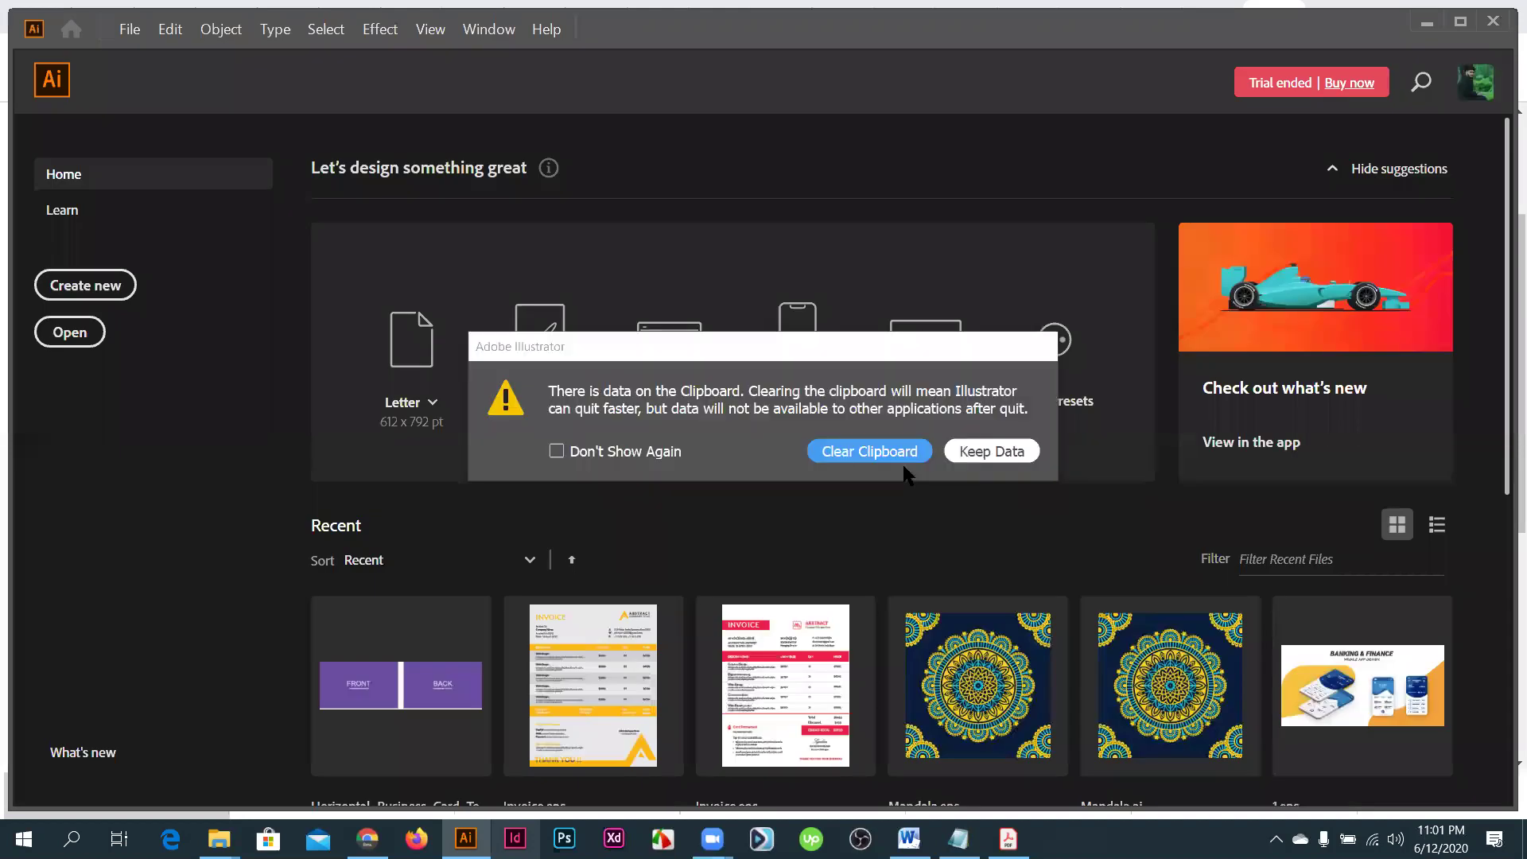
click(887, 455)
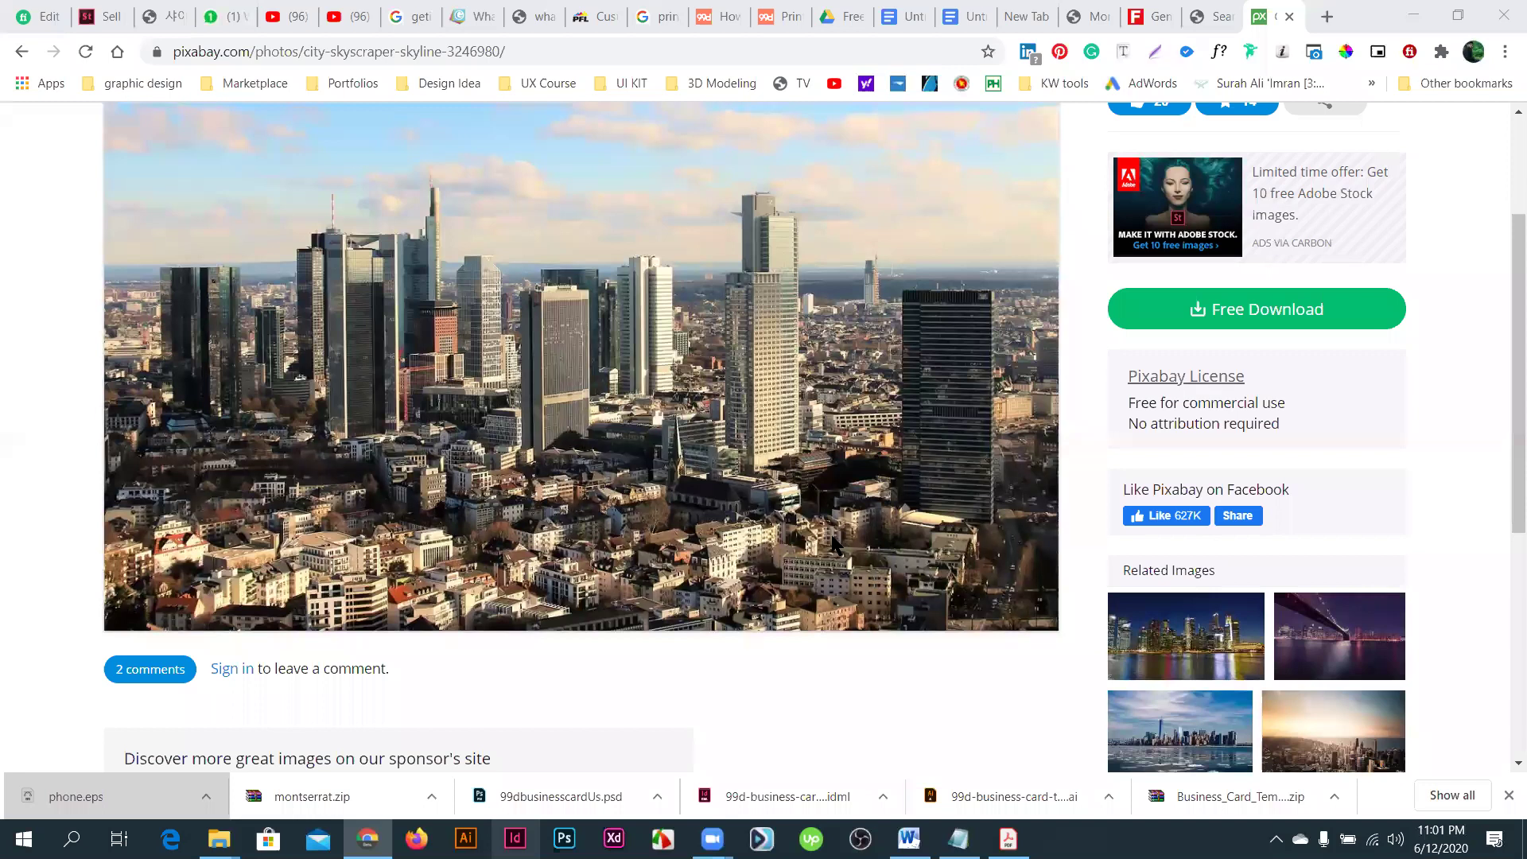
- Scroll through the Pixabay skyline photo page, then launch Photoshop from the taskbar
scroll(835, 545, up, 3)
scroll(832, 545, down, 8)
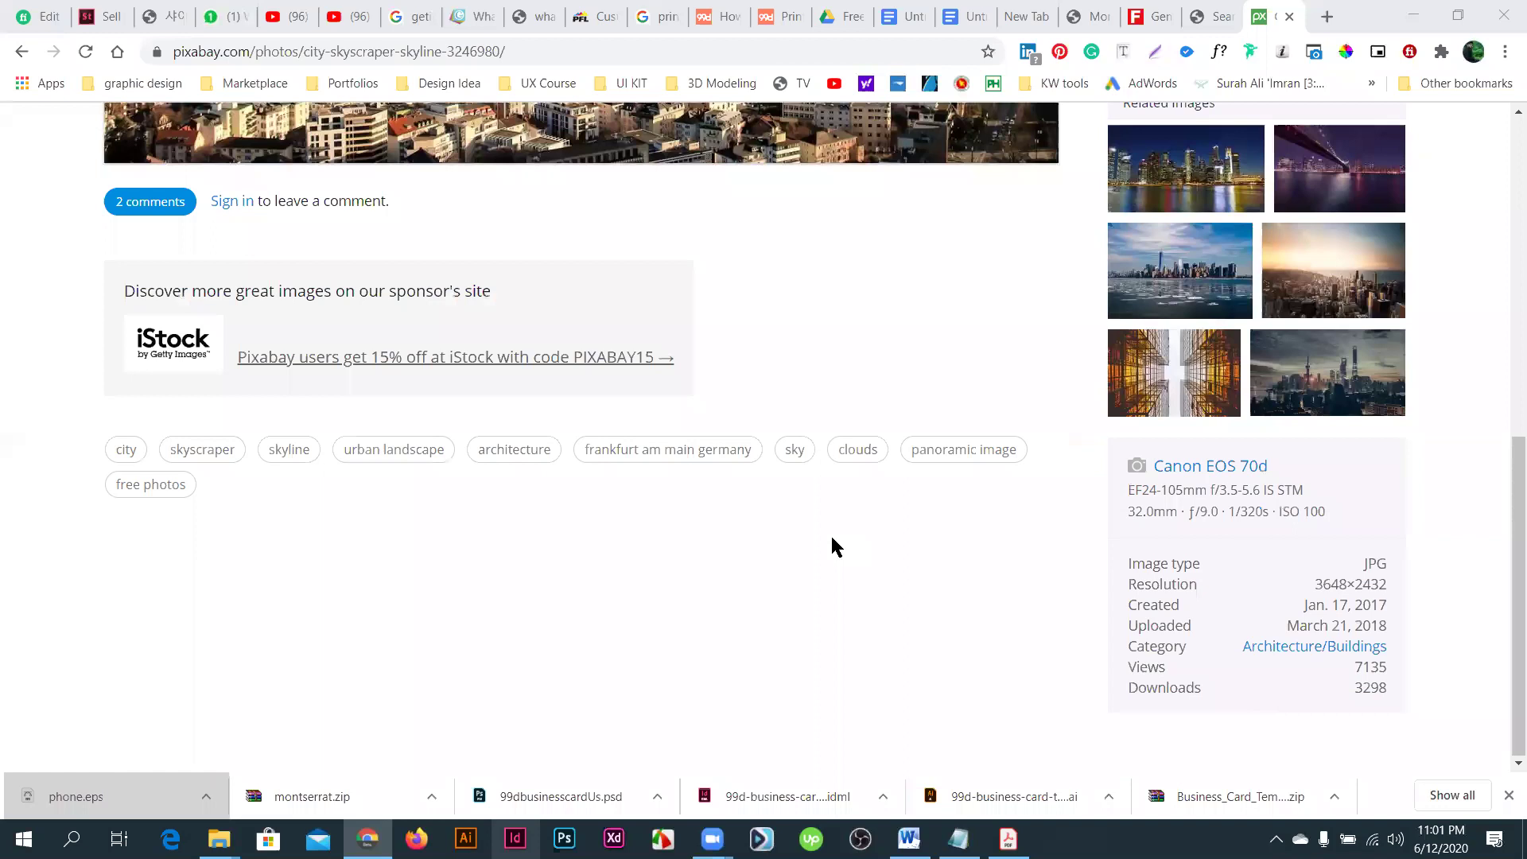
scroll(832, 538, up, 8)
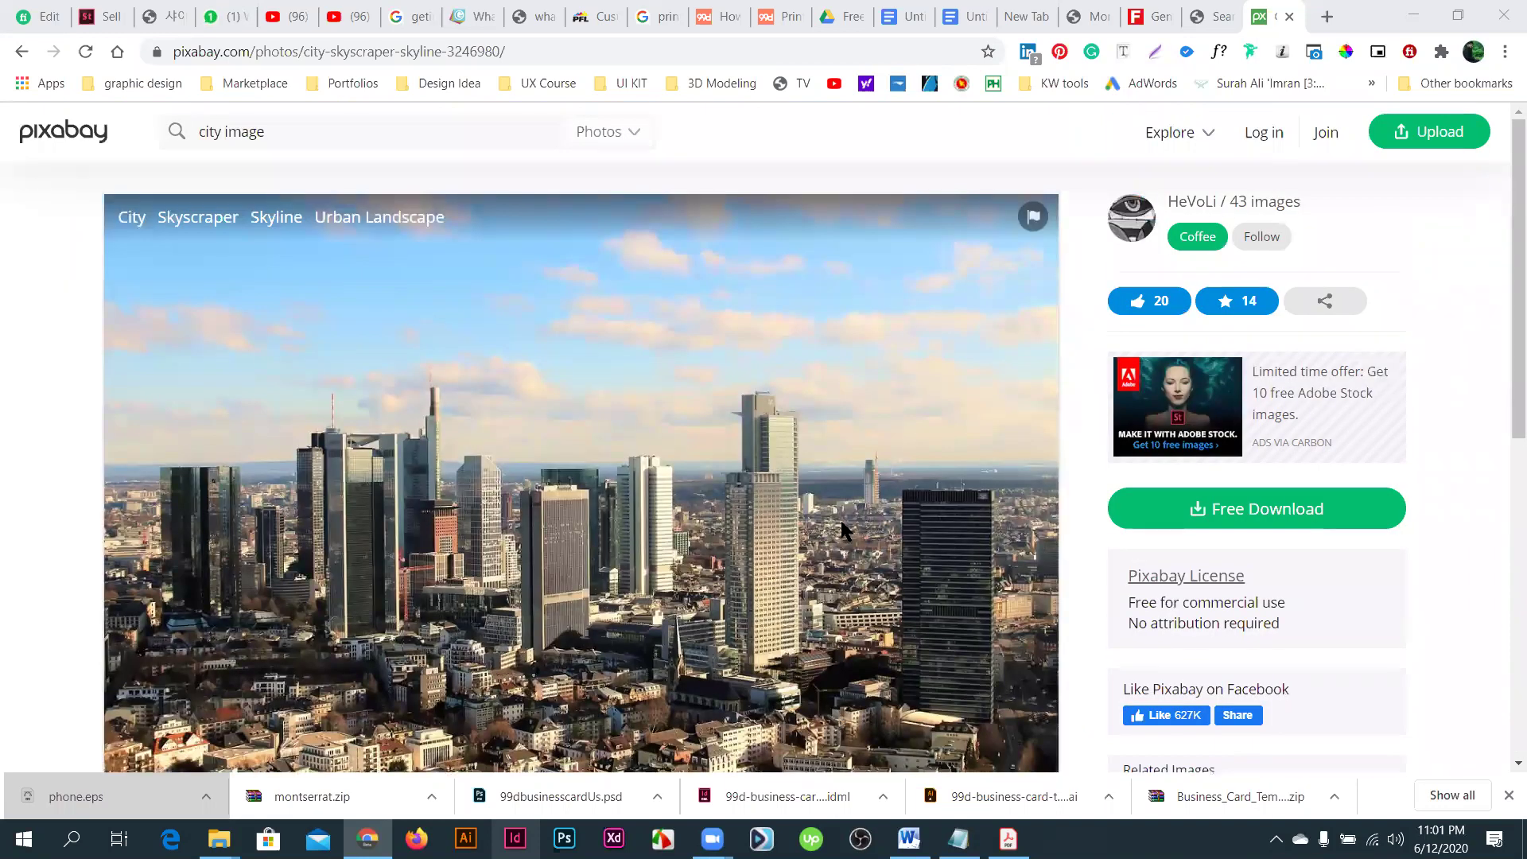
scroll(581, 477, down, 1)
scroll(581, 437, down, 4)
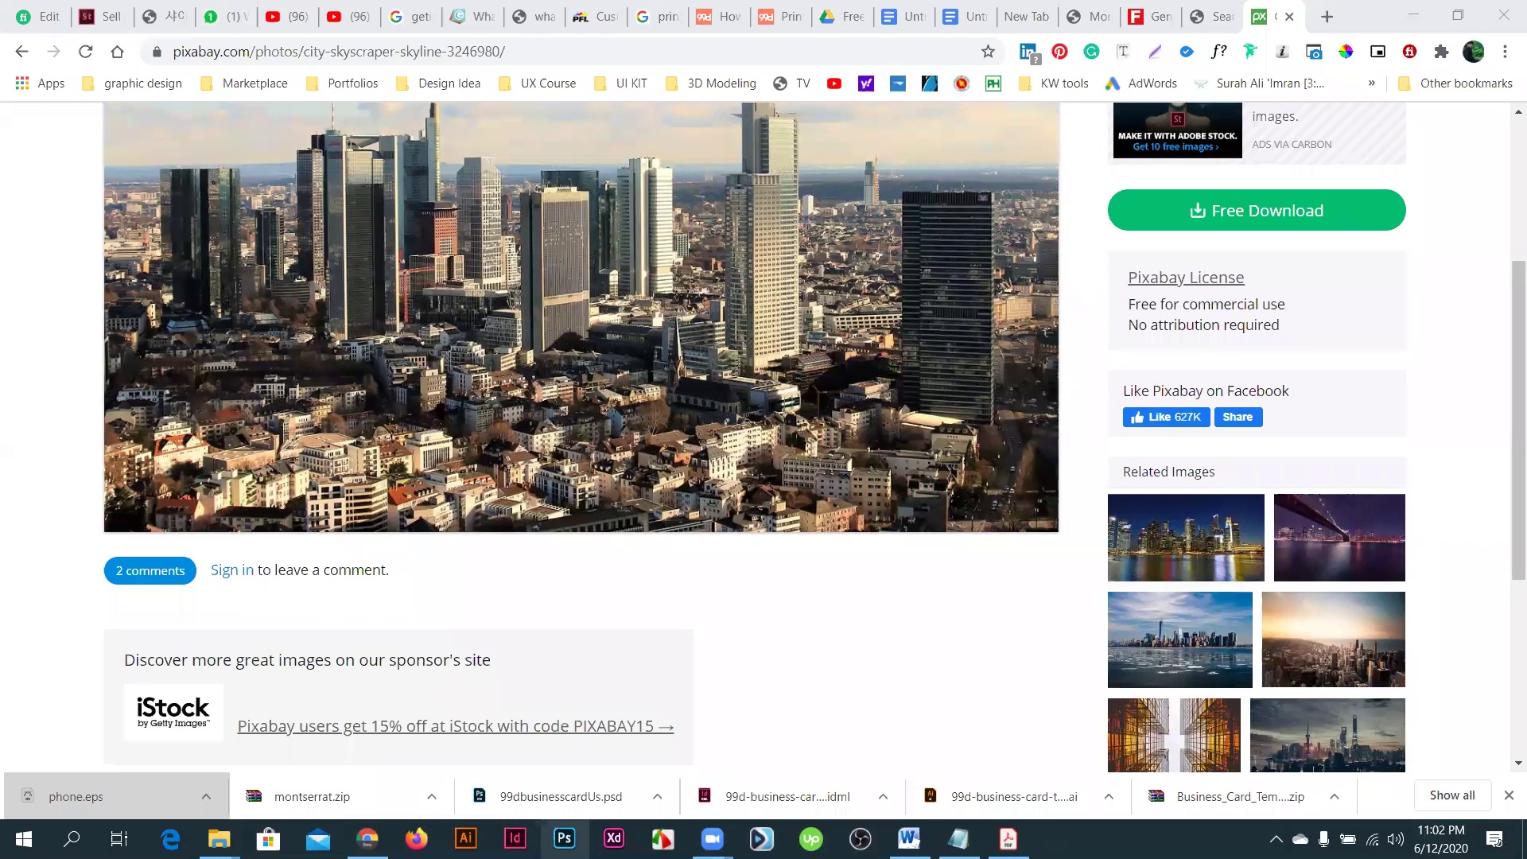
click(547, 830)
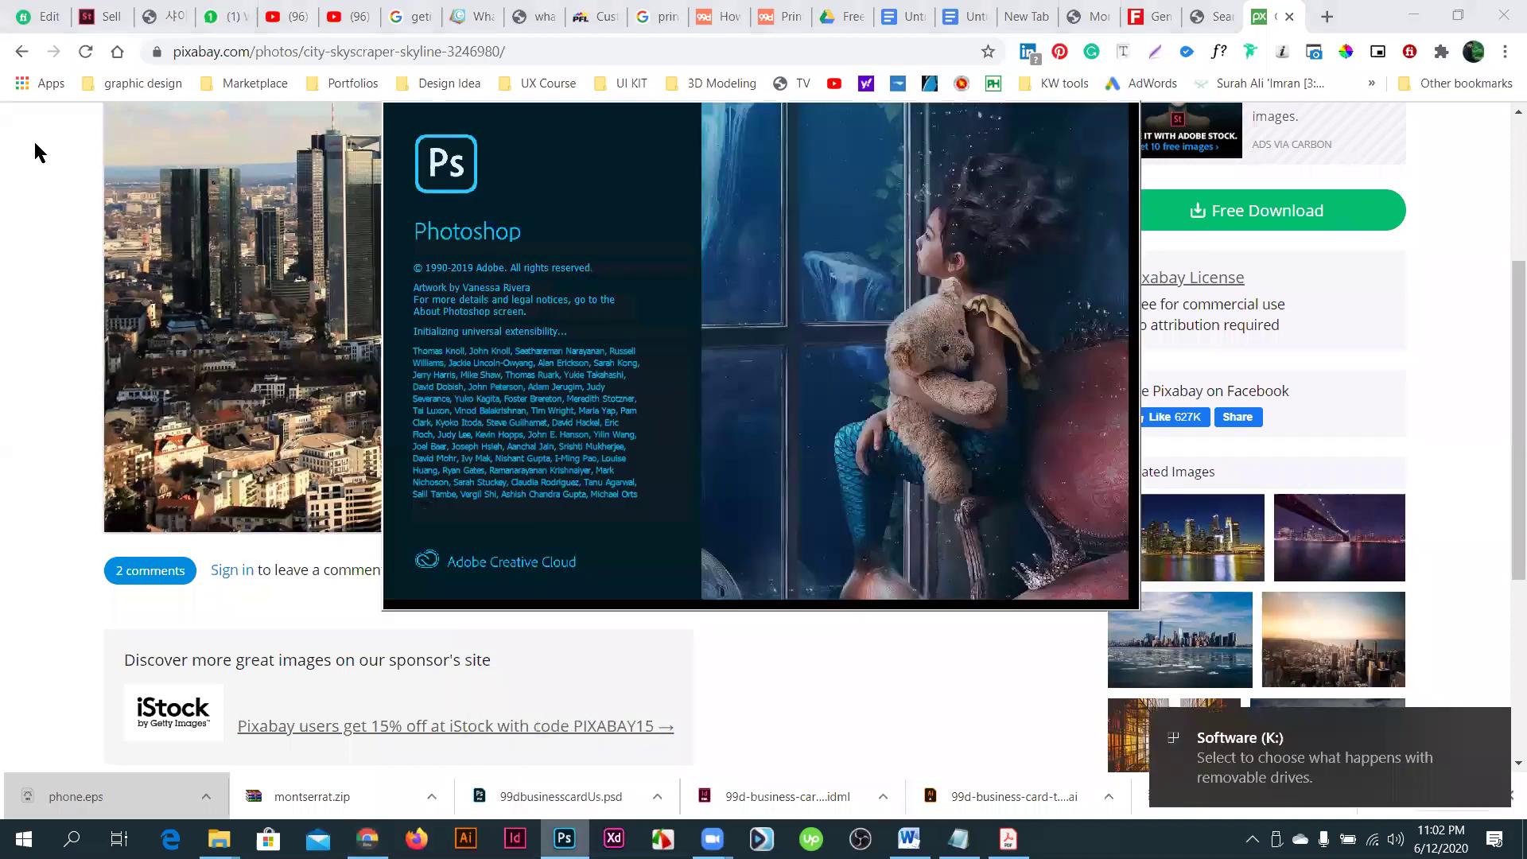
- Show the desktop and open This PC, checking Local Disk (J:) before returning to the drives
key(super+d)
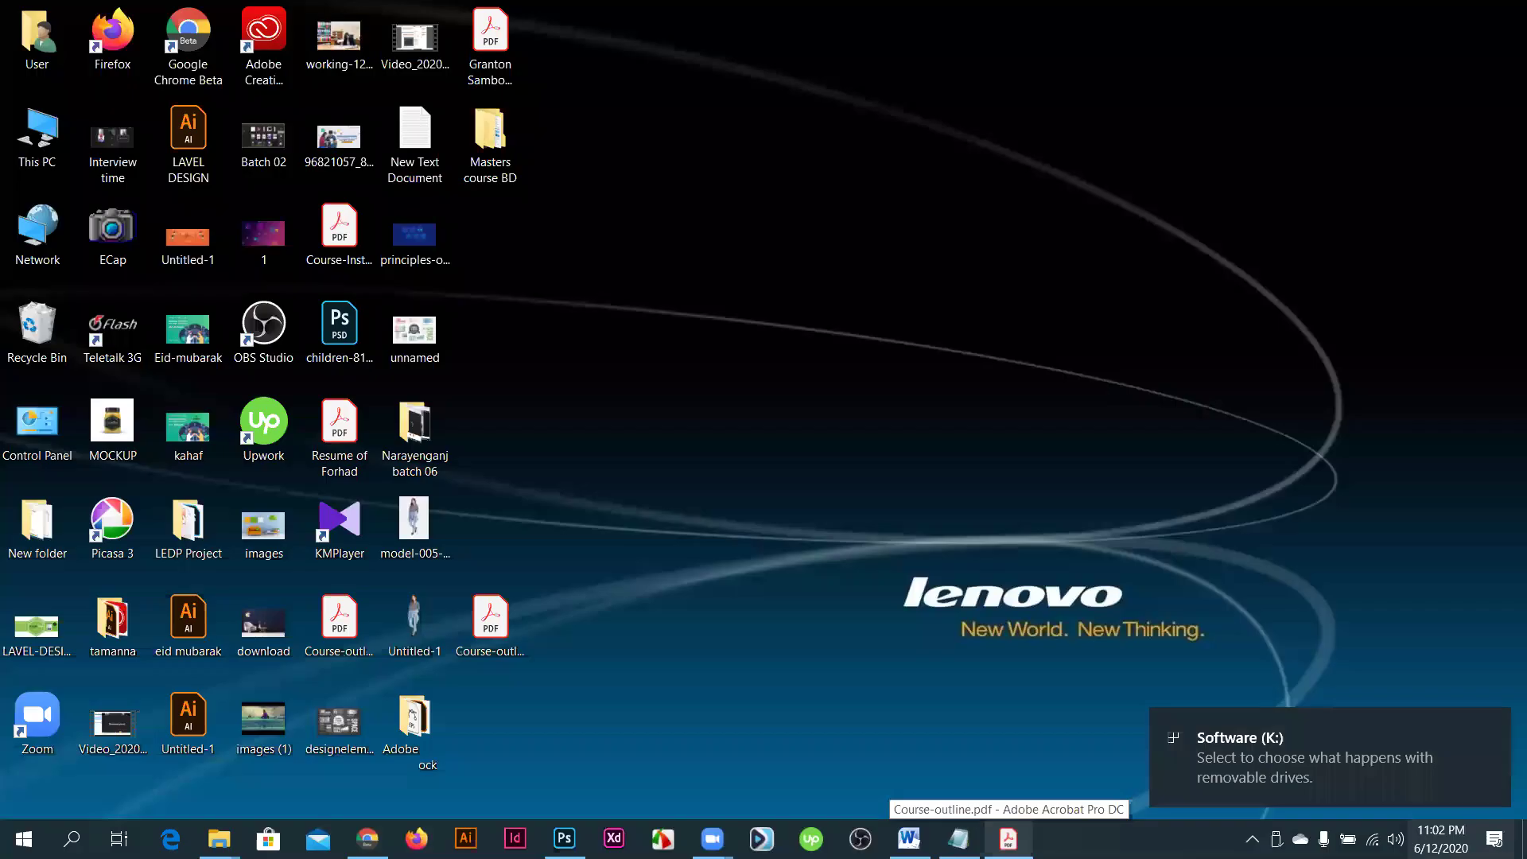
click(37, 135)
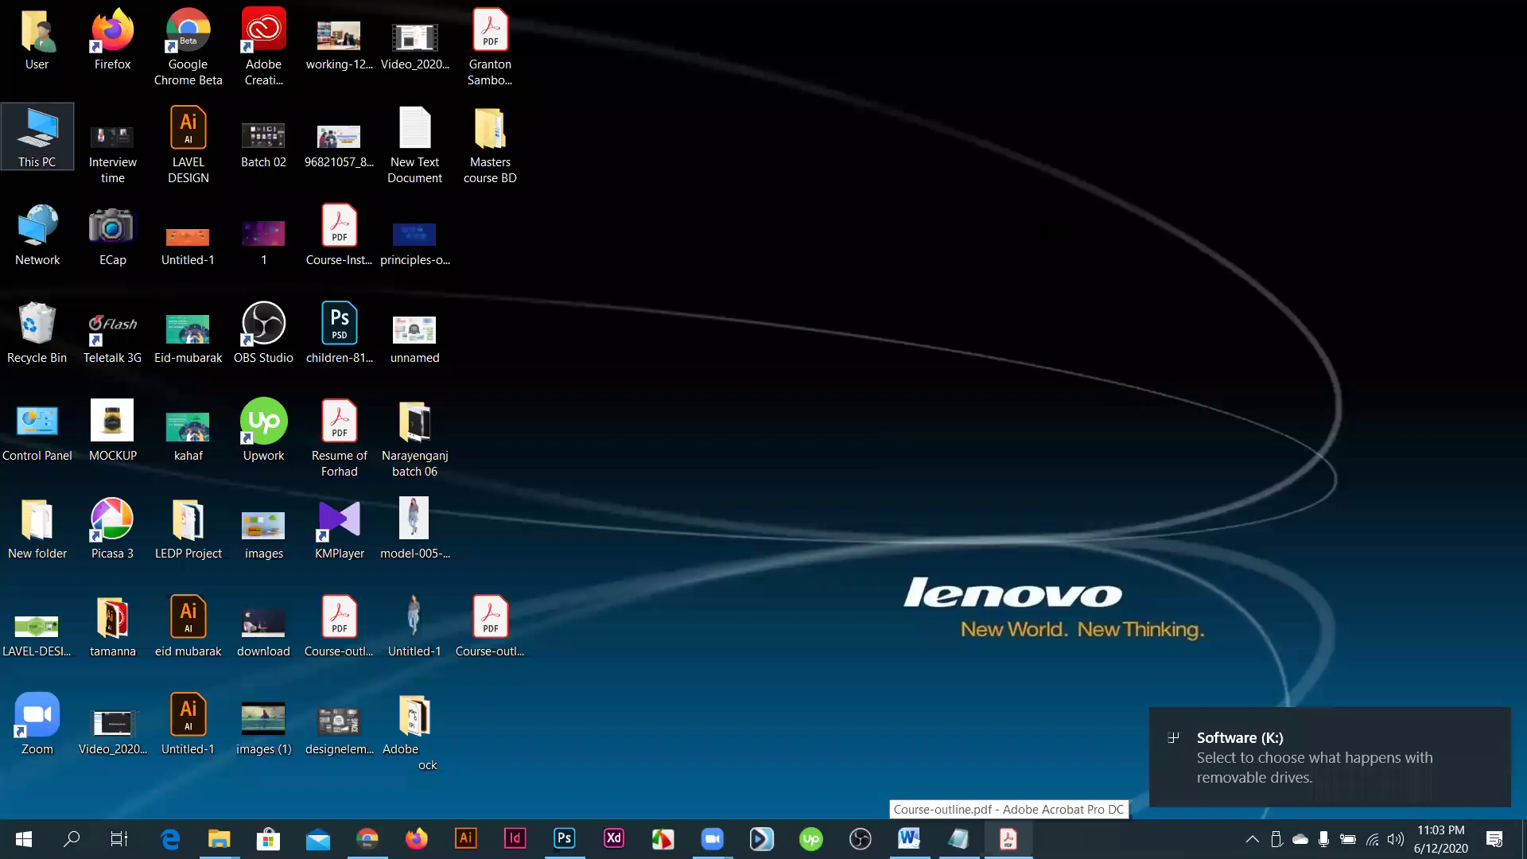
key(Return)
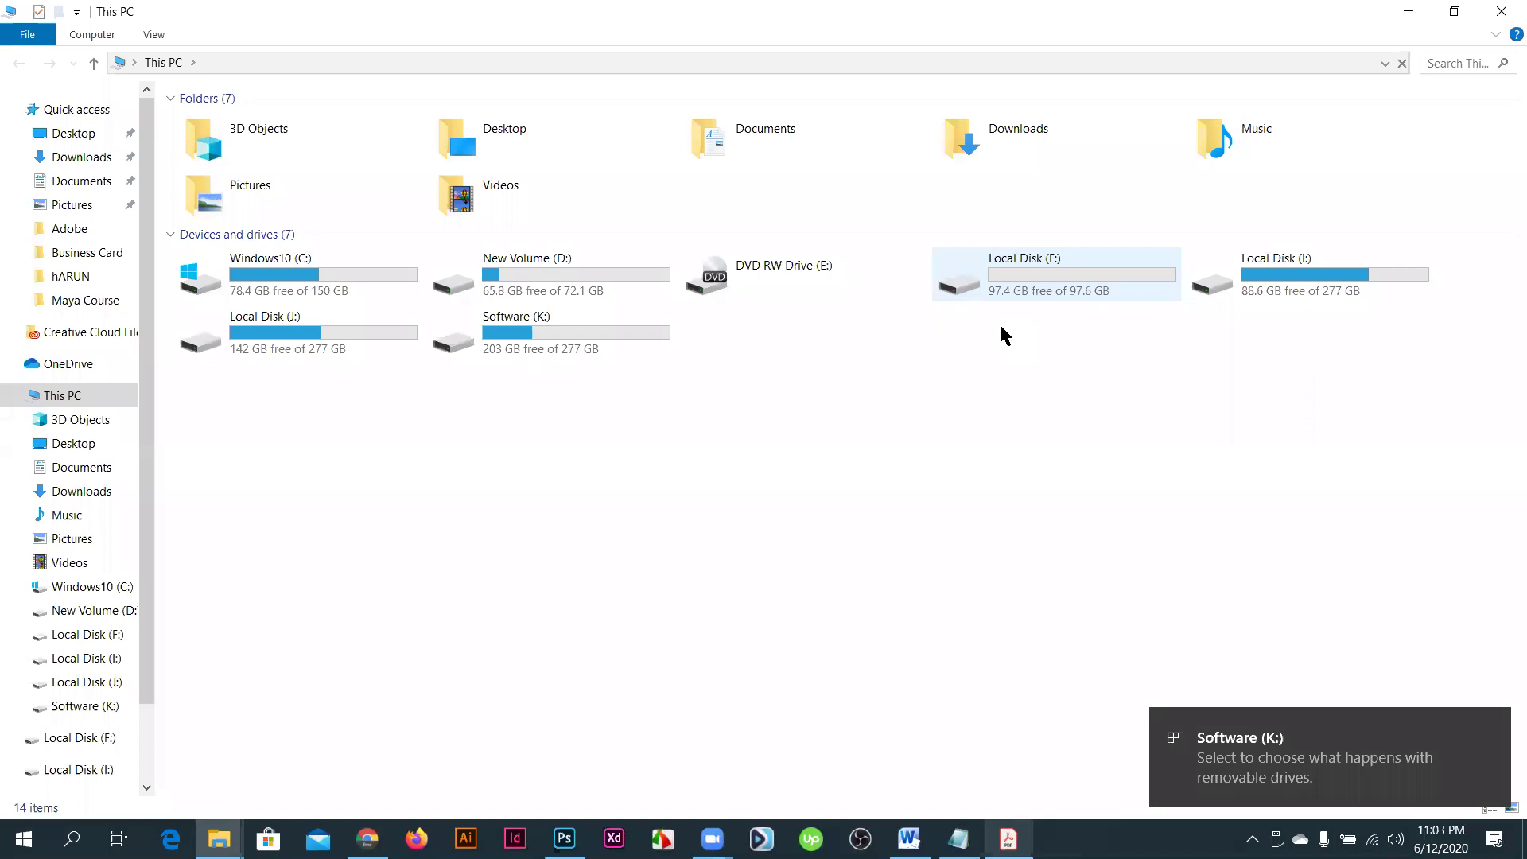
click(293, 333)
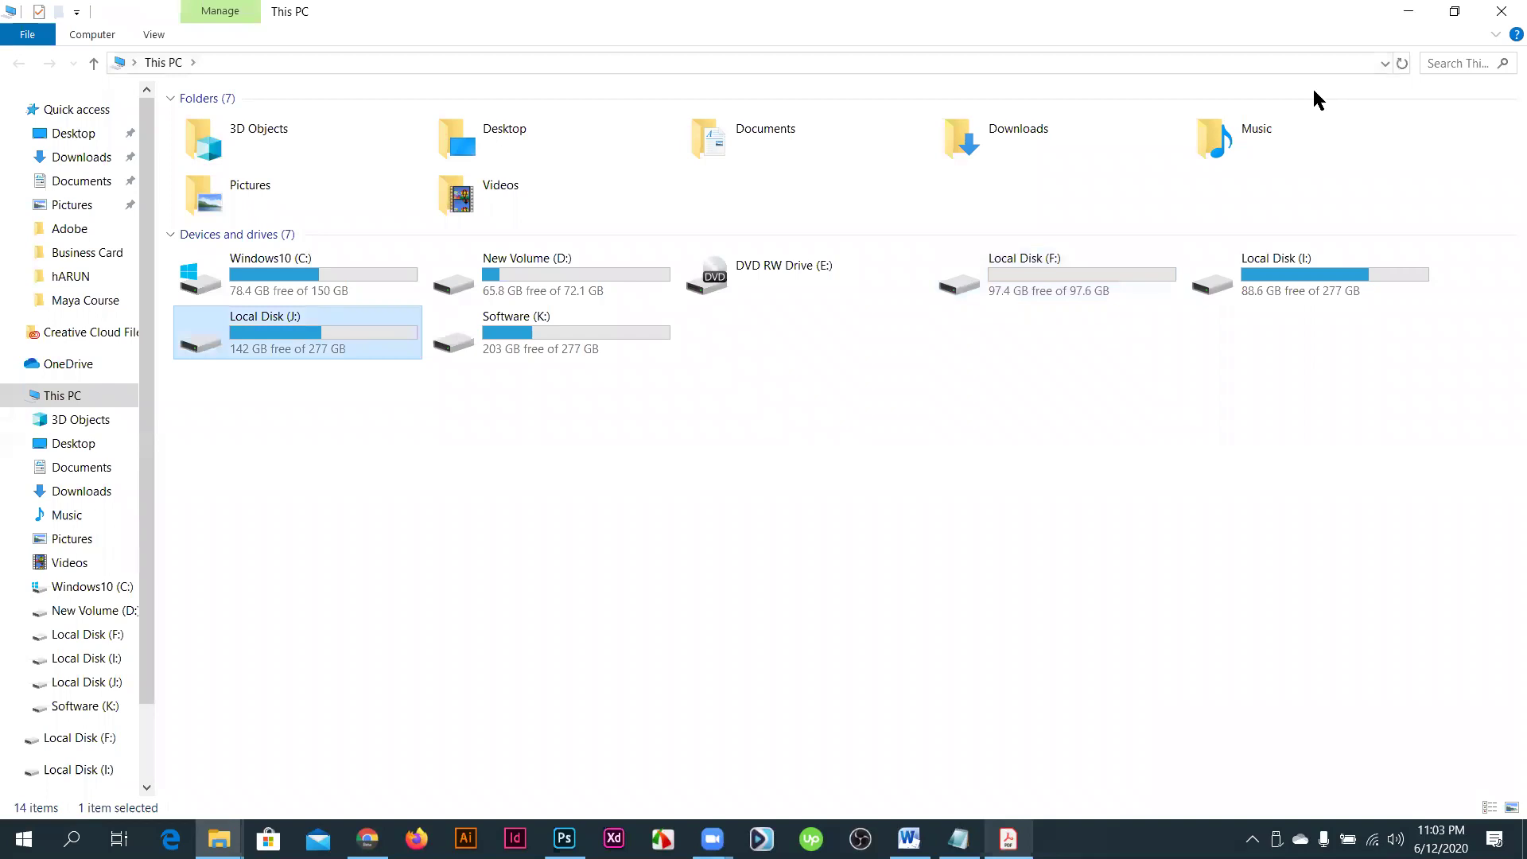
key(Return)
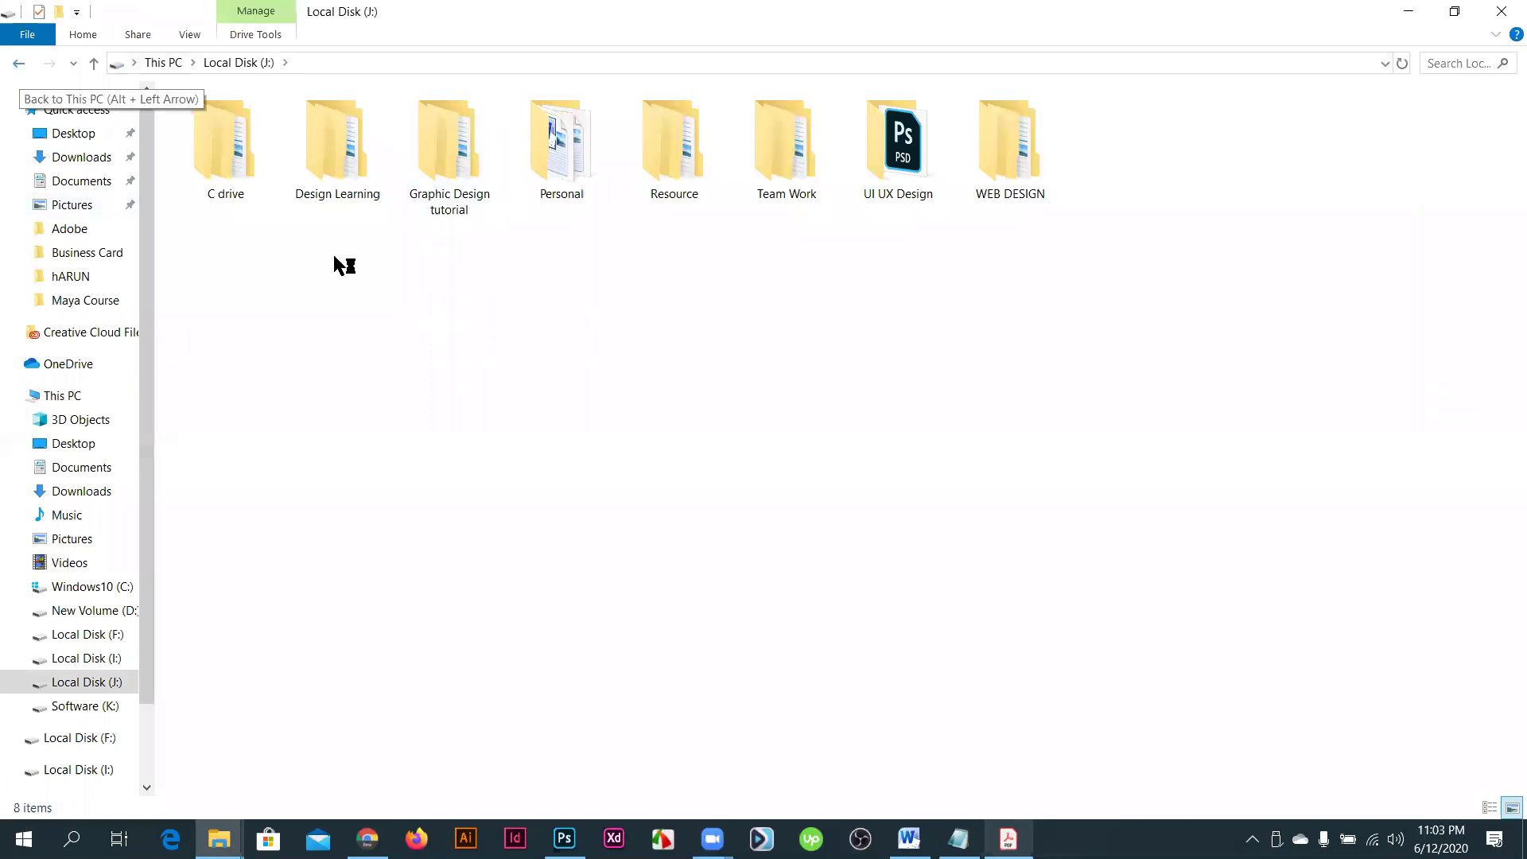
key(alt+Left)
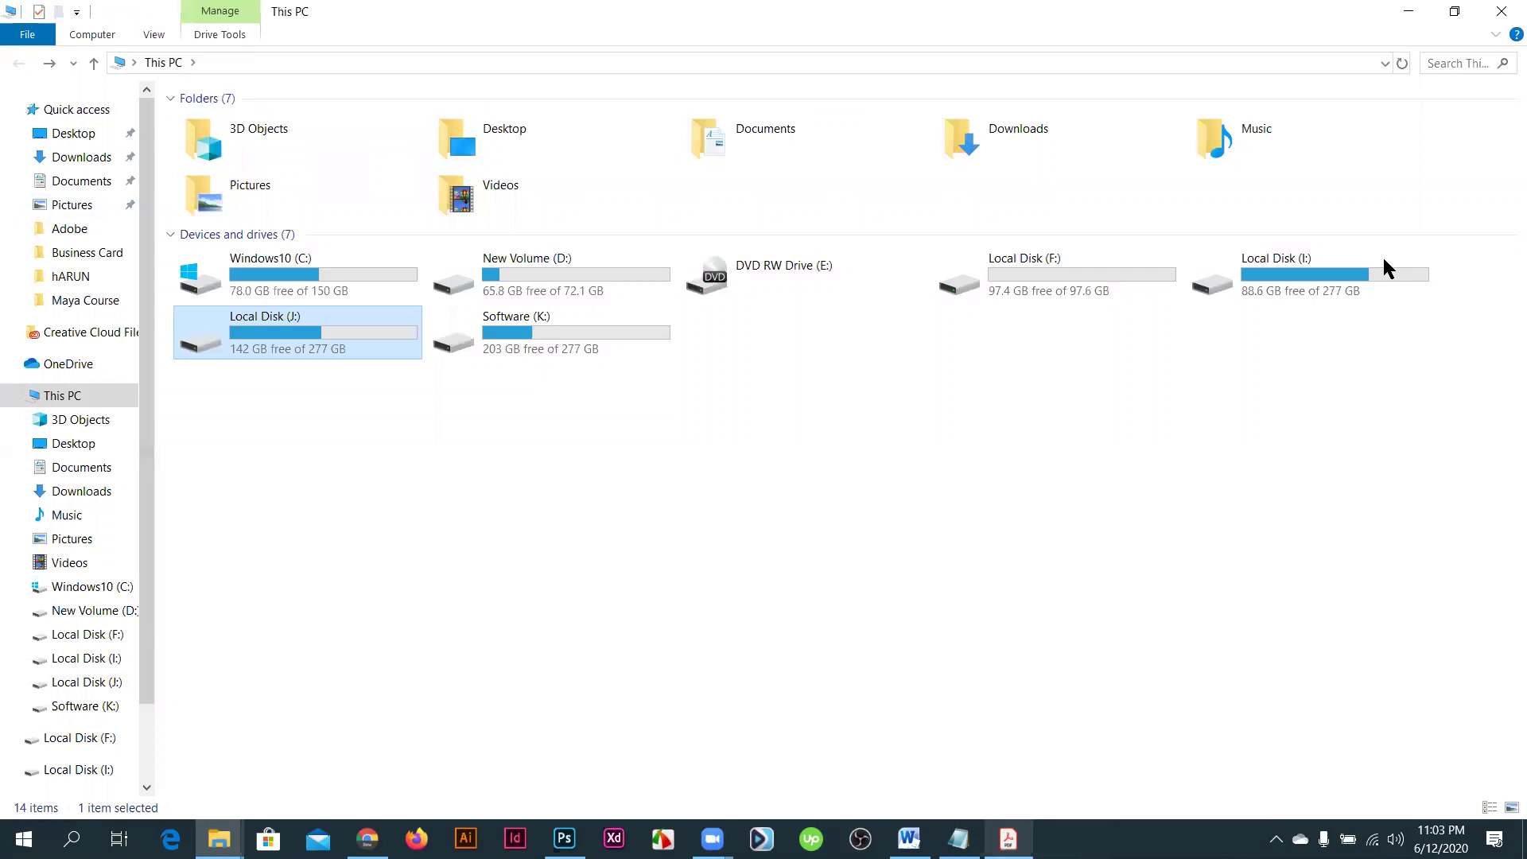
- Open Local Disk (I:) > My Design > Business Card > 1 and bring the loading Photoshop forward
click(1352, 272)
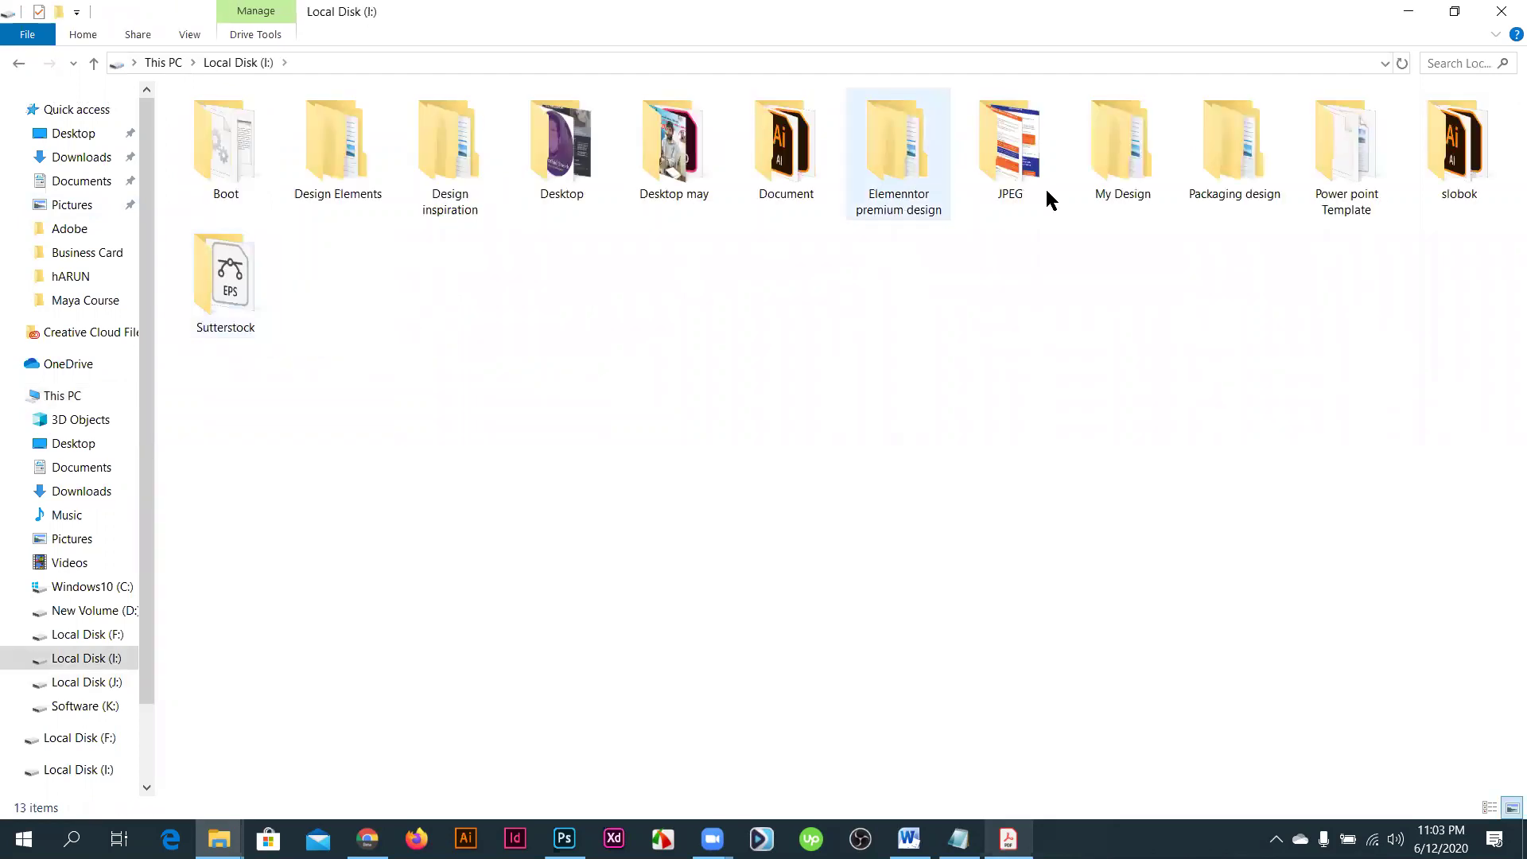
double_click(1143, 190)
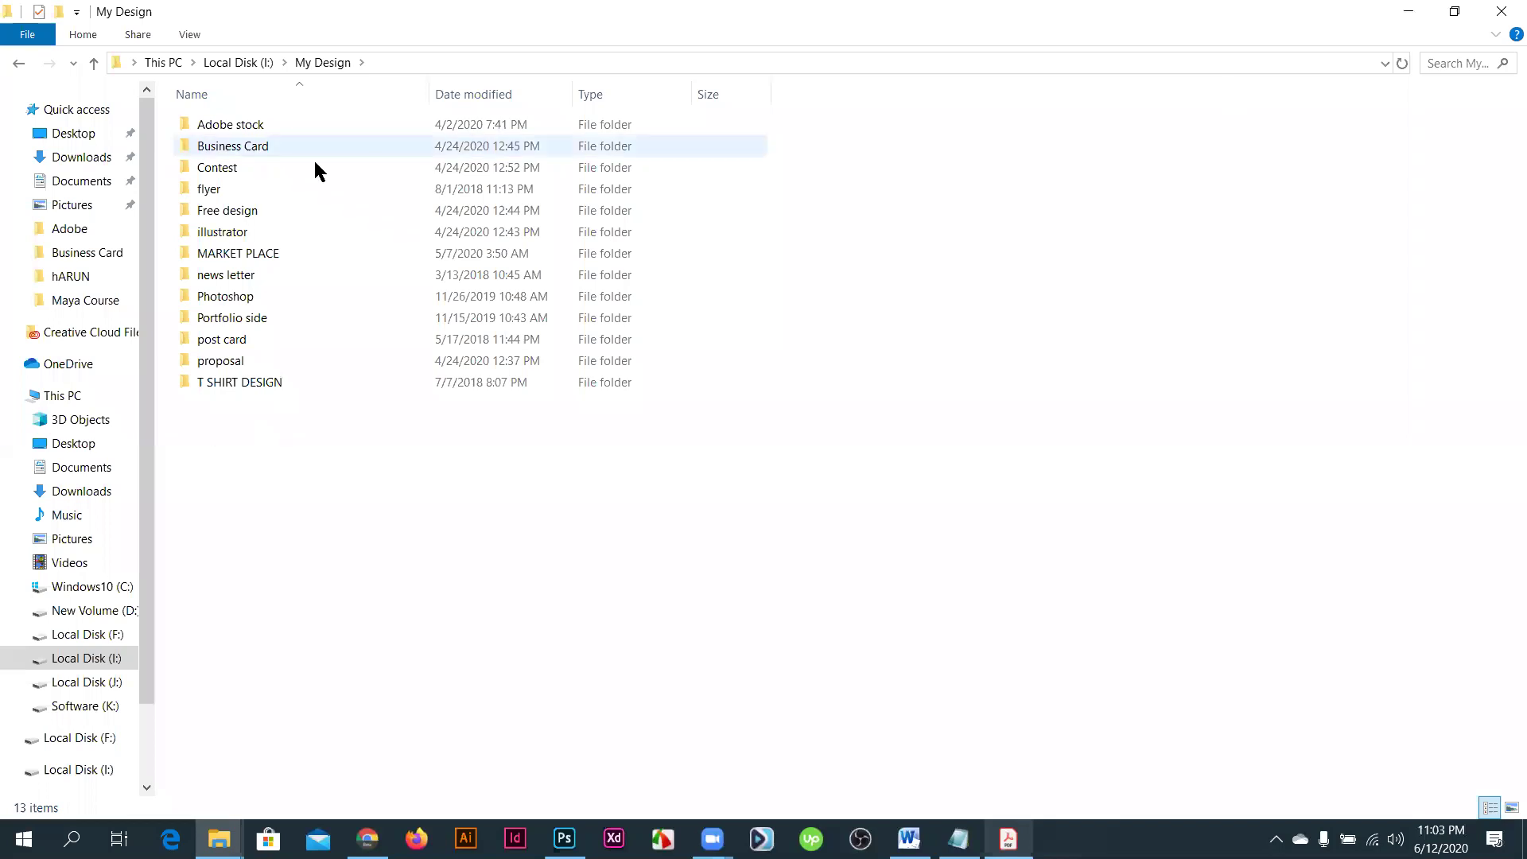
click(291, 146)
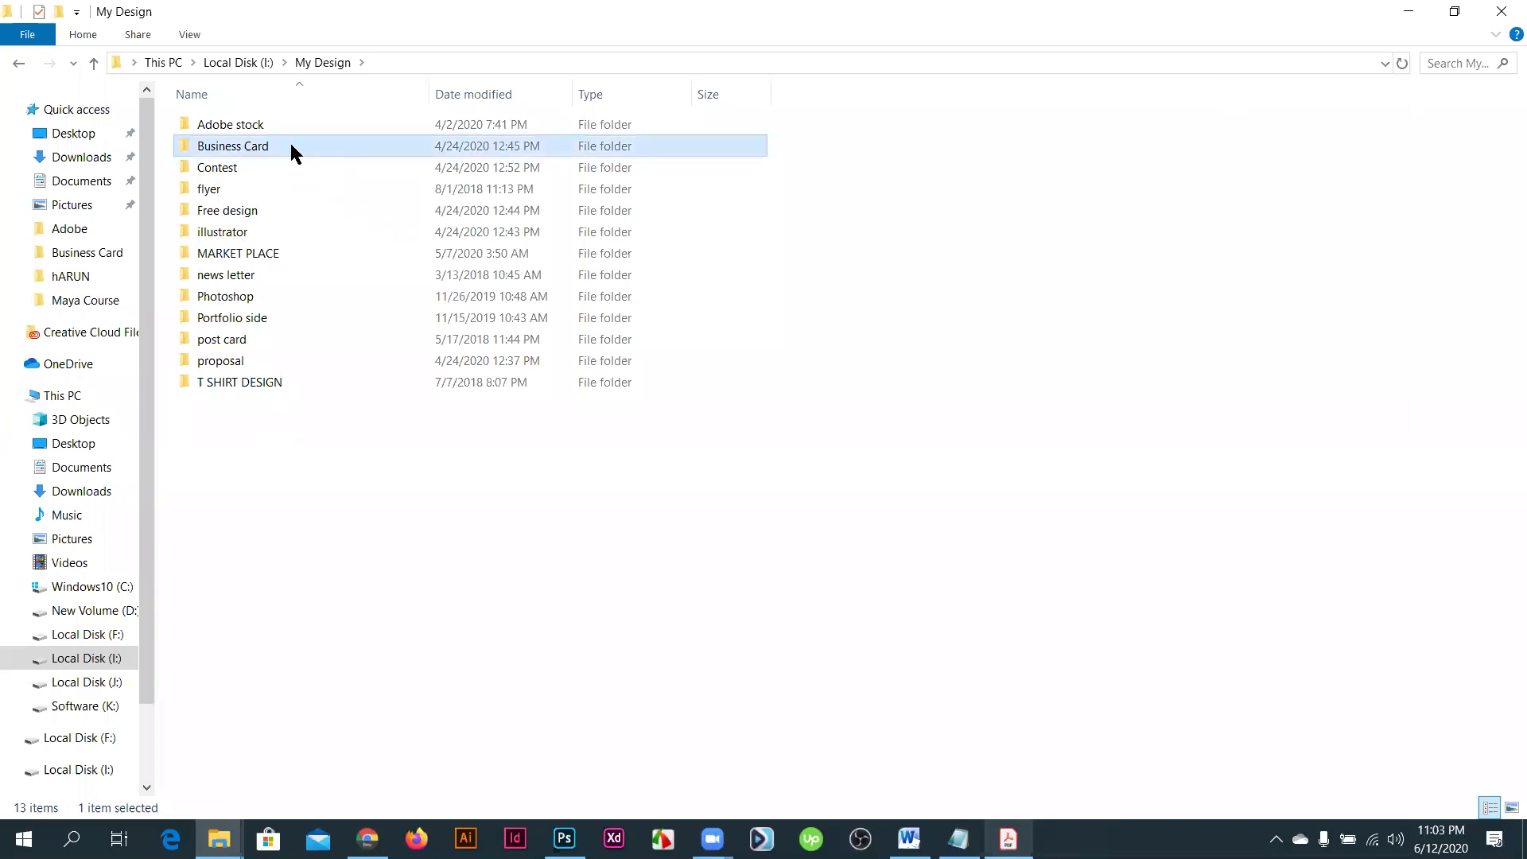
key(Return)
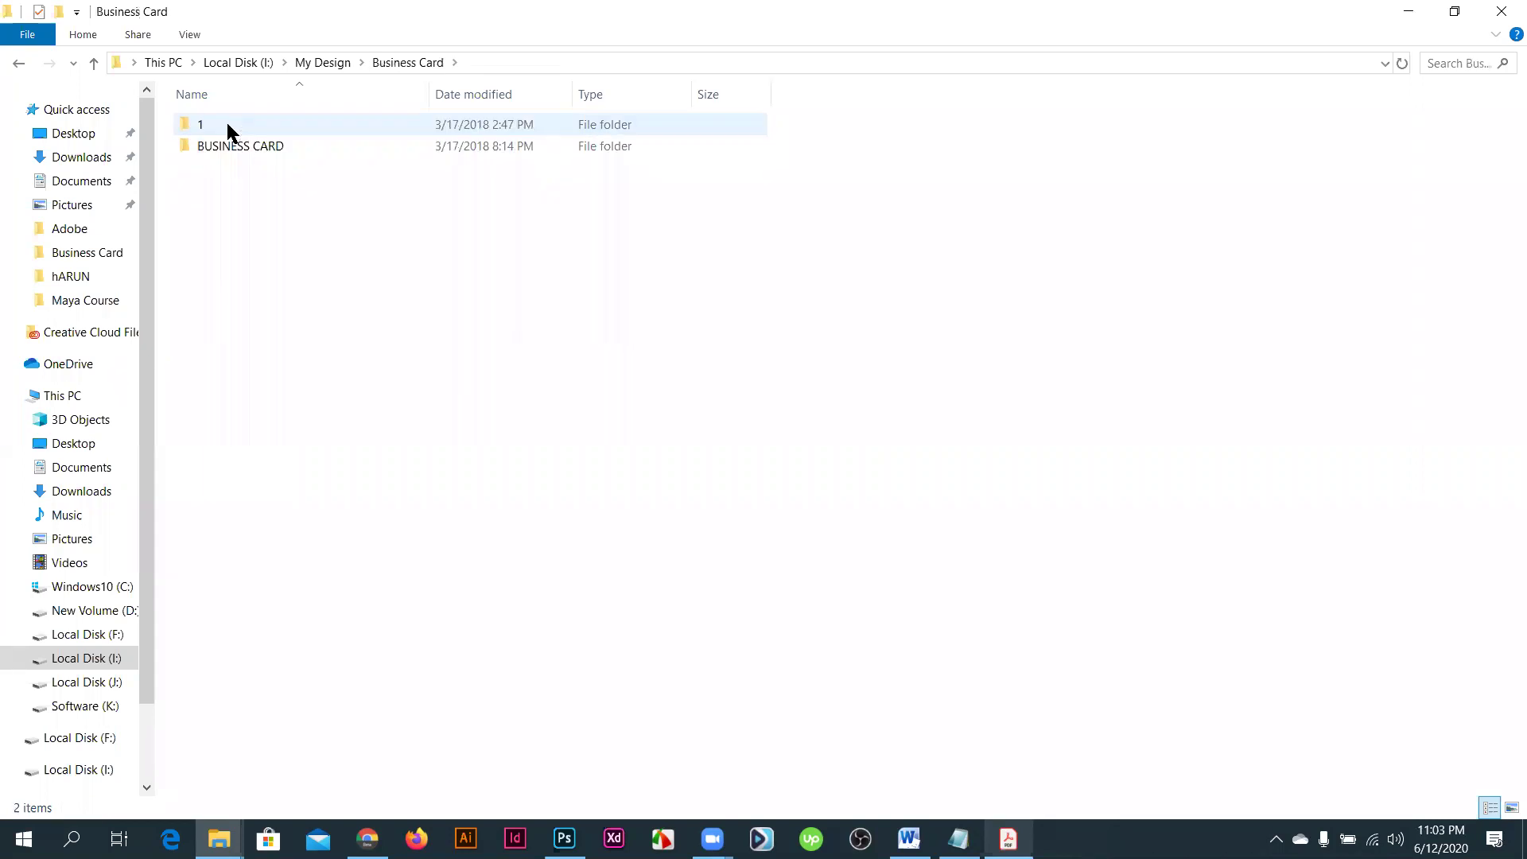
double_click(228, 126)
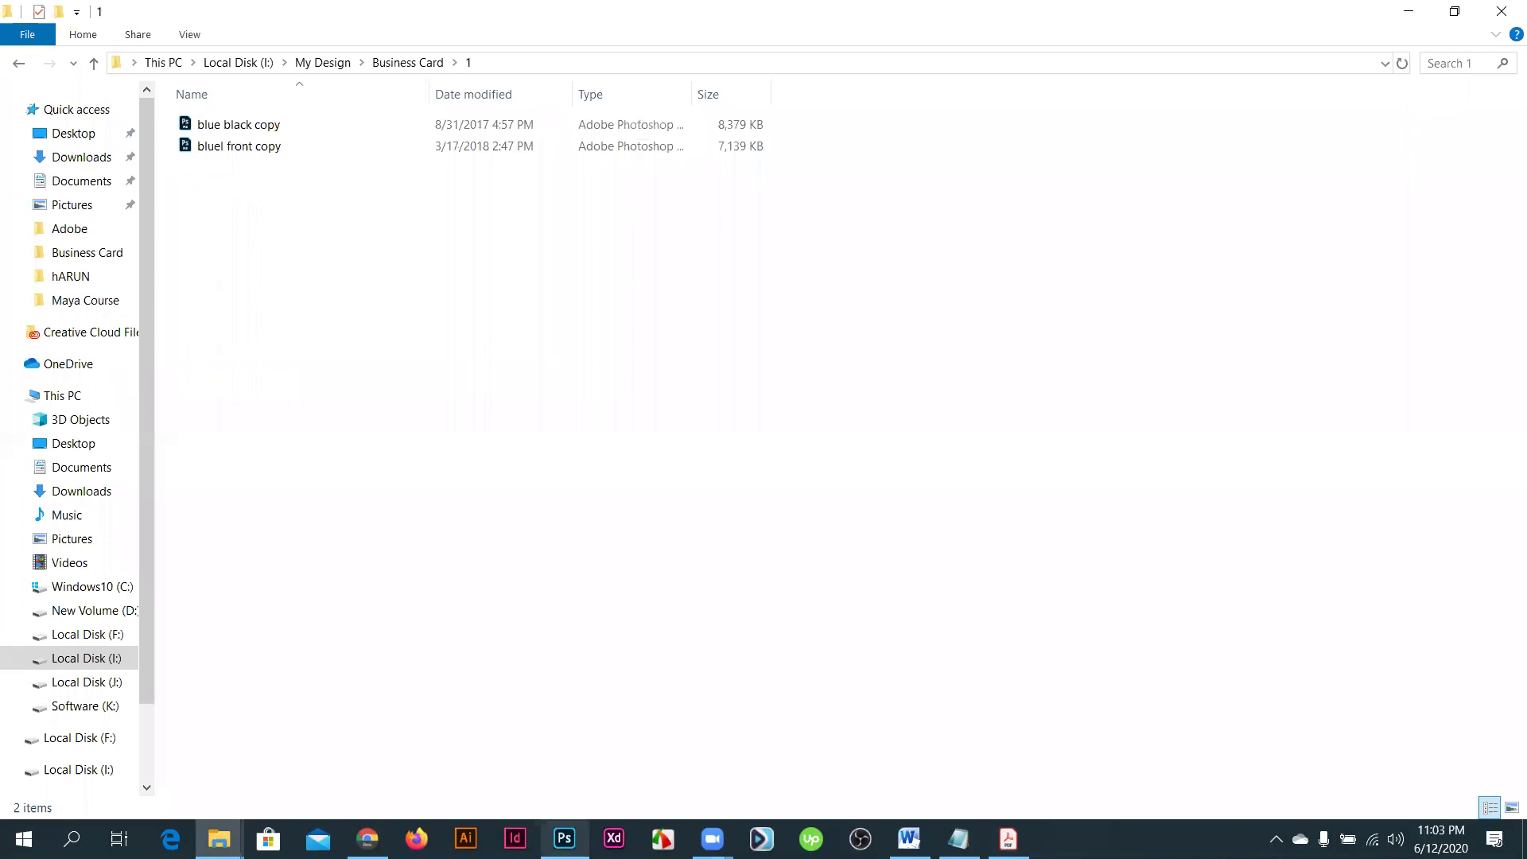
click(542, 825)
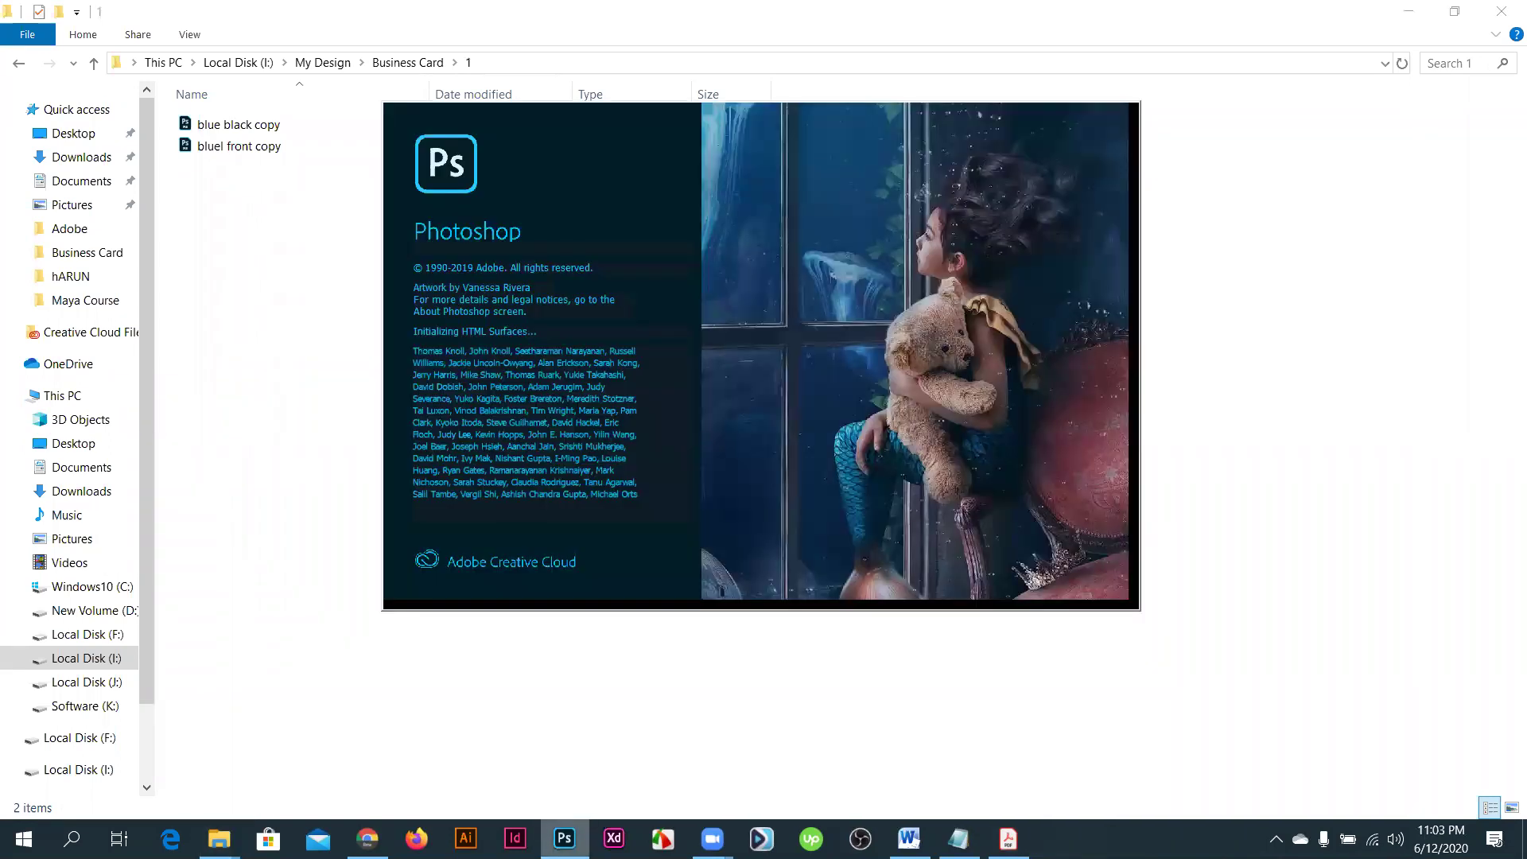
click(1276, 839)
click(1257, 760)
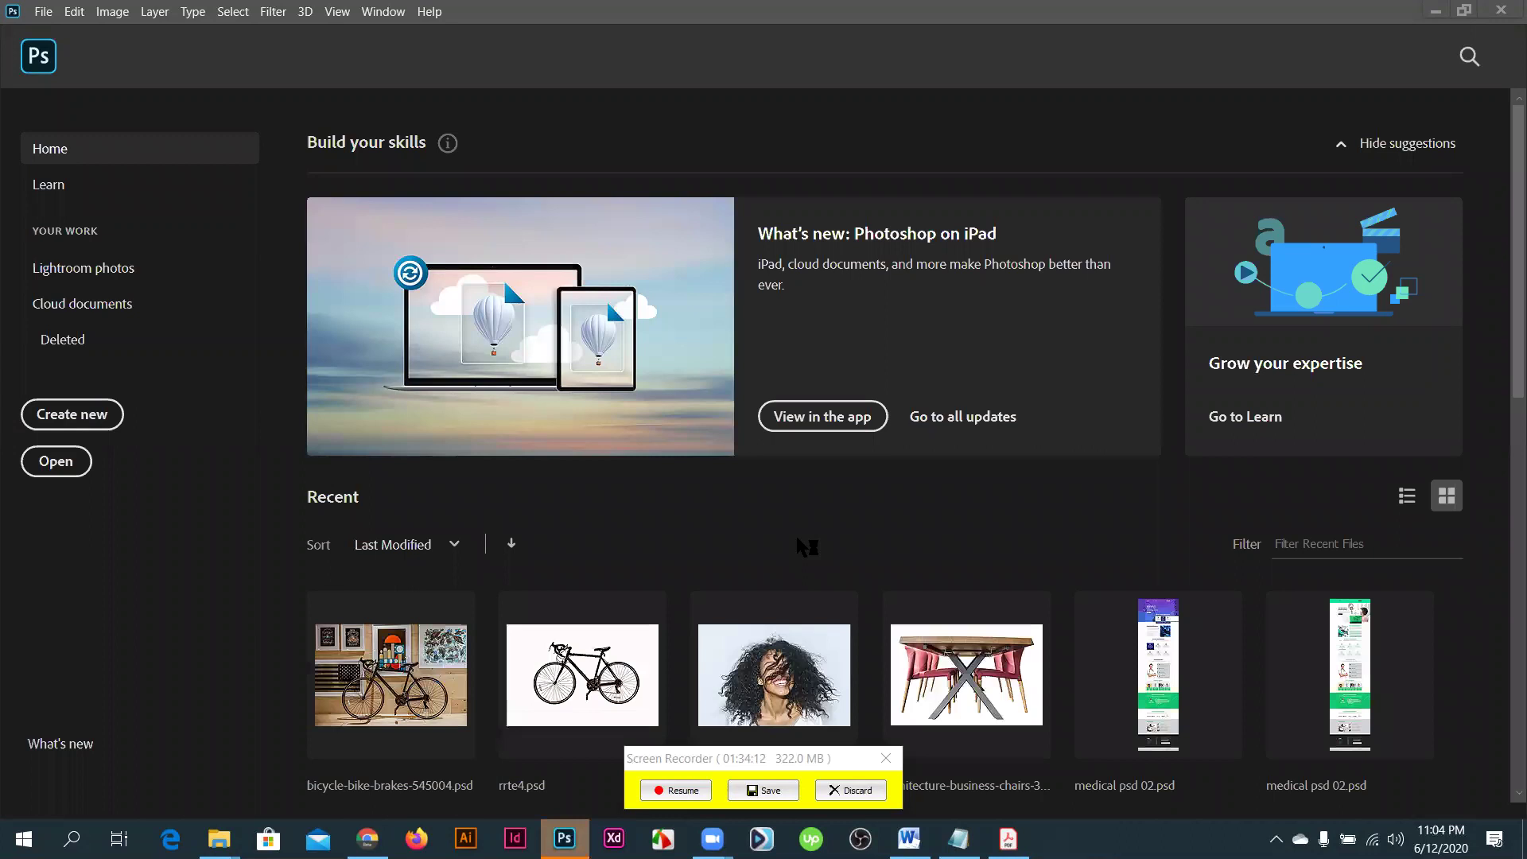
- Bring up the folder 1 Explorer window from the taskbar and open blue black copy.psd
scroll(797, 538, down, 8)
scroll(804, 747, down, 4)
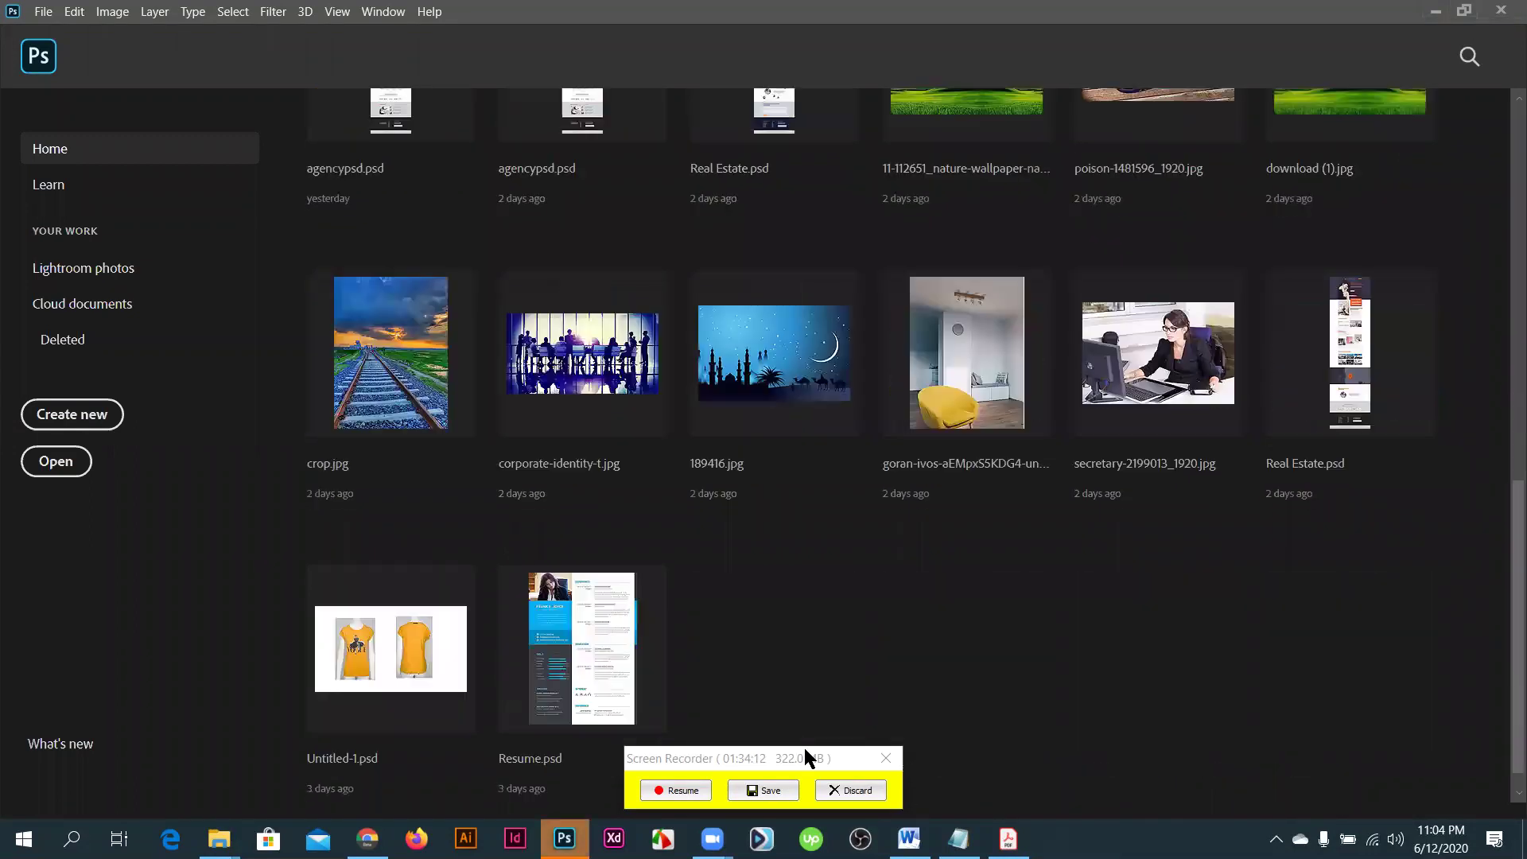
click(218, 838)
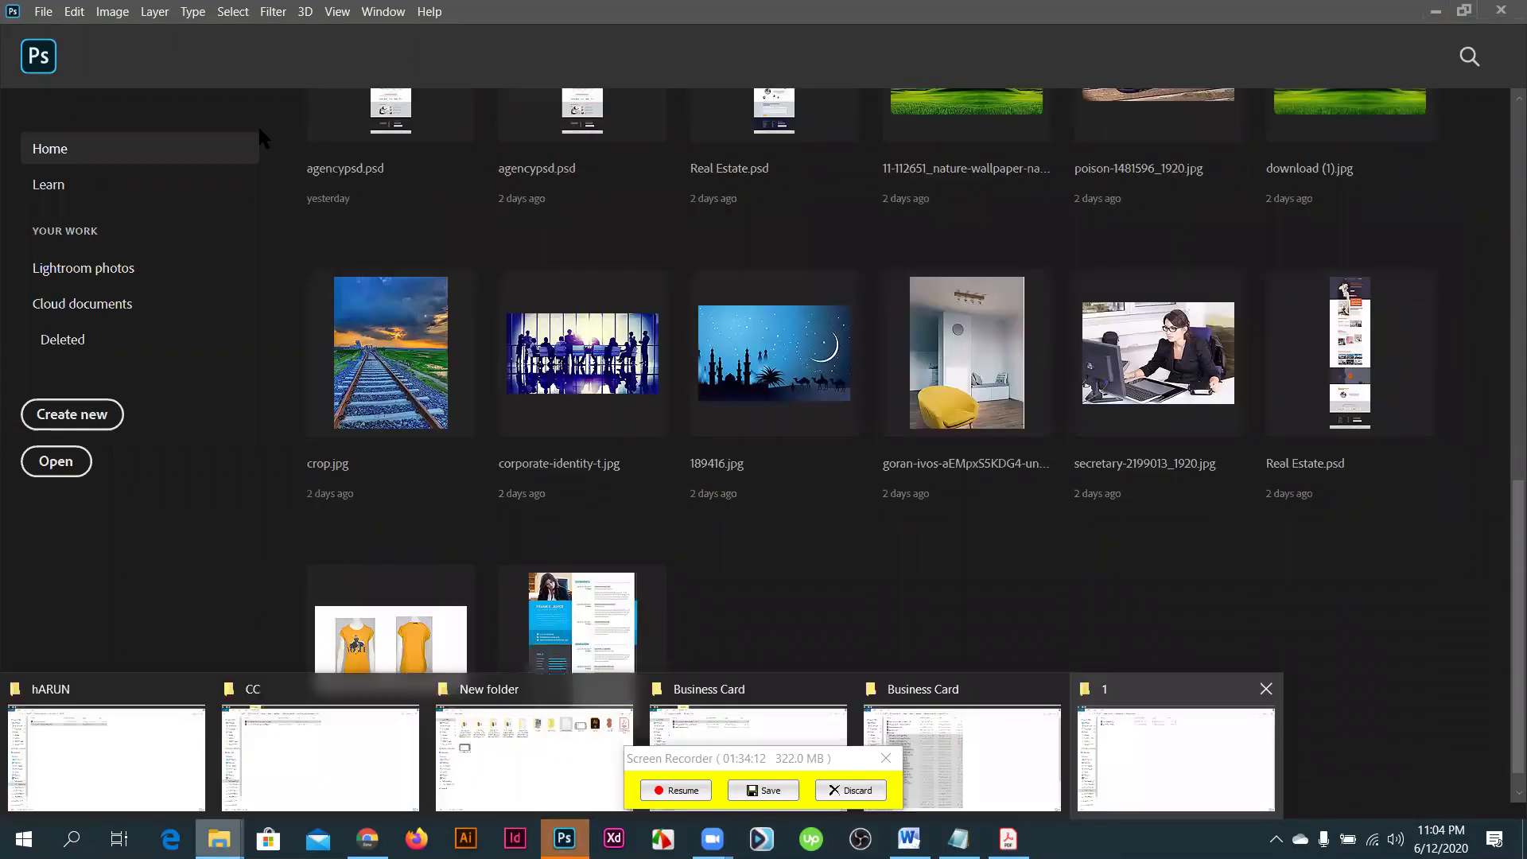
key(Return)
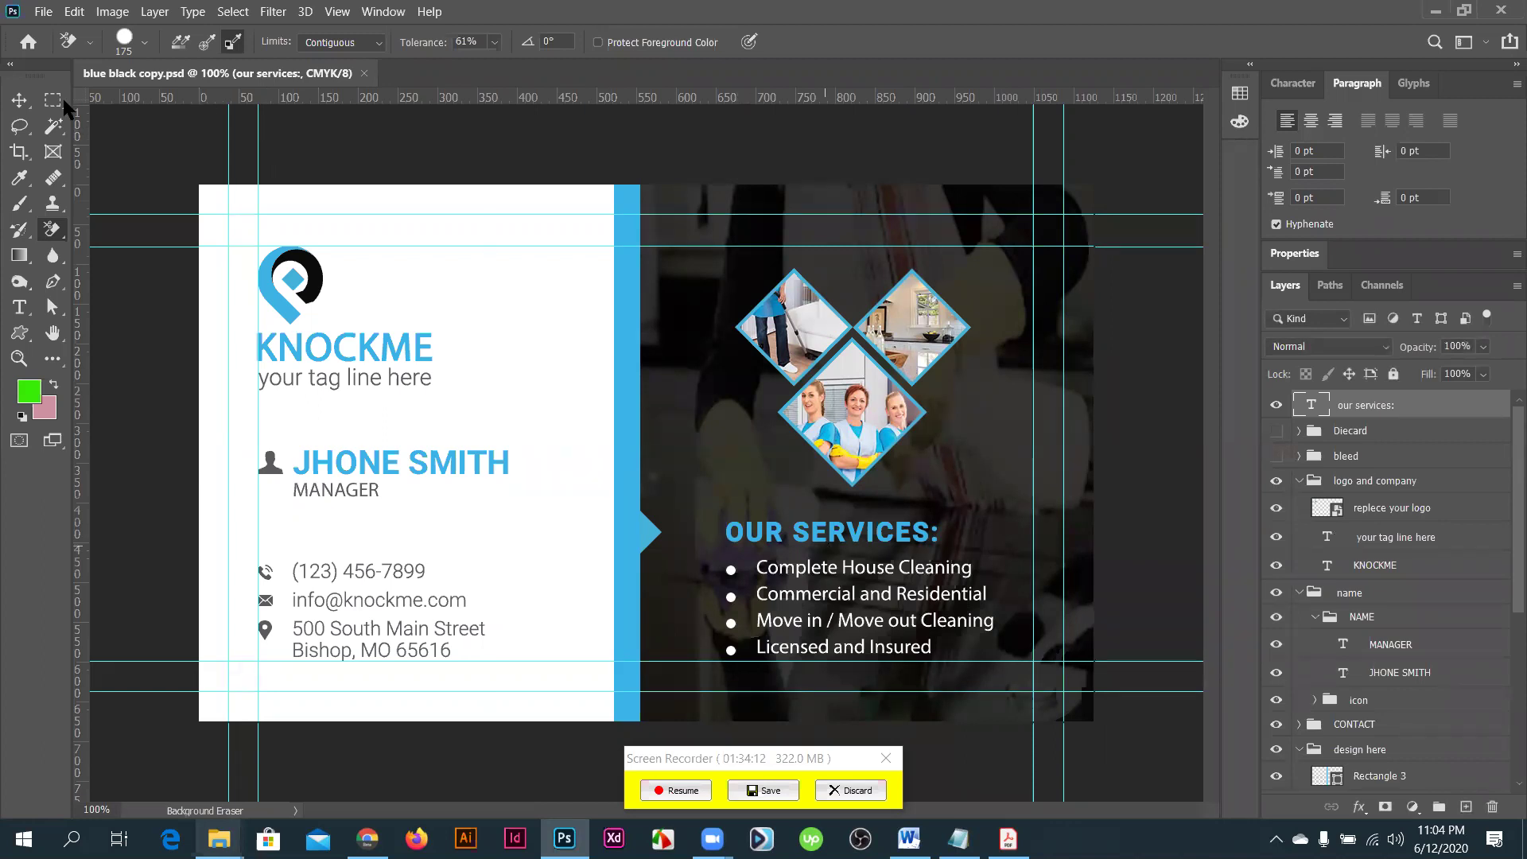
- Fit the KNOCKME card on screen, select the Move tool, and close blue black copy.psd
key(ctrl+0)
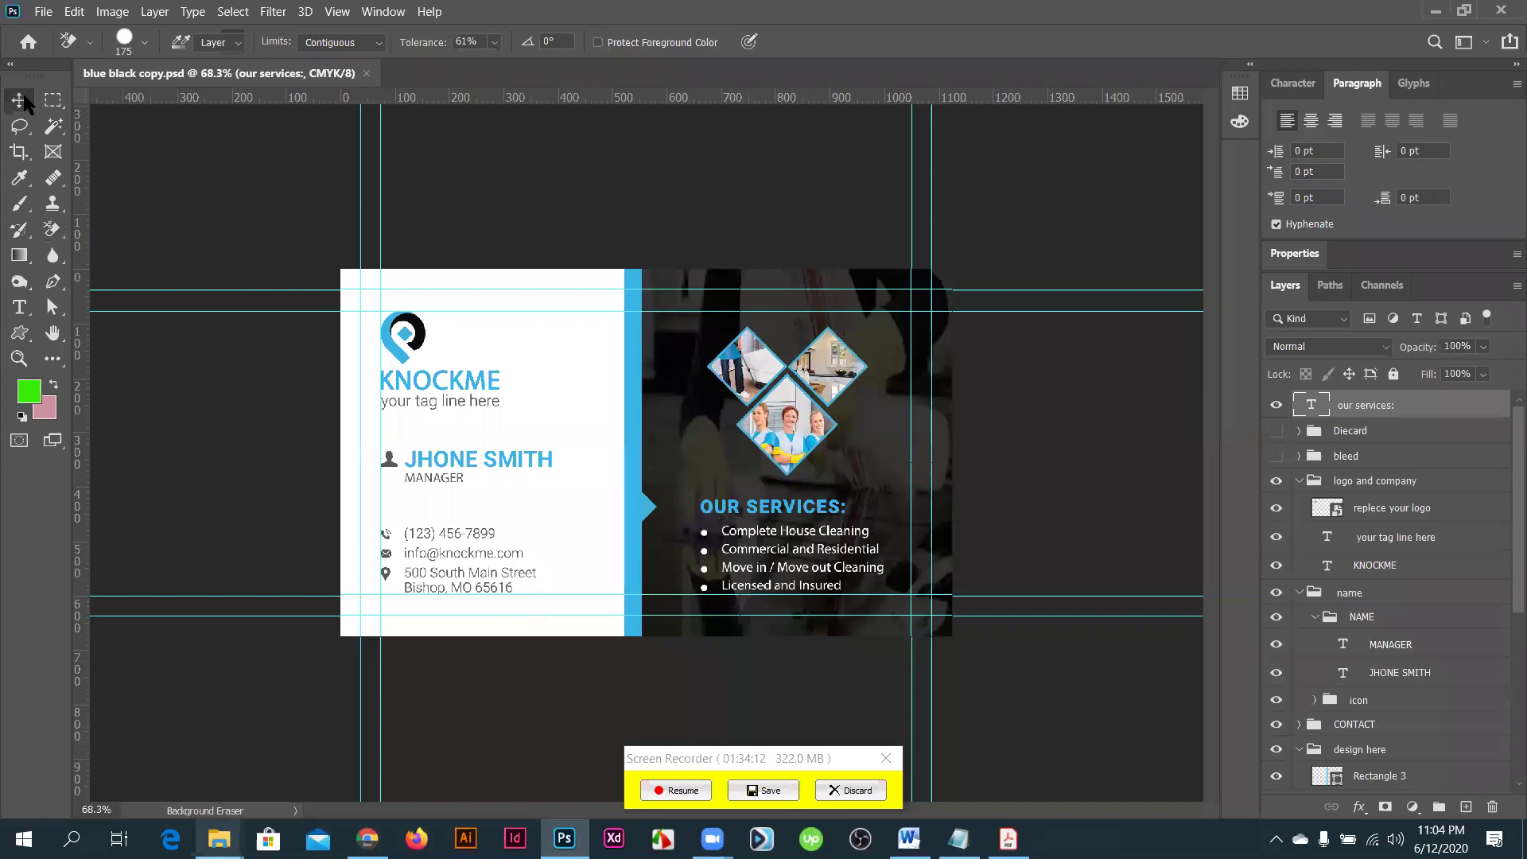
click(24, 96)
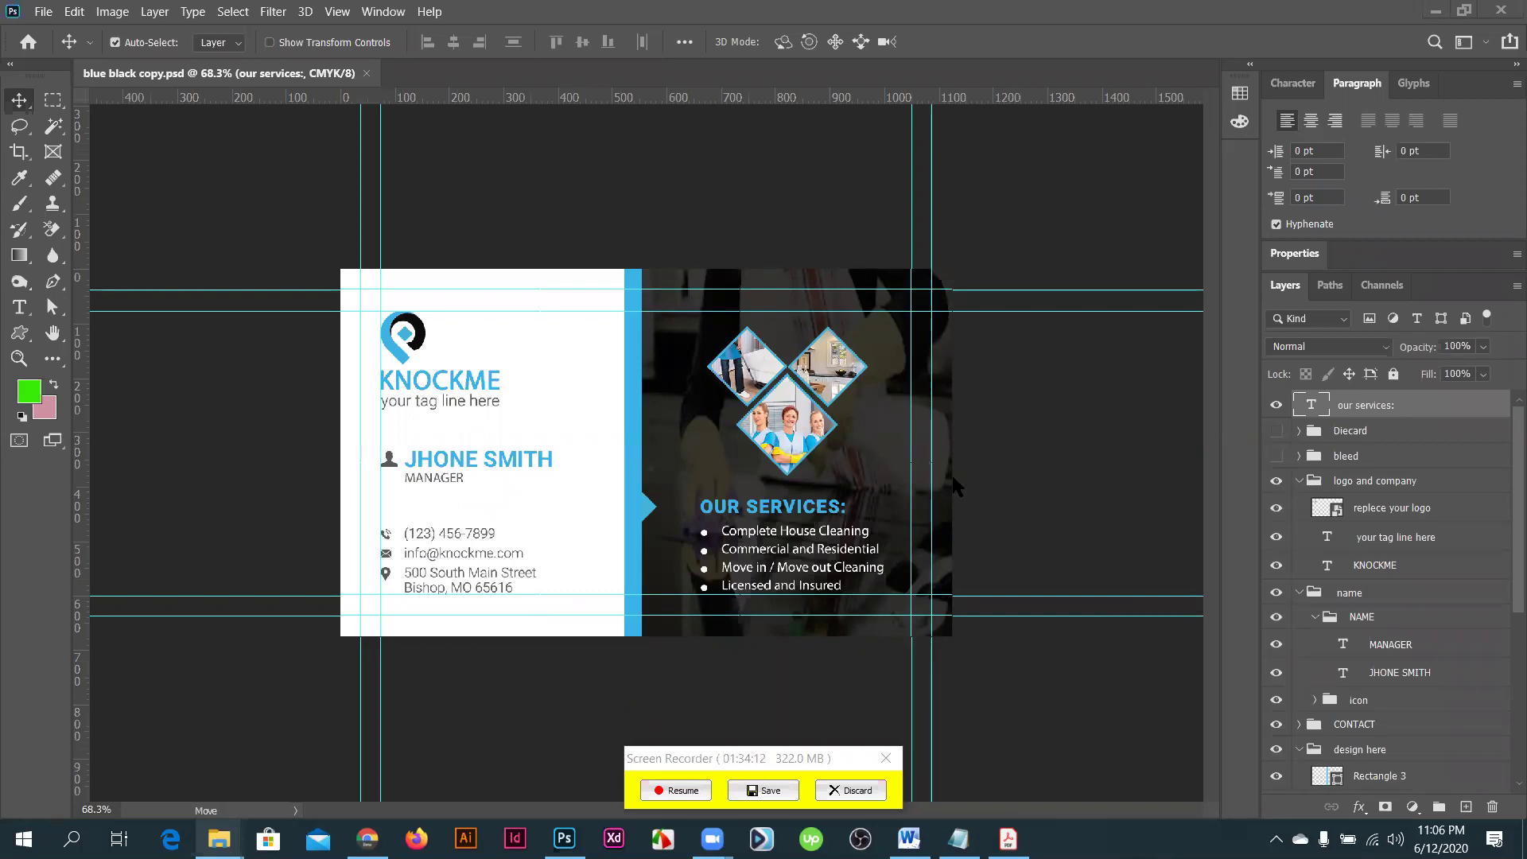
key(ctrl+w)
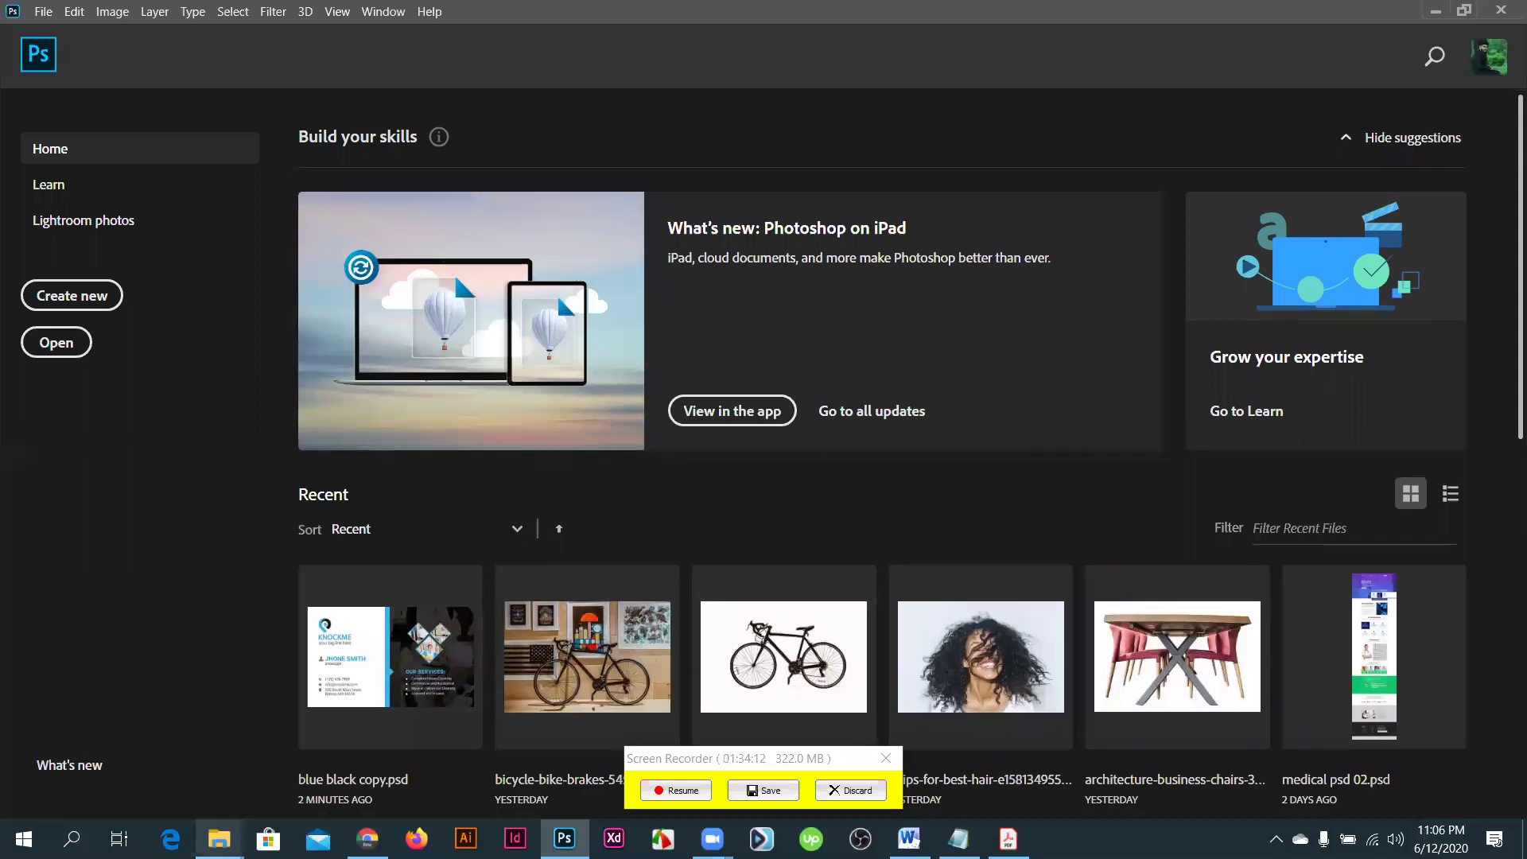
- Show the desktop, open This PC maximised, and open the MONIR_OTG (H:) drive
scroll(453, 272, down, 5)
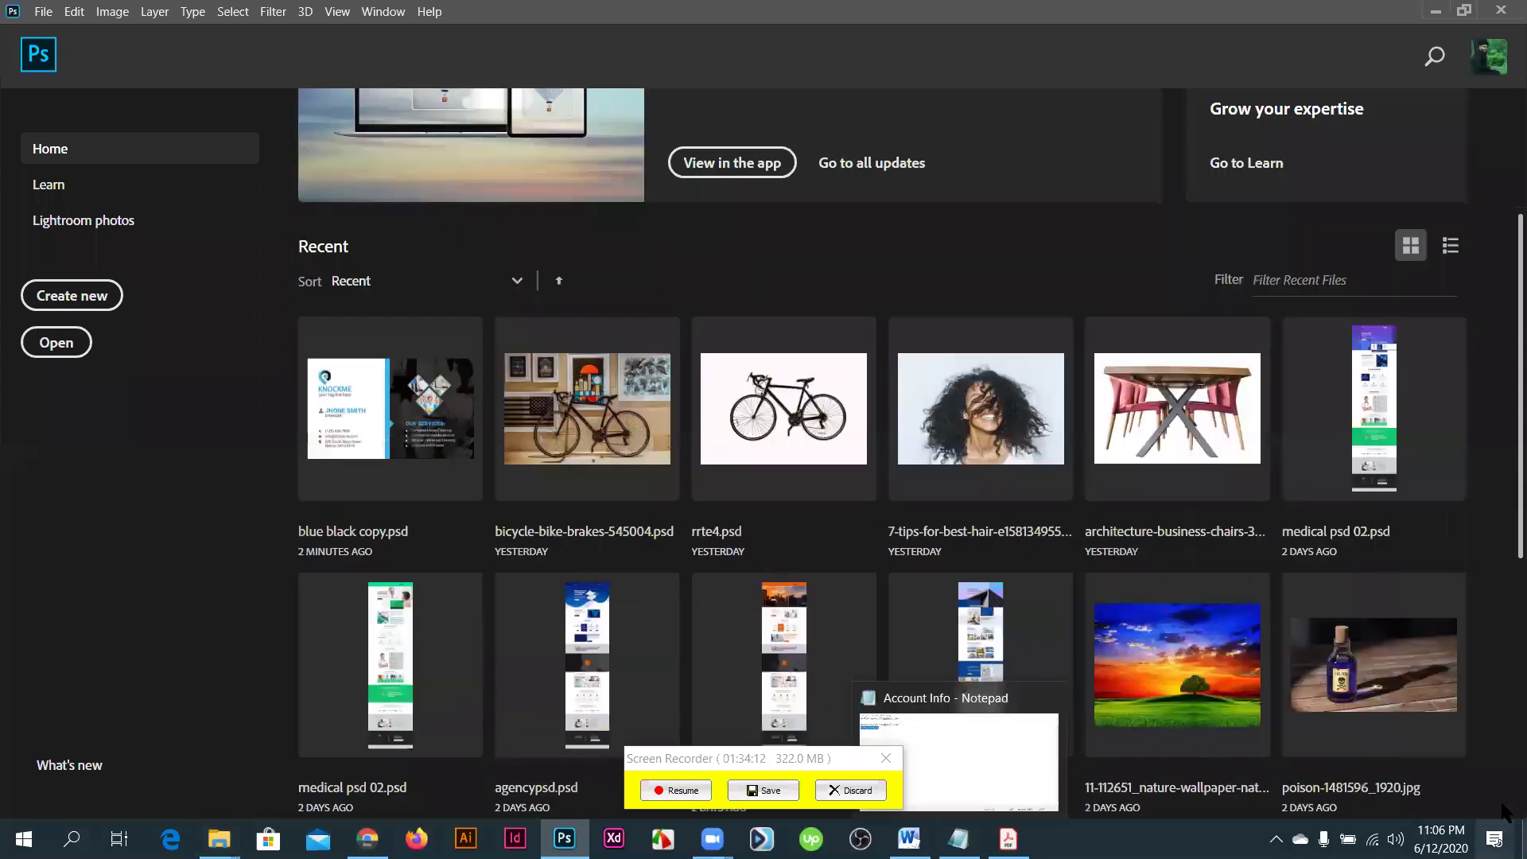
key(super+d)
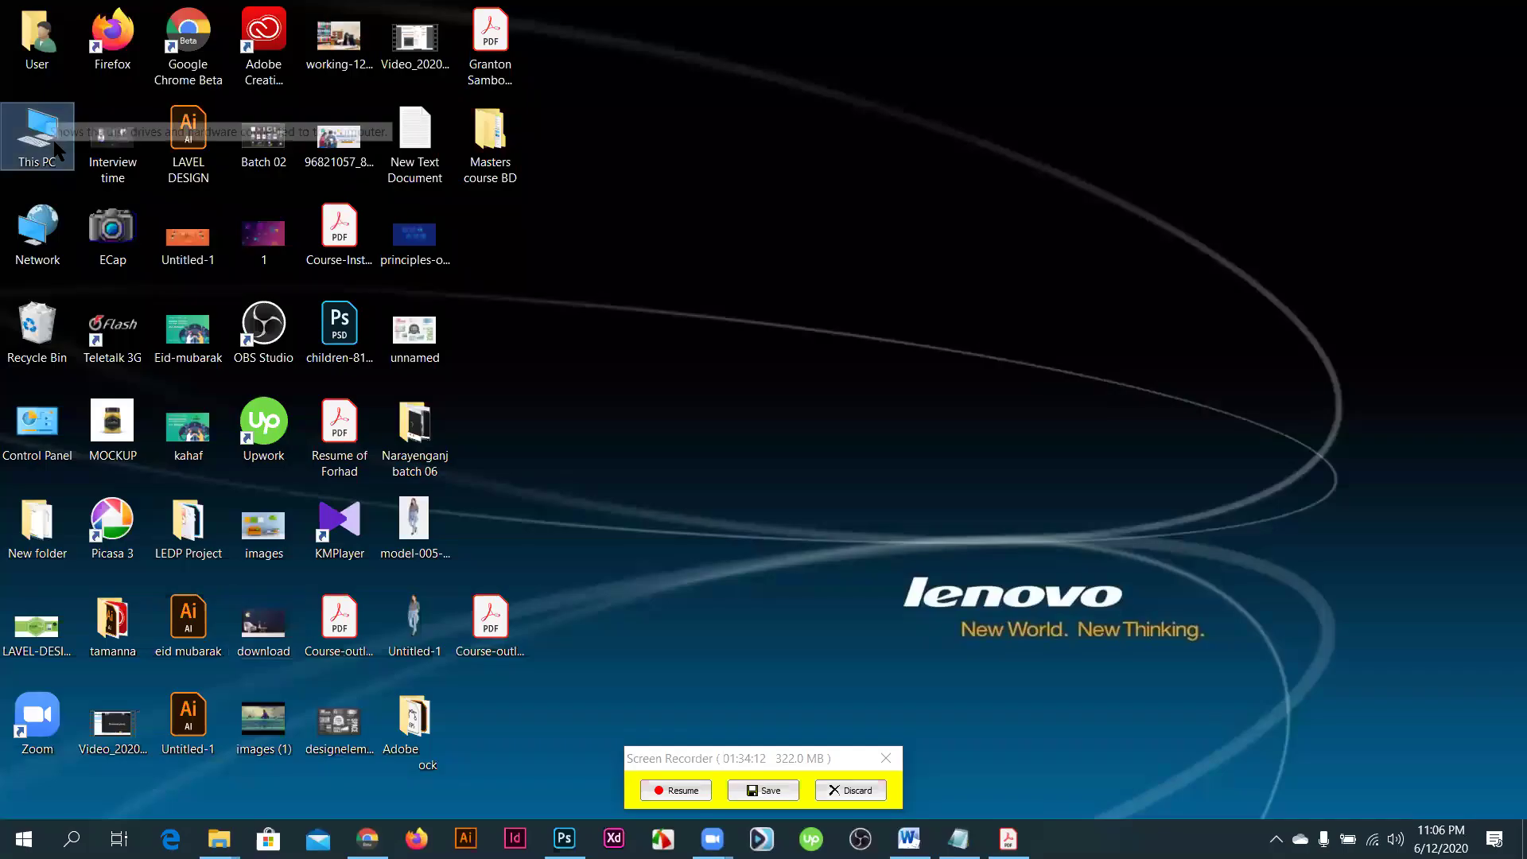
double_click(58, 149)
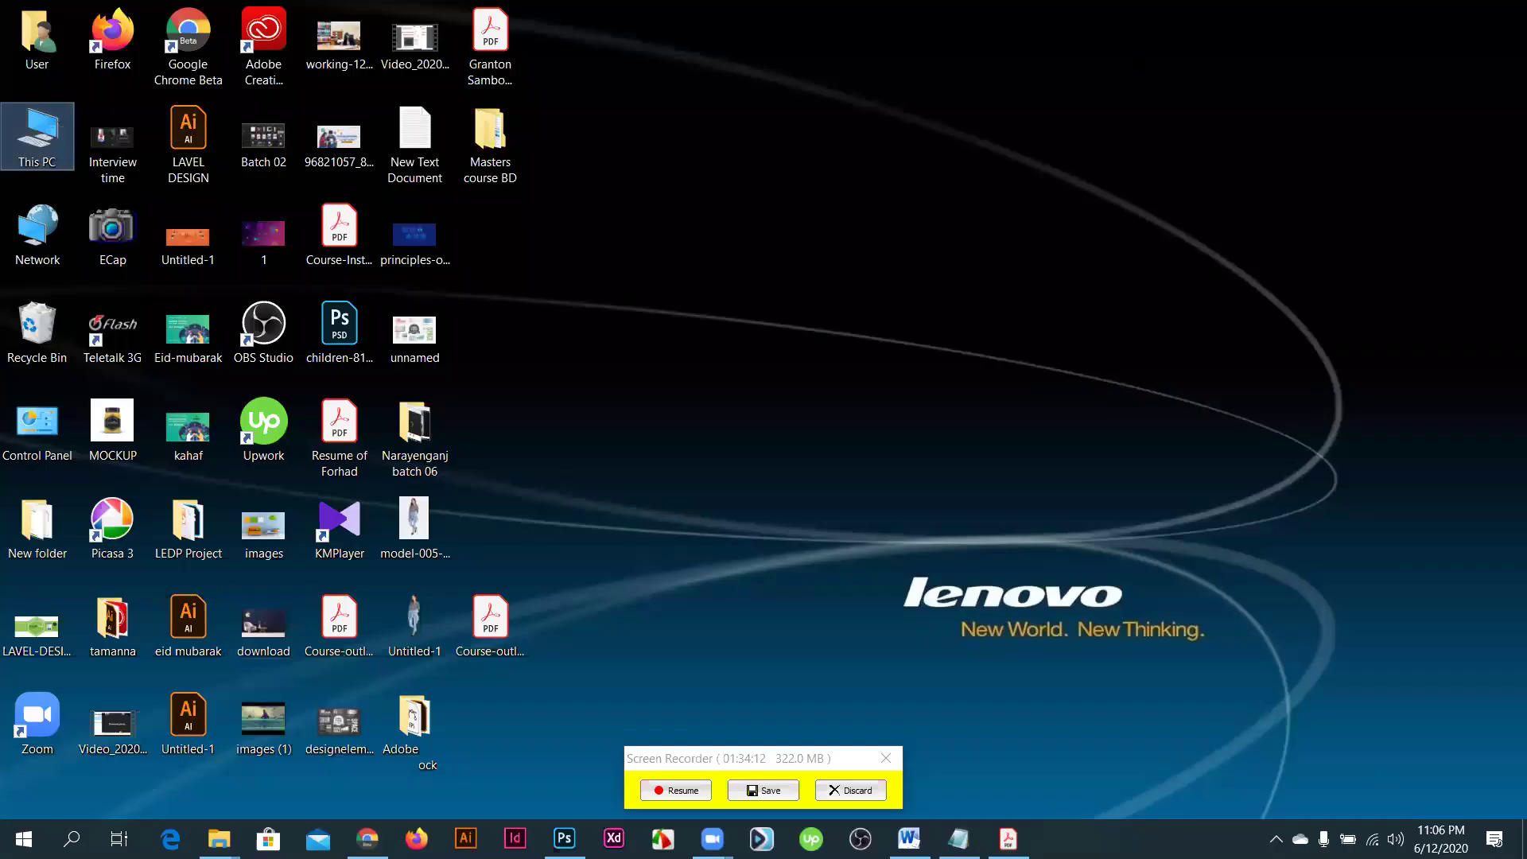
click(1104, 69)
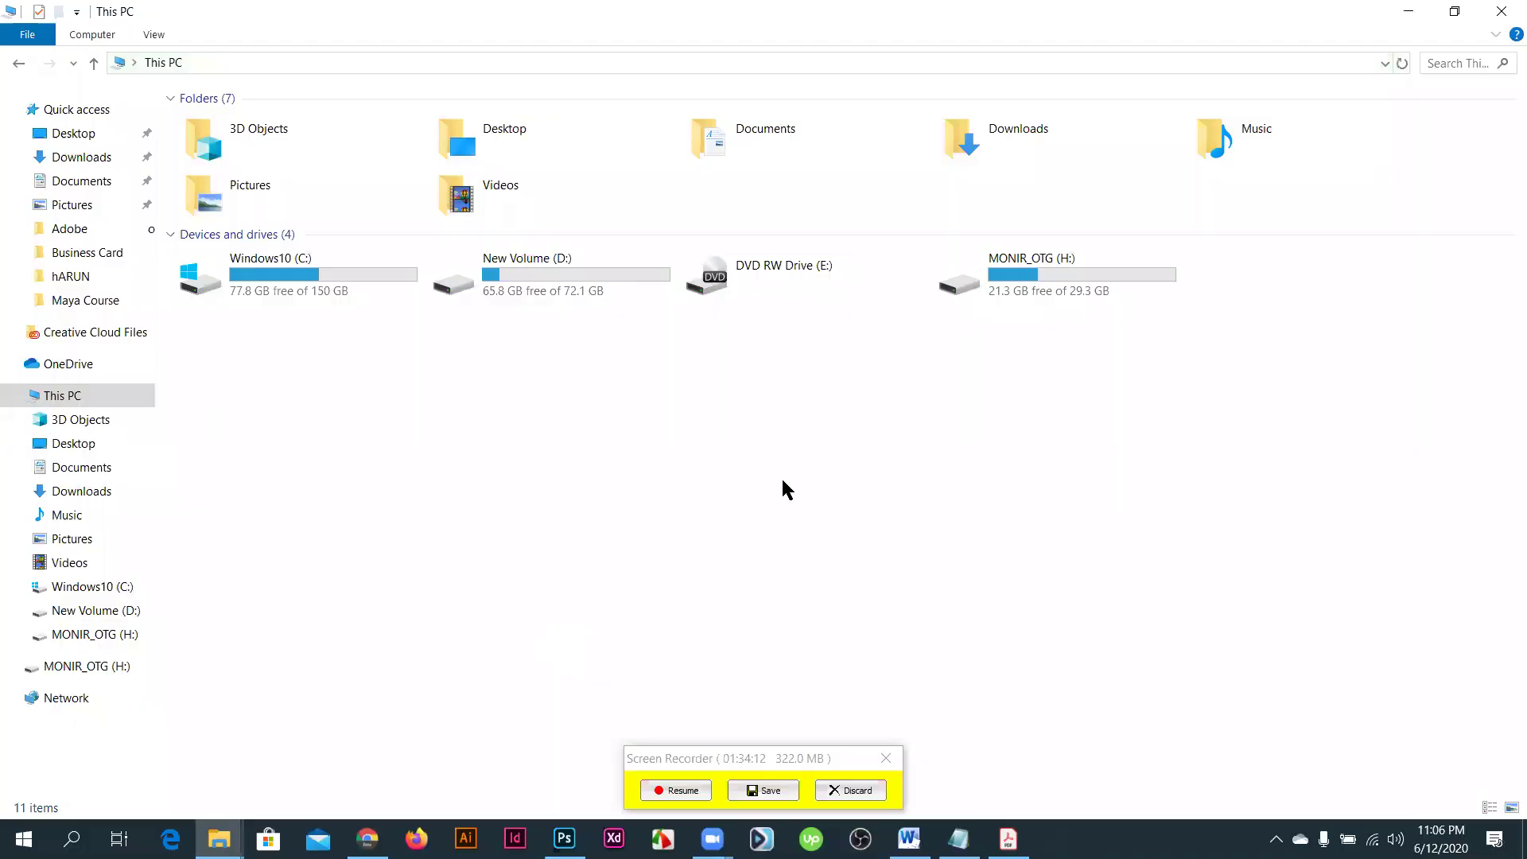
click(1031, 291)
double_click(1028, 283)
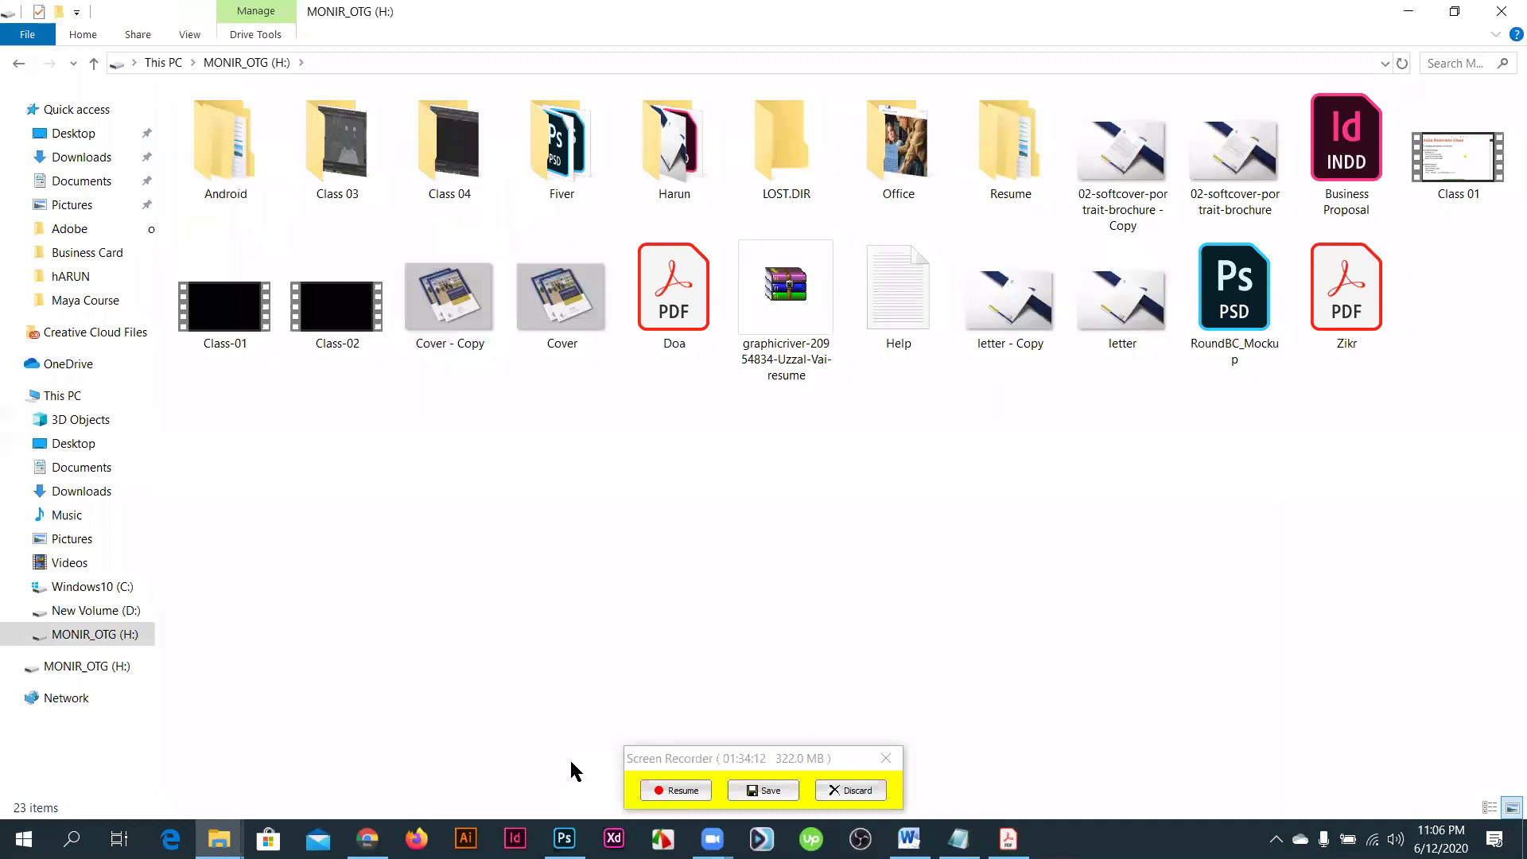
click(675, 763)
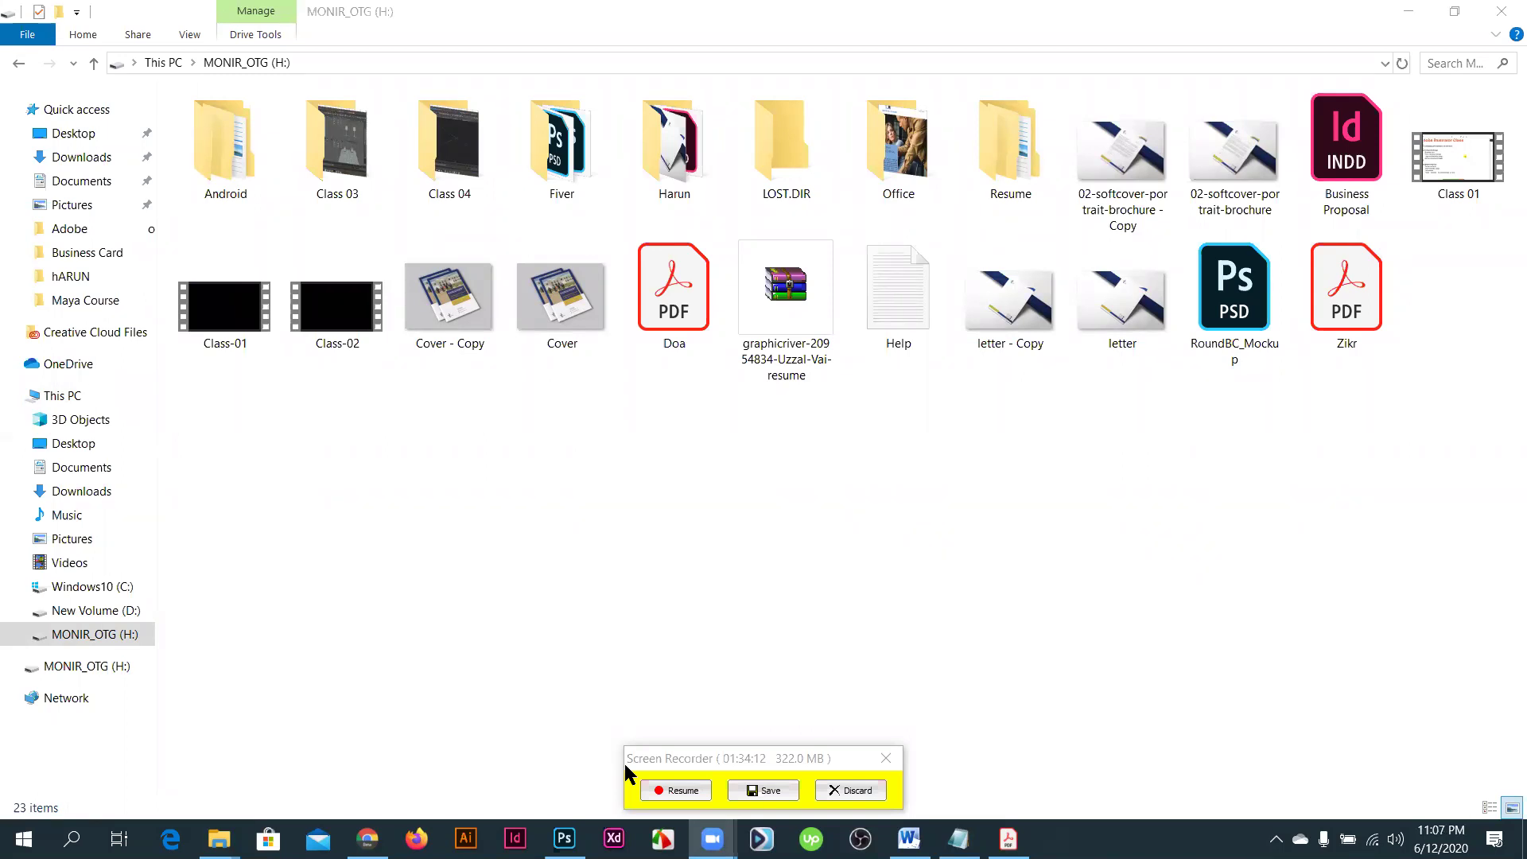
mouse_move(367, 838)
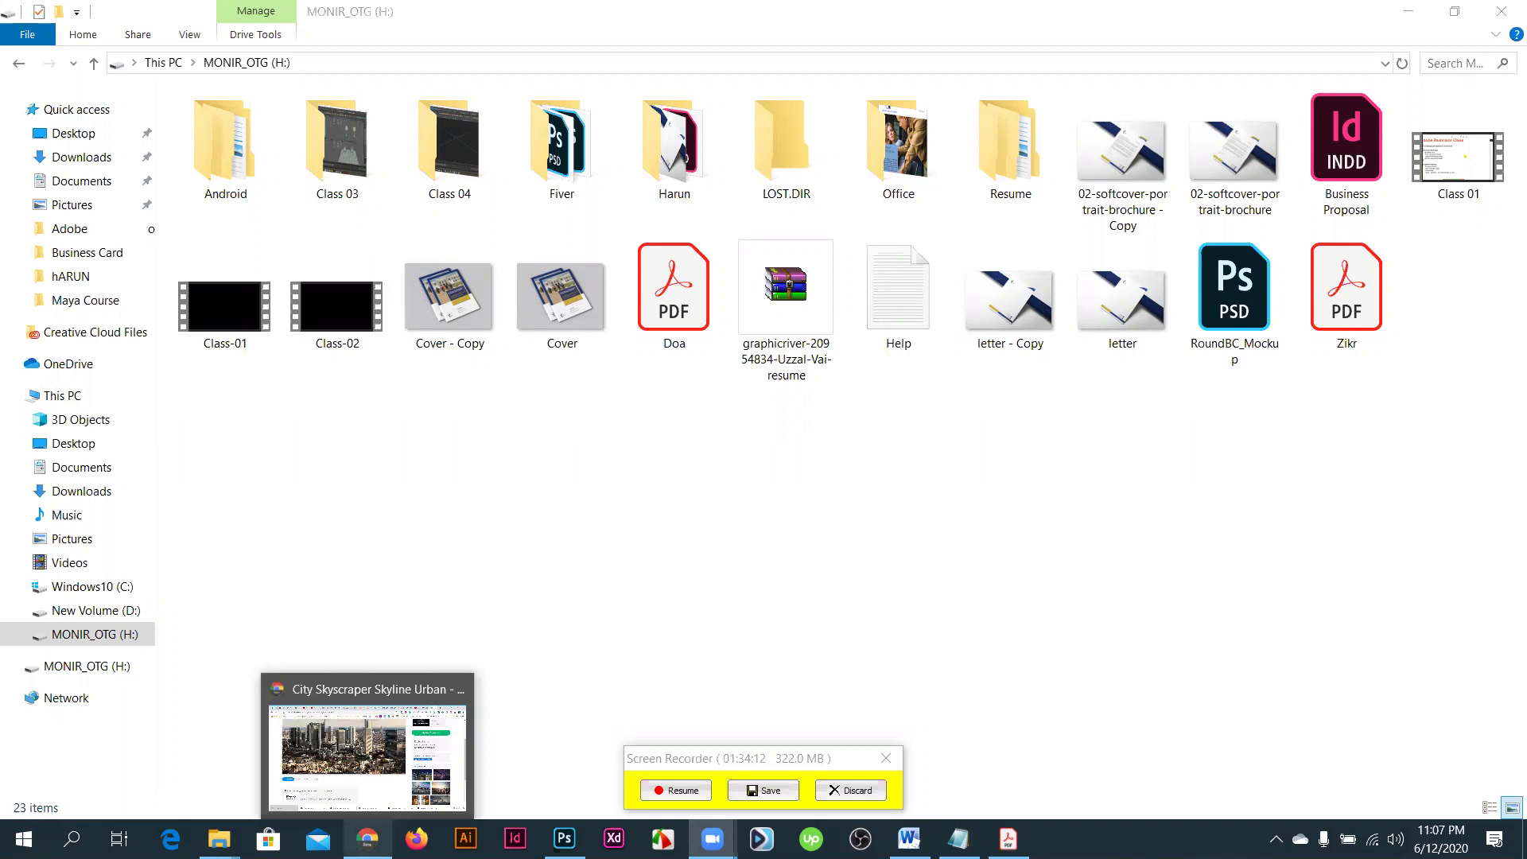
click(463, 810)
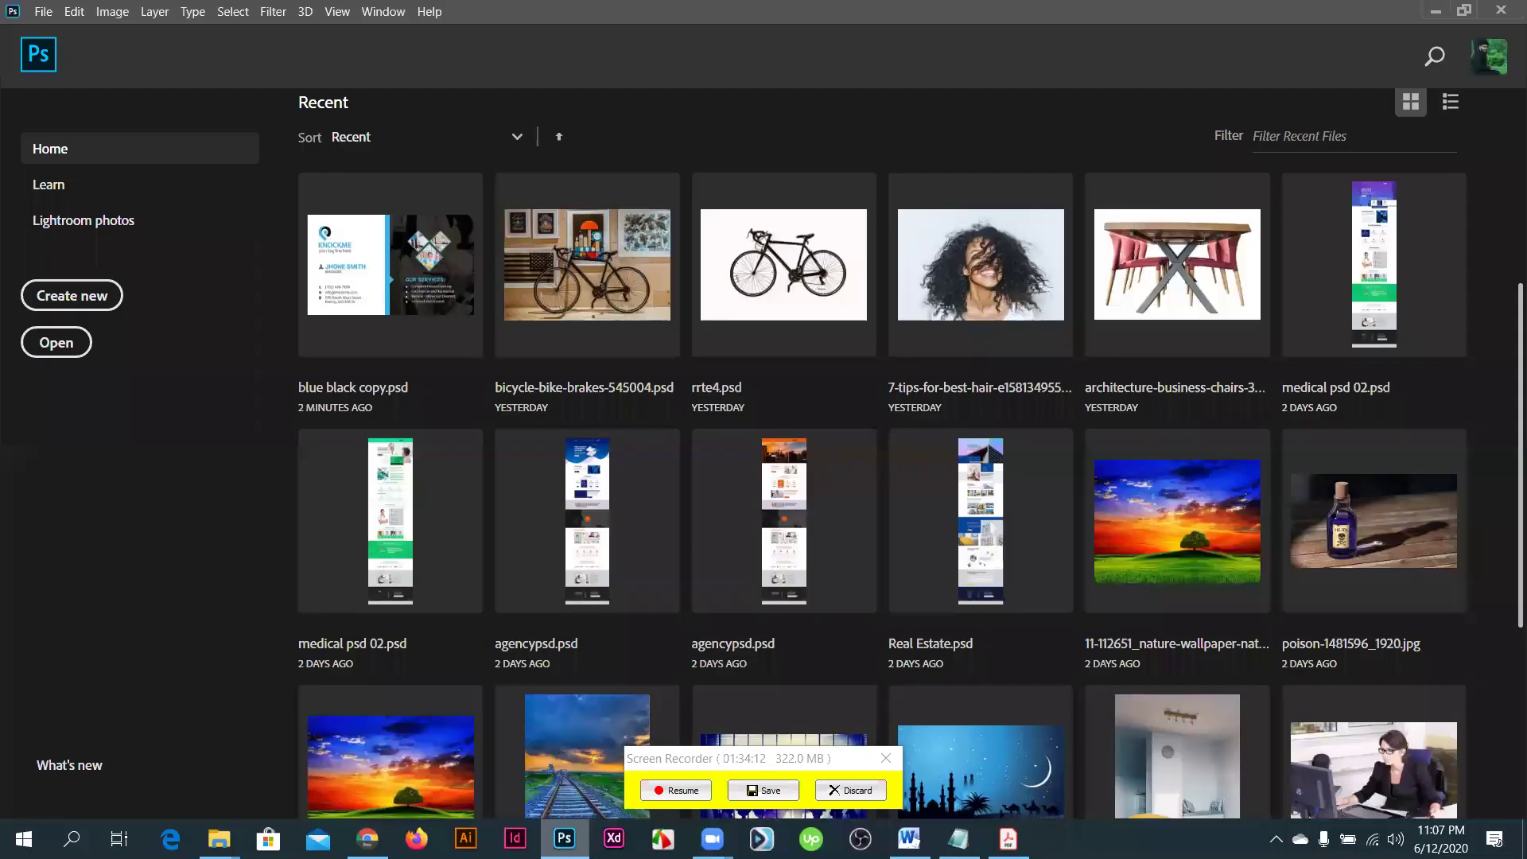
click(564, 838)
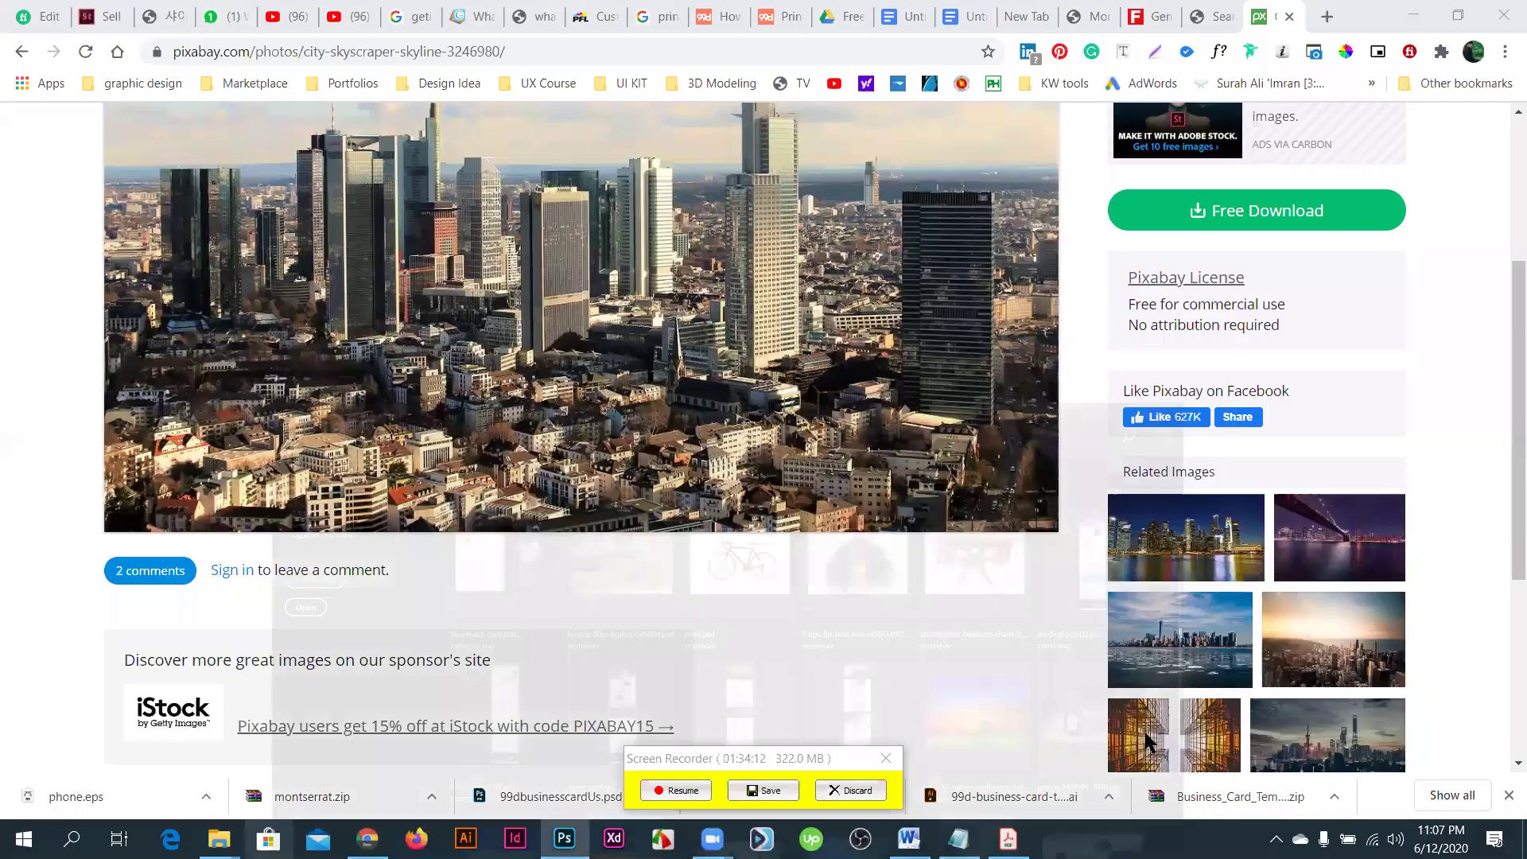
click(218, 839)
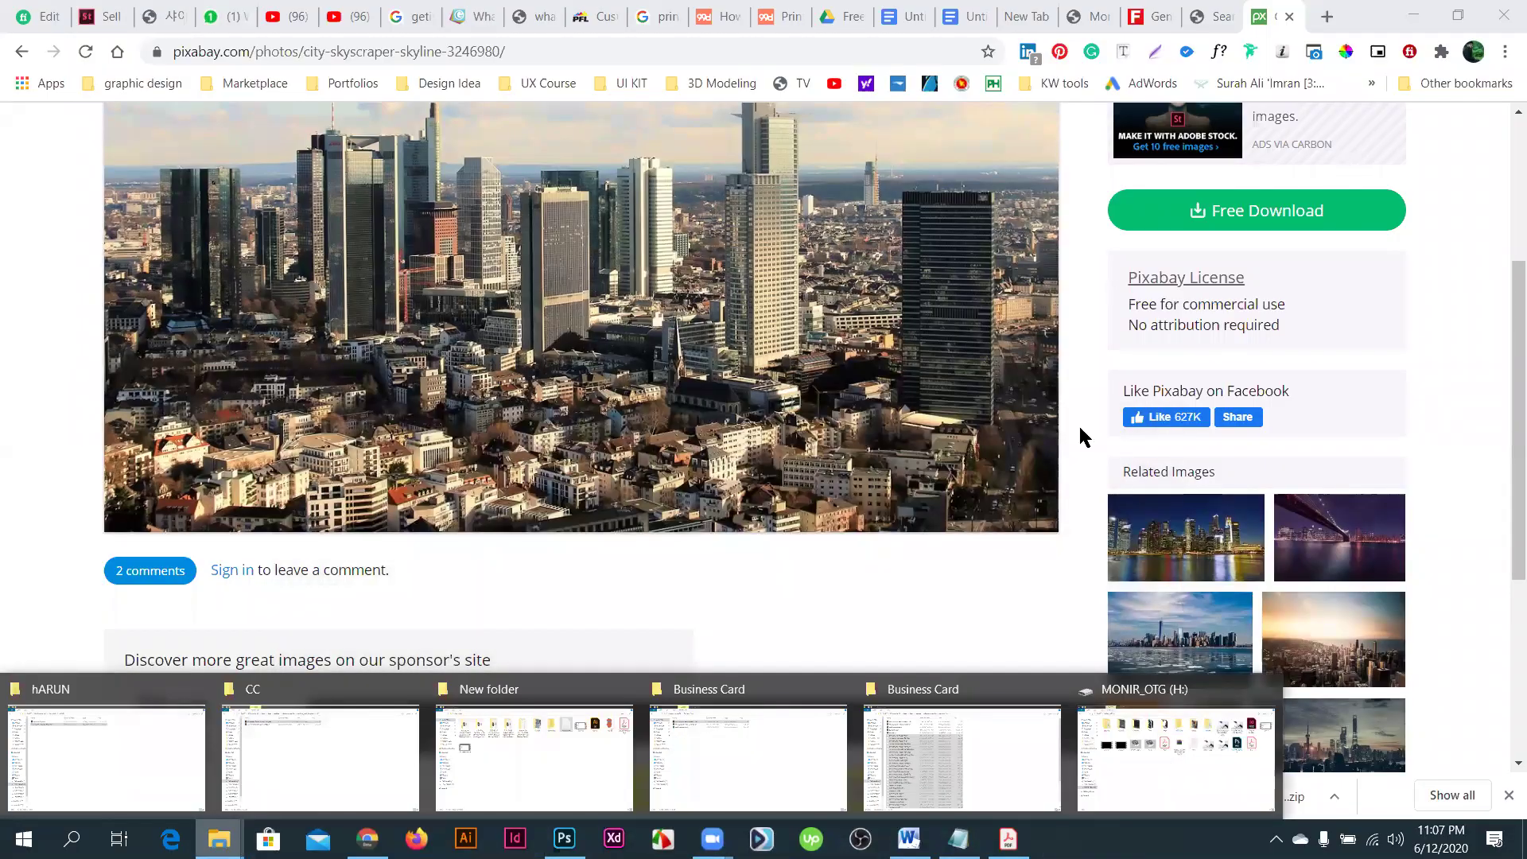
key(F9)
- Open RoundBC_Mockup.psd from the H: drive in Photoshop
key(Return)
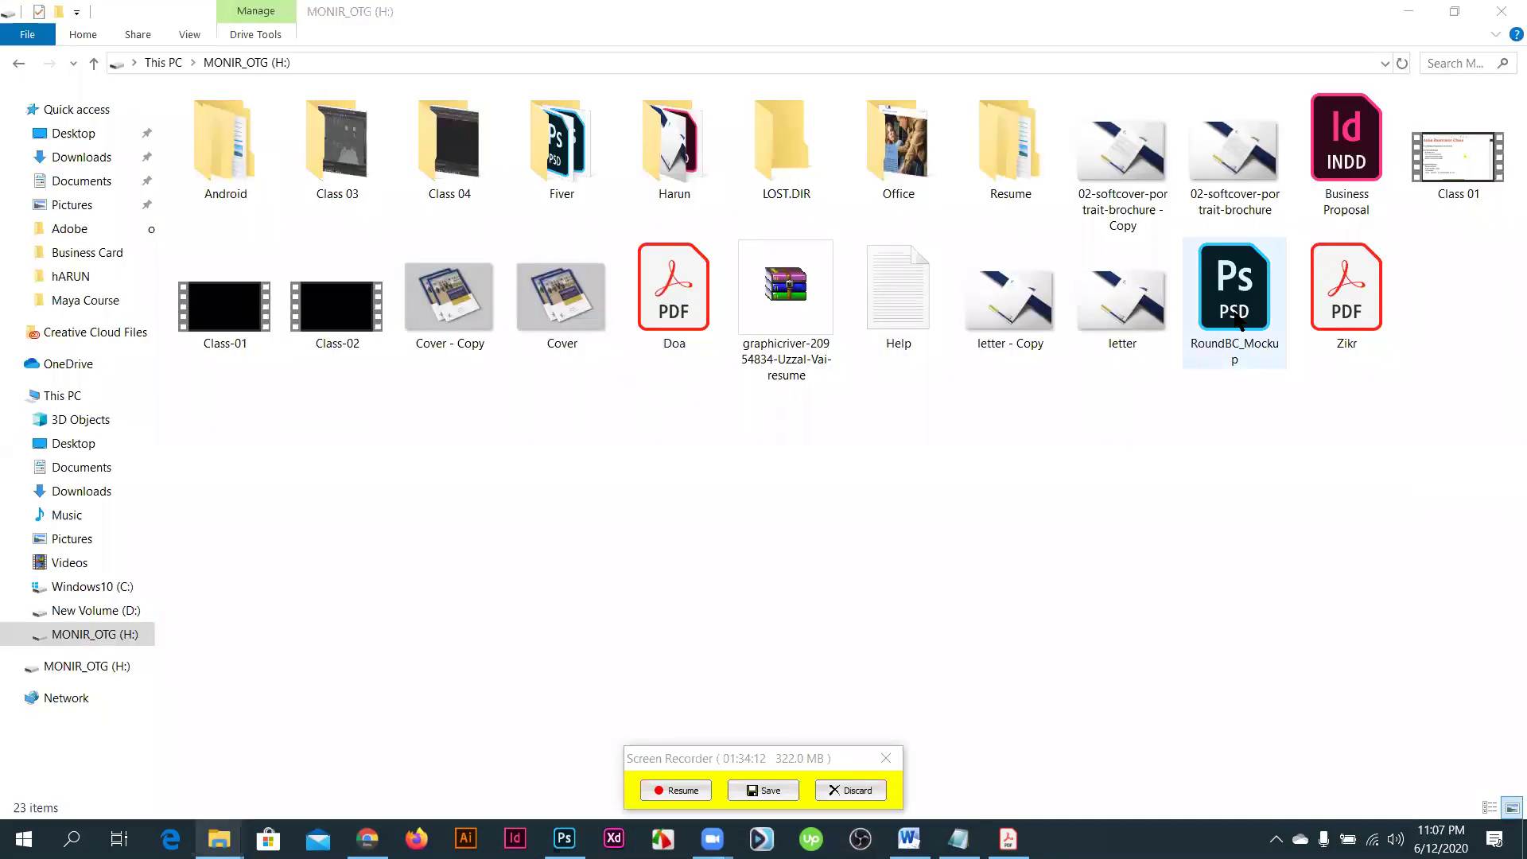
click(1234, 312)
double_click(1246, 322)
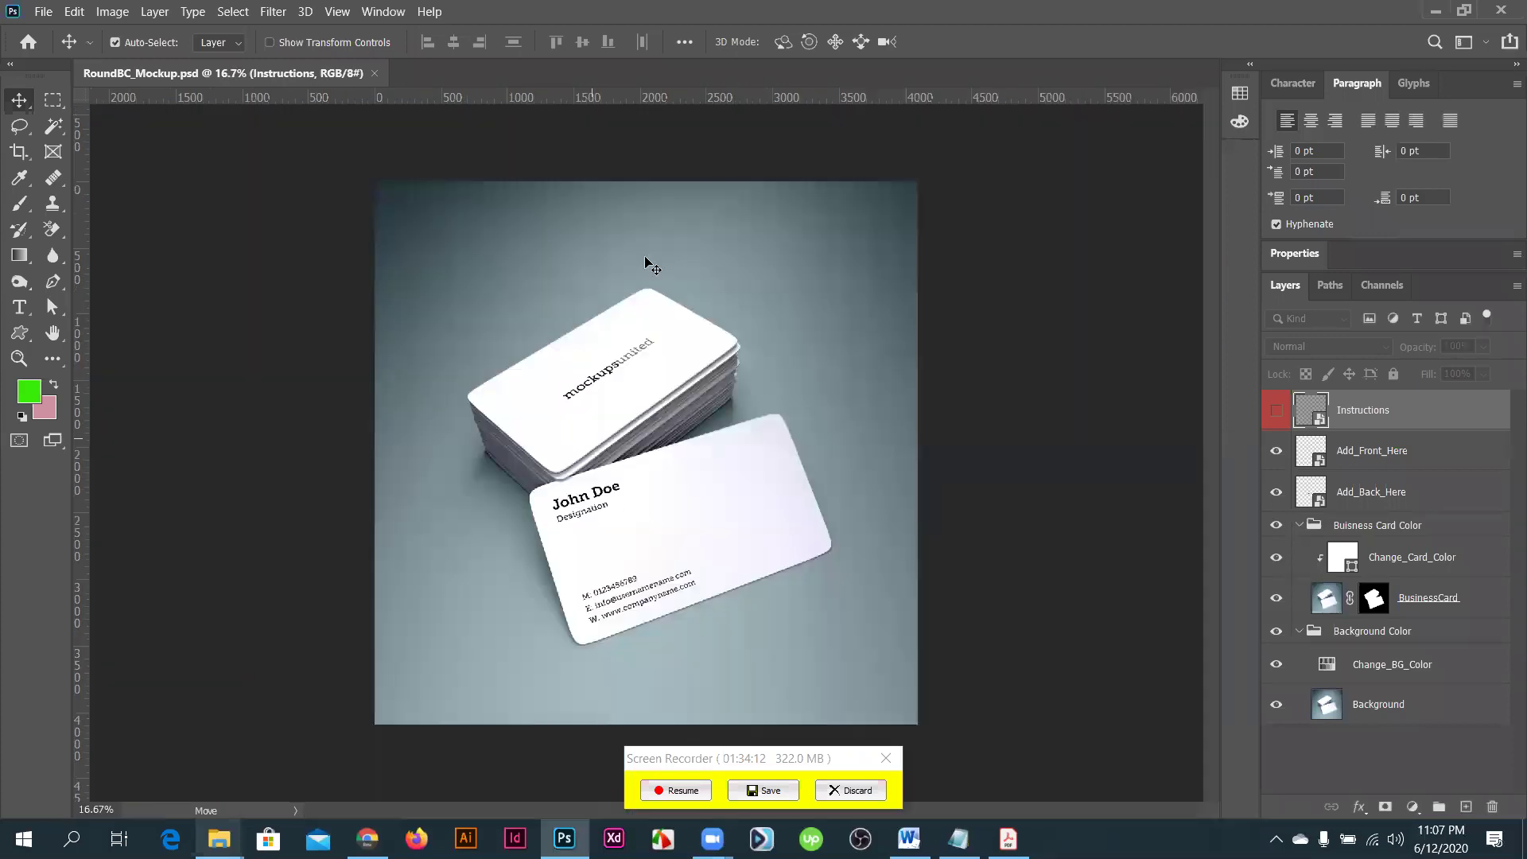
- Collapse the Buisness Card Color and Background Color groups, leaving Add_Front_Here selected
scroll(645, 265, up, 2)
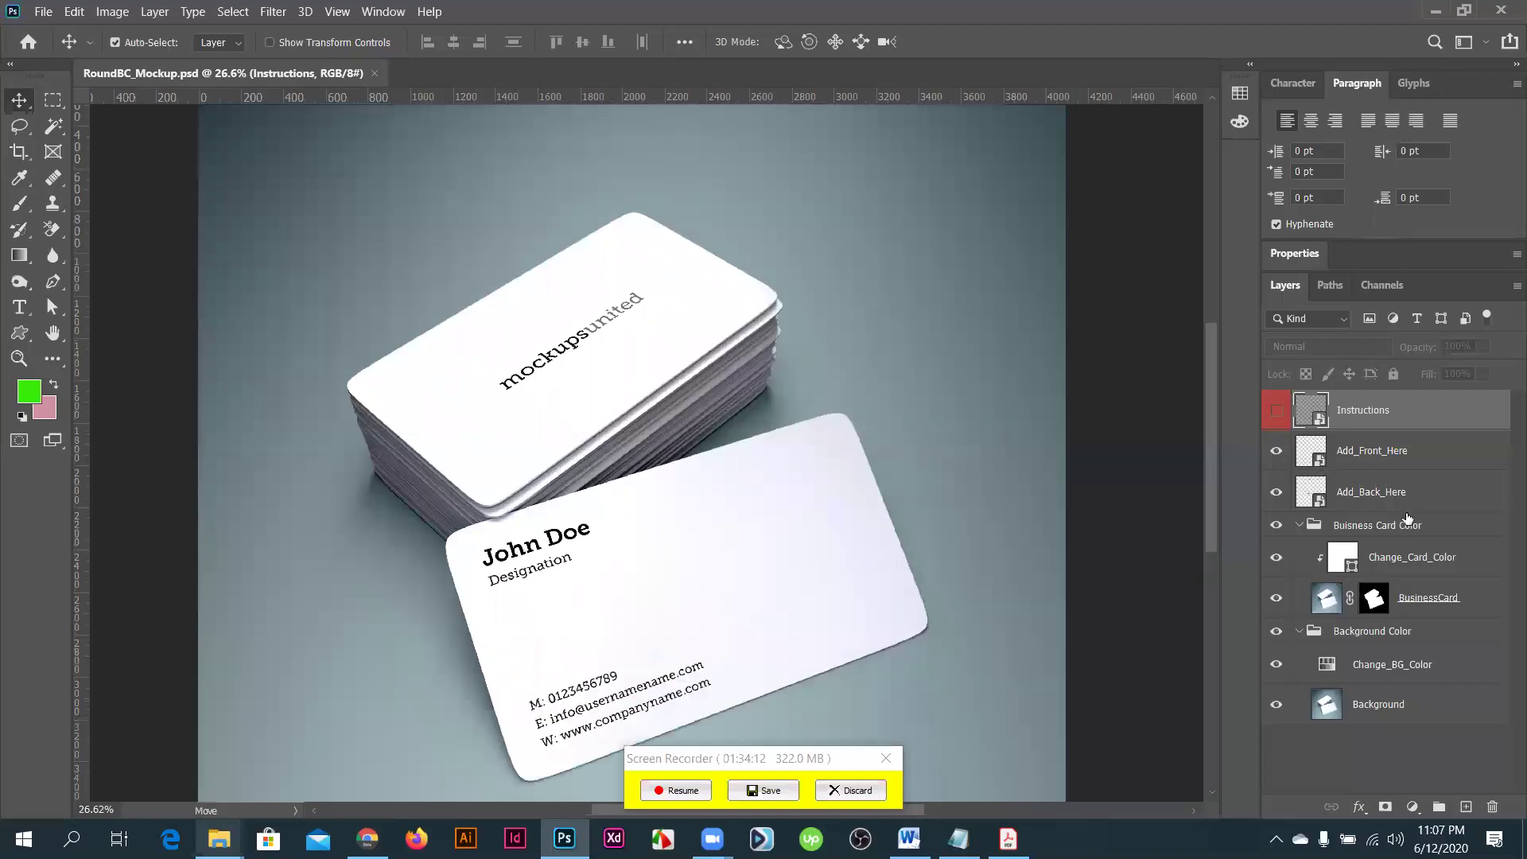
click(1399, 453)
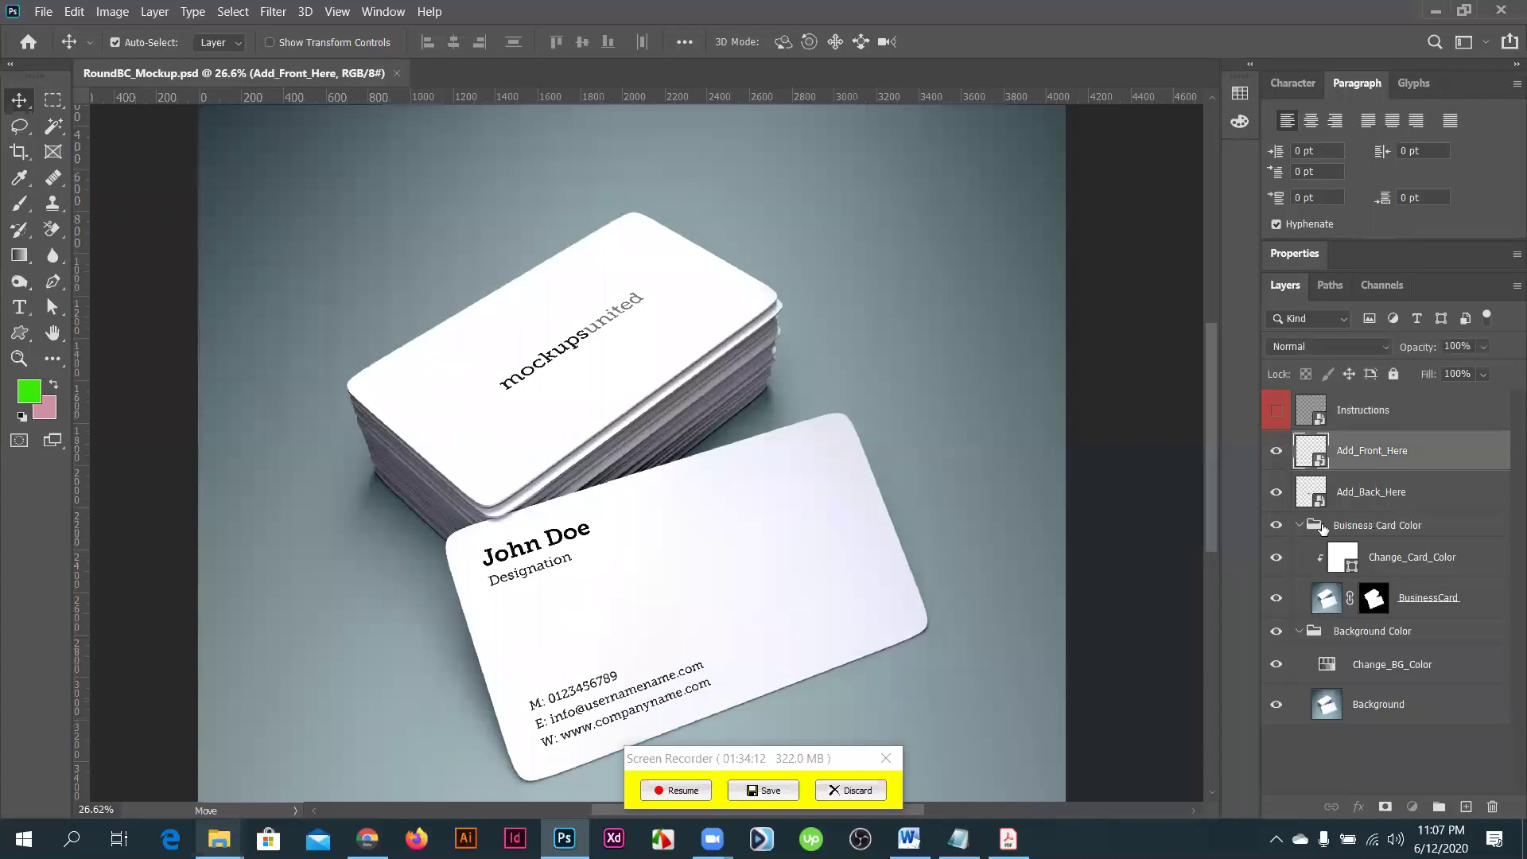
key(alt+bracketleft)
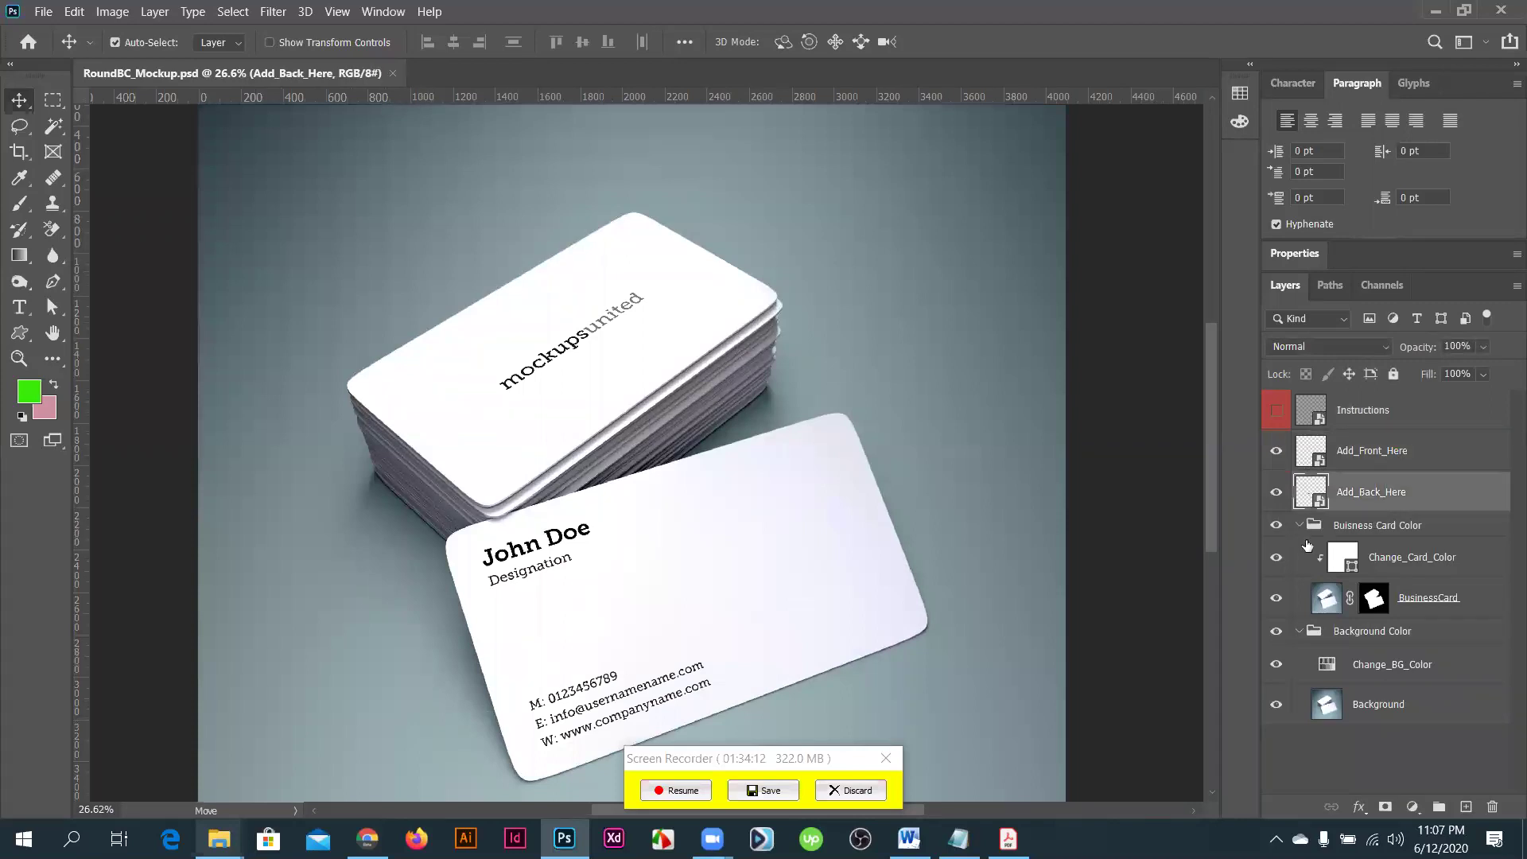
click(1300, 526)
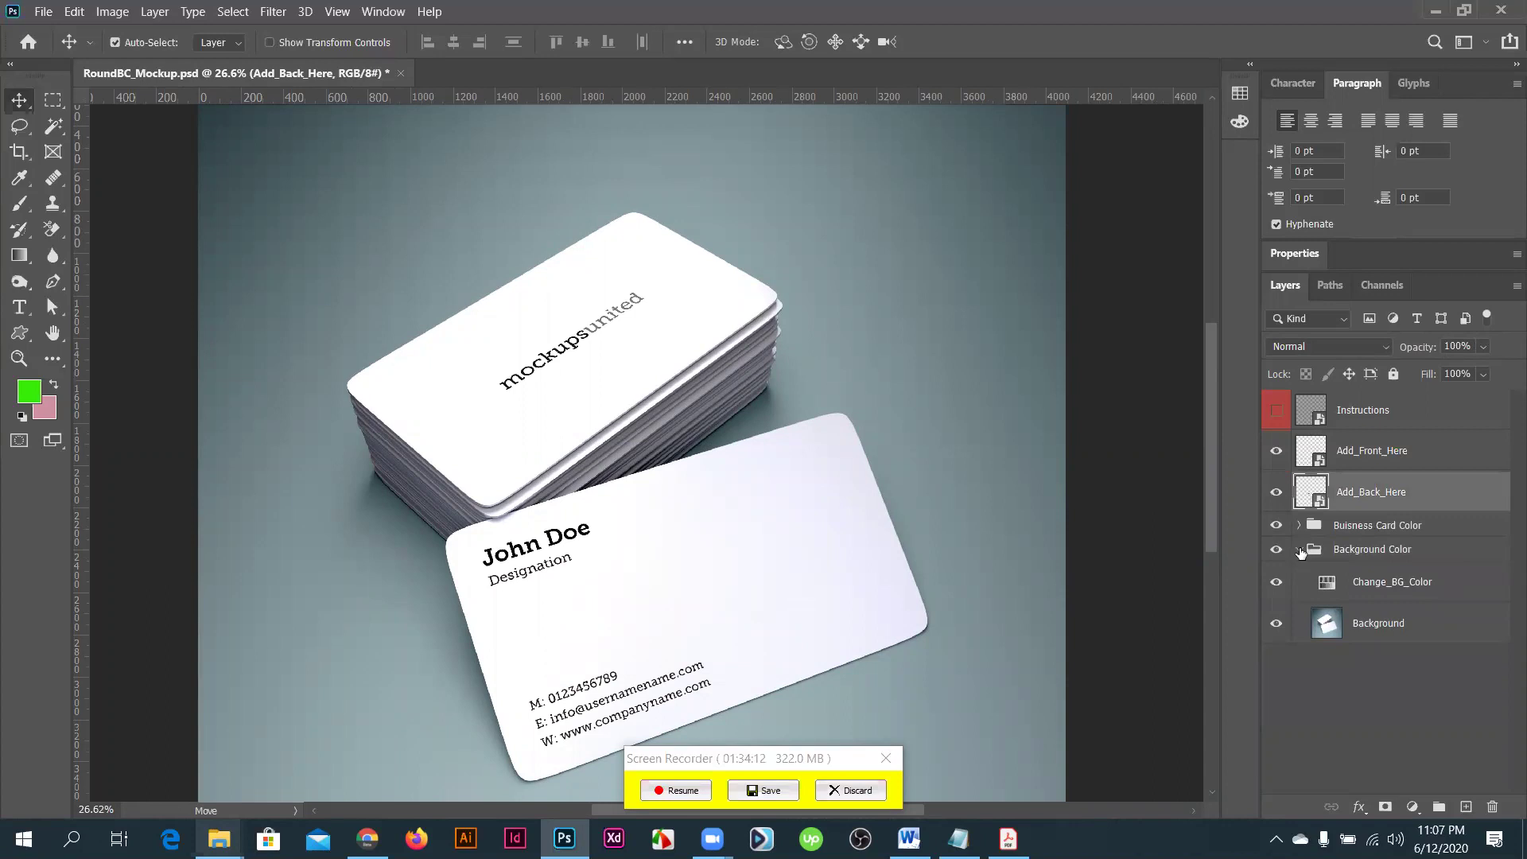
click(1300, 550)
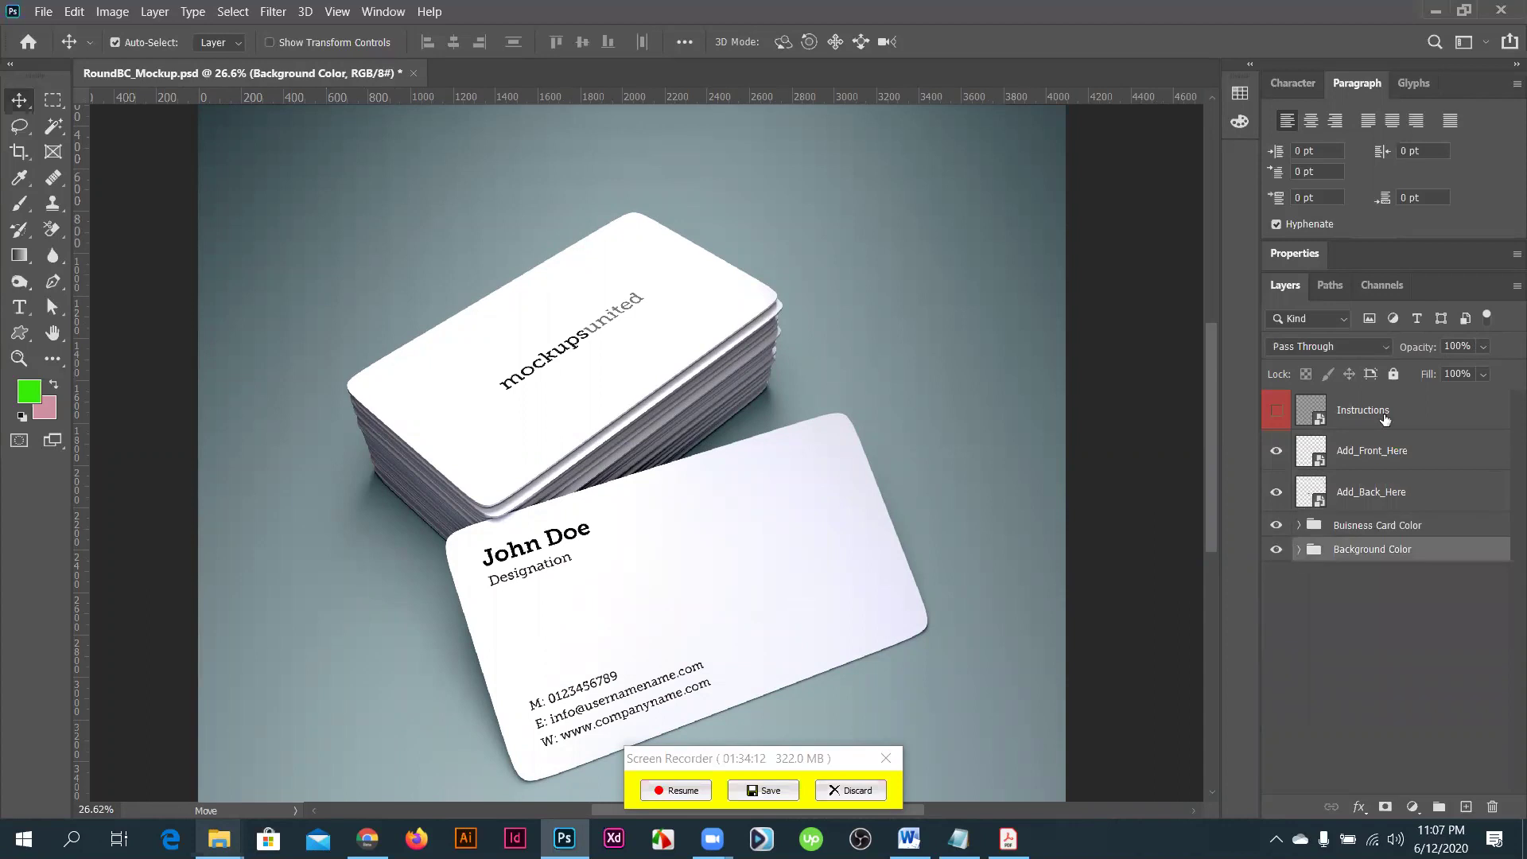
click(1394, 453)
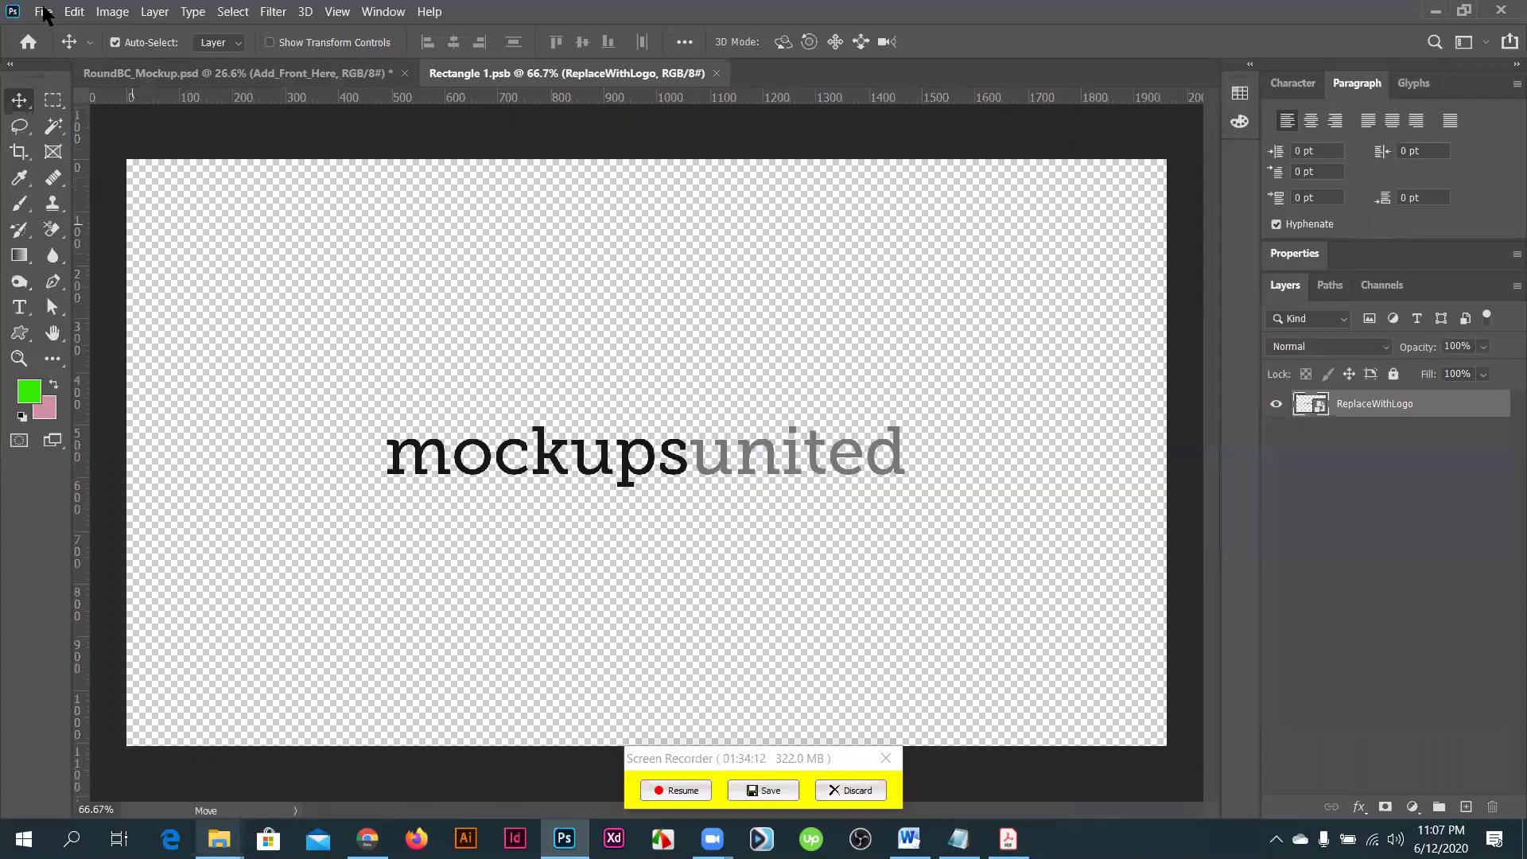
- Place Embedded Untitled-4-01 from Desktop > Masters course BD > Business Card into the front smart object
click(43, 12)
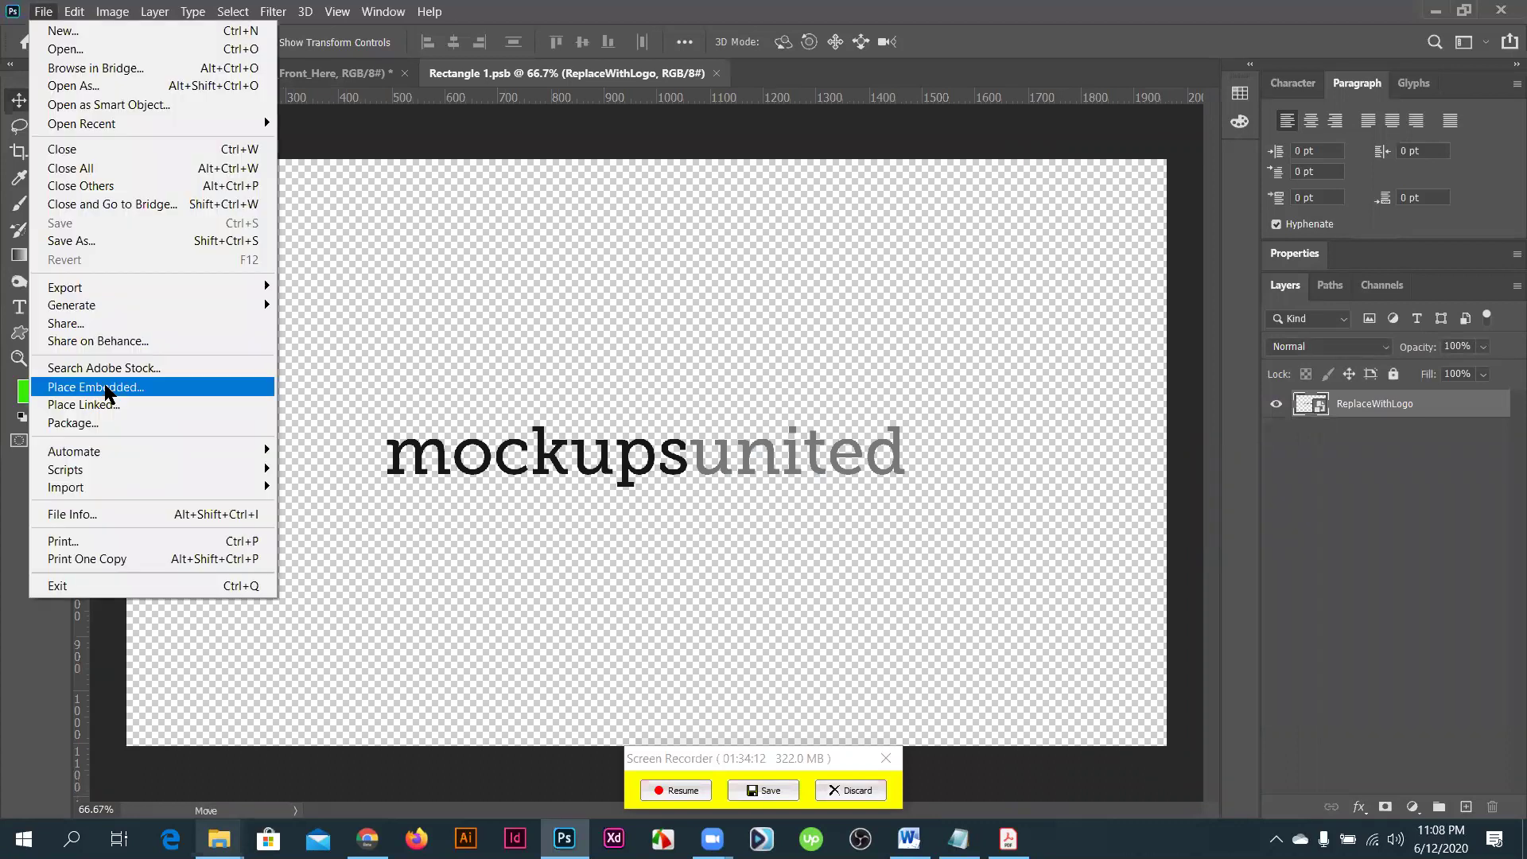
click(106, 390)
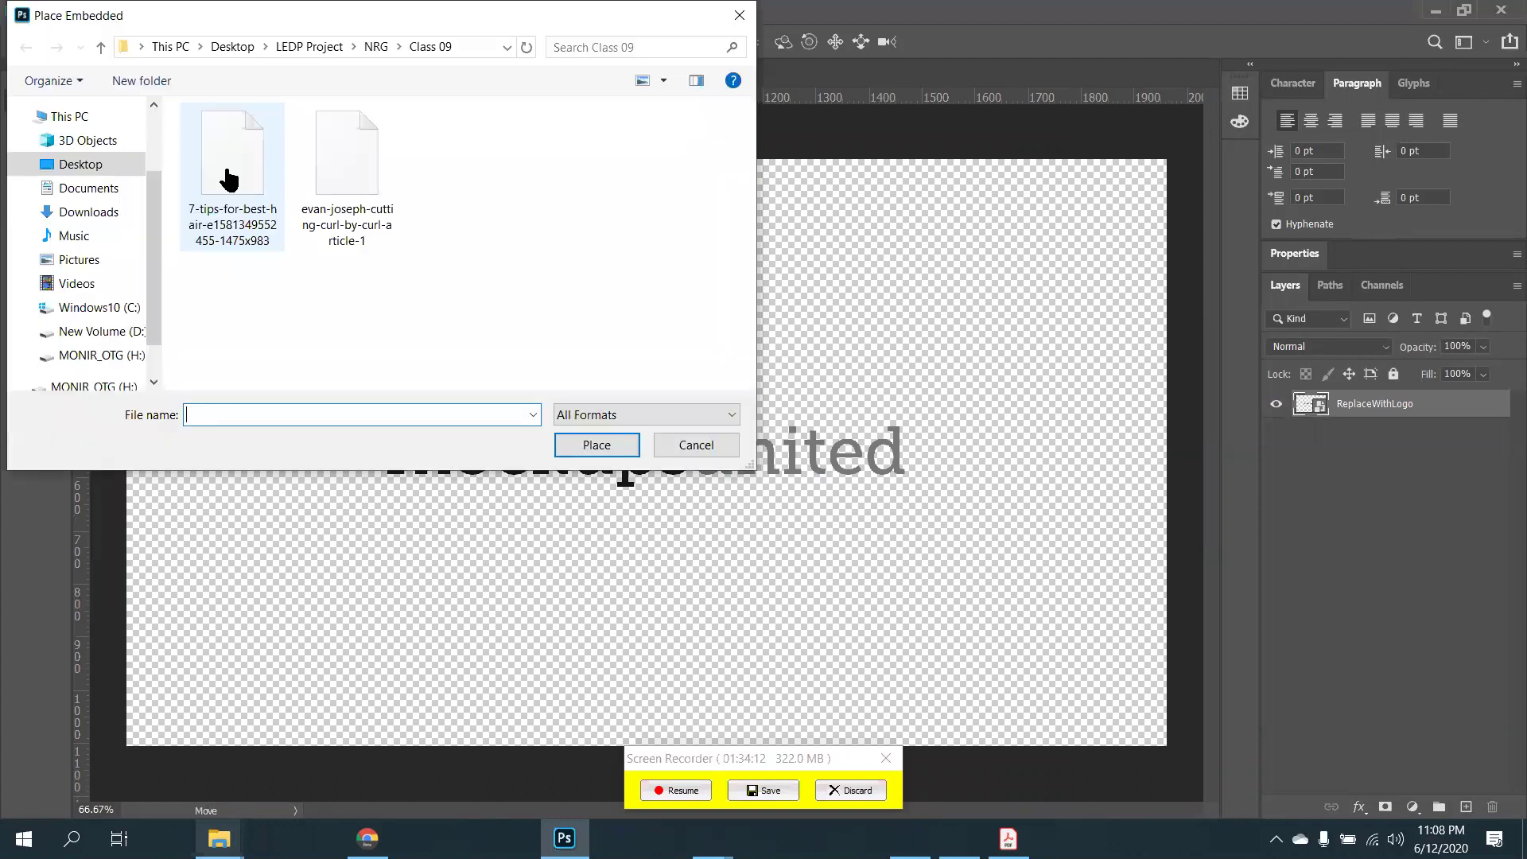
scroll(101, 371, up, 3)
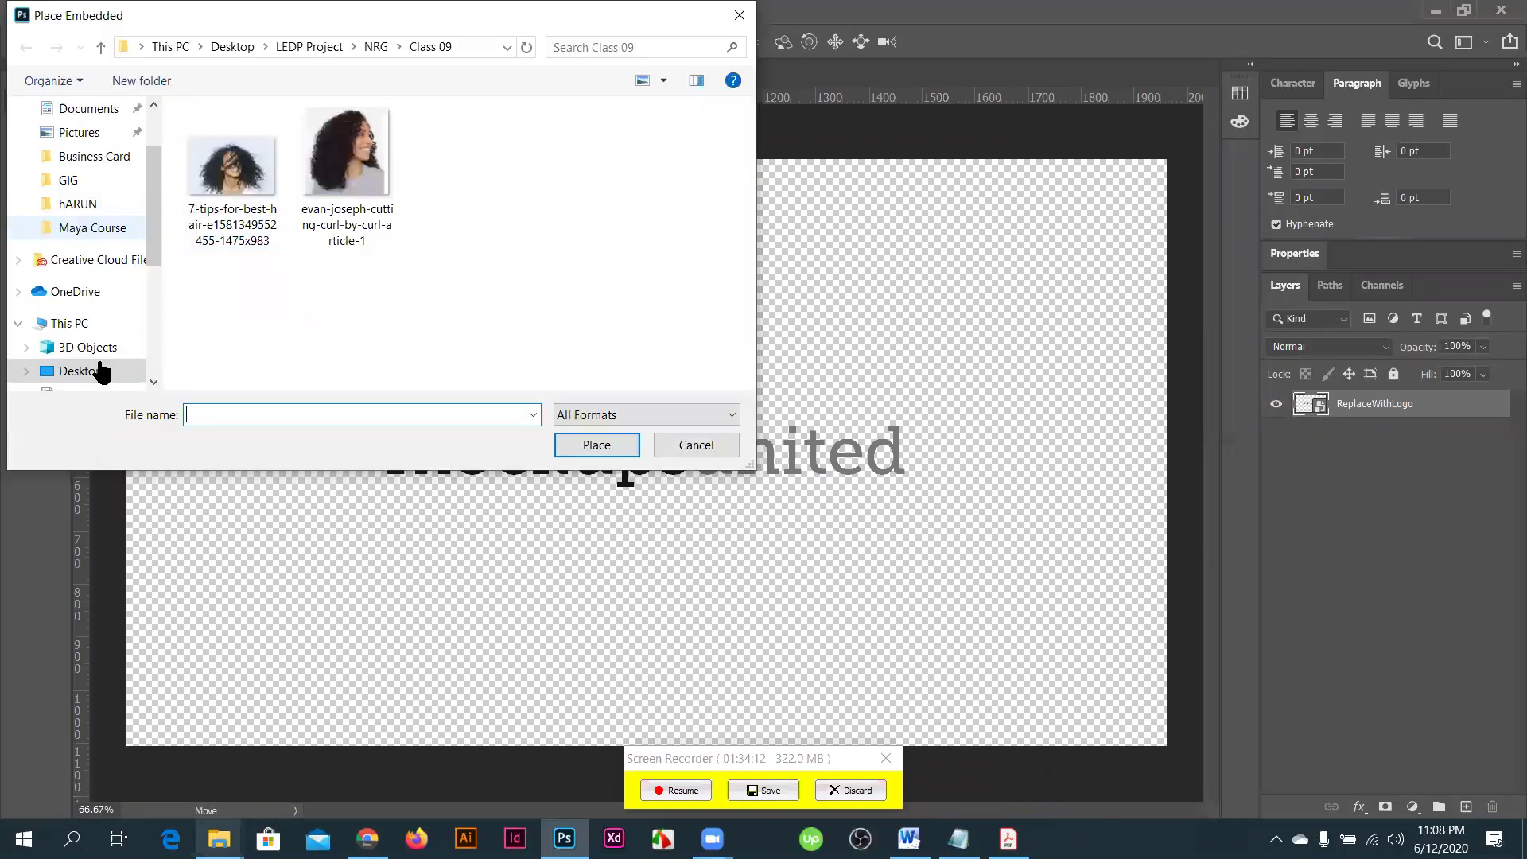
key(alt+Left)
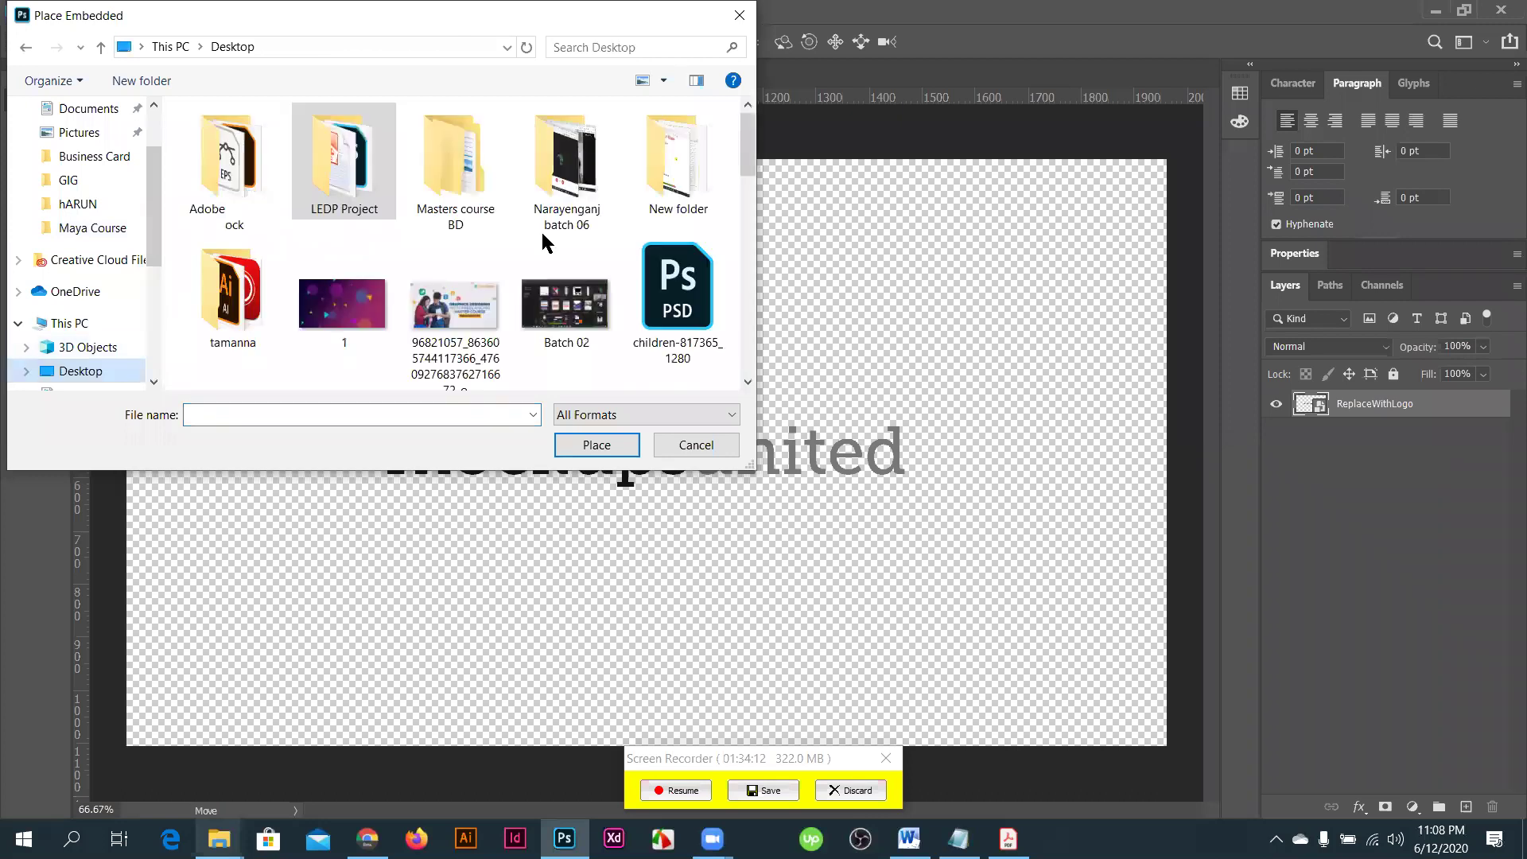
click(453, 185)
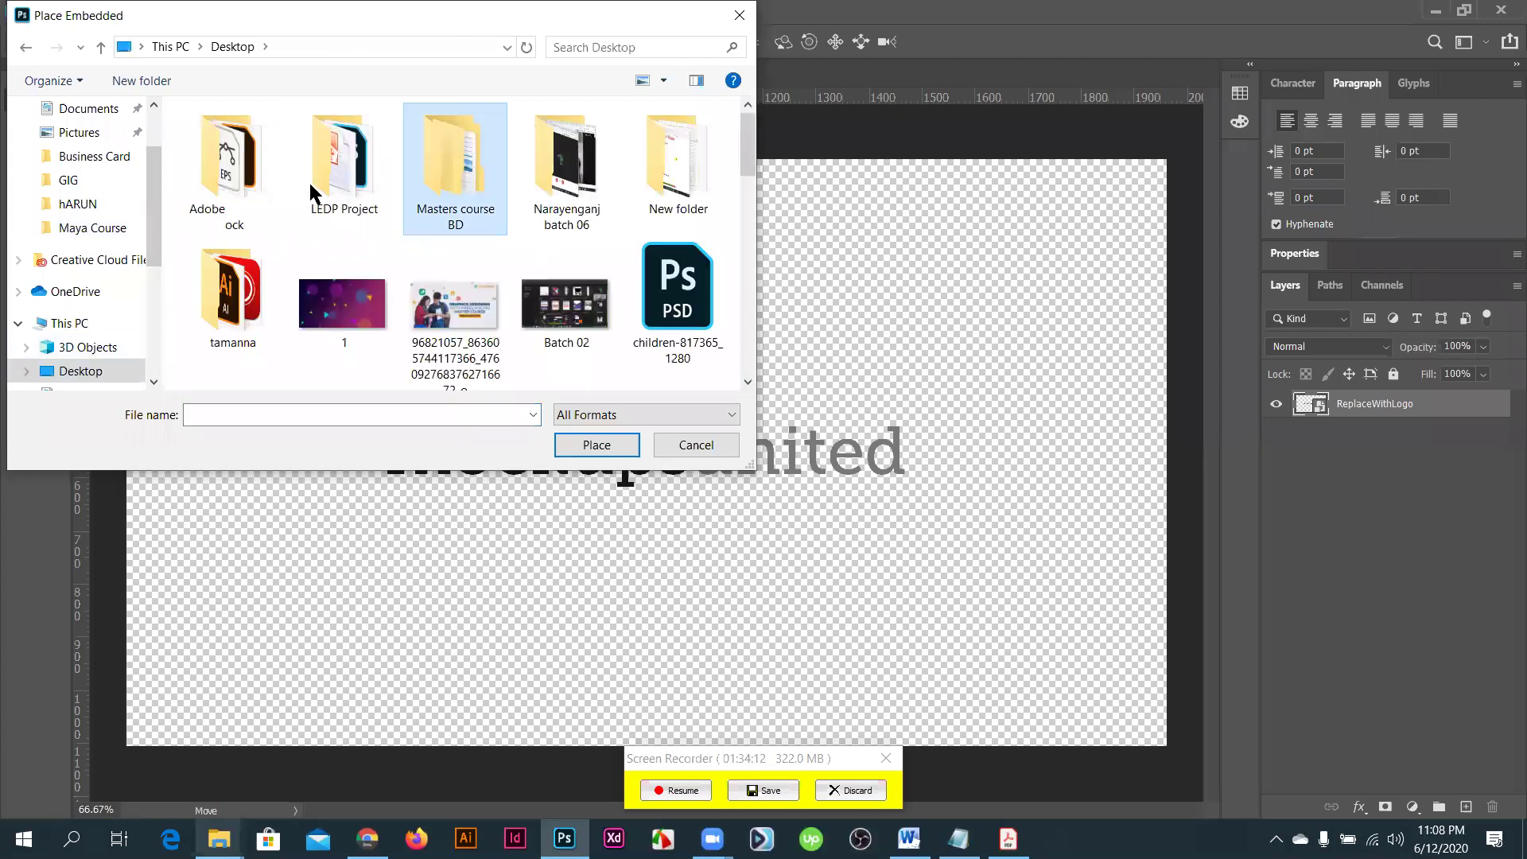
key(Return)
double_click(260, 141)
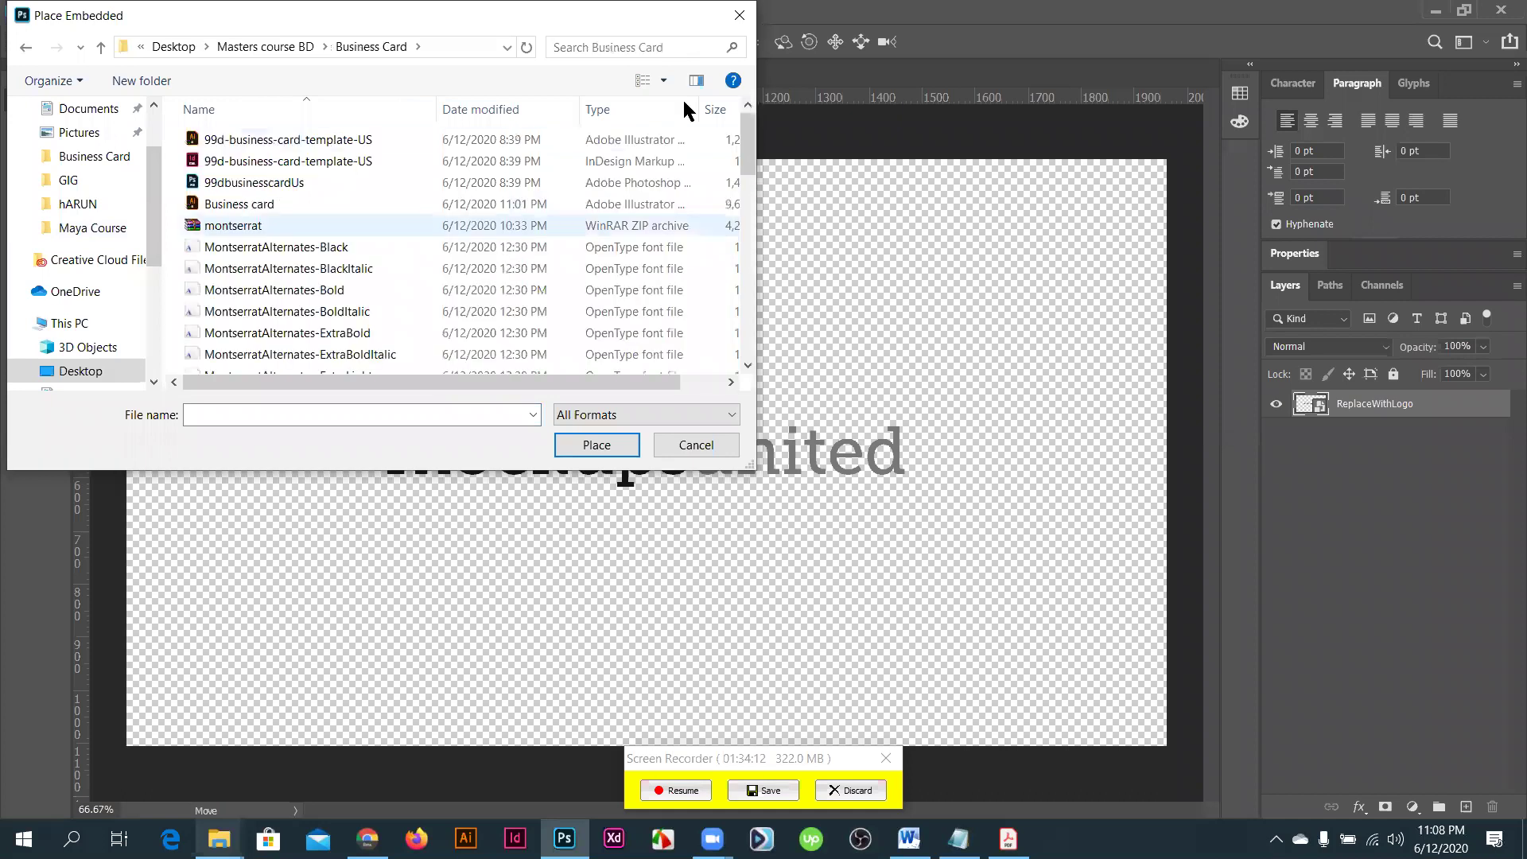
scroll(684, 106, down, 4)
scroll(665, 82, up, 8)
click(664, 82)
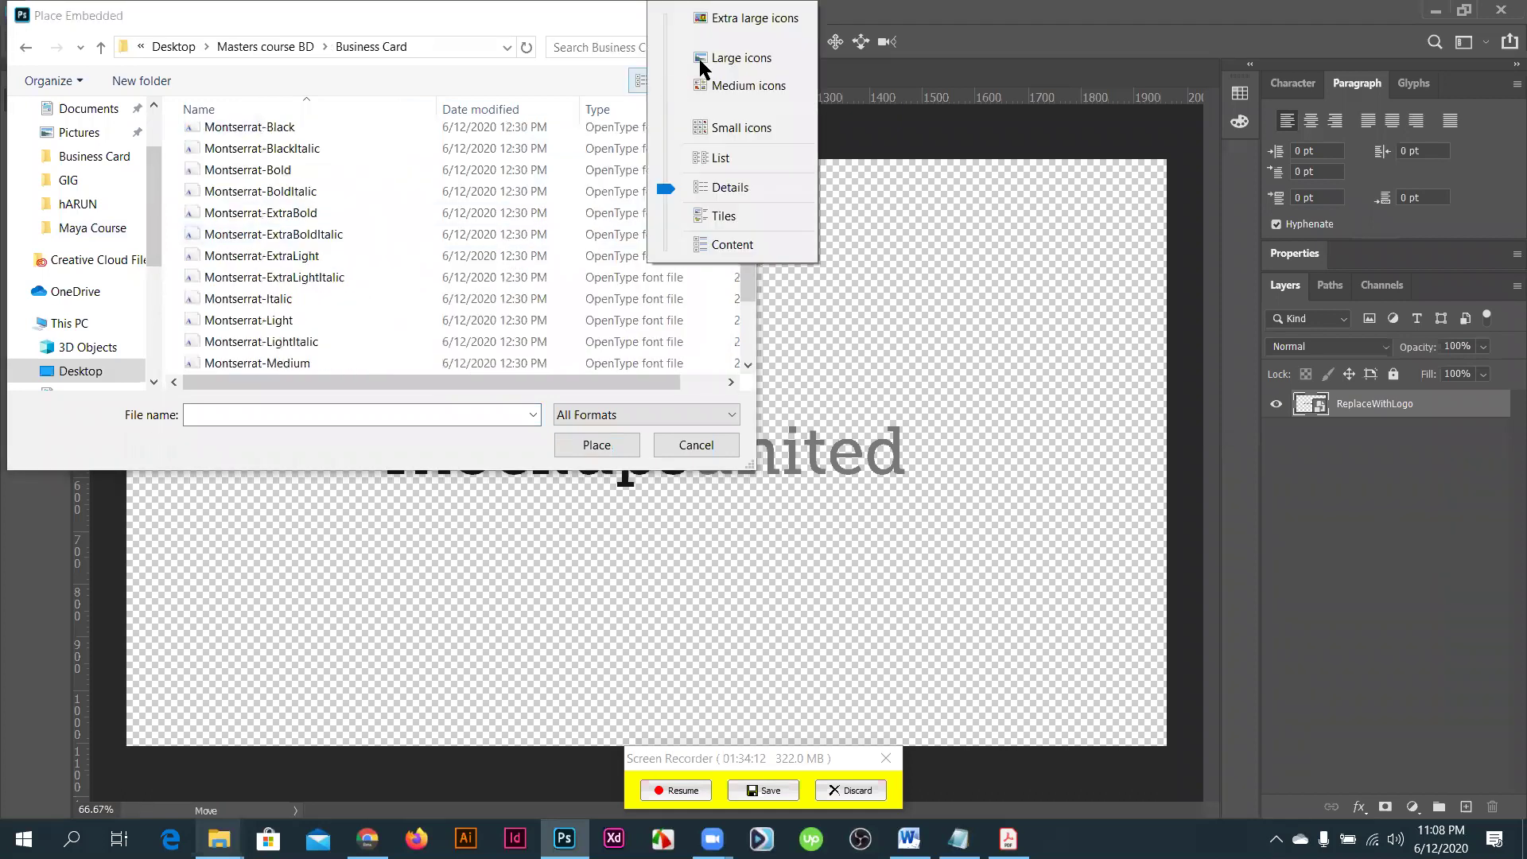
click(625, 197)
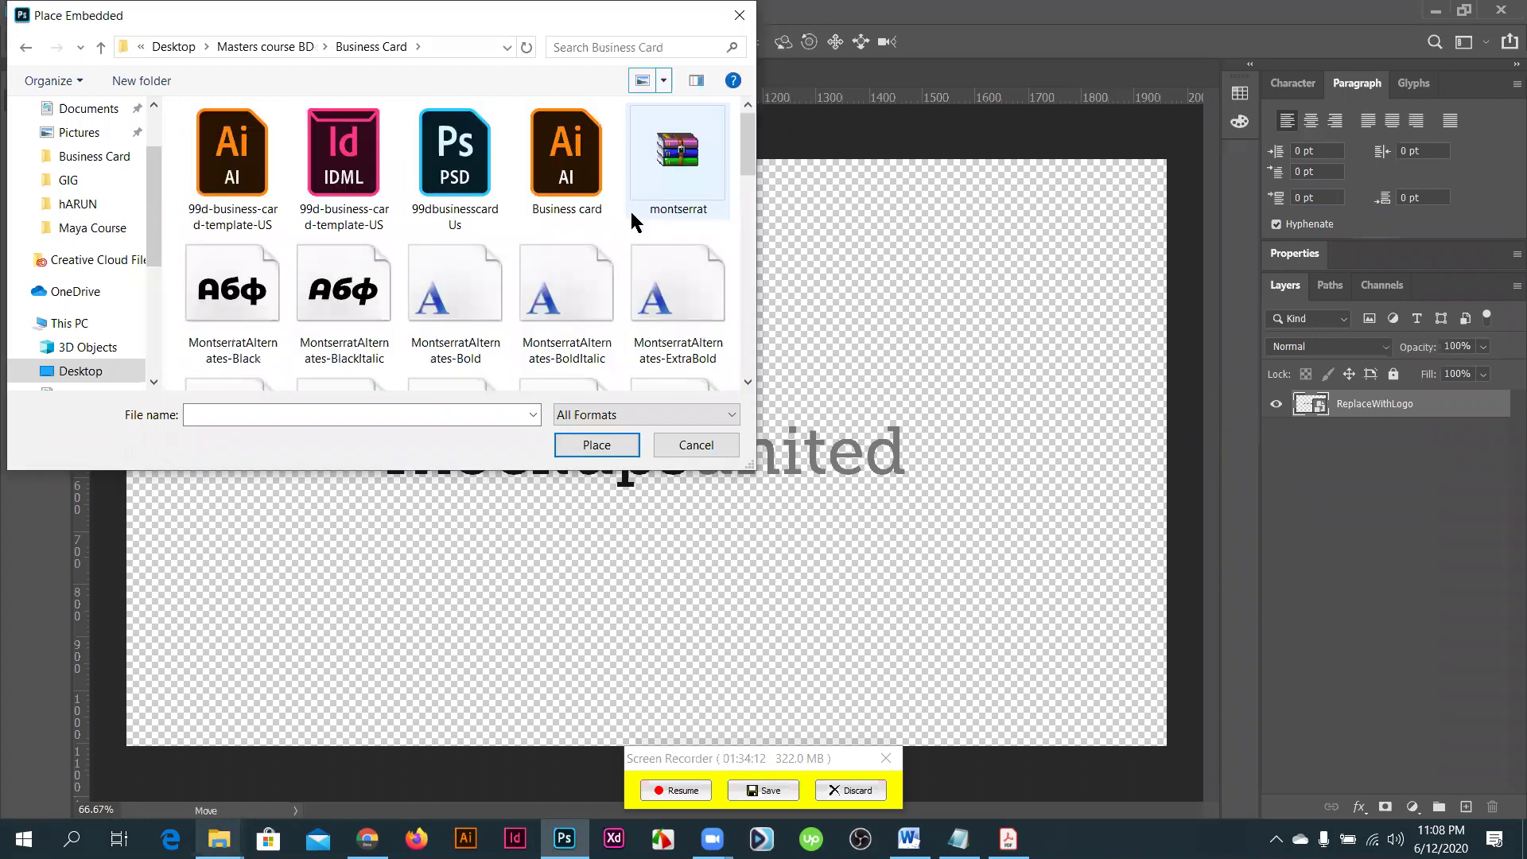
scroll(630, 208, down, 3)
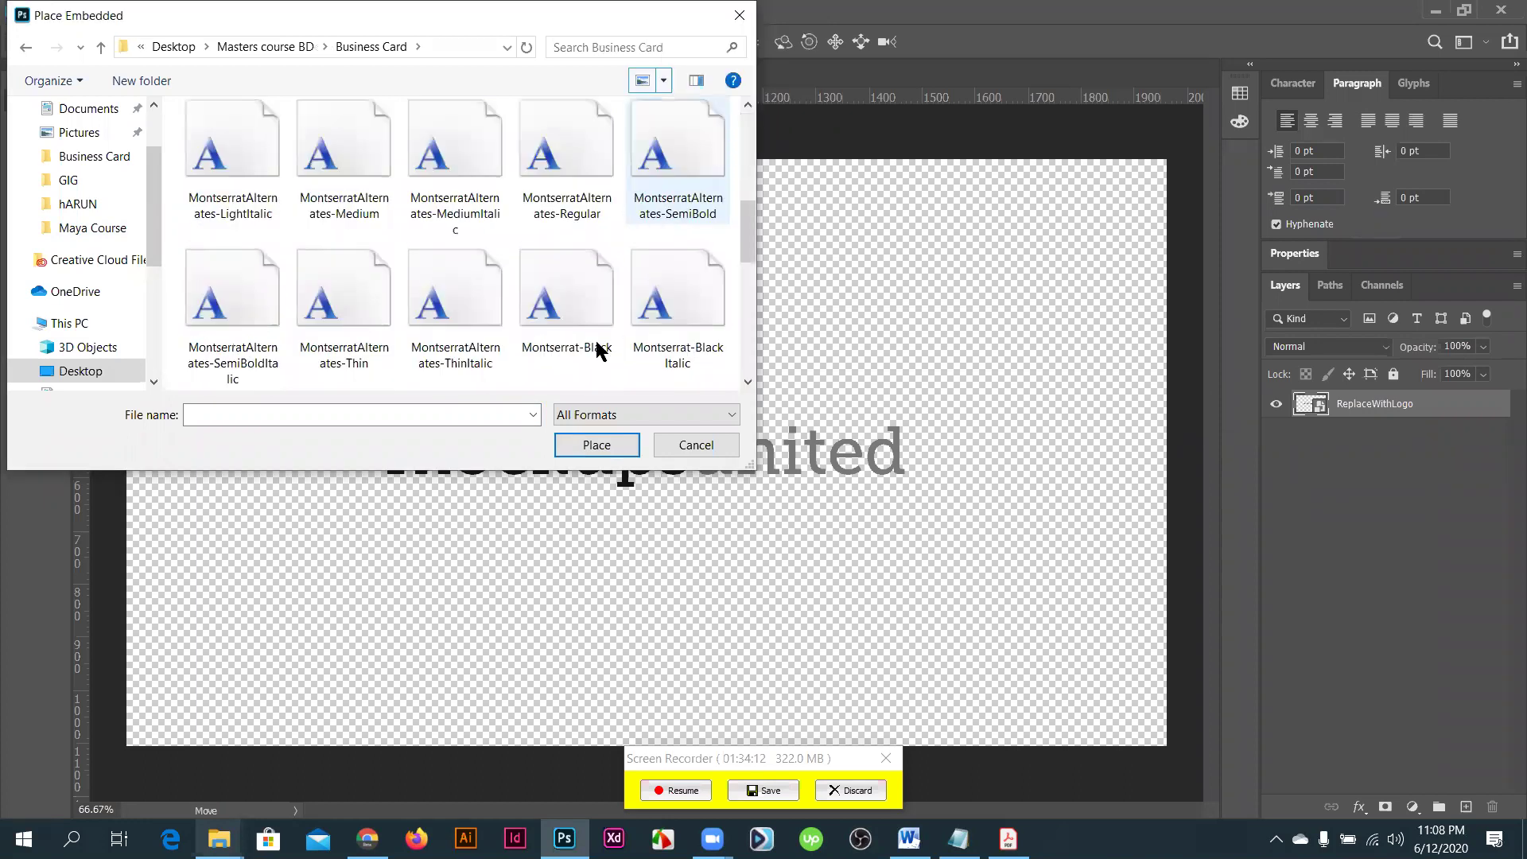
scroll(554, 329, down, 5)
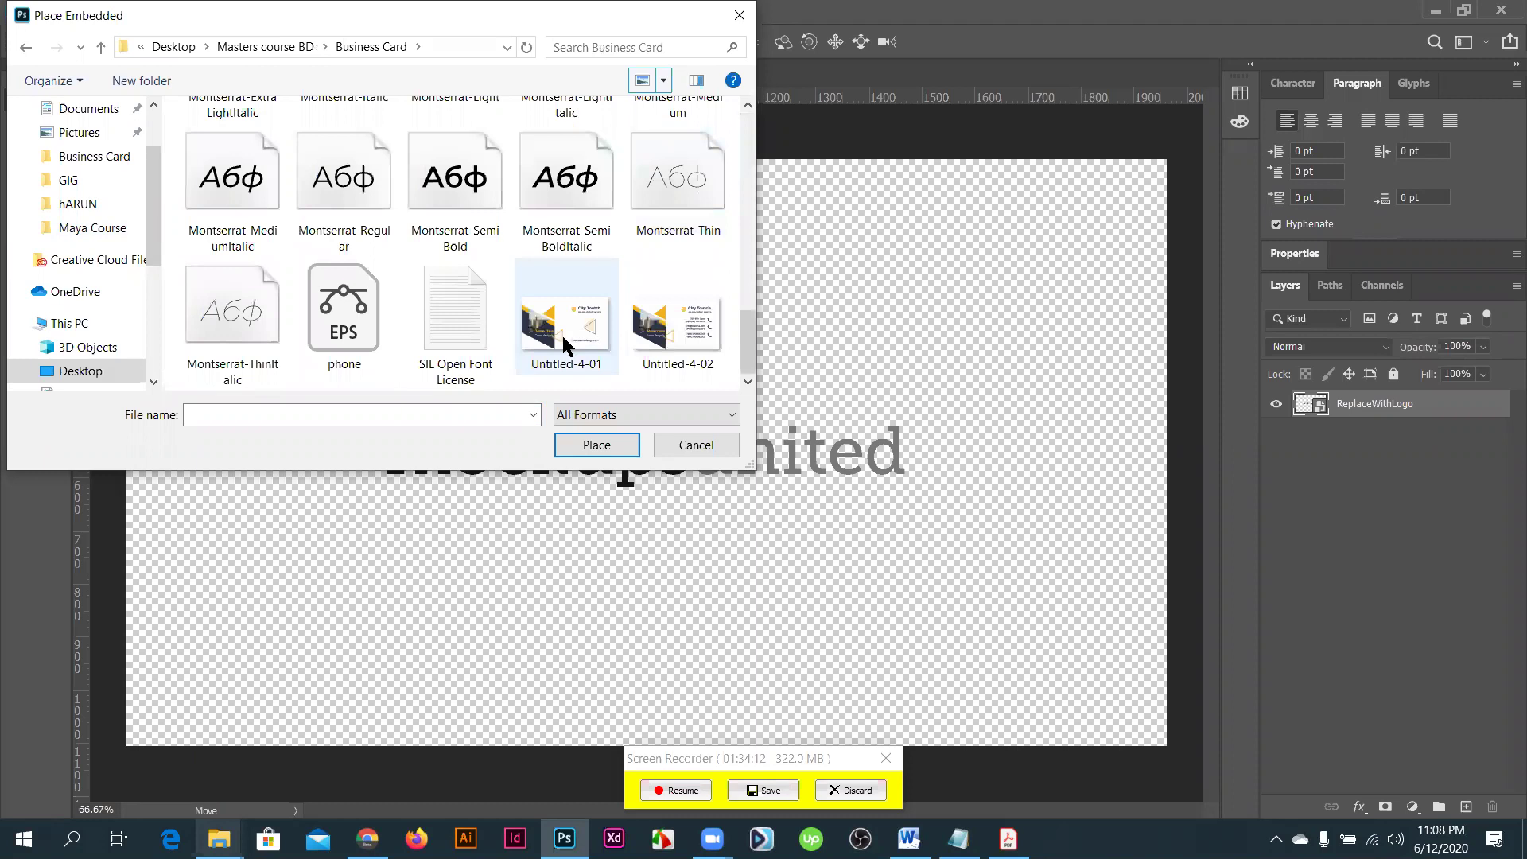
click(602, 450)
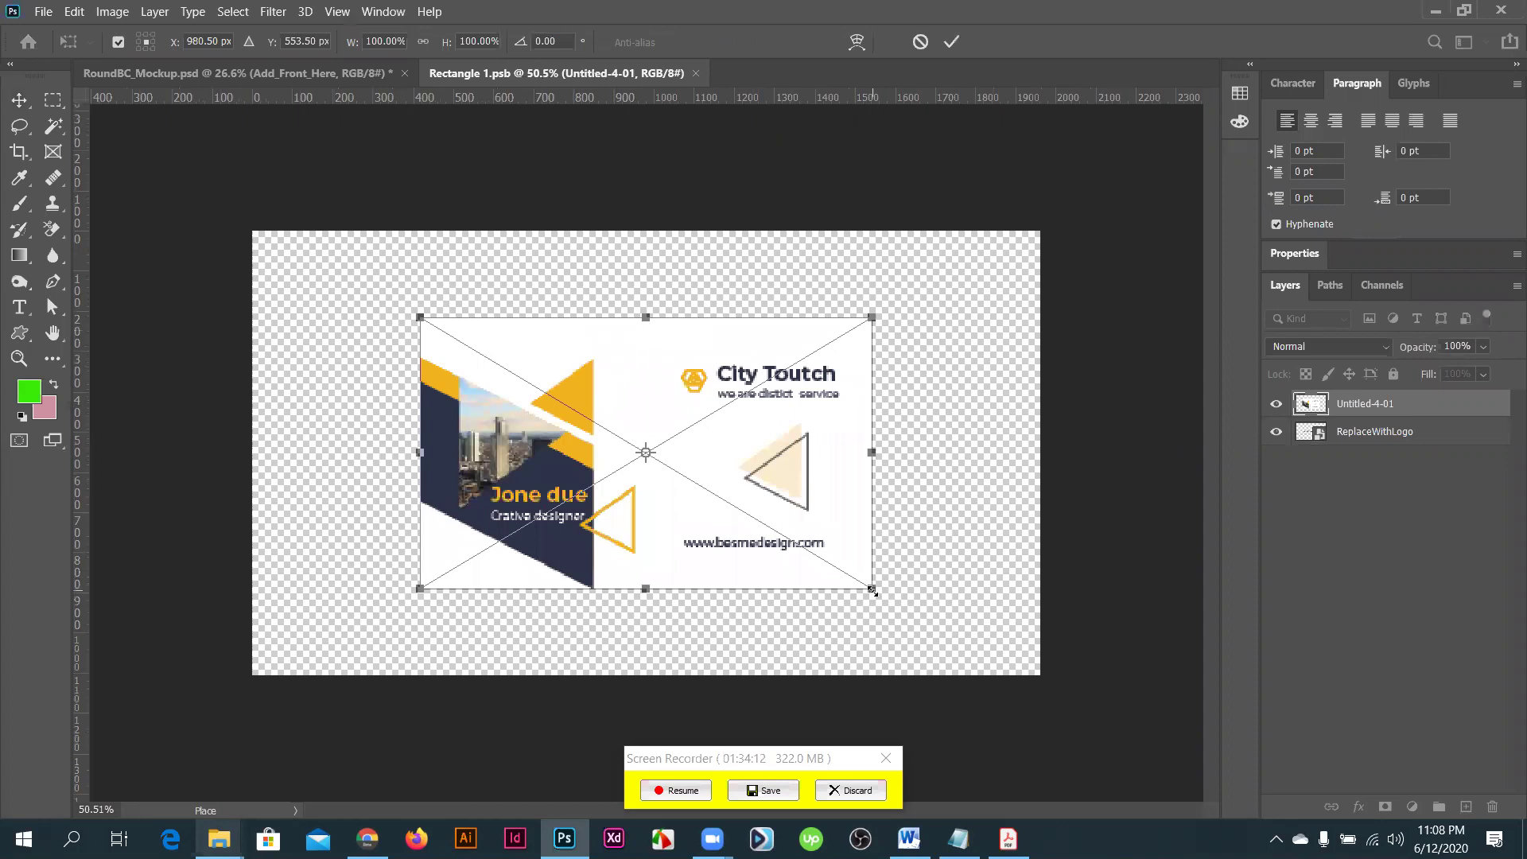
- Scale the design to fill the card, commit it, save and close Rectangle 1.psb
drag(993, 665, 1037, 690)
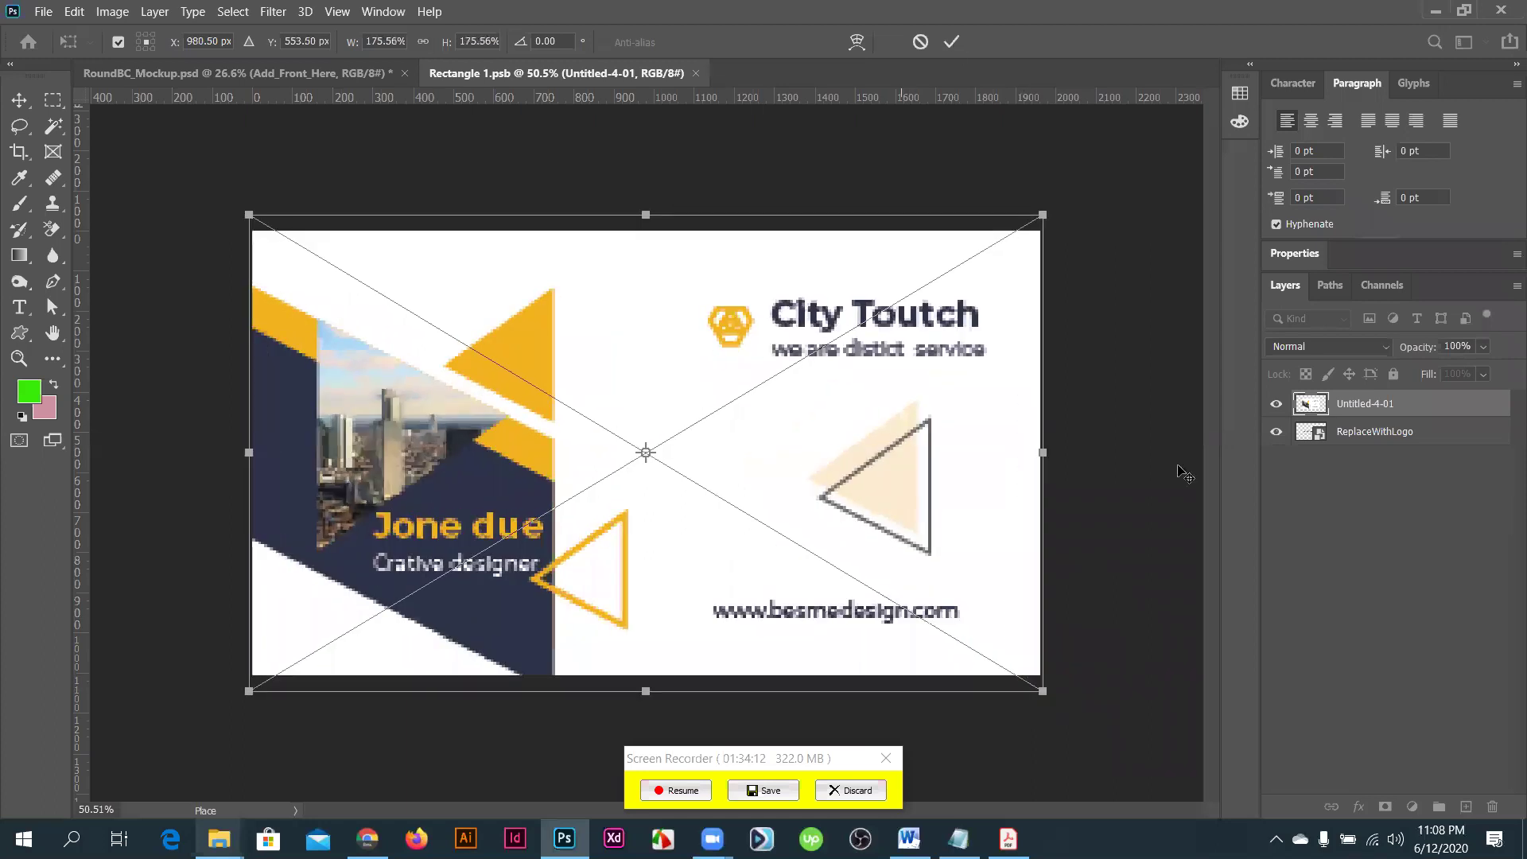
key(Return)
key(ctrl+s)
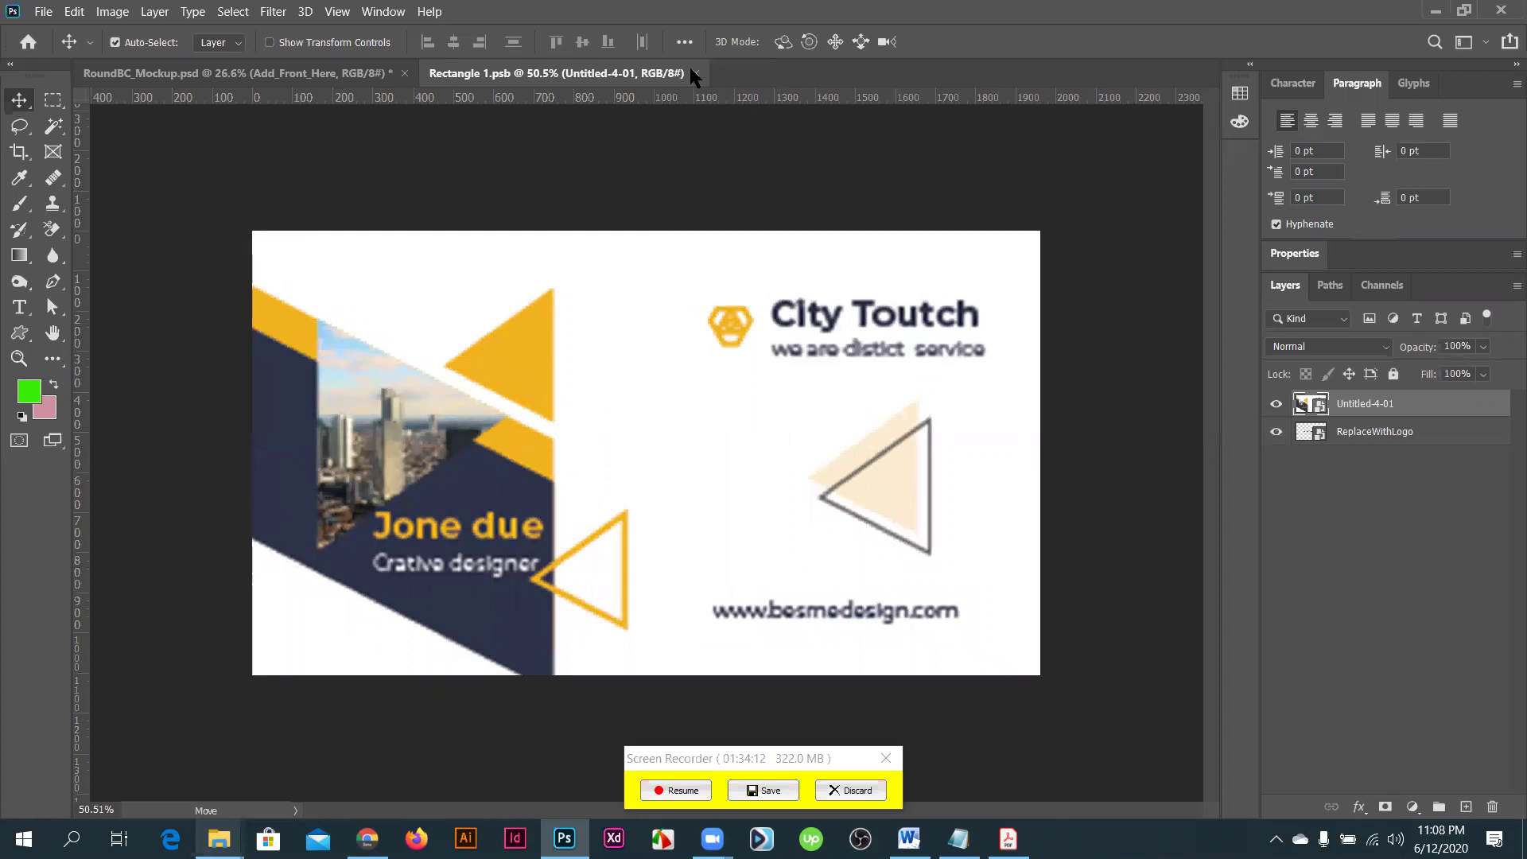
key(ctrl+w)
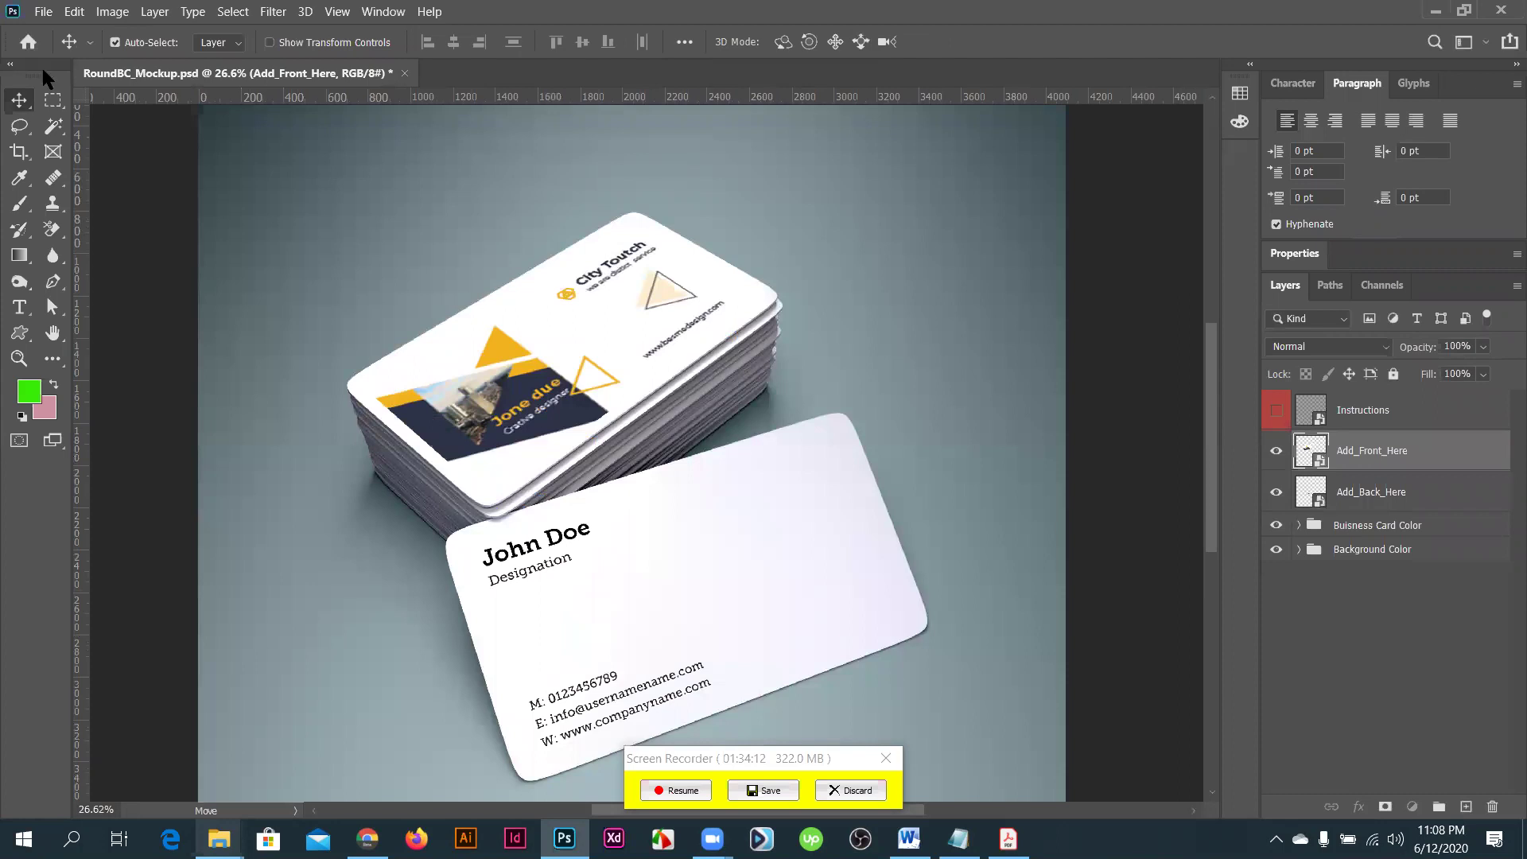
- Place Embedded Untitled-4-02 in Add_Back_Here, scale it to cover the card, save and close
key(alt+f)
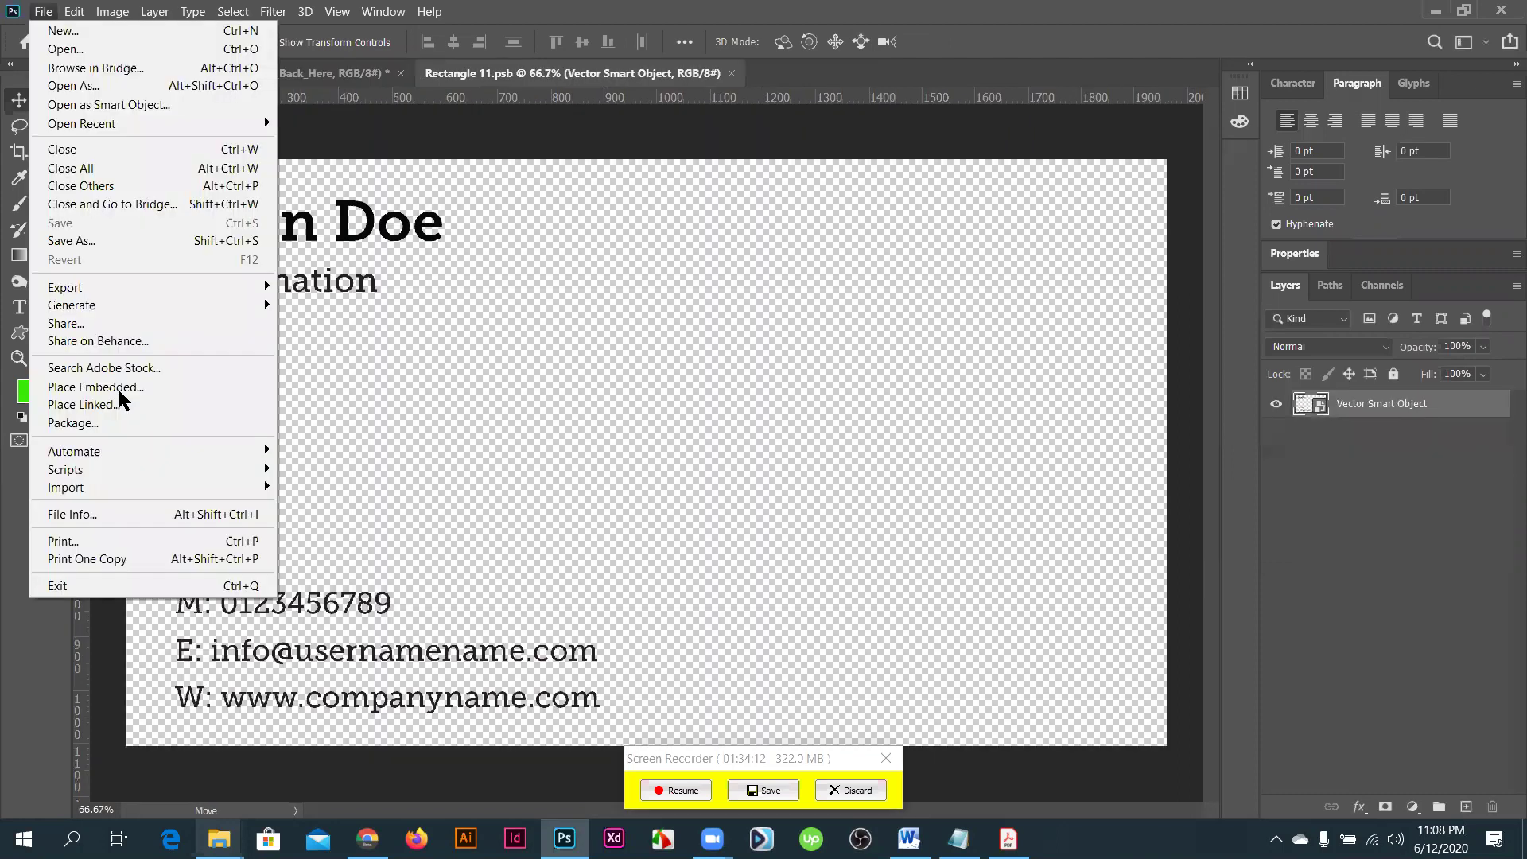
click(118, 390)
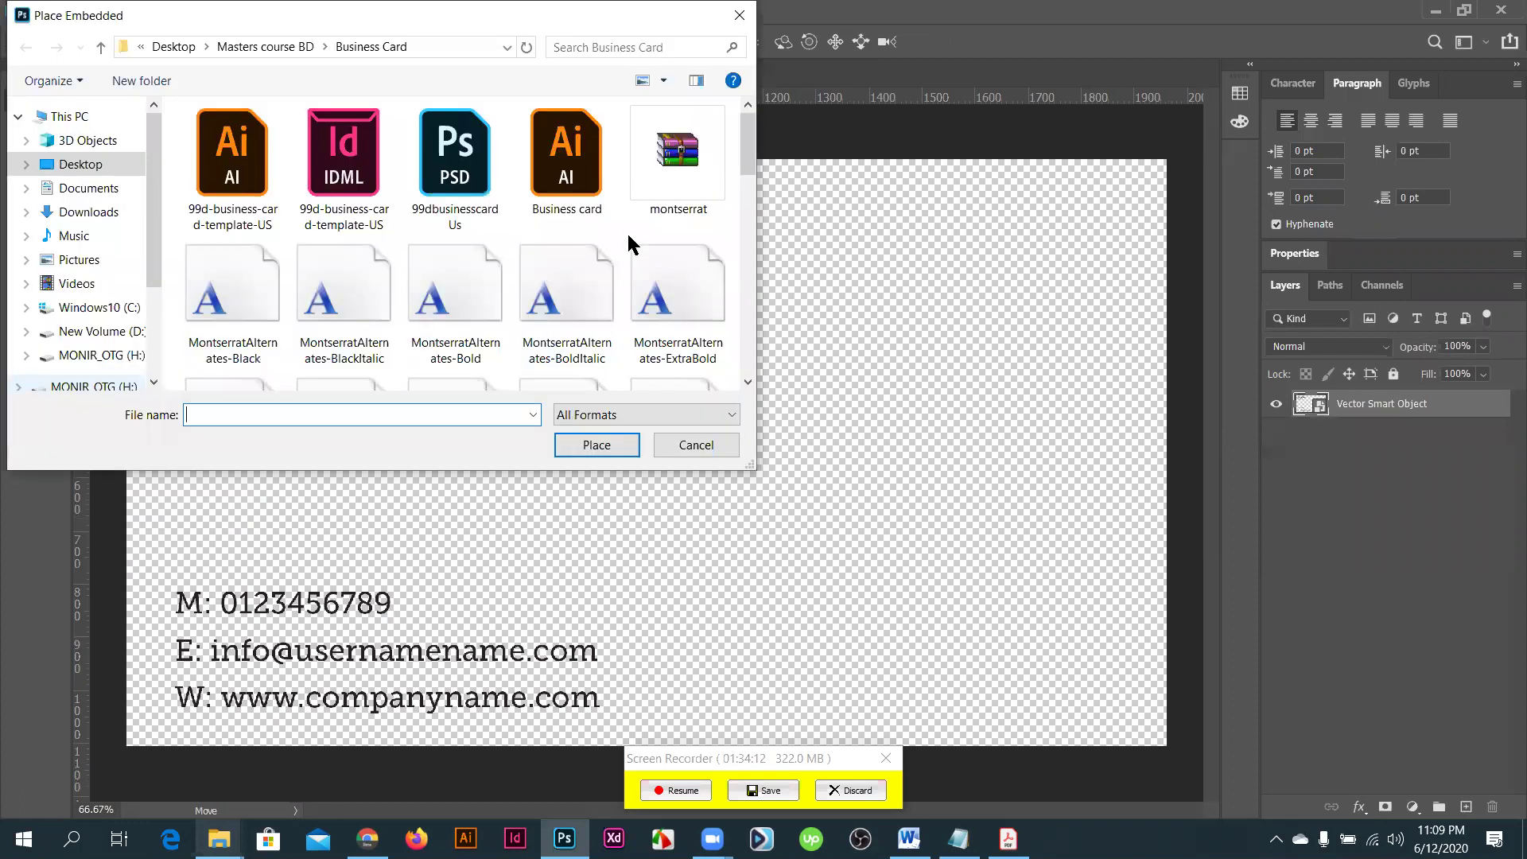
scroll(691, 341, down, 10)
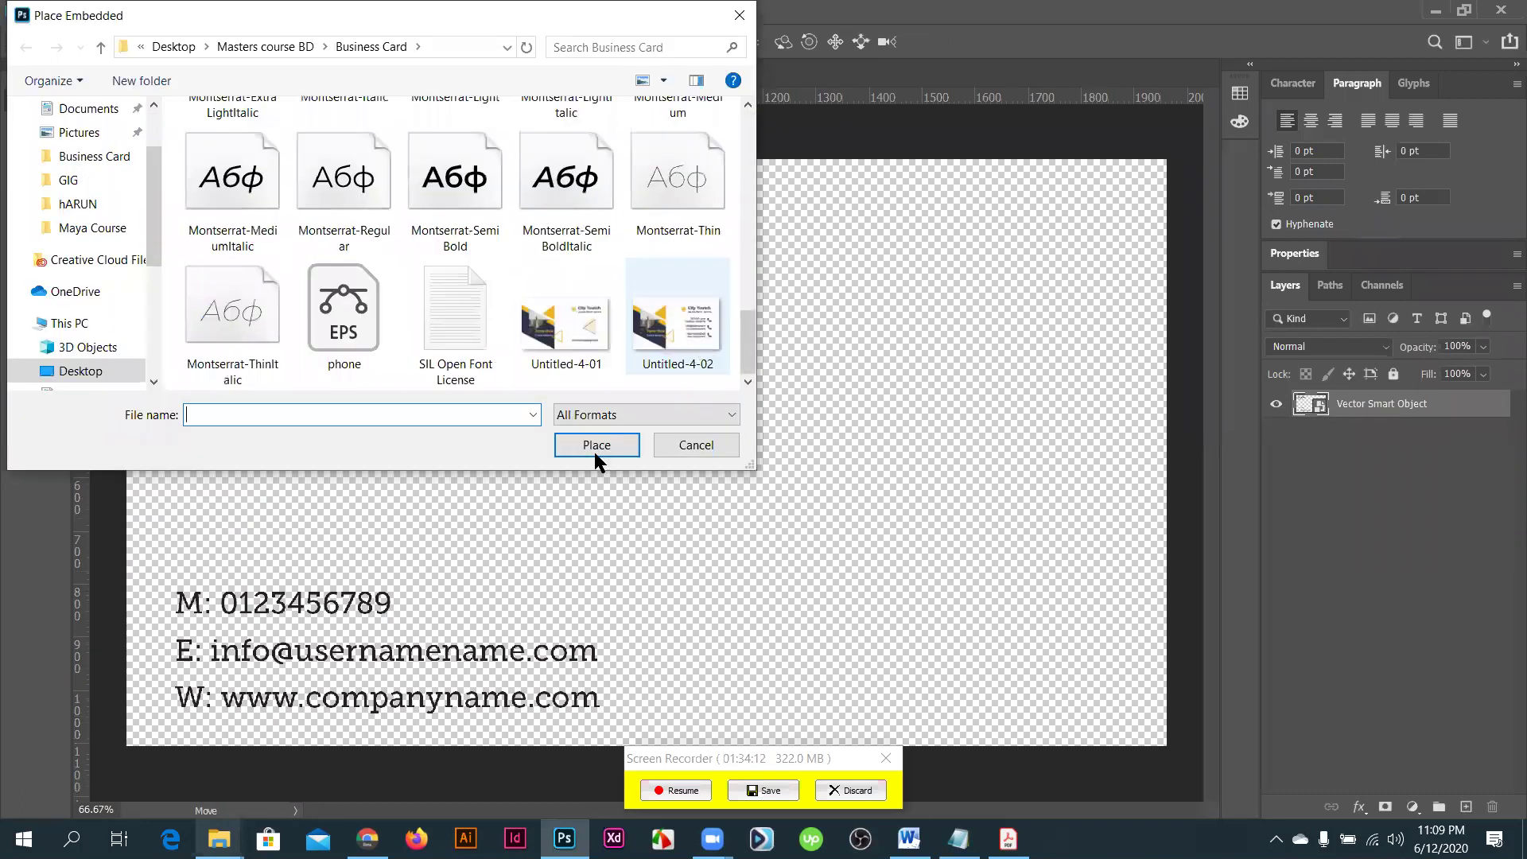
click(596, 445)
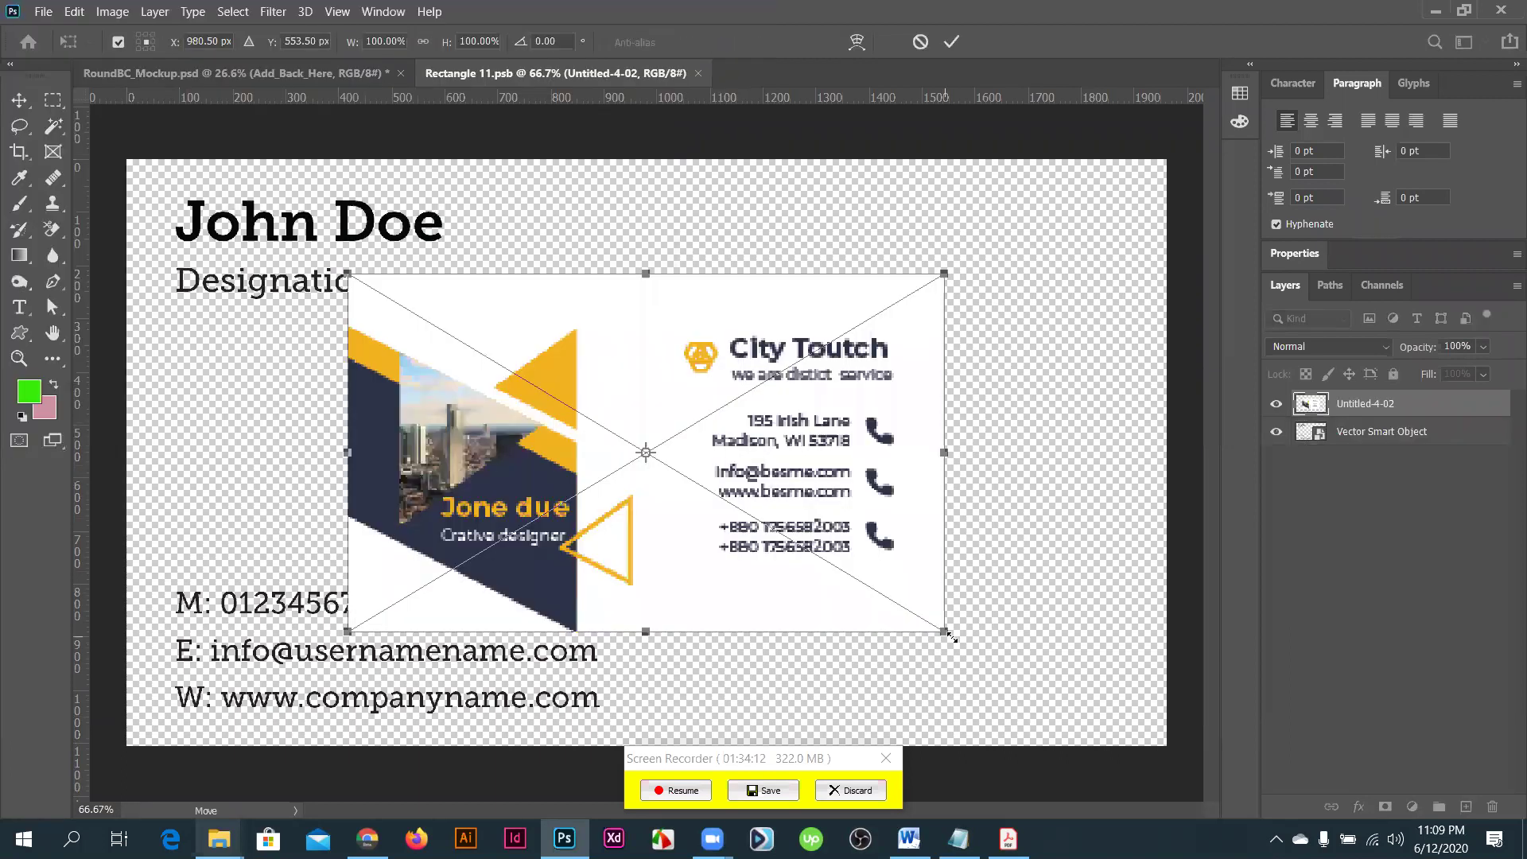
drag(951, 636, 1174, 760)
key(ctrl+s)
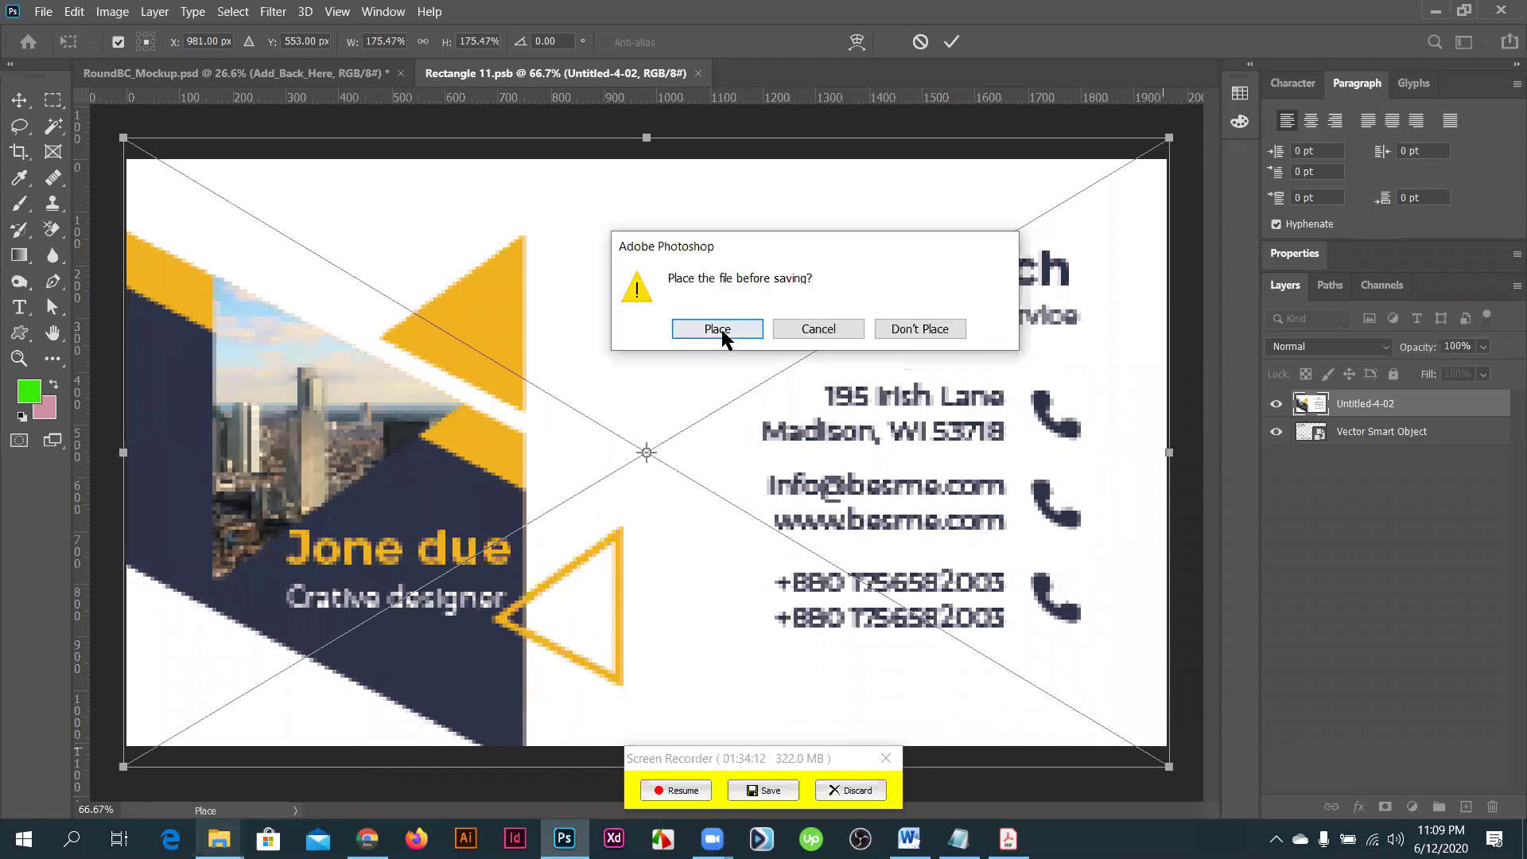
key(Return)
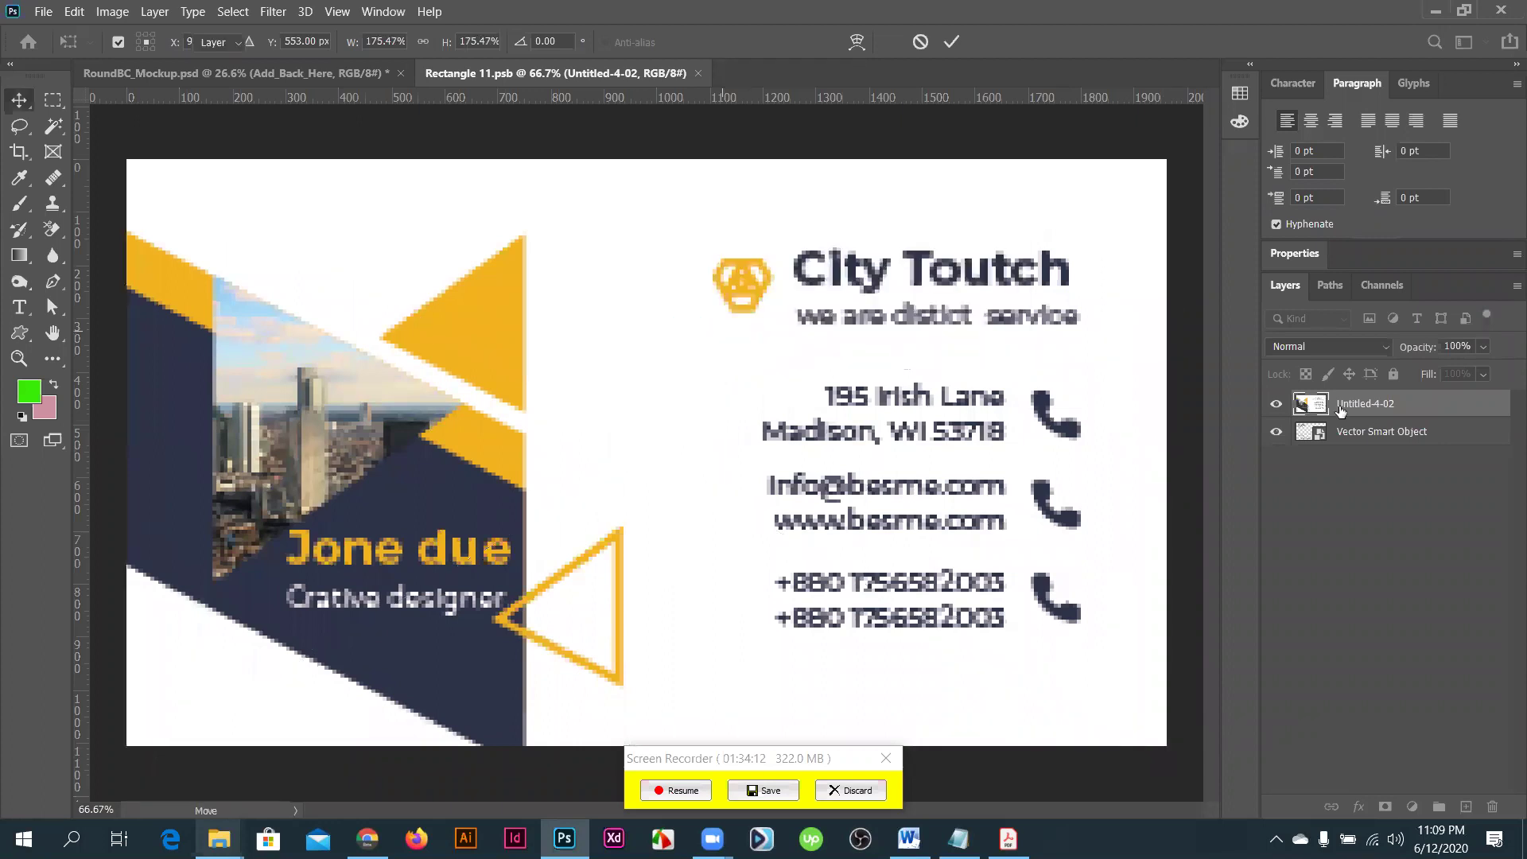
click(698, 73)
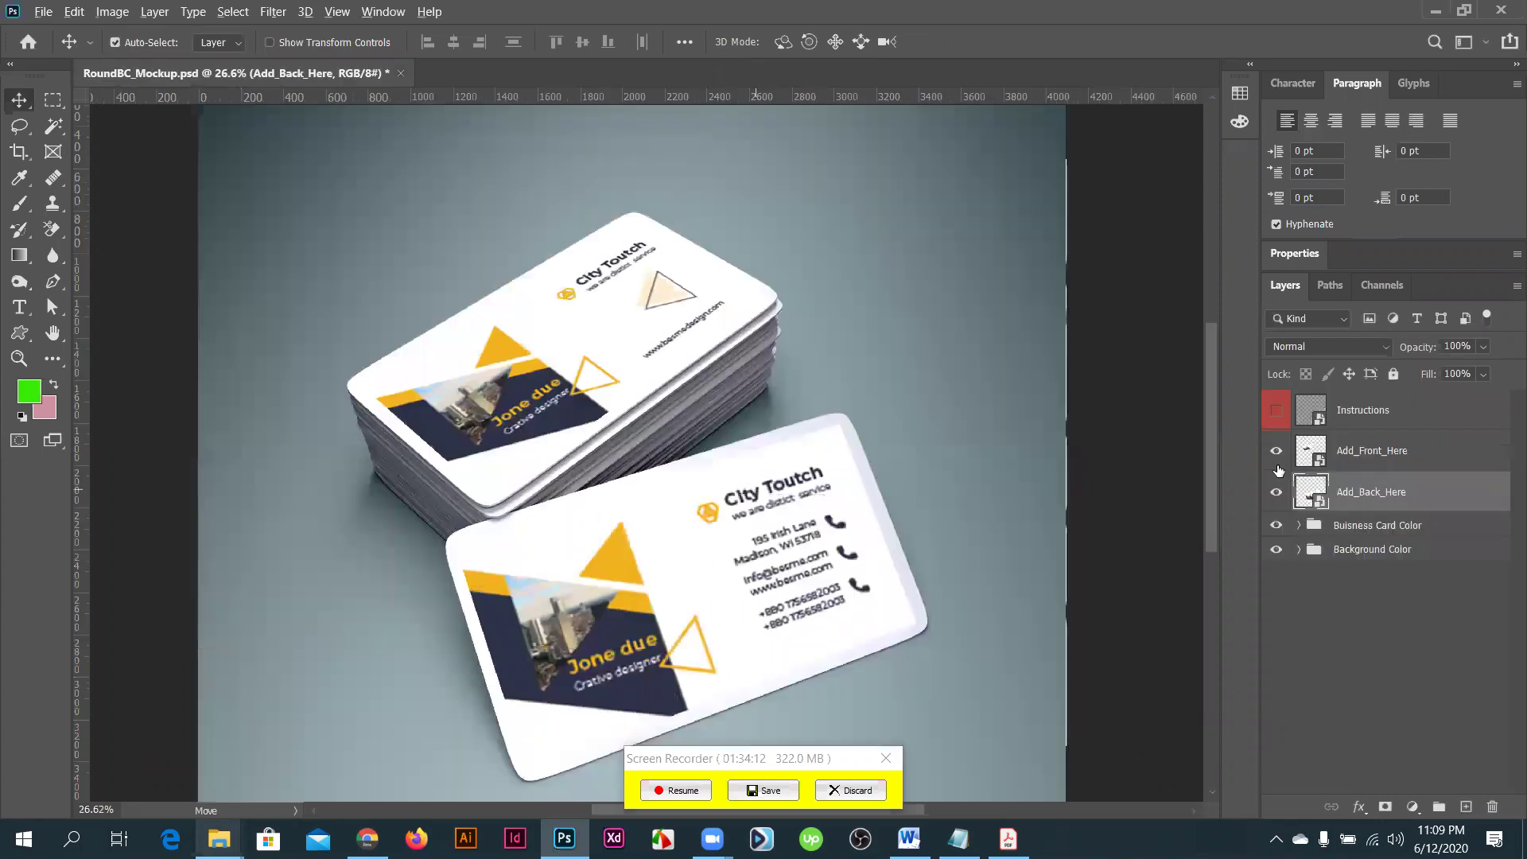
- Reopen Rectangle 11.psb, hide the old Vector Smart Object text layer, and save
double_click(1311, 493)
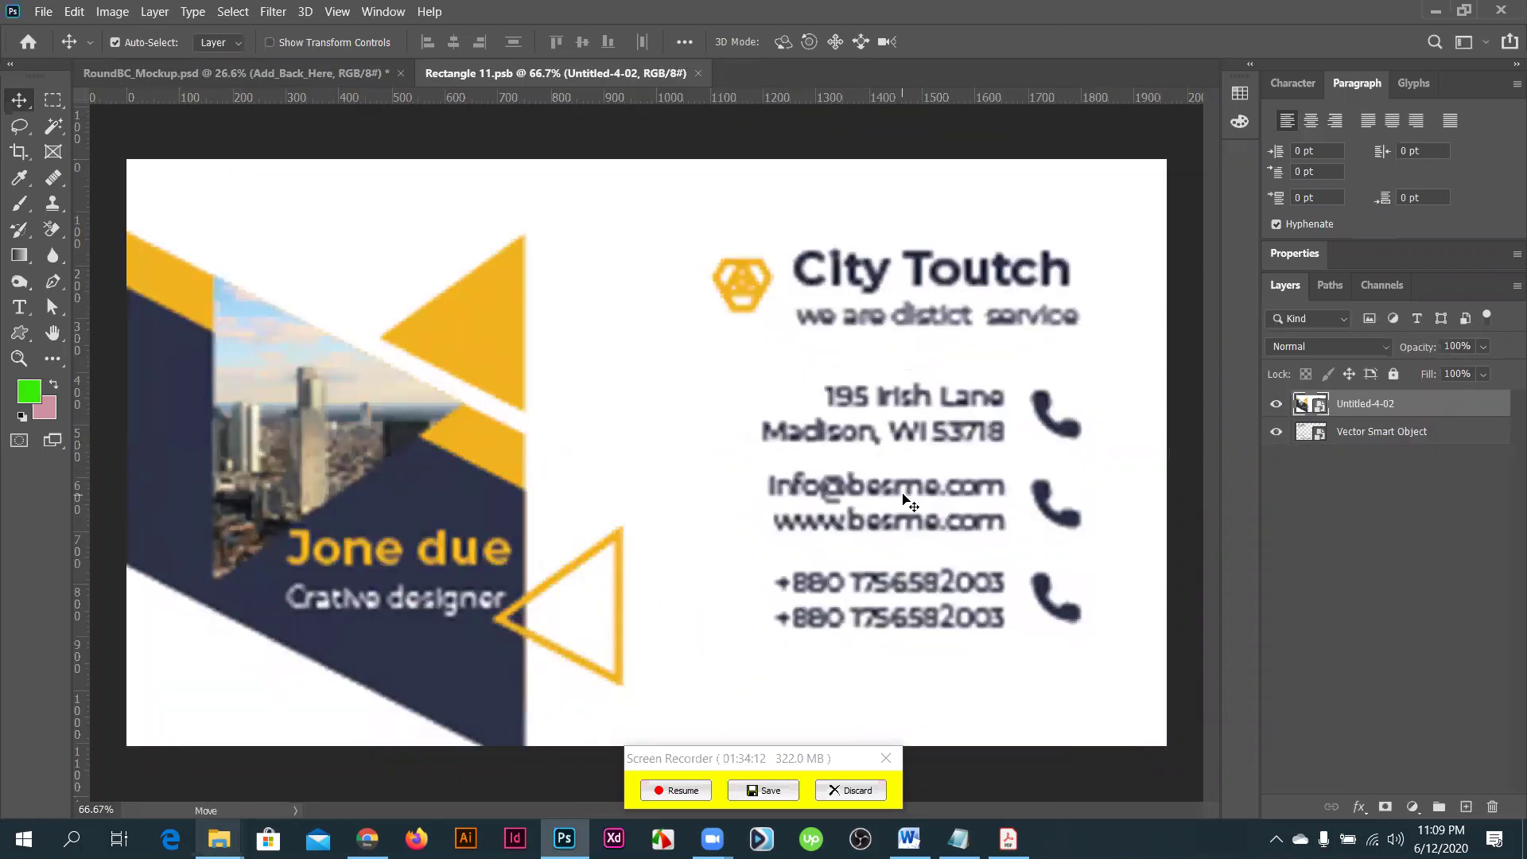
scroll(904, 498, down, 2)
click(1276, 433)
key(ctrl+s)
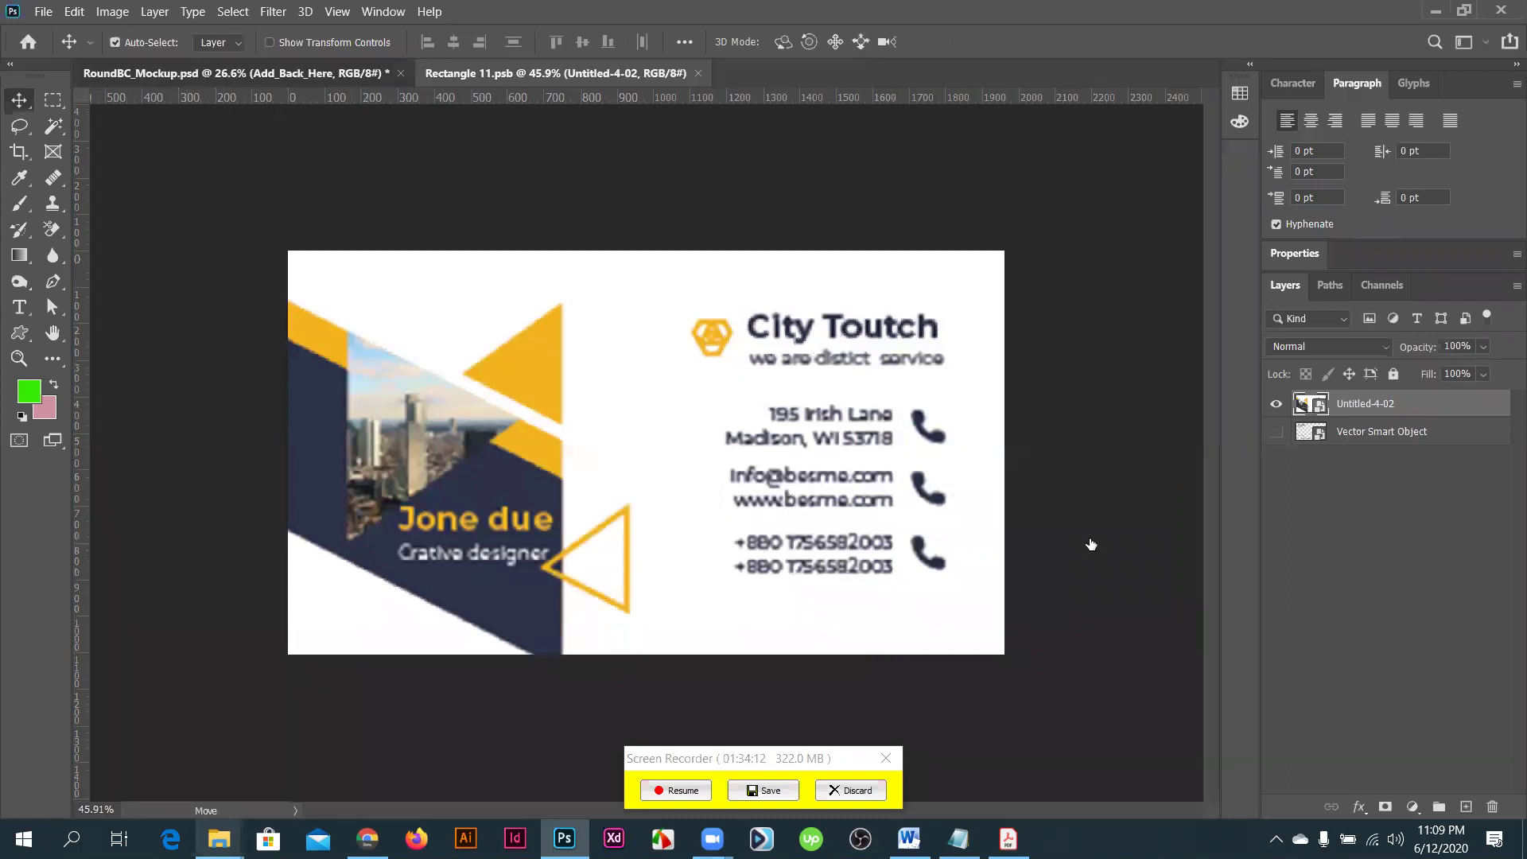
key(ctrl+Tab)
- Hide the Buisness Card Color group while keeping the Background Color group visible
click(1299, 525)
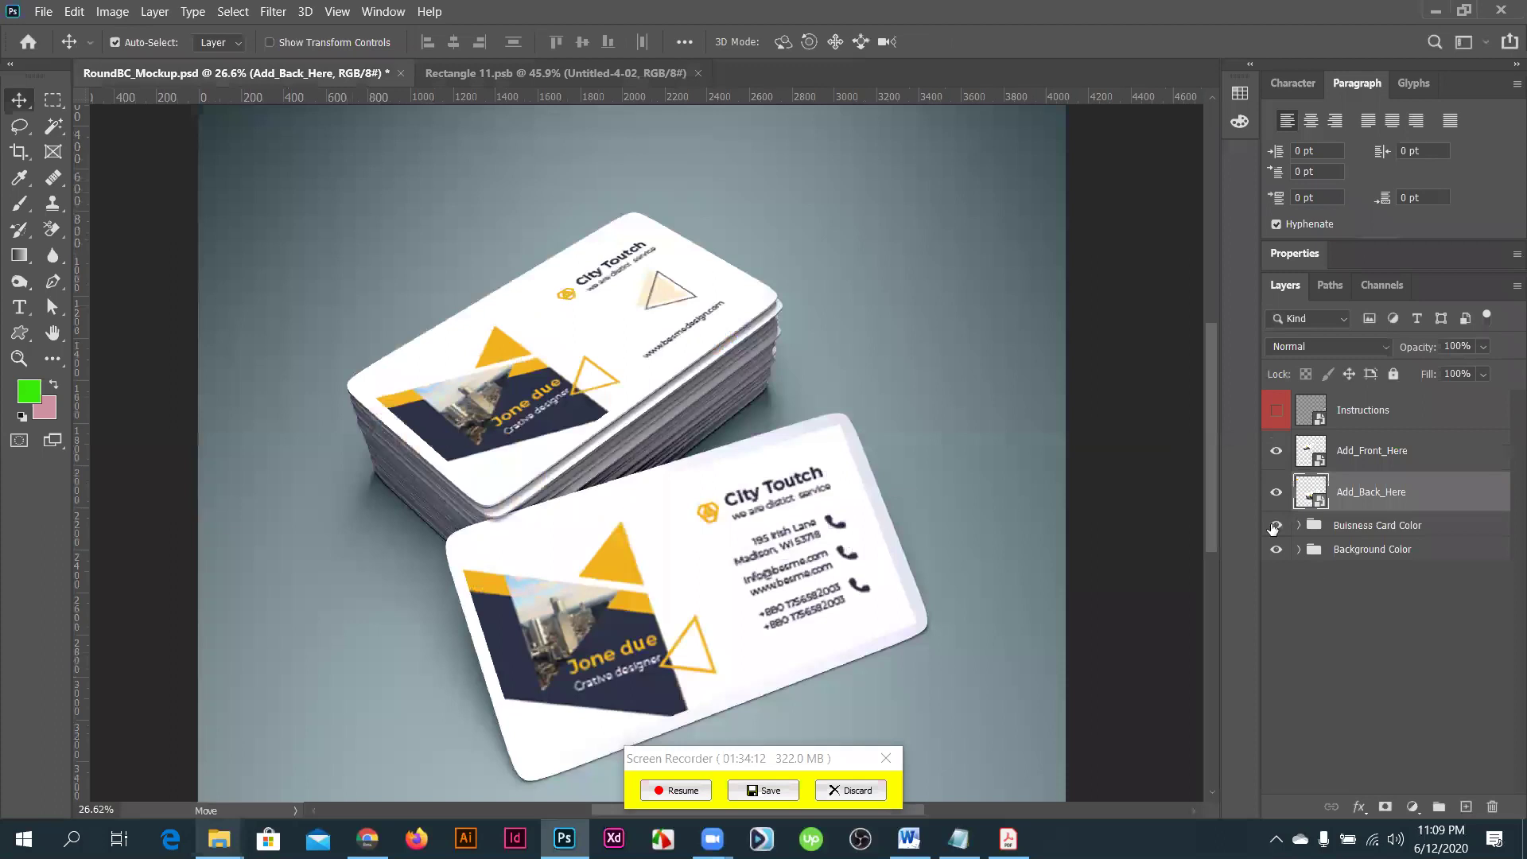
click(1400, 556)
click(1275, 527)
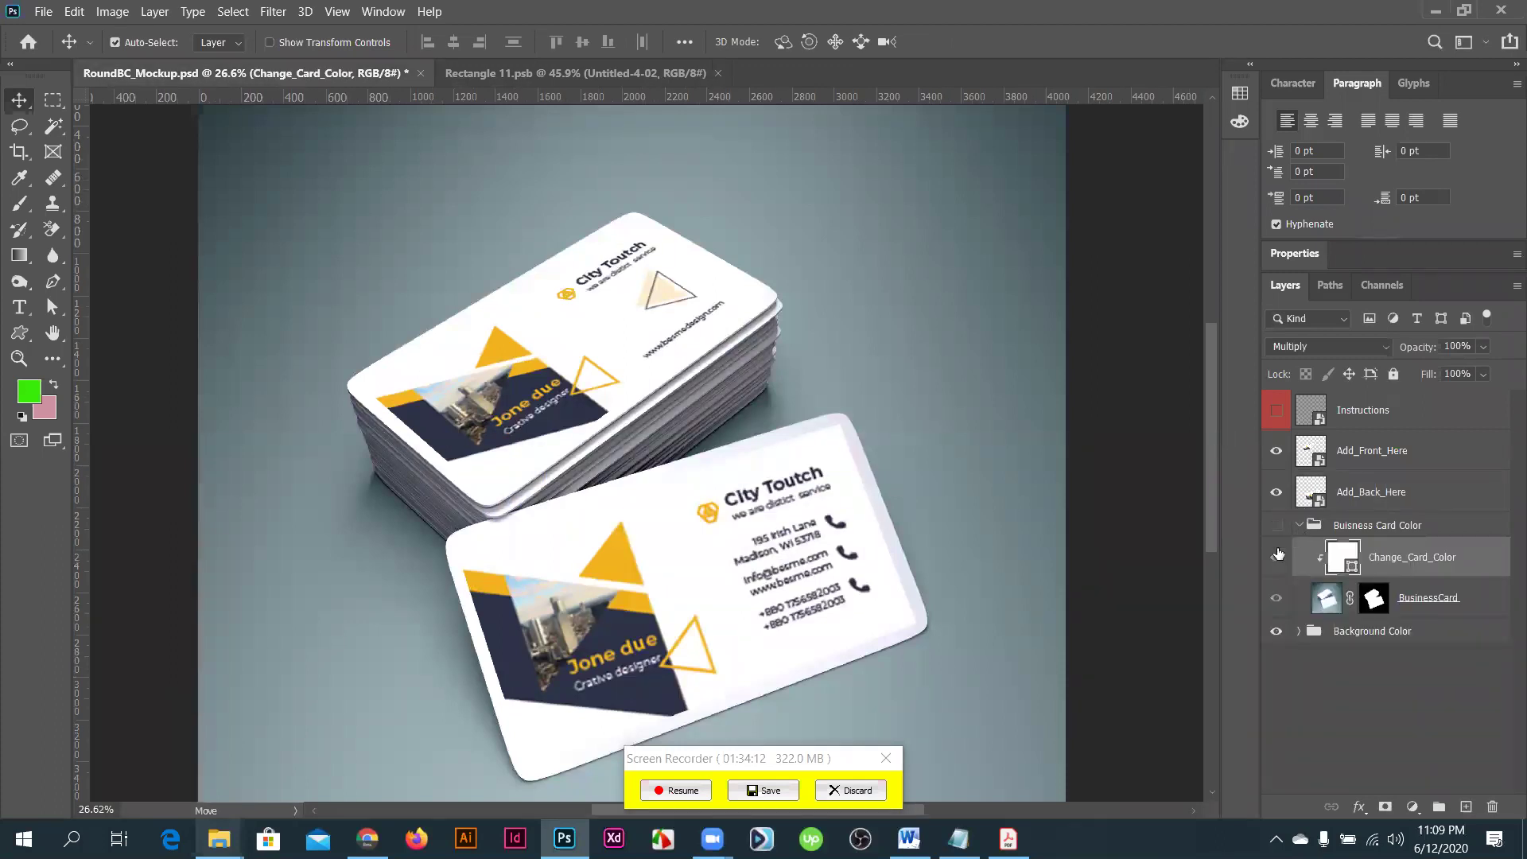
click(1299, 525)
click(1276, 550)
click(1276, 550)
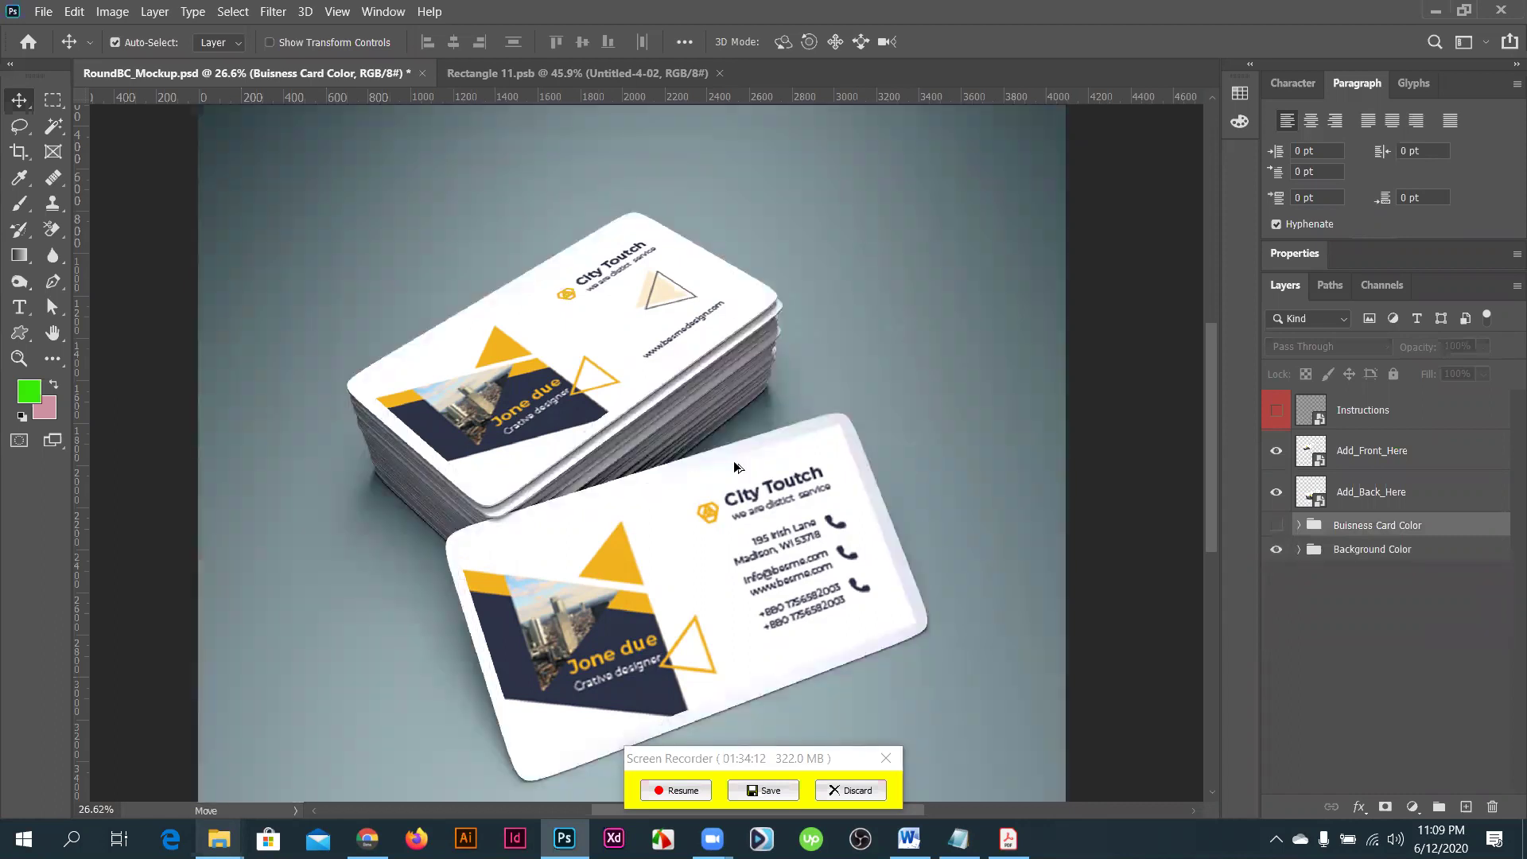
- Open the File > Export submenu
scroll(735, 467, down, 3)
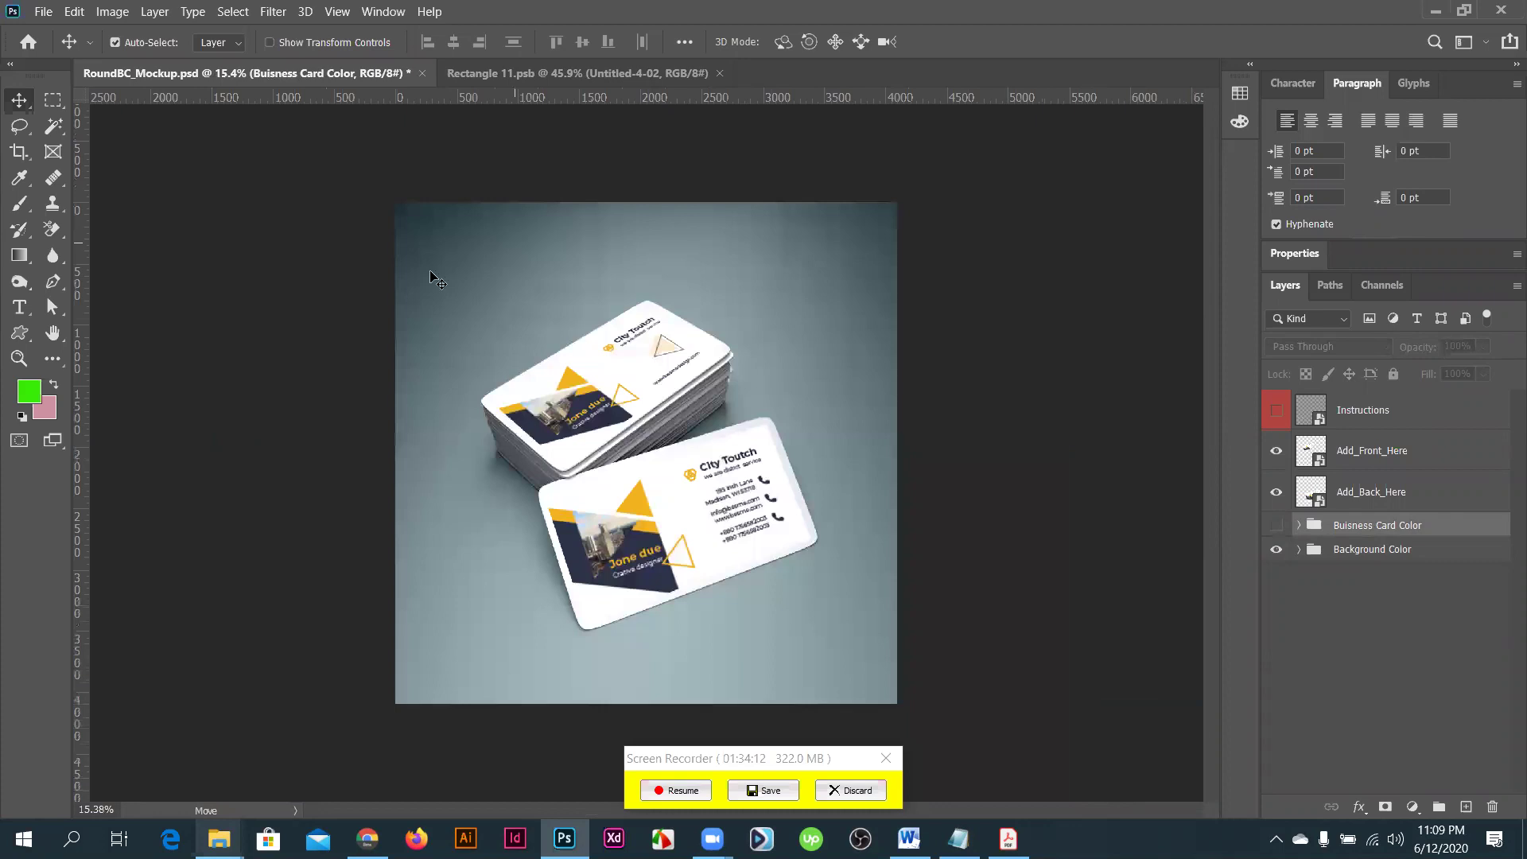
click(42, 13)
mouse_move(94, 291)
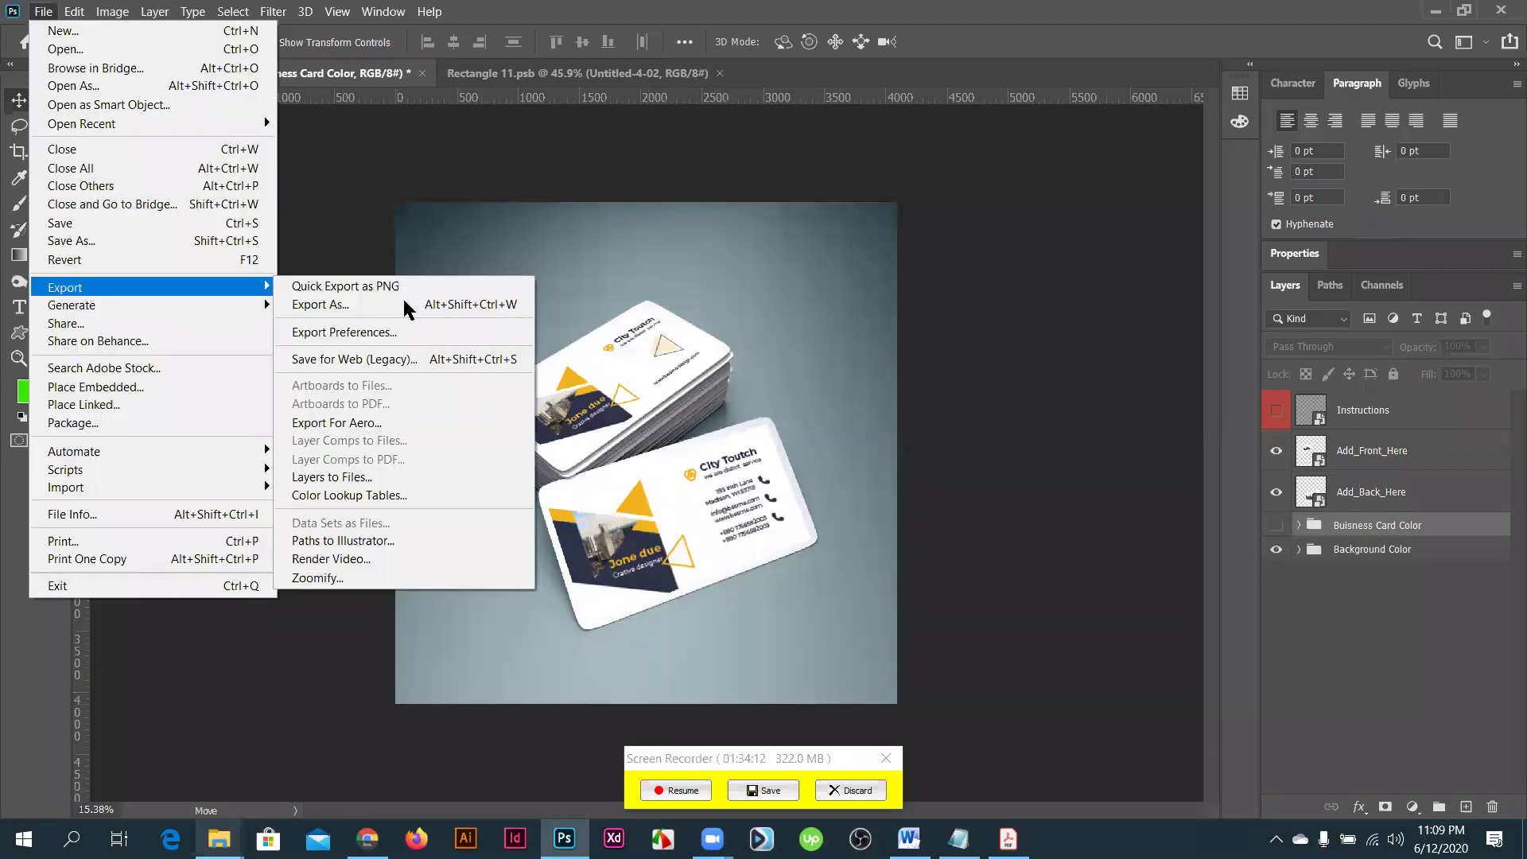
- Open Save for Web (Legacy) with JPEG High at 4096 × 4096 px and start saving
click(371, 363)
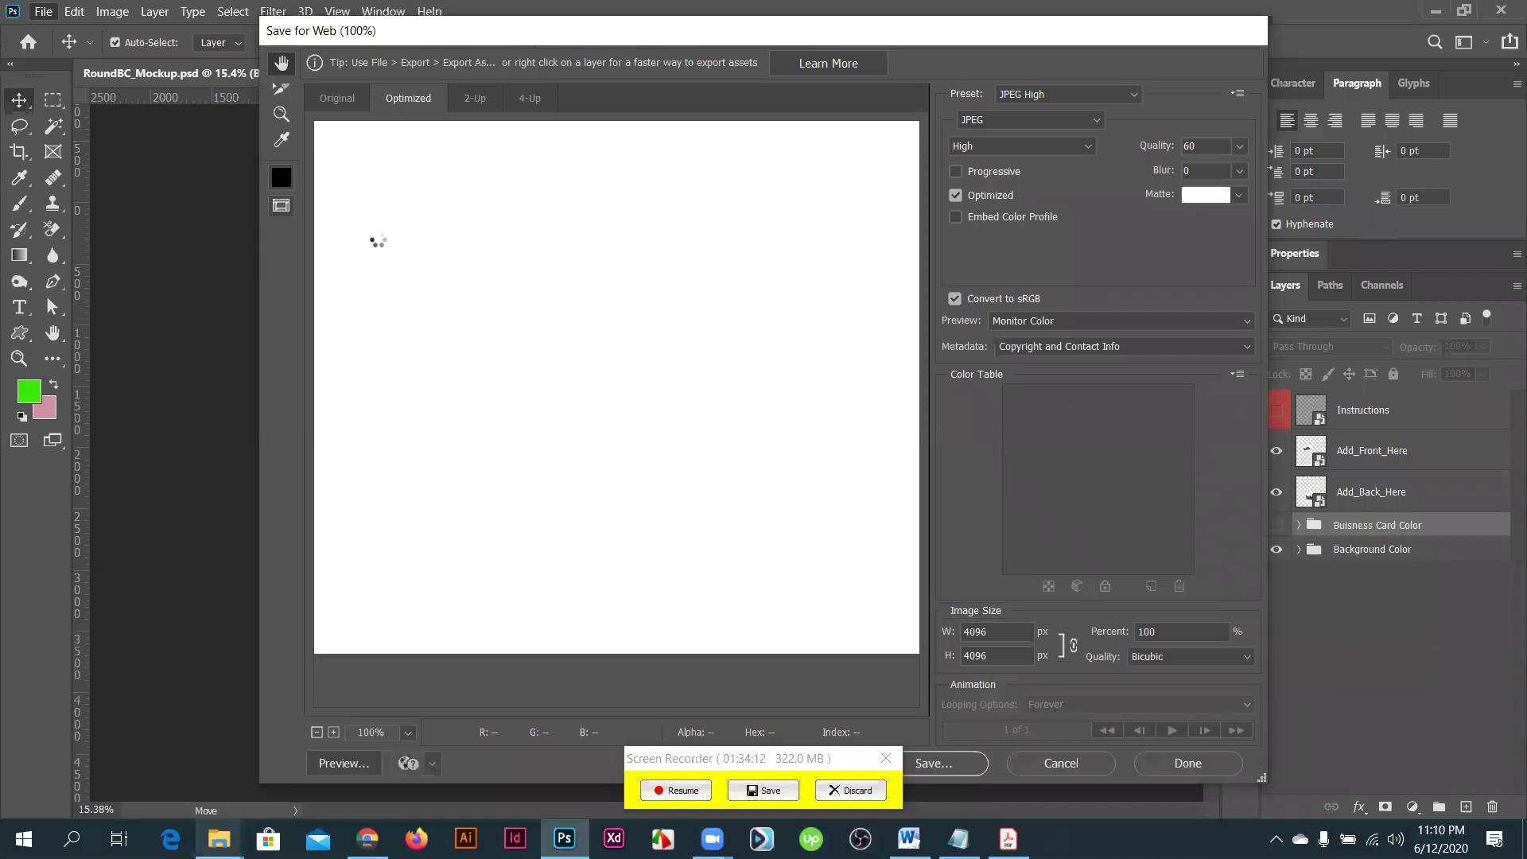
click(688, 788)
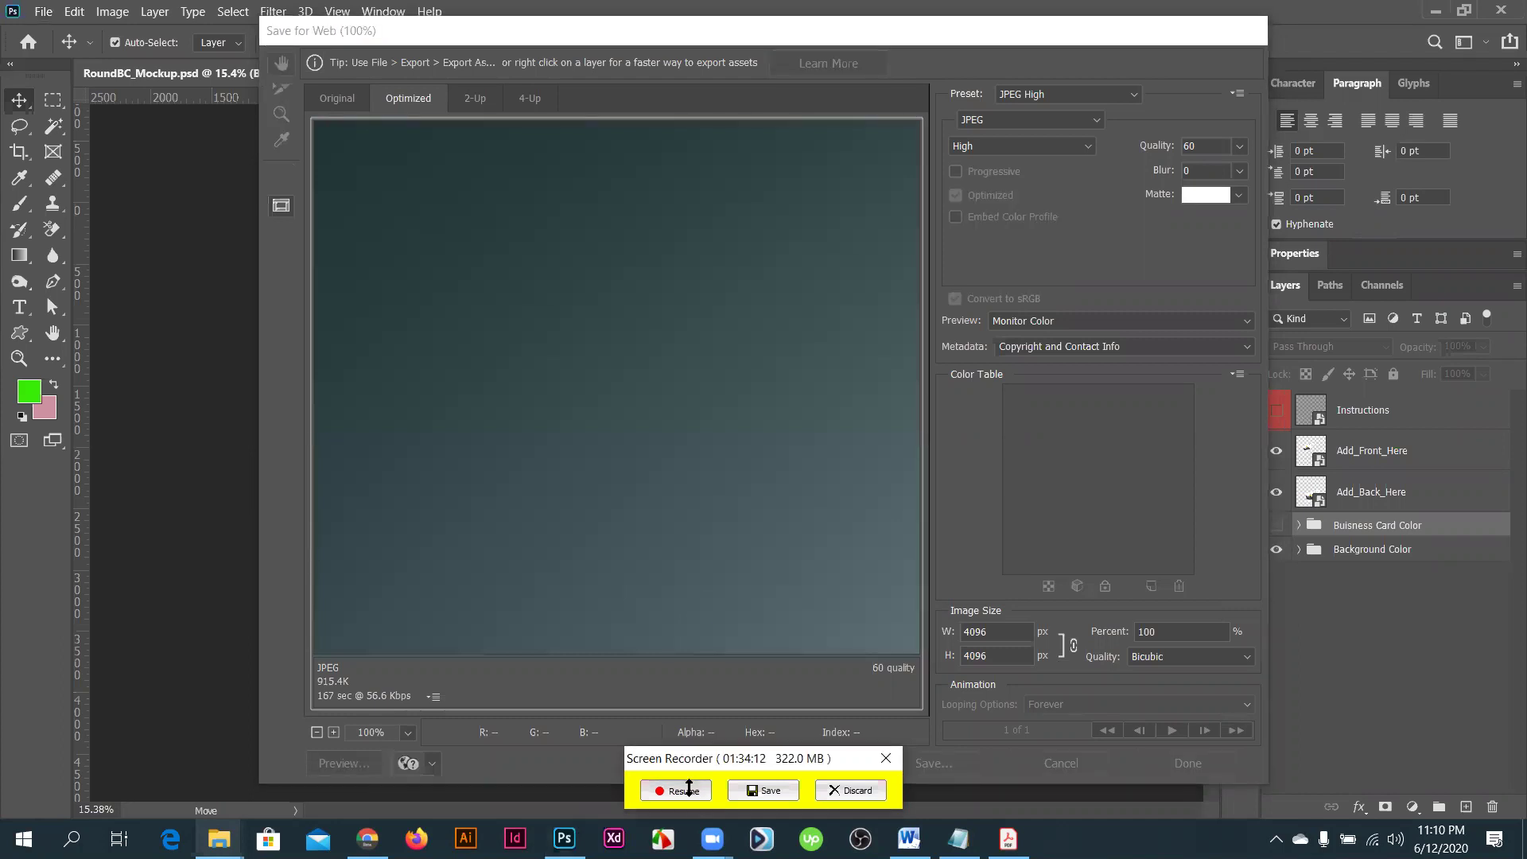
click(689, 788)
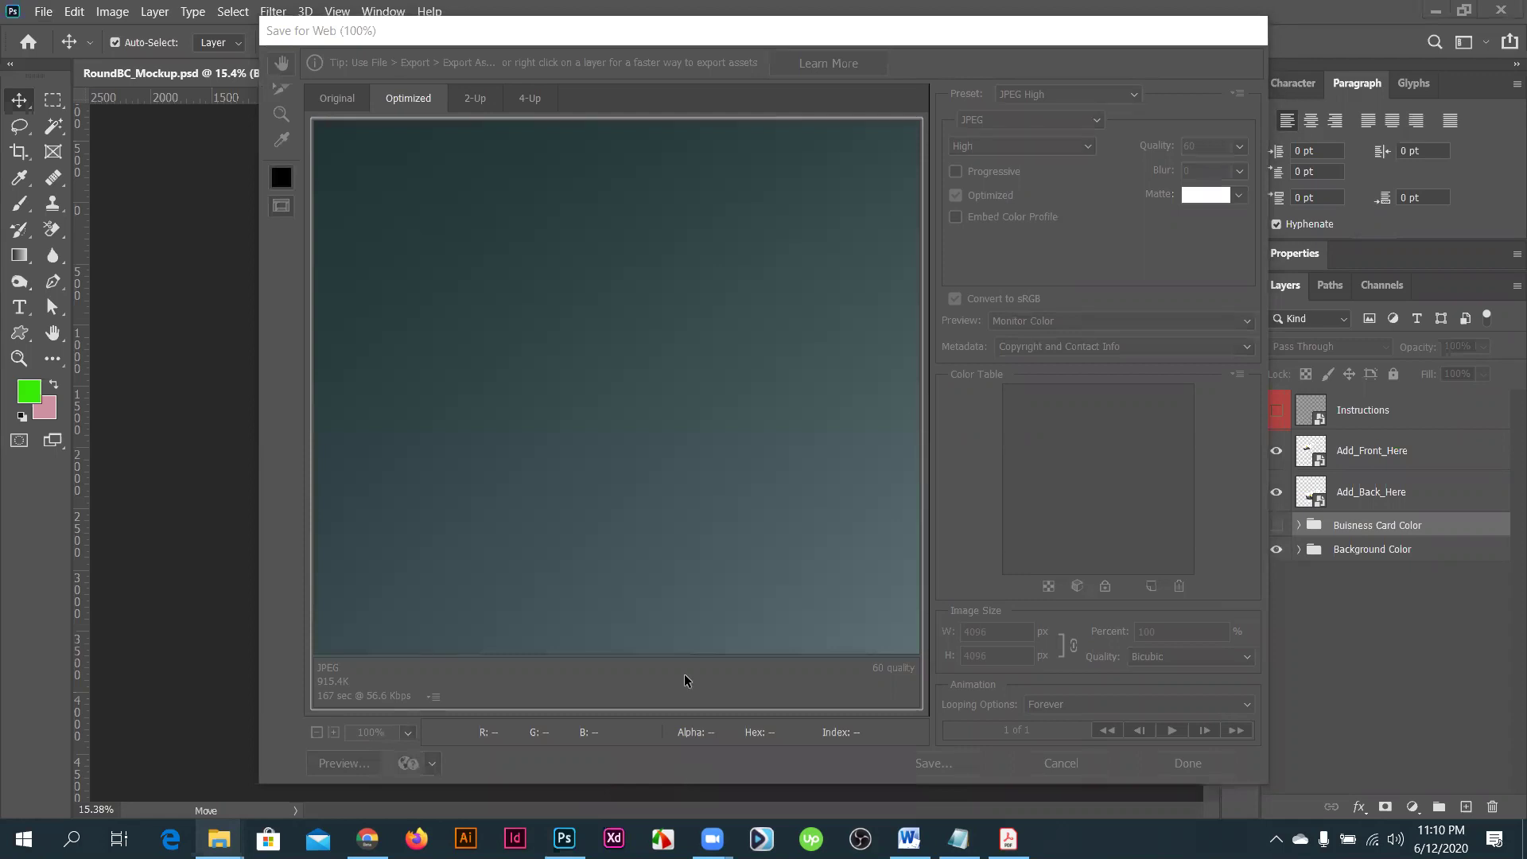
click(930, 693)
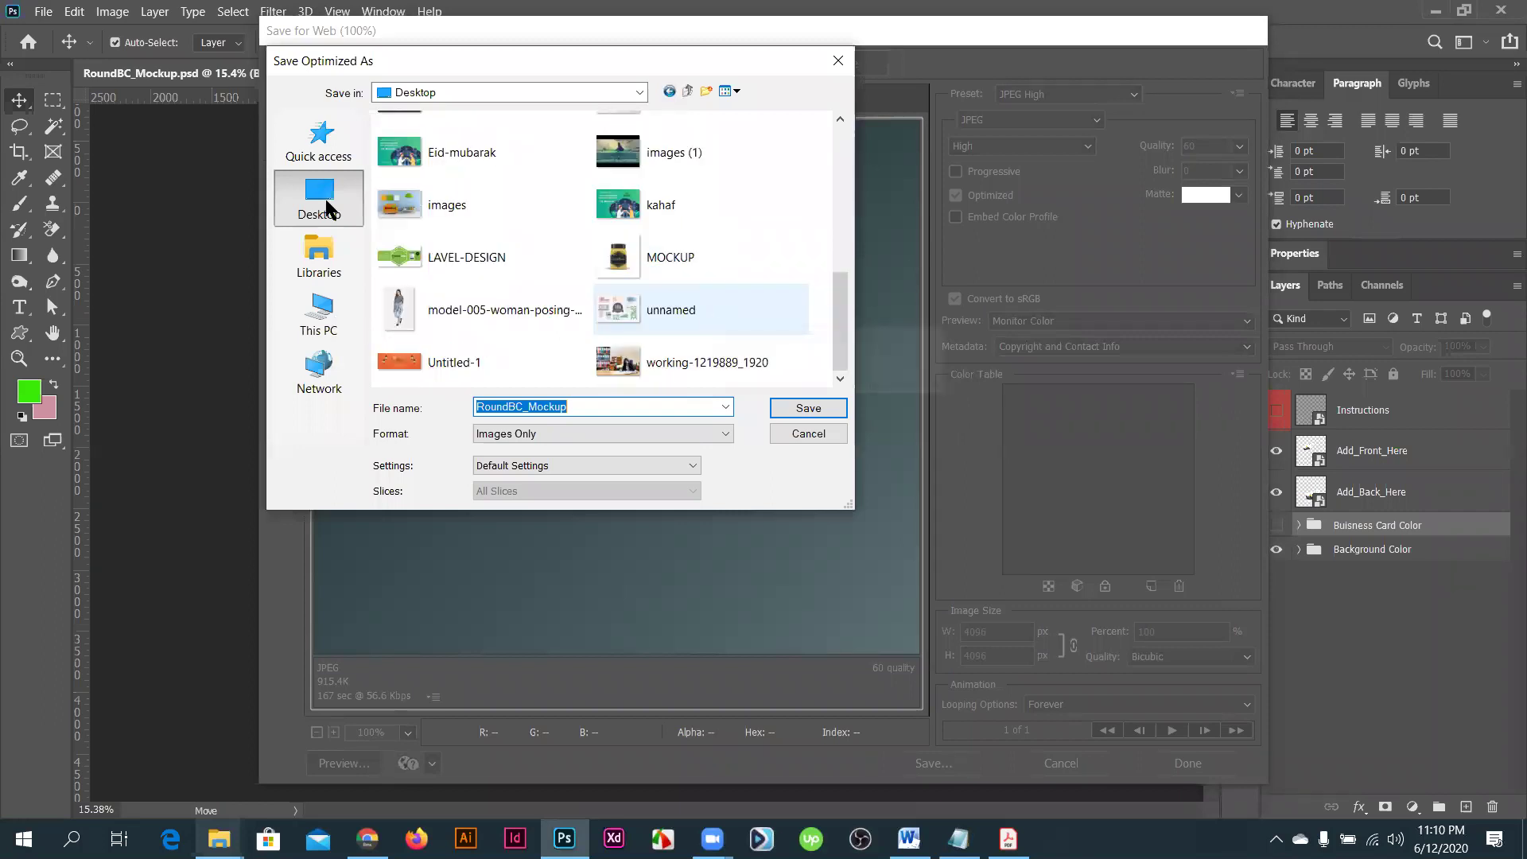
- Browse the Desktop as save location, then cancel the save and close Photoshop
click(333, 320)
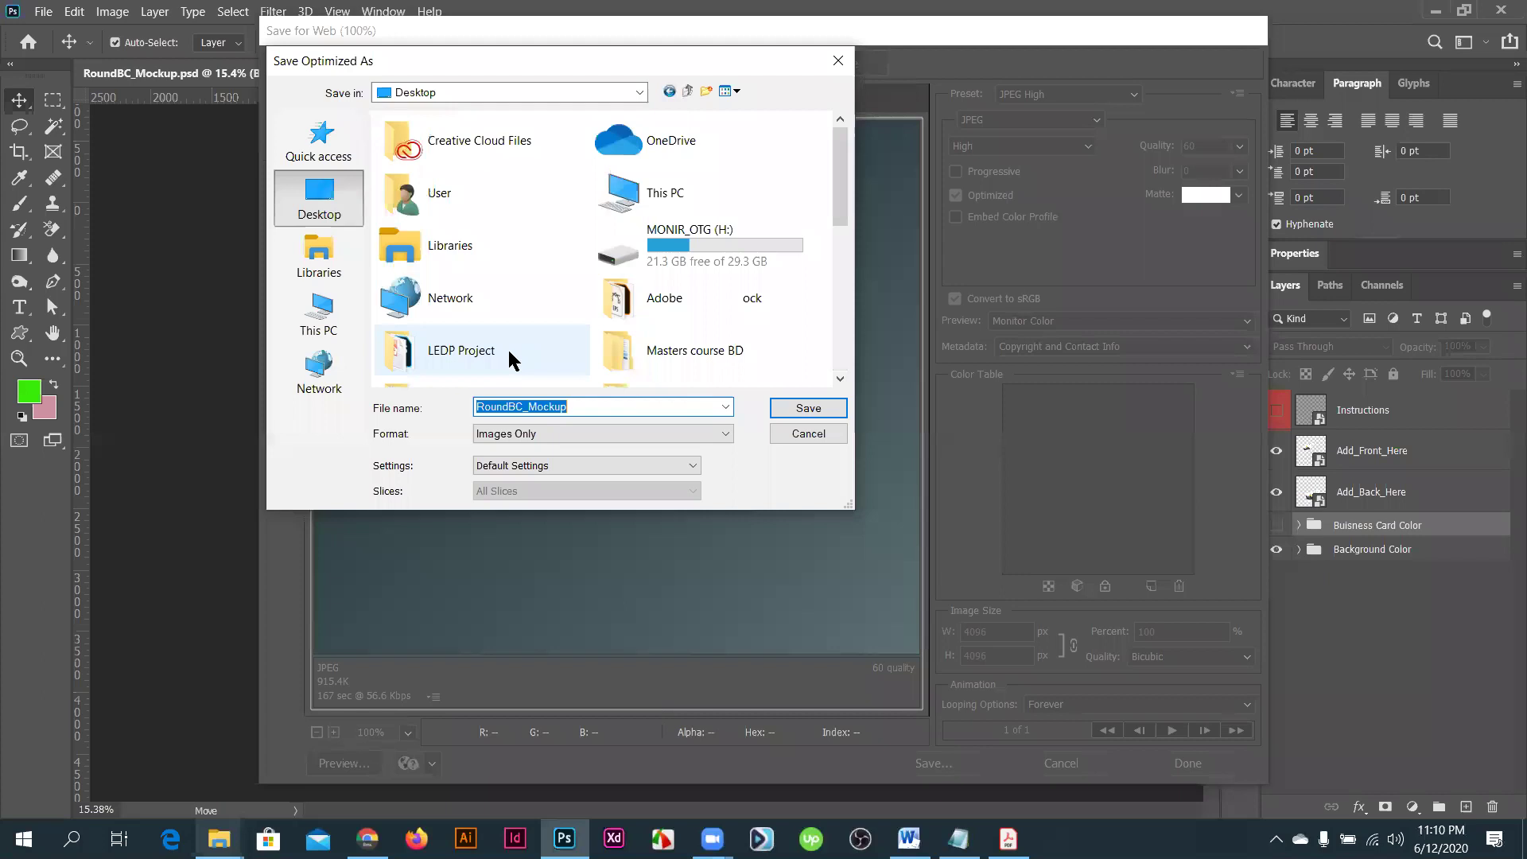
scroll(509, 362, down, 5)
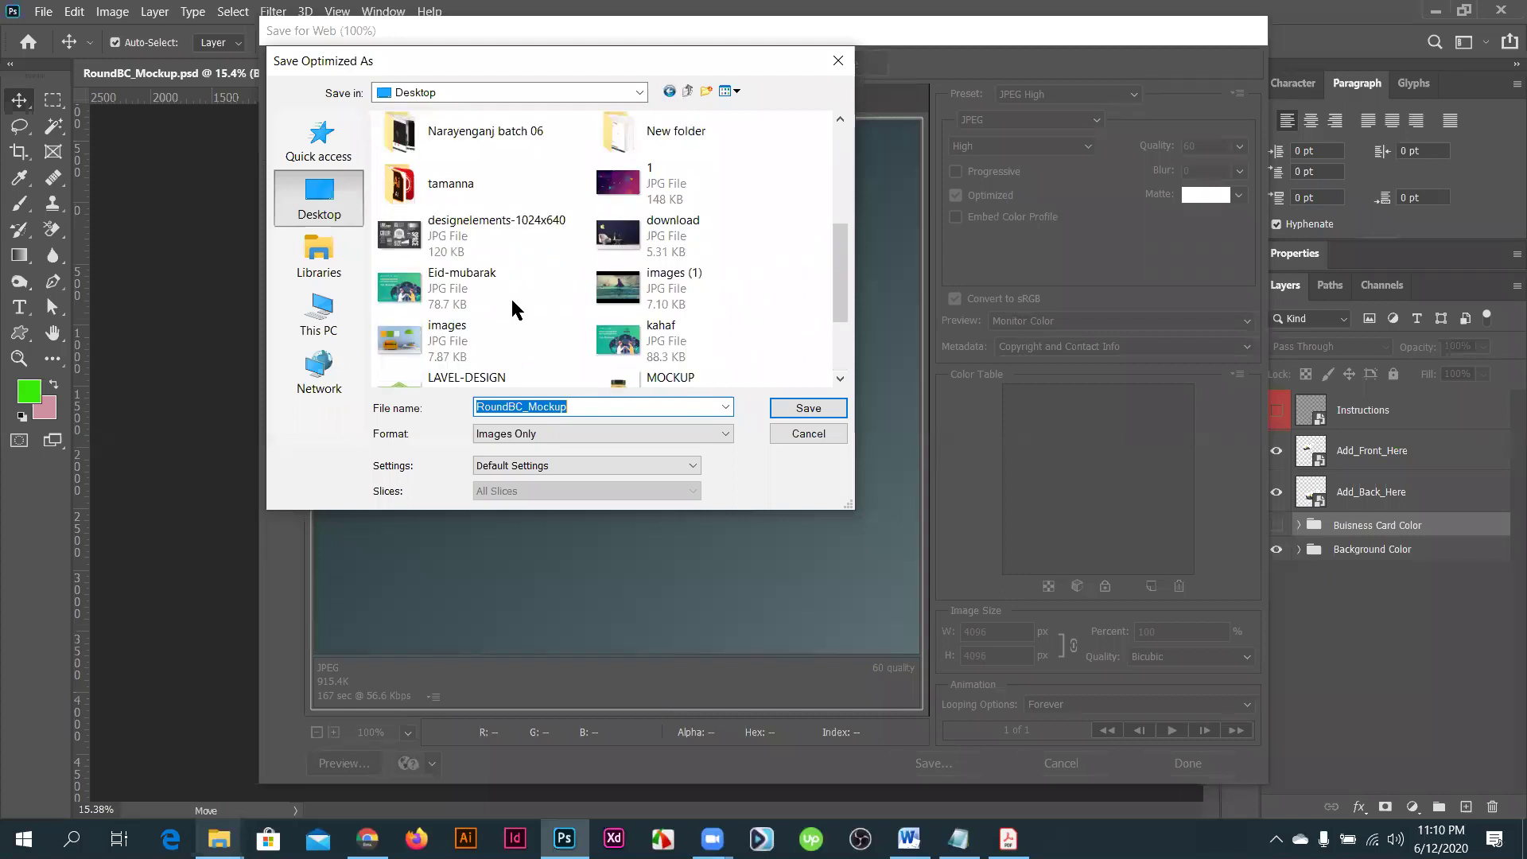
scroll(733, 307, up, 5)
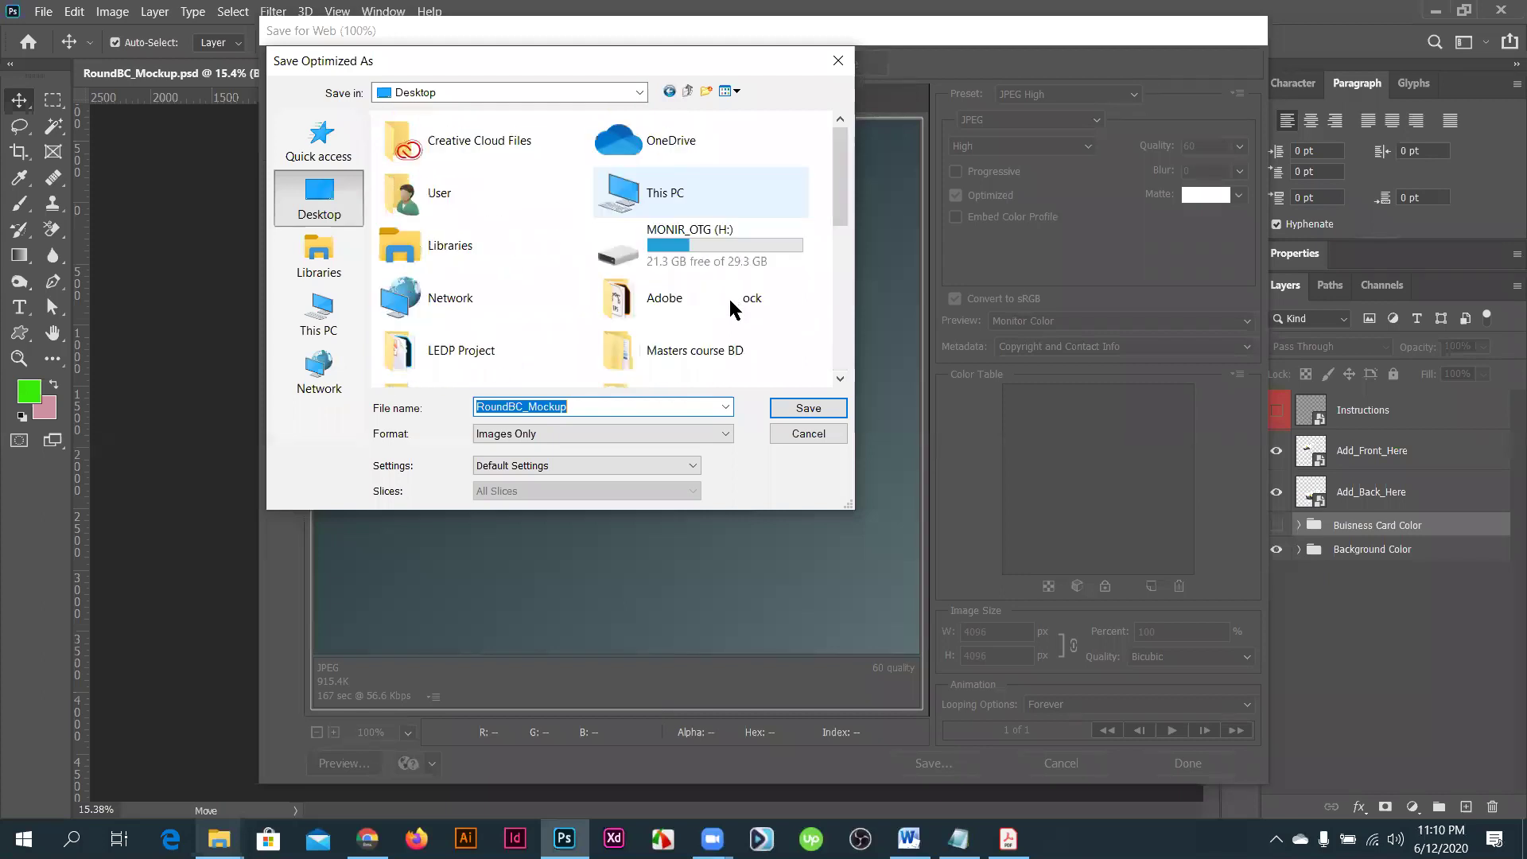
click(807, 433)
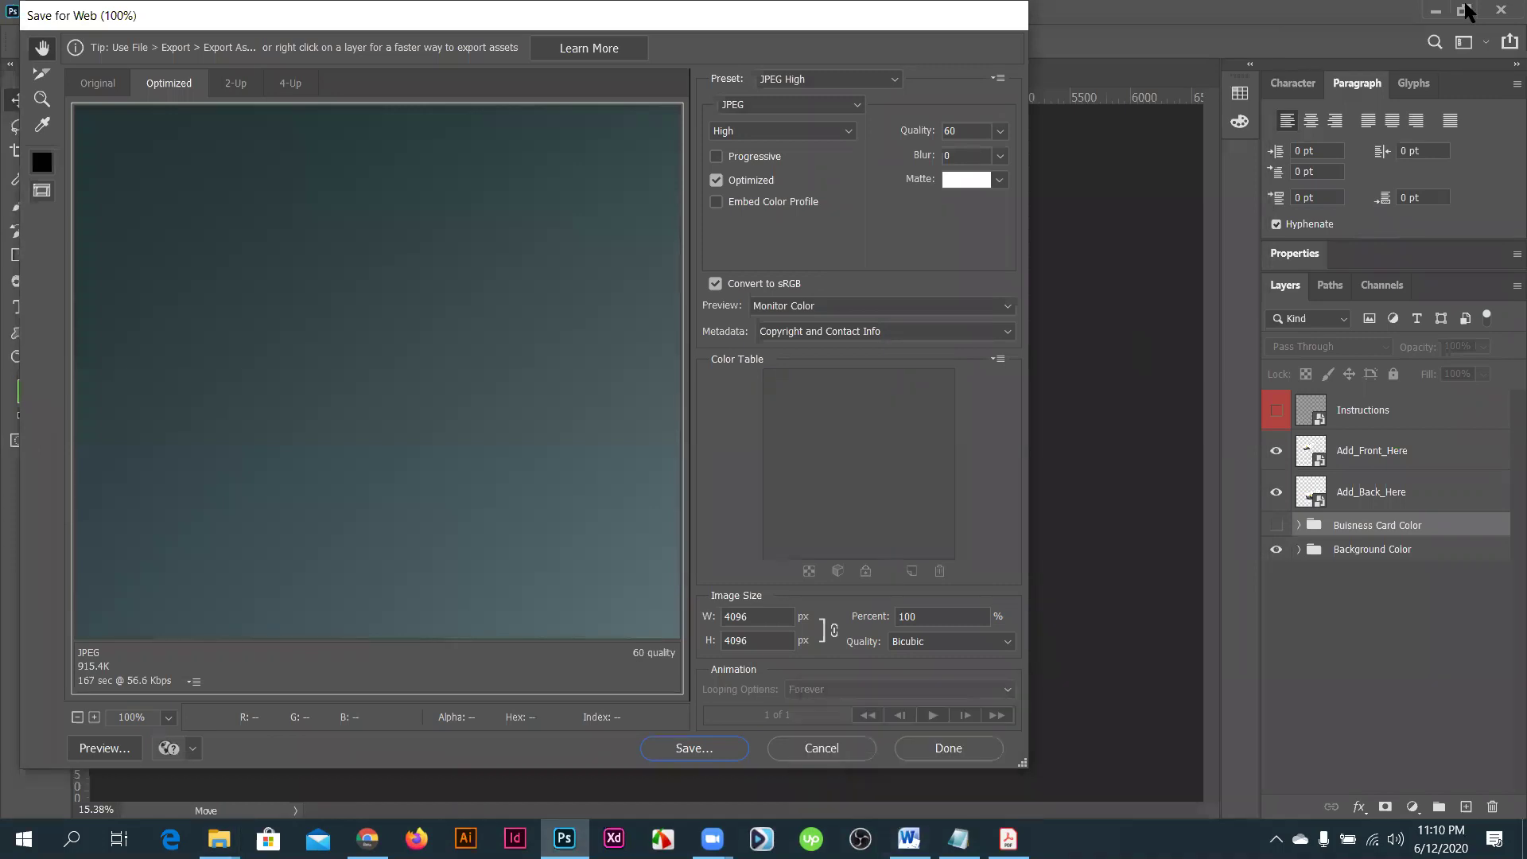
click(1503, 11)
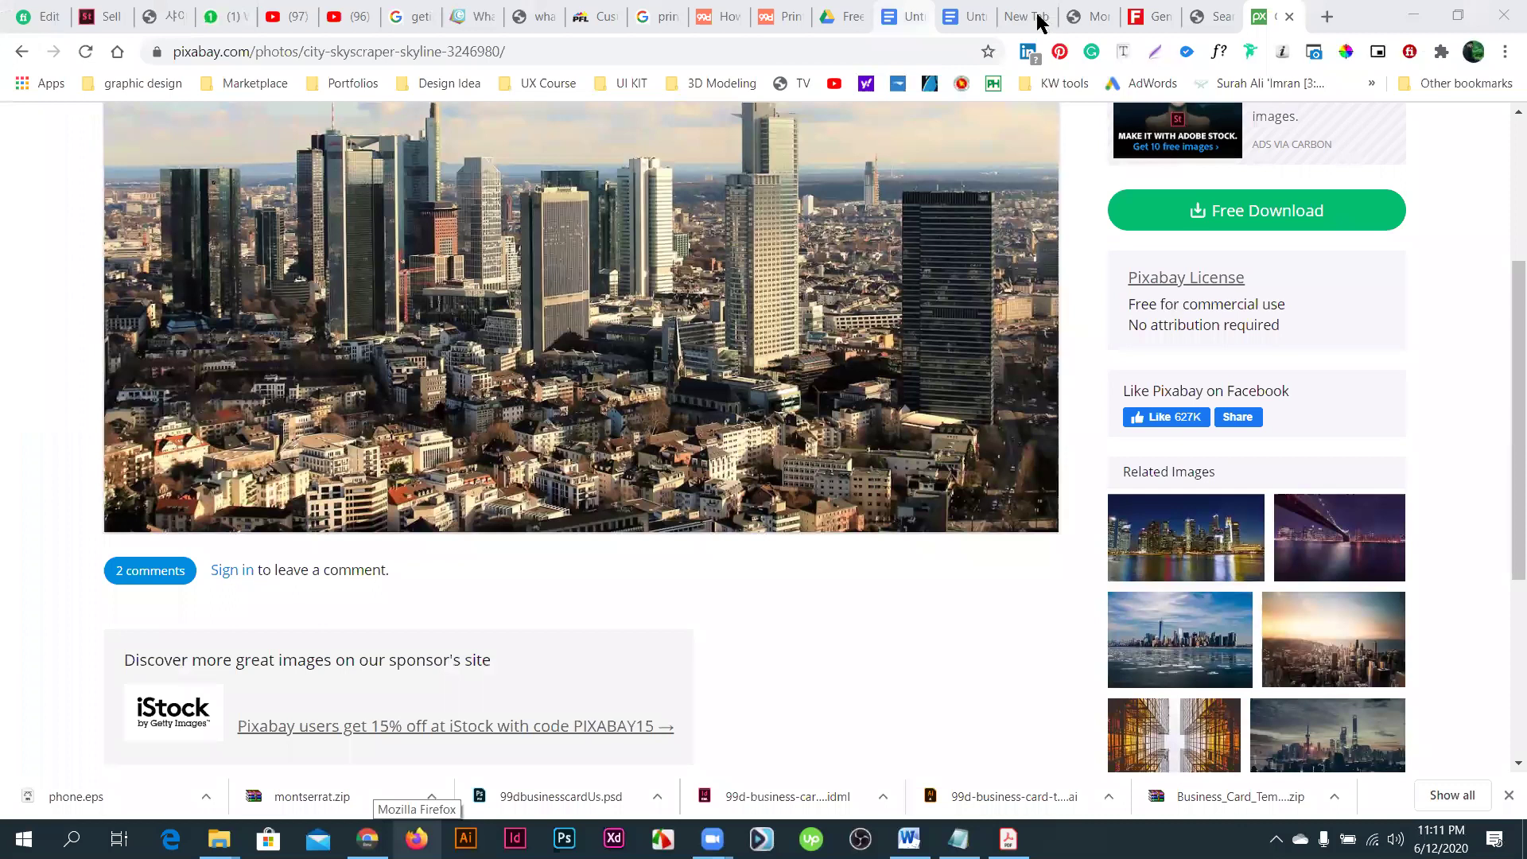
- Close the Montserrat, identity generator, Pixabay, Docs and Drive tabs, open a new tab, minimise Chrome
click(1038, 23)
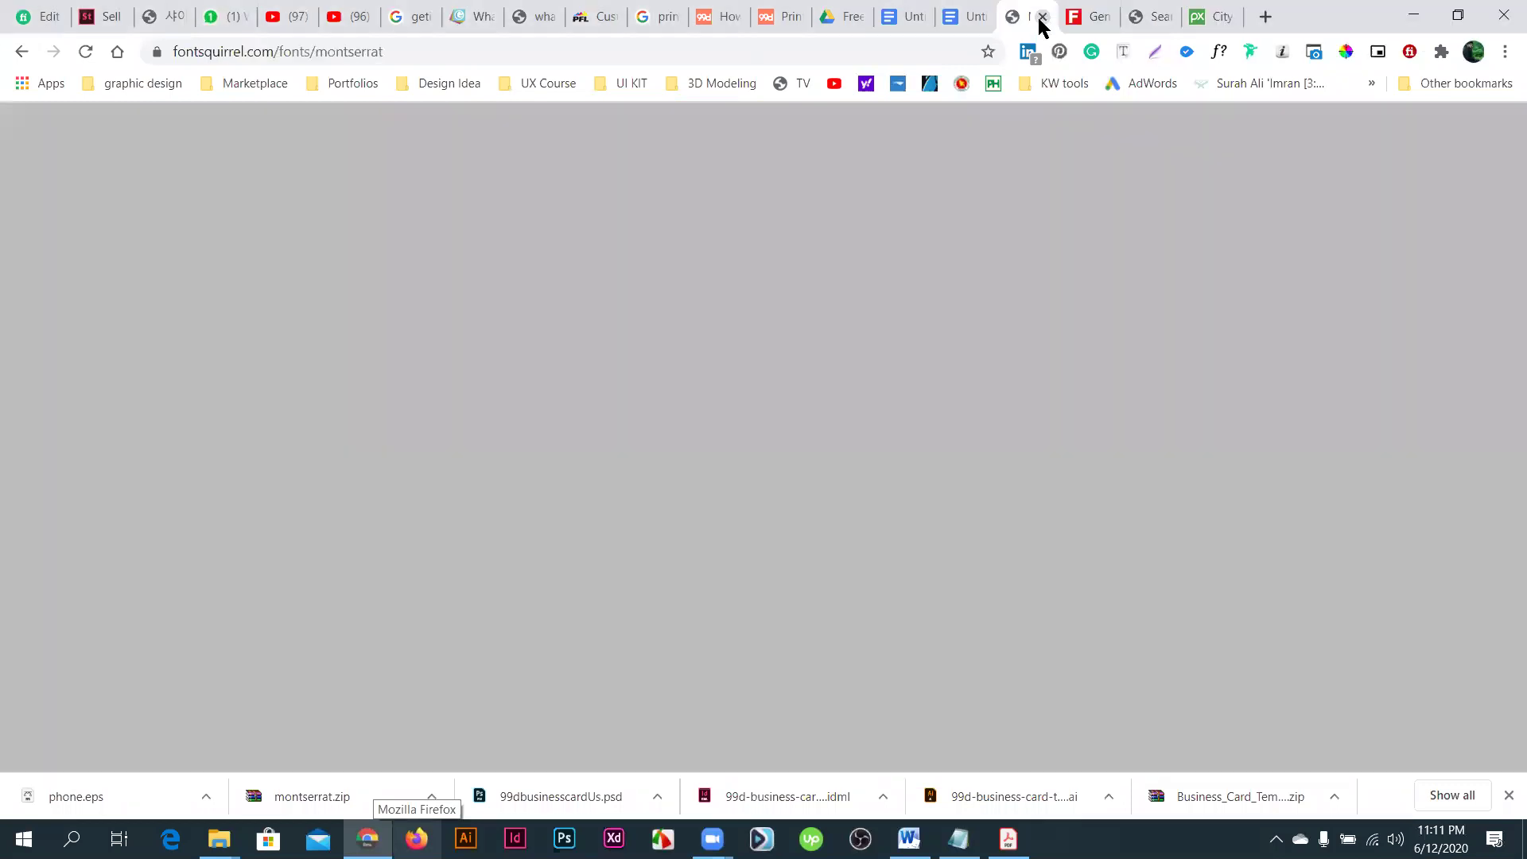
click(1042, 17)
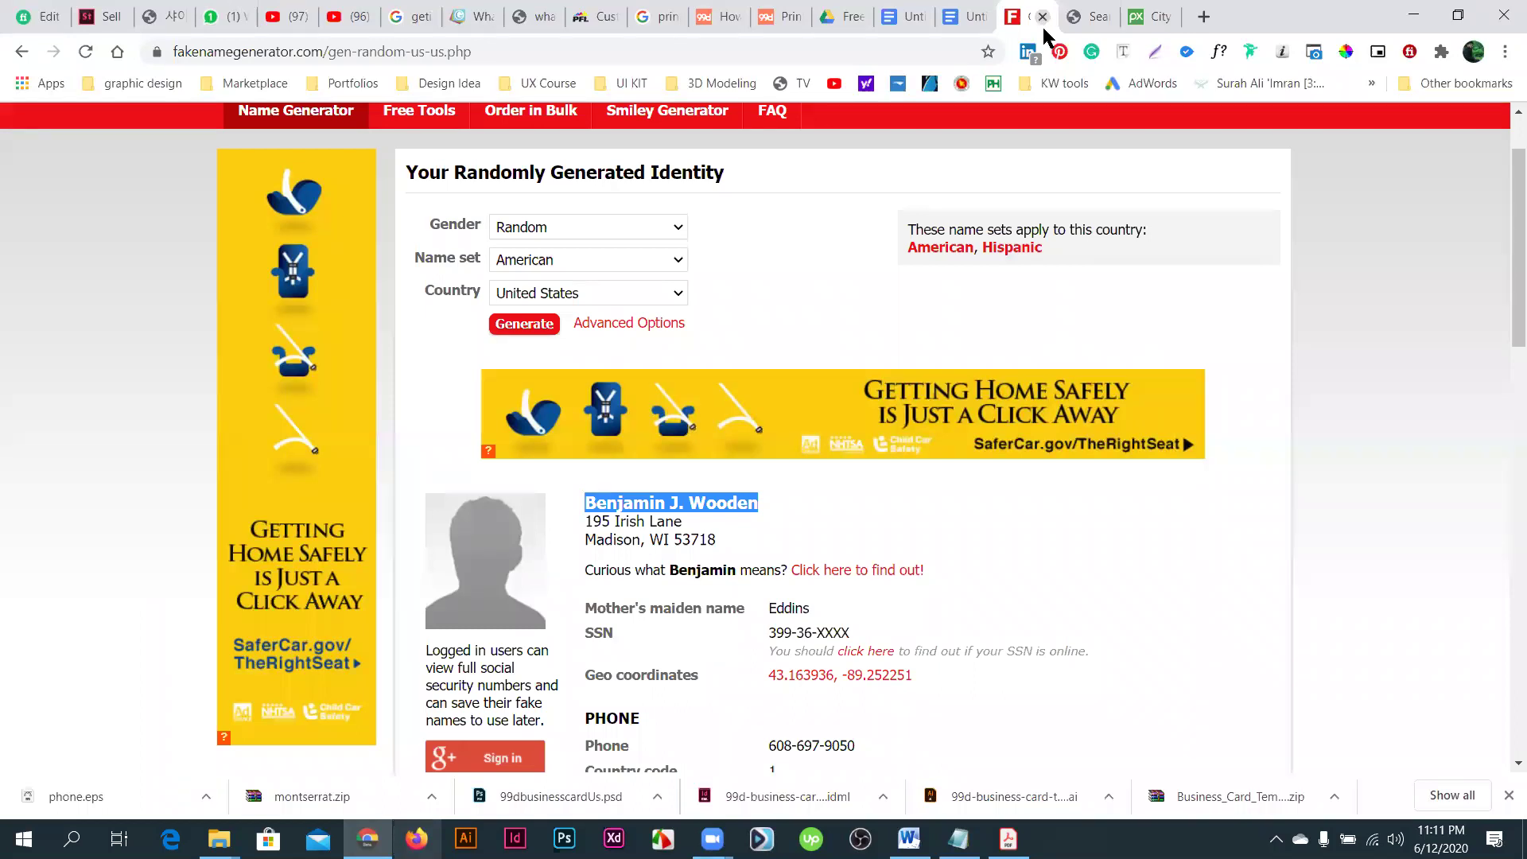
click(1042, 18)
click(1043, 18)
click(1043, 17)
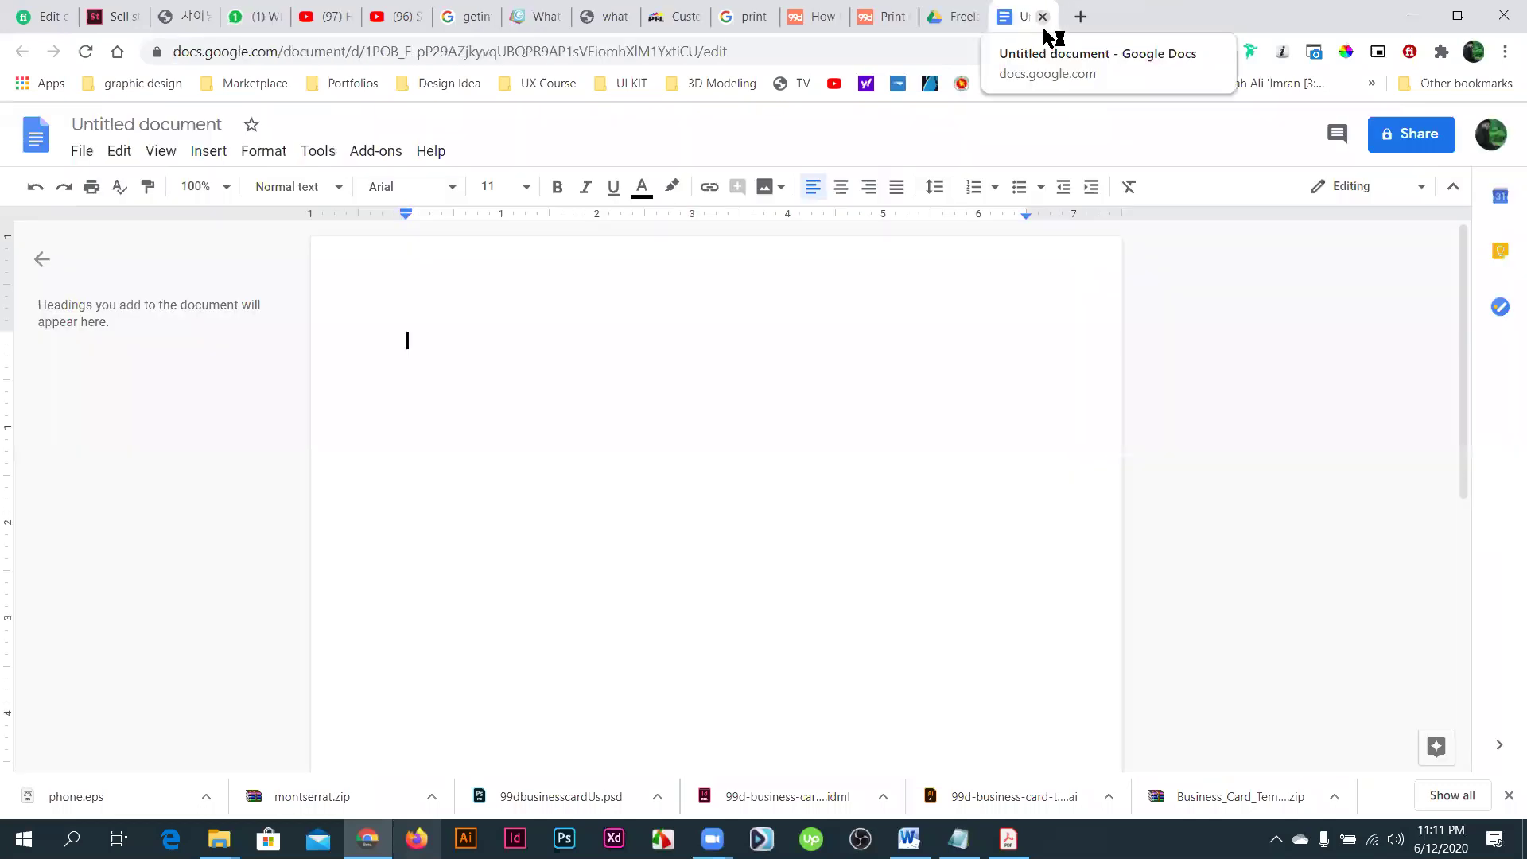
click(1042, 18)
click(1043, 18)
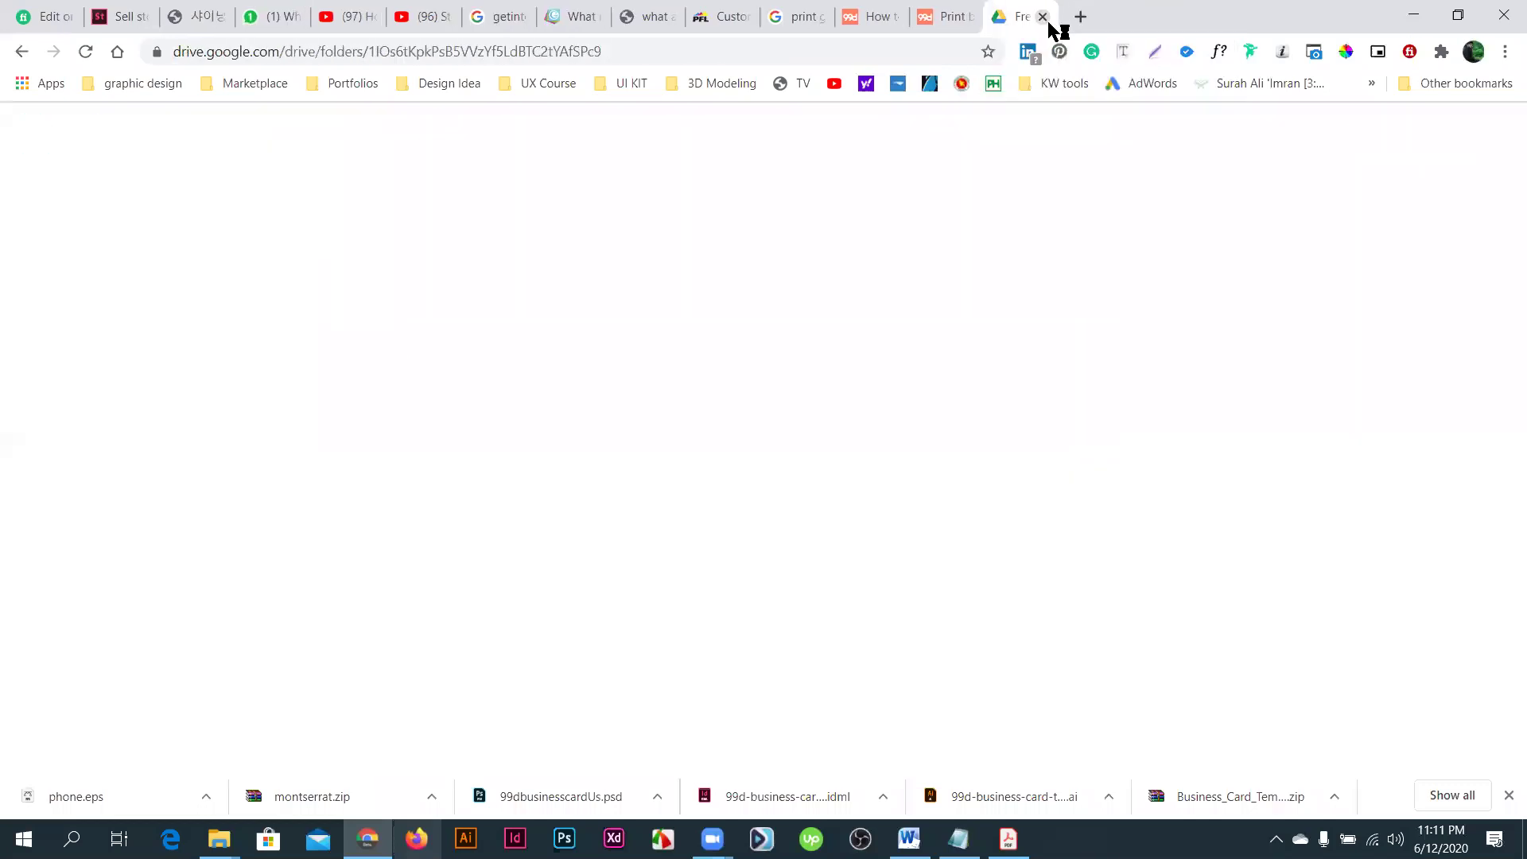
click(1043, 18)
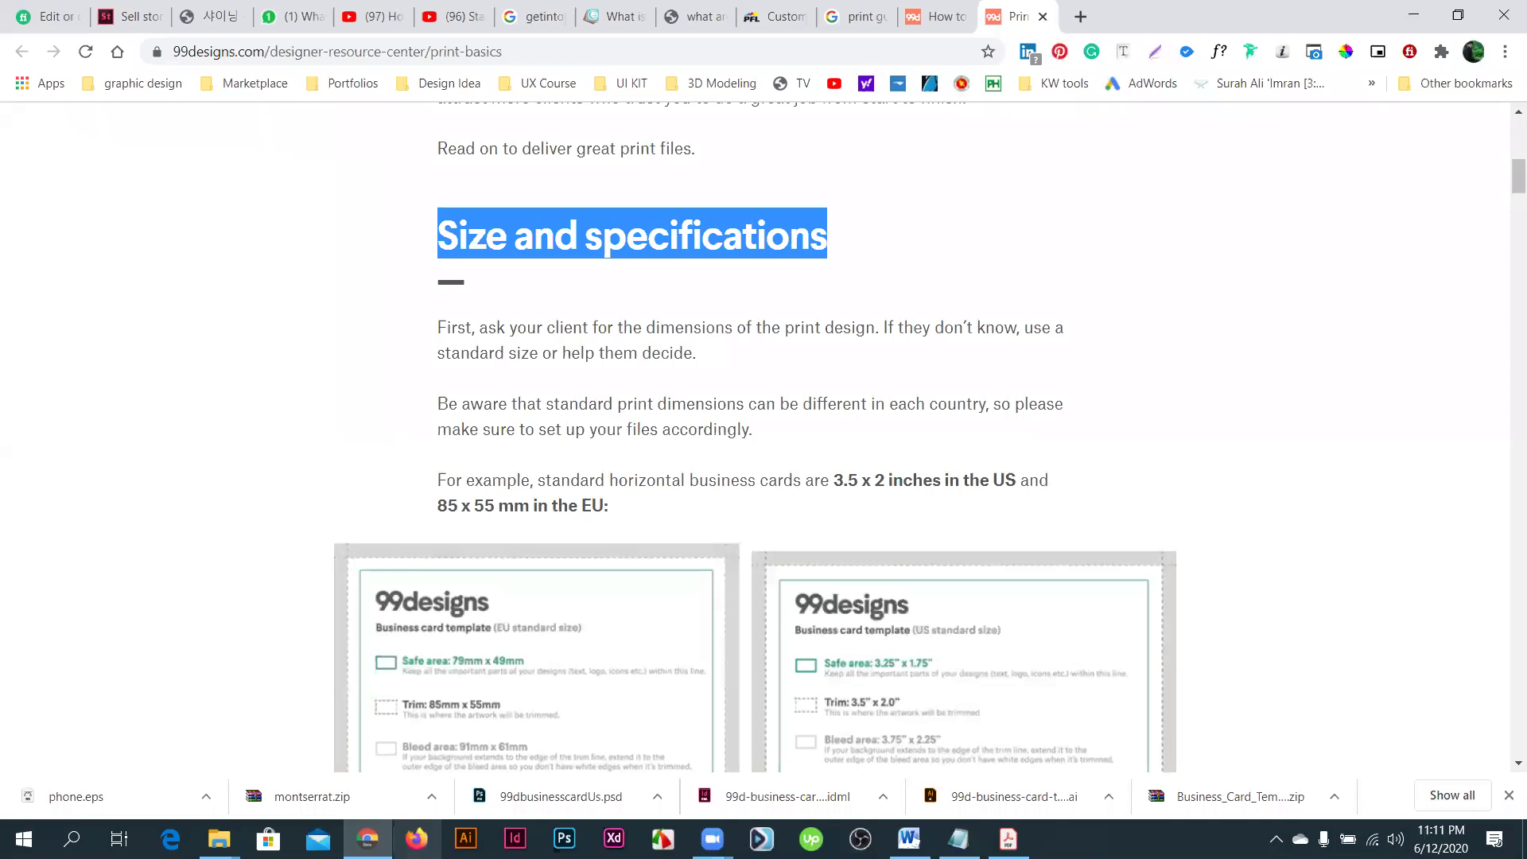
key(ctrl+t)
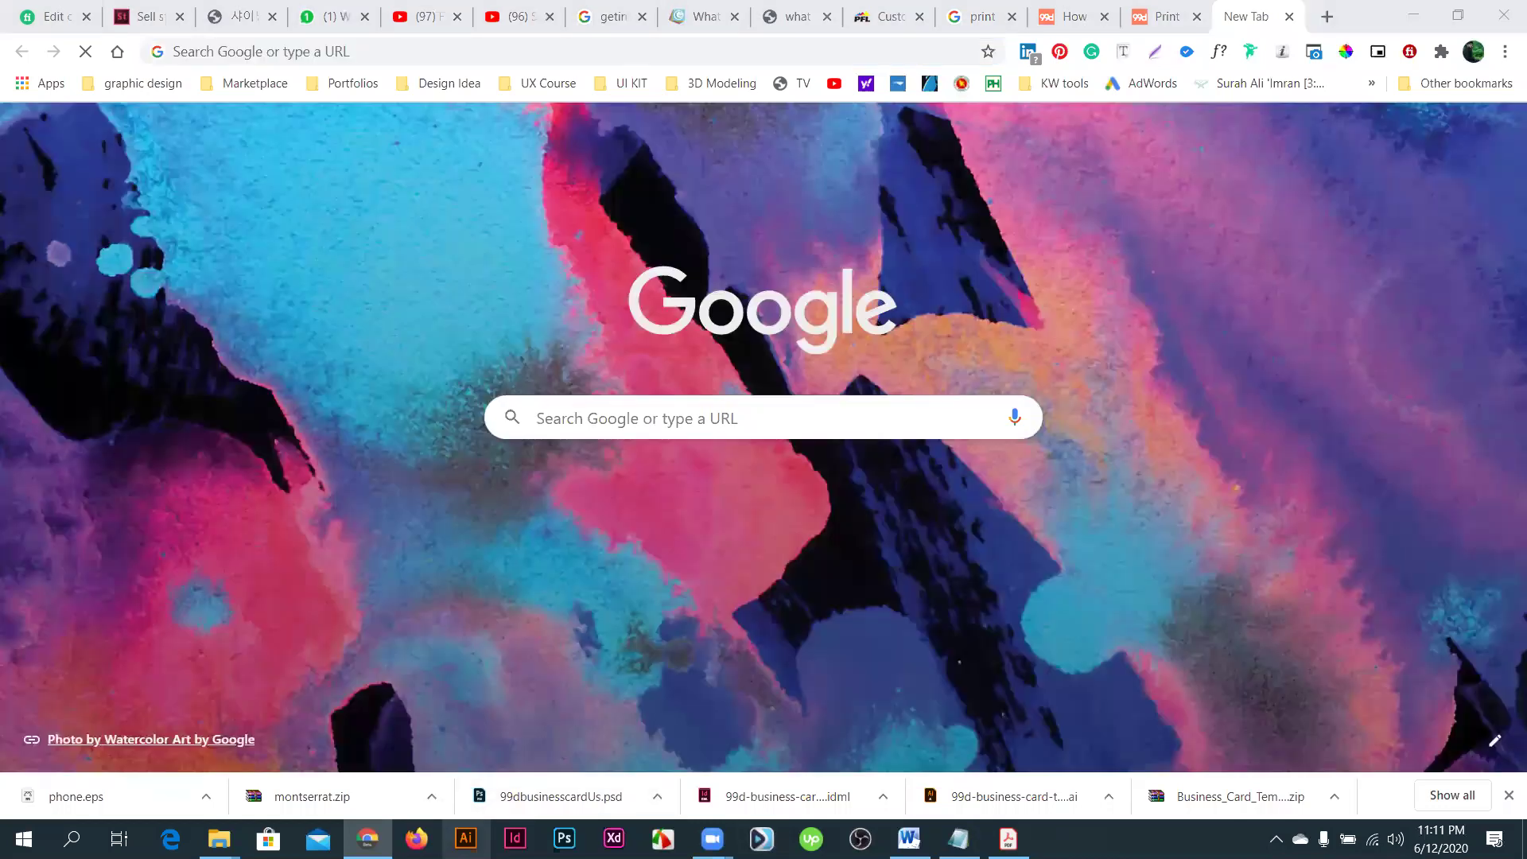
key(super+d)
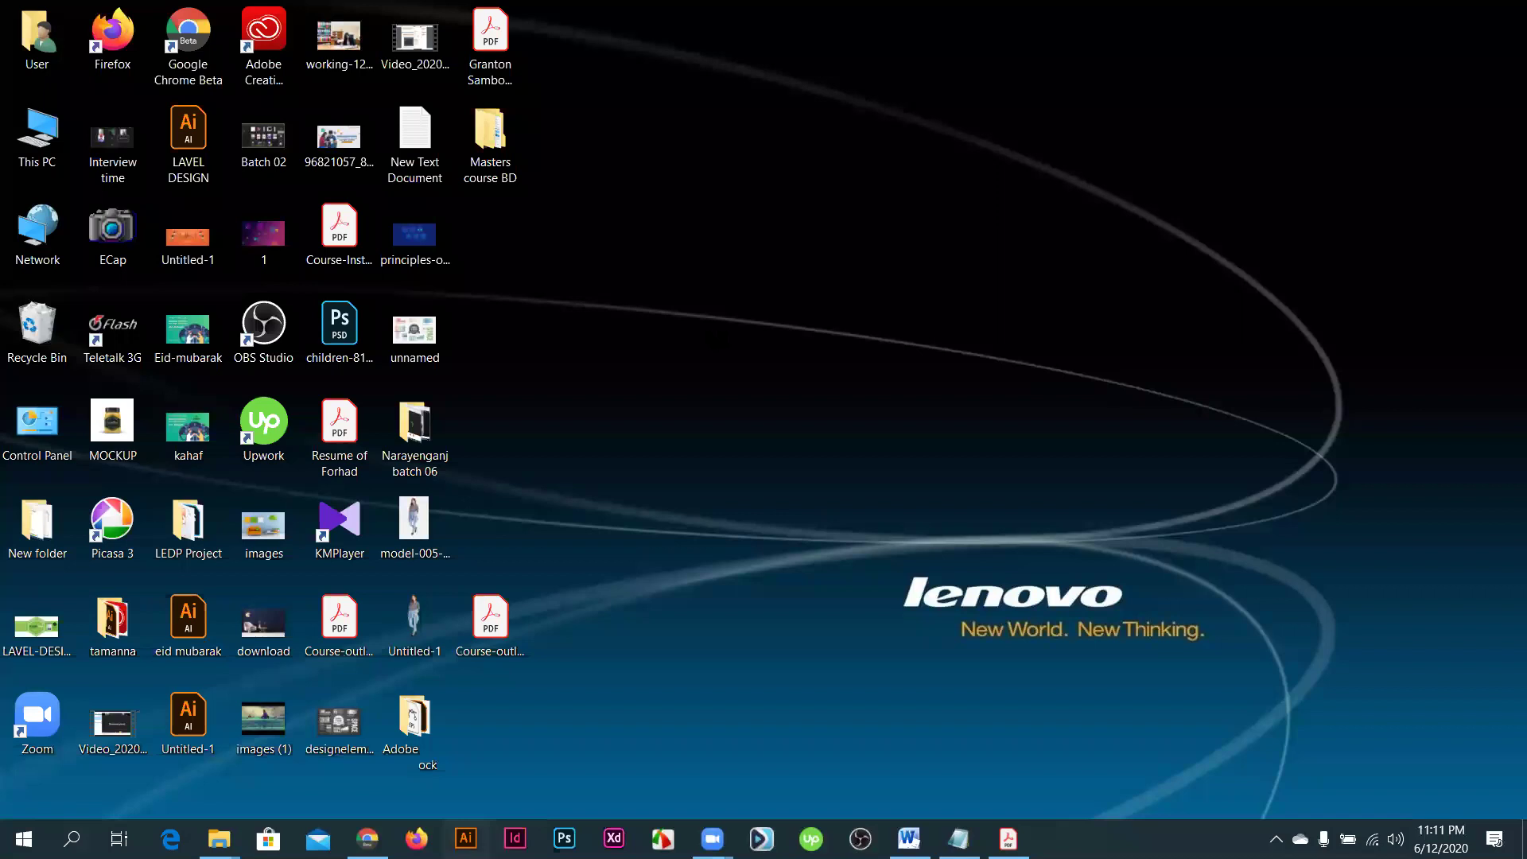
- Refresh the desktop several times from its right-click menu
right_click(747, 389)
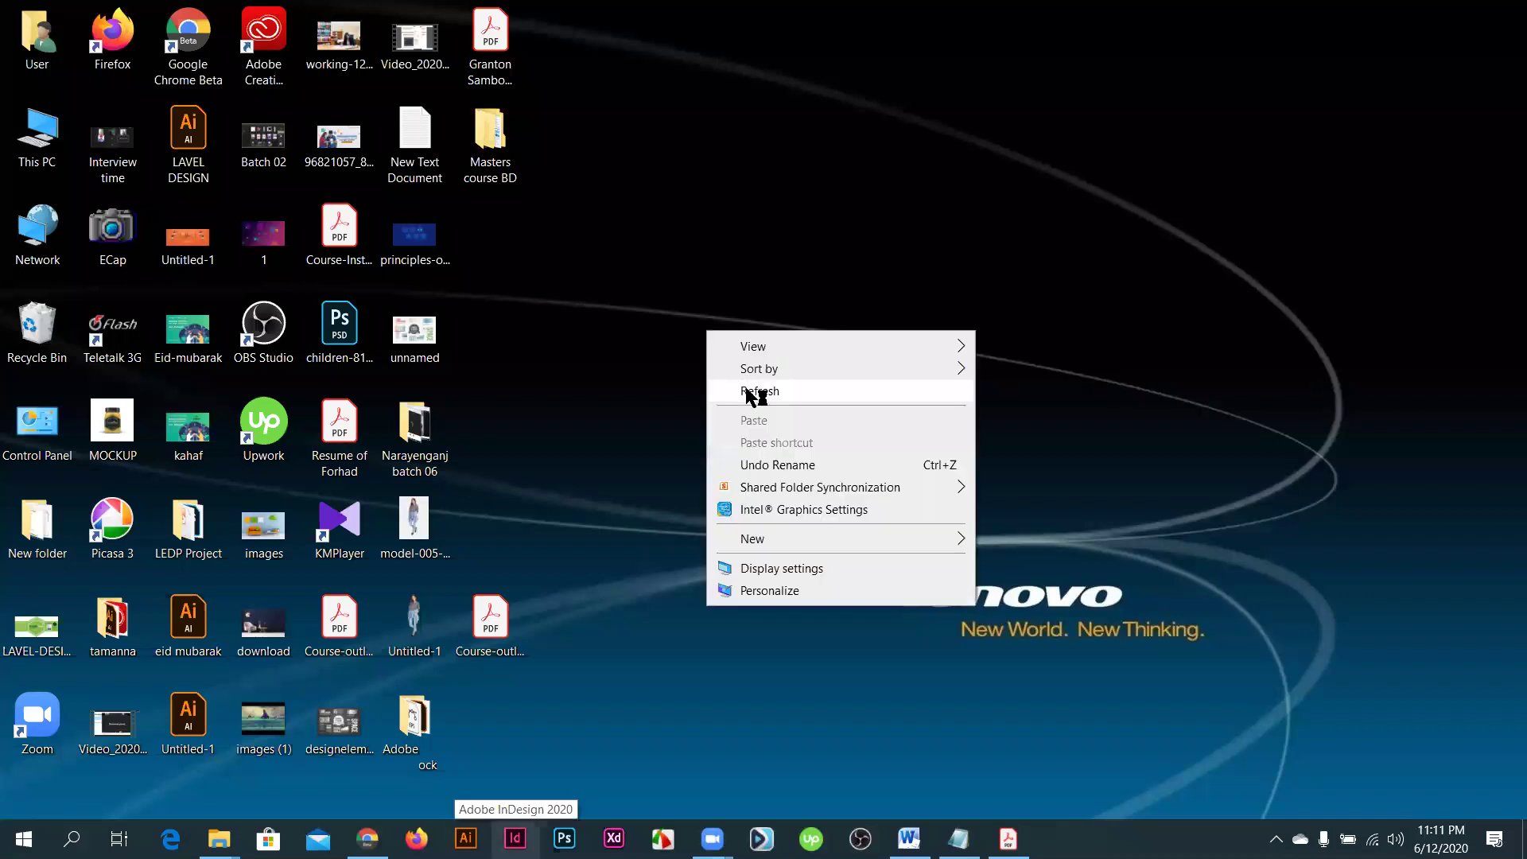
click(751, 391)
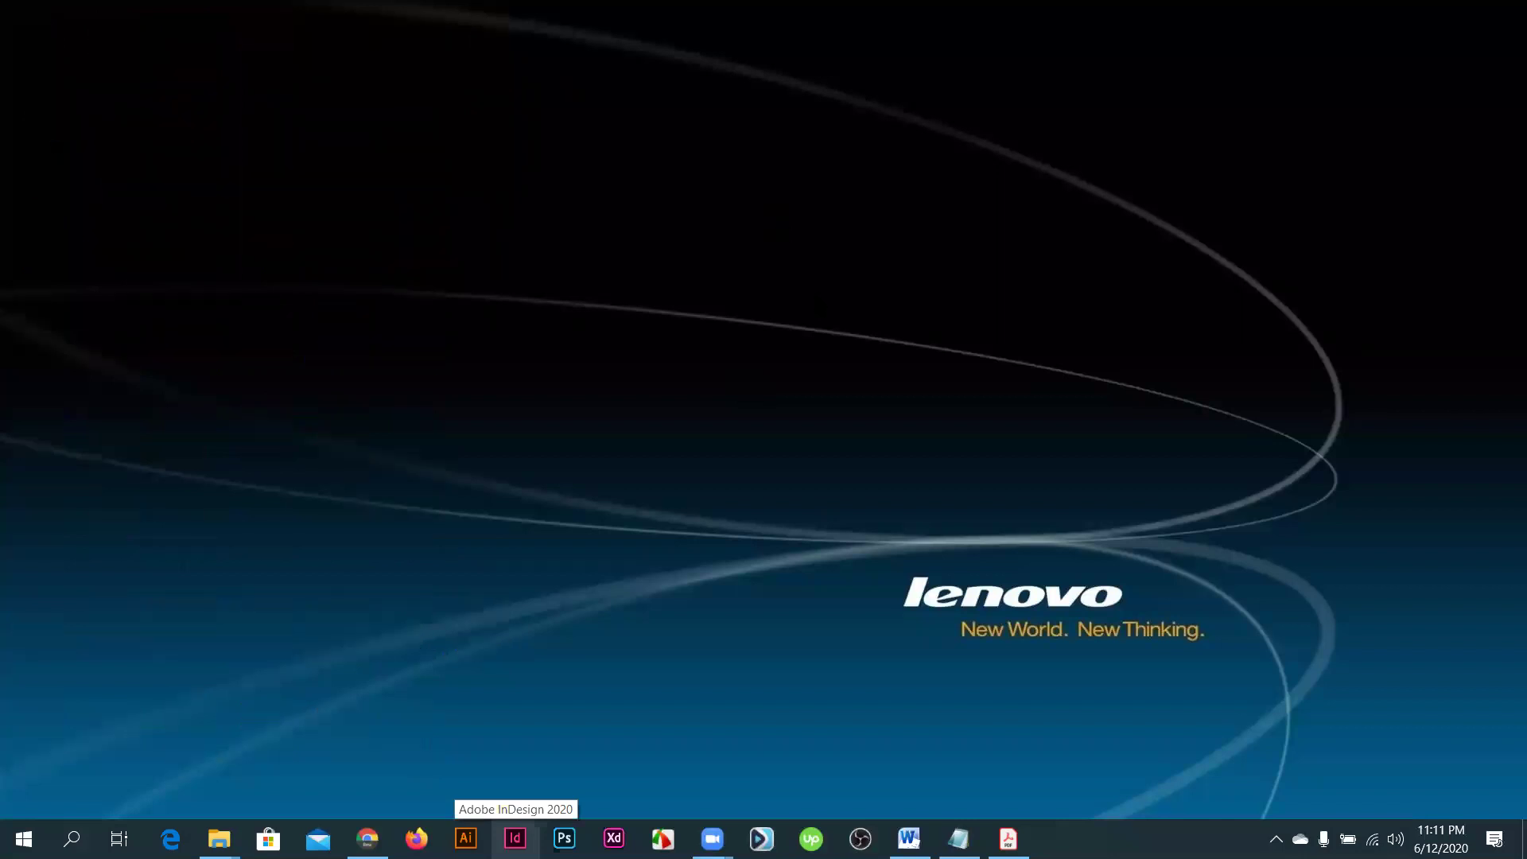
right_click(782, 224)
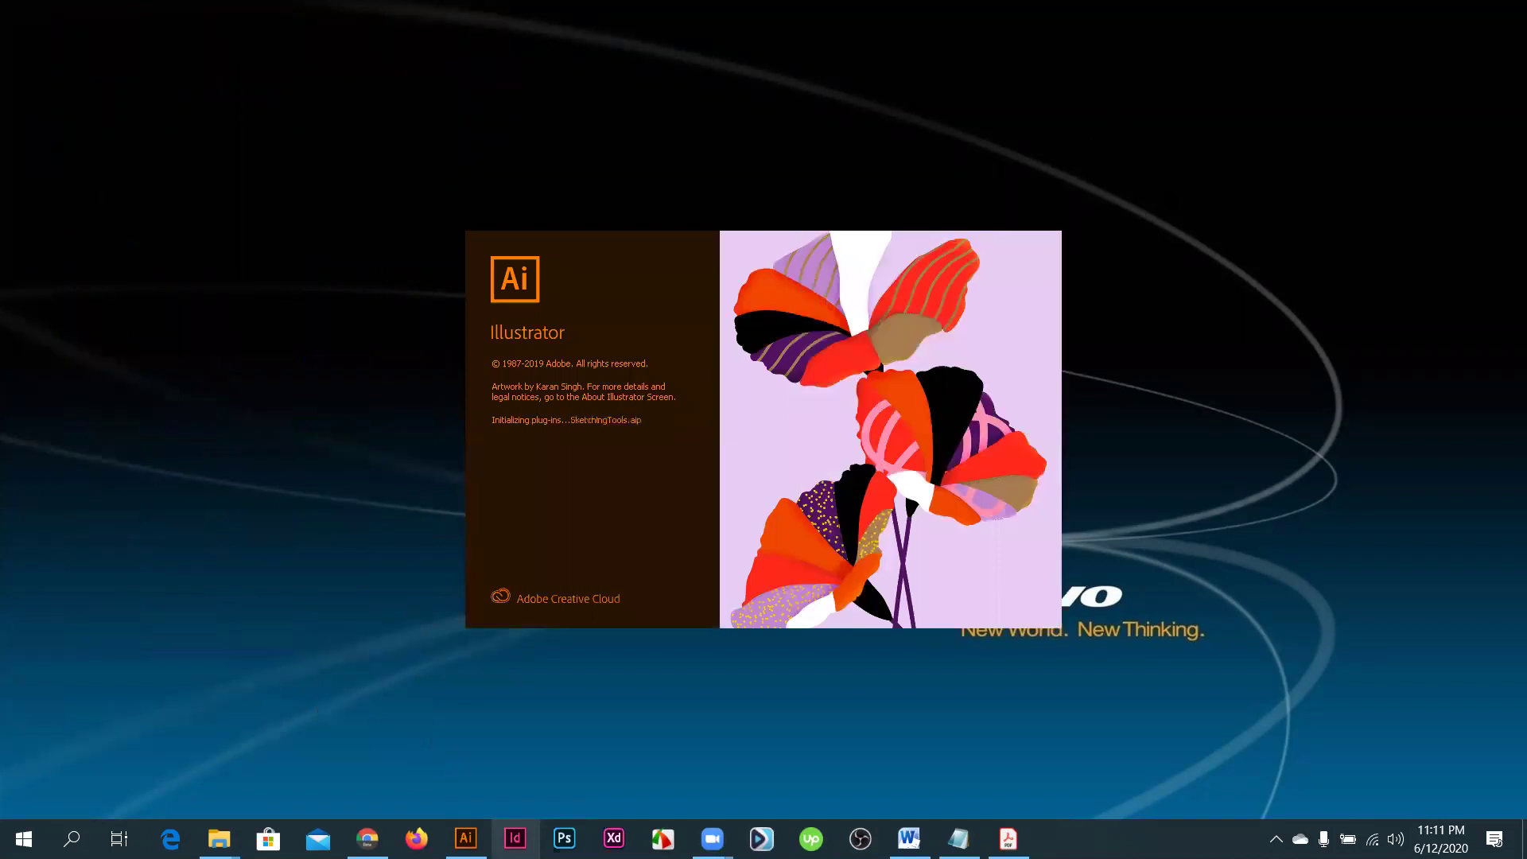
right_click(1116, 111)
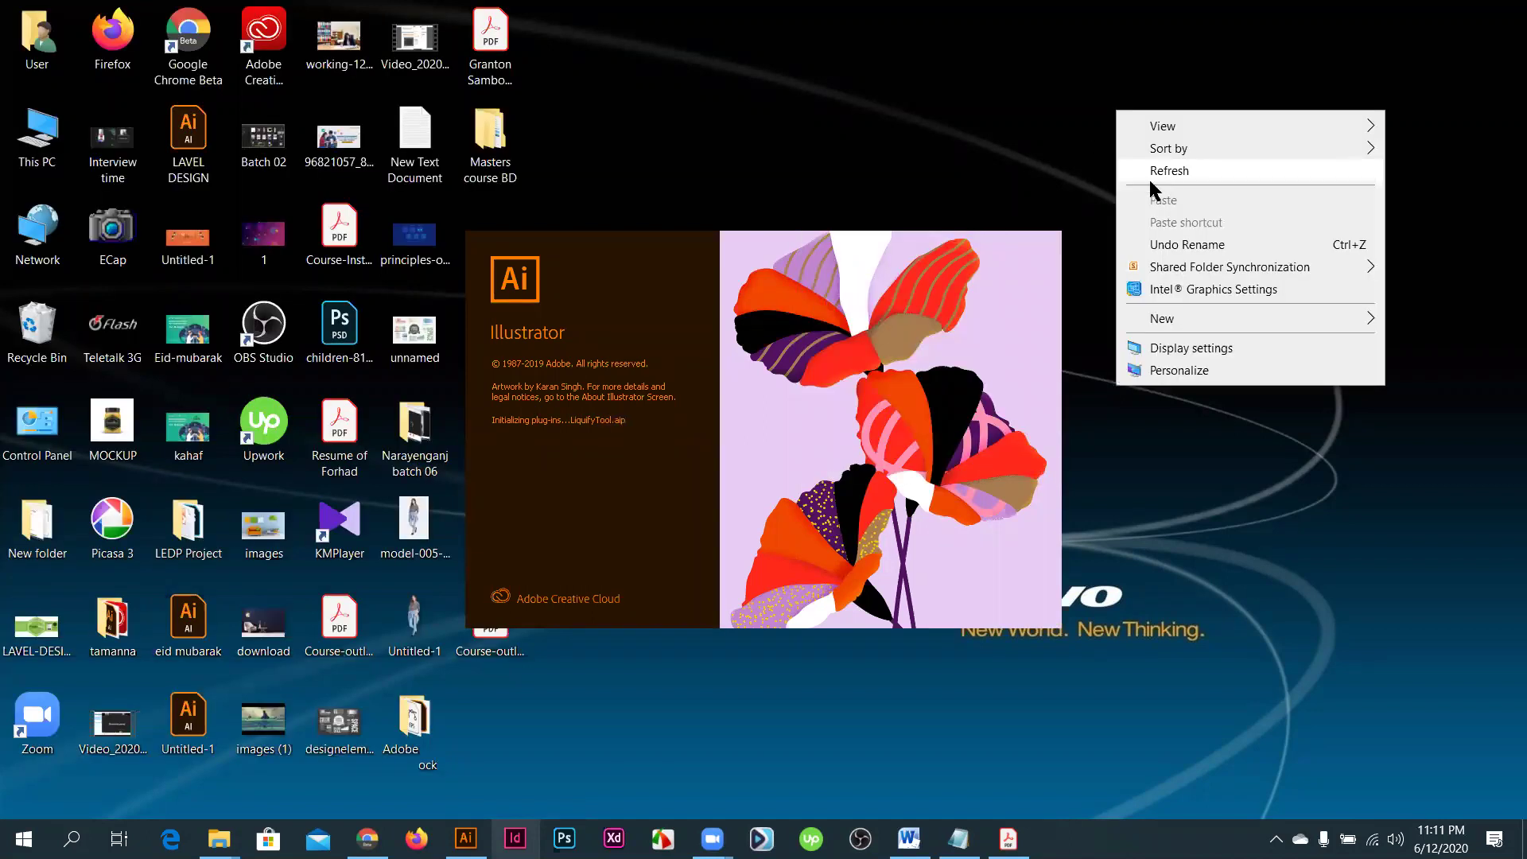
right_click(1126, 140)
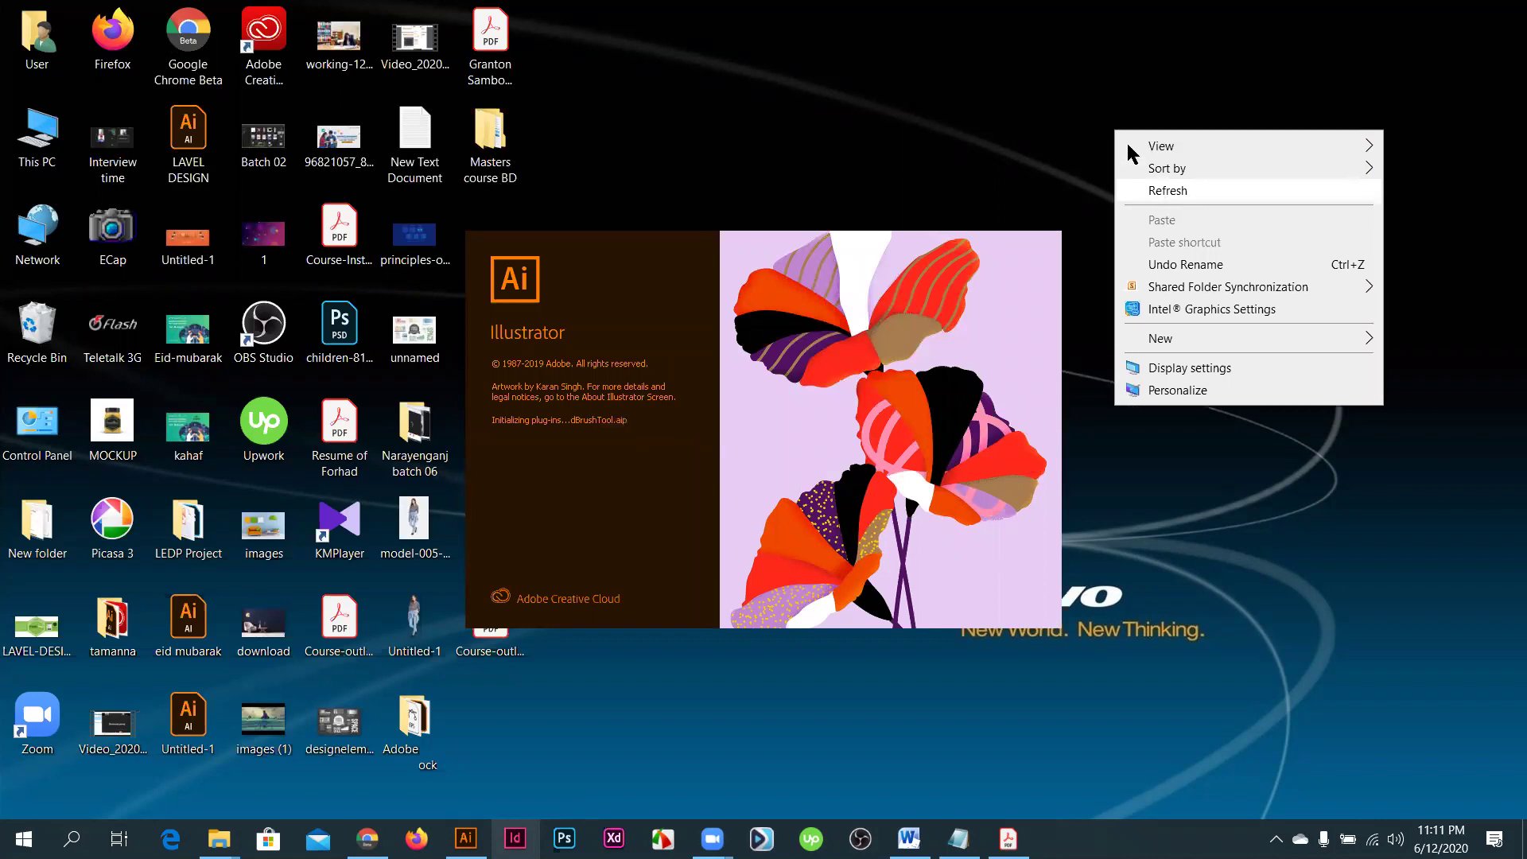
click(1157, 195)
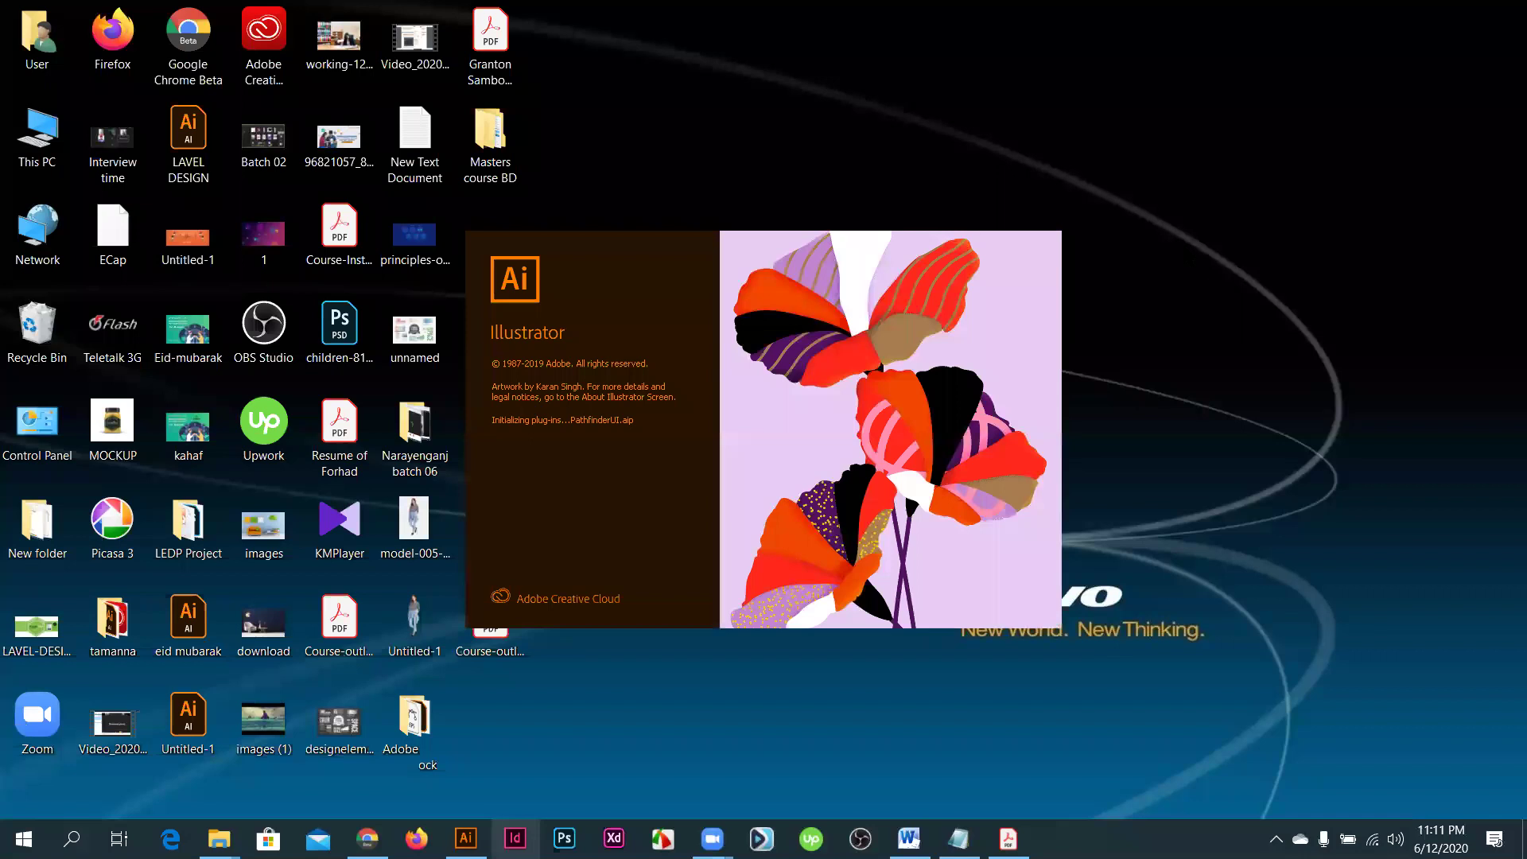
right_click(1141, 181)
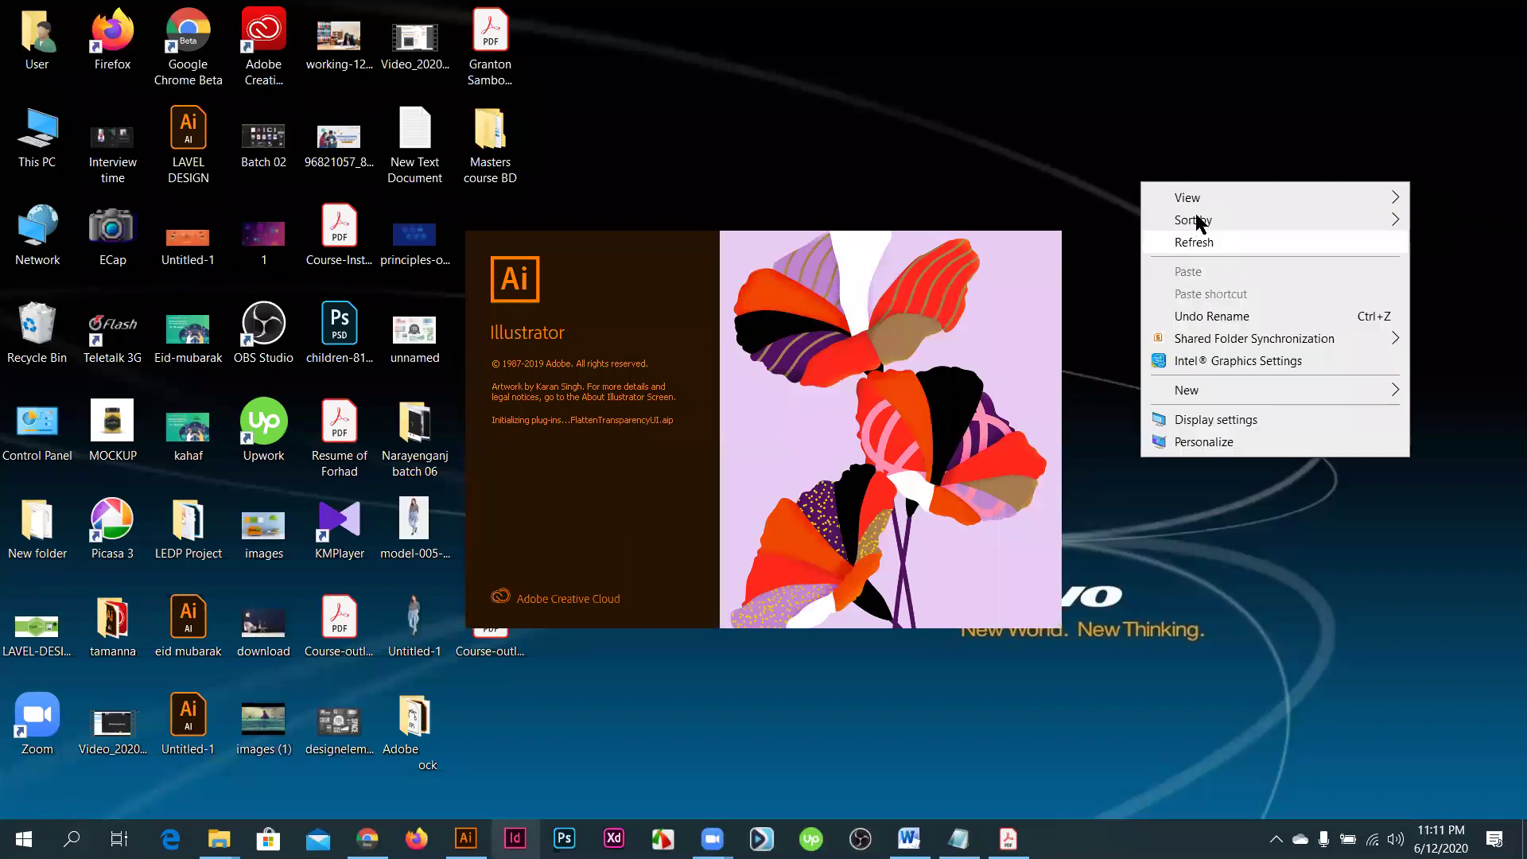
right_click(1149, 154)
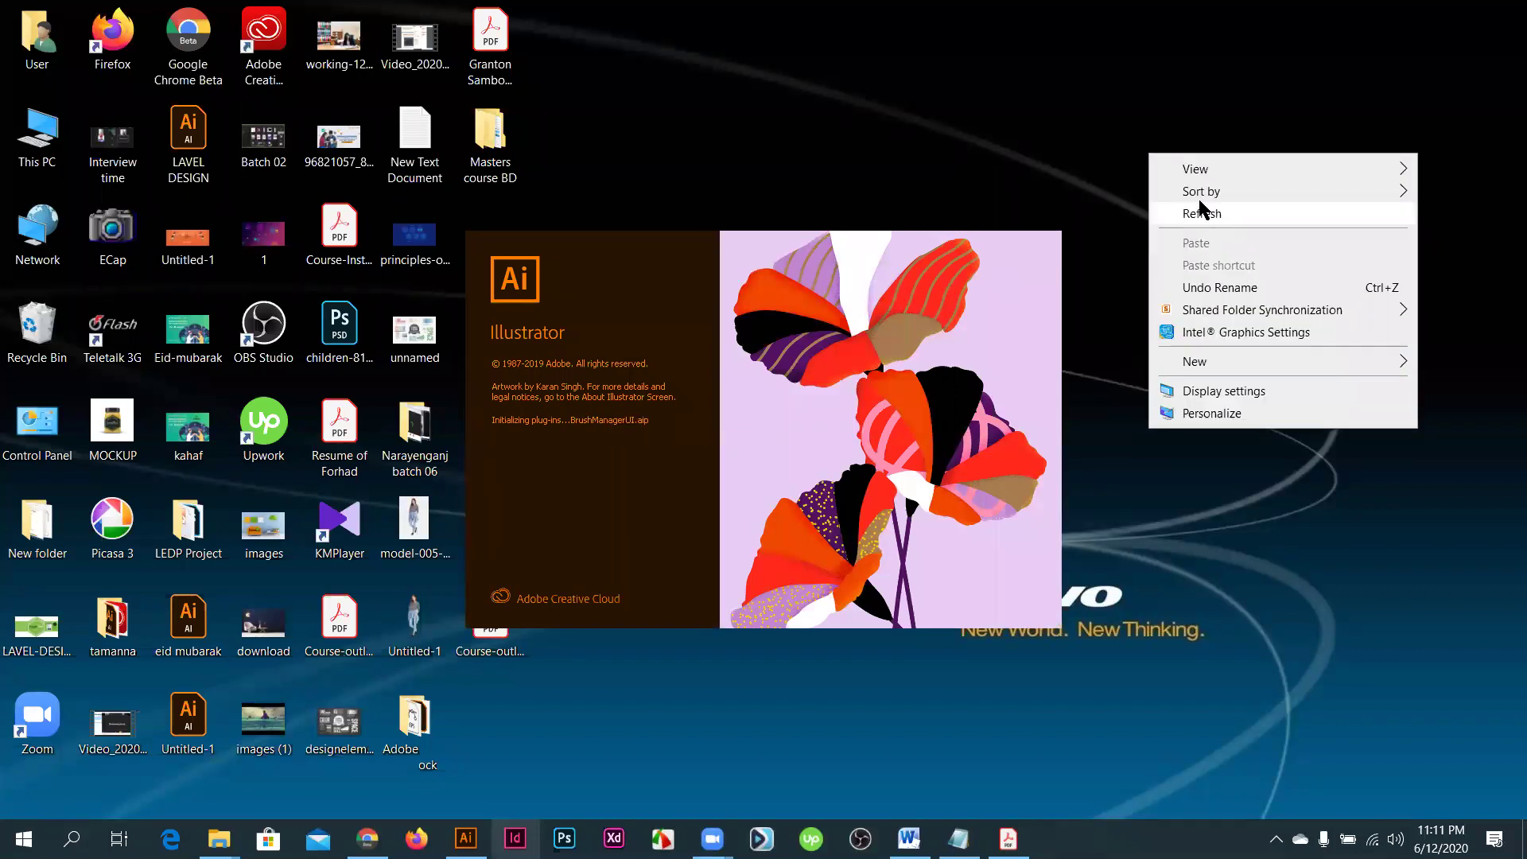
right_click(1233, 243)
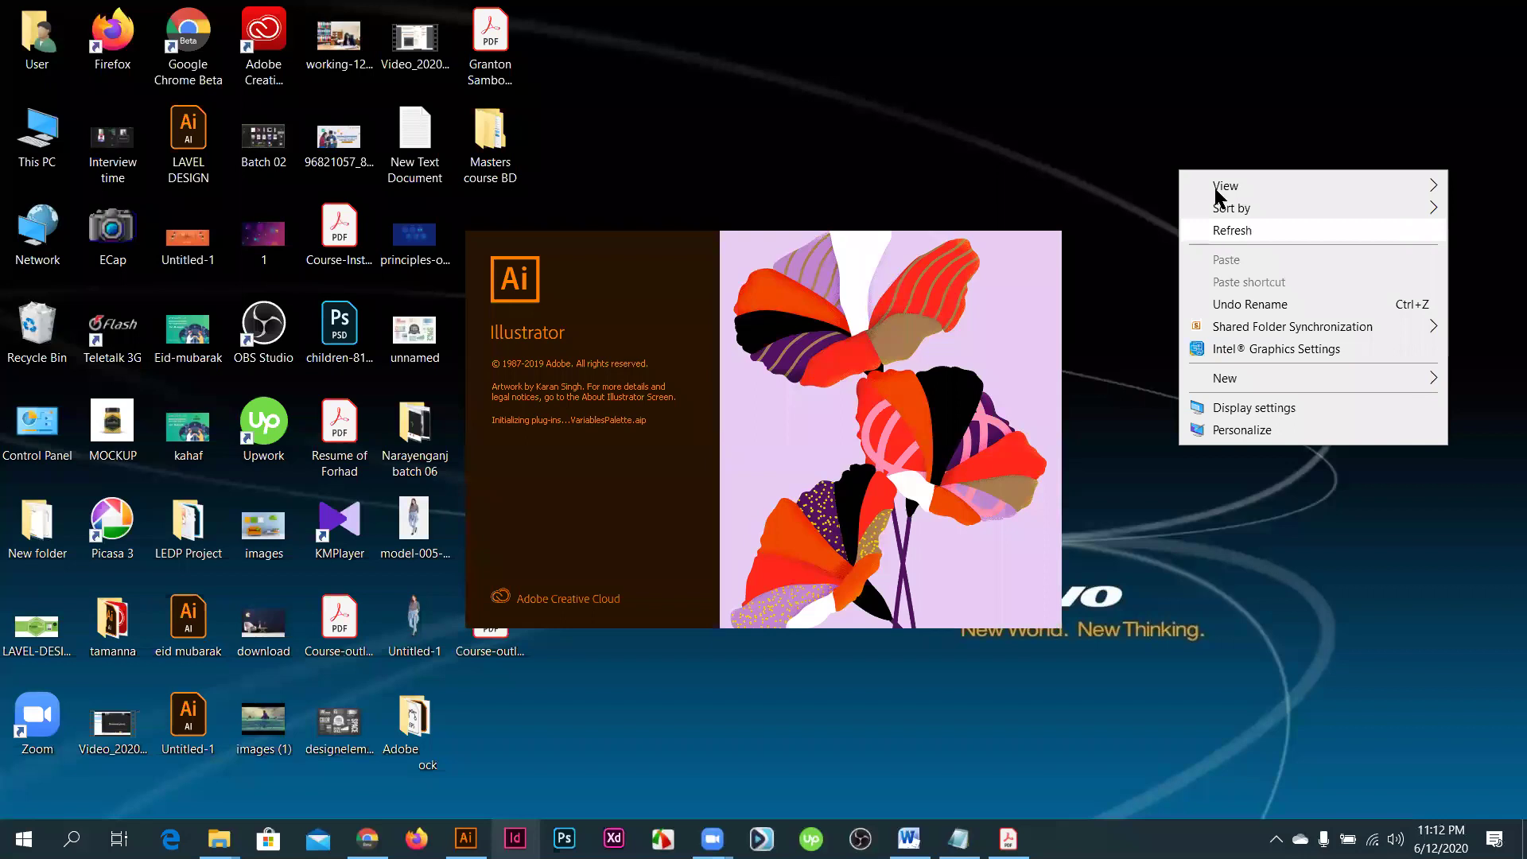
right_click(1272, 235)
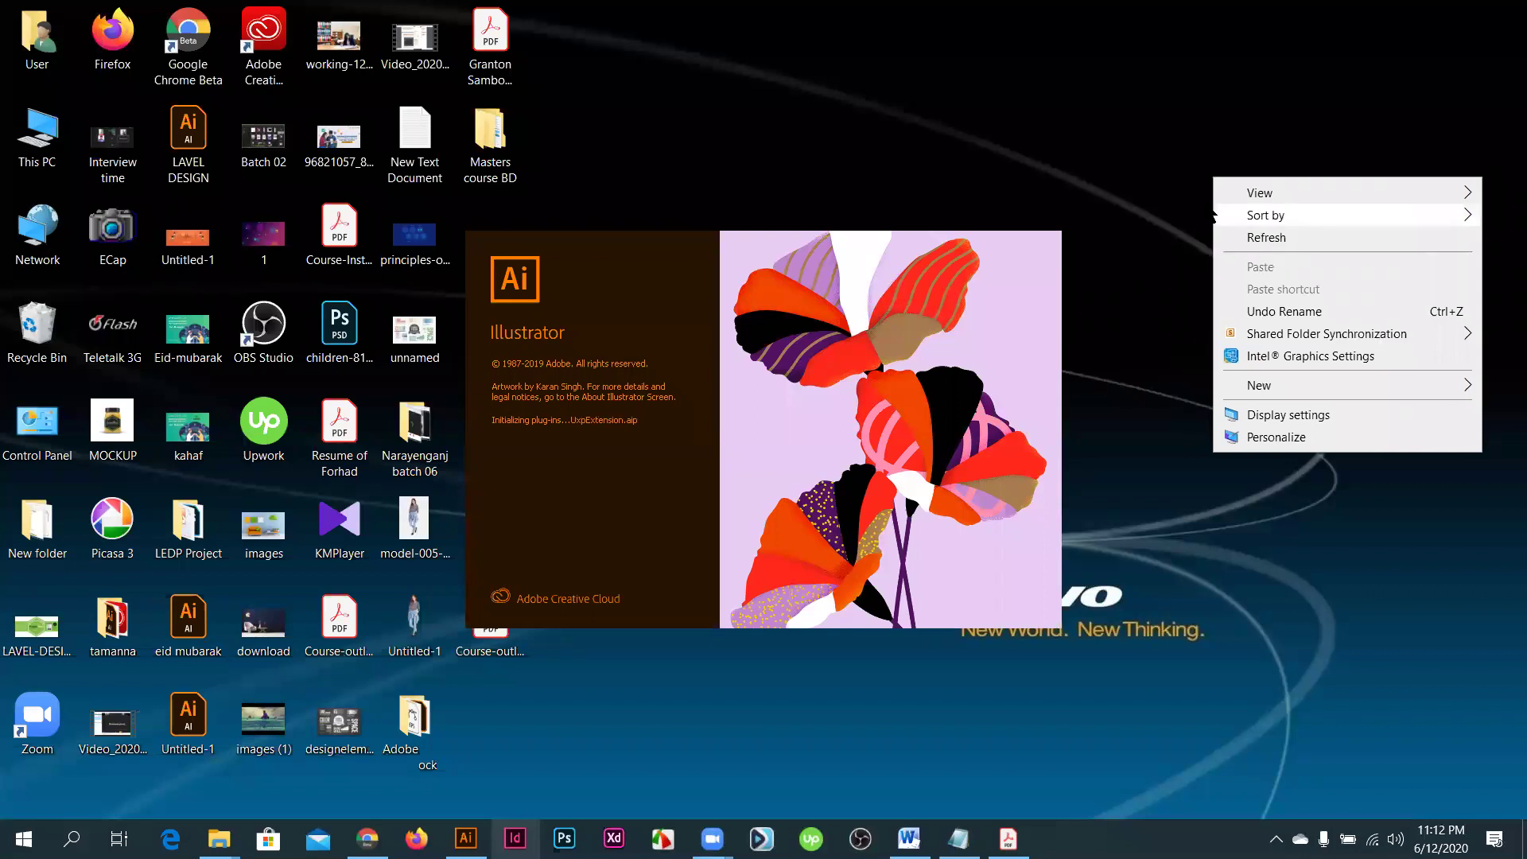
click(1274, 237)
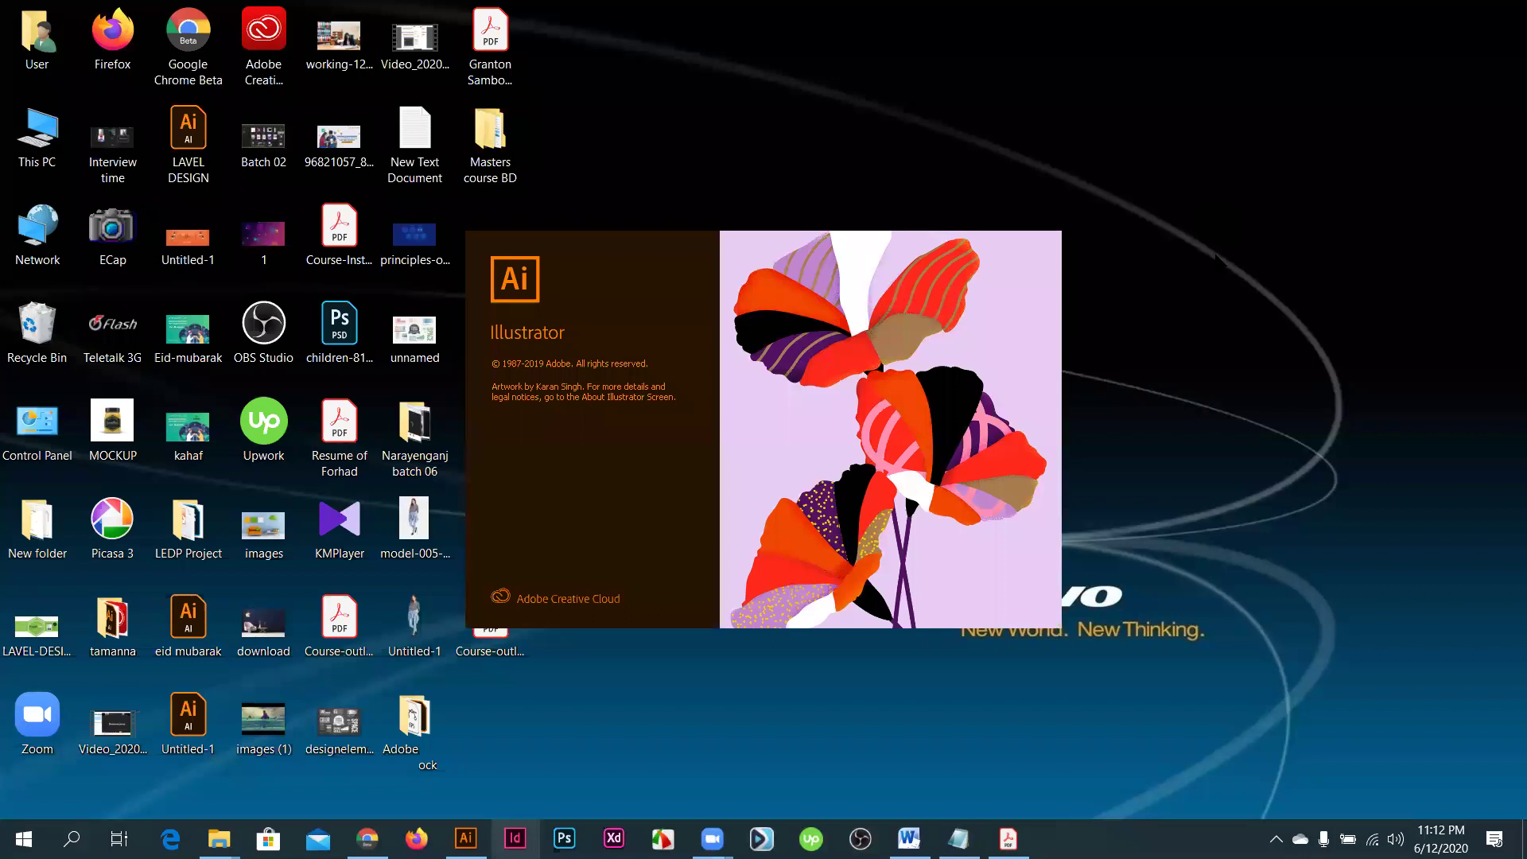
right_click(1214, 264)
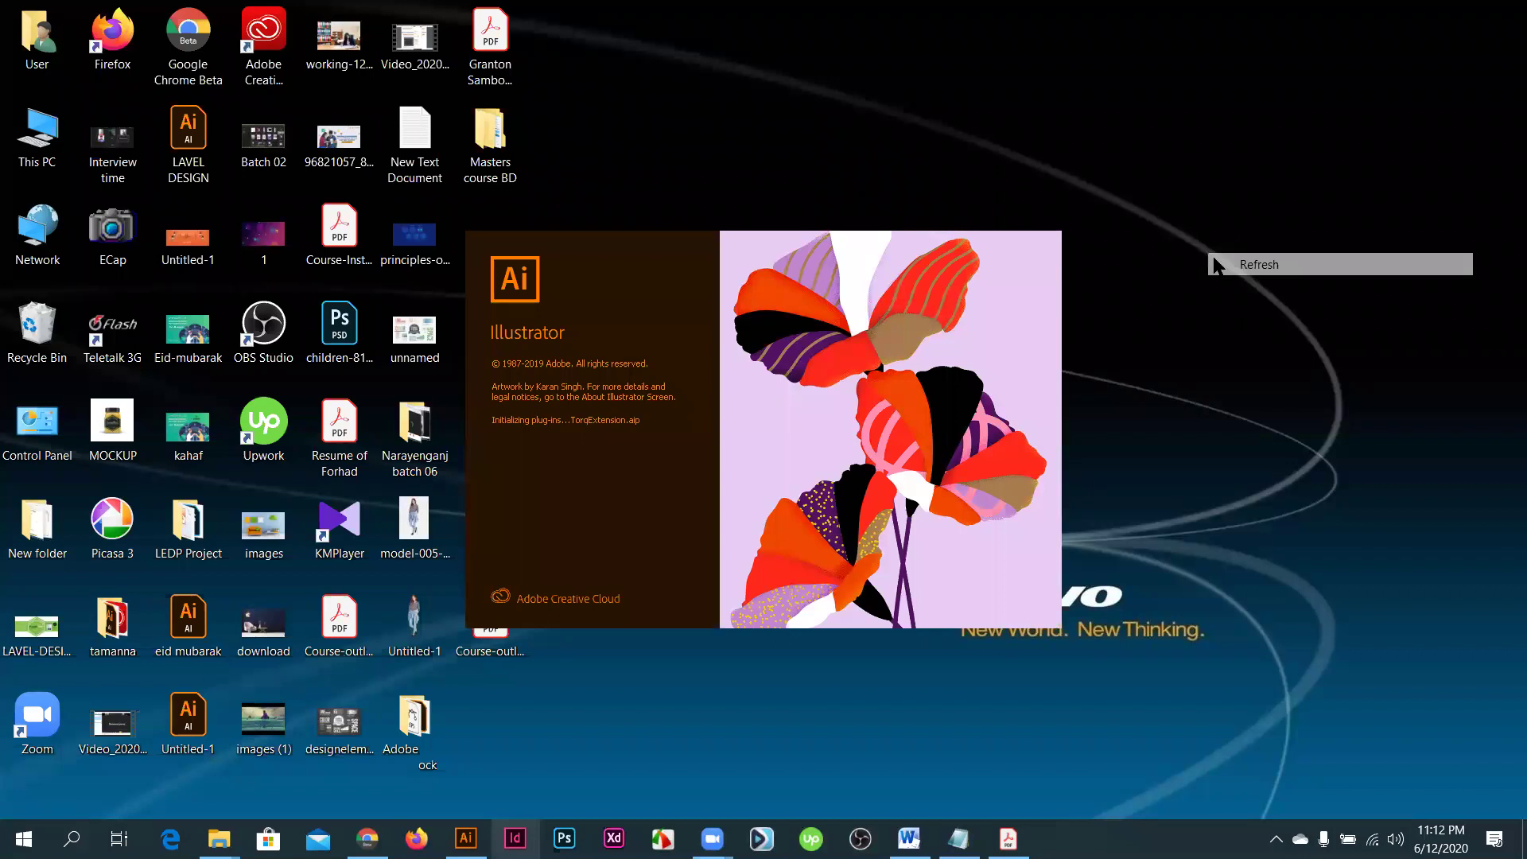
right_click(1209, 312)
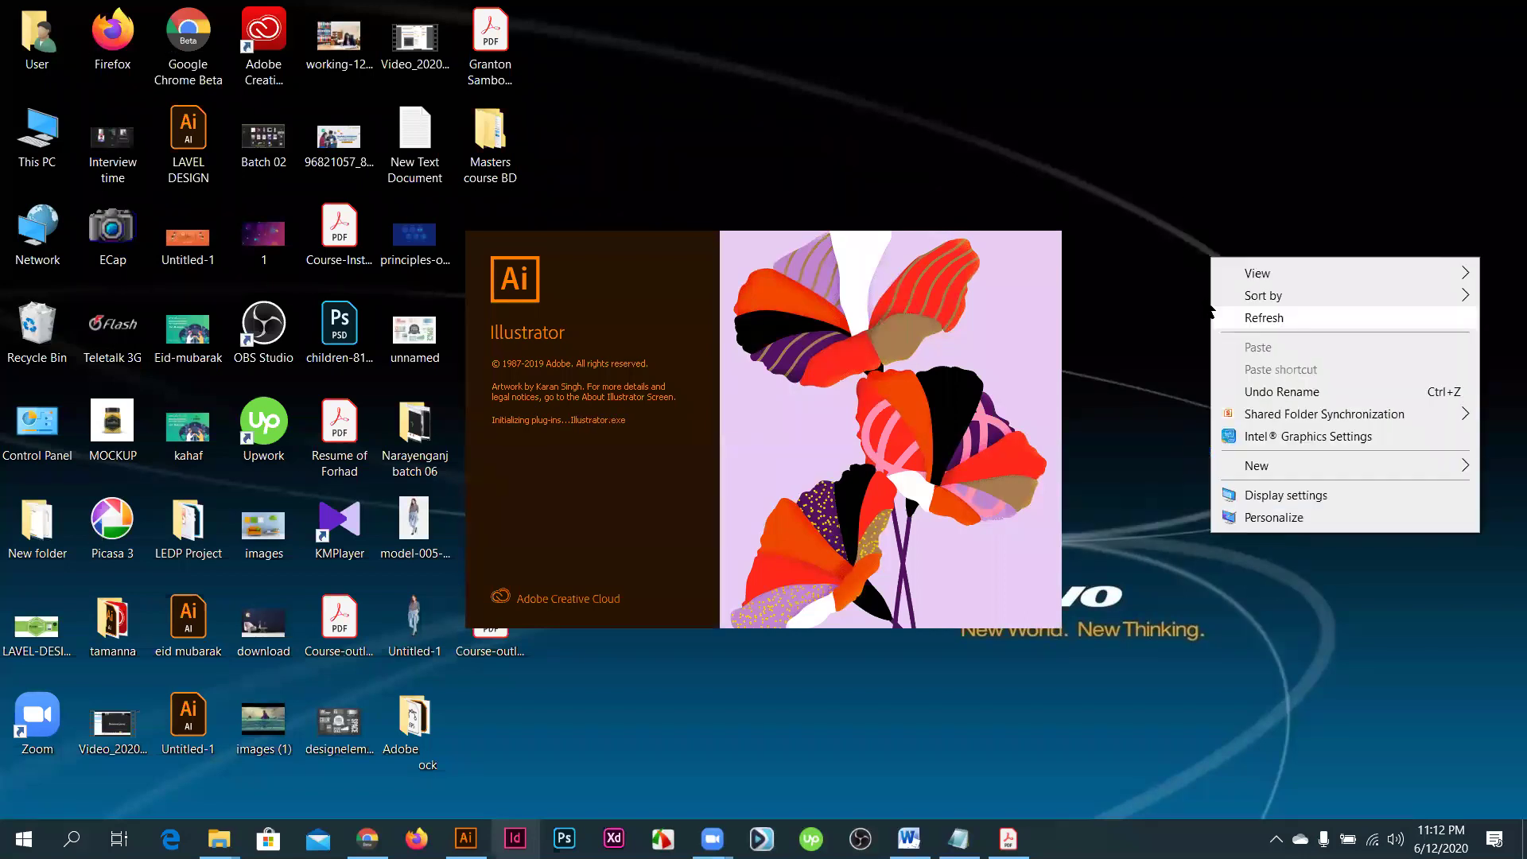
click(1126, 520)
- Run the tree command twice from Win+R while Illustrator loads
key(super+r)
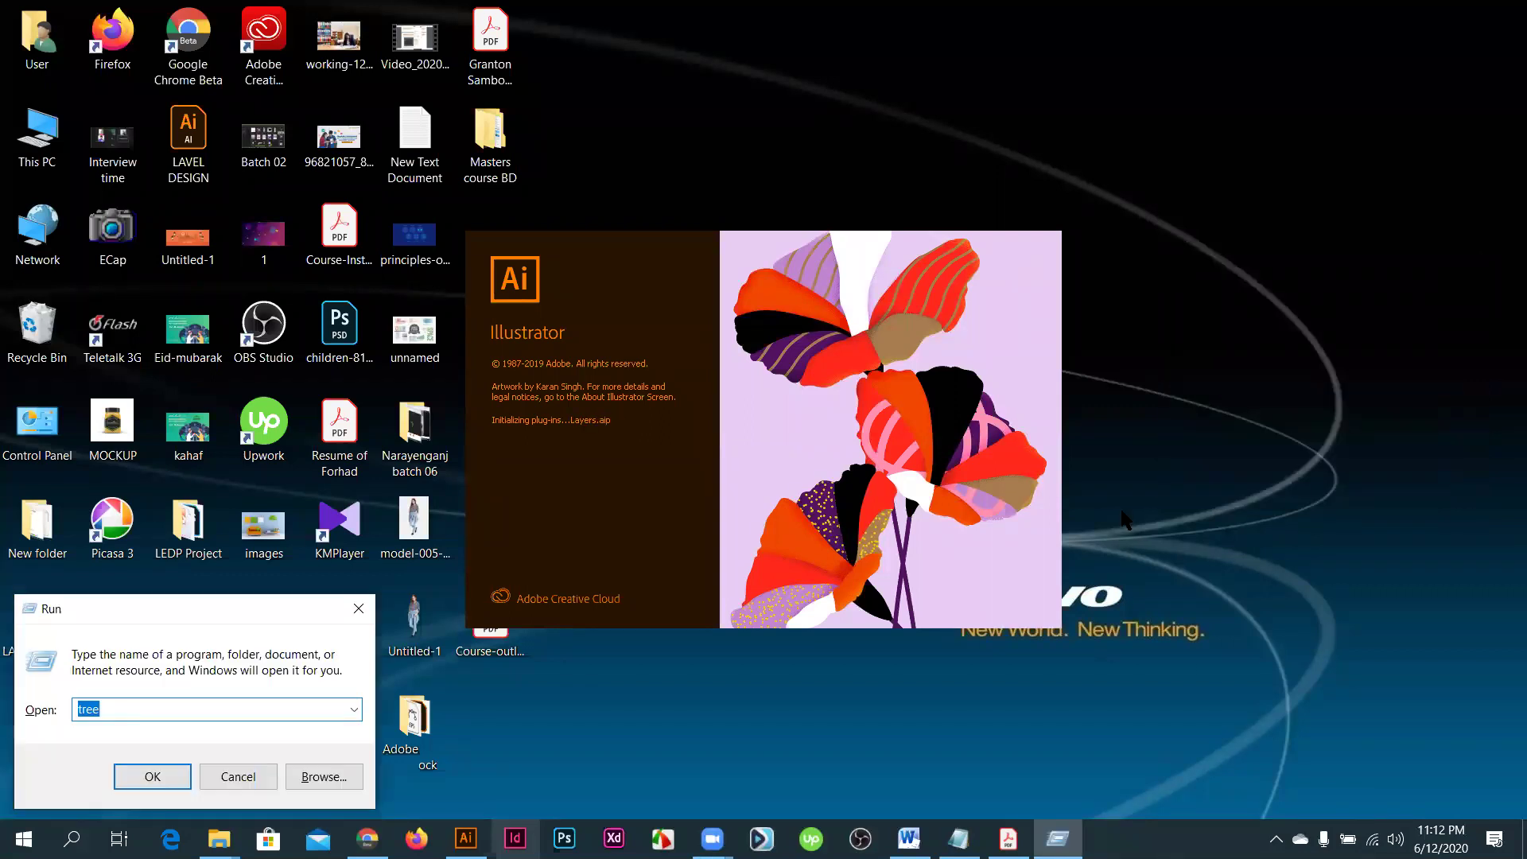
key(Return)
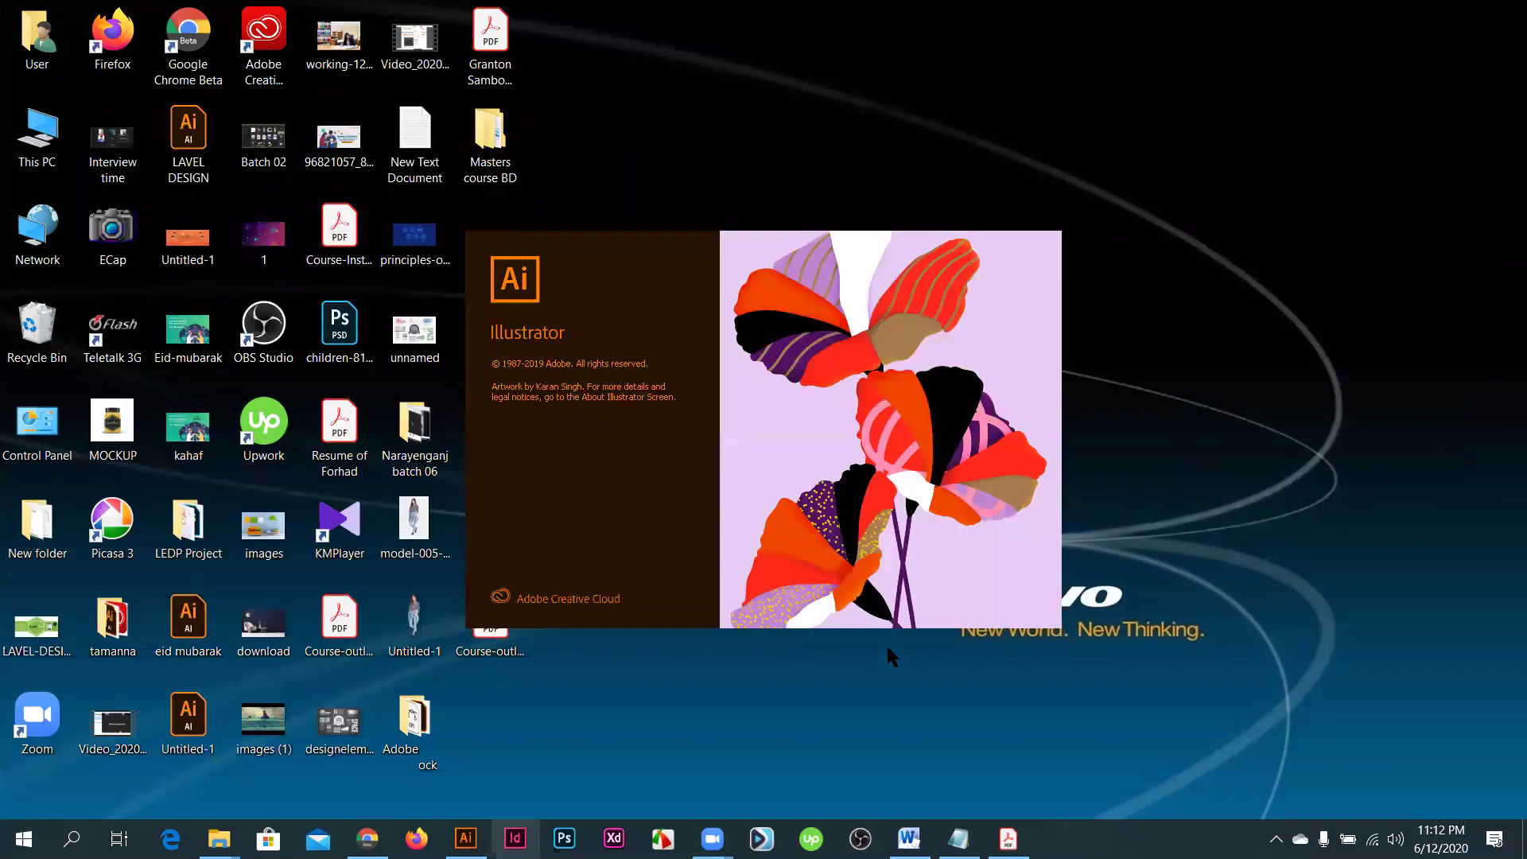
key(super+r)
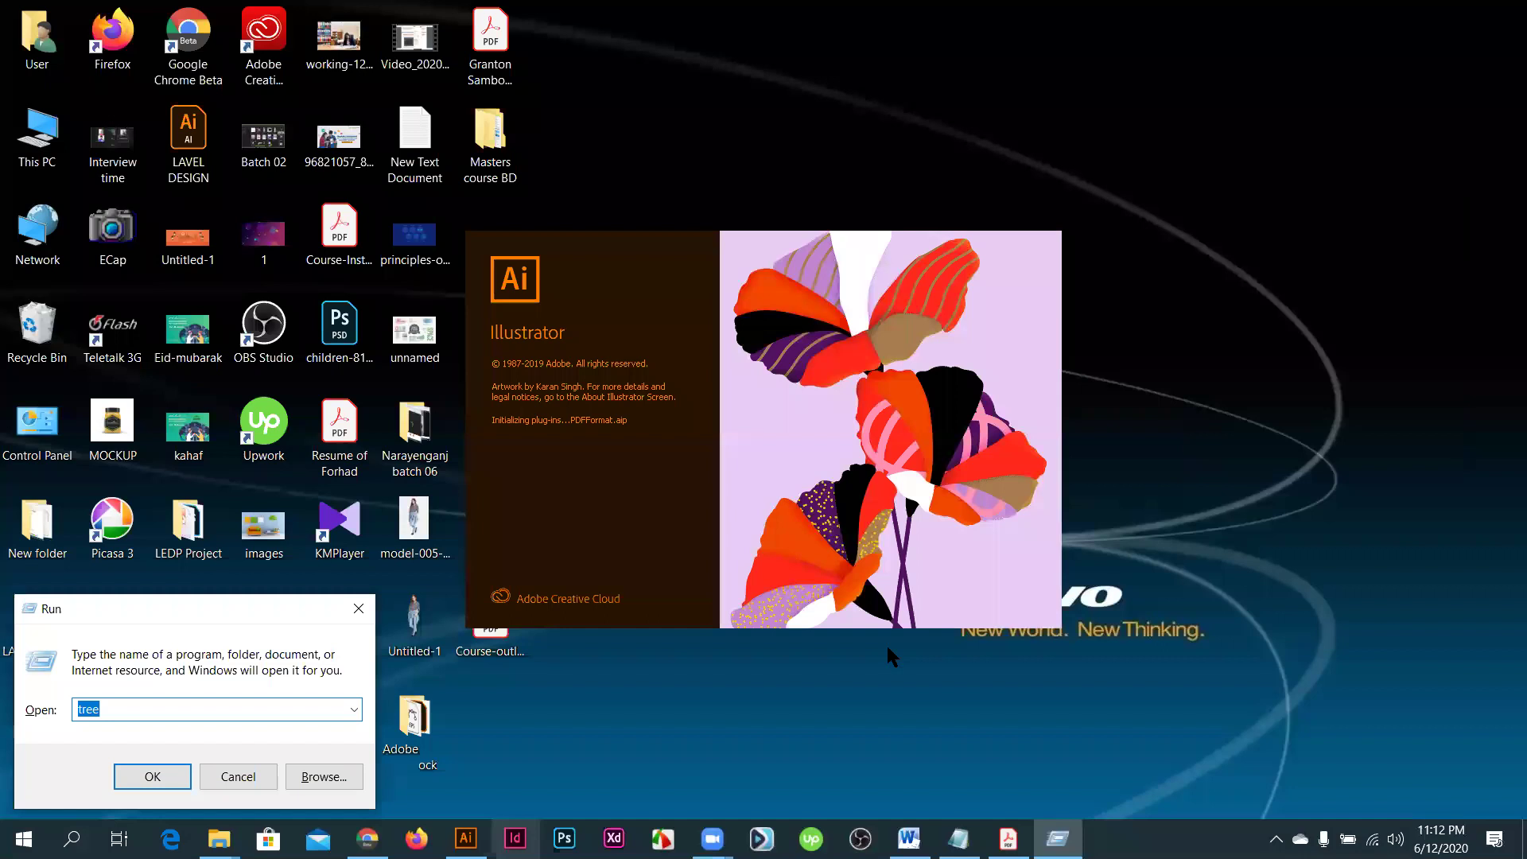
key(Return)
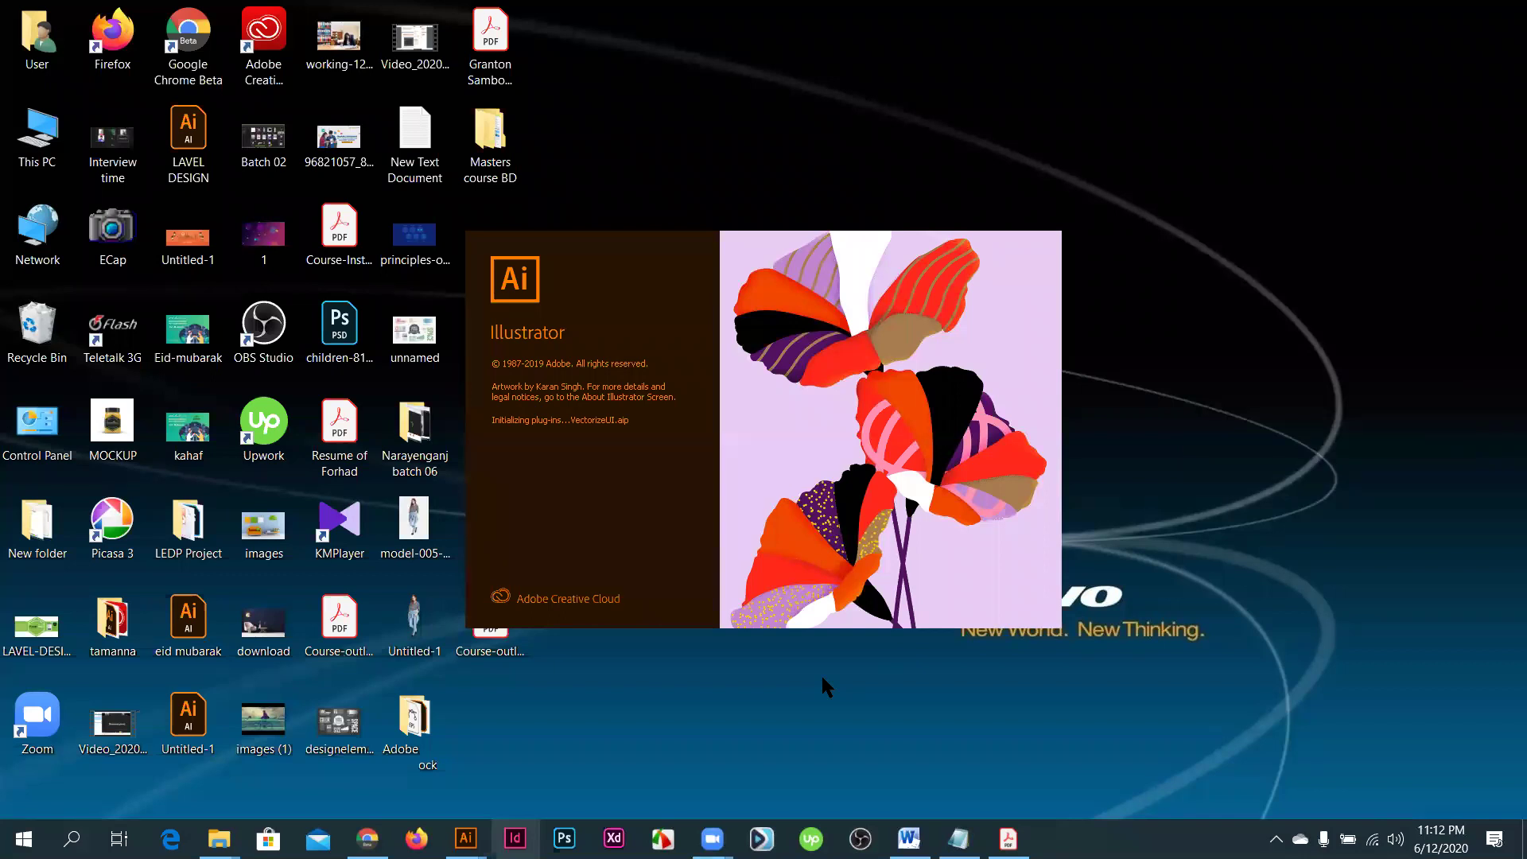
key(super+r)
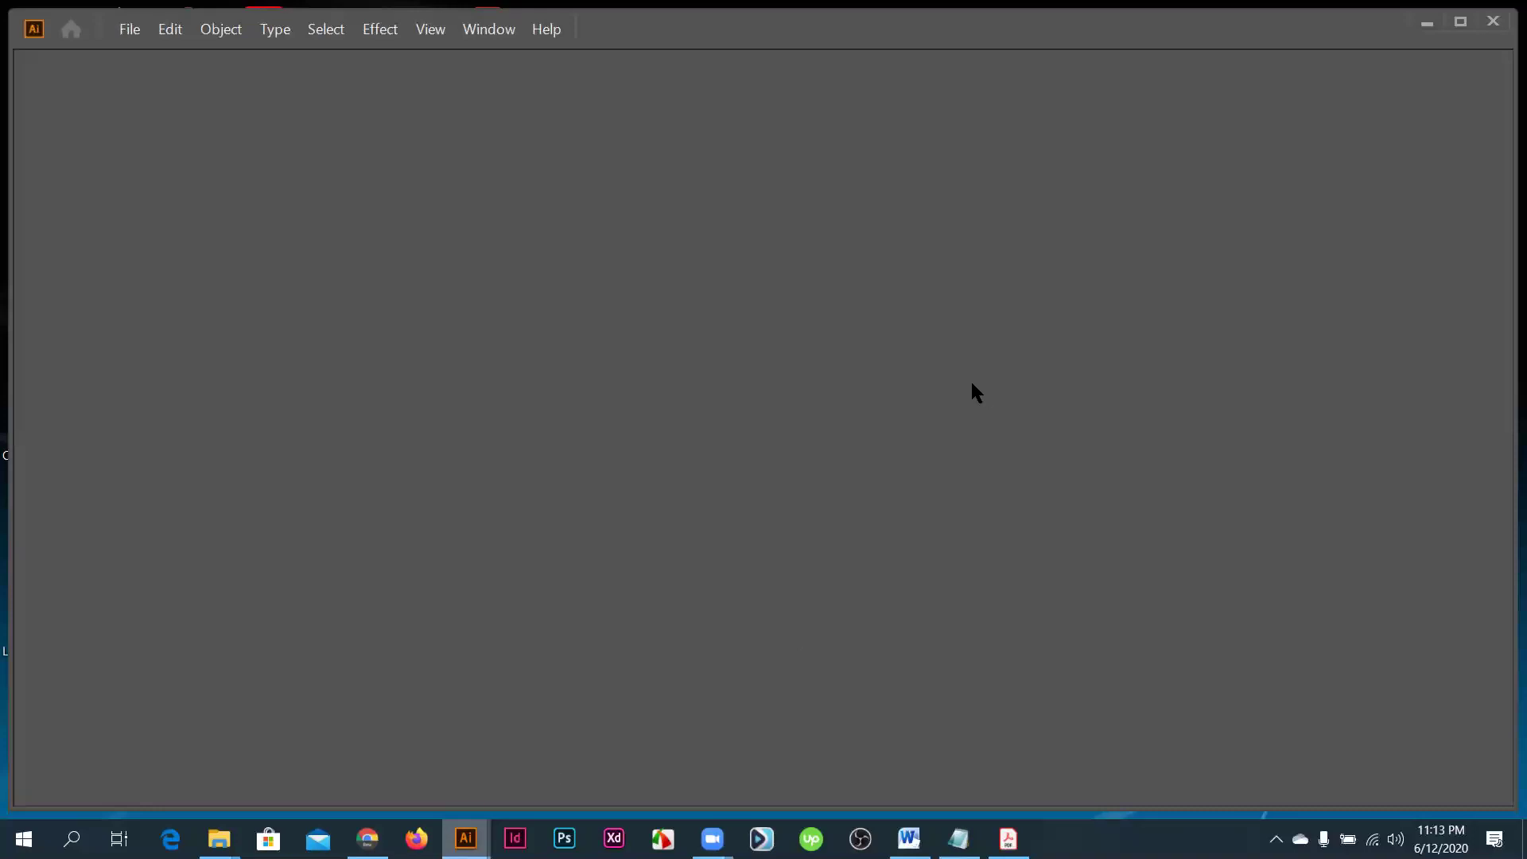
- Create a 3.5 × 2 in document with two artboards and 0.125 in bleed on every side
click(130, 29)
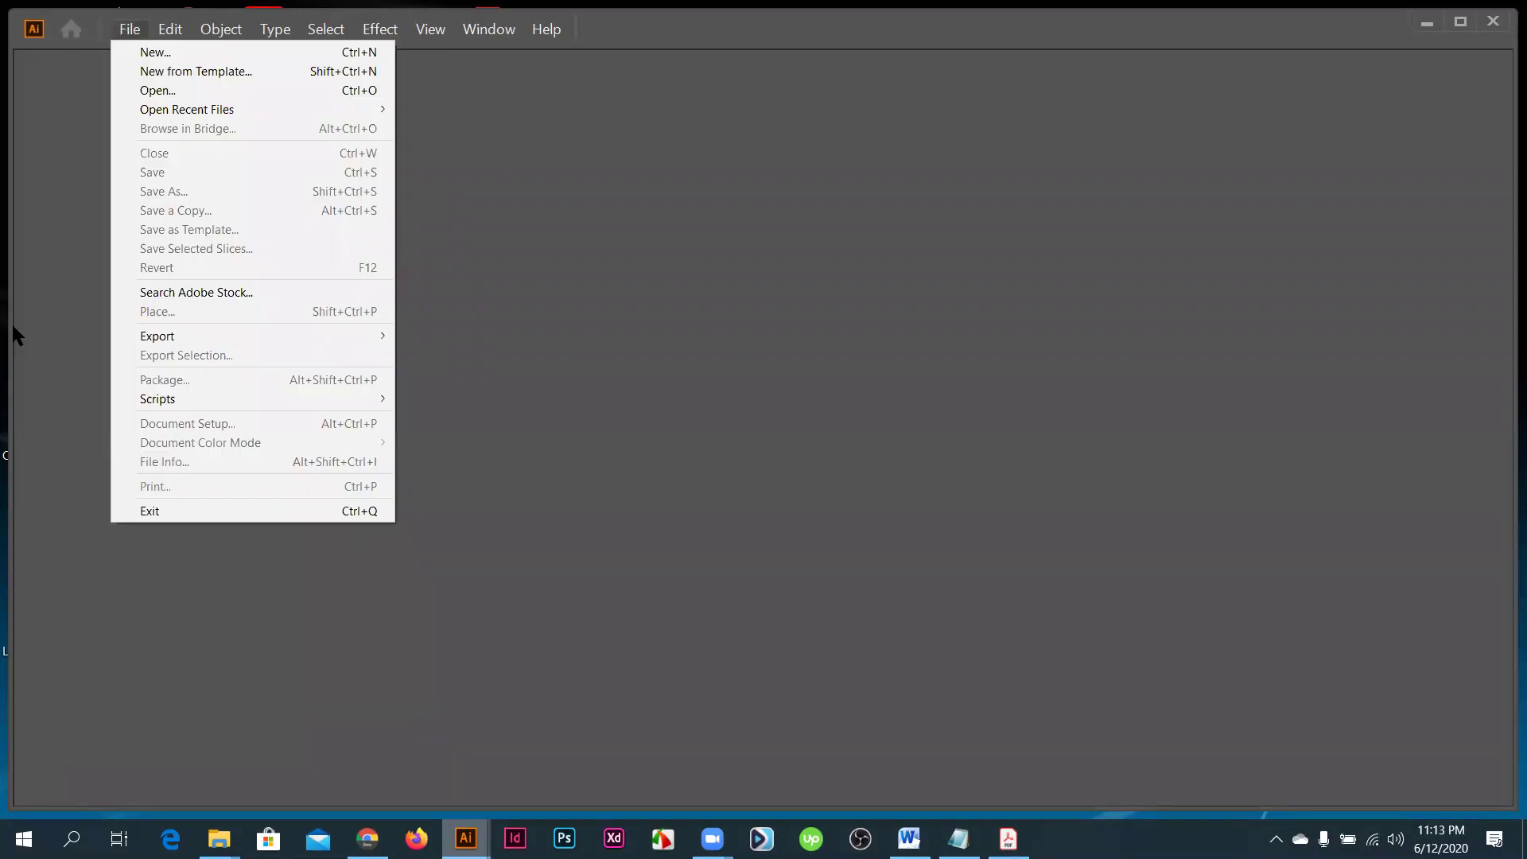
click(154, 55)
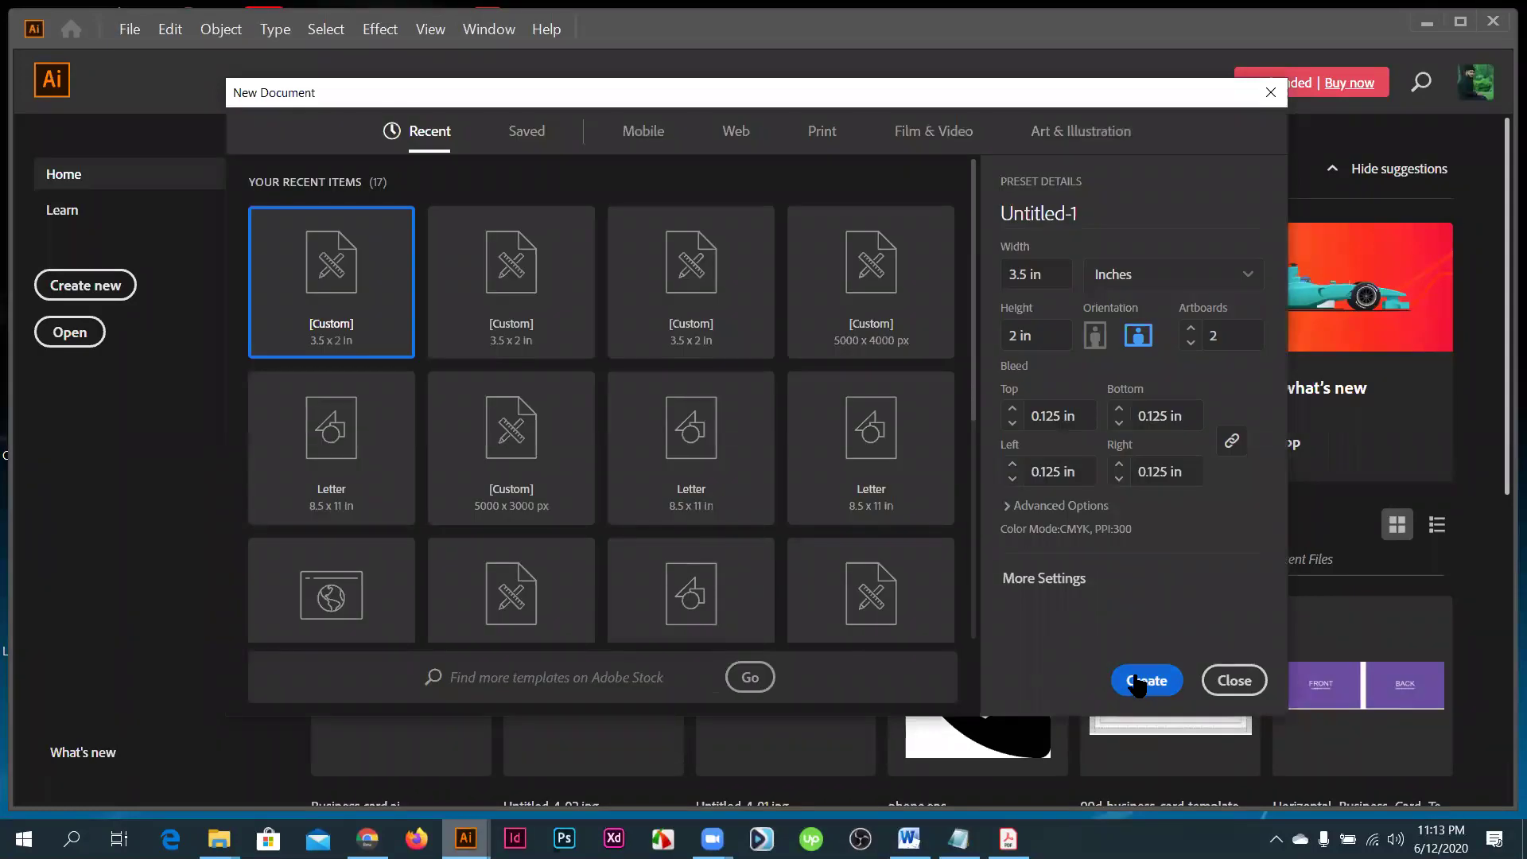
click(1143, 682)
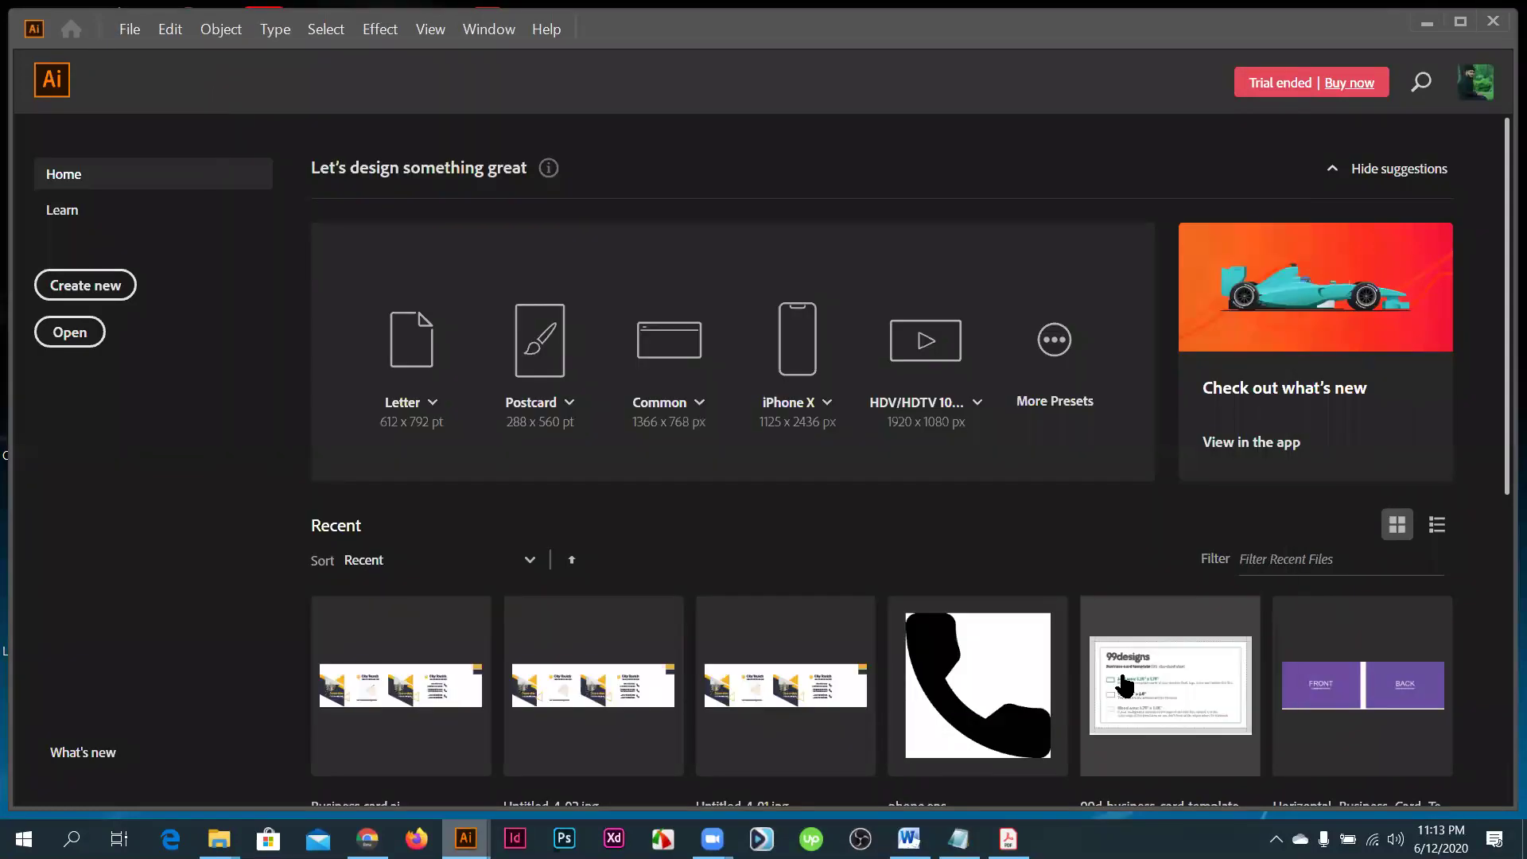
click(1018, 679)
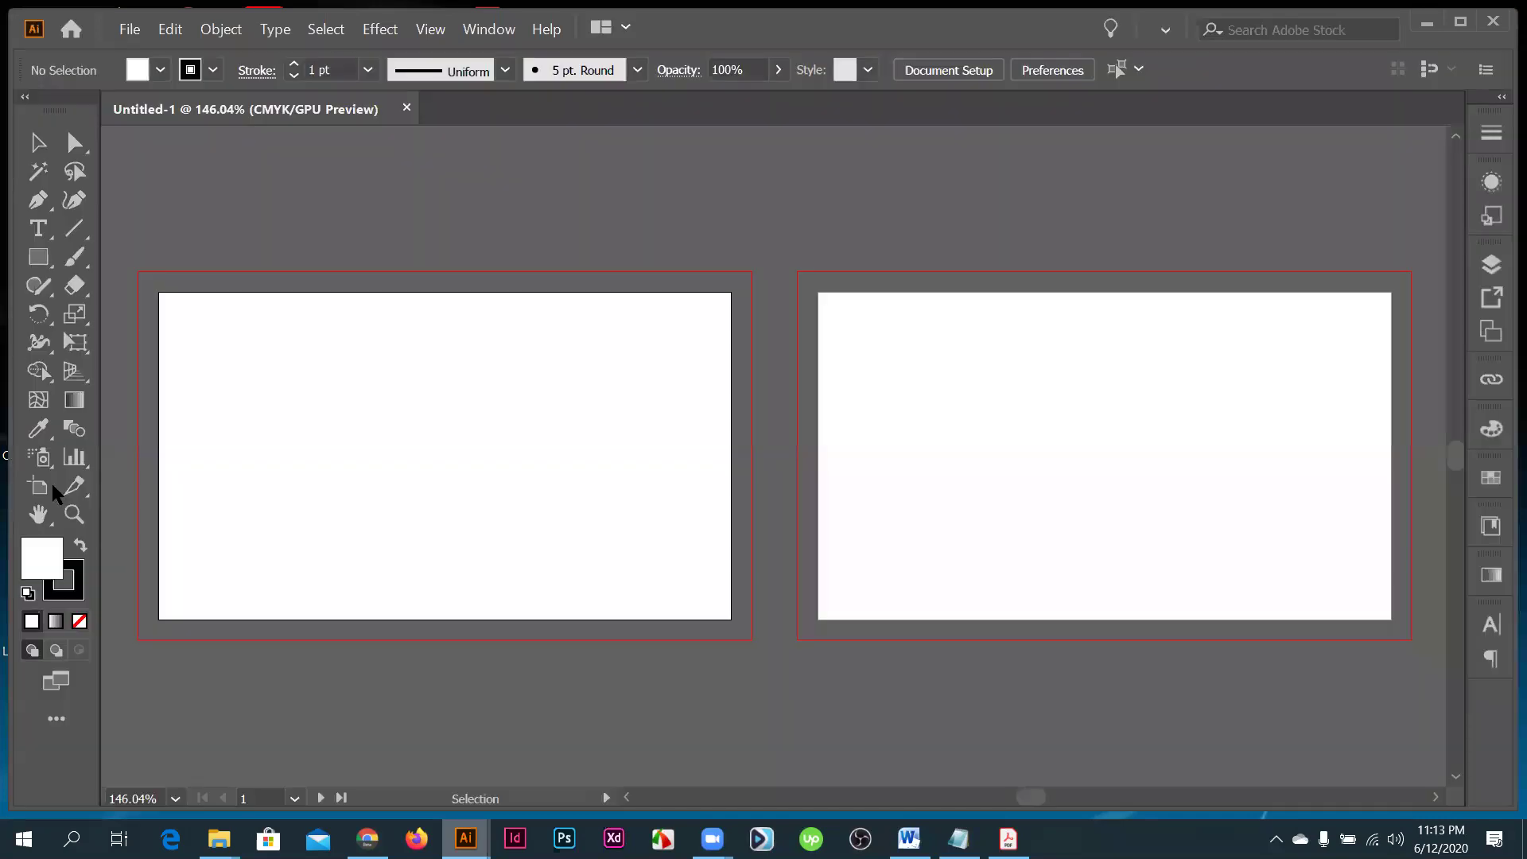
click(47, 486)
- Delete Artboard 2 and zoom the remaining card artboard to 200%
click(1049, 432)
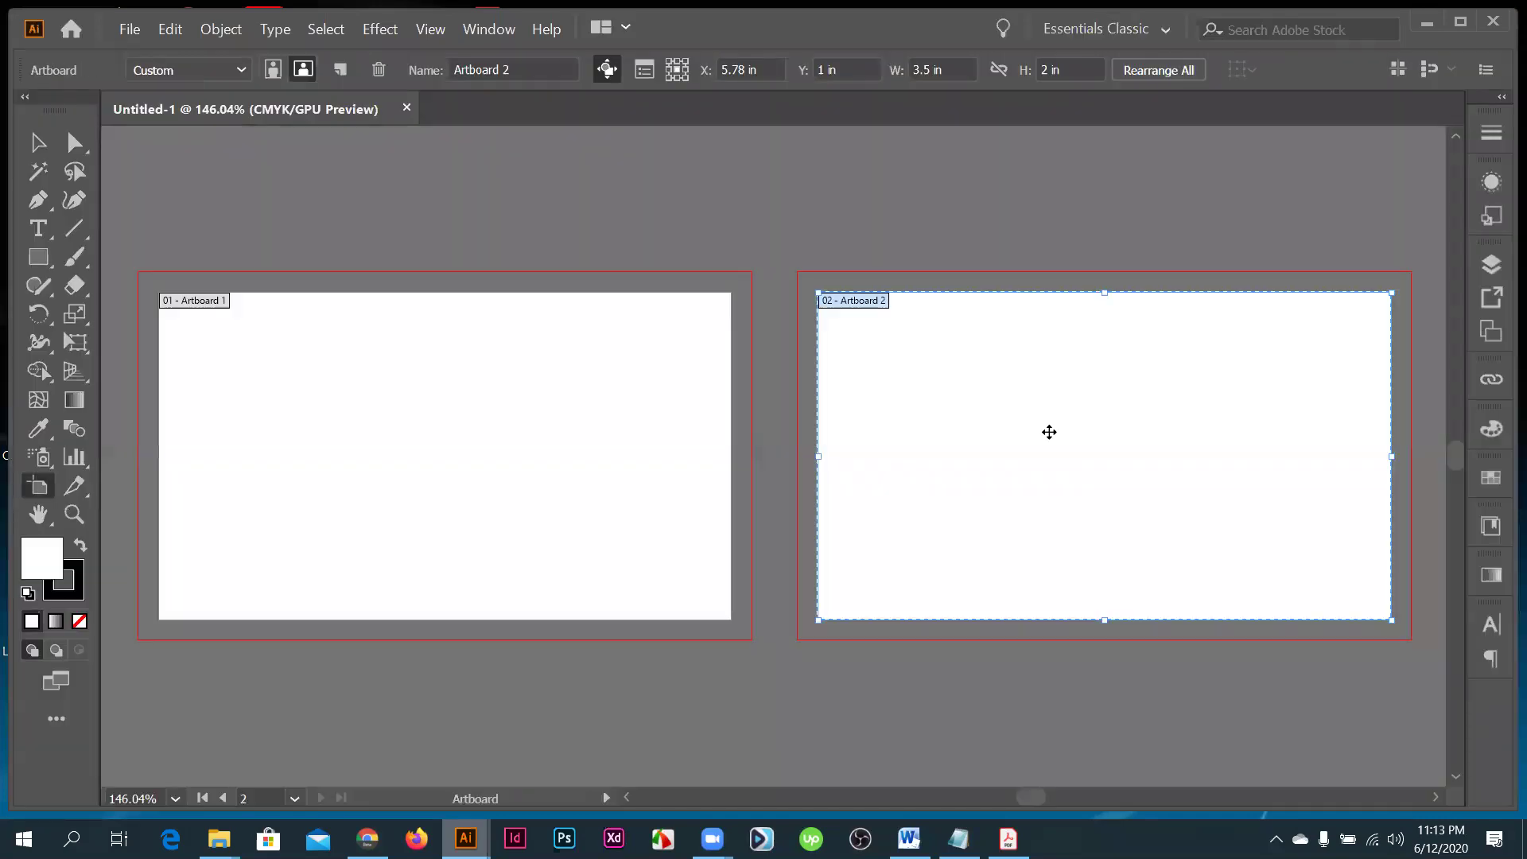
key(Delete)
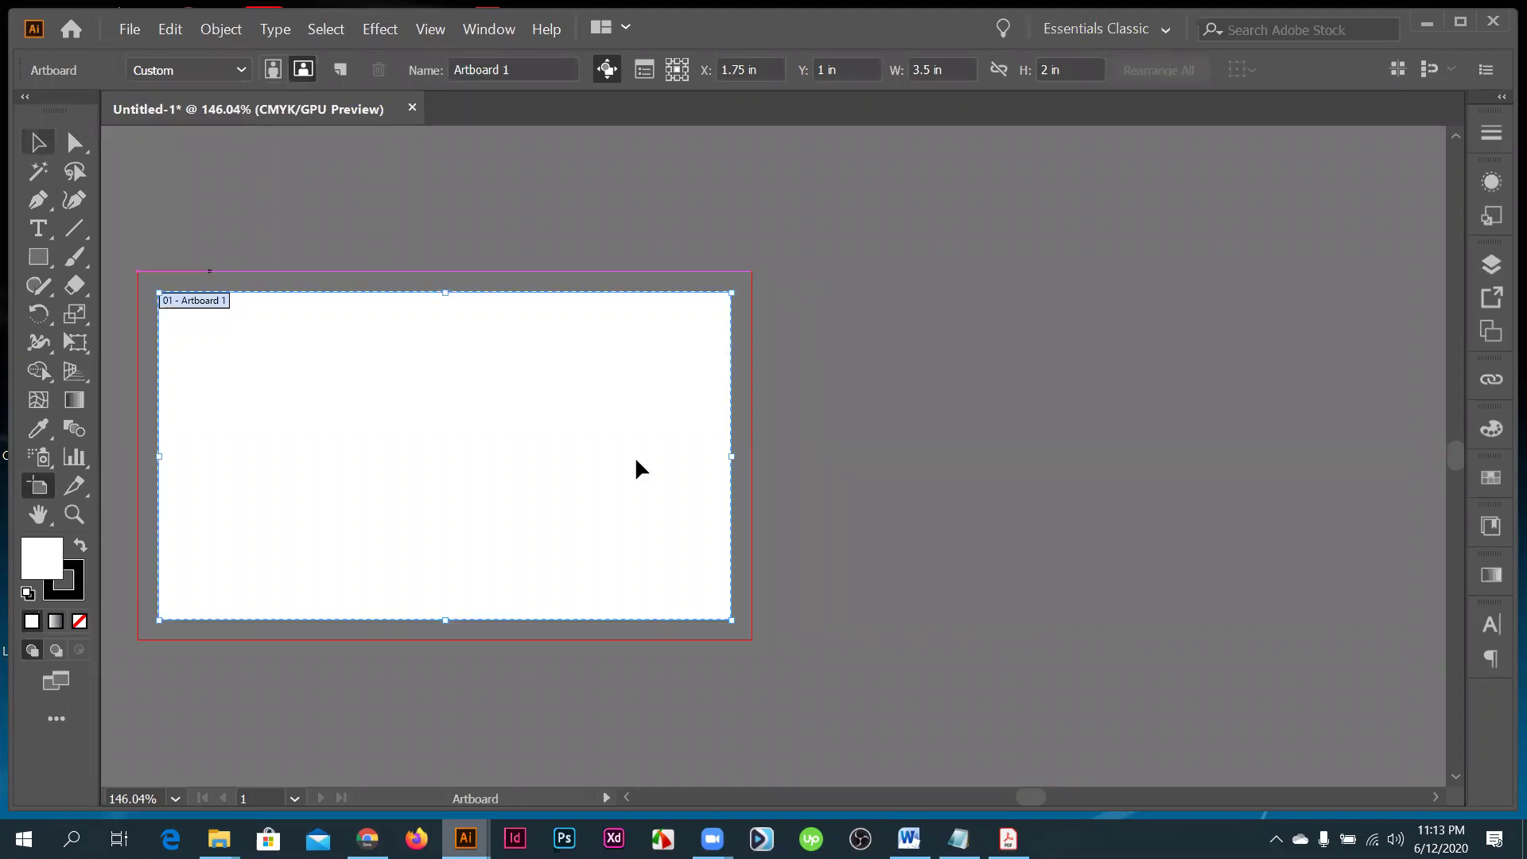
key(v)
key(ctrl+1)
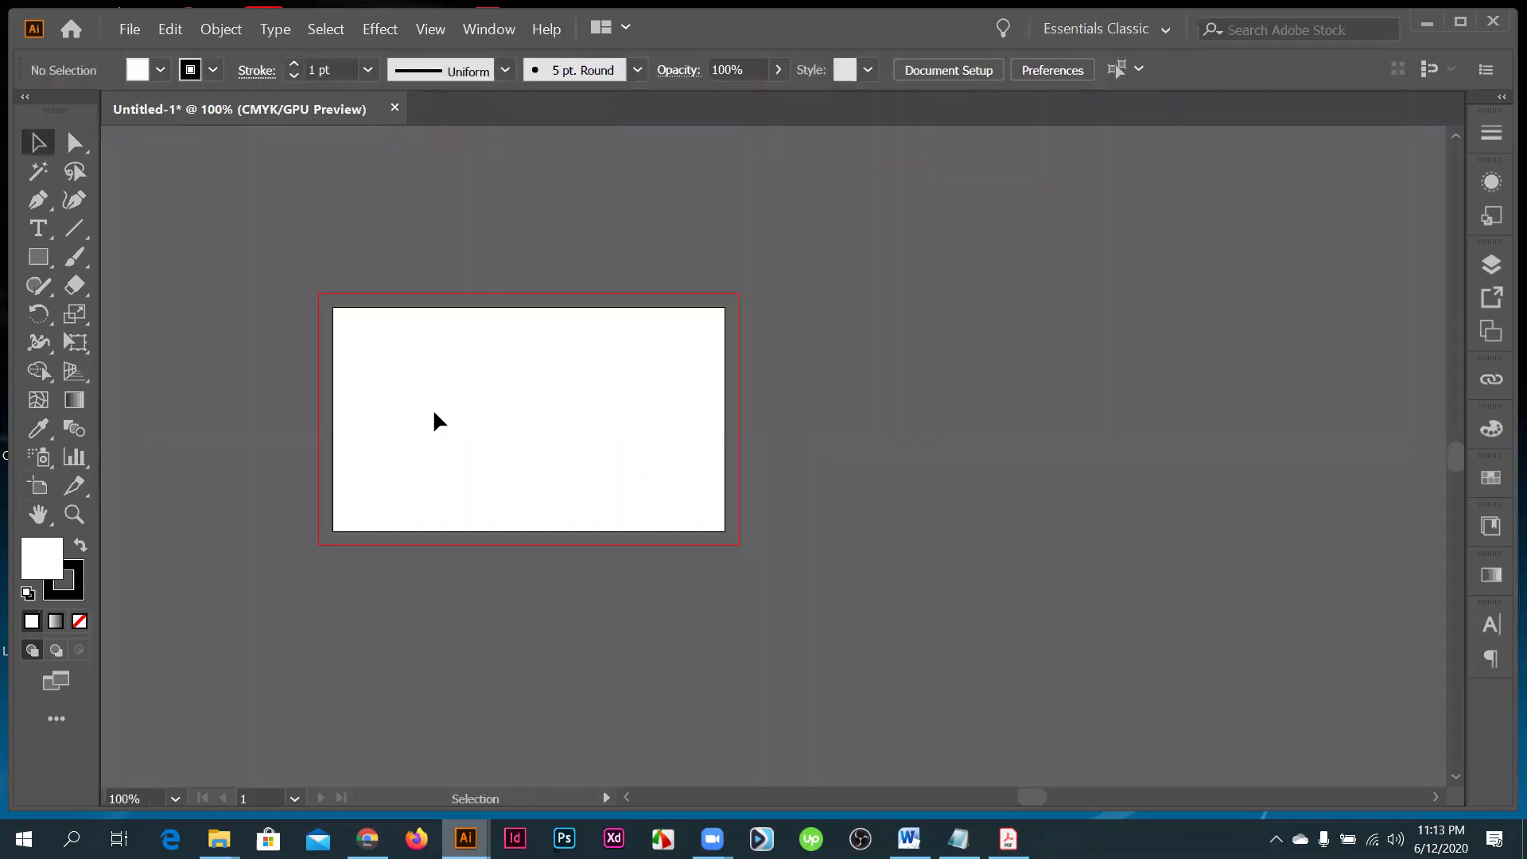
key(ctrl+=)
key(ctrl+=)
- Draw a trial rectangle, undo it, and cancel the Rectangle size dialog
key(m)
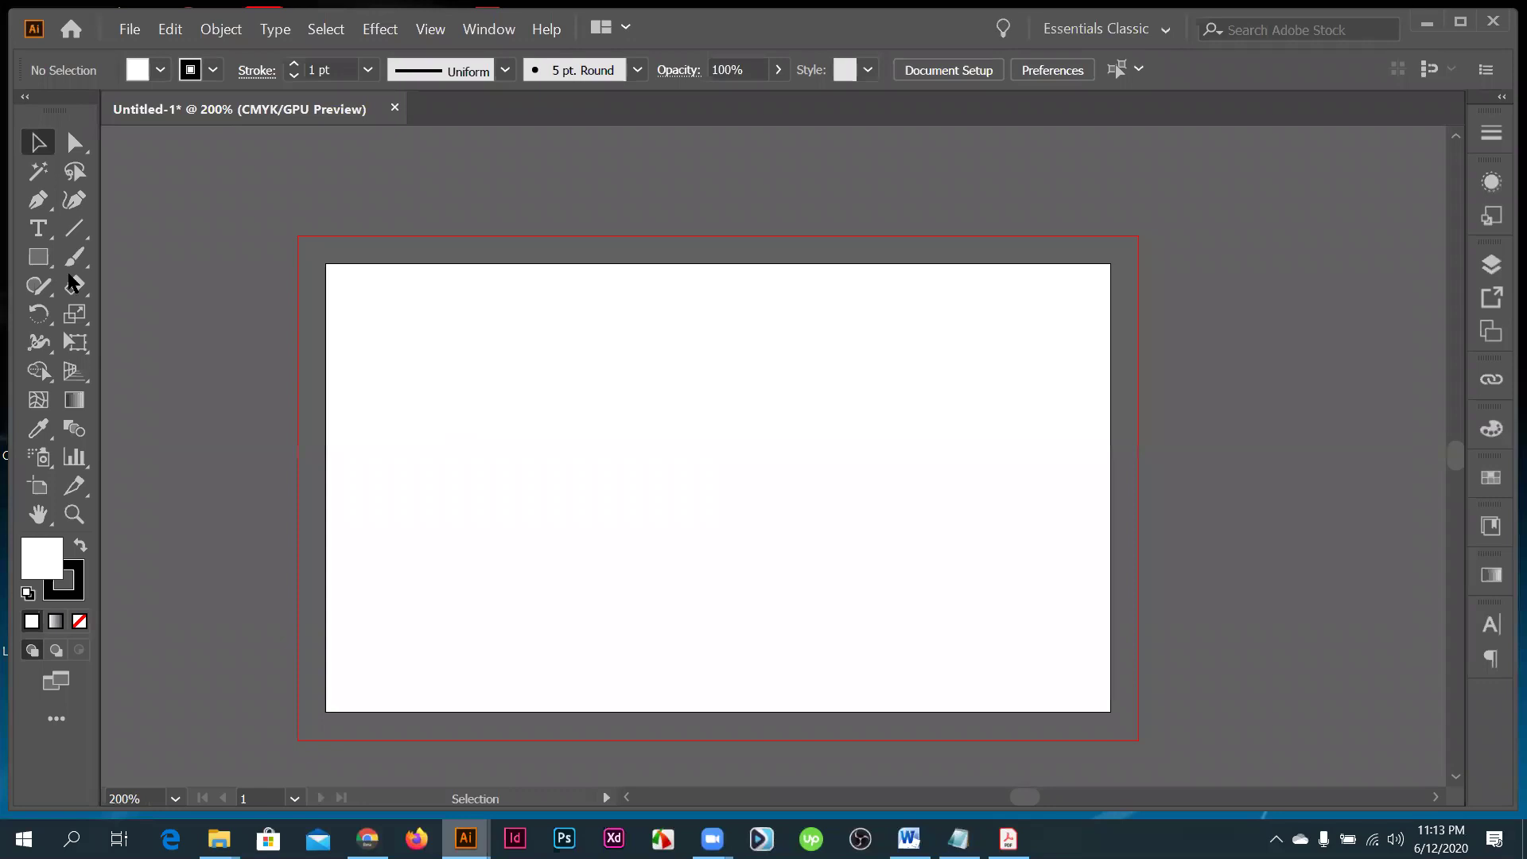
scroll(438, 417, down, 1)
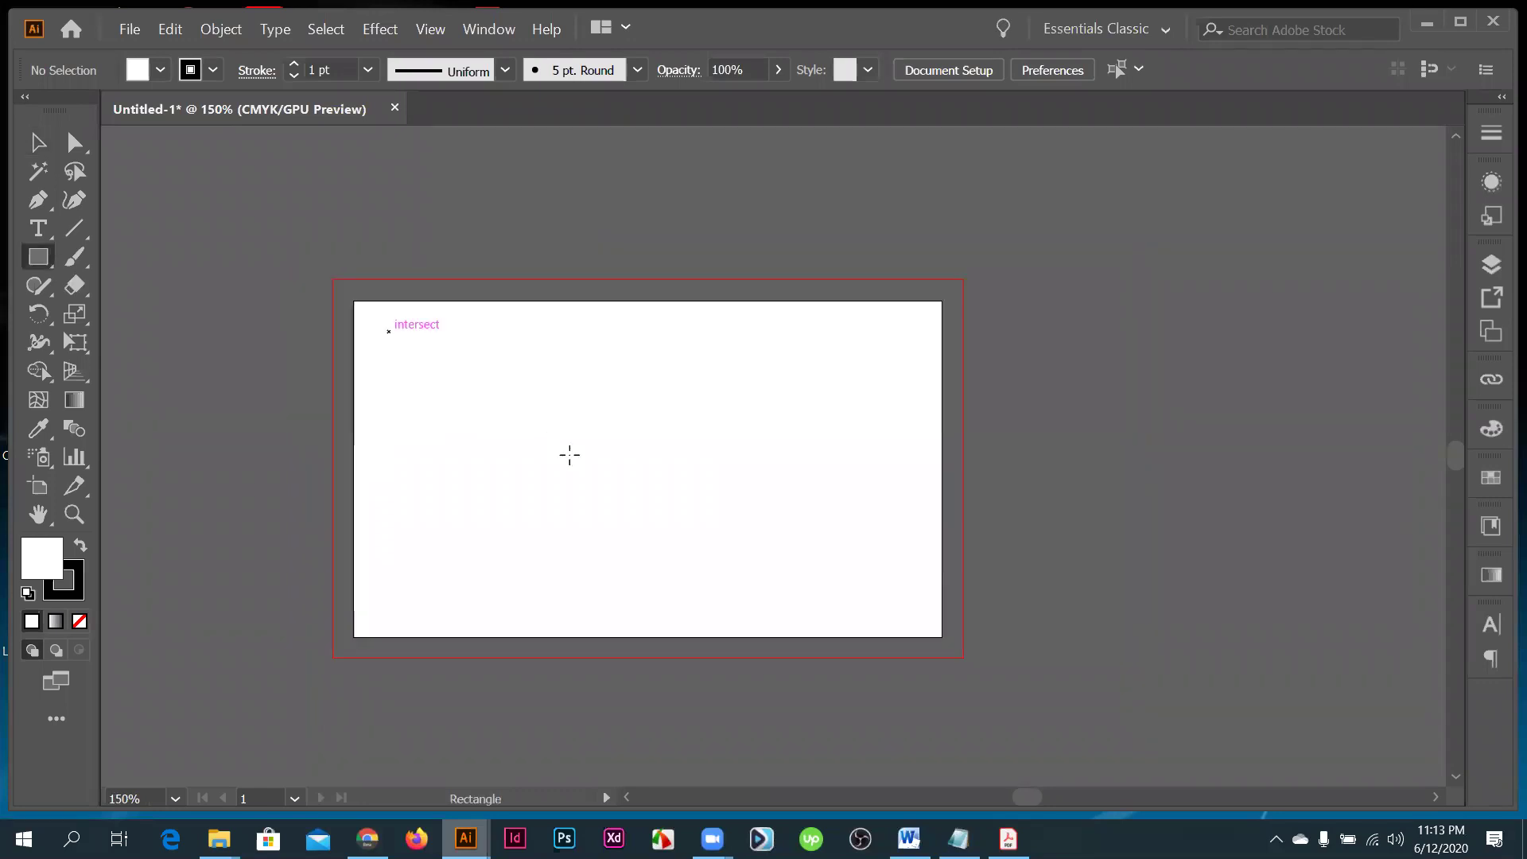
drag(389, 331, 569, 455)
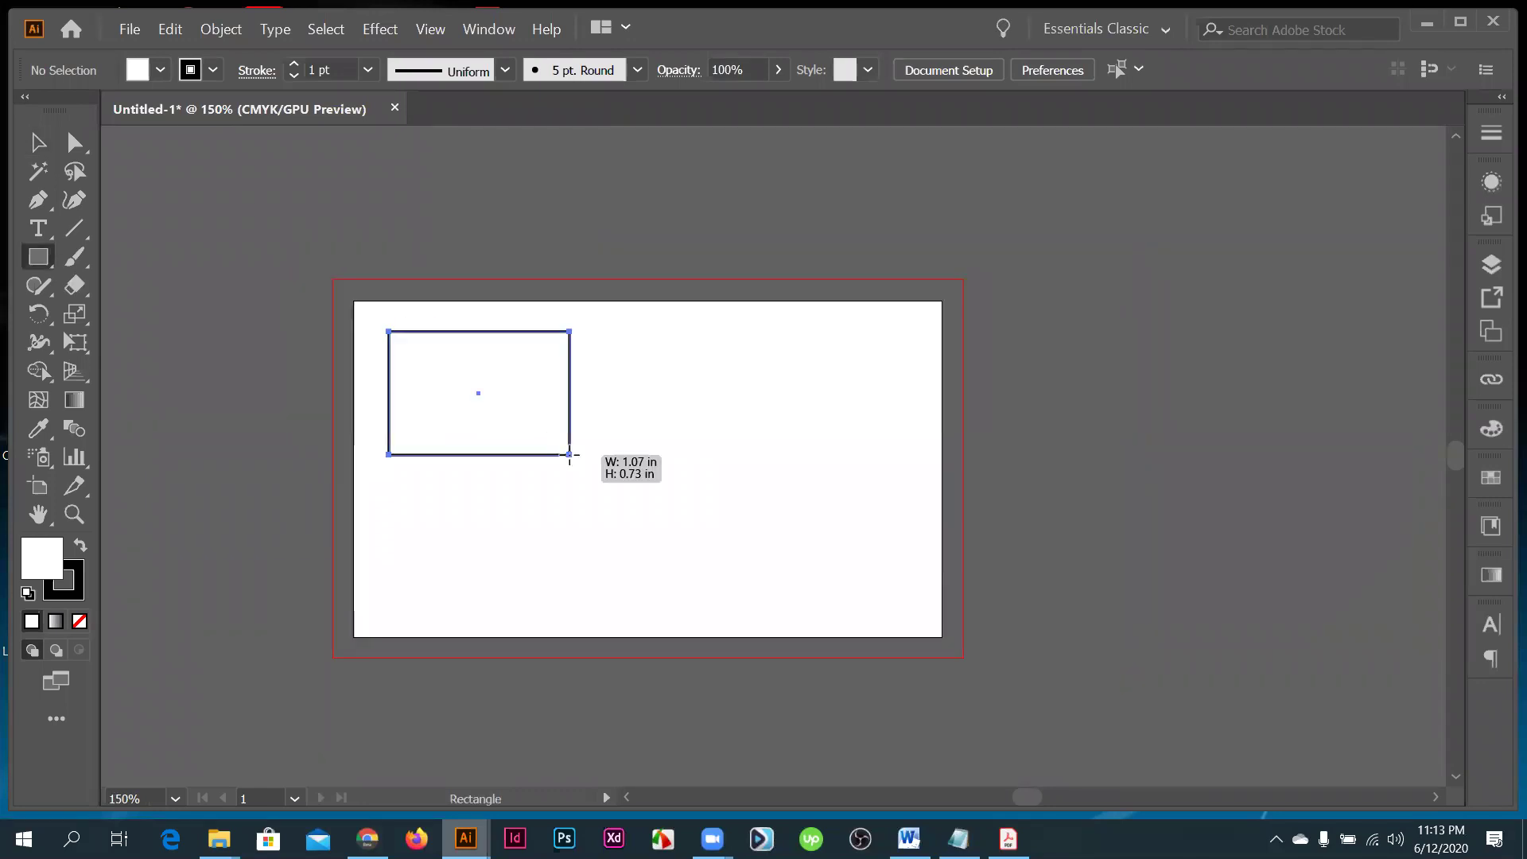
key(ctrl+z)
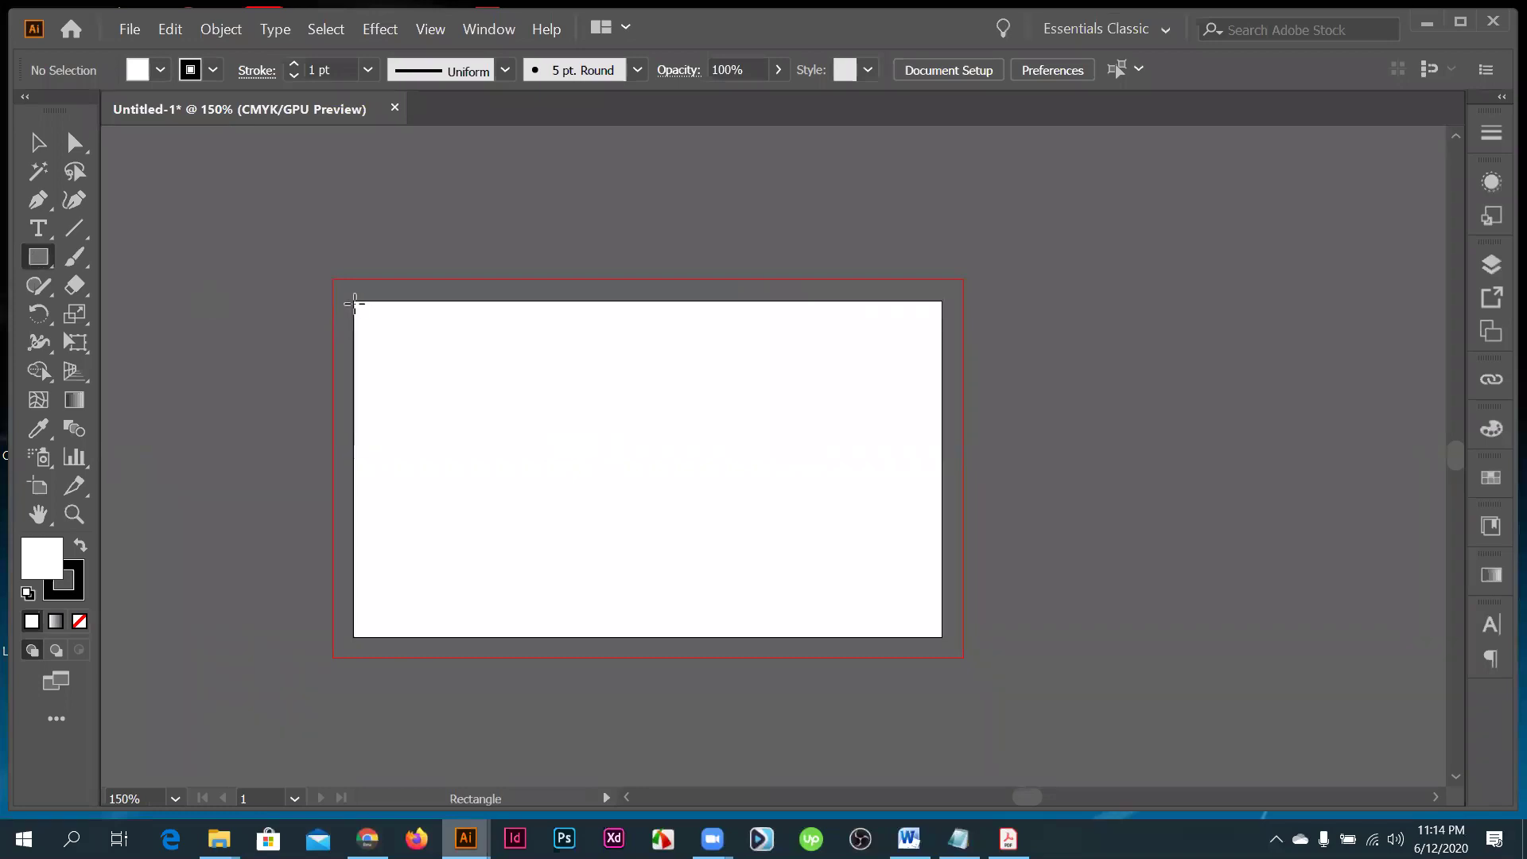
click(576, 228)
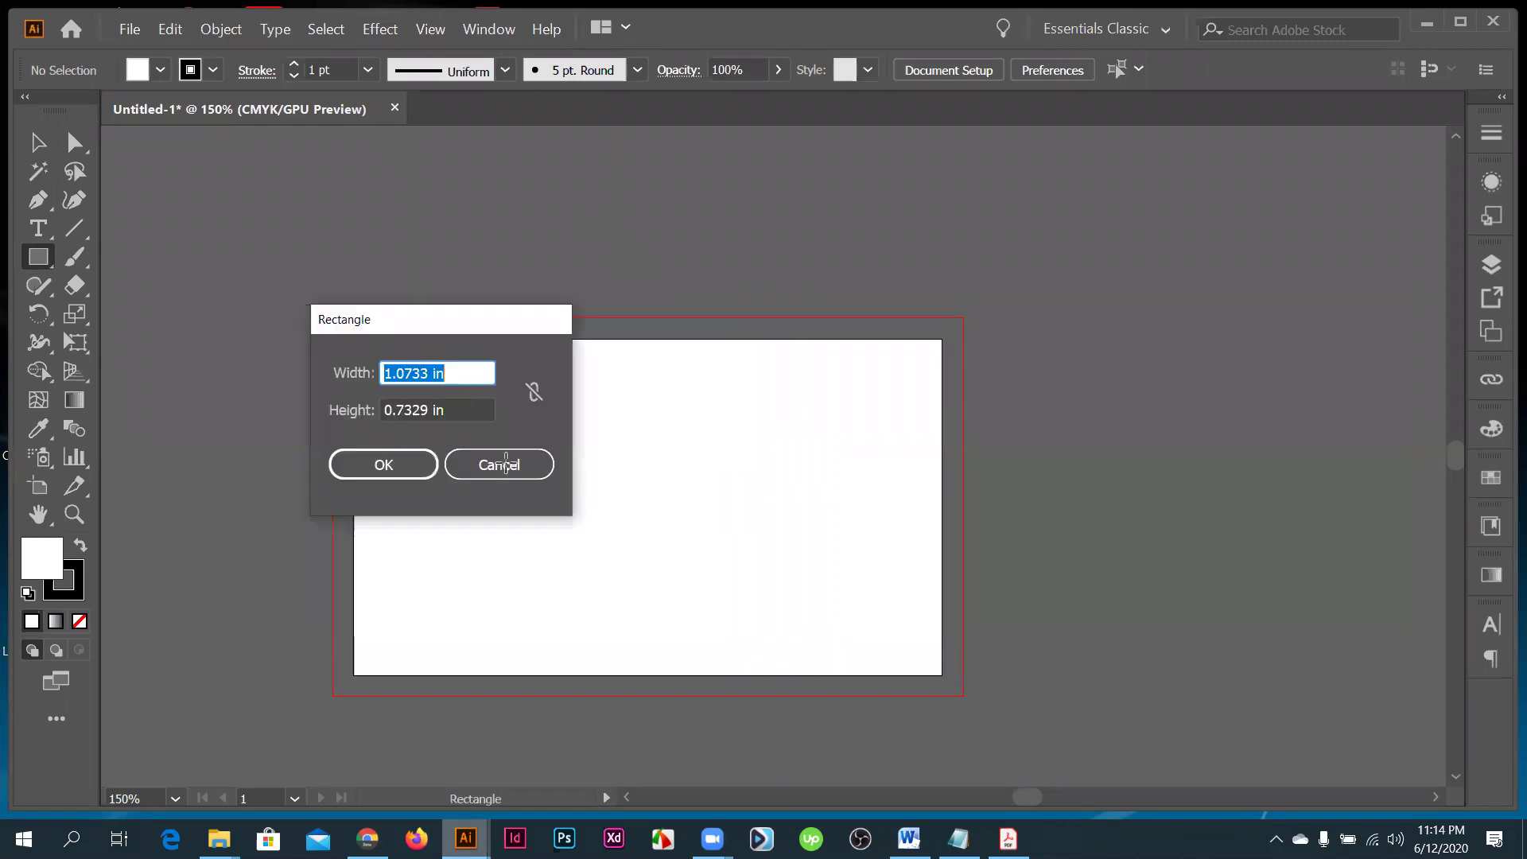
click(506, 465)
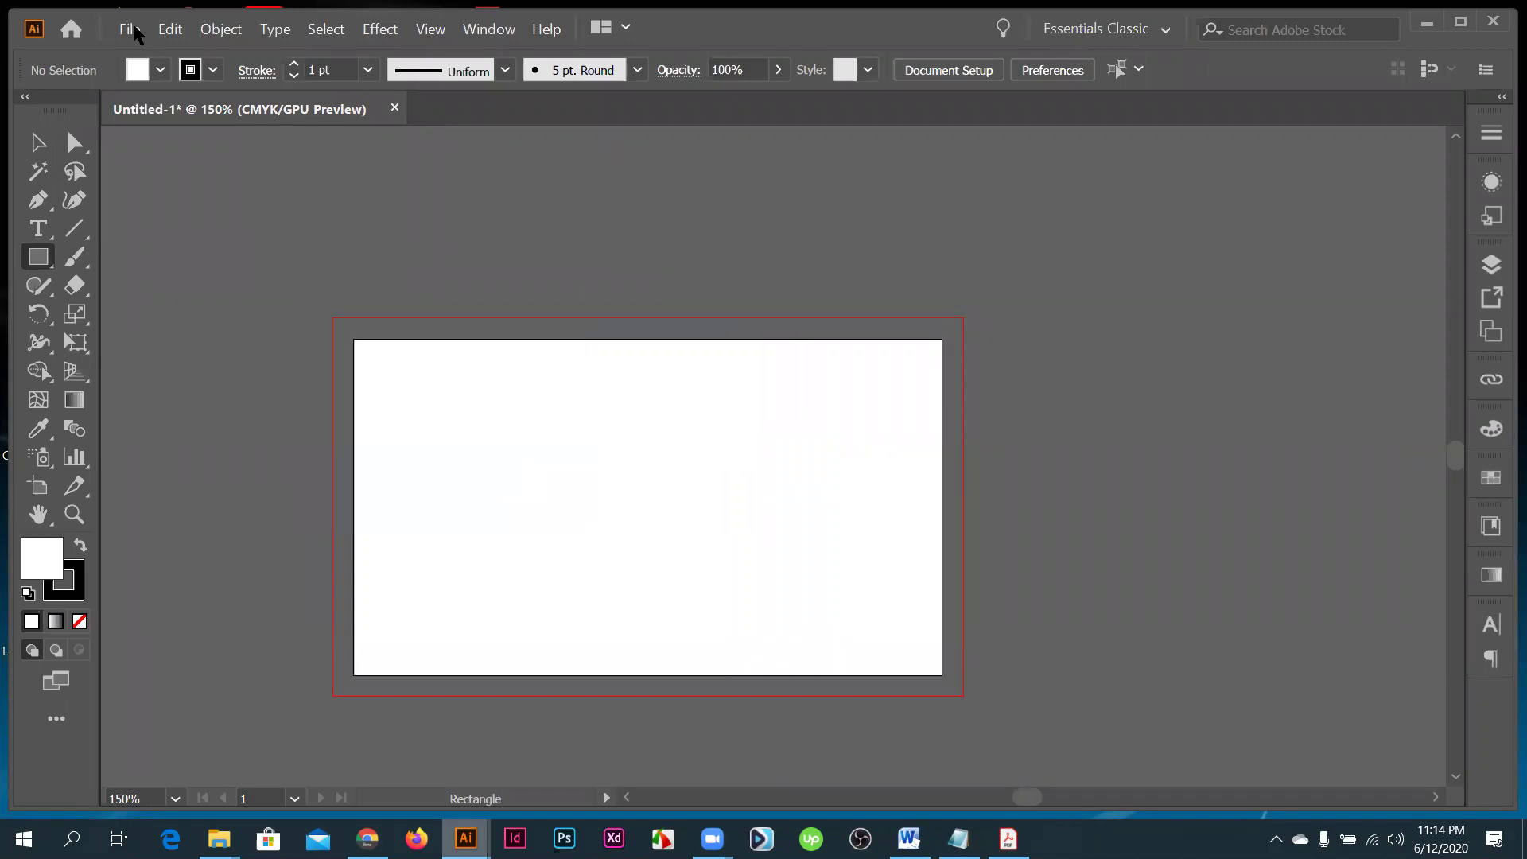
click(135, 31)
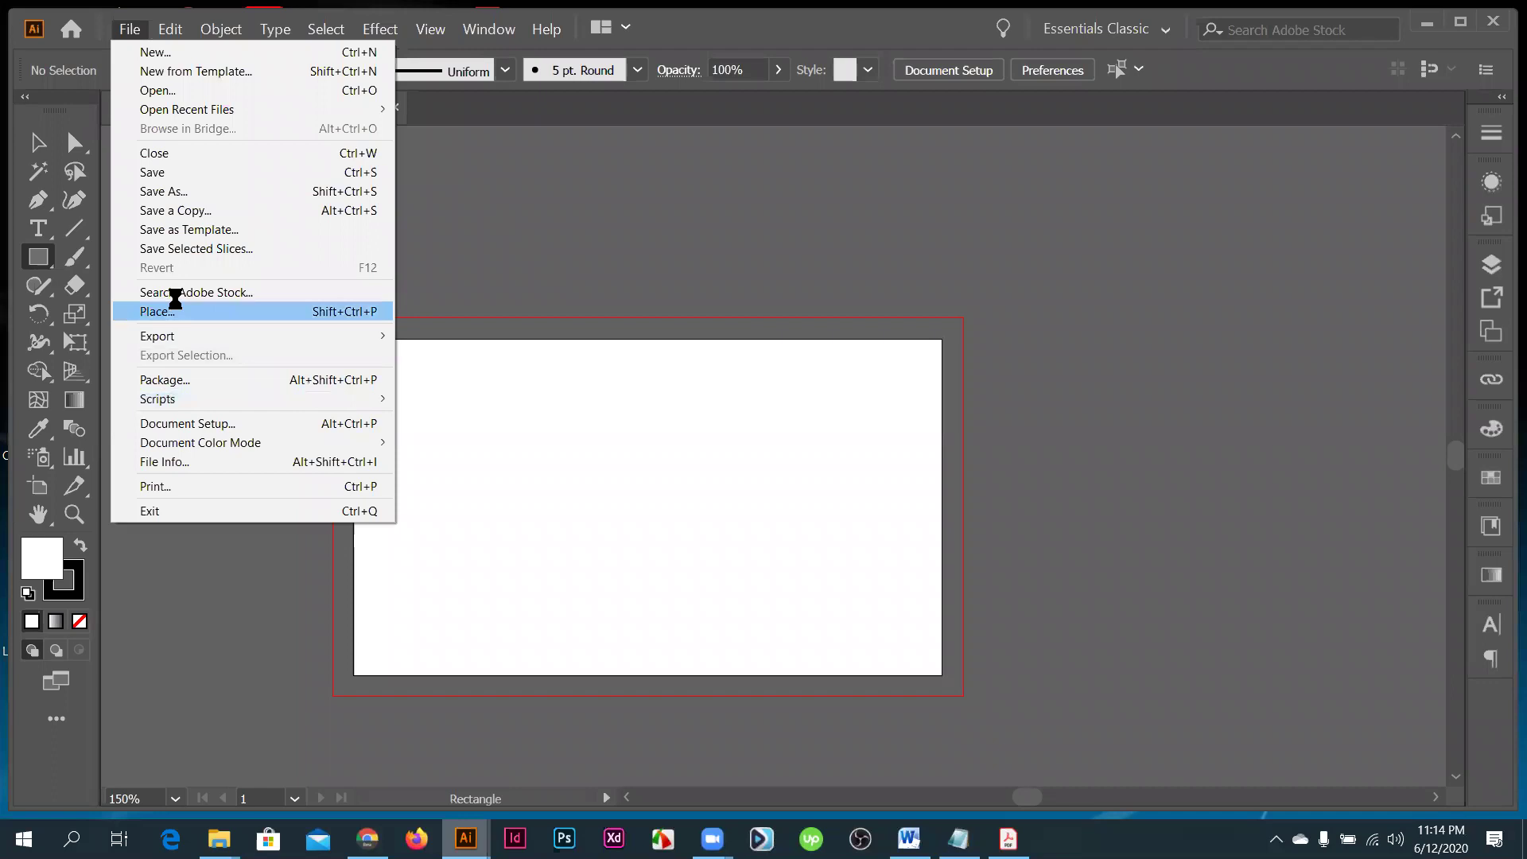
click(175, 314)
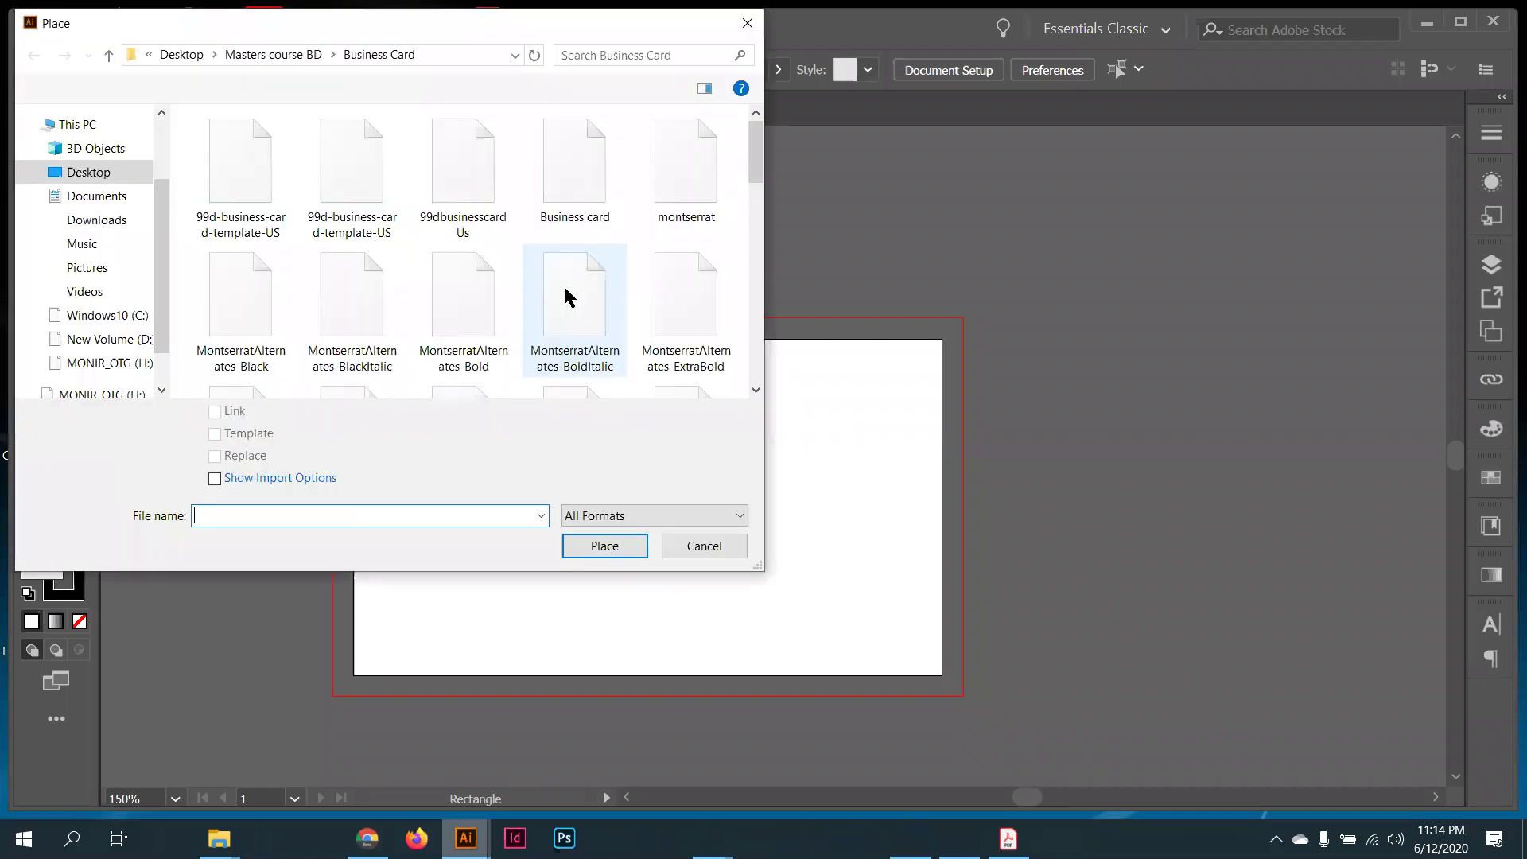
scroll(566, 290, down, 1)
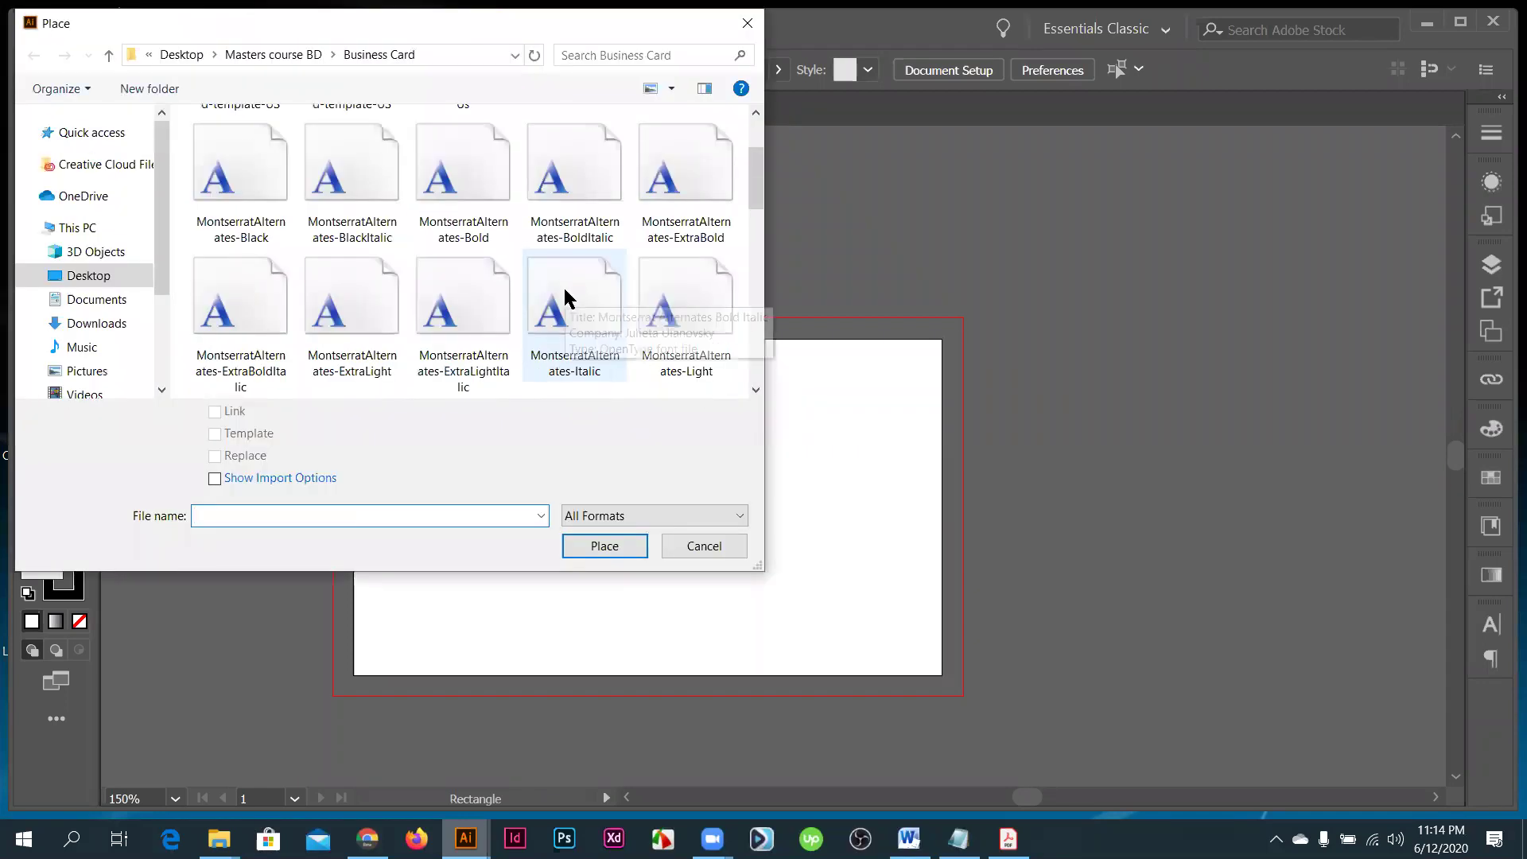
scroll(568, 302, down, 5)
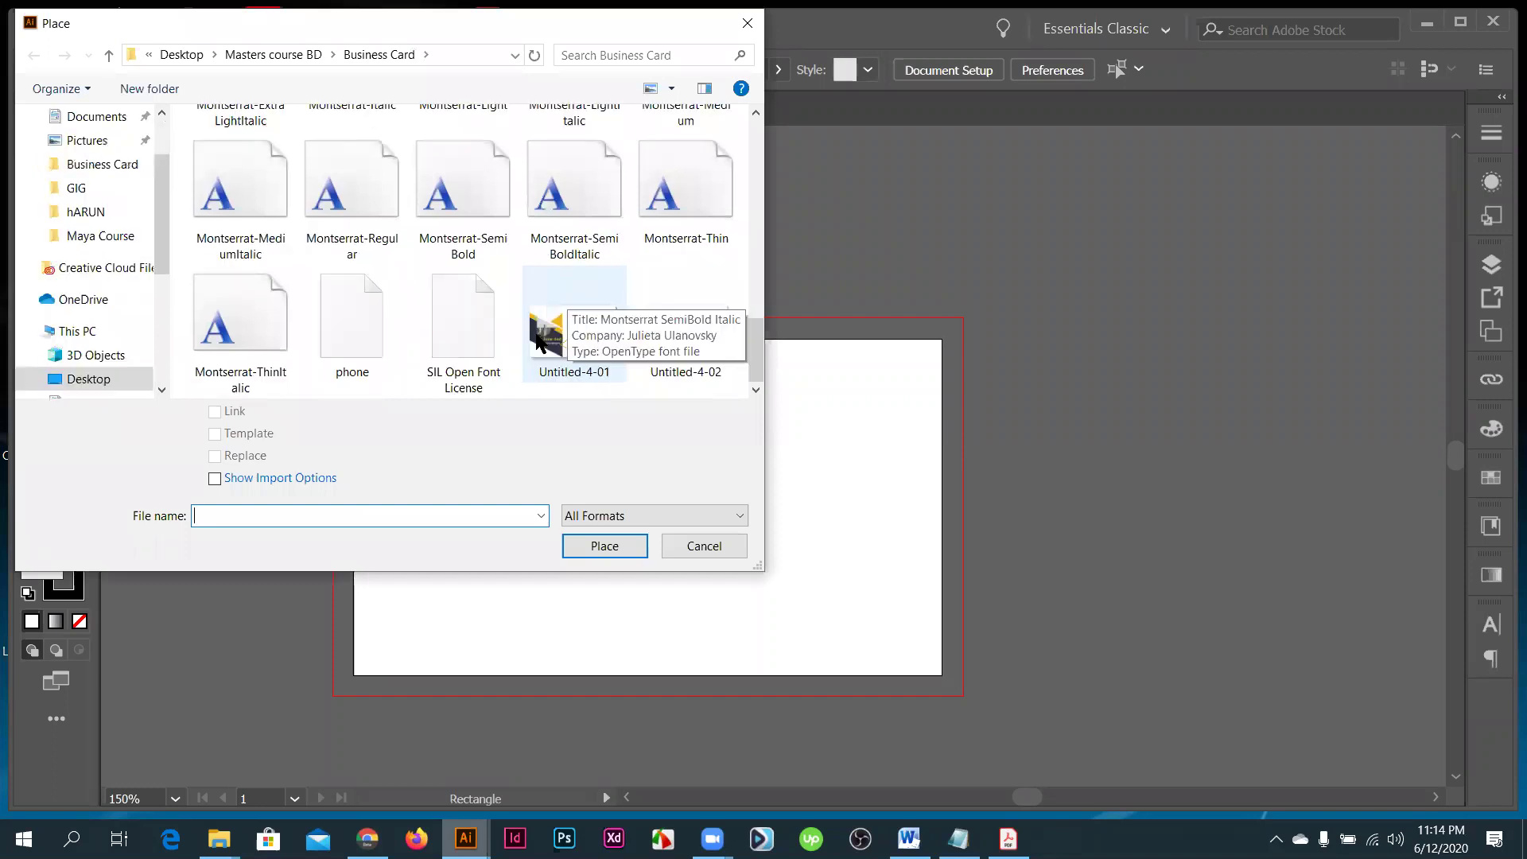
click(561, 343)
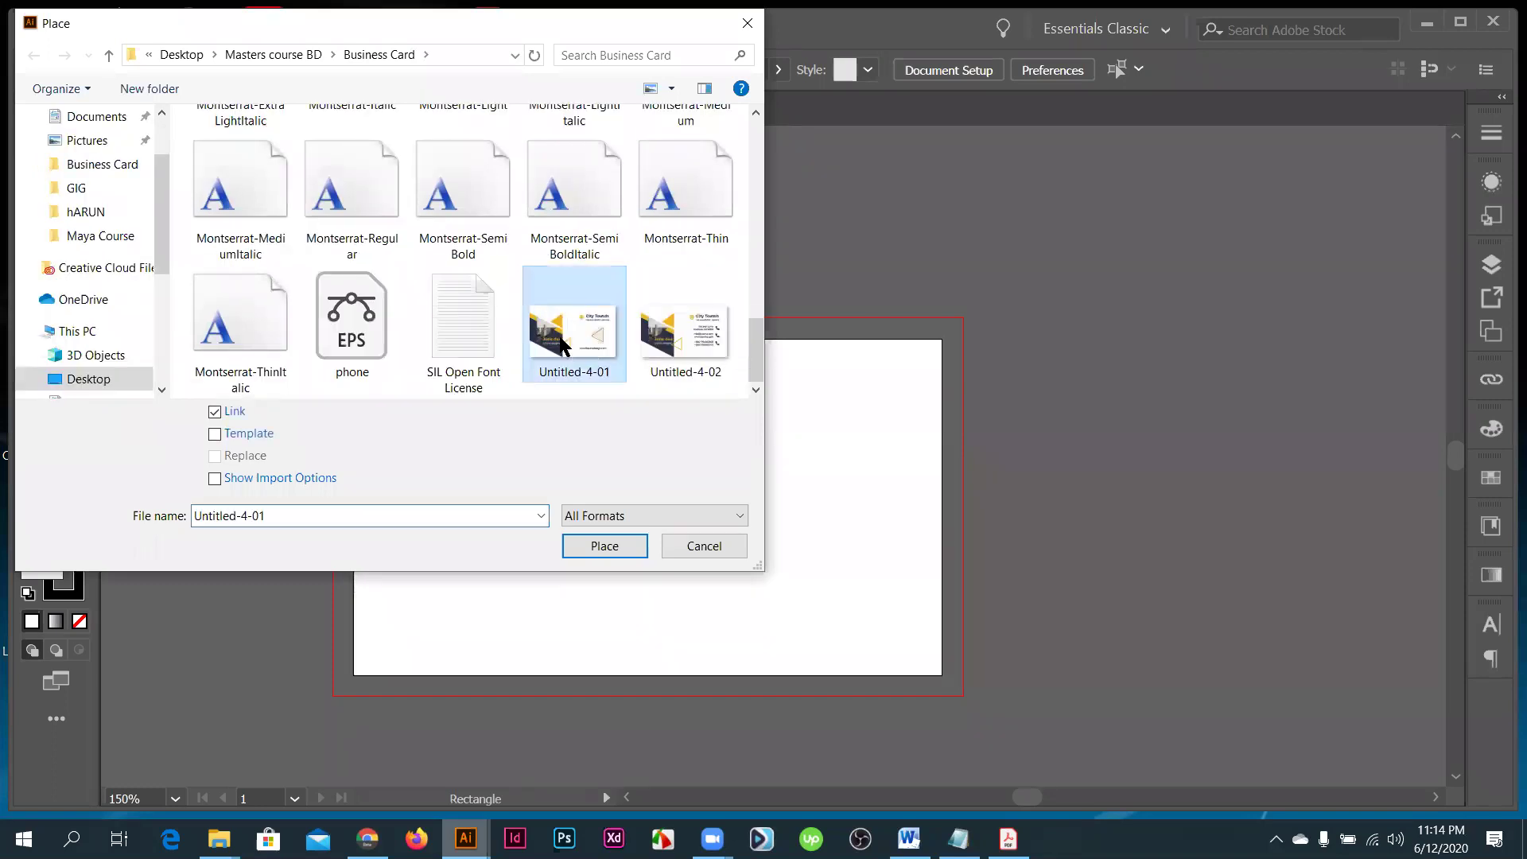
click(606, 546)
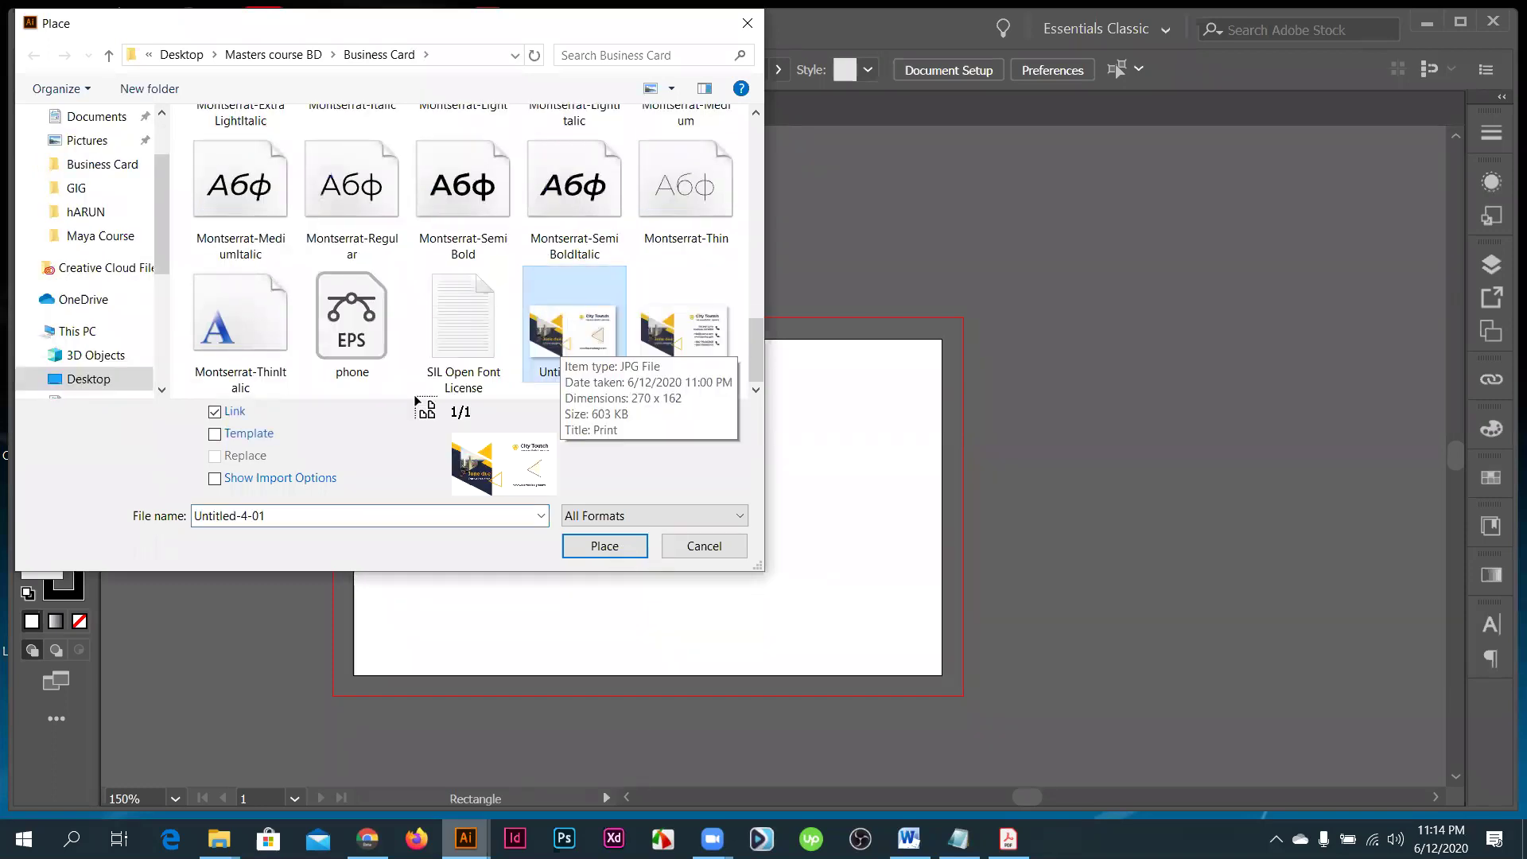
click(677, 541)
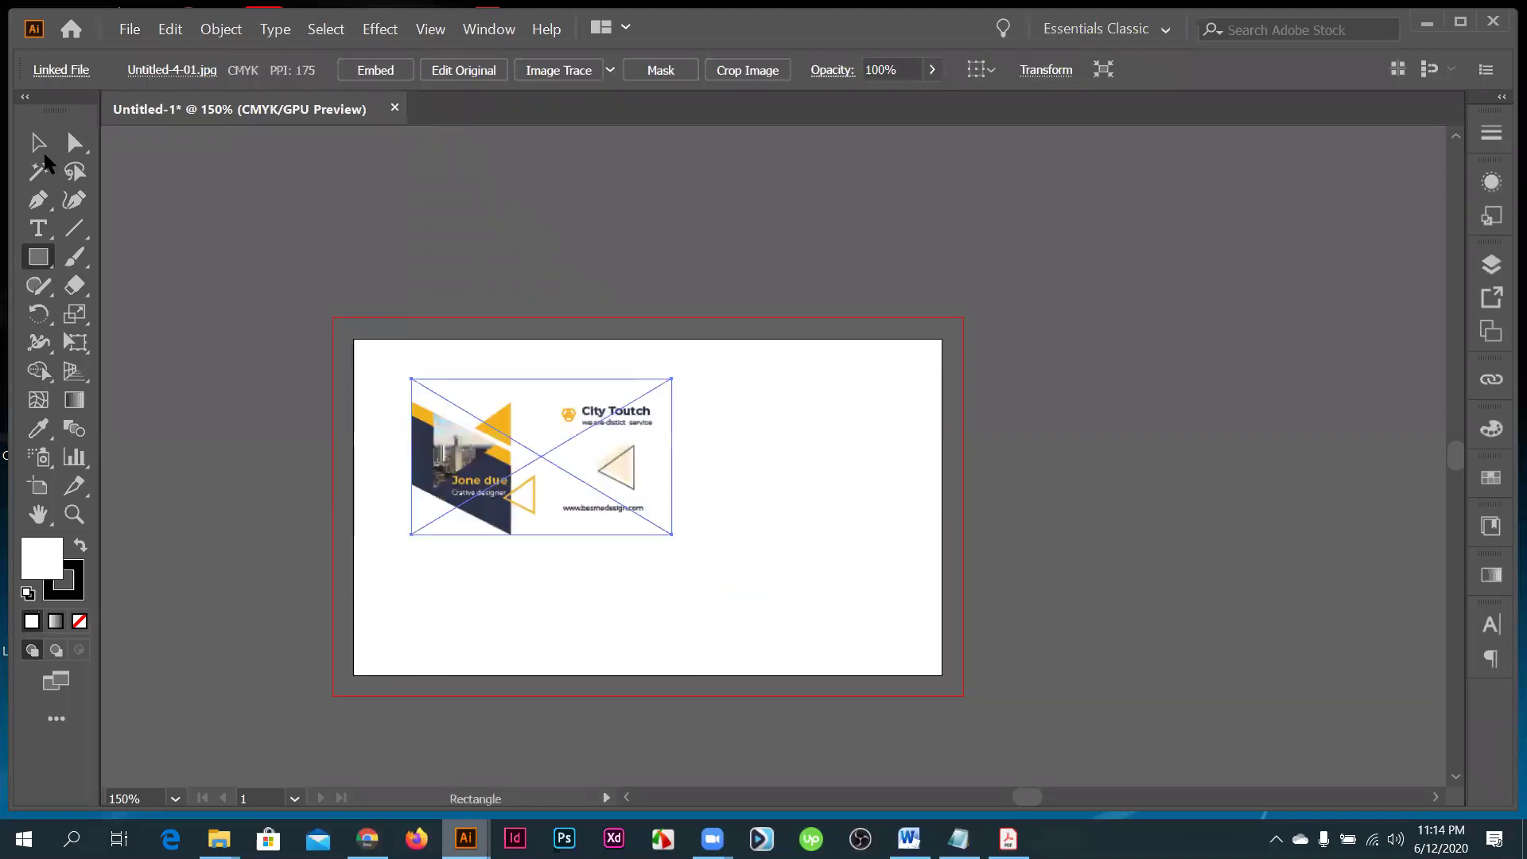
key(v)
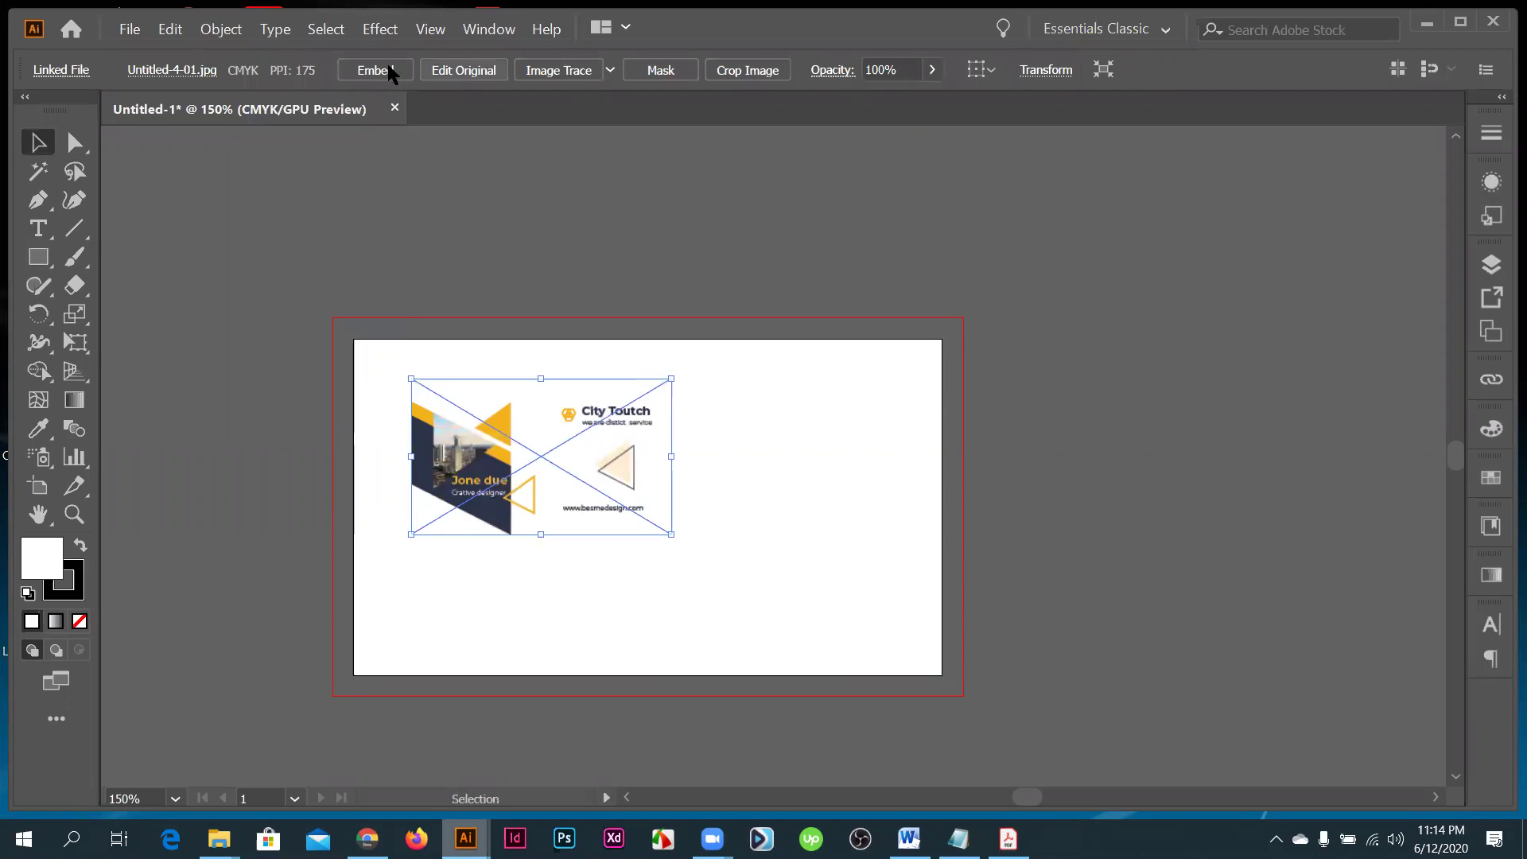
click(364, 72)
drag(458, 436, 452, 441)
key(Delete)
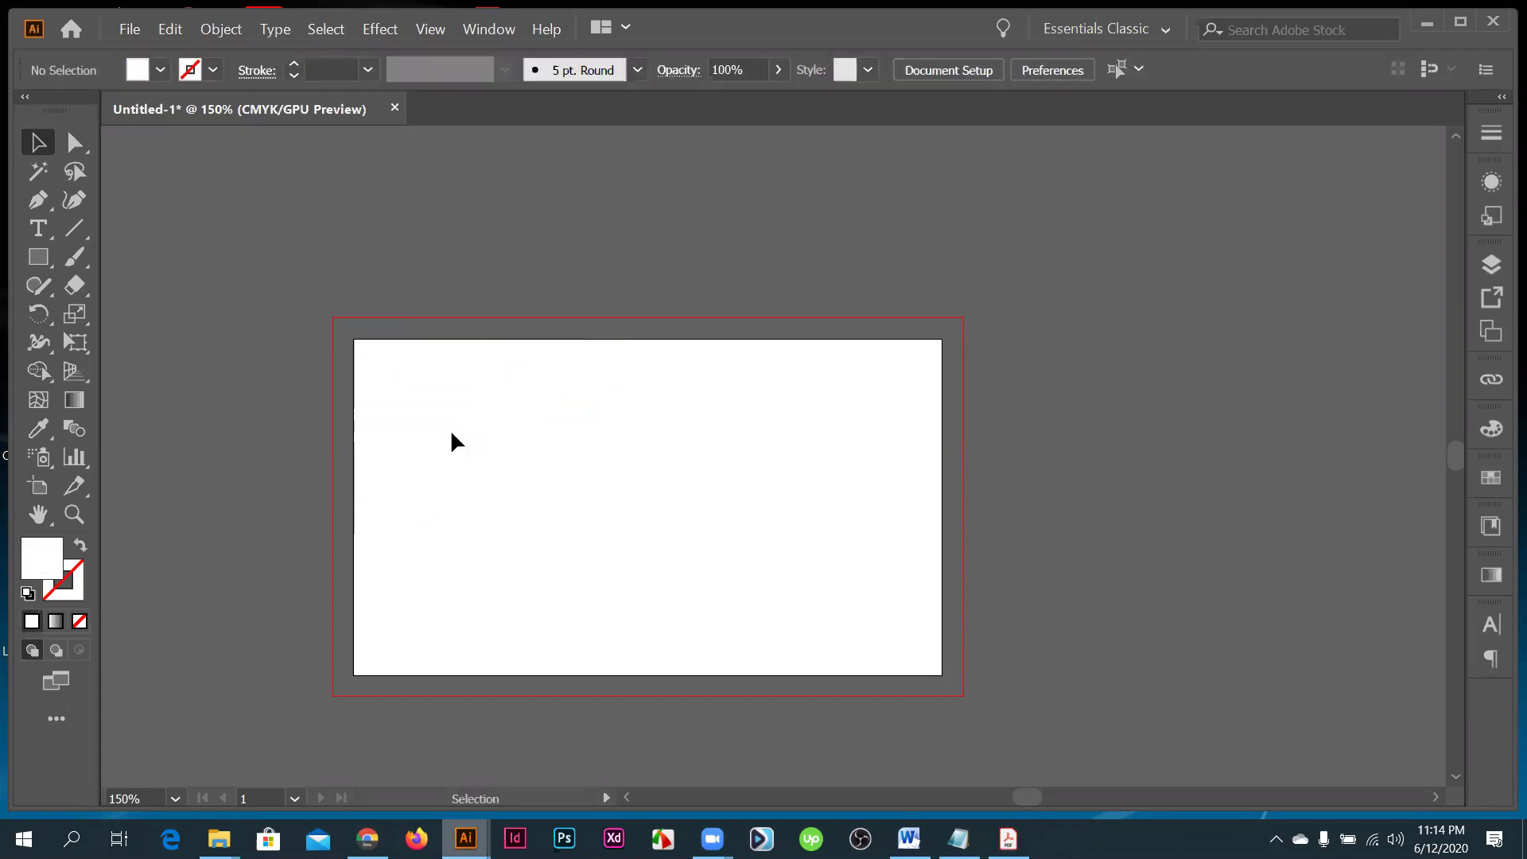
click(28, 268)
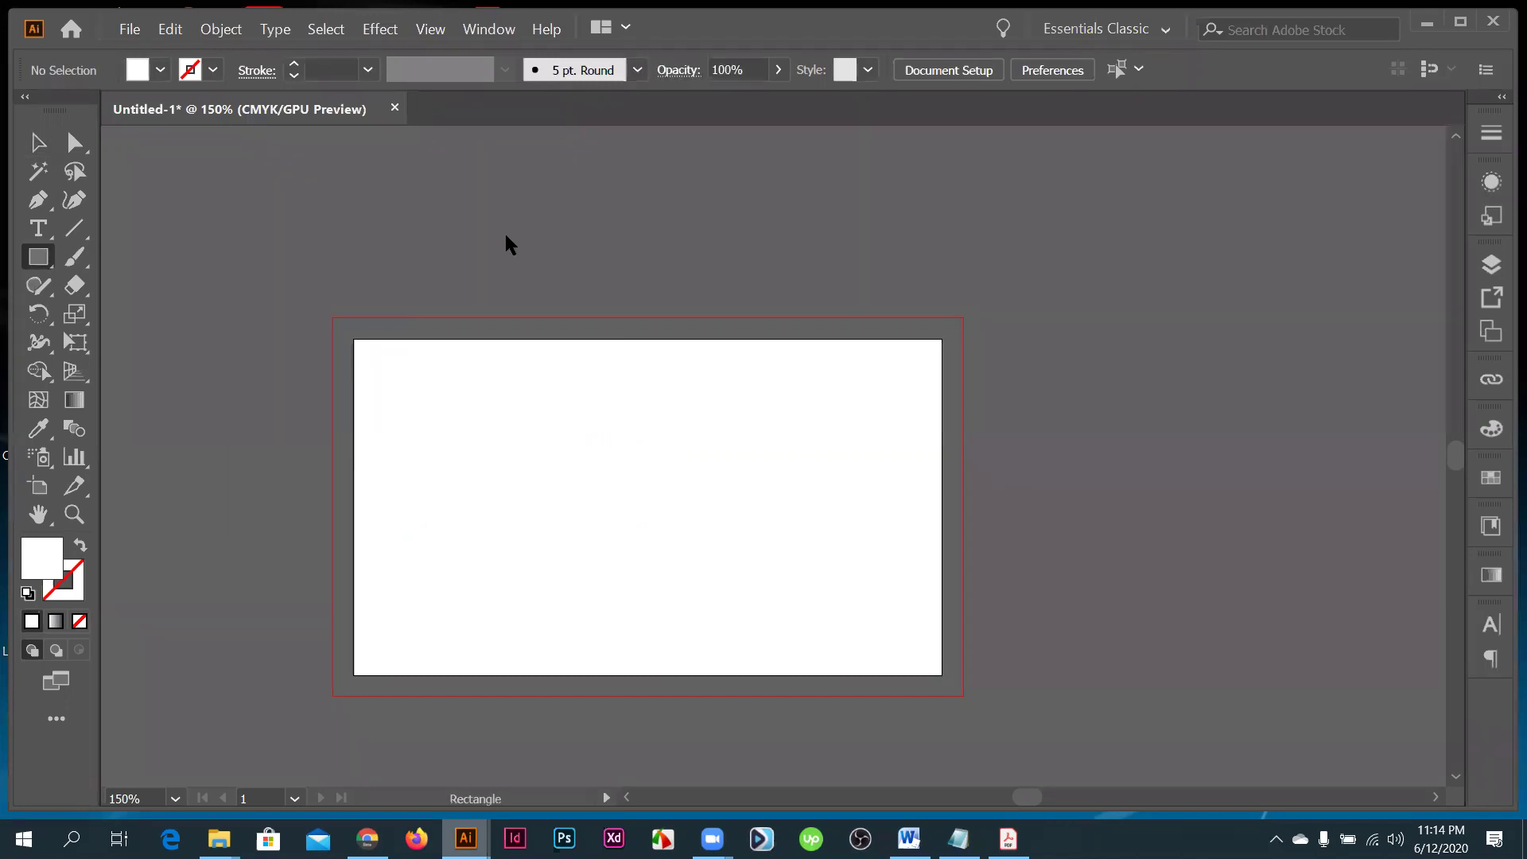
click(516, 250)
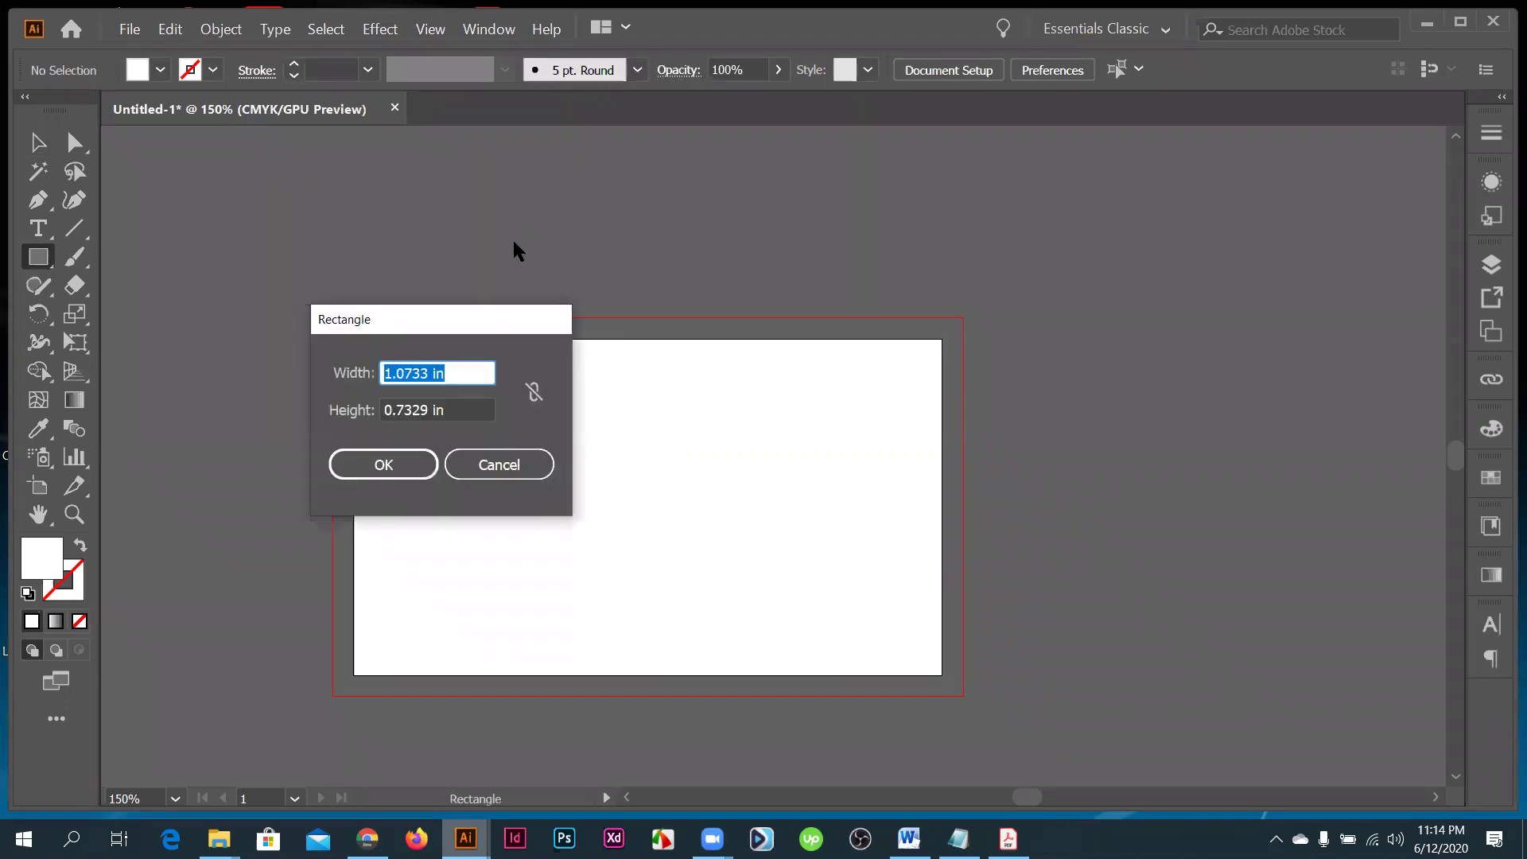
text(3.5)
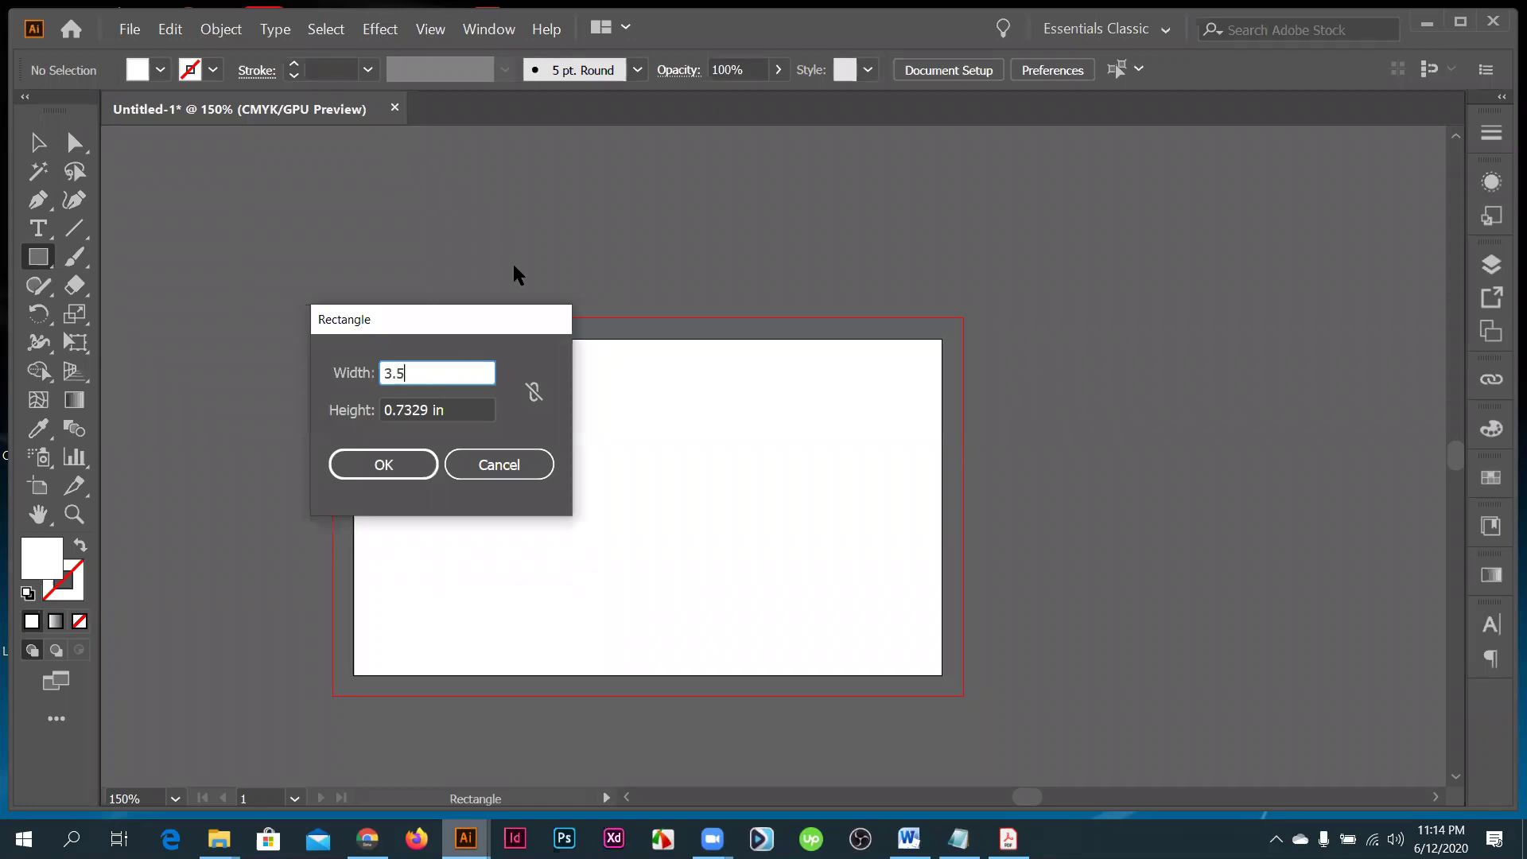
key(Tab)
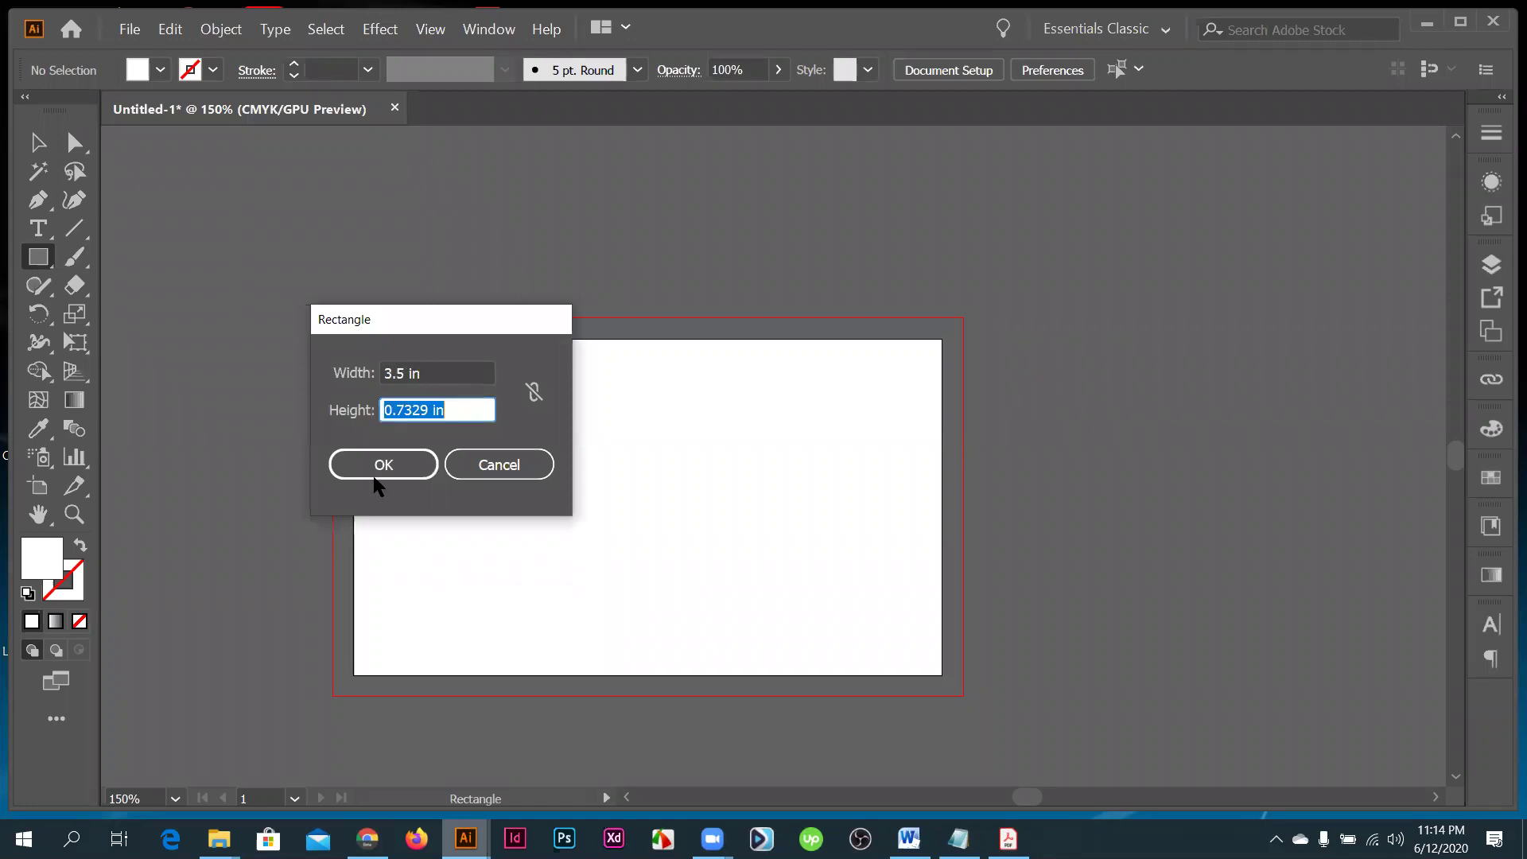
text(2)
click(398, 465)
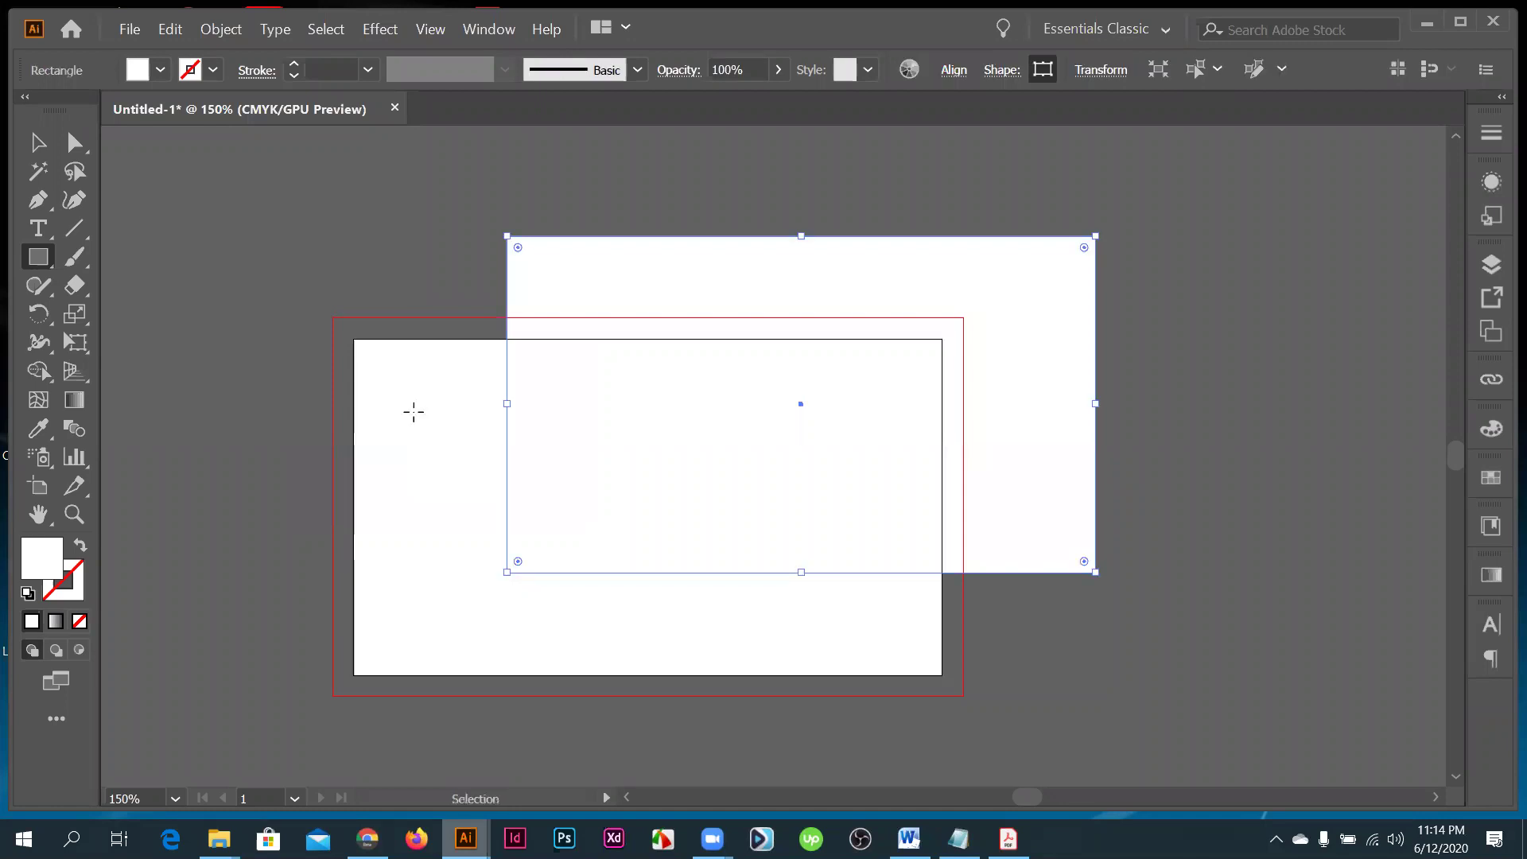
key(Delete)
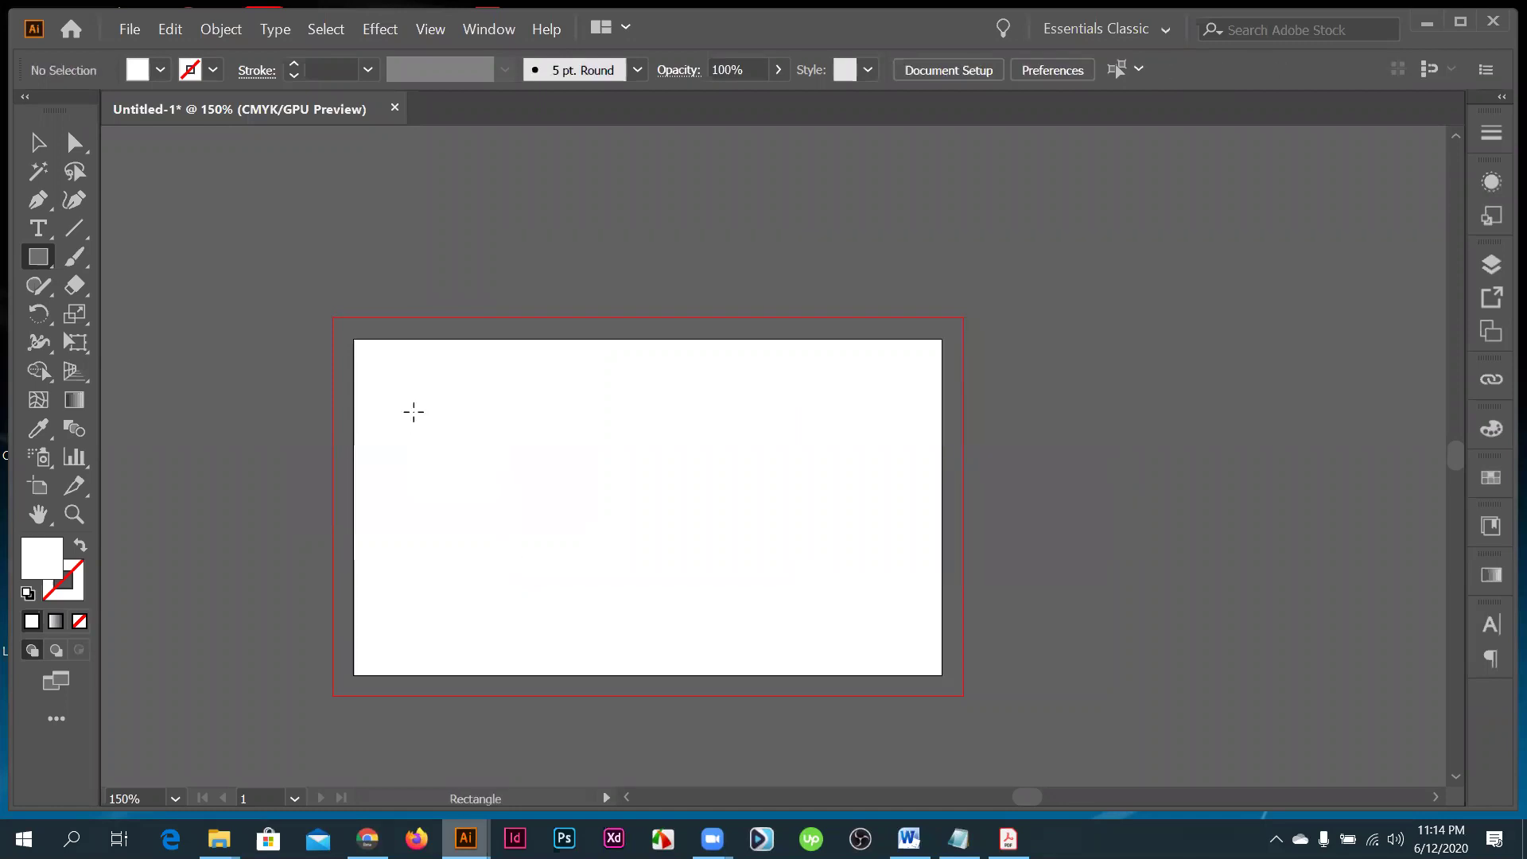
key(ctrl+0)
key(ctrl+z)
- Offset the card outline by -0.2 in to create an inset rectangle
click(233, 30)
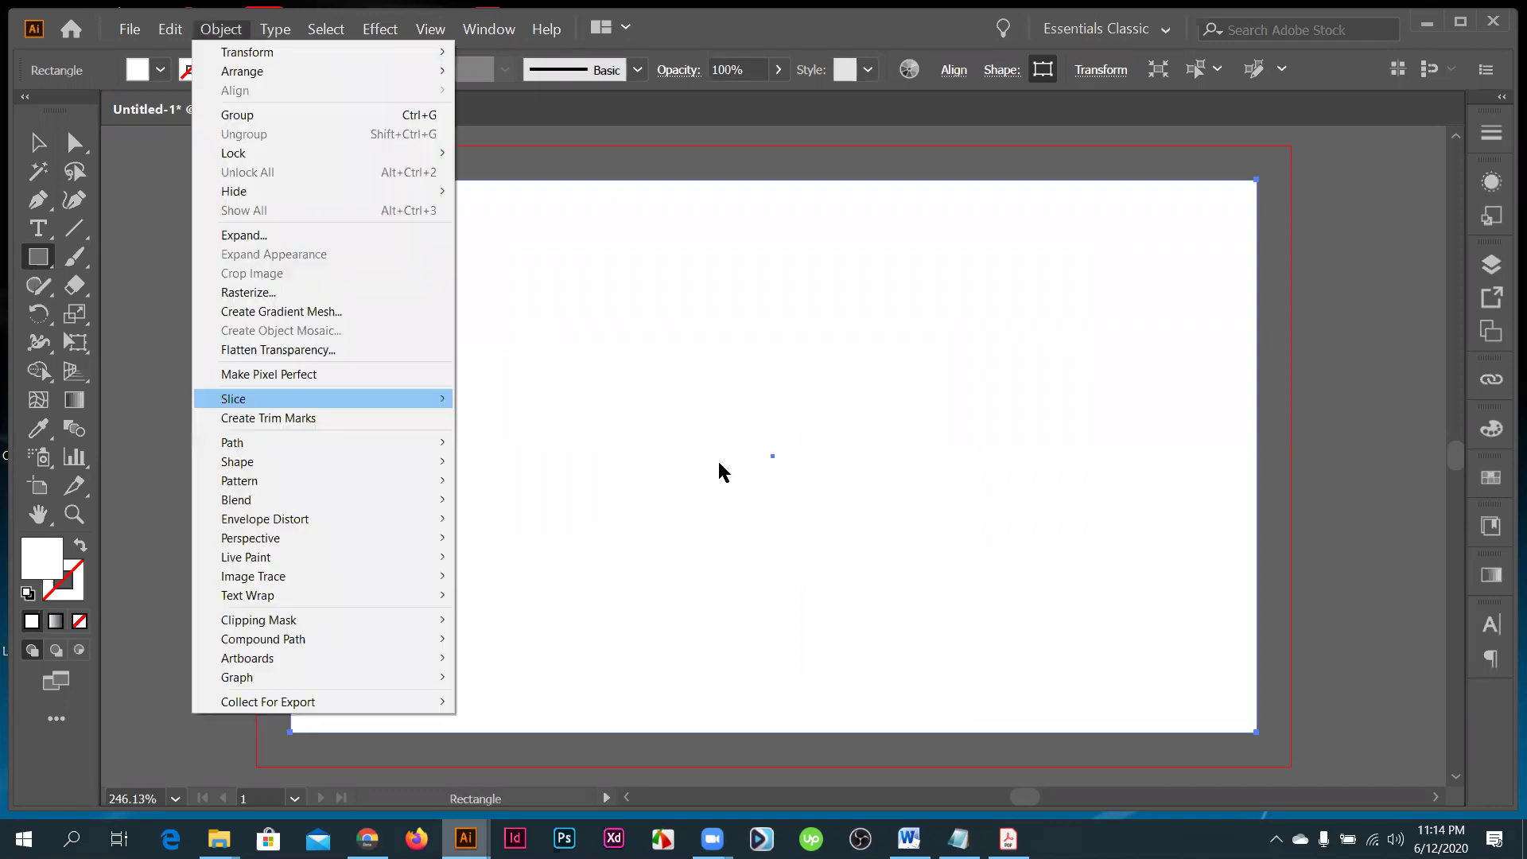
mouse_move(414, 442)
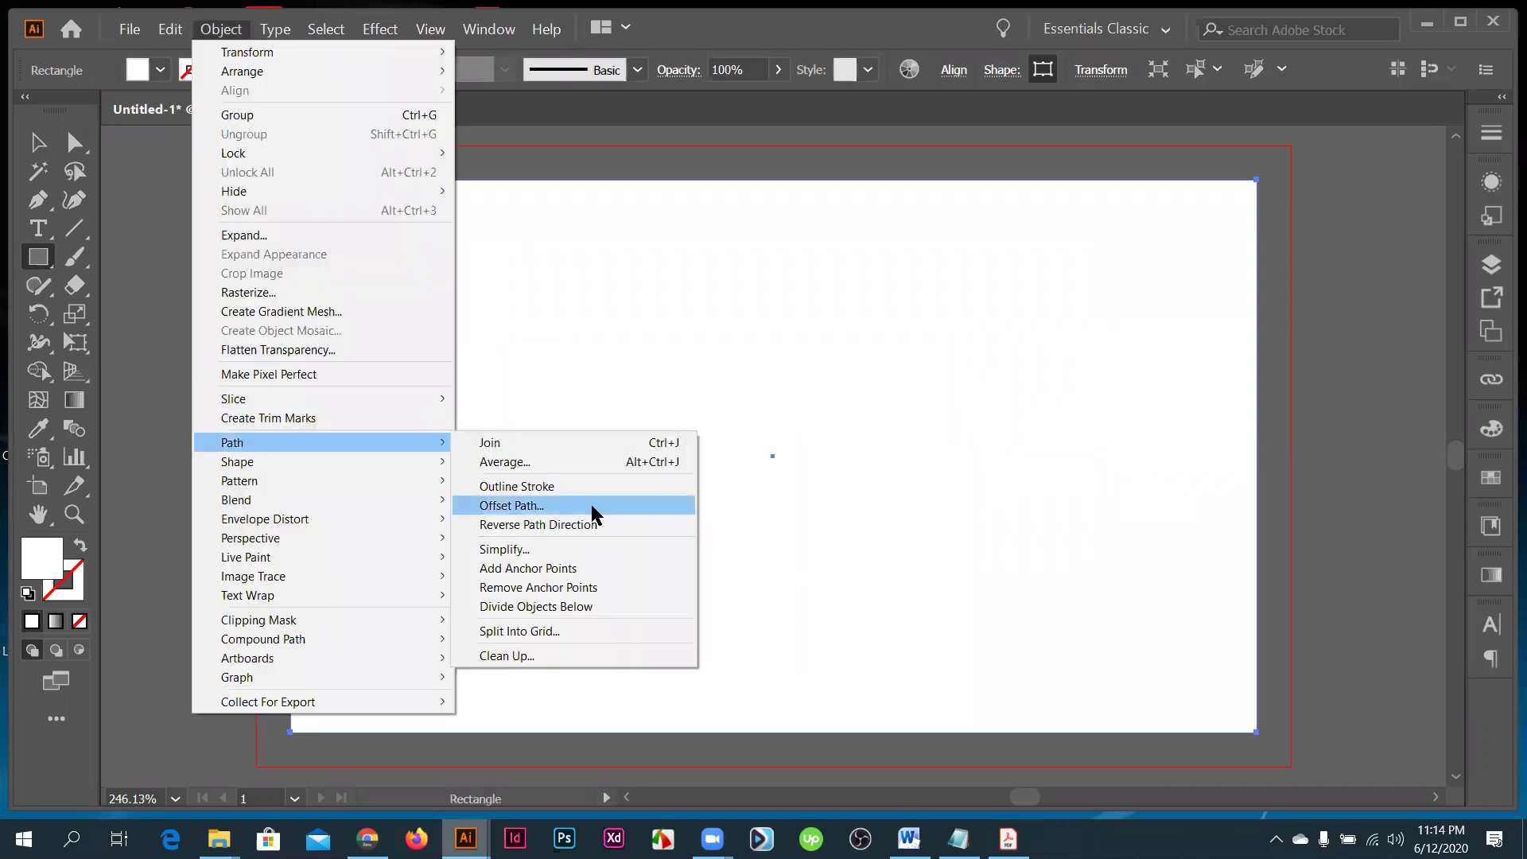
click(685, 501)
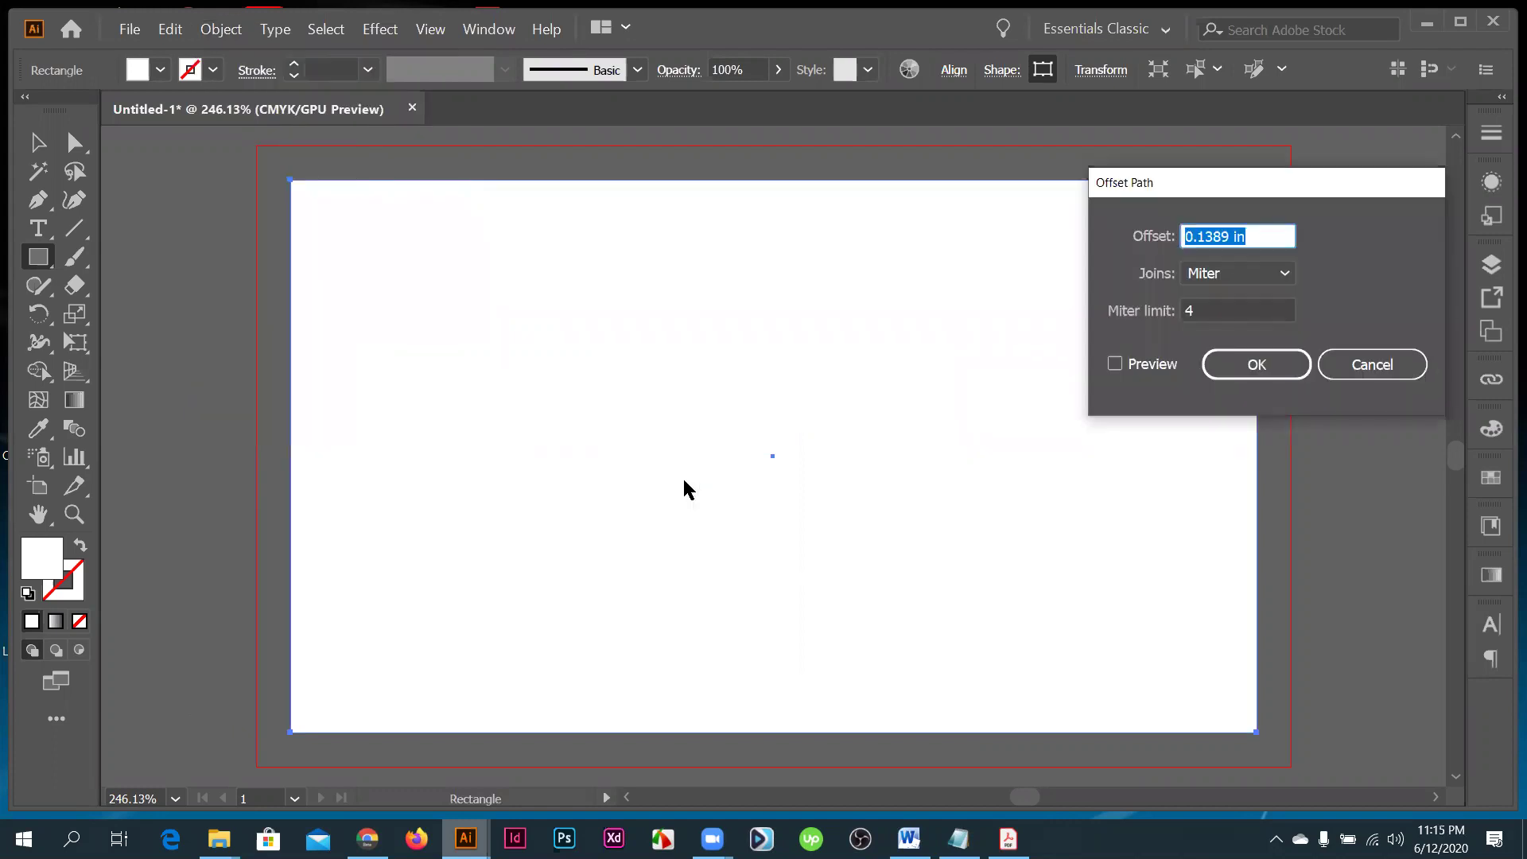
text(-.)
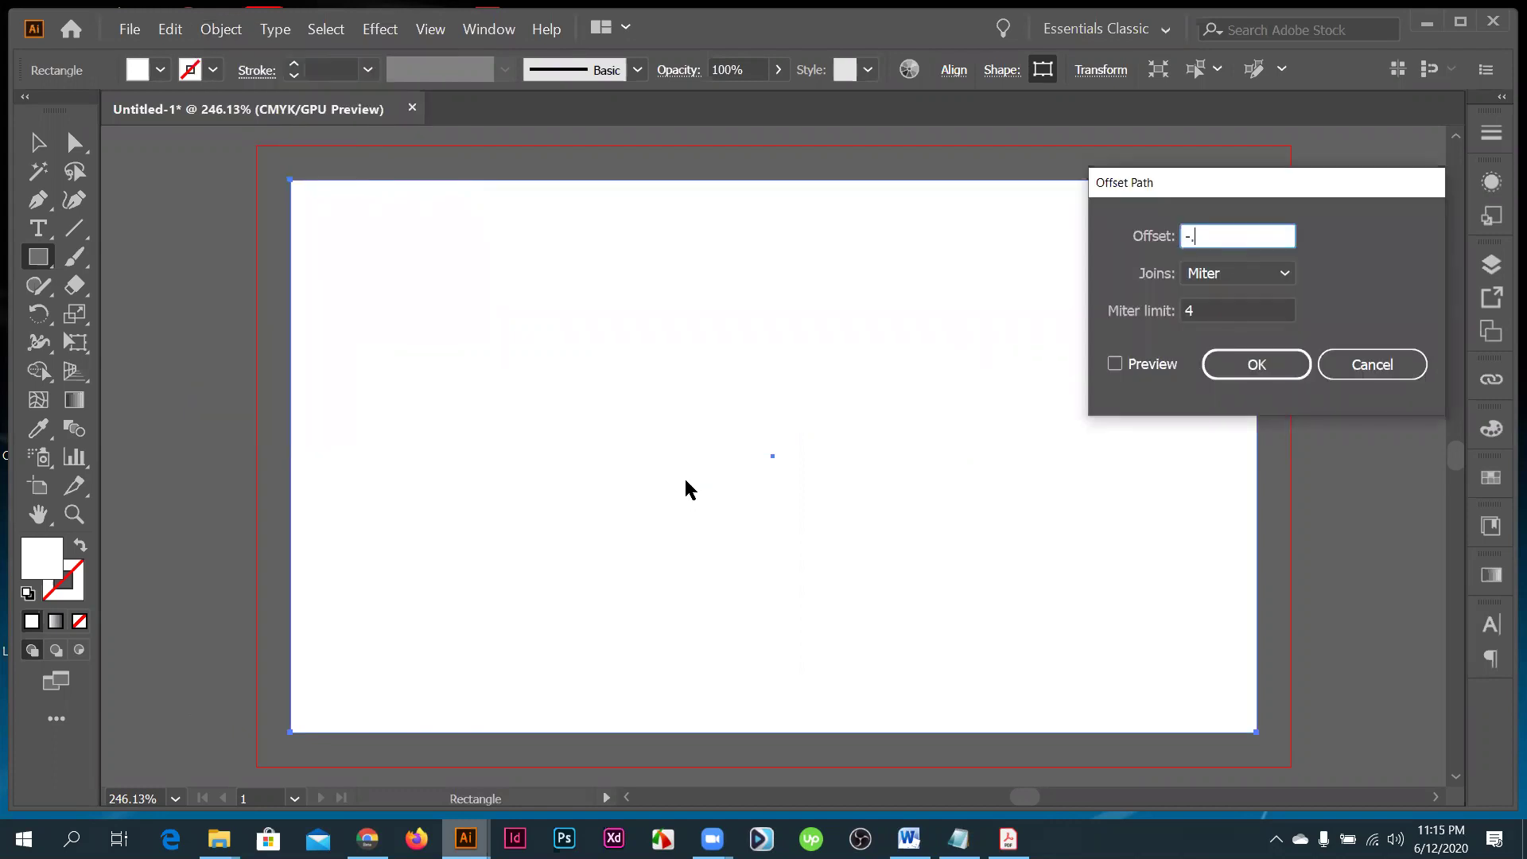
text(2)
click(1117, 366)
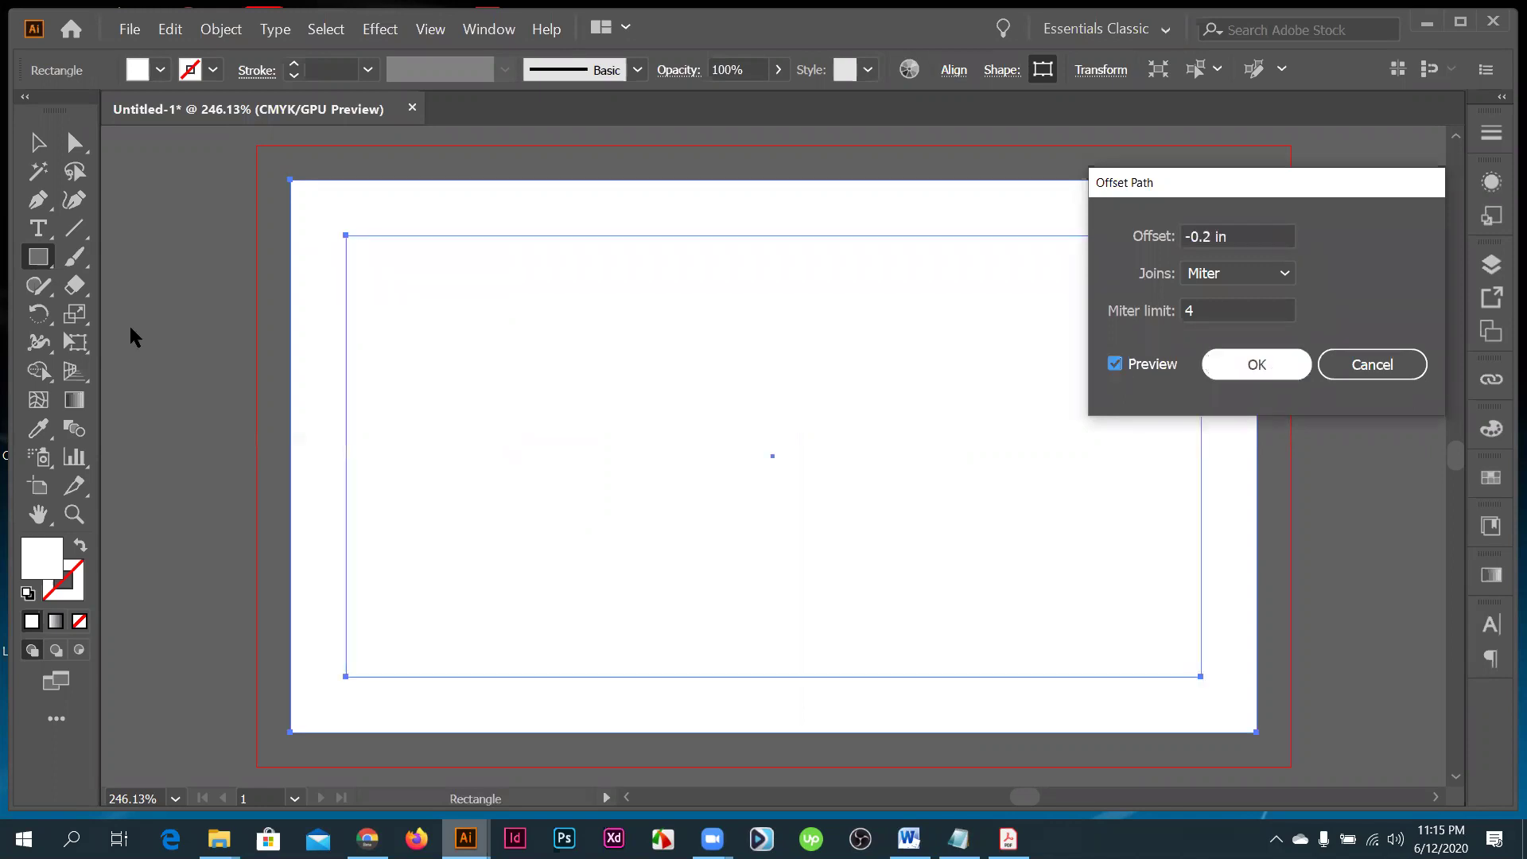
key(Return)
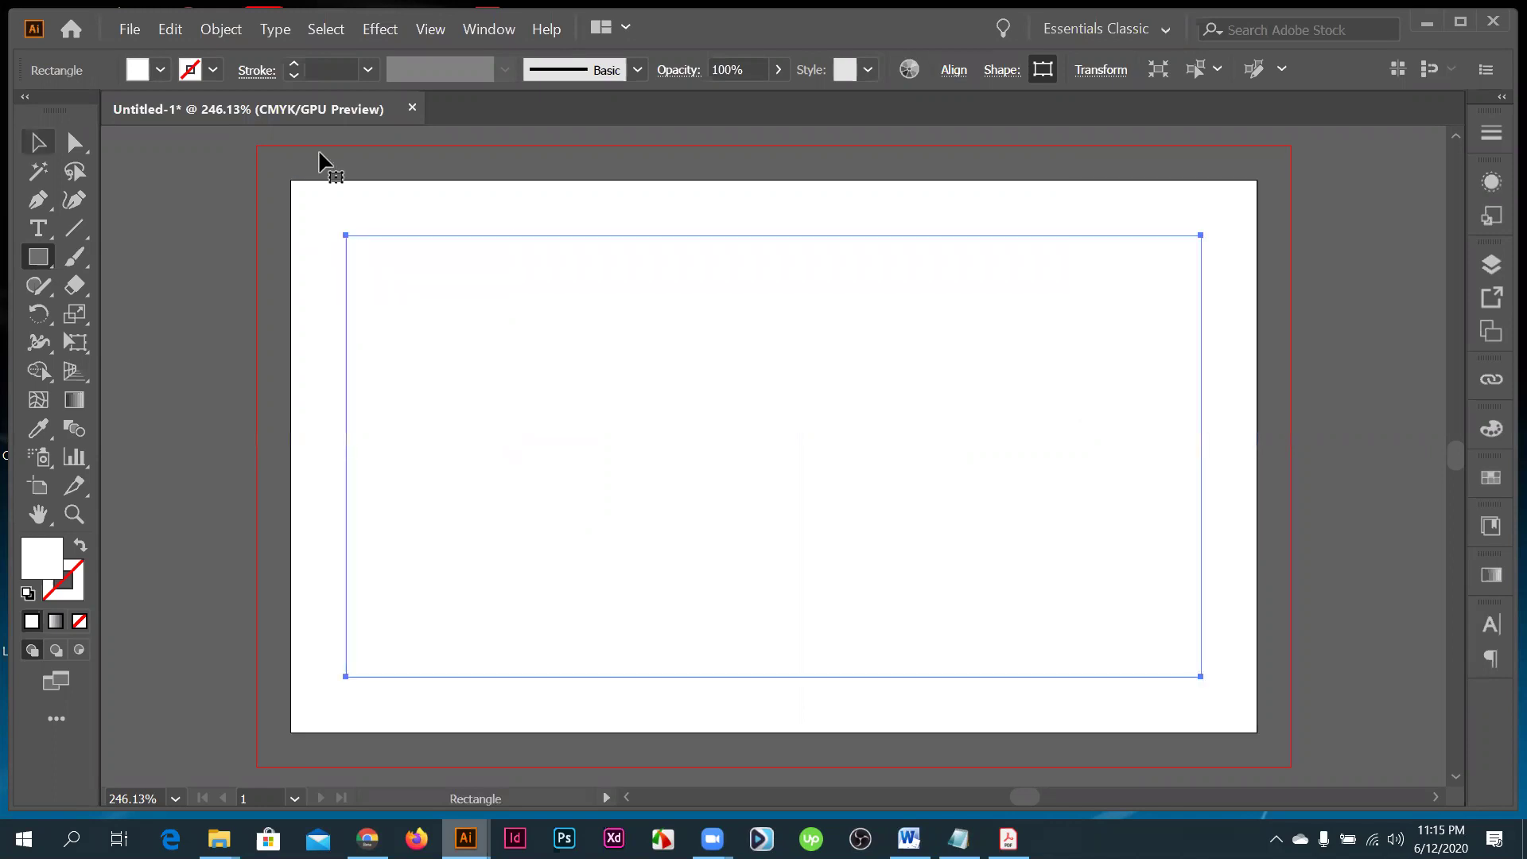
- Convert the inset rectangle into a safe-area guide and view the whole card
key(ctrl+z)
drag(193, 175, 856, 494)
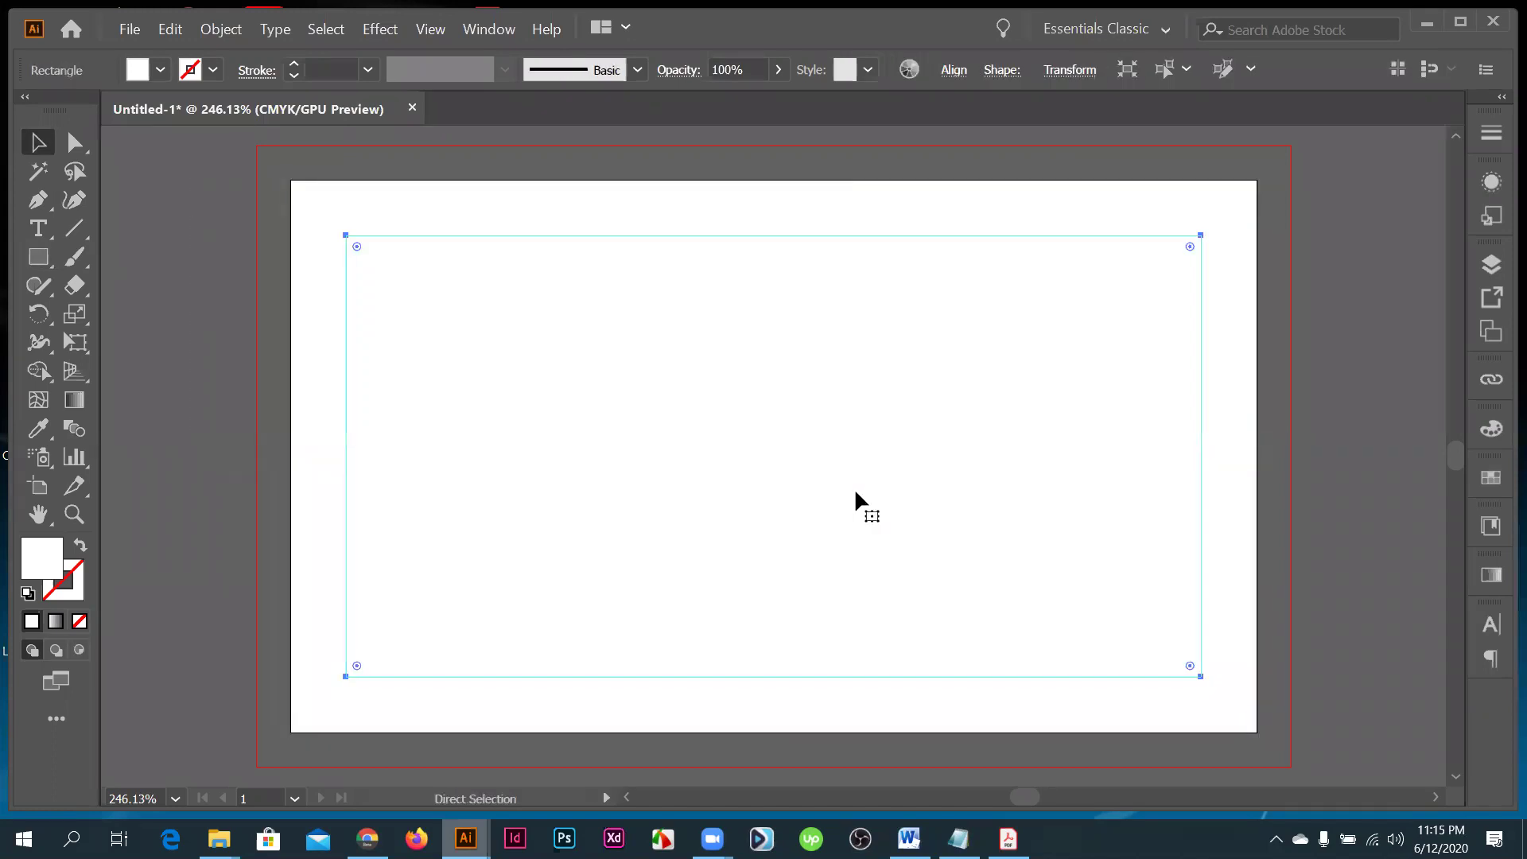
key(ctrl+shift+a)
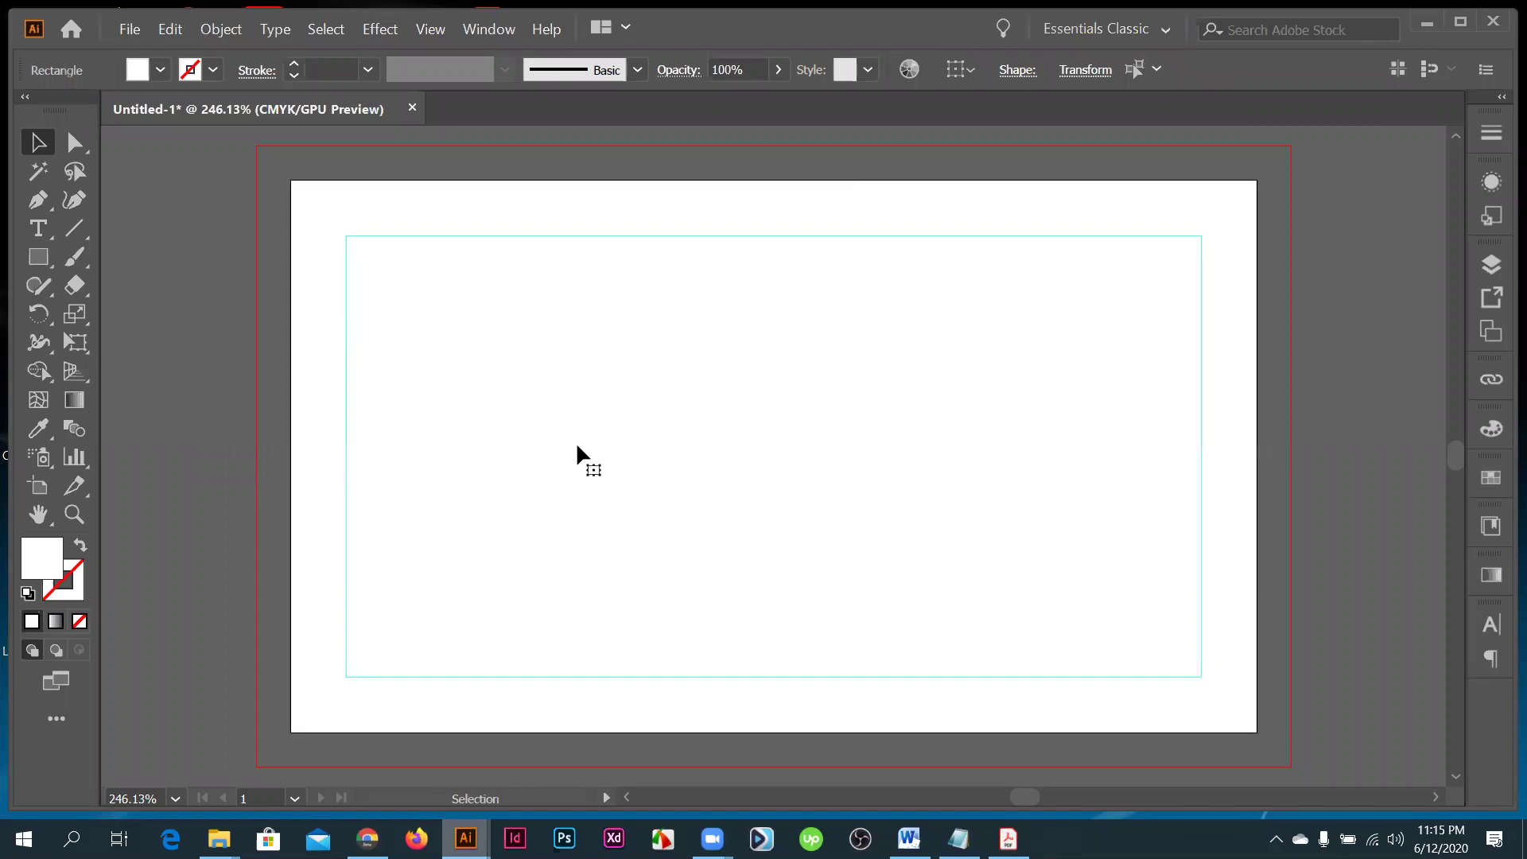
key(ctrl+z)
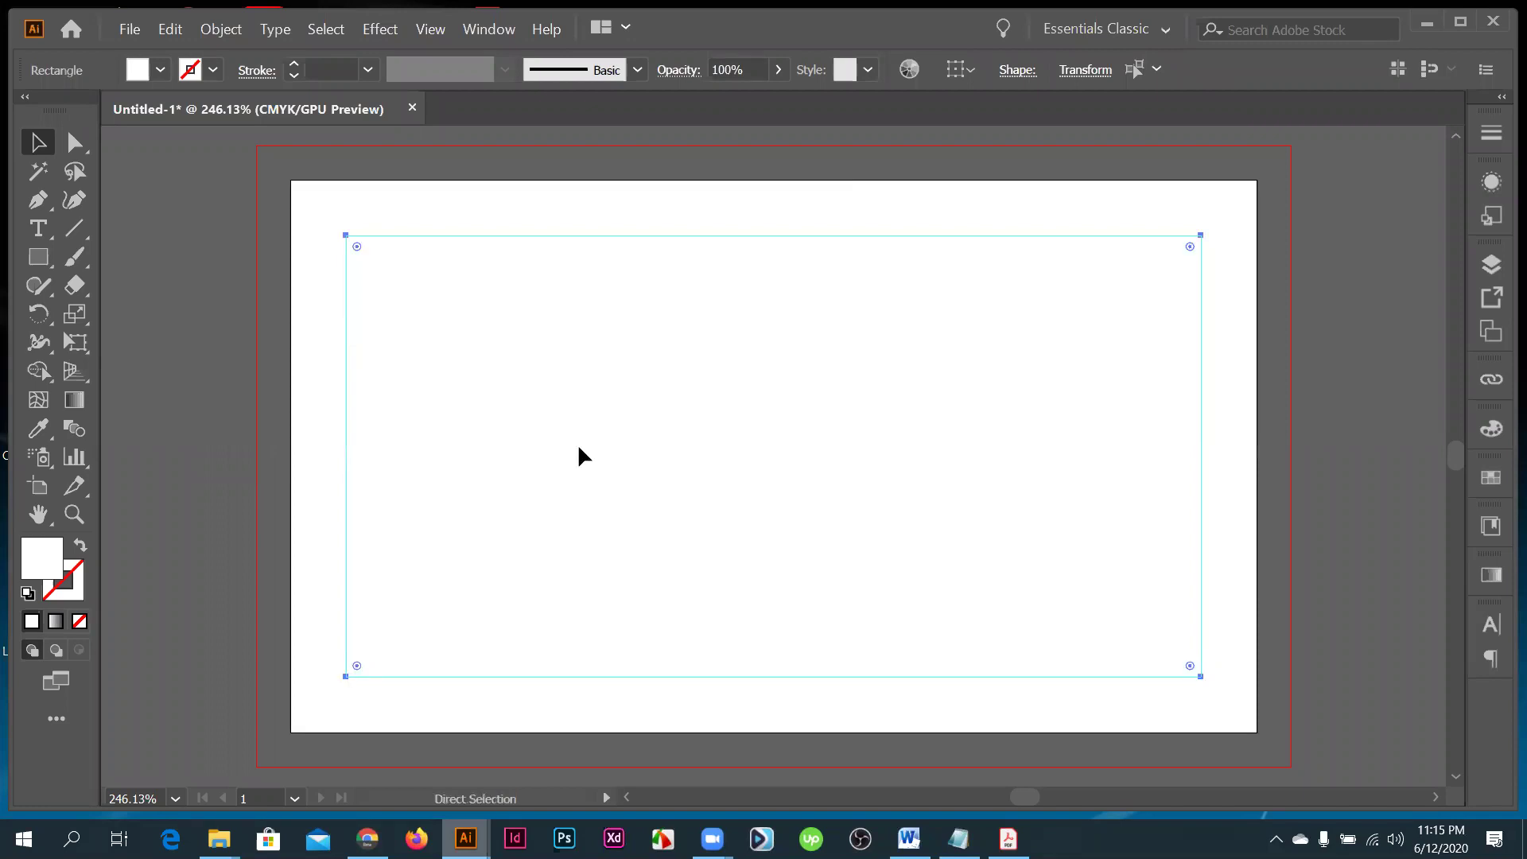
key(ctrl+5)
key(ctrl+1)
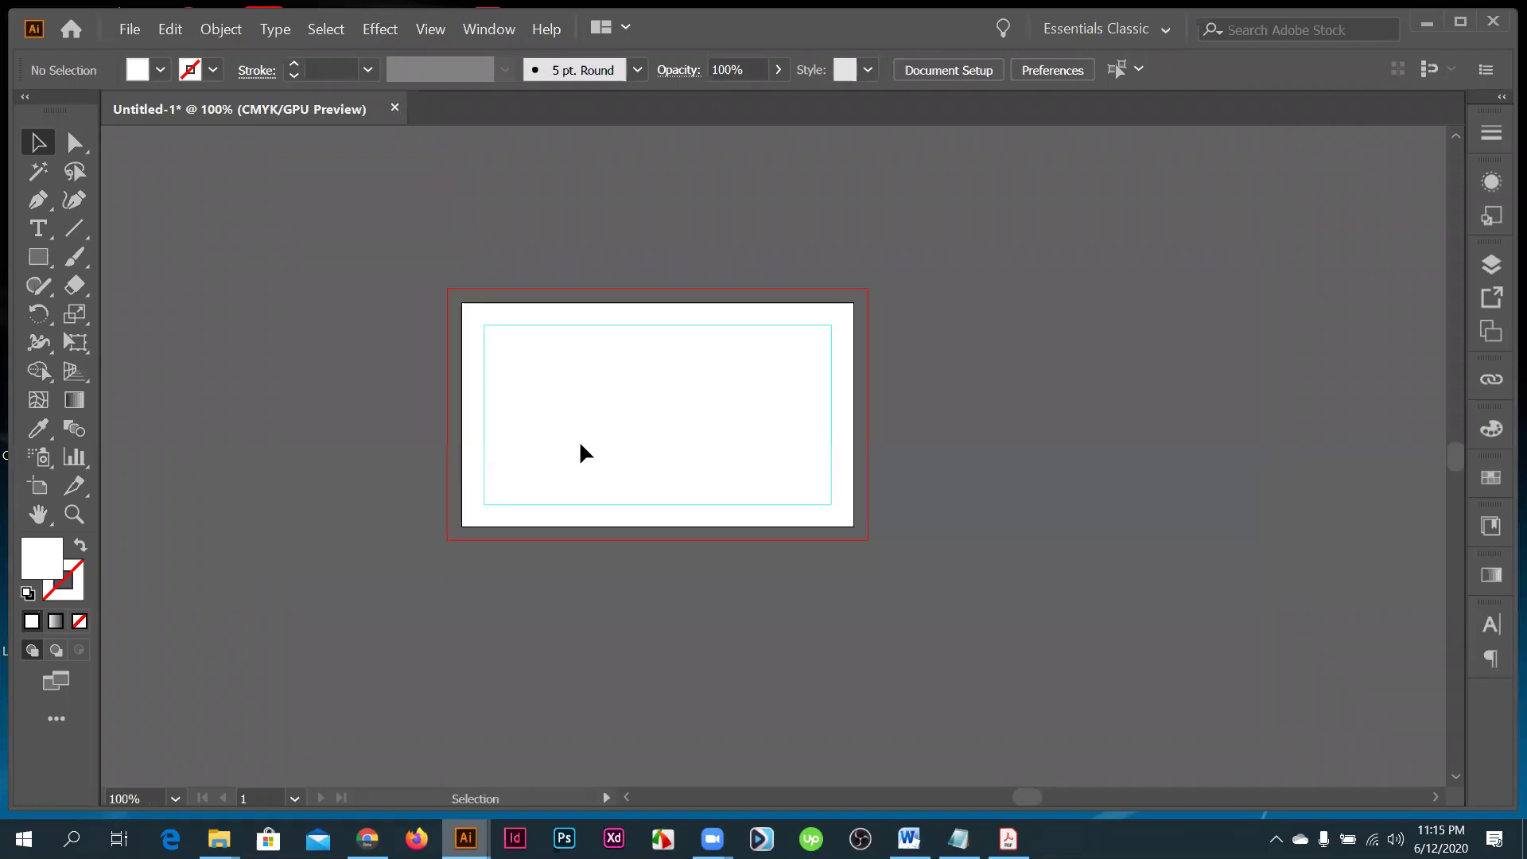
scroll(586, 454, down, 1)
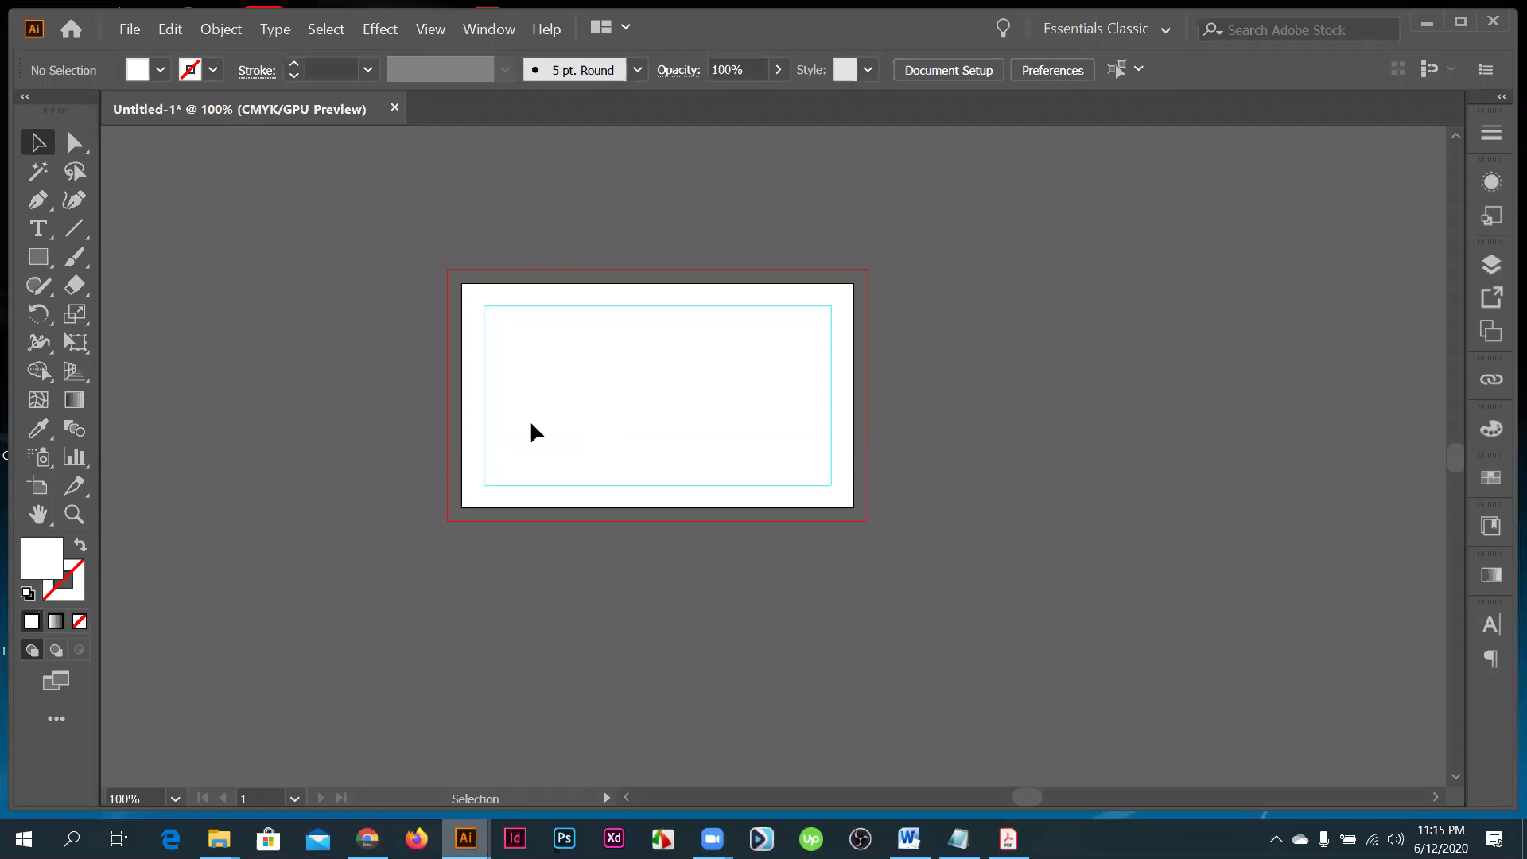
scroll(535, 433, up, 1)
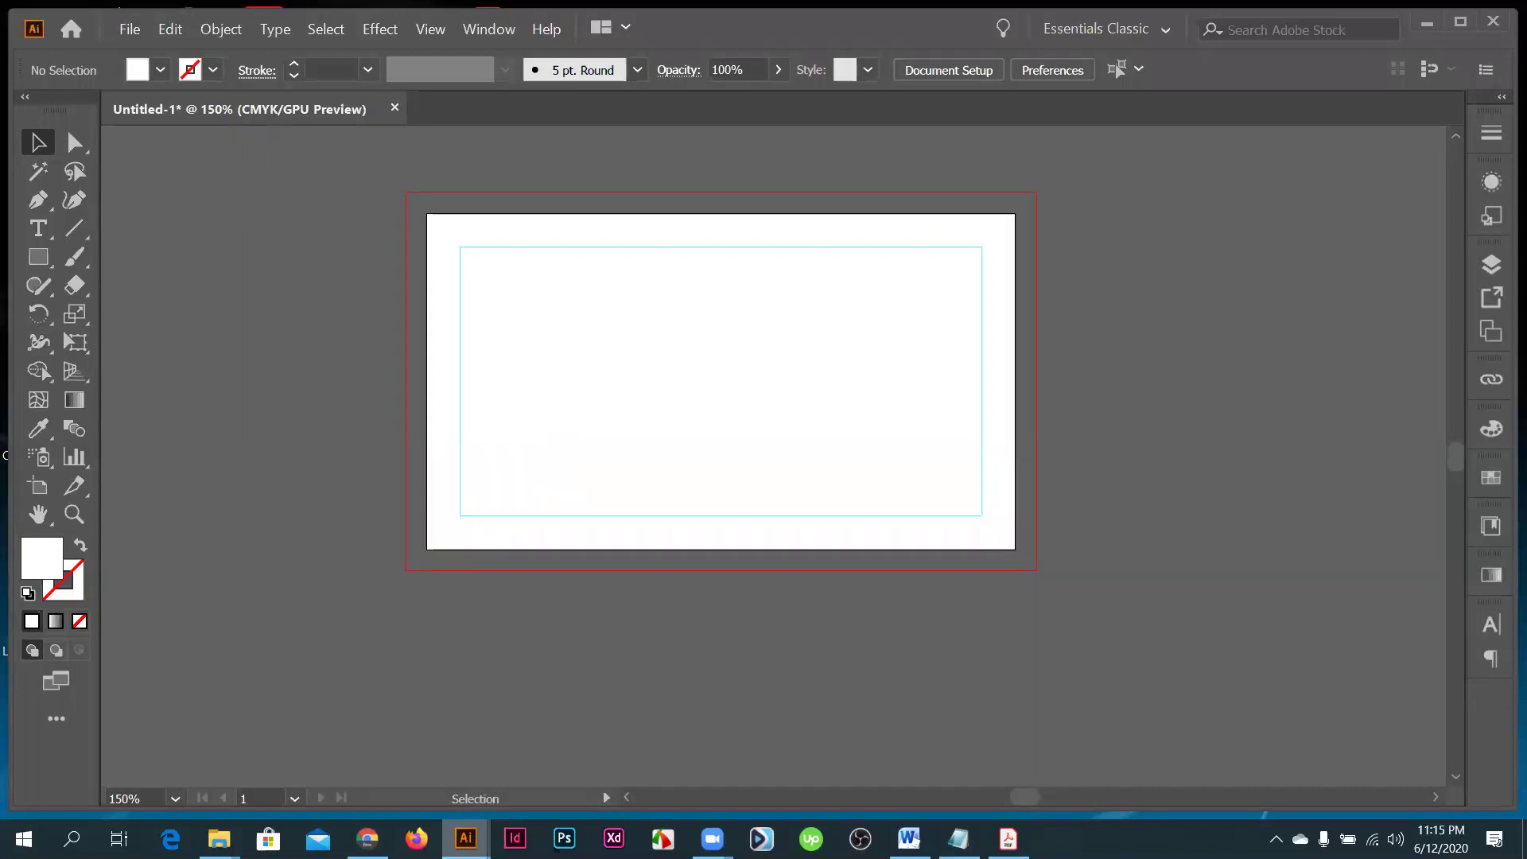
key(alt+Tab)
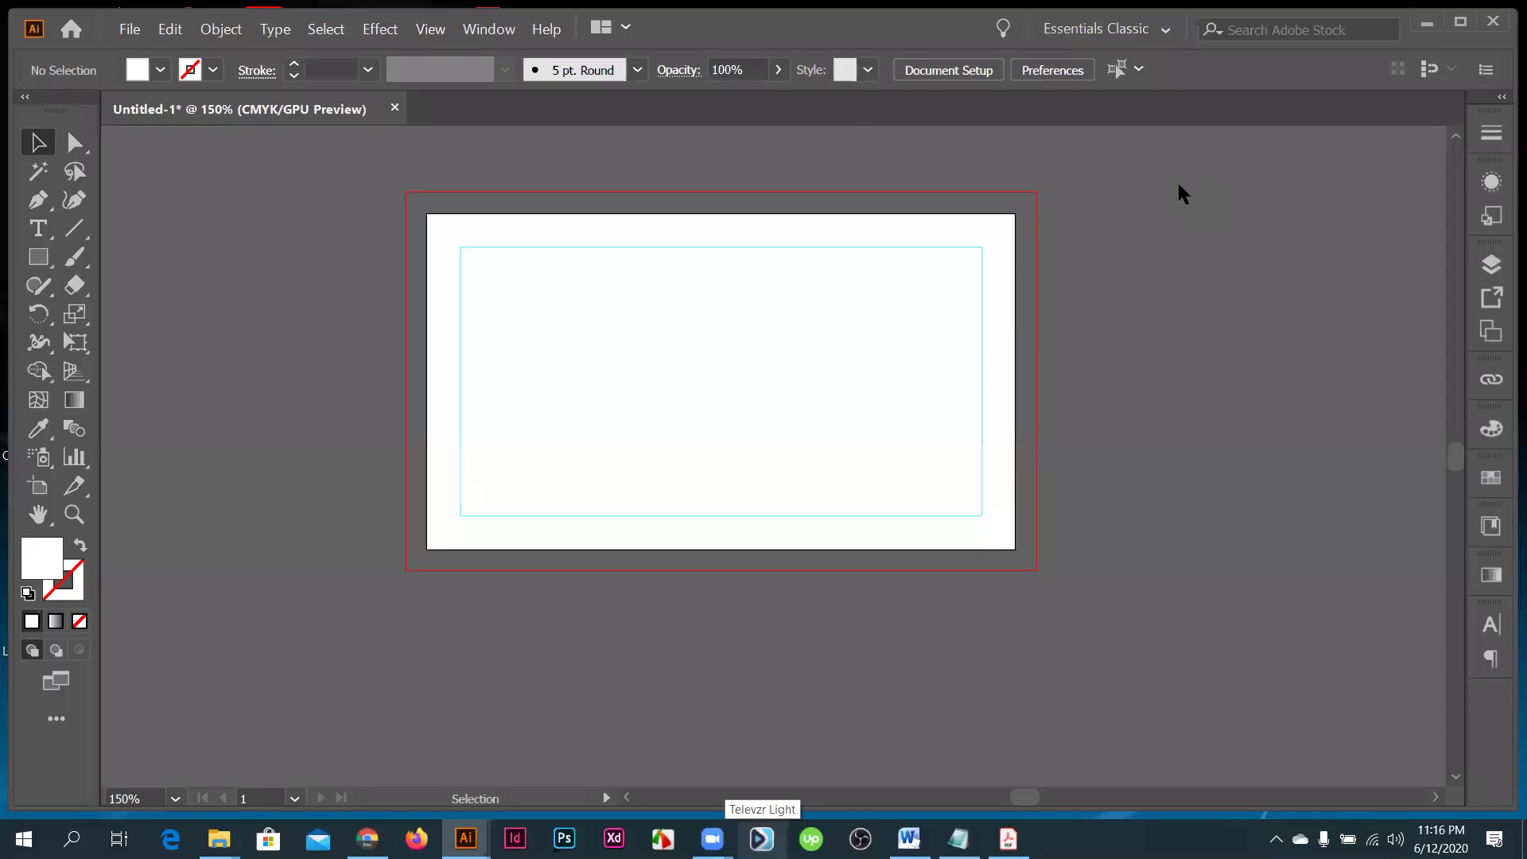
- Close the business card document without saving and dismiss the Zoom window preview
click(395, 108)
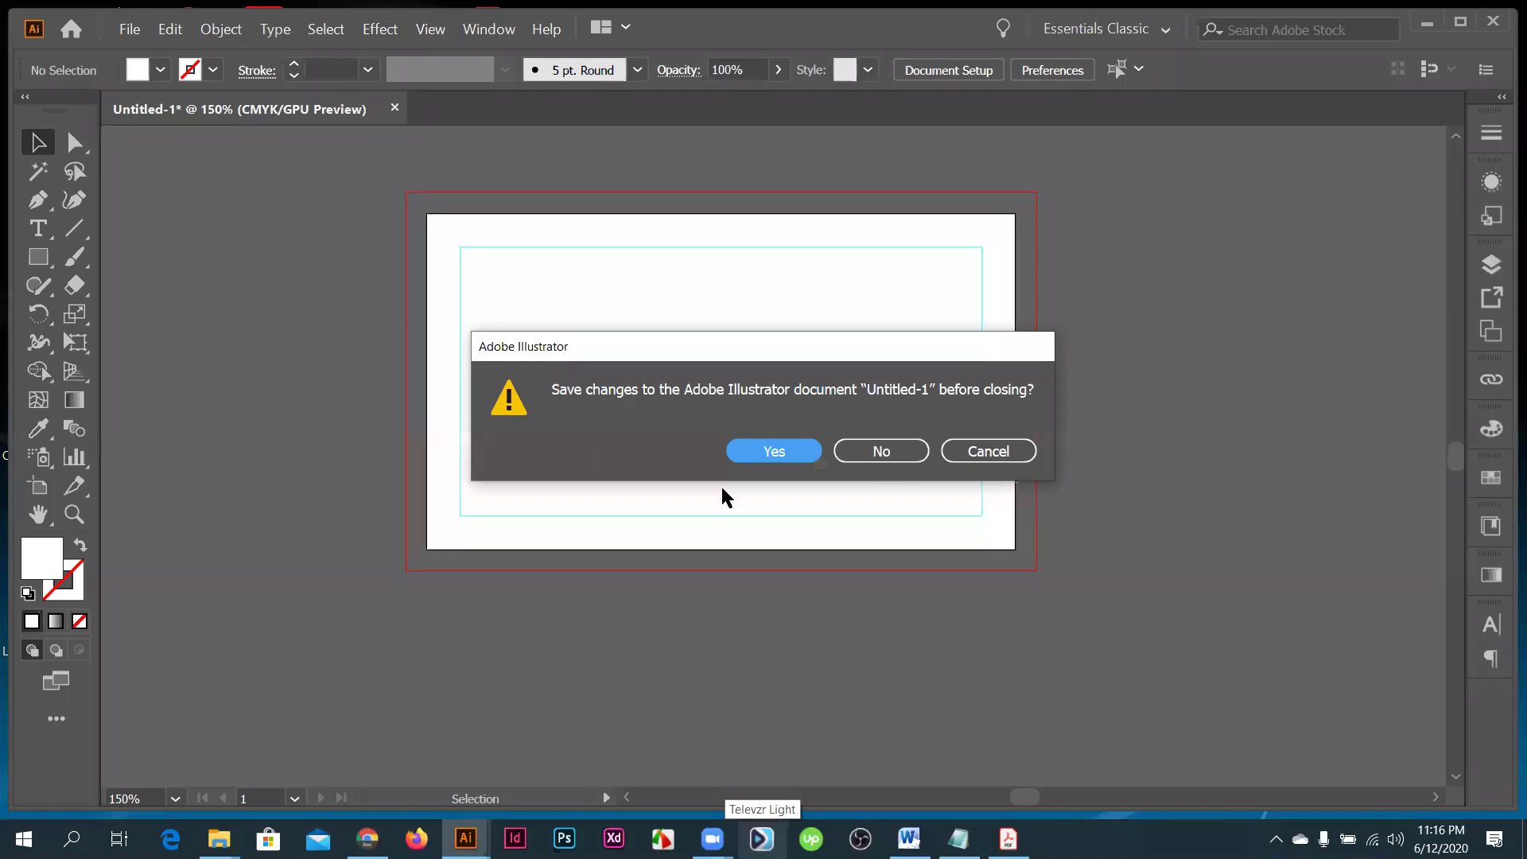
key(n)
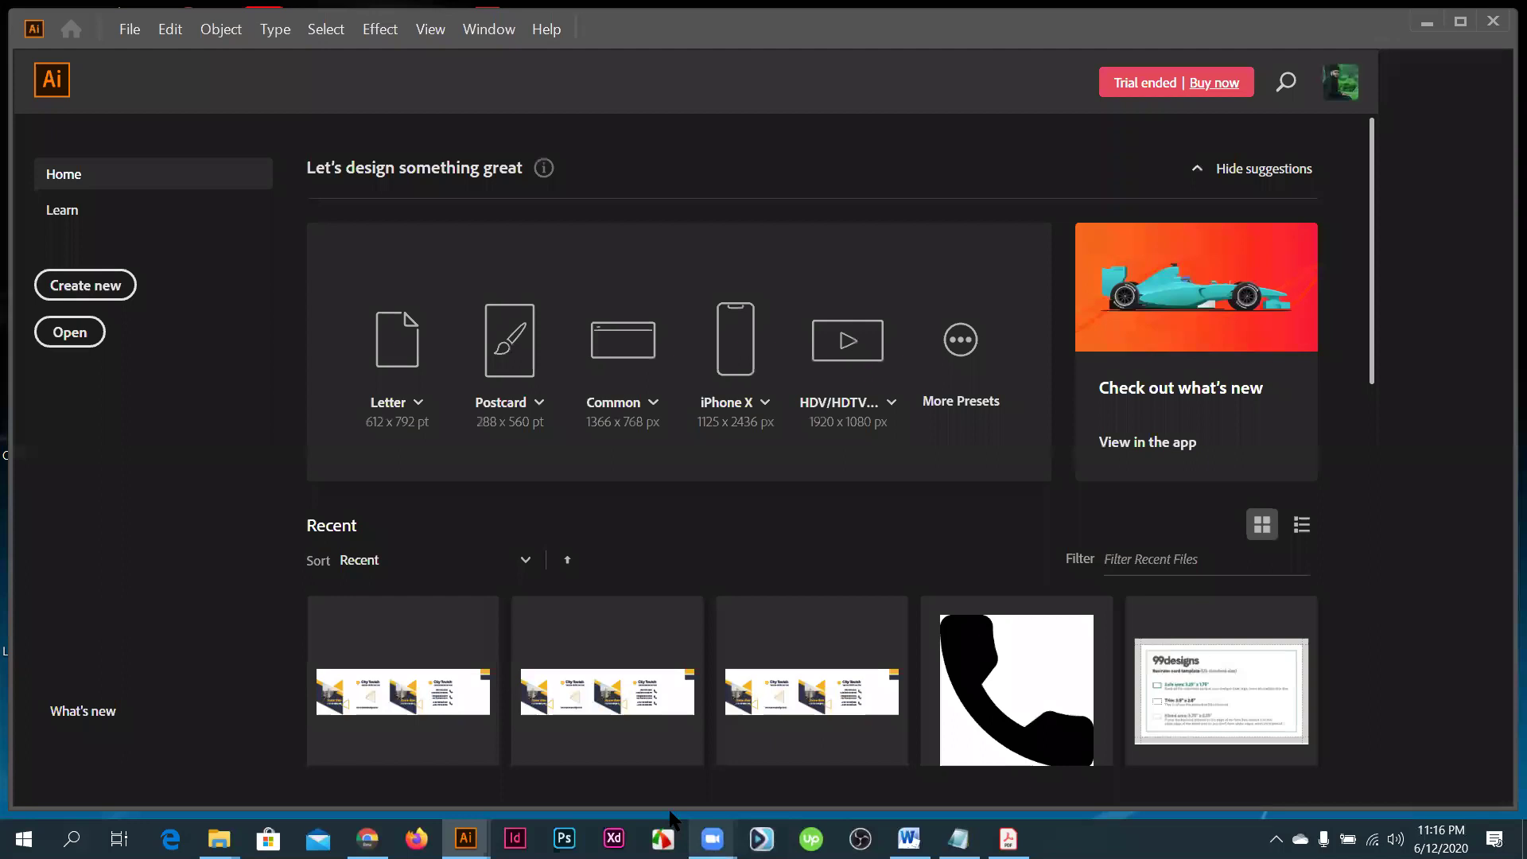
mouse_move(672, 814)
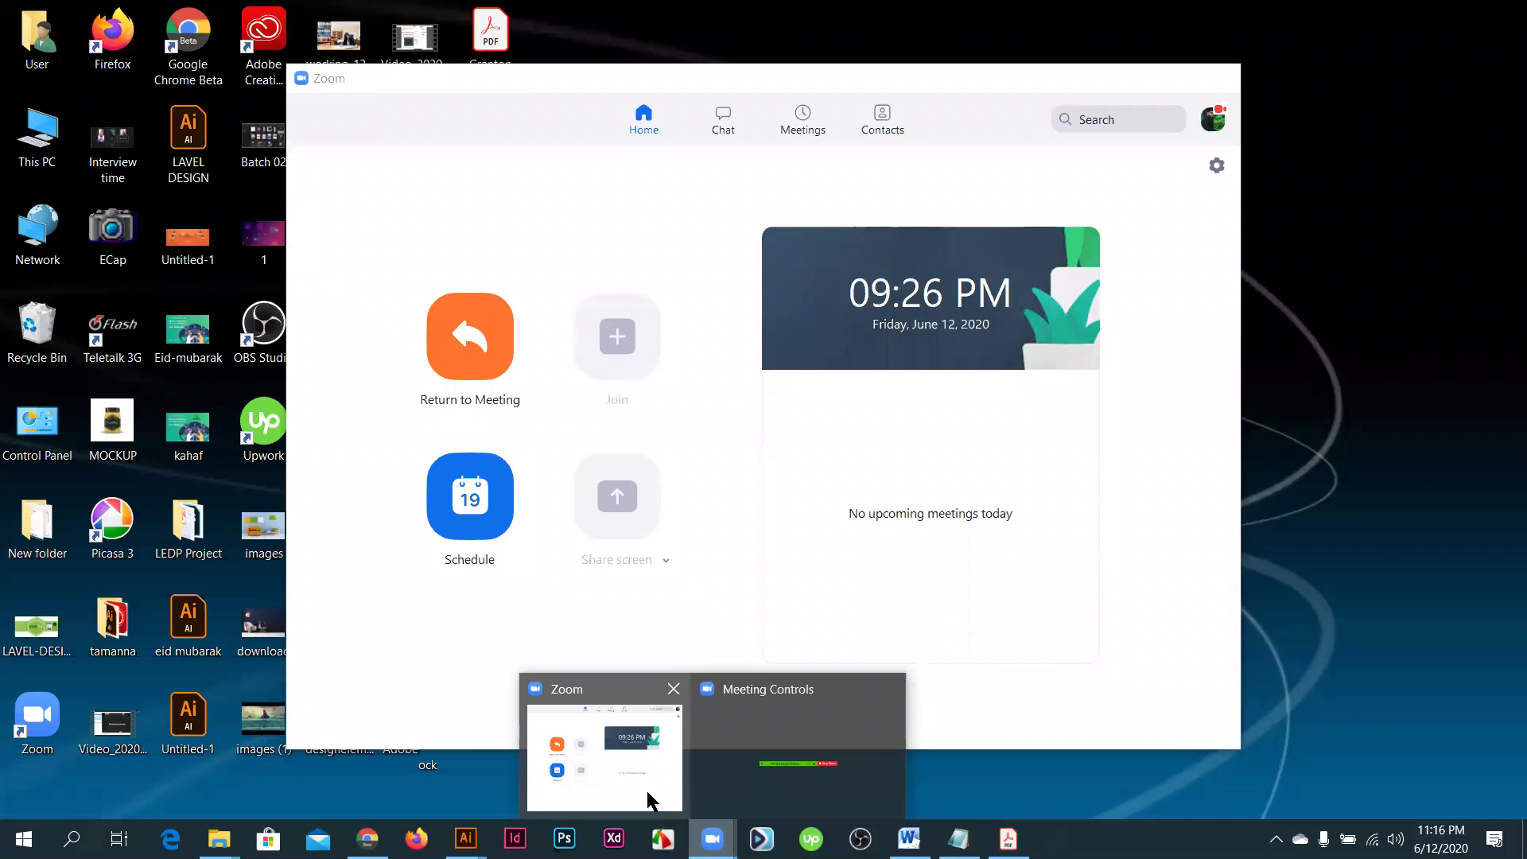
click(648, 799)
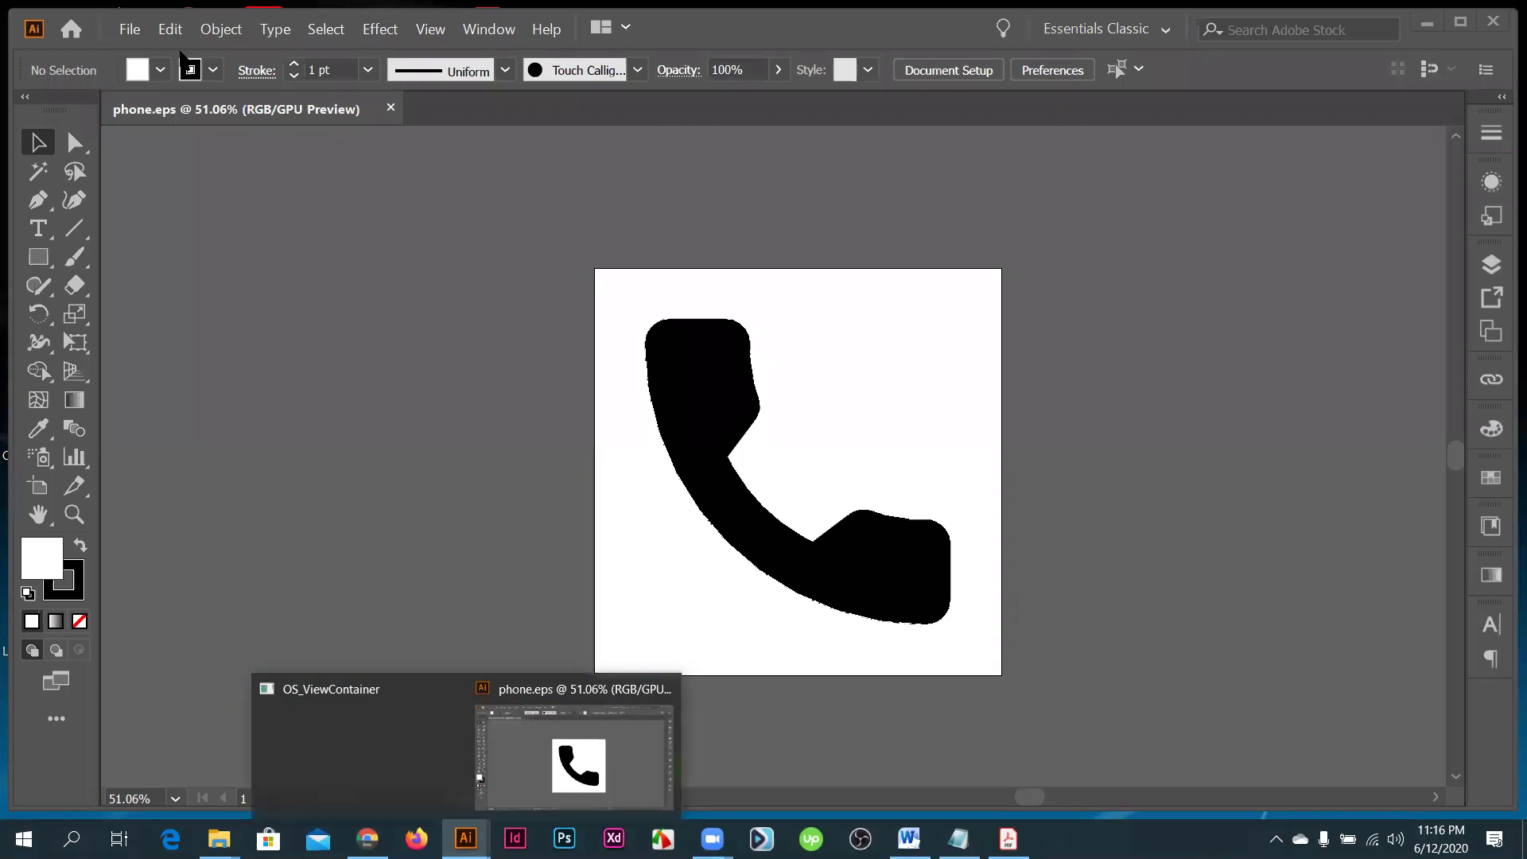
- Open the Edit menu in the phone.eps Illustrator document
key(alt+e)
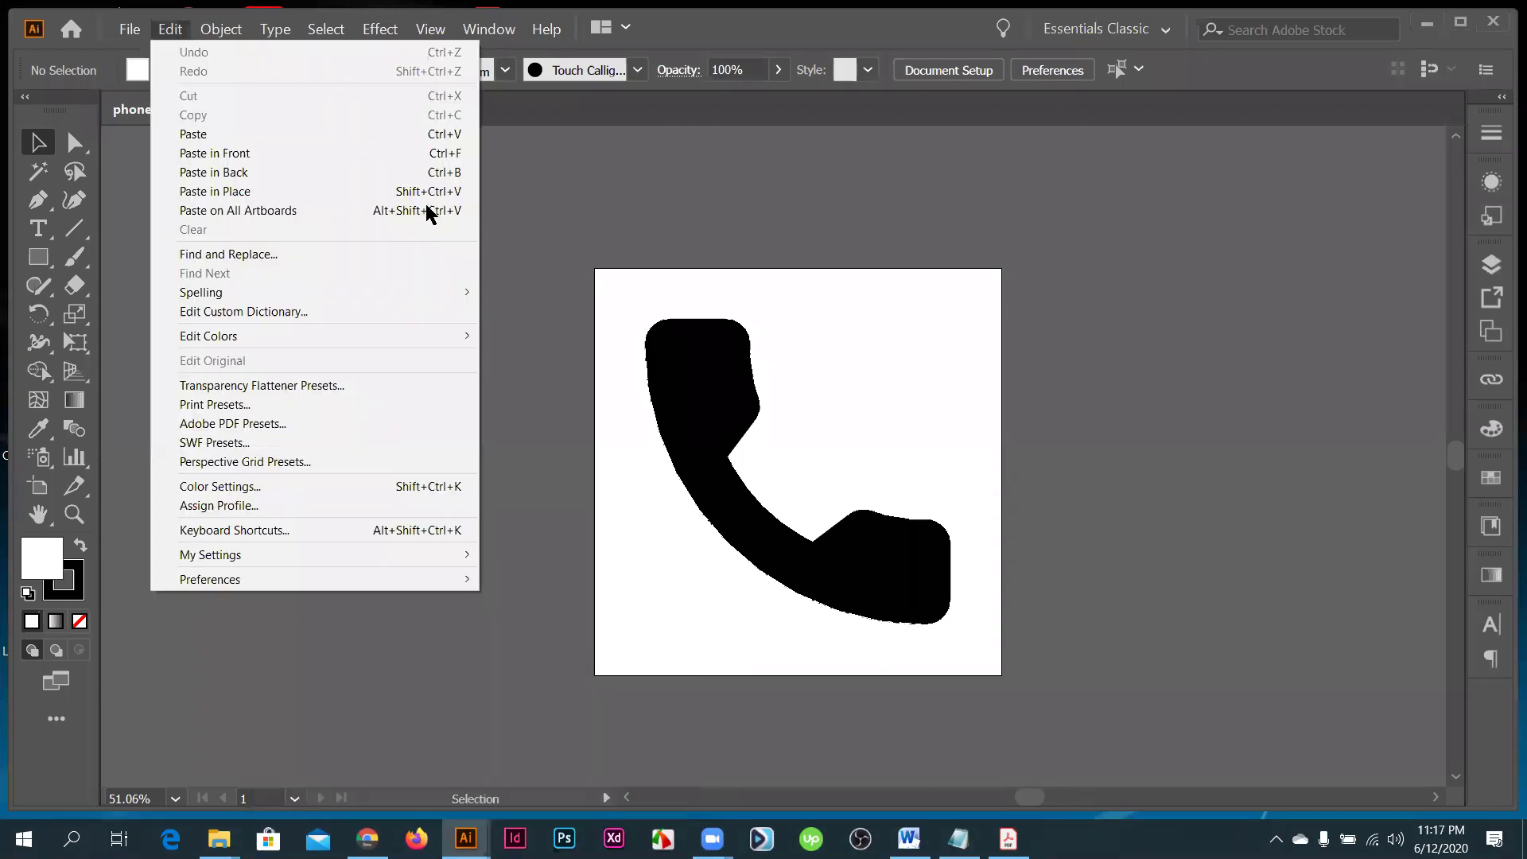
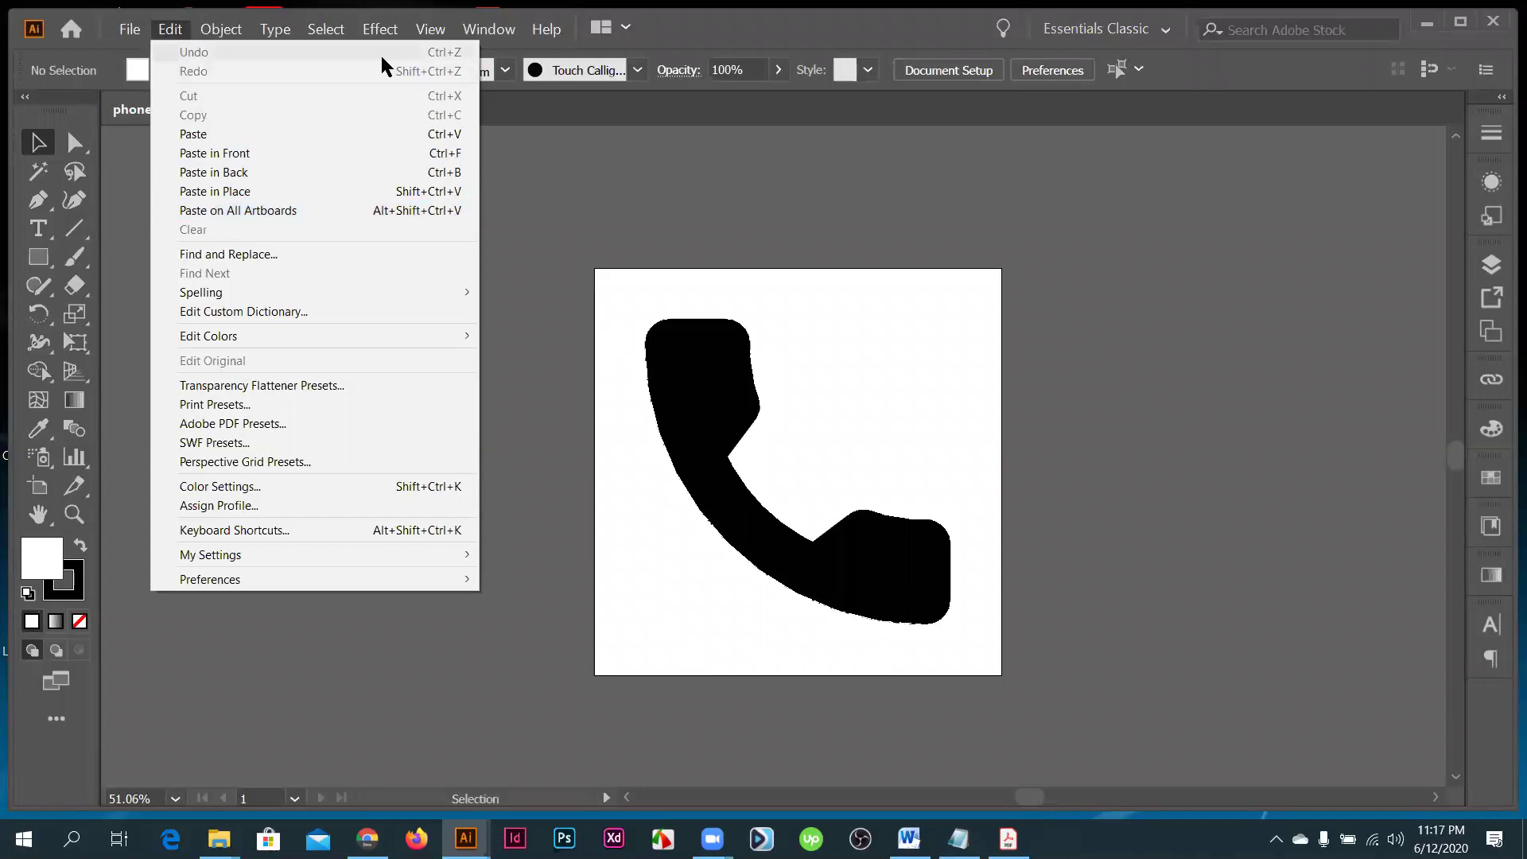
- Delete the phone icon from the phone.eps artboard, leaving it blank, and switch to Chrome
key(Right)
click(710, 384)
click(710, 384)
key(Delete)
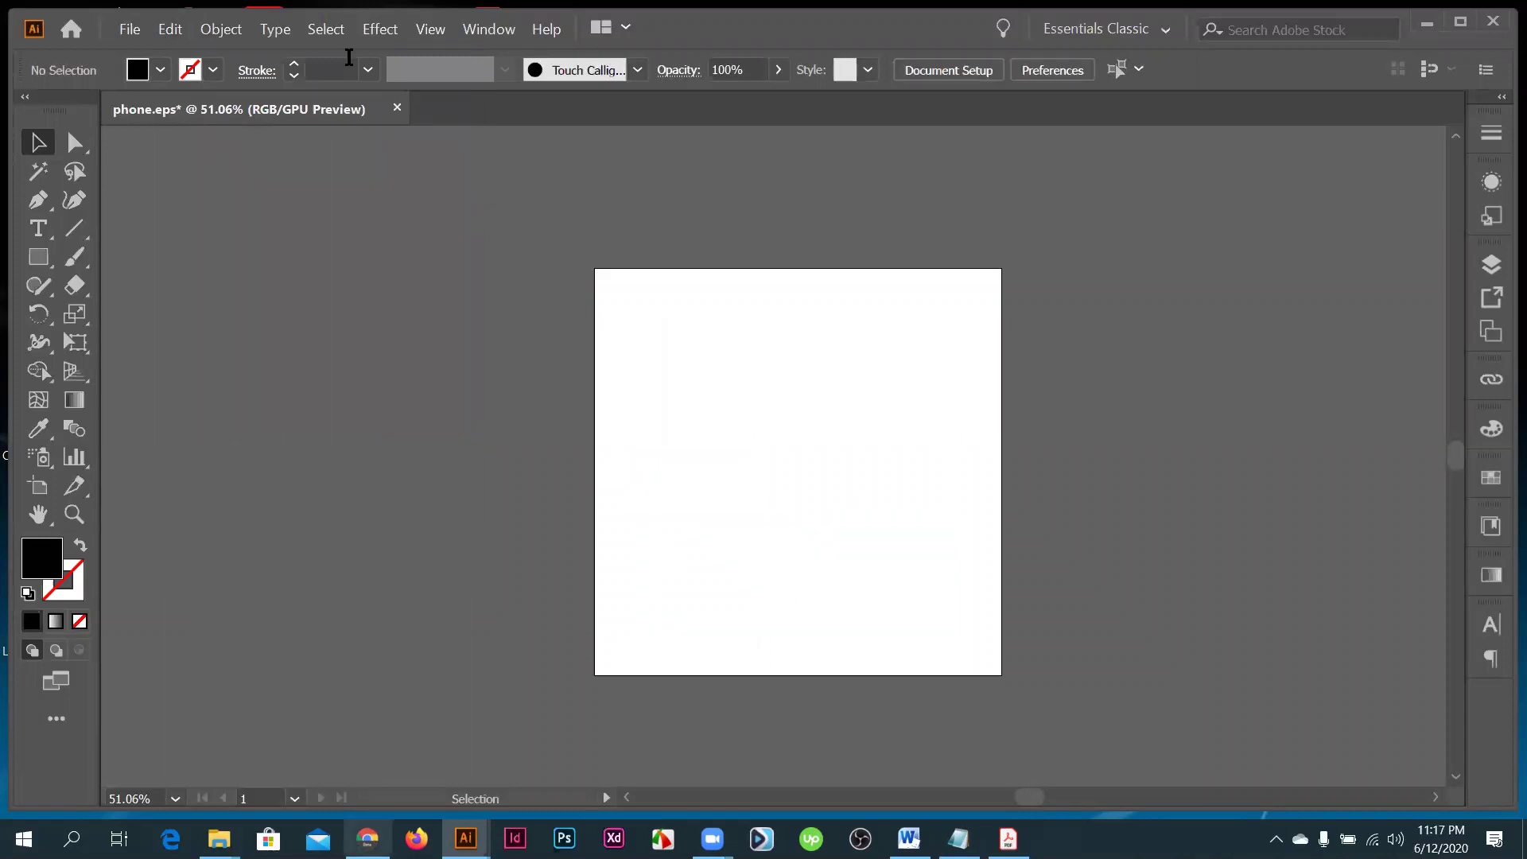
key(alt+Tab)
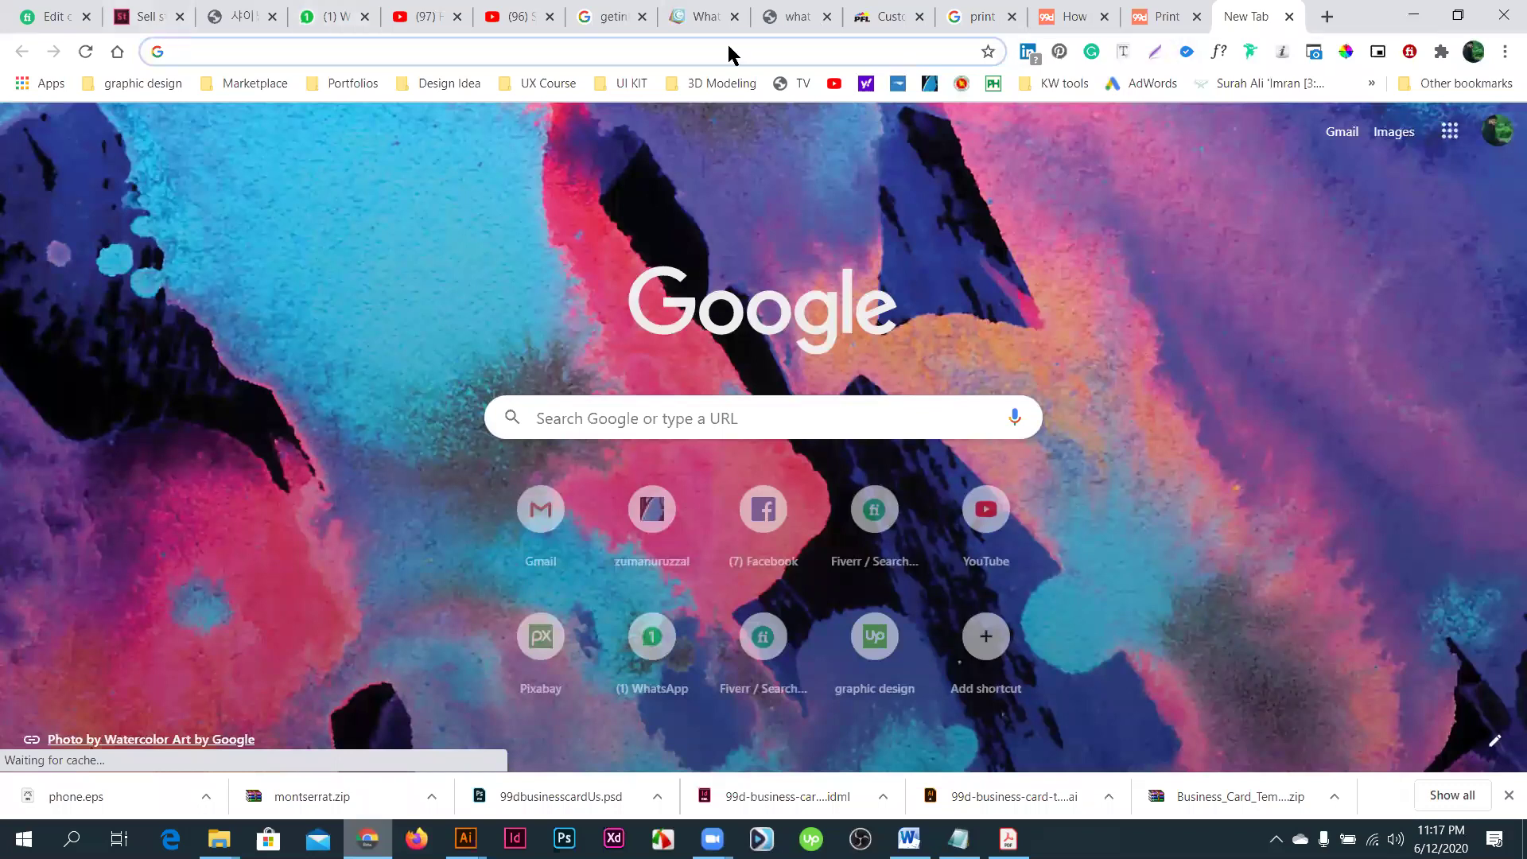
- Search 'google font' in a new Chrome tab and open the Google Fonts site from the results
click(1324, 17)
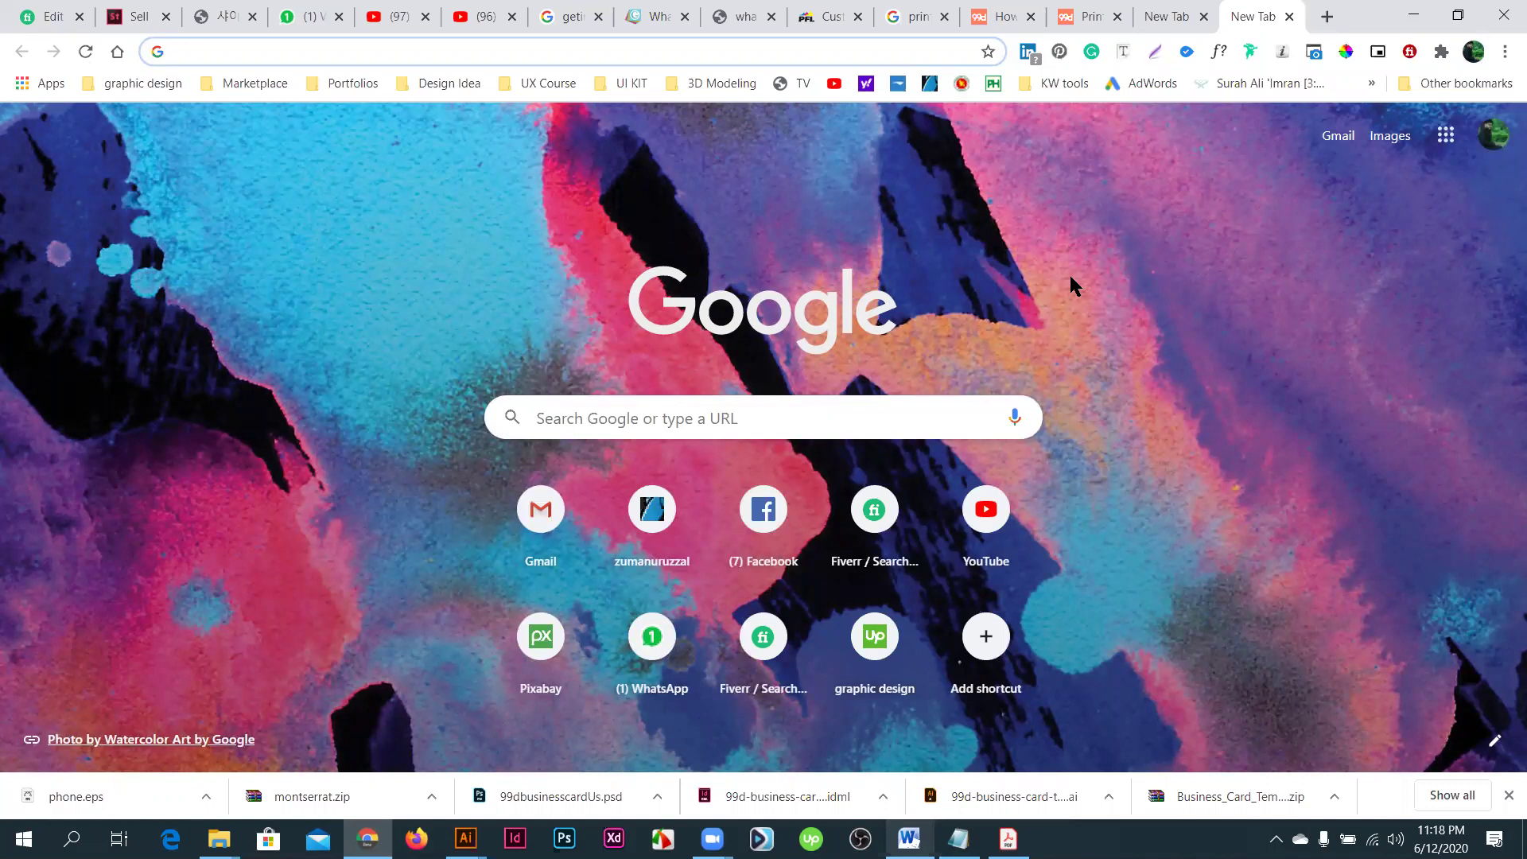
text(google )
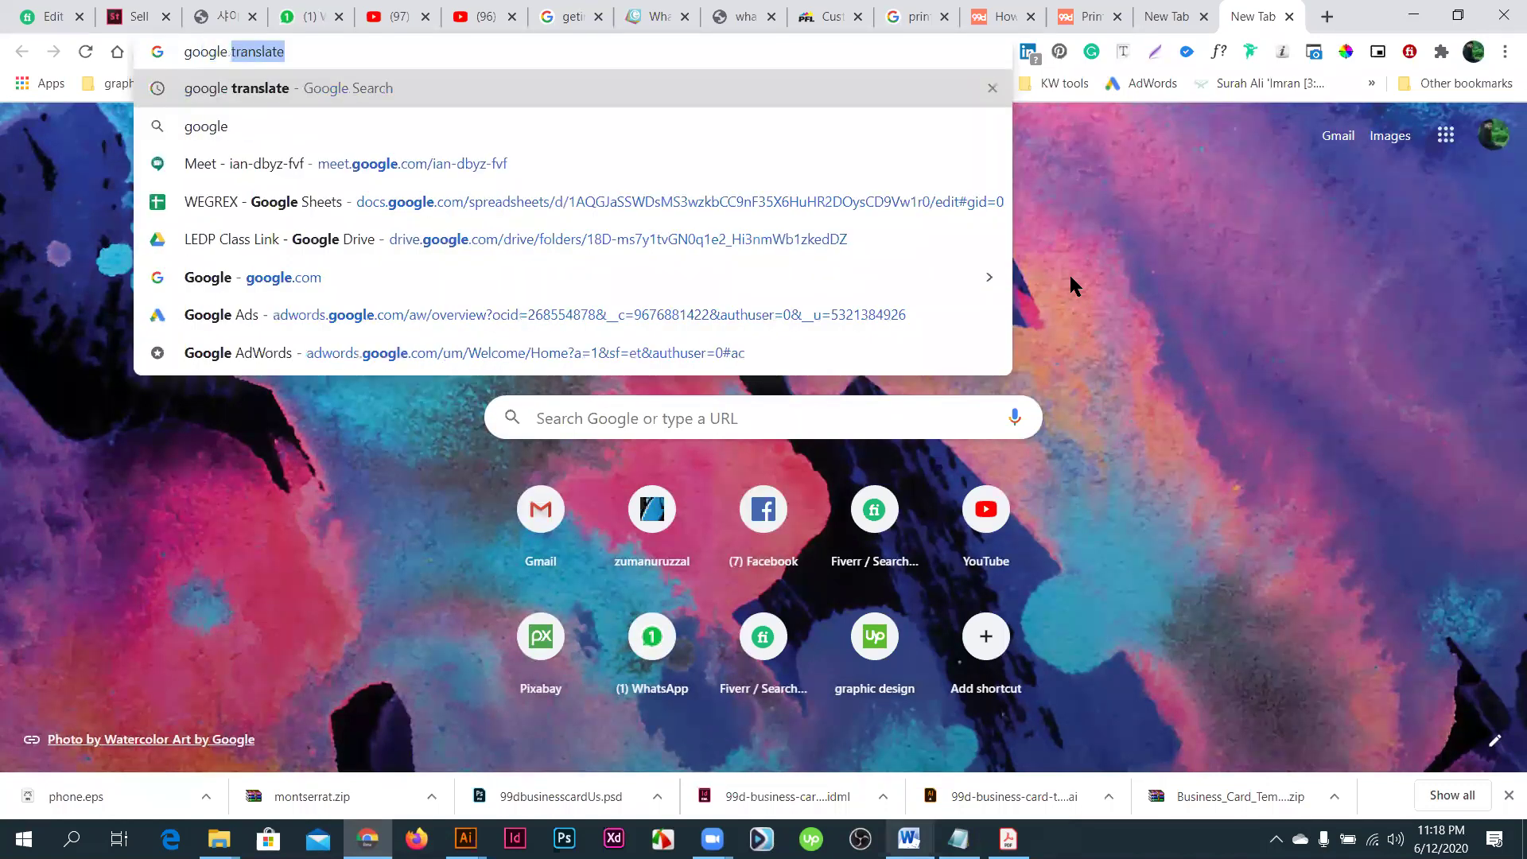
text(font)
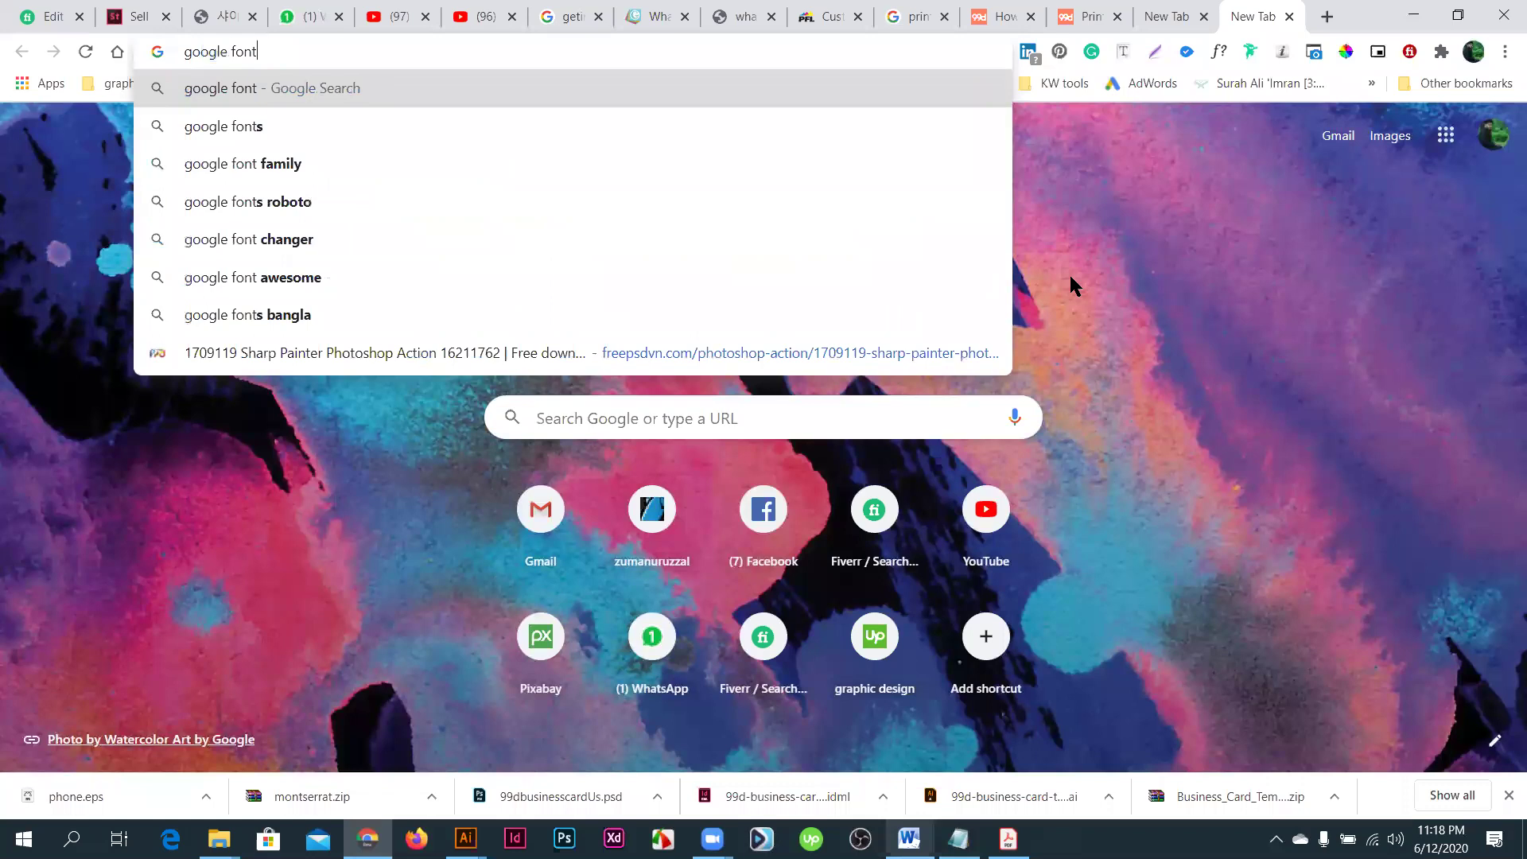
key(Return)
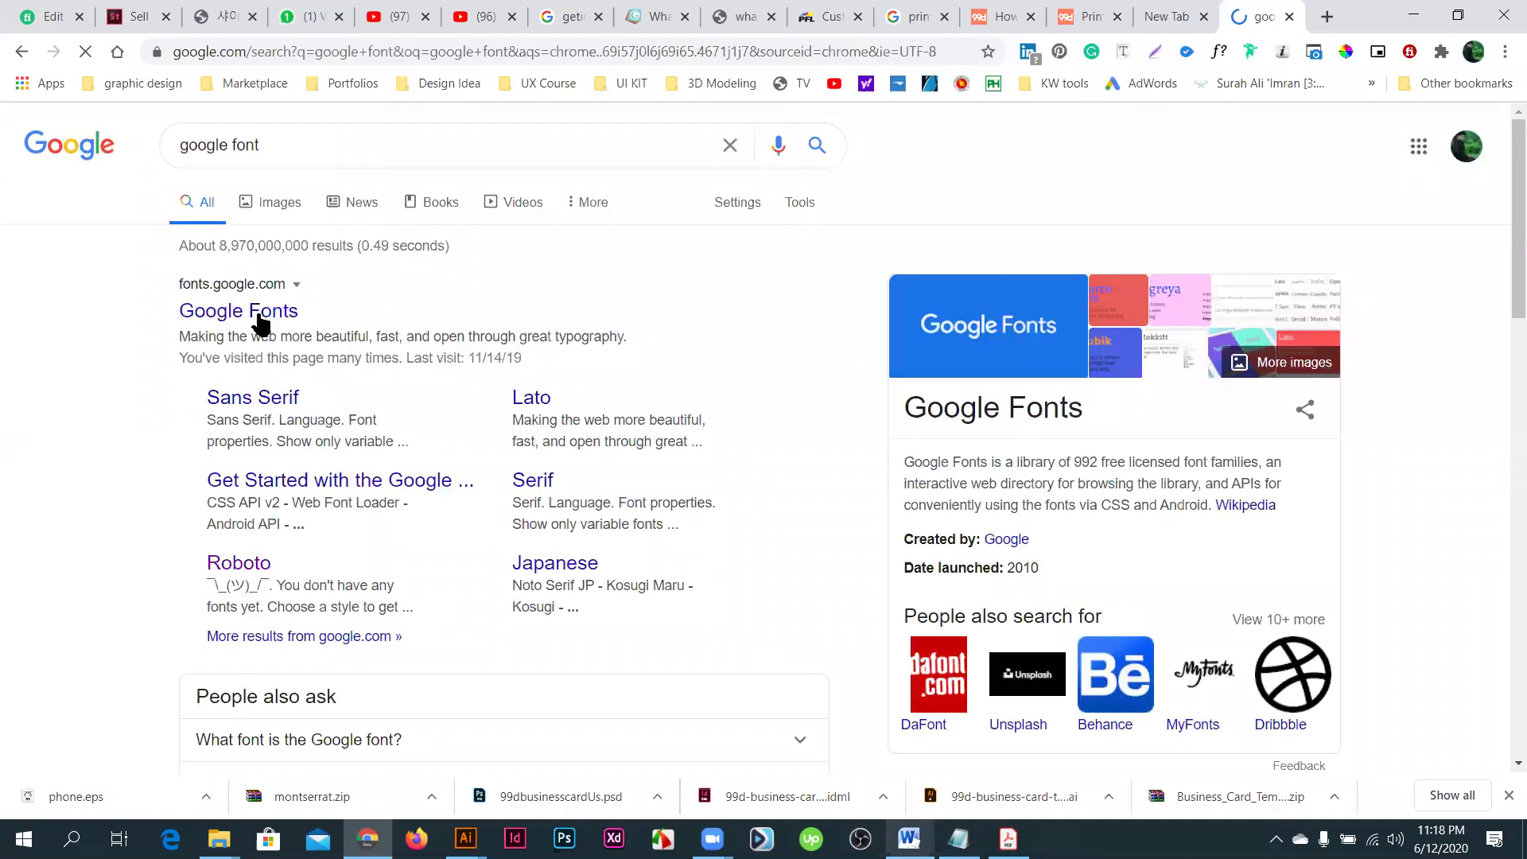
click(260, 316)
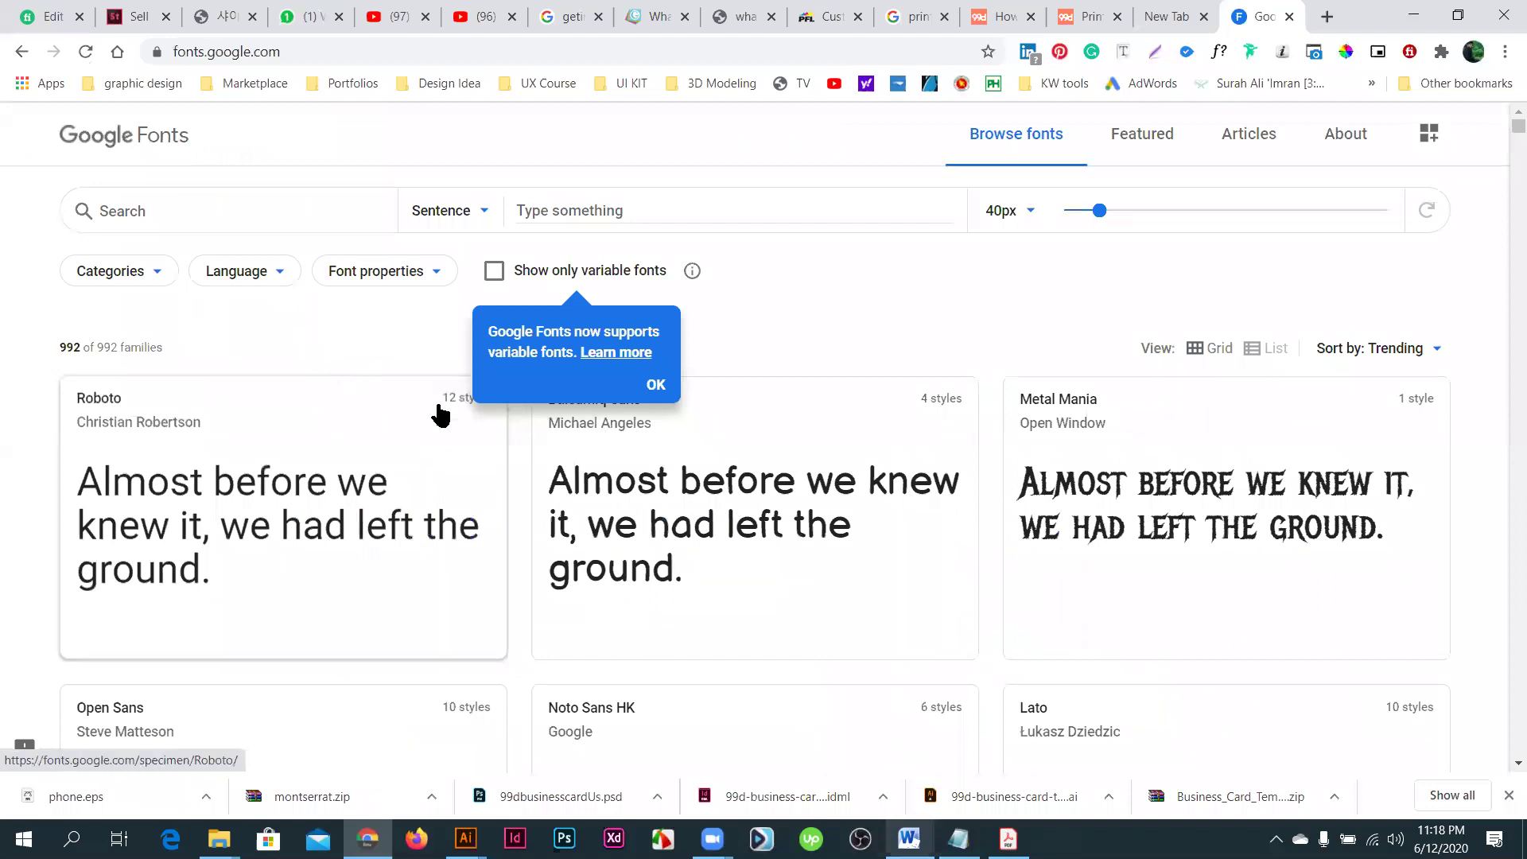
- Dismiss the variable fonts announcement and browse the Google Fonts catalogue
scroll(462, 430, down, 3)
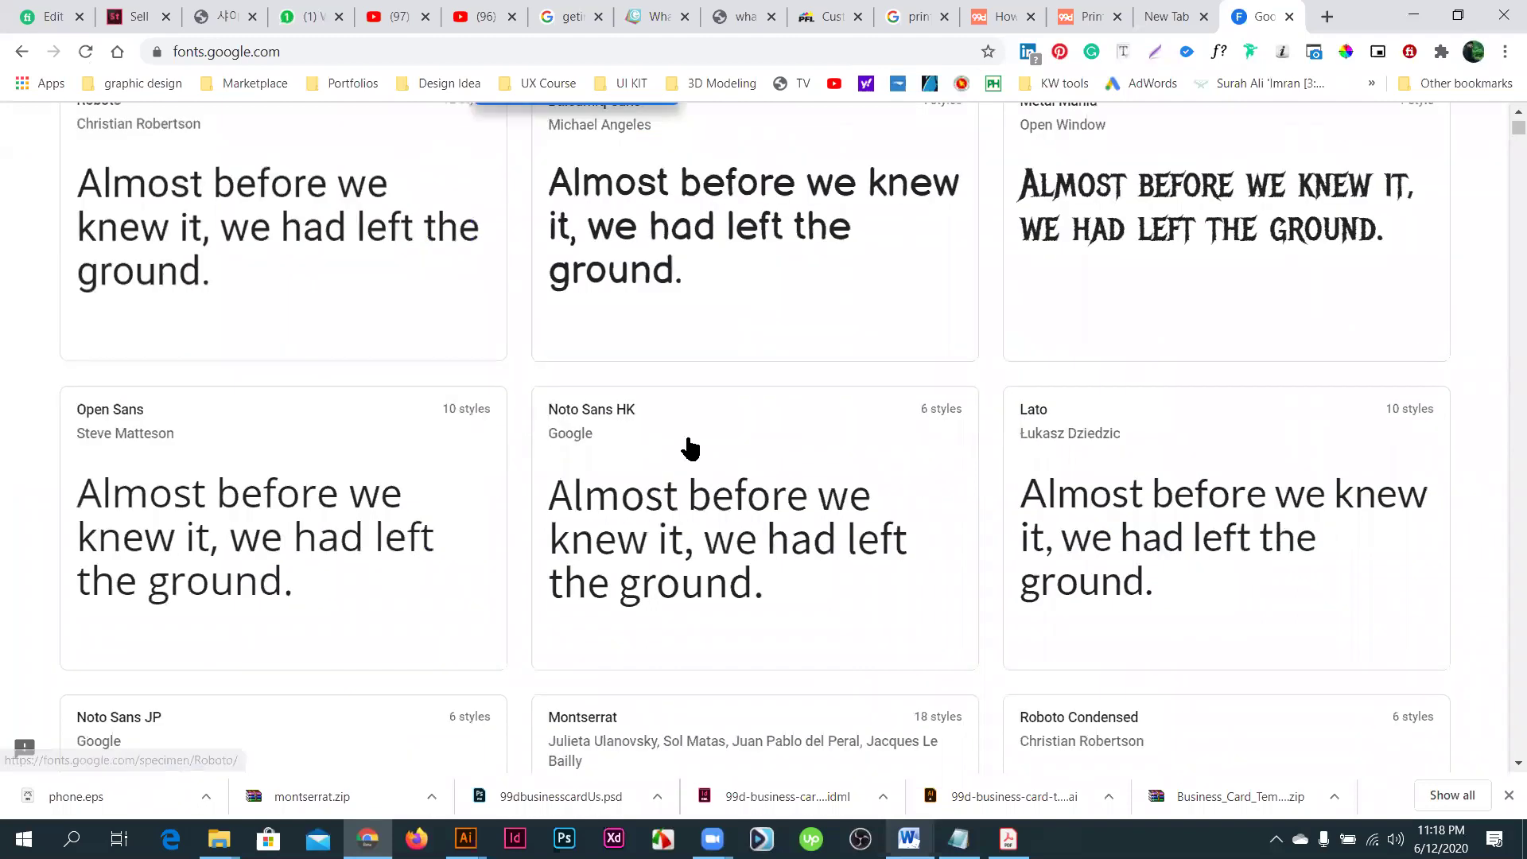
scroll(689, 450, up, 3)
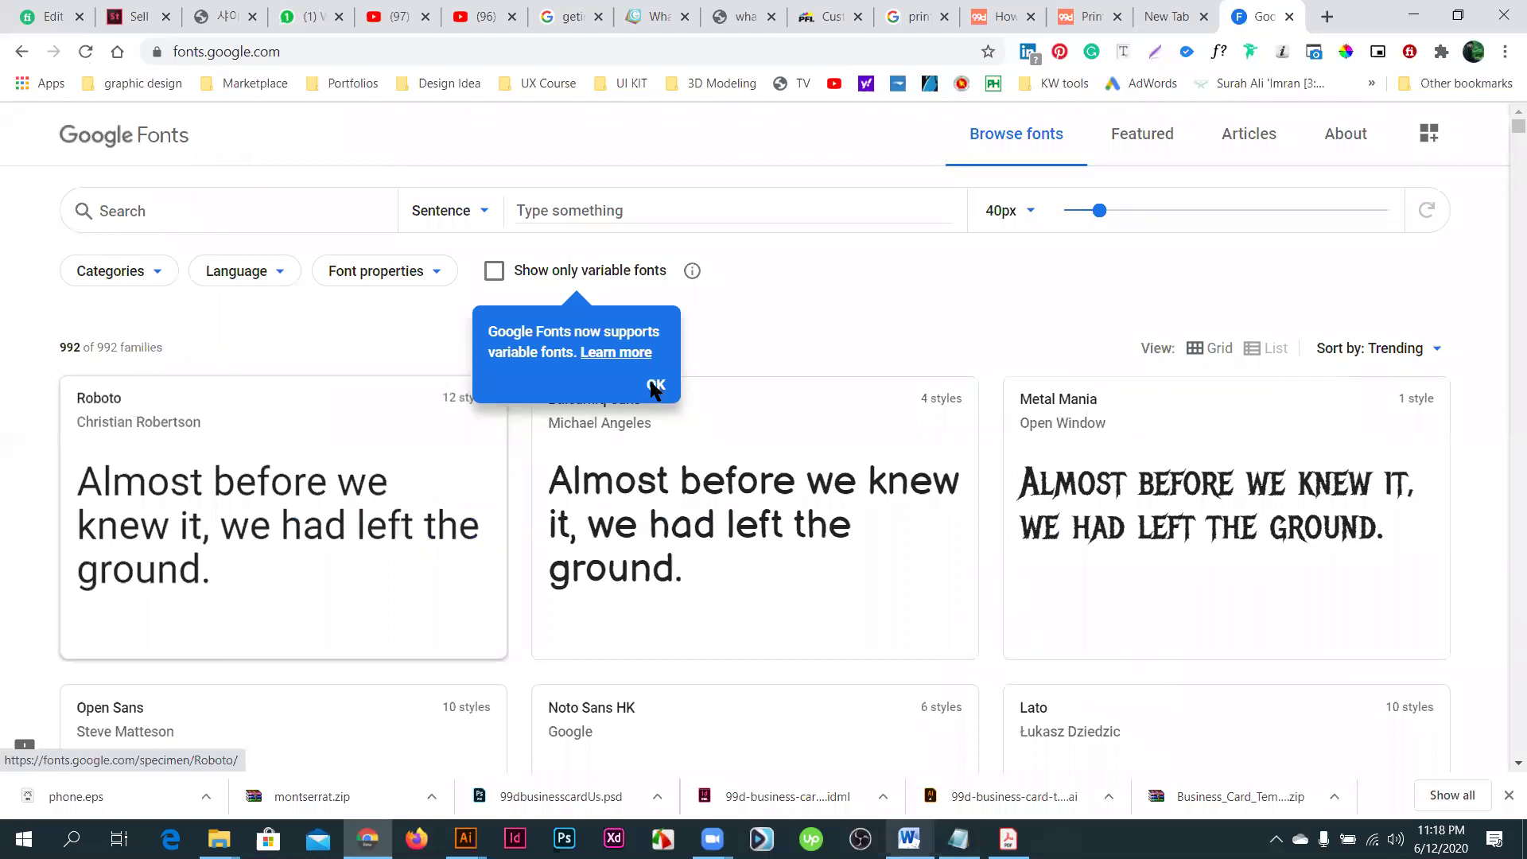
click(654, 387)
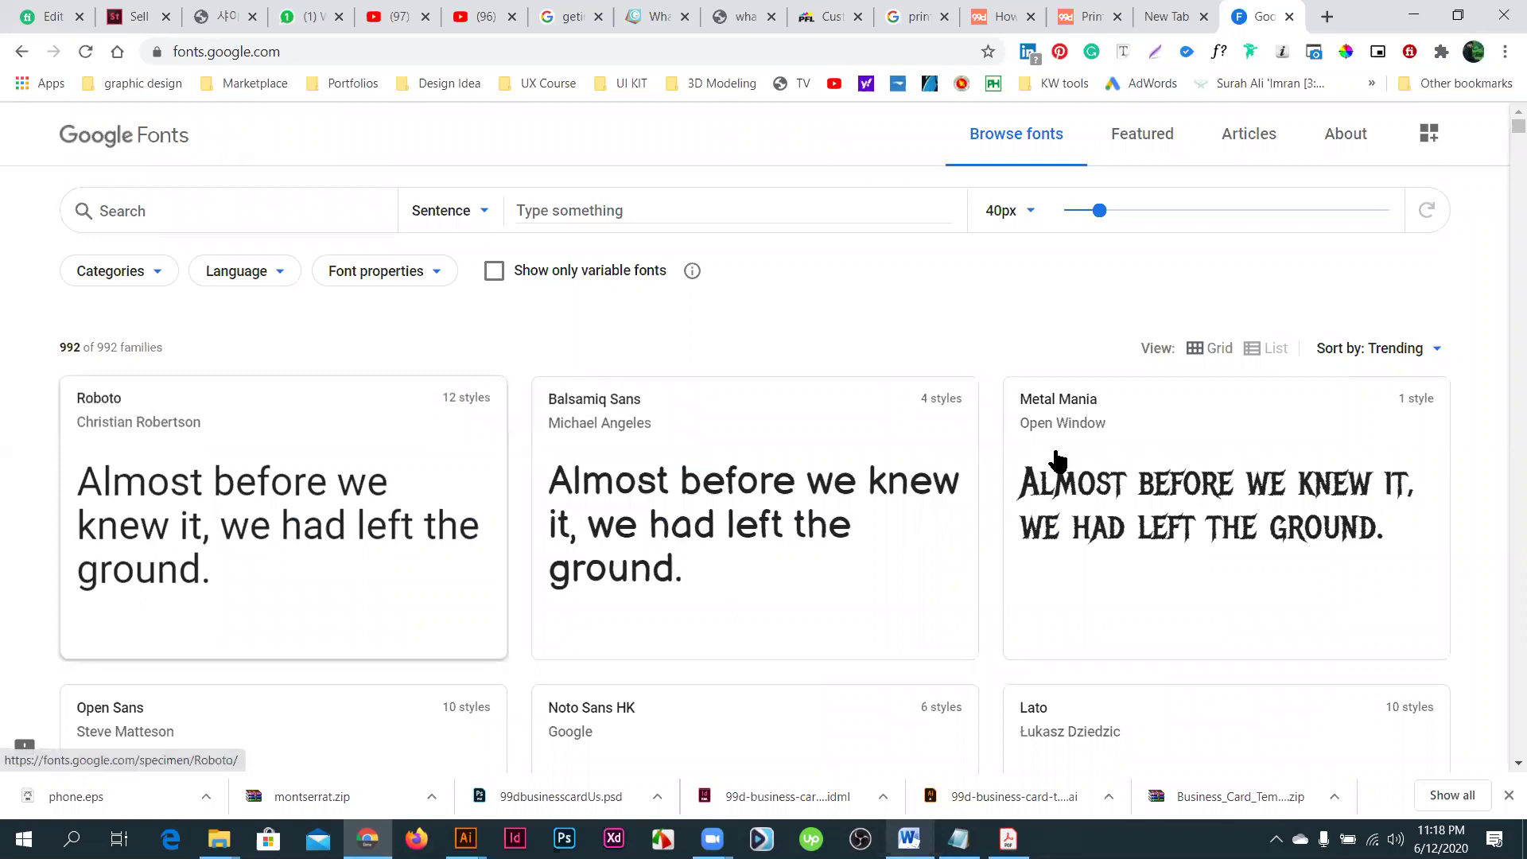
scroll(183, 568, down, 2)
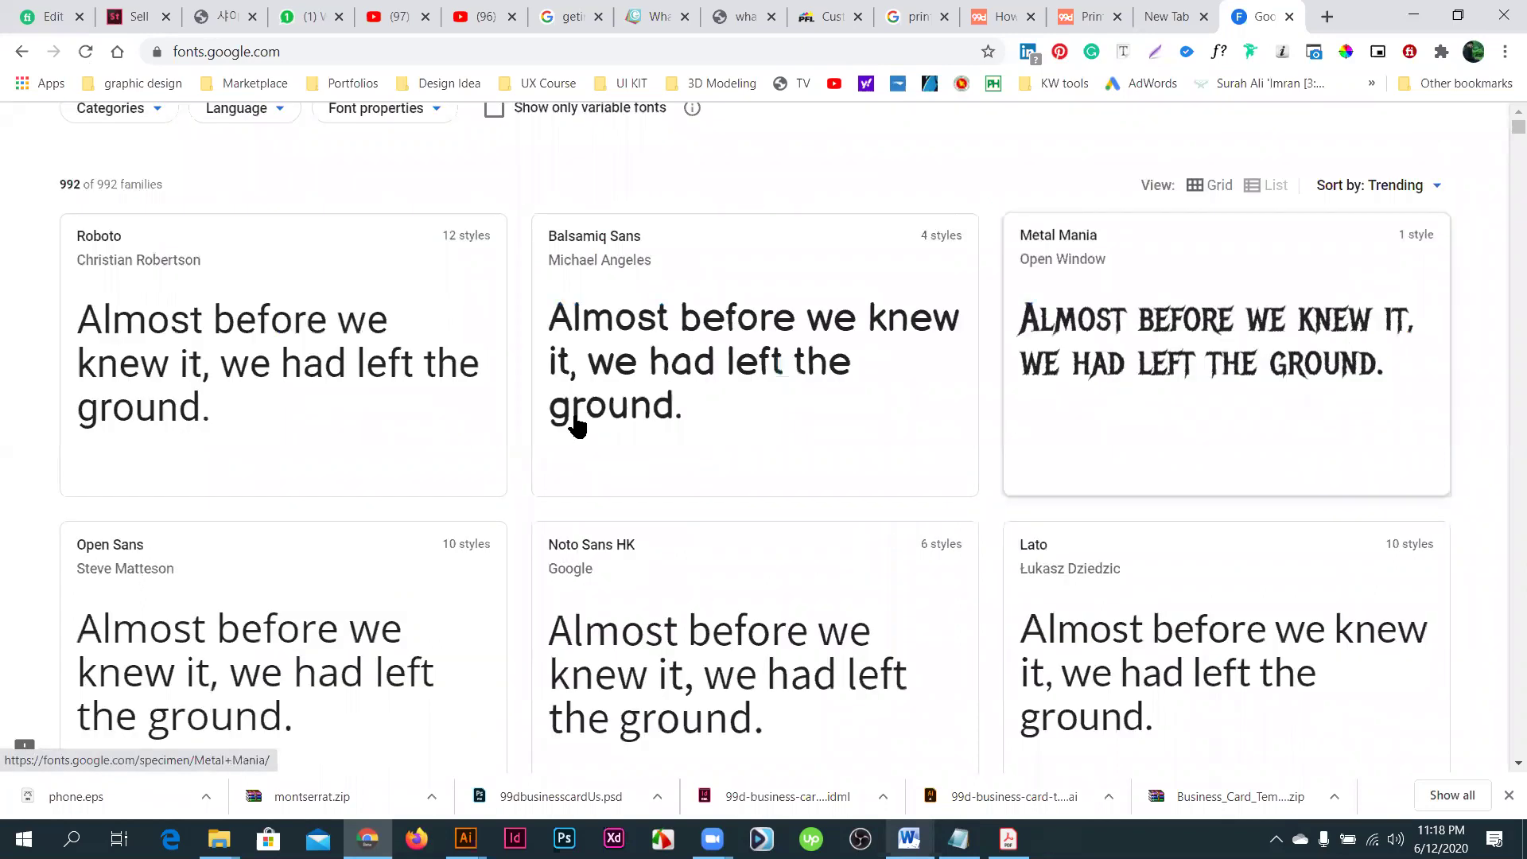
scroll(577, 425, down, 2)
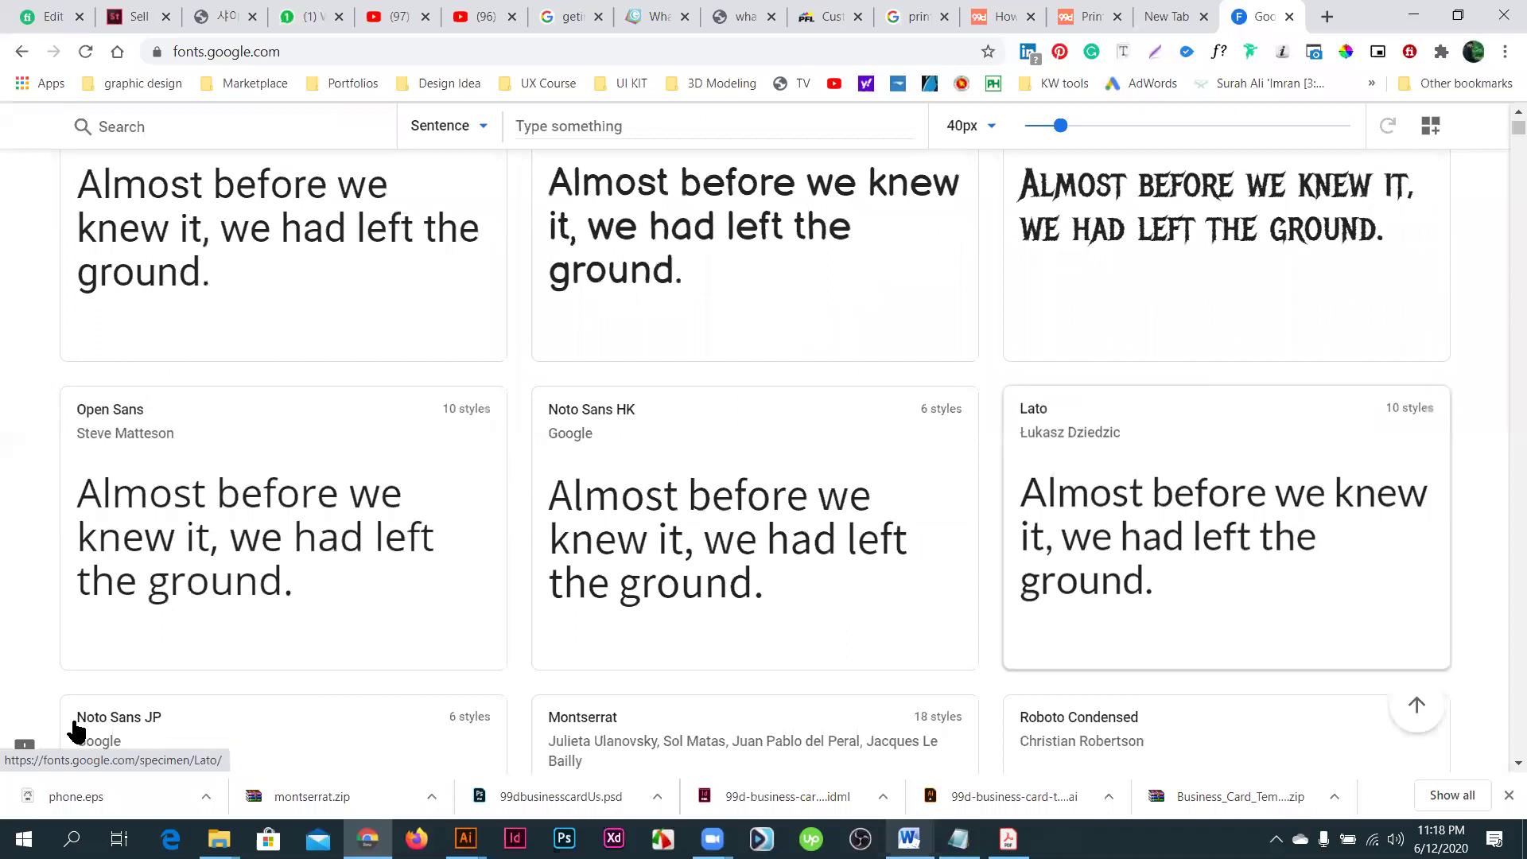
scroll(567, 627, down, 1)
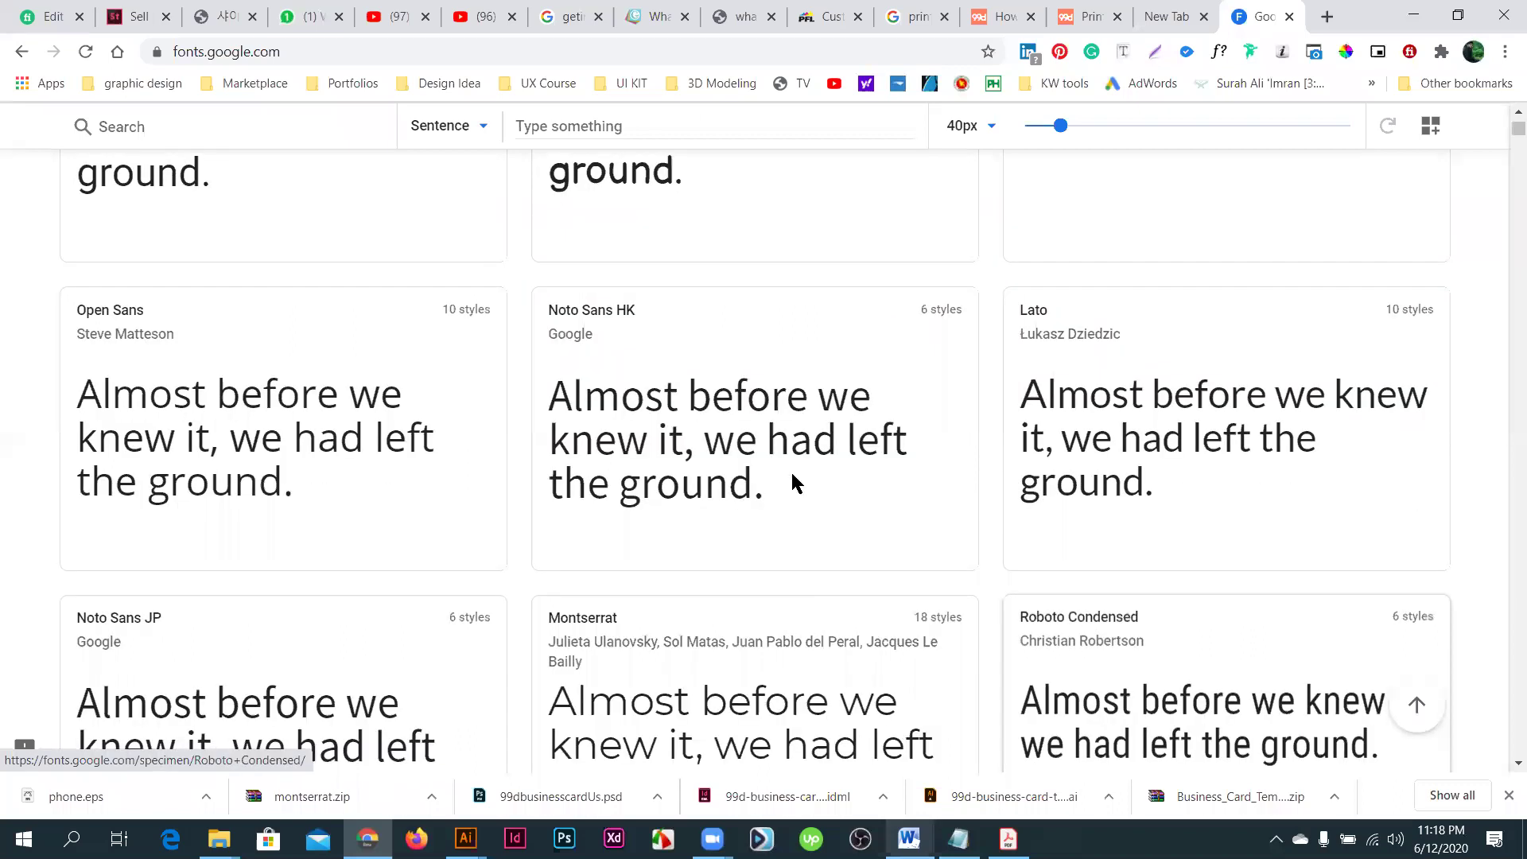
scroll(1151, 279, up, 5)
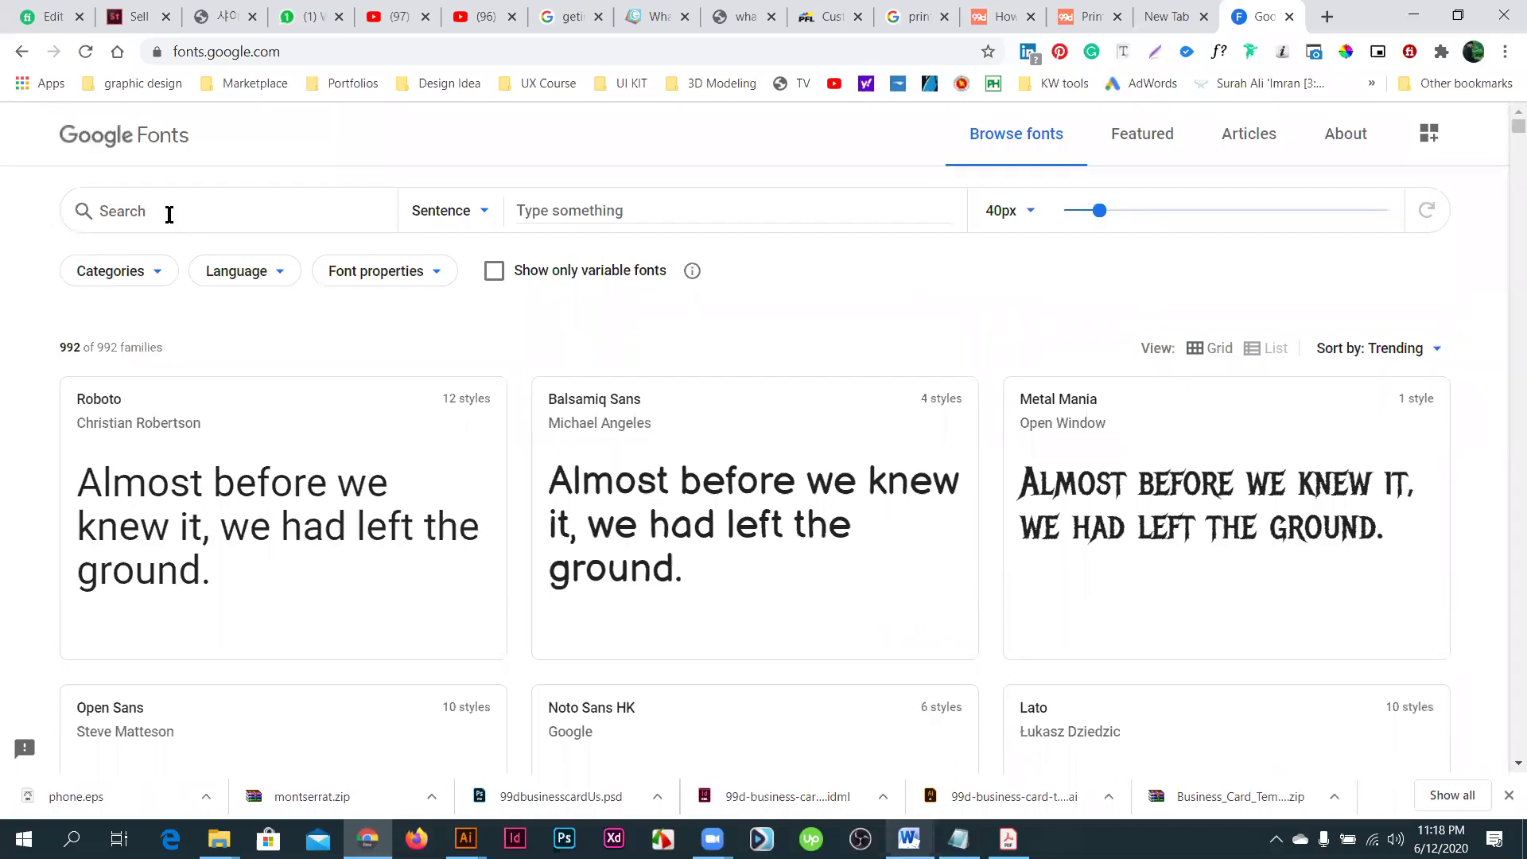
- Search the font families for 'mont' and open the Montserrat page
click(168, 214)
text(m)
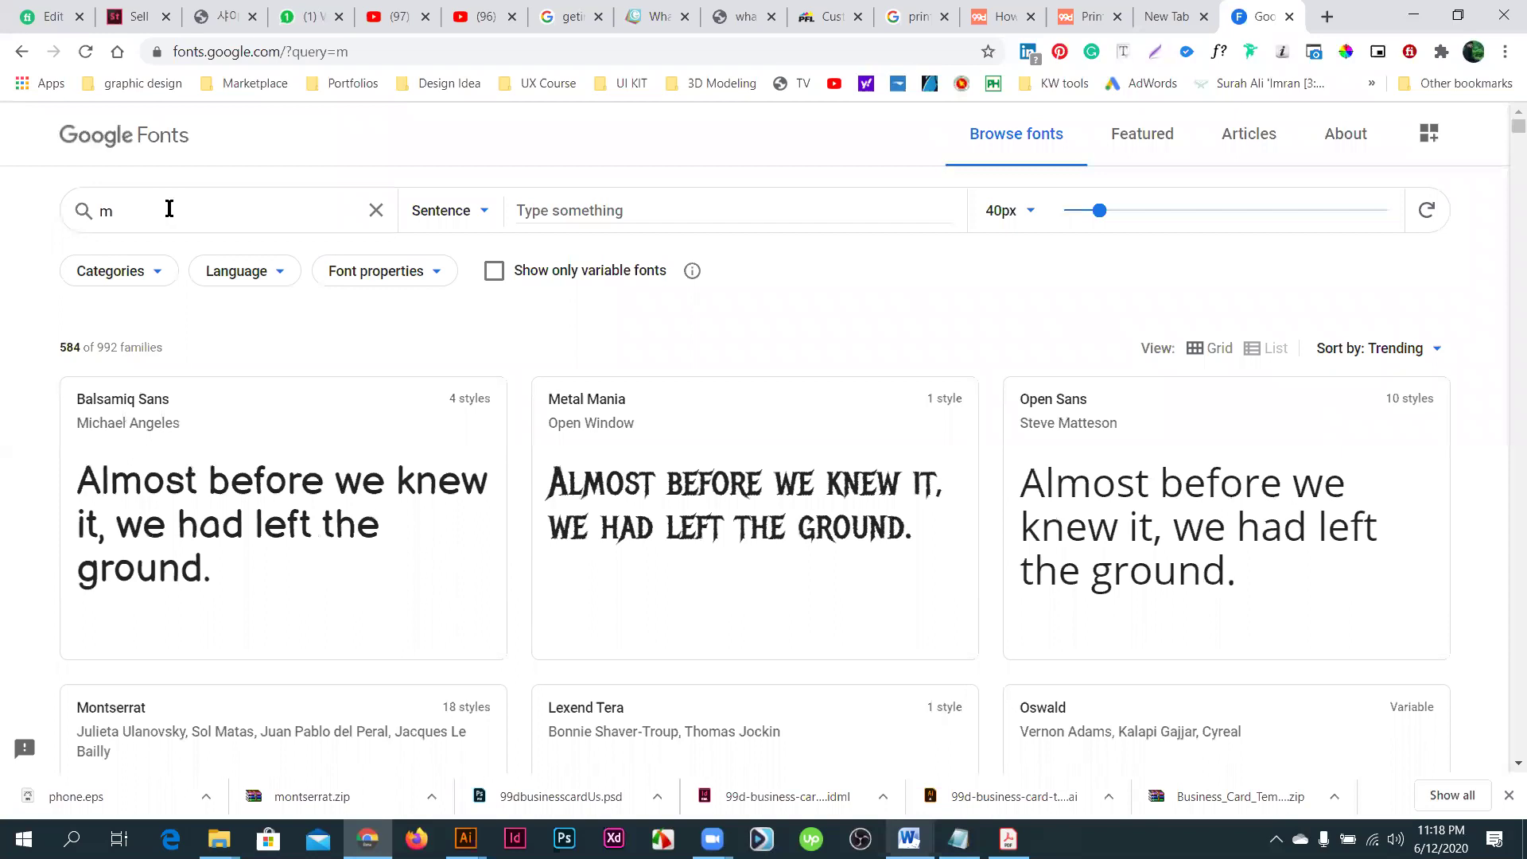
text(on)
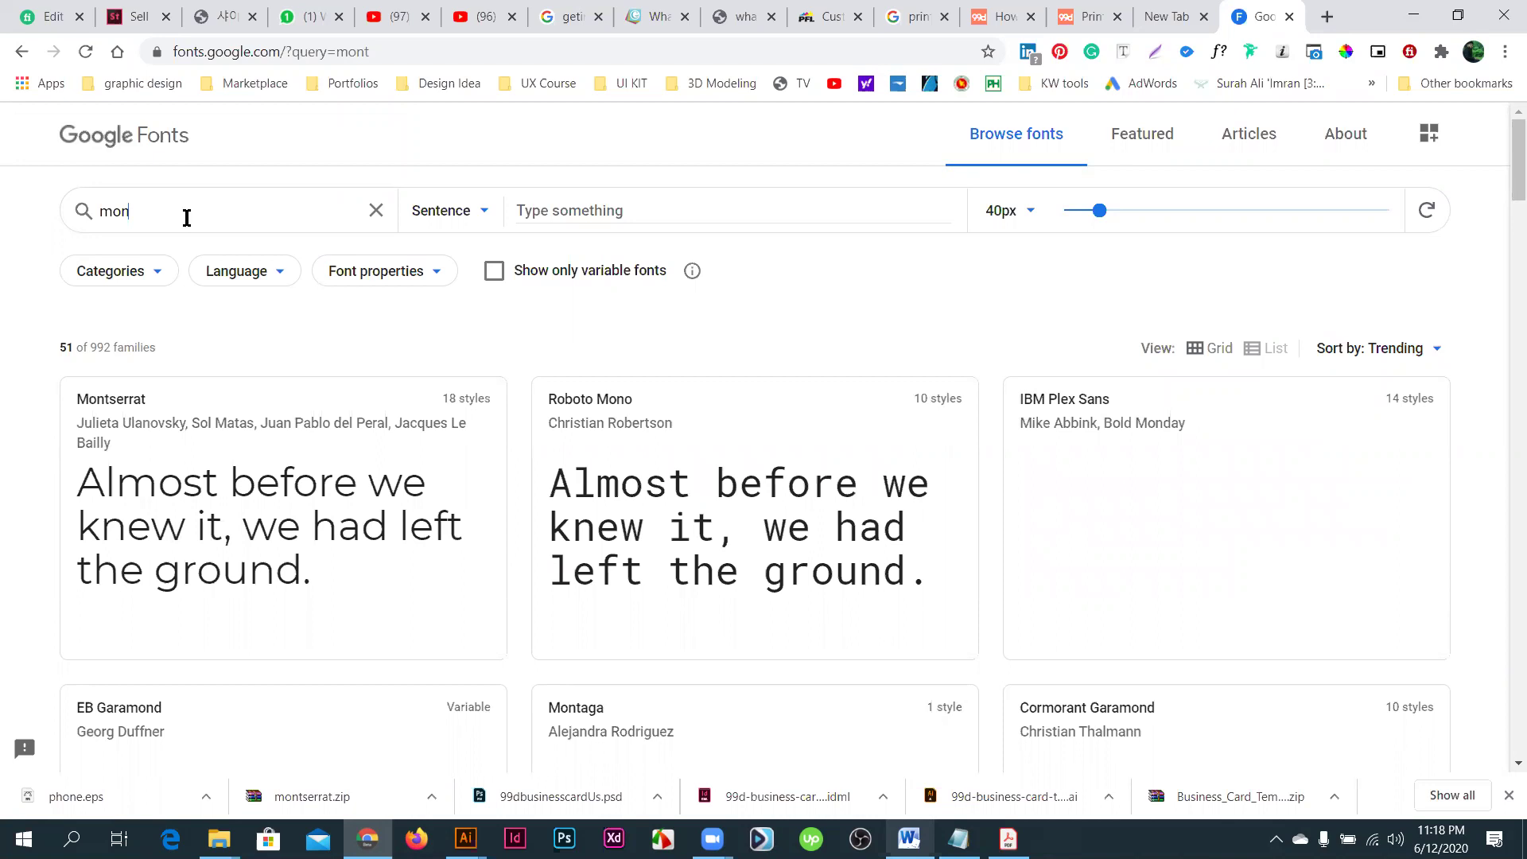
text(t)
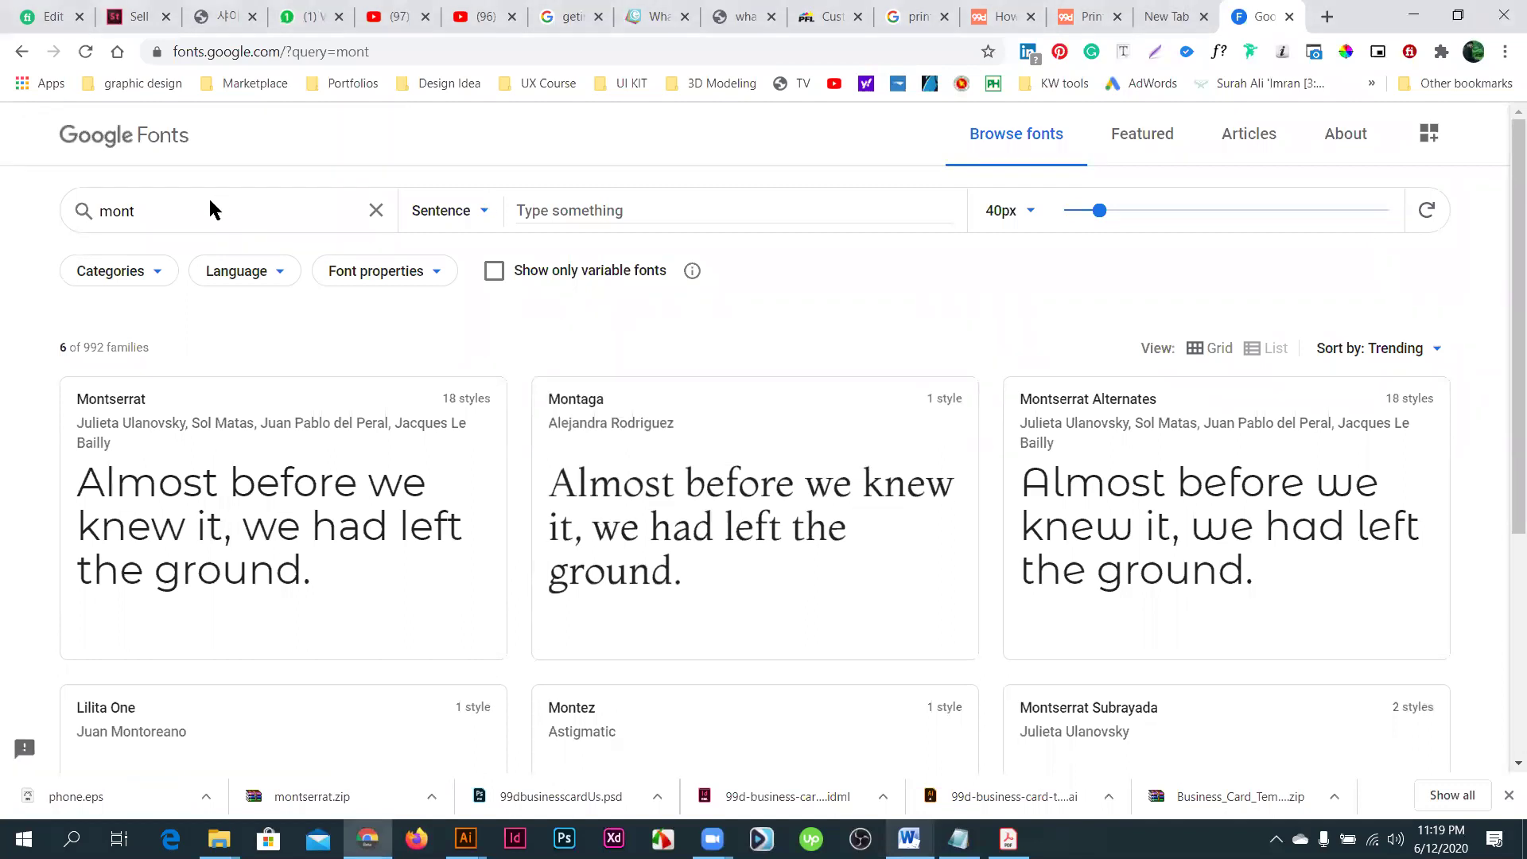
click(137, 399)
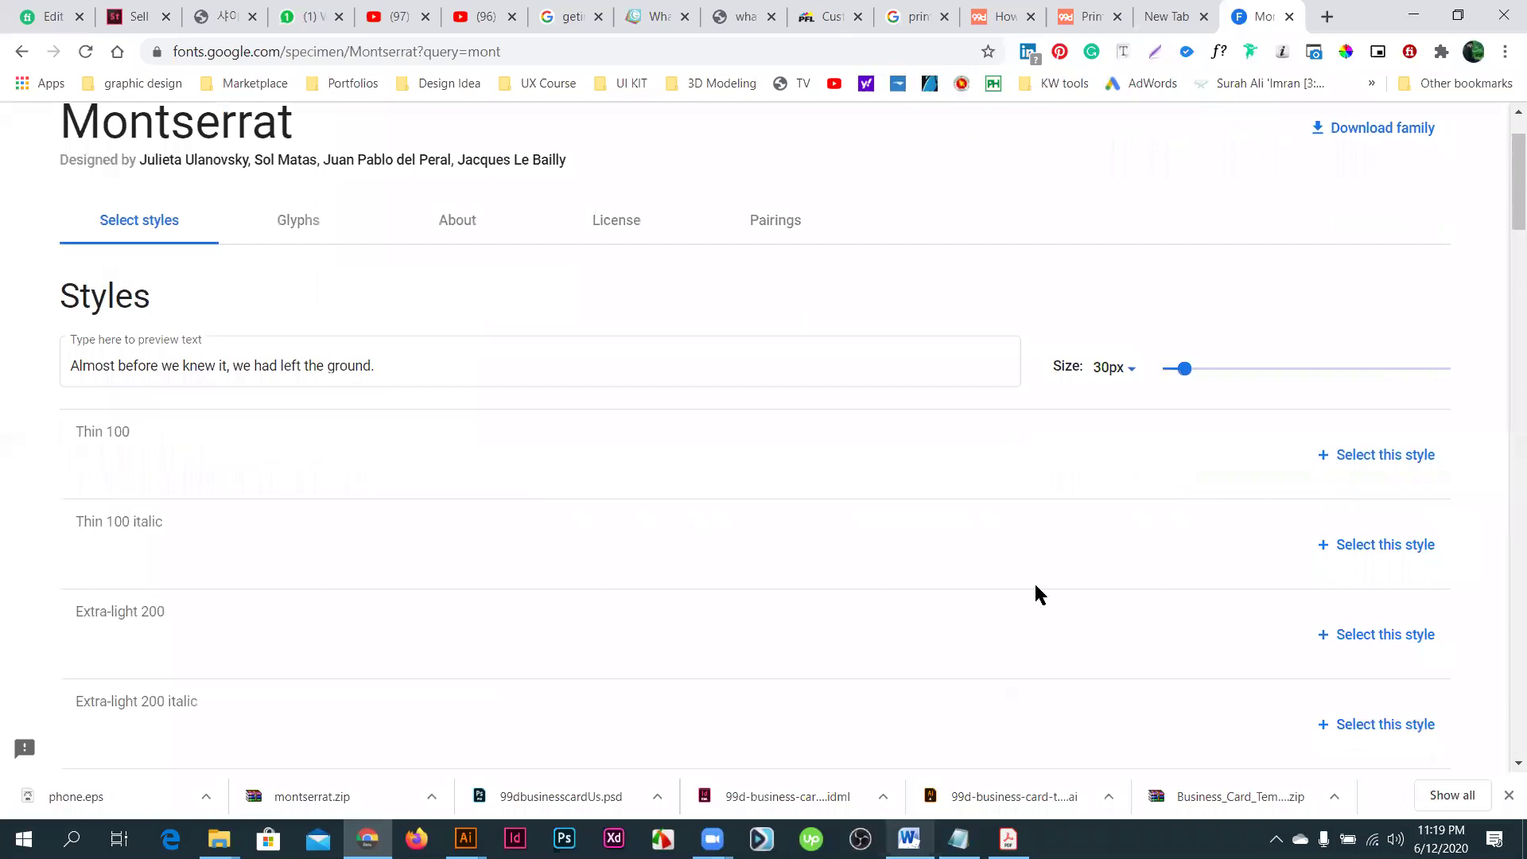
- Look through Montserrat's styles, glyphs, About, License and Pairings sections
scroll(1029, 618, down, 3)
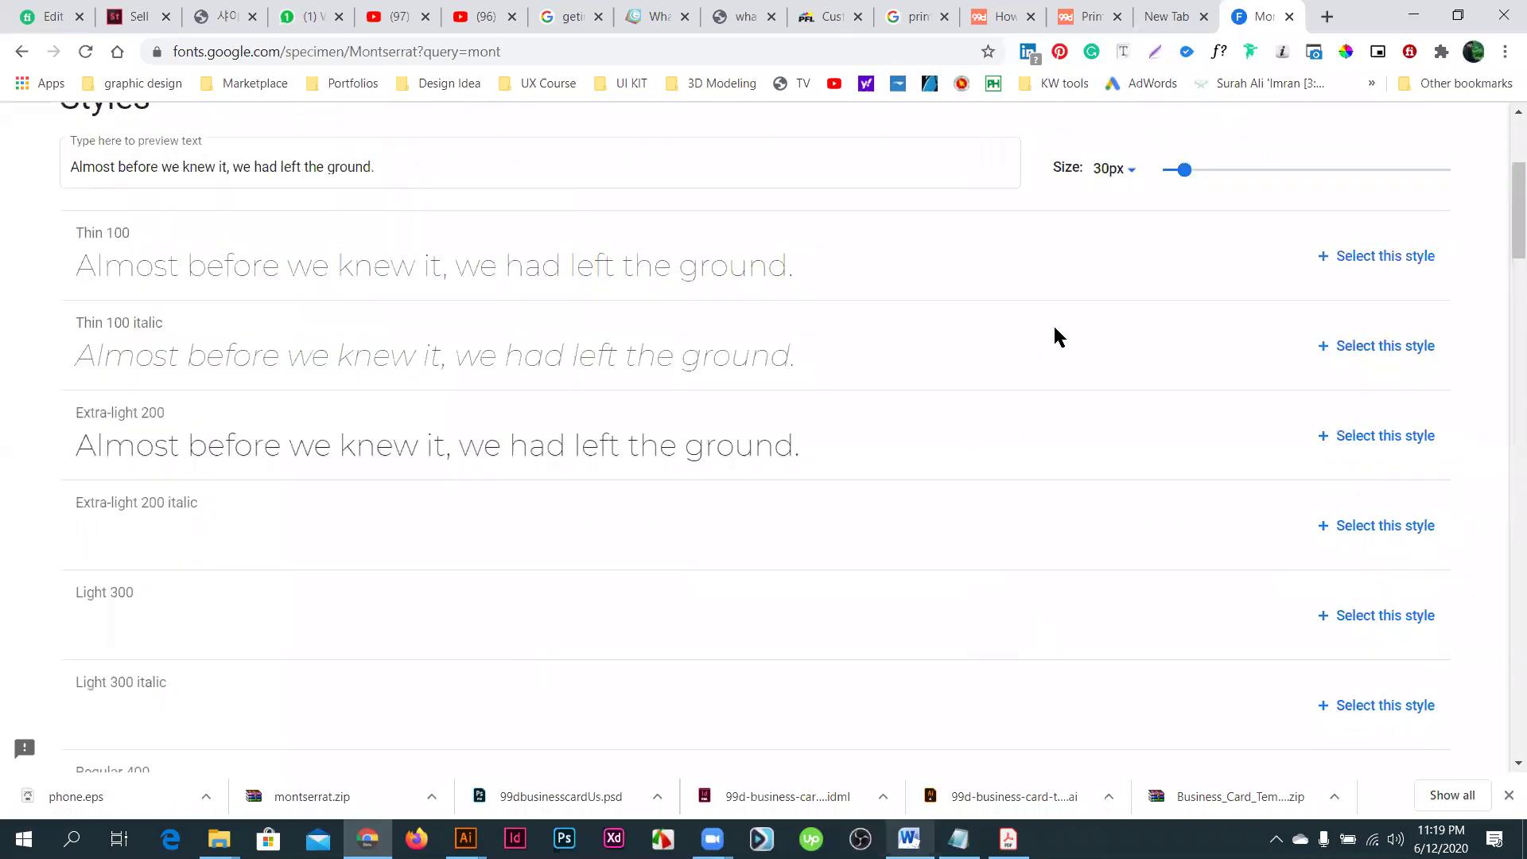
scroll(1053, 323, up, 4)
click(1403, 239)
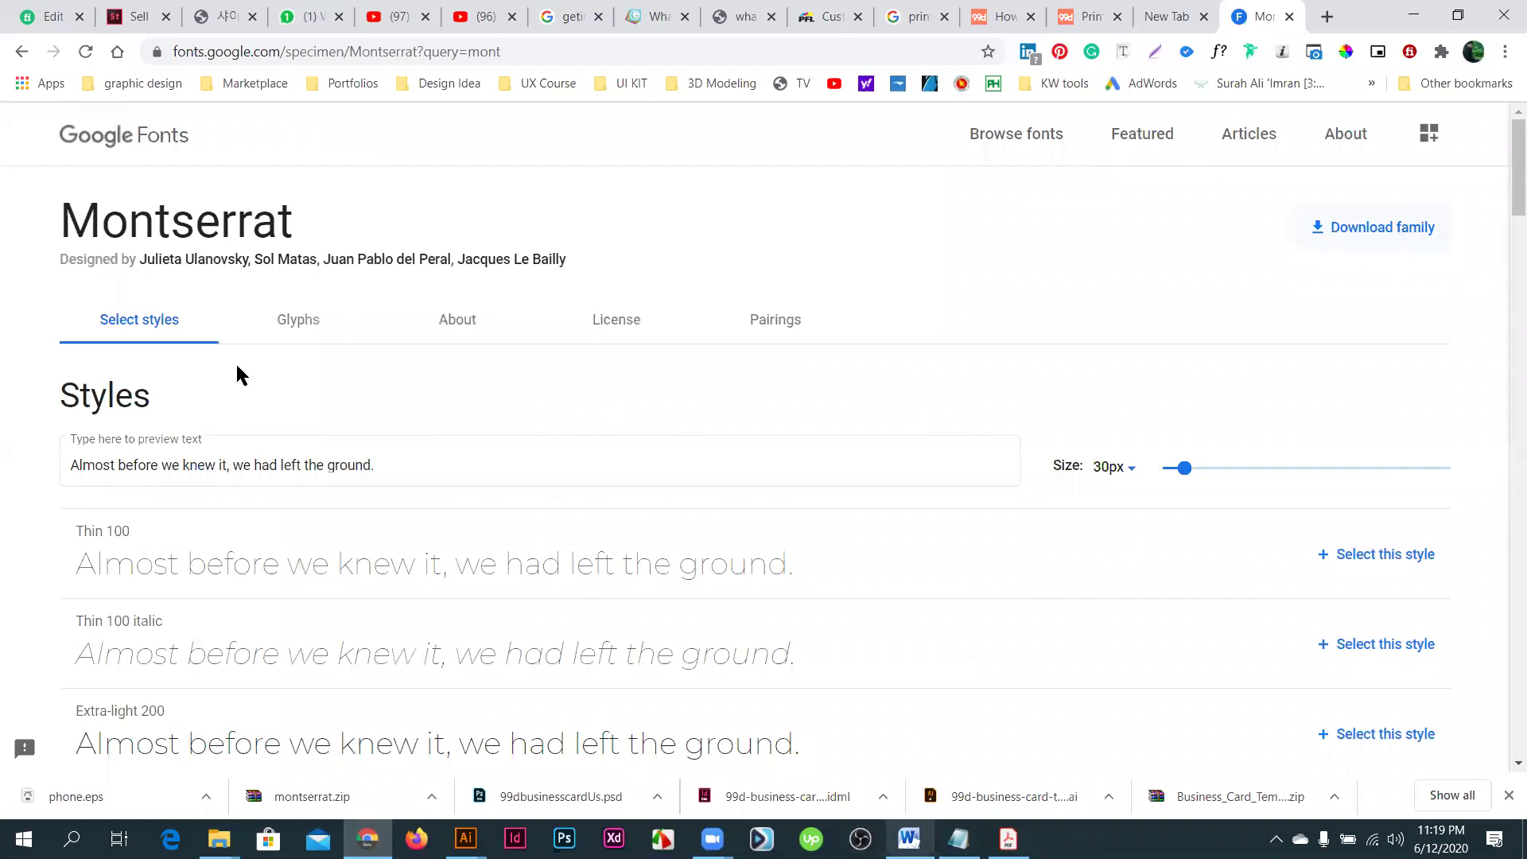
click(297, 322)
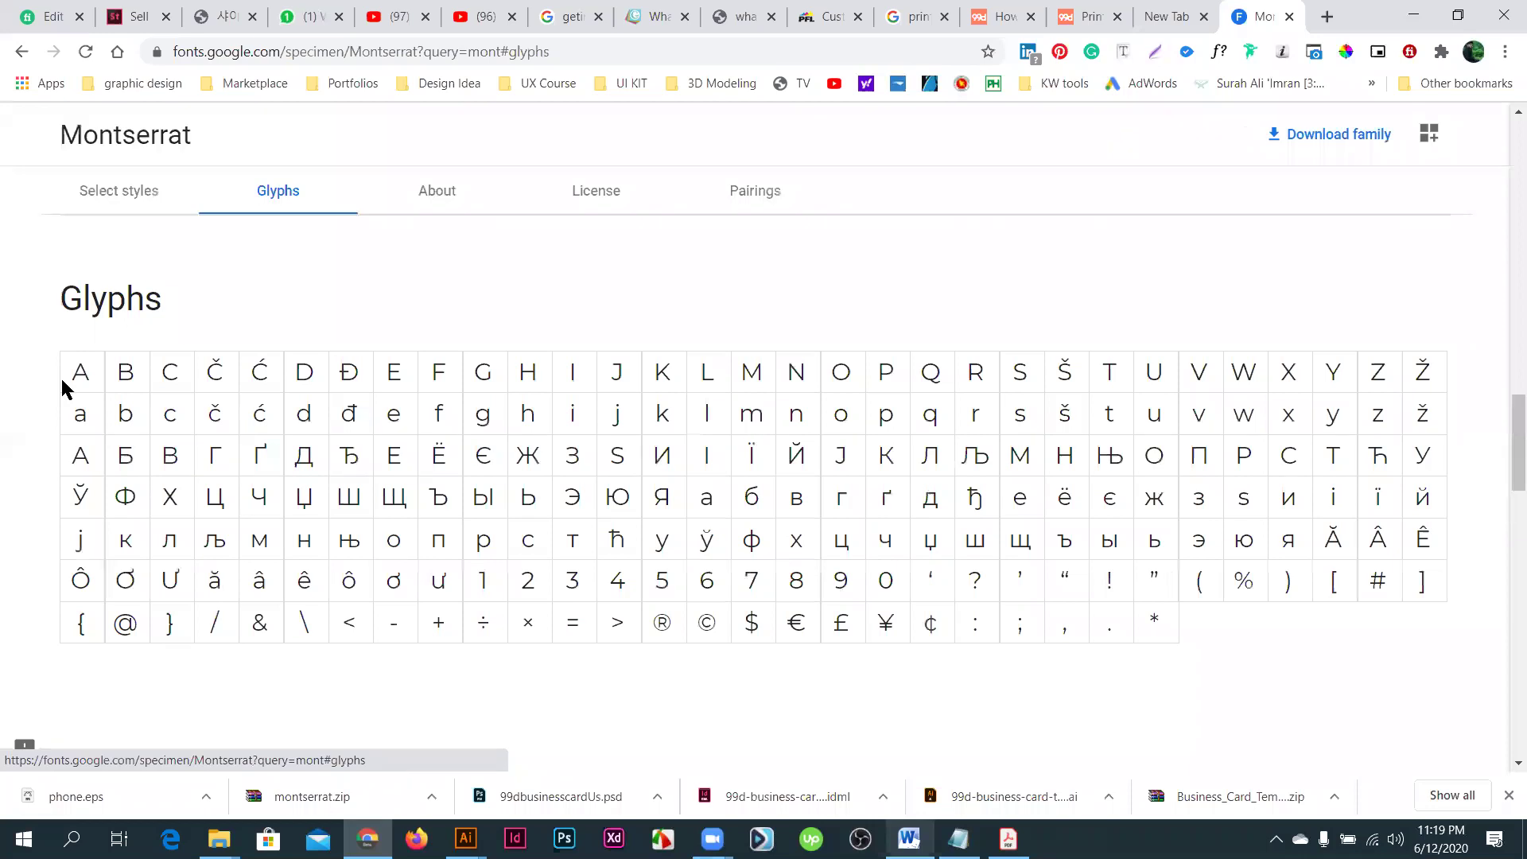
click(475, 185)
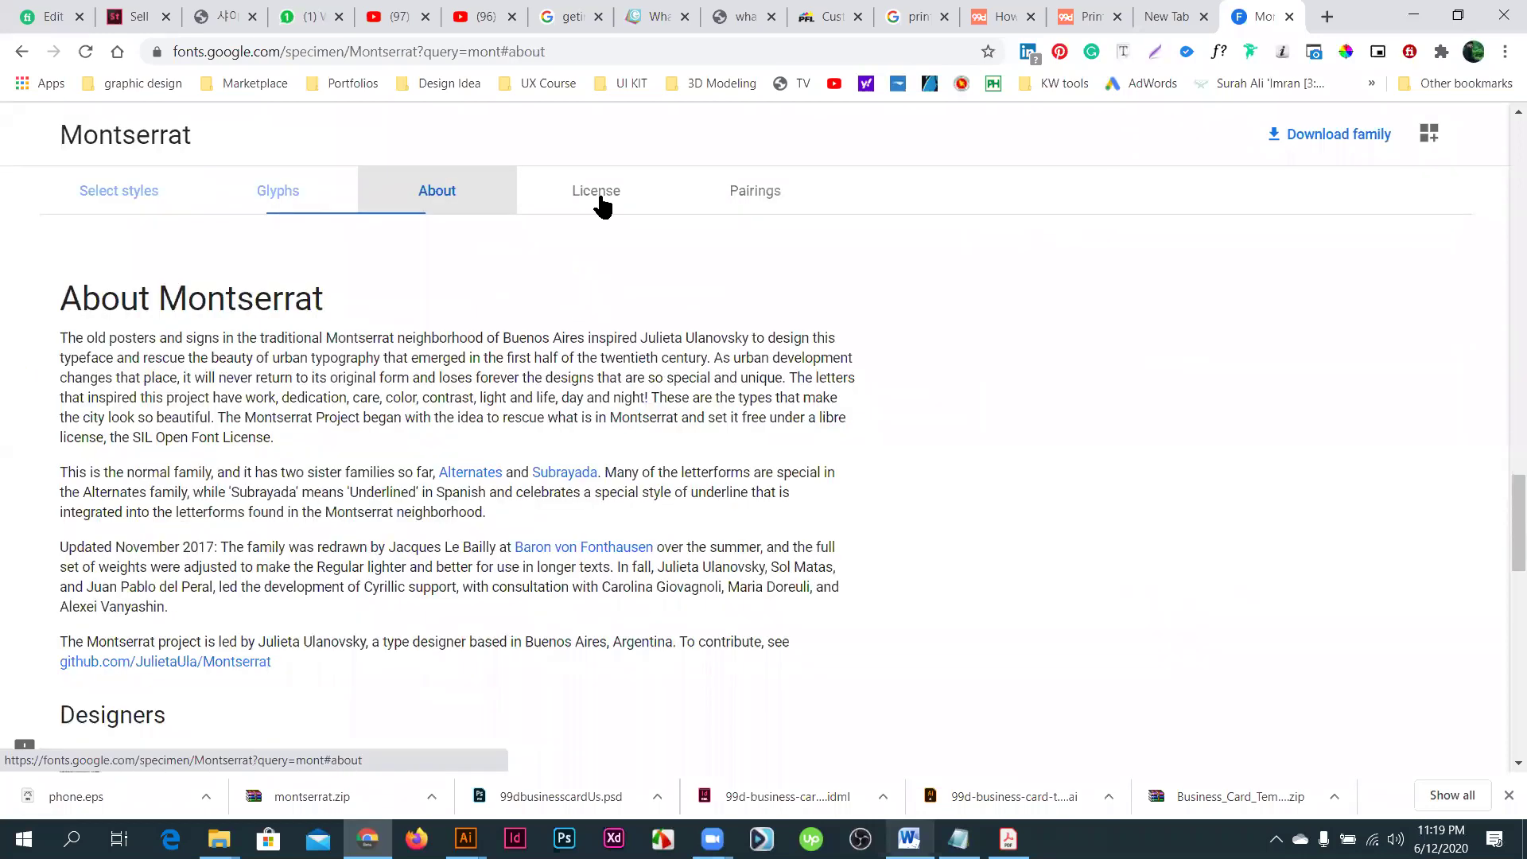
click(600, 201)
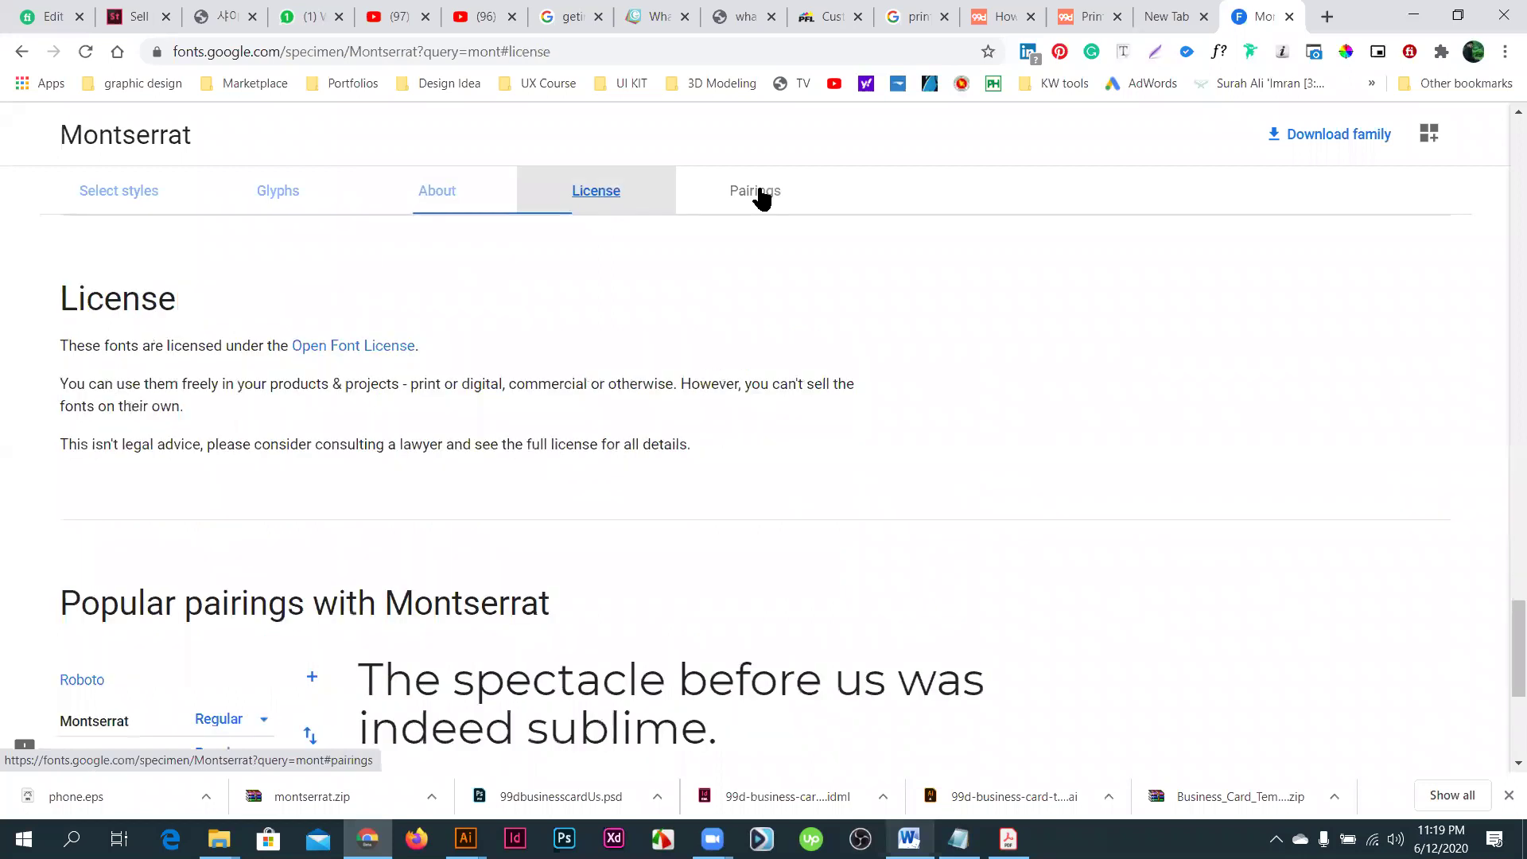
click(764, 191)
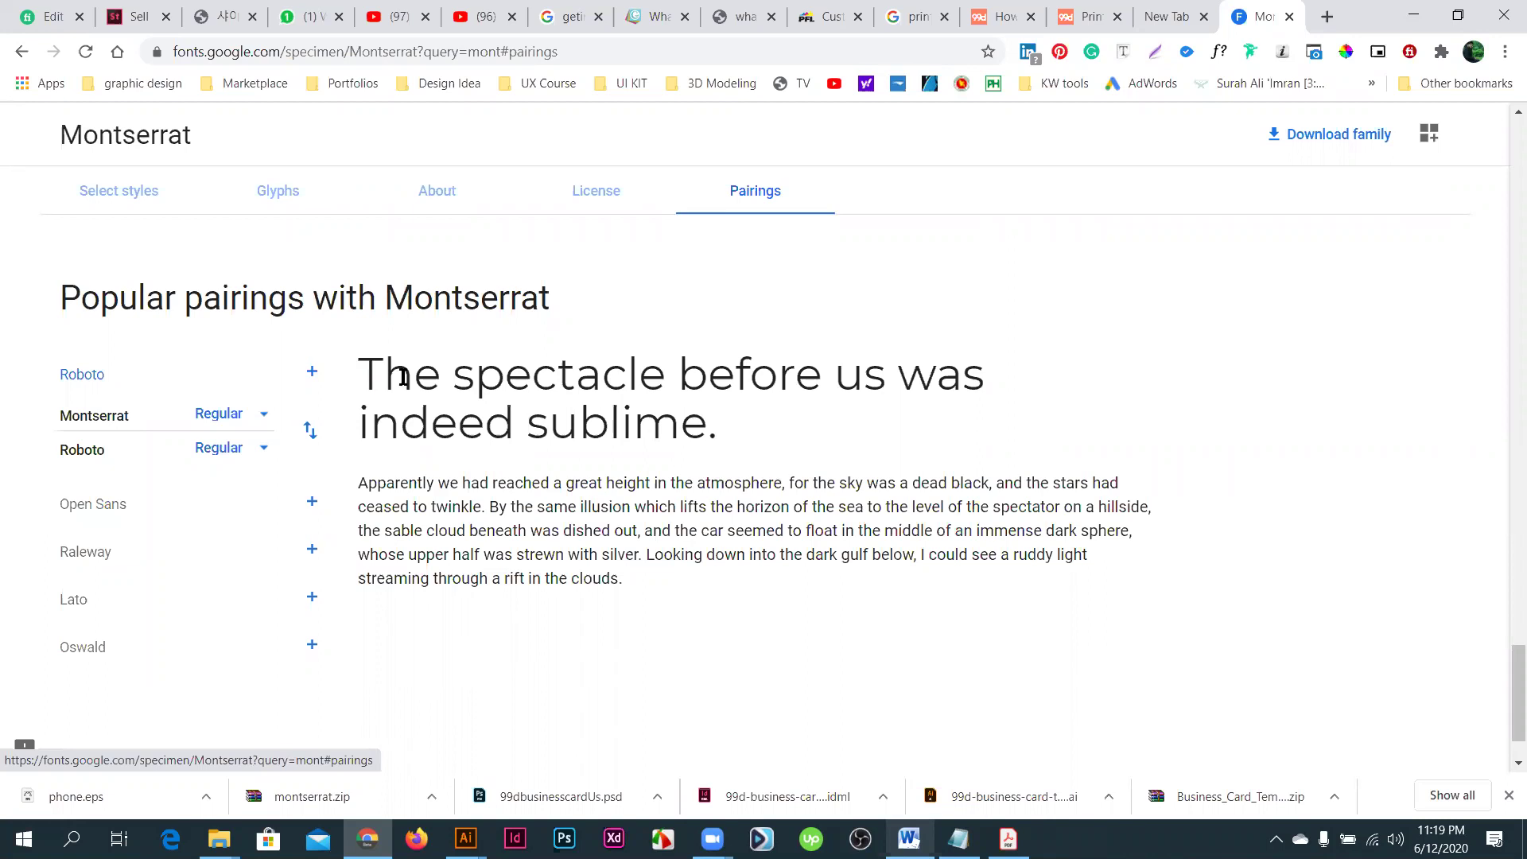
- Select the sample pairing heading and body text, then scroll back up to the styles
key(ctrl+a)
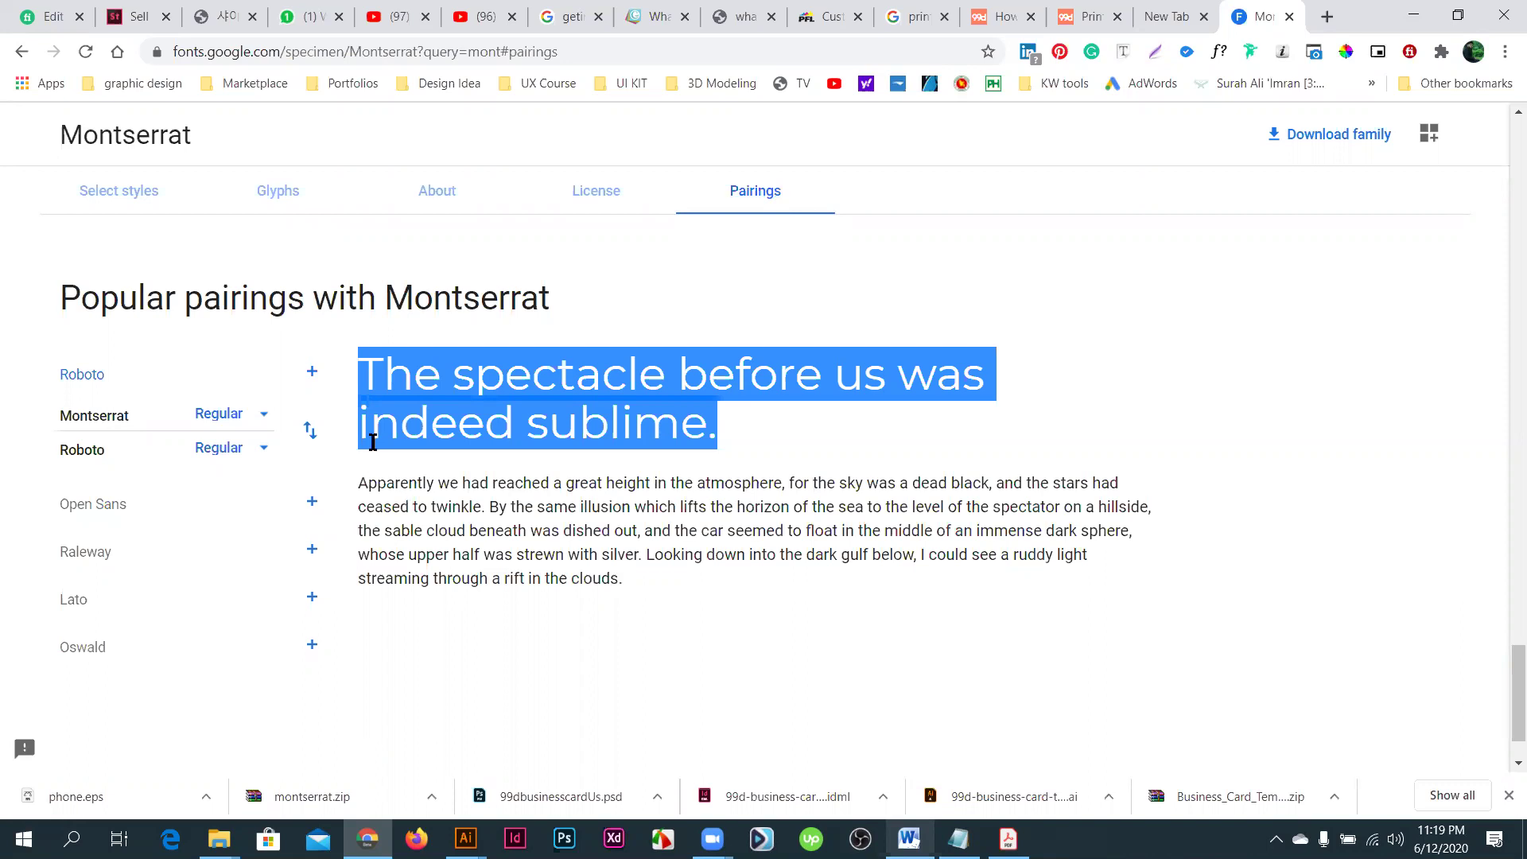
drag(369, 483, 619, 578)
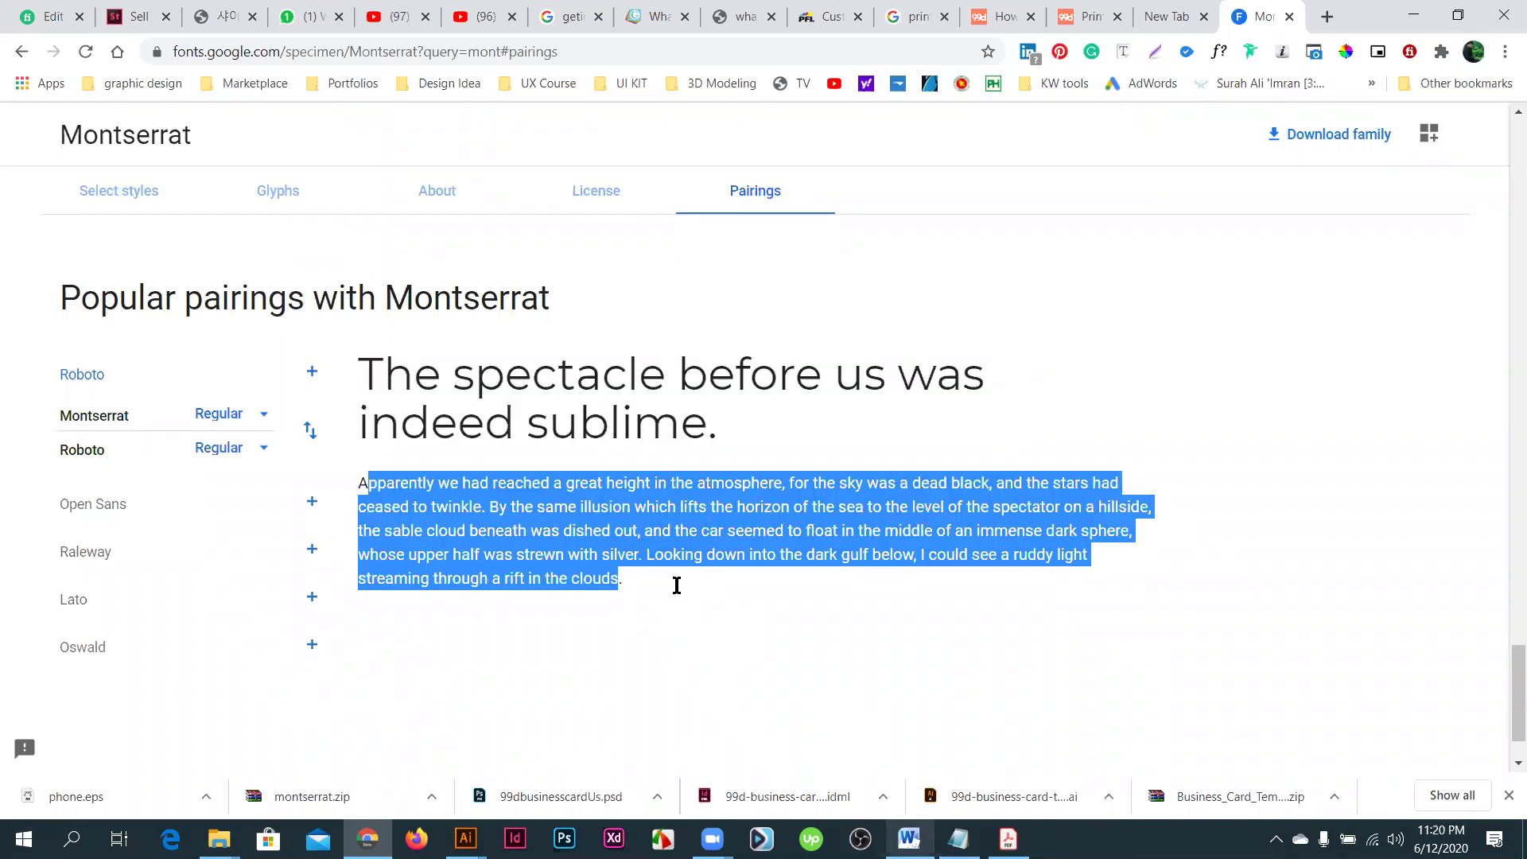
scroll(676, 589, up, 15)
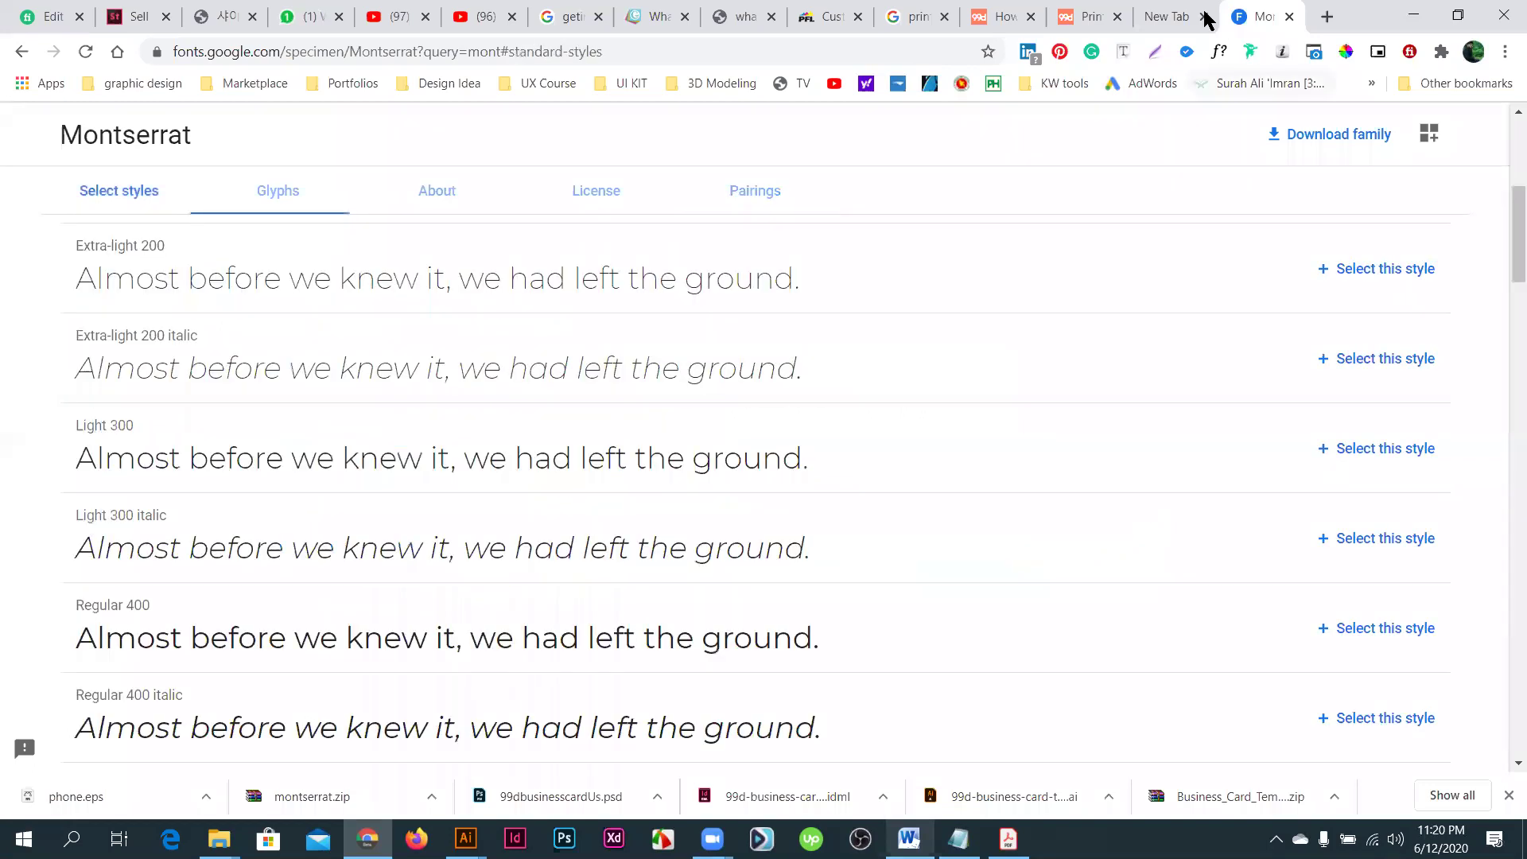
- Close the empty New Tab and go back through the License and About sections
click(1204, 15)
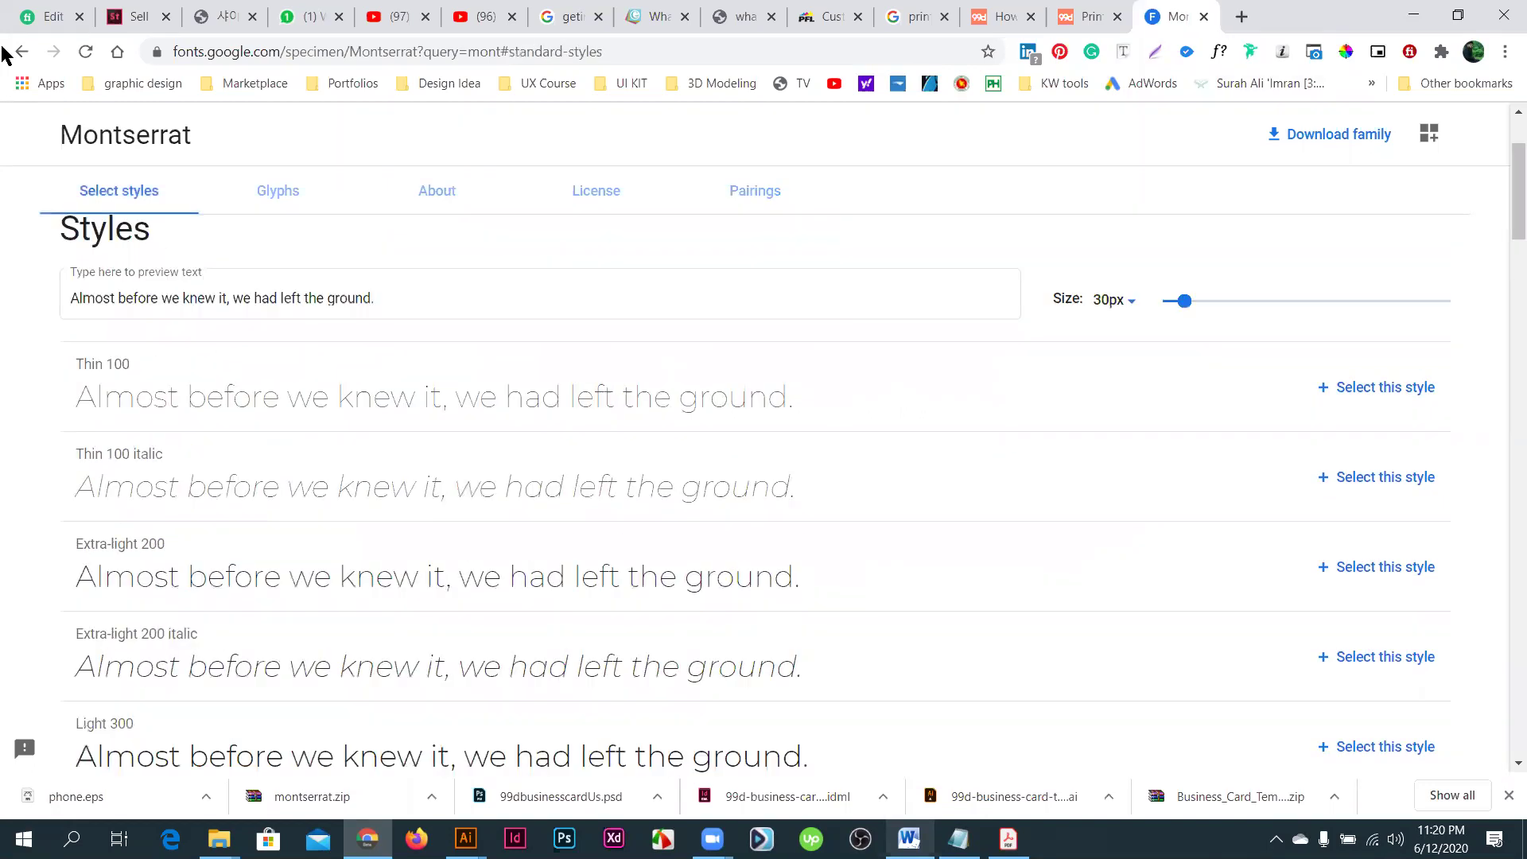
click(20, 54)
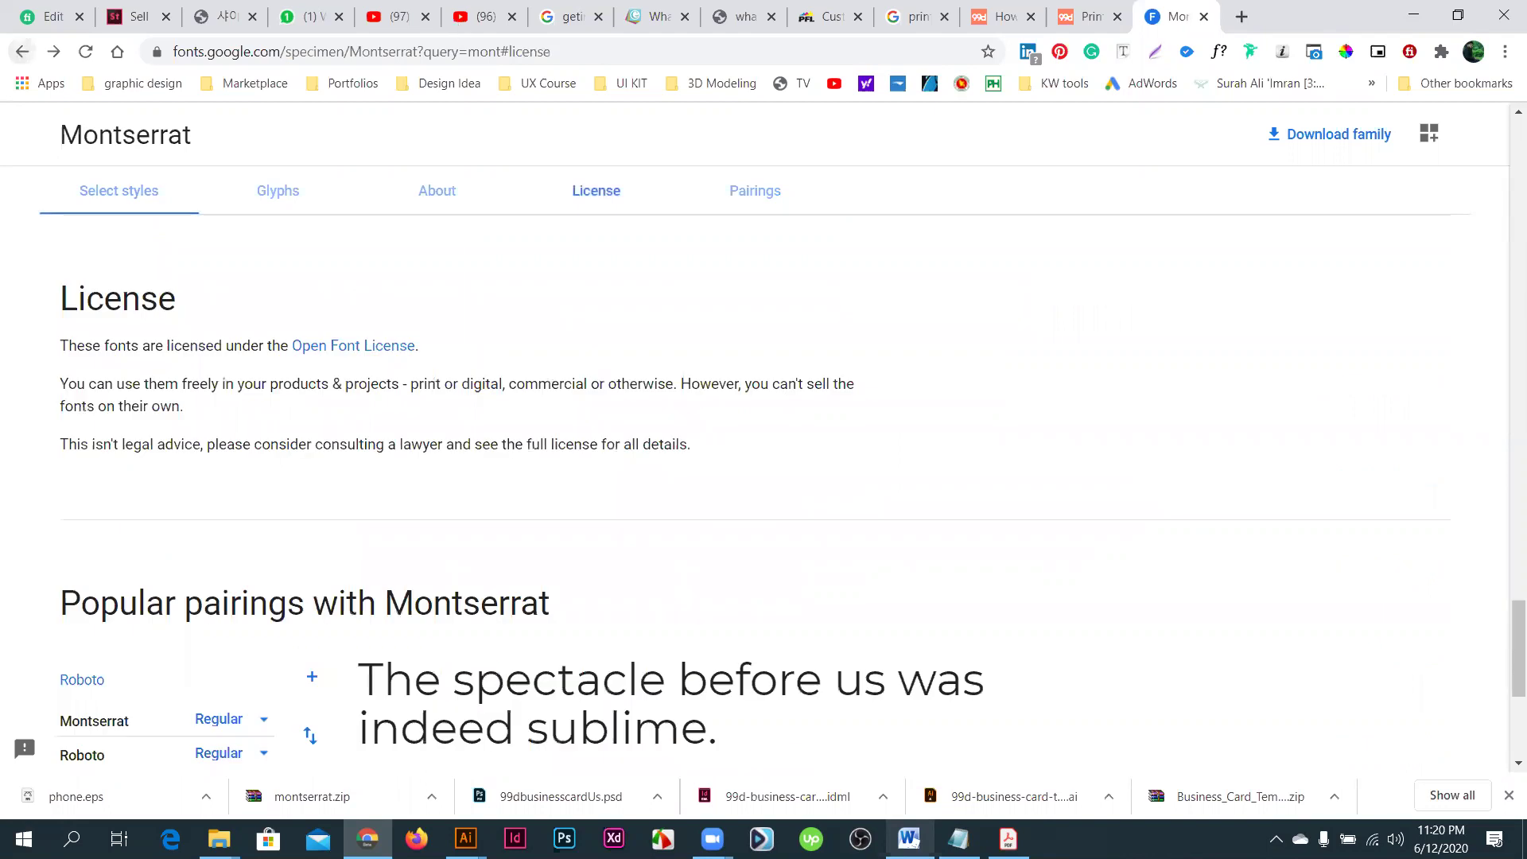
key(alt+Left)
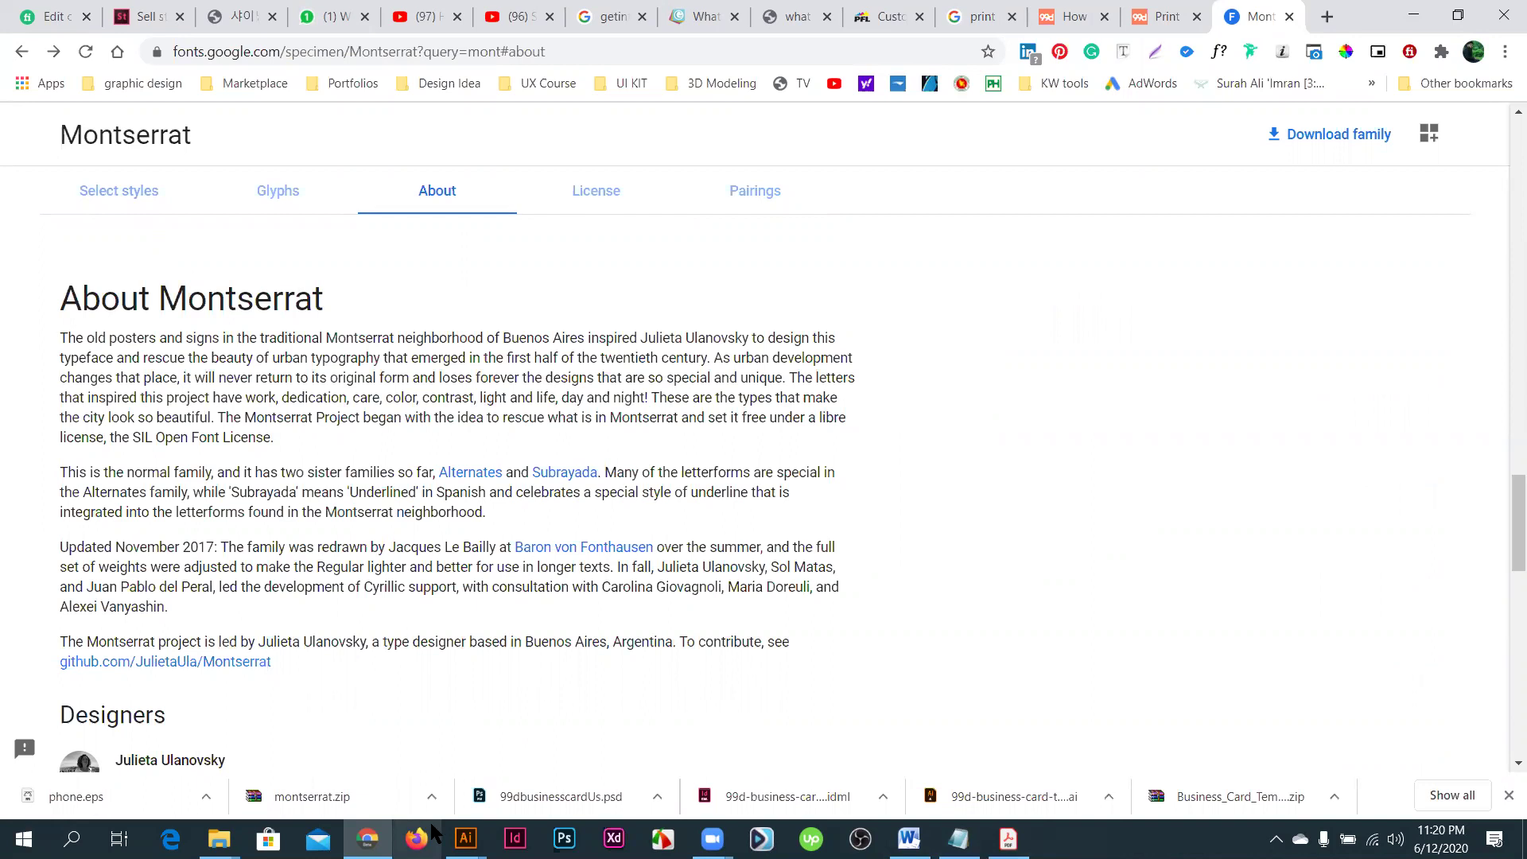
- Switch to InDesign, then scroll to Montserrat's designers and Open Font License terms
click(516, 838)
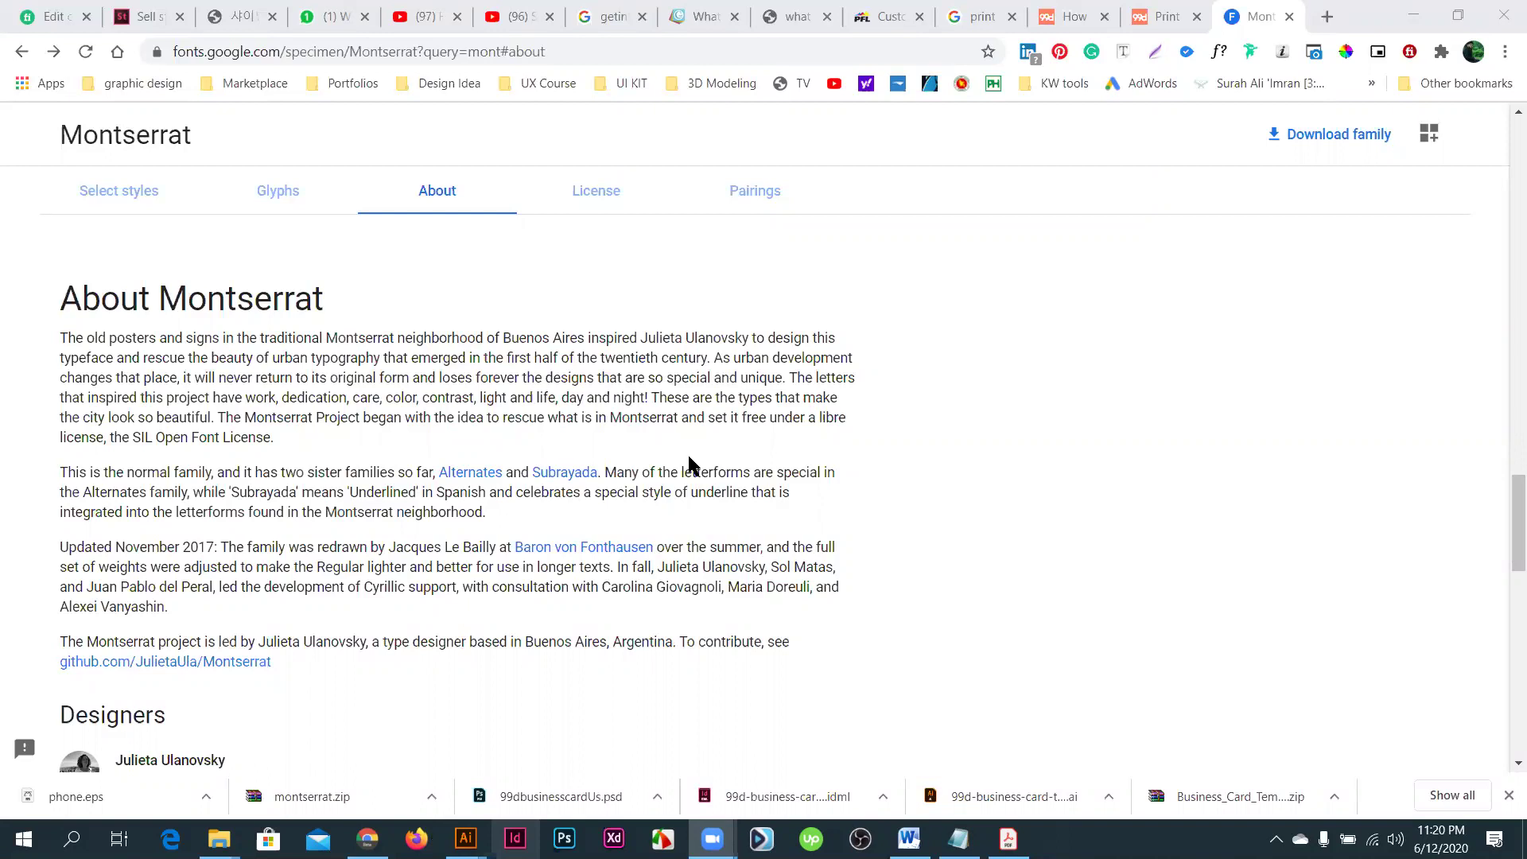
scroll(691, 465, down, 7)
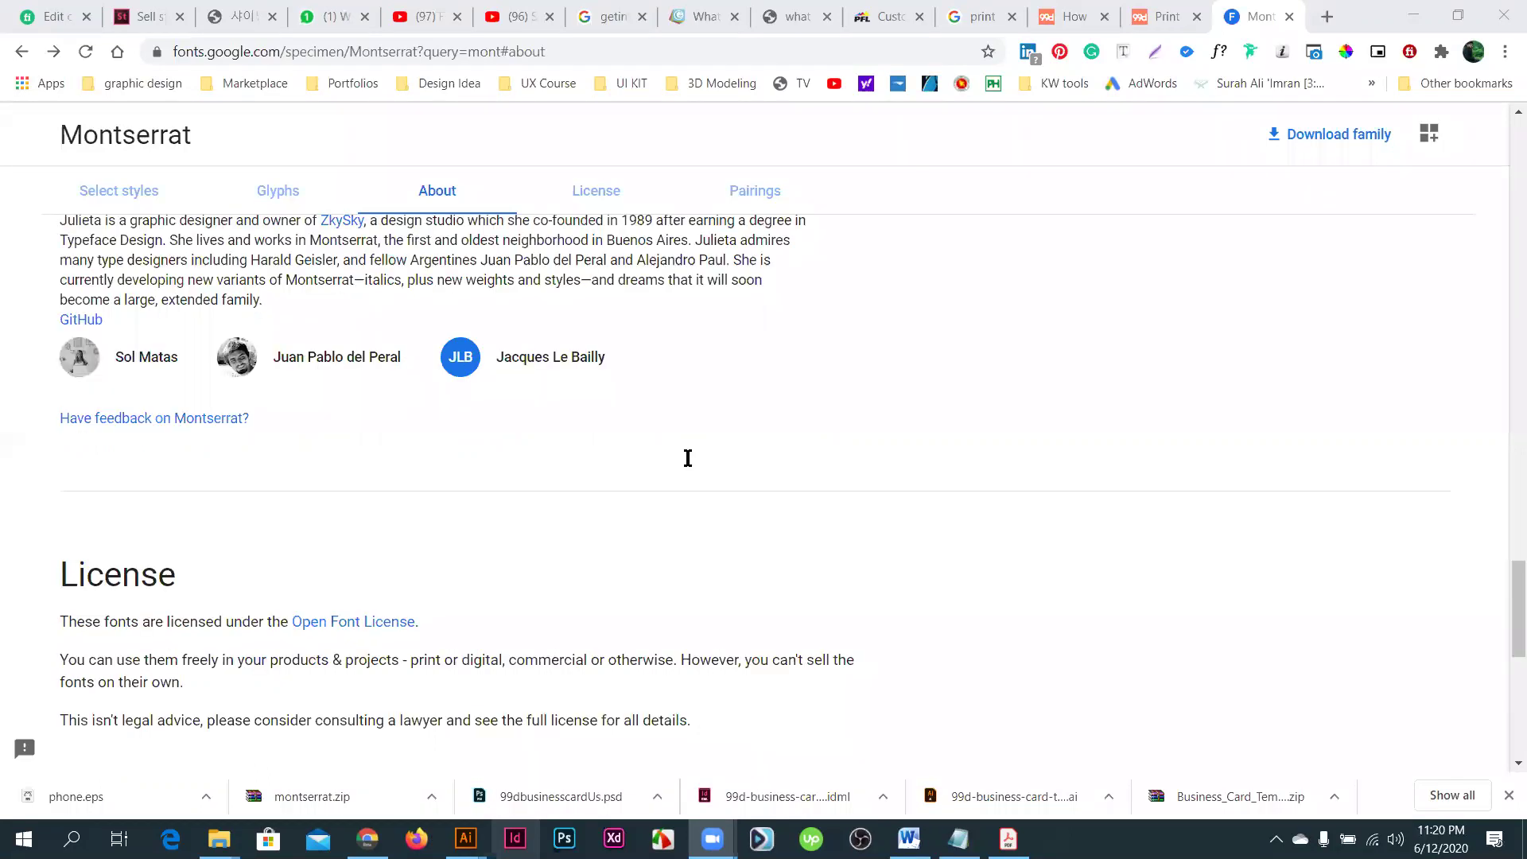
scroll(687, 458, down, 4)
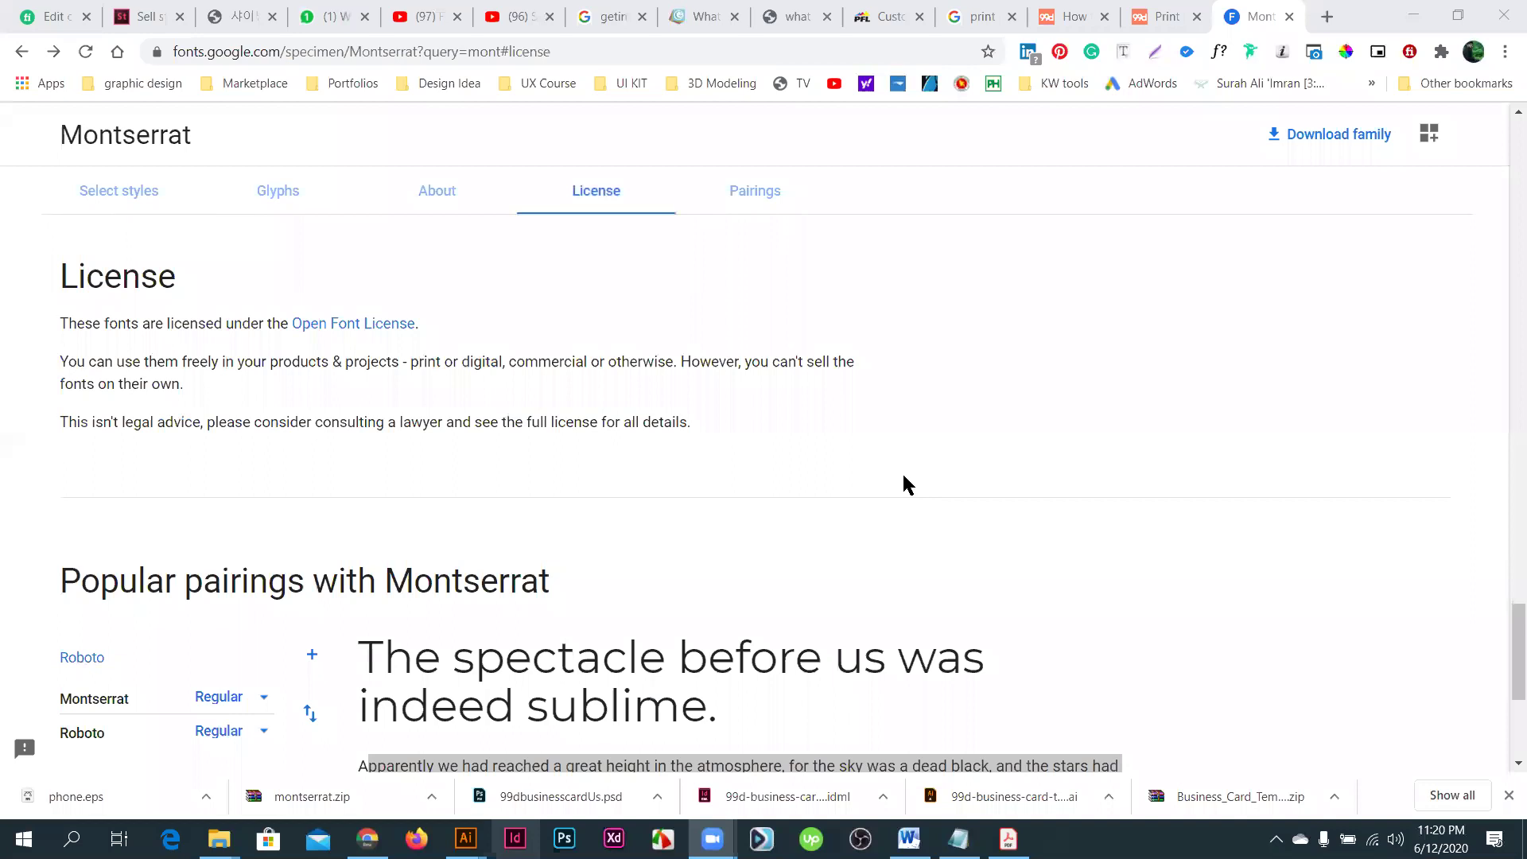